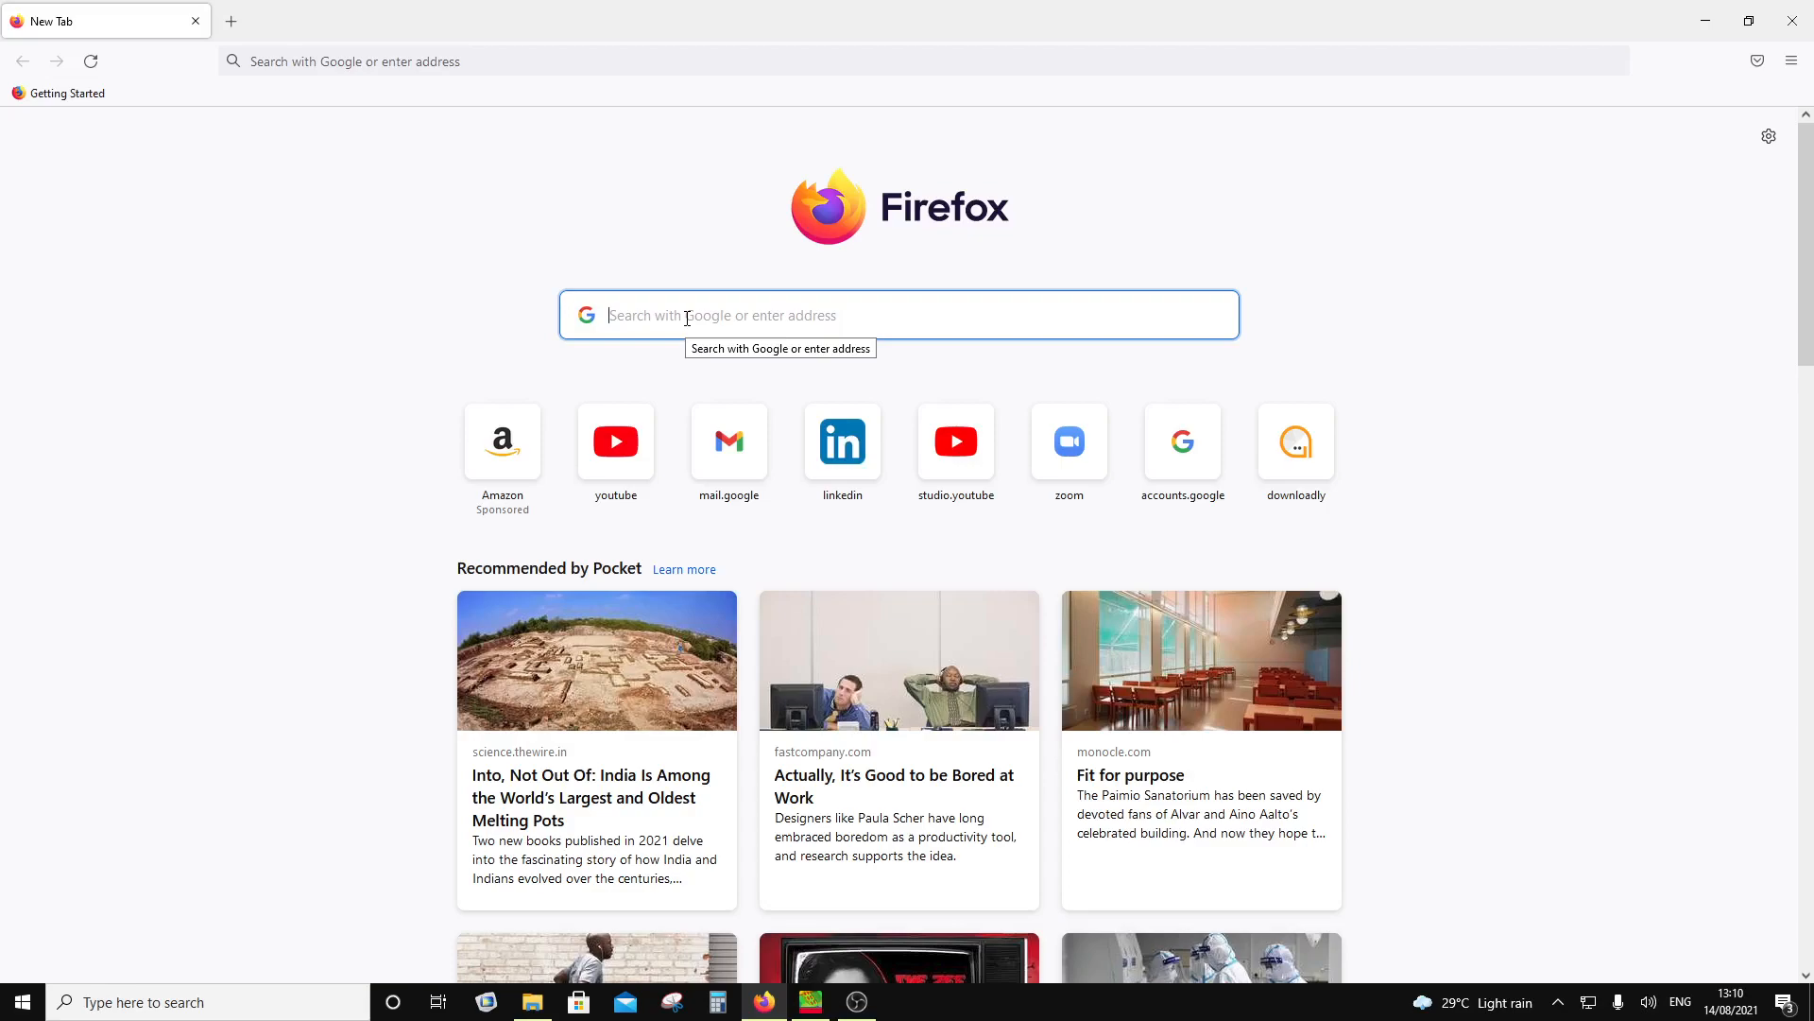
# Step: Search the web for "QP technologies"
pyautogui.write('QP')
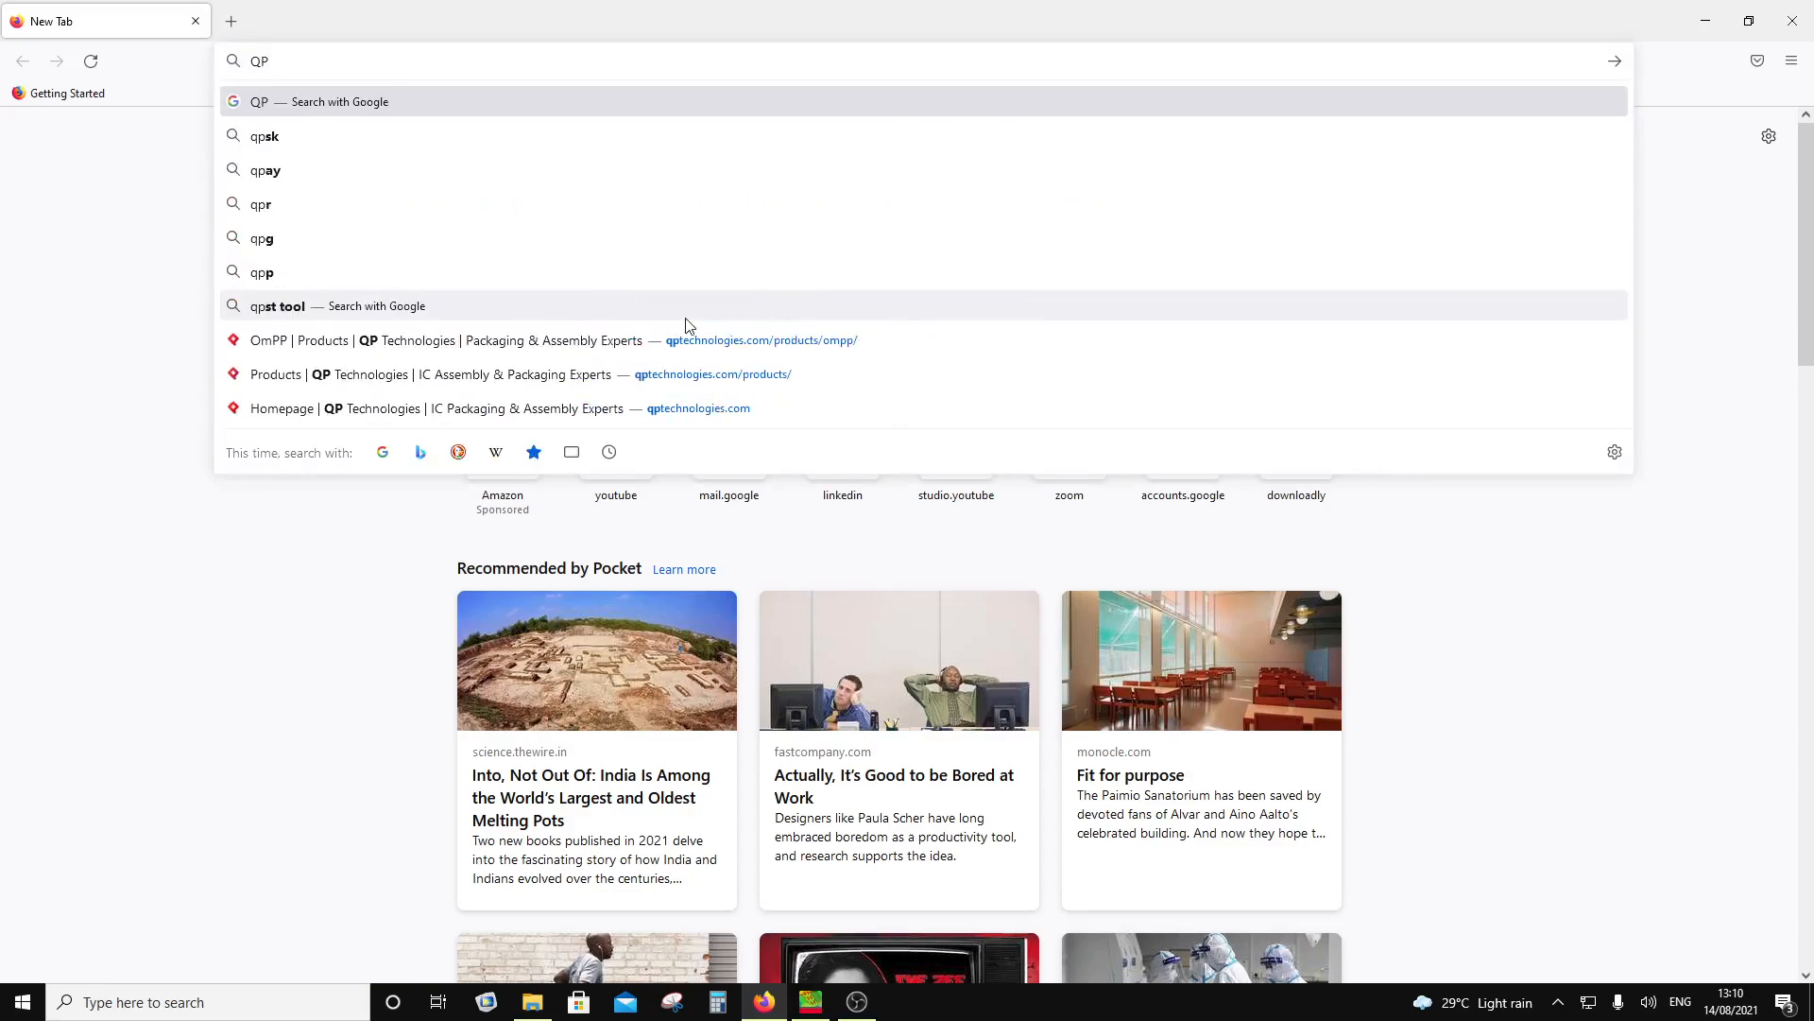
pyautogui.write(' tech')
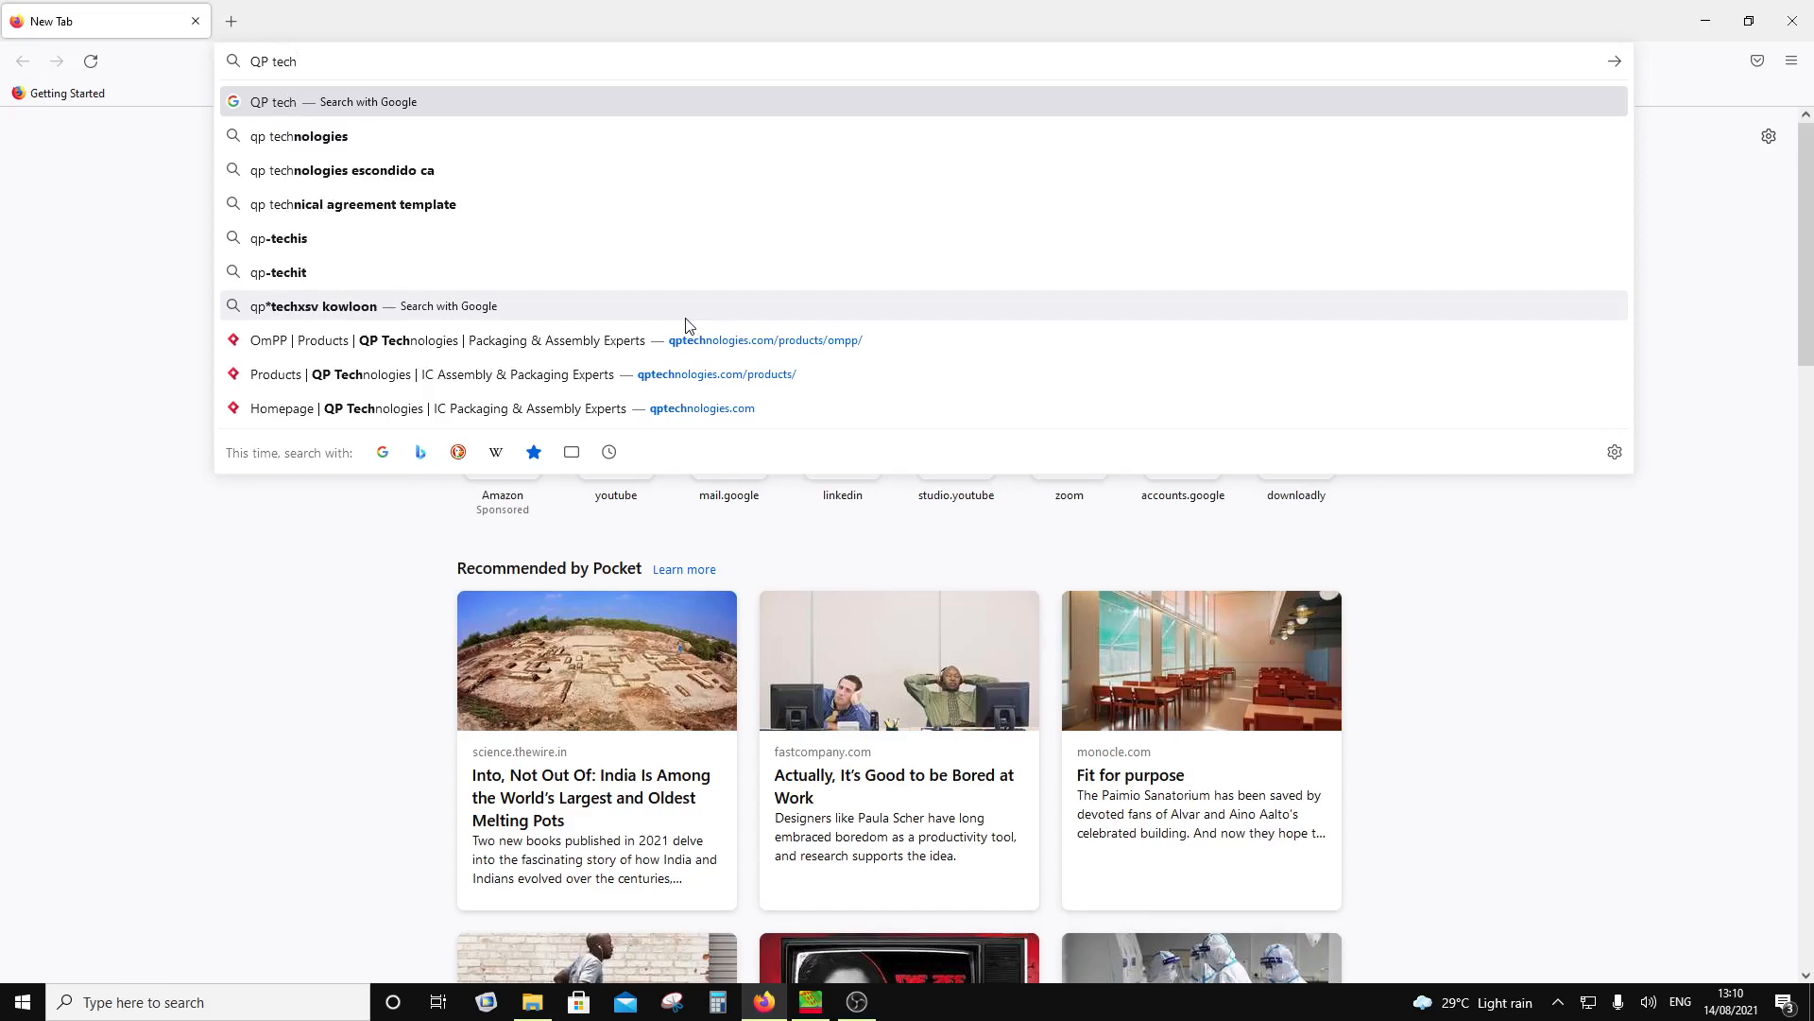
pyautogui.write('n')
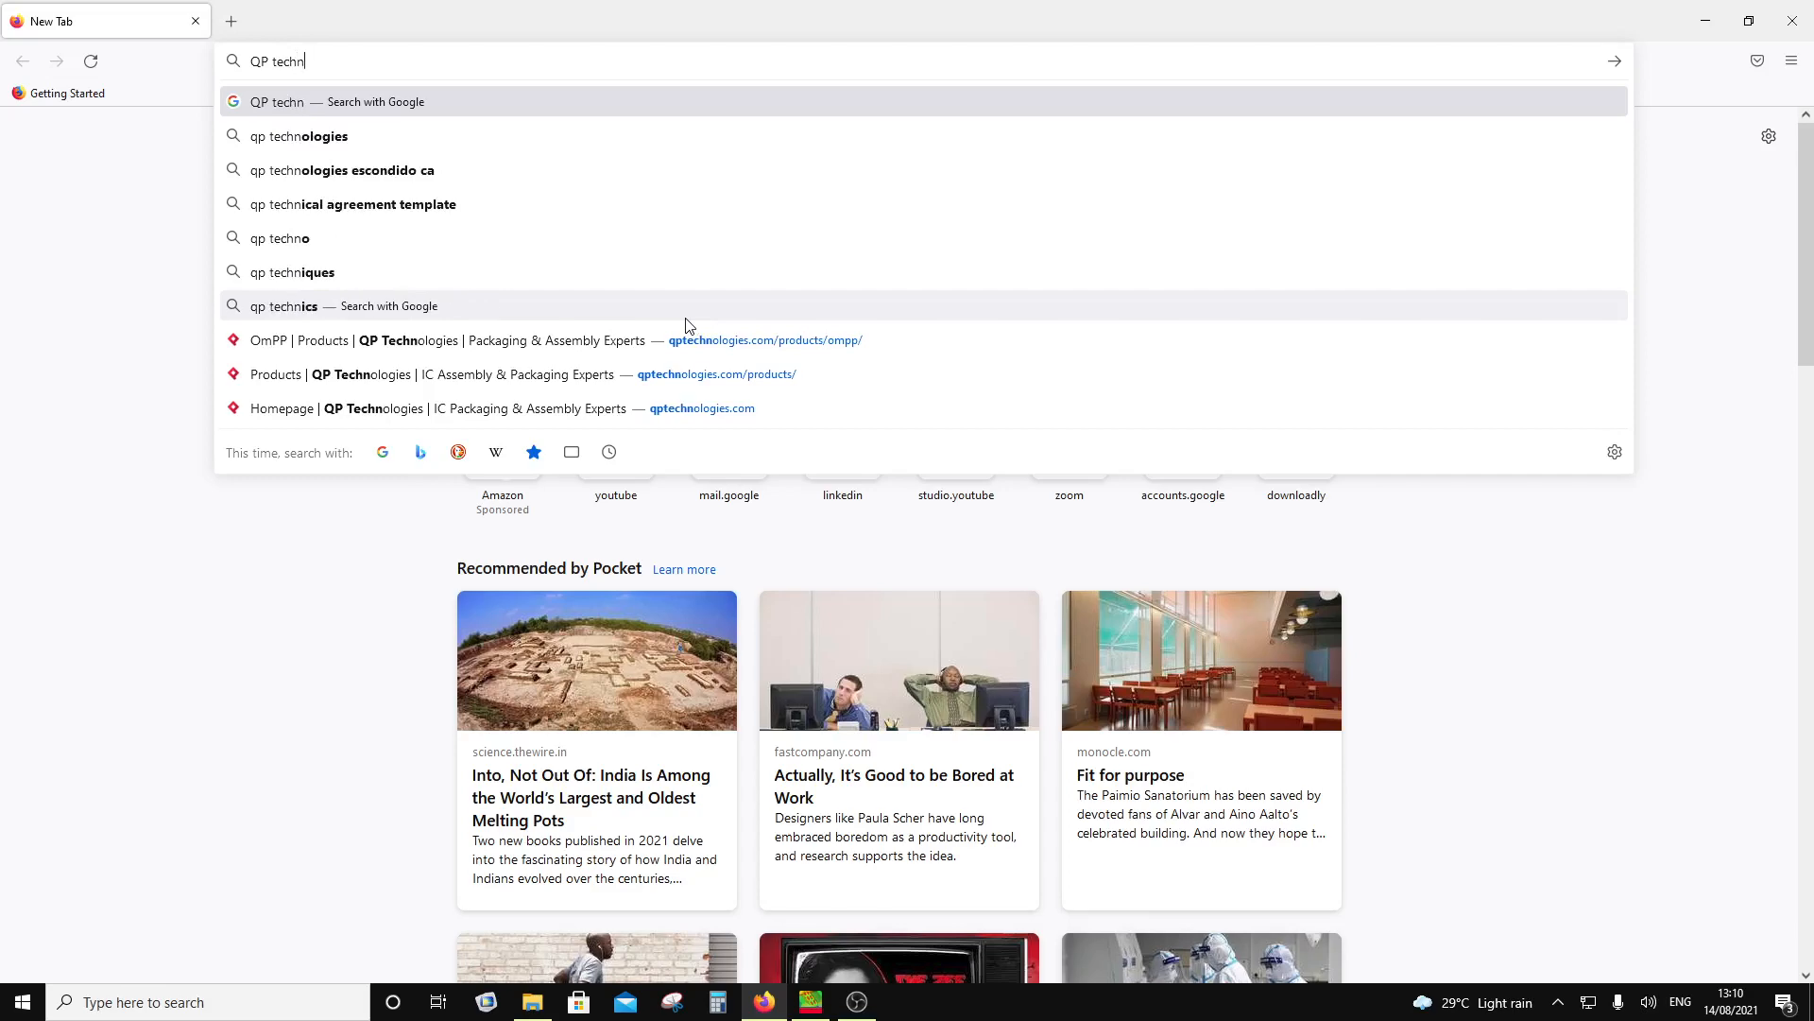
pyautogui.write('ologtie')
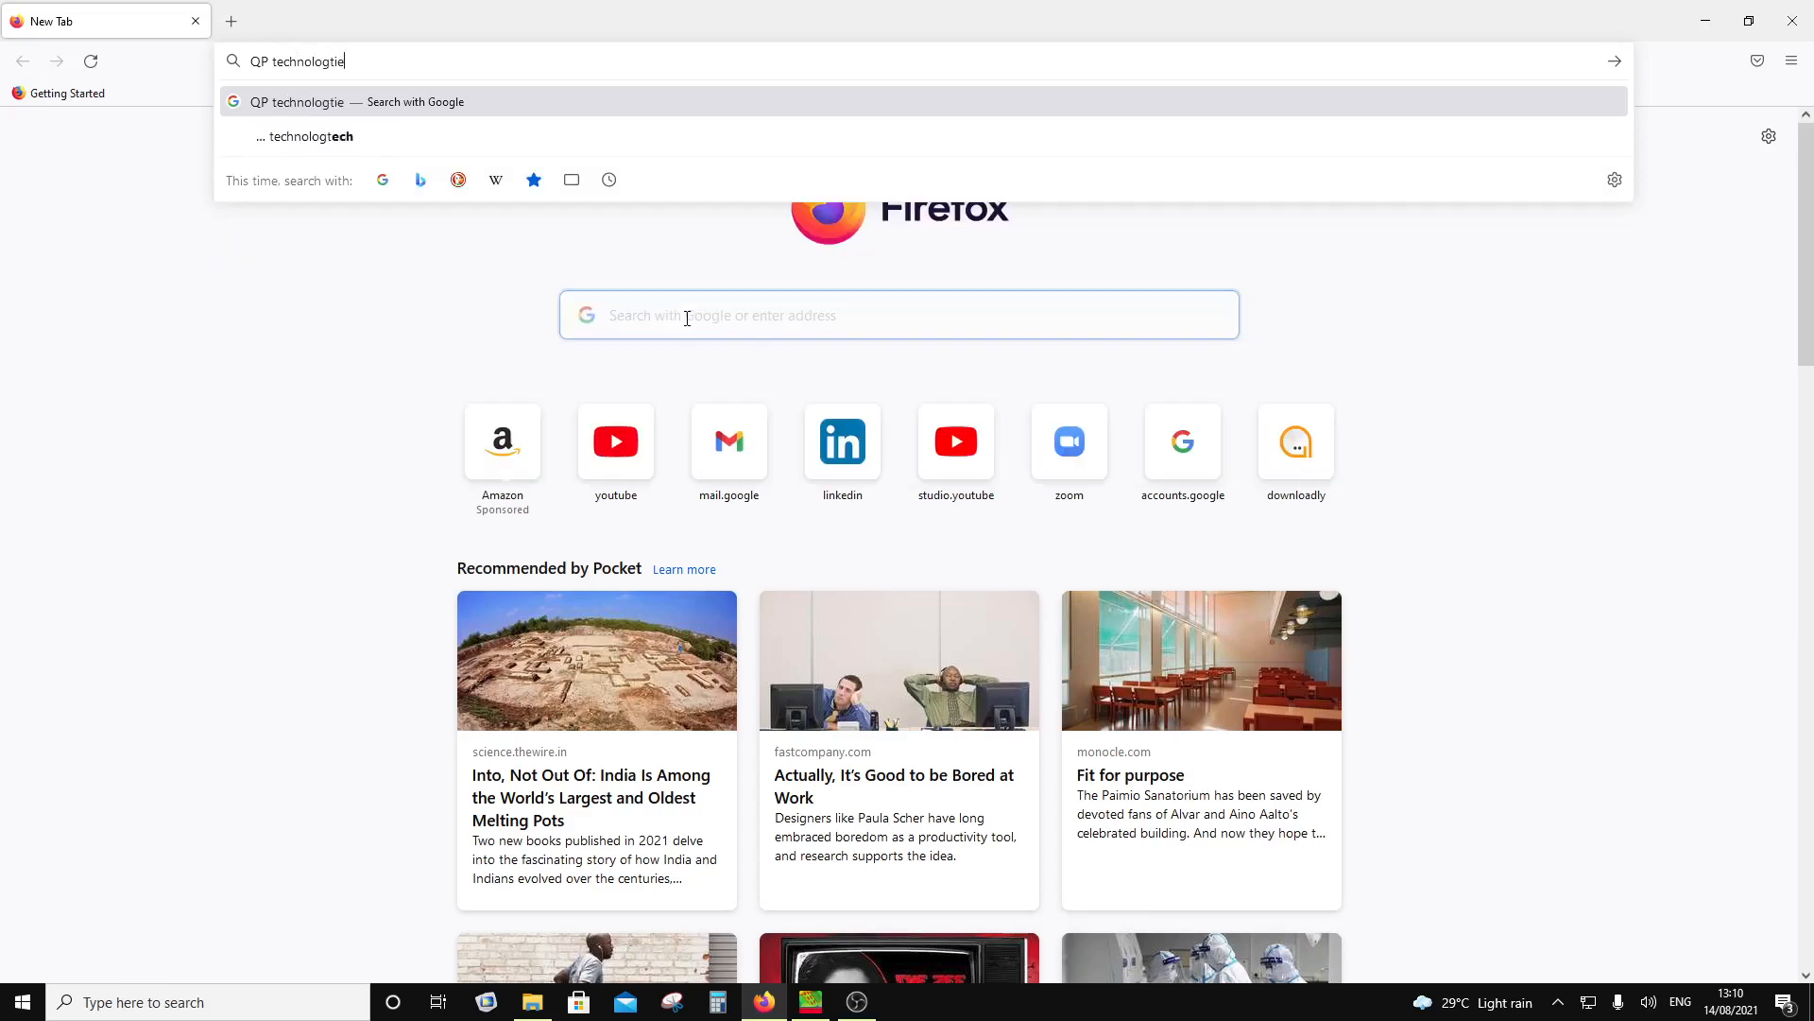
pyautogui.write('s')
pyautogui.press('BackSpace')
pyautogui.press('BackSpace')
pyautogui.press('BackSpace')
pyautogui.press('BackSpace')
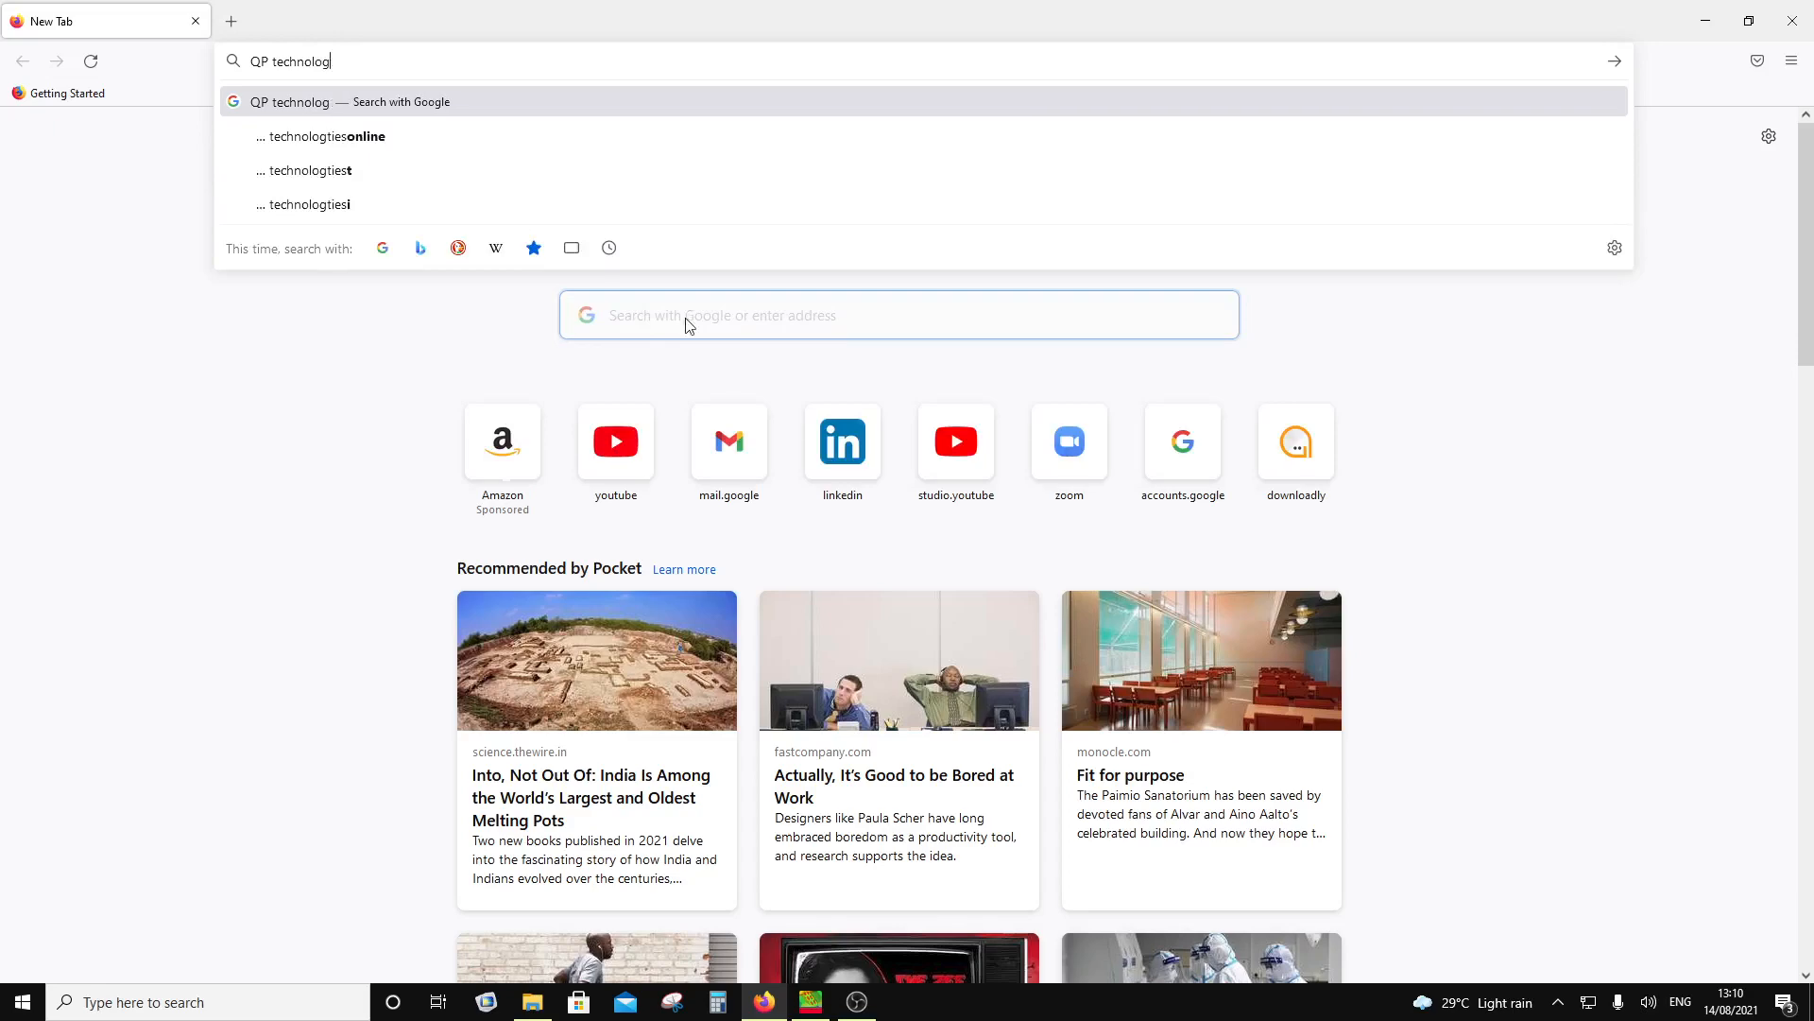
pyautogui.write('ies')
pyautogui.press('Return')
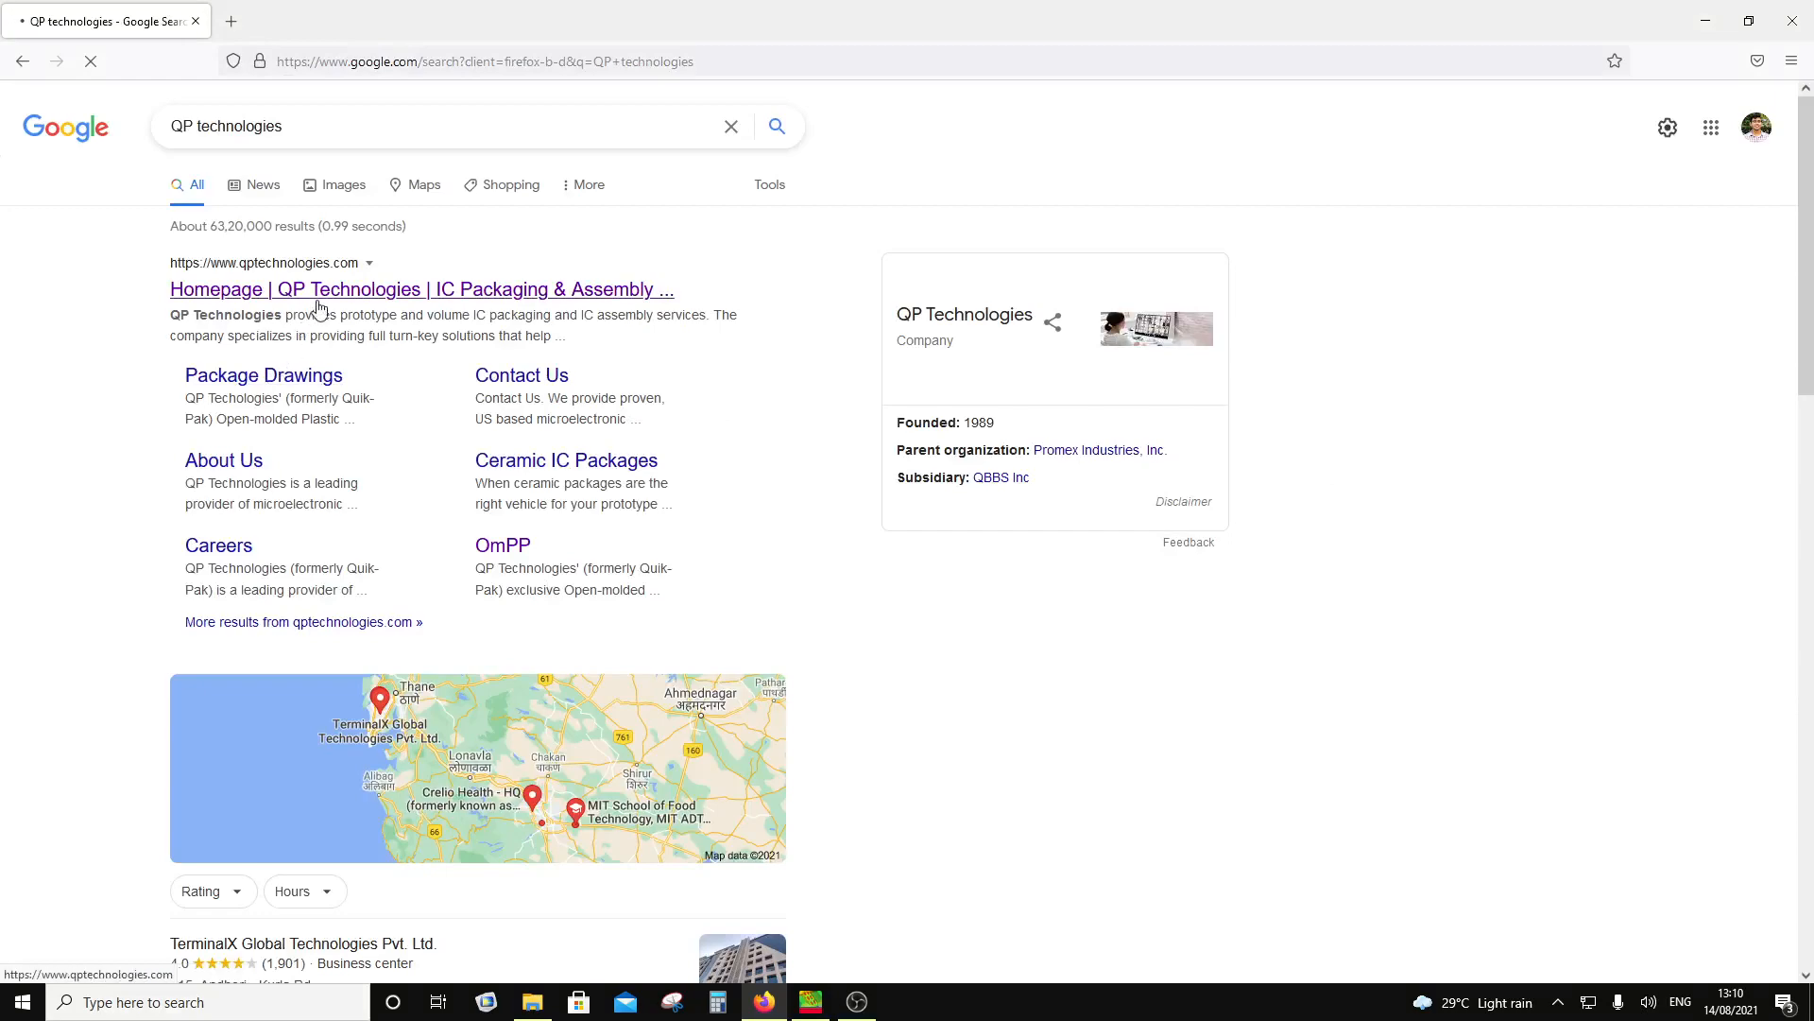
# Step: Open the QP Technologies homepage from the search results and go to the OmPP page in its products section
pyautogui.click(319, 299)
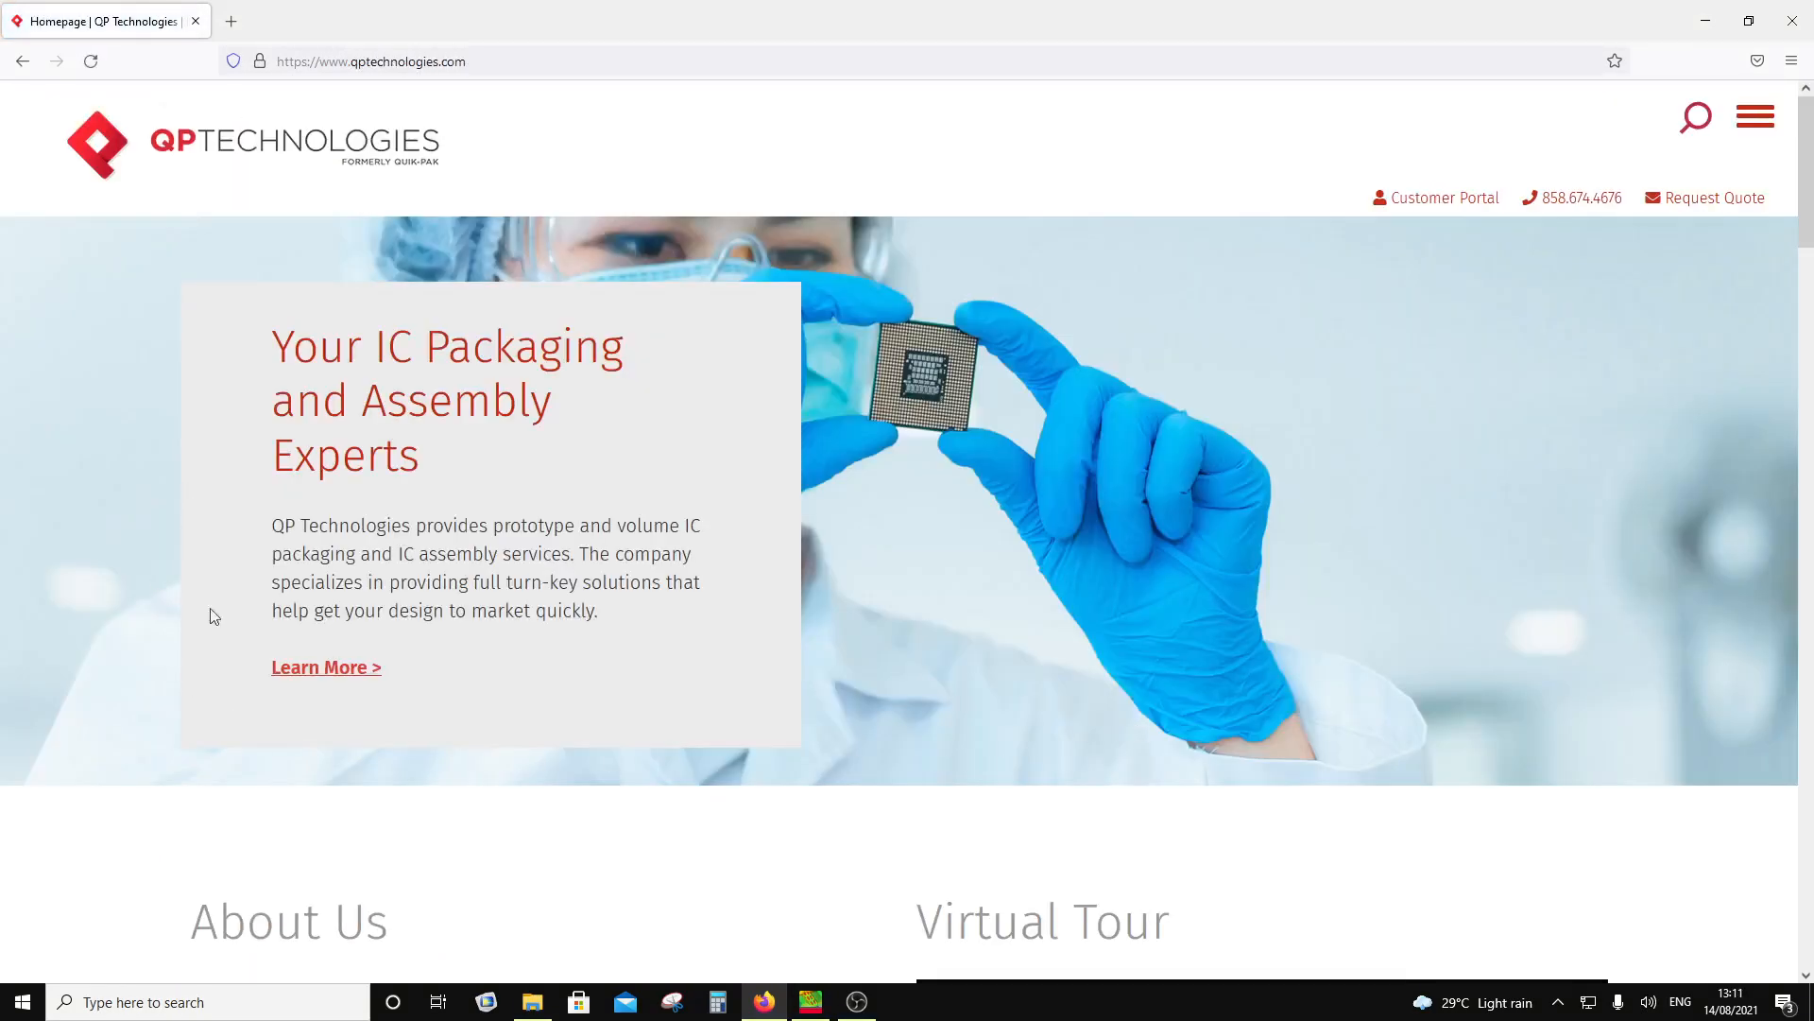
pyautogui.scroll(-9, 970, 770)
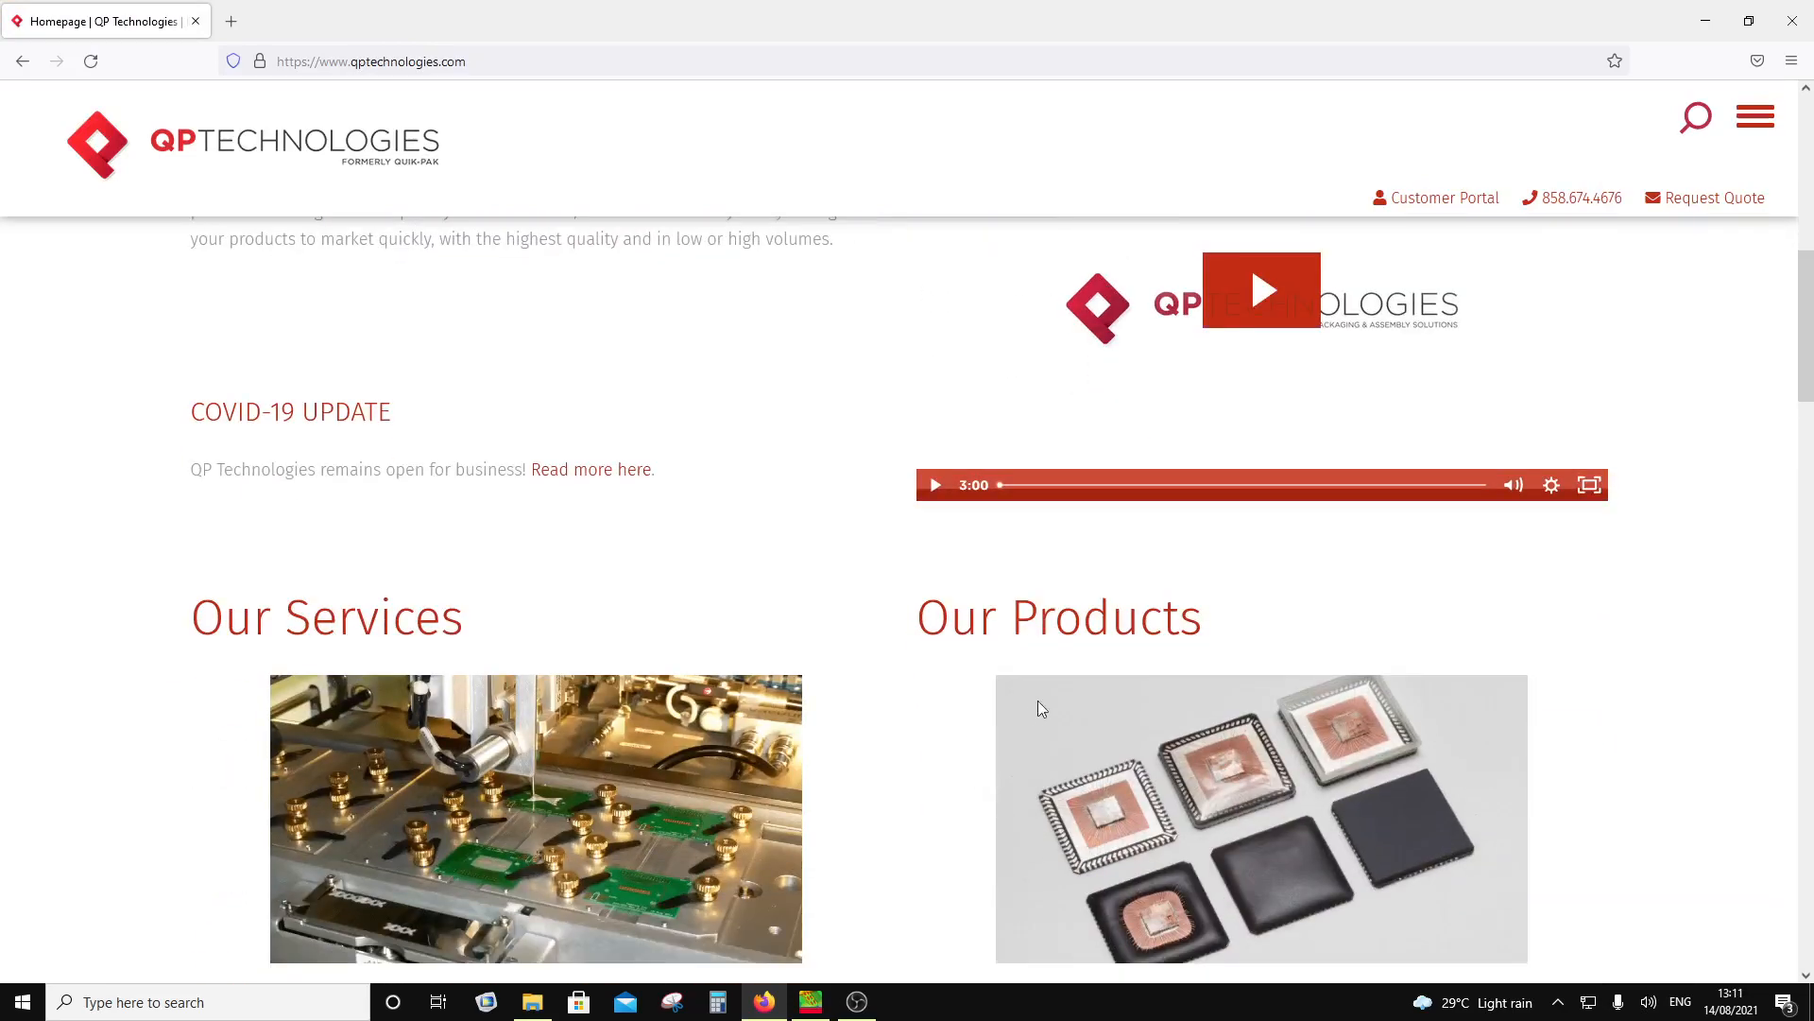
pyautogui.click(1038, 704)
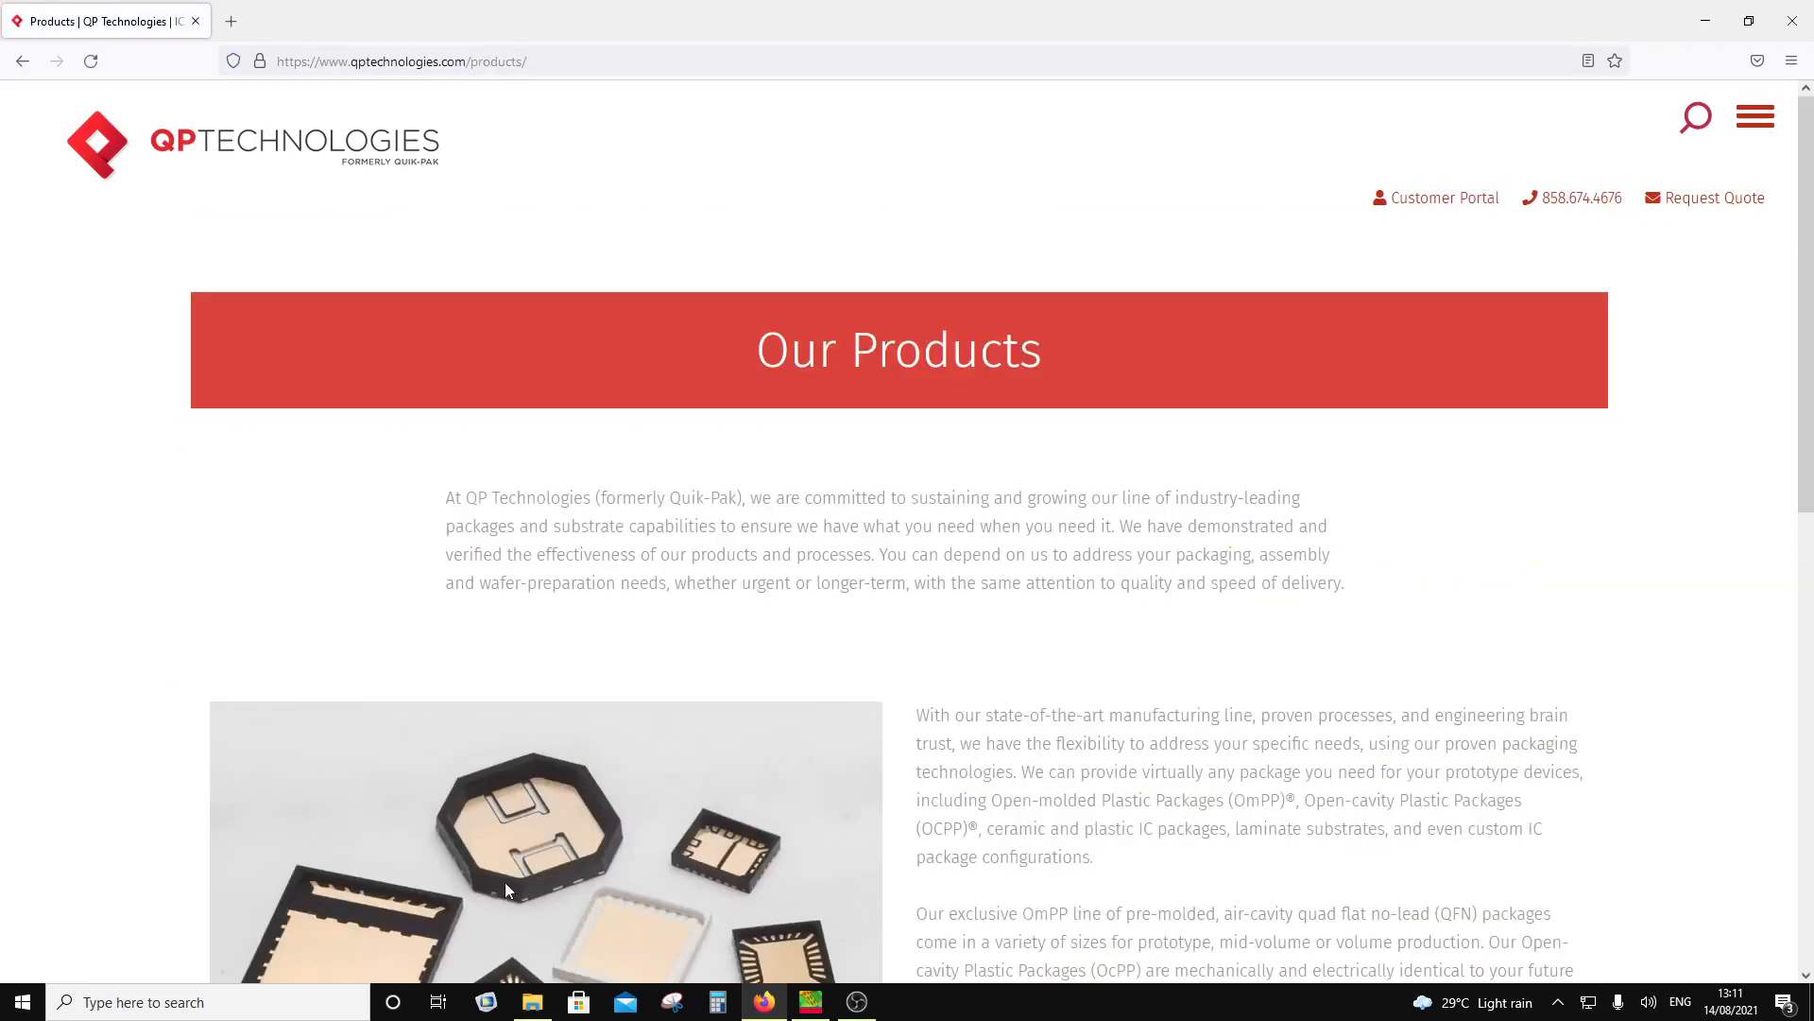
pyautogui.scroll(-5, 797, 813)
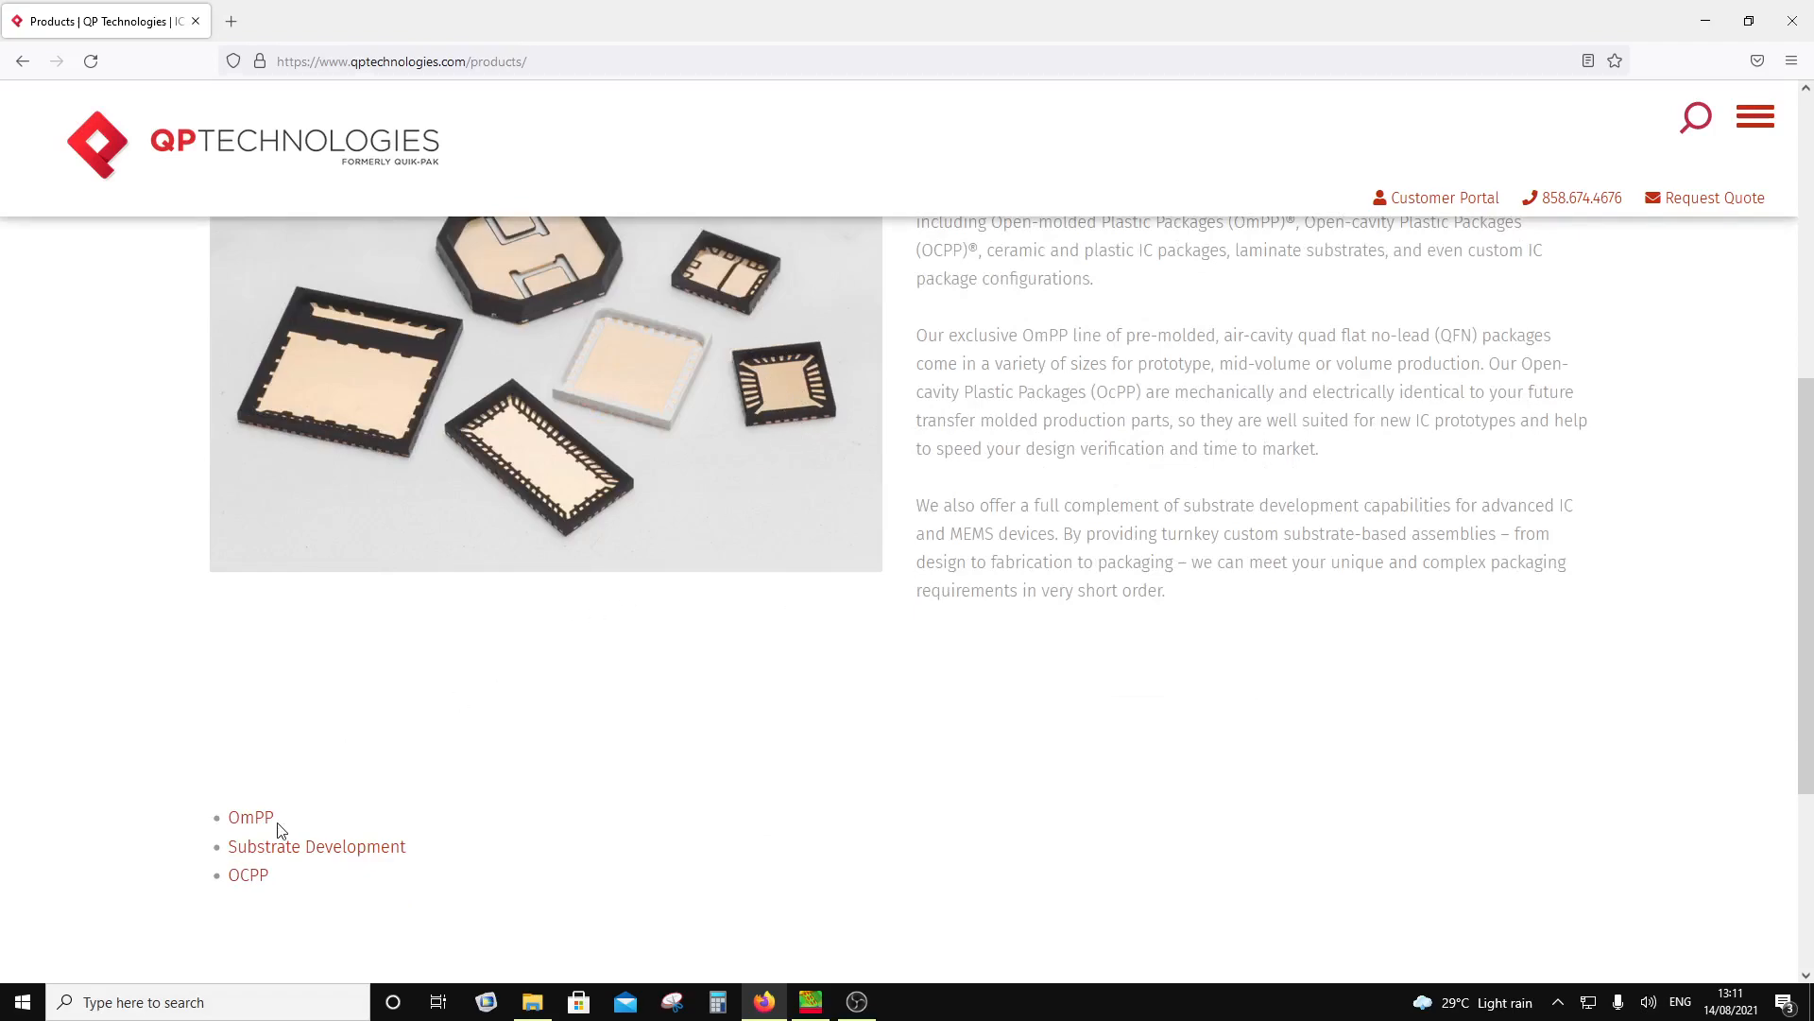
pyautogui.click(252, 819)
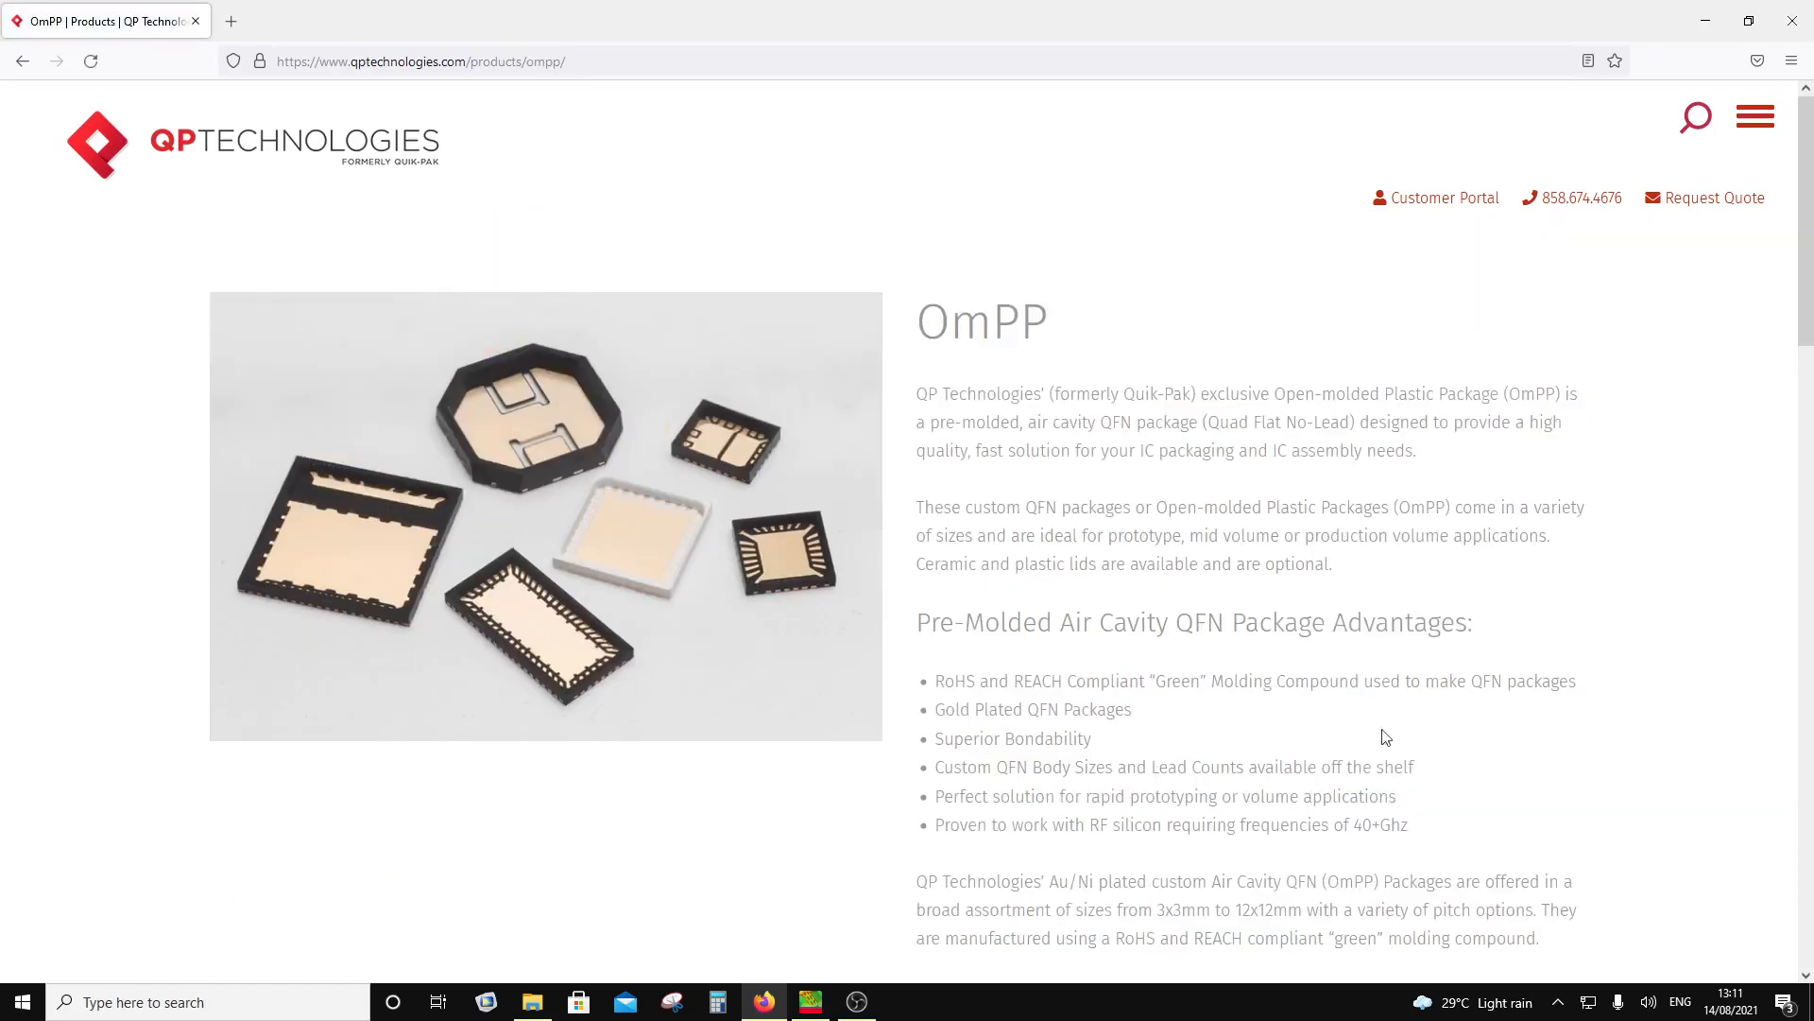
# Step: Review the OmPP package advantages and open the QP-QFN28-6MM-.65MM drawing from the Open-molded Plastic Package QFN Drawings table
pyautogui.scroll(-2, 1010, 822)
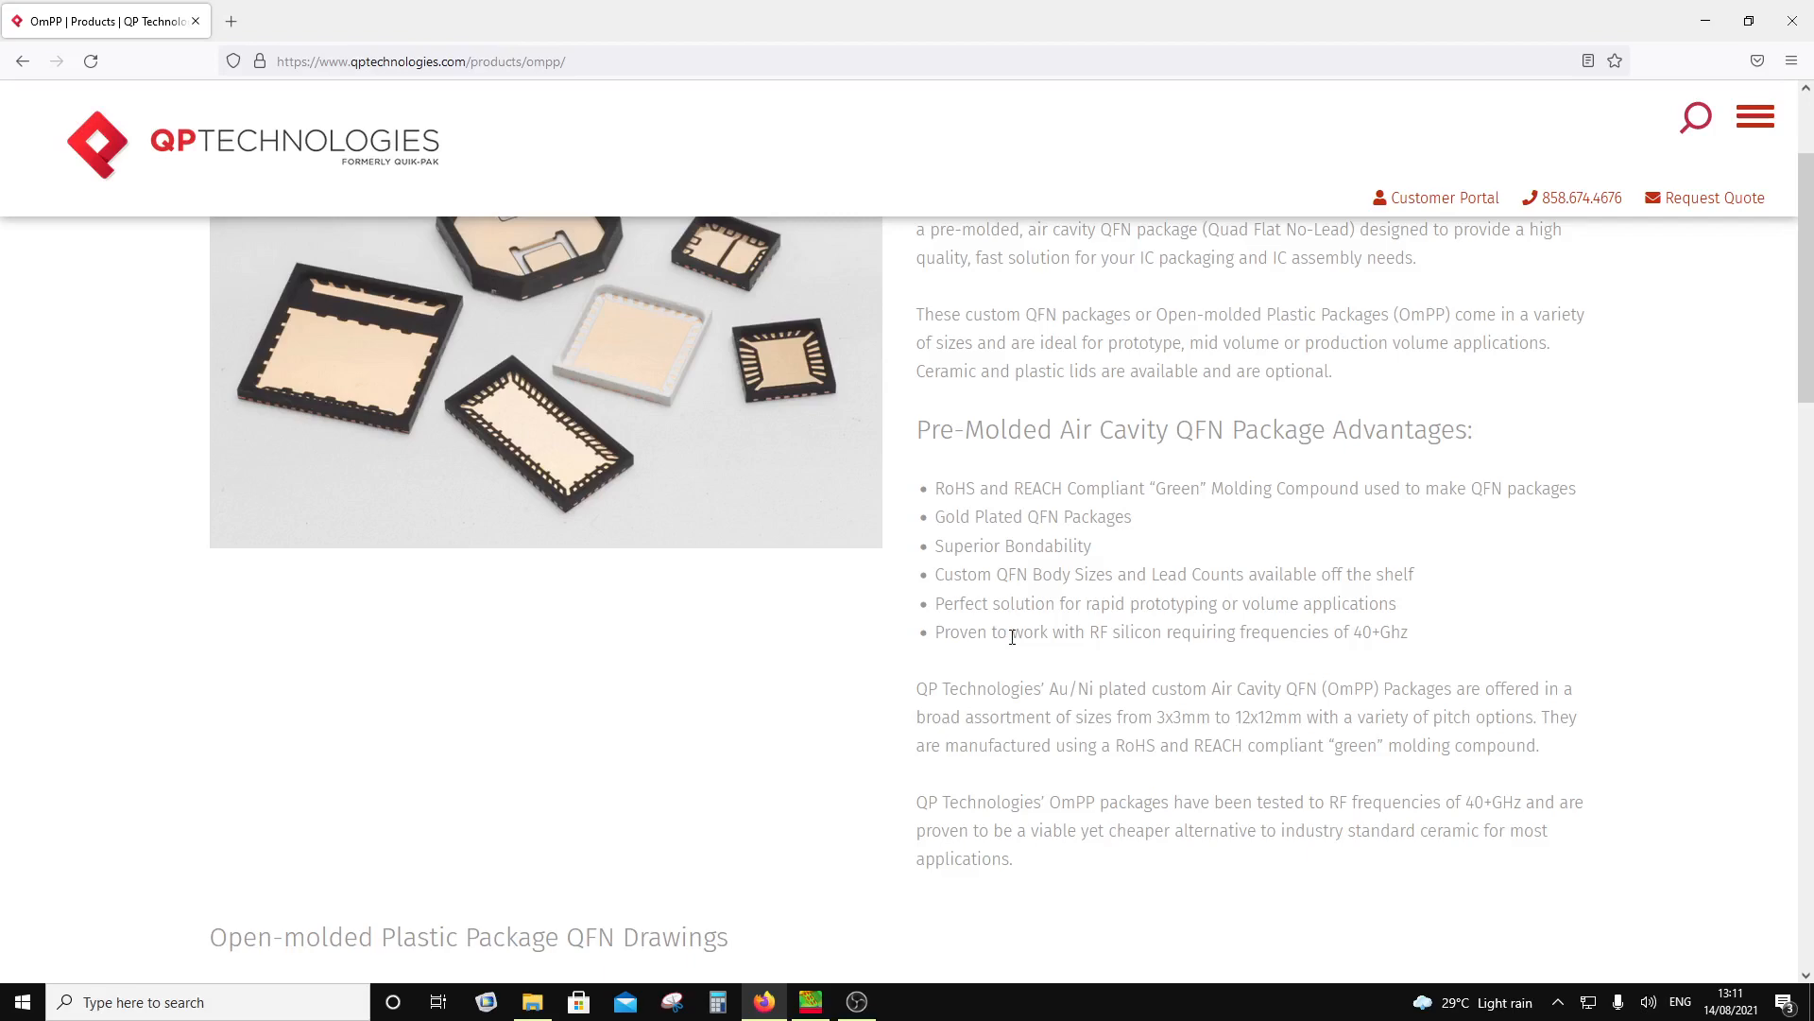
pyautogui.moveTo(1012, 636); pyautogui.dragTo(1407, 639)
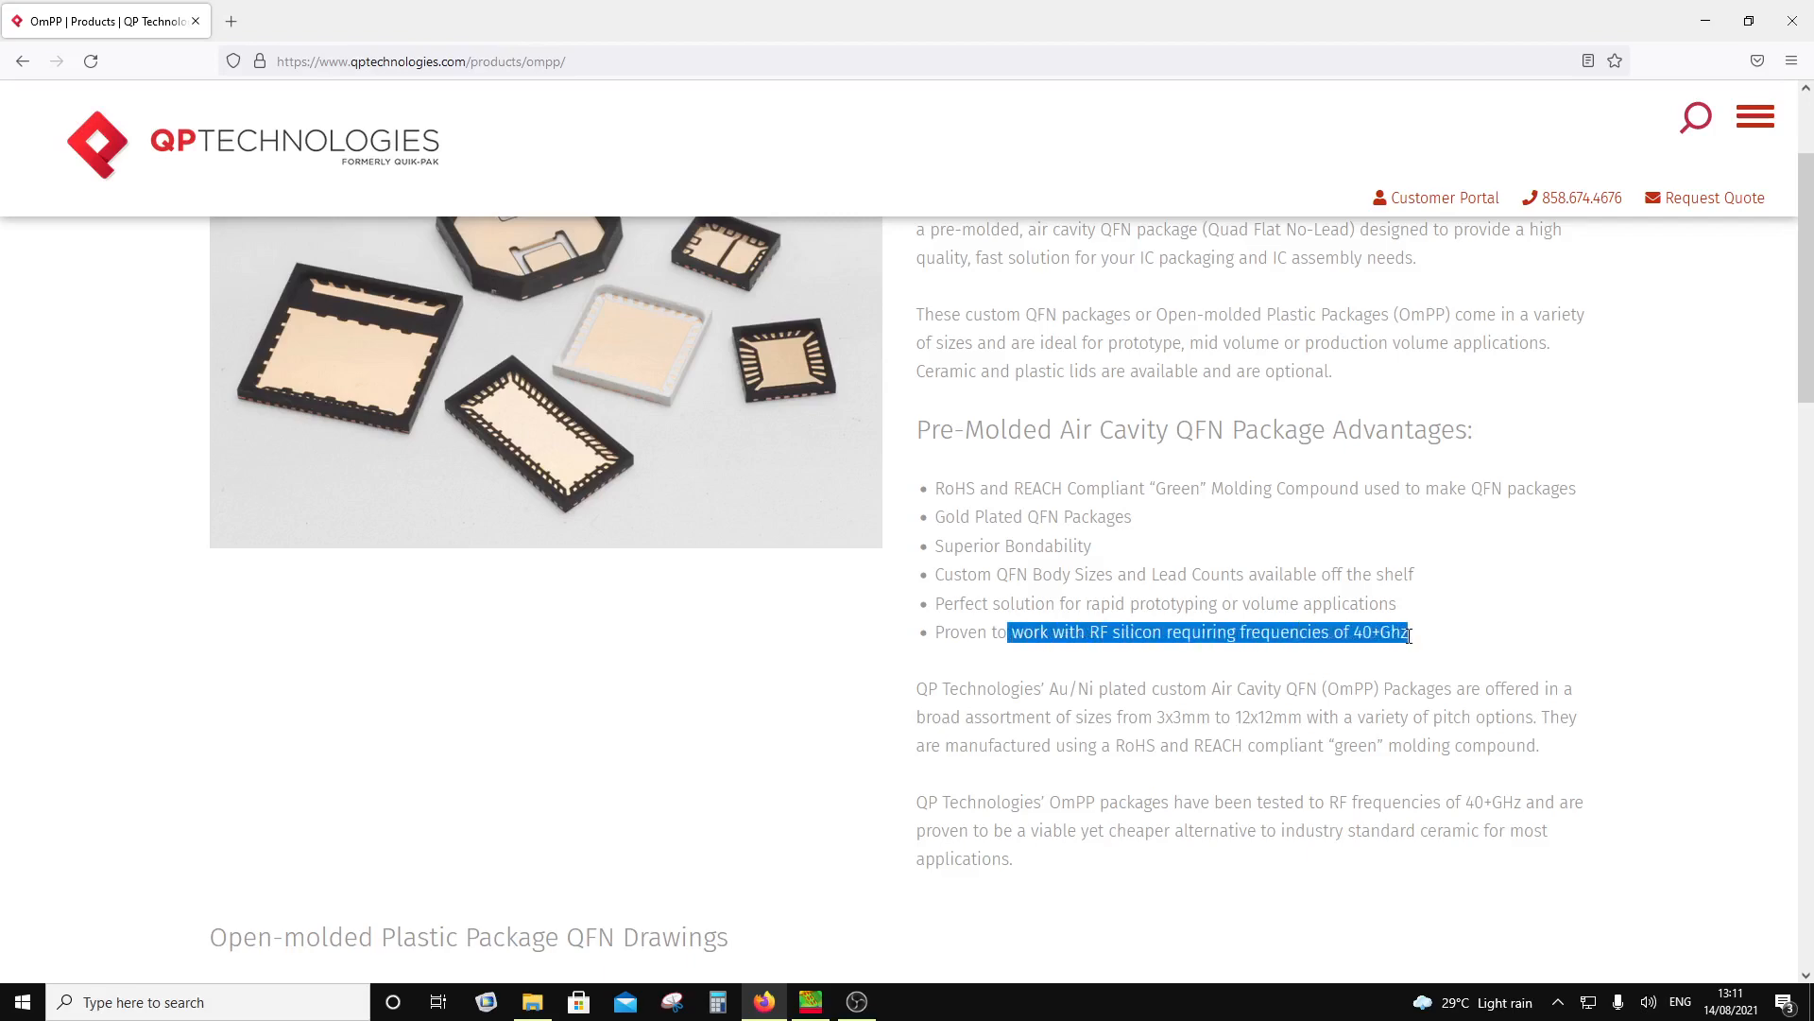
pyautogui.scroll(-10, 1041, 706)
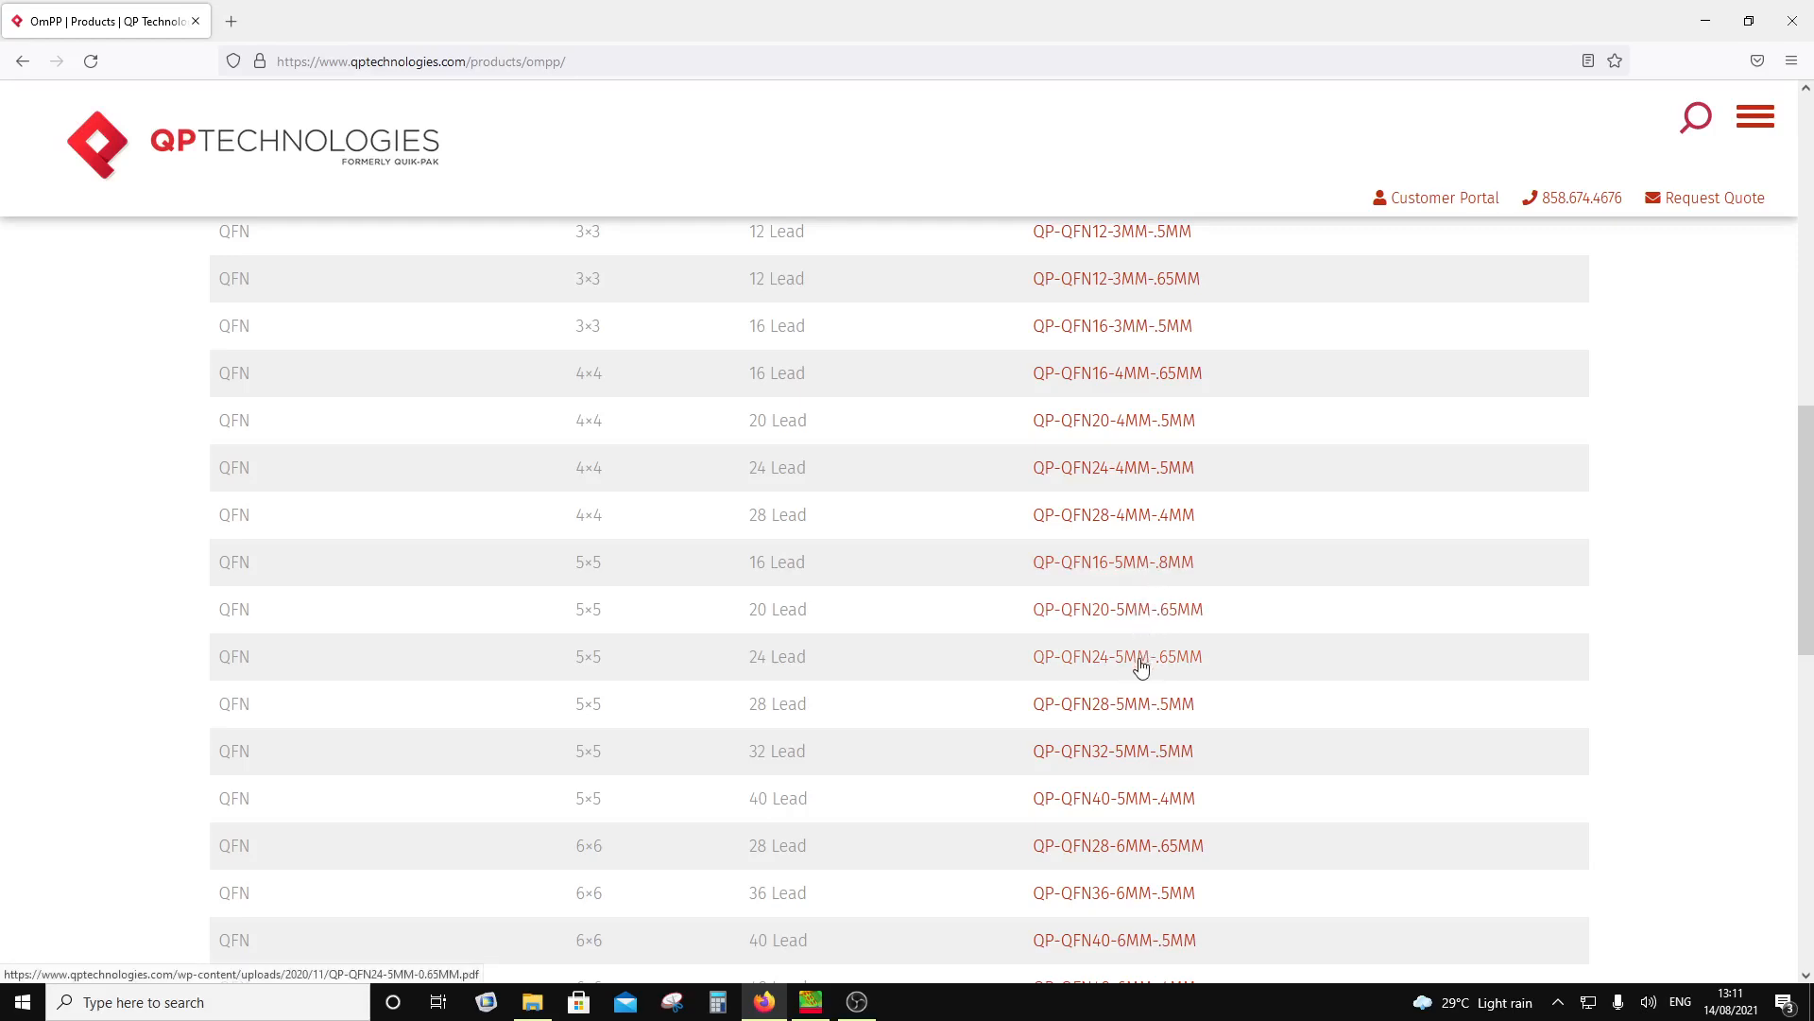
pyautogui.scroll(10, 1147, 672)
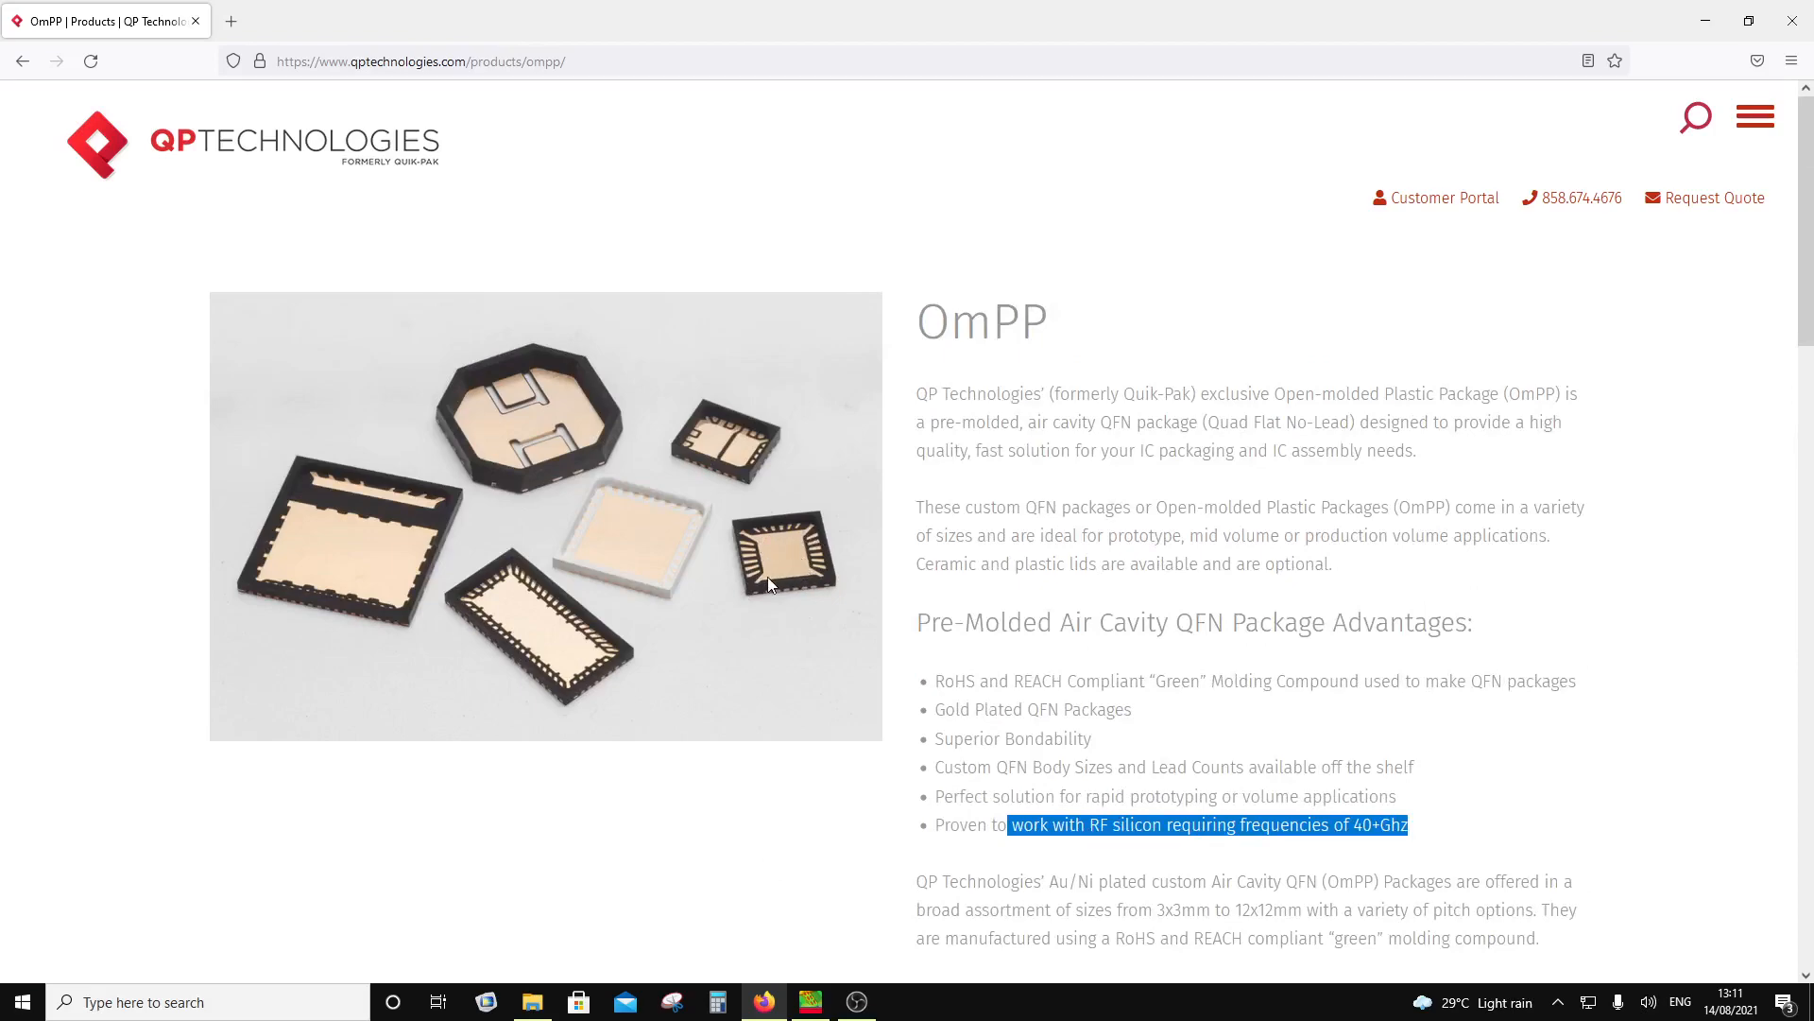
pyautogui.scroll(-10, 983, 704)
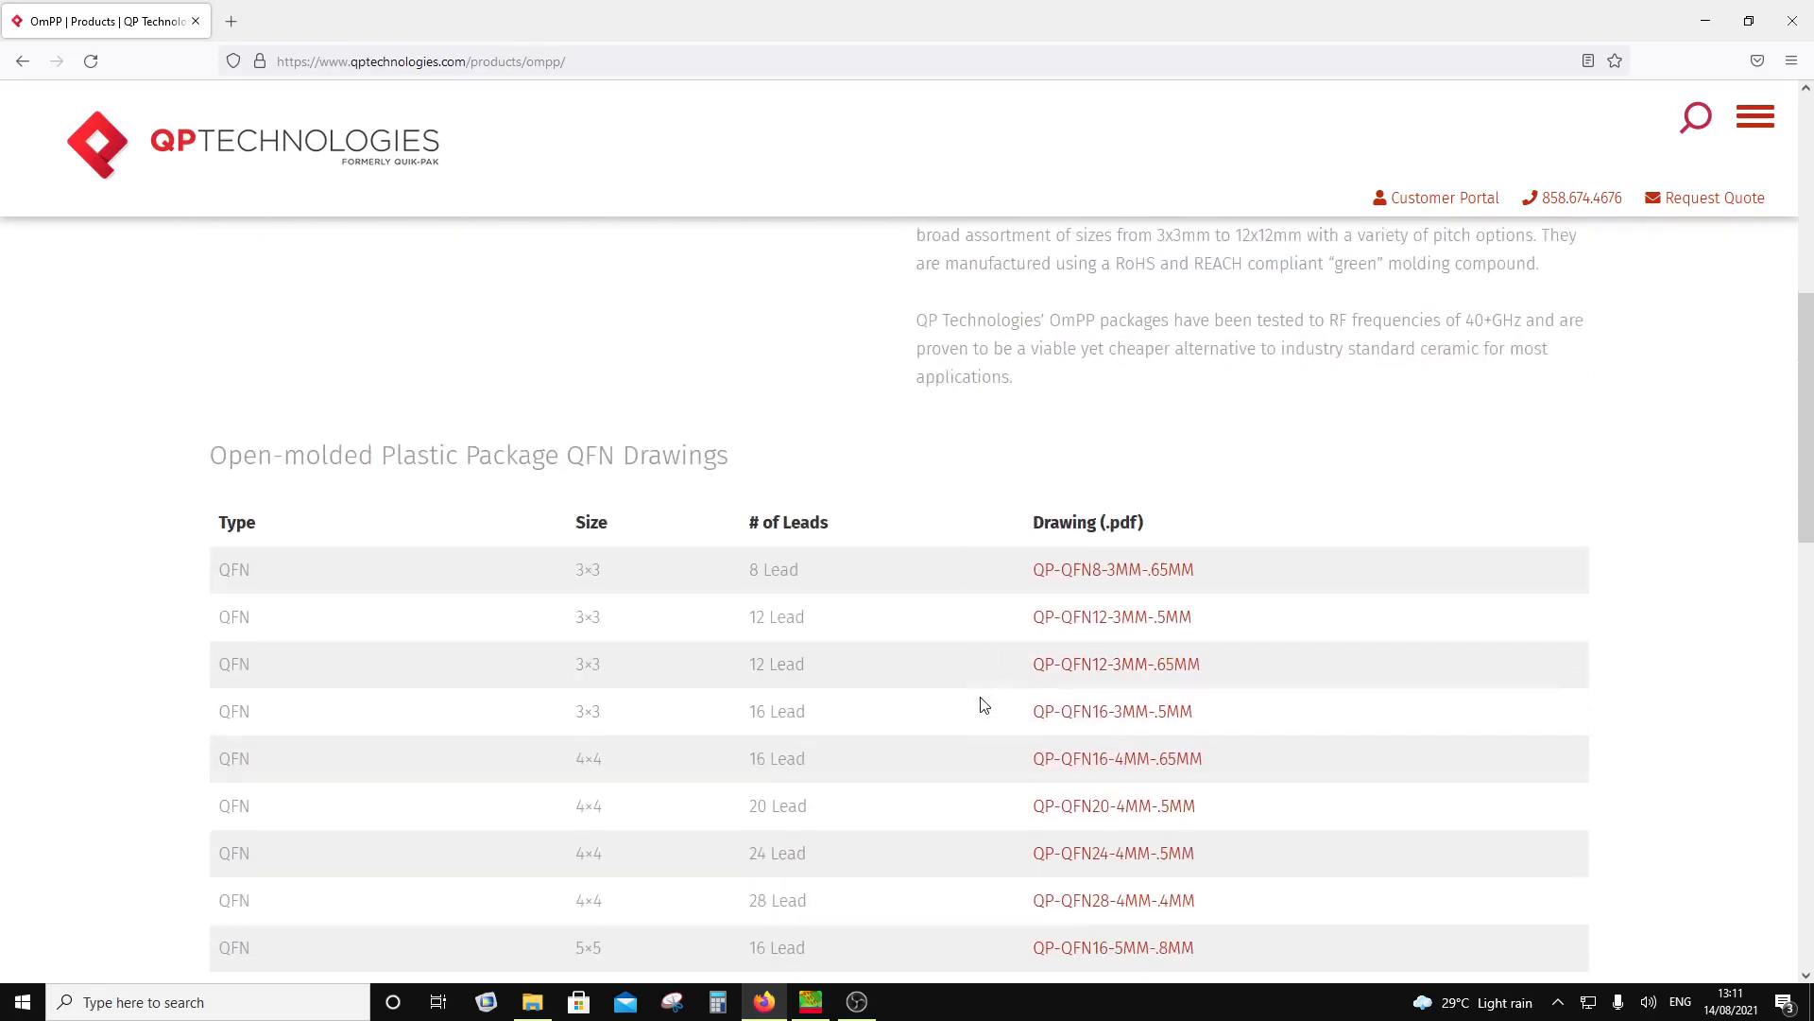
pyautogui.scroll(-2, 995, 715)
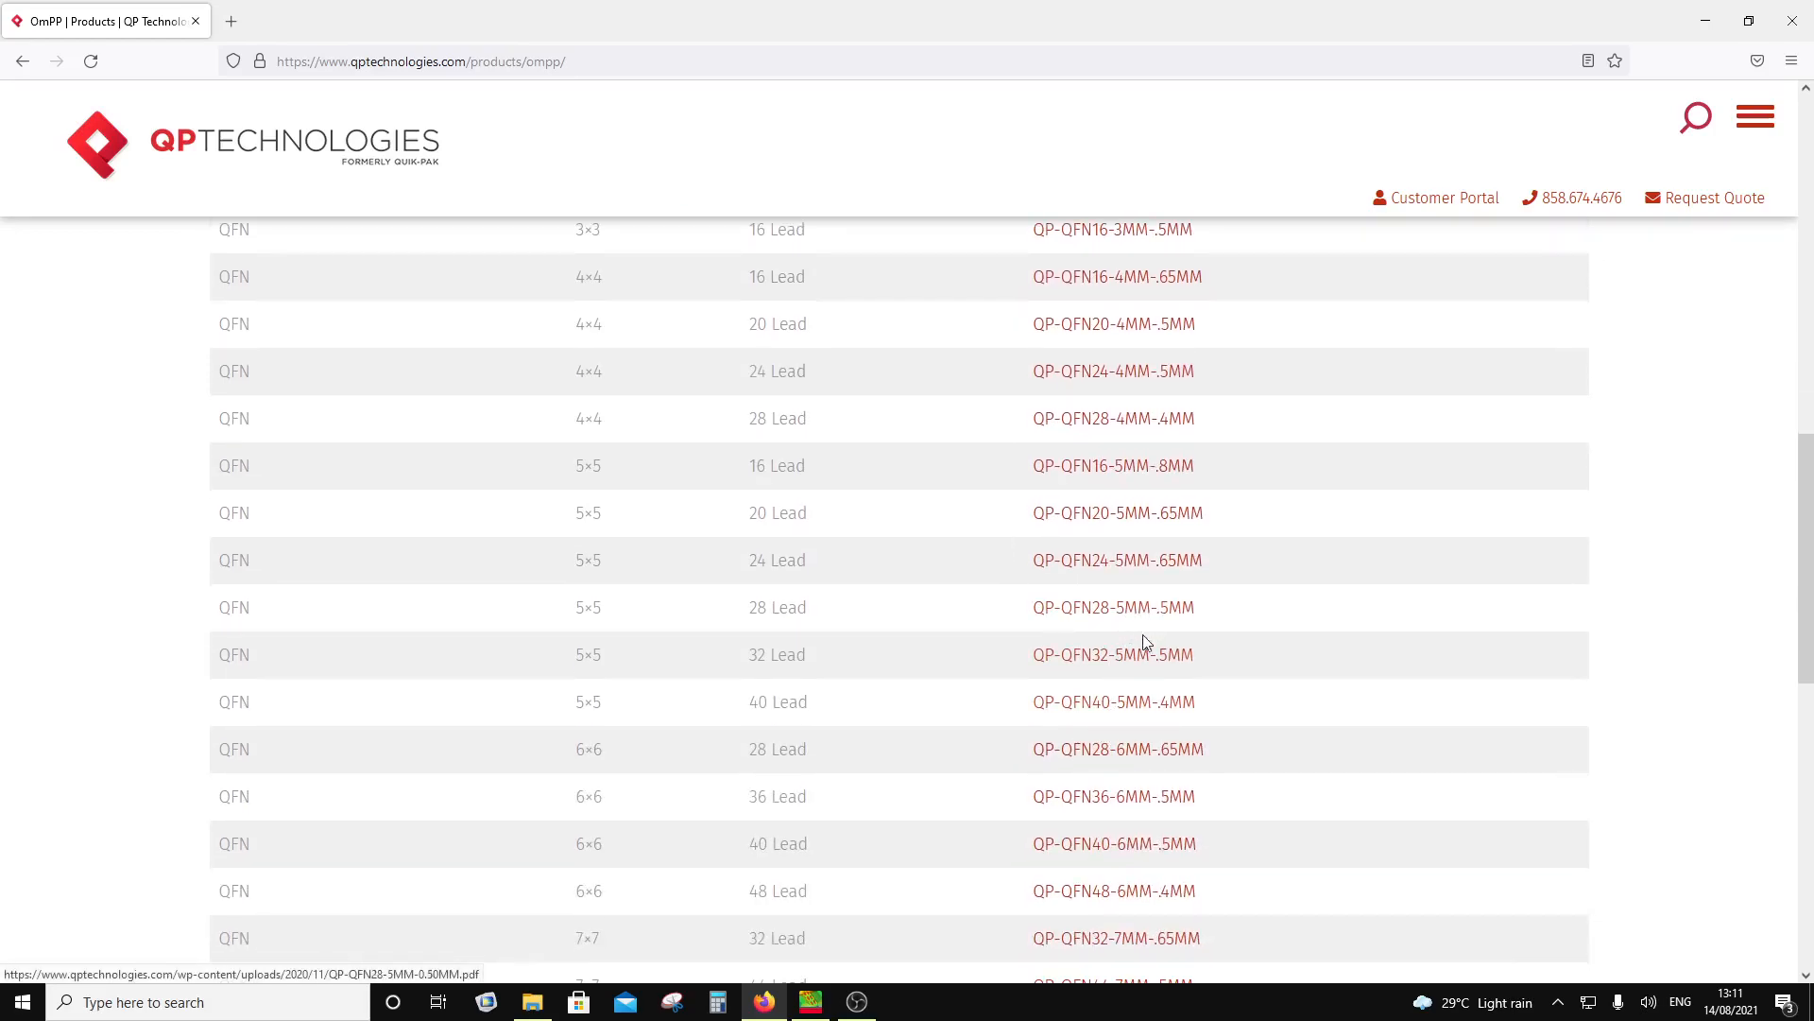
pyautogui.click(1152, 756)
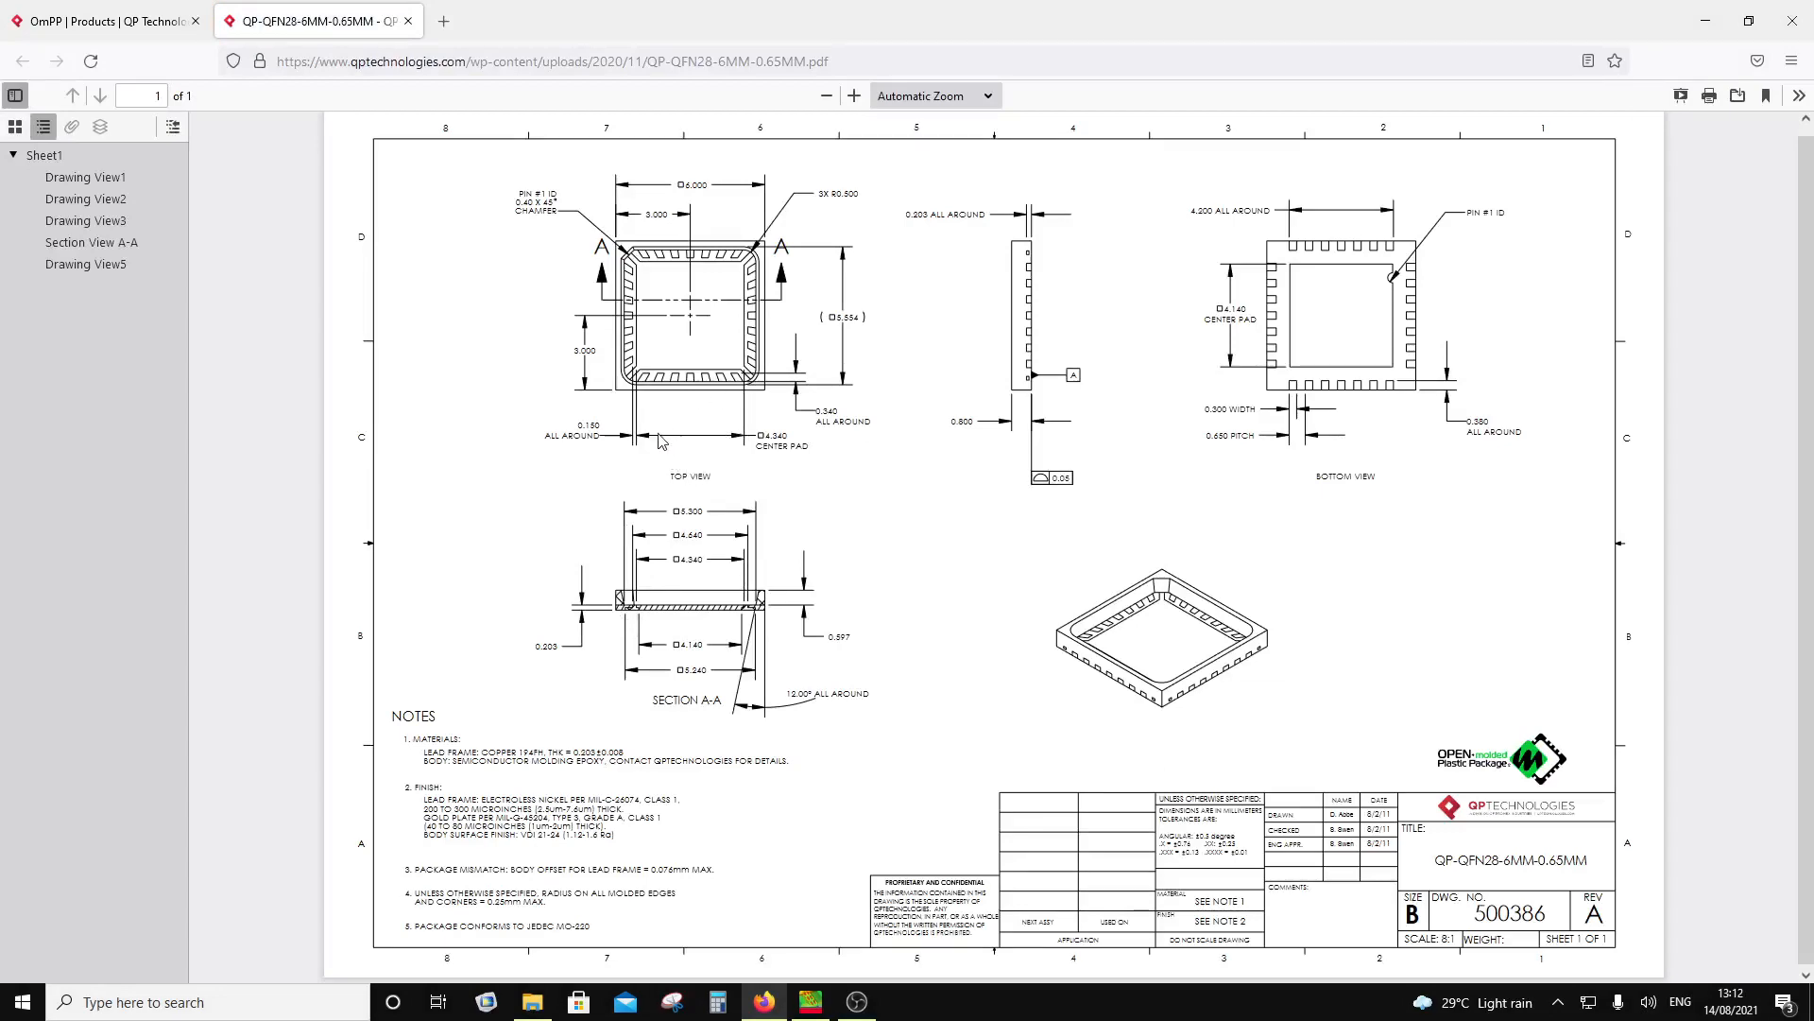
# Step: Enlarge the QFN package drawing to 150% and examine the dimensions in the top view and section A-A
pyautogui.scroll(1, 661, 441)
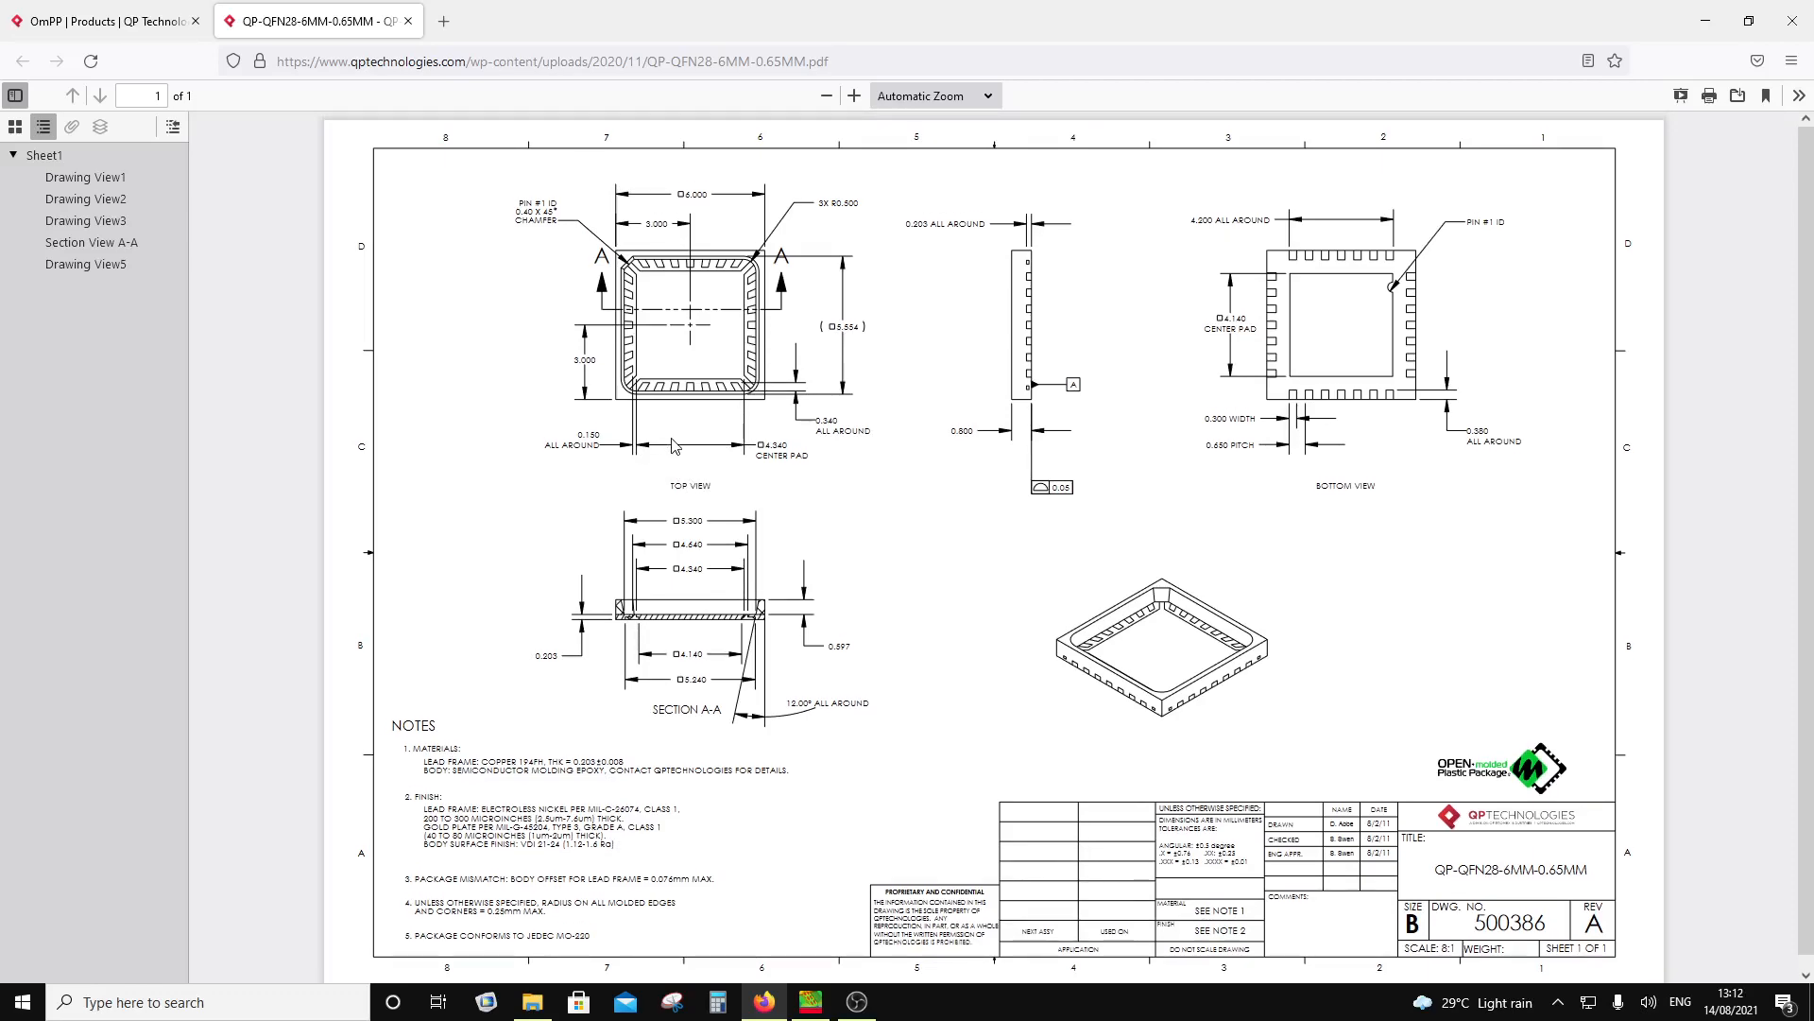
pyautogui.click(855, 97)
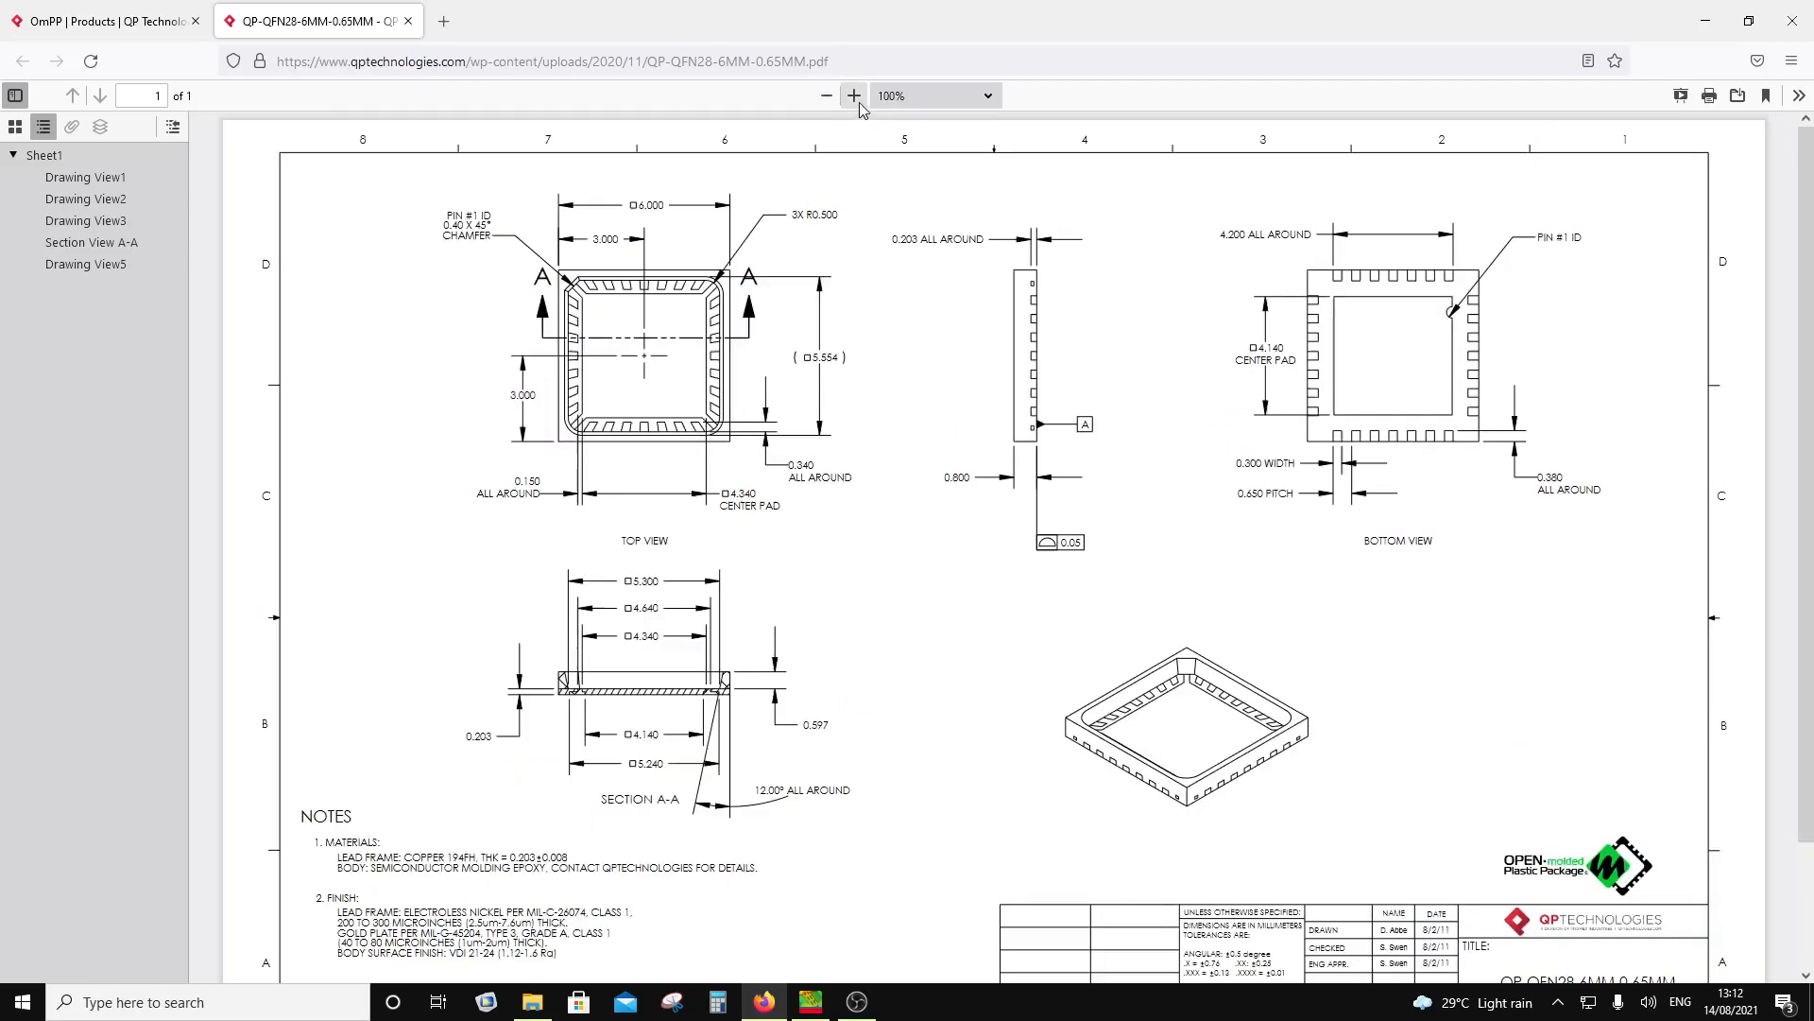
pyautogui.click(857, 101)
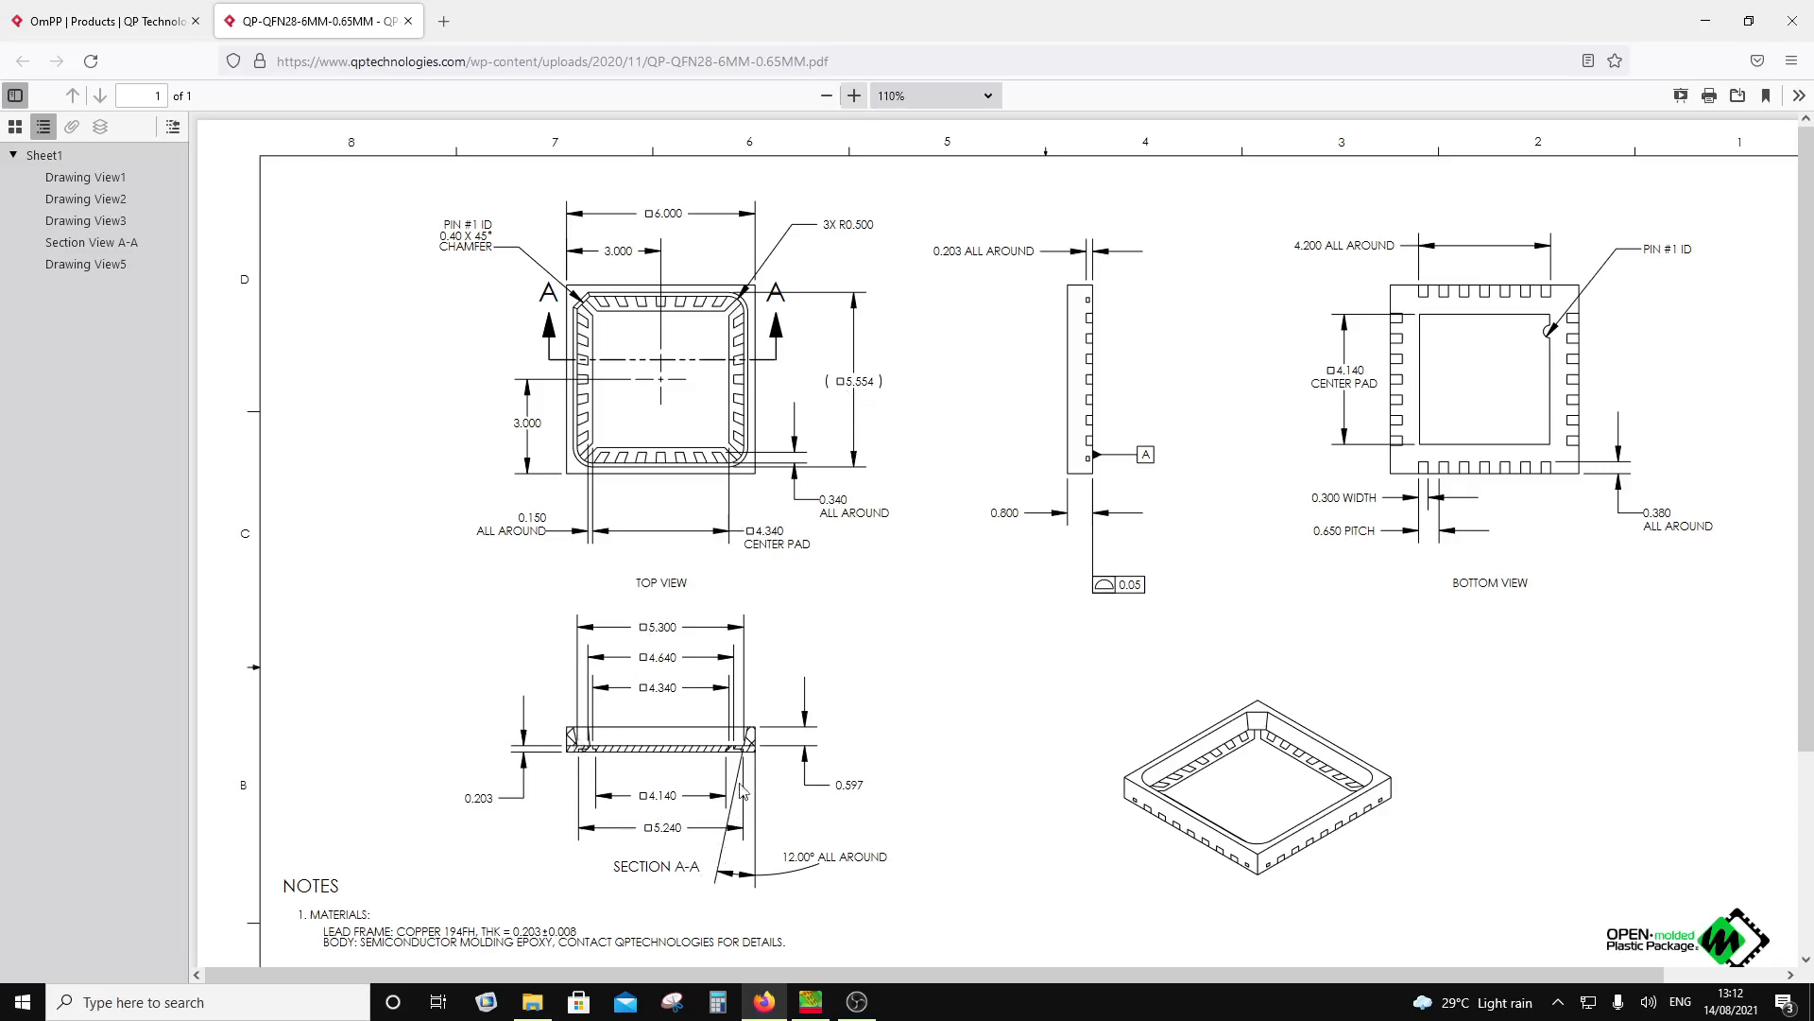
pyautogui.scroll(-3, 689, 818)
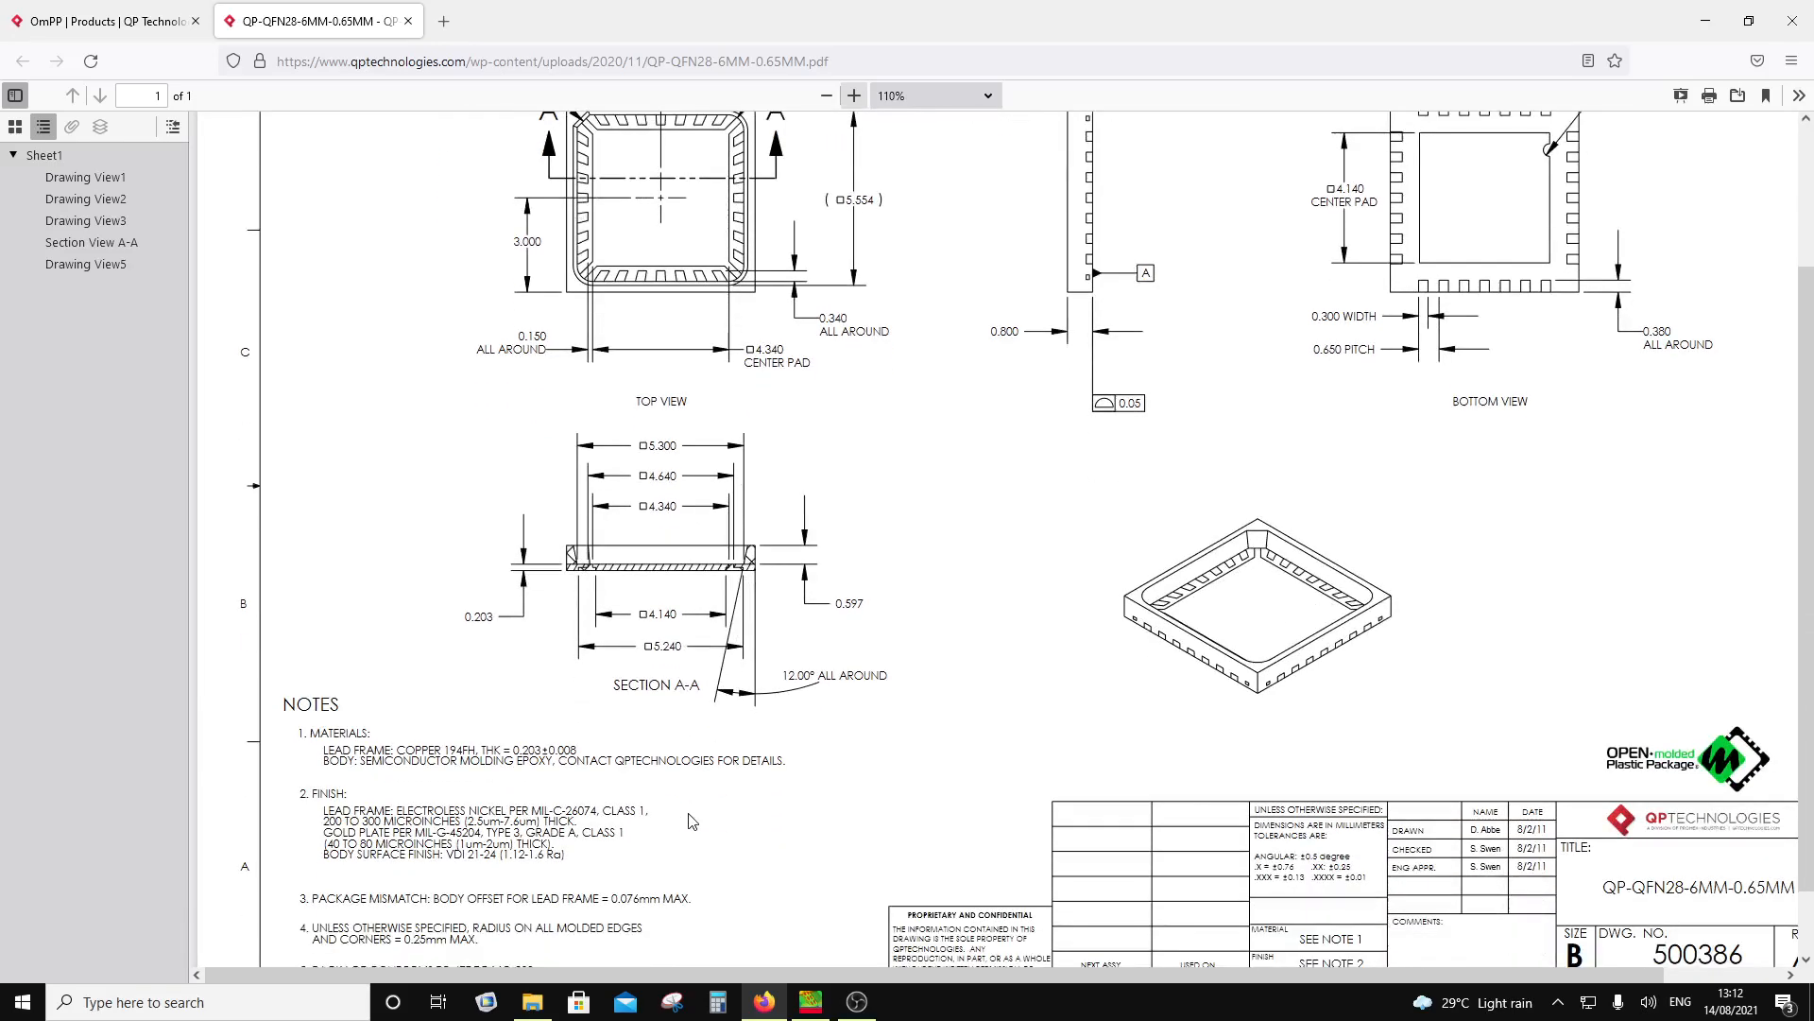
pyautogui.click(853, 95)
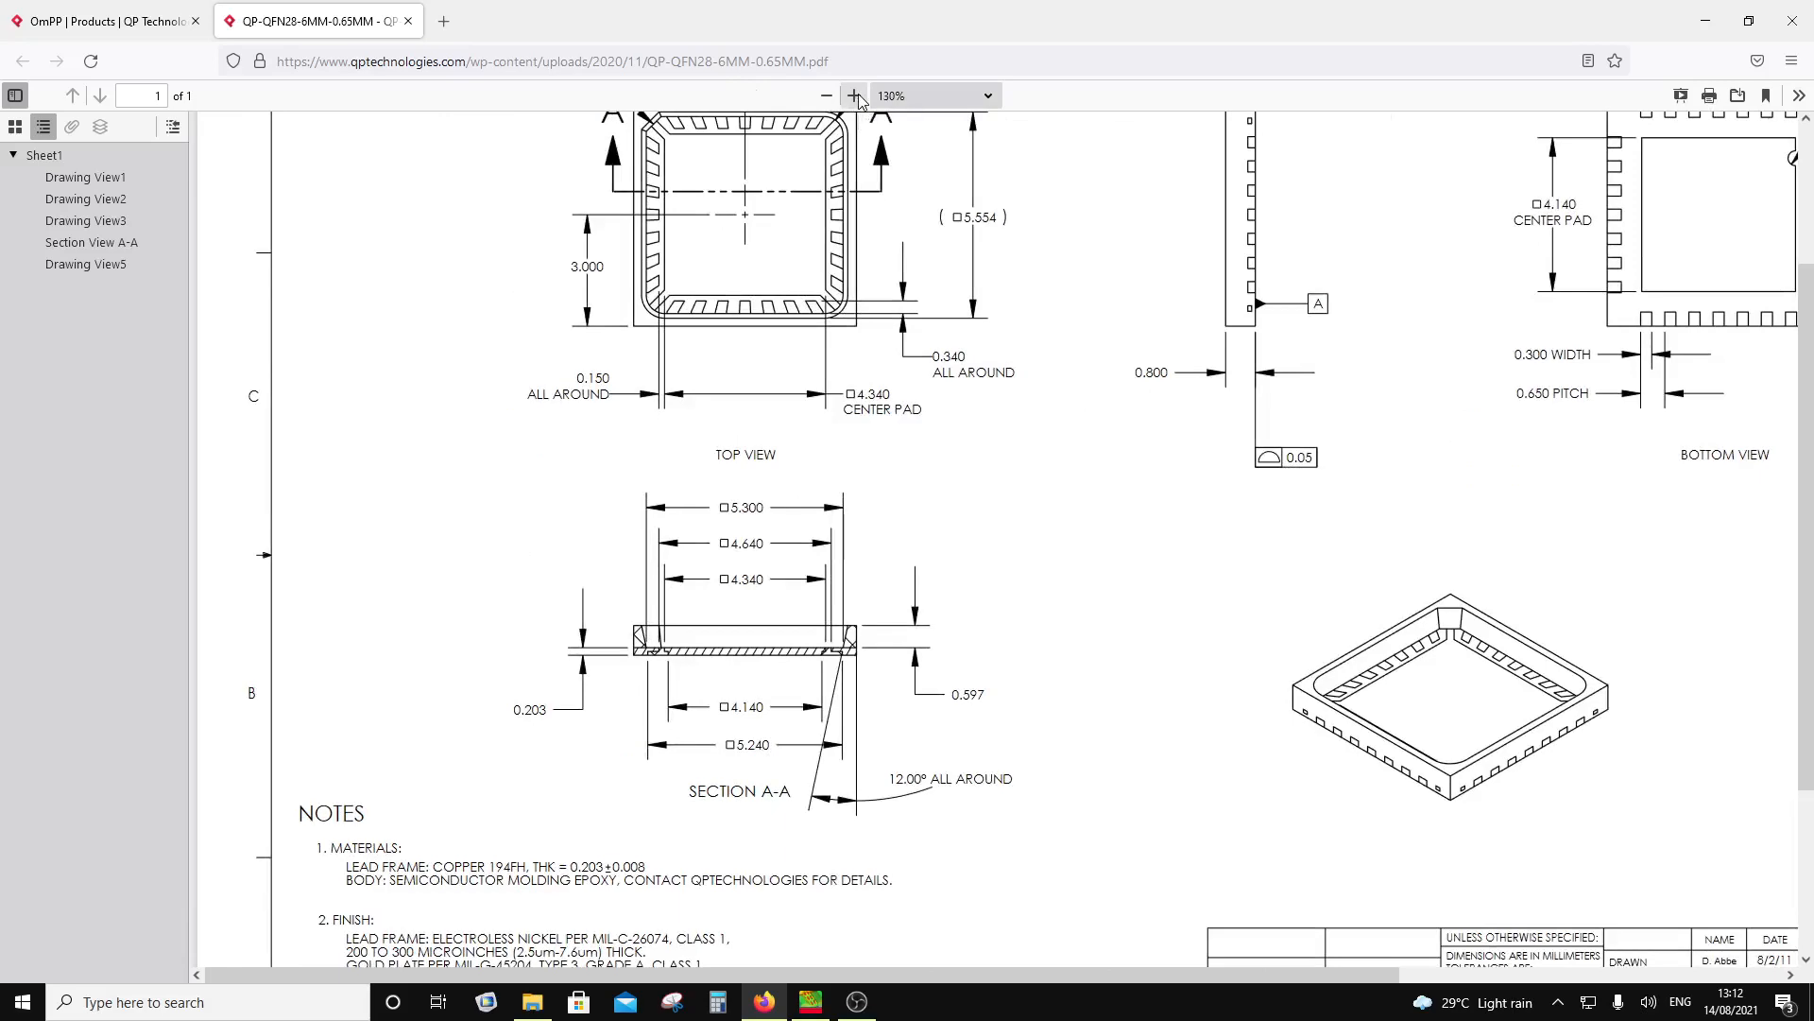
pyautogui.click(856, 95)
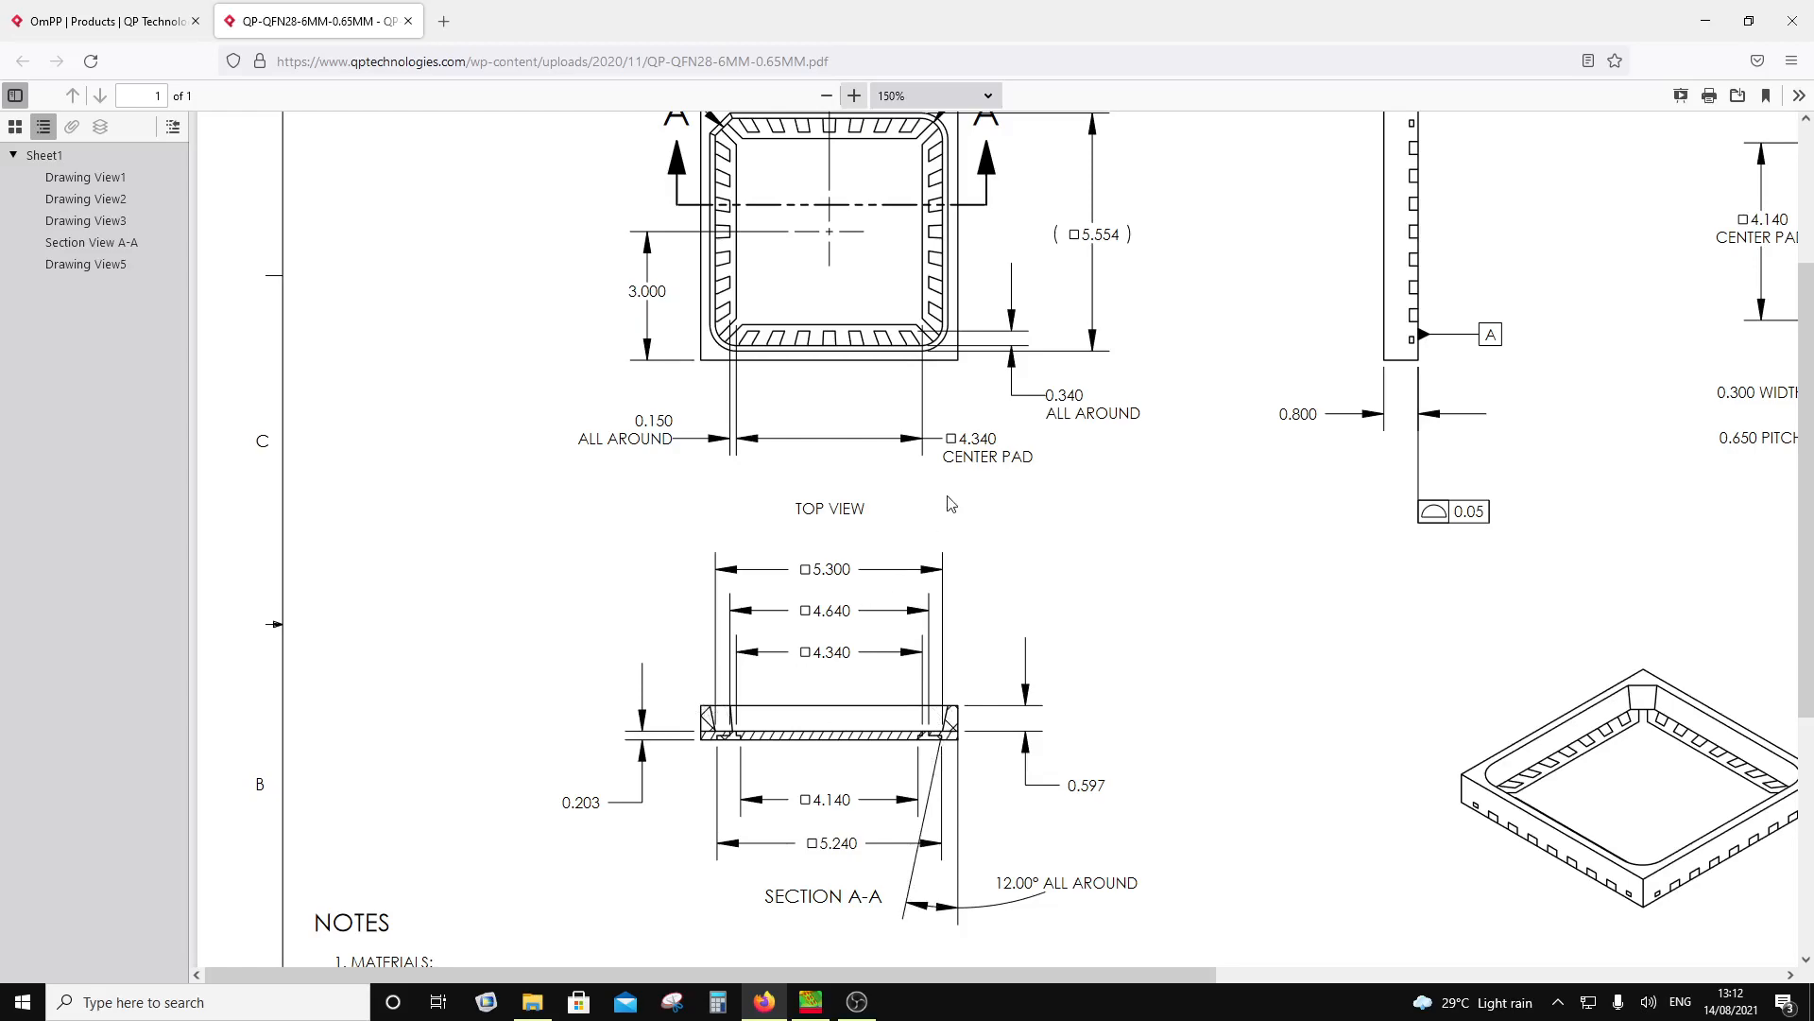
pyautogui.scroll(3, 908, 314)
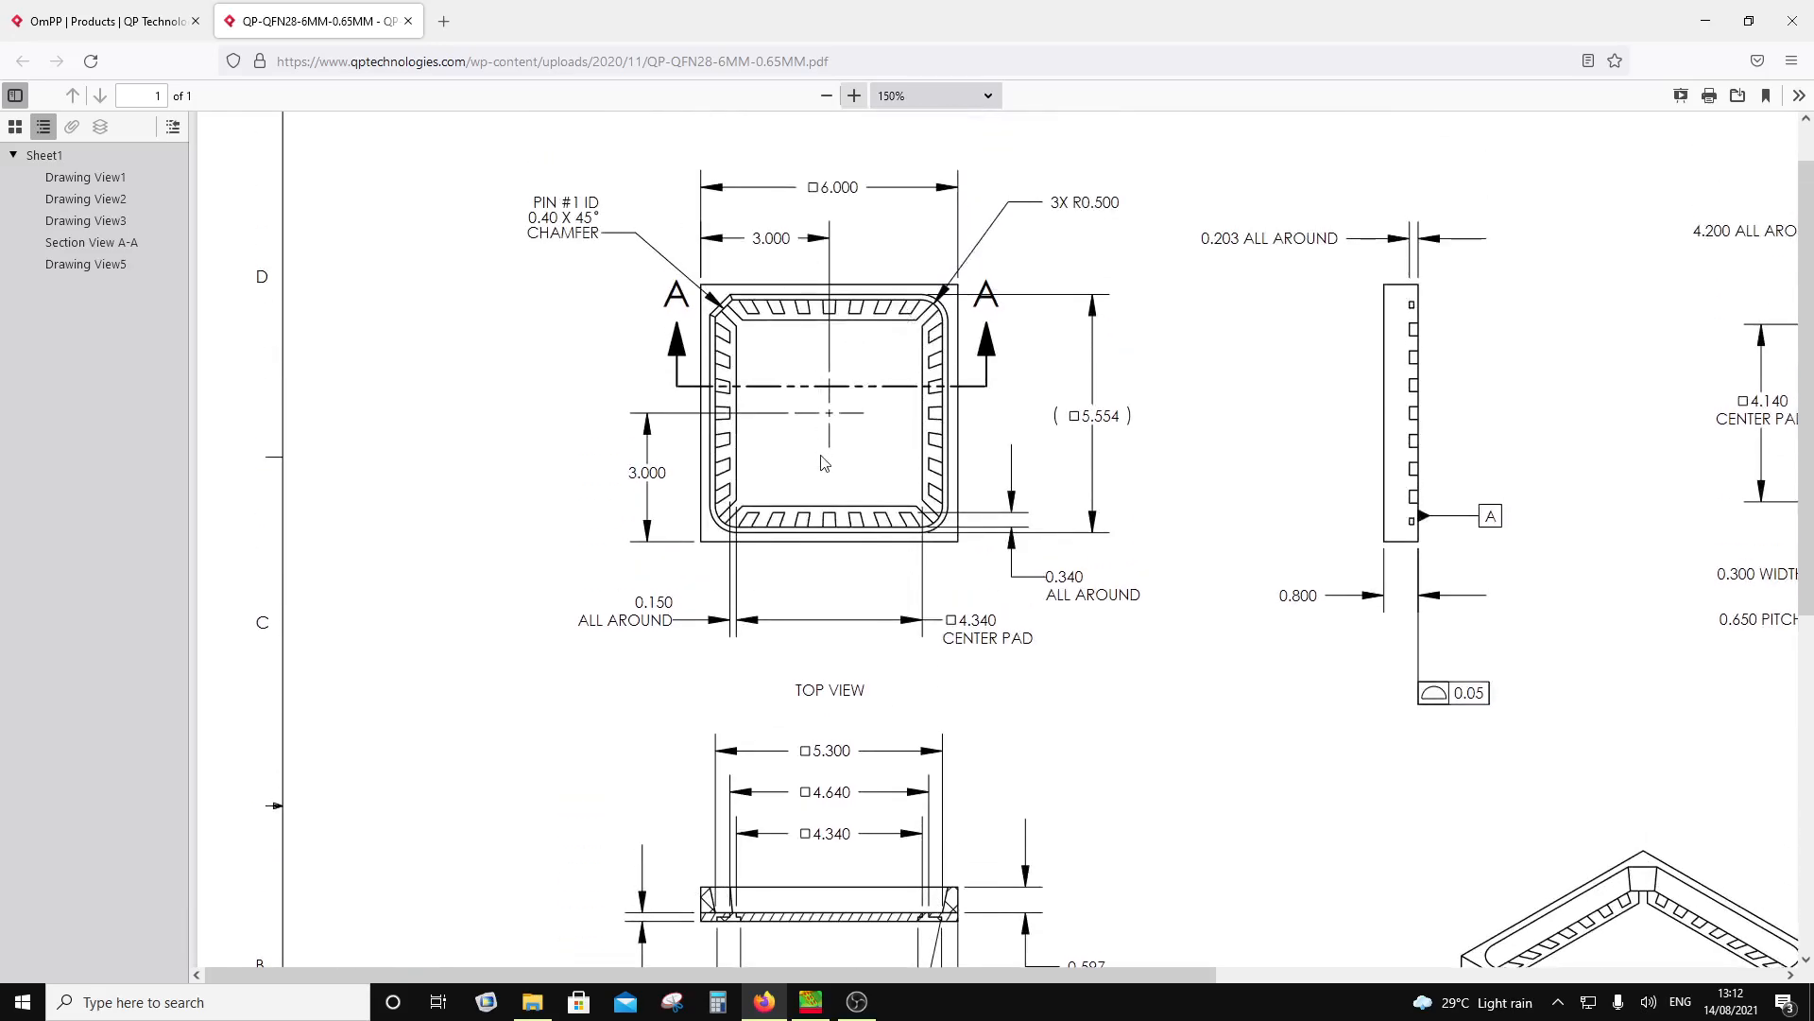
pyautogui.scroll(-3, 821, 463)
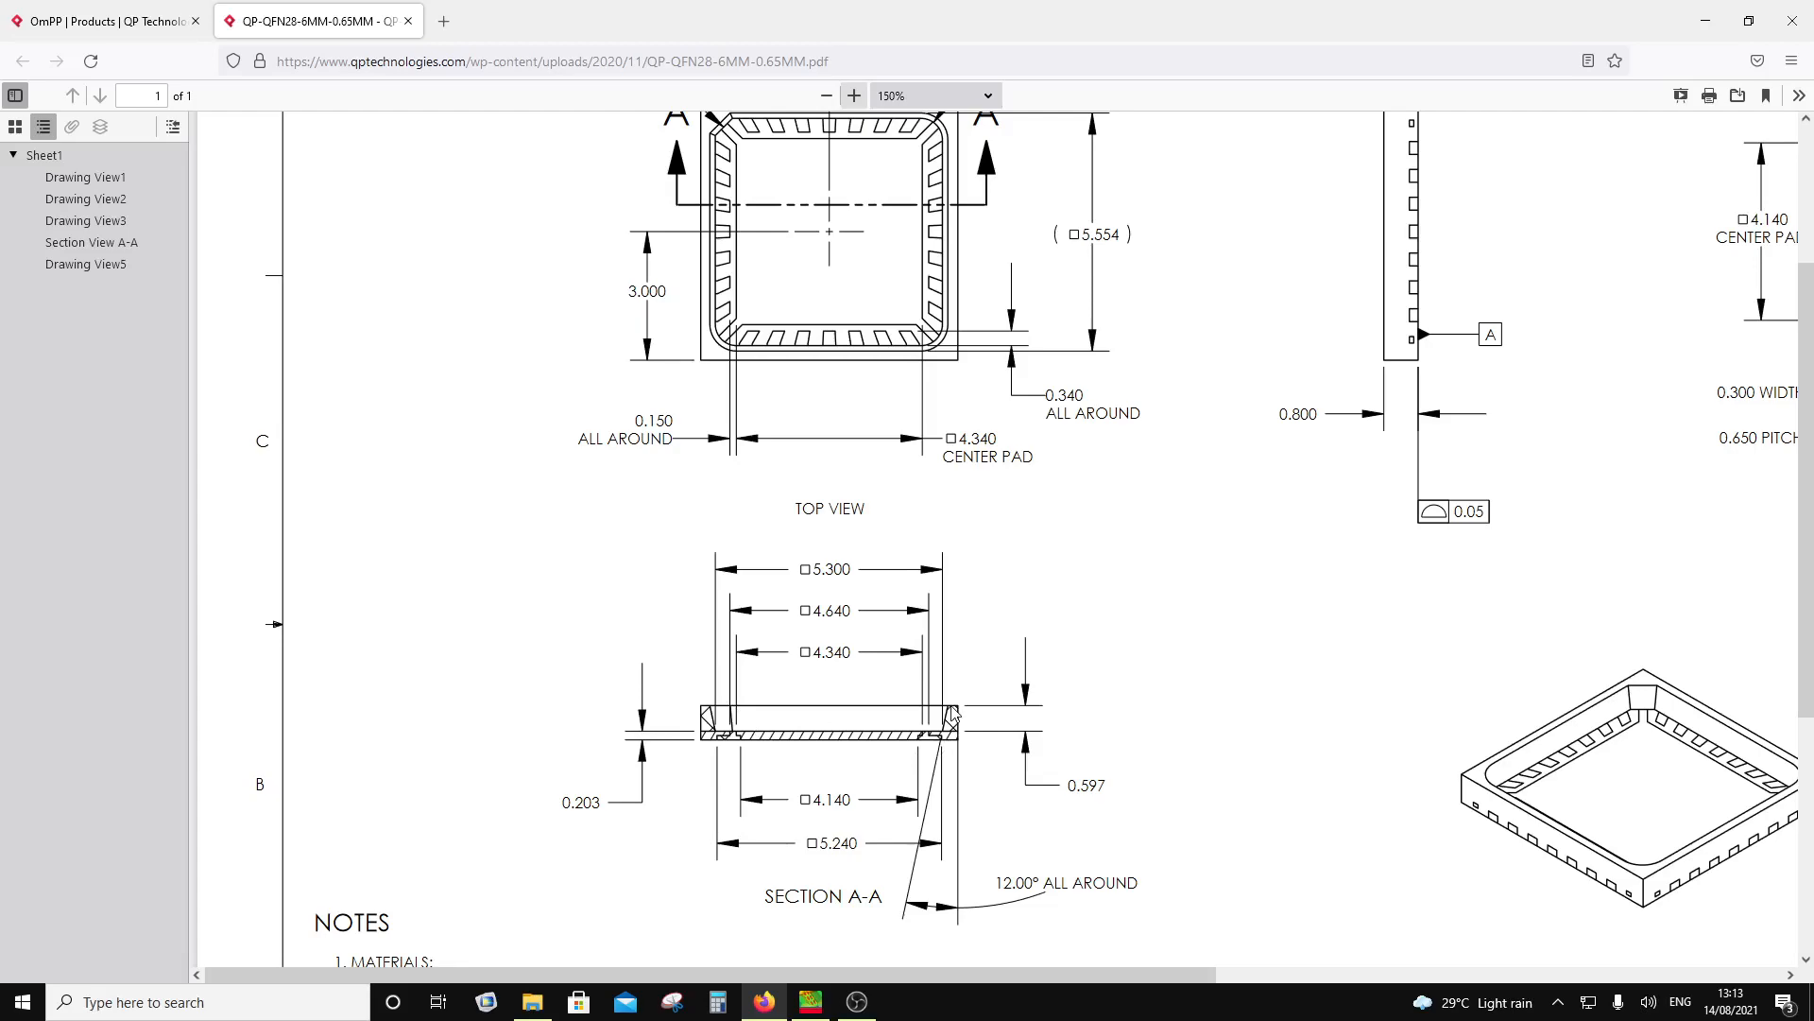
pyautogui.scroll(3, 951, 715)
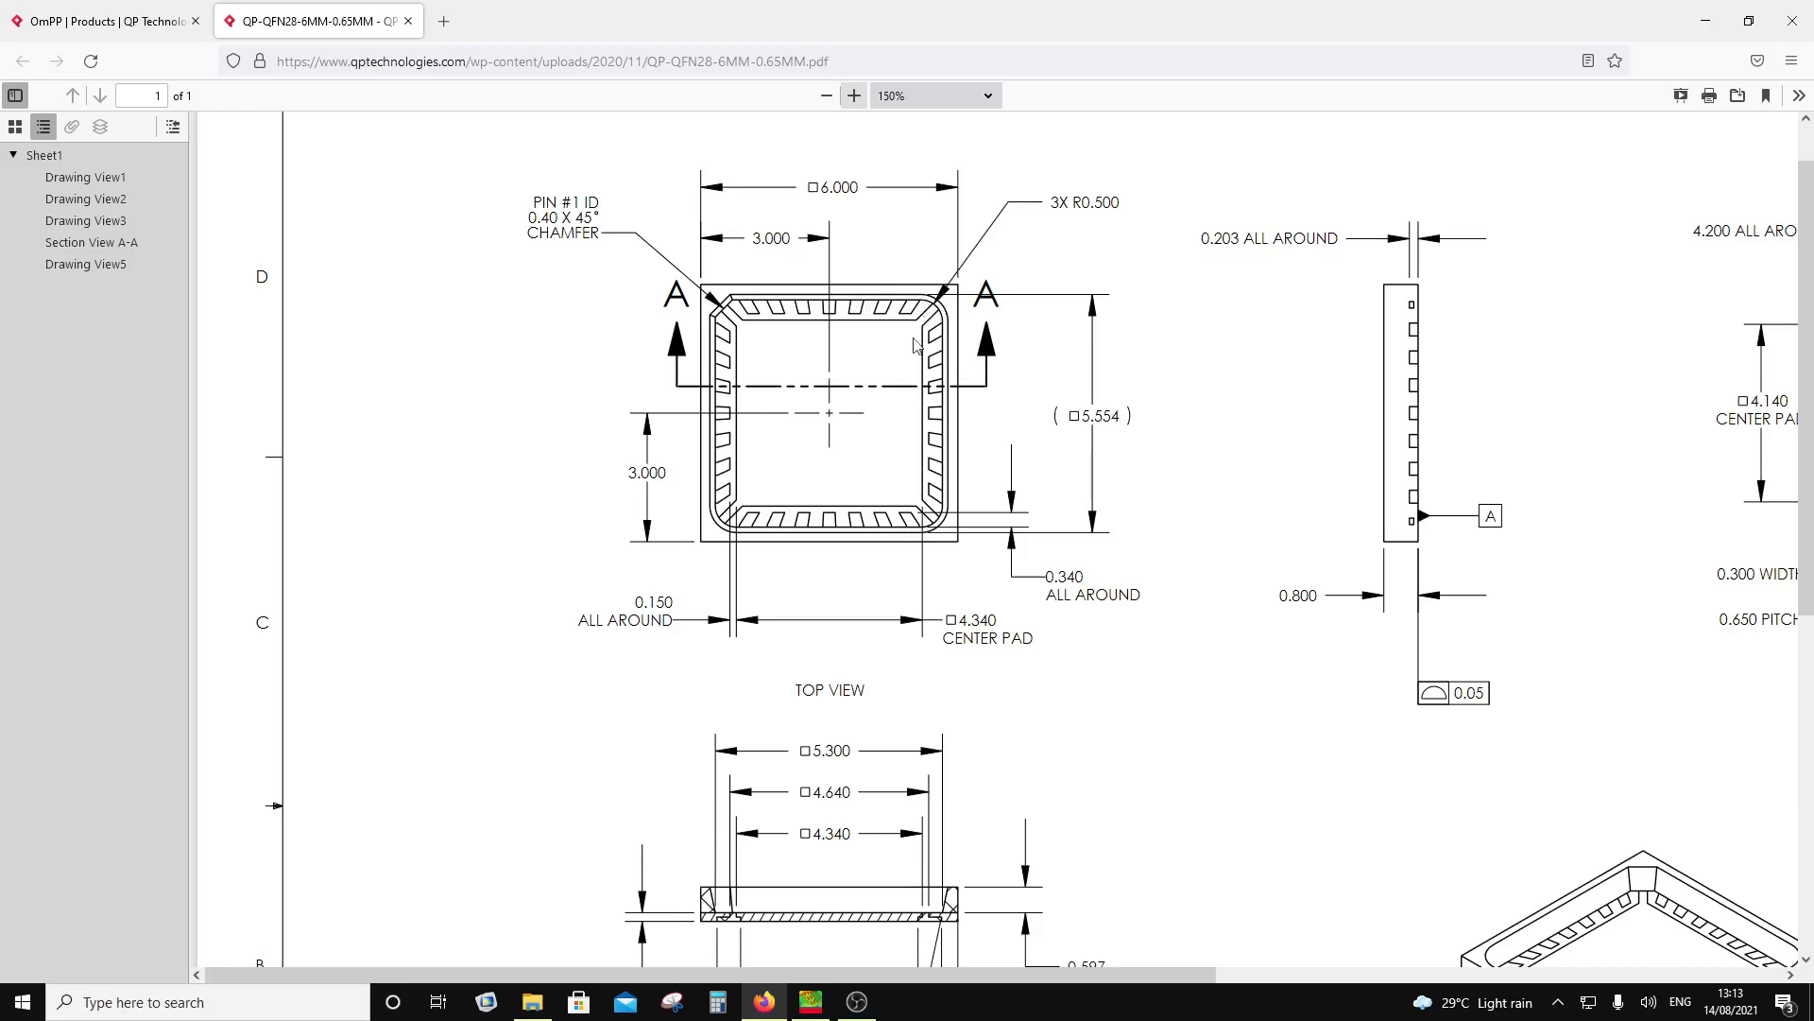
pyautogui.scroll(-1, 775, 871)
pyautogui.scroll(-1, 775, 872)
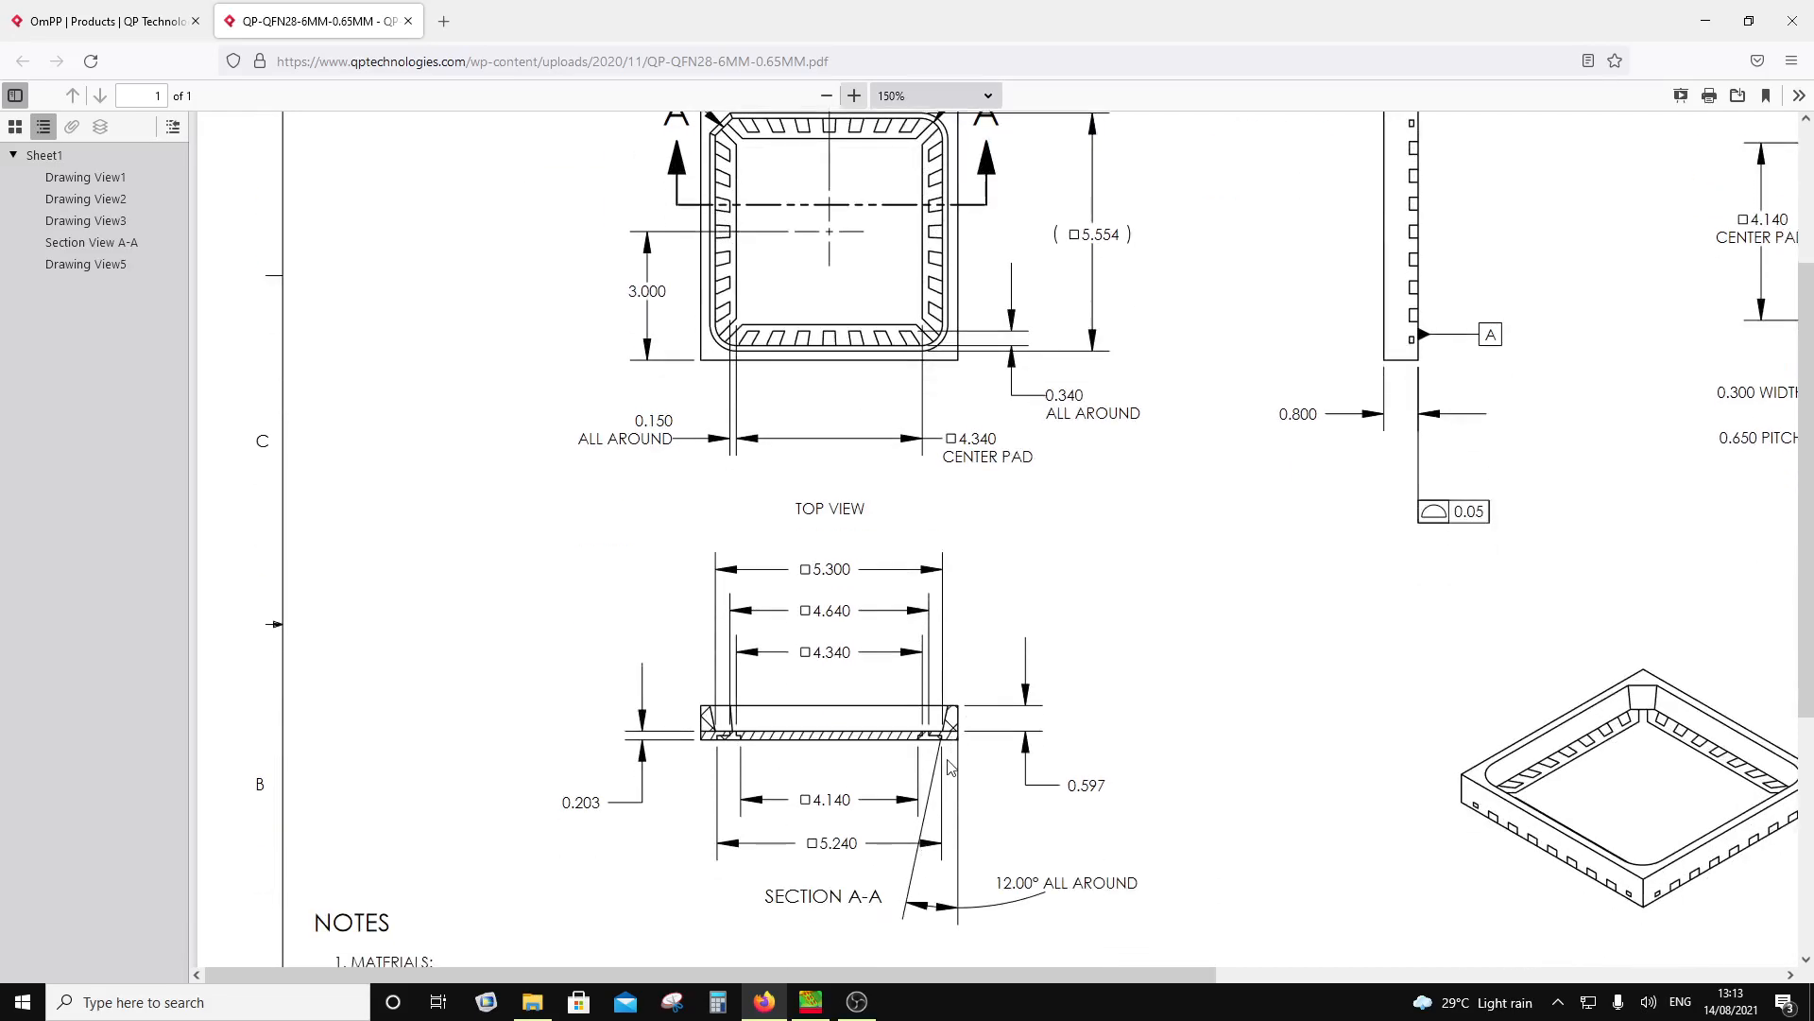
pyautogui.scroll(1, 904, 751)
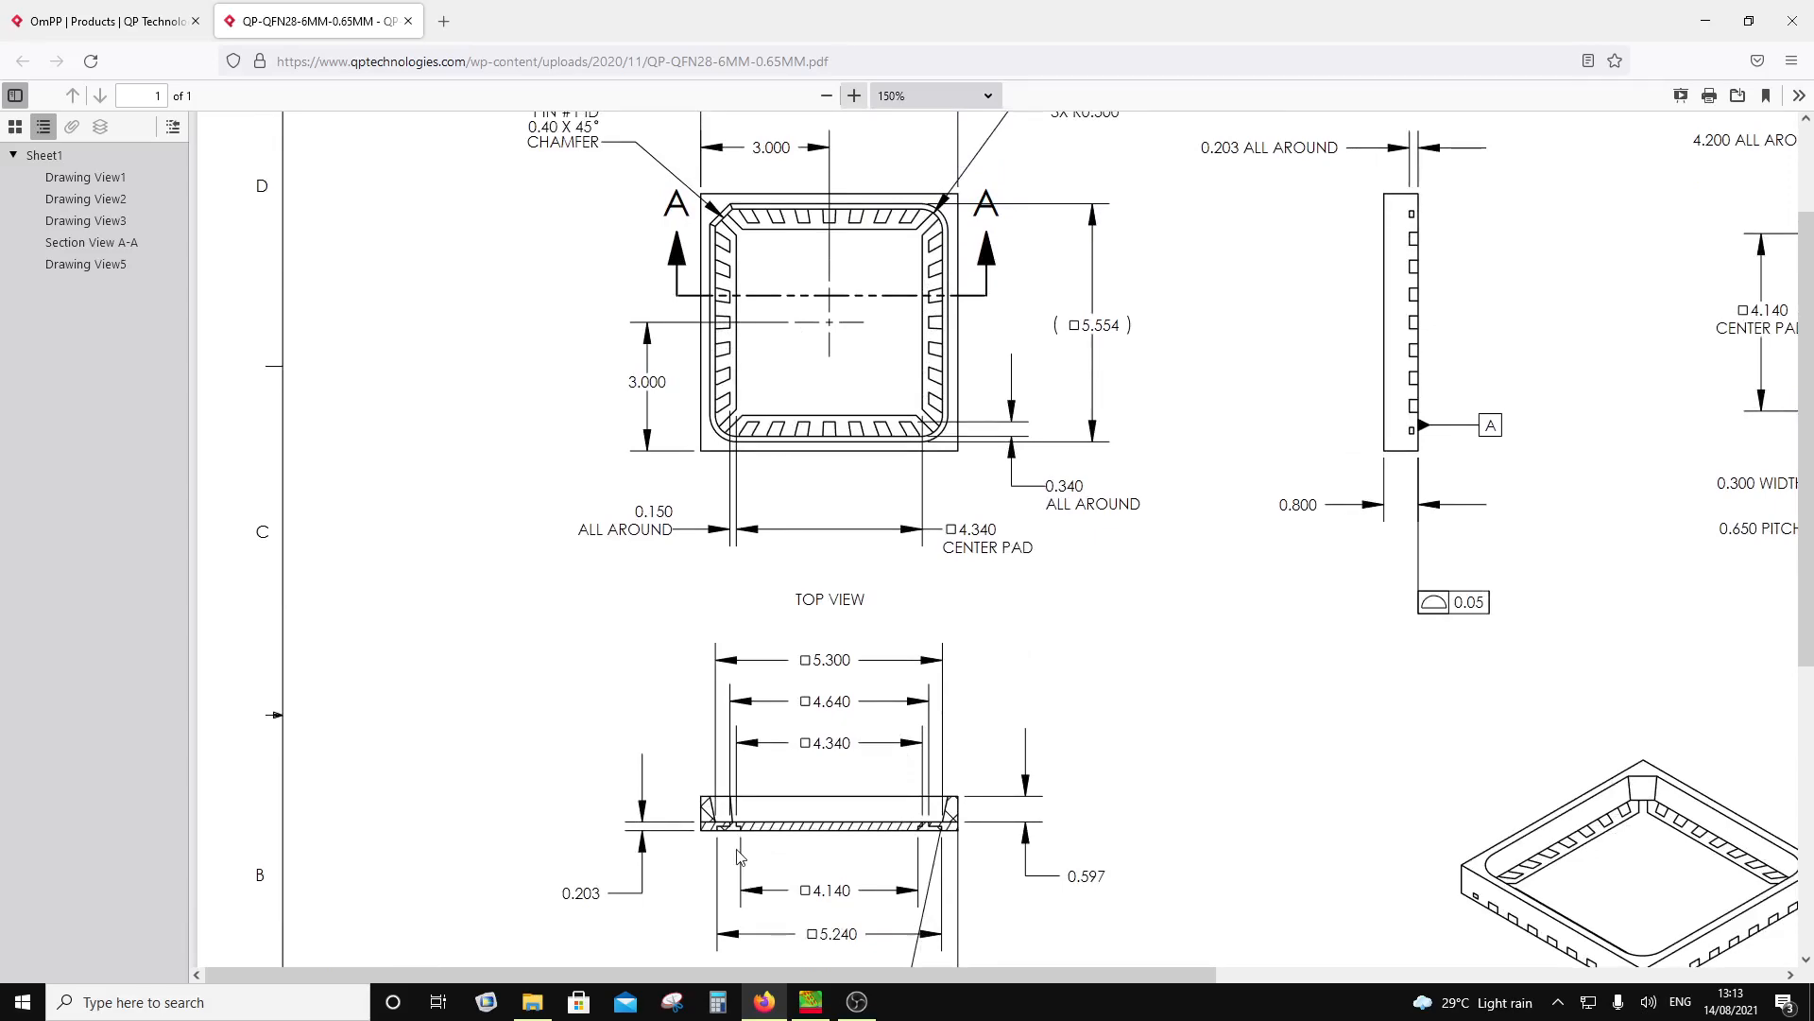
pyautogui.scroll(1, 742, 857)
pyautogui.scroll(-4, 725, 850)
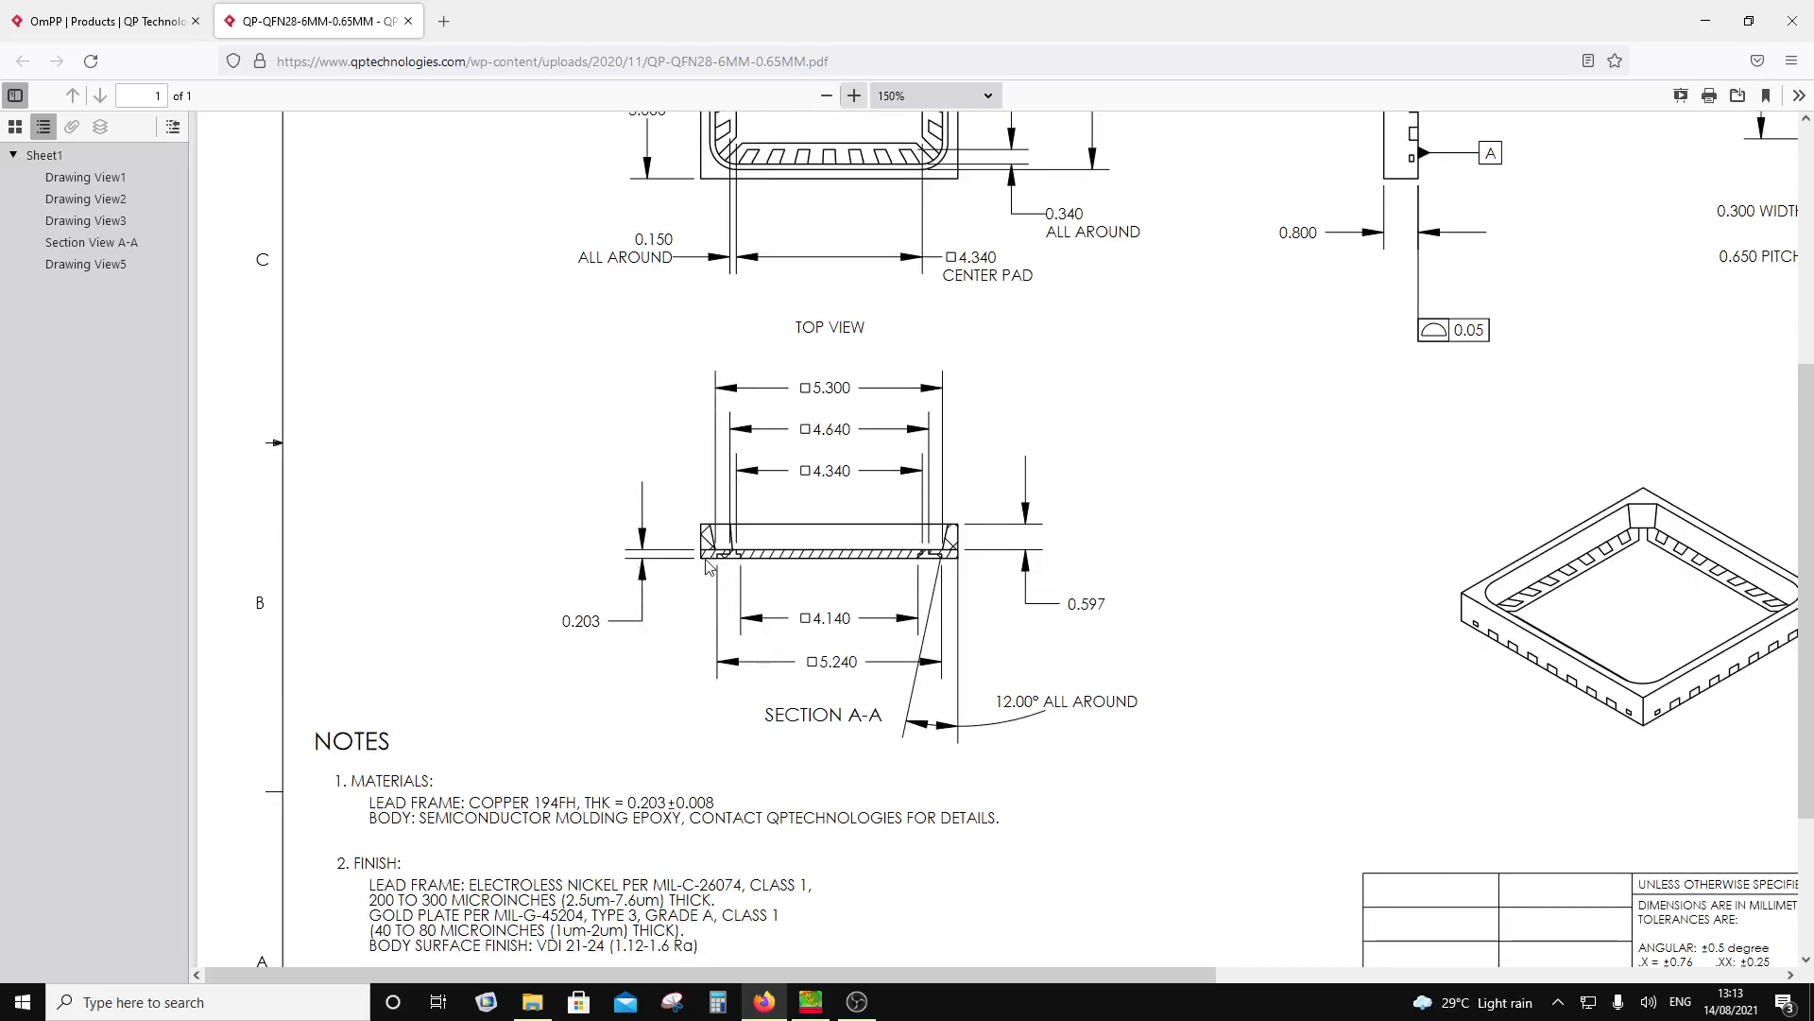
# Step: Enlarge the drawing to 170% and compare the package walls and leads in the top view with section A-A
pyautogui.click(853, 96)
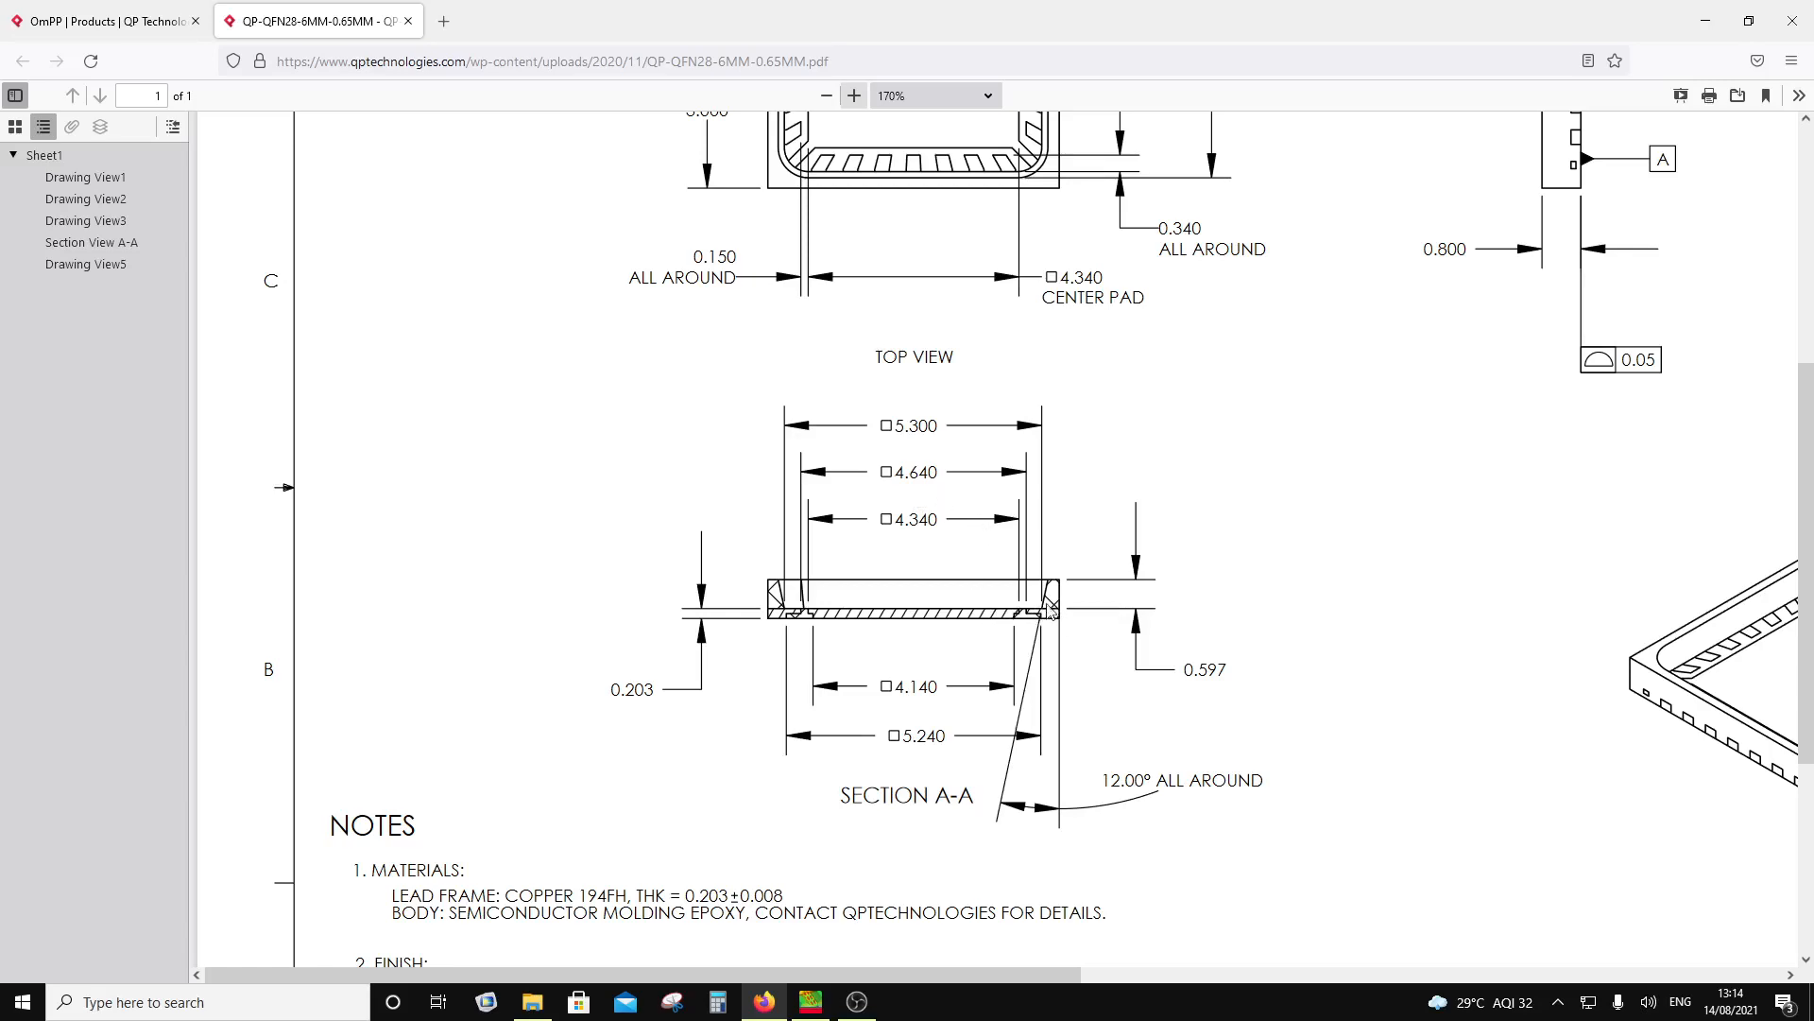
pyautogui.scroll(3, 1027, 340)
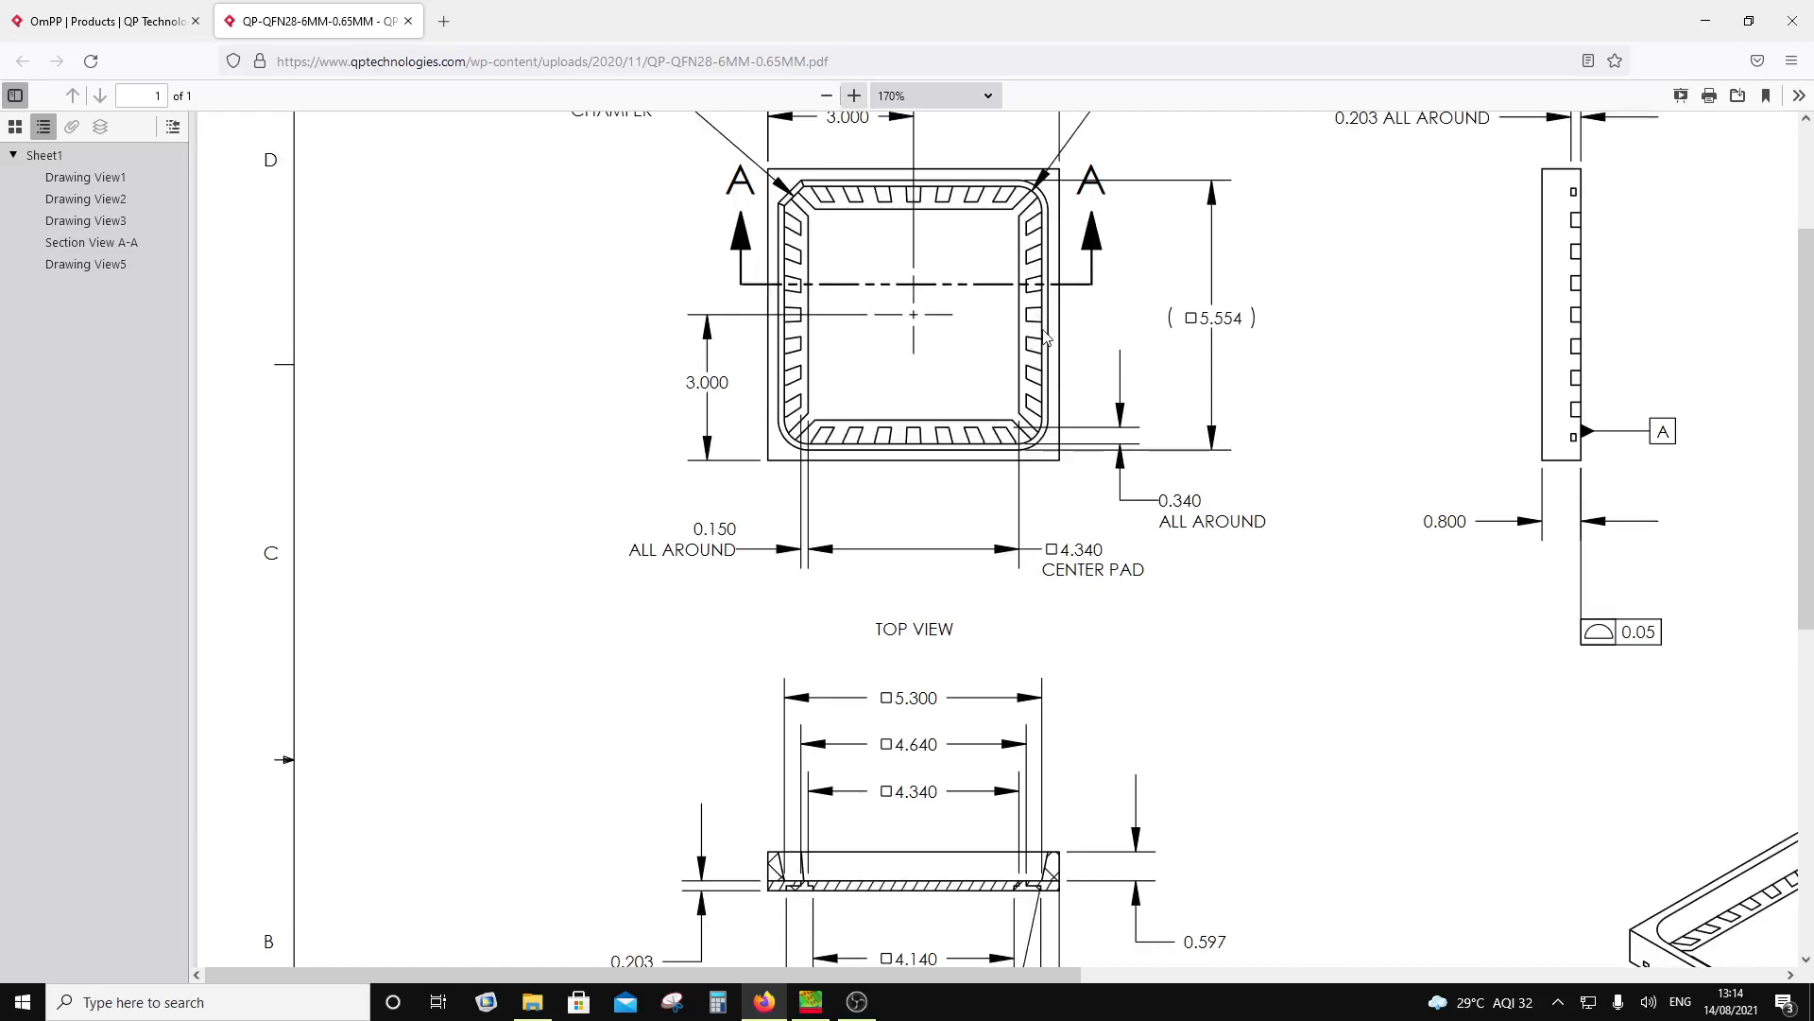
pyautogui.scroll(-2, 1011, 652)
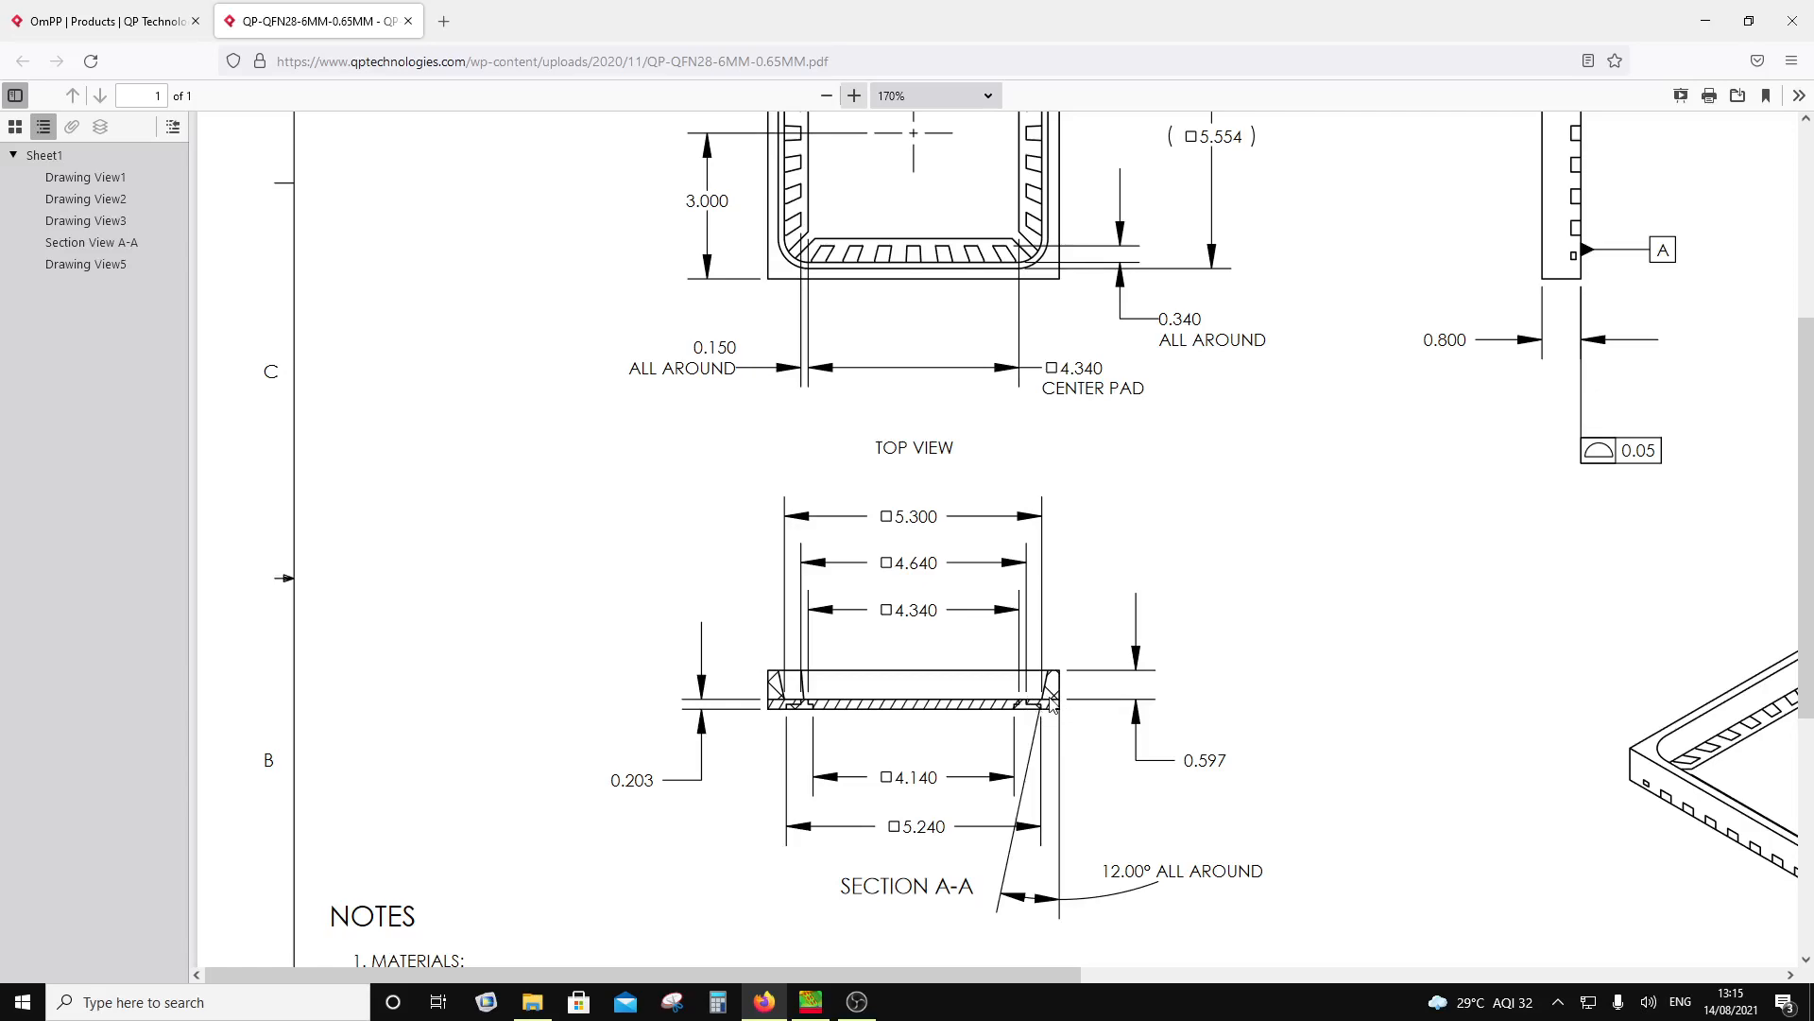
pyautogui.scroll(4, 1028, 456)
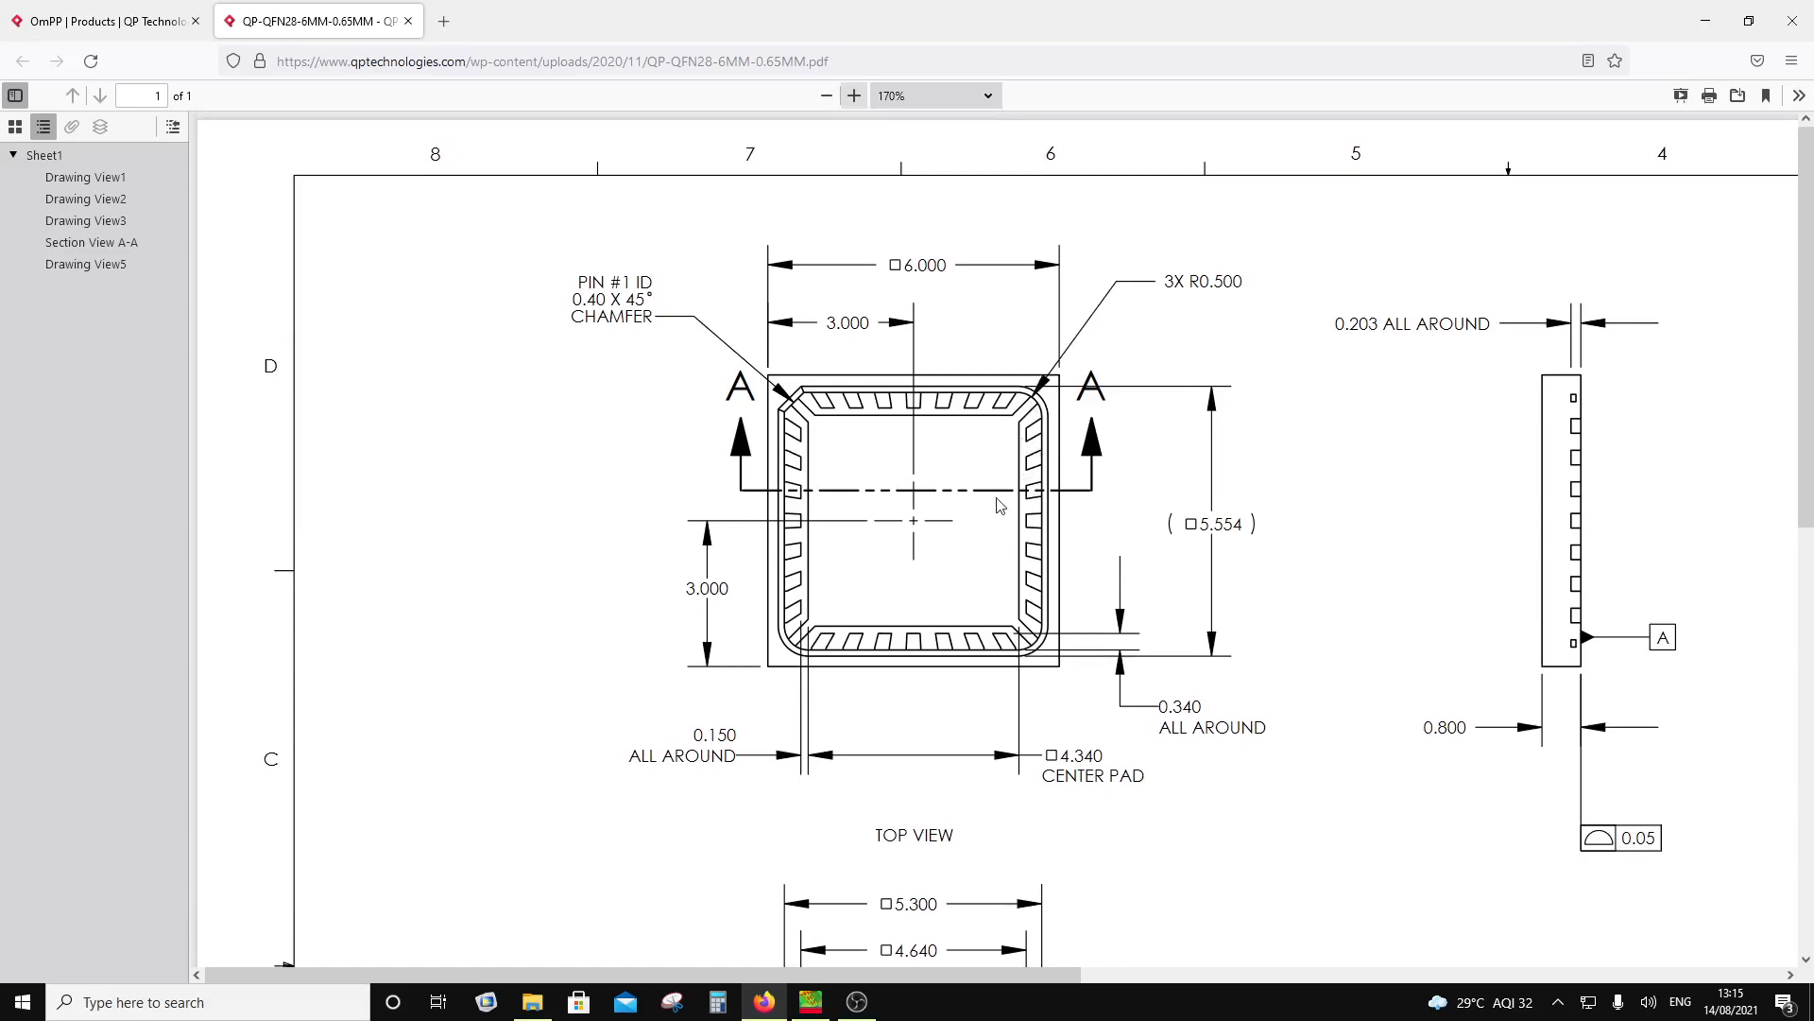
pyautogui.scroll(-2, 1000, 510)
pyautogui.scroll(-2, 932, 733)
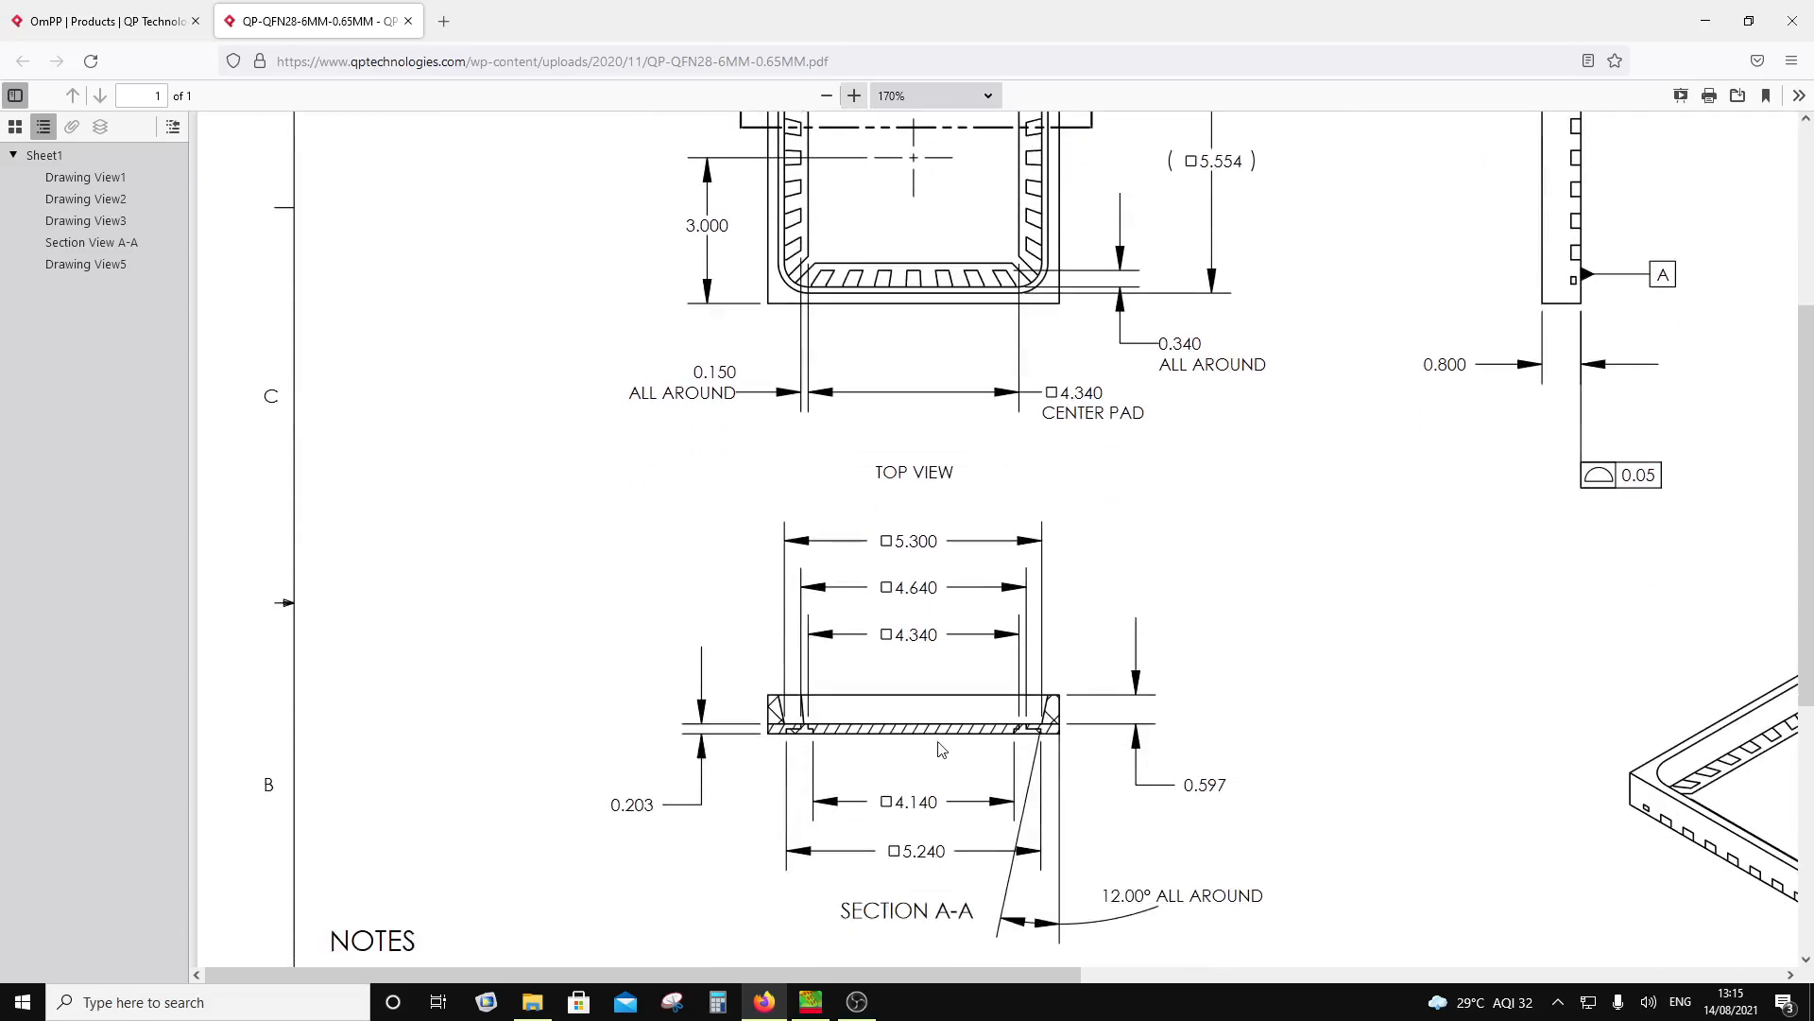
pyautogui.scroll(1, 1145, 640)
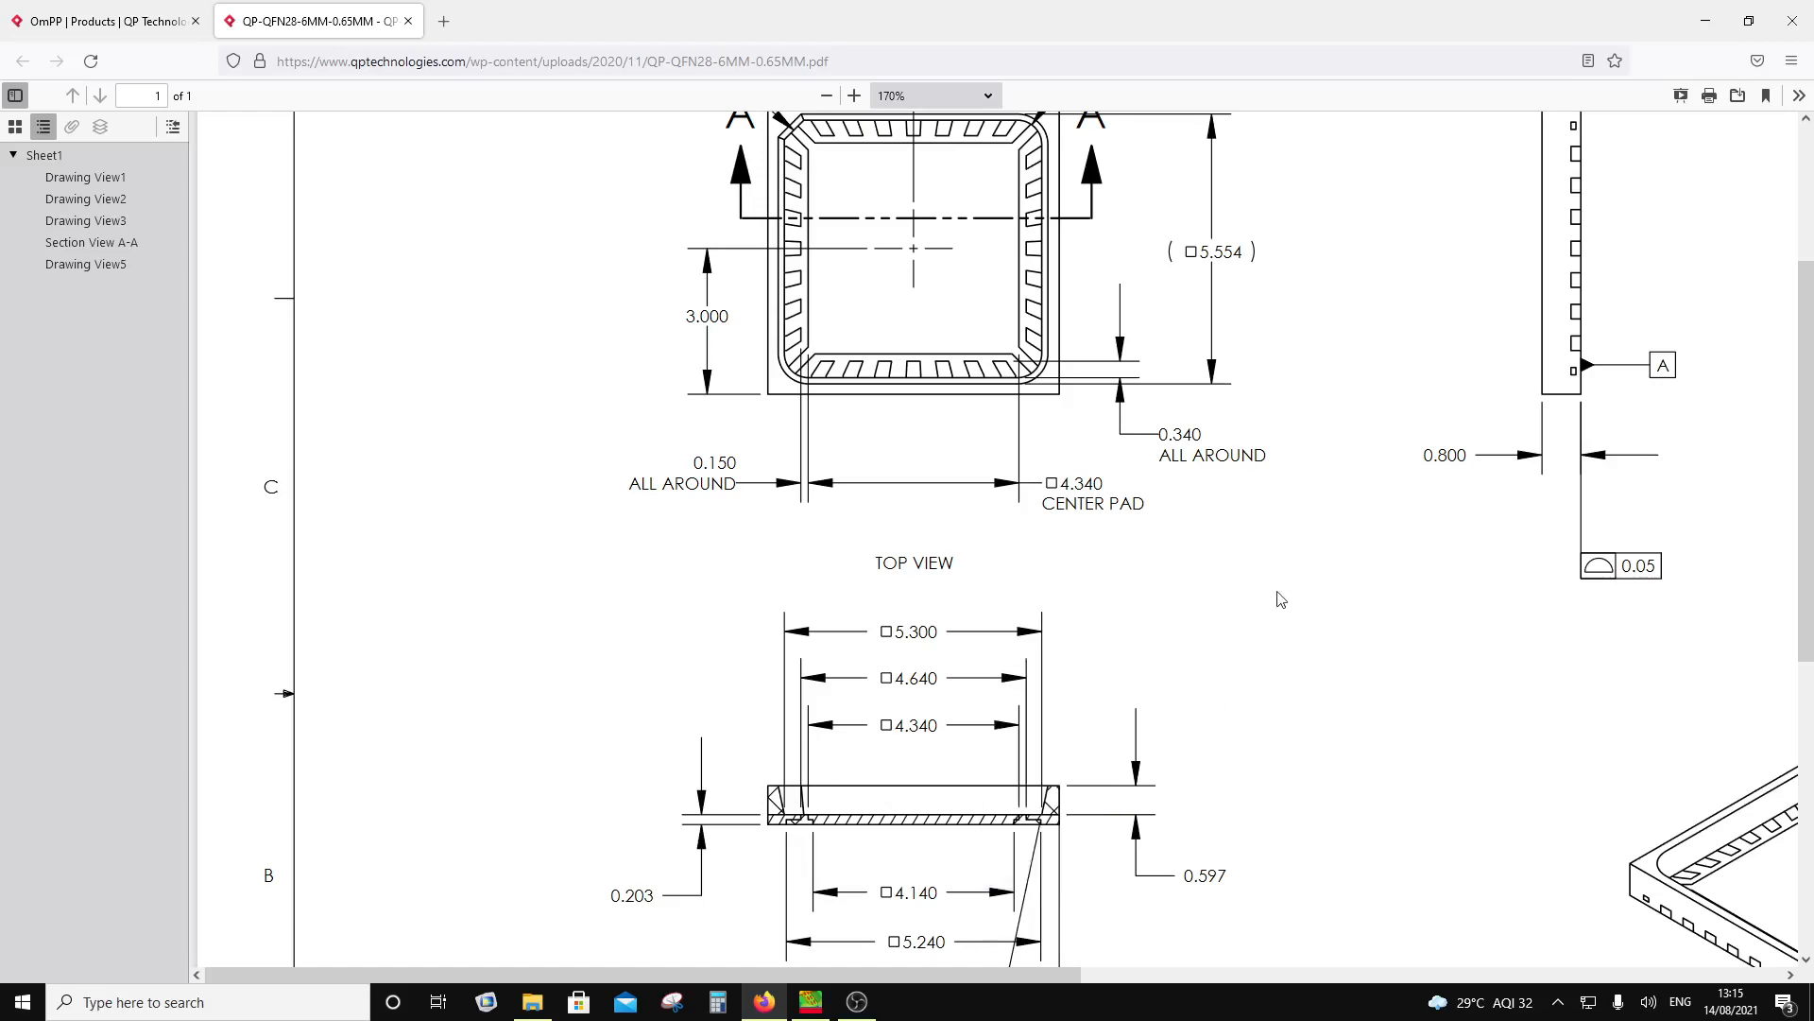
pyautogui.rightClick(929, 539)
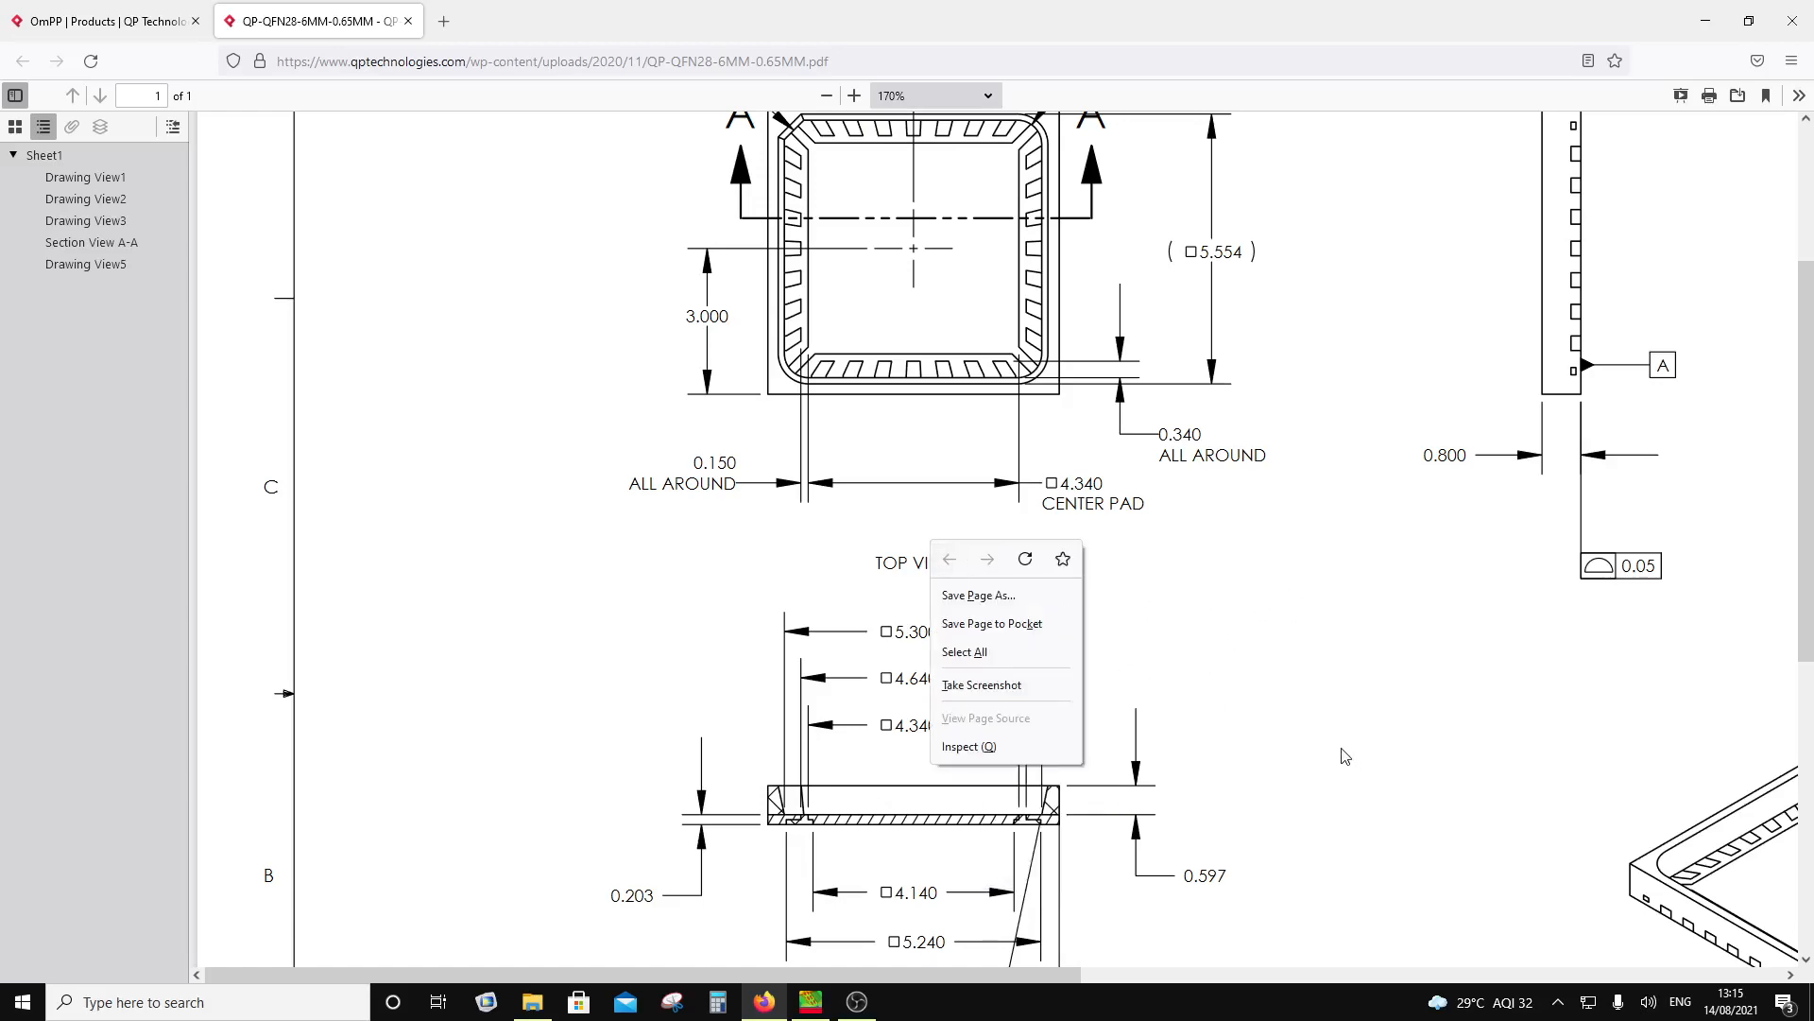
pyautogui.click(983, 95)
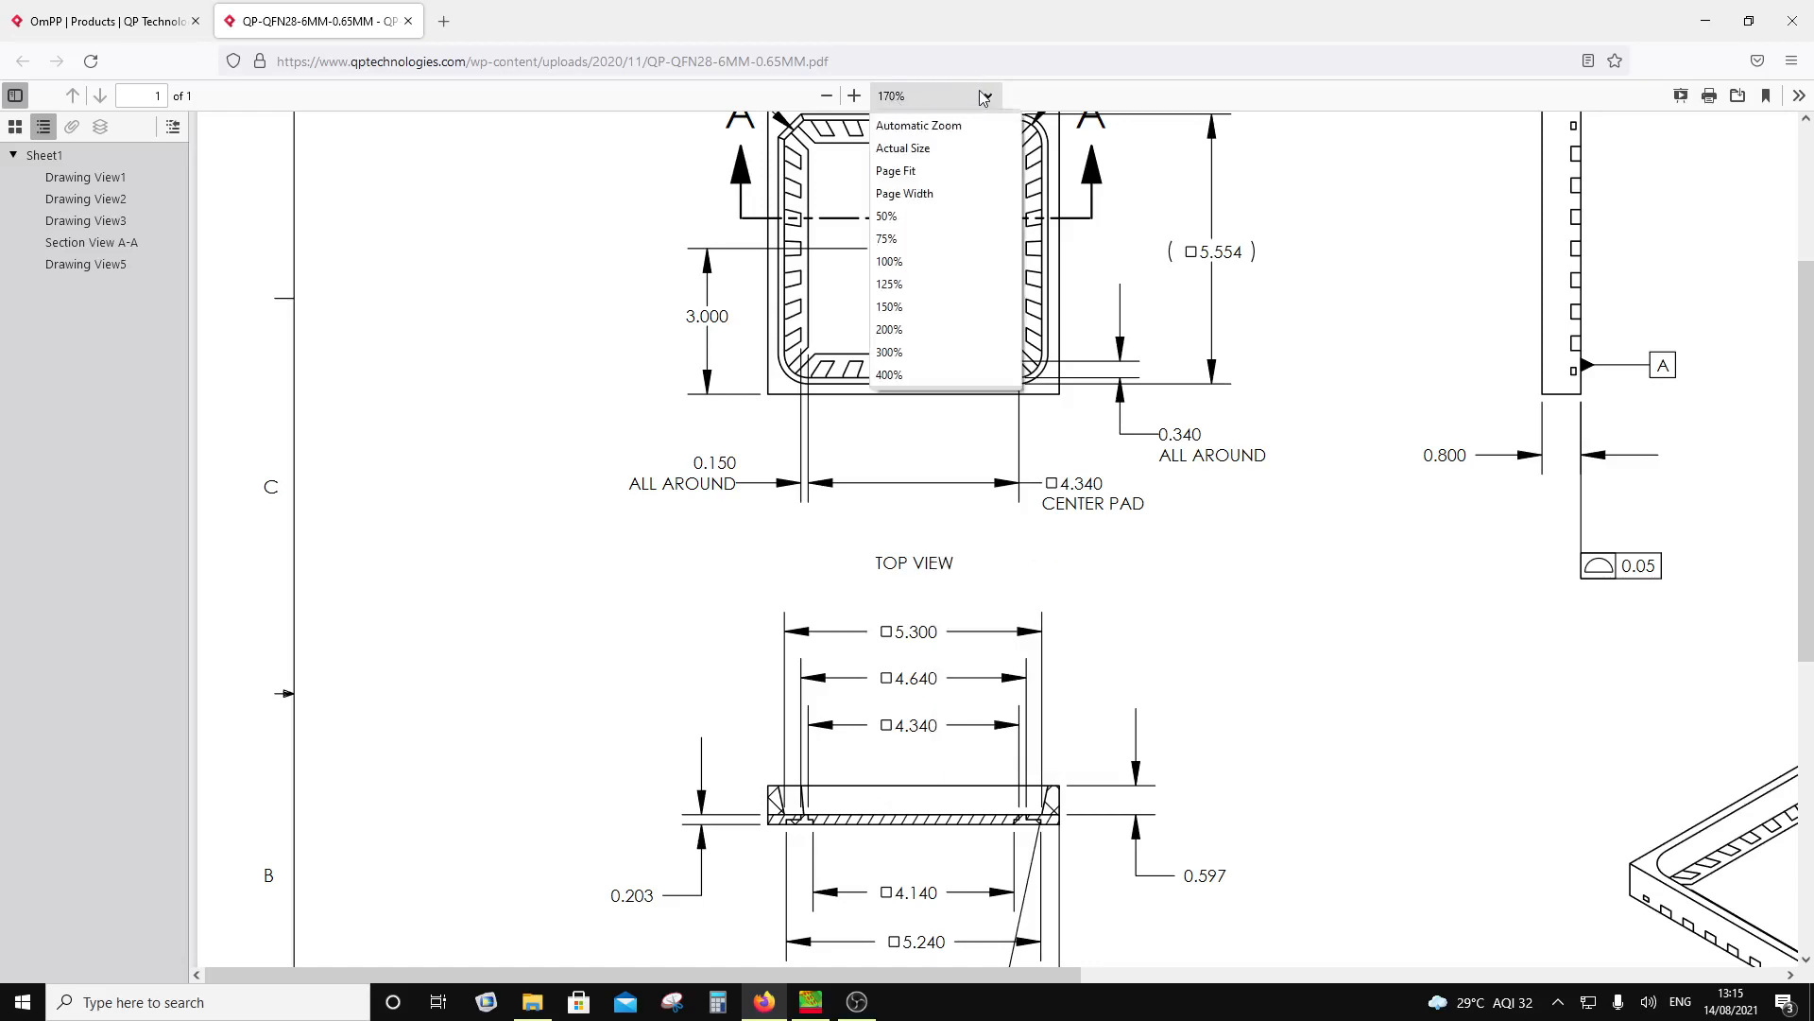
pyautogui.scroll(3, 1202, 415)
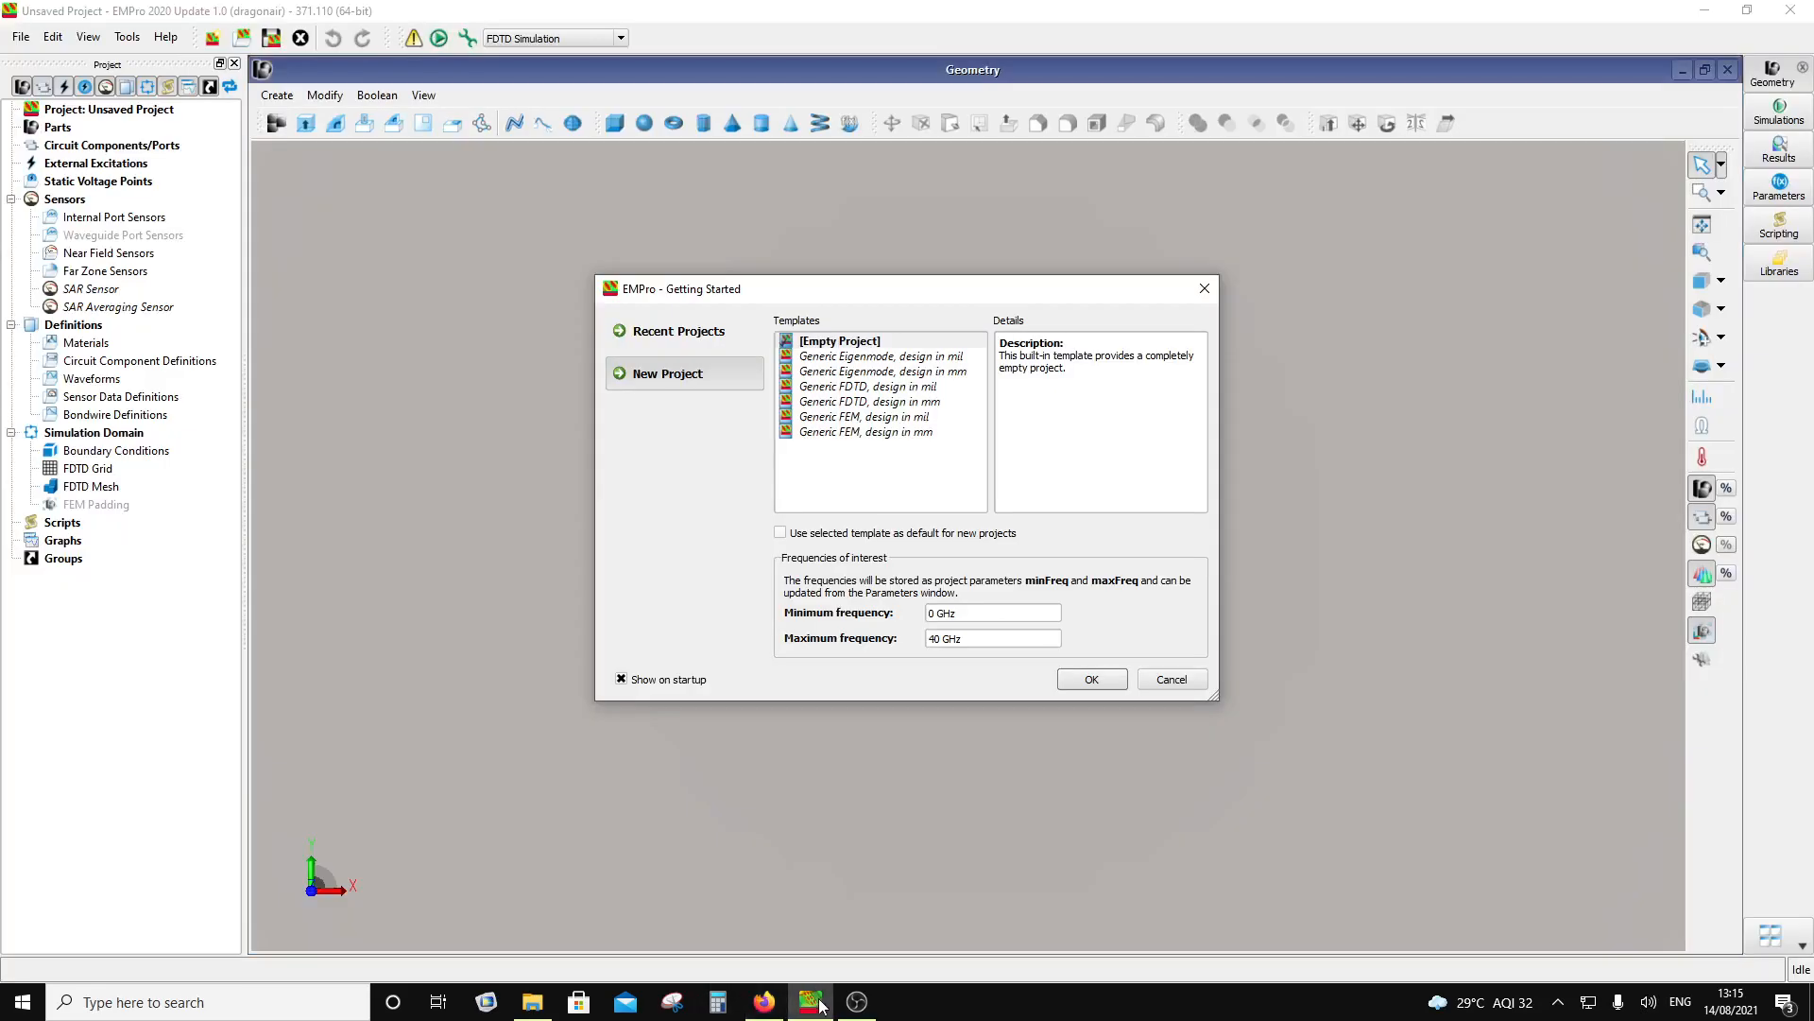
# Step: Switch to EMPro, create a new project from the "Generic FEM, design in mm" template and show it in the Top (-Z) view
pyautogui.click(811, 1001)
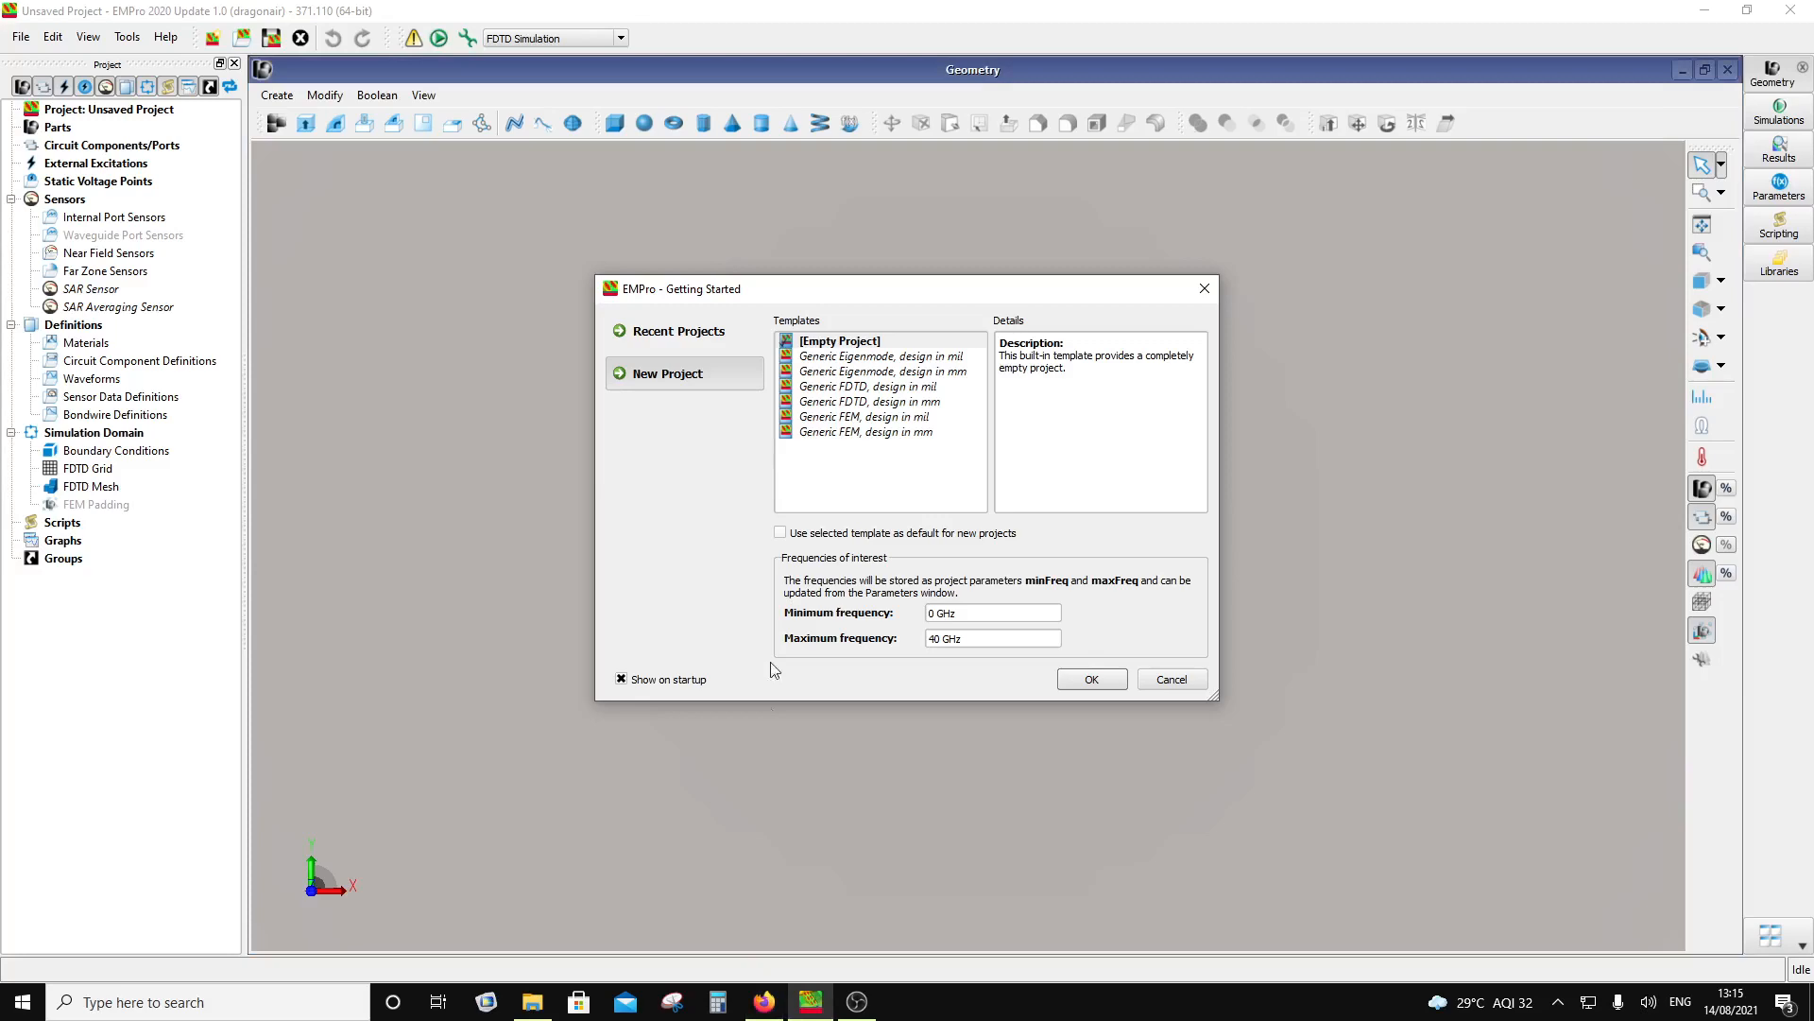
pyautogui.click(818, 433)
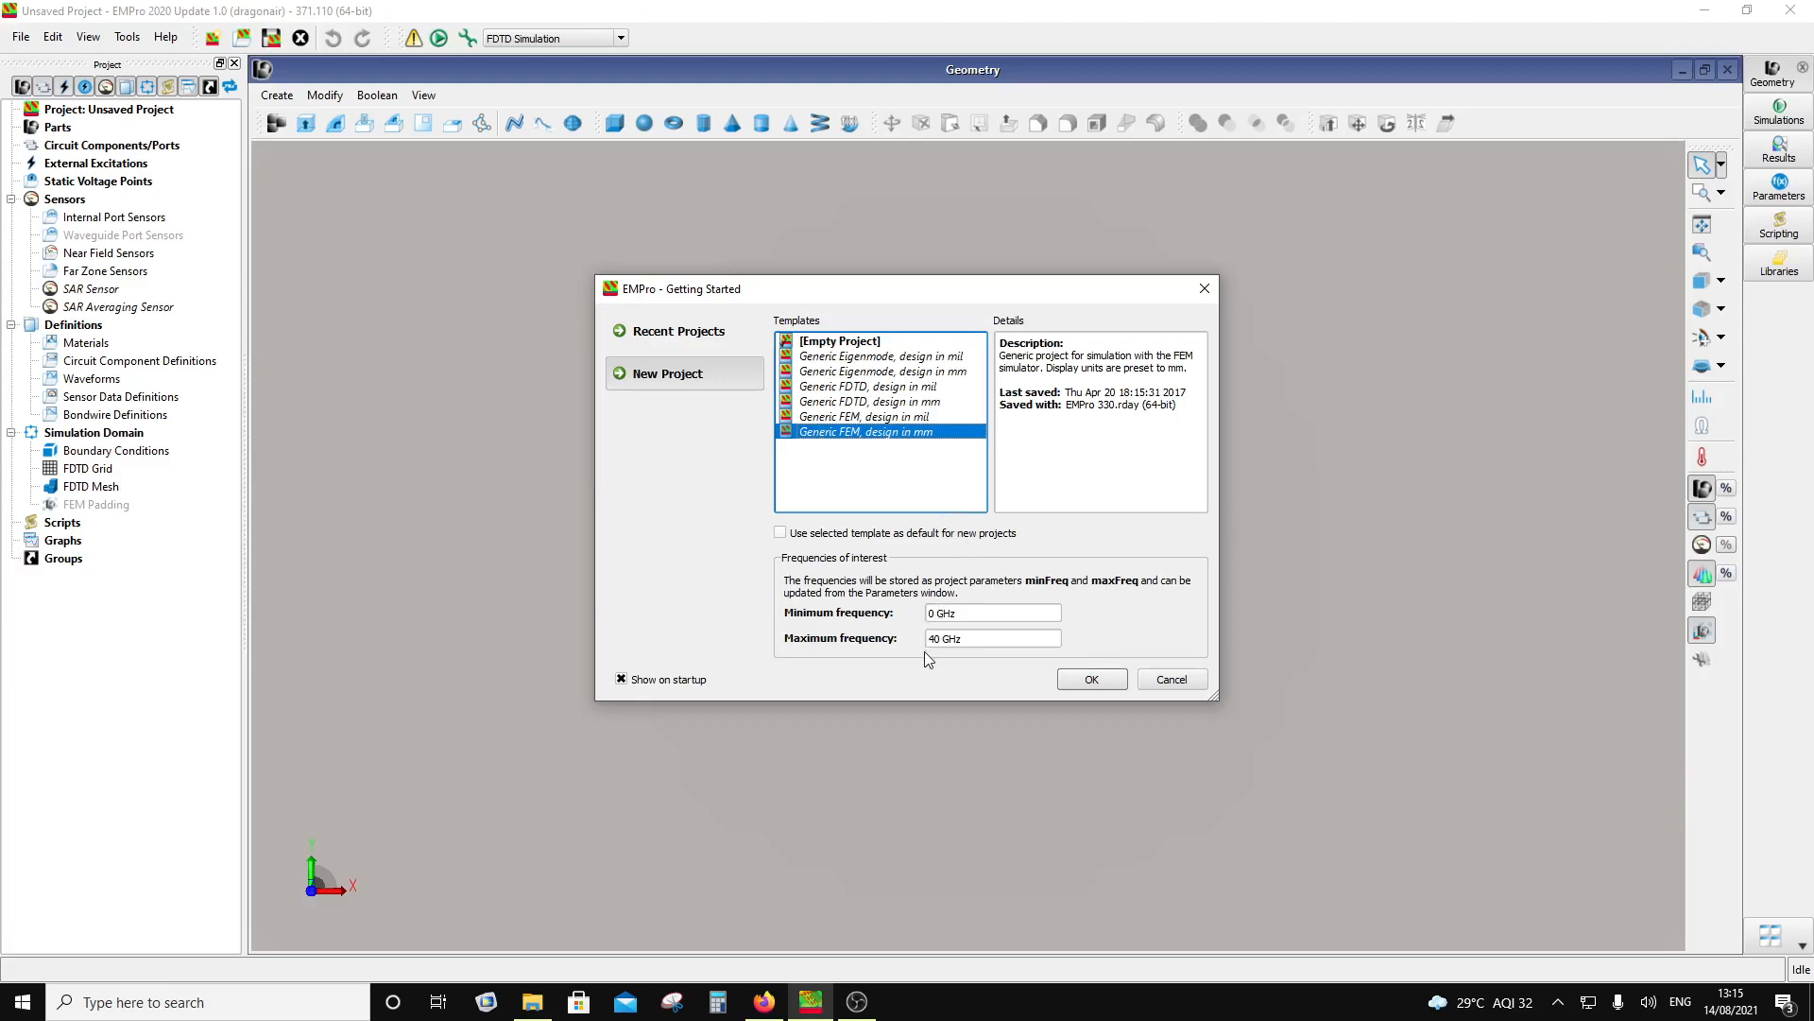
pyautogui.click(1089, 679)
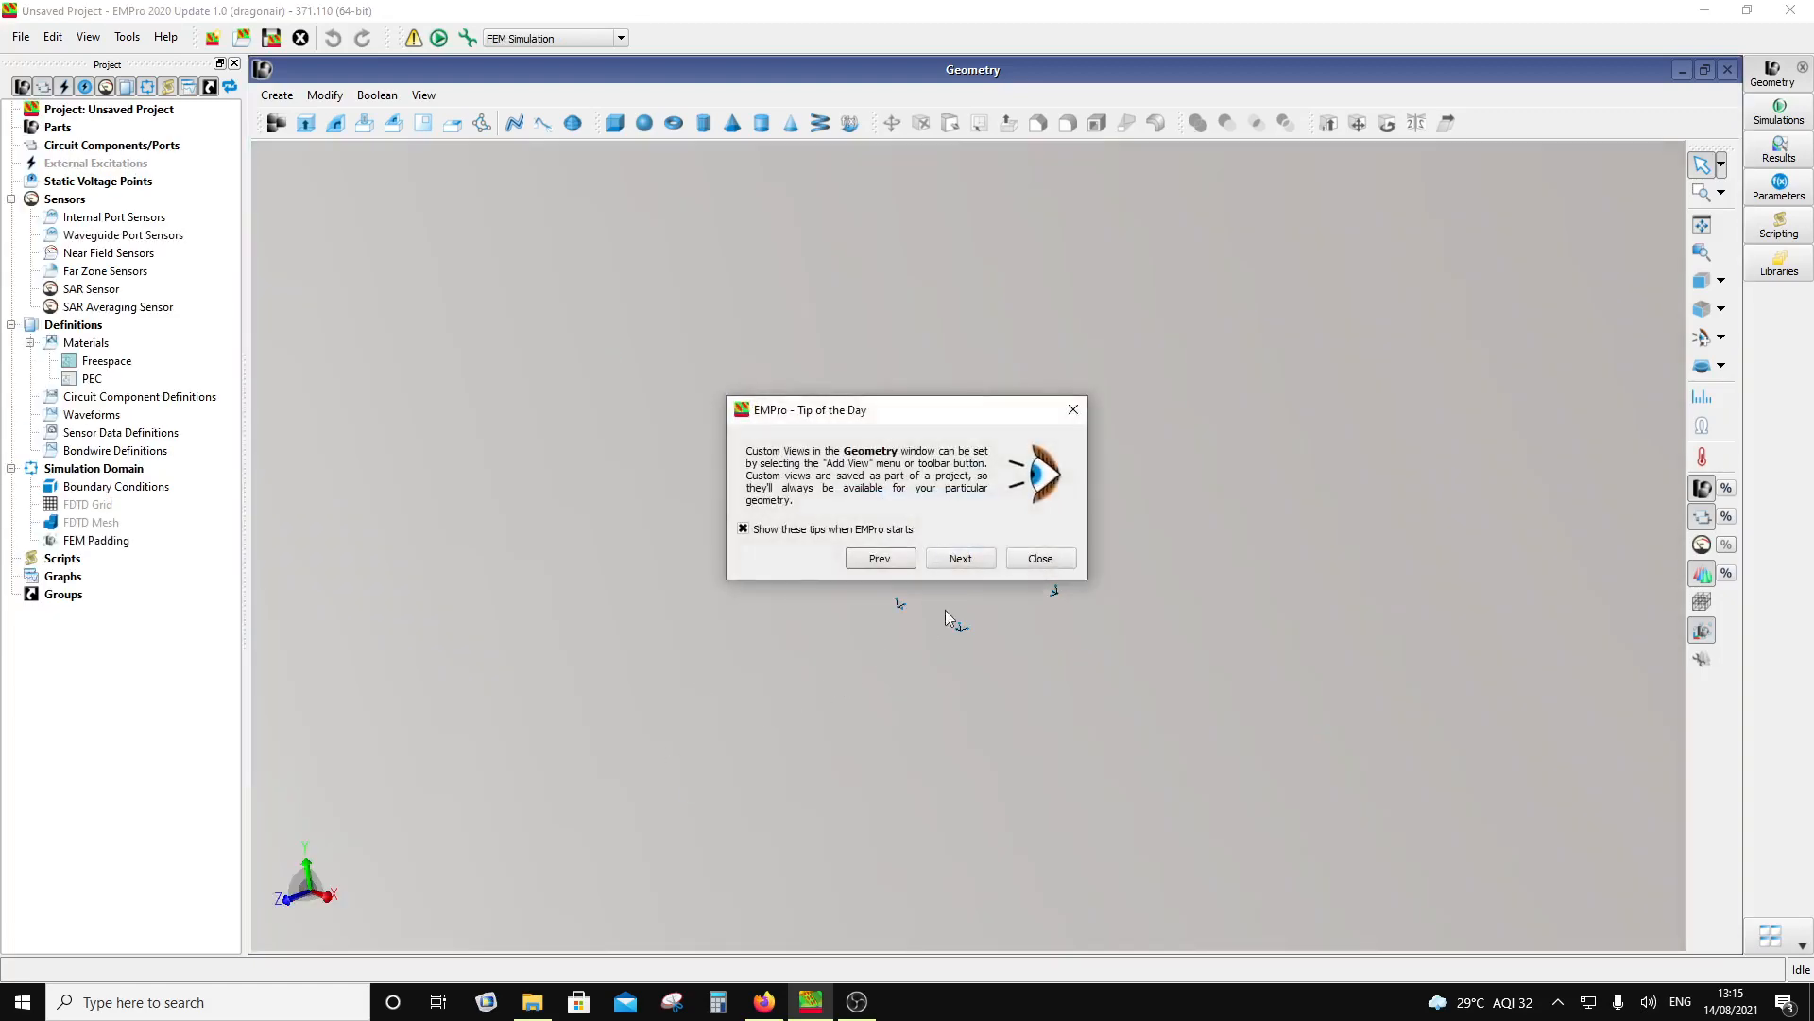
pyautogui.click(1039, 558)
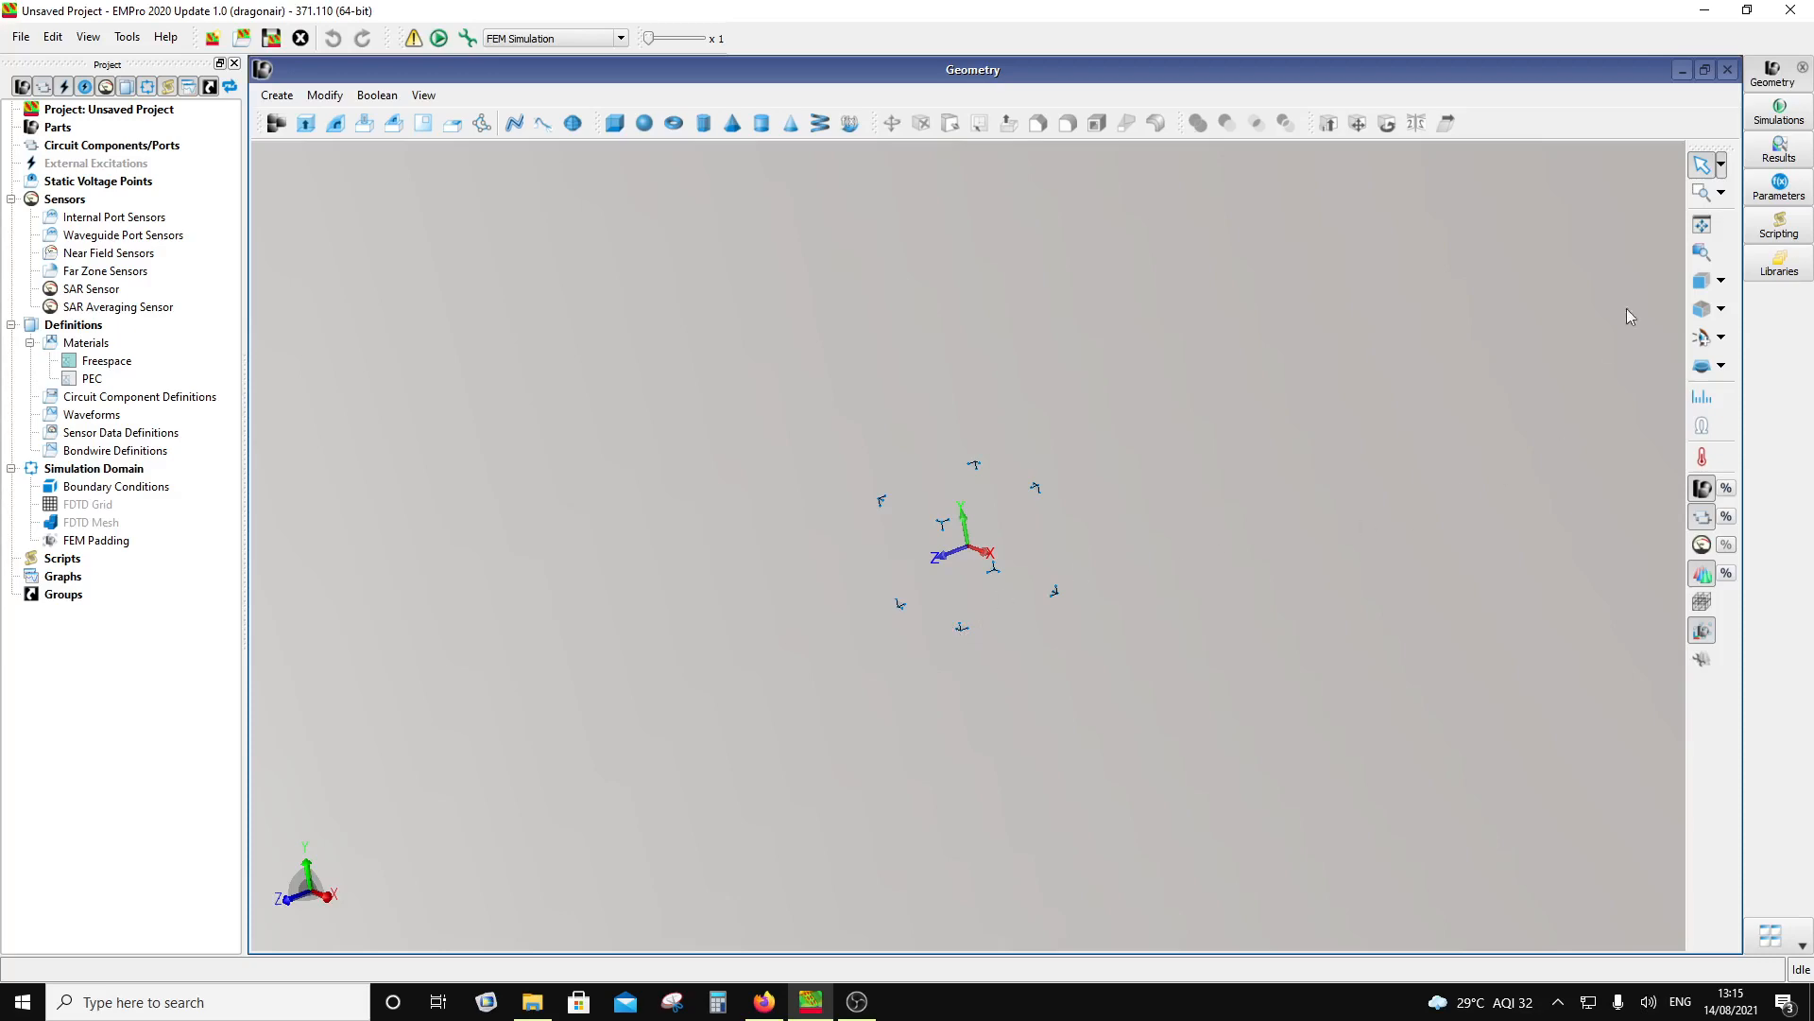
pyautogui.click(1722, 280)
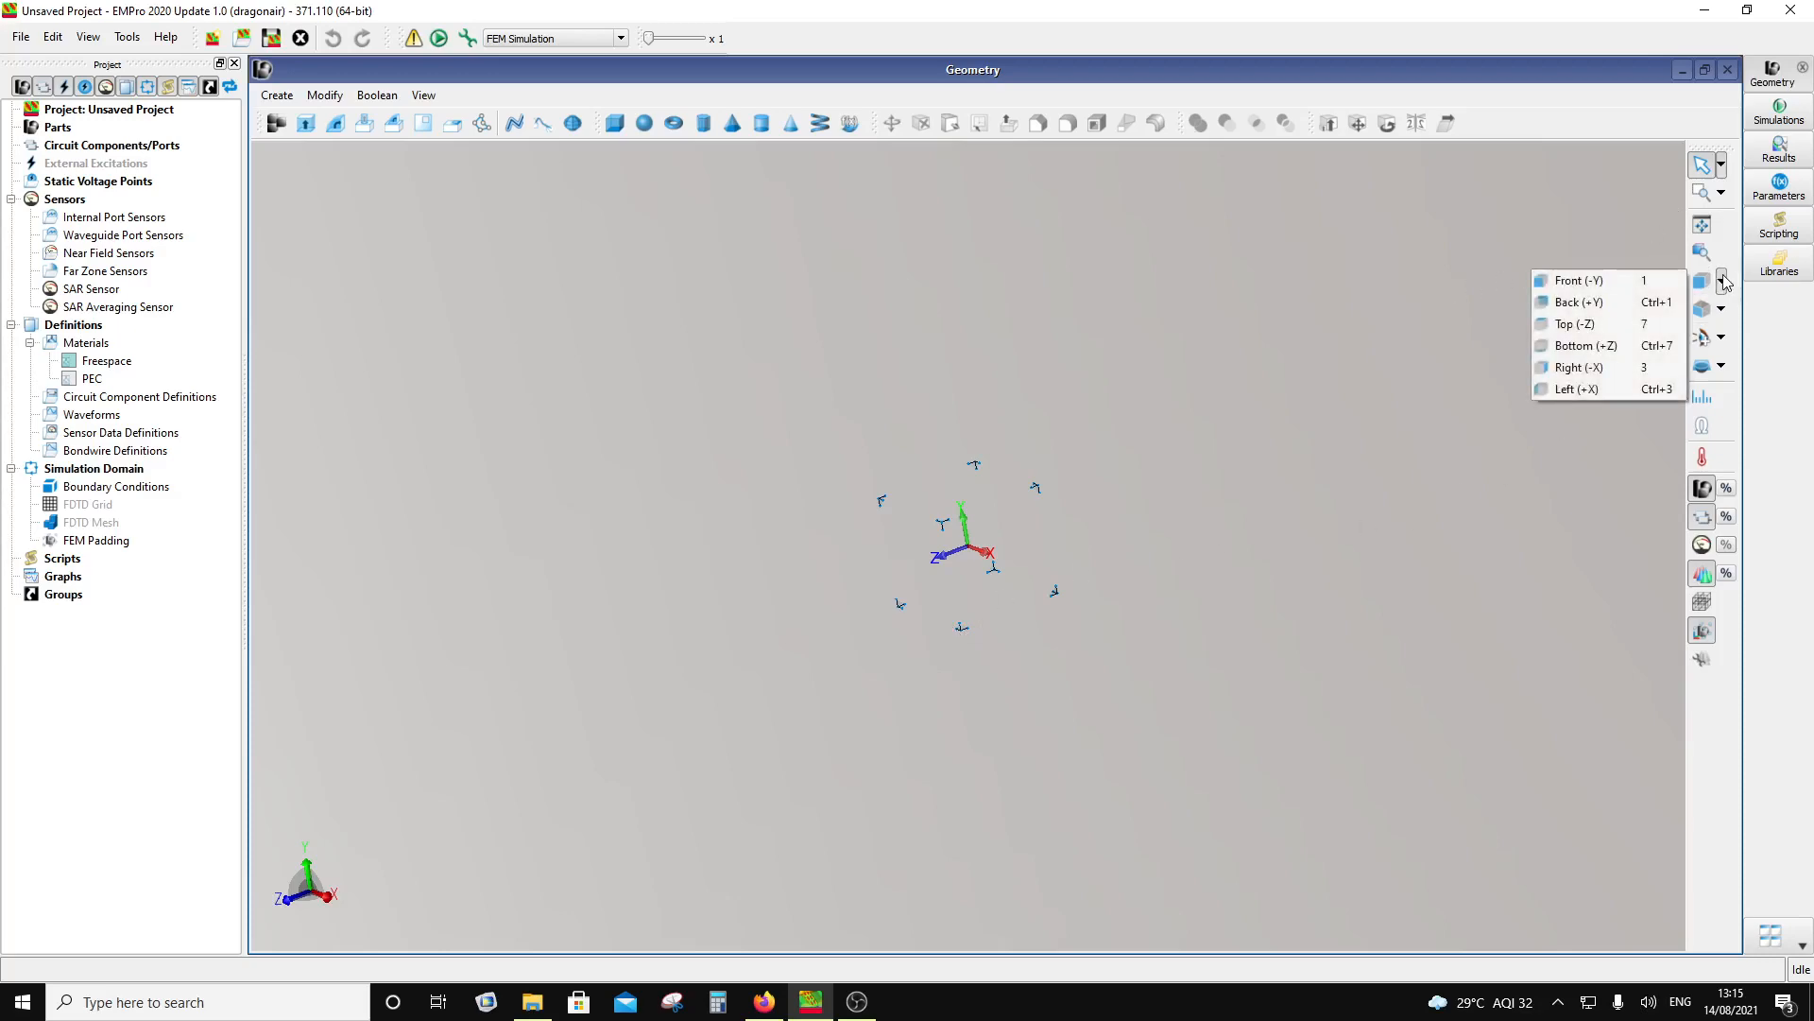
pyautogui.click(1666, 328)
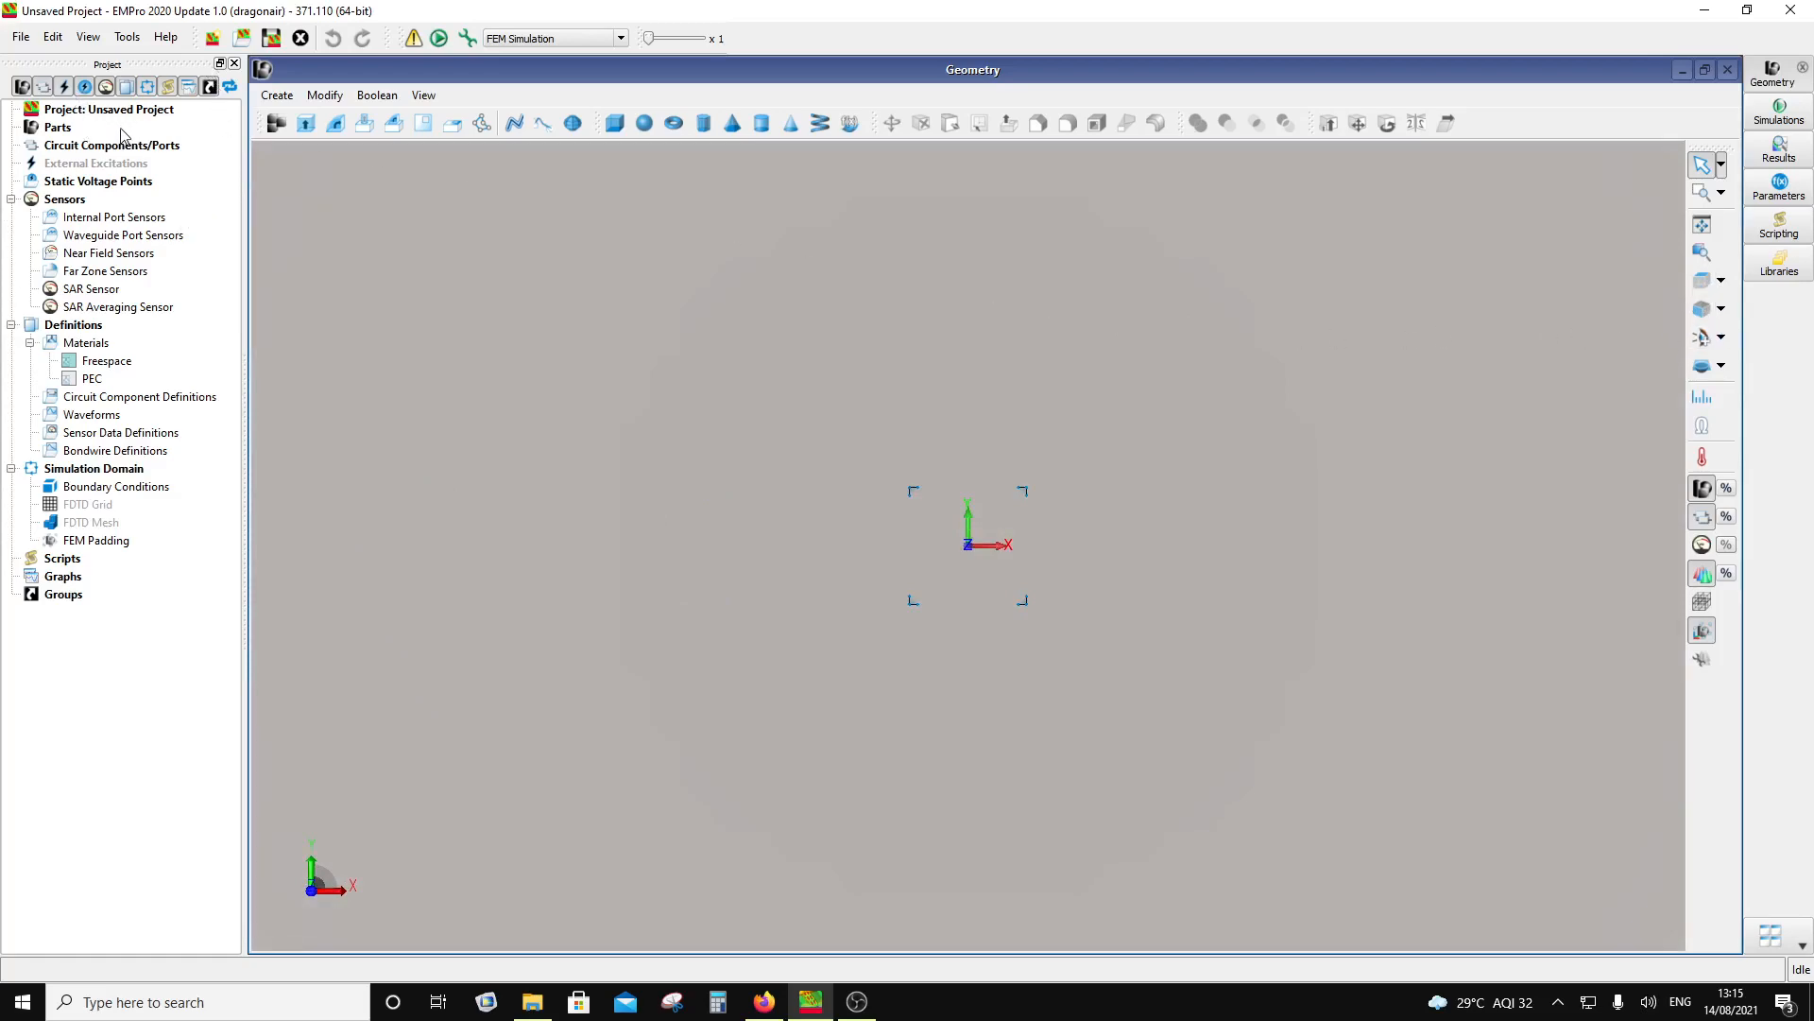
# Step: Save the project under the name QP6mmQFN in the EMPro Projects folder
pyautogui.click(18, 39)
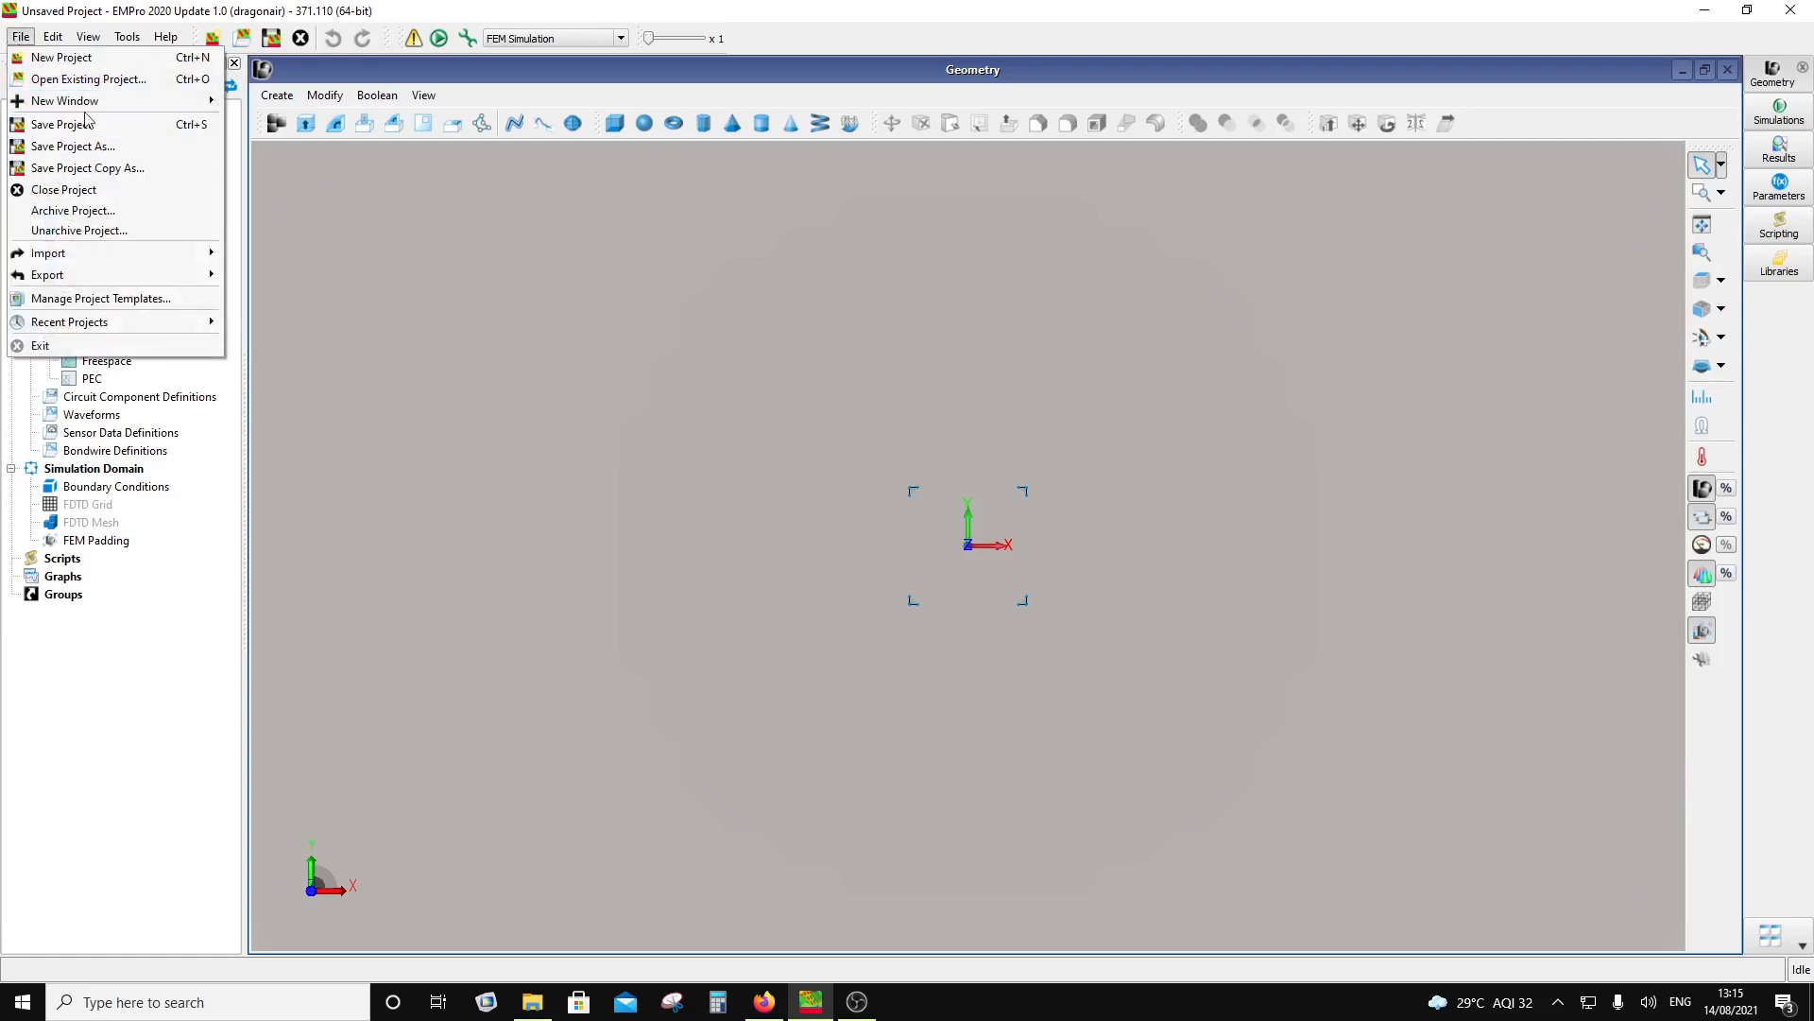
pyautogui.click(96, 147)
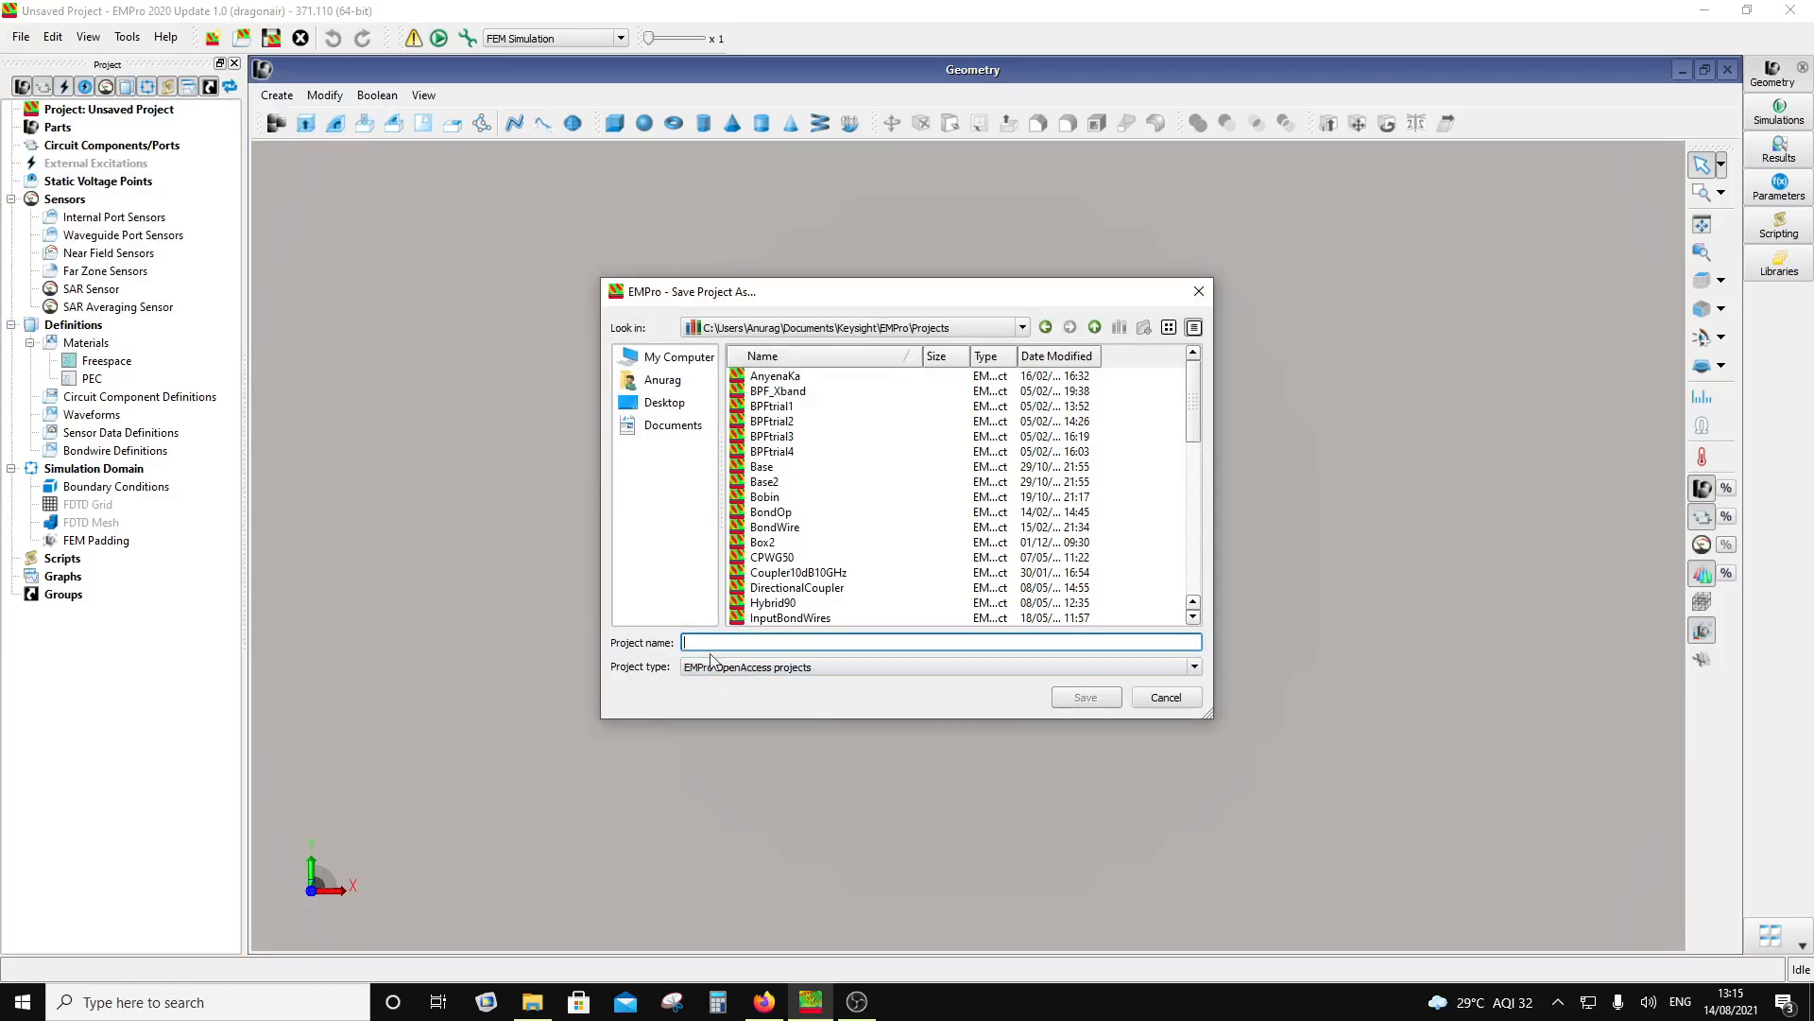
pyautogui.write('QP6')
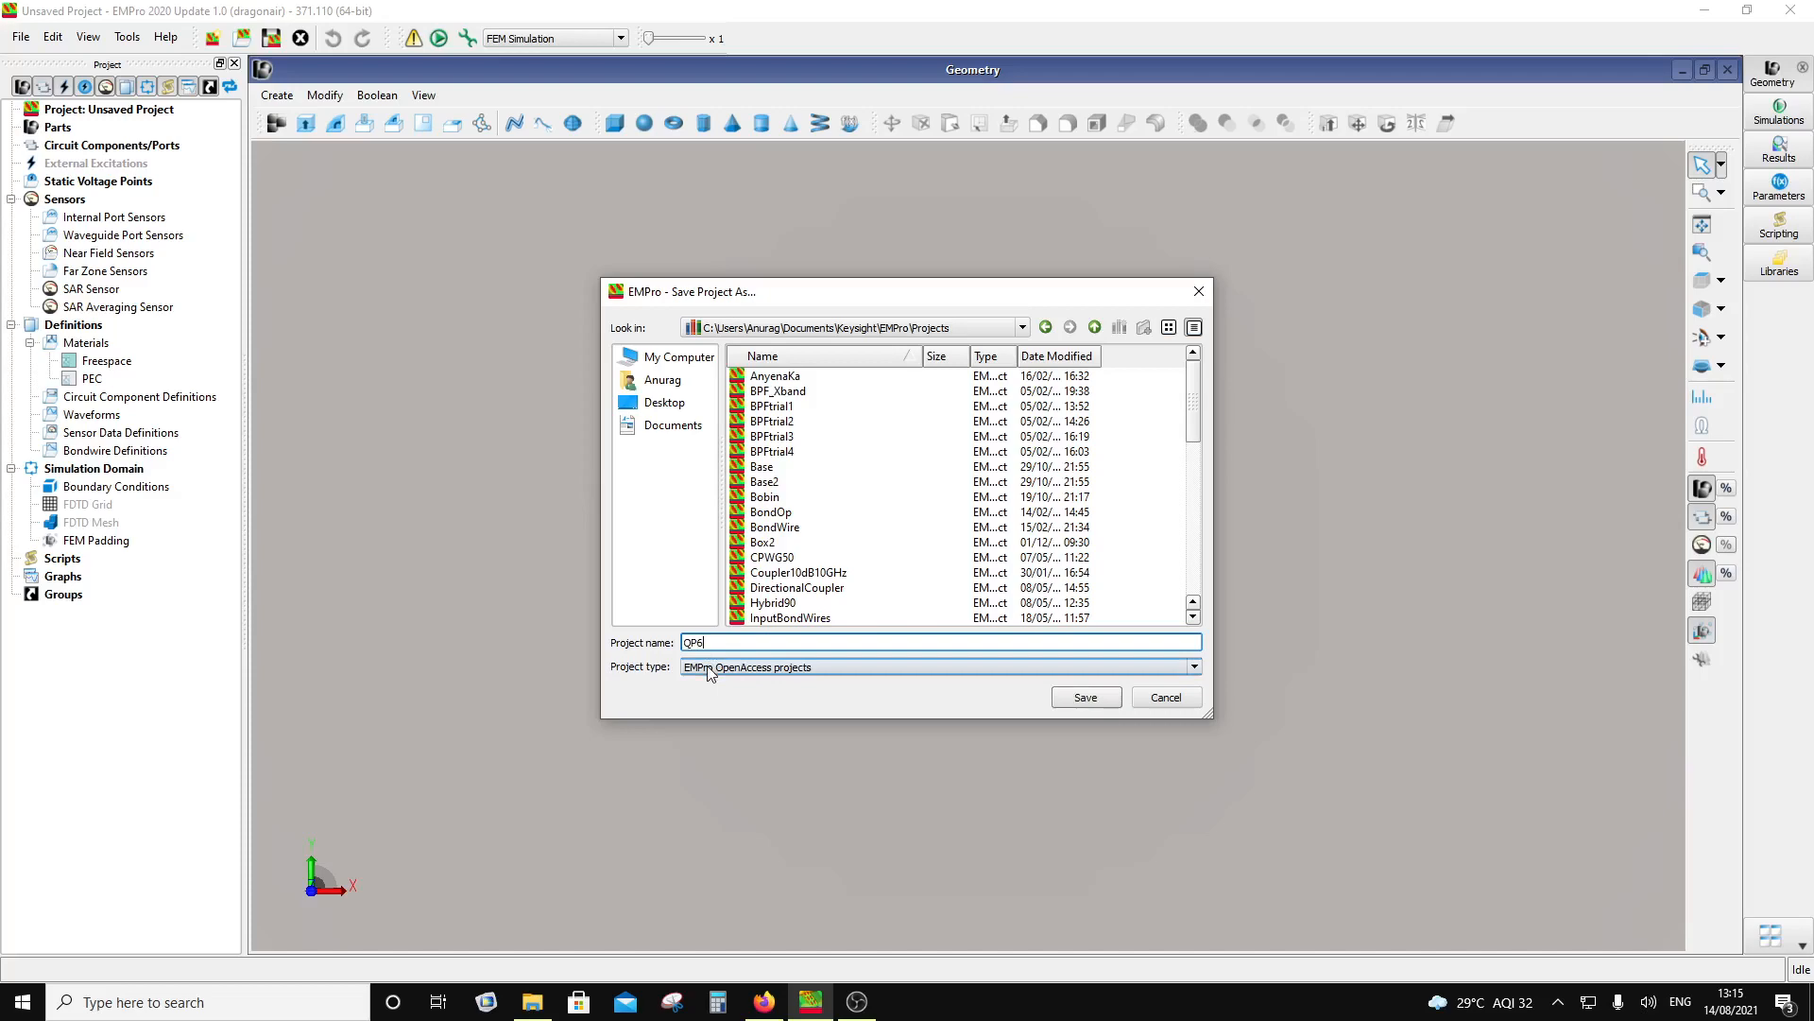
pyautogui.write('mkm')
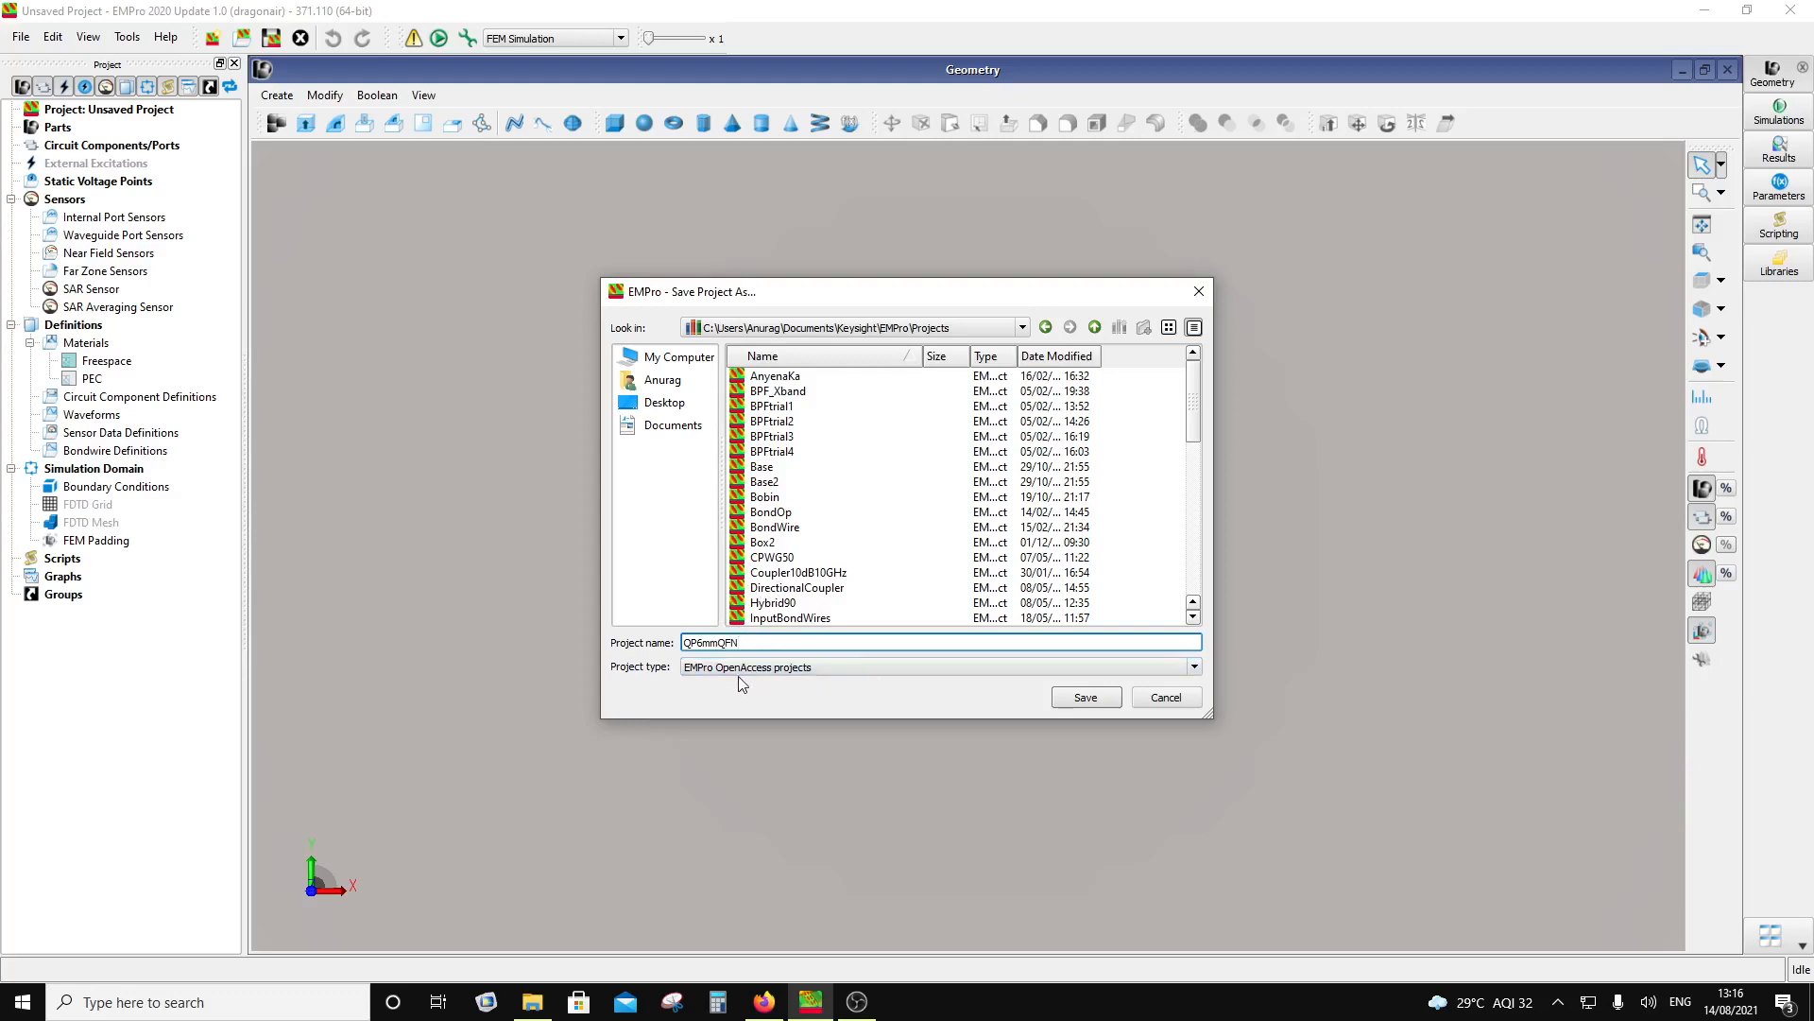
pyautogui.click(1091, 694)
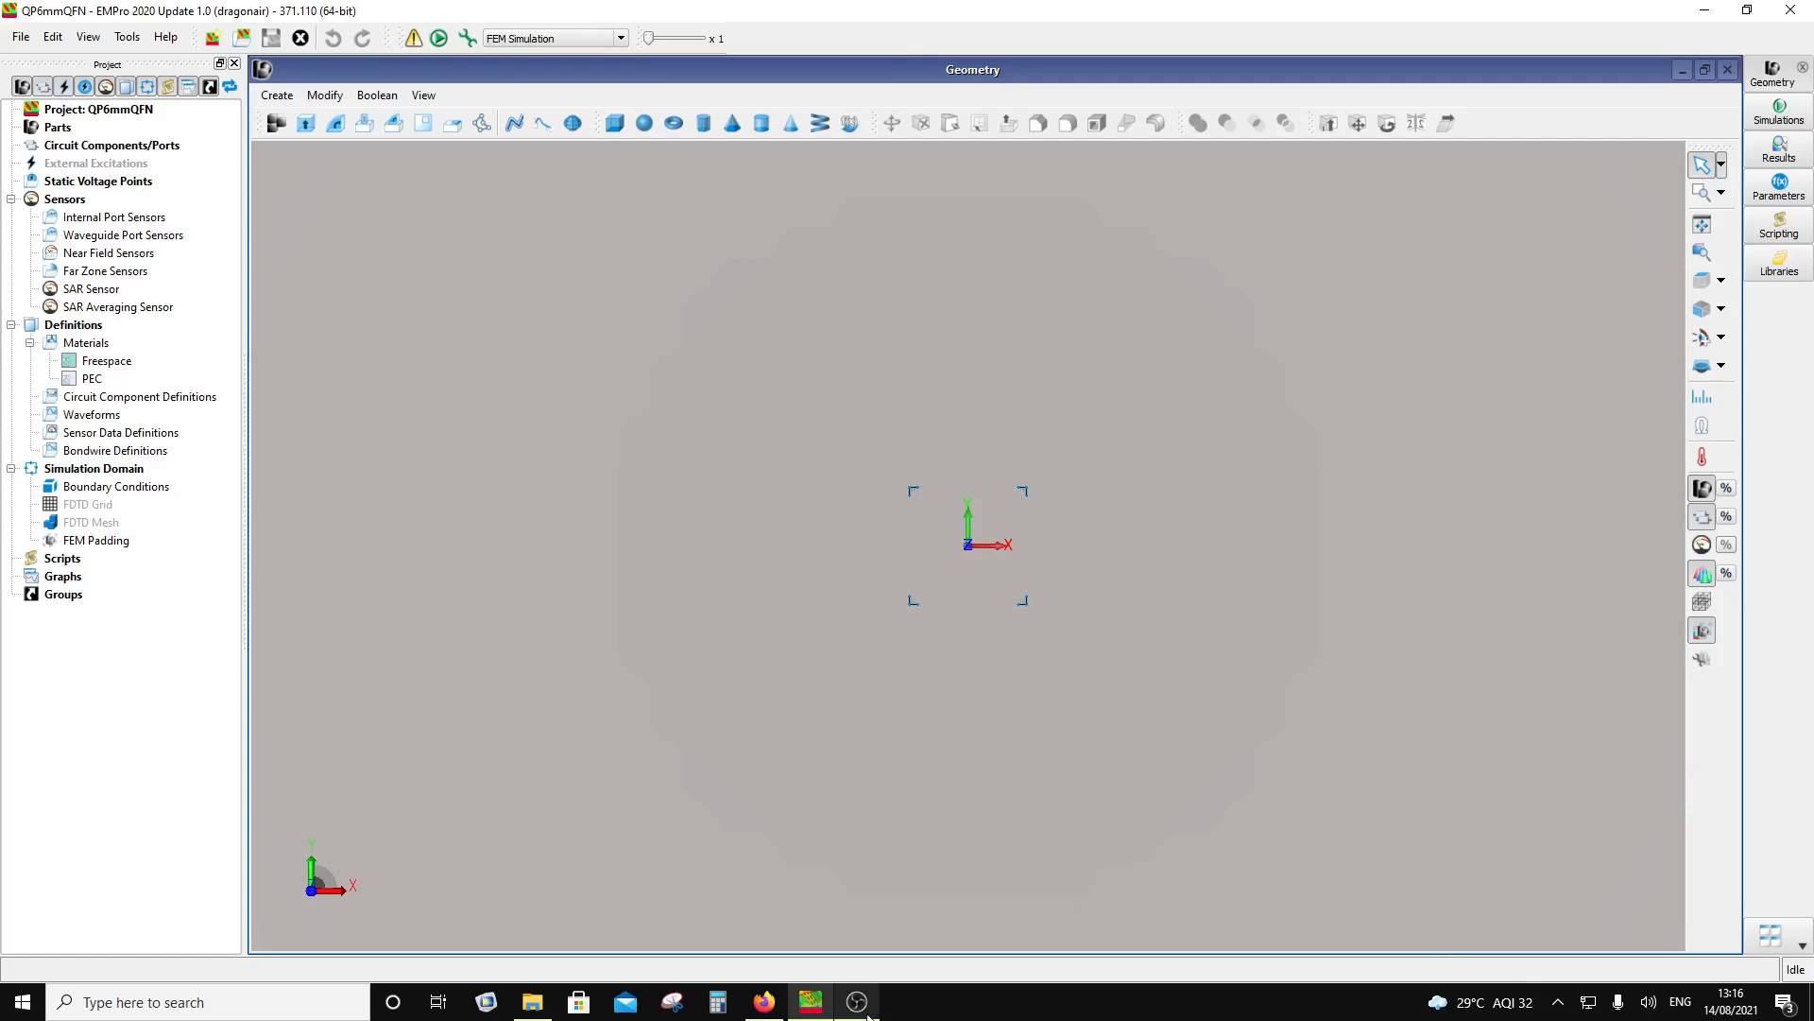
# Step: Switch to the QFN28 package drawing in Firefox and reduce it to 100% to review all its views together
pyautogui.click(759, 1007)
pyautogui.moveTo(1249, 782); pyautogui.dragTo(1229, 716)
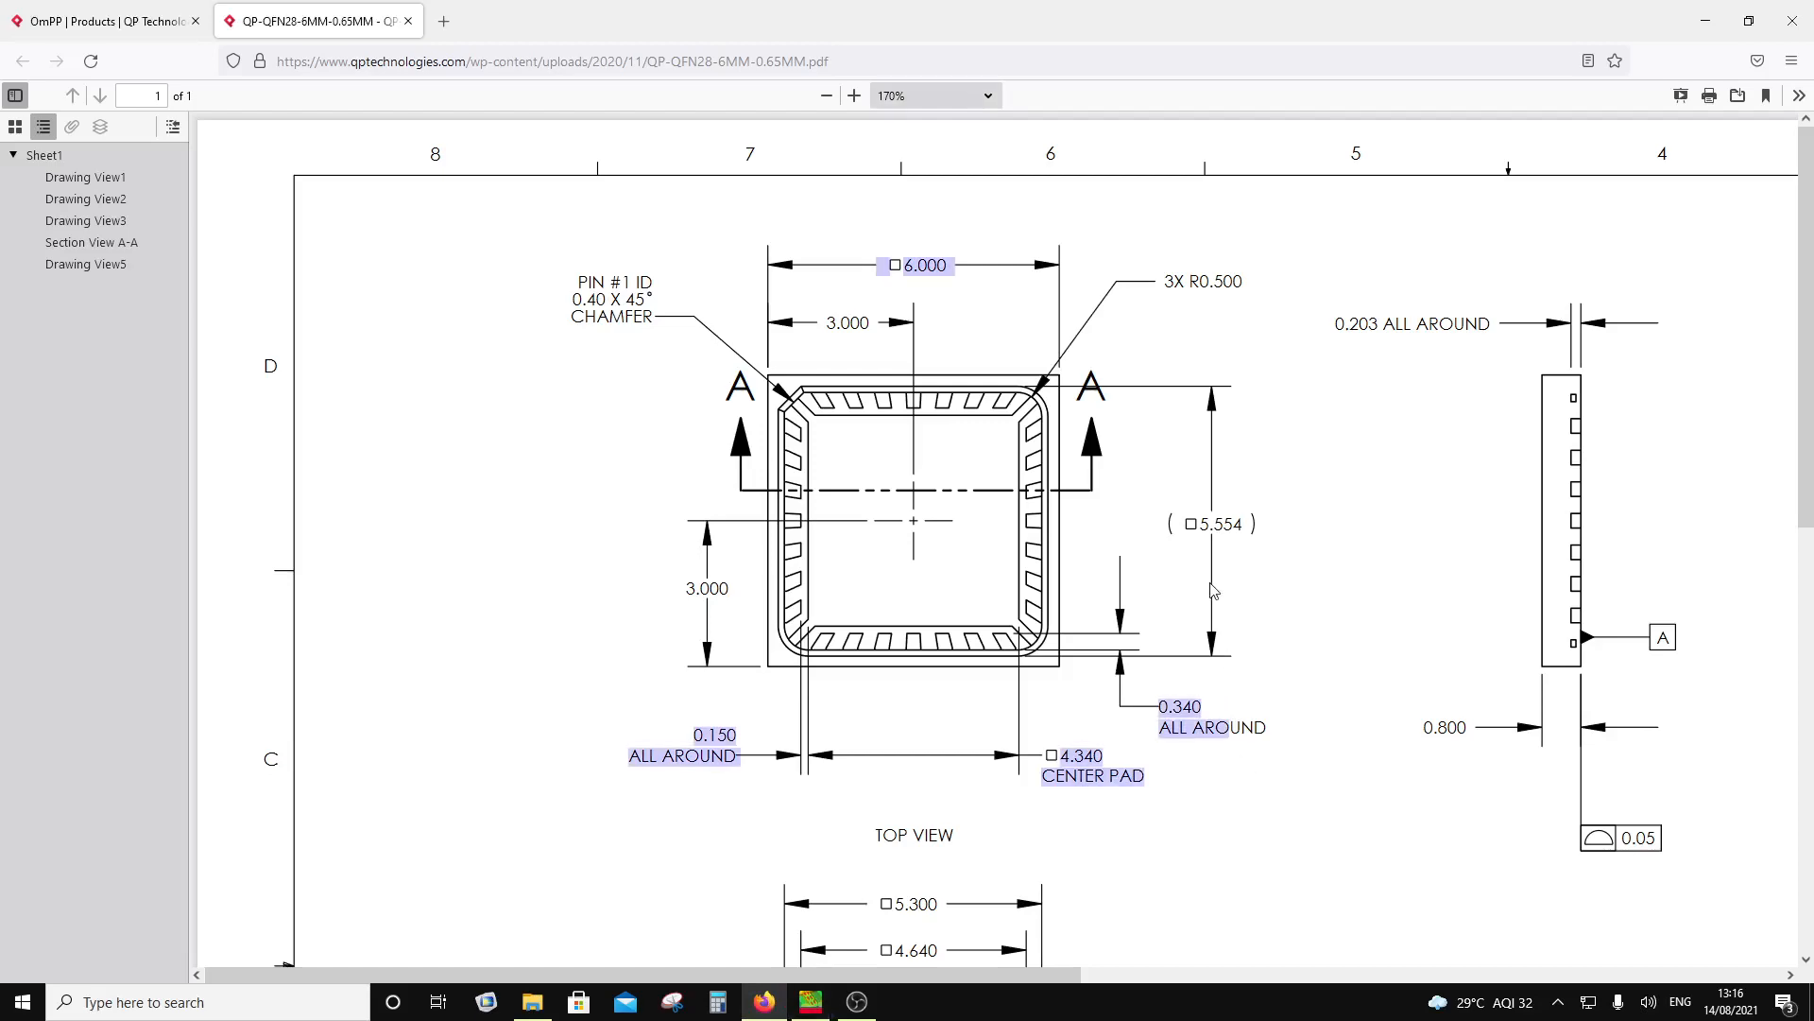
pyautogui.click(988, 95)
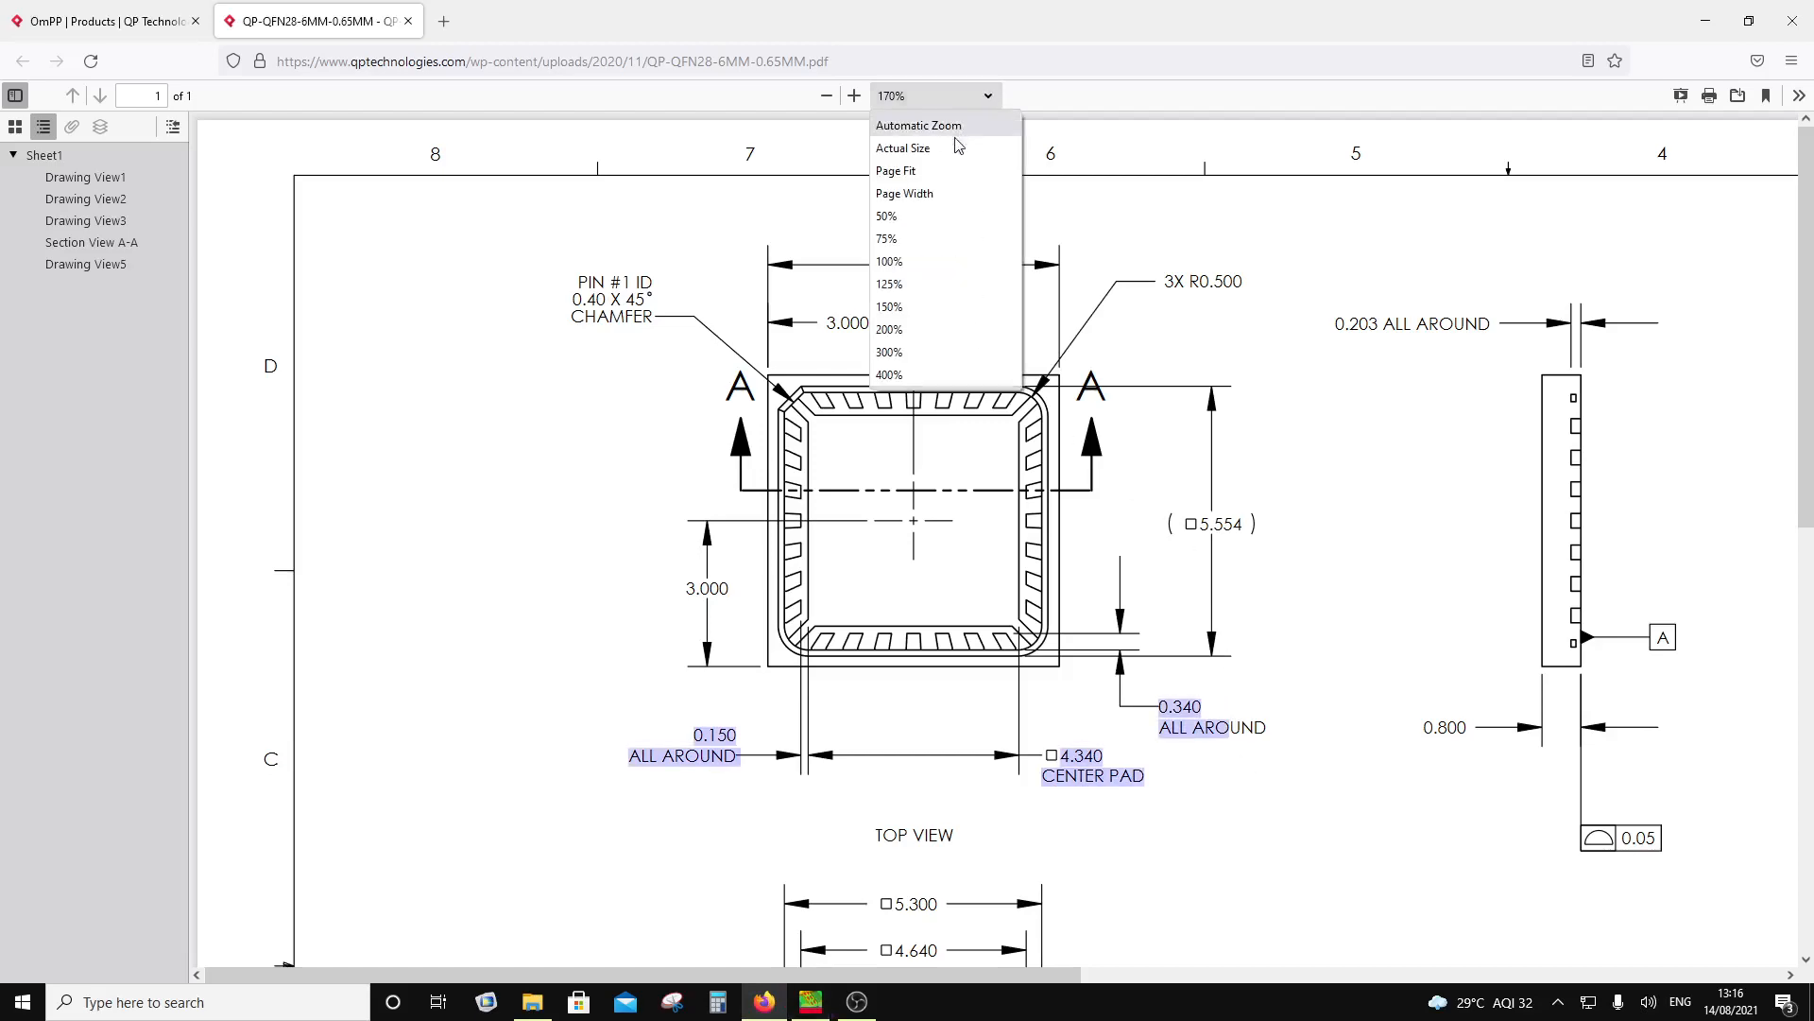
pyautogui.click(922, 260)
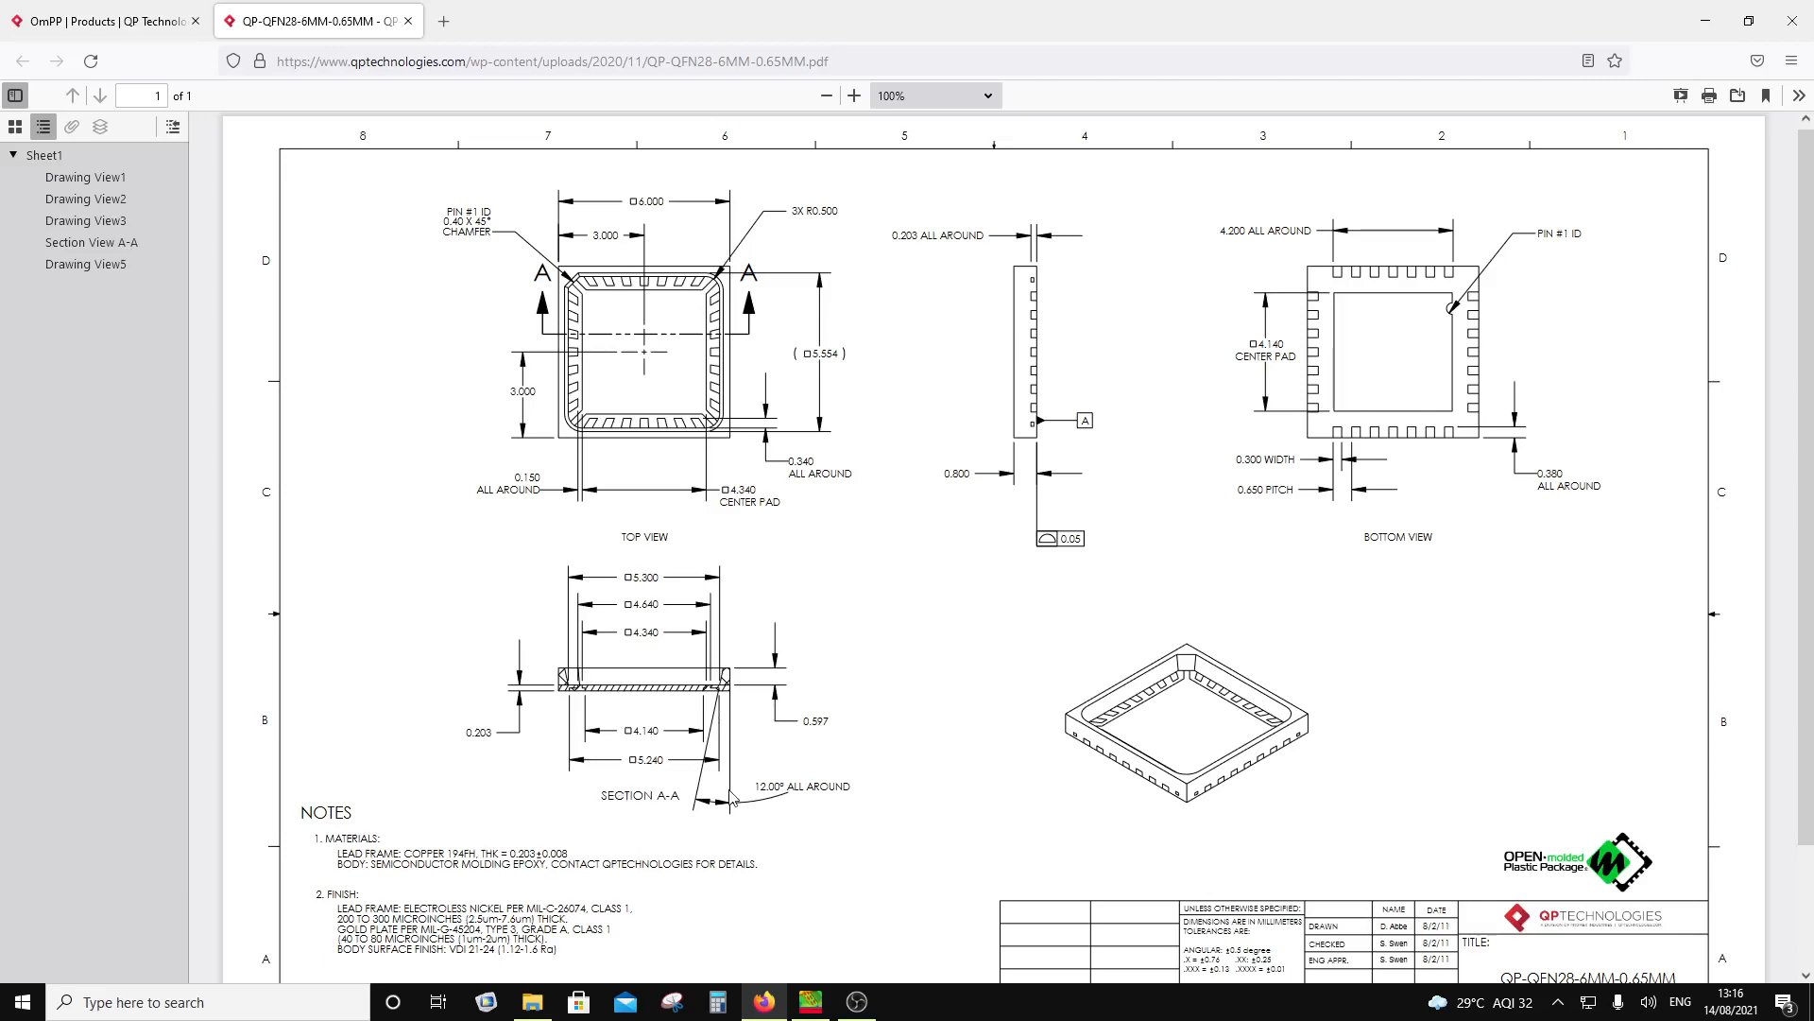
# Step: Return to EMPro and sketch a 6 mm by 6 mm rectangle from the origin as the cross section of a new extrusion
pyautogui.click(821, 1003)
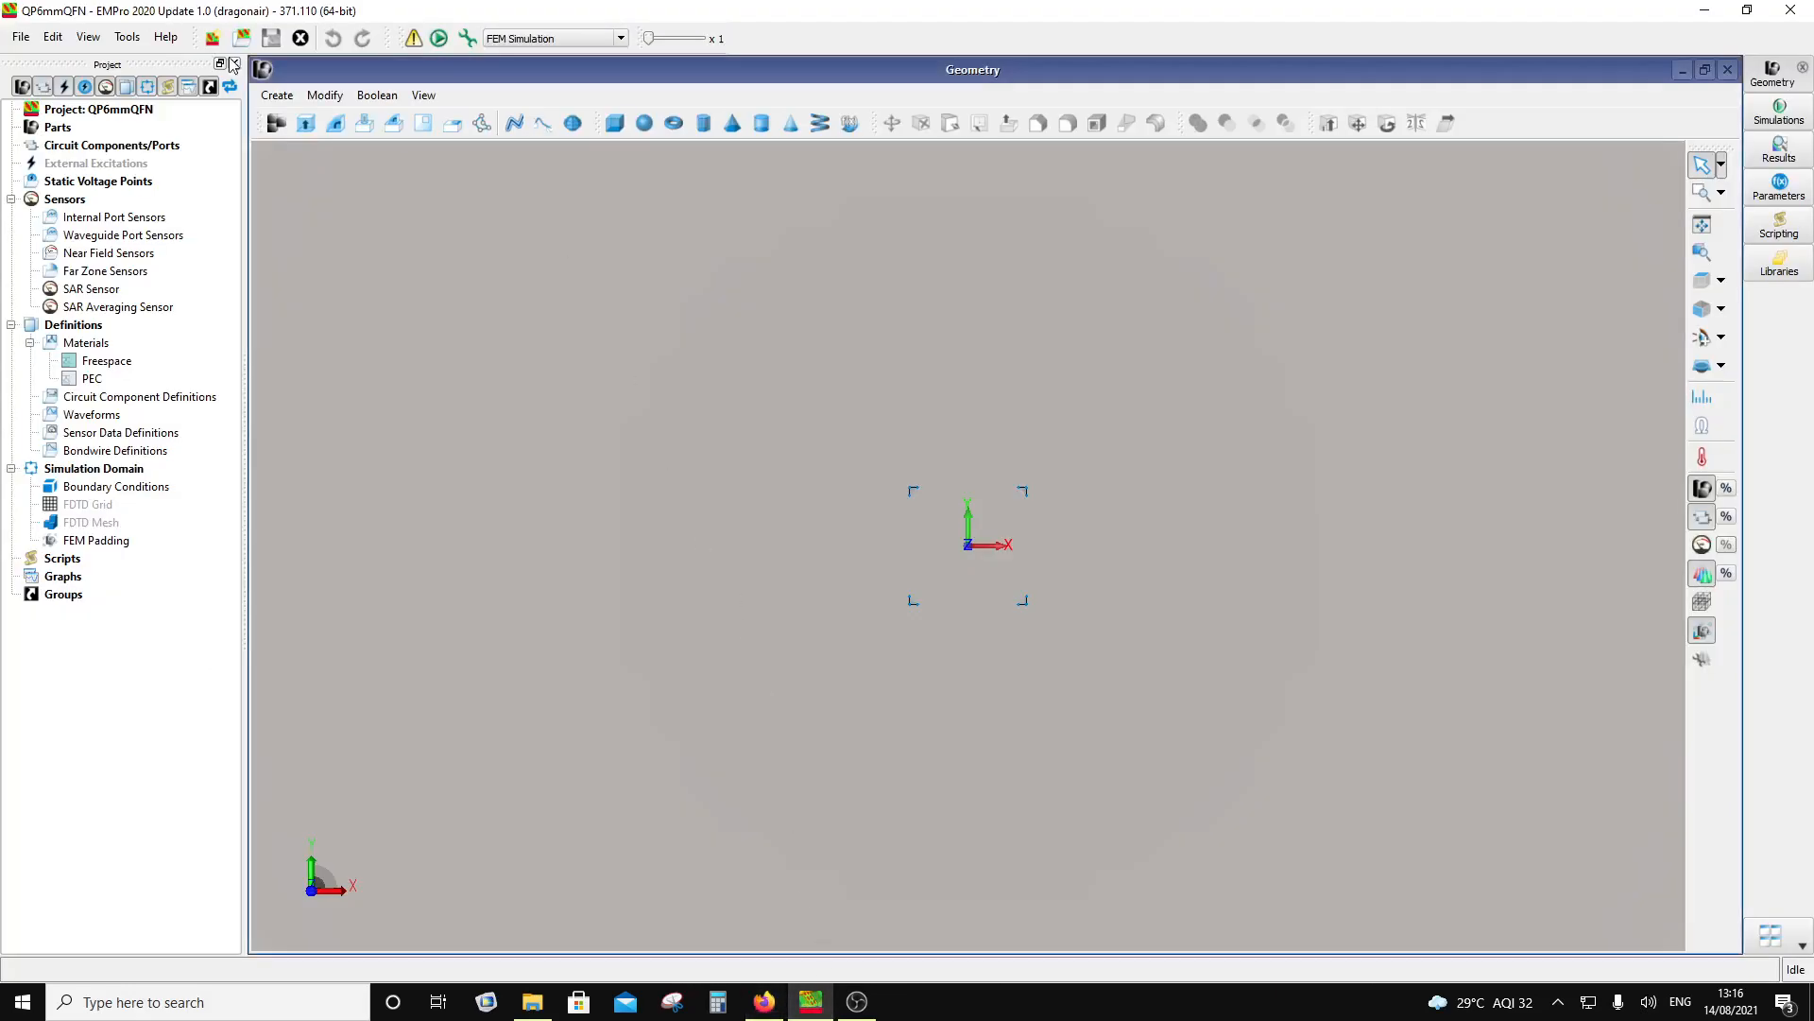
pyautogui.click(304, 126)
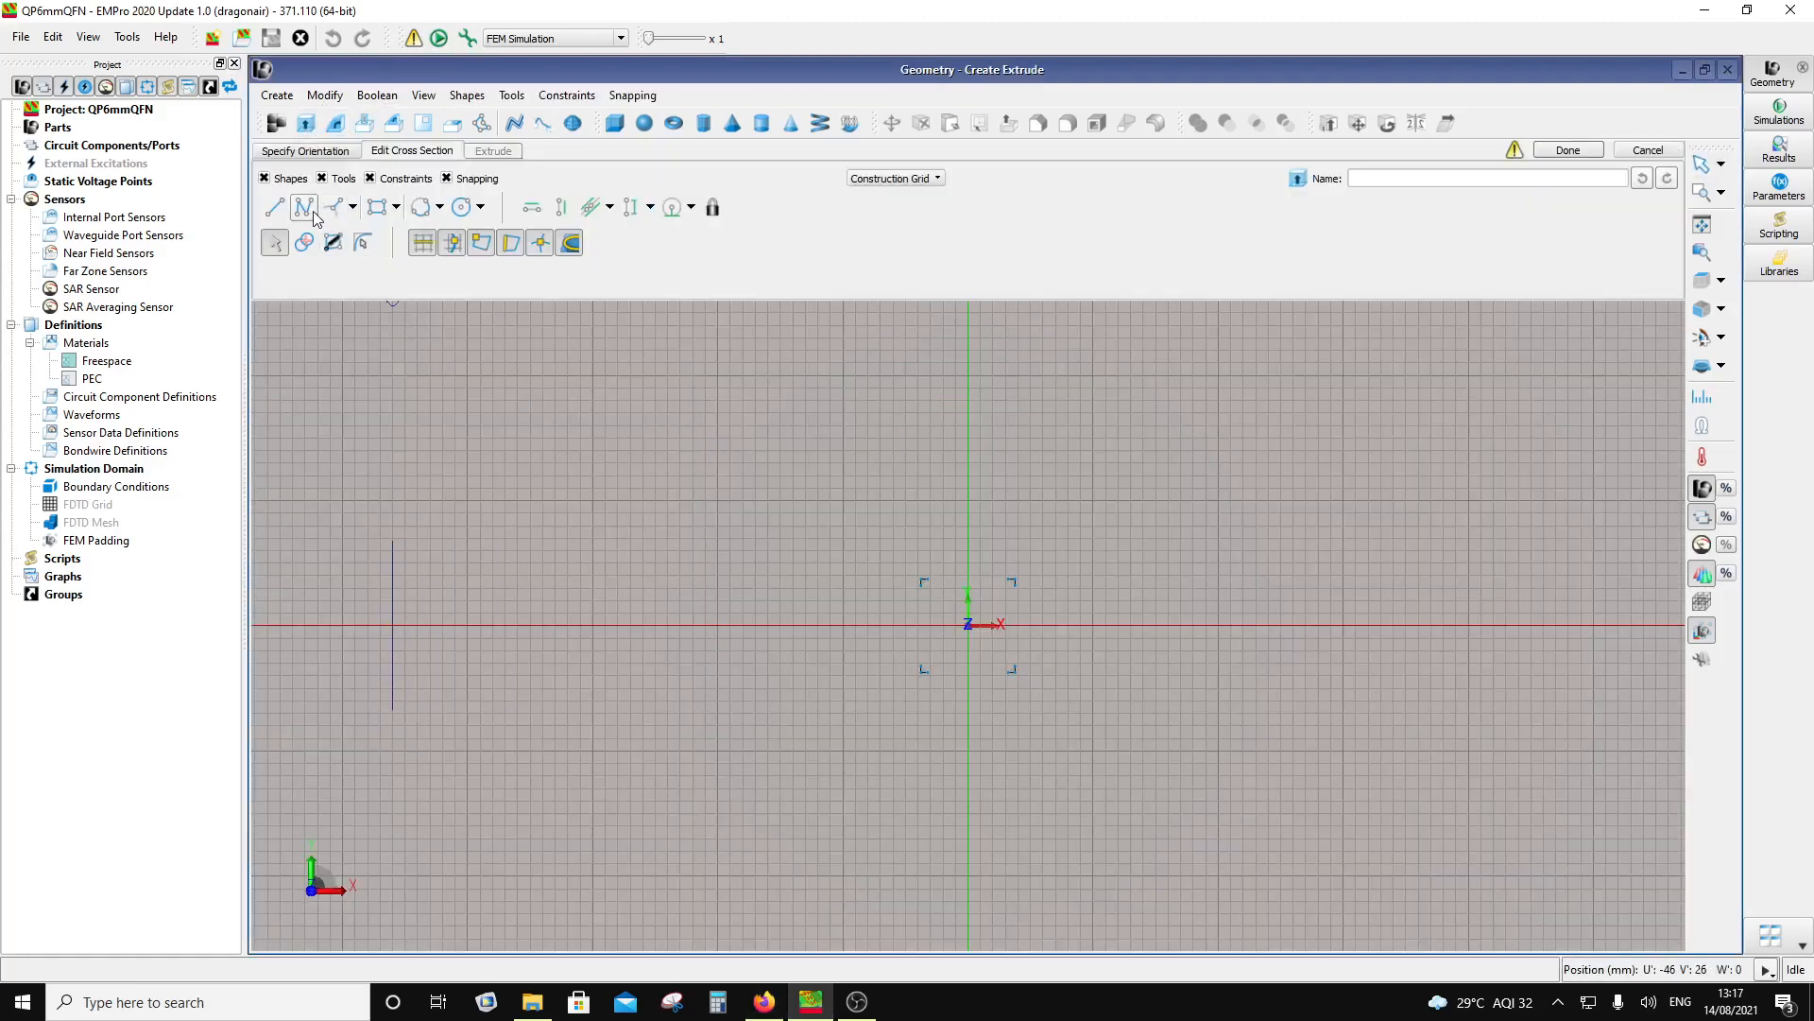
pyautogui.click(378, 214)
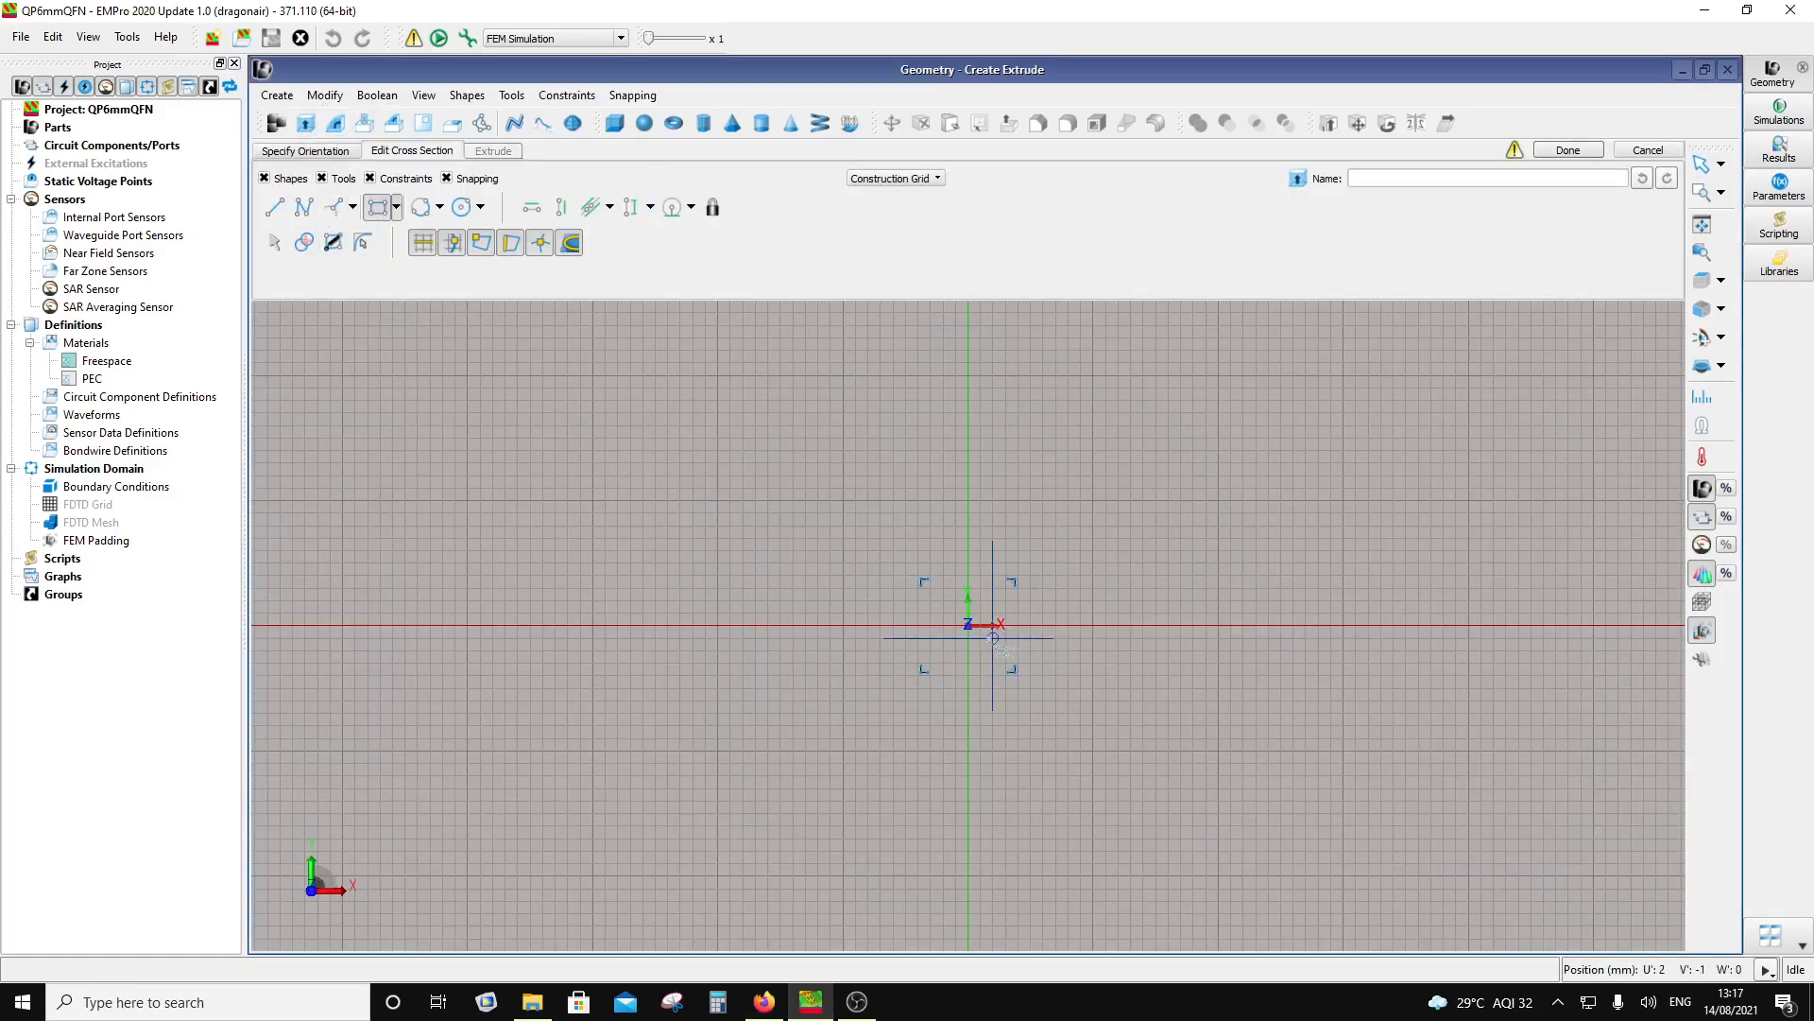
pyautogui.click(967, 624)
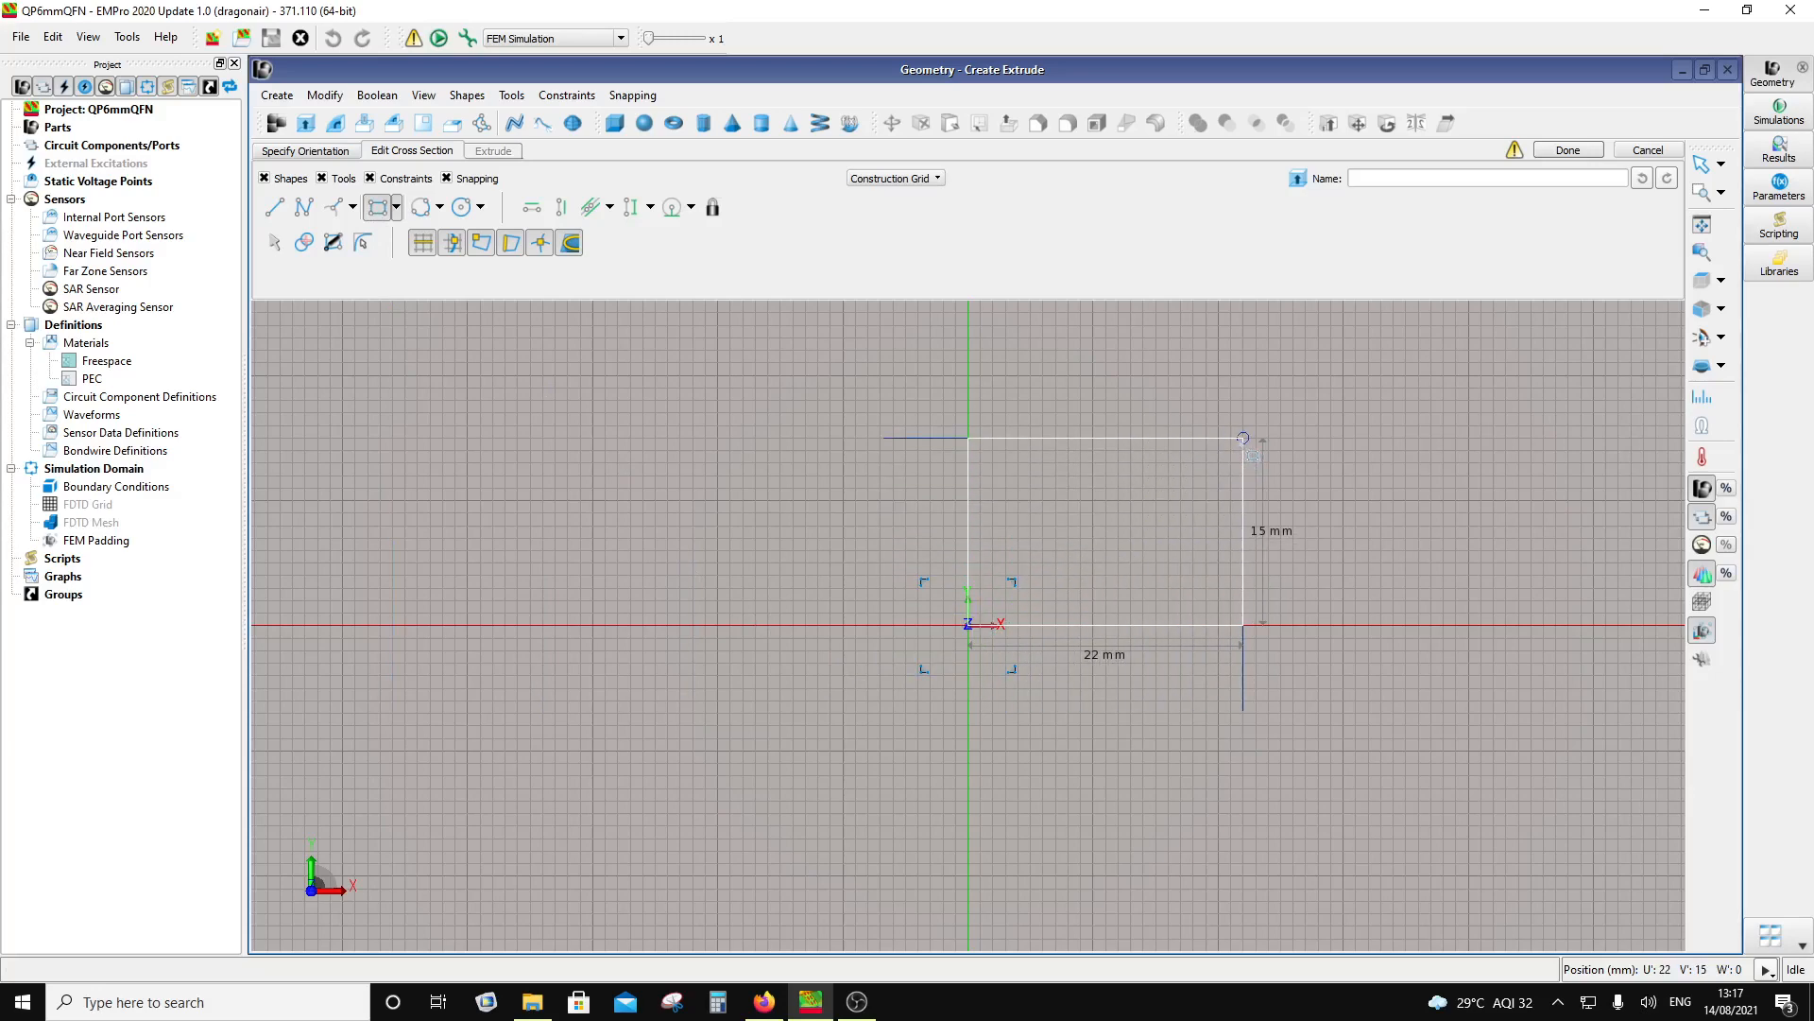
pyautogui.press('Tab')
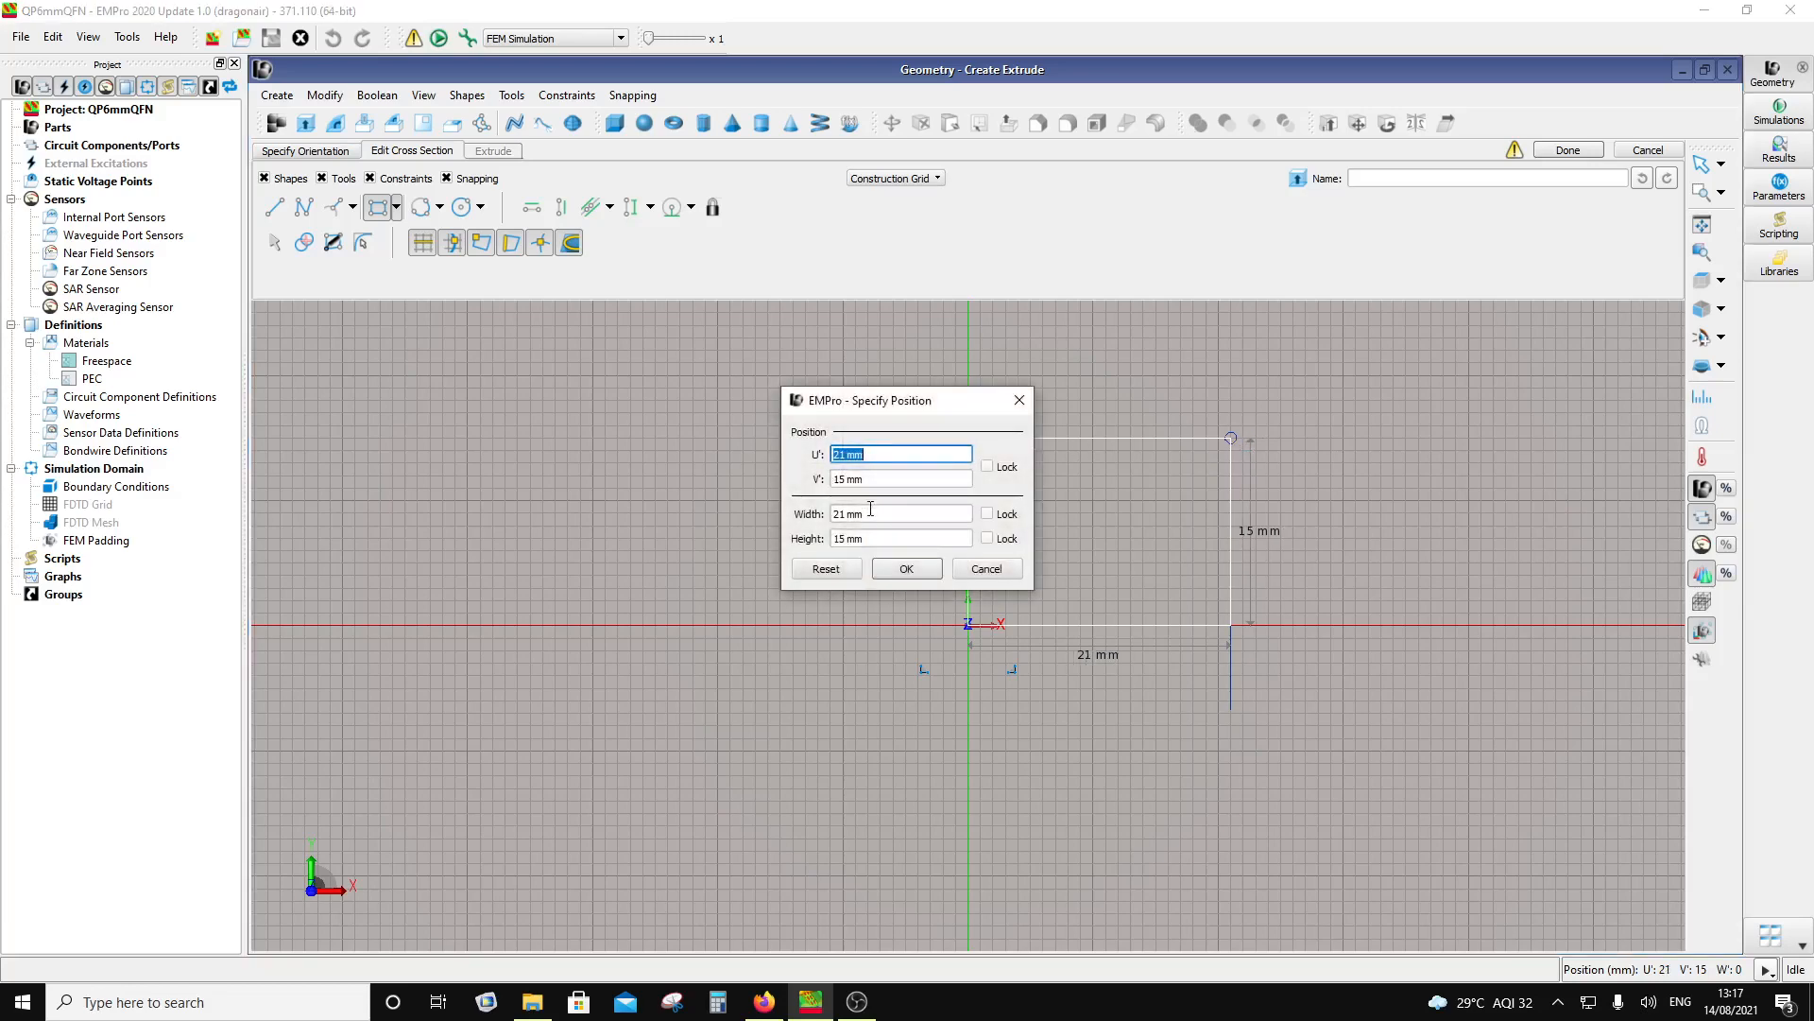
pyautogui.click(849, 514)
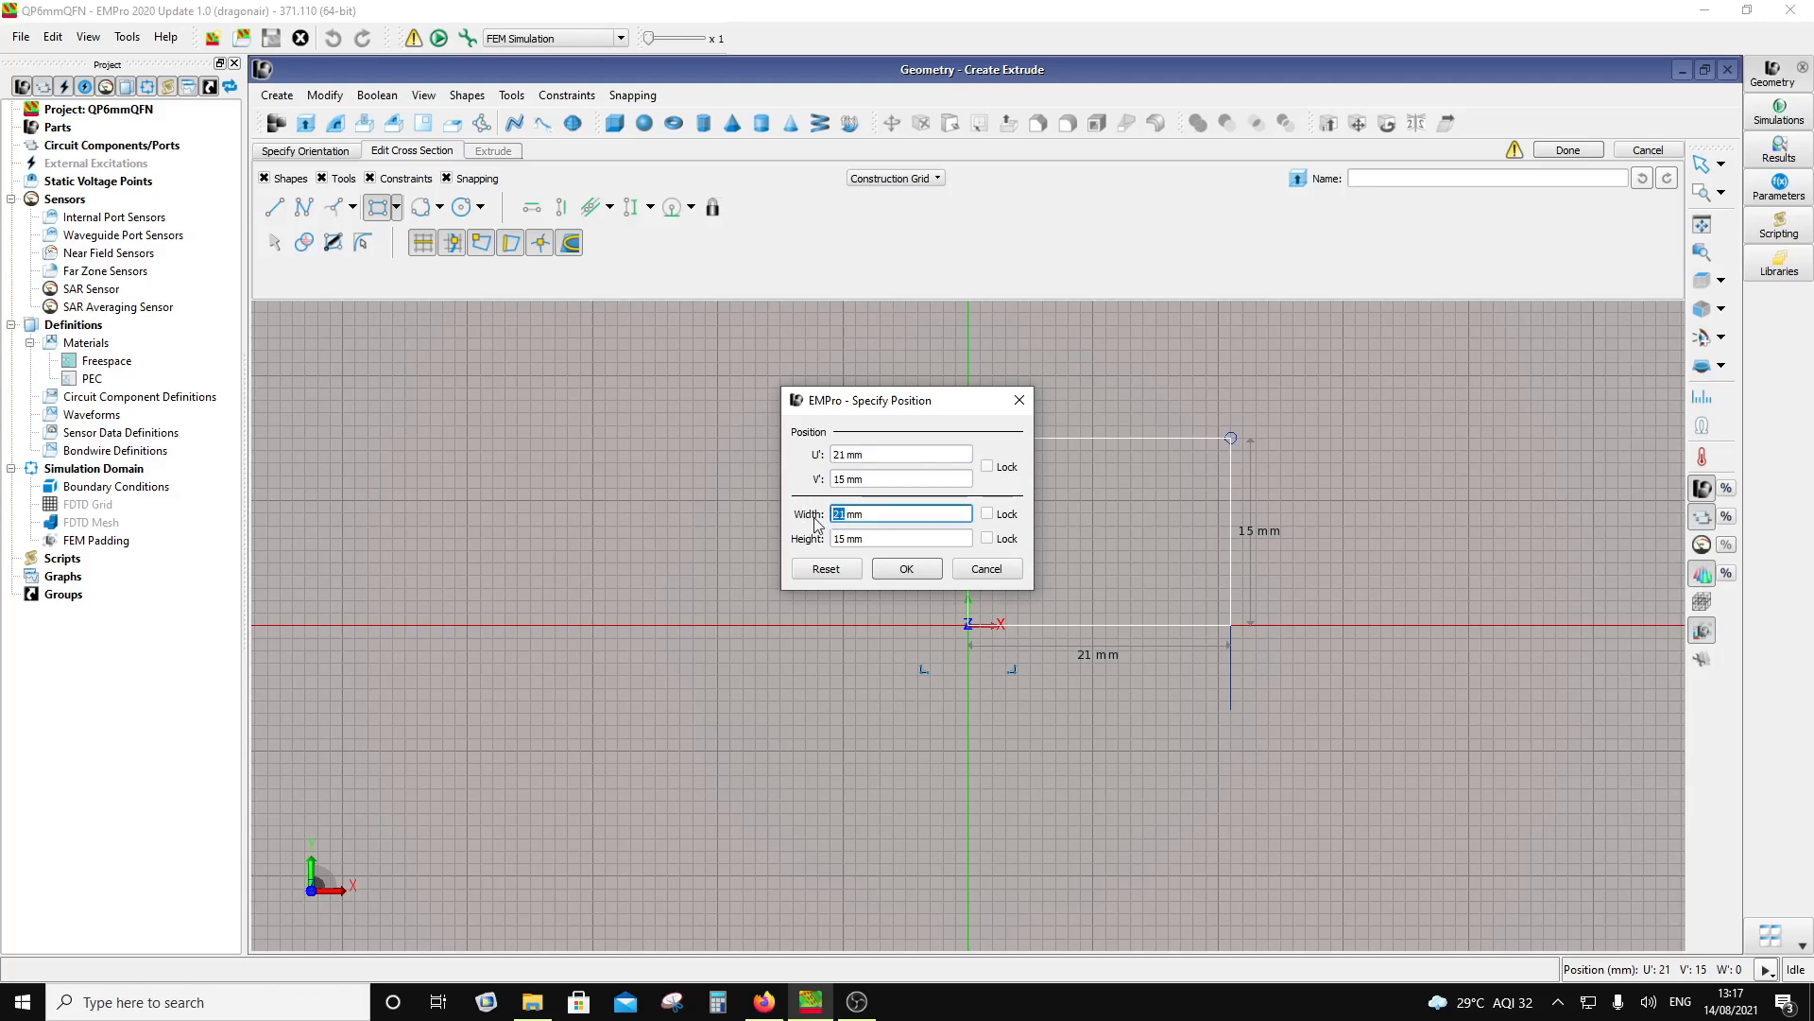
pyautogui.write('6')
pyautogui.click(842, 538)
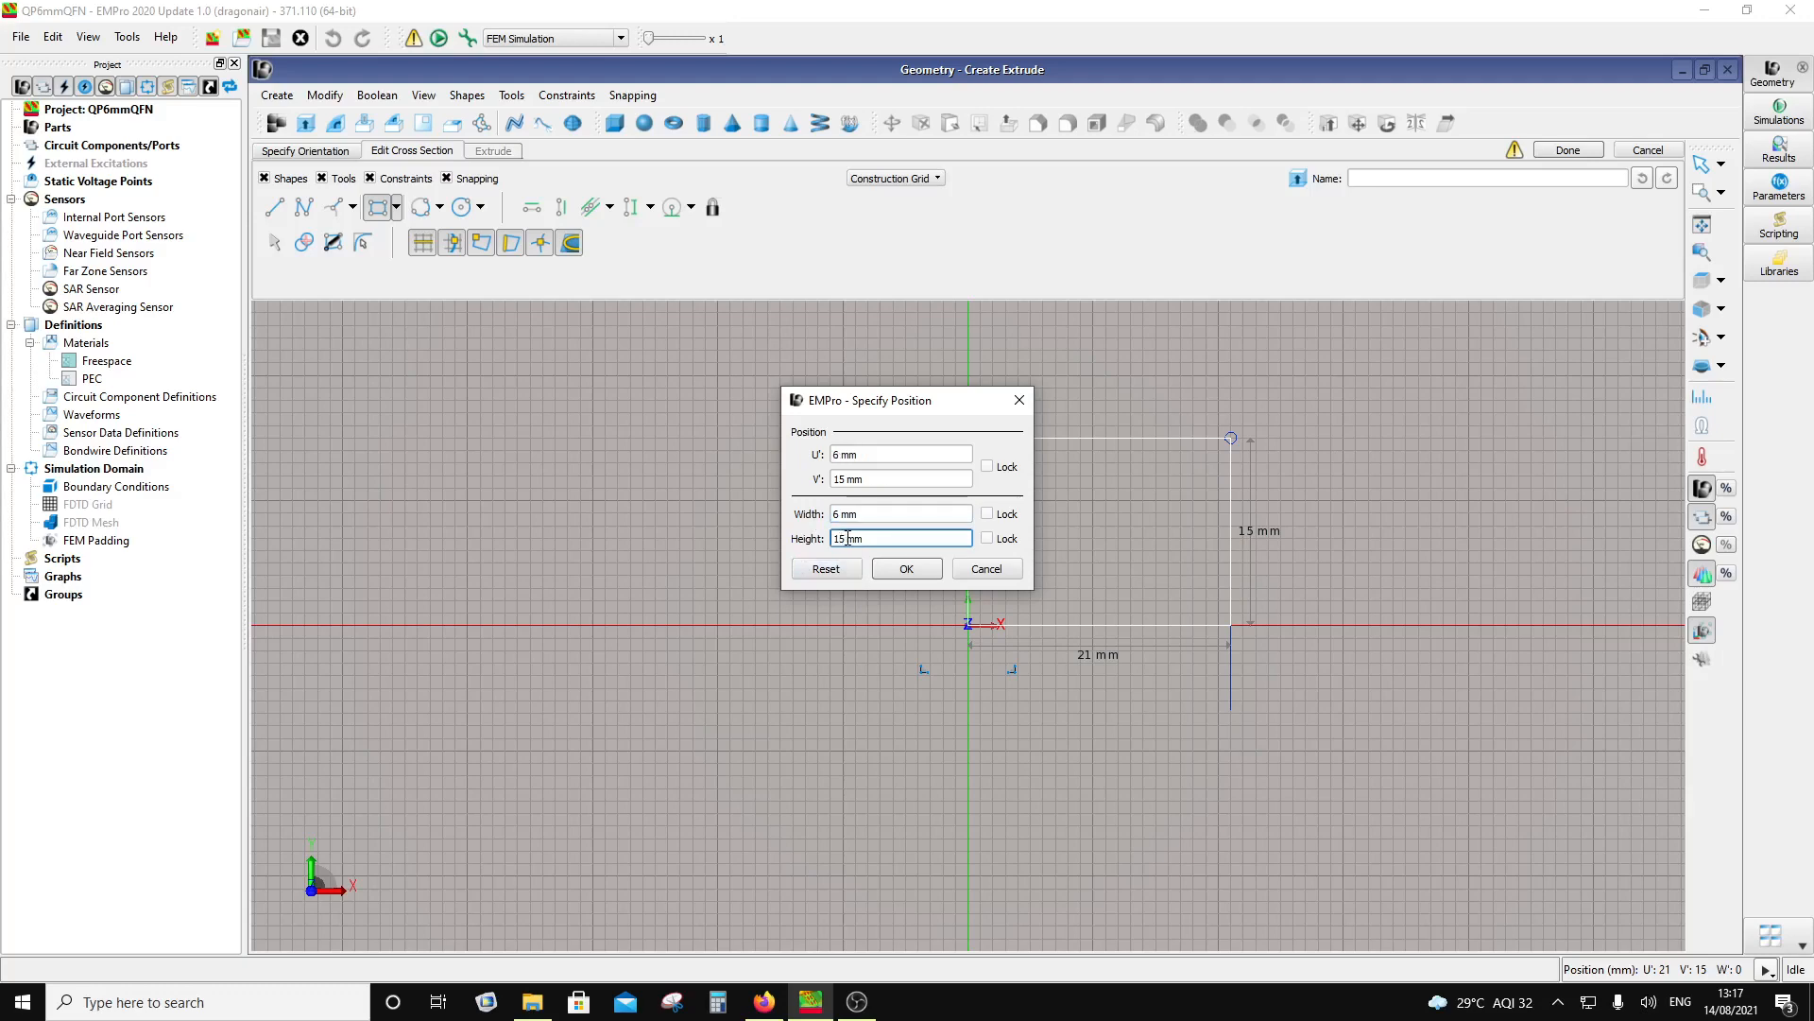
pyautogui.doubleClick(842, 537)
pyautogui.write('6')
pyautogui.click(915, 571)
pyautogui.scroll(3, 1021, 598)
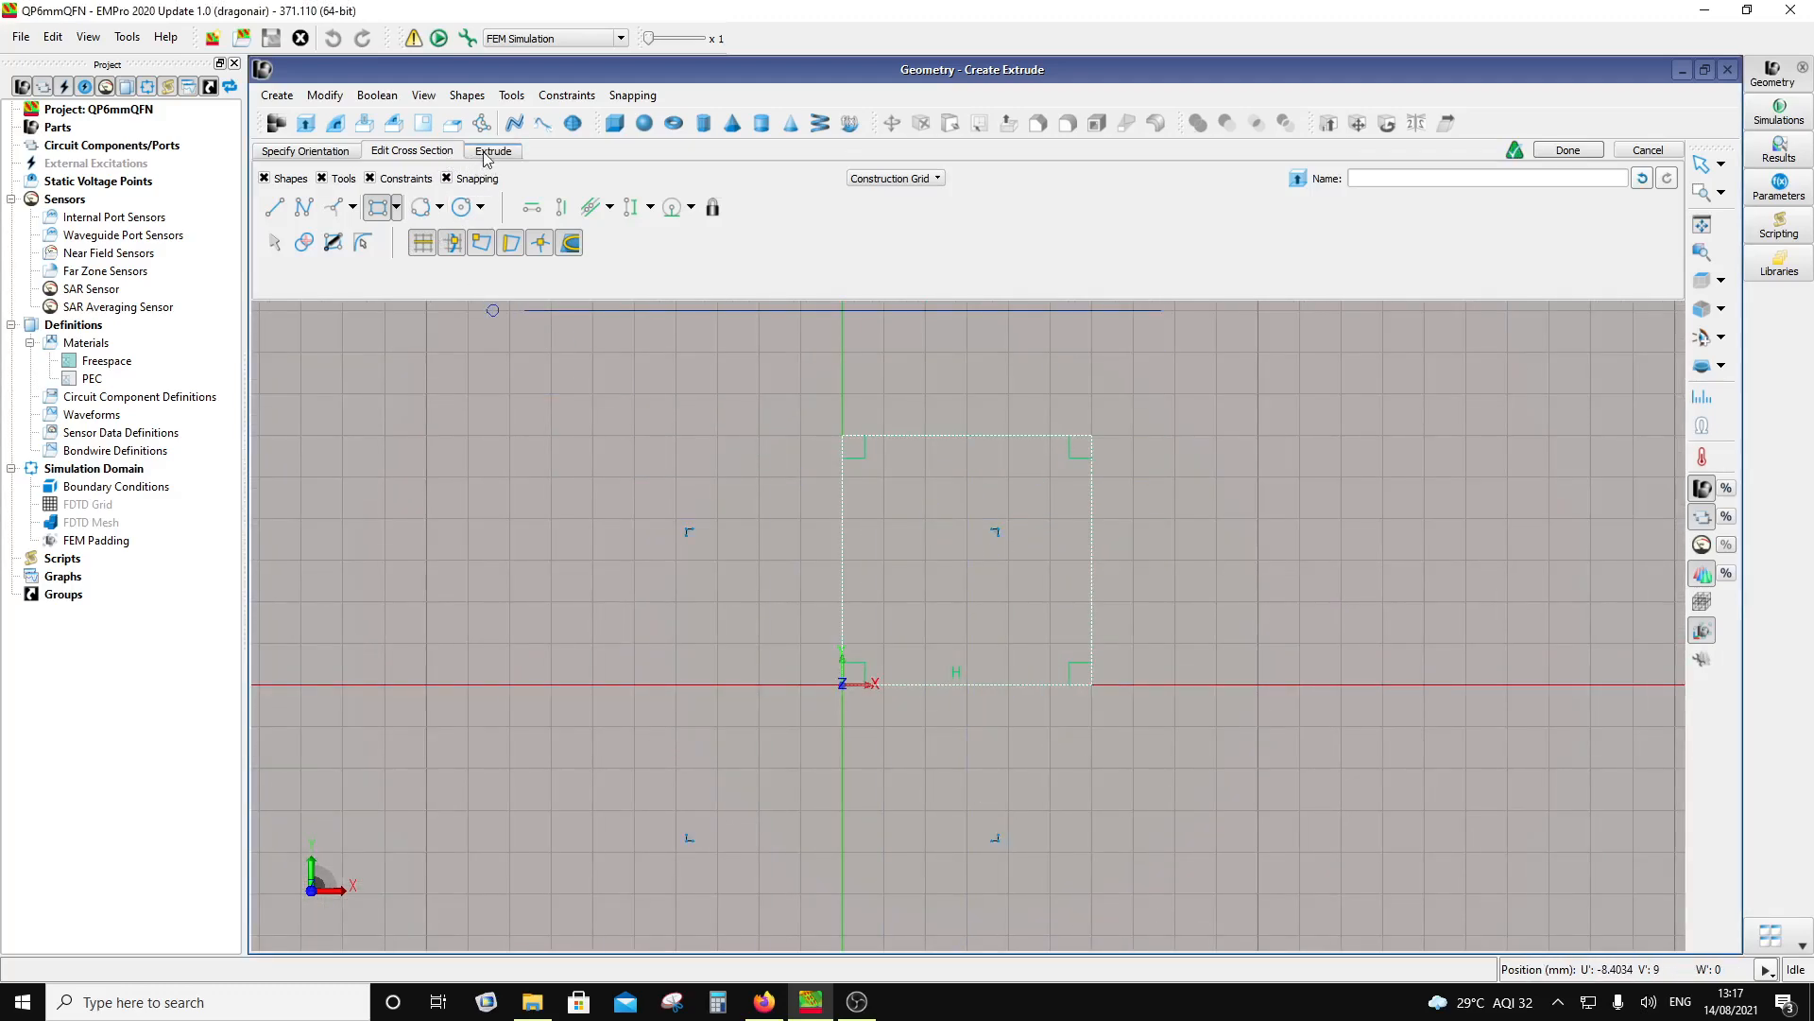
# Step: Name the part Base1 and extrude the square cross section by 0.206 mm
pyautogui.click(1454, 181)
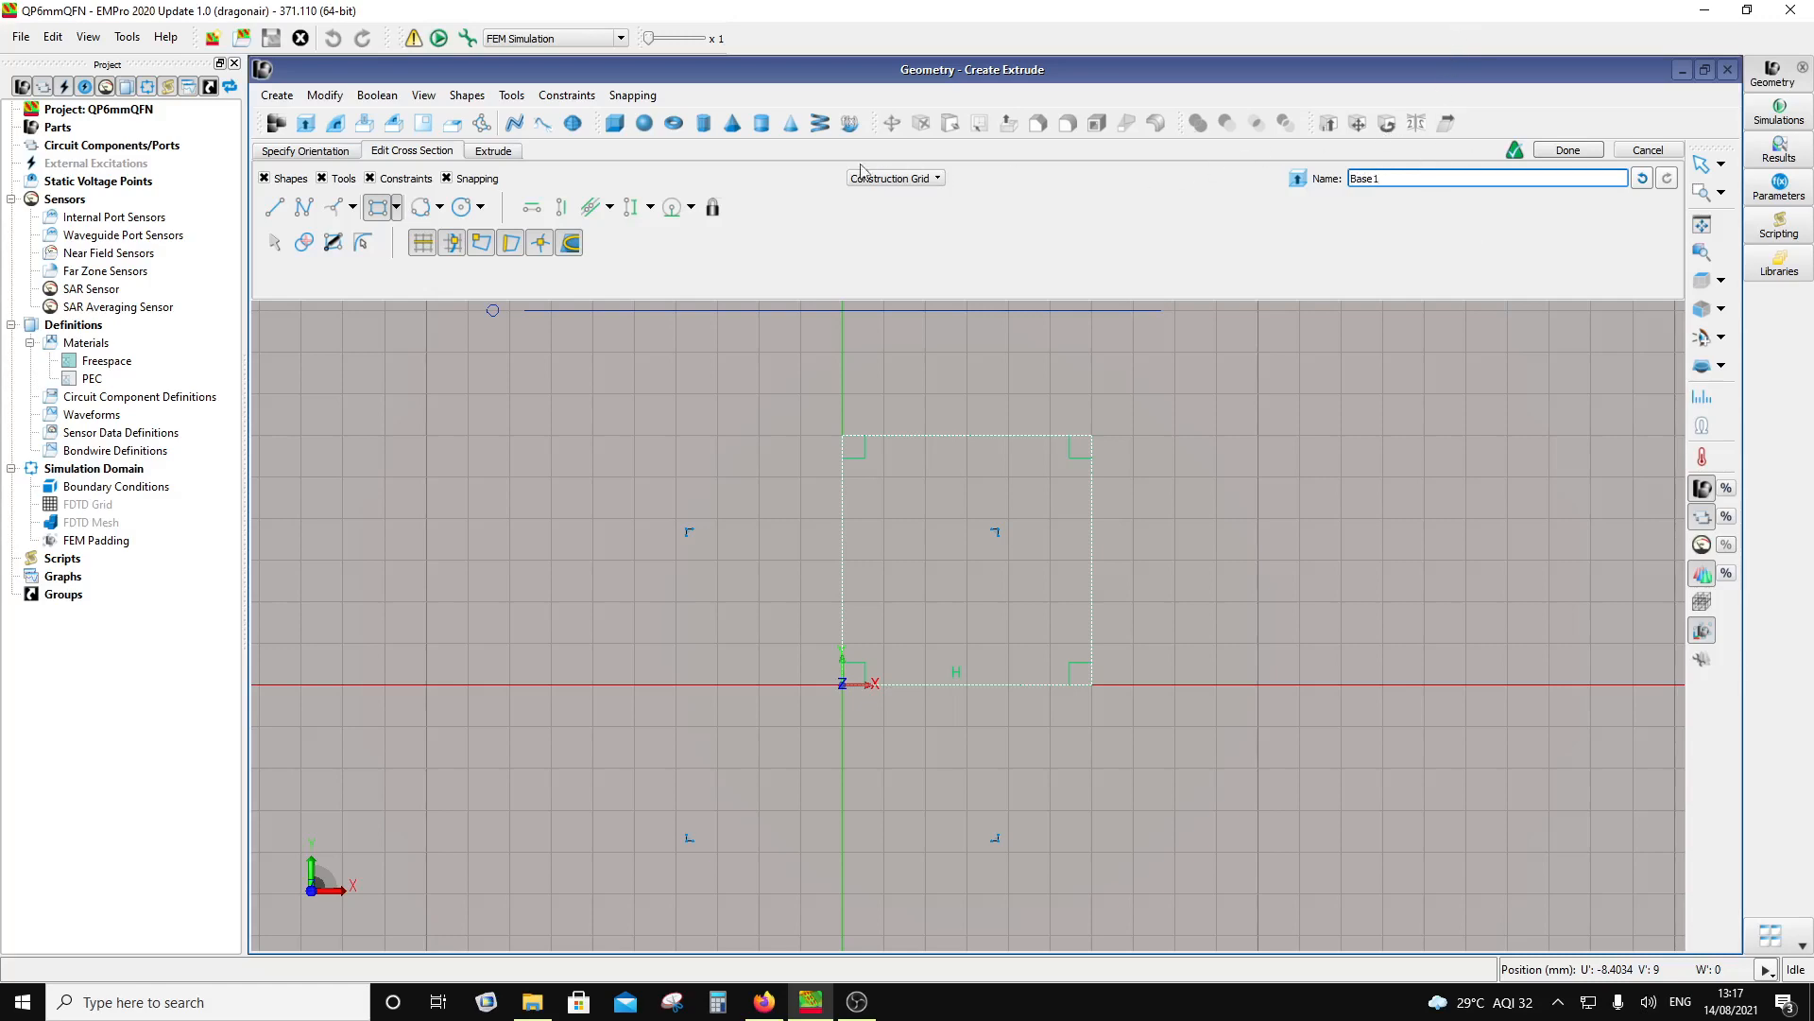
pyautogui.click(510, 152)
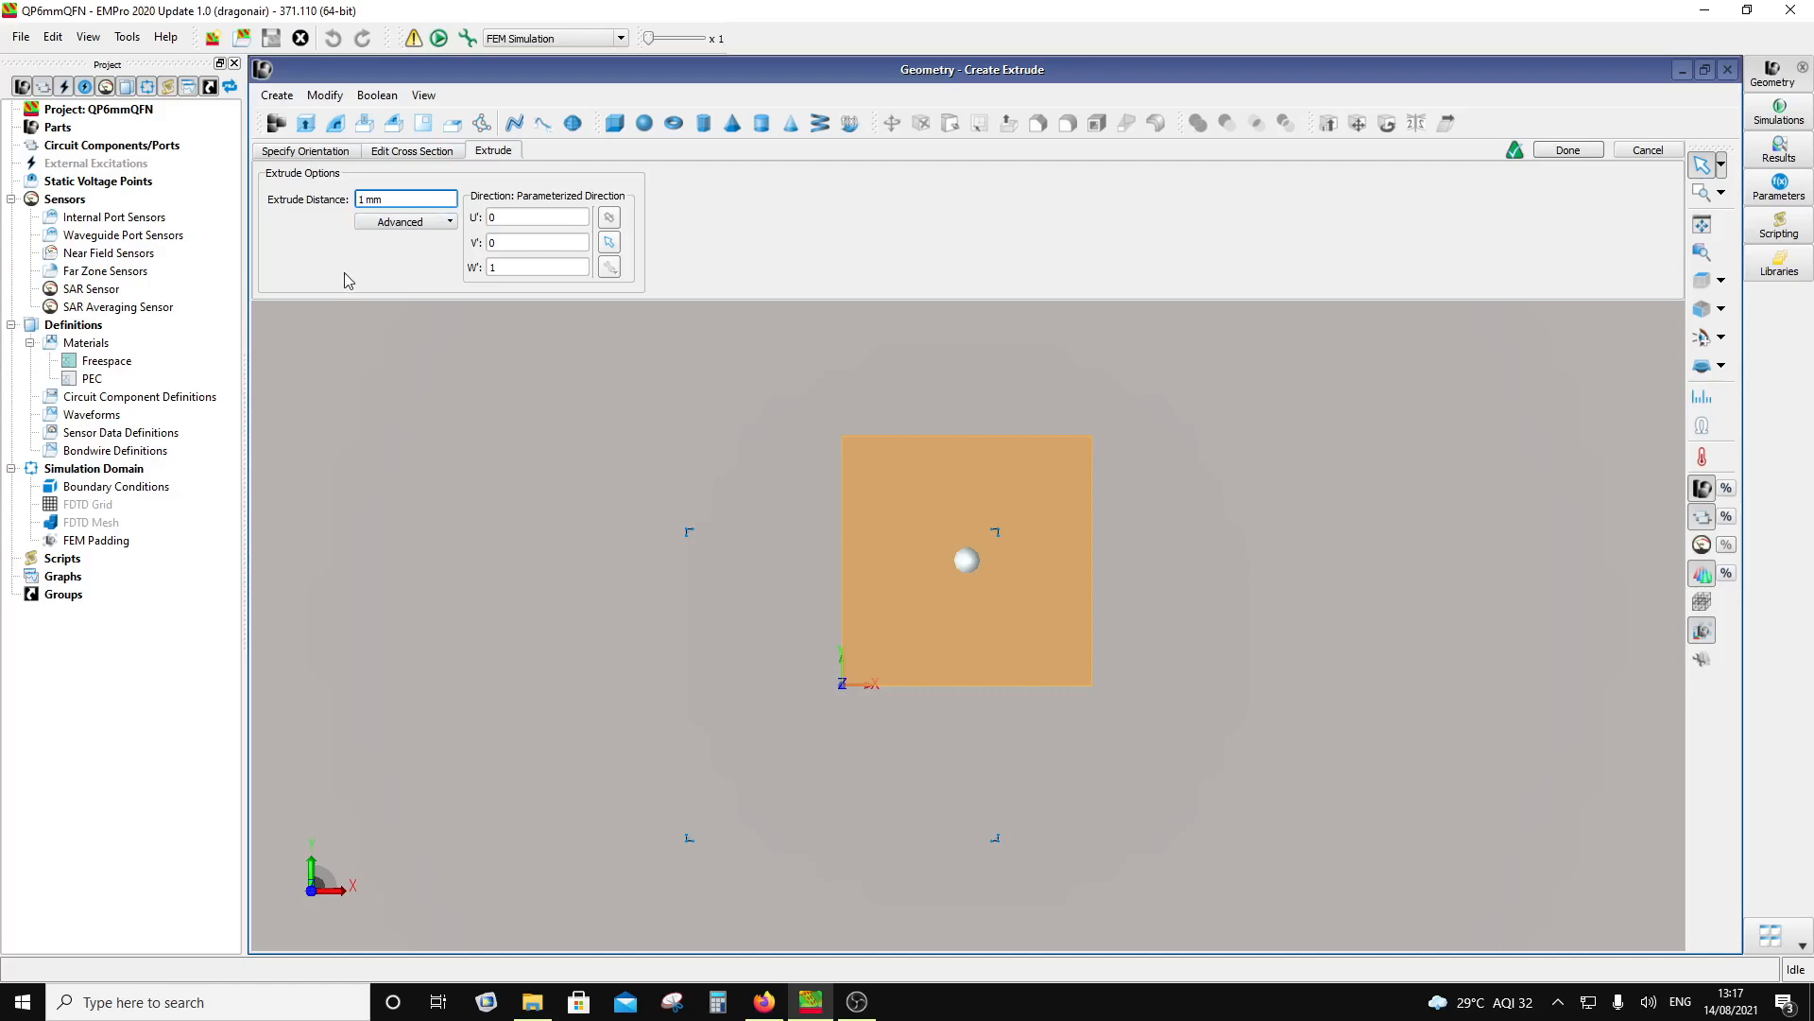
pyautogui.press('BackSpace')
pyautogui.write('0.206')
pyautogui.click(1571, 150)
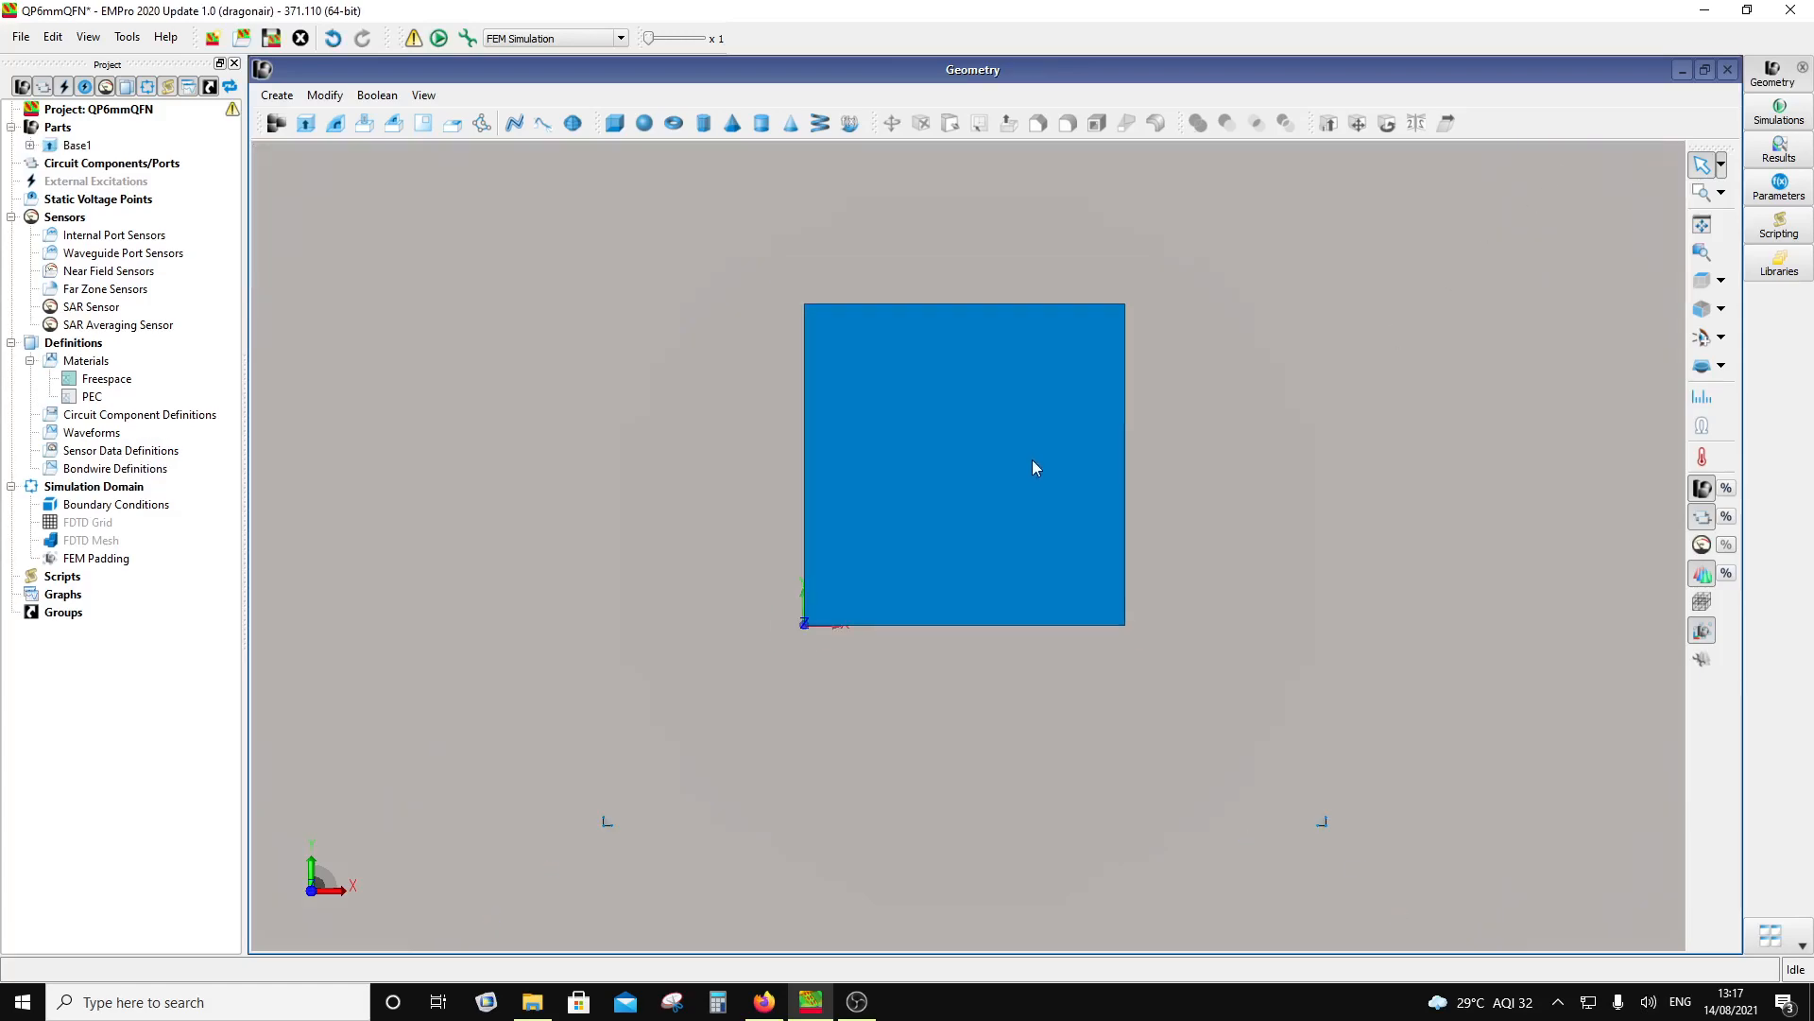
pyautogui.moveTo(1034, 467); pyautogui.dragTo(1002, 419, button='middle')
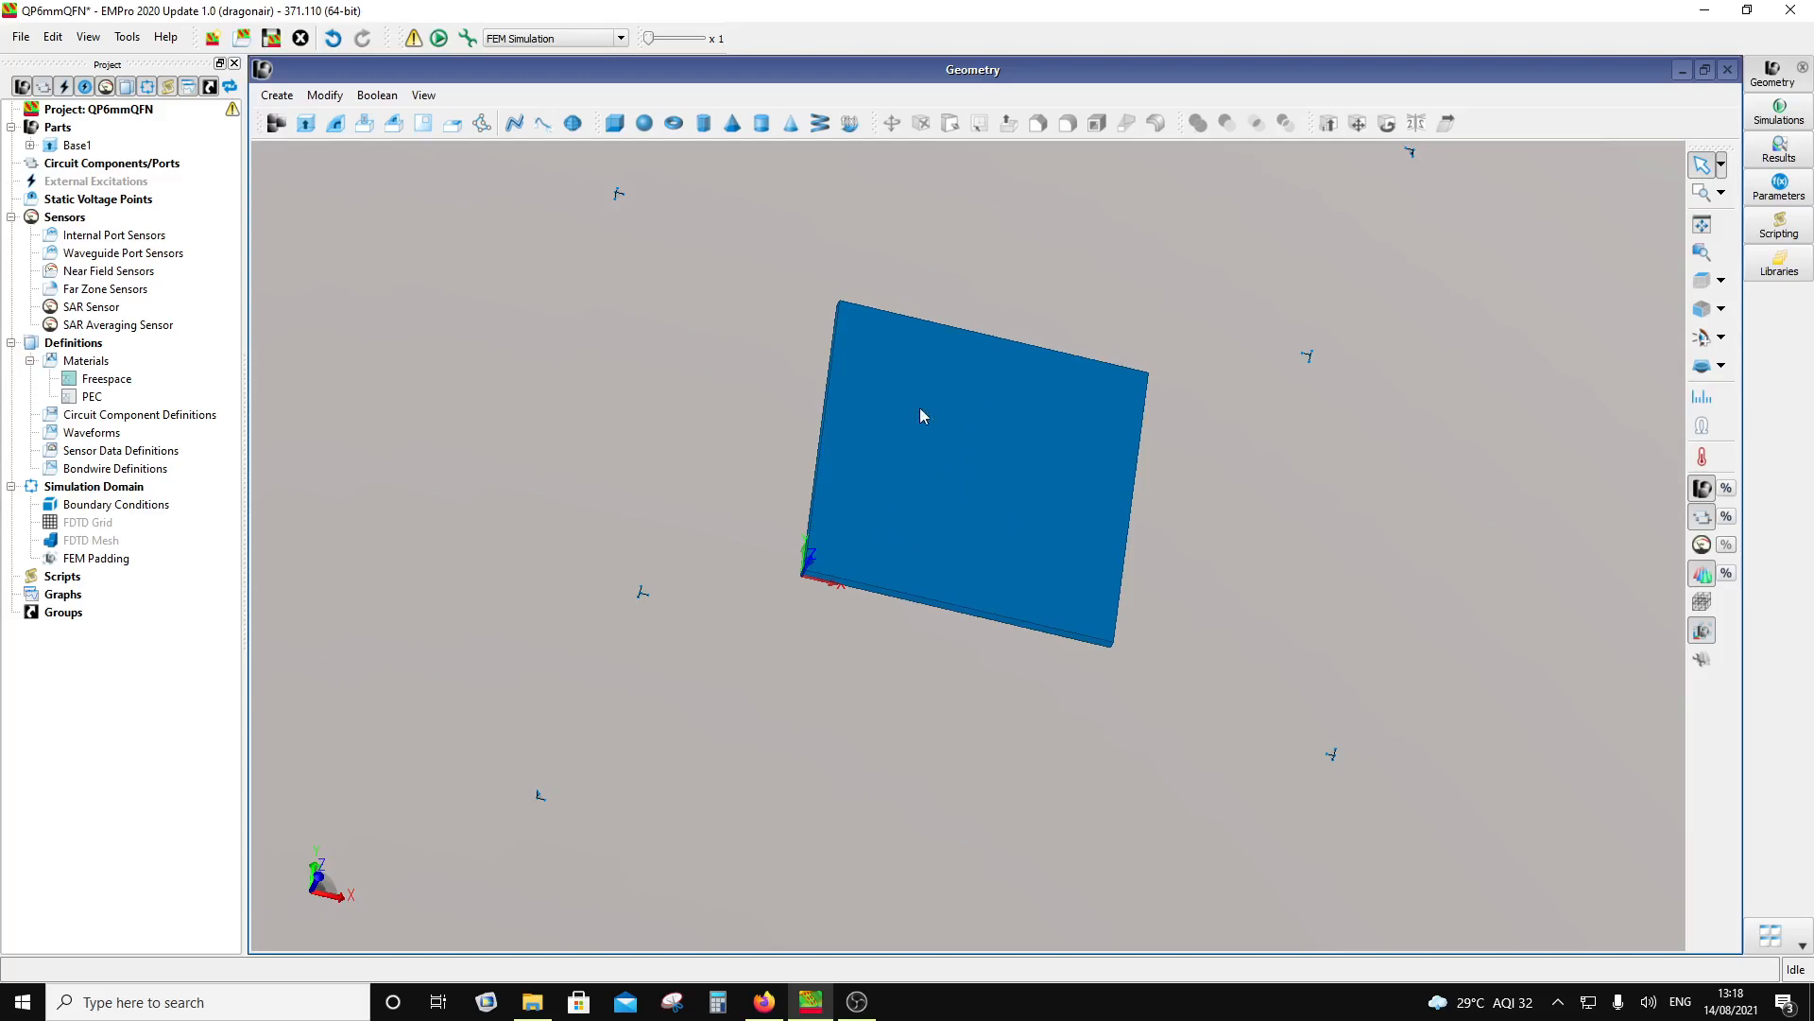
pyautogui.click(1704, 285)
# Step: Switch back to the package drawing in Firefox and enlarge it to 170% to examine the dimensions of section A-A
pyautogui.click(851, 1007)
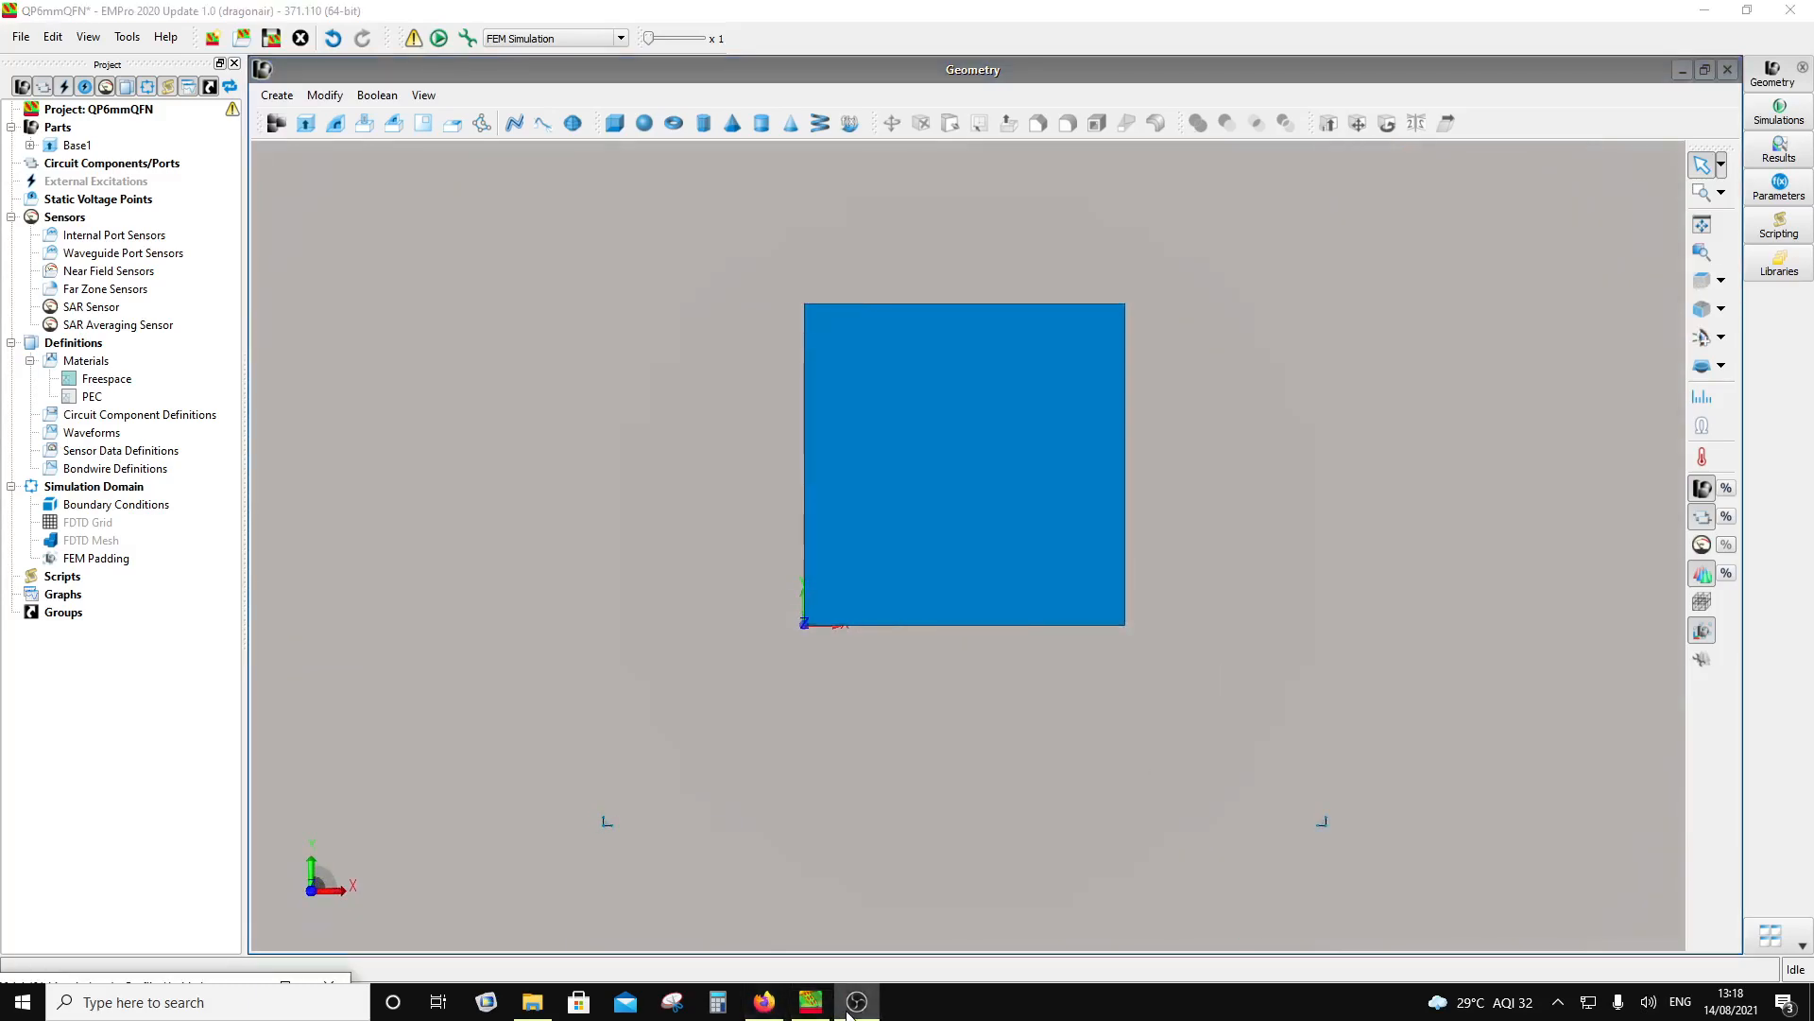
pyautogui.click(781, 1011)
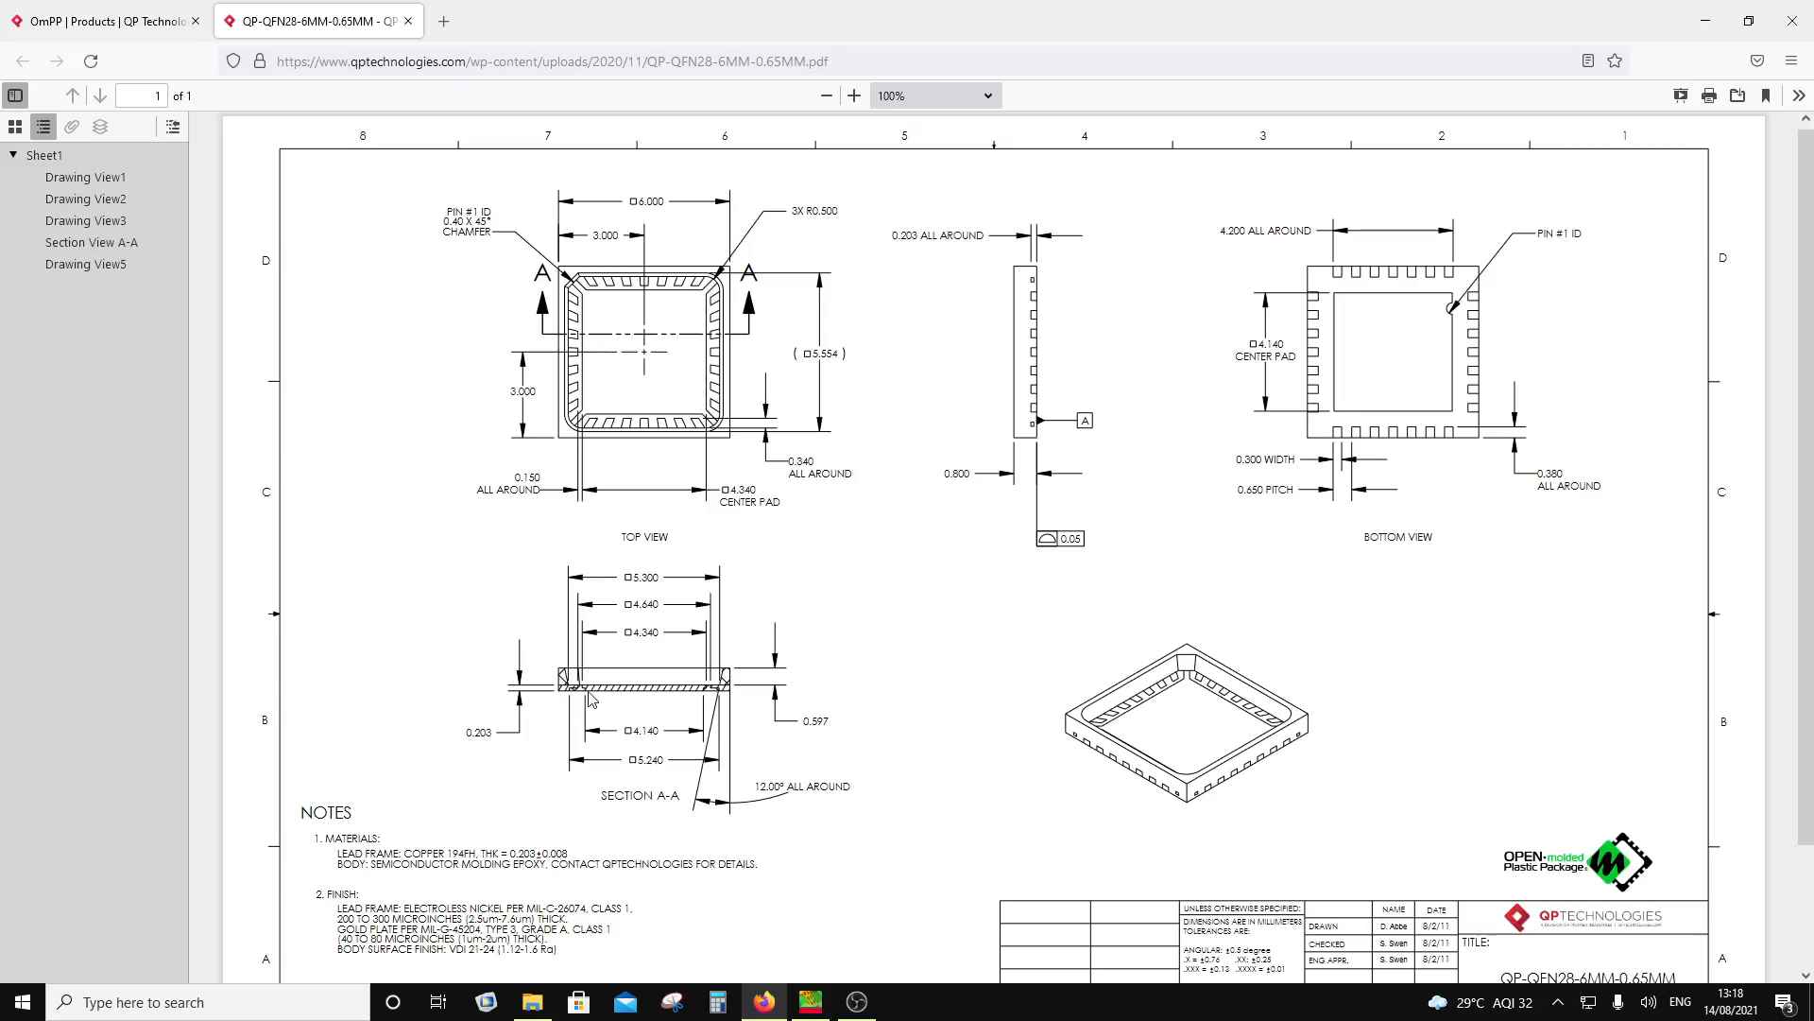
pyautogui.click(855, 96)
pyautogui.click(854, 95)
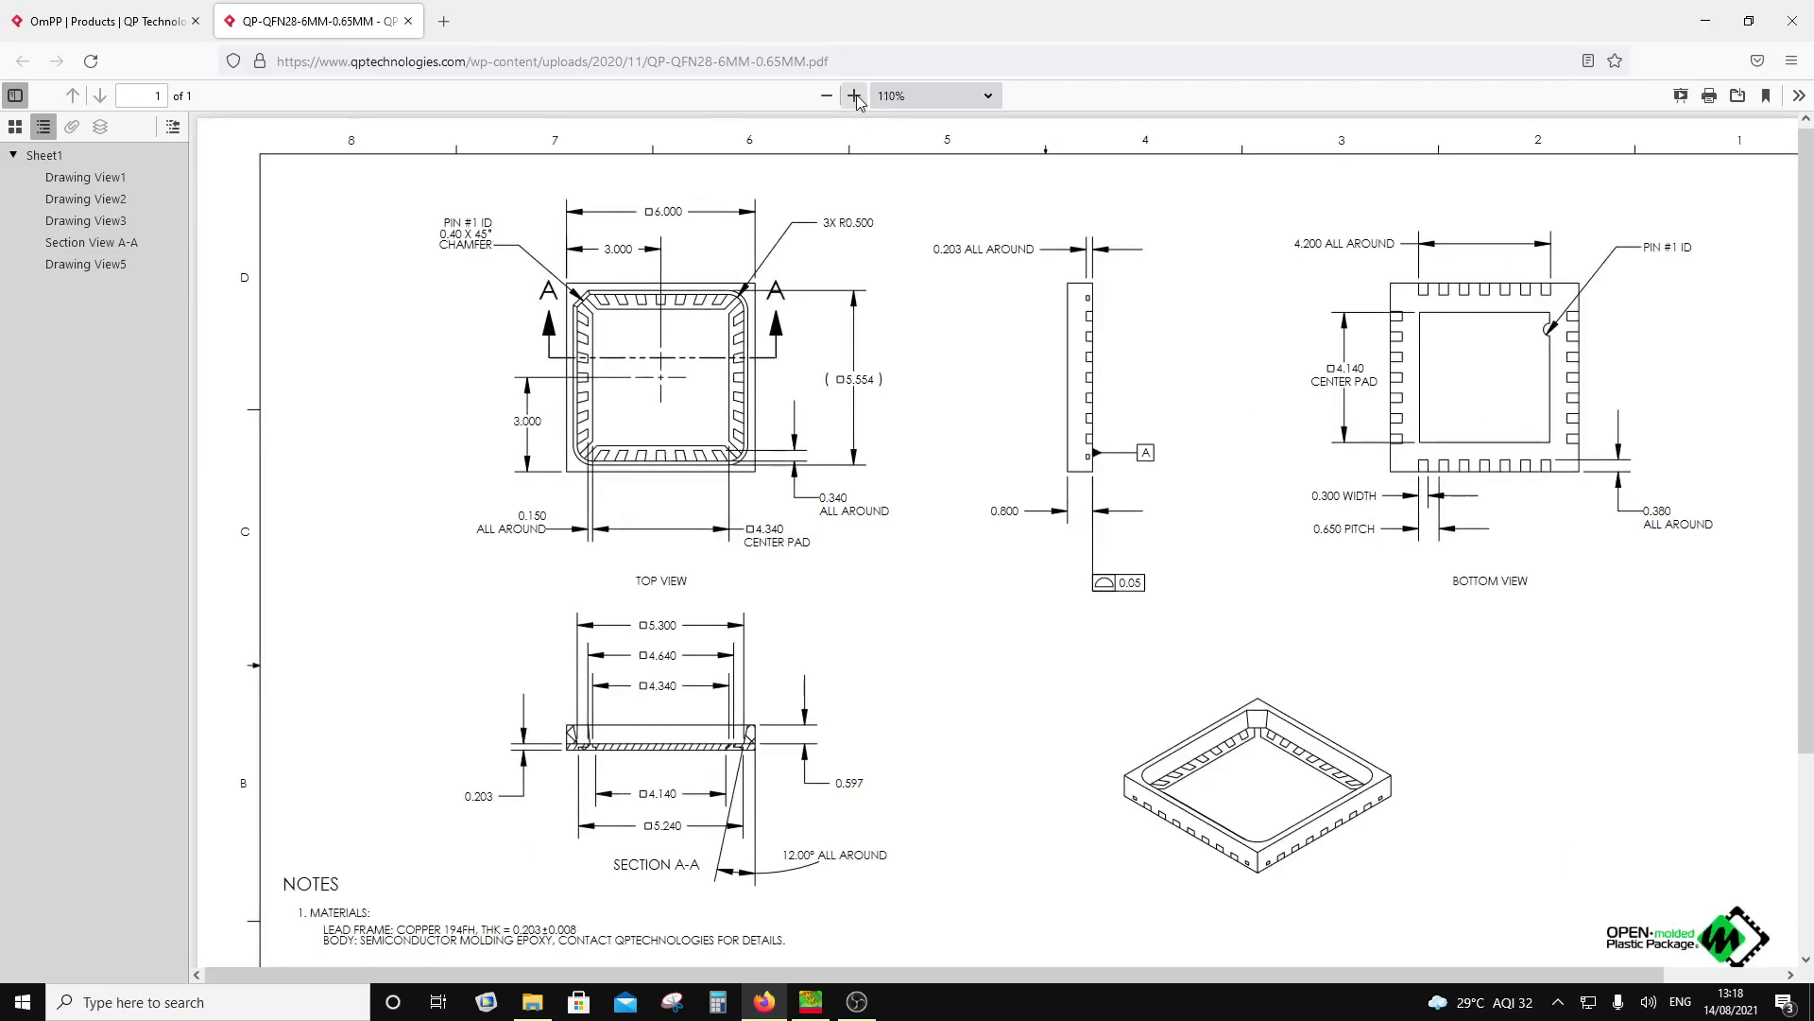
pyautogui.click(855, 95)
pyautogui.scroll(-4, 816, 286)
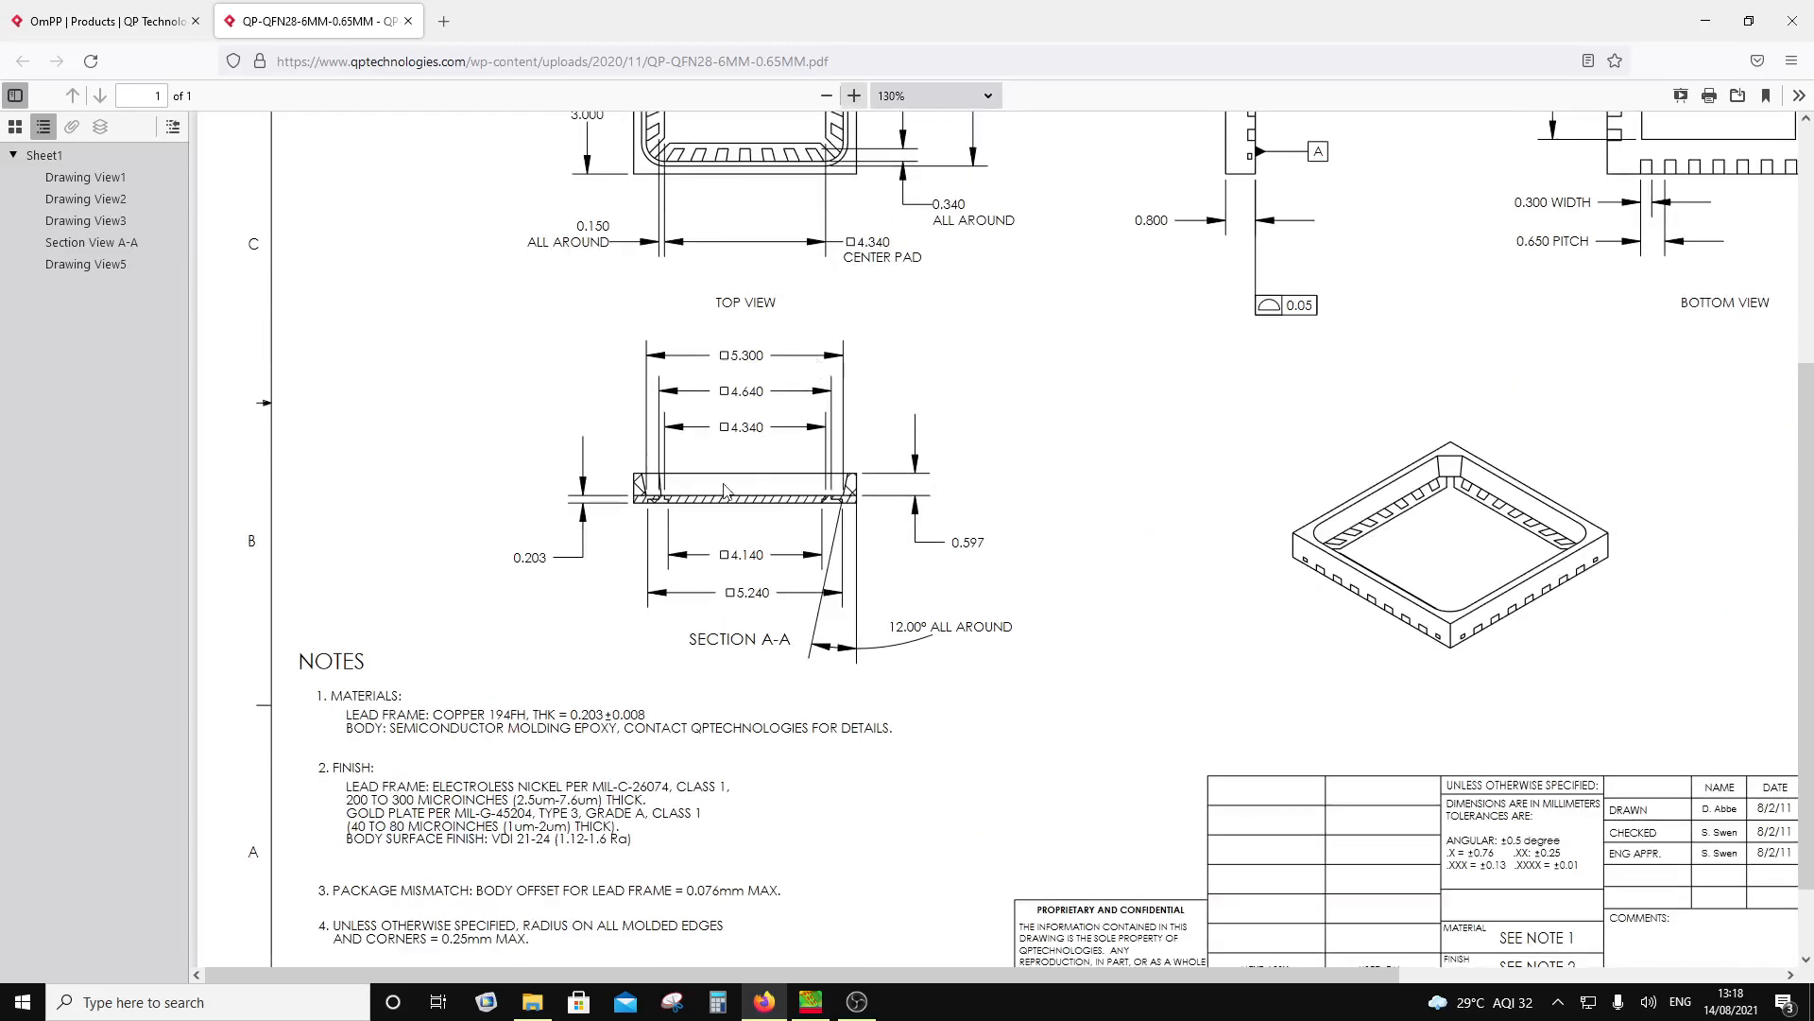
pyautogui.click(854, 95)
pyautogui.click(854, 95)
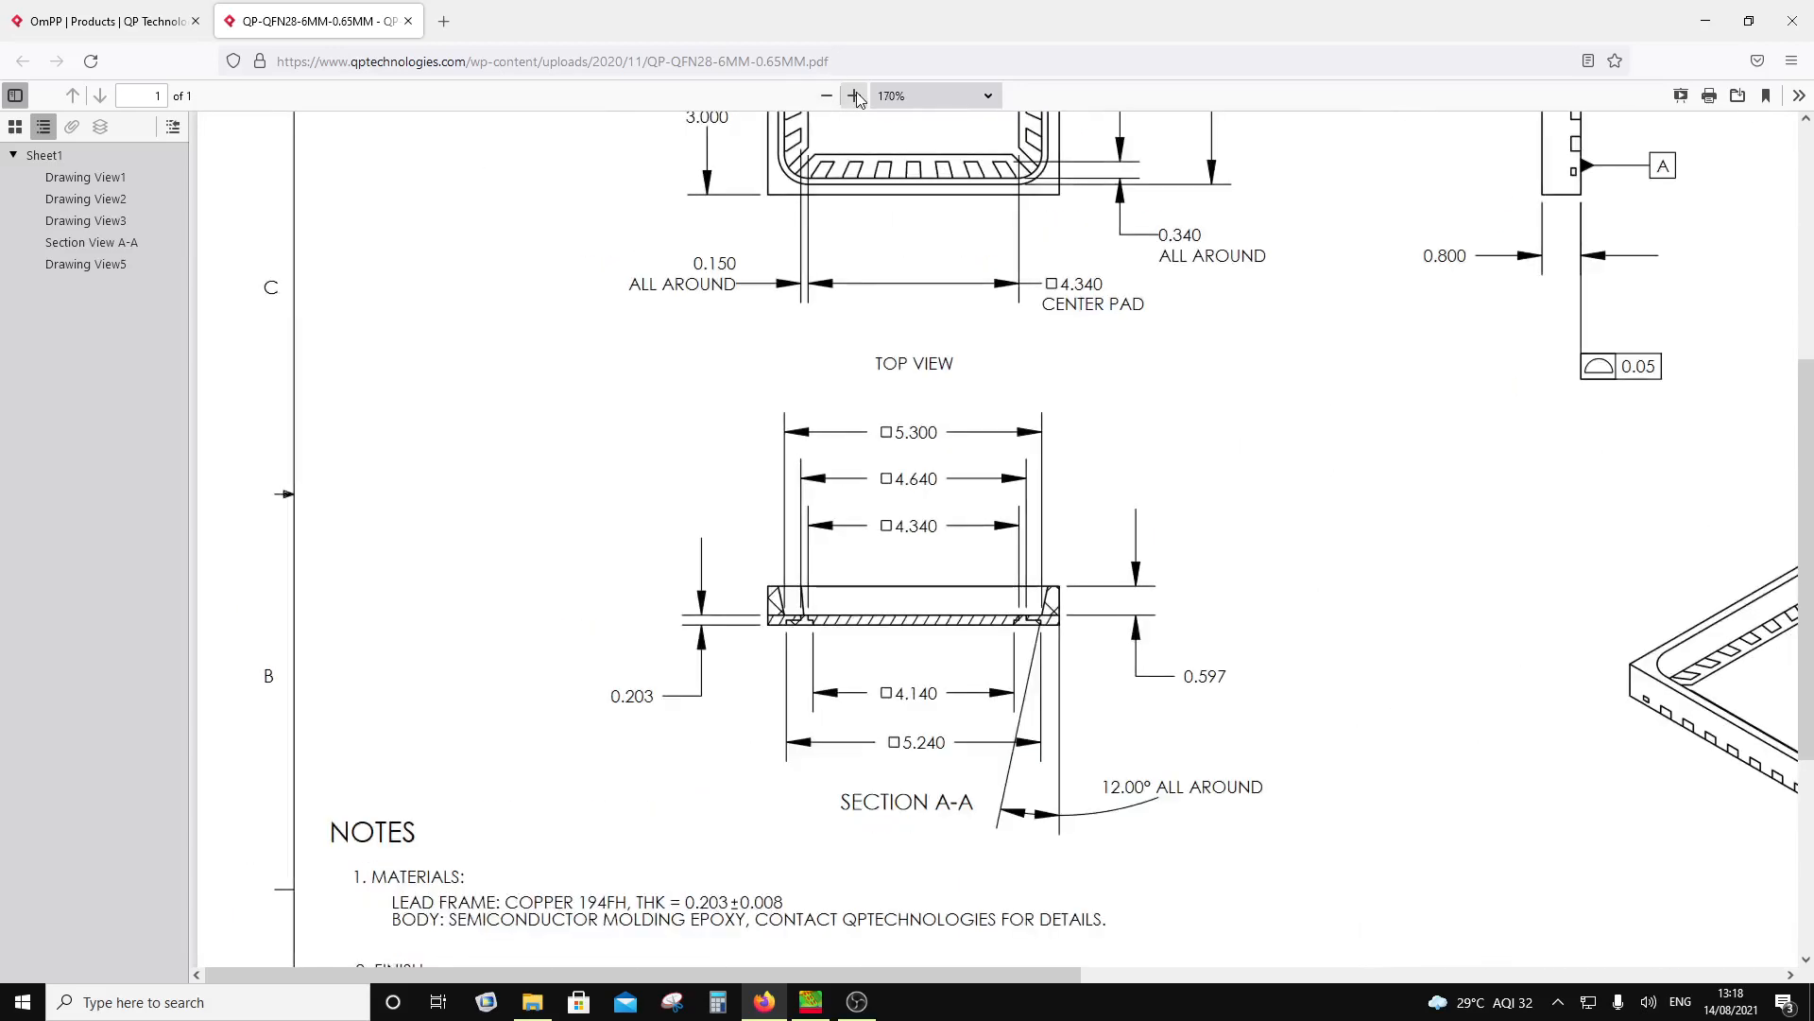
# Step: Enlarge the package drawing to 240% around section A-A to examine its pad widths and layer thicknesses
pyautogui.click(854, 96)
pyautogui.scroll(4, 958, 723)
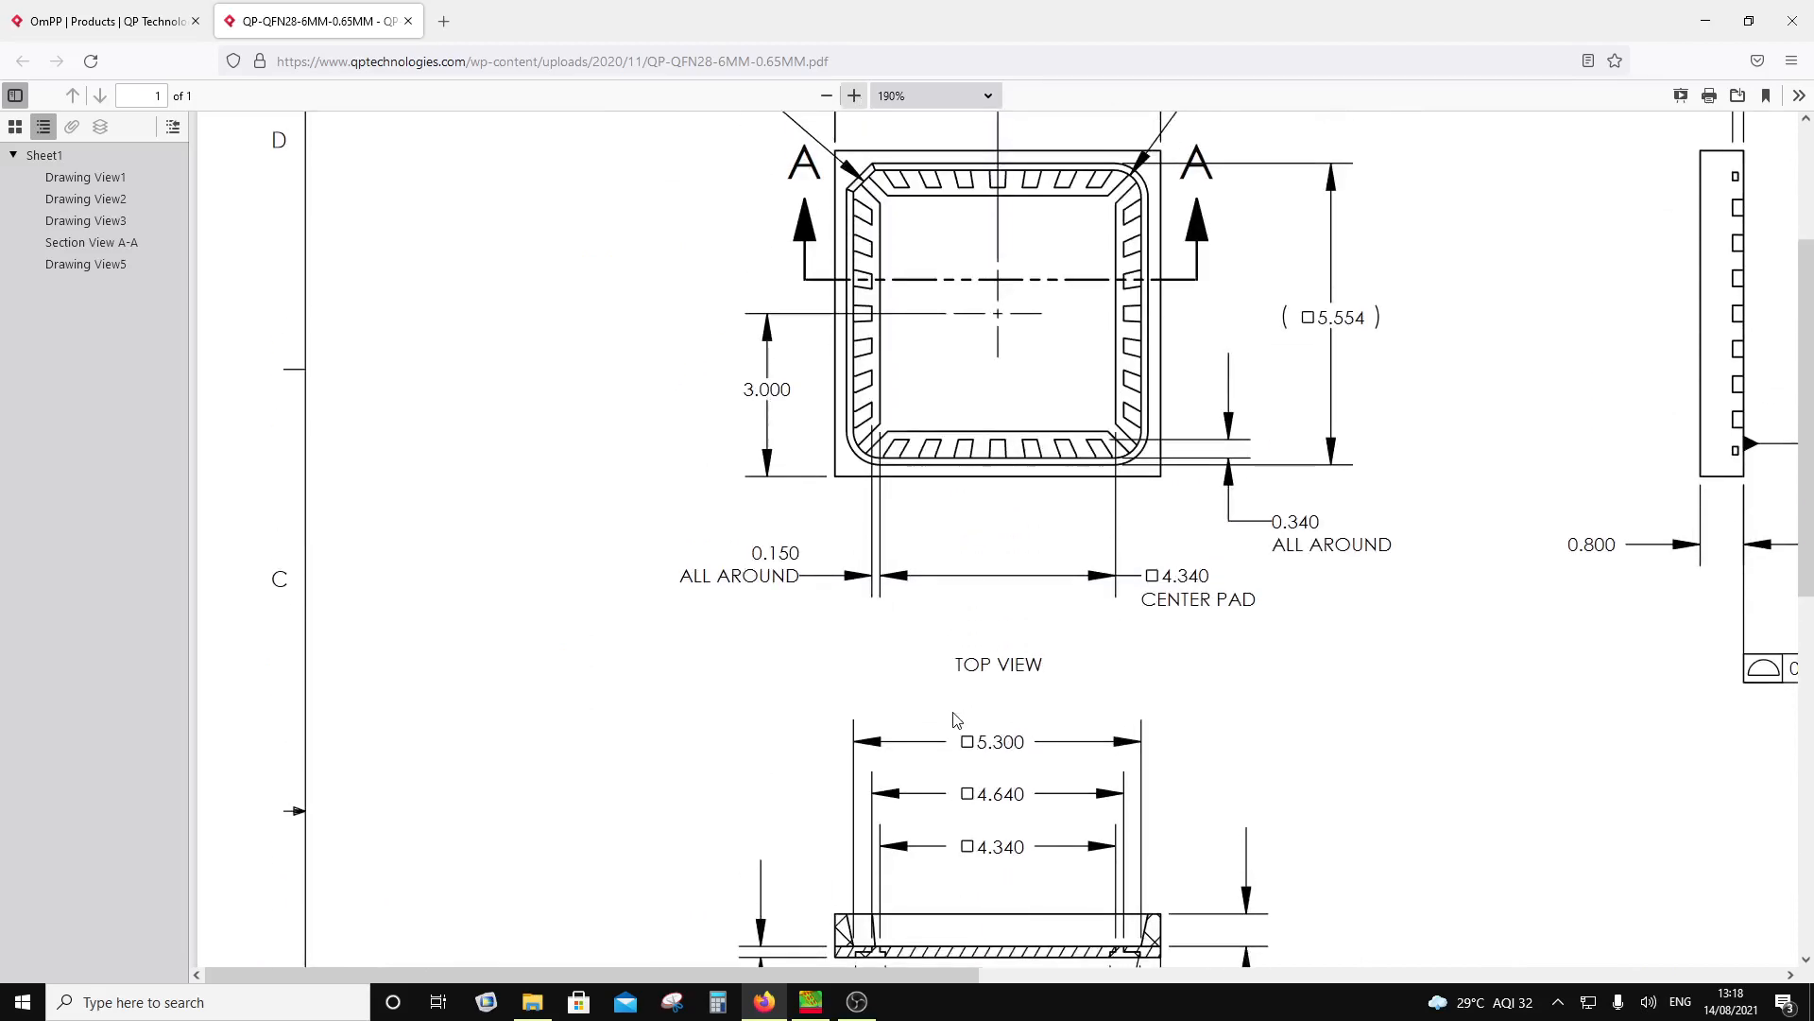
pyautogui.scroll(-6, 958, 723)
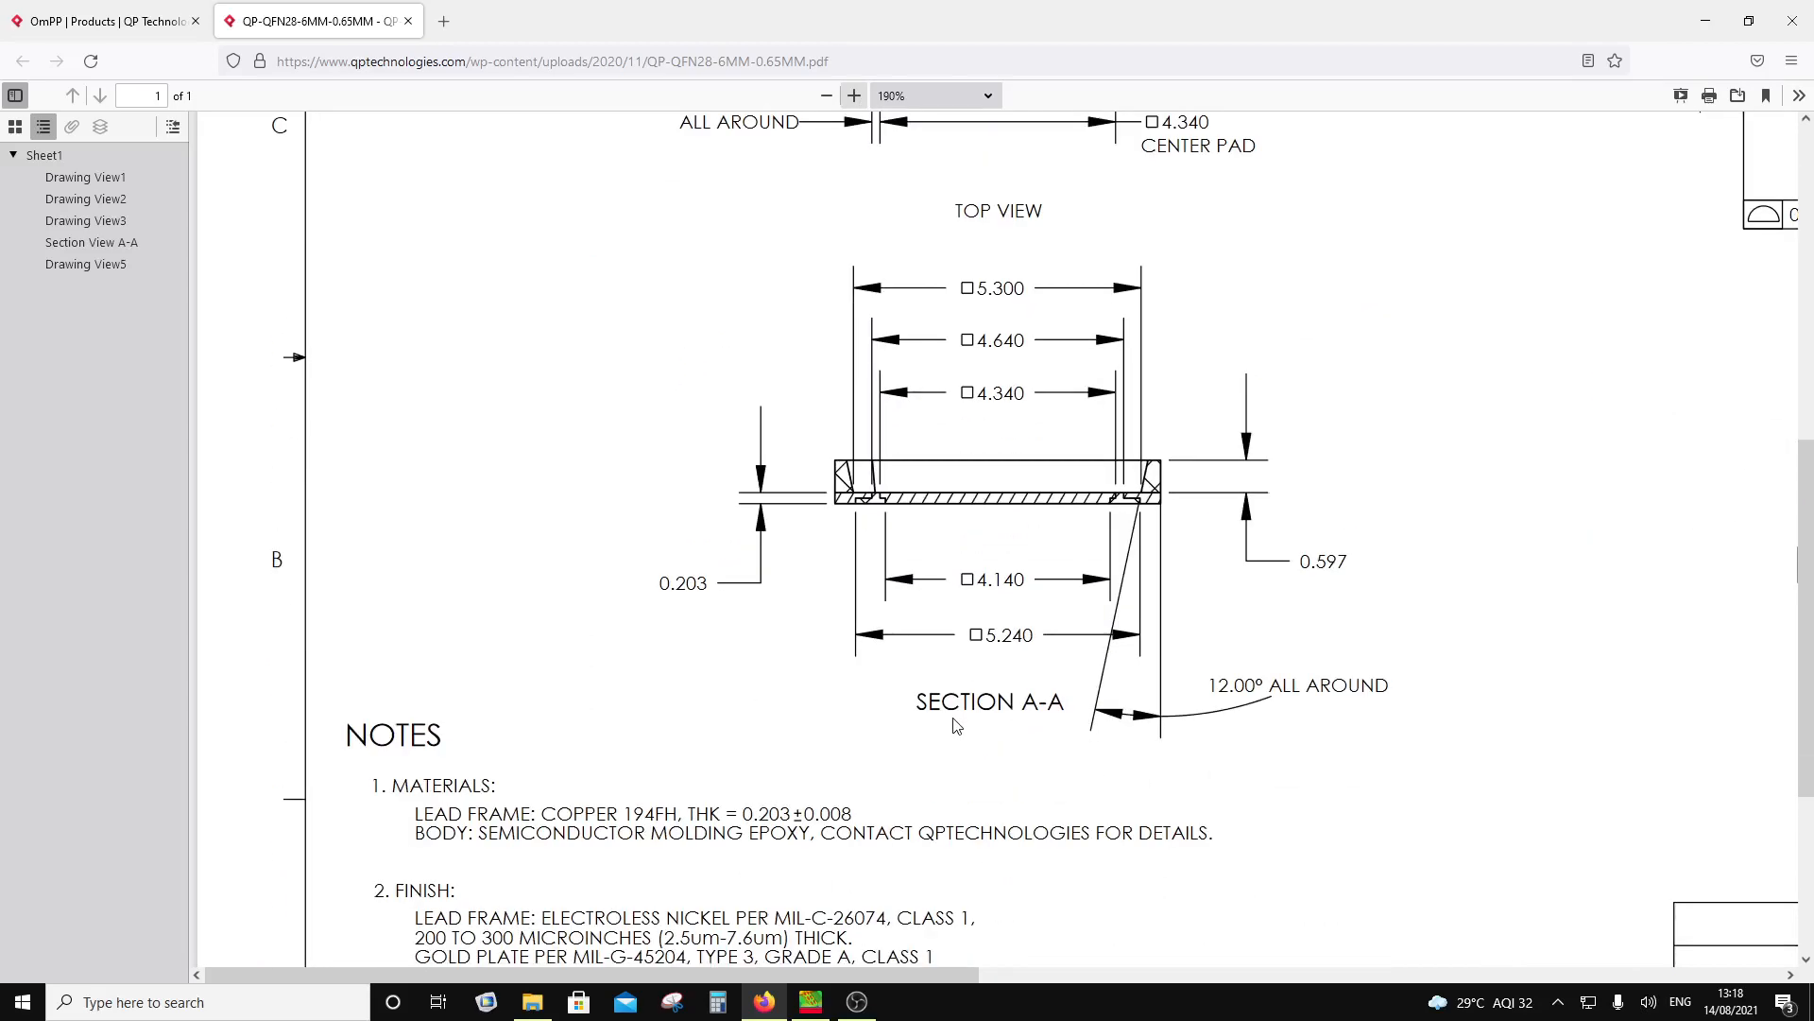
pyautogui.click(856, 96)
pyautogui.click(856, 96)
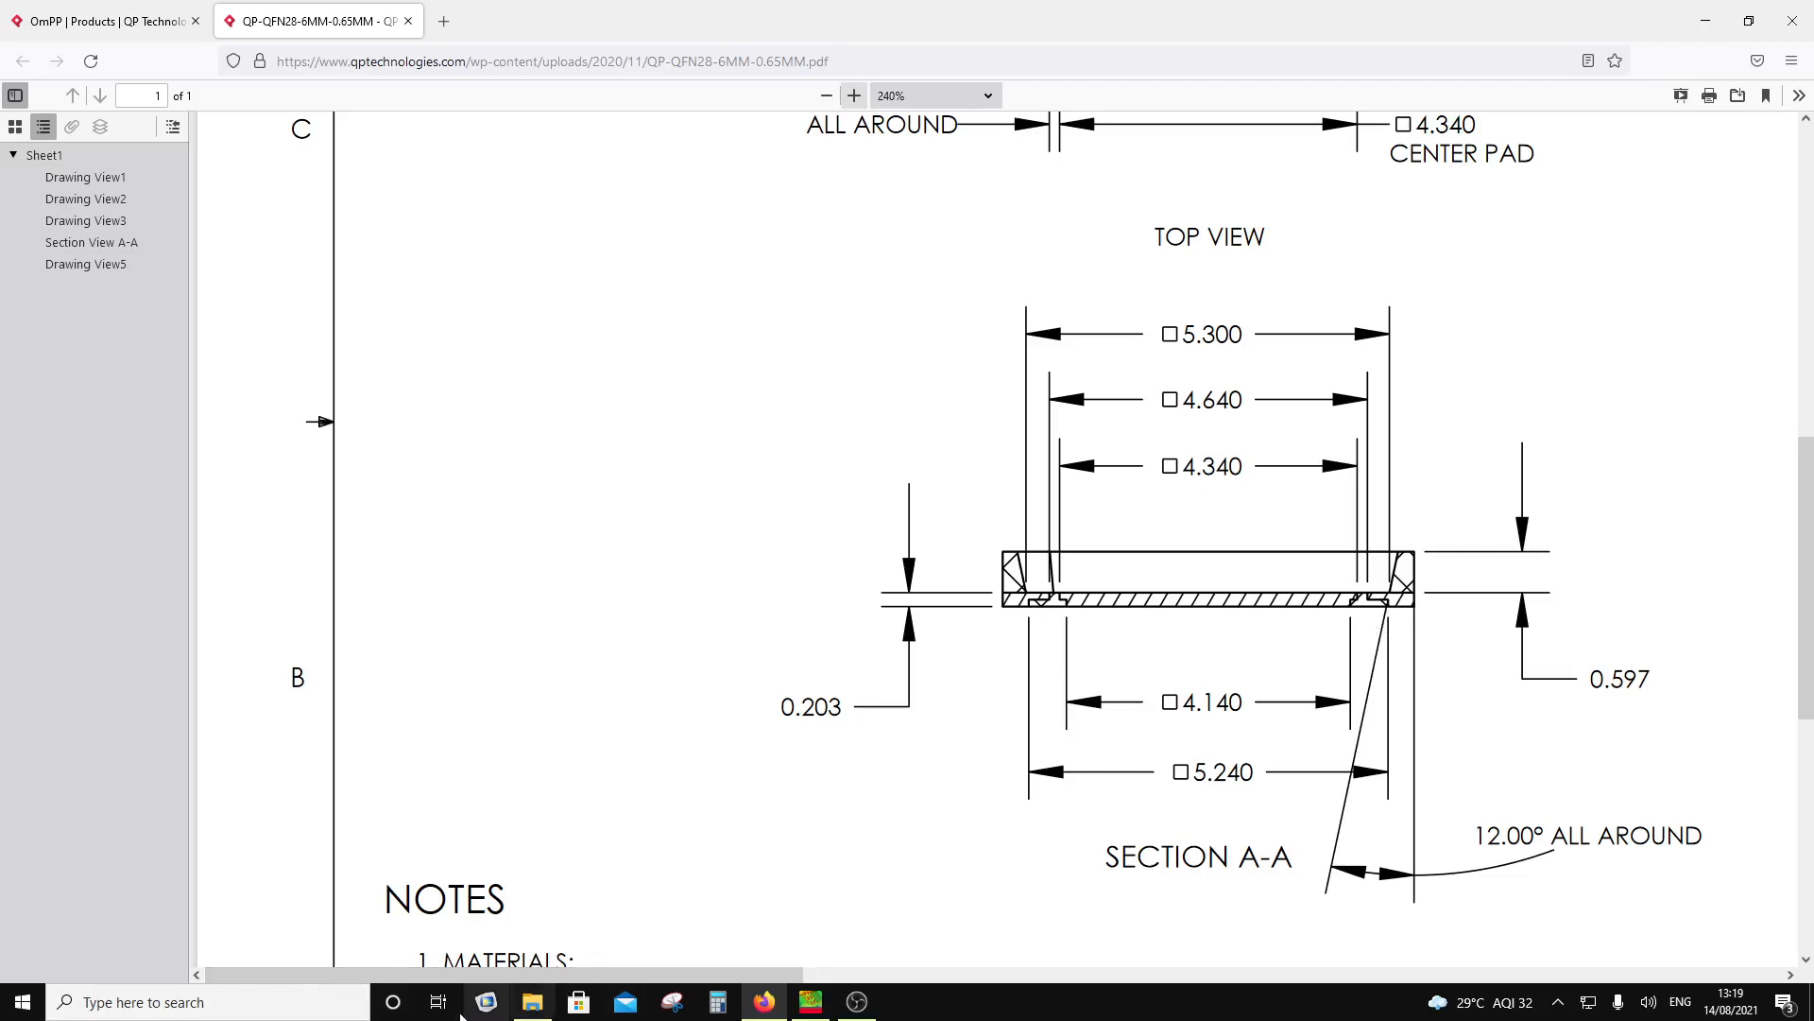
# Step: Open Calculator, divide the 0.203 mm lead frame thickness by 2, and close Calculator
pyautogui.click(217, 1001)
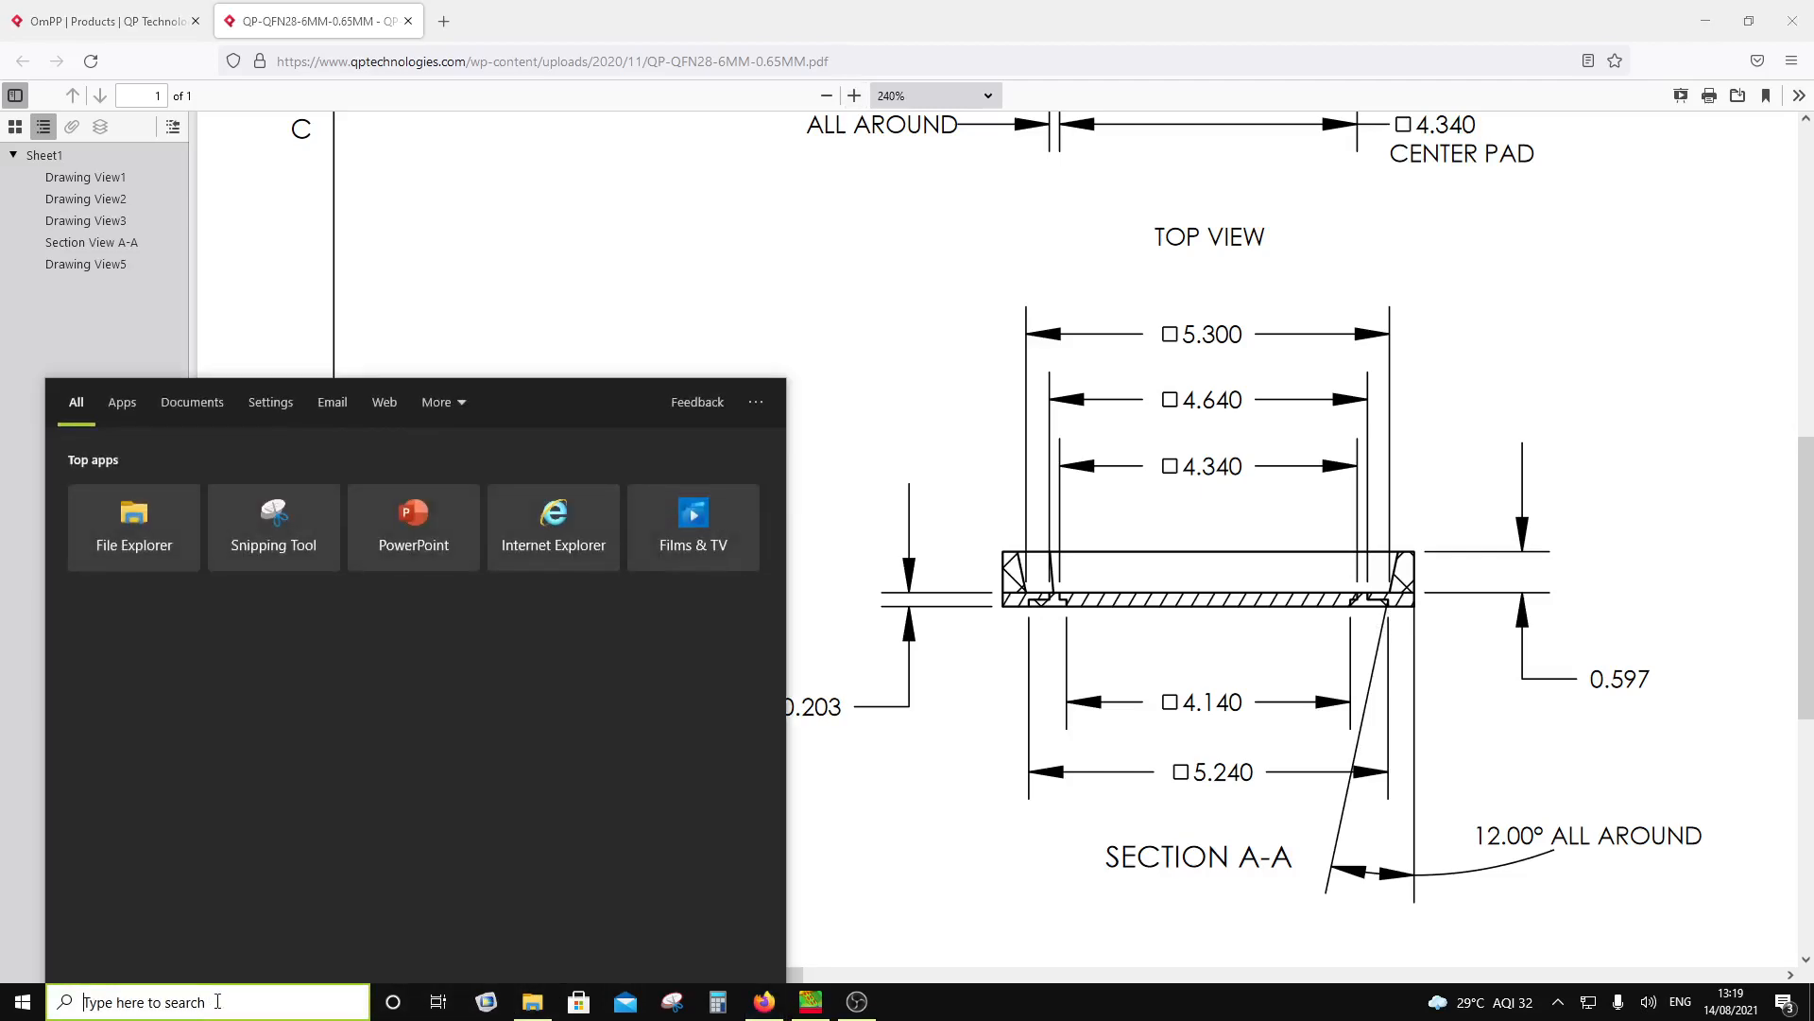
pyautogui.write('calc')
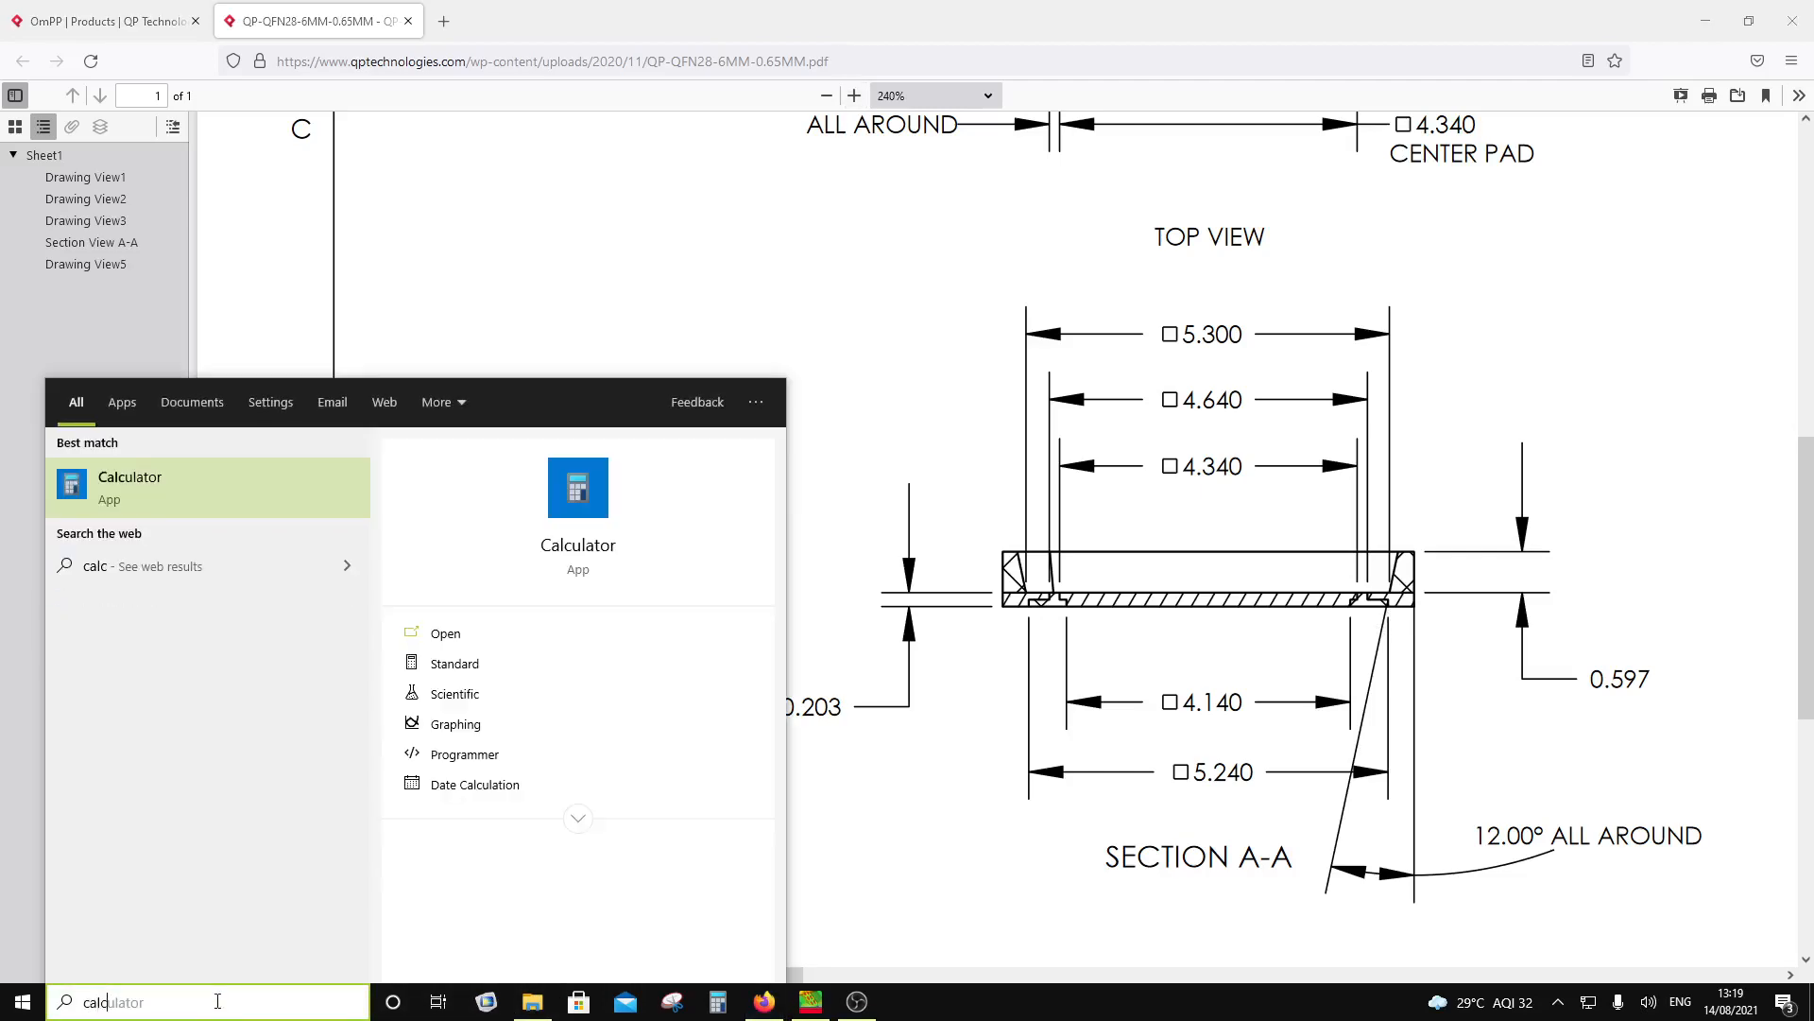
pyautogui.press('Return')
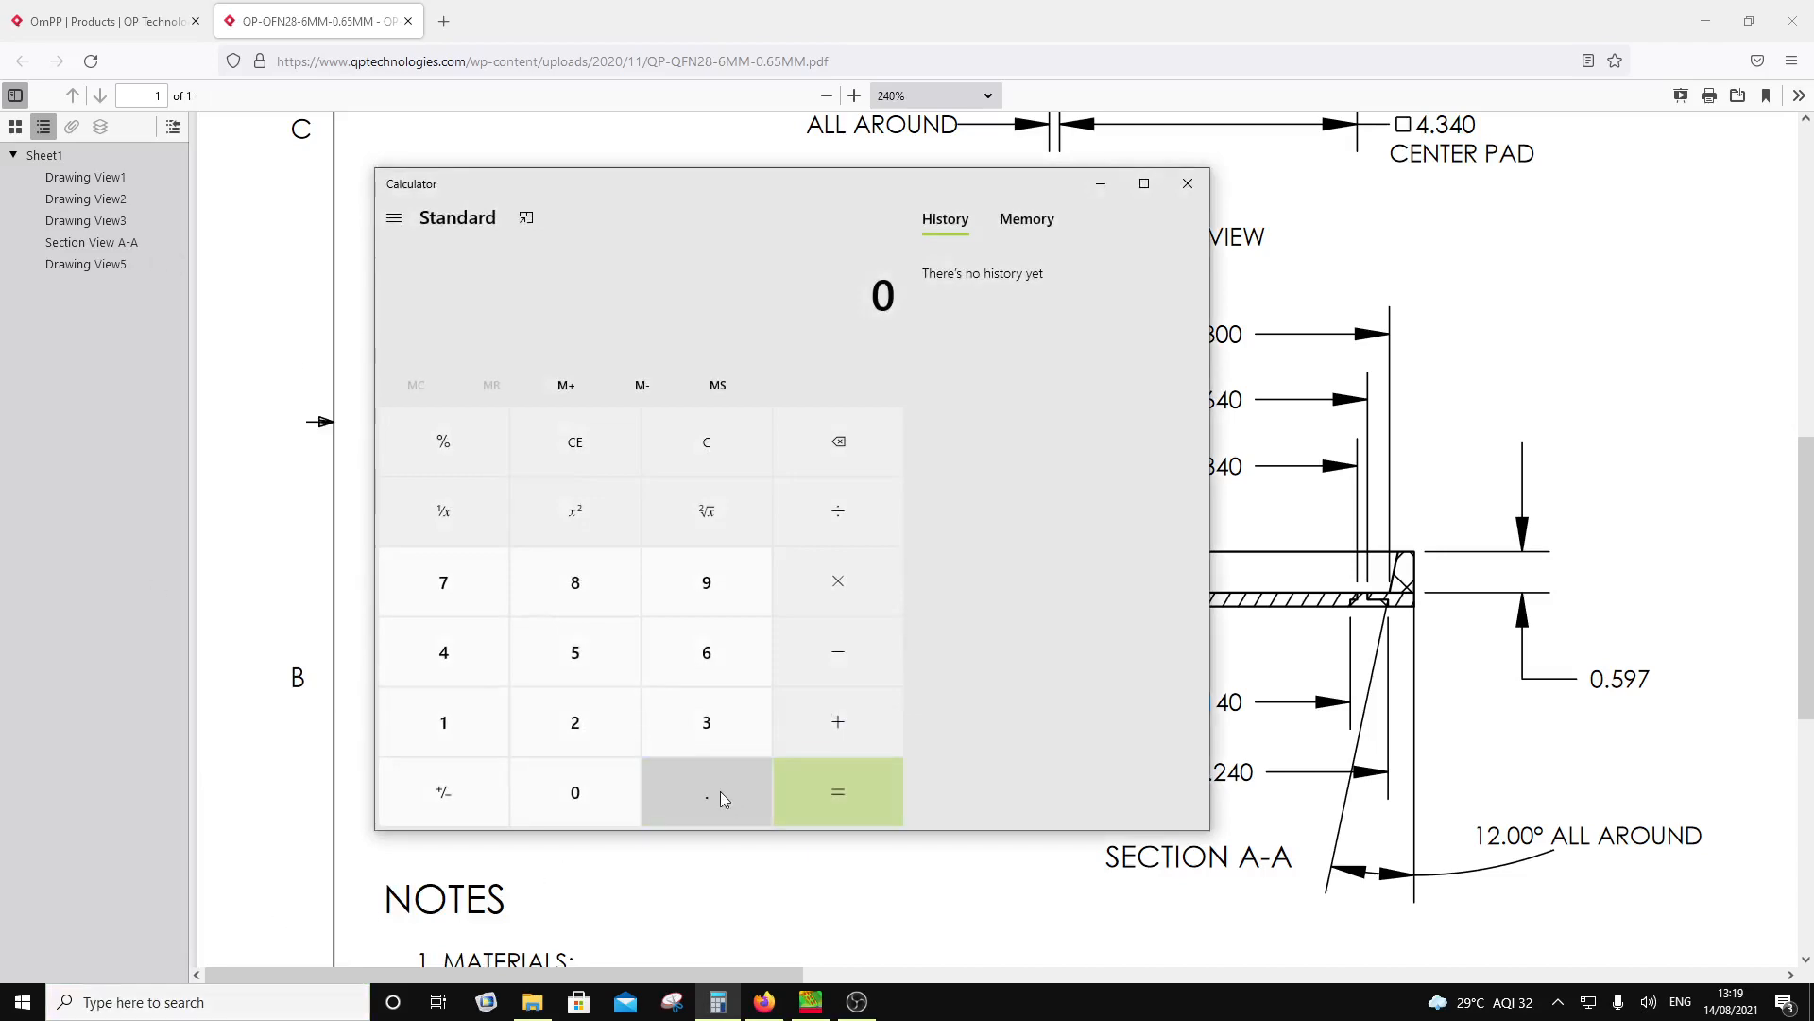
pyautogui.click(720, 791)
pyautogui.click(614, 734)
pyautogui.click(574, 792)
pyautogui.click(662, 737)
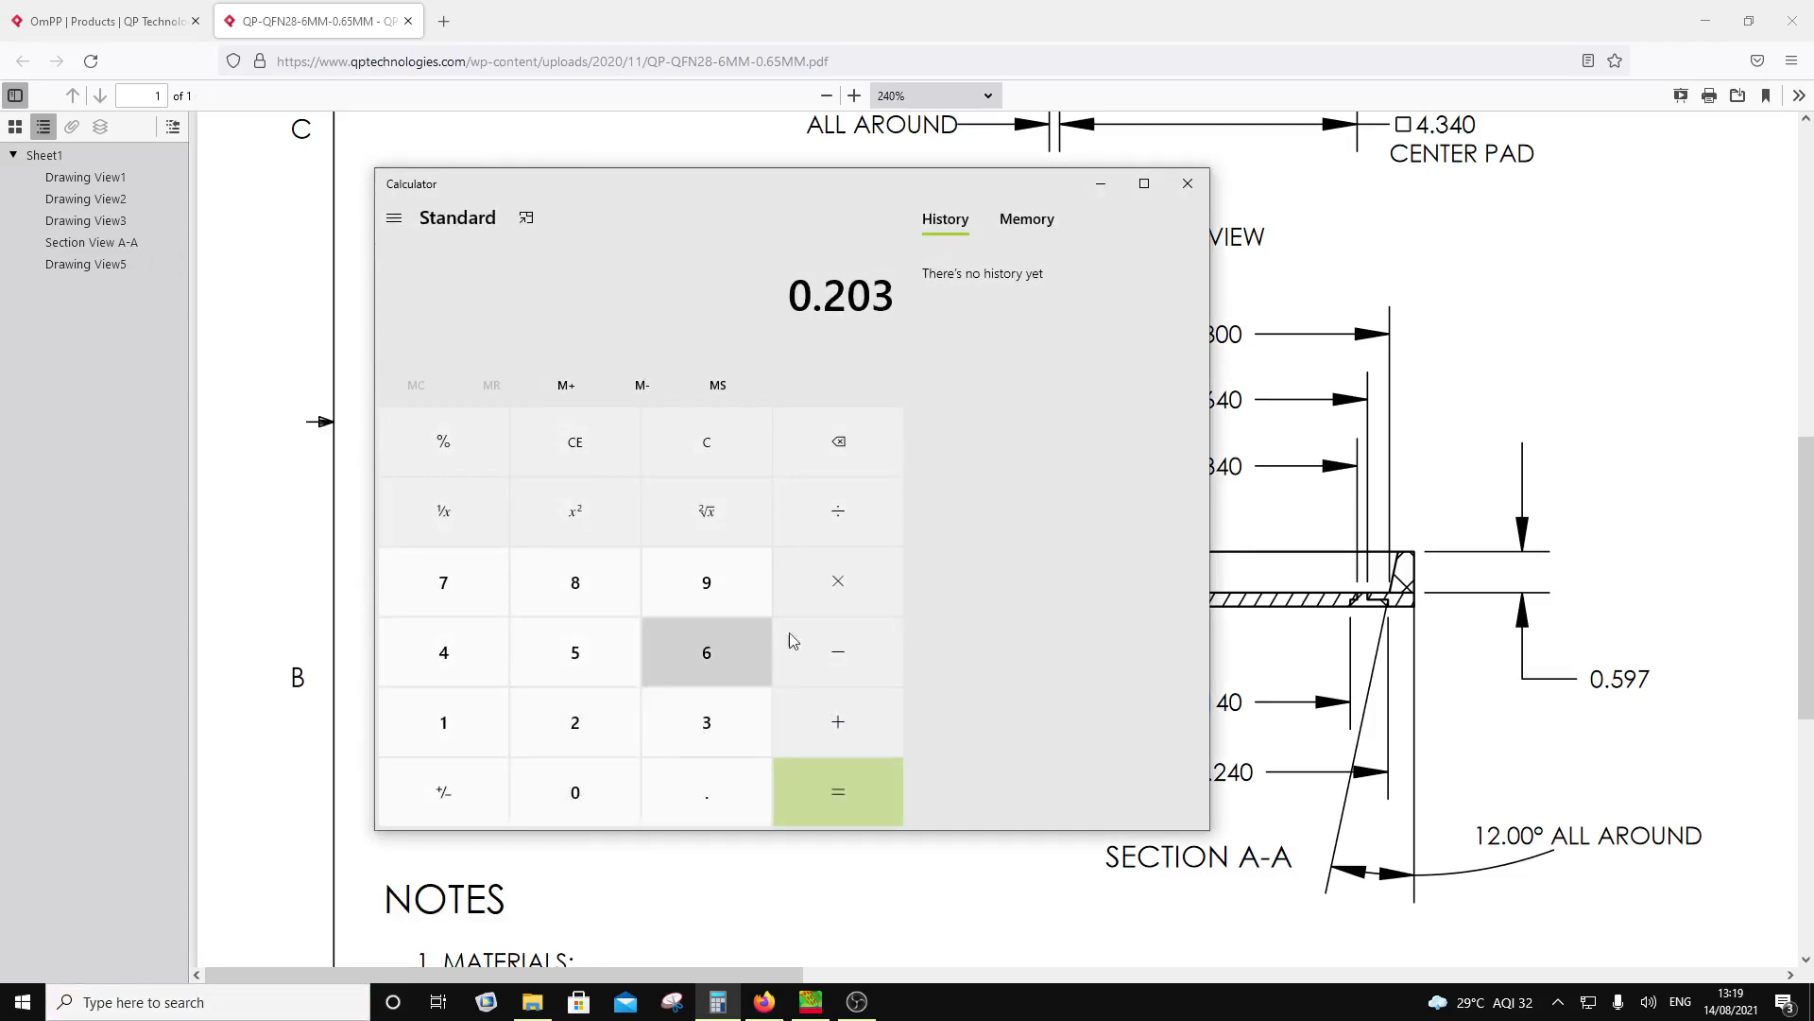
pyautogui.click(852, 518)
pyautogui.click(581, 722)
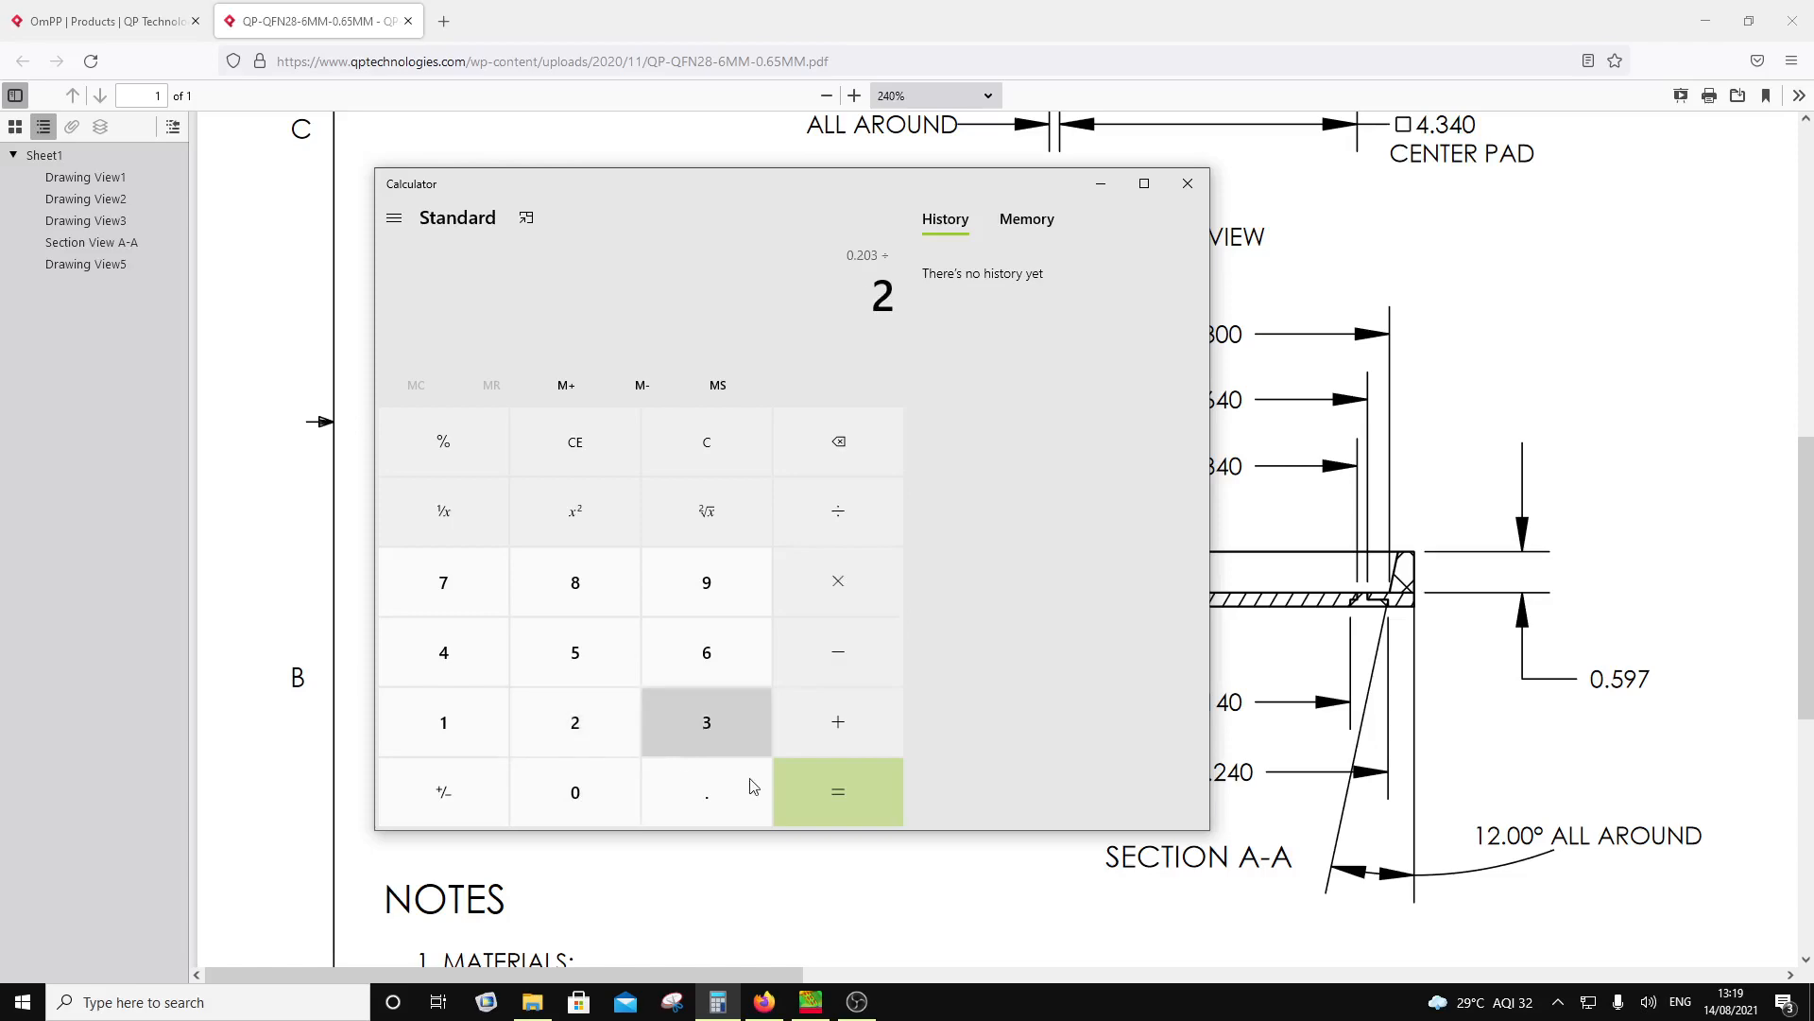
pyautogui.click(841, 798)
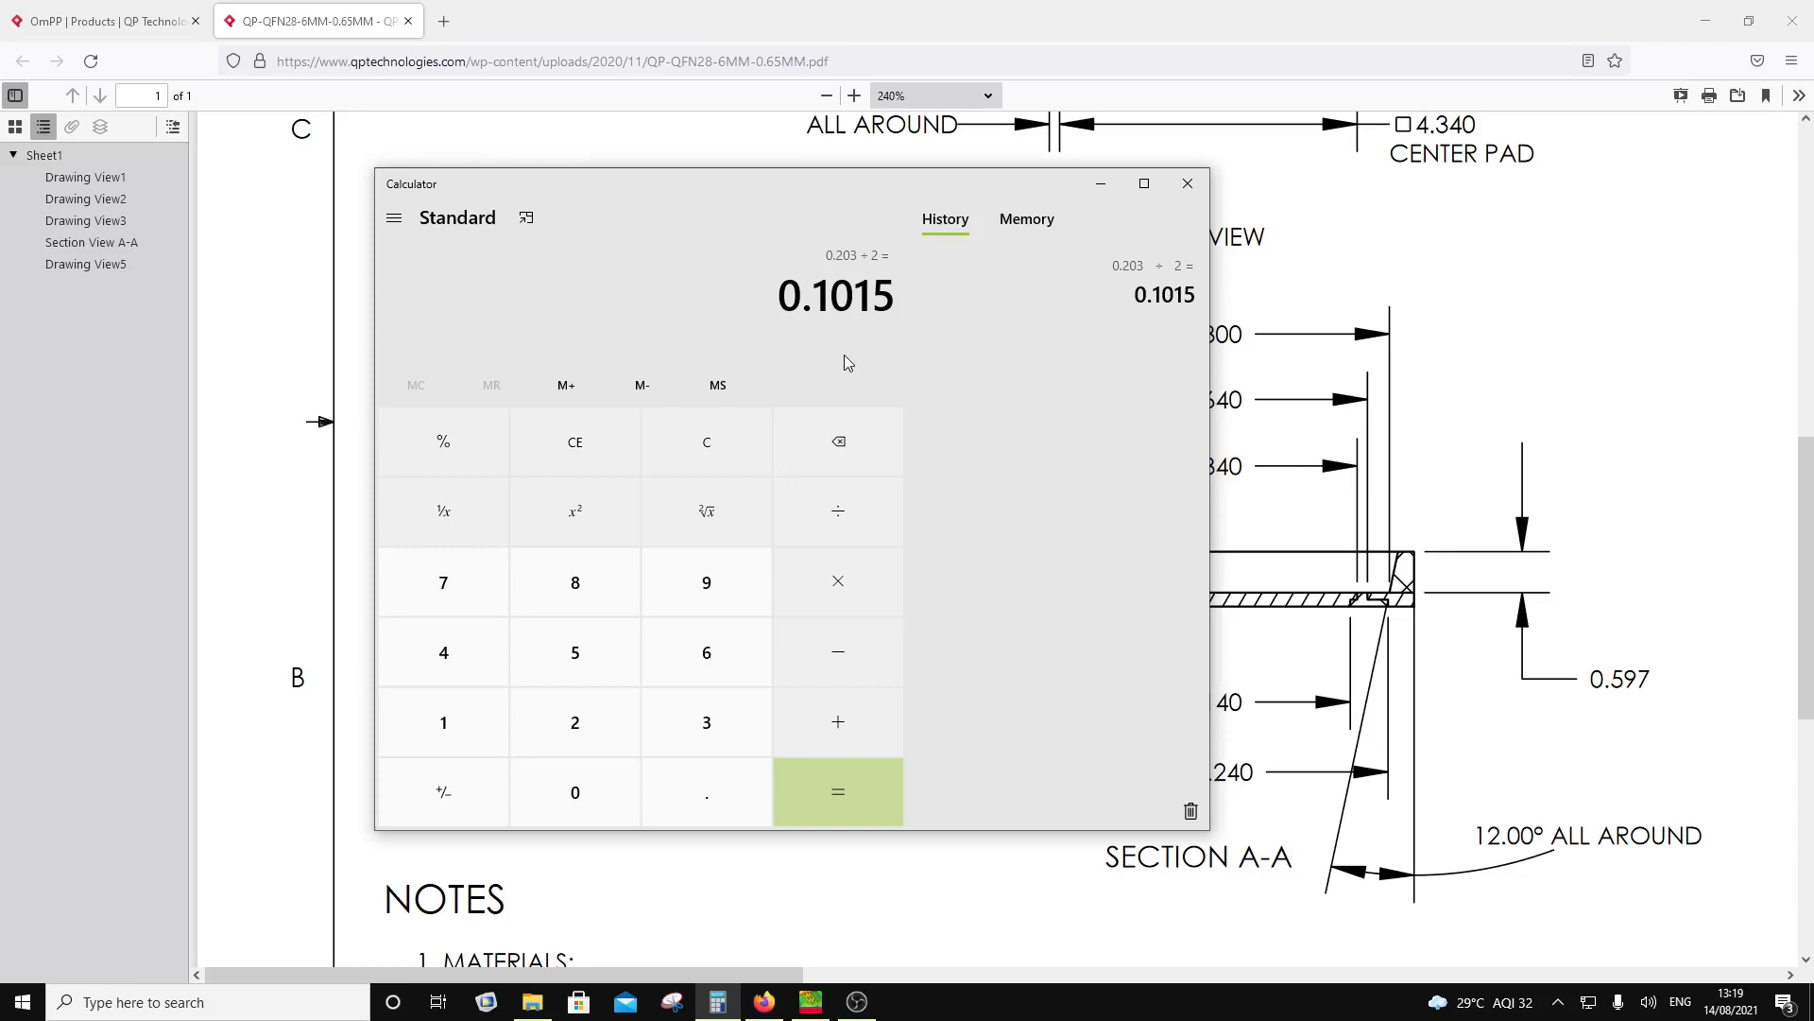
pyautogui.click(1189, 186)
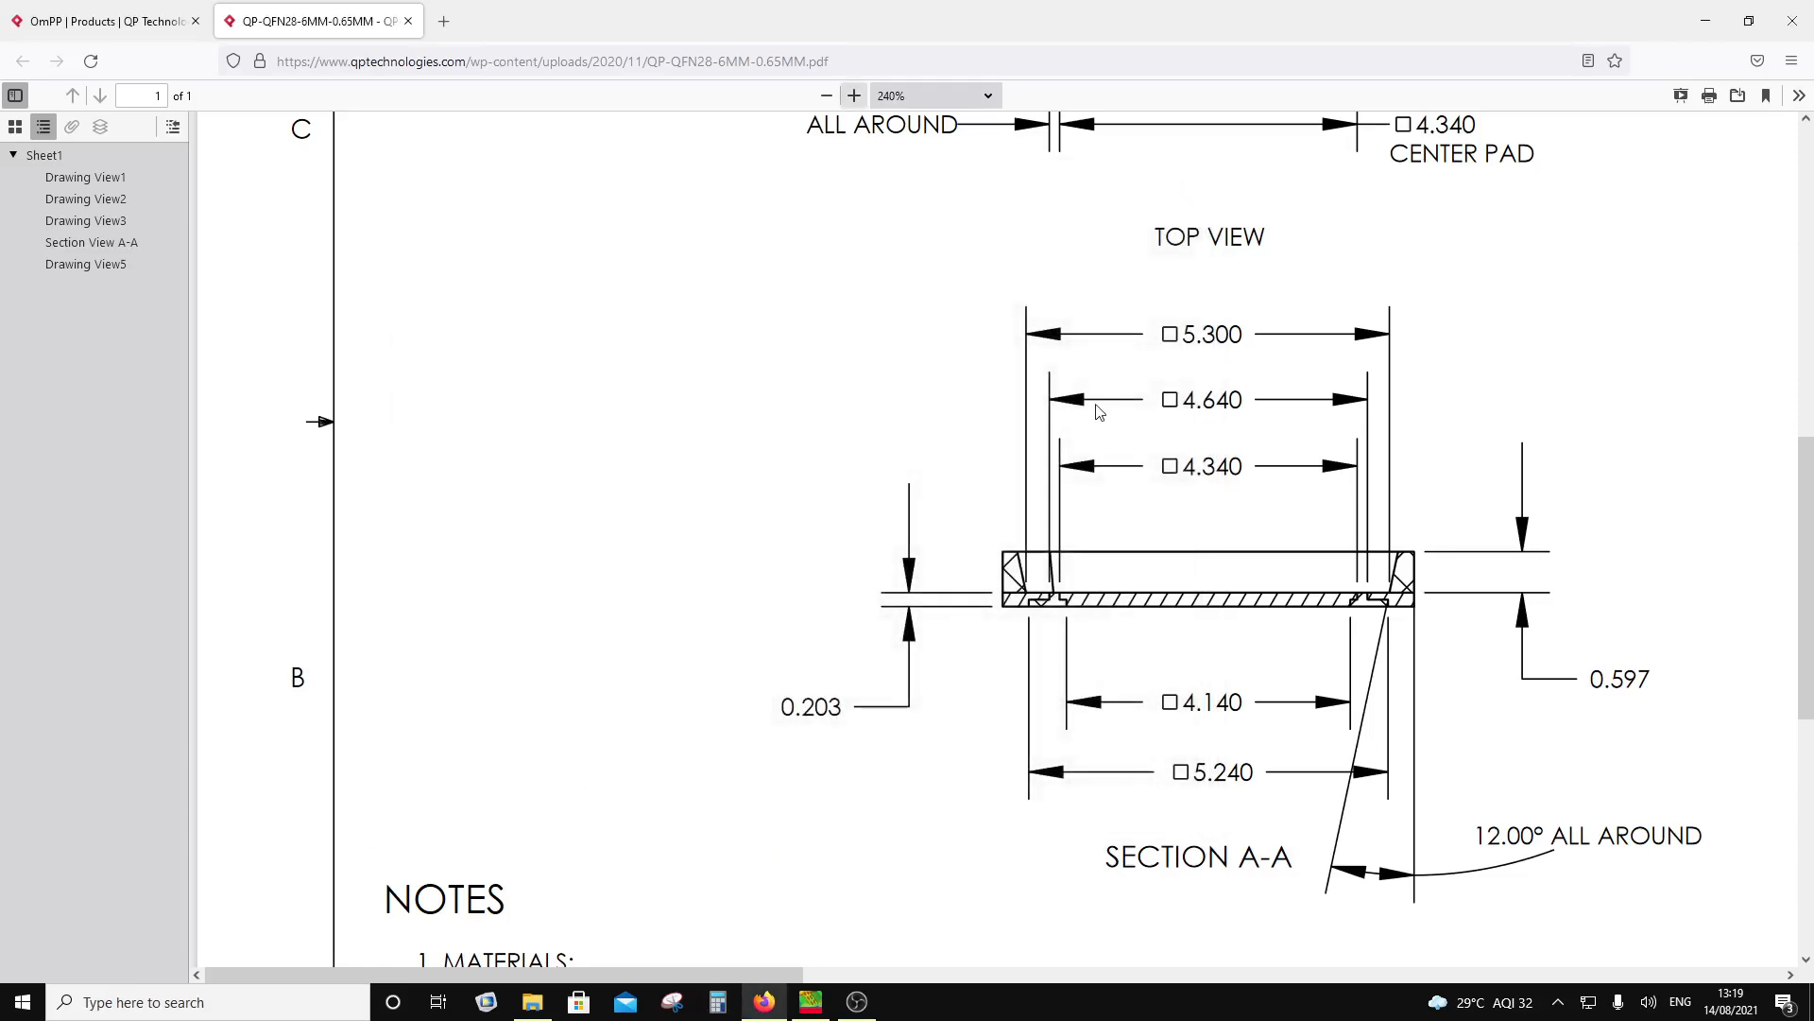
# Step: Reopen Calculator, enter the 4.34 mm center pad width, and move the window clear of section A-A
pyautogui.moveTo(862, 1005)
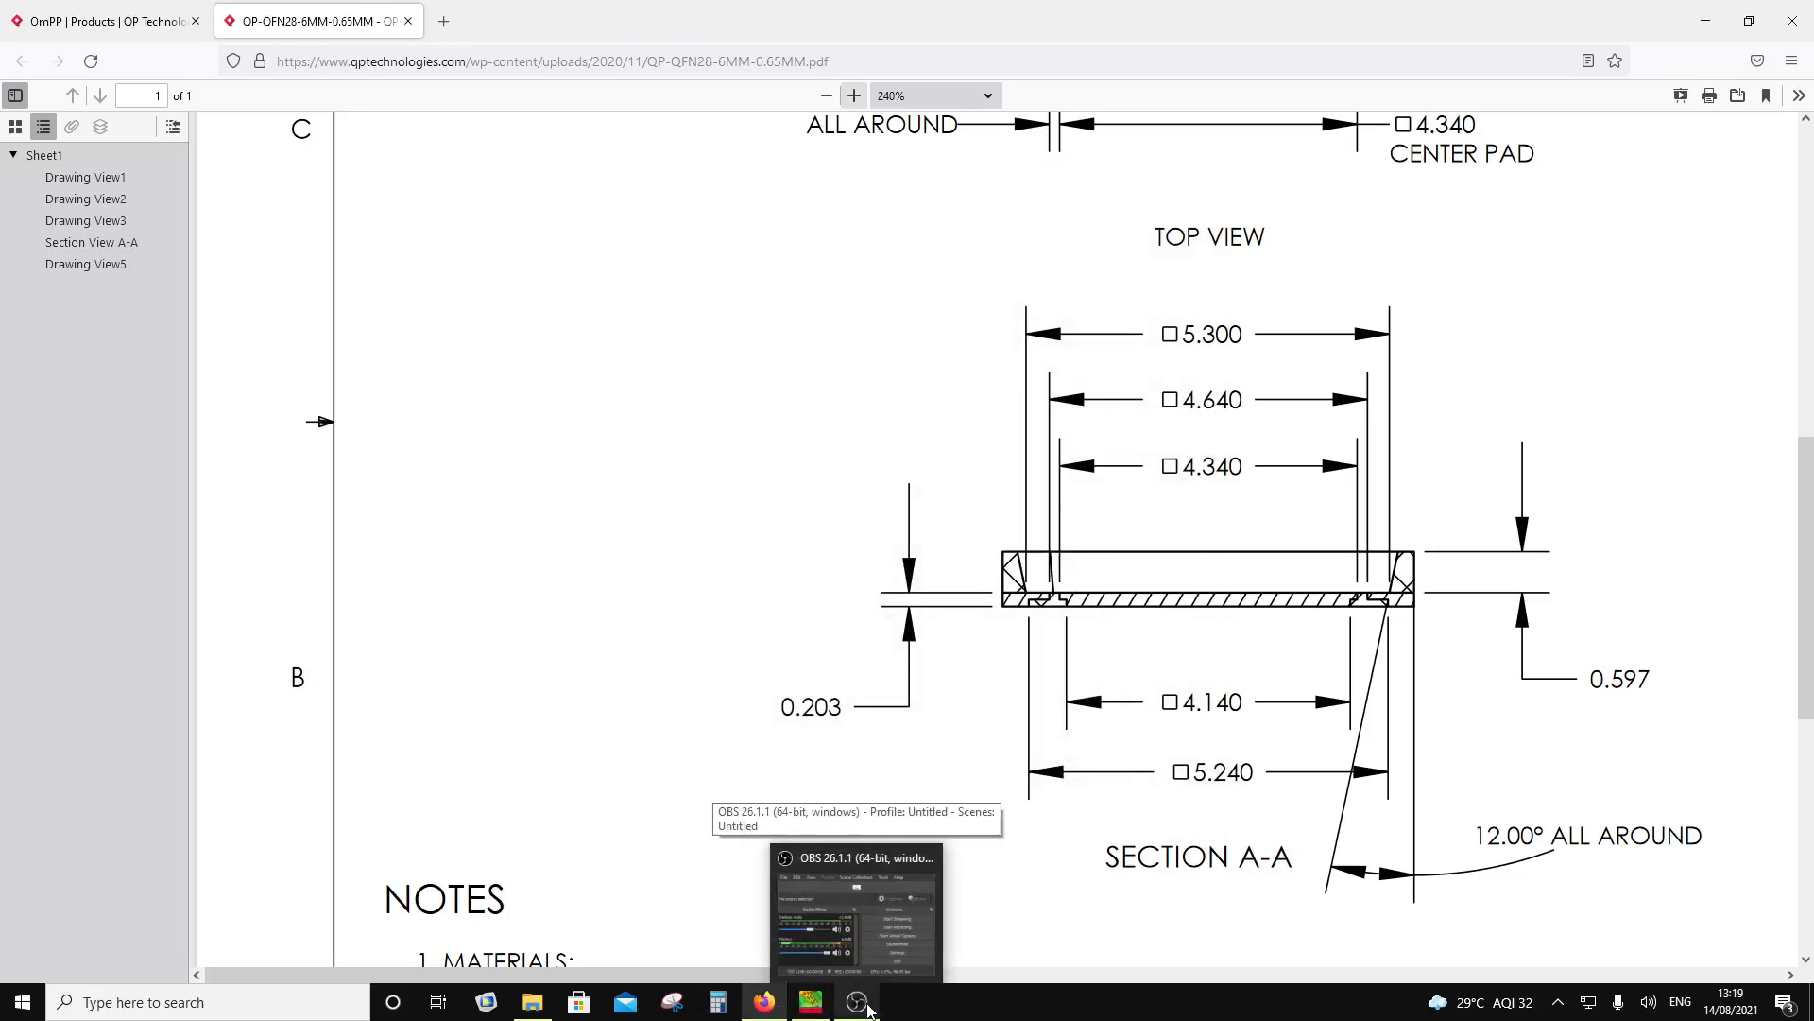
pyautogui.moveTo(765, 1009)
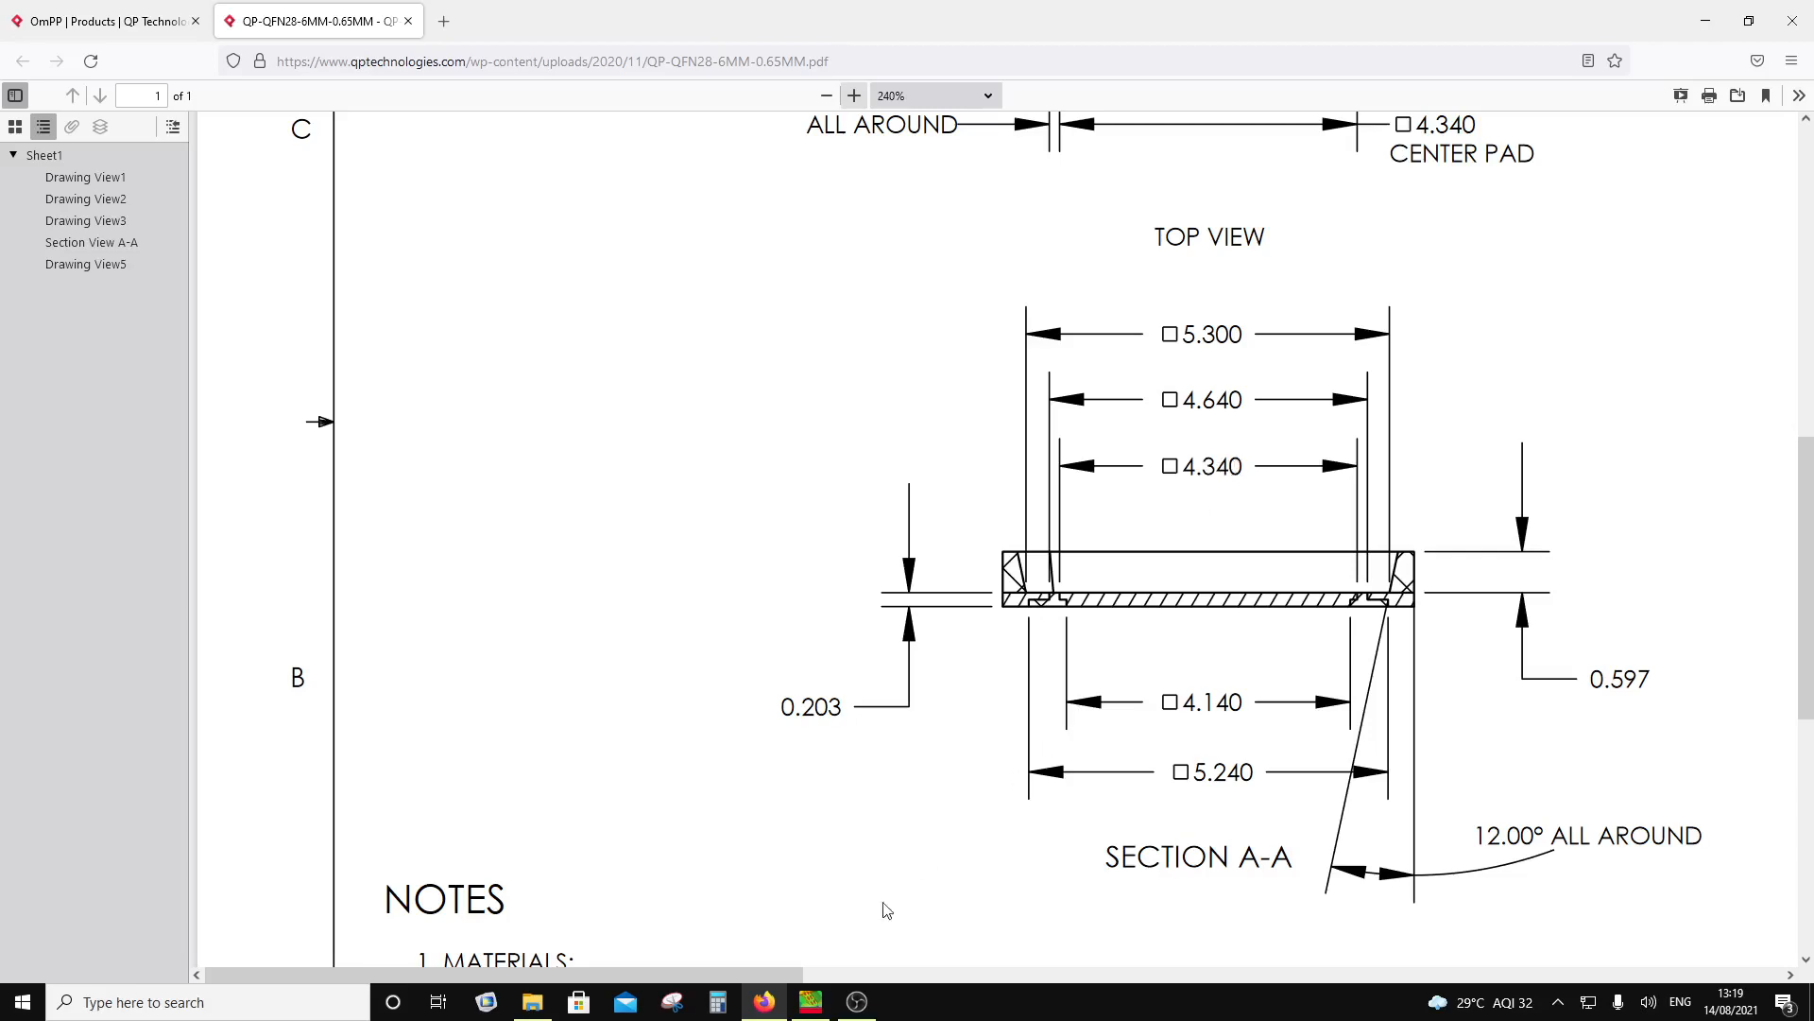
pyautogui.click(153, 1001)
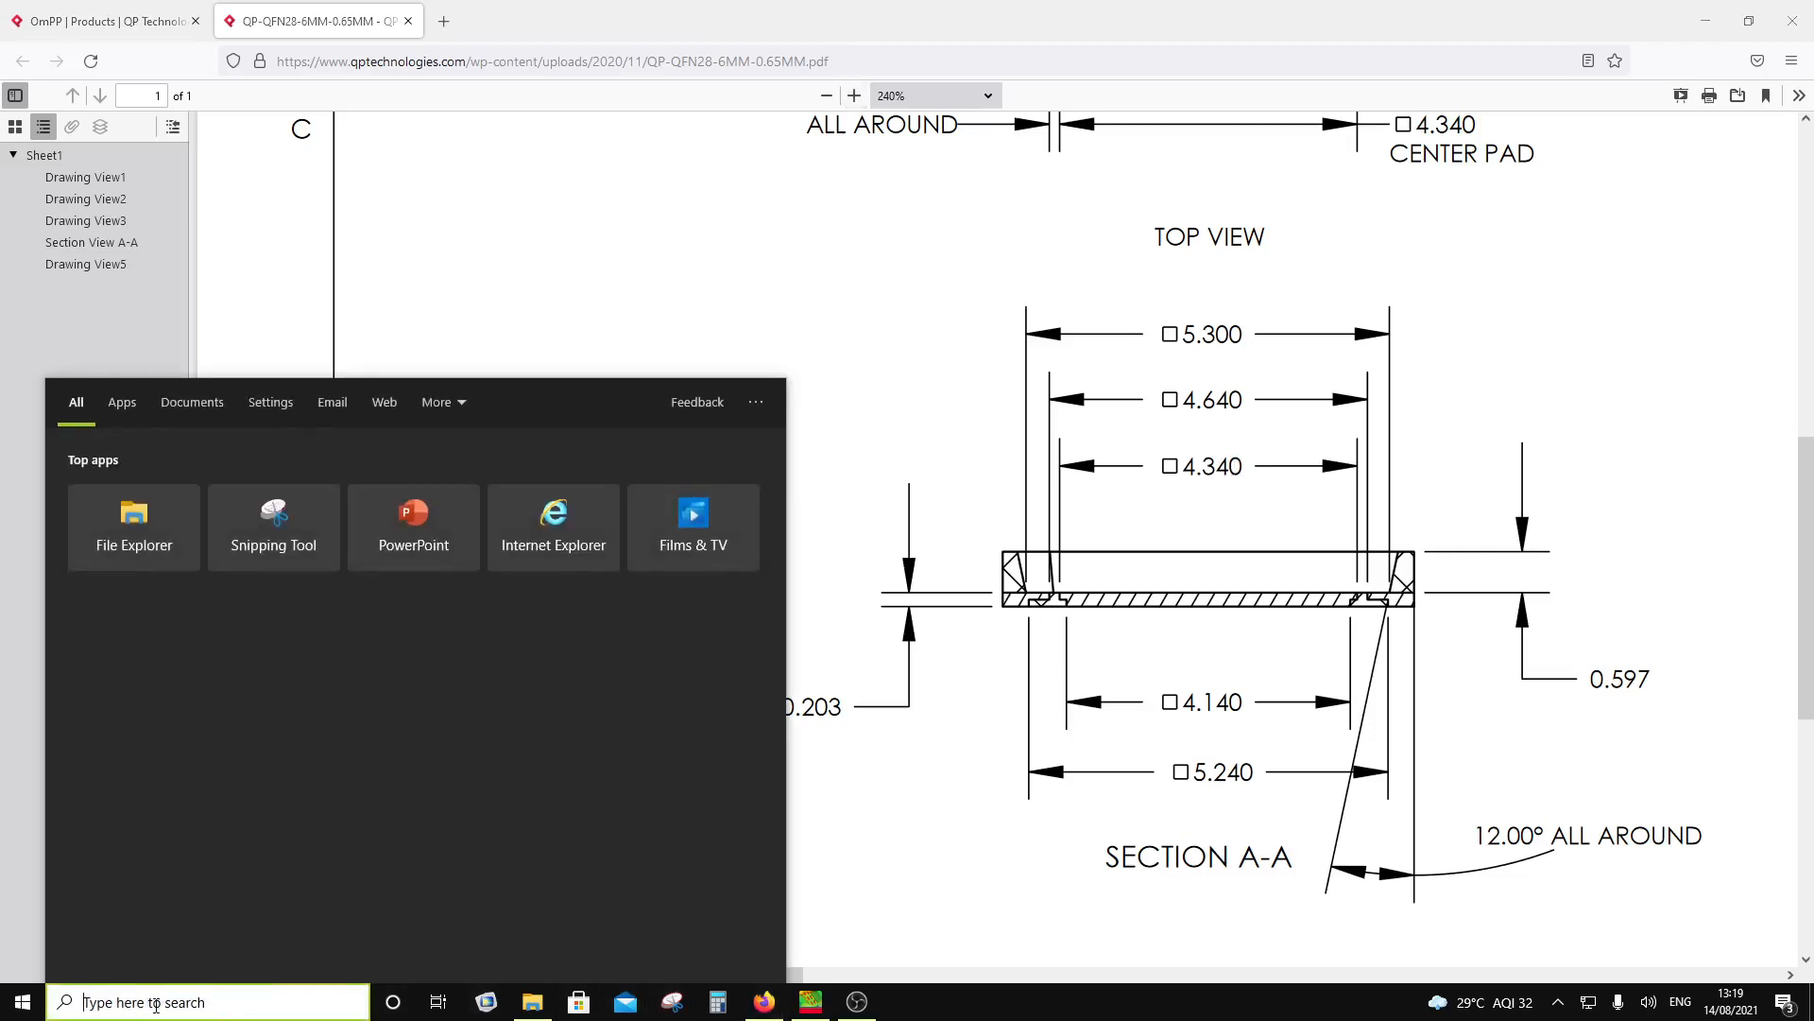
pyautogui.write('calc')
pyautogui.press('Return')
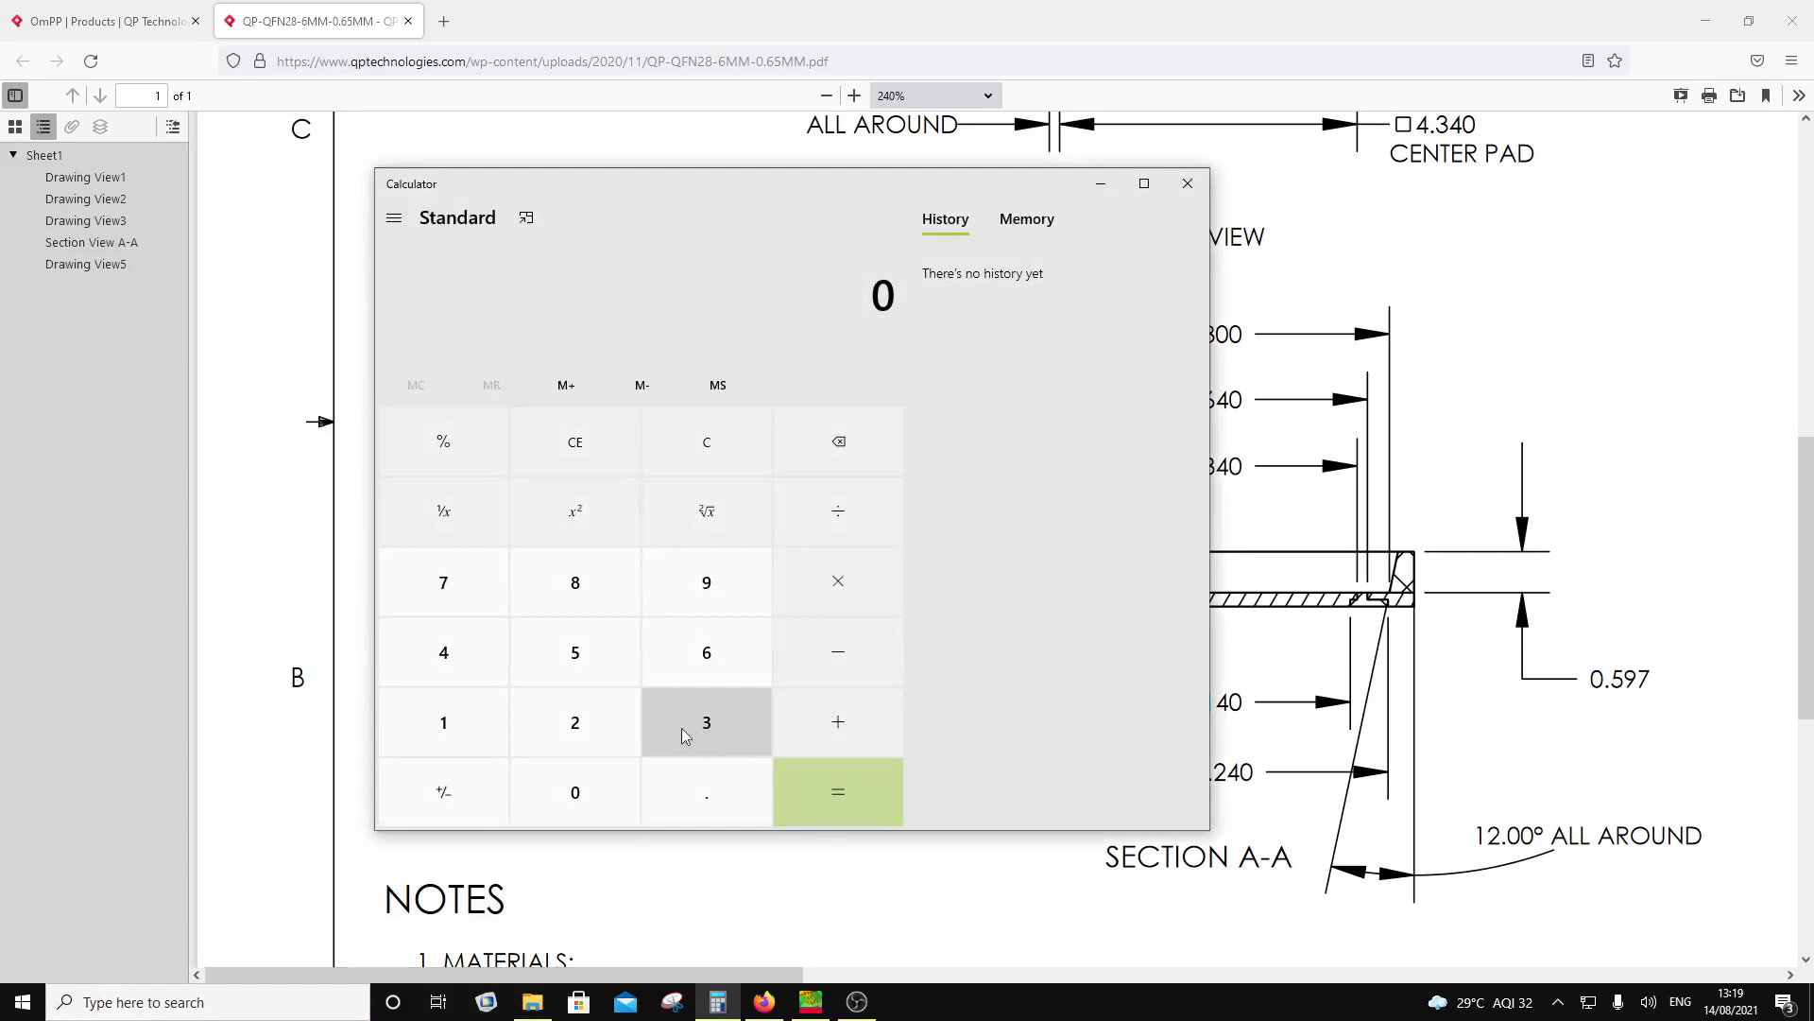
pyautogui.click(472, 666)
pyautogui.click(711, 796)
pyautogui.click(709, 723)
pyautogui.click(467, 661)
pyautogui.moveTo(928, 180); pyautogui.dragTo(625, 214)
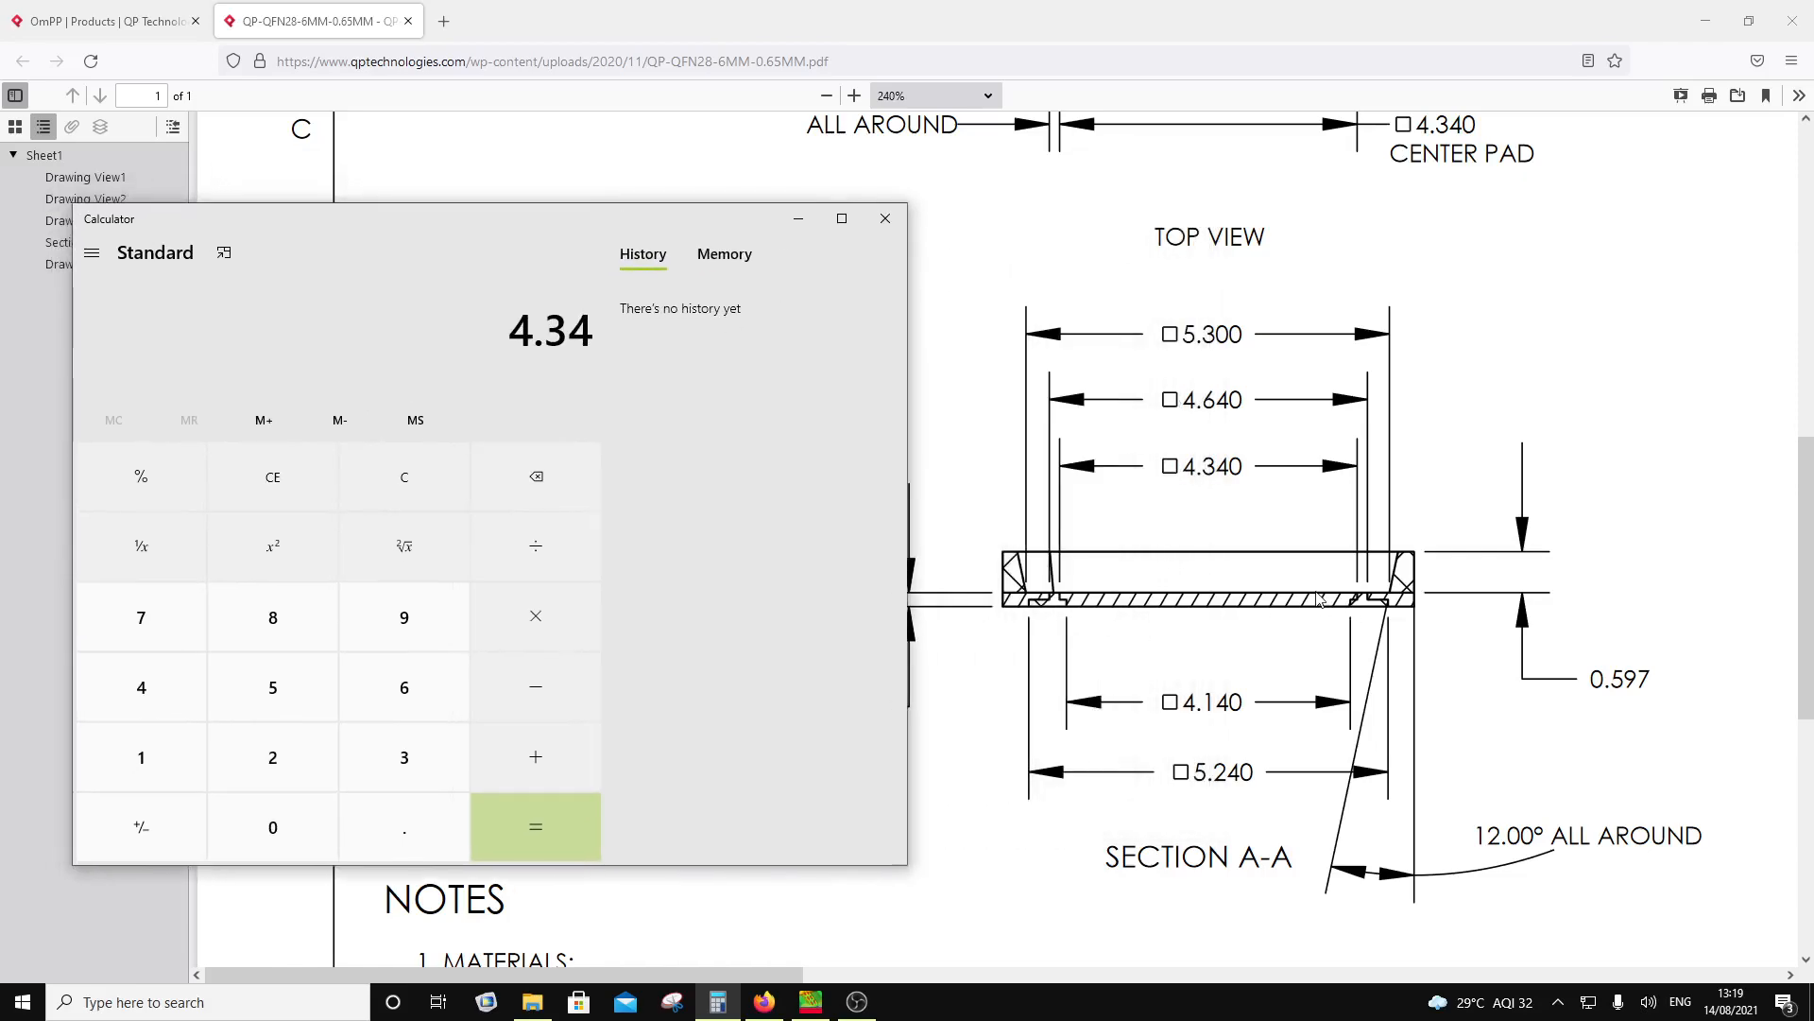
pyautogui.click(556, 552)
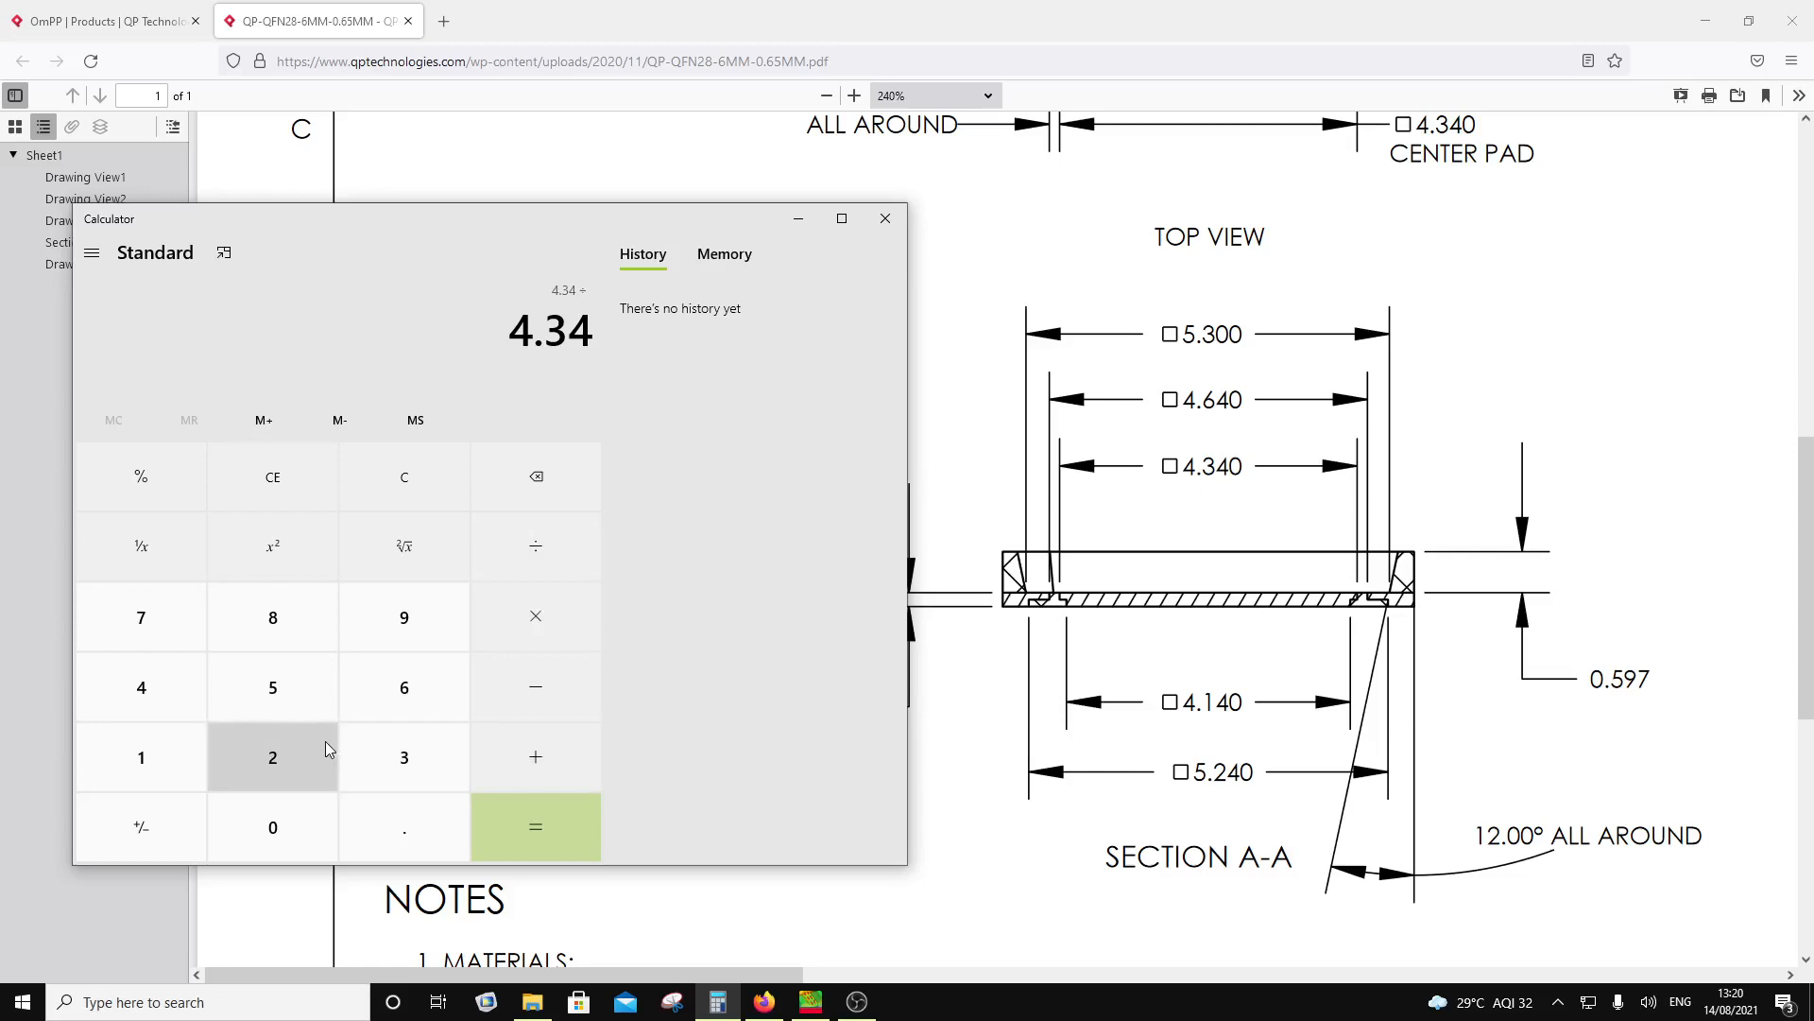
pyautogui.click(545, 687)
pyautogui.click(429, 711)
pyautogui.click(579, 824)
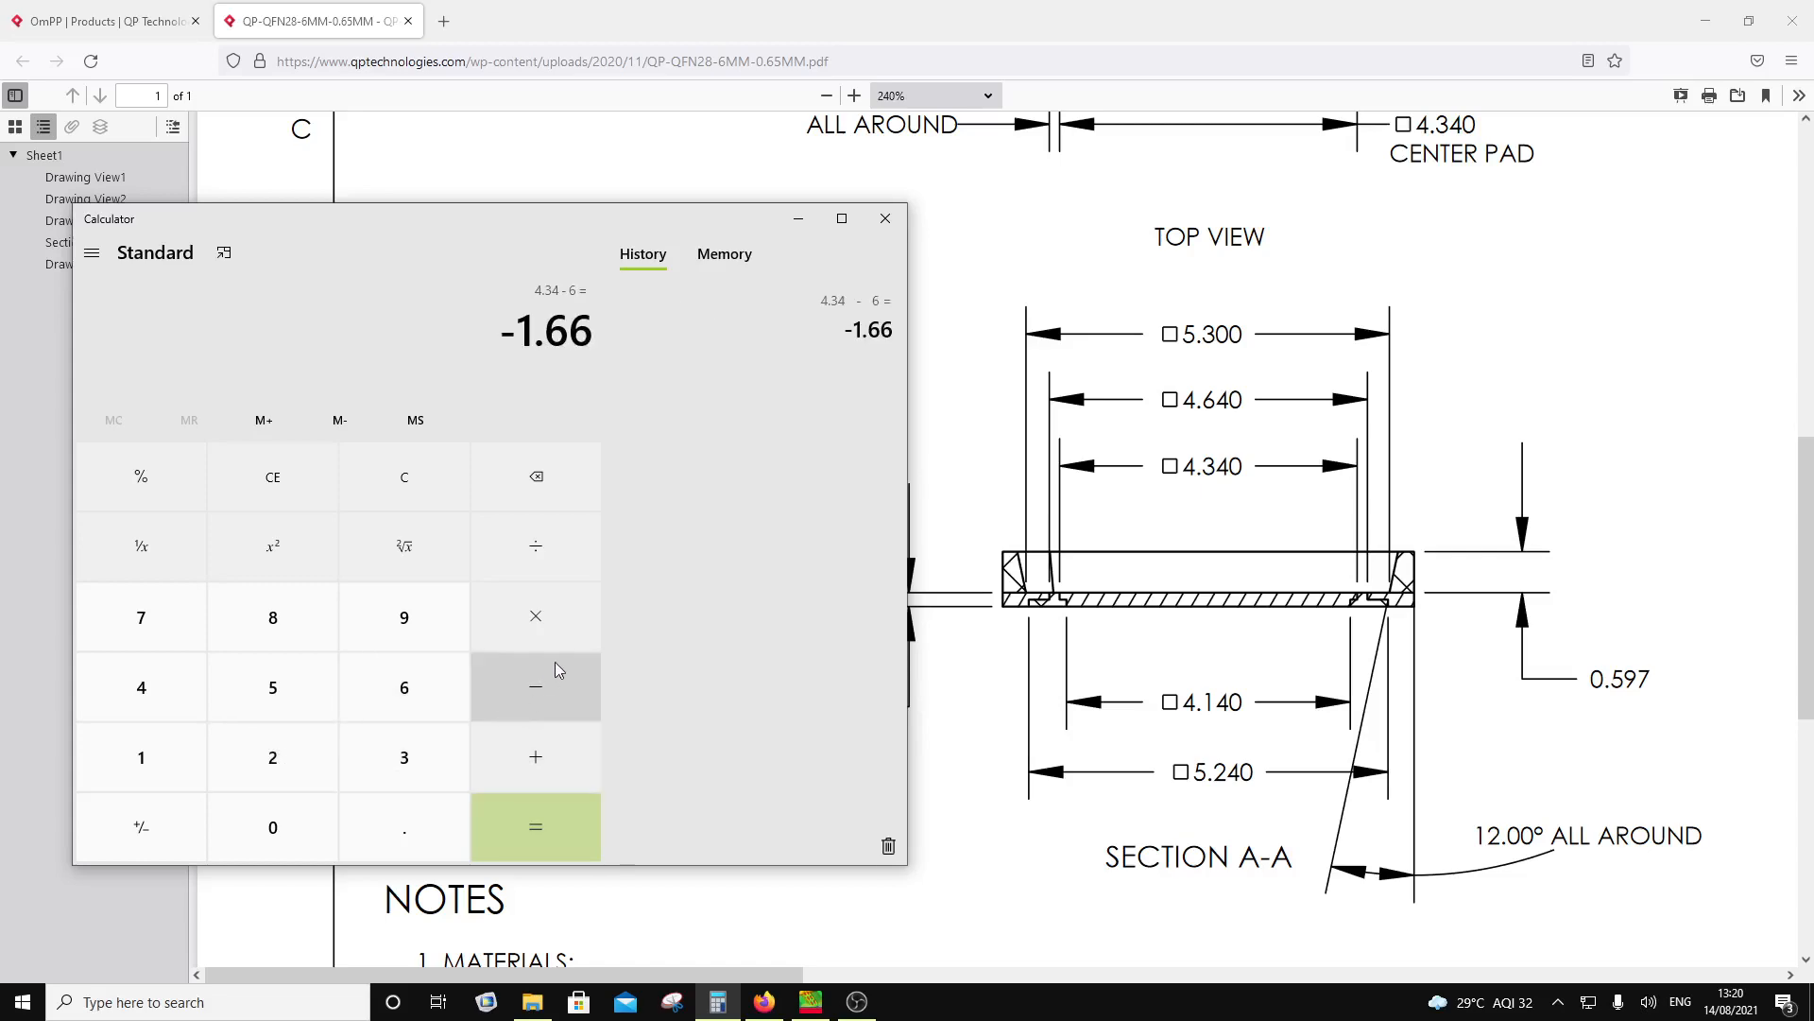
pyautogui.click(557, 614)
pyautogui.click(274, 757)
pyautogui.click(532, 813)
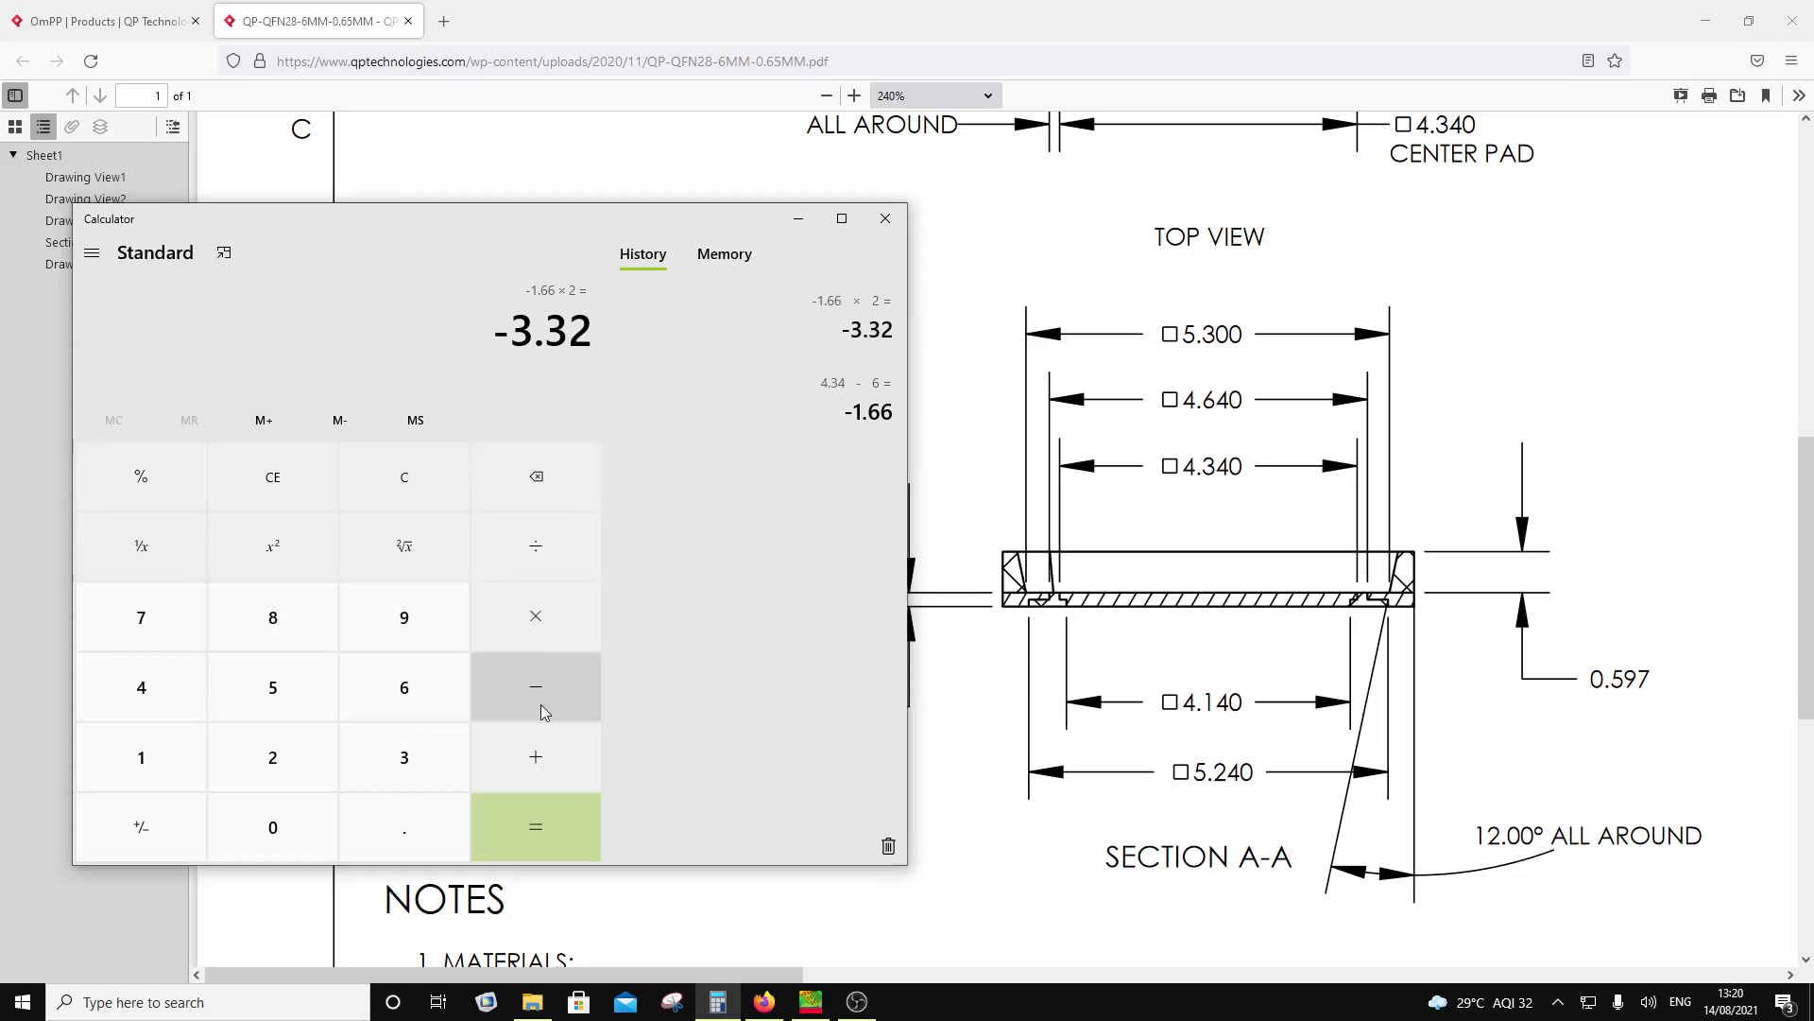
pyautogui.click(537, 622)
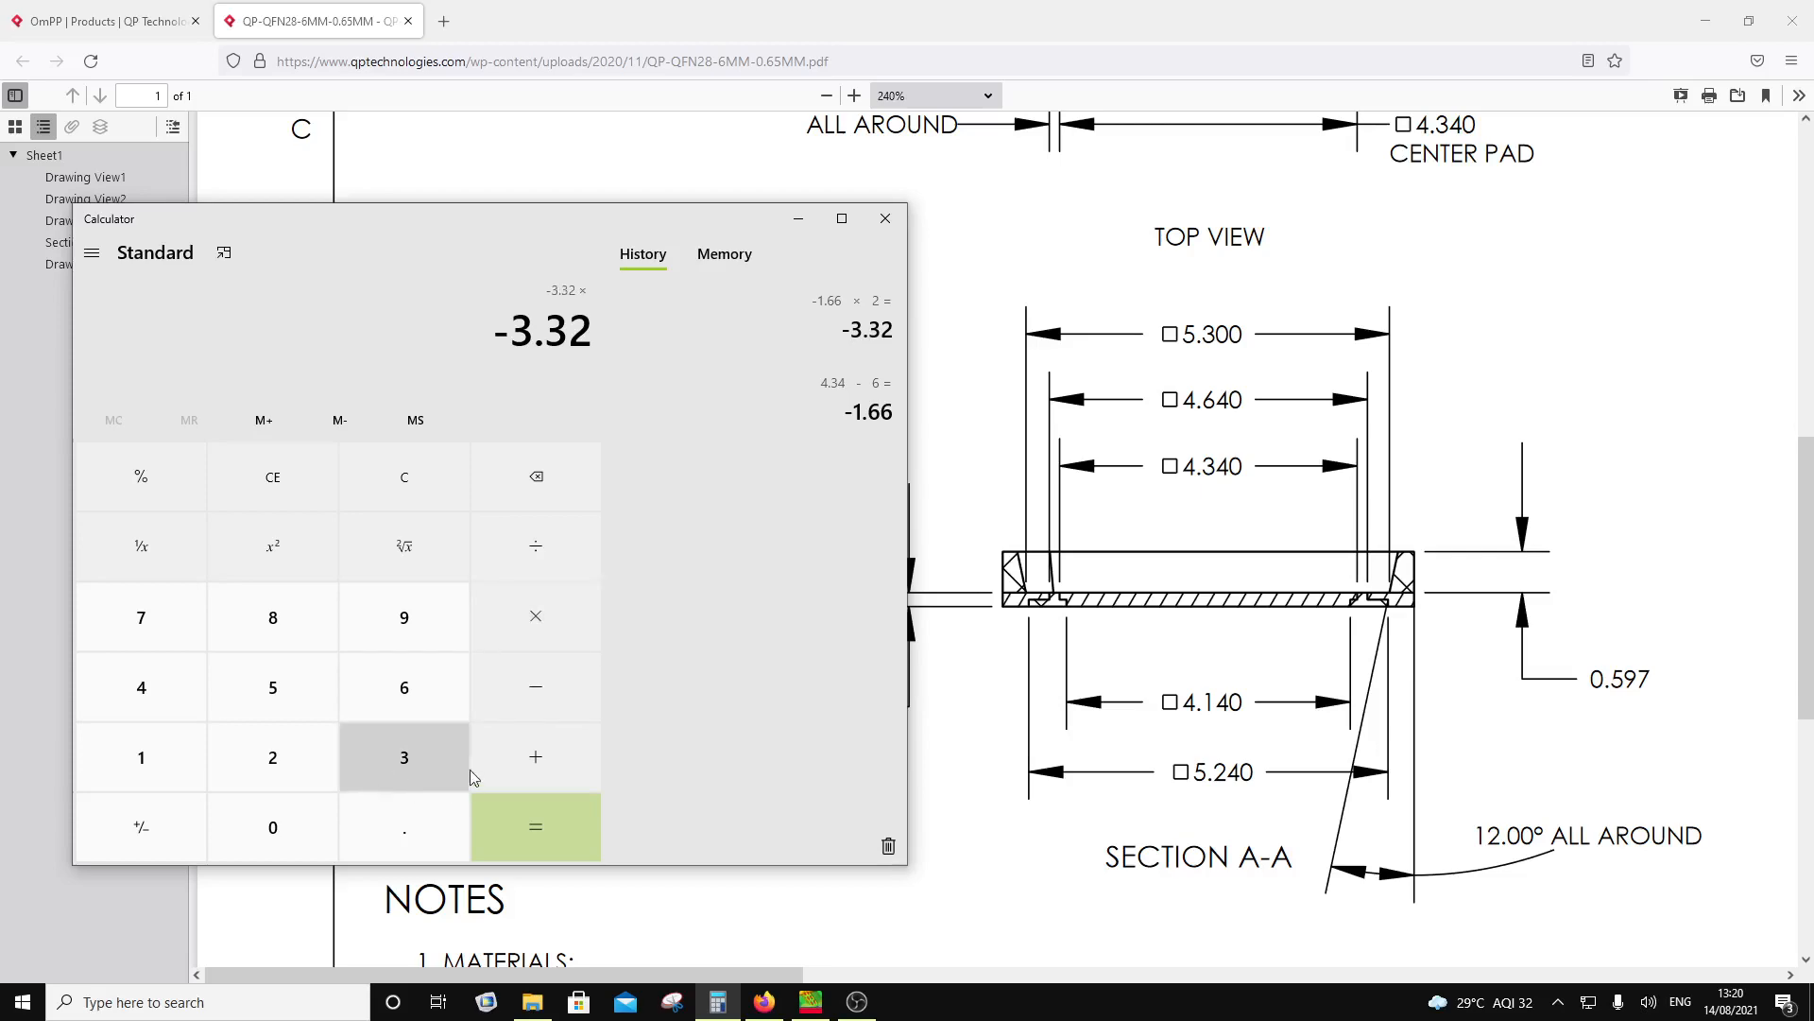
pyautogui.click(524, 686)
pyautogui.click(123, 771)
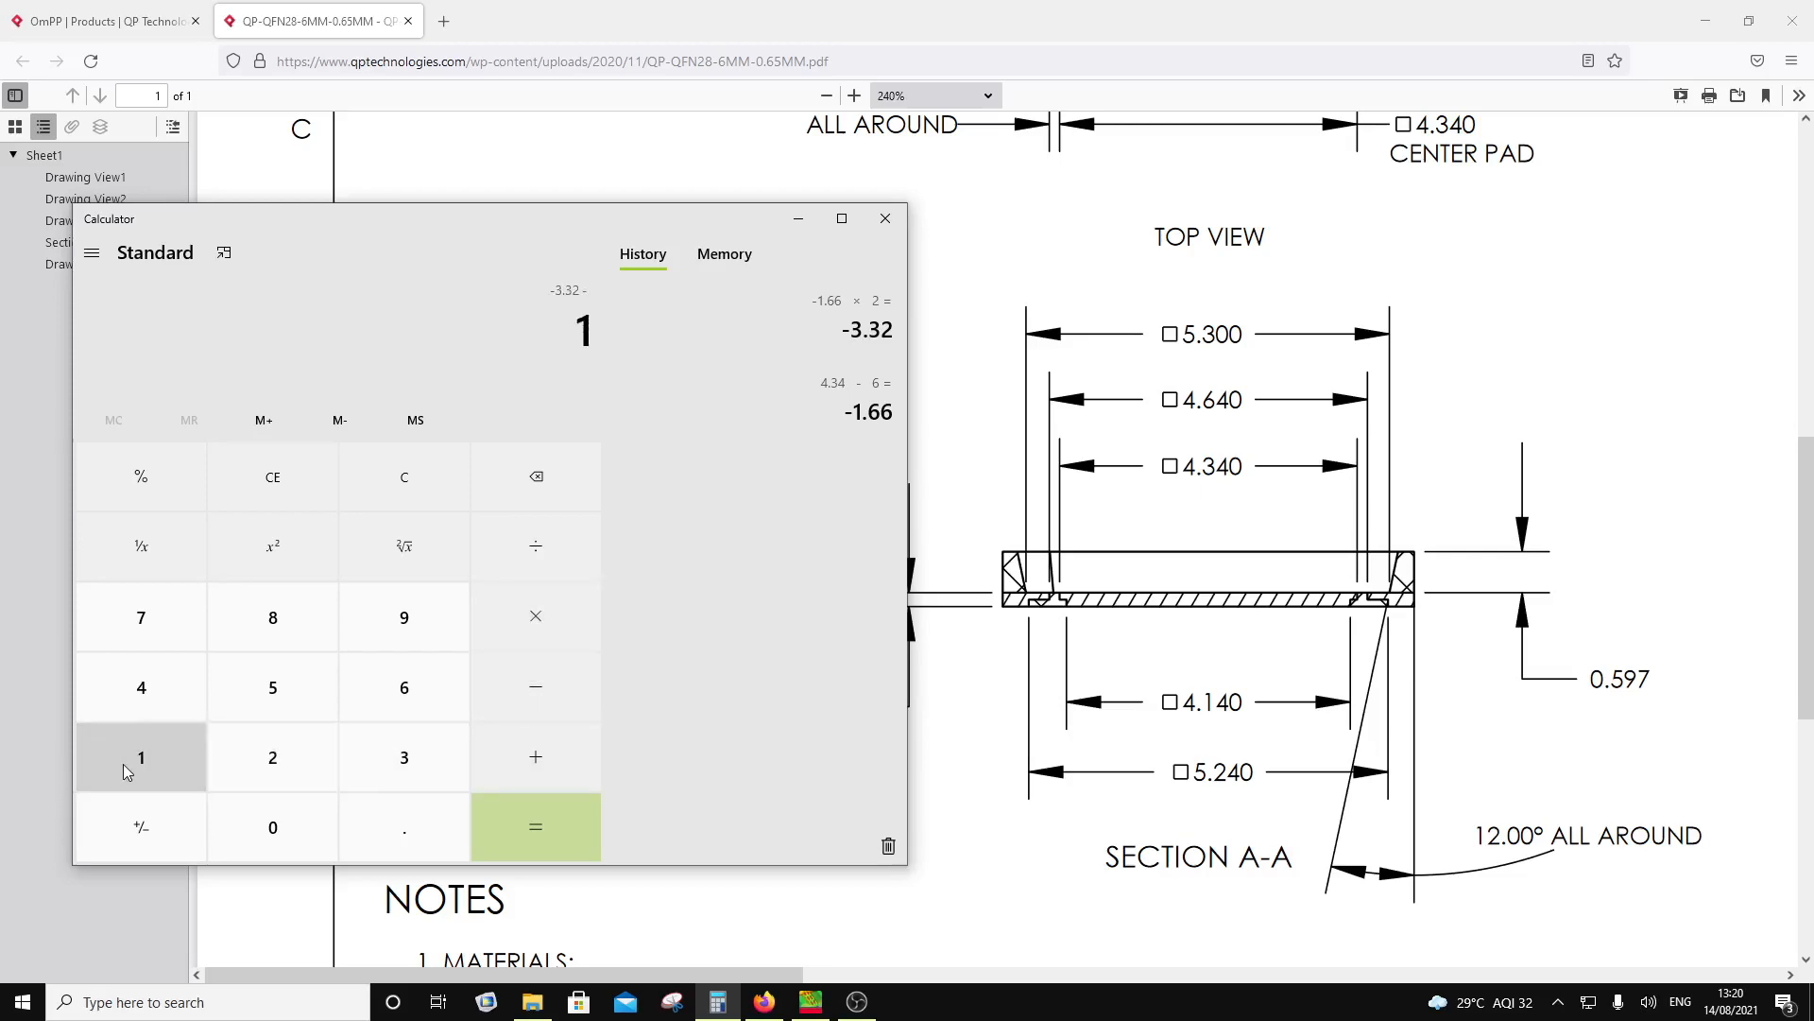
pyautogui.click(580, 805)
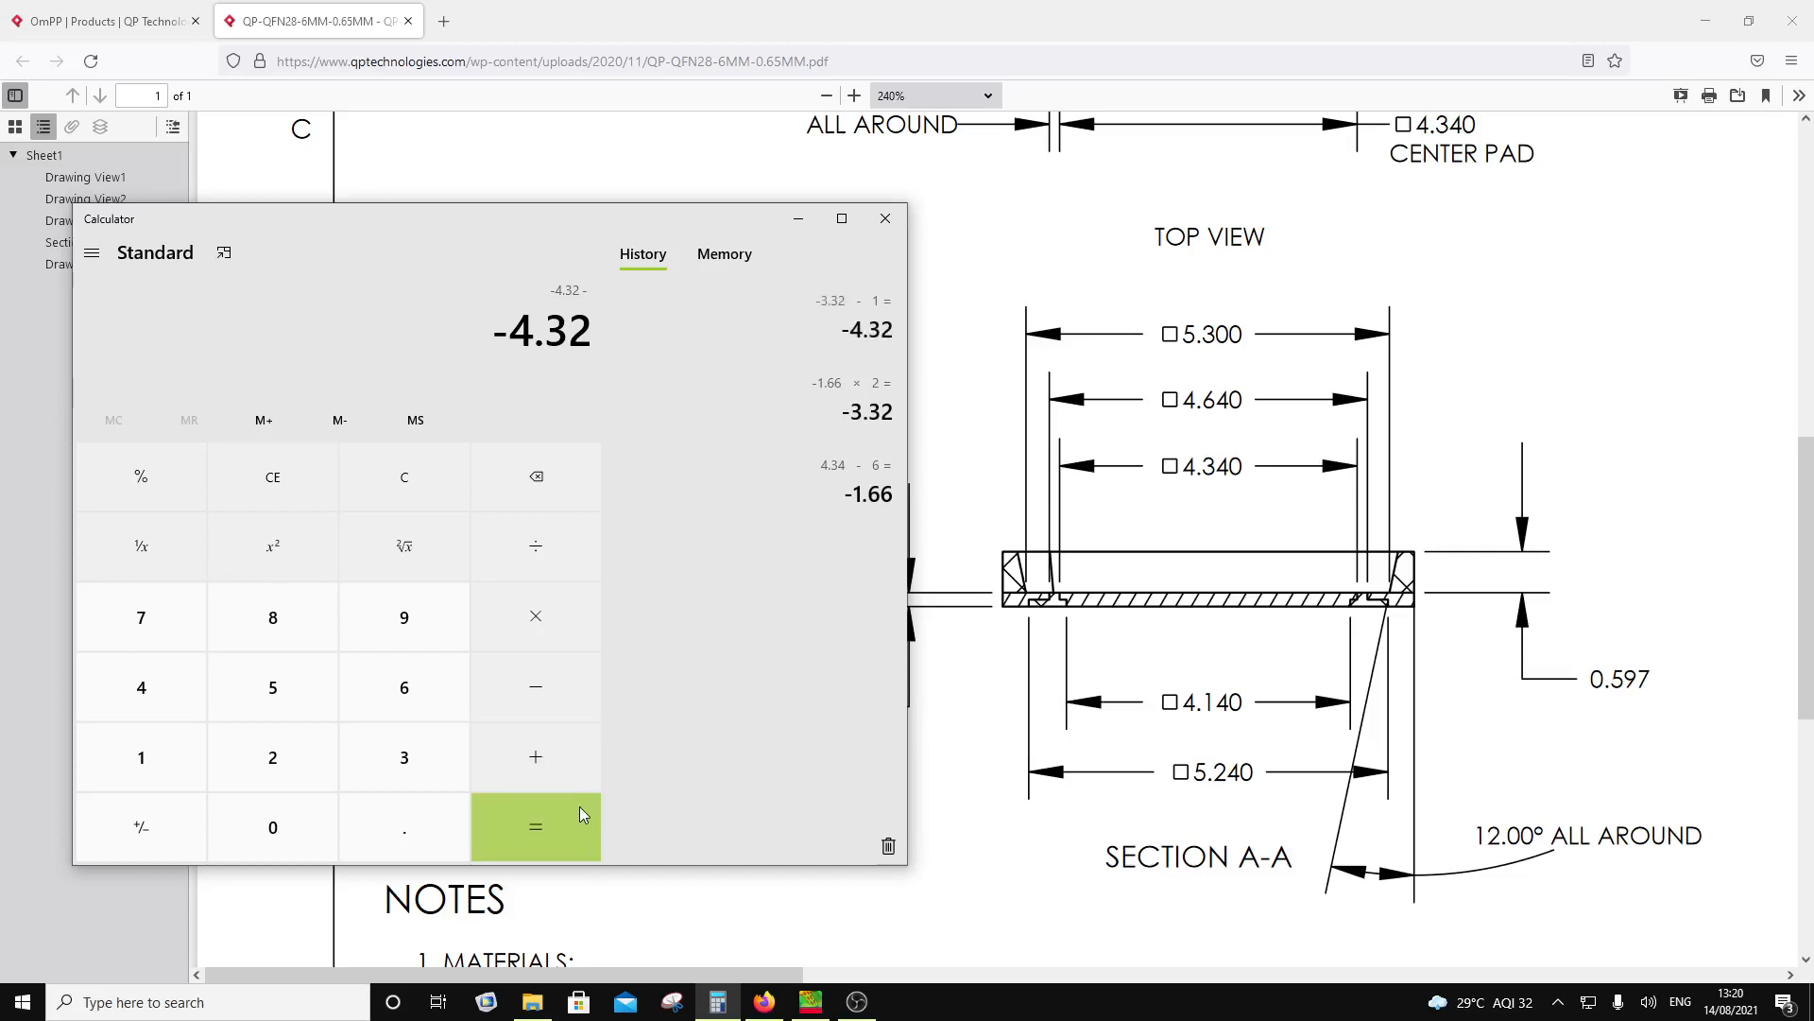
pyautogui.click(418, 496)
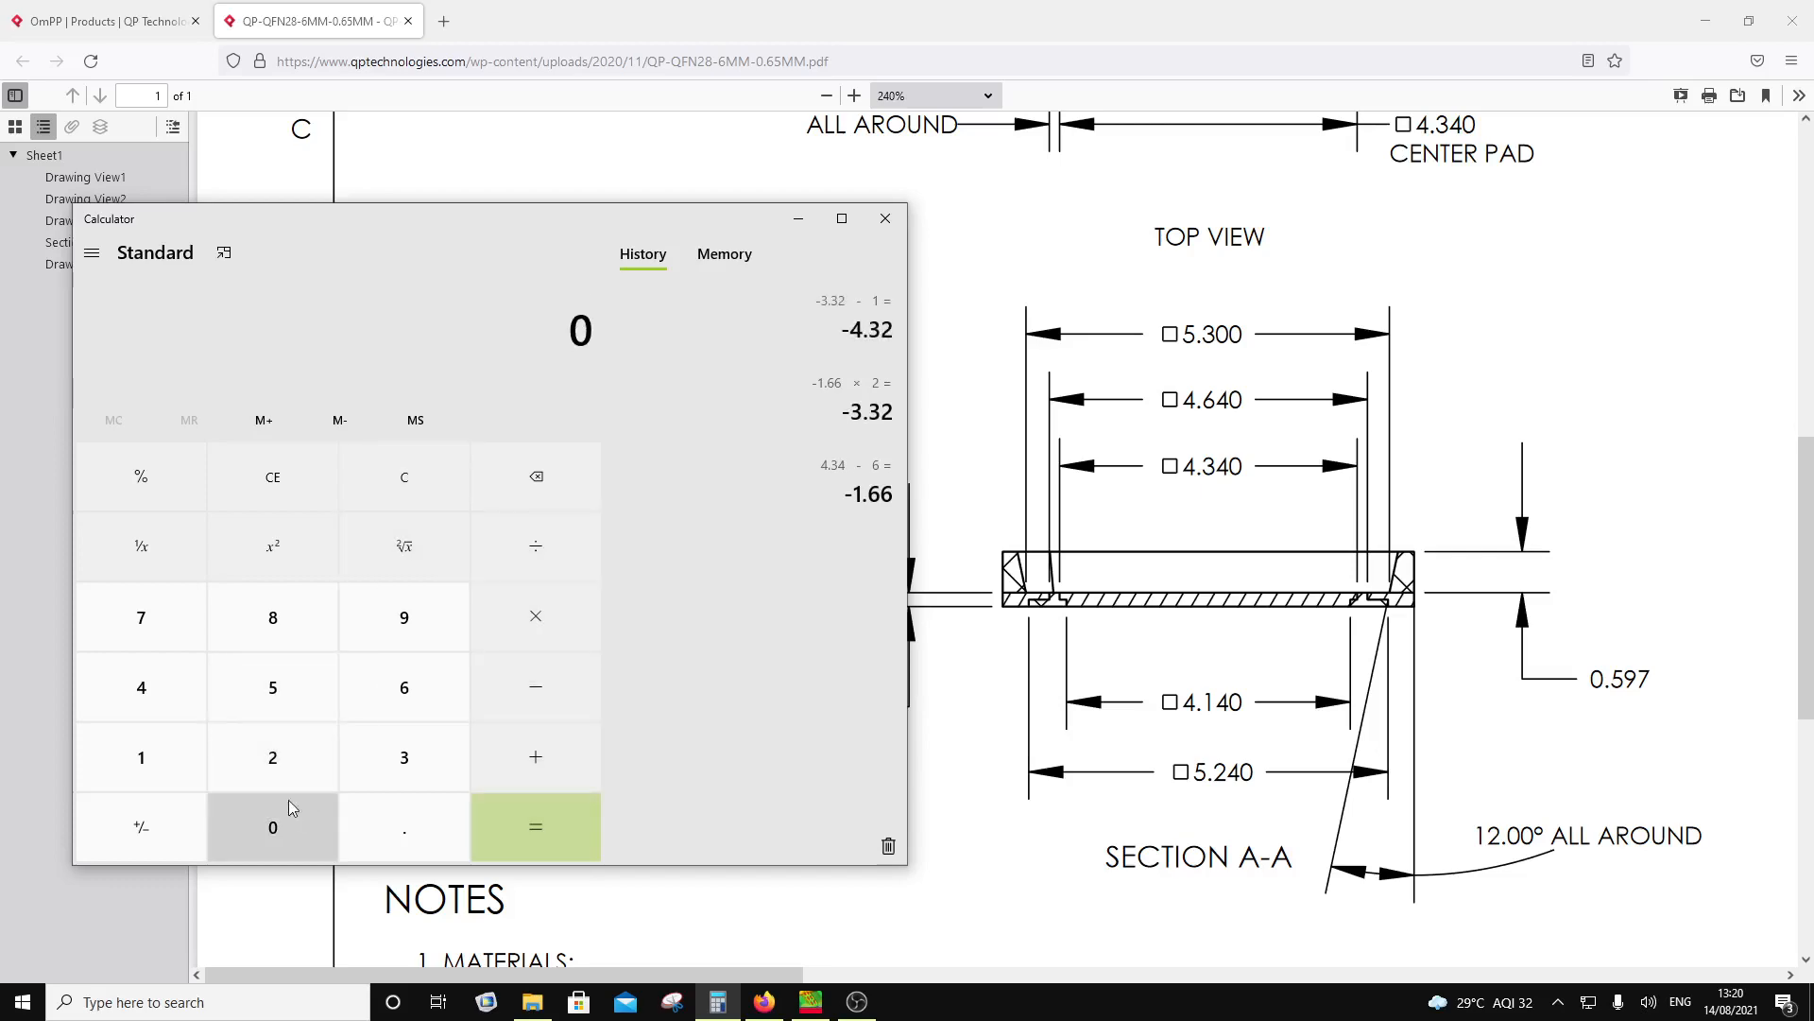
# Step: Calculate the center pad's offset from the package edge by subtracting 4.34 from 6 and halving the difference
pyautogui.click(389, 692)
pyautogui.click(542, 694)
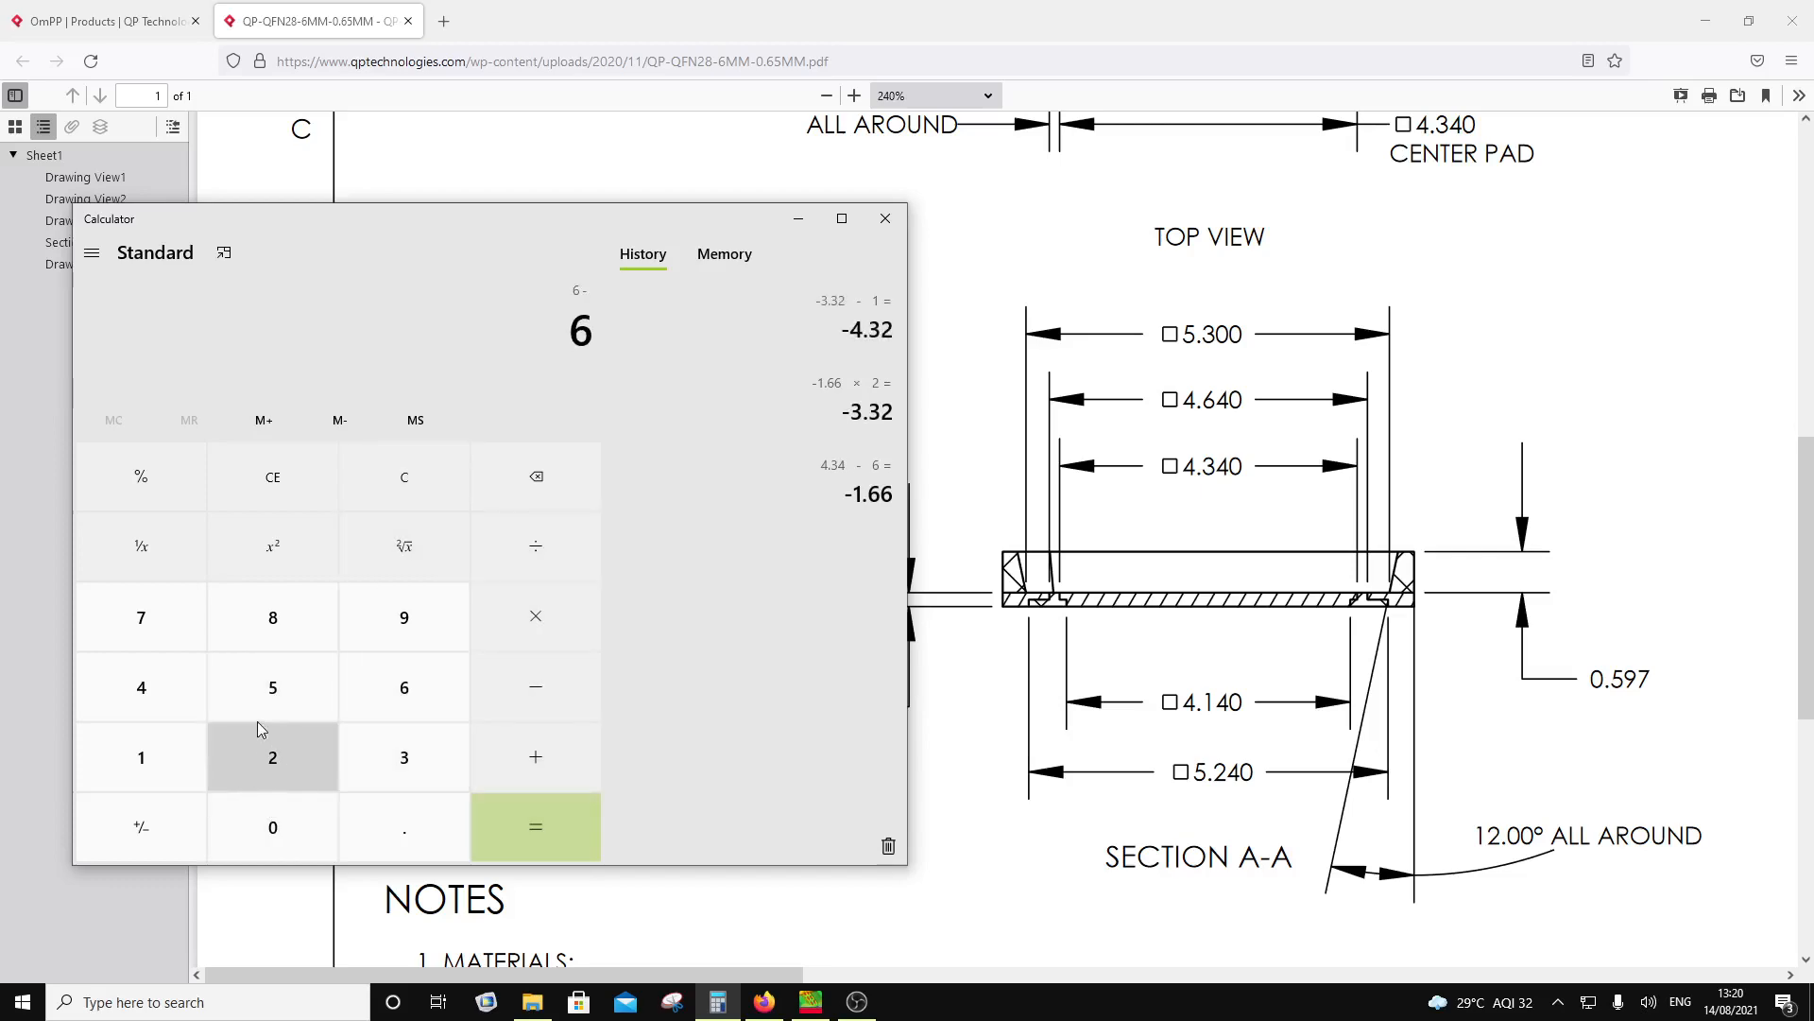
pyautogui.click(168, 688)
pyautogui.click(414, 836)
pyautogui.click(411, 762)
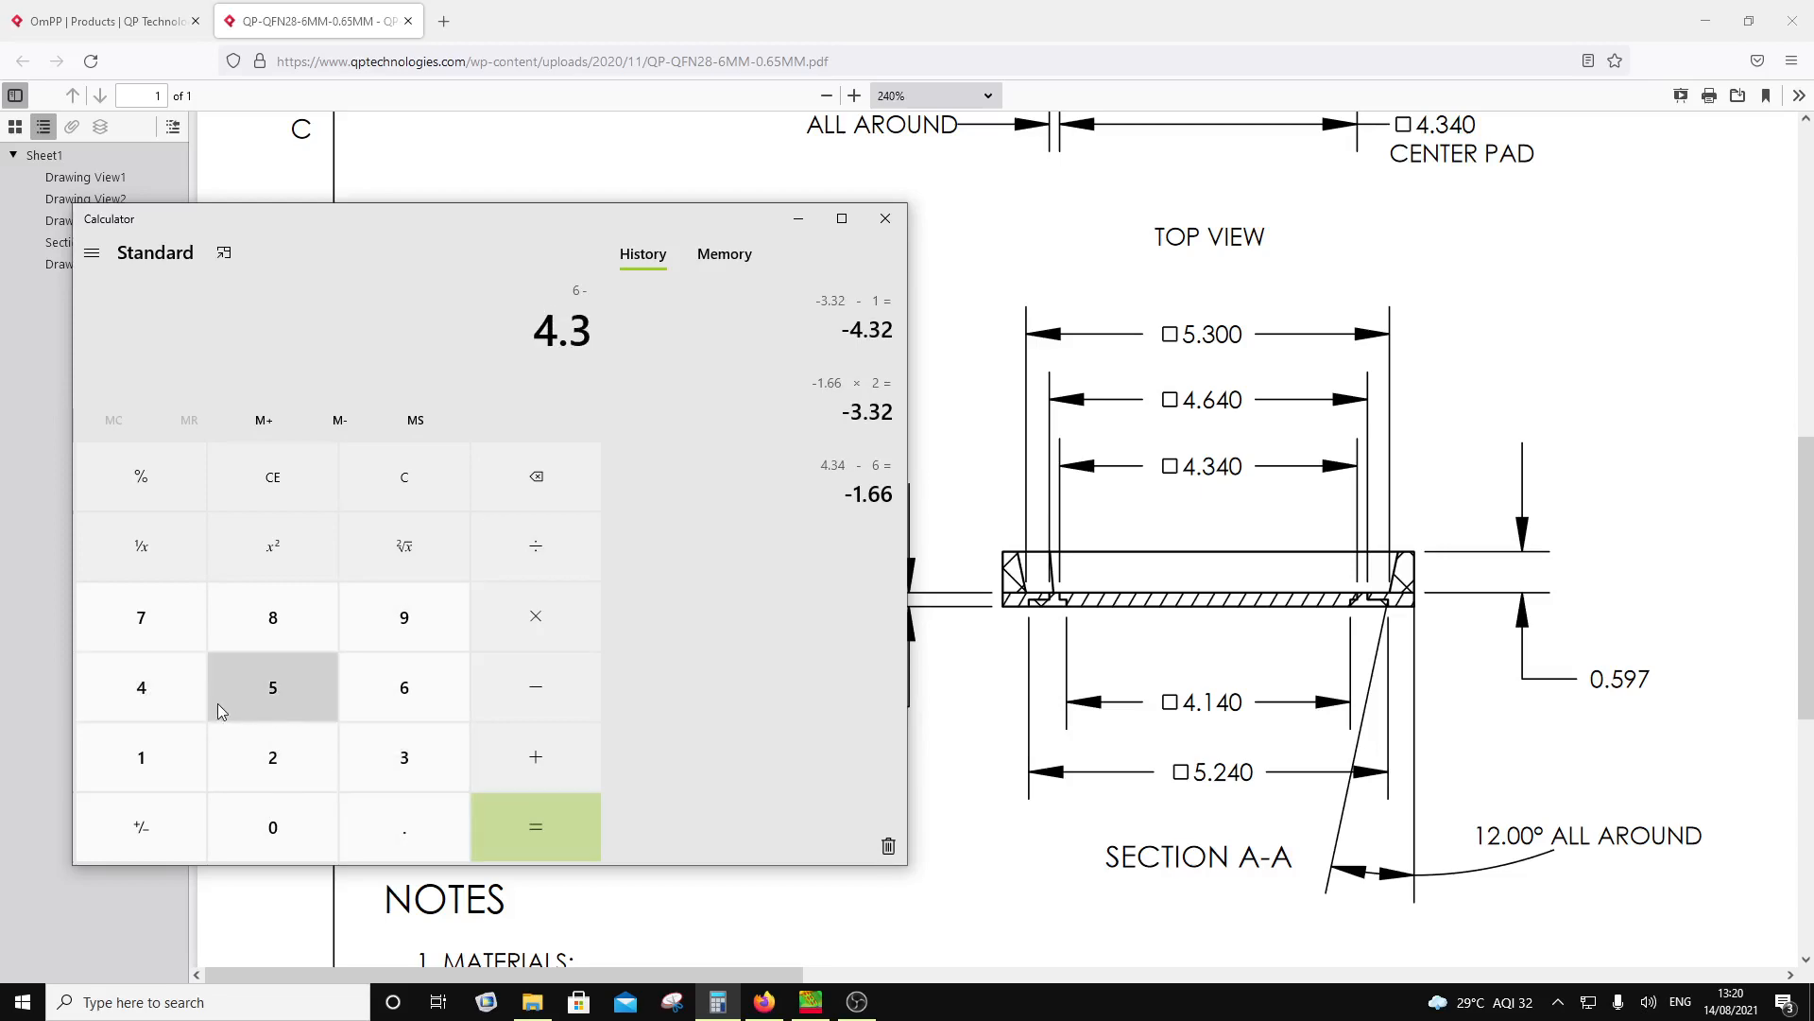
pyautogui.click(172, 688)
pyautogui.click(539, 558)
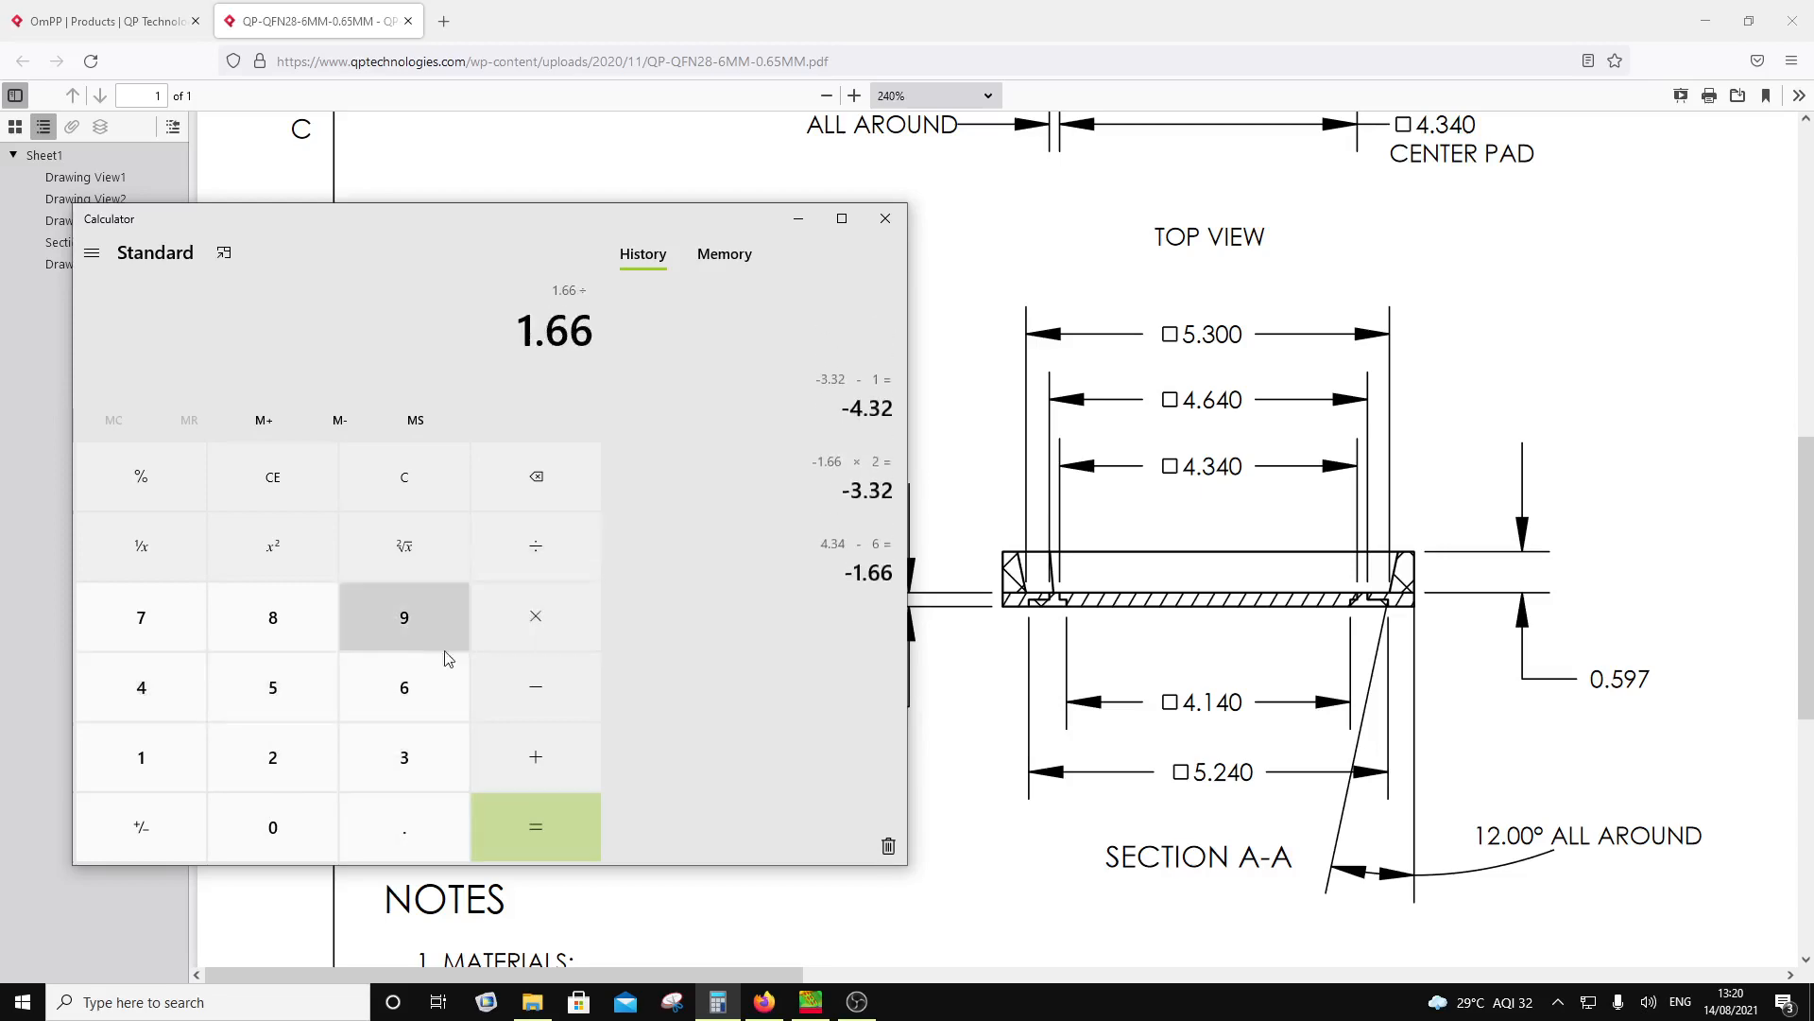
pyautogui.click(282, 776)
pyautogui.click(522, 832)
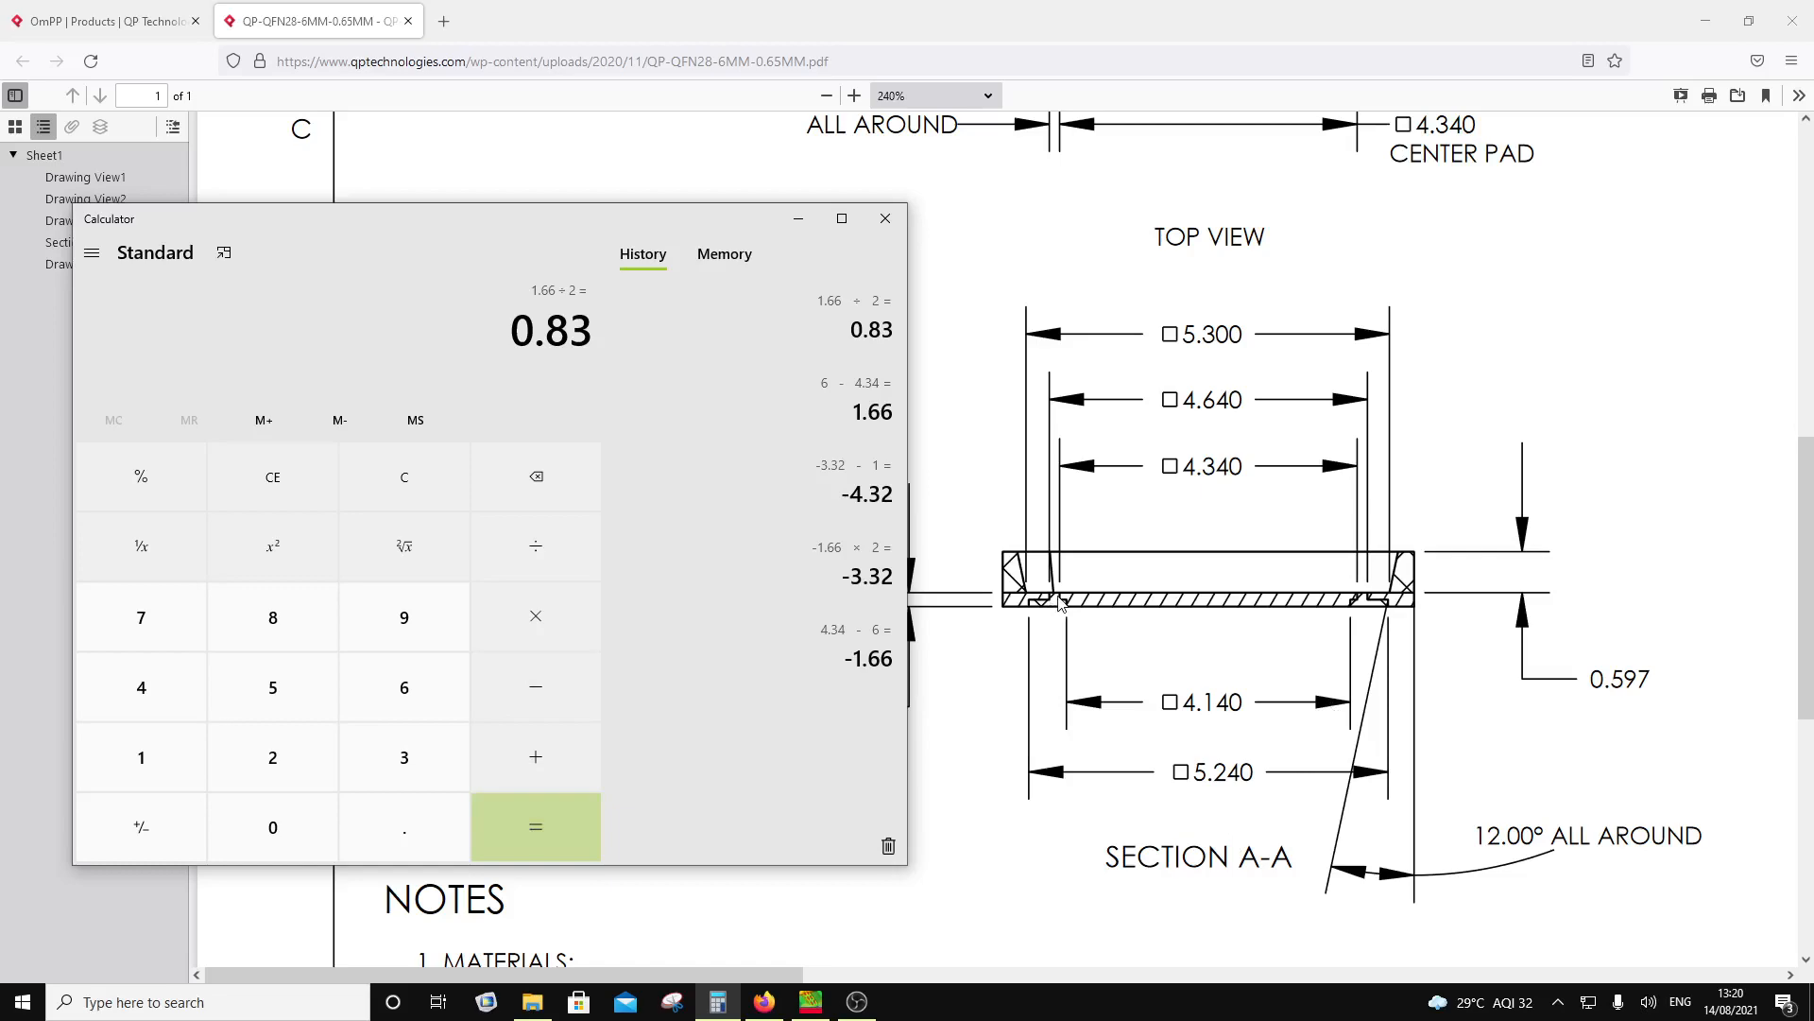
# Step: Check the Base1 square in EMPro and return to section A-A of the package drawing in Firefox
pyautogui.click(811, 1002)
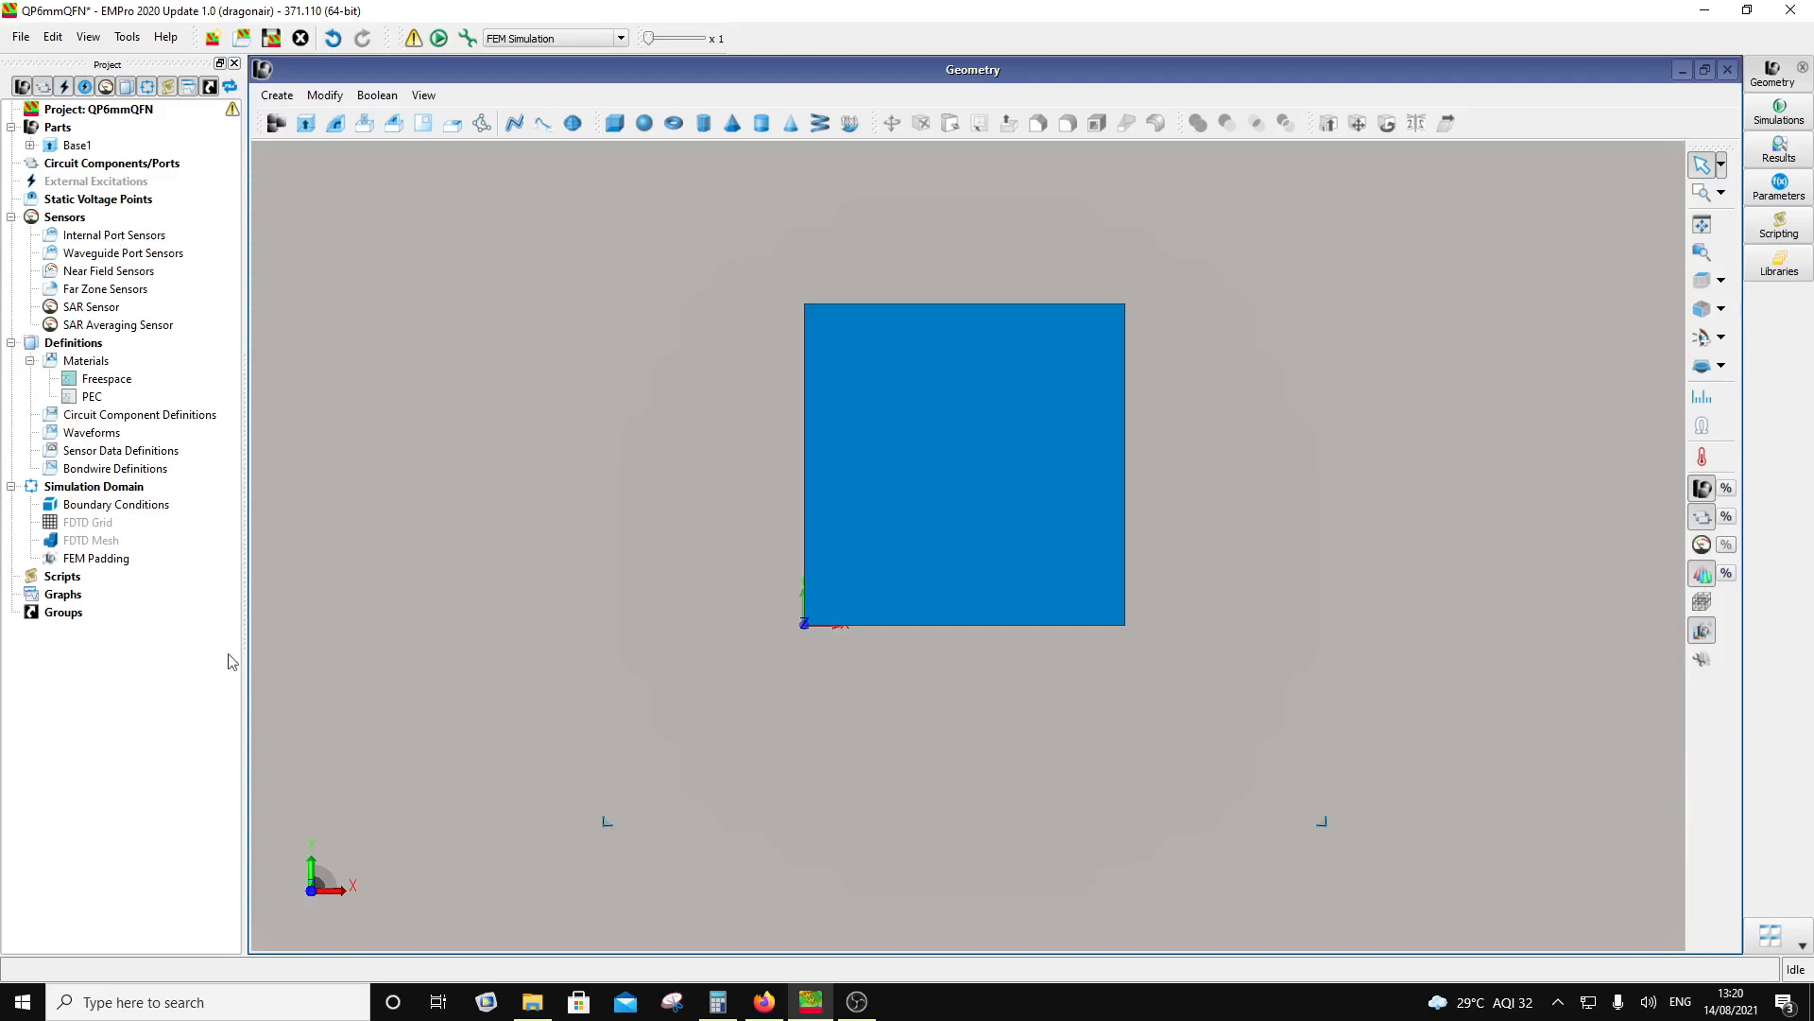
pyautogui.click(765, 1002)
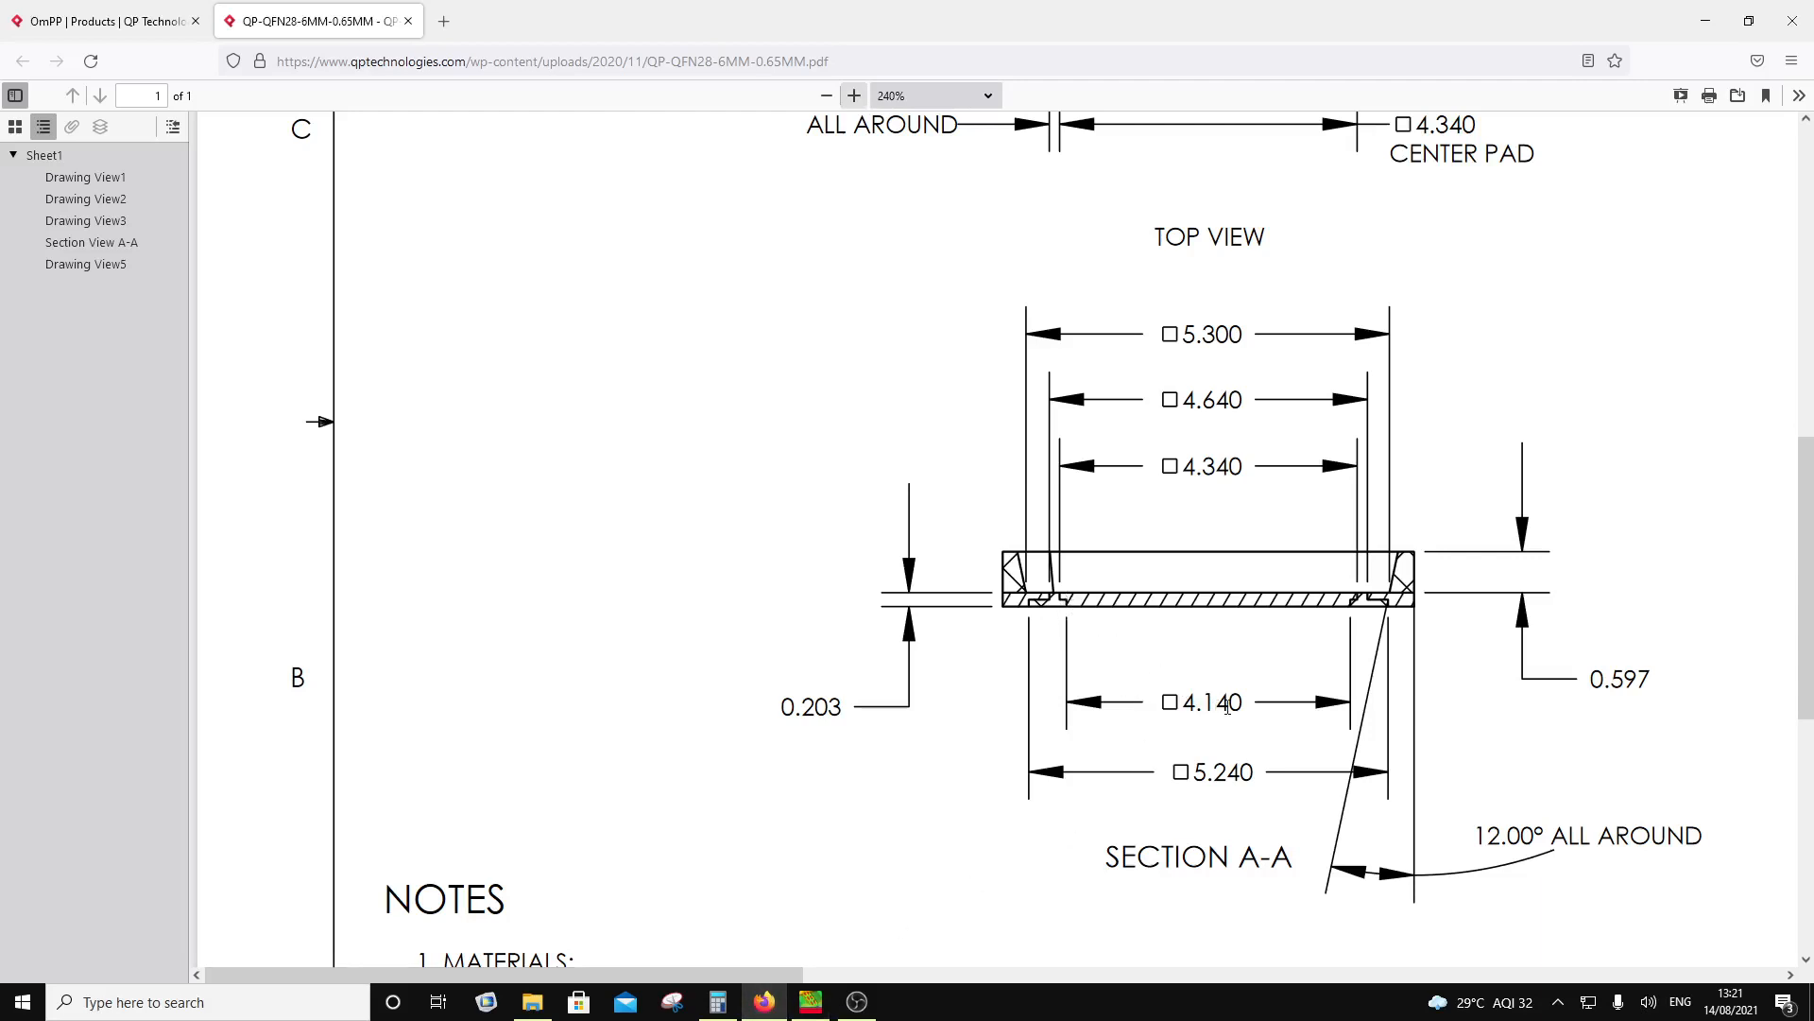
pyautogui.click(766, 1003)
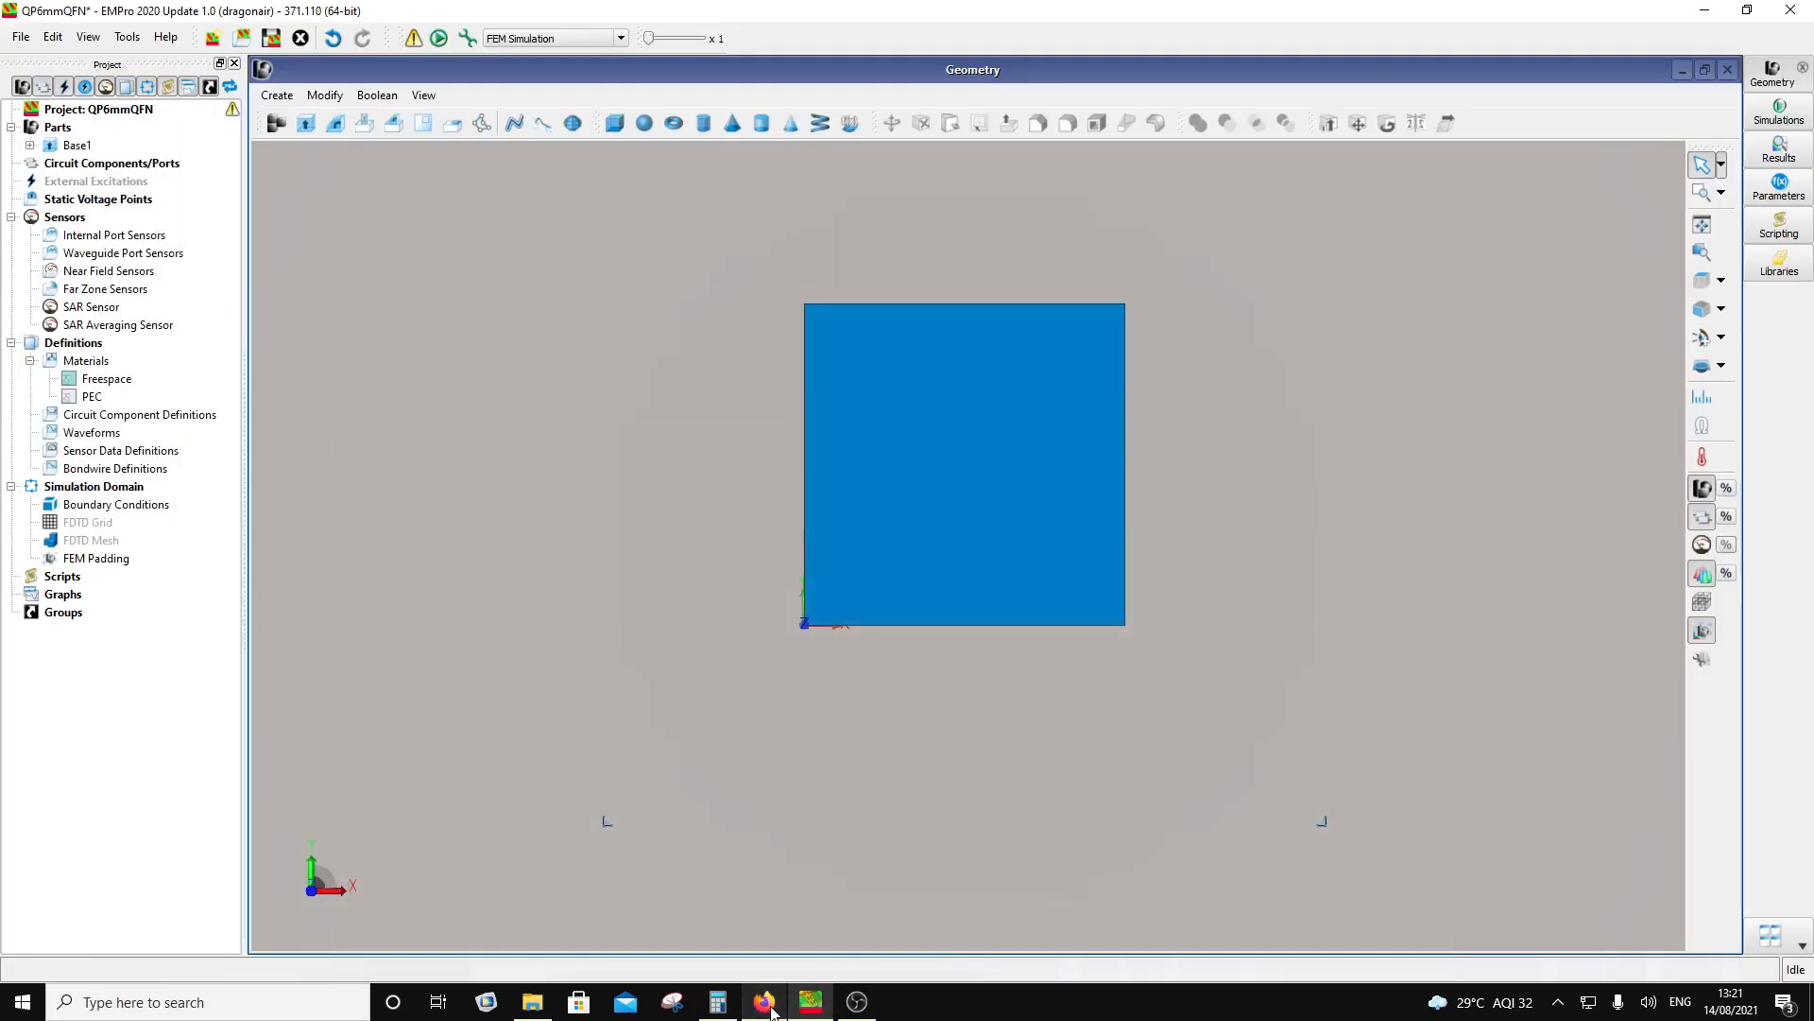
pyautogui.click(765, 1004)
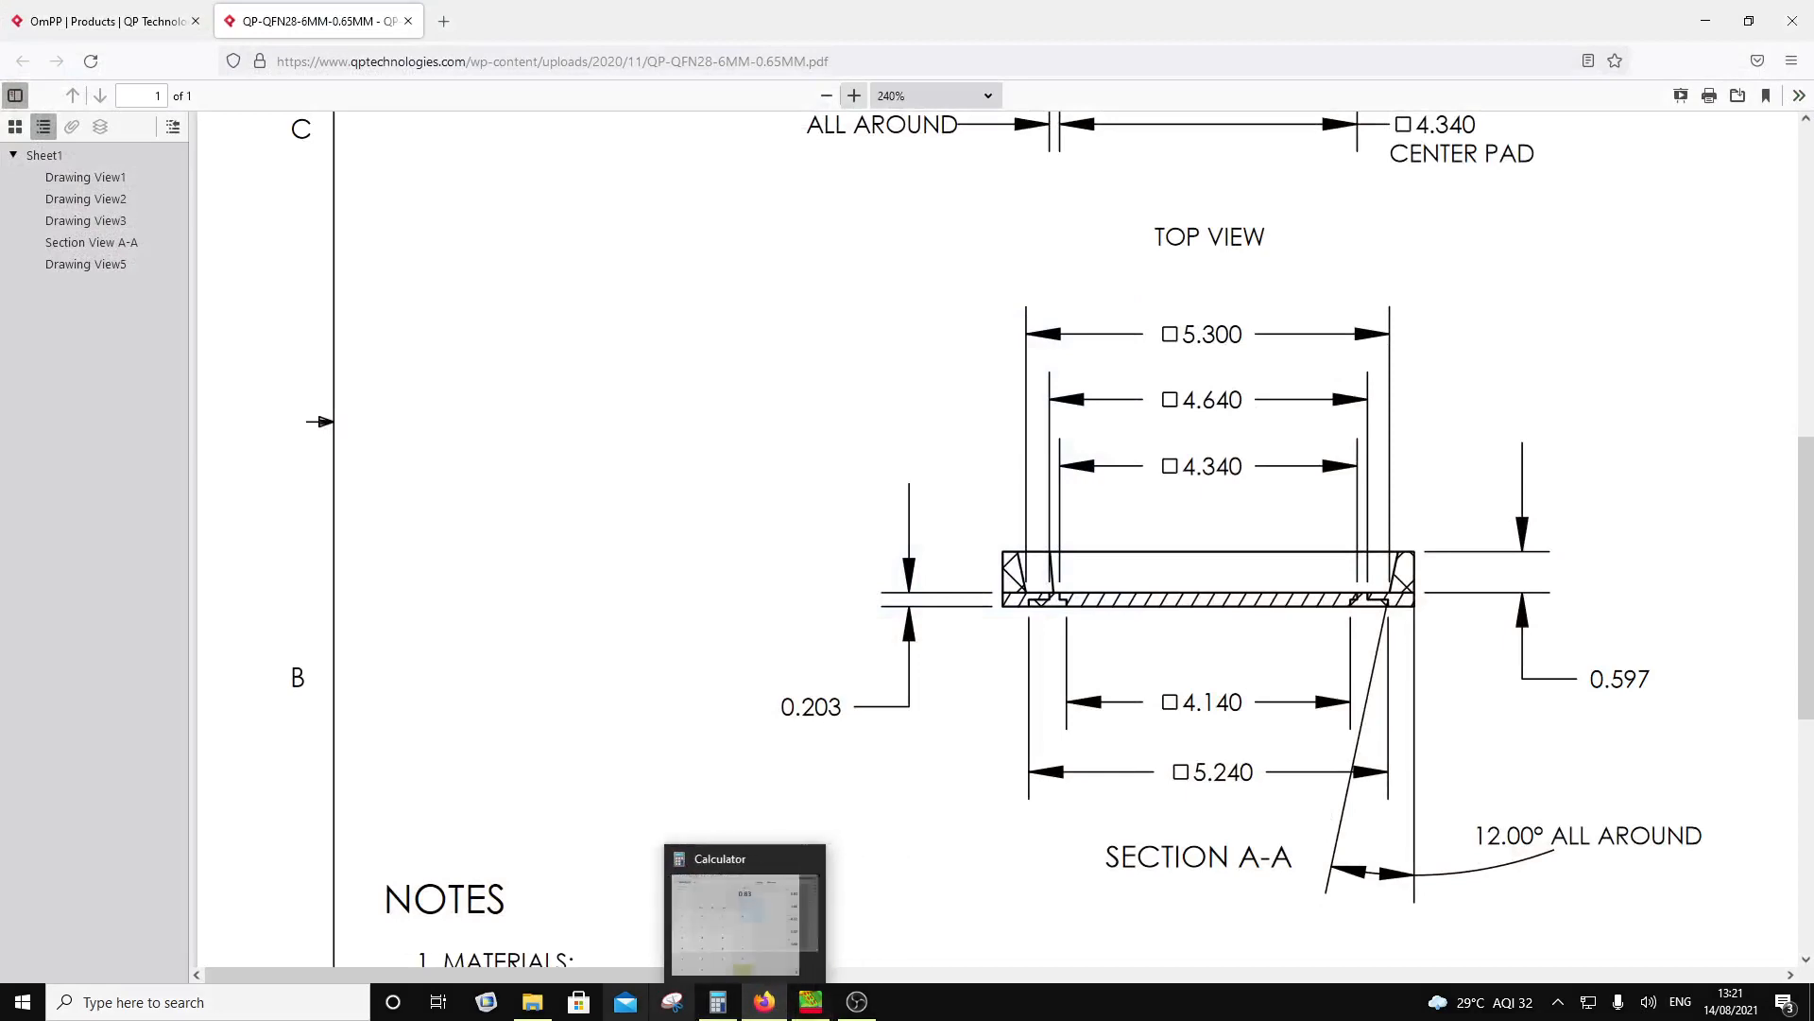
# Step: Switch to Calculator and clear the previous result
pyautogui.click(718, 995)
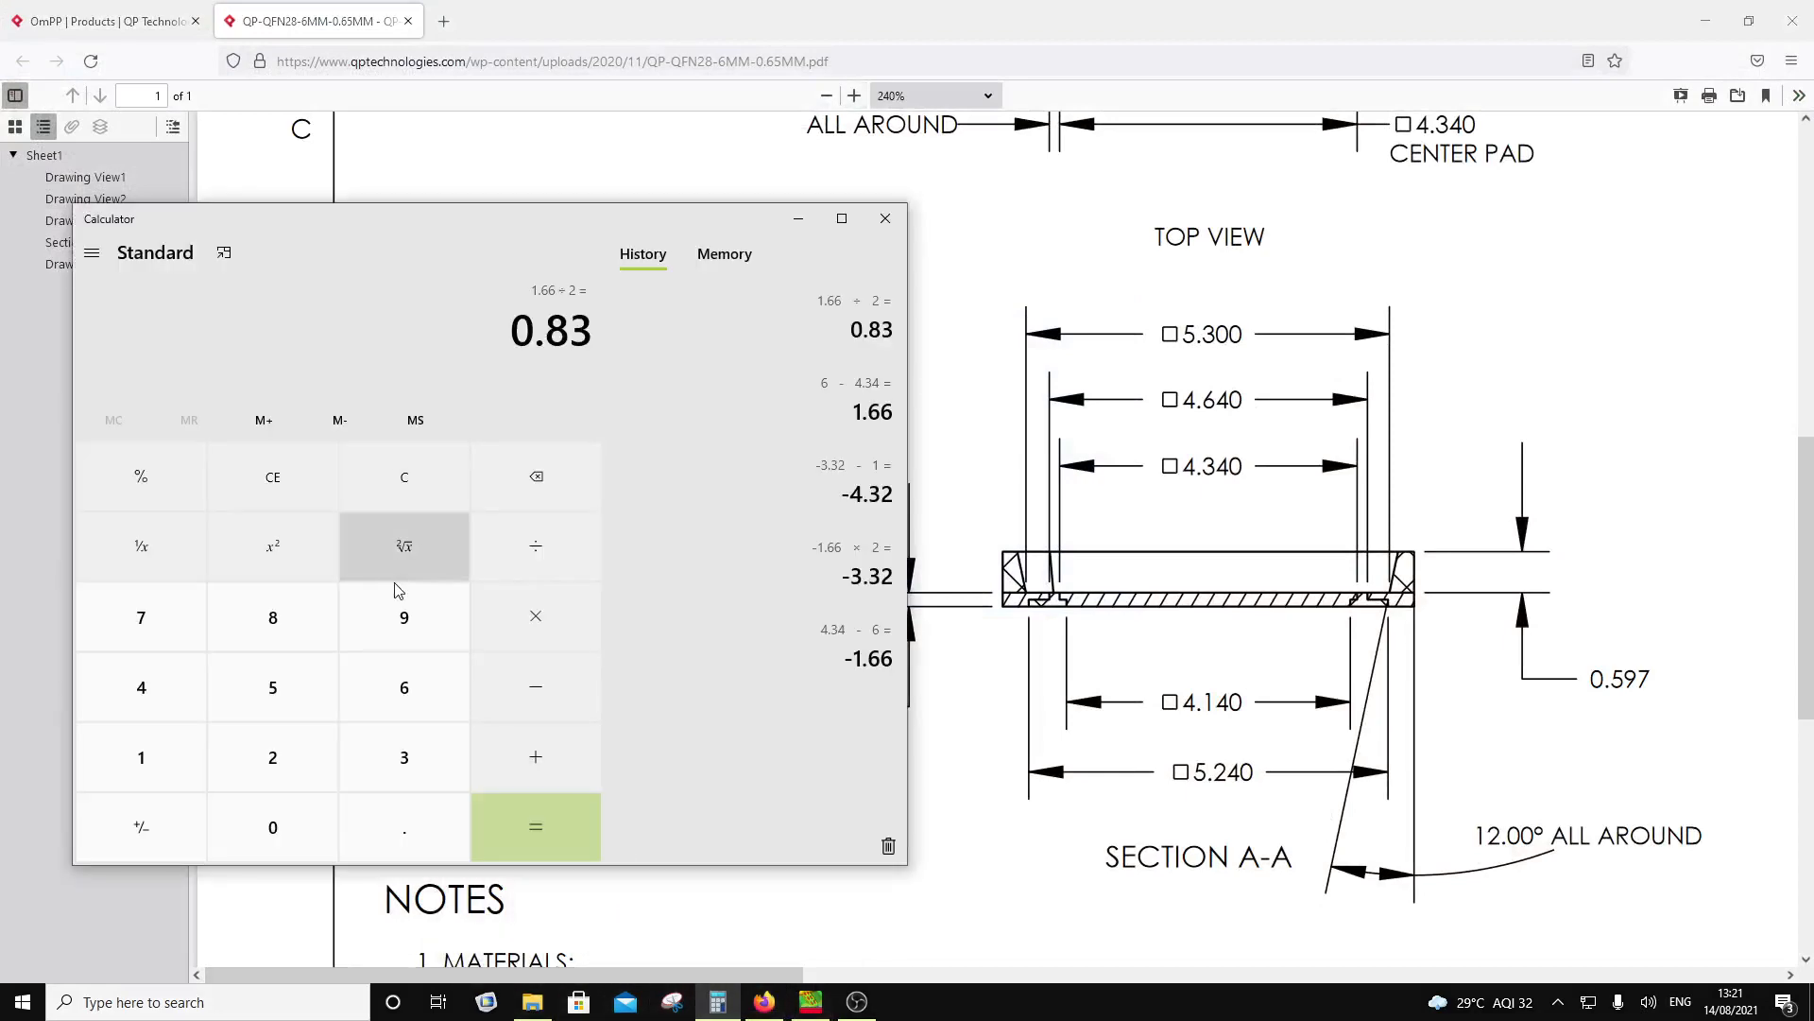
pyautogui.click(423, 490)
pyautogui.click(378, 704)
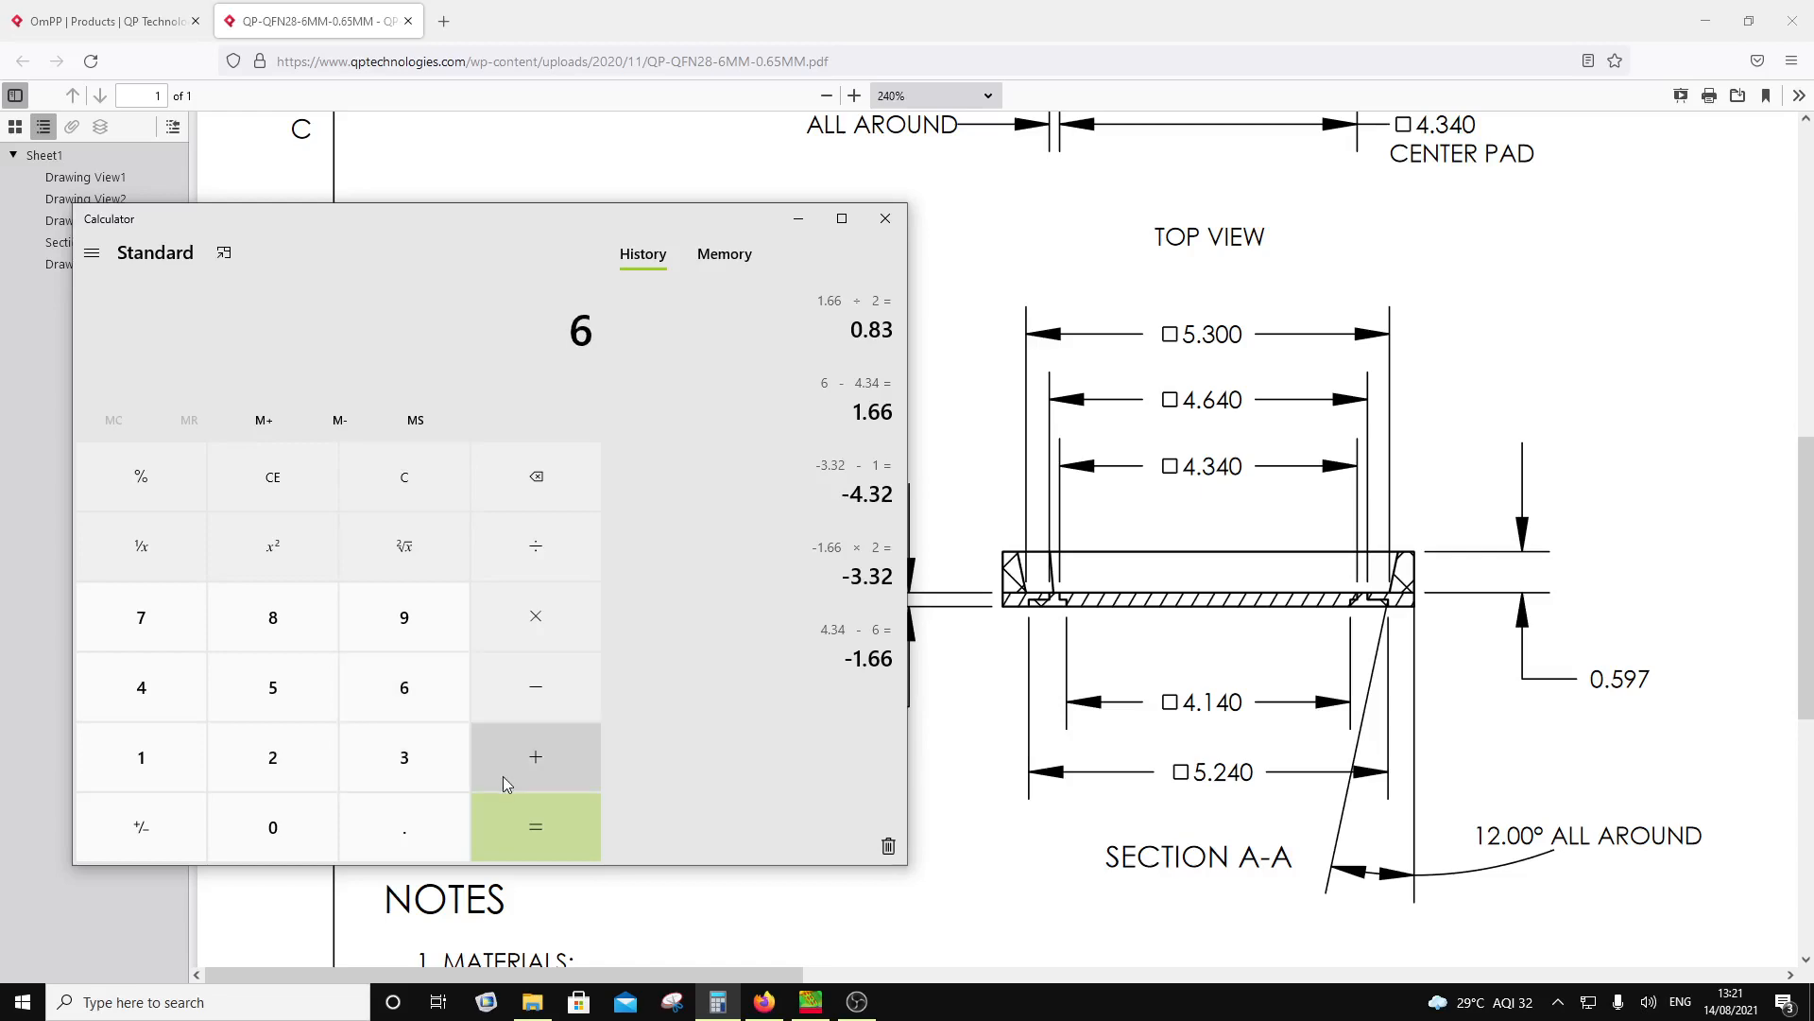
pyautogui.click(544, 685)
pyautogui.click(406, 820)
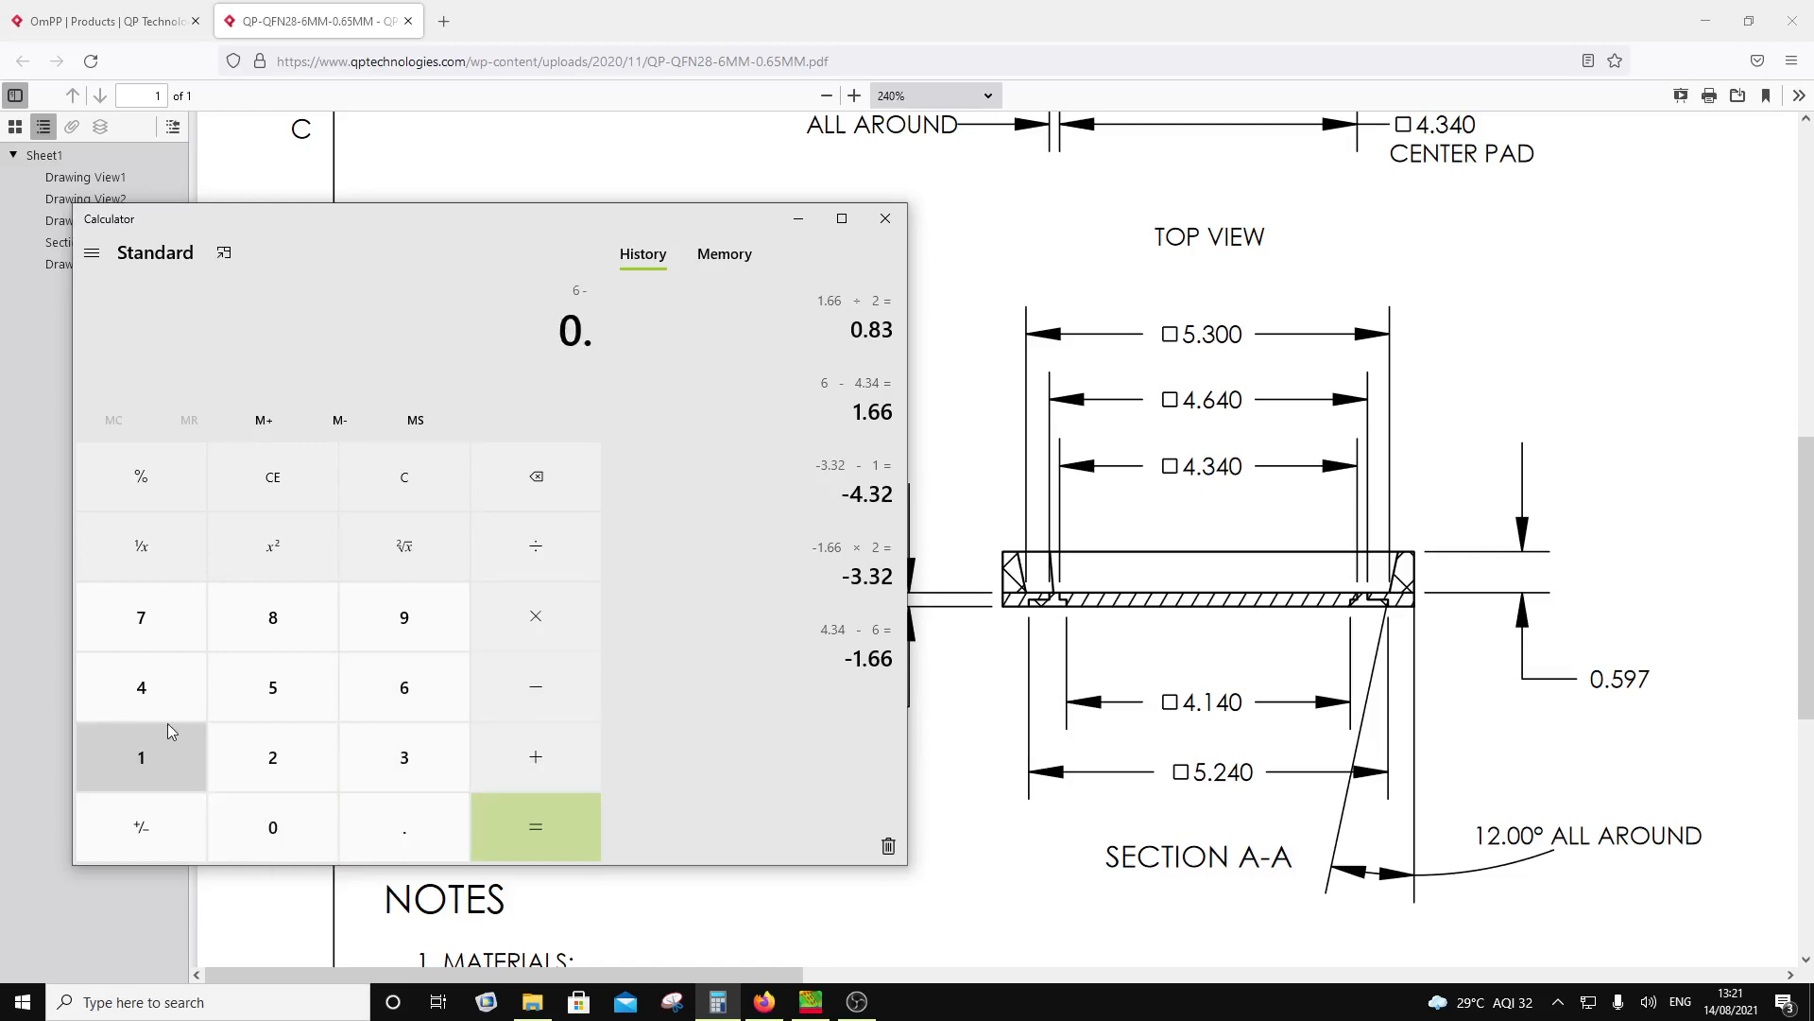
pyautogui.click(134, 678)
pyautogui.click(156, 747)
pyautogui.click(159, 686)
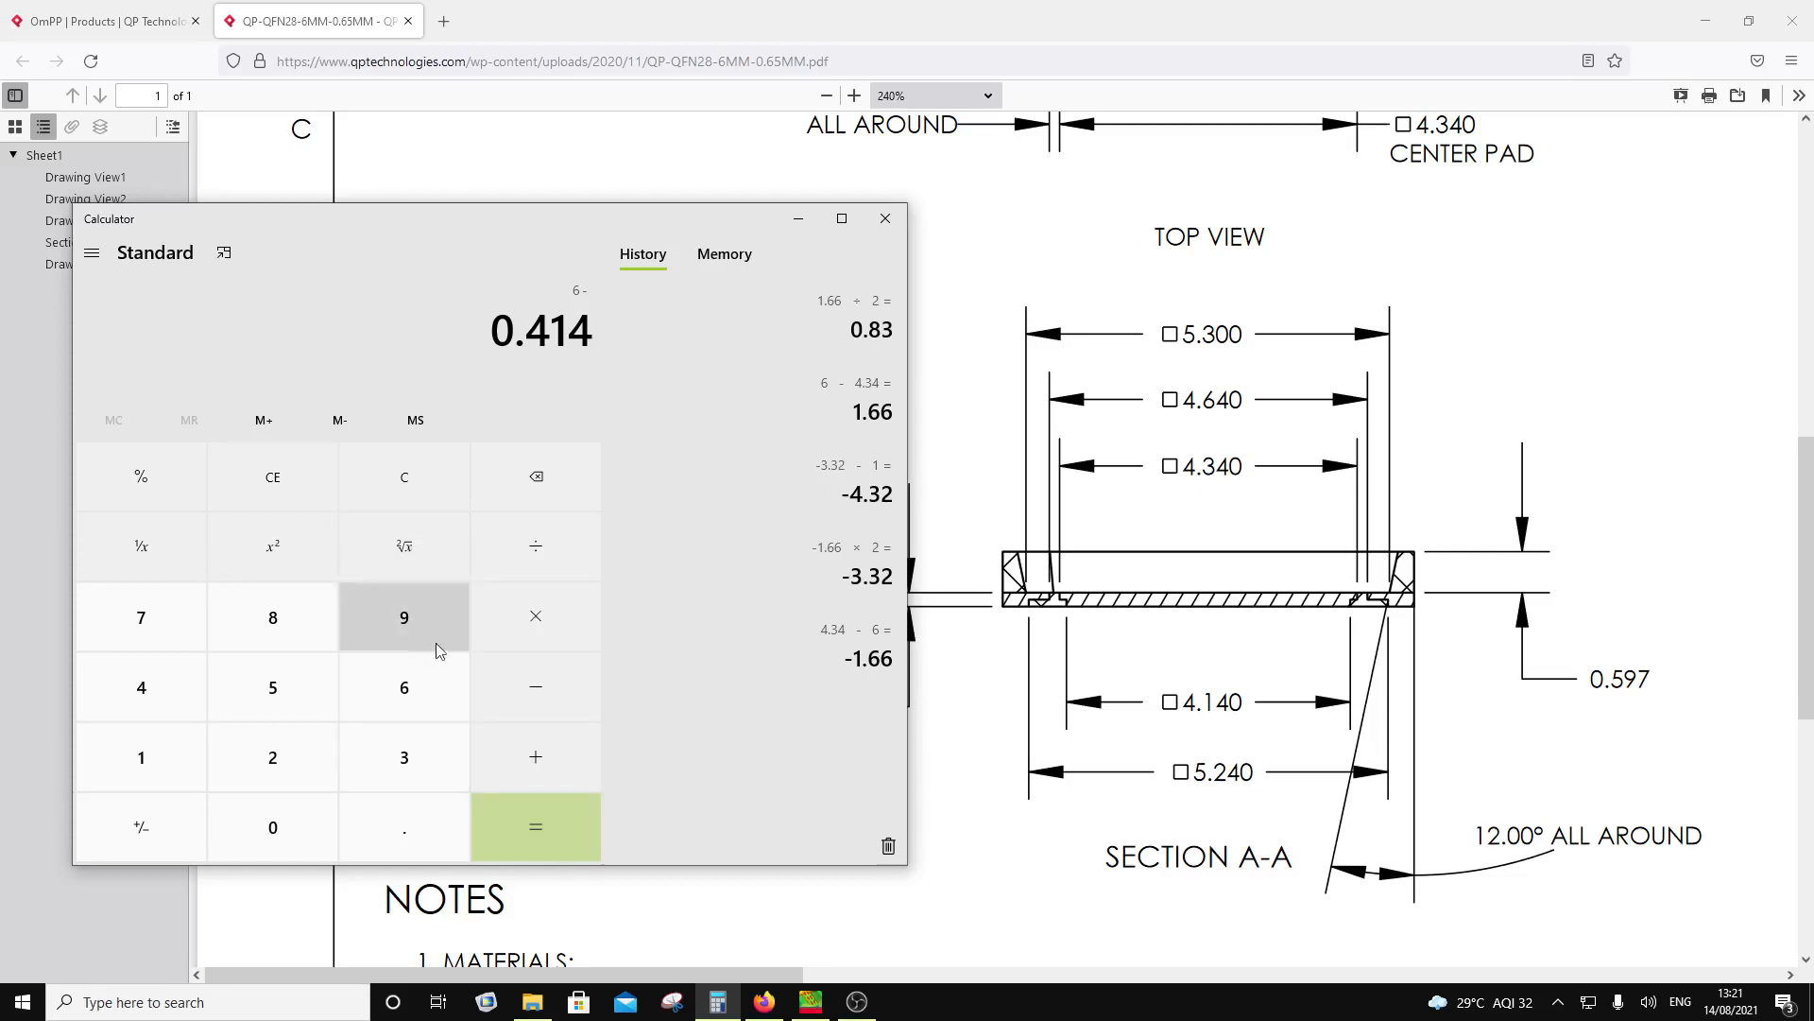
pyautogui.click(538, 498)
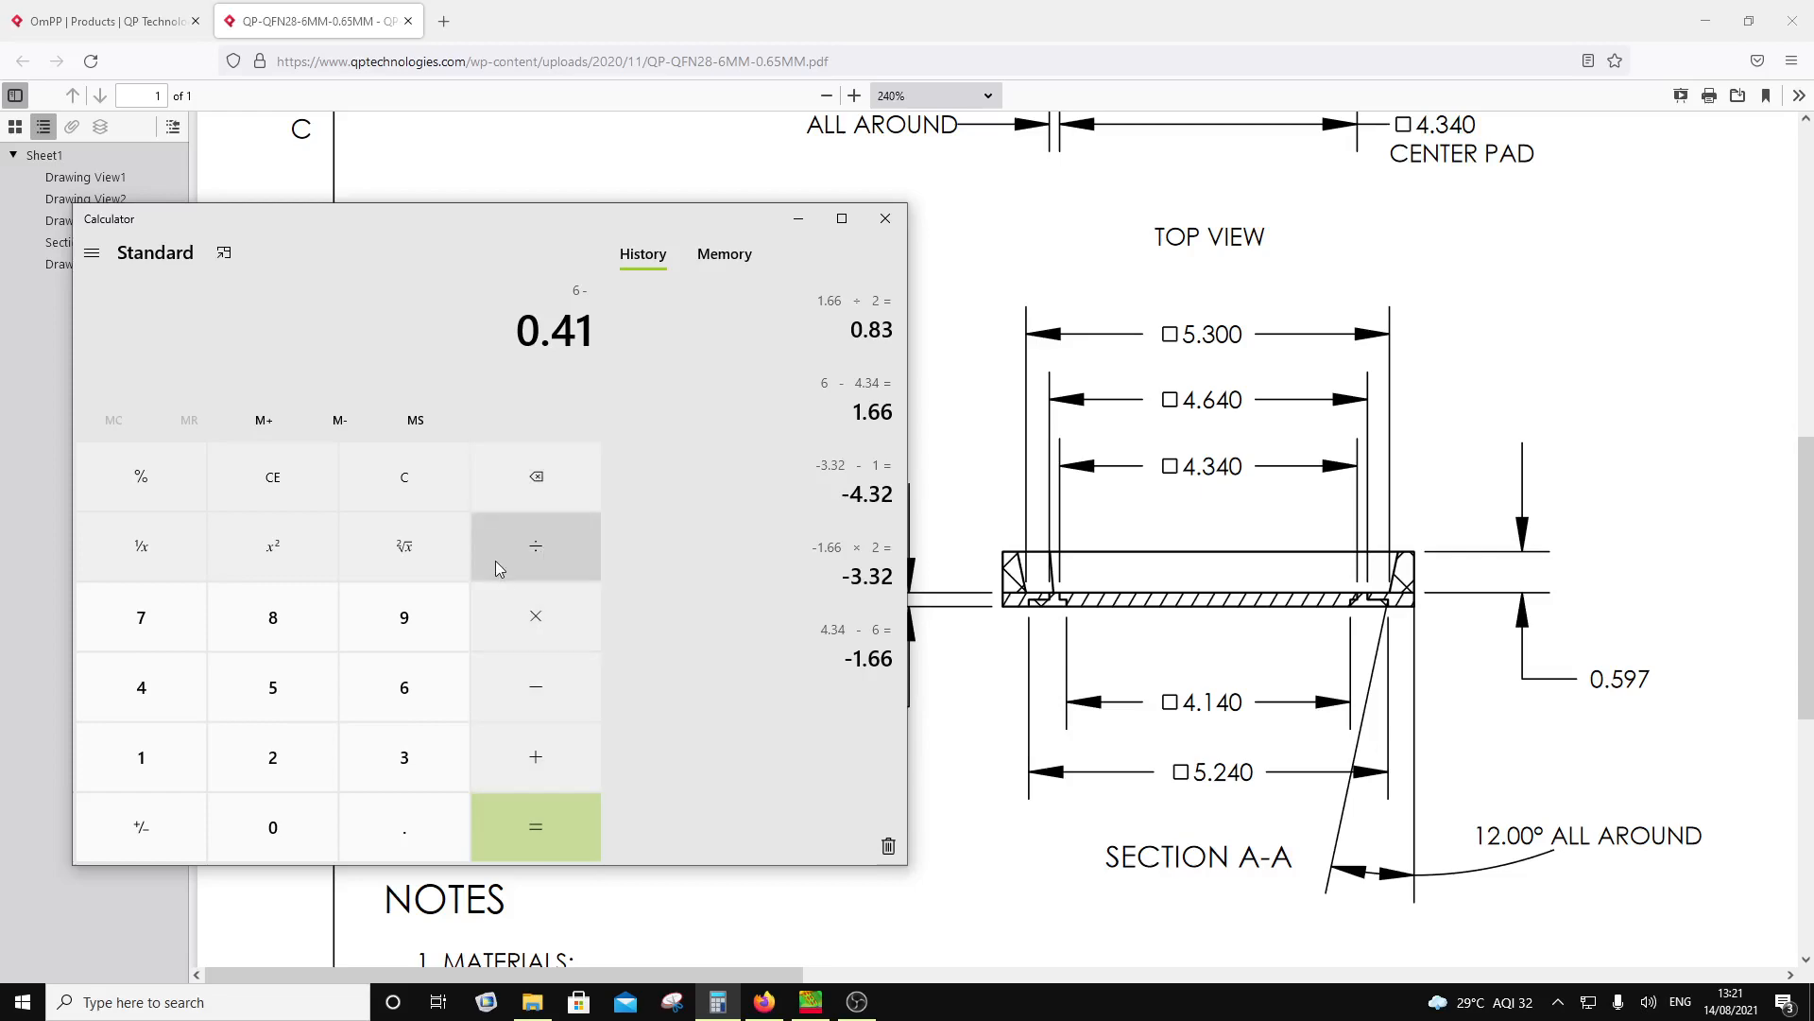
pyautogui.click(398, 498)
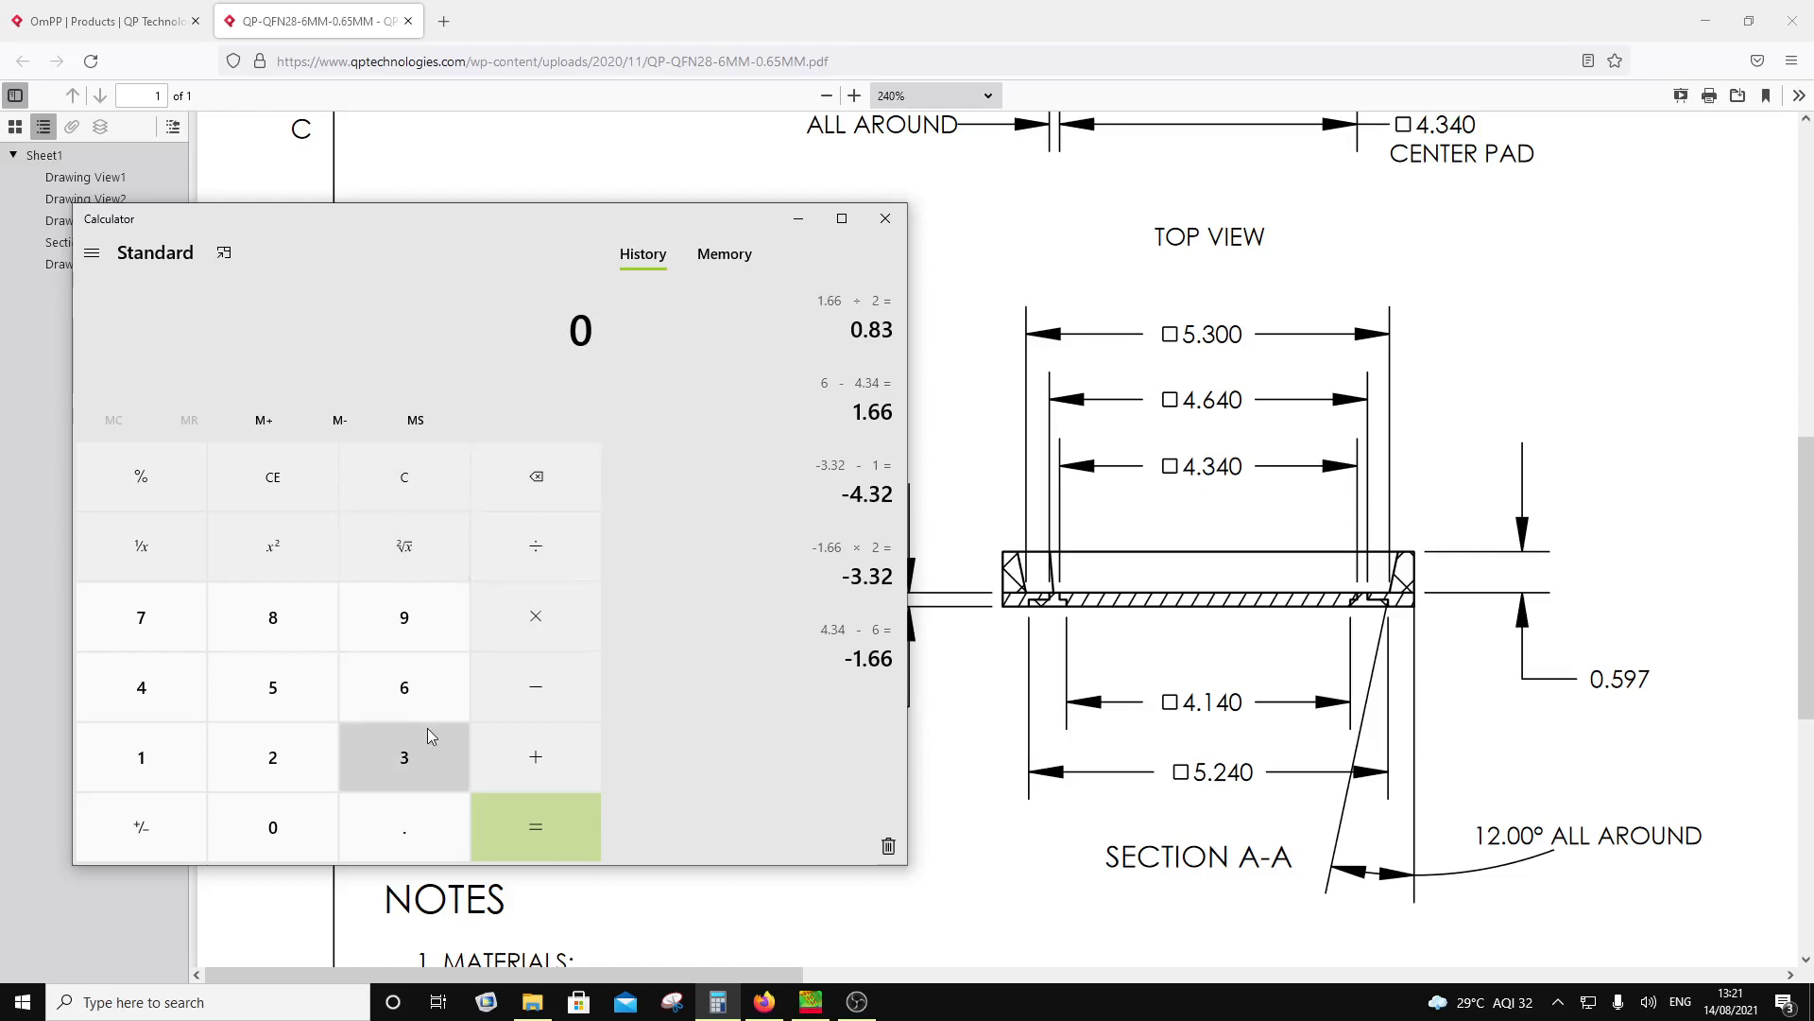
# Step: Calculate the offset of the 4.14 mm lower pad section from the package edge by subtracting 4.14 from 6 and halving the difference
pyautogui.click(436, 699)
pyautogui.click(554, 696)
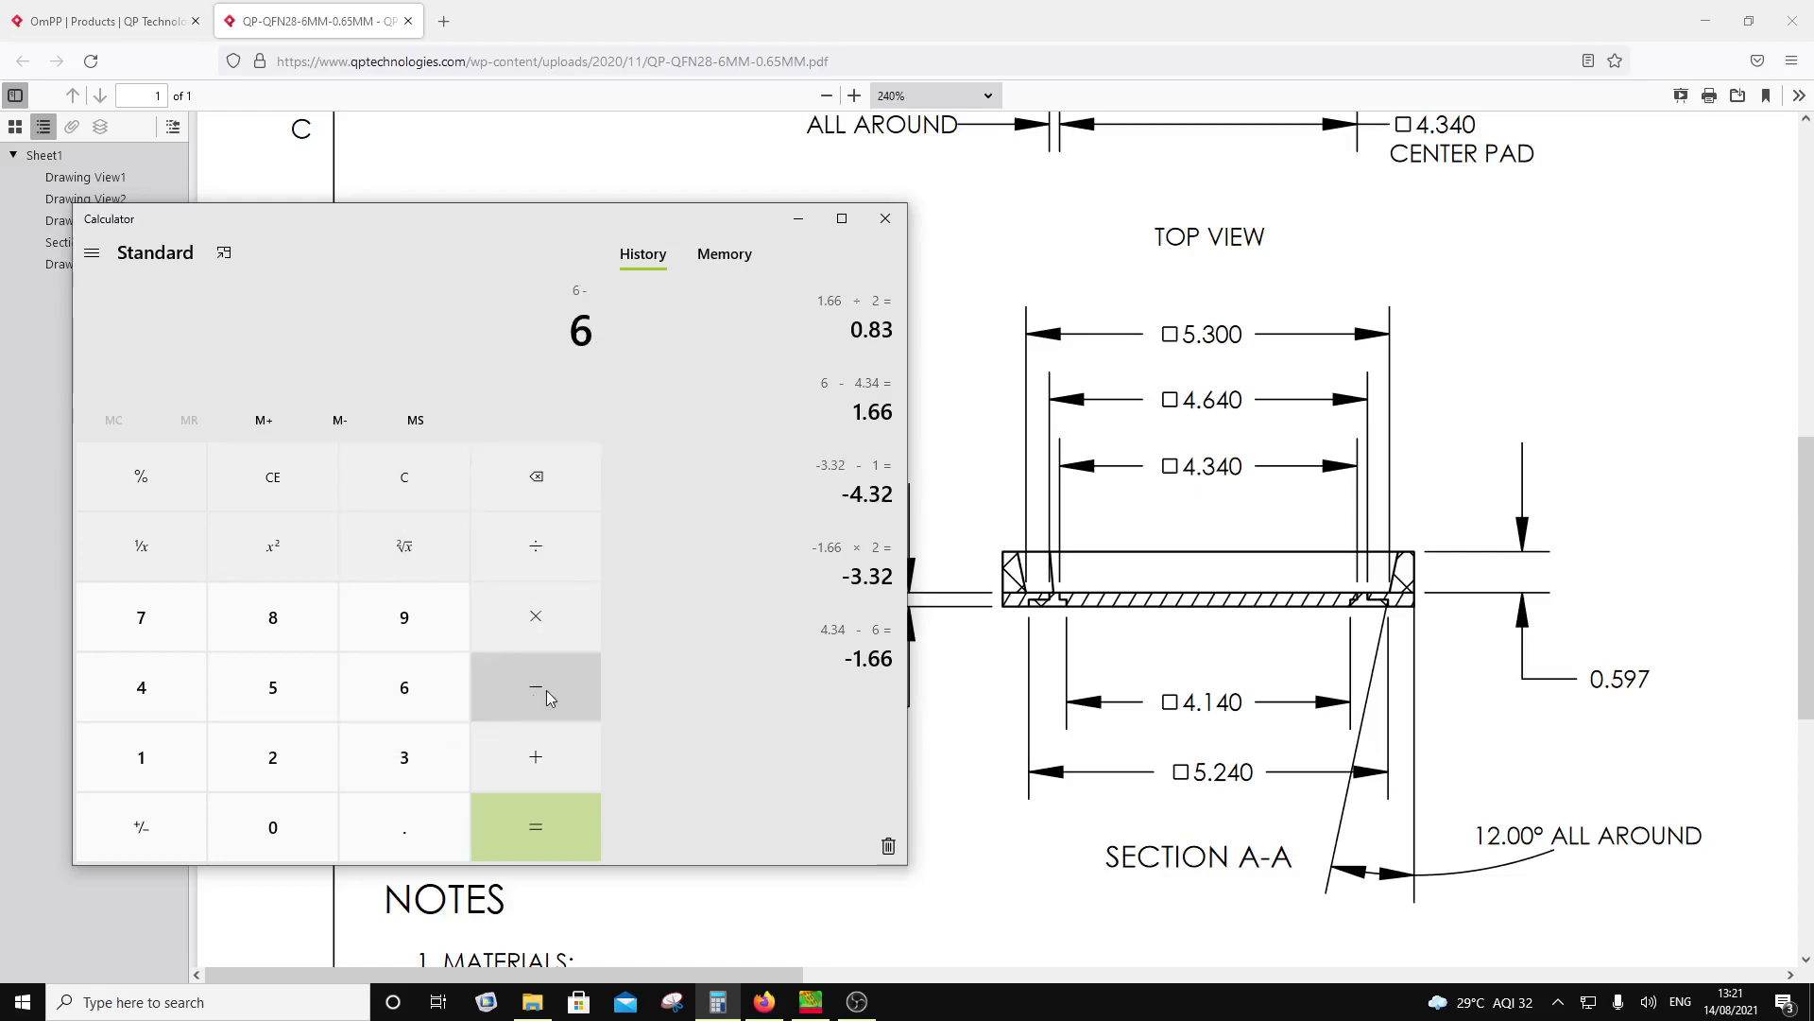
pyautogui.click(151, 711)
pyautogui.click(405, 827)
pyautogui.click(124, 737)
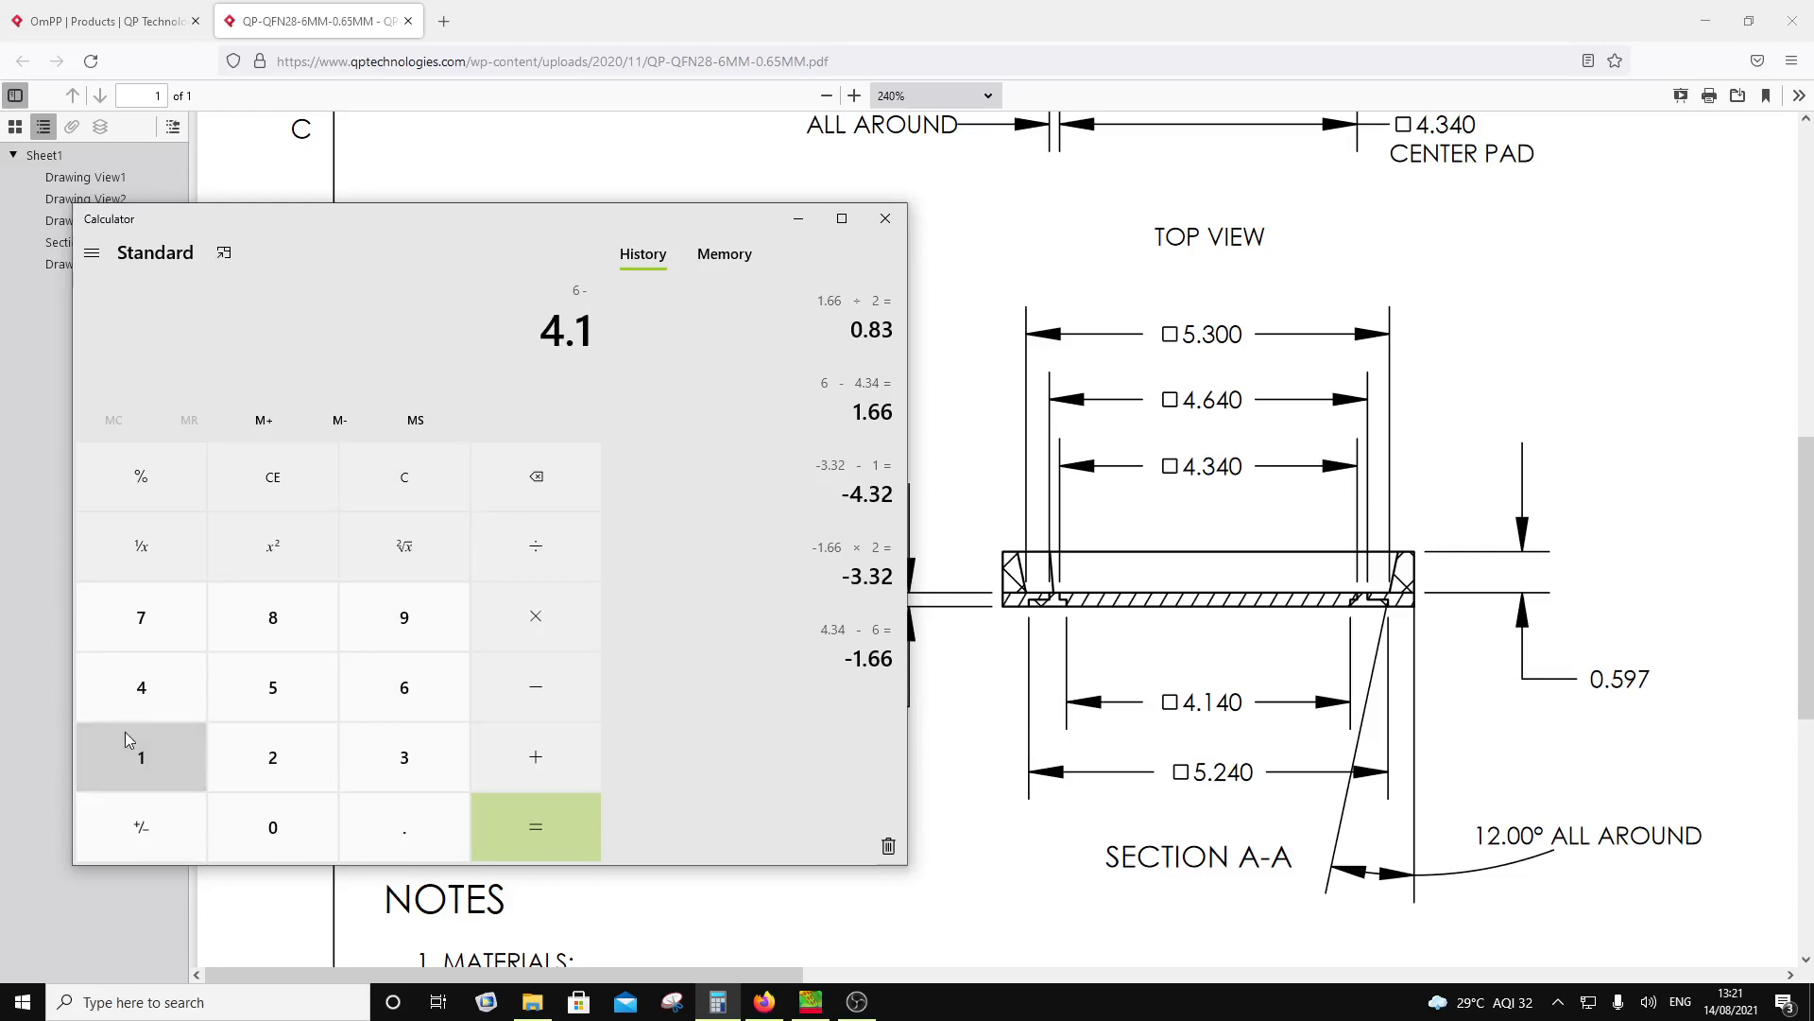
pyautogui.click(186, 712)
pyautogui.click(524, 802)
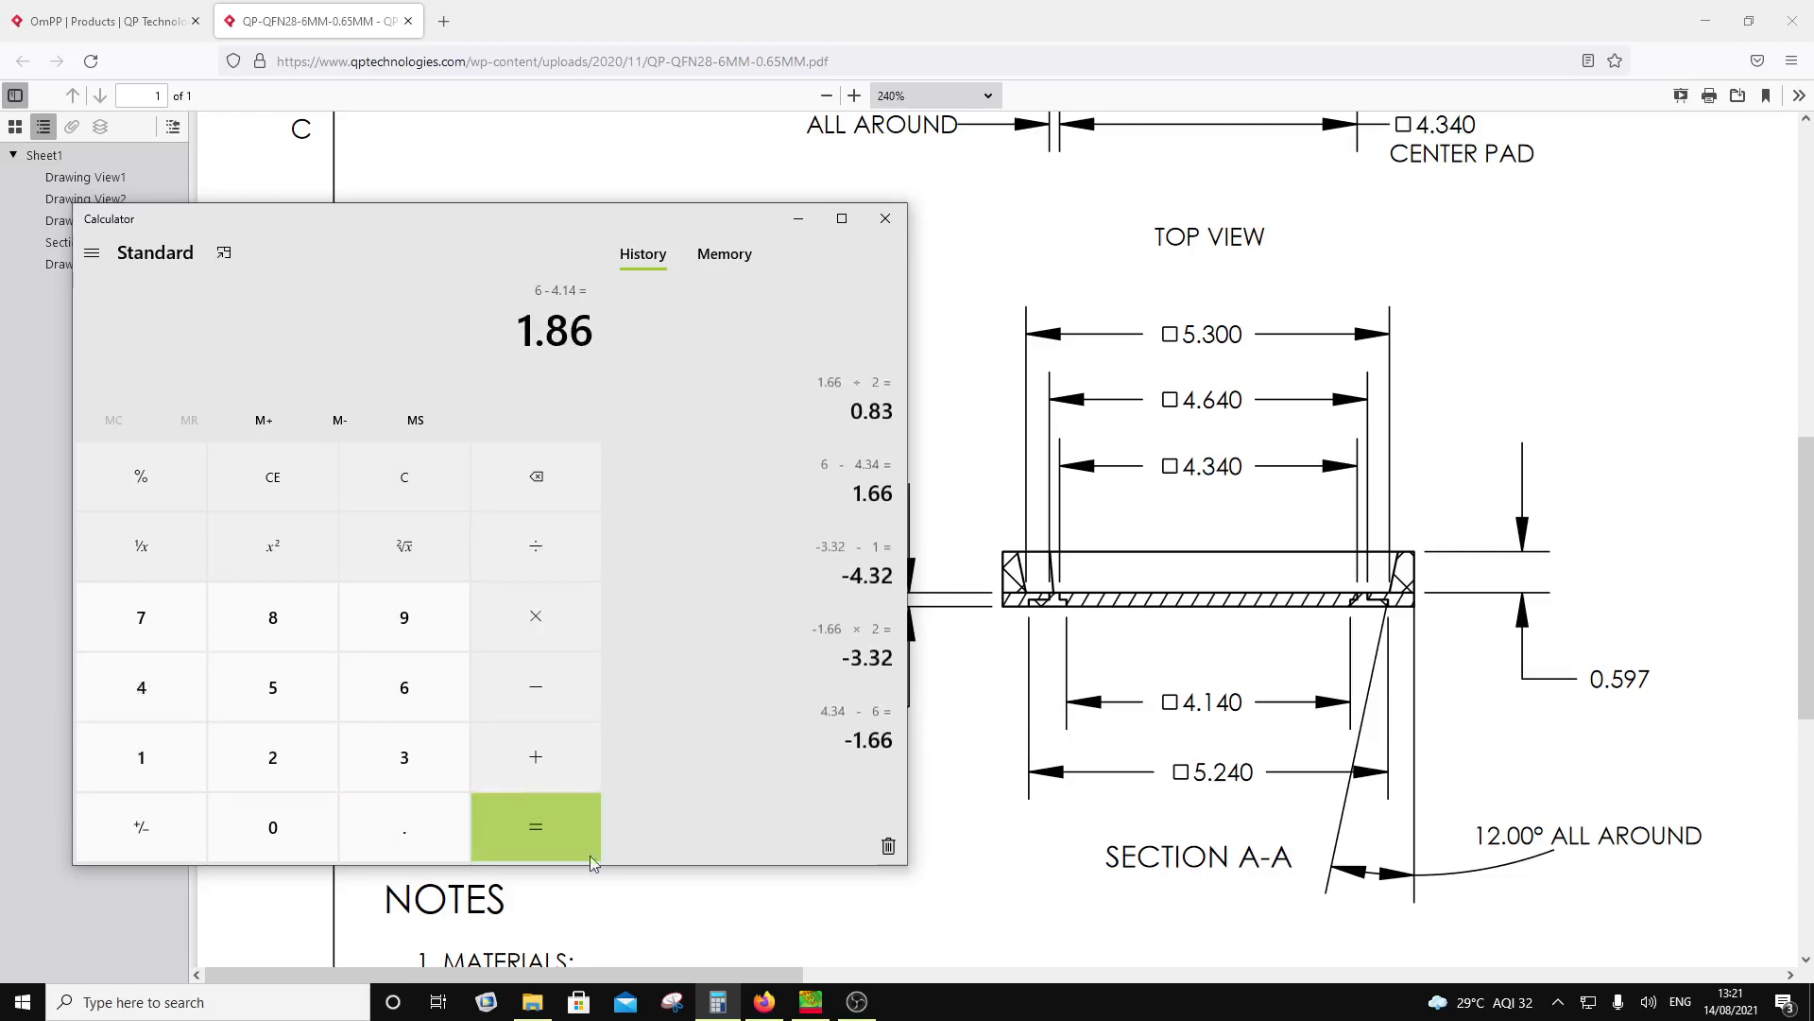
pyautogui.click(553, 623)
pyautogui.click(545, 552)
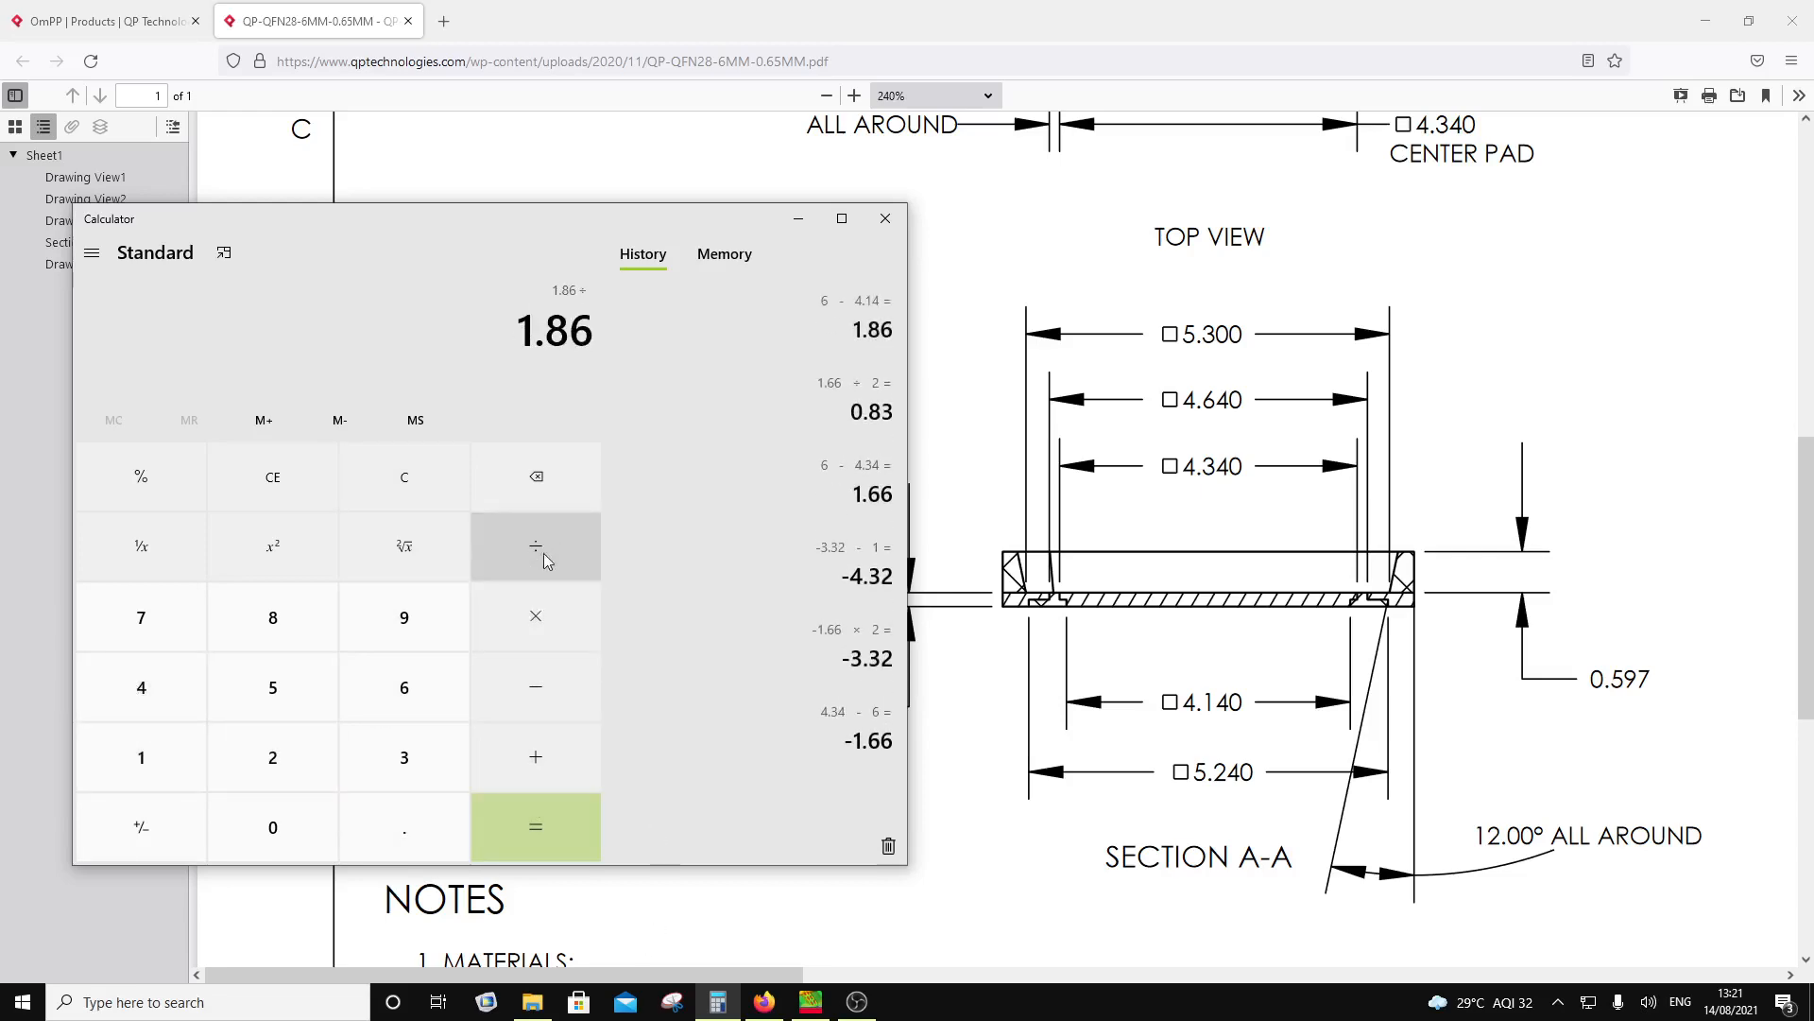
pyautogui.click(283, 761)
pyautogui.click(552, 818)
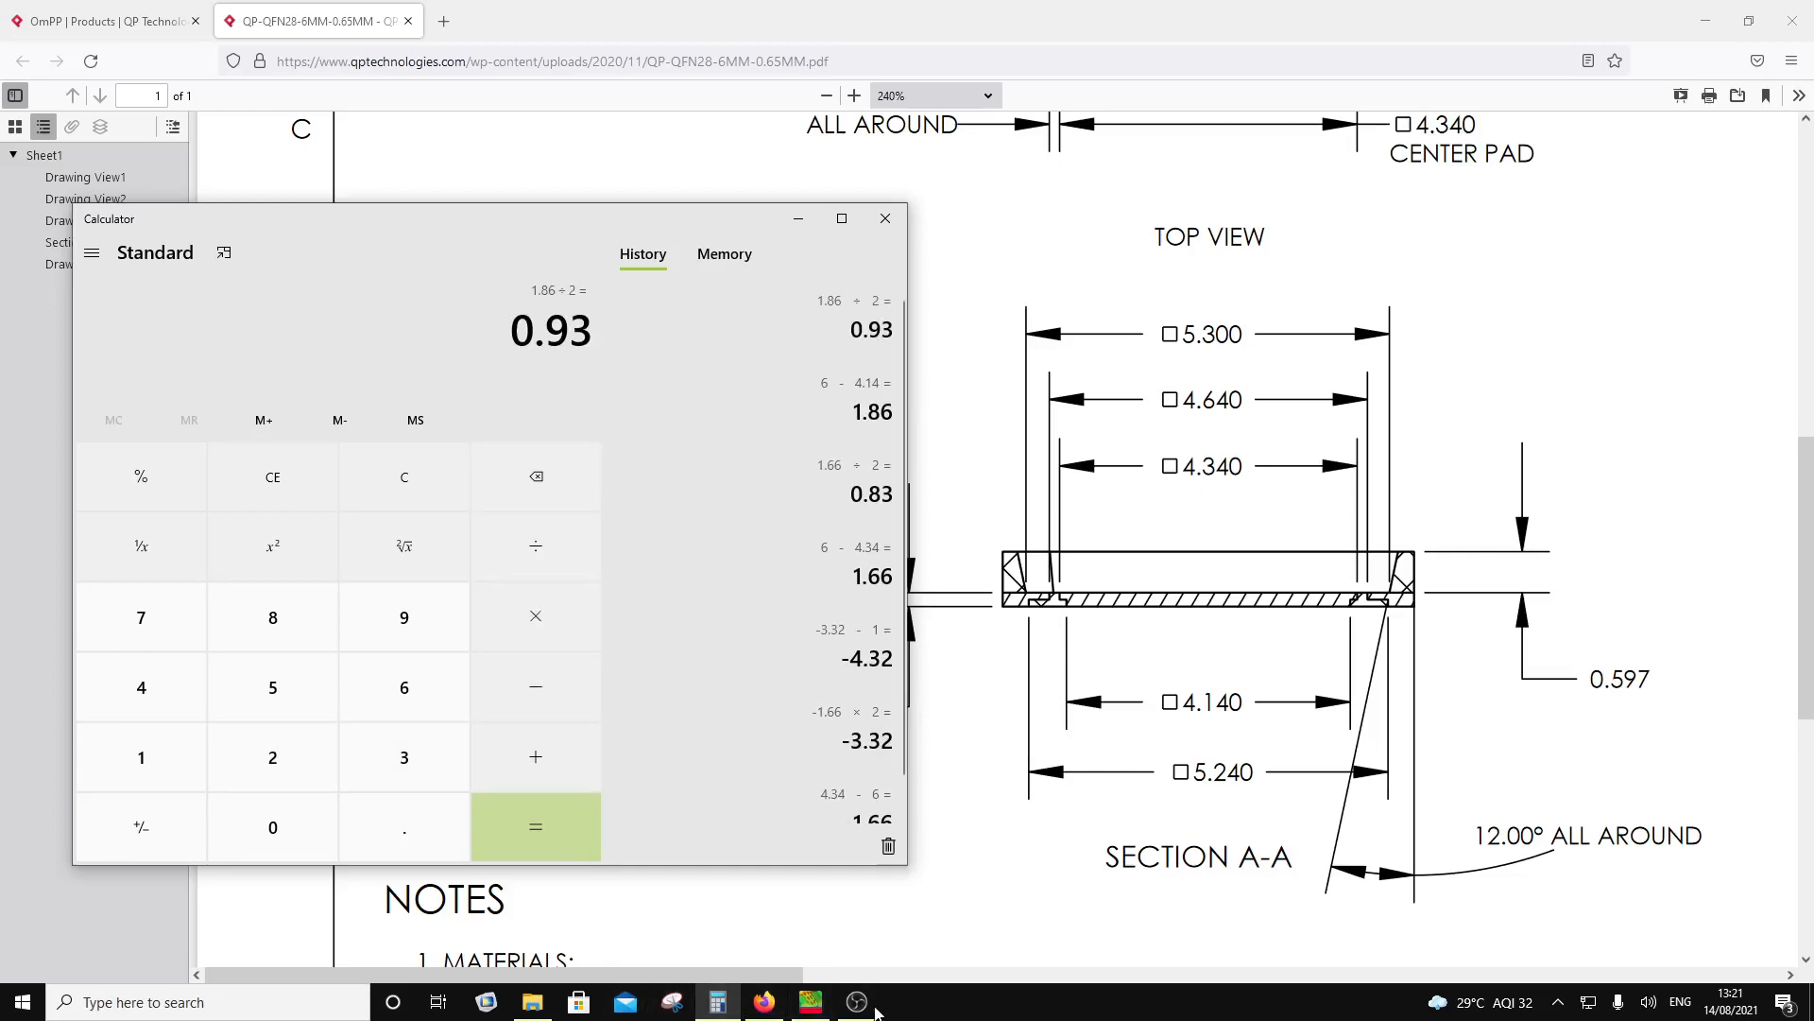
# Step: Switch to EMPro, start a new extrusion, and place the first corner of its rectangular cross section at U' 0.93 mm, V' 0.93 mm
pyautogui.click(811, 1002)
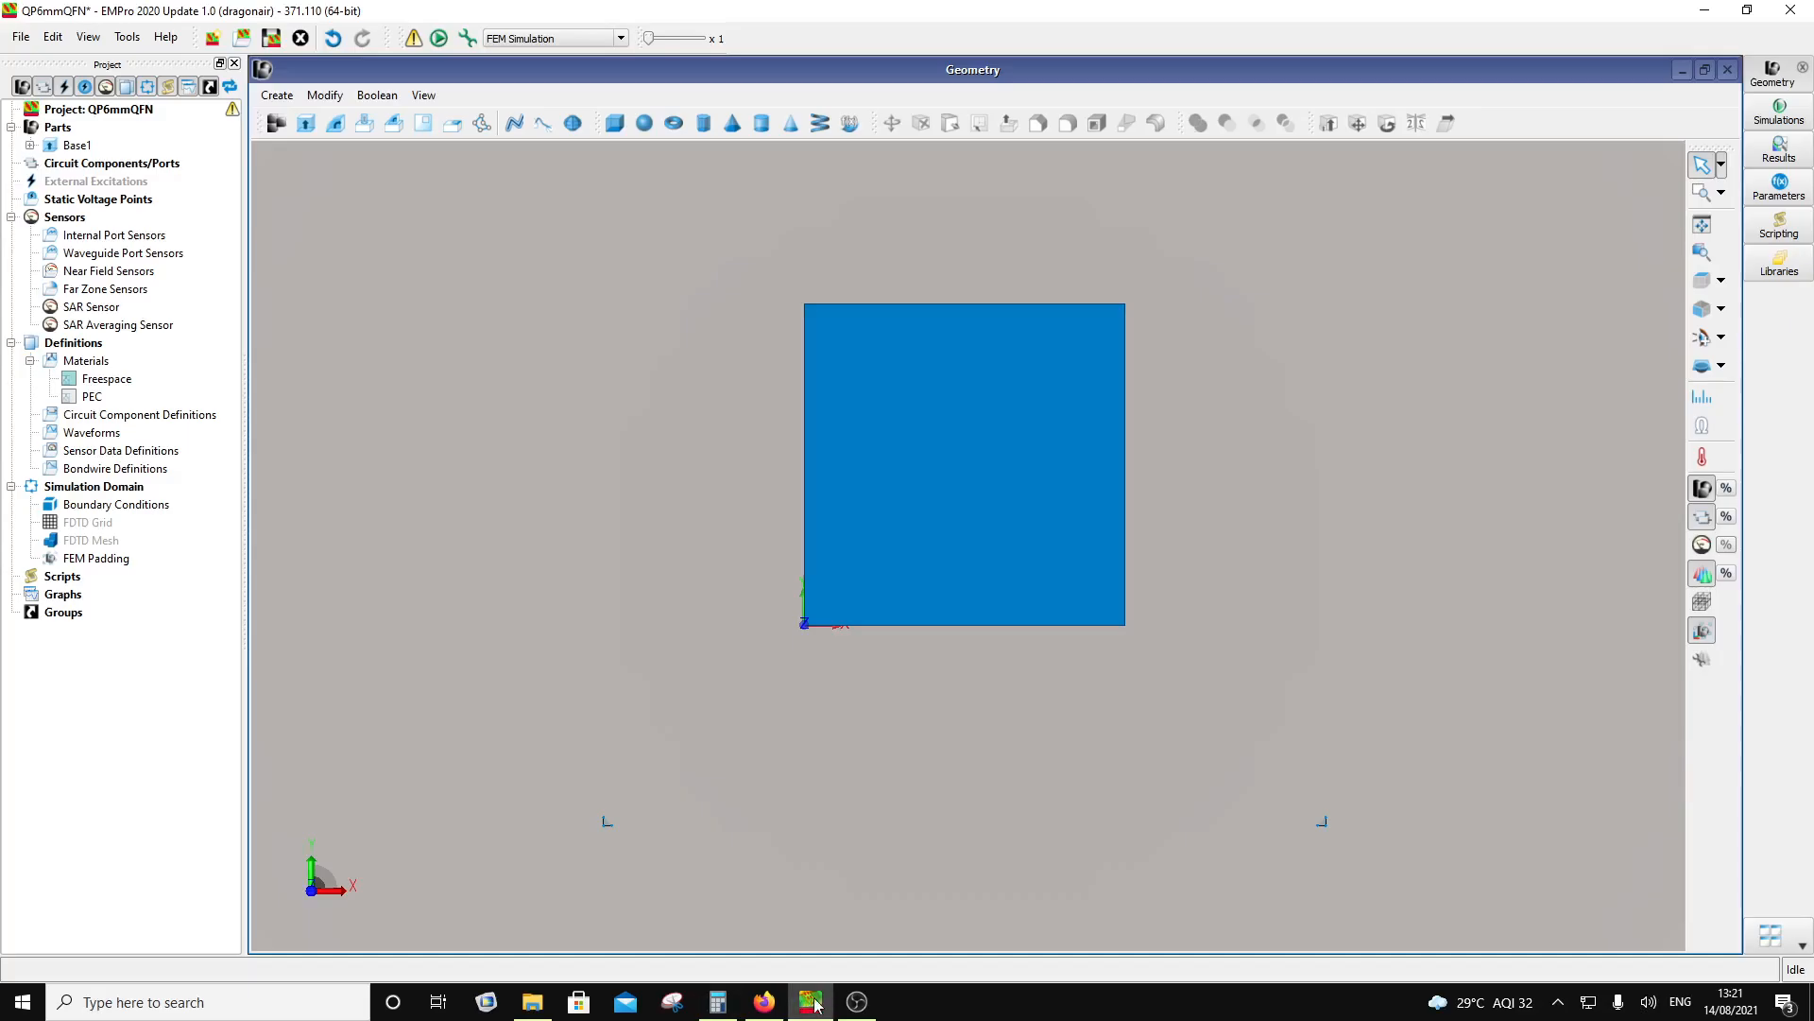
pyautogui.click(305, 122)
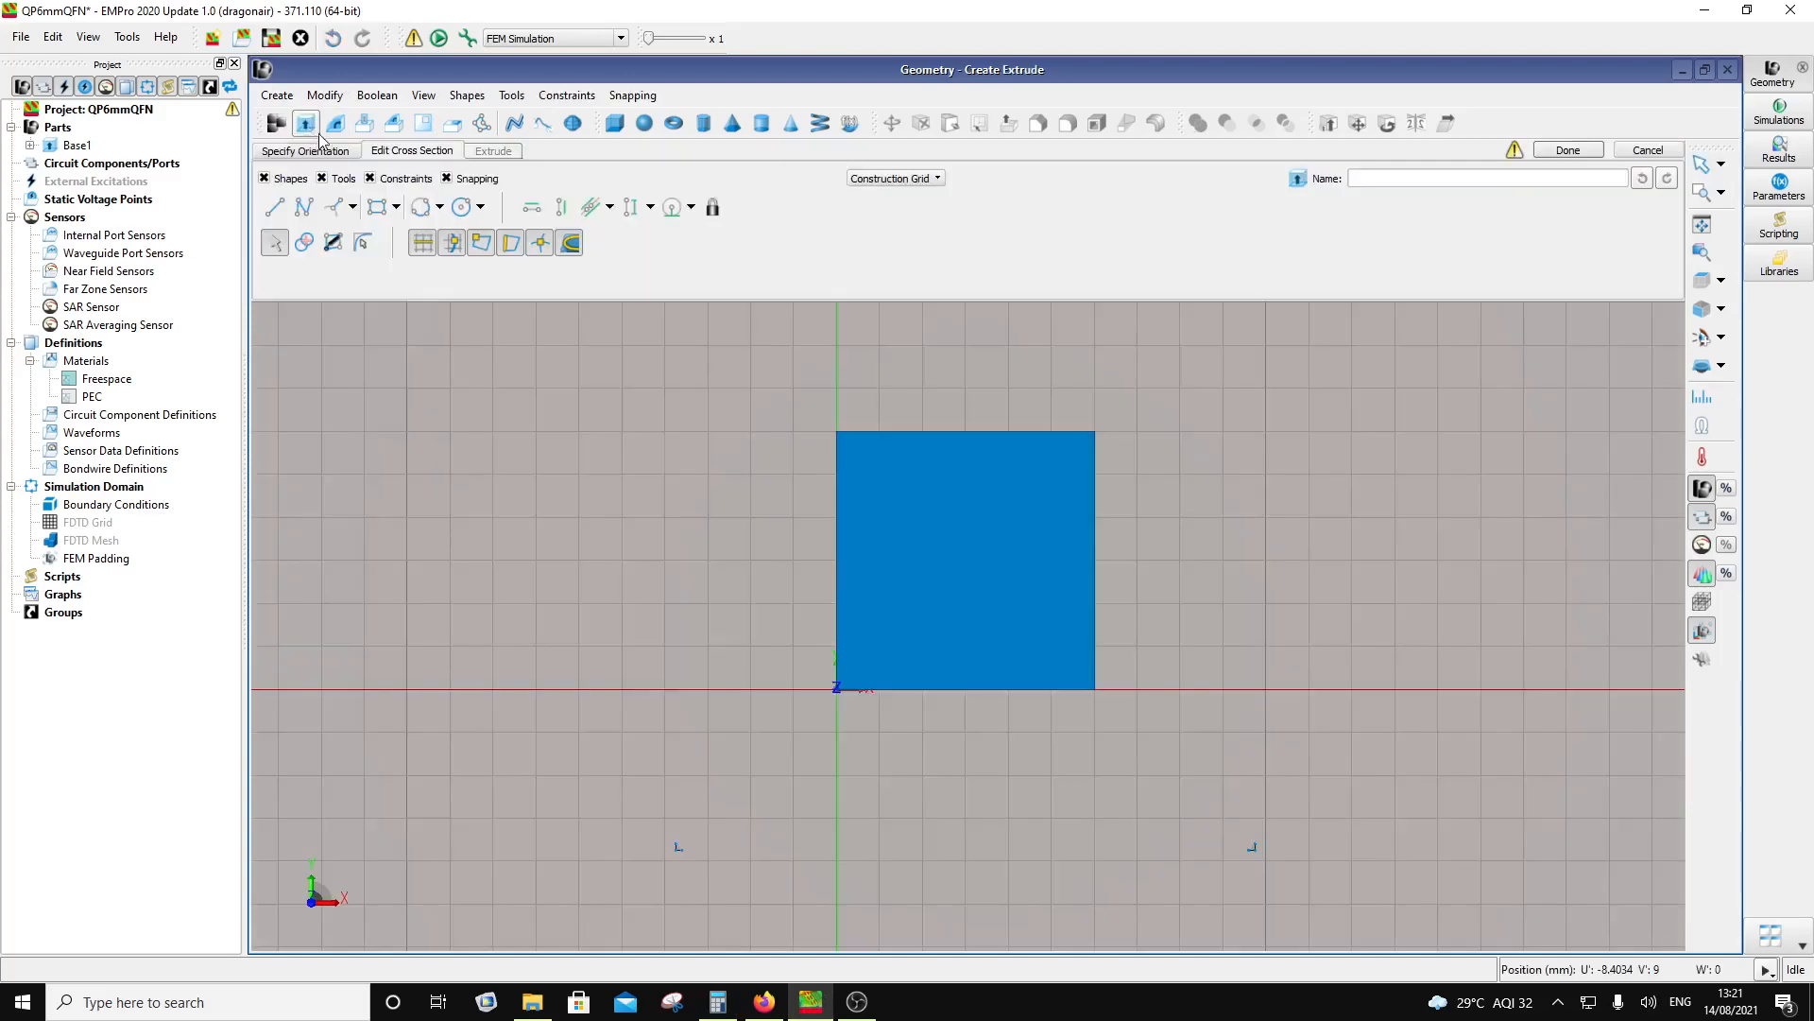
pyautogui.click(378, 207)
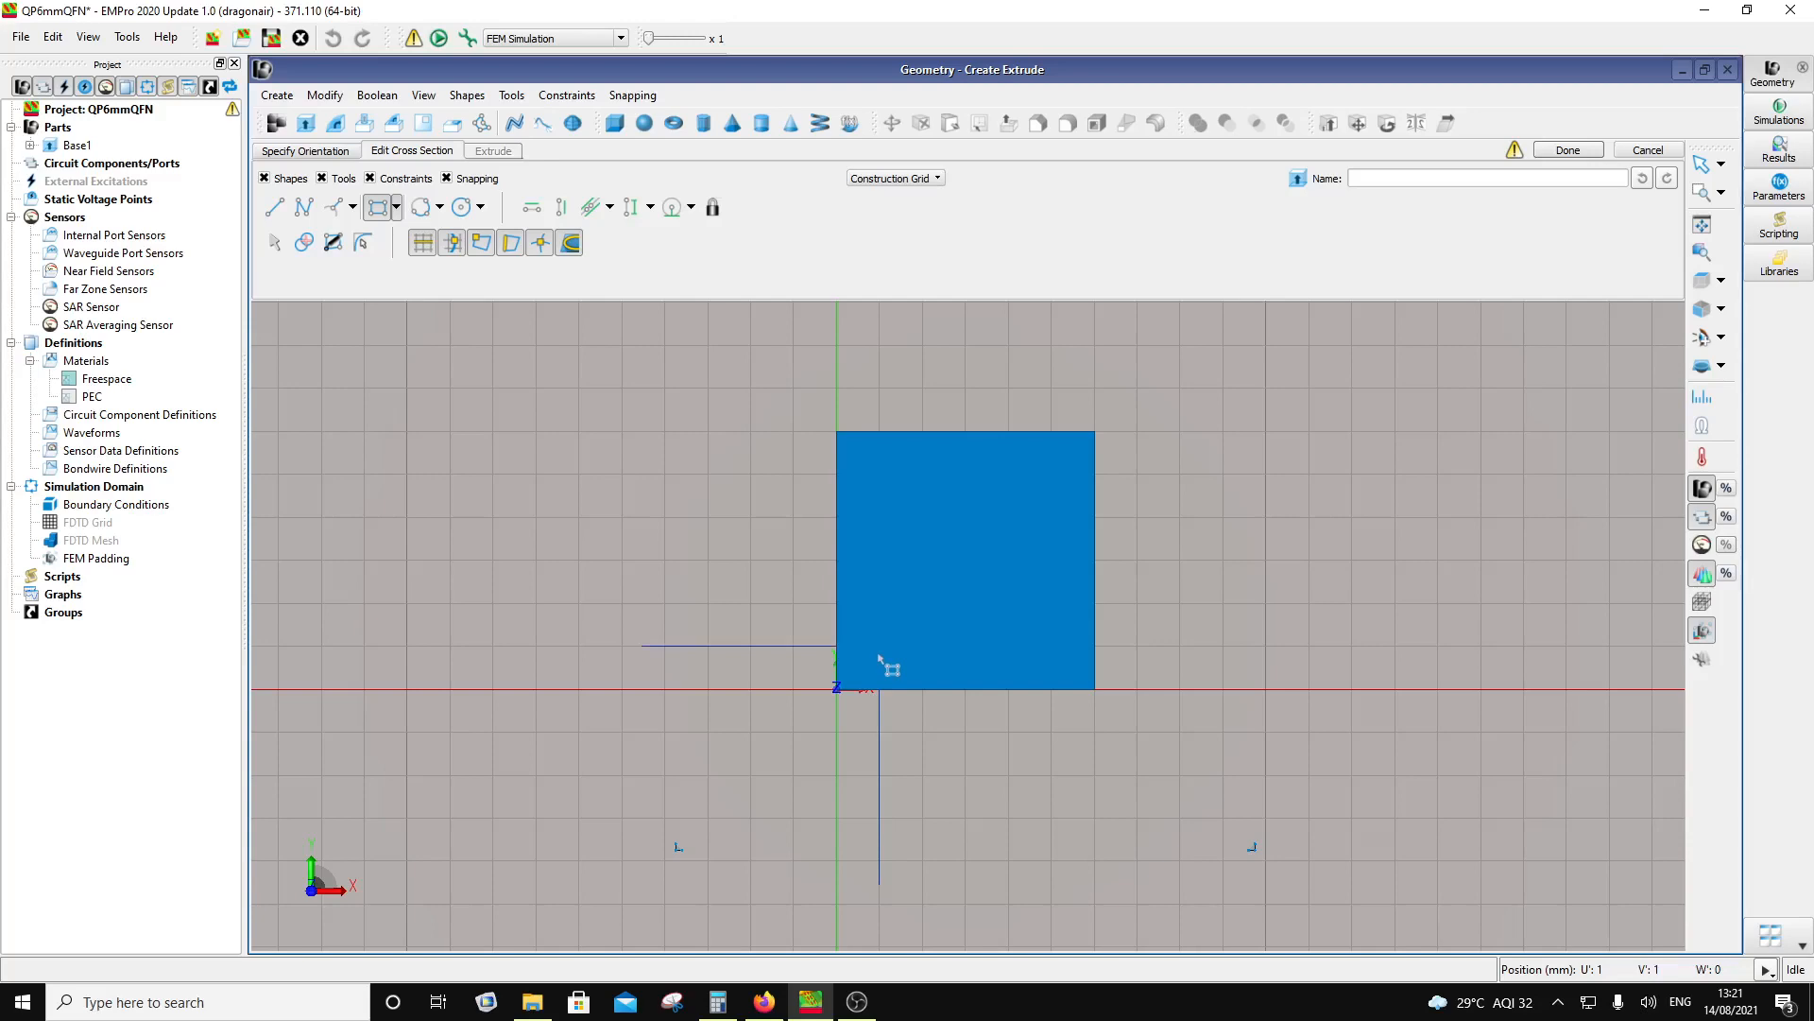
pyautogui.press('Tab')
pyautogui.click(823, 482)
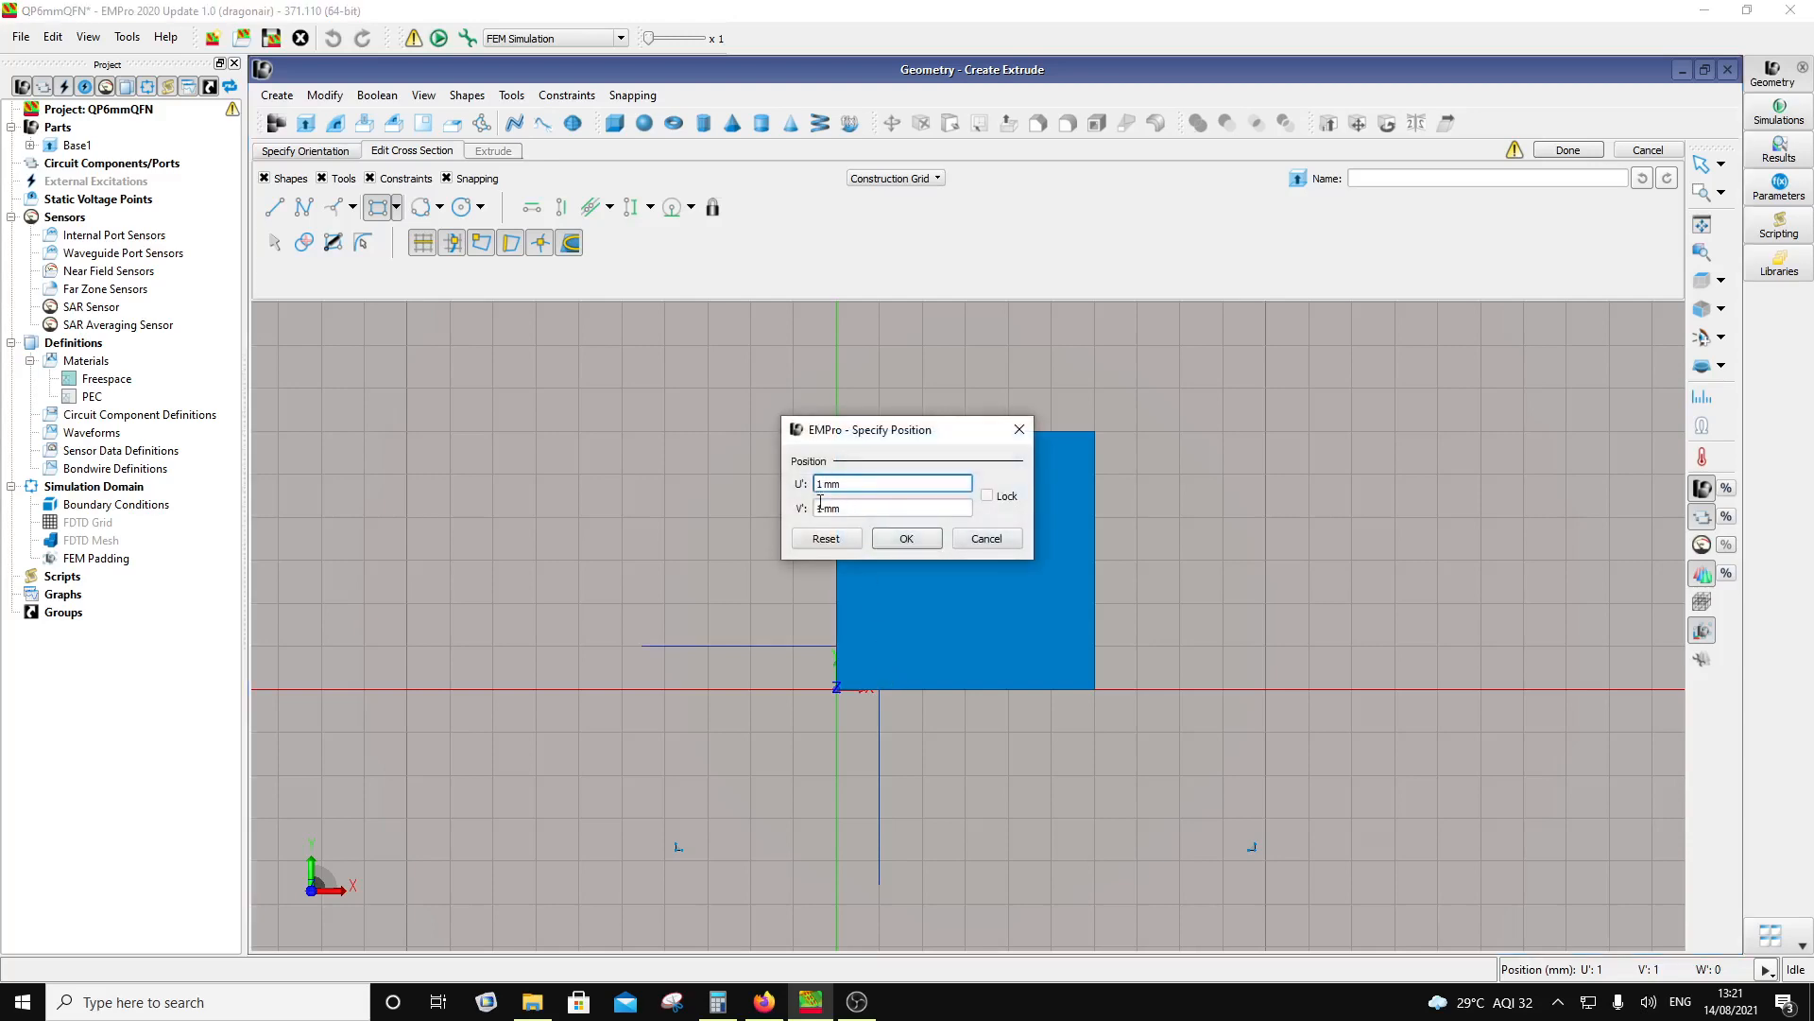
pyautogui.press('BackSpace')
pyautogui.write('0.93')
pyautogui.doubleClick(824, 506)
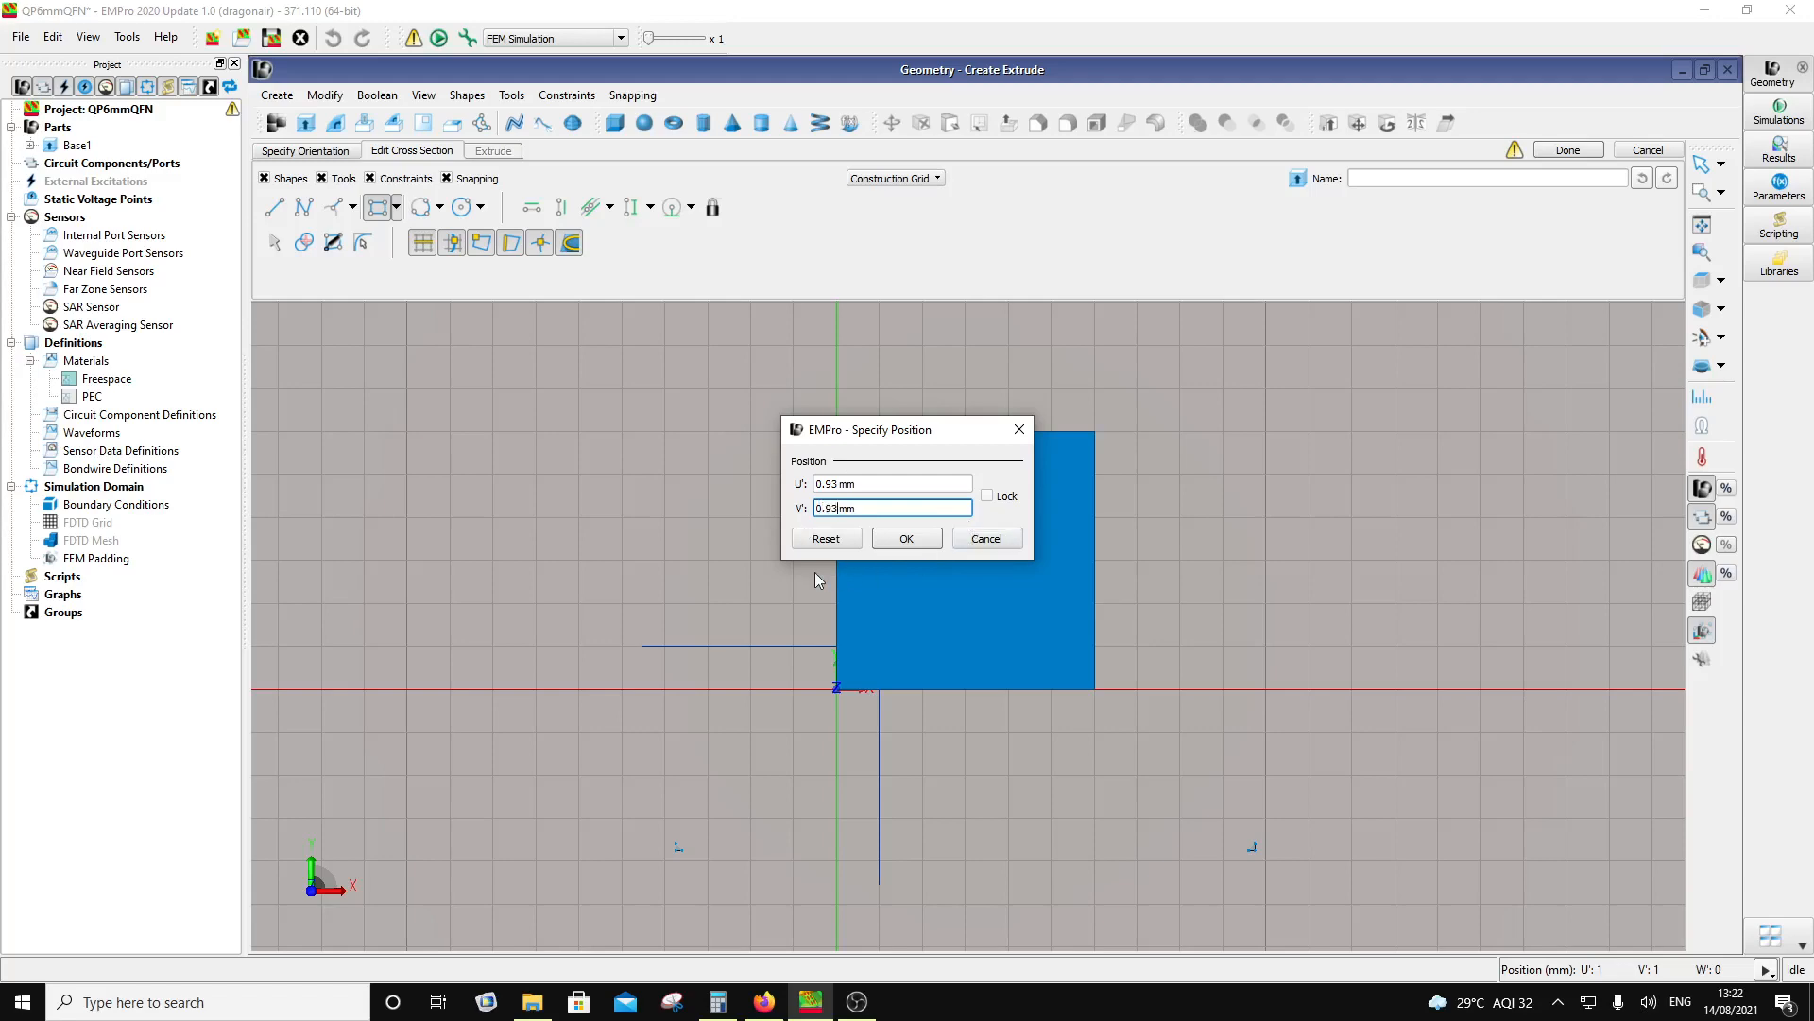
pyautogui.write('0.93')
pyautogui.click(905, 539)
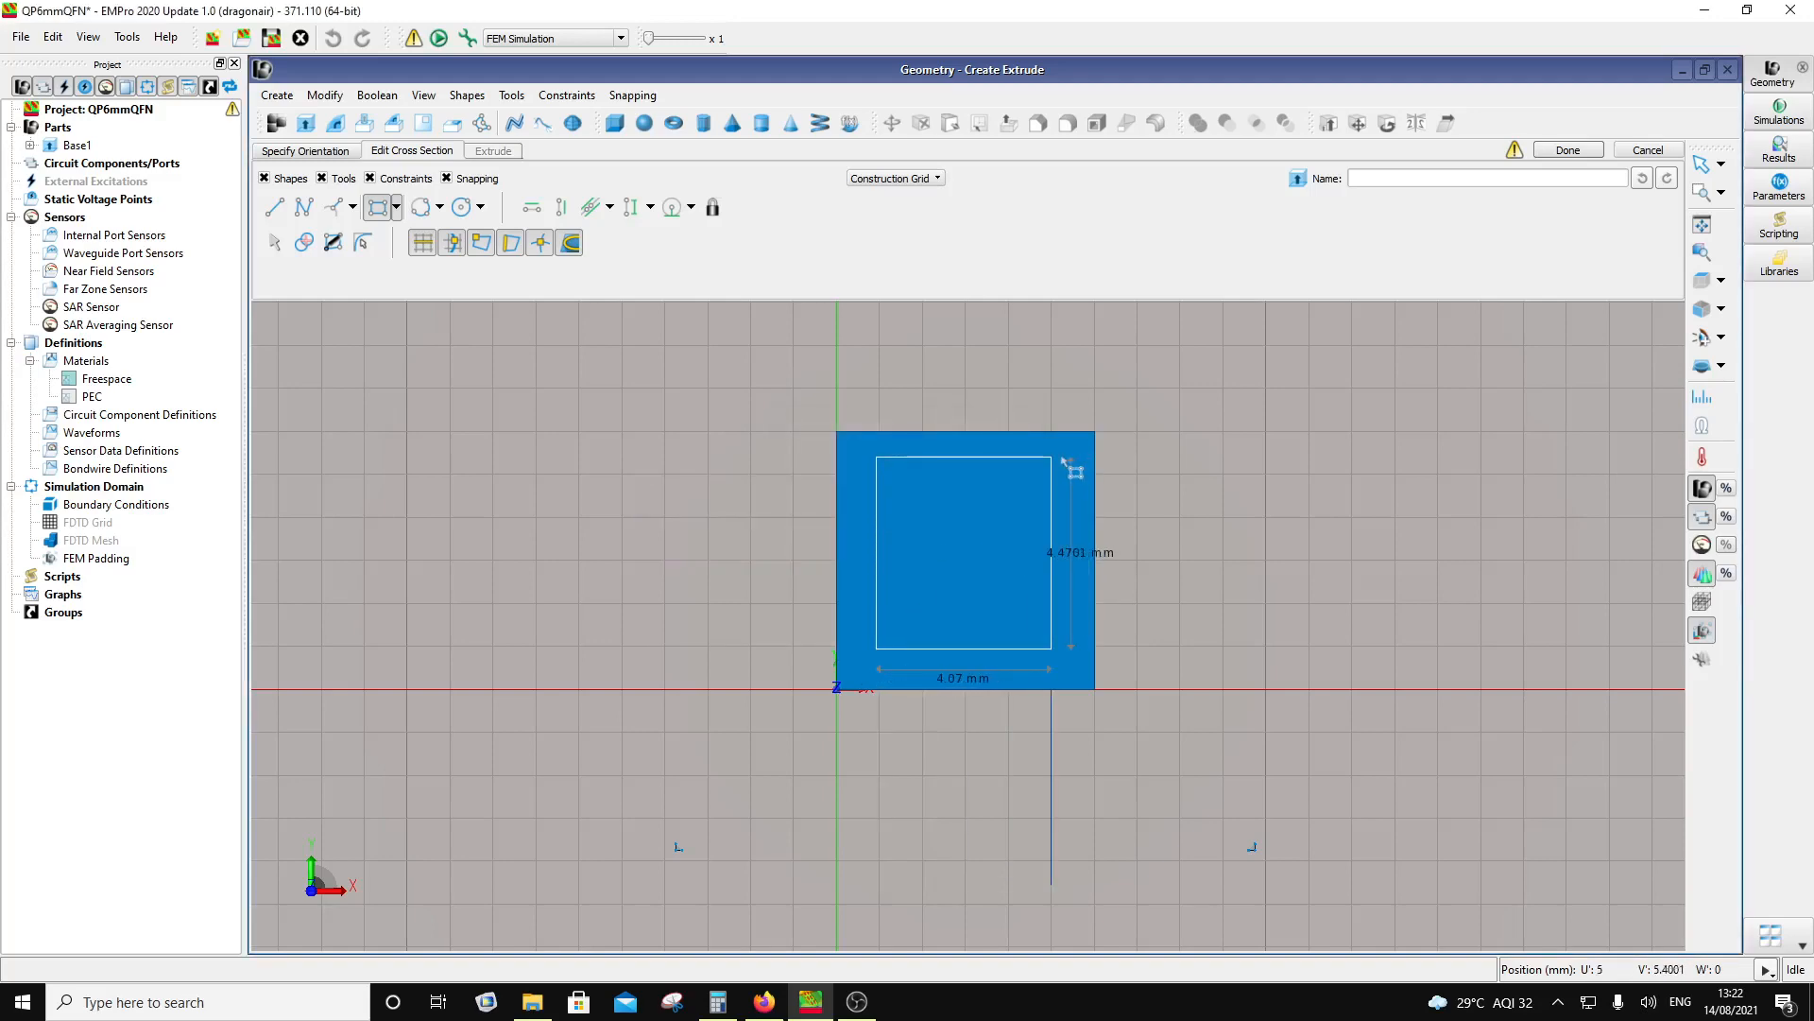
# Step: Complete the rectangle with a width of 4.14 mm and a height of 4.14 mm
pyautogui.press('Tab')
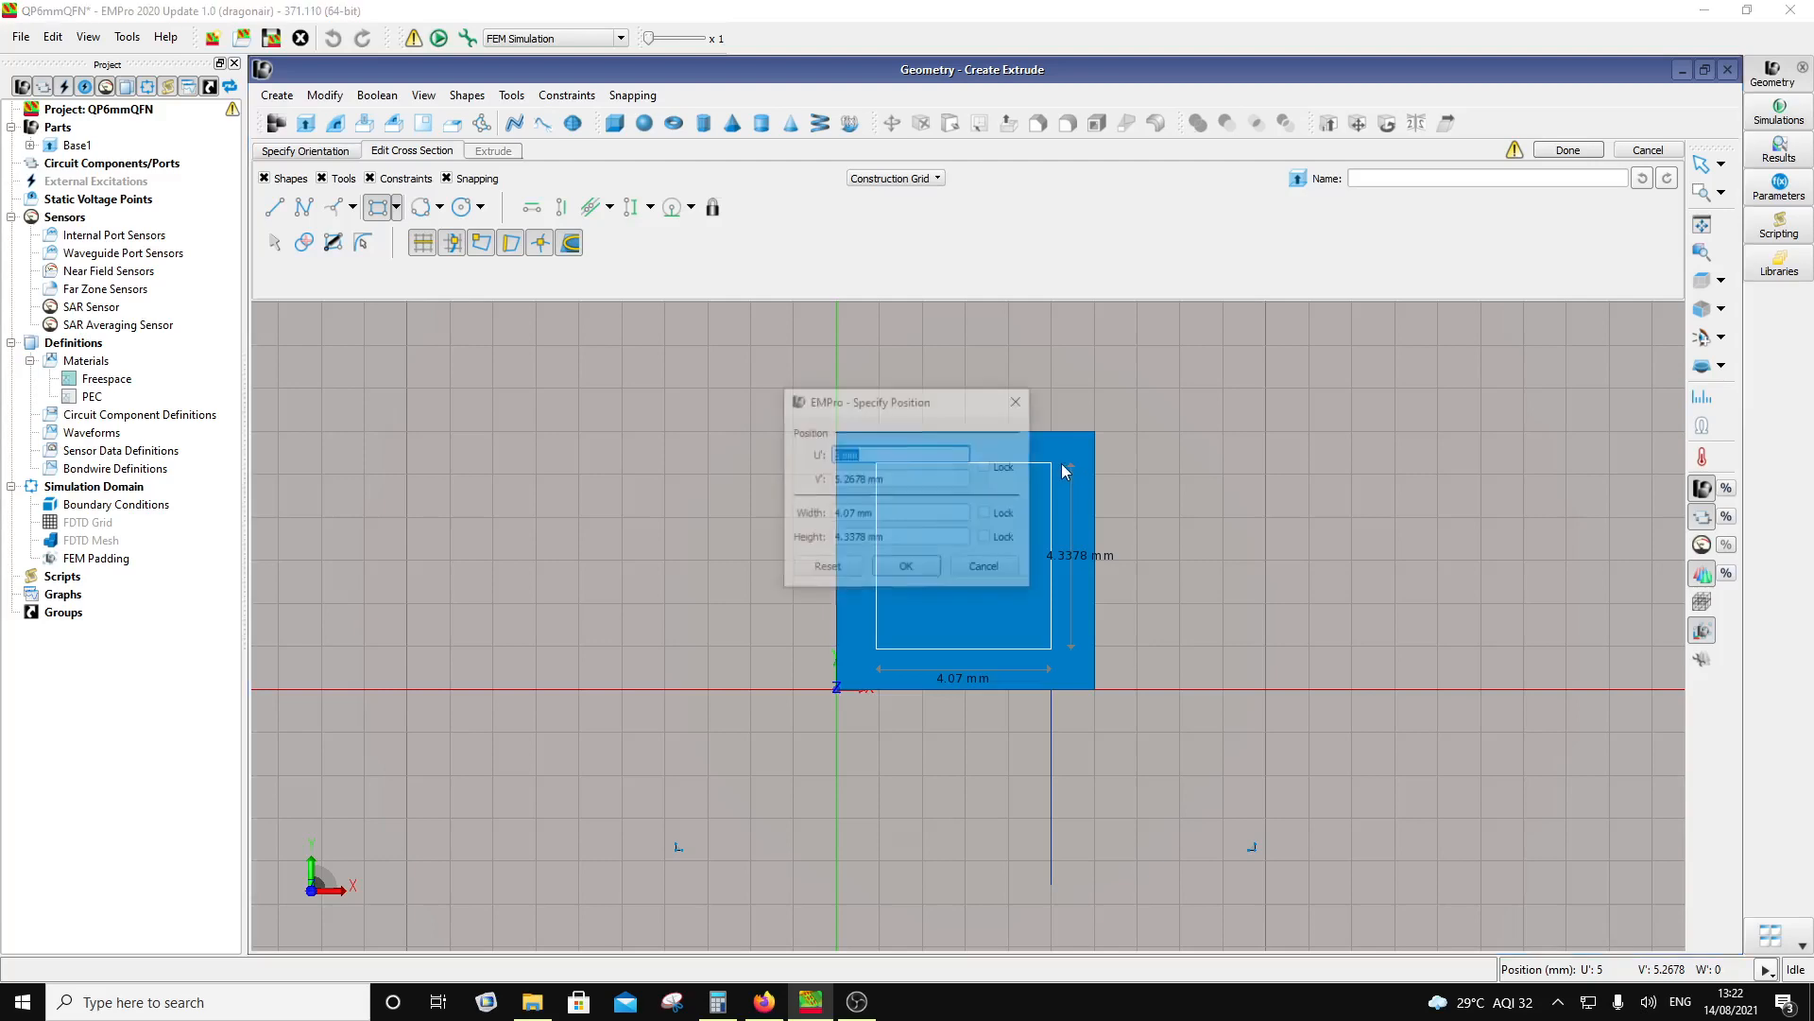
pyautogui.moveTo(857, 511); pyautogui.dragTo(844, 510)
pyautogui.write('14')
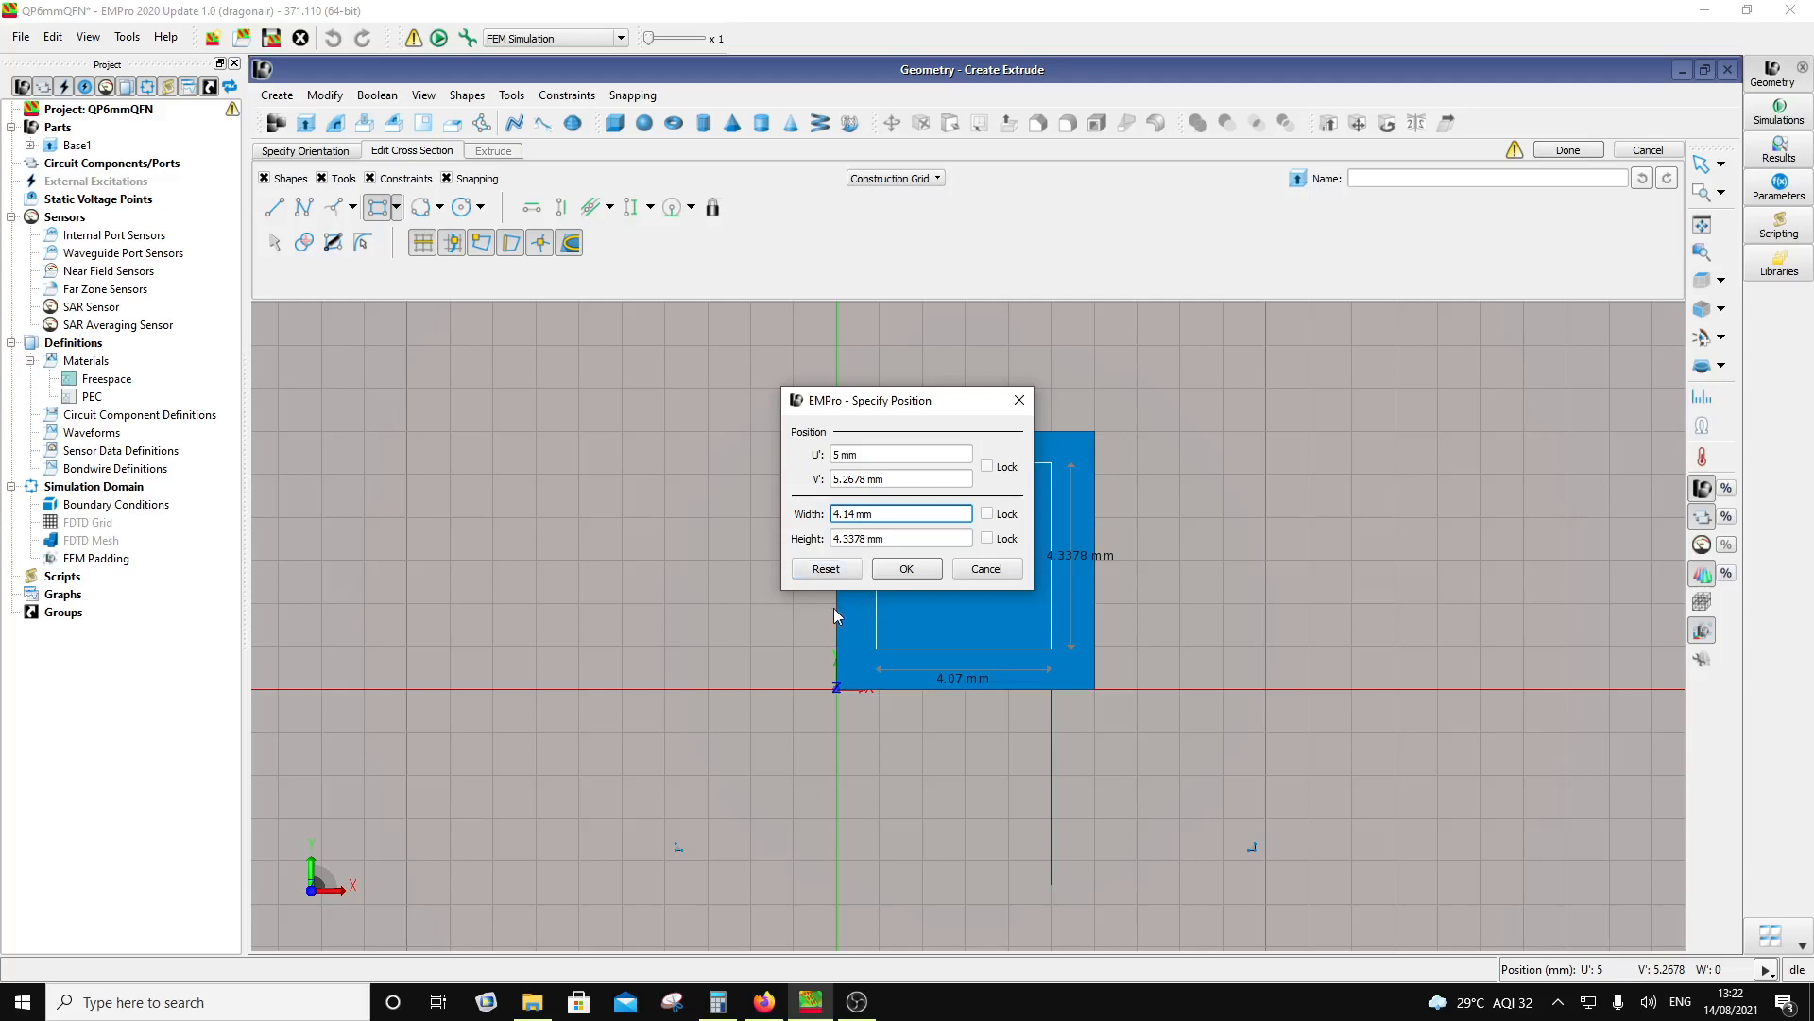
pyautogui.click(864, 537)
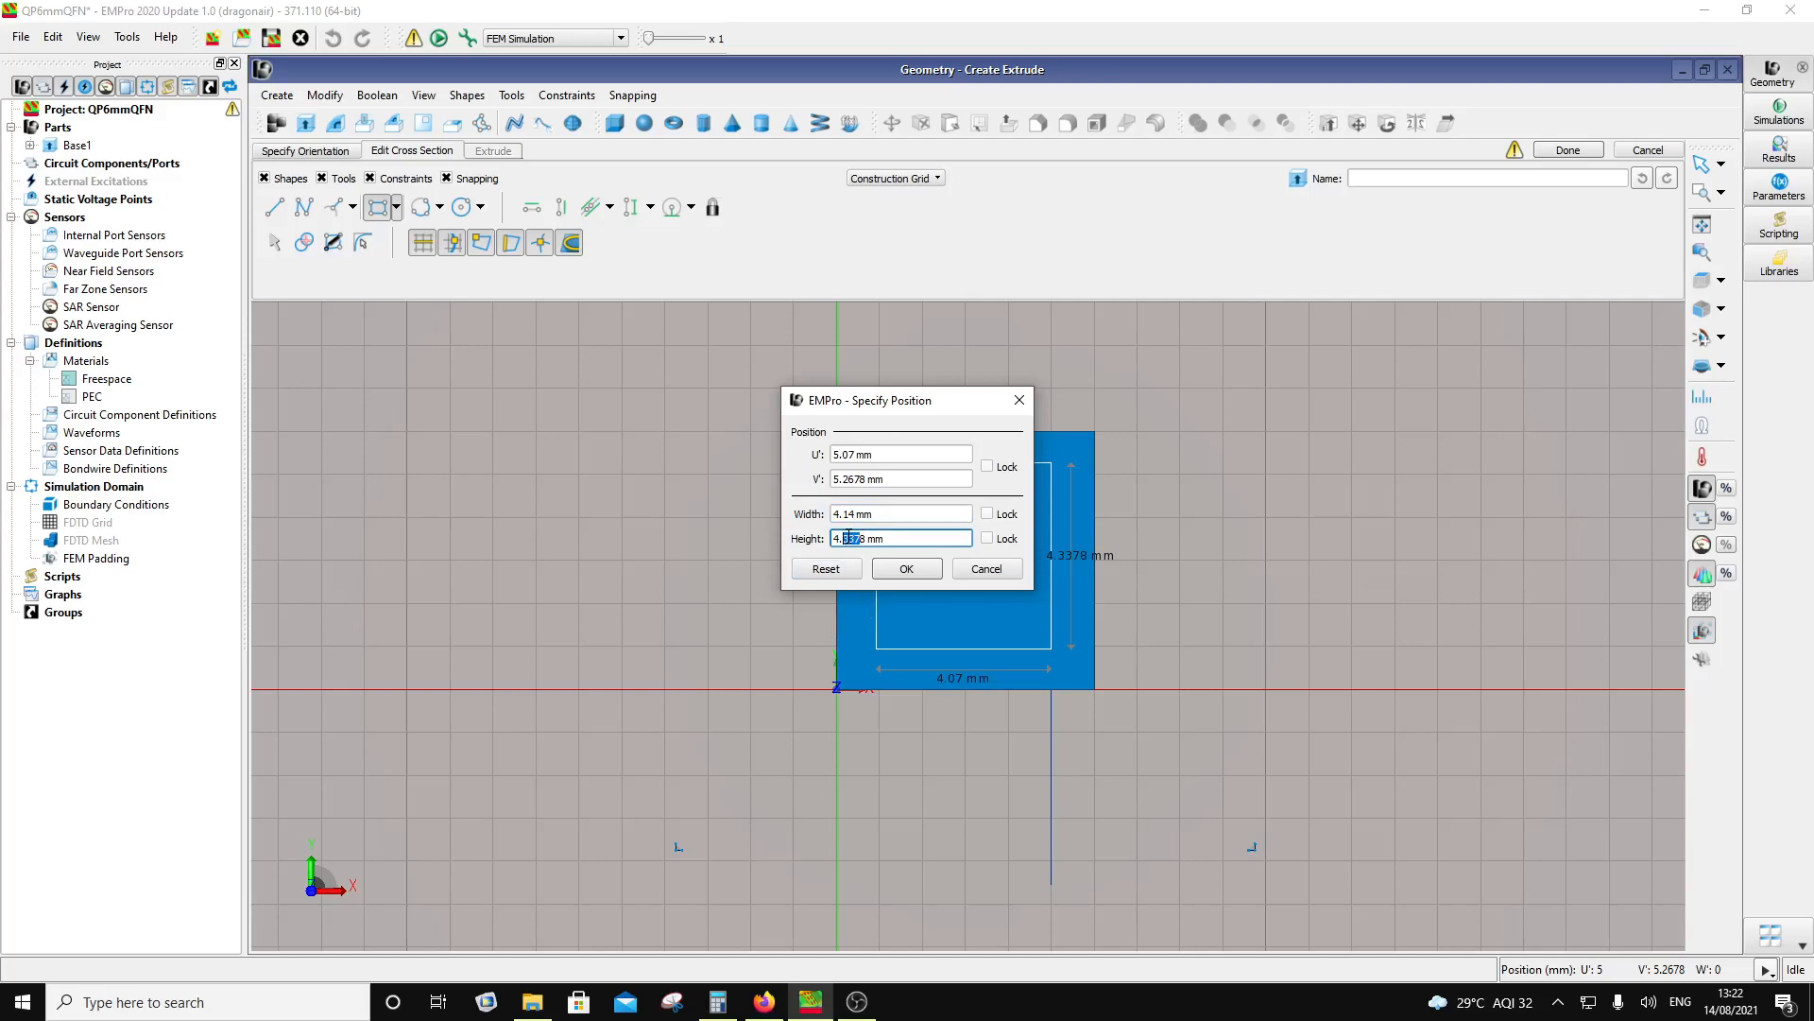
pyautogui.write('14')
pyautogui.press('Delete')
pyautogui.click(895, 570)
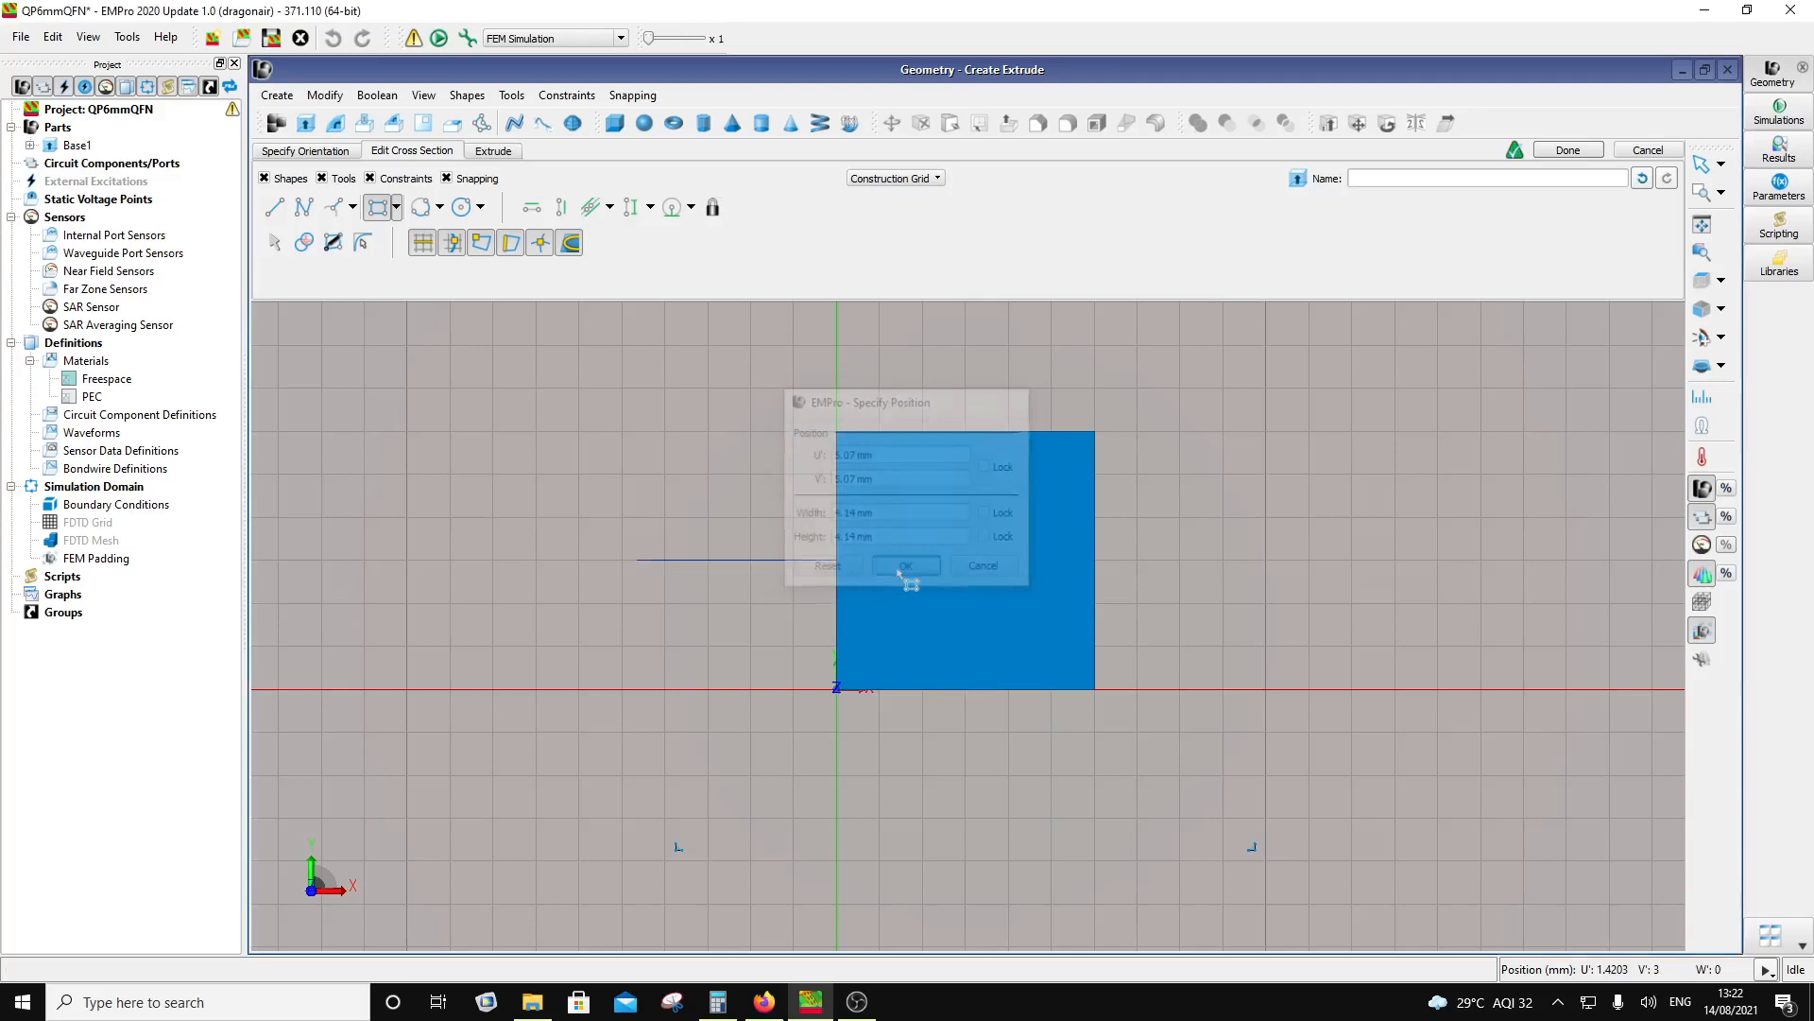
# Step: Consult section A-A in Firefox and set the new pad's extrude distance in EMPro to half of the 0.203 mm lead frame thickness
pyautogui.click(507, 154)
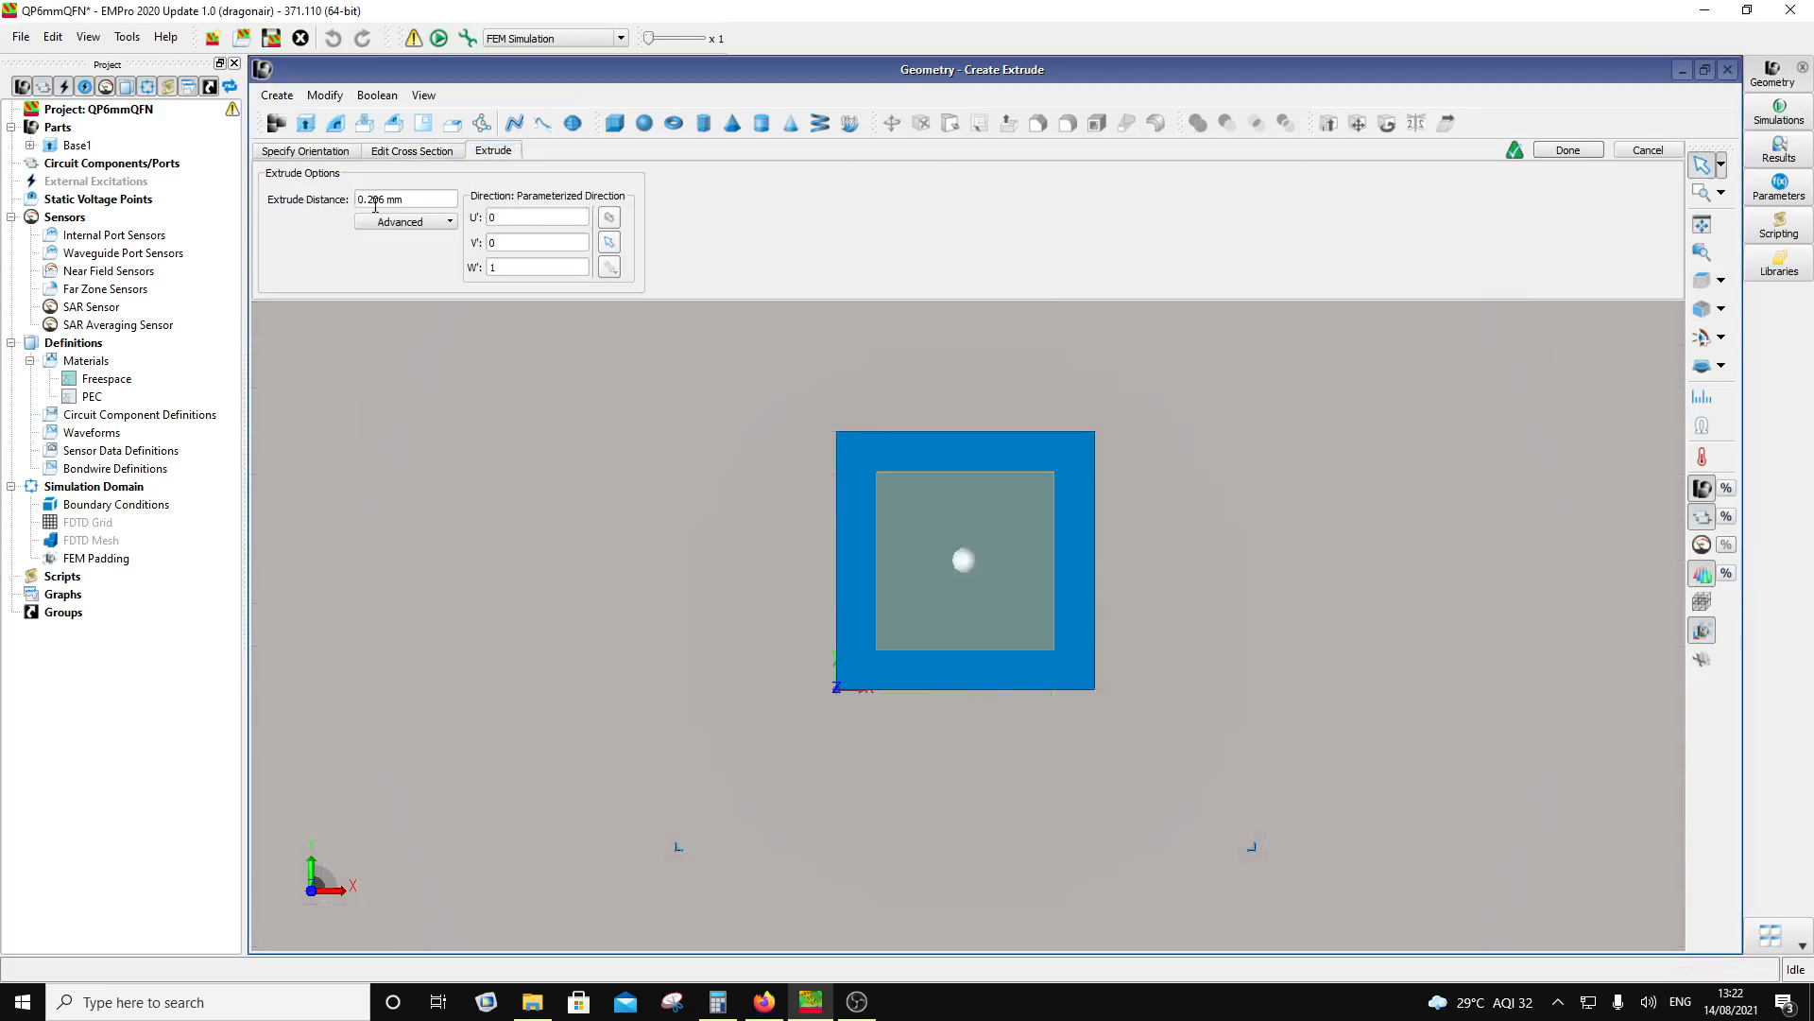
pyautogui.click(383, 200)
pyautogui.moveTo(856, 1004)
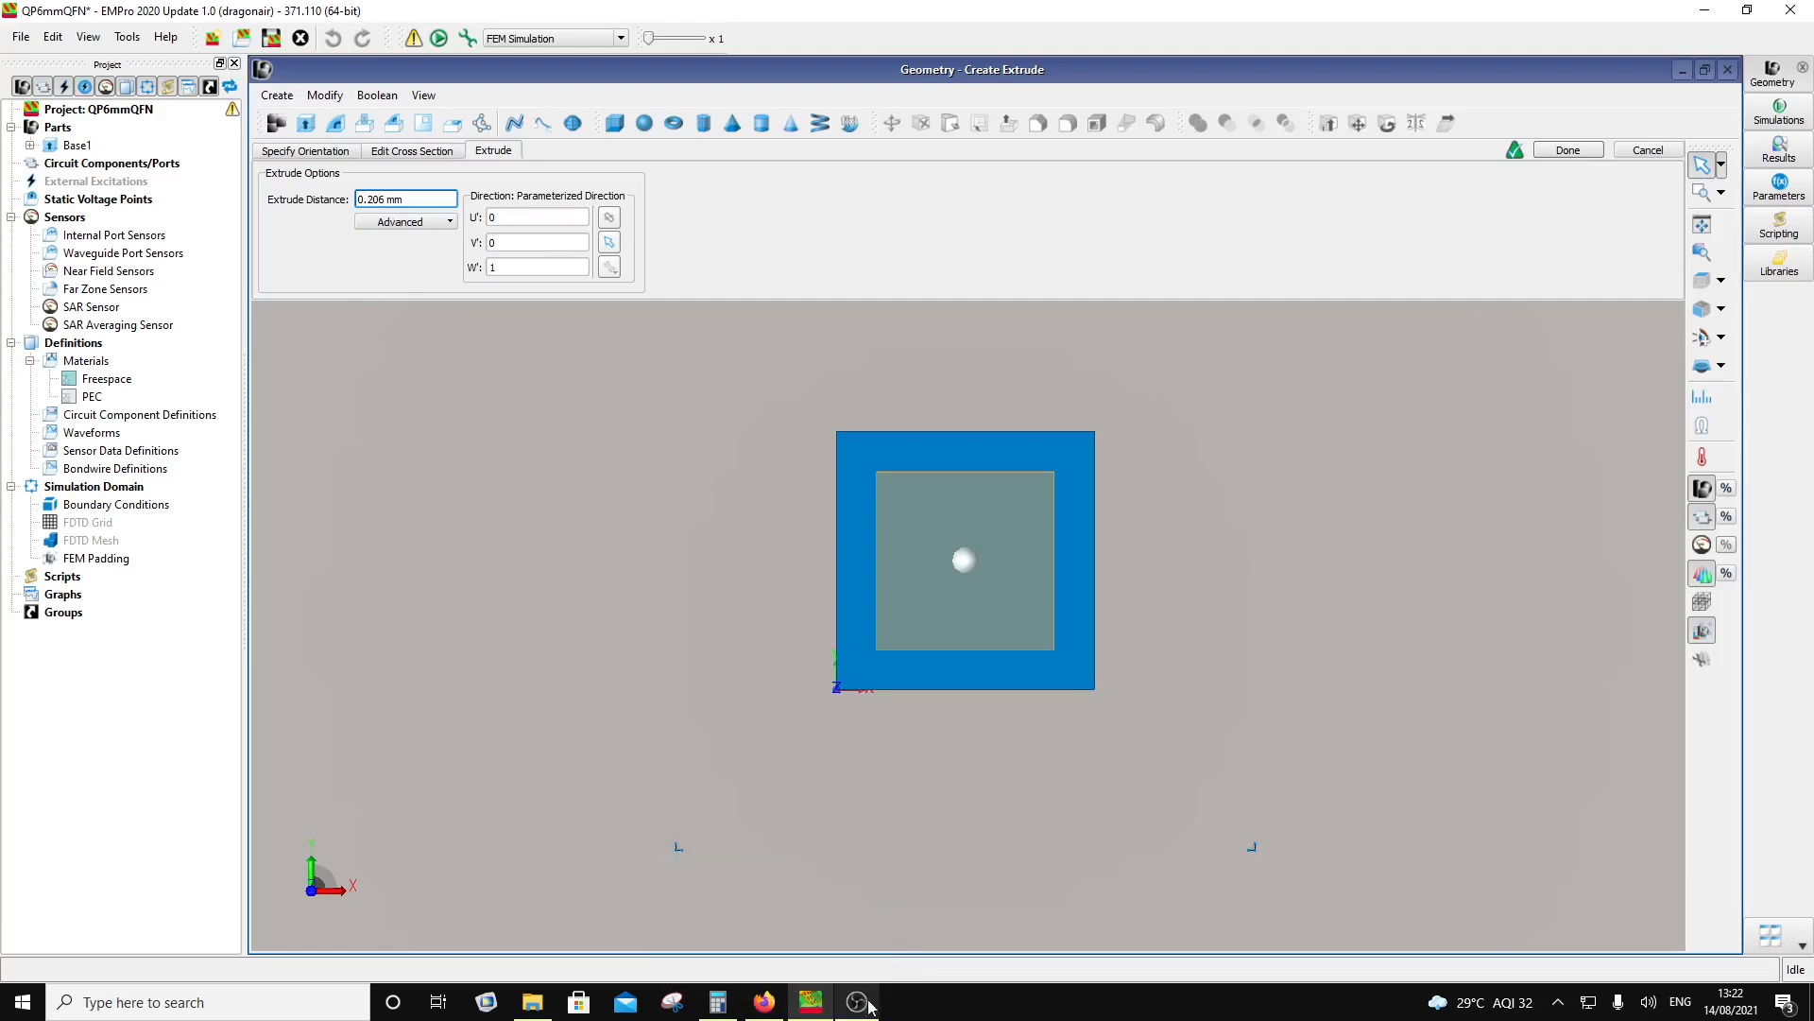
pyautogui.click(768, 1008)
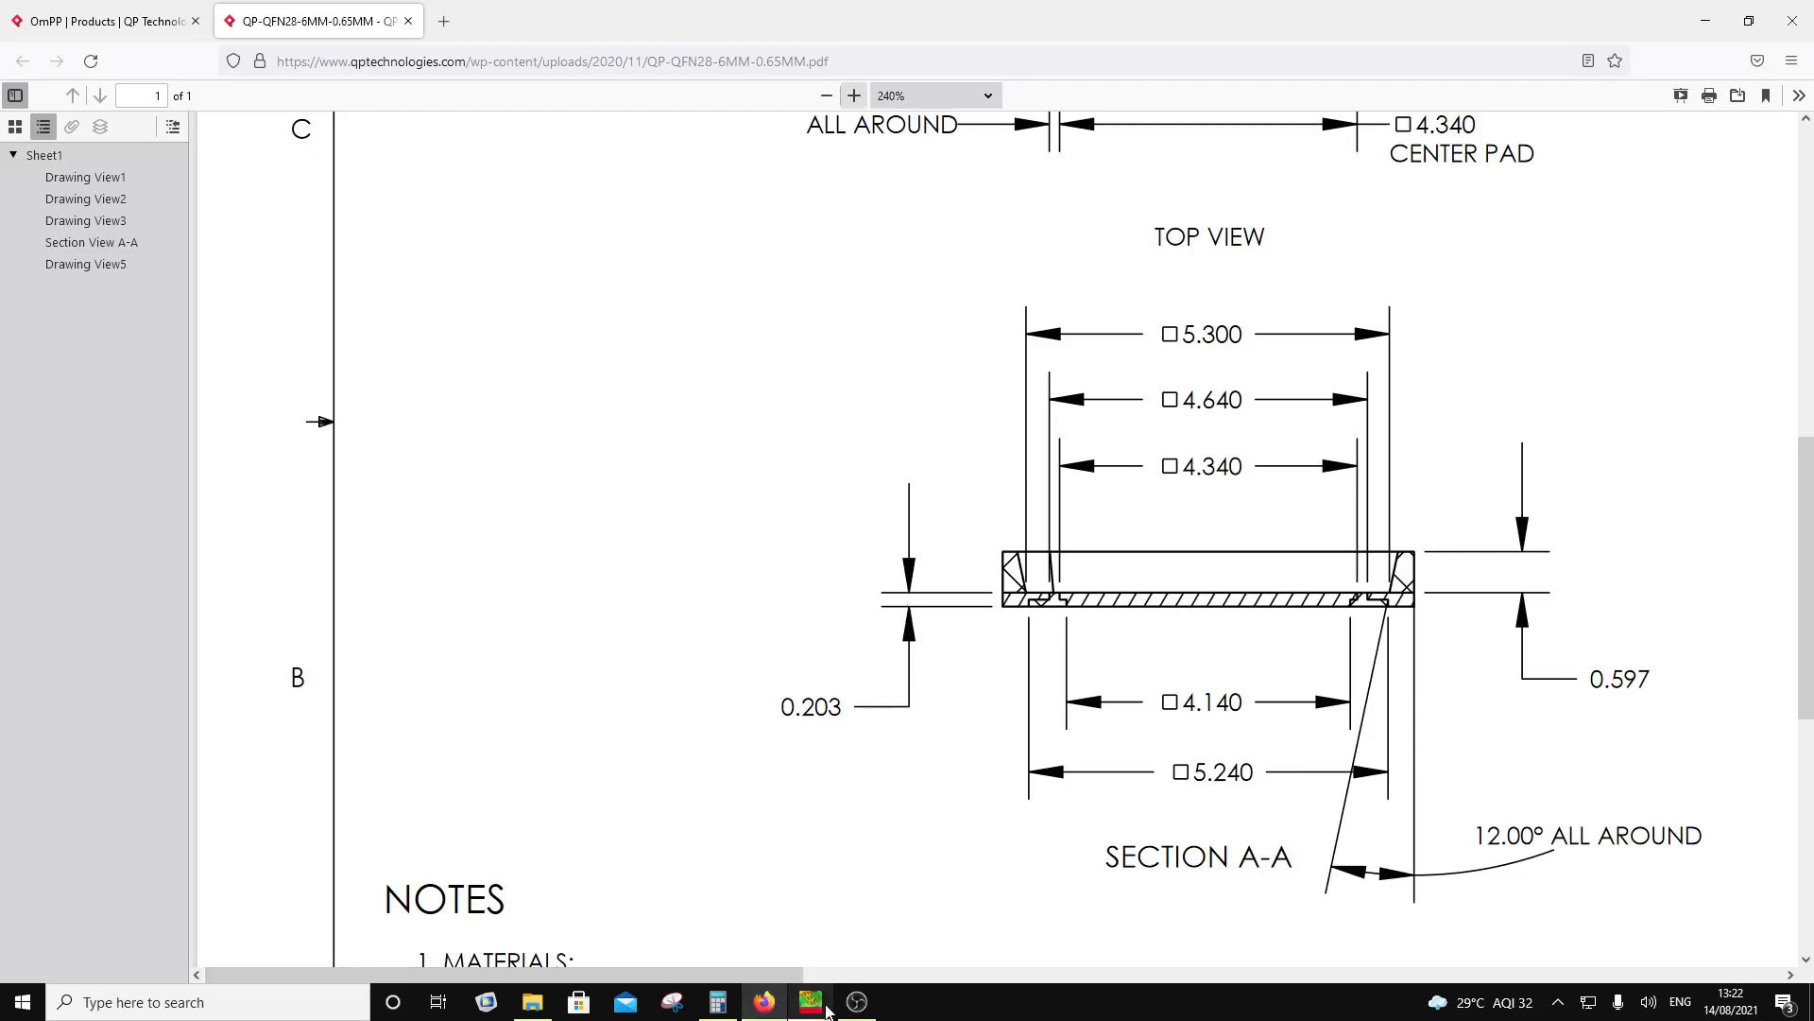
pyautogui.moveTo(828, 1011)
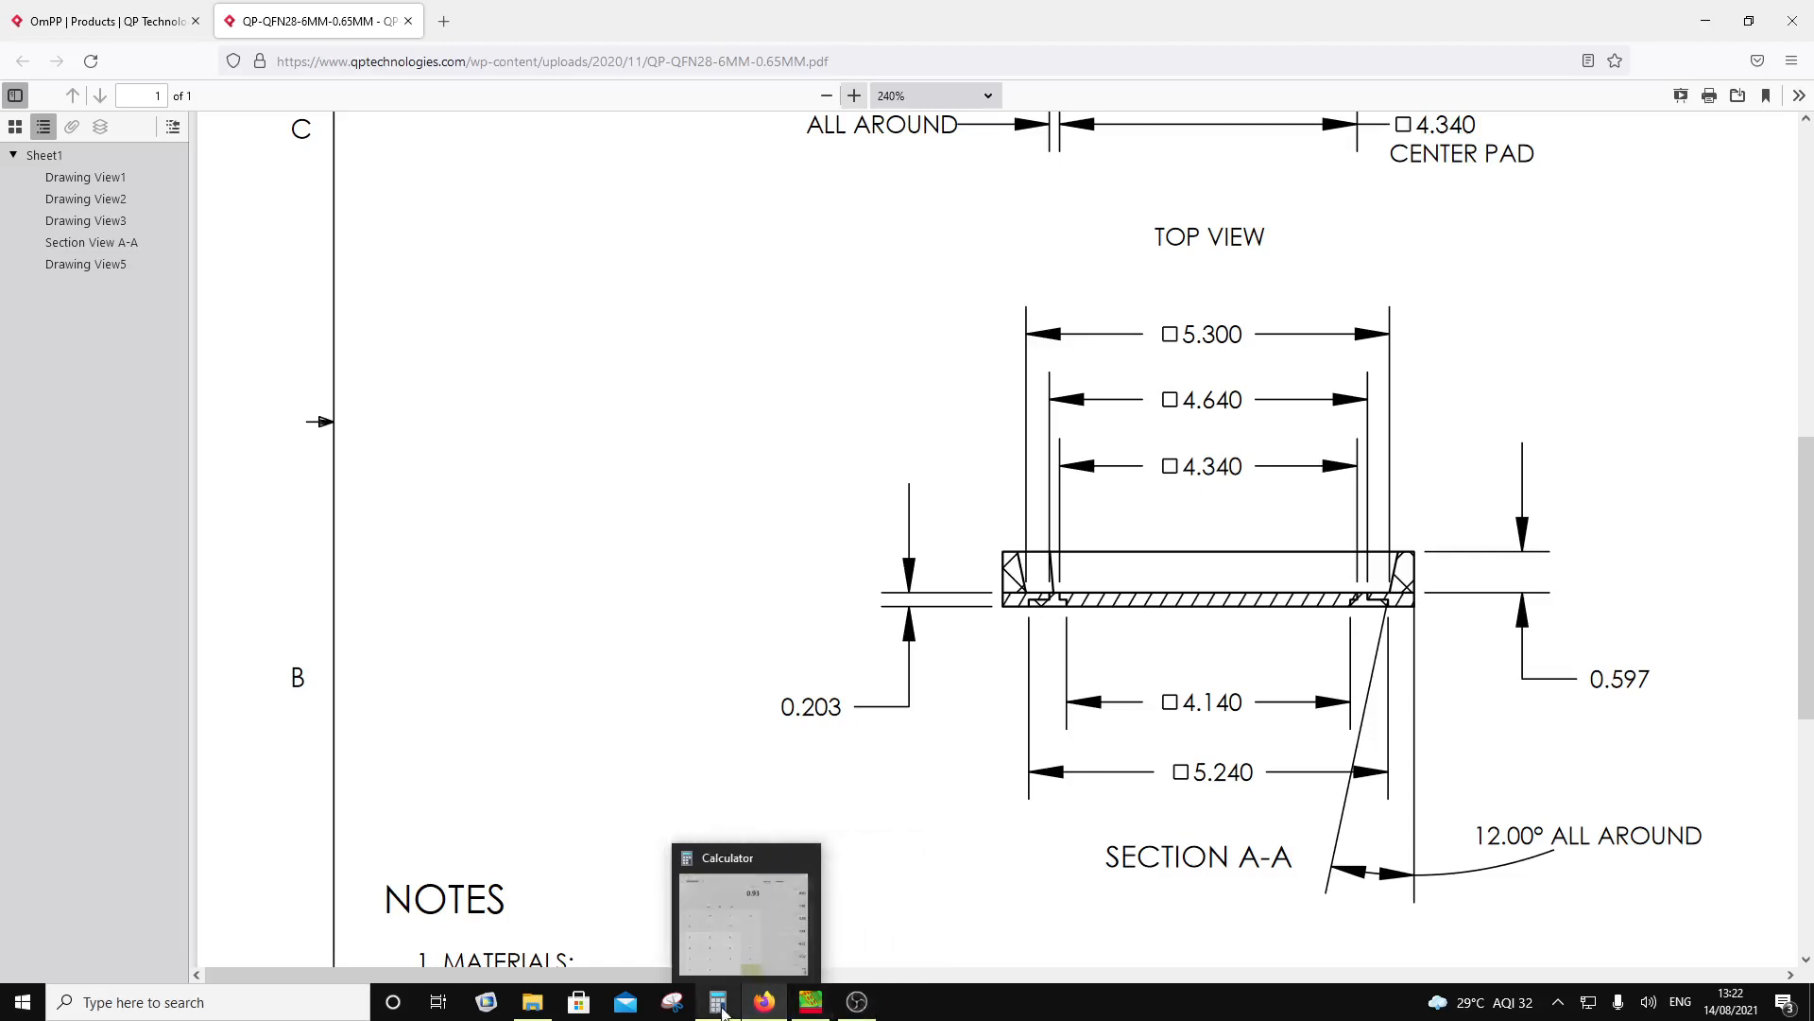
pyautogui.moveTo(771, 1012)
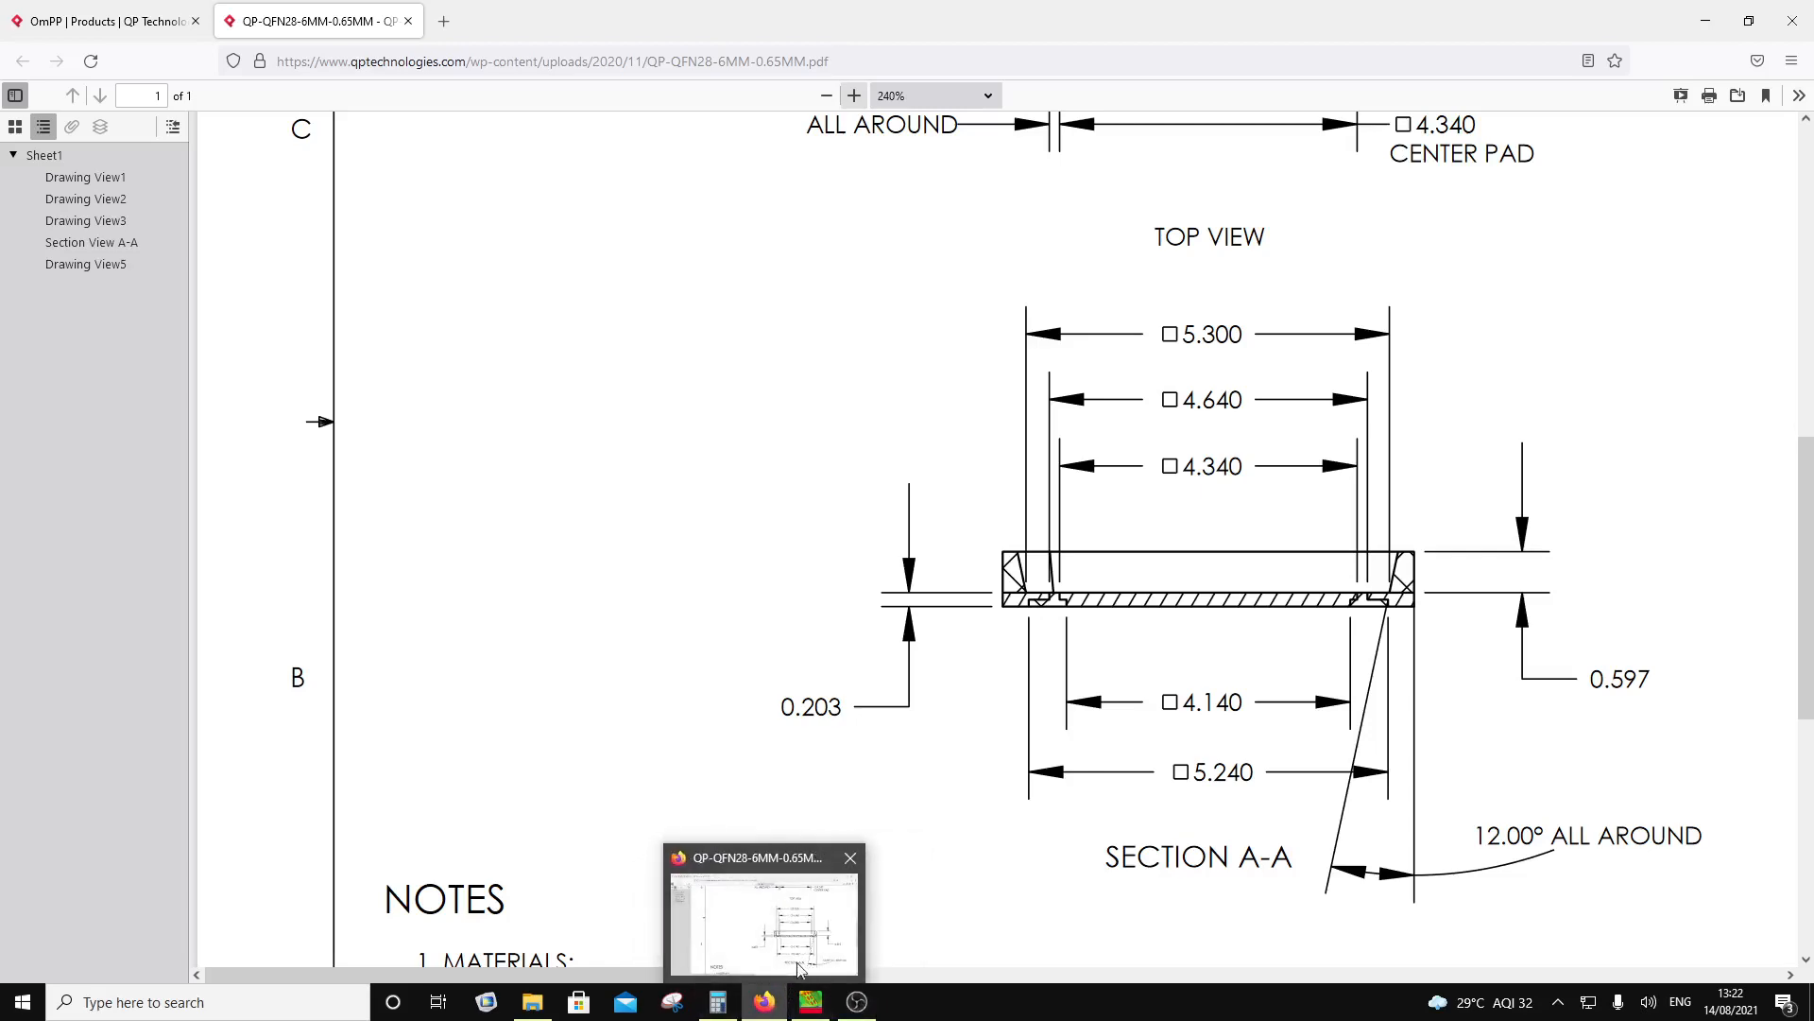
pyautogui.click(811, 1001)
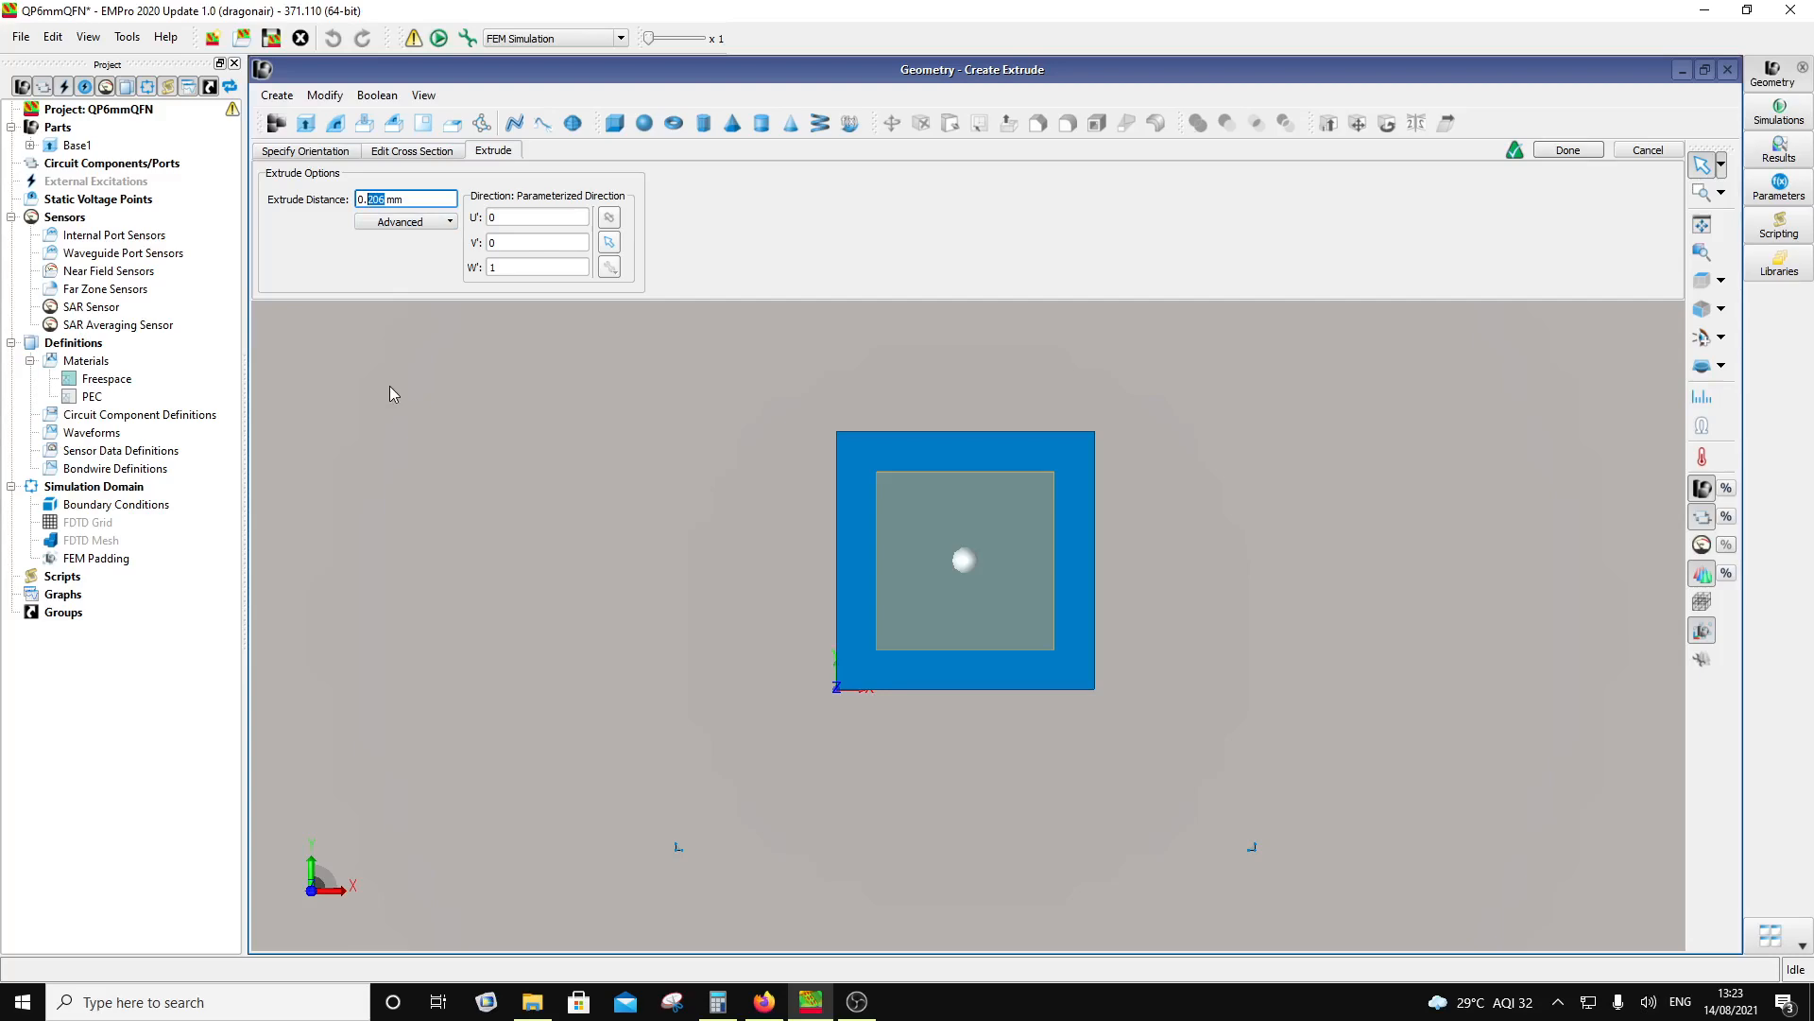
pyautogui.write('10')
# Step: Name the pad extrusion gnd1, finish creating it, and inspect it in 3D within the base
pyautogui.click(412, 151)
pyautogui.click(1412, 178)
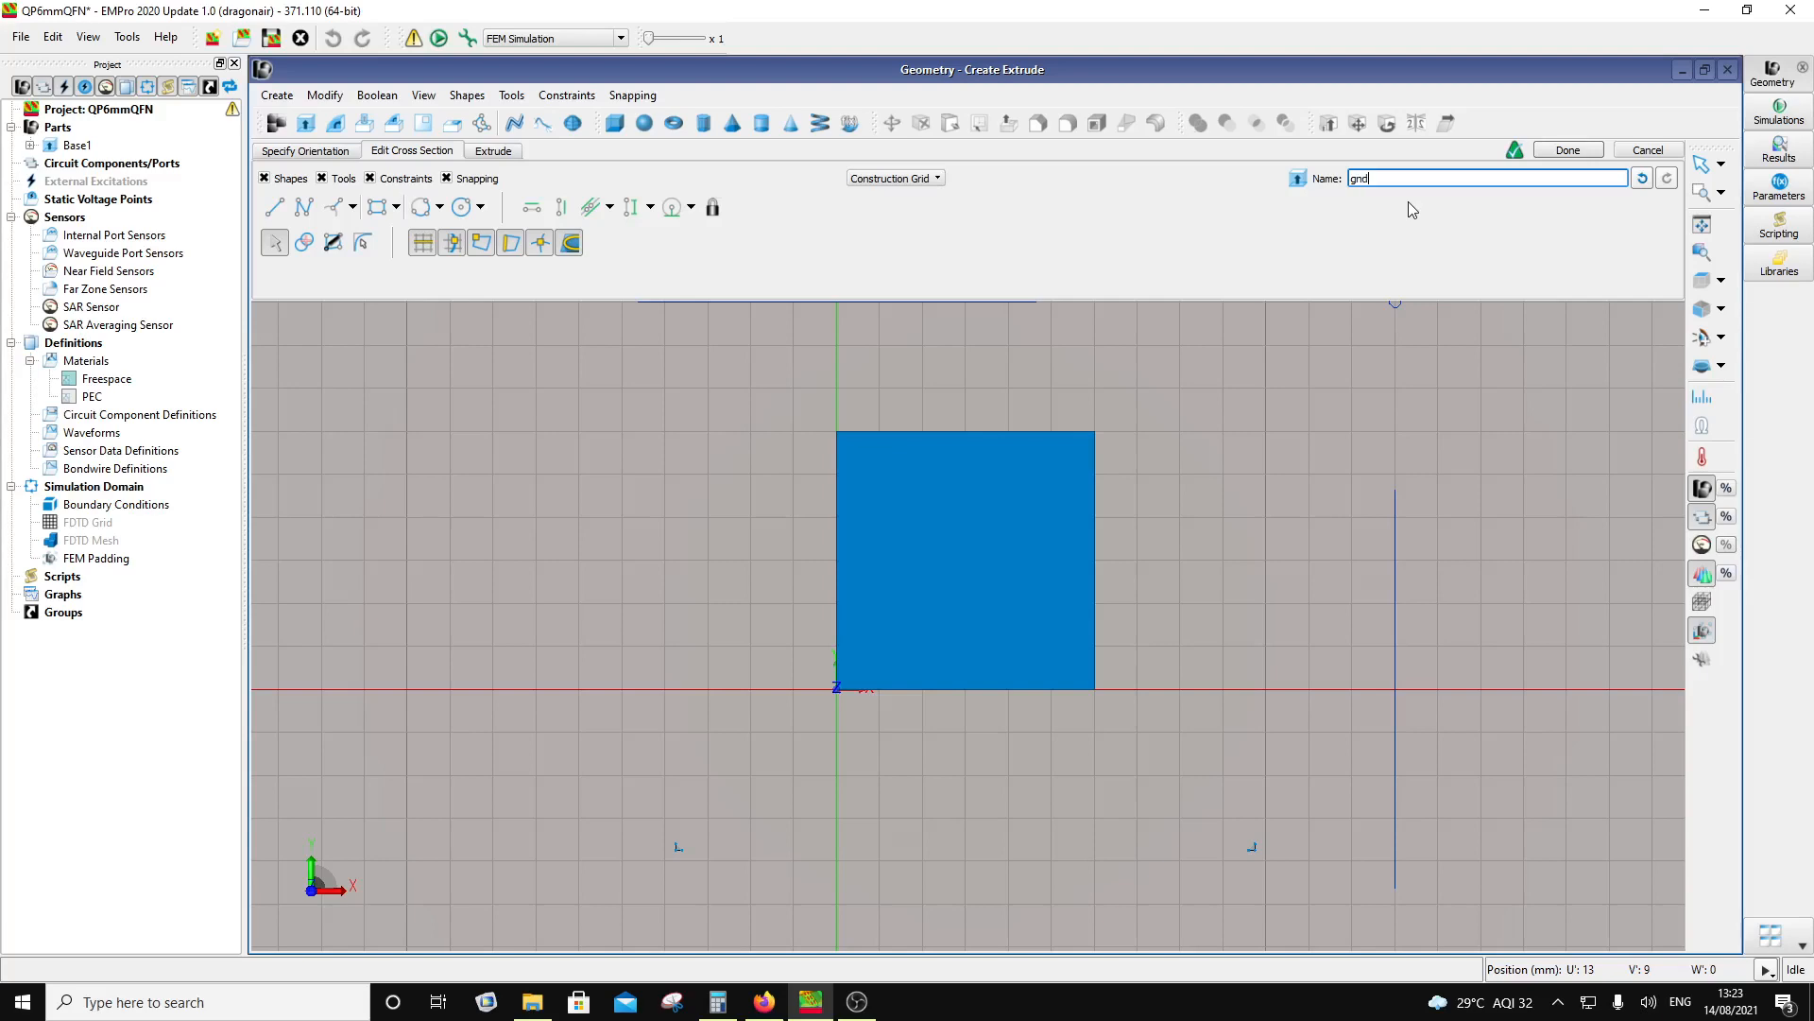
pyautogui.click(1568, 149)
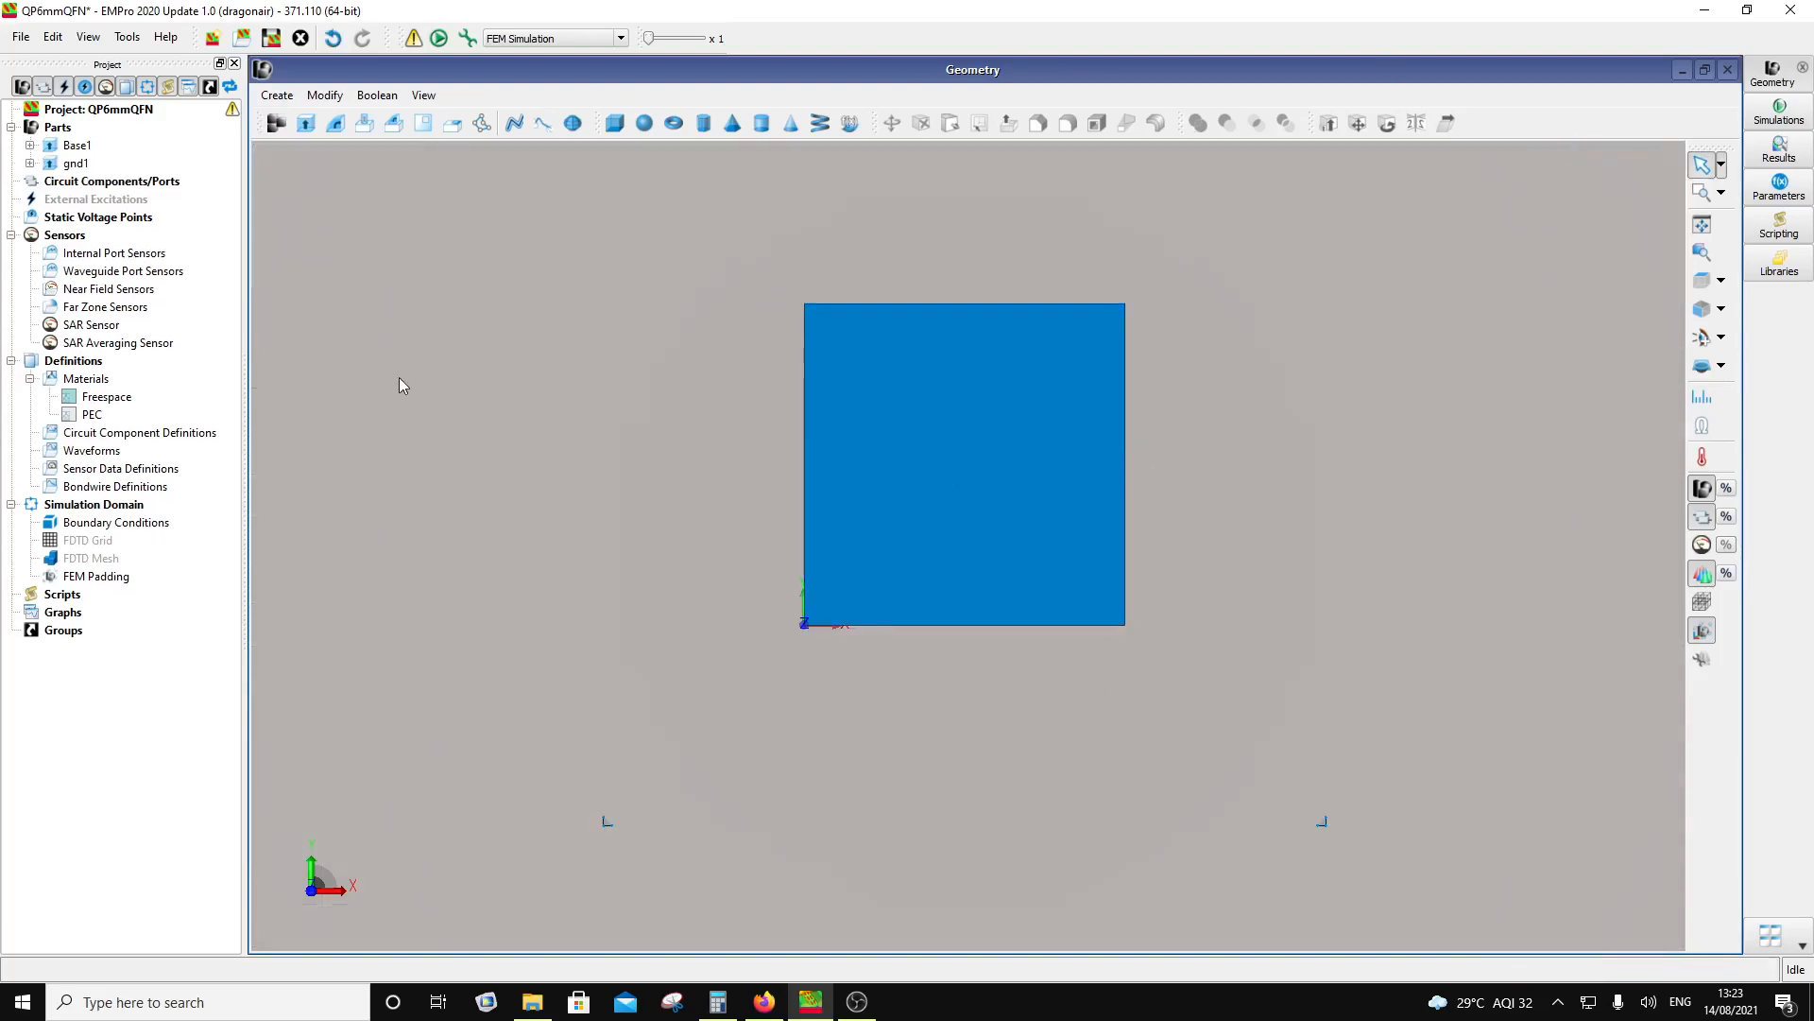
pyautogui.moveTo(848, 513); pyautogui.dragTo(1012, 175, button='middle')
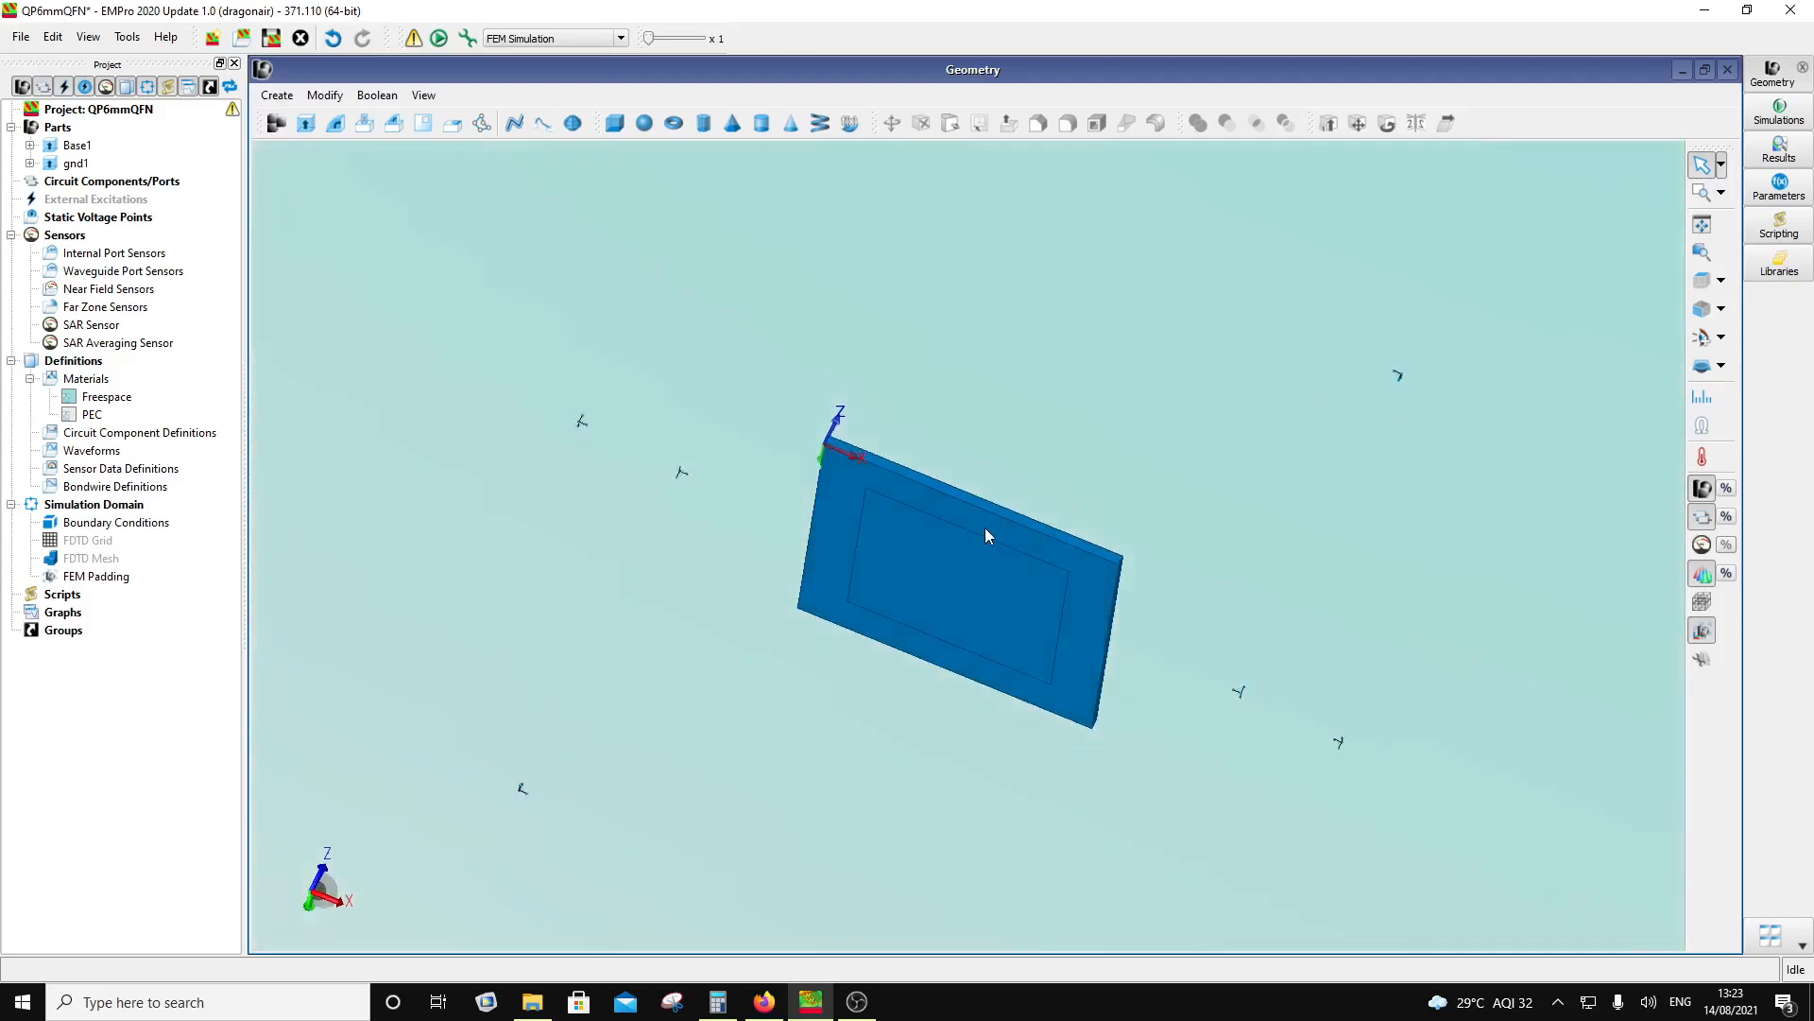
pyautogui.moveTo(1009, 444); pyautogui.dragTo(946, 687, button='middle')
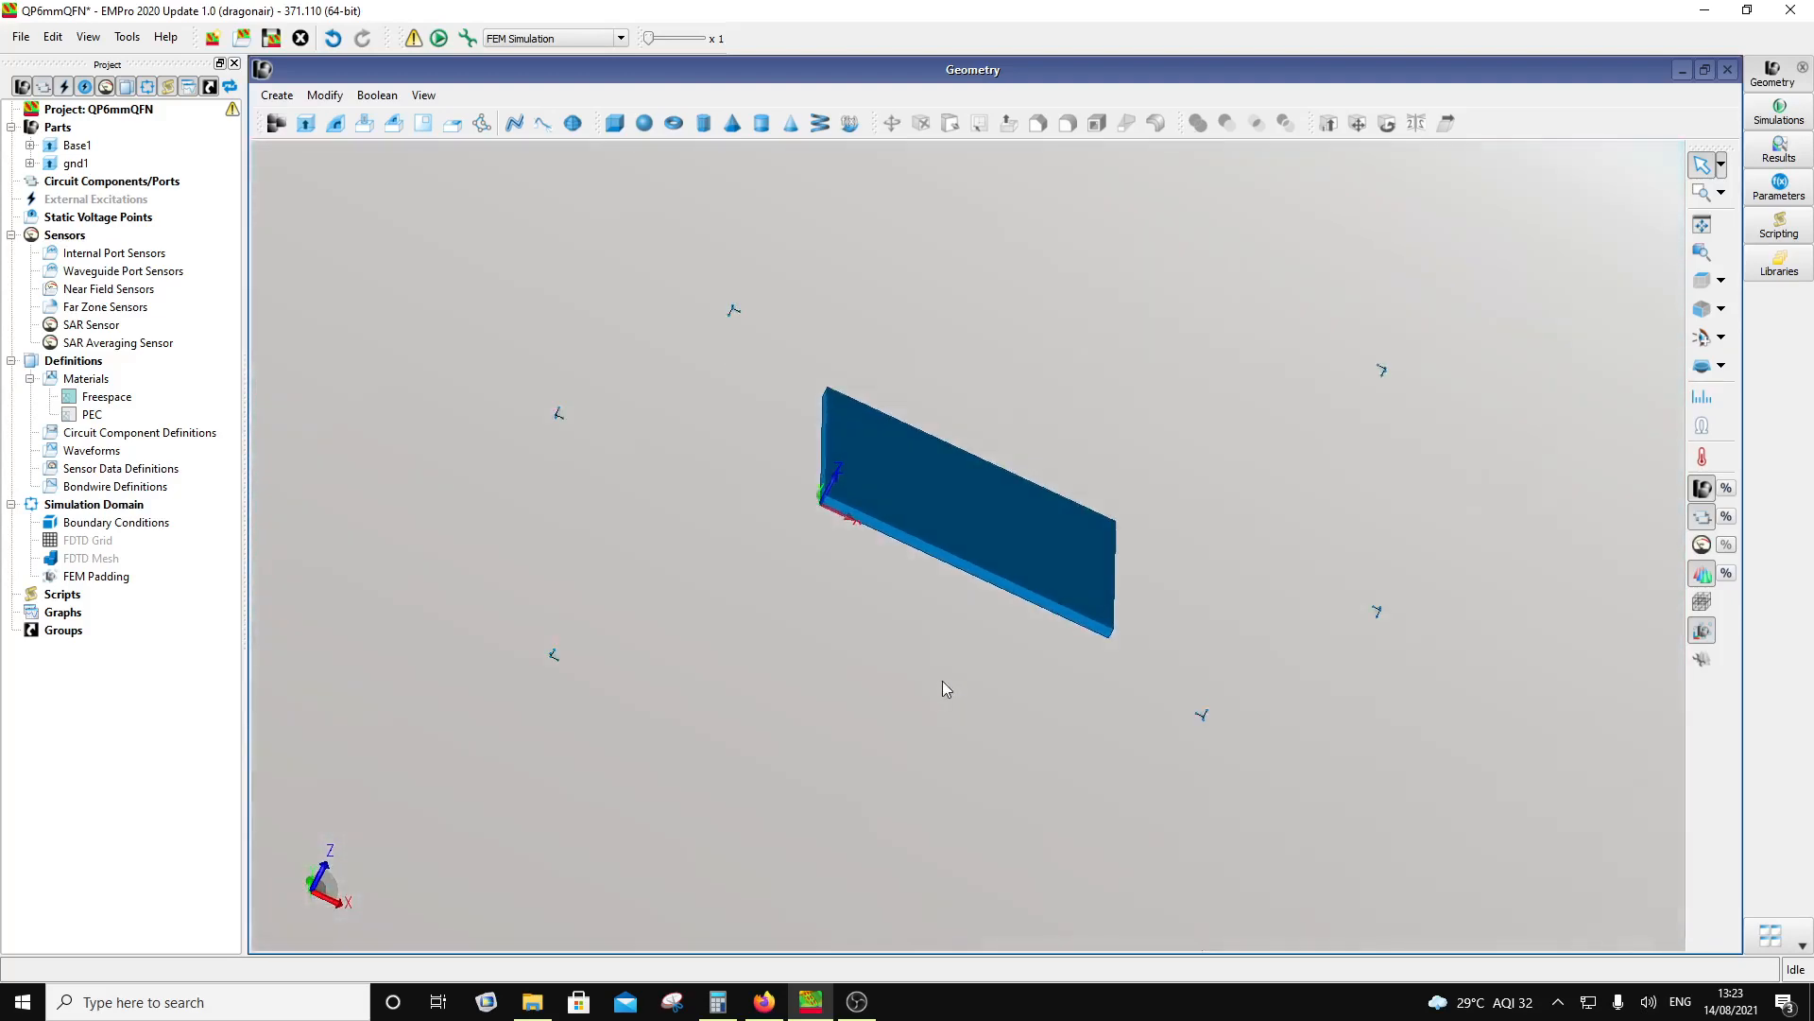
# Step: Edit the extrusion of Base1, set its extrude distance to 0.203 mm, and apply the change
pyautogui.click(30, 145)
pyautogui.click(49, 164)
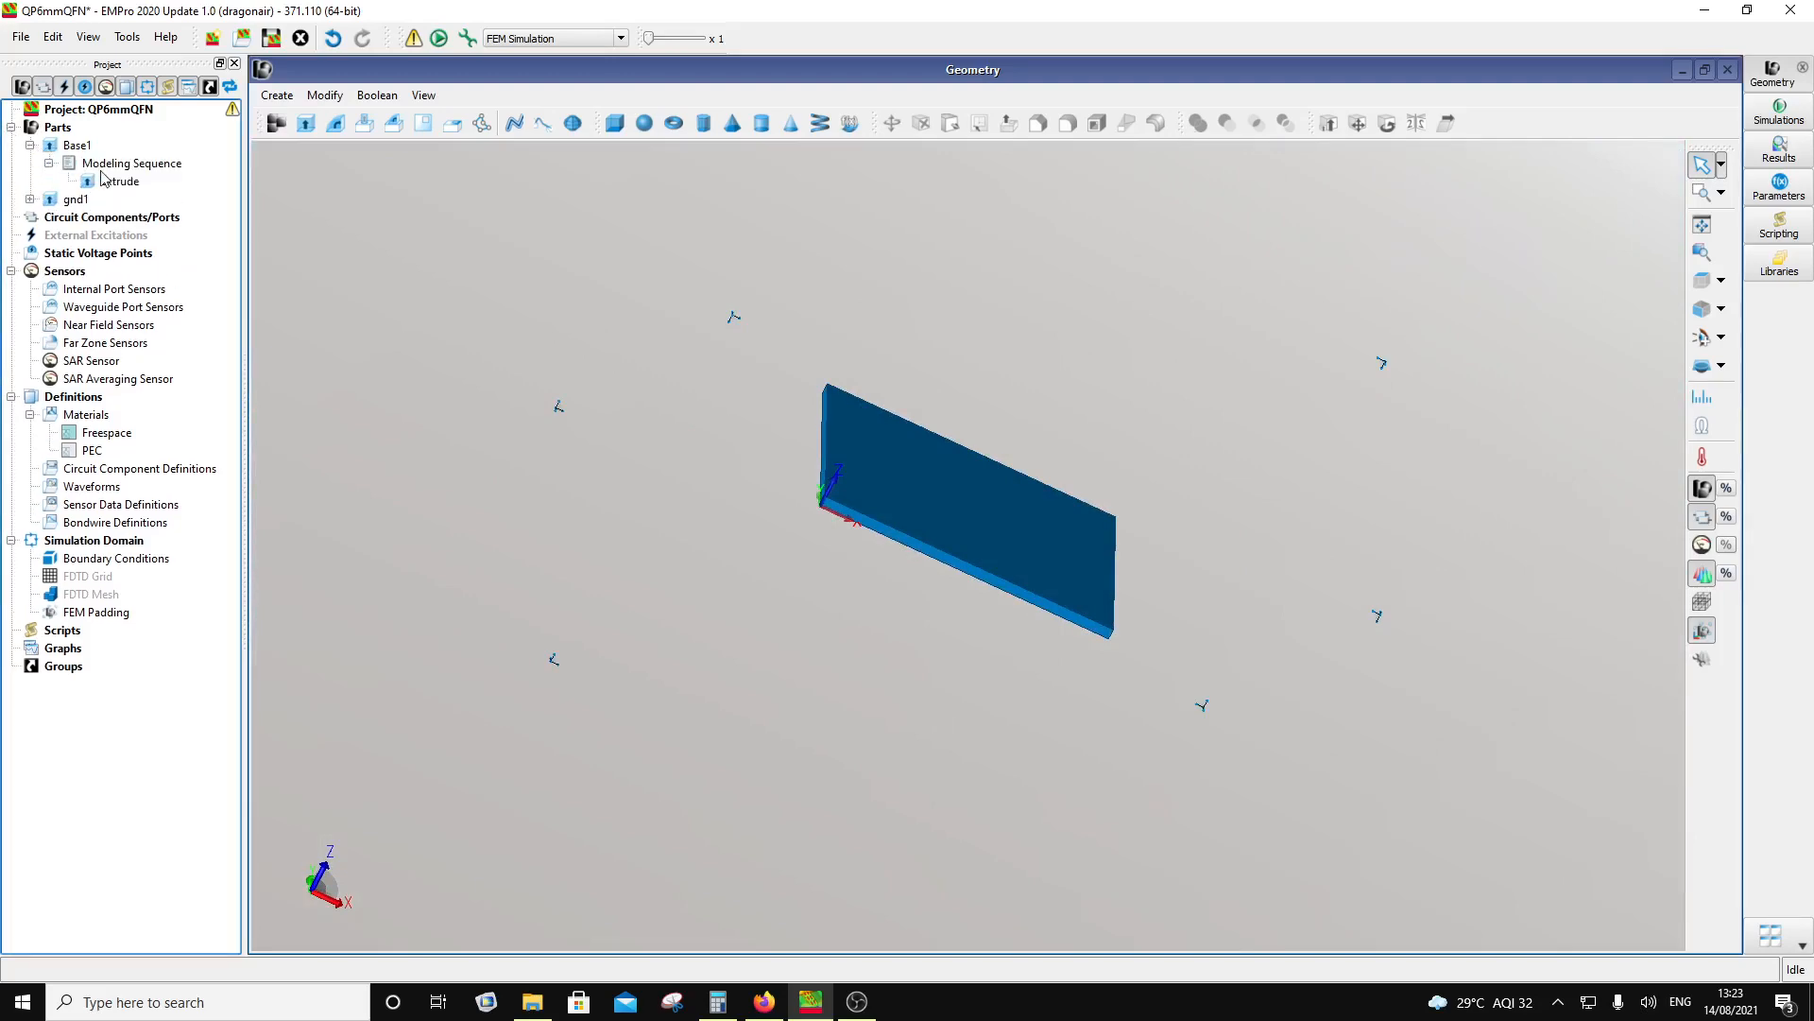
pyautogui.click(111, 181)
pyautogui.doubleClick(111, 181)
pyautogui.click(506, 158)
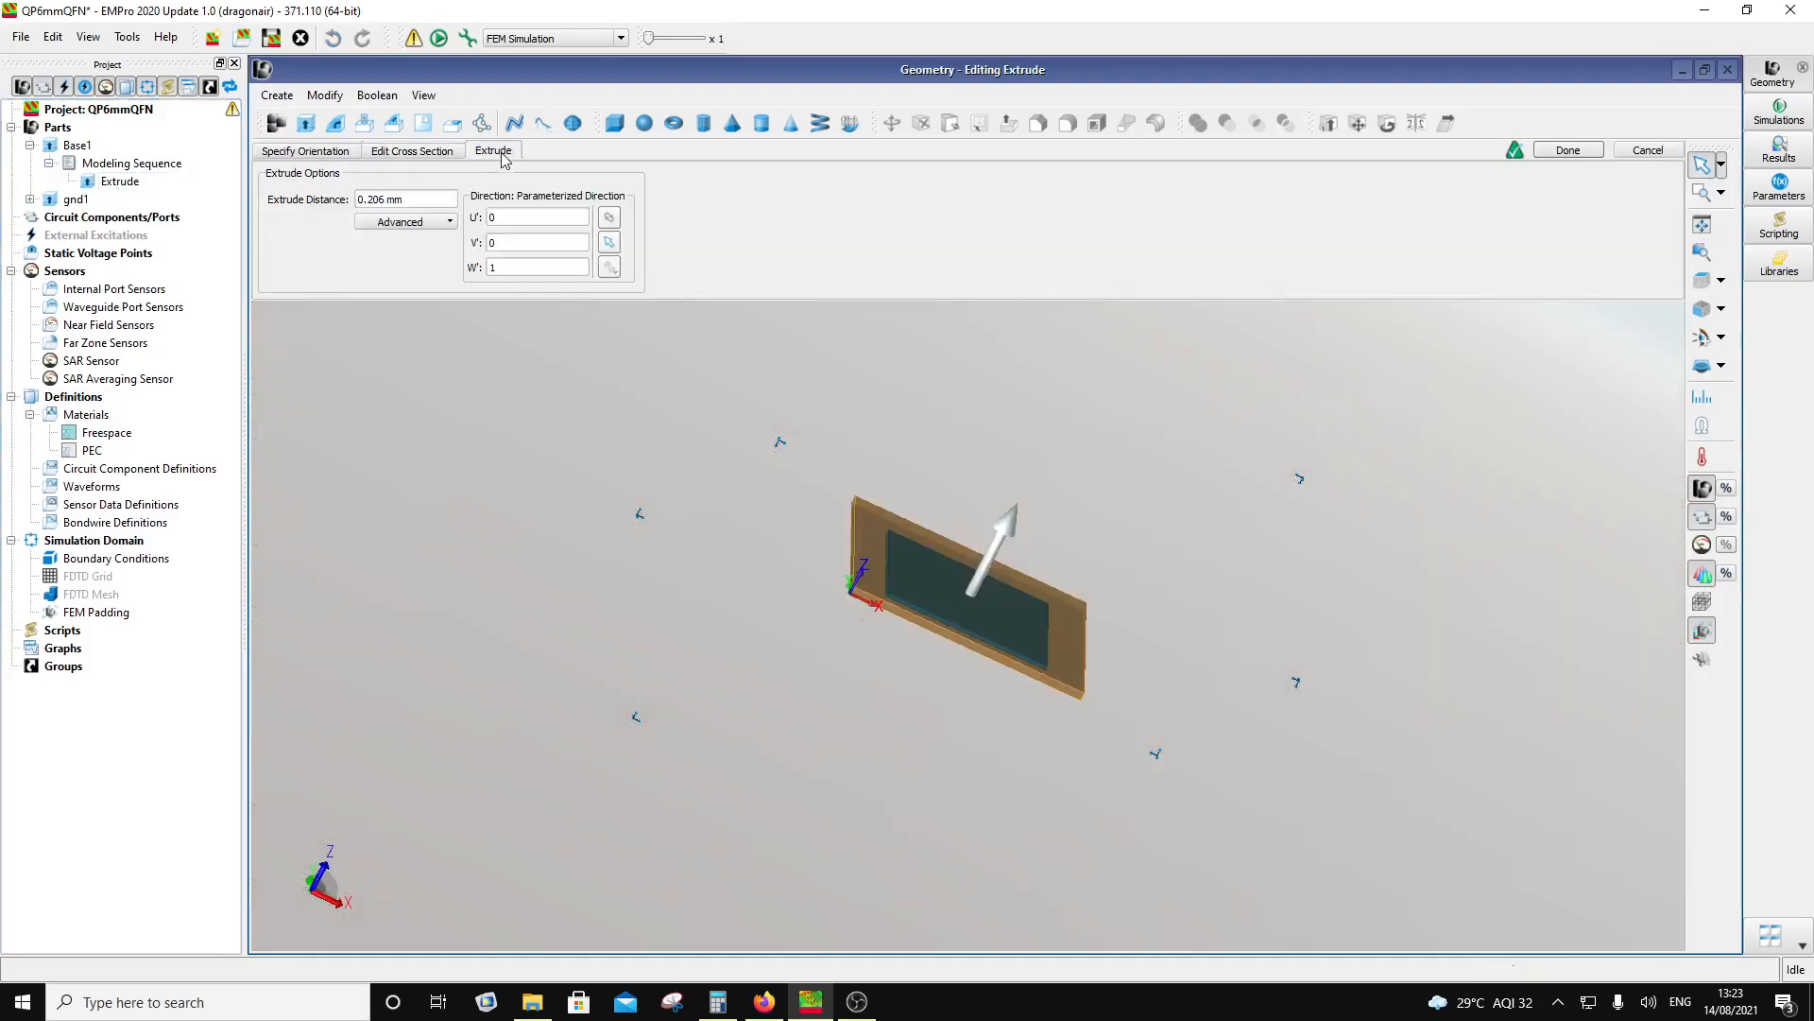
pyautogui.click(385, 199)
pyautogui.press('BackSpace')
pyautogui.write('3')
pyautogui.click(1568, 150)
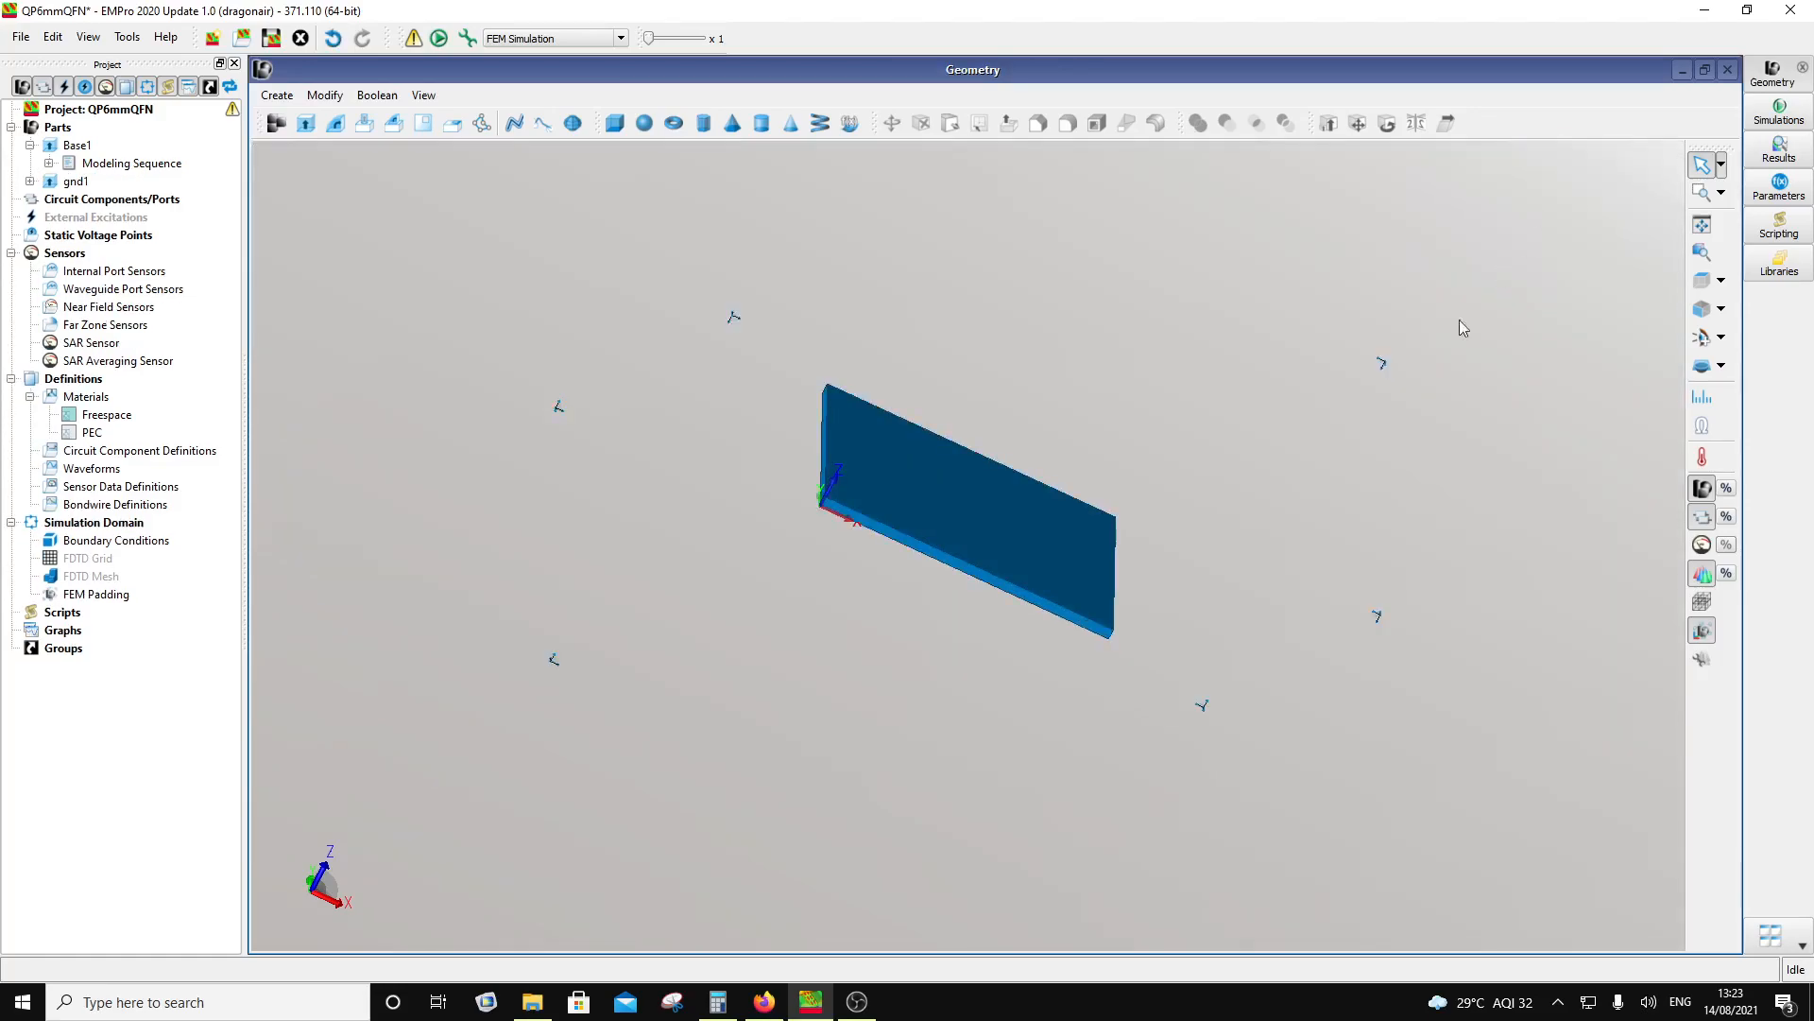
pyautogui.moveTo(969, 563); pyautogui.dragTo(1008, 528, button='middle')
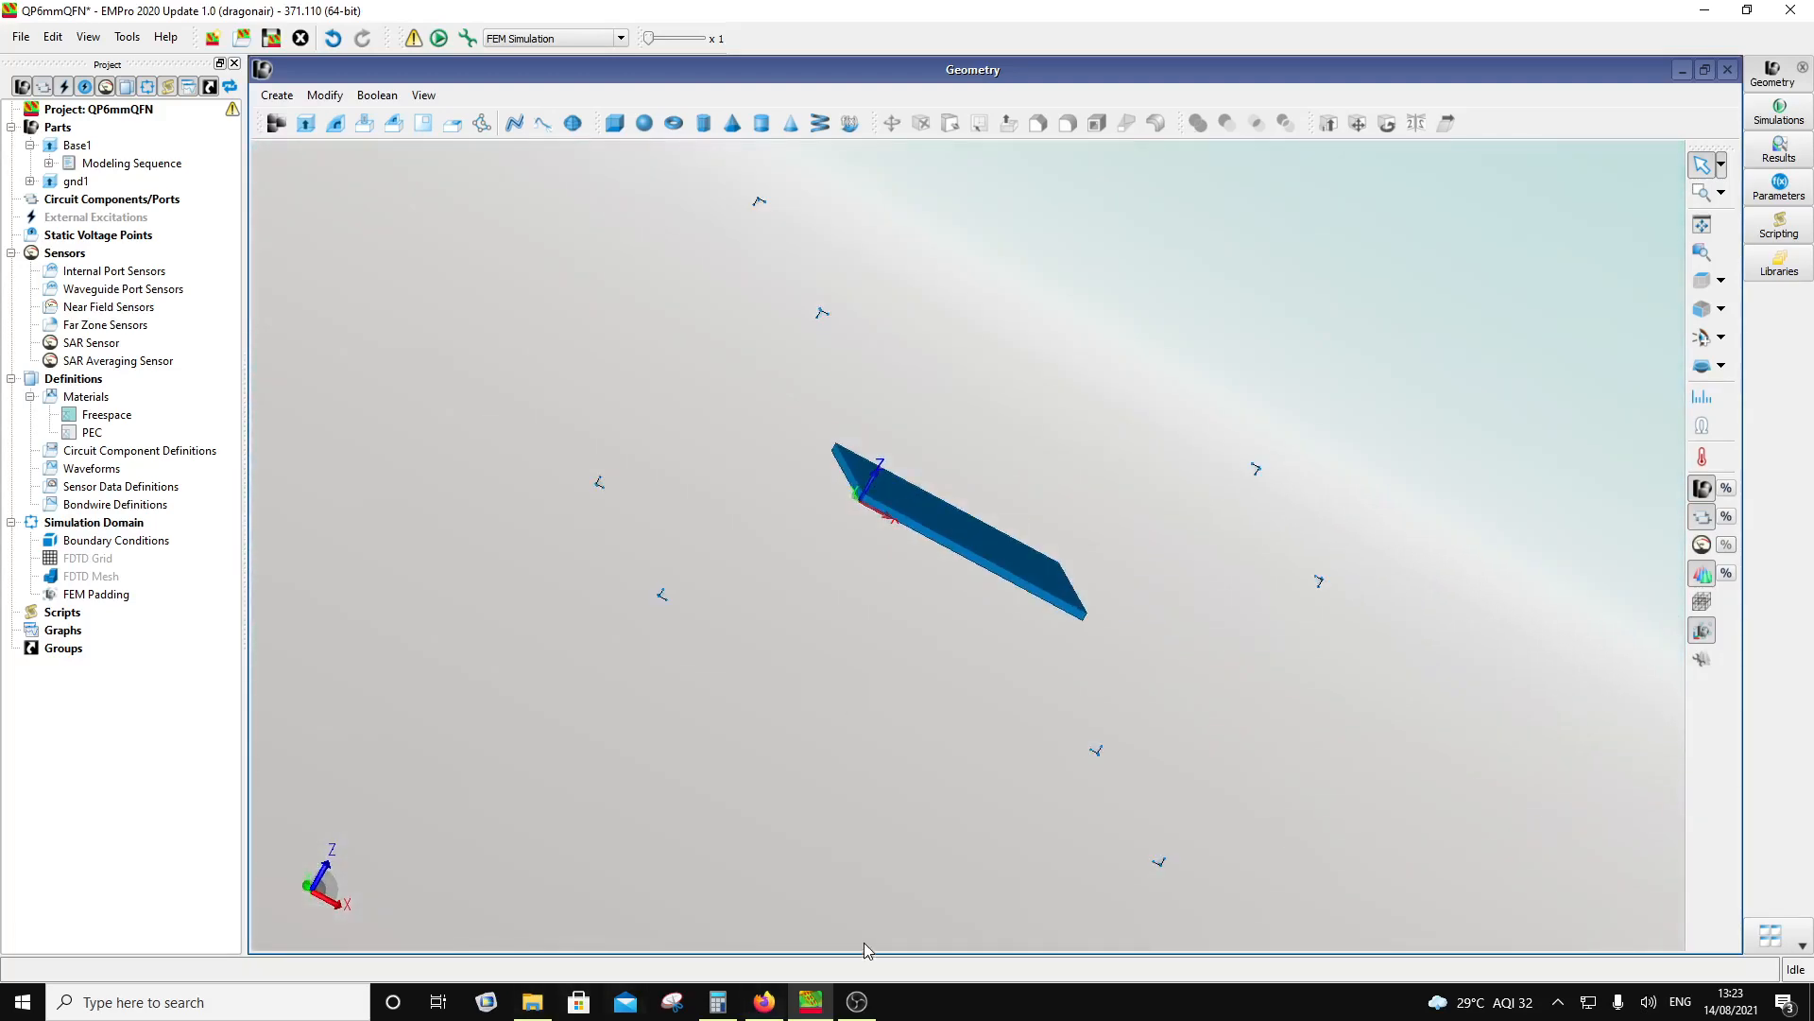
# Step: Check the center pad's upper width in section A-A of the package drawing in Firefox and bring up a cleared Calculator
pyautogui.click(777, 1002)
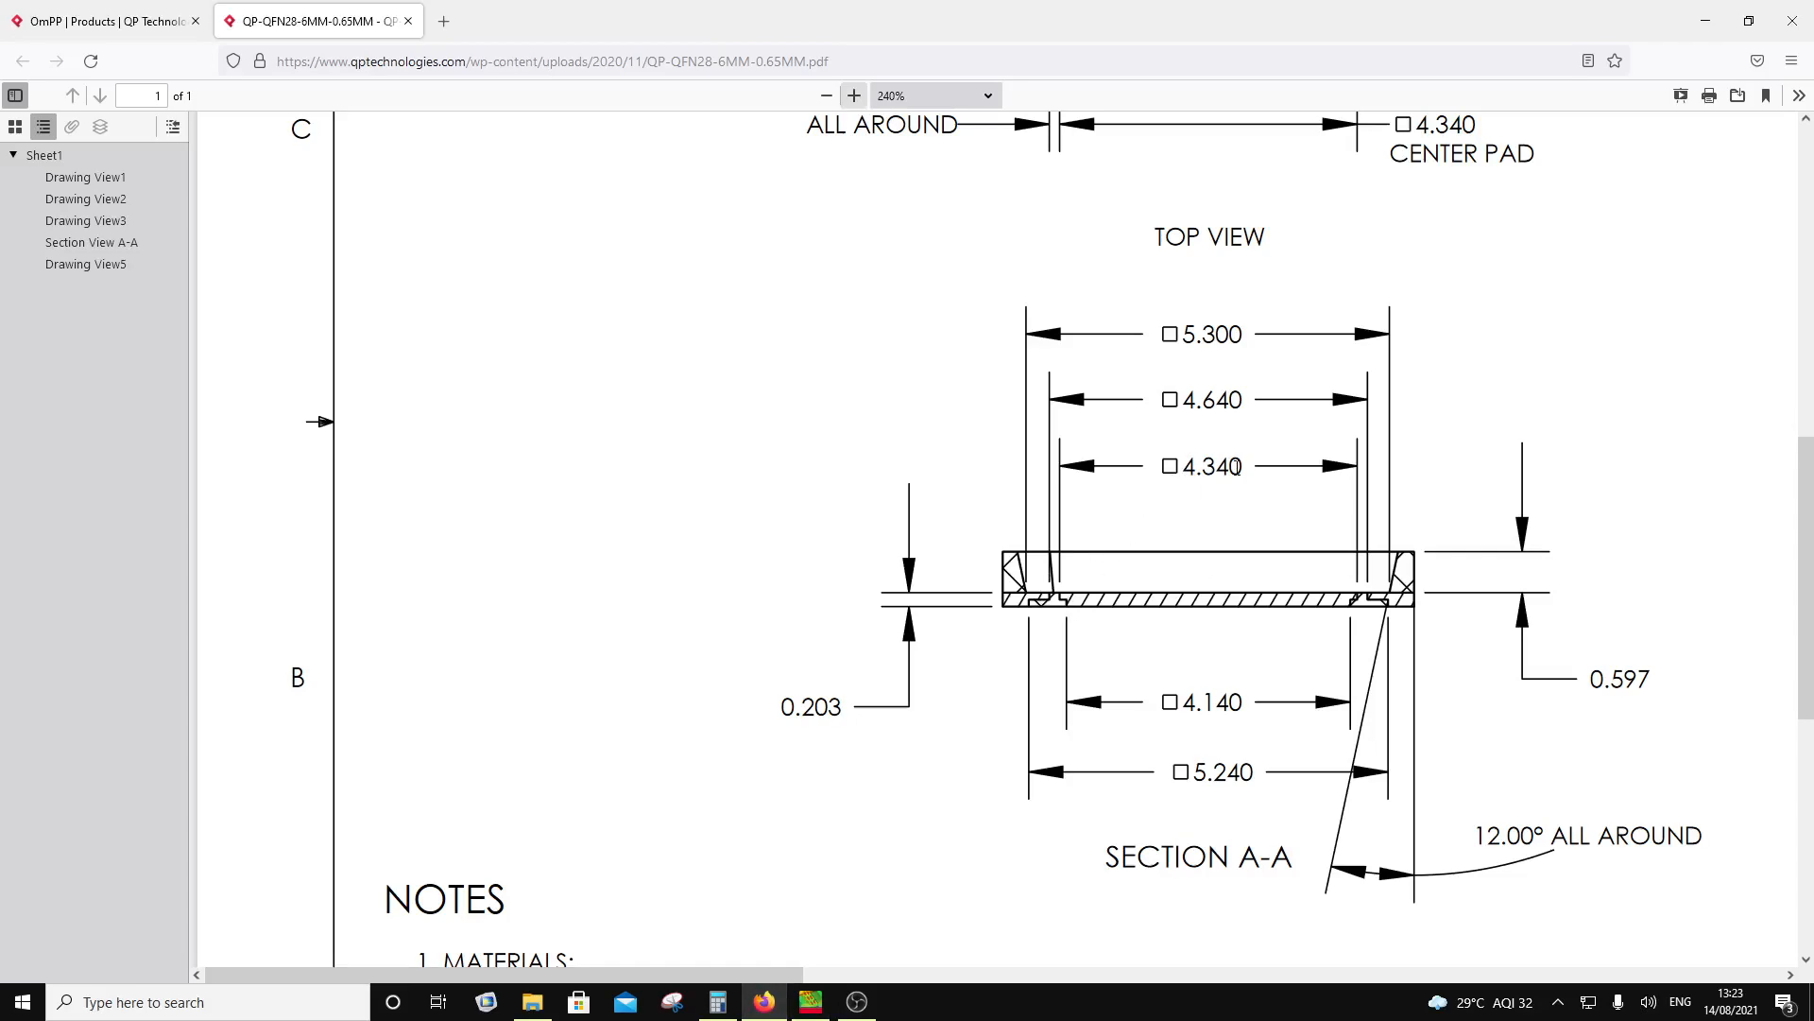
pyautogui.click(718, 1002)
pyautogui.click(399, 491)
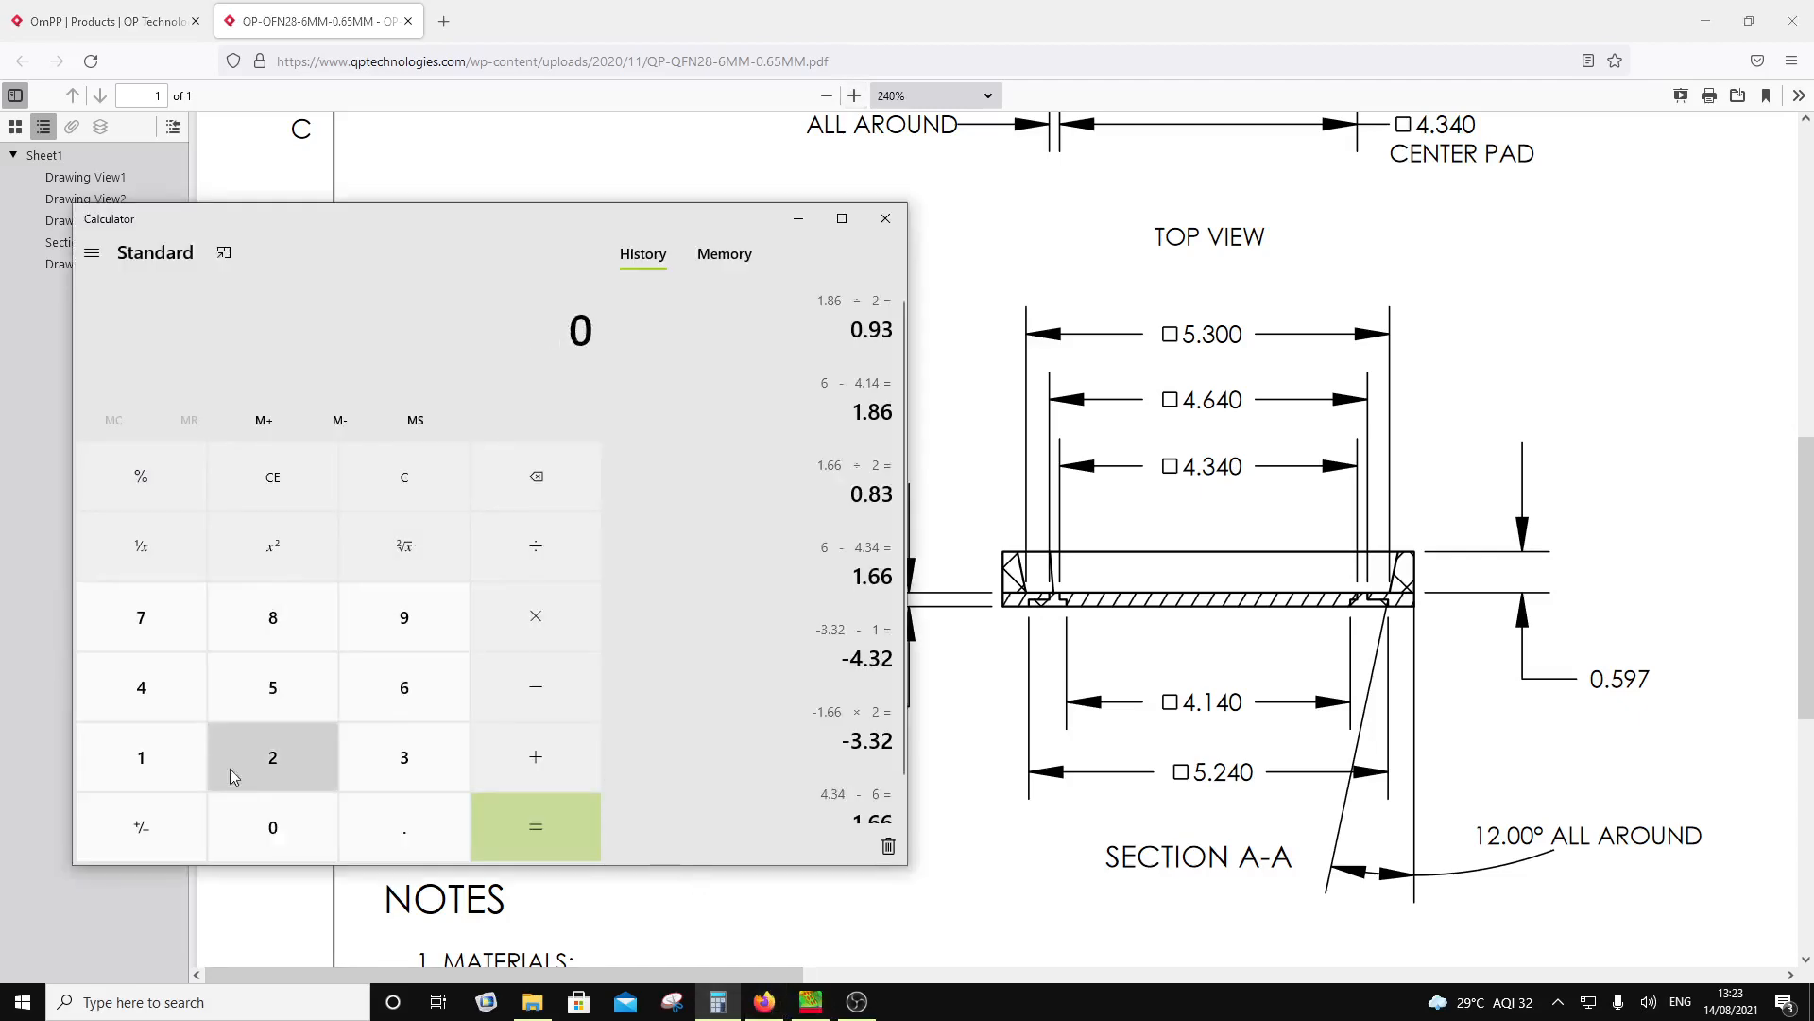
pyautogui.click(412, 671)
pyautogui.click(529, 687)
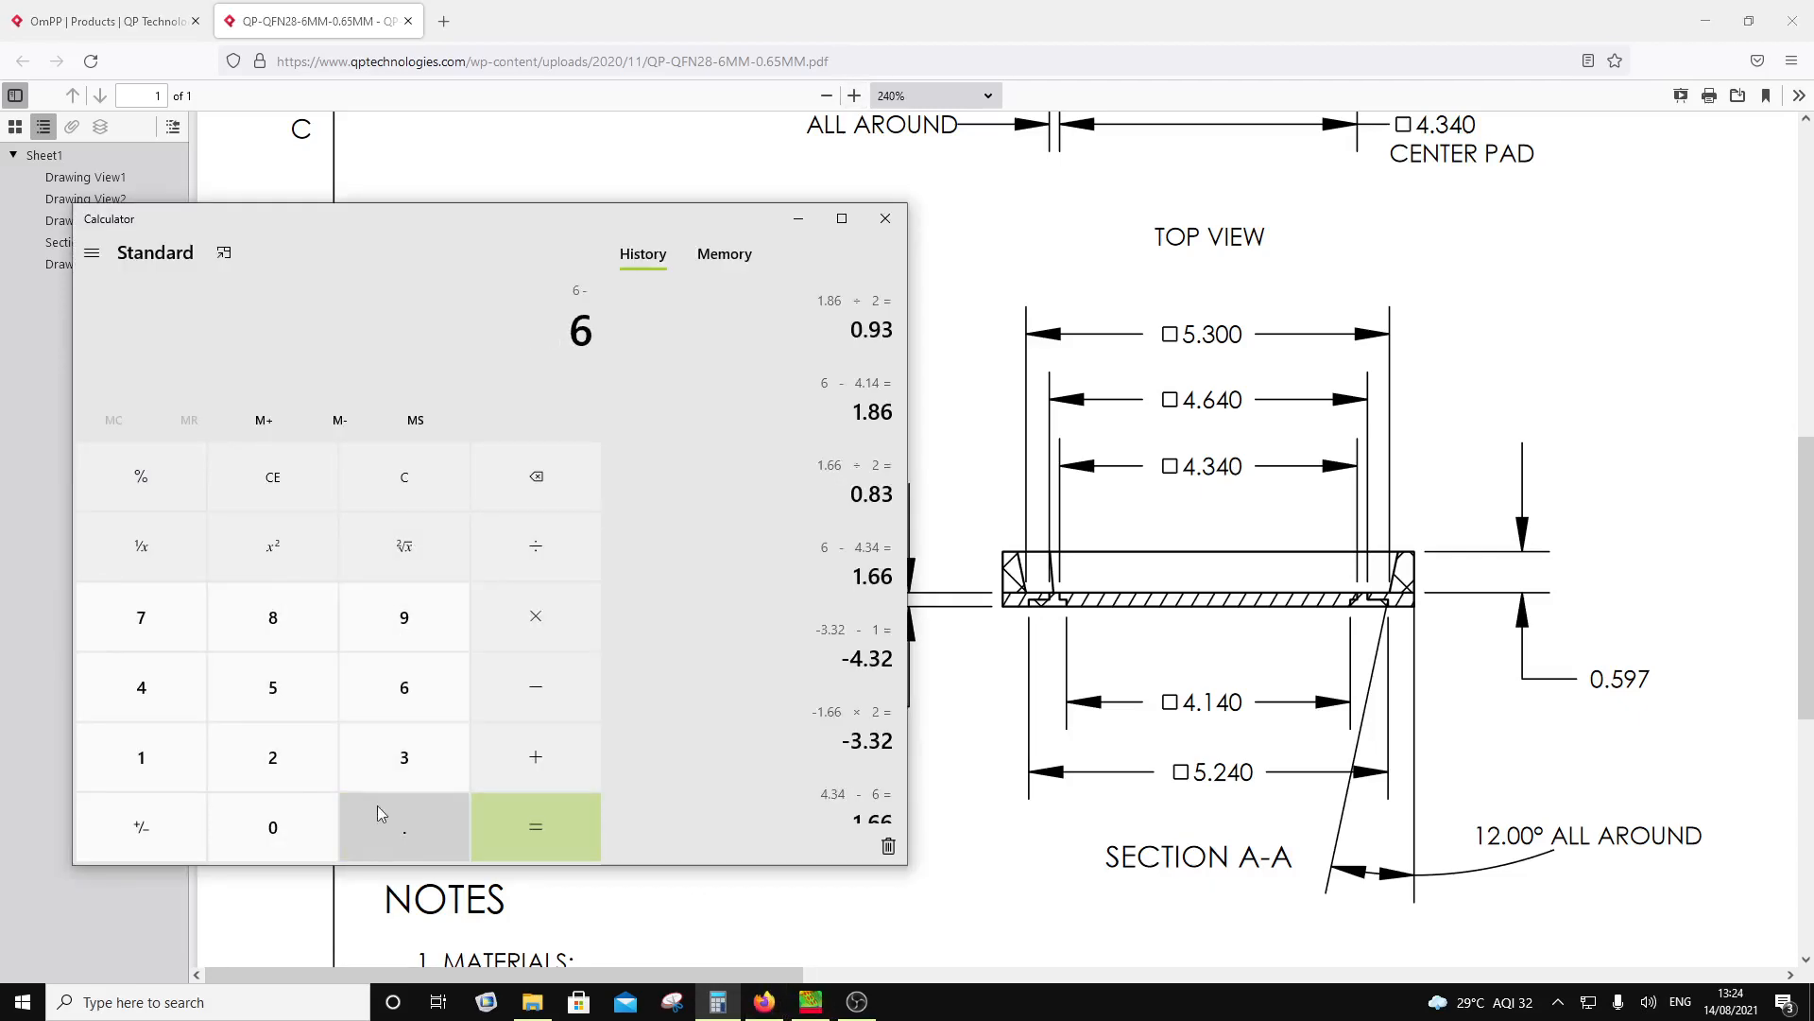
pyautogui.click(400, 820)
pyautogui.click(181, 704)
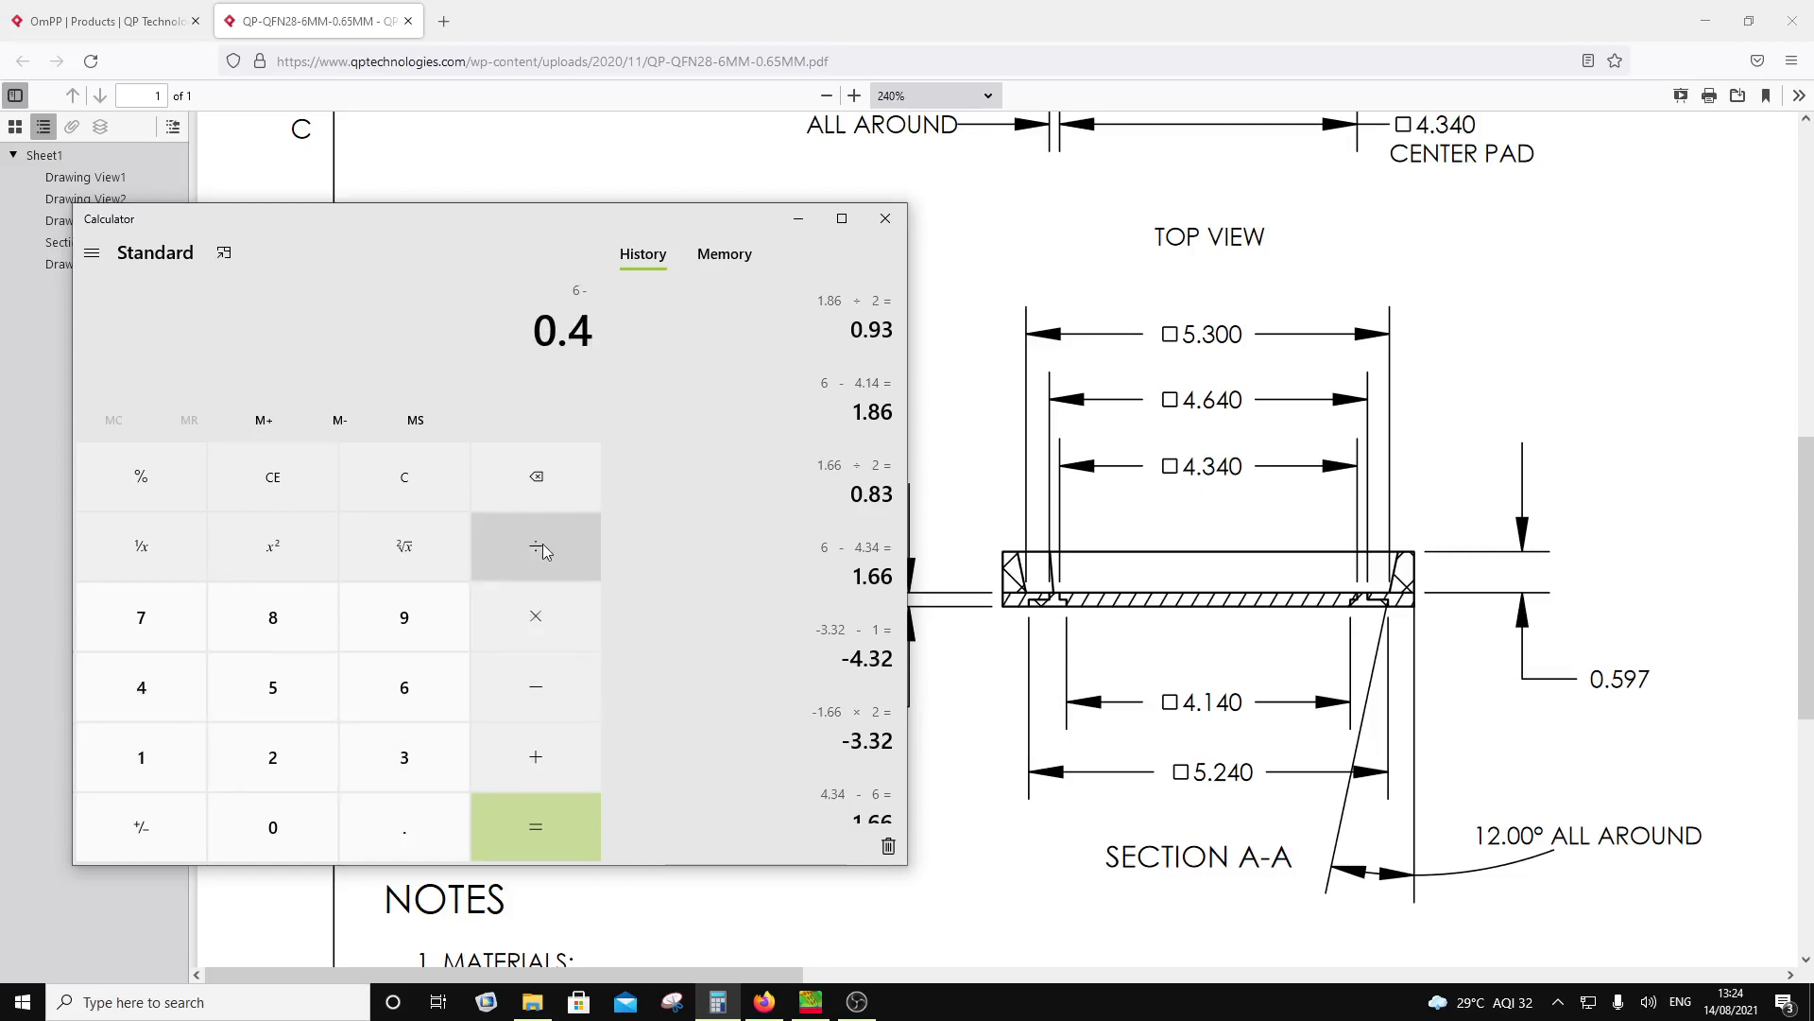
pyautogui.click(408, 475)
# Step: Calculate the pad's edge offset by subtracting 4.34 from 6 and dividing the result by 2
pyautogui.click(420, 716)
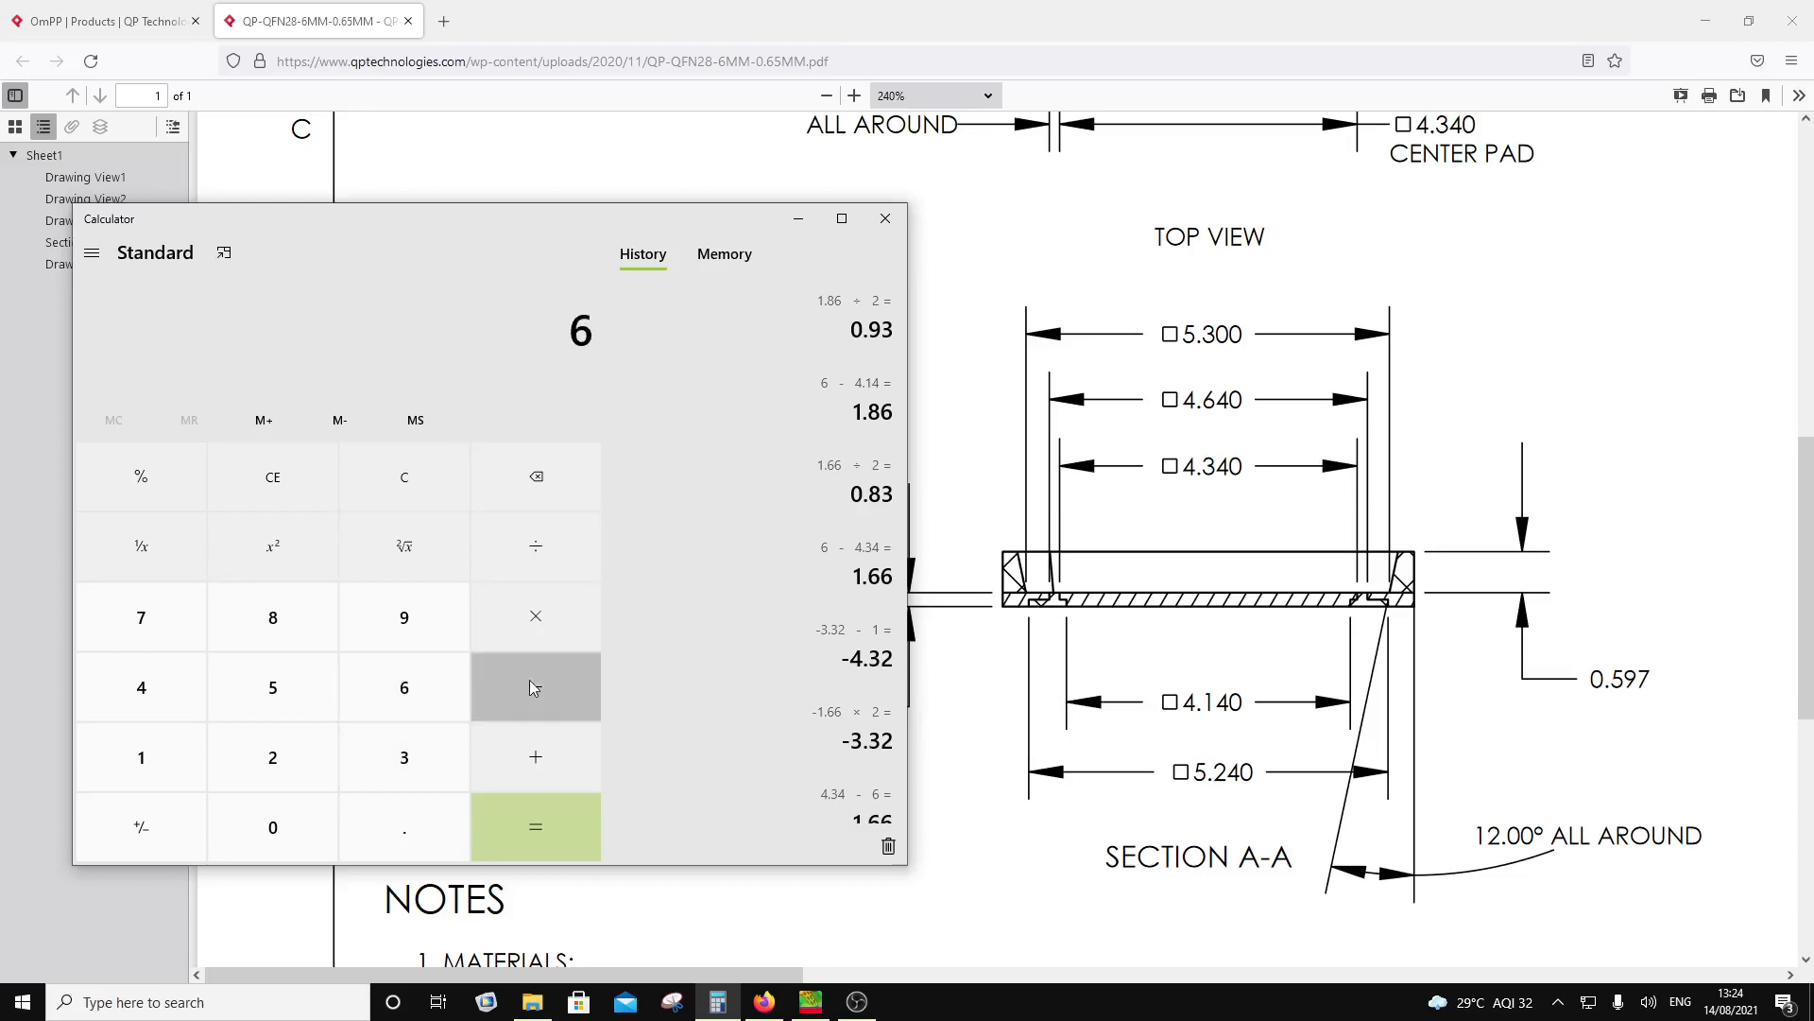
pyautogui.click(529, 680)
pyautogui.click(182, 688)
pyautogui.click(393, 824)
pyautogui.click(402, 755)
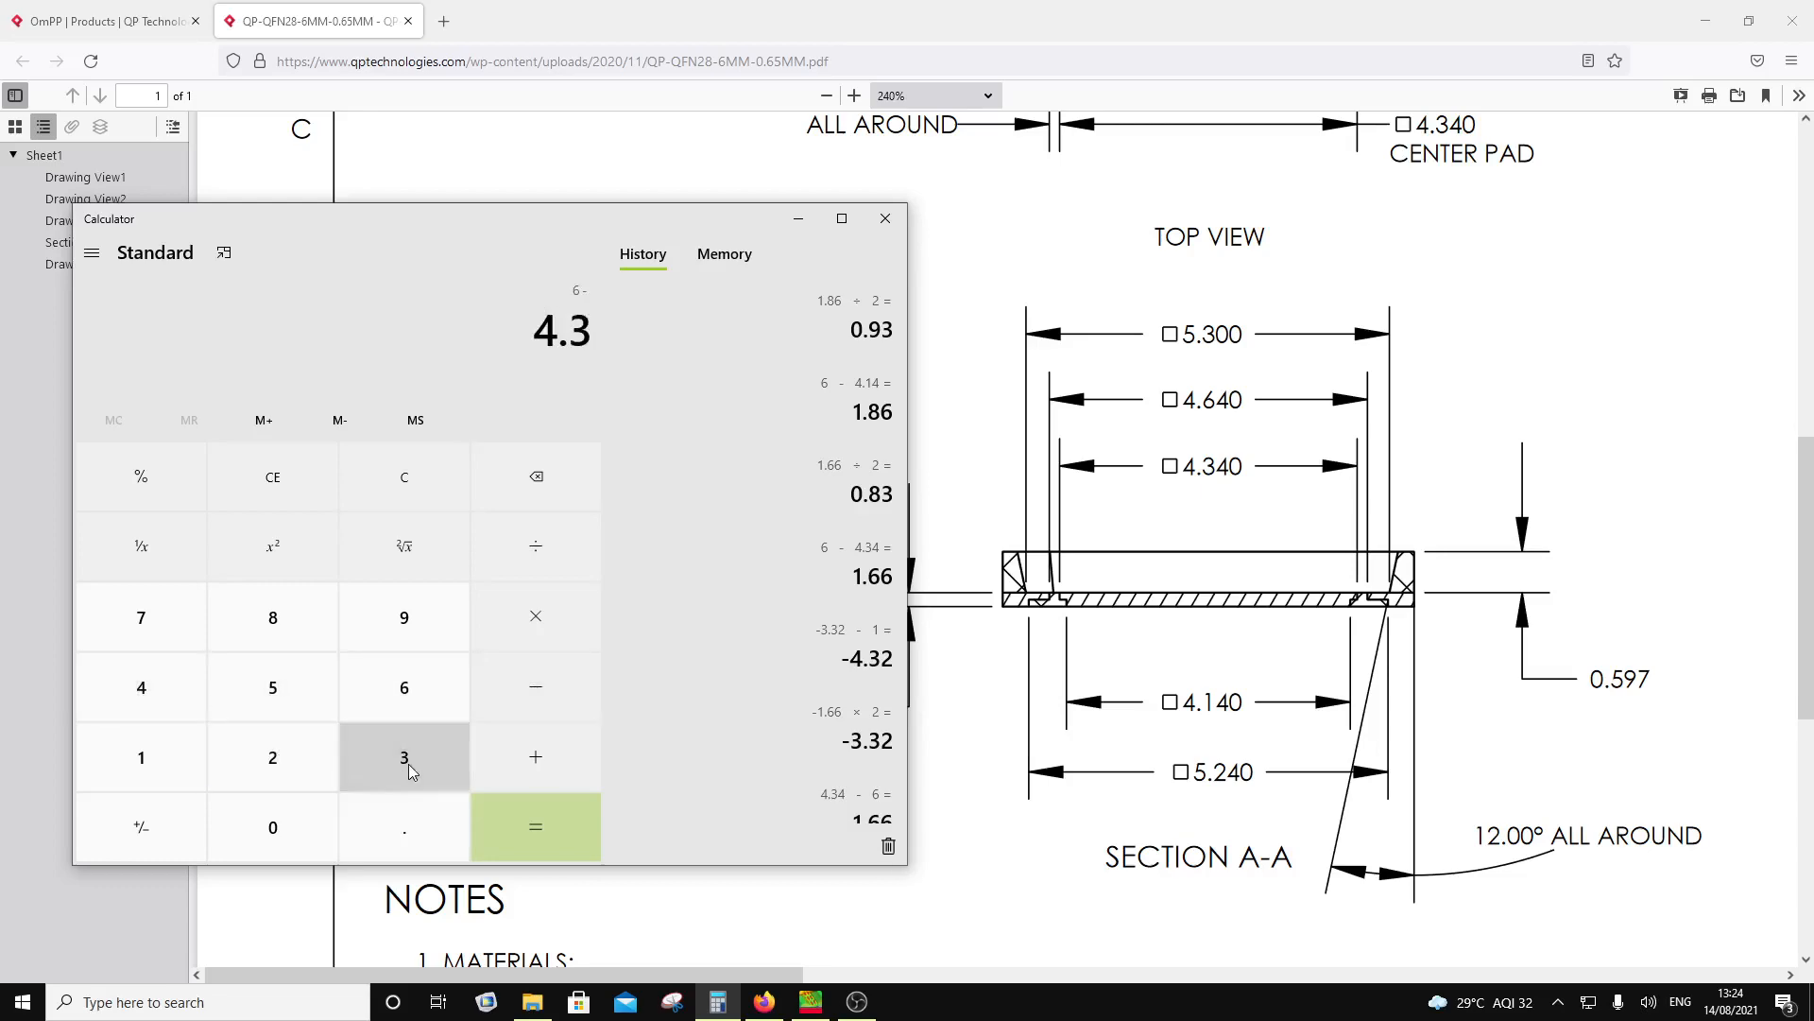
pyautogui.click(165, 701)
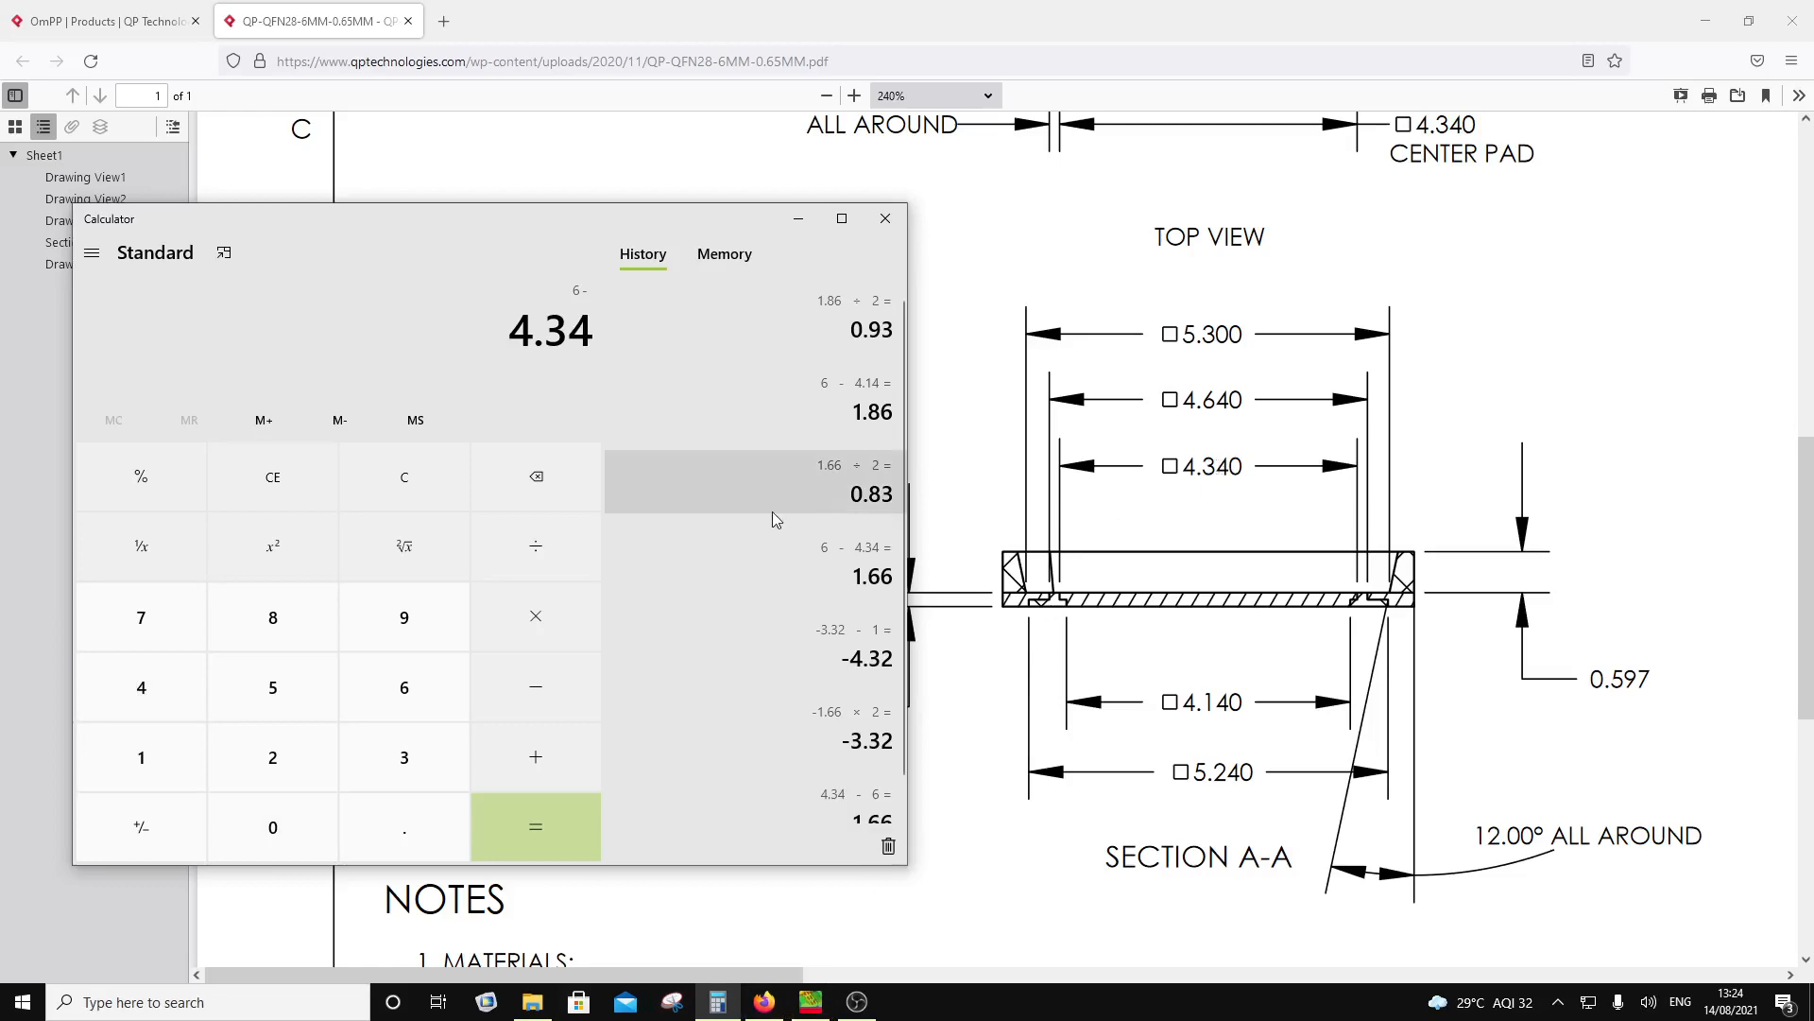
pyautogui.click(547, 826)
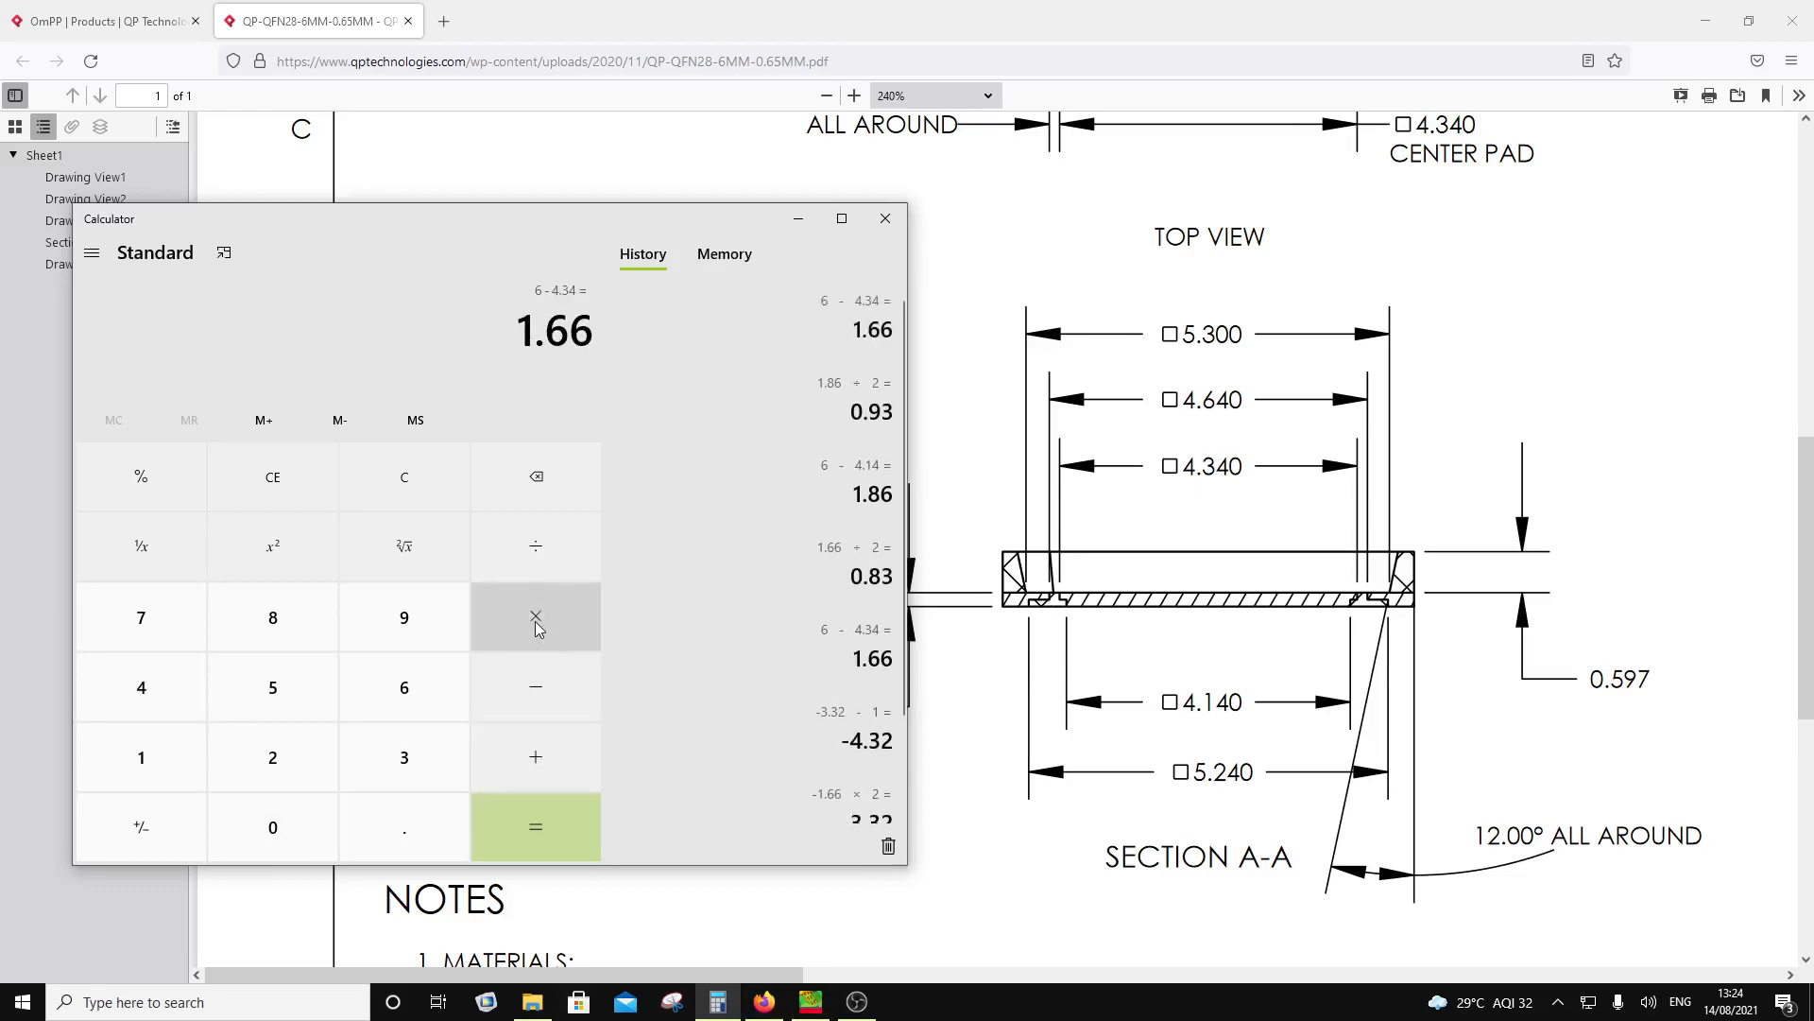
pyautogui.click(536, 548)
pyautogui.click(312, 779)
pyautogui.click(516, 828)
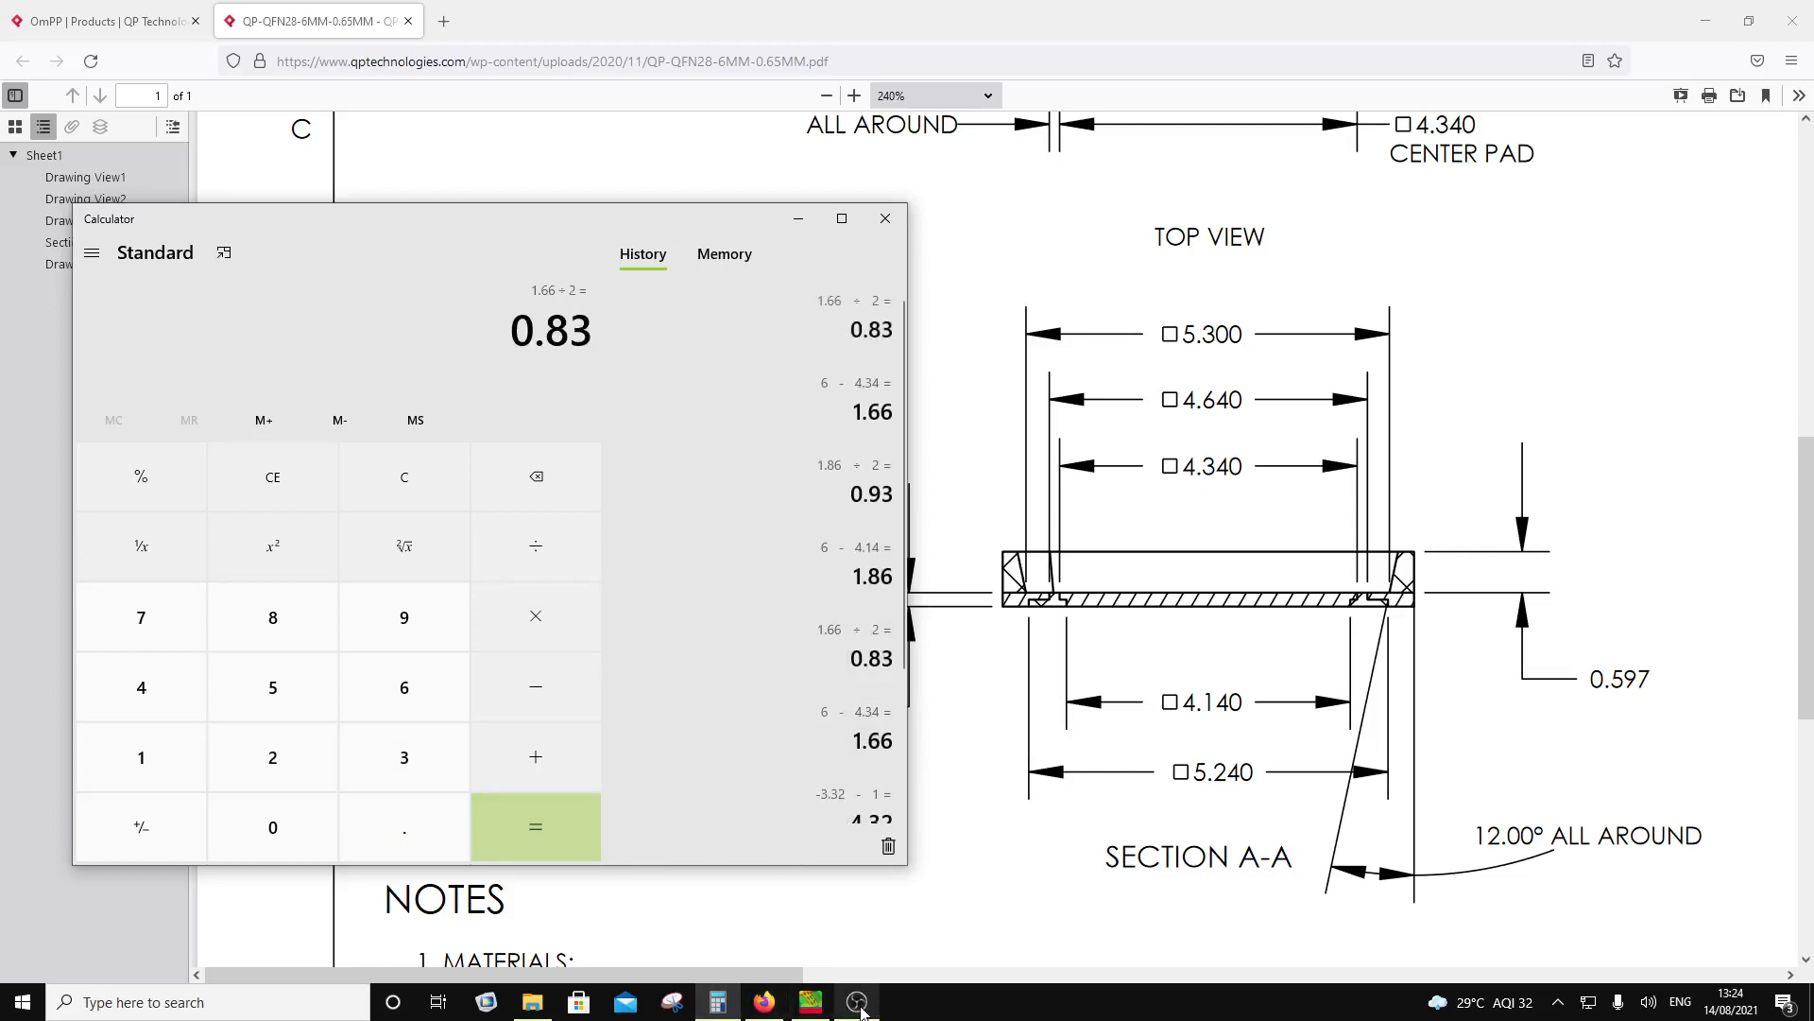
# Step: Switch to EMPro, start a new extrusion in top view, and raise its Z origin to the top of gnd1
pyautogui.moveTo(857, 1002)
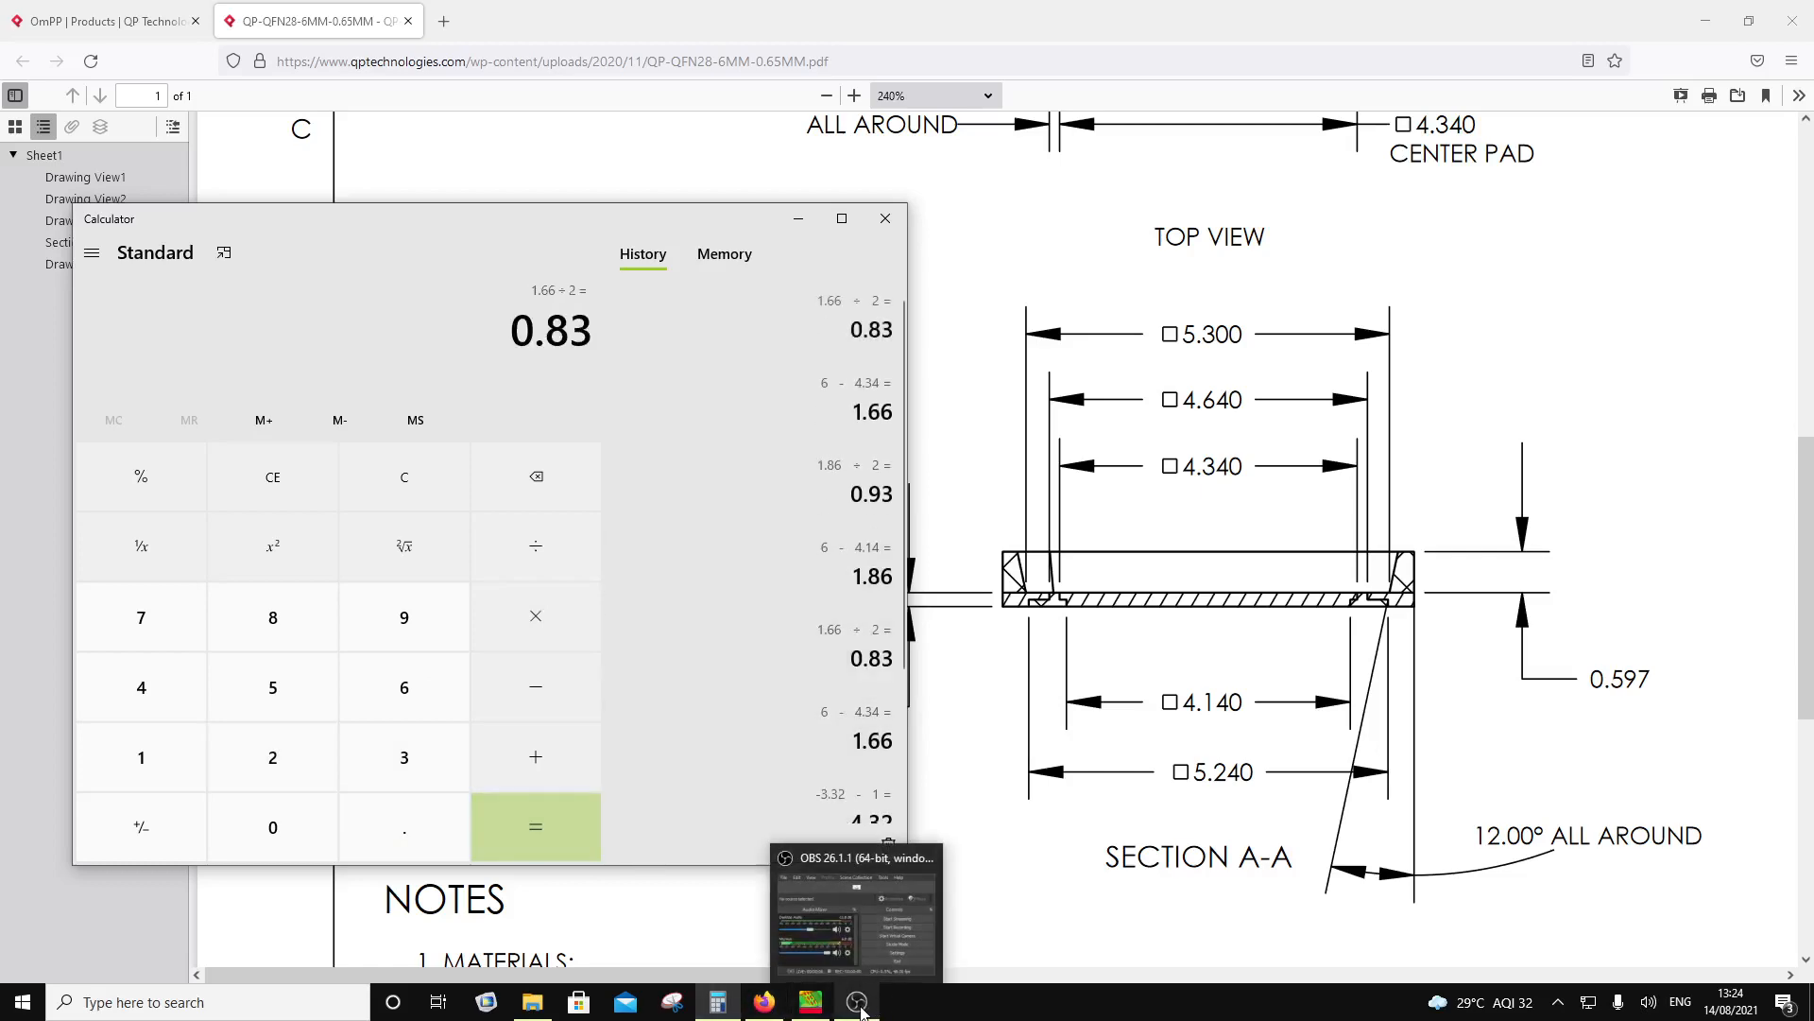
pyautogui.click(813, 1005)
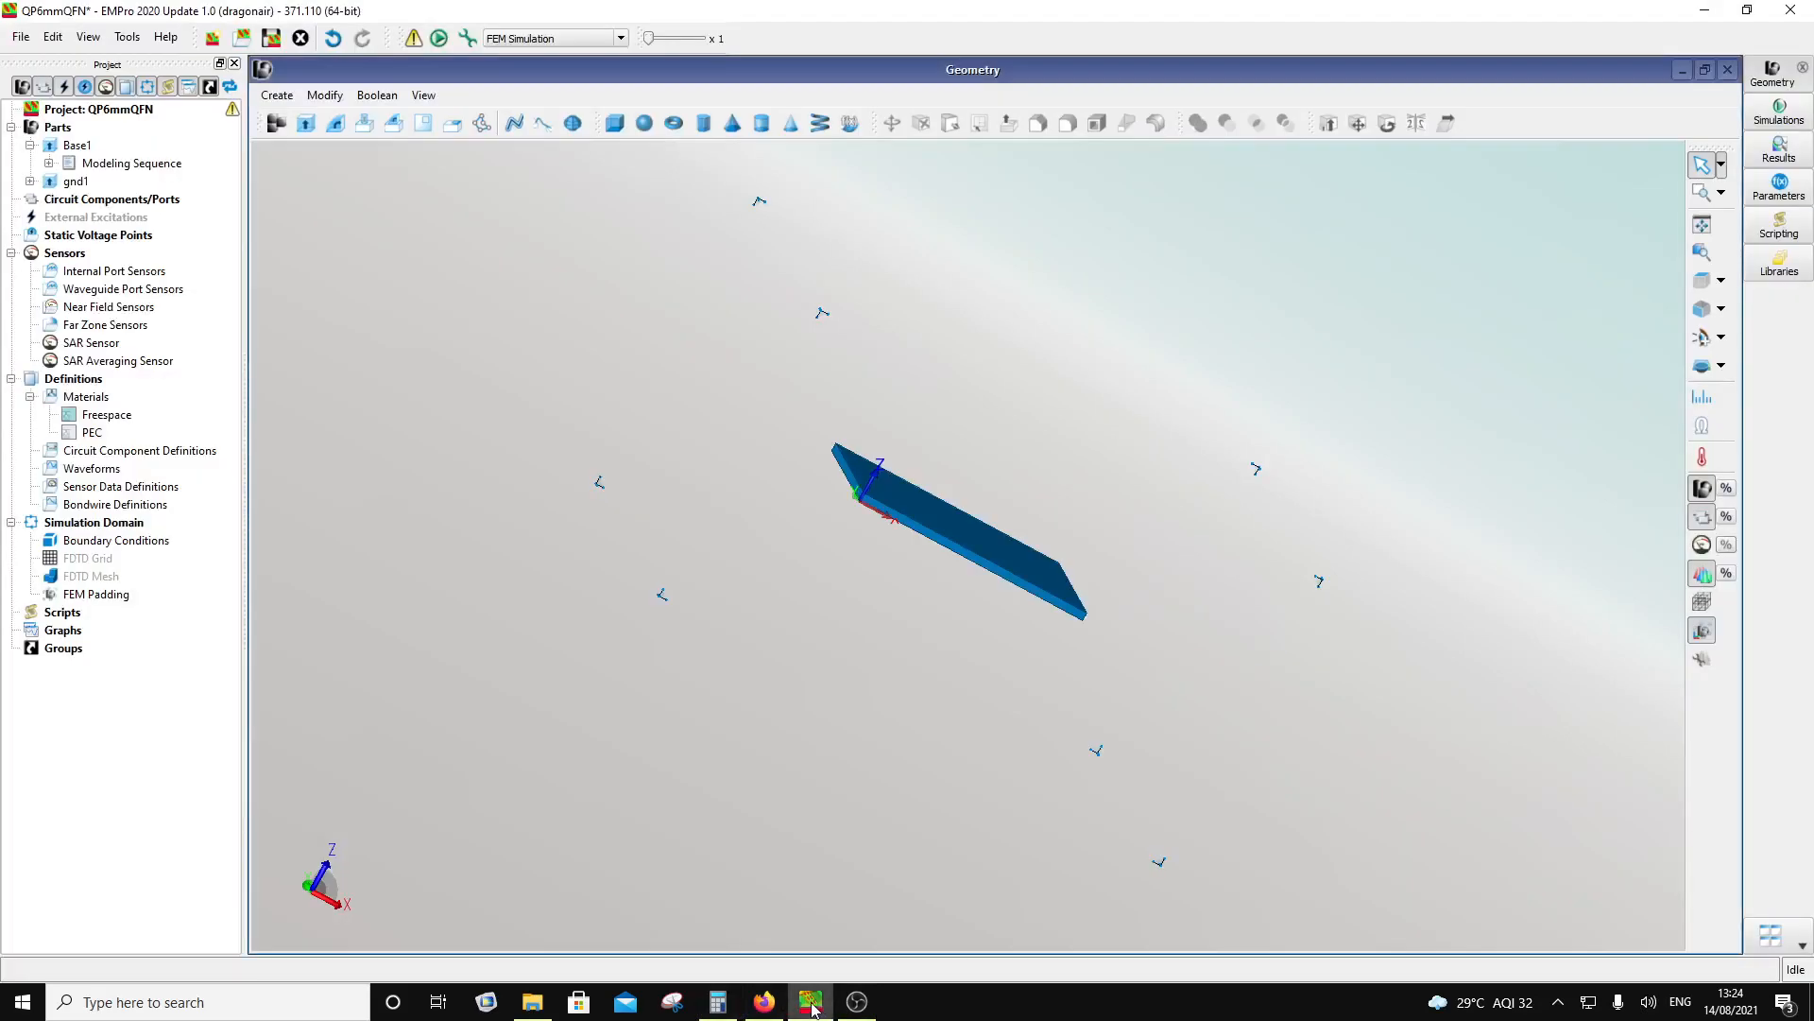
pyautogui.click(1702, 280)
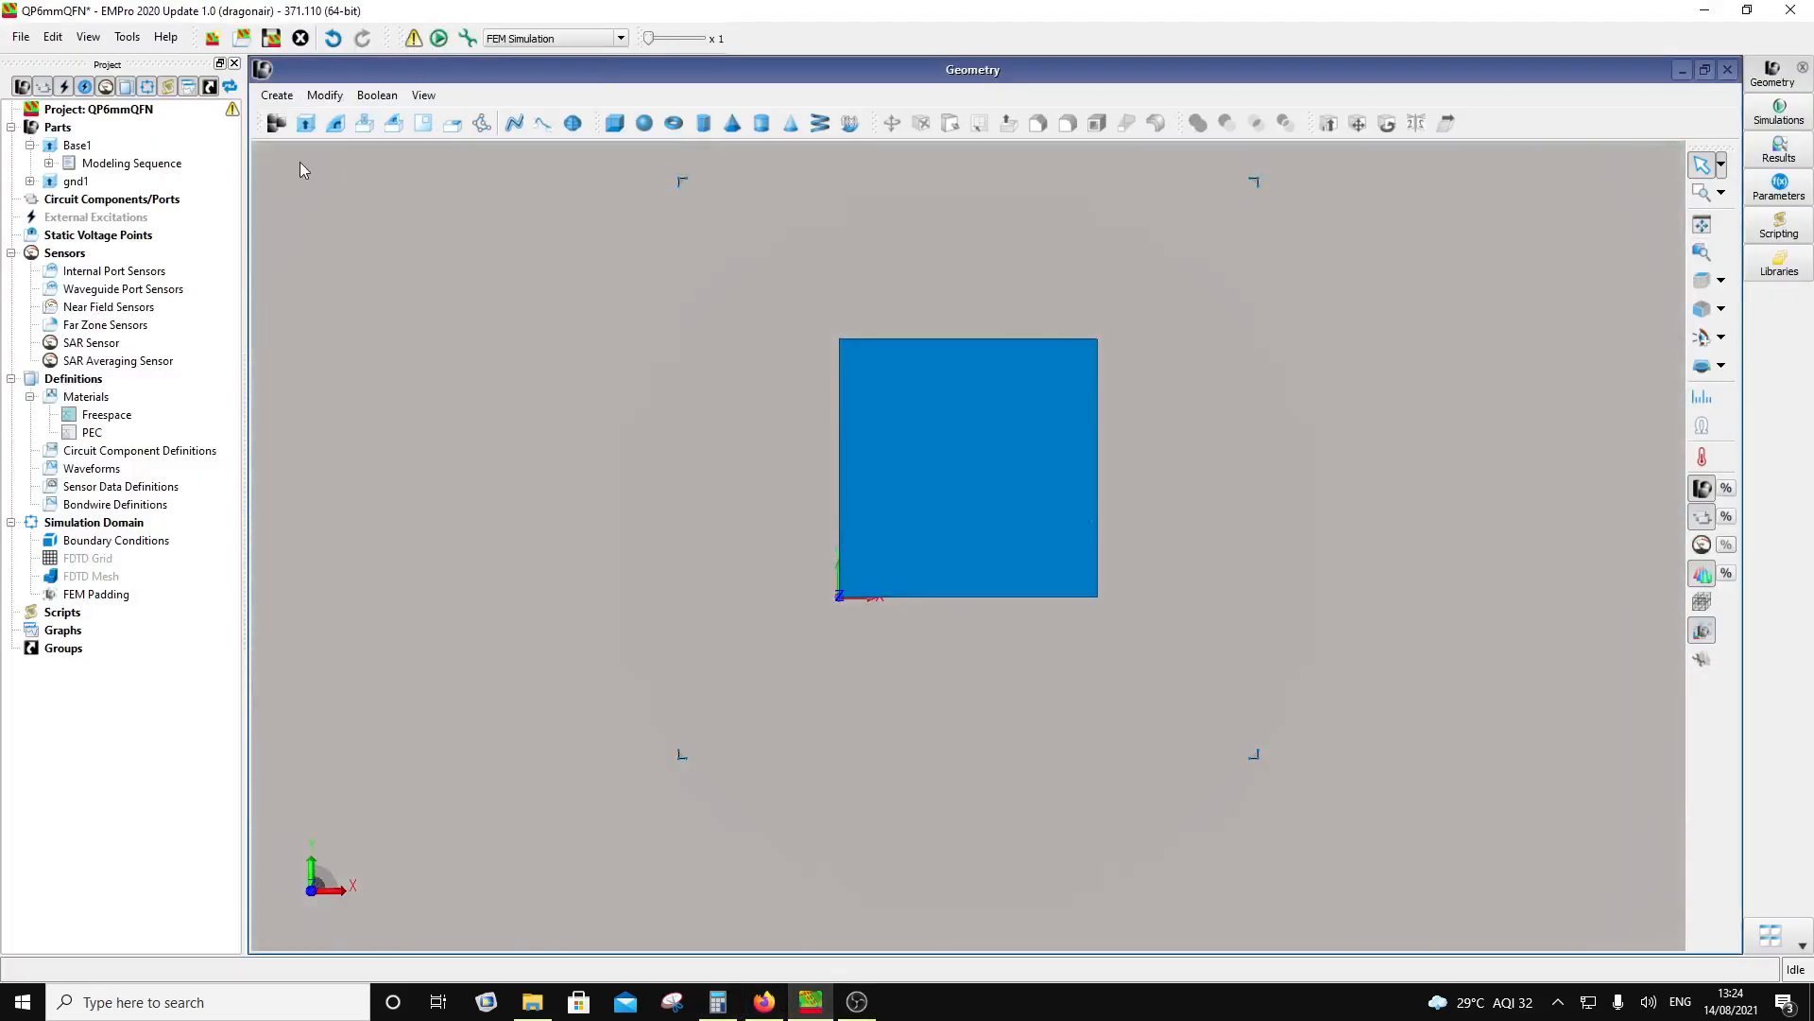
pyautogui.click(305, 126)
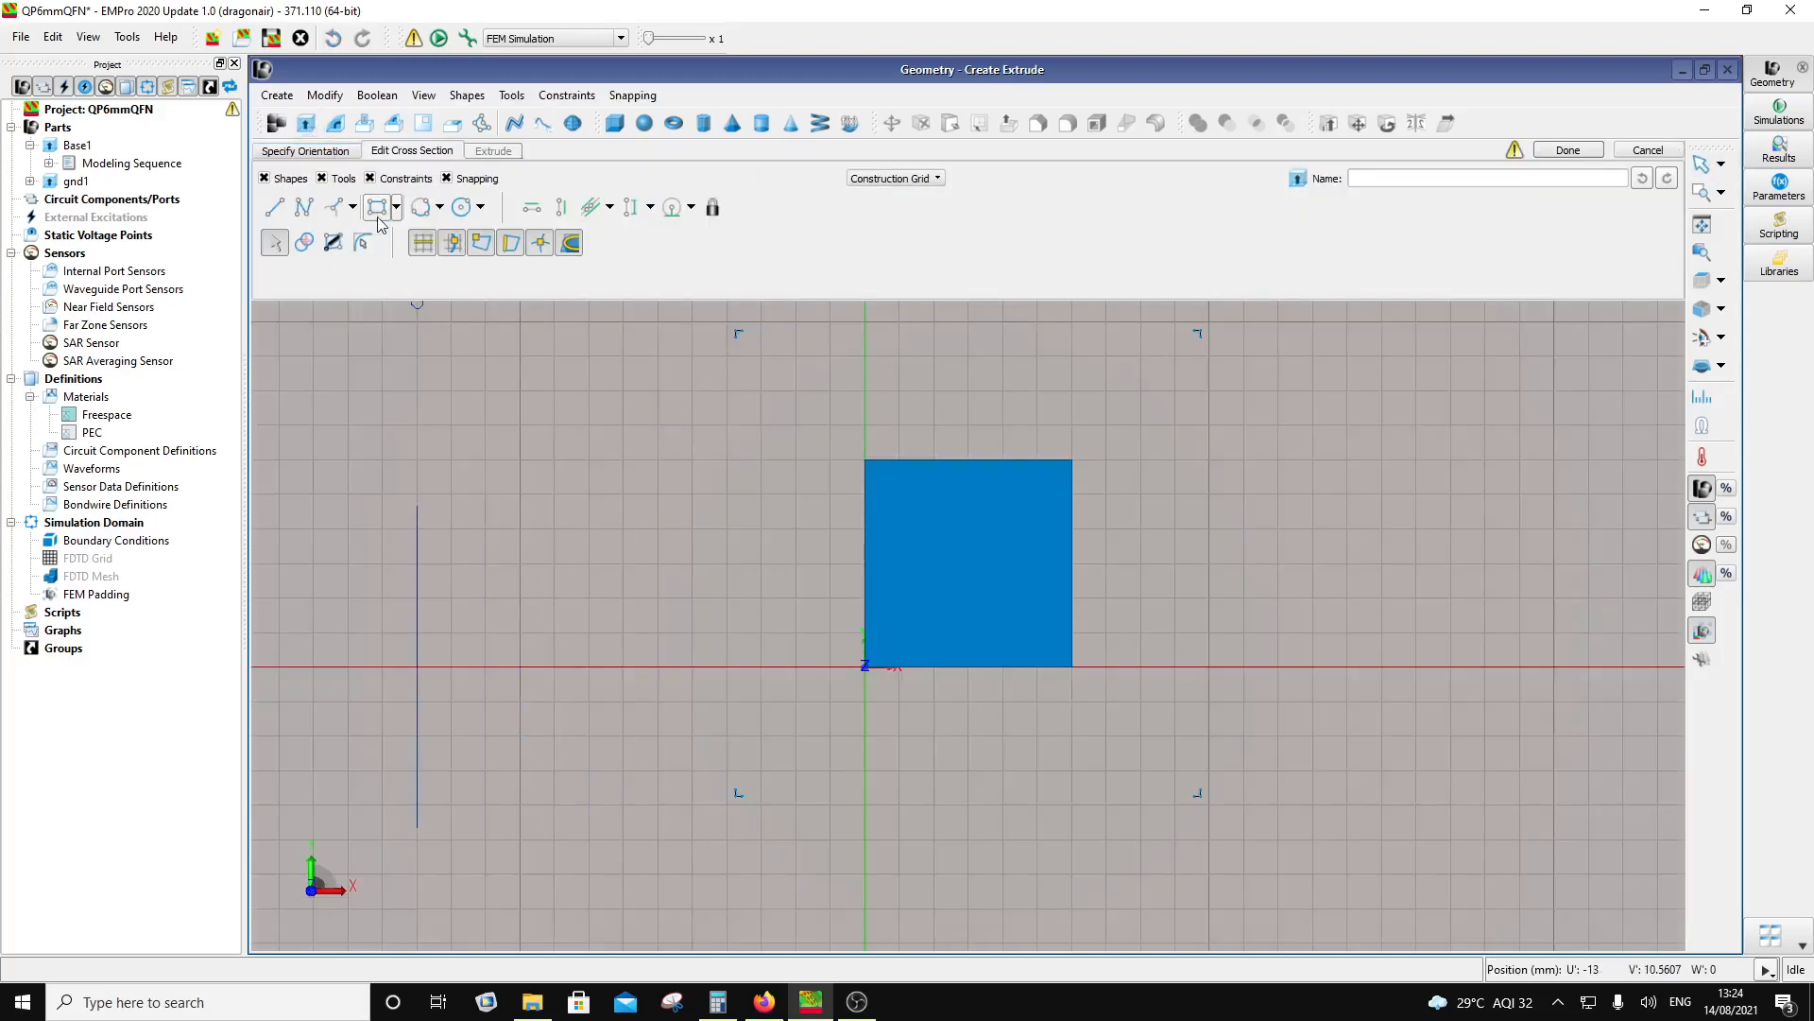
pyautogui.click(322, 151)
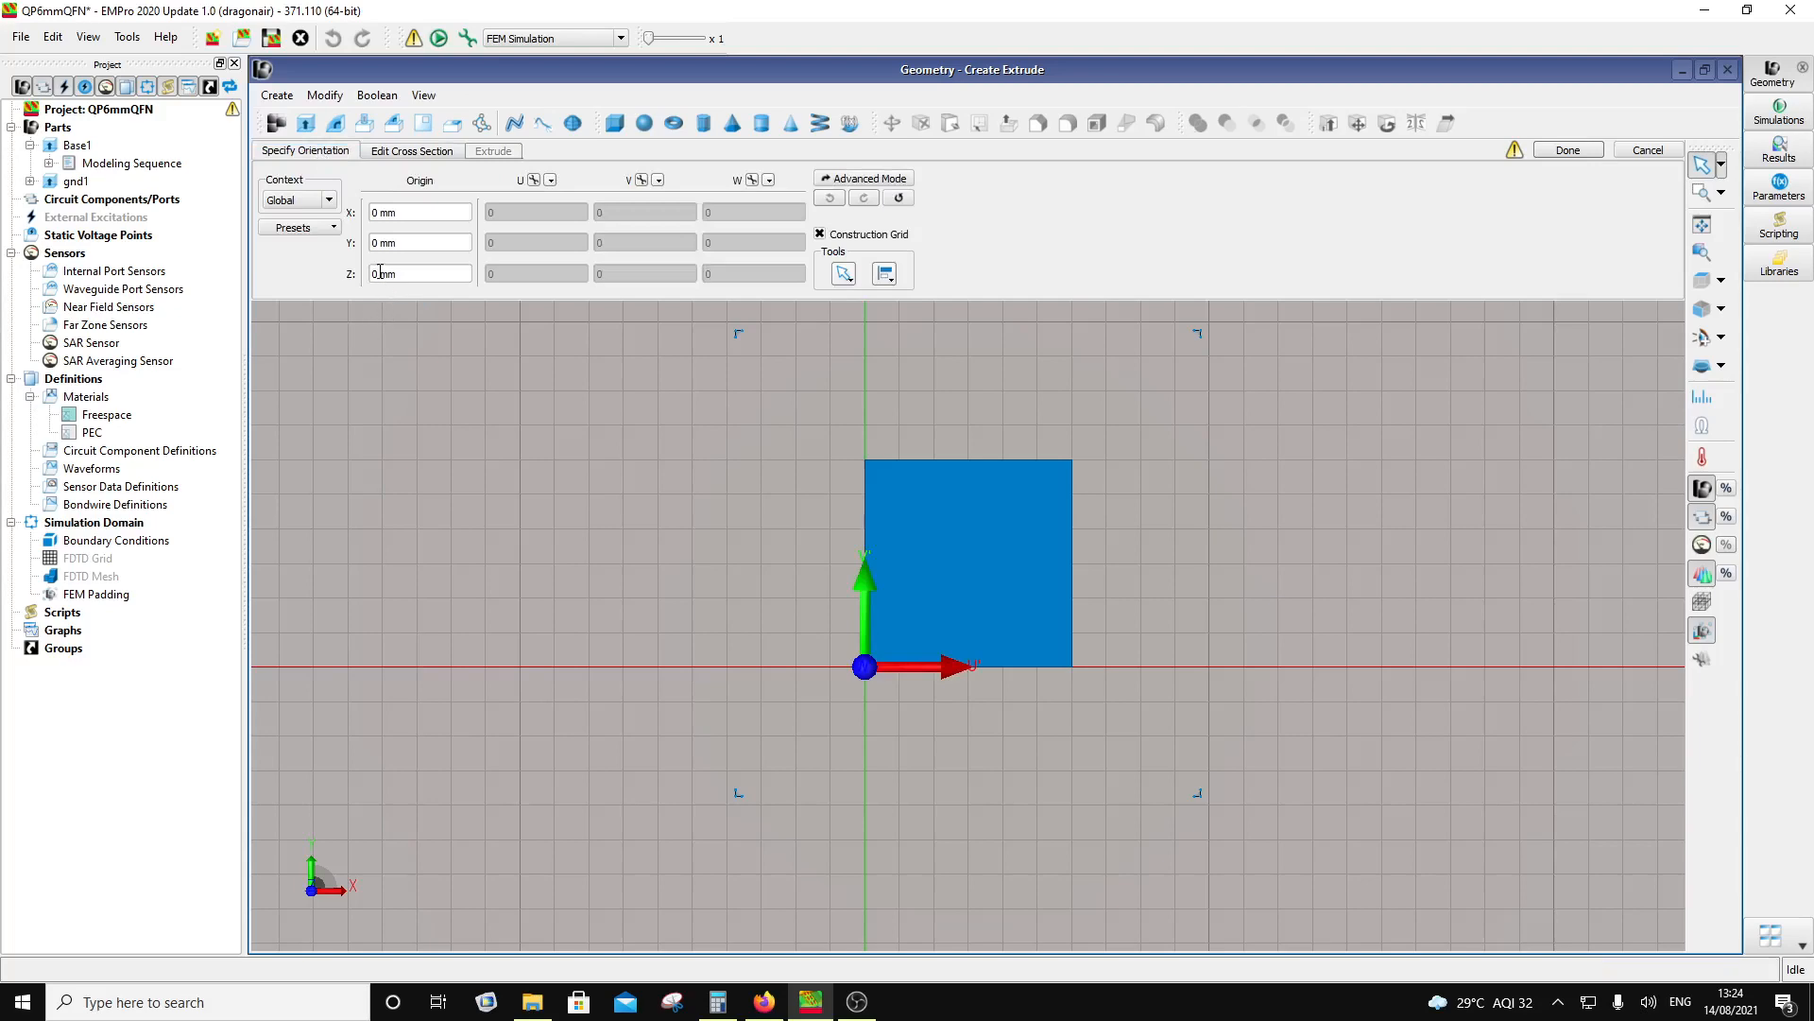
pyautogui.click(378, 272)
pyautogui.click(412, 151)
# Step: Start a rectangle in the cross section with its first corner at U' 0.83 mm and V' 0.83 mm
pyautogui.click(380, 210)
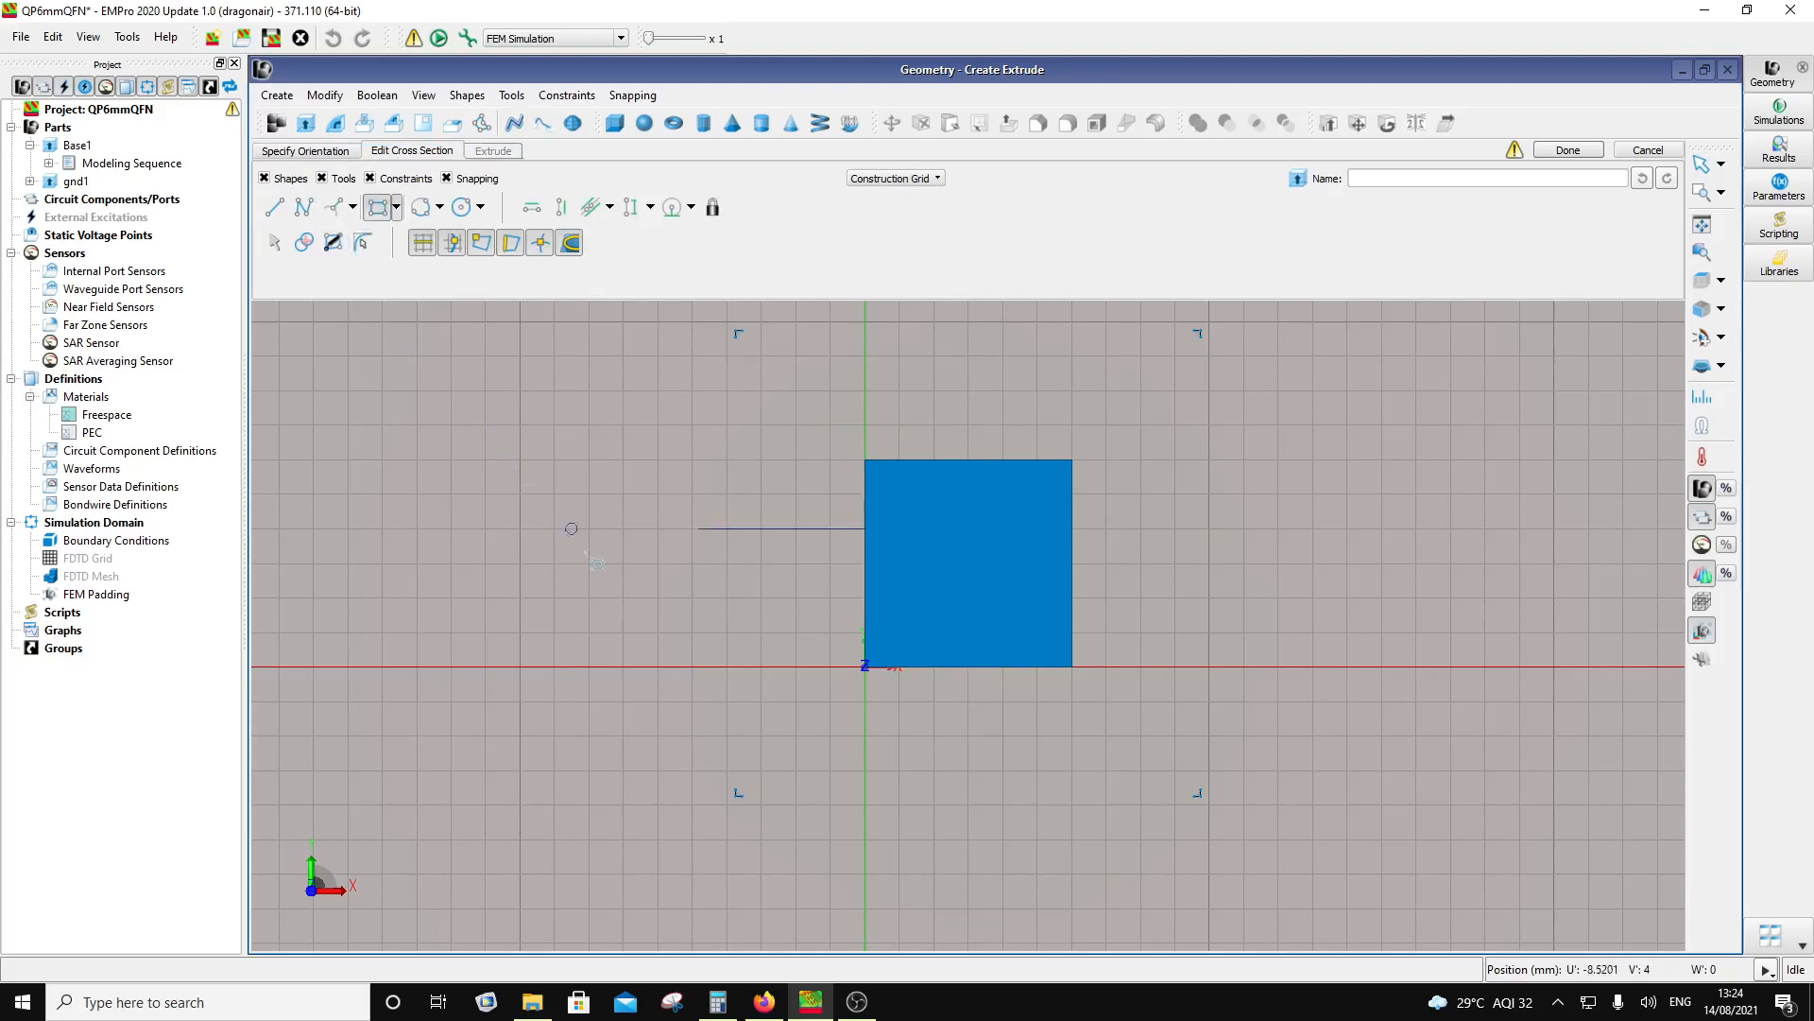
pyautogui.click(718, 1002)
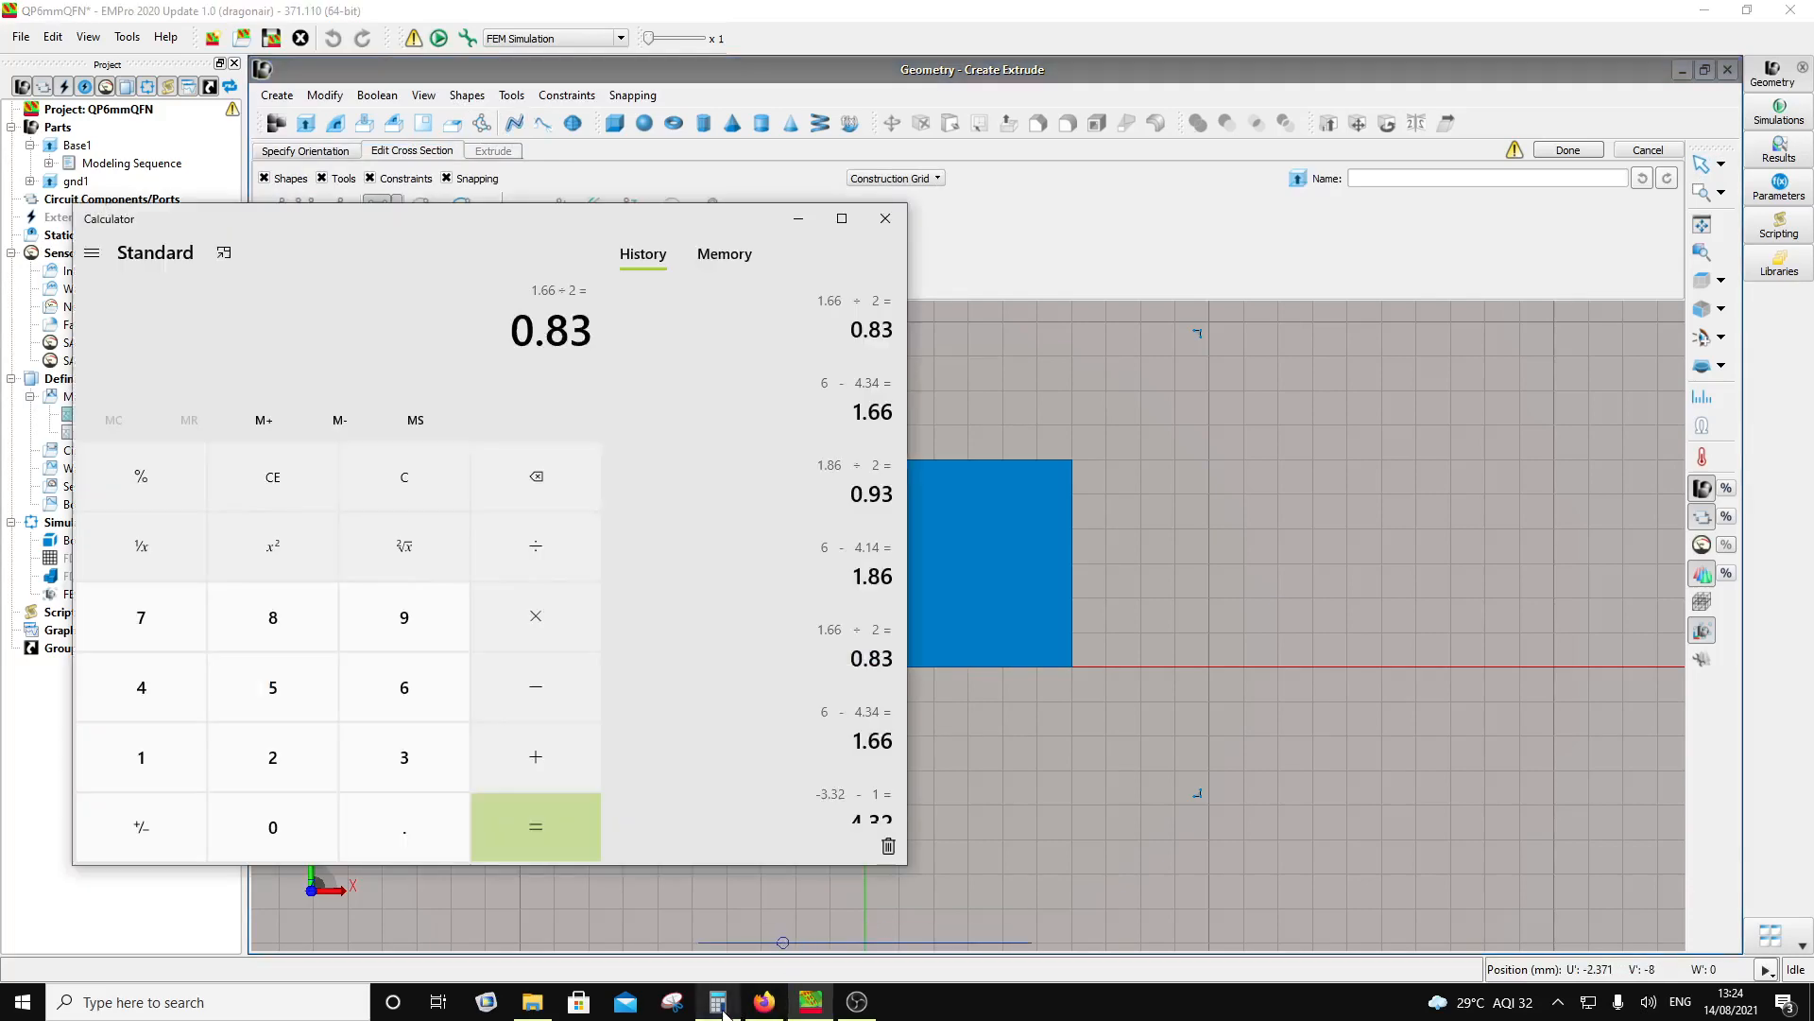
pyautogui.click(718, 1002)
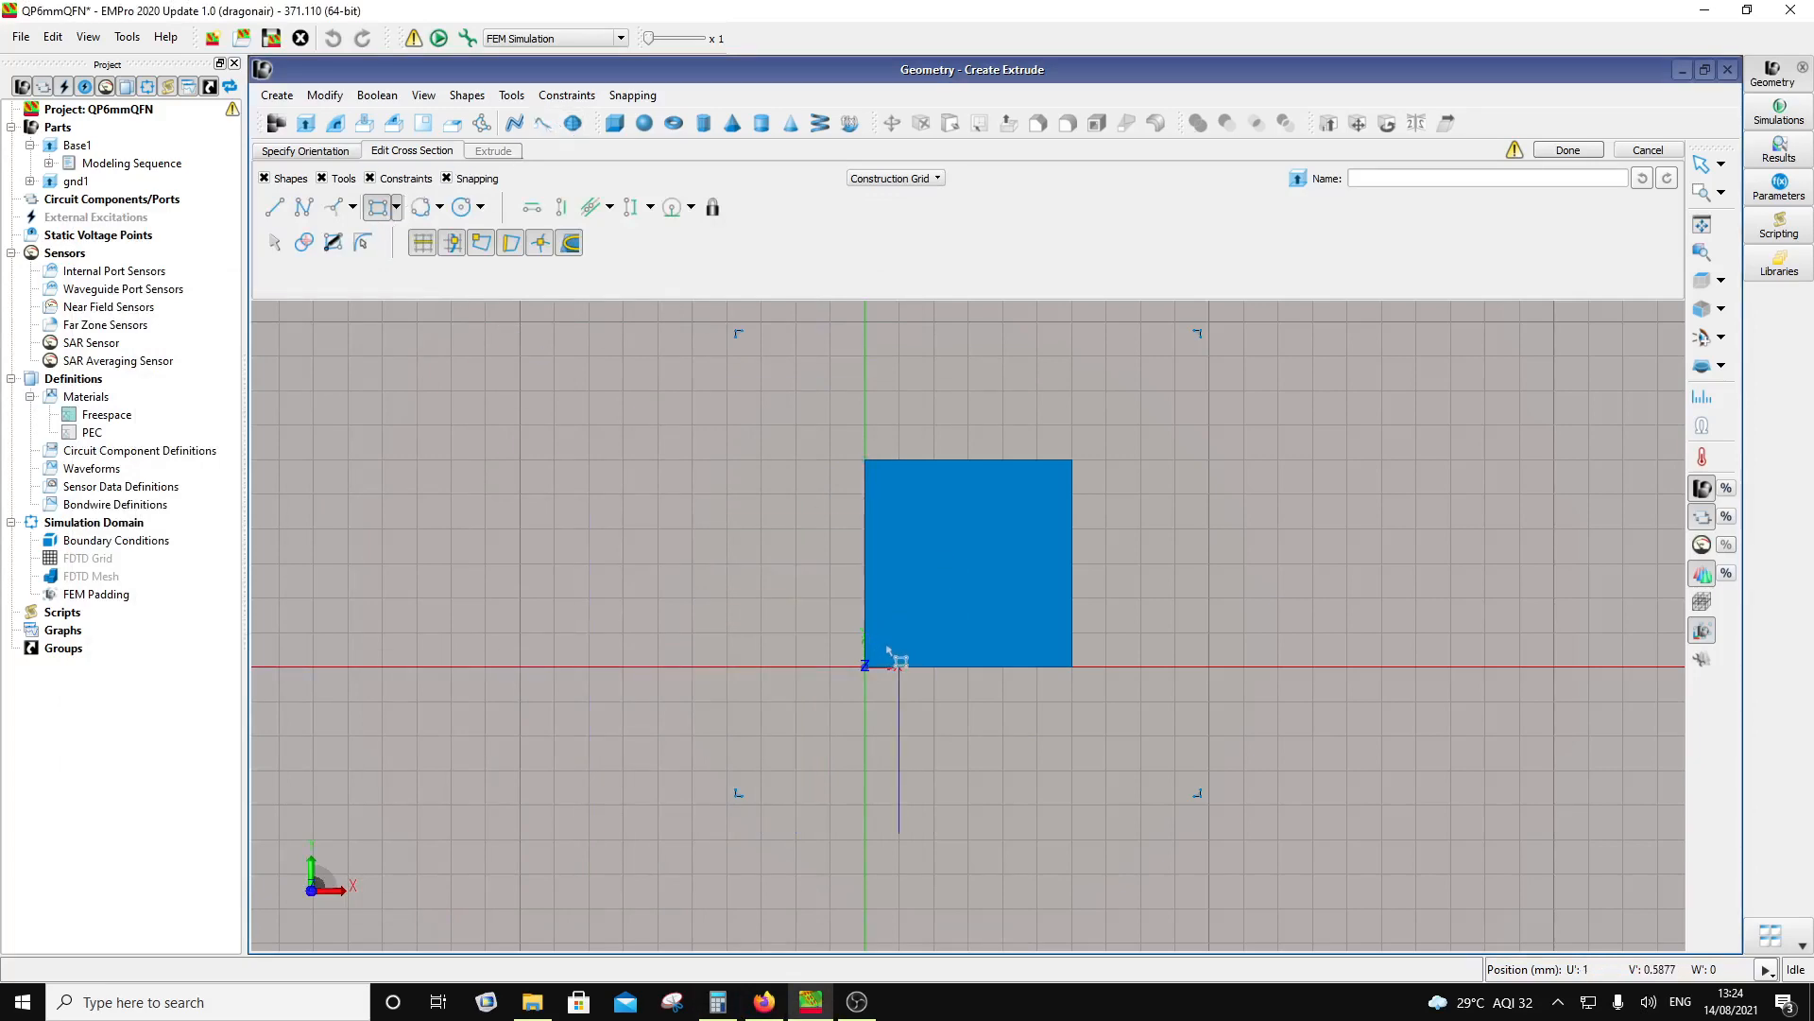
pyautogui.press('Tab')
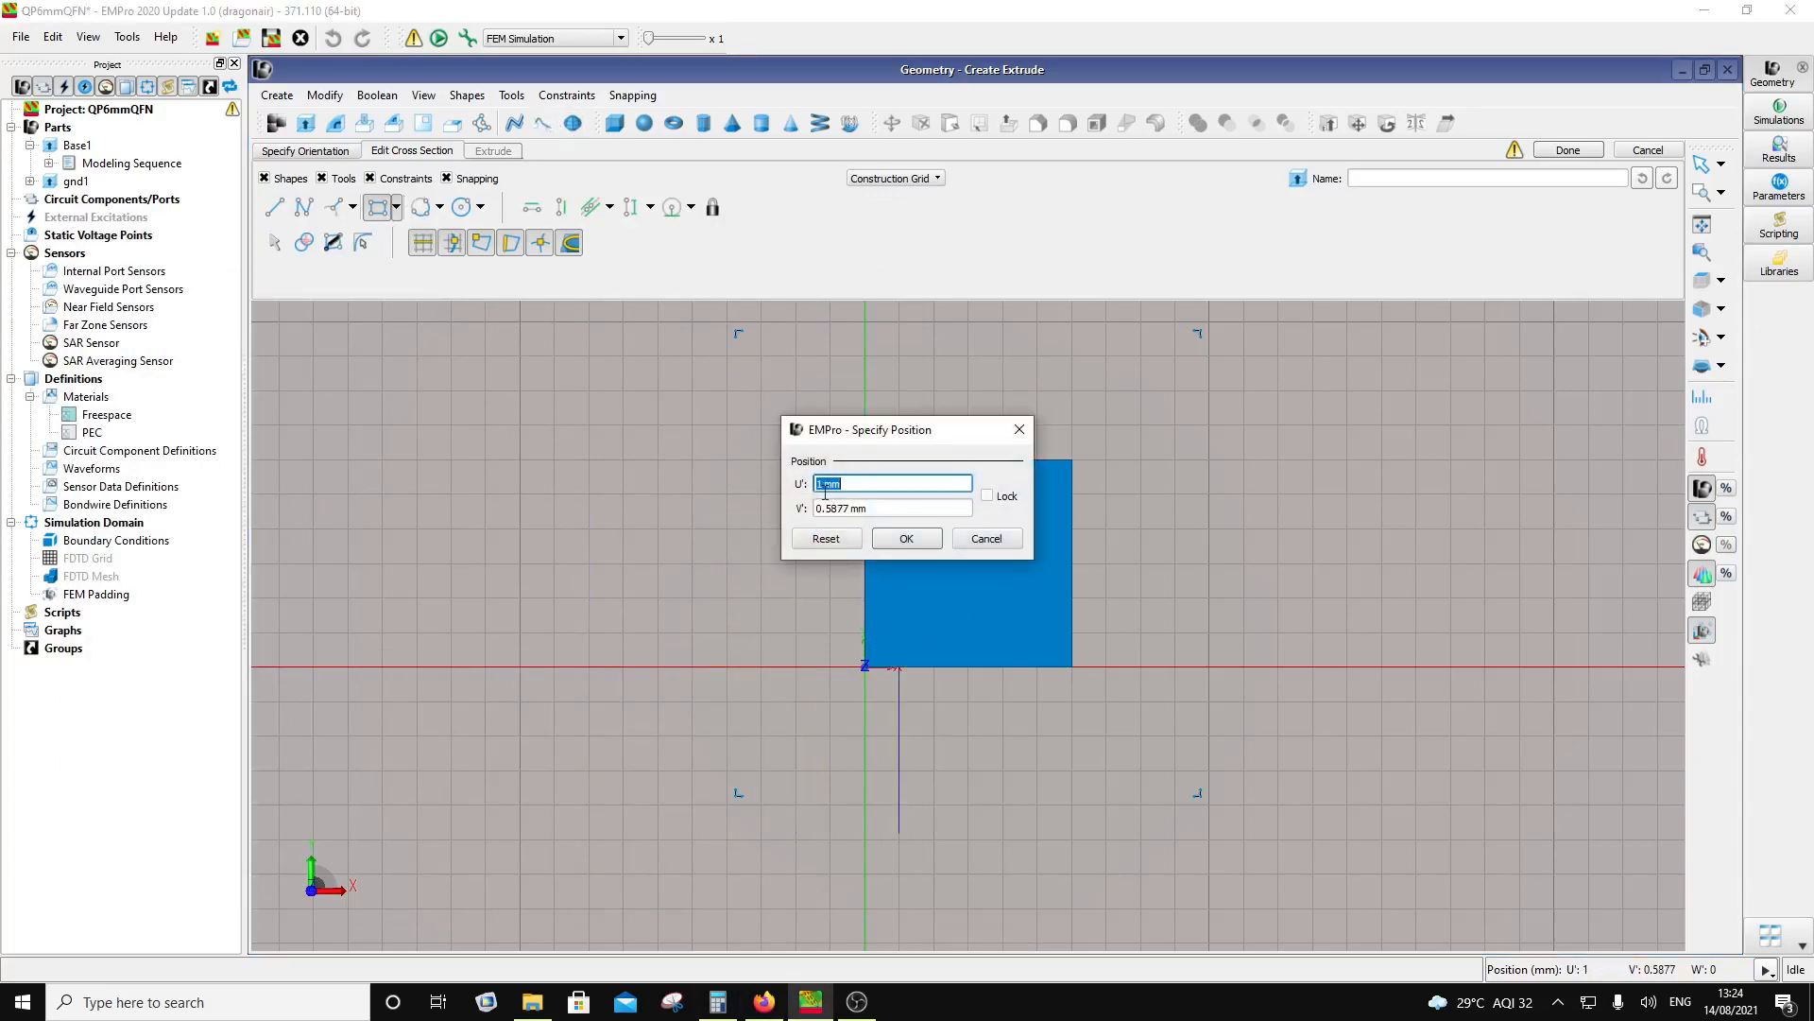
pyautogui.click(822, 484)
pyautogui.write('0.83')
pyautogui.moveTo(854, 505); pyautogui.dragTo(828, 513)
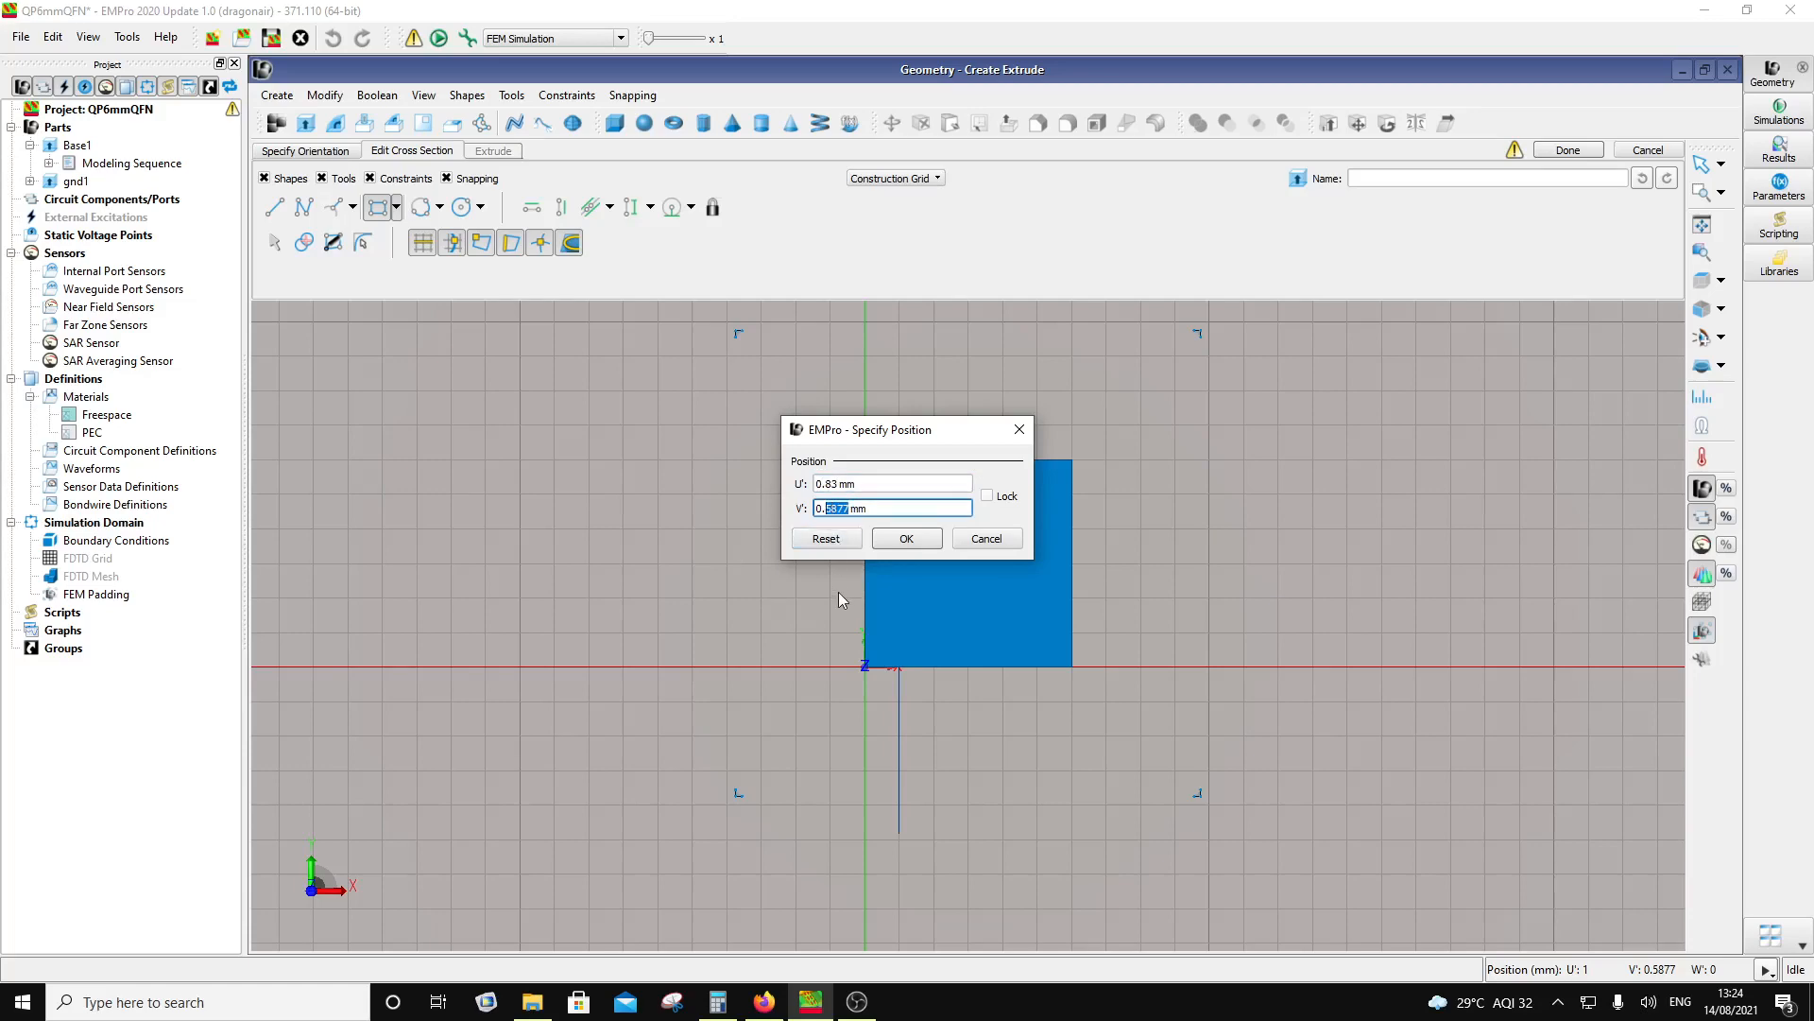
pyautogui.write('83')
pyautogui.click(924, 537)
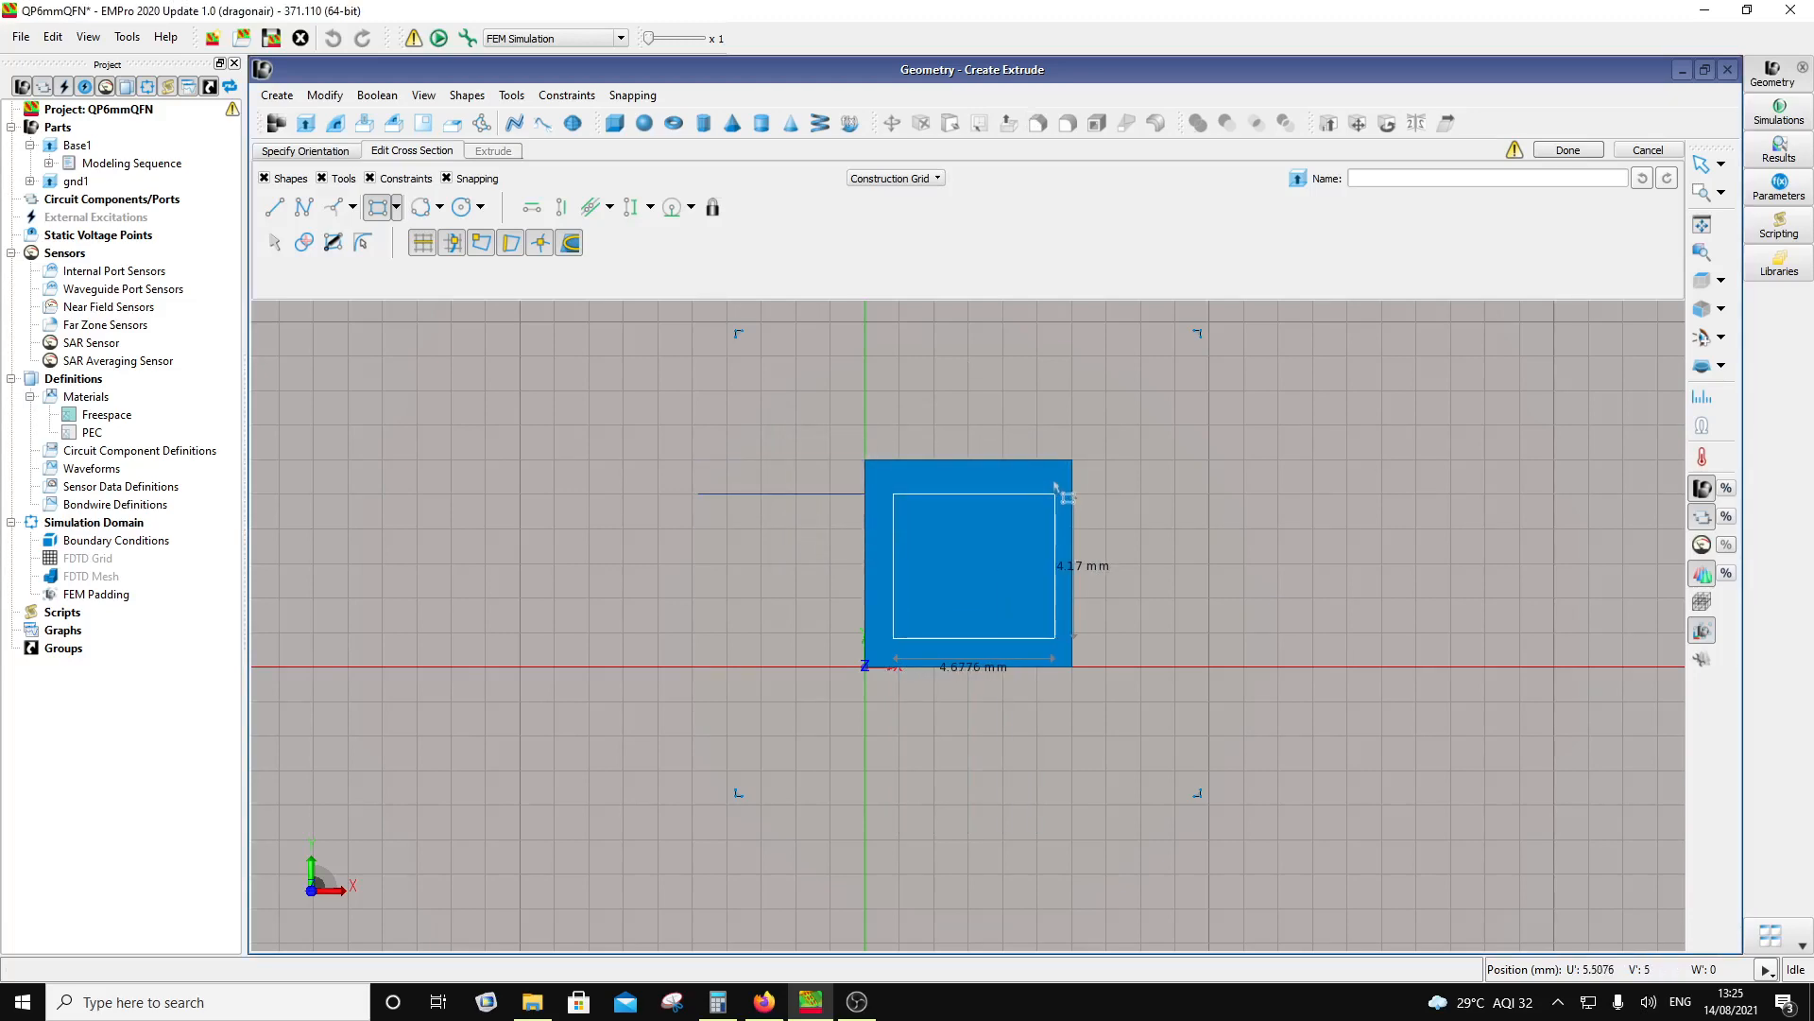
# Step: Complete the upper pad's rectangle with a width of 4.34 mm and a height of 4.34 mm
pyautogui.press('Tab')
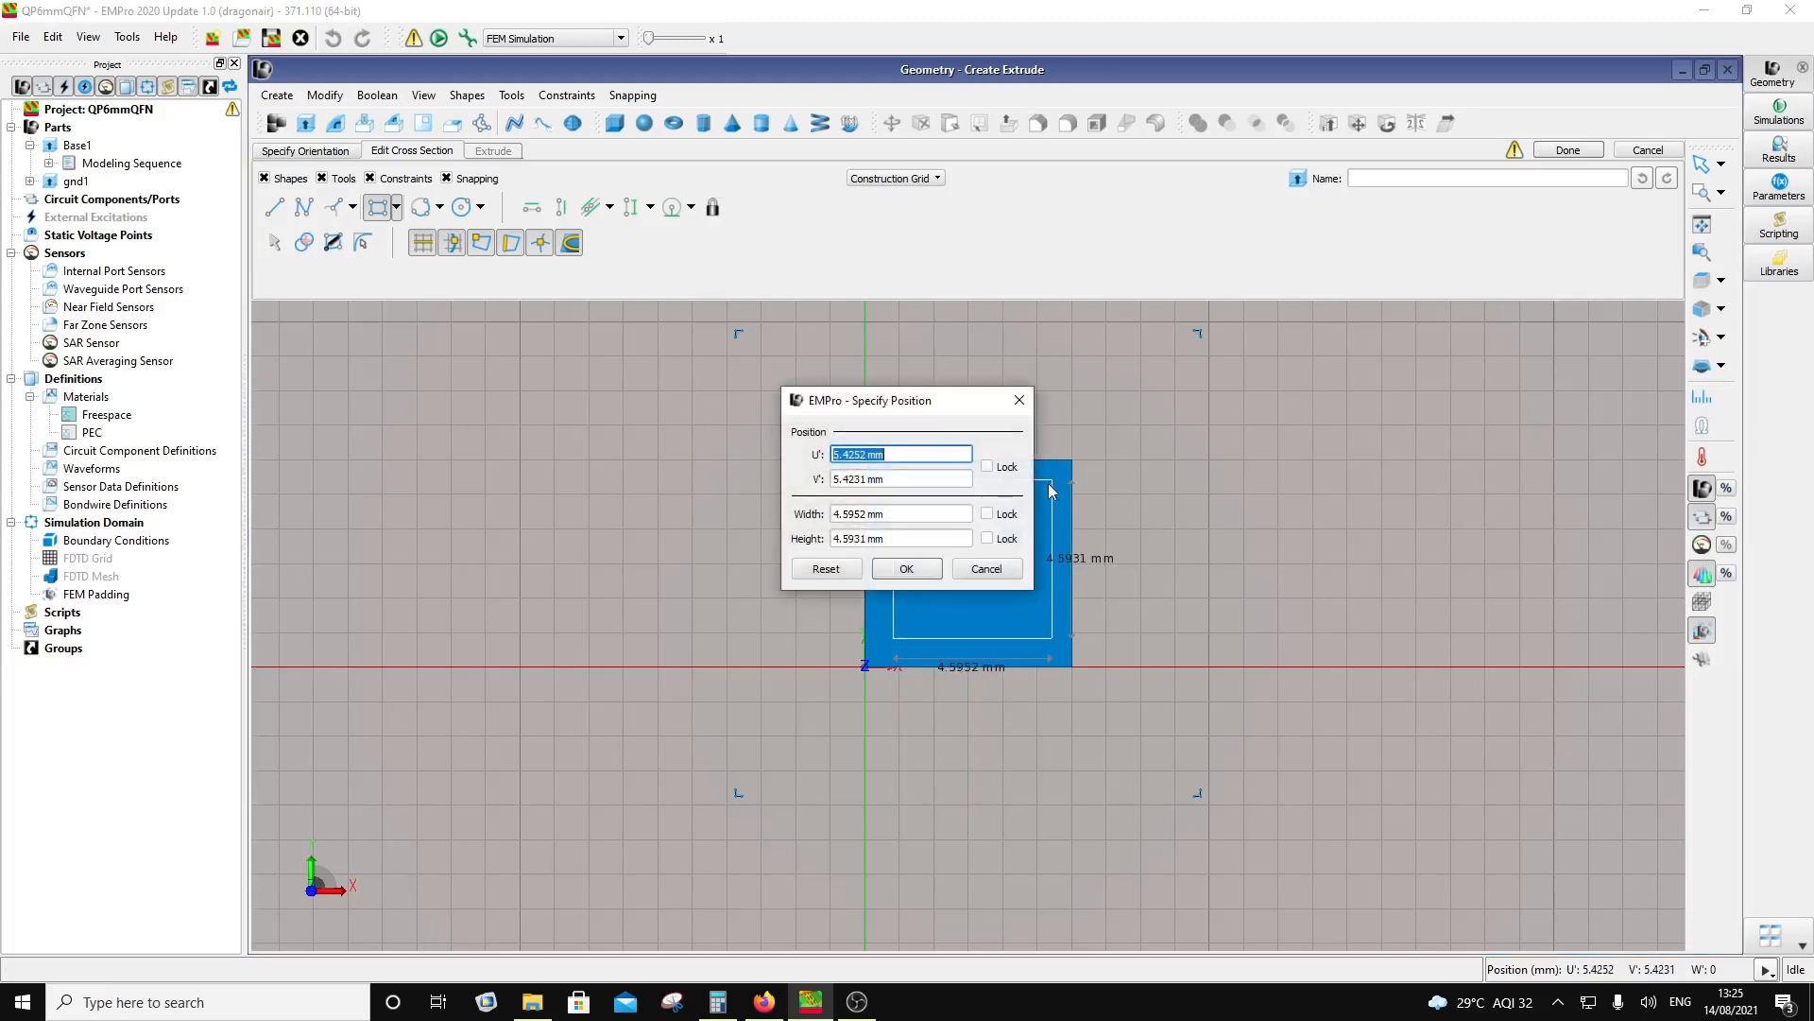
pyautogui.click(857, 515)
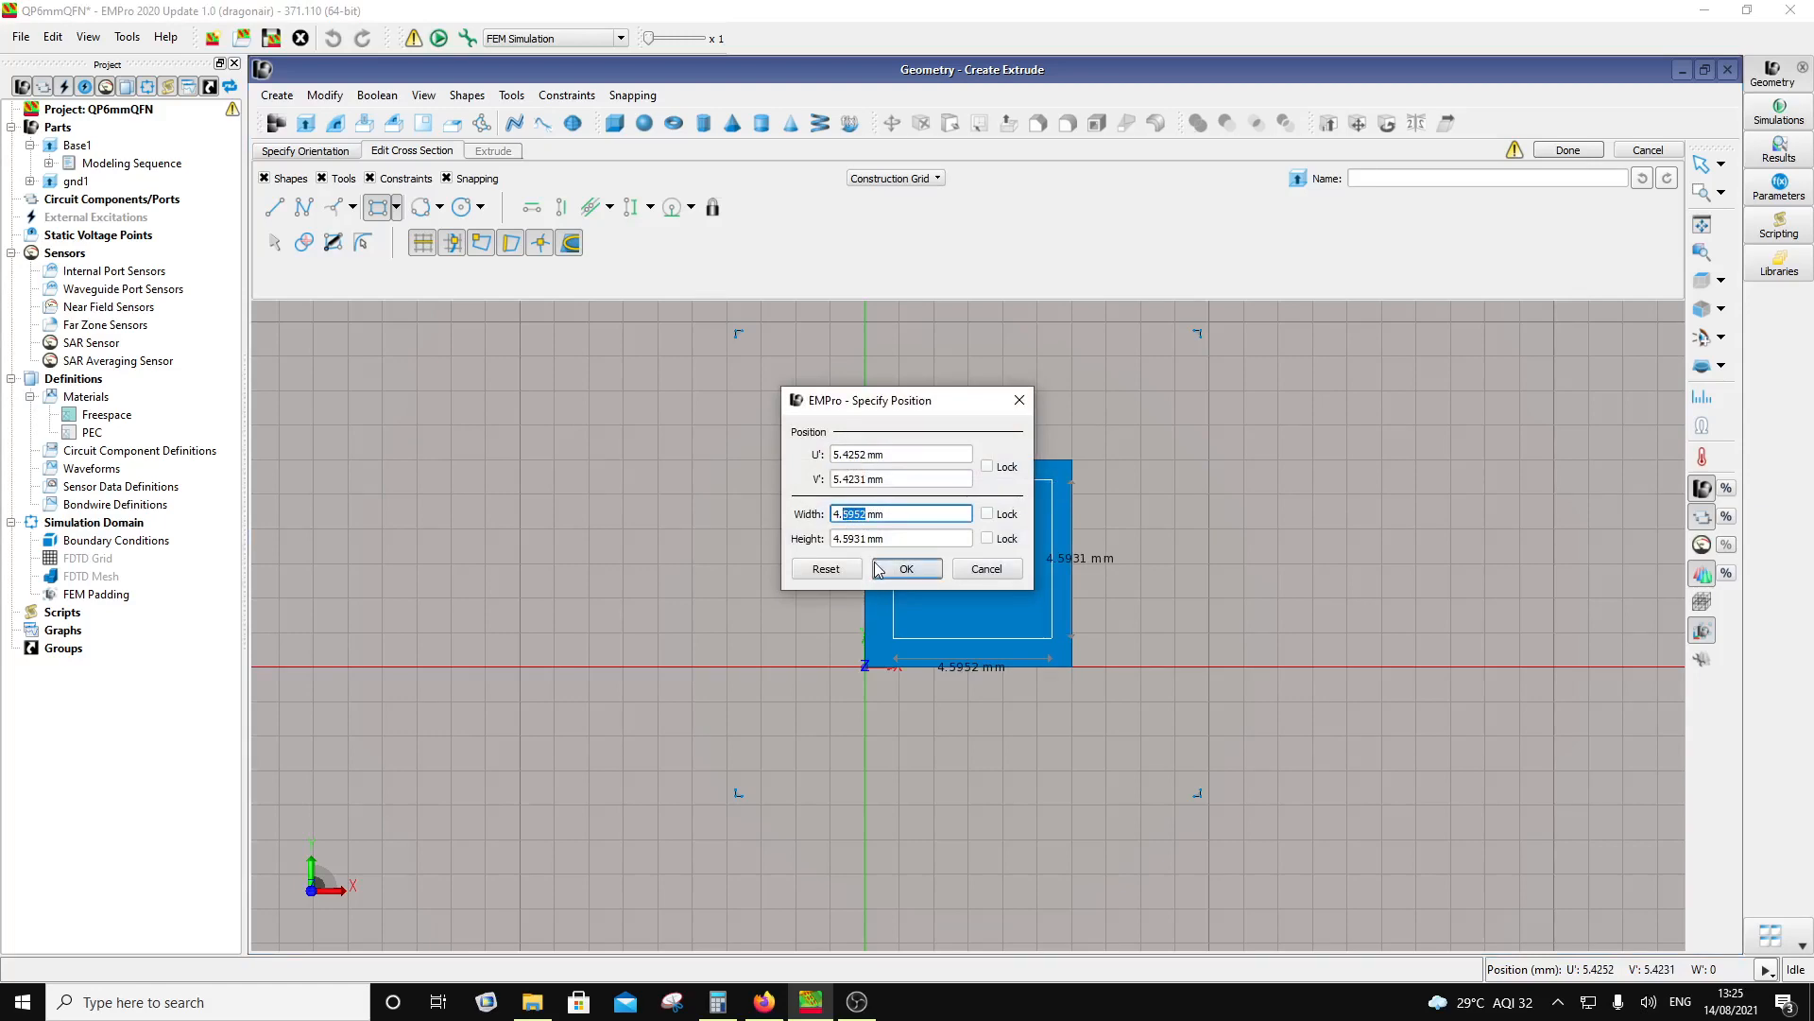
pyautogui.write('34')
pyautogui.click(866, 539)
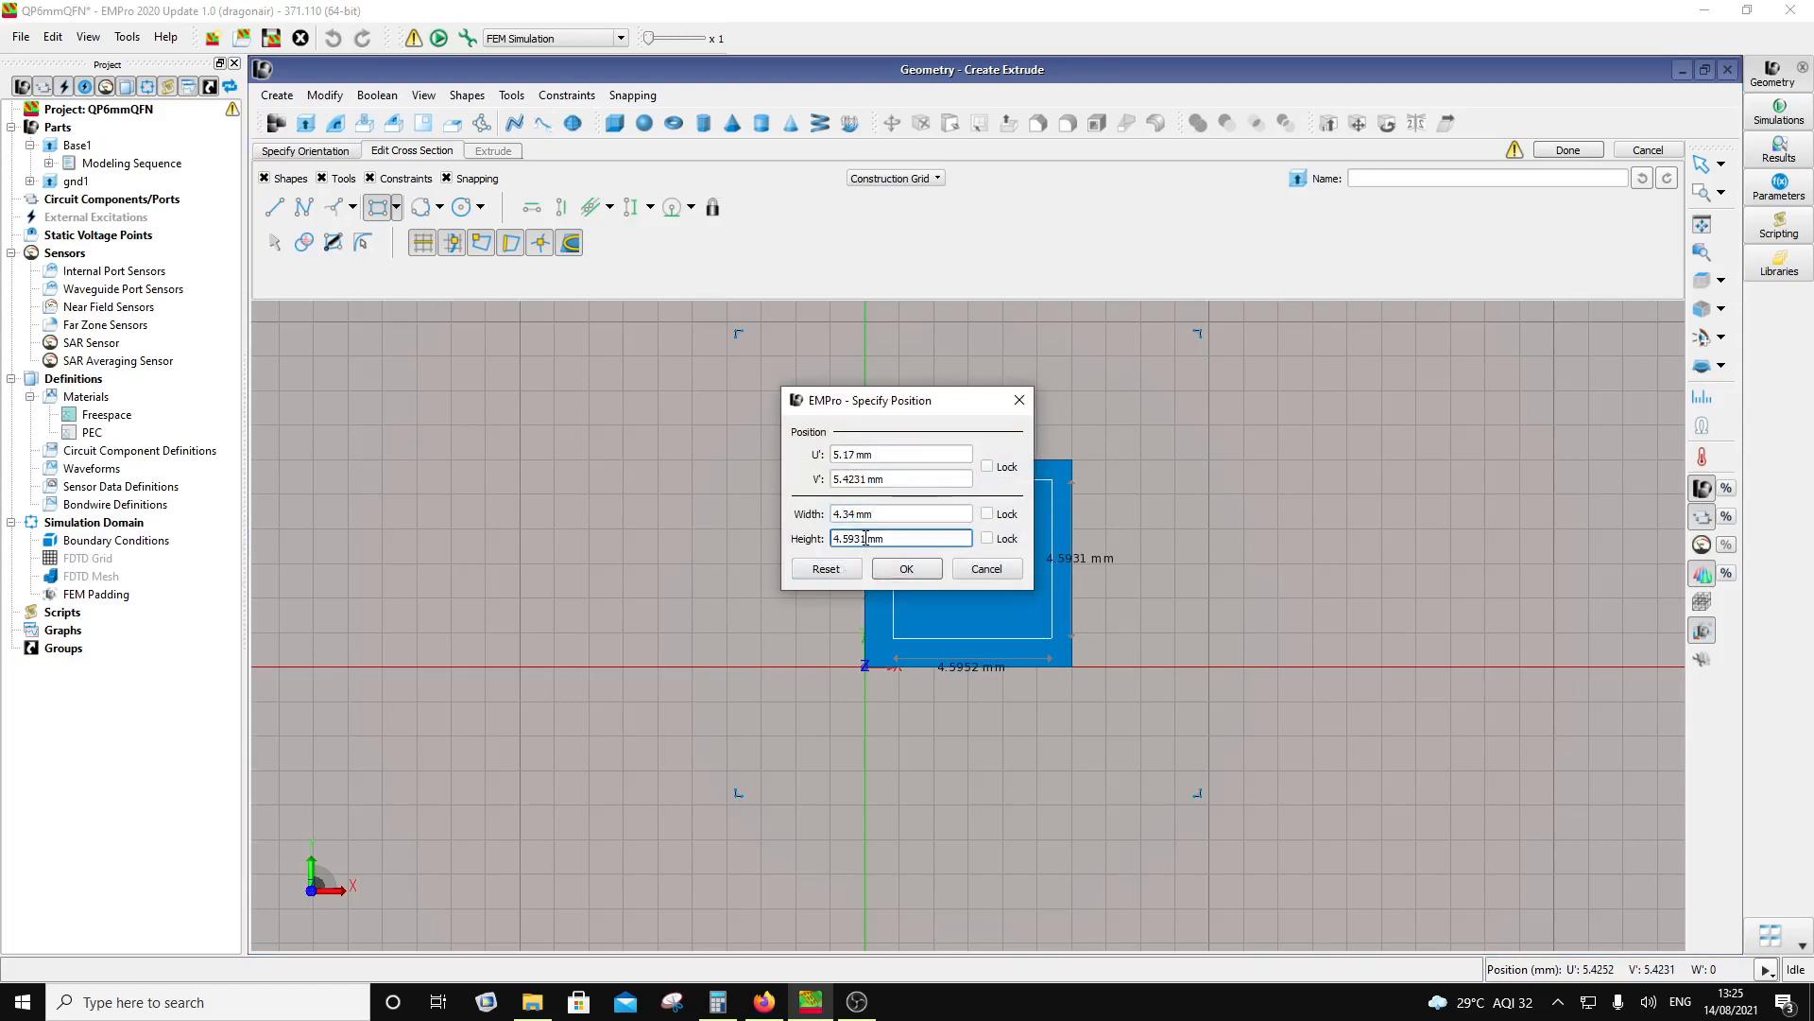
pyautogui.moveTo(866, 538); pyautogui.dragTo(850, 538)
pyautogui.write('34')
pyautogui.click(907, 569)
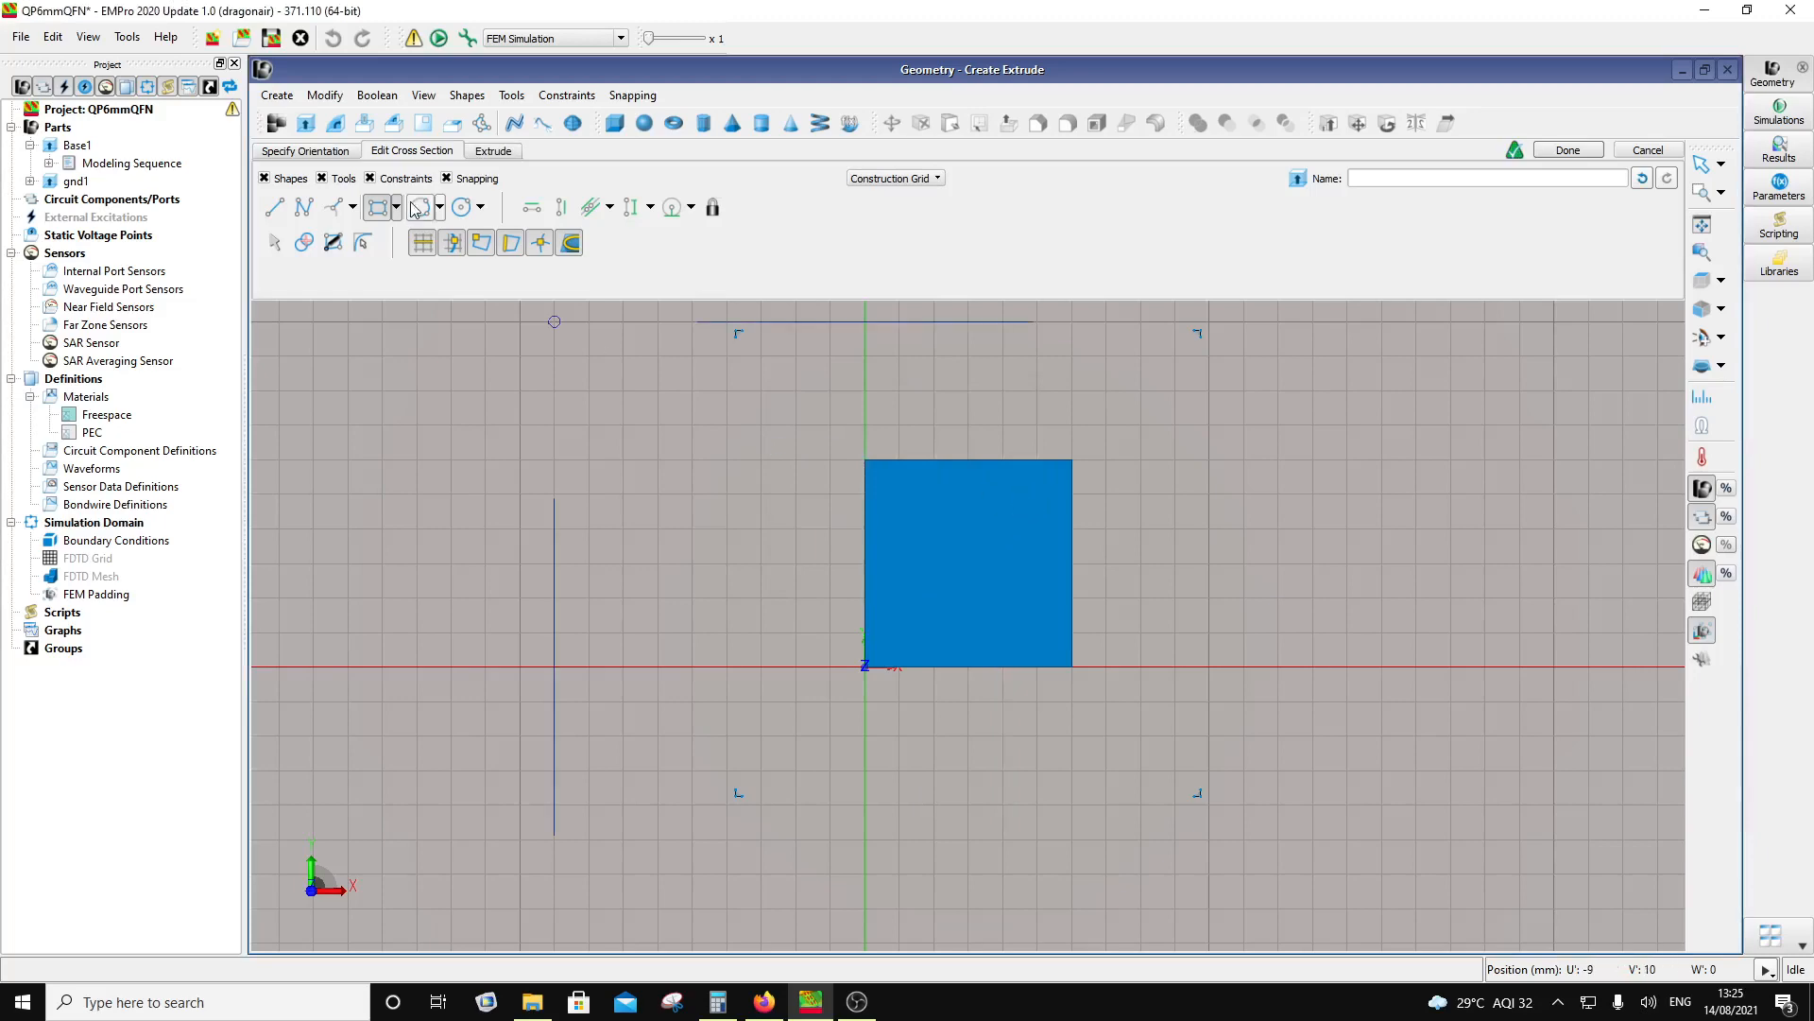
# Step: Set the extrude distance to half of the 0.203 mm lead frame thickness, name the extrusion gnd2, and finish creating it
pyautogui.click(494, 153)
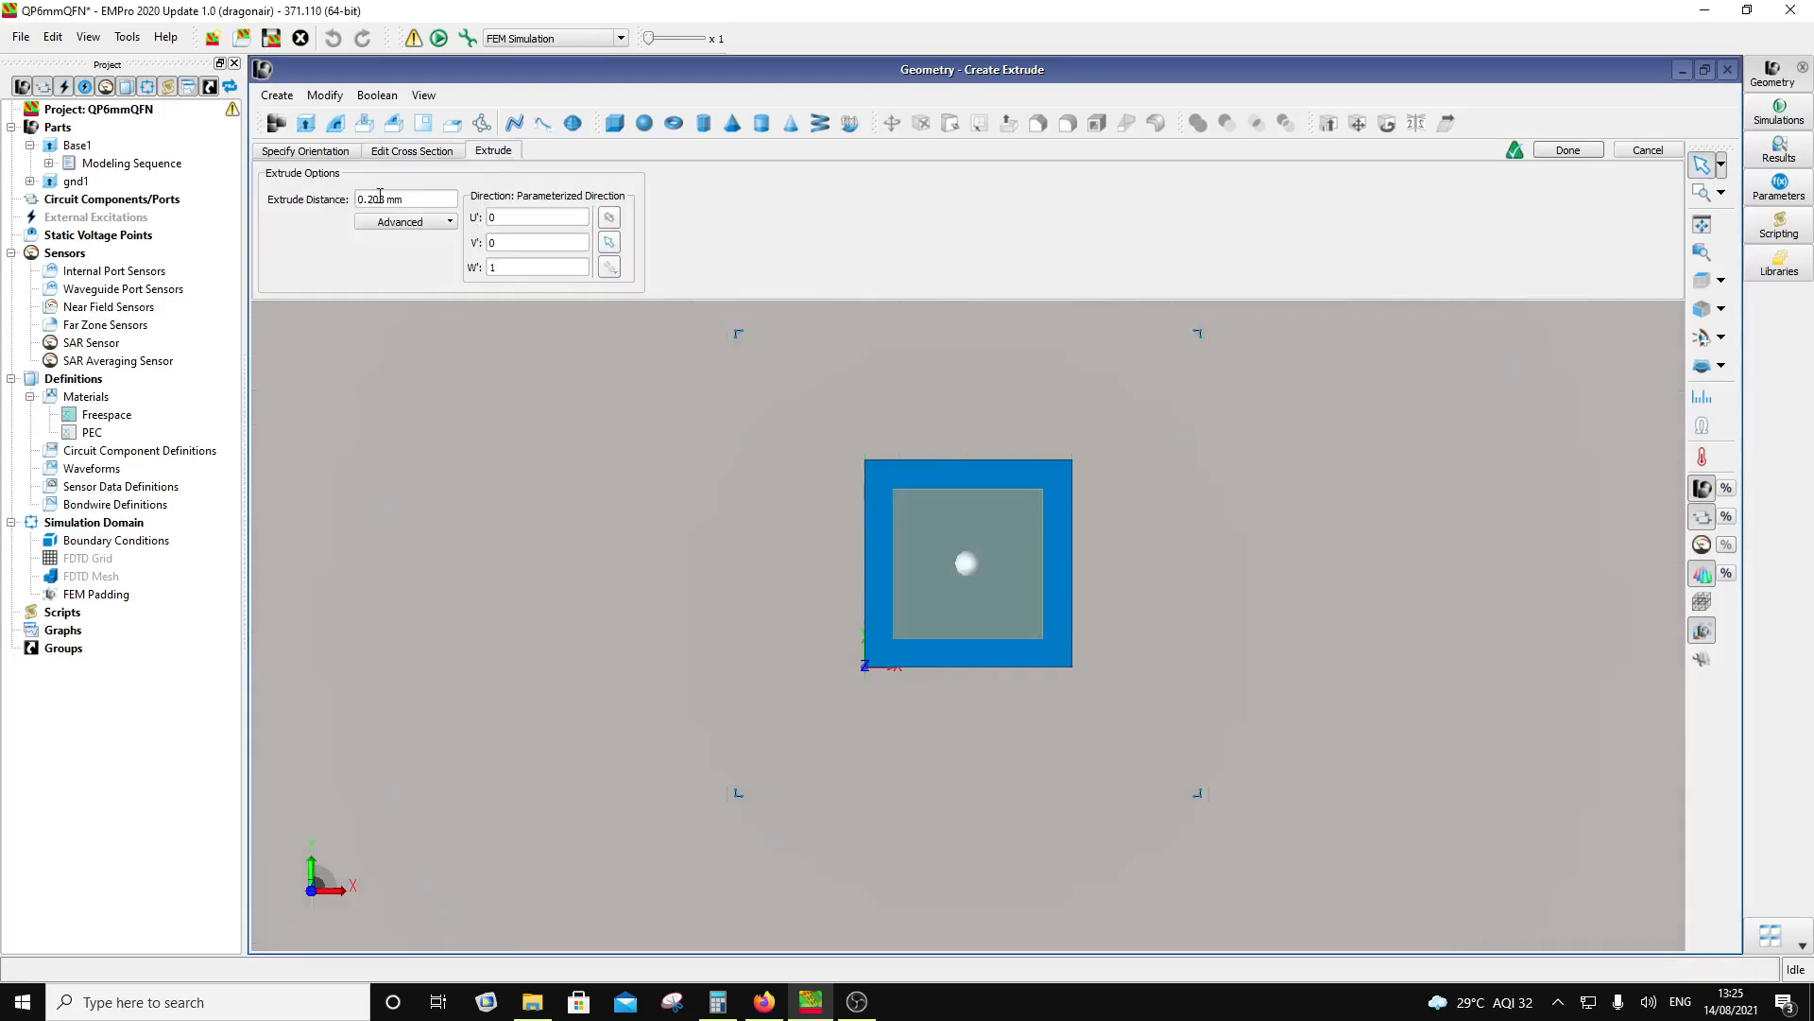
pyautogui.click(382, 199)
pyautogui.click(384, 201)
pyautogui.write('101')
pyautogui.click(451, 151)
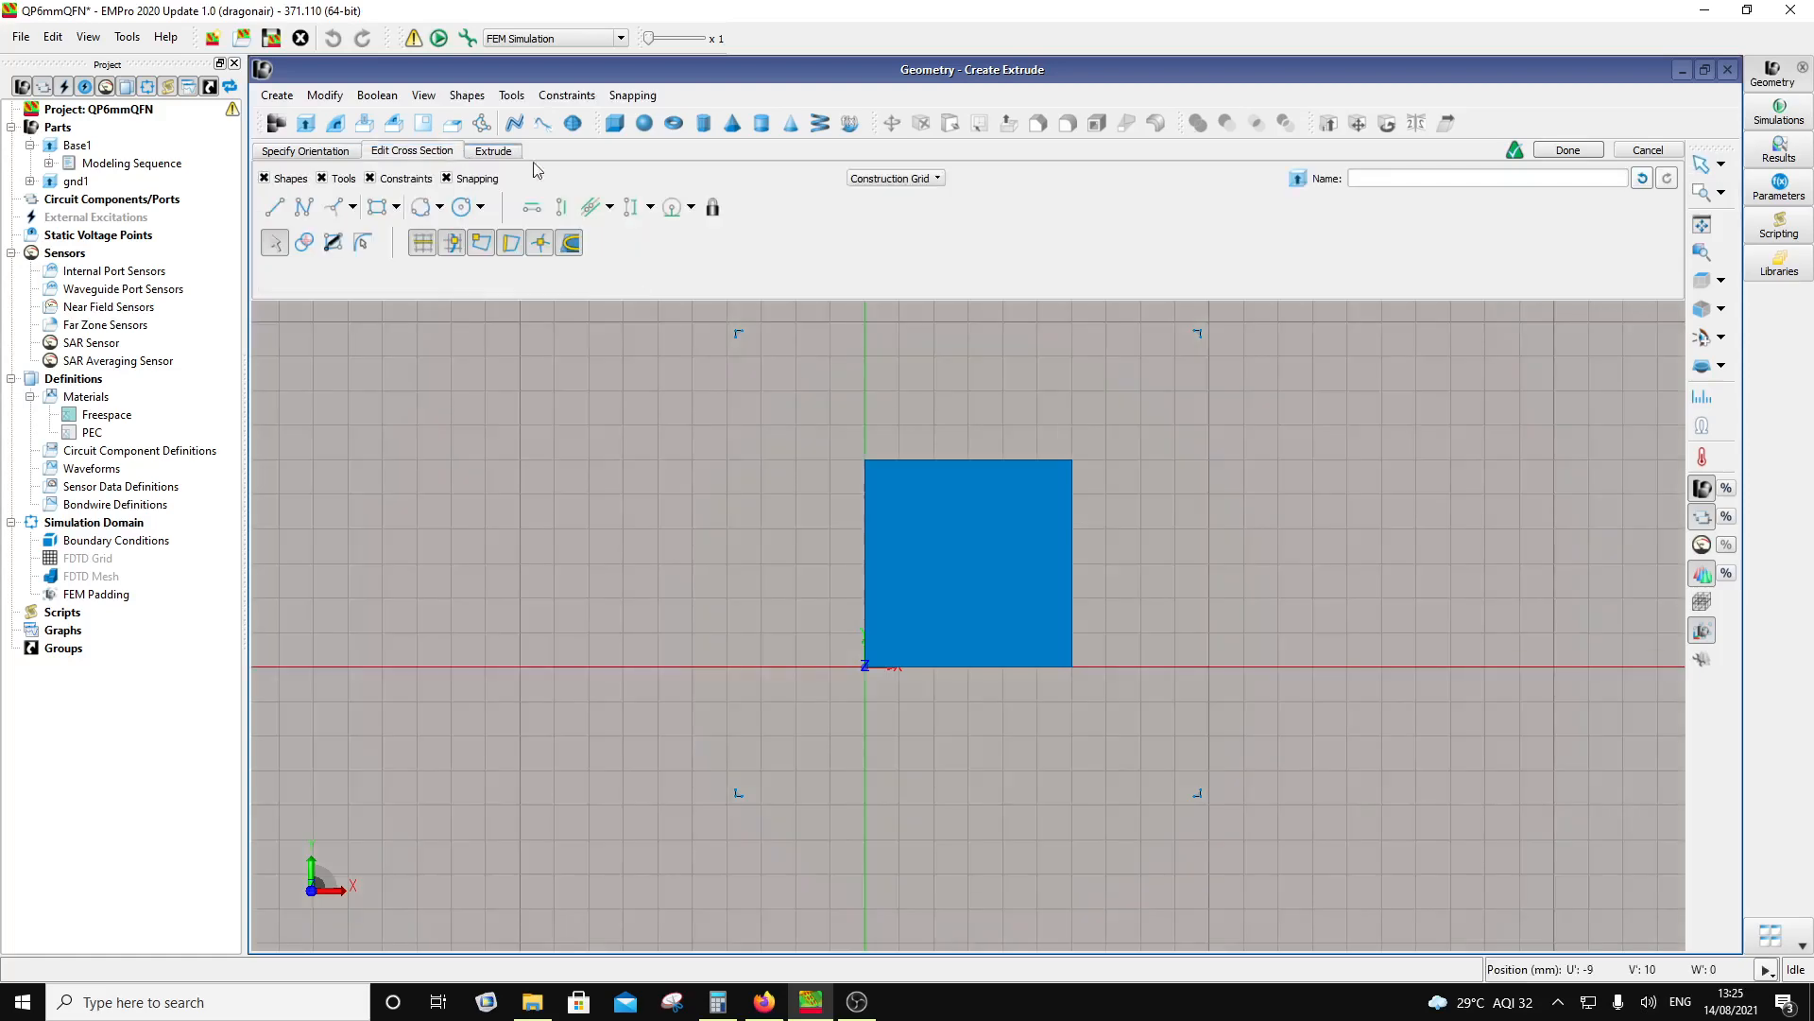
pyautogui.click(1409, 177)
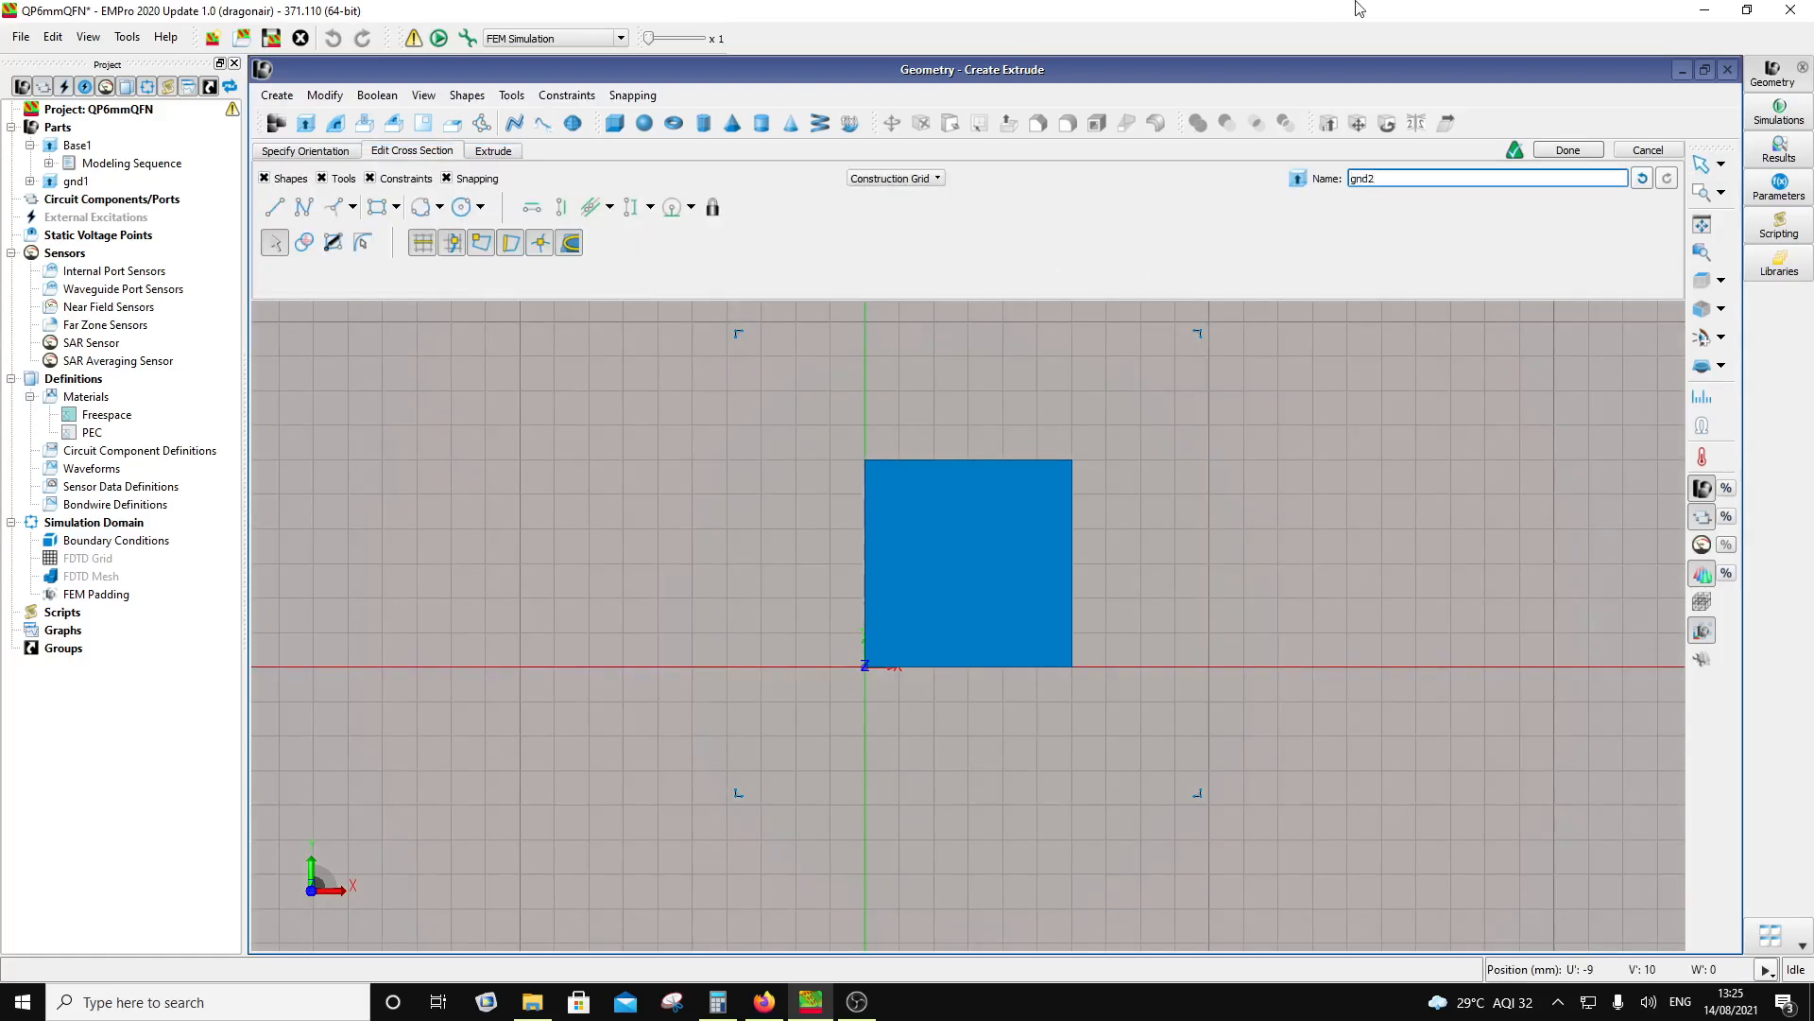
pyautogui.click(1567, 151)
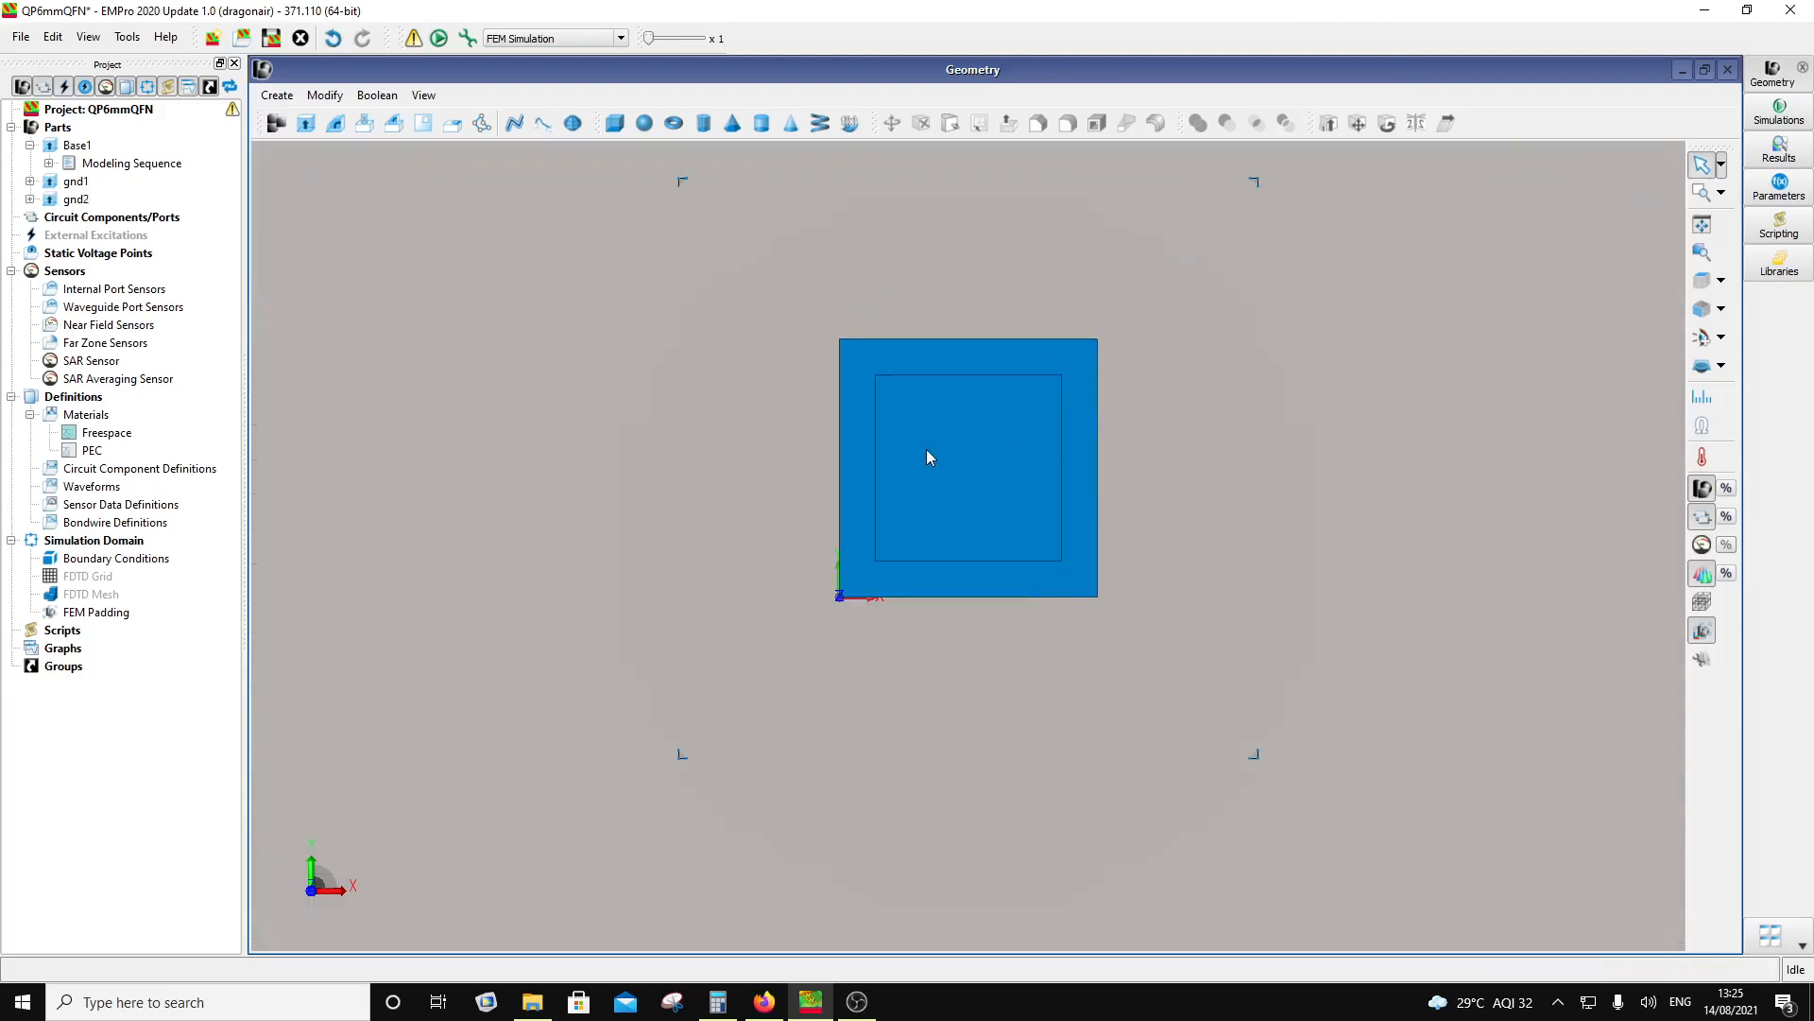
# Step: Combine gnd2 with gnd1 using a Boolean Union without keeping the originals, and inspect the united pad and Base1 in 3D
pyautogui.moveTo(915, 457); pyautogui.dragTo(945, 353, button='middle')
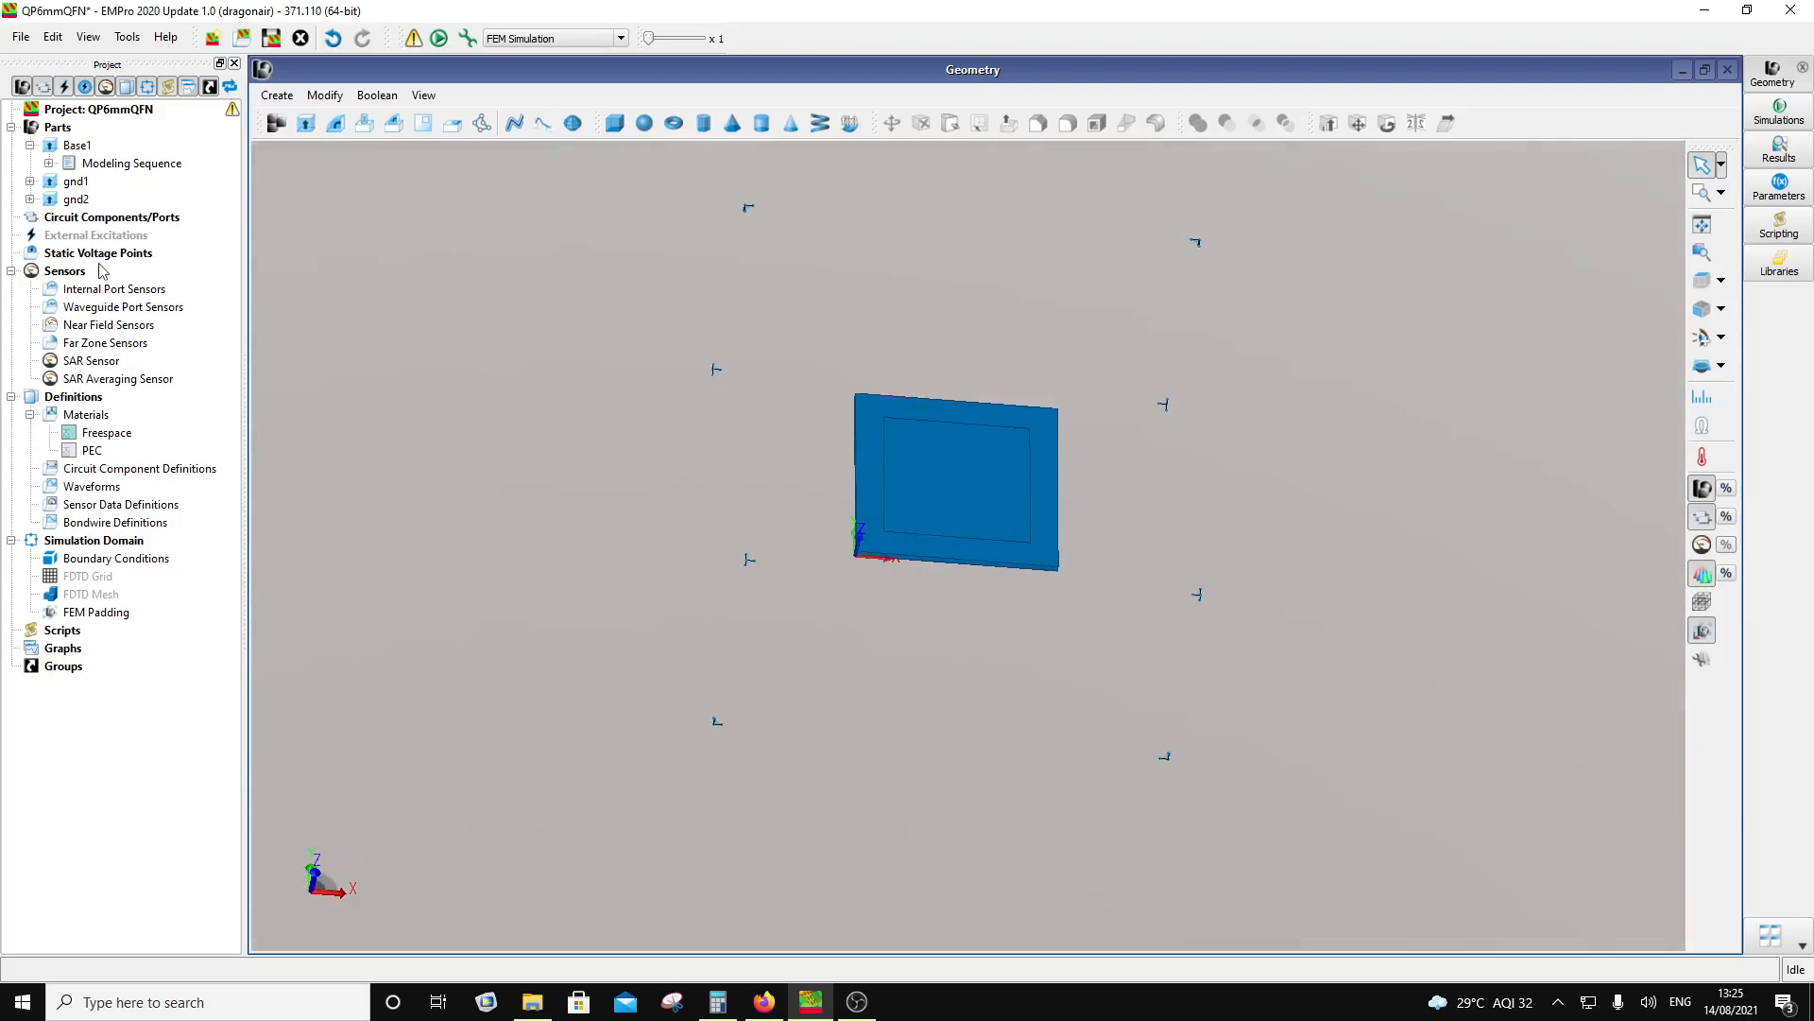
pyautogui.click(75, 184)
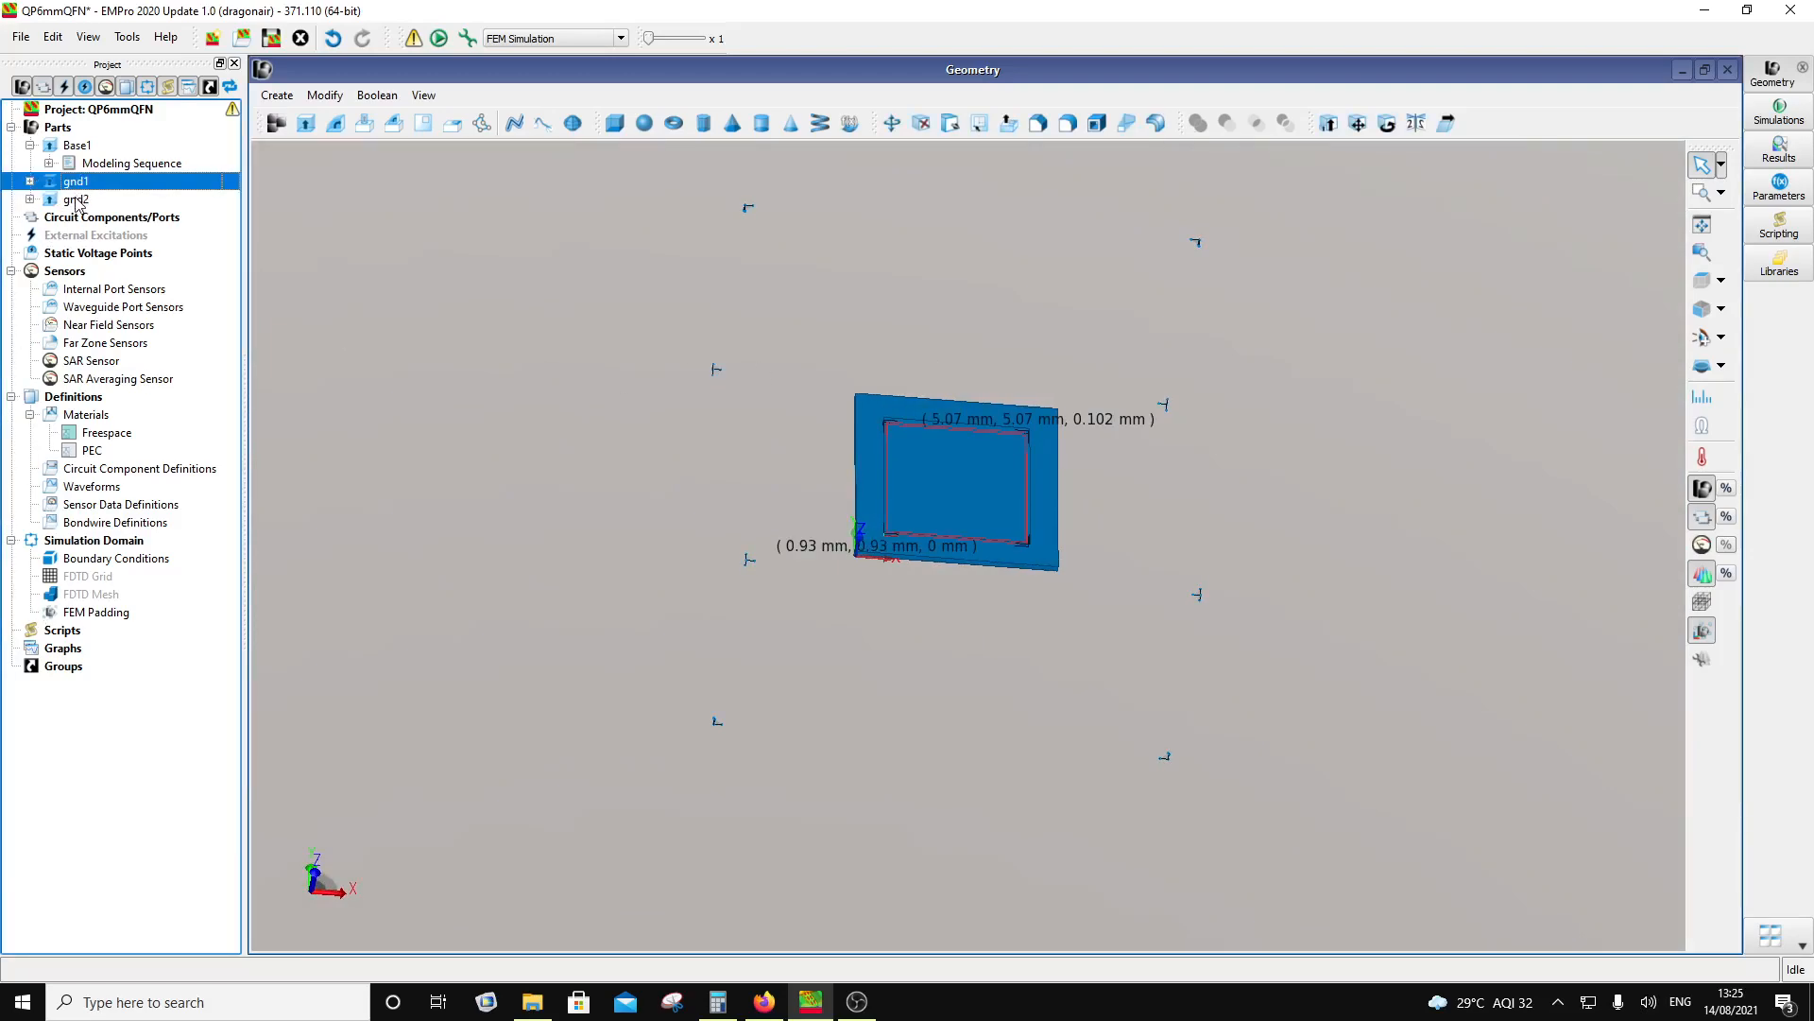
pyautogui.keyDown('ctrl'); pyautogui.click(76, 199); pyautogui.keyUp('ctrl')
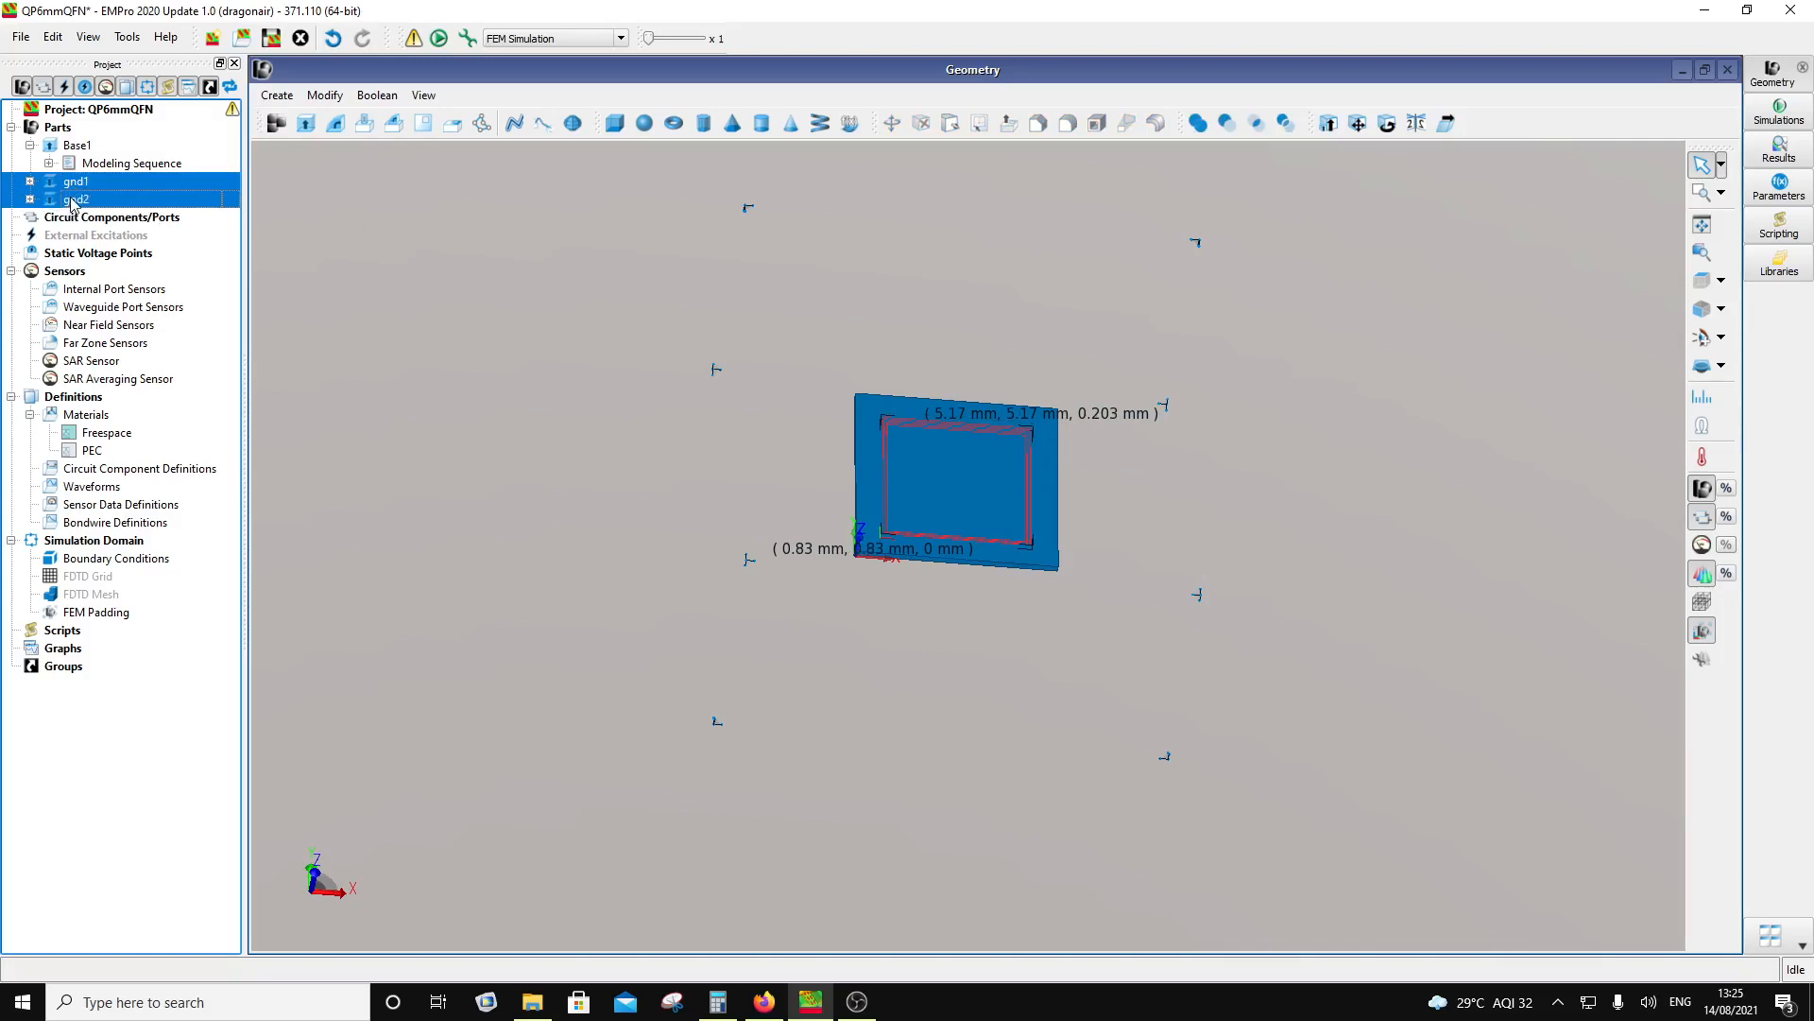
pyautogui.click(1198, 124)
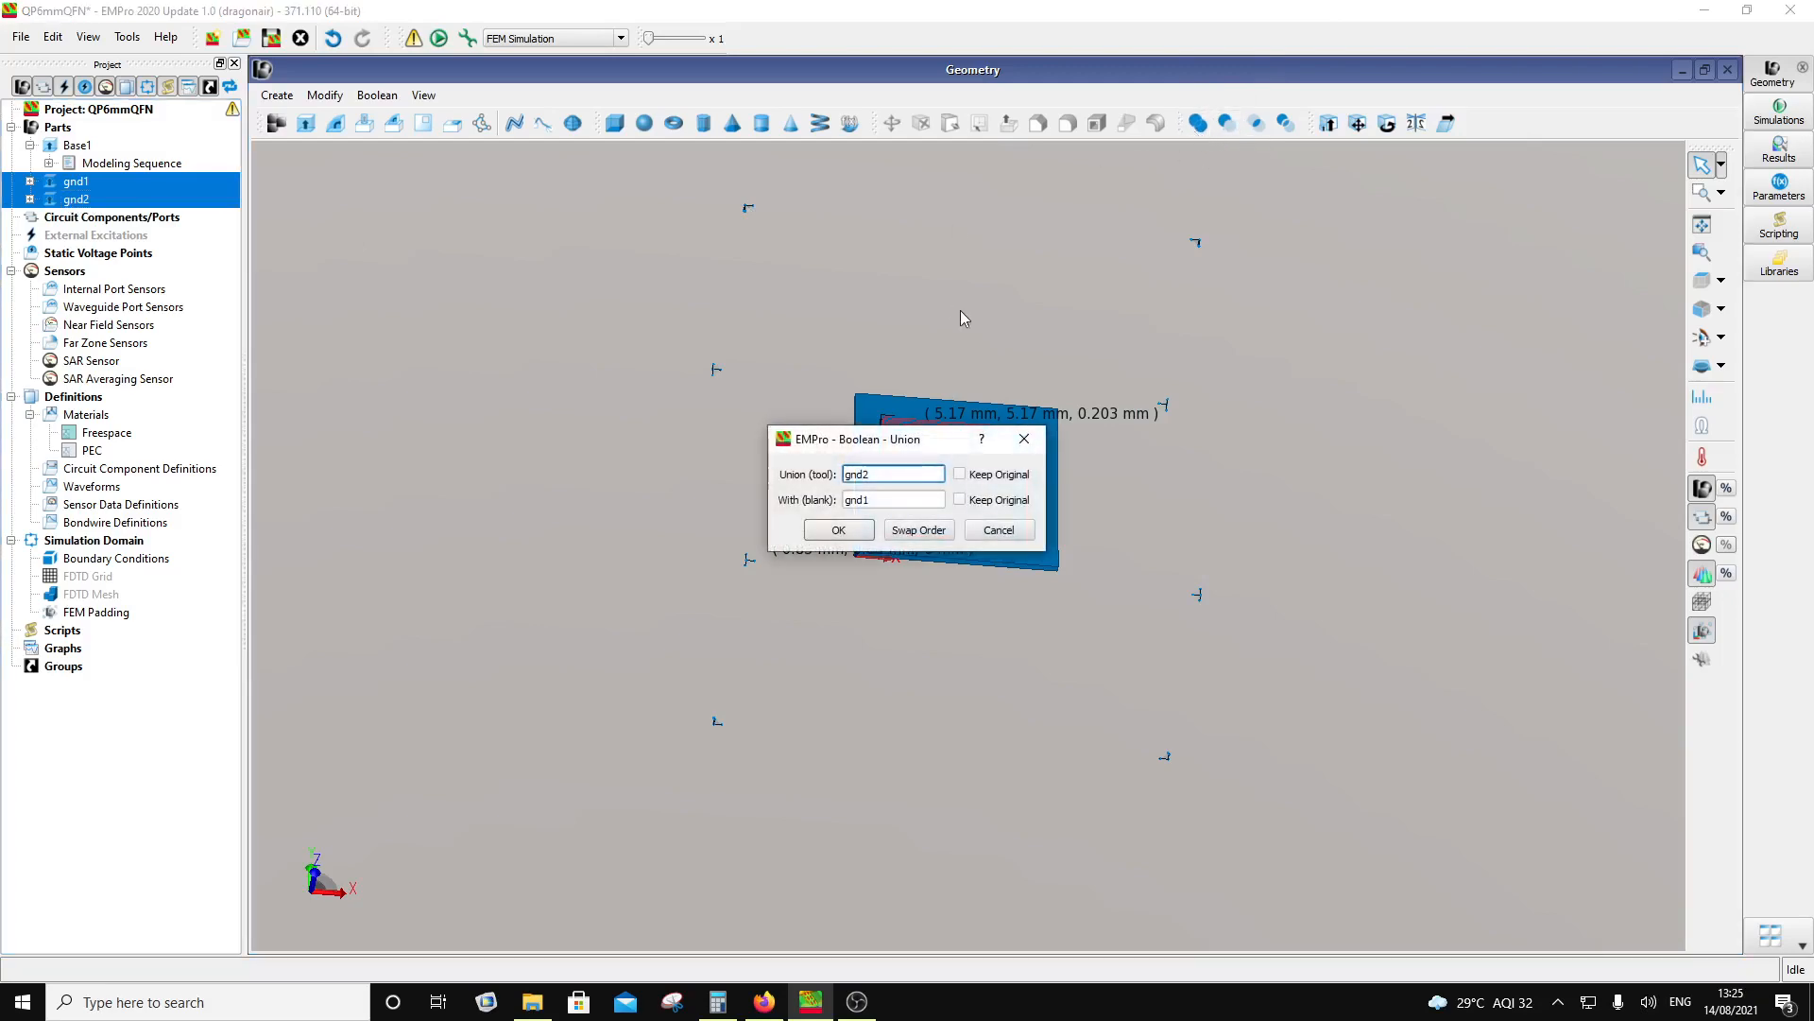
pyautogui.click(838, 535)
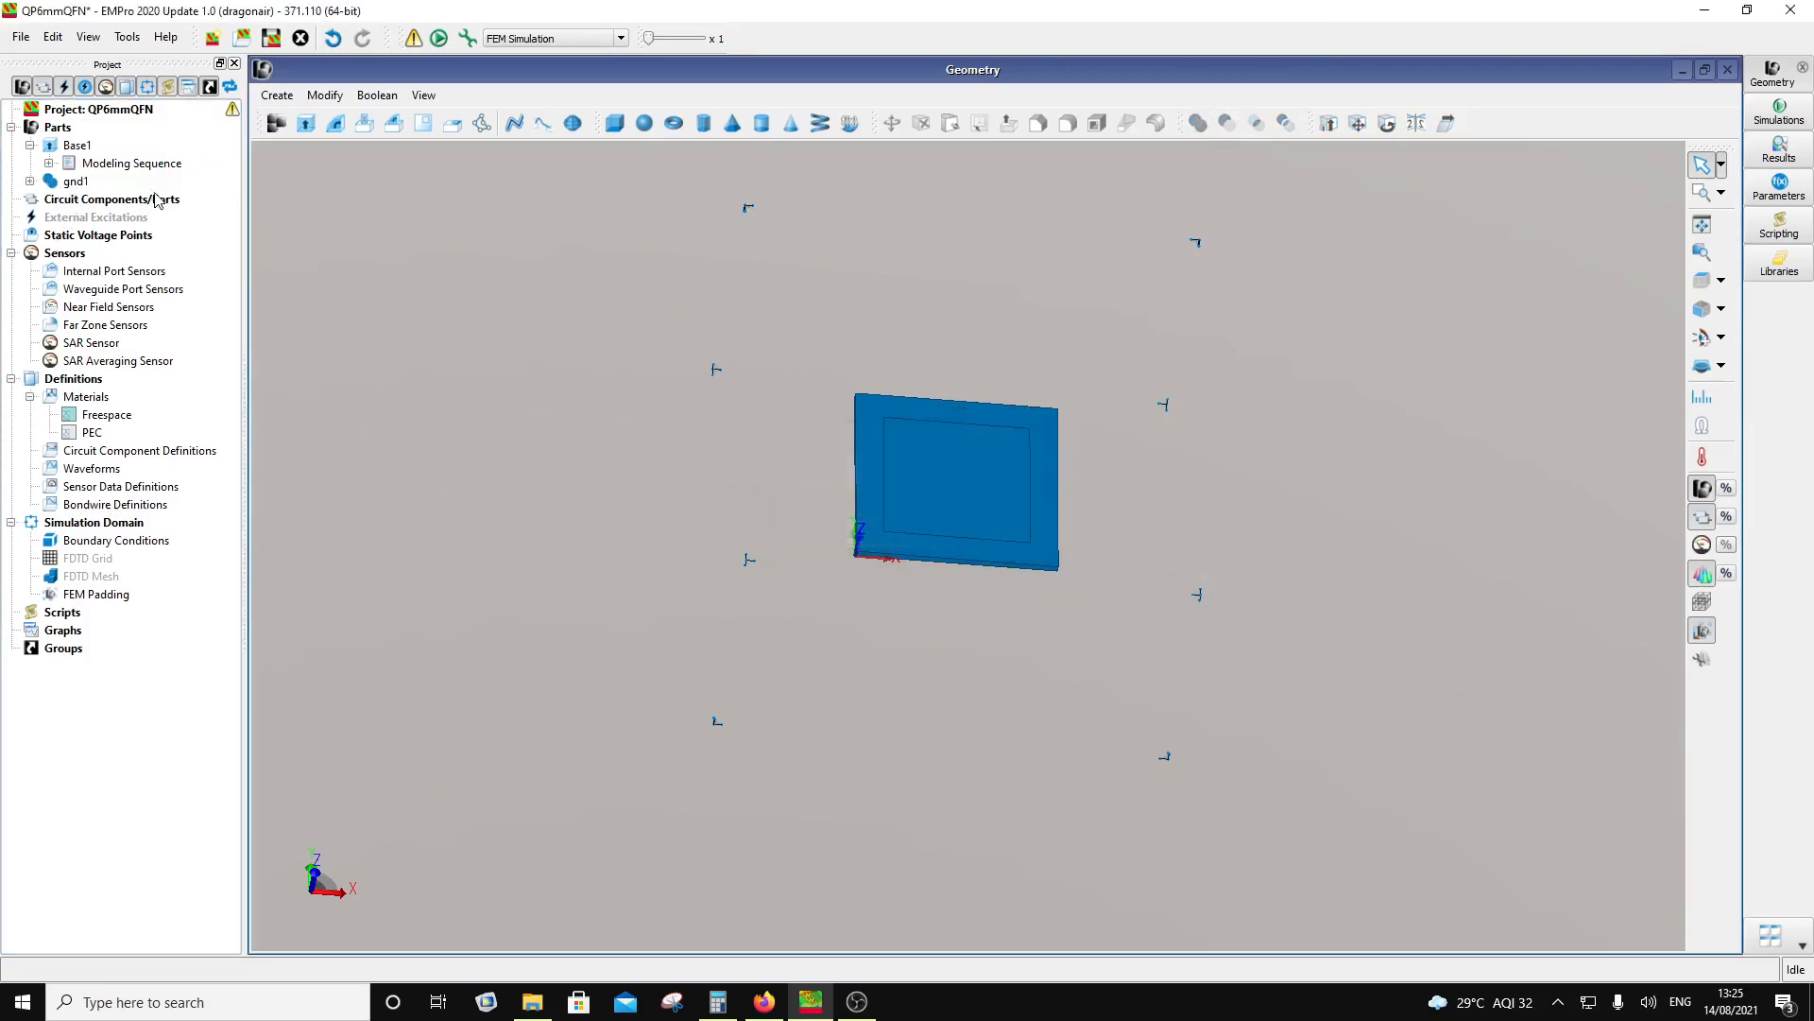
pyautogui.click(966, 507)
pyautogui.click(917, 588)
pyautogui.click(868, 495)
pyautogui.moveTo(871, 501); pyautogui.dragTo(923, 510, button='middle')
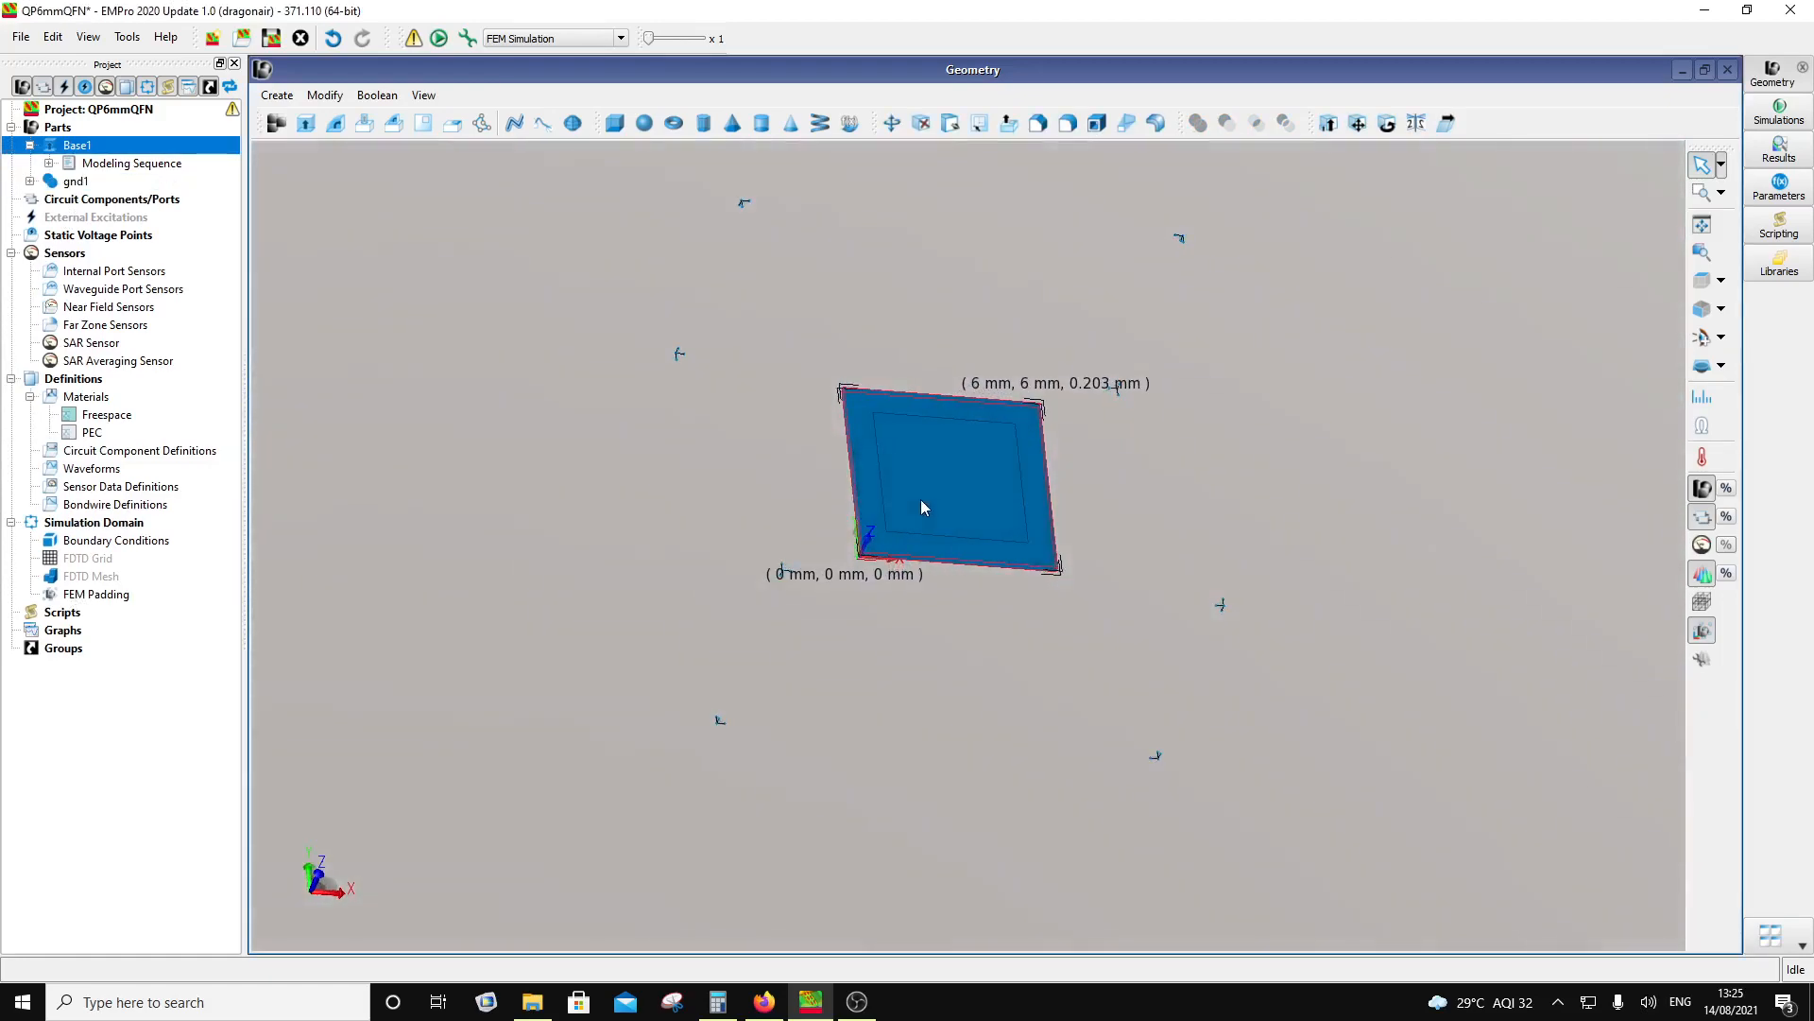
pyautogui.click(942, 486)
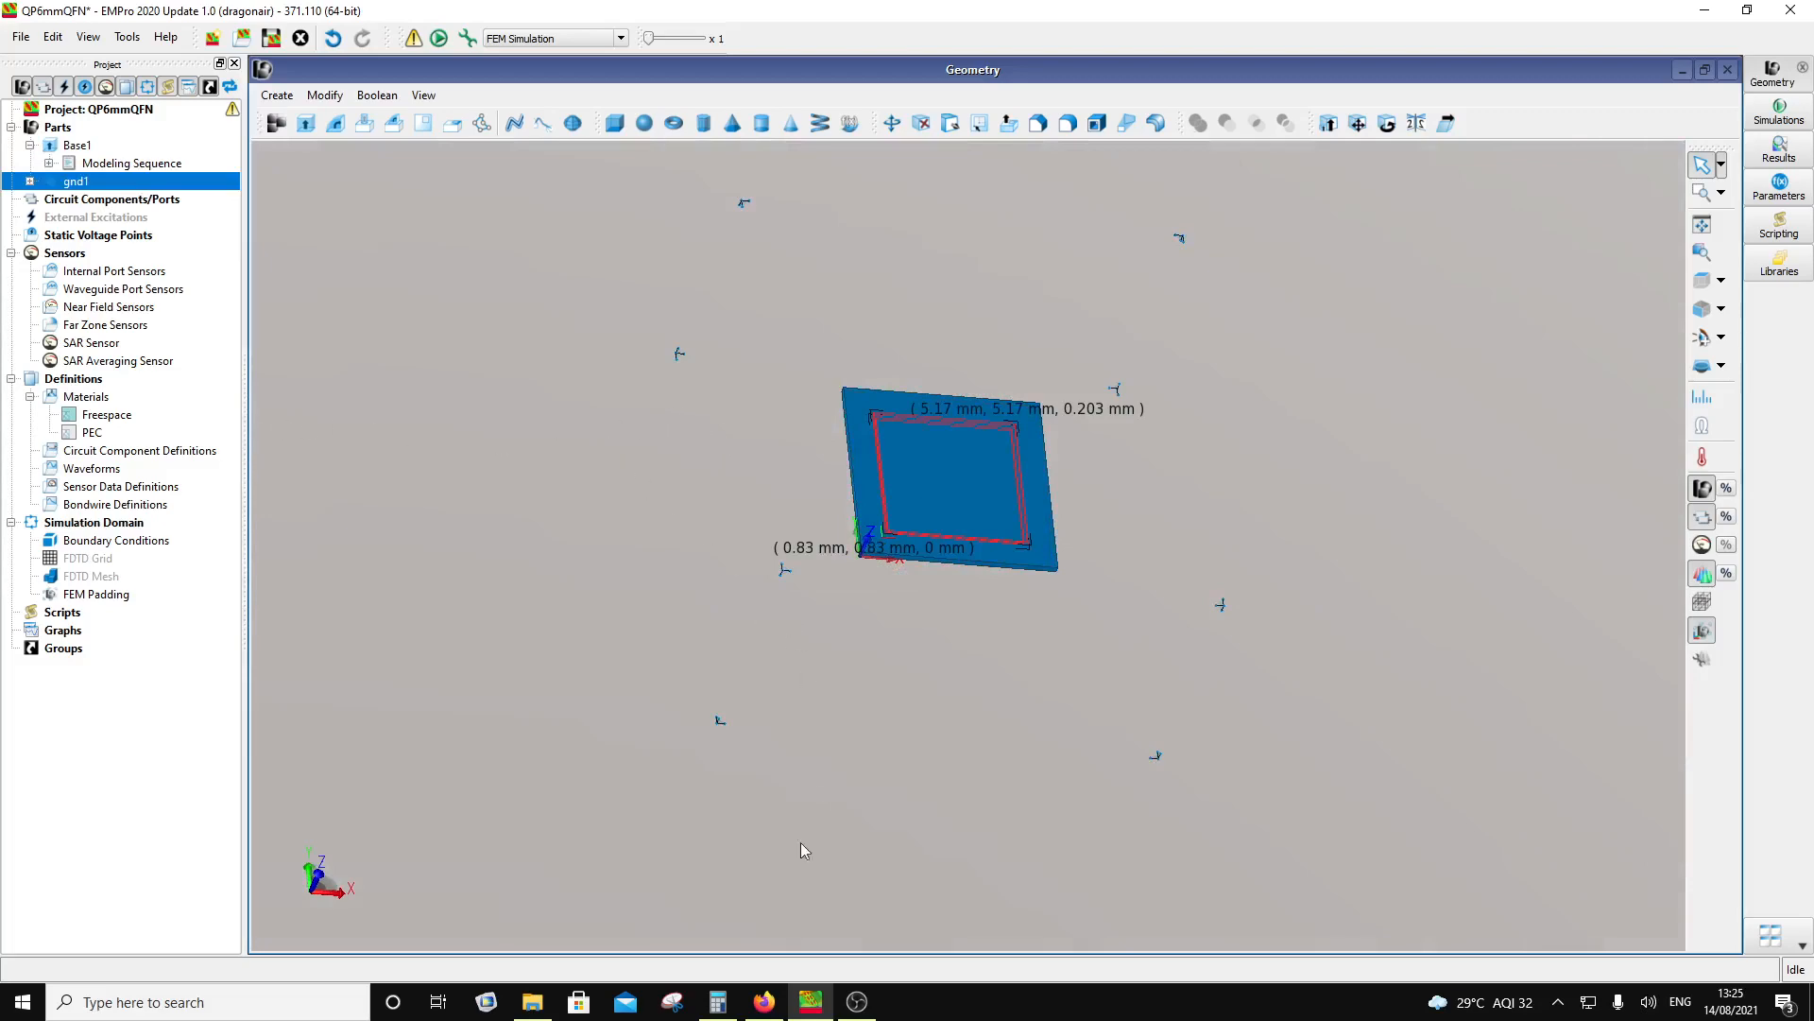
# Step: Switch to the browser and examine the package drawing's top view, then return to EMPro and view the pad's upper-left corner from above
pyautogui.click(764, 1001)
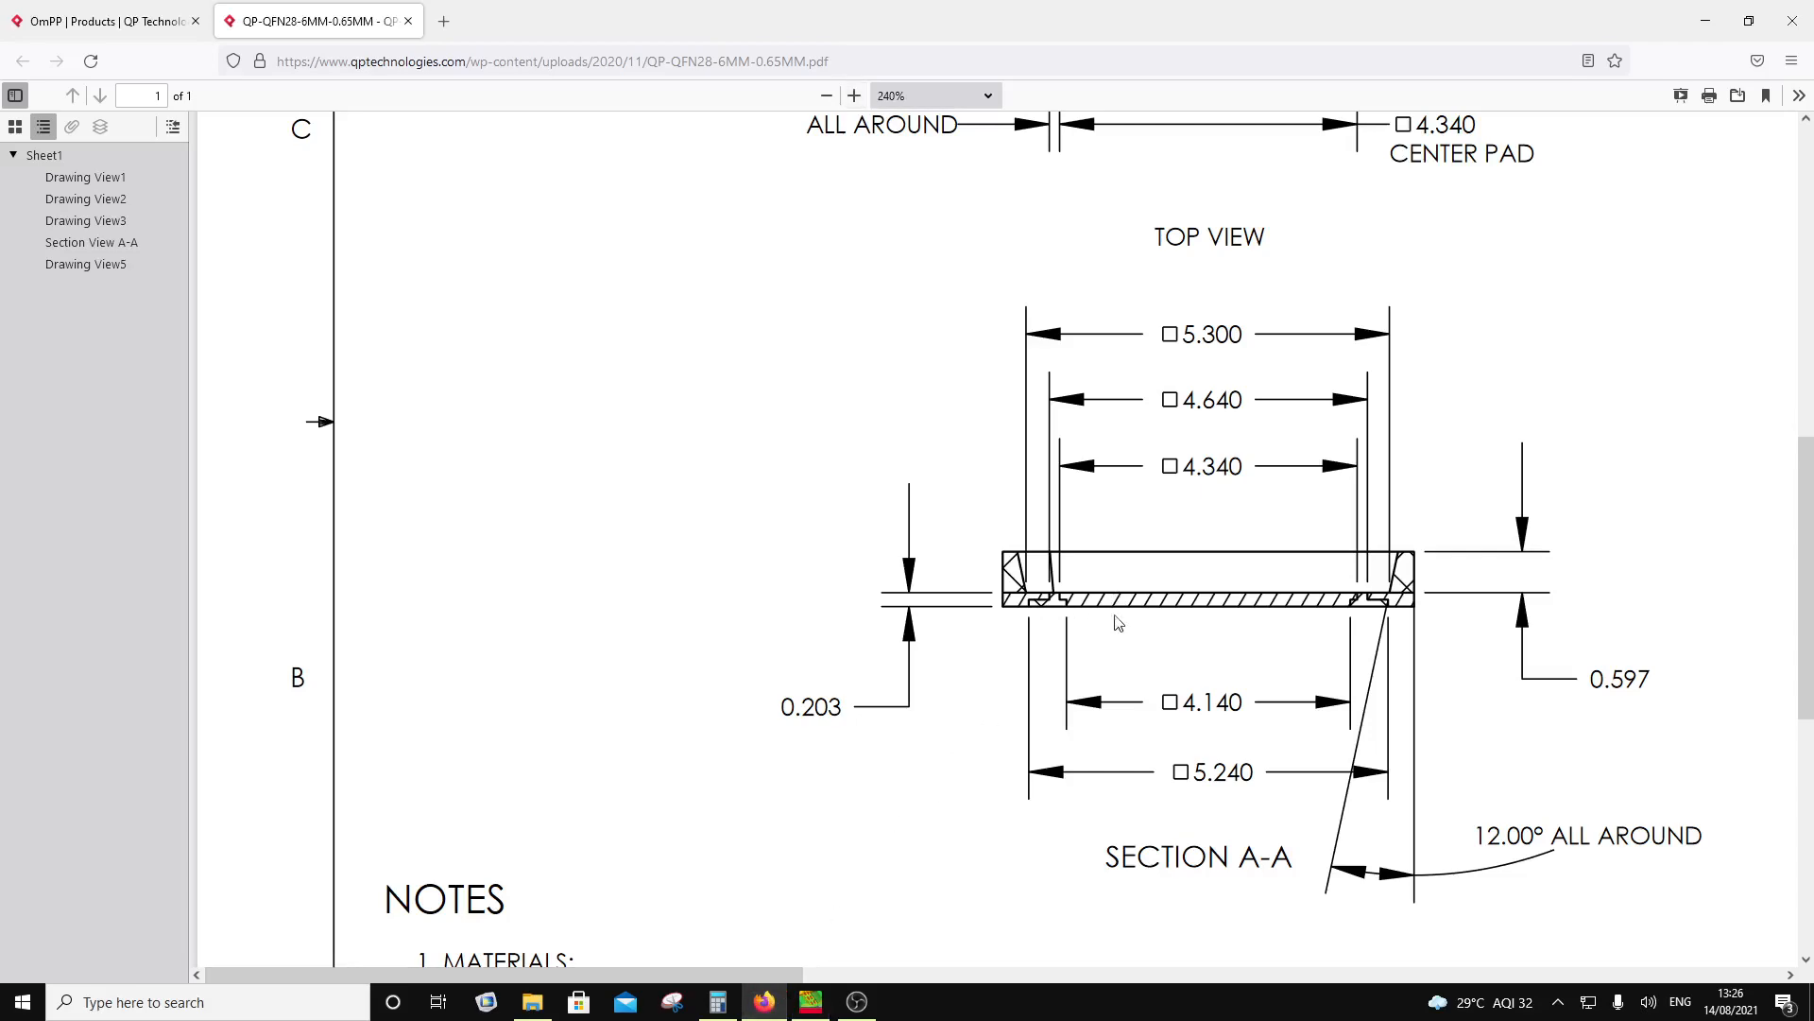
pyautogui.scroll(10, 1118, 620)
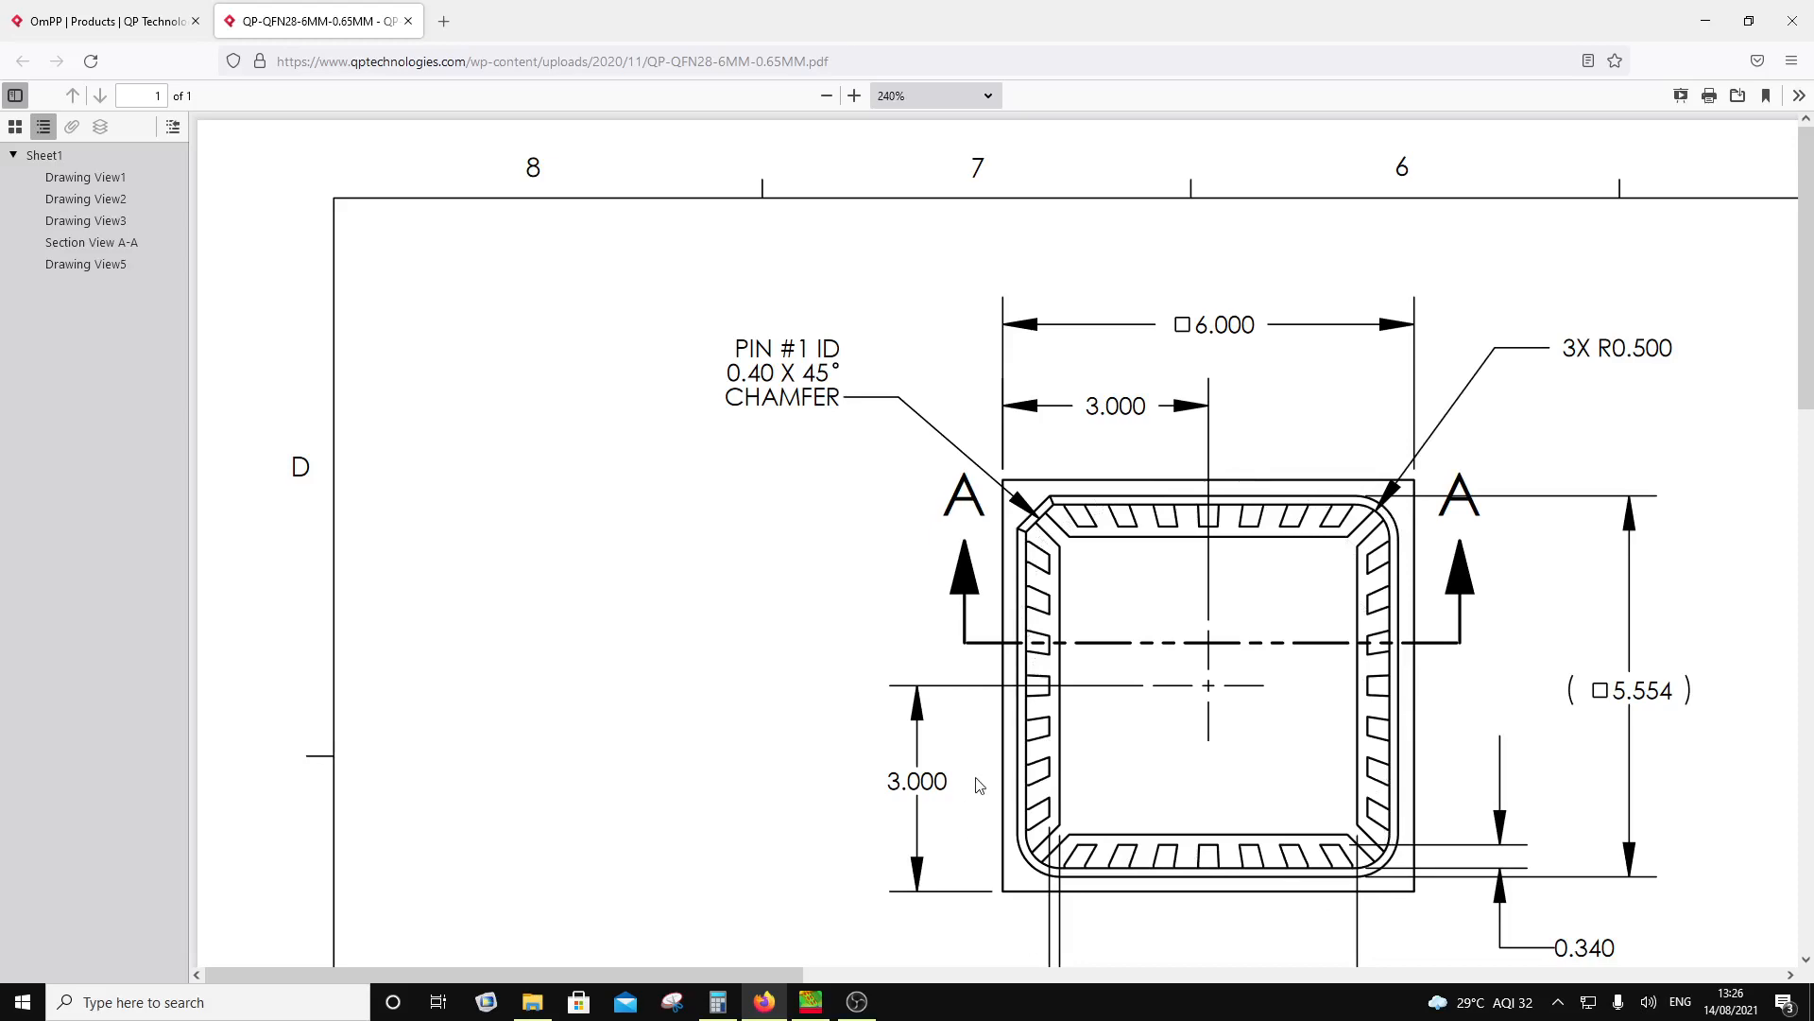
pyautogui.scroll(-3, 1087, 699)
pyautogui.scroll(1, 1134, 425)
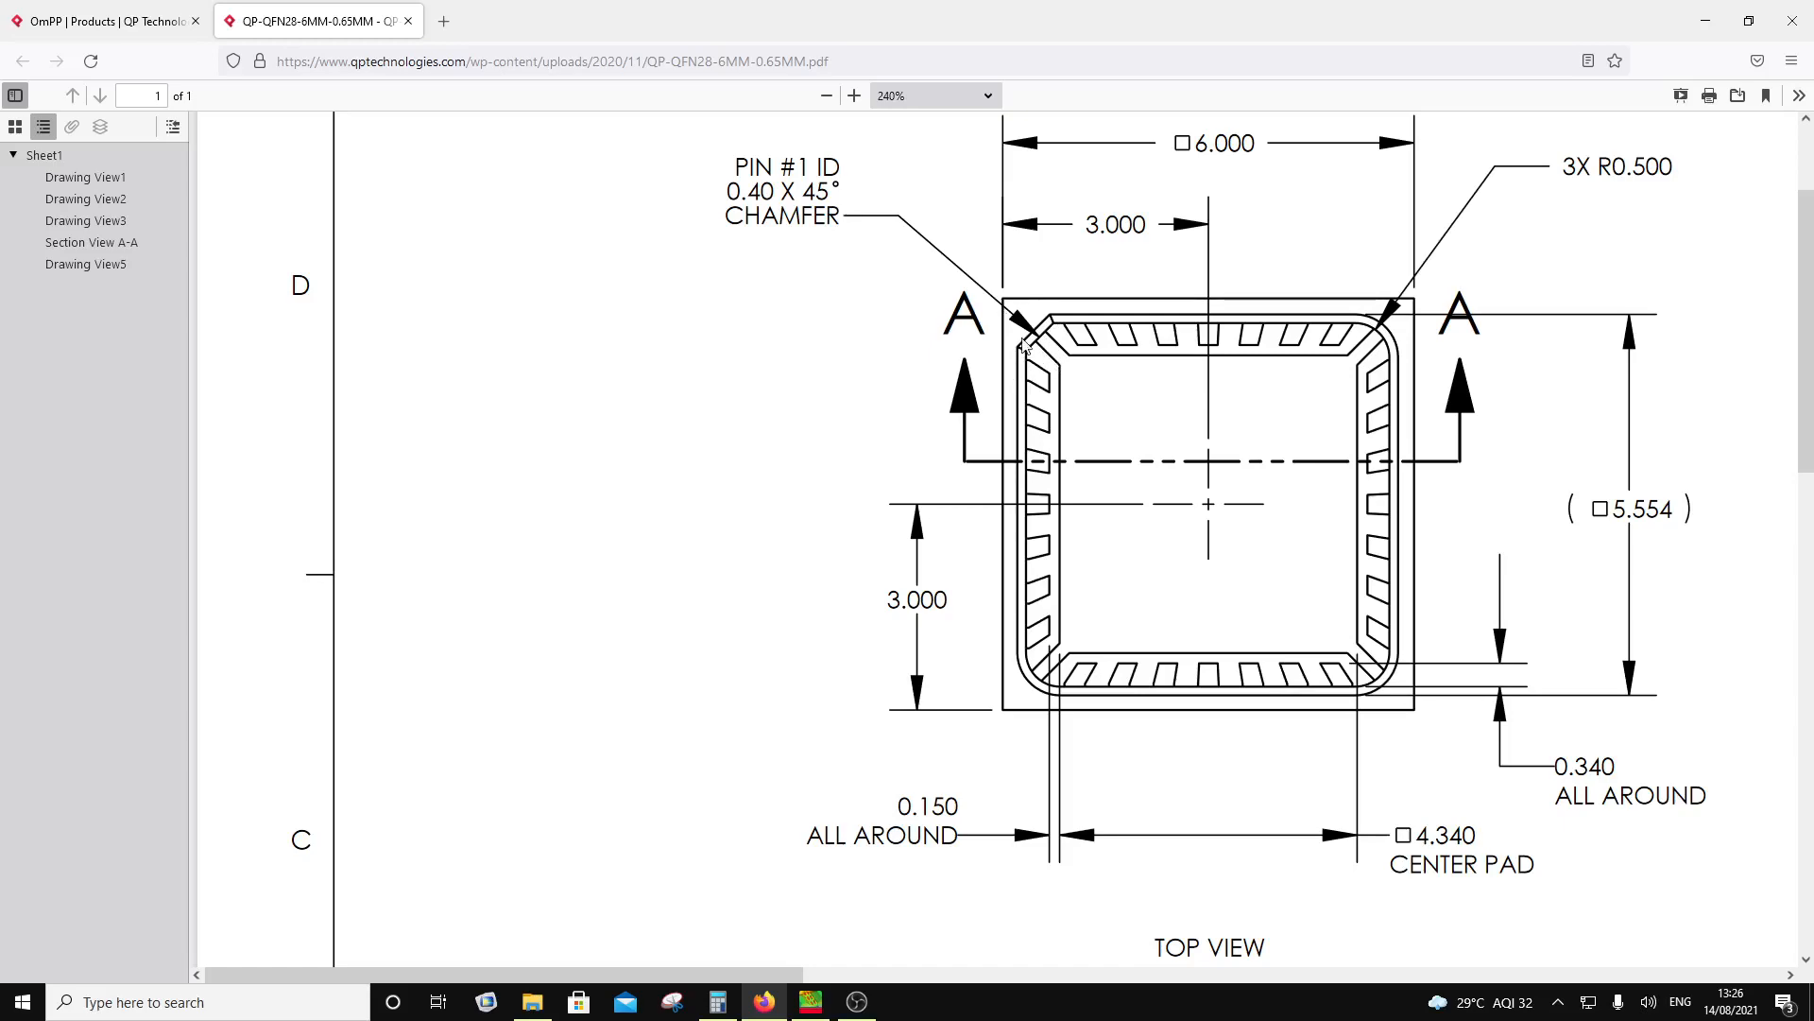
pyautogui.click(813, 1009)
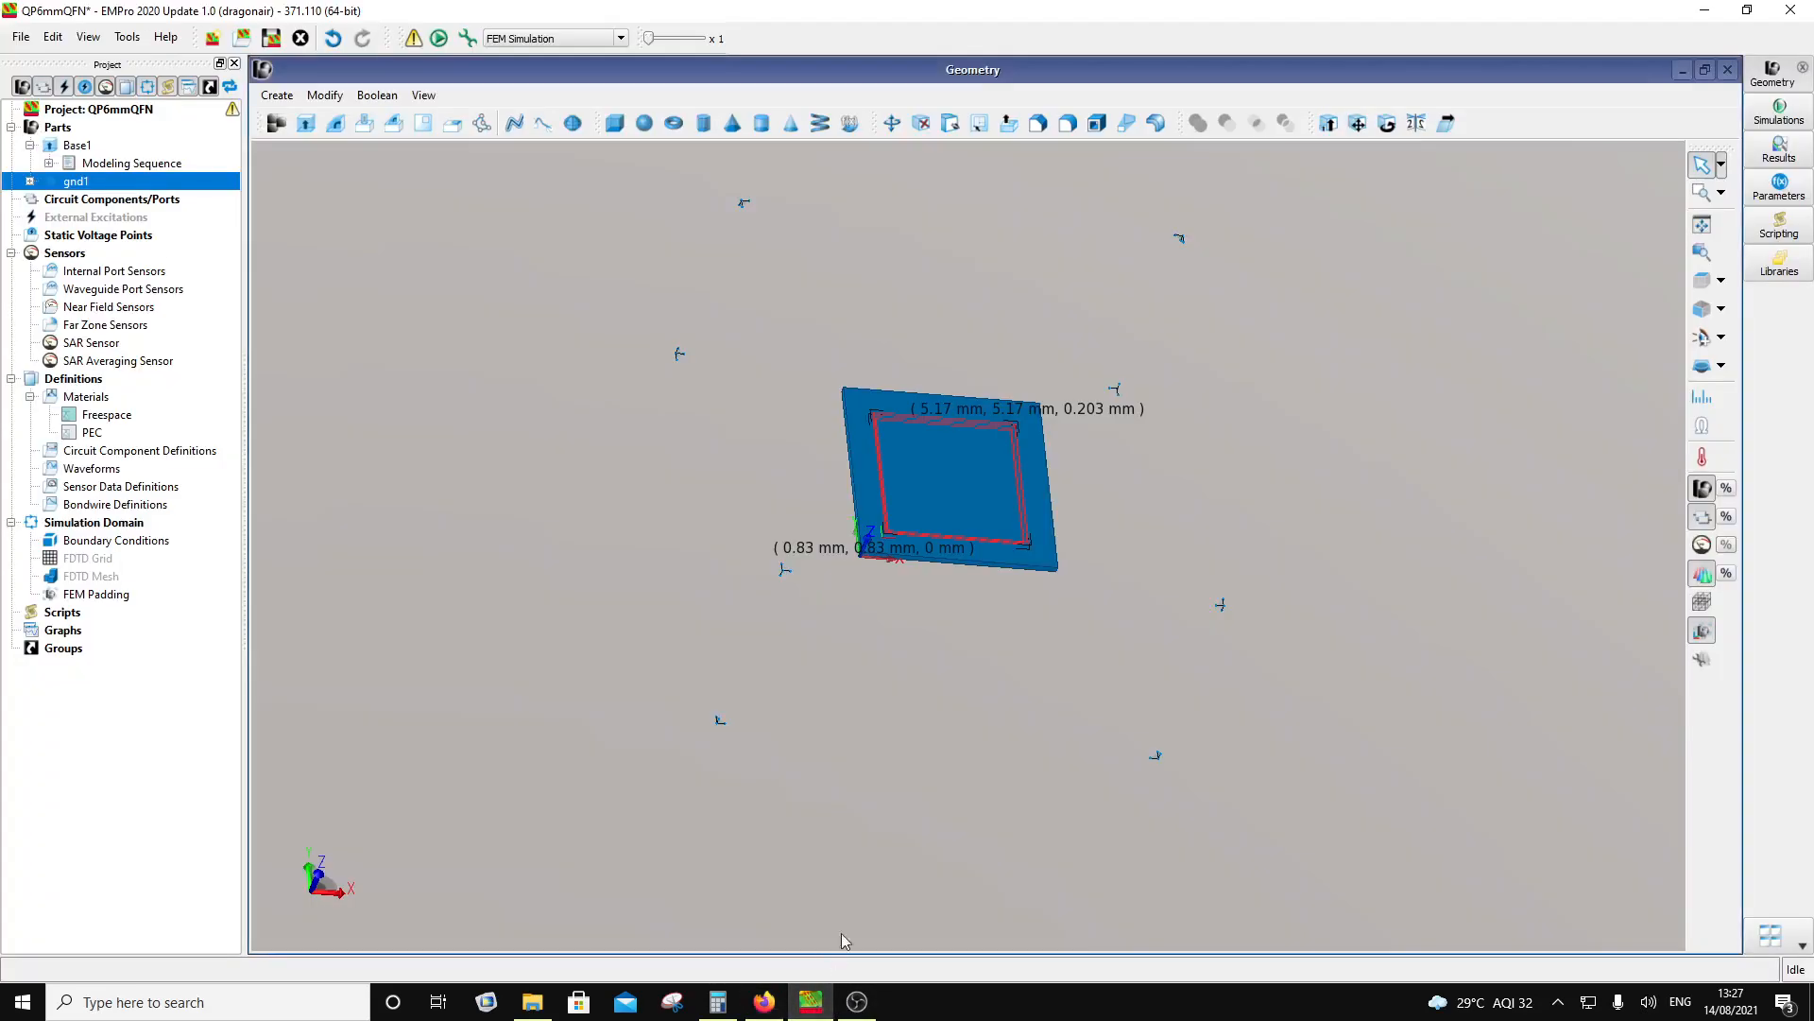
pyautogui.click(1713, 287)
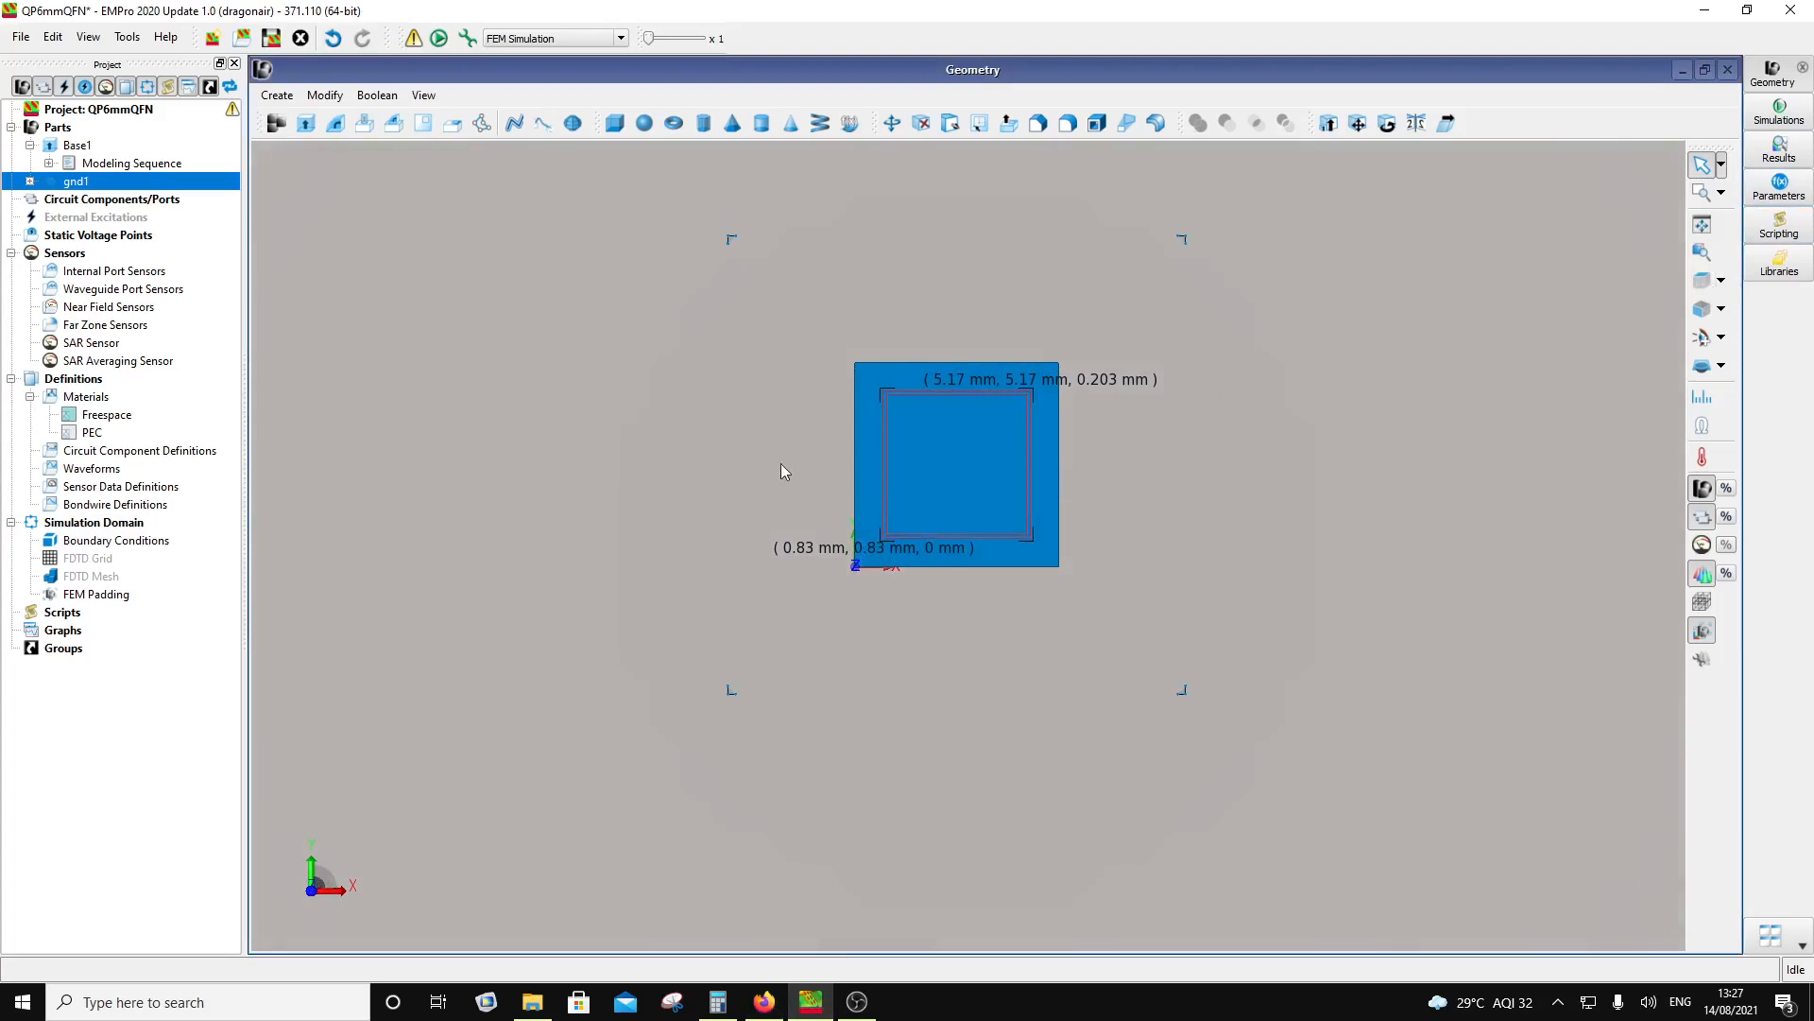
pyautogui.click(1073, 298)
pyautogui.scroll(3, 892, 395)
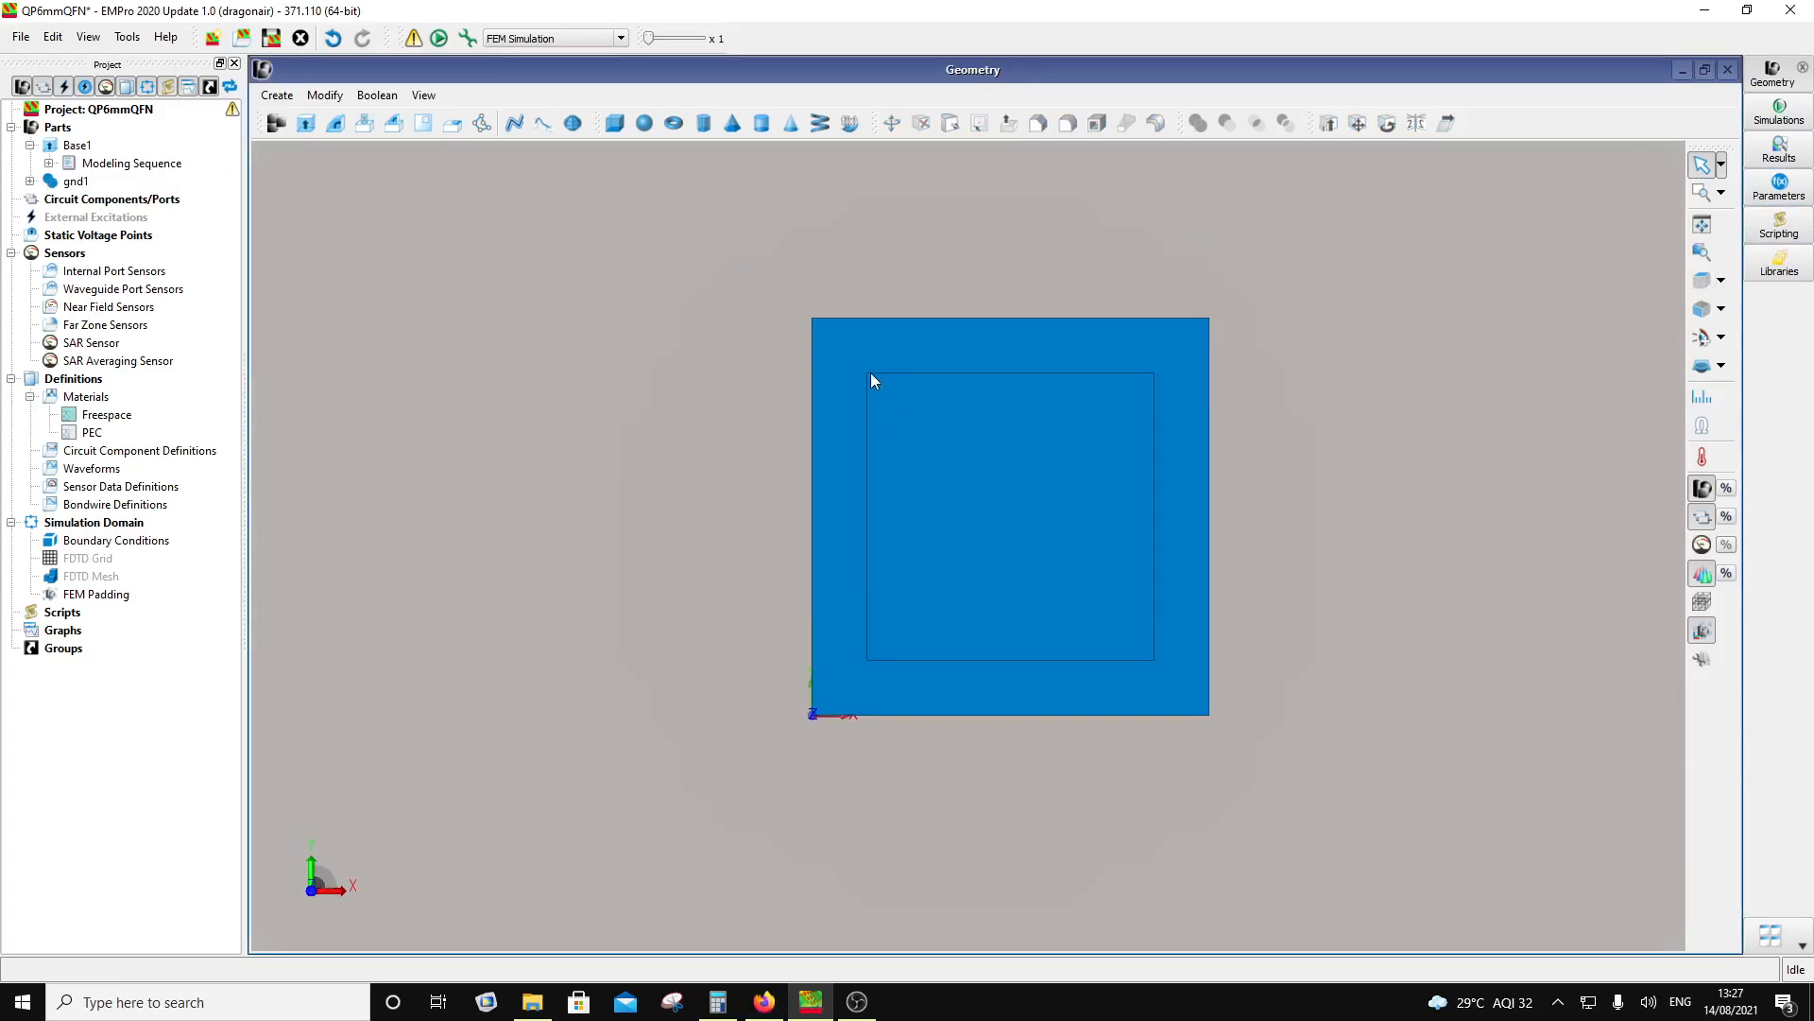
pyautogui.scroll(3, 871, 374)
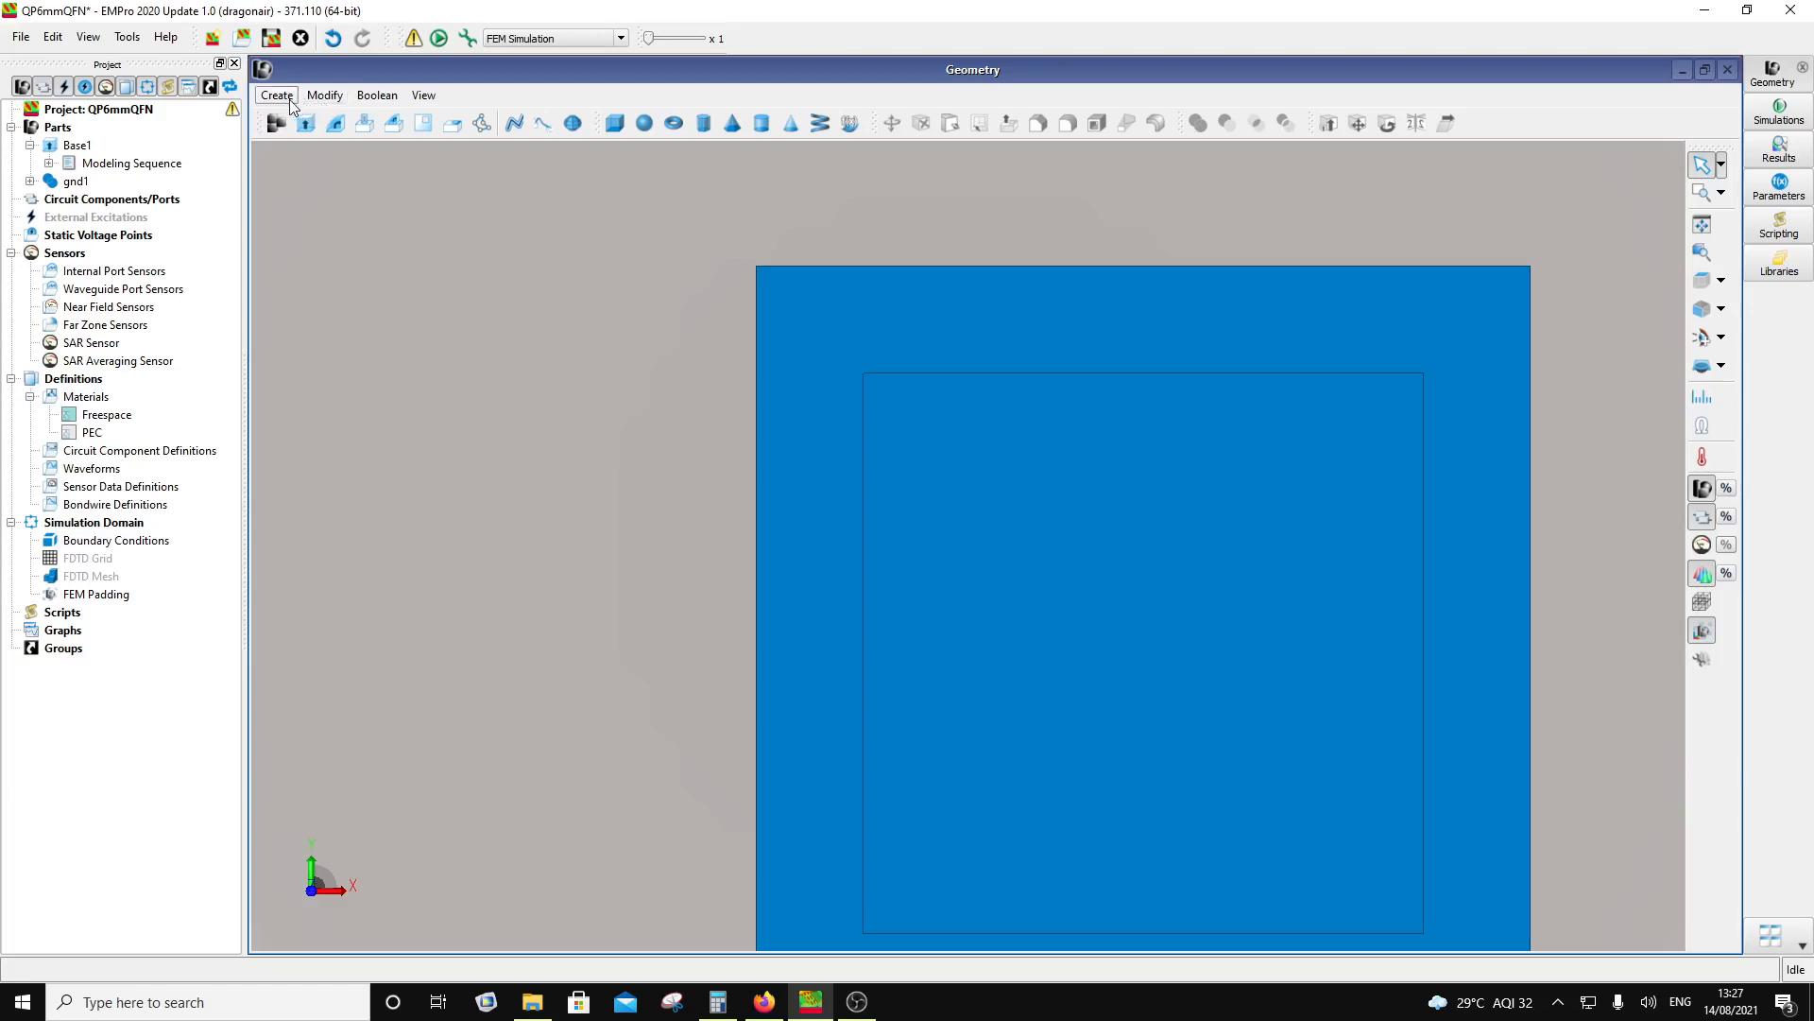
pyautogui.click(314, 130)
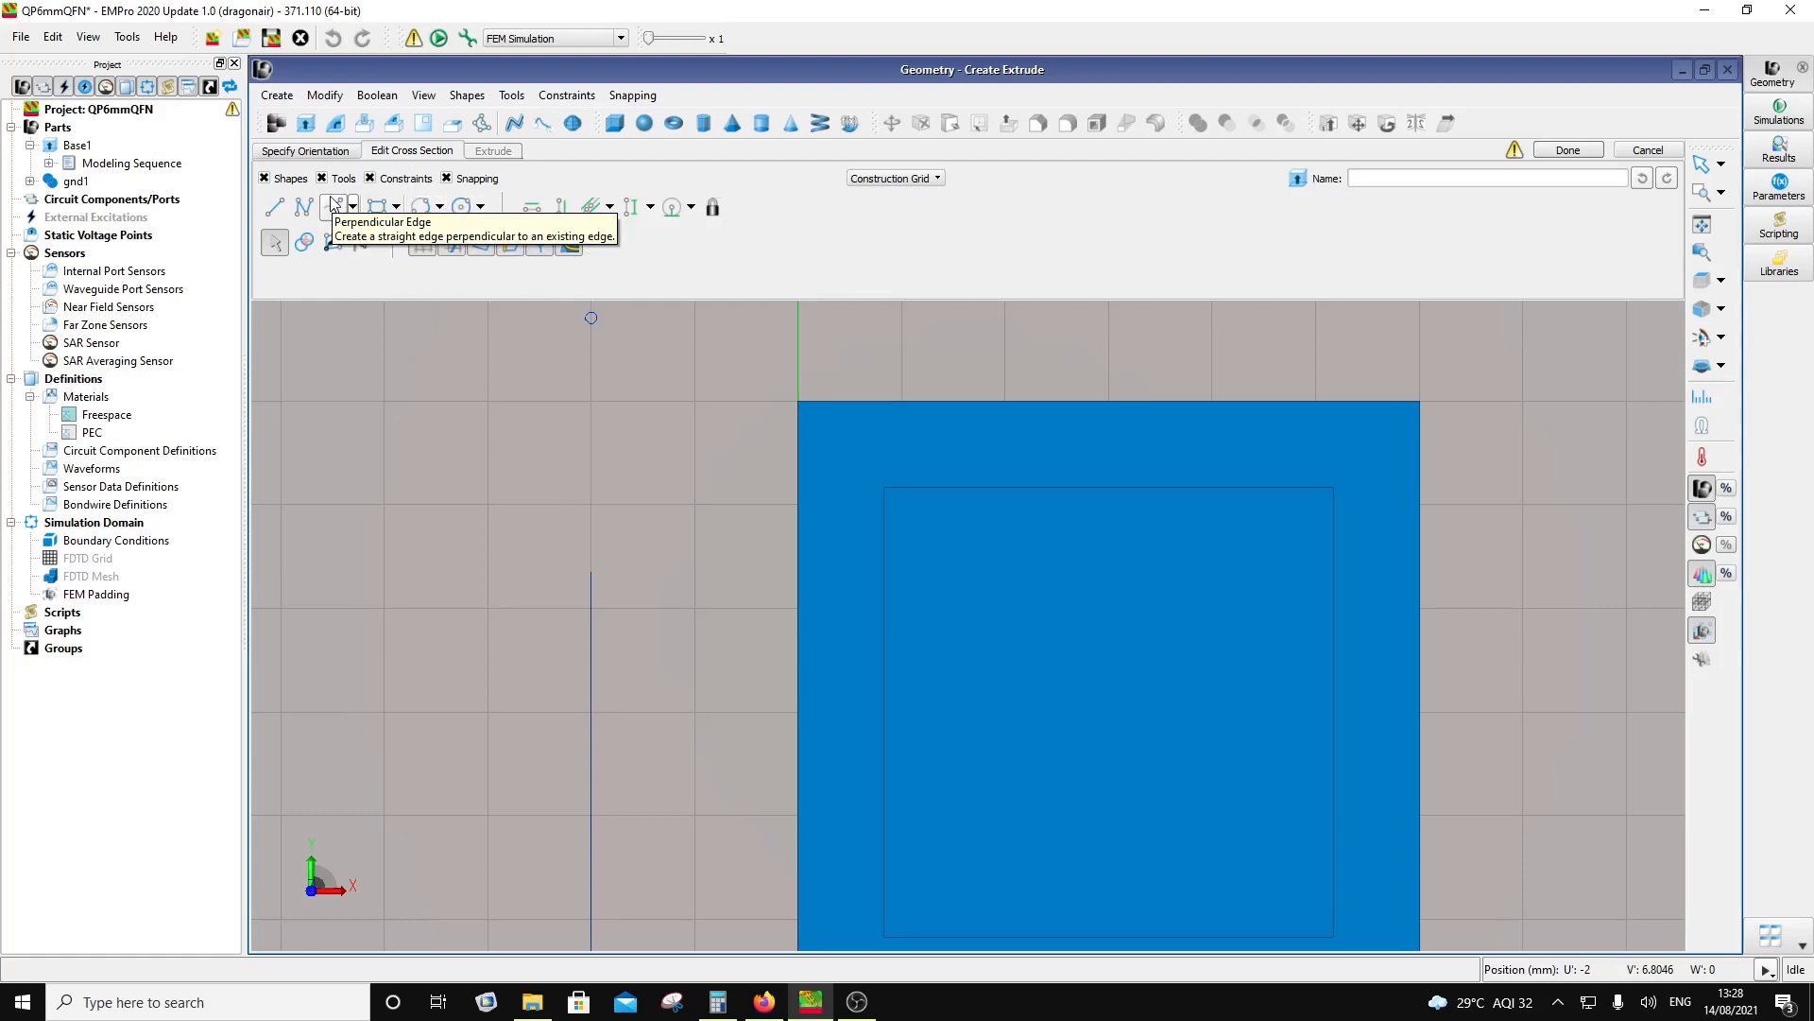
pyautogui.click(518, 126)
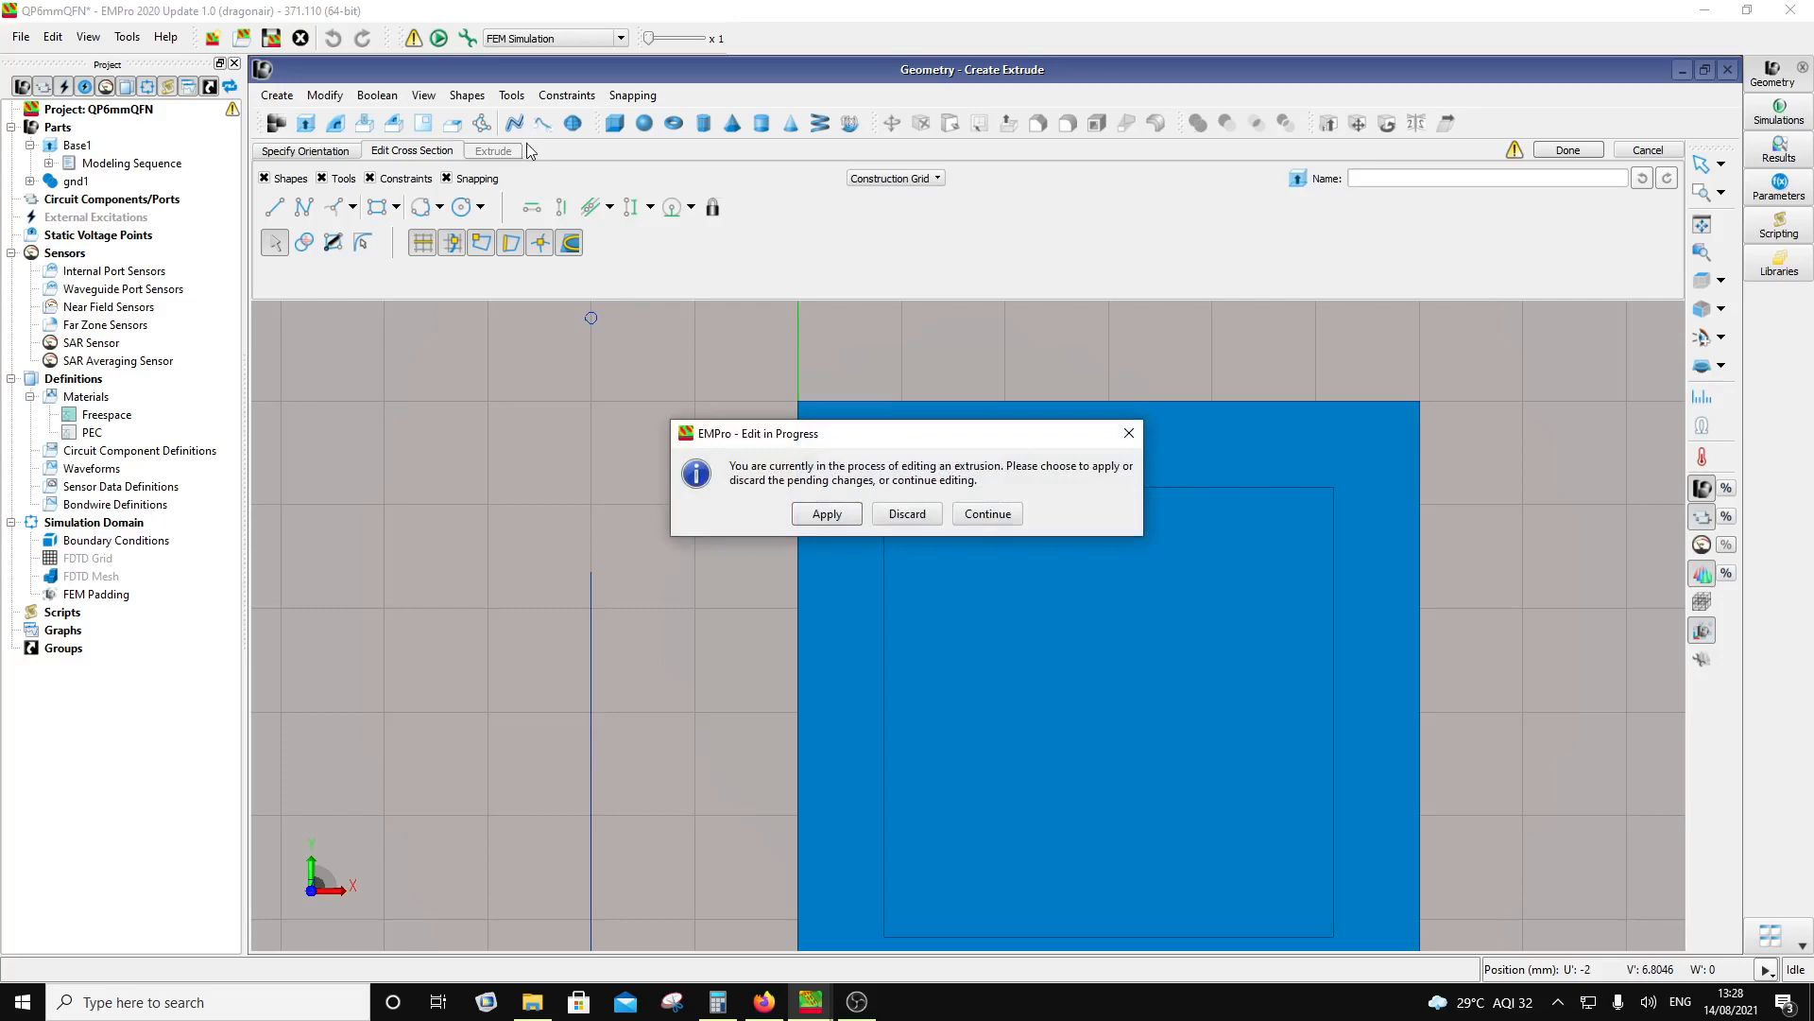
pyautogui.click(1128, 433)
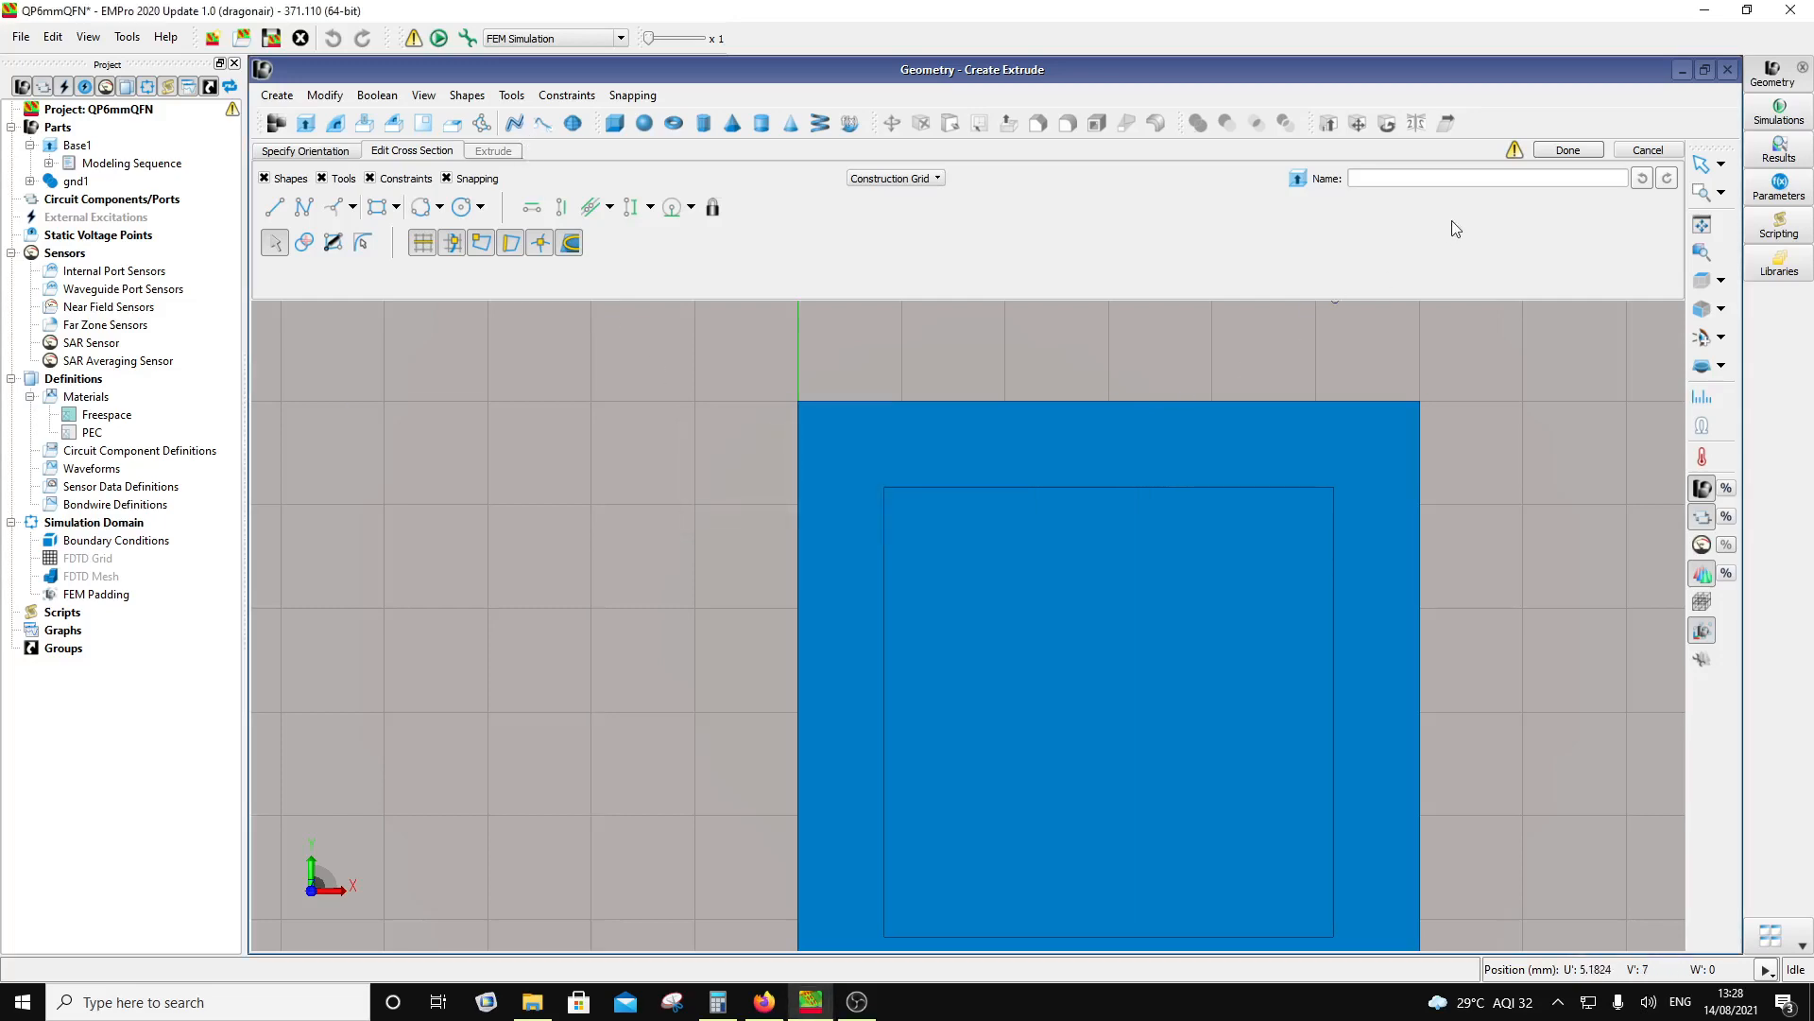
pyautogui.click(1638, 150)
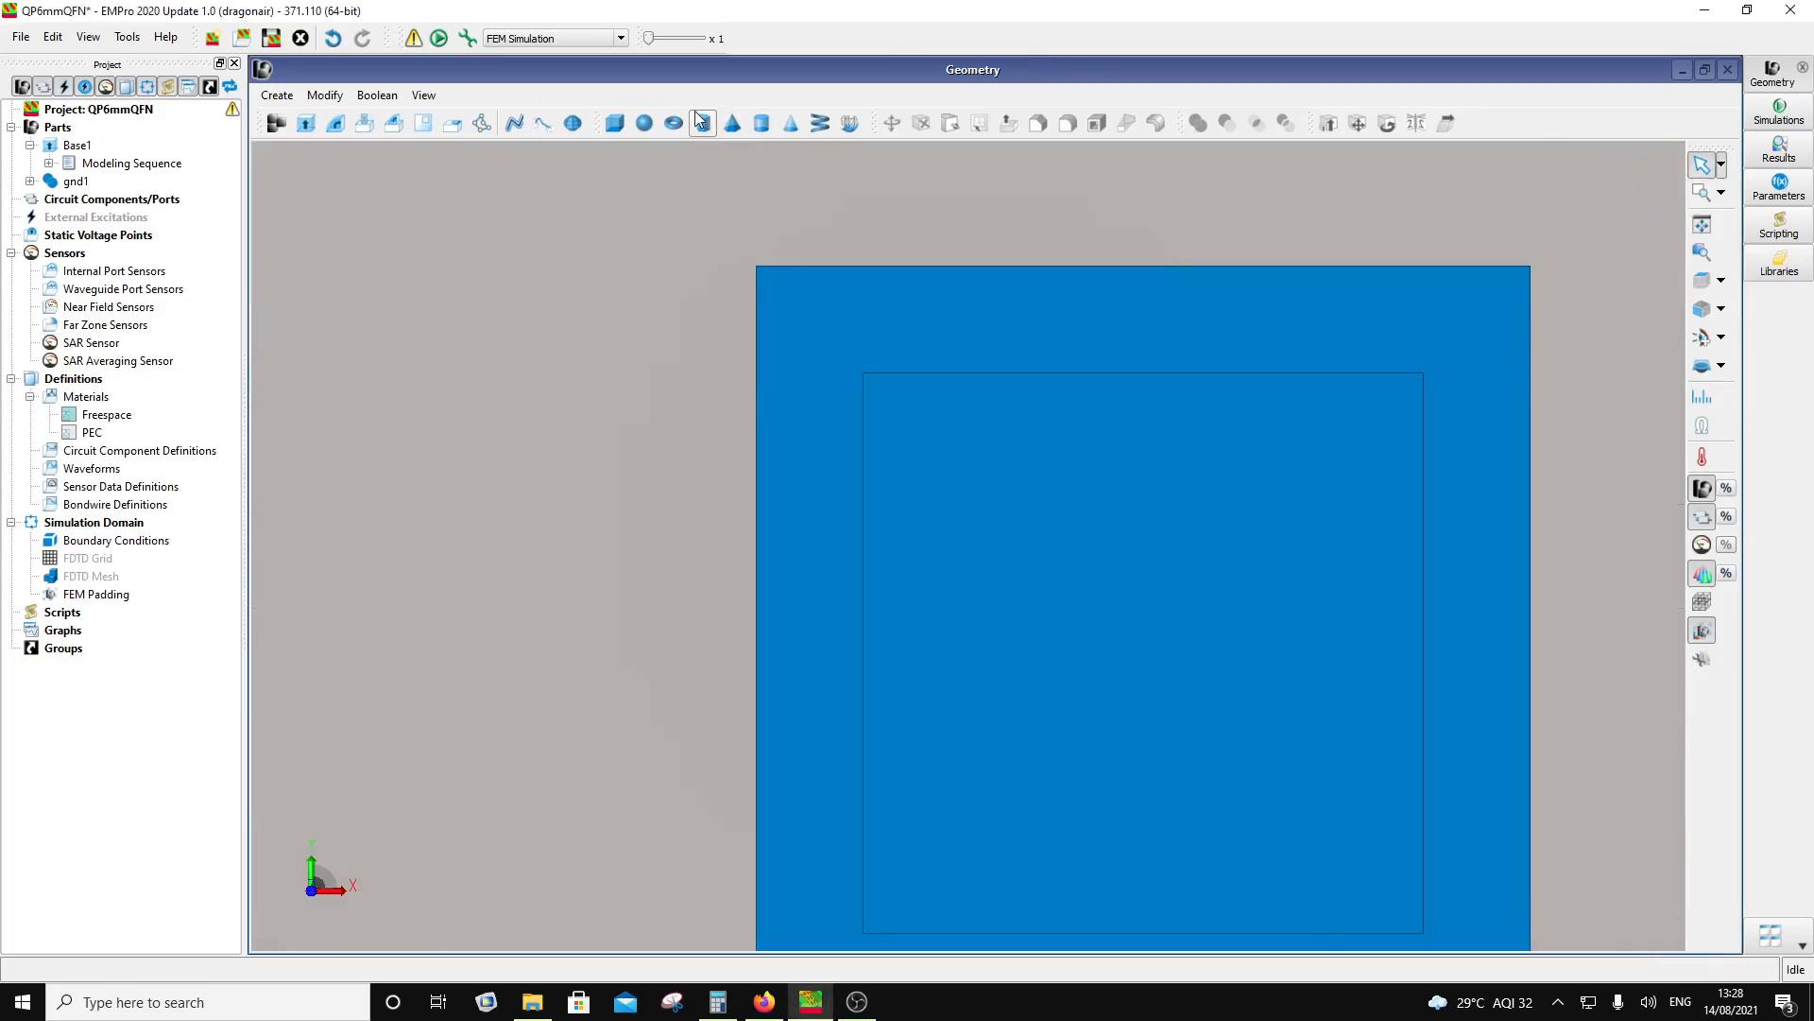
# Step: Start a new trace and set its origin to Z 0.102 mm before opening its profile for sketching
pyautogui.click(515, 123)
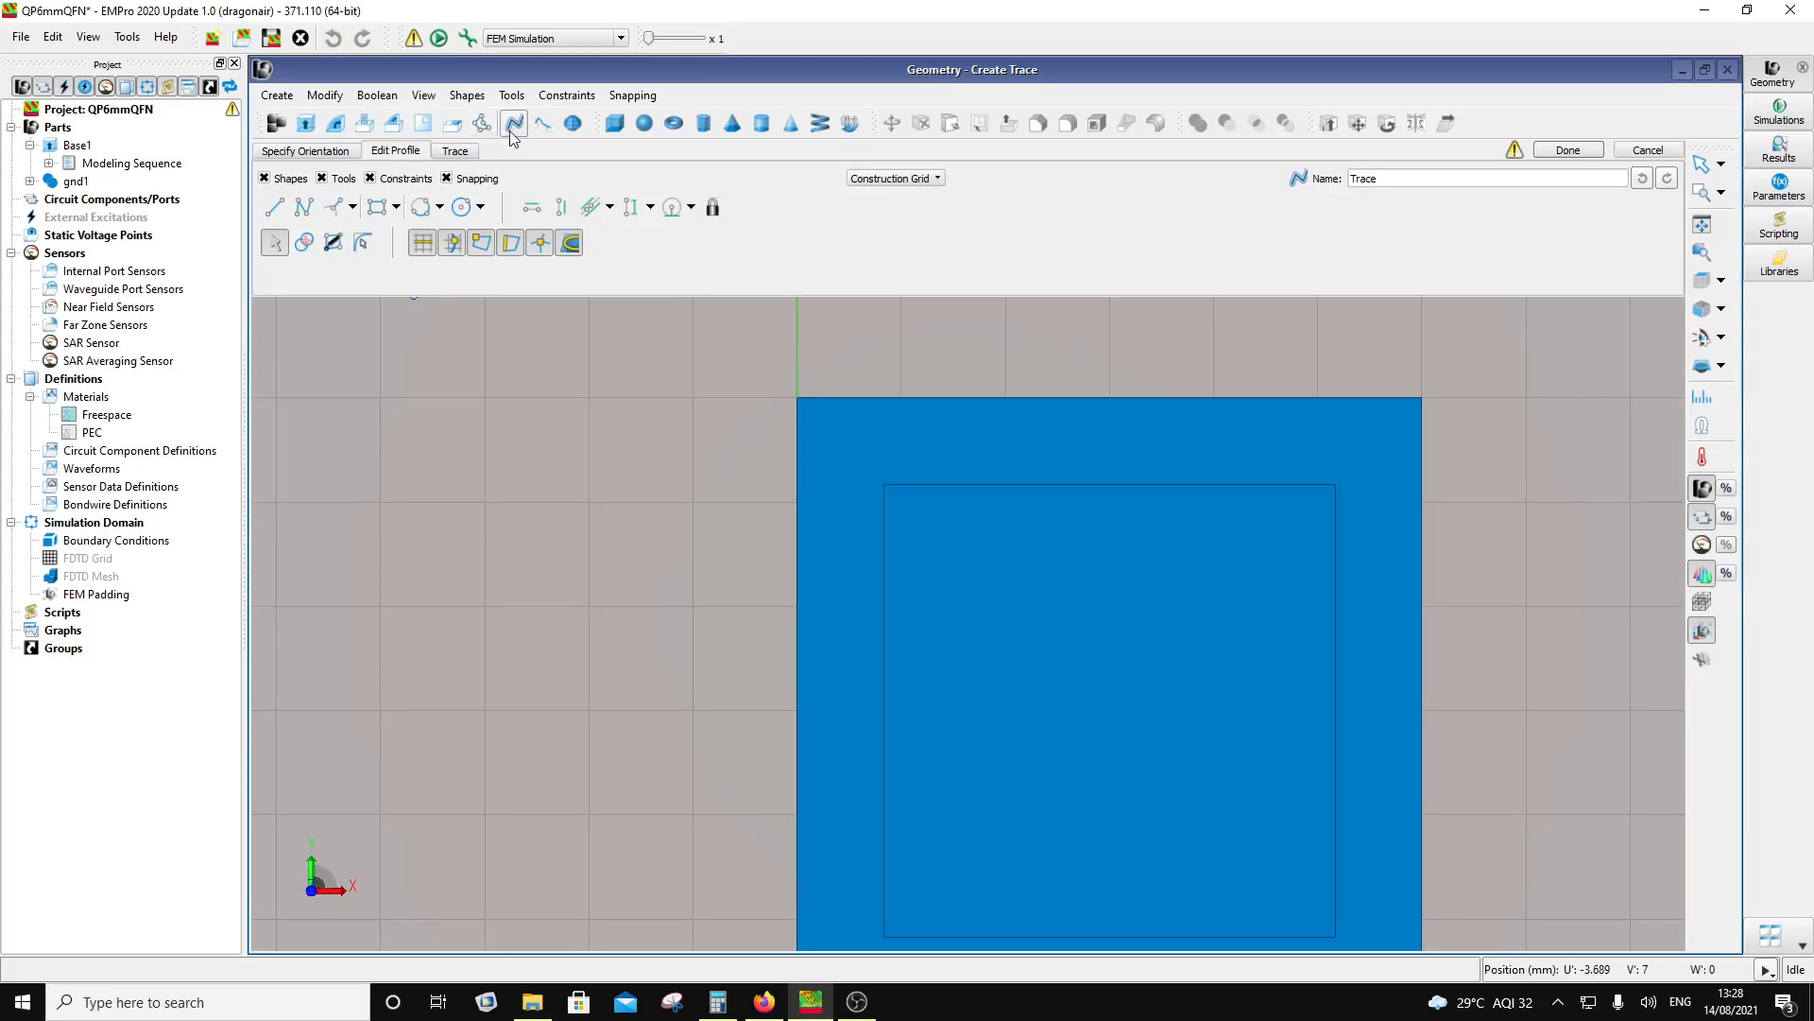
pyautogui.click(306, 151)
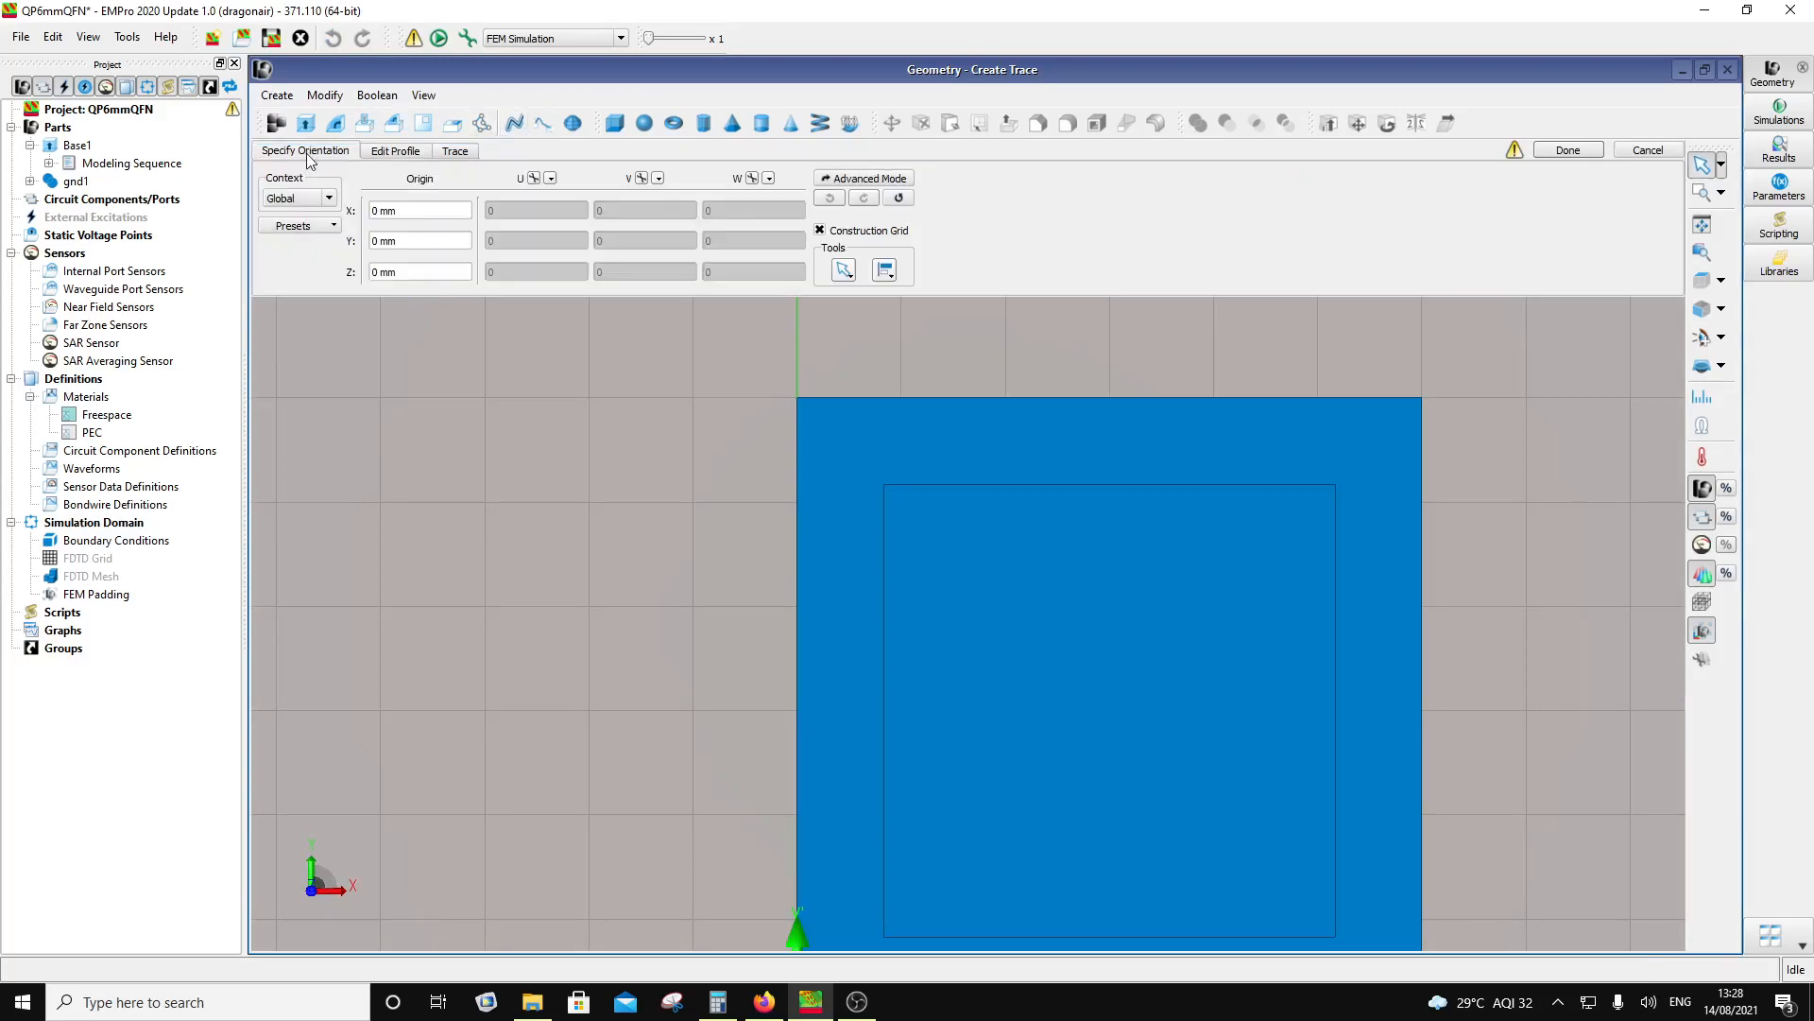
pyautogui.click(379, 274)
pyautogui.write('.102')
pyautogui.click(395, 151)
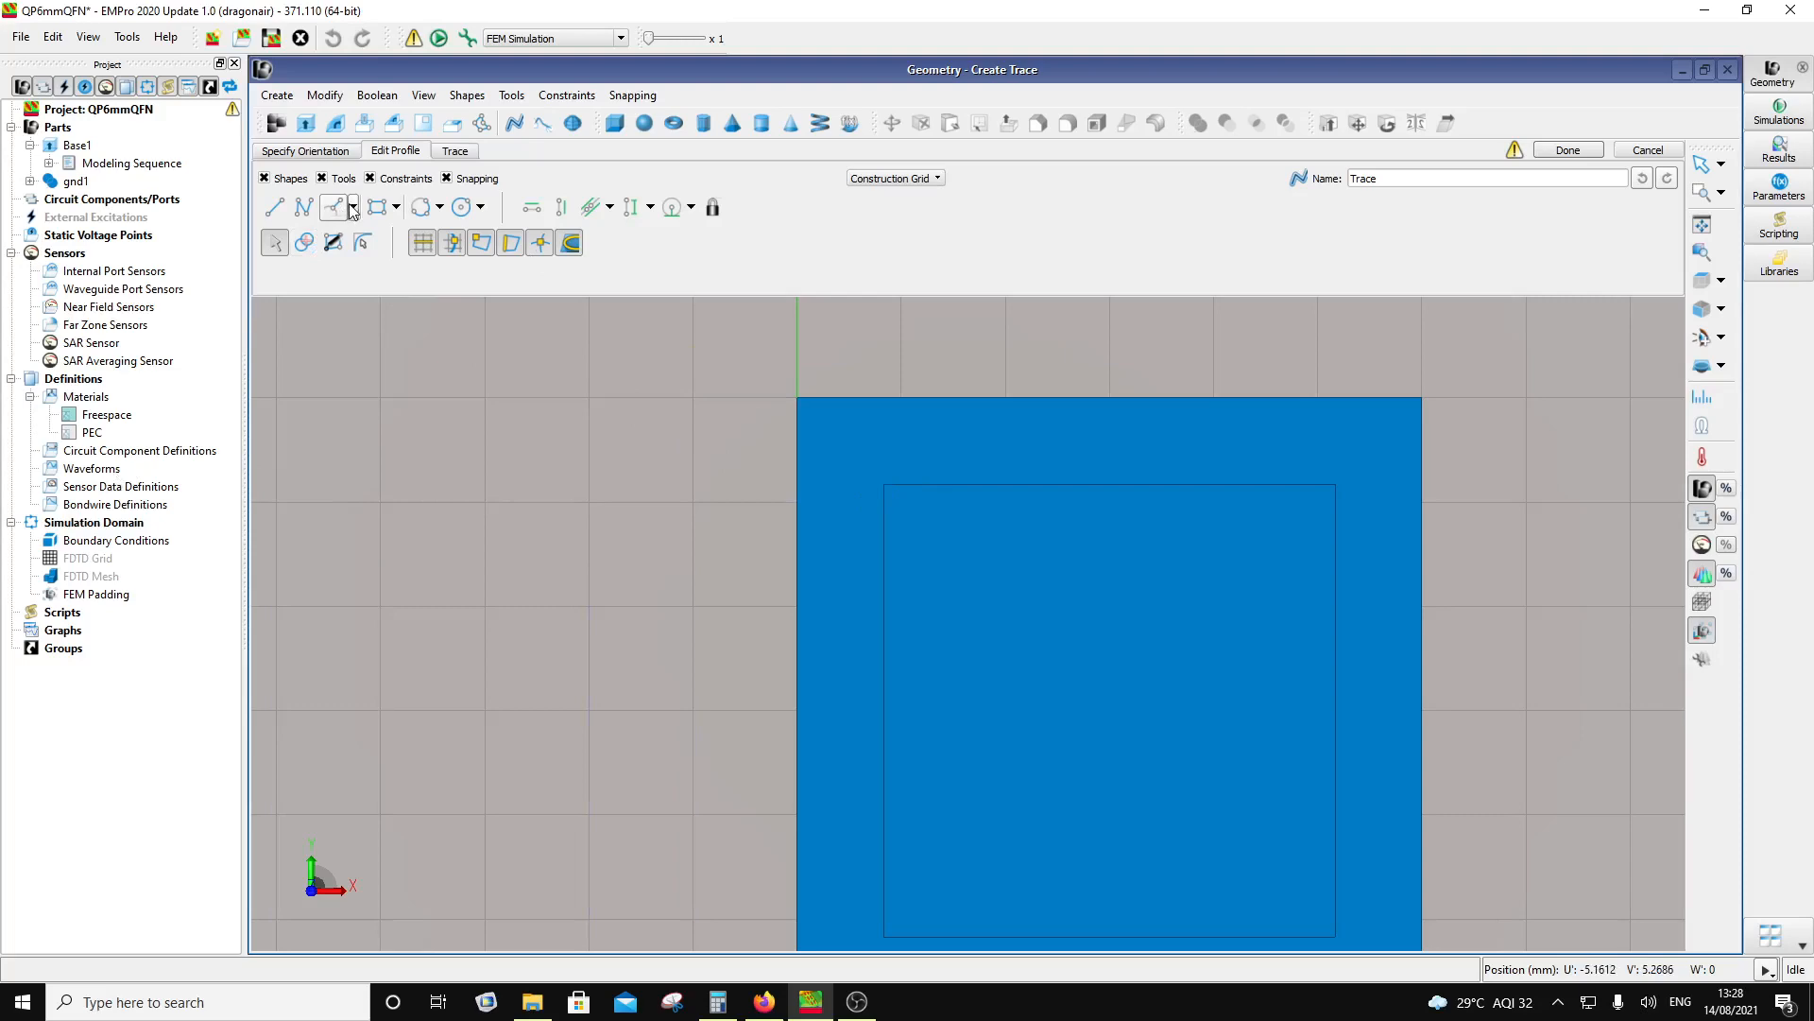
pyautogui.click(397, 207)
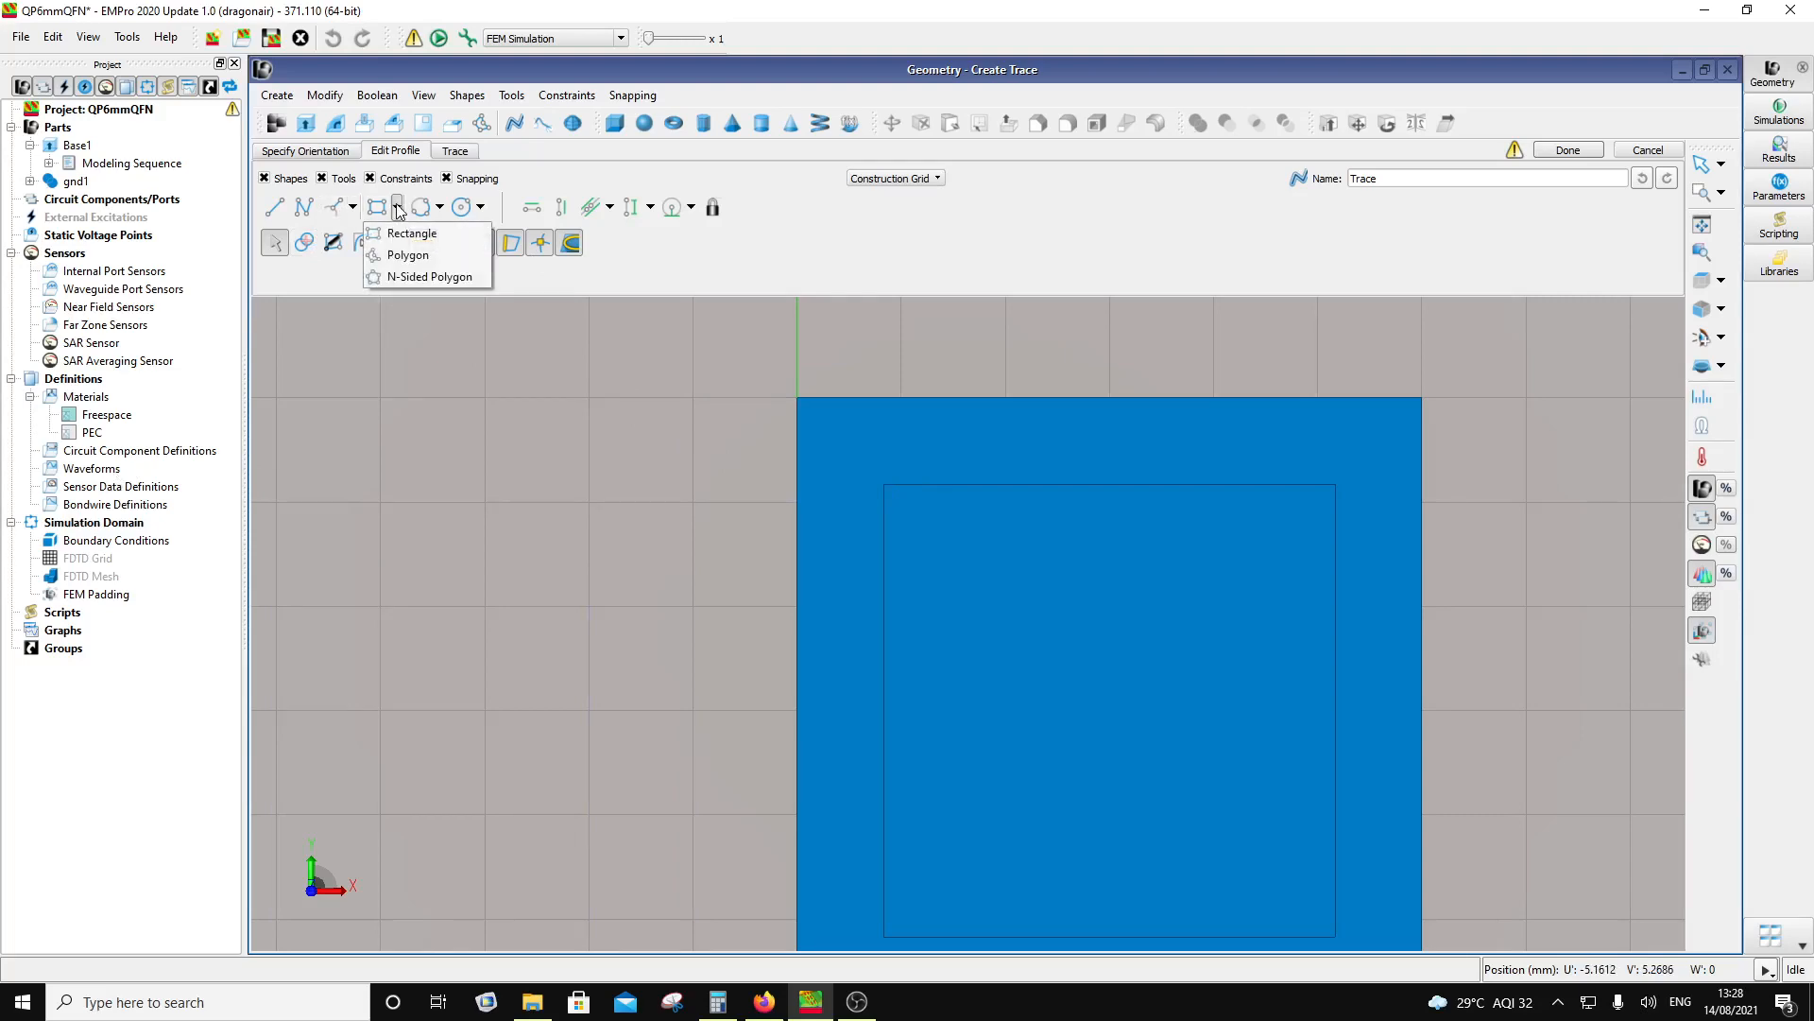
pyautogui.click(398, 209)
pyautogui.click(398, 209)
pyautogui.click(351, 214)
pyautogui.click(353, 209)
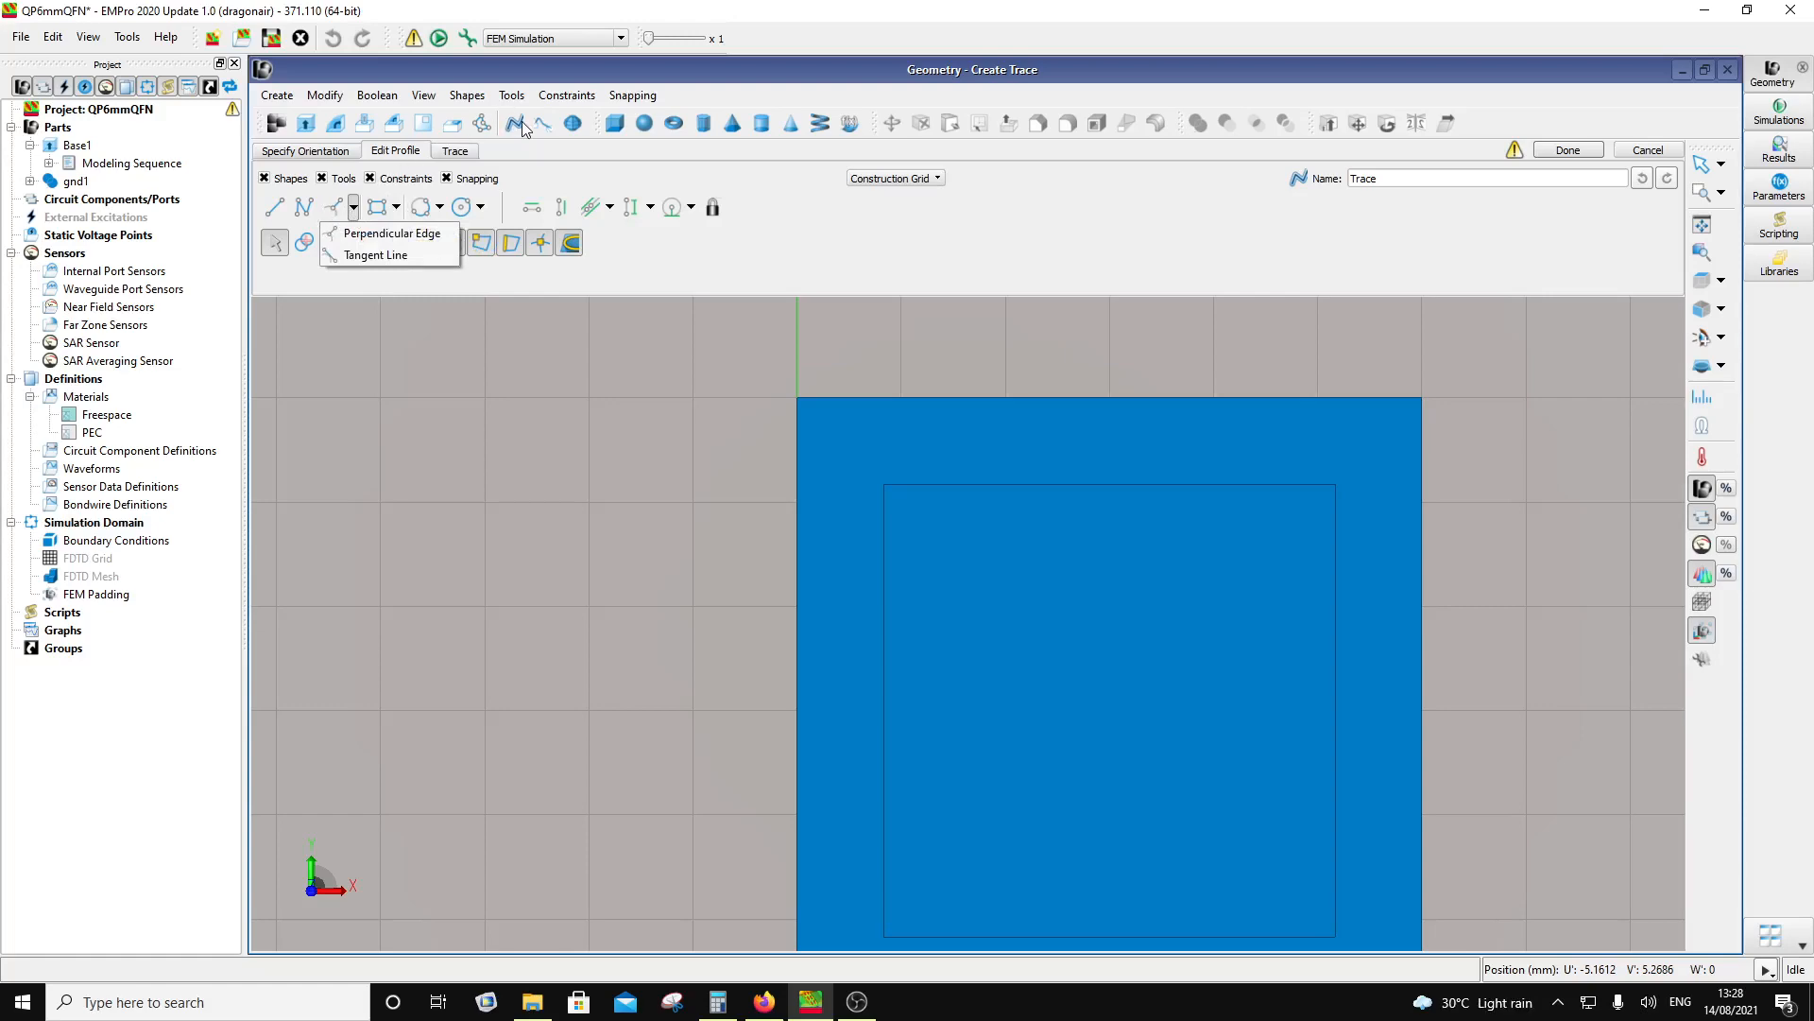
# Step: Check the trace width options, then examine the section, side and bottom views of the package drawing in the browser and return to EMPro
pyautogui.click(469, 157)
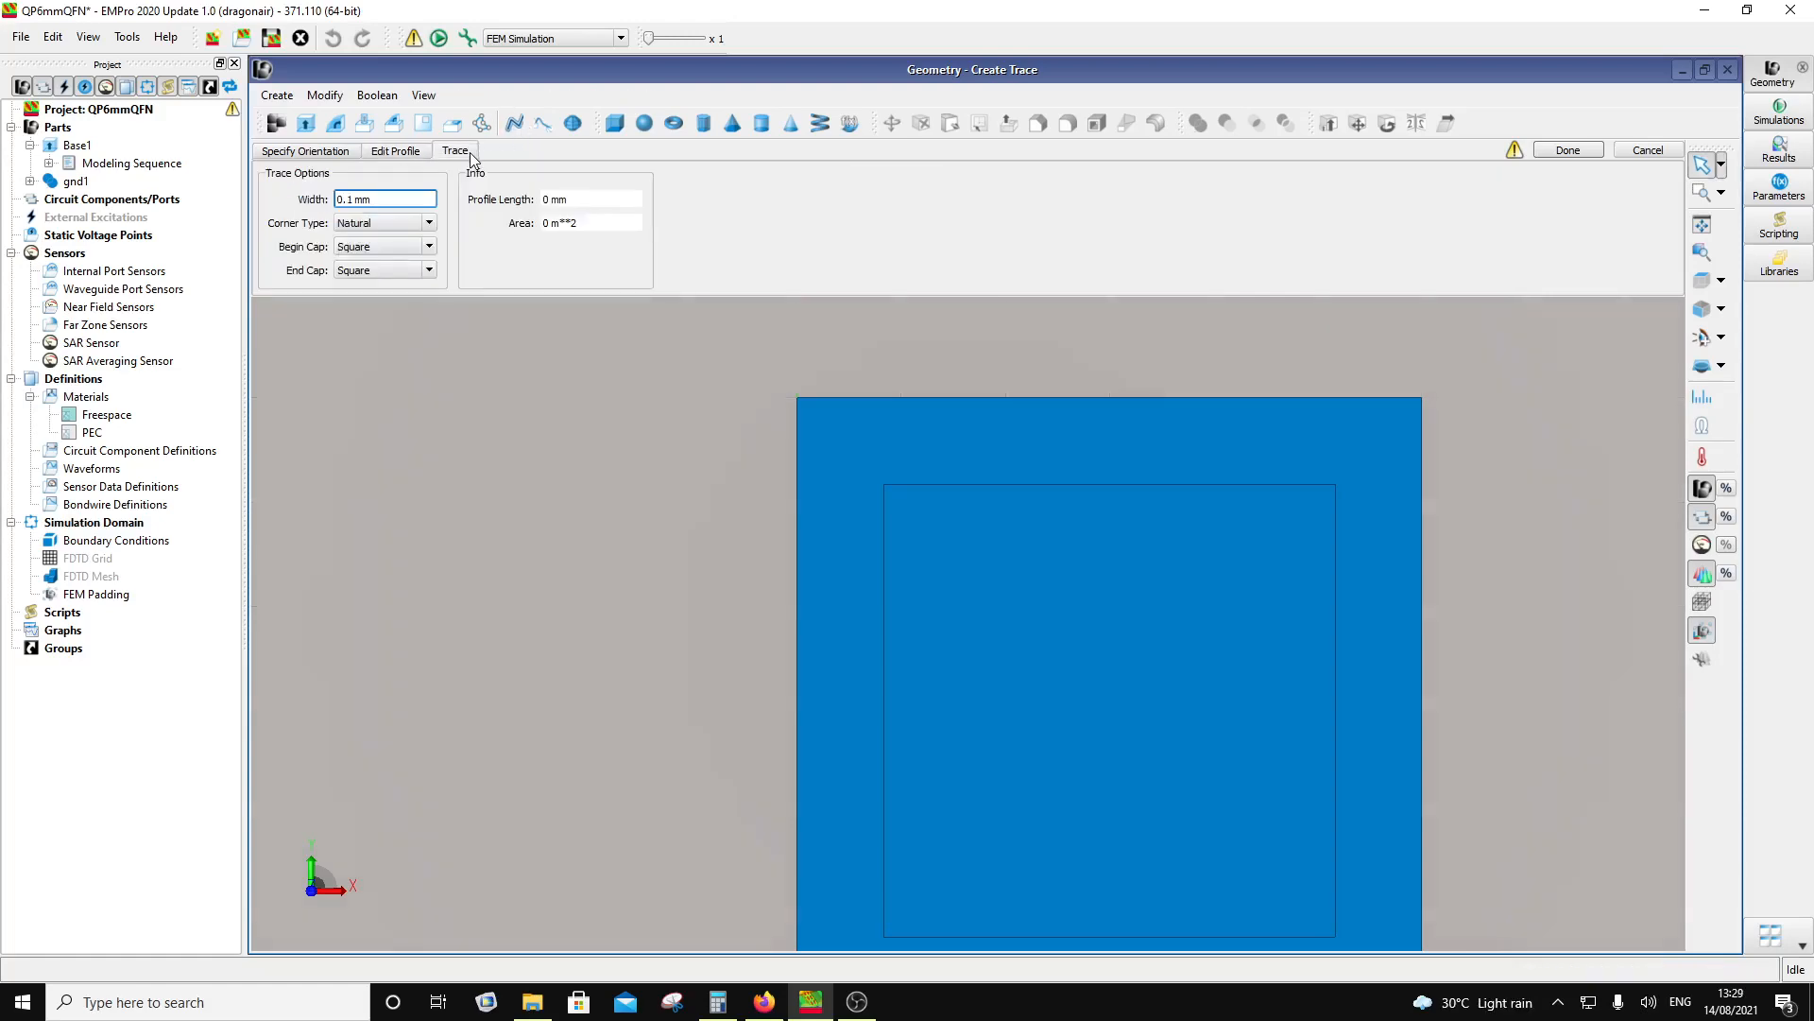
pyautogui.doubleClick(350, 201)
pyautogui.click(758, 998)
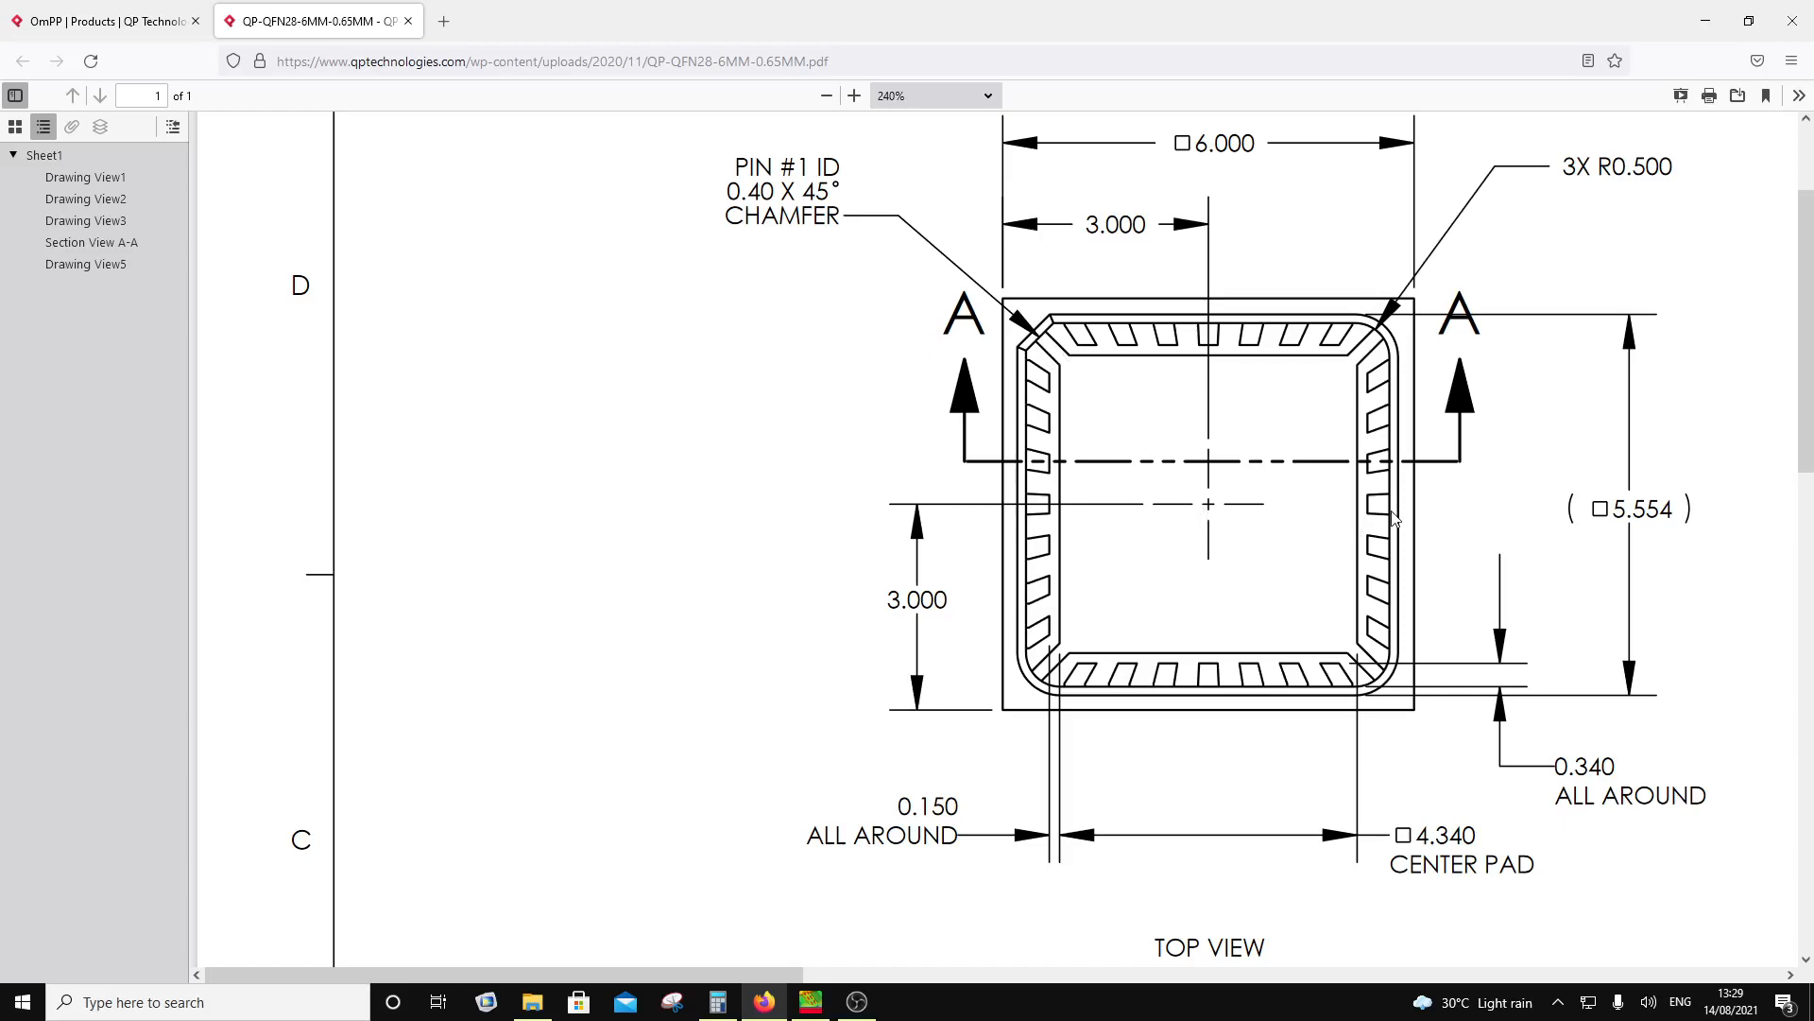
pyautogui.scroll(3, 1392, 515)
pyautogui.scroll(-8, 1393, 516)
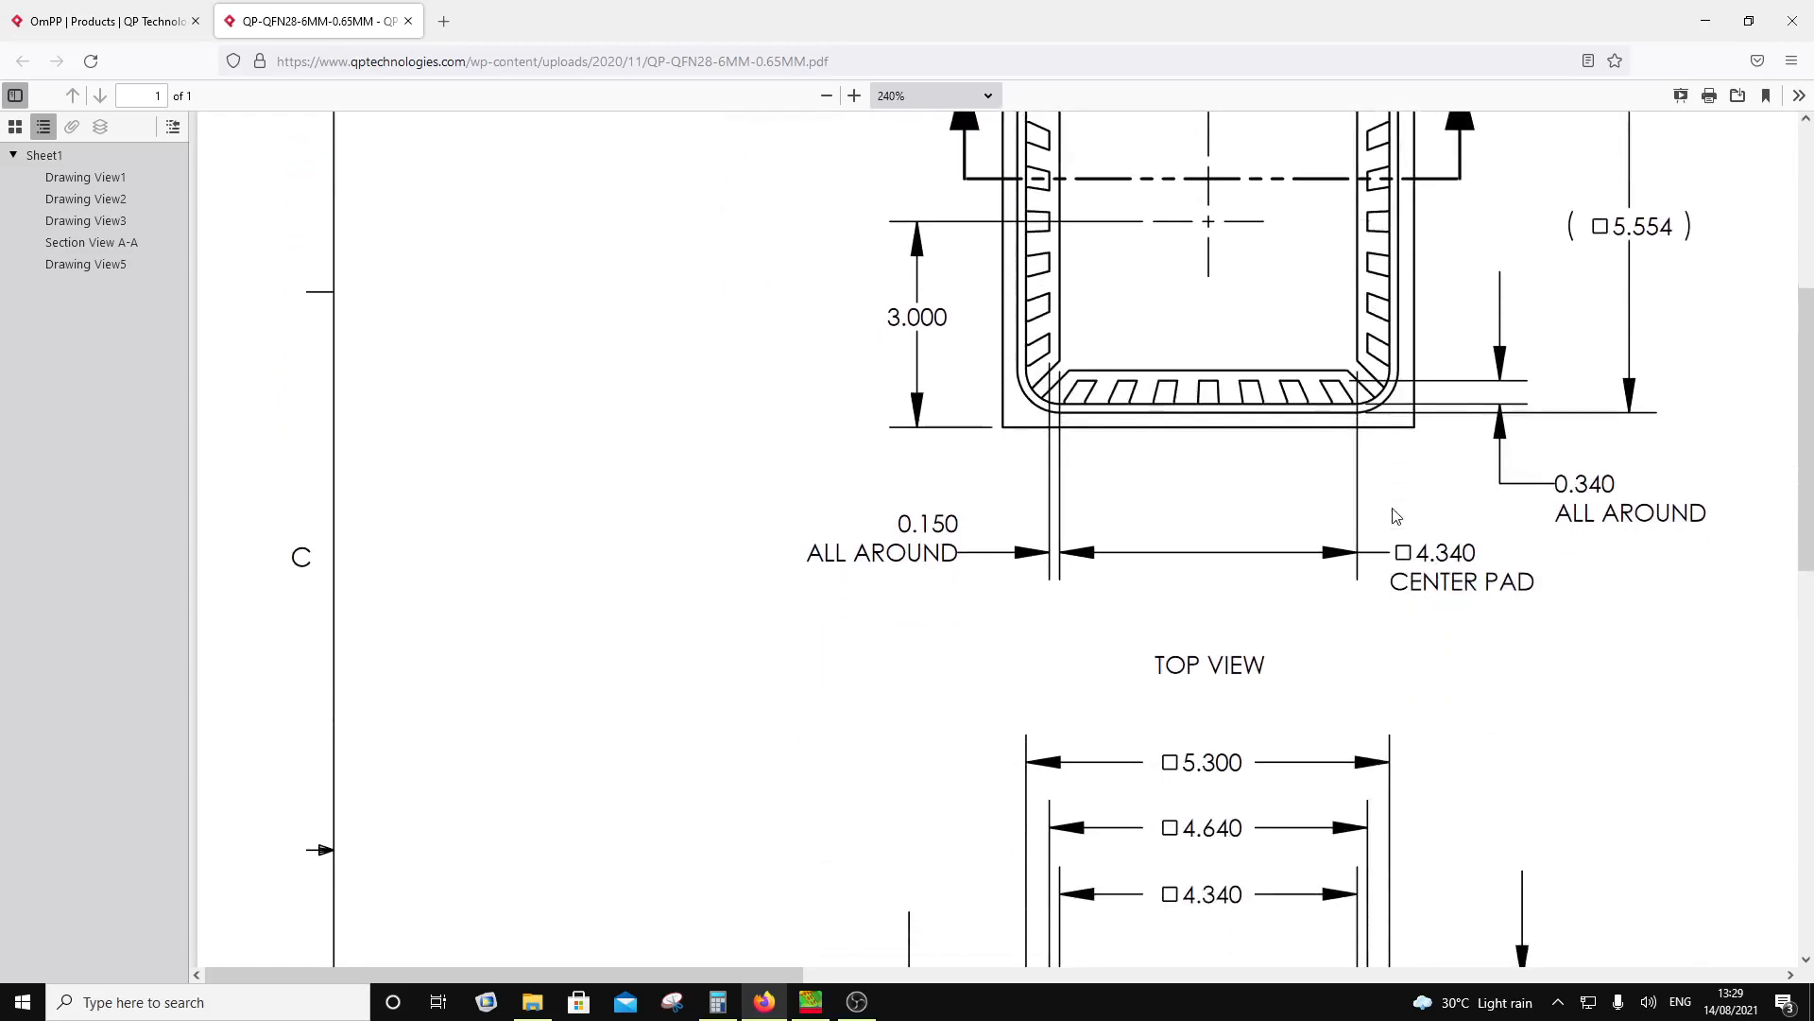
pyautogui.scroll(-3, 1396, 515)
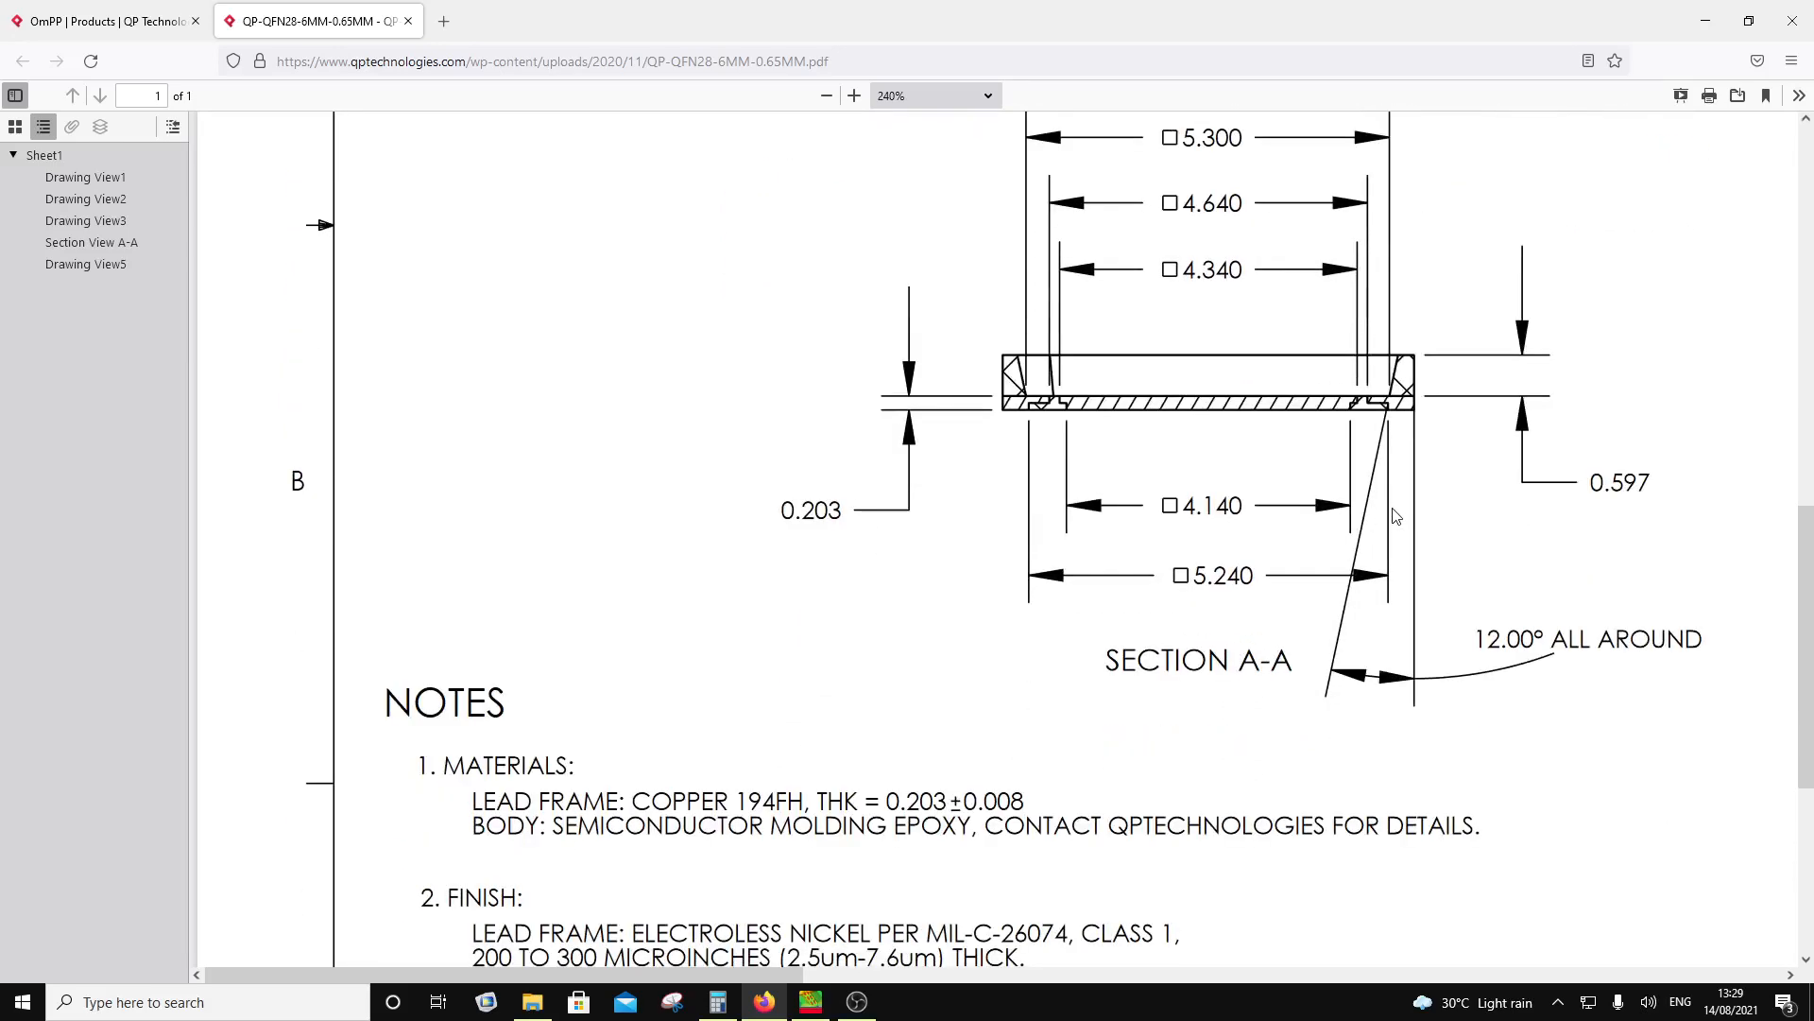
pyautogui.scroll(3, 1396, 515)
pyautogui.rightClick(1161, 515)
pyautogui.click(1099, 513)
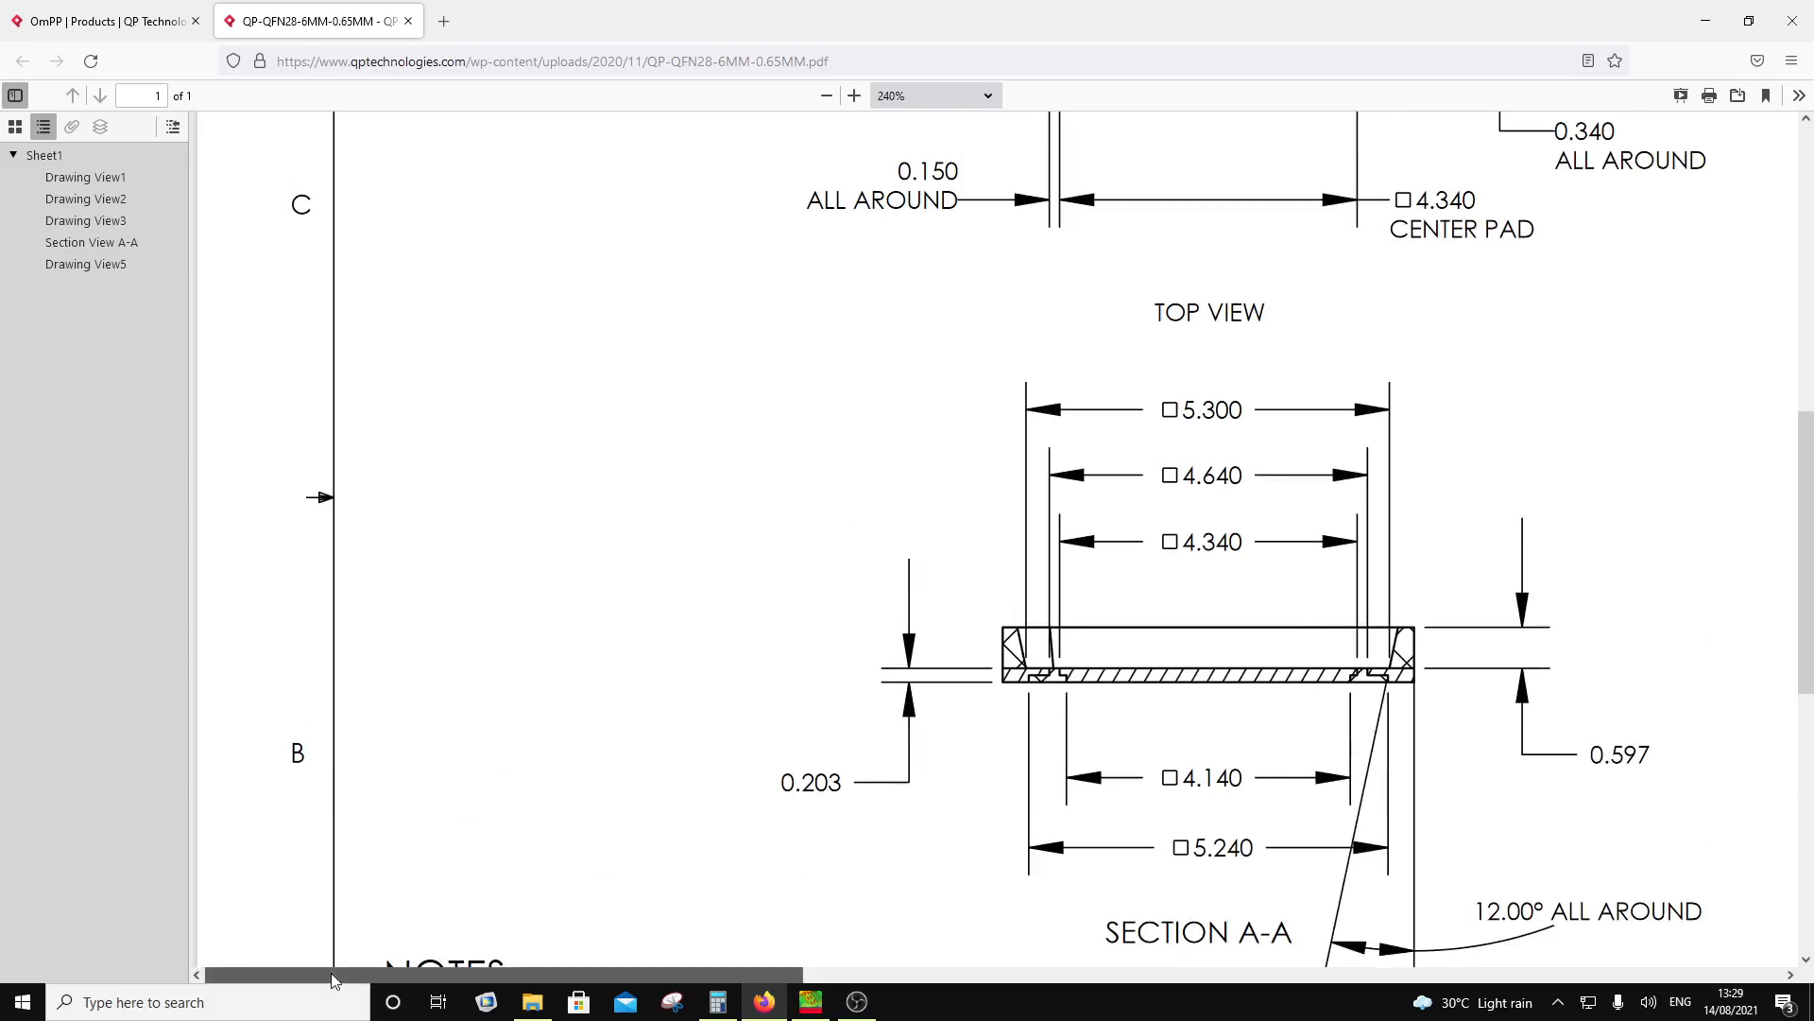
pyautogui.moveTo(321, 974); pyautogui.dragTo(1018, 974)
pyautogui.scroll(6, 939, 818)
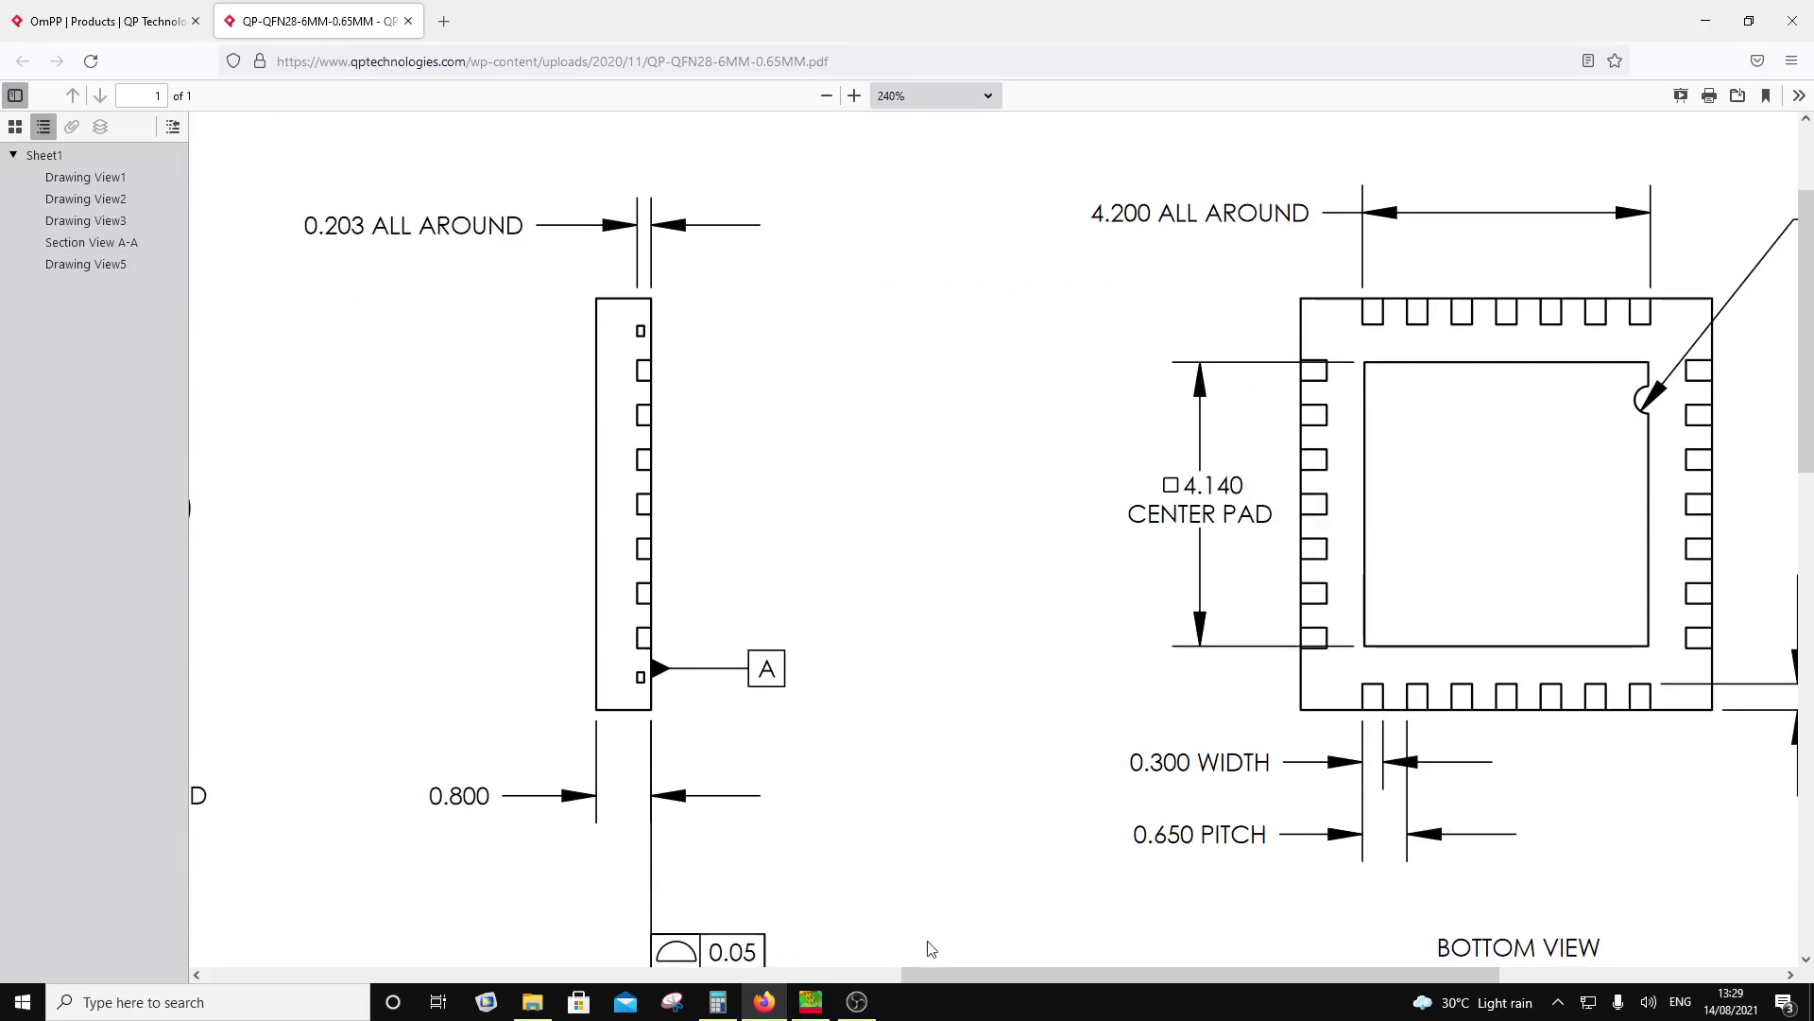
pyautogui.click(874, 1010)
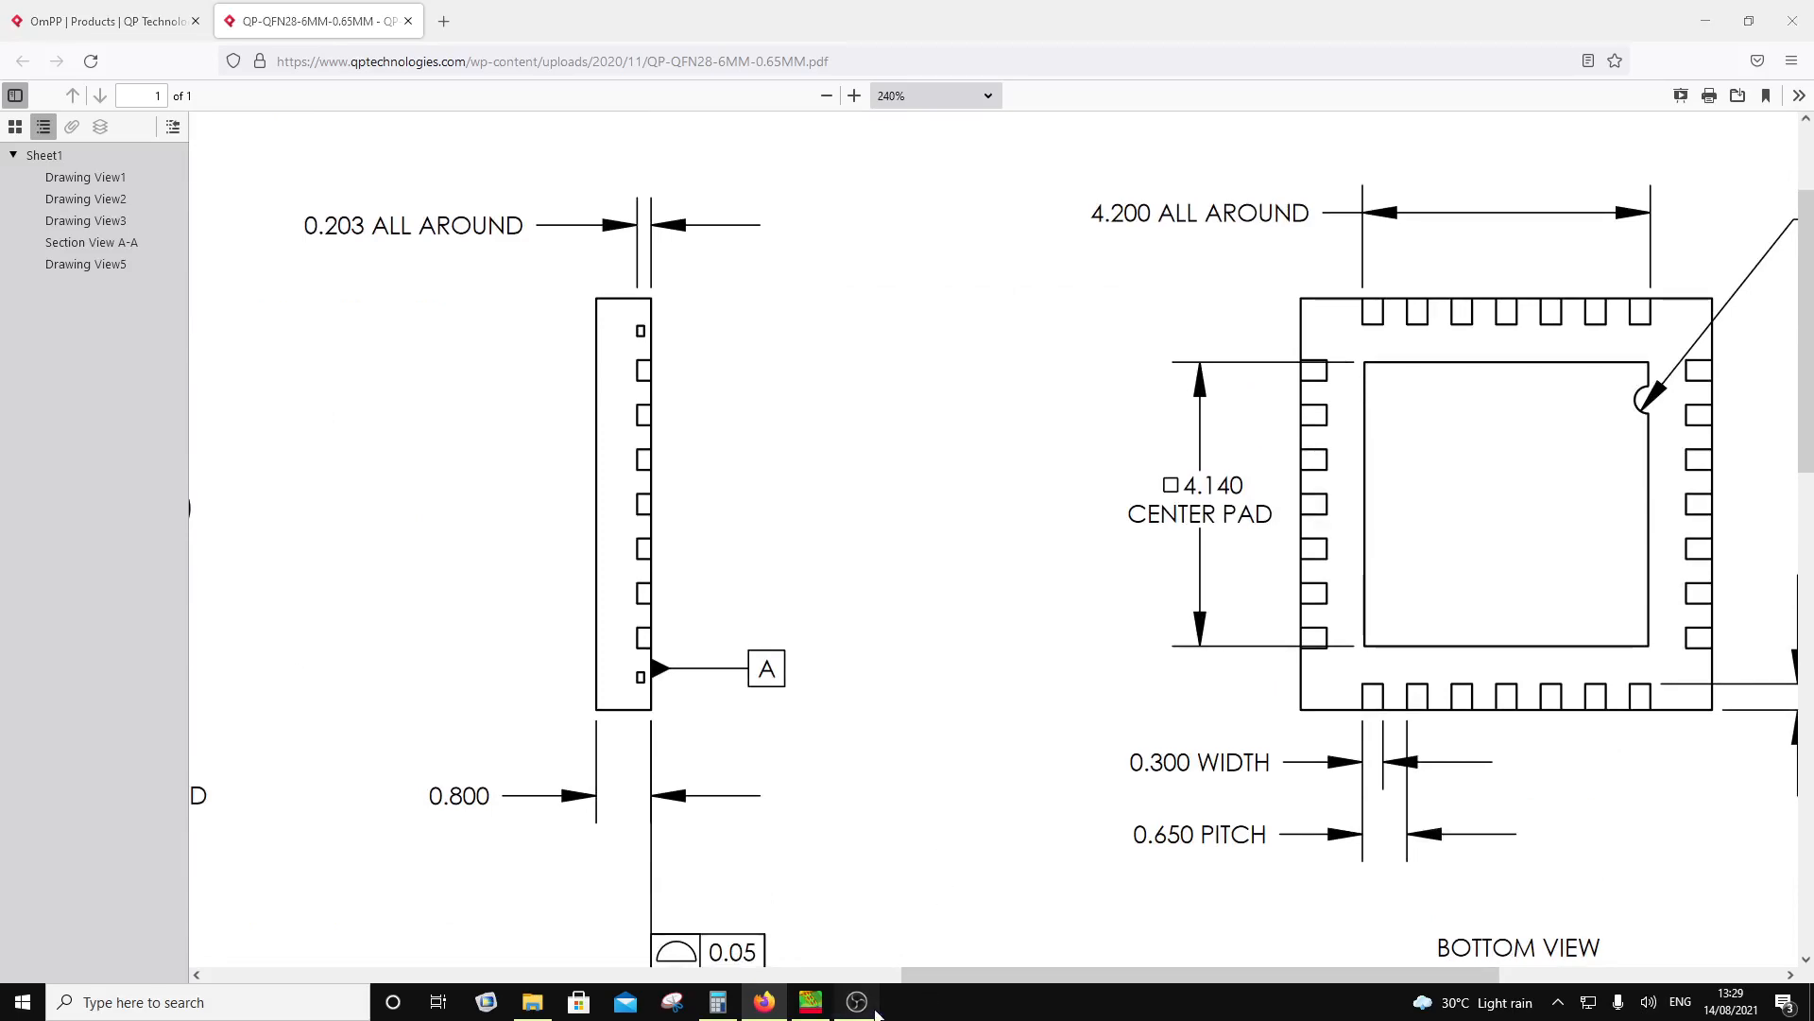
pyautogui.click(810, 1006)
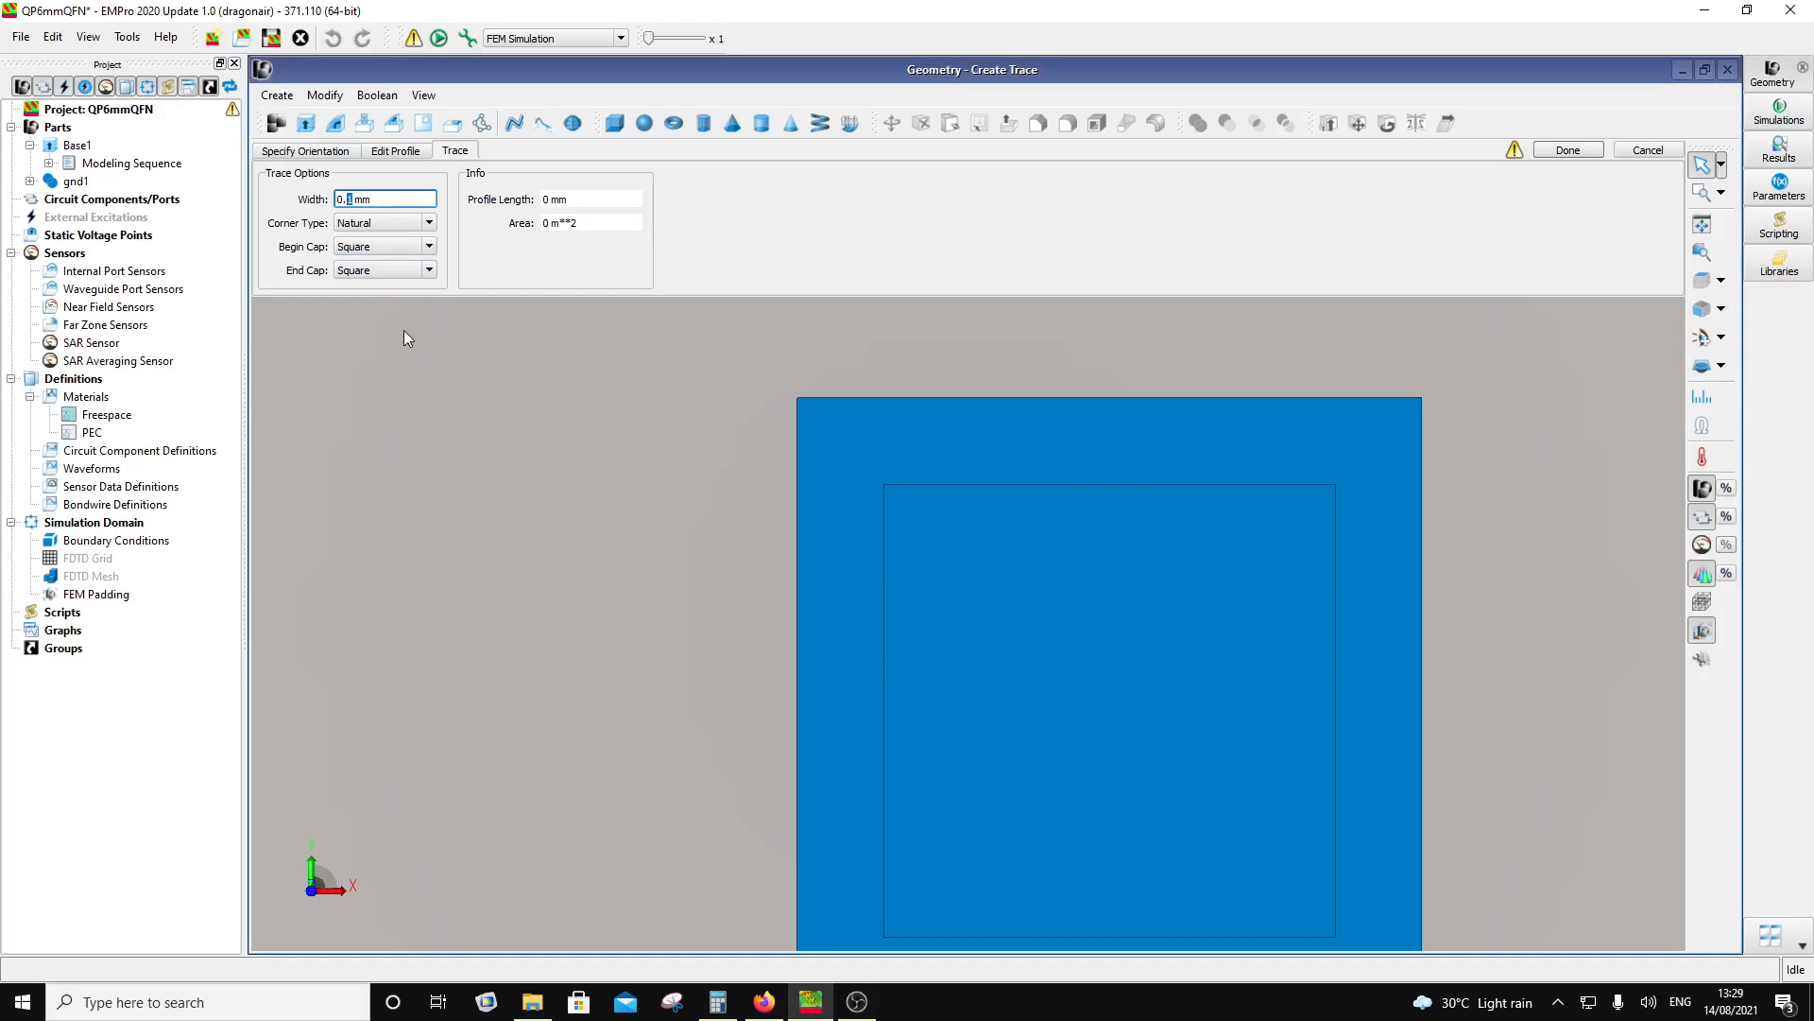
# Step: Set the trace width to 0.2 mm, keep the Natural corner type, and recheck the orientation settings
pyautogui.write('2')
pyautogui.click(429, 223)
pyautogui.click(429, 225)
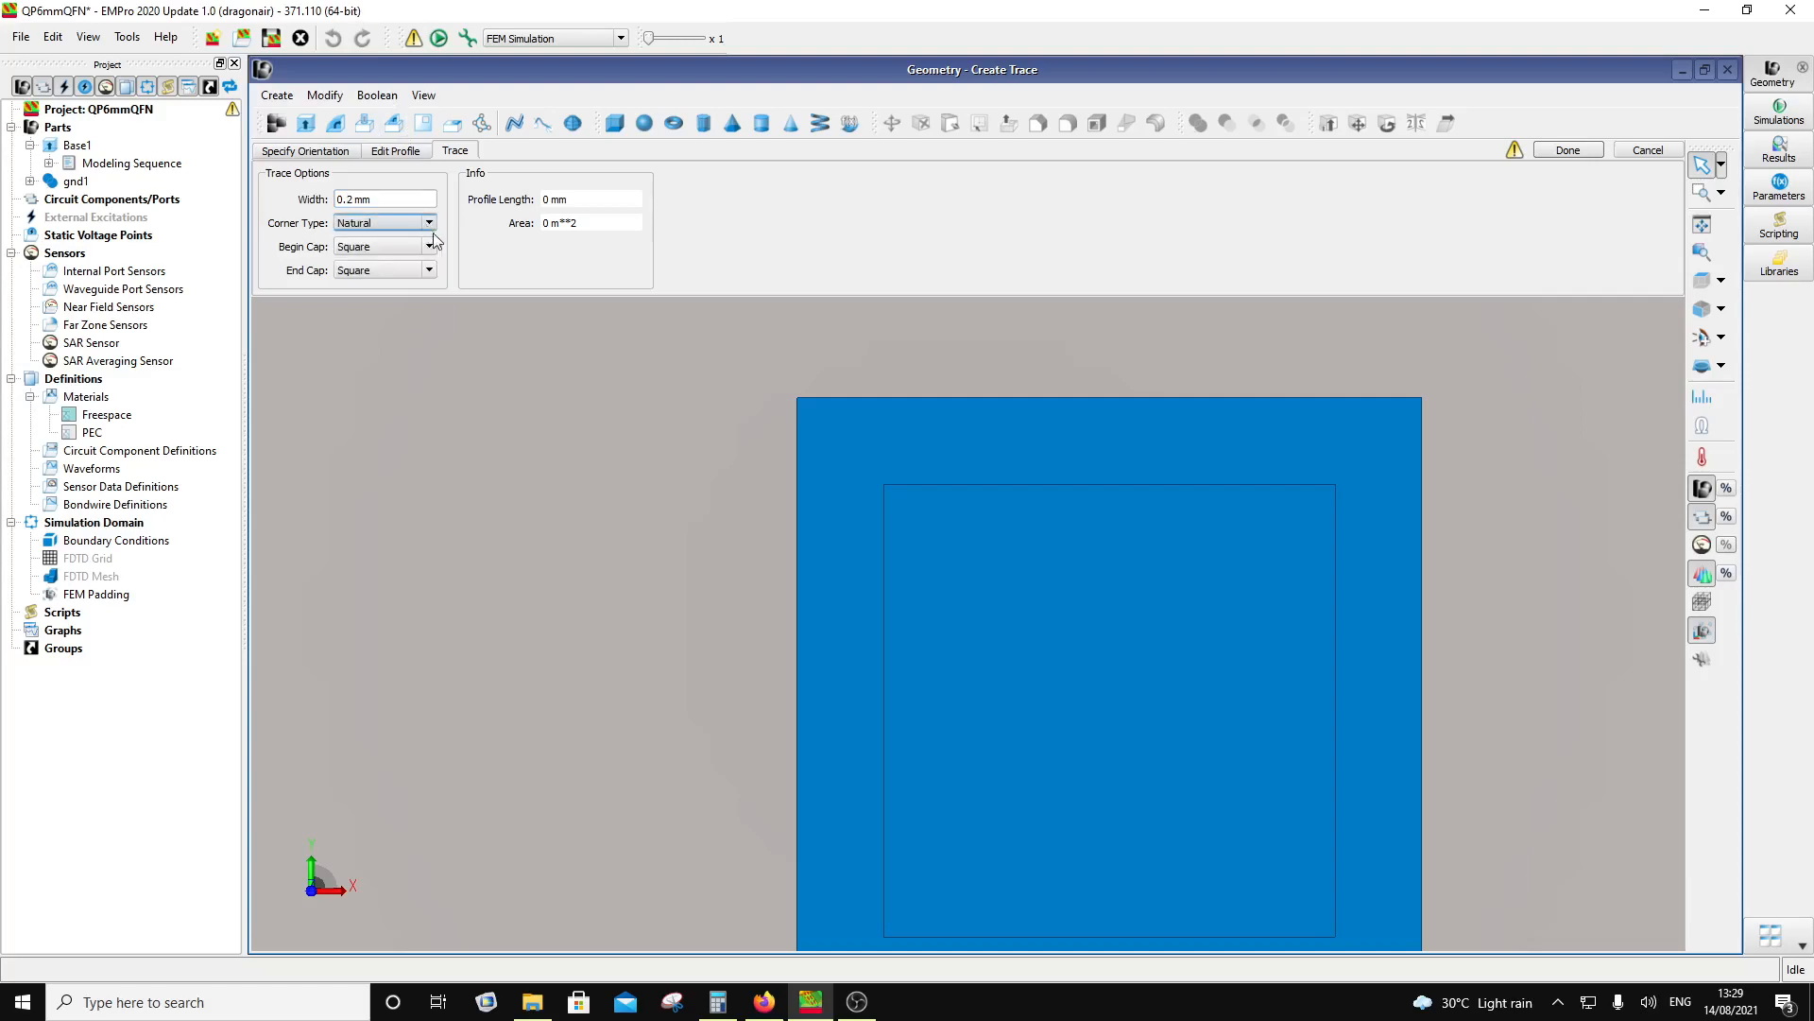
pyautogui.click(316, 151)
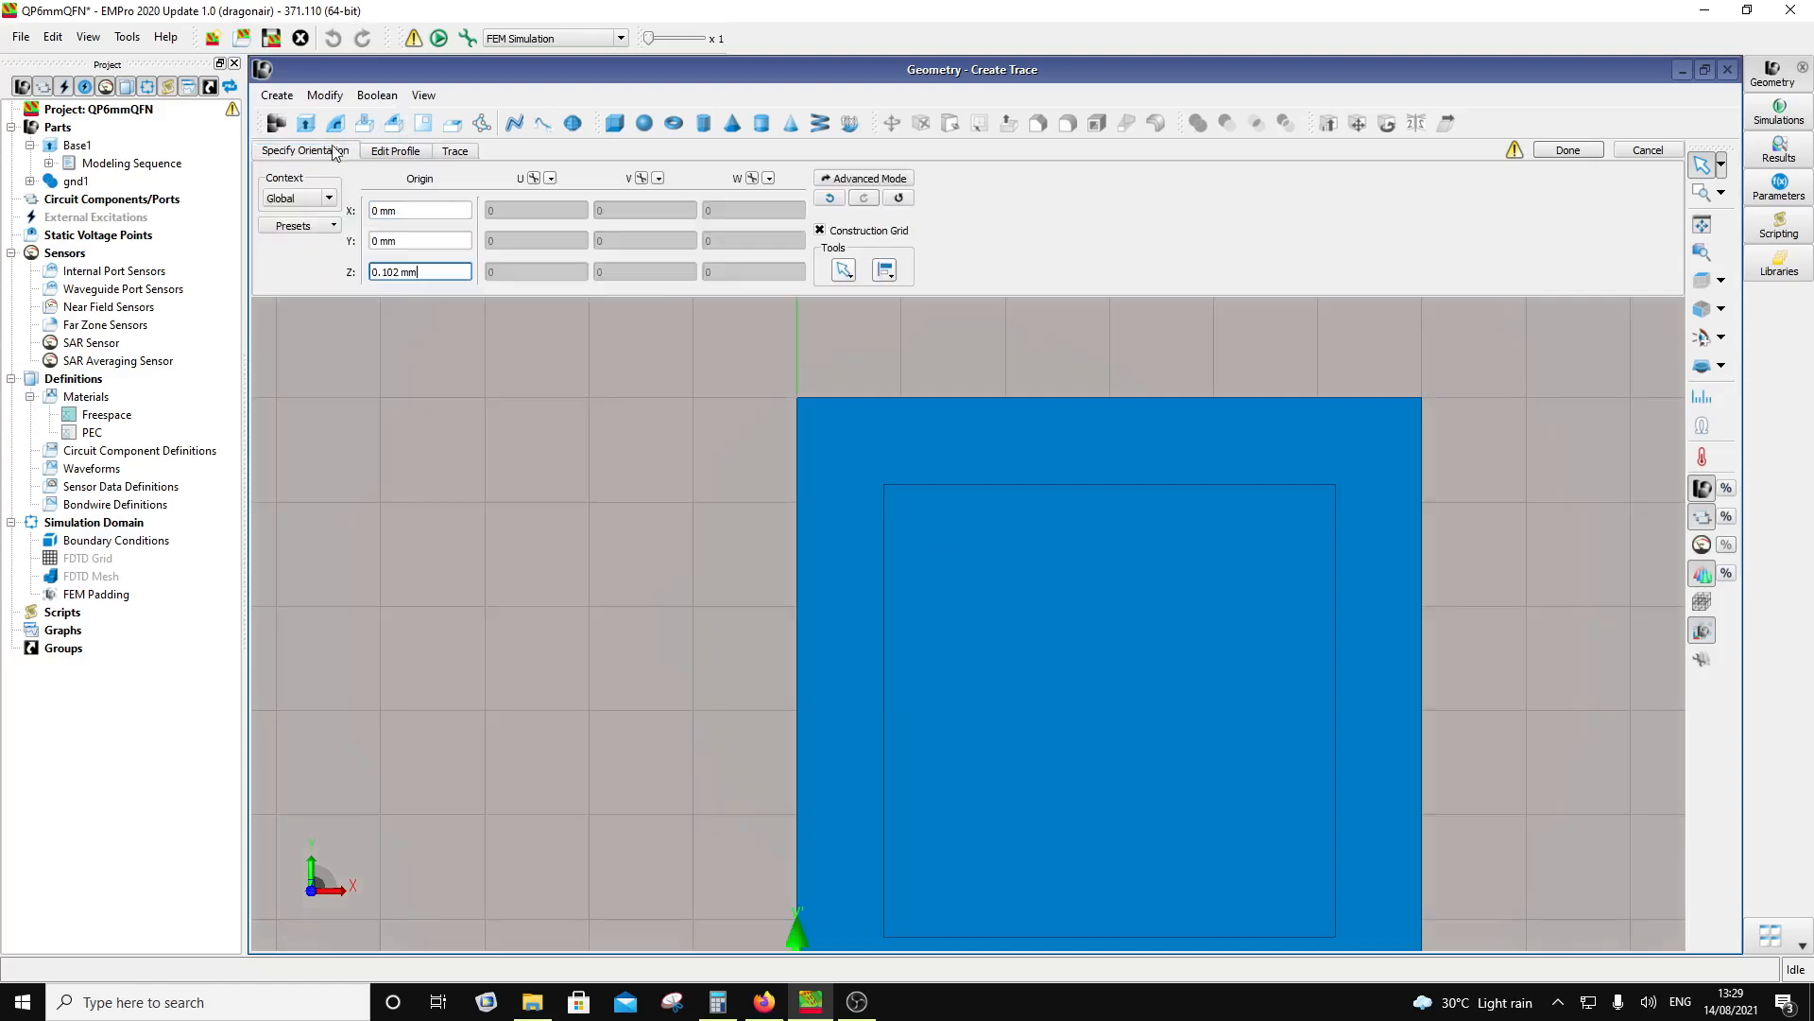
# Step: Draw a straight trace about 1.37 mm long from the center pad's upper-left corner to the base's corner and finish creating it
pyautogui.click(394, 151)
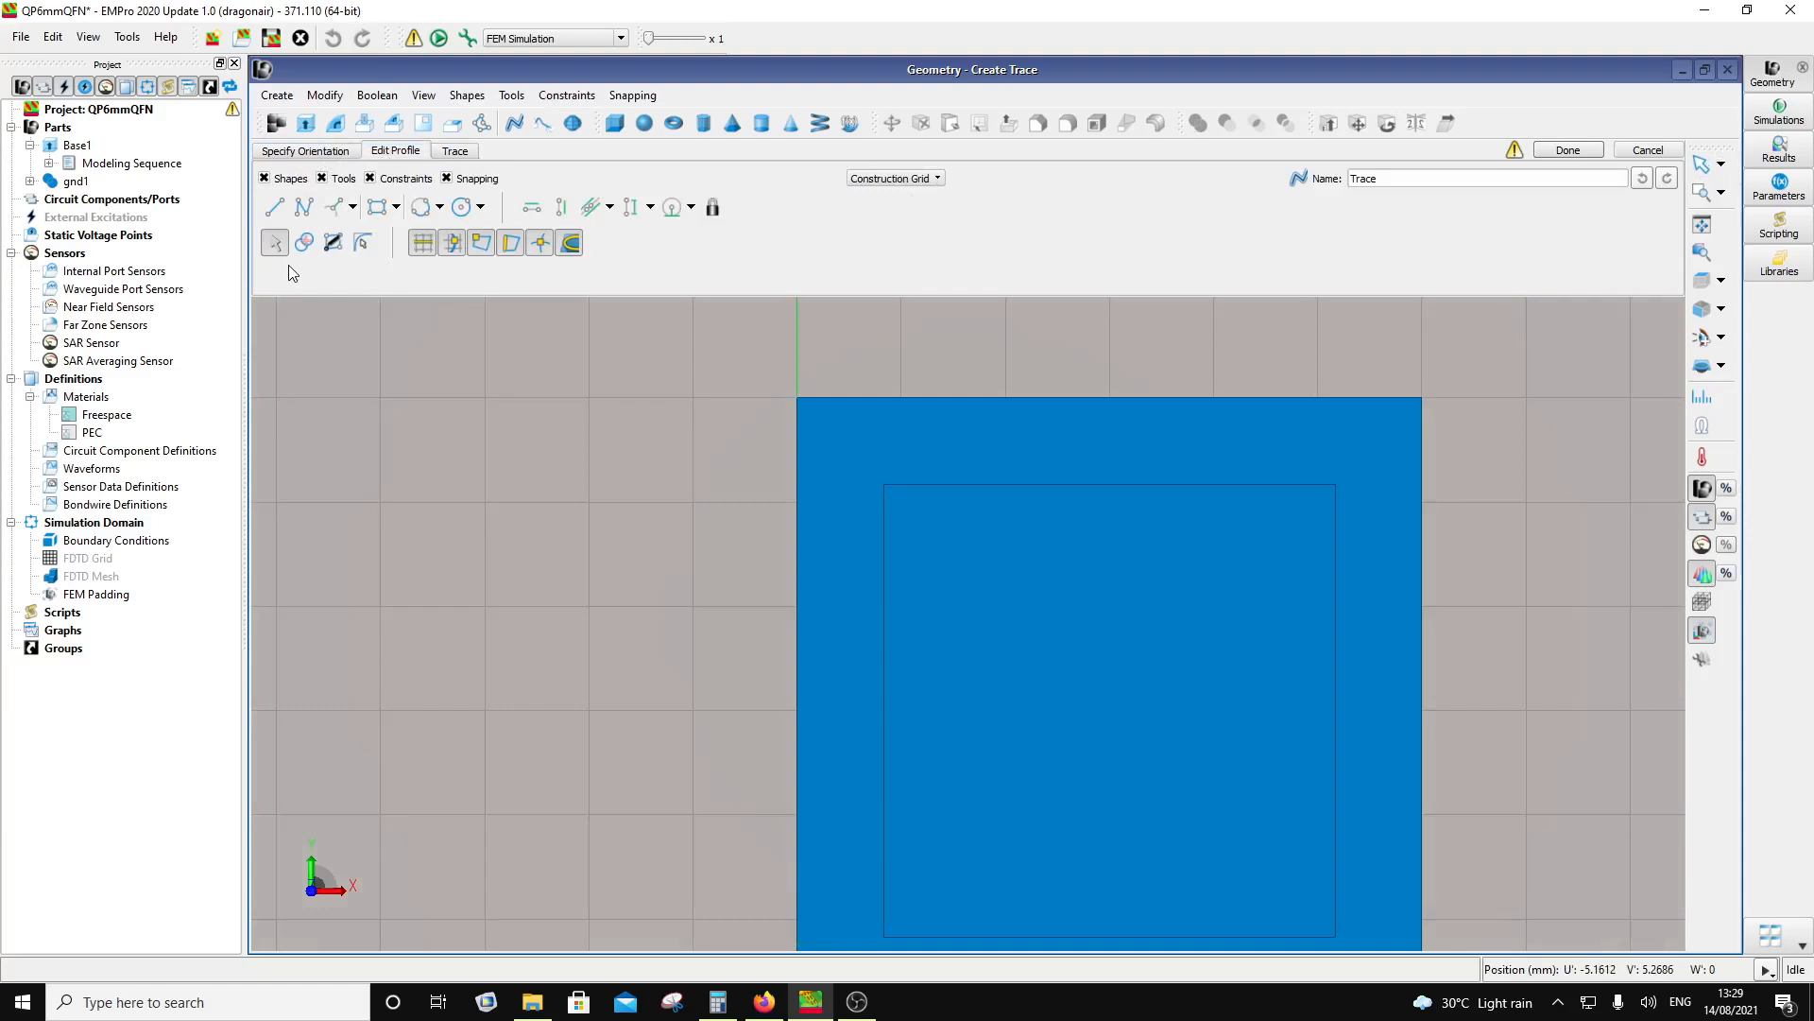
pyautogui.click(276, 208)
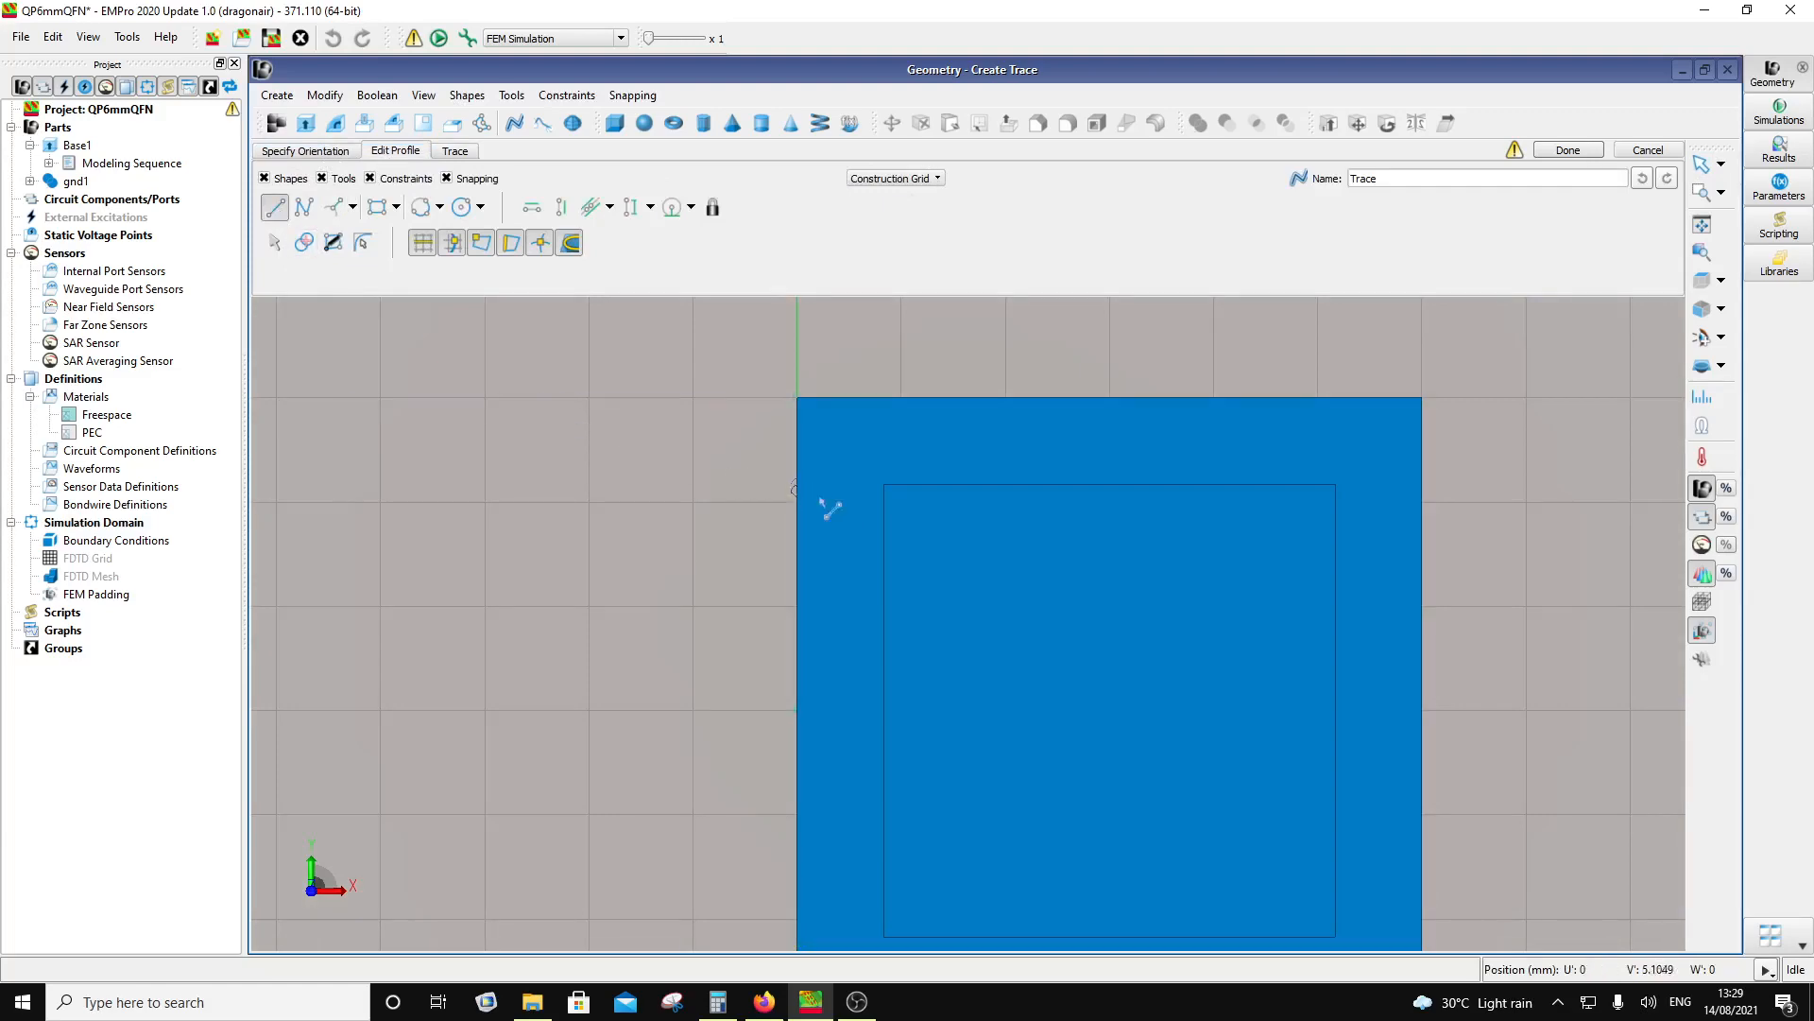
pyautogui.click(894, 499)
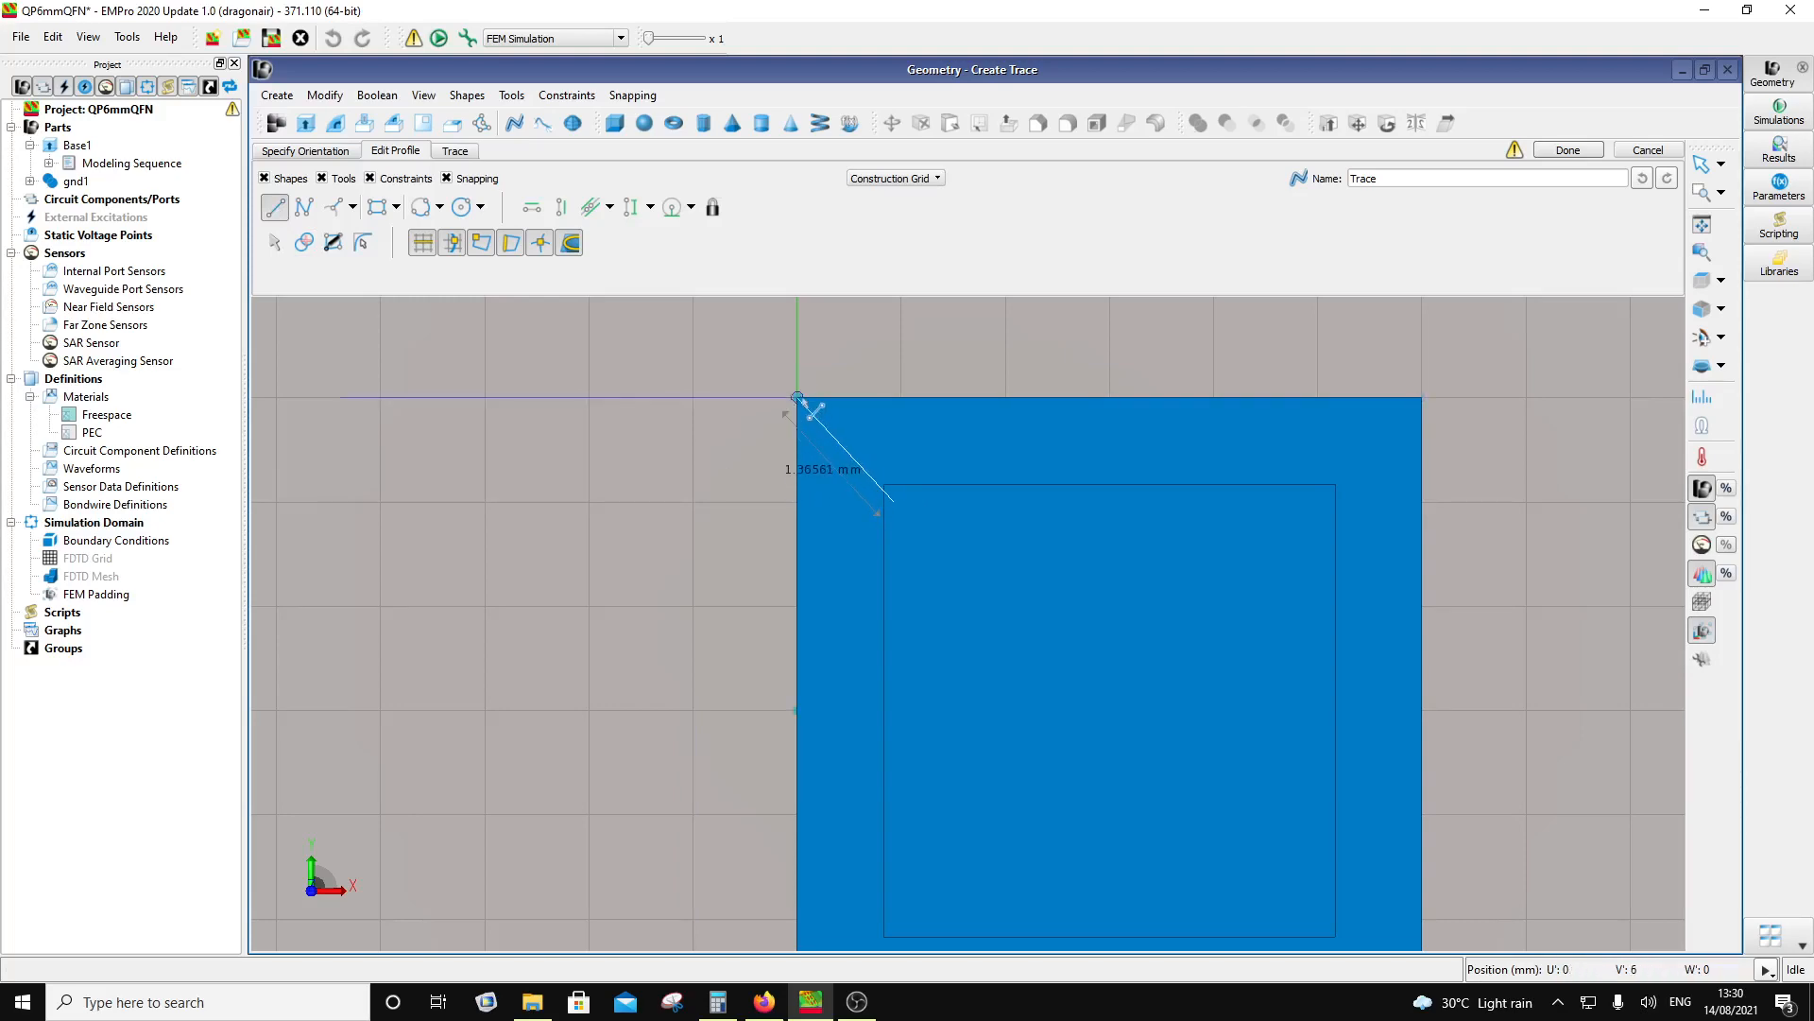
pyautogui.click(796, 397)
pyautogui.click(795, 404)
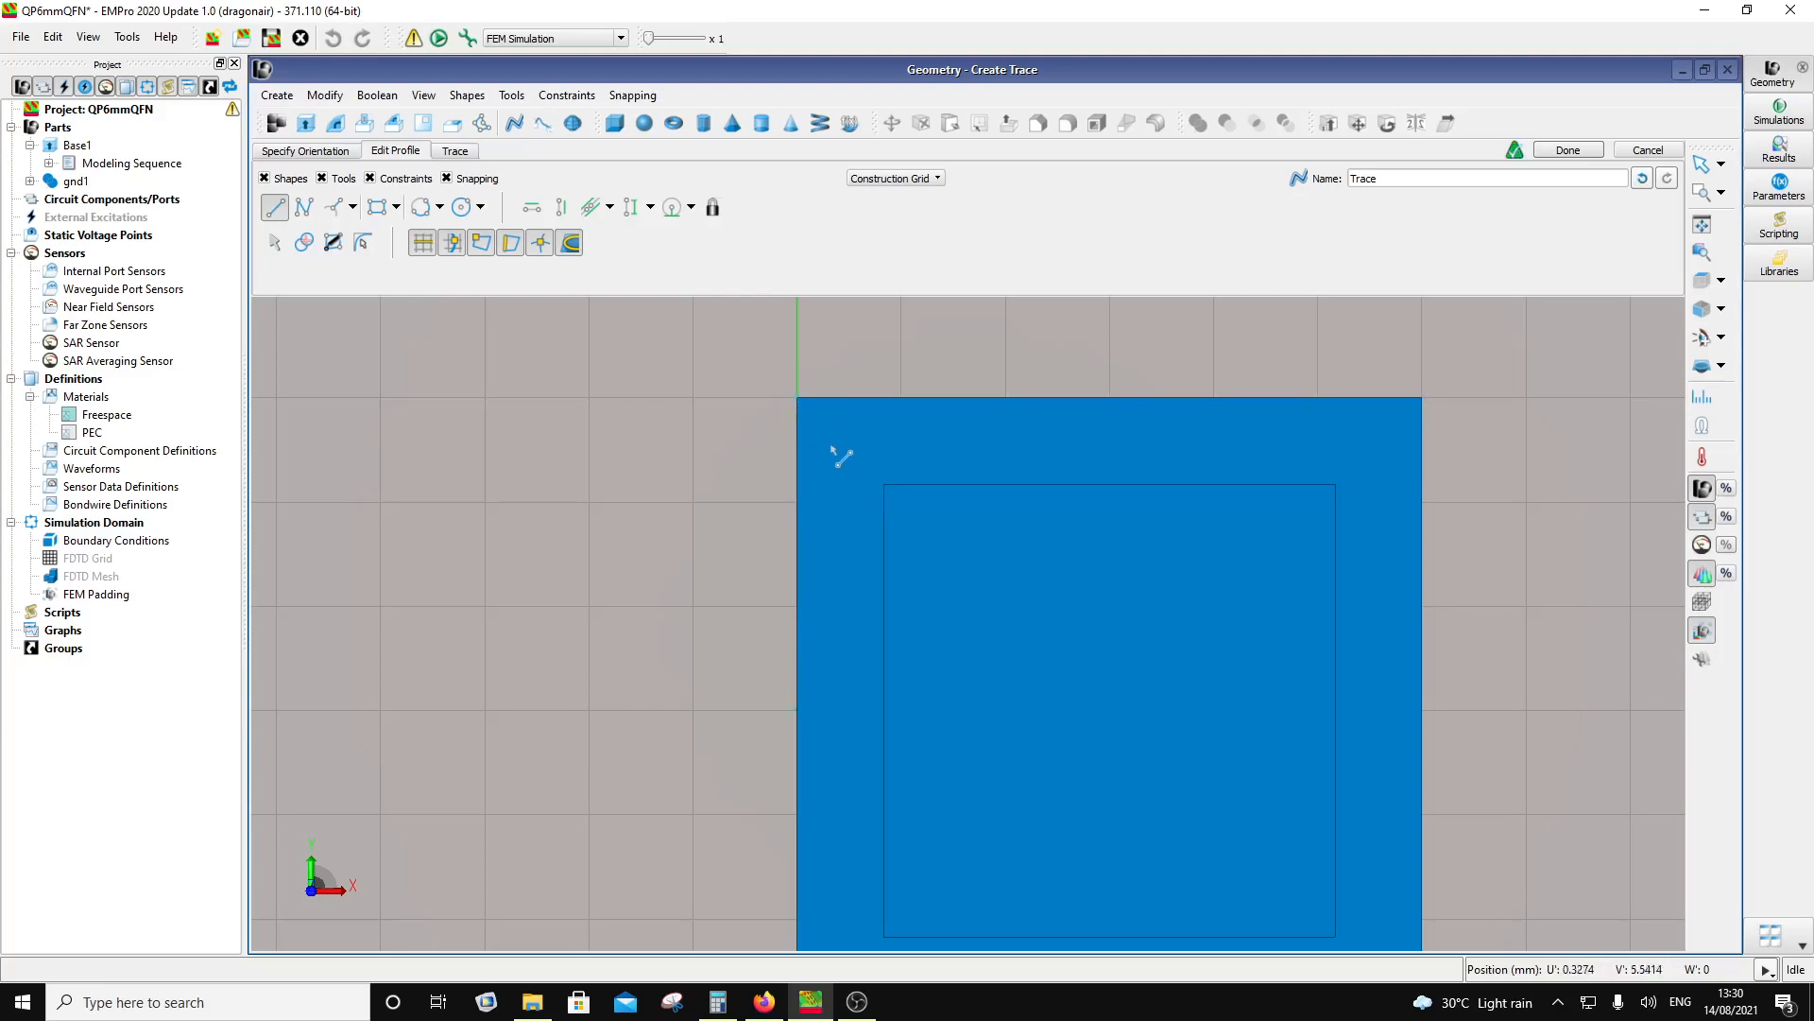
pyautogui.click(452, 154)
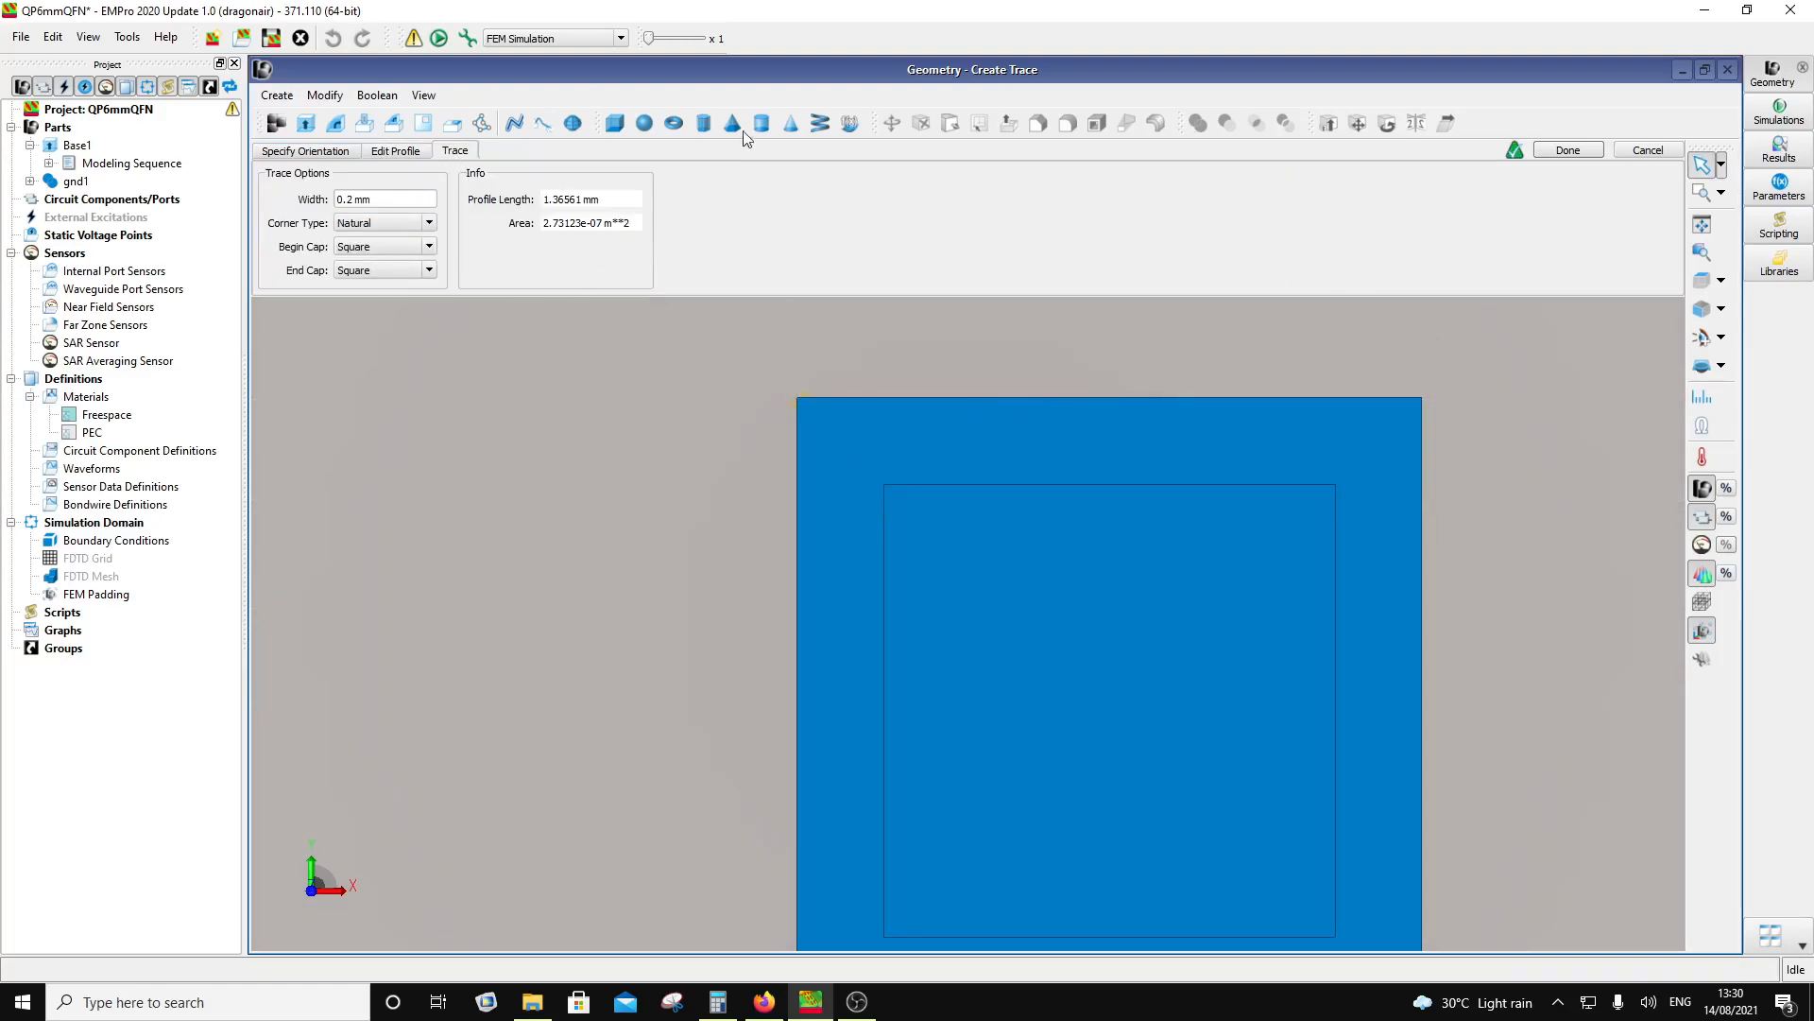
pyautogui.click(395, 152)
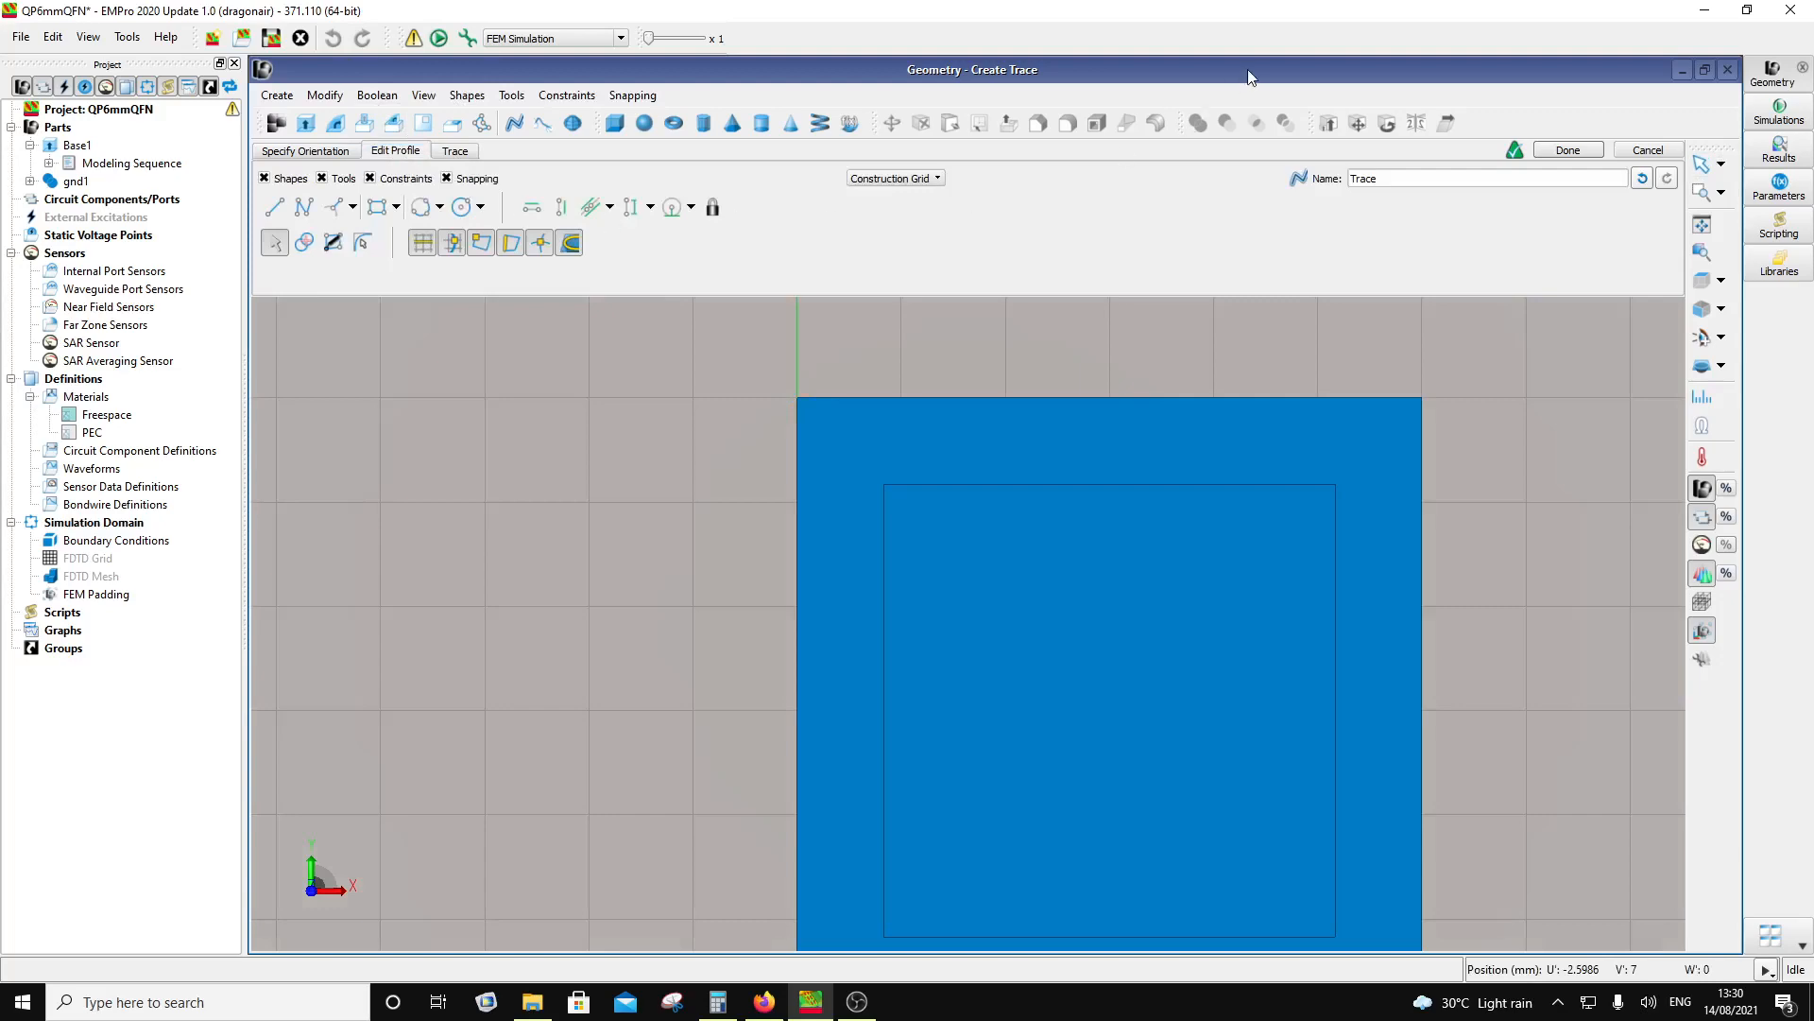
pyautogui.click(1573, 150)
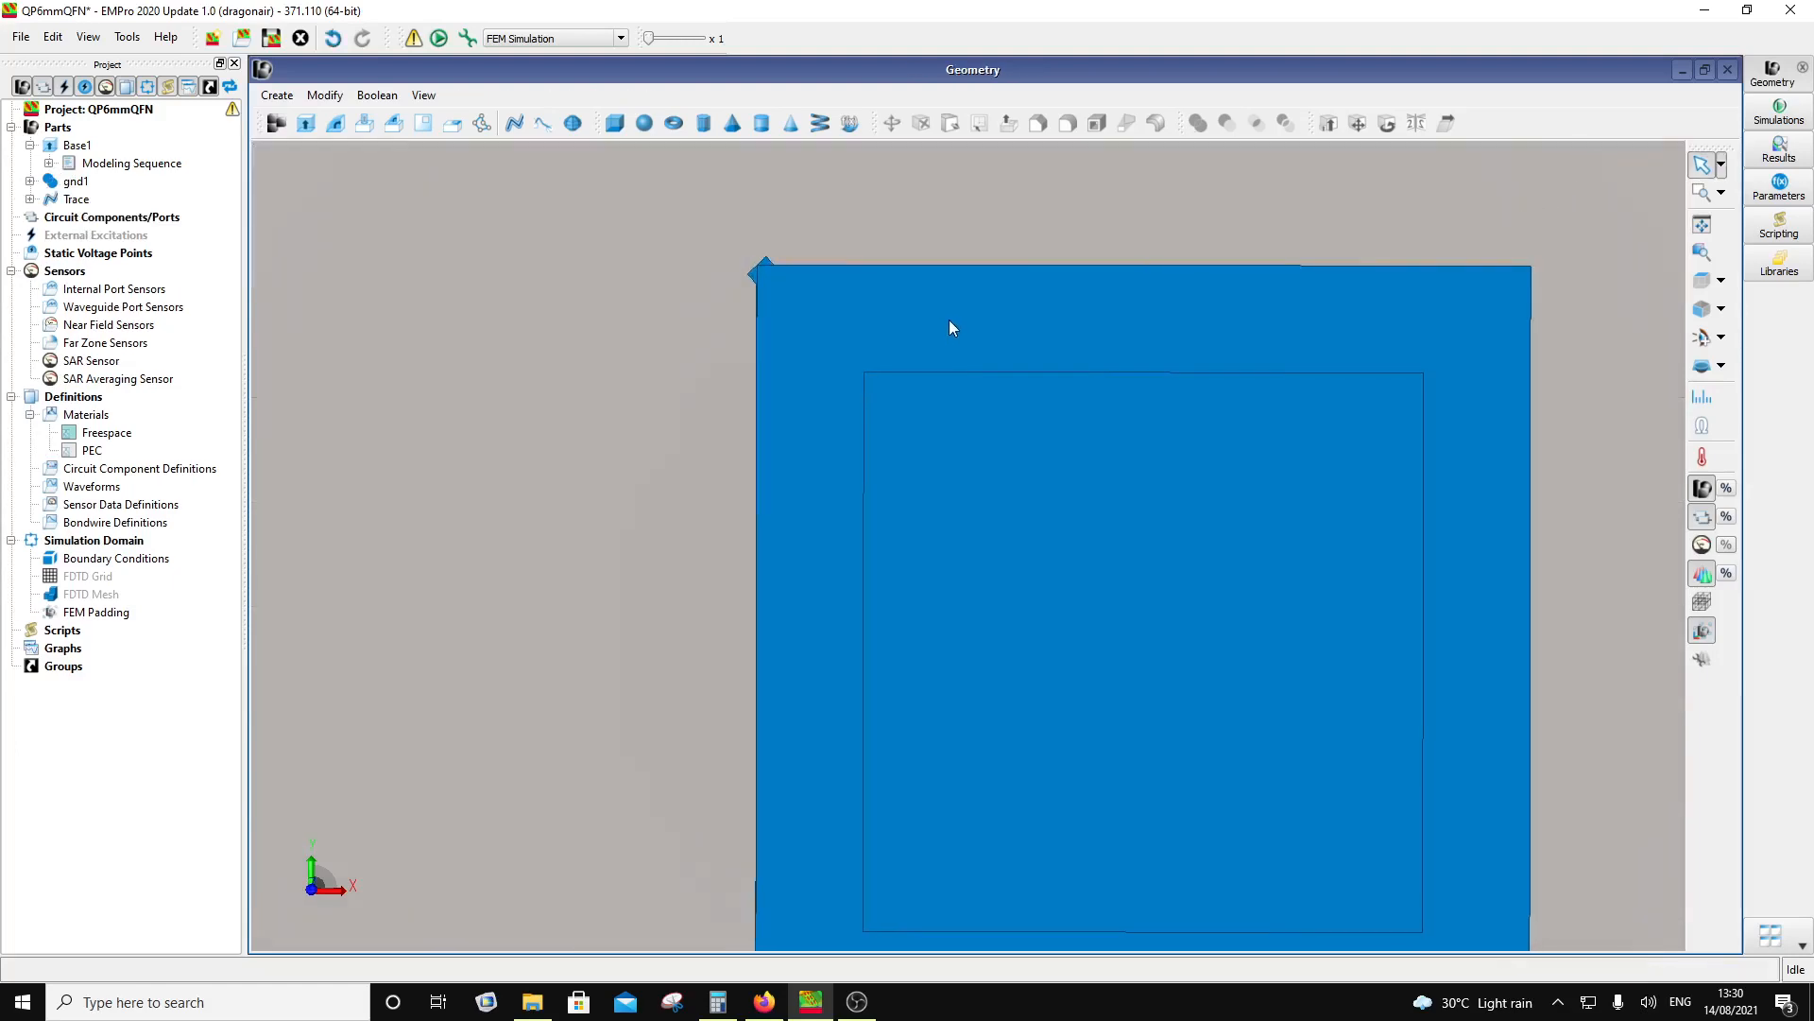
# Step: Review the corner trace's width and orientation settings, leaving the trace editor without changes
pyautogui.moveTo(949, 320); pyautogui.dragTo(1016, 401, button='middle')
pyautogui.doubleClick(78, 201)
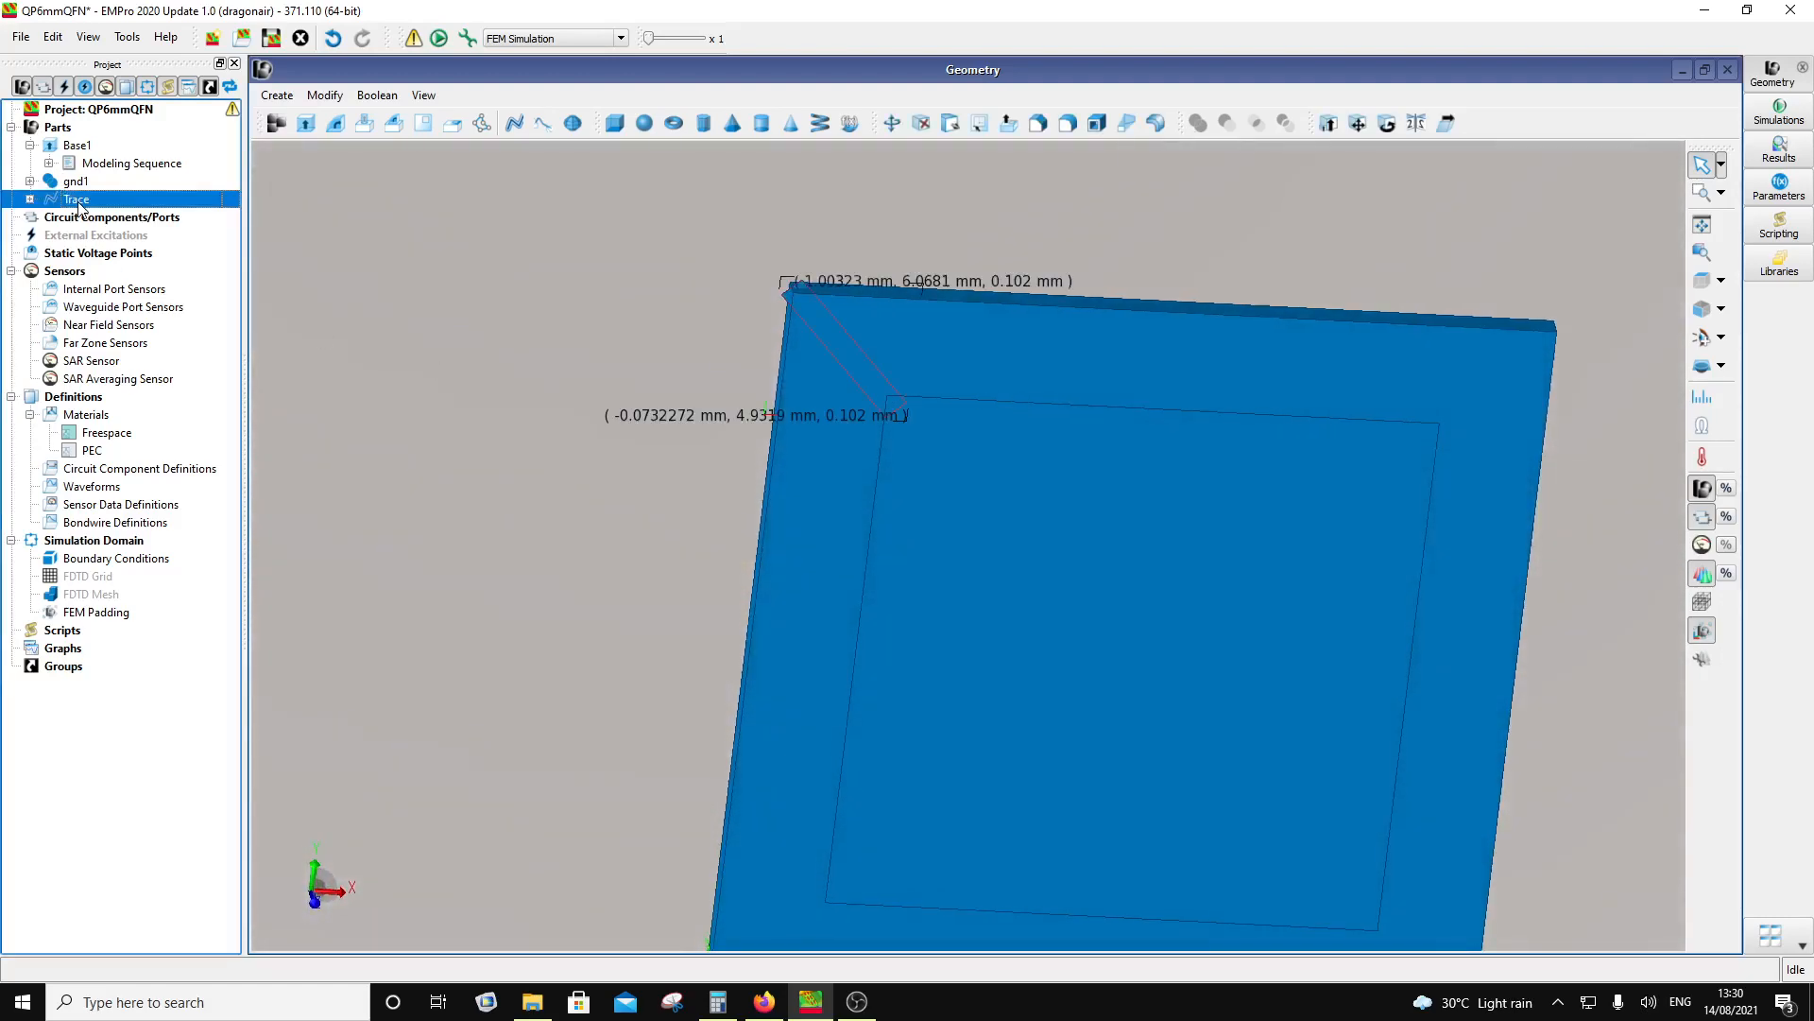
pyautogui.doubleClick(94, 219)
pyautogui.doubleClick(114, 235)
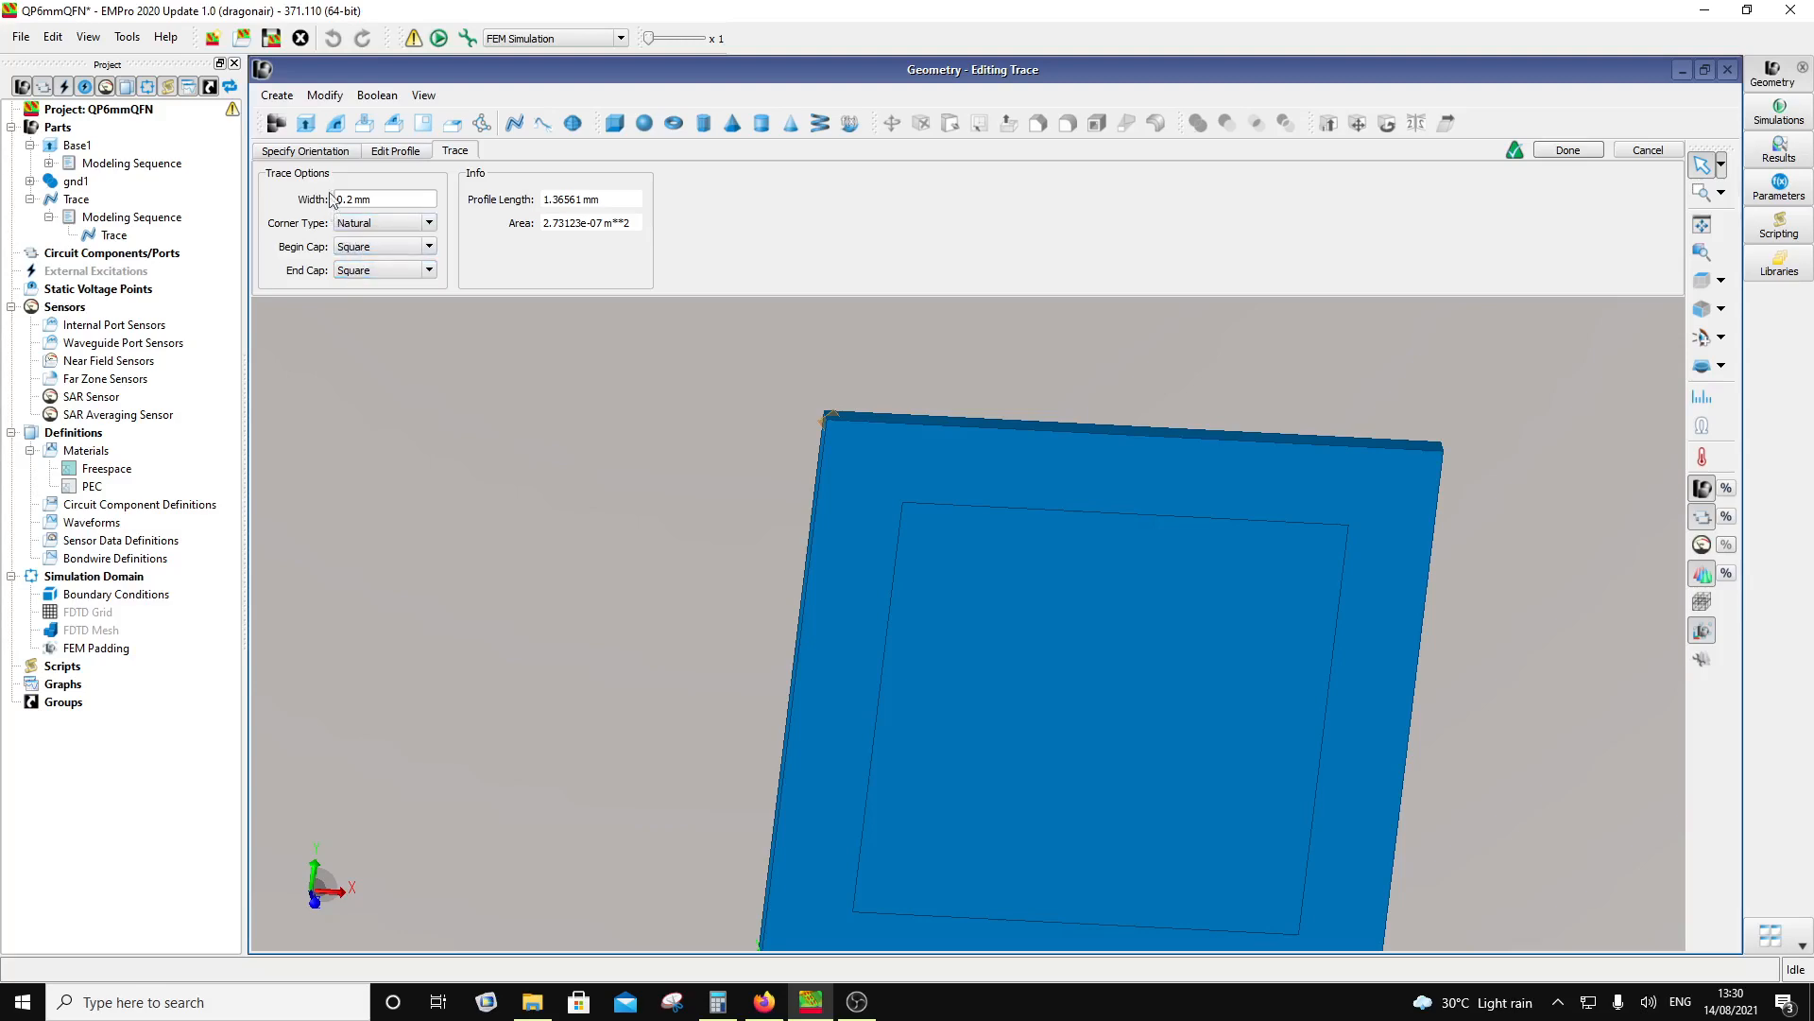
pyautogui.click(335, 151)
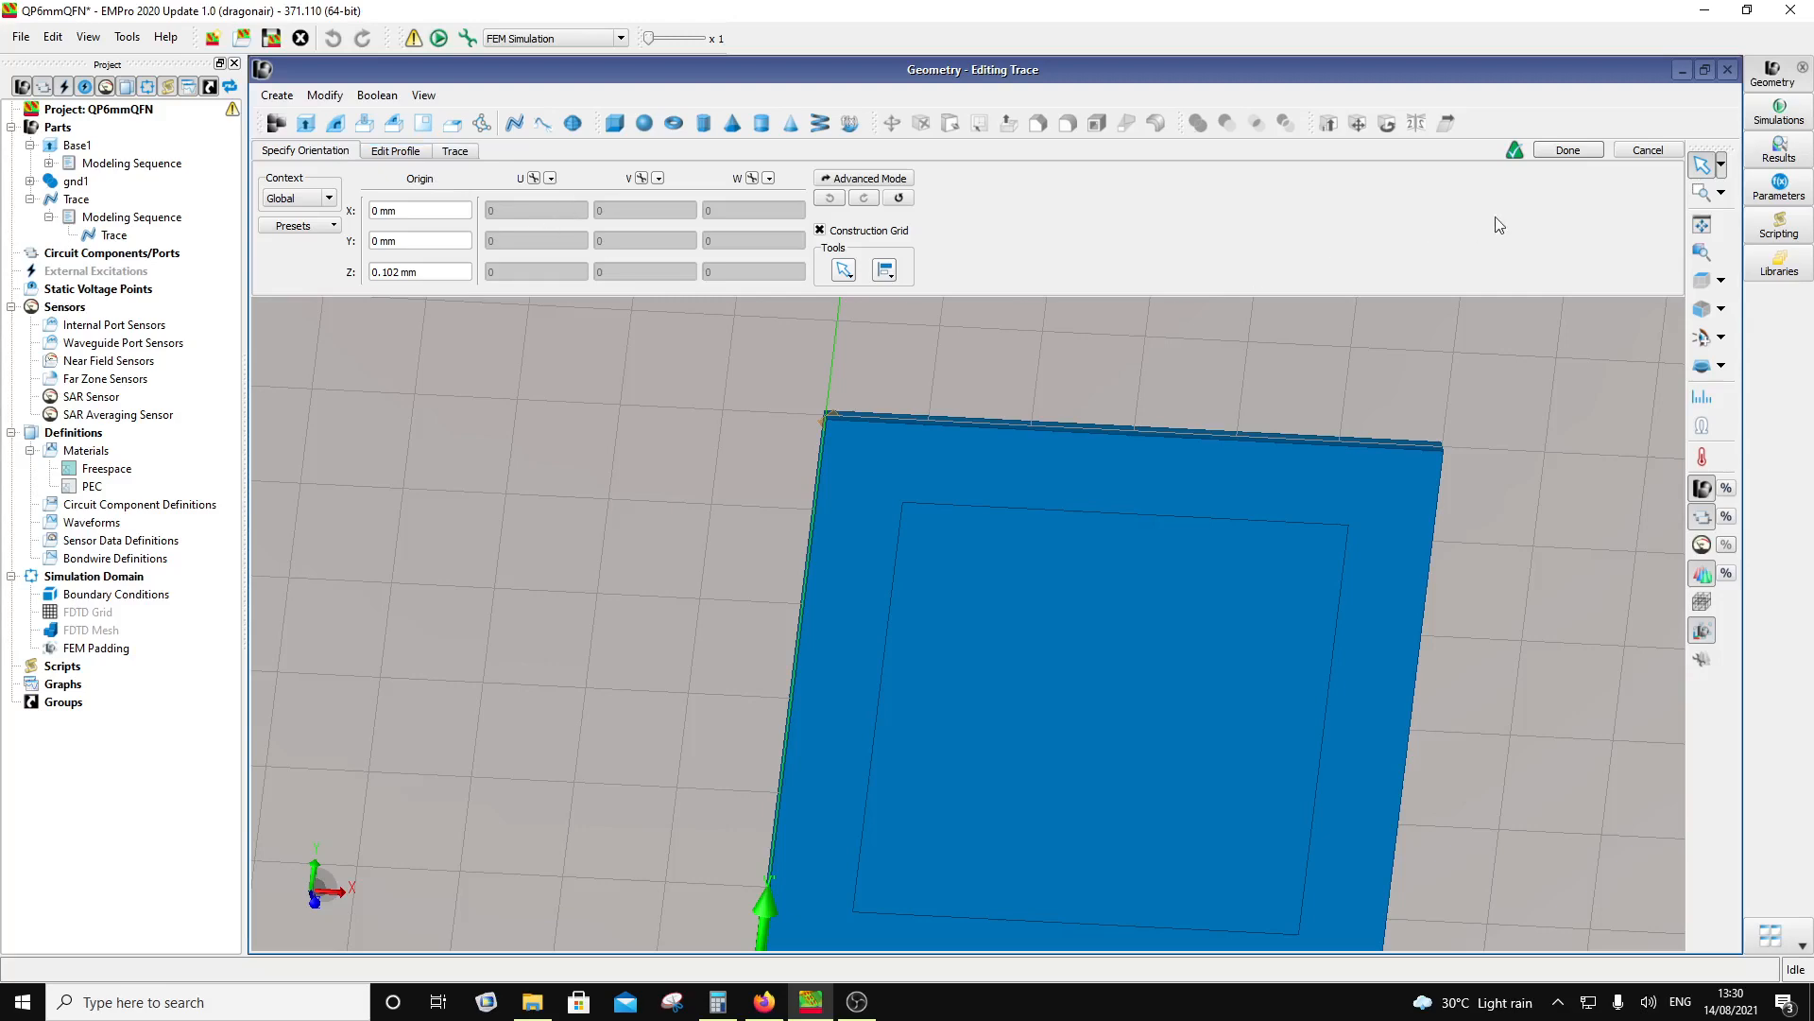
pyautogui.click(1648, 150)
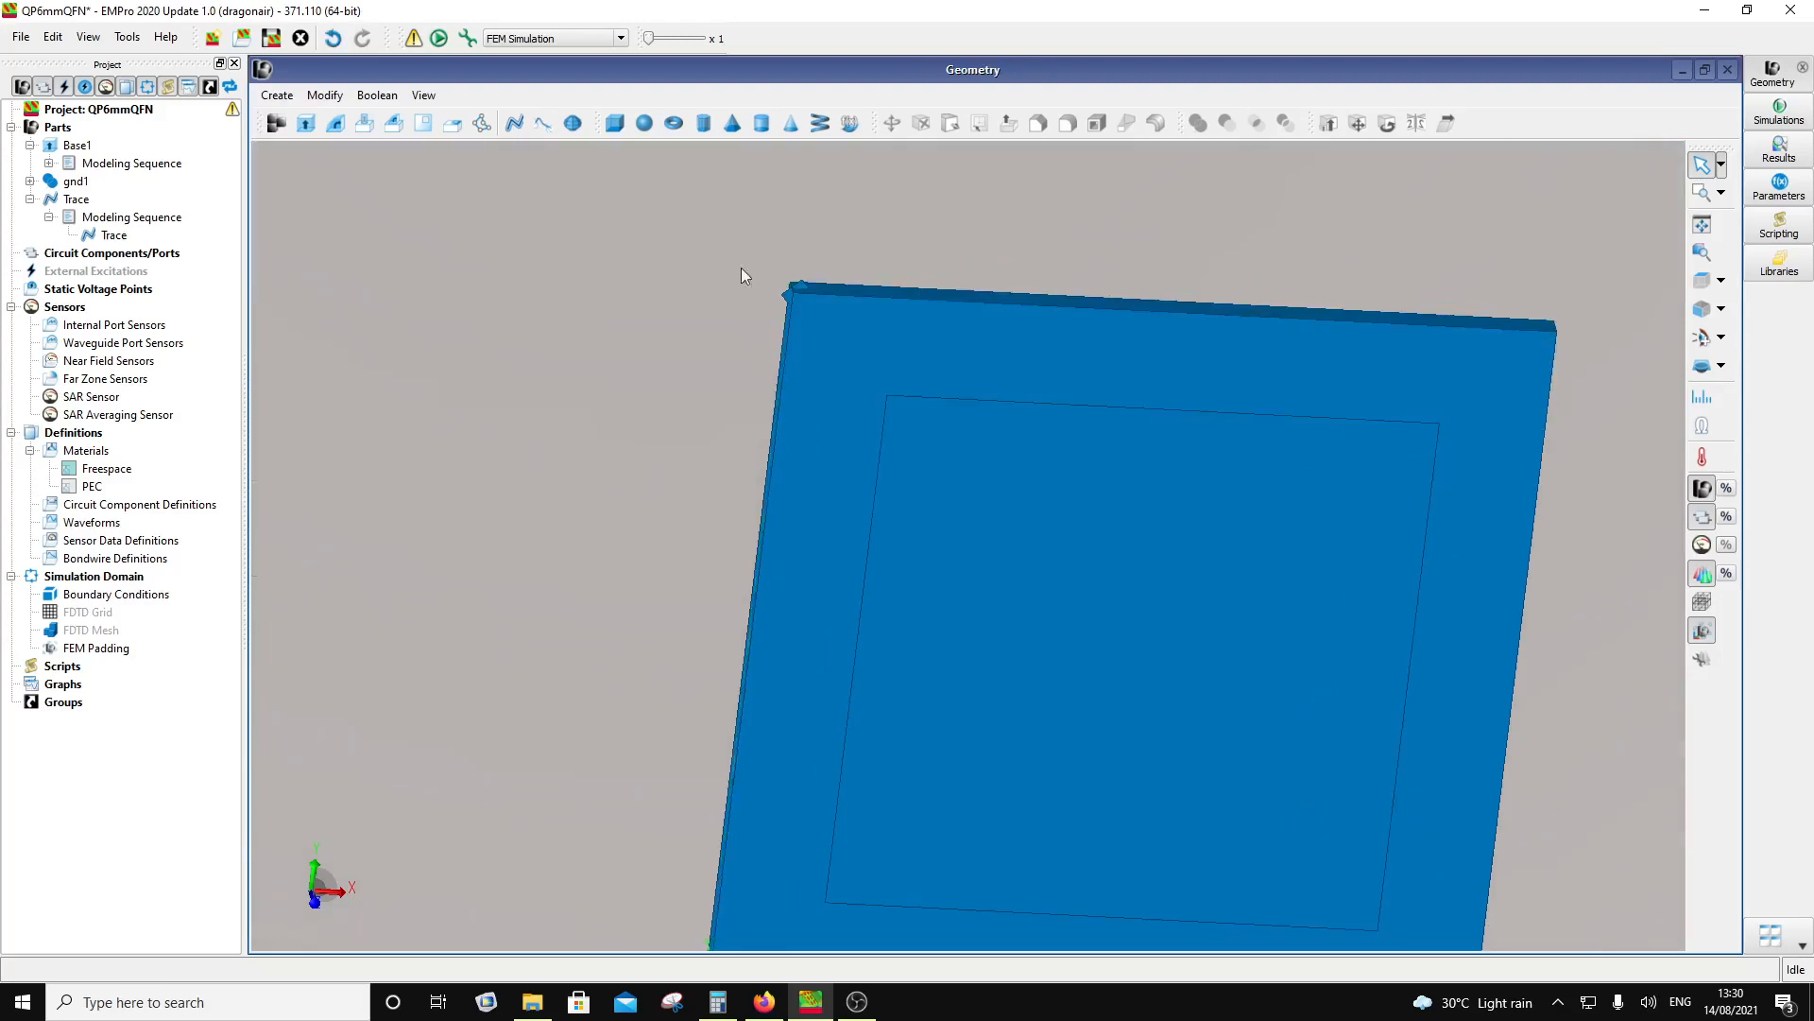
# Step: Delete the trace drawn at the base's upper-left corner
pyautogui.rightClick(99, 236)
pyautogui.rightClick(77, 200)
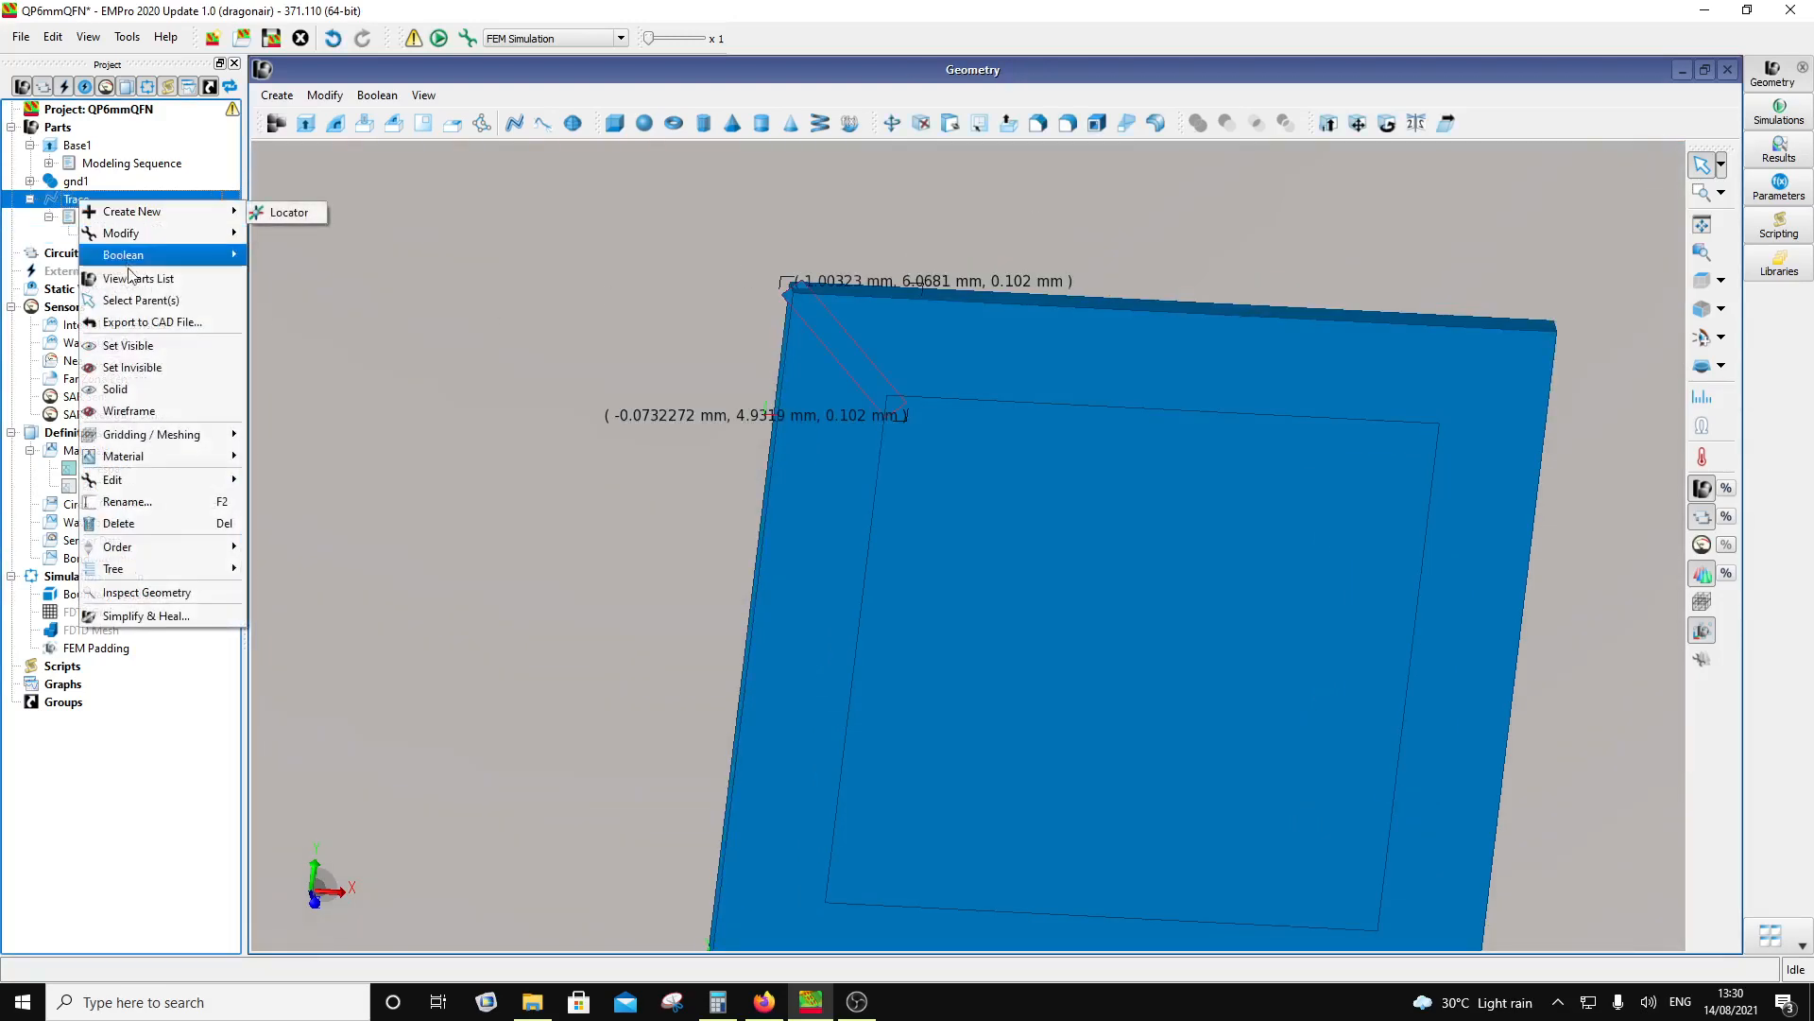
pyautogui.moveTo(147, 239)
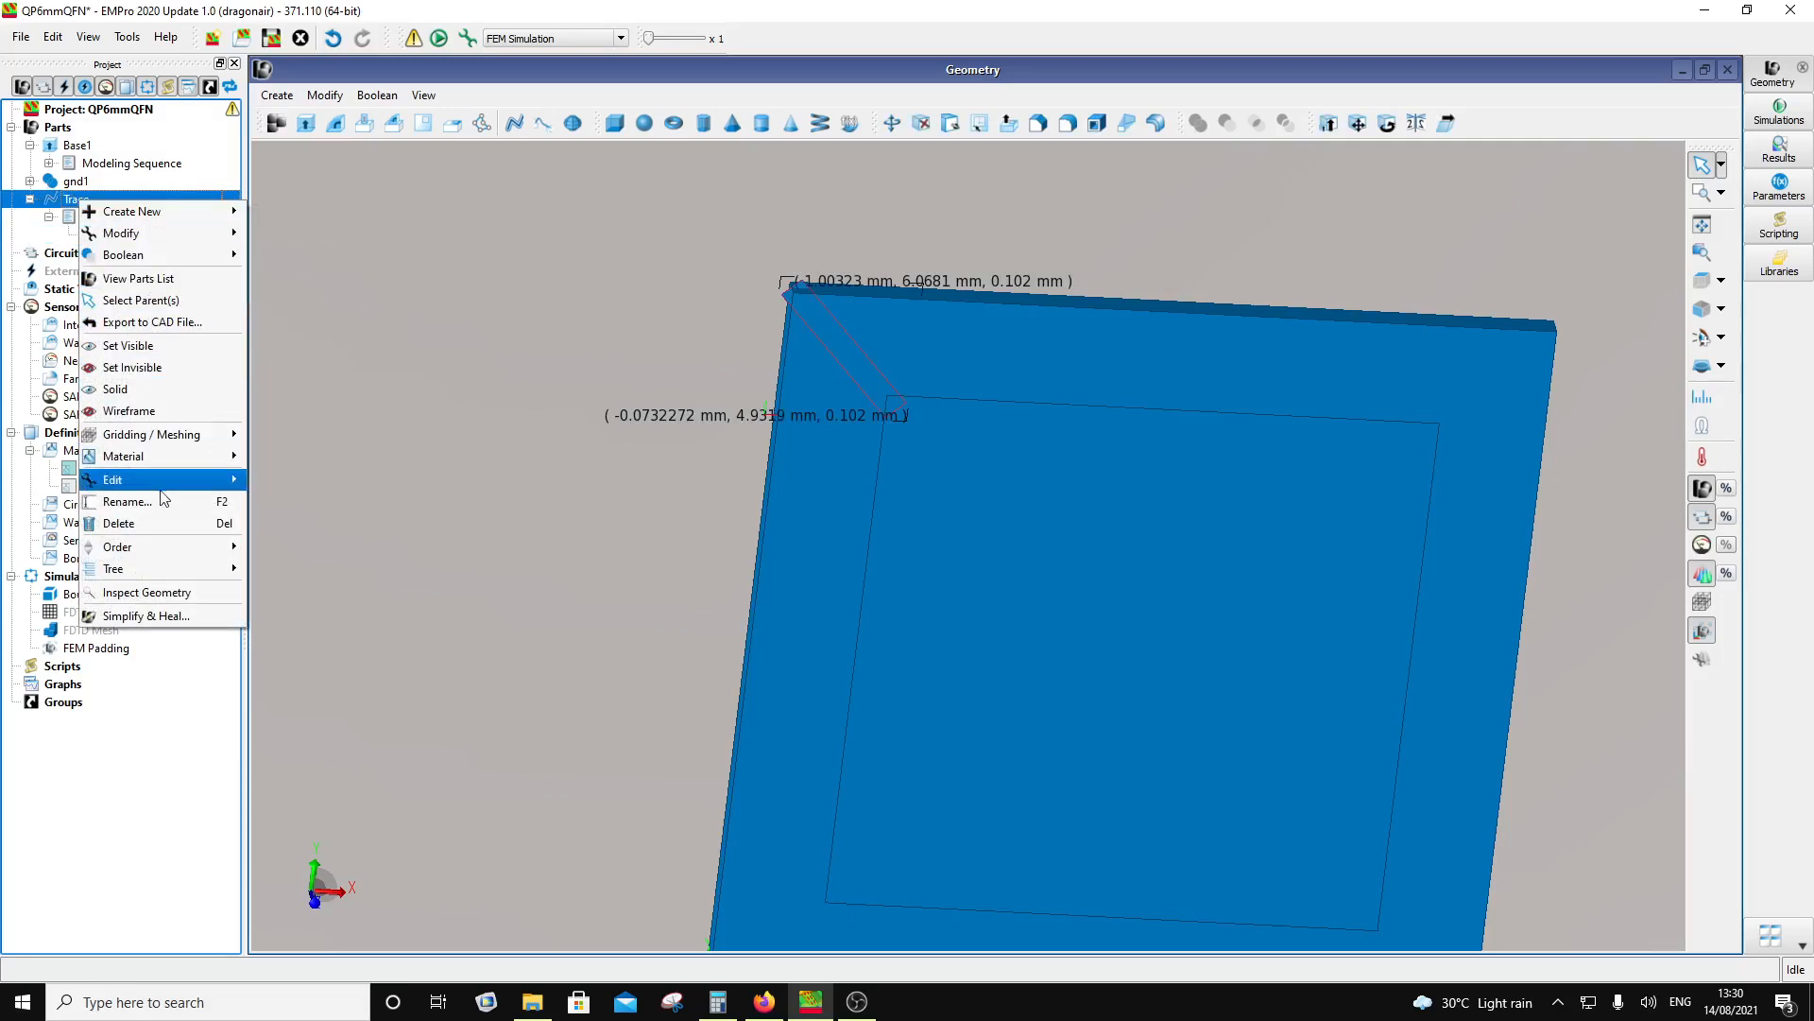
pyautogui.click(163, 524)
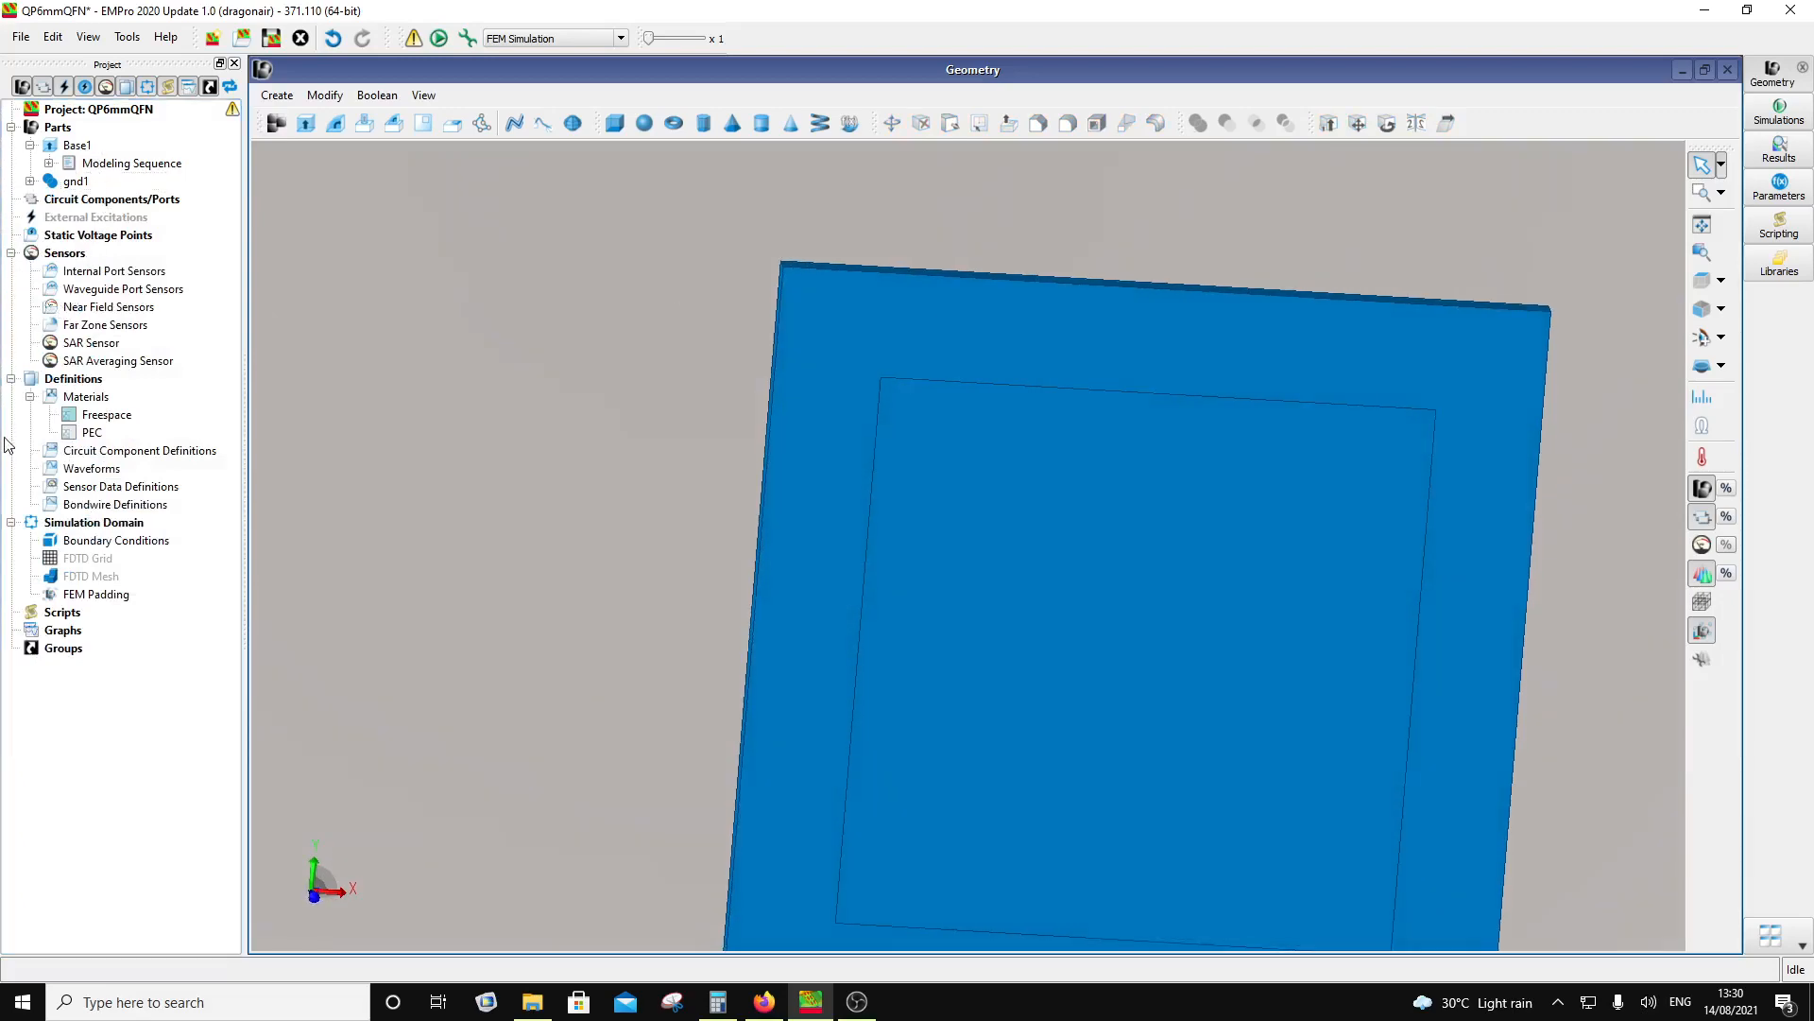
# Step: Make Base1 invisible and show the center pad alone in a top view
pyautogui.rightClick(78, 149)
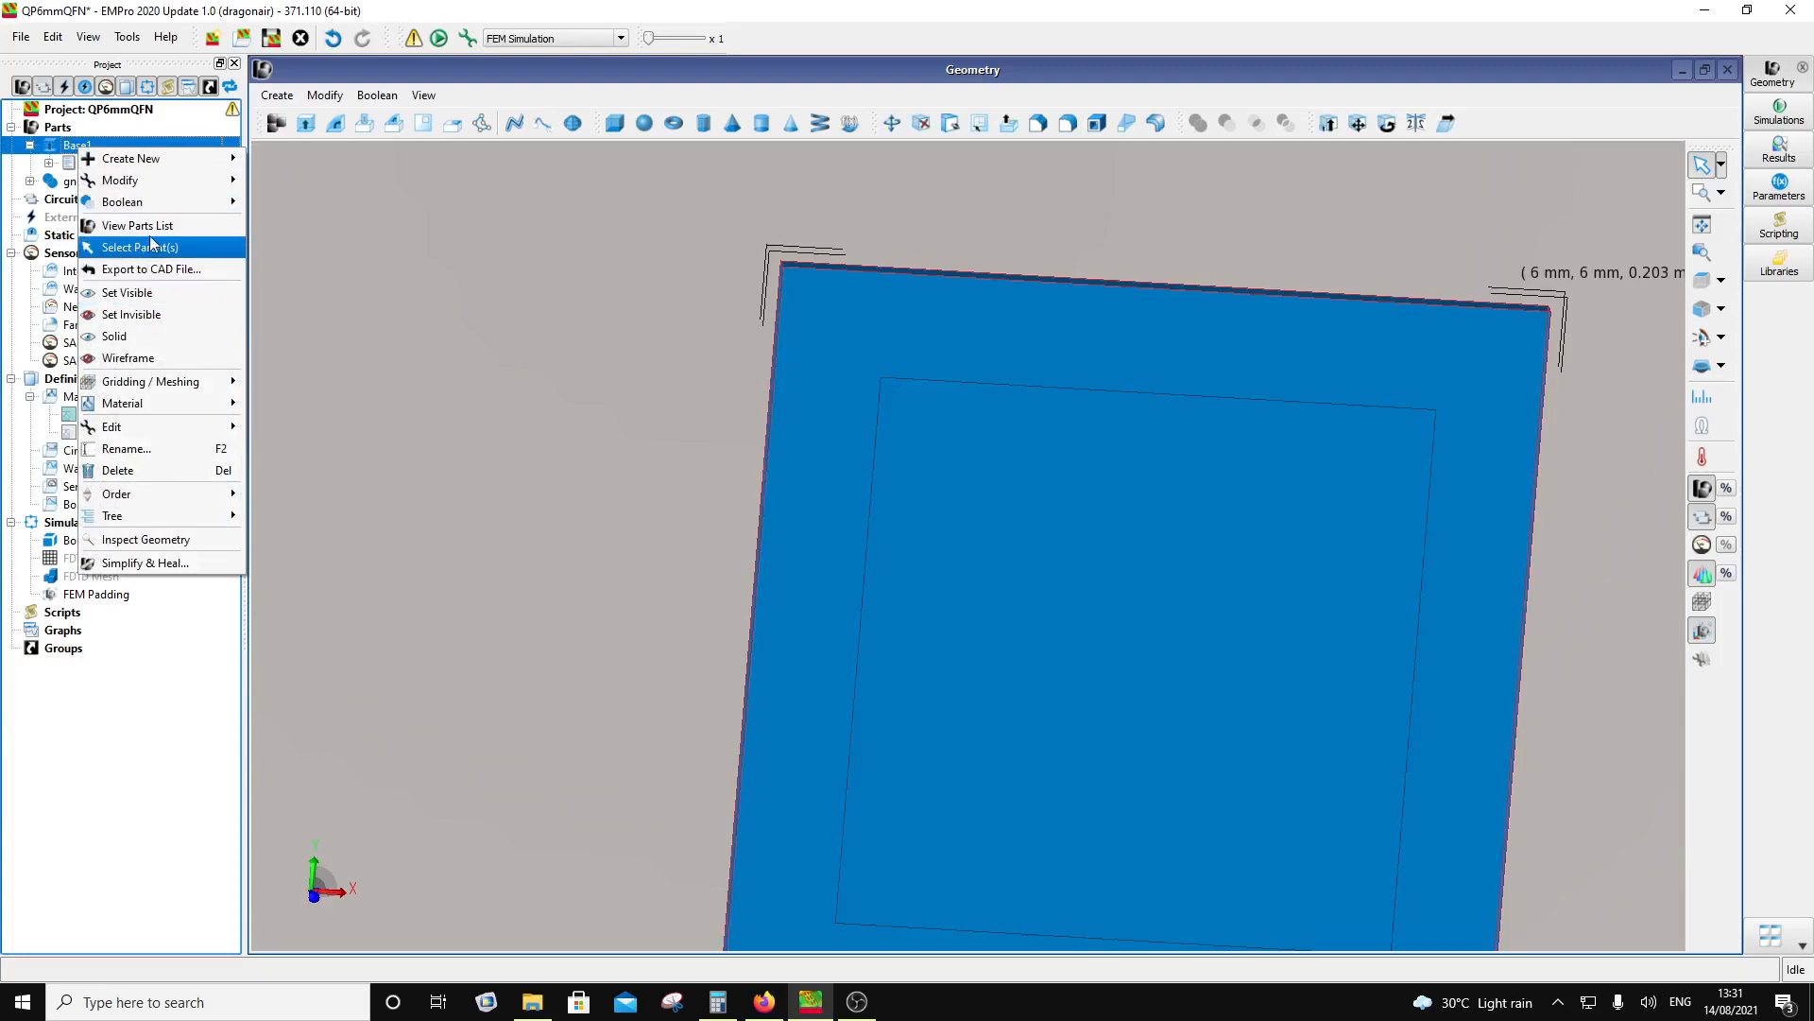
pyautogui.click(154, 314)
pyautogui.moveTo(1086, 489); pyautogui.dragTo(1034, 436, button='middle')
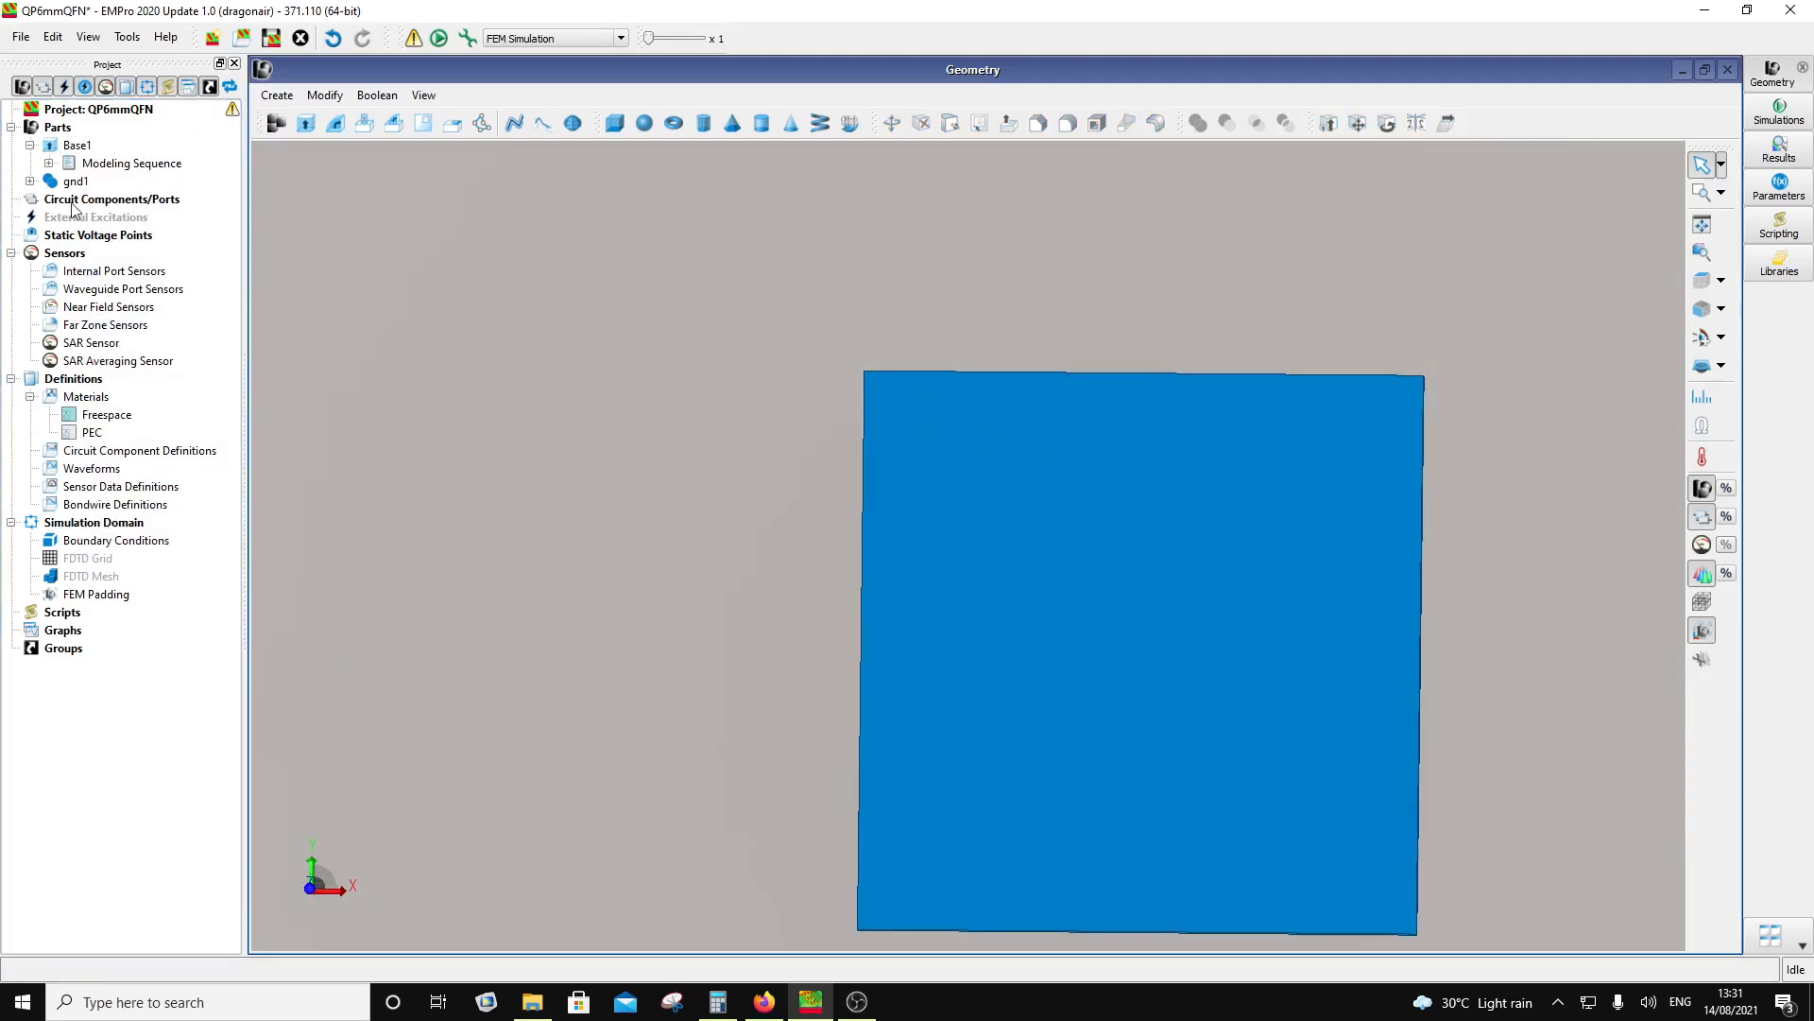
pyautogui.moveTo(984, 571); pyautogui.dragTo(816, 342, button='middle')
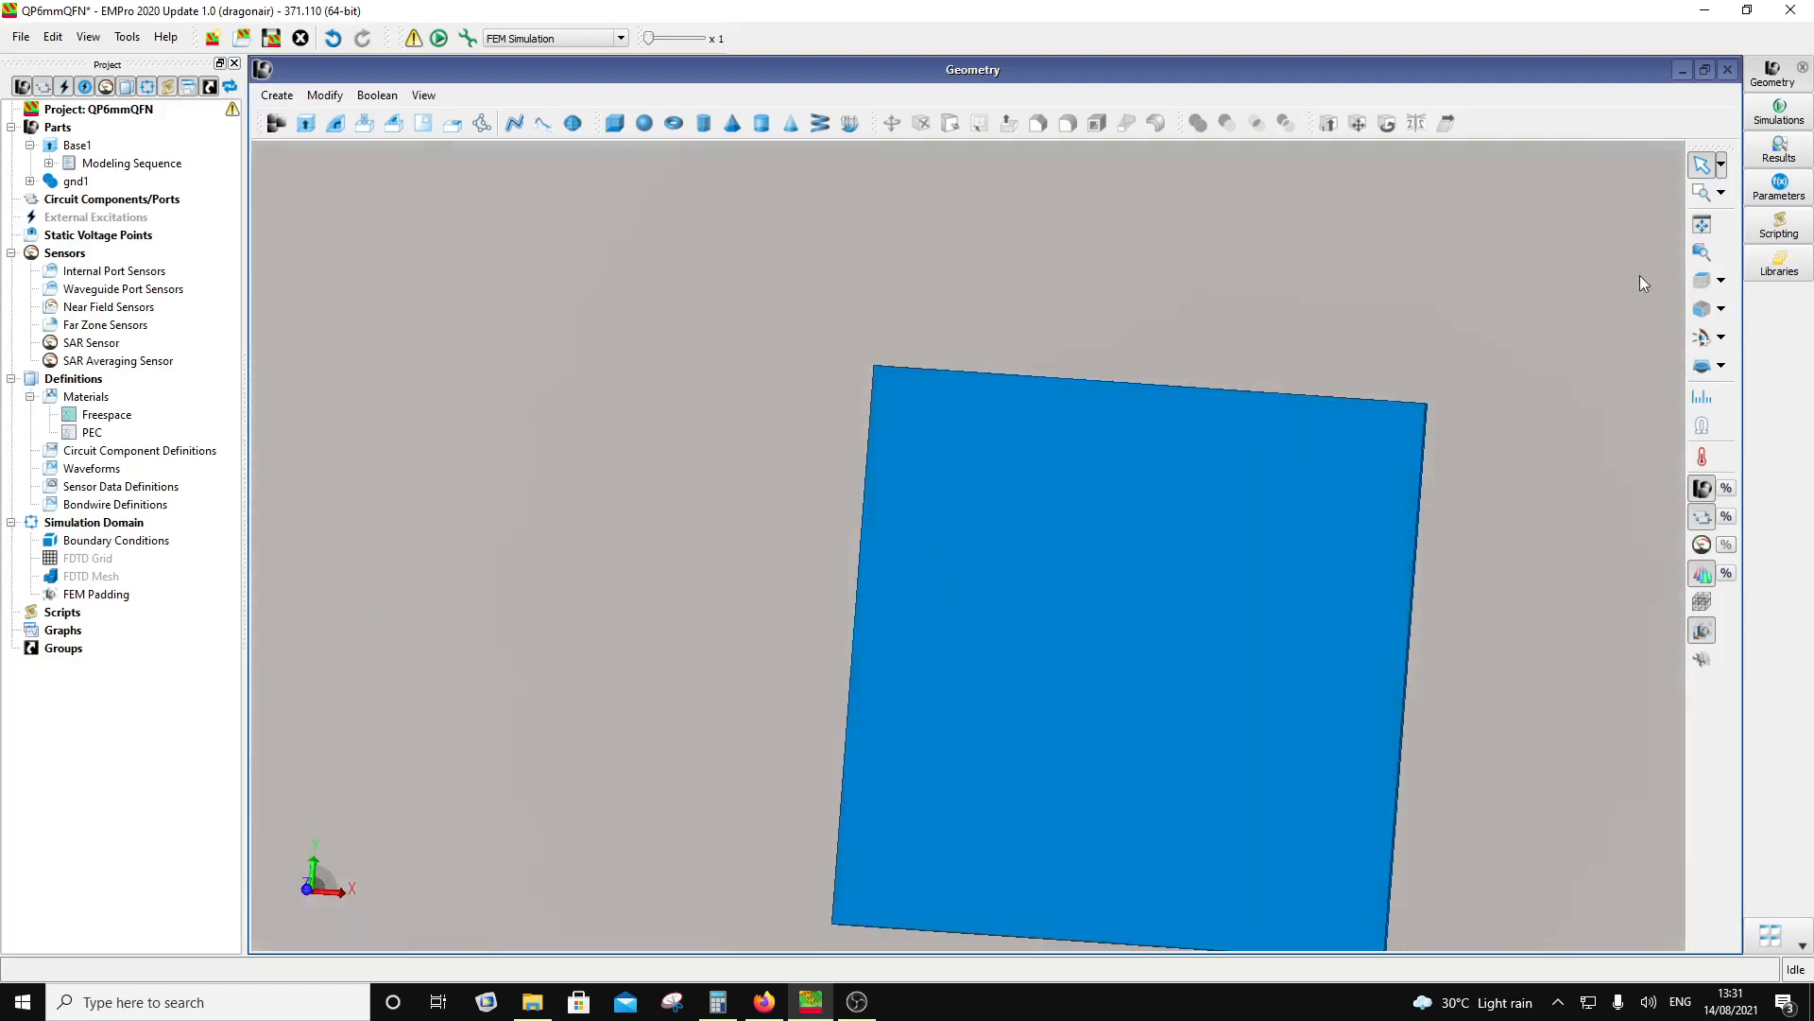
pyautogui.click(1702, 280)
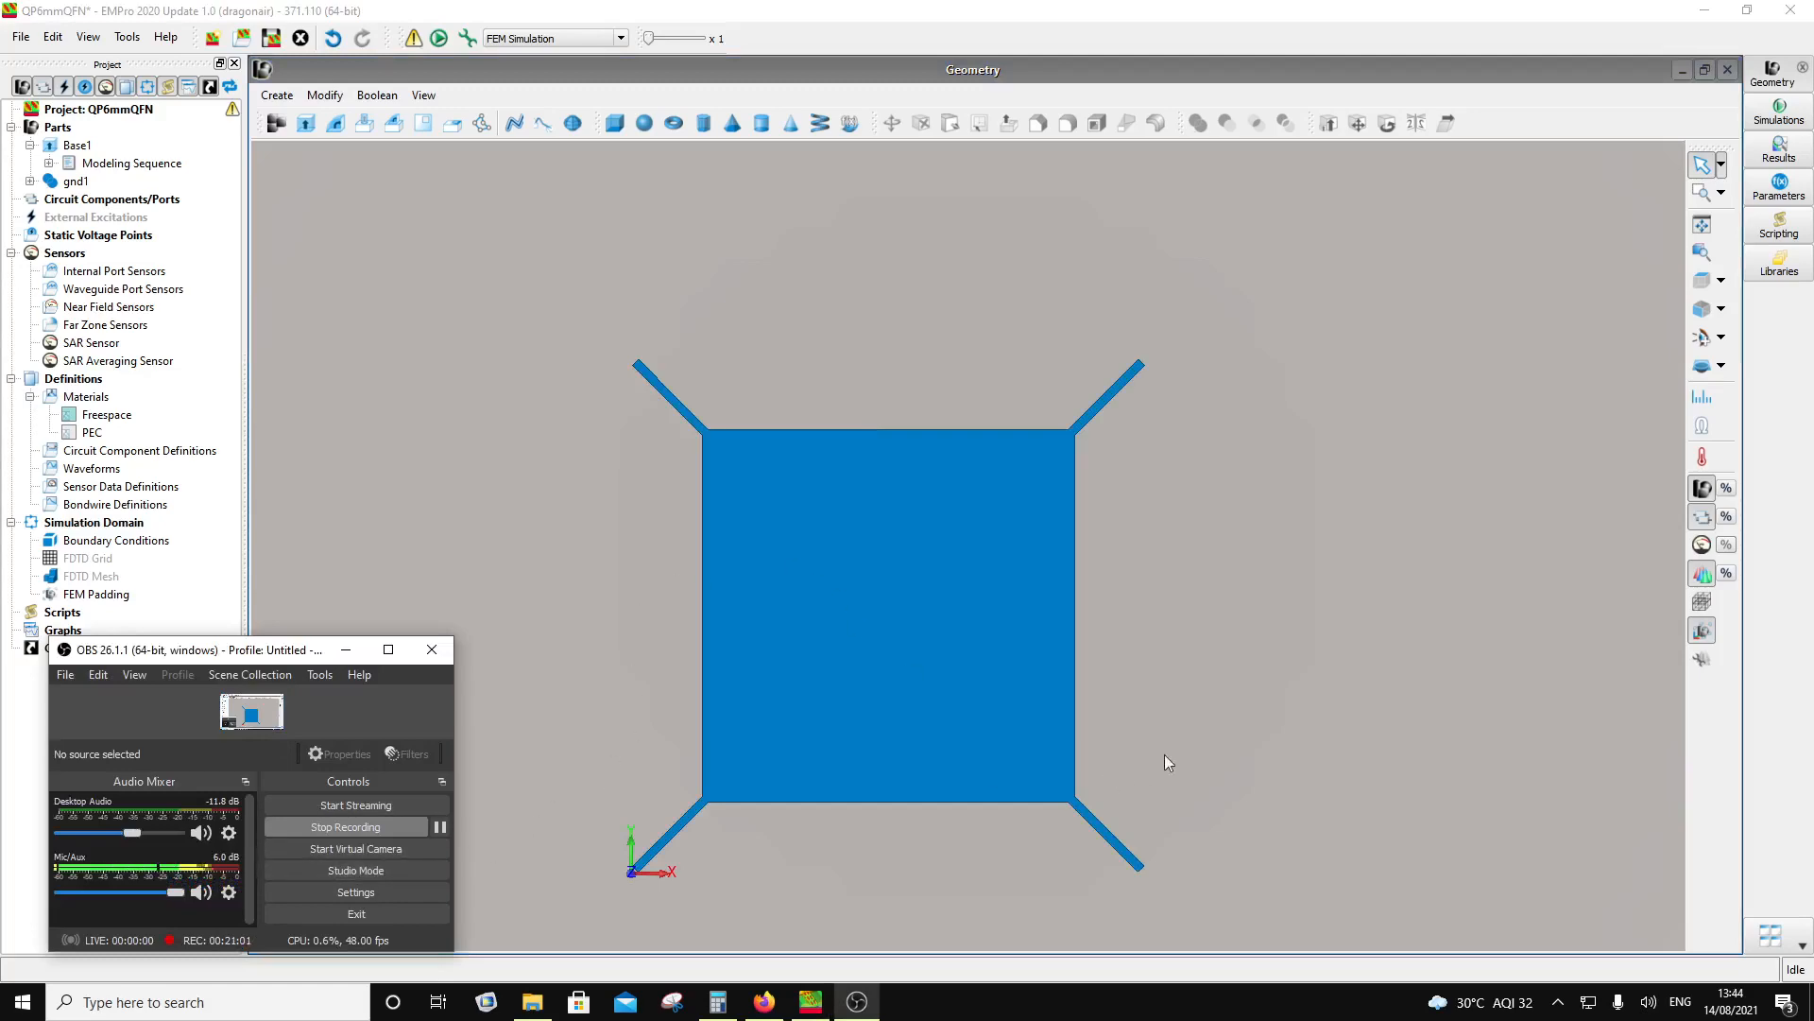
# Step: Highlight Base1 and gnd1 in turn to examine how the pad with its four corner traces fits within the base
pyautogui.click(1164, 754)
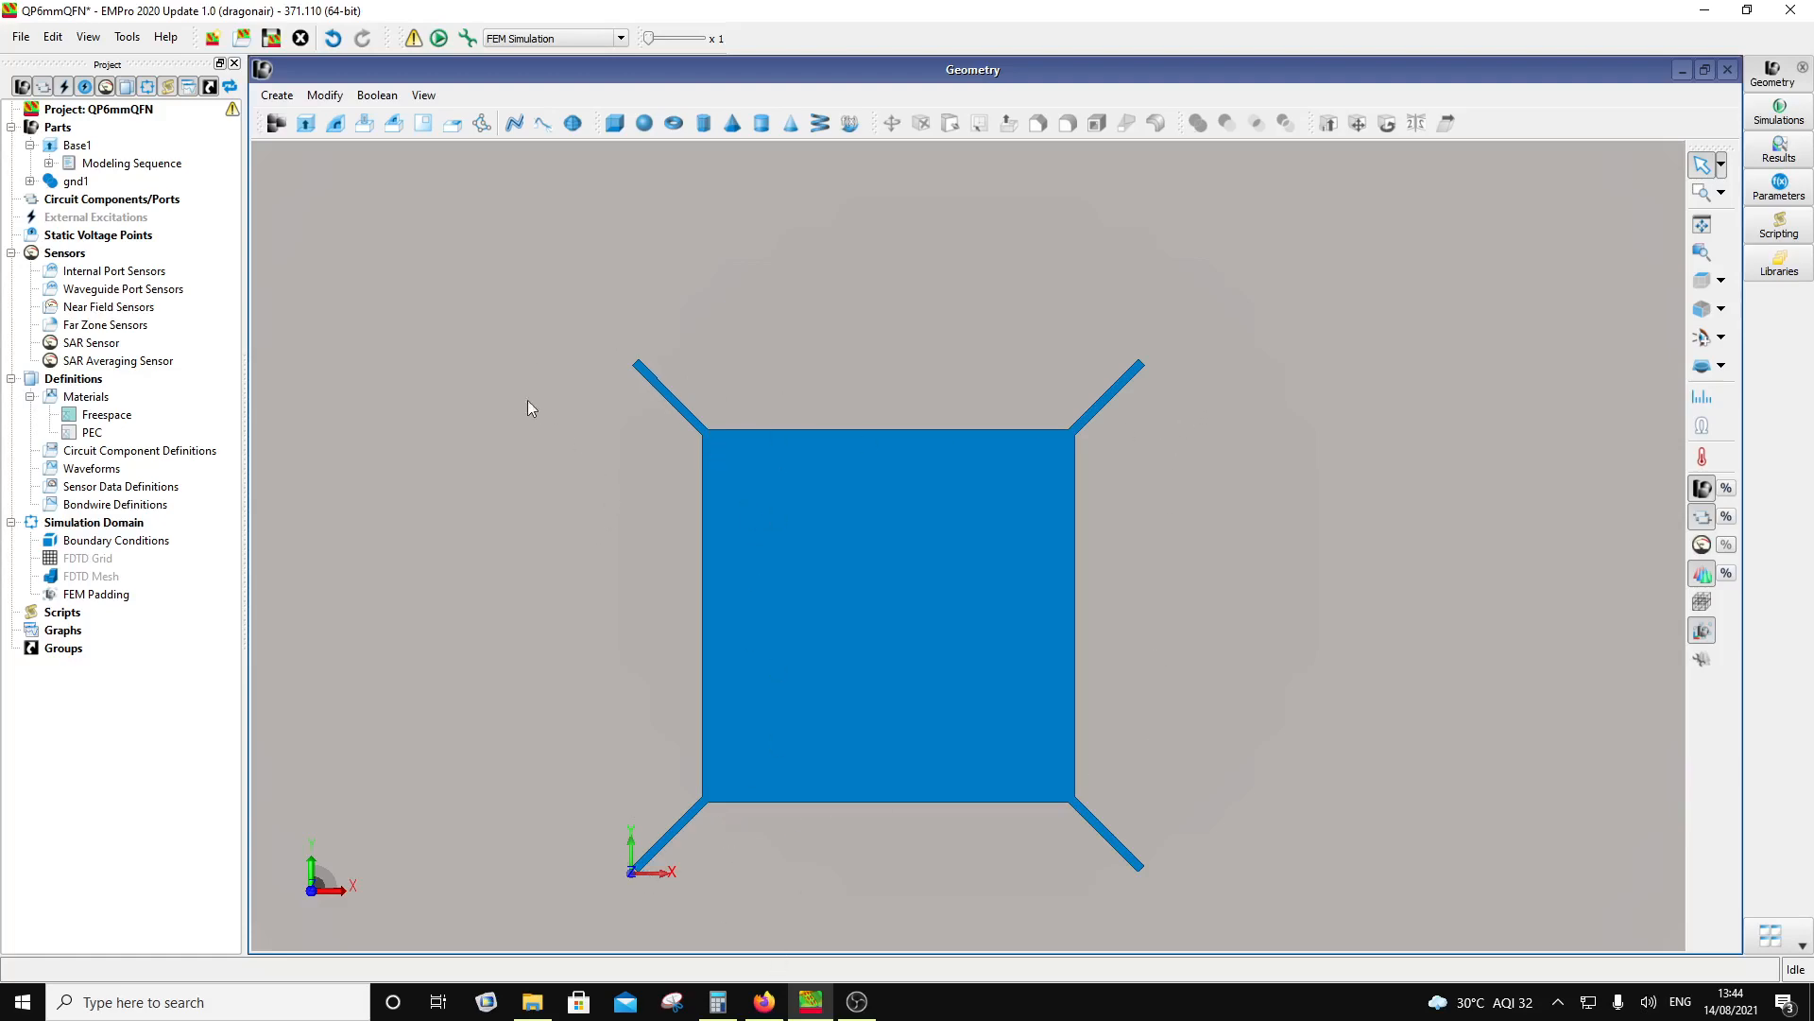
pyautogui.click(79, 148)
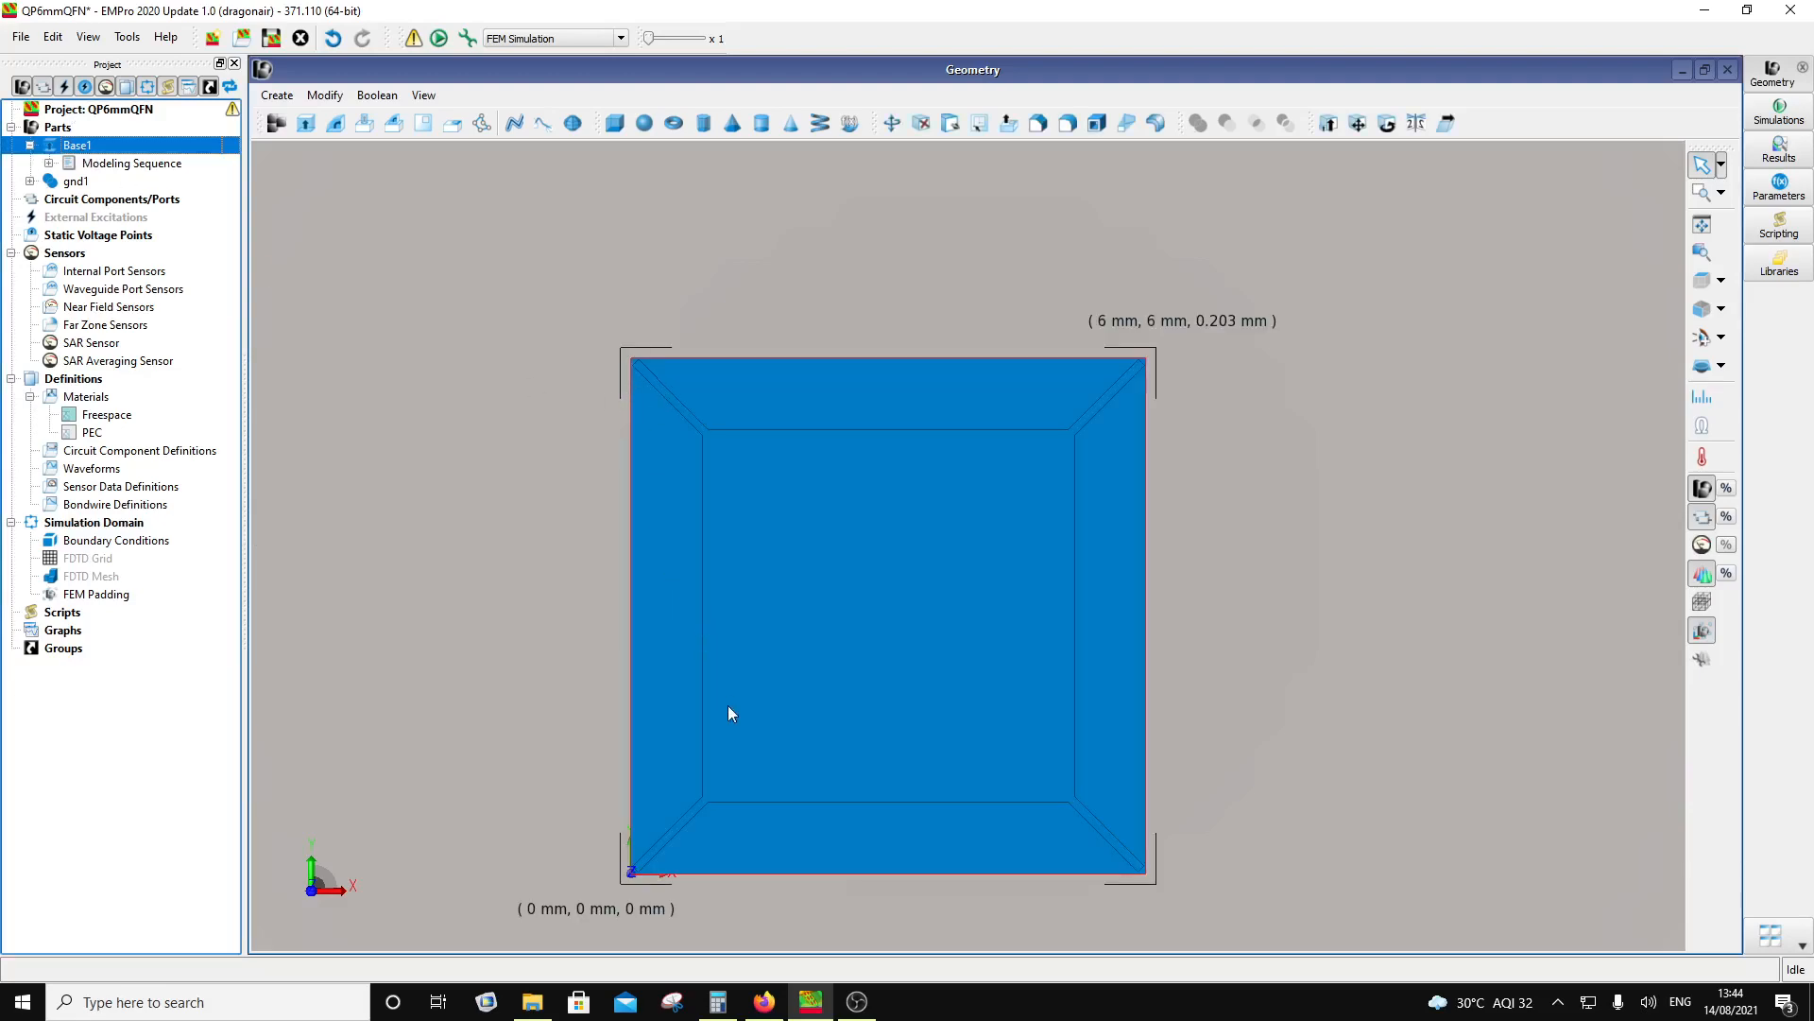
pyautogui.click(95, 183)
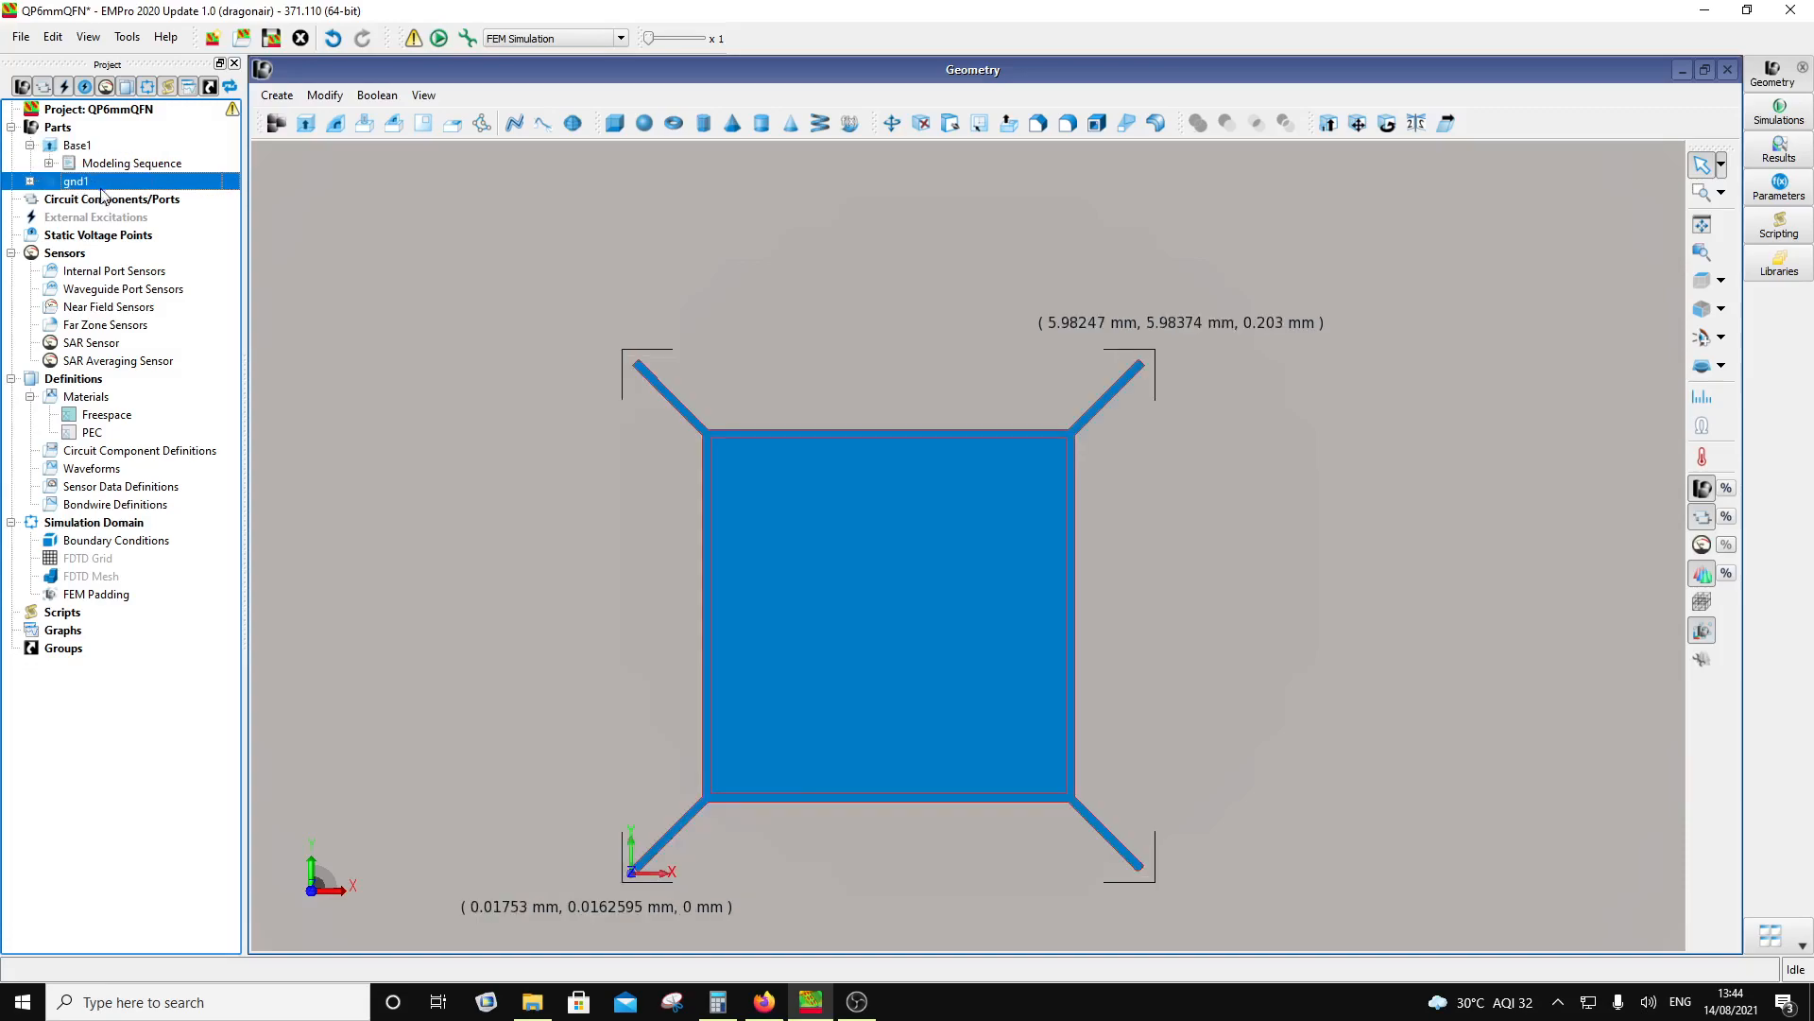
pyautogui.moveTo(968, 762); pyautogui.dragTo(985, 710, button='middle')
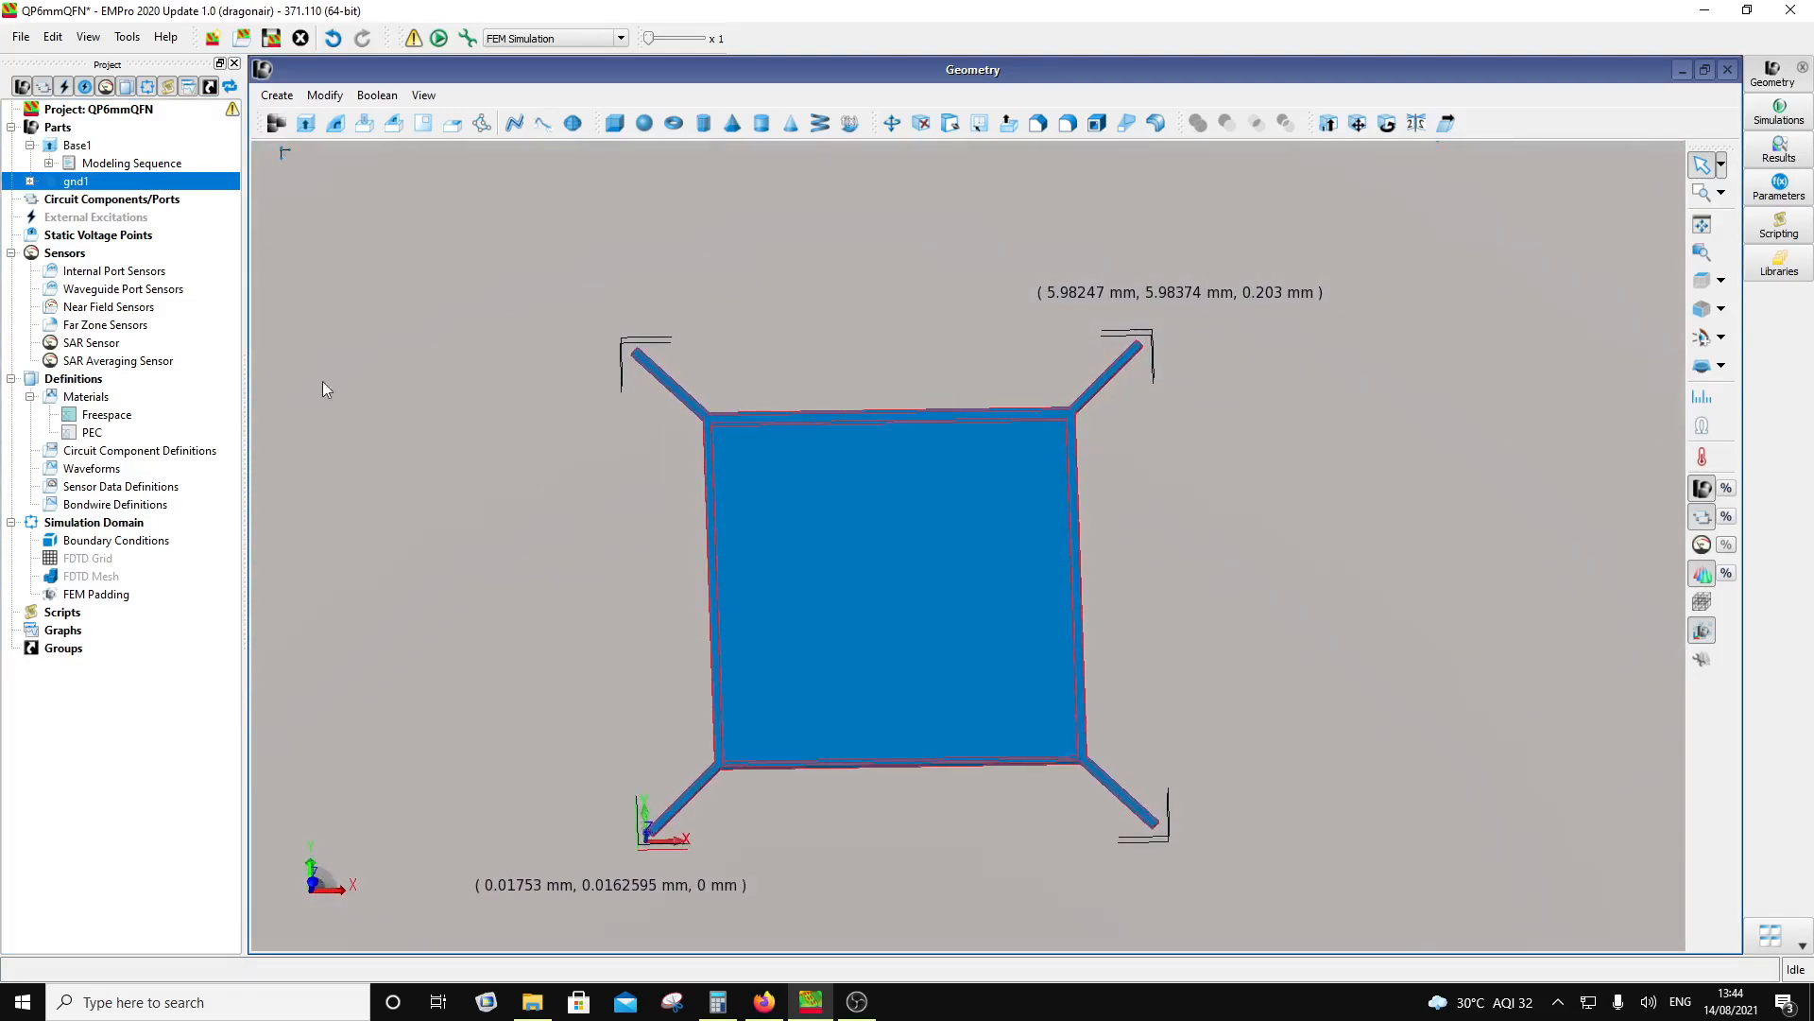
pyautogui.click(83, 147)
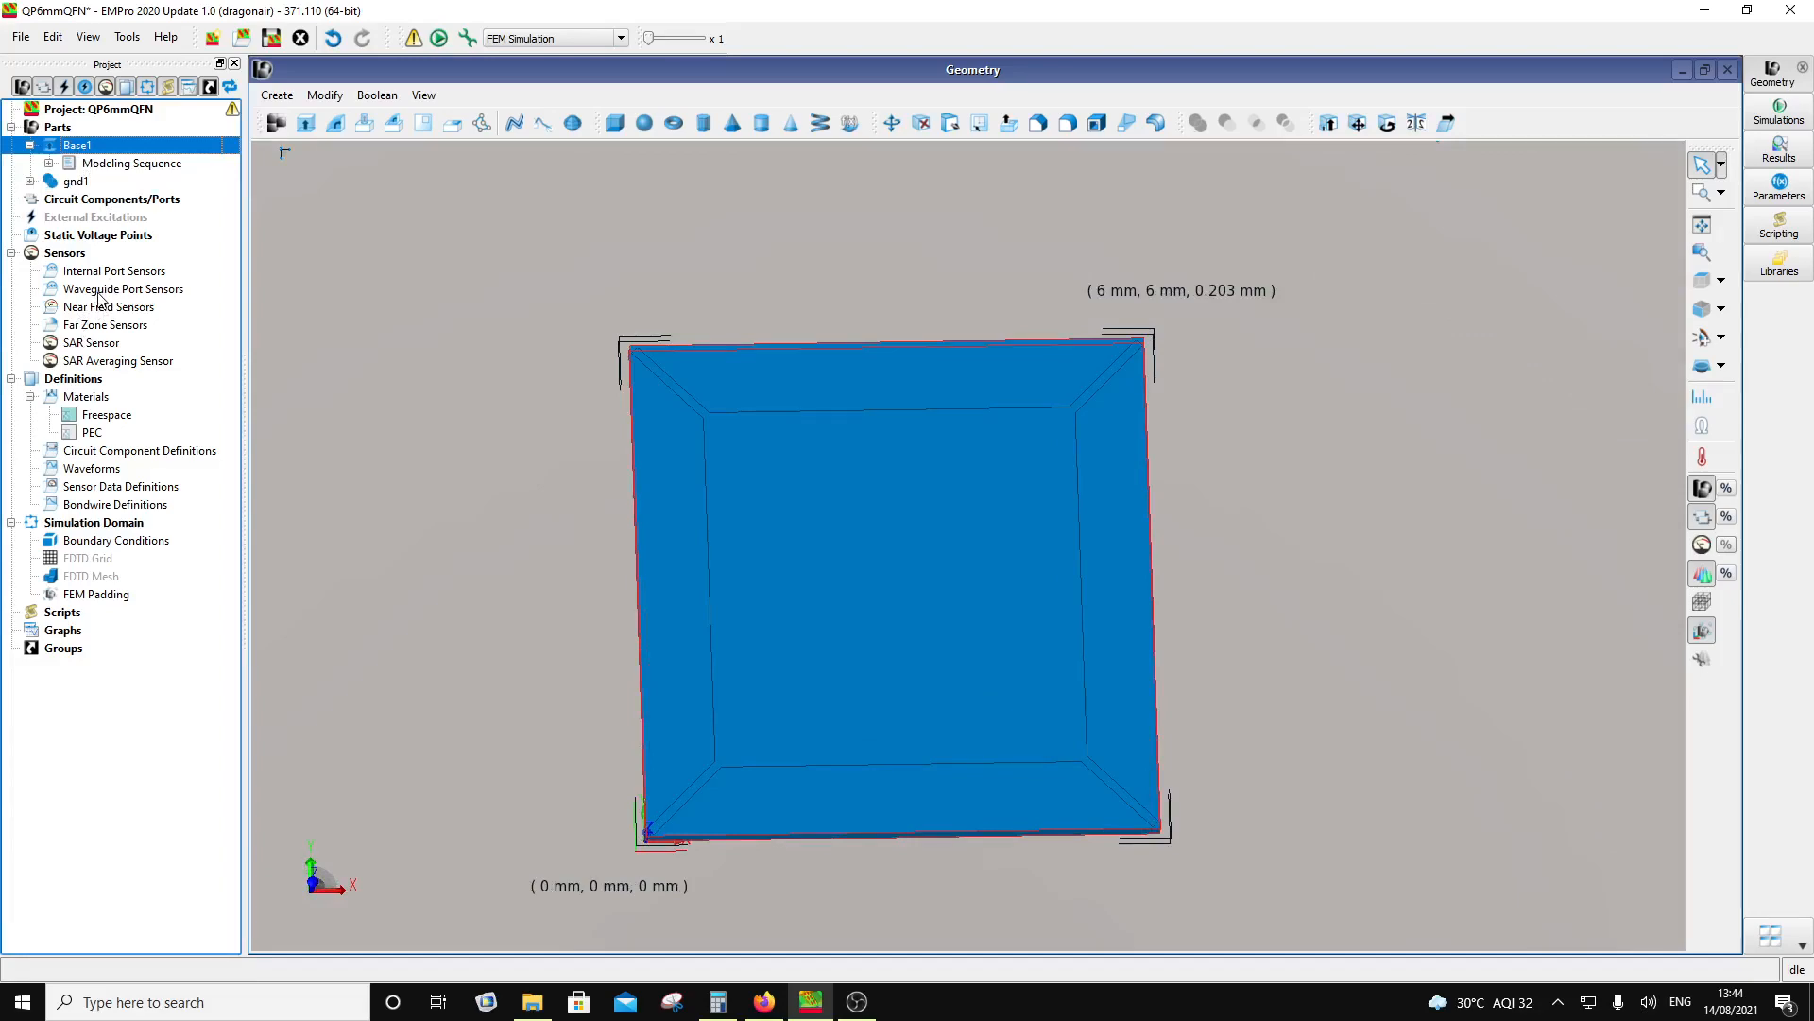
# Step: Make Base1 visible again together with the center pad and its corner traces
pyautogui.rightClick(88, 146)
pyautogui.click(138, 295)
pyautogui.click(1226, 588)
pyautogui.scroll(-2, 1006, 601)
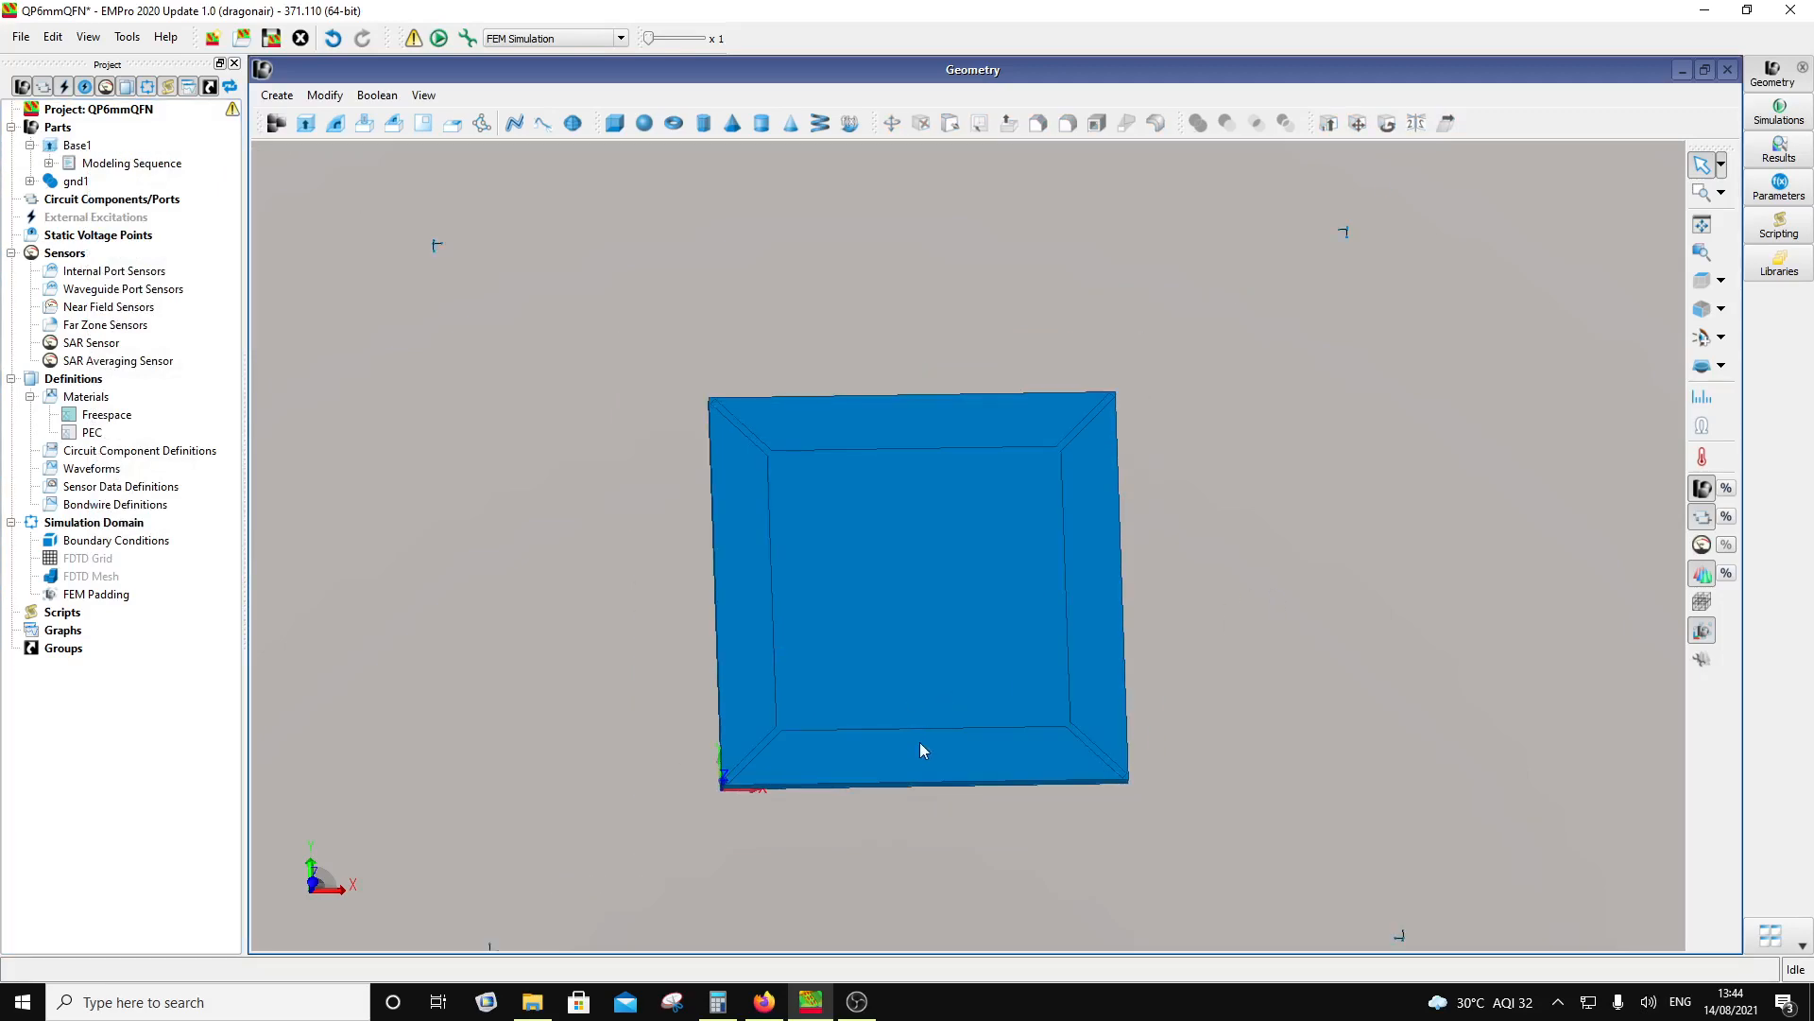
pyautogui.moveTo(920, 741); pyautogui.dragTo(899, 775, button='middle')
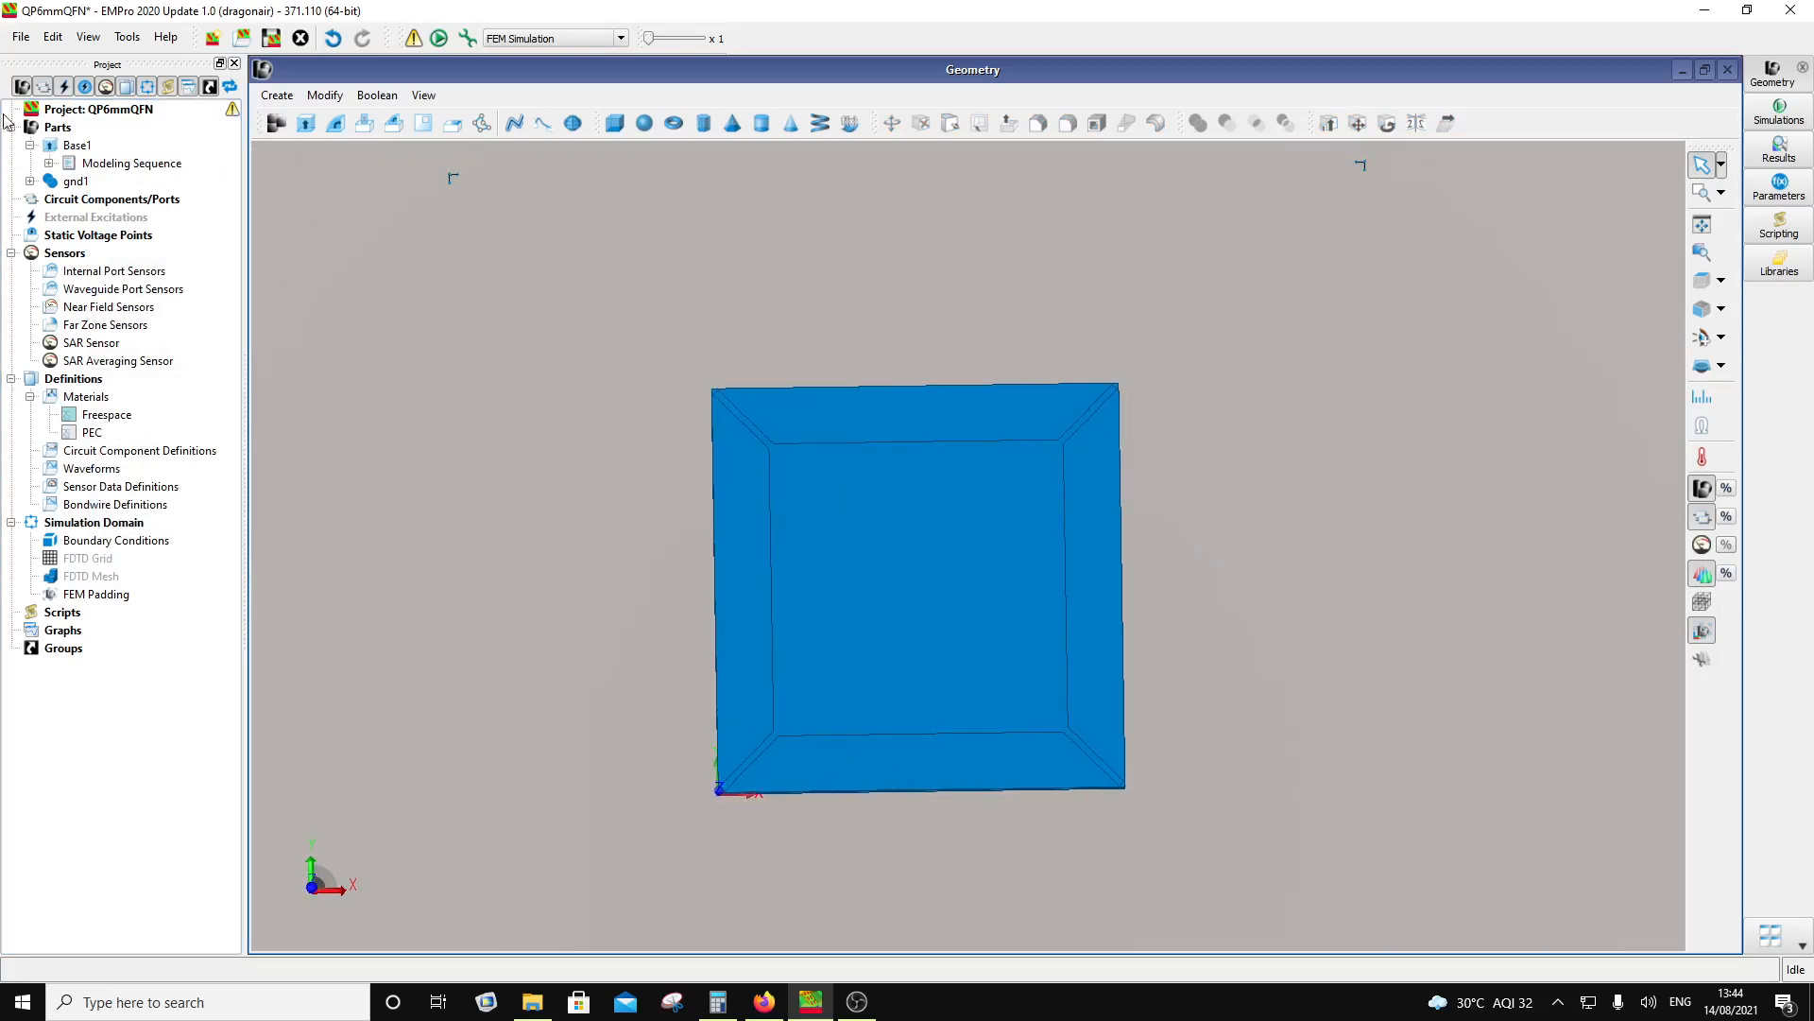
# Step: Chop Base1 with a Boolean operation, using gnd1 as the tool and keeping neither original
pyautogui.click(77, 146)
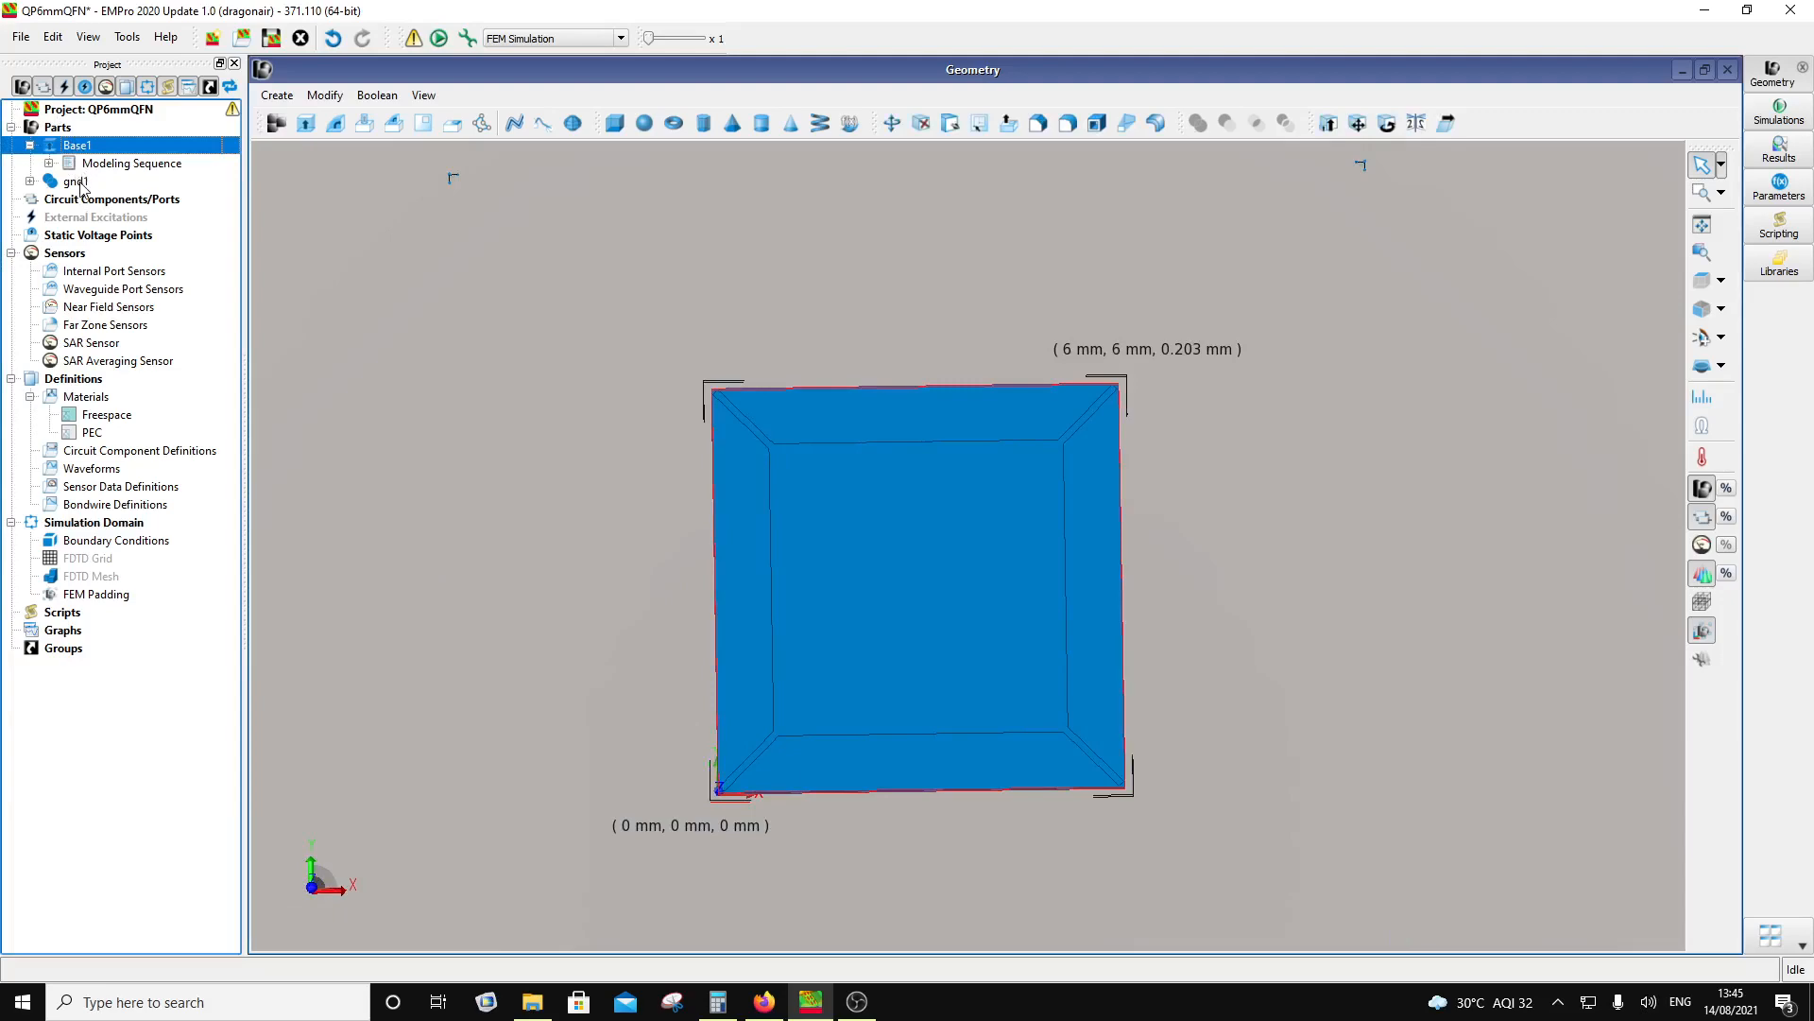
pyautogui.keyDown('ctrl'); pyautogui.click(81, 182); pyautogui.keyUp('ctrl')
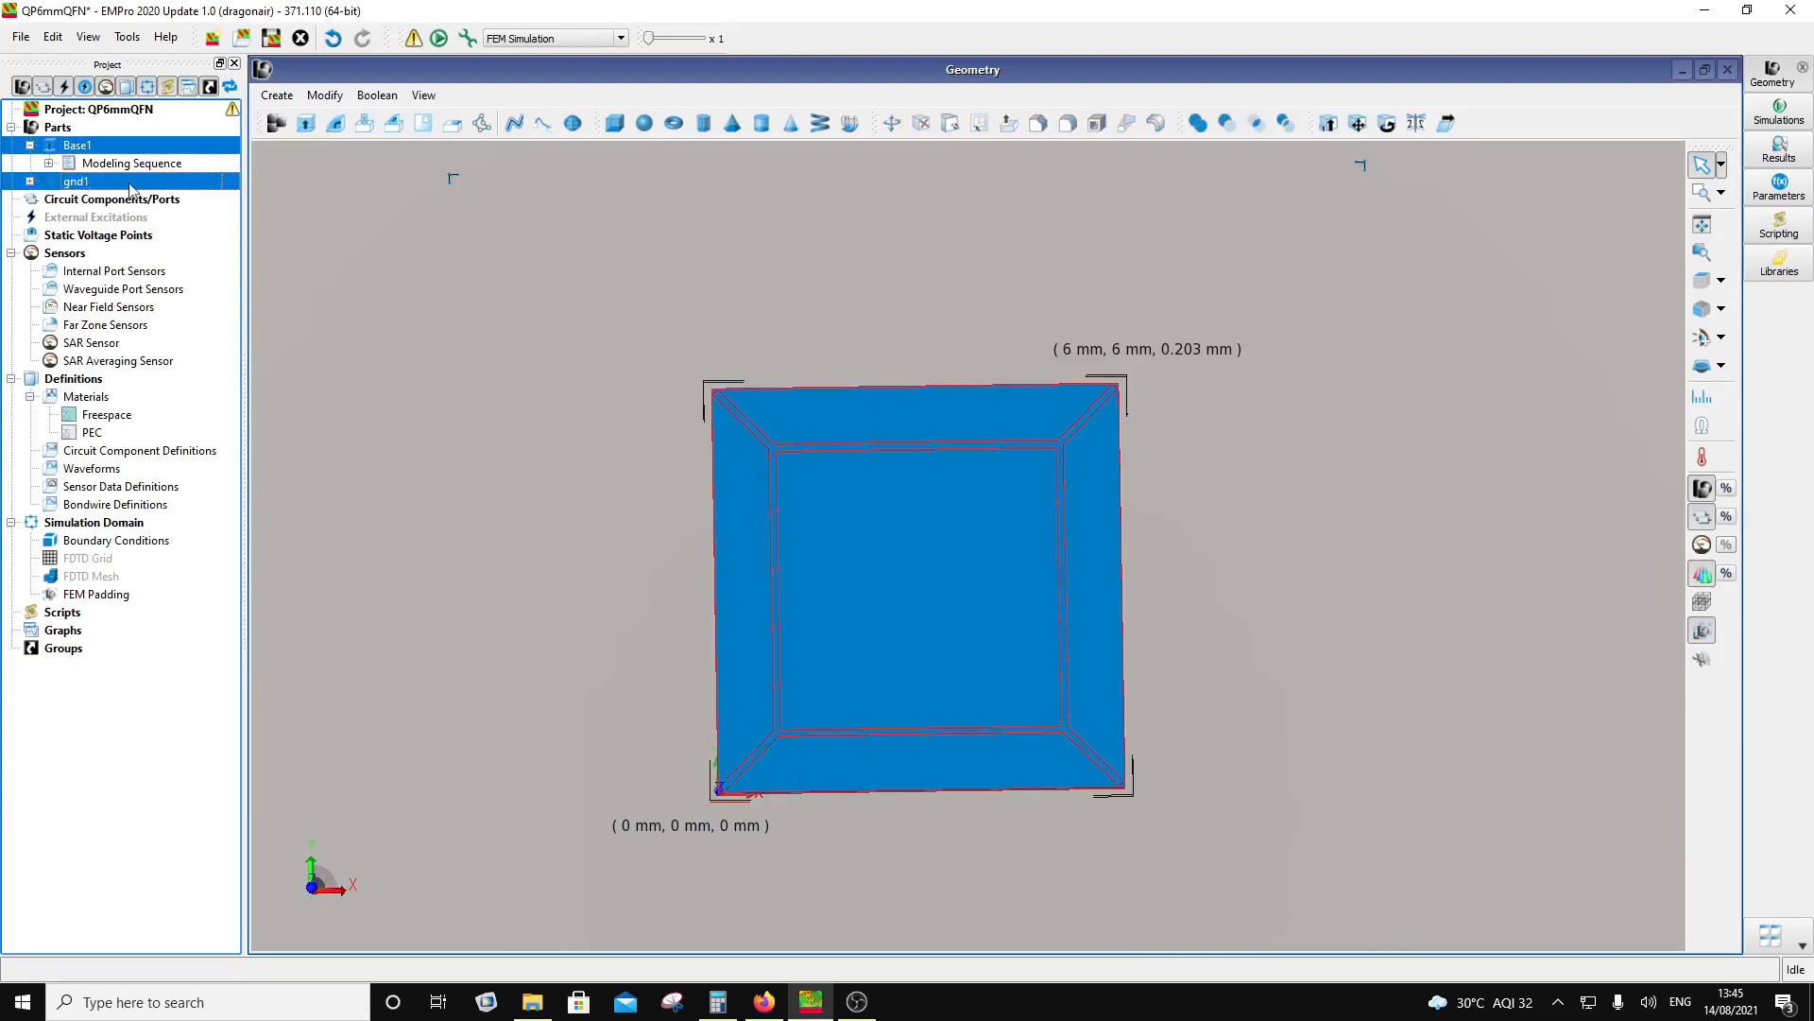
pyautogui.click(1285, 123)
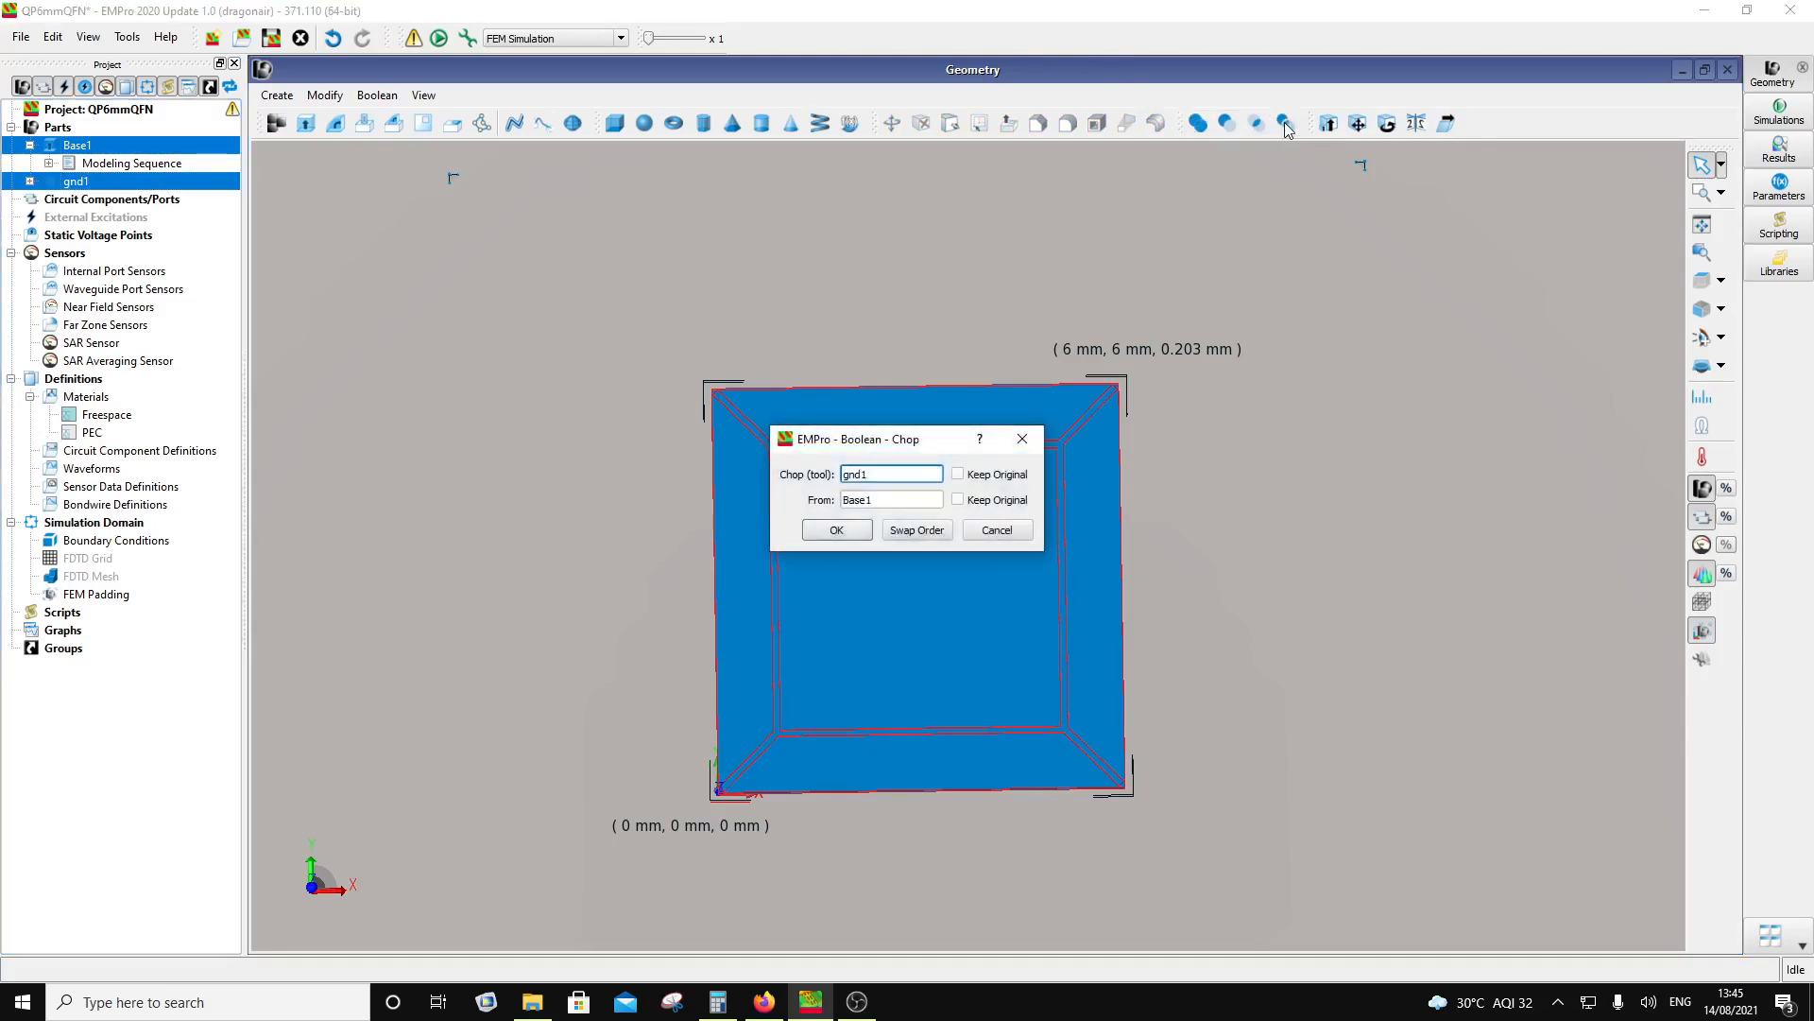
pyautogui.click(824, 531)
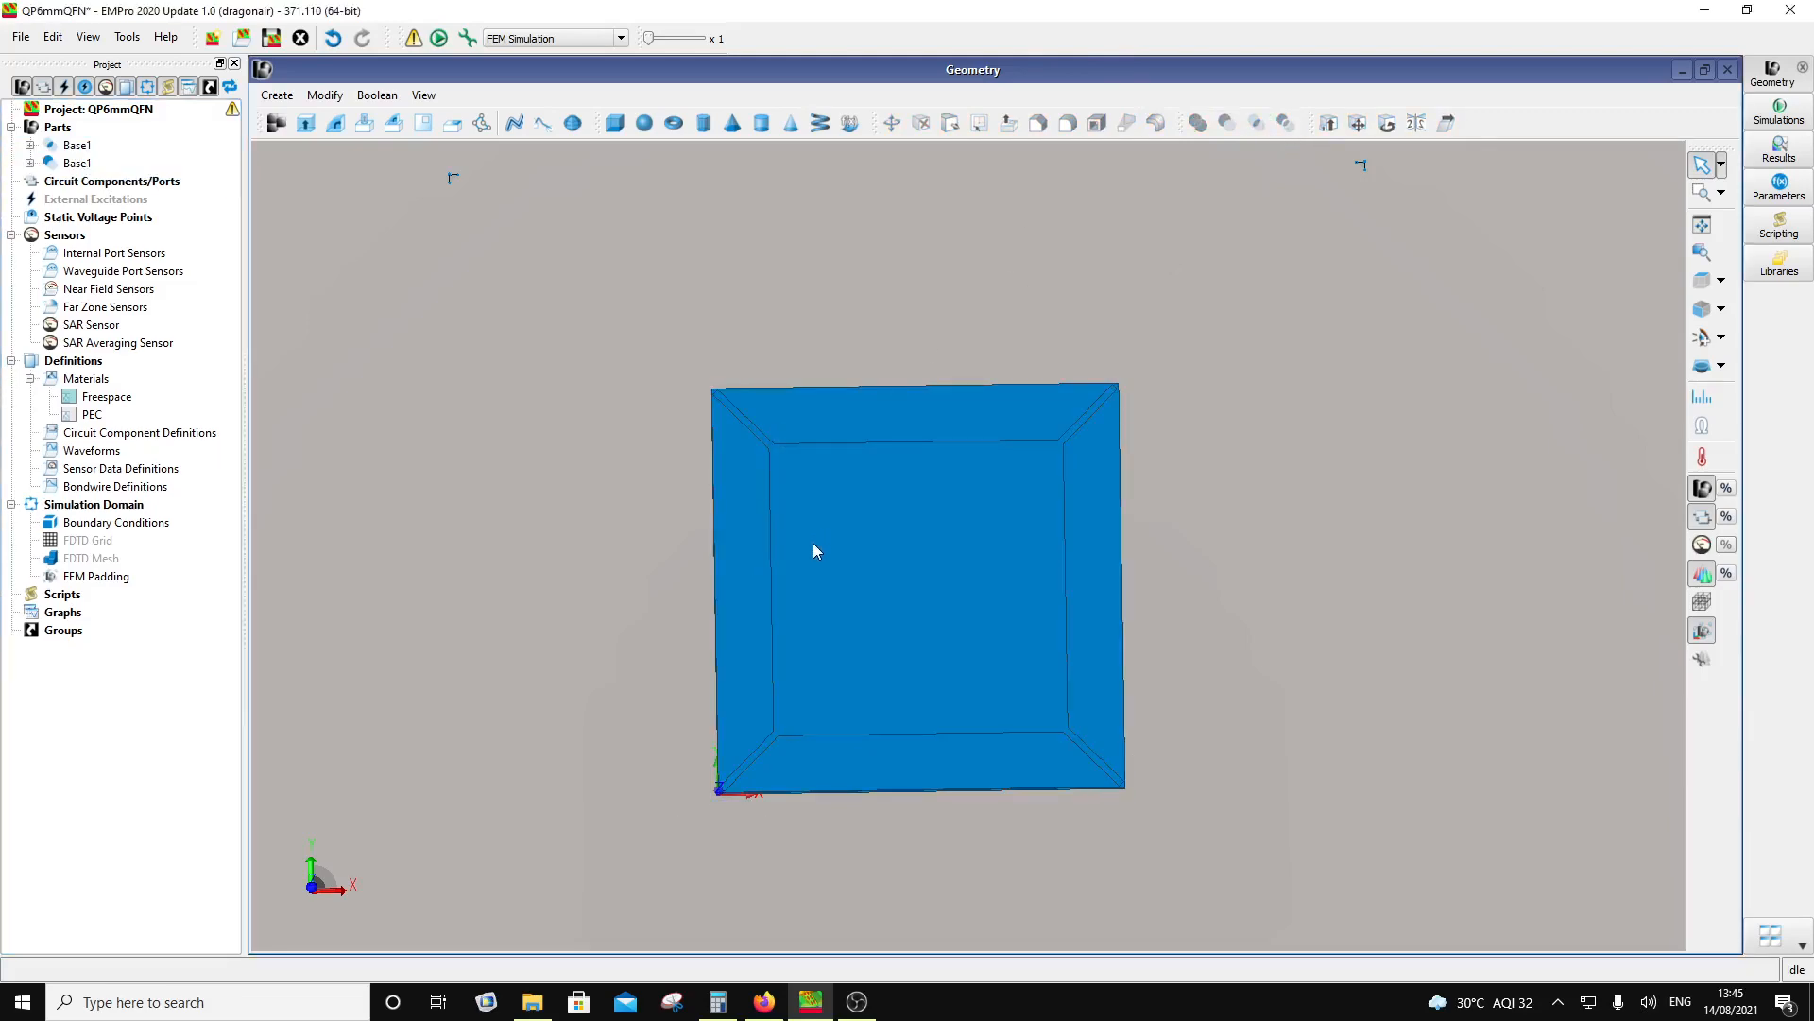
# Step: Highlight the two parts produced by the chop in turn and examine their outlines from an angle and from the top
pyautogui.click(77, 146)
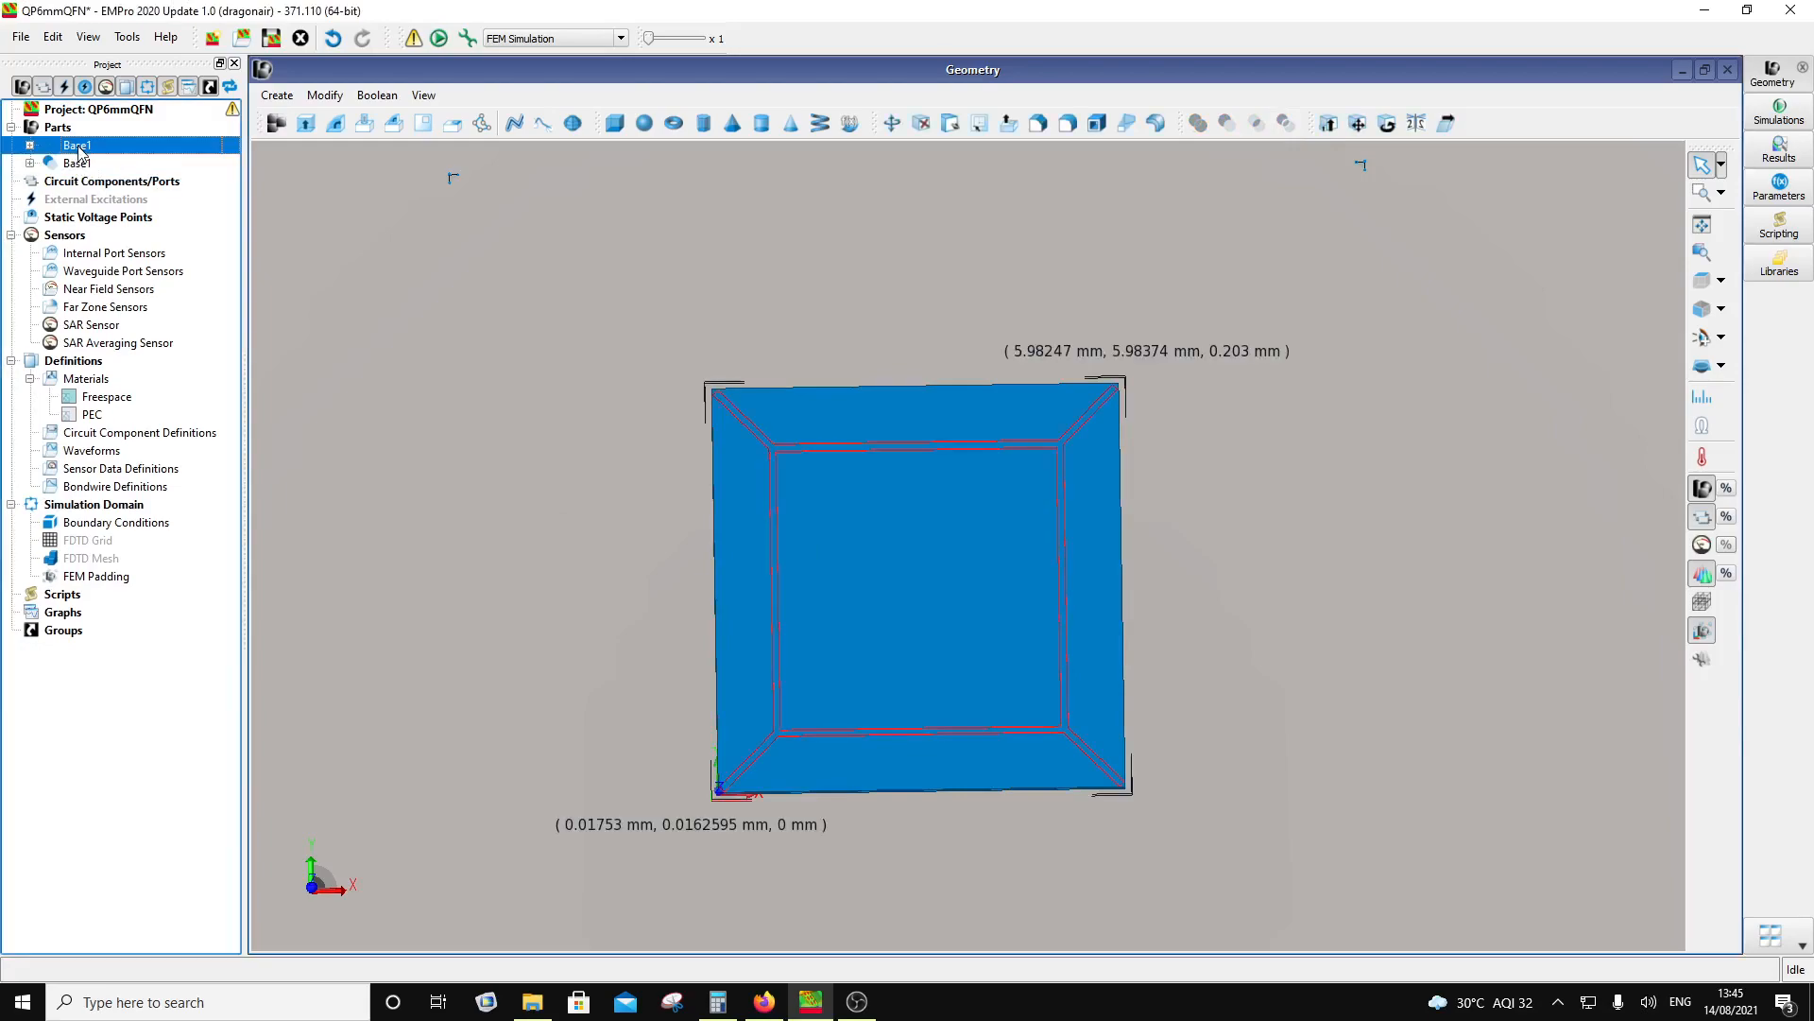
pyautogui.moveTo(863, 543); pyautogui.dragTo(893, 493, button='middle')
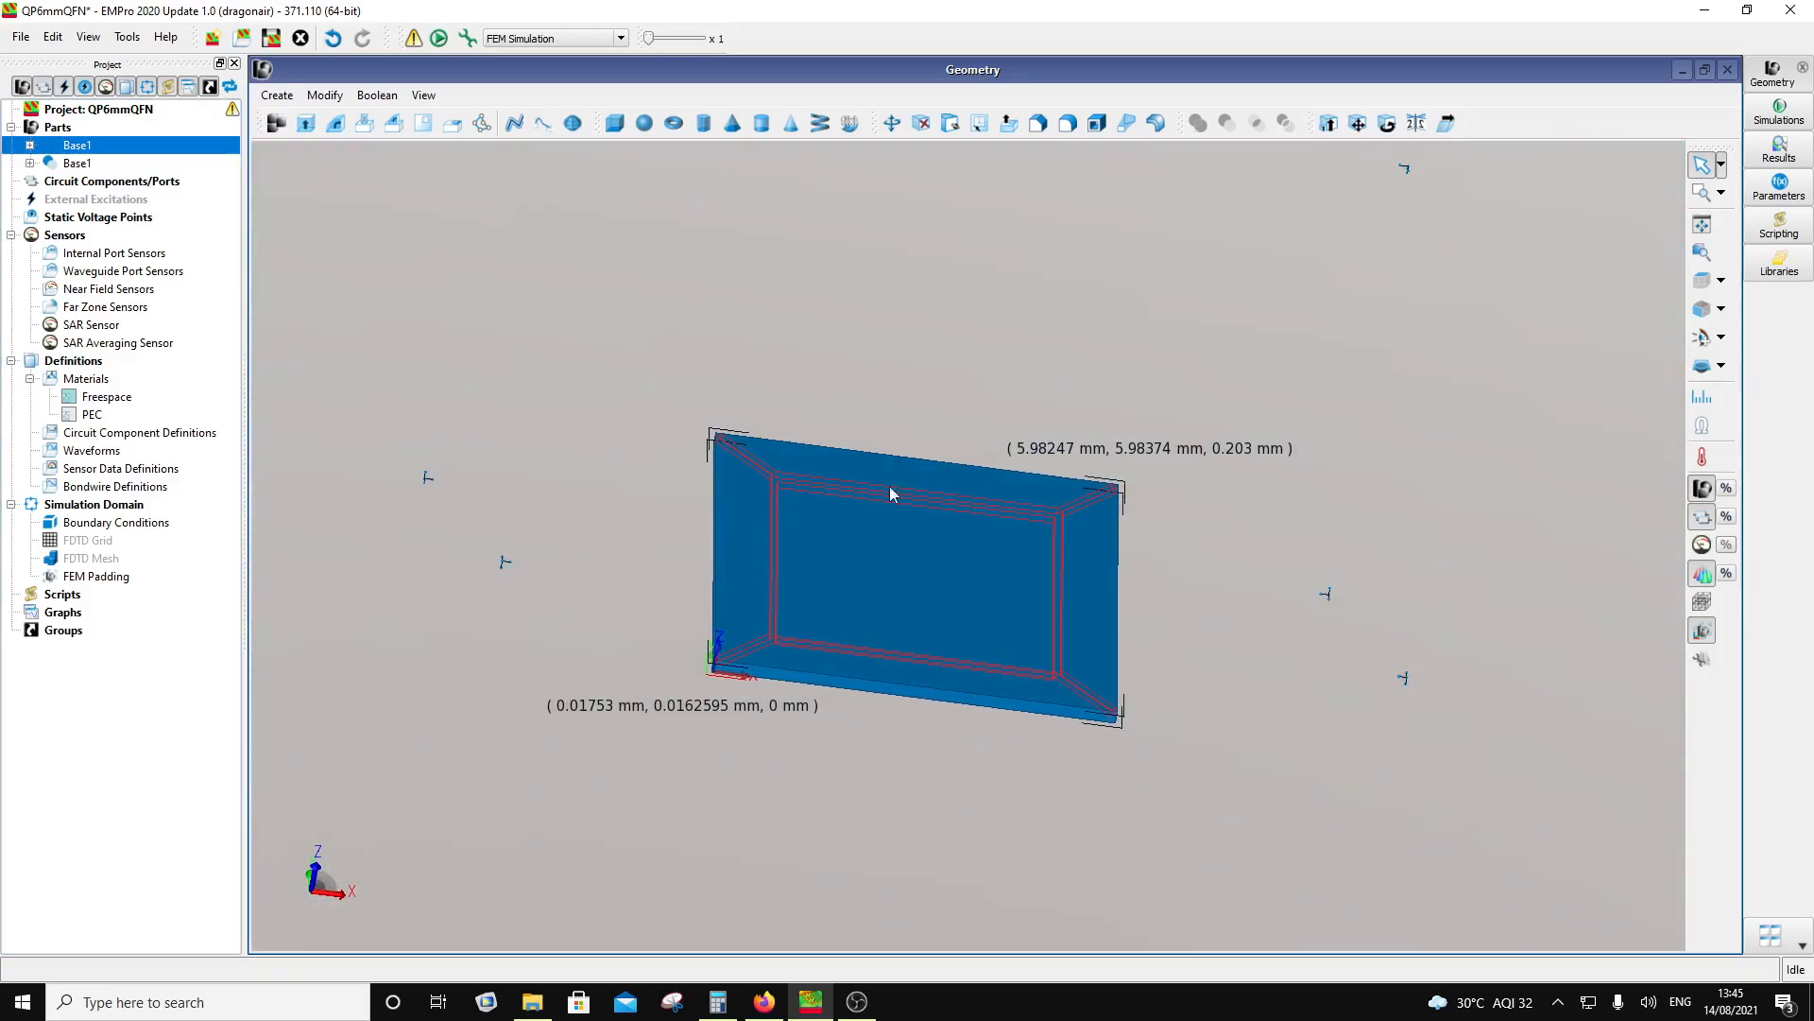
pyautogui.scroll(3, 851, 622)
pyautogui.moveTo(850, 621); pyautogui.dragTo(902, 624, button='middle')
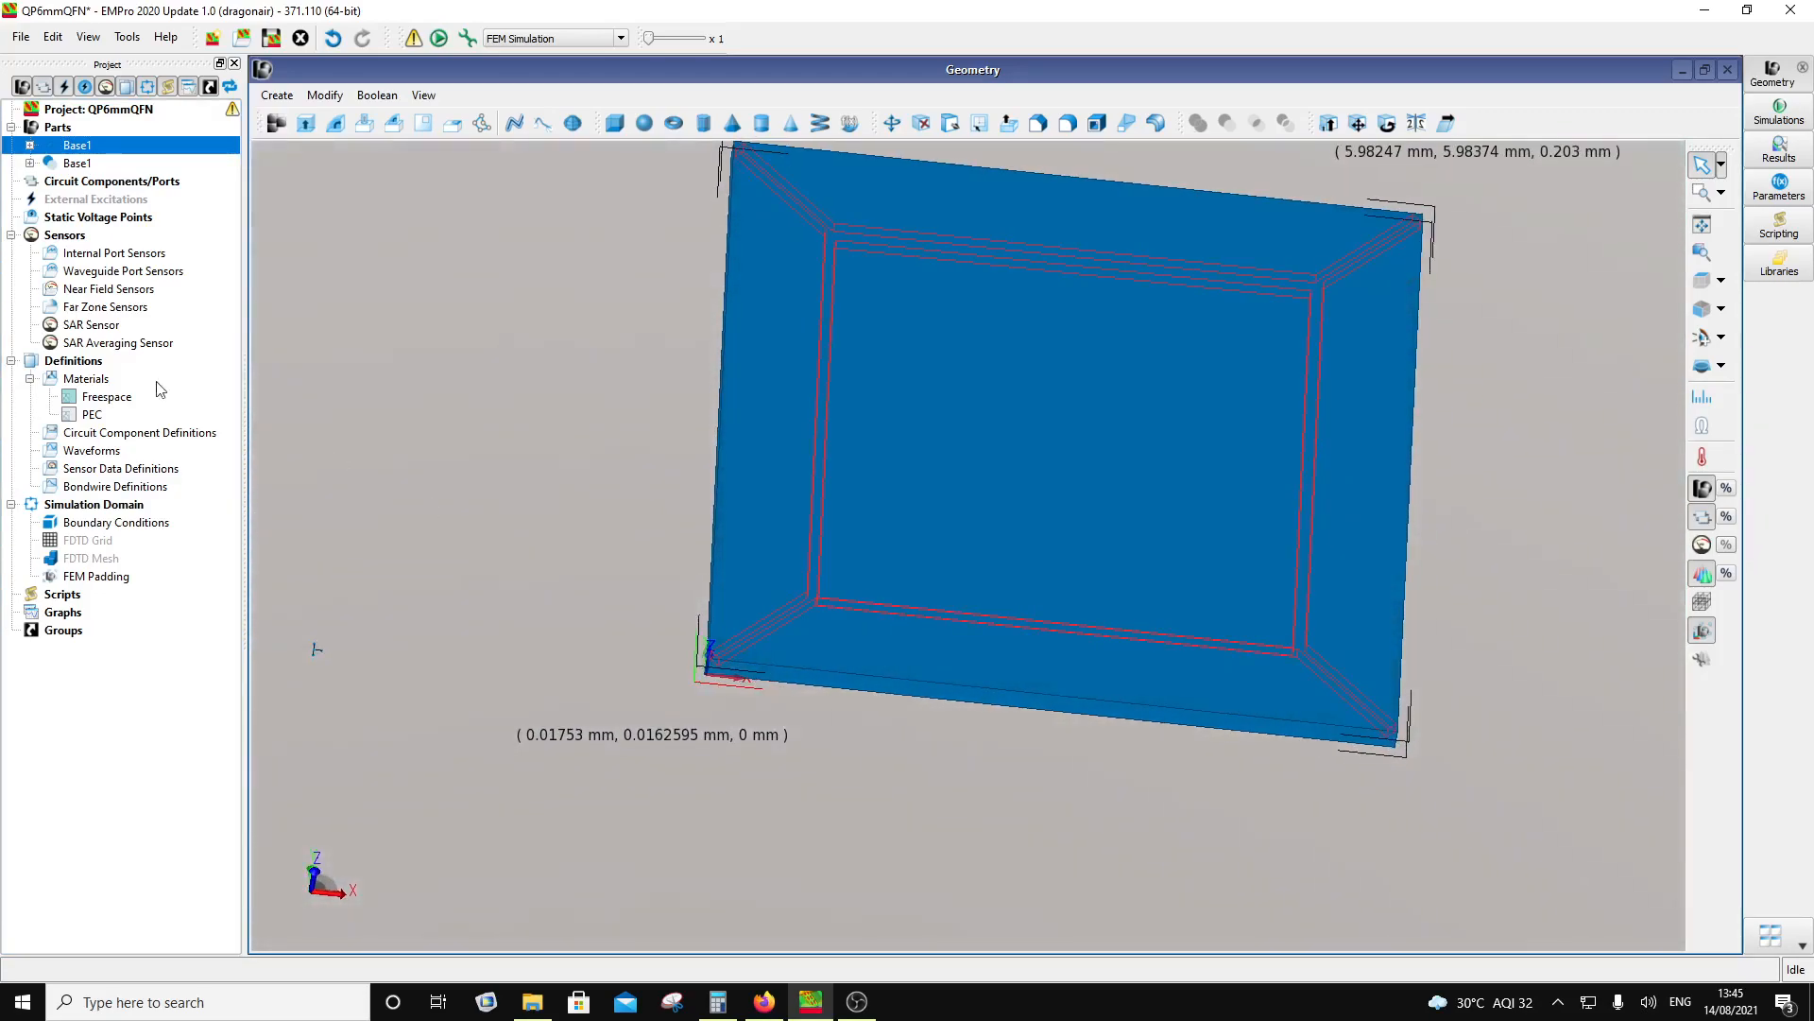
pyautogui.click(84, 164)
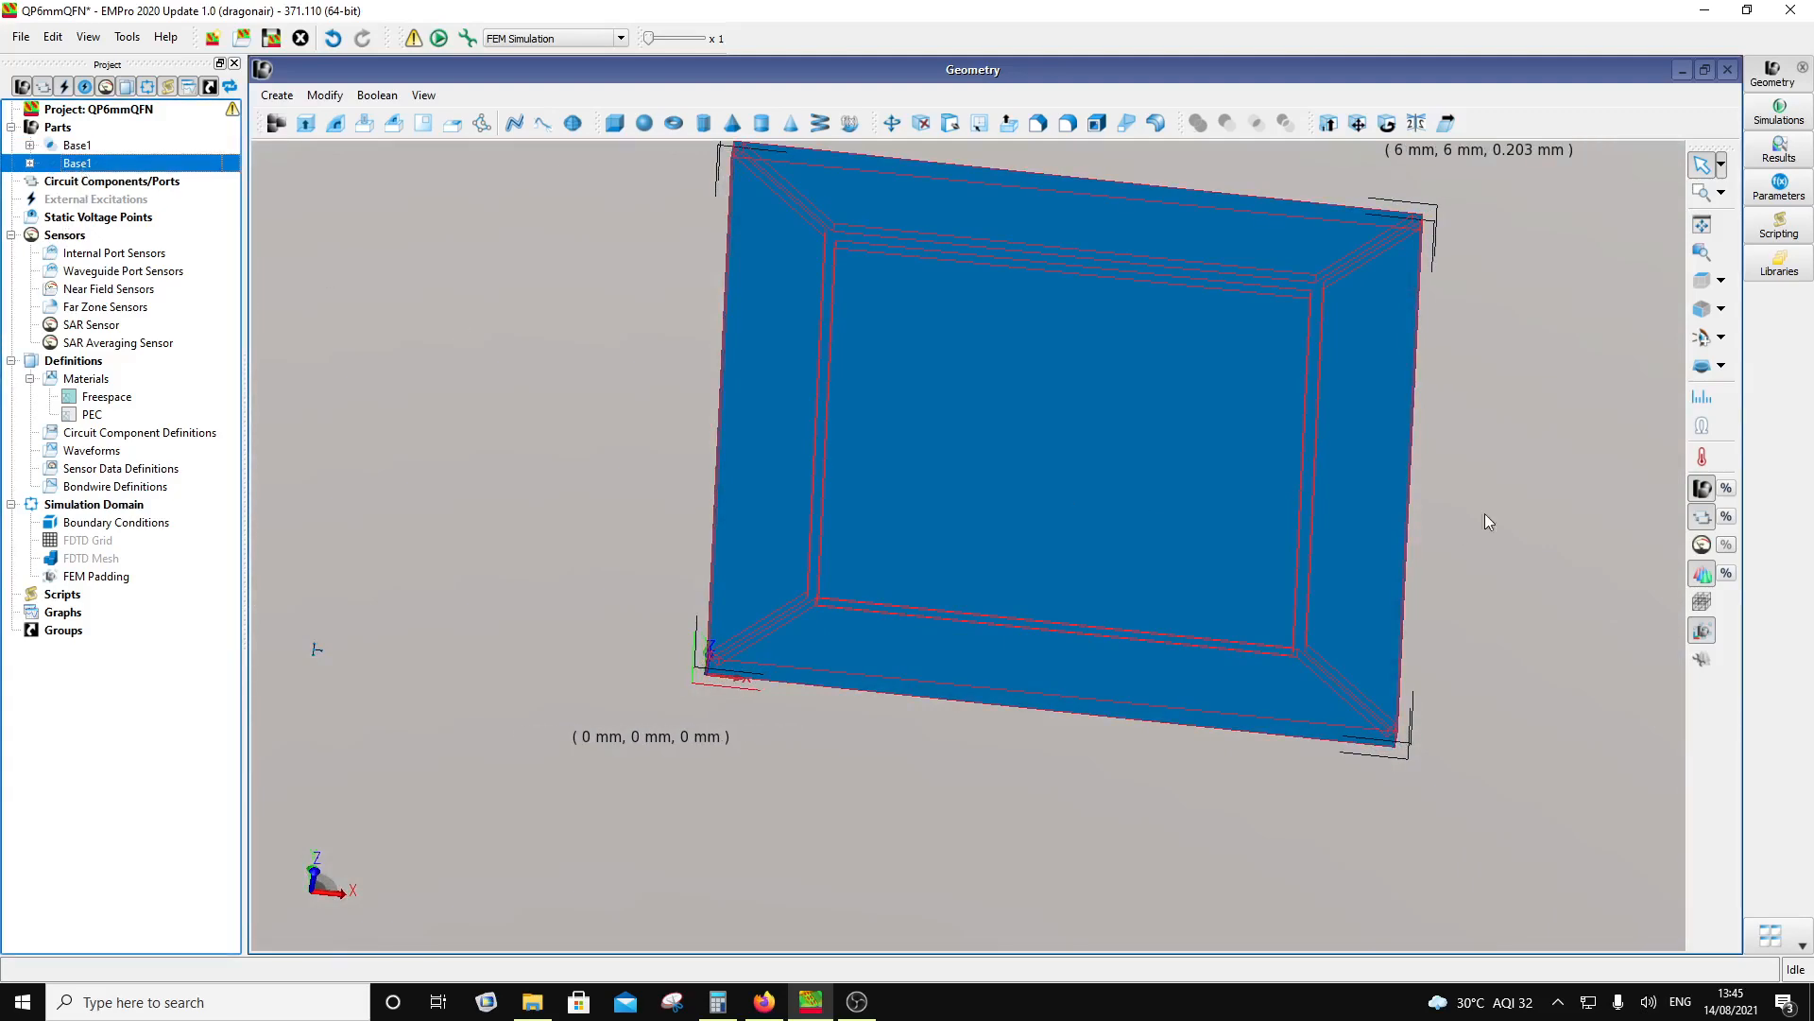
pyautogui.click(1700, 281)
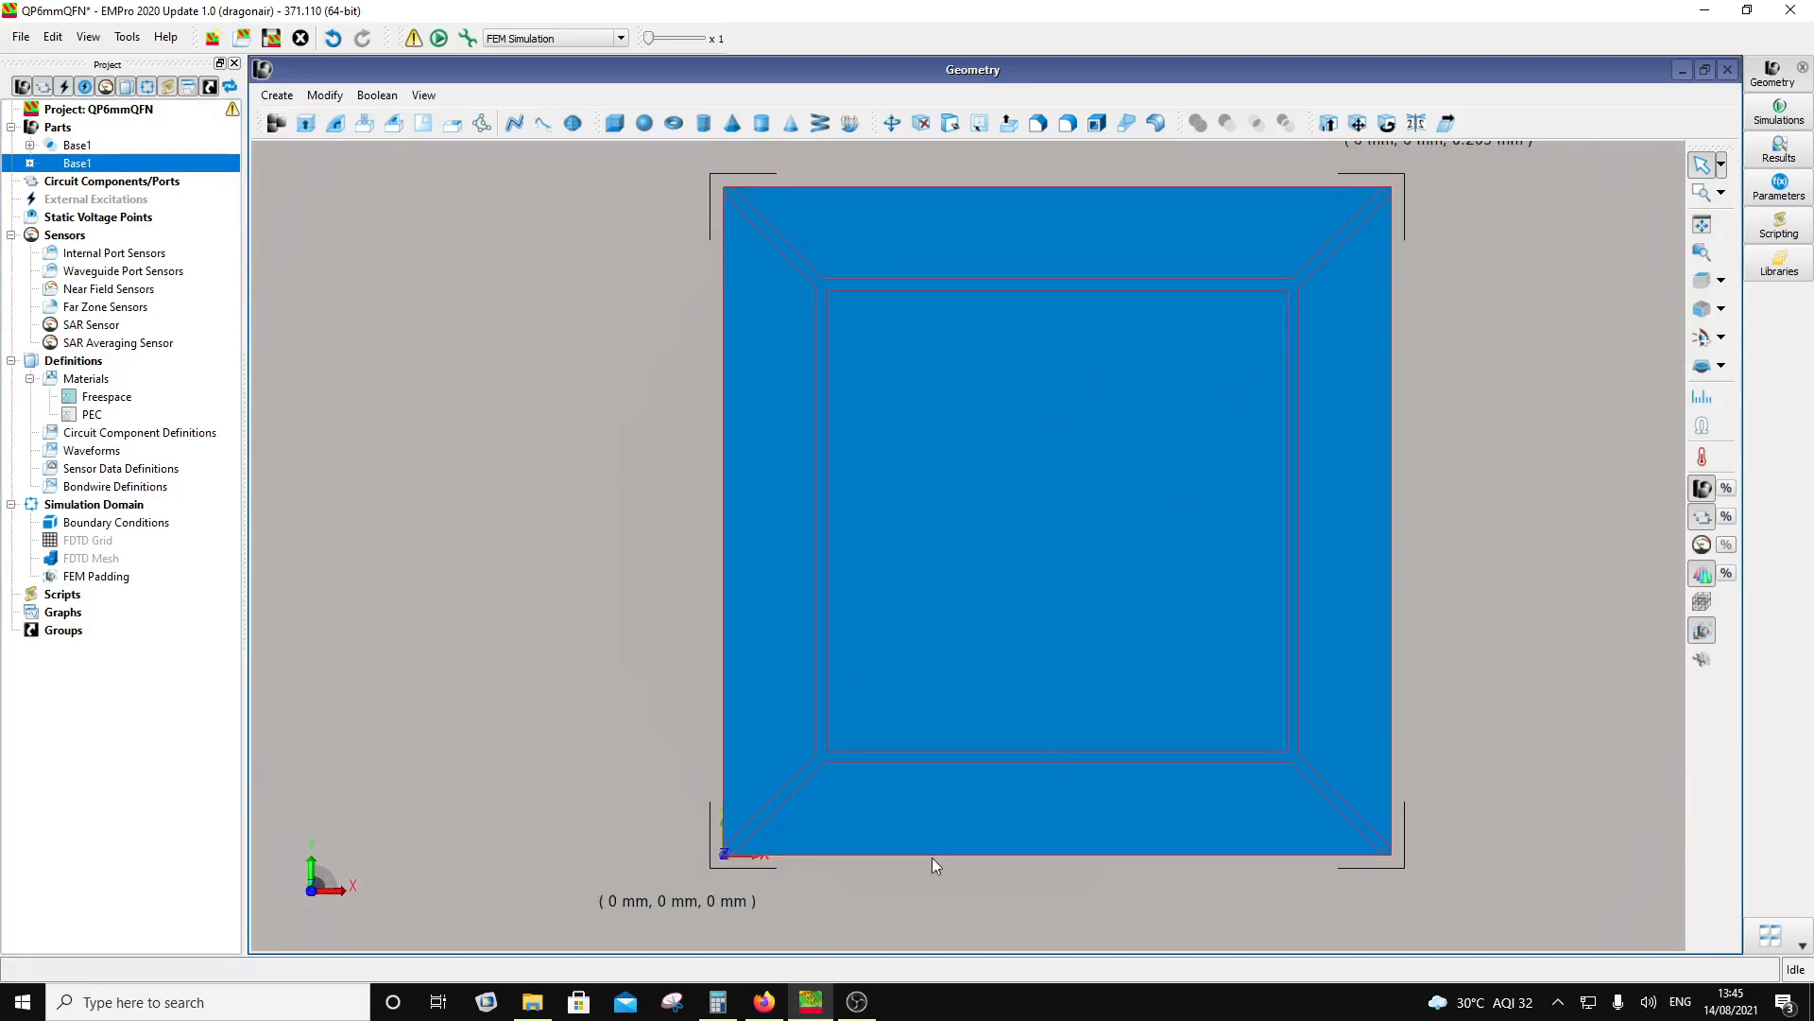
# Step: Add Cu to the project materials from the default material library
pyautogui.rightClick(91, 383)
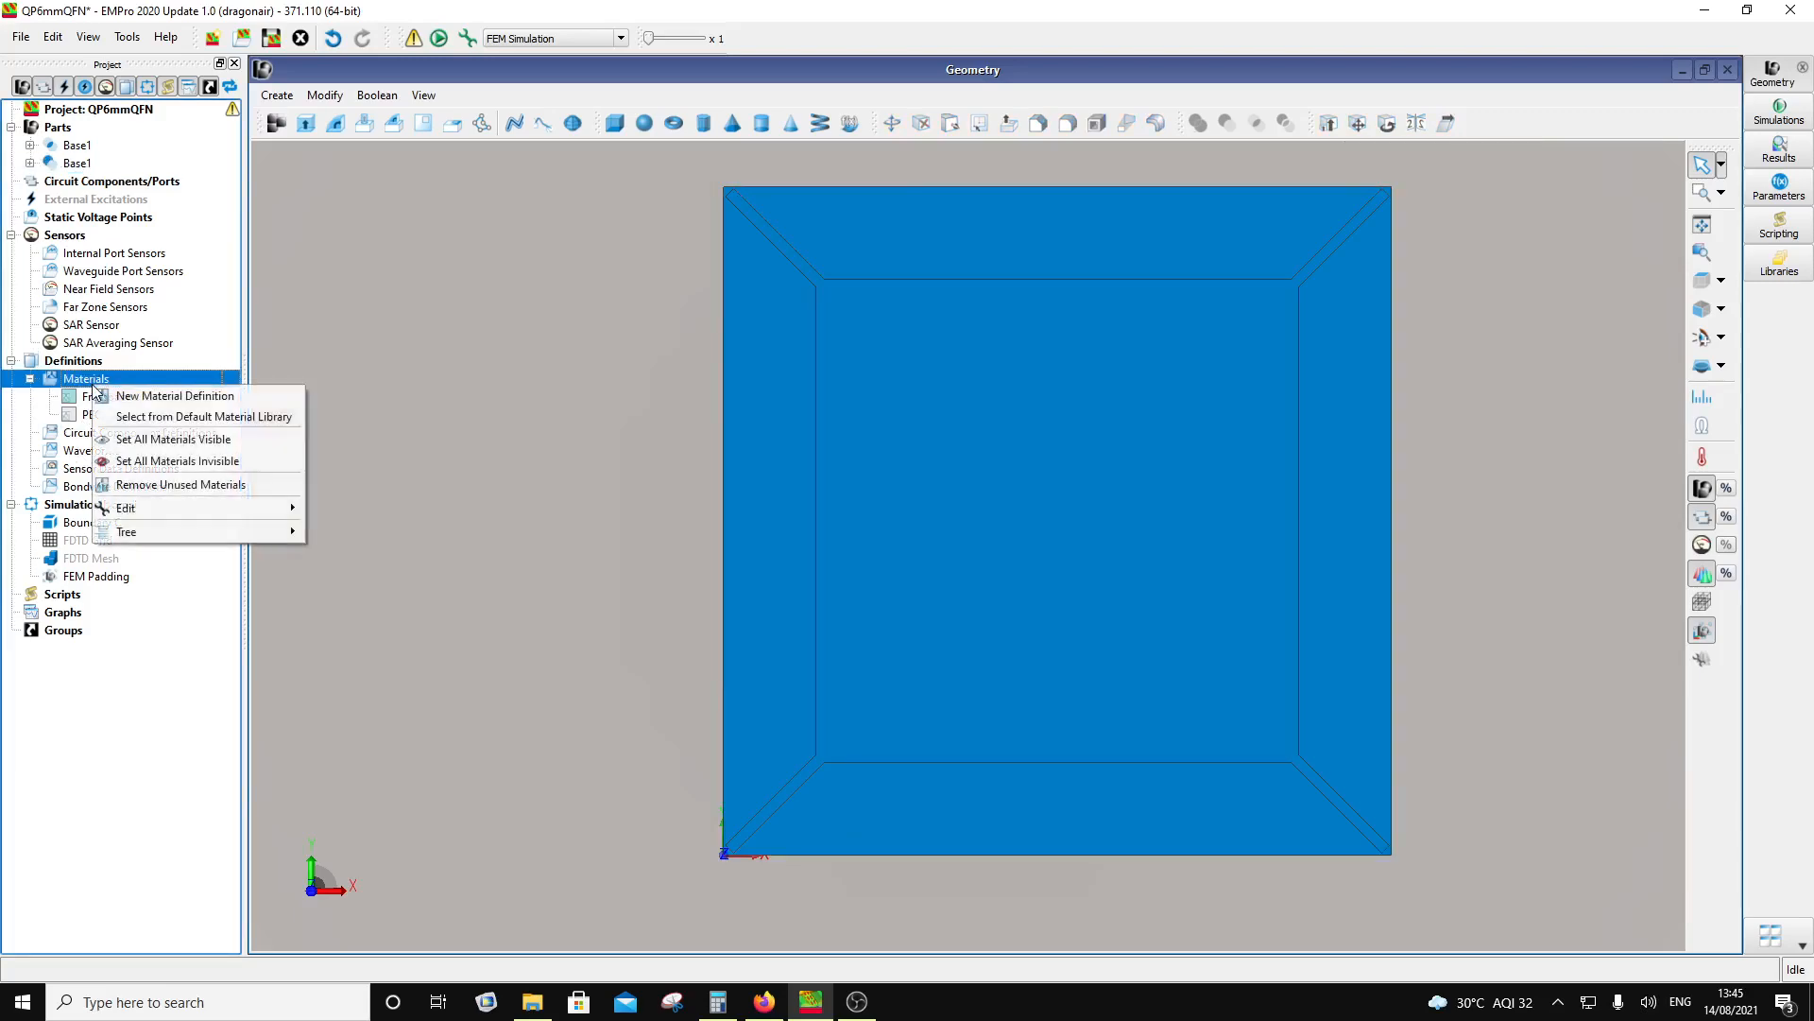
pyautogui.click(185, 419)
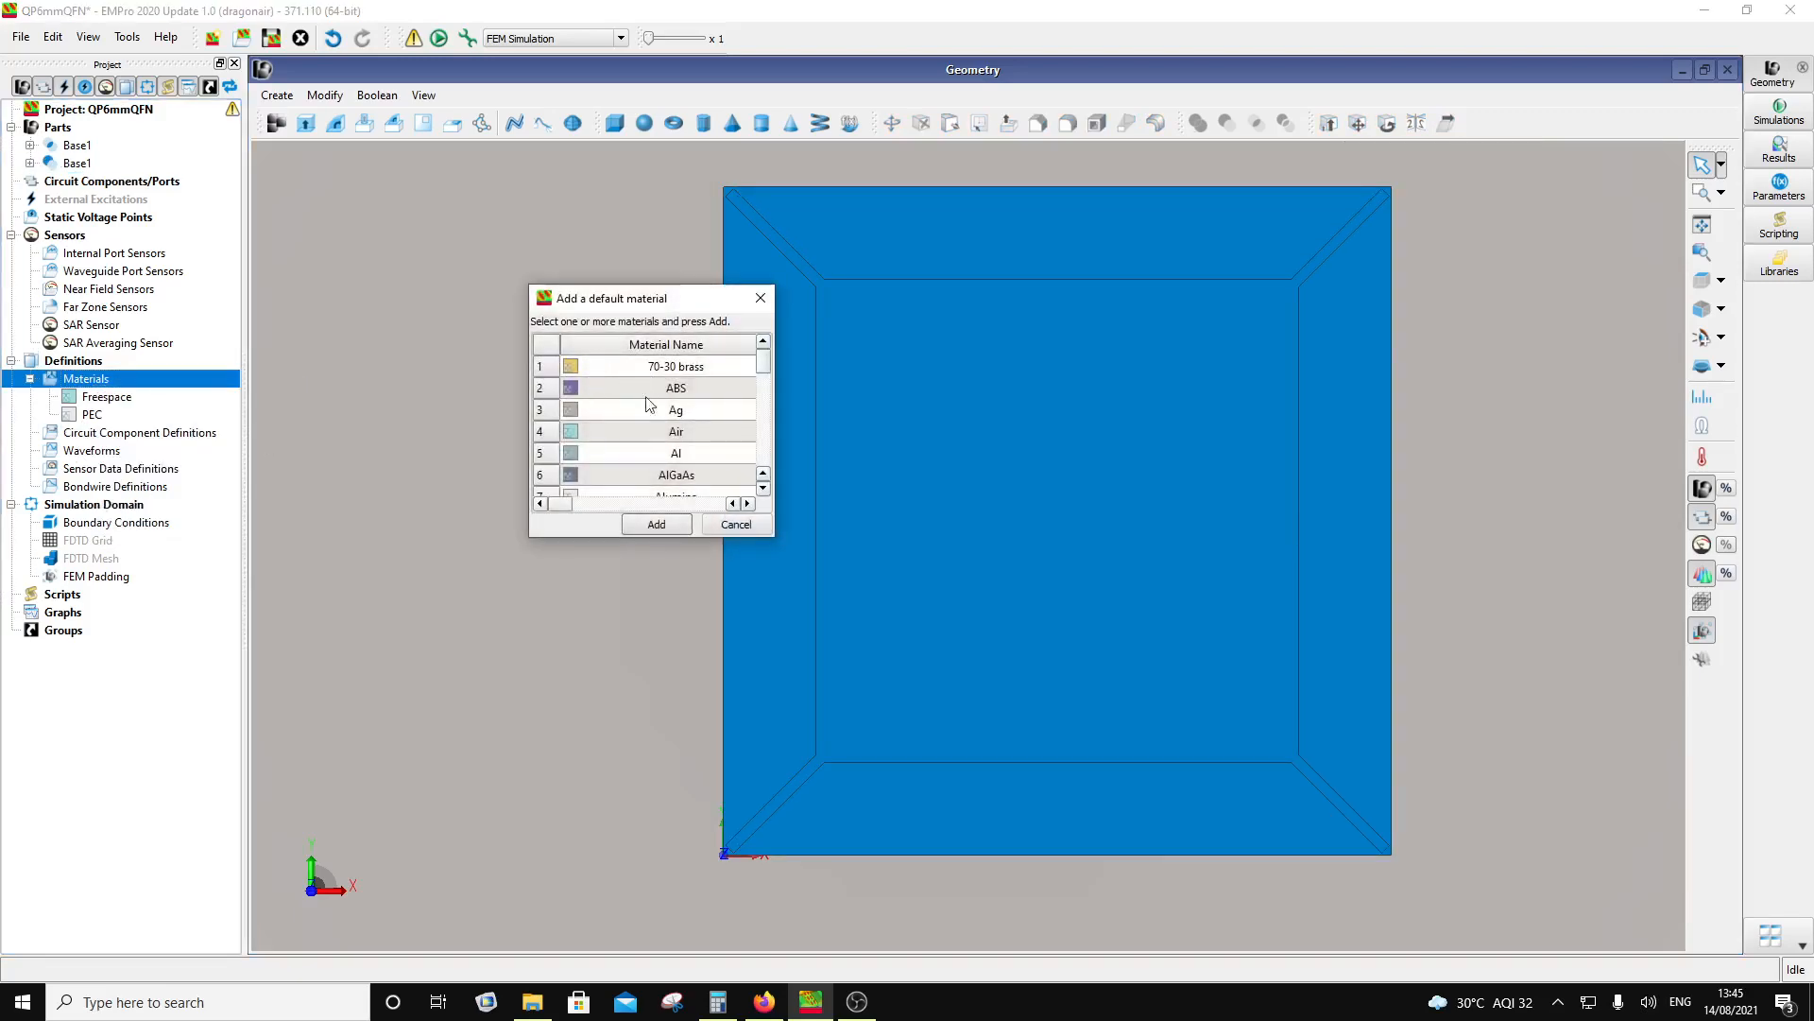
pyautogui.scroll(-5, 650, 405)
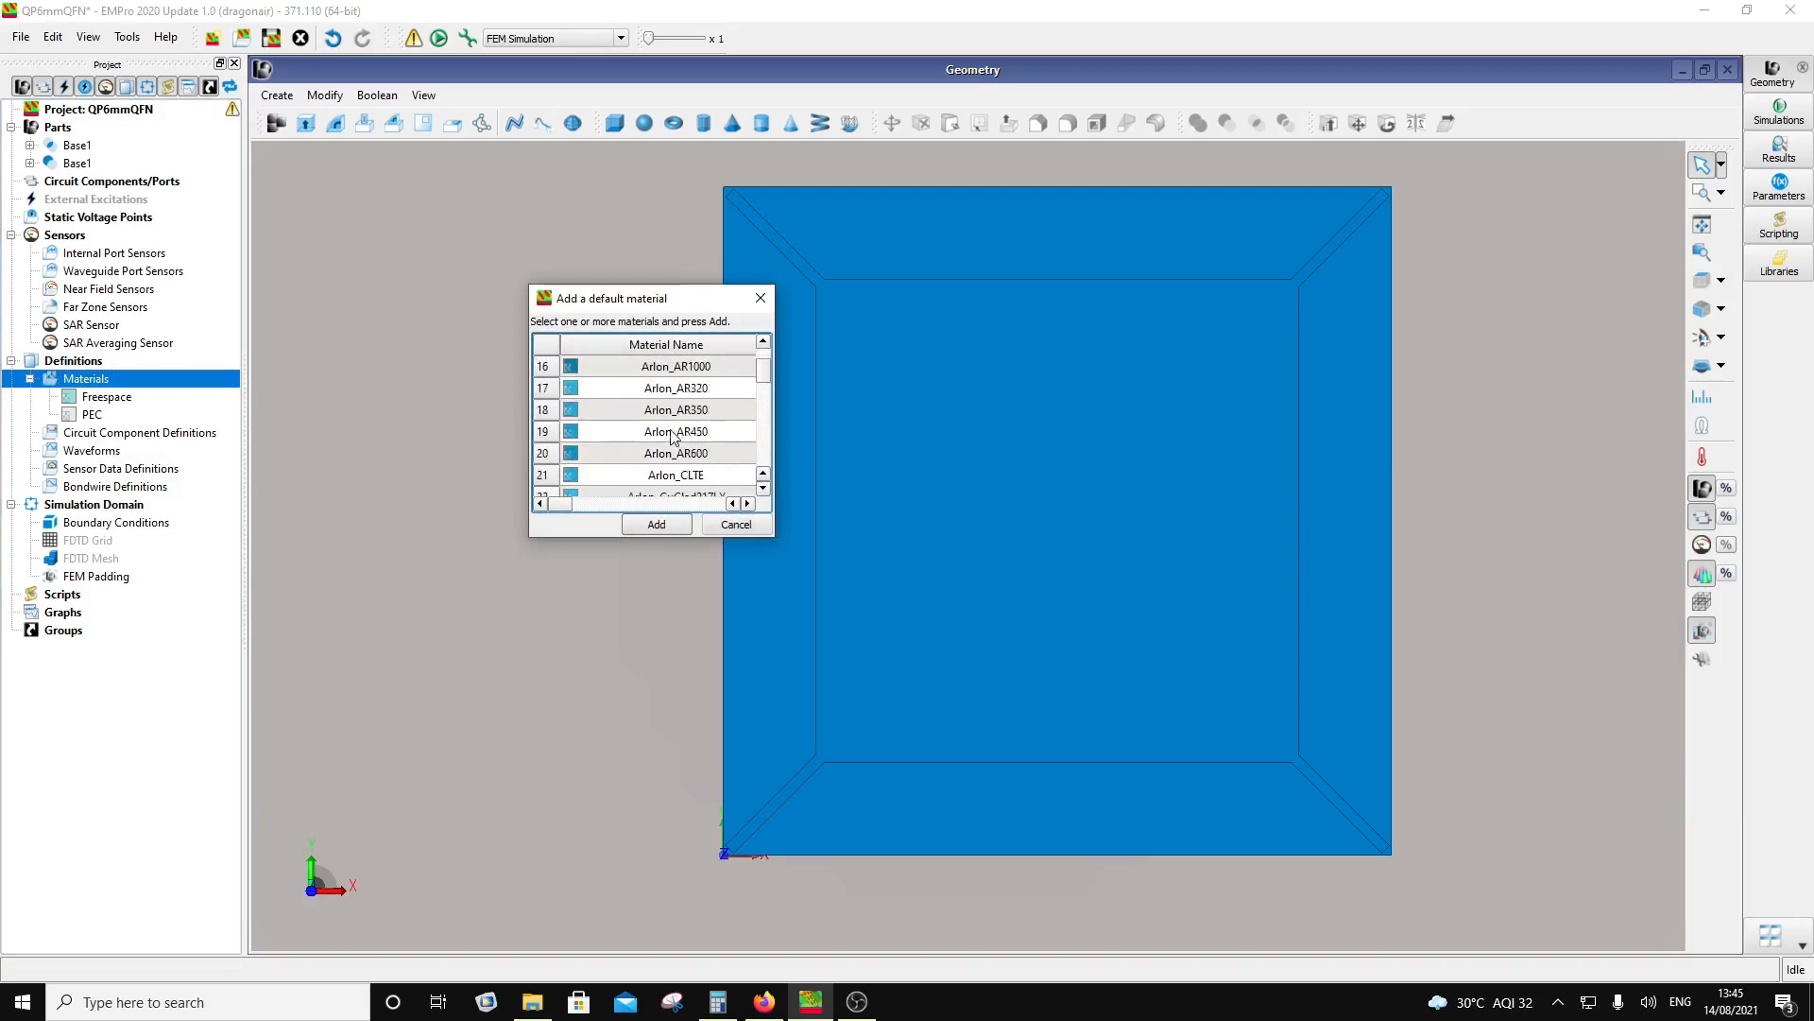
pyautogui.scroll(-5, 673, 435)
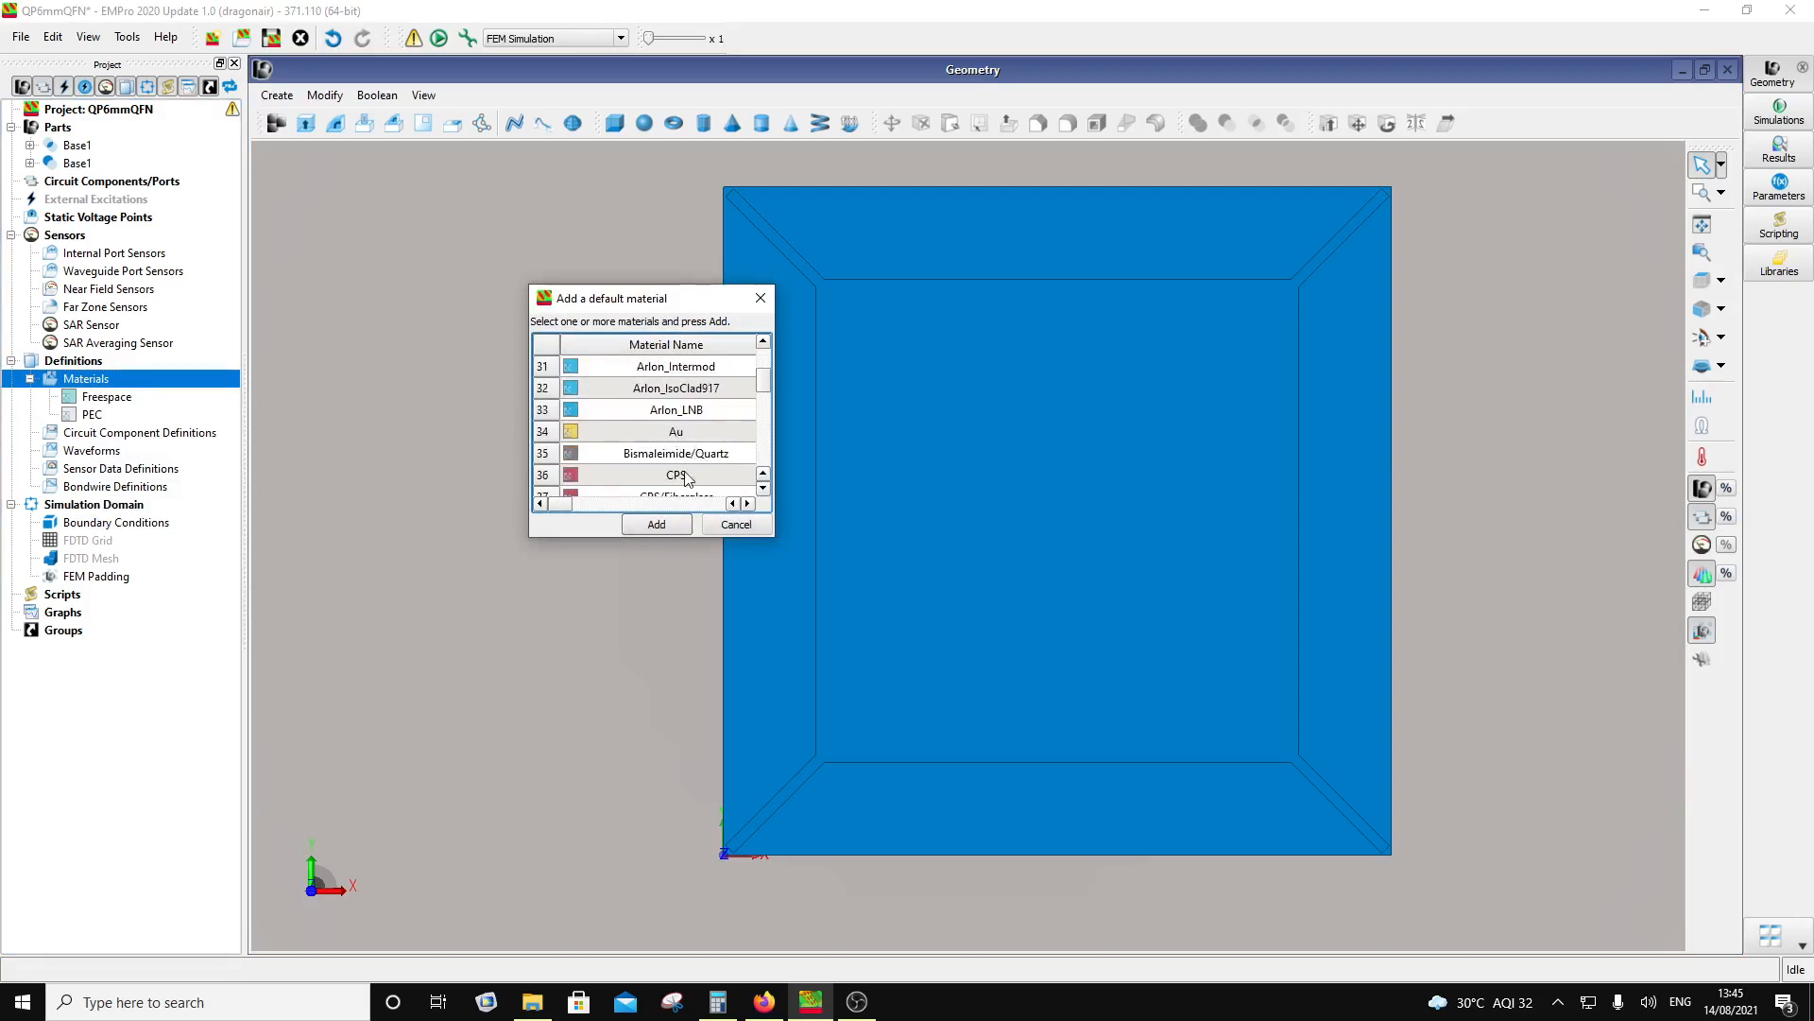
pyautogui.scroll(-3, 693, 459)
pyautogui.click(679, 434)
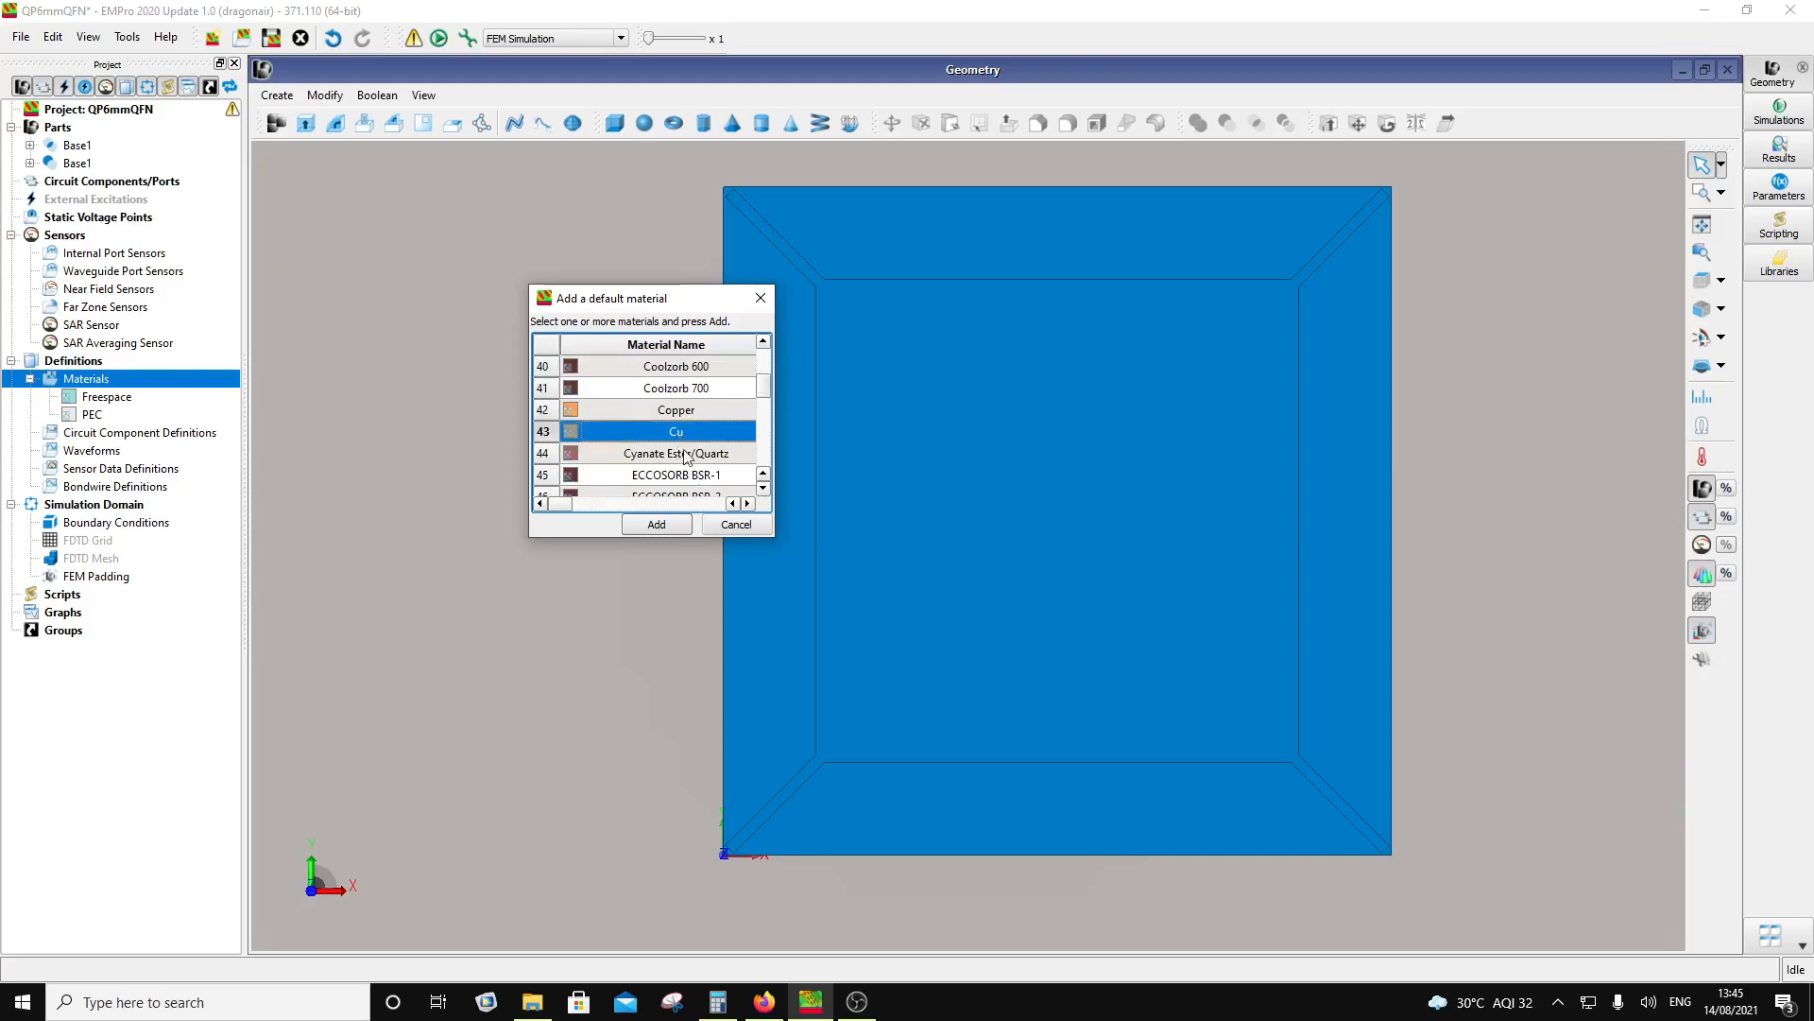
pyautogui.click(656, 527)
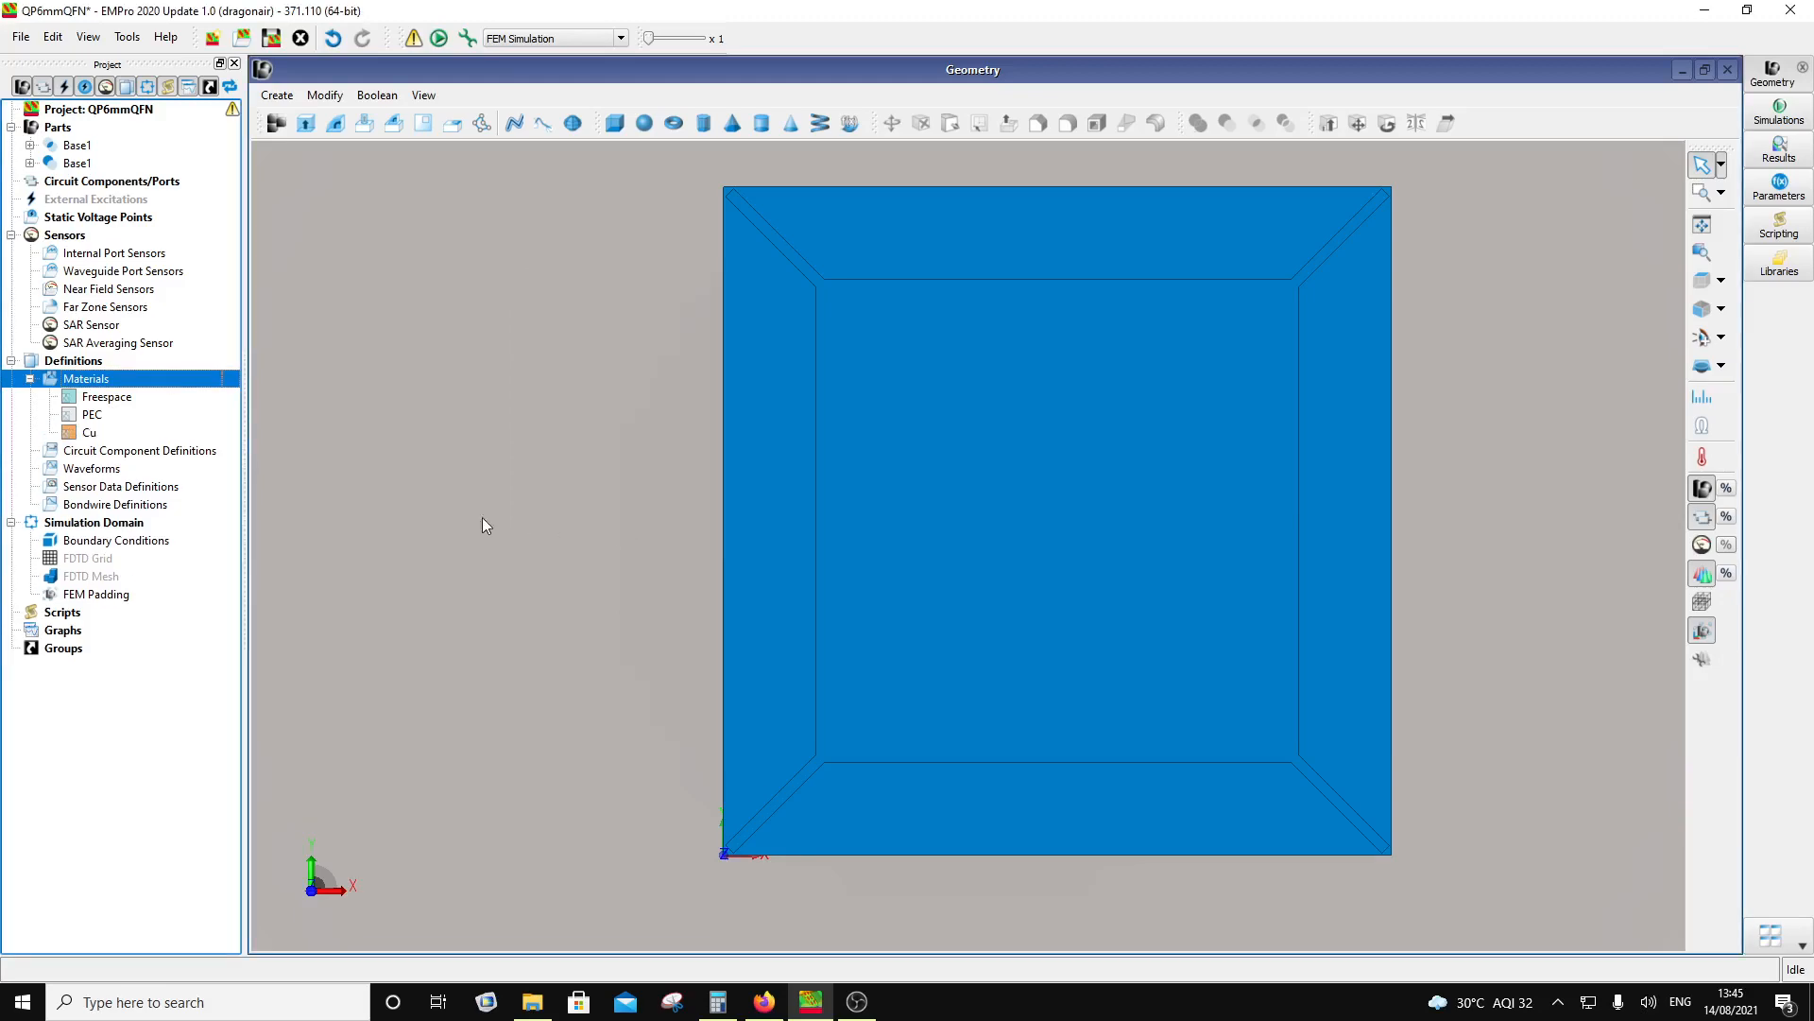
# Step: Assign the Cu material to the center pad part with the corner traces and check it from an angle
pyautogui.moveTo(83, 437); pyautogui.dragTo(95, 147)
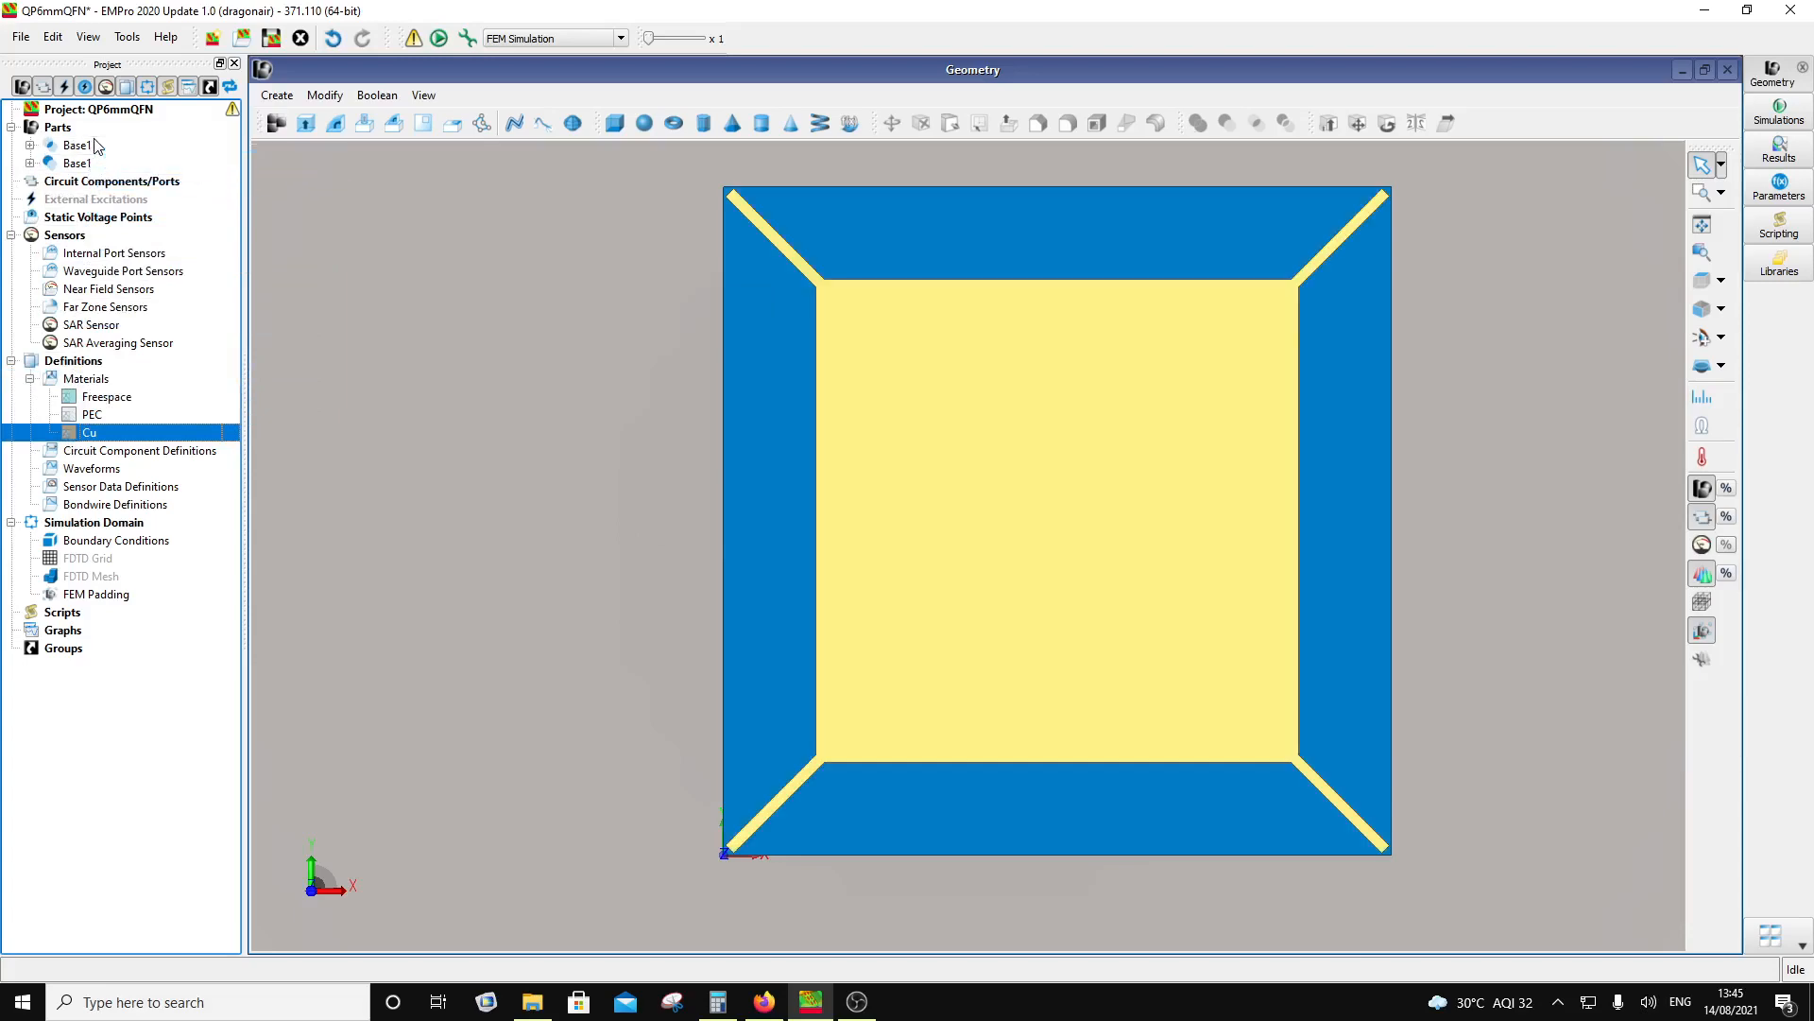
pyautogui.scroll(-2, 1182, 538)
pyautogui.moveTo(1090, 567); pyautogui.dragTo(1061, 677, button='middle')
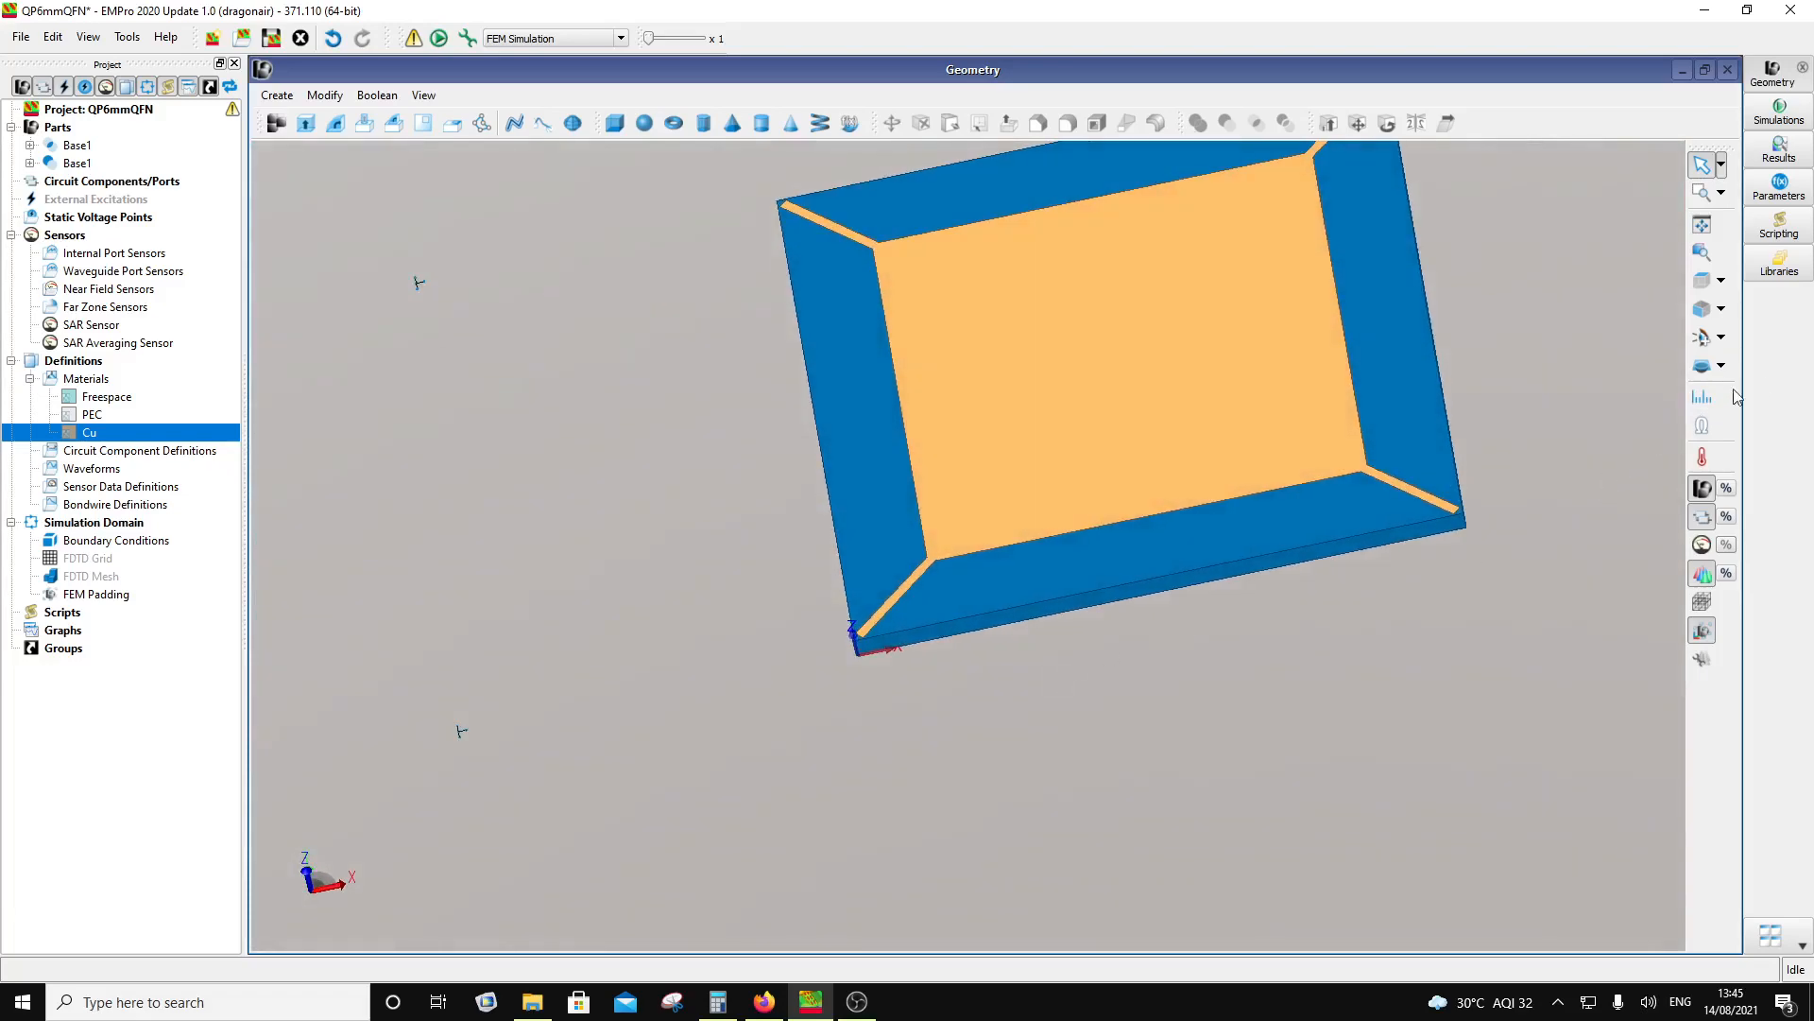
# Step: View the whole package from the top and the side, and highlight the second Base1 part to check its extents
pyautogui.click(1700, 283)
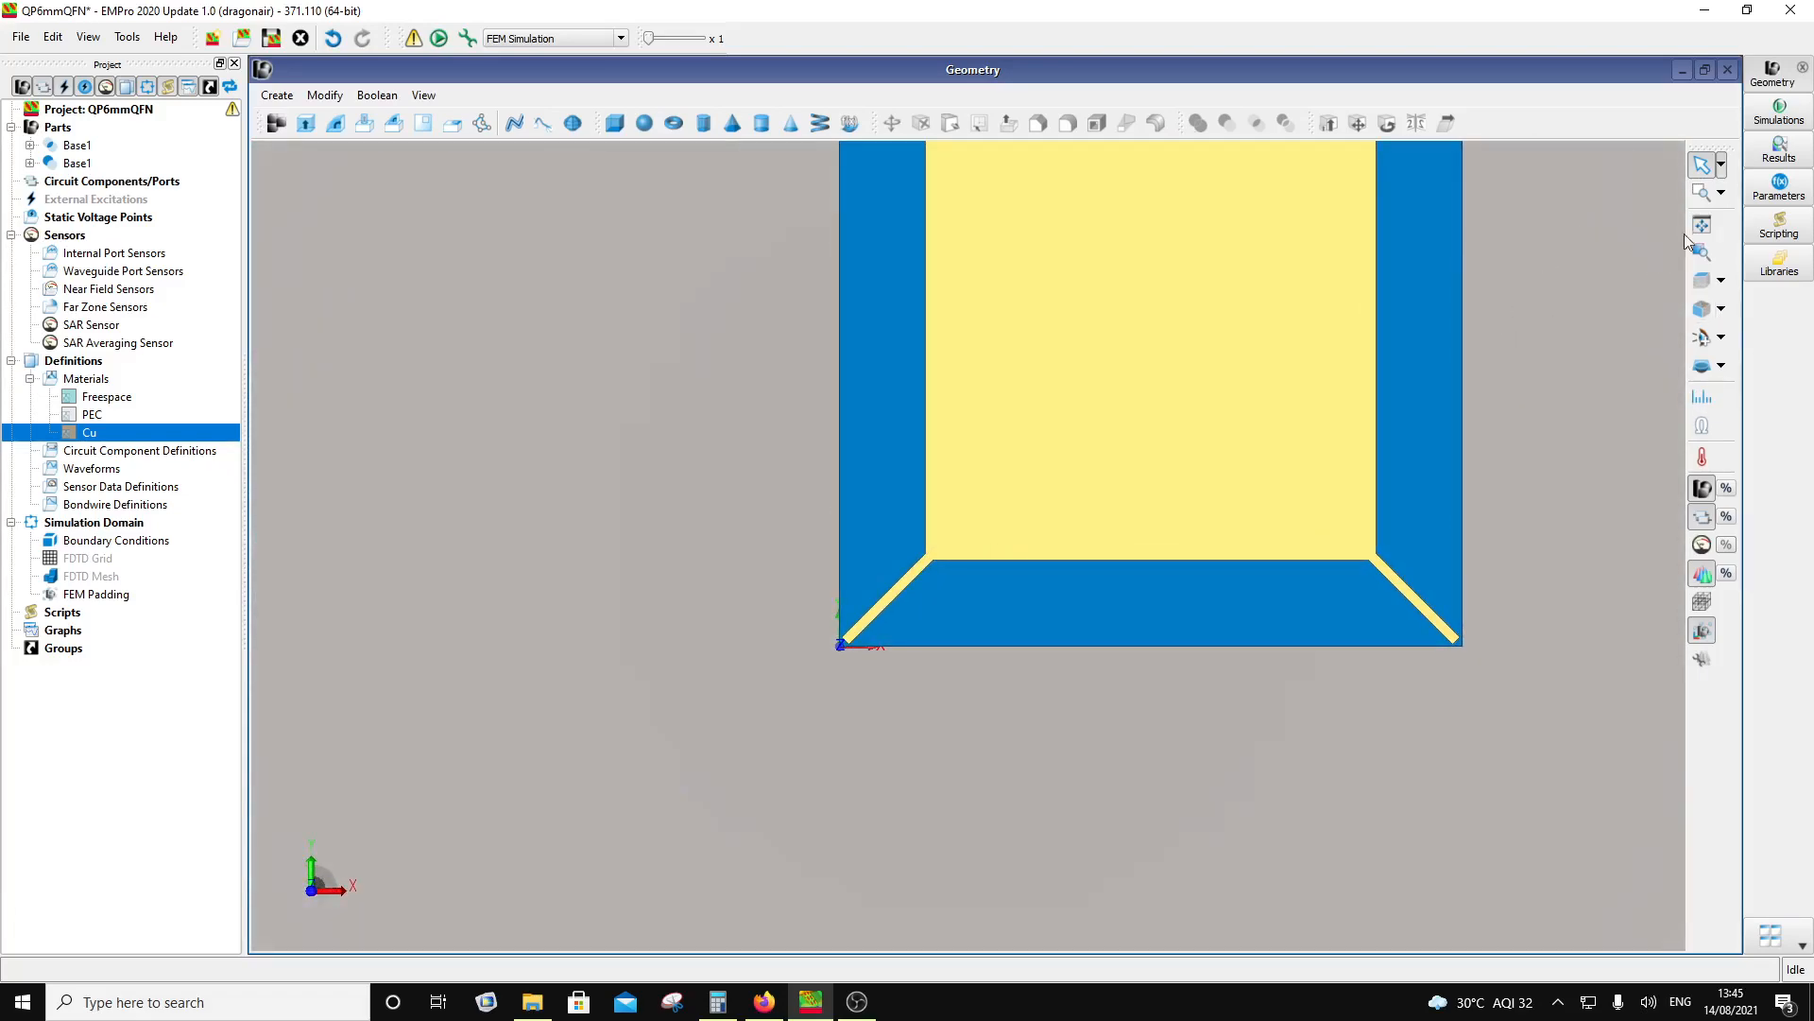
pyautogui.click(1702, 224)
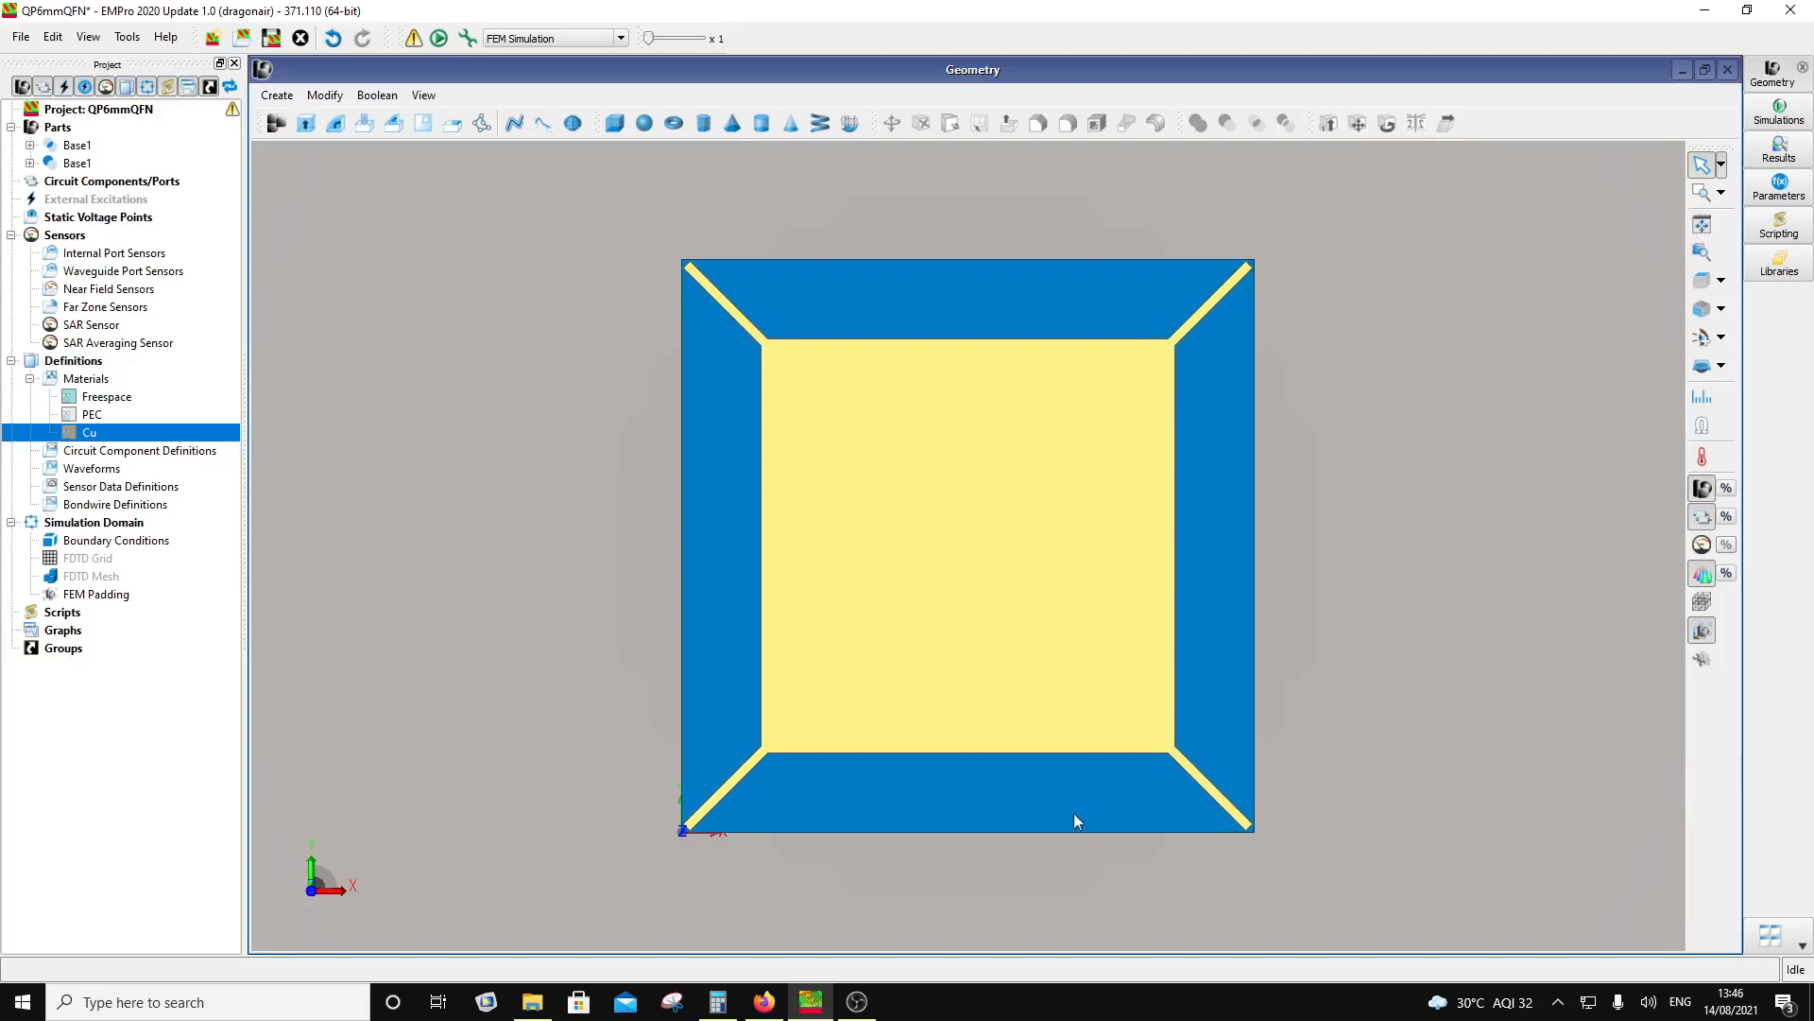
pyautogui.scroll(1, 929, 767)
pyautogui.moveTo(857, 781); pyautogui.dragTo(940, 526, button='middle')
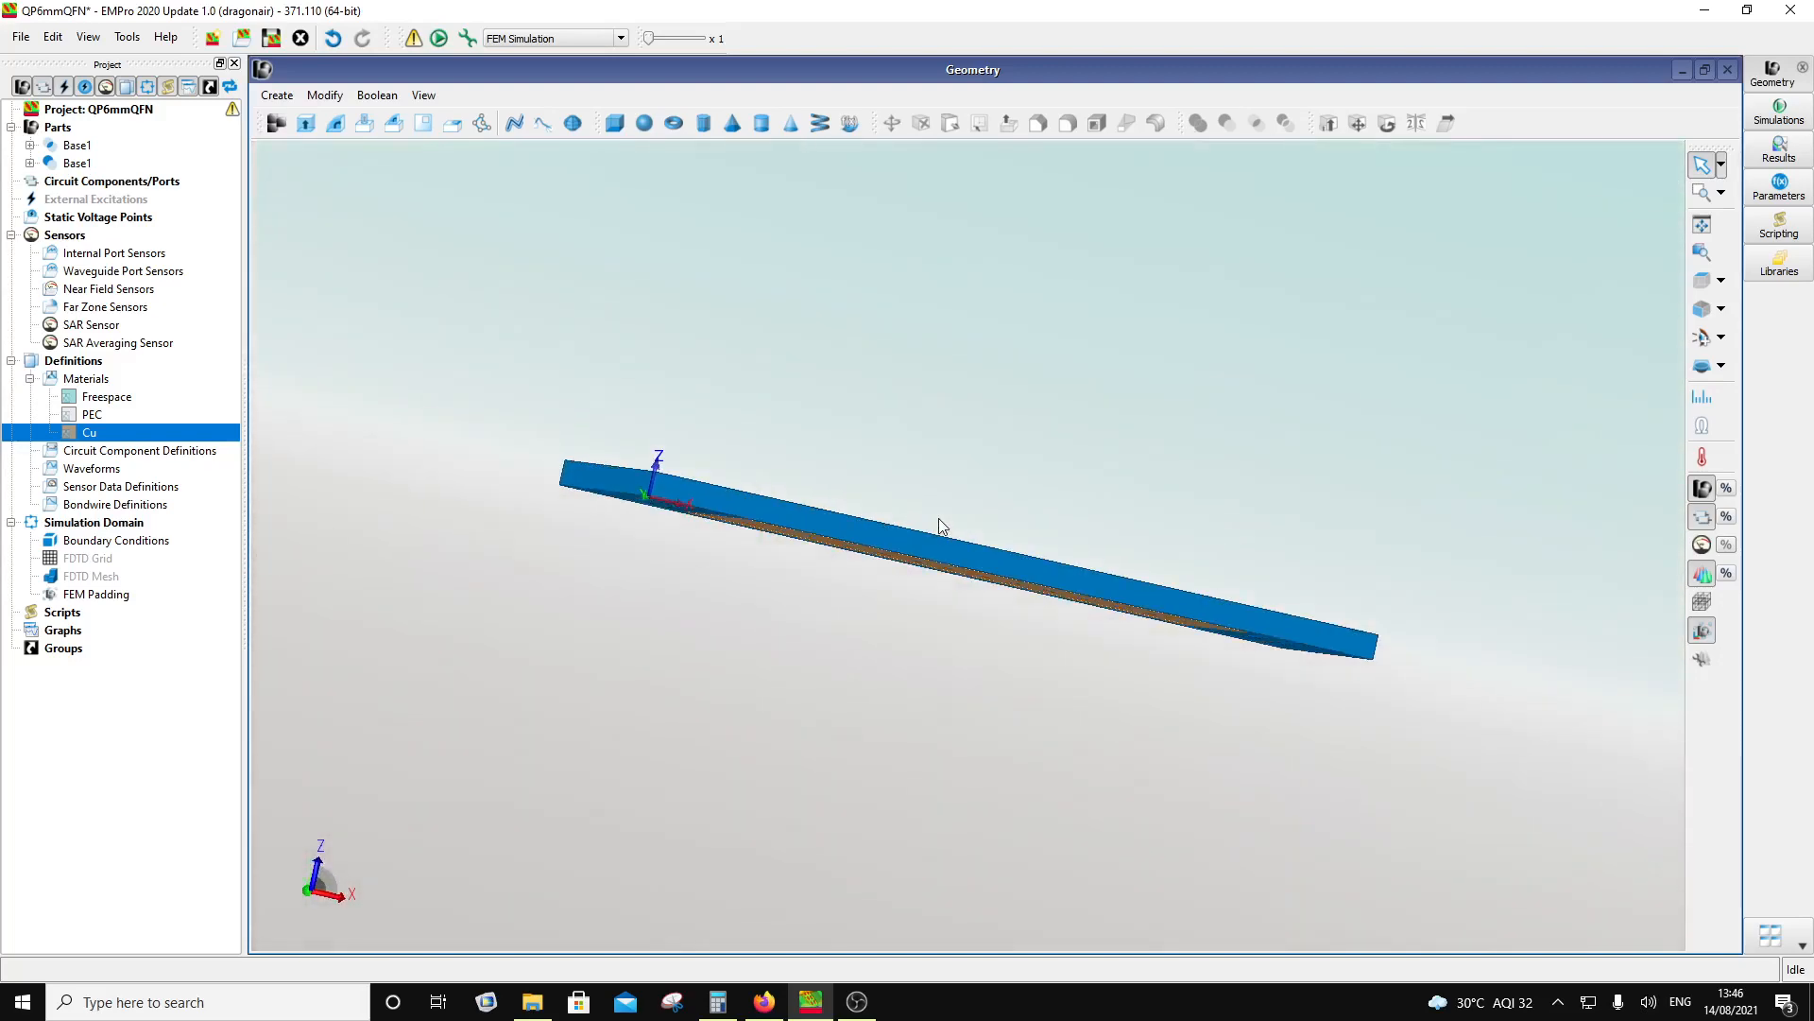
pyautogui.click(78, 163)
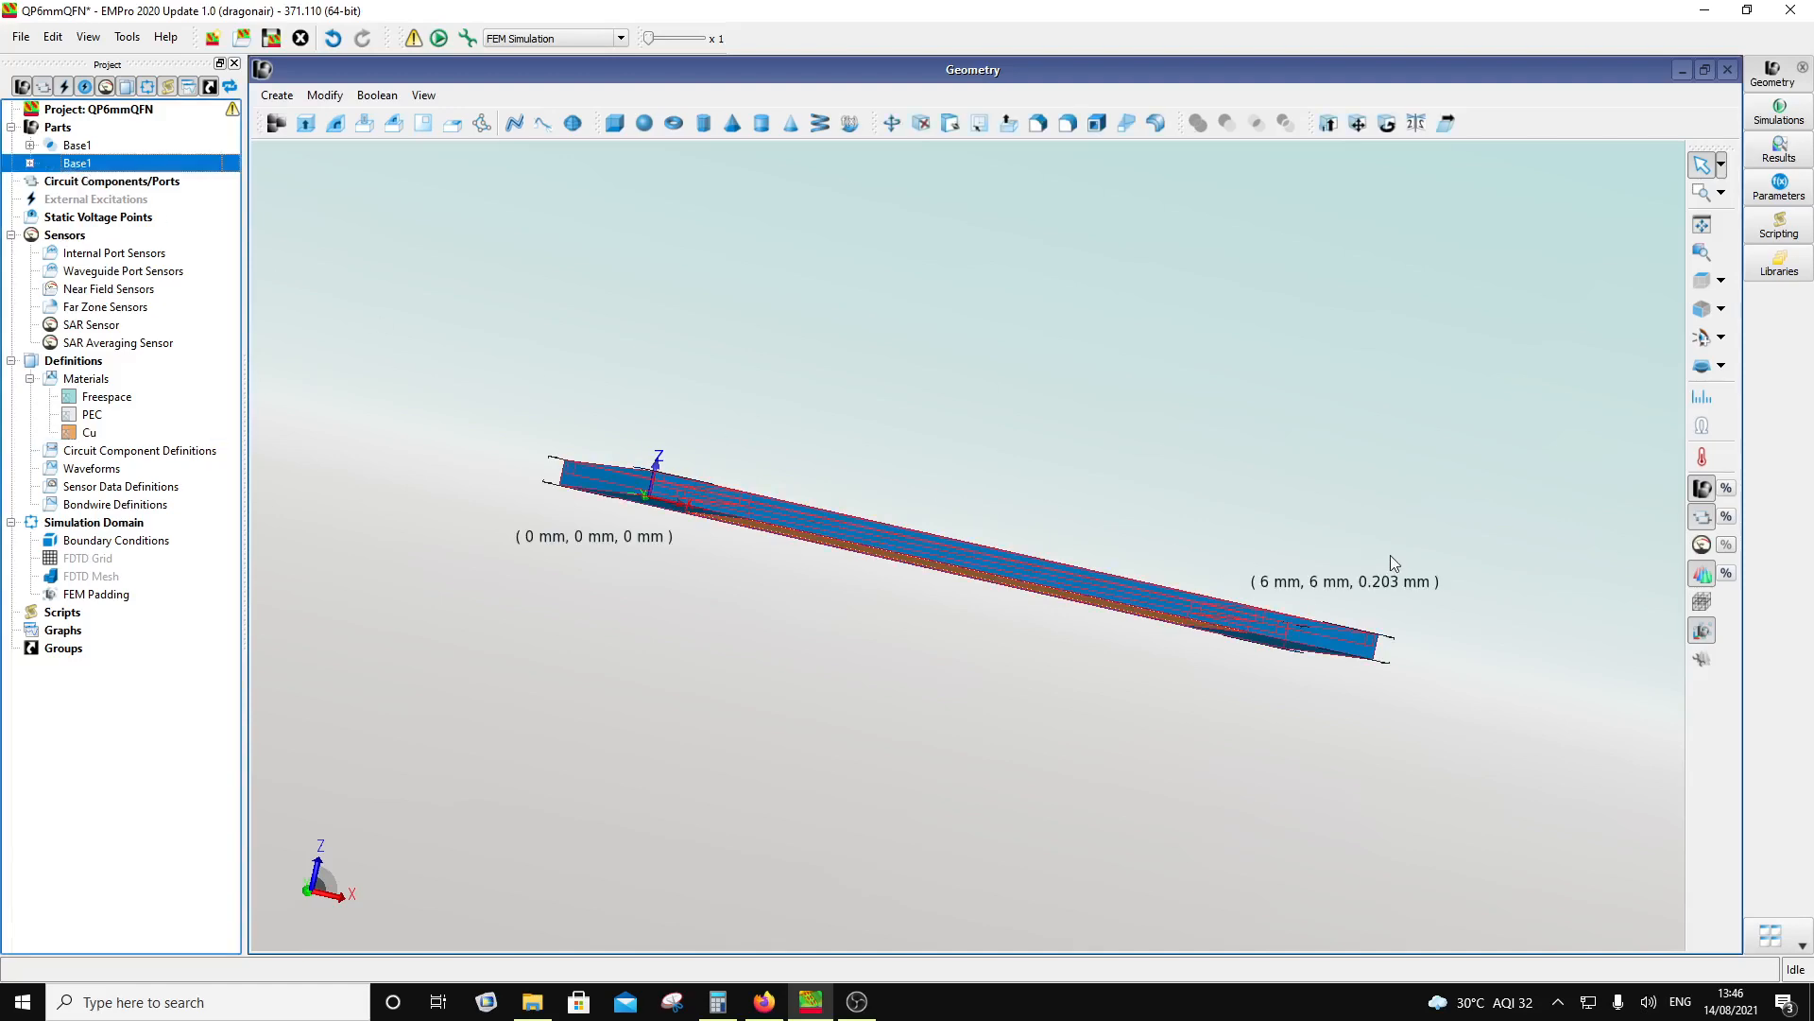
# Step: Reduce the components opacity and lower the parts opacity so that the package parts are semi-transparent
pyautogui.click(1724, 520)
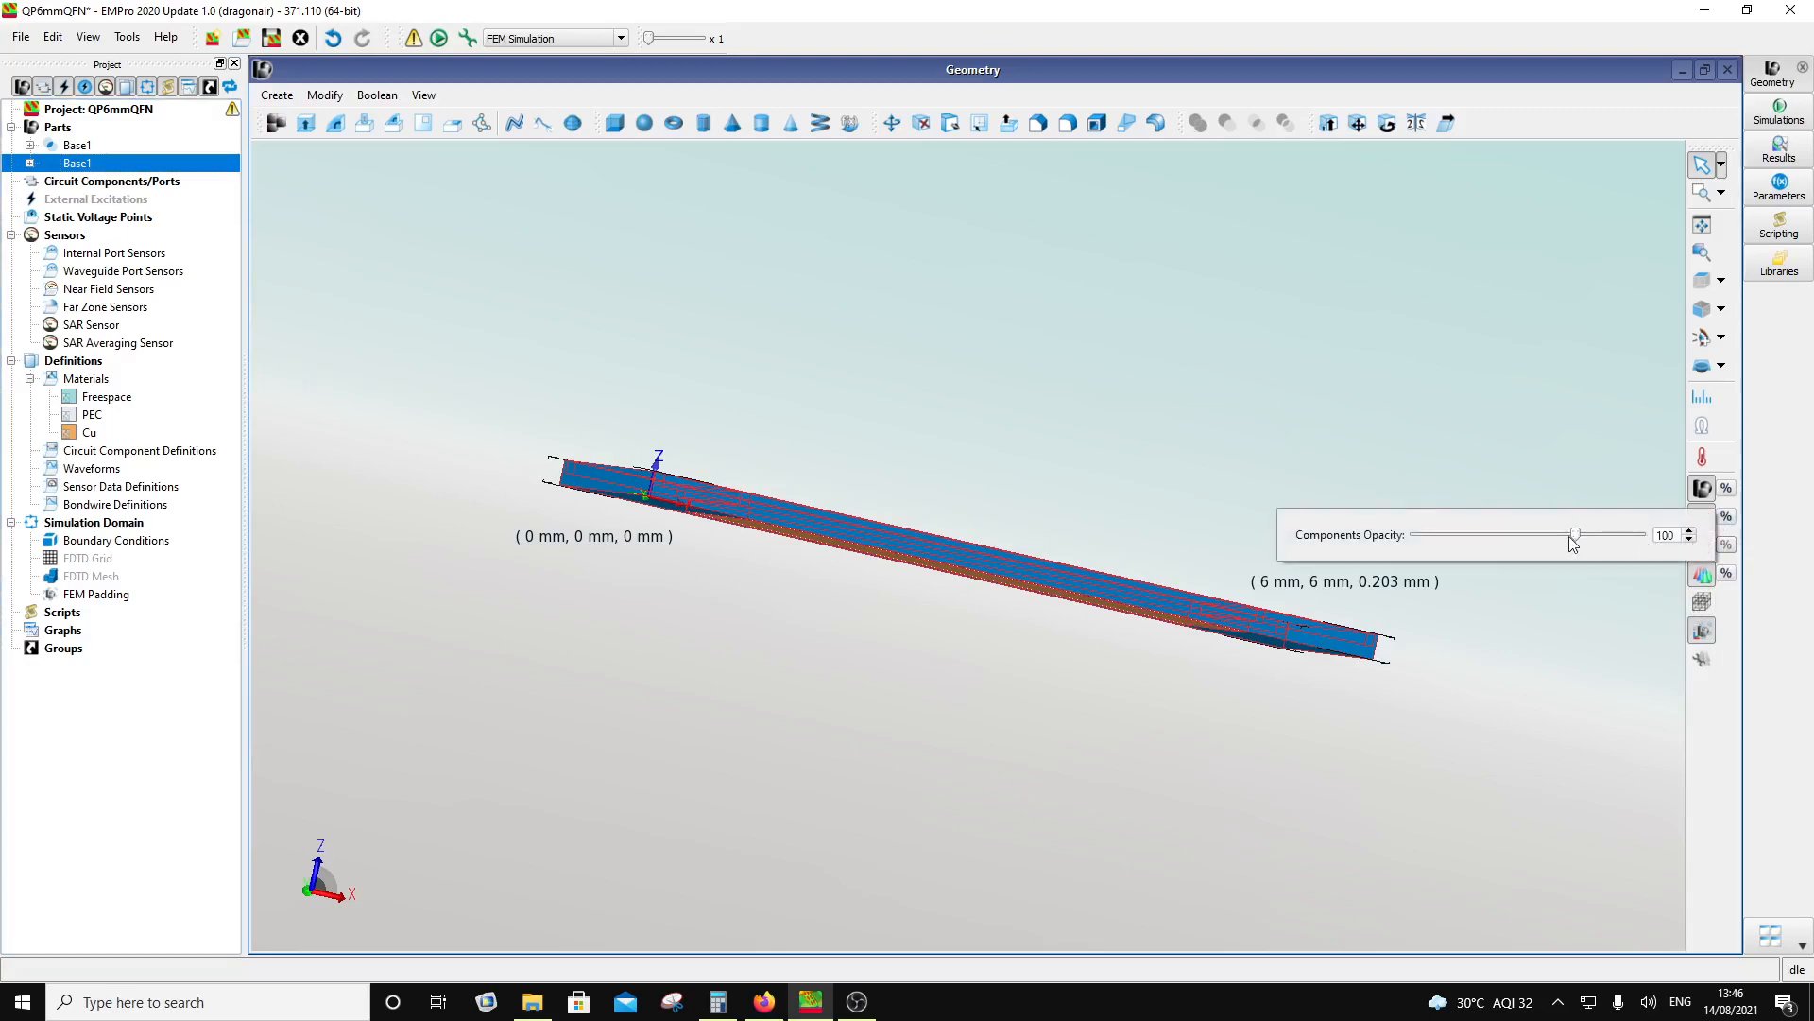
pyautogui.moveTo(1569, 537); pyautogui.dragTo(1478, 537)
pyautogui.click(1511, 628)
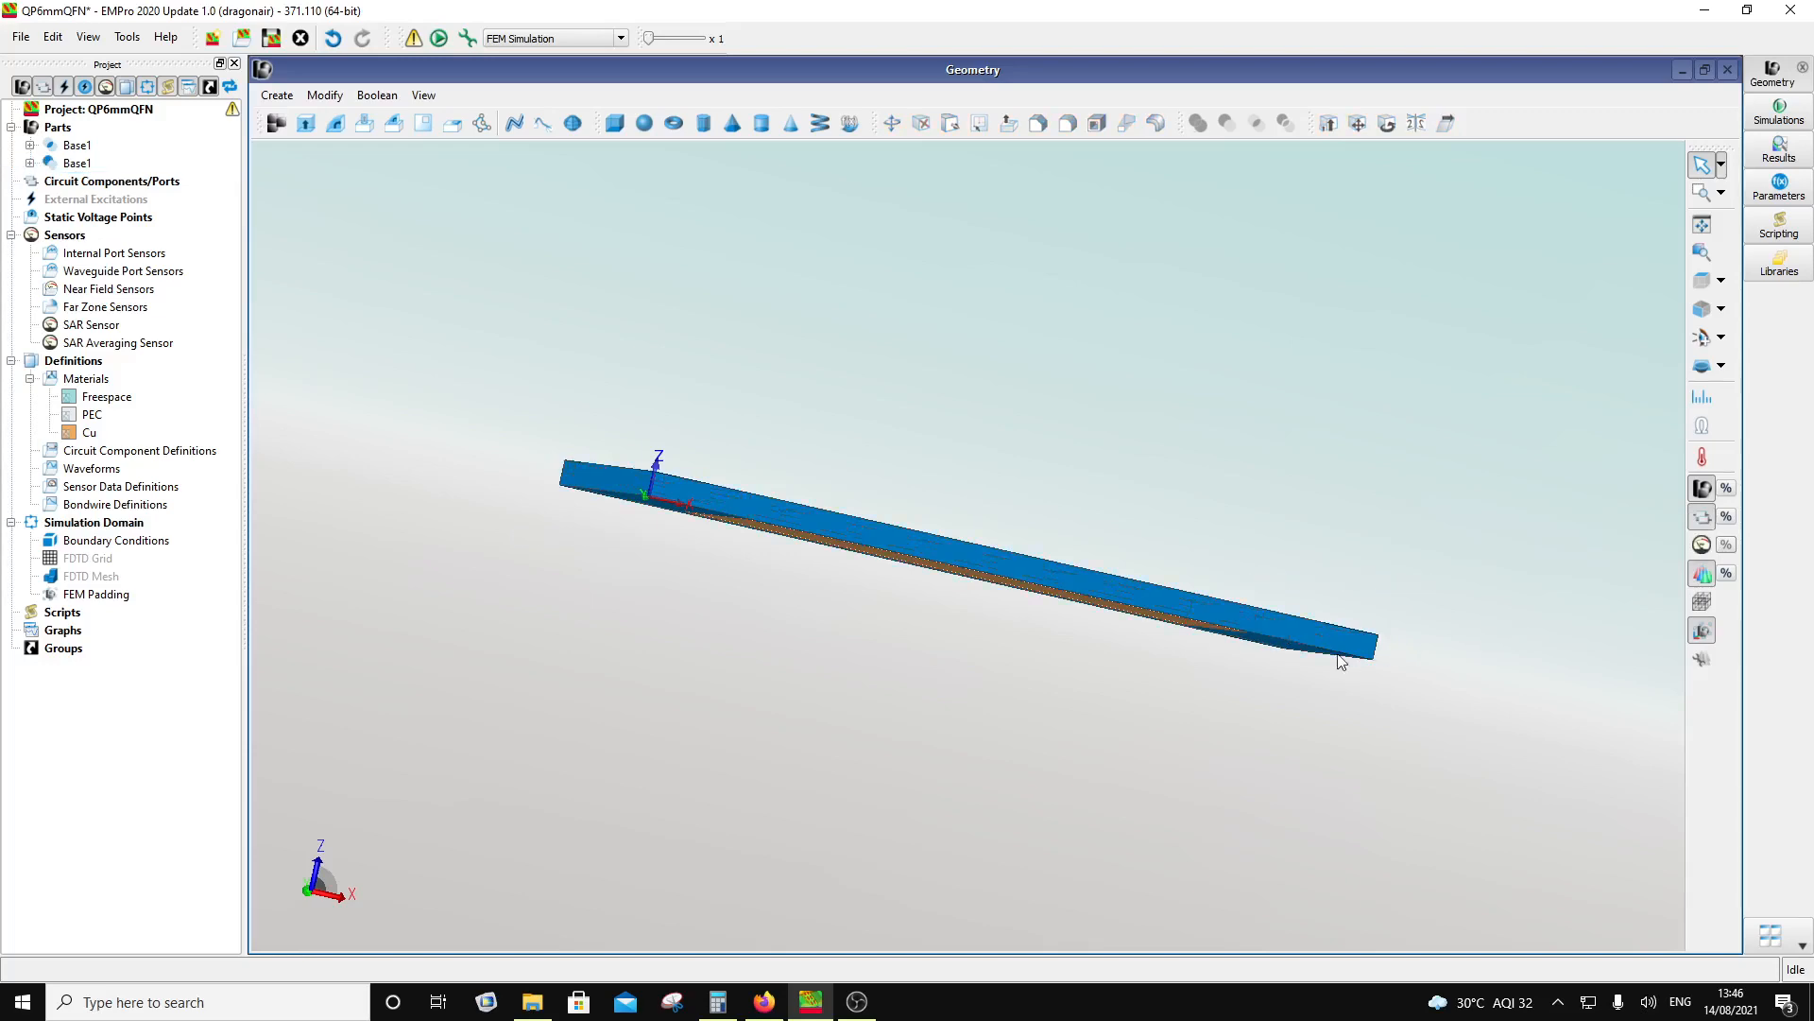
pyautogui.click(1706, 492)
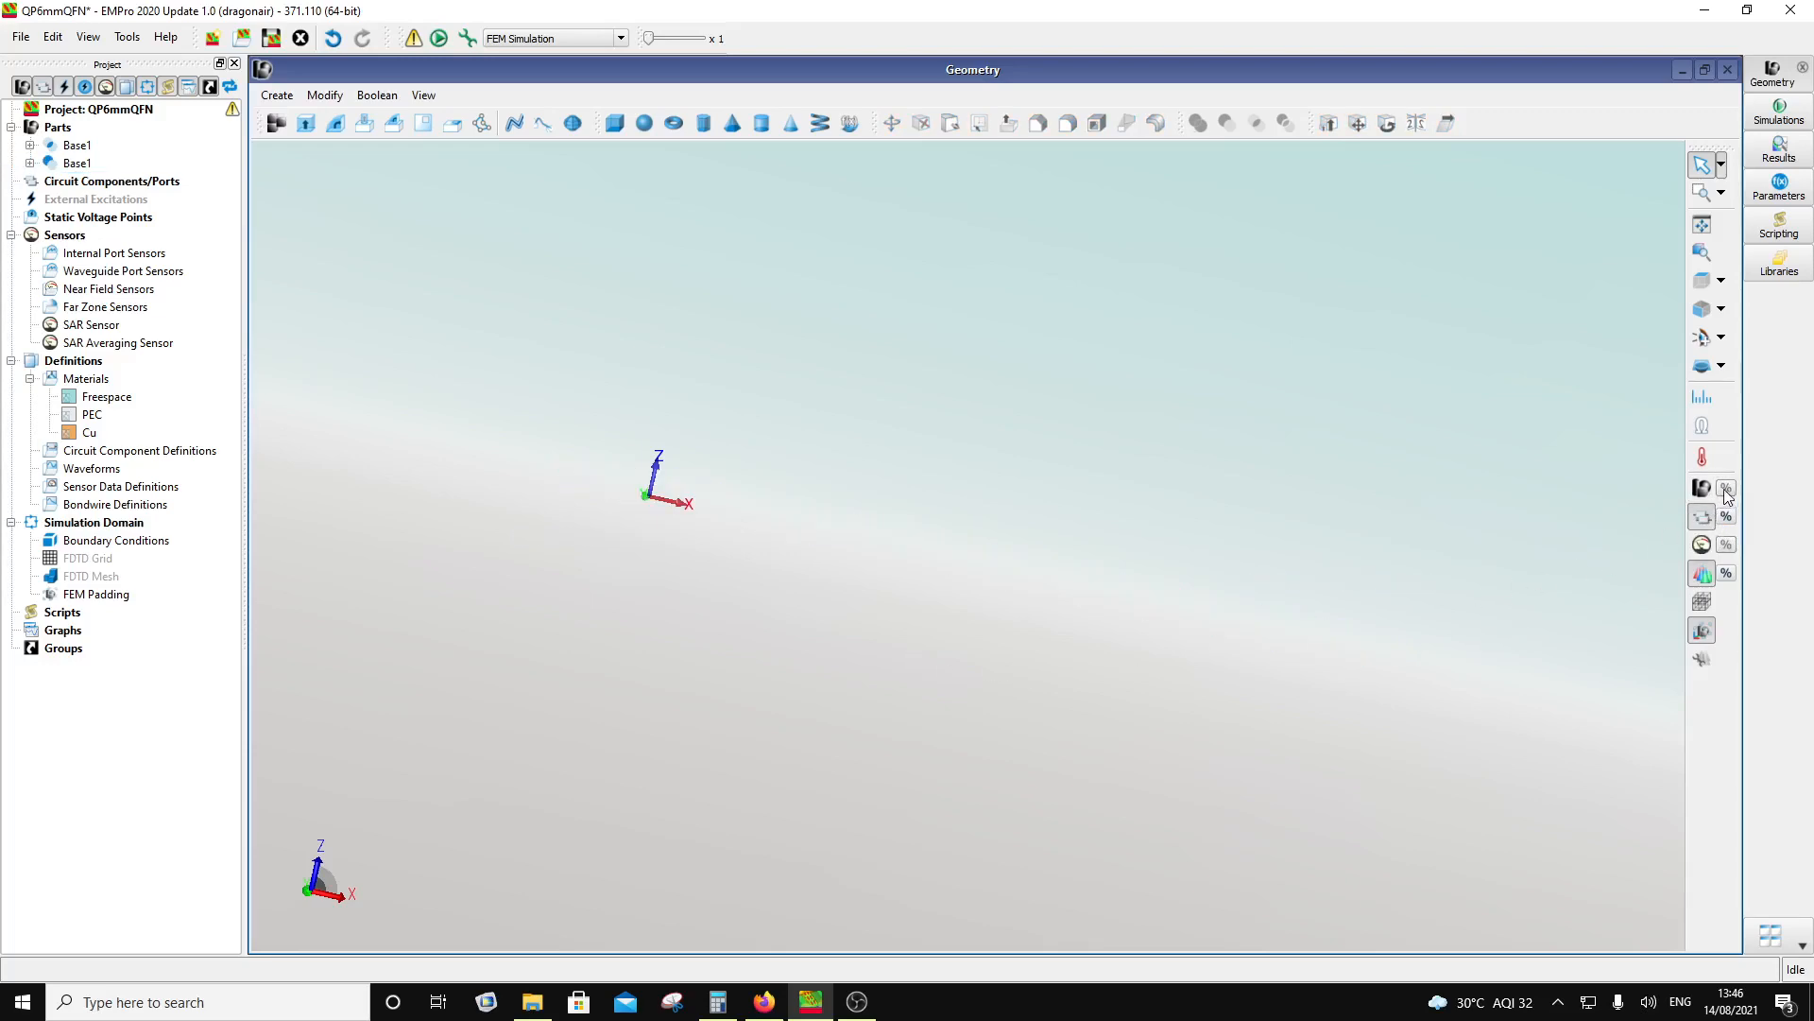
pyautogui.click(1702, 487)
pyautogui.click(1726, 489)
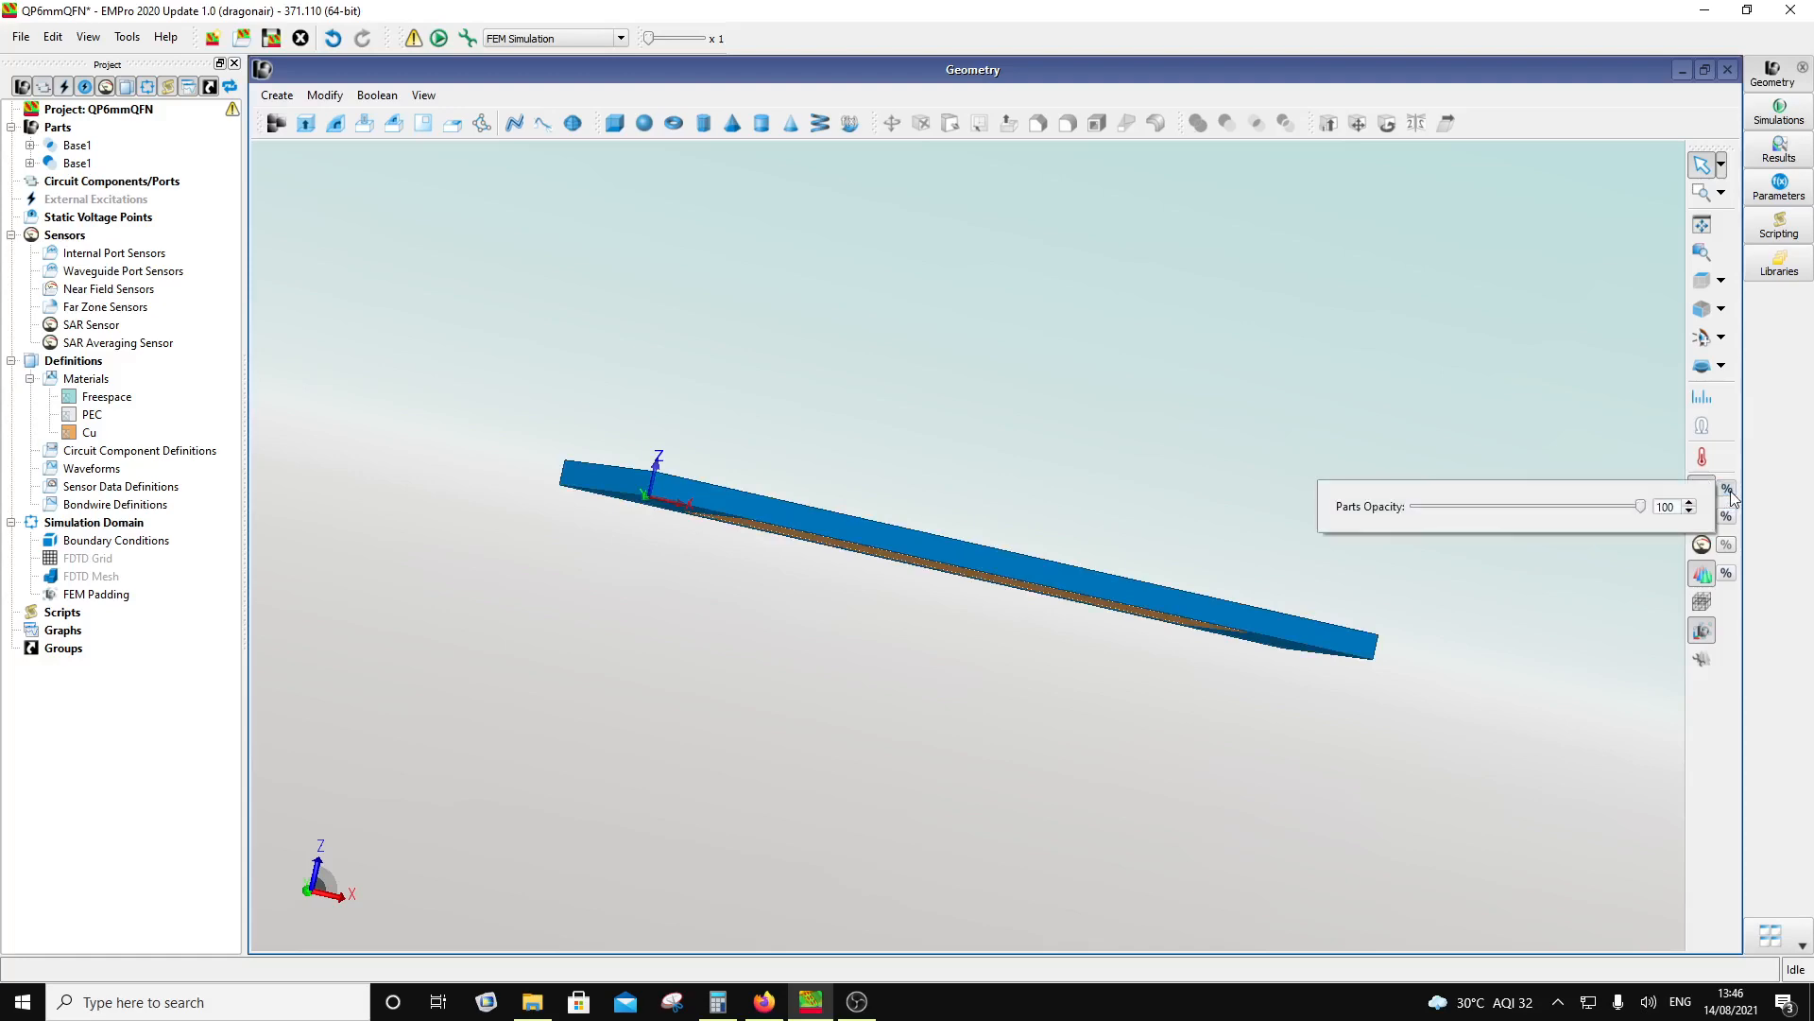
pyautogui.moveTo(1642, 514); pyautogui.dragTo(1455, 522)
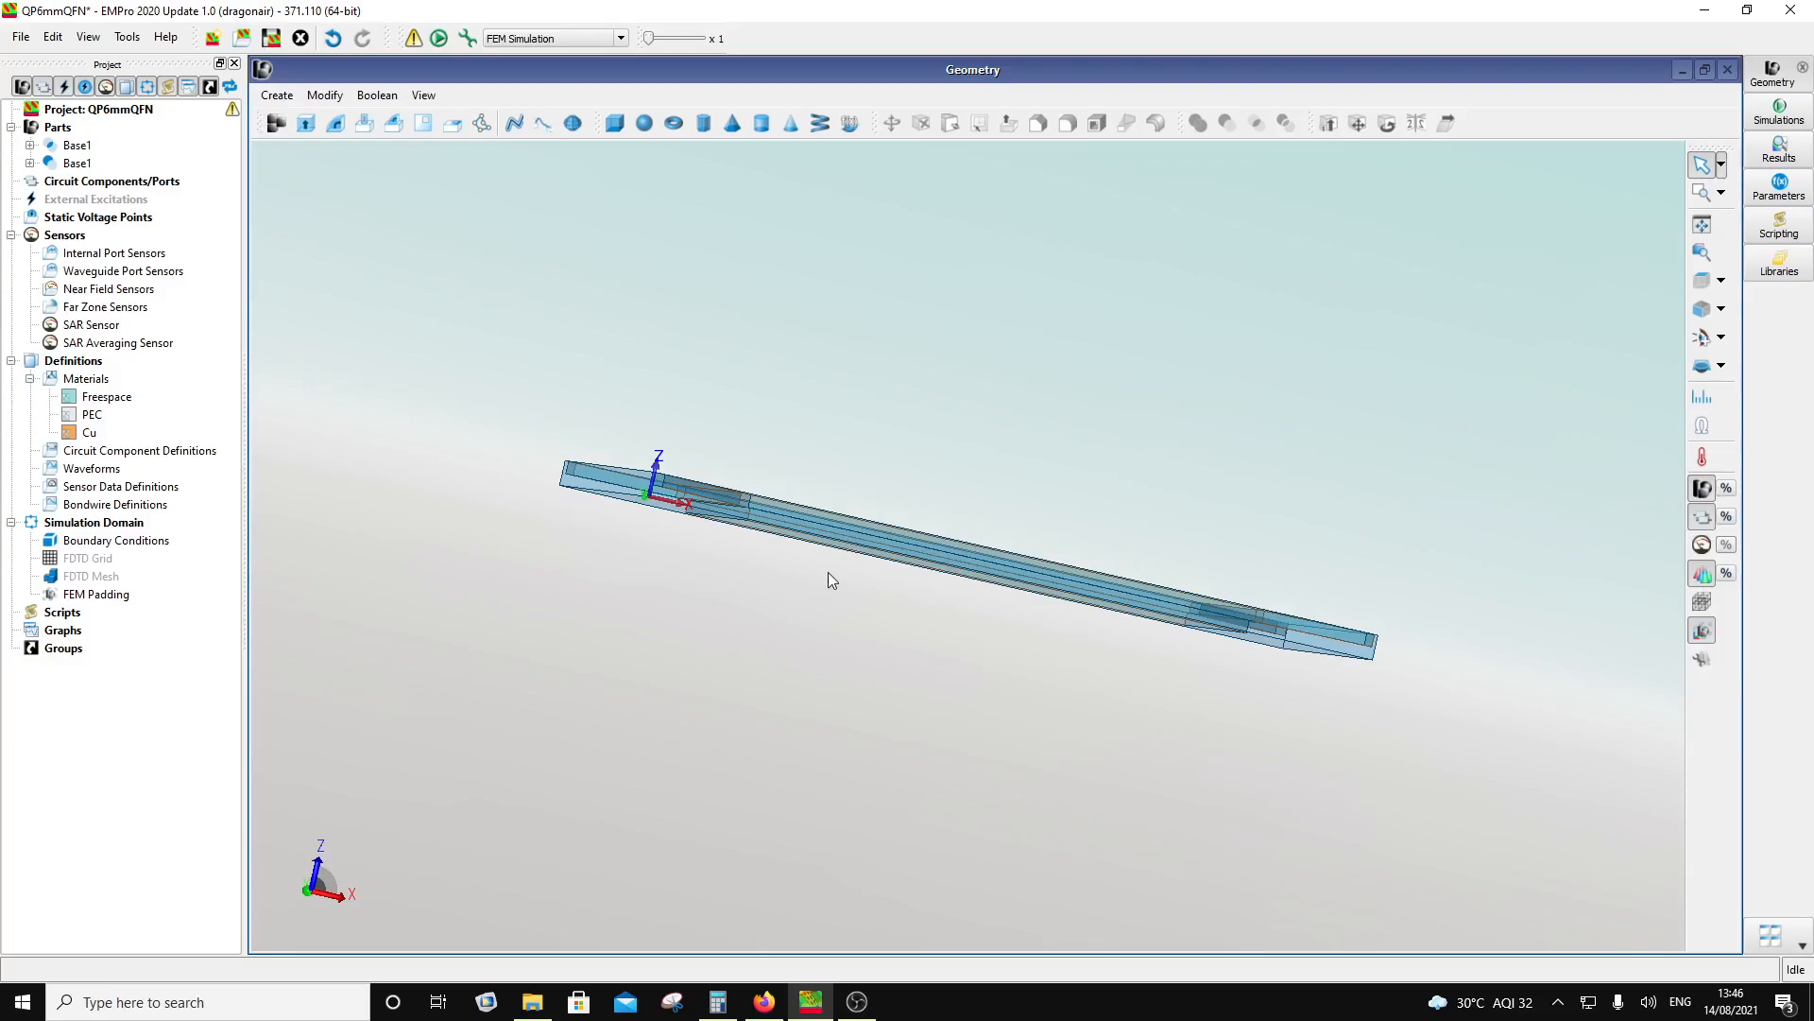
# Step: Examine the corner trace and the stepped edge of the center pad near the origin through the transparent base
pyautogui.scroll(3, 818, 644)
pyautogui.scroll(5, 809, 622)
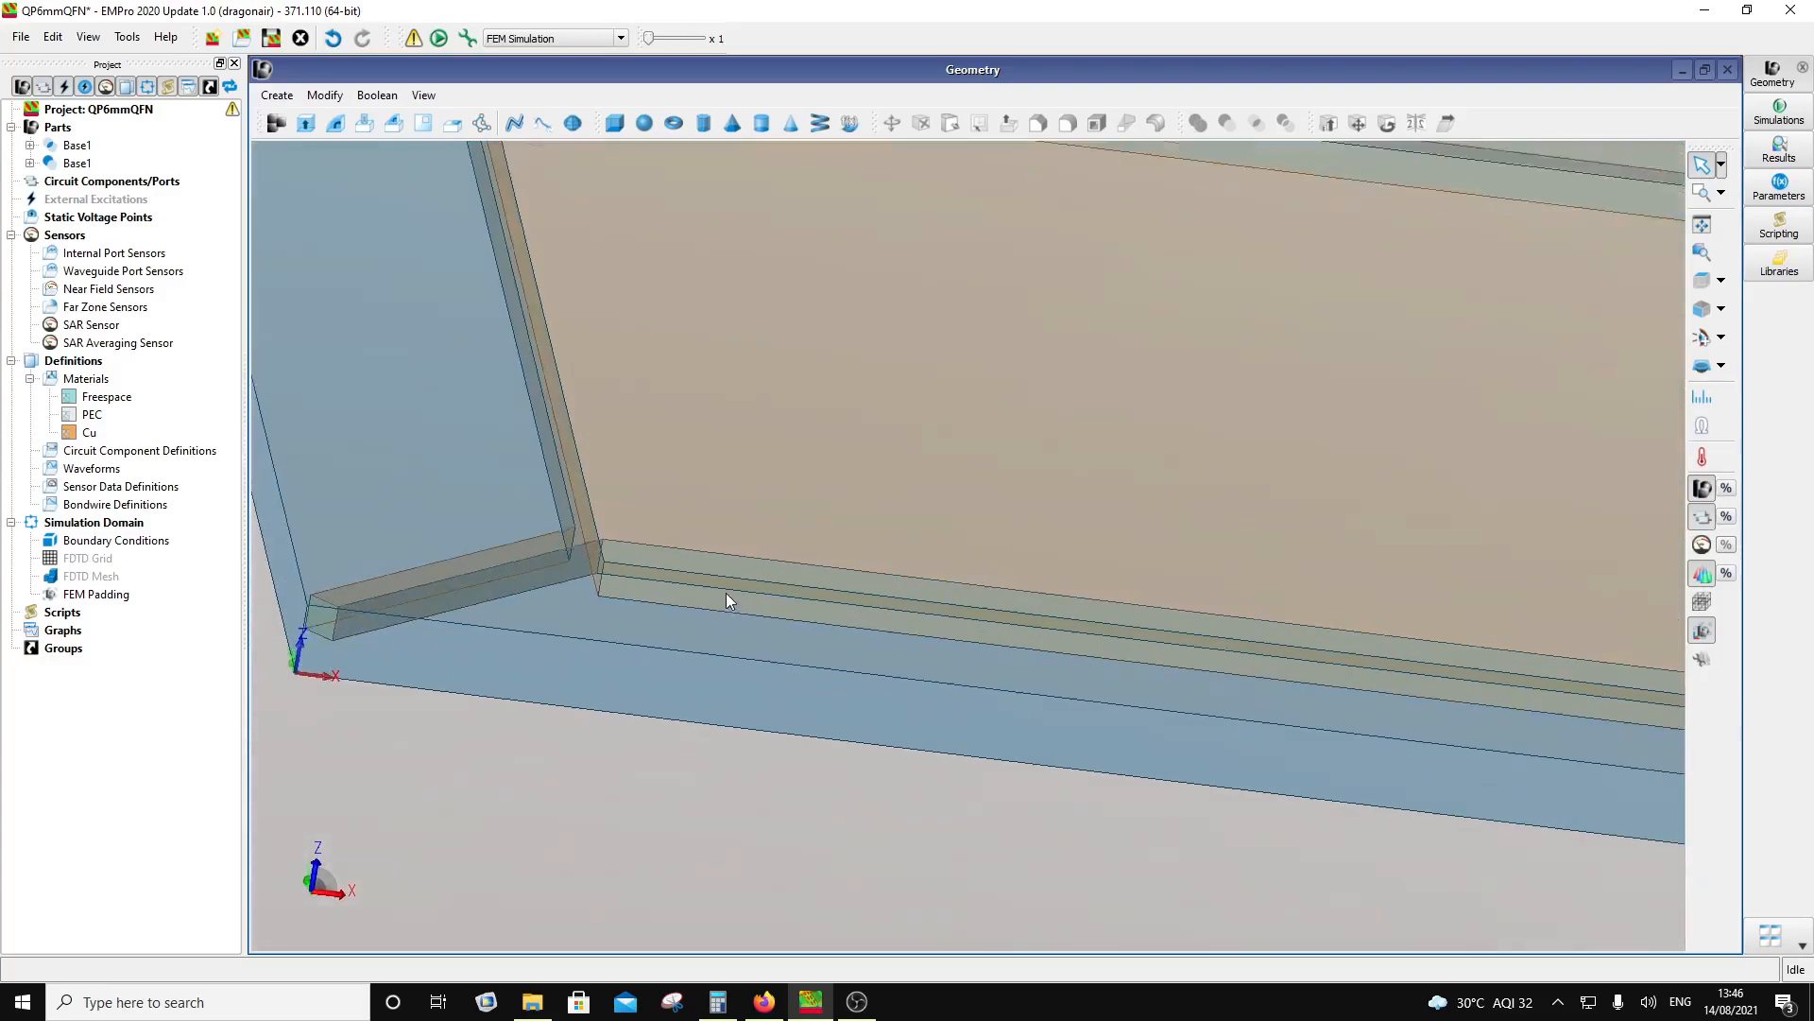
pyautogui.moveTo(726, 593); pyautogui.dragTo(955, 417, button='middle')
pyautogui.moveTo(659, 527); pyautogui.dragTo(635, 629, button='middle')
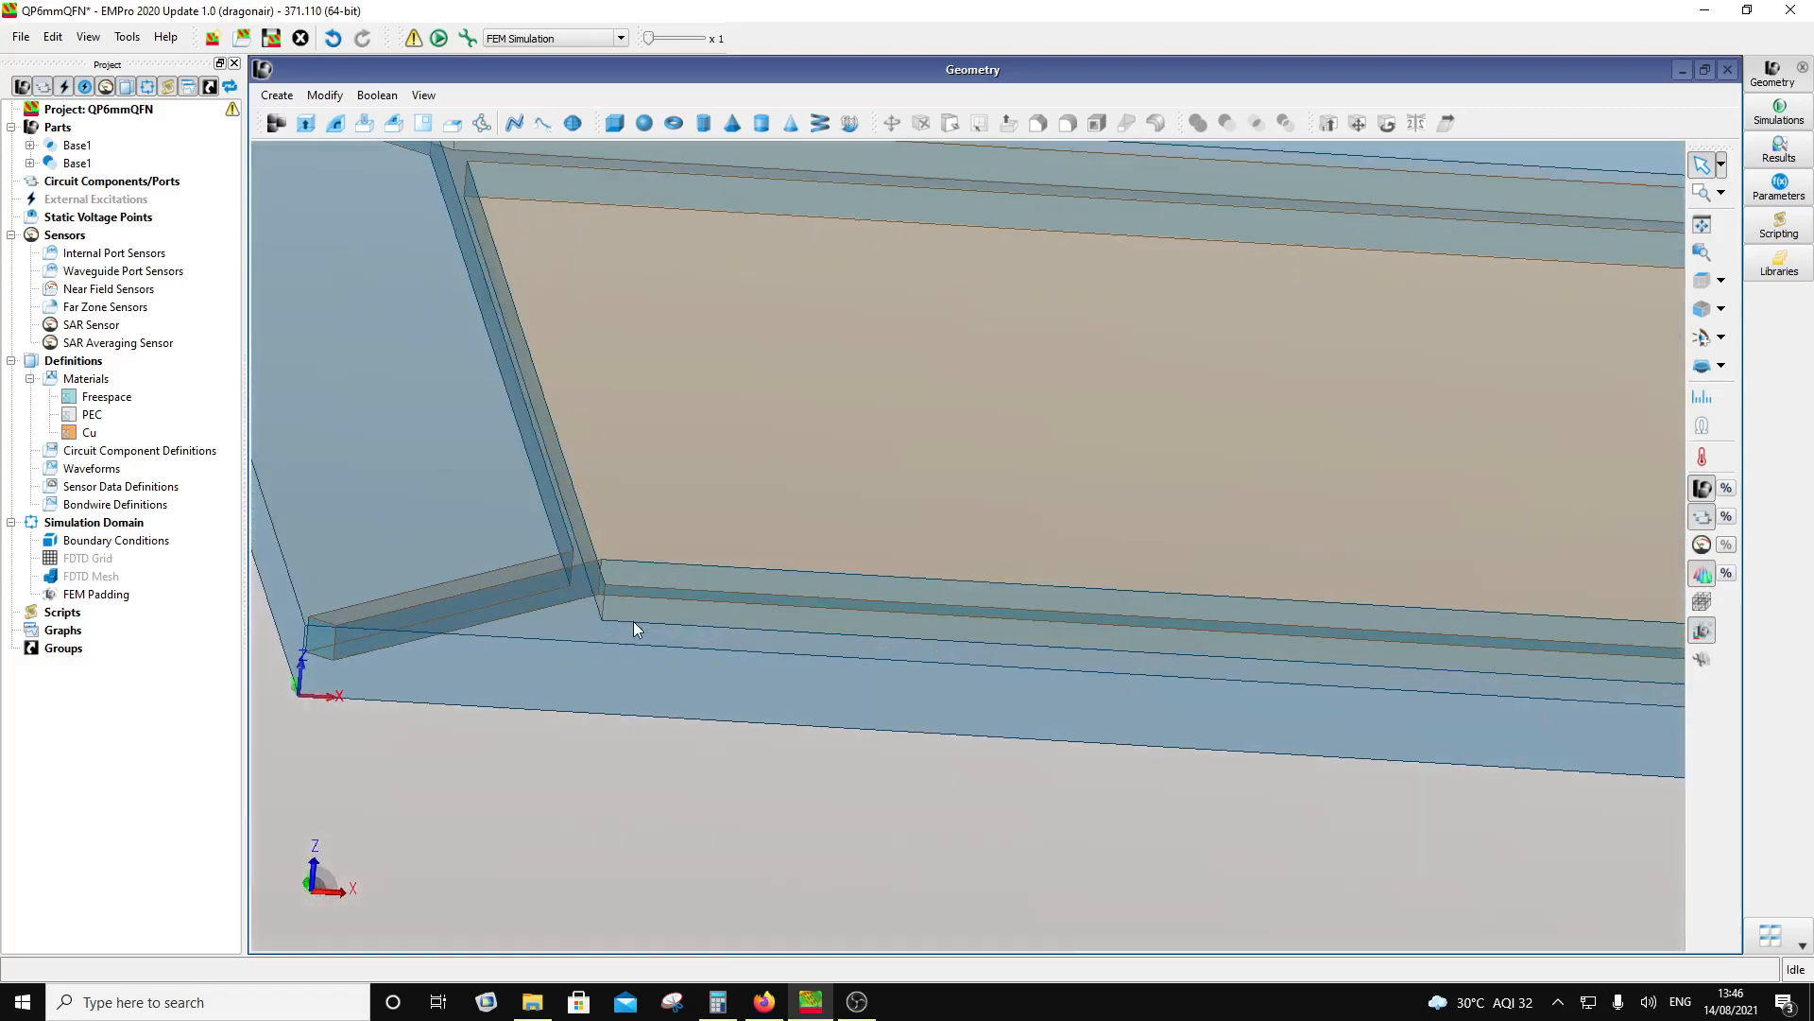
# Step: Switch to the QFN28 drawing in Firefox and examine the top, side, bottom, isometric and Section A-A views for the pad and lead dimensions
pyautogui.click(766, 1003)
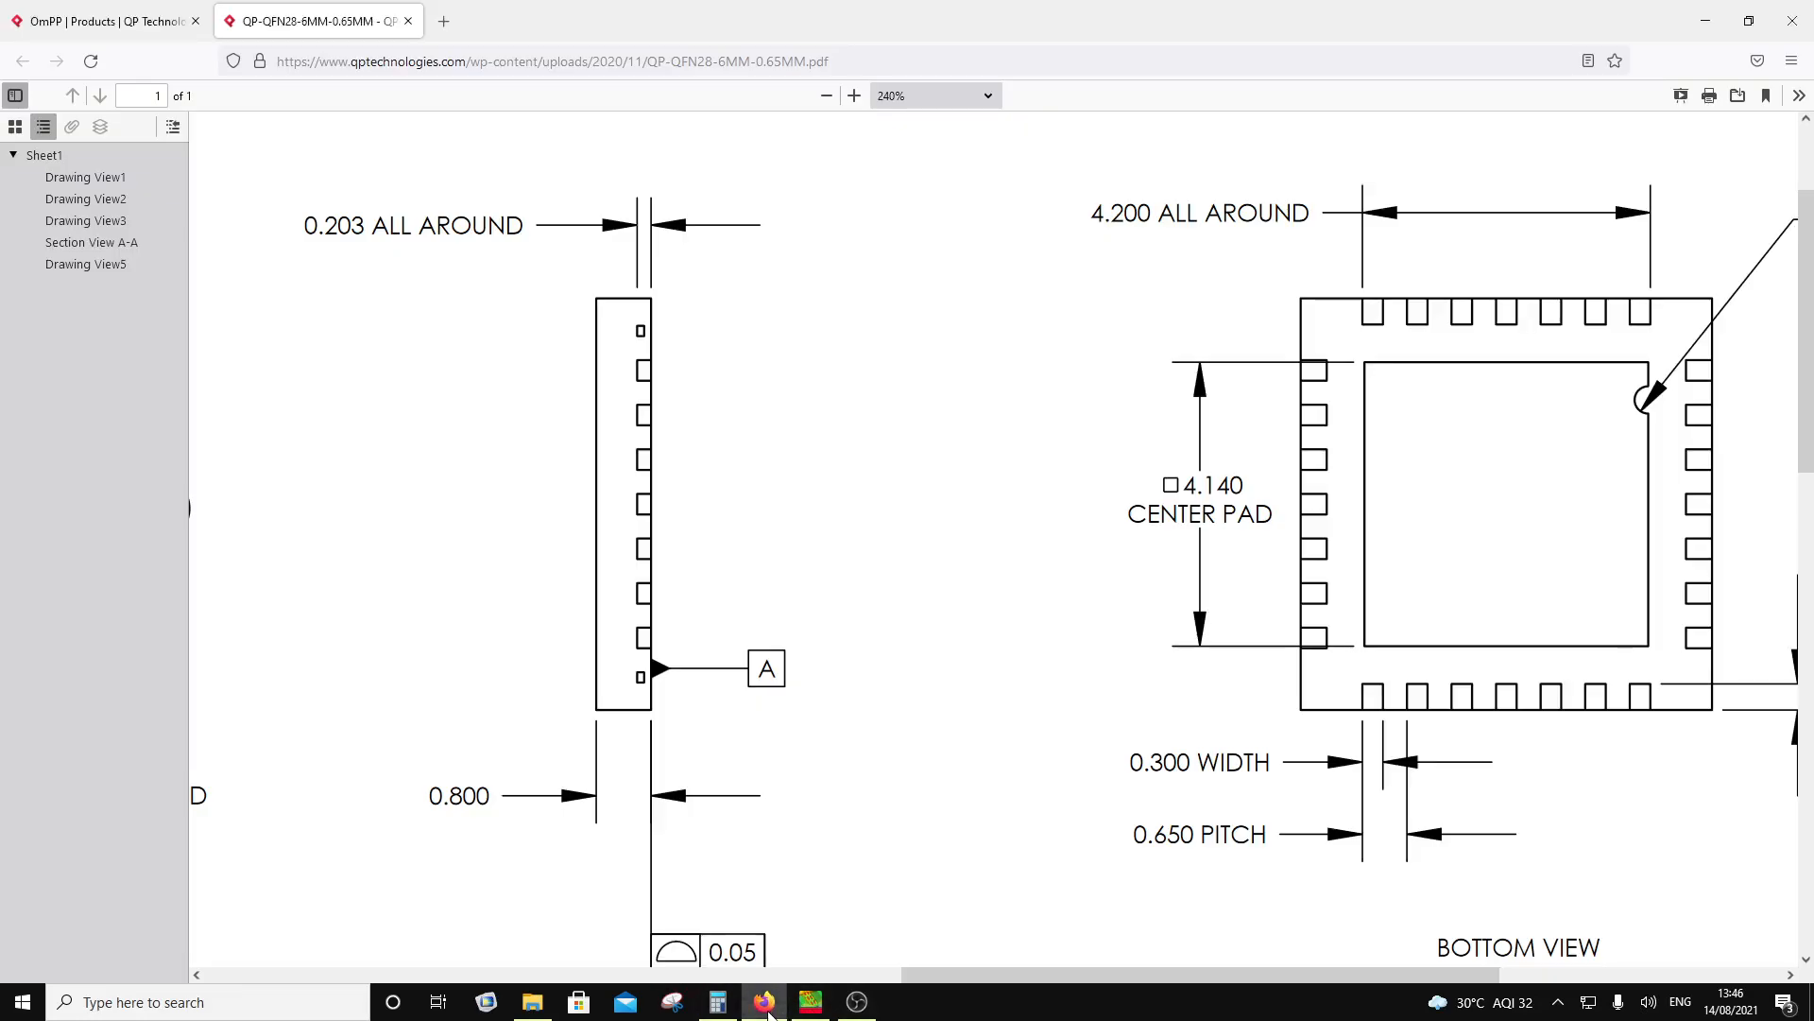
pyautogui.scroll(-4, 1027, 567)
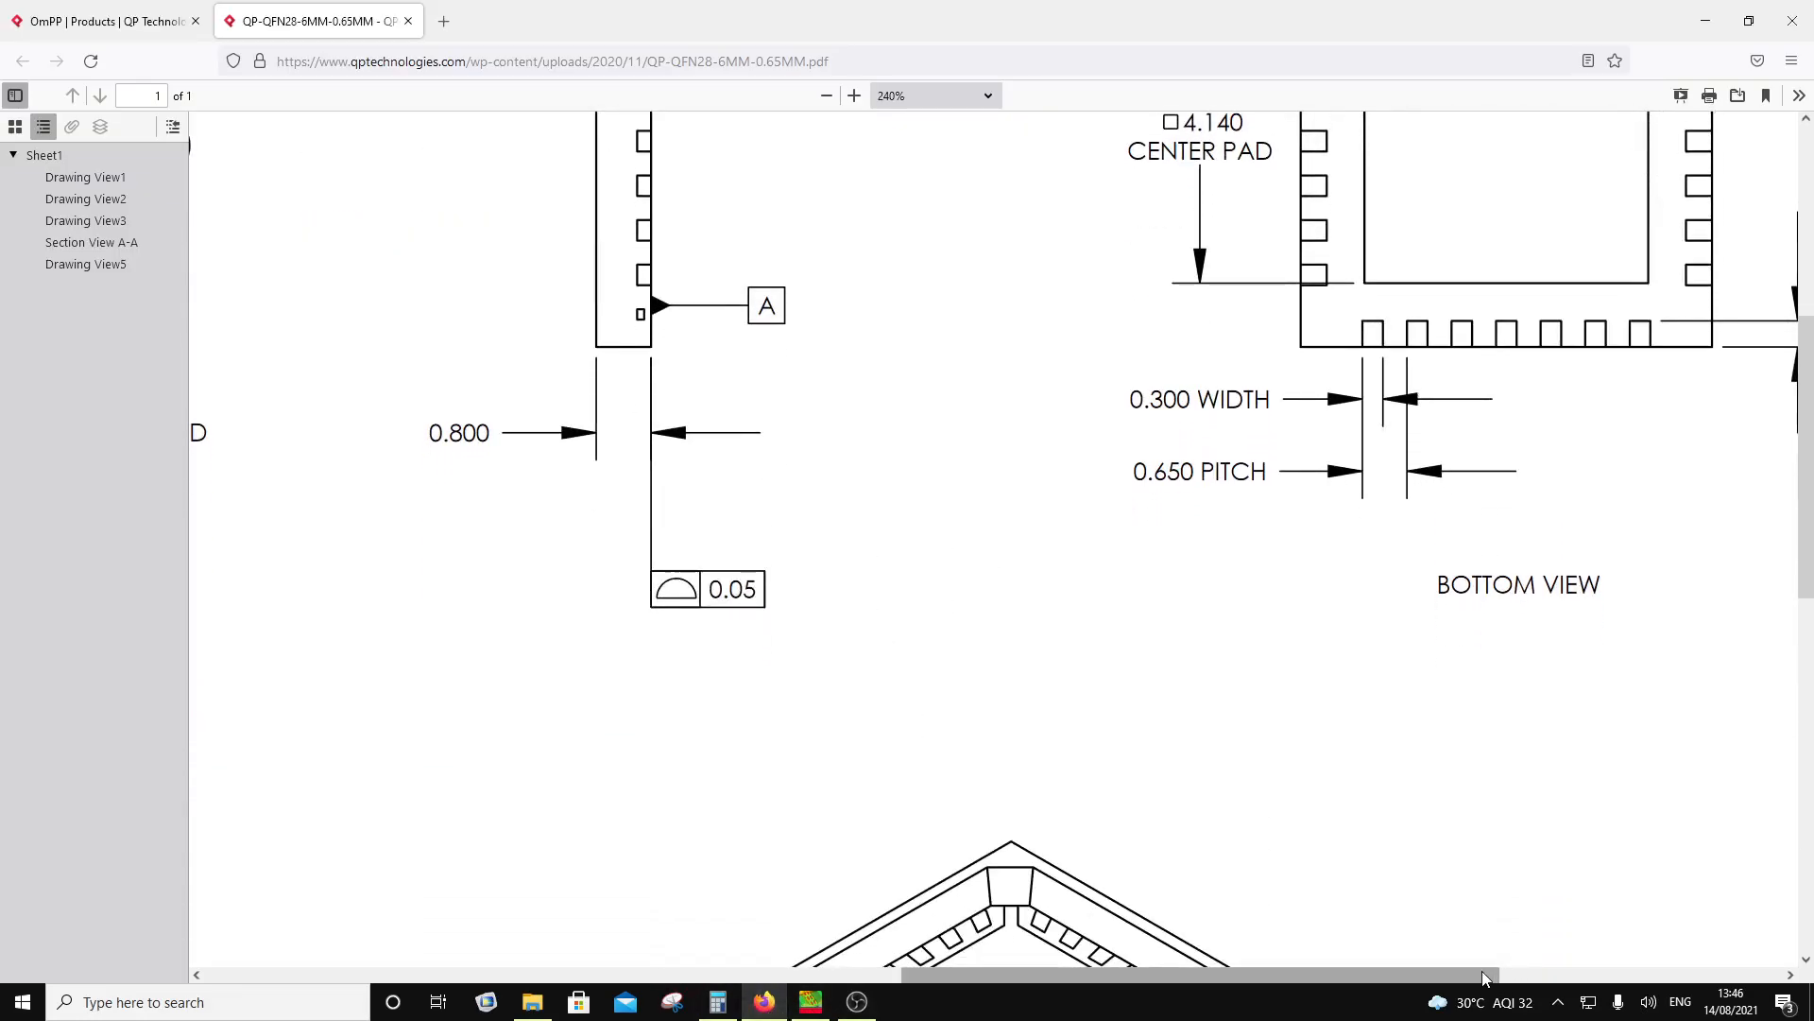
pyautogui.moveTo(1482, 974); pyautogui.dragTo(1009, 973)
pyautogui.scroll(-3, 1077, 829)
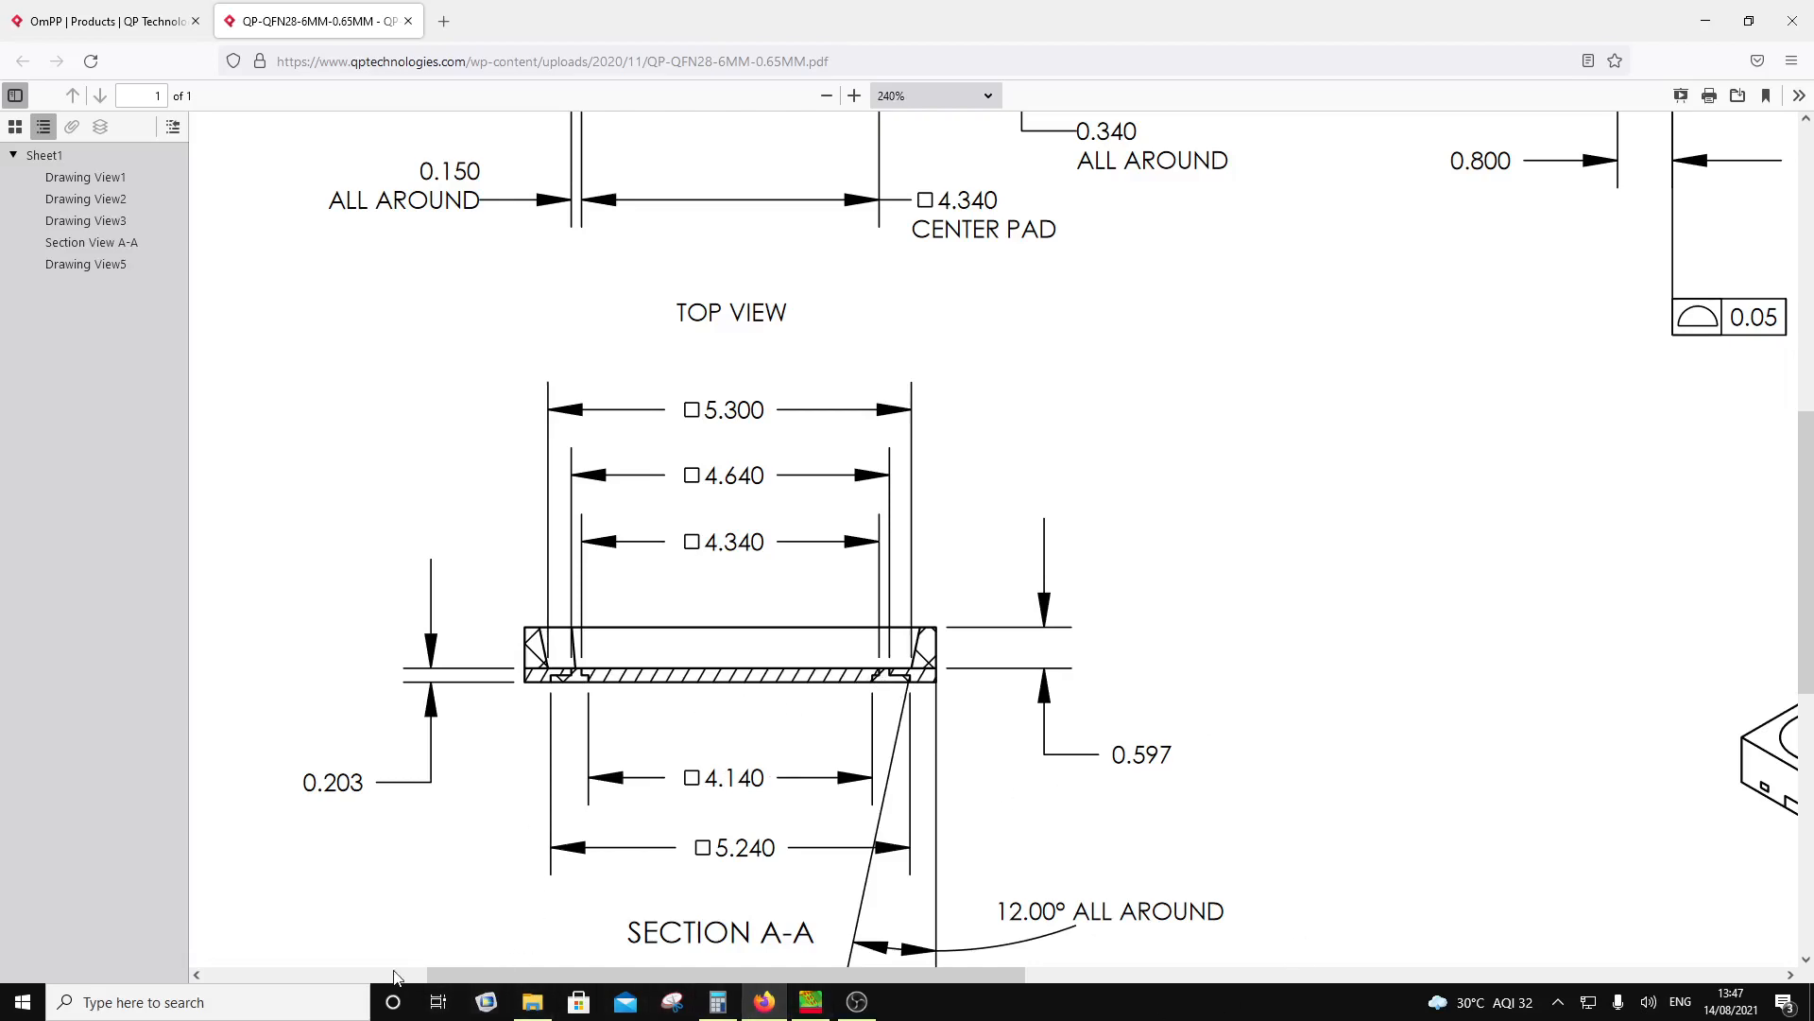
pyautogui.moveTo(560, 974); pyautogui.dragTo(929, 940)
pyautogui.keyDown('shift'); pyautogui.hscroll(5, 929, 940); pyautogui.keyUp('shift')
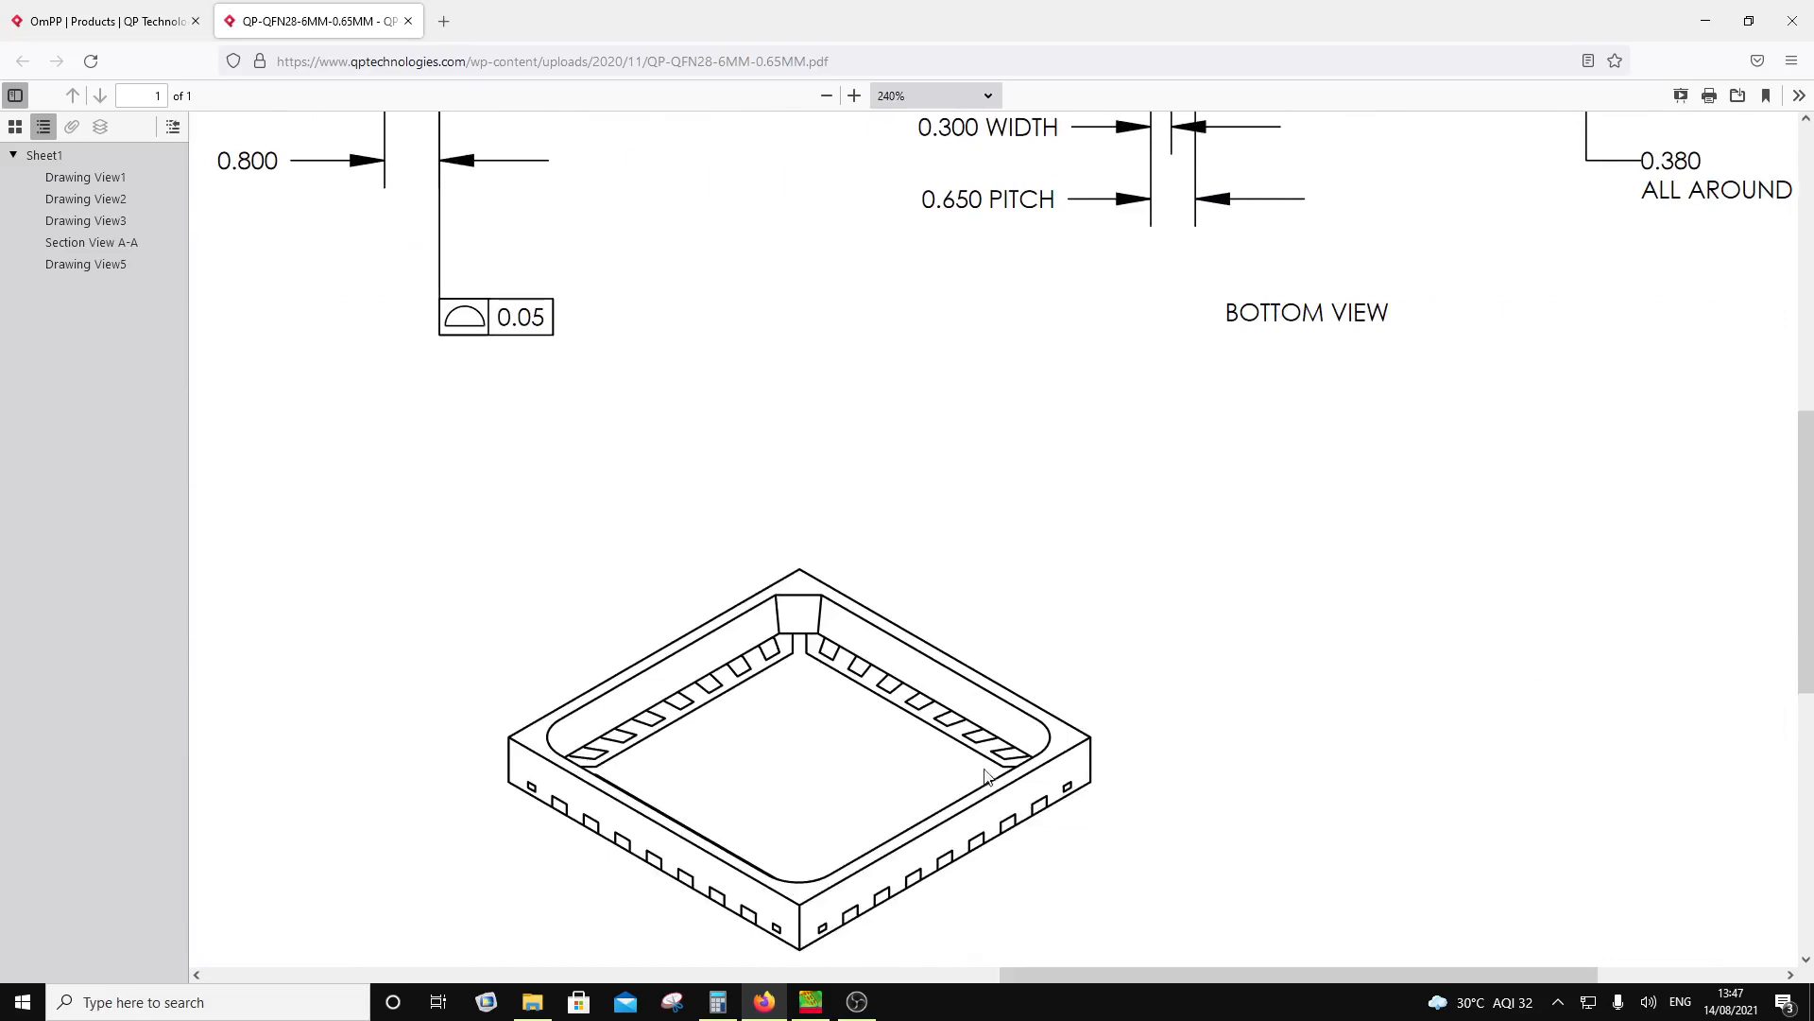
pyautogui.scroll(8, 1020, 927)
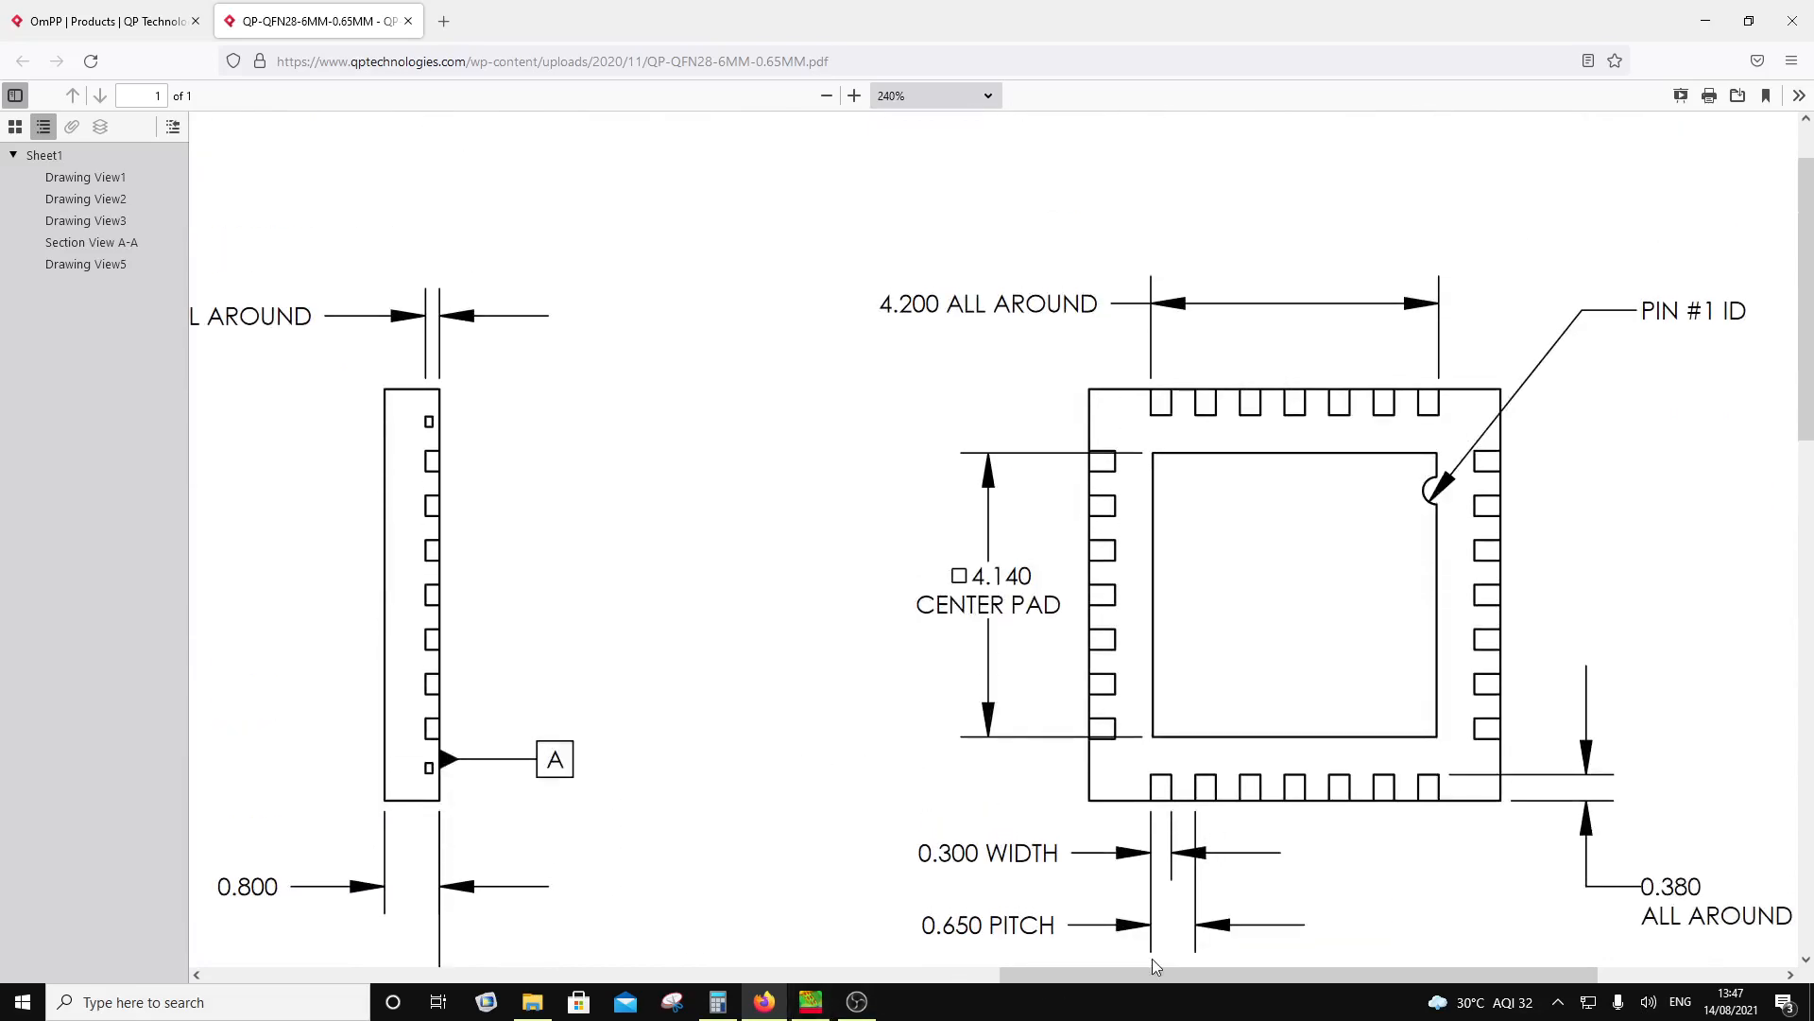
pyautogui.moveTo(1148, 975); pyautogui.dragTo(618, 979)
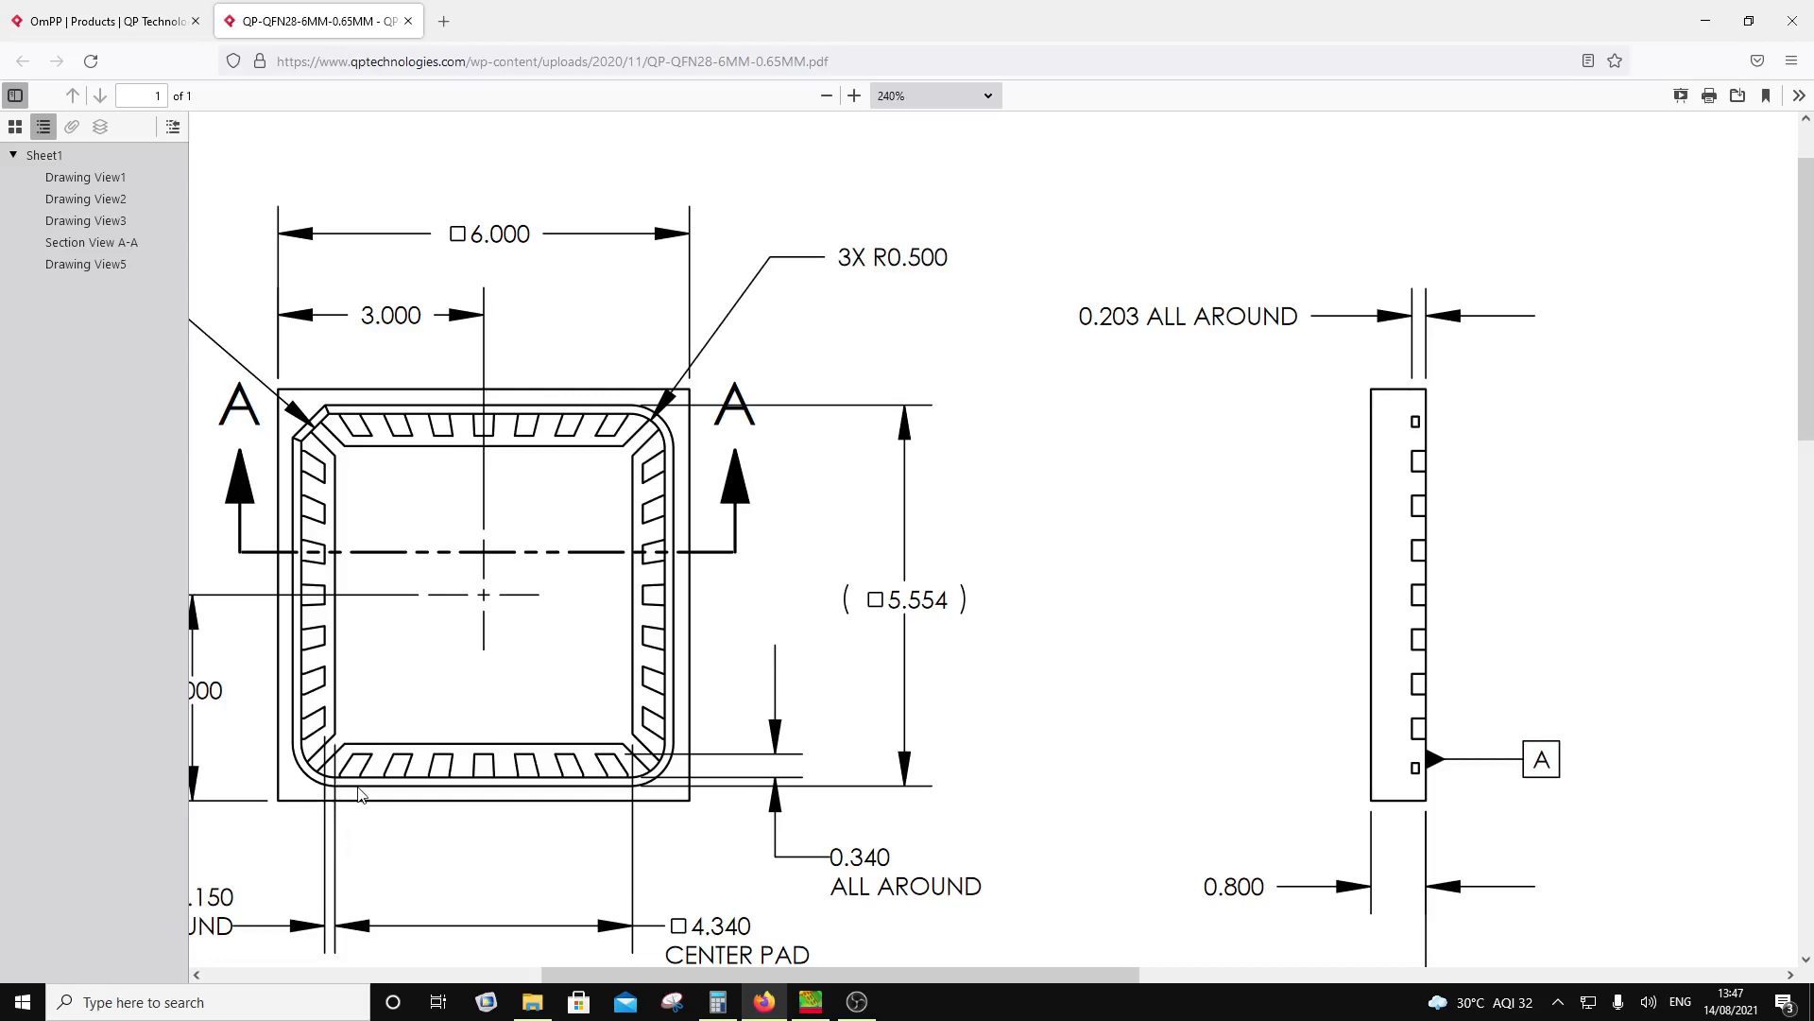
pyautogui.scroll(2, 364, 794)
pyautogui.scroll(-15, 364, 794)
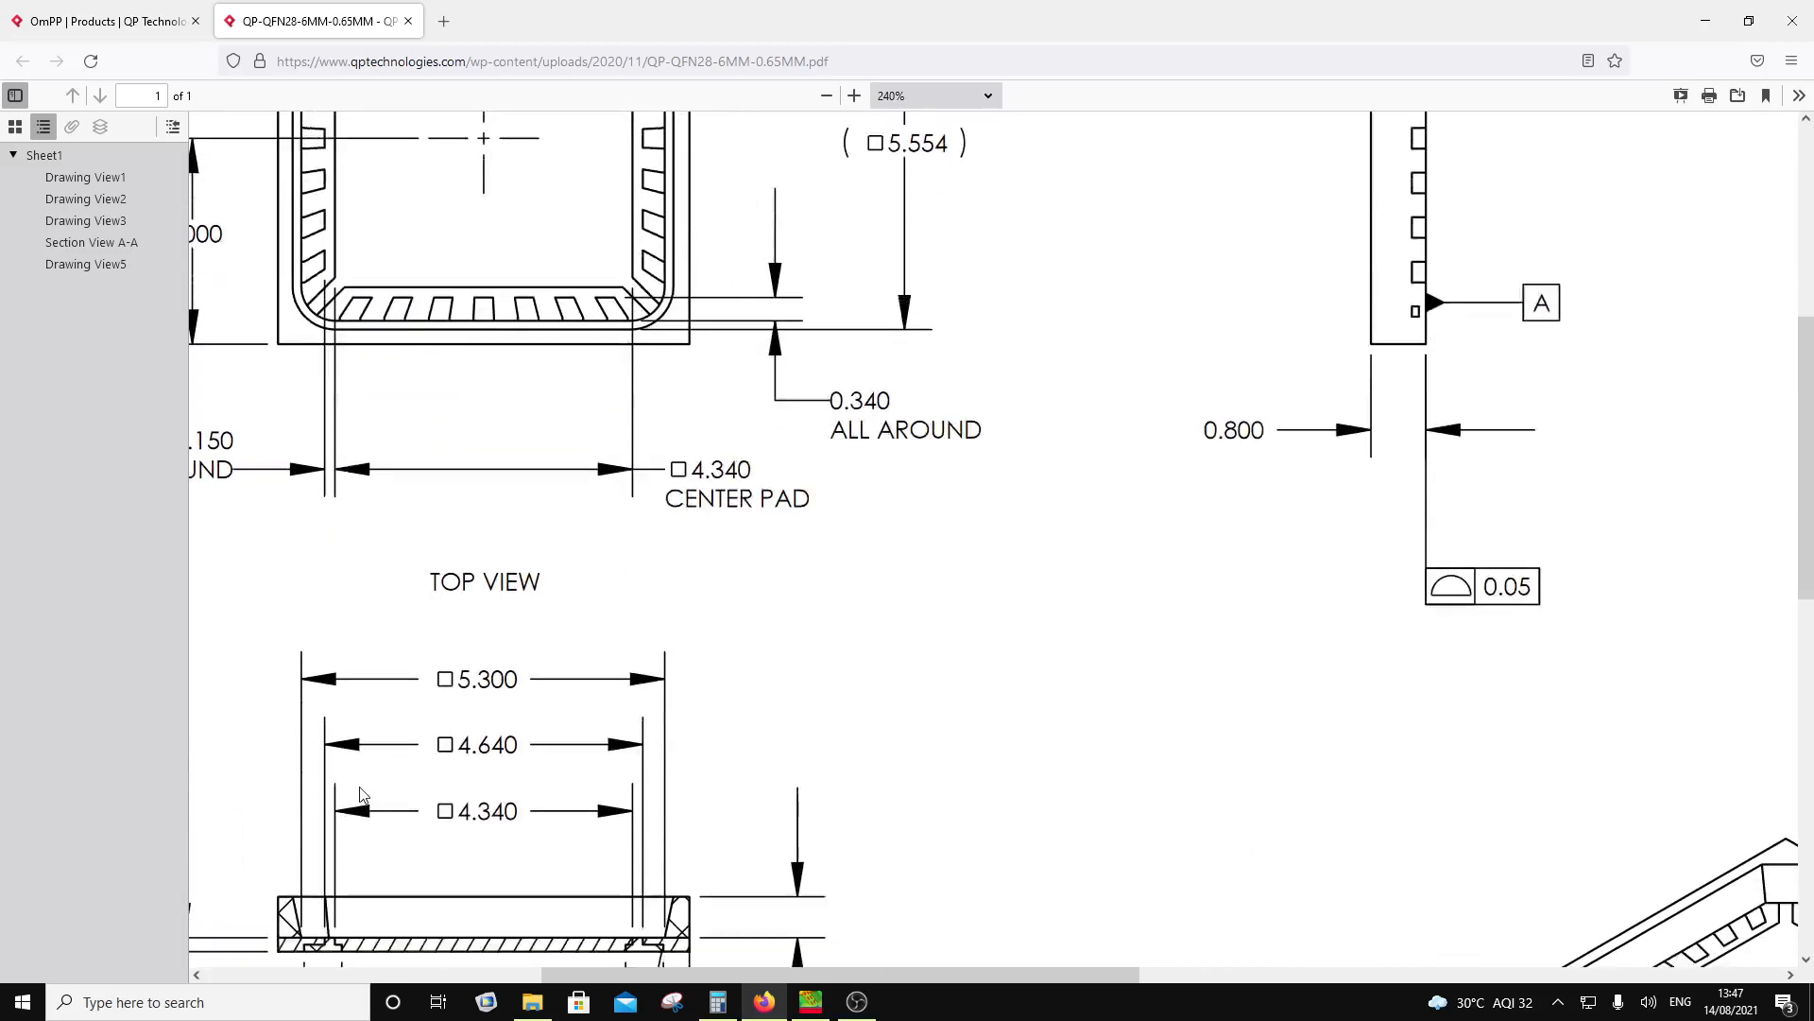
pyautogui.scroll(-2, 363, 793)
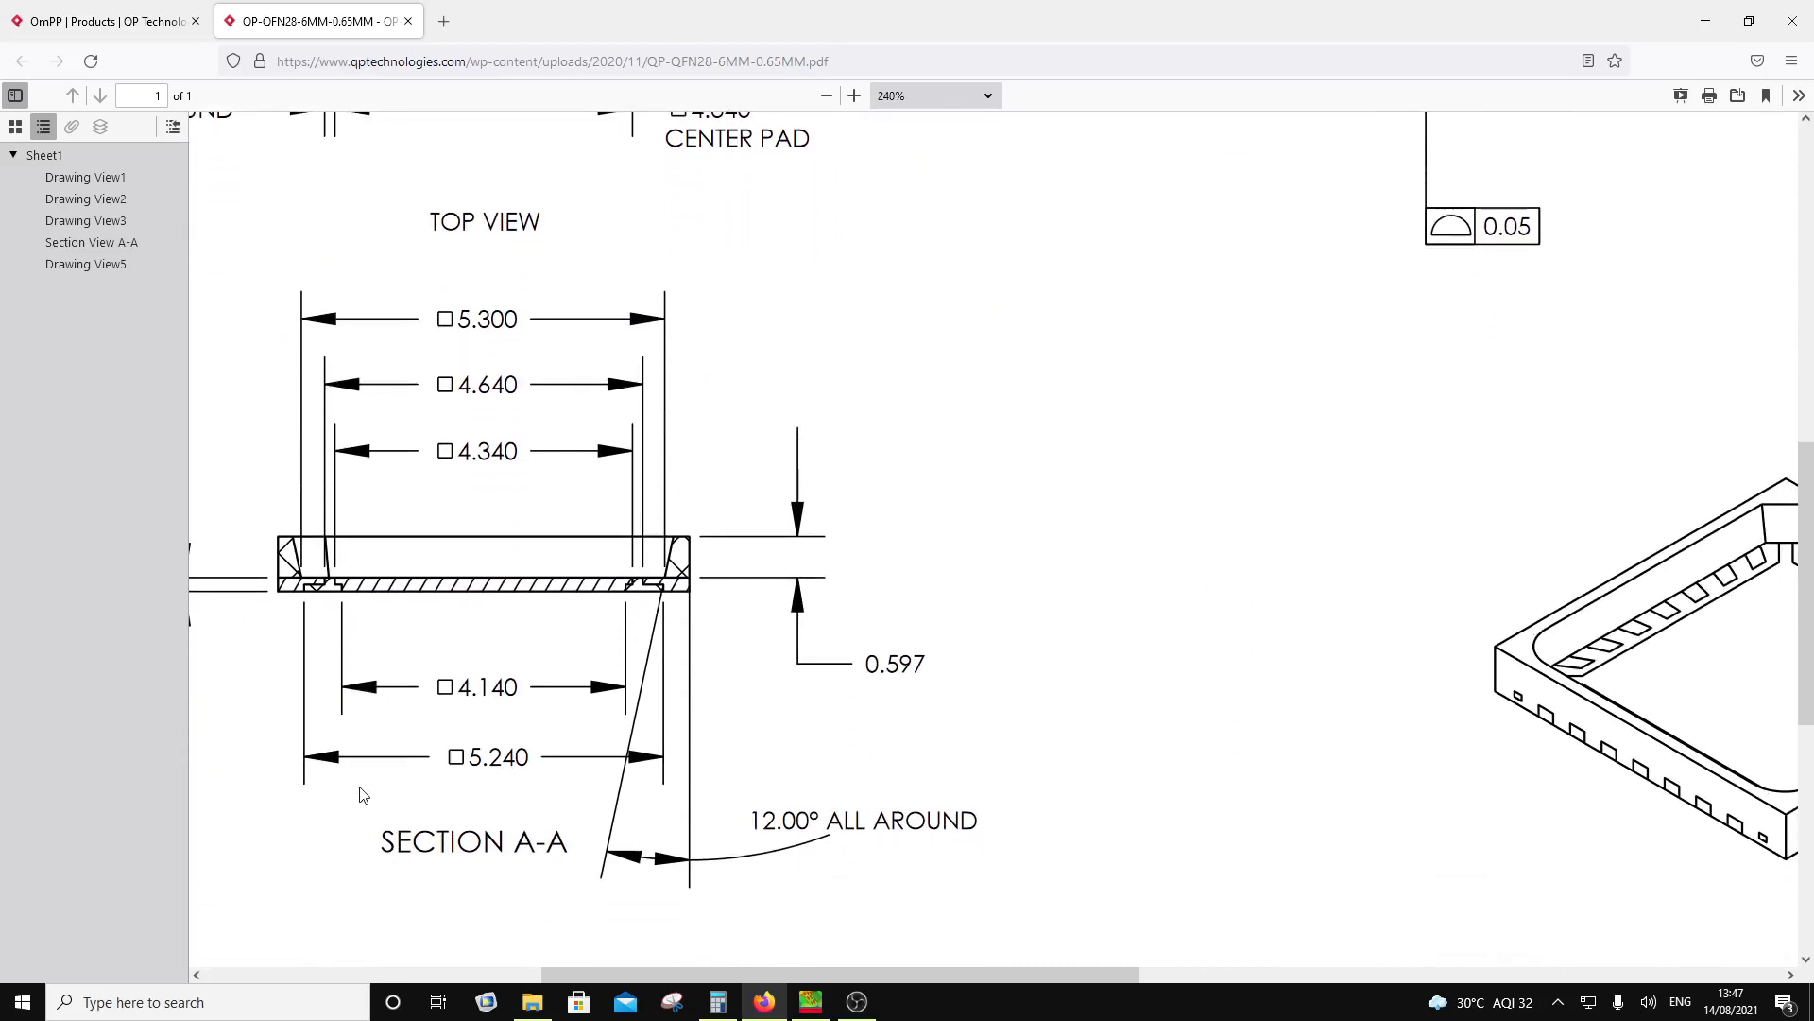
pyautogui.scroll(10, 364, 794)
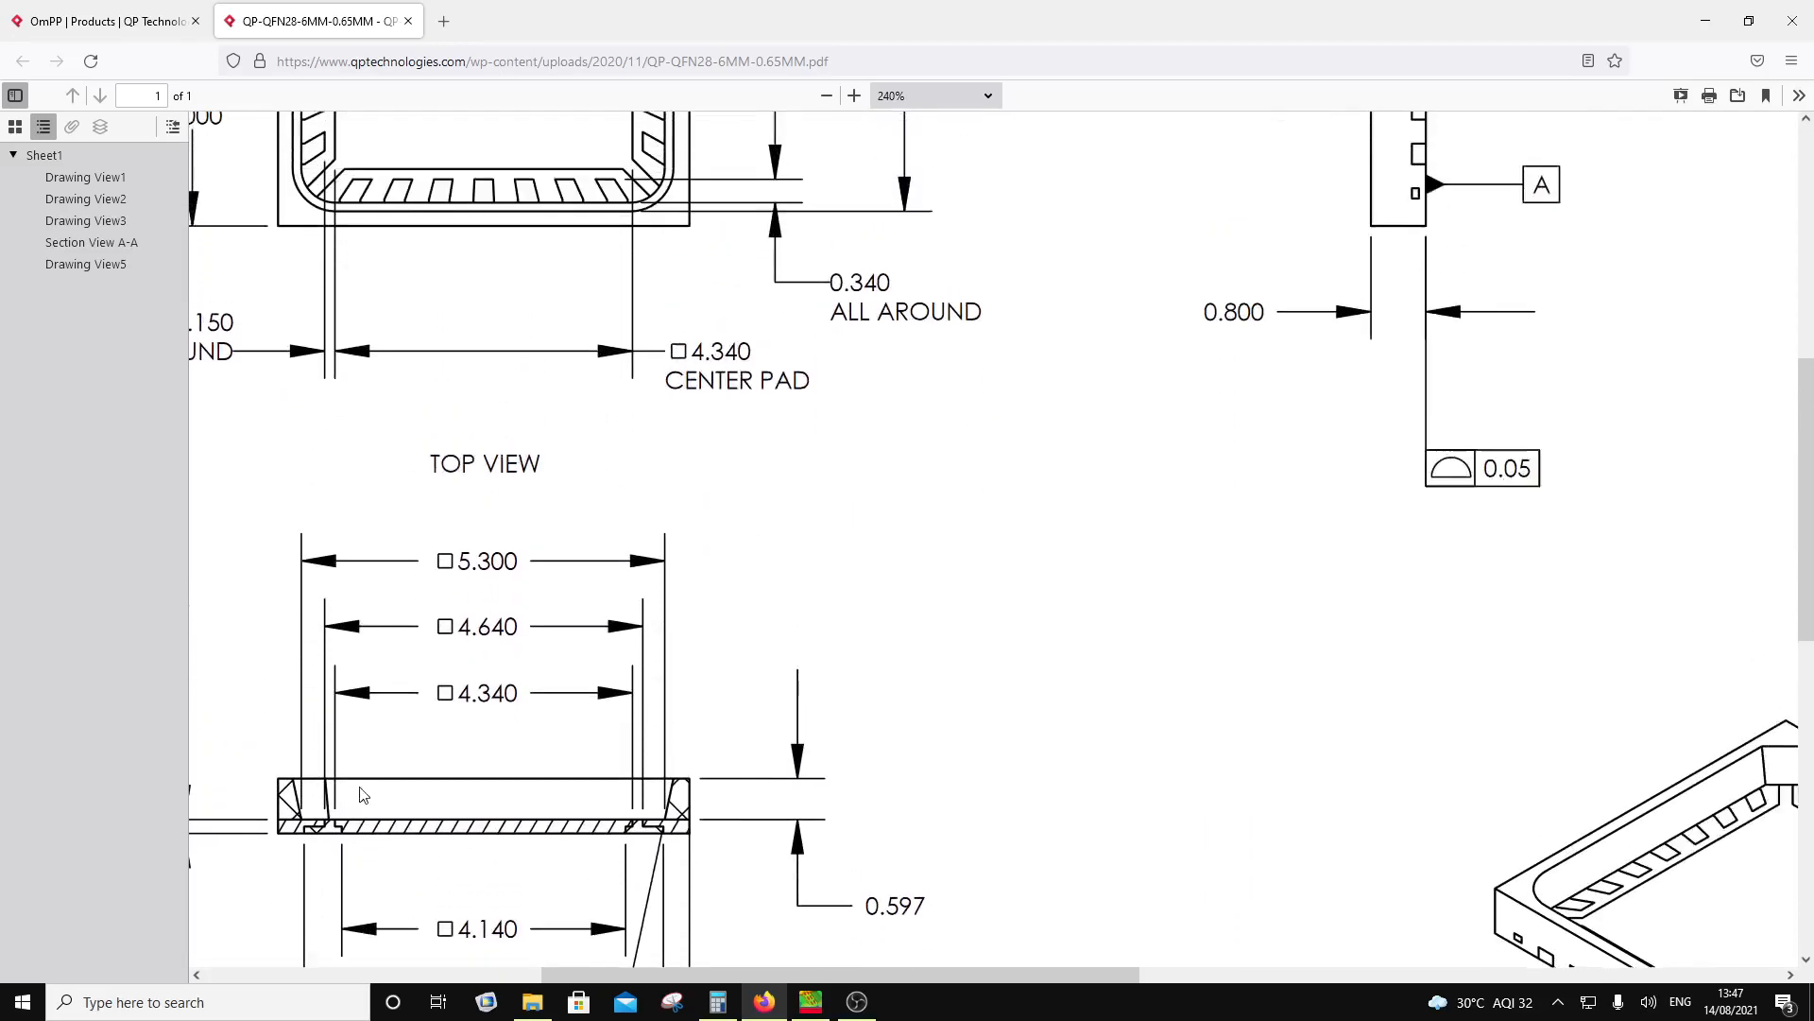
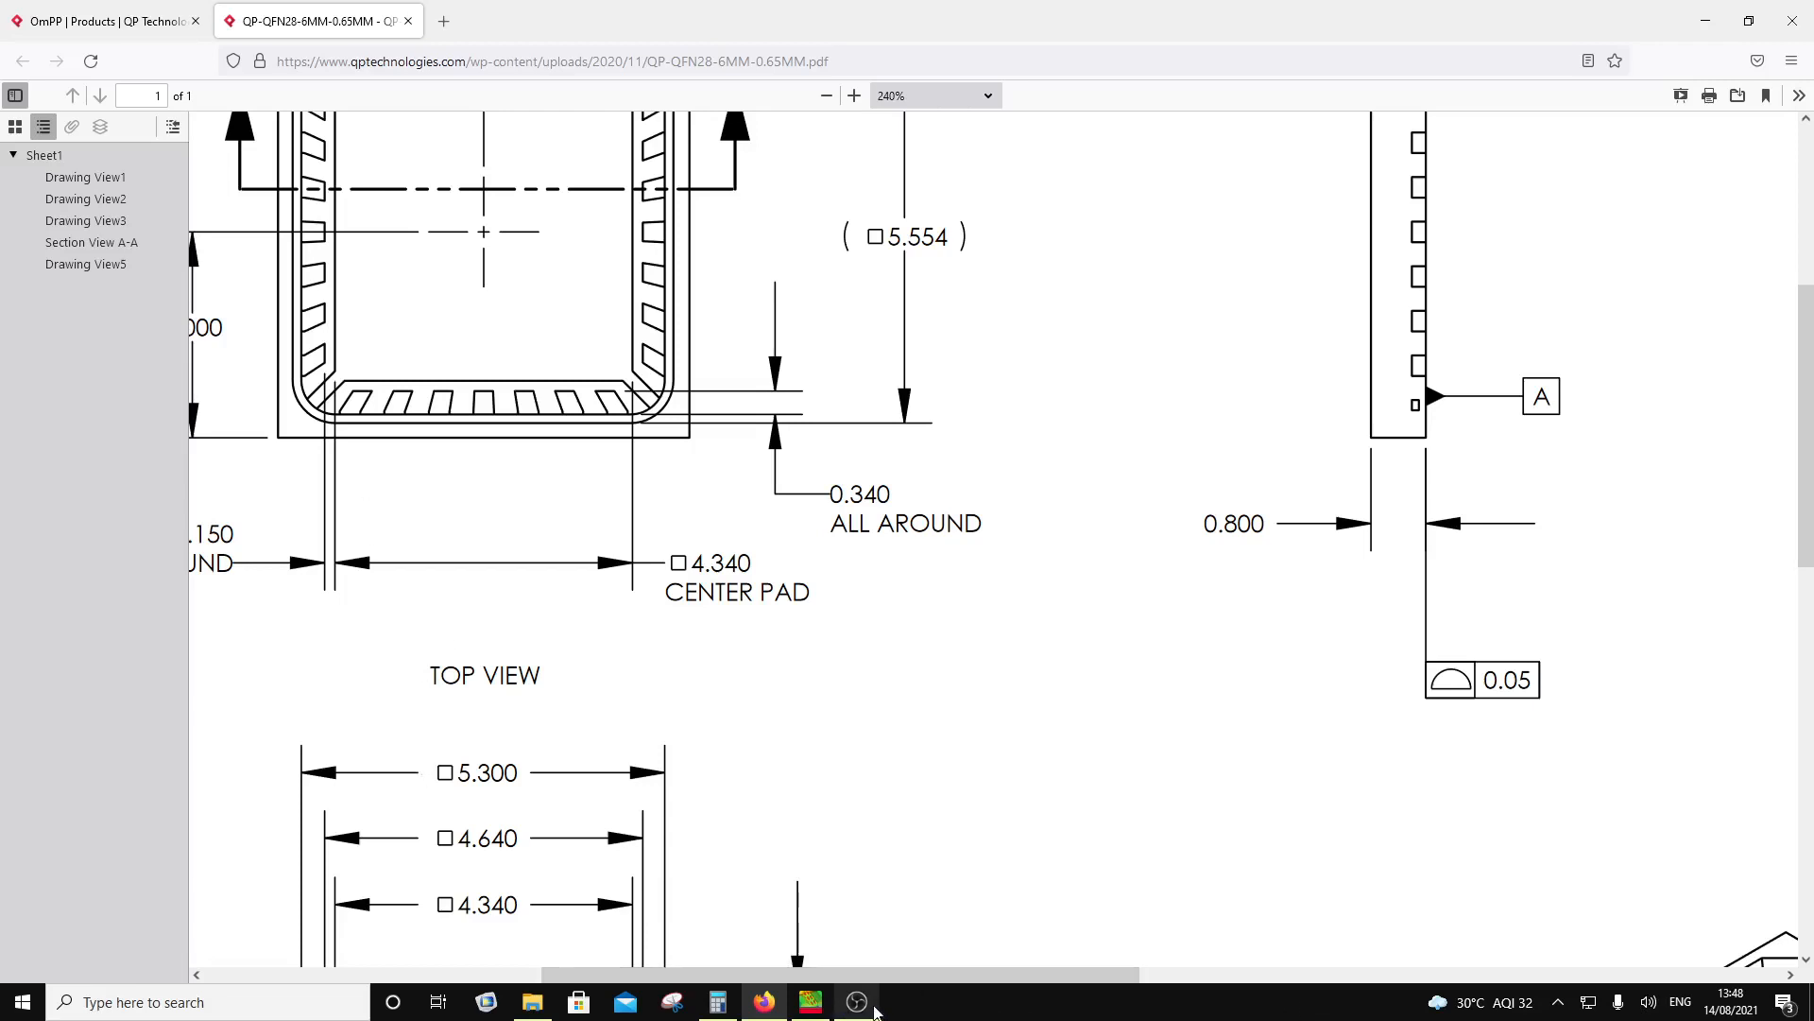
# Step: Switch to EMPro and examine the whole transparent package from the top
pyautogui.moveTo(778, 1017)
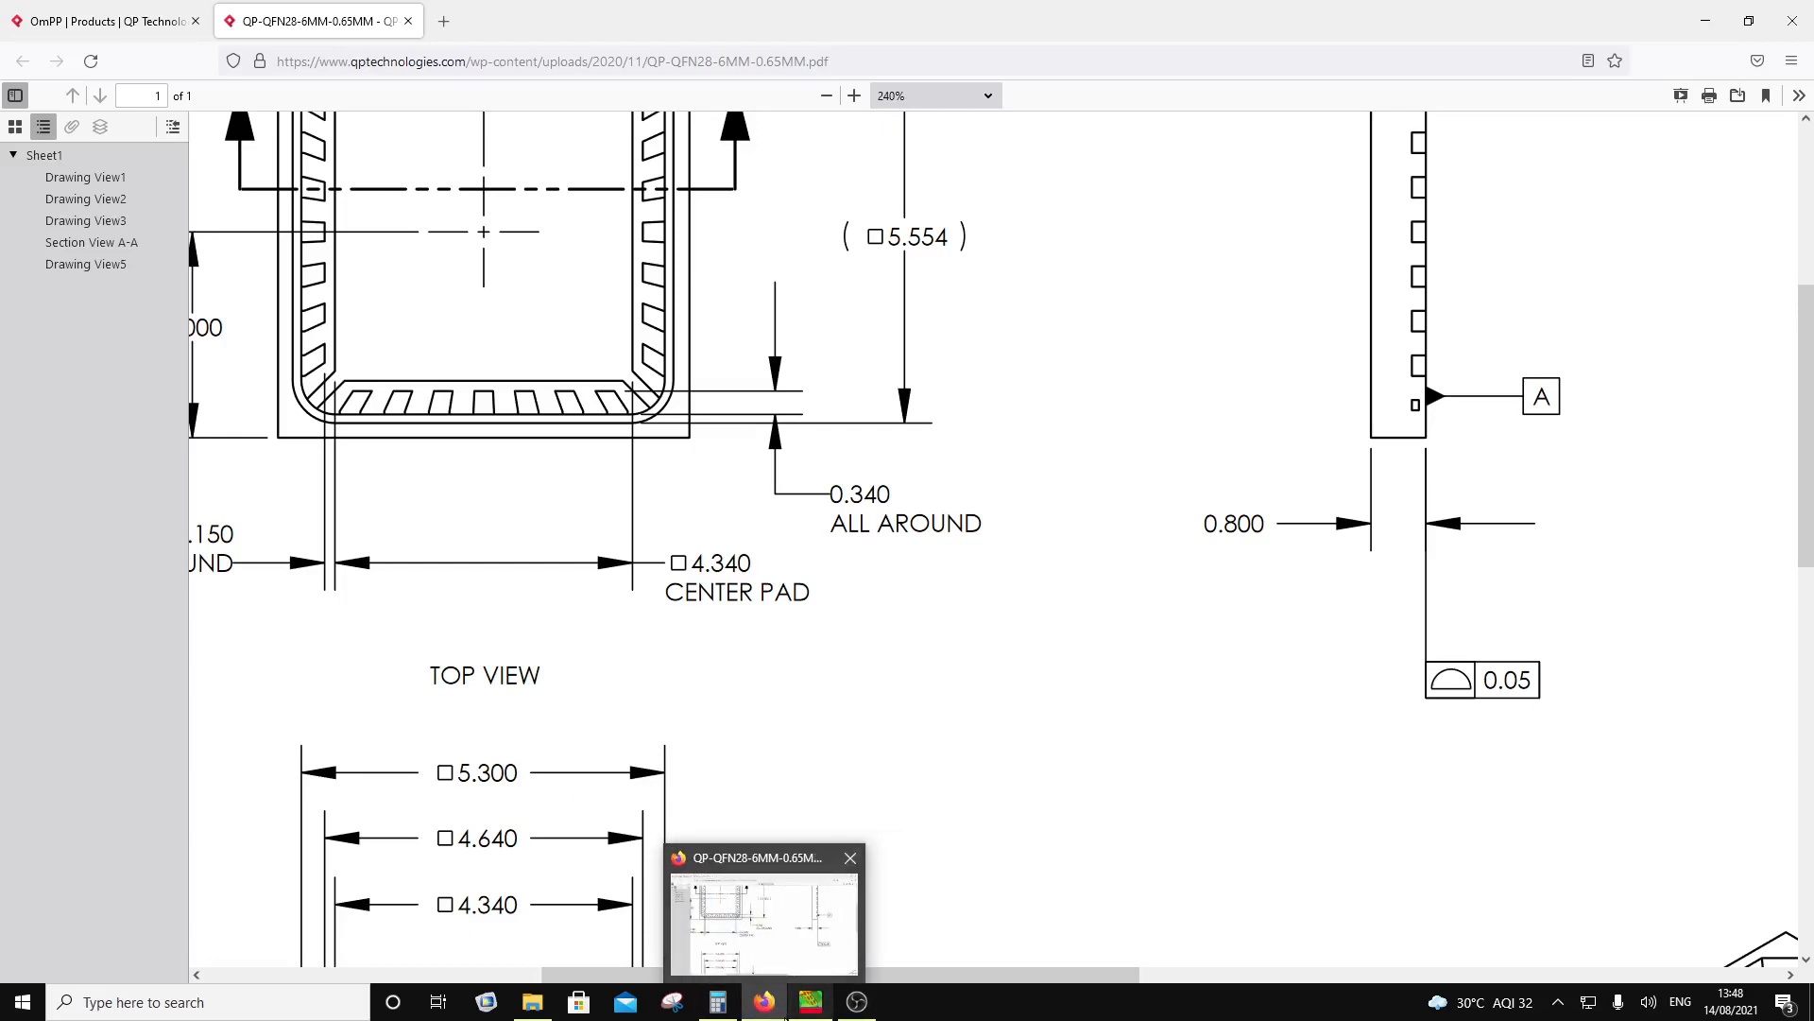
pyautogui.click(811, 1002)
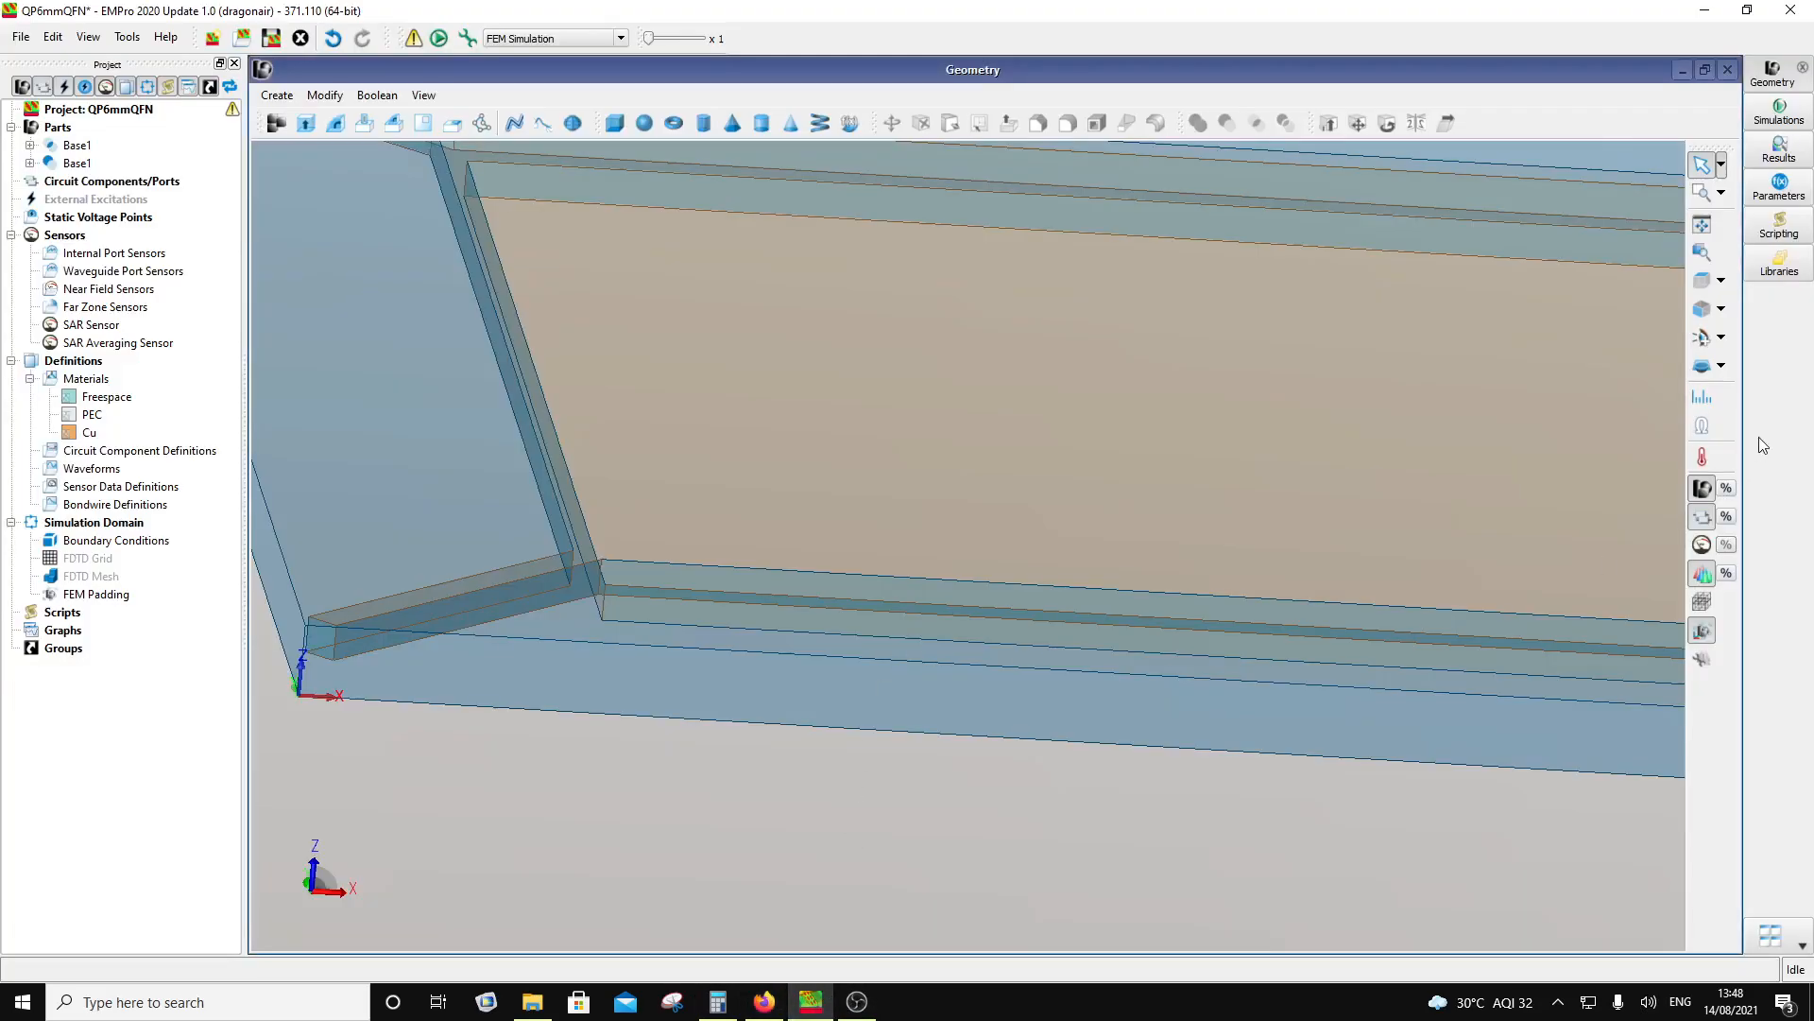
pyautogui.click(1702, 279)
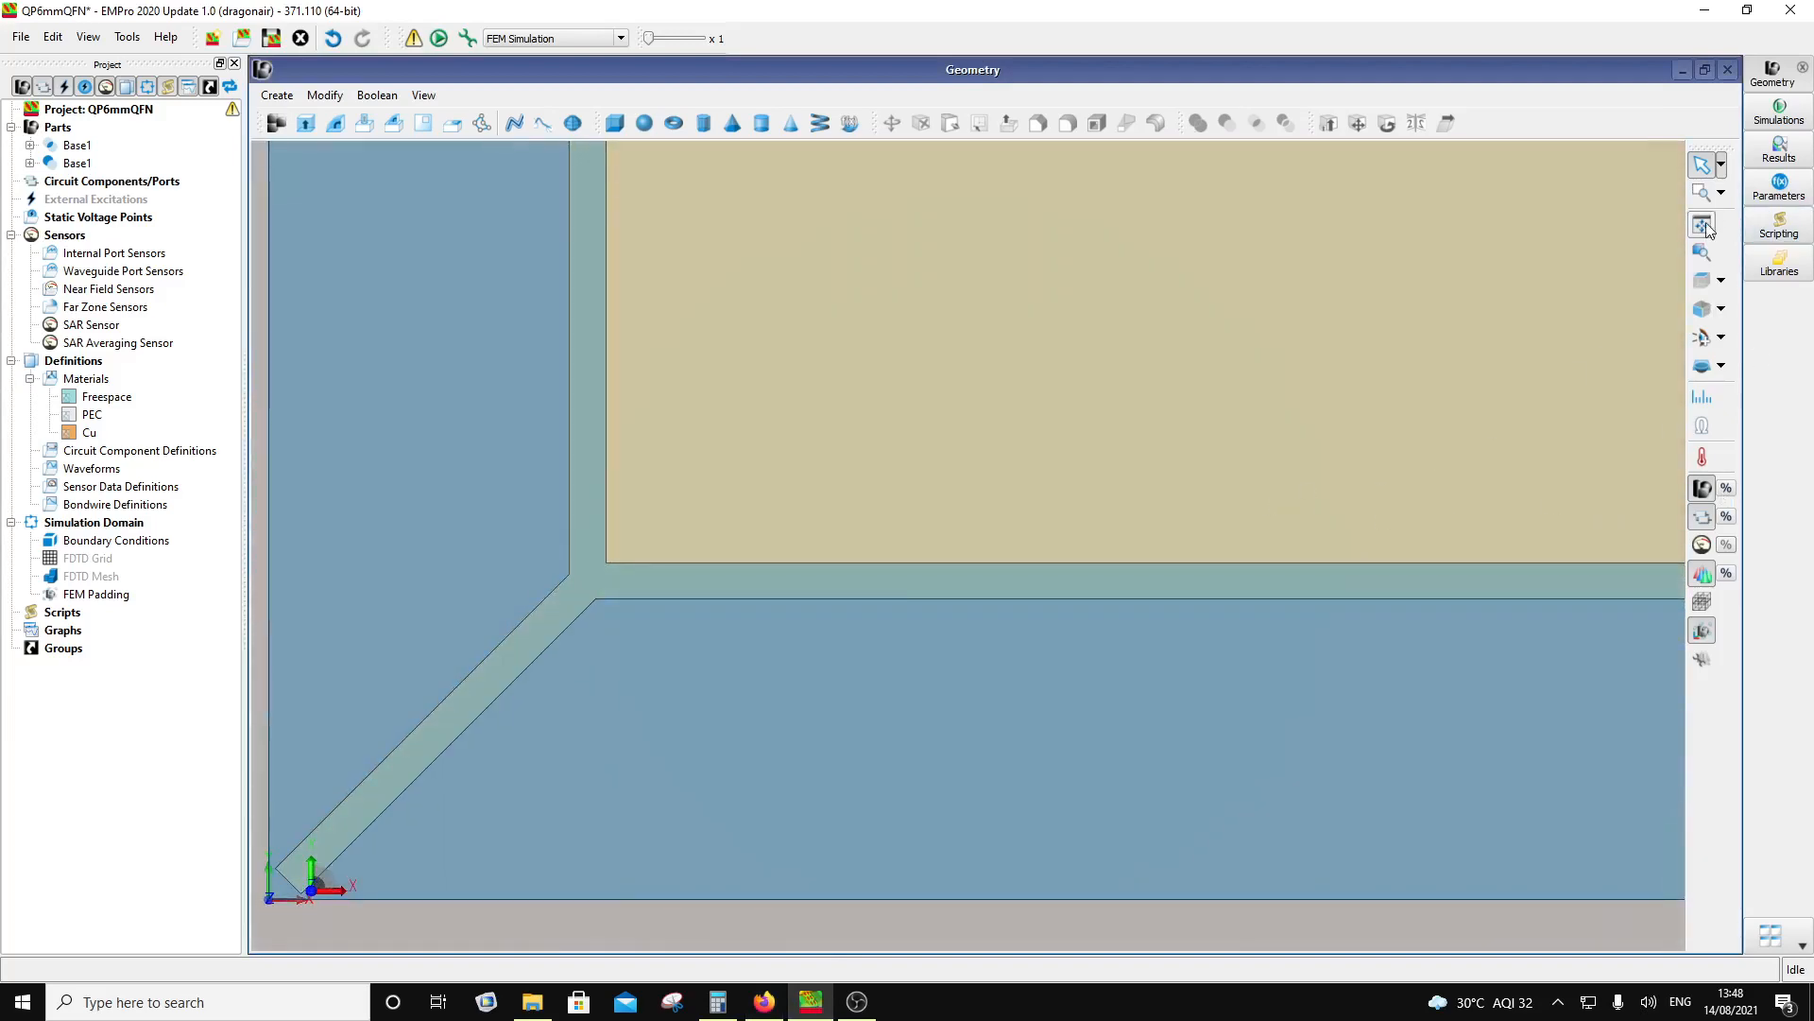
pyautogui.scroll(-2, 1446, 432)
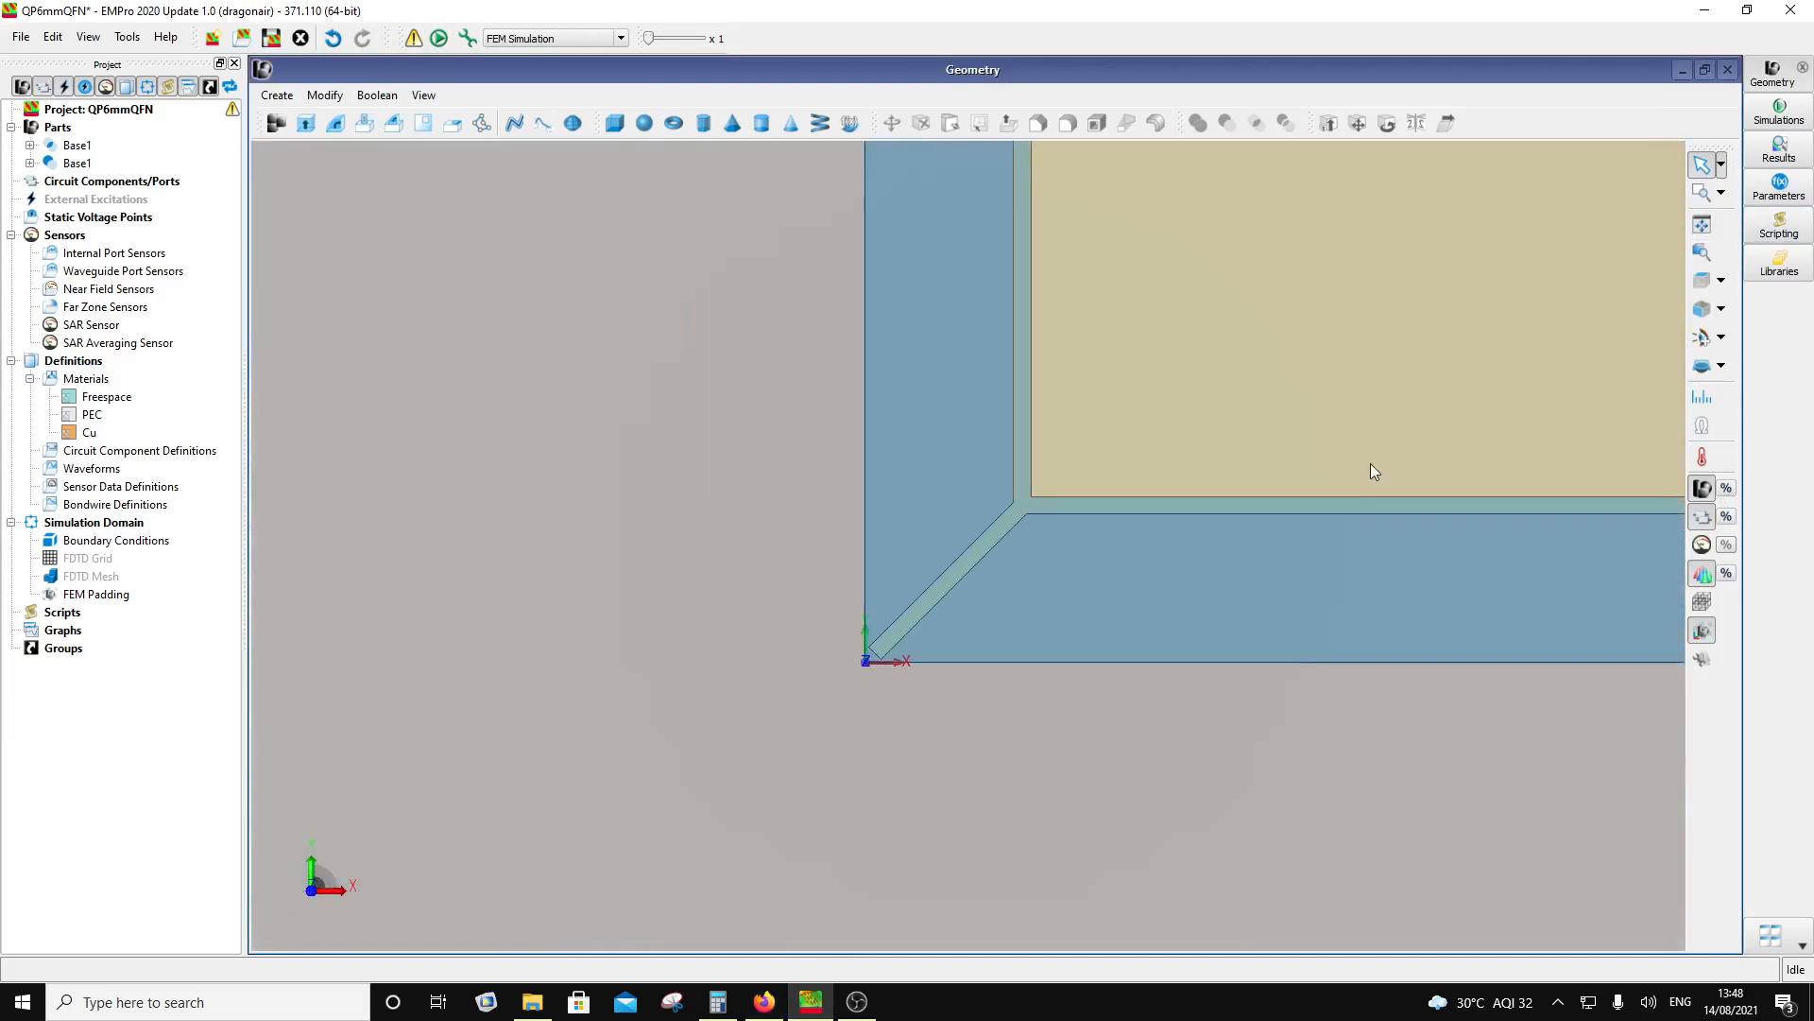
pyautogui.click(1702, 252)
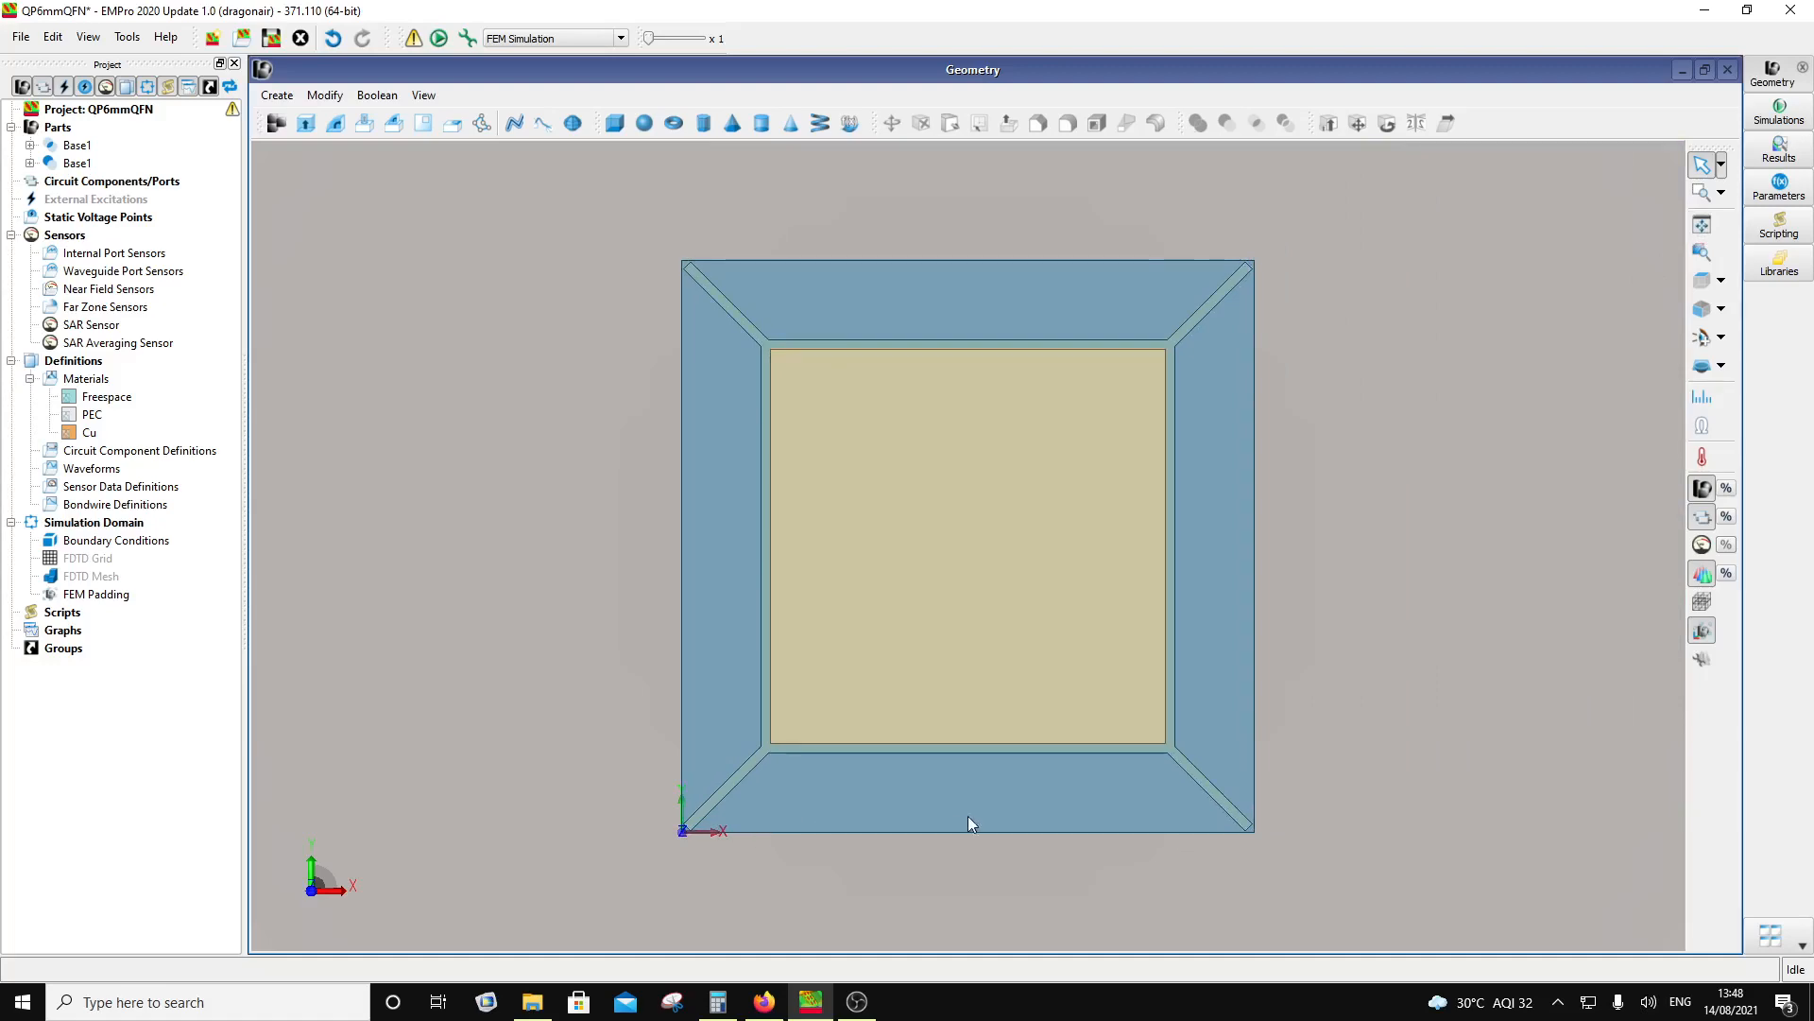
# Step: Look up Section A-A in the Firefox package drawing and start subtracting a value beginning with 5 from 6 in Calculator
pyautogui.click(764, 1000)
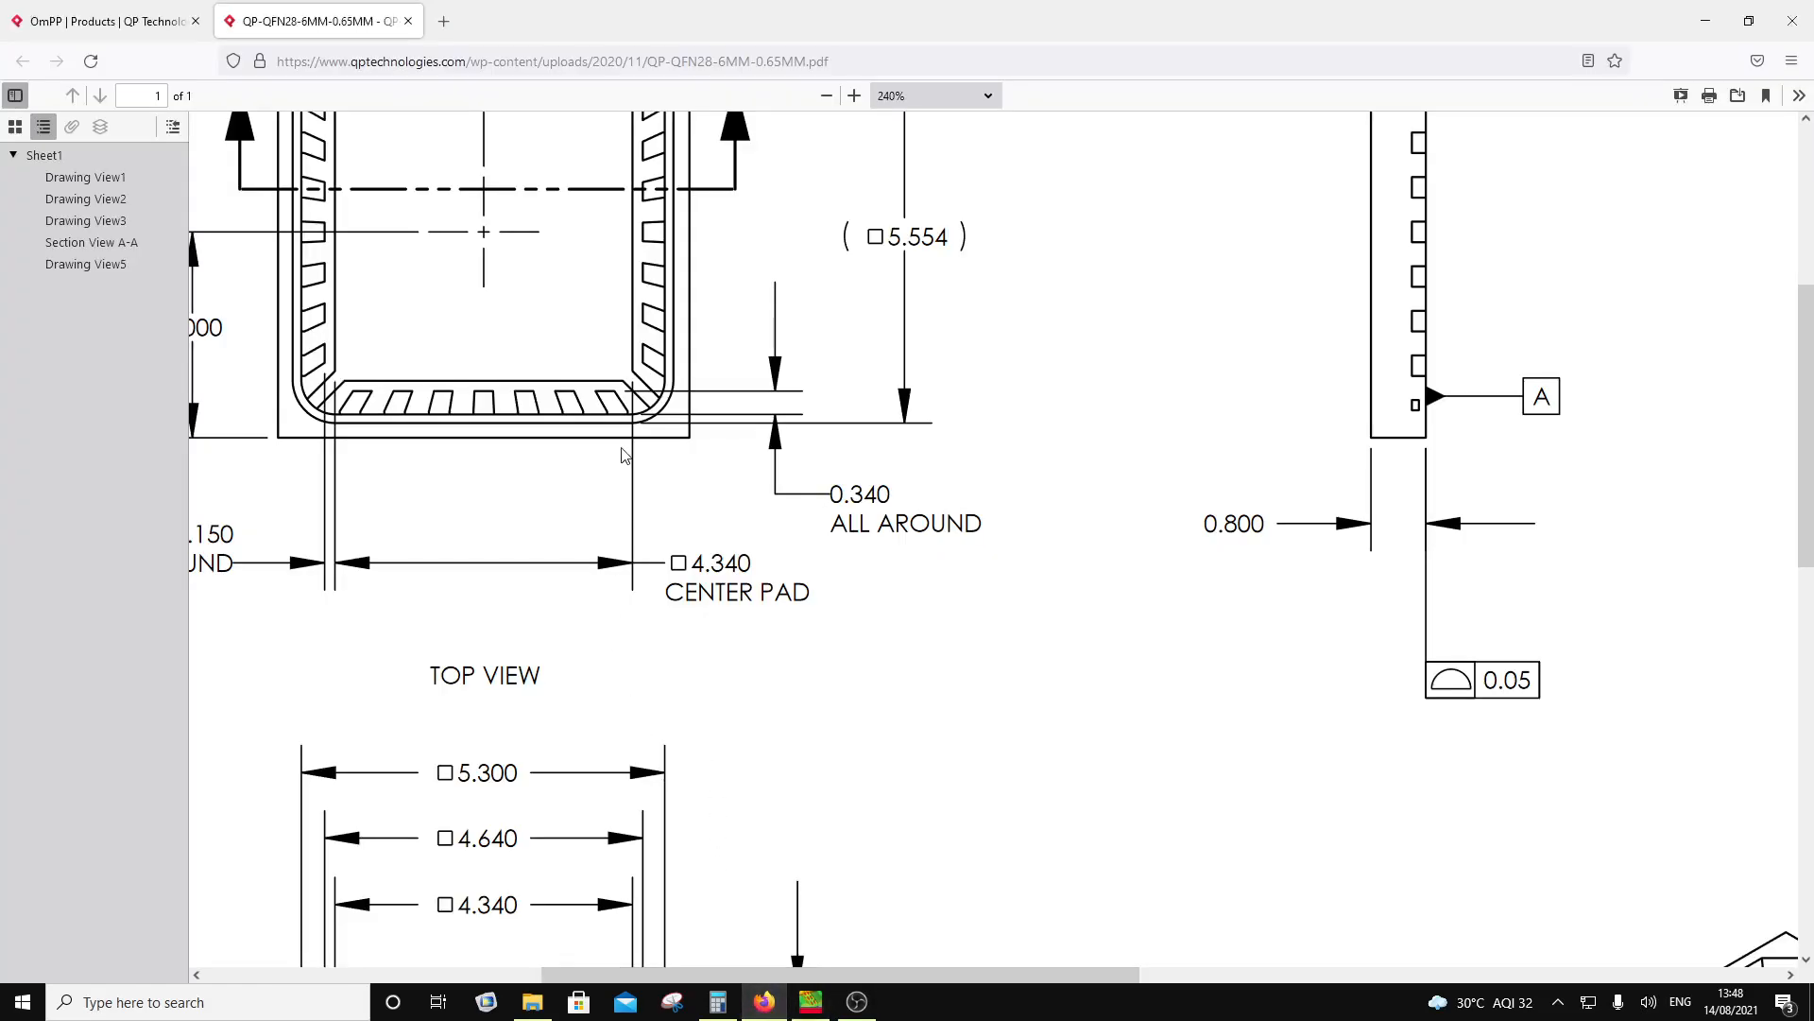
pyautogui.scroll(-7, 628, 668)
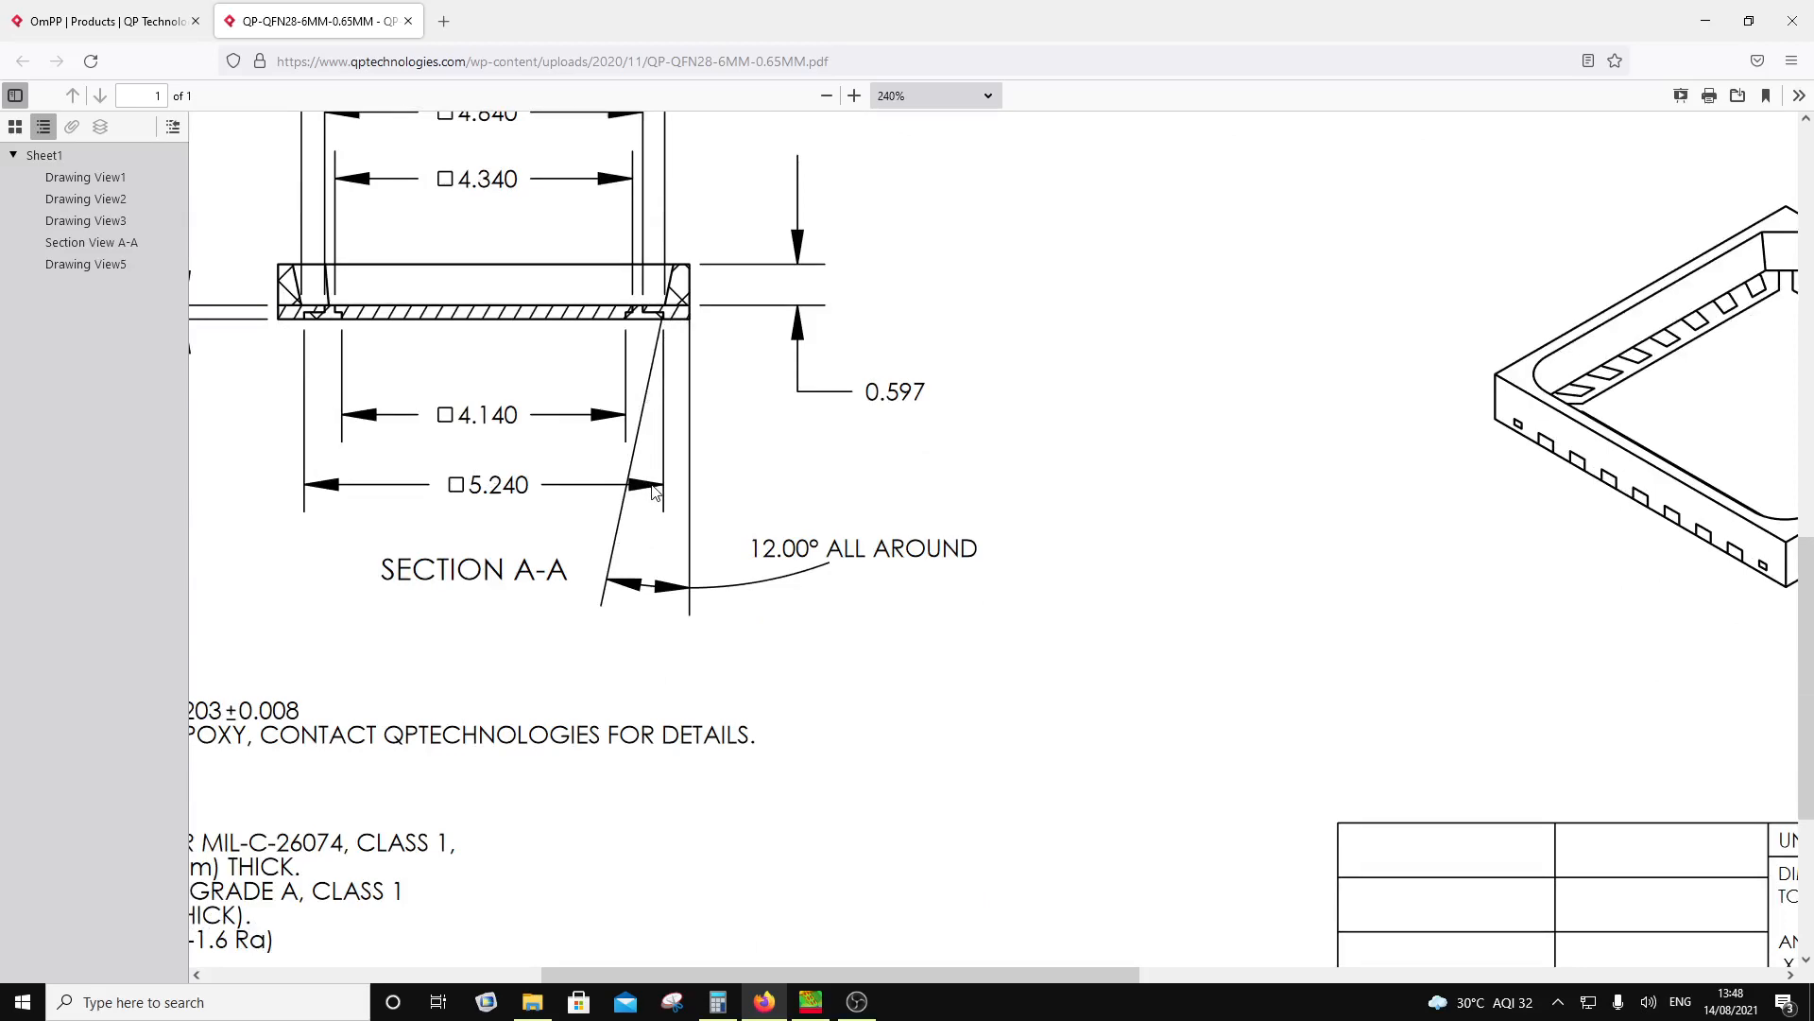
pyautogui.click(718, 1002)
pyautogui.click(397, 479)
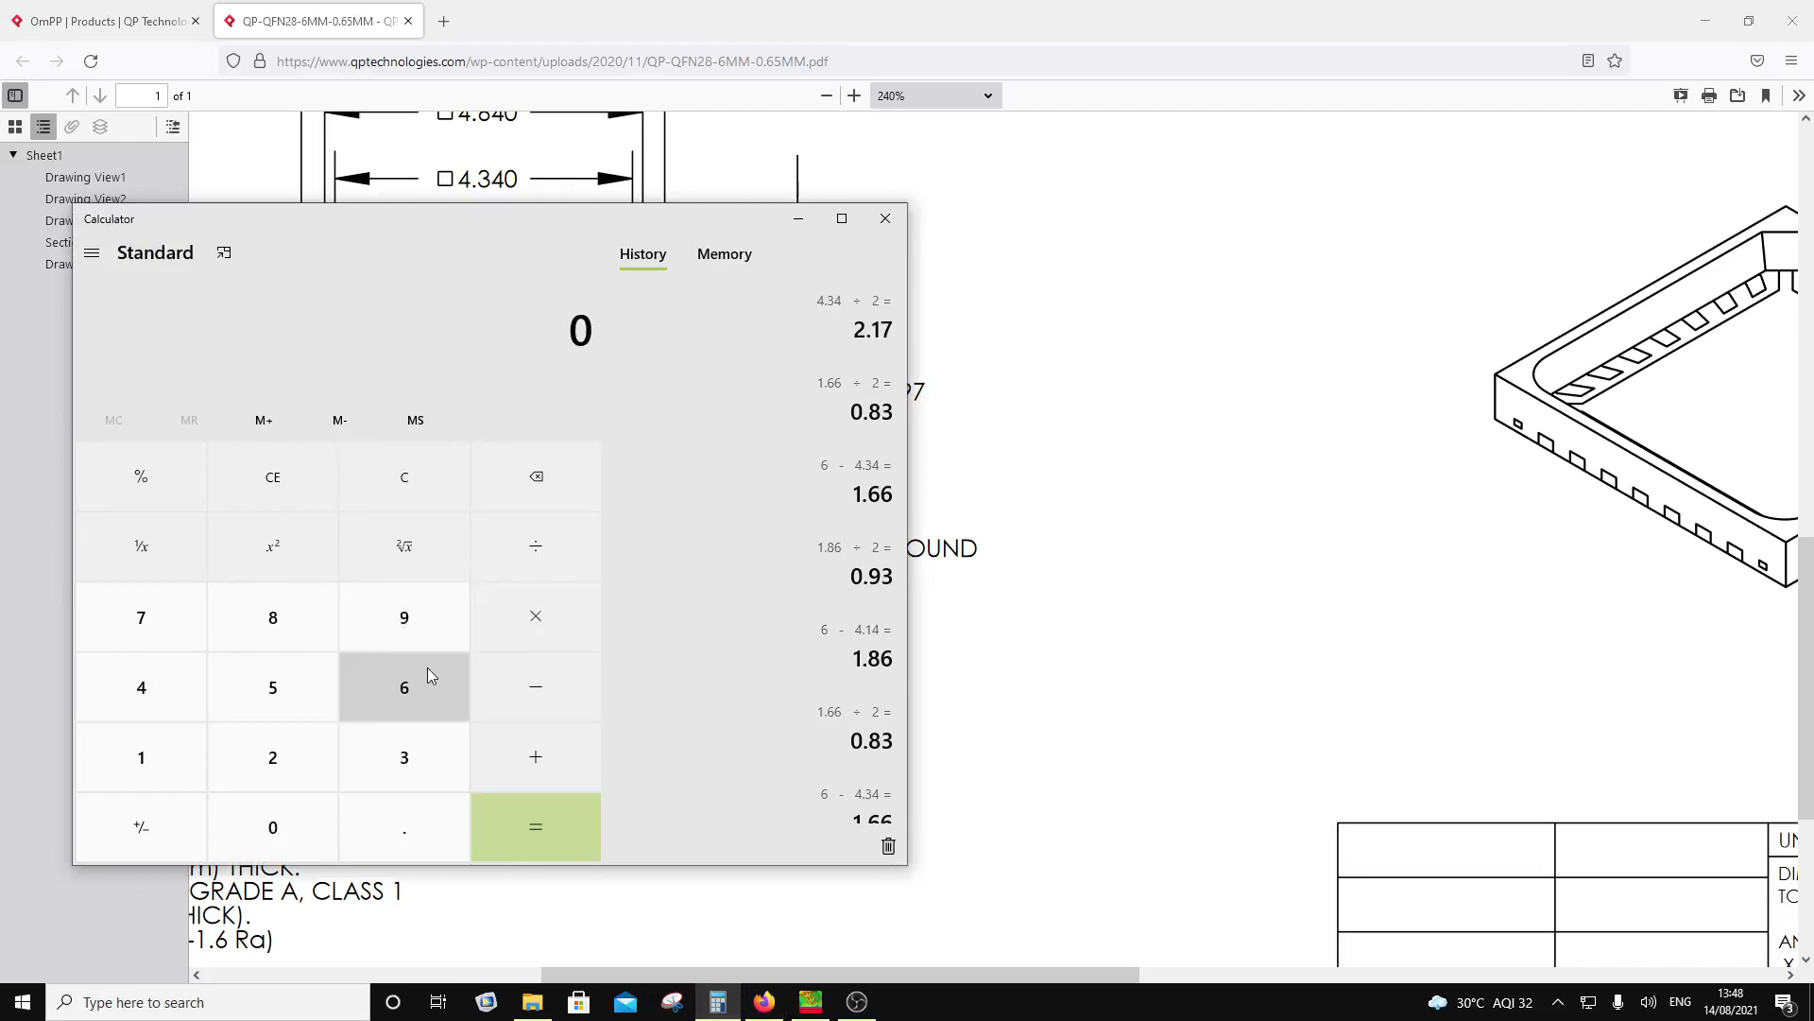
pyautogui.click(411, 683)
pyautogui.click(531, 684)
pyautogui.click(272, 687)
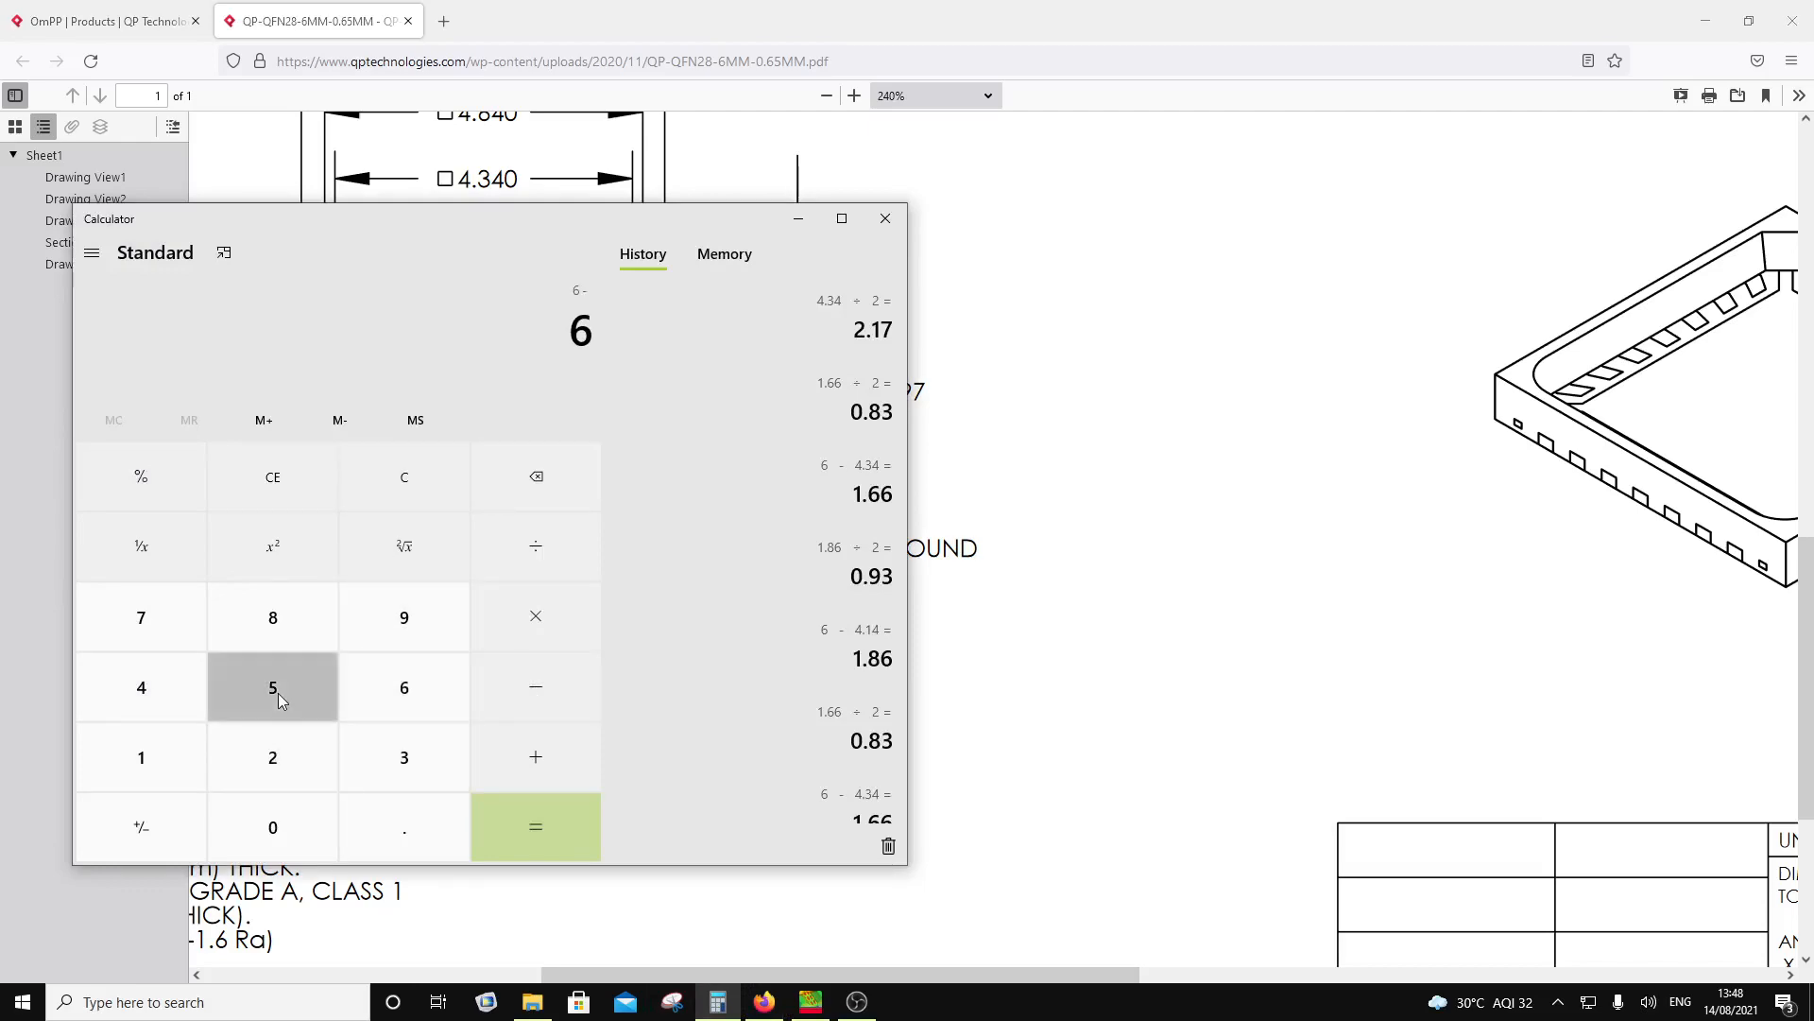
# Step: Subtract 5.24 from 6 in the calculator, divide the difference by 2, and close the calculator
pyautogui.click(383, 830)
pyautogui.click(274, 756)
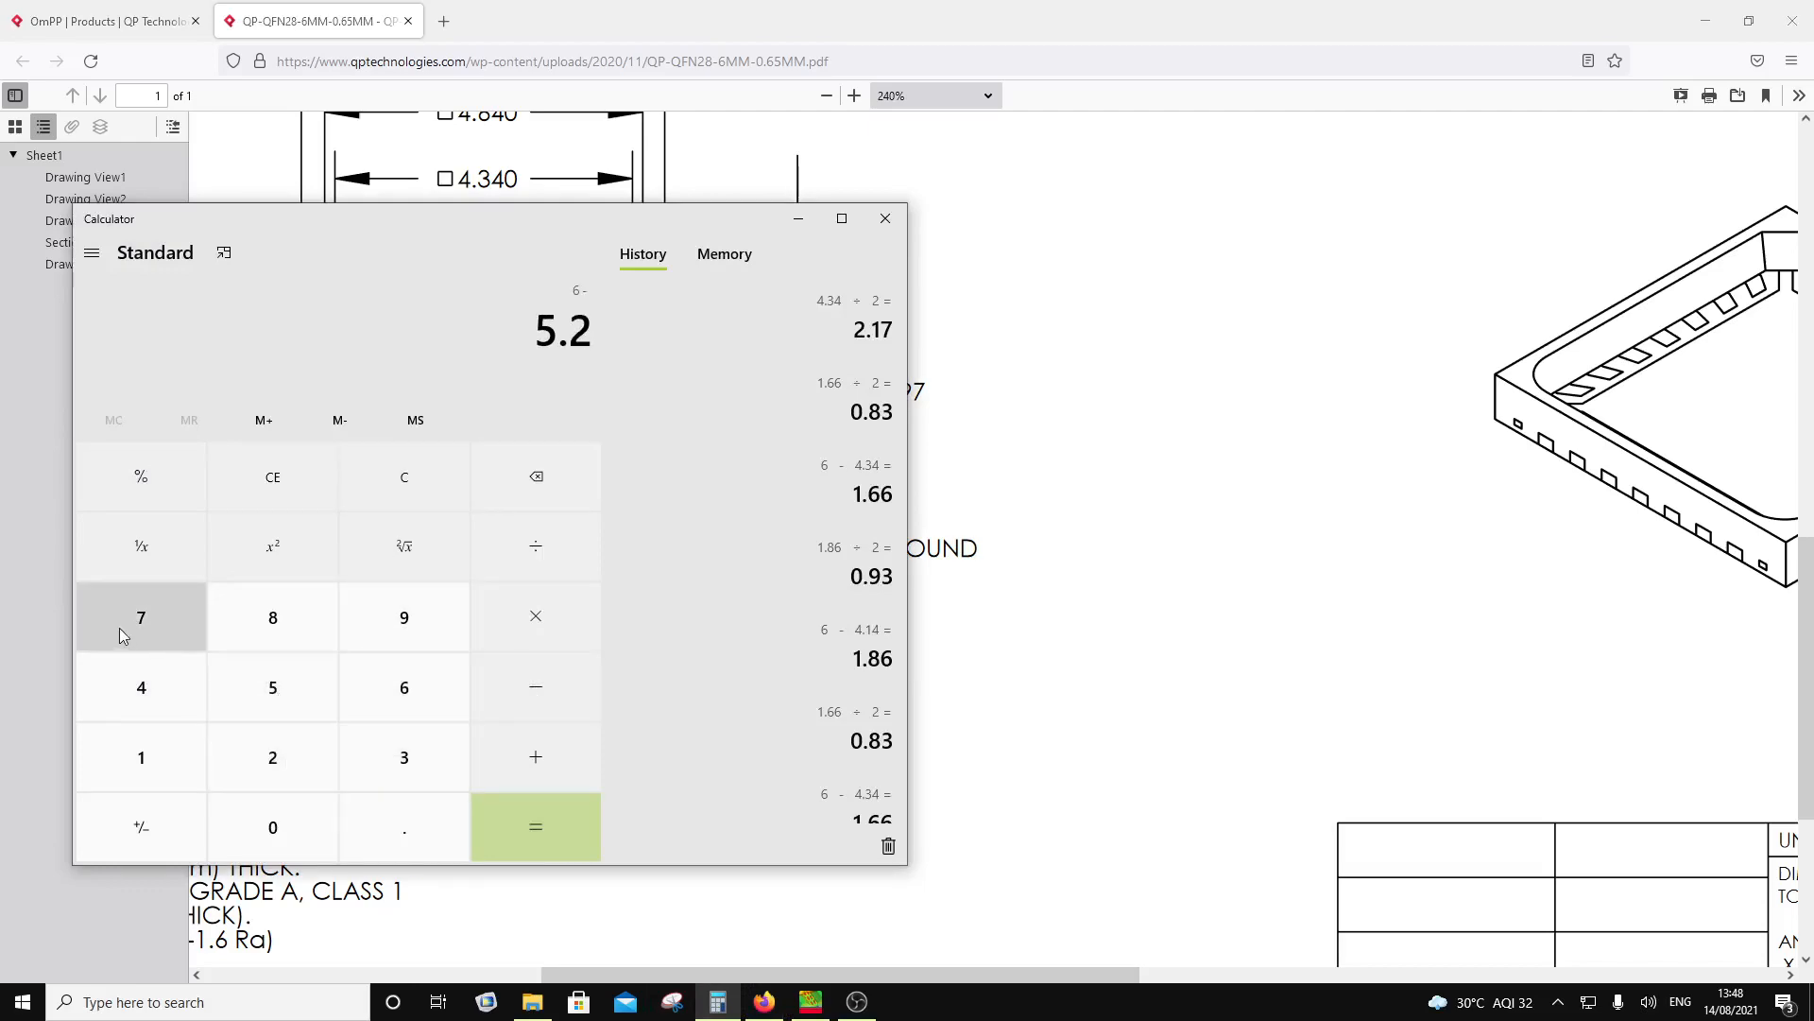
pyautogui.click(142, 687)
pyautogui.click(508, 828)
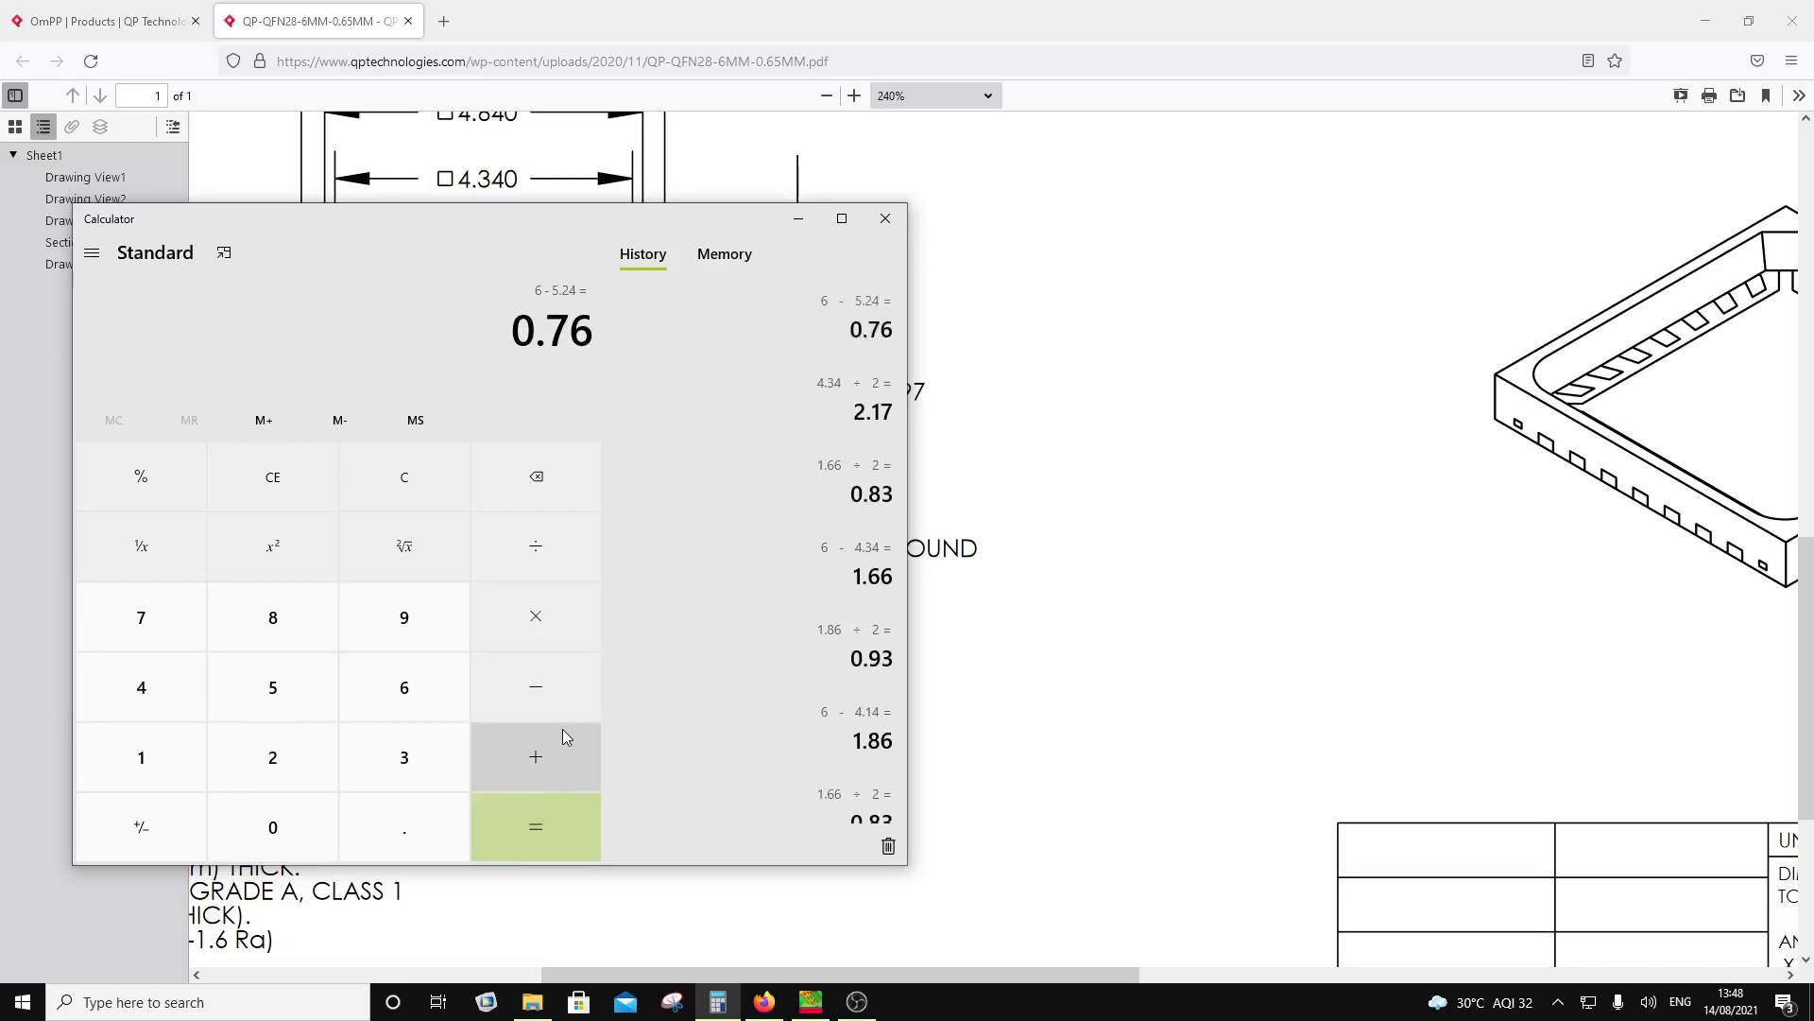
pyautogui.moveTo(530, 225)
pyautogui.mouseDown()
pyautogui.moveTo(1280, 412)
pyautogui.moveTo(1436, 398)
pyautogui.moveTo(1402, 378)
pyautogui.mouseUp()
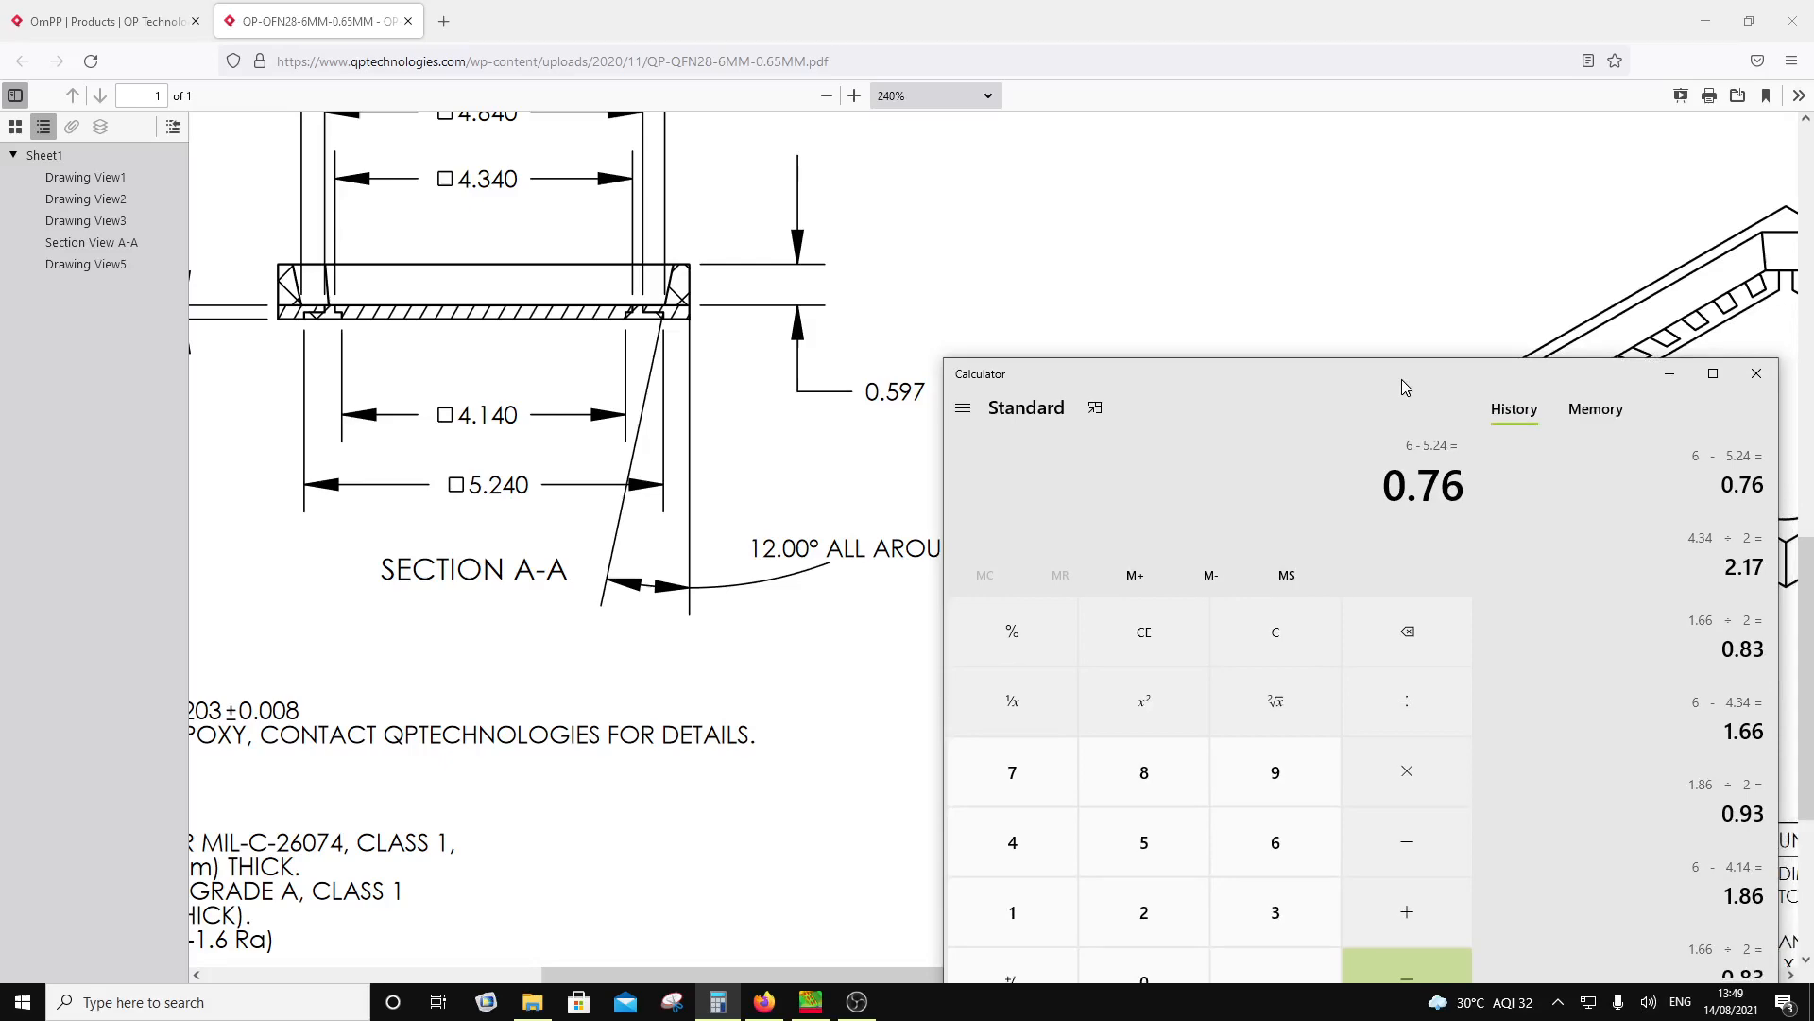
pyautogui.moveTo(1402, 378); pyautogui.dragTo(1165, 255)
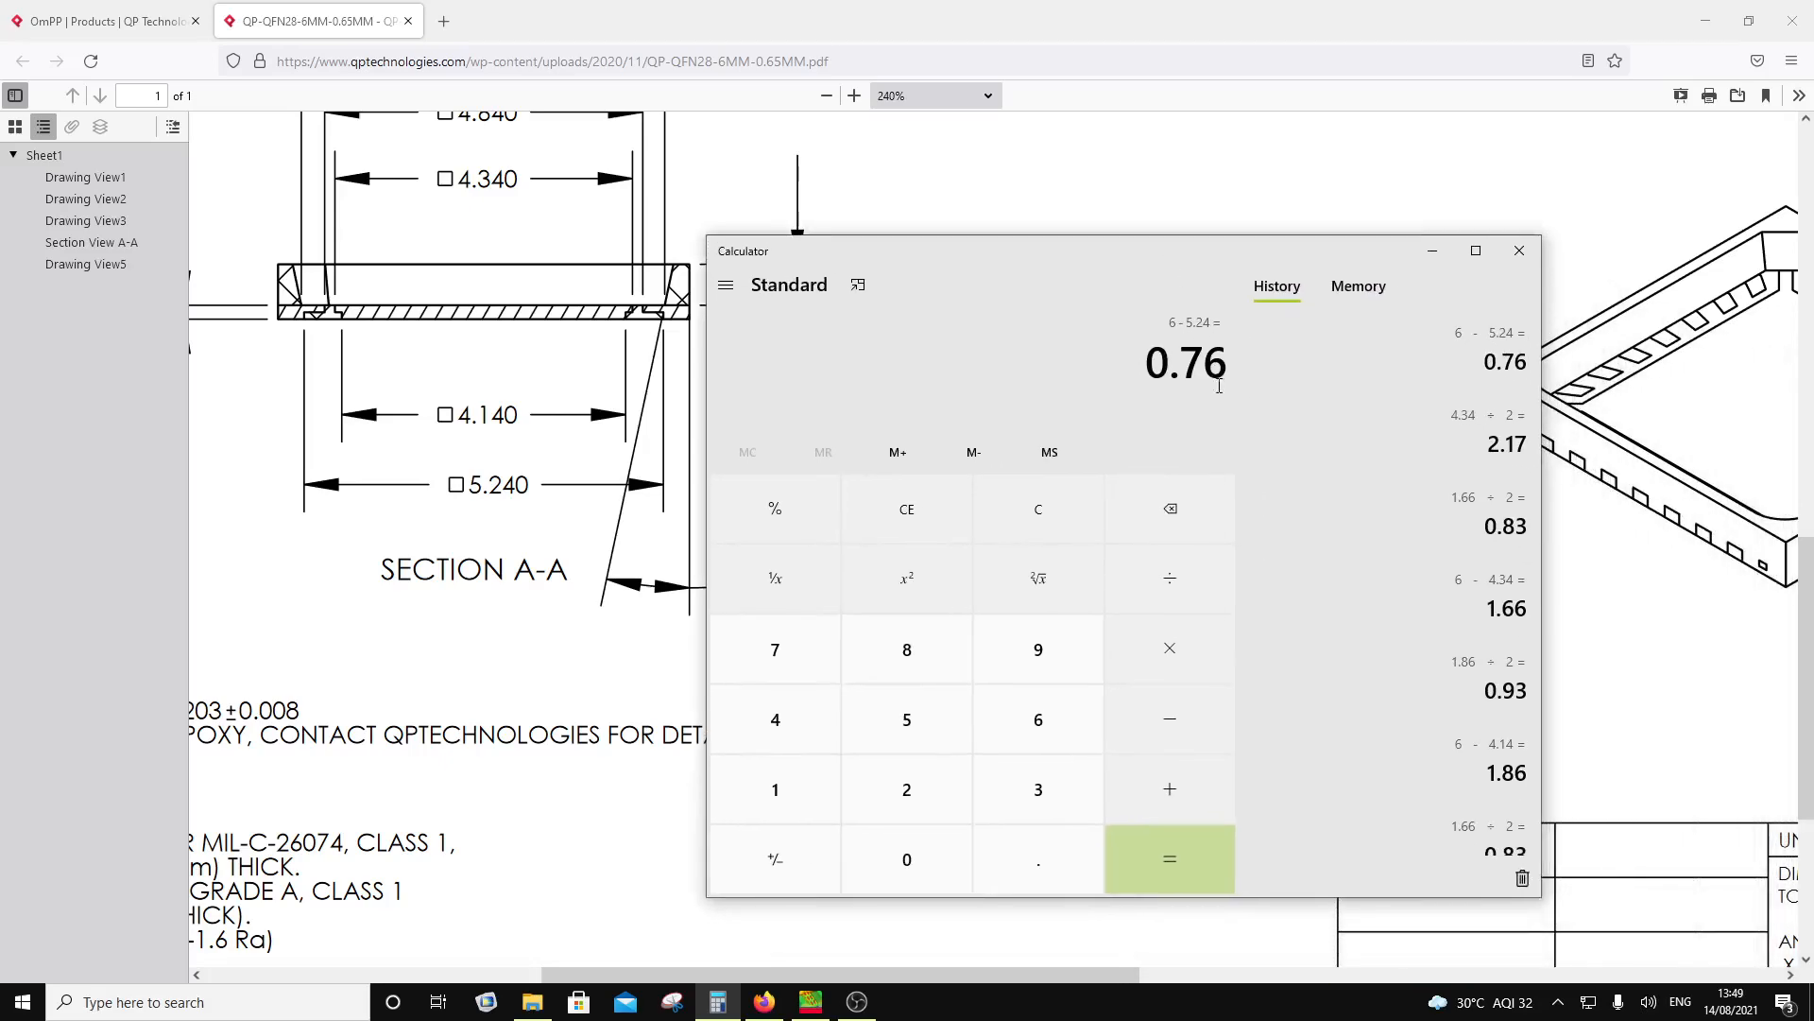
pyautogui.click(1204, 581)
pyautogui.click(968, 818)
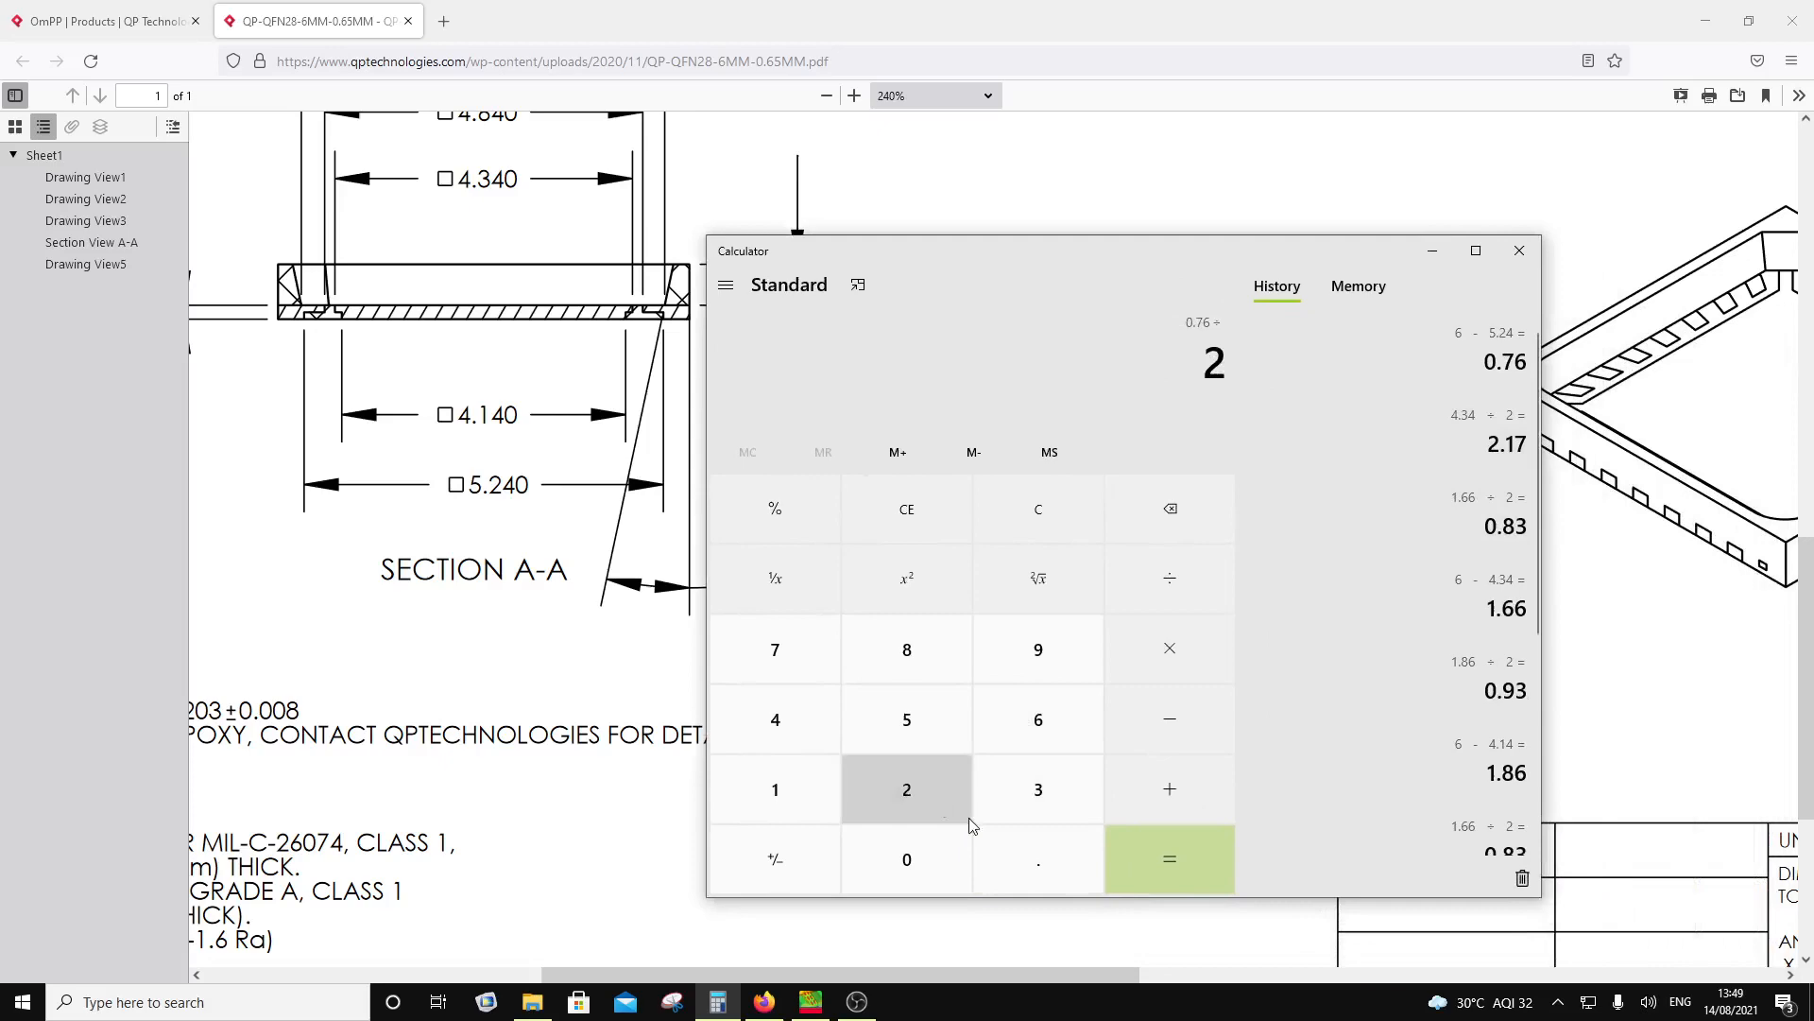
pyautogui.click(1139, 820)
pyautogui.click(1520, 250)
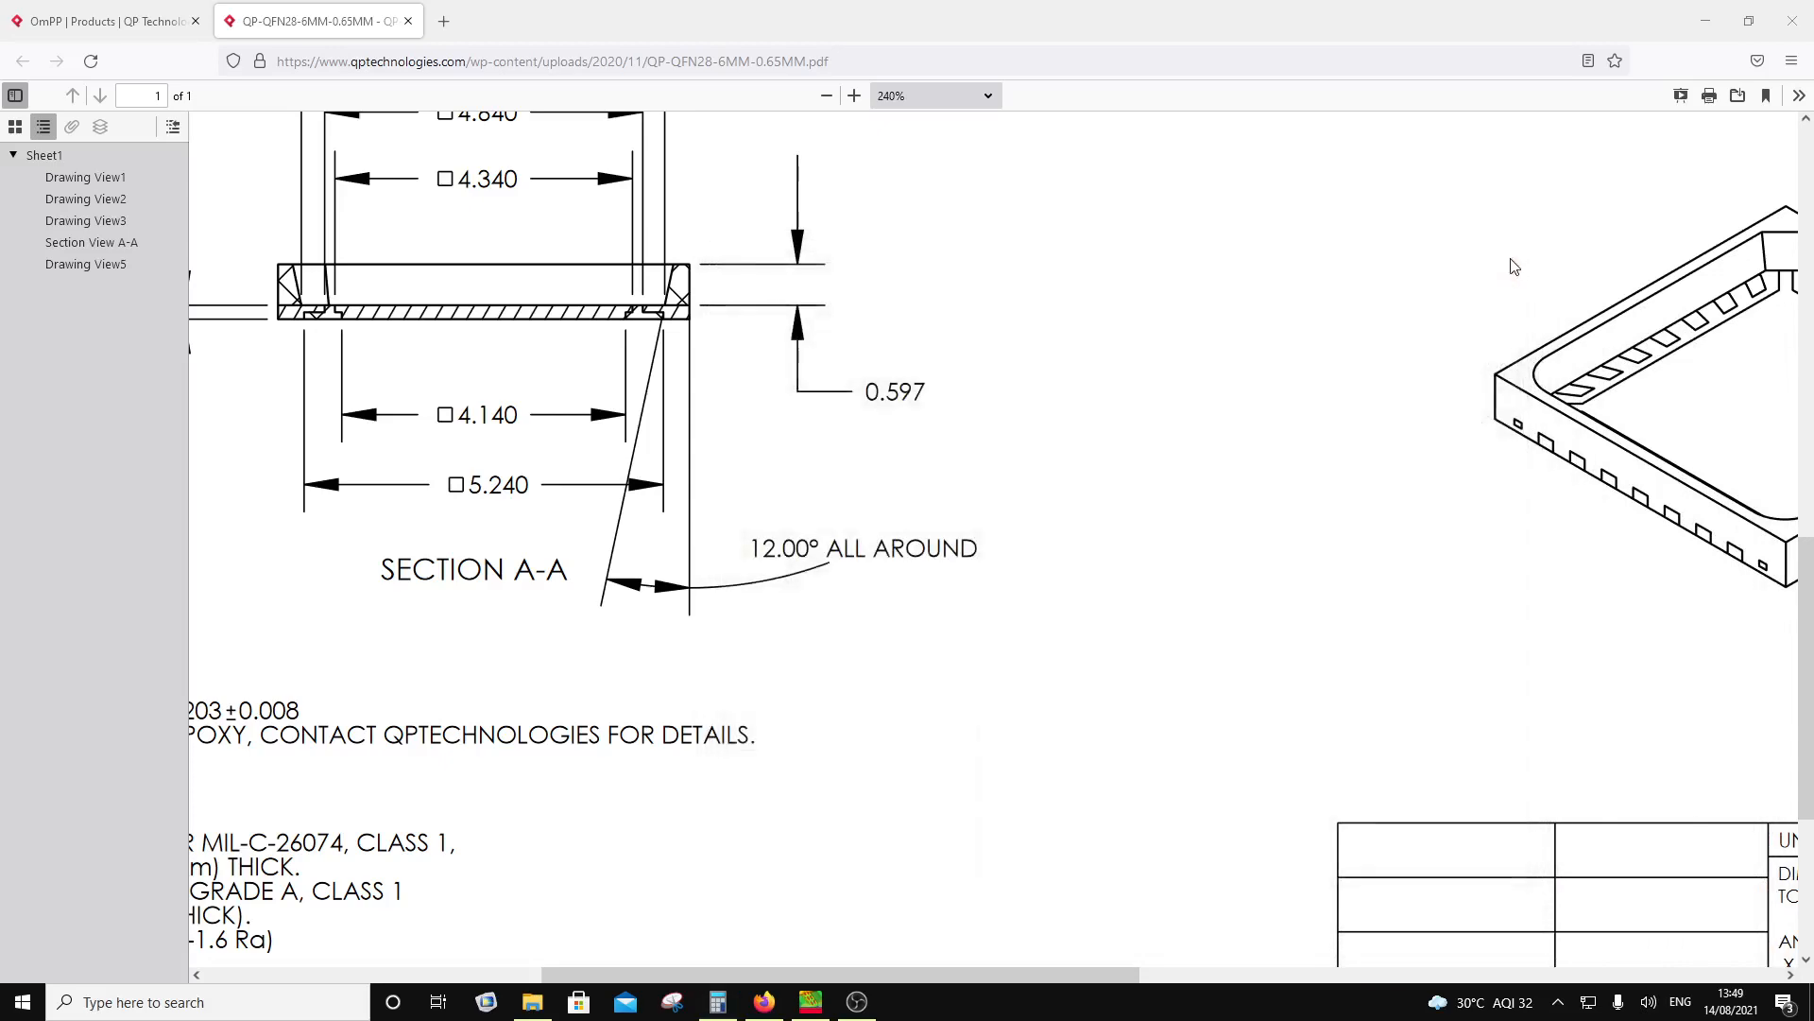
# Step: Examine the package drawing's top view and bottom view for the pin width, pitch, length and center pad dimensions
pyautogui.scroll(-3, 1313, 640)
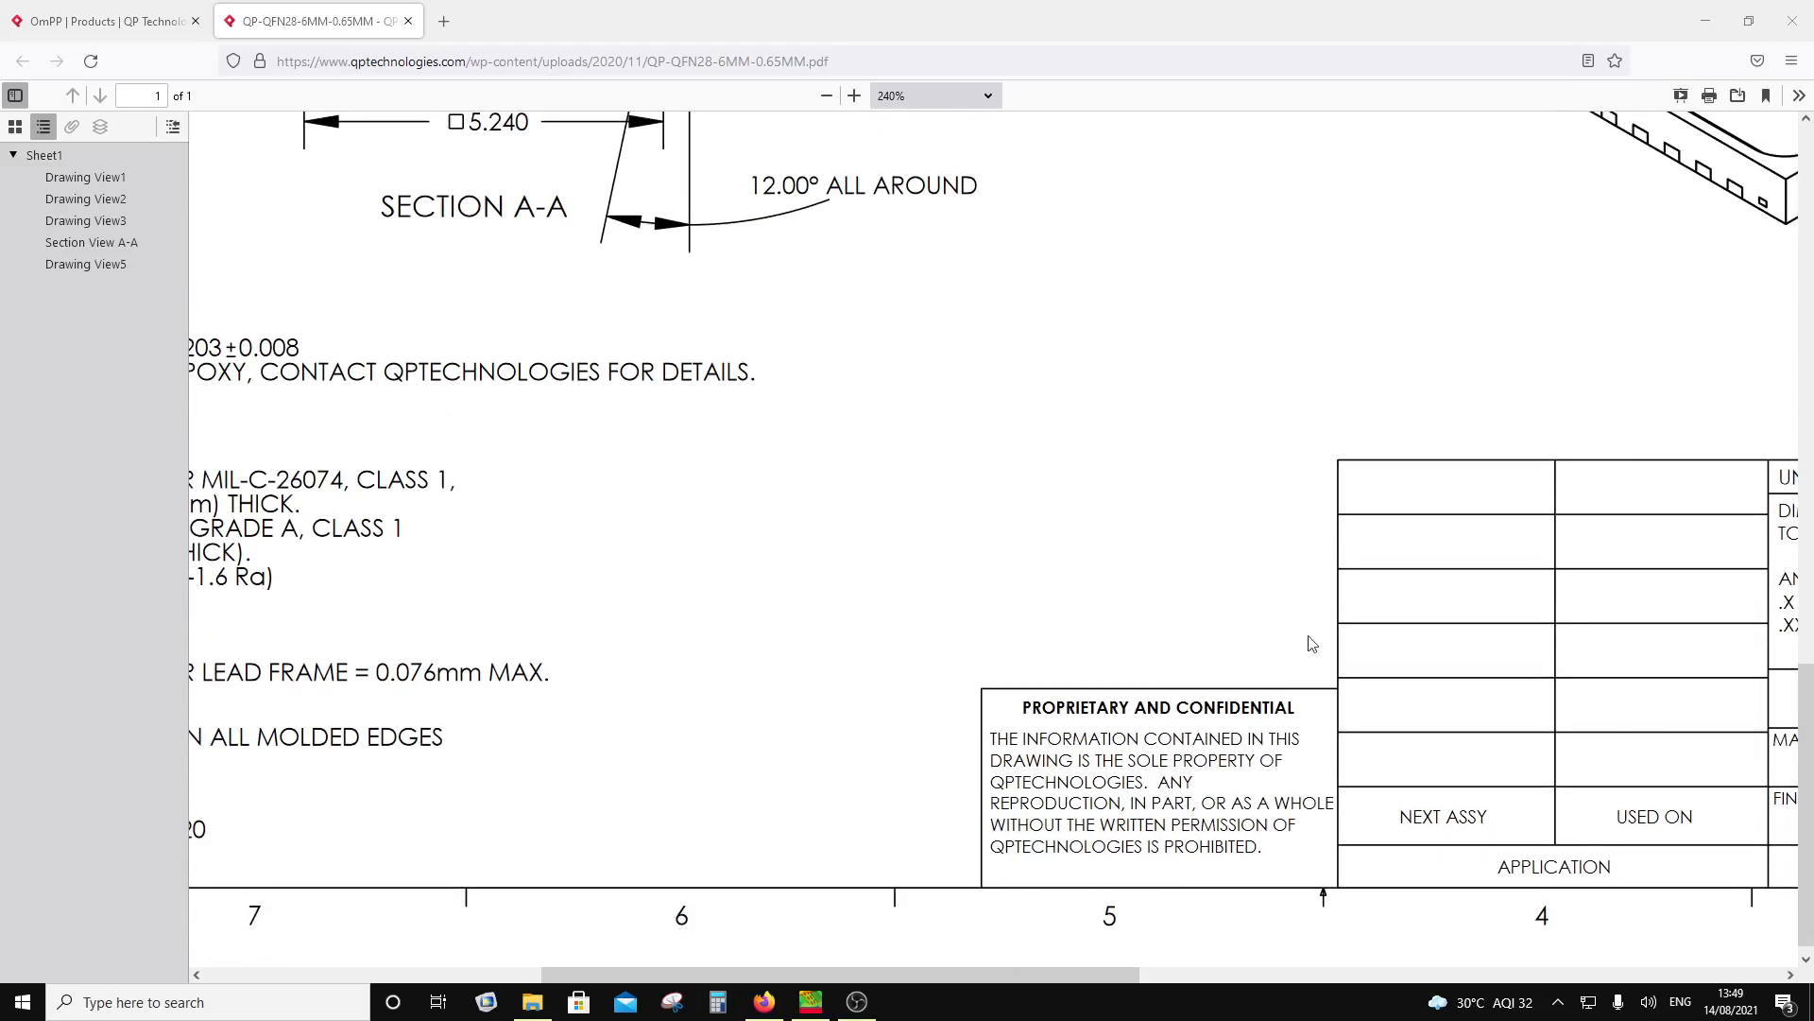
pyautogui.scroll(4, 1331, 625)
pyautogui.click(1349, 592)
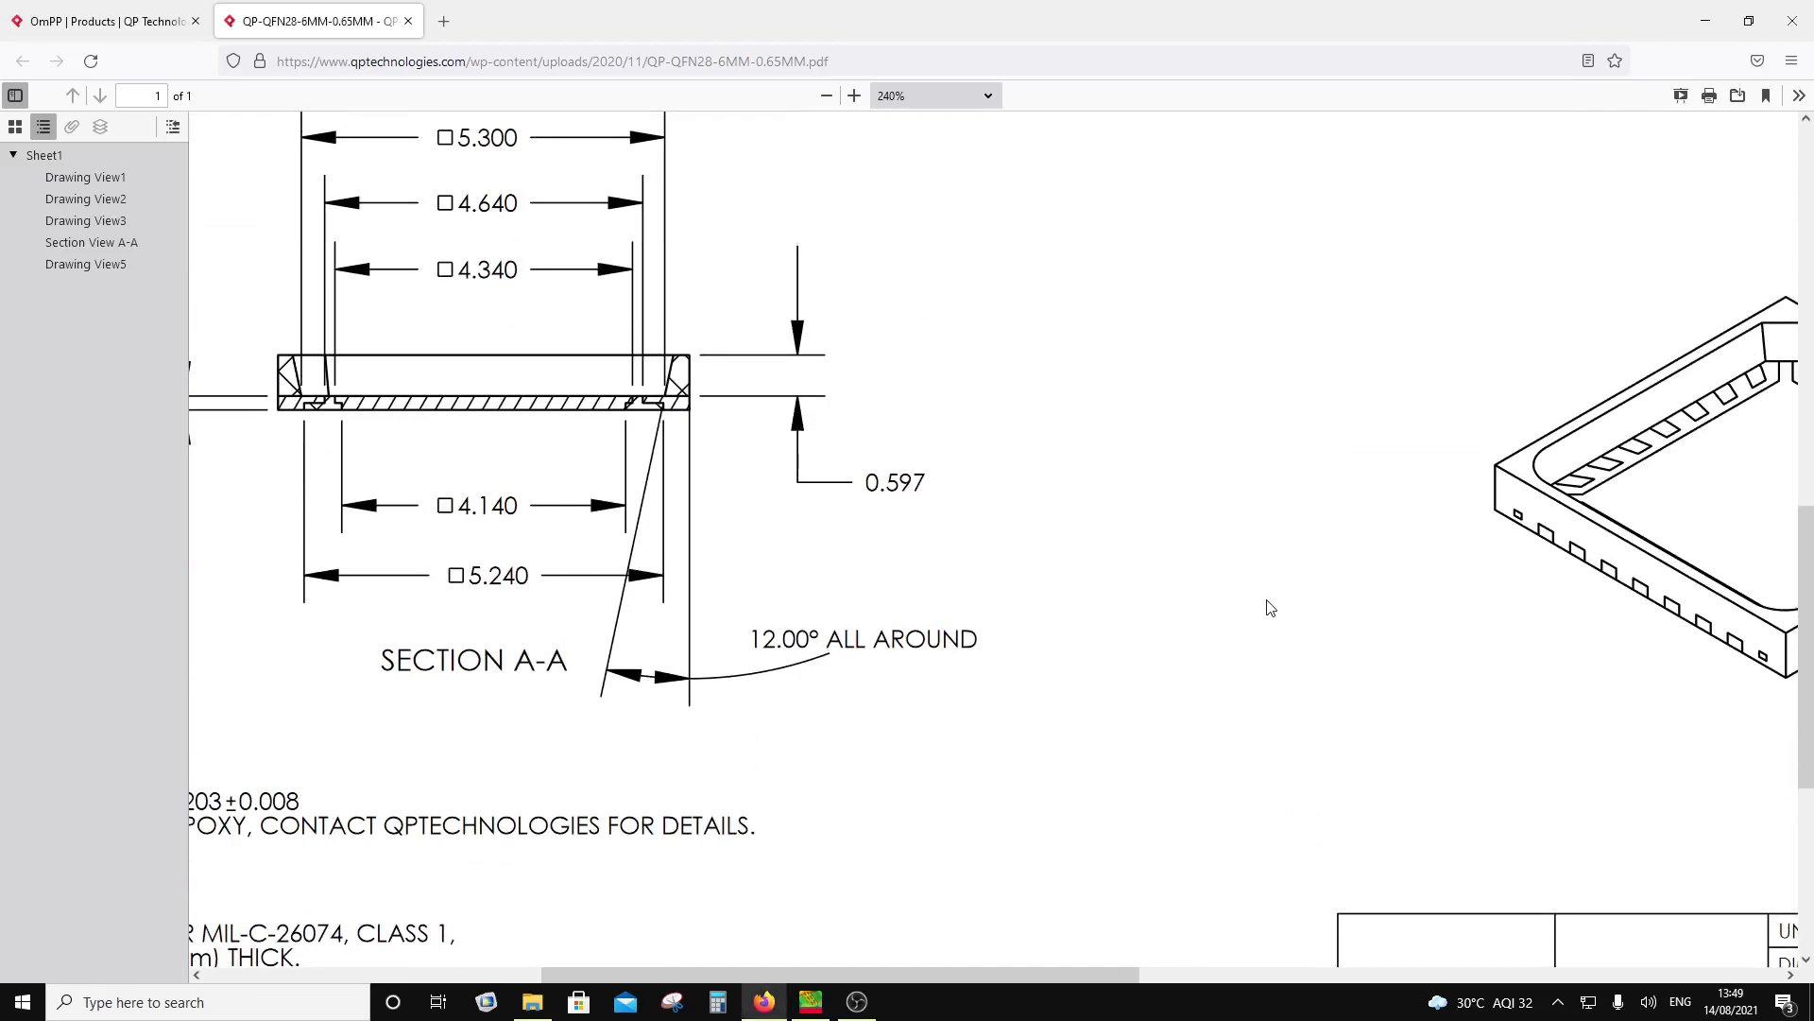
pyautogui.scroll(6, 1154, 607)
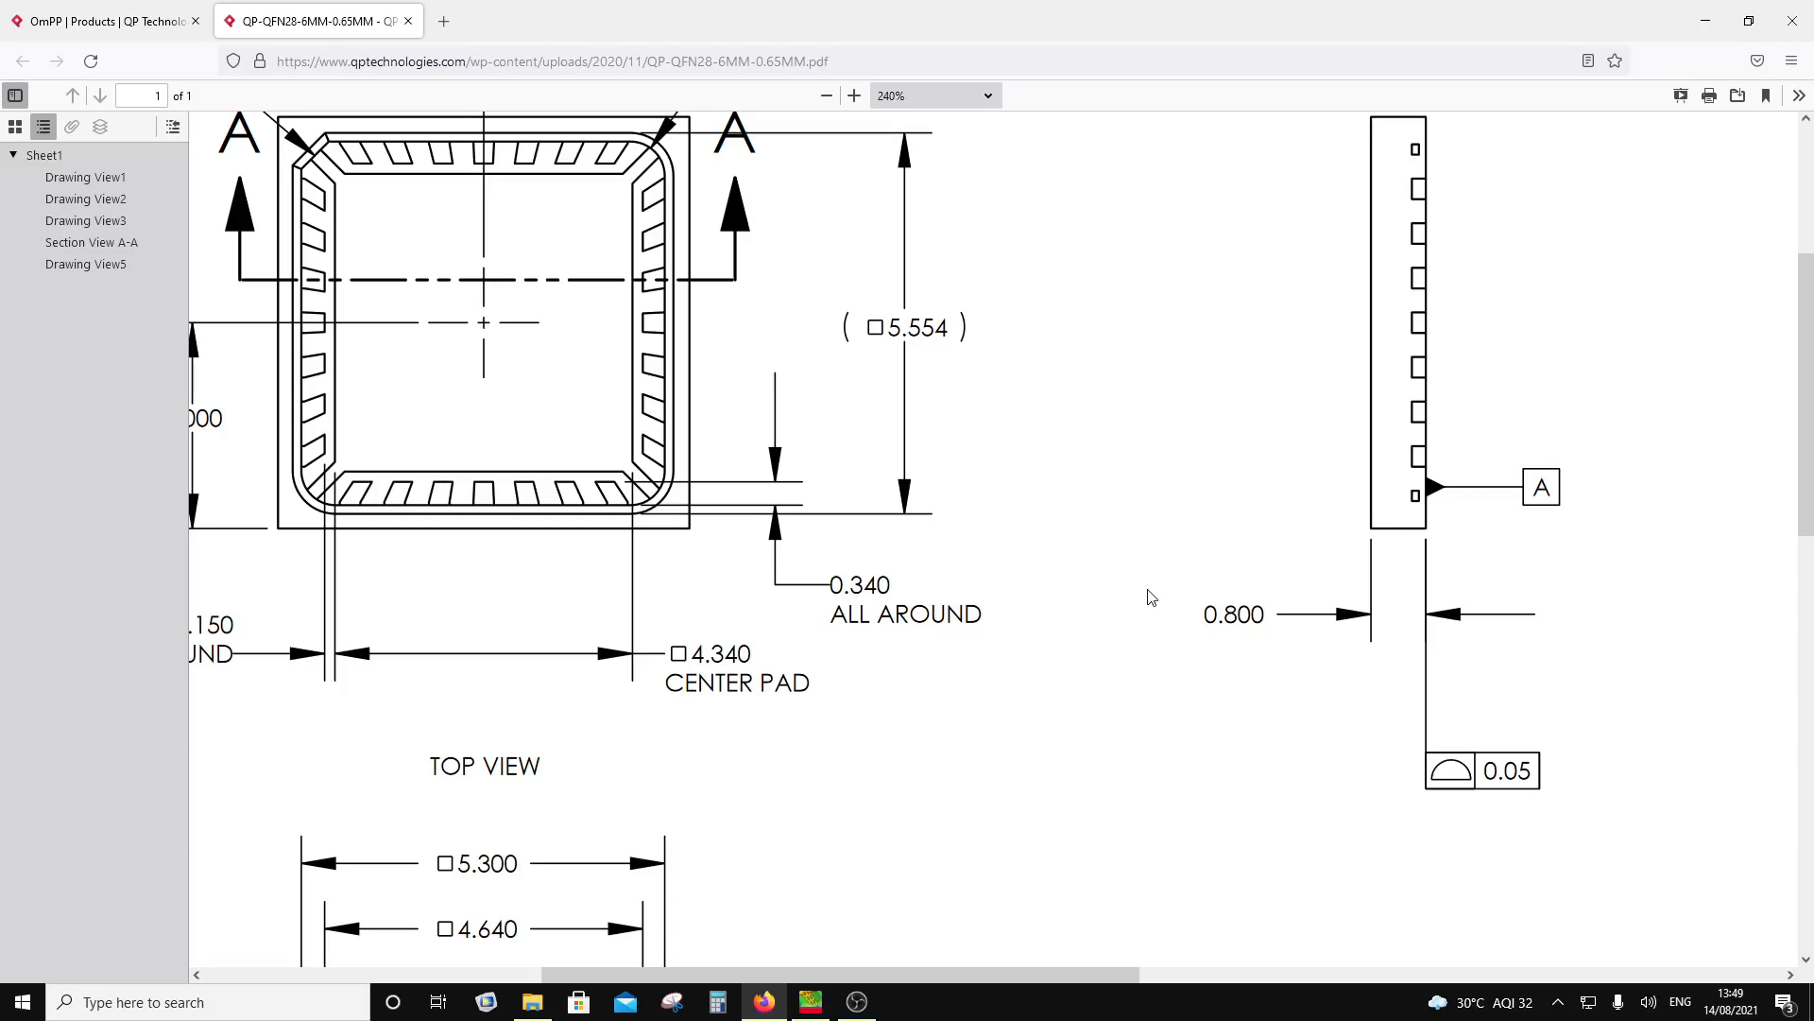
pyautogui.scroll(2, 1151, 597)
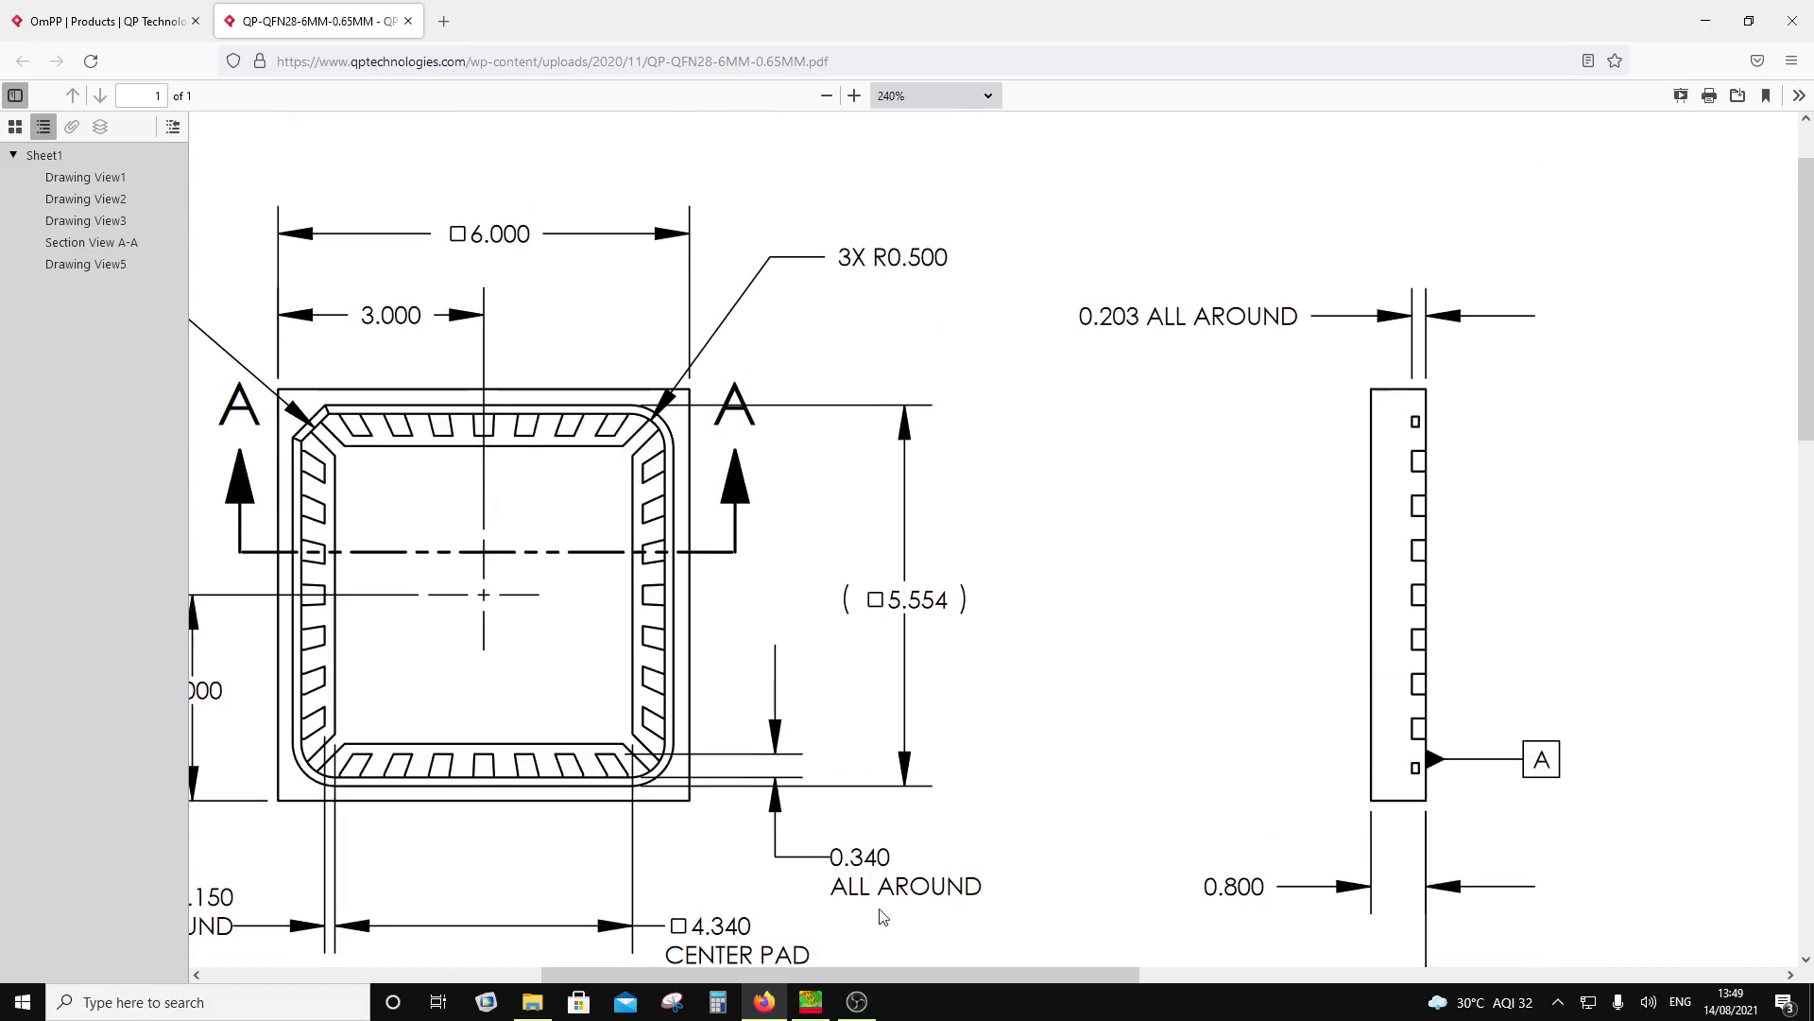
pyautogui.moveTo(732, 974); pyautogui.dragTo(1202, 955)
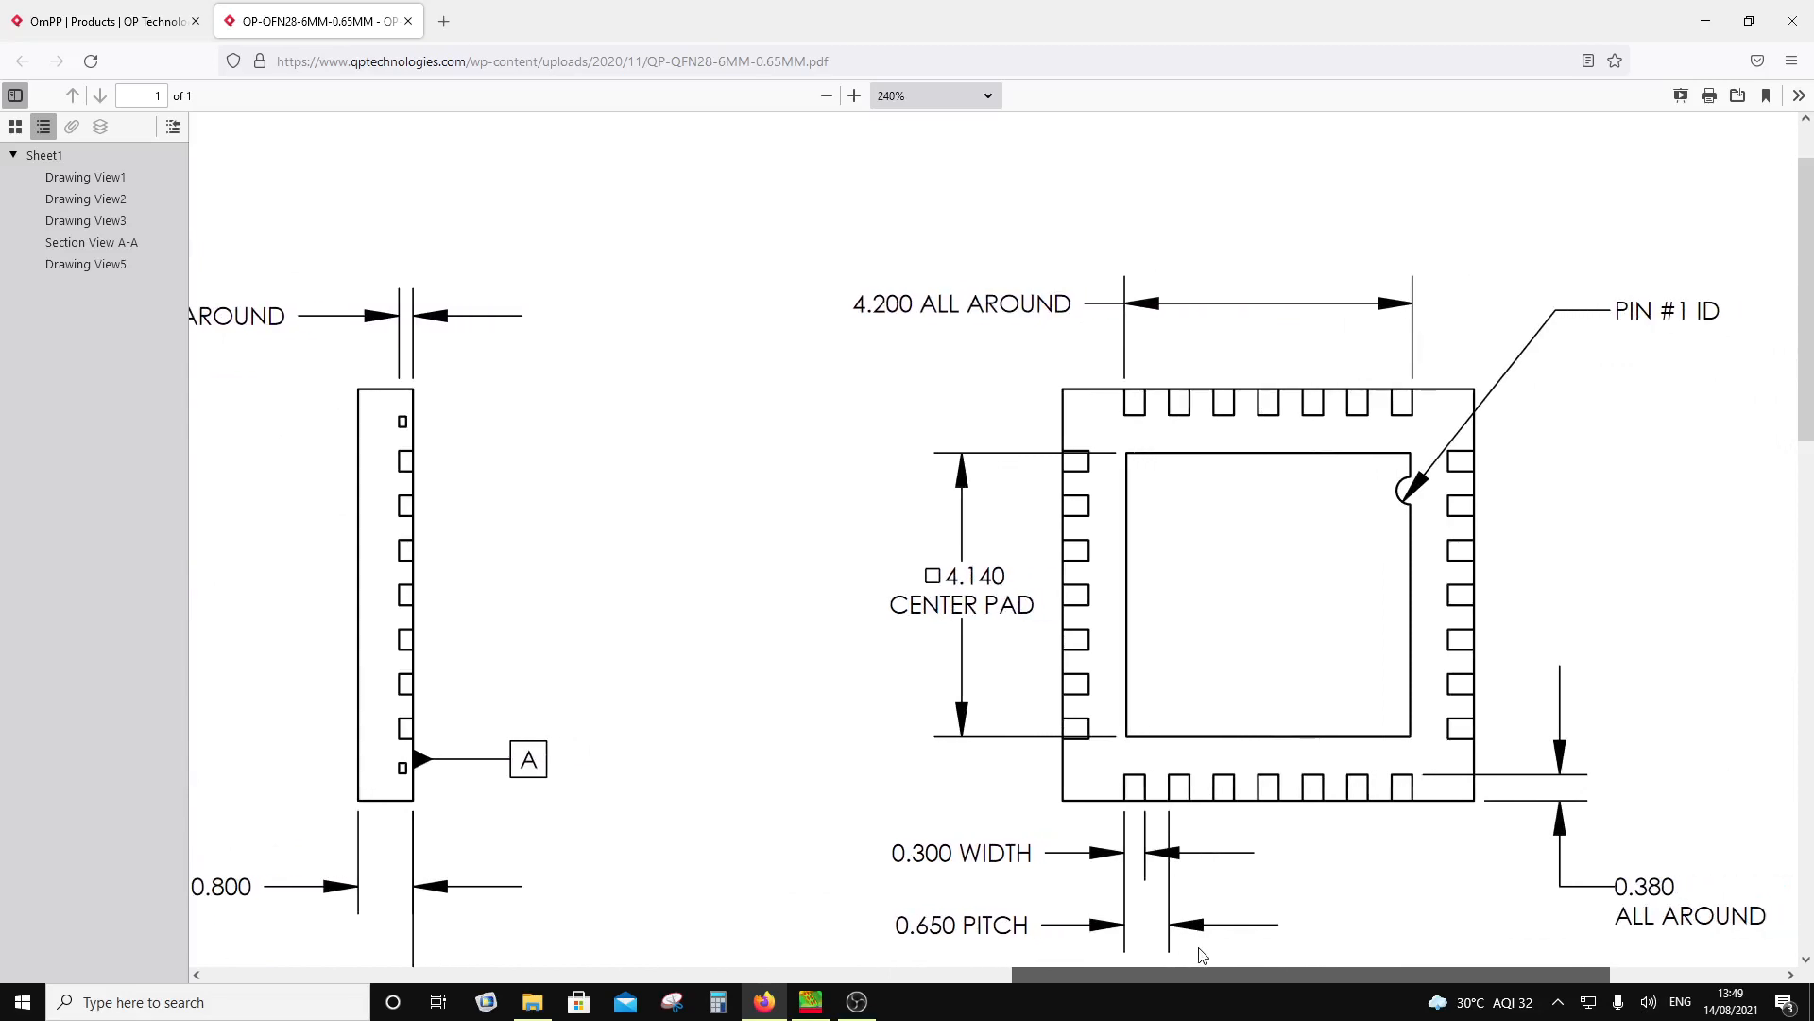
pyautogui.scroll(-3, 988, 893)
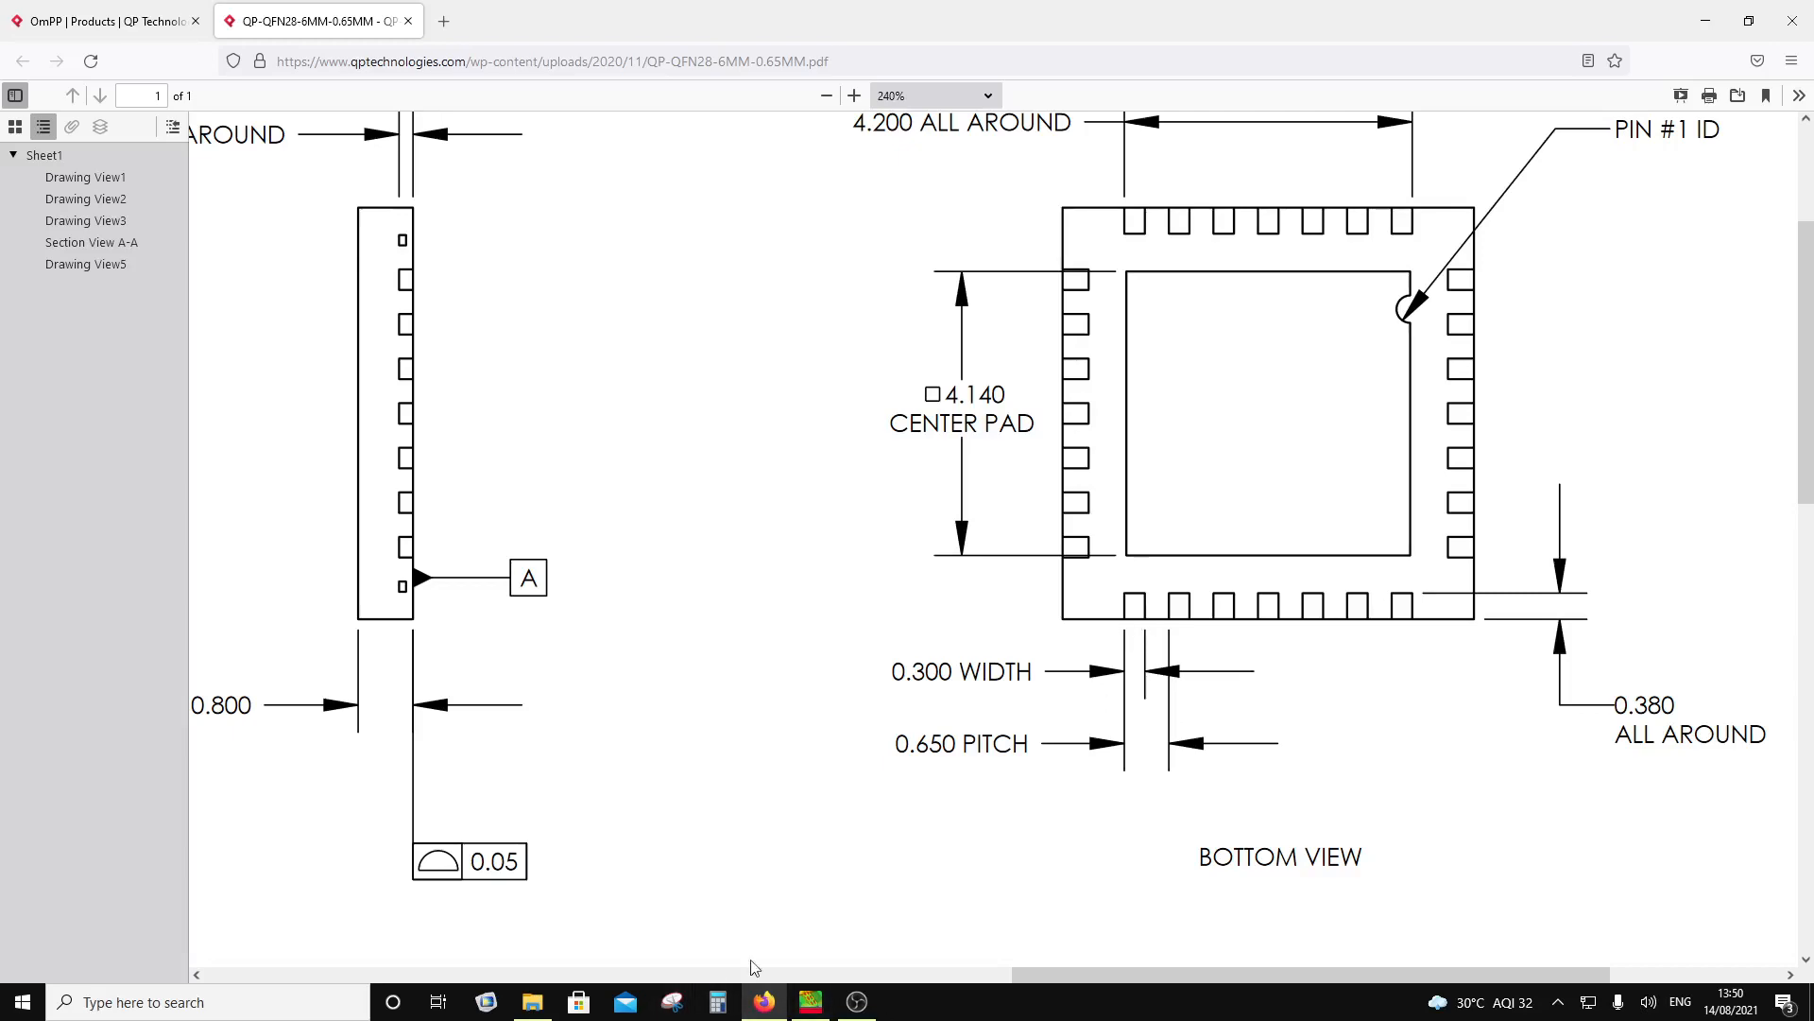
# Step: Switch to EMPro and begin an extrude with a rectangular cross section whose first corner is at U' 0.83 mm, V' 0 mm
pyautogui.moveTo(810, 1005)
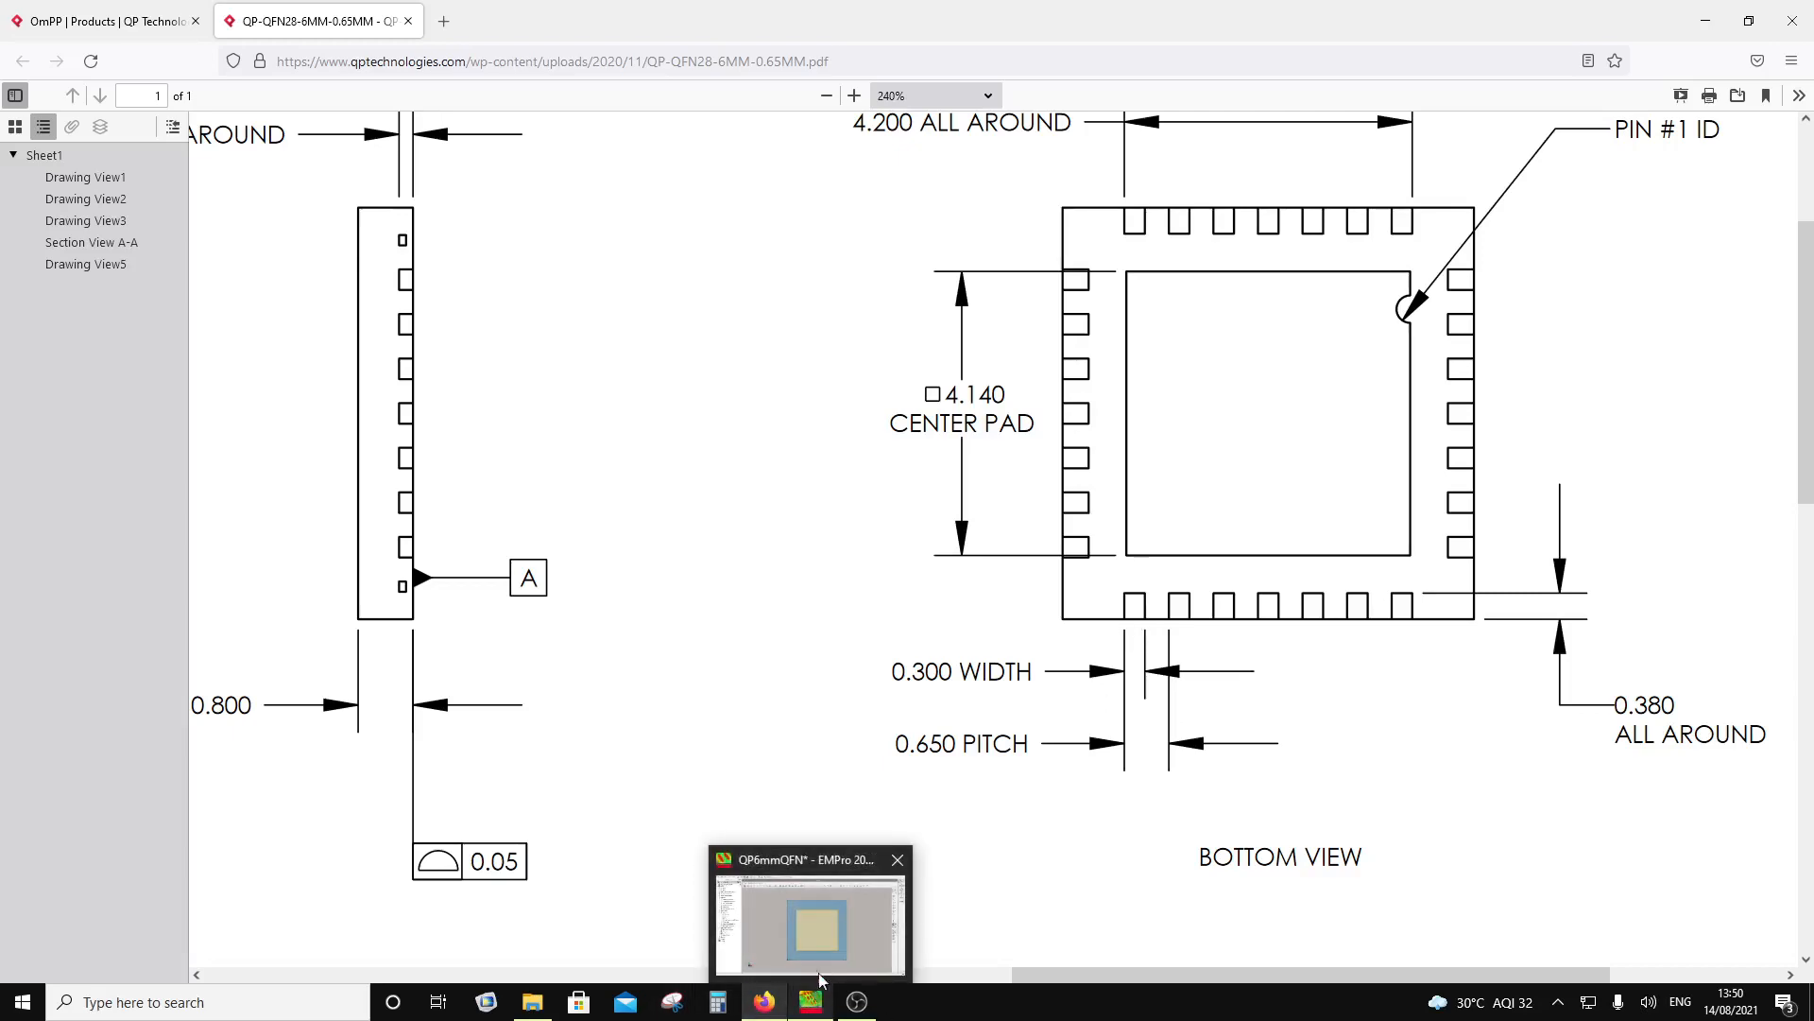
pyautogui.click(765, 855)
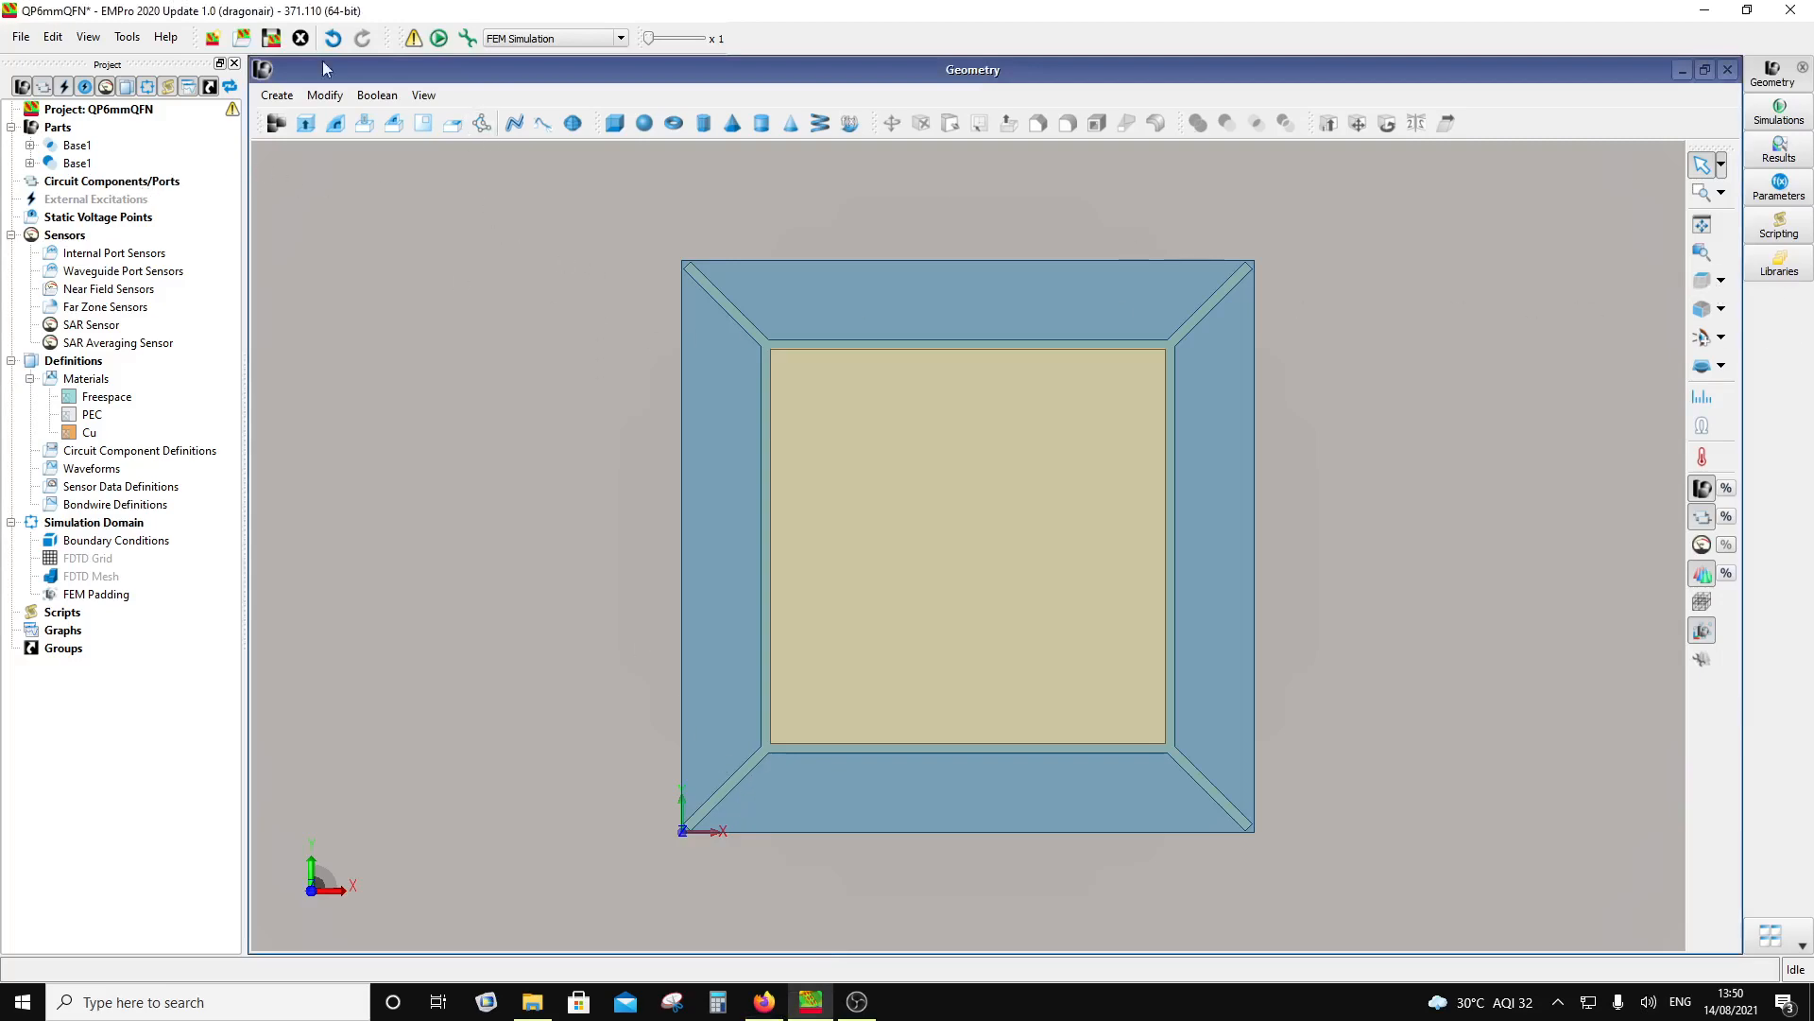
pyautogui.click(306, 125)
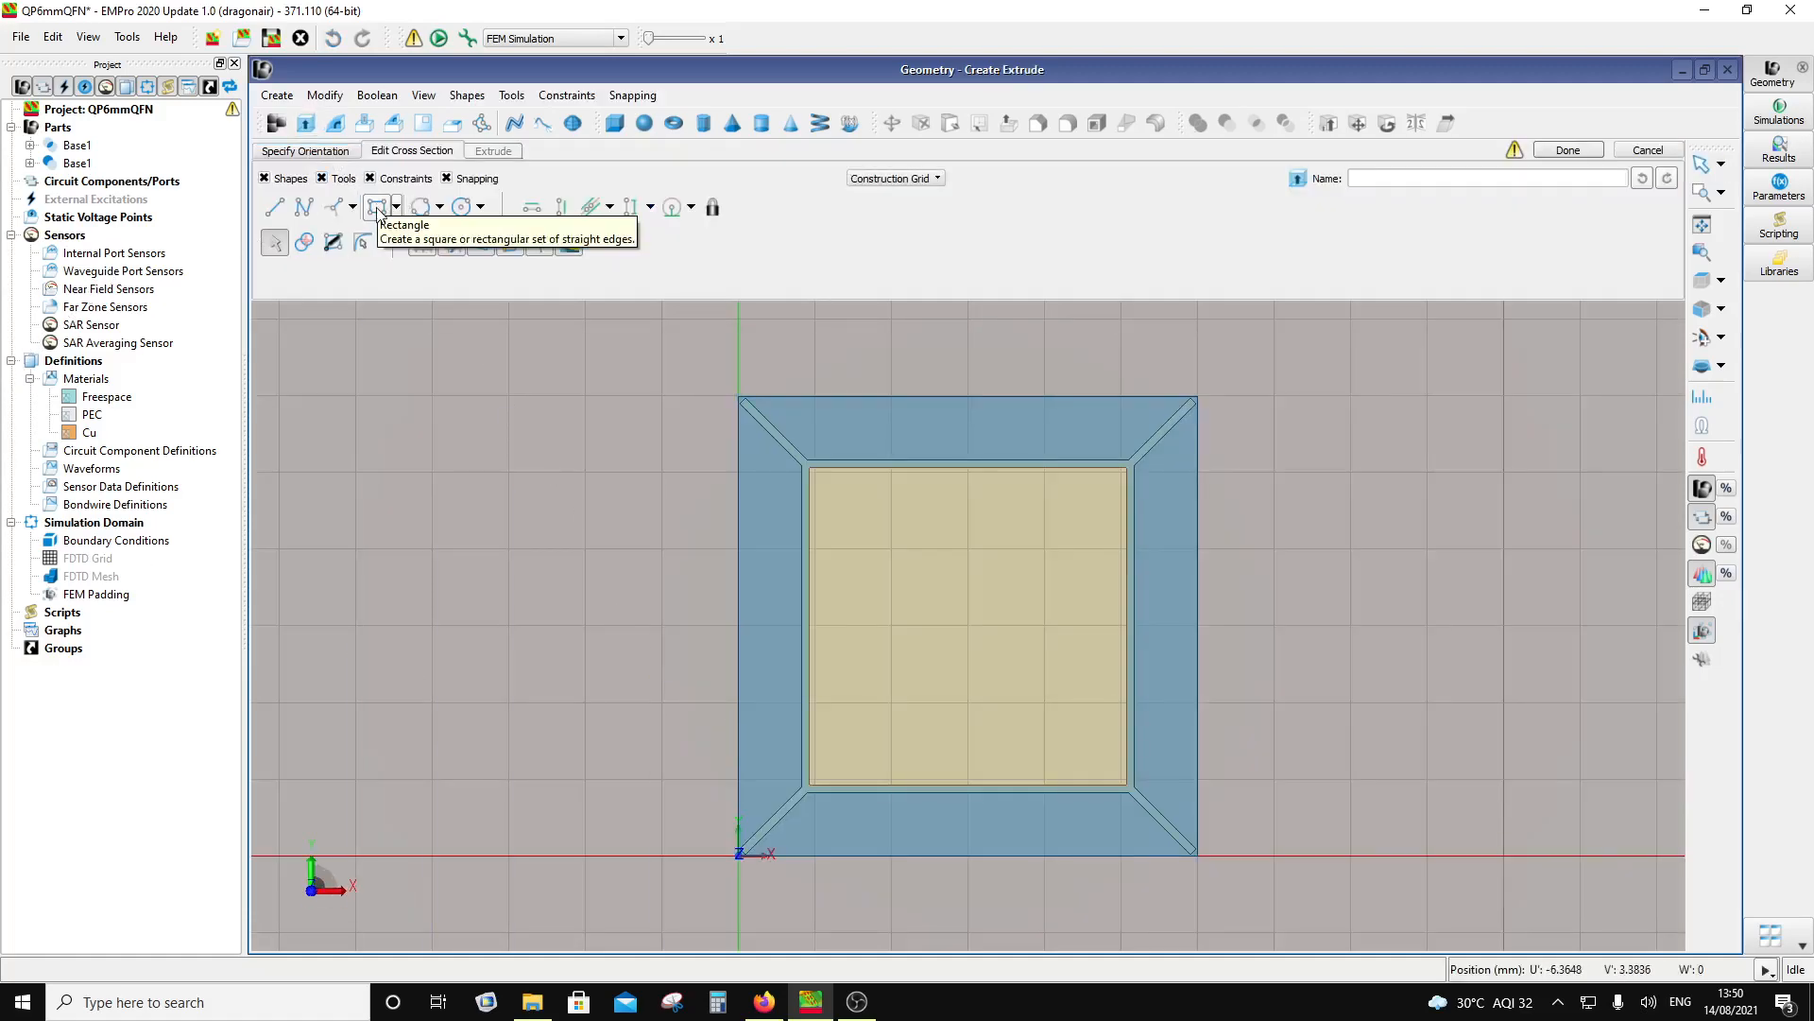
pyautogui.click(377, 206)
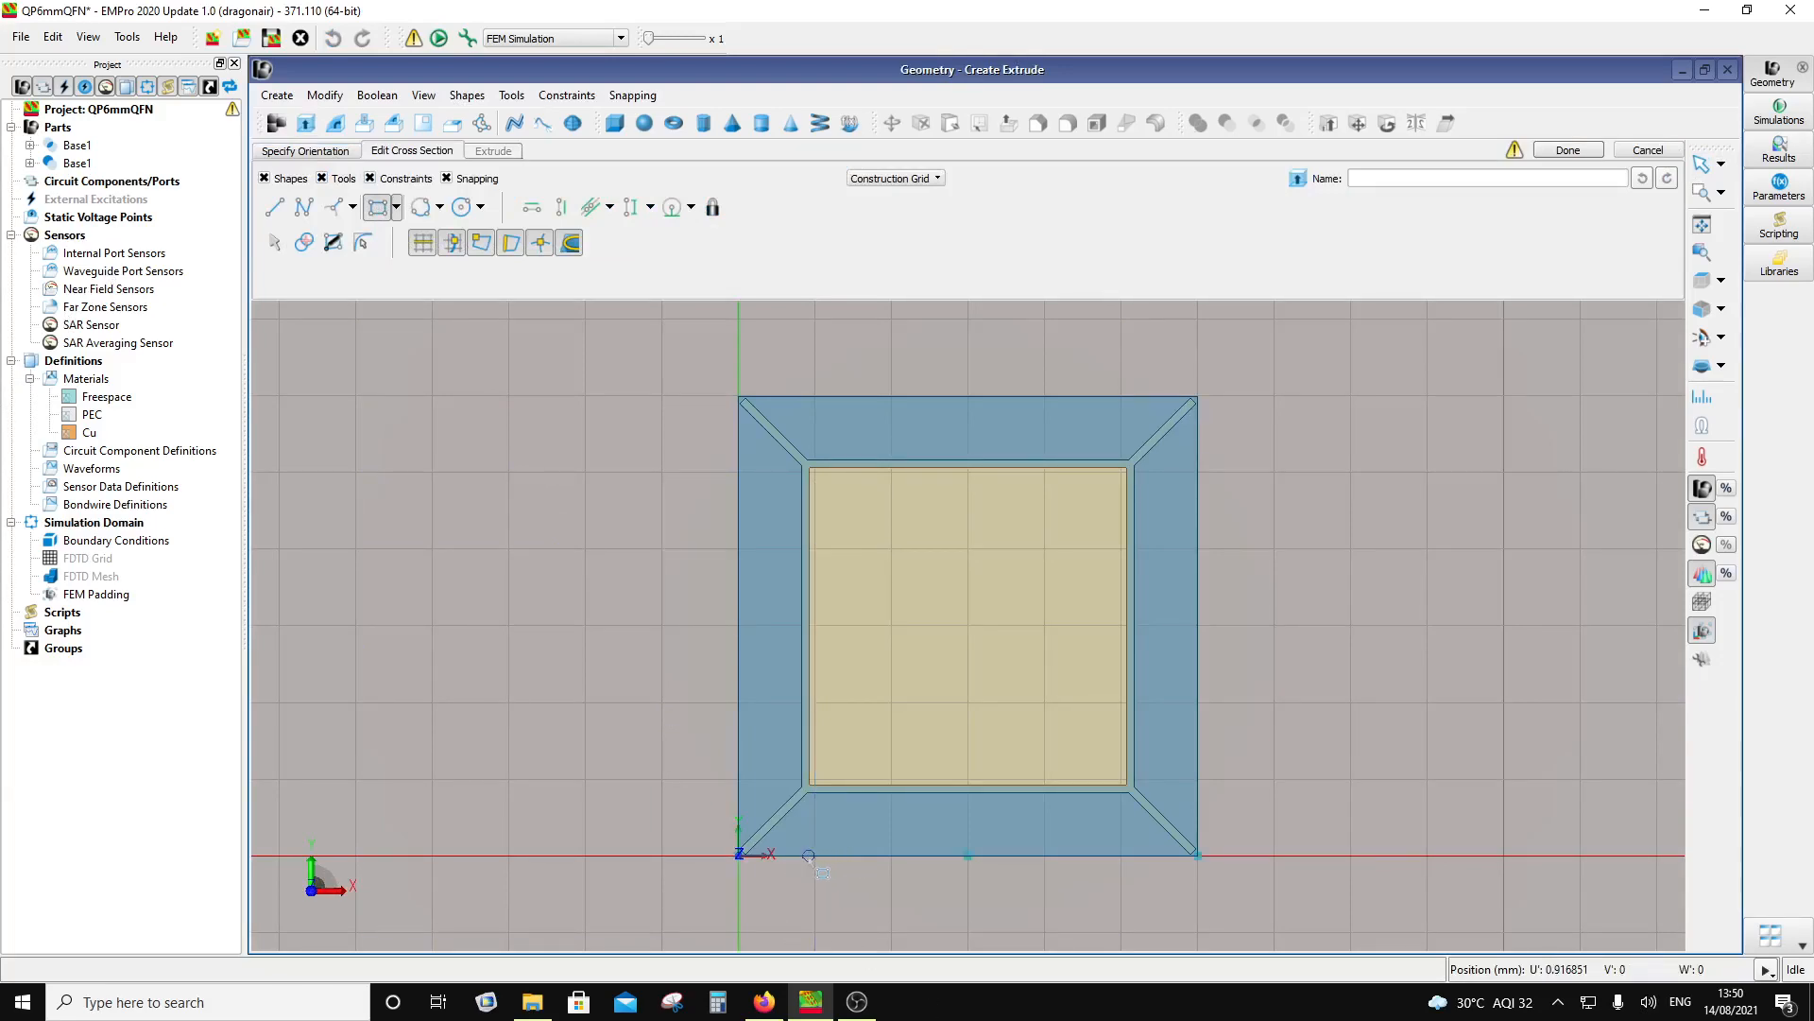
pyautogui.press('Tab')
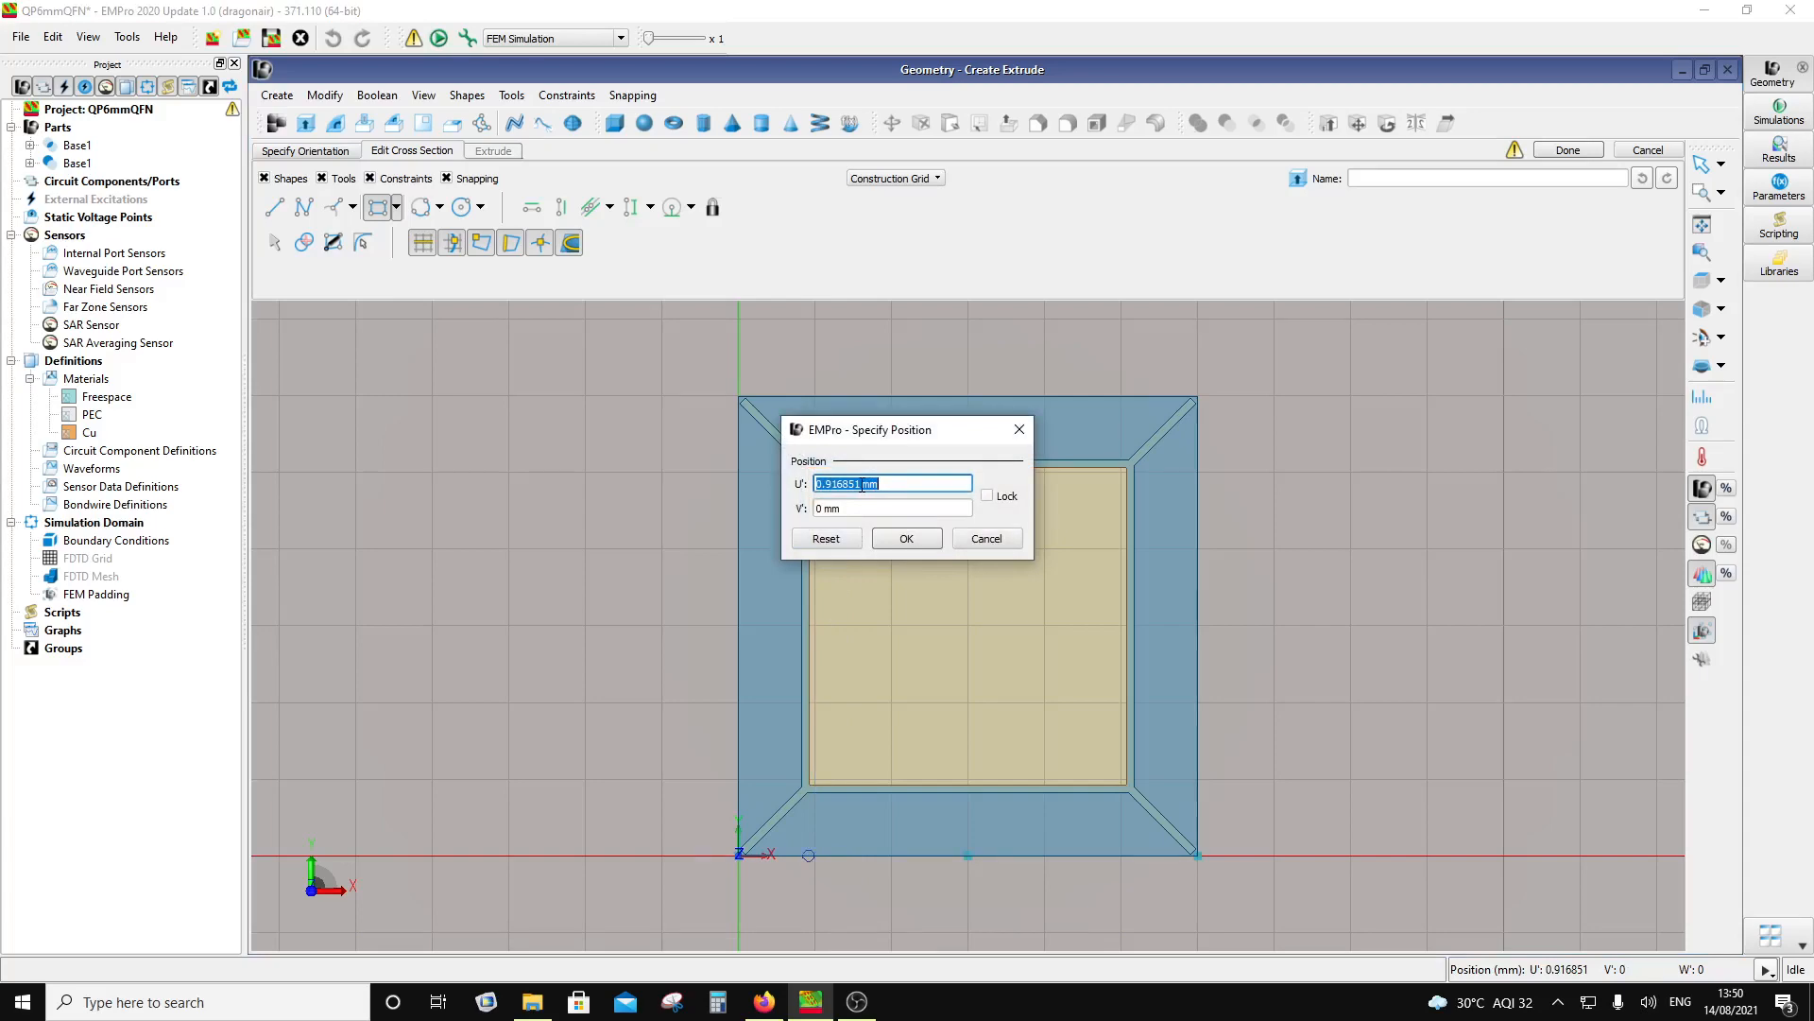
pyautogui.moveTo(861, 485); pyautogui.dragTo(828, 485)
pyautogui.write('83')
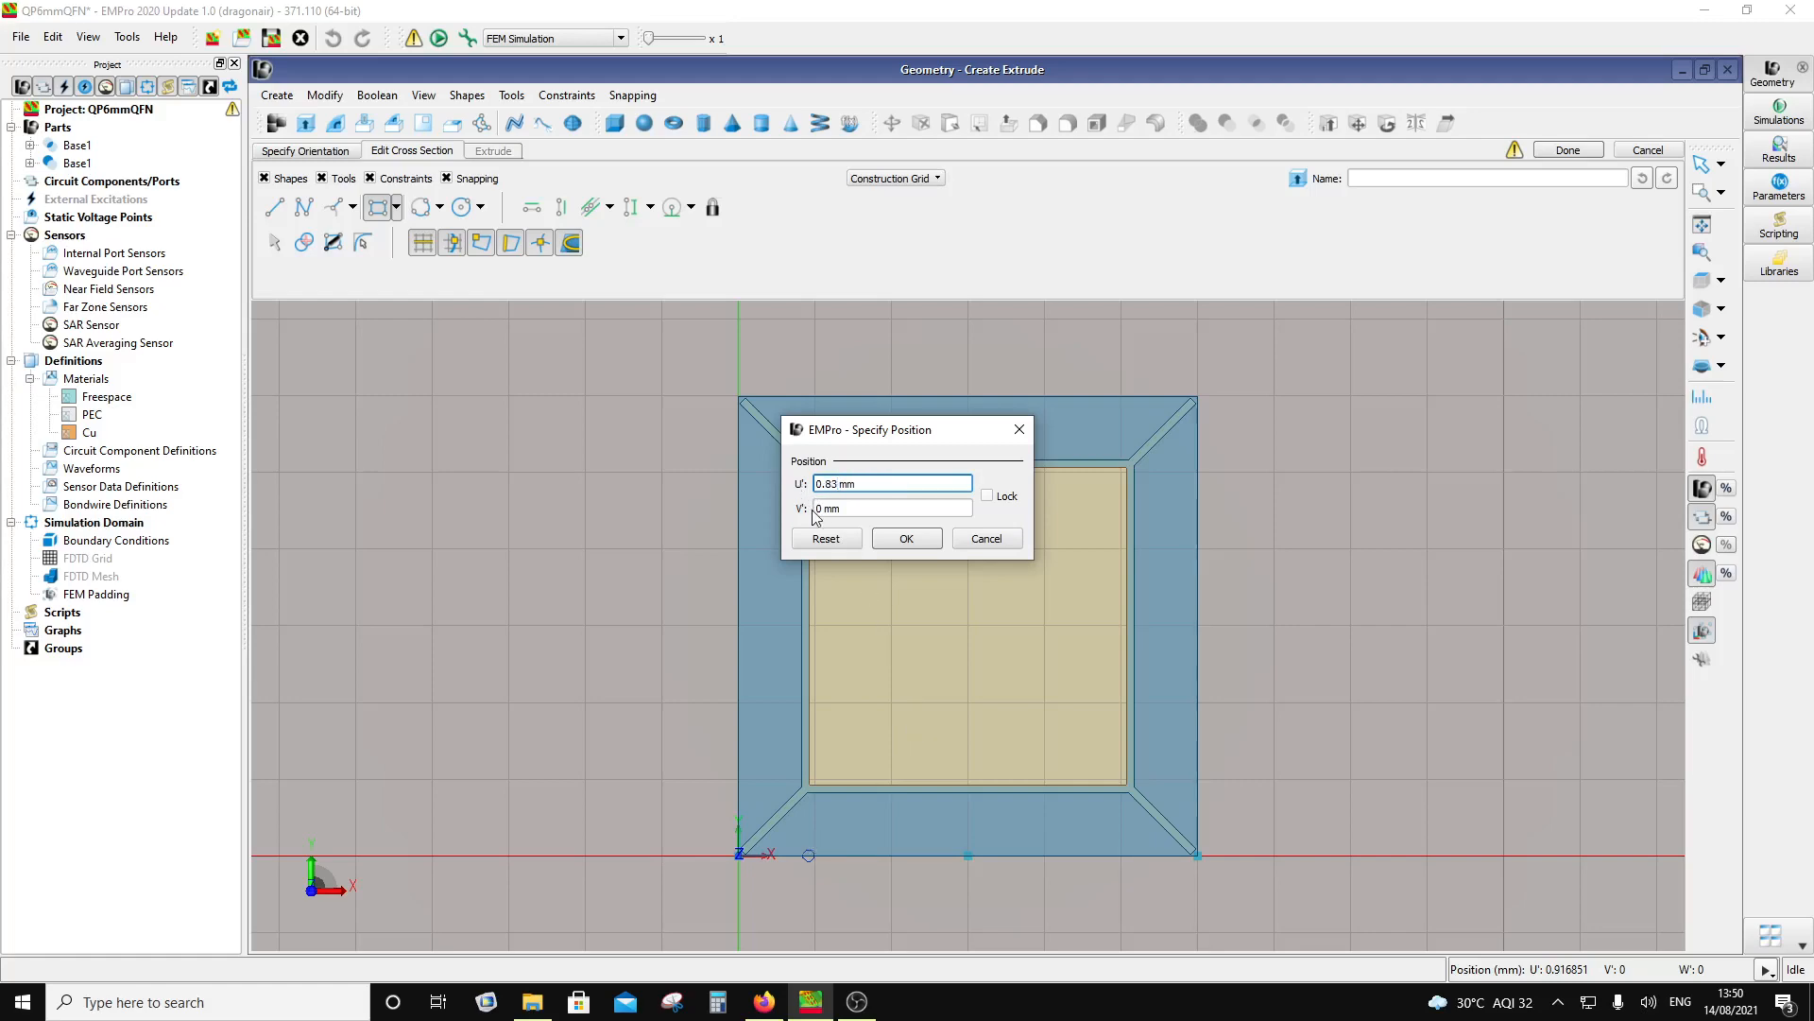
pyautogui.click(903, 541)
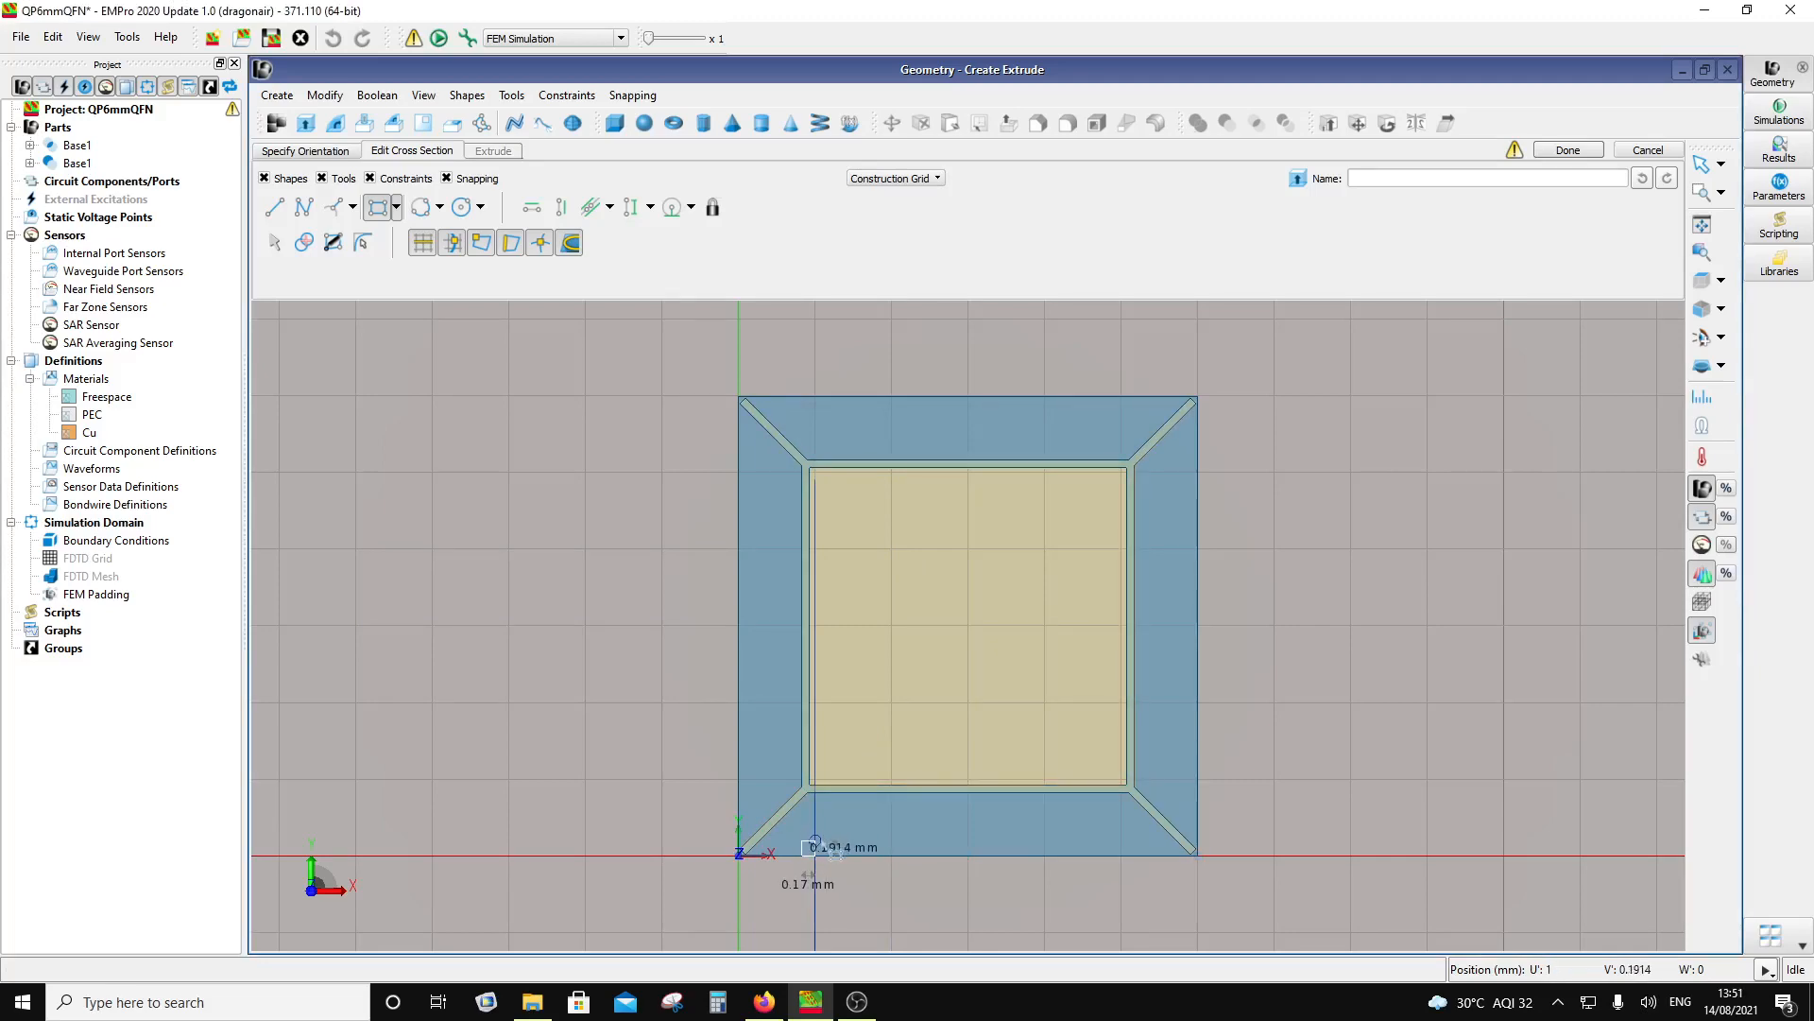
# Step: Complete the pin's rectangle with a width of 0.3 mm and a height of 0.38 mm
pyautogui.press('Tab')
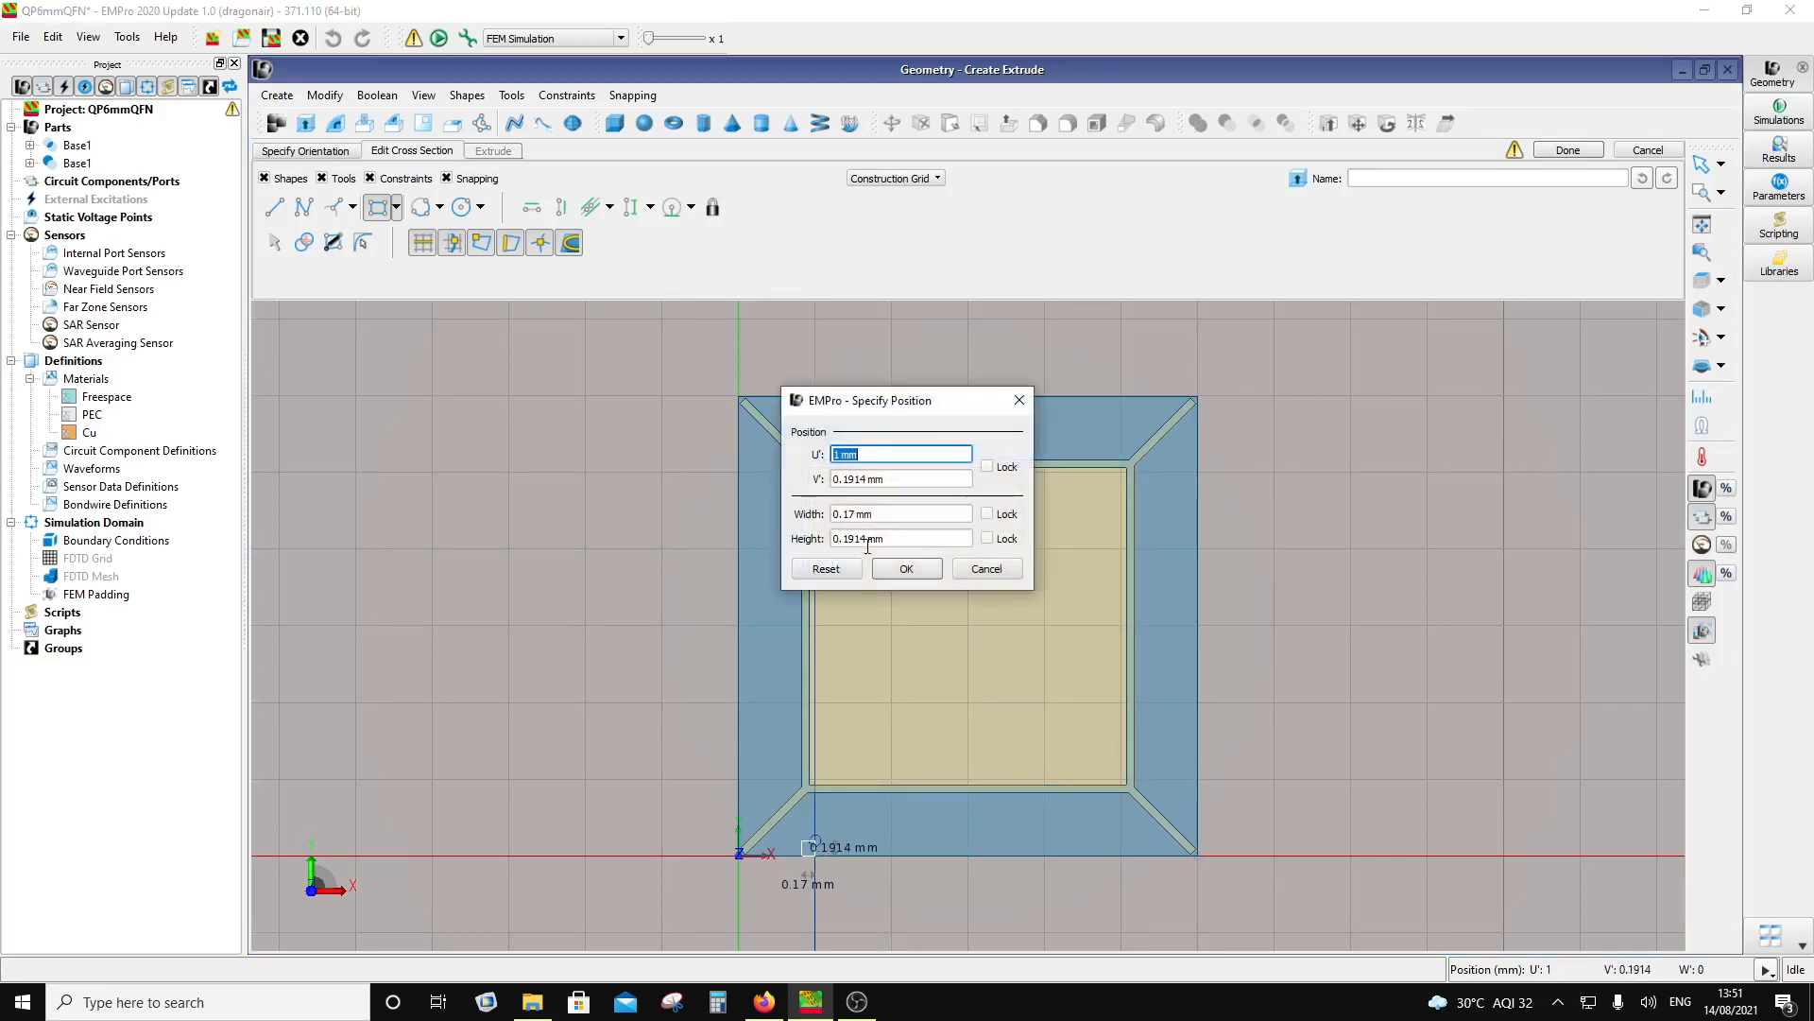
pyautogui.moveTo(868, 545); pyautogui.dragTo(849, 546)
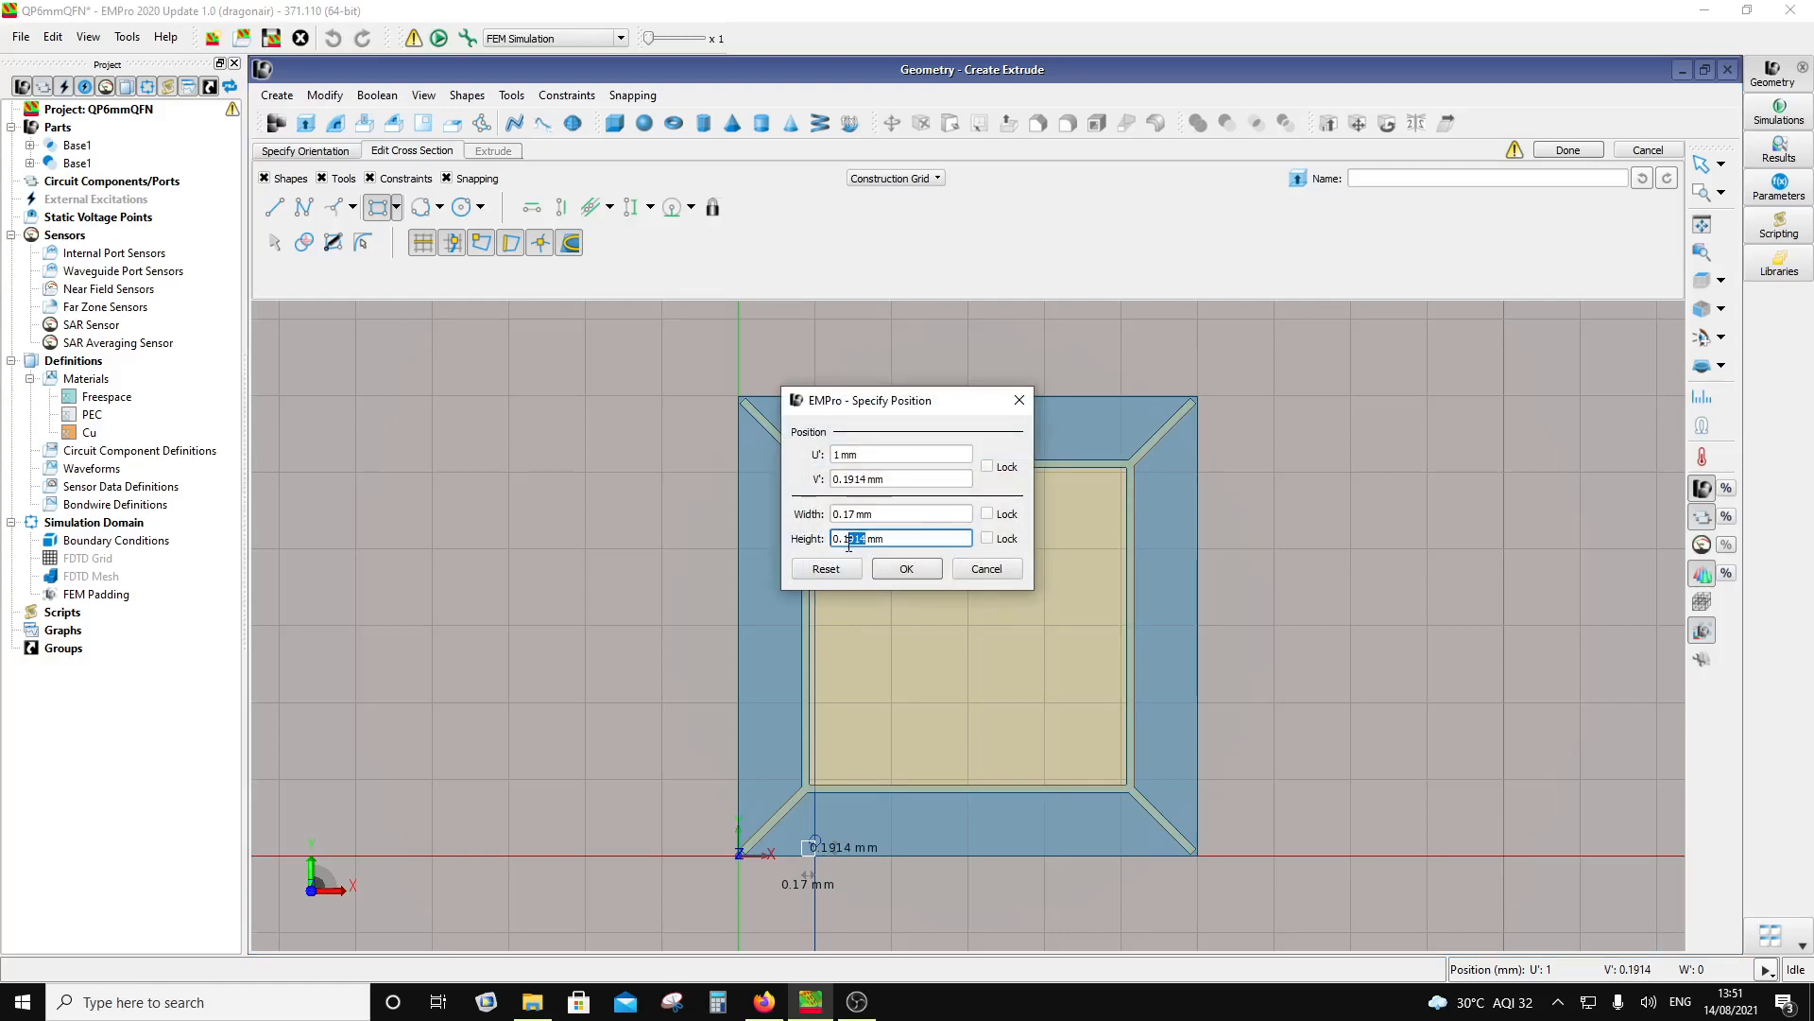
pyautogui.write('38')
pyautogui.click(855, 515)
pyautogui.moveTo(855, 515); pyautogui.dragTo(847, 513)
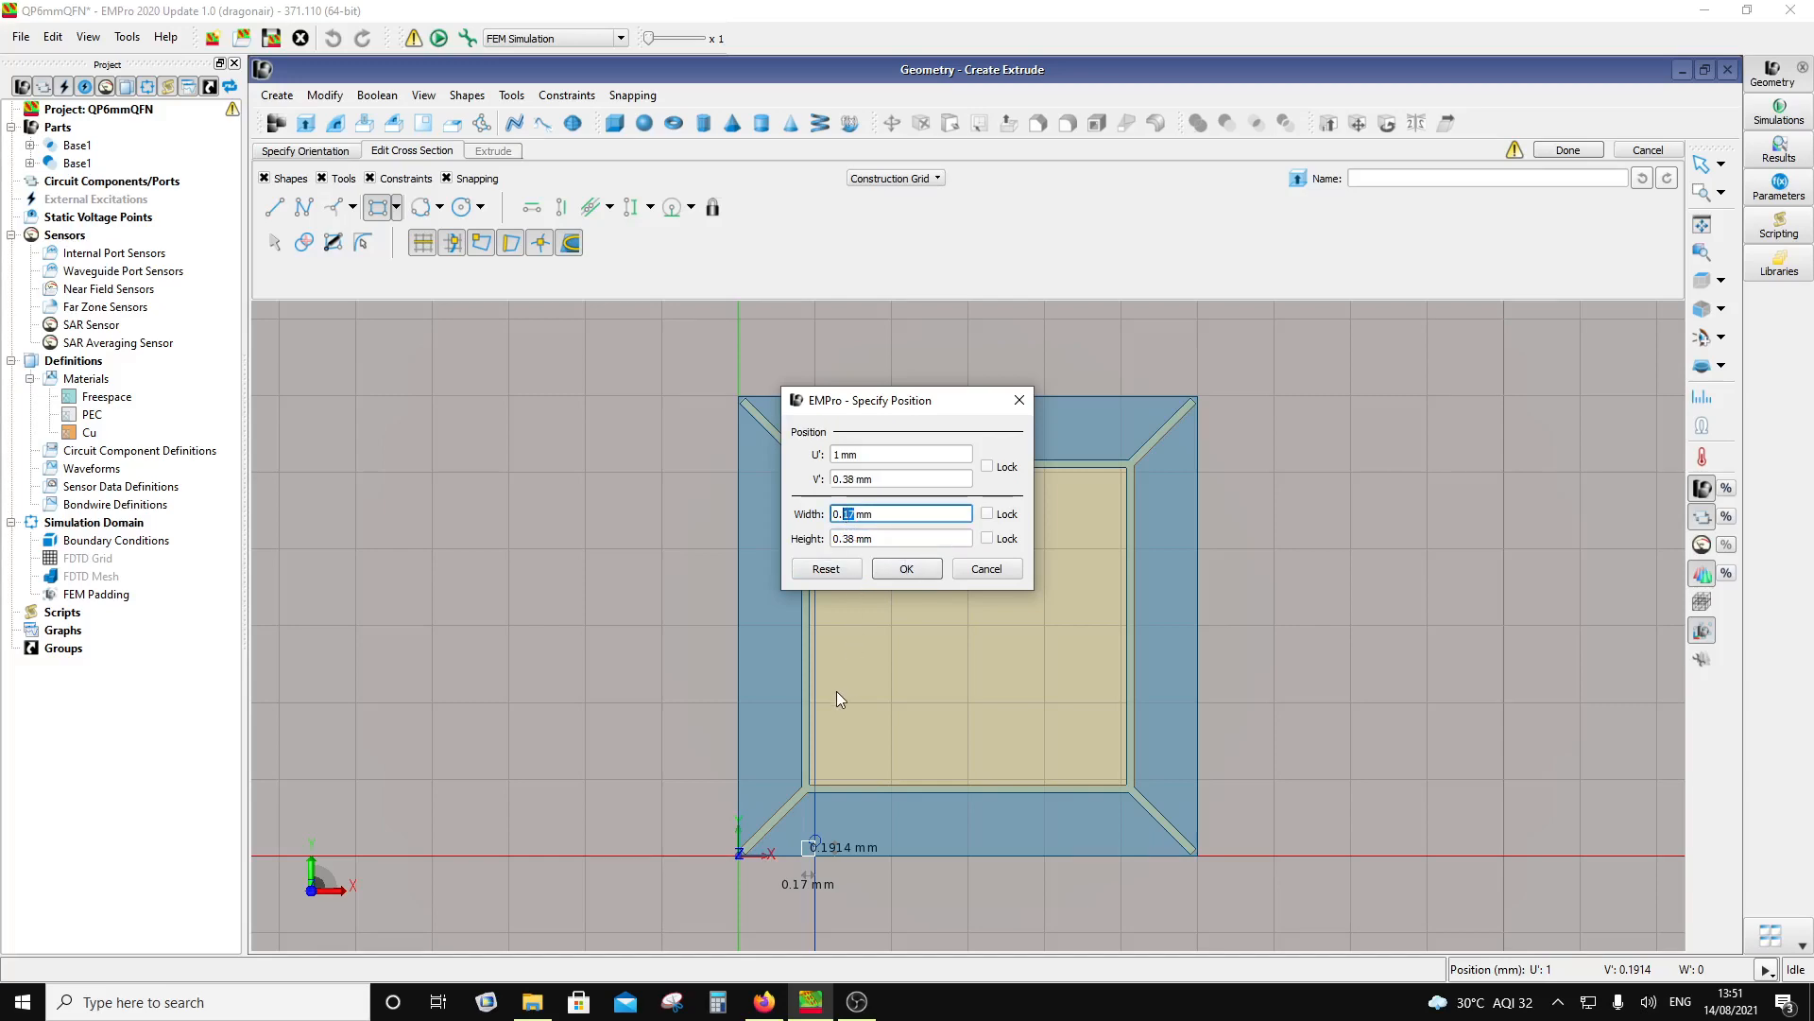
pyautogui.write('3')
pyautogui.click(898, 479)
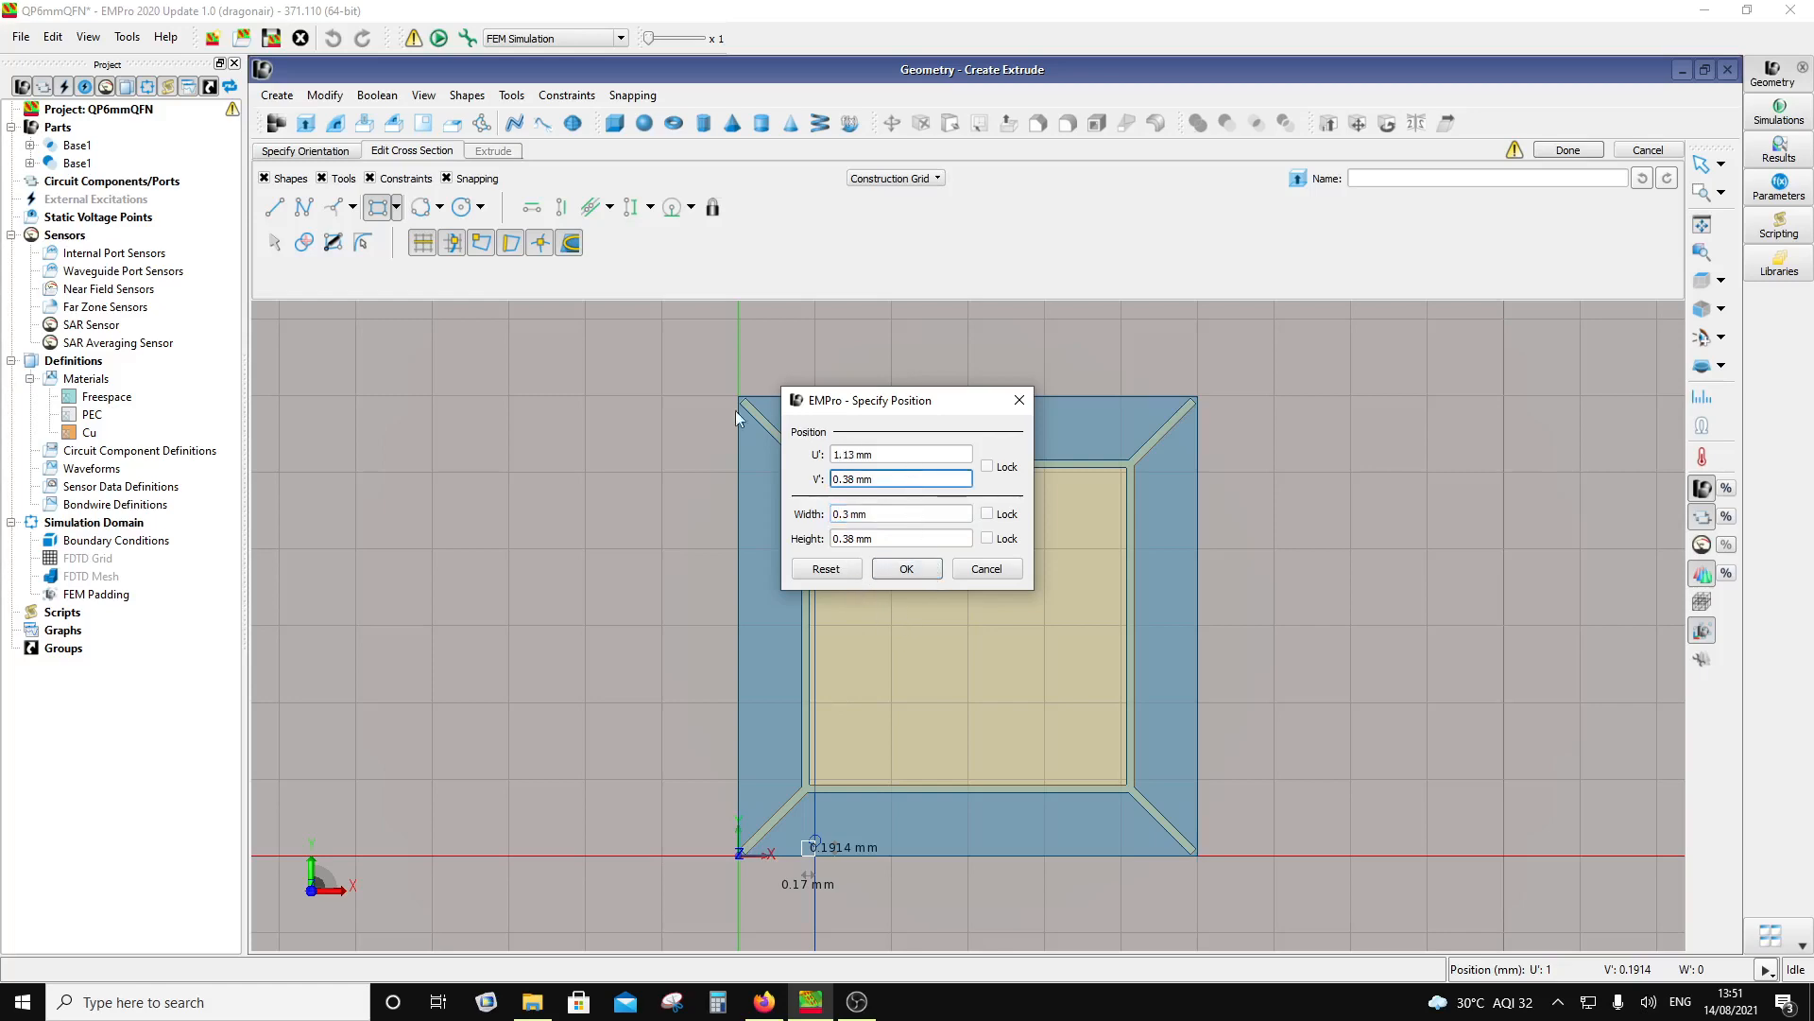
pyautogui.click(916, 569)
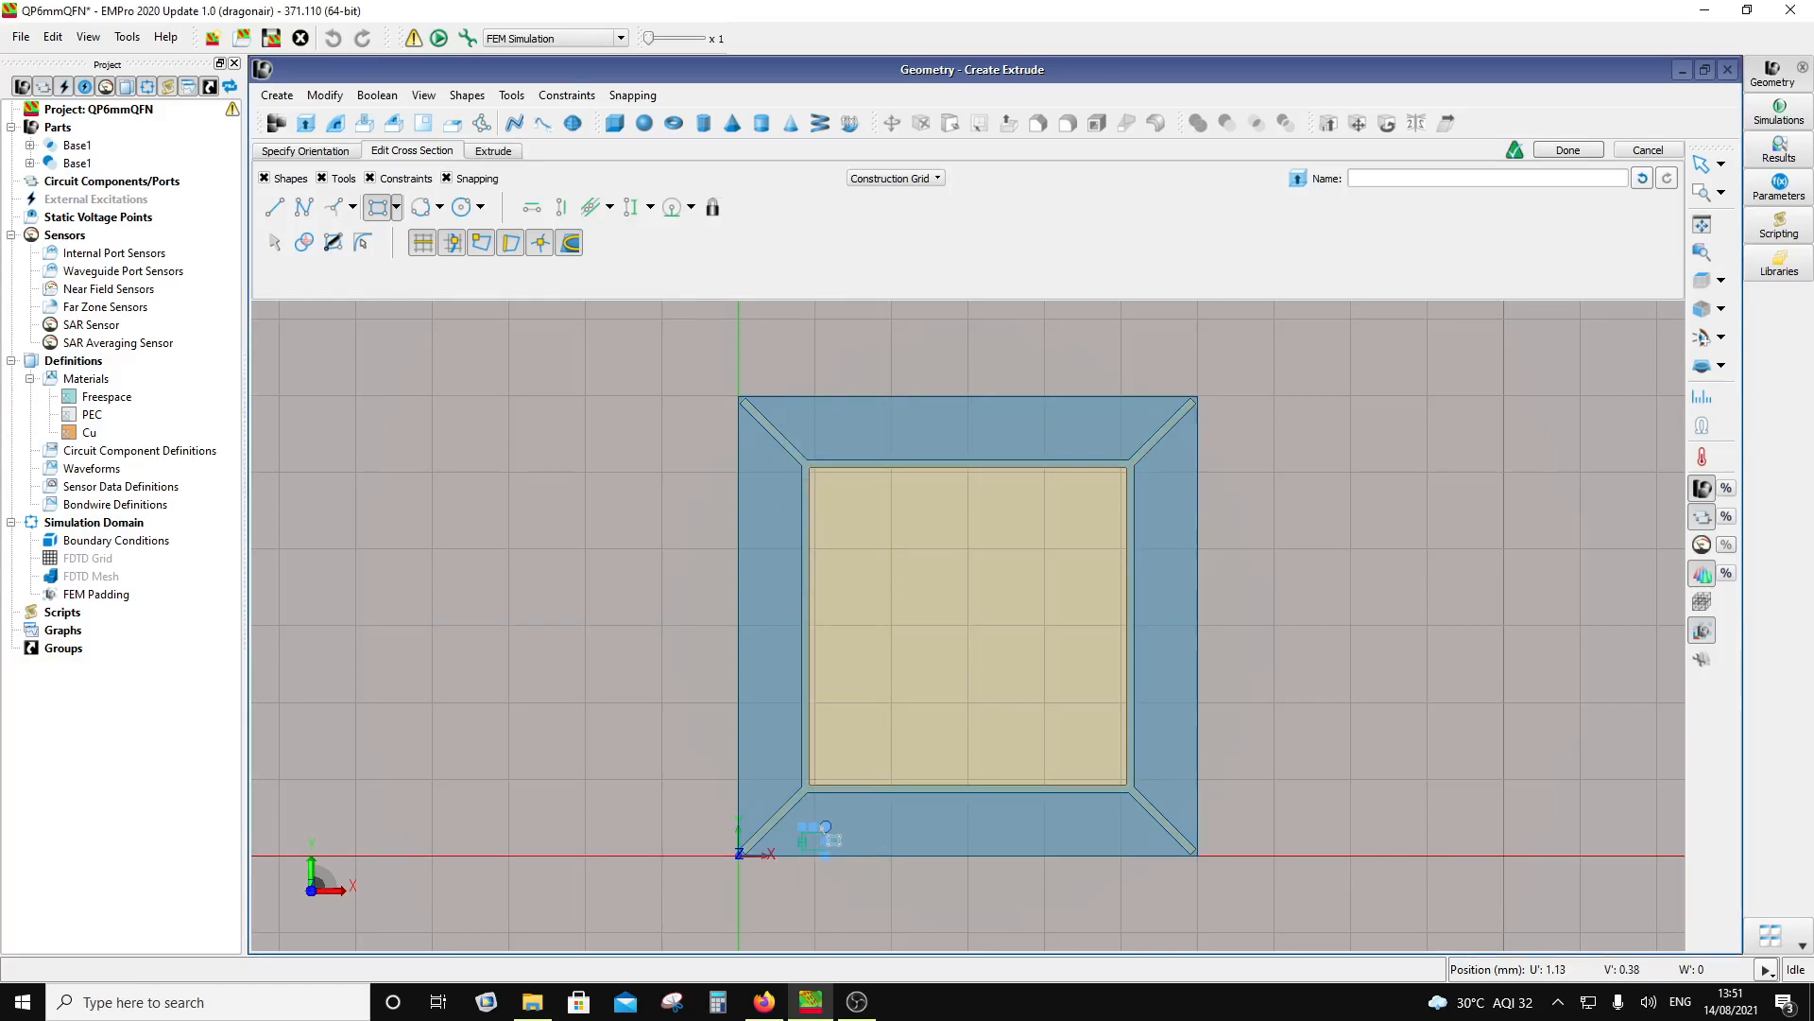
# Step: Extrude the pin rectangle 0.102 mm, name the part pin1 and finish creating it
pyautogui.click(515, 154)
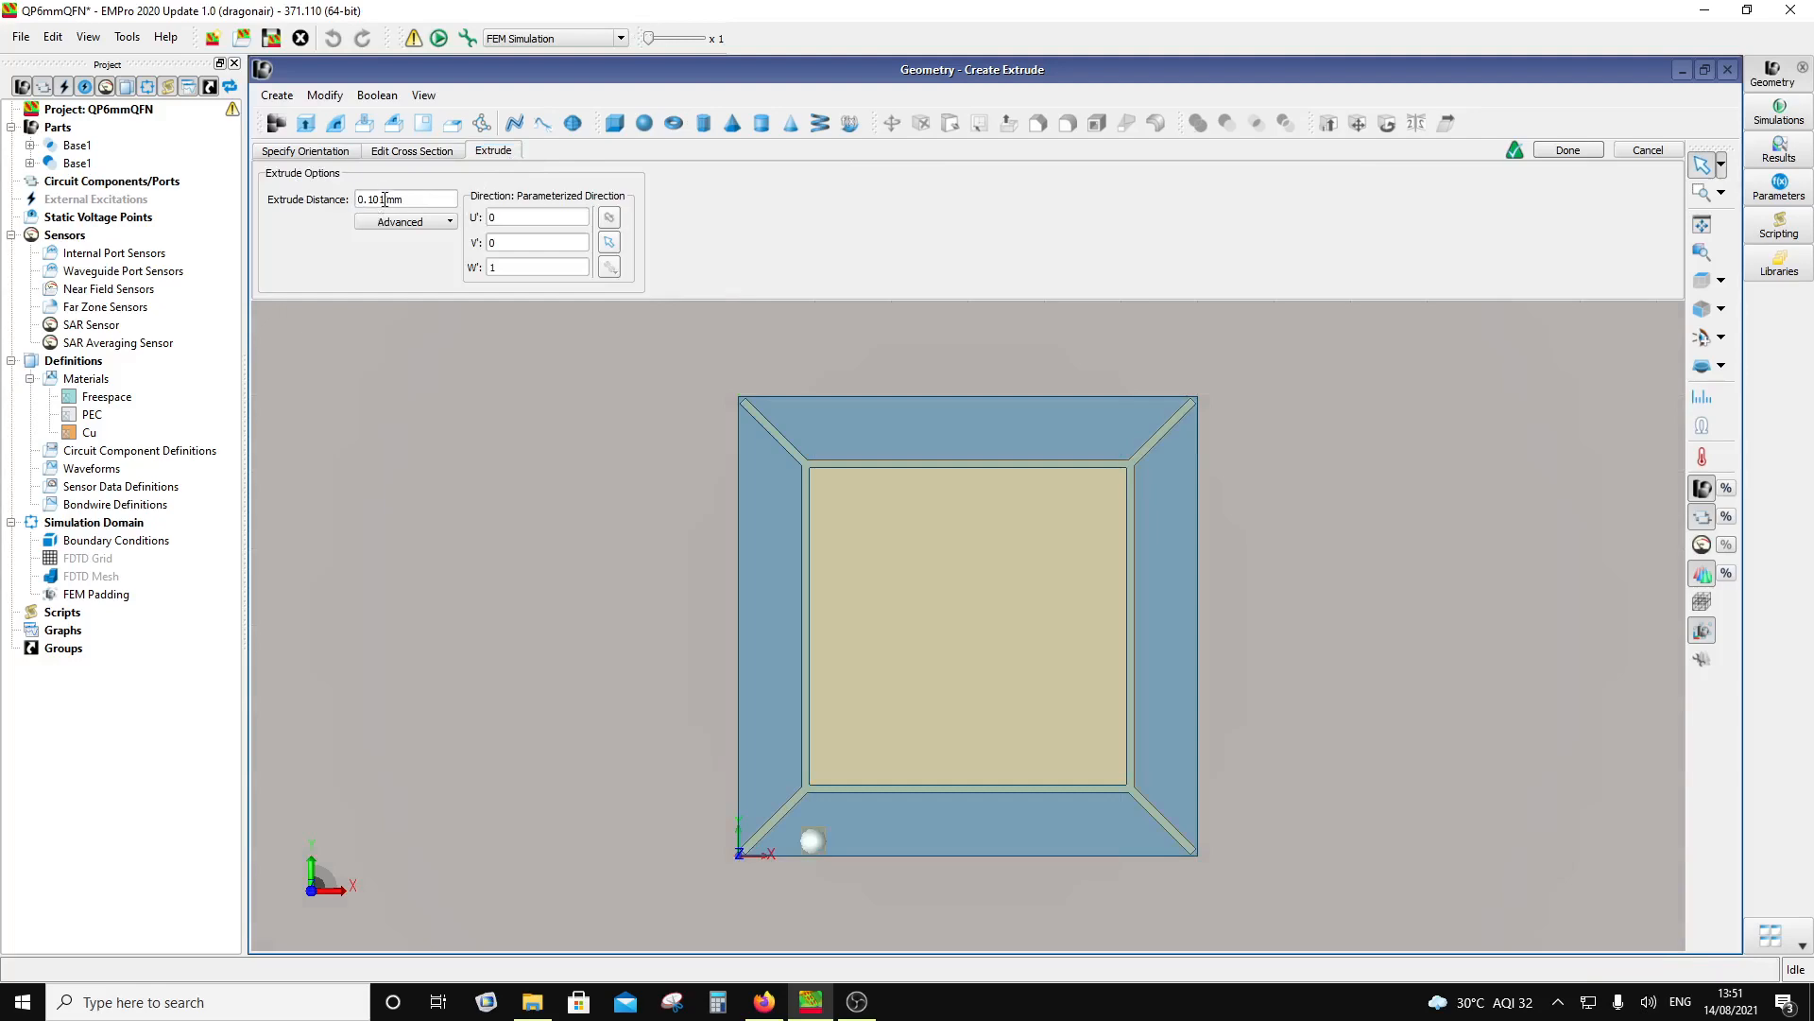
pyautogui.moveTo(384, 200); pyautogui.dragTo(379, 201)
pyautogui.write('2')
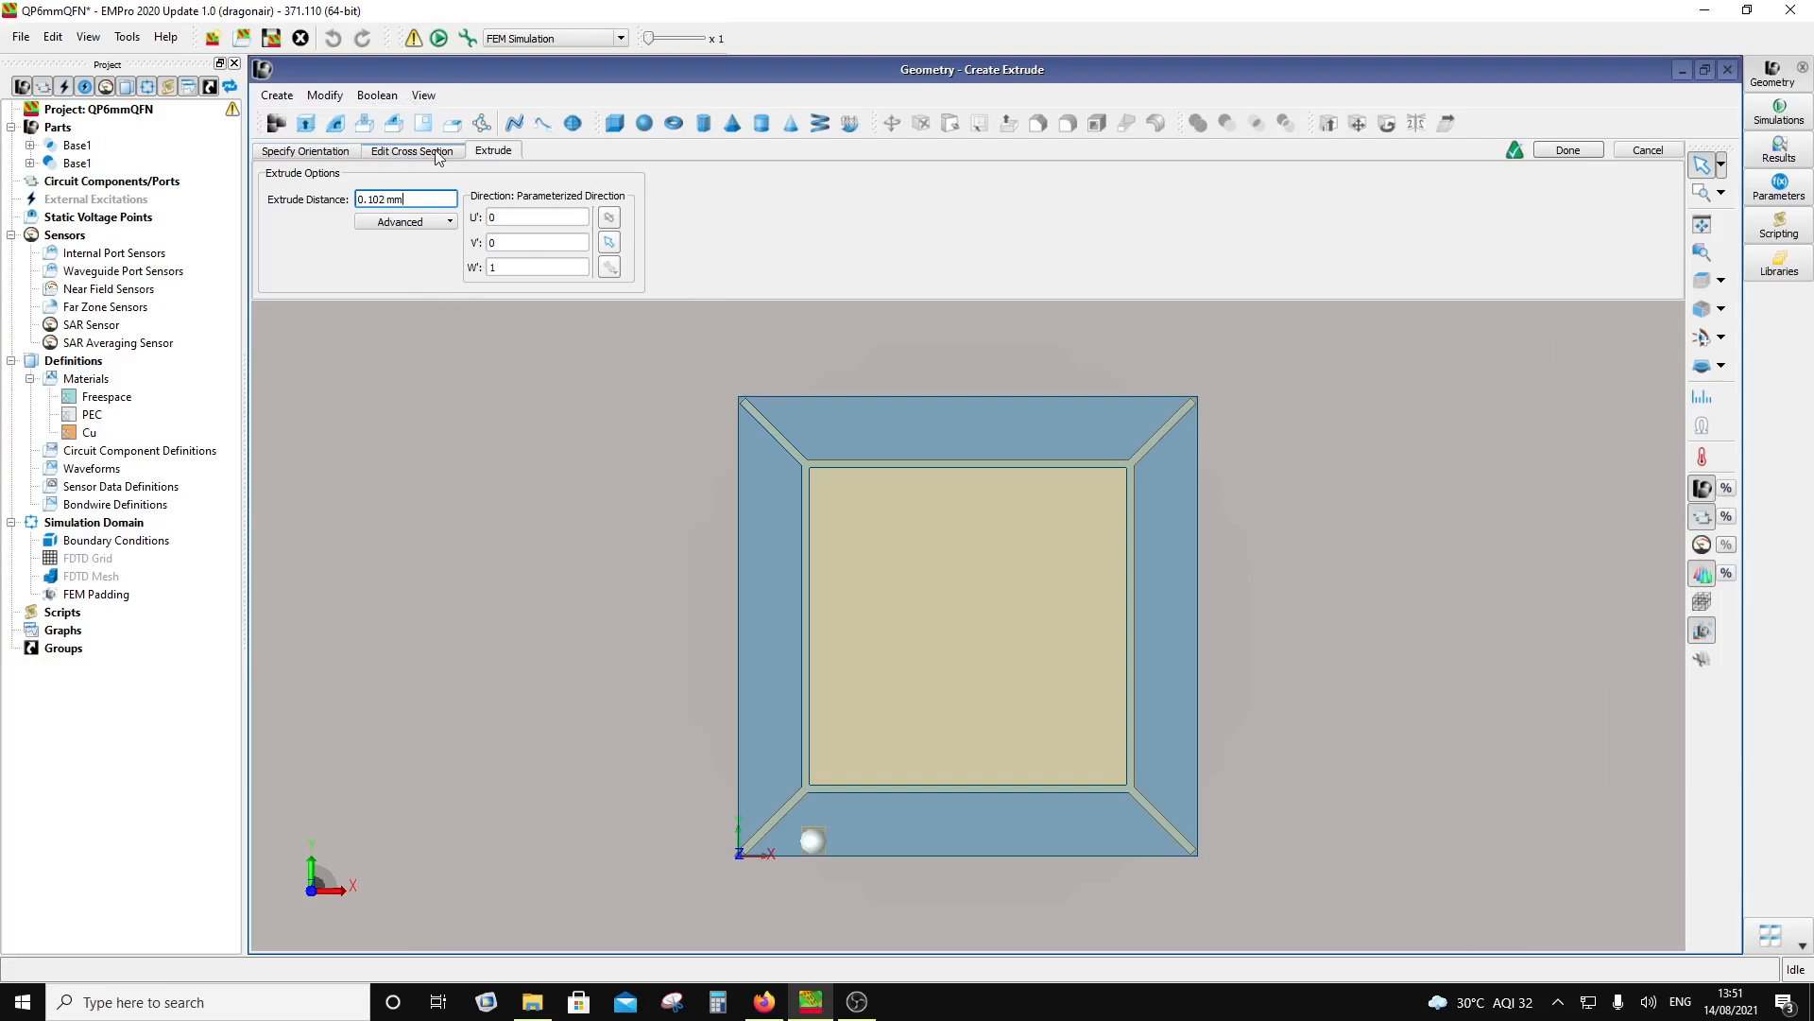
pyautogui.click(415, 151)
pyautogui.click(1487, 179)
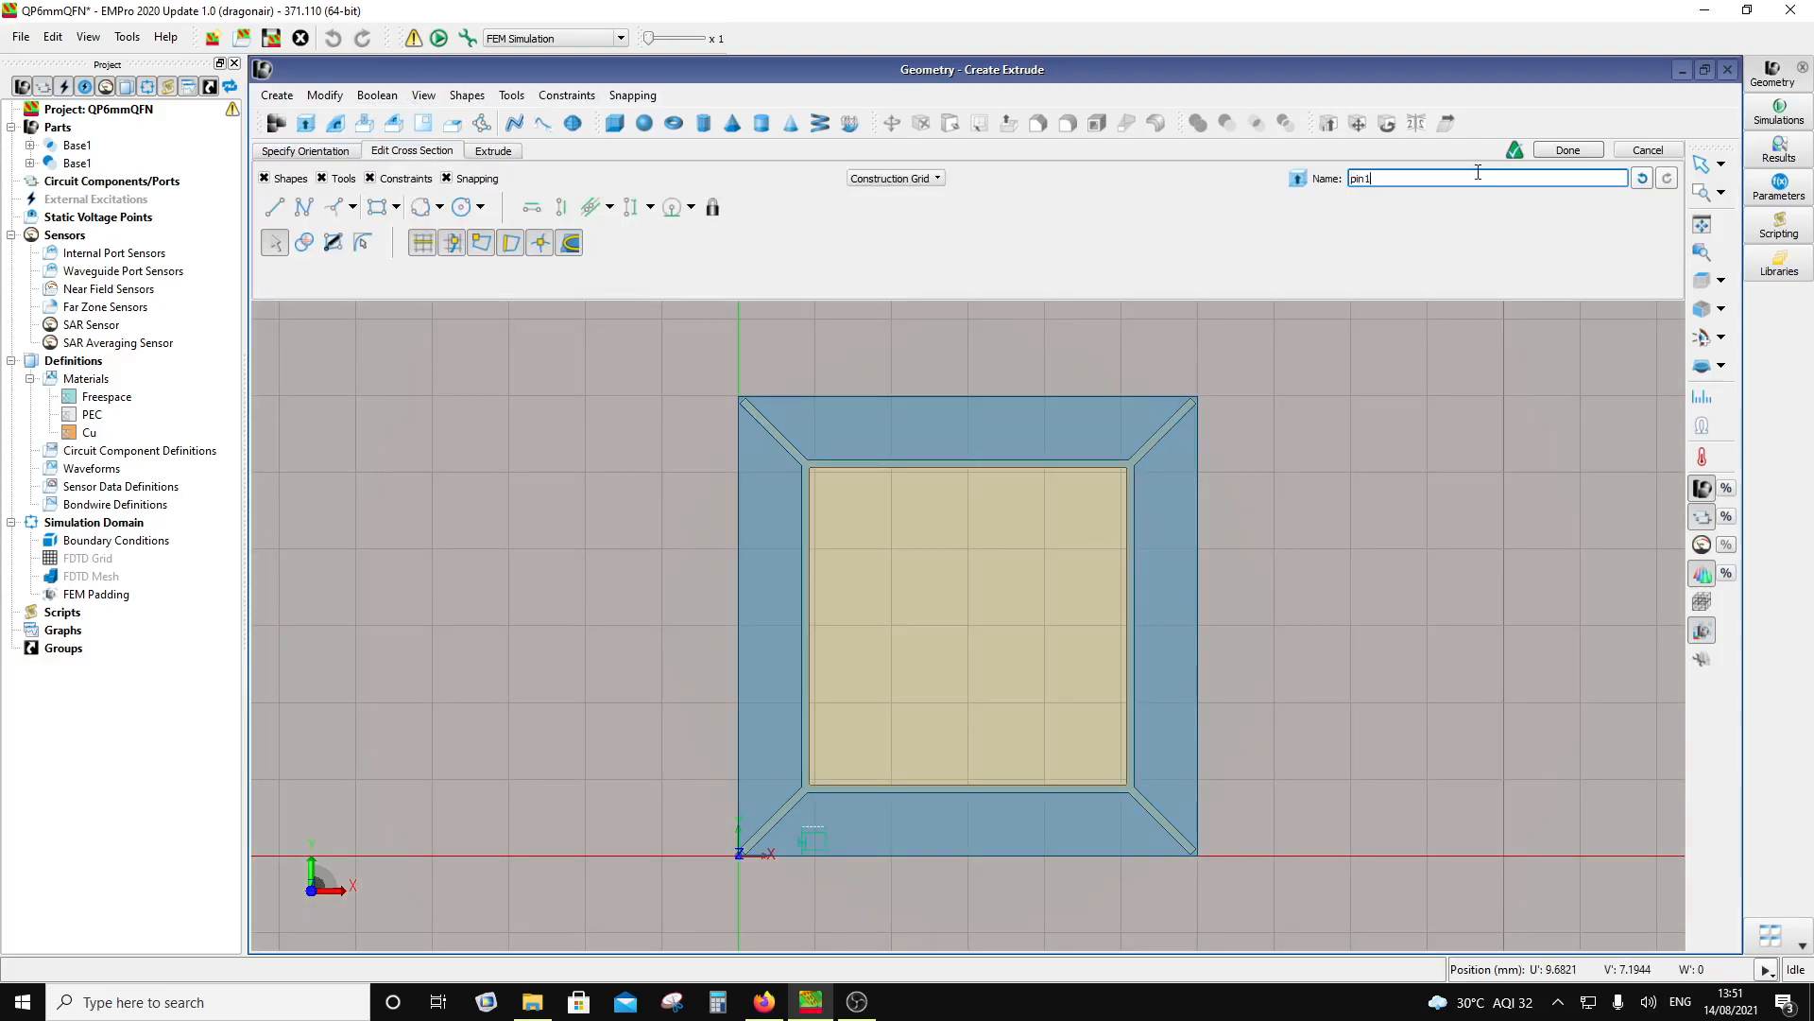
pyautogui.click(1568, 151)
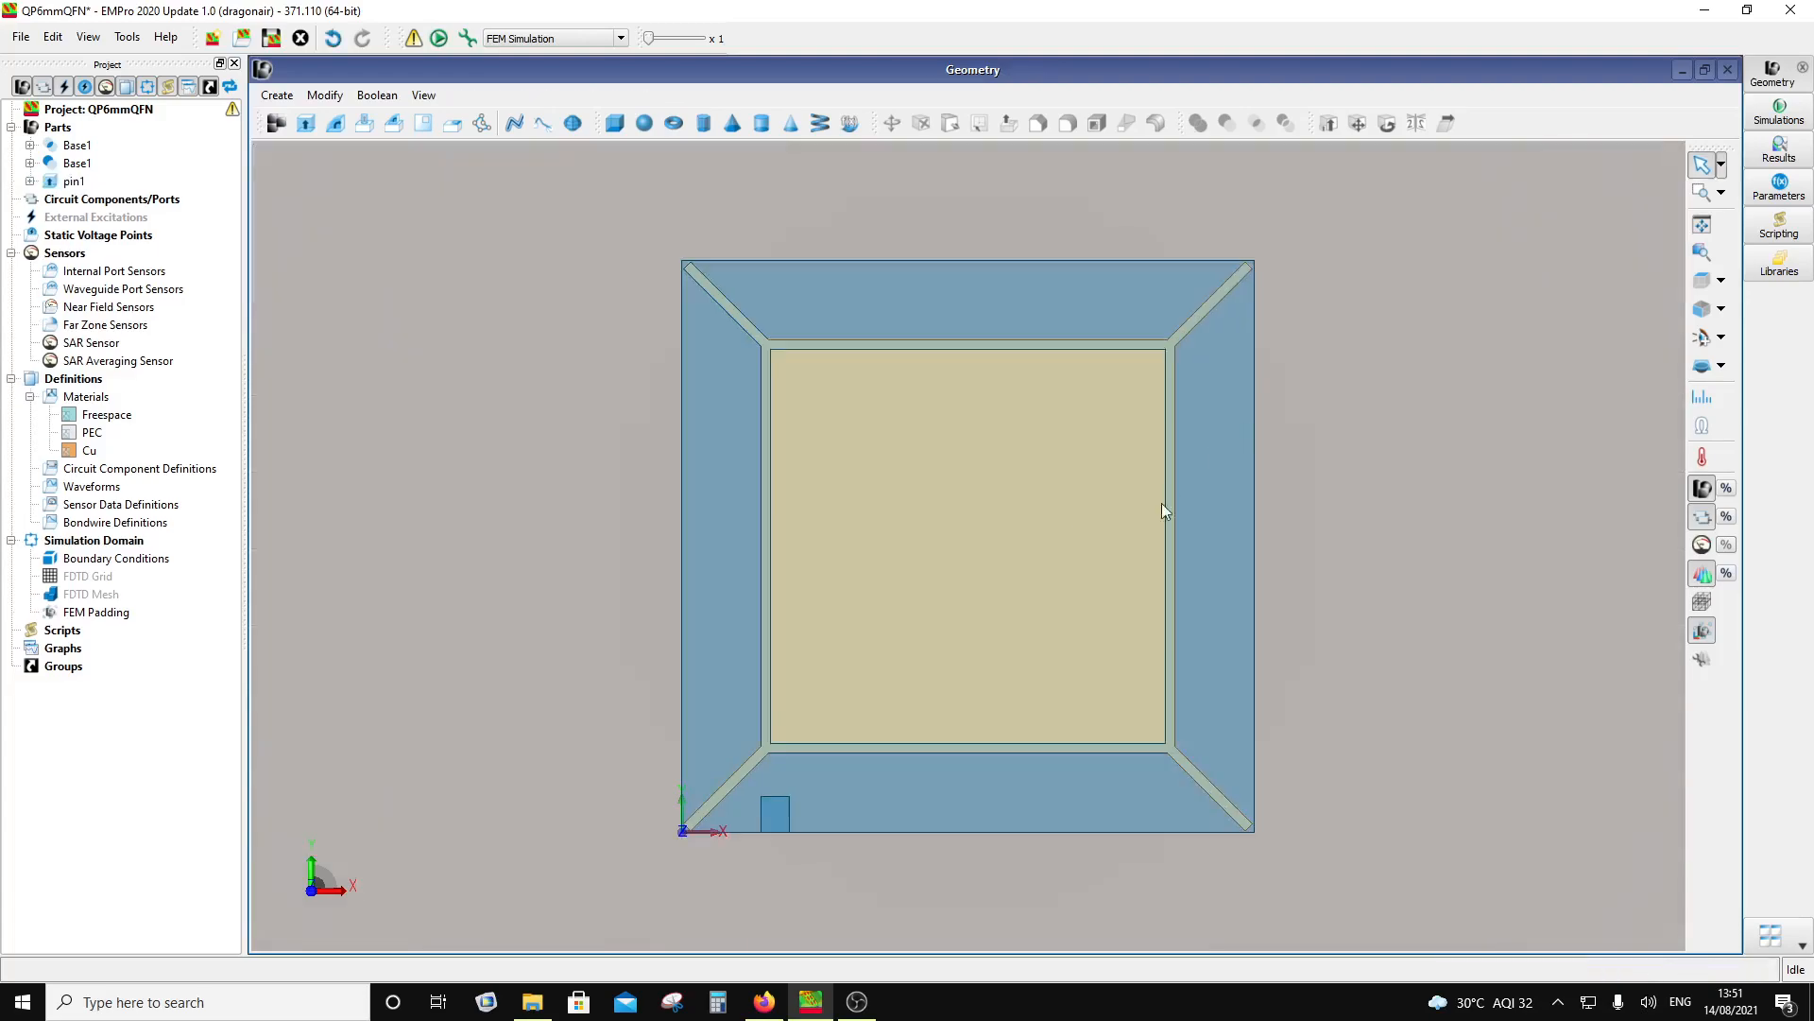
# Step: Select the pin1 part and begin a linear/rectangular pattern of it
pyautogui.moveTo(908, 750); pyautogui.dragTo(982, 513, button='middle')
pyautogui.scroll(6, 843, 514)
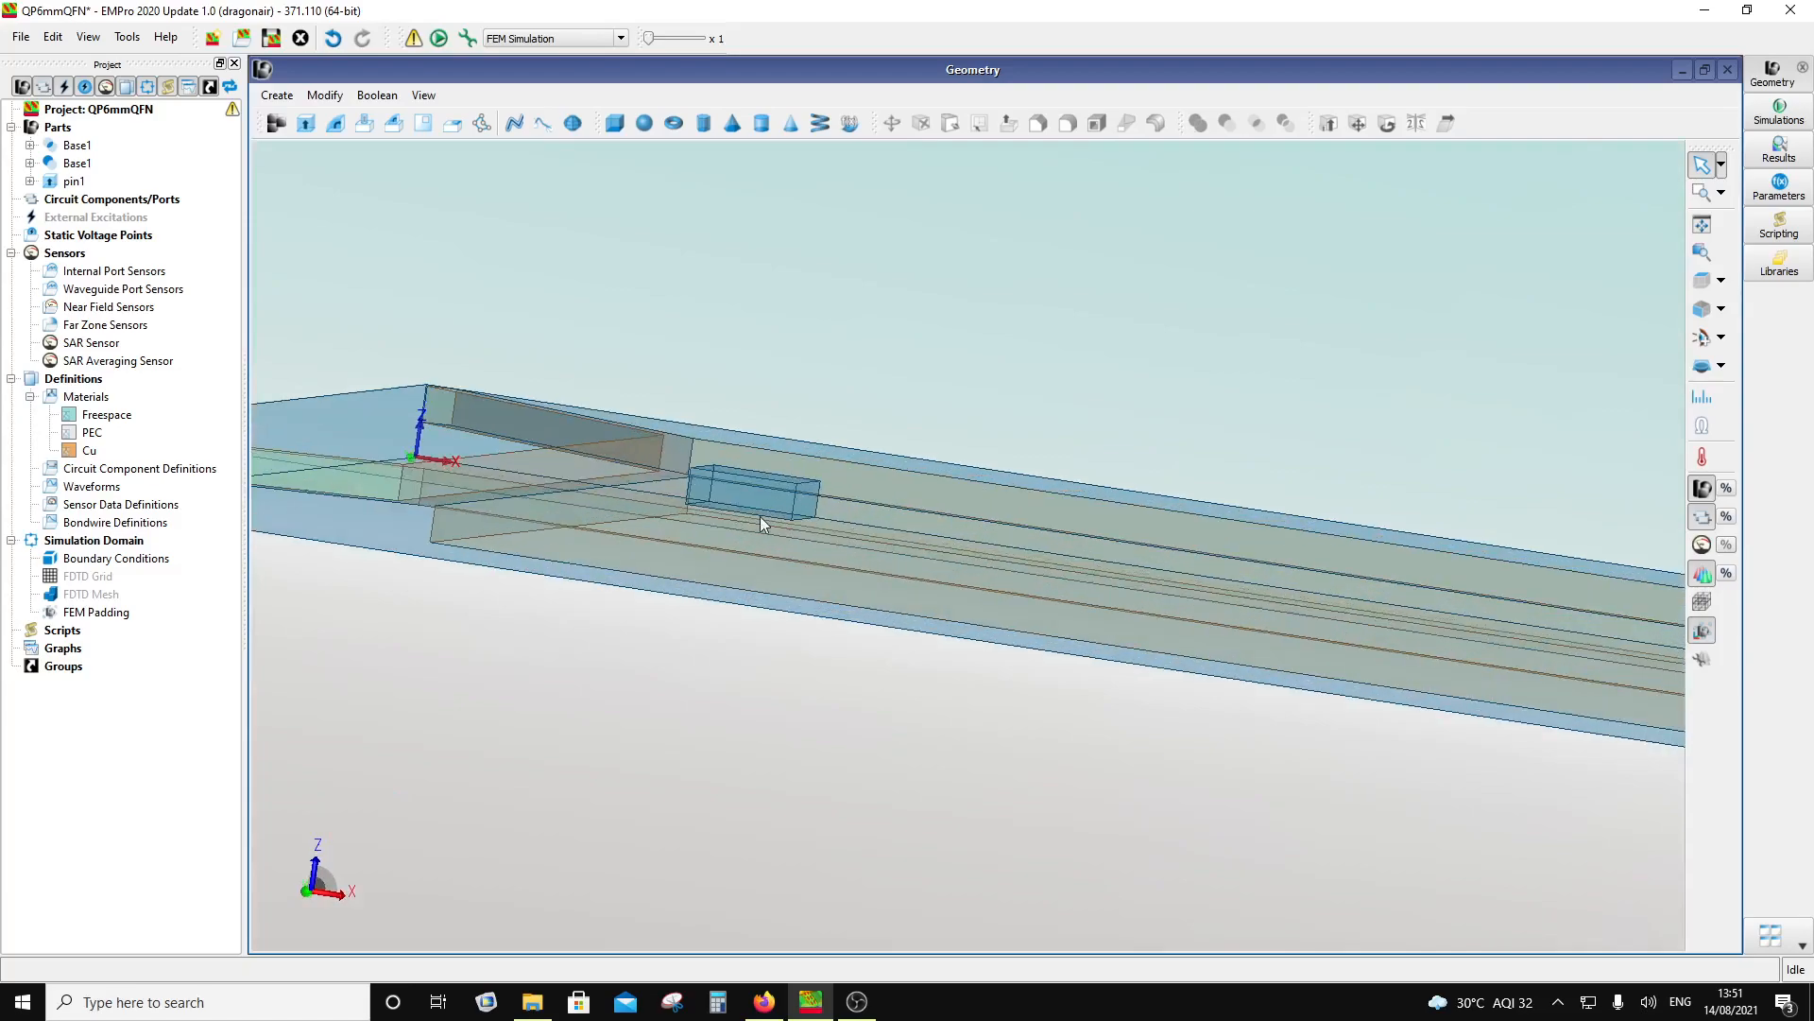
pyautogui.moveTo(756, 546)
pyautogui.mouseDown(button='middle')
pyautogui.moveTo(685, 654)
pyautogui.moveTo(748, 512)
pyautogui.moveTo(728, 560)
pyautogui.mouseUp(button='middle')
pyautogui.click(1702, 281)
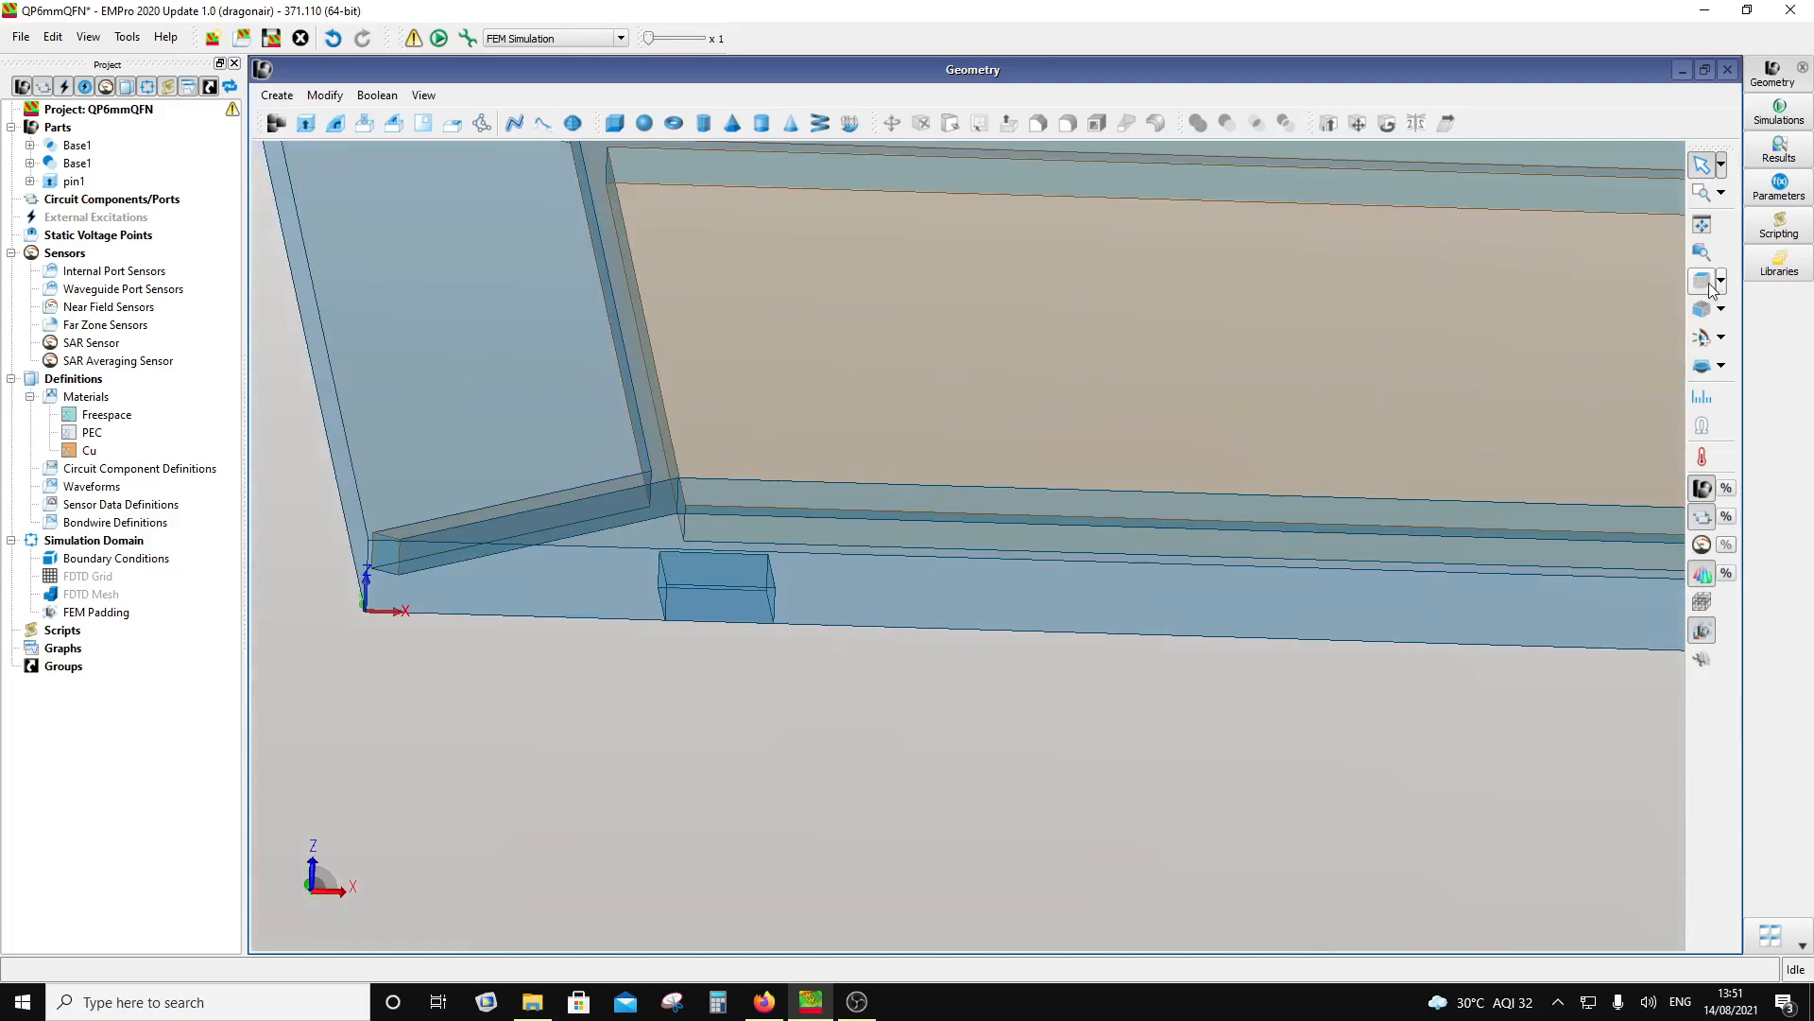
pyautogui.scroll(-3, 1309, 688)
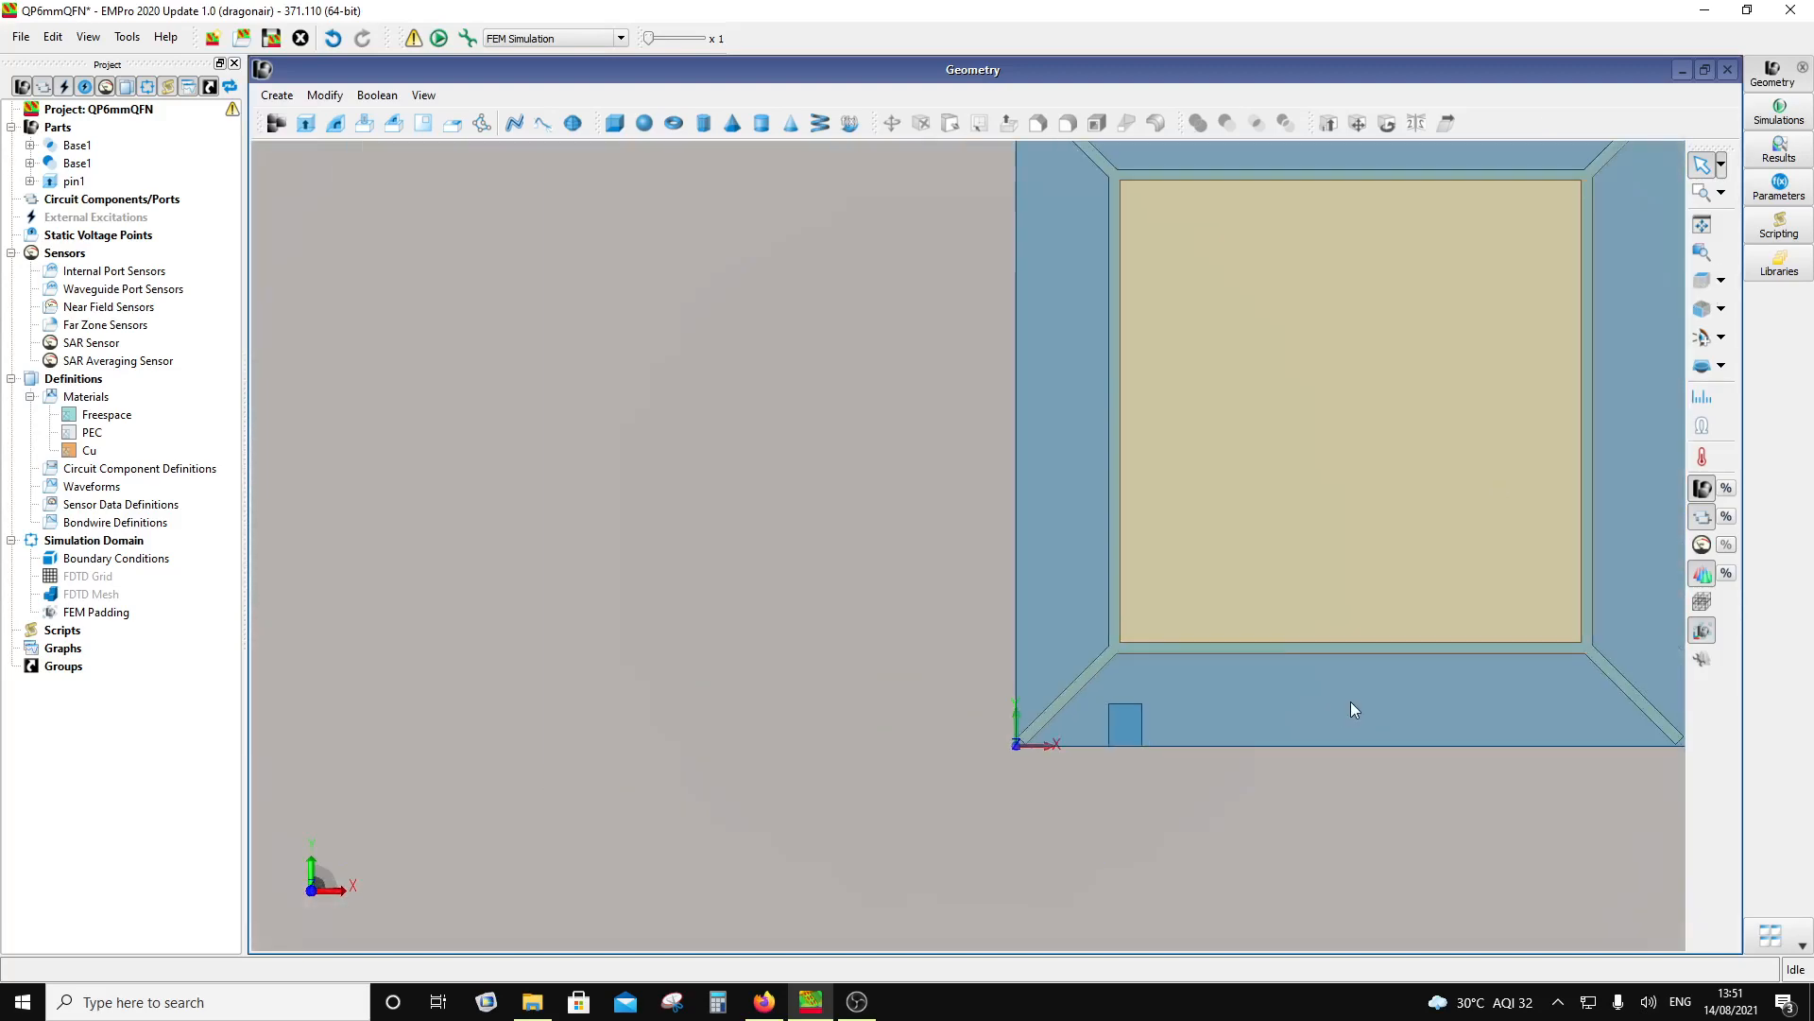
pyautogui.scroll(3, 1633, 593)
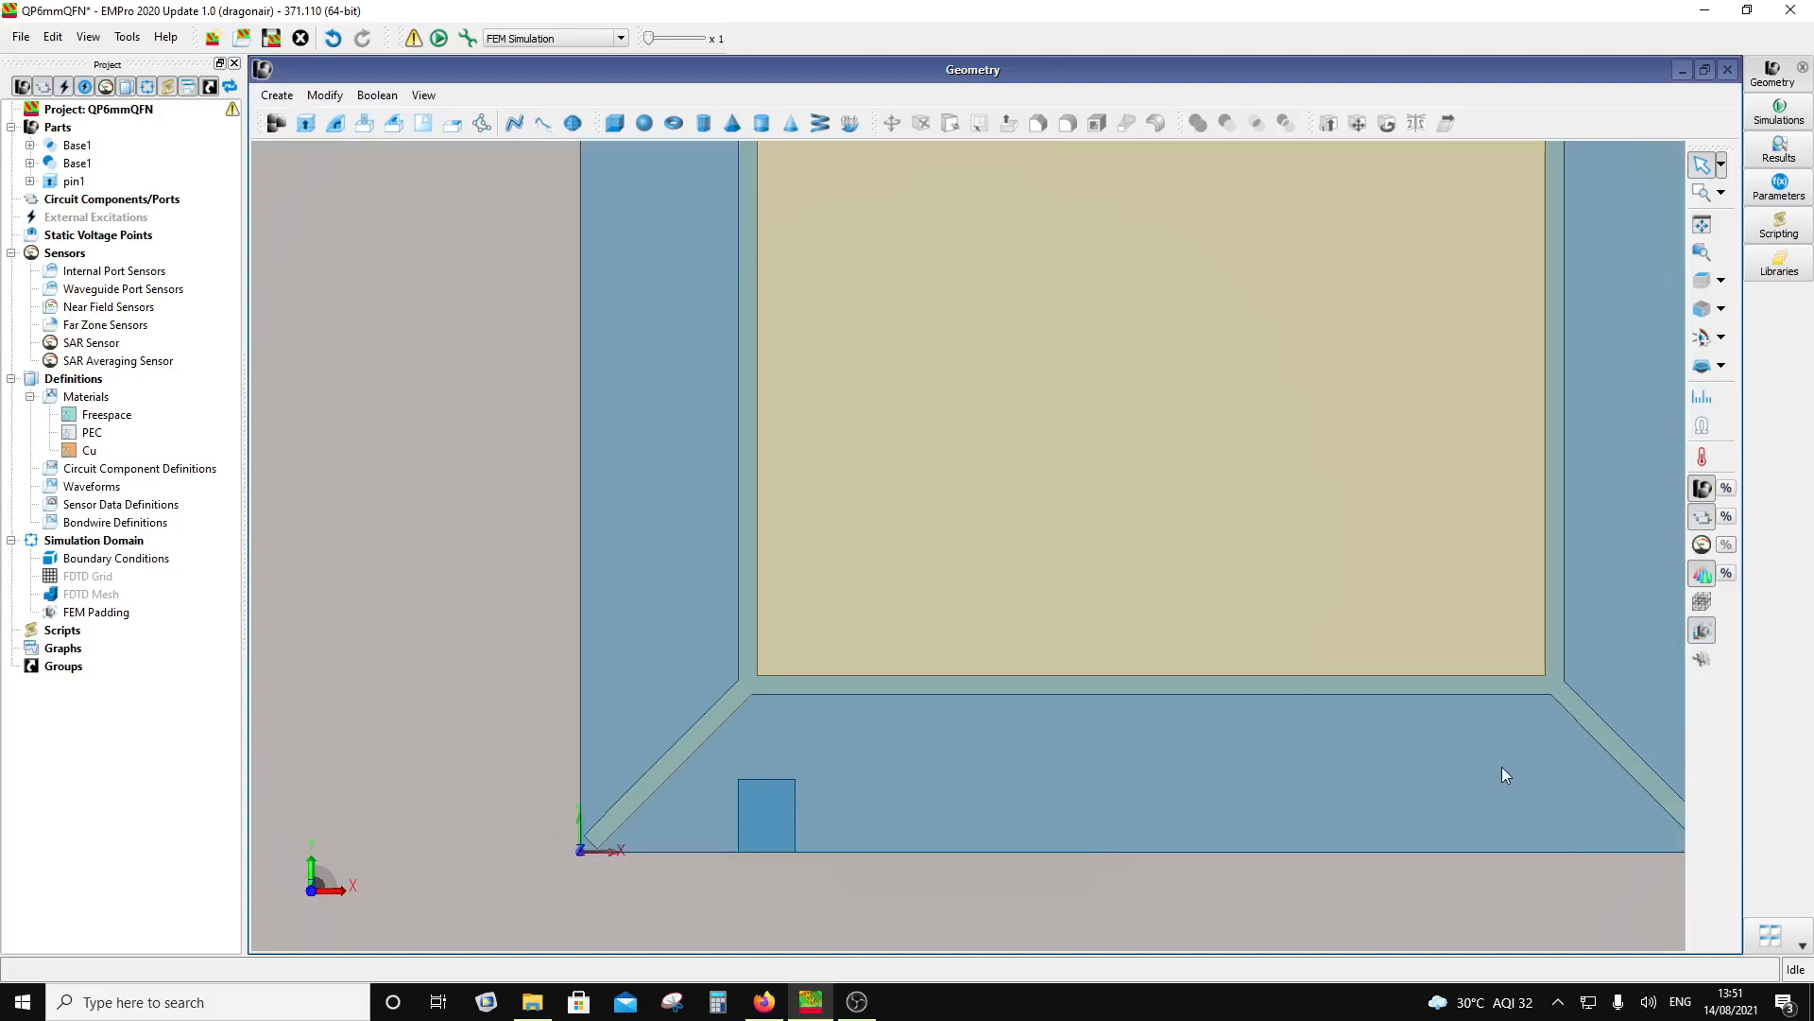
pyautogui.click(780, 824)
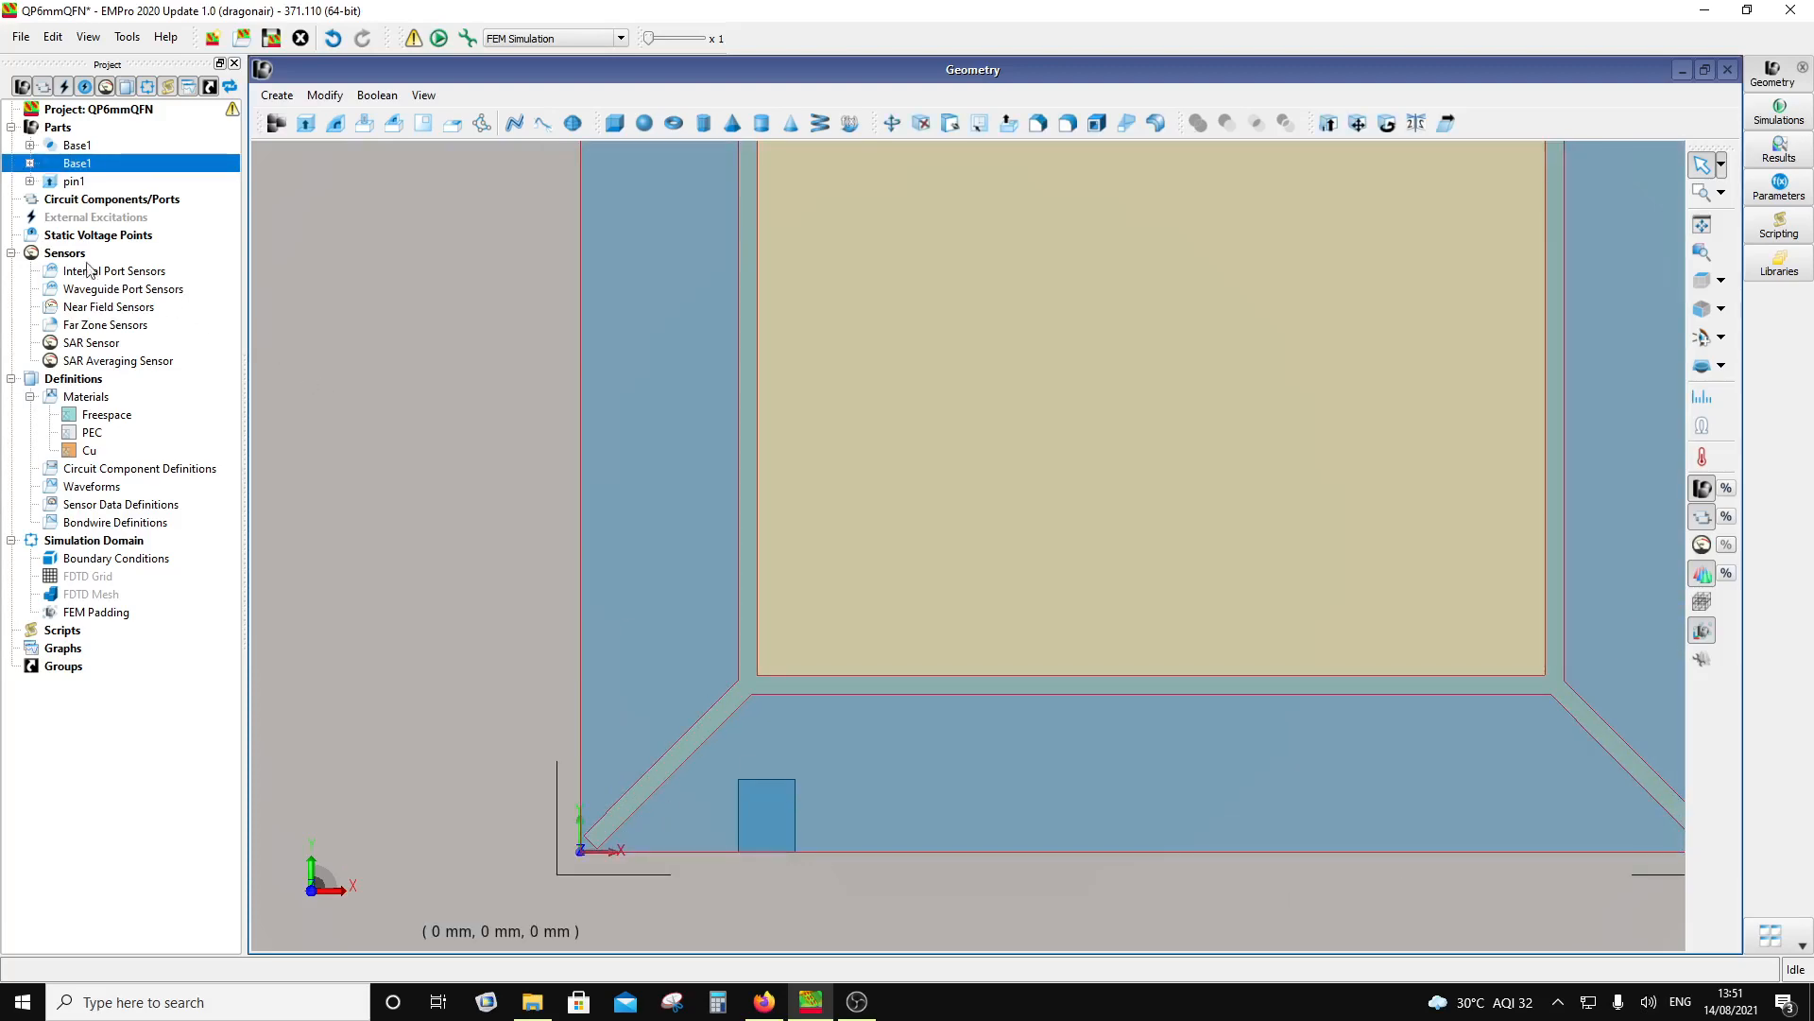
pyautogui.click(68, 184)
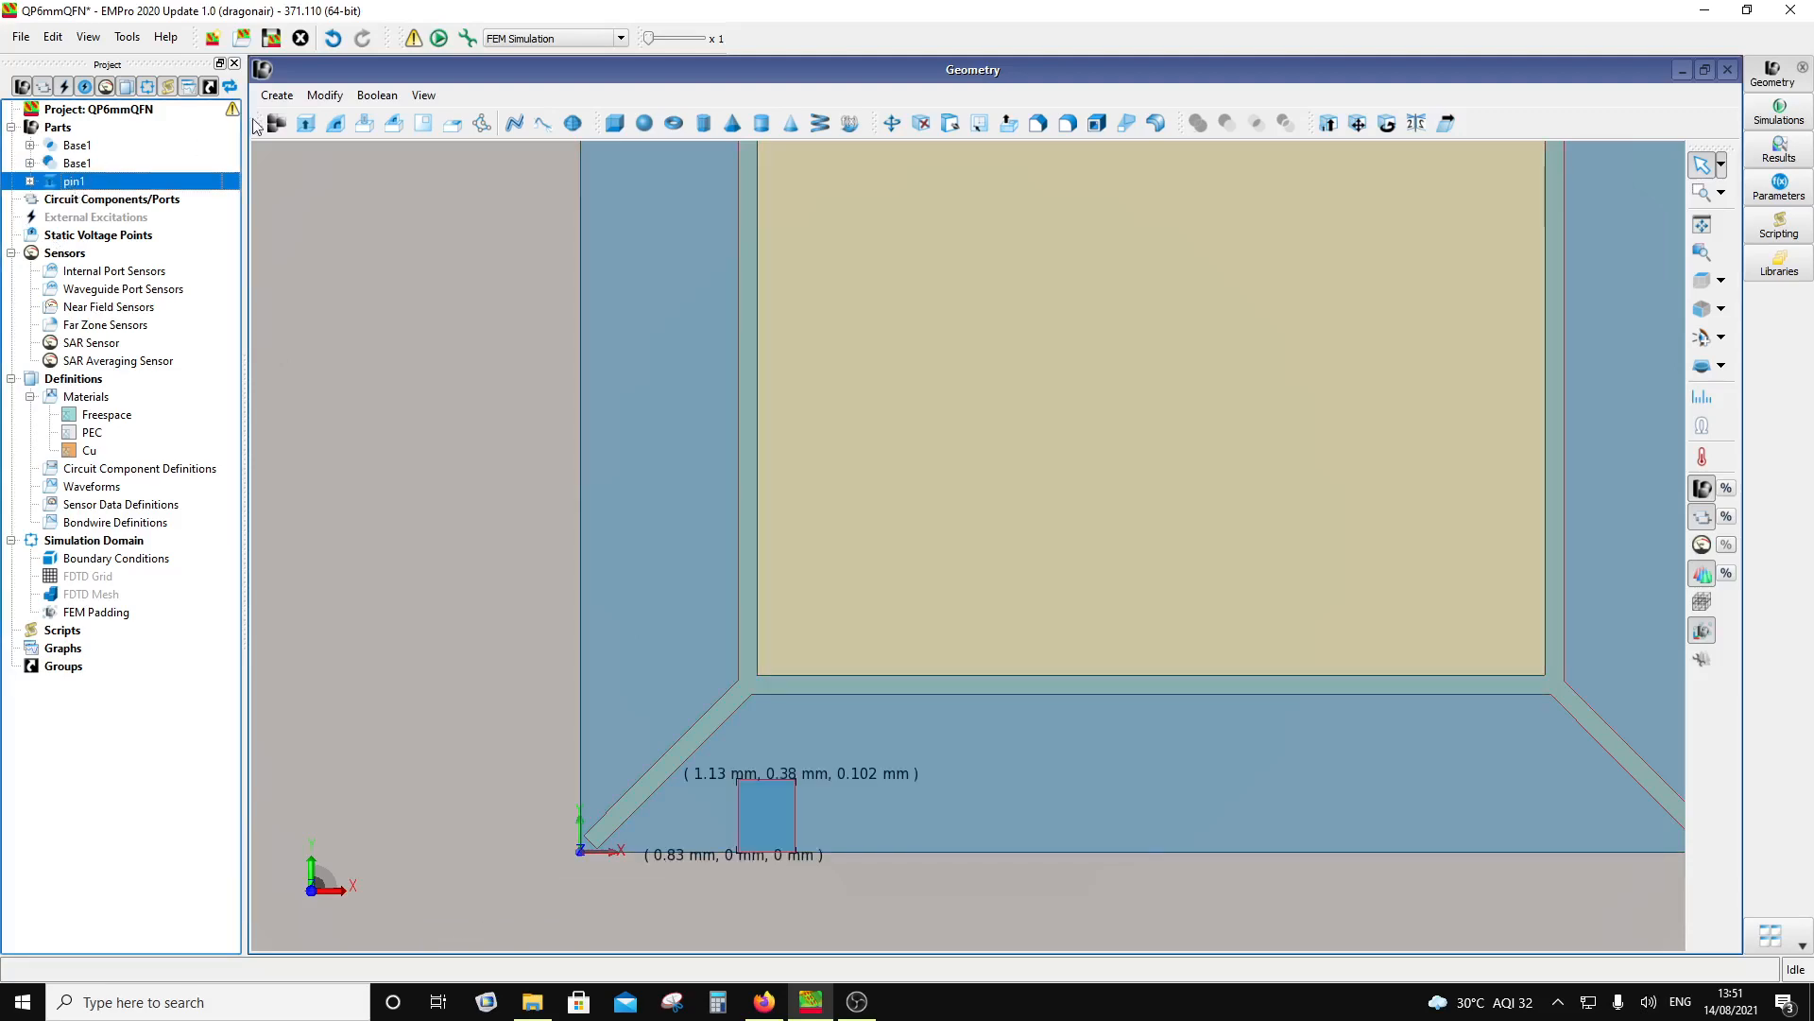
pyautogui.click(325, 96)
pyautogui.moveTo(389, 357)
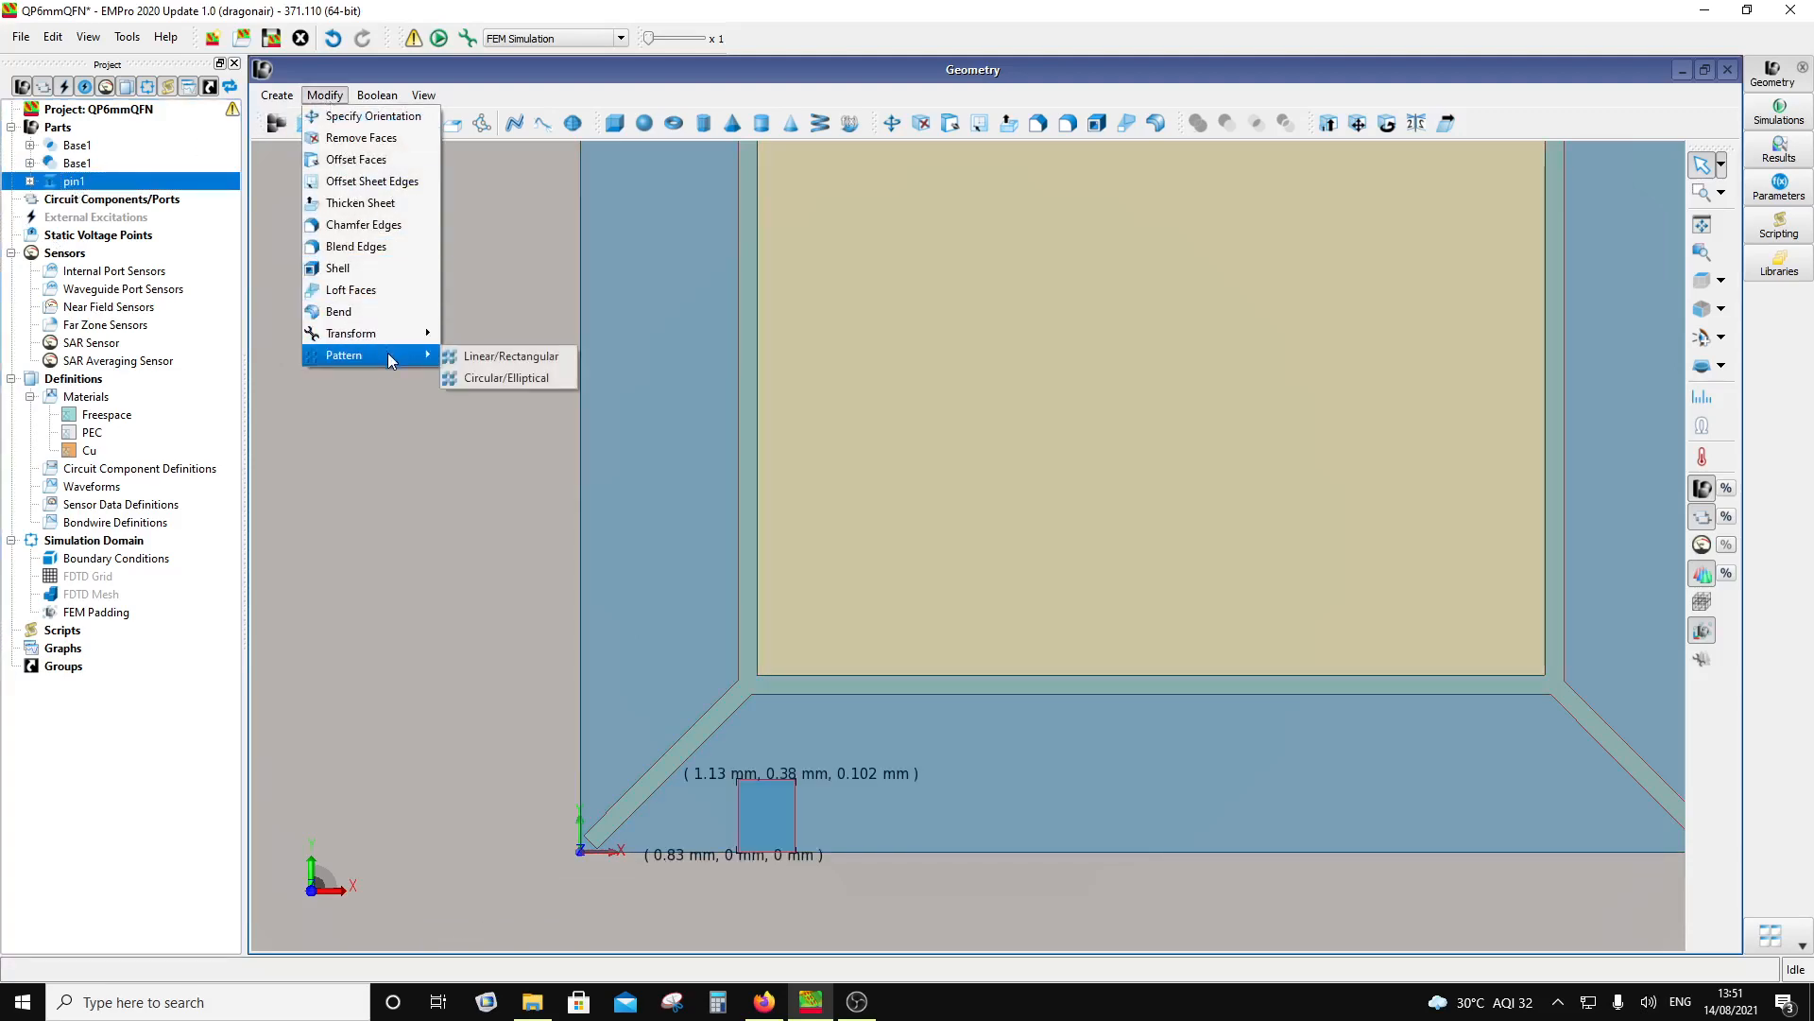
pyautogui.click(505, 363)
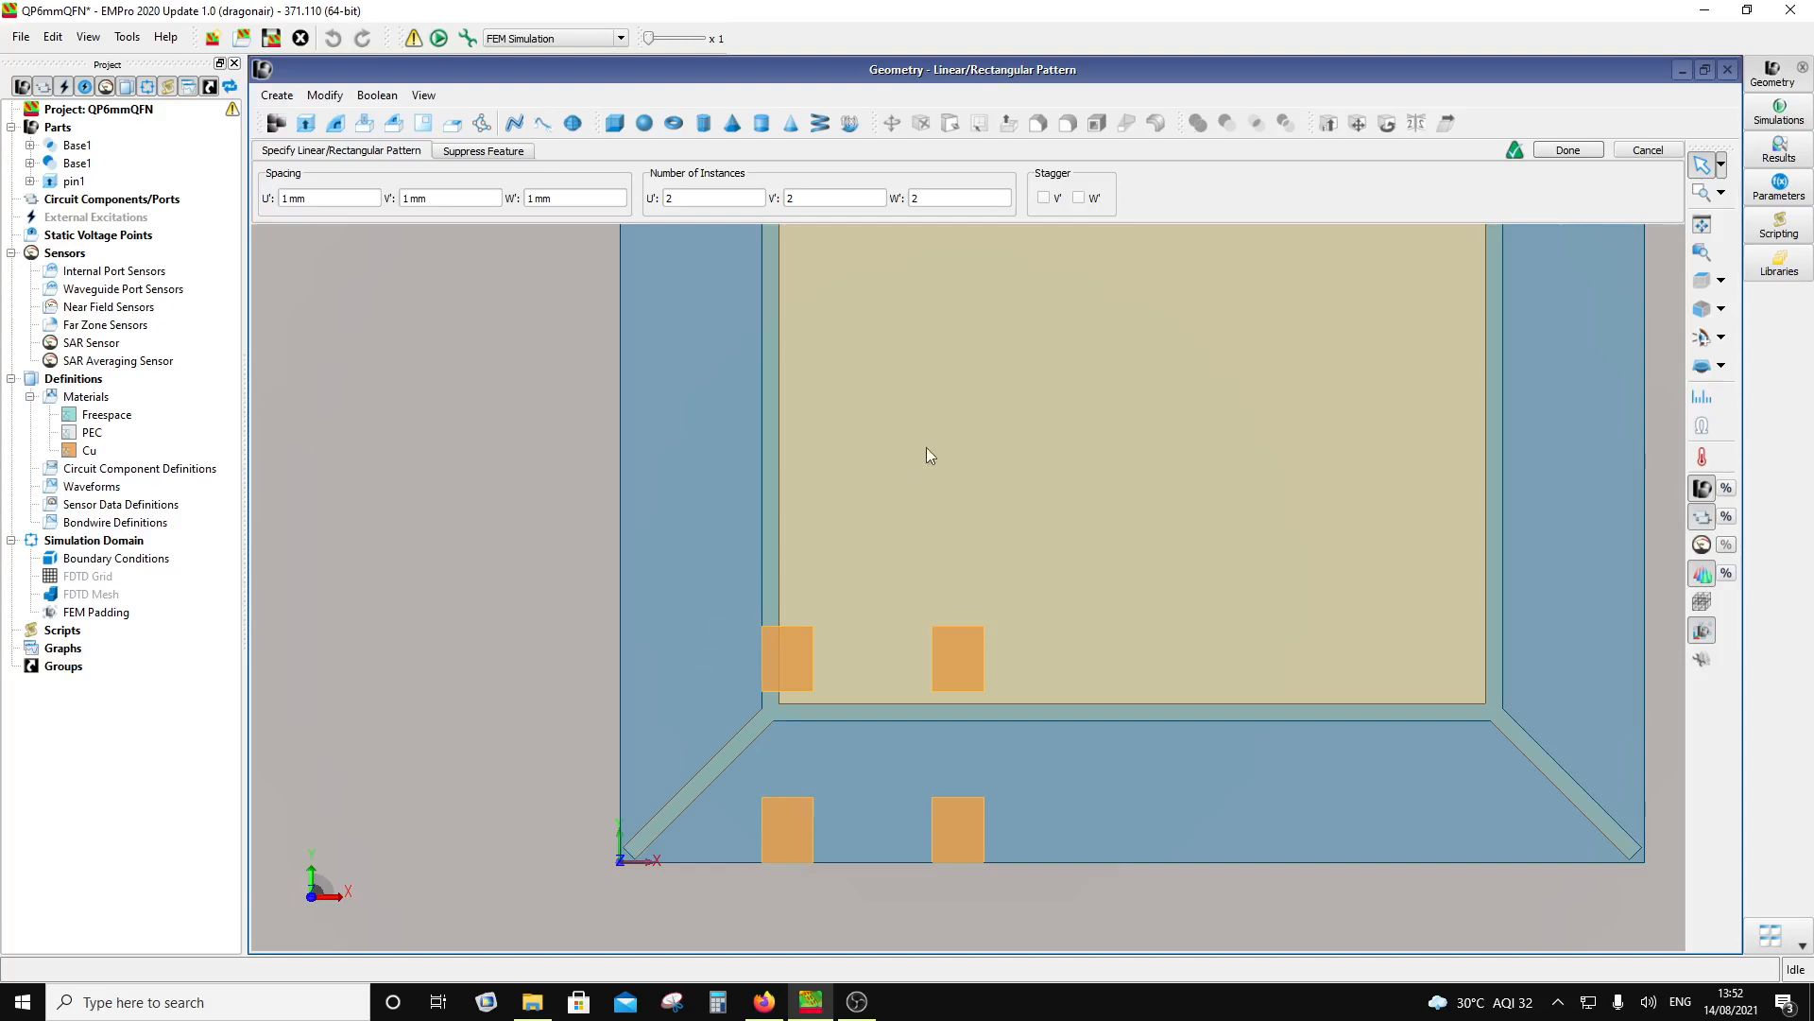
# Step: Try V' spacings of 5.4 mm, 6 mm and 5.7 mm for the pin pattern
pyautogui.click(408, 198)
pyautogui.press('BackSpace')
pyautogui.write('5.4')
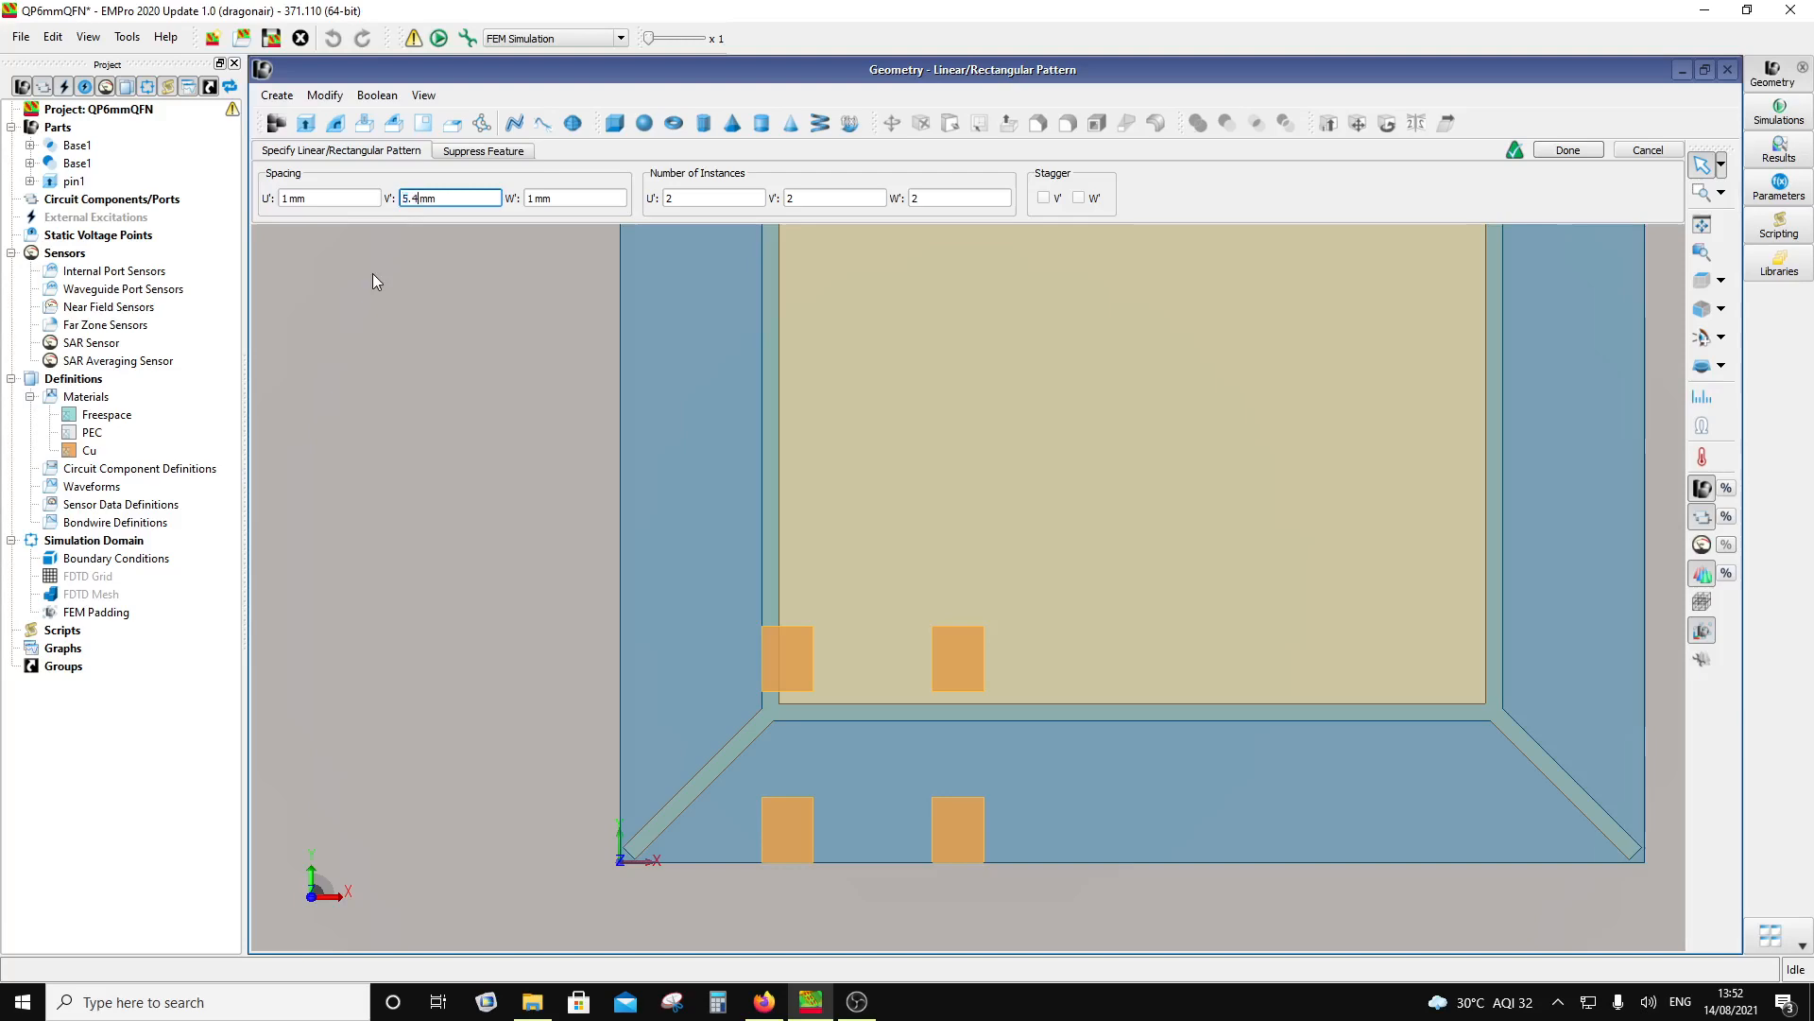
pyautogui.click(595, 198)
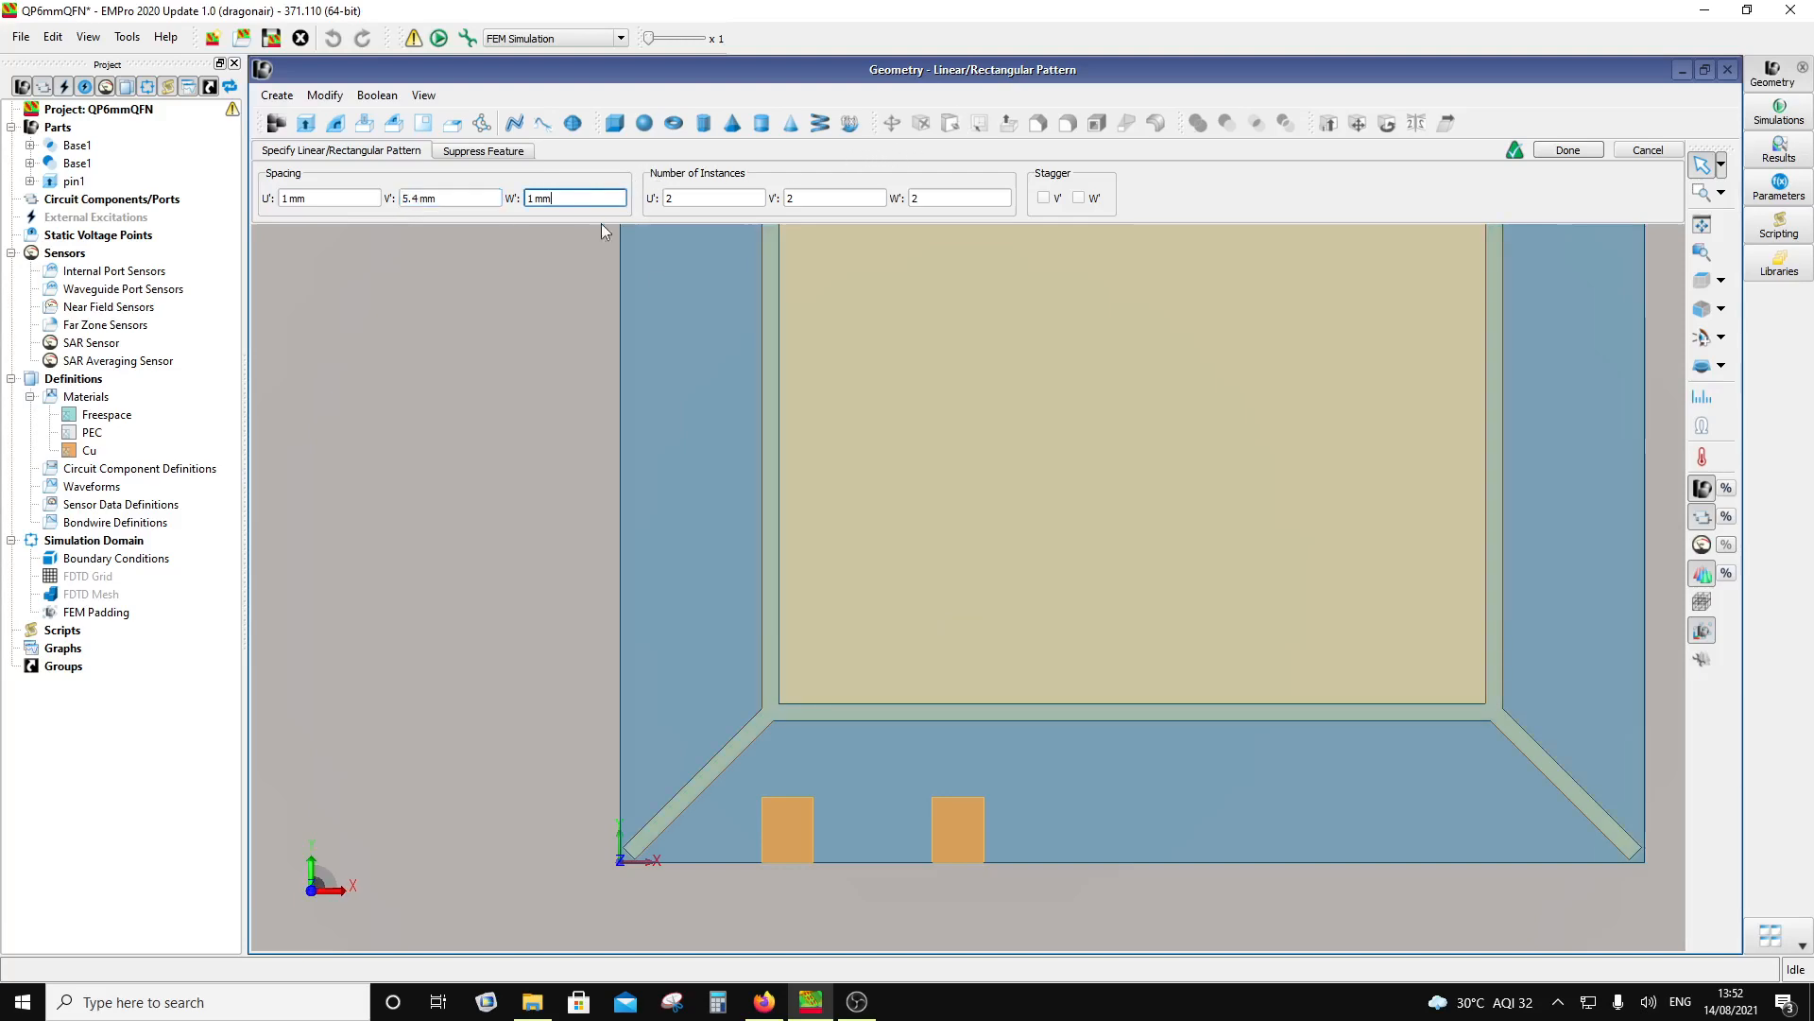
pyautogui.scroll(-5, 1035, 472)
pyautogui.scroll(5, 991, 297)
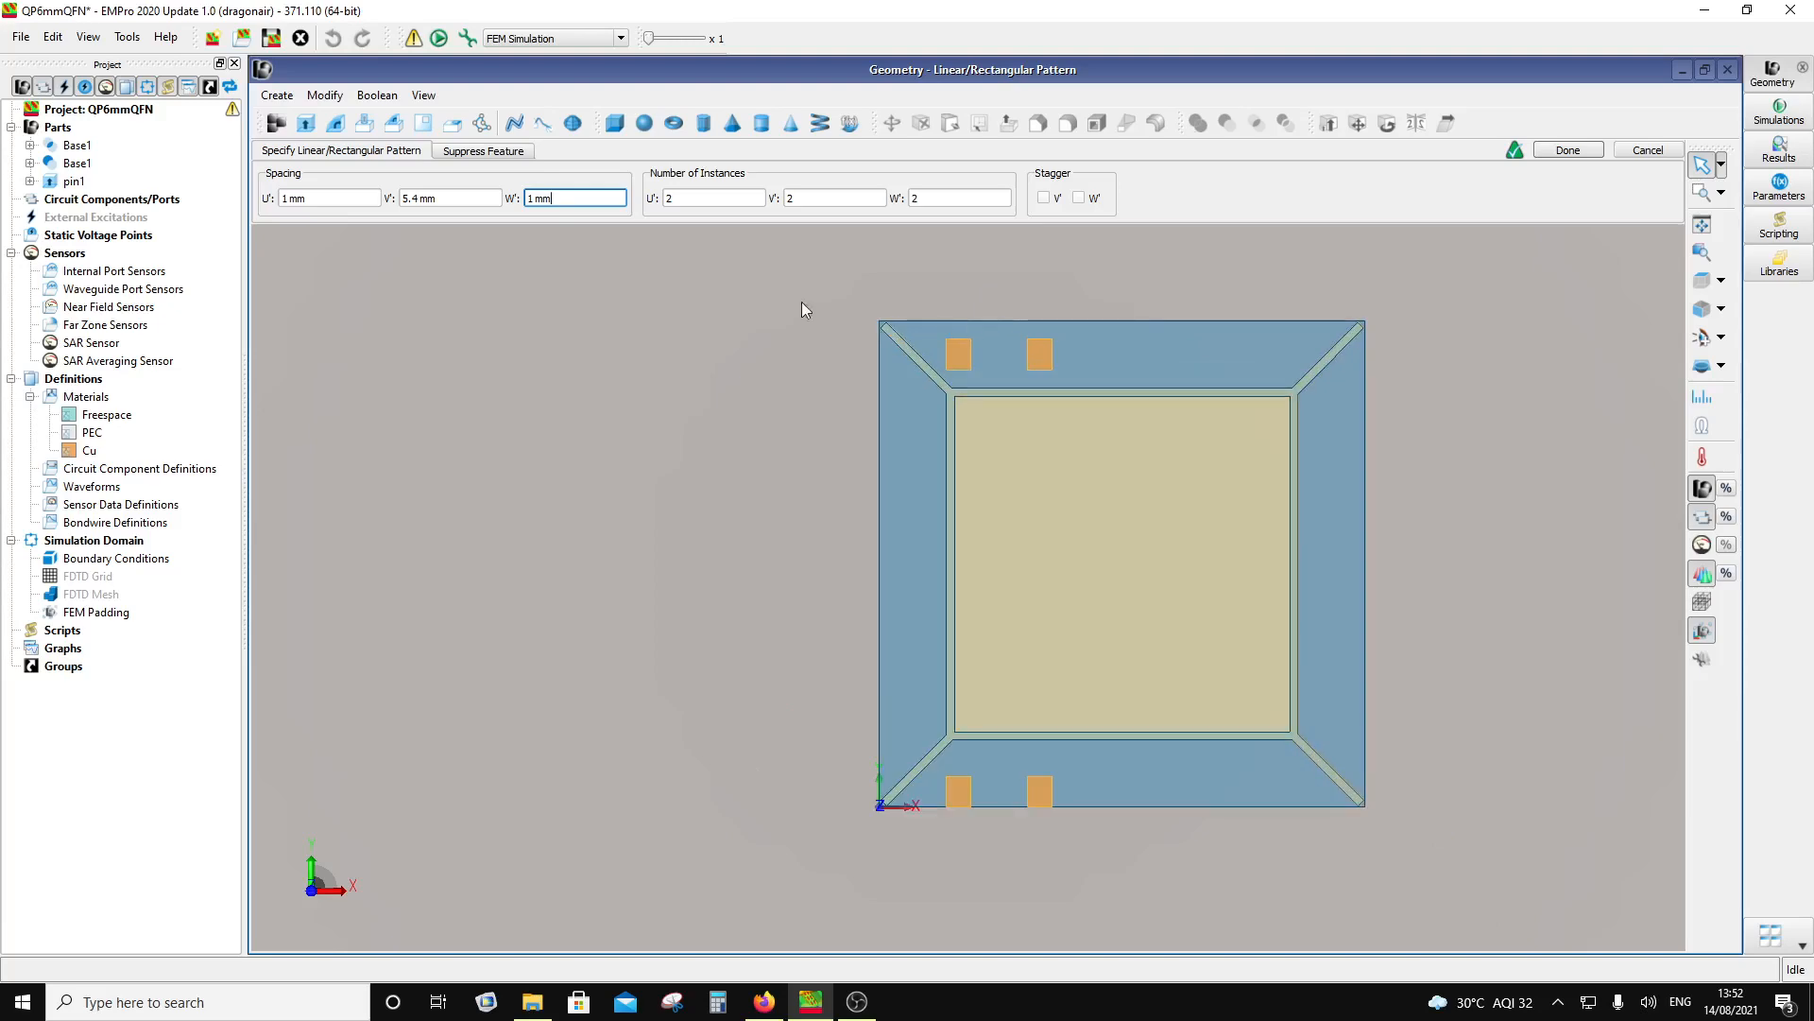
pyautogui.doubleClick(420, 199)
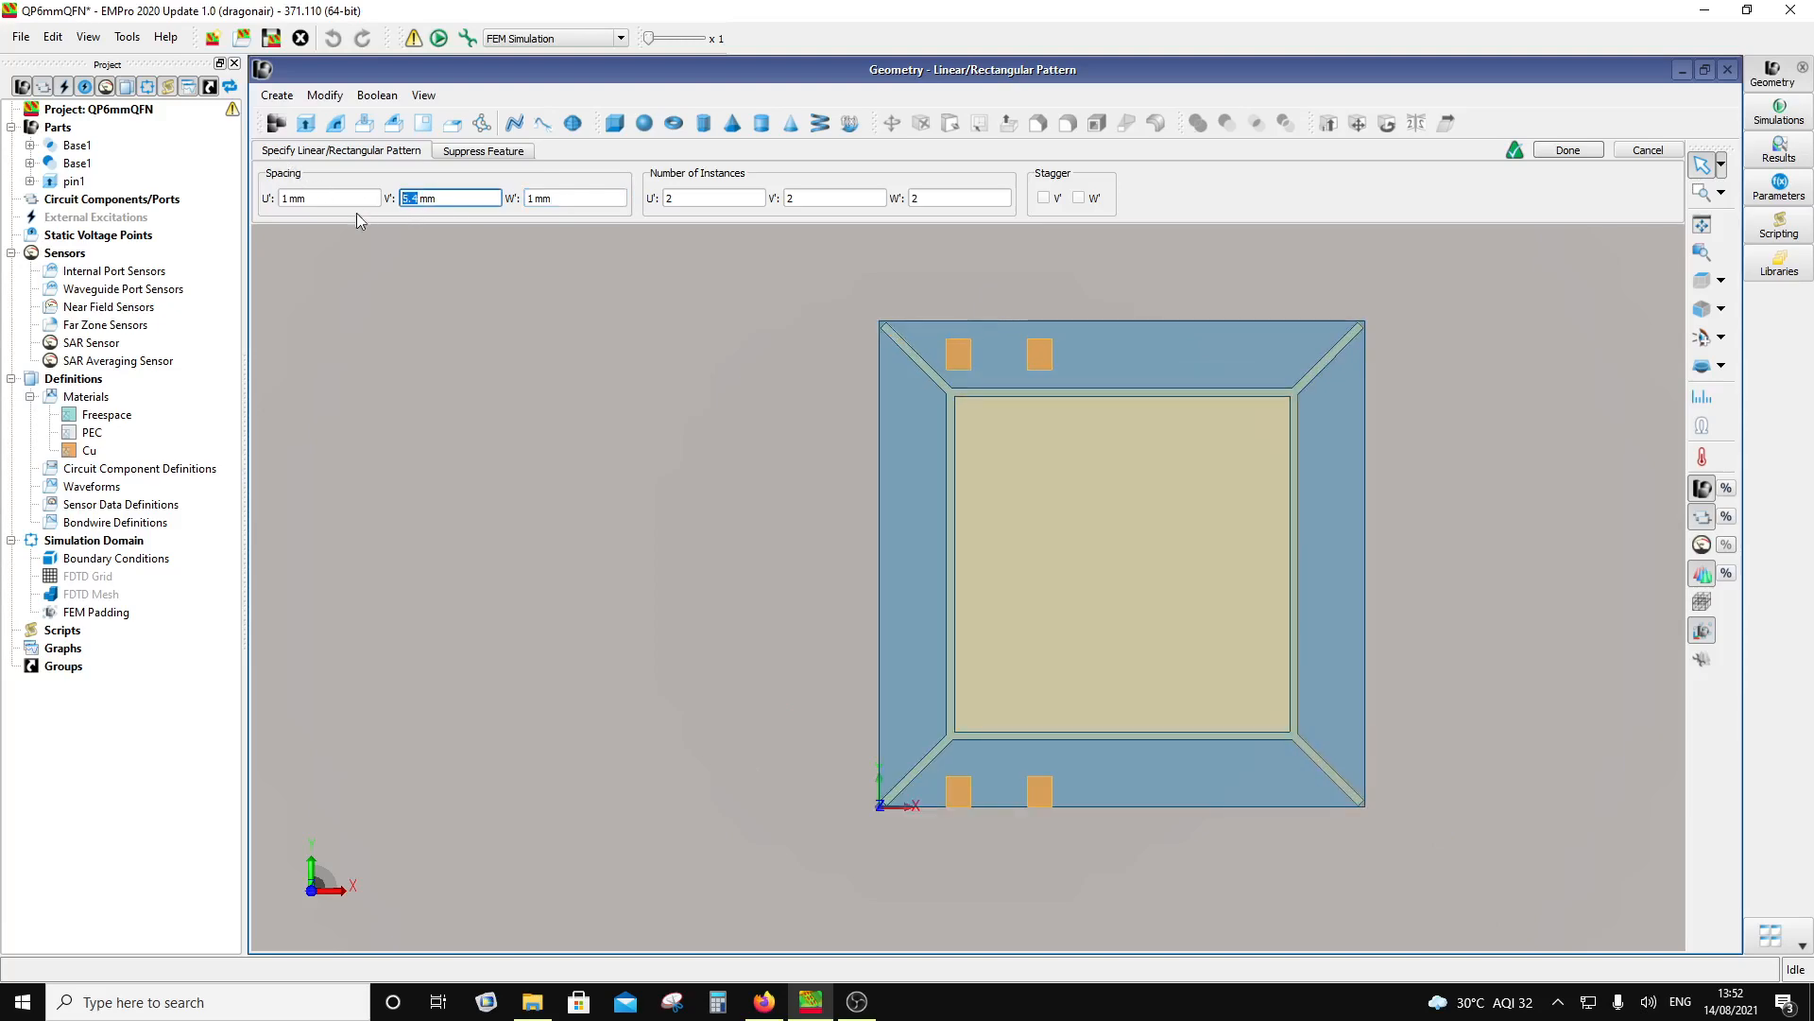
pyautogui.write('6')
pyautogui.click(597, 194)
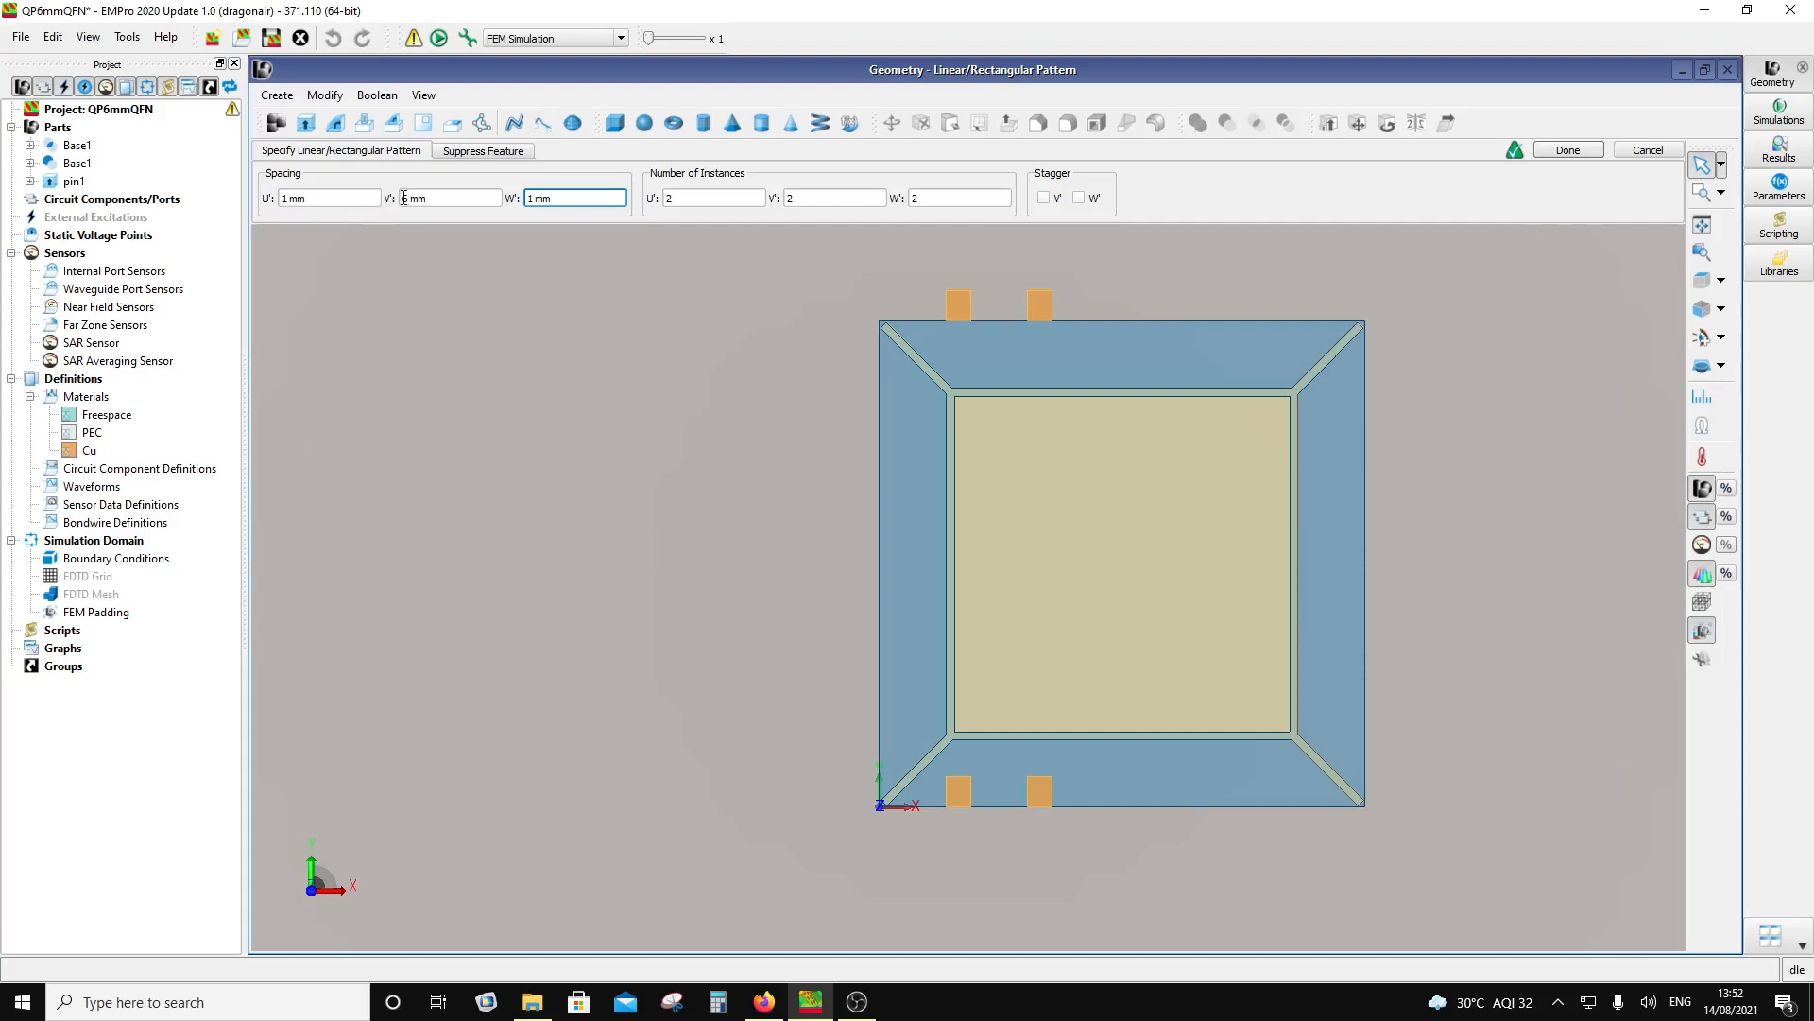
pyautogui.doubleClick(403, 198)
pyautogui.write('5.7')
pyautogui.click(567, 200)
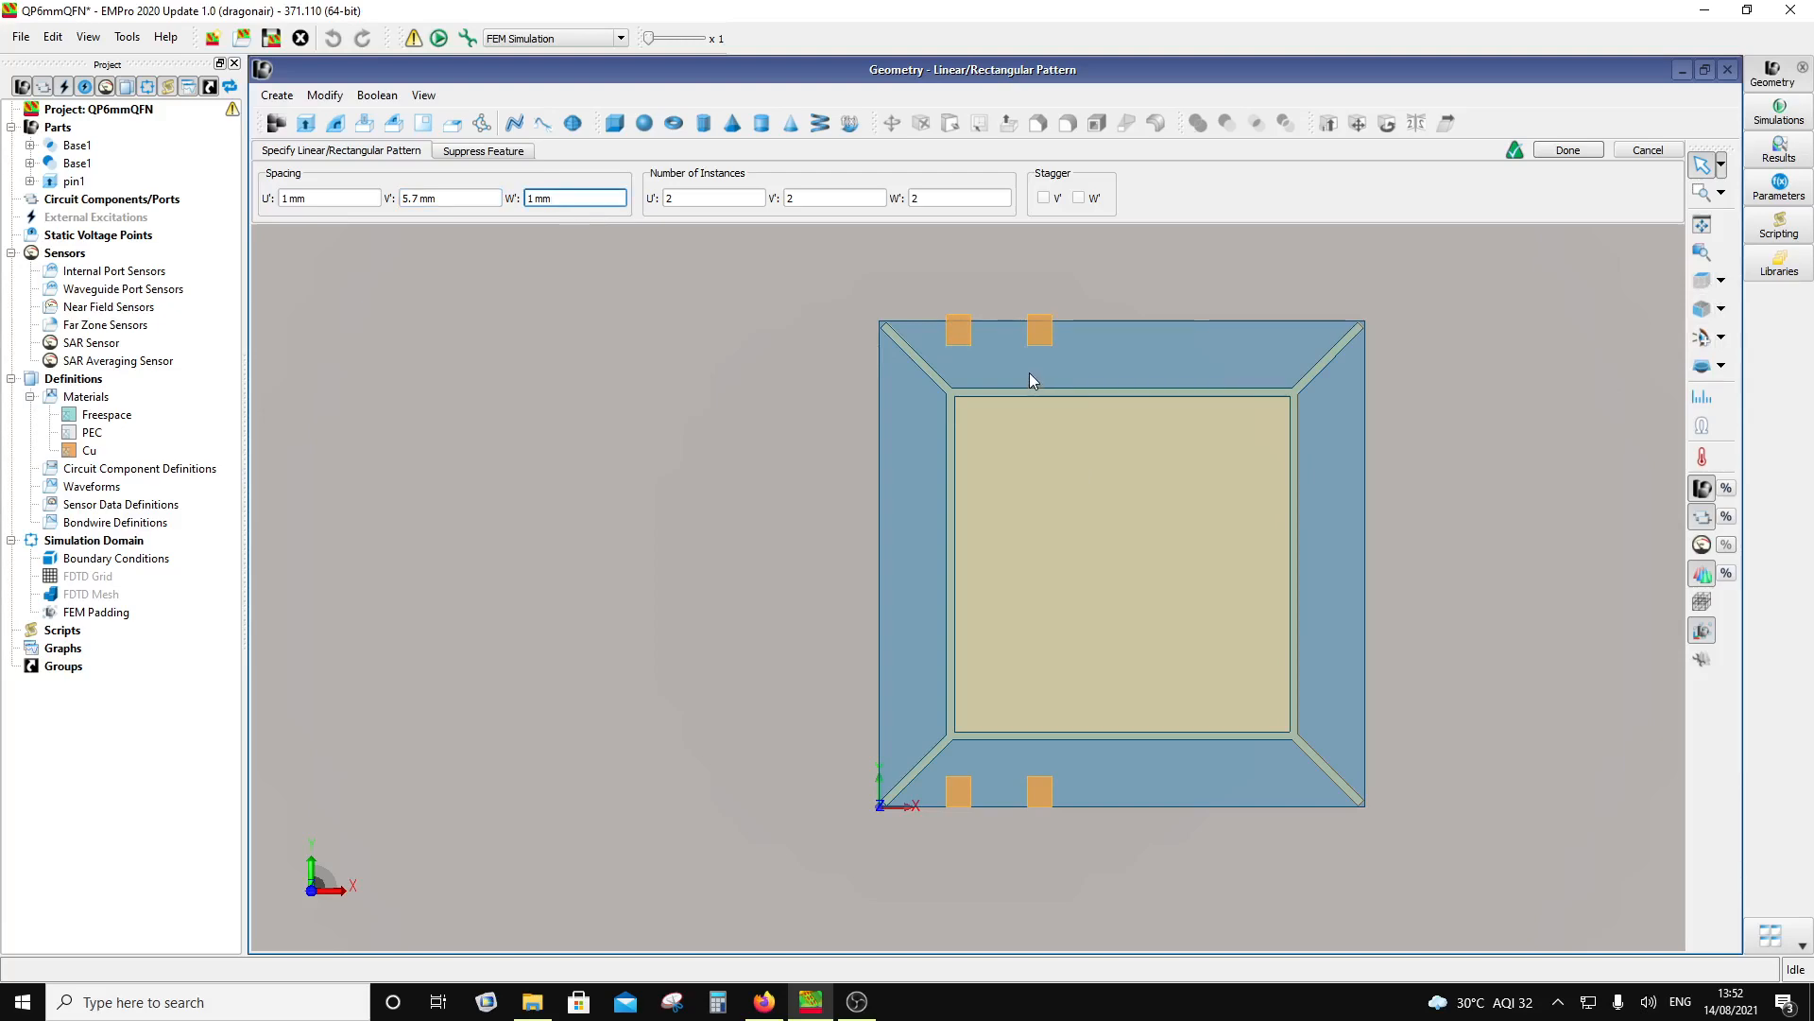
# Step: Set the pattern's V' spacing to 5.62 mm and its number of instances along W' to 1
pyautogui.click(418, 199)
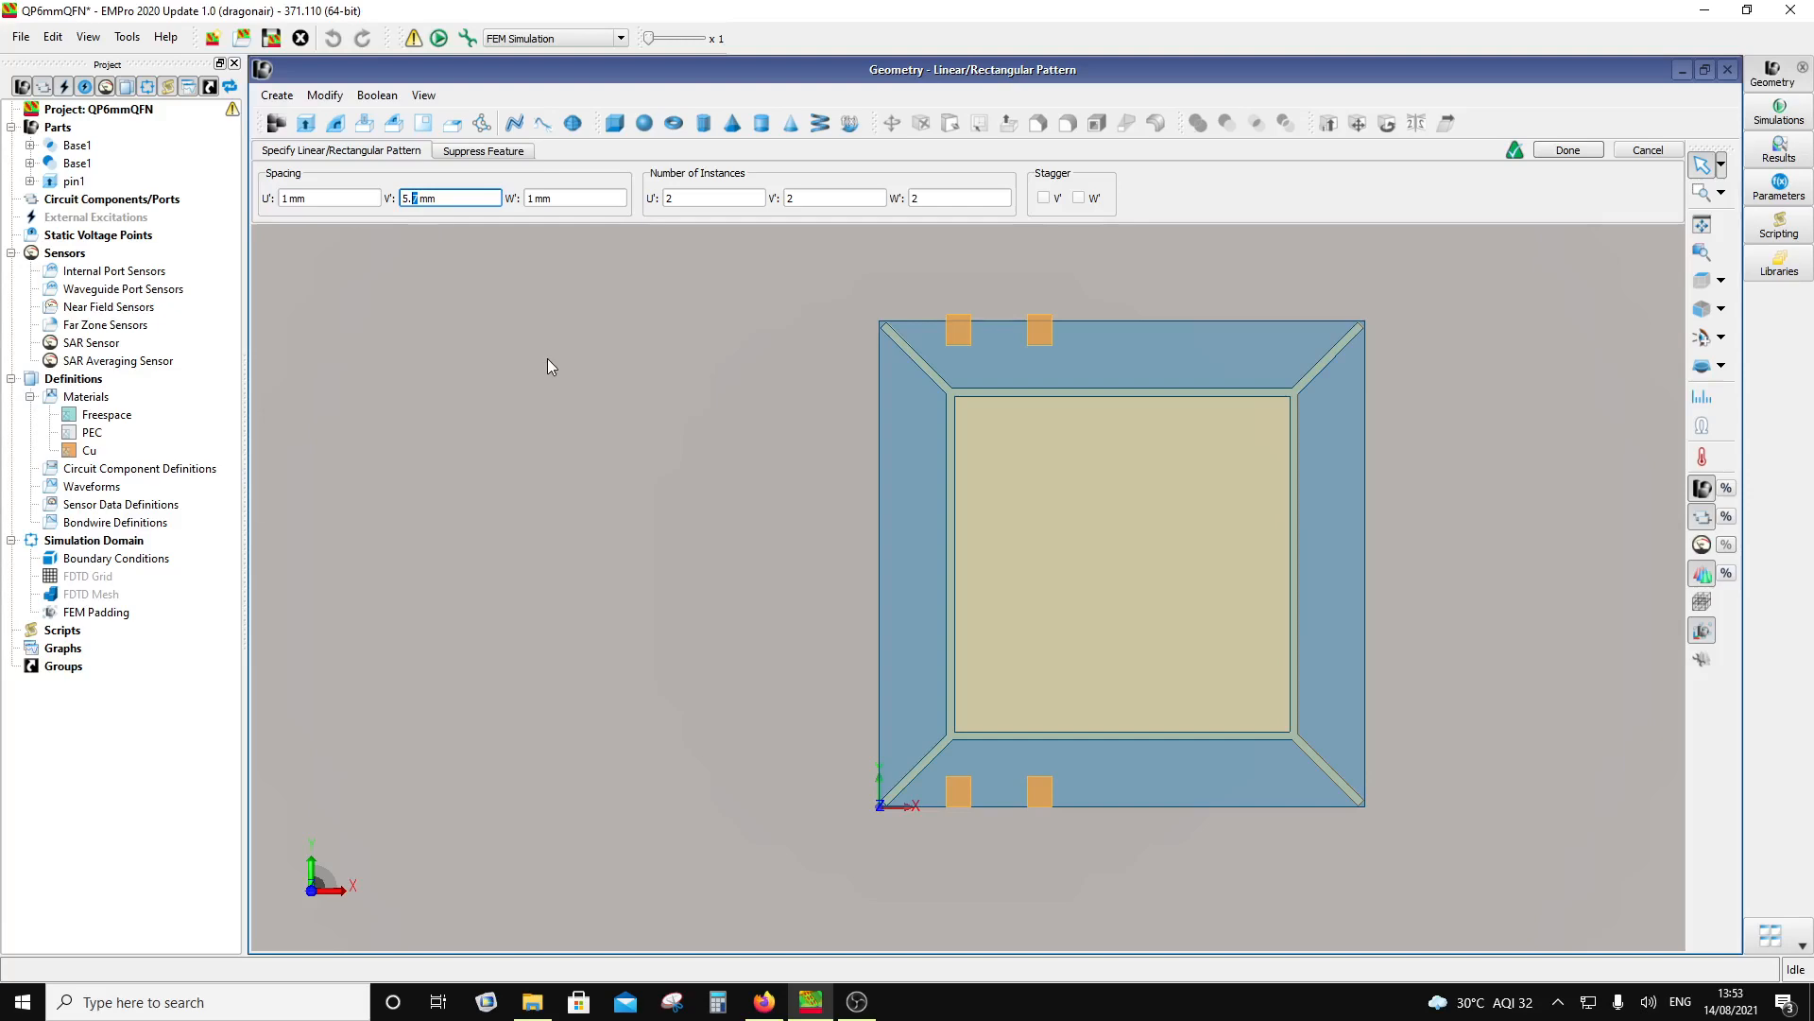
pyautogui.write('62')
pyautogui.click(598, 198)
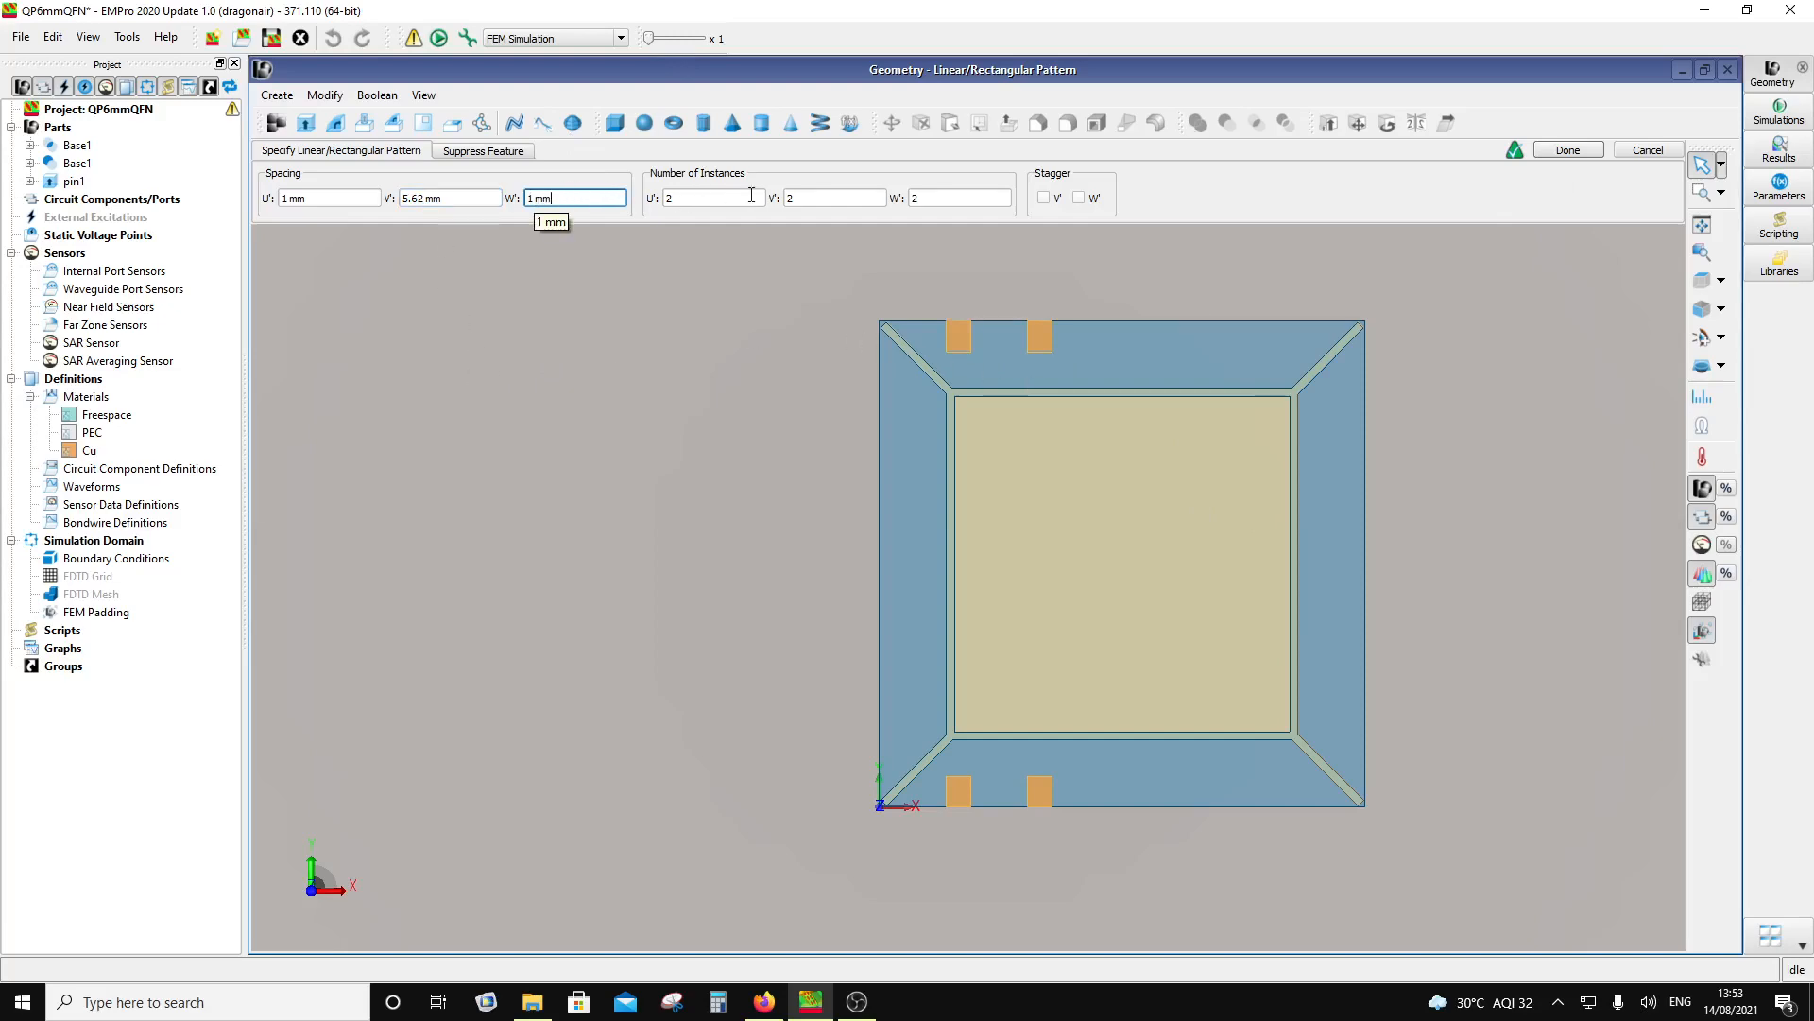
pyautogui.click(913, 198)
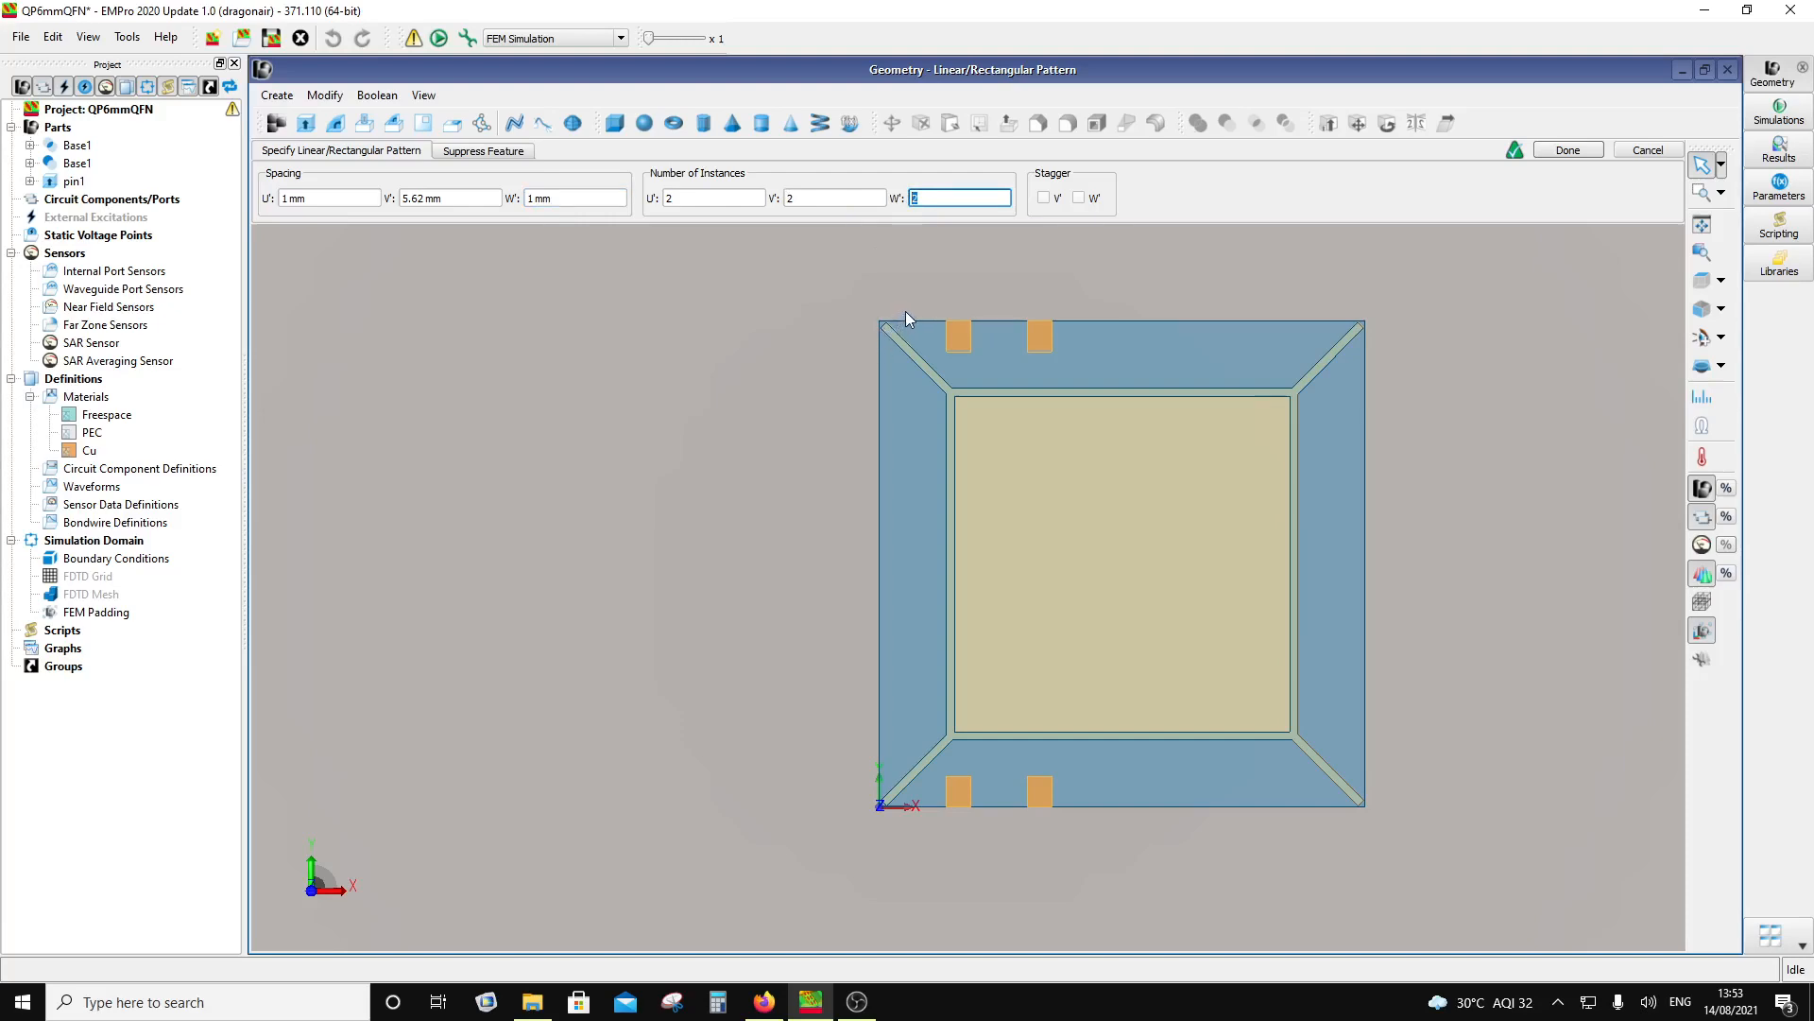
pyautogui.write('1')
pyautogui.click(859, 200)
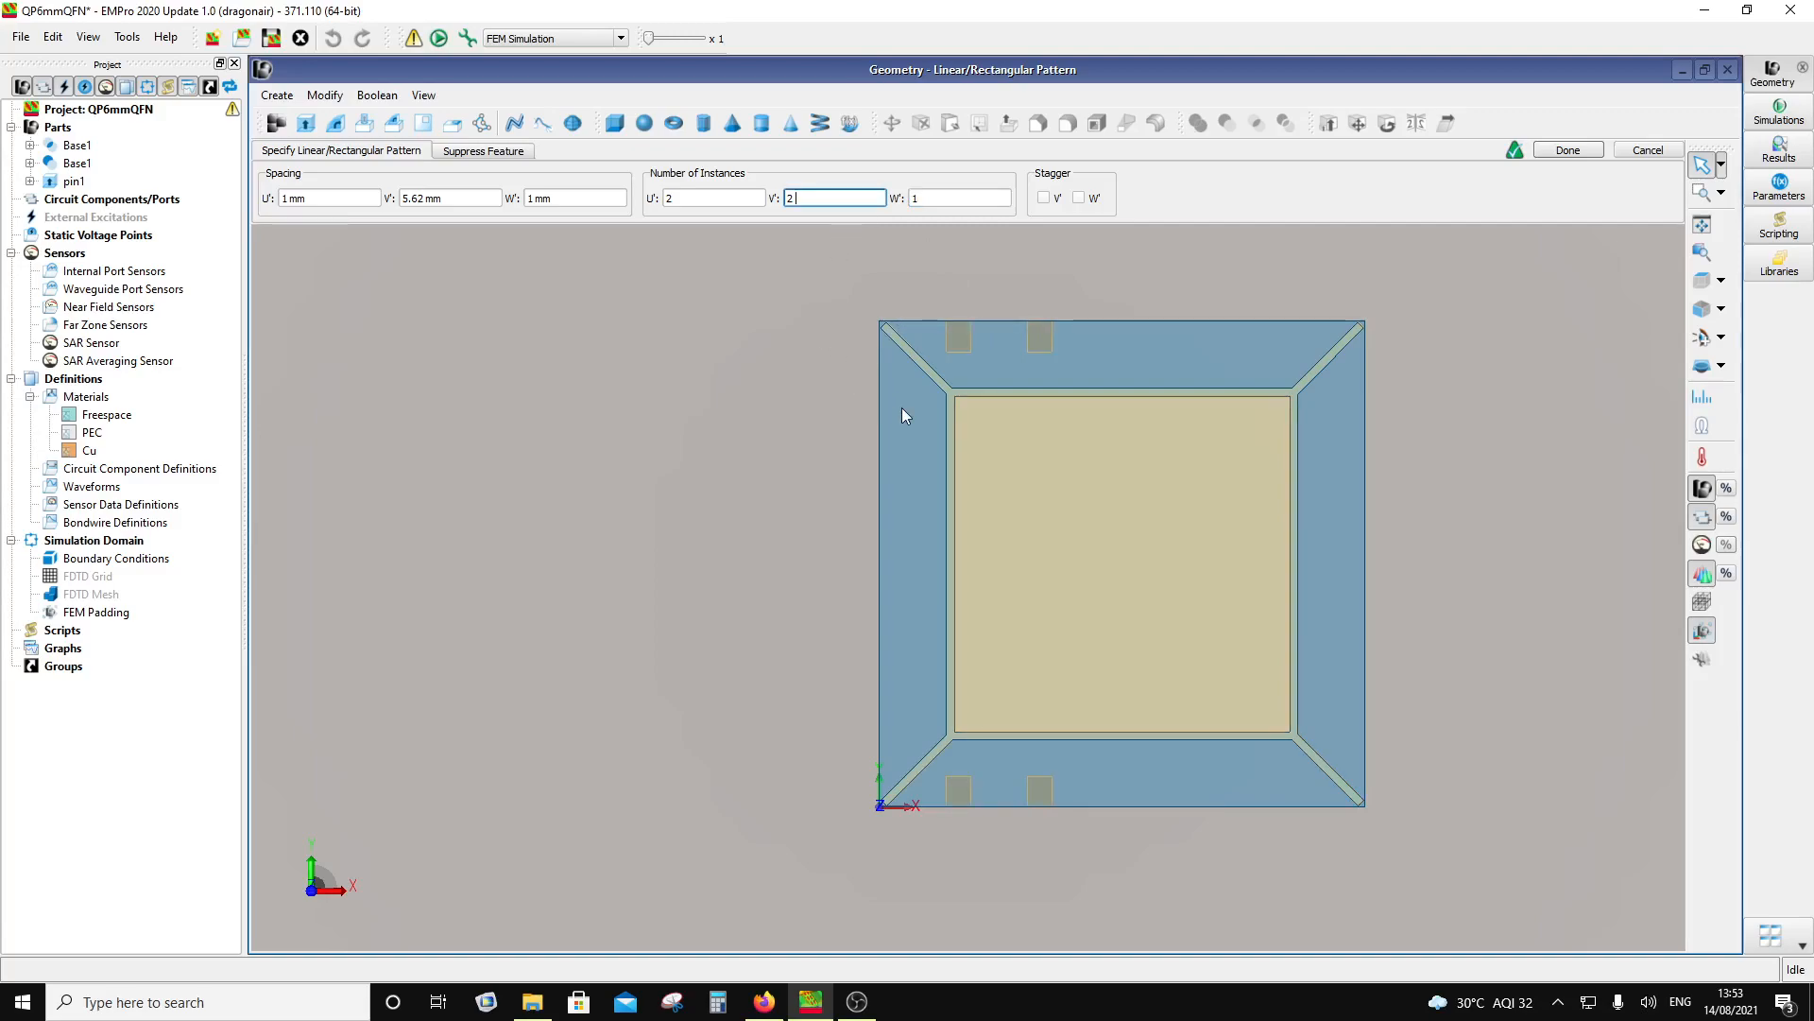
# Step: Set the pin pattern's U' spacing to 0.65 mm
pyautogui.moveTo(937, 436); pyautogui.dragTo(984, 597, button='middle')
pyautogui.scroll(5, 984, 597)
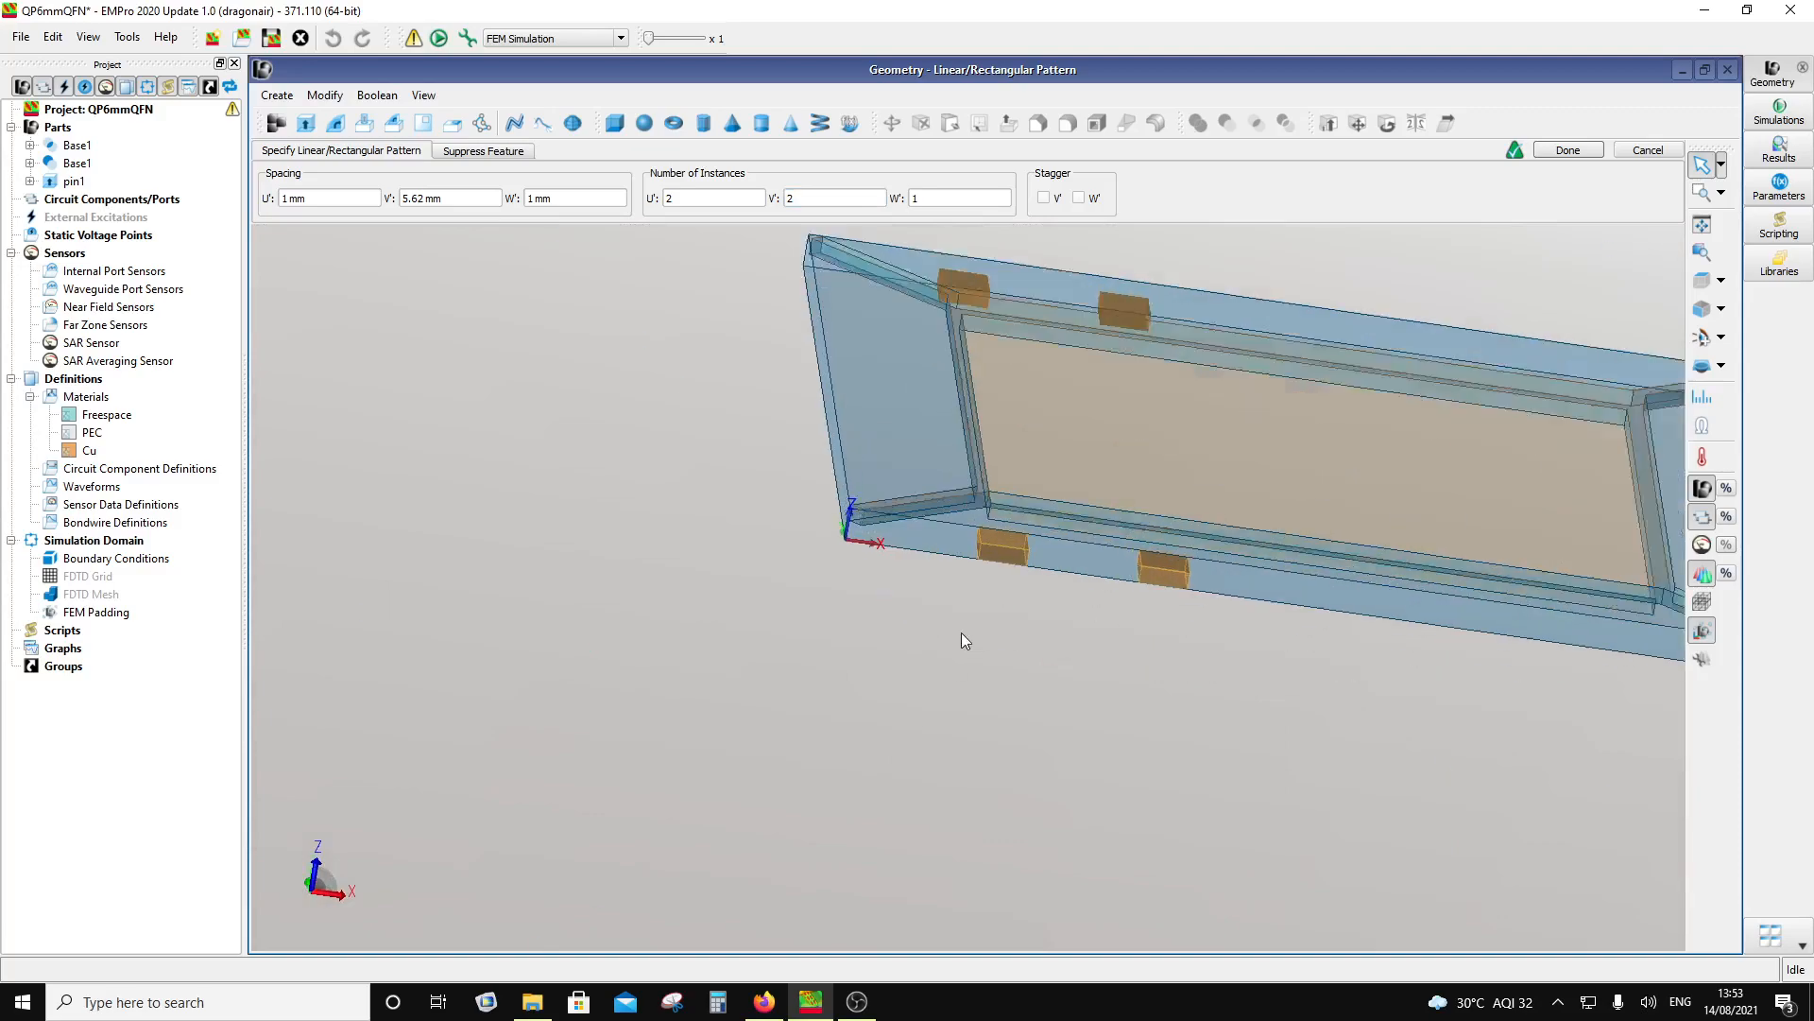
pyautogui.scroll(-2, 1052, 526)
pyautogui.scroll(3, 1051, 526)
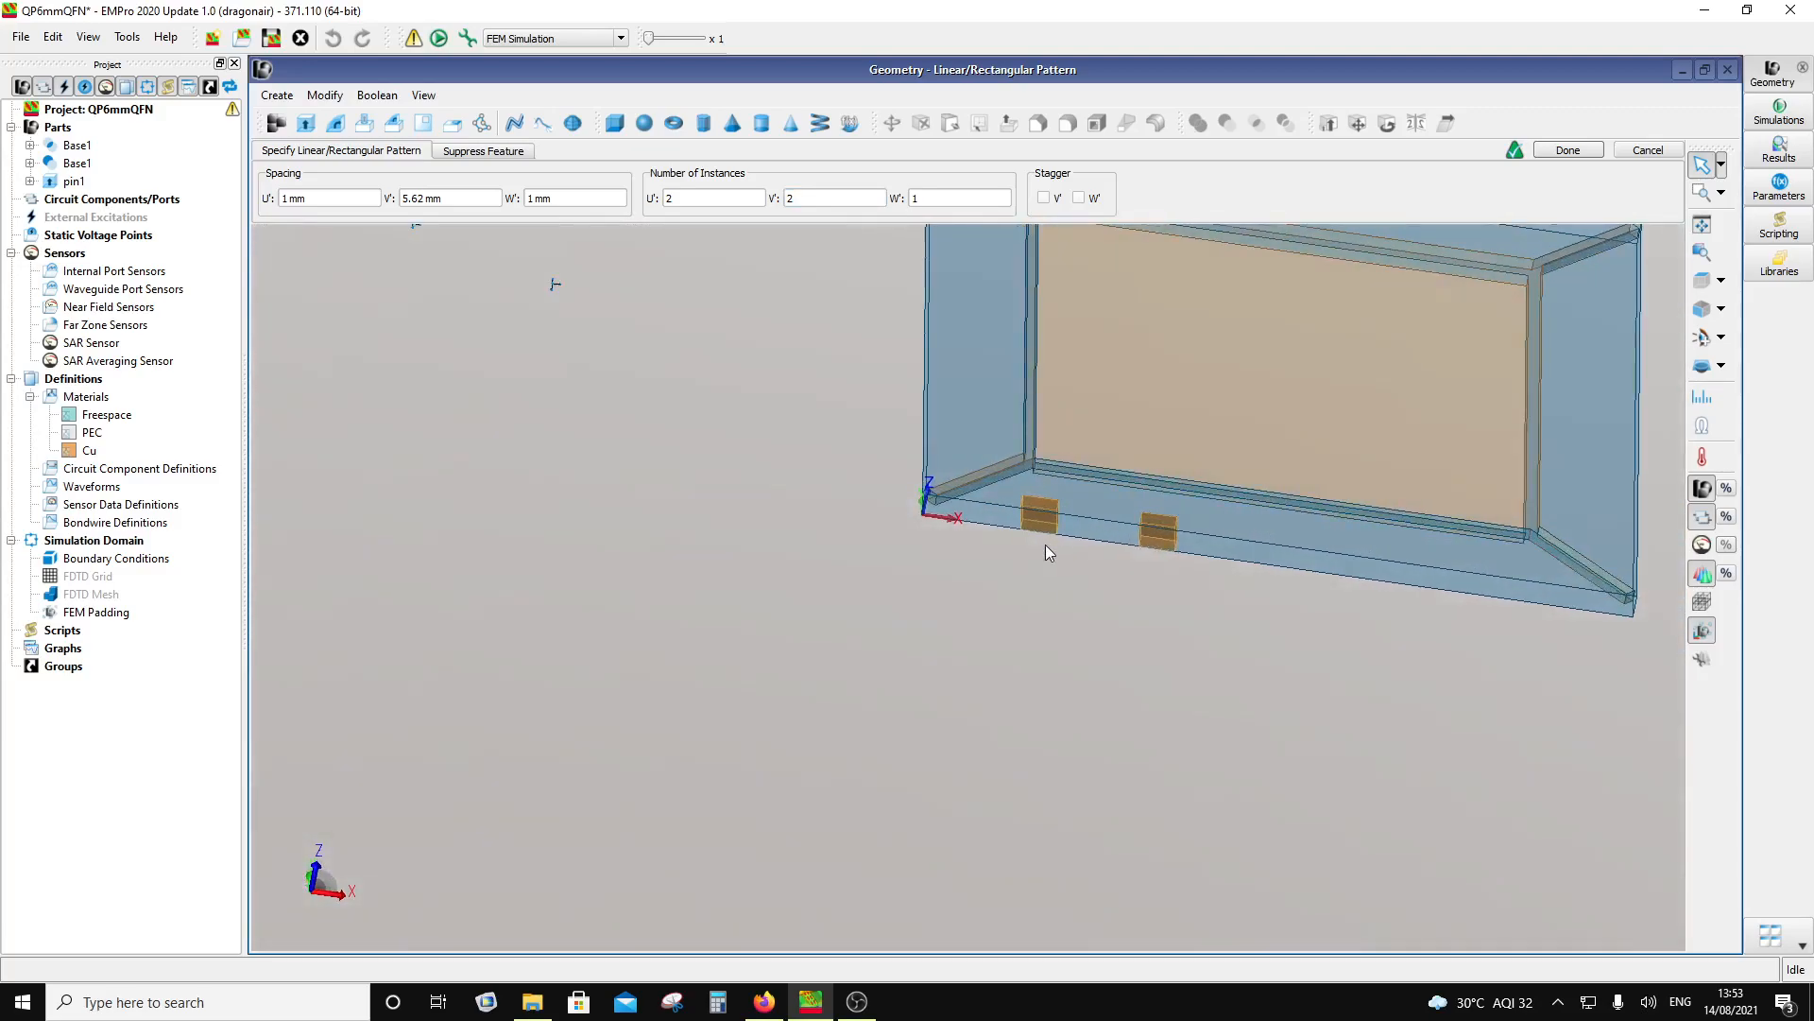
pyautogui.click(1706, 227)
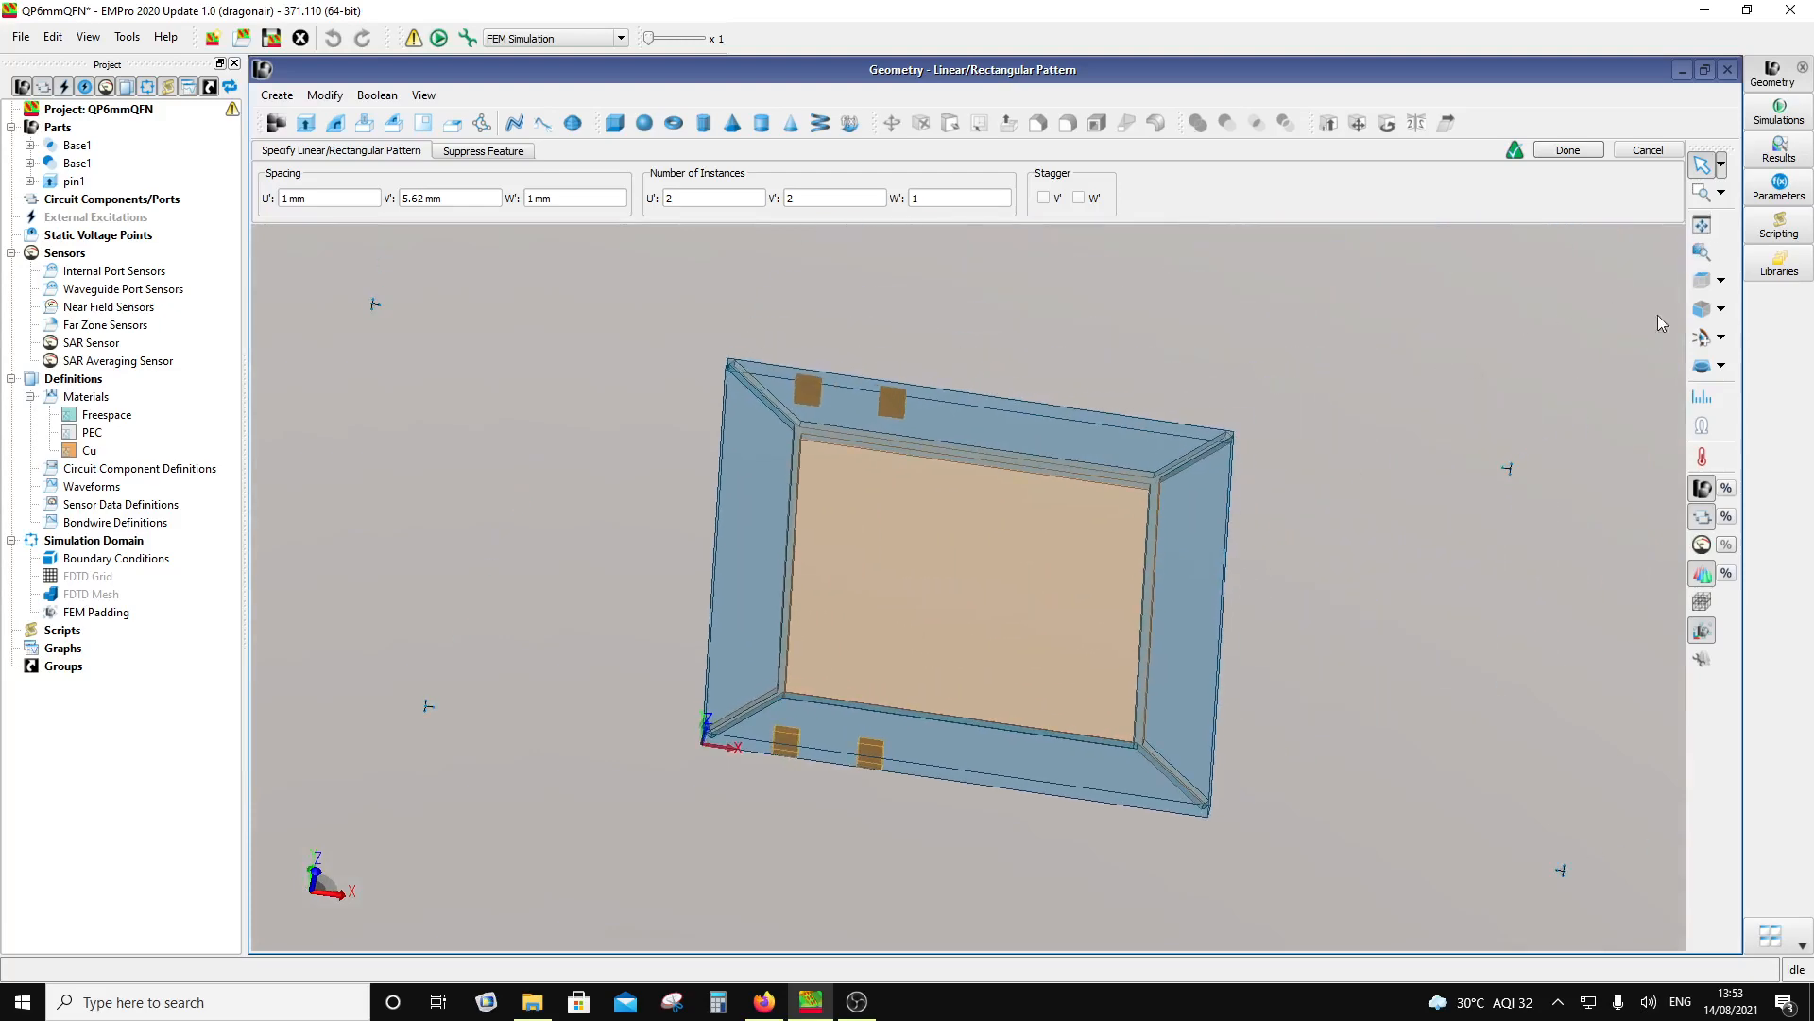
pyautogui.click(1702, 281)
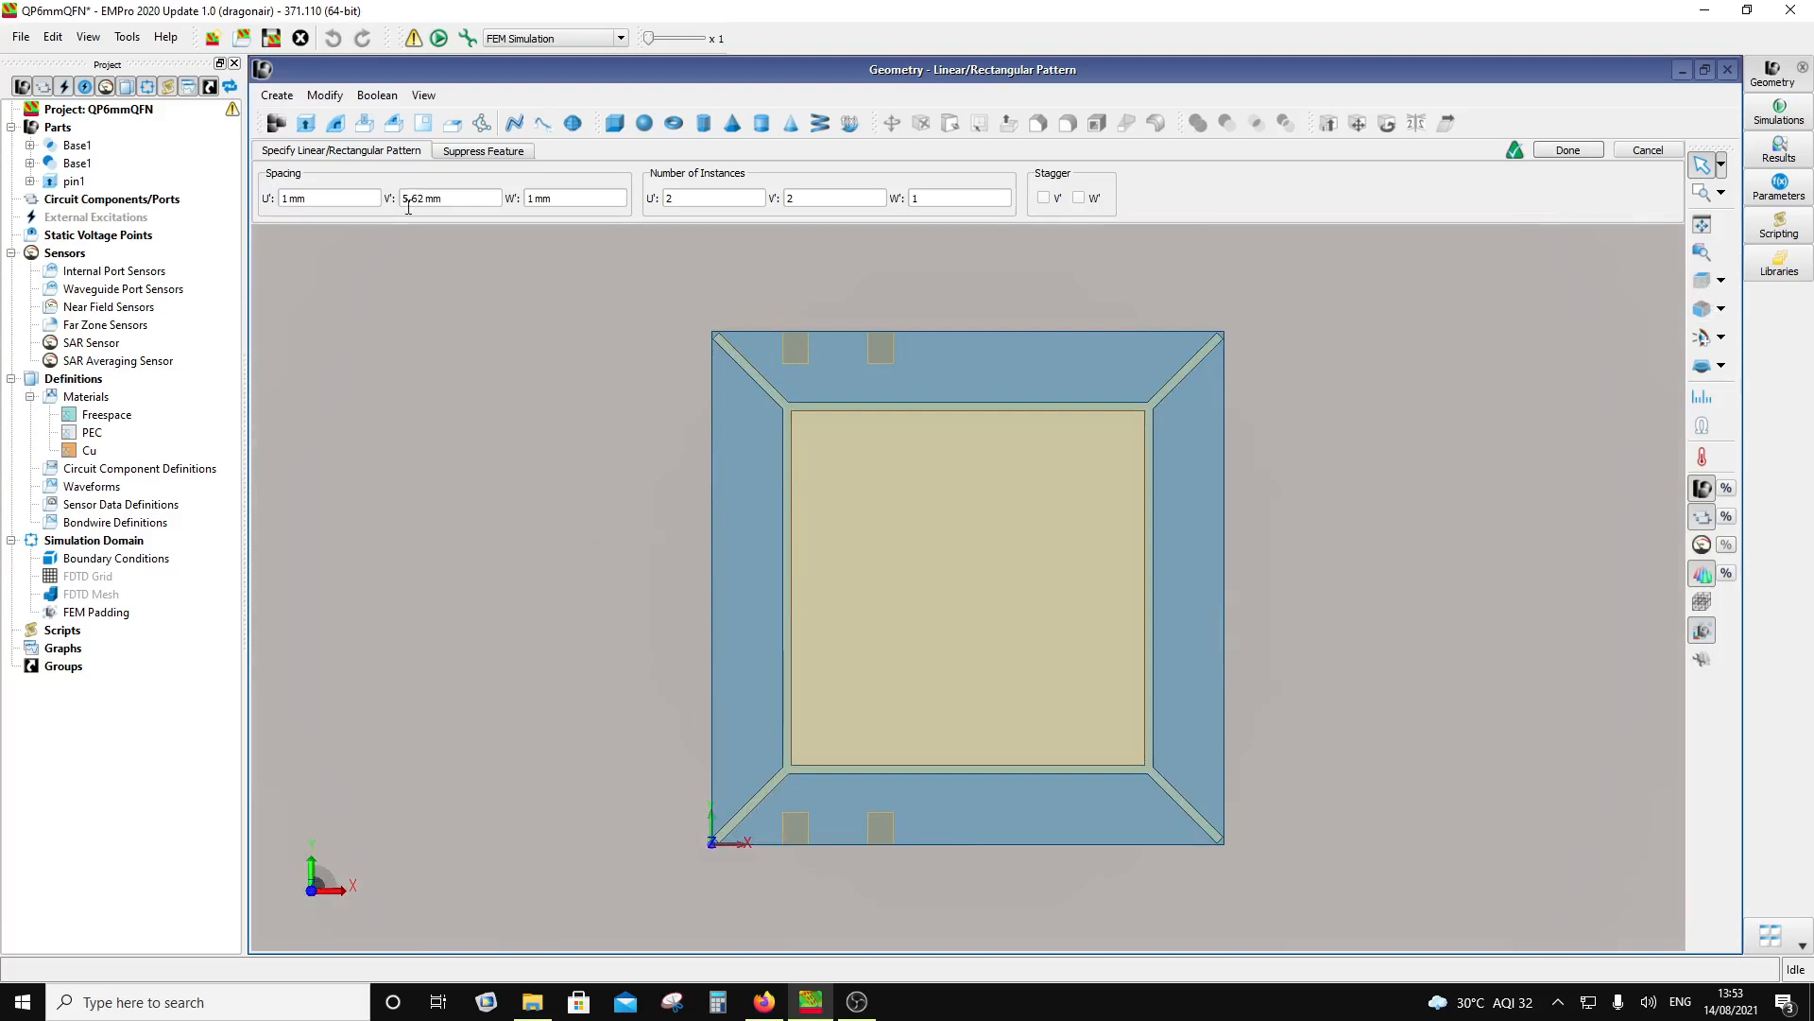
pyautogui.doubleClick(287, 199)
pyautogui.click(441, 198)
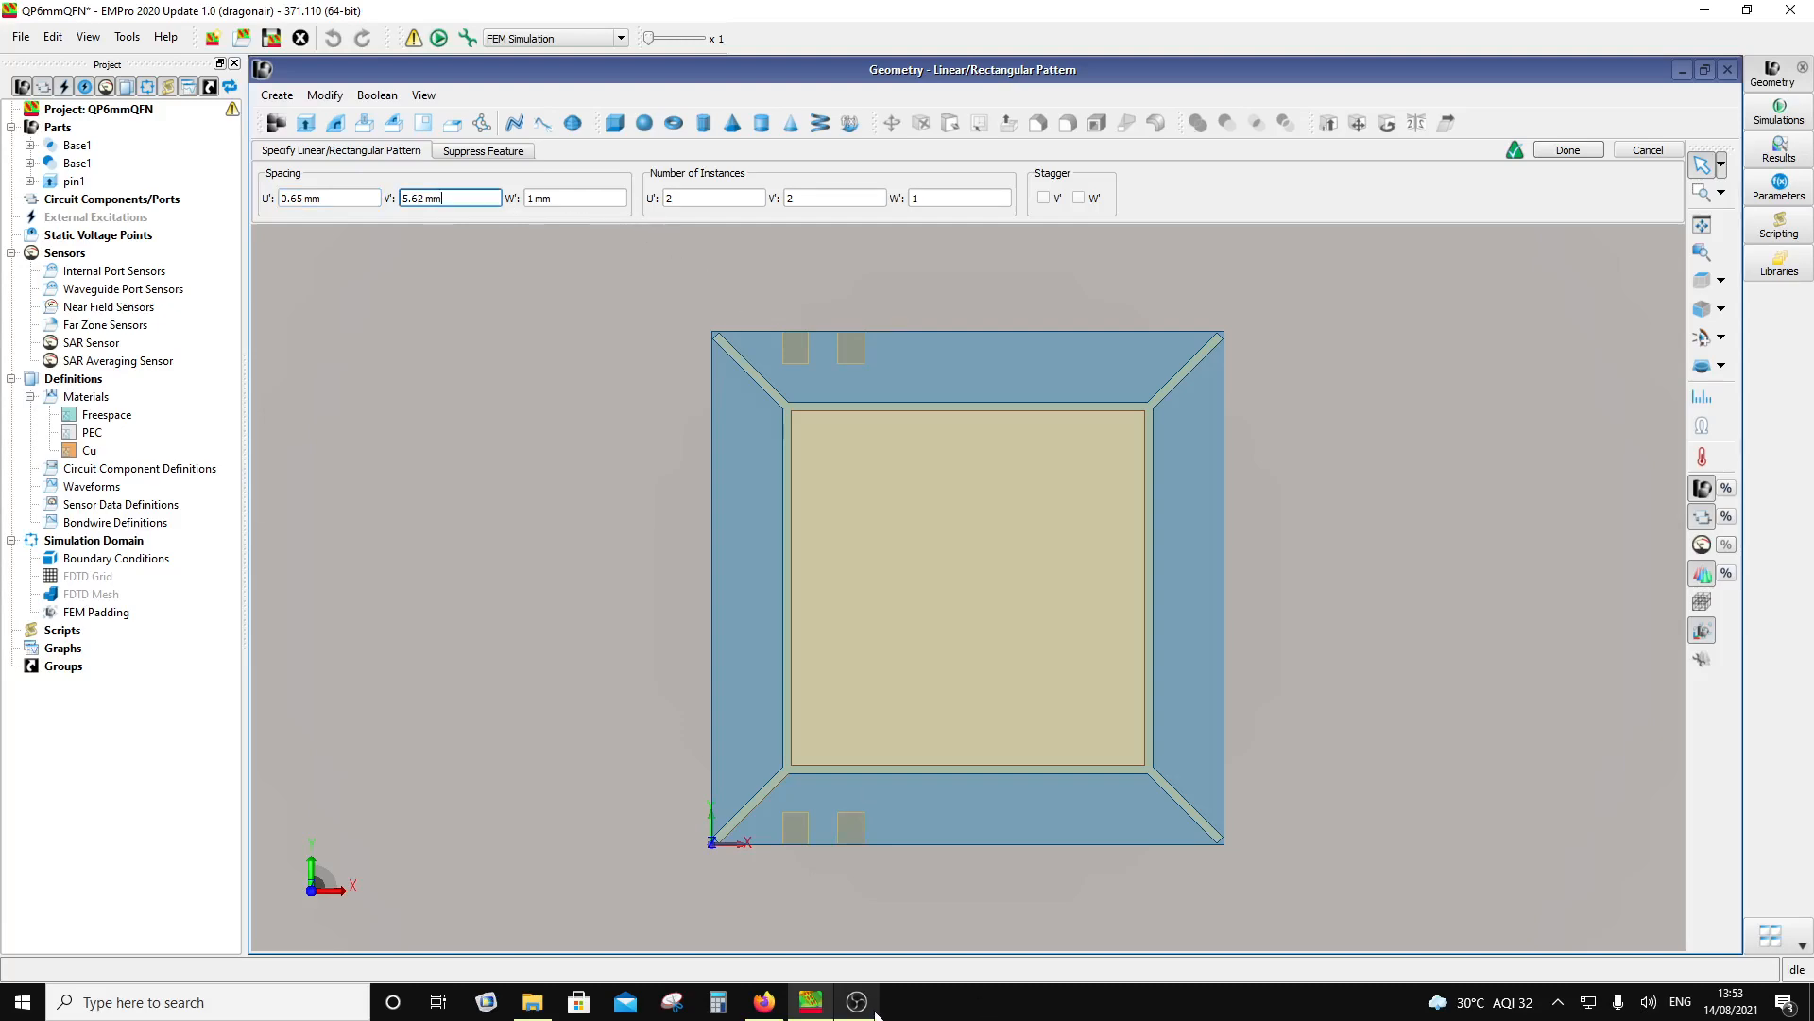
# Step: Set the number of instances along U' to 7, checking it against the datasheet's bottom view, and finish the pin pattern
pyautogui.click(784, 1011)
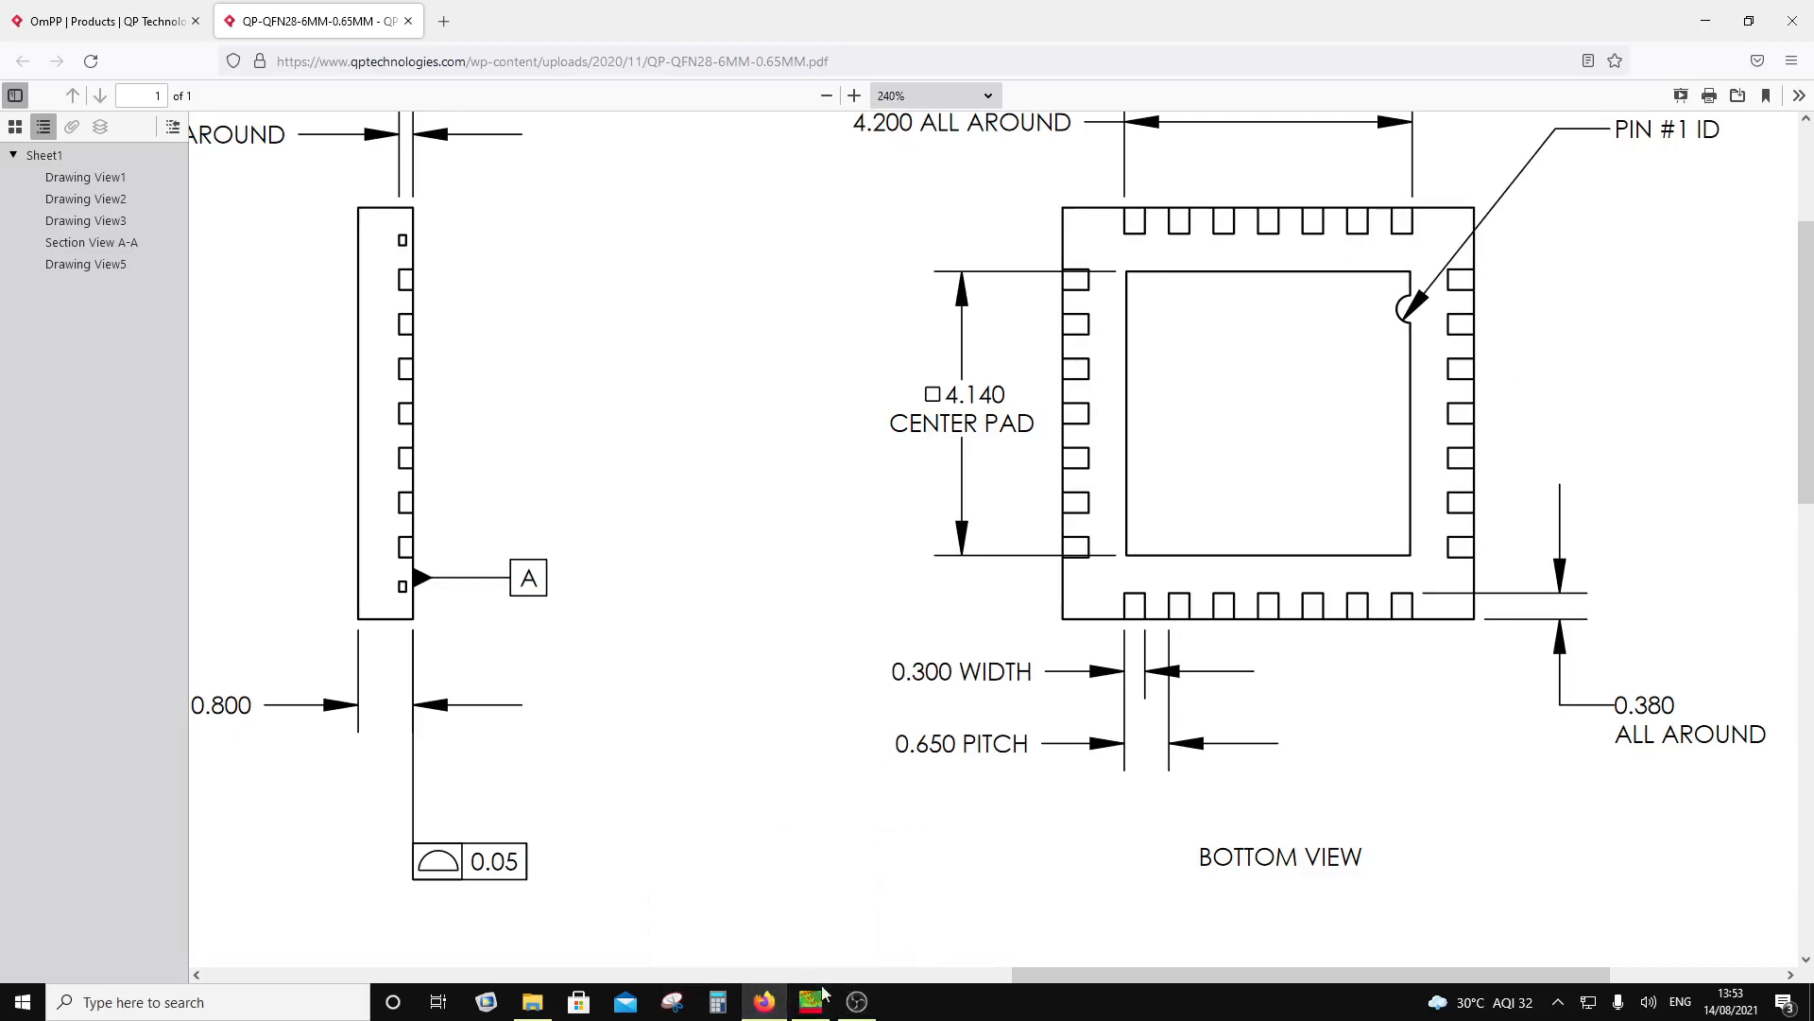
pyautogui.click(763, 1014)
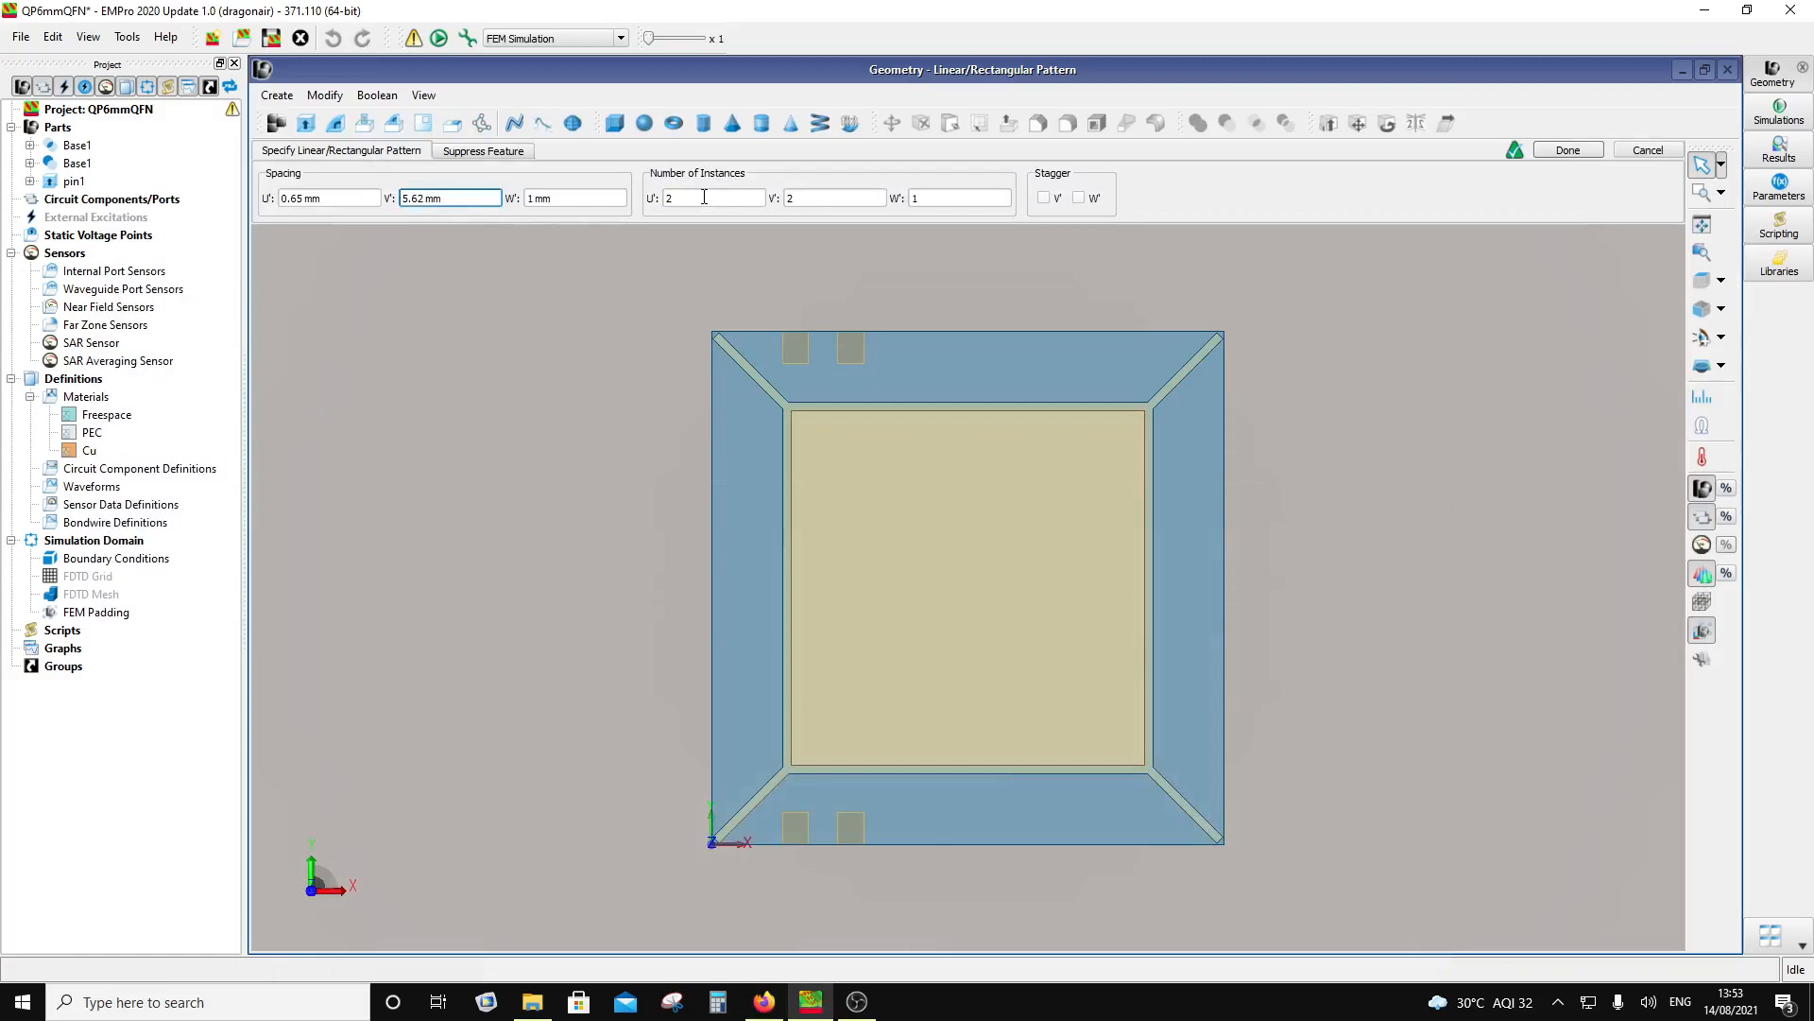
pyautogui.doubleClick(661, 194)
pyautogui.write('7')
pyautogui.click(816, 199)
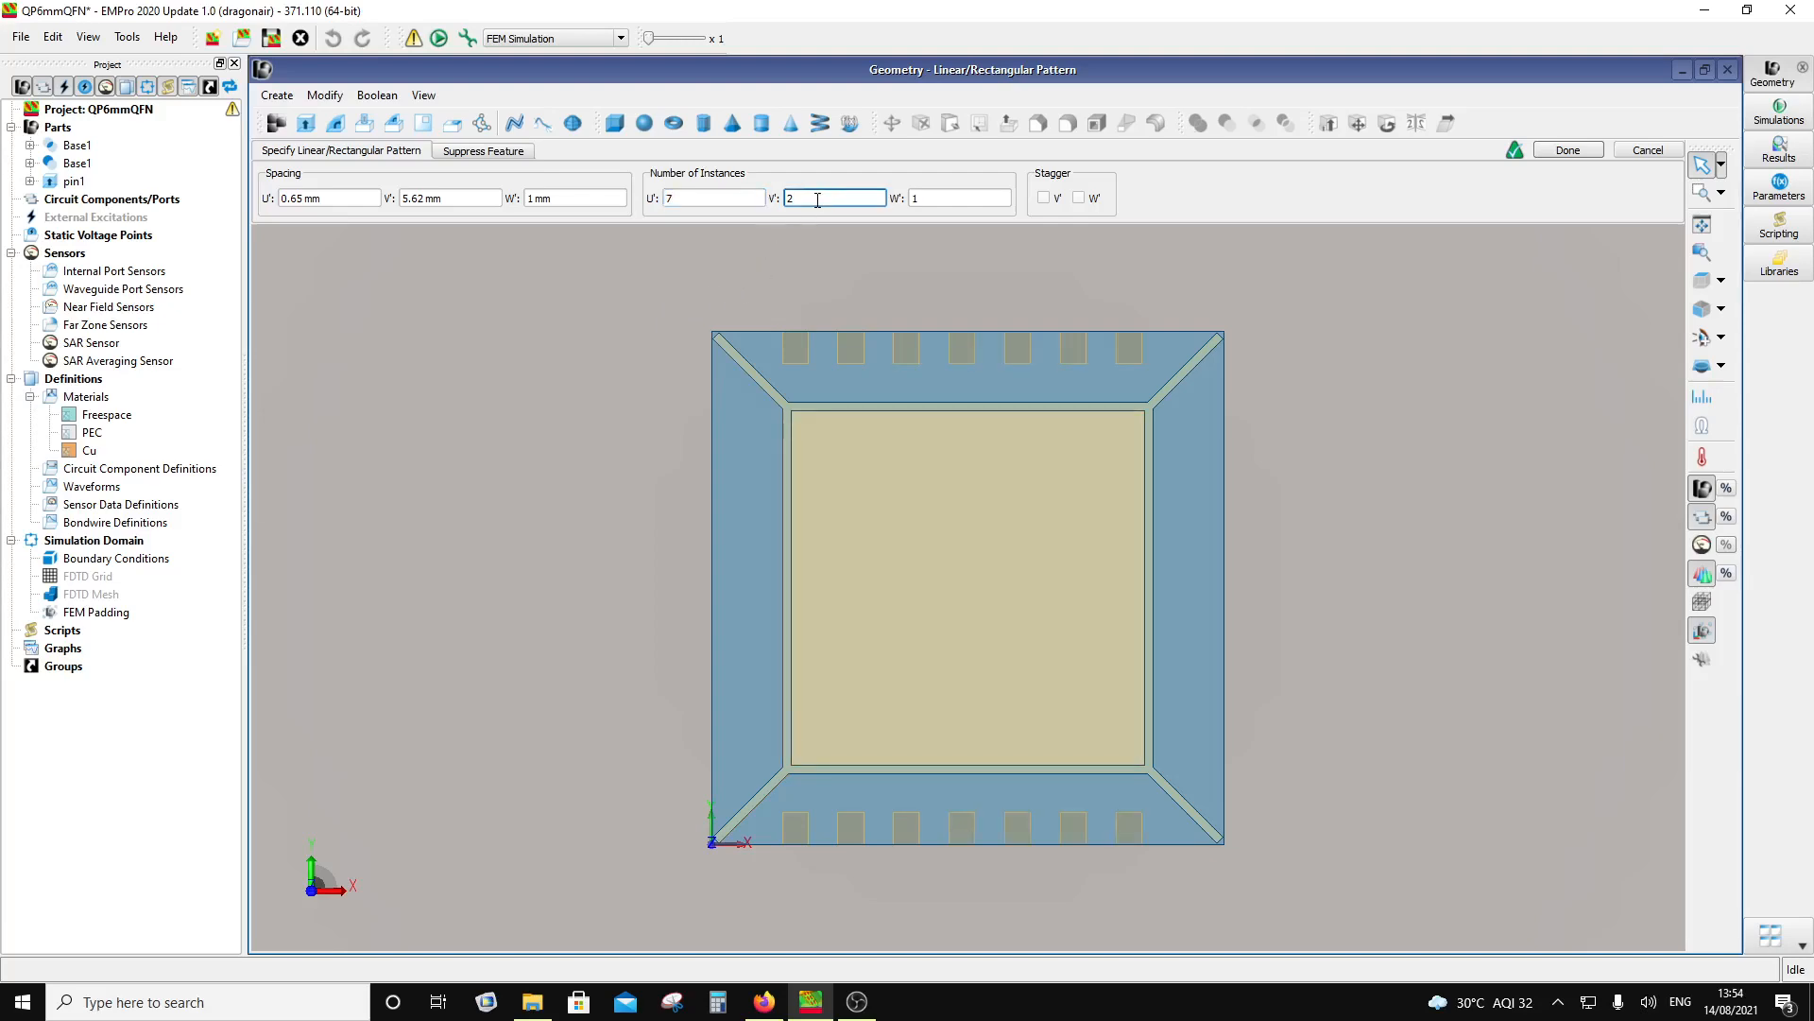
pyautogui.moveTo(923, 673)
pyautogui.mouseDown(button='middle')
pyautogui.moveTo(999, 684)
pyautogui.moveTo(962, 661)
pyautogui.moveTo(988, 463)
pyautogui.moveTo(975, 616)
pyautogui.moveTo(943, 707)
pyautogui.moveTo(941, 691)
pyautogui.mouseUp(button='middle')
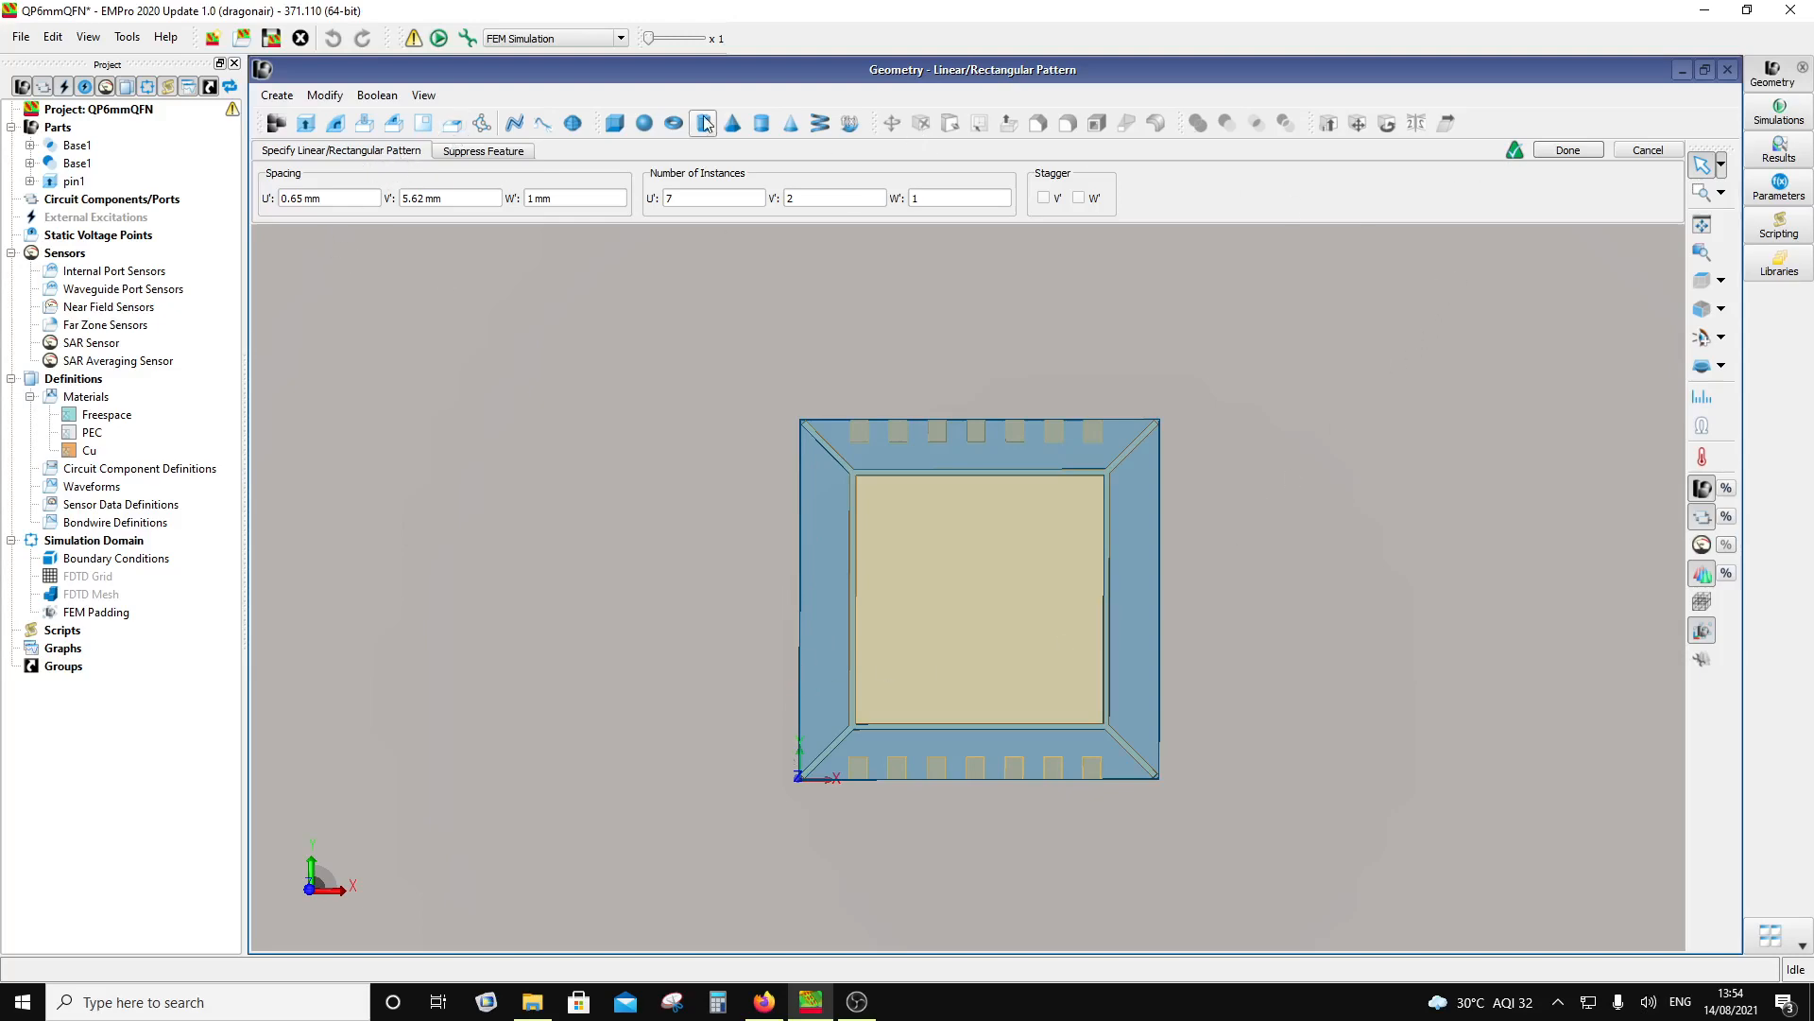
pyautogui.click(518, 153)
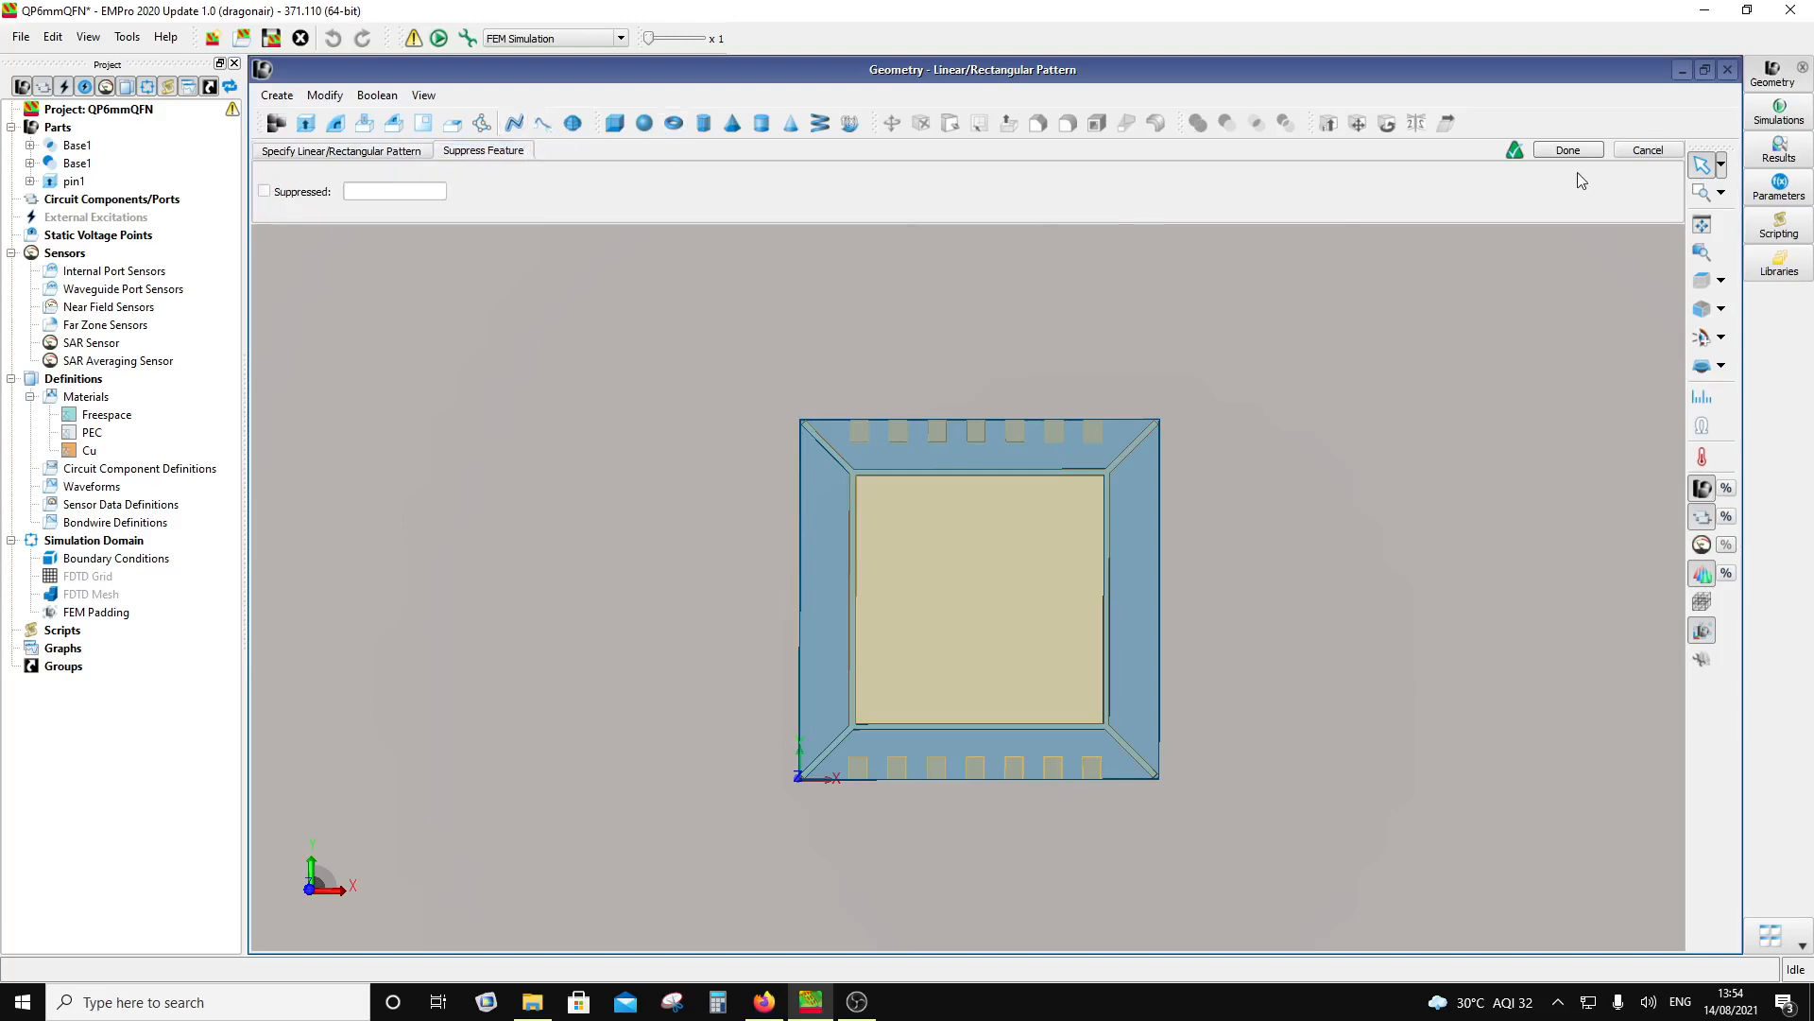
pyautogui.click(1568, 150)
# Step: Examine the patterned pins along the two package edges up close from an angle and in the top view
pyautogui.scroll(-2, 1114, 554)
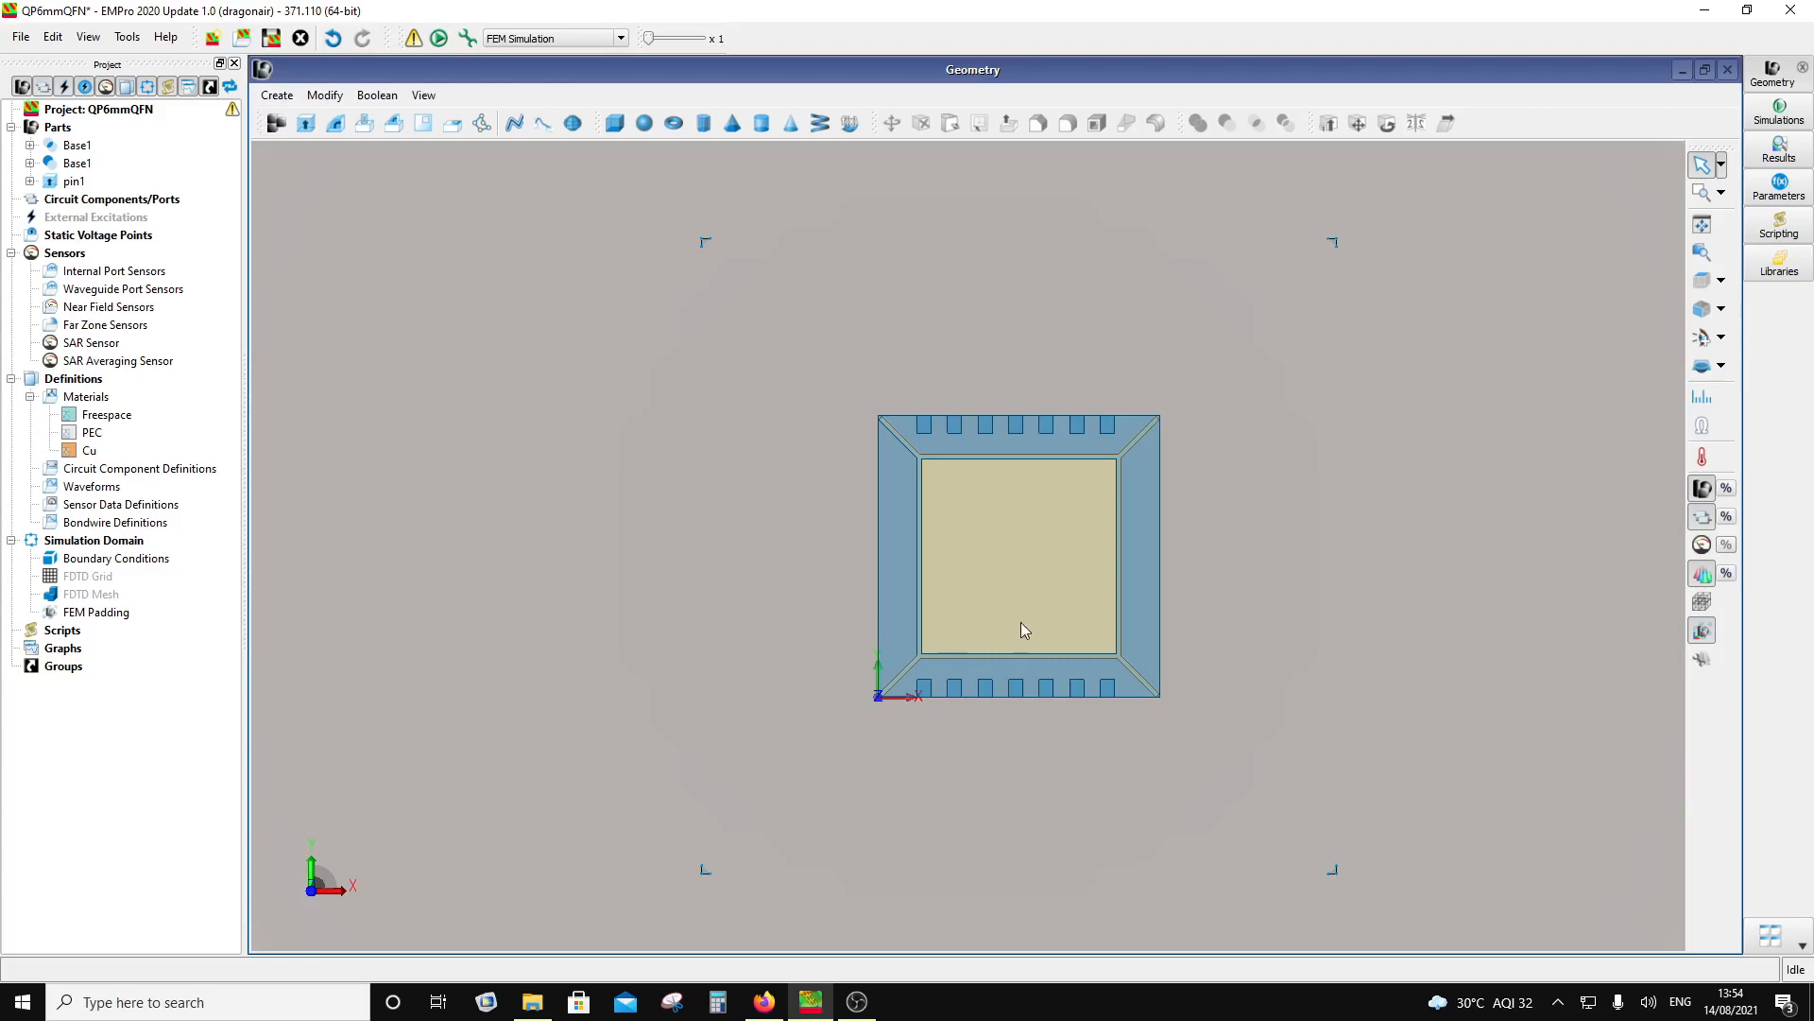
pyautogui.moveTo(1021, 624); pyautogui.dragTo(835, 826, button='middle')
pyautogui.scroll(5, 945, 593)
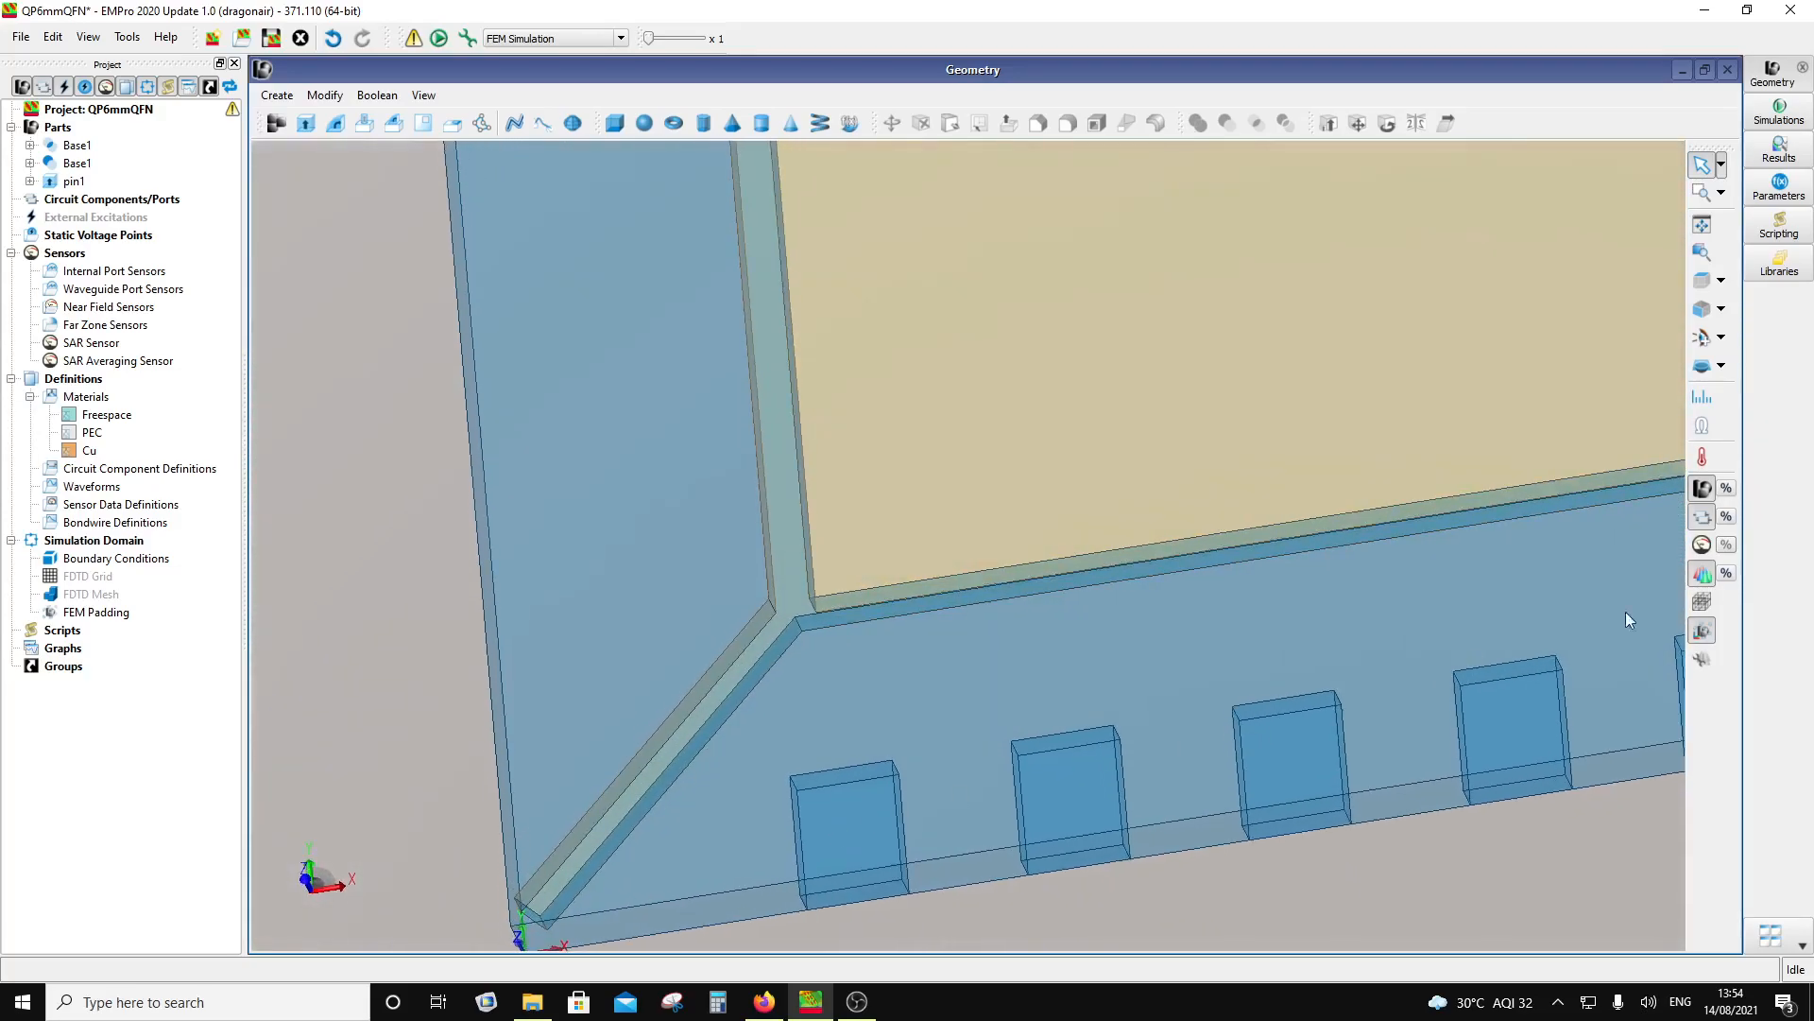
pyautogui.click(1702, 279)
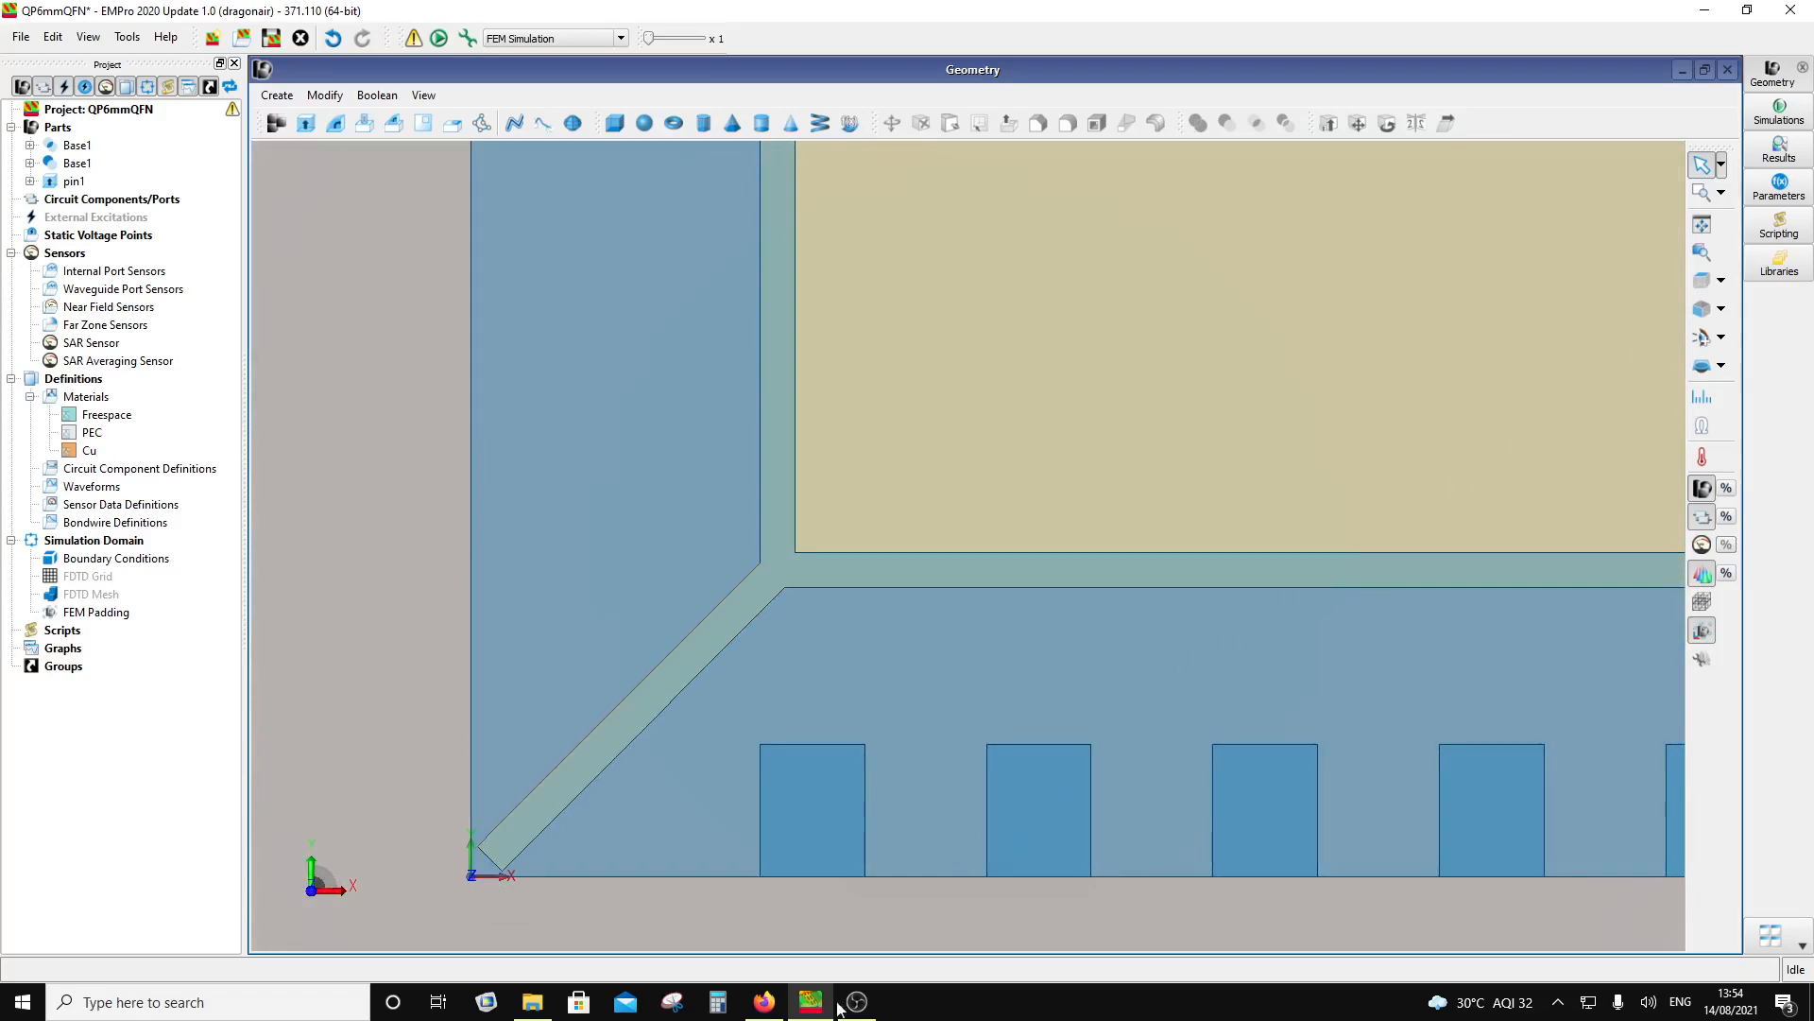
pyautogui.scroll(-7, 1075, 660)
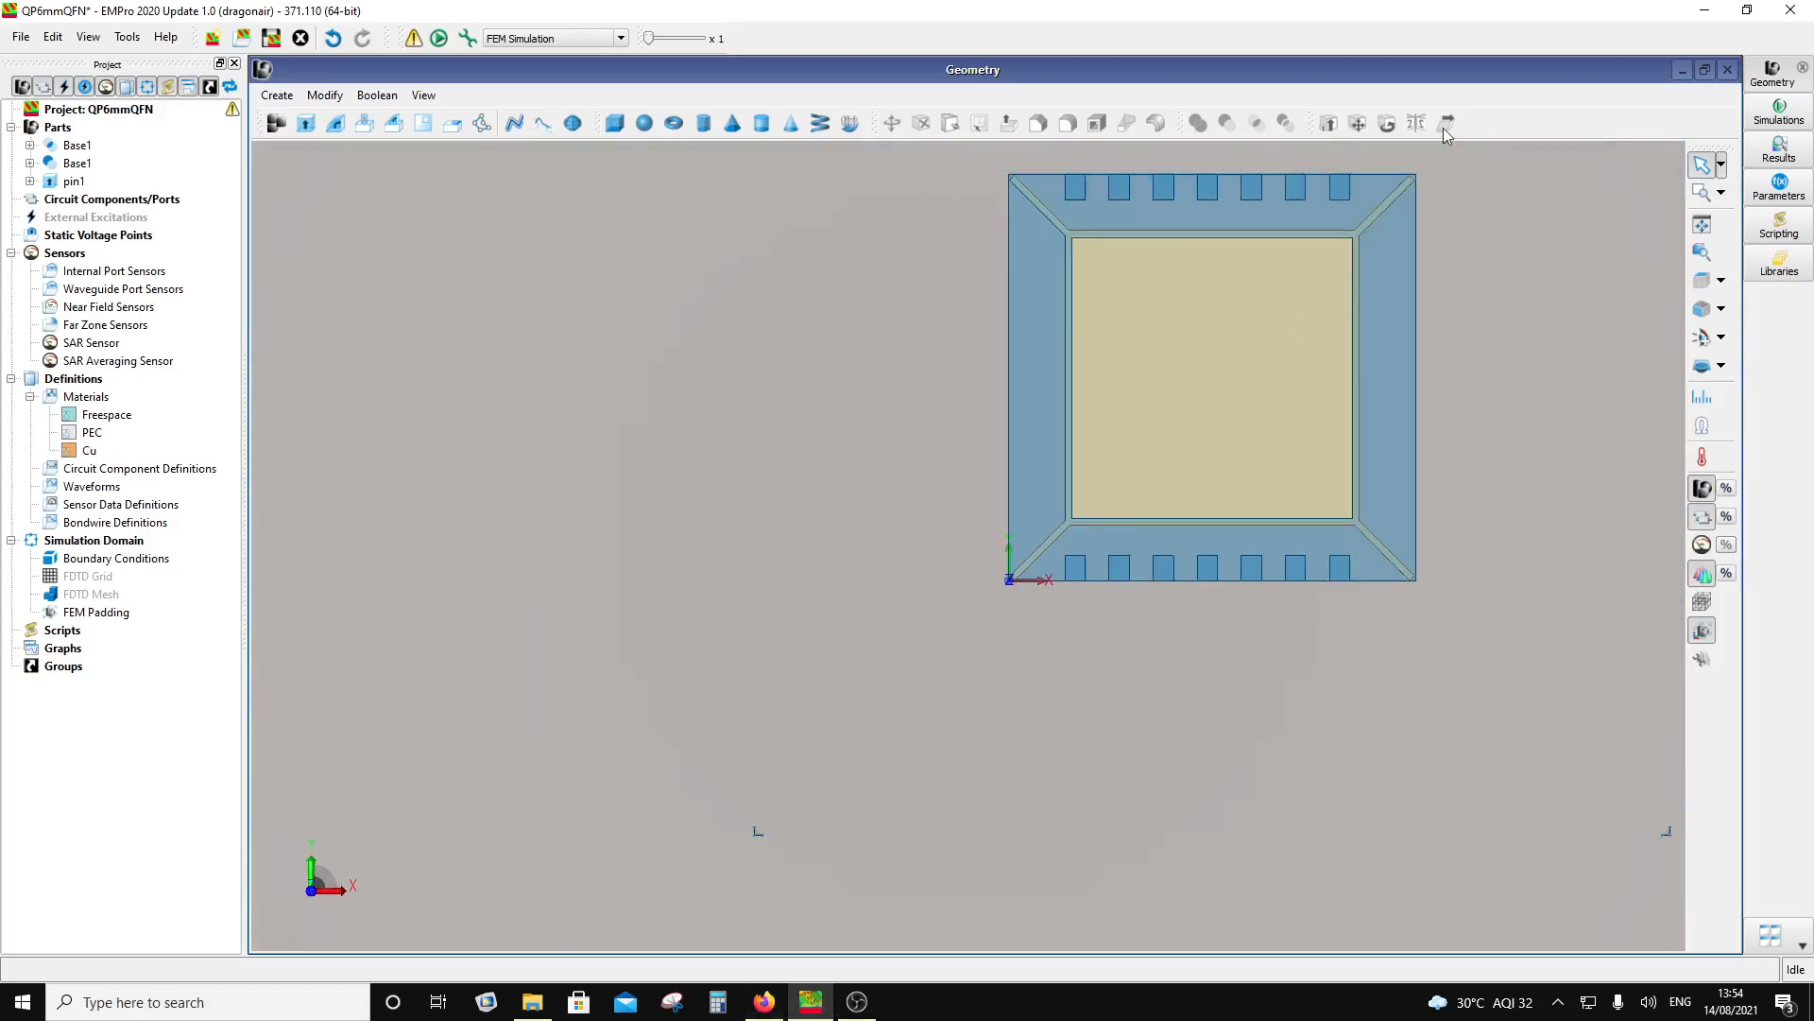
pyautogui.scroll(1, 1401, 182)
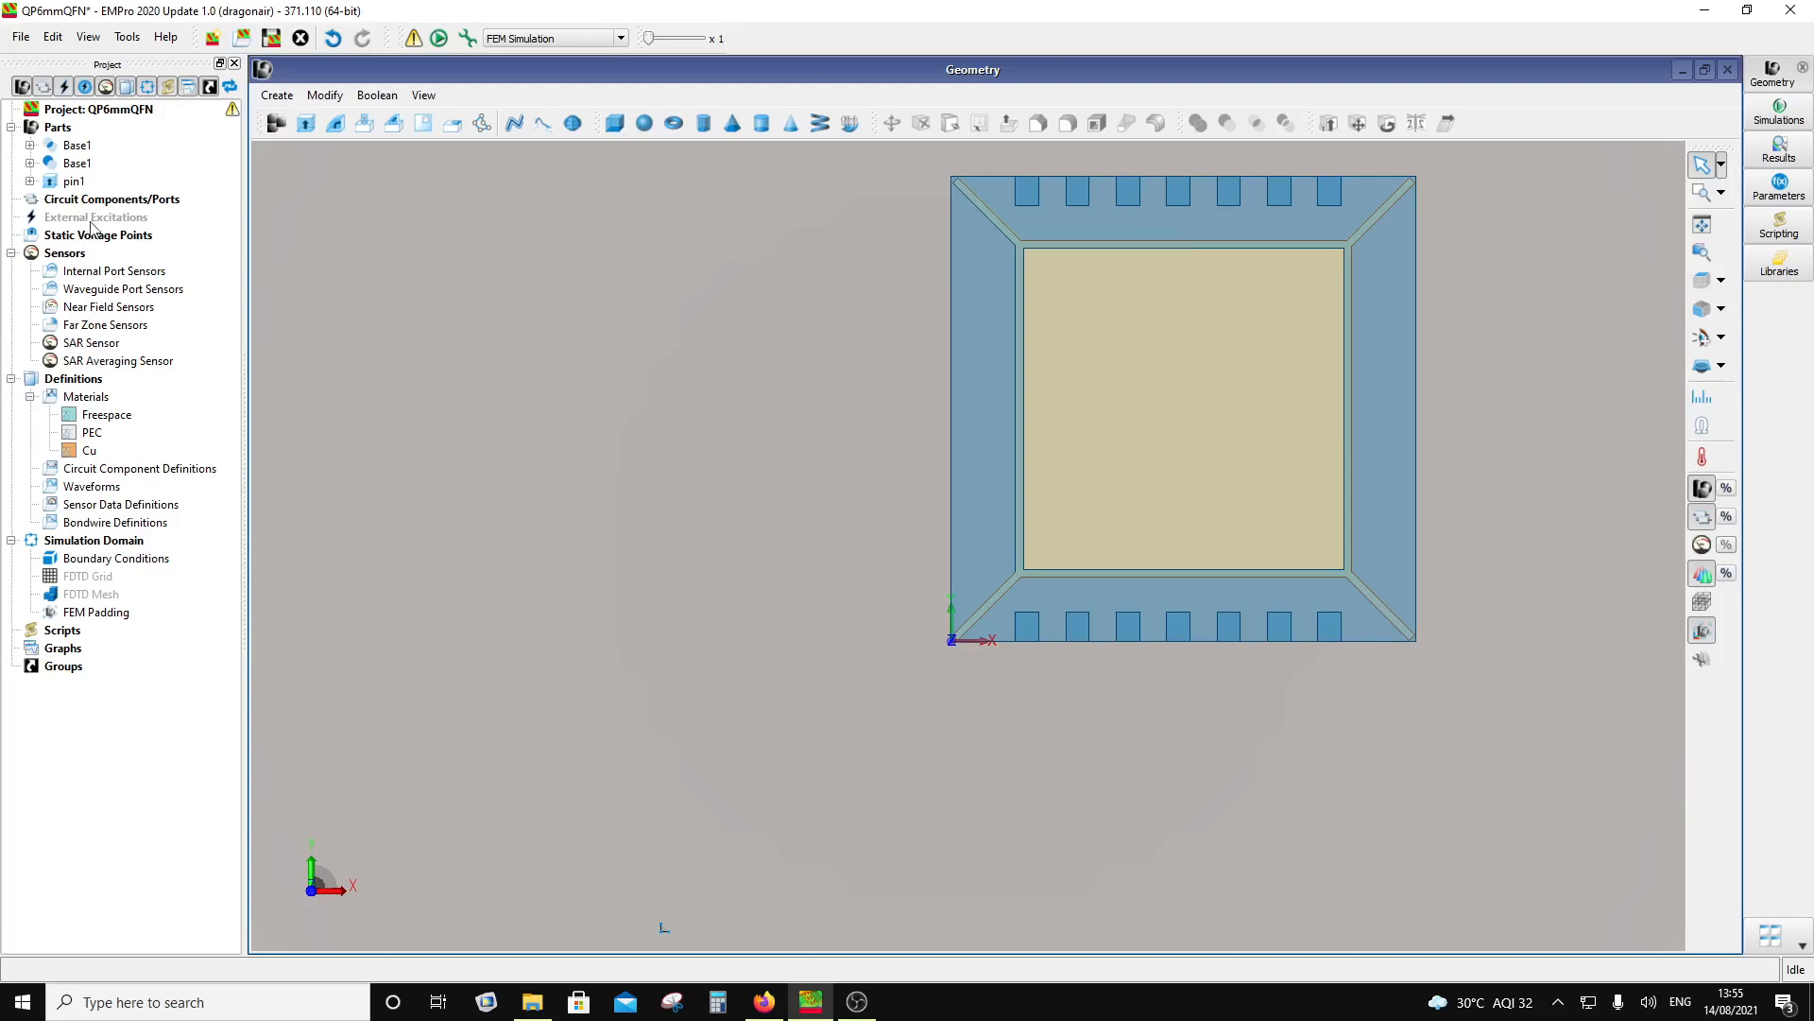
# Step: Start a new extruded part named pin2
pyautogui.click(305, 124)
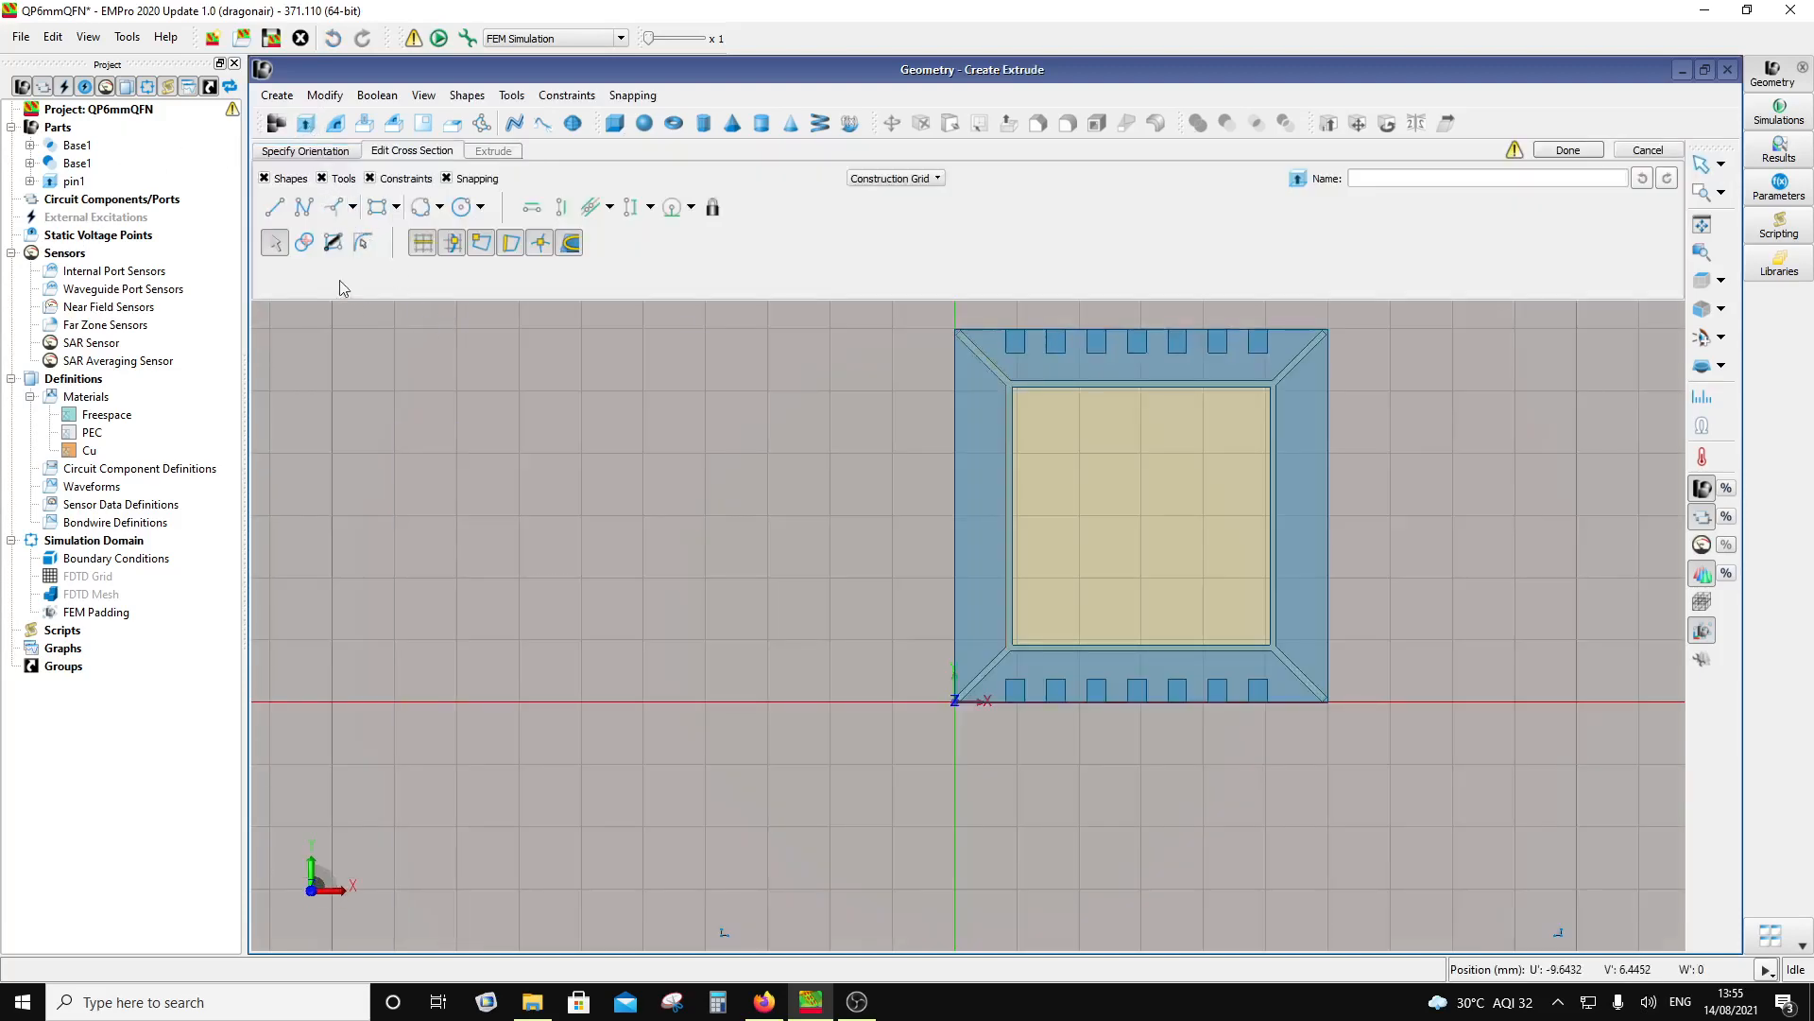
pyautogui.click(1429, 179)
pyautogui.write('pin')
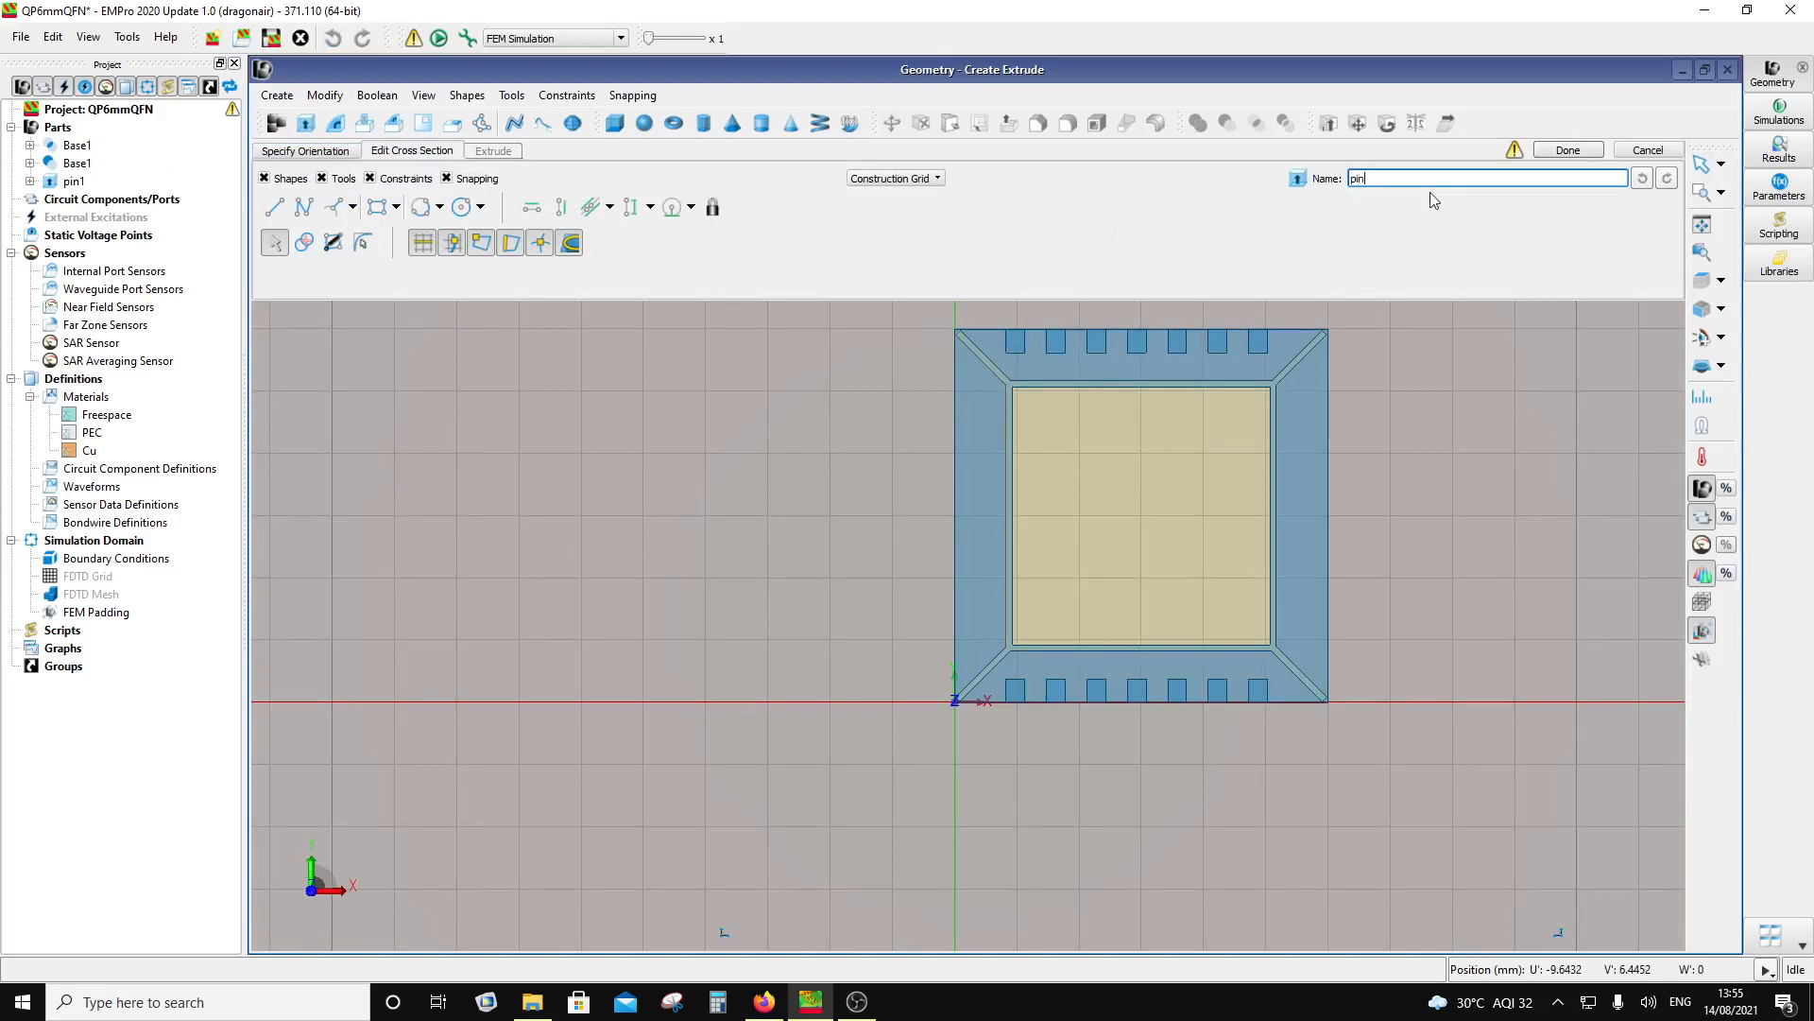
pyautogui.write('2')
# Step: Begin a rectangle in the cross section with its first corner at U' 0 mm, V' 0.83 mm
pyautogui.click(378, 207)
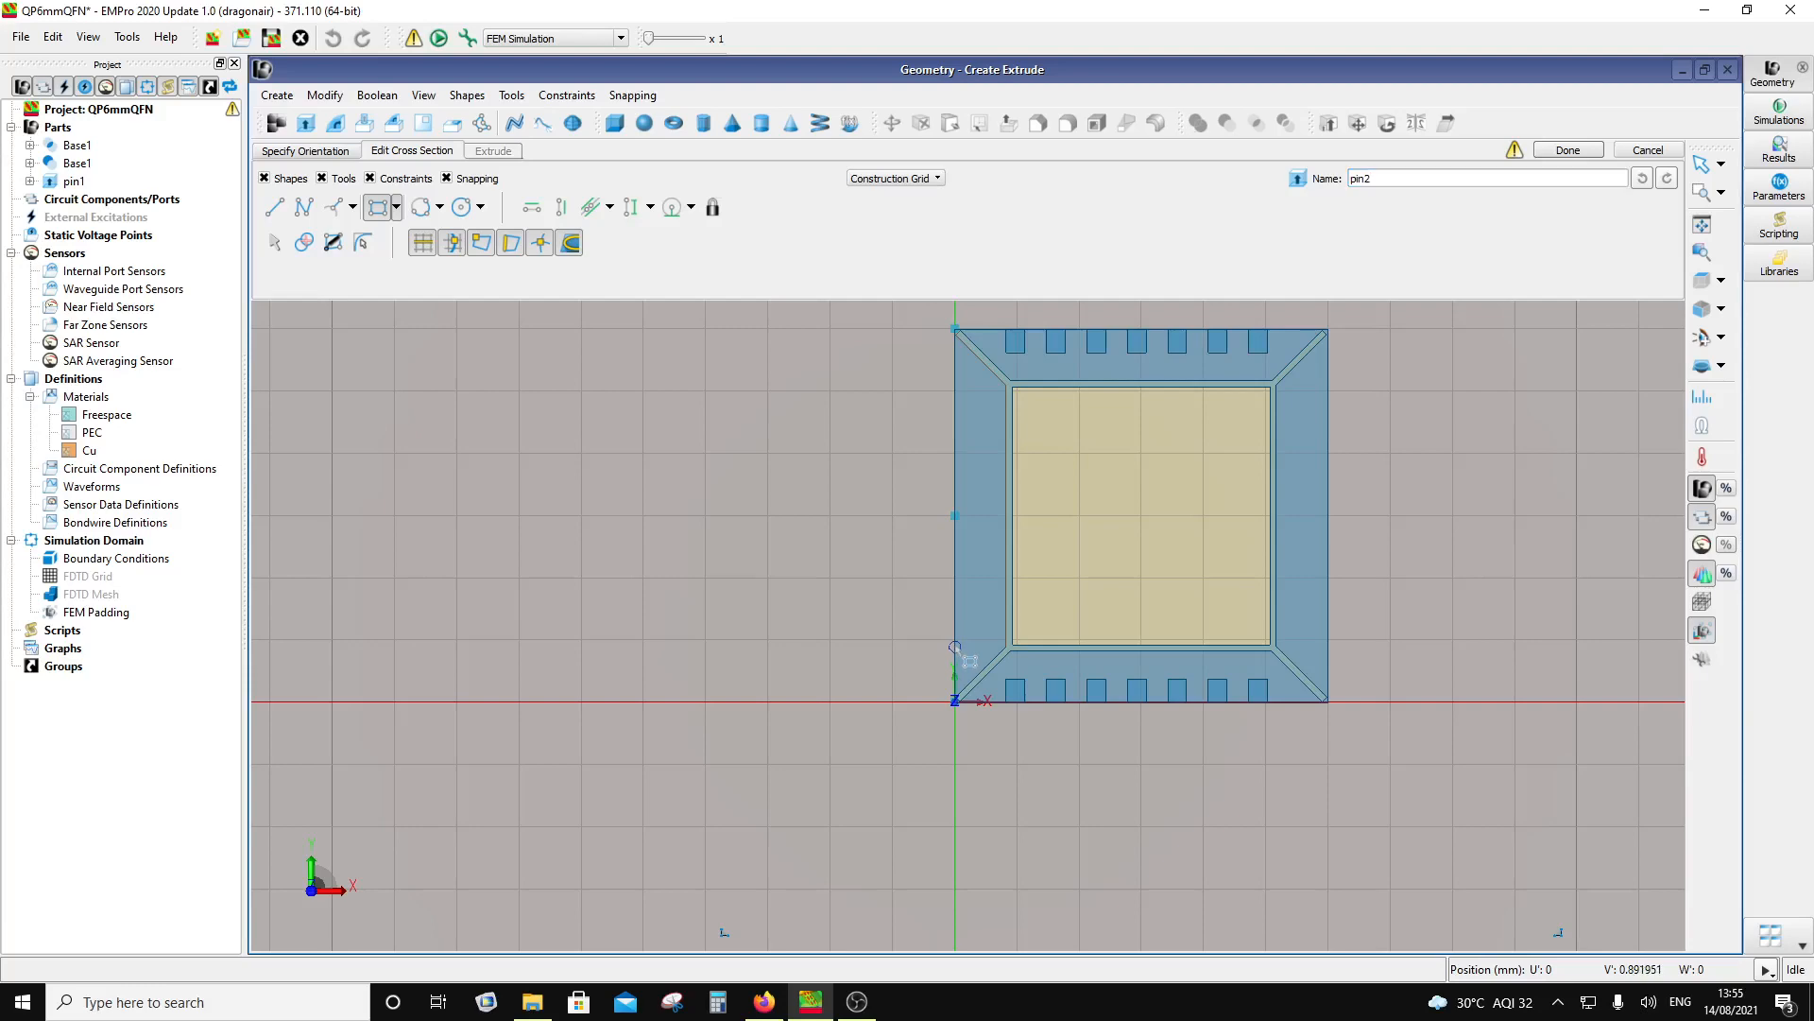
pyautogui.press('Tab')
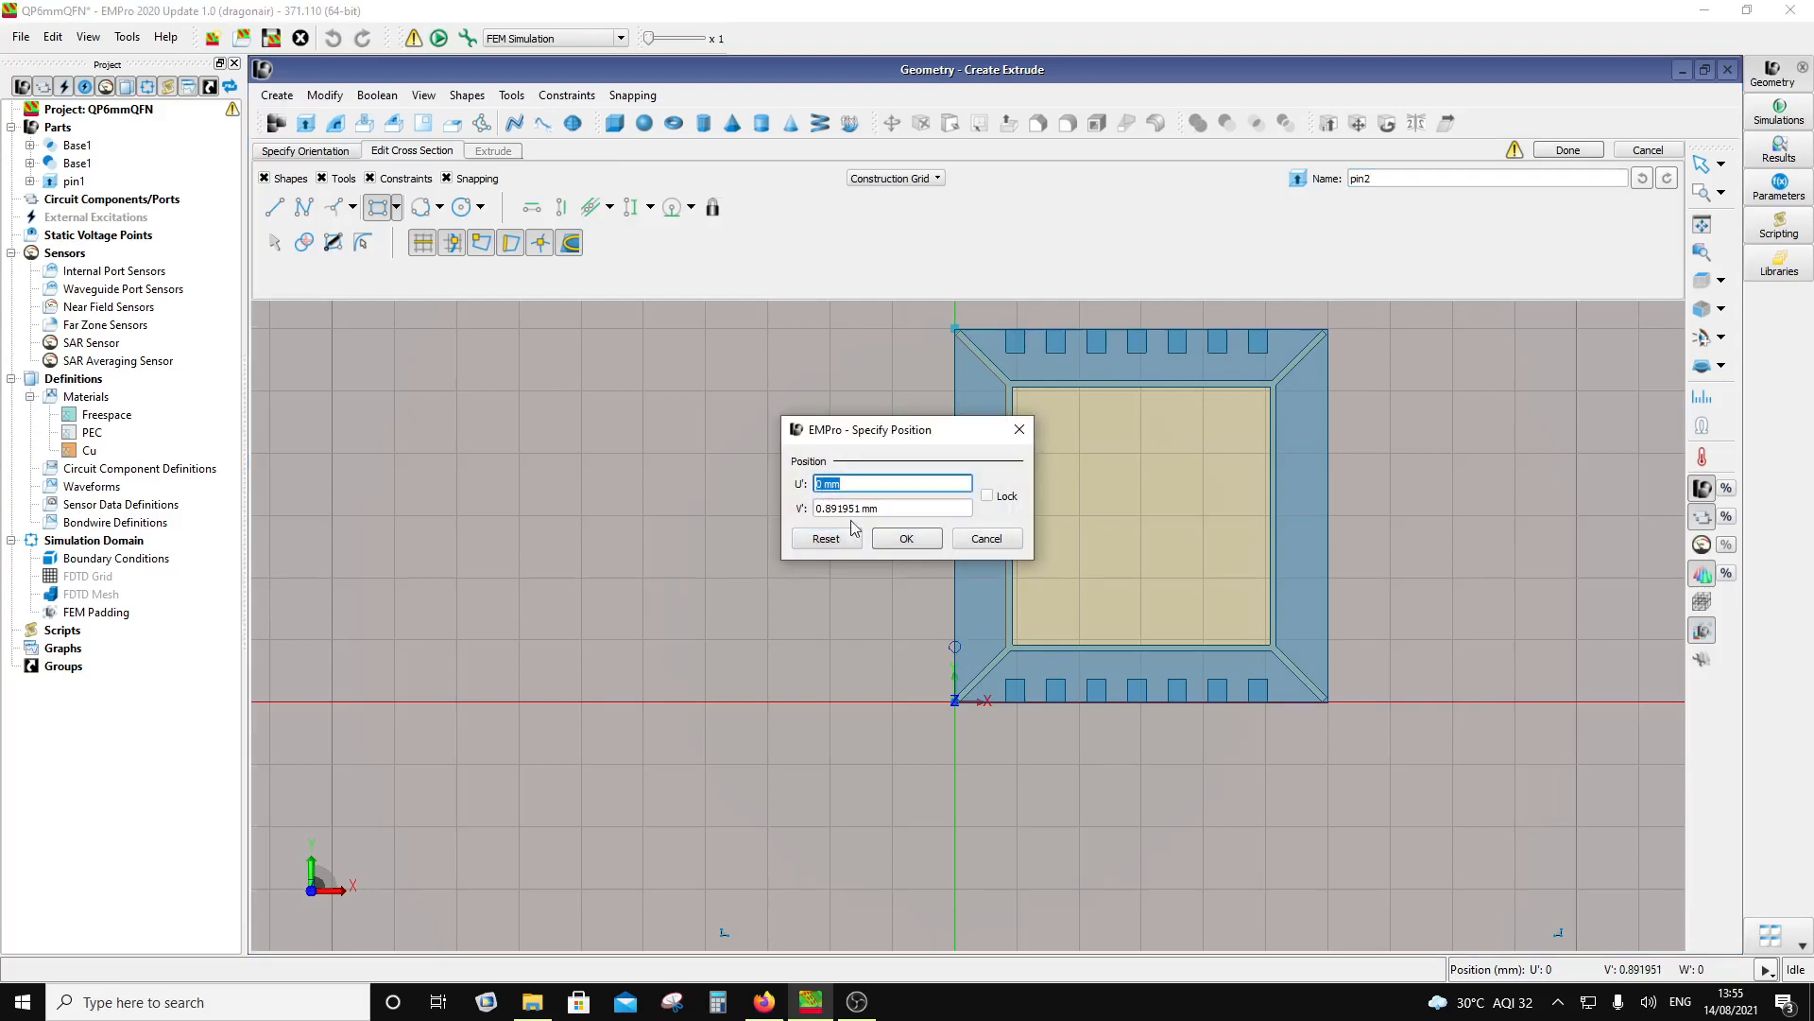
pyautogui.moveTo(862, 507); pyautogui.dragTo(836, 508)
pyautogui.write('3')
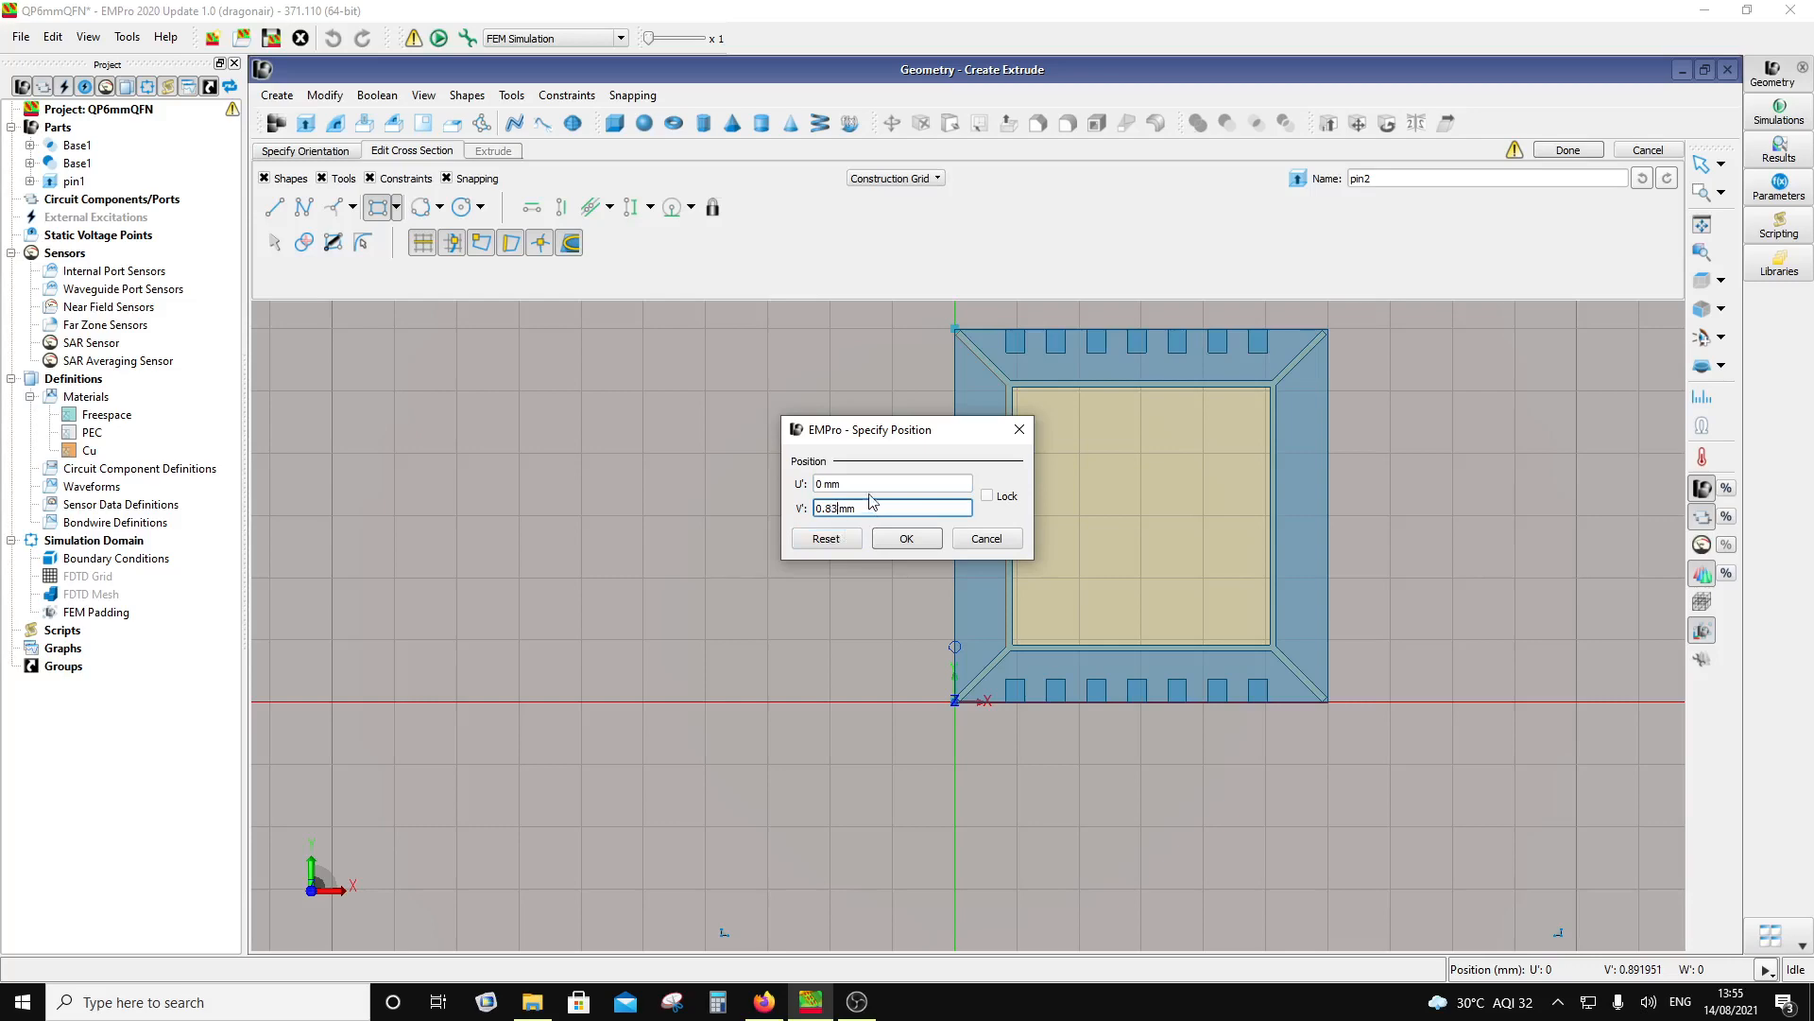
pyautogui.click(871, 483)
pyautogui.click(905, 540)
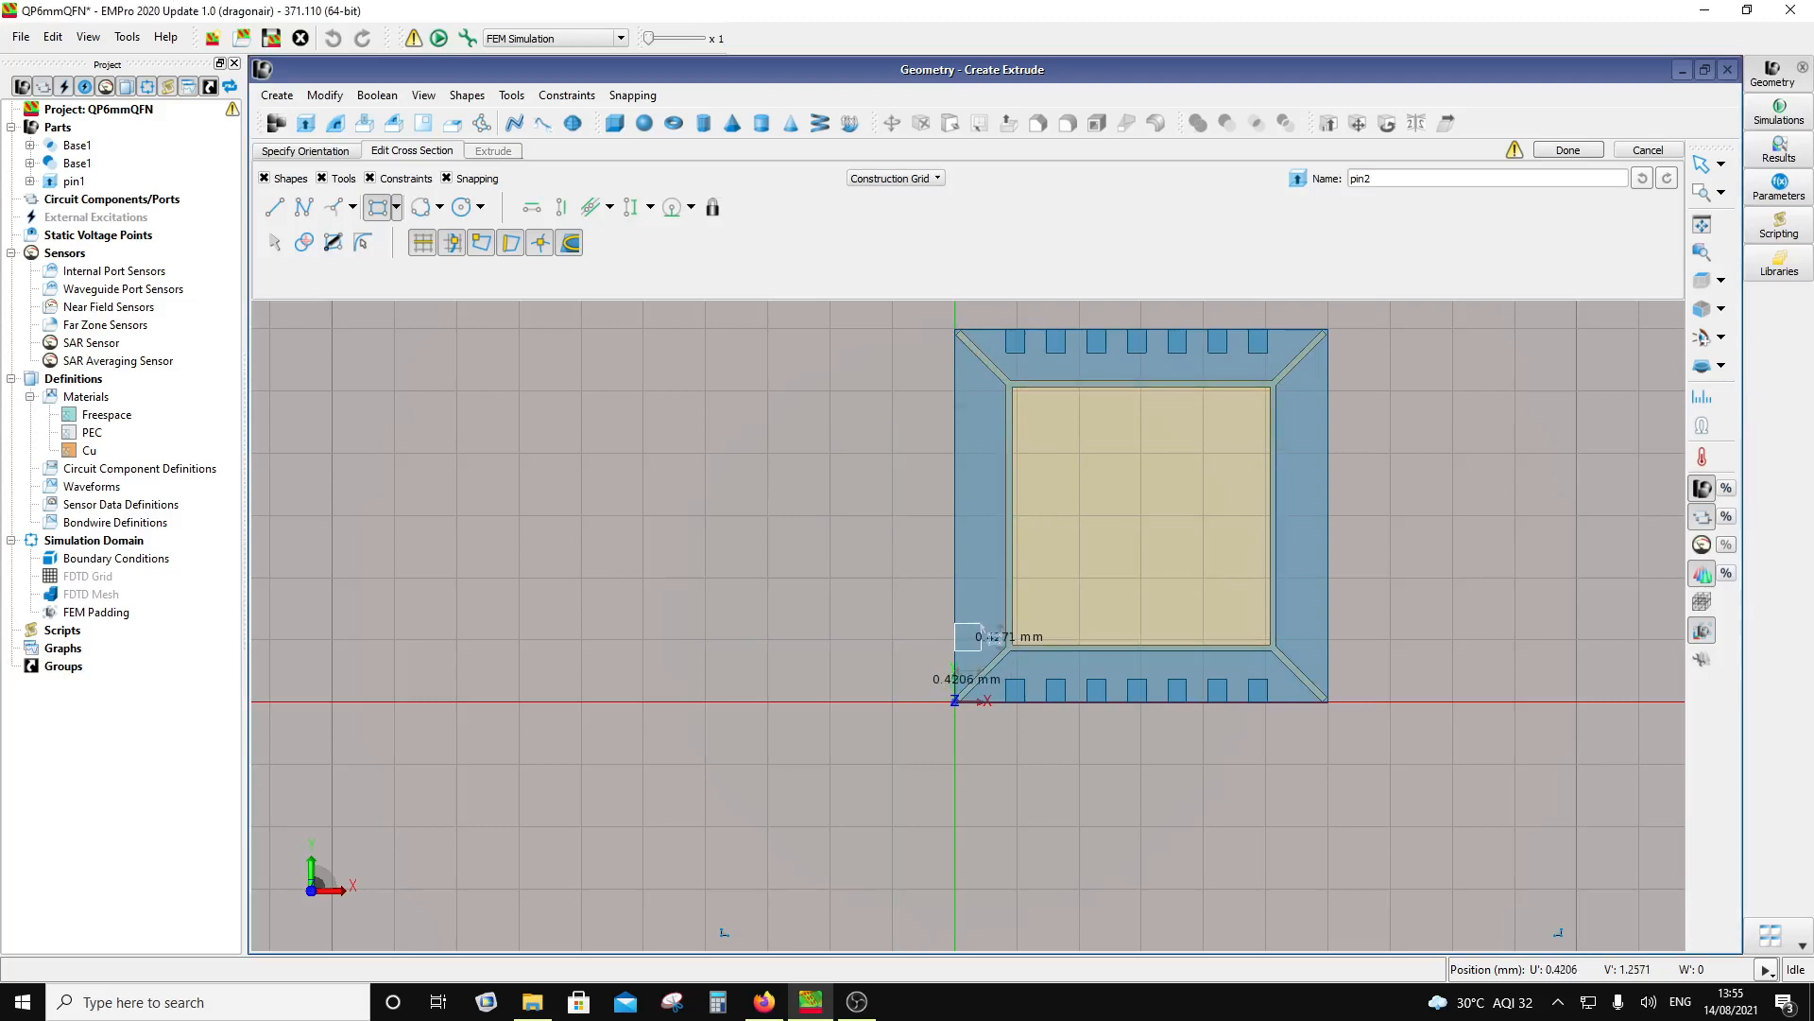
# Step: Complete the pin rectangle with a width of 0.38 mm and a height of 0.3 mm
pyautogui.press('Tab')
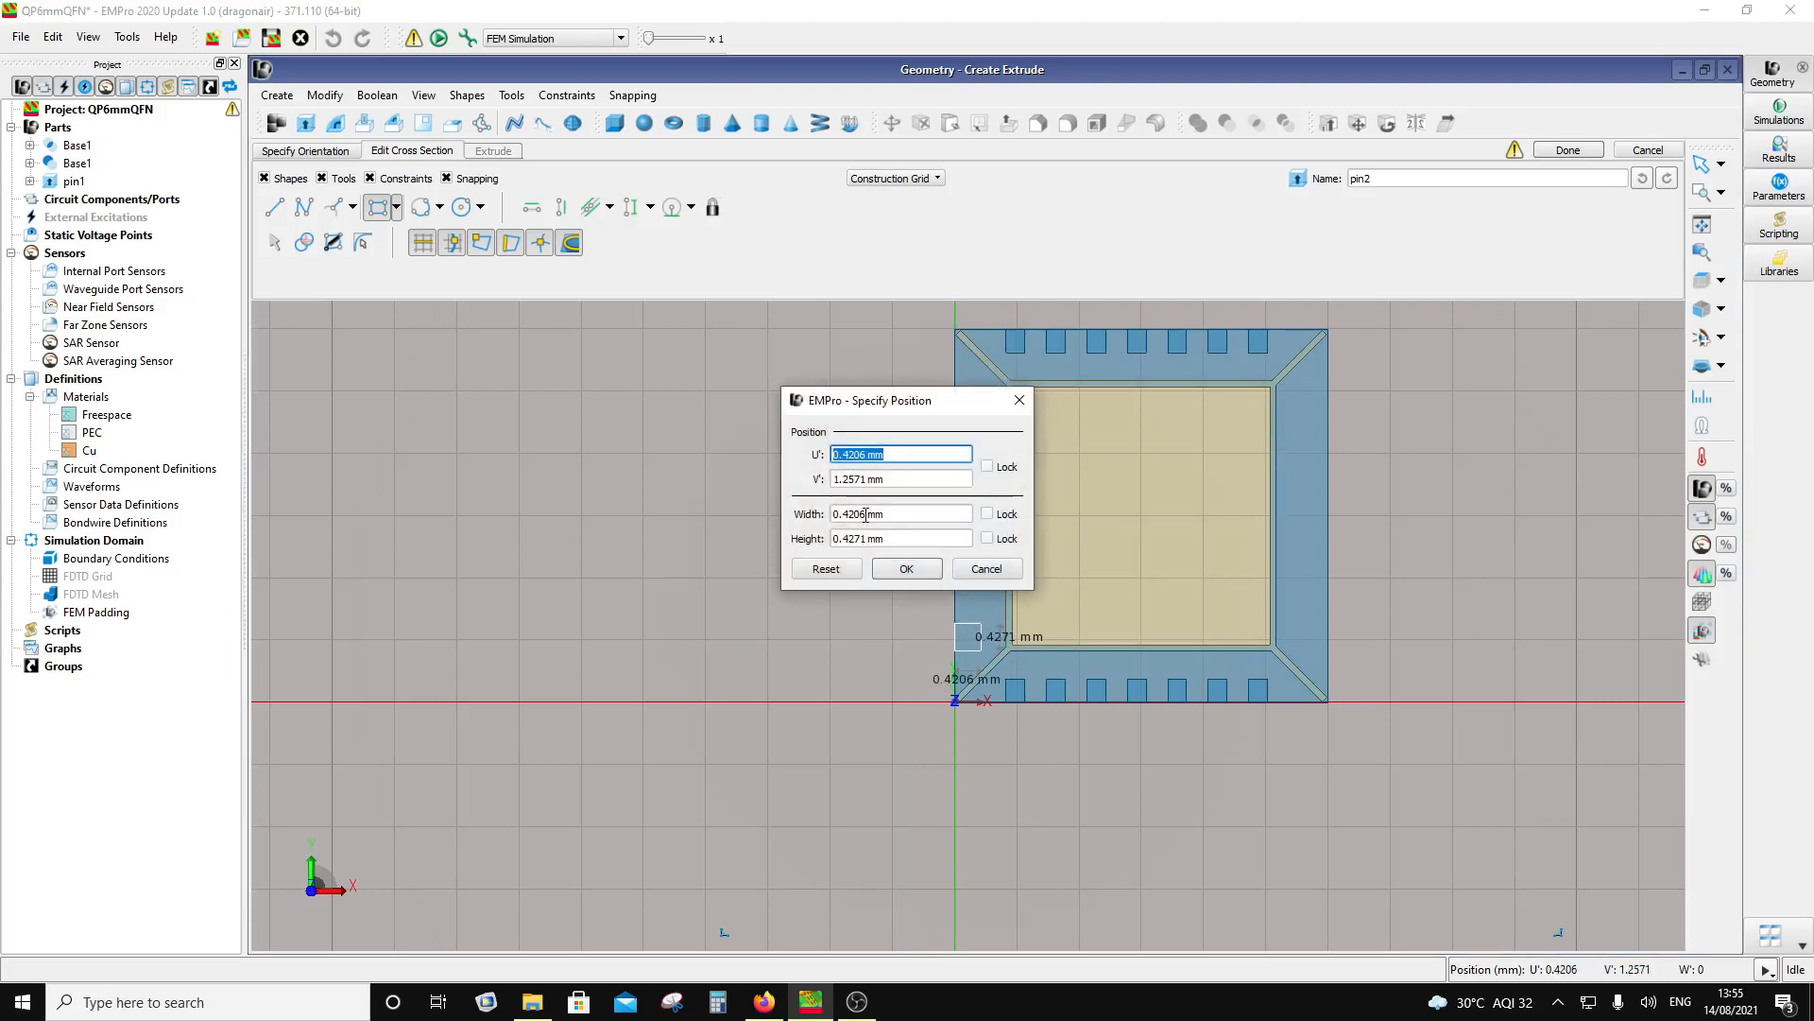
pyautogui.click(865, 514)
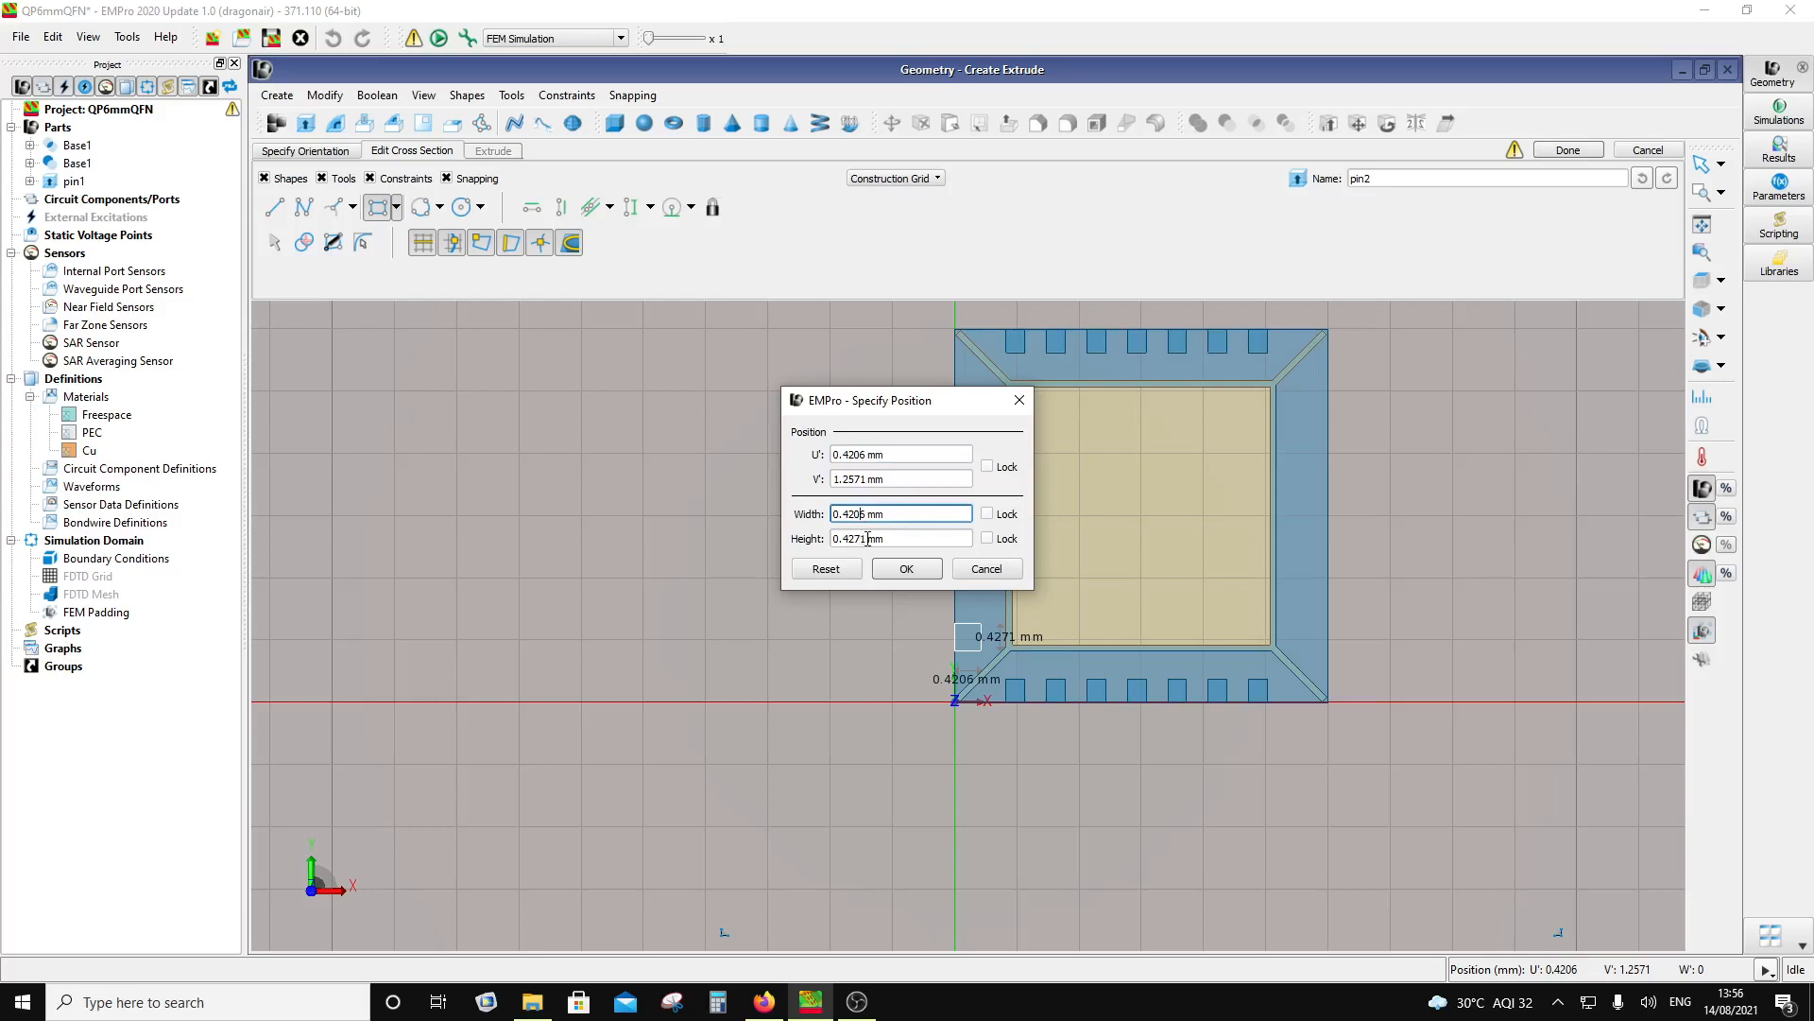
pyautogui.click(858, 539)
pyautogui.moveTo(858, 538); pyautogui.dragTo(848, 539)
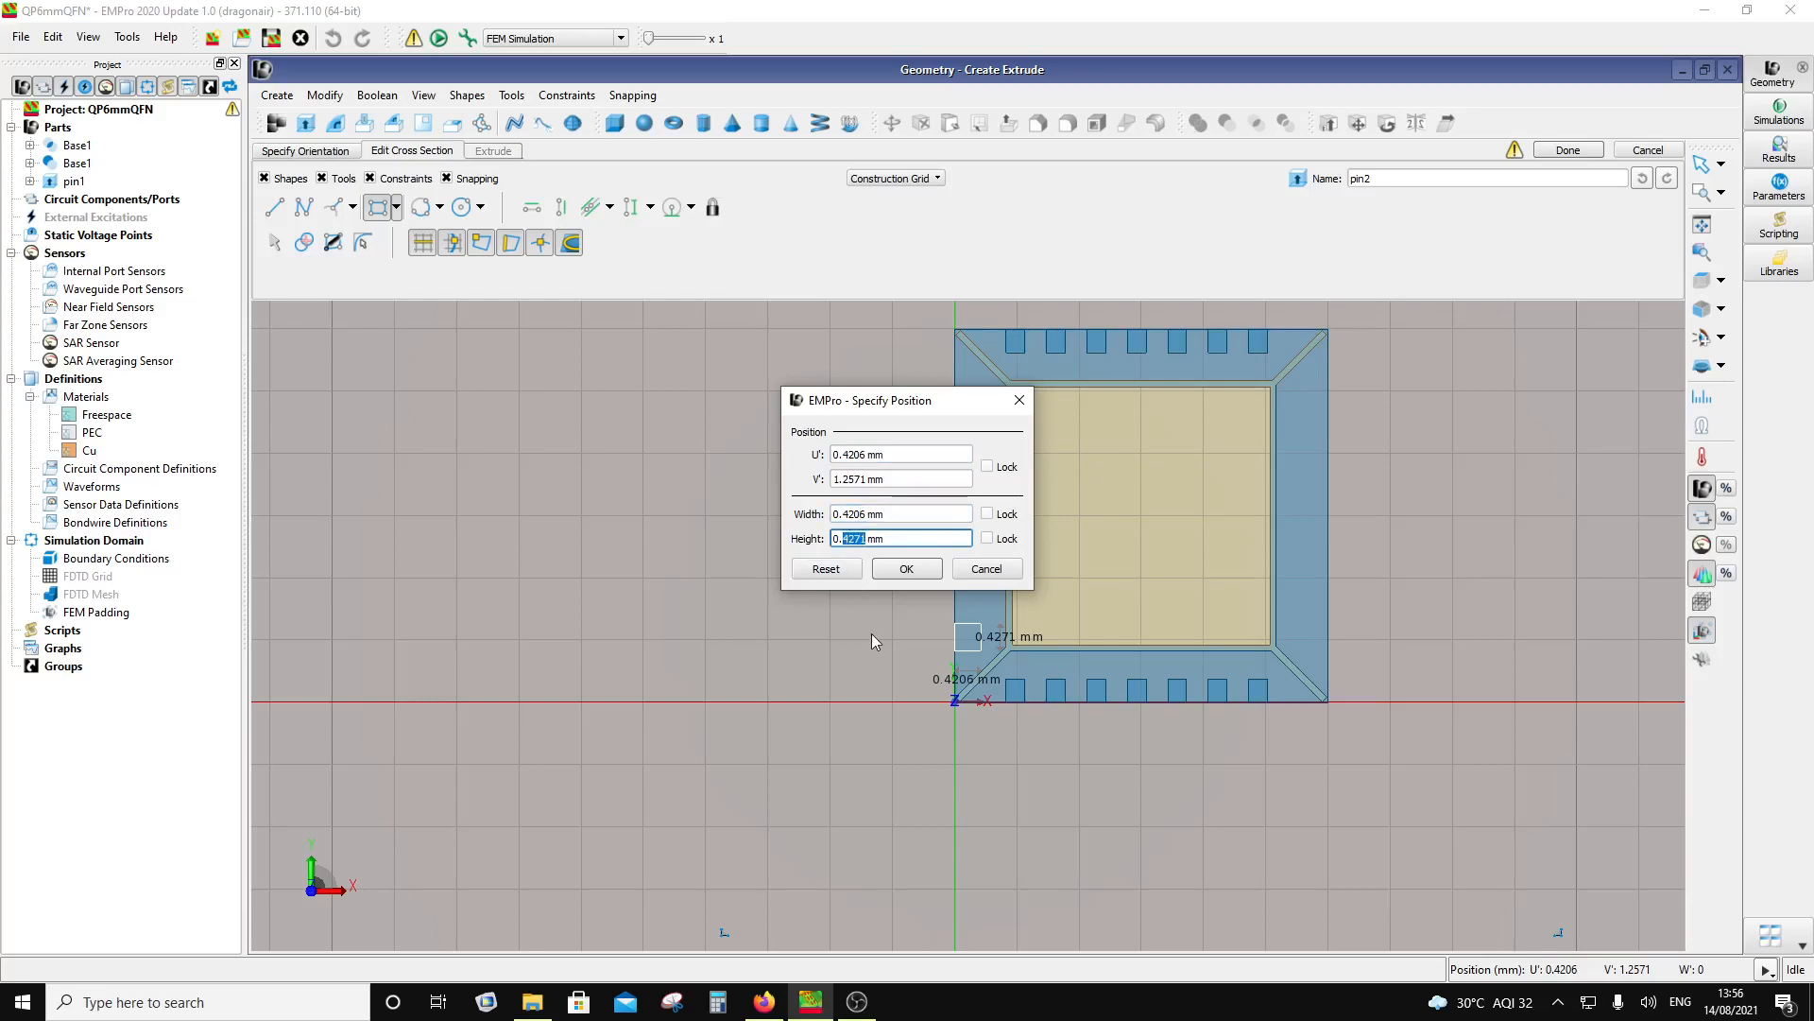
pyautogui.write('3')
pyautogui.click(865, 514)
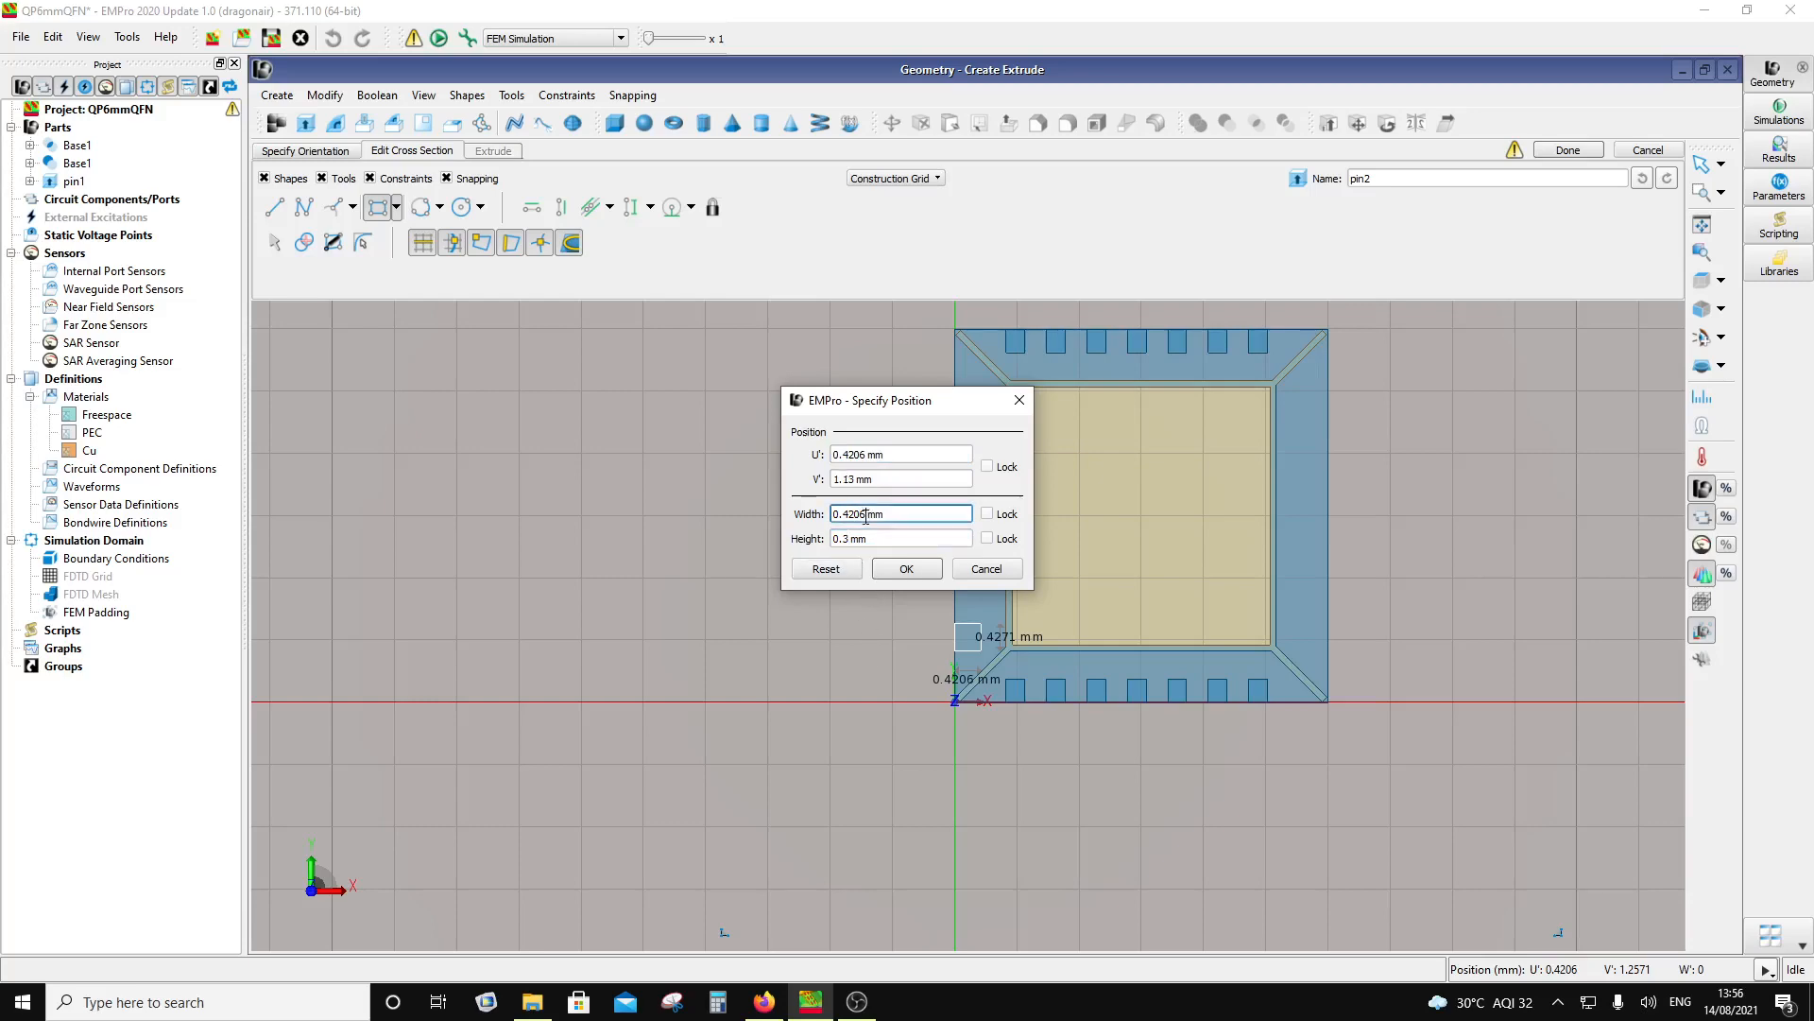
pyautogui.moveTo(866, 516); pyautogui.dragTo(846, 523)
pyautogui.write('38')
pyautogui.click(913, 566)
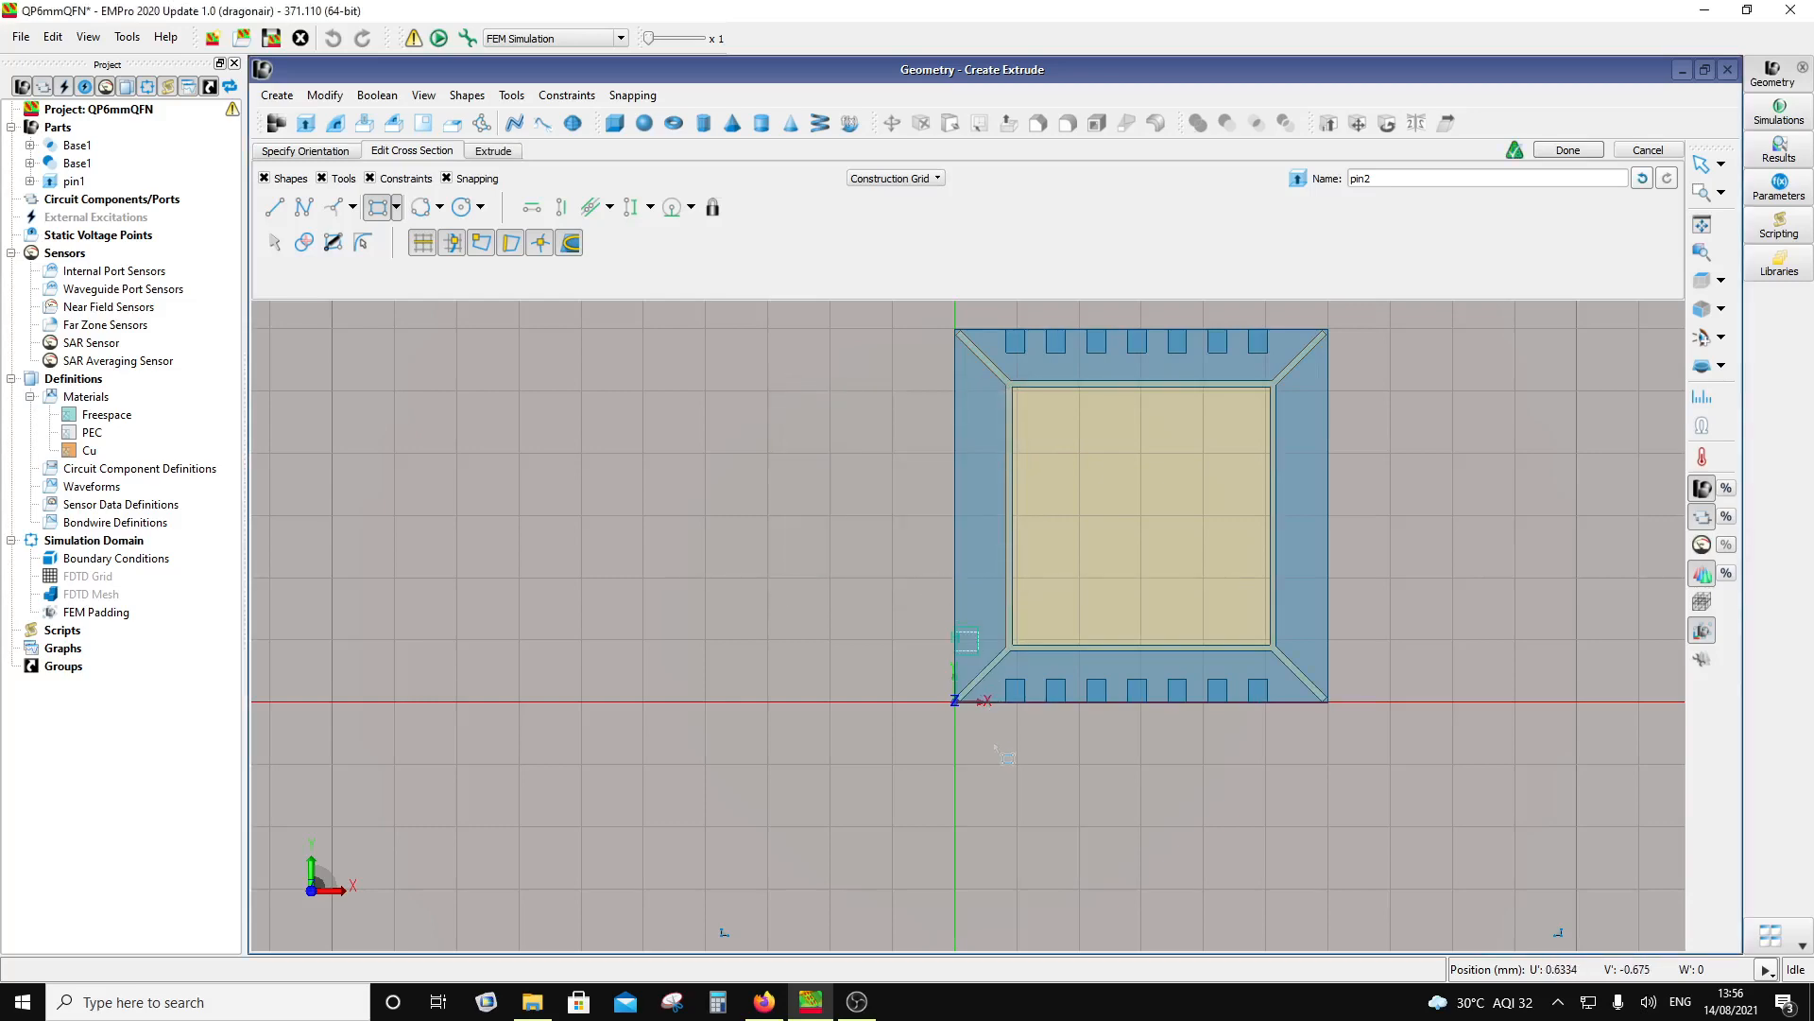
# Step: Extrude the pin2 cross section 0.102 mm and finish the part
pyautogui.click(481, 153)
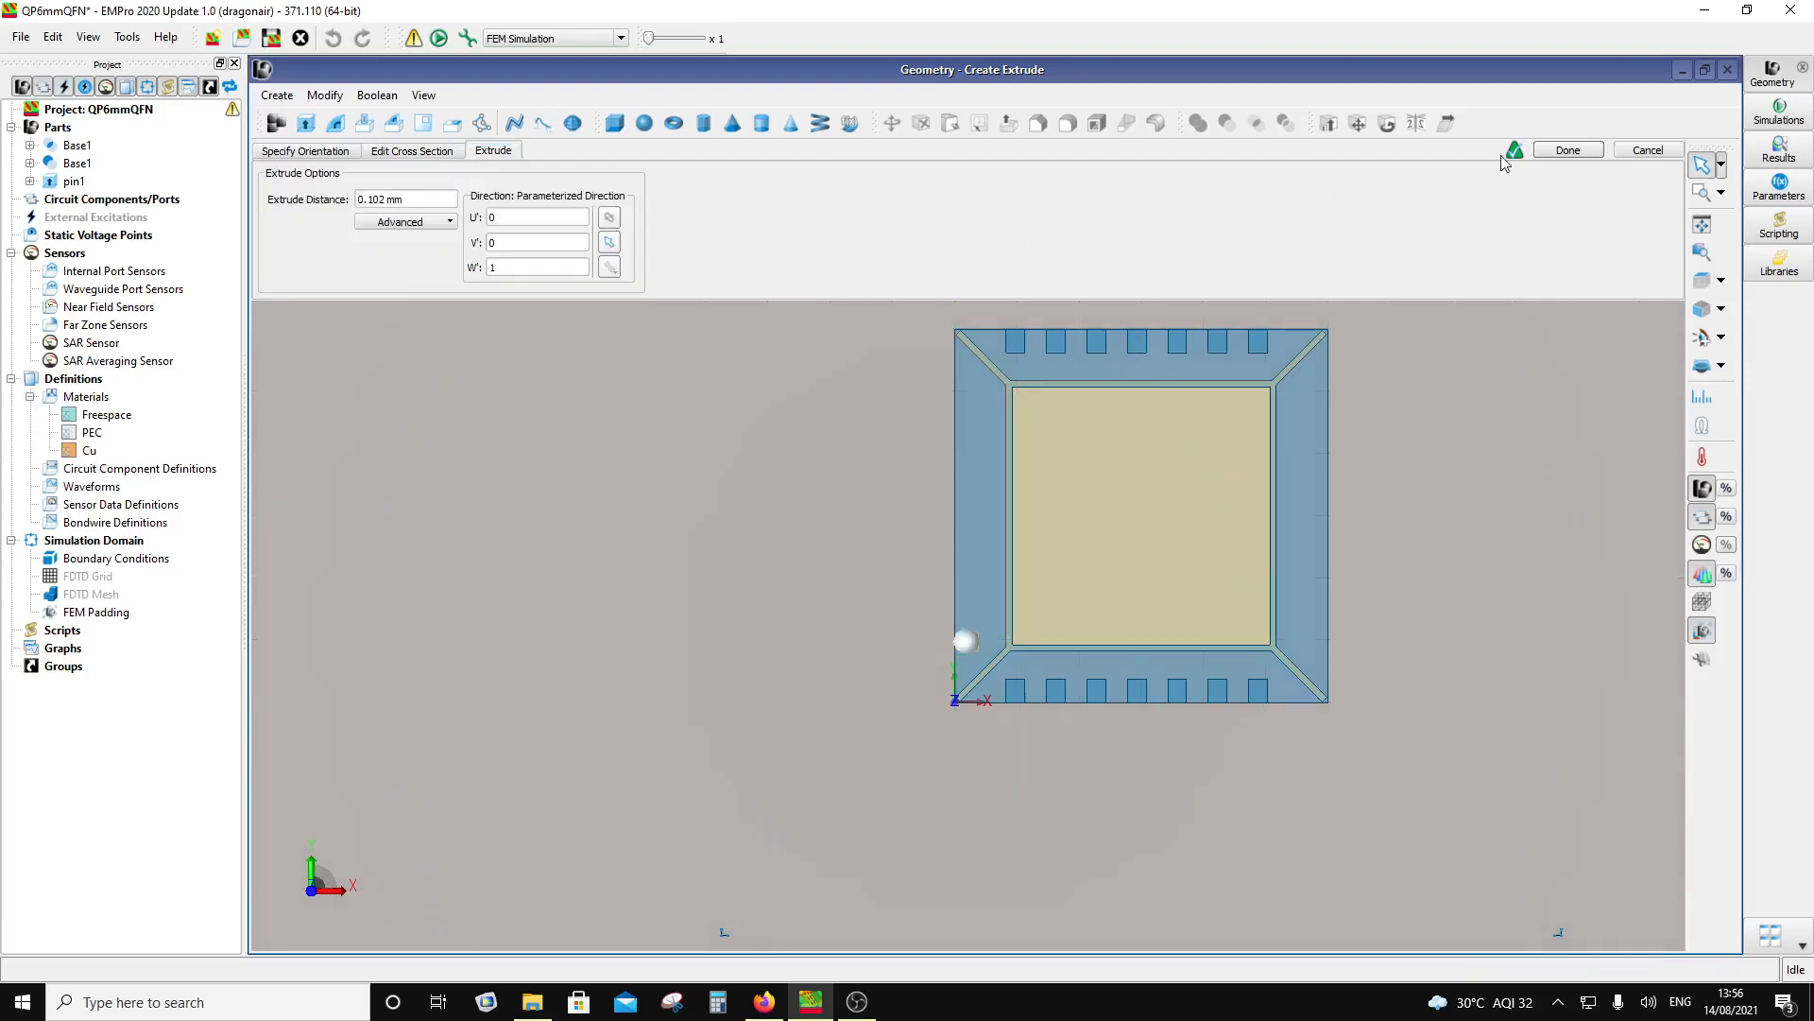
pyautogui.click(1566, 151)
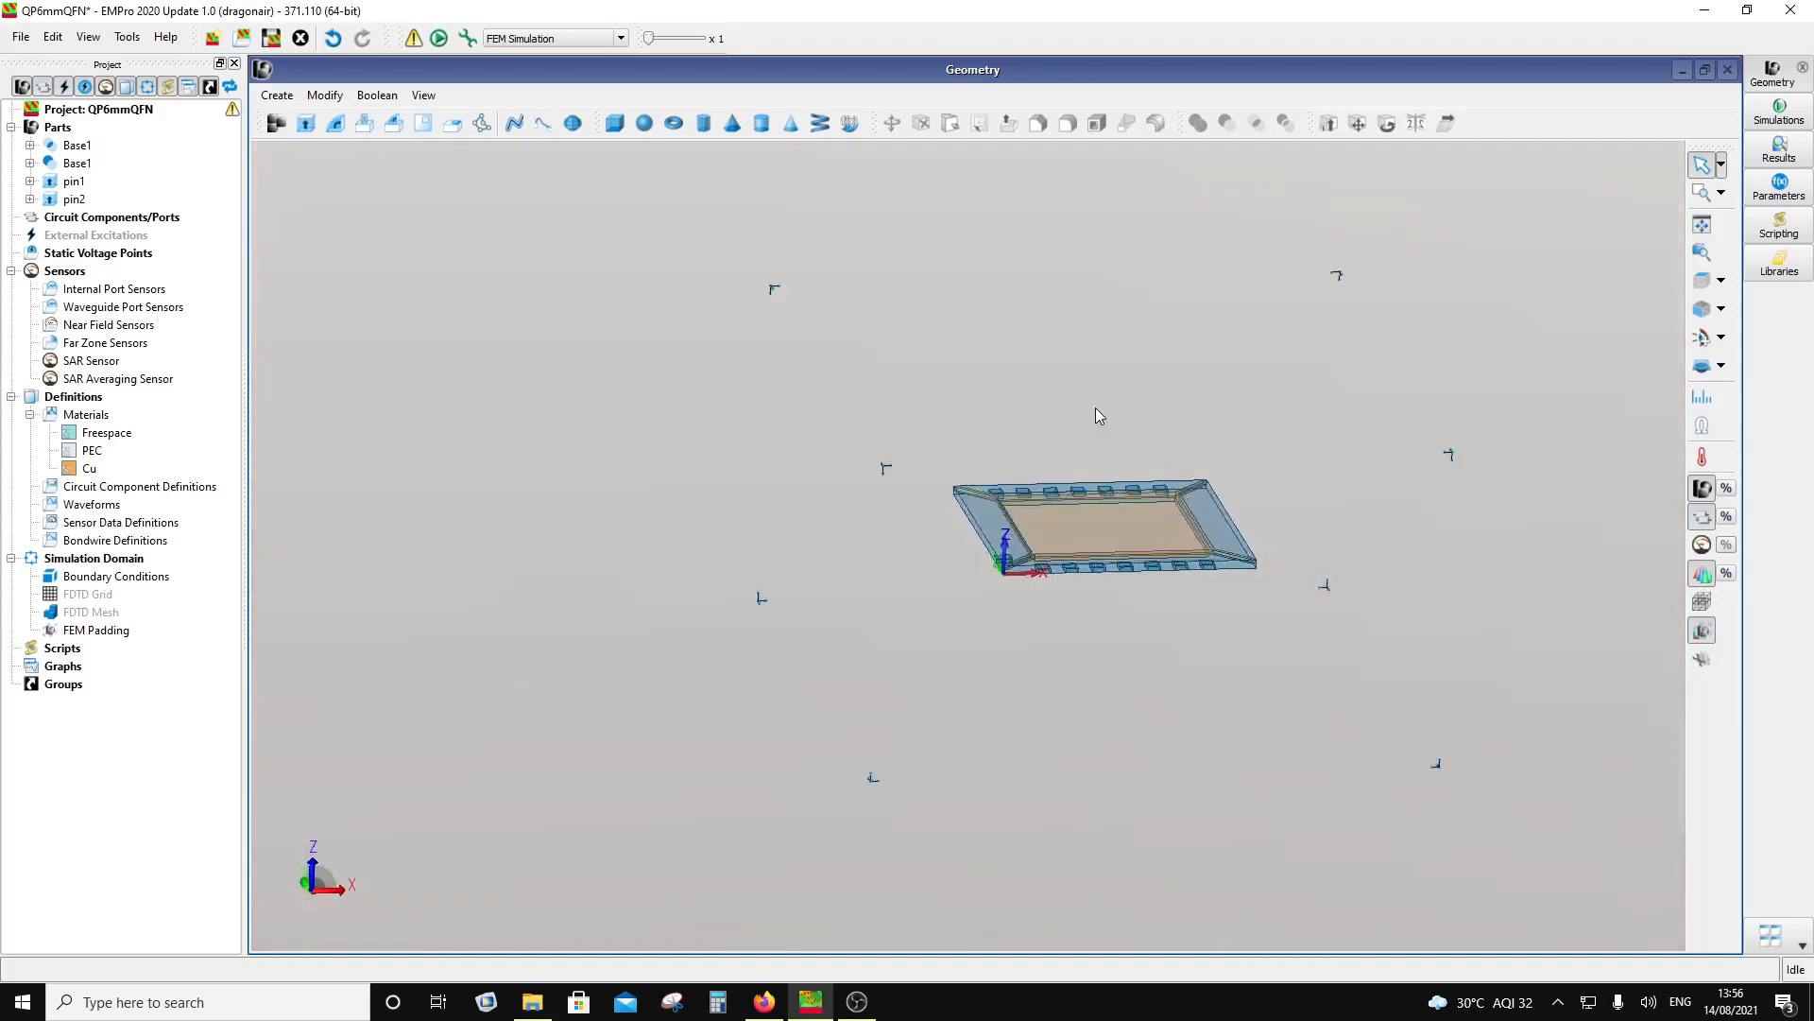
pyautogui.moveTo(1096, 407); pyautogui.dragTo(1063, 548, button='middle')
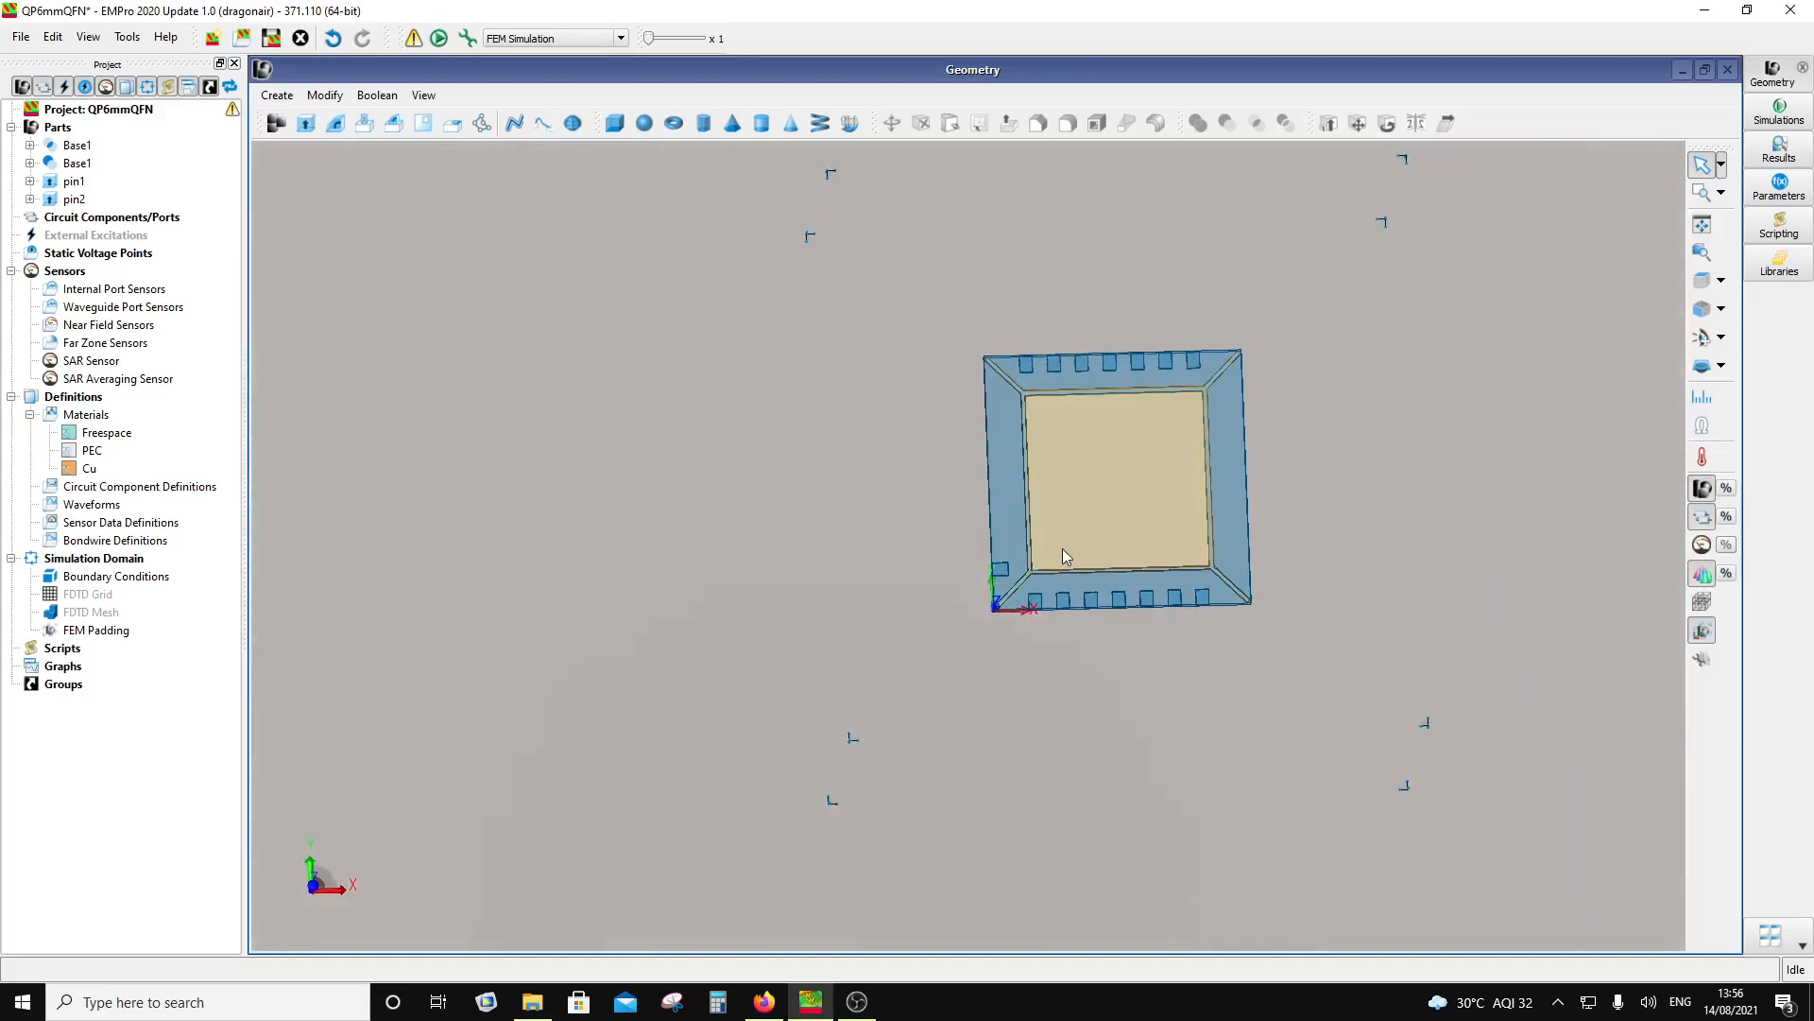
pyautogui.click(1718, 283)
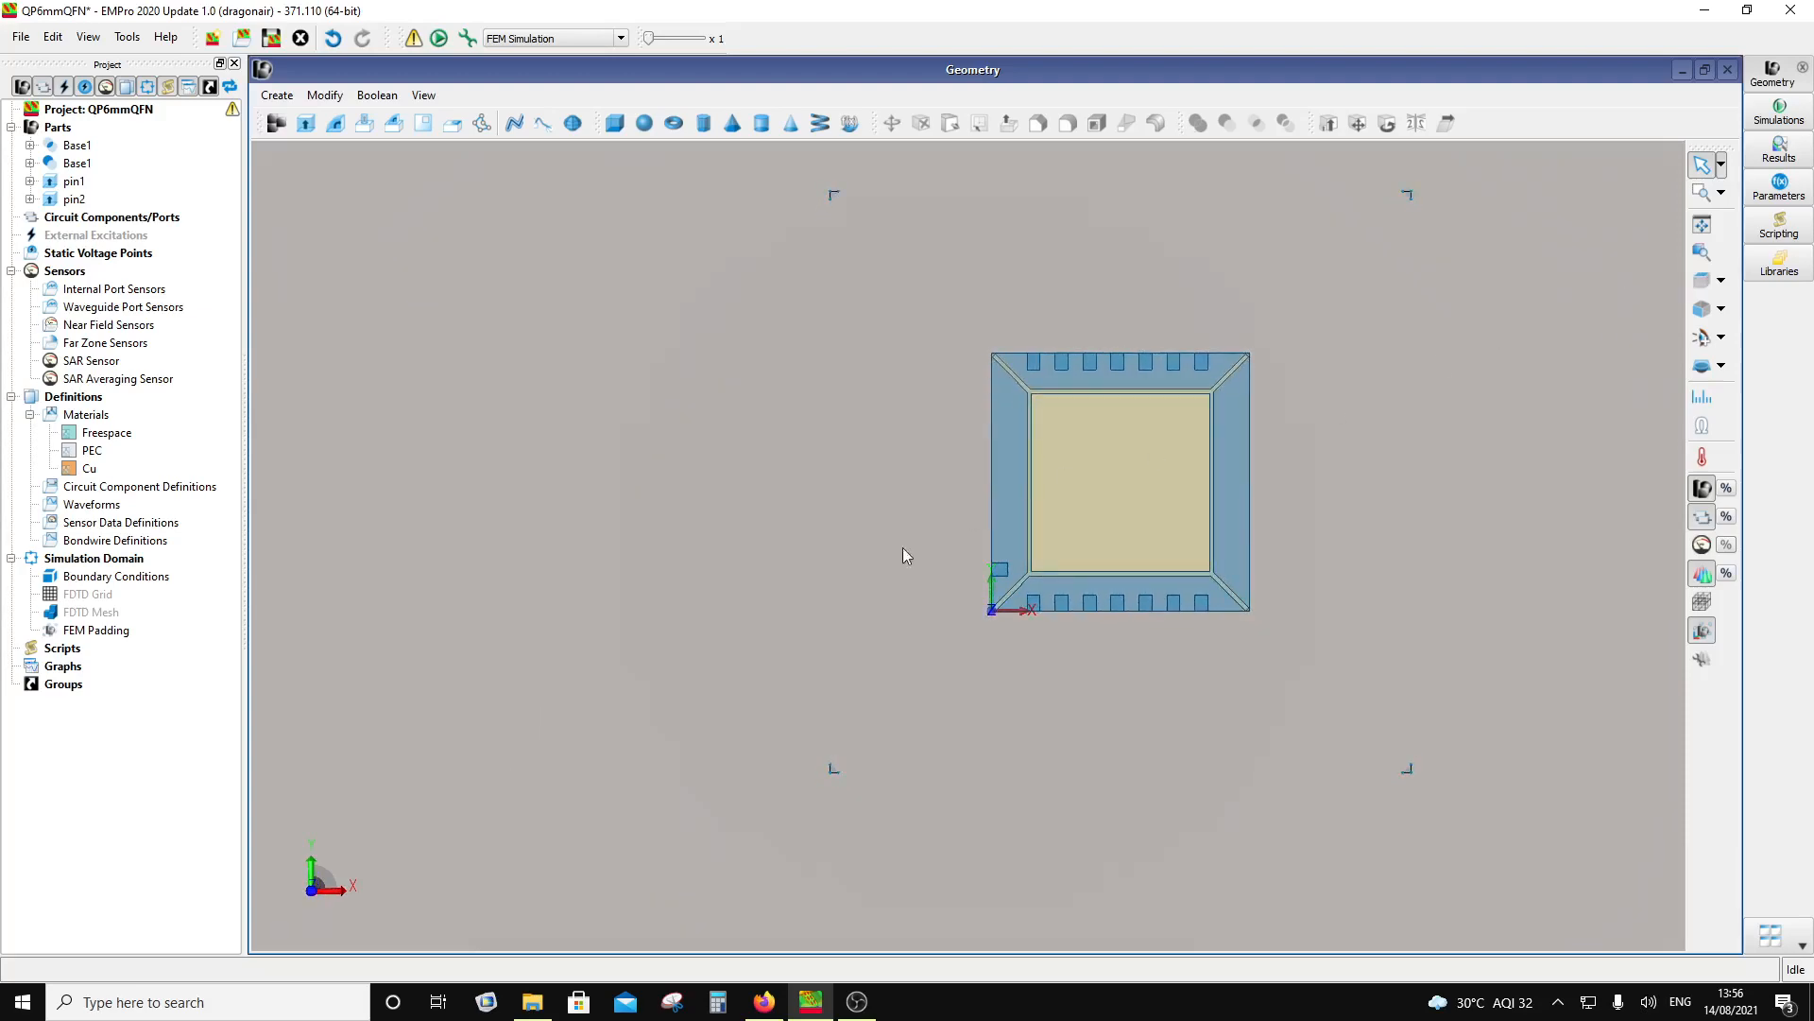
# Step: Start a linear/rectangular pattern of pin2 with 2 instances along U' and 7 along V'
pyautogui.click(1004, 579)
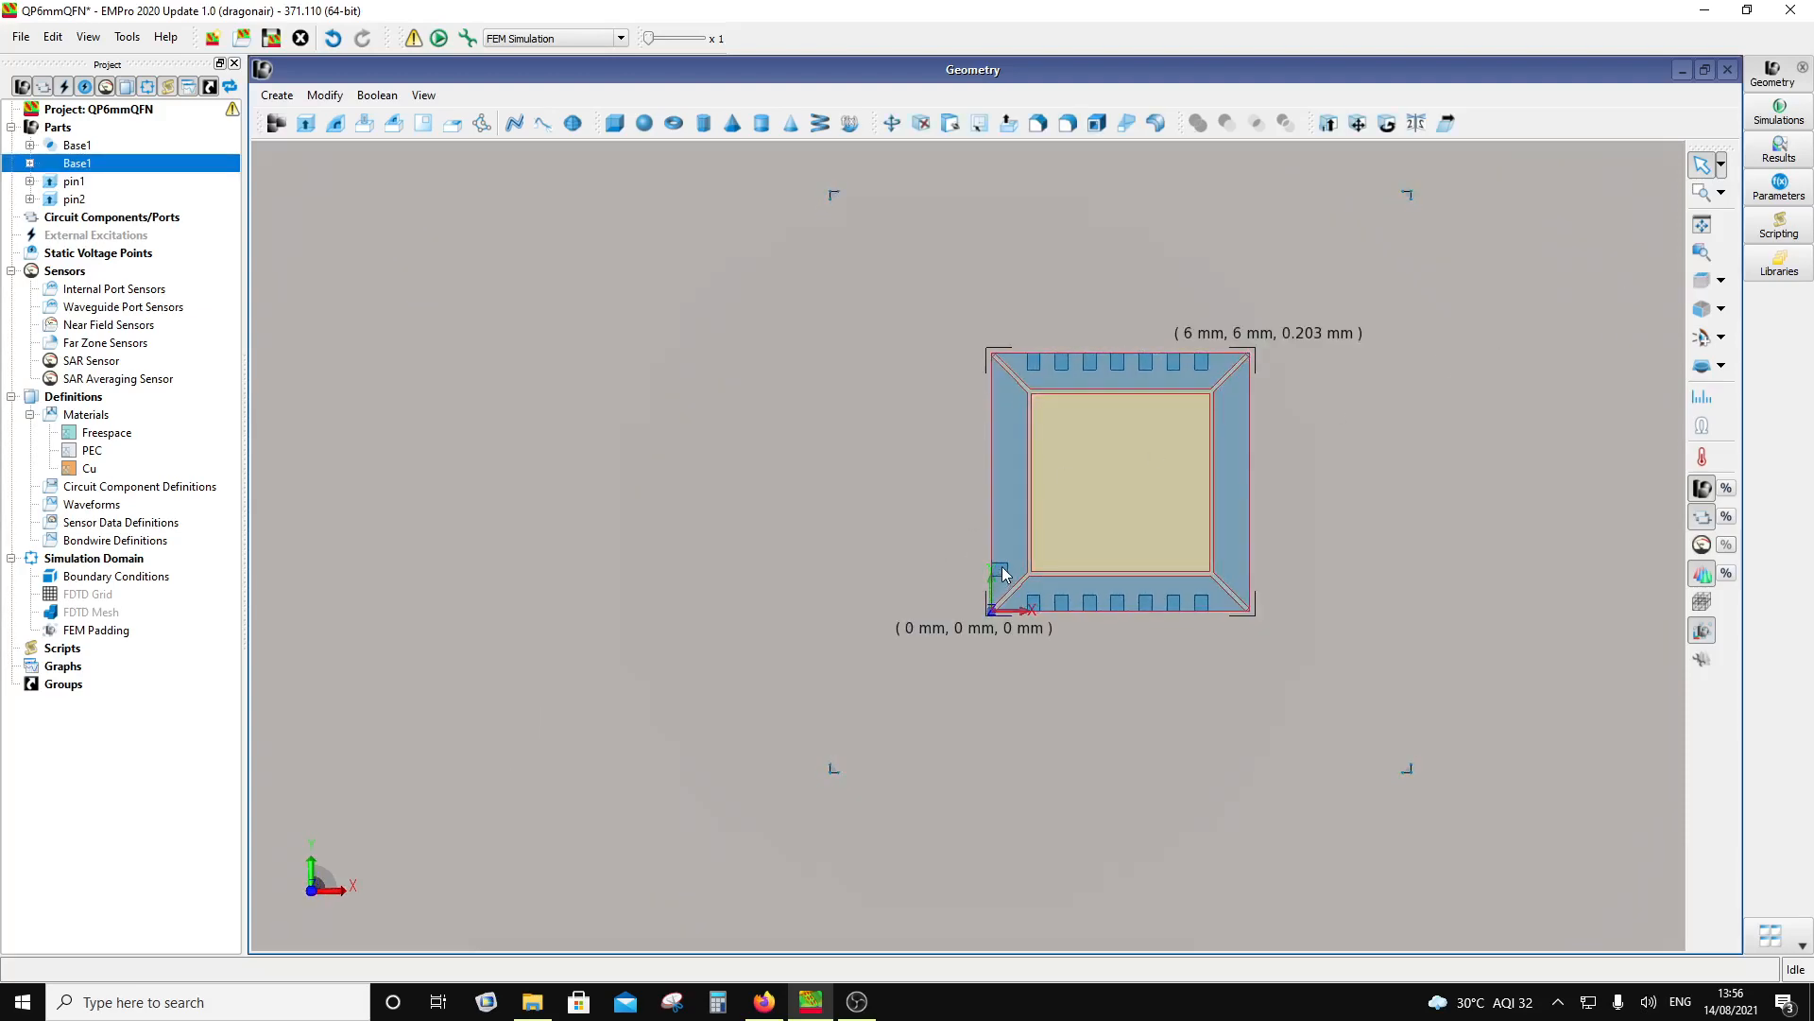
pyautogui.click(86, 199)
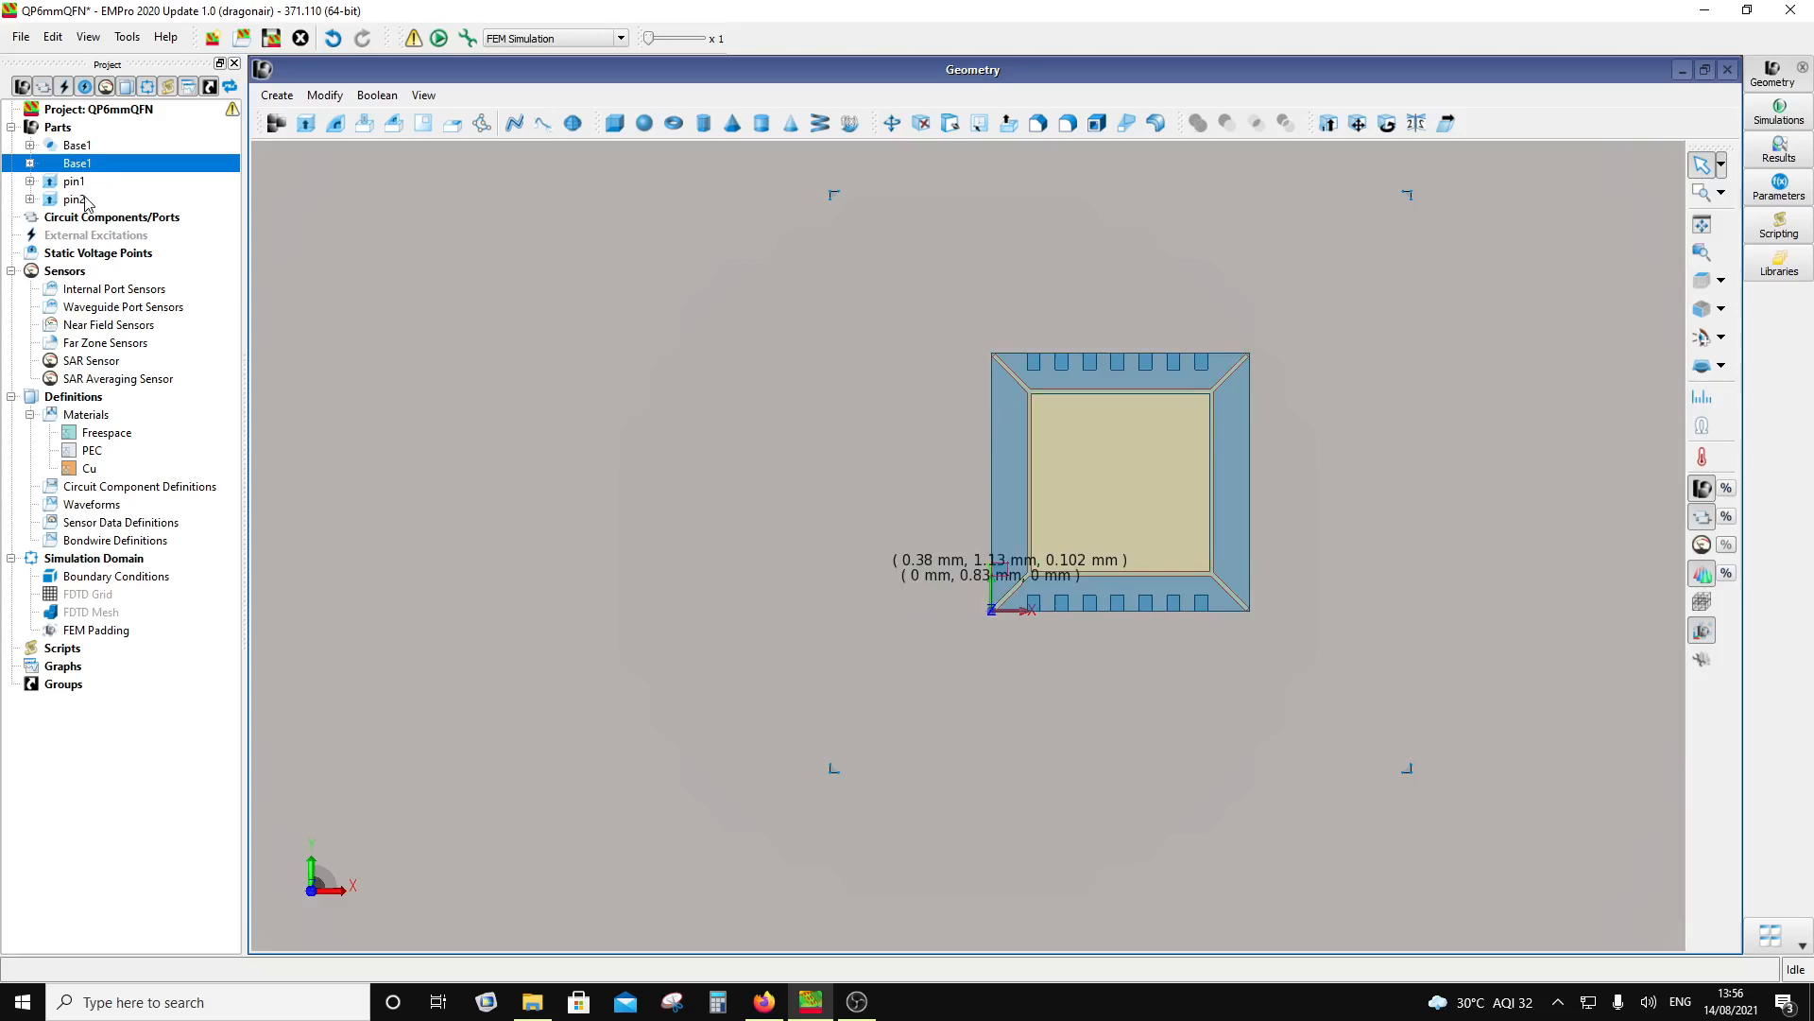
pyautogui.click(324, 95)
pyautogui.moveTo(408, 357)
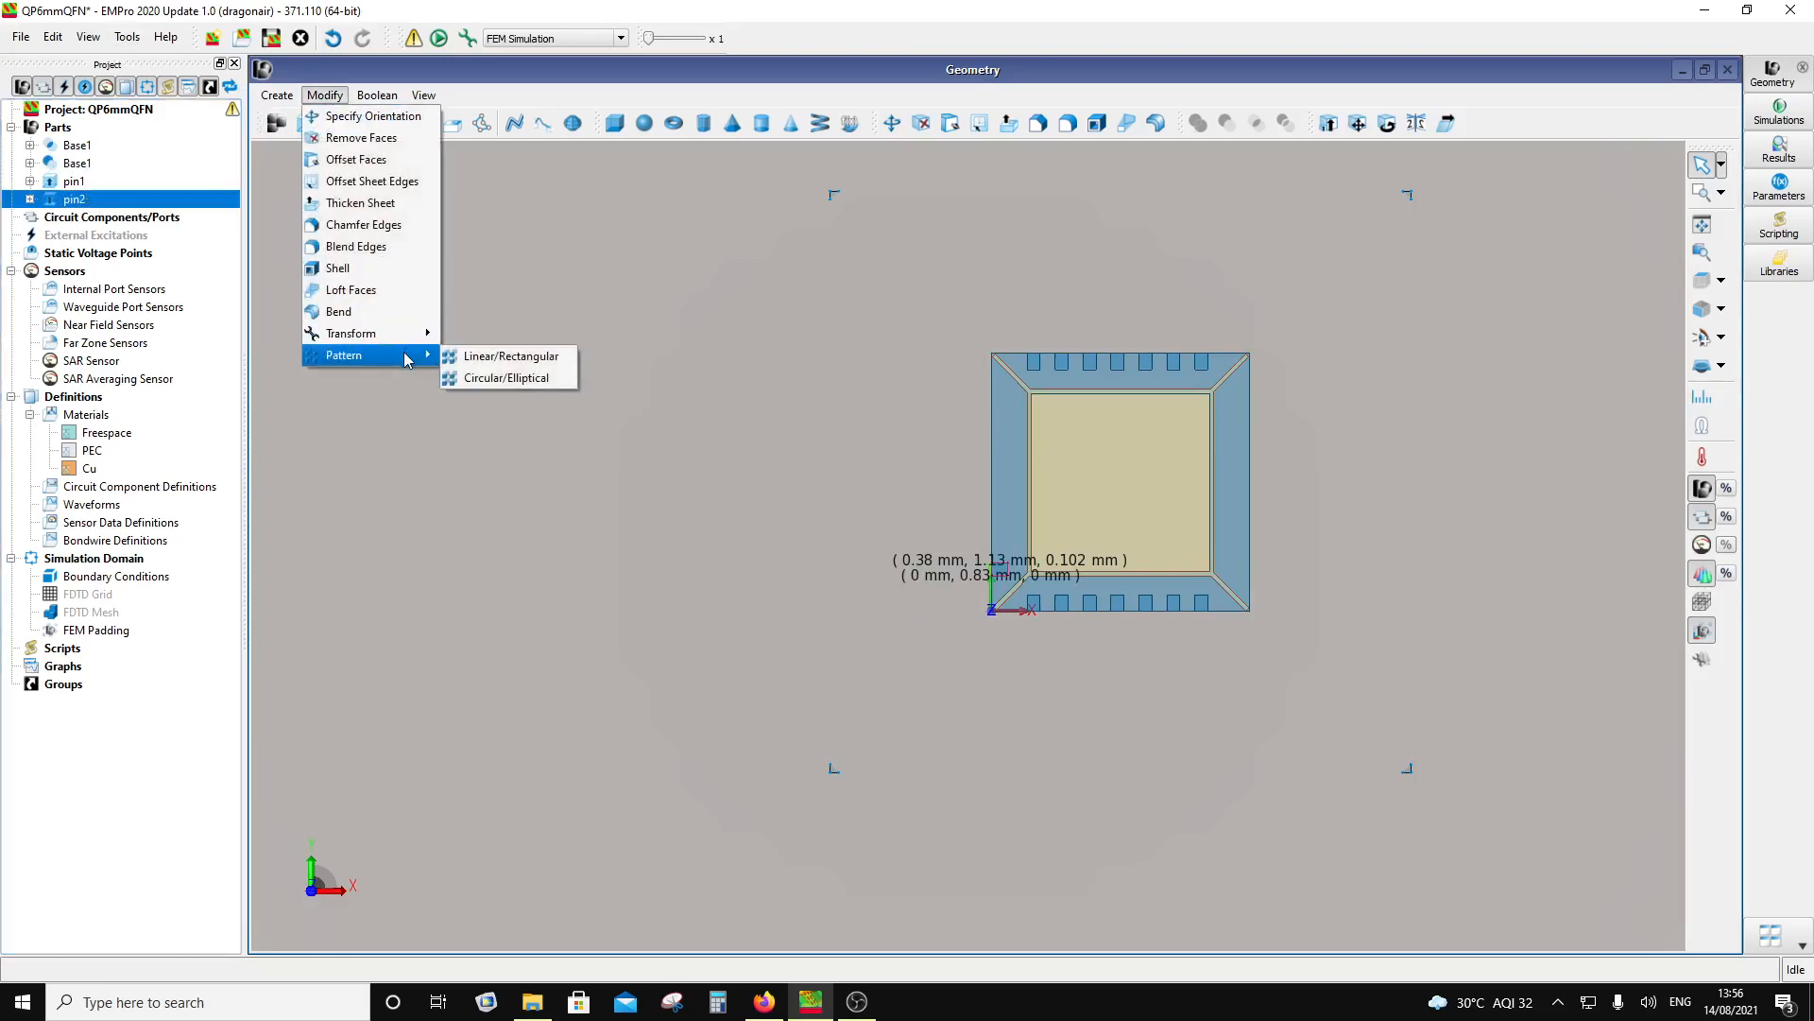
pyautogui.click(511, 357)
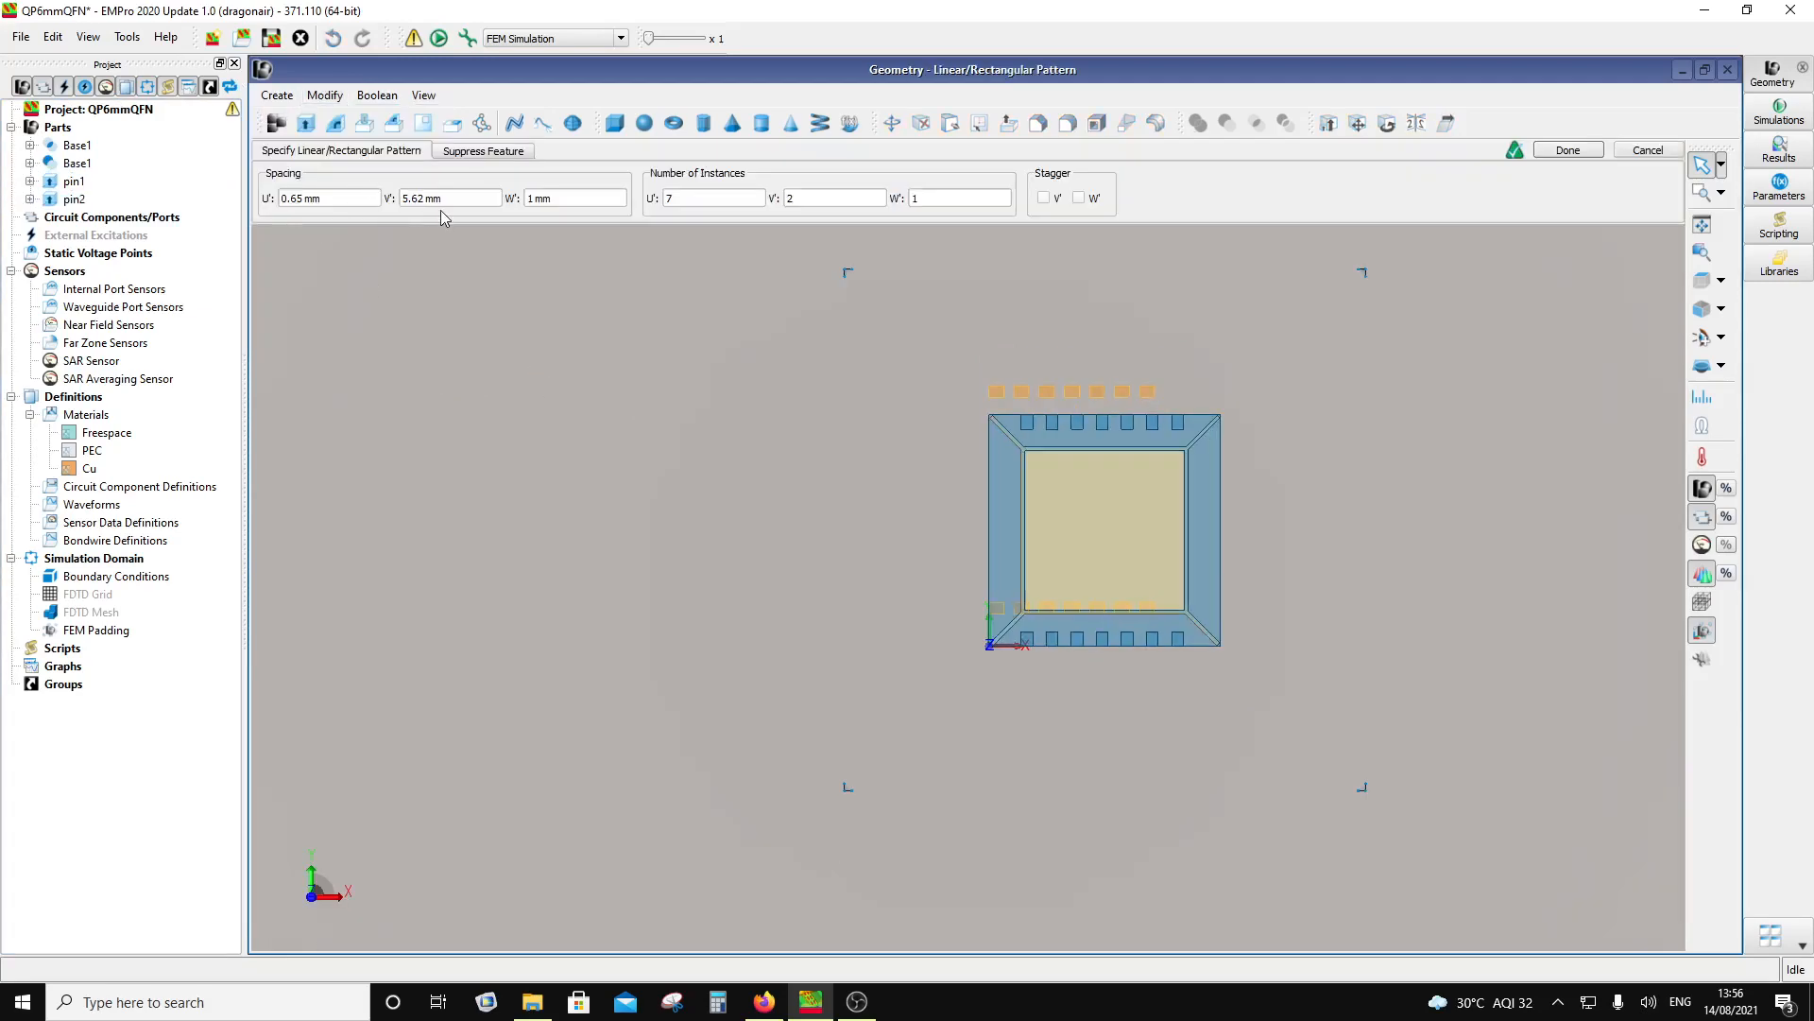
pyautogui.doubleClick(792, 197)
pyautogui.write('7')
pyautogui.doubleClick(683, 199)
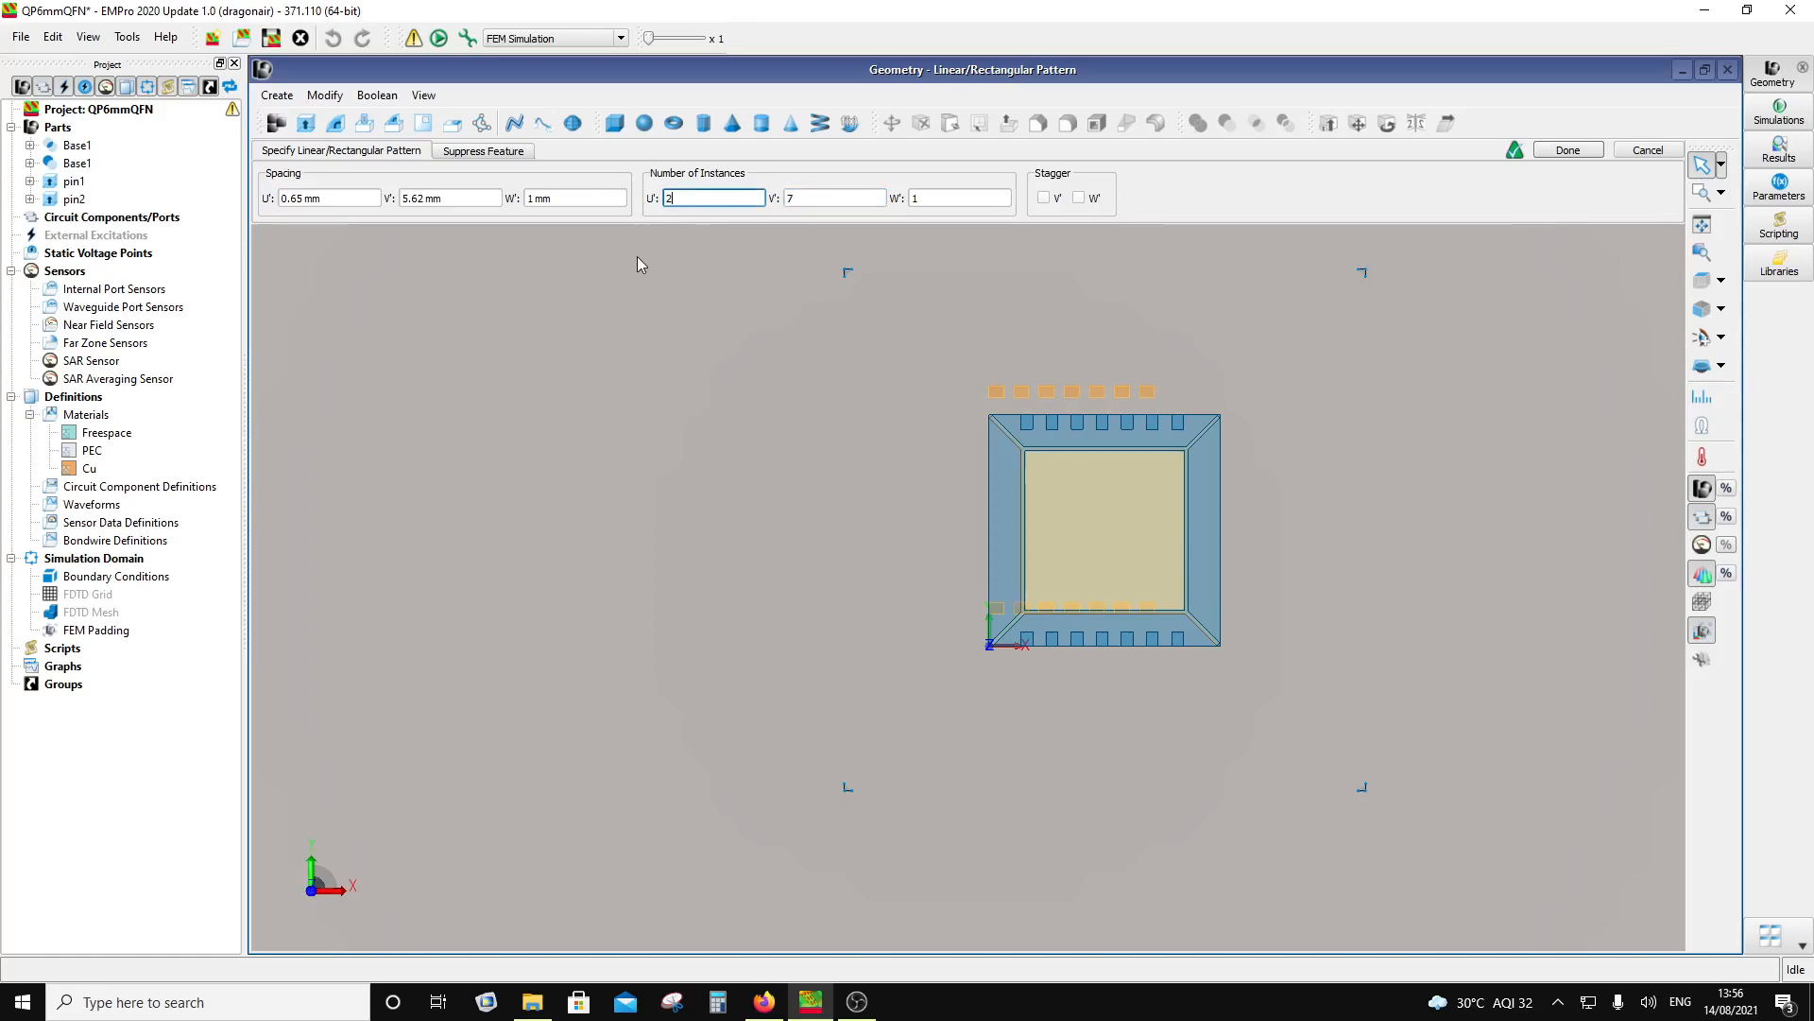
pyautogui.write('2')
pyautogui.click(839, 195)
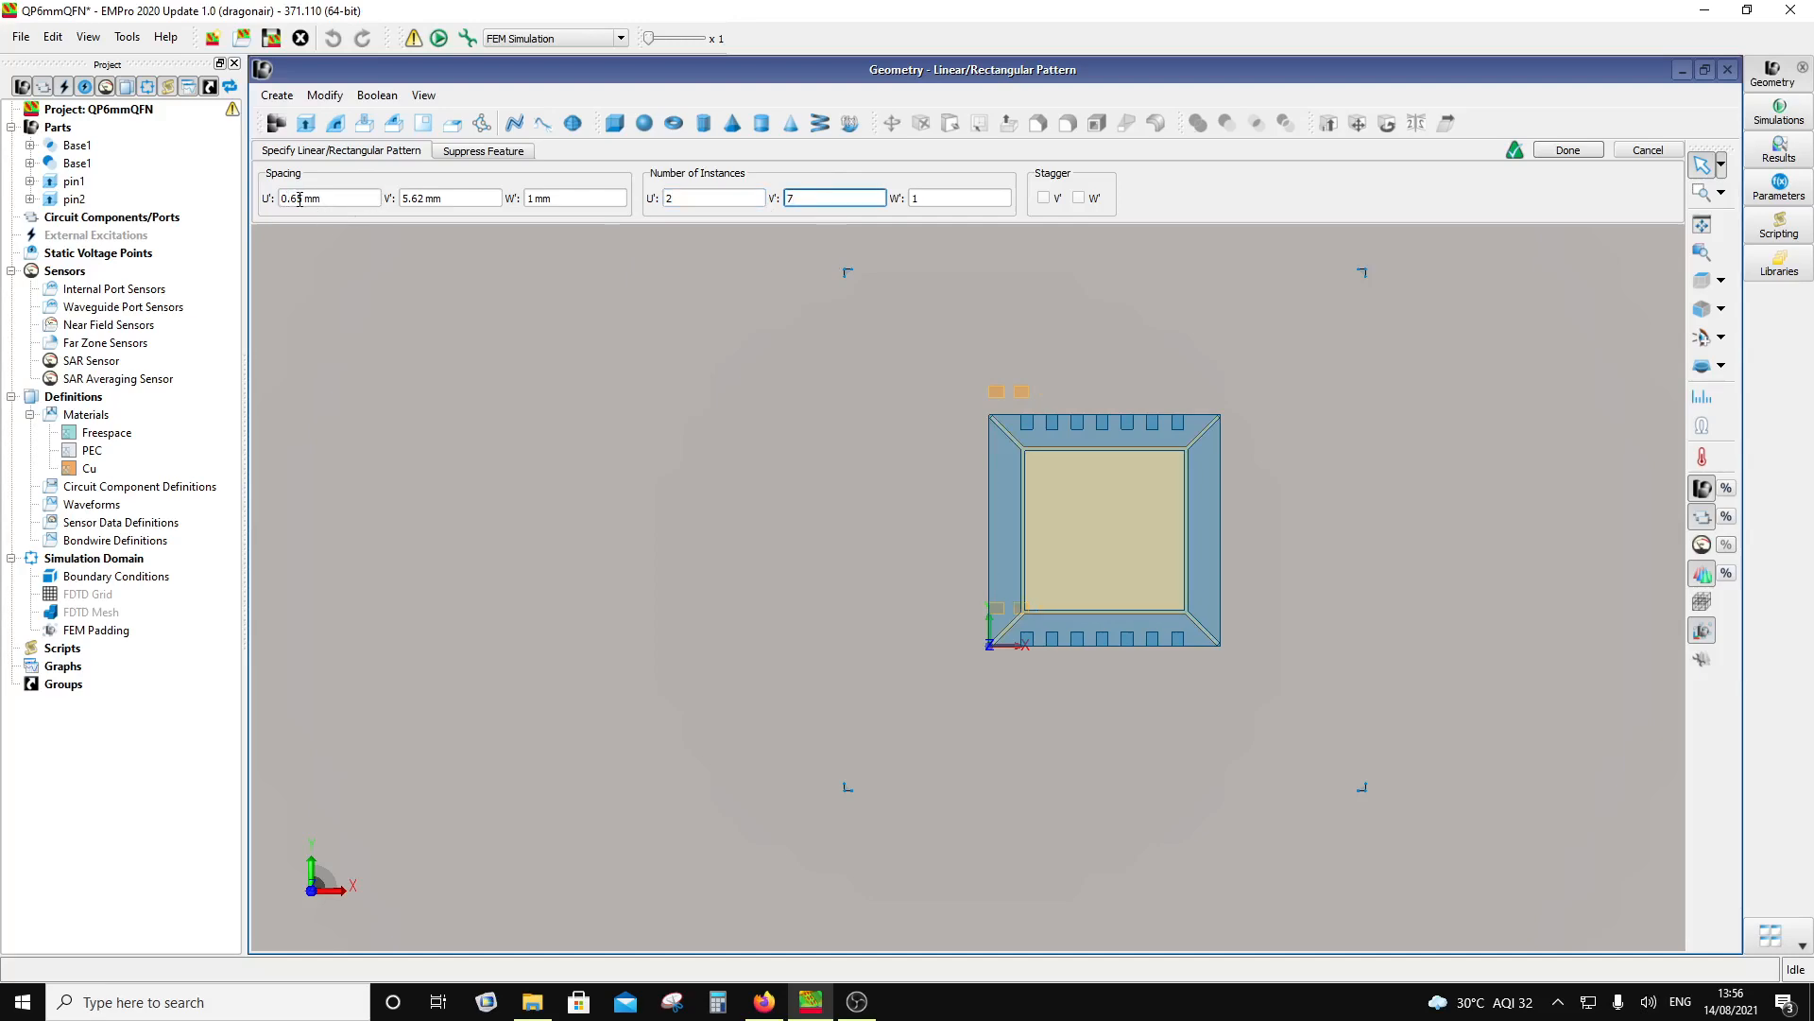
# Step: Set the pin2 pattern's V' spacing to 0.65 mm
pyautogui.click(424, 198)
pyautogui.doubleClick(423, 198)
pyautogui.write('0.65')
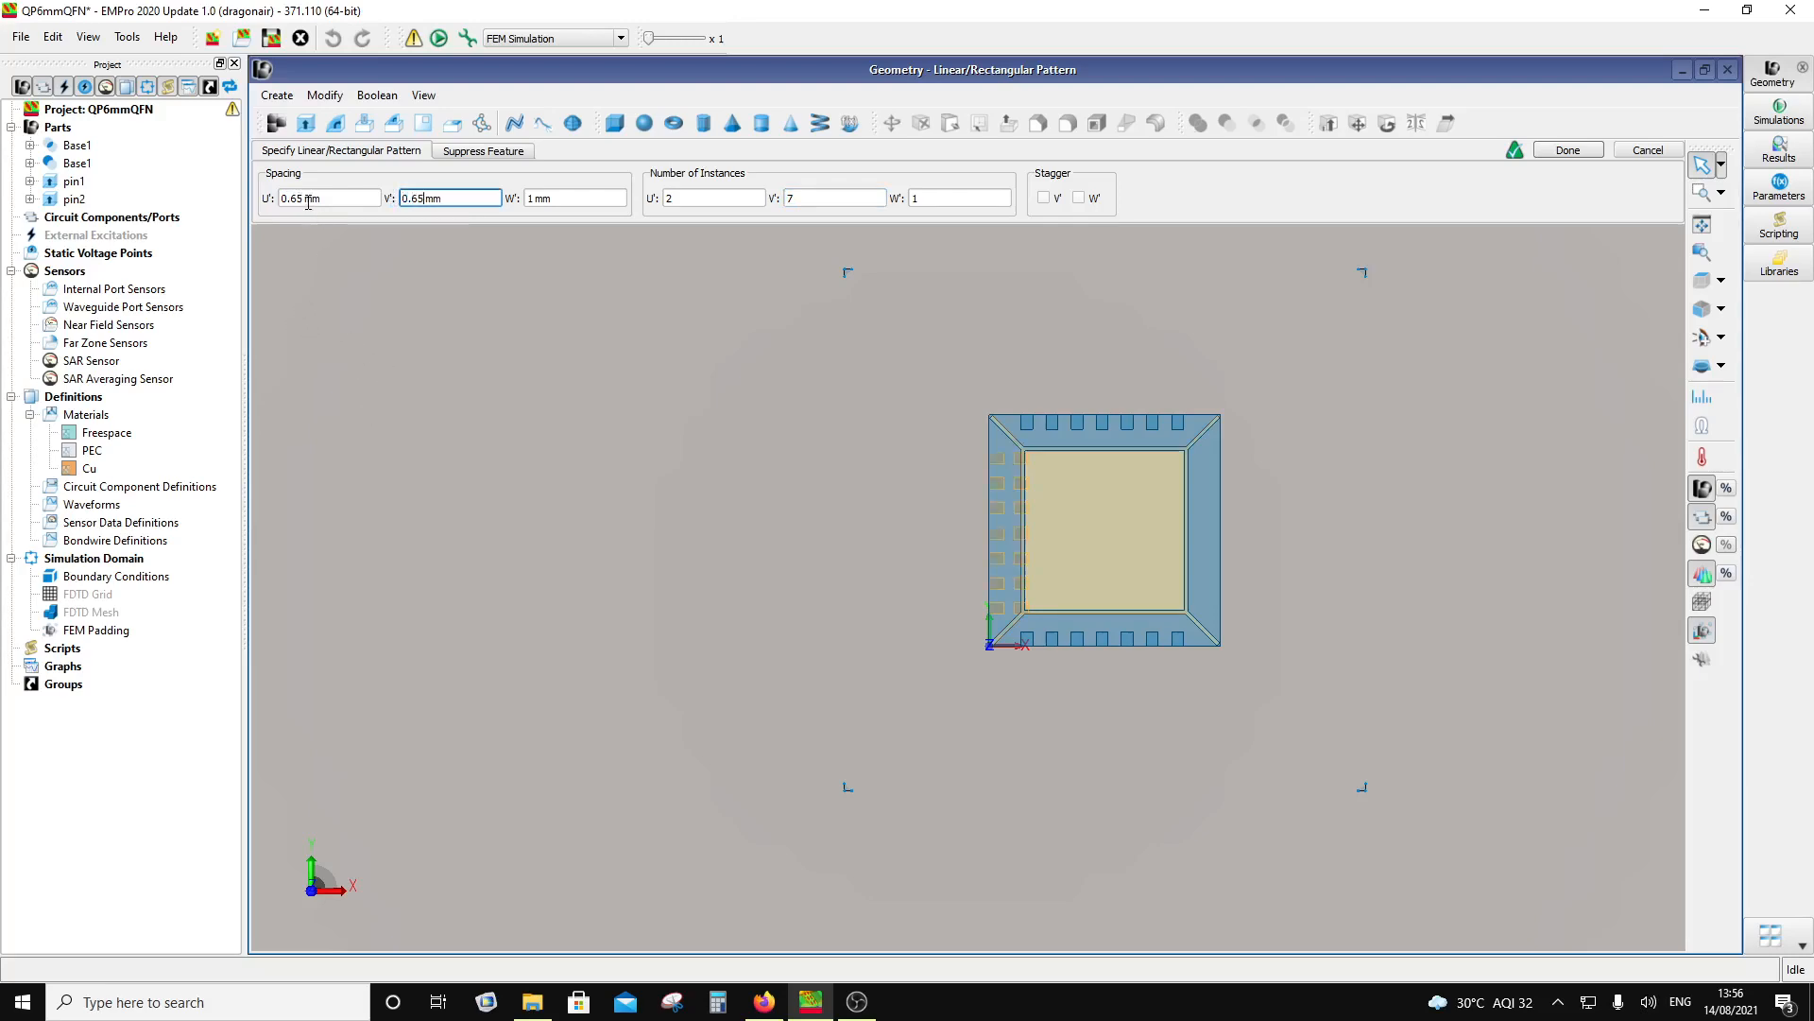
# Step: Try a U' spacing of 5.82 mm for the pin2 pattern and check the second column against the package edge
pyautogui.click(309, 199)
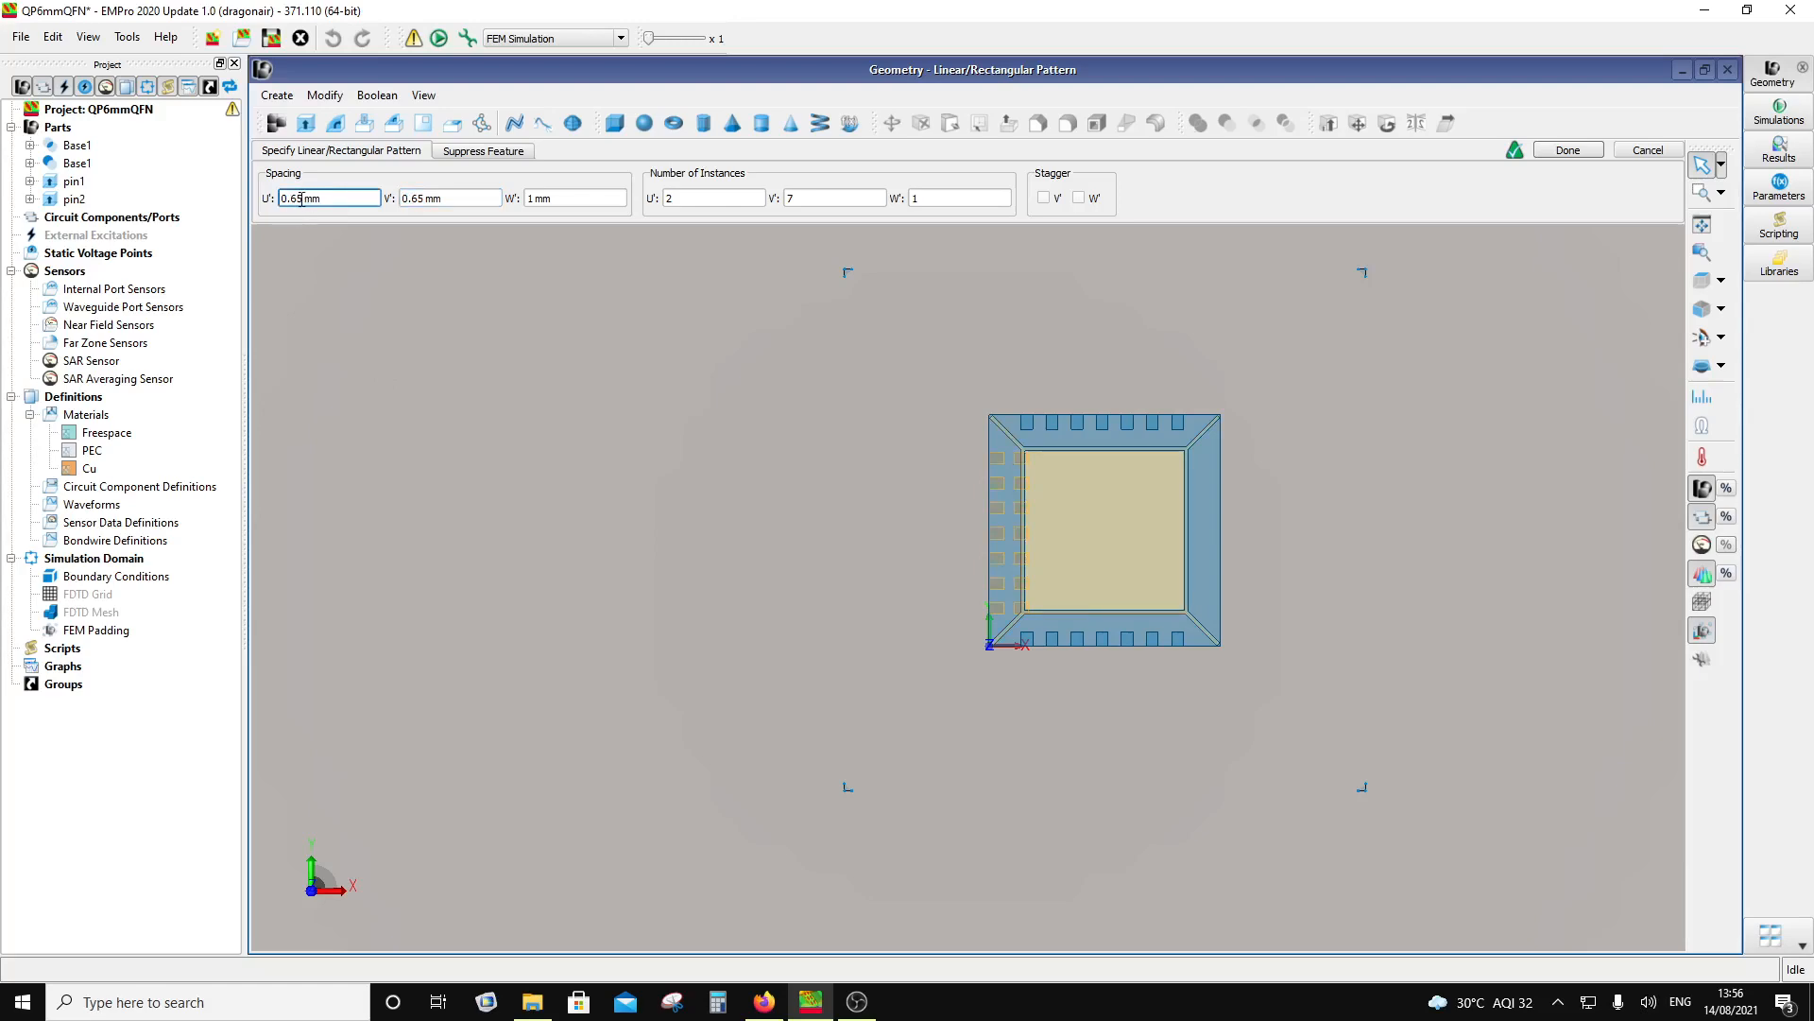
pyautogui.moveTo(301, 198); pyautogui.dragTo(281, 199)
pyautogui.write('5')
pyautogui.write('.82')
pyautogui.click(457, 201)
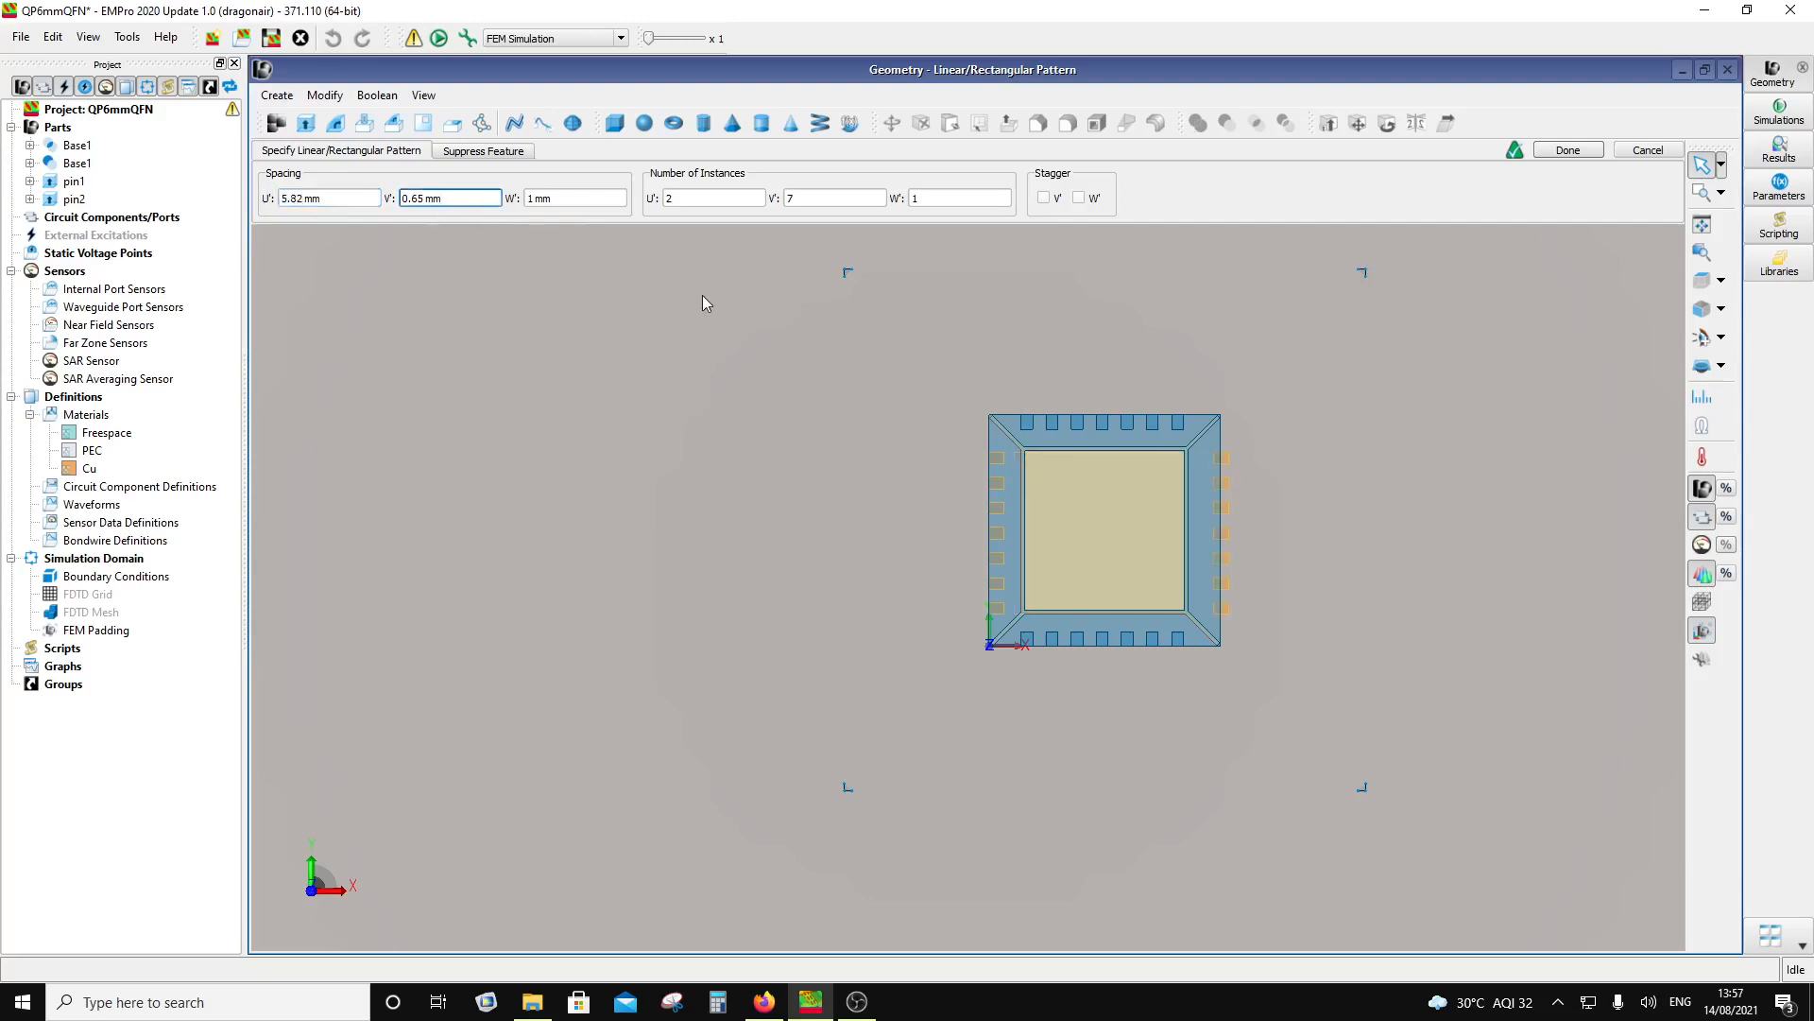
pyautogui.scroll(1, 1157, 586)
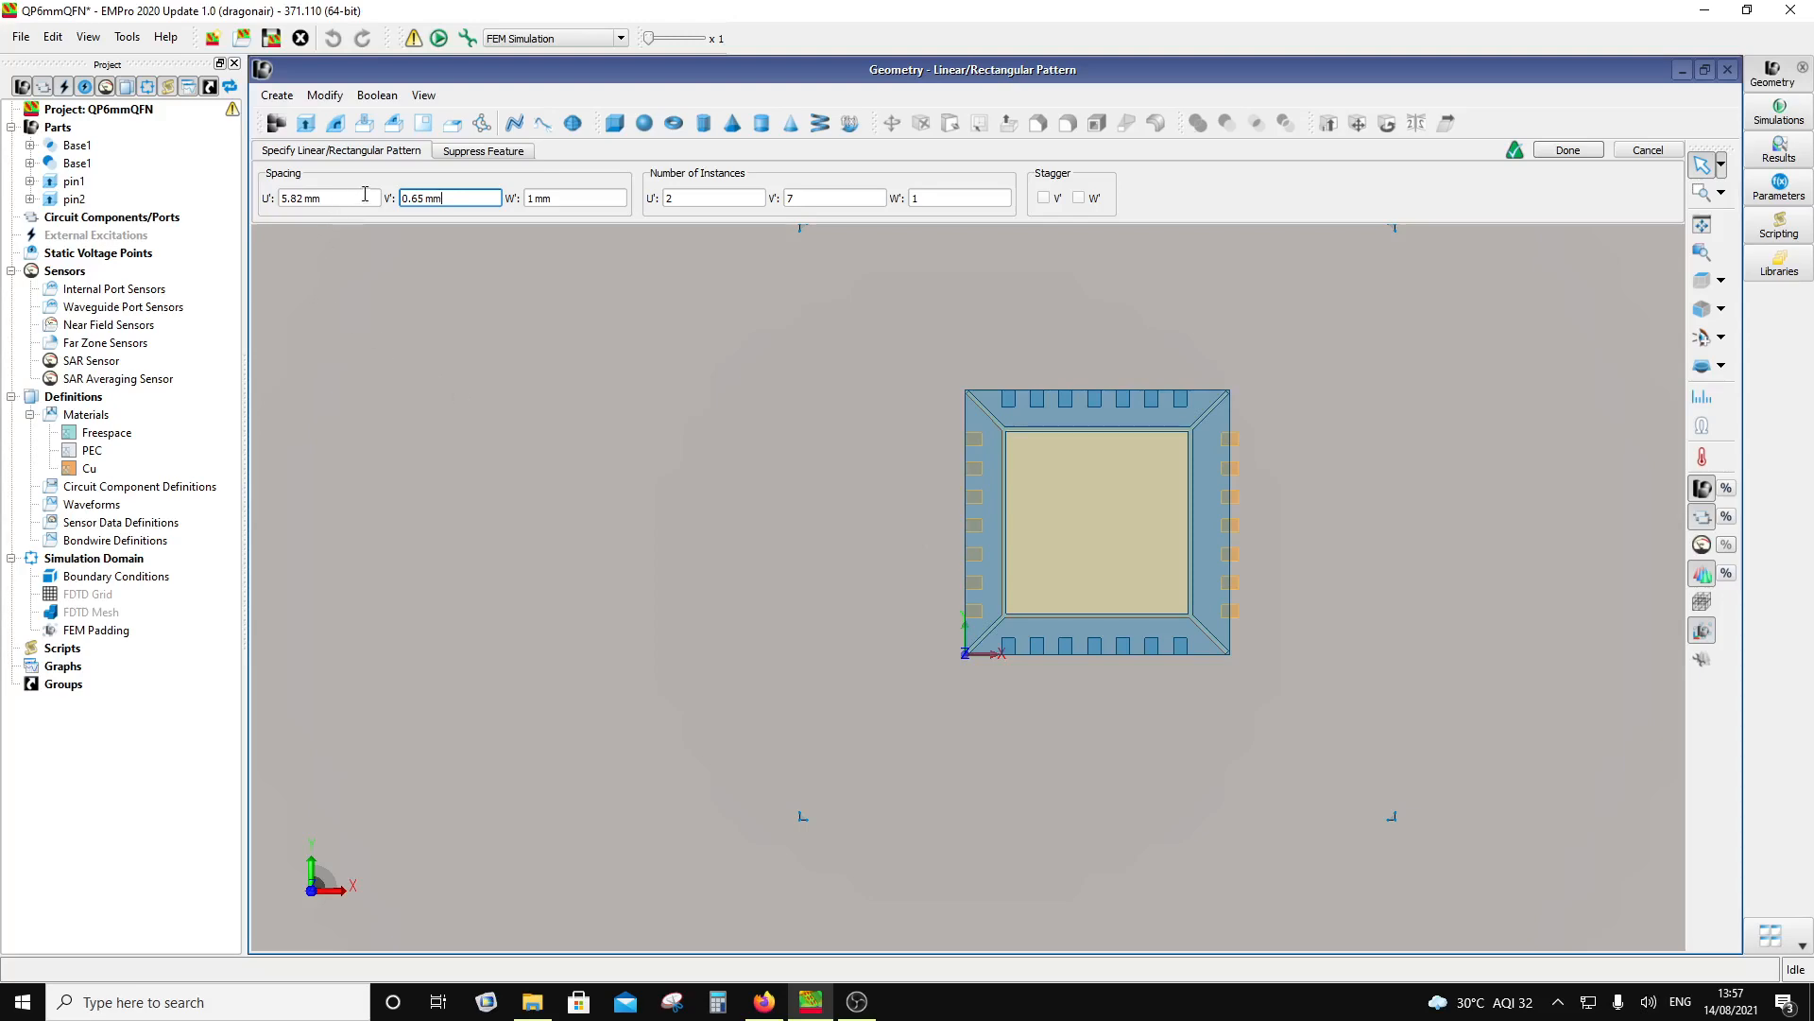
# Step: Set the pin2 pattern's U' spacing to 5.62 mm and finish the pattern
pyautogui.click(298, 199)
pyautogui.press('BackSpace')
pyautogui.write('6')
pyautogui.click(436, 197)
pyautogui.click(1568, 151)
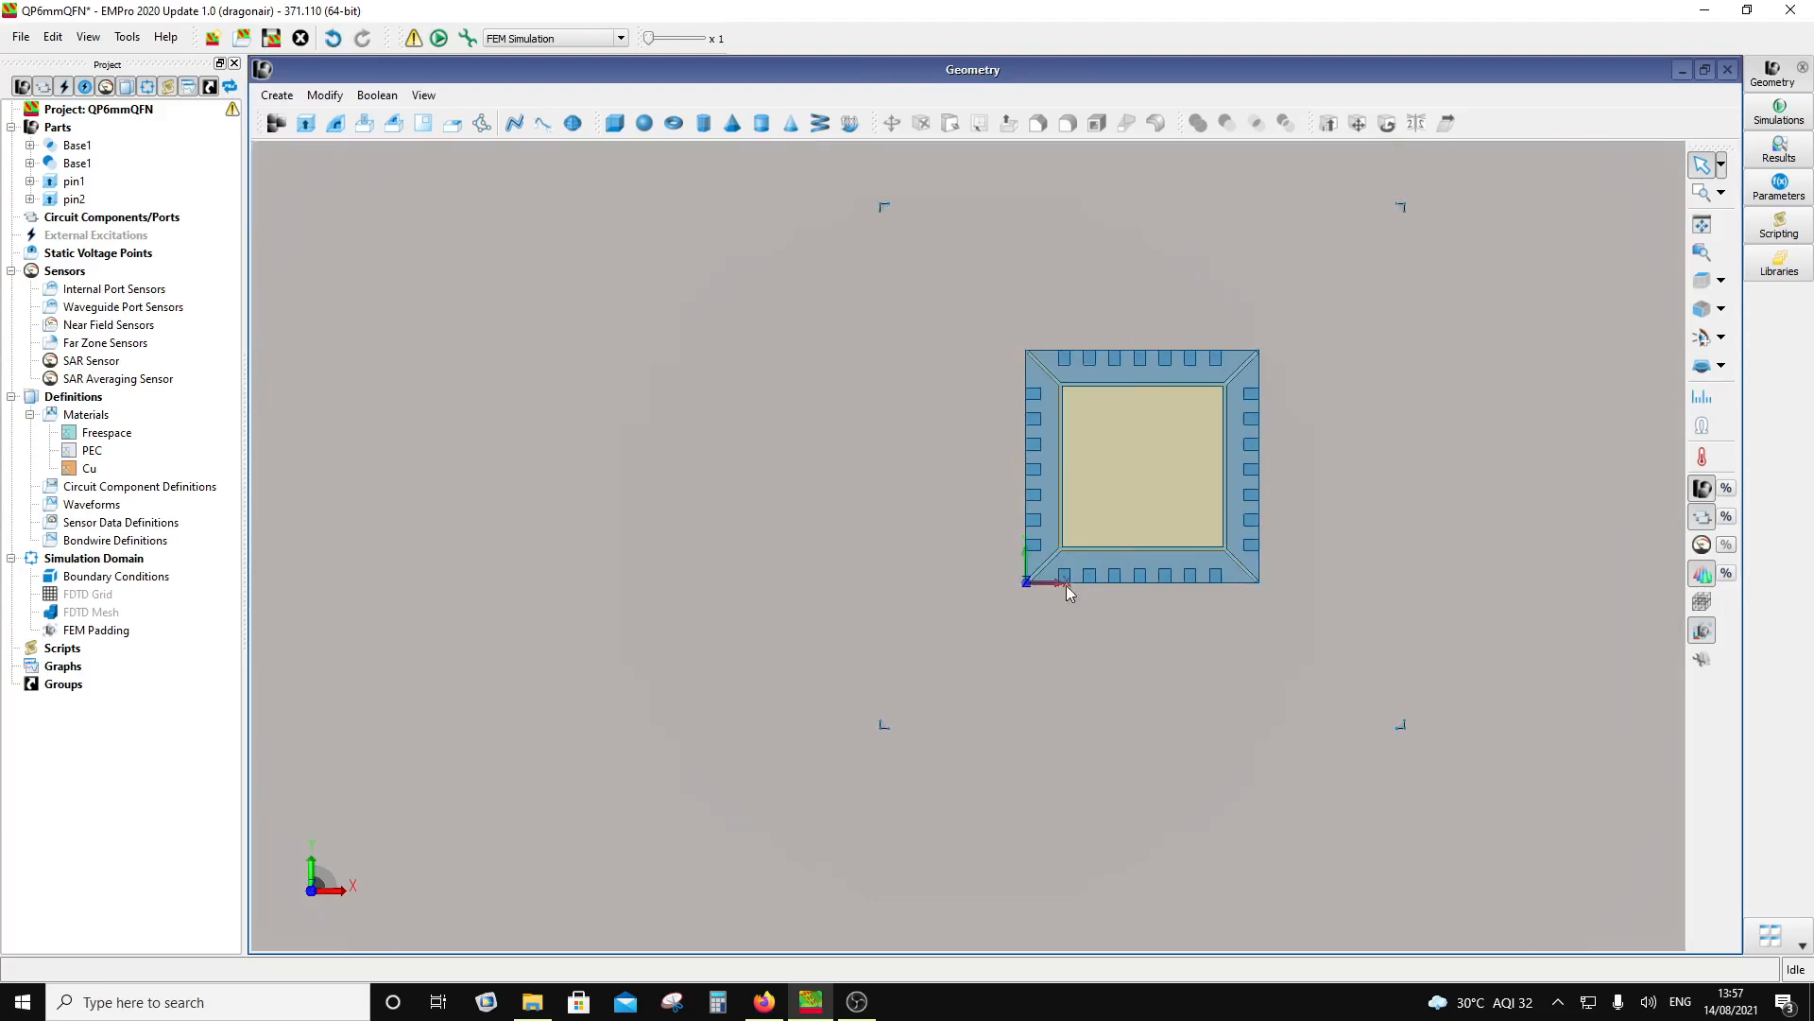
# Step: Inspect the pin rows on all four package edges from several angles and in the top view
pyautogui.moveTo(1066, 586); pyautogui.dragTo(1118, 578, button='middle')
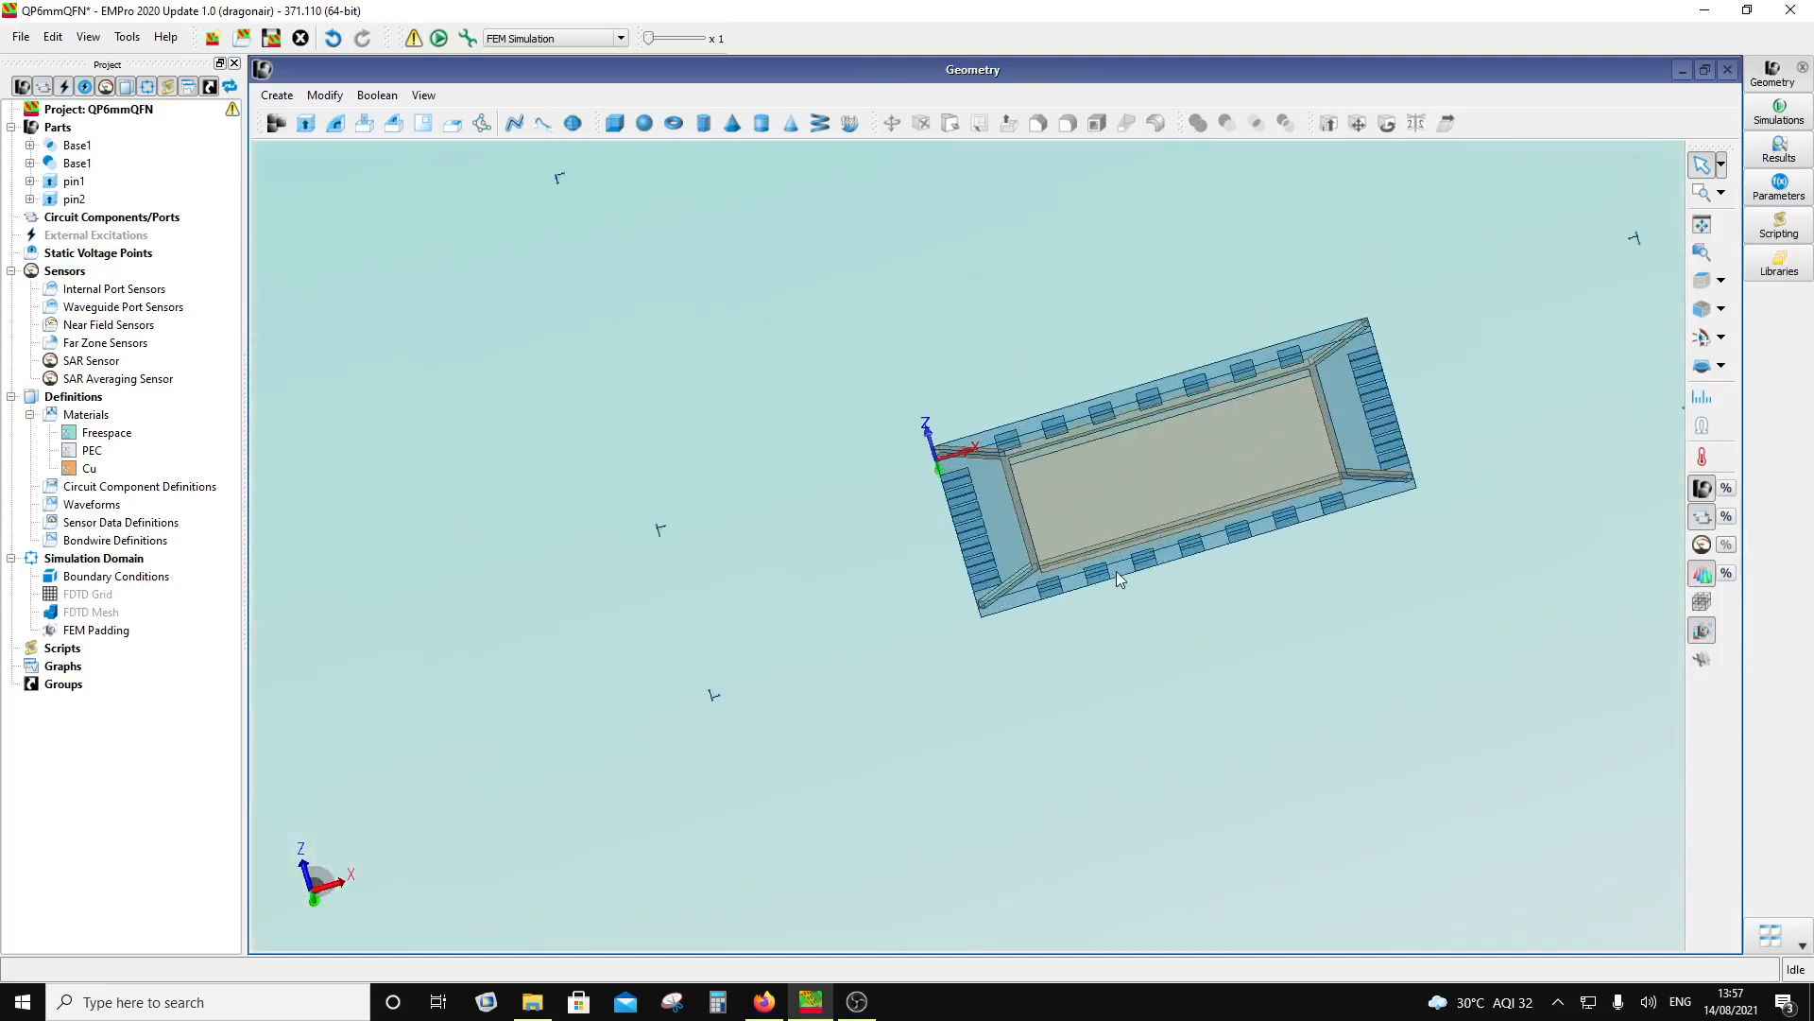
pyautogui.moveTo(1043, 450); pyautogui.dragTo(1130, 708, button='middle')
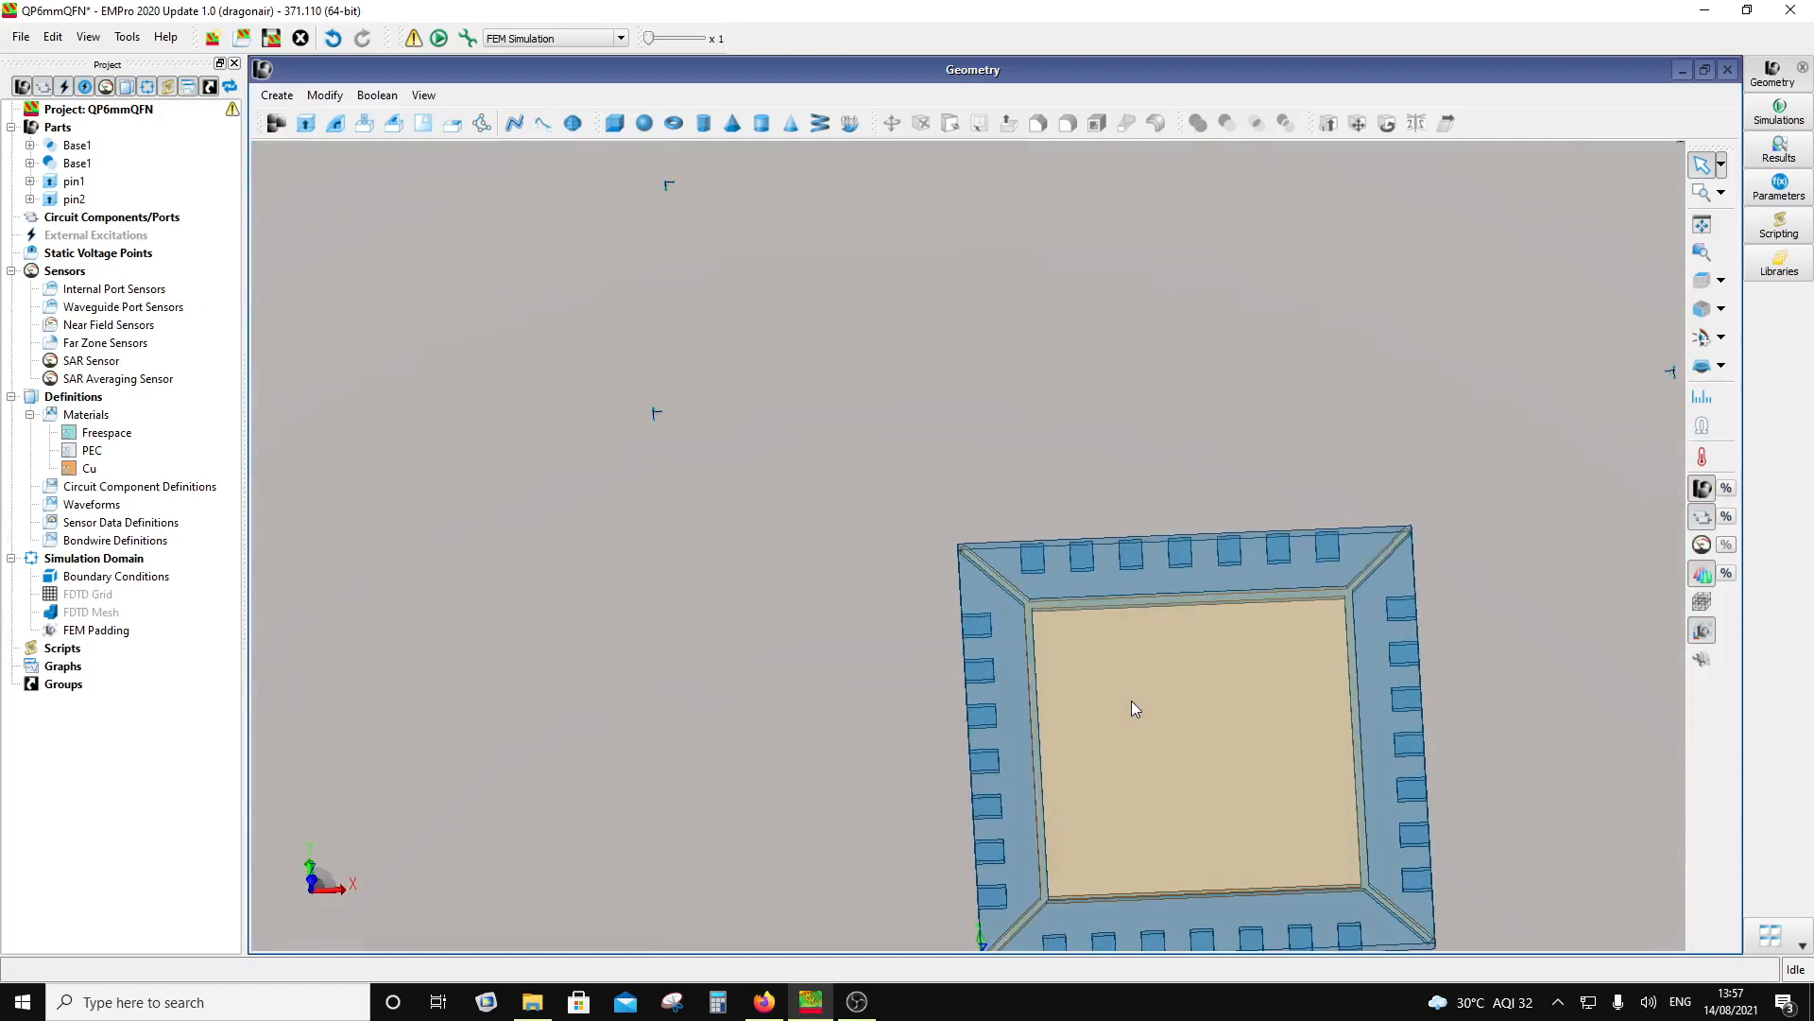
pyautogui.click(1704, 284)
pyautogui.scroll(-3, 1320, 665)
pyautogui.scroll(2, 1277, 820)
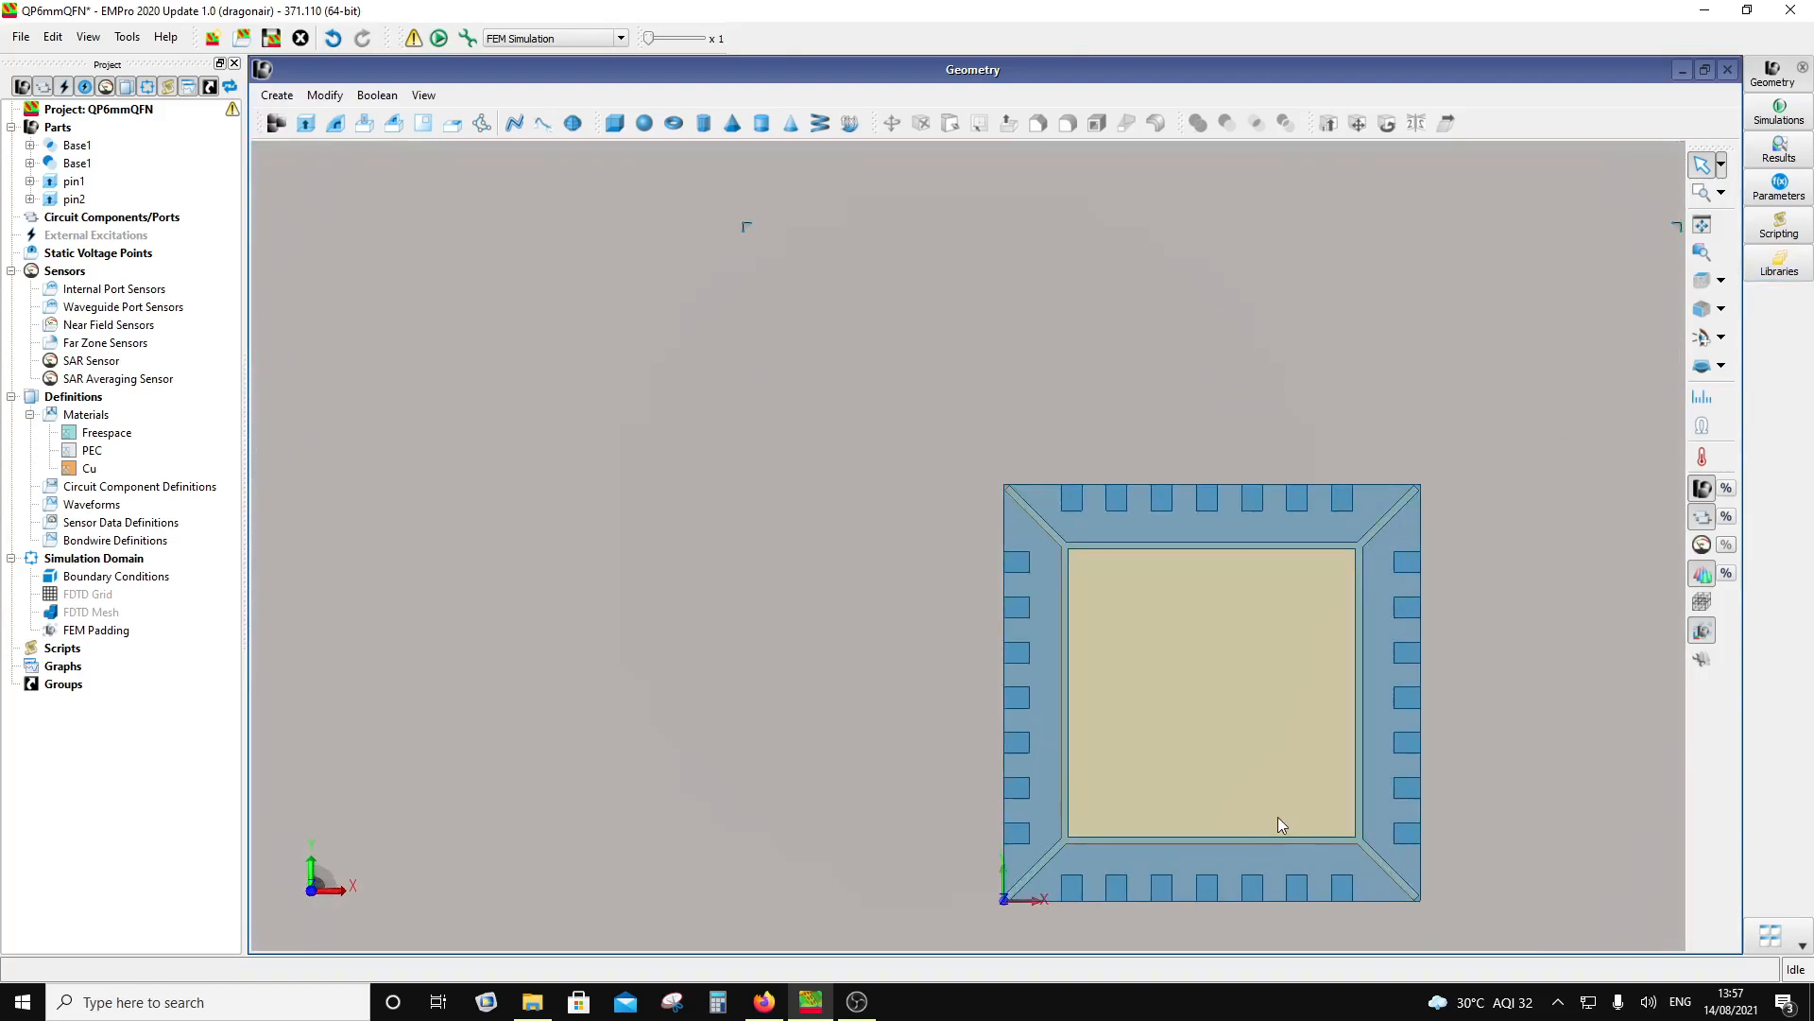
pyautogui.scroll(1, 1222, 897)
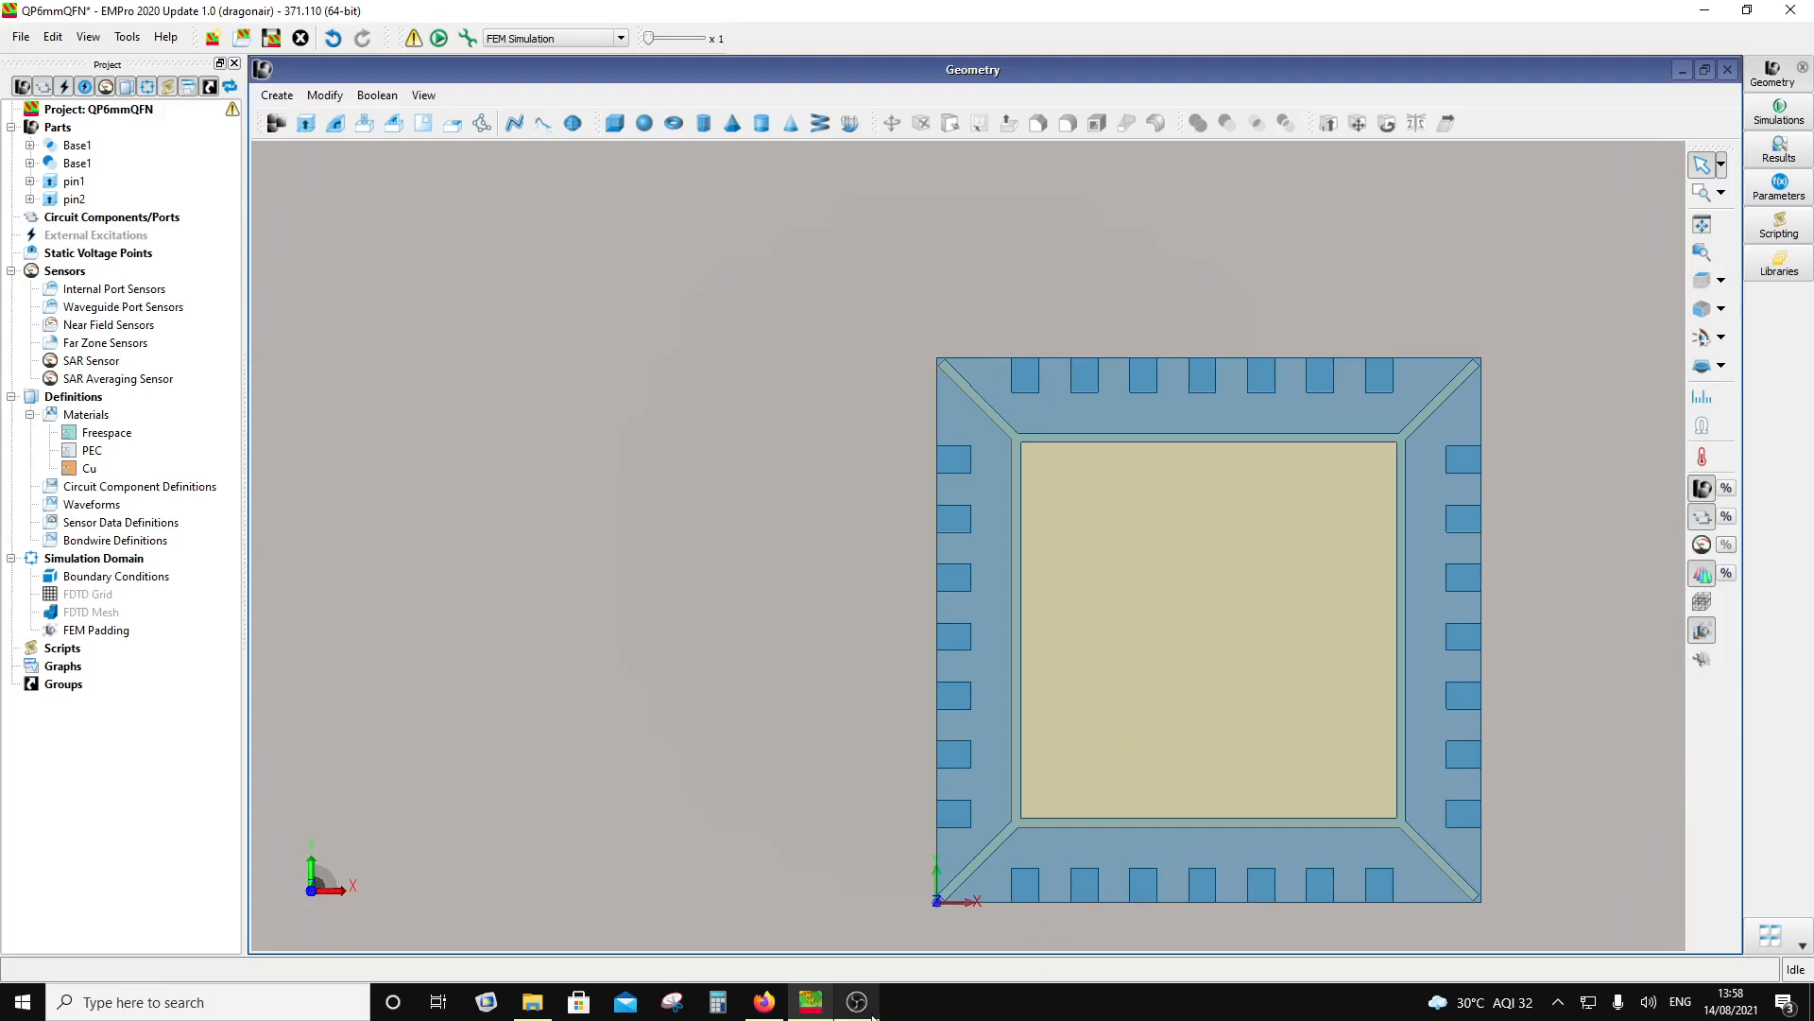
# Step: Examine the isometric, top and section A-A views of the QFN28 datasheet in Firefox and return to EMPro
pyautogui.click(769, 1013)
pyautogui.scroll(-3, 732, 463)
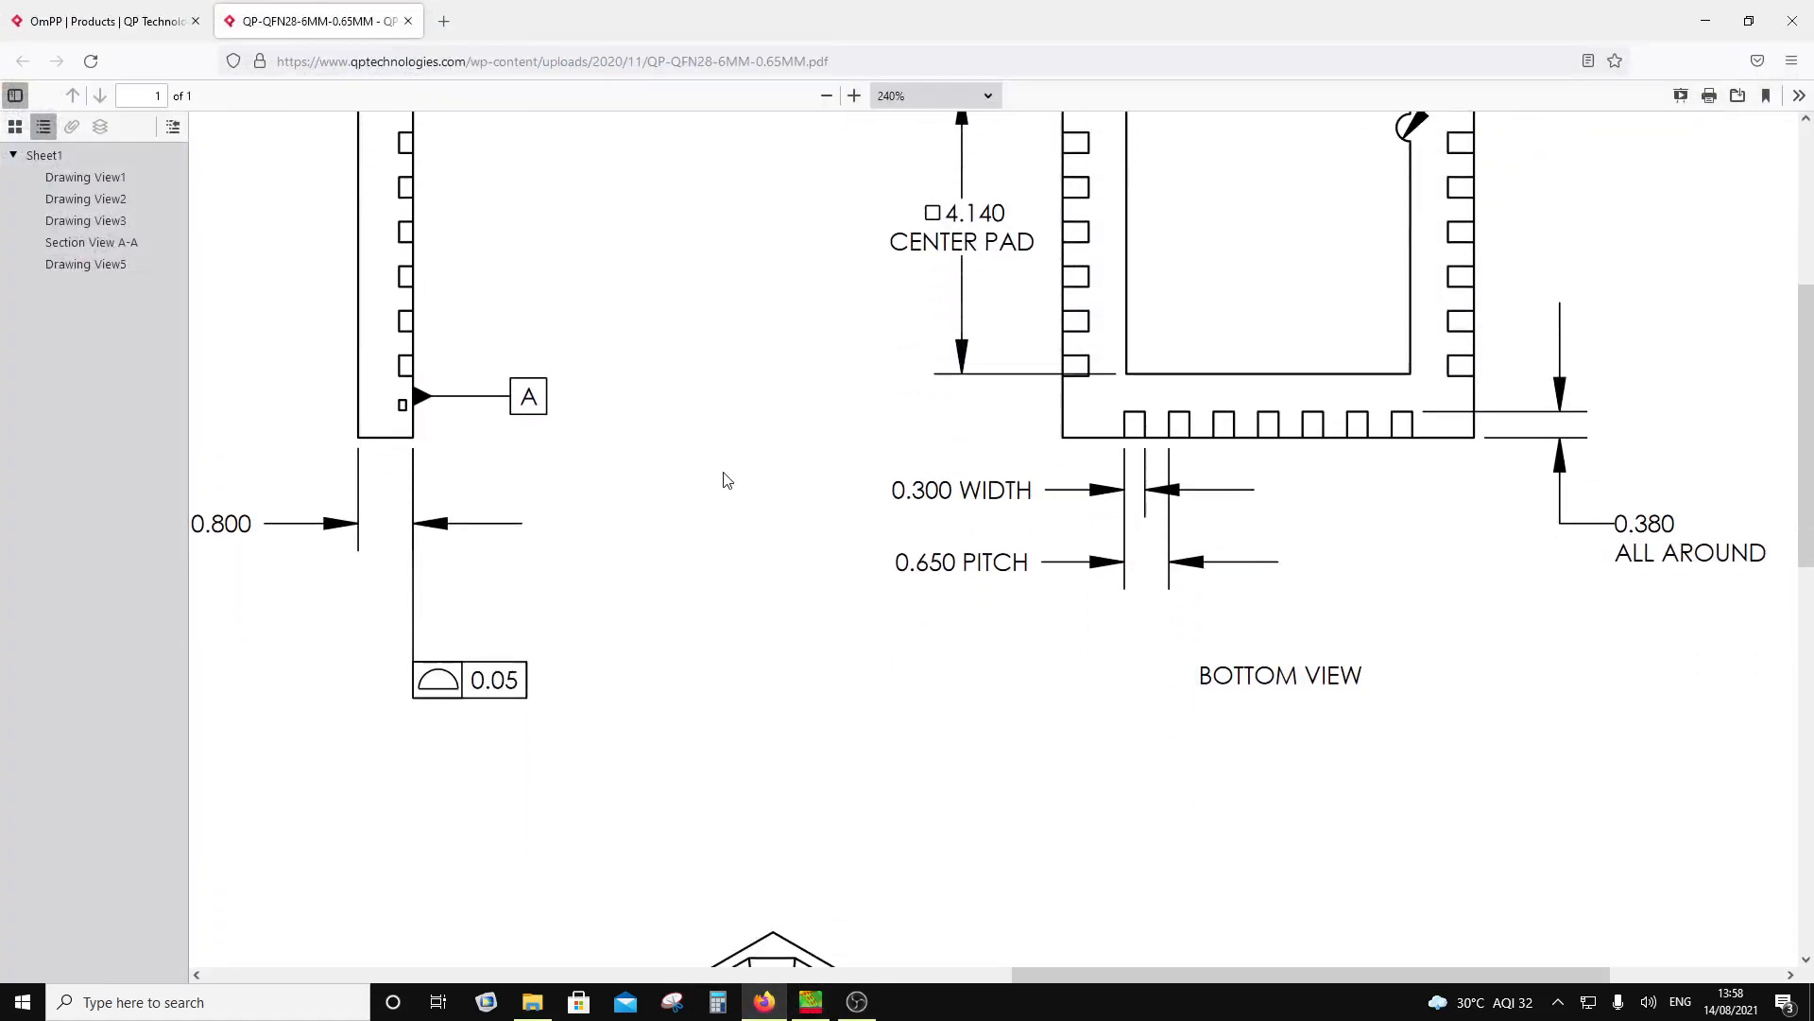
pyautogui.scroll(-10, 1061, 841)
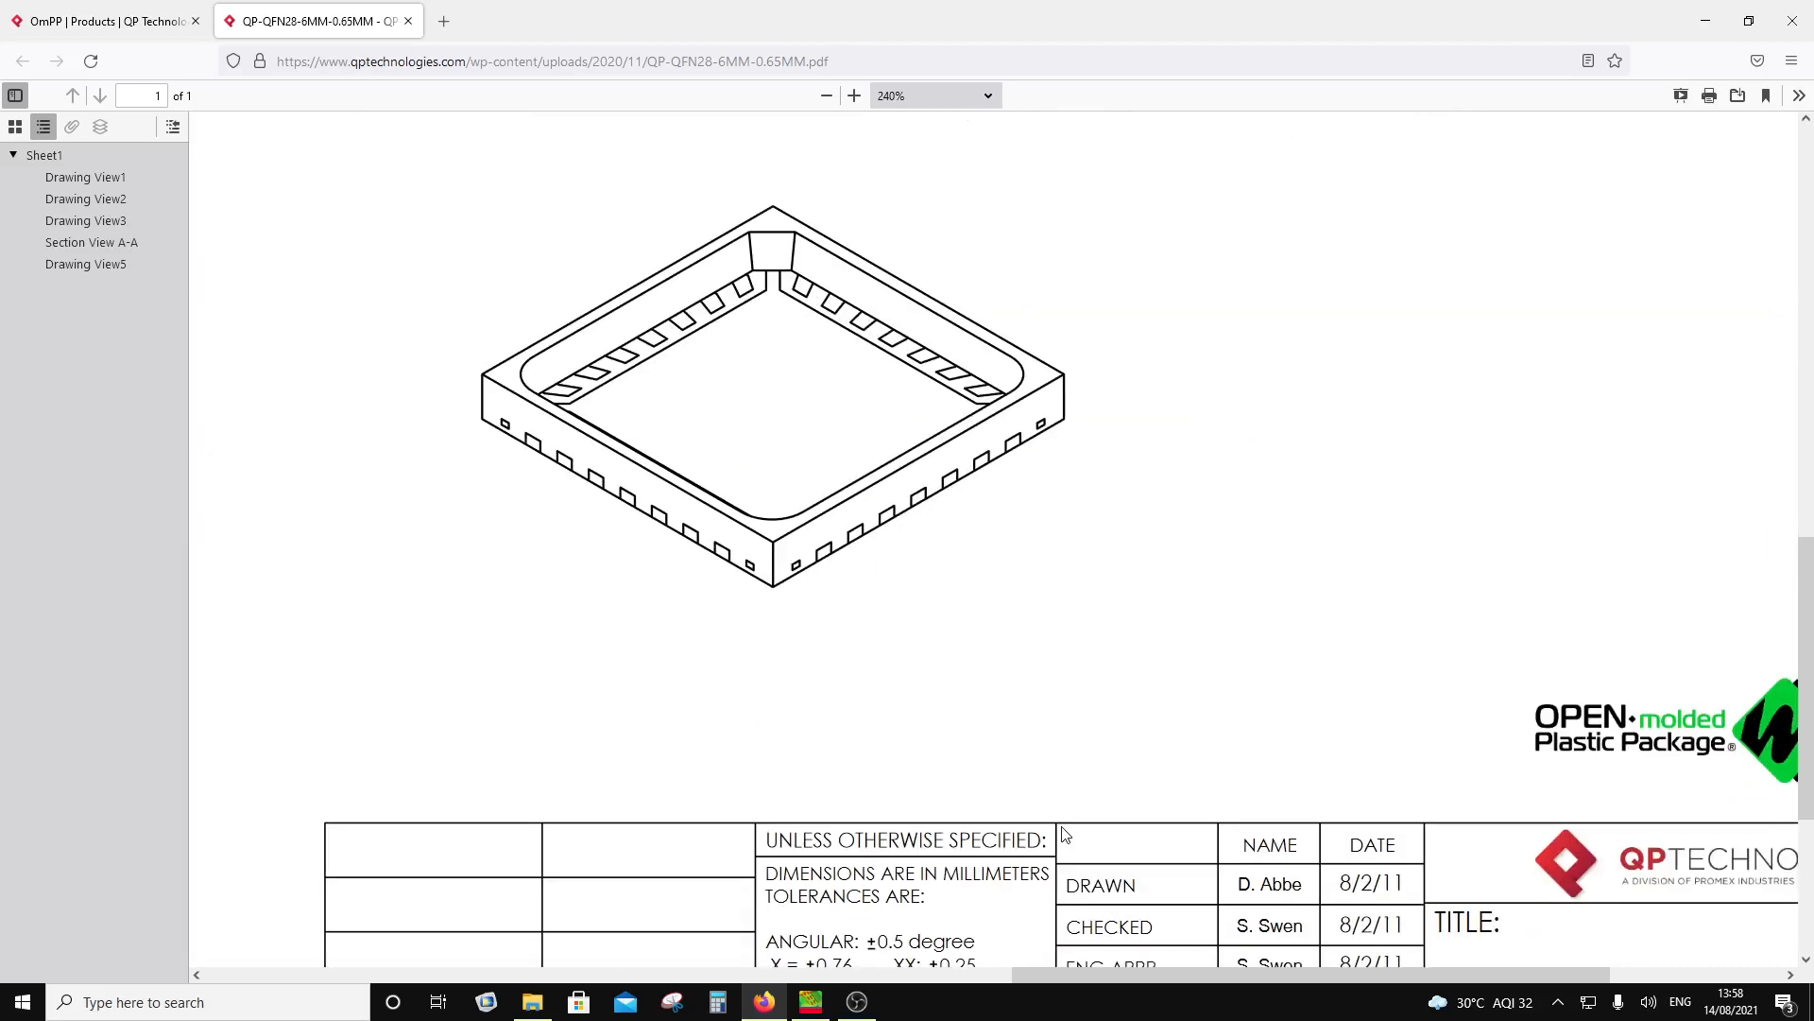
pyautogui.scroll(4, 709, 595)
pyautogui.moveTo(1135, 981); pyautogui.dragTo(560, 981)
pyautogui.scroll(5, 680, 803)
pyautogui.scroll(2, 680, 803)
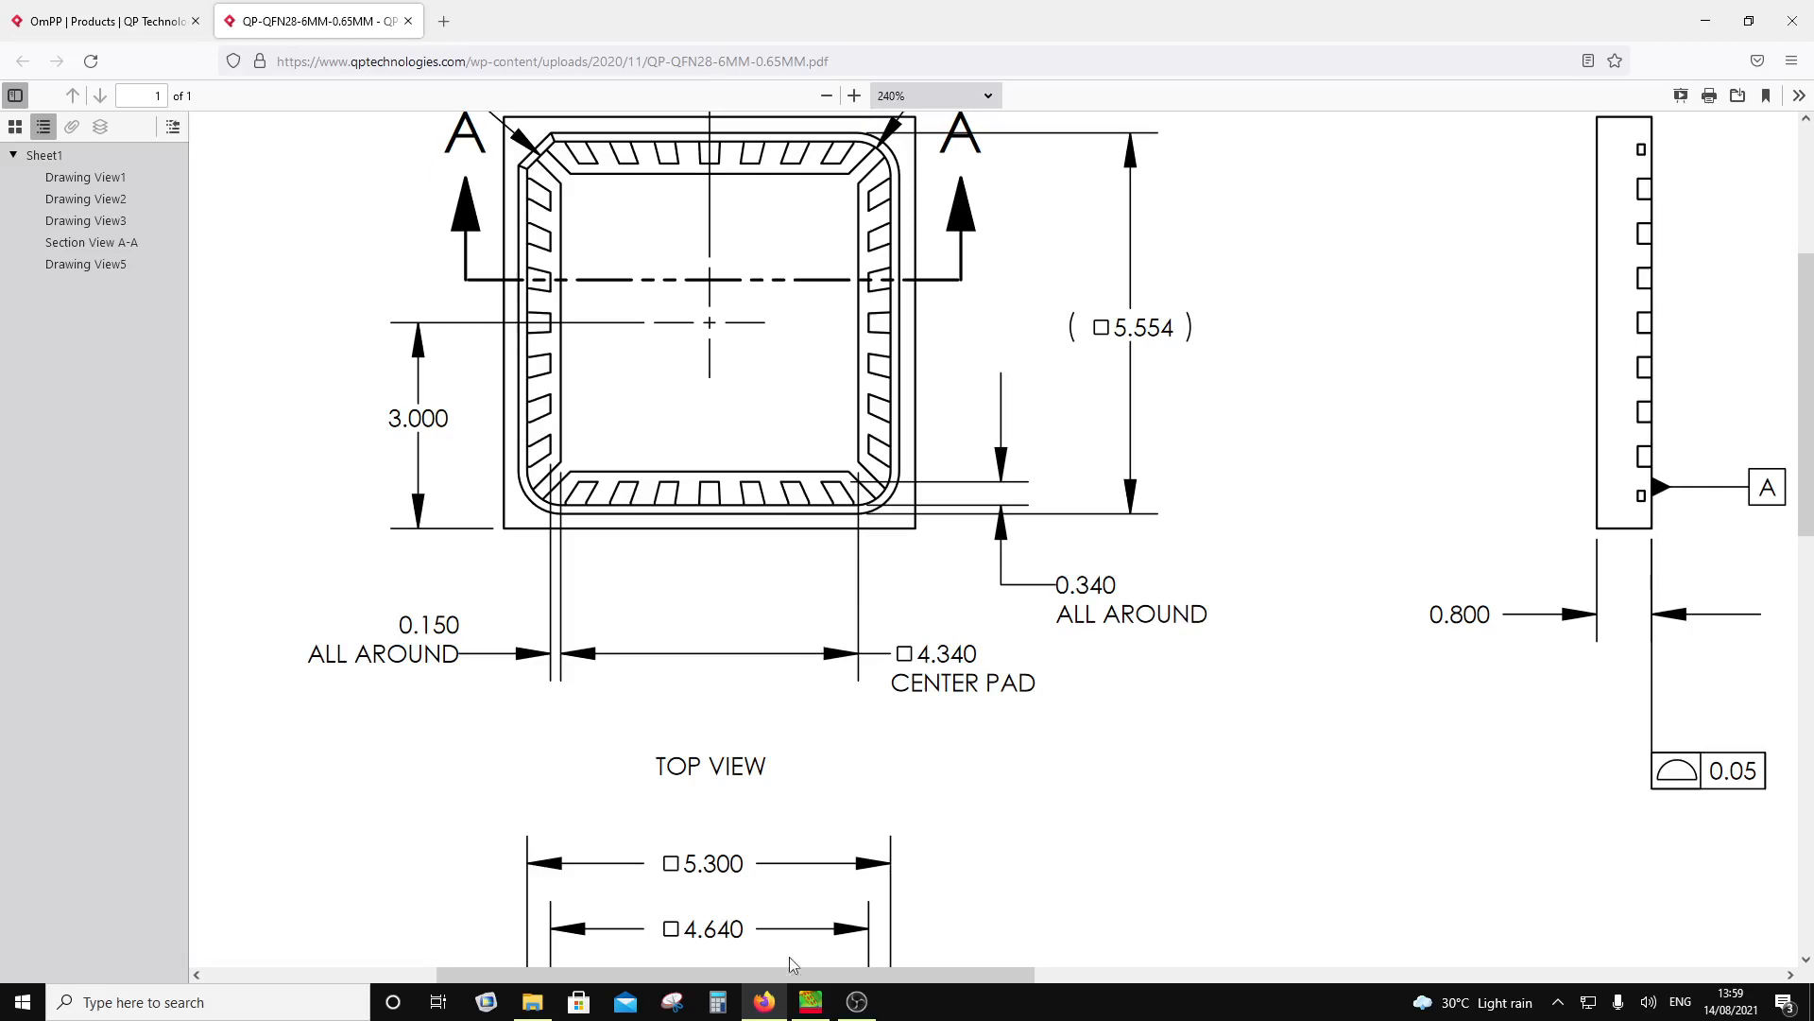
pyautogui.scroll(-5, 878, 831)
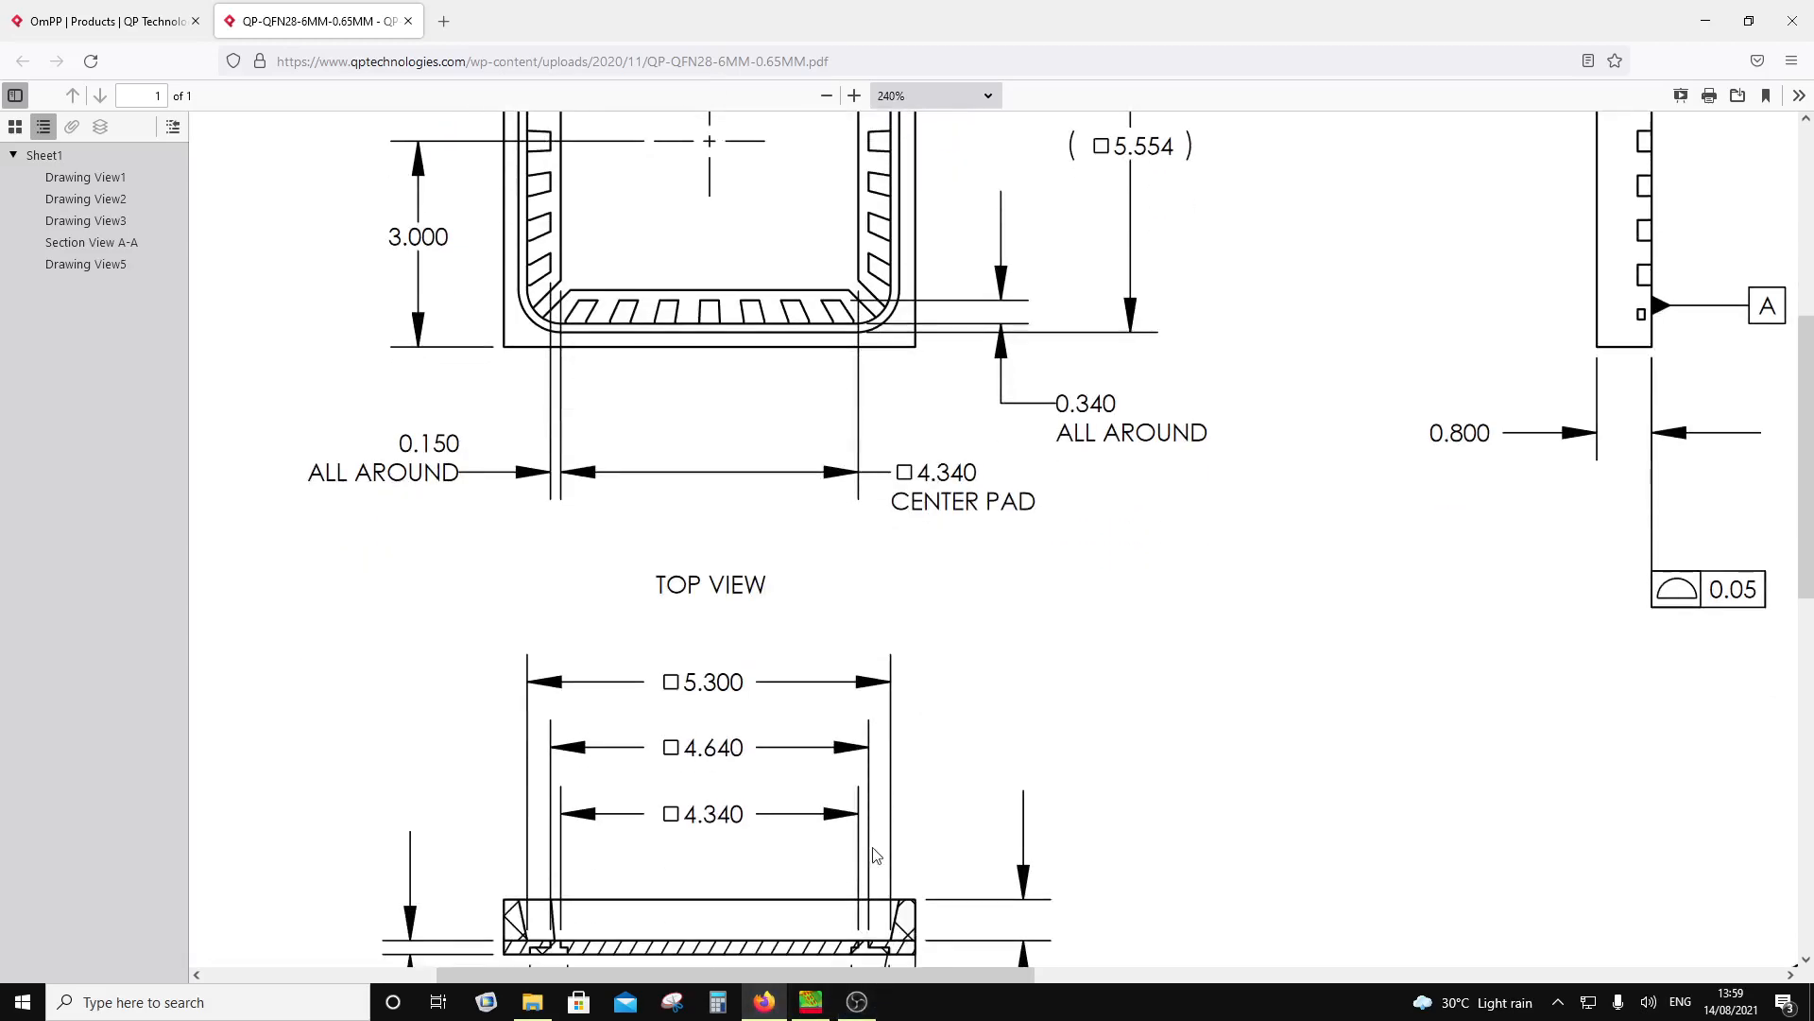
pyautogui.scroll(-2, 875, 884)
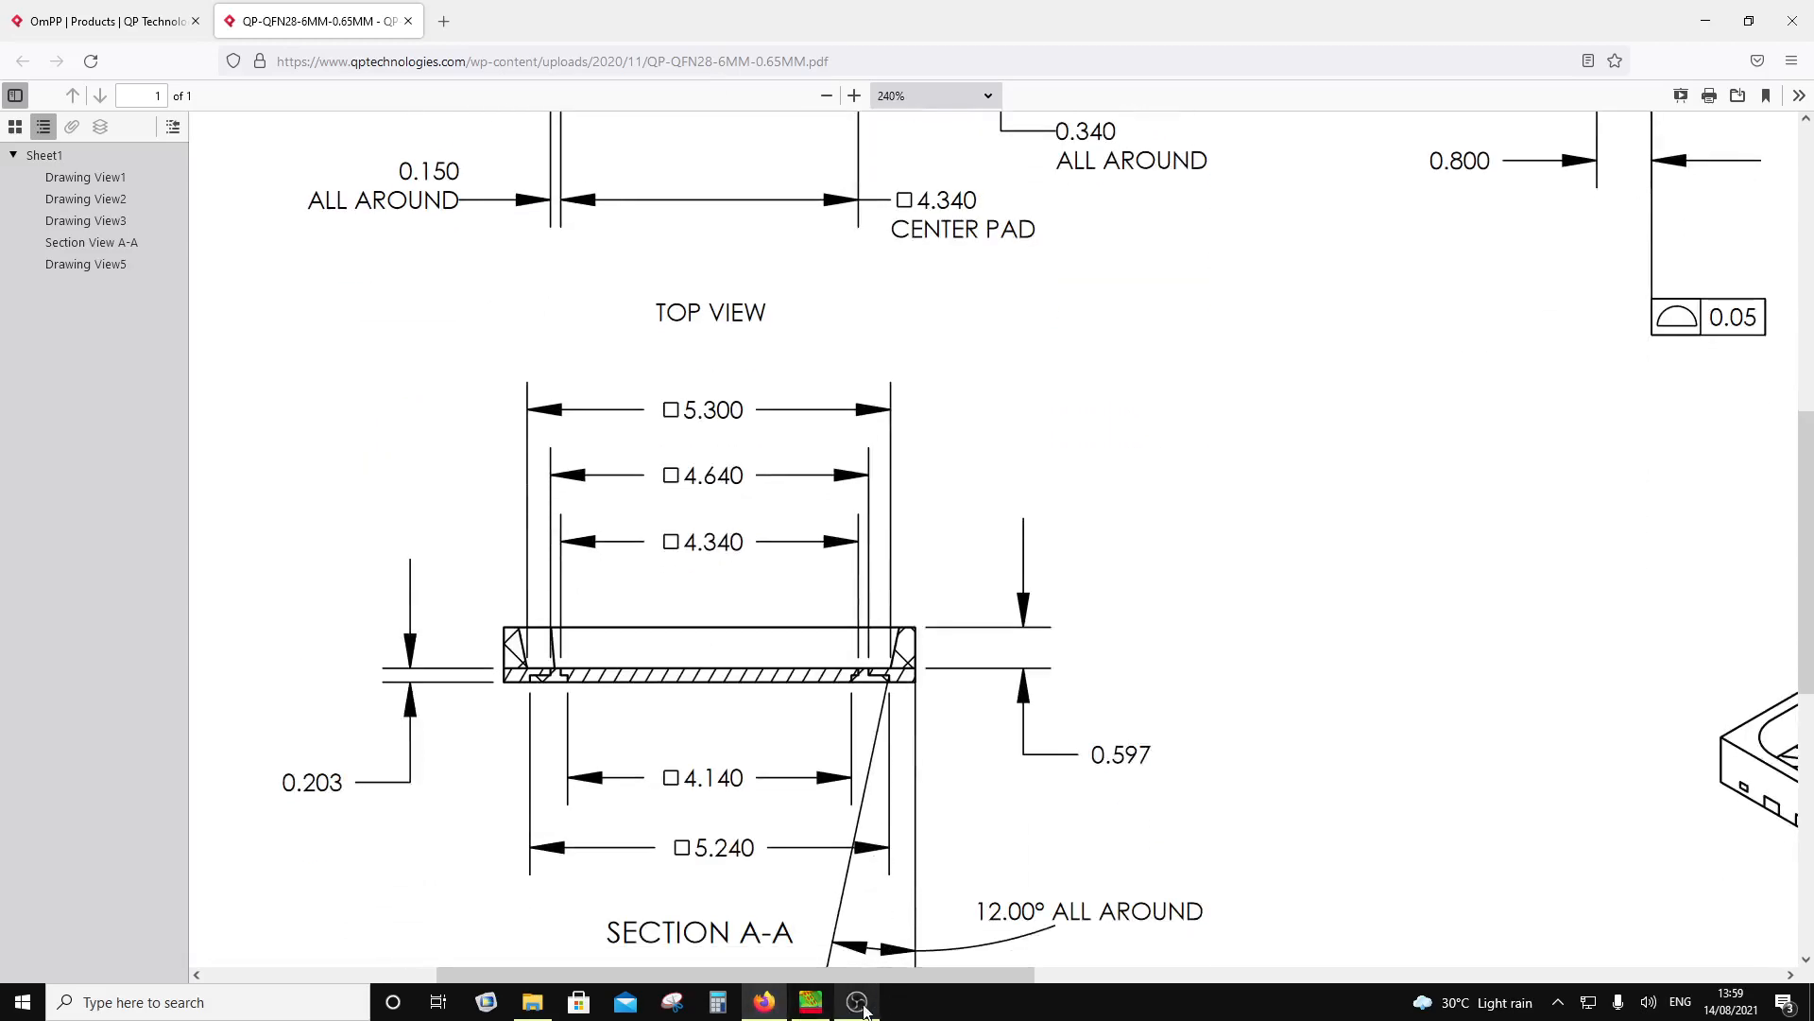
pyautogui.click(811, 1001)
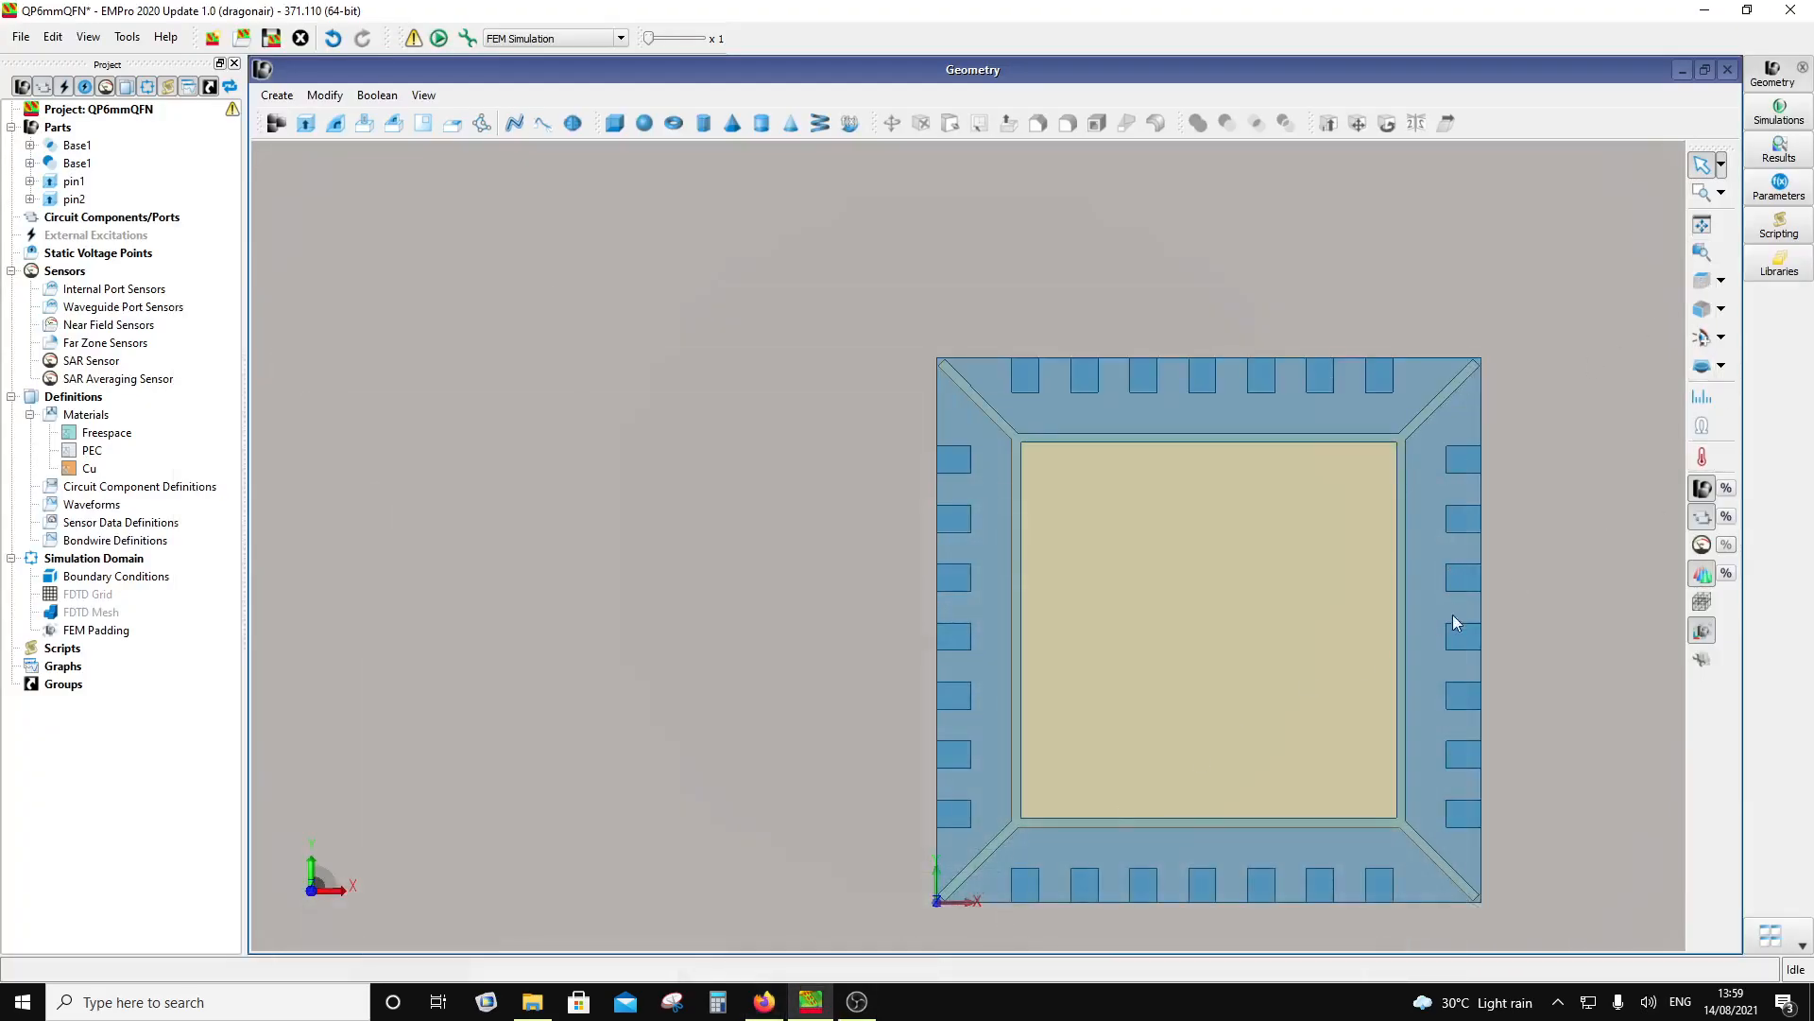
pyautogui.moveTo(1452, 681); pyautogui.dragTo(1109, 575, button='middle')
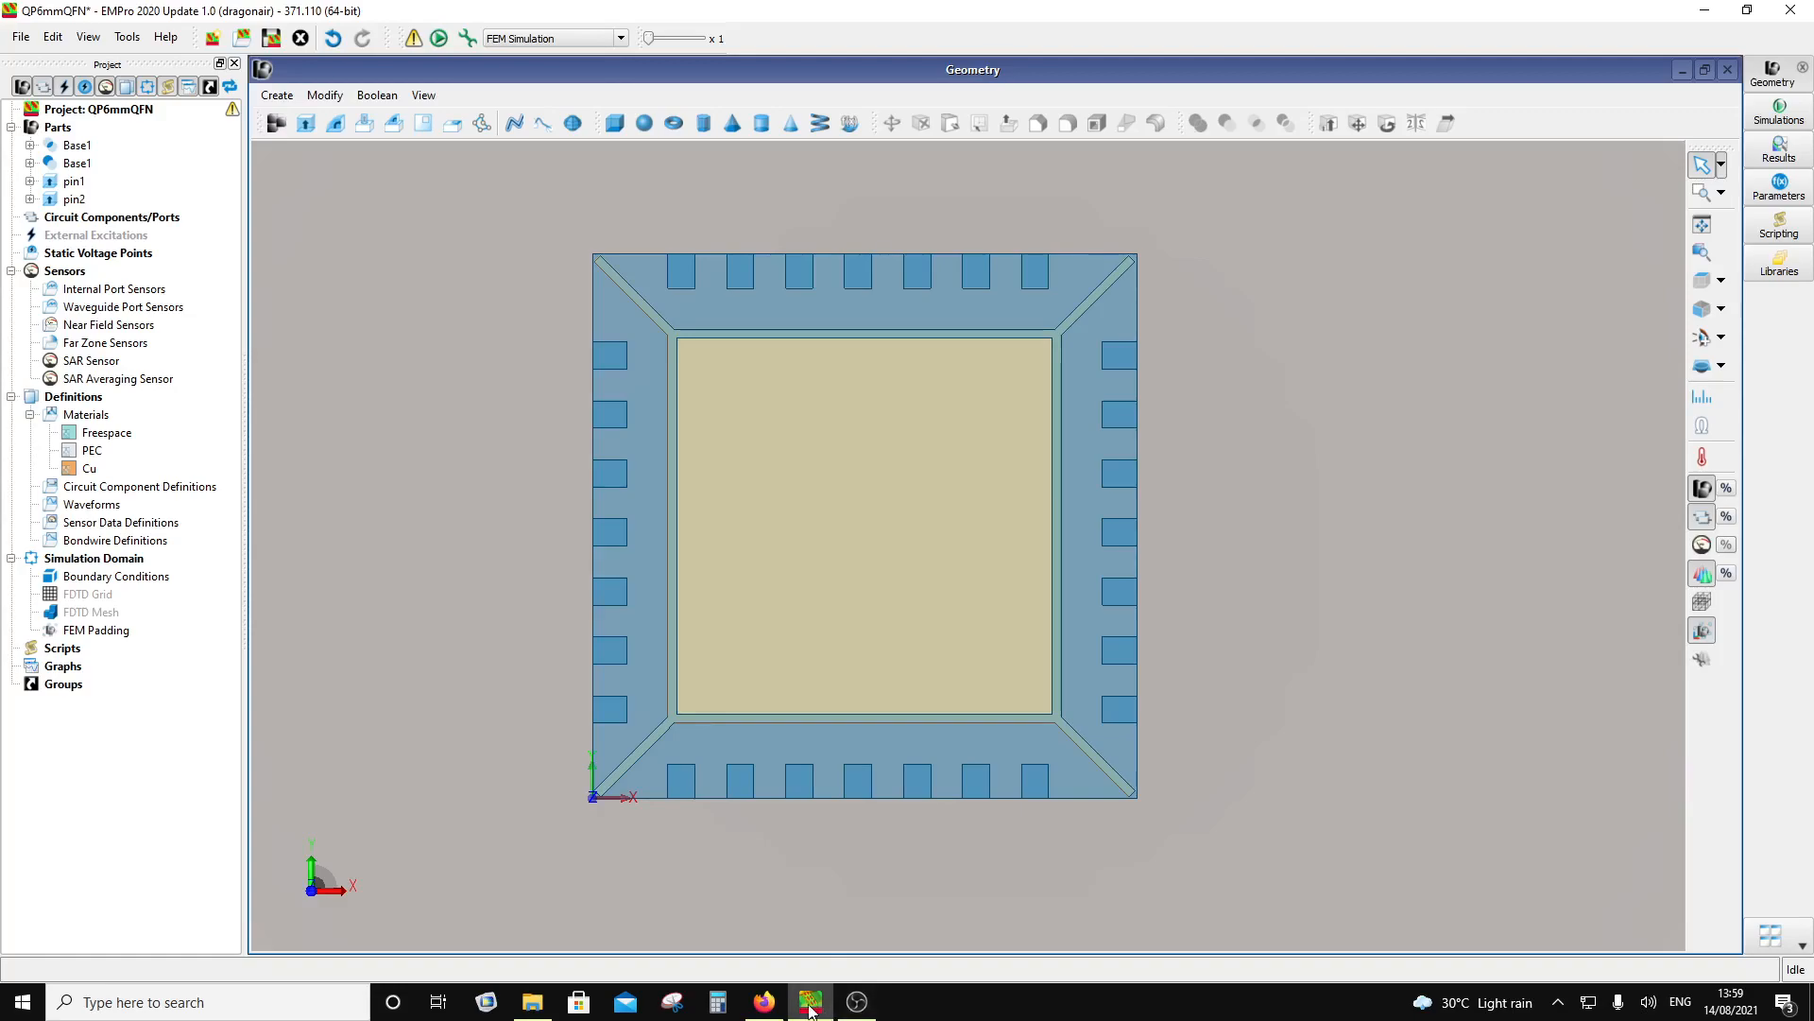
# Step: Check the inner pin dimensions in the datasheet's top view and section A-A in Firefox, and return to EMPro
pyautogui.click(763, 1004)
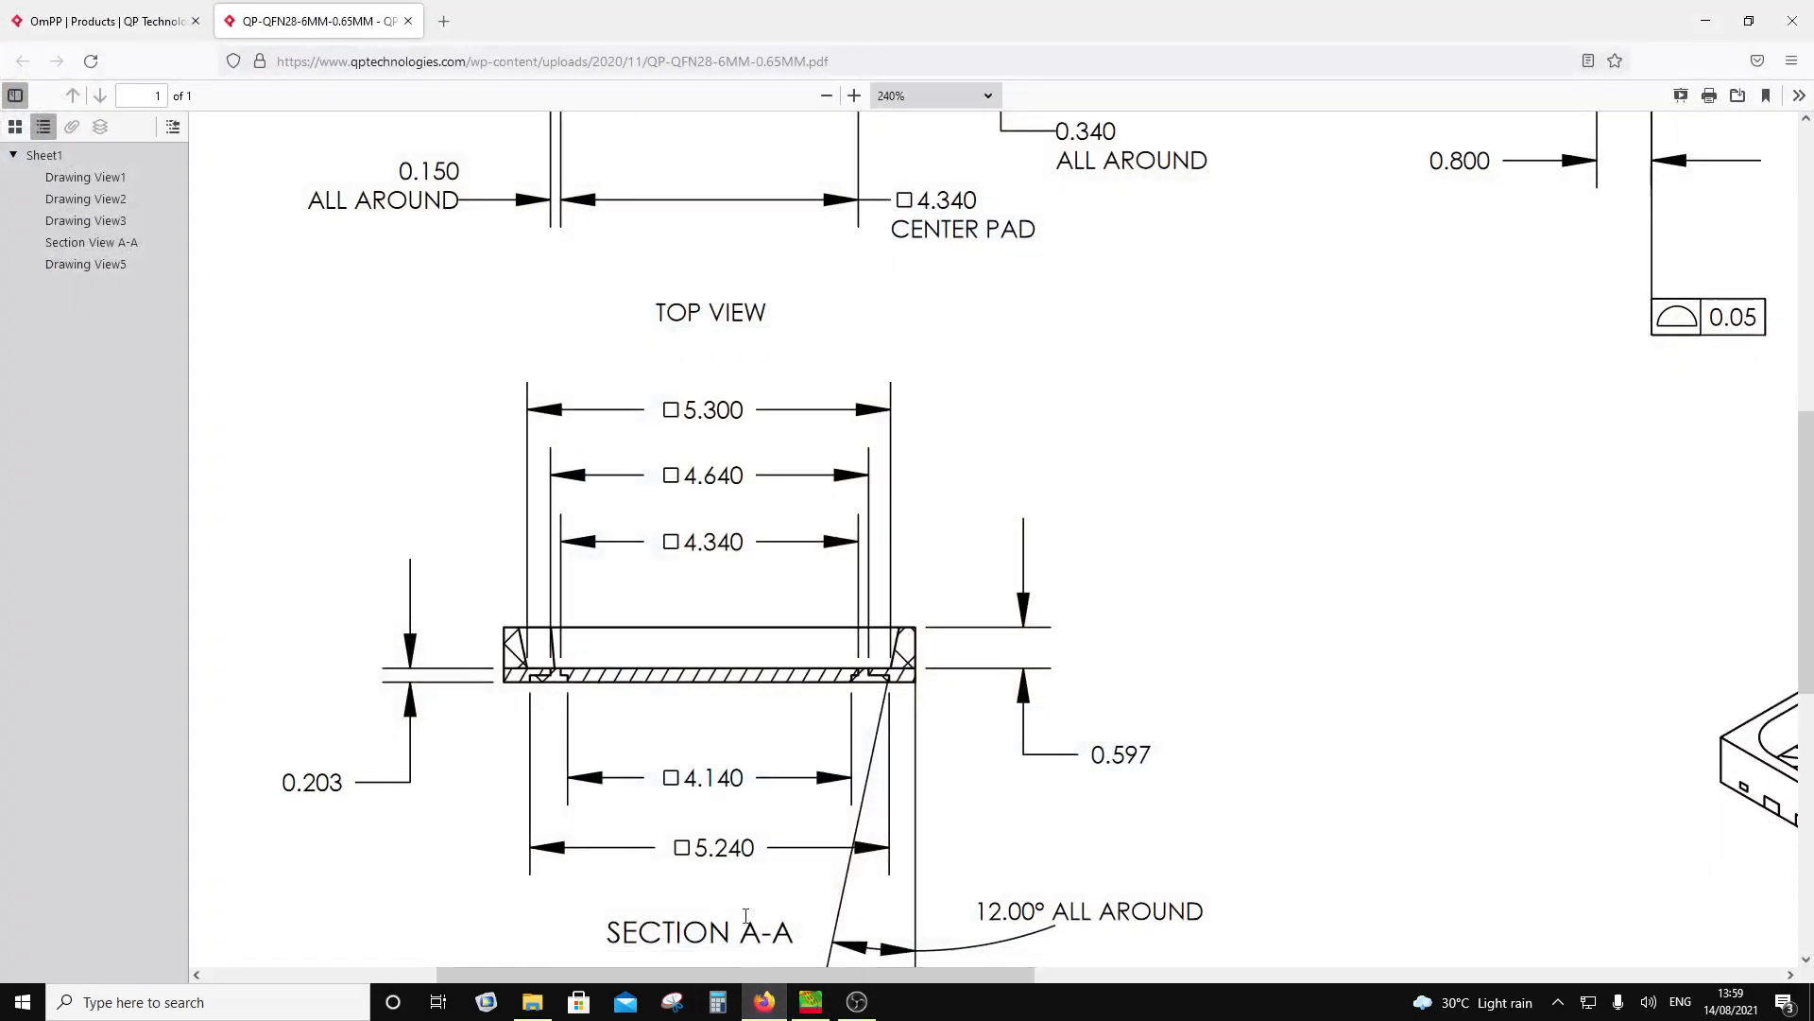
pyautogui.scroll(6, 661, 501)
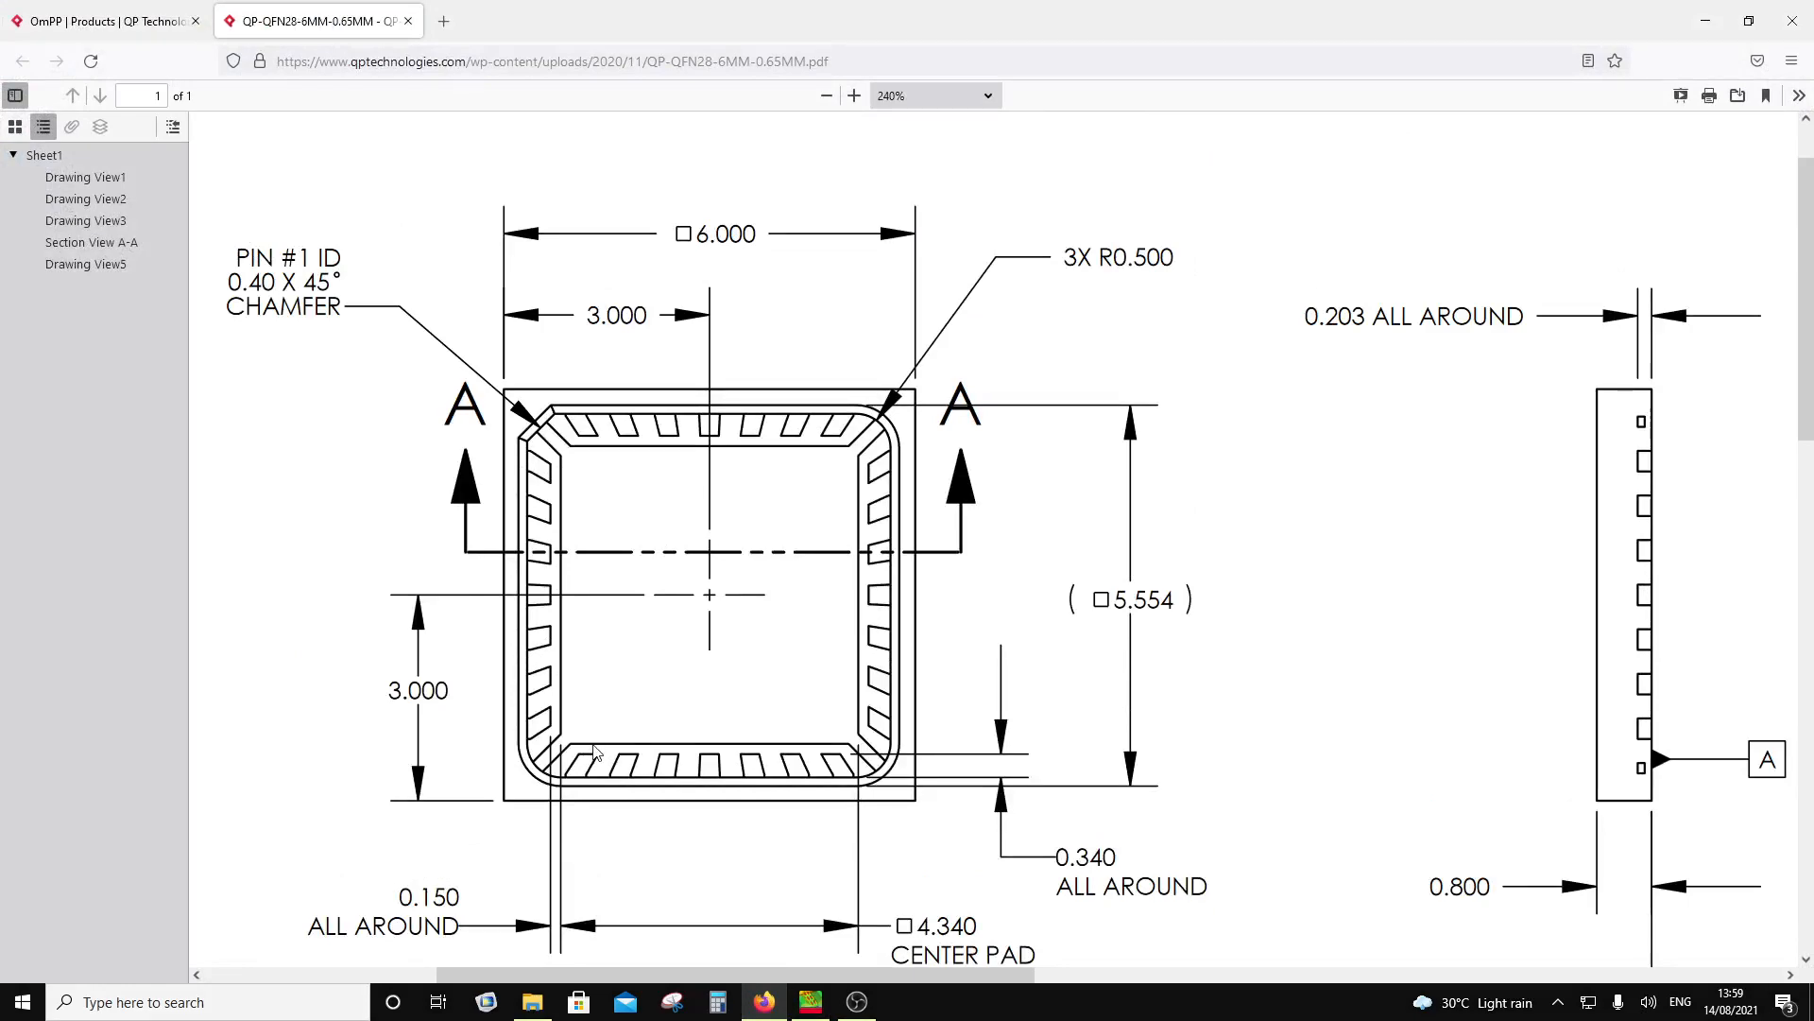
pyautogui.scroll(-1, 595, 752)
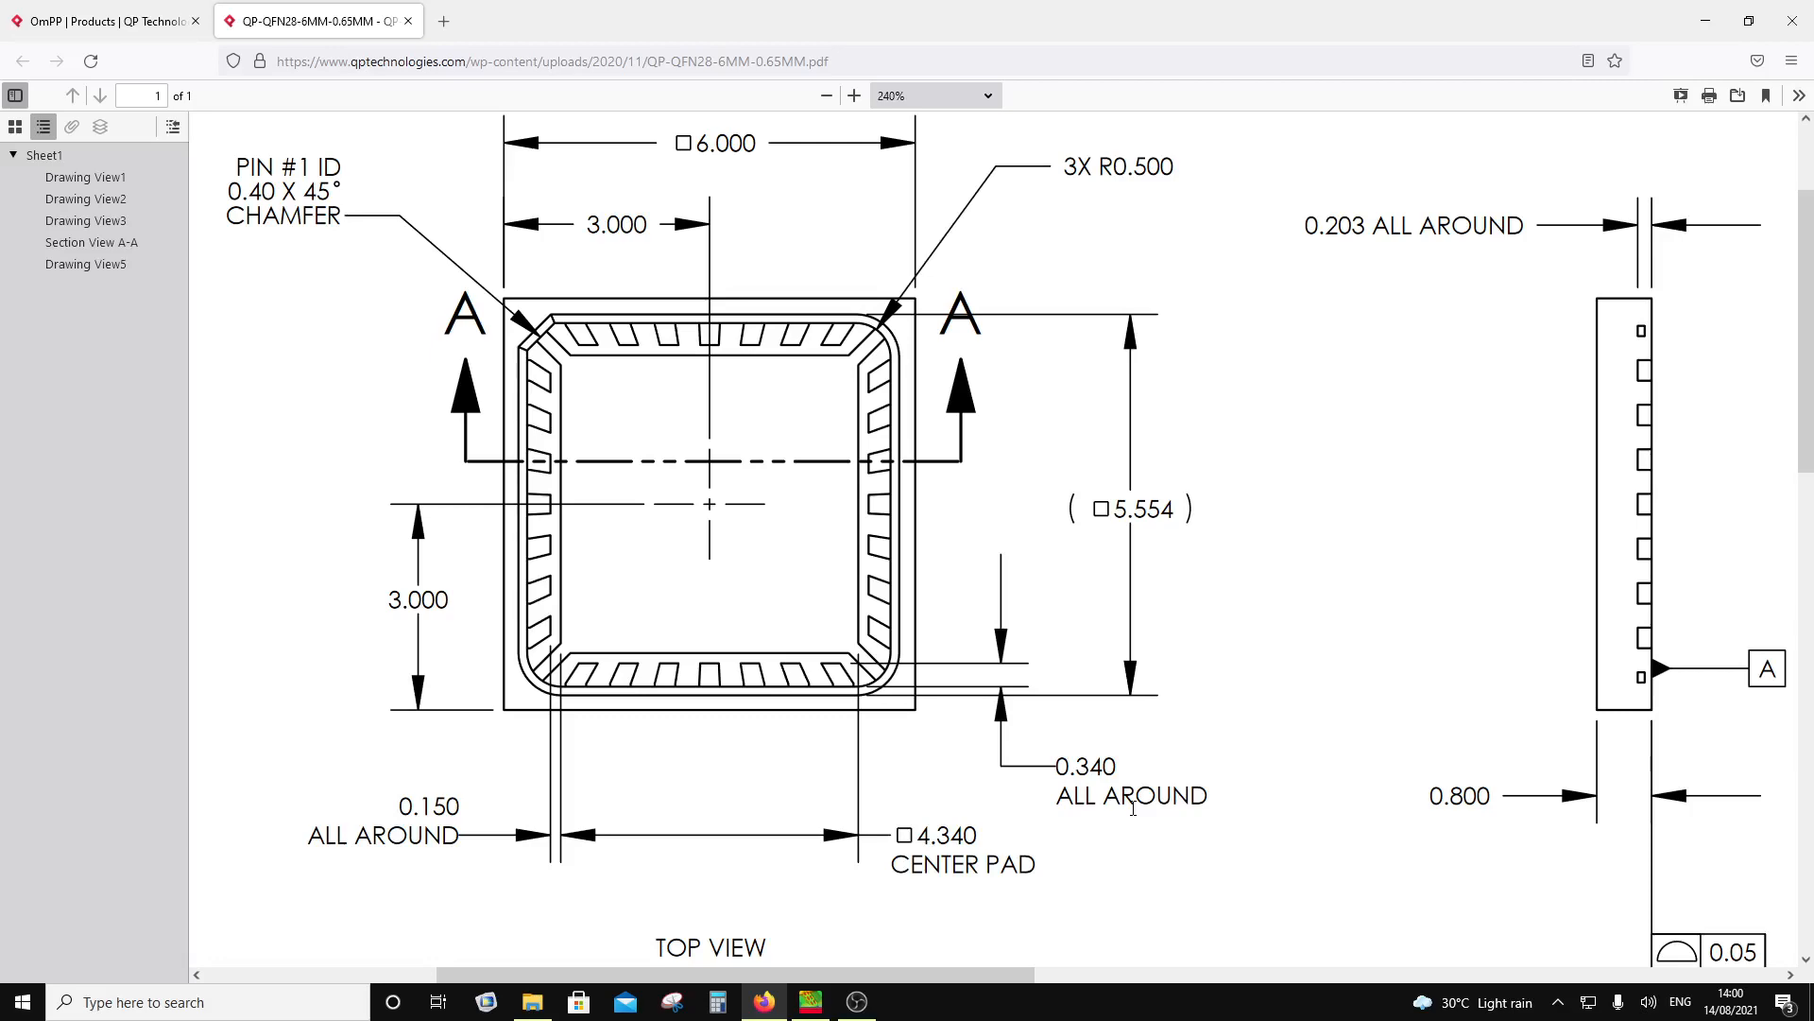
pyautogui.scroll(-3, 1106, 692)
pyautogui.scroll(-2, 1106, 695)
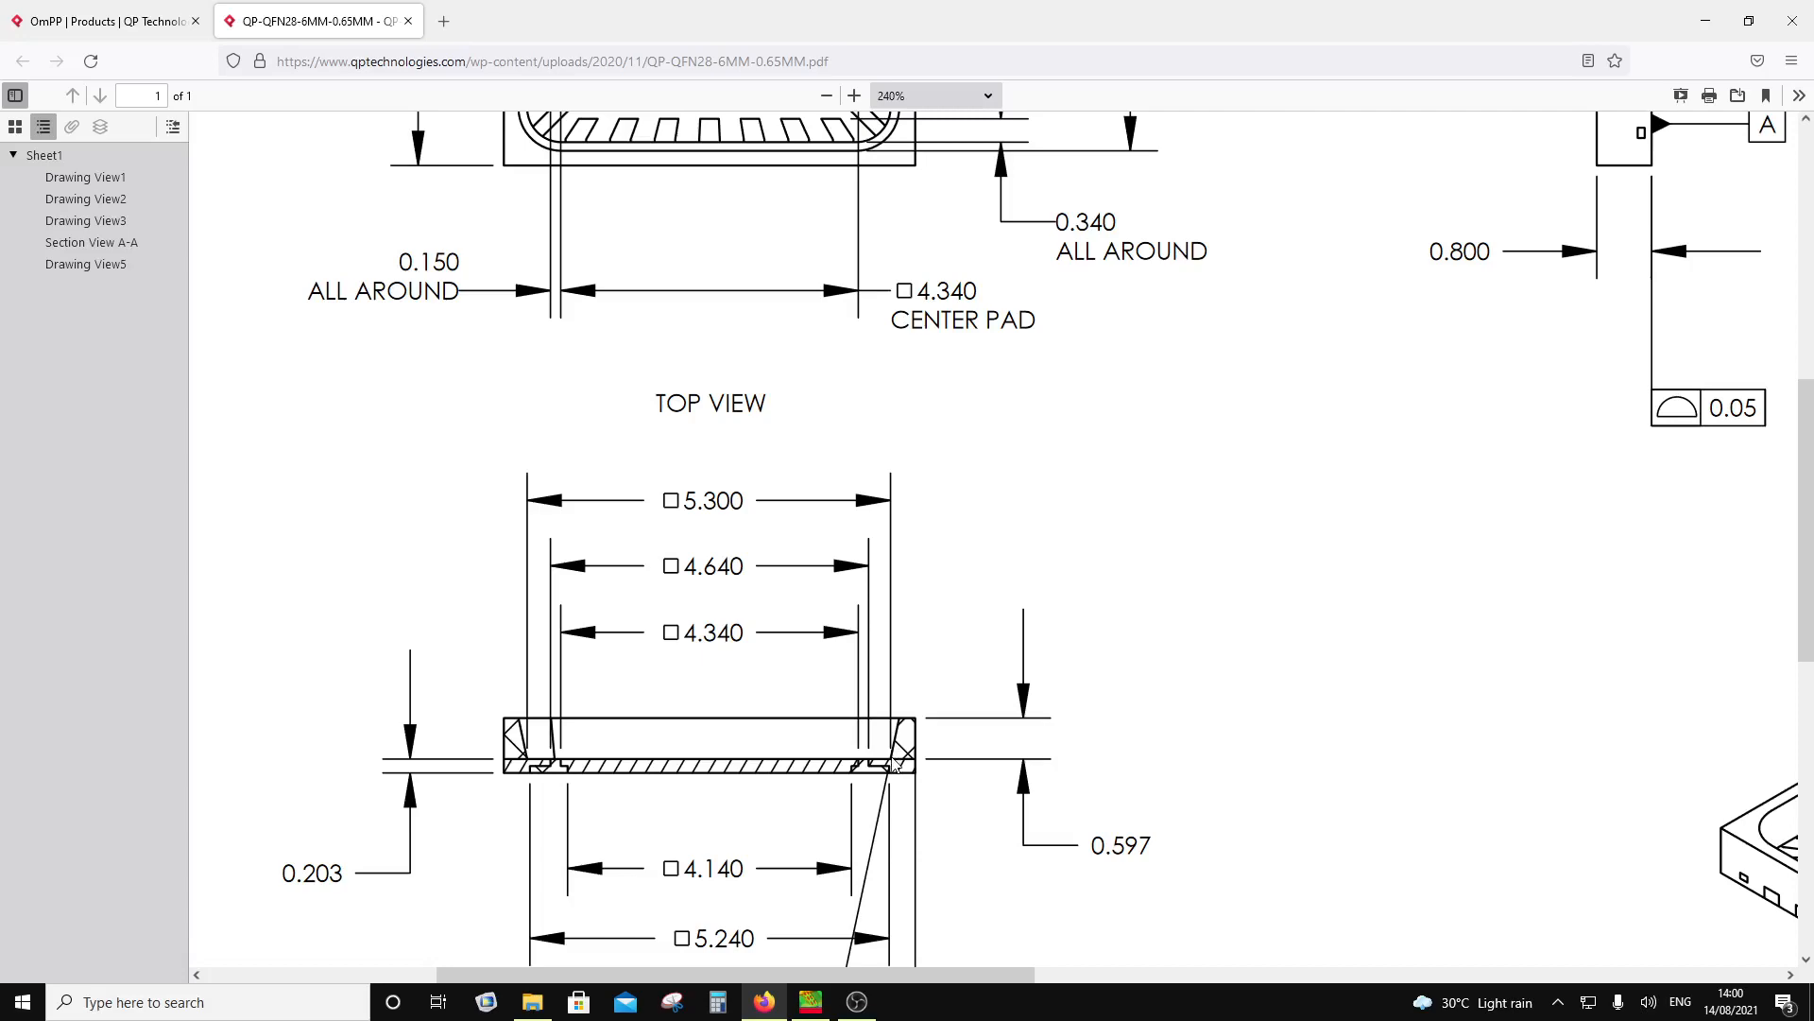
pyautogui.scroll(3, 895, 764)
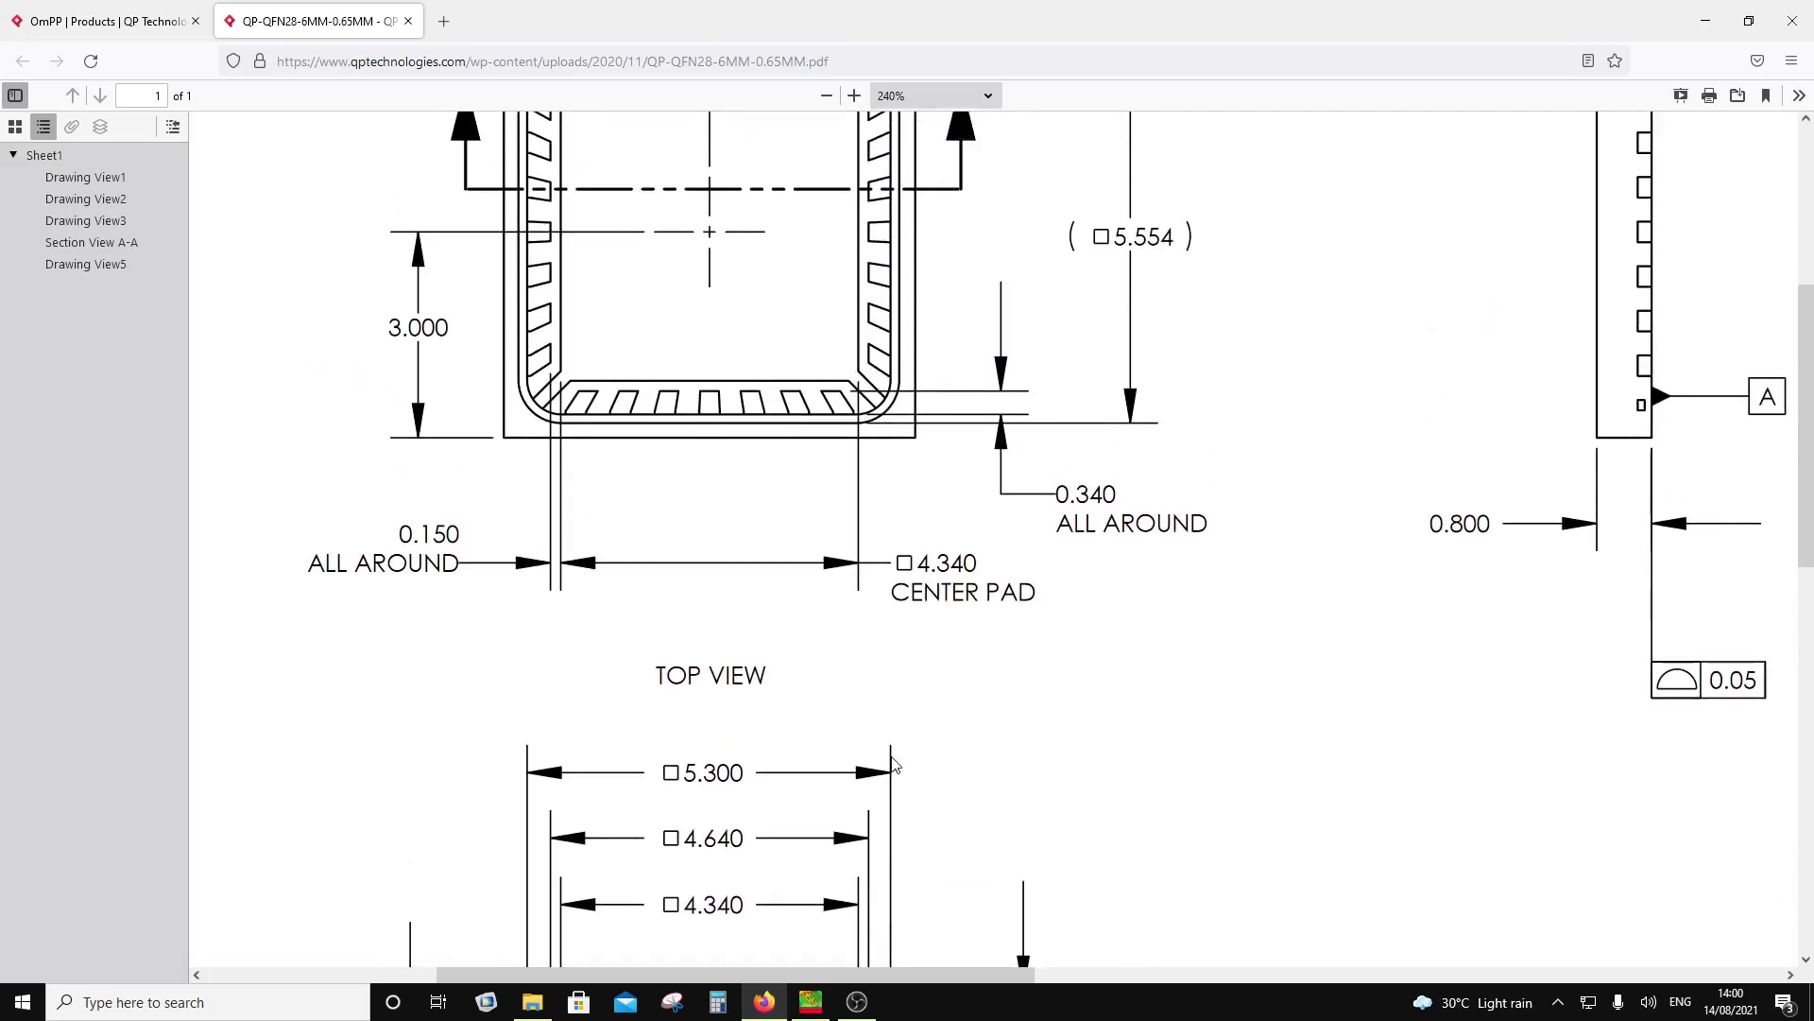
pyautogui.scroll(-2, 893, 765)
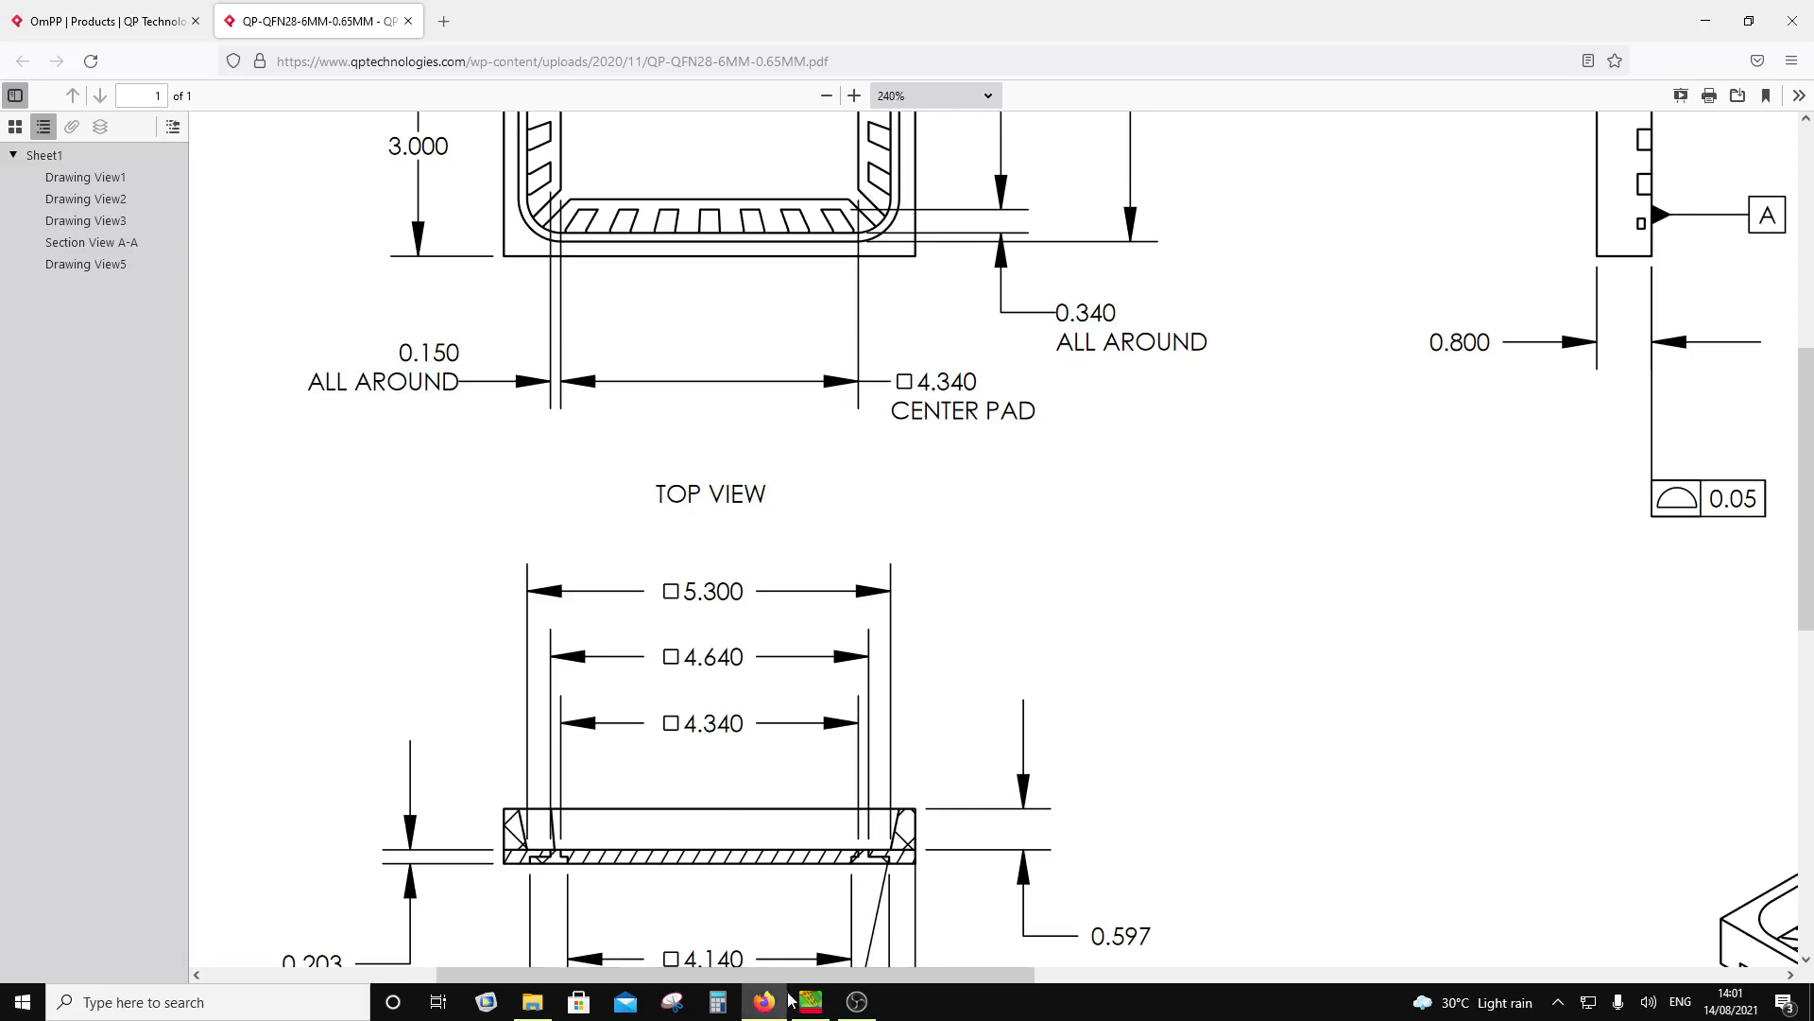
pyautogui.moveTo(777, 1011)
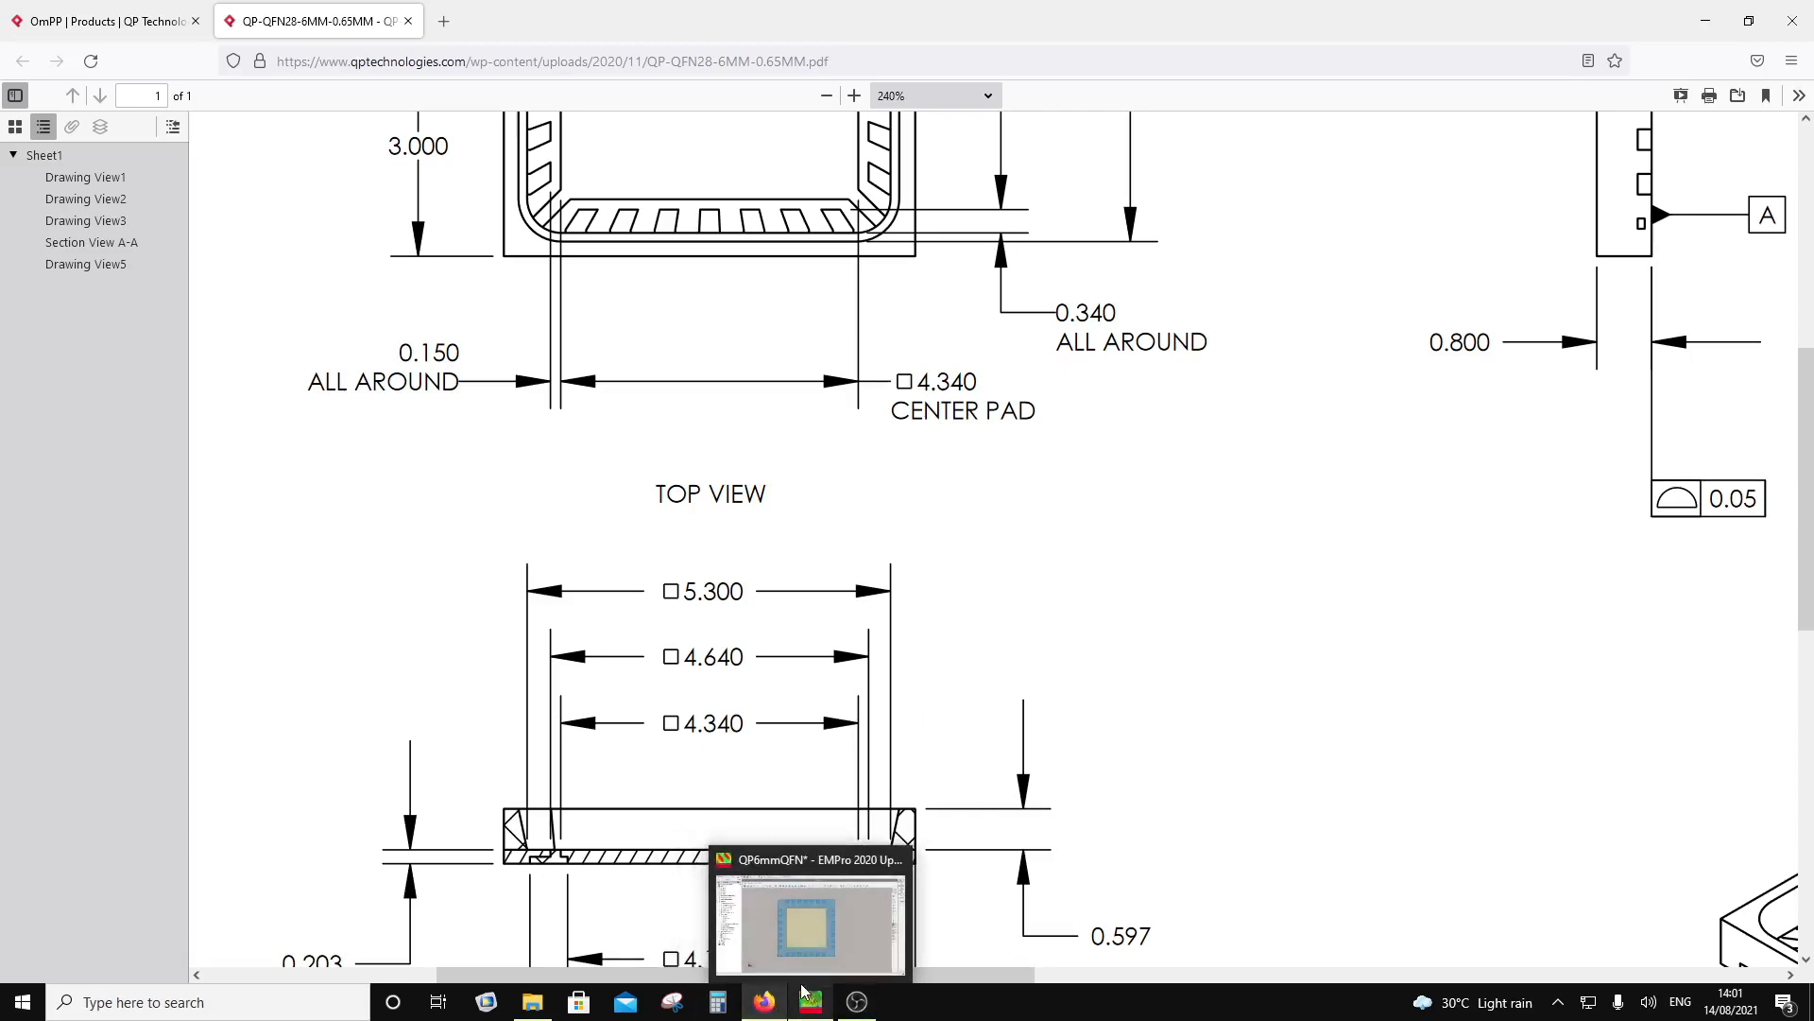
pyautogui.click(809, 949)
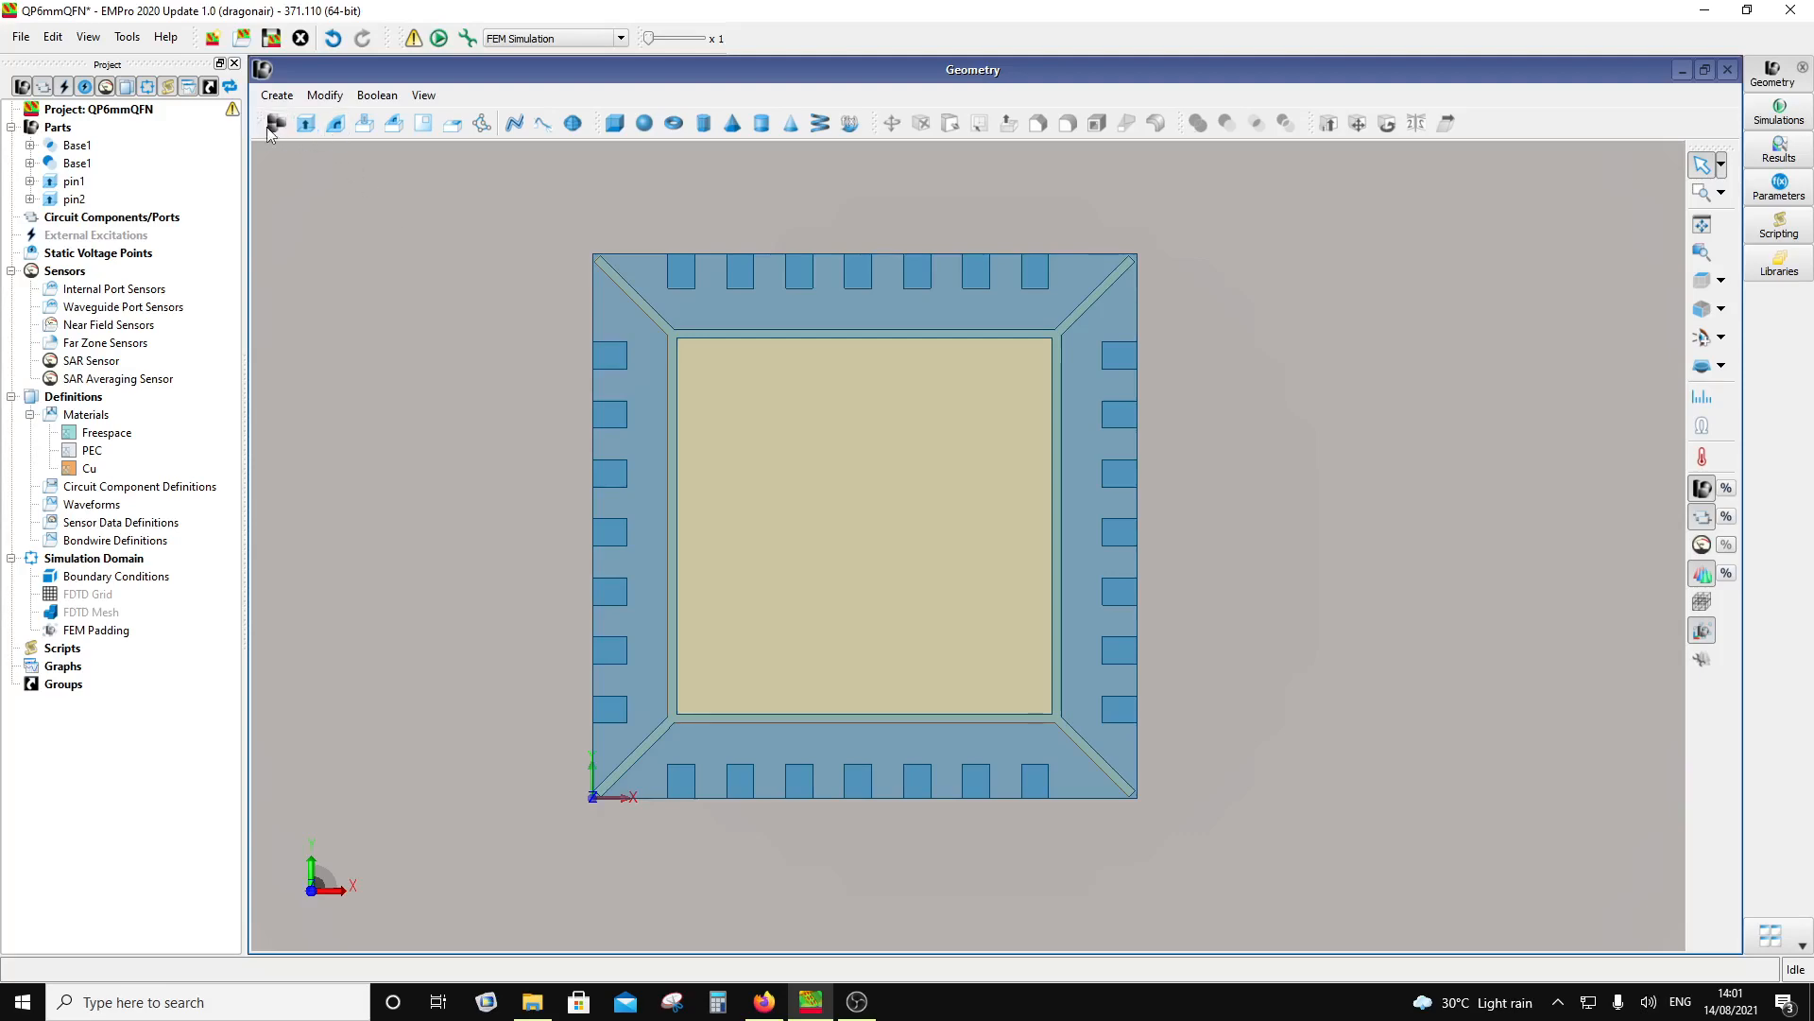
# Step: Try starting a new extrude with its origin at Z 0.102 mm and open its cross section for editing
pyautogui.click(305, 123)
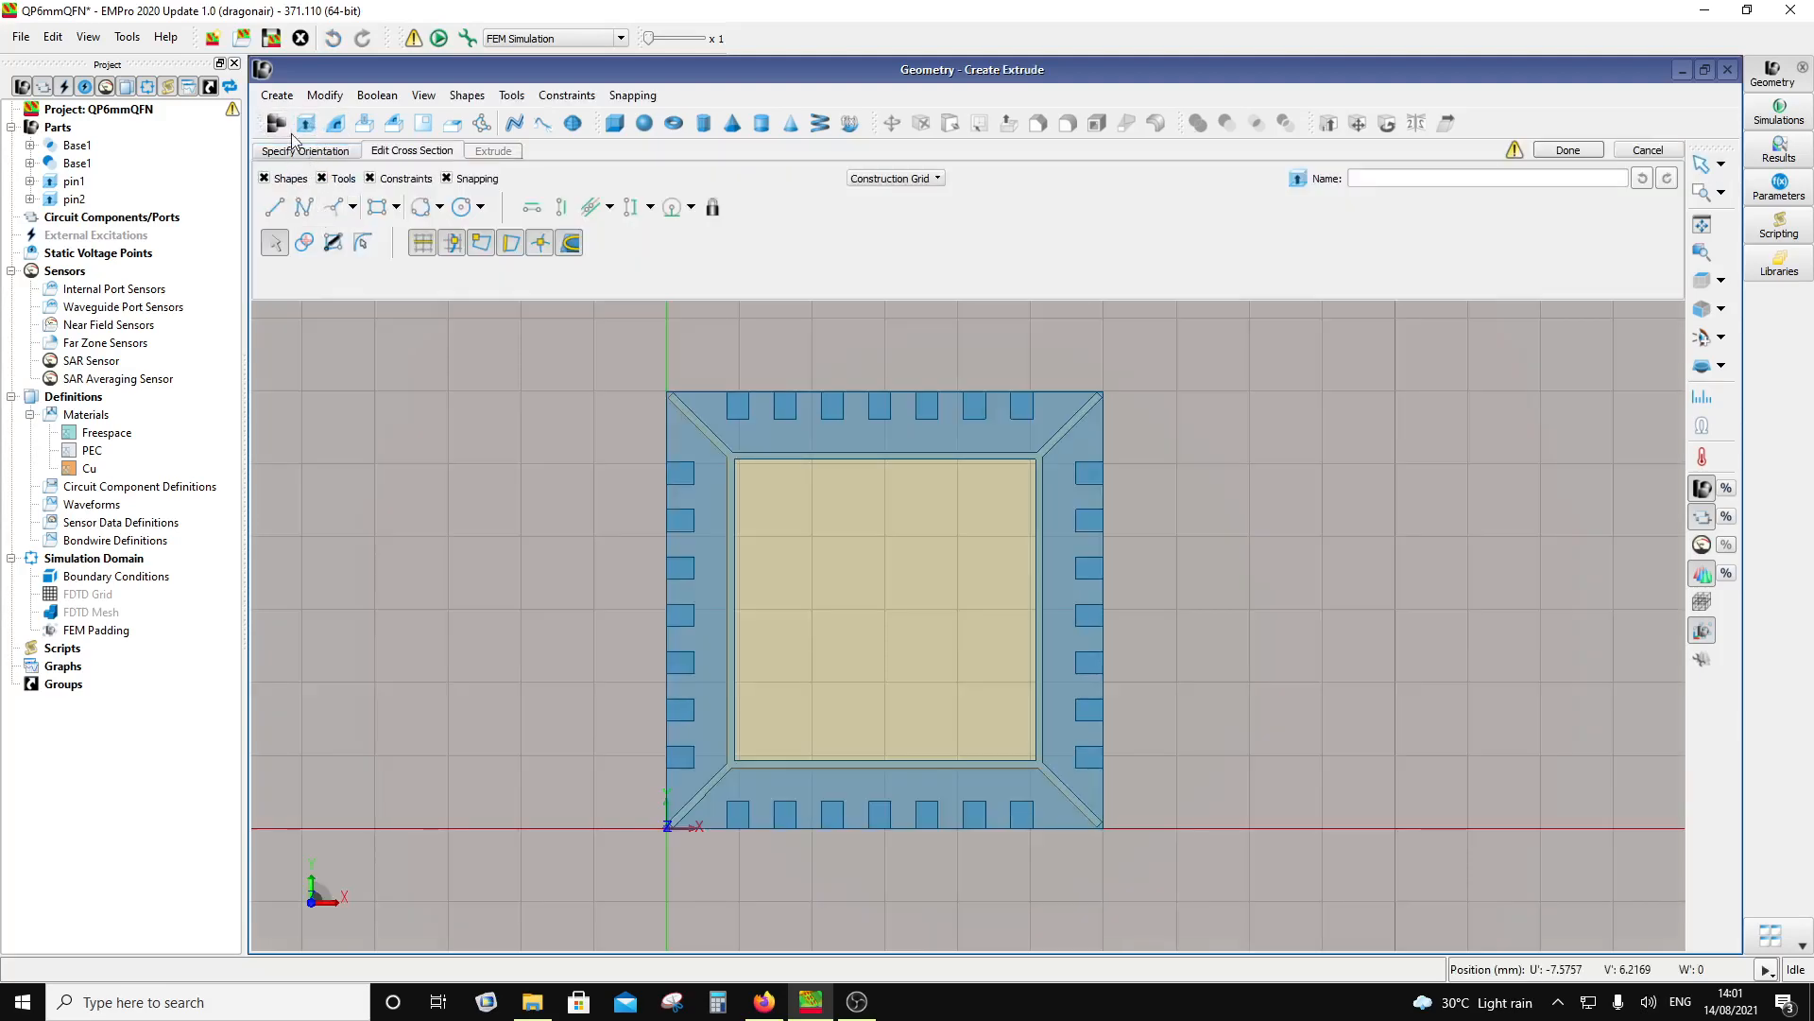
pyautogui.click(295, 147)
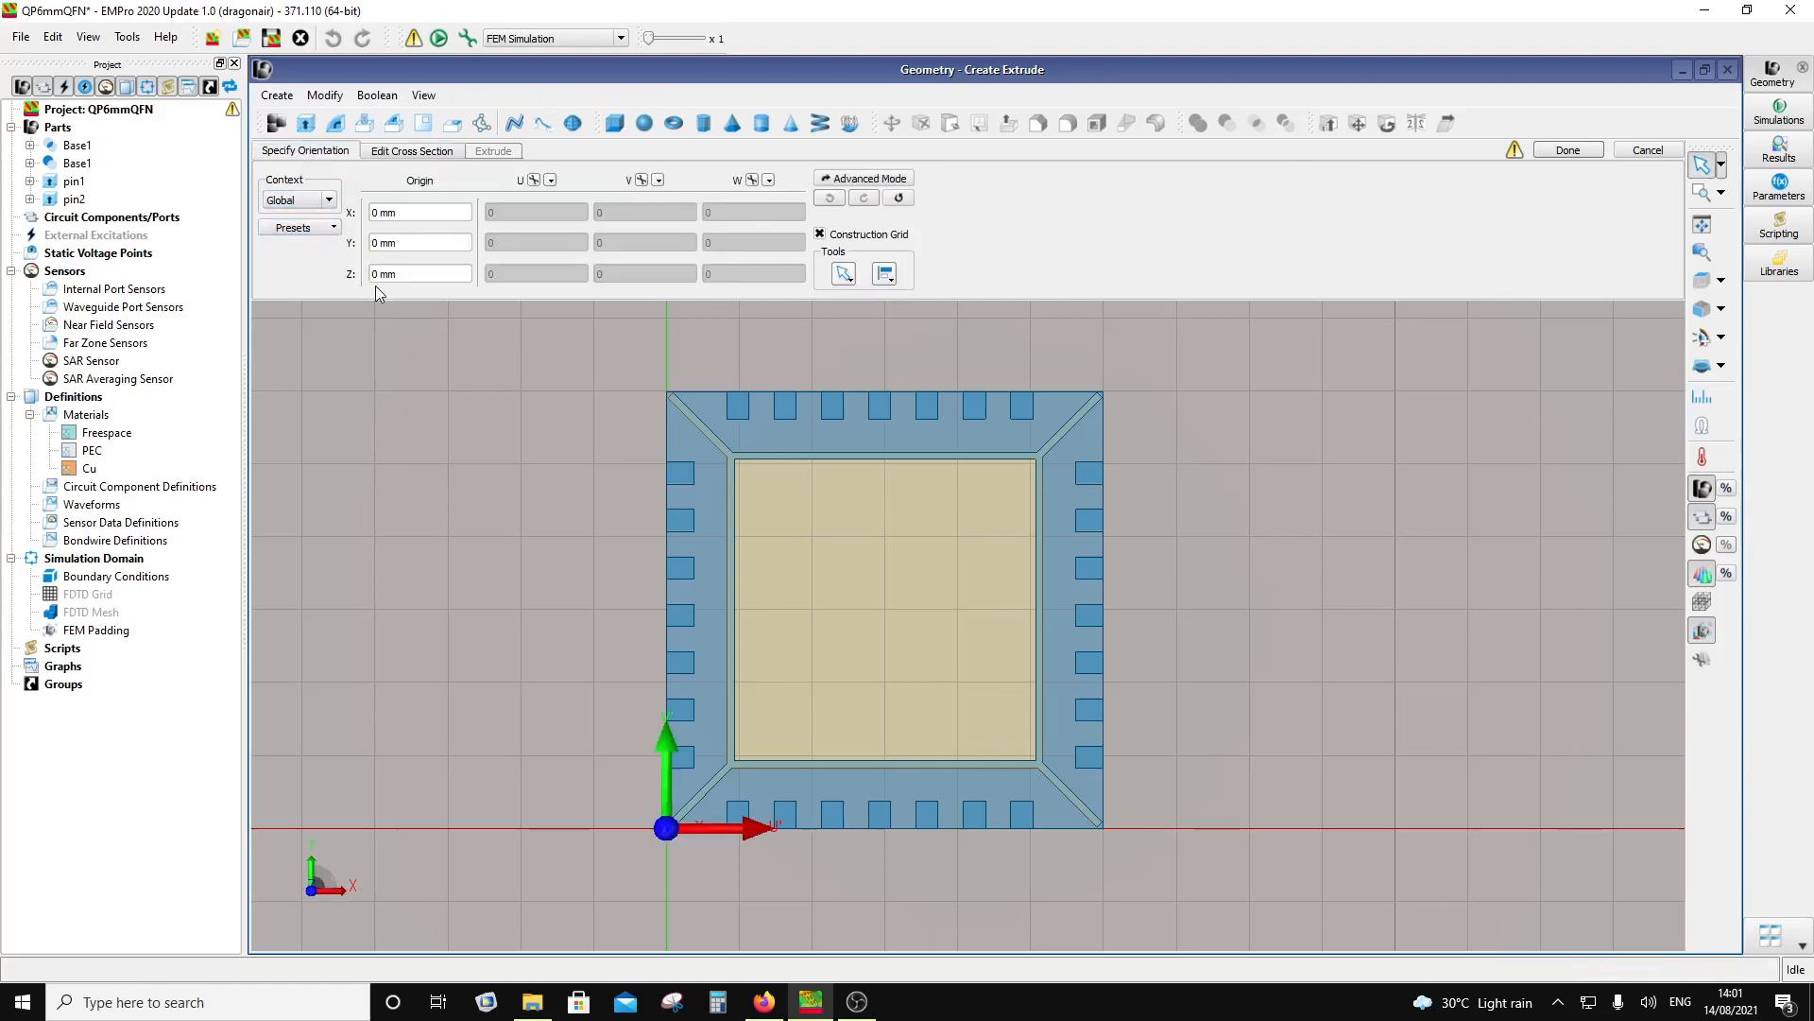
pyautogui.click(376, 274)
pyautogui.write('.102')
pyautogui.click(395, 152)
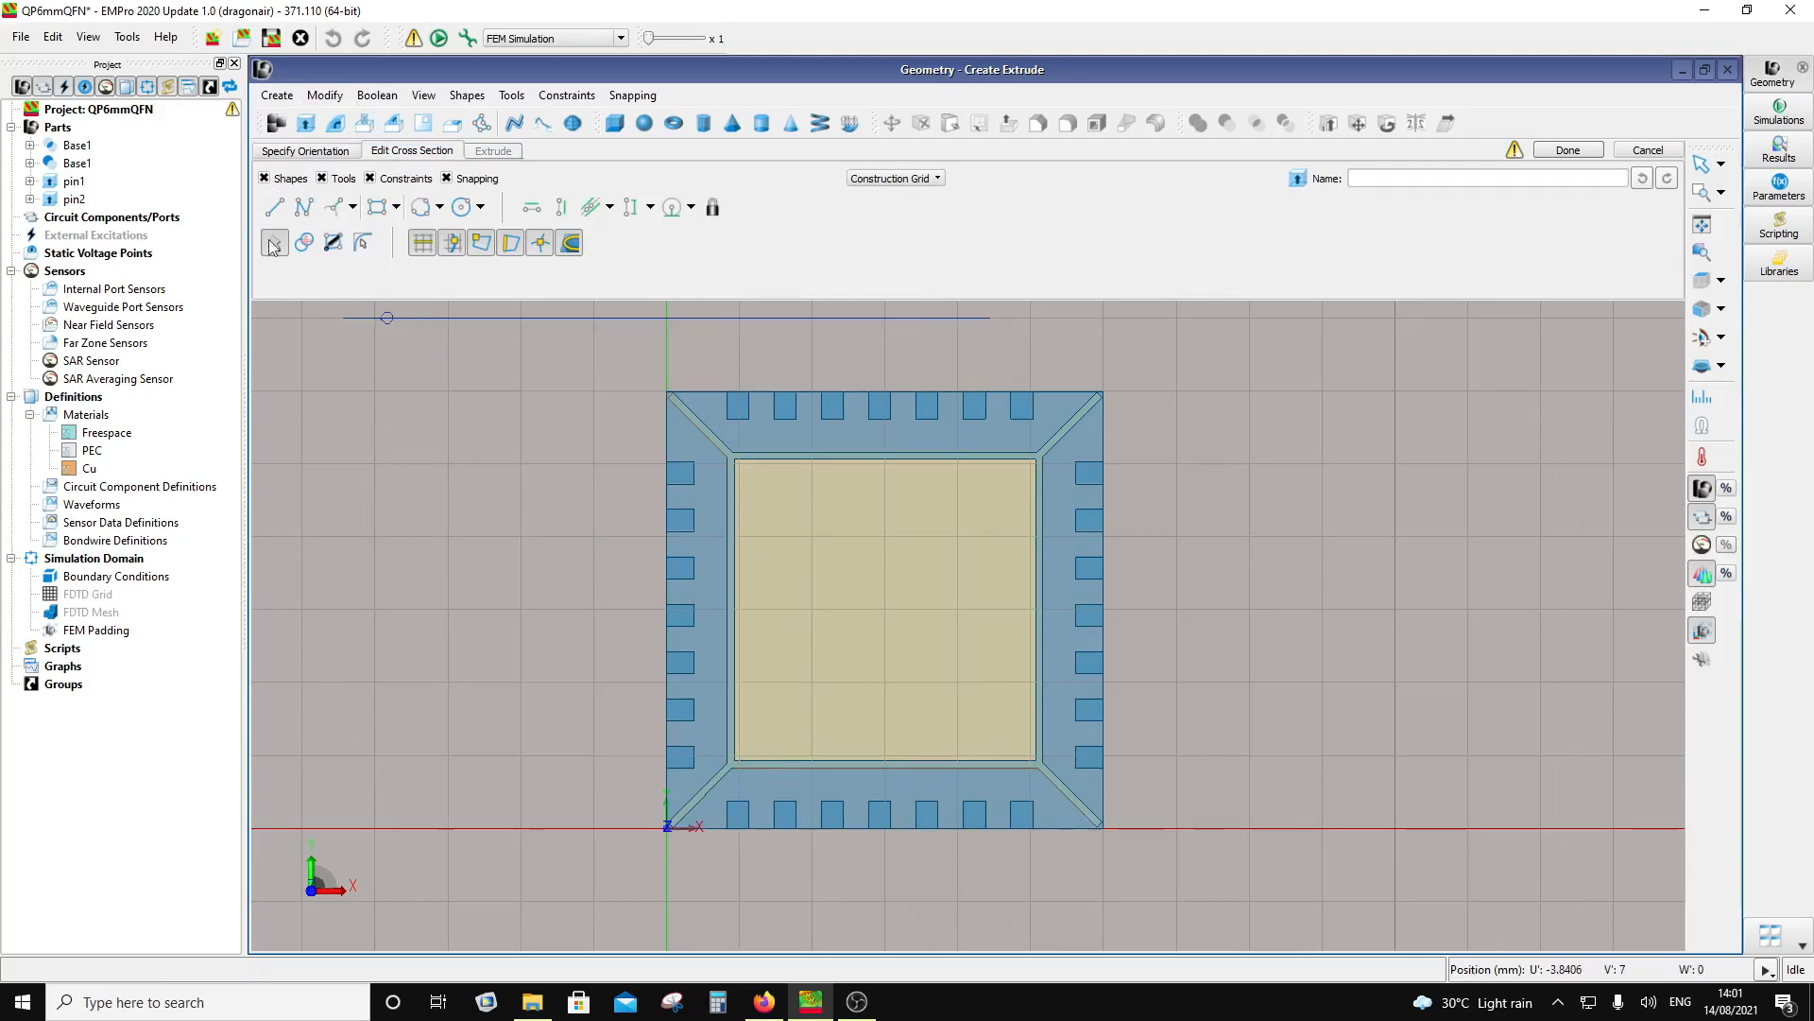
# Step: Try starting a straight cross-section line at U' 0.93 mm, V' 0.69 mm
pyautogui.click(273, 209)
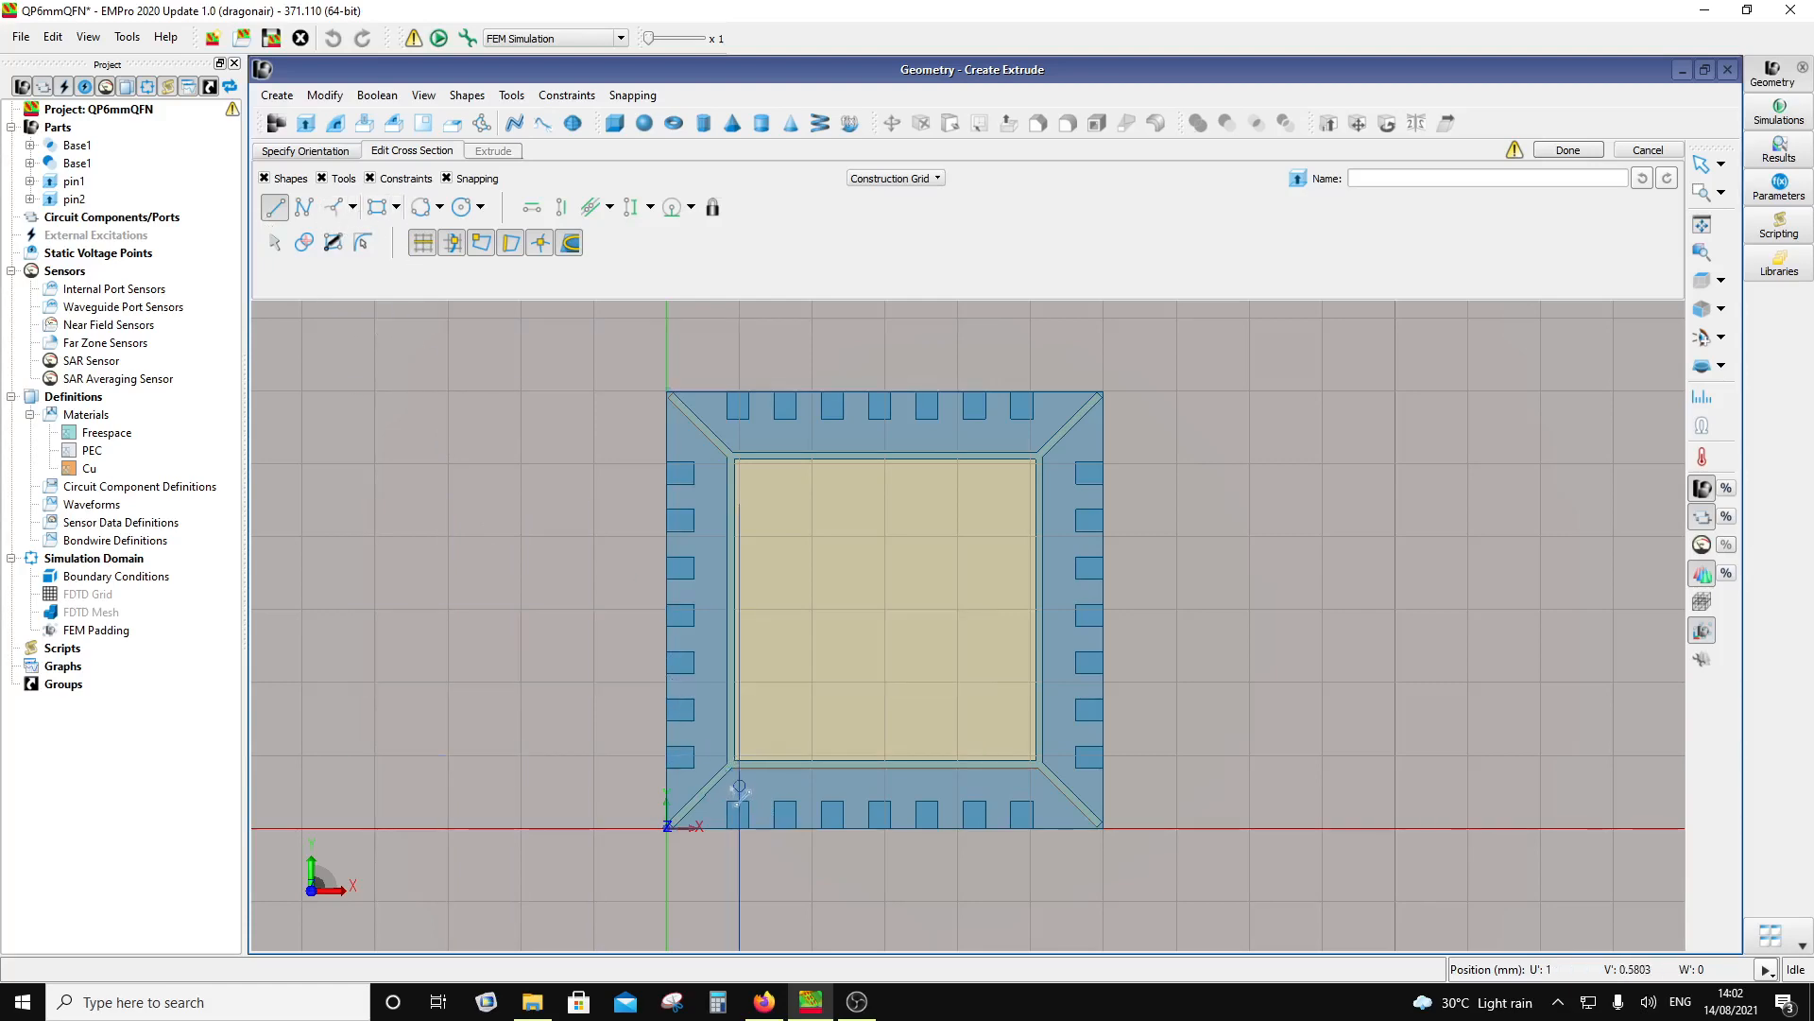
pyautogui.press('Tab')
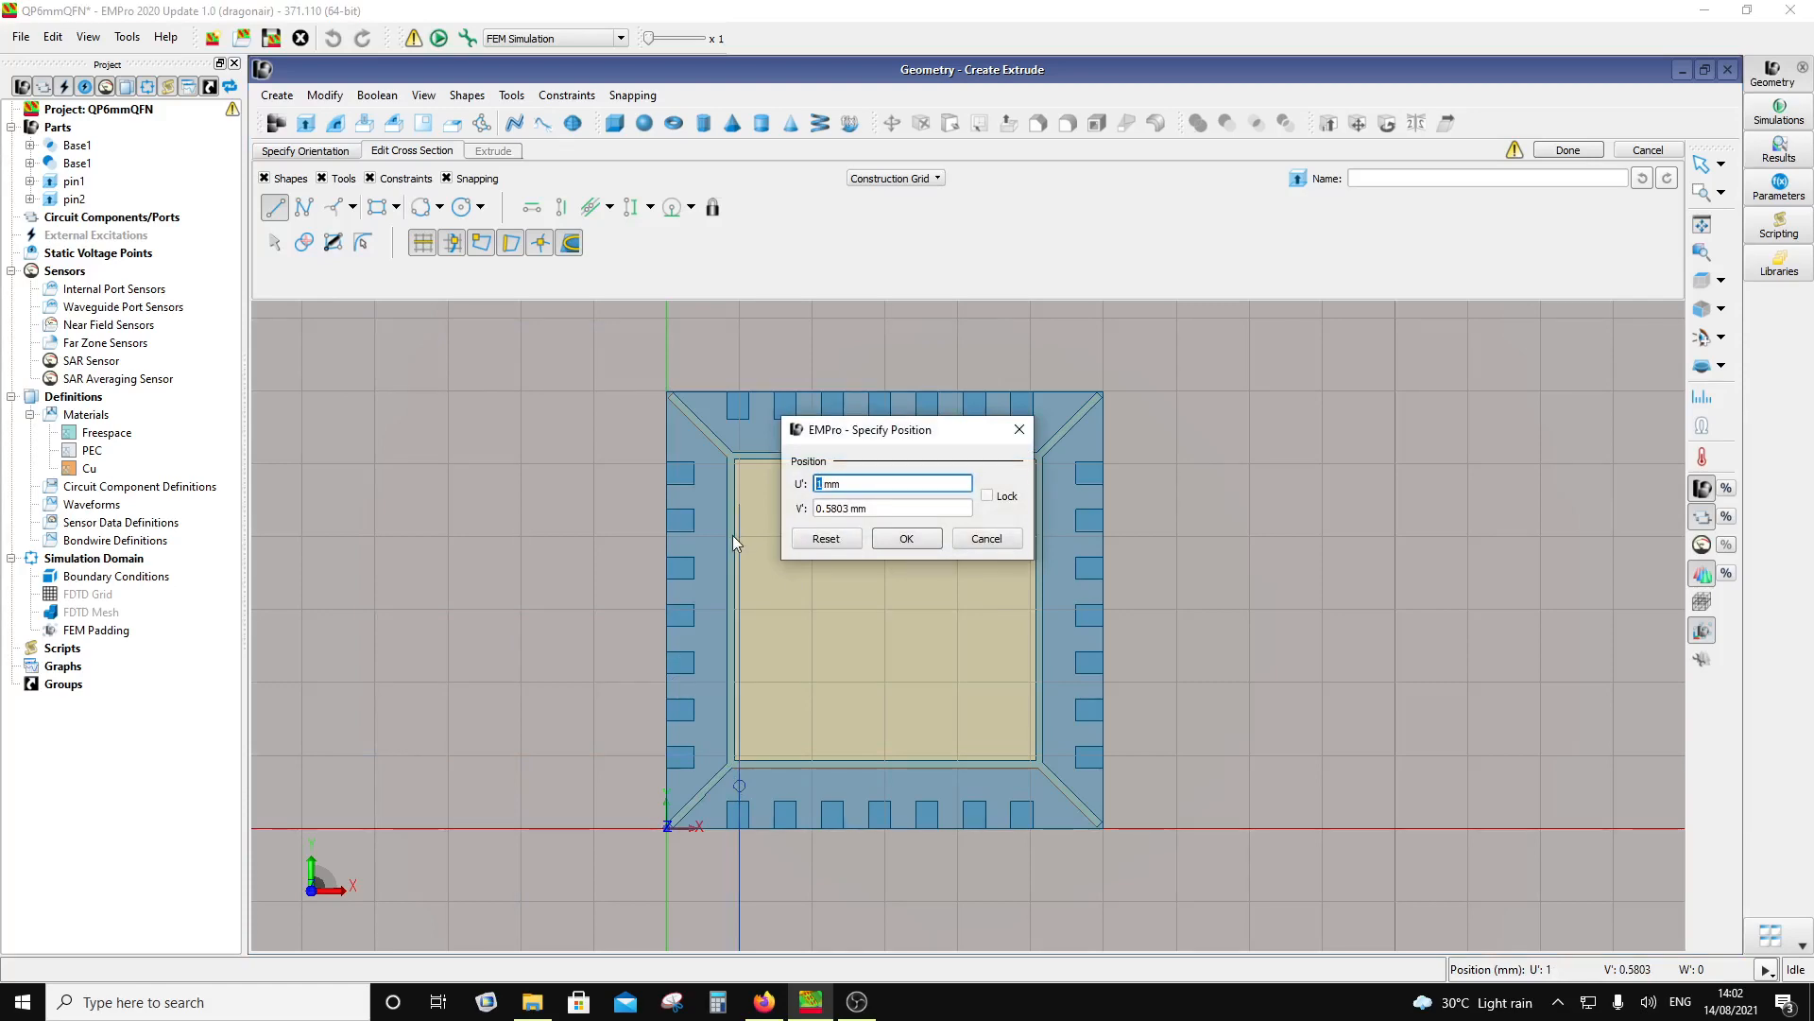
pyautogui.write('0.93')
pyautogui.click(845, 509)
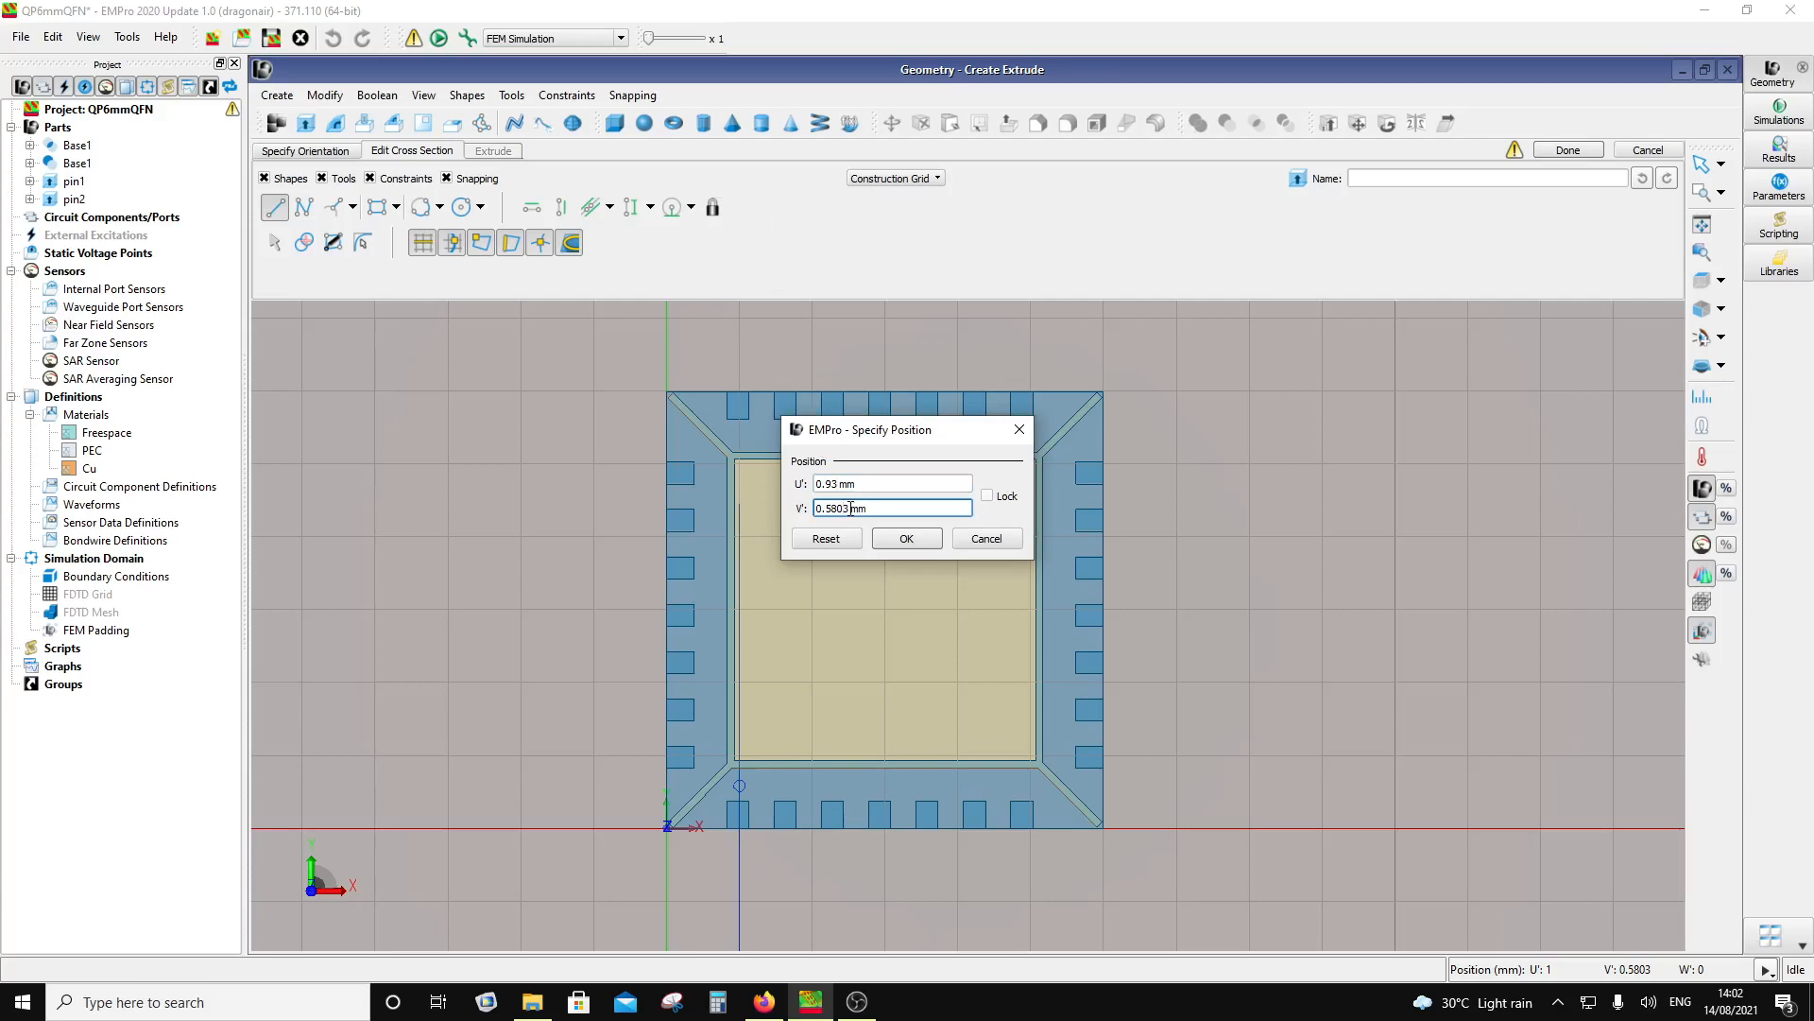
pyautogui.moveTo(850, 509); pyautogui.dragTo(825, 509)
pyautogui.write('69')
pyautogui.click(906, 537)
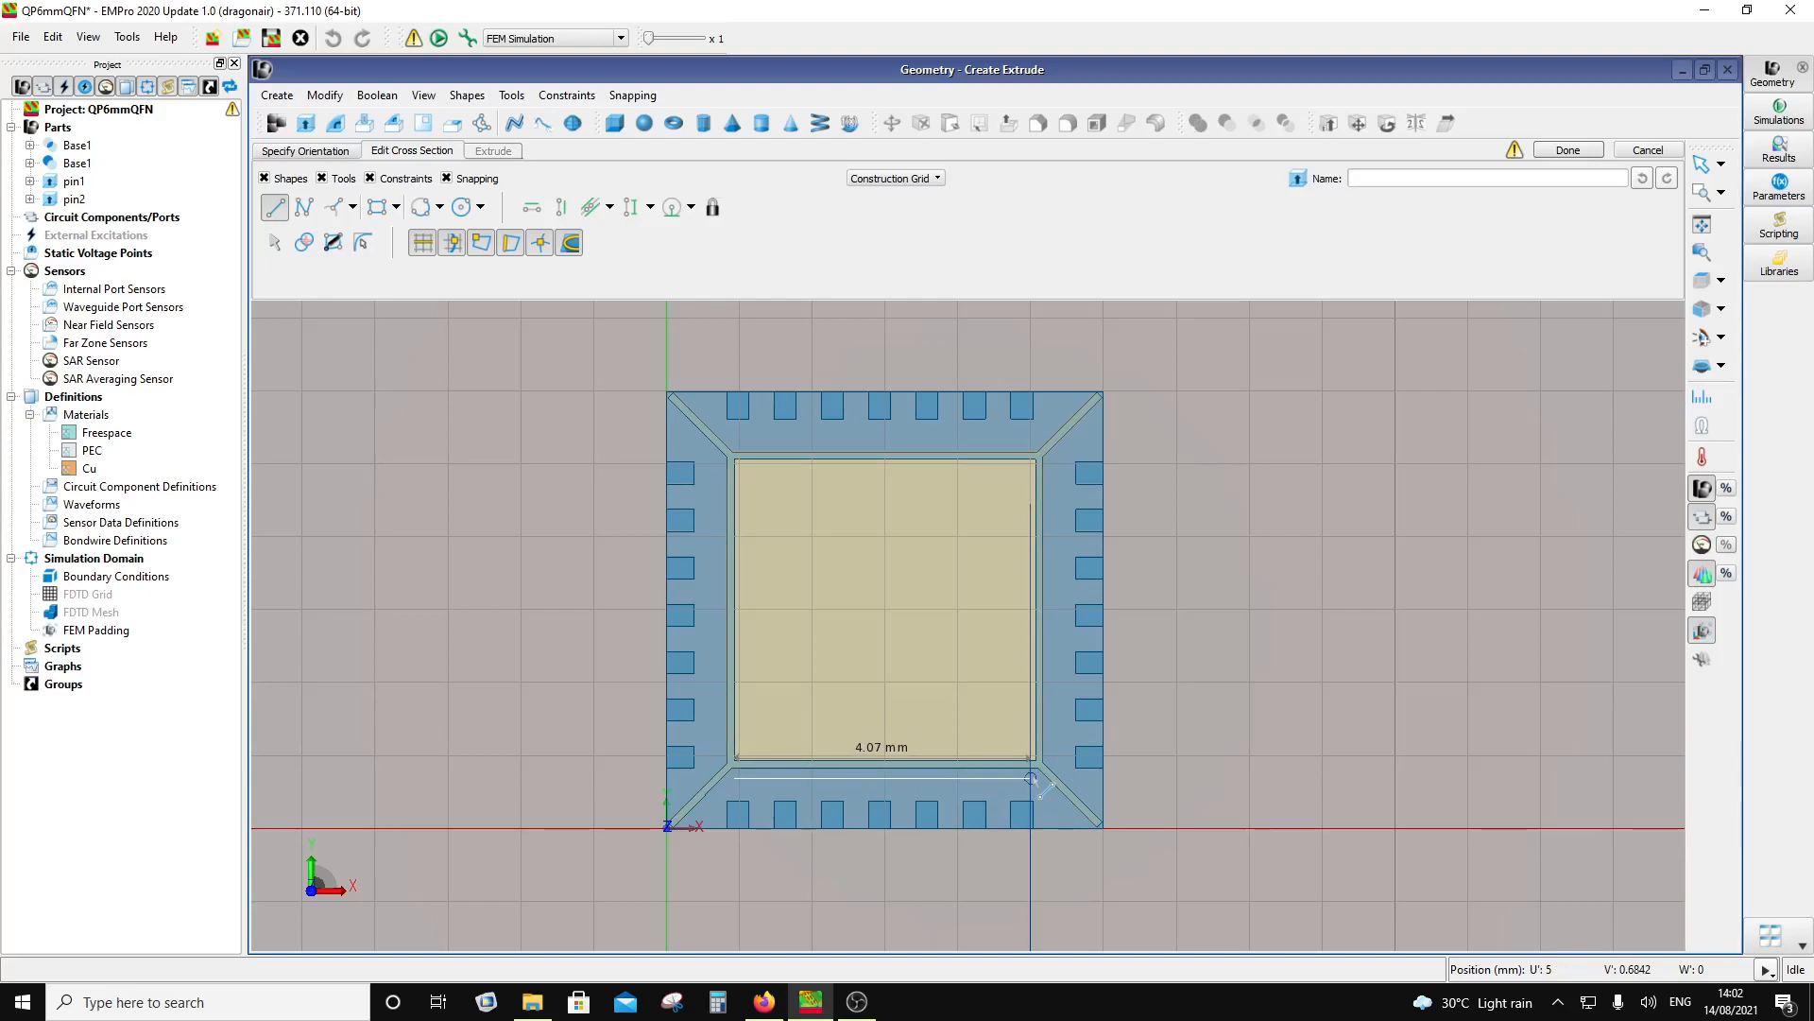
# Step: Try finishing the cross-section line along direction U' 1, V' 0, and abandon the new extrude
pyautogui.press('Tab')
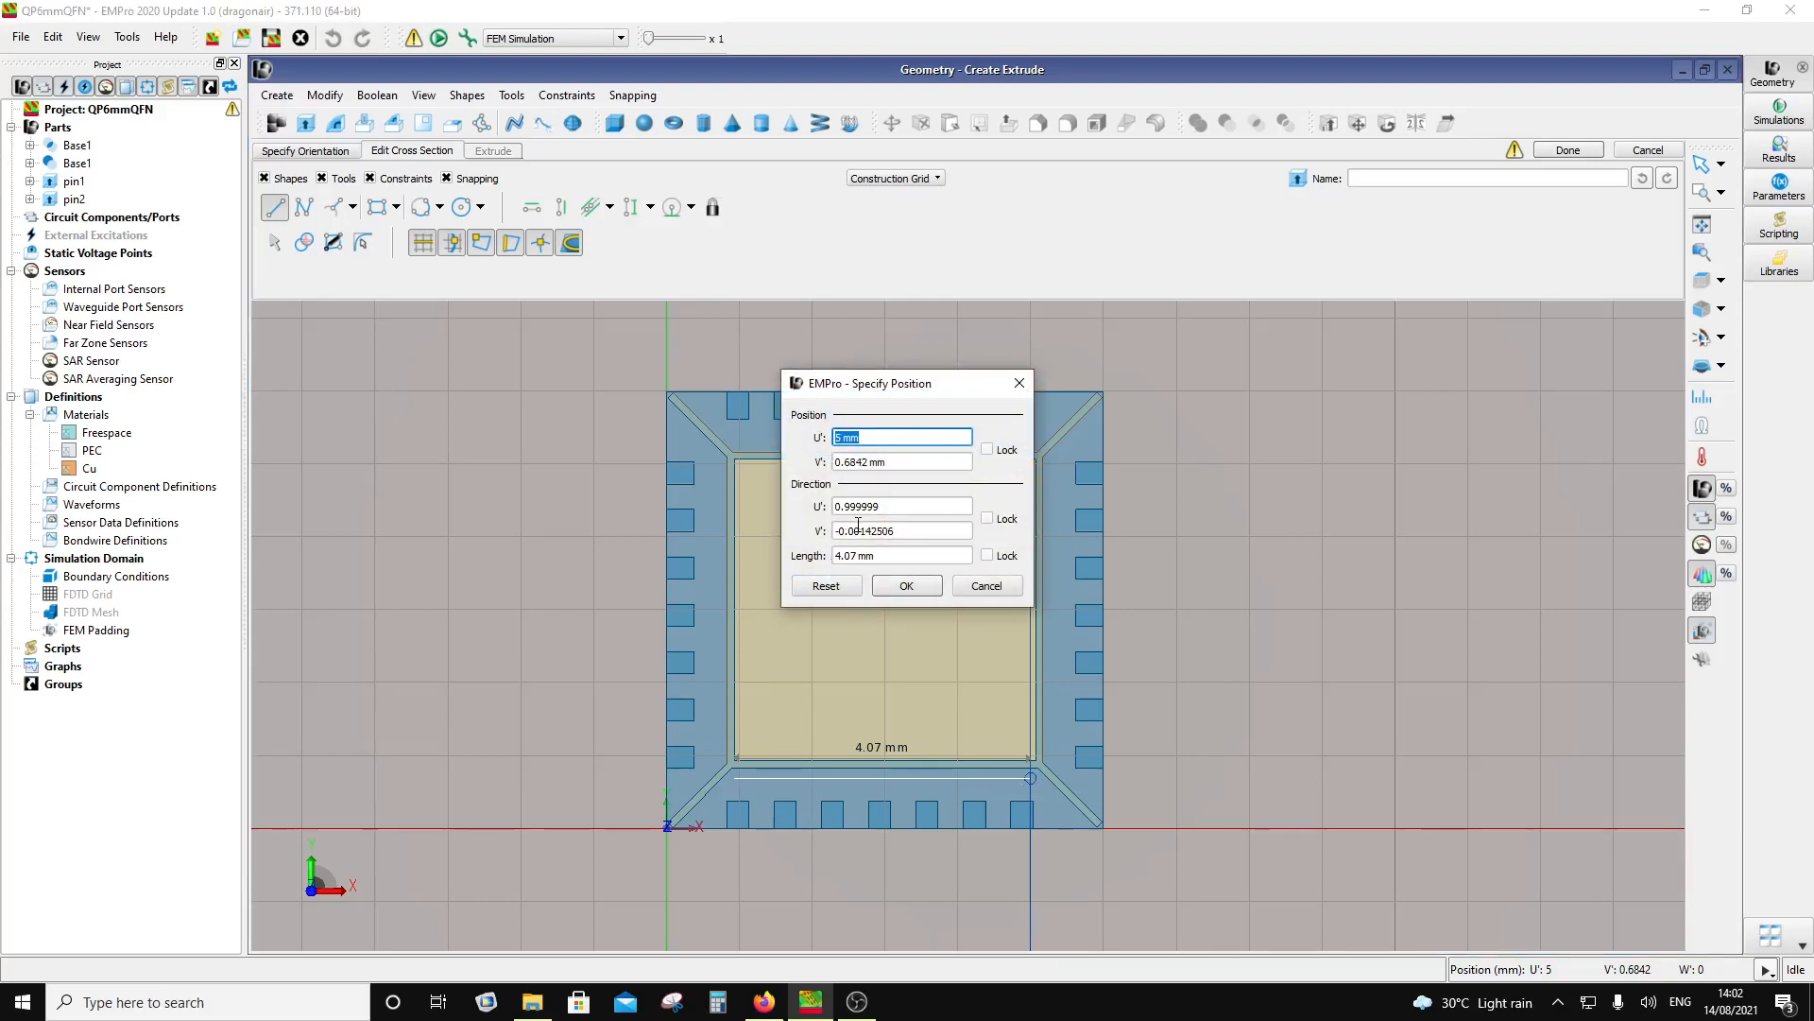
pyautogui.moveTo(881, 505); pyautogui.dragTo(824, 508)
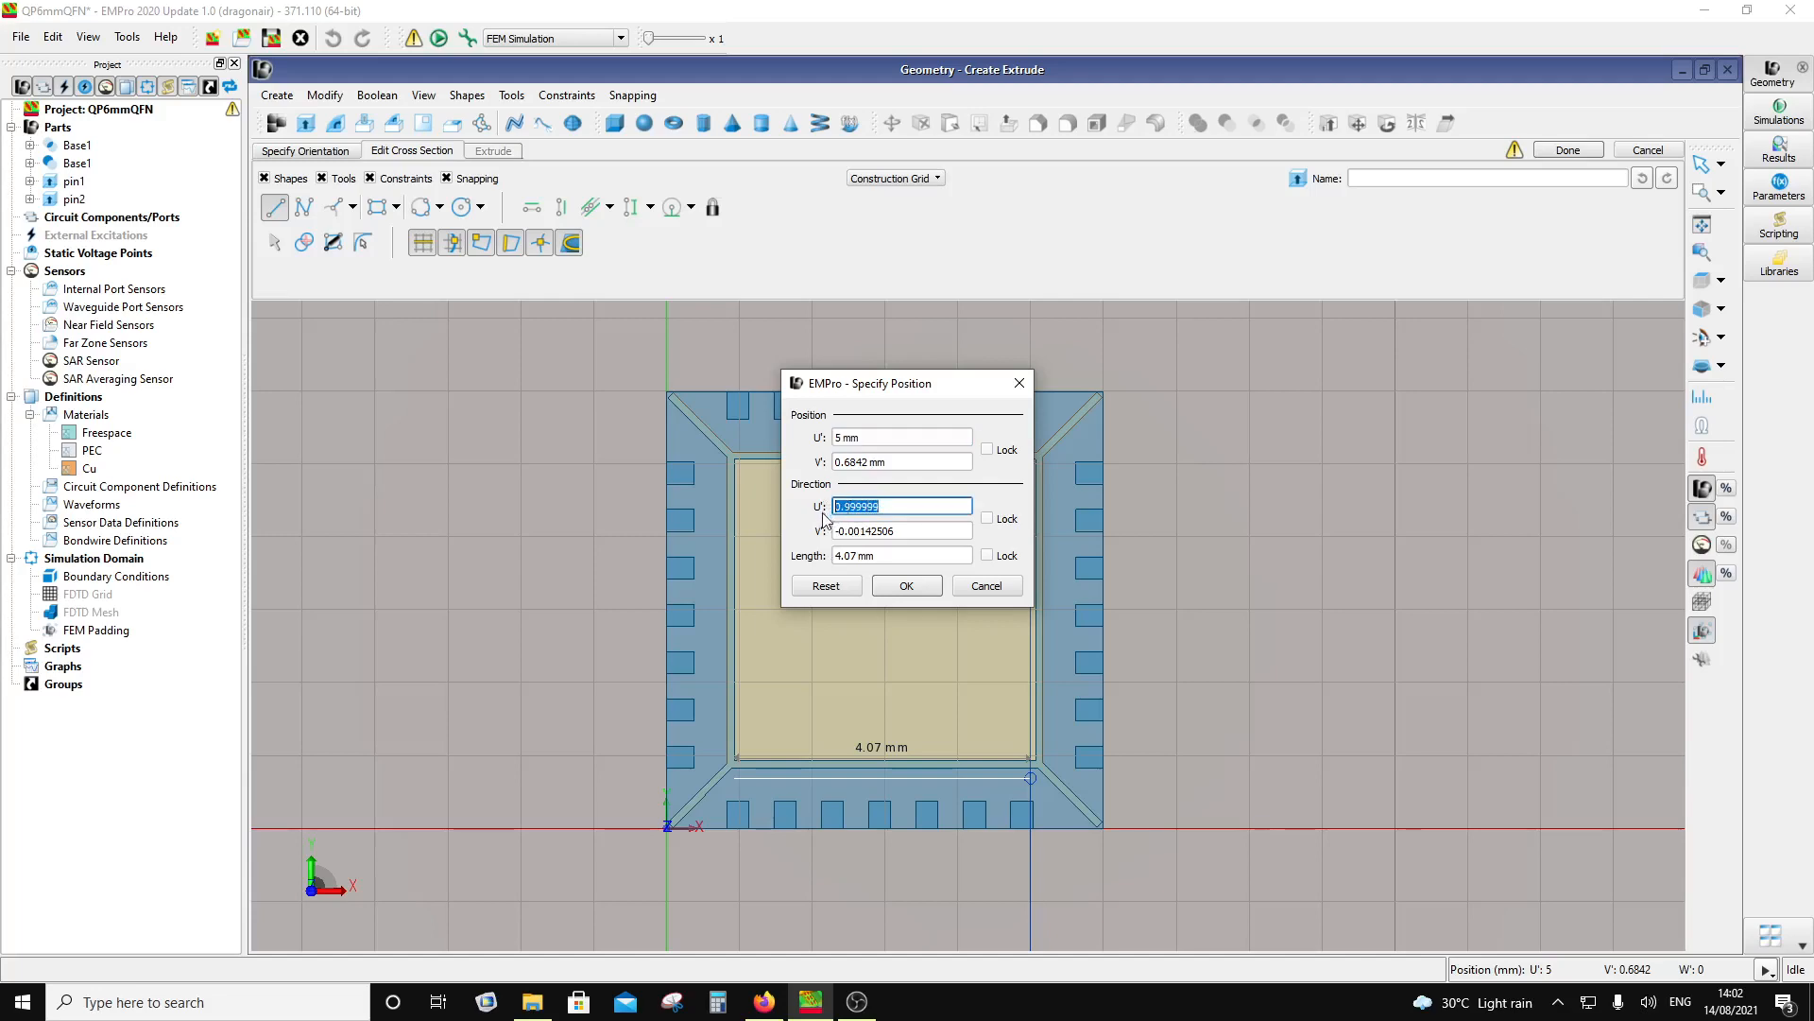
pyautogui.moveTo(899, 531); pyautogui.dragTo(767, 558)
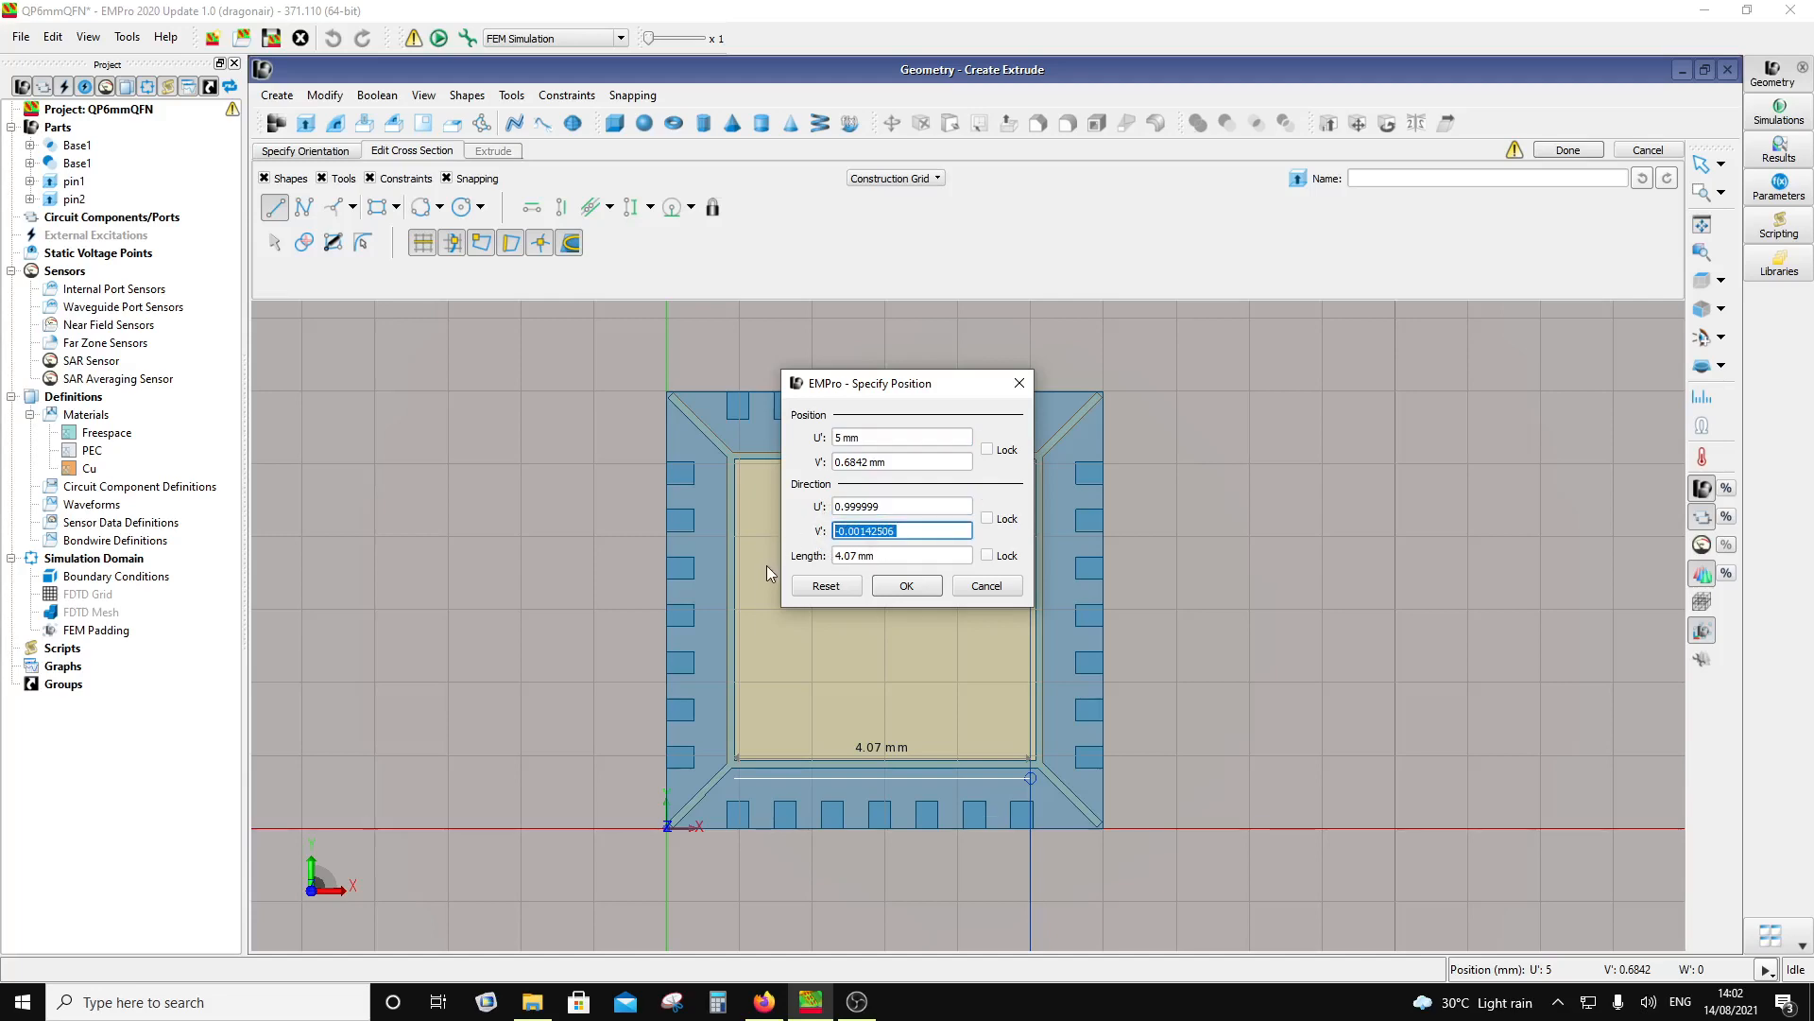
pyautogui.write('0')
pyautogui.moveTo(886, 505); pyautogui.dragTo(808, 515)
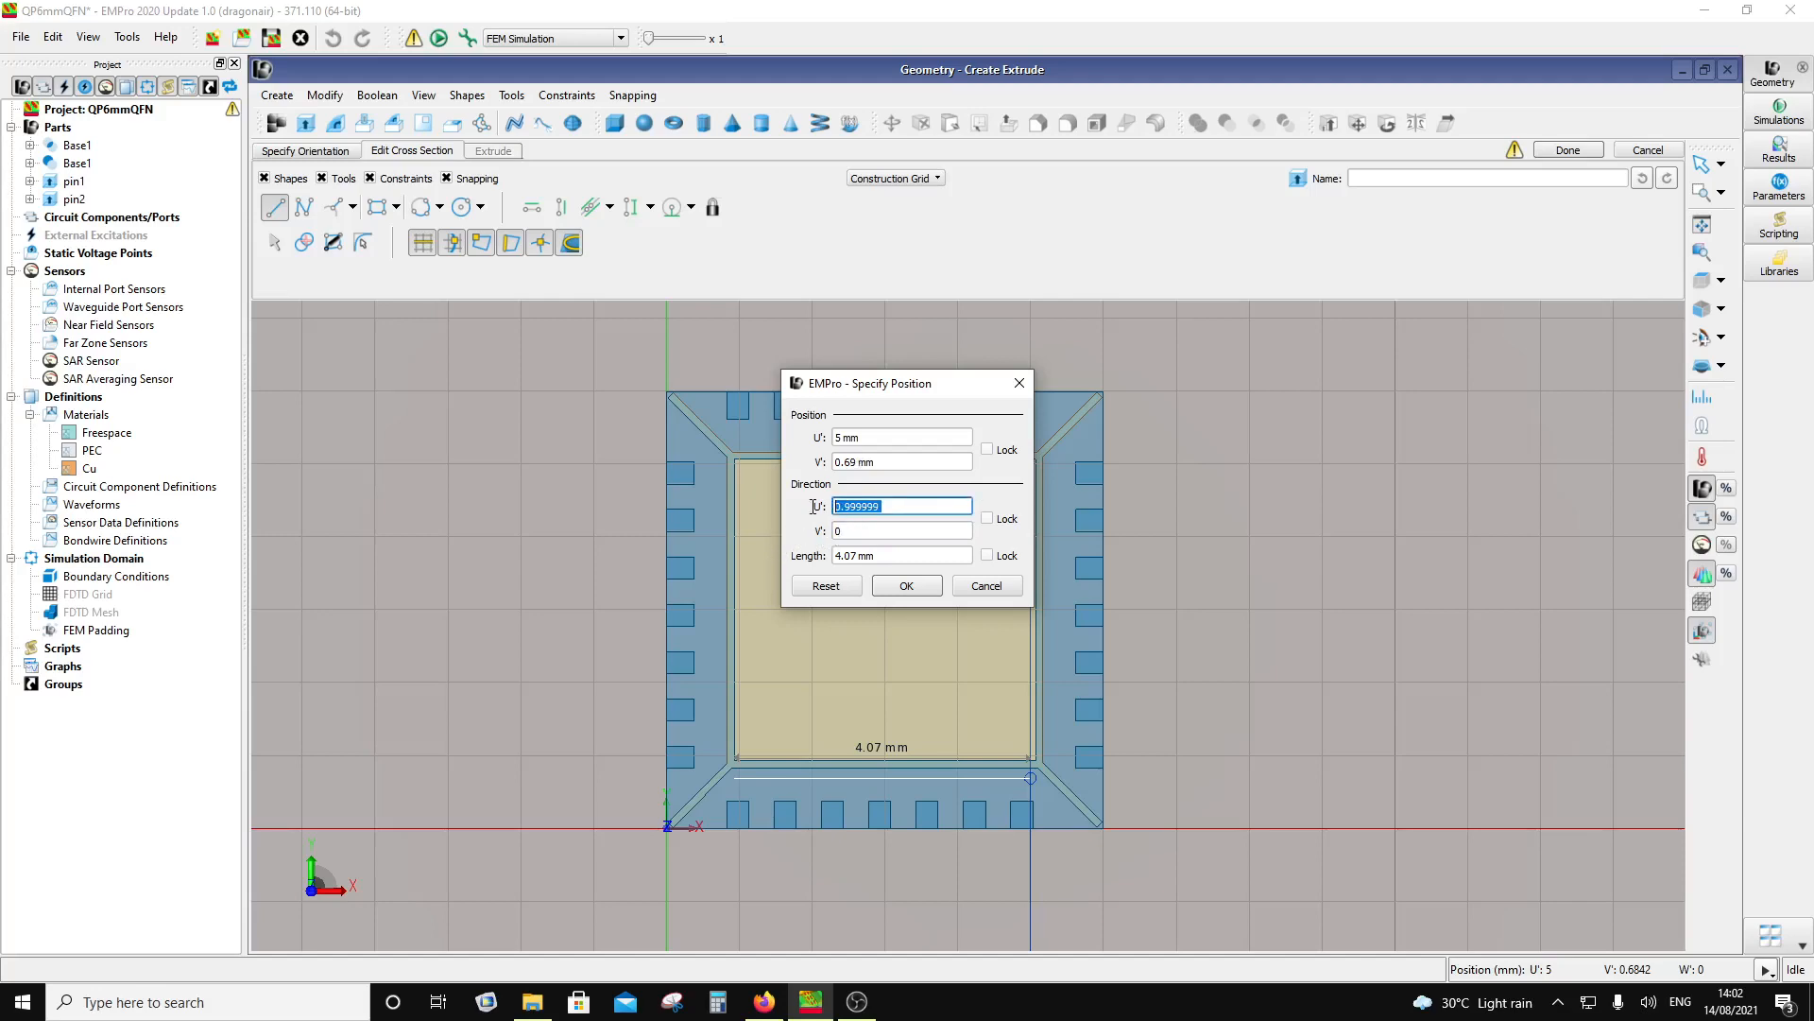
pyautogui.write('1')
pyautogui.click(900, 586)
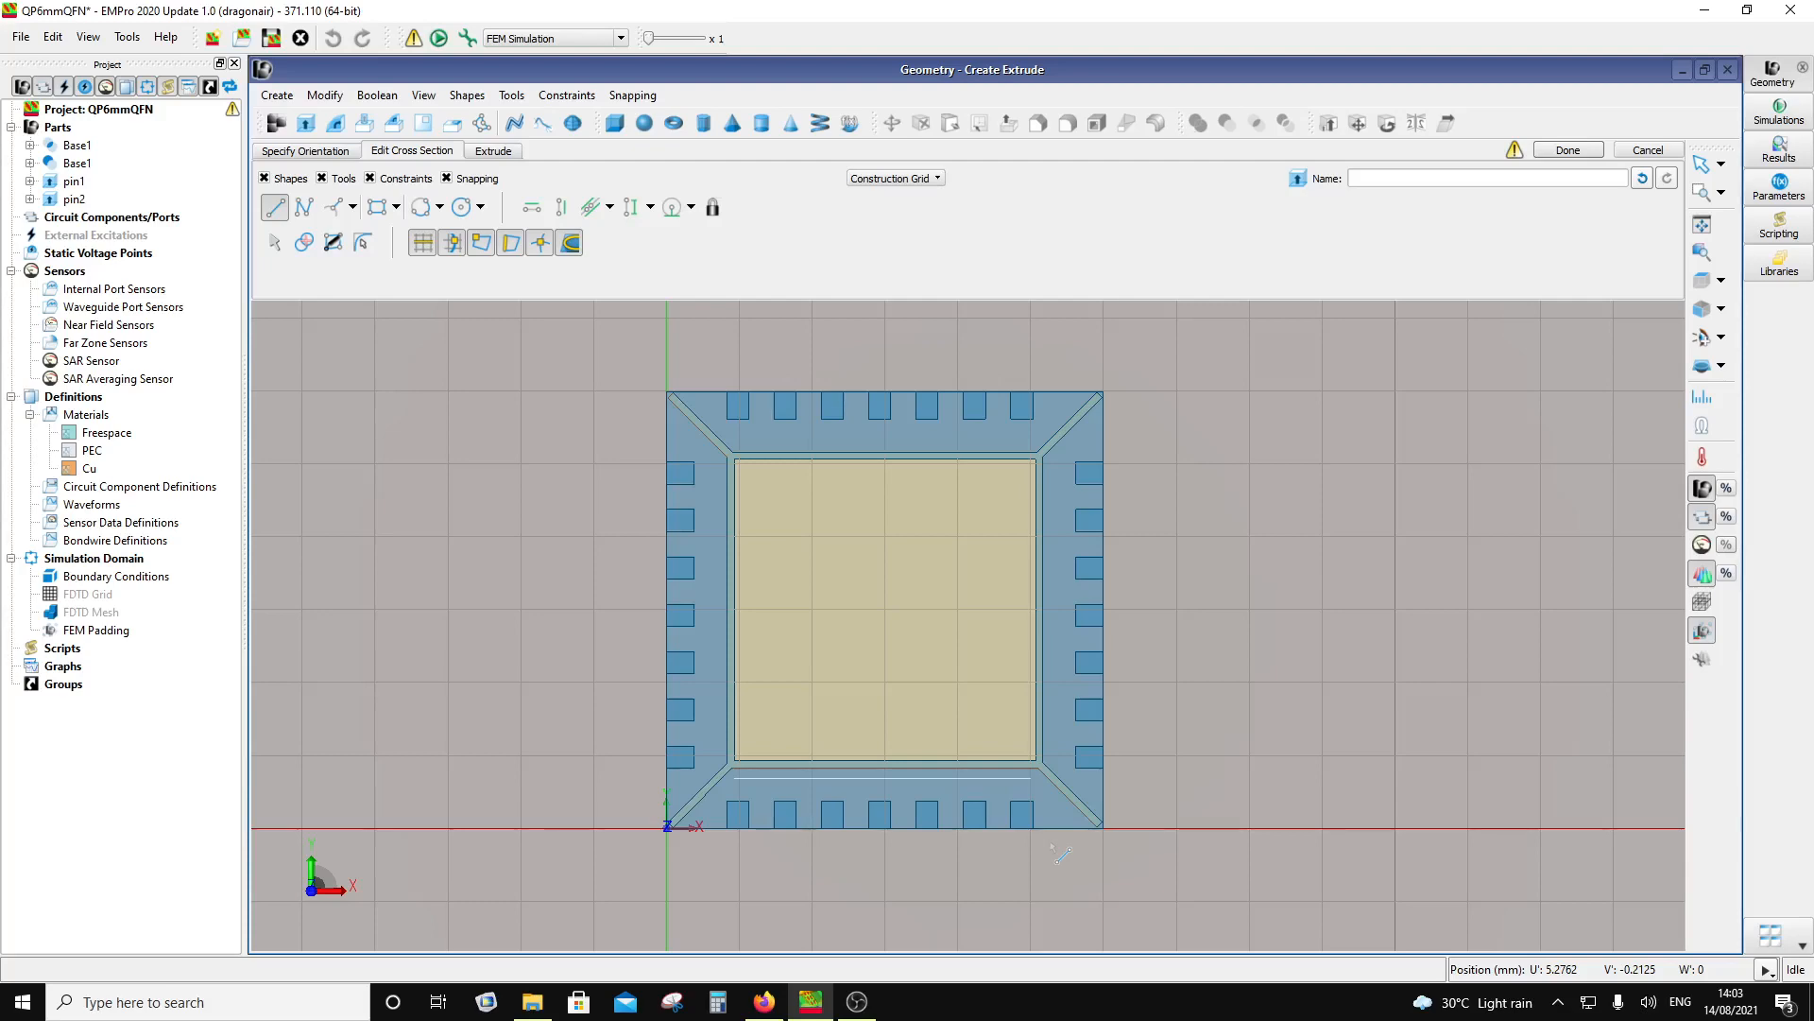
pyautogui.press('Escape')
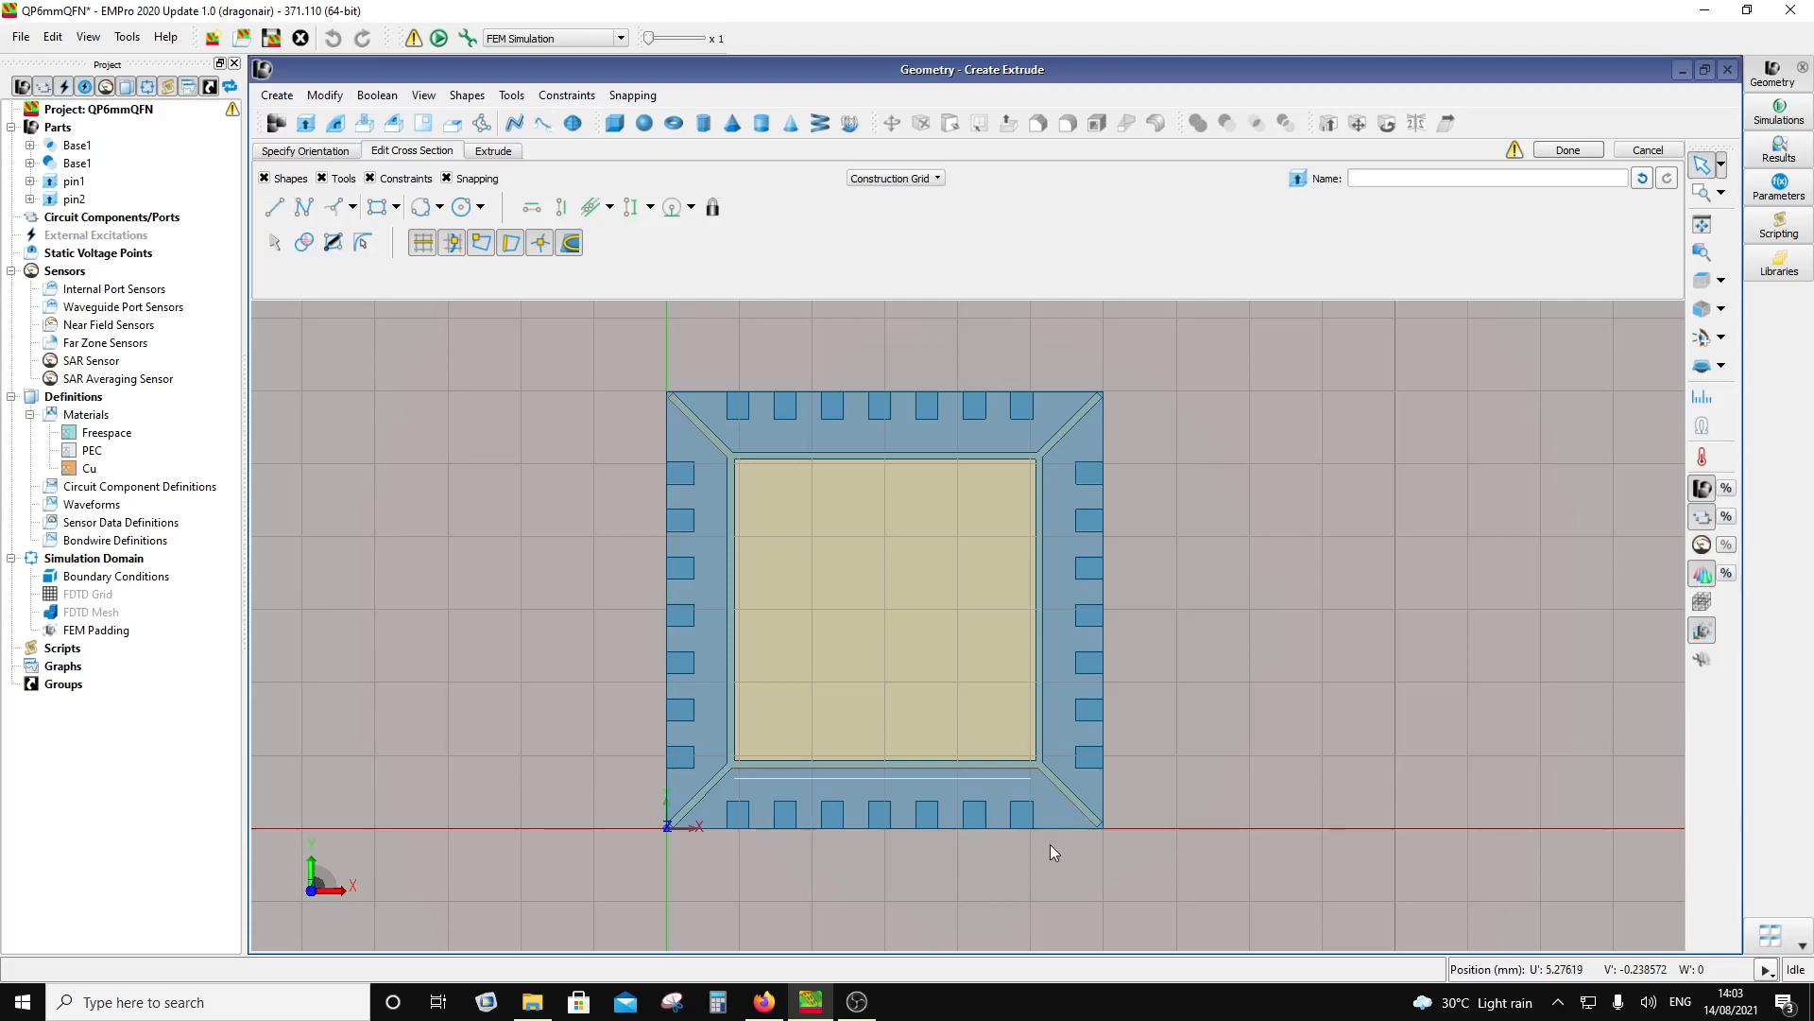
pyautogui.click(1649, 151)
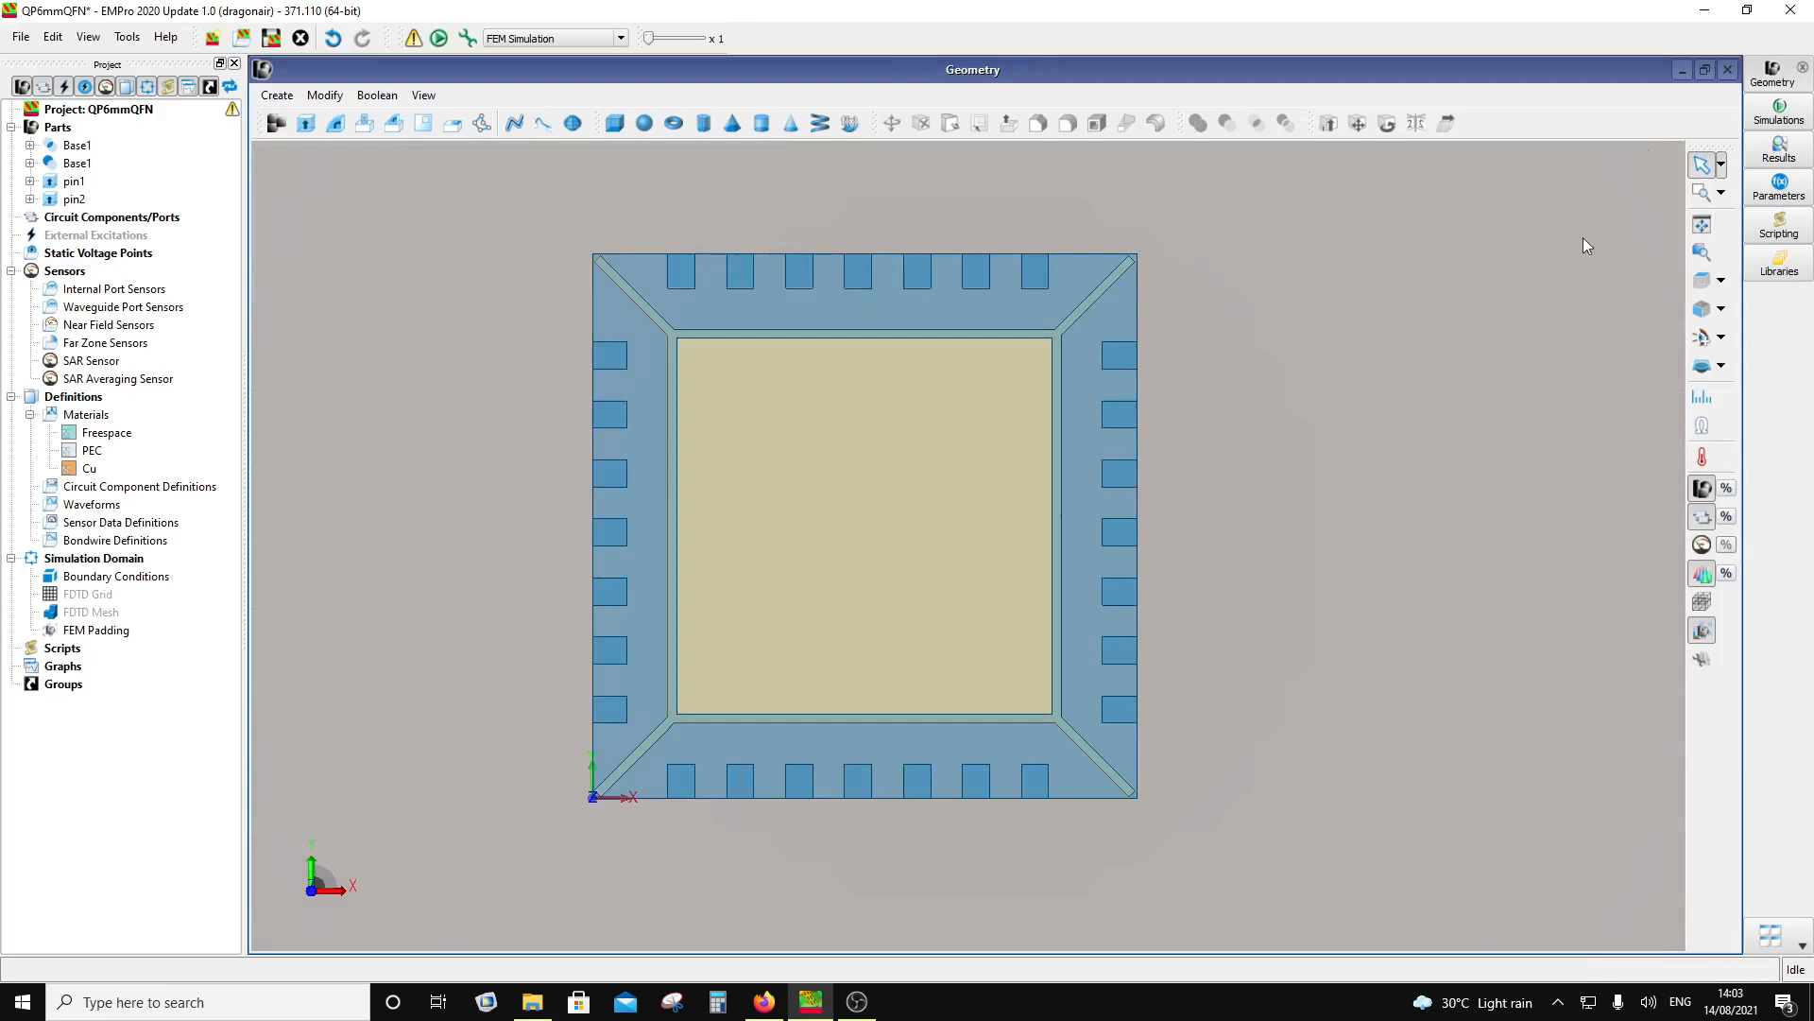
# Step: Start a distance measurement on the package base, restarting it from the corner at the origin
pyautogui.click(1698, 400)
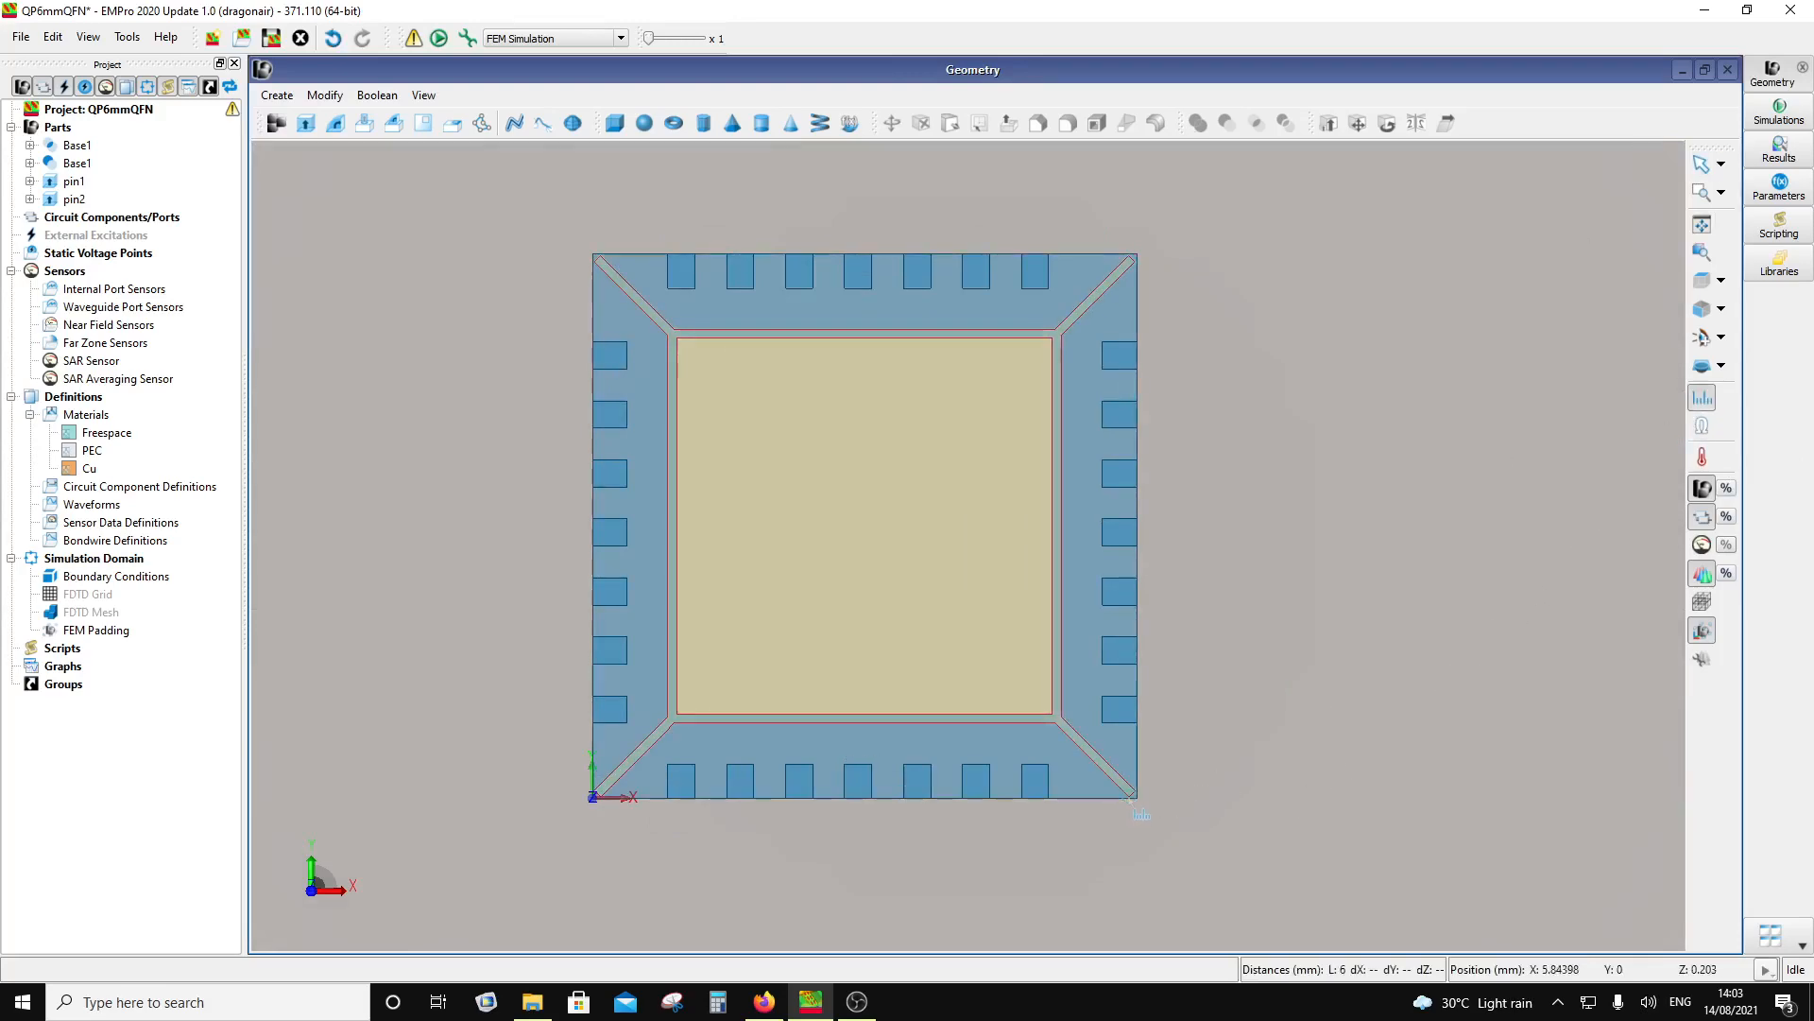
pyautogui.click(1137, 797)
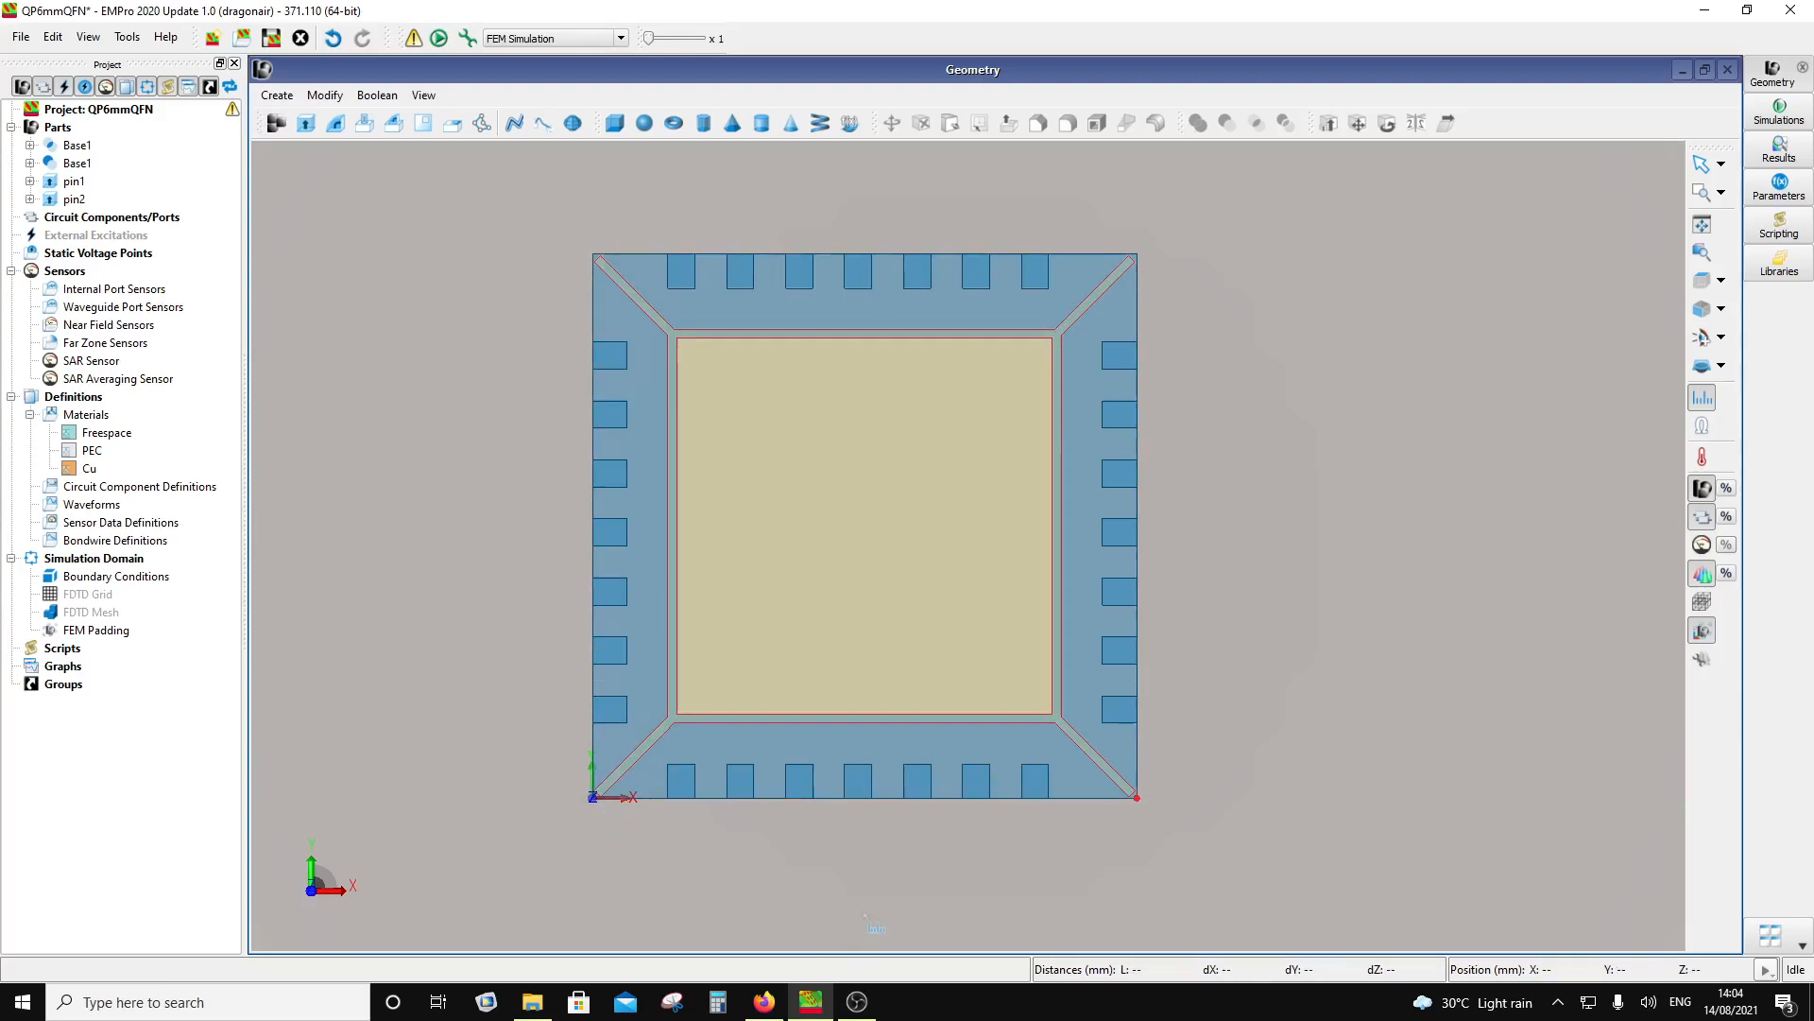
pyautogui.click(1702, 399)
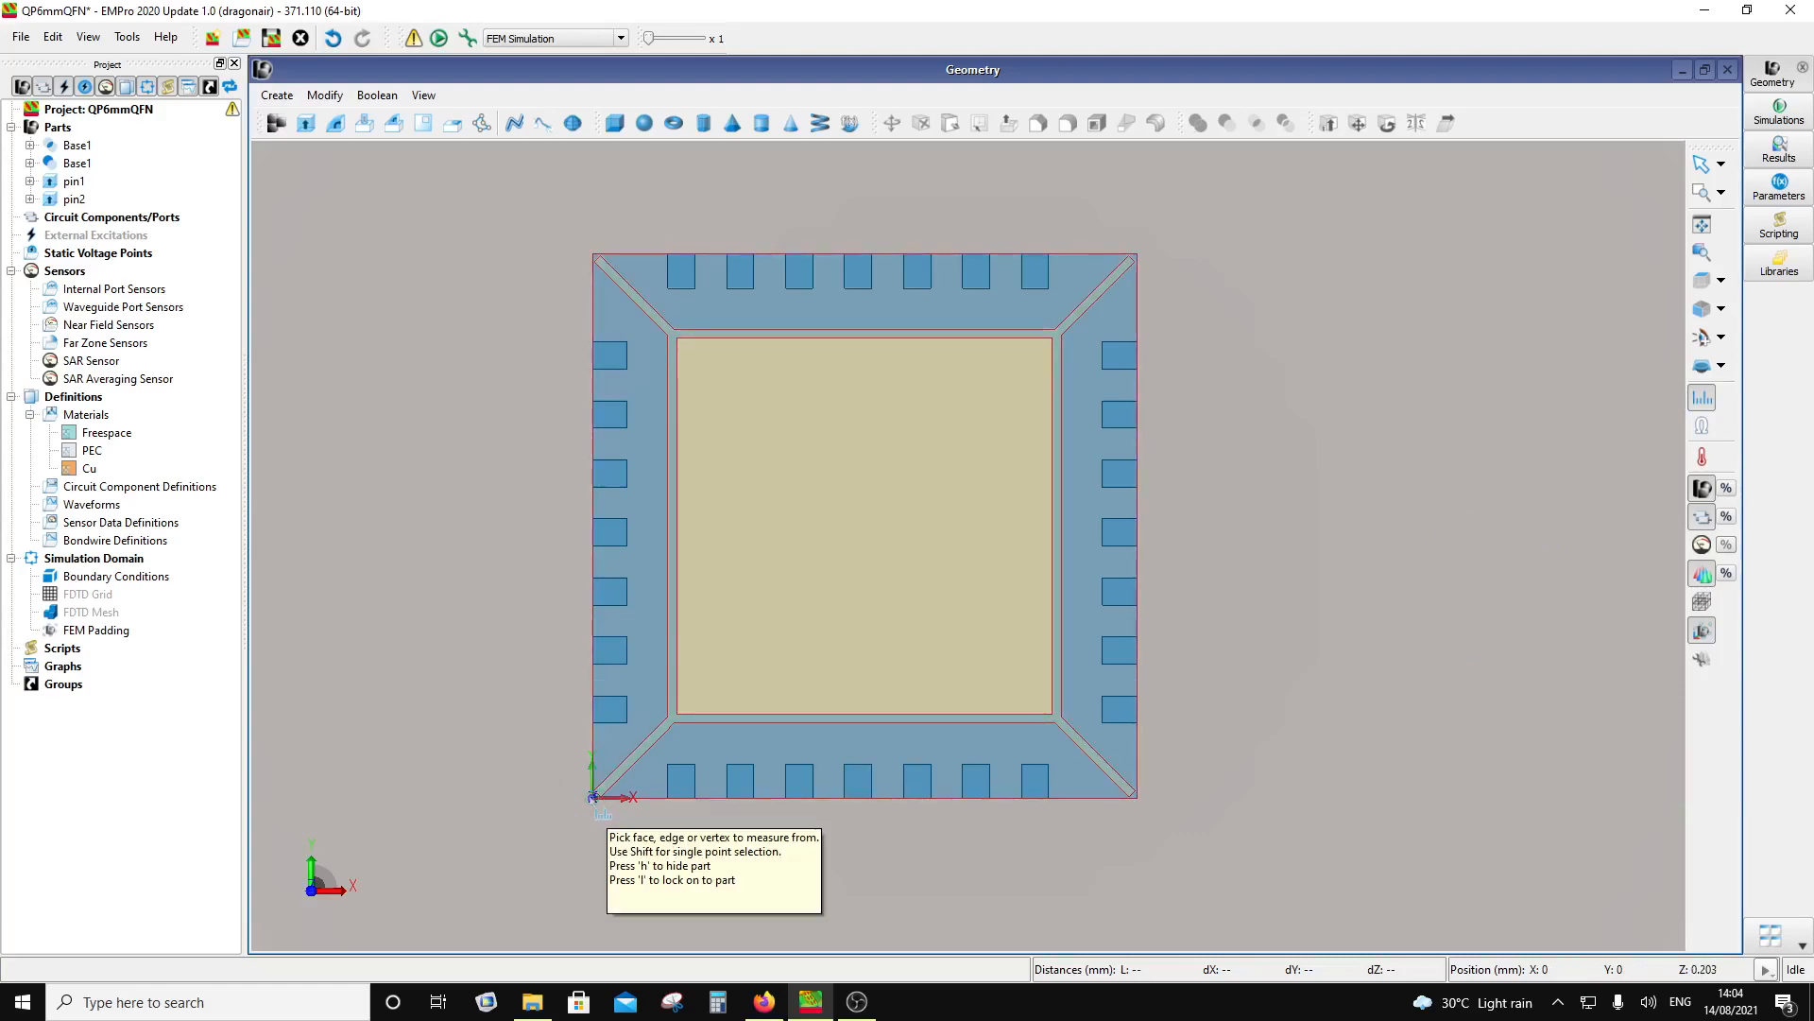
pyautogui.scroll(3, 593, 797)
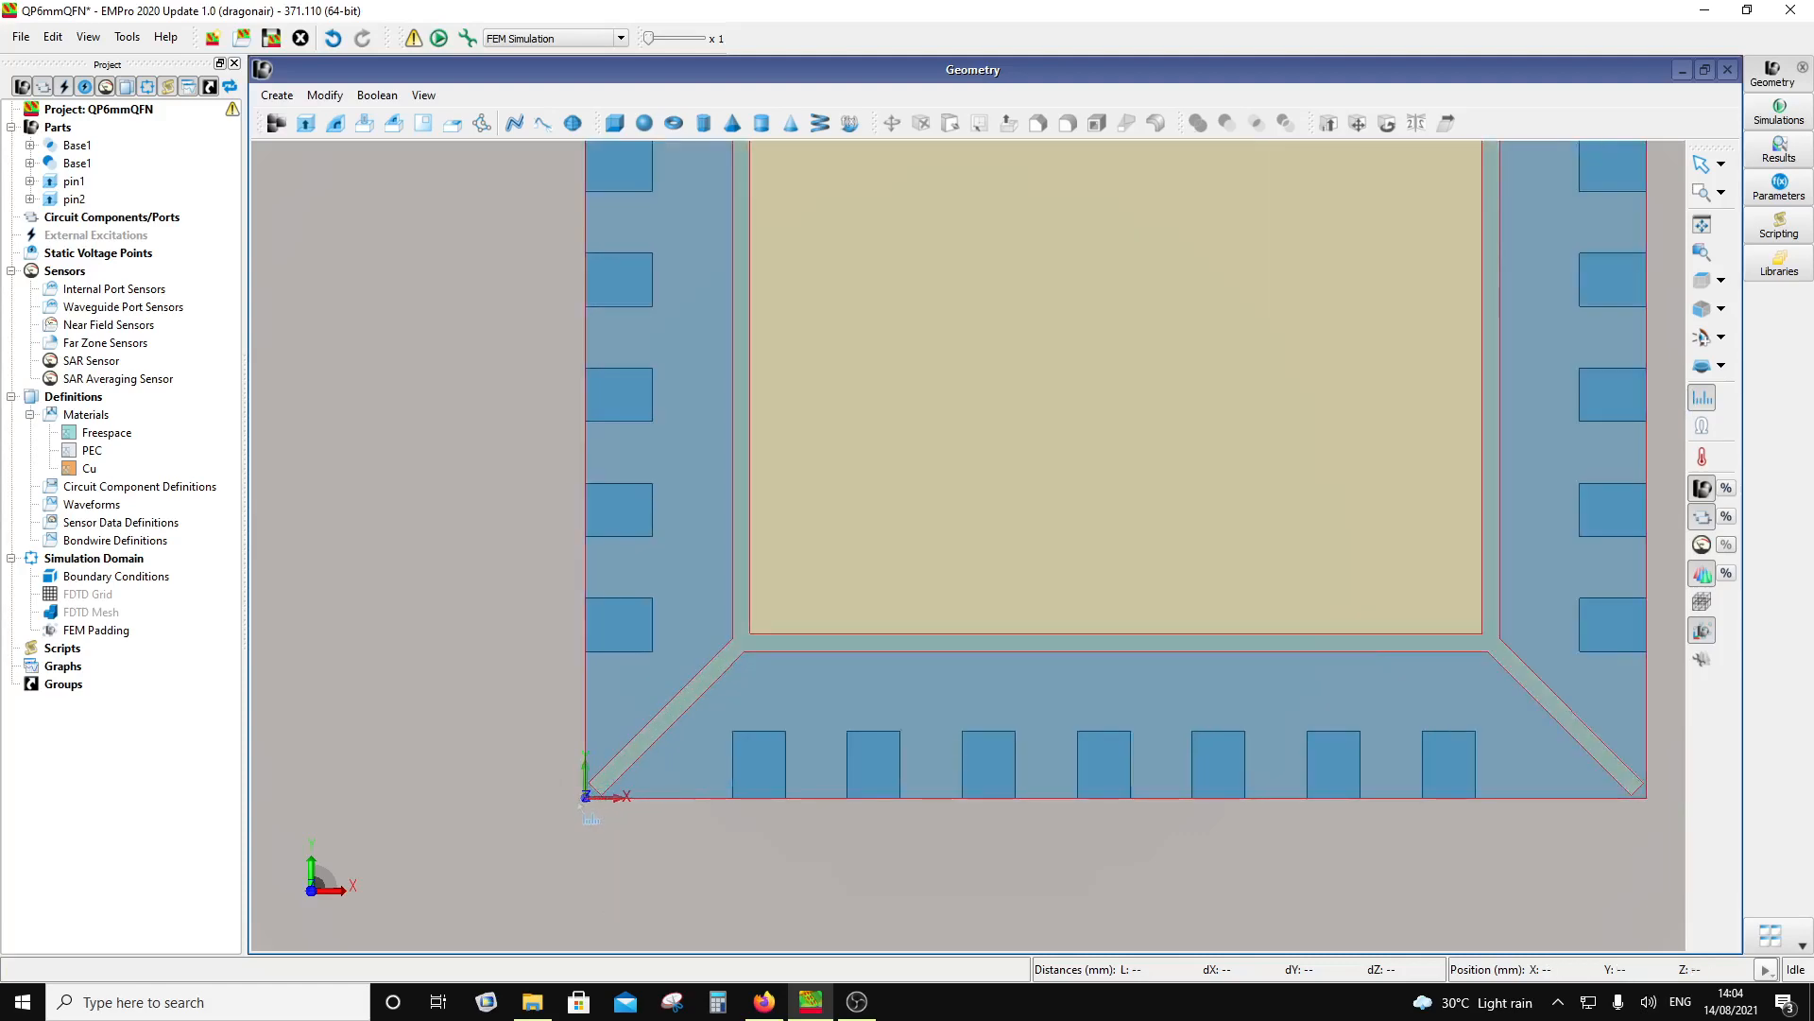
pyautogui.click(593, 796)
# Step: Switch to Calculator, subtract 0.83 from 0.97, divide the difference by 2, and close the calculator
pyautogui.click(717, 1000)
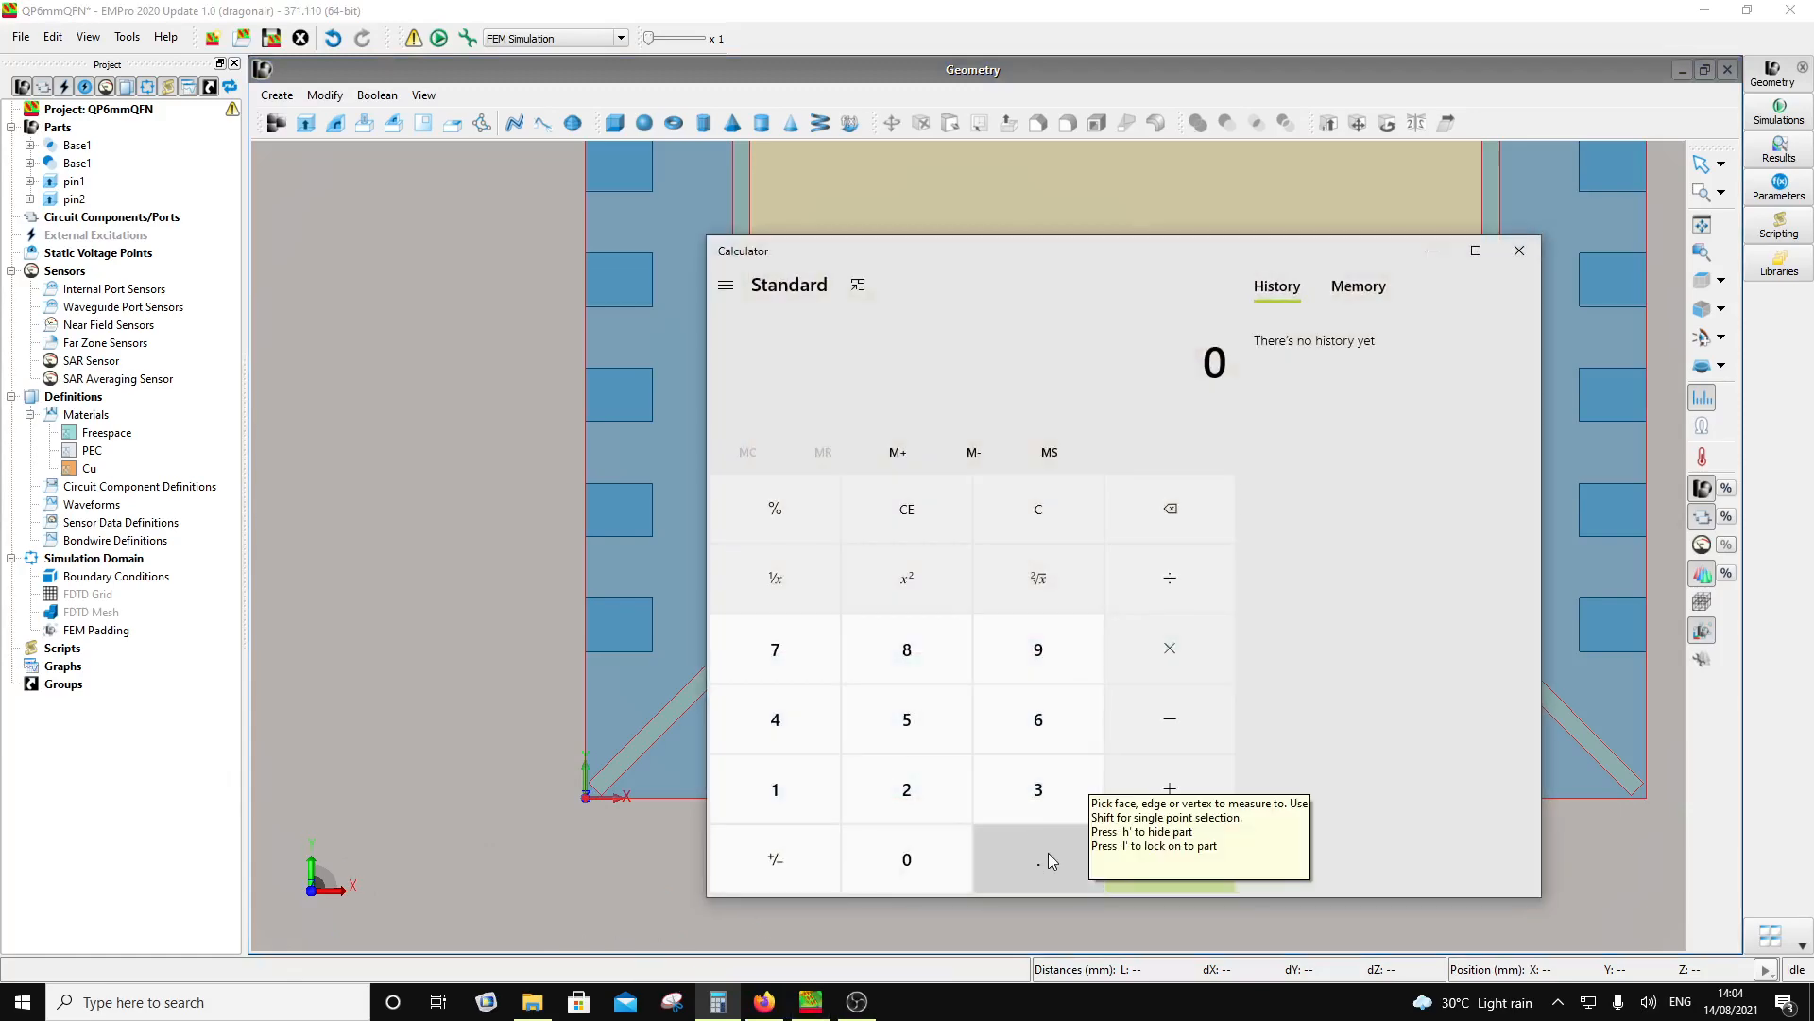
pyautogui.click(1043, 650)
pyautogui.click(795, 663)
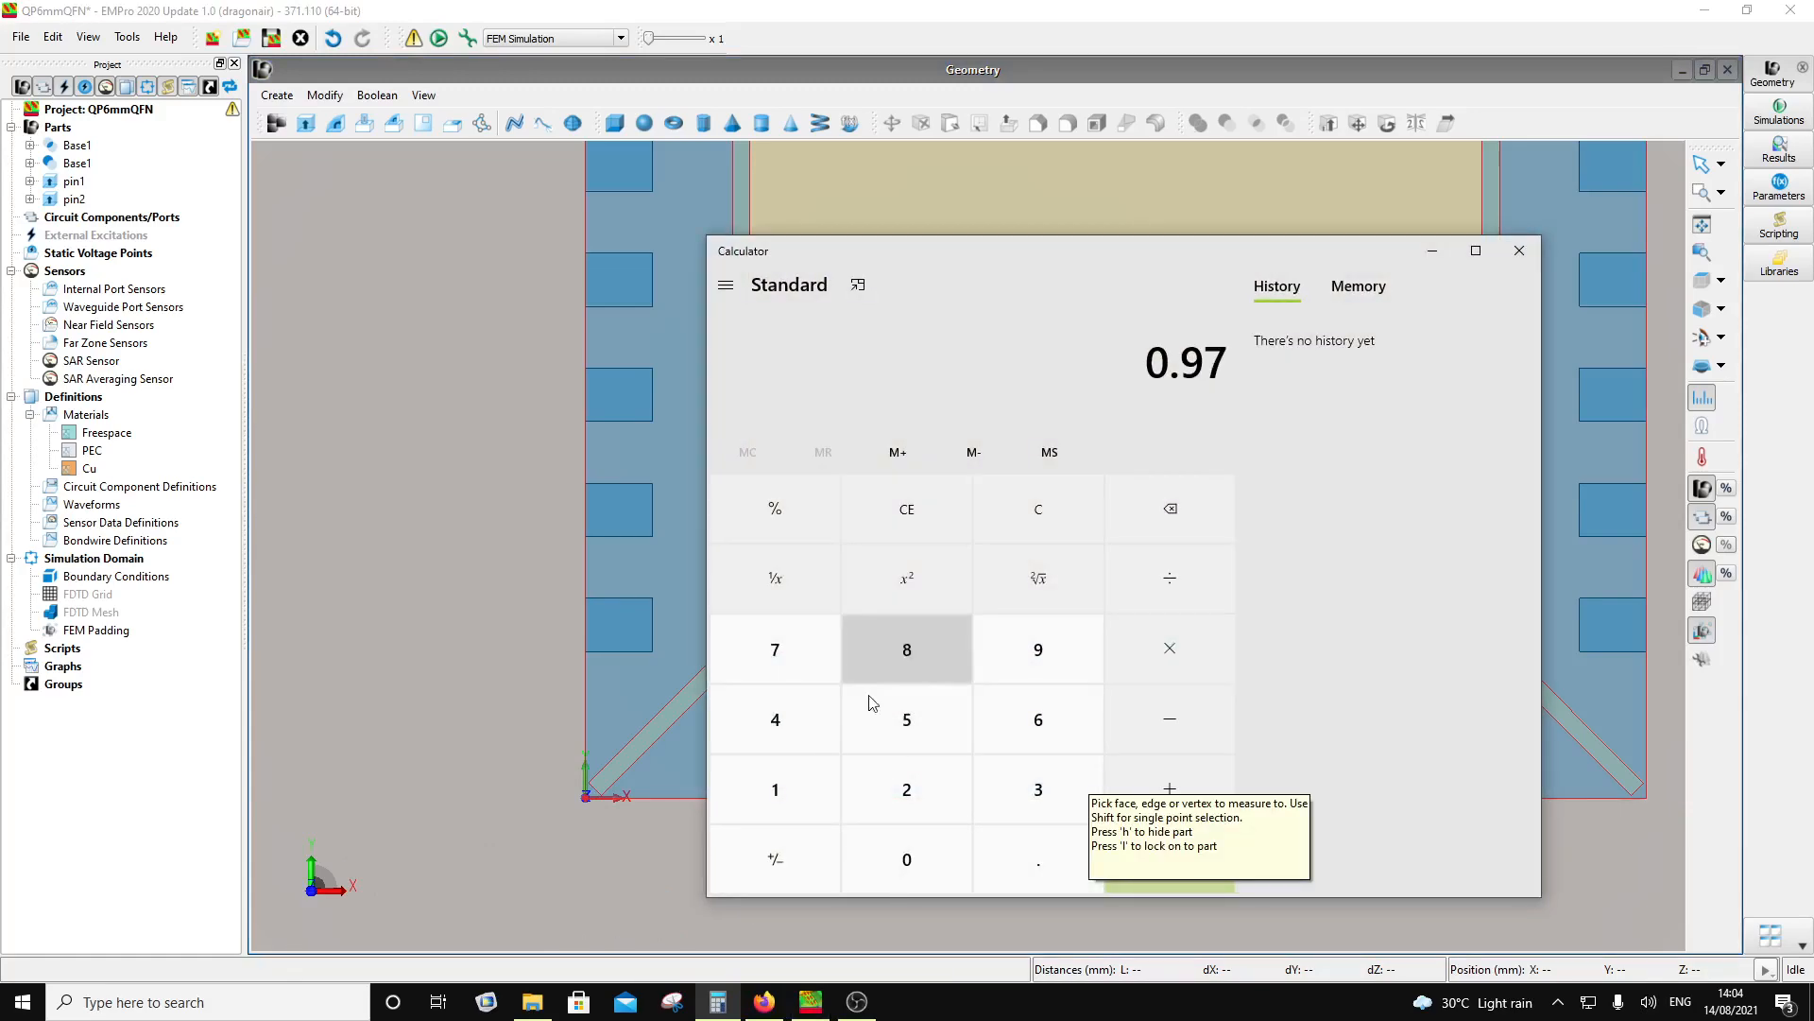
pyautogui.click(1175, 723)
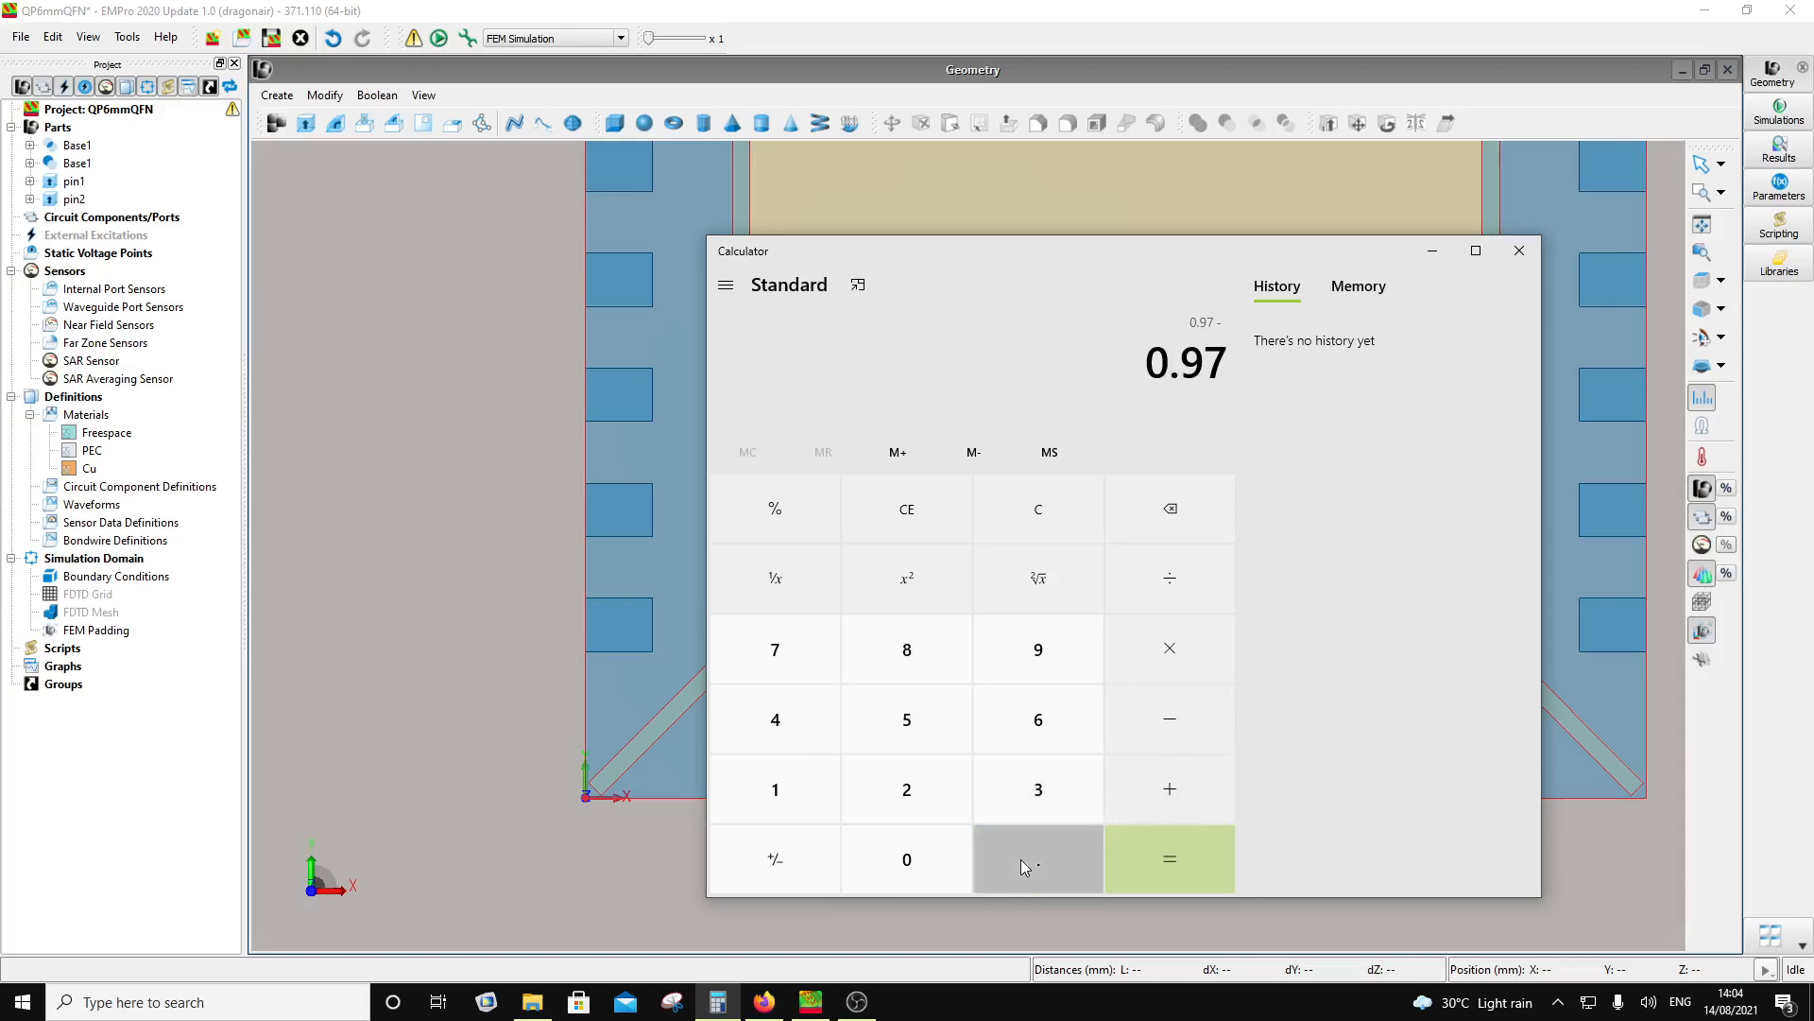
pyautogui.click(1022, 859)
pyautogui.click(912, 647)
pyautogui.click(1036, 771)
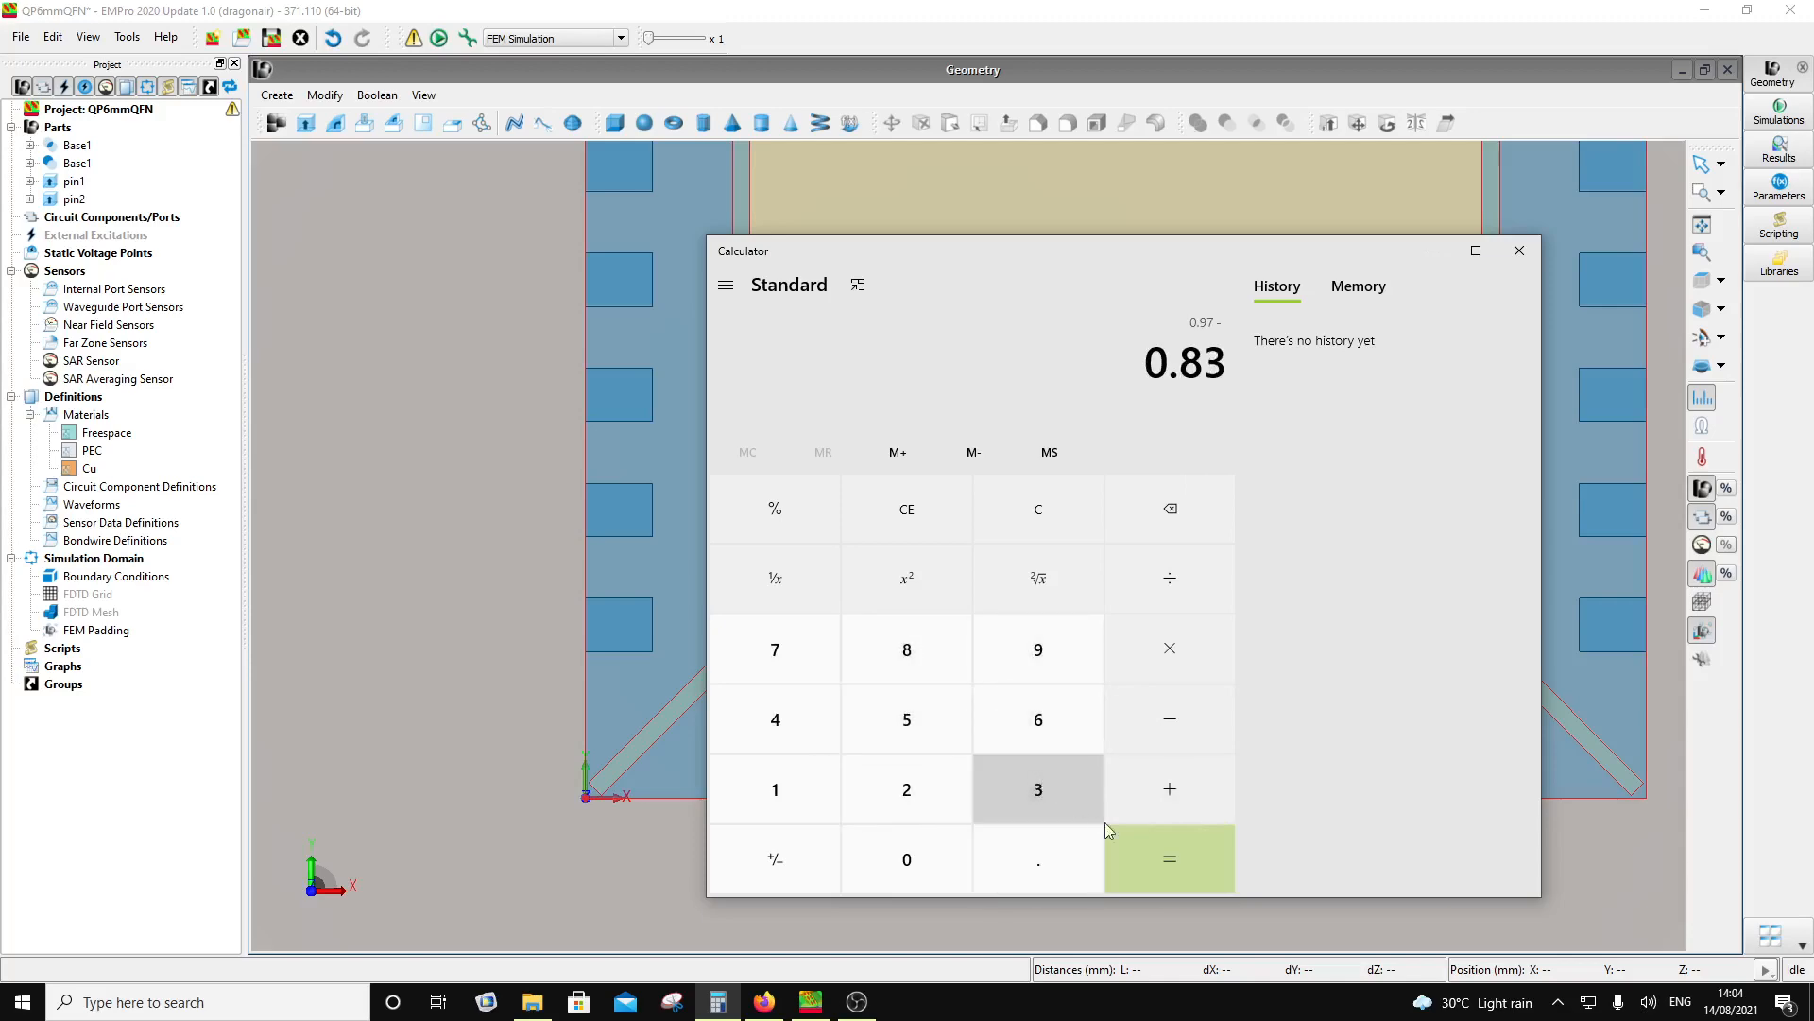
pyautogui.click(1174, 826)
pyautogui.click(1177, 579)
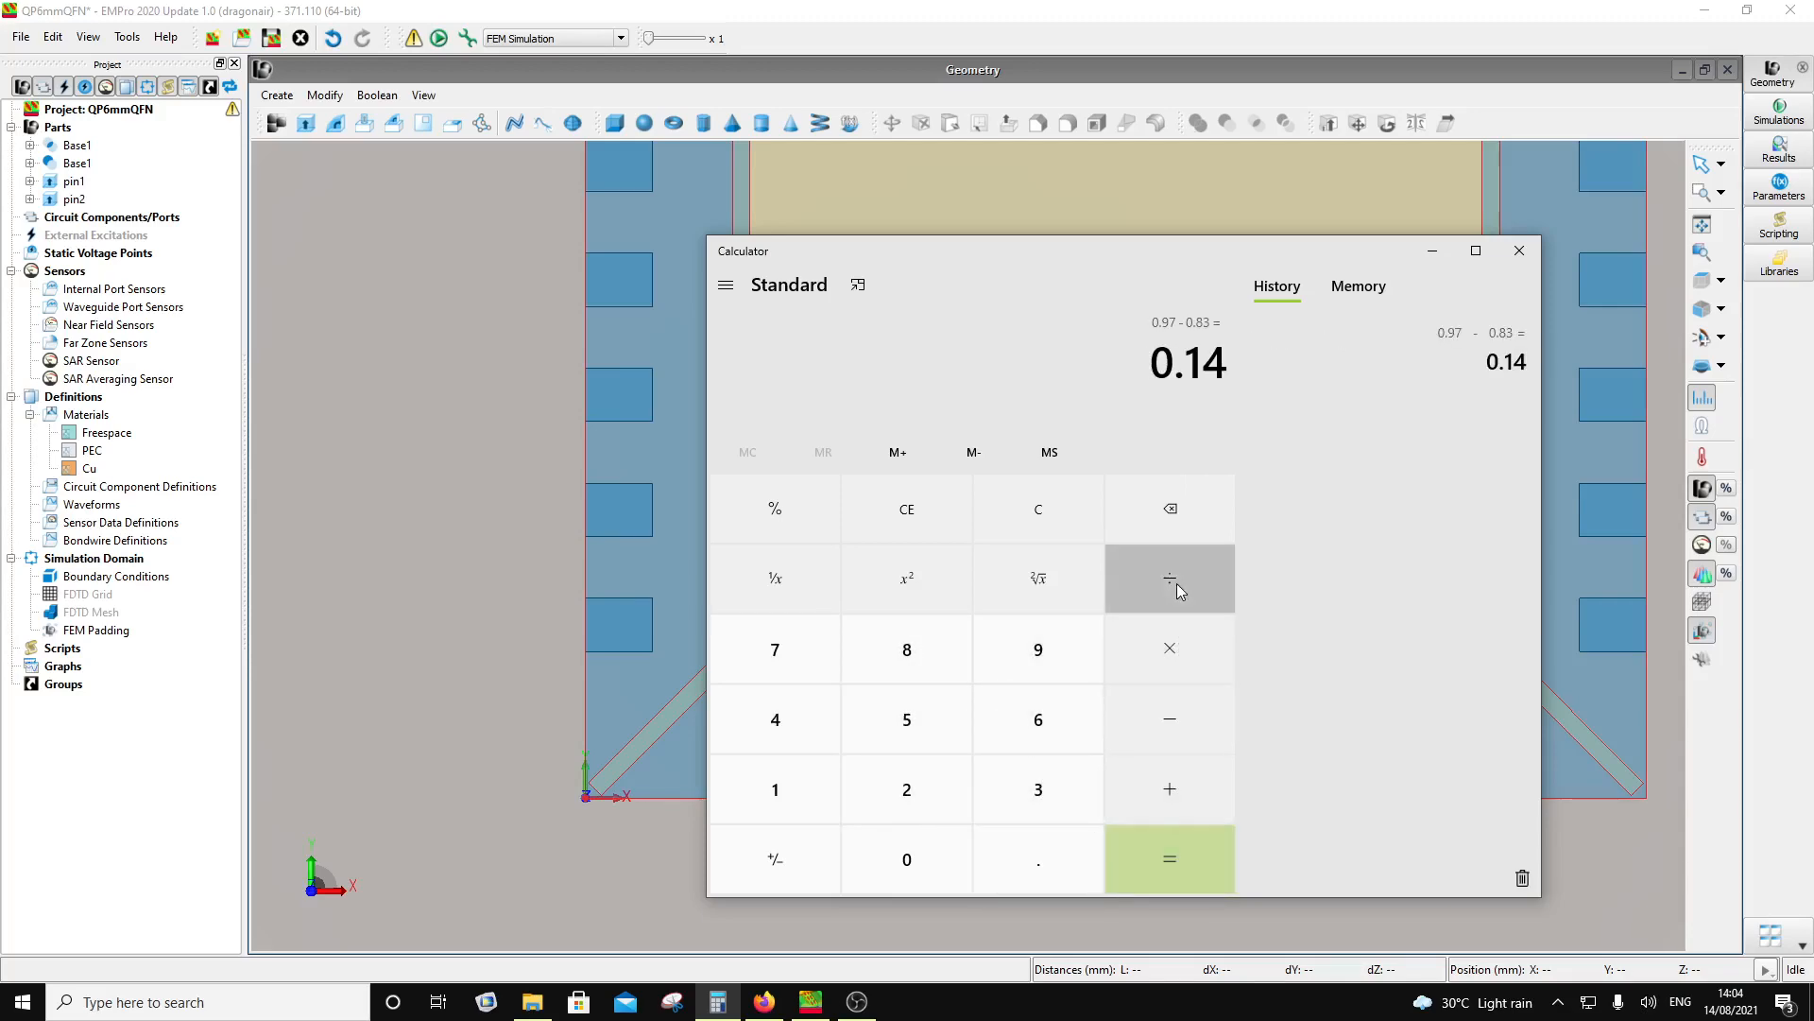
pyautogui.click(962, 773)
pyautogui.click(1179, 862)
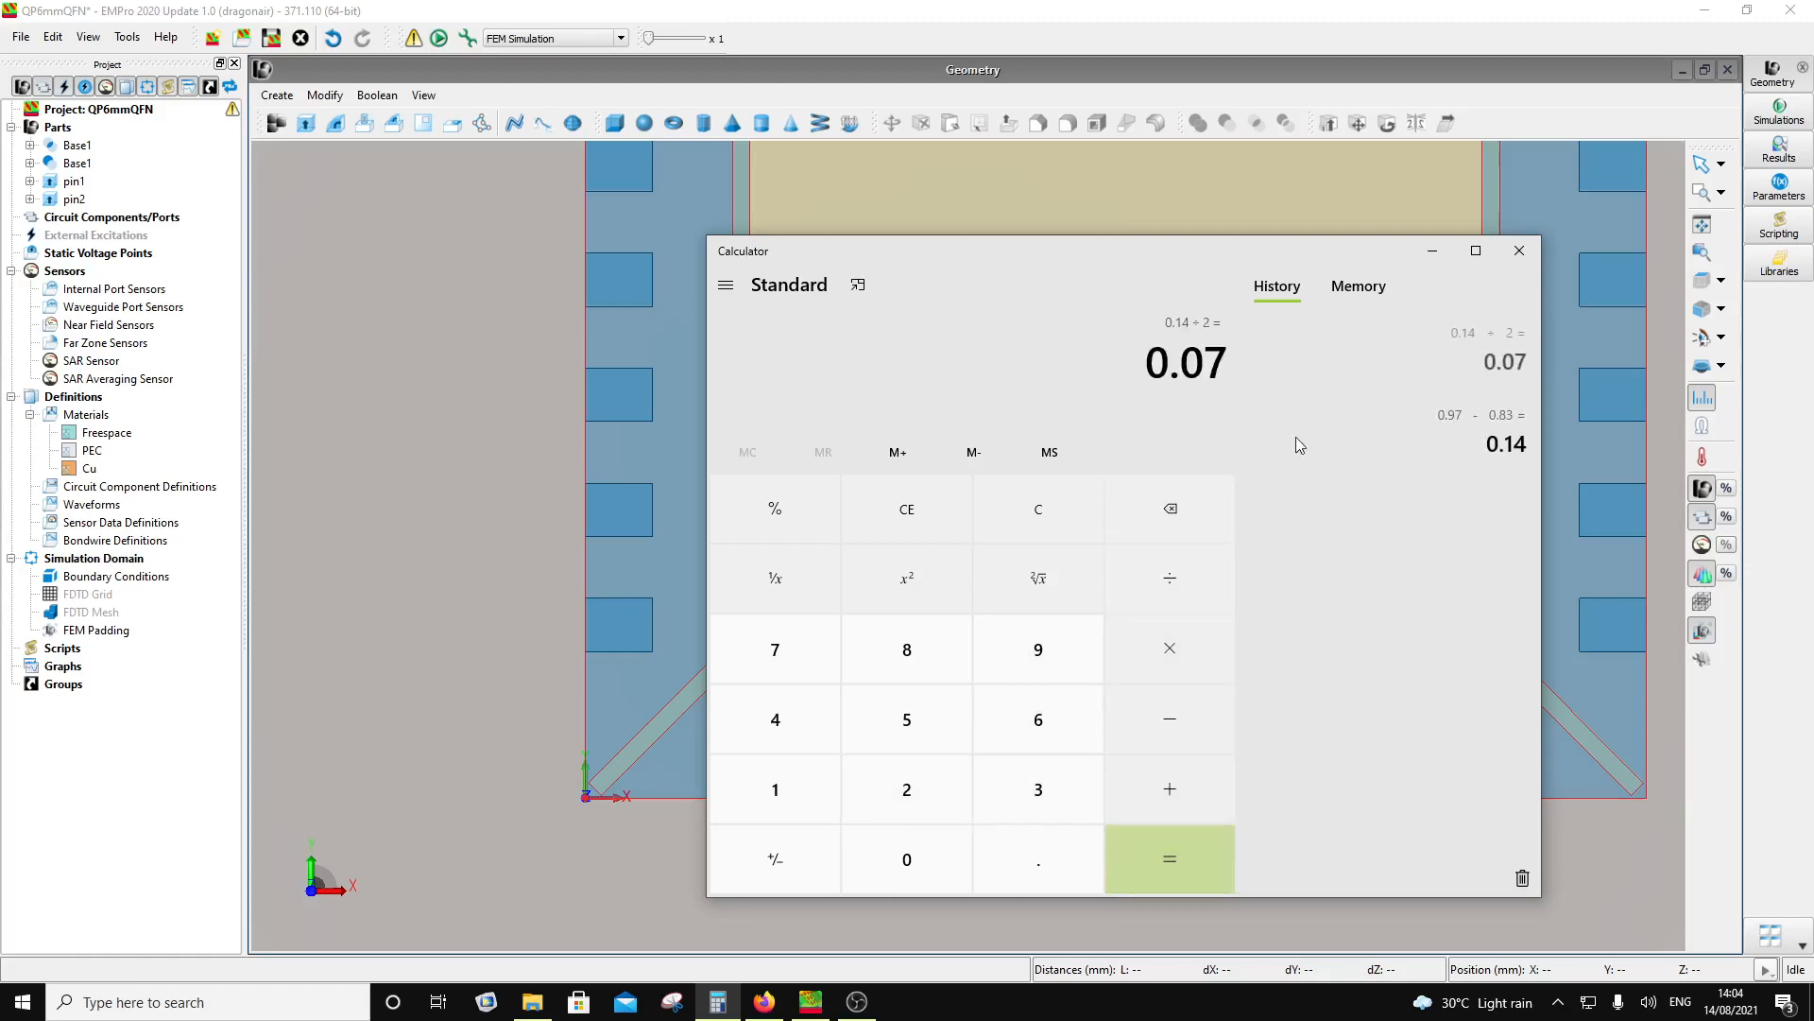
pyautogui.click(1519, 250)
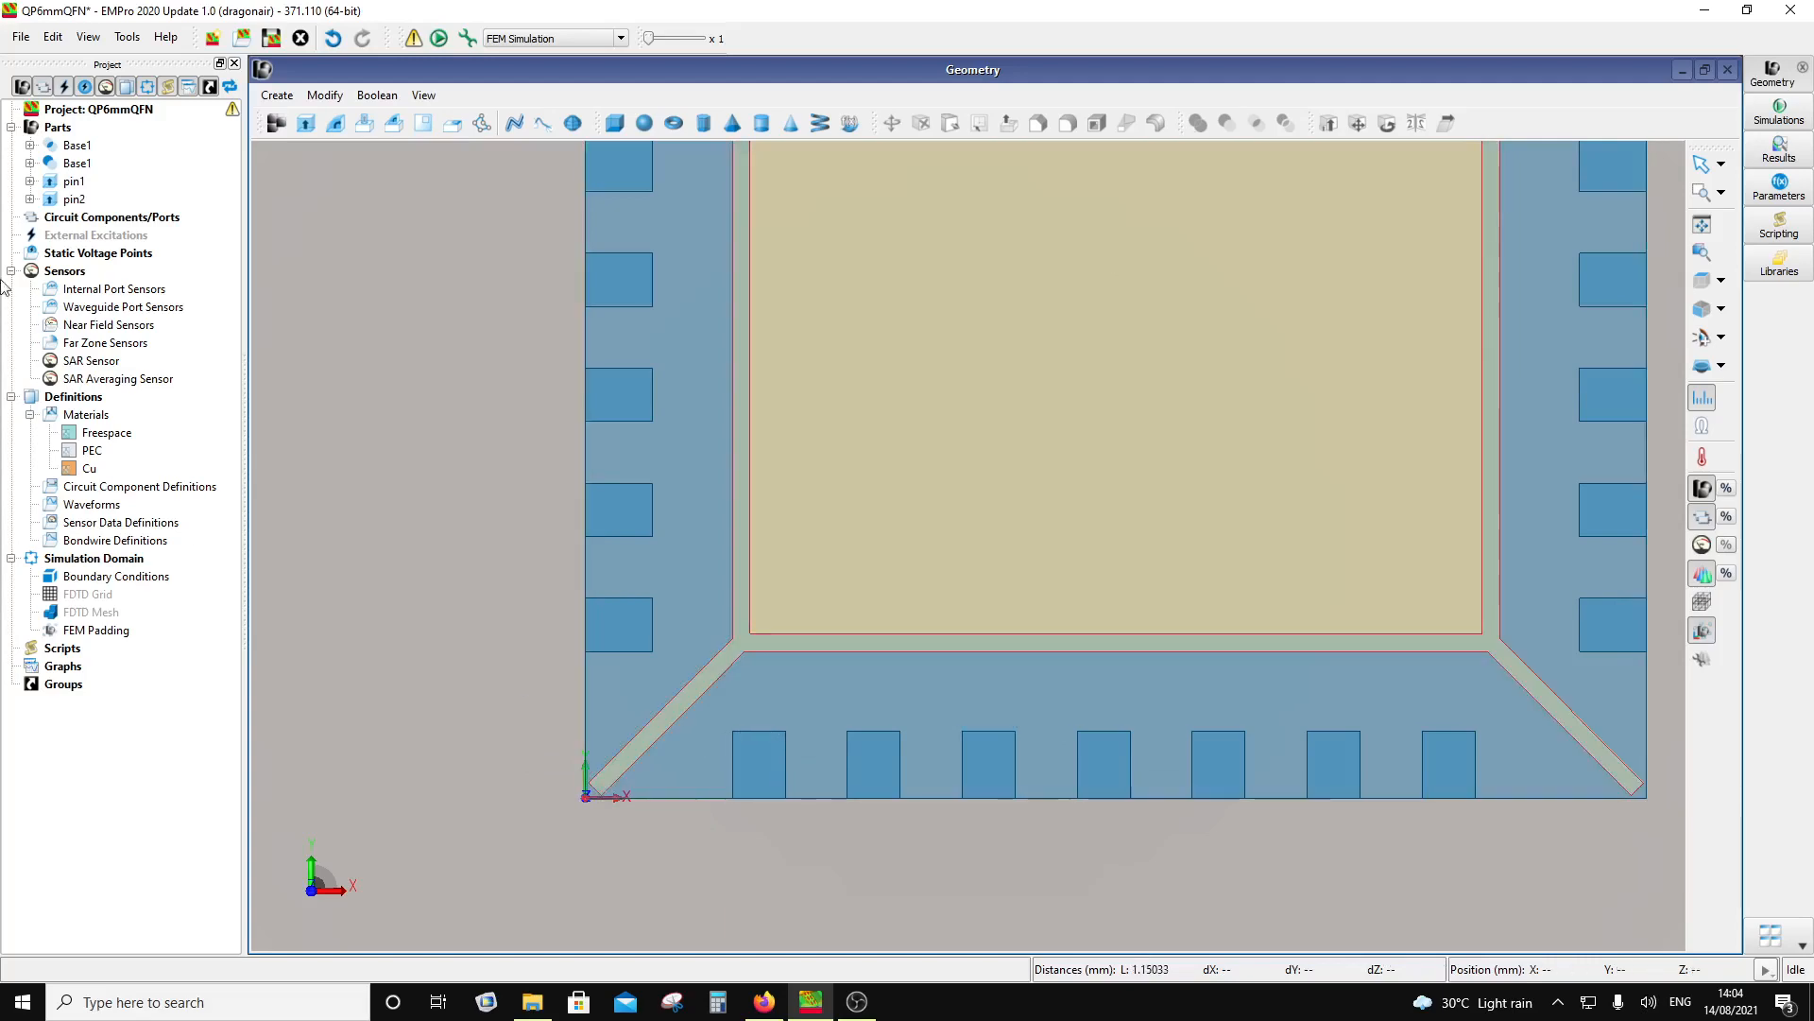
# Step: Translate the pin1 rows by 0.07 mm along U'
pyautogui.click(47, 183)
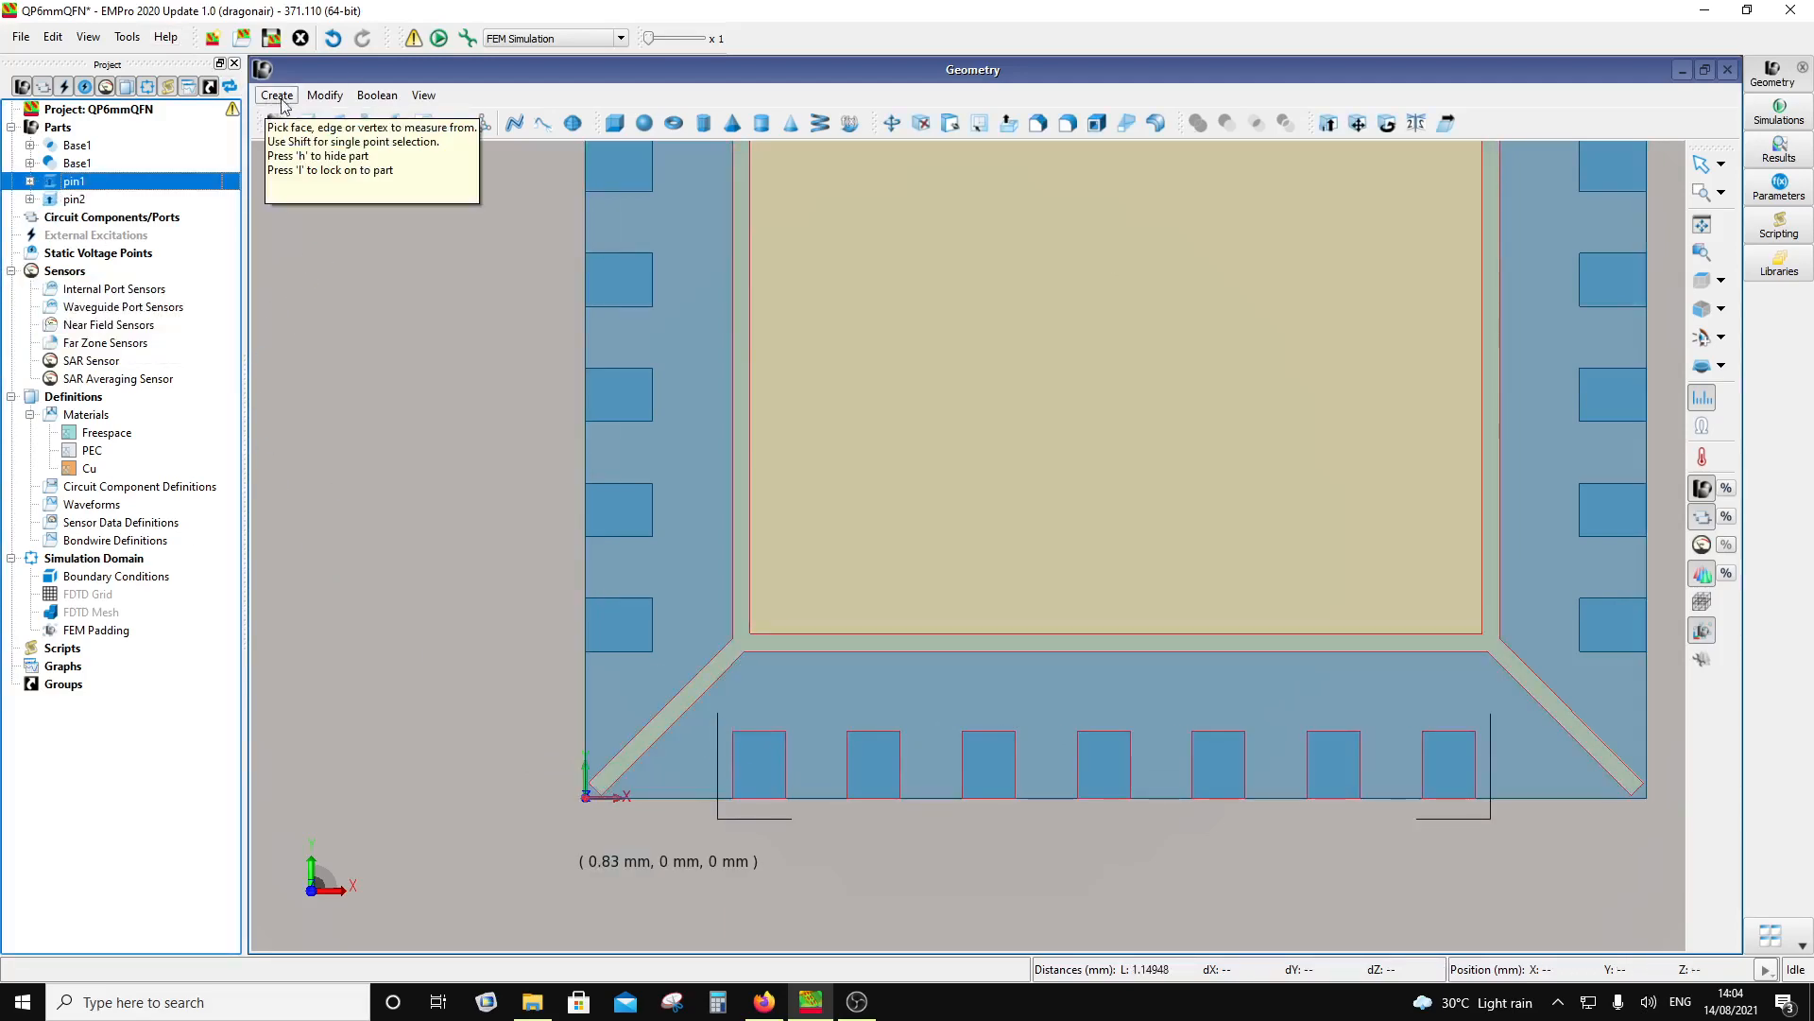
pyautogui.click(325, 95)
pyautogui.moveTo(342, 354)
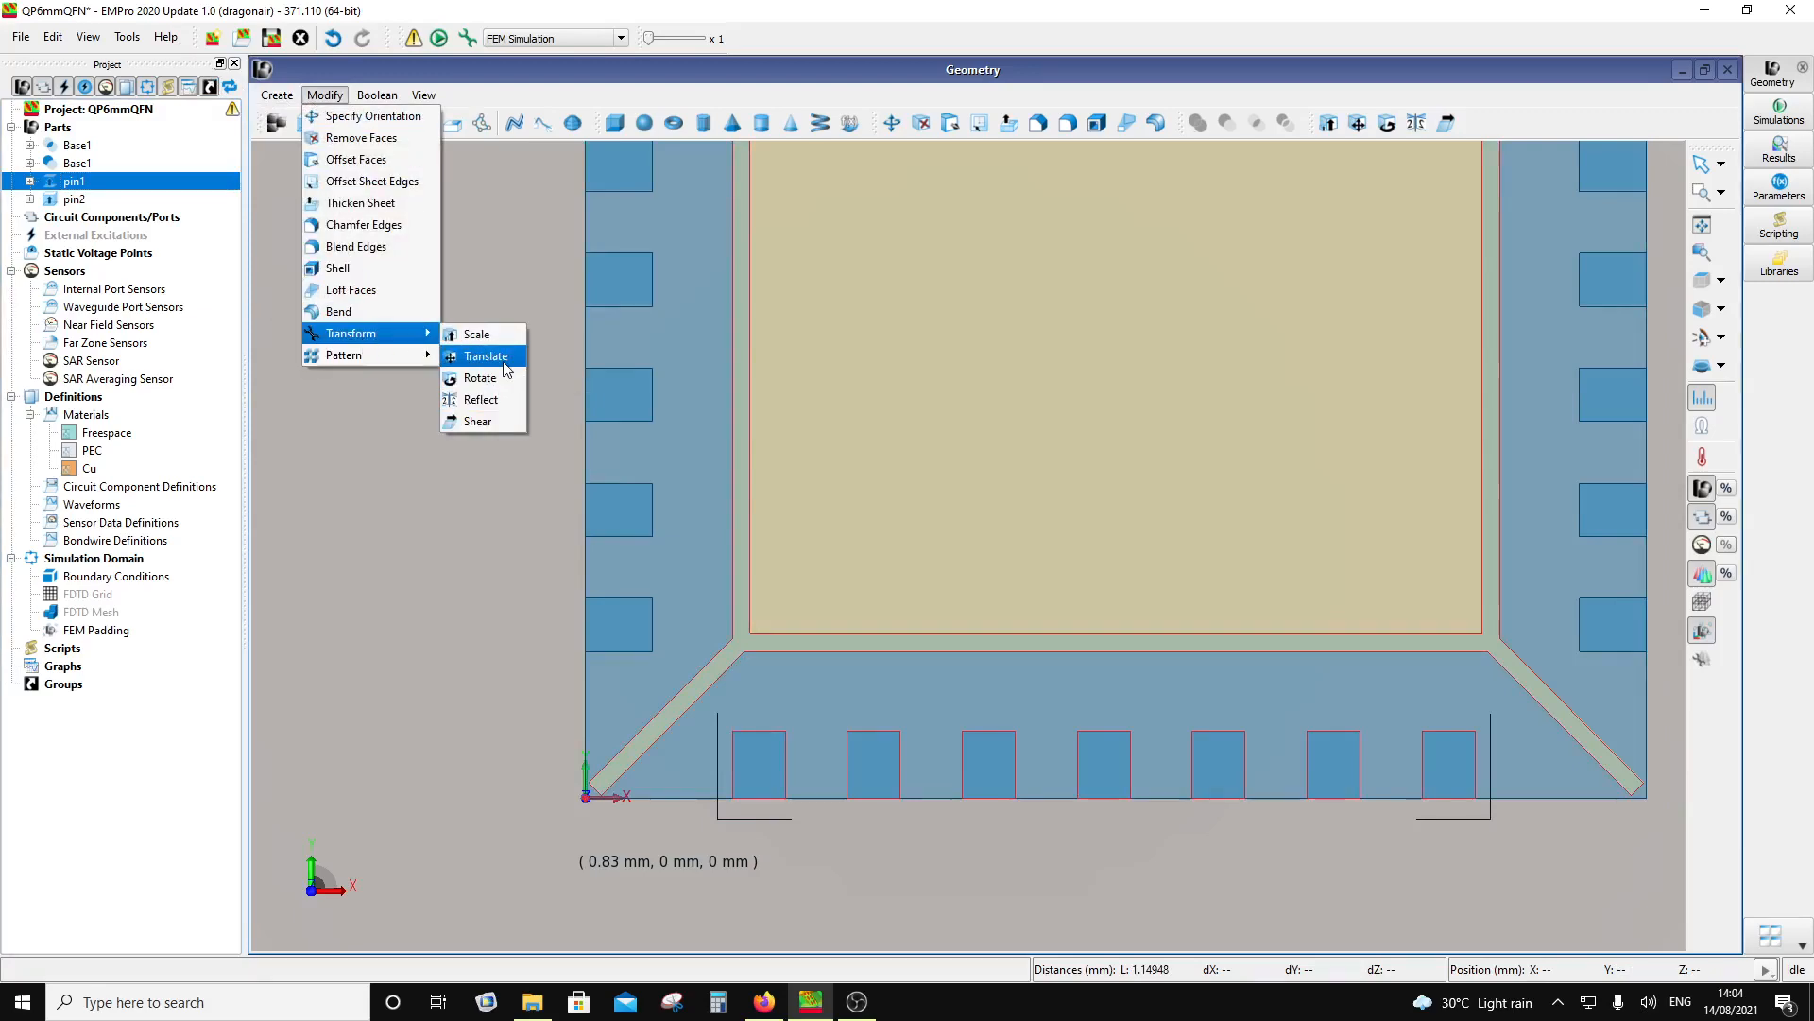
pyautogui.click(505, 363)
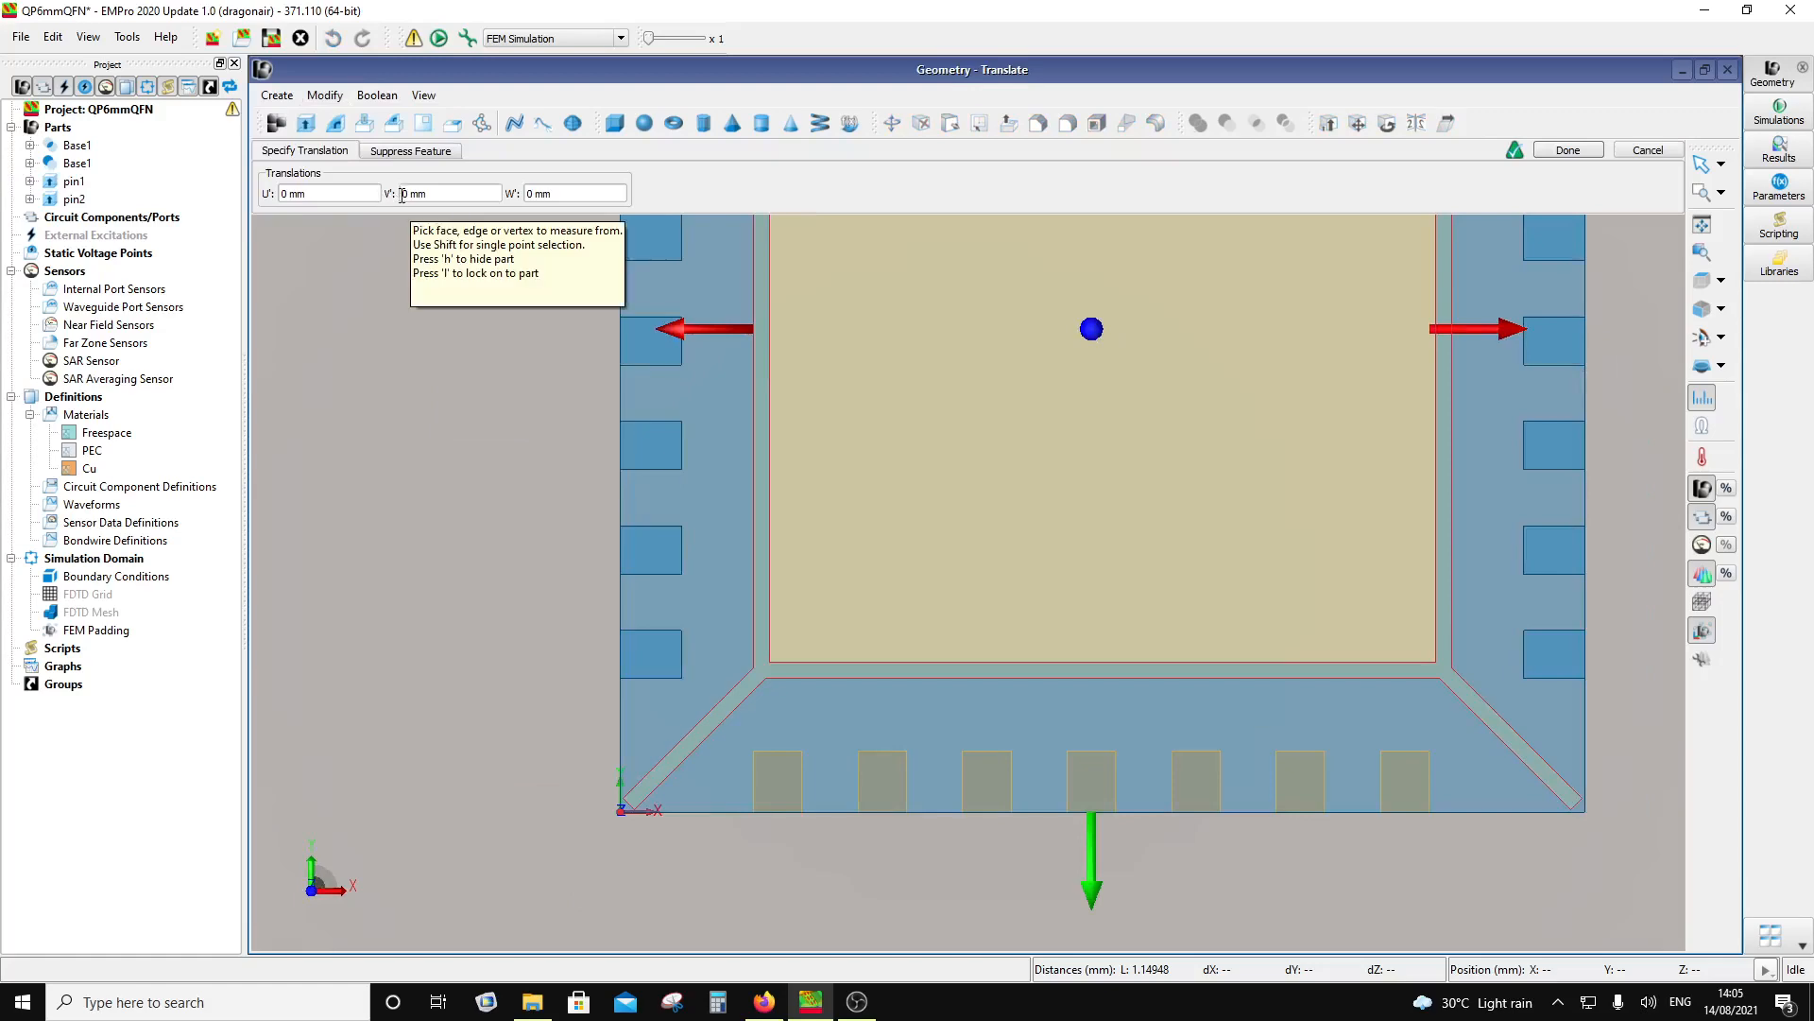
pyautogui.click(289, 195)
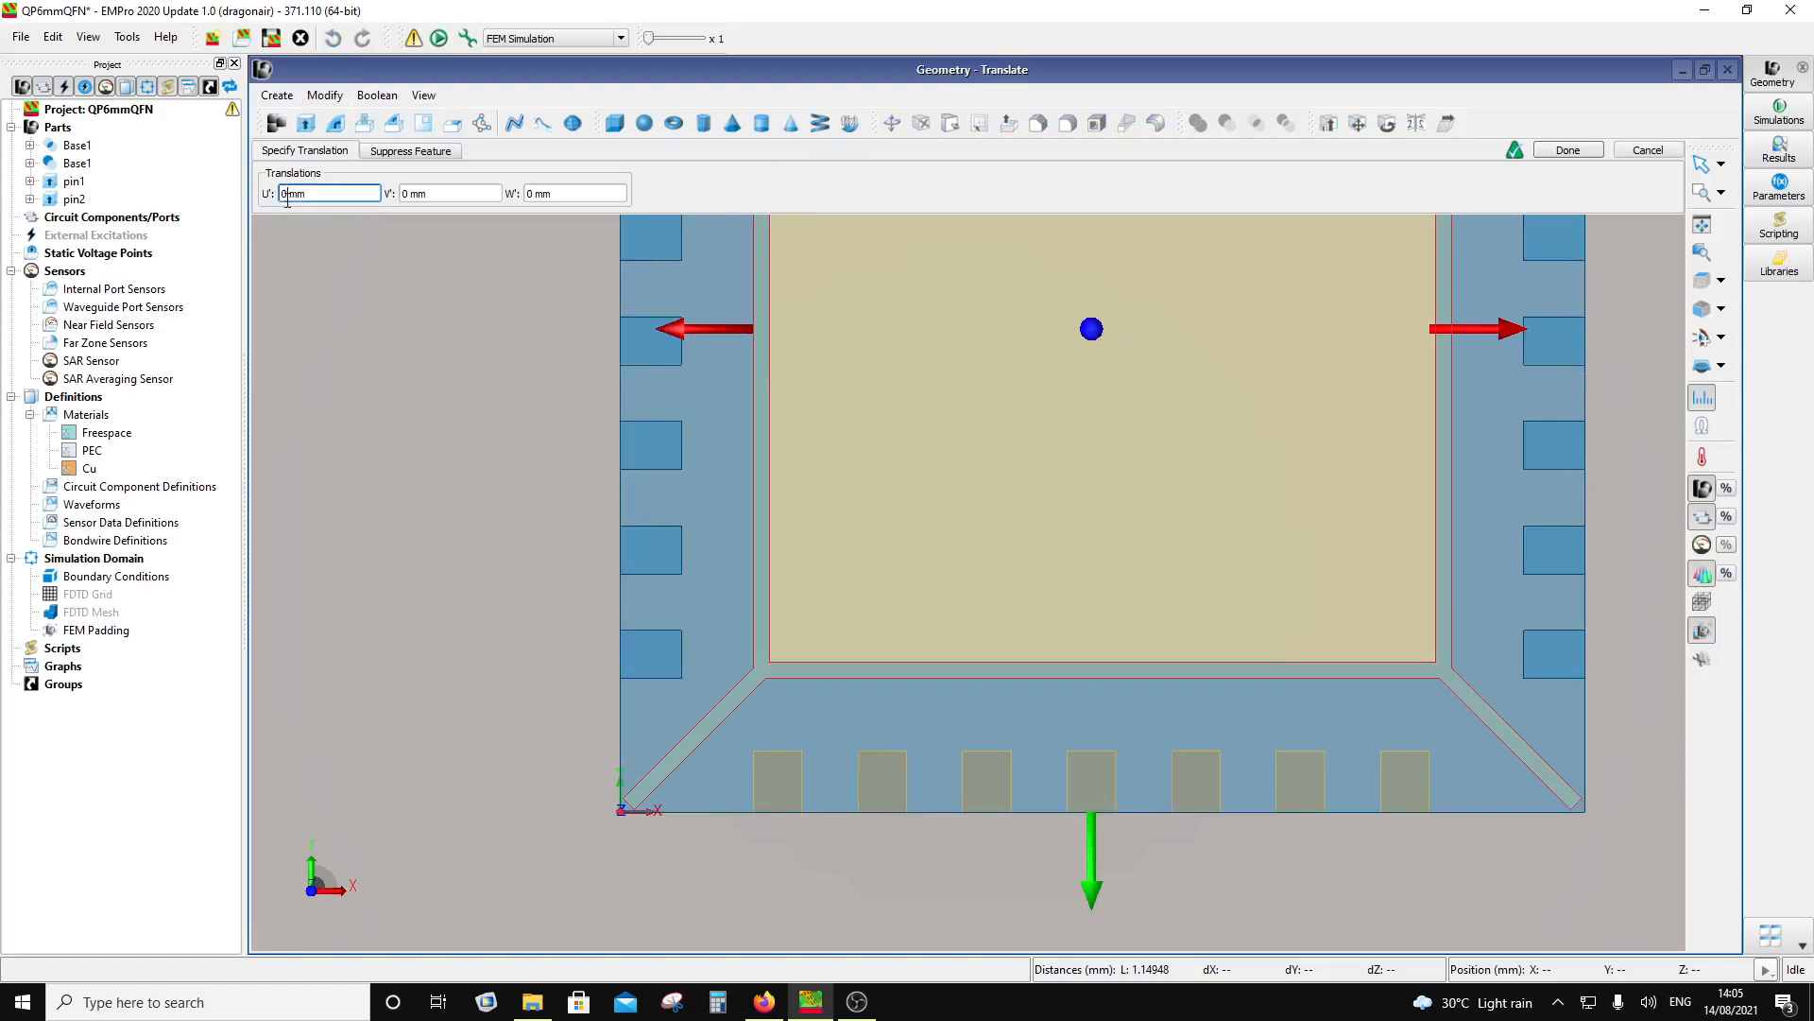
pyautogui.write('.0')
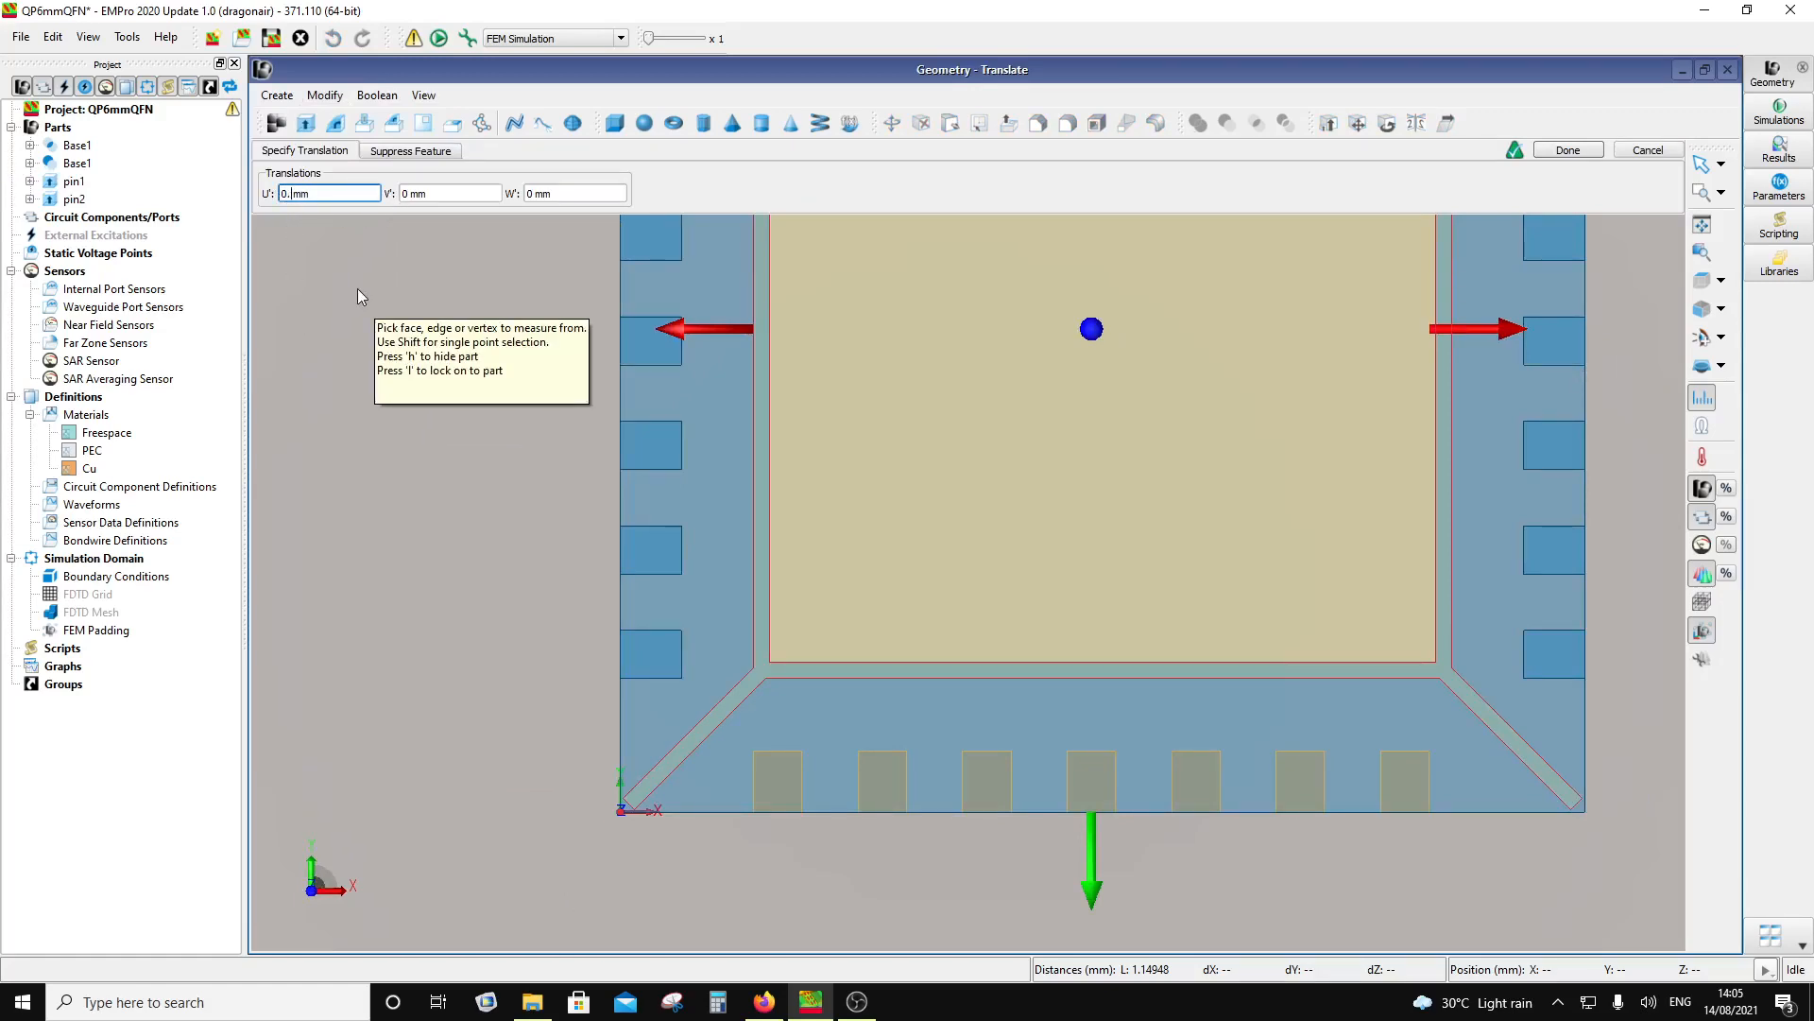
pyautogui.write('7')
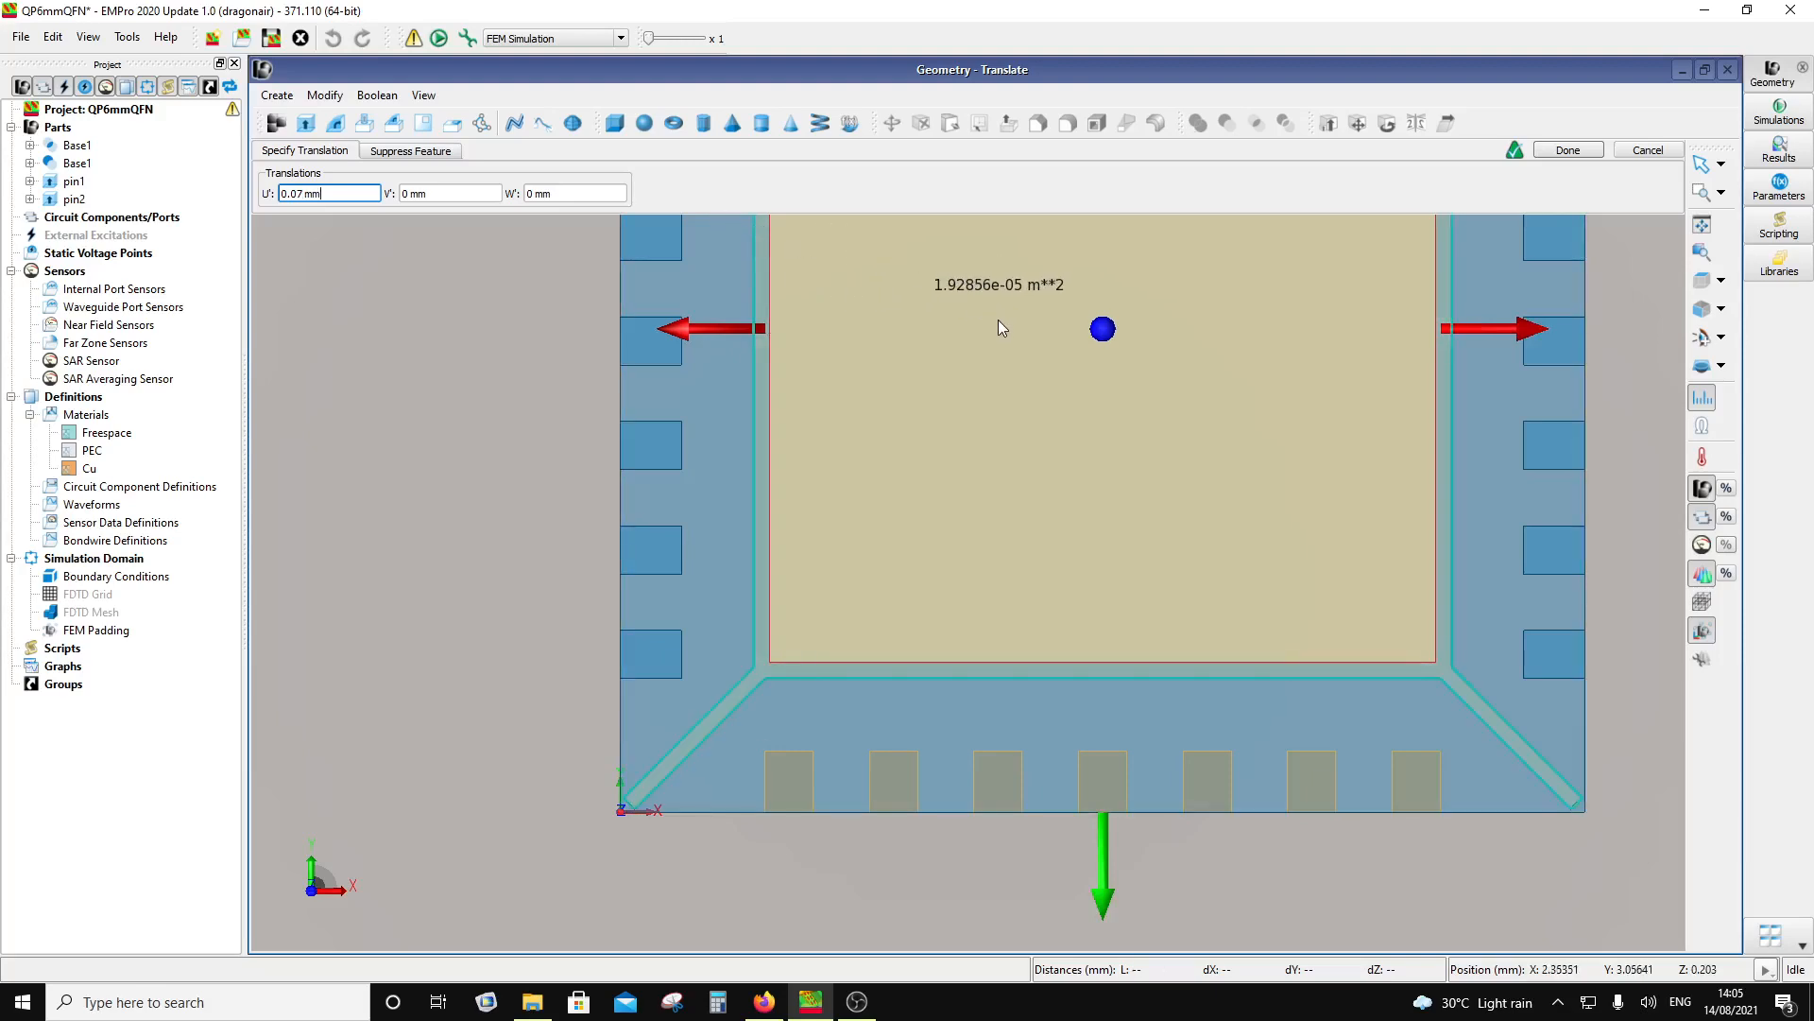
pyautogui.click(1567, 150)
# Step: Measure distances from the package base's two far corners toward the diagonal strips and adjacent pins, and leave the measuring tool
pyautogui.scroll(-4, 1367, 544)
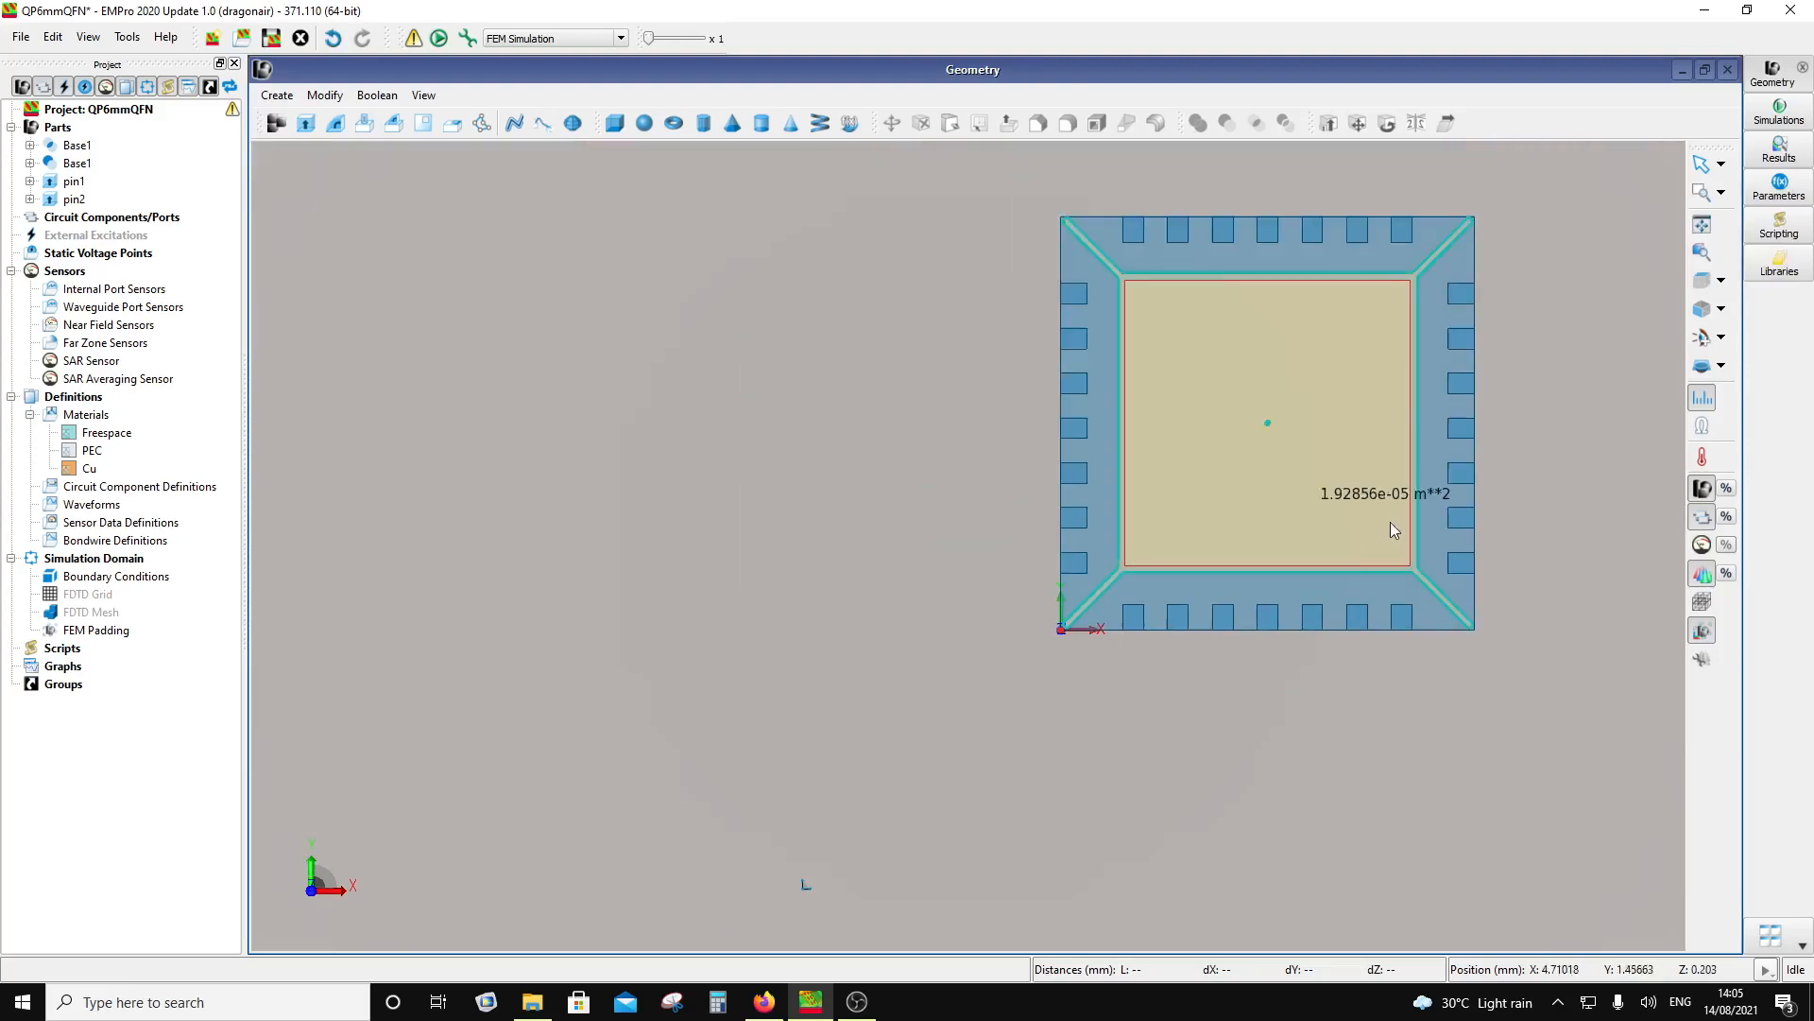
pyautogui.scroll(2, 1495, 248)
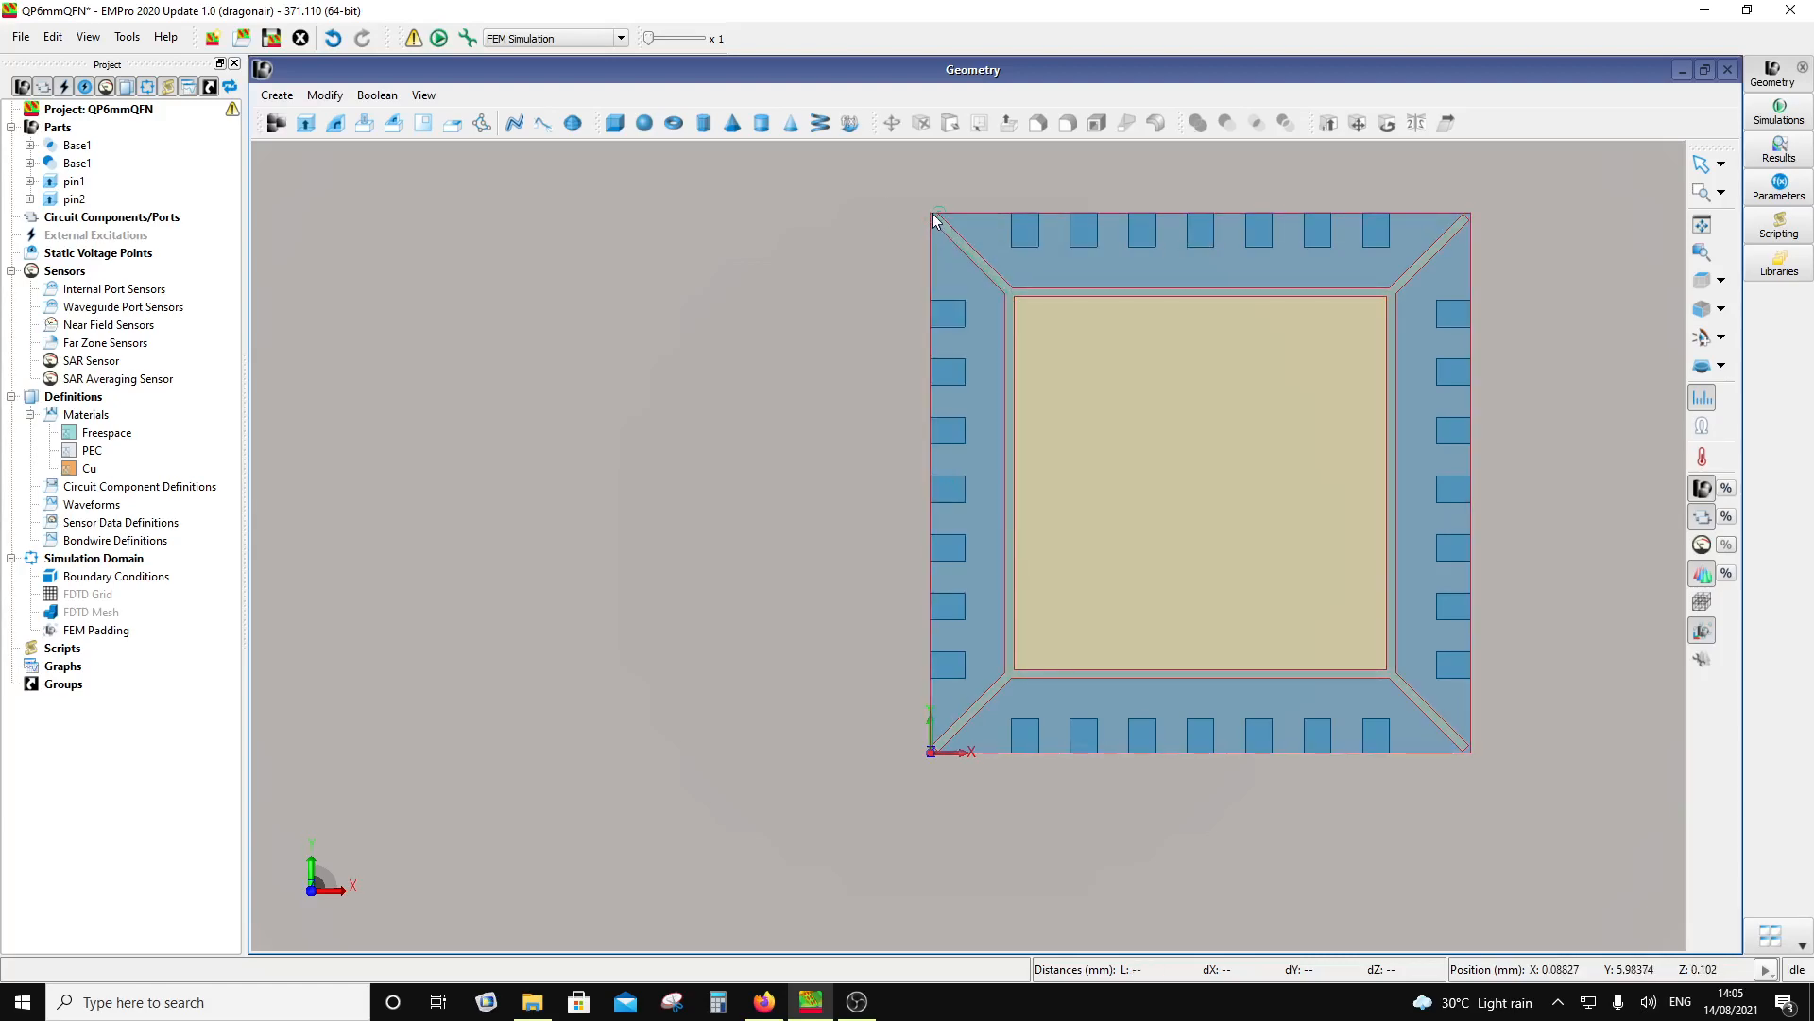
pyautogui.scroll(4, 1060, 199)
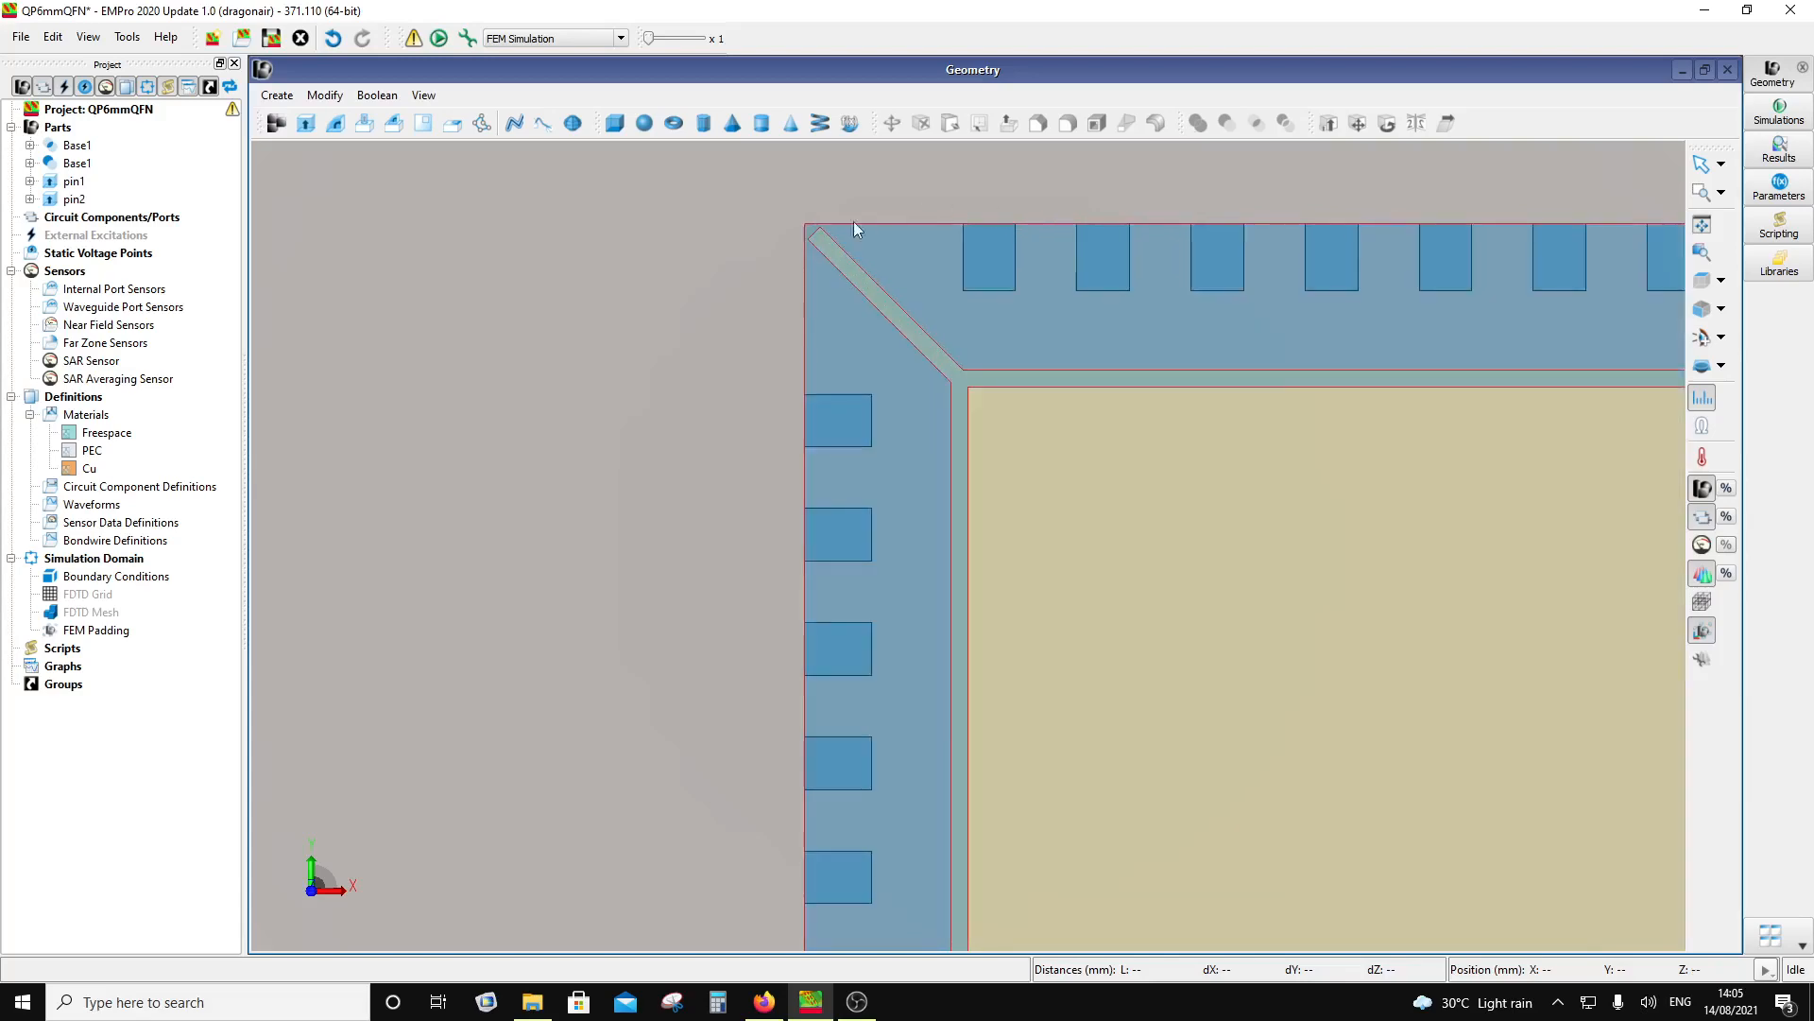
pyautogui.click(803, 224)
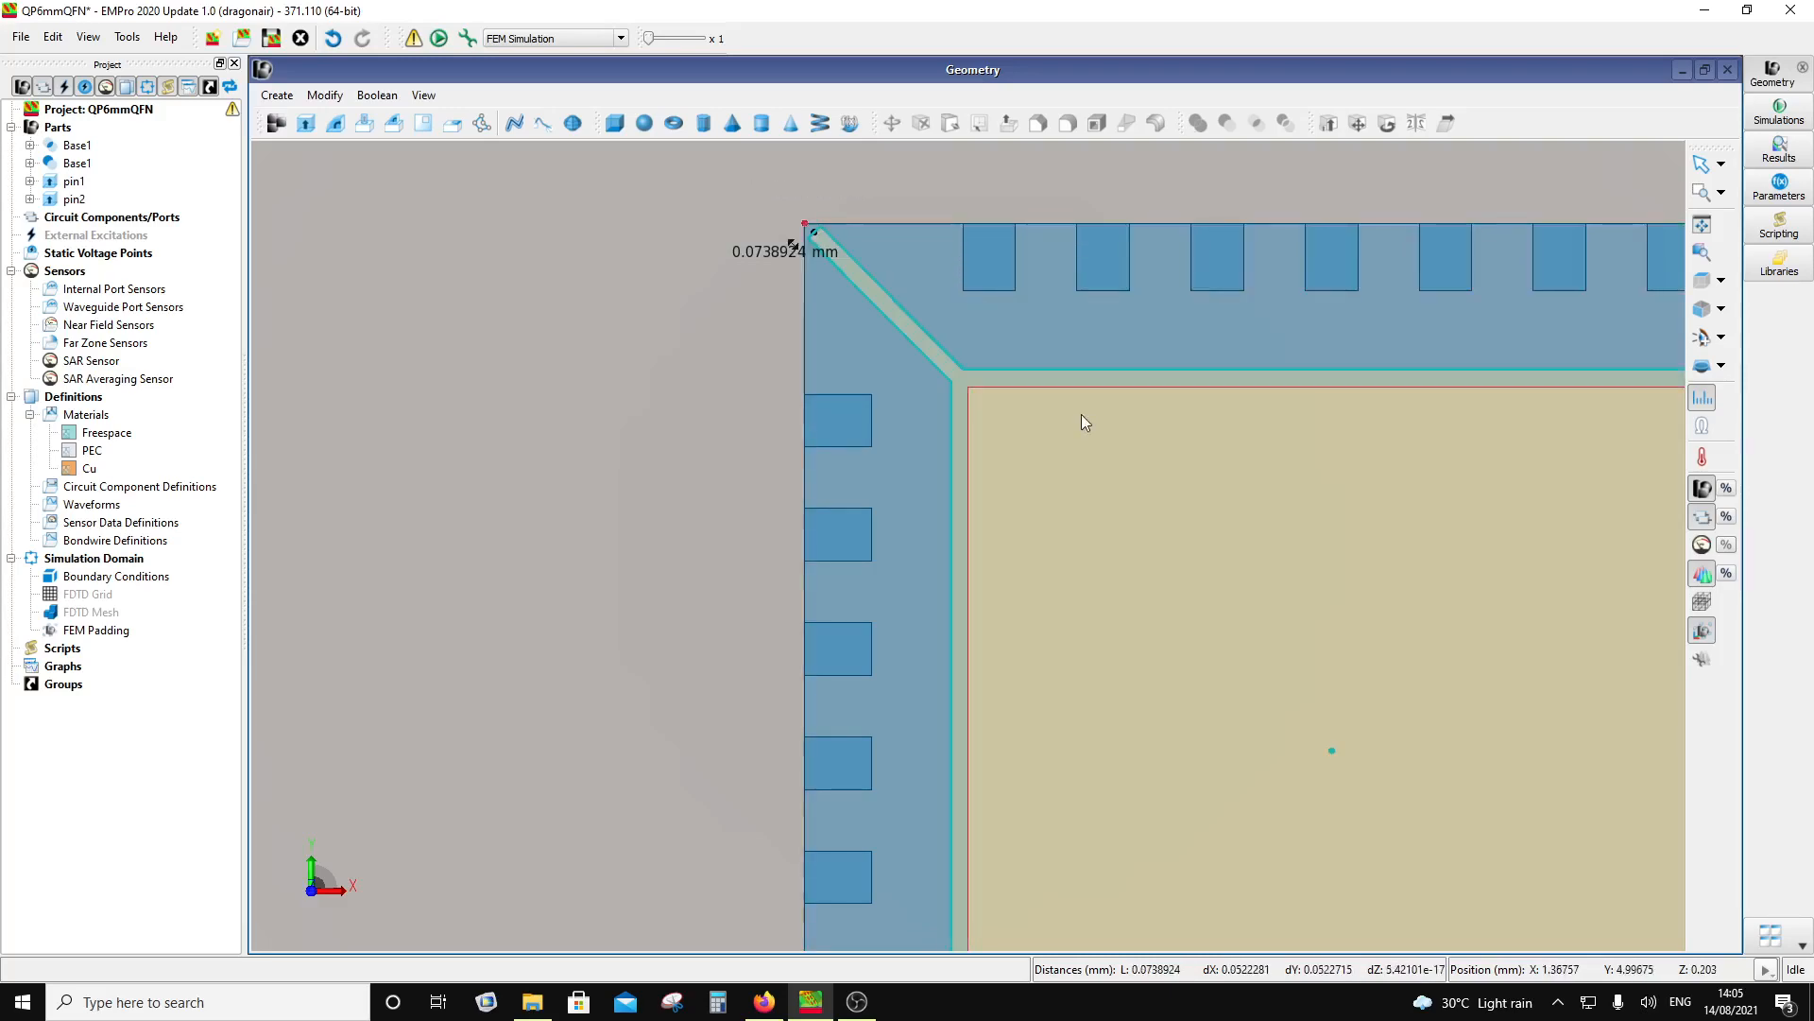
pyautogui.scroll(-5, 1318, 397)
pyautogui.scroll(4, 1606, 340)
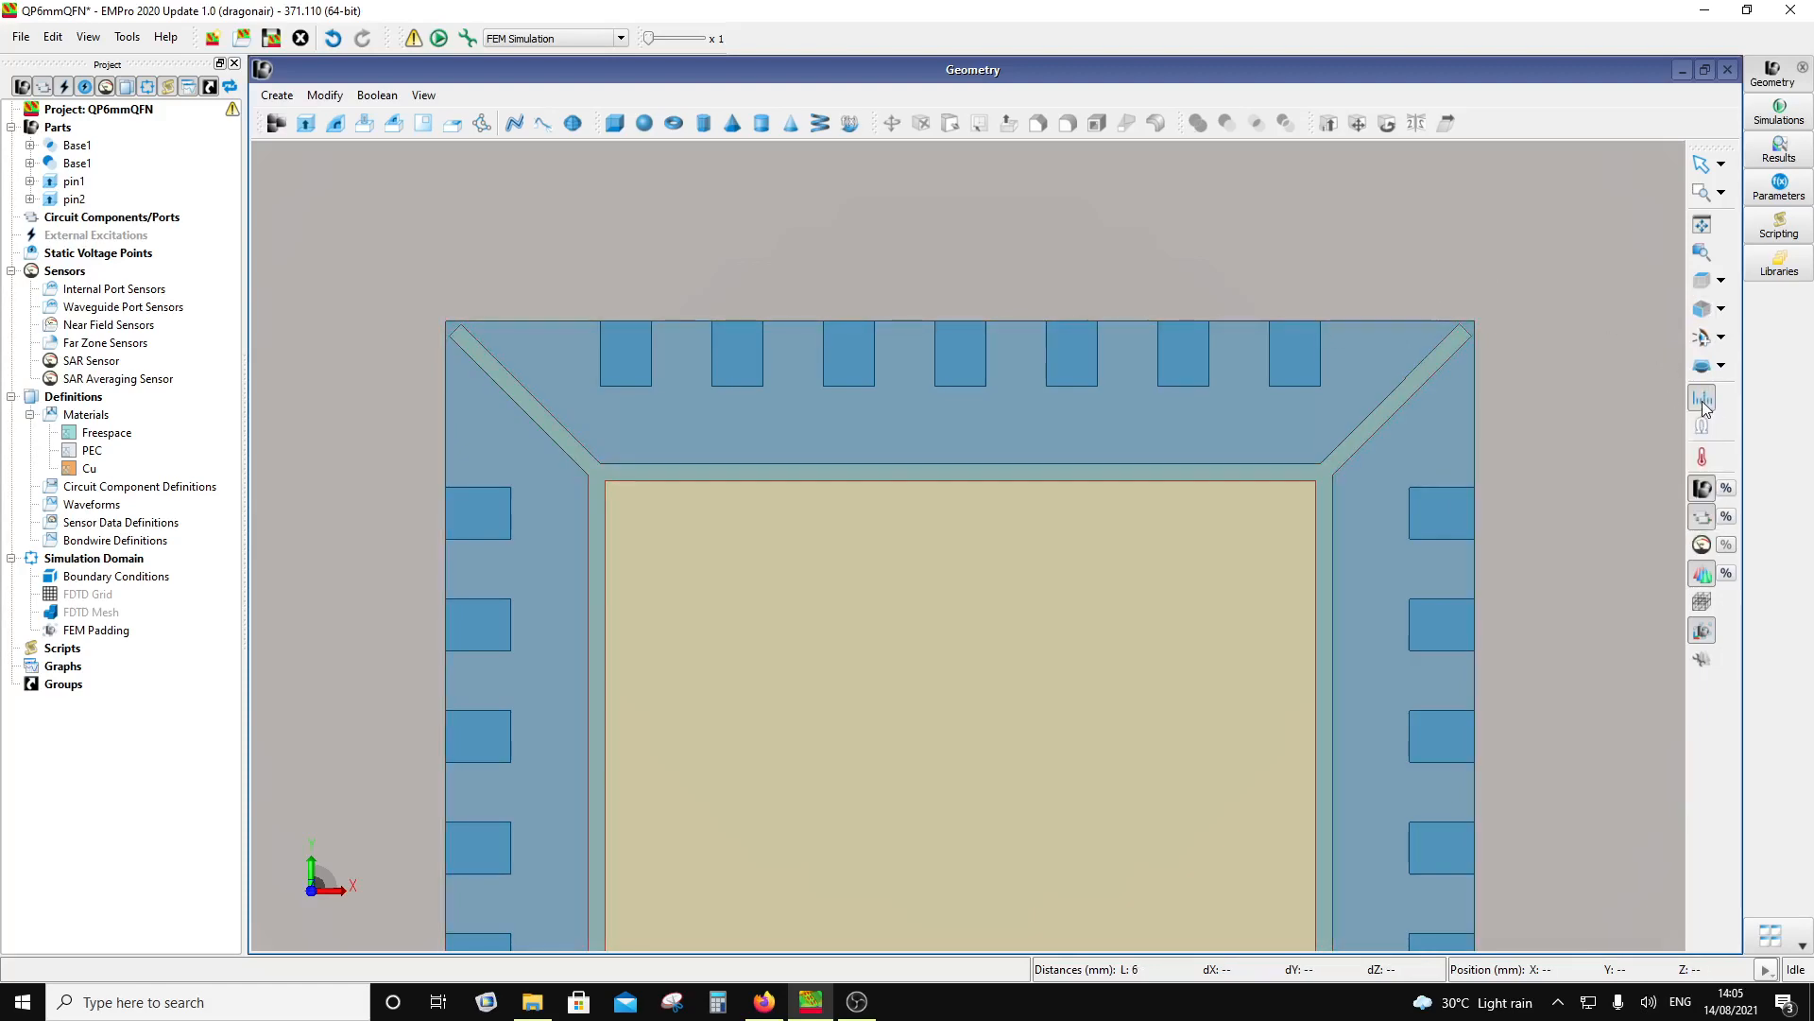
pyautogui.click(1476, 319)
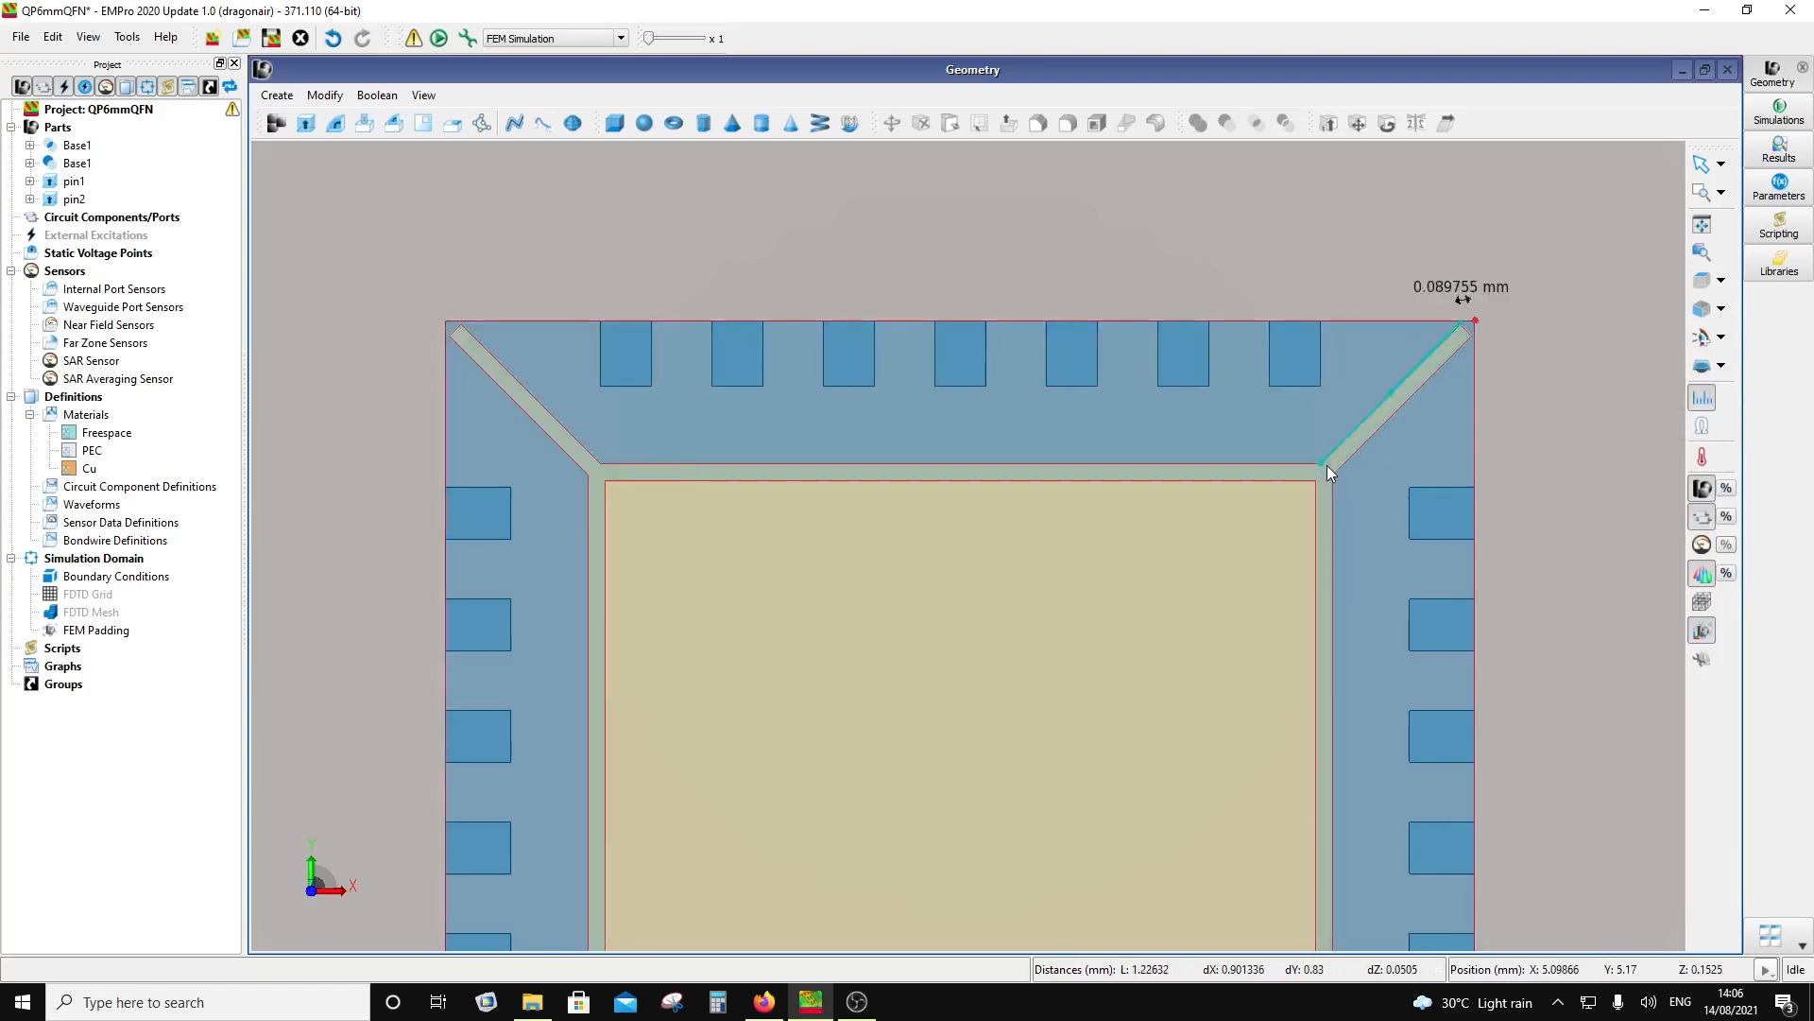
pyautogui.scroll(-3, 1327, 465)
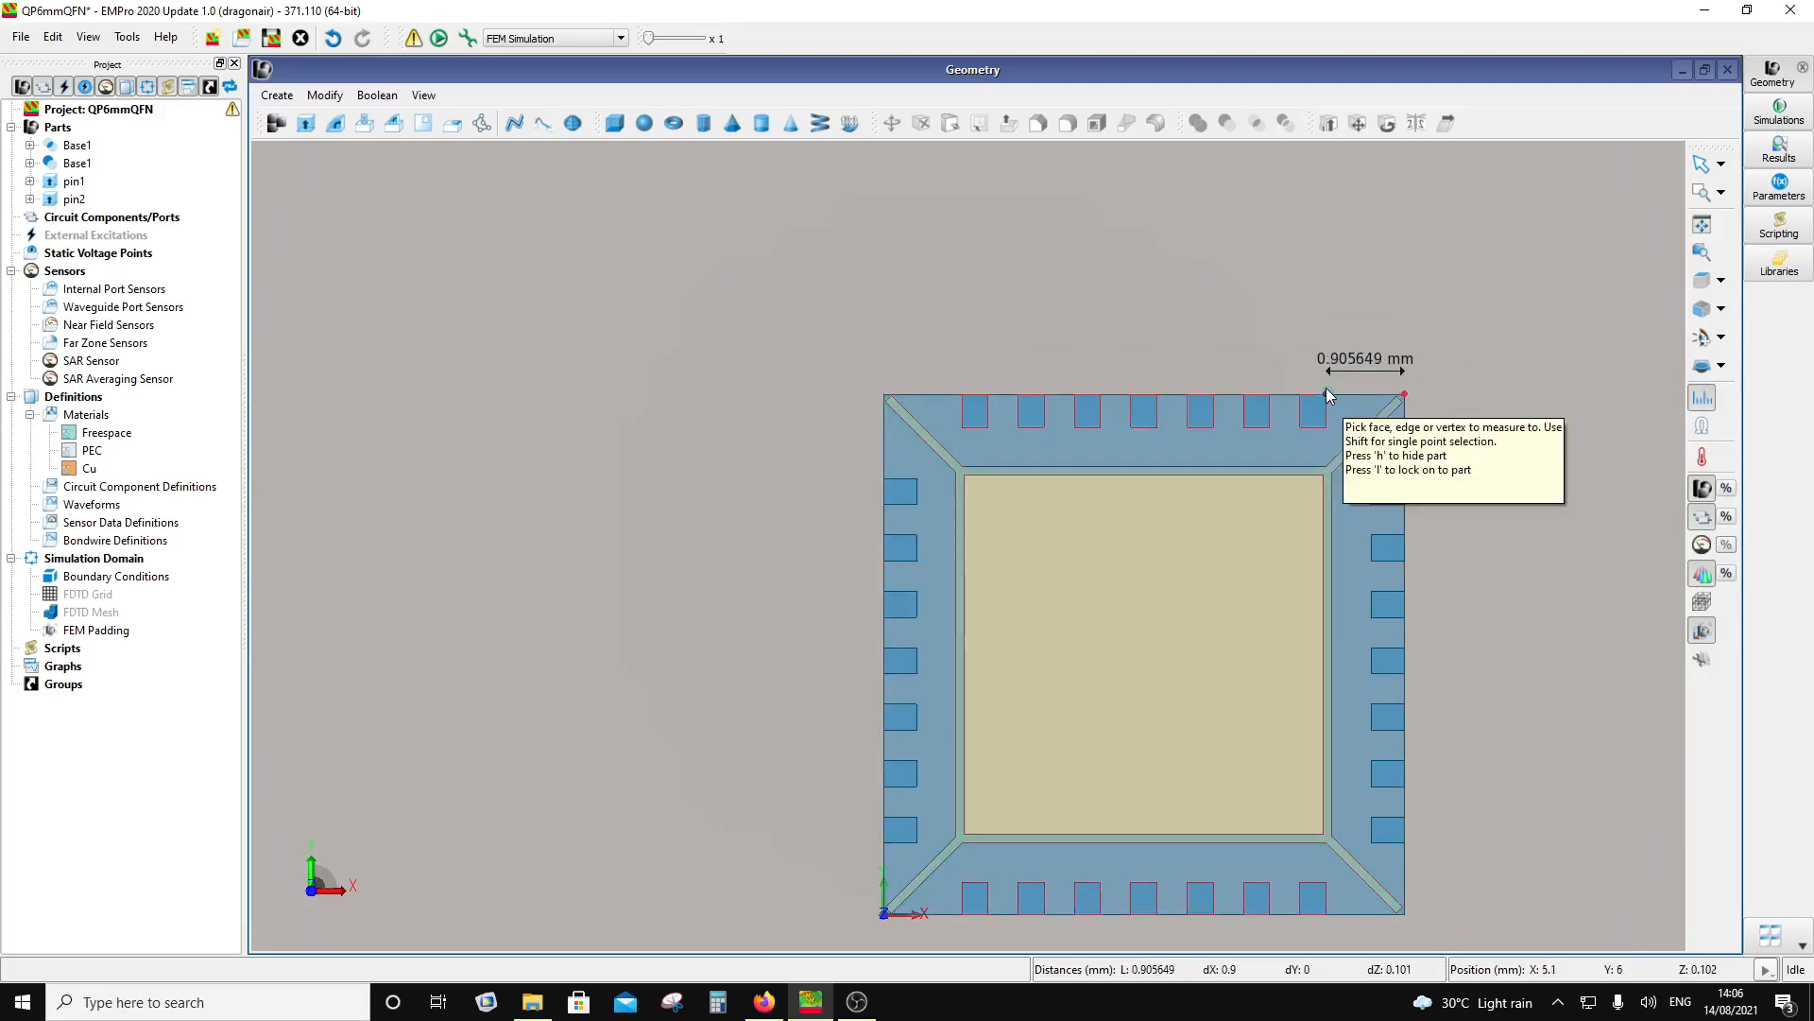
pyautogui.click(1357, 346)
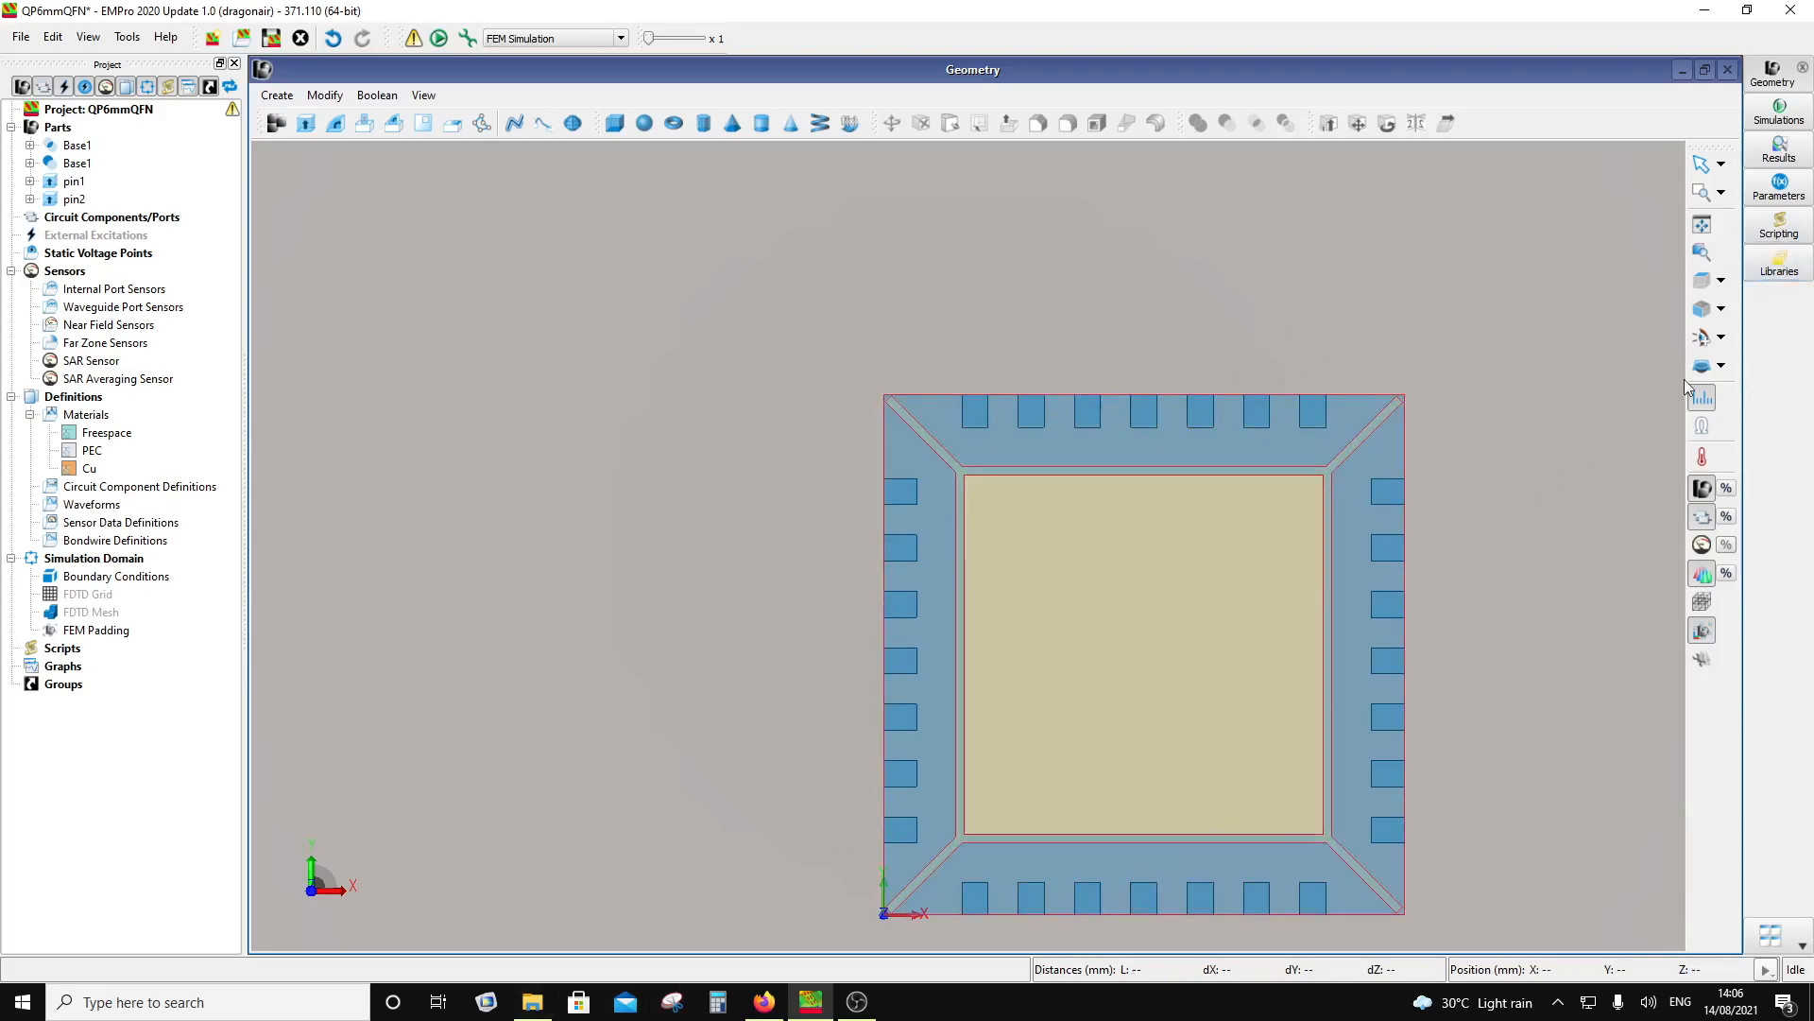
pyautogui.click(1703, 168)
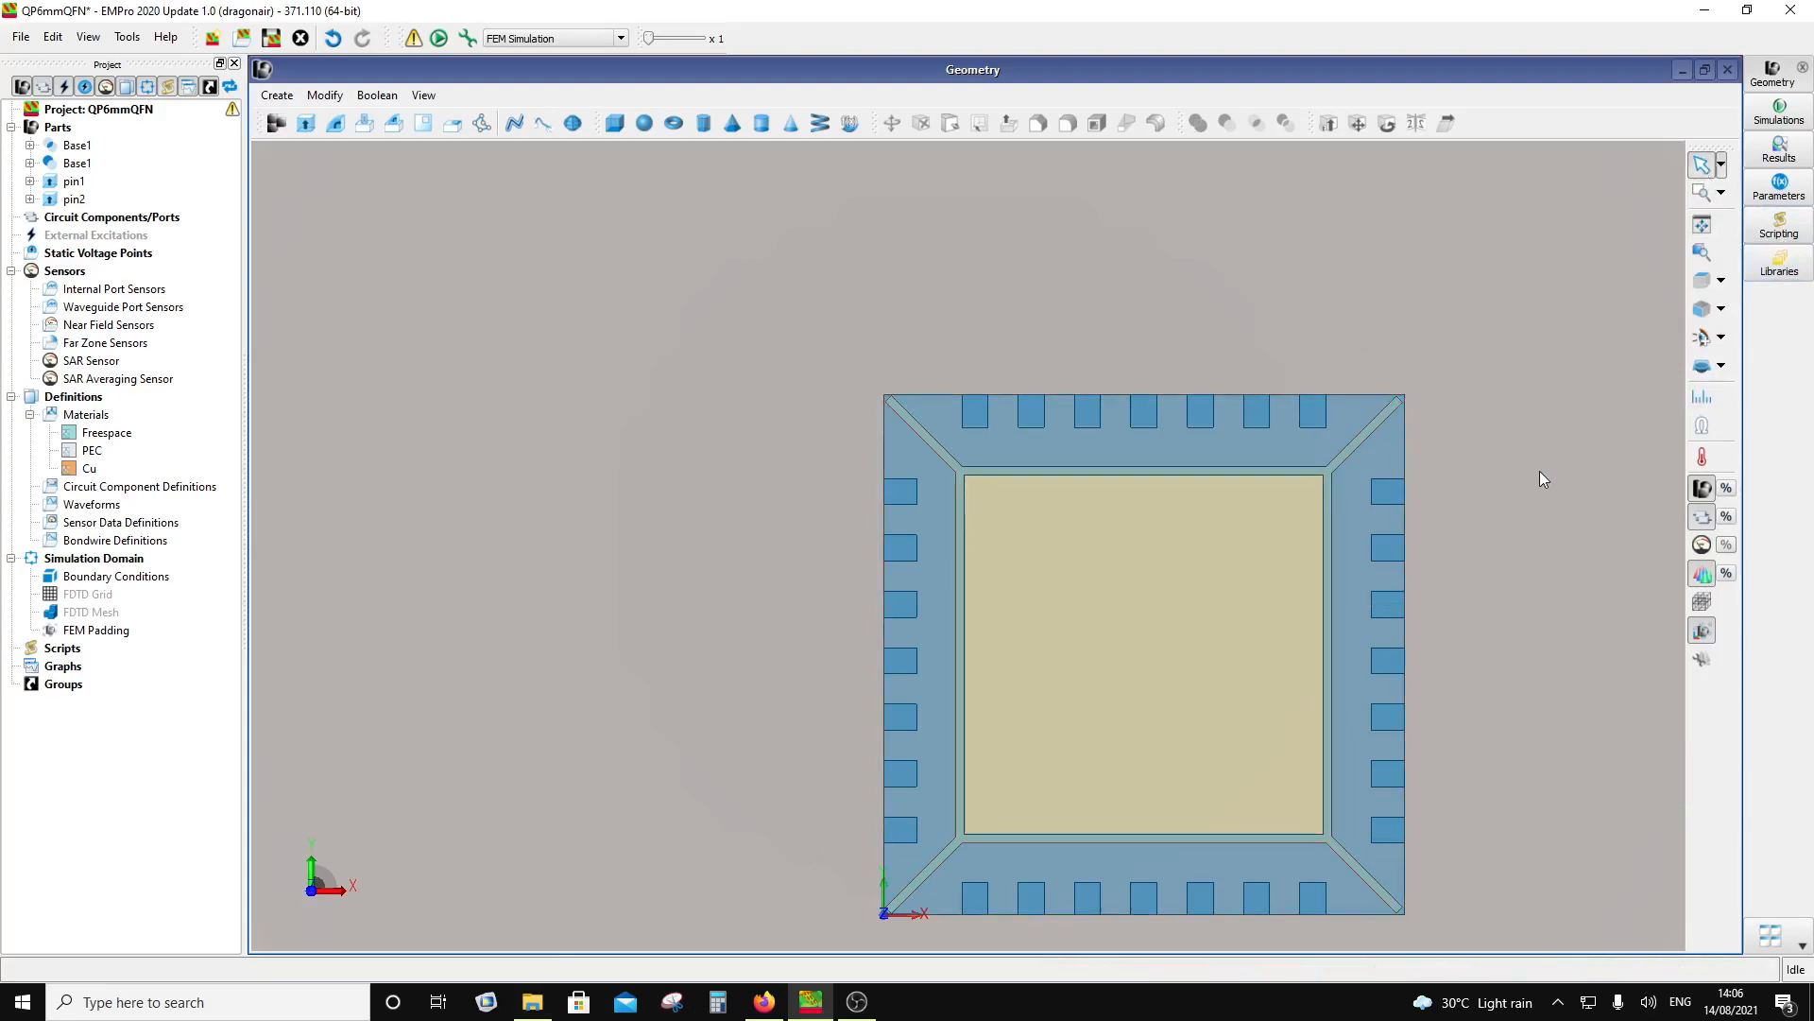
# Step: Translate the pin2 rows on the package's two side edges by 0.07 mm along V'
pyautogui.click(907, 838)
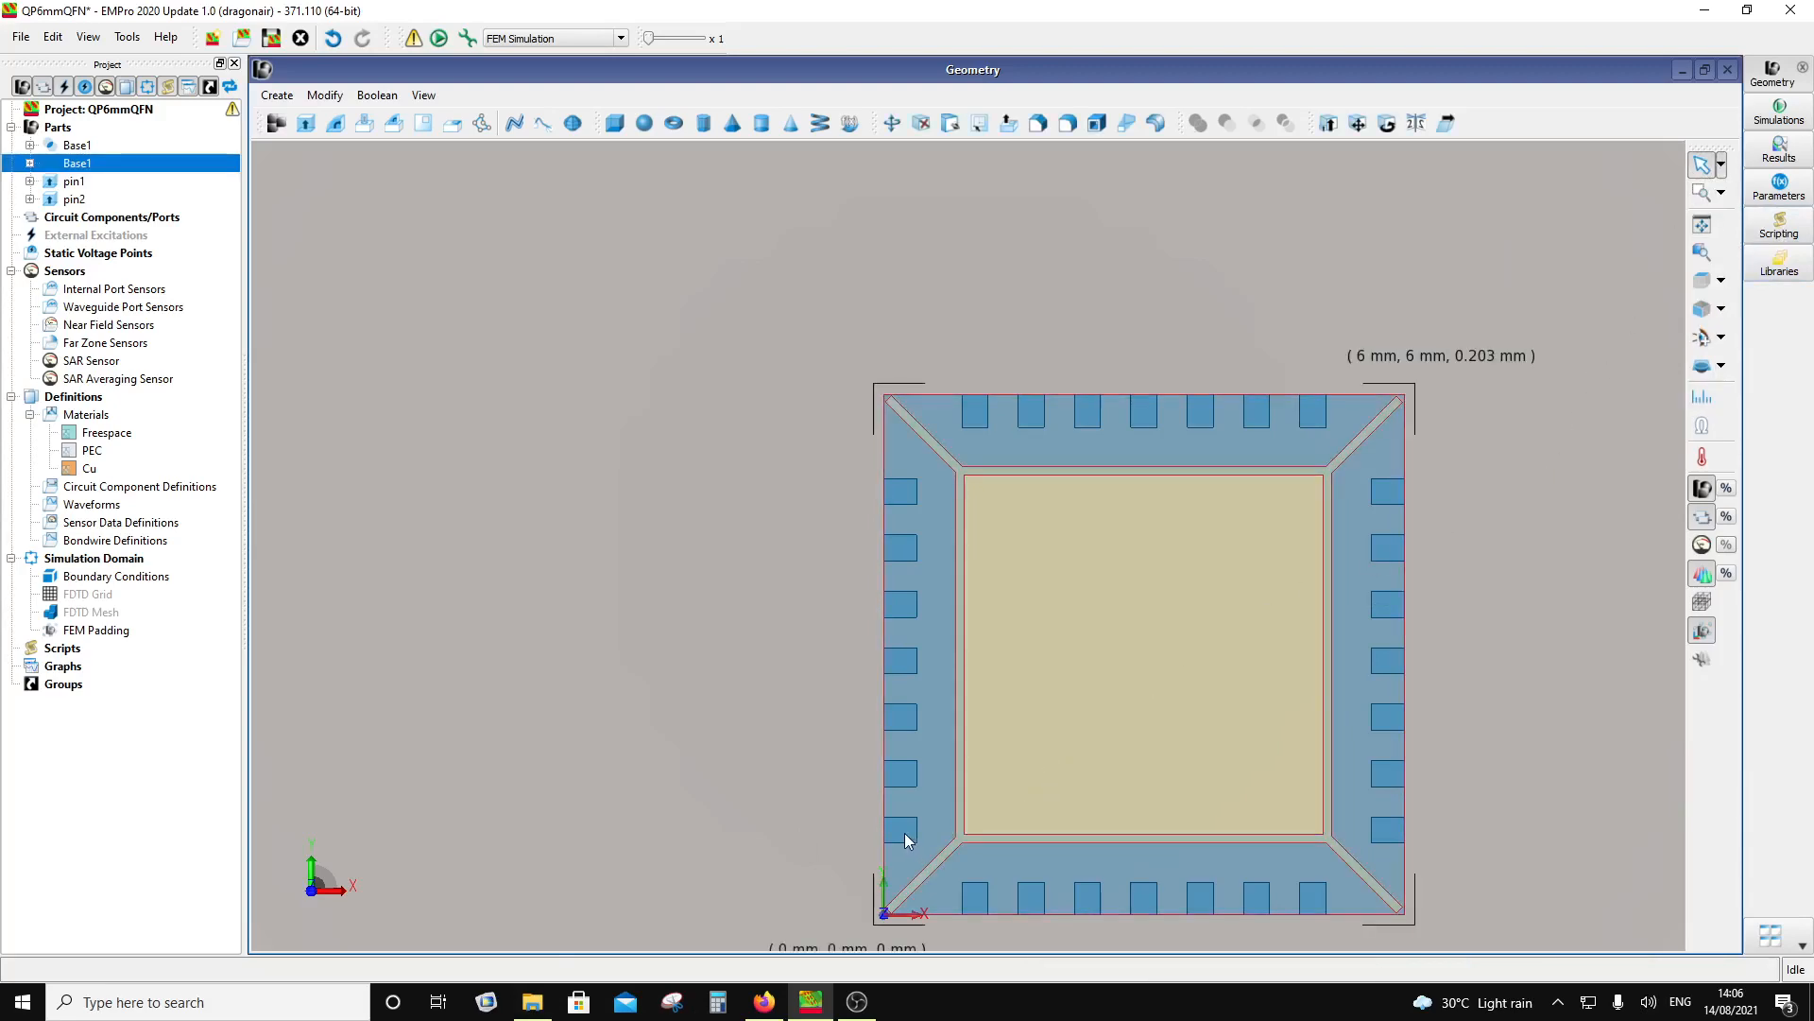
pyautogui.click(74, 199)
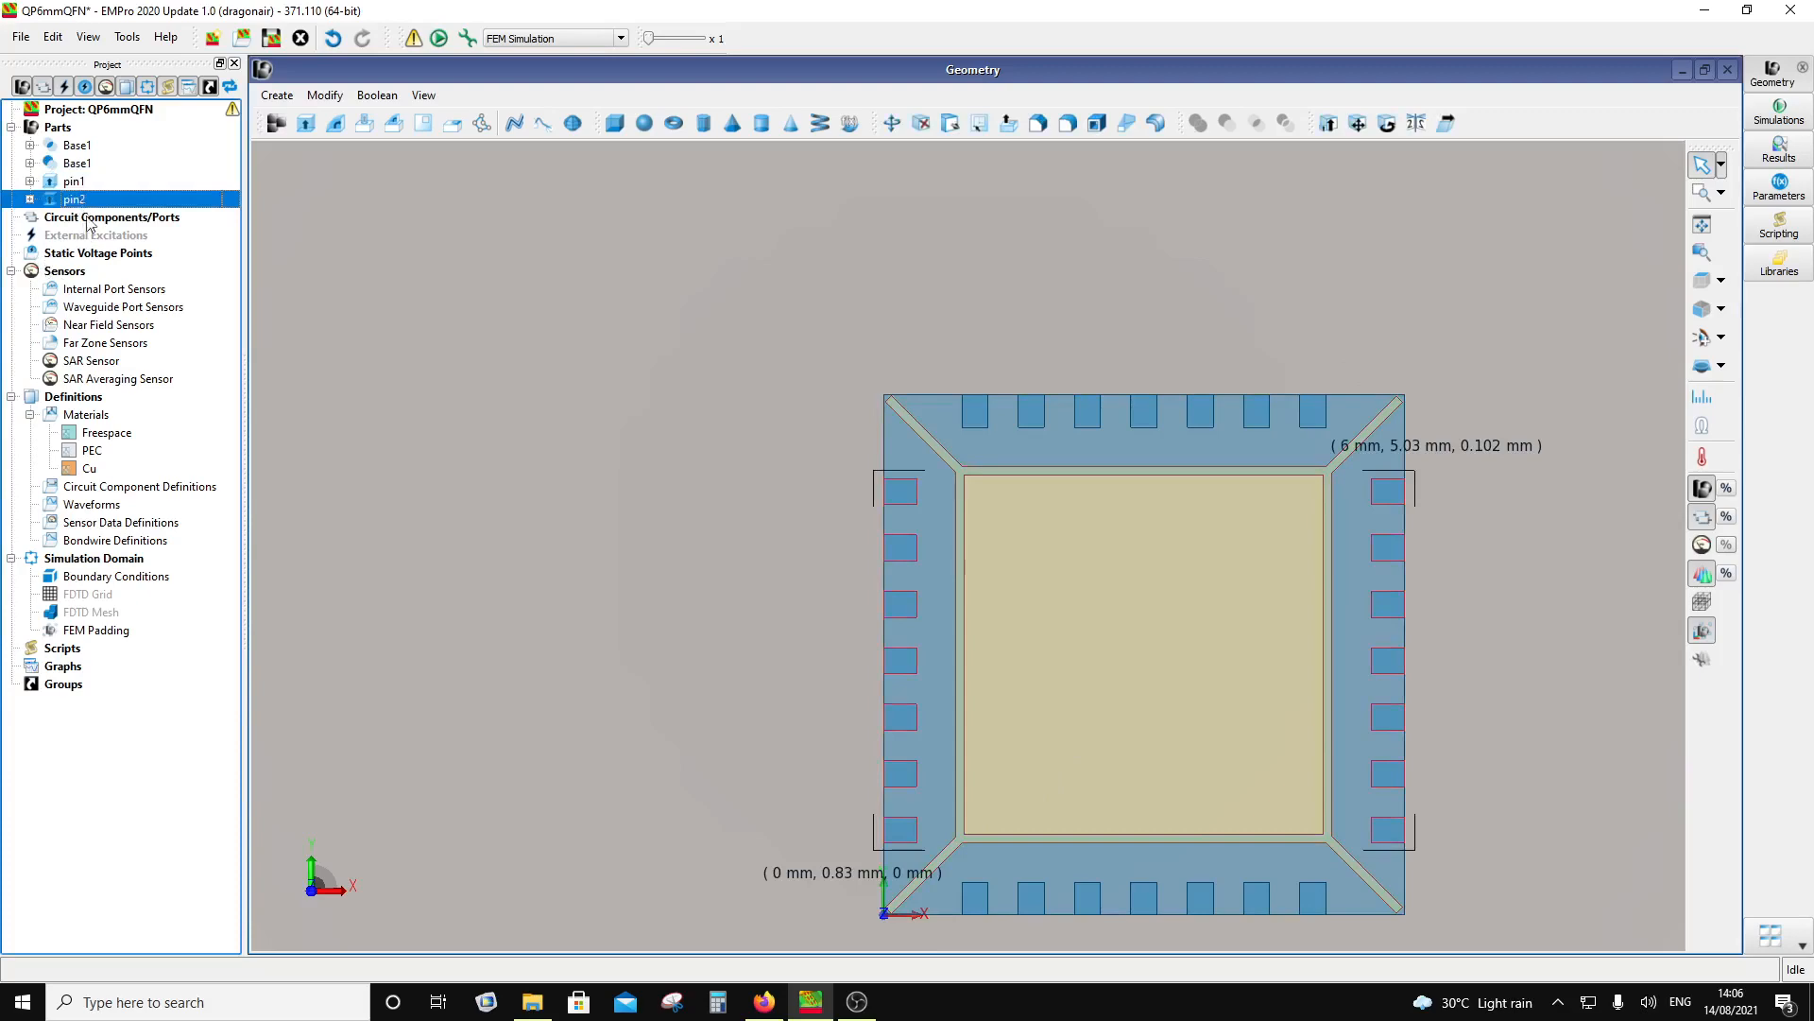
pyautogui.click(325, 95)
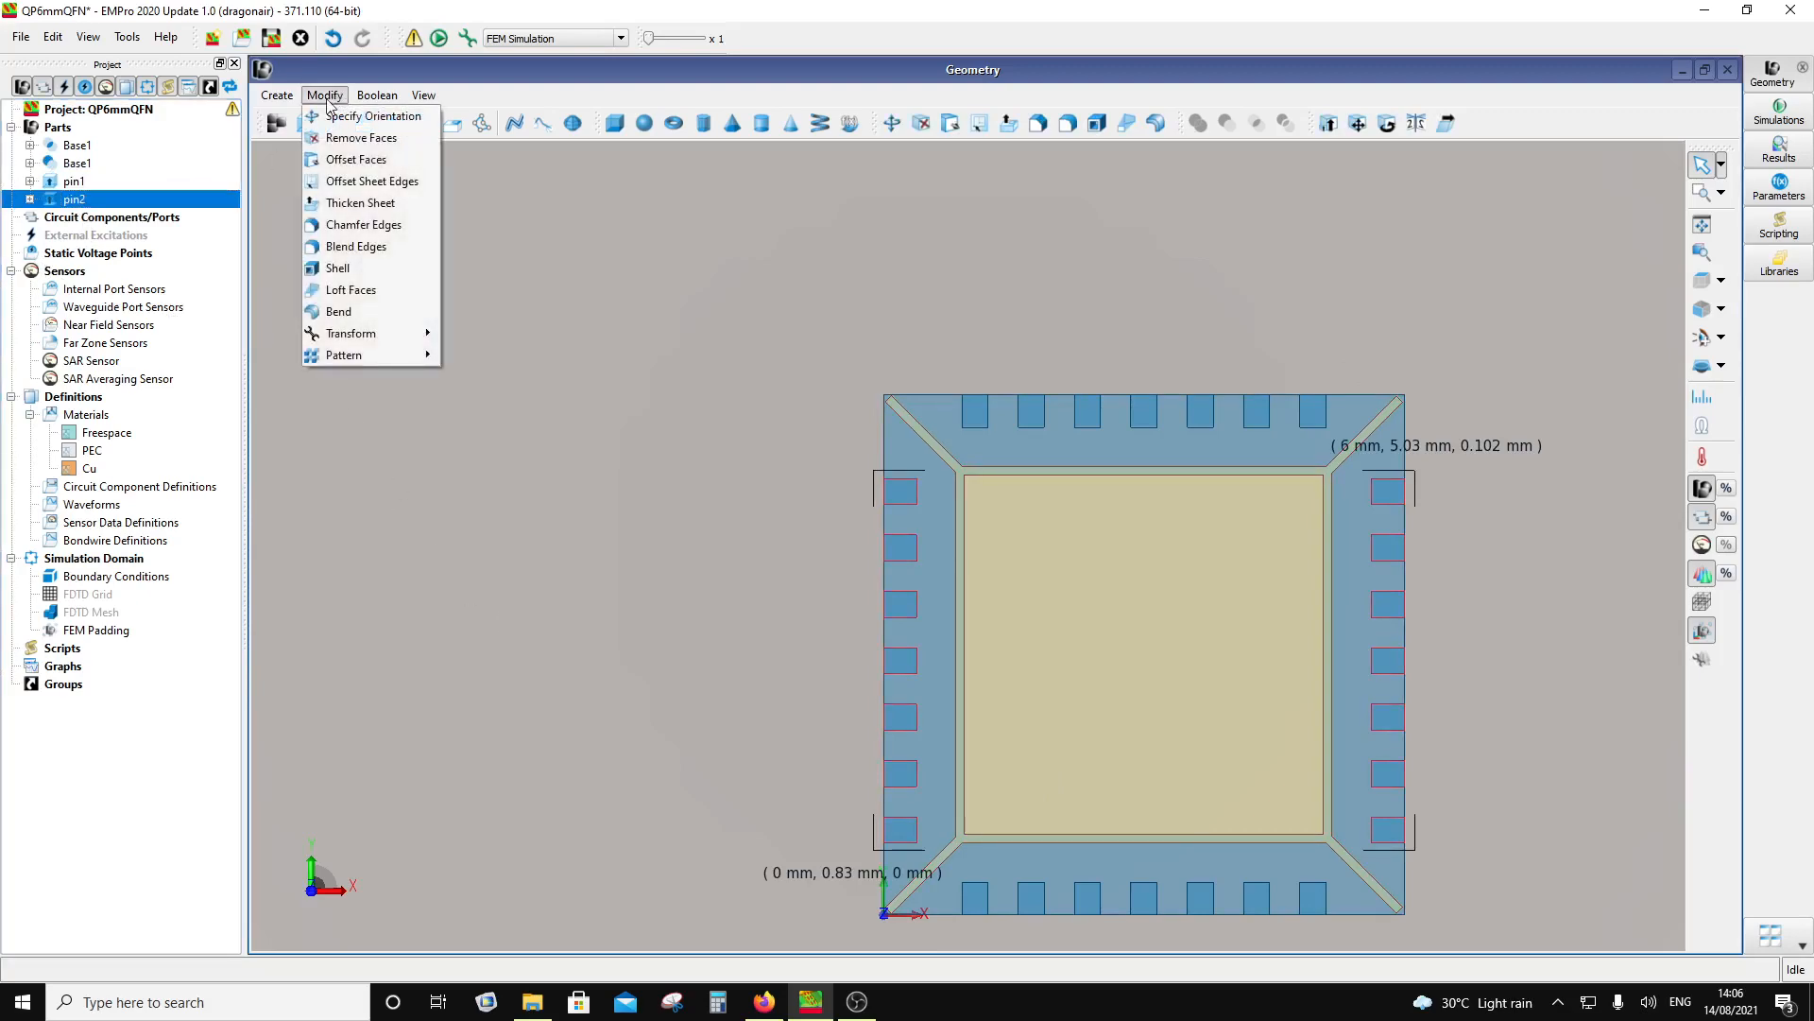
pyautogui.moveTo(321, 357)
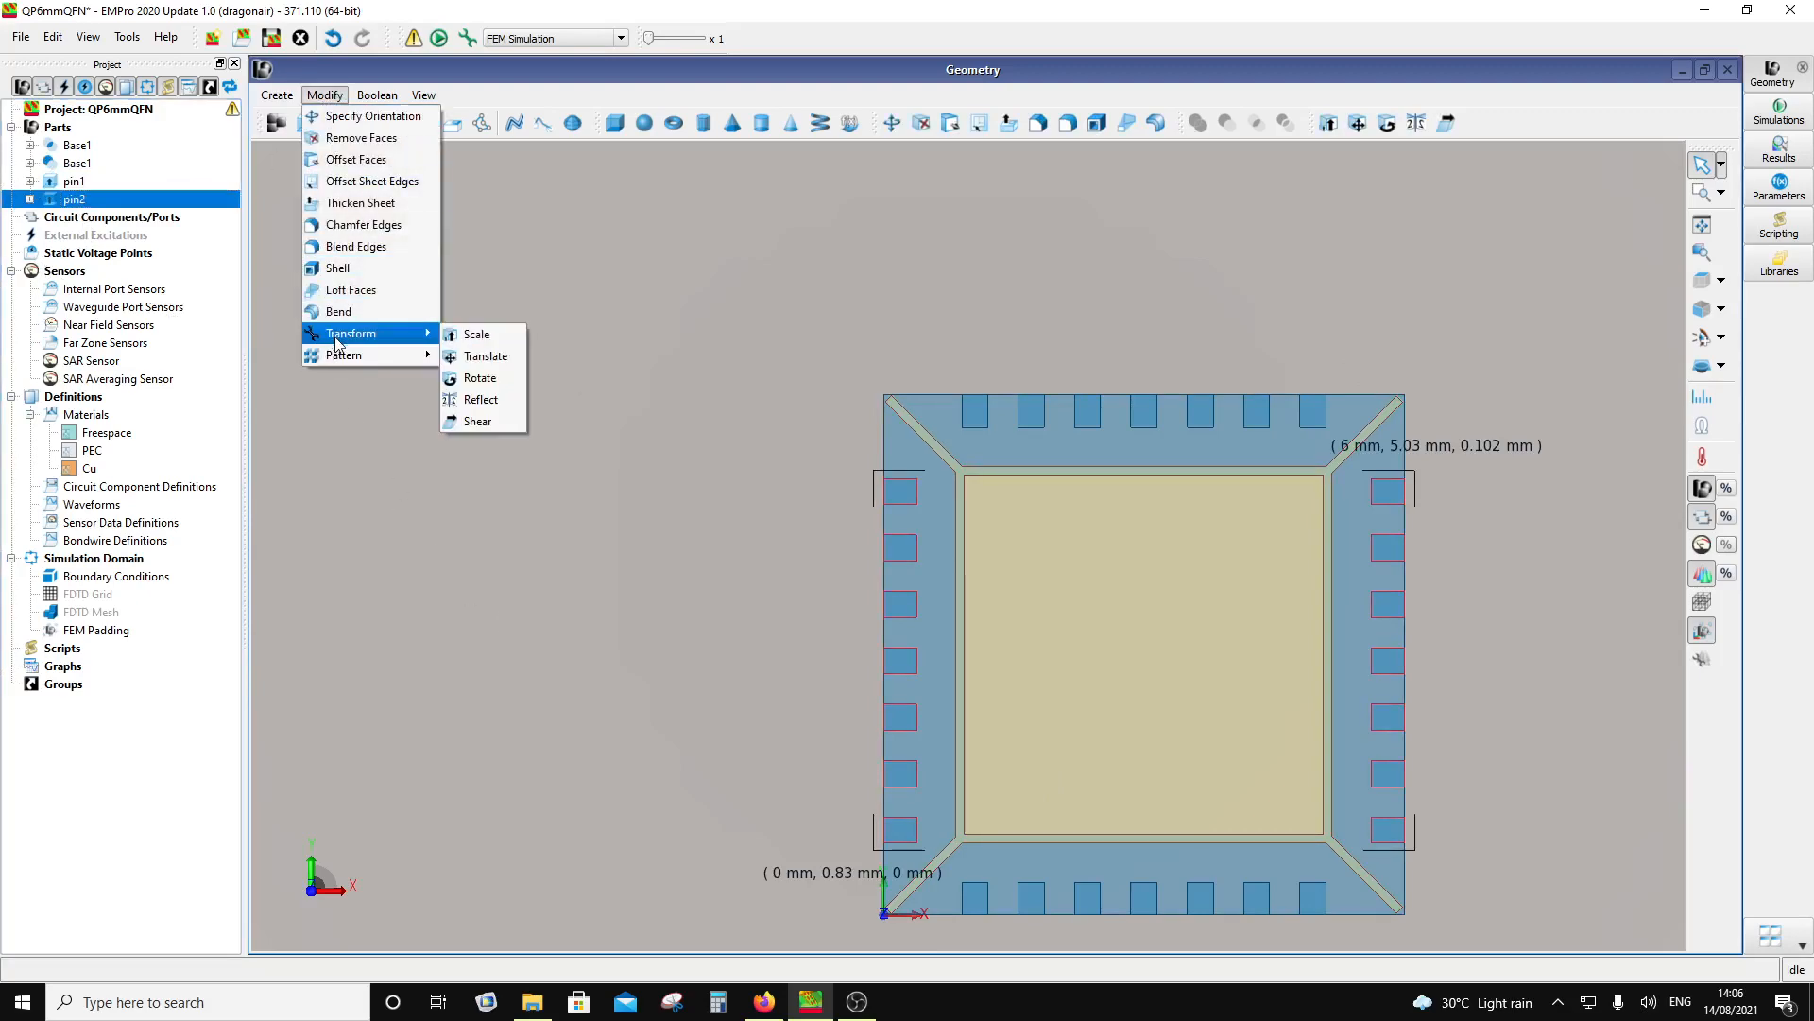
pyautogui.click(480, 356)
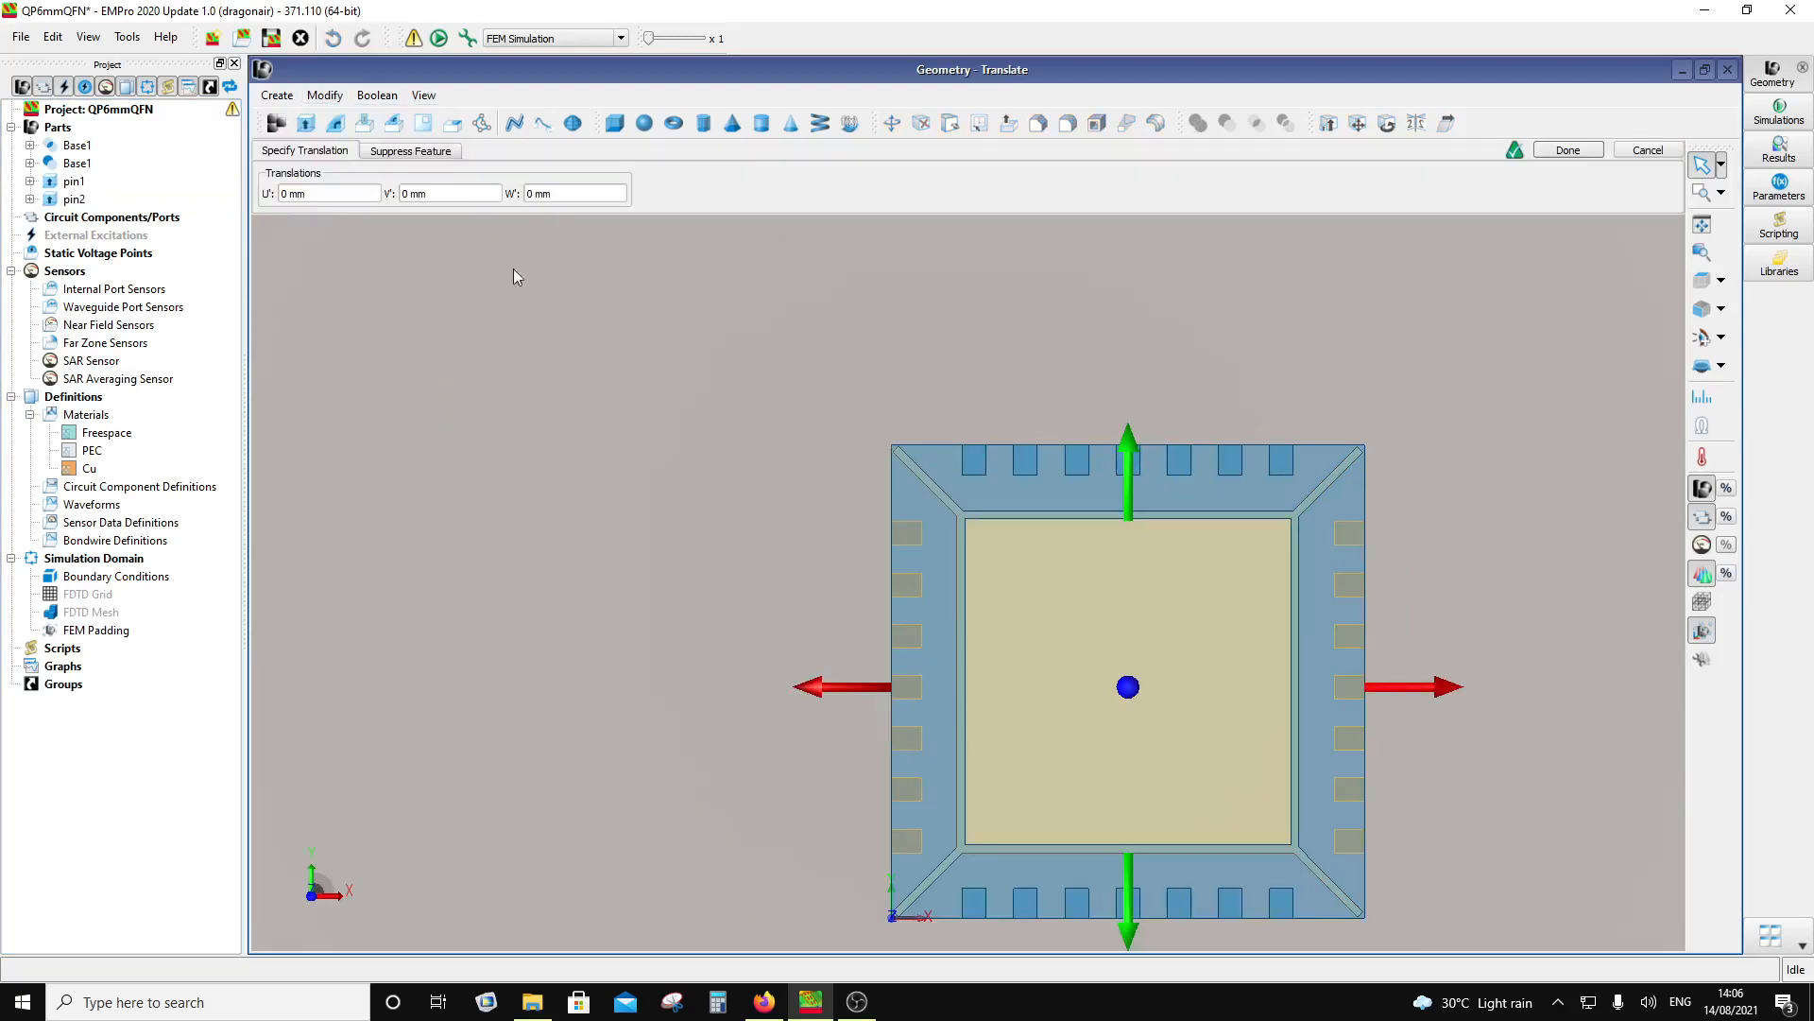
pyautogui.click(408, 192)
pyautogui.write('.07')
pyautogui.click(1568, 150)
pyautogui.scroll(-3, 1304, 530)
pyautogui.scroll(2, 1284, 706)
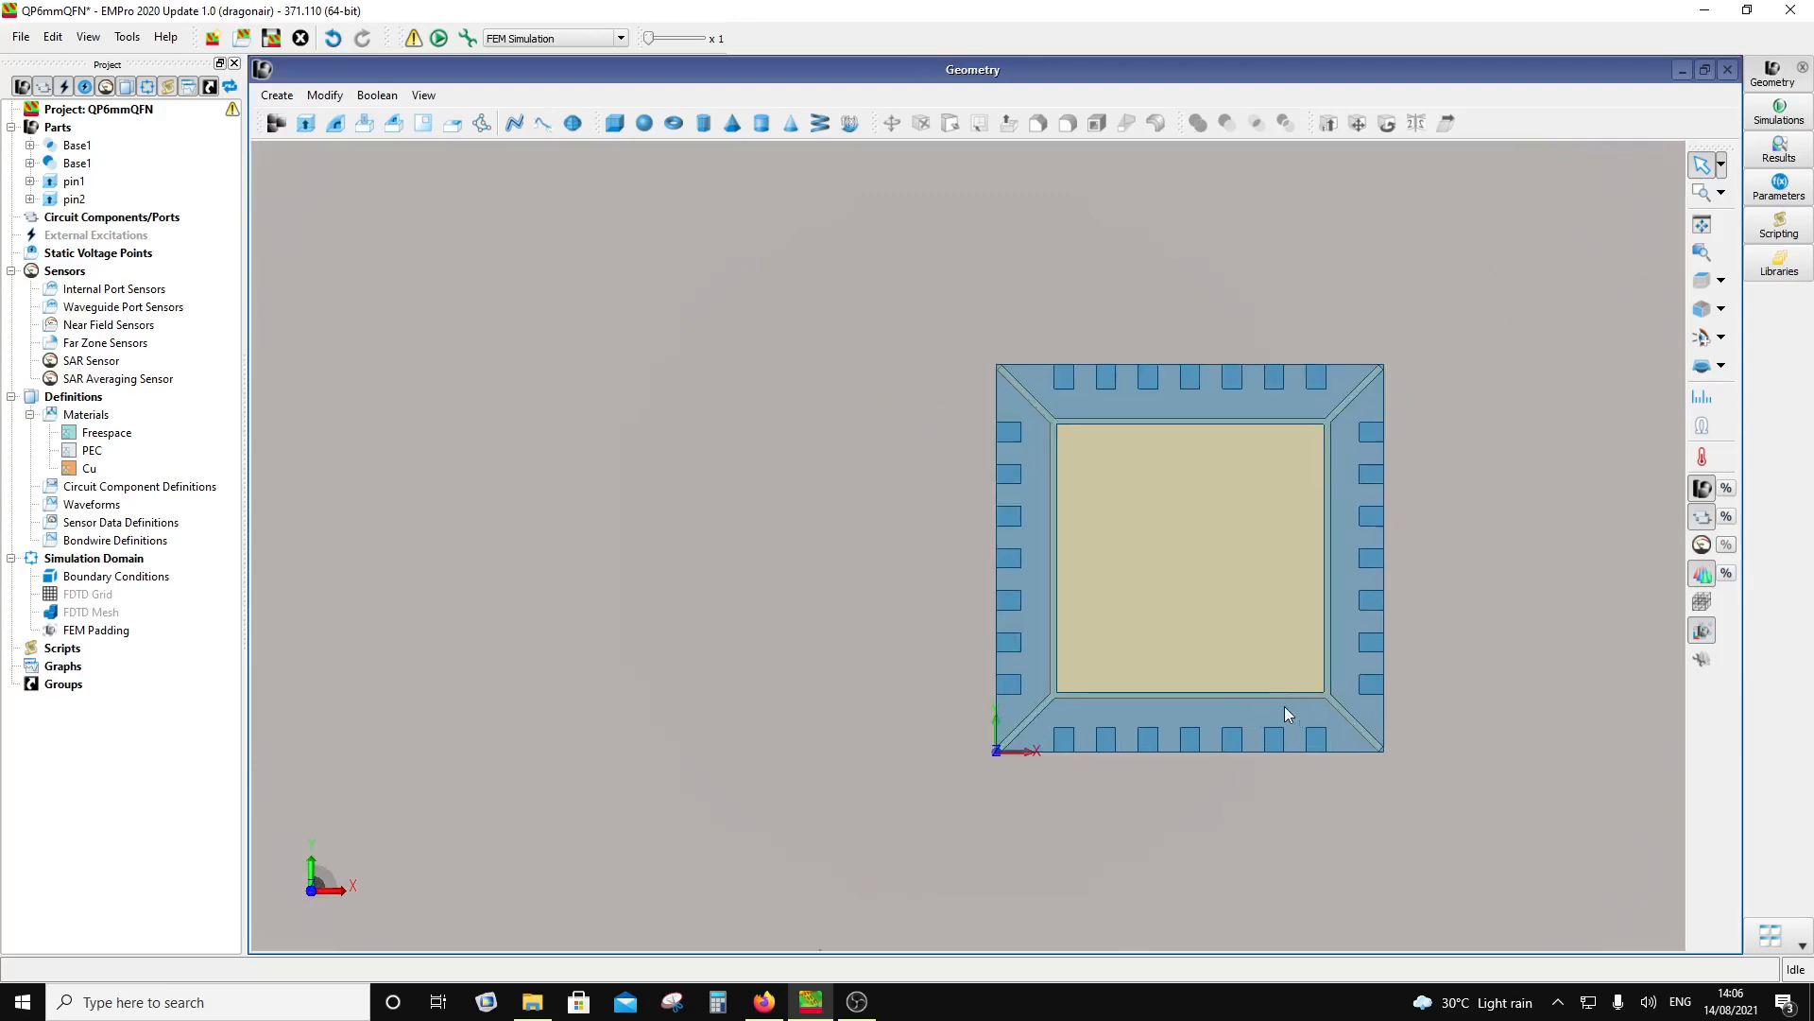
# Step: Start a new extrude with its origin at Z 0.102 mm and open its cross section for editing
pyautogui.scroll(2, 1284, 706)
pyautogui.scroll(1, 1443, 666)
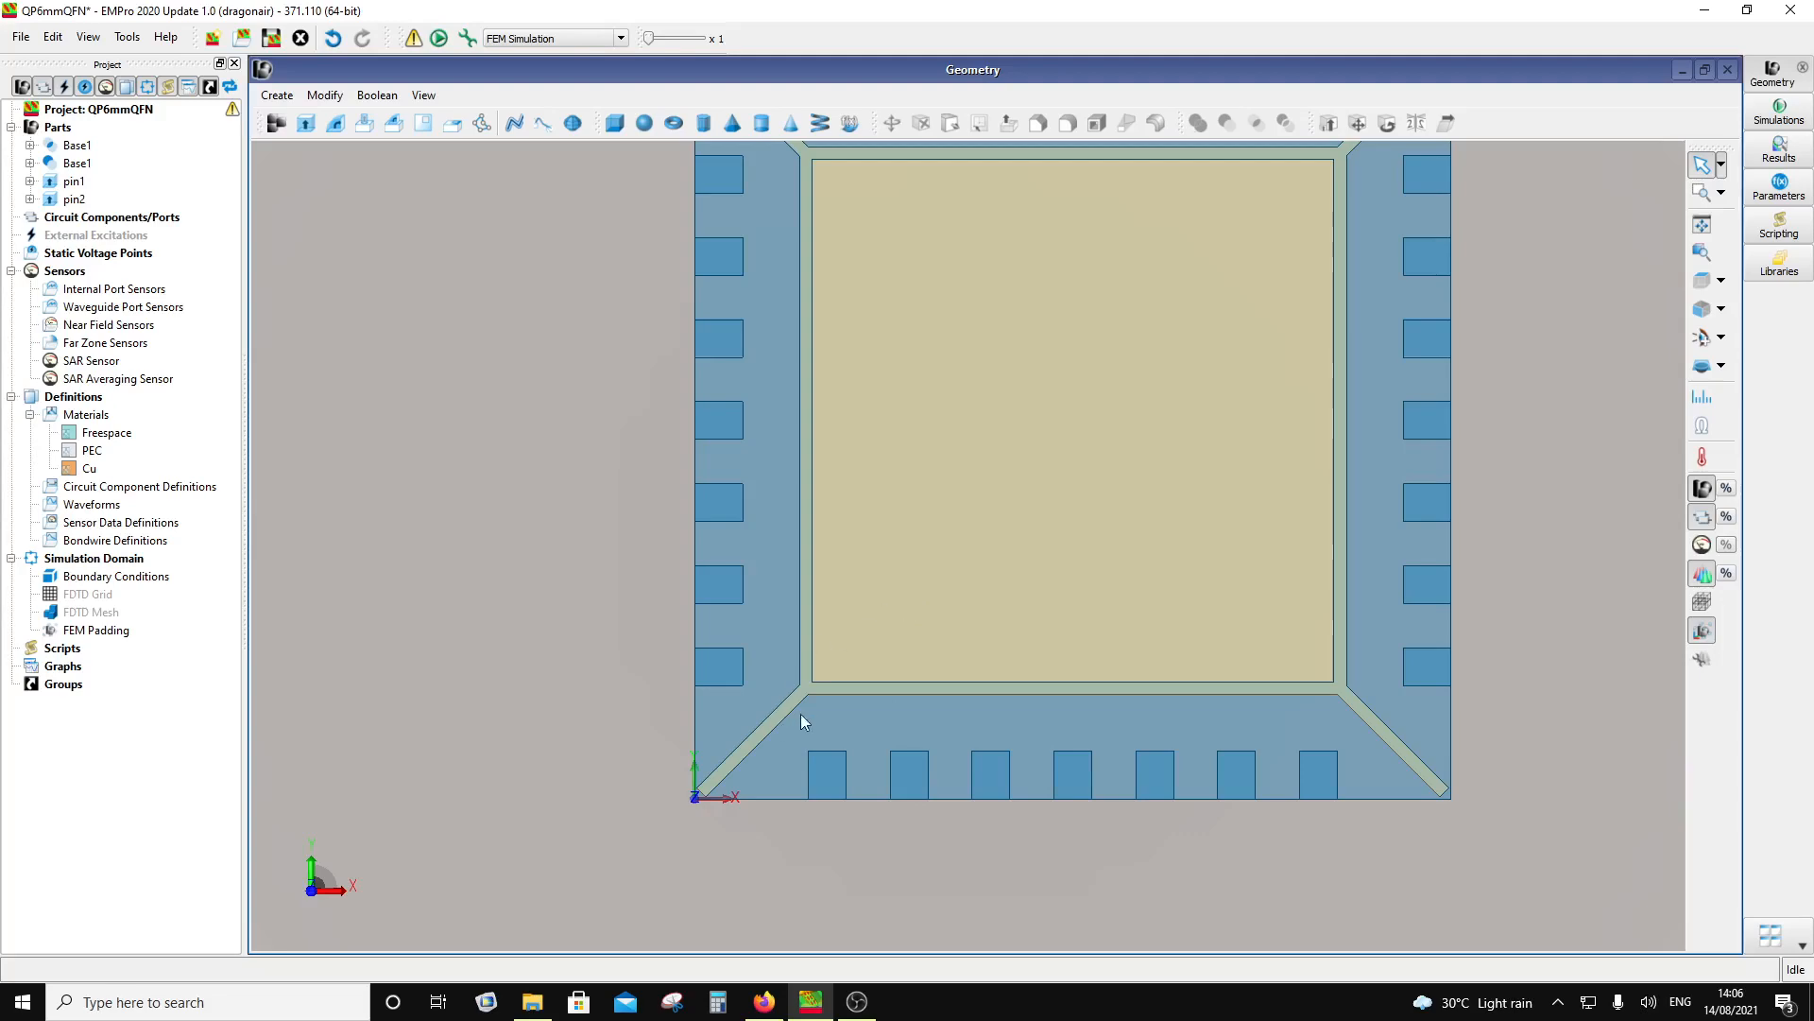
pyautogui.click(300, 127)
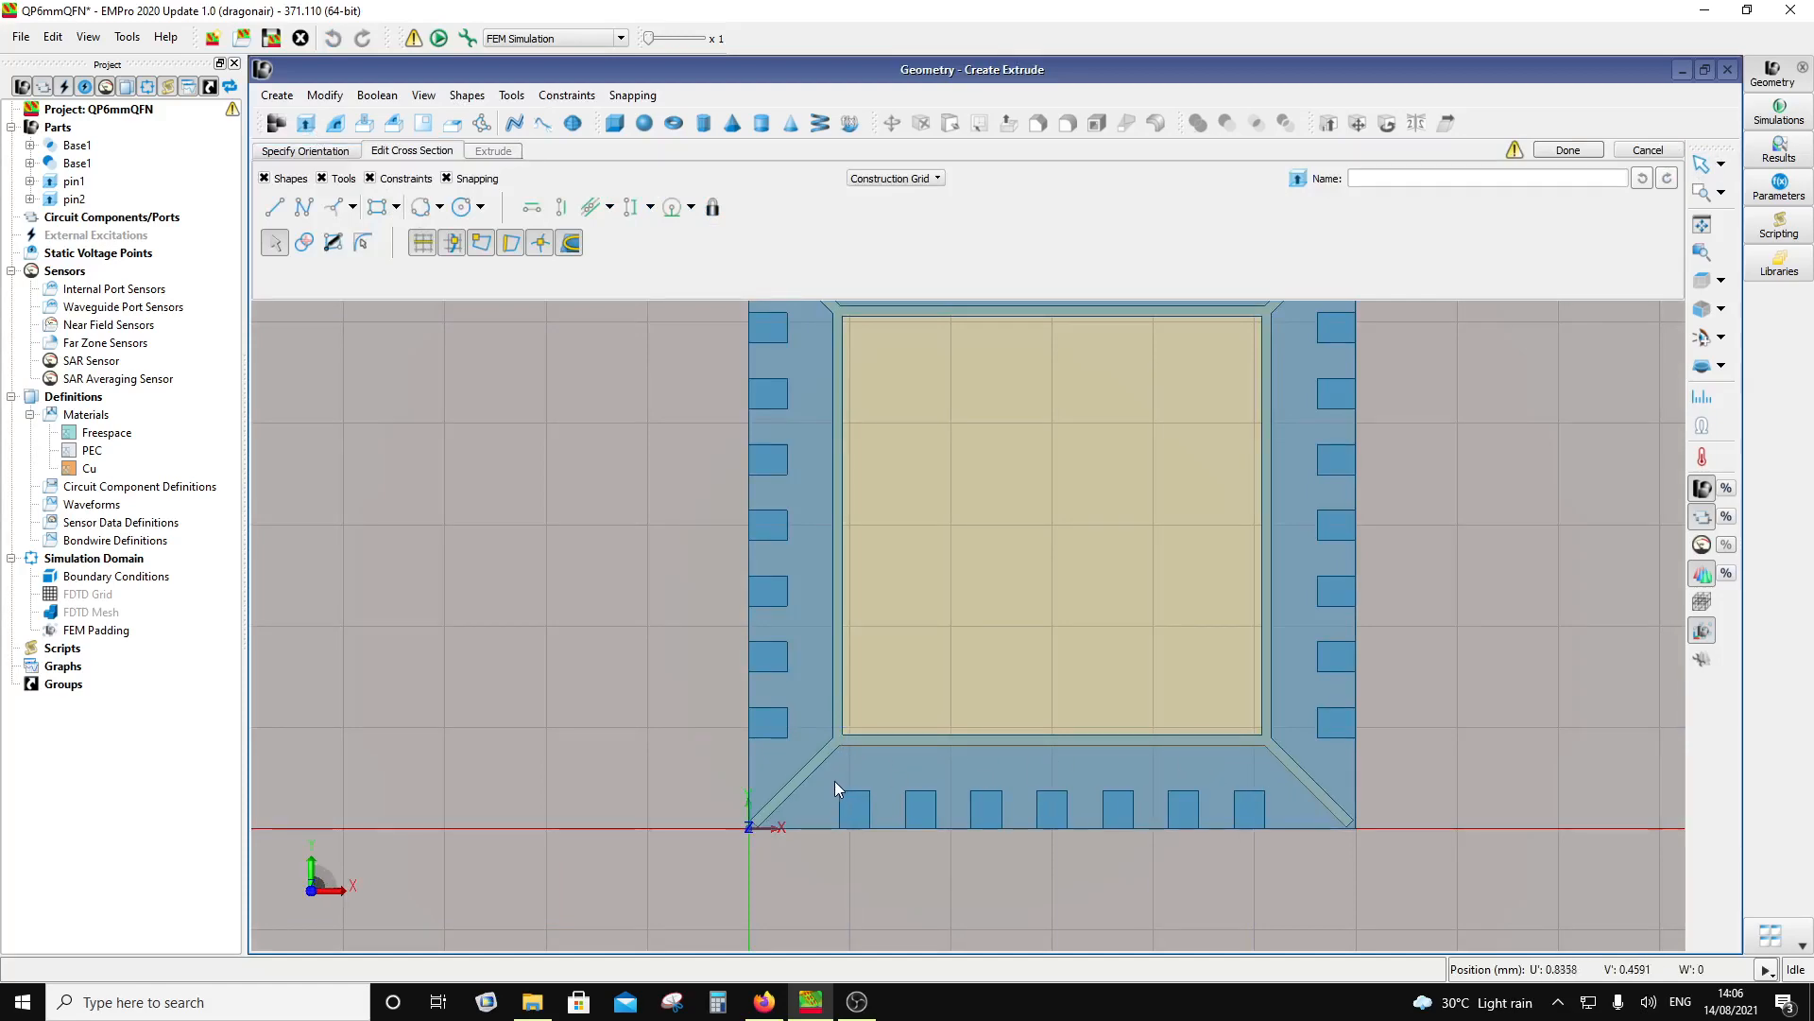
pyautogui.click(317, 151)
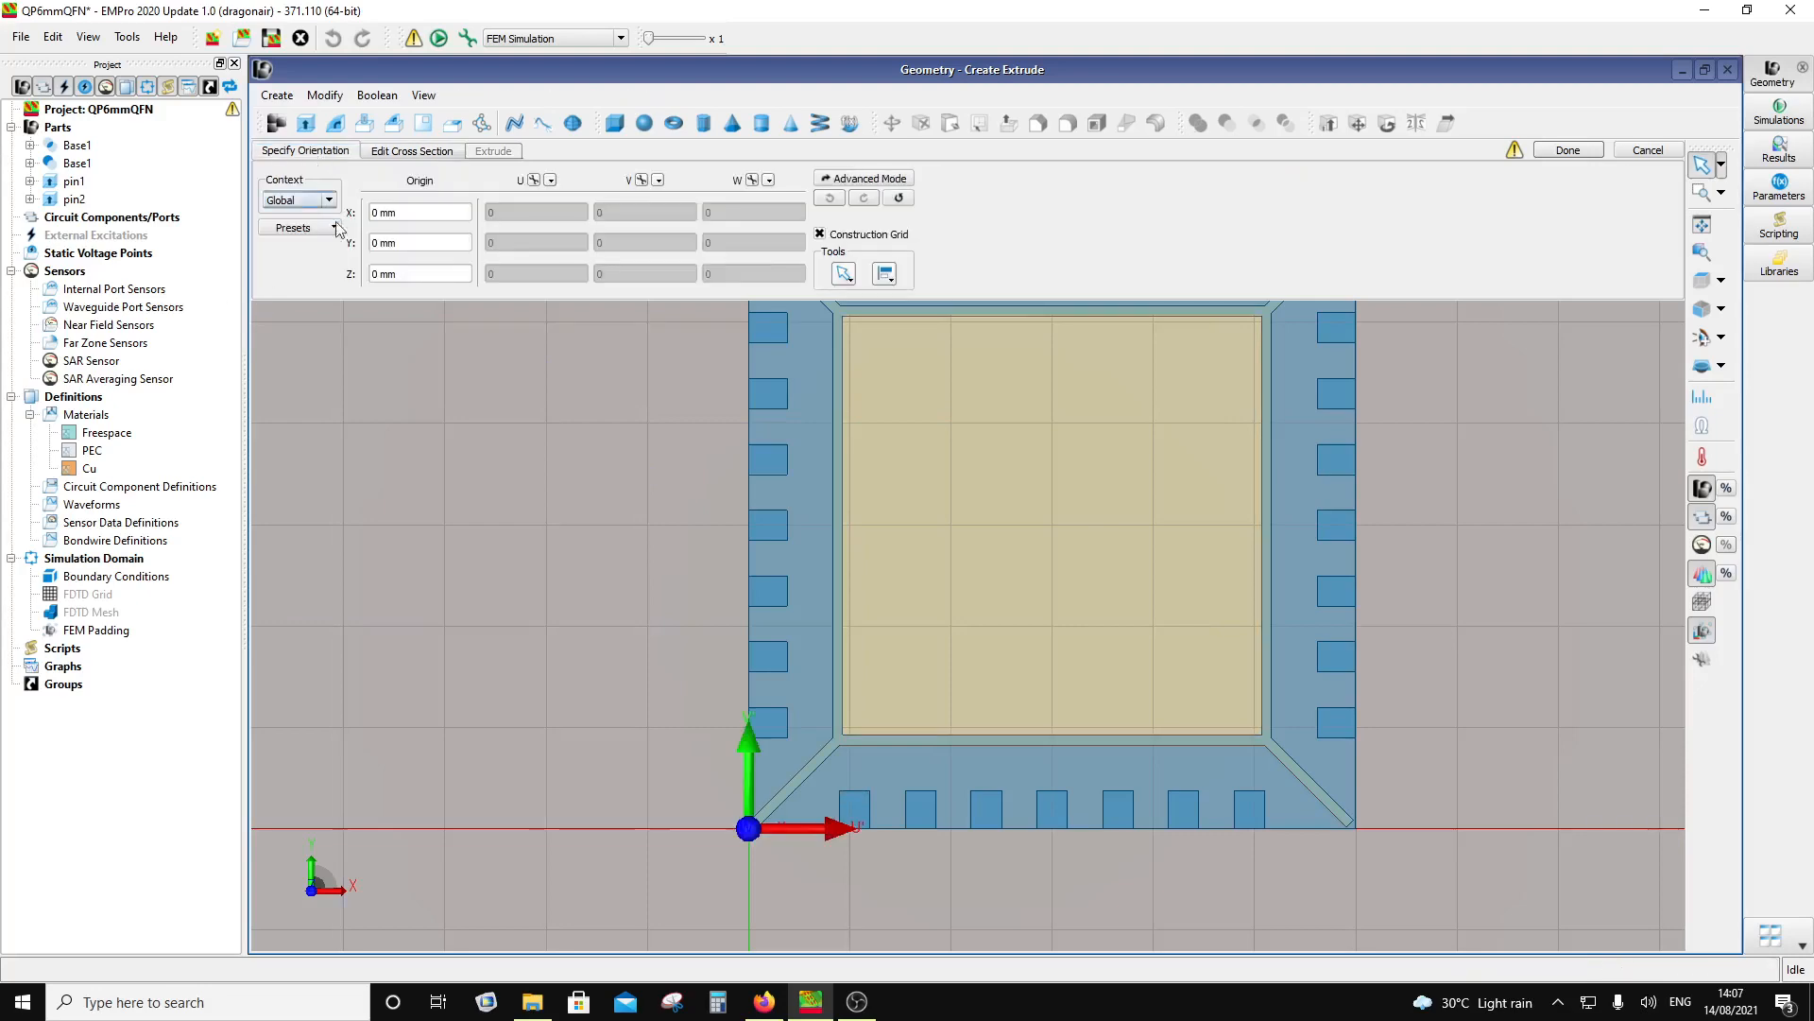
pyautogui.click(375, 273)
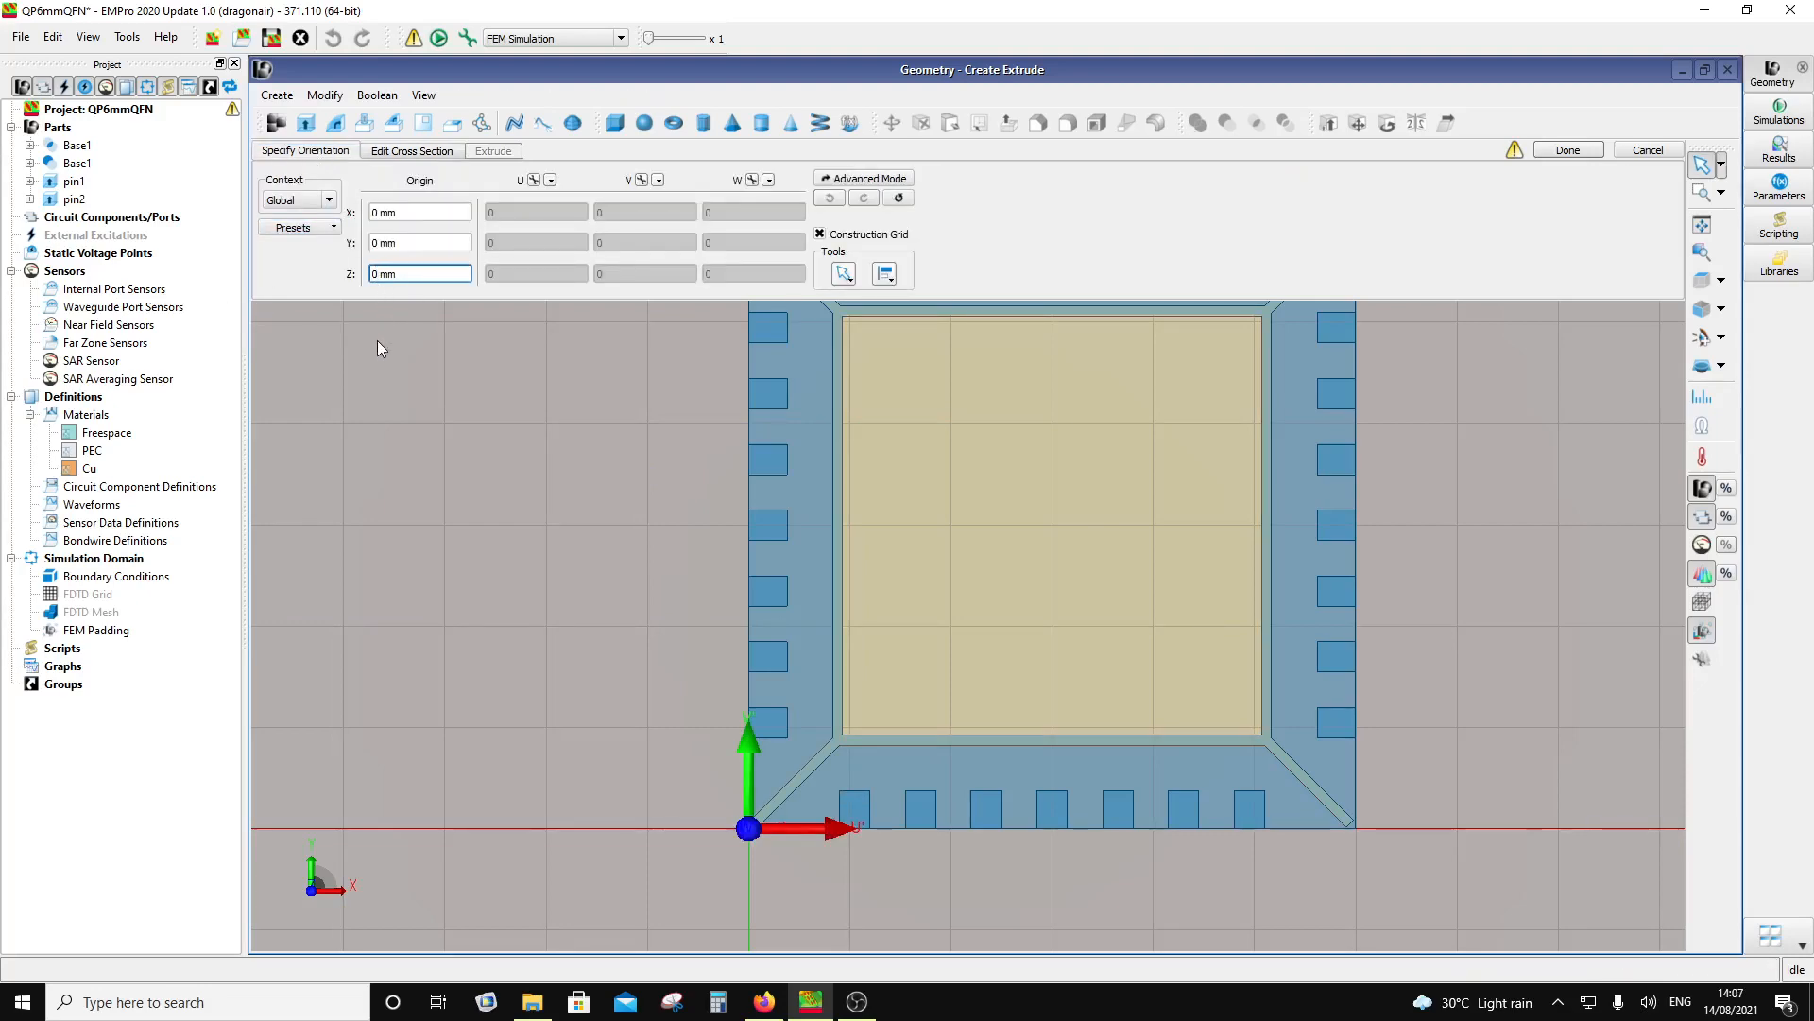
pyautogui.write('.102')
pyautogui.click(392, 151)
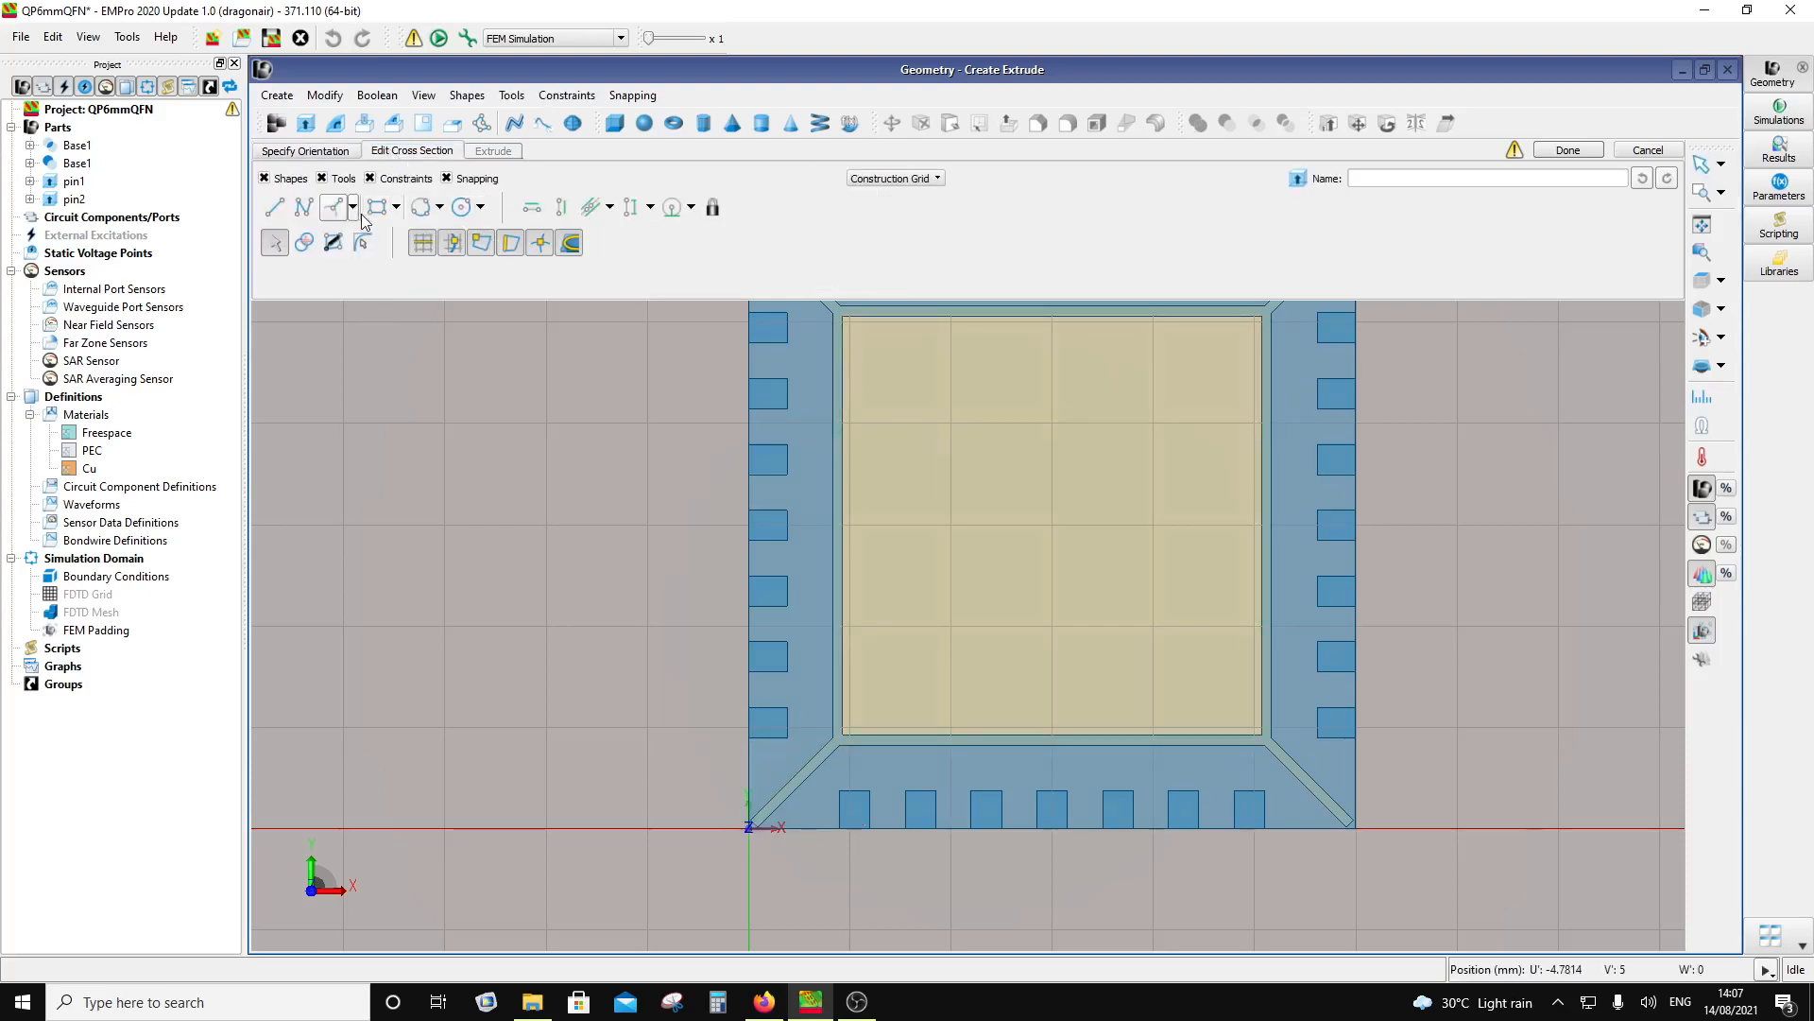
# Step: Start a straight line in the cross section at U' 0.93 mm, V' 0.69 mm
pyautogui.click(274, 207)
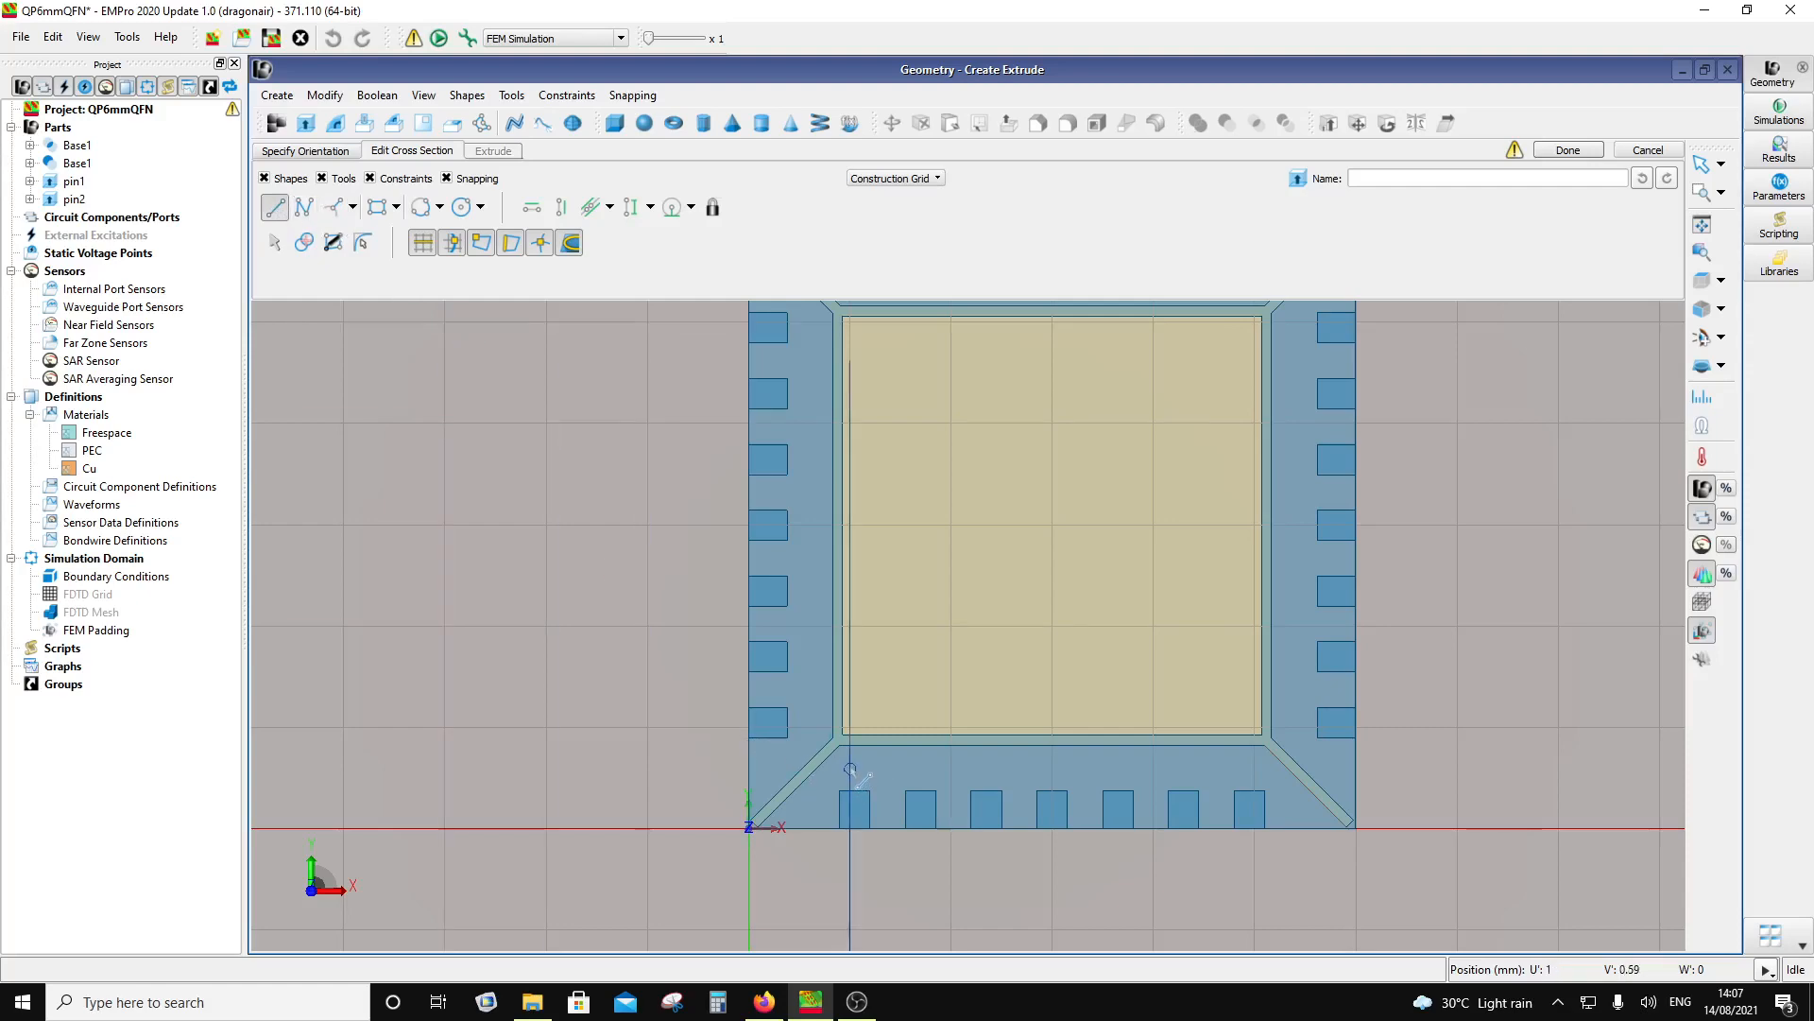
pyautogui.press('Tab')
pyautogui.click(820, 484)
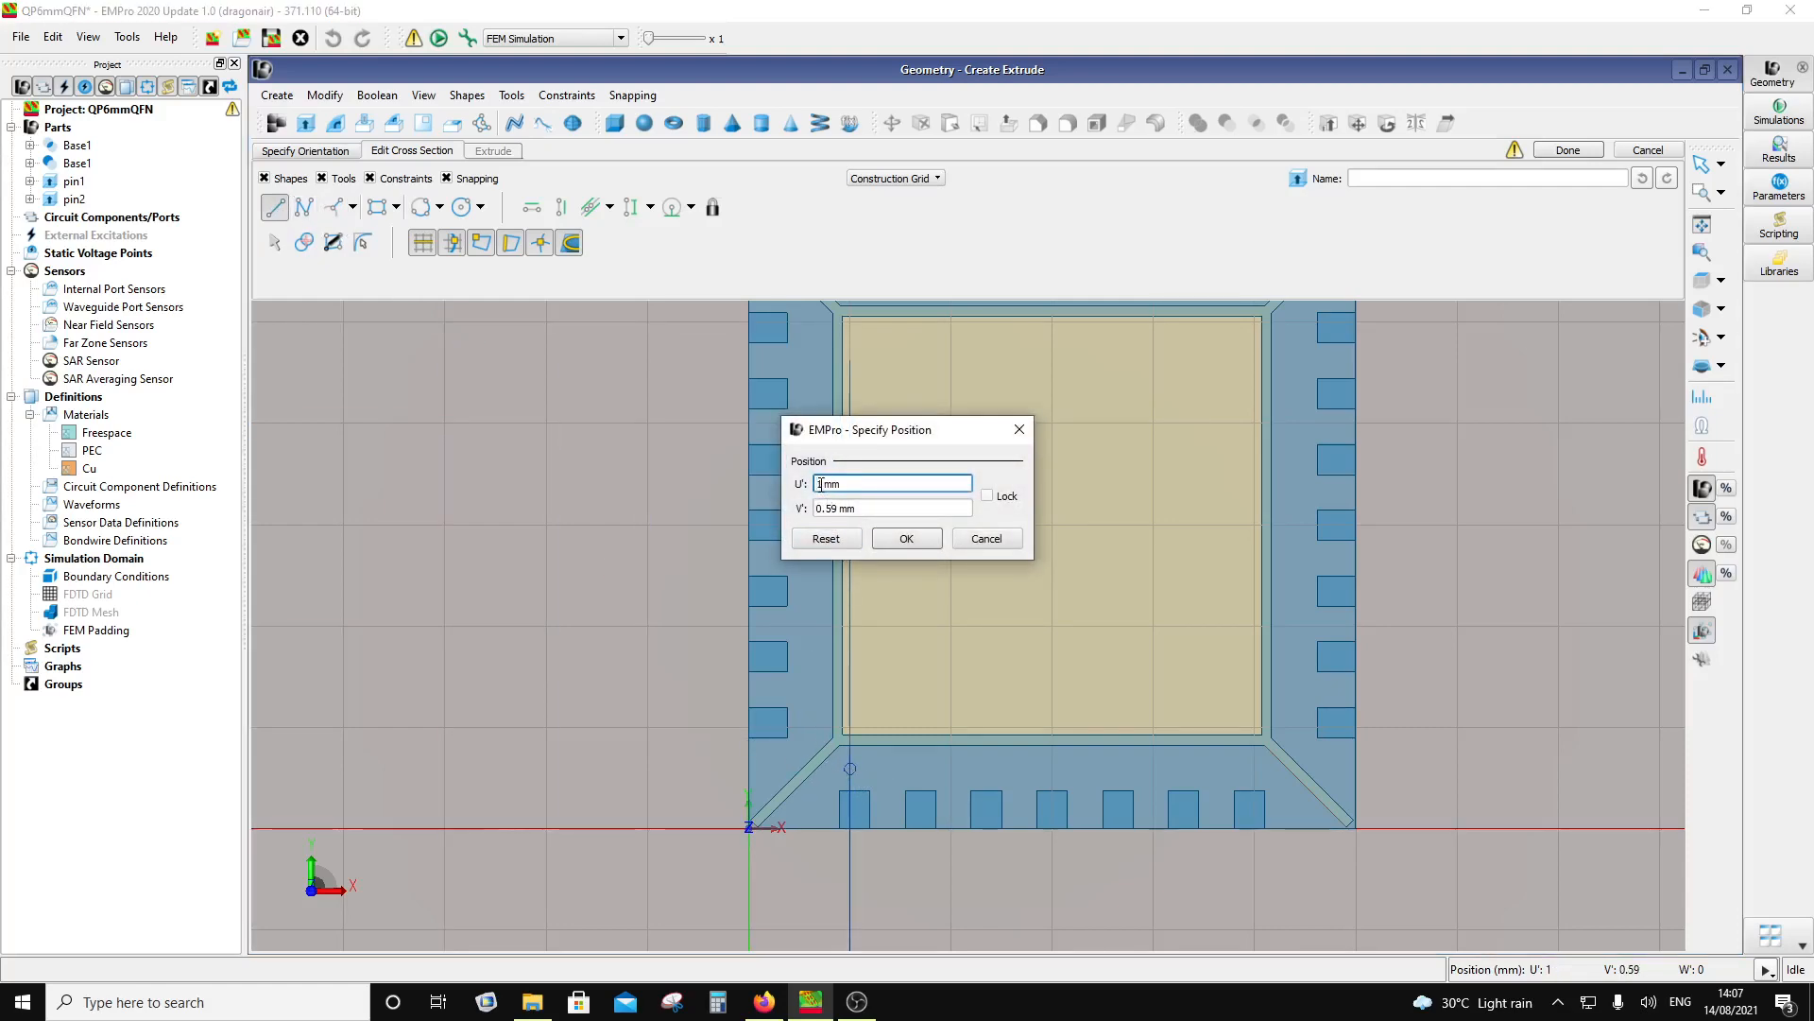
pyautogui.doubleClick(820, 484)
pyautogui.write('0.93')
pyautogui.moveTo(835, 506); pyautogui.dragTo(826, 515)
pyautogui.write('6')
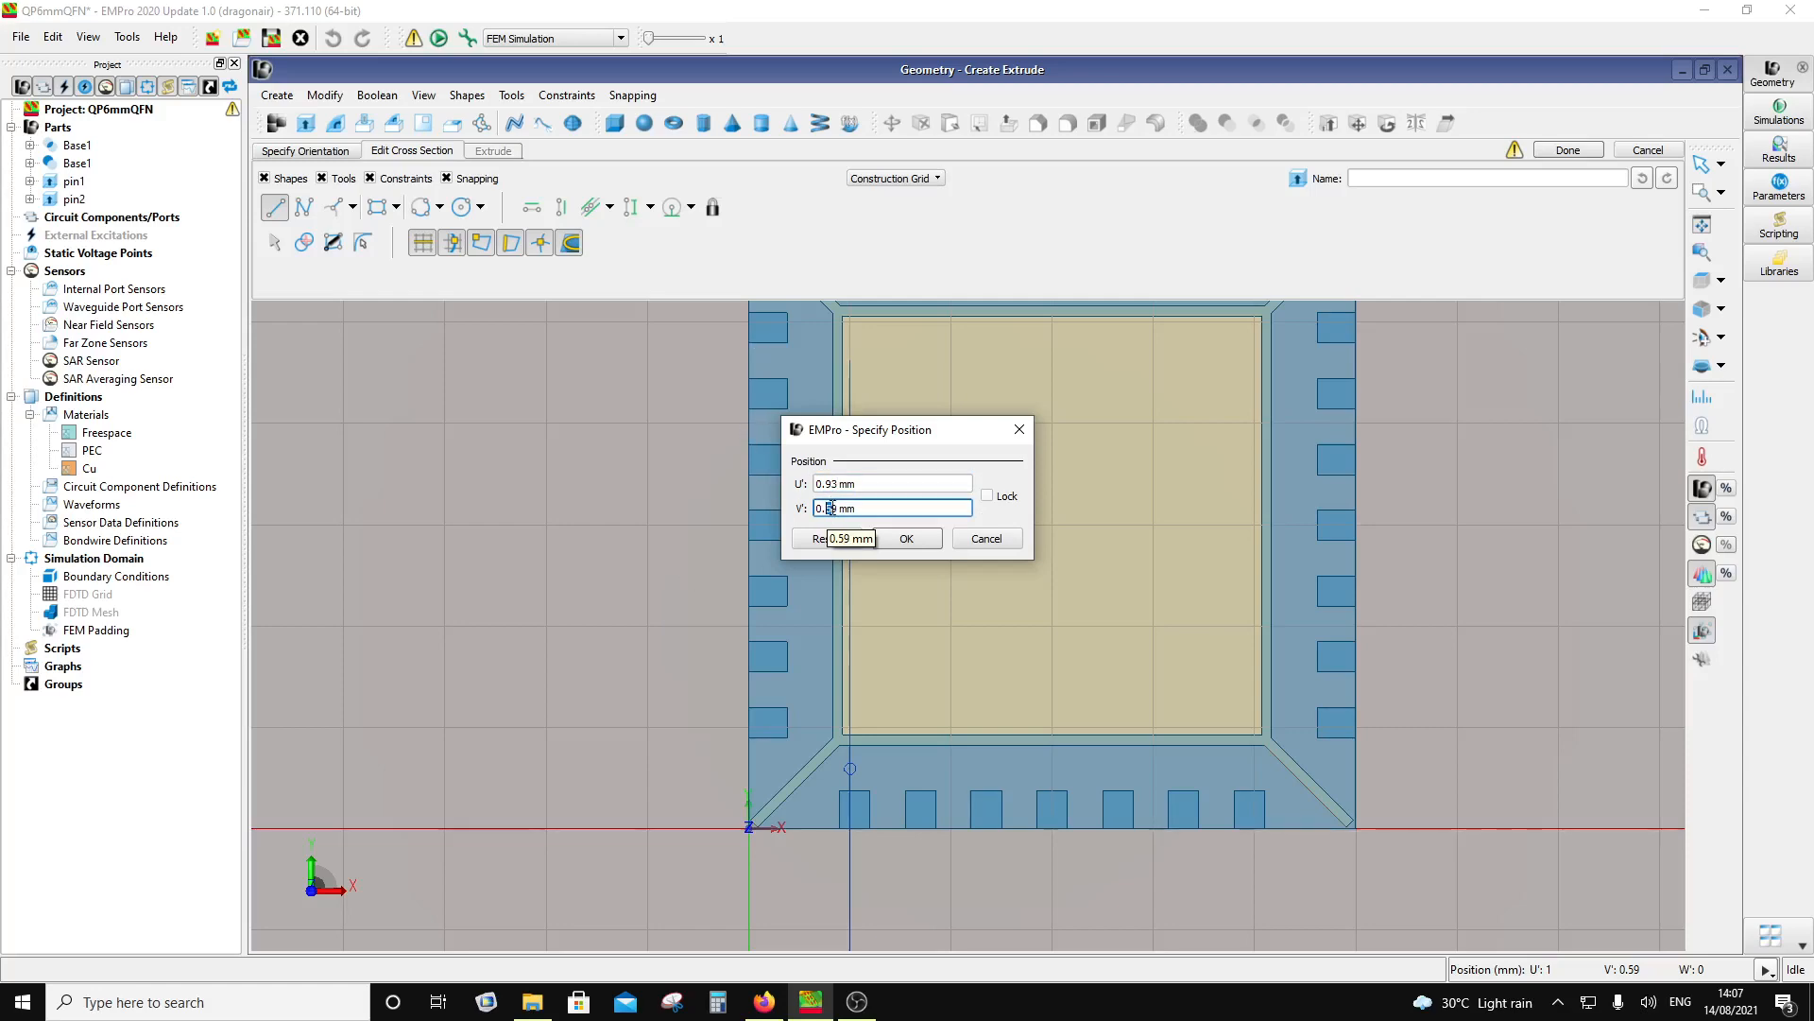
pyautogui.click(907, 537)
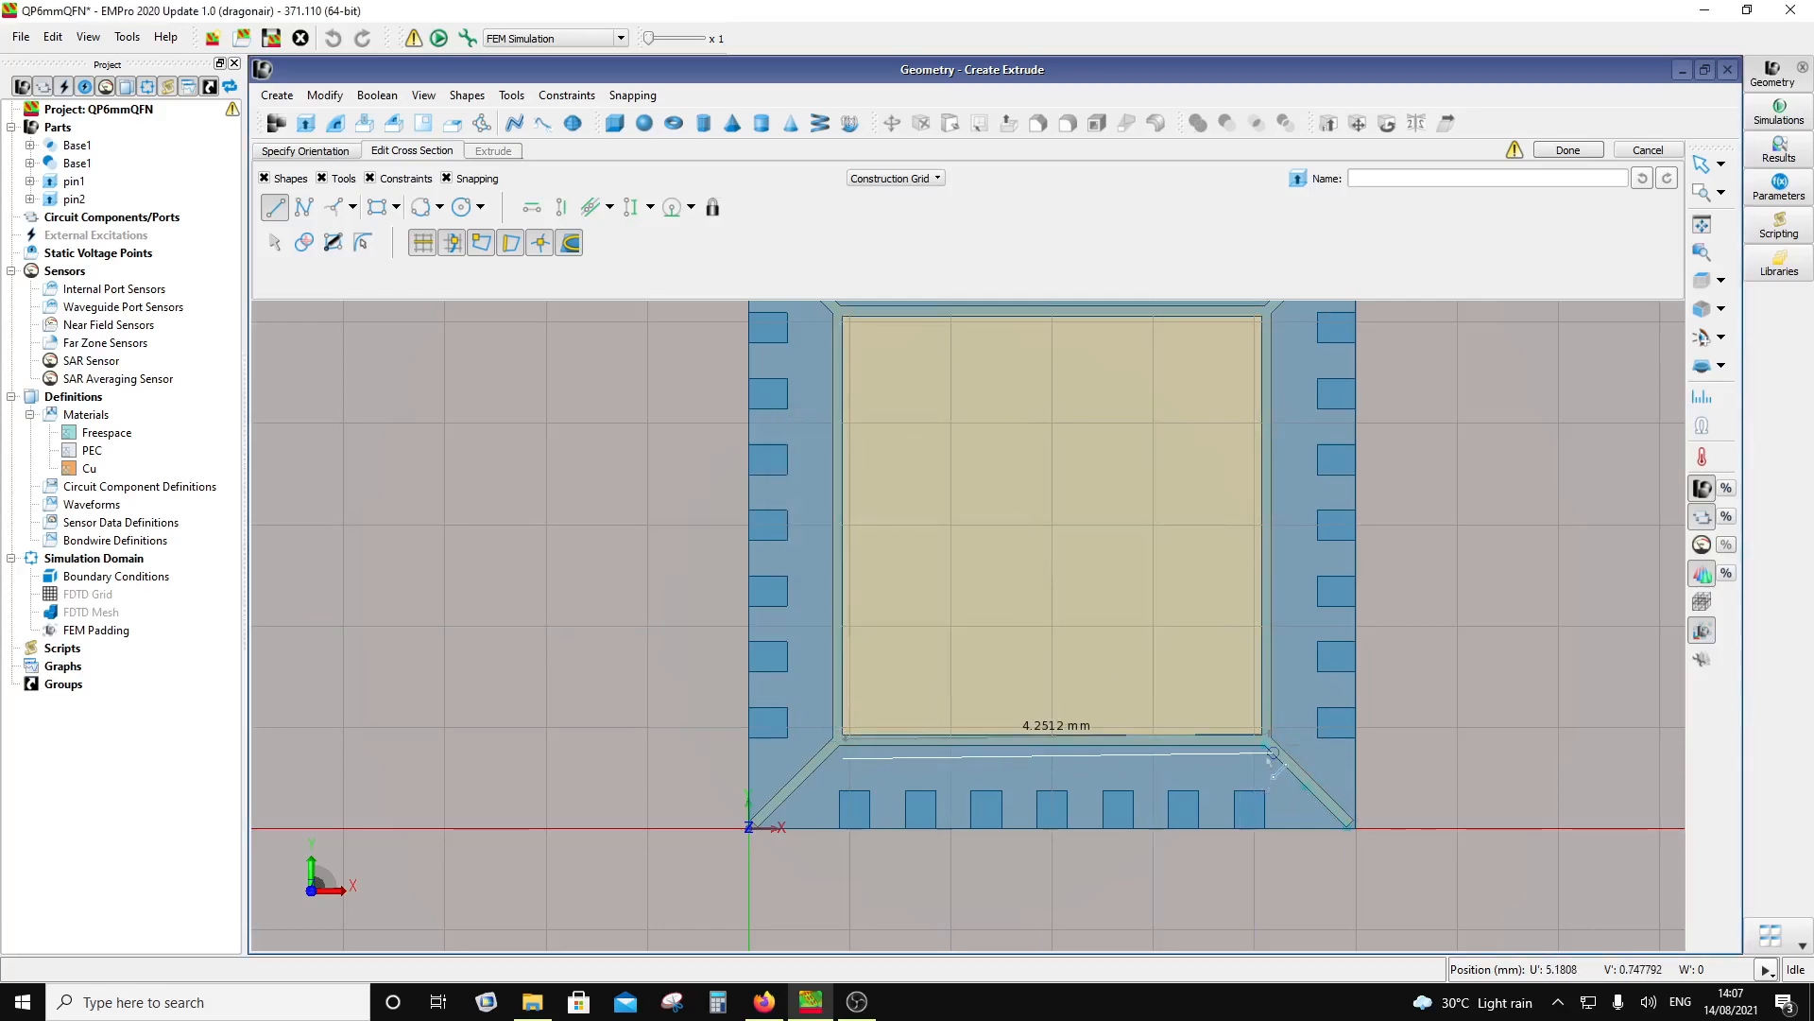
# Step: Complete the horizontal guide line, about 4.07 mm long, using direction U' 4.14 and V' 0
pyautogui.press('Tab')
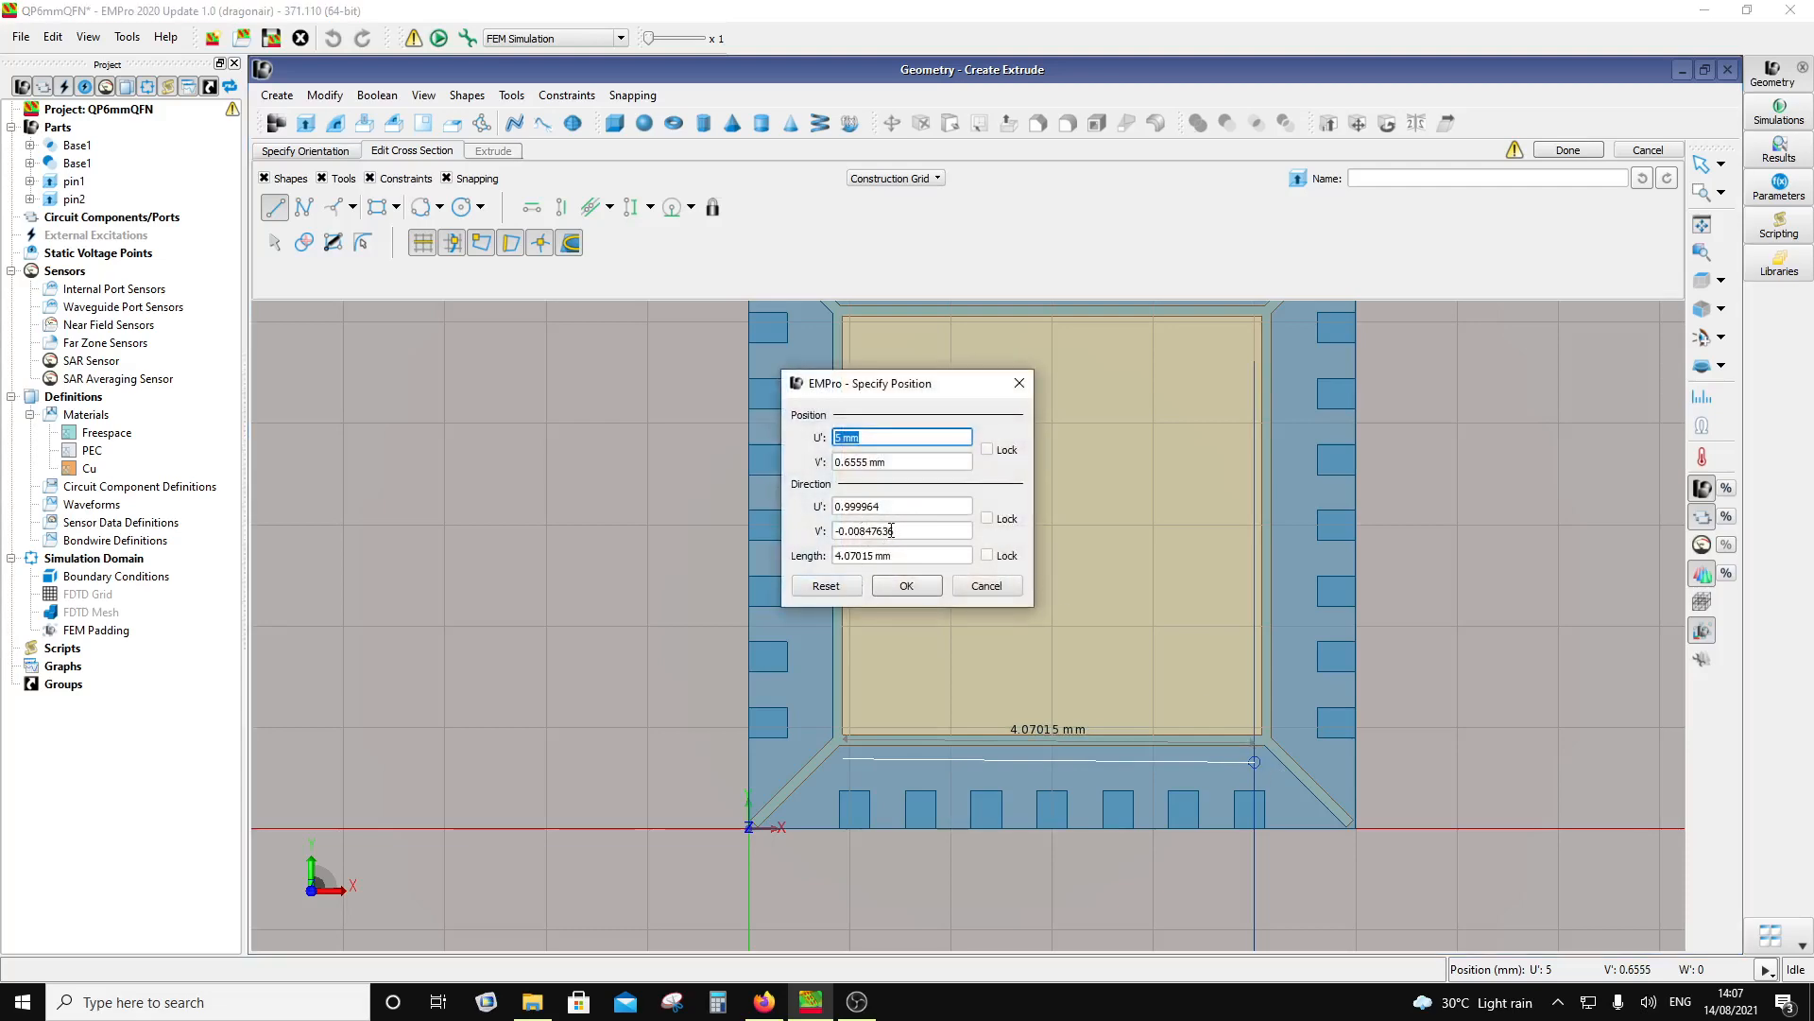
pyautogui.moveTo(896, 531); pyautogui.dragTo(770, 526)
pyautogui.write('0')
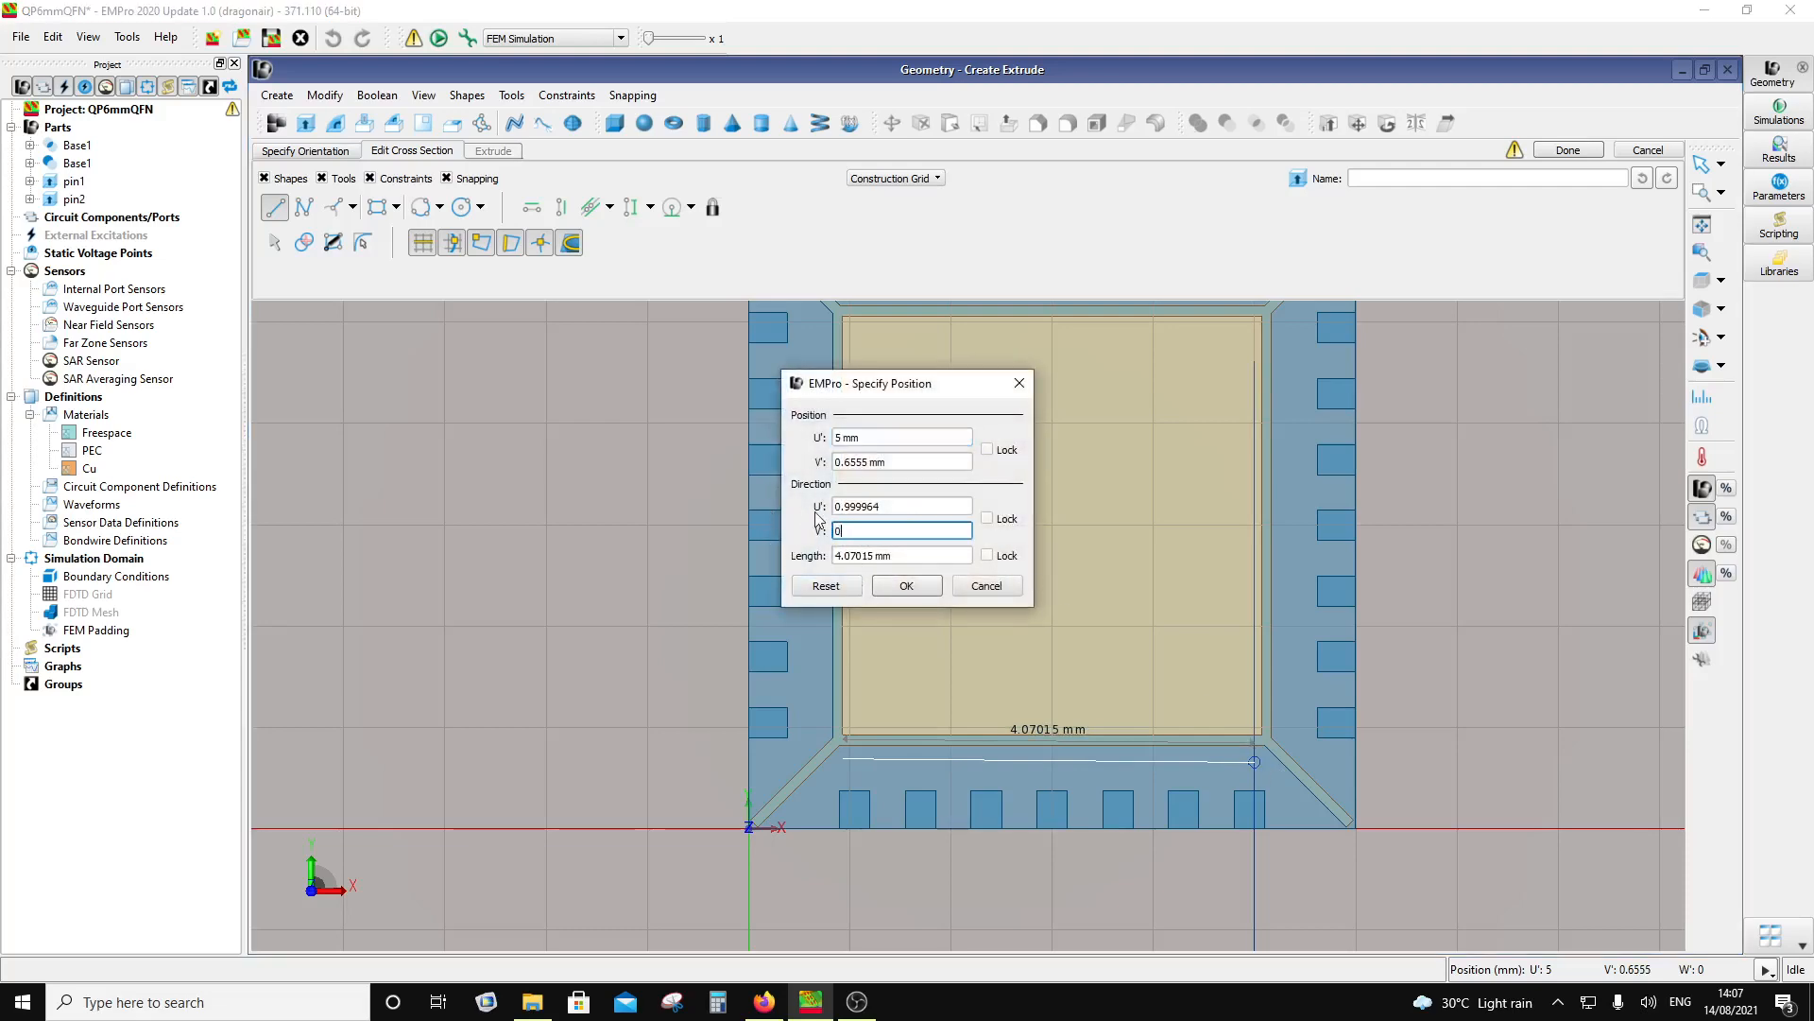
pyautogui.moveTo(884, 504); pyautogui.dragTo(857, 490)
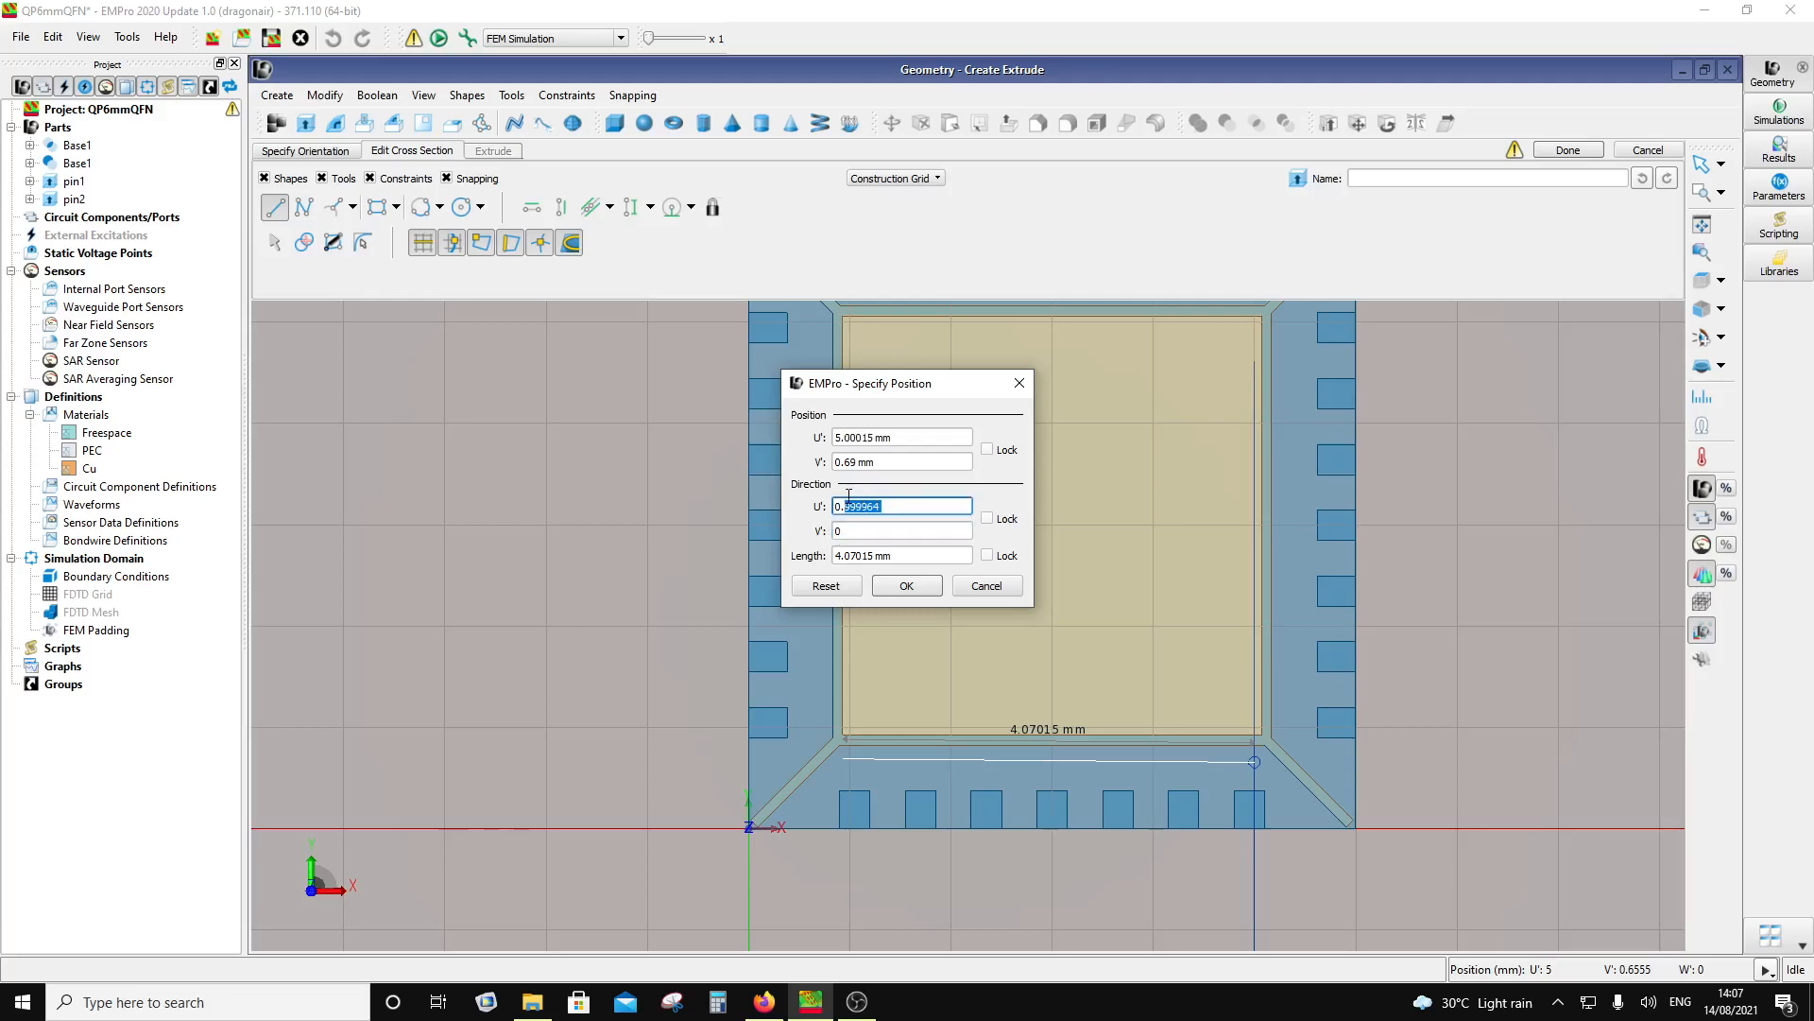
pyautogui.write('4.14')
pyautogui.click(846, 508)
pyautogui.press('BackSpace')
pyautogui.press('BackSpace')
pyautogui.click(895, 530)
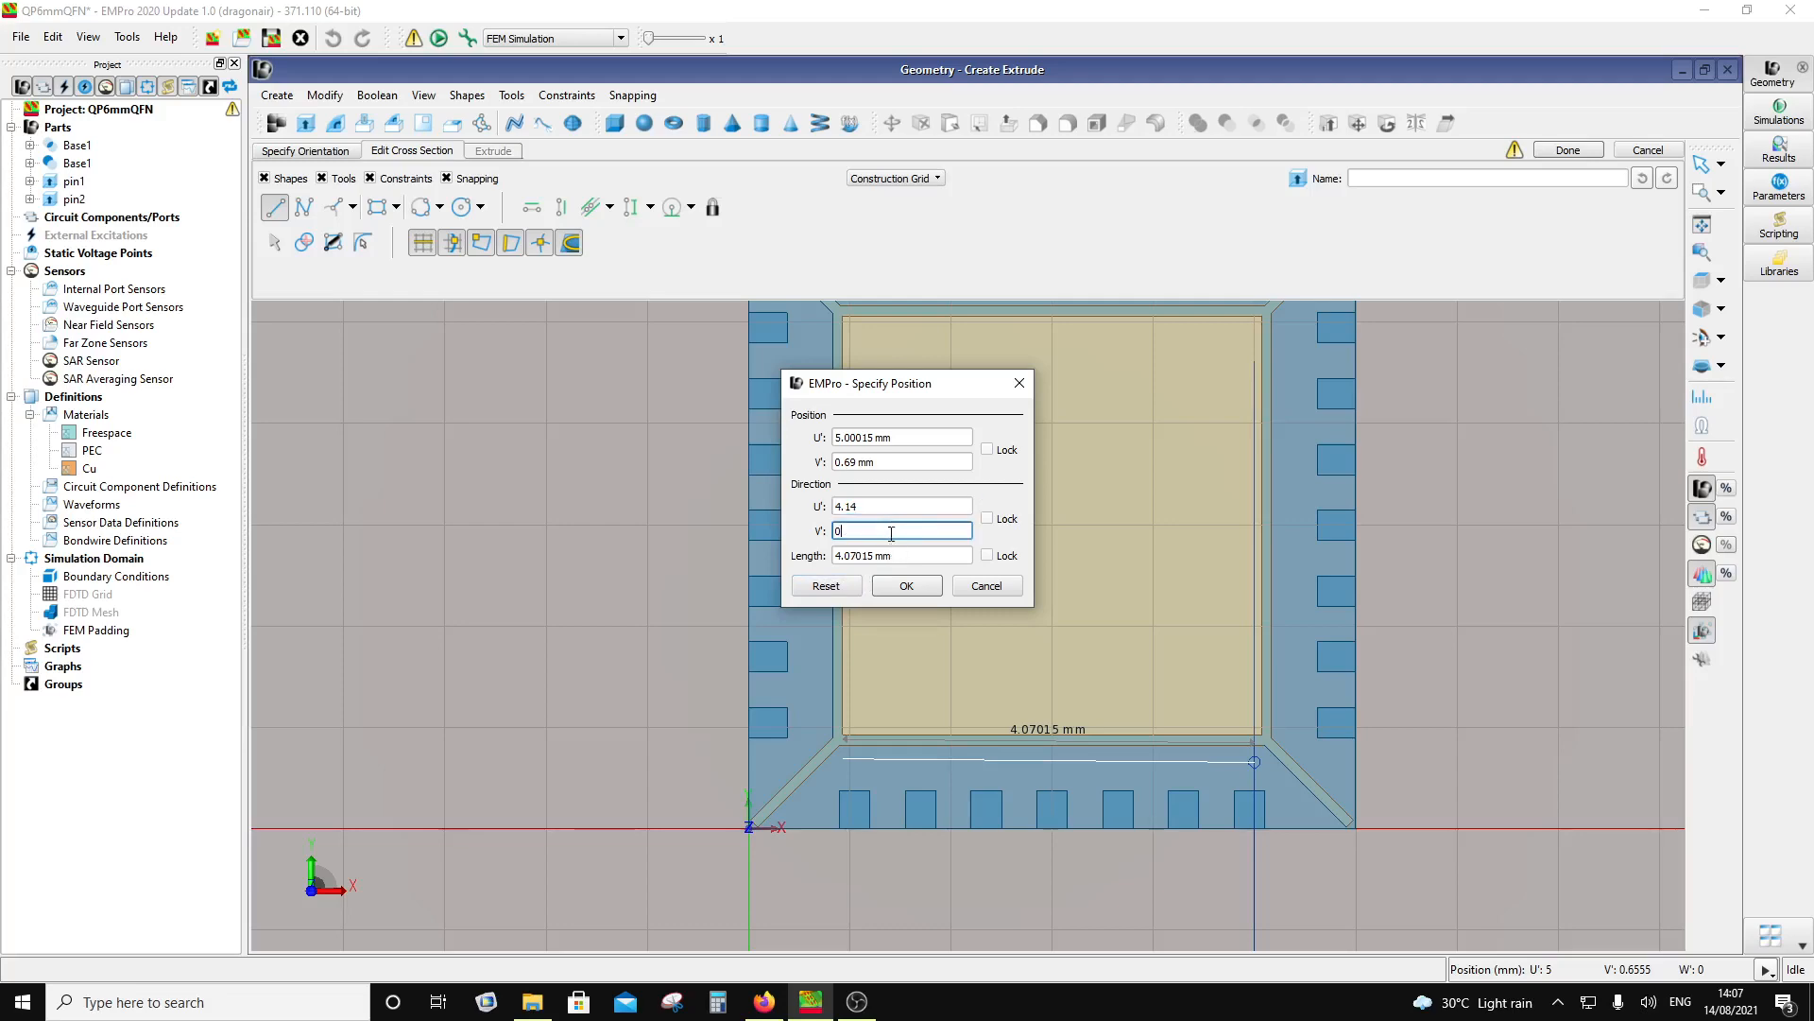
pyautogui.click(907, 586)
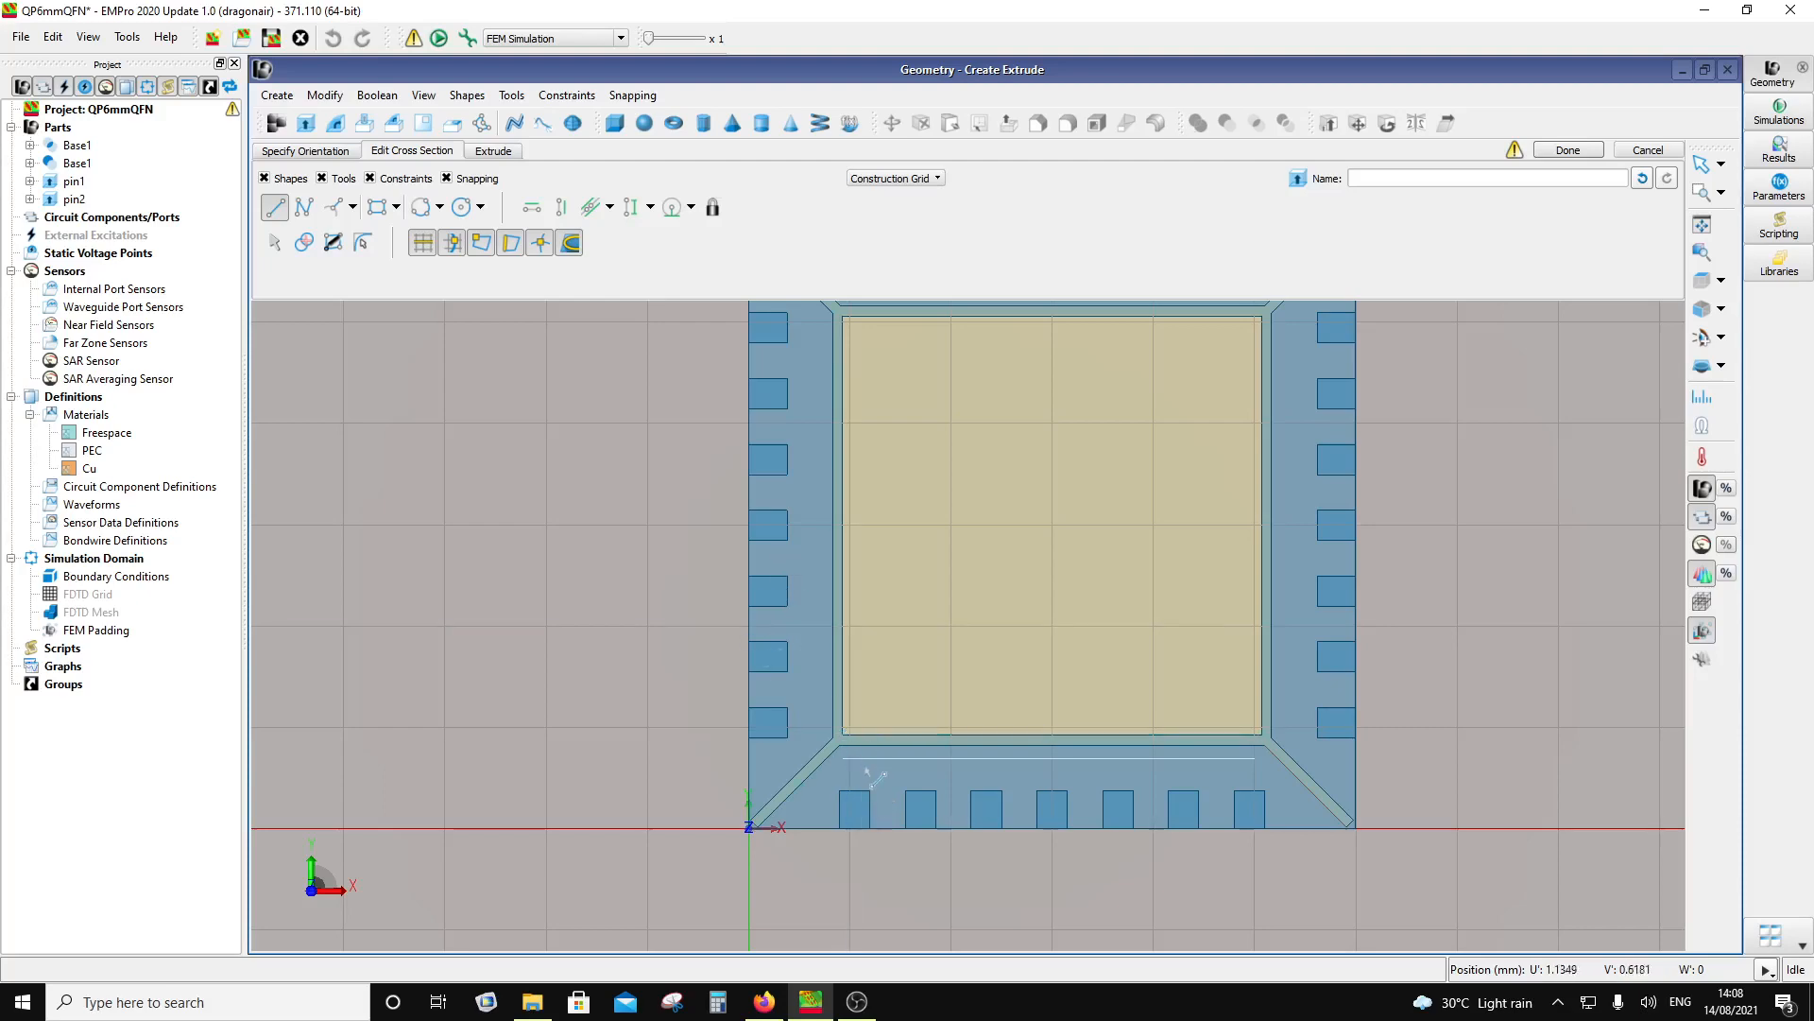
# Step: Draw a 0.3 mm line from the guide line's start point along U', on top of the guide line
pyautogui.scroll(3, 842, 759)
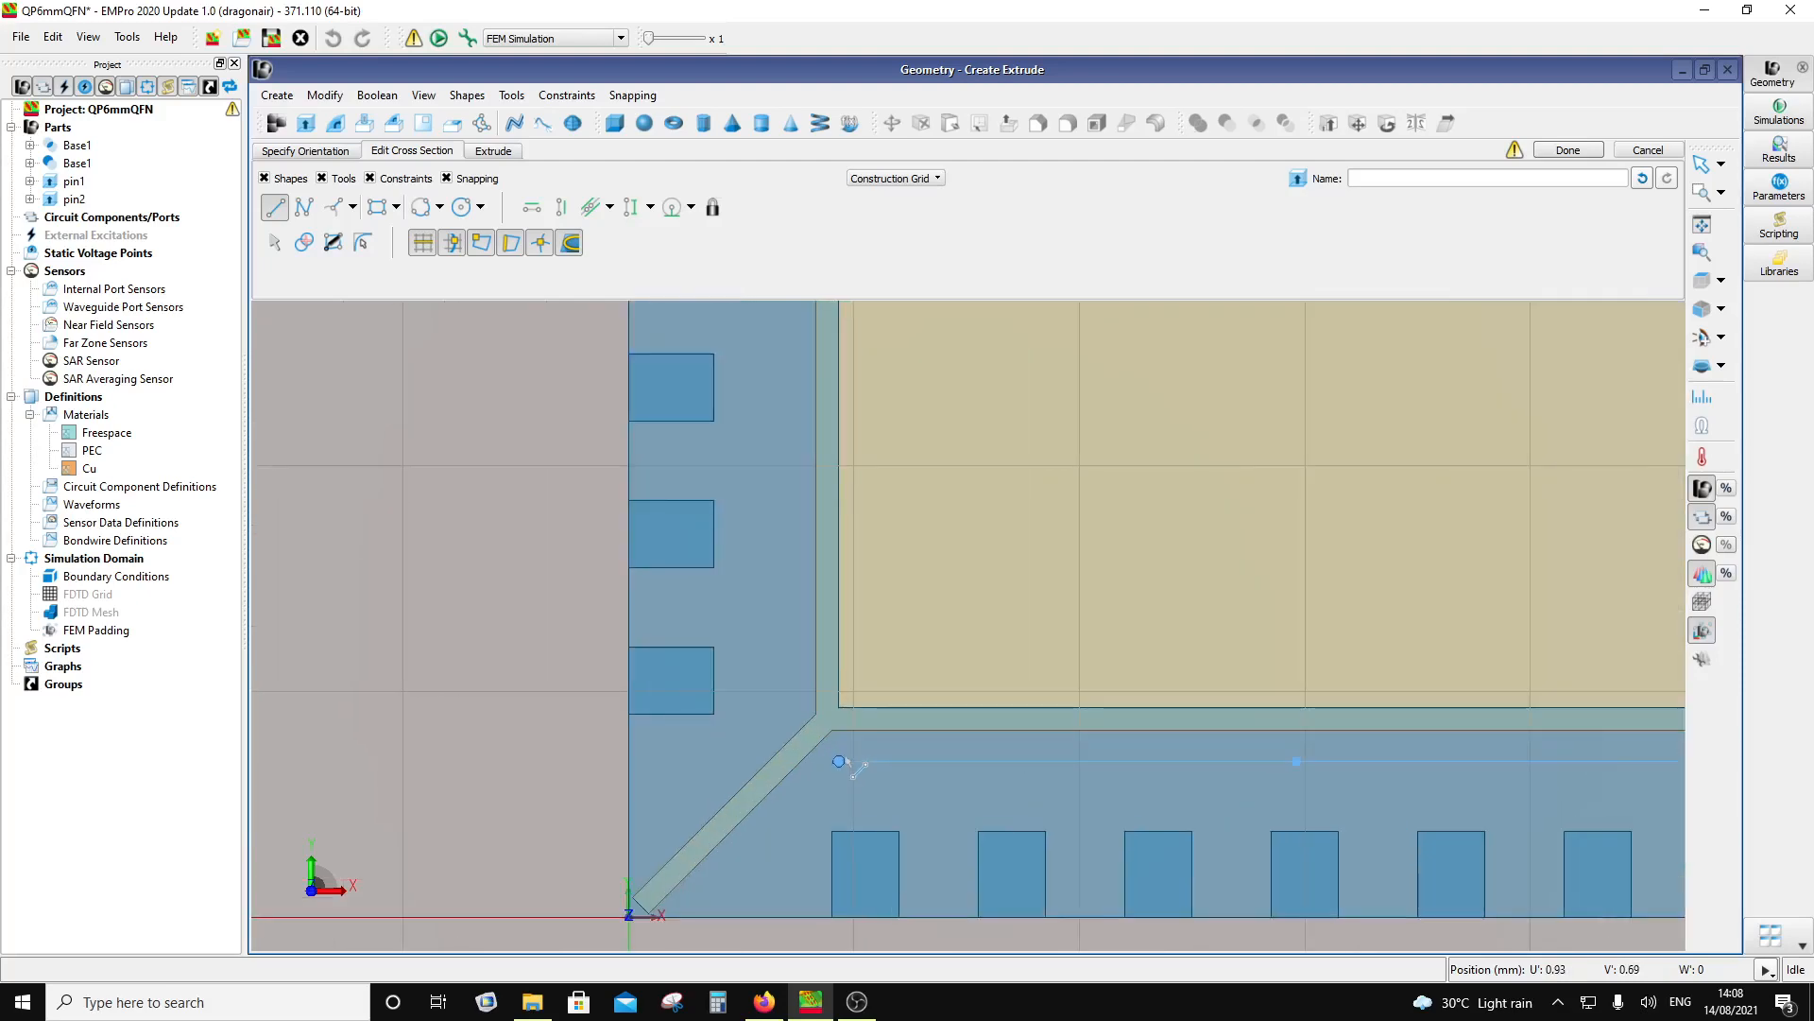
pyautogui.click(839, 762)
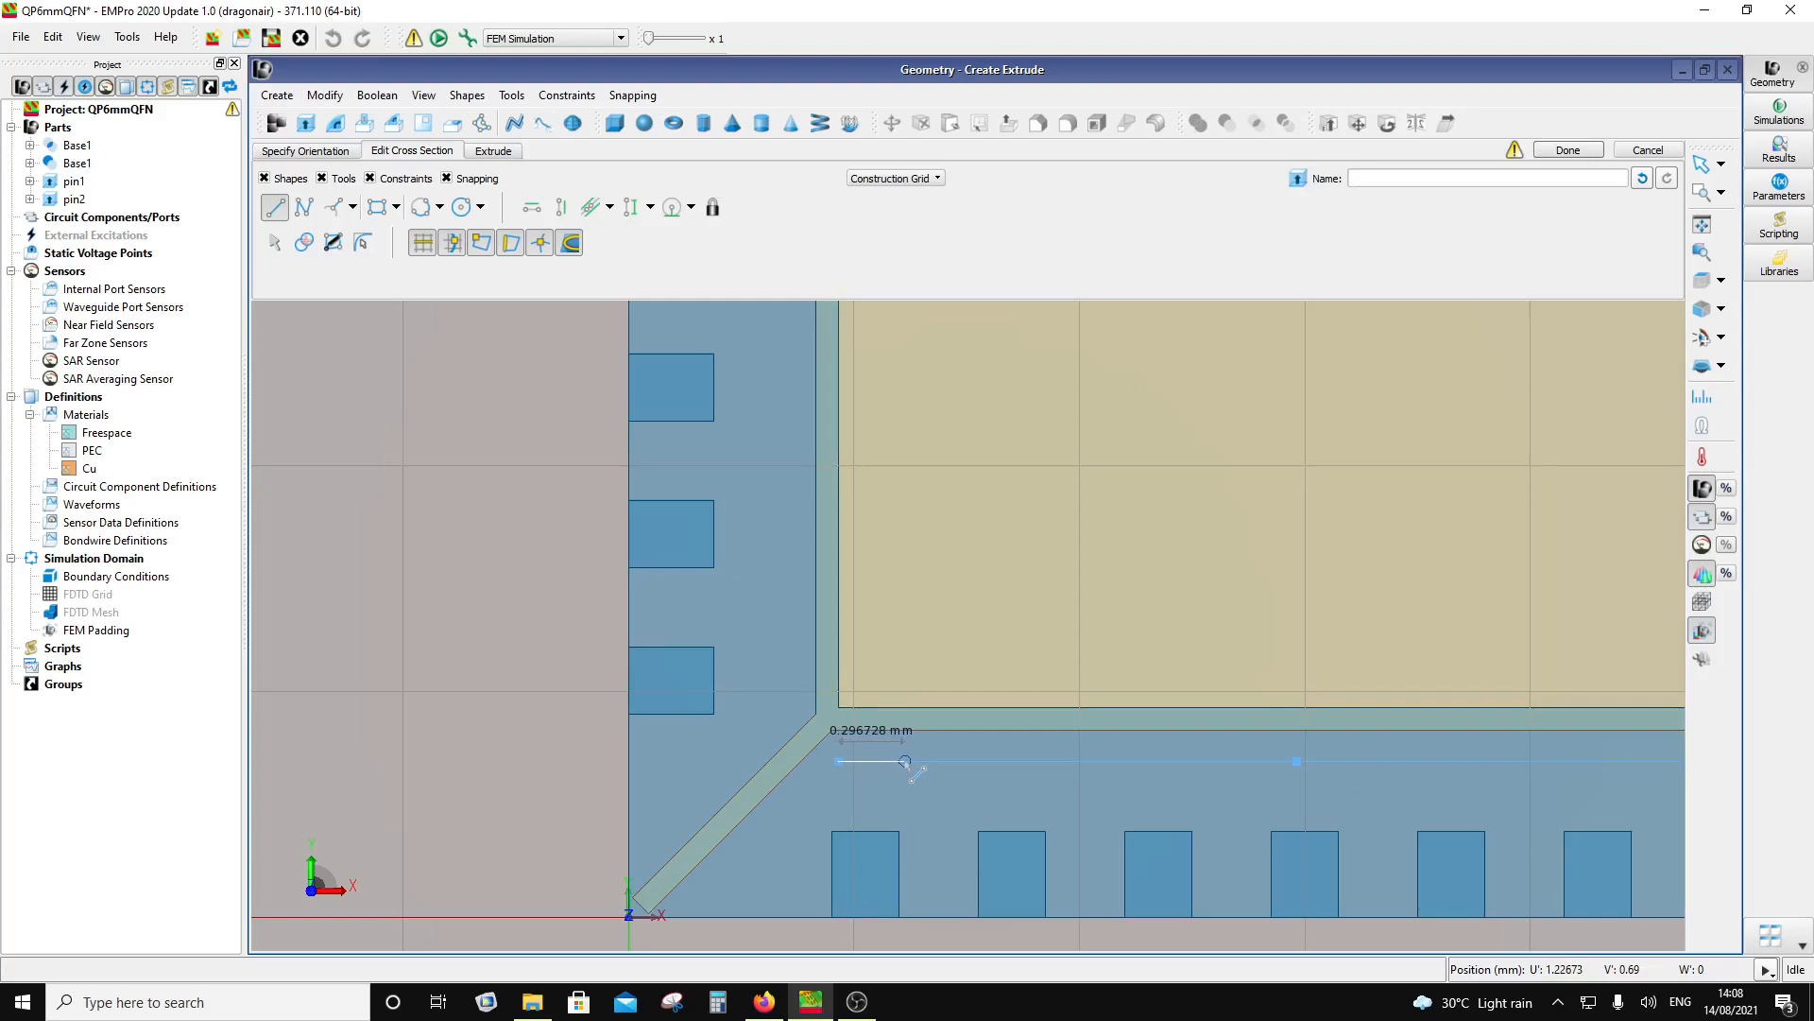
pyautogui.press('Tab')
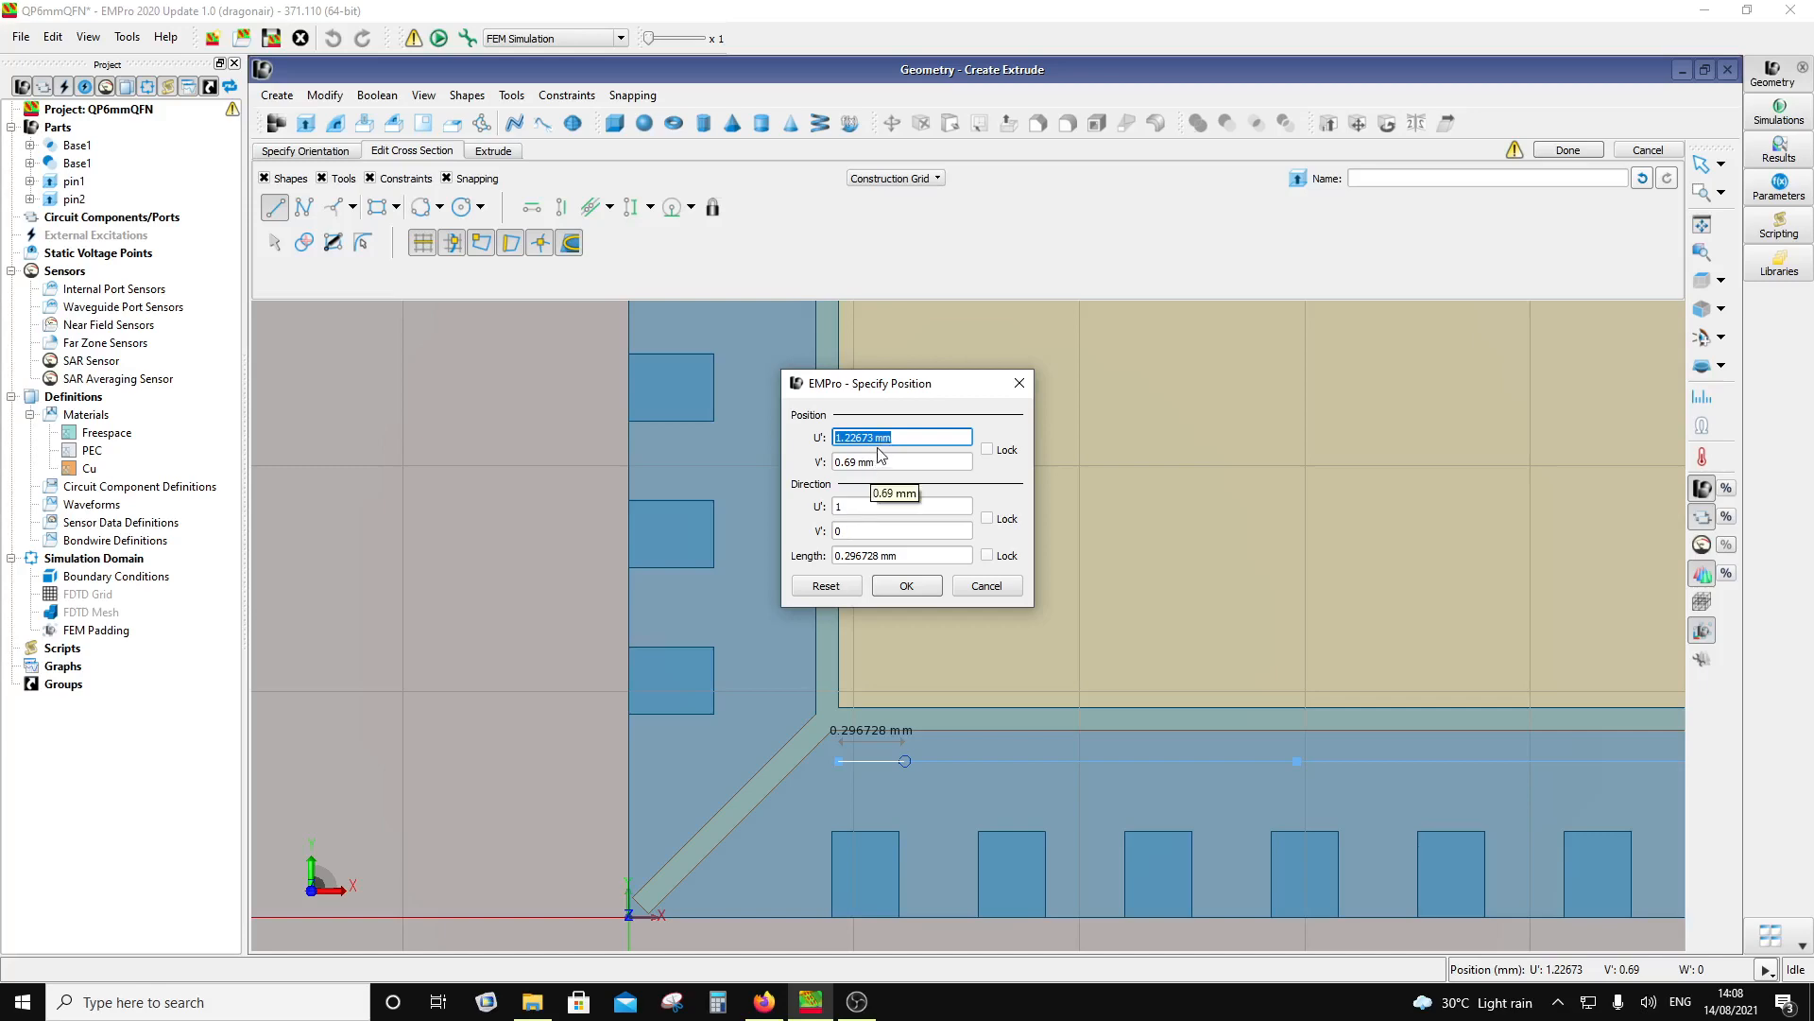
pyautogui.moveTo(879, 554); pyautogui.dragTo(847, 571)
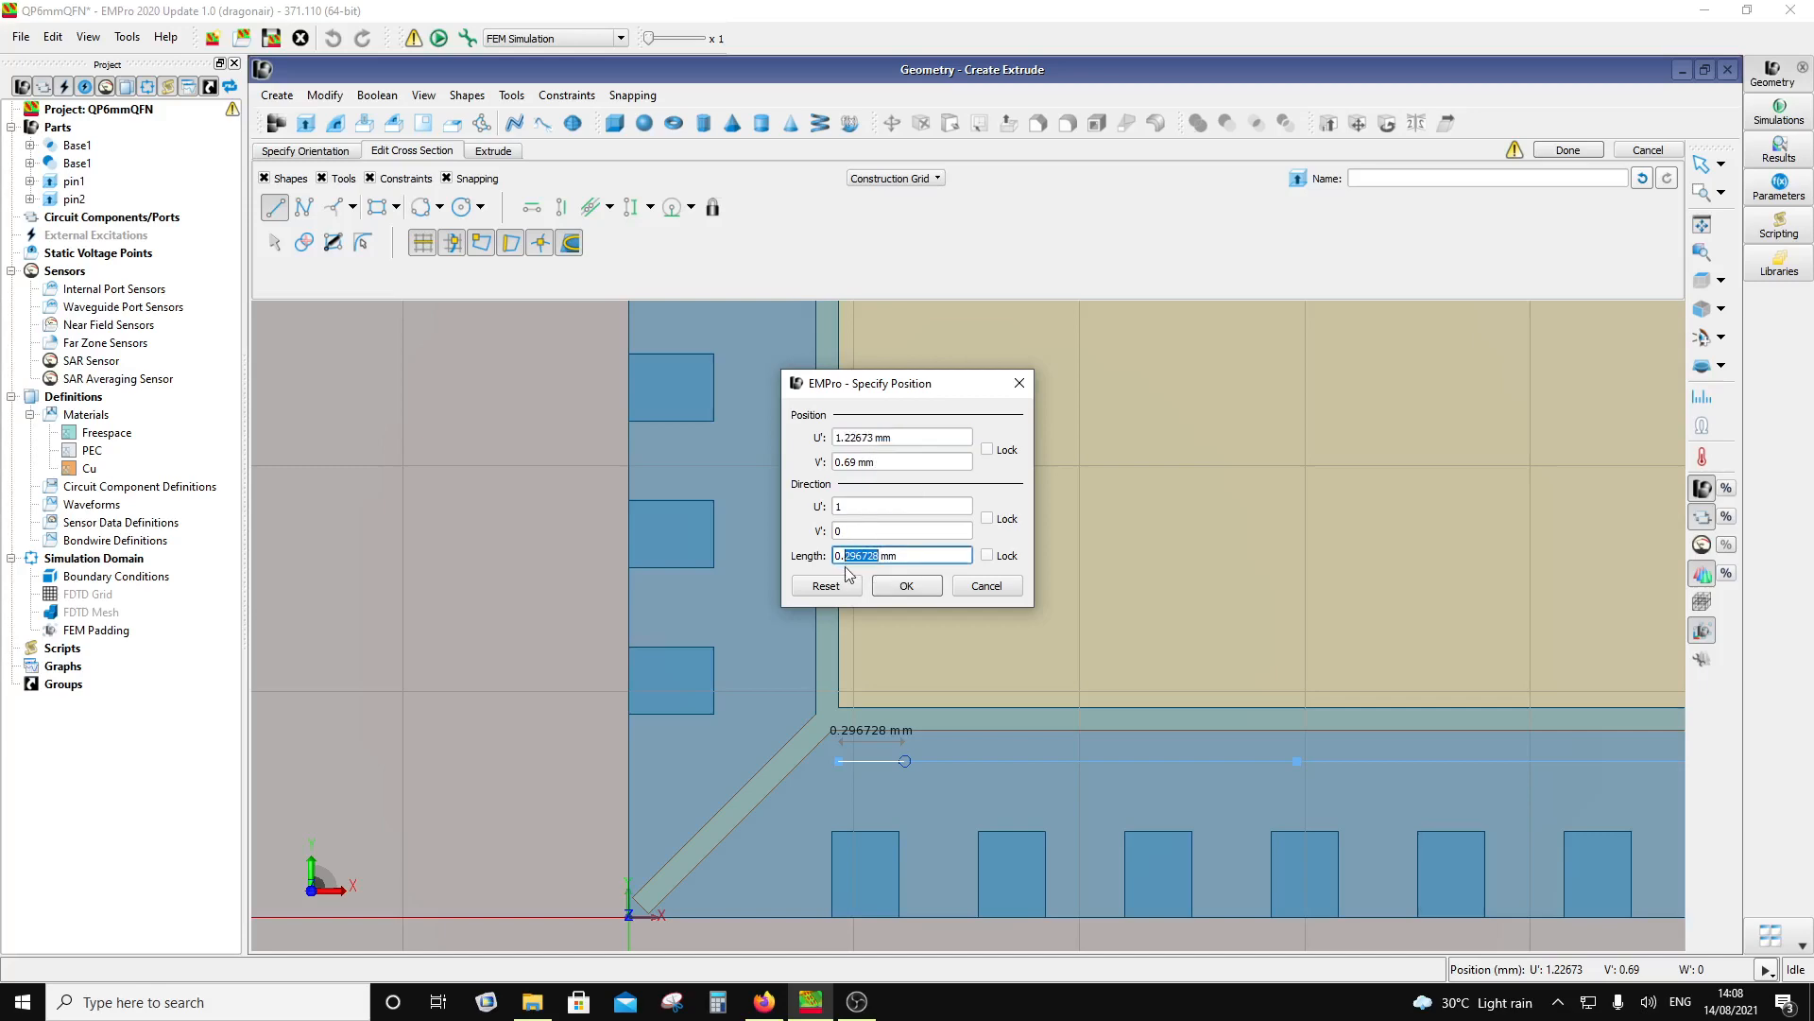
pyautogui.write('3')
pyautogui.click(884, 507)
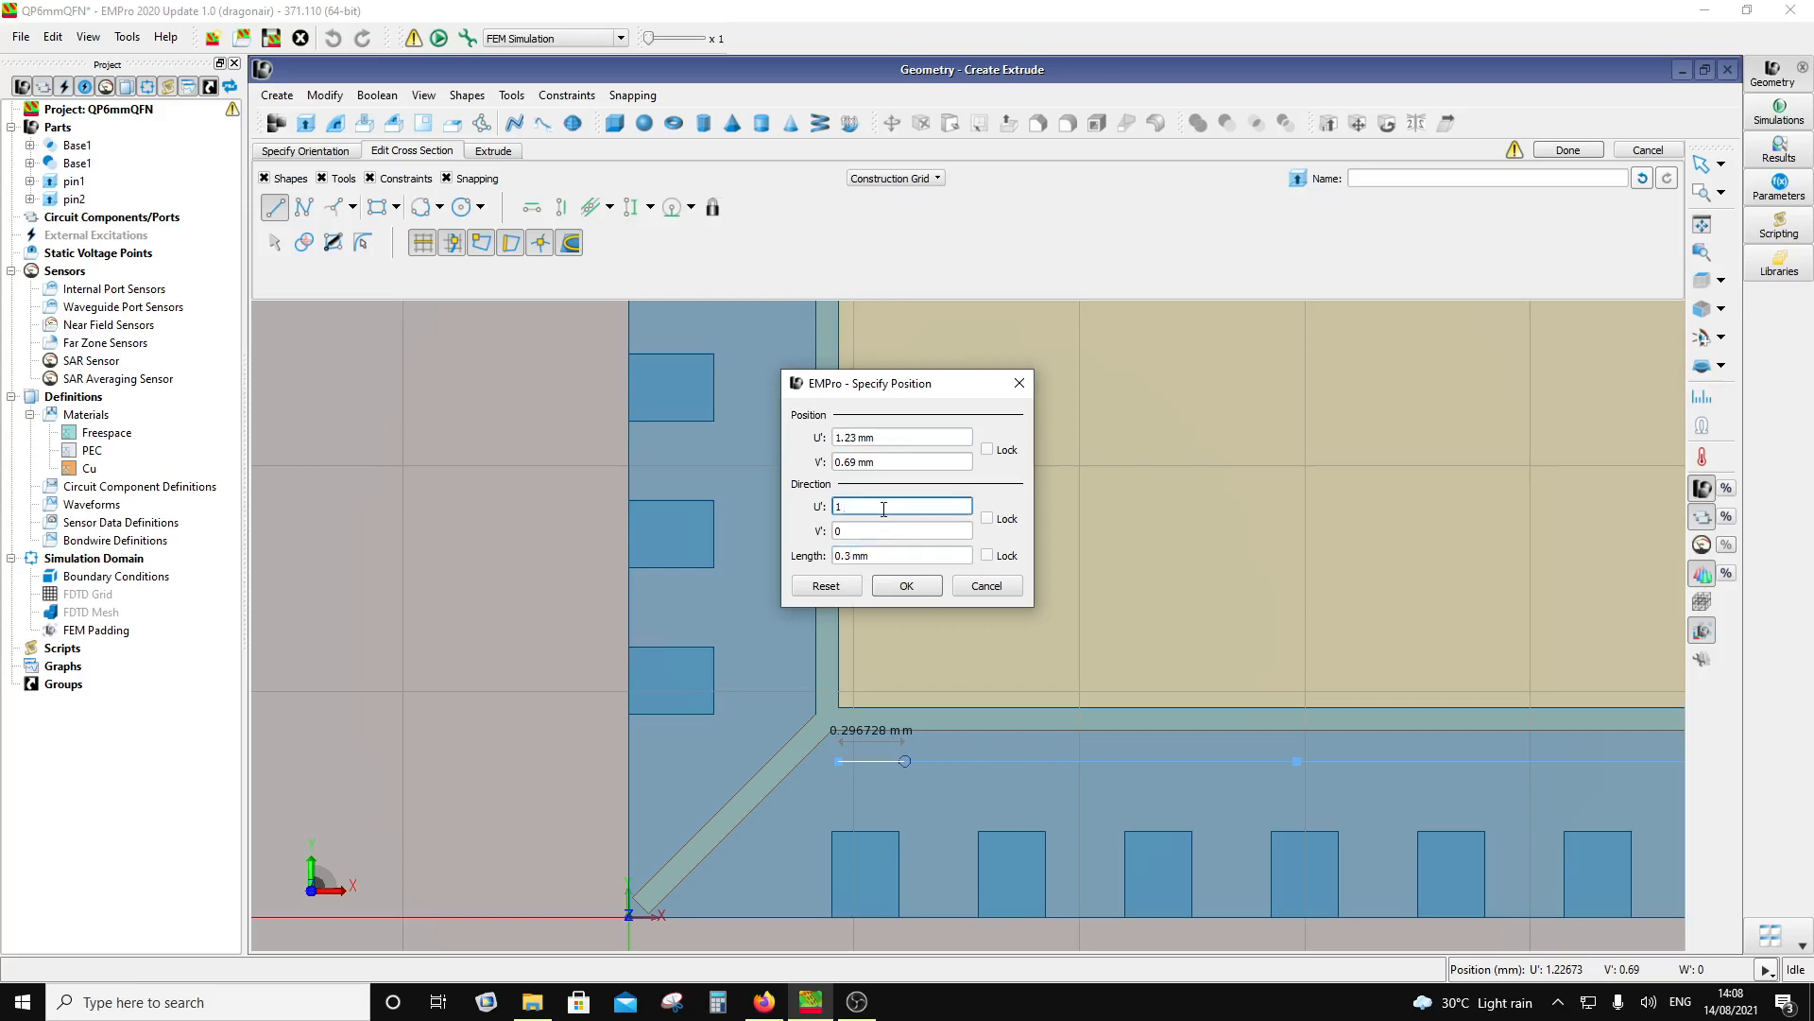
pyautogui.click(904, 586)
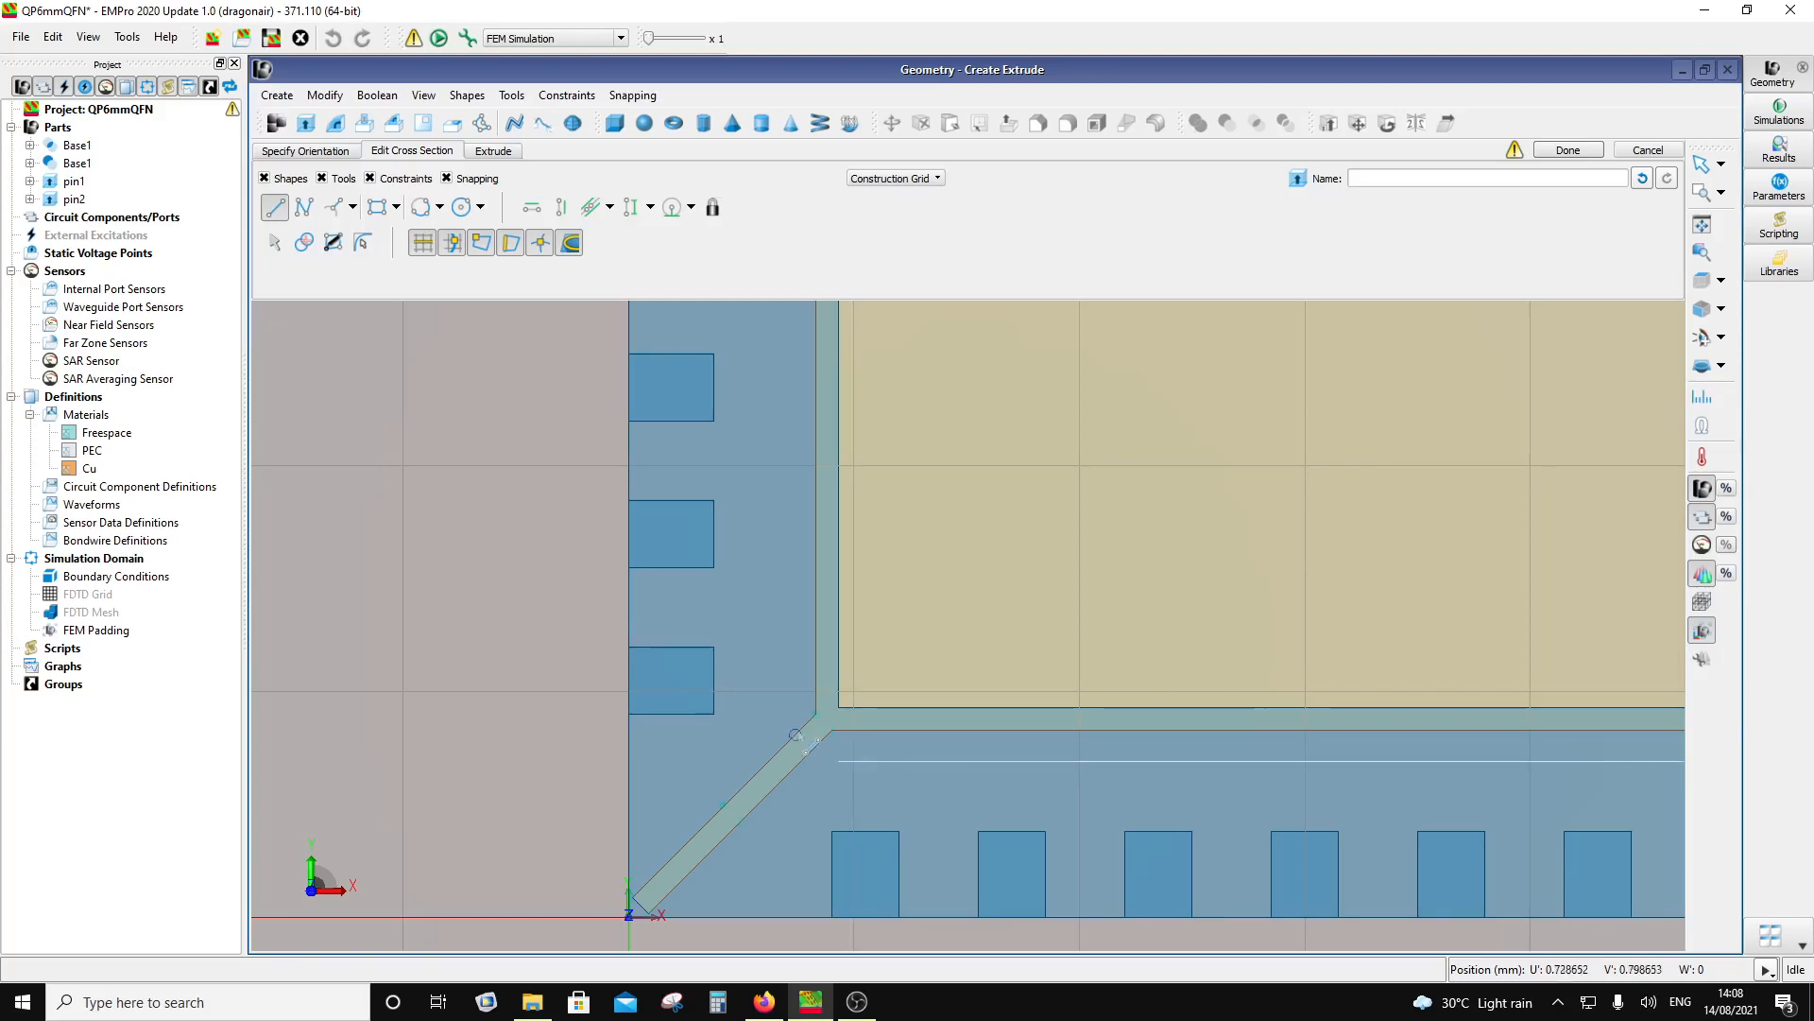
# Step: Draw a polyline from the guide line's start through the first bottom pin's two upper corners to the 0.3 mm line's far end
pyautogui.click(303, 207)
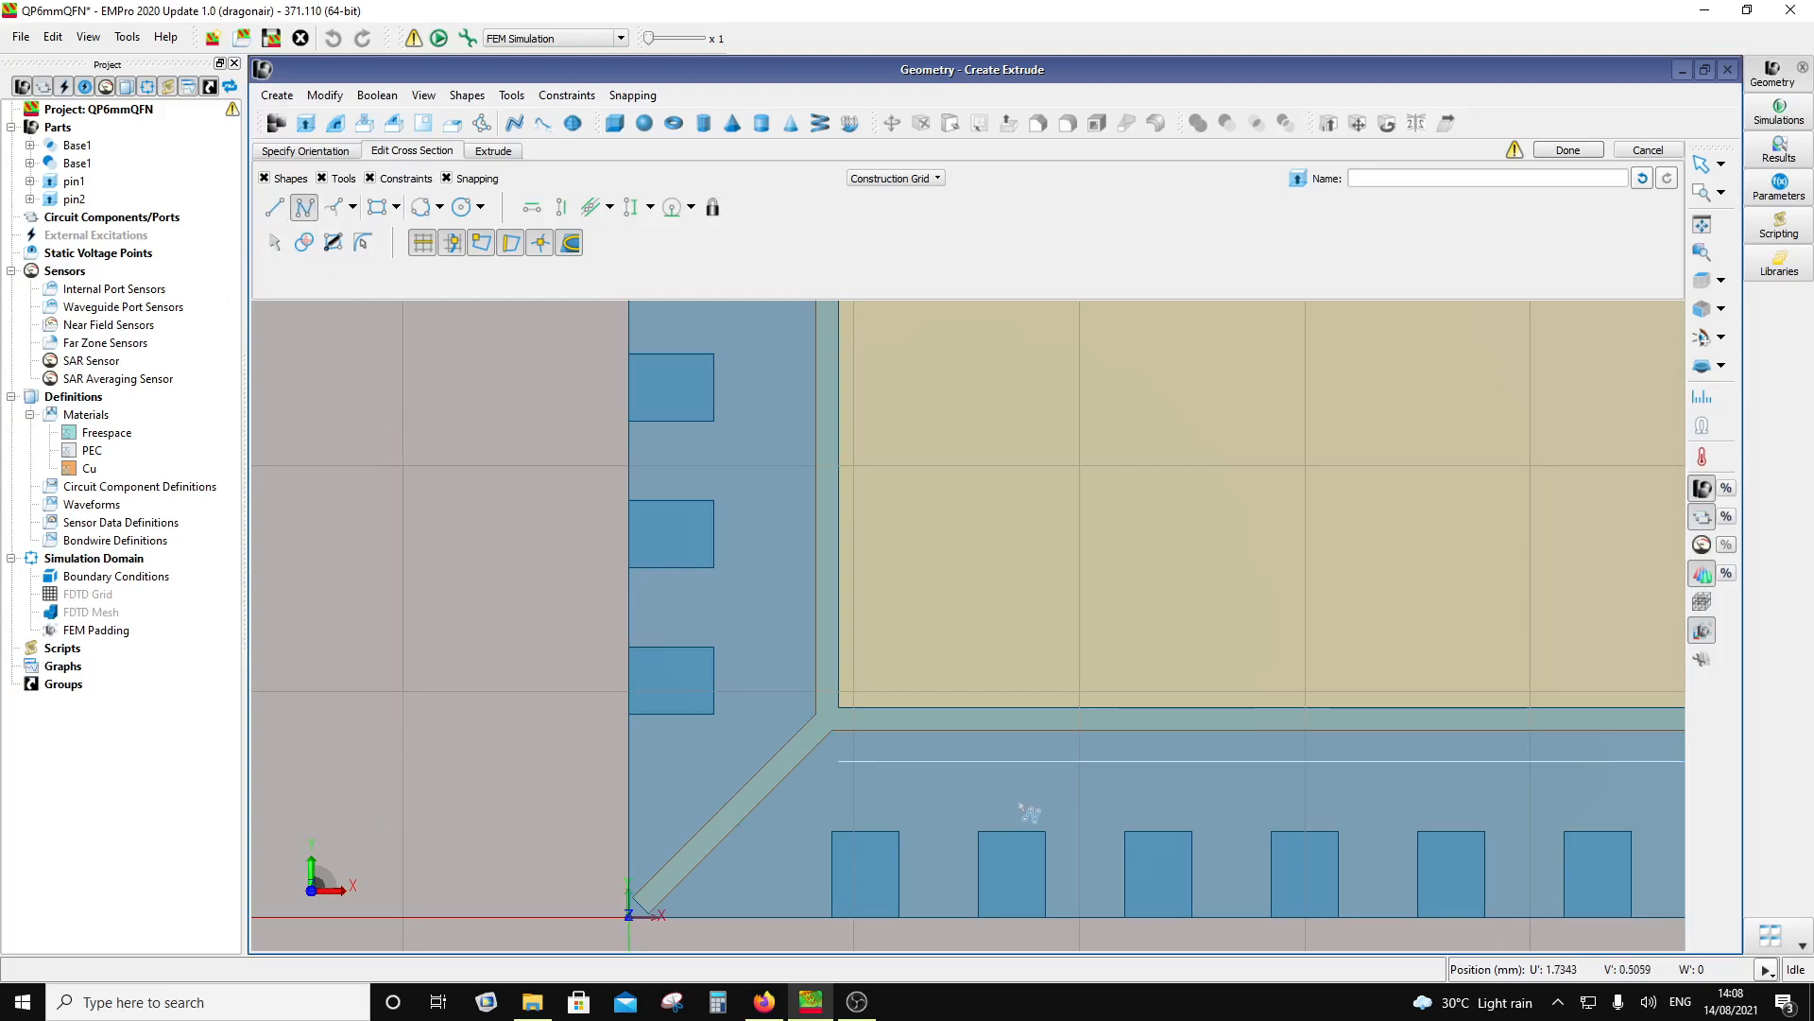
pyautogui.click(837, 761)
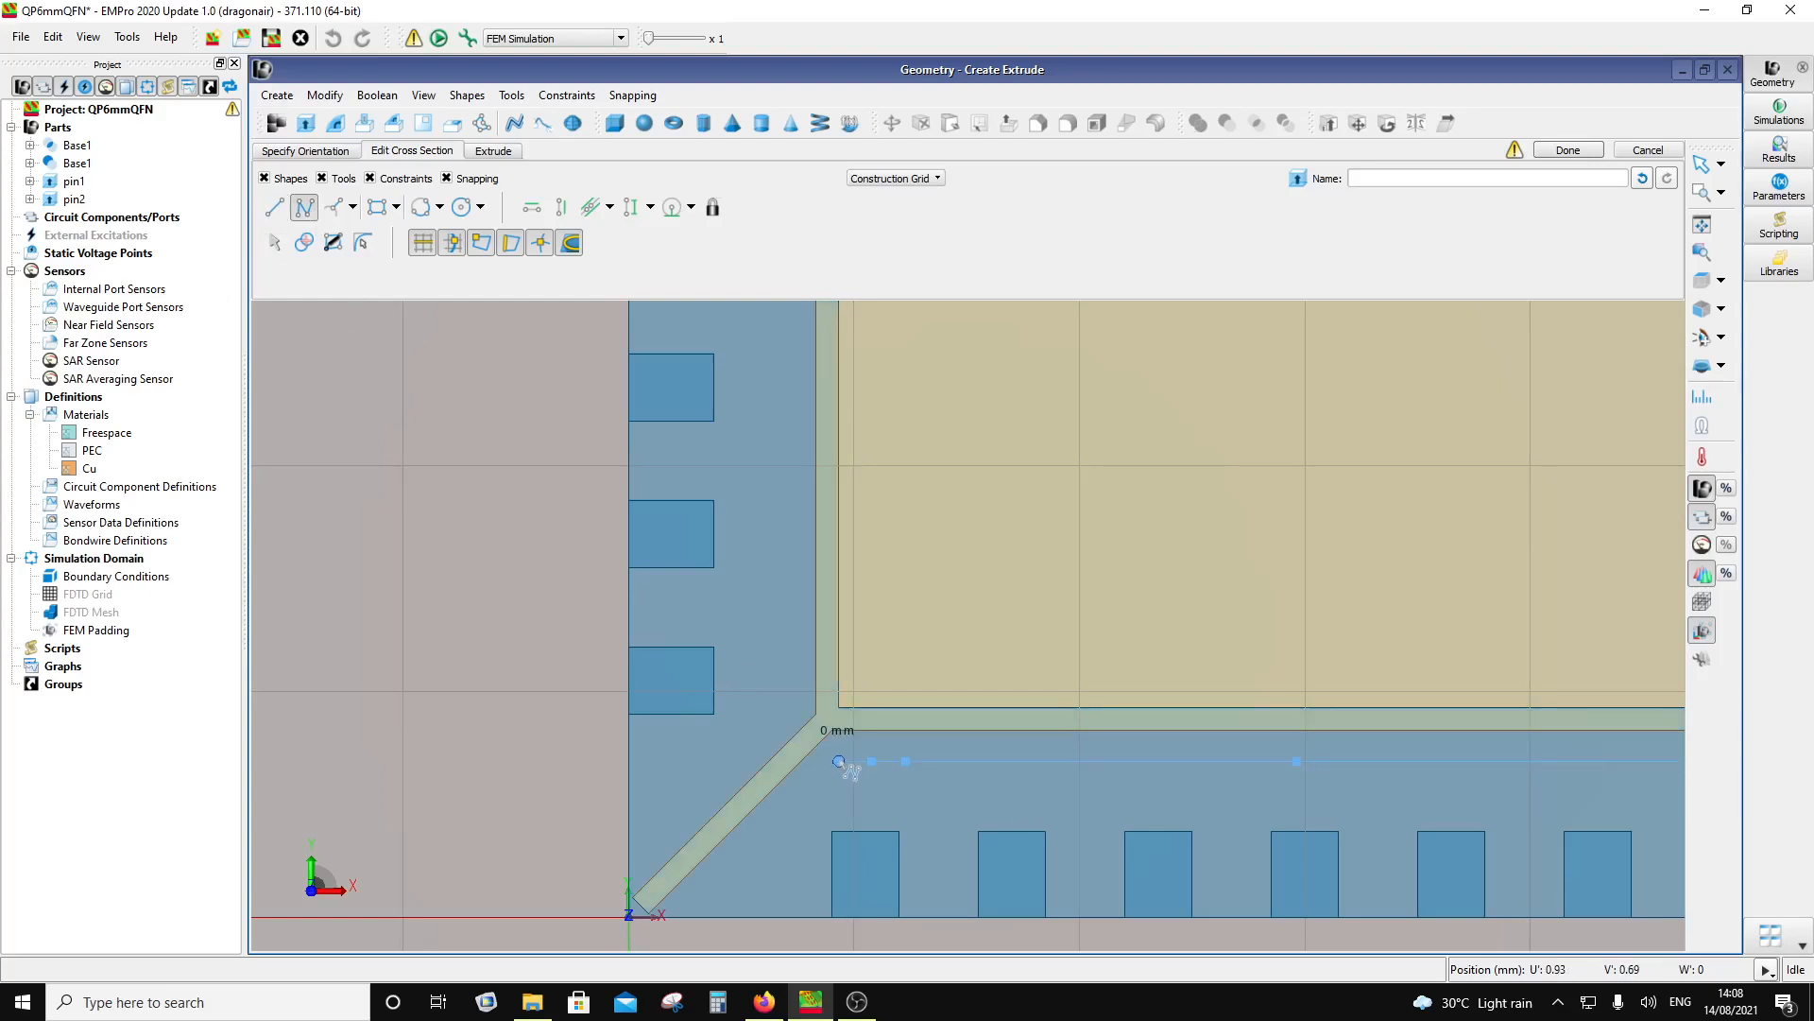
pyautogui.scroll(2, 831, 841)
pyautogui.click(832, 831)
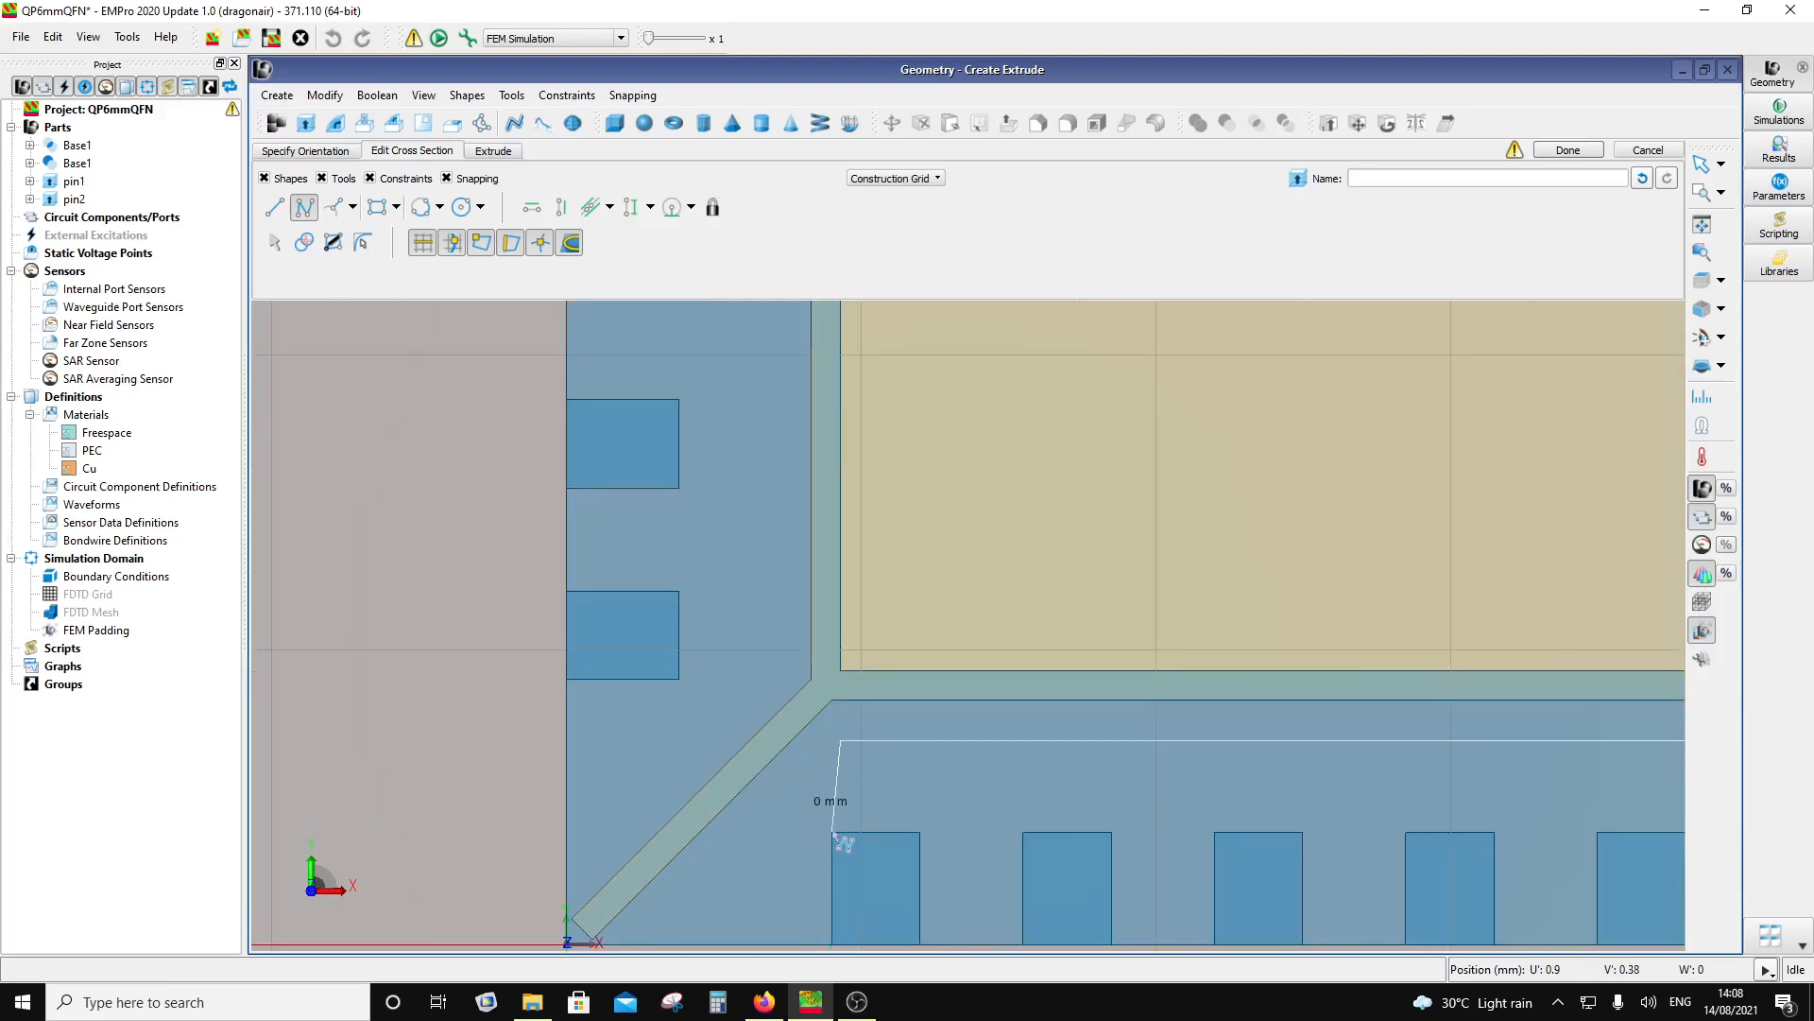
pyautogui.click(921, 832)
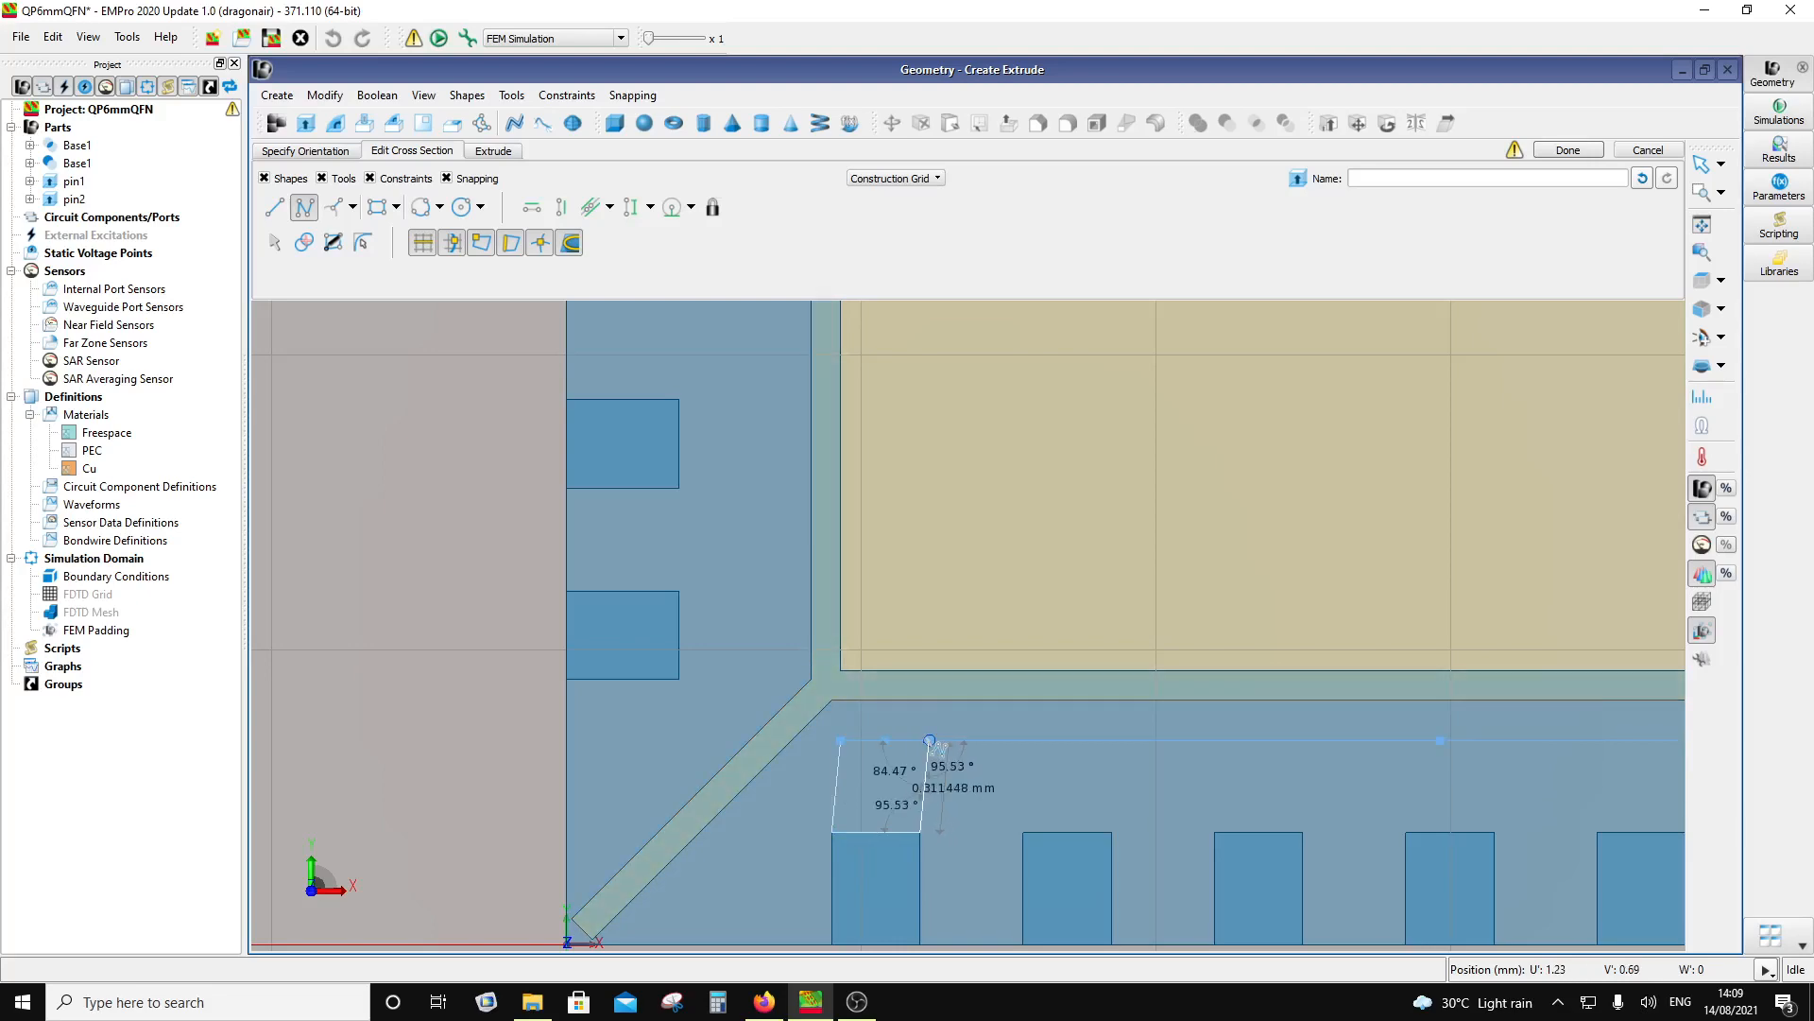
pyautogui.click(930, 740)
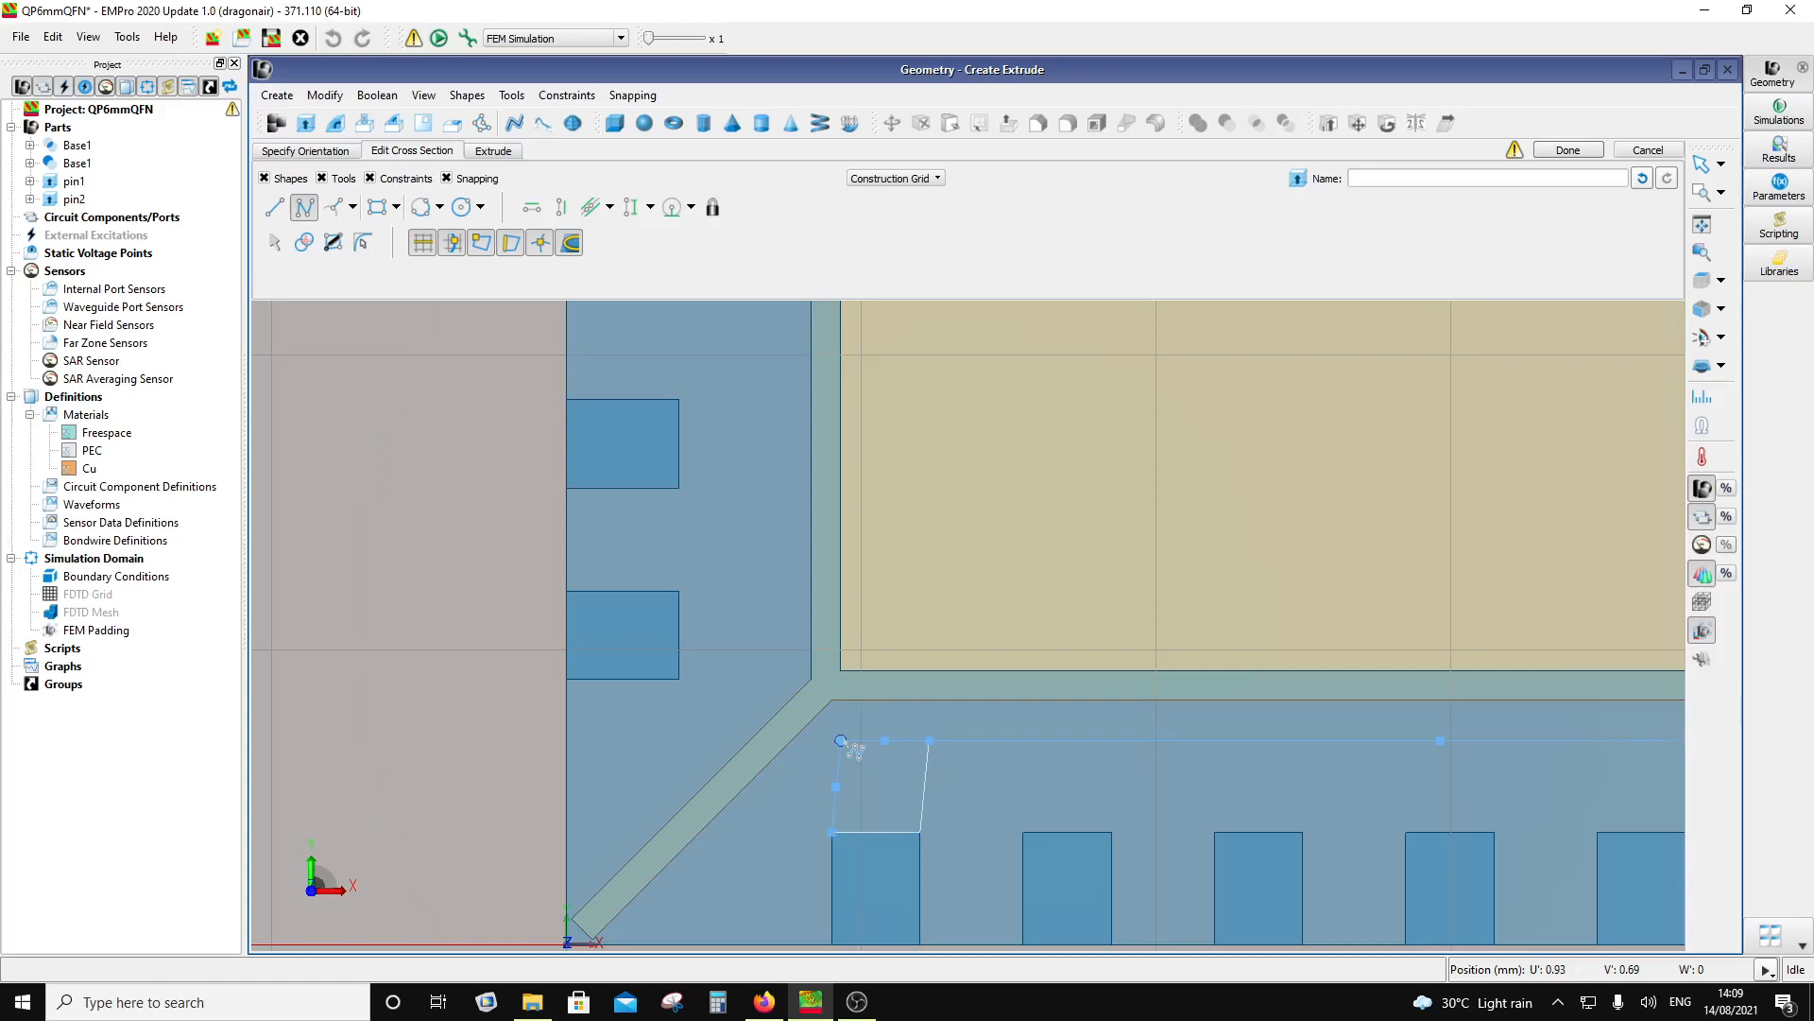
pyautogui.click(841, 741)
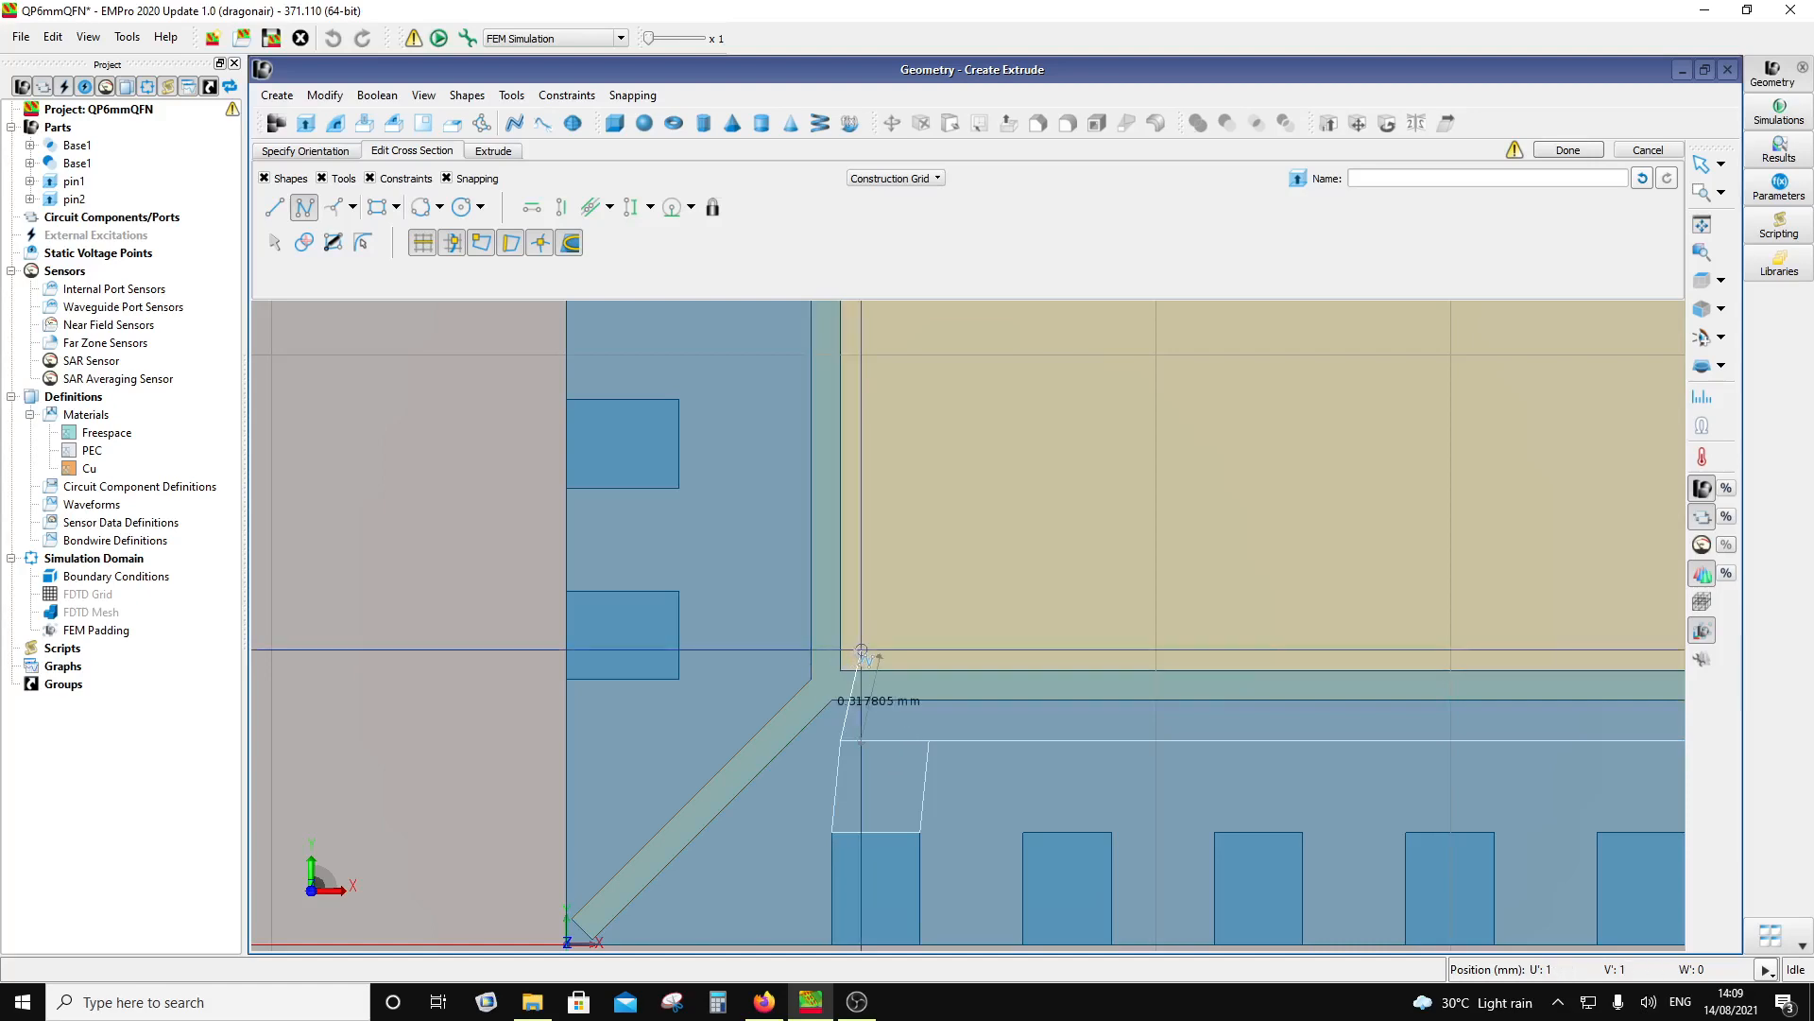
pyautogui.click(885, 741)
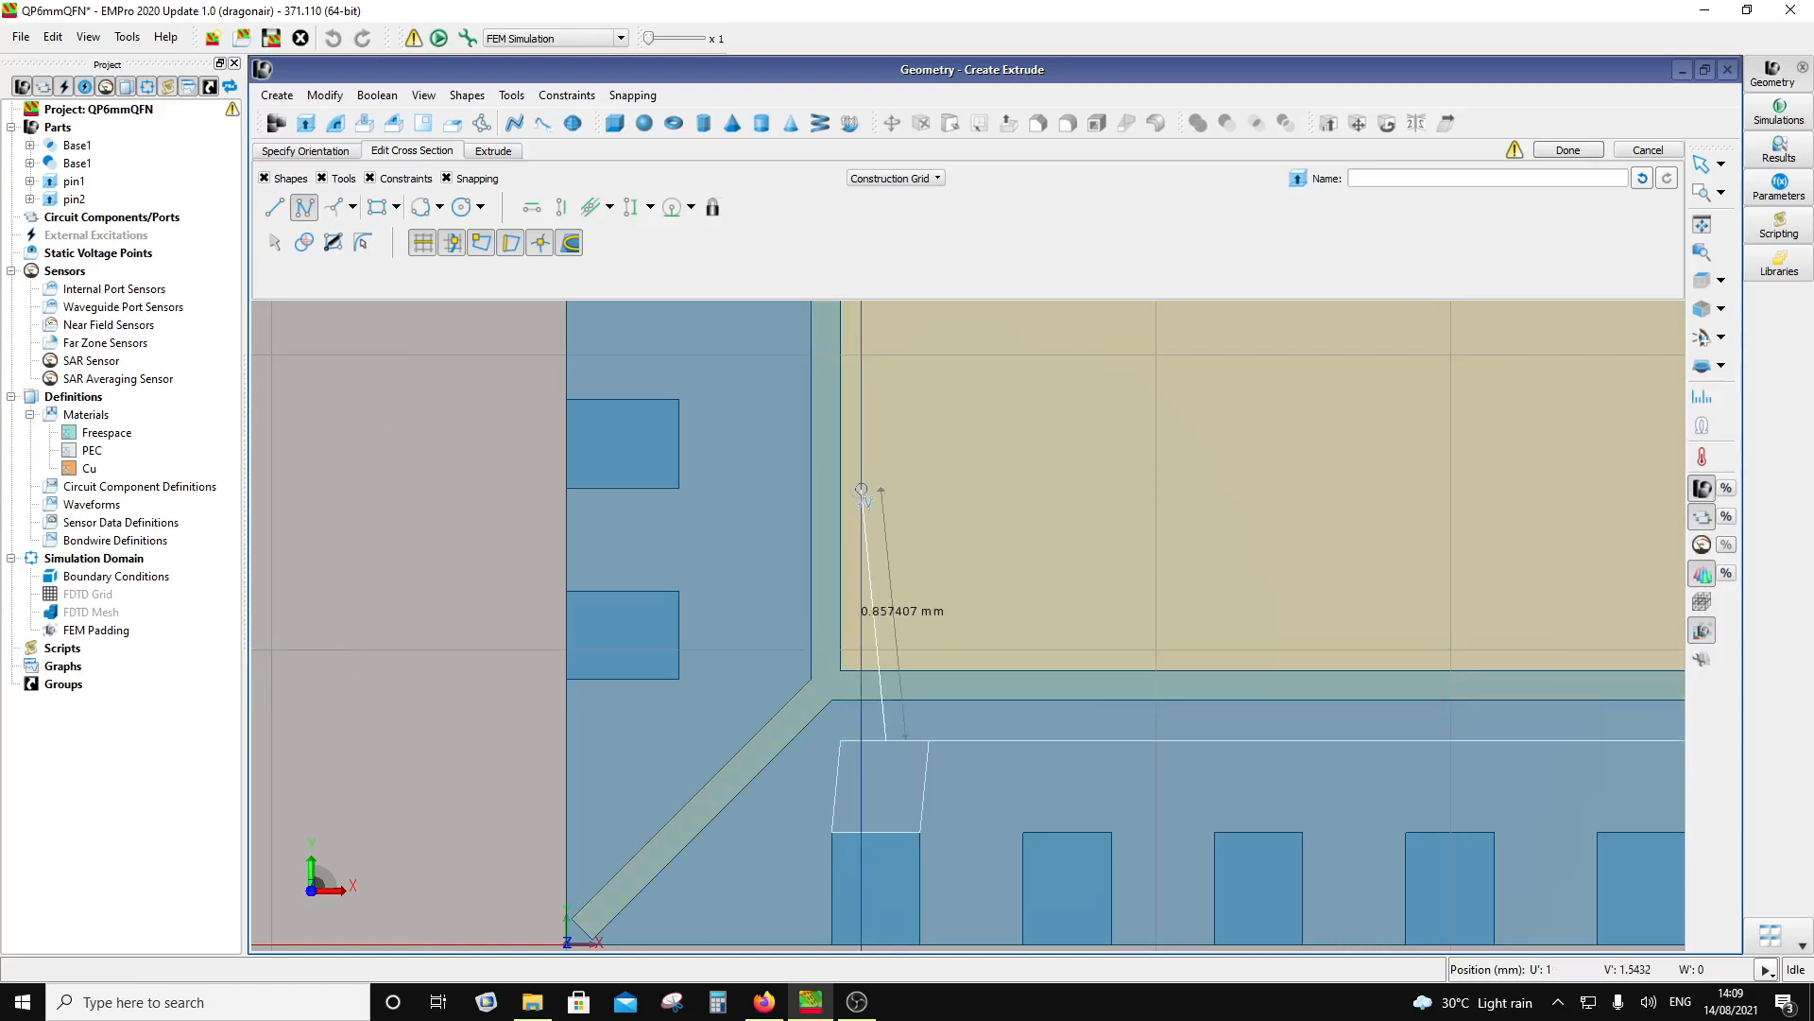
pyautogui.press('Escape')
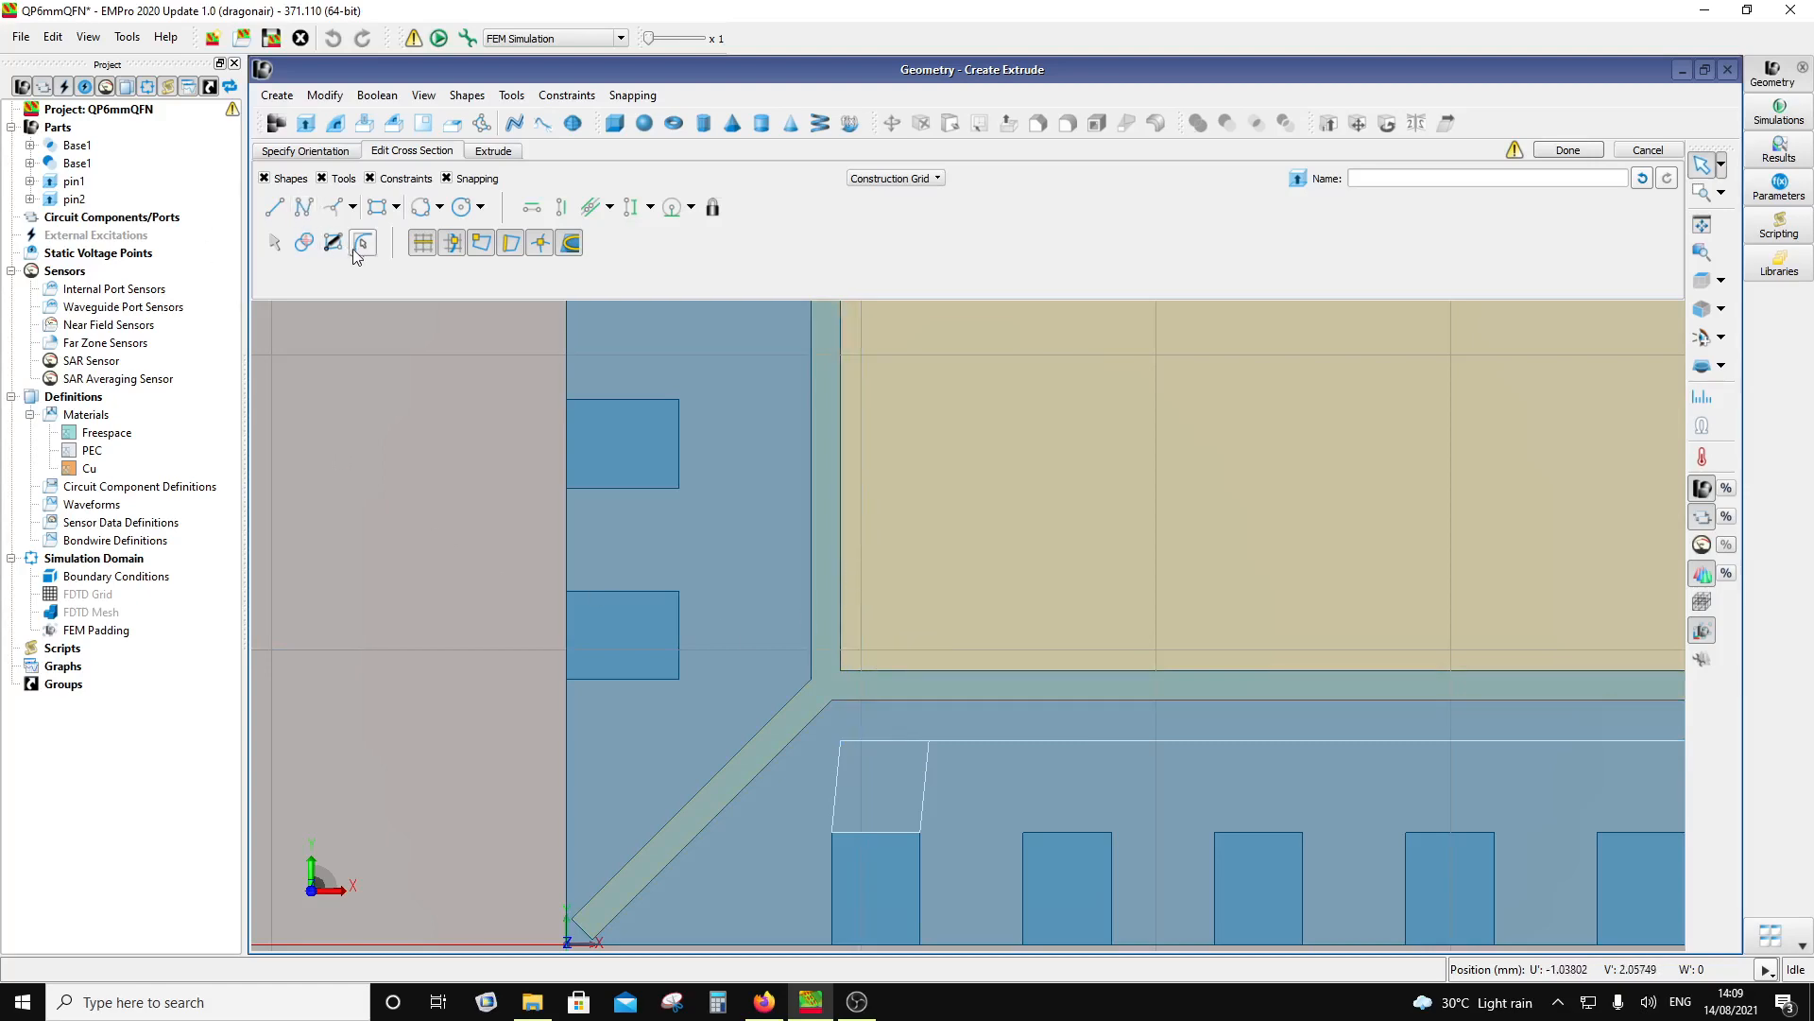
pyautogui.click(304, 244)
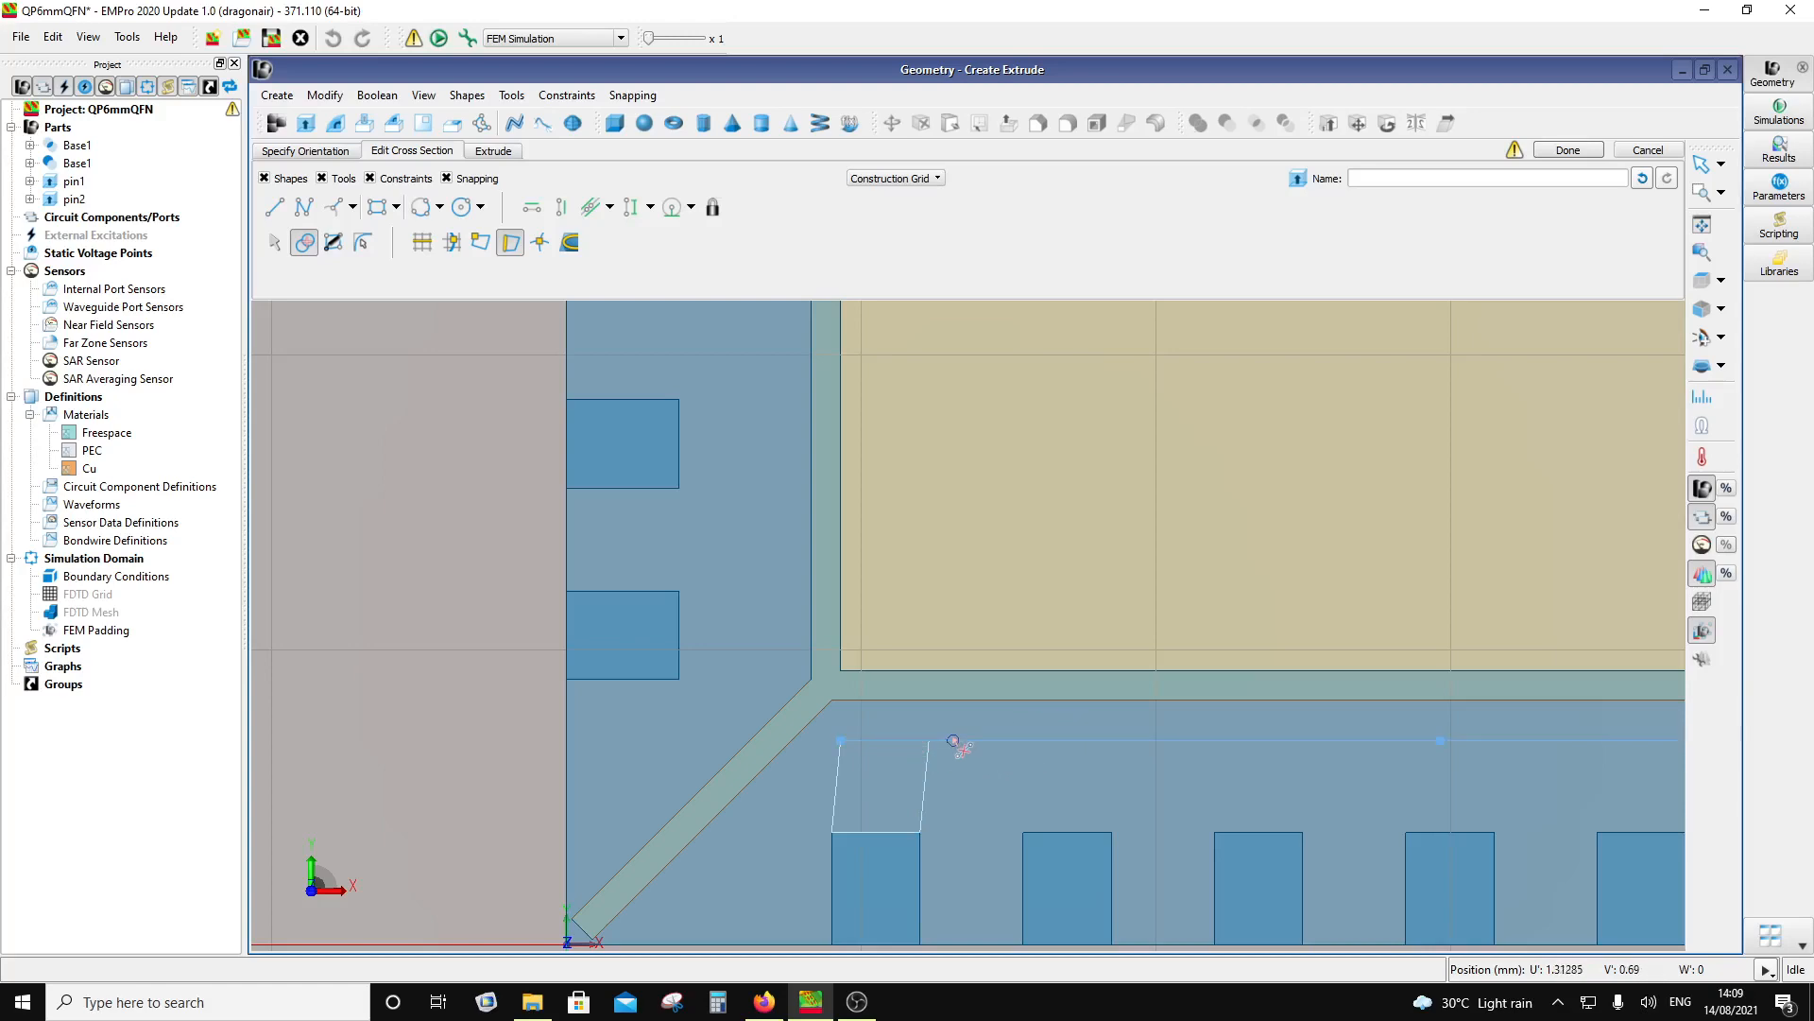
pyautogui.press('Escape')
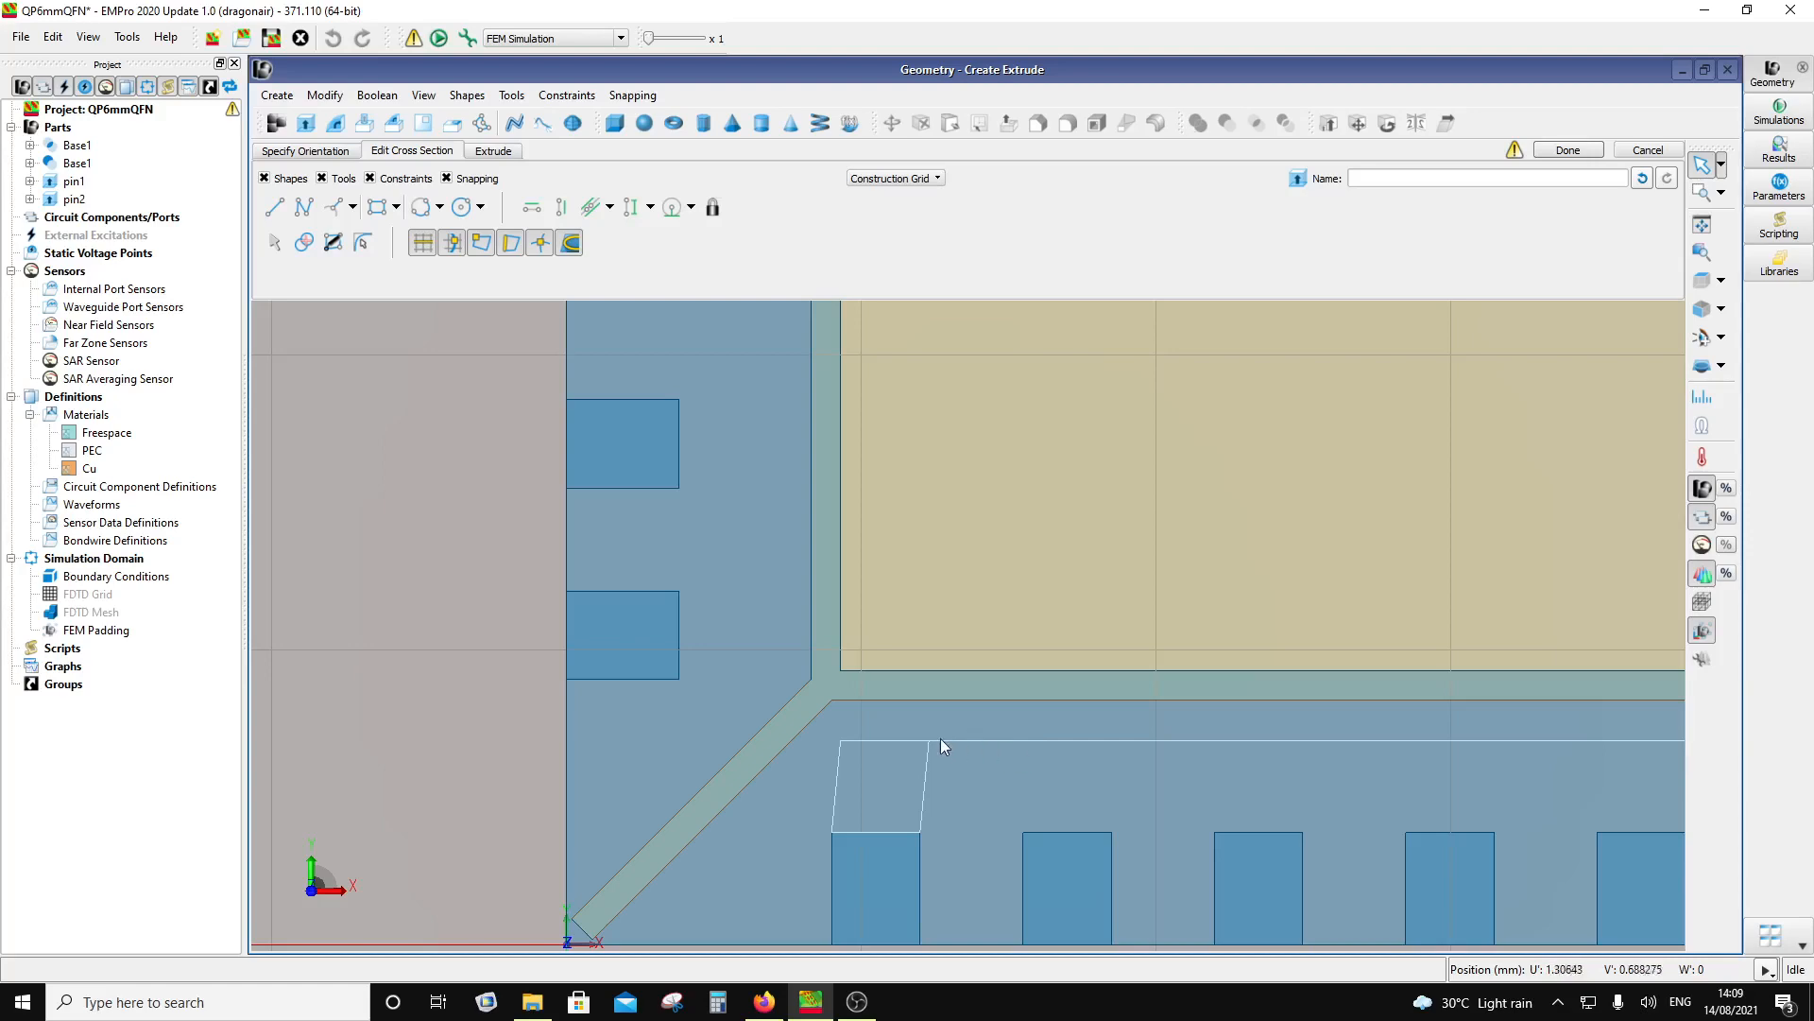
# Step: Draw a 0.35 mm spacing line along the guide line, starting at the first pin outline's far upper corner
pyautogui.click(276, 208)
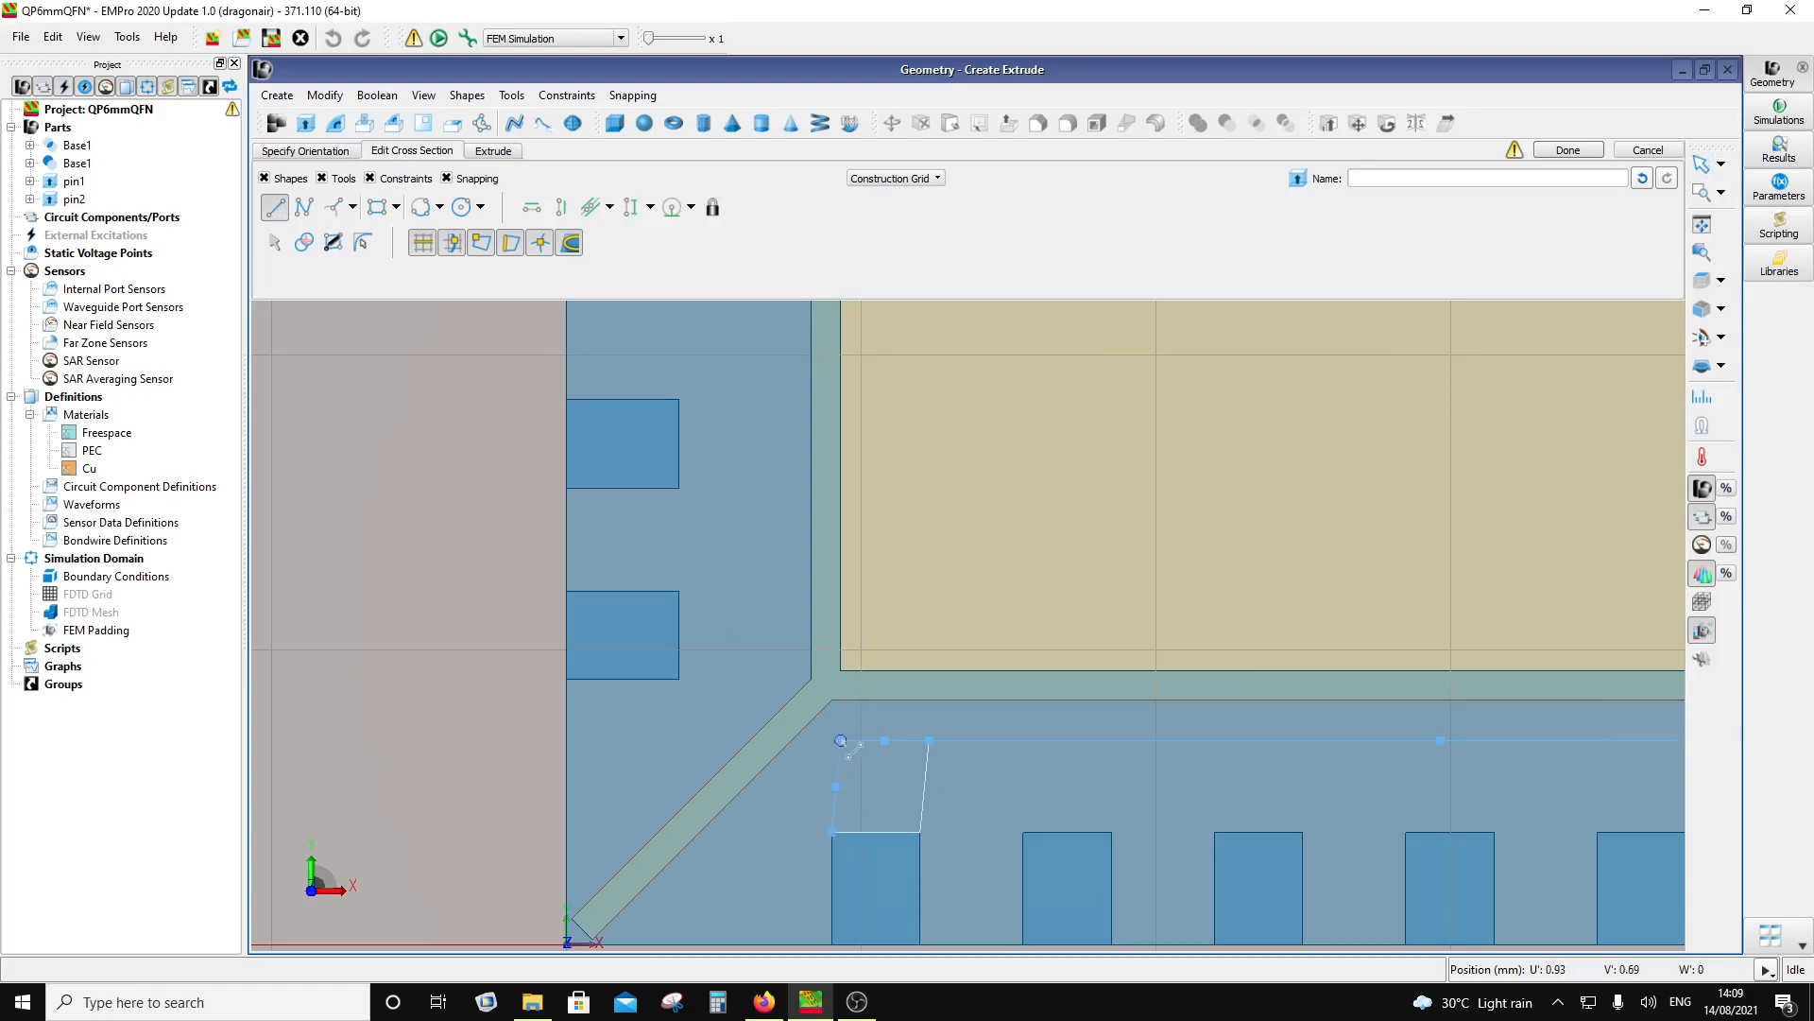
pyautogui.click(930, 741)
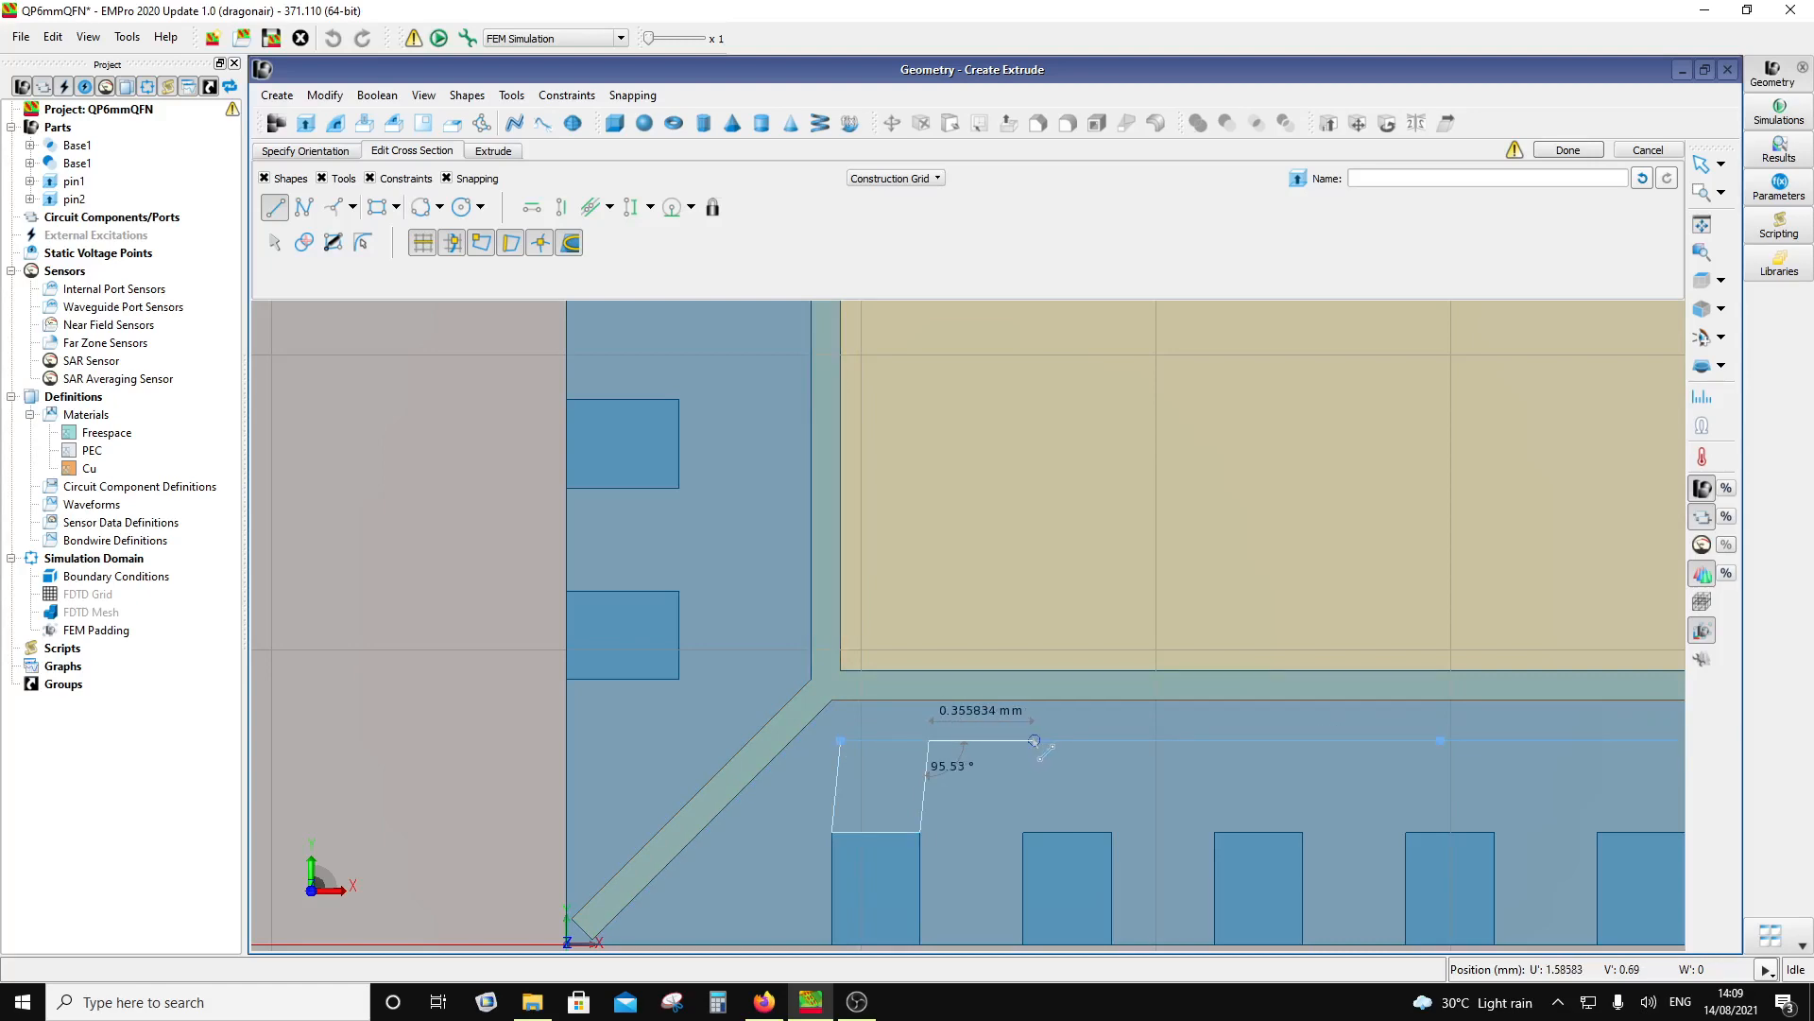
pyautogui.press('Tab')
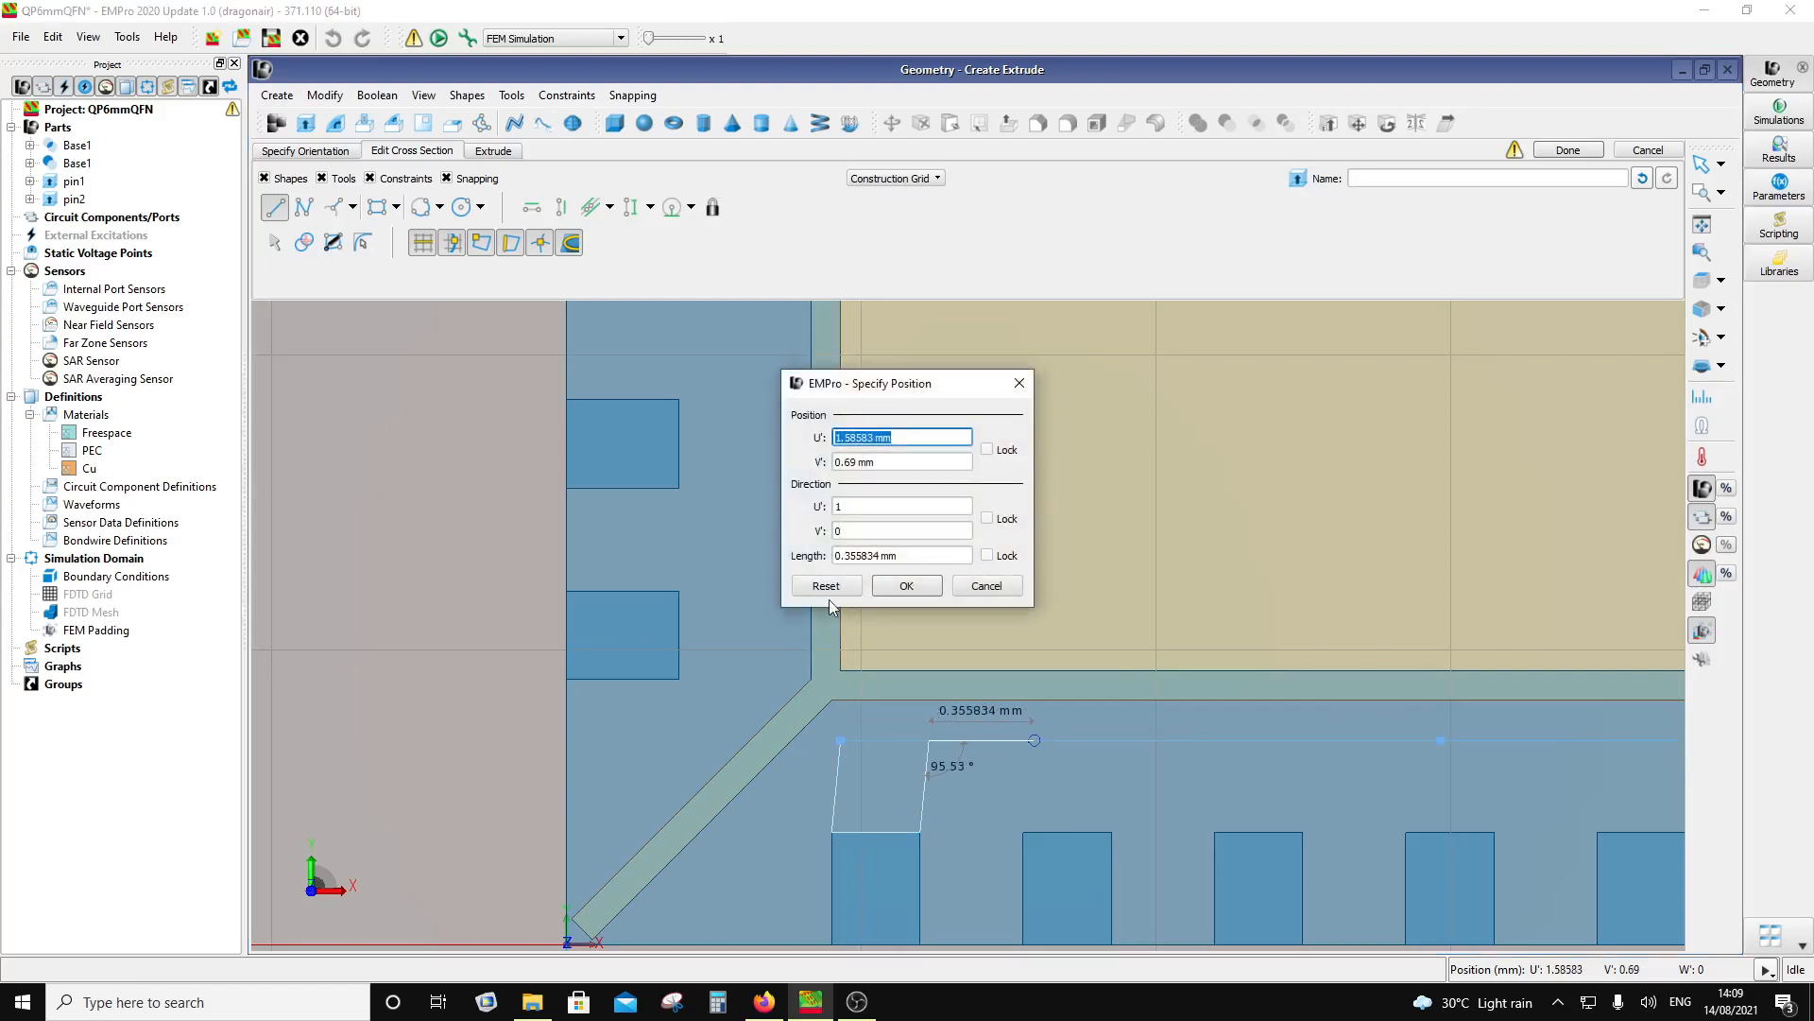
pyautogui.moveTo(878, 557); pyautogui.dragTo(860, 558)
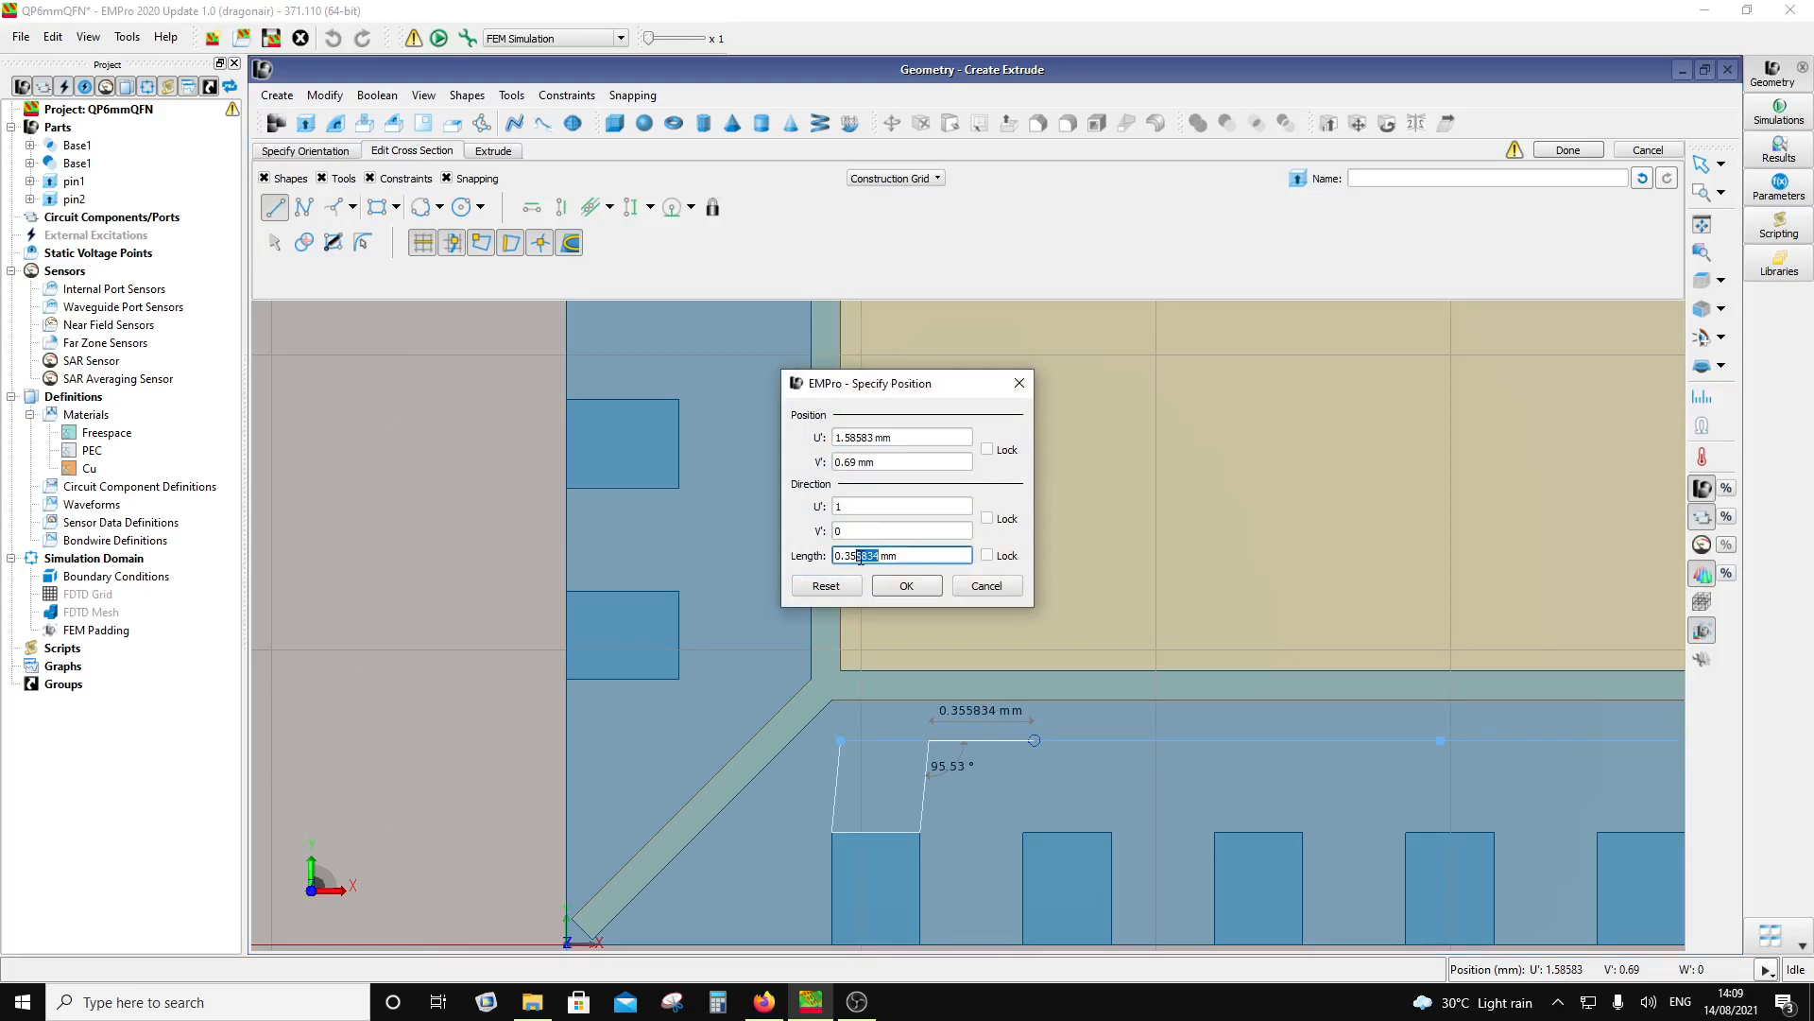
pyautogui.press('BackSpace')
pyautogui.click(905, 586)
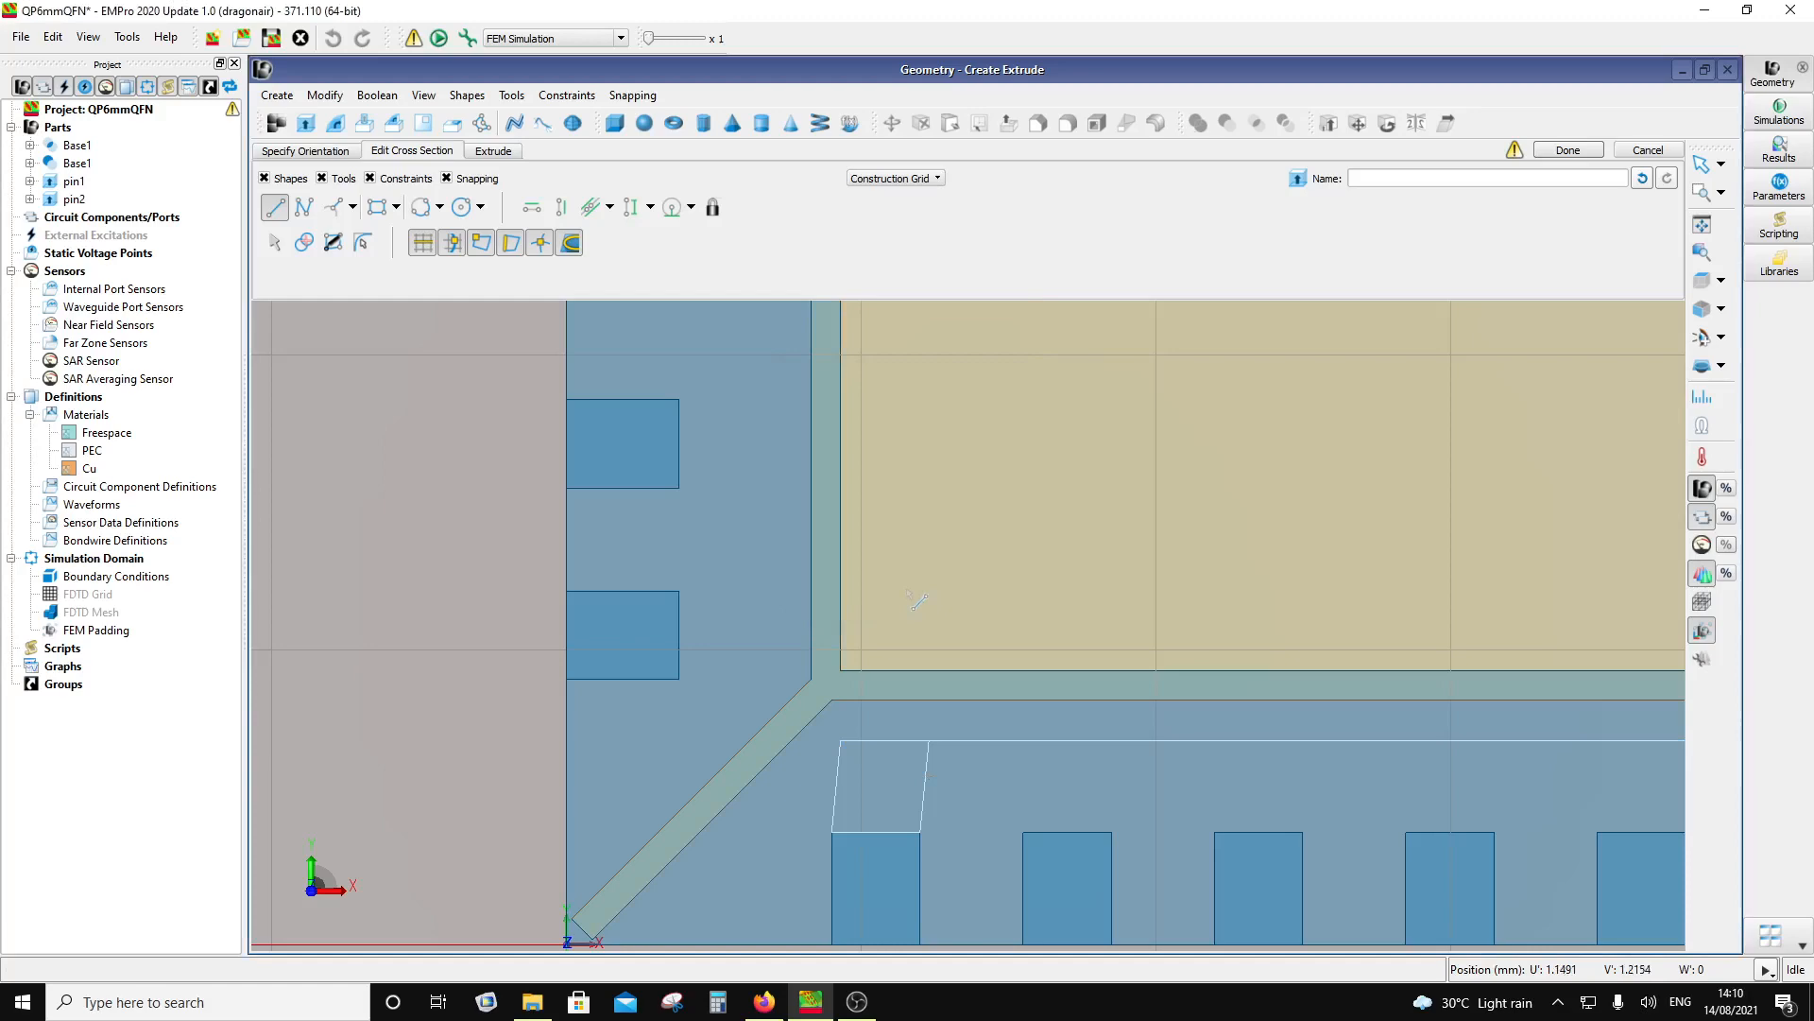
pyautogui.click(1033, 740)
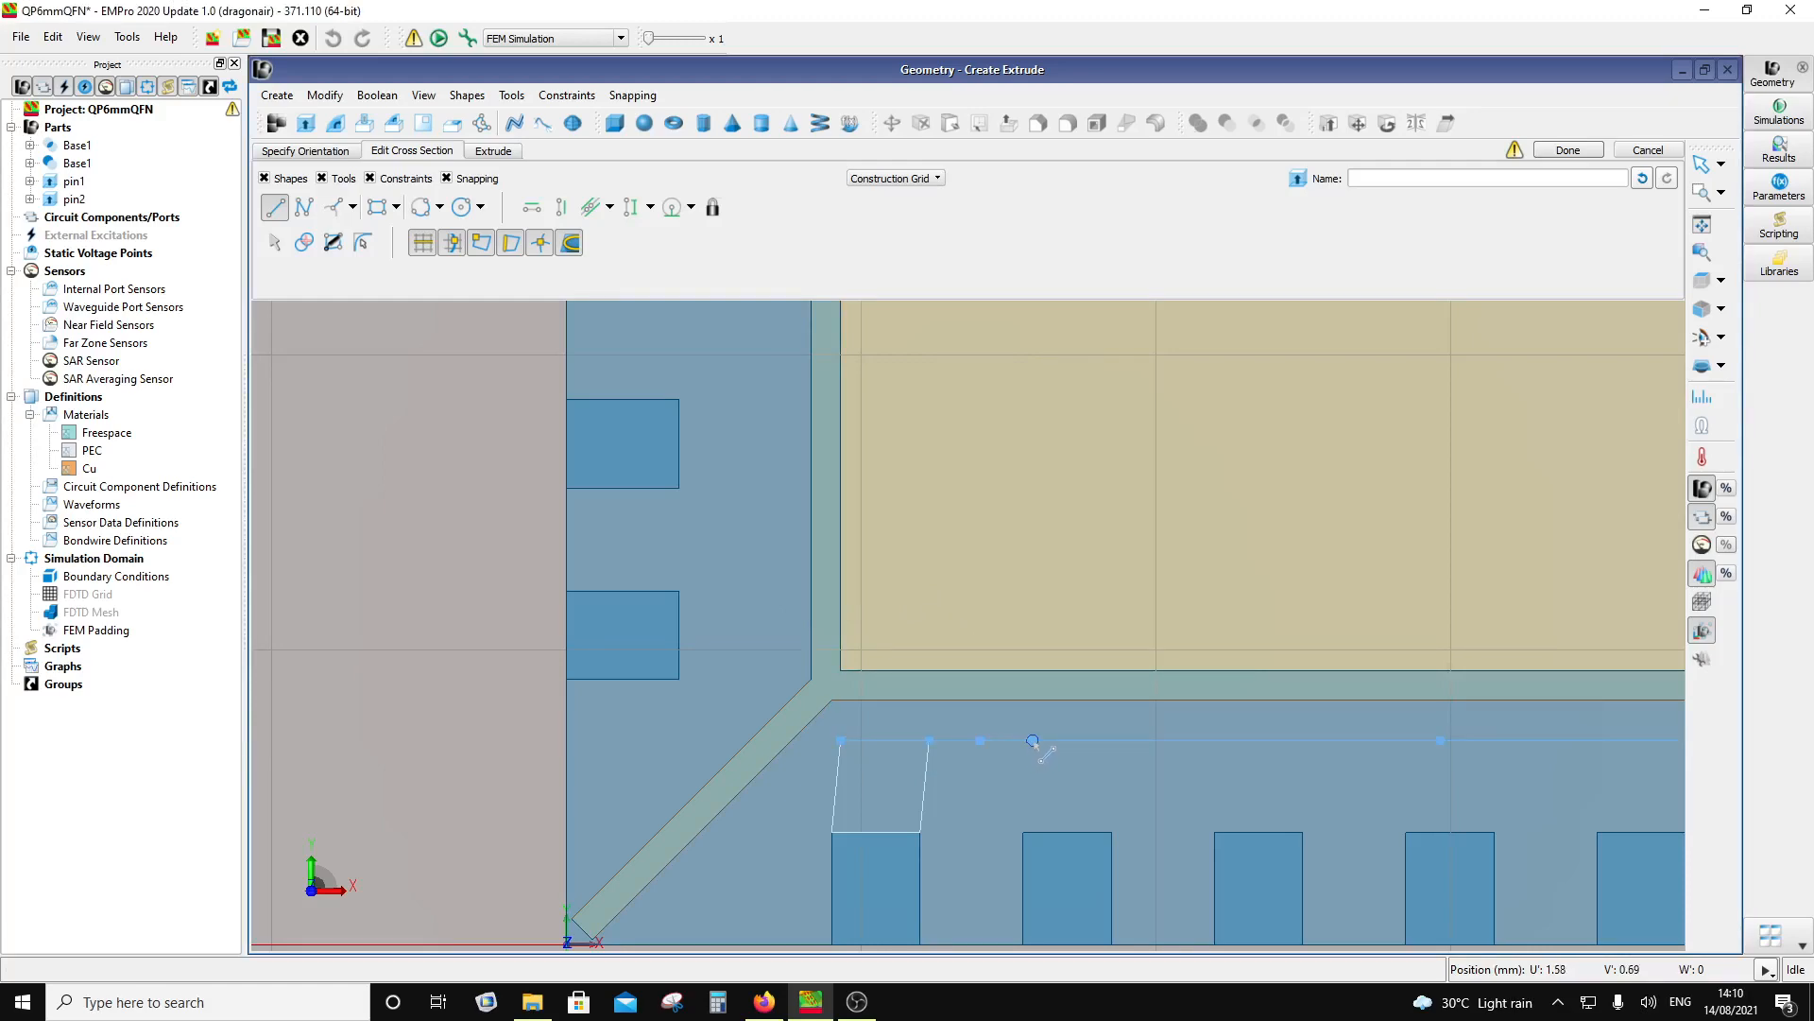
pyautogui.press('Escape')
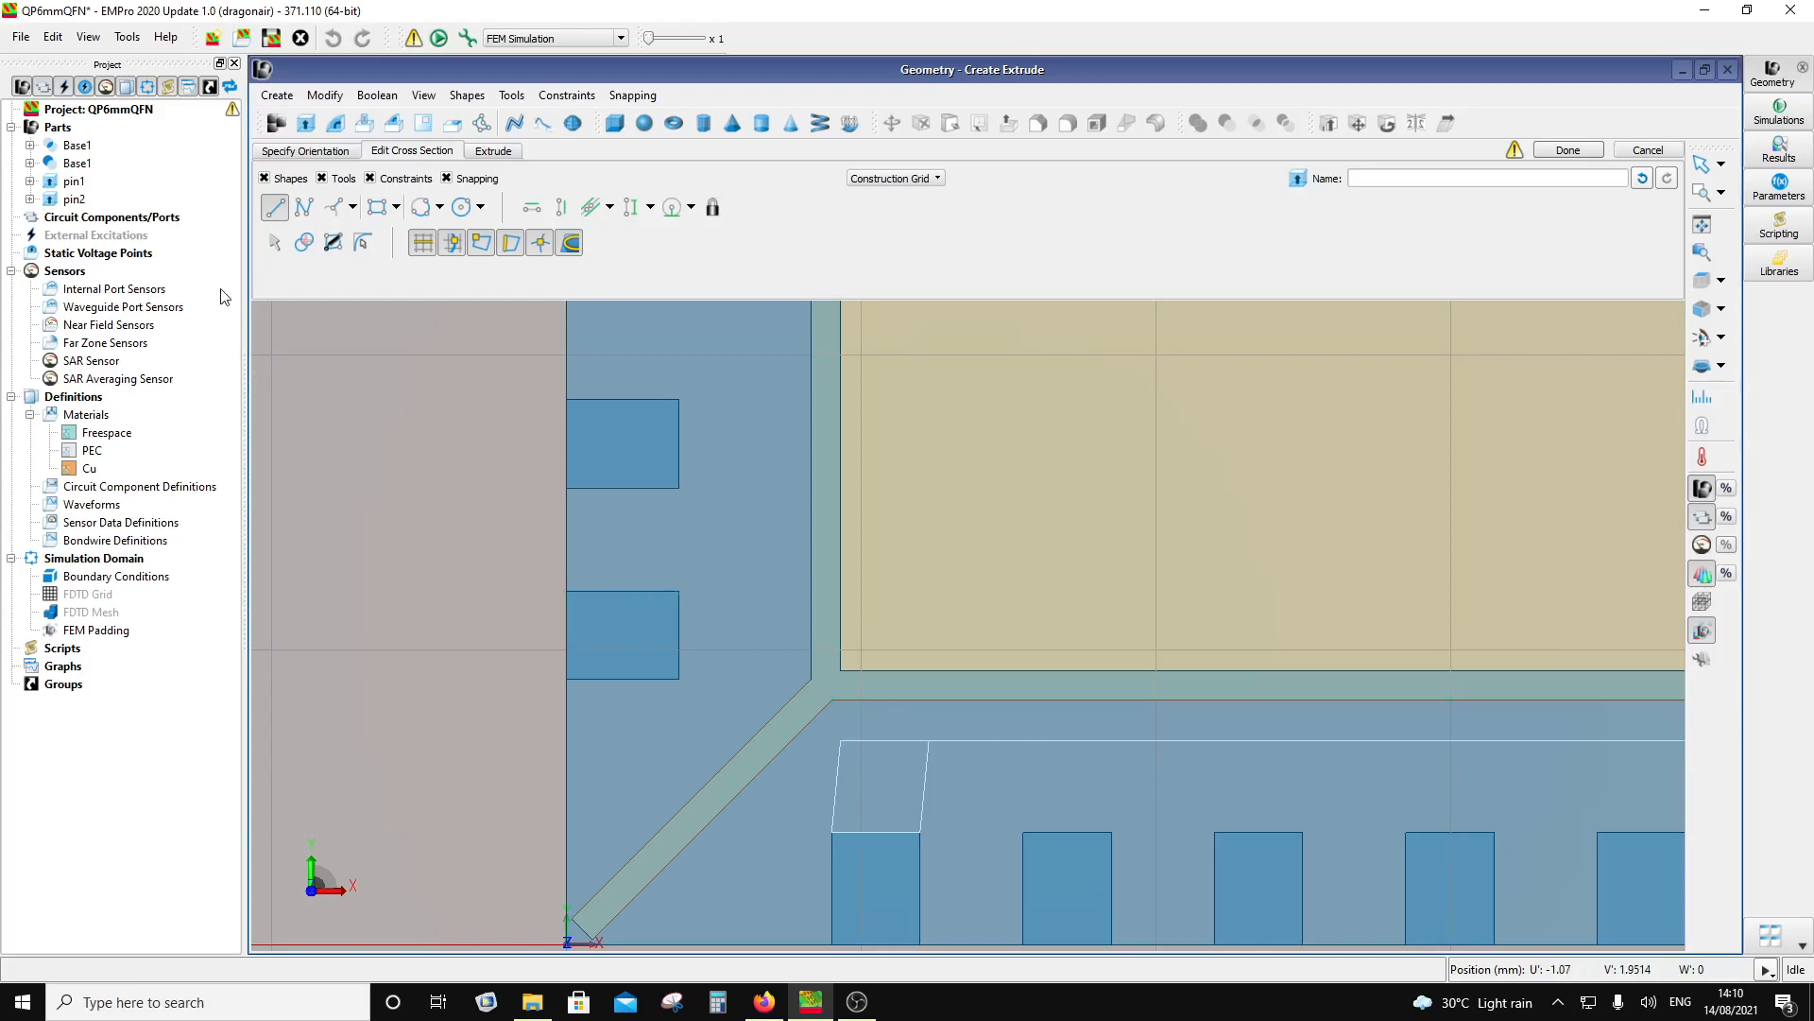
# Step: Draw a closed polyline from the spacing line's end, 0.3 mm along the guide line, through the second bottom pin's two upper corners and back
pyautogui.click(304, 207)
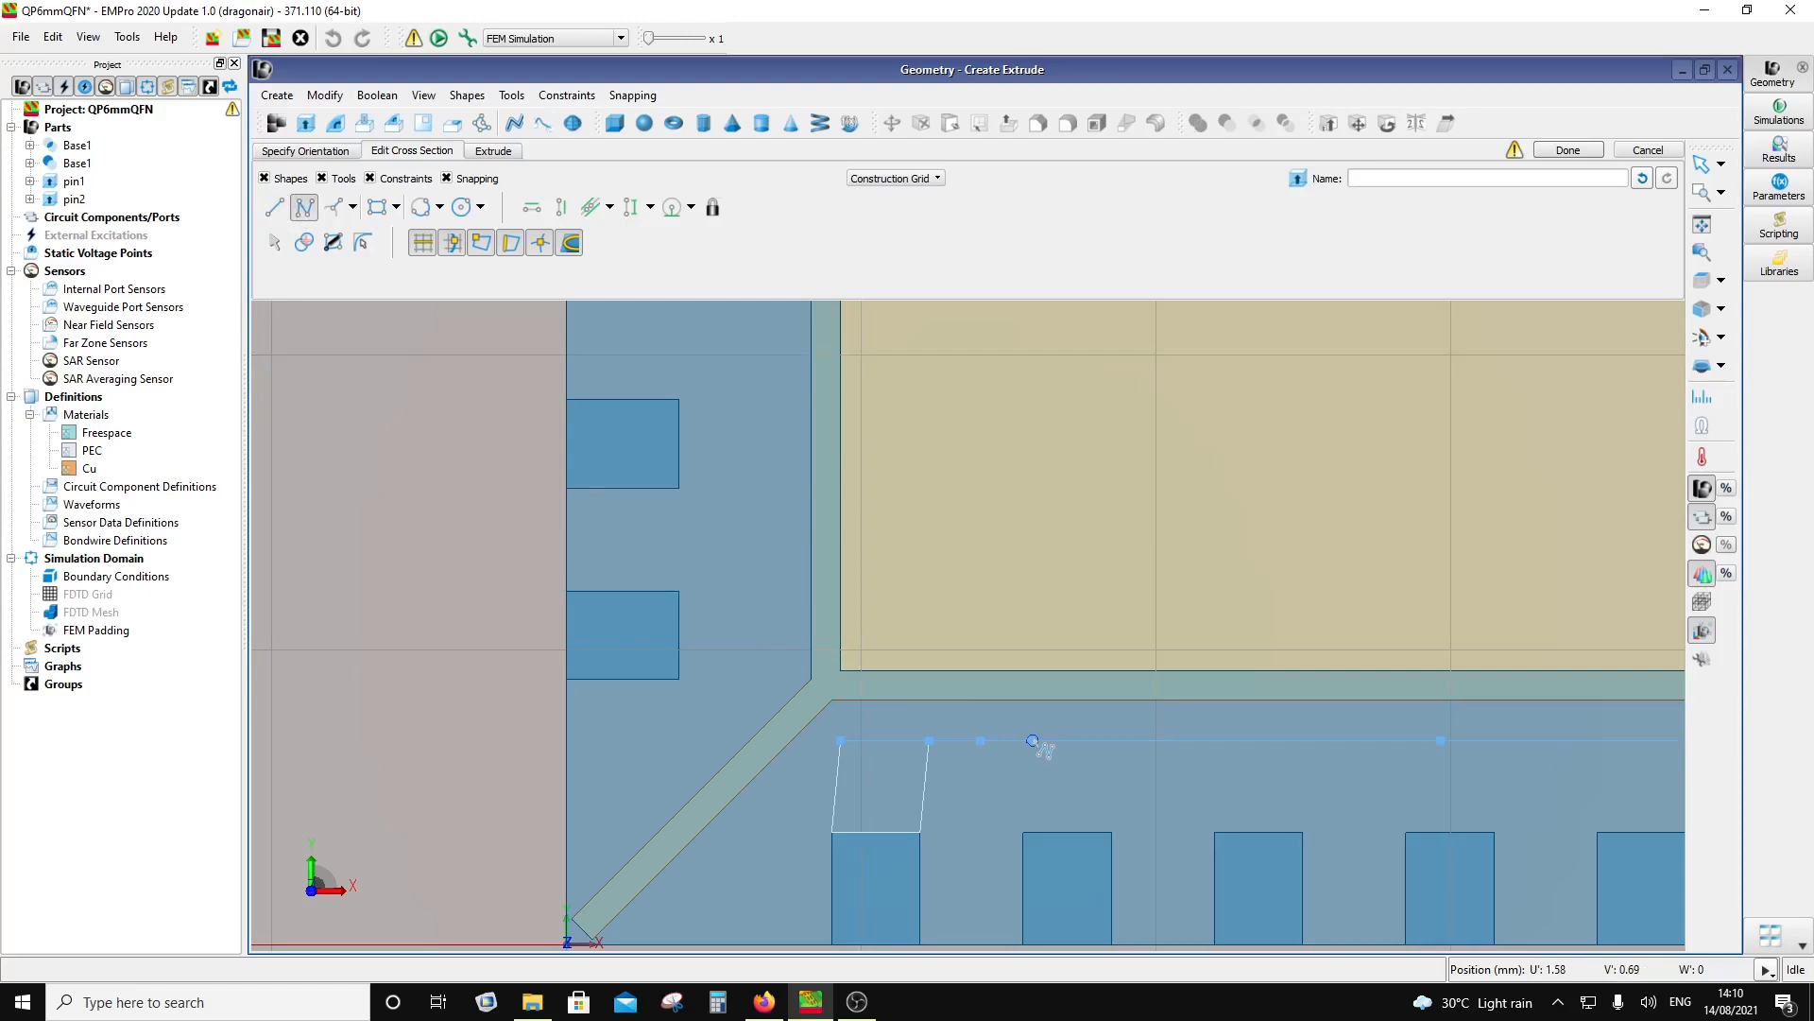
pyautogui.click(1033, 740)
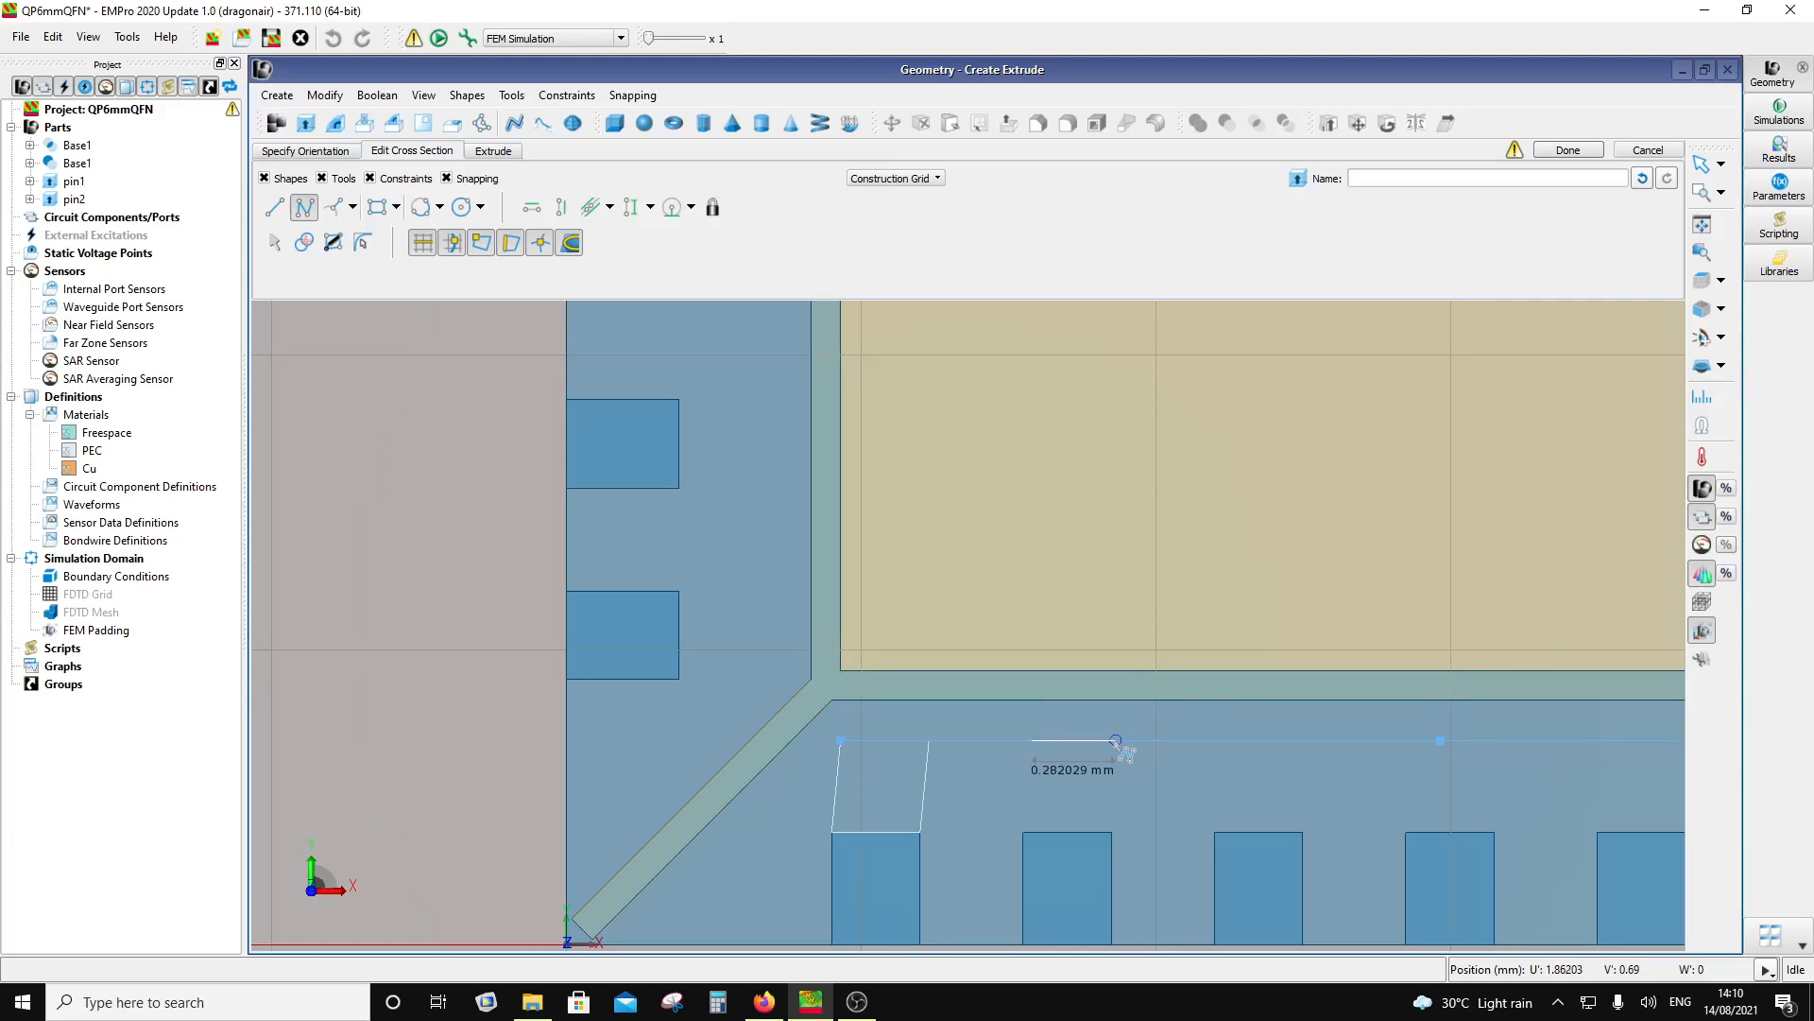
pyautogui.press('Tab')
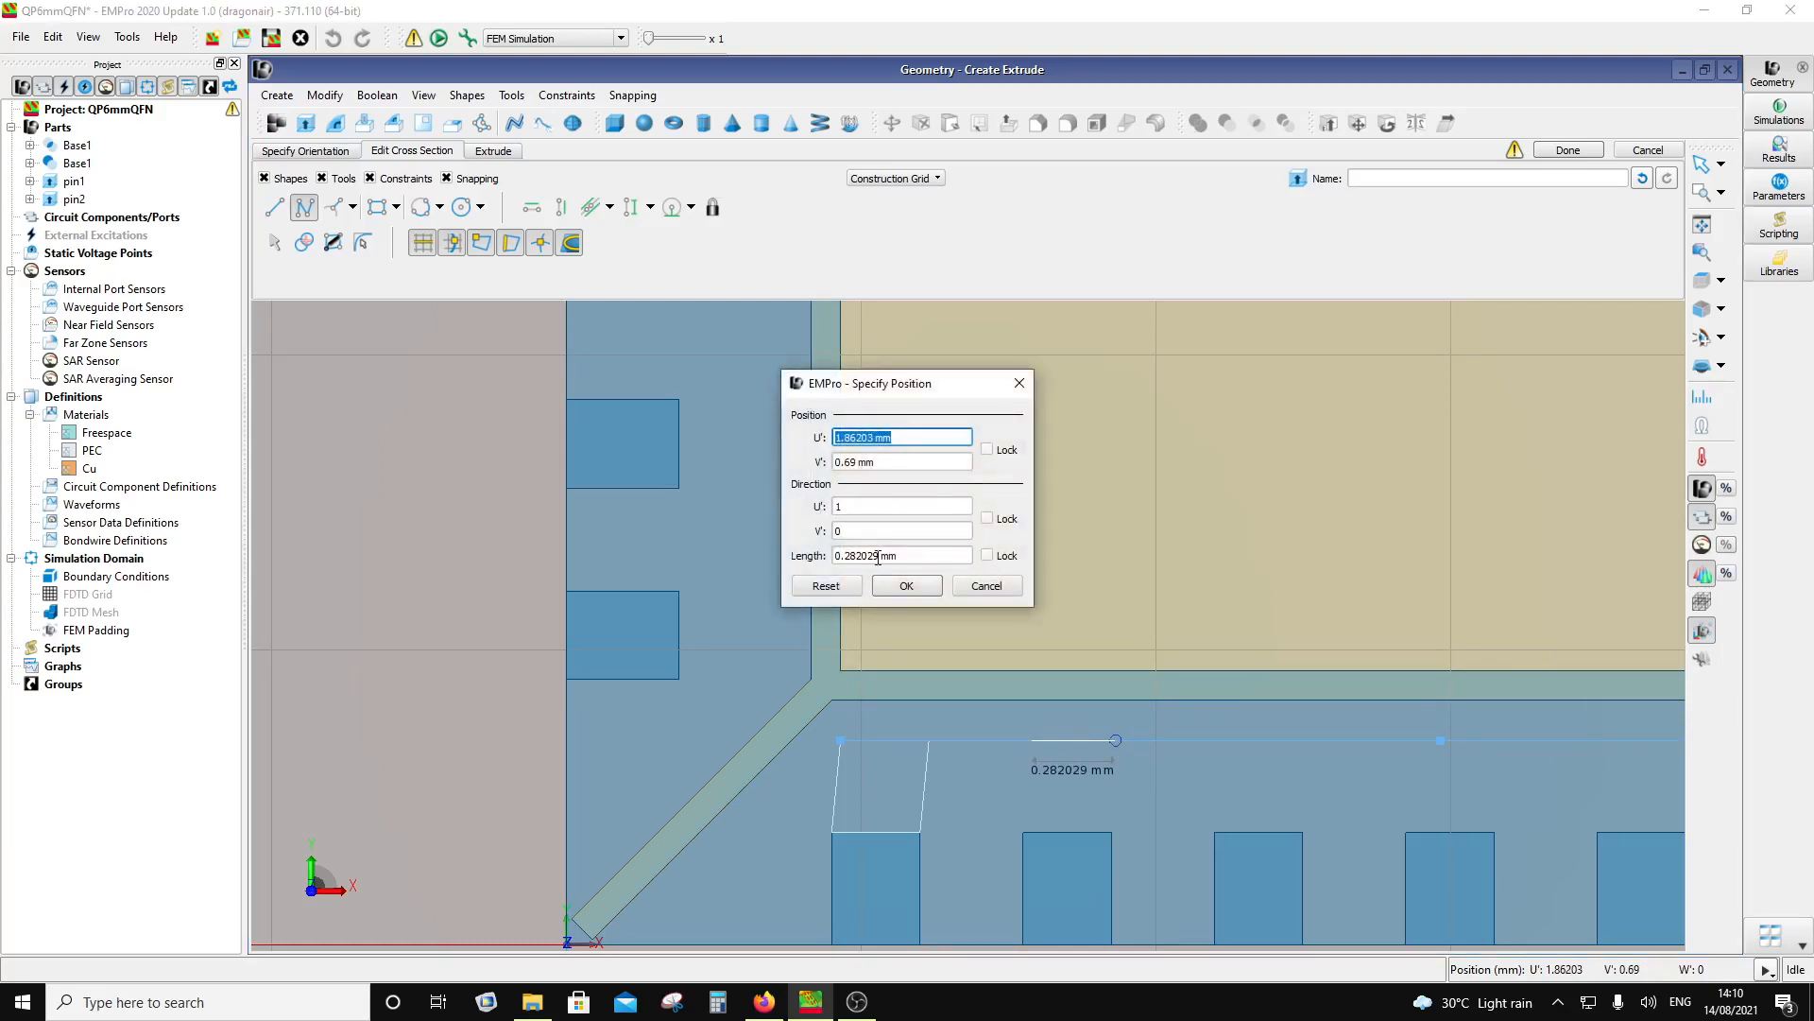
pyautogui.click(869, 555)
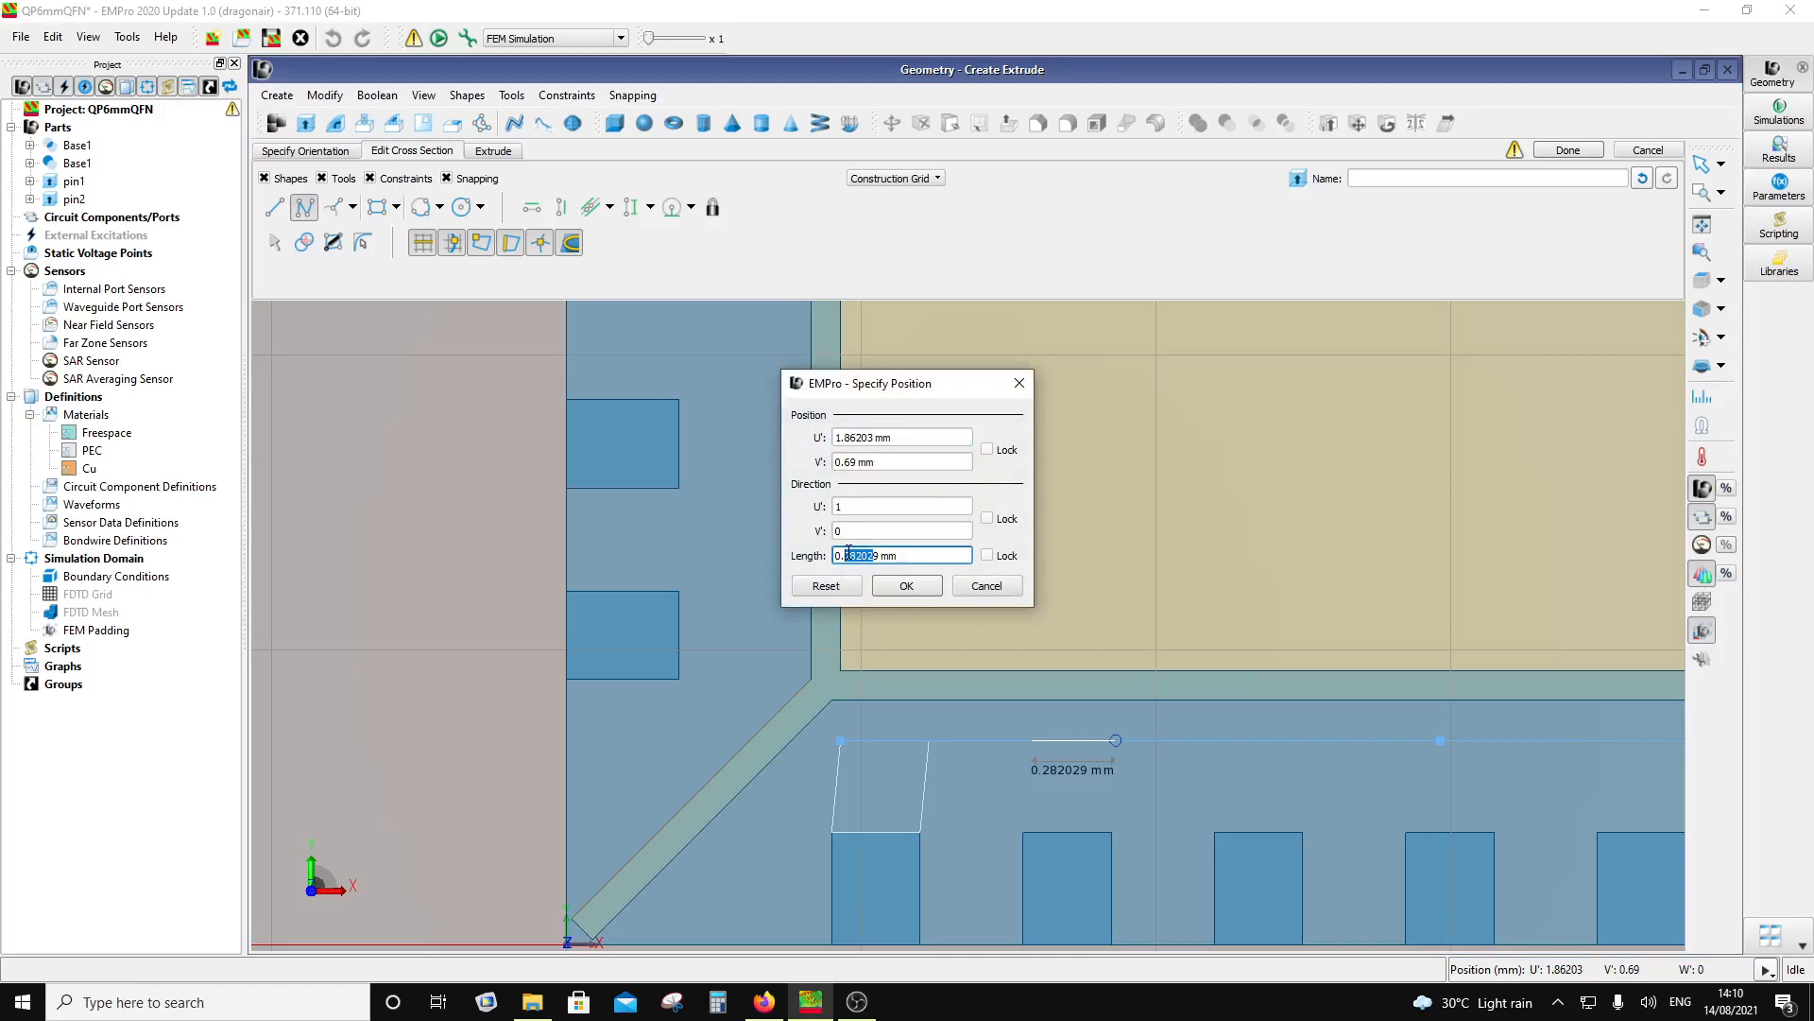
pyautogui.moveTo(882, 556); pyautogui.dragTo(855, 558)
pyautogui.click(906, 585)
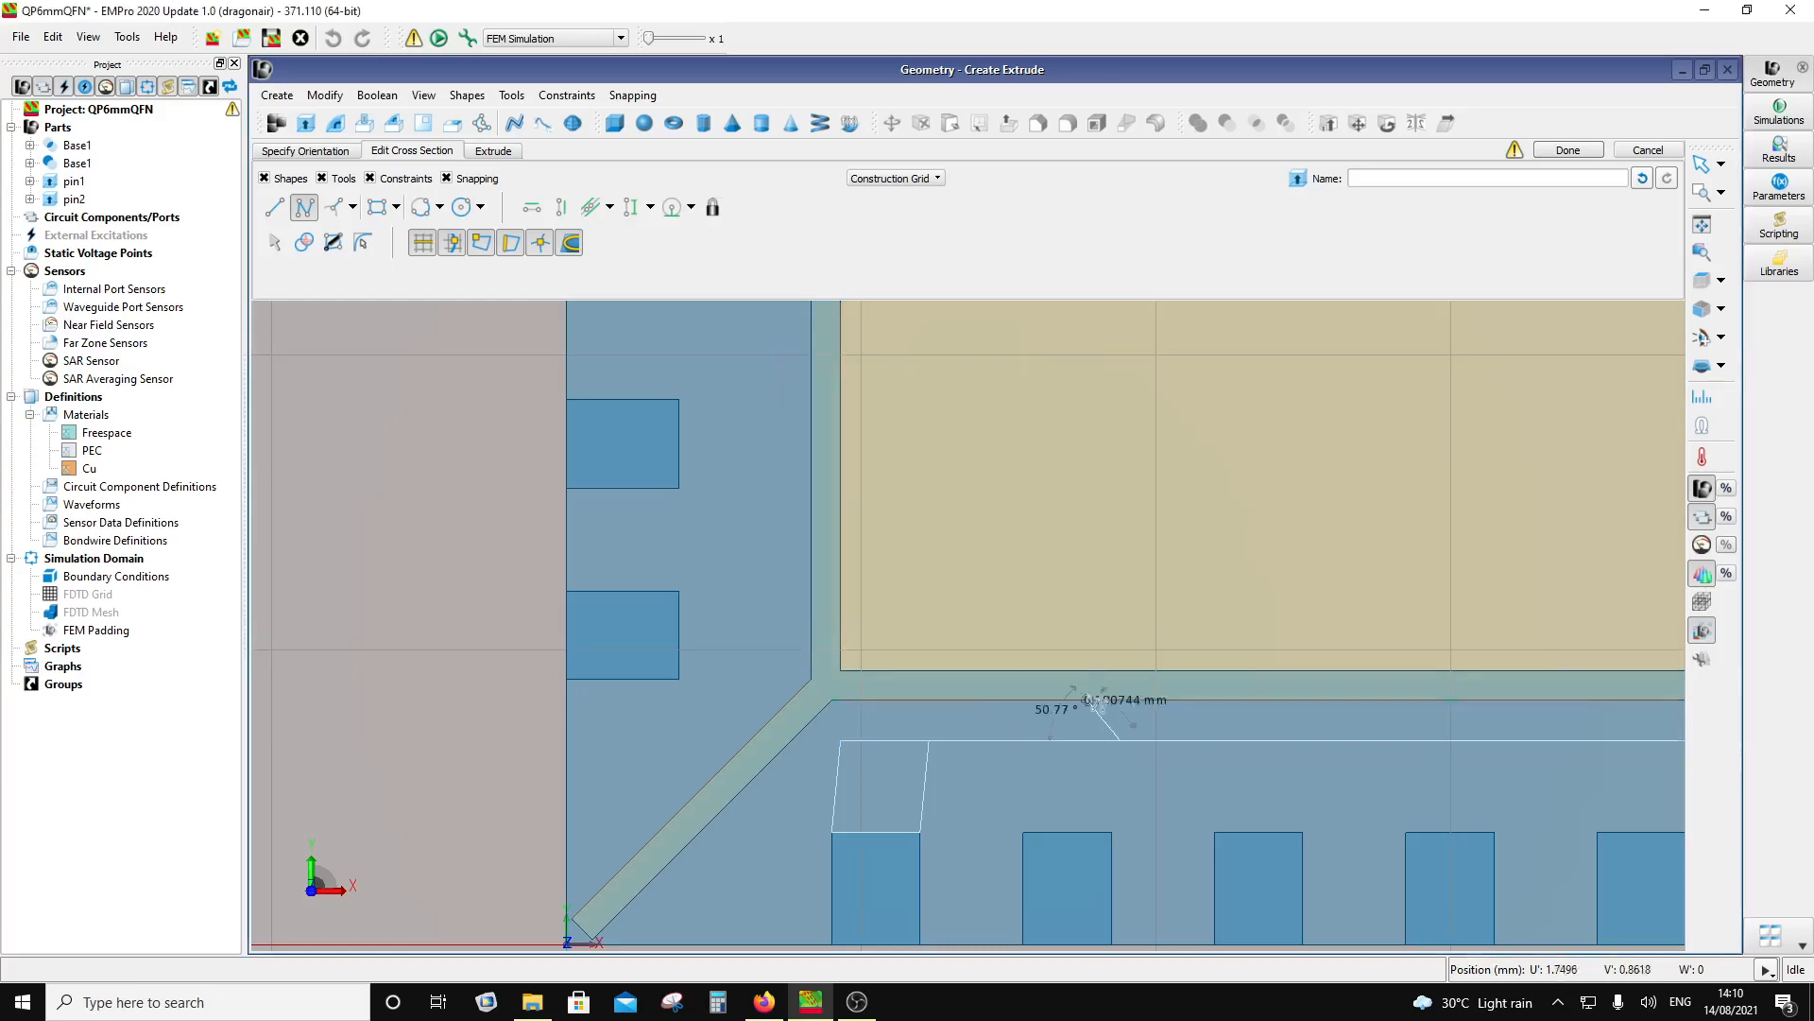
pyautogui.click(1113, 831)
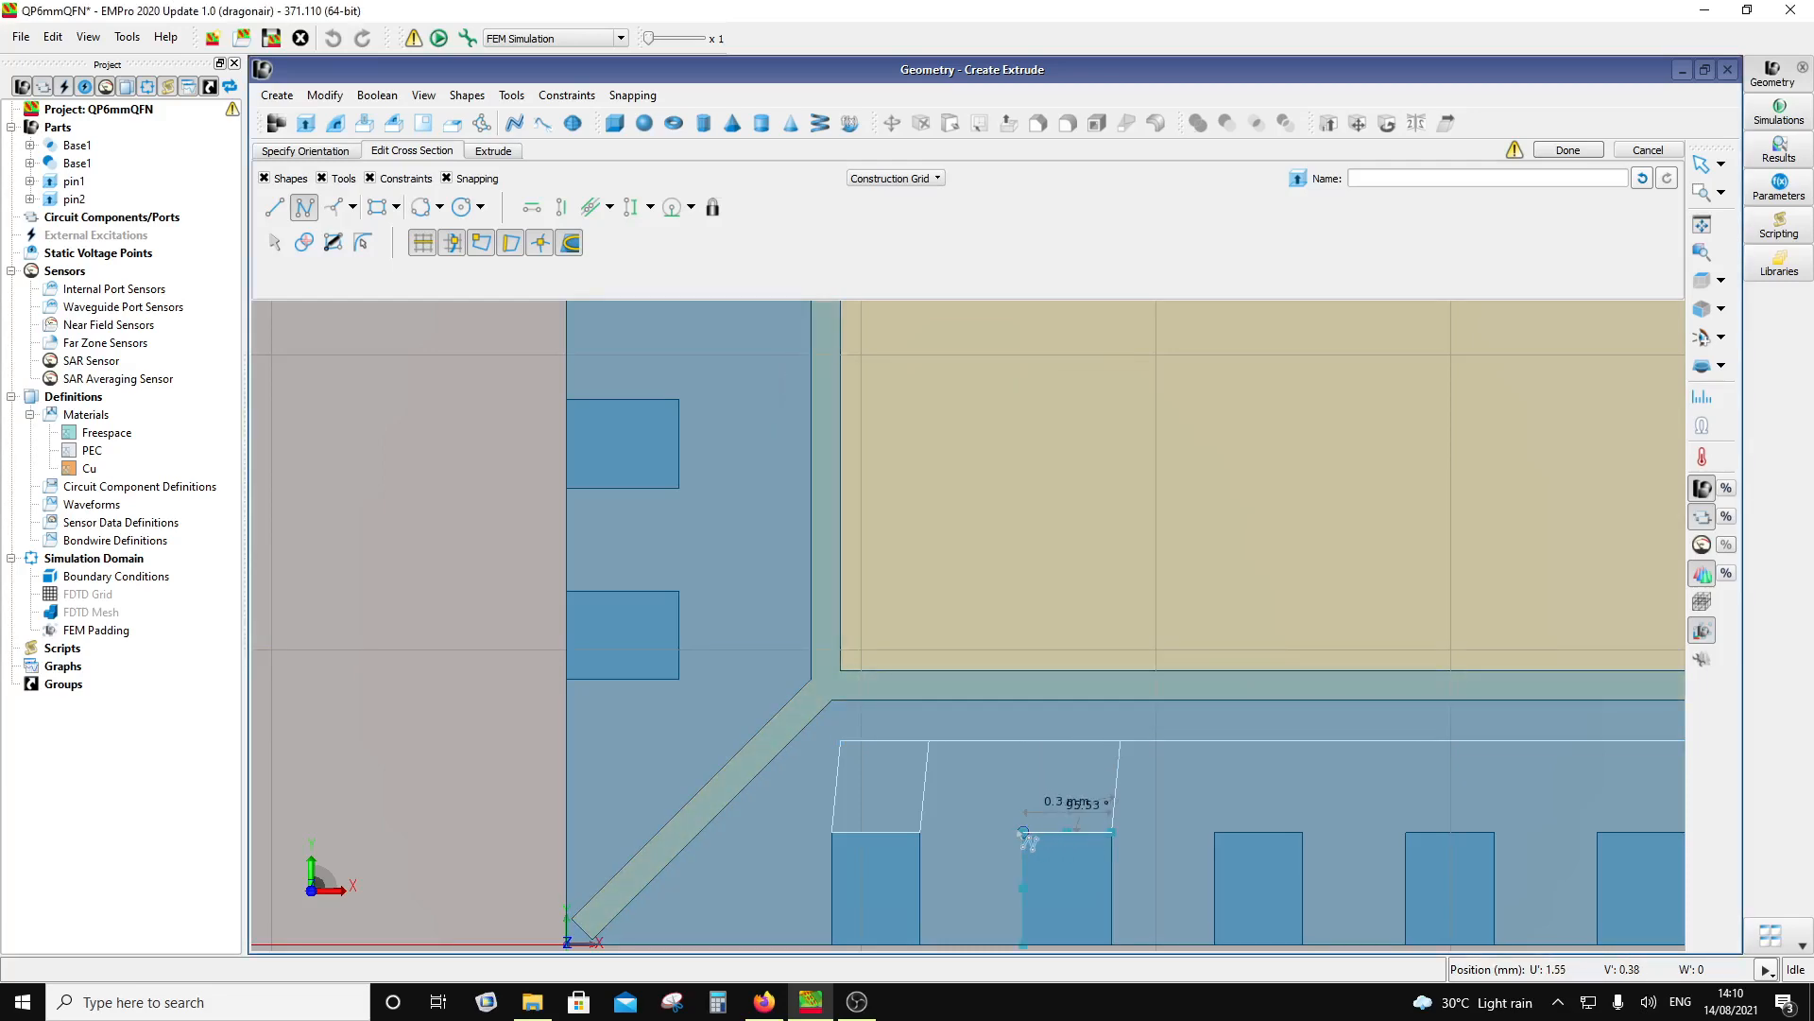
pyautogui.click(1023, 832)
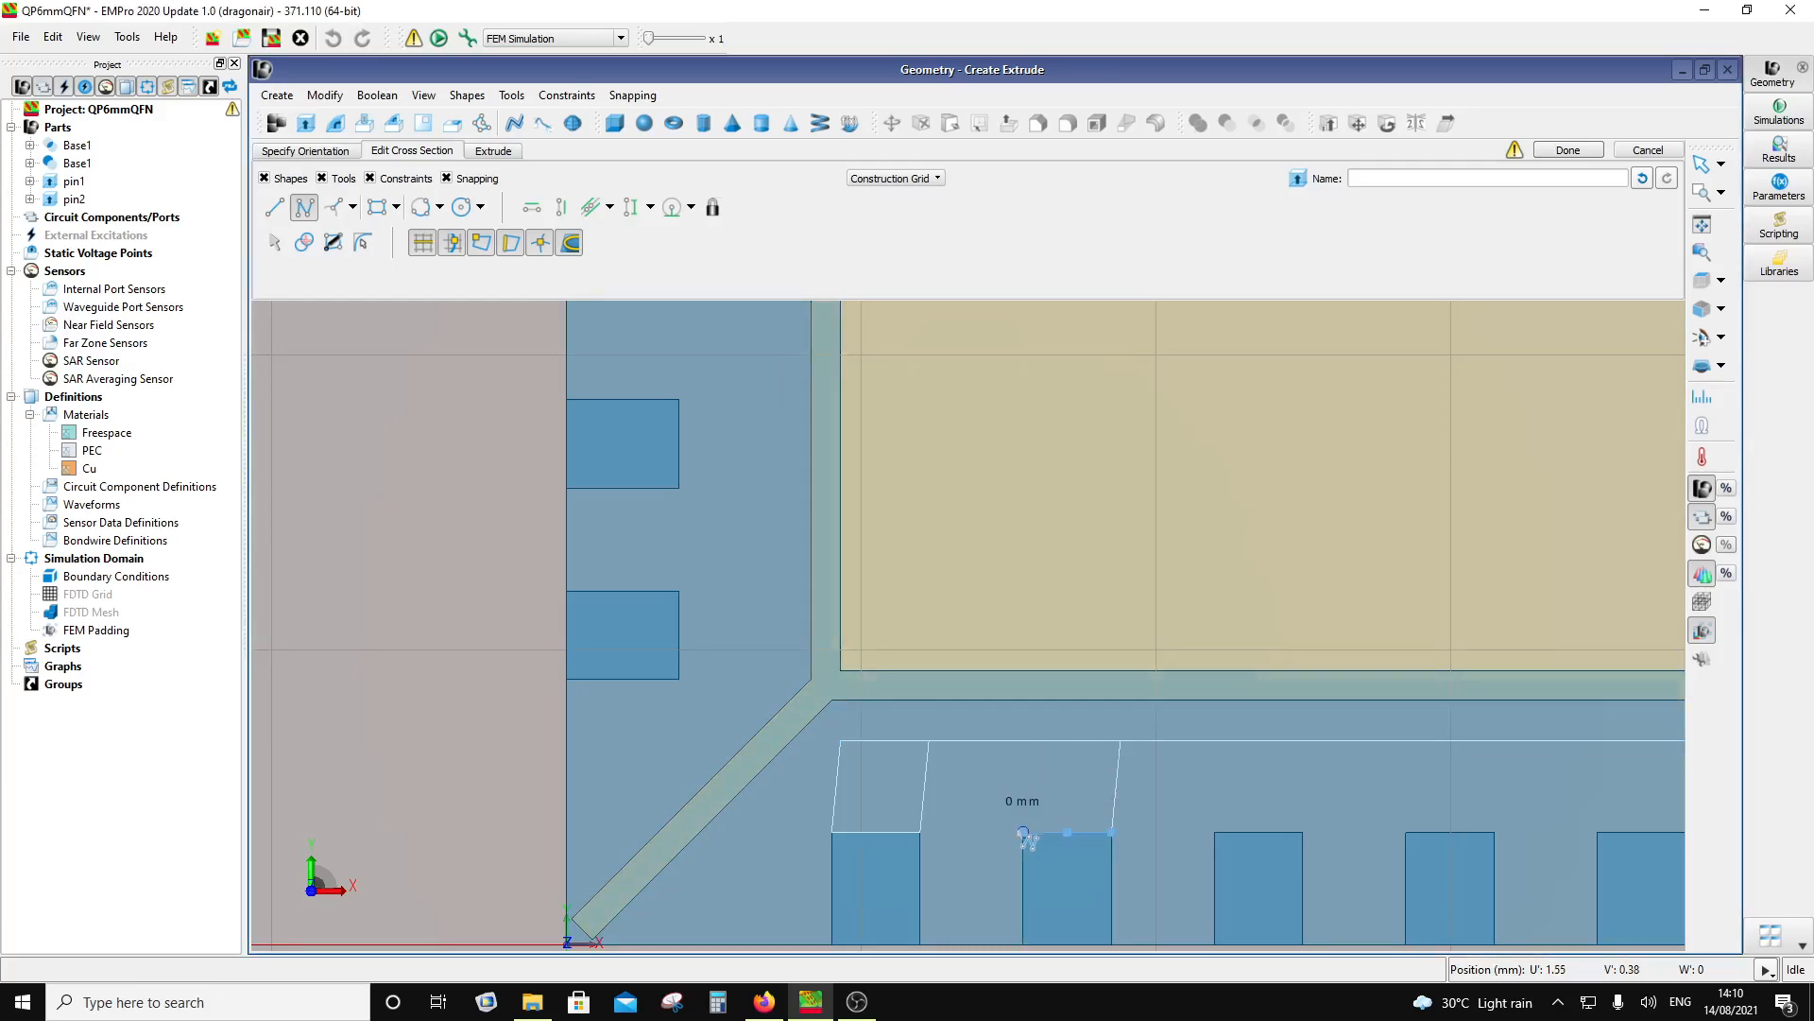
pyautogui.click(1037, 741)
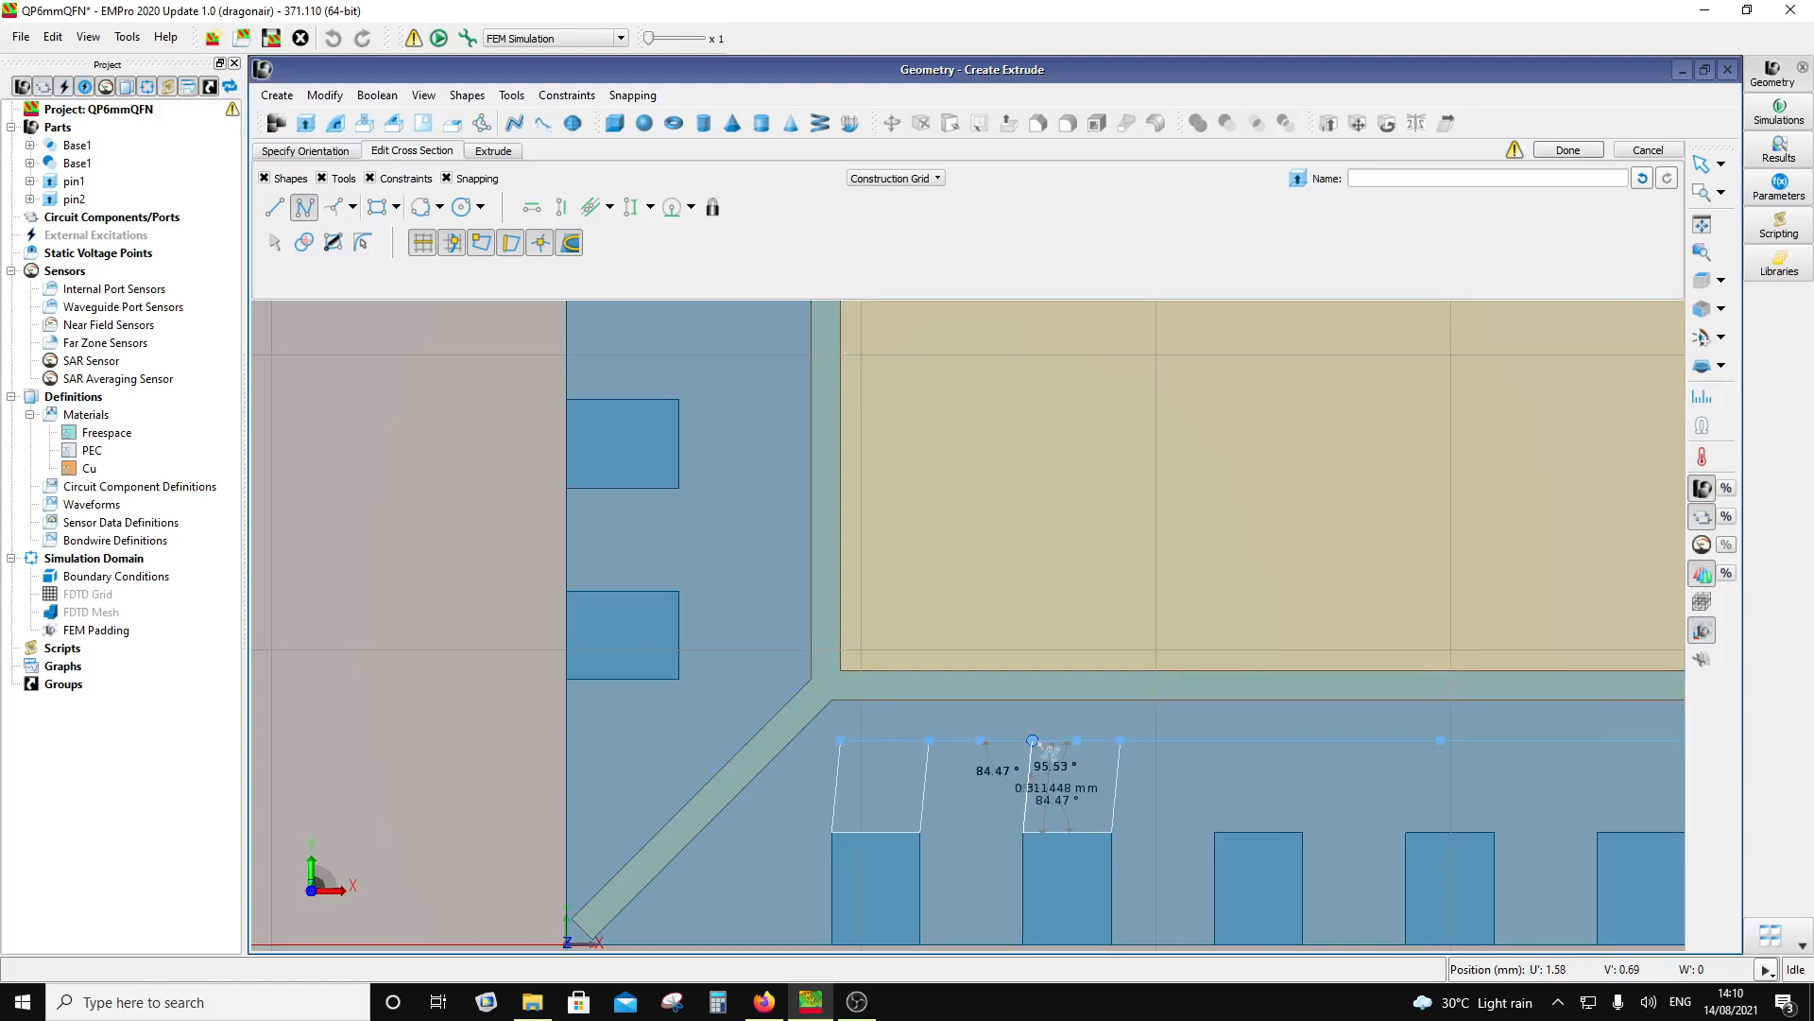
pyautogui.click(1032, 741)
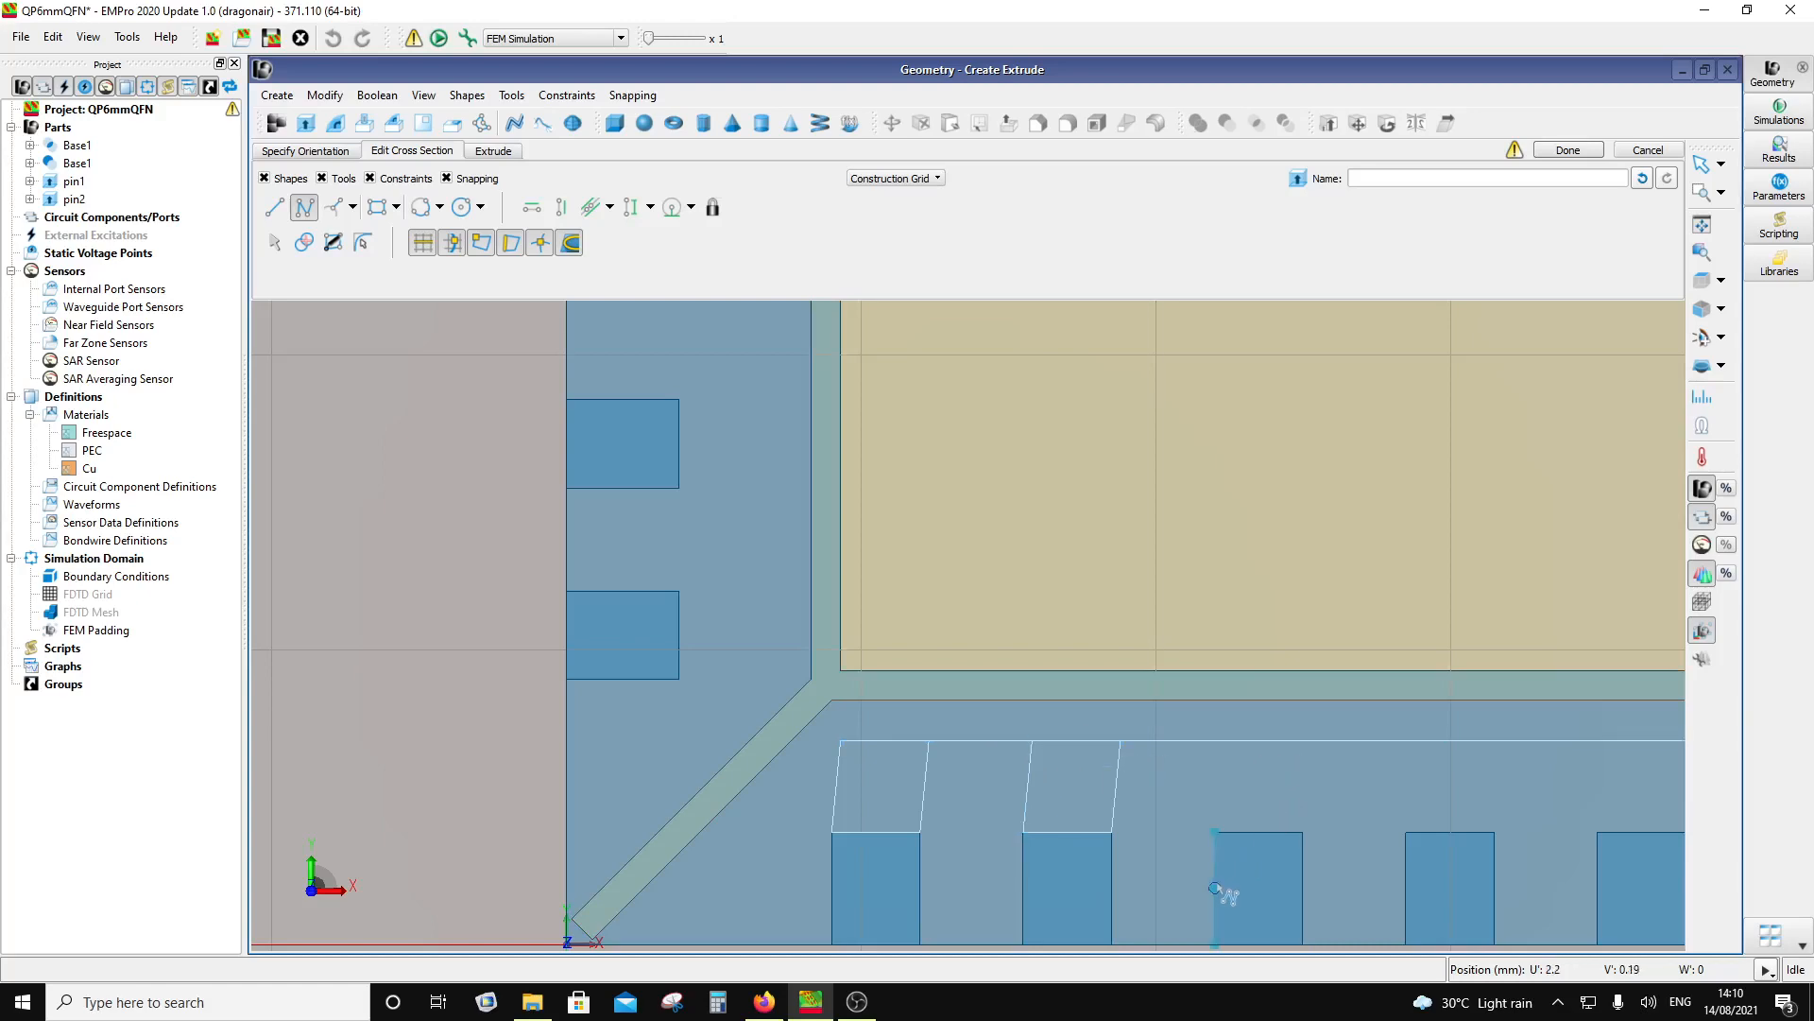
pyautogui.press('Escape')
# Step: Draw a 0.32 mm spacing line along the guide from the second outline's far upper corner, and continue with a line of about 0.33 mm
pyautogui.scroll(-2, 1330, 834)
pyautogui.scroll(1, 1620, 811)
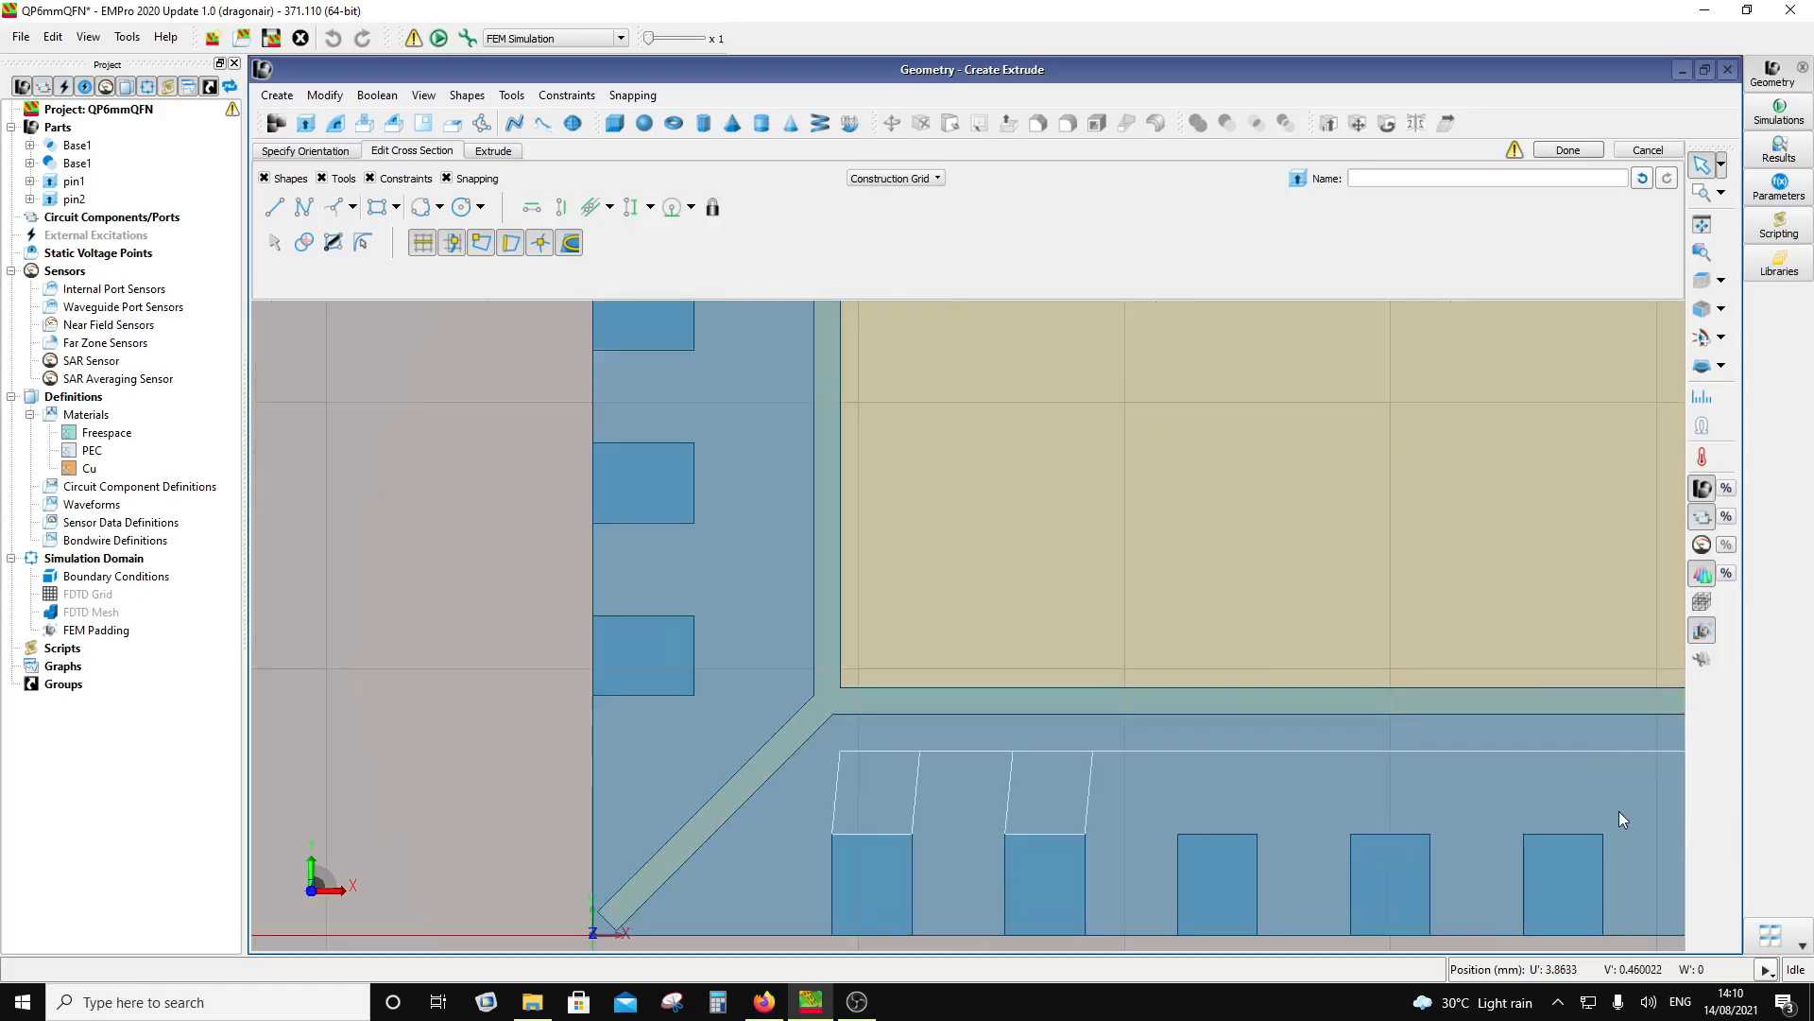
pyautogui.scroll(-2, 1624, 816)
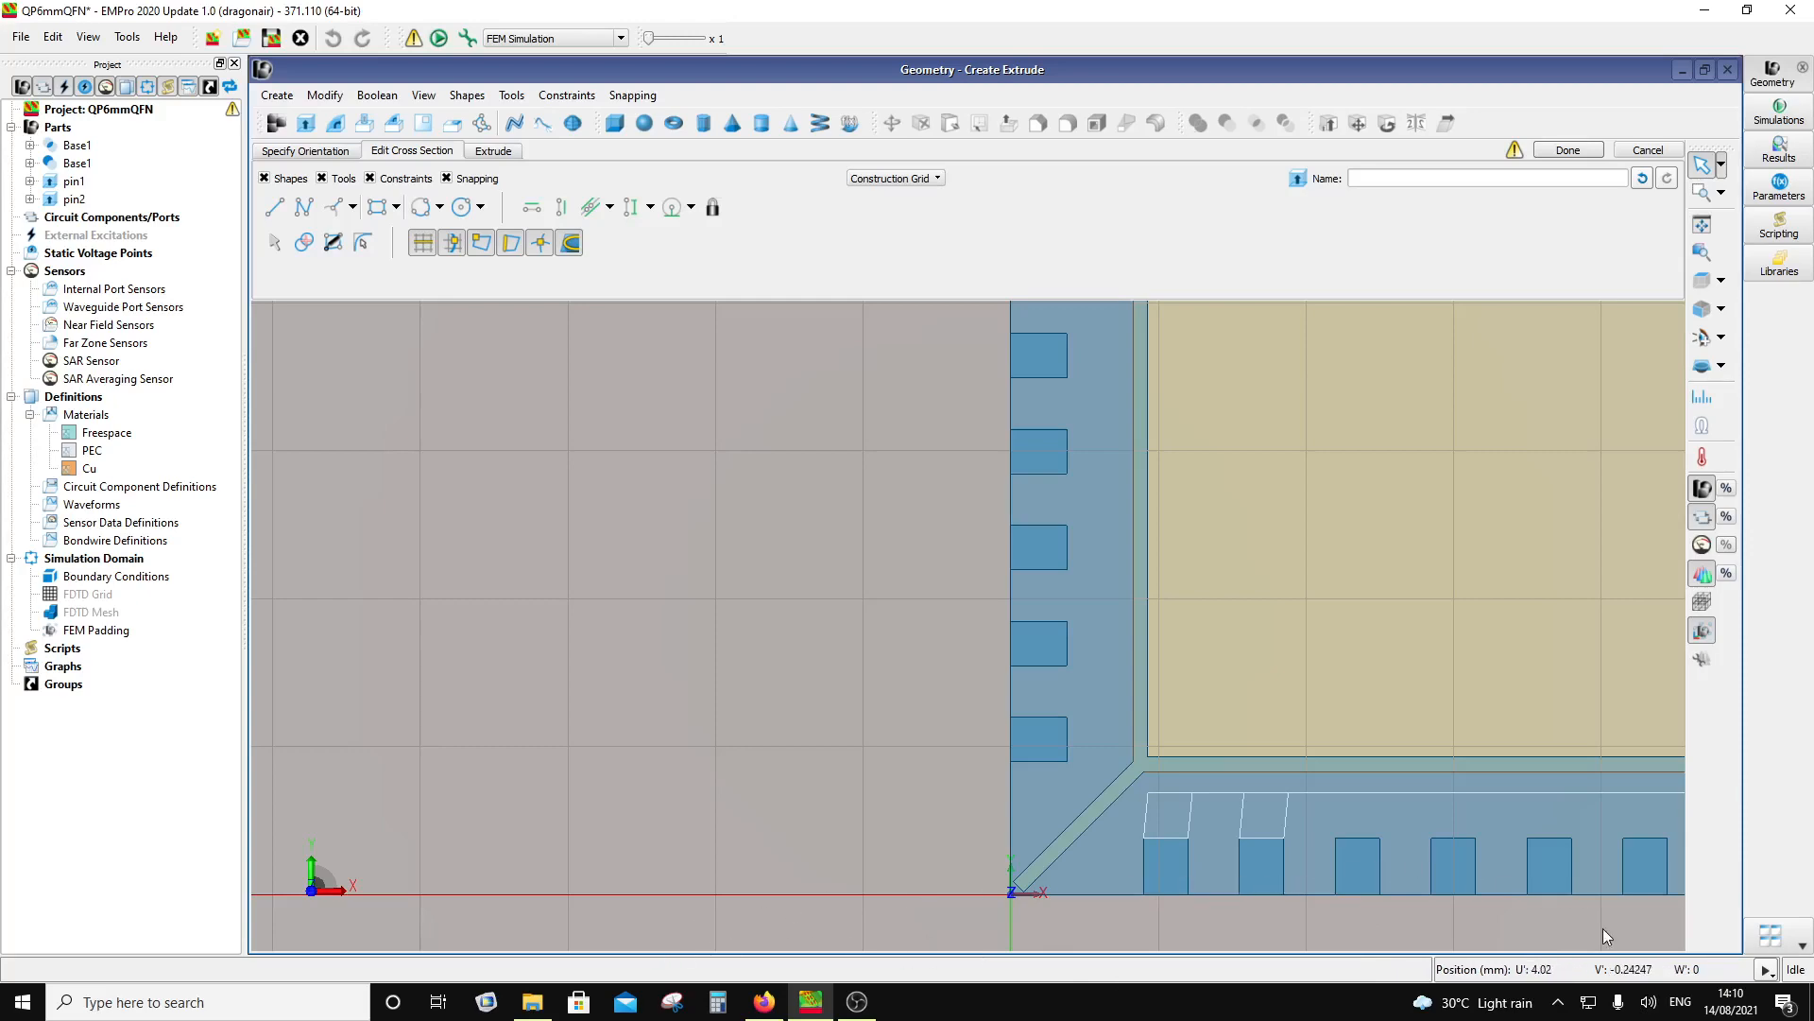
pyautogui.scroll(2, 1603, 928)
pyautogui.scroll(-2, 1389, 881)
pyautogui.scroll(-1, 1578, 911)
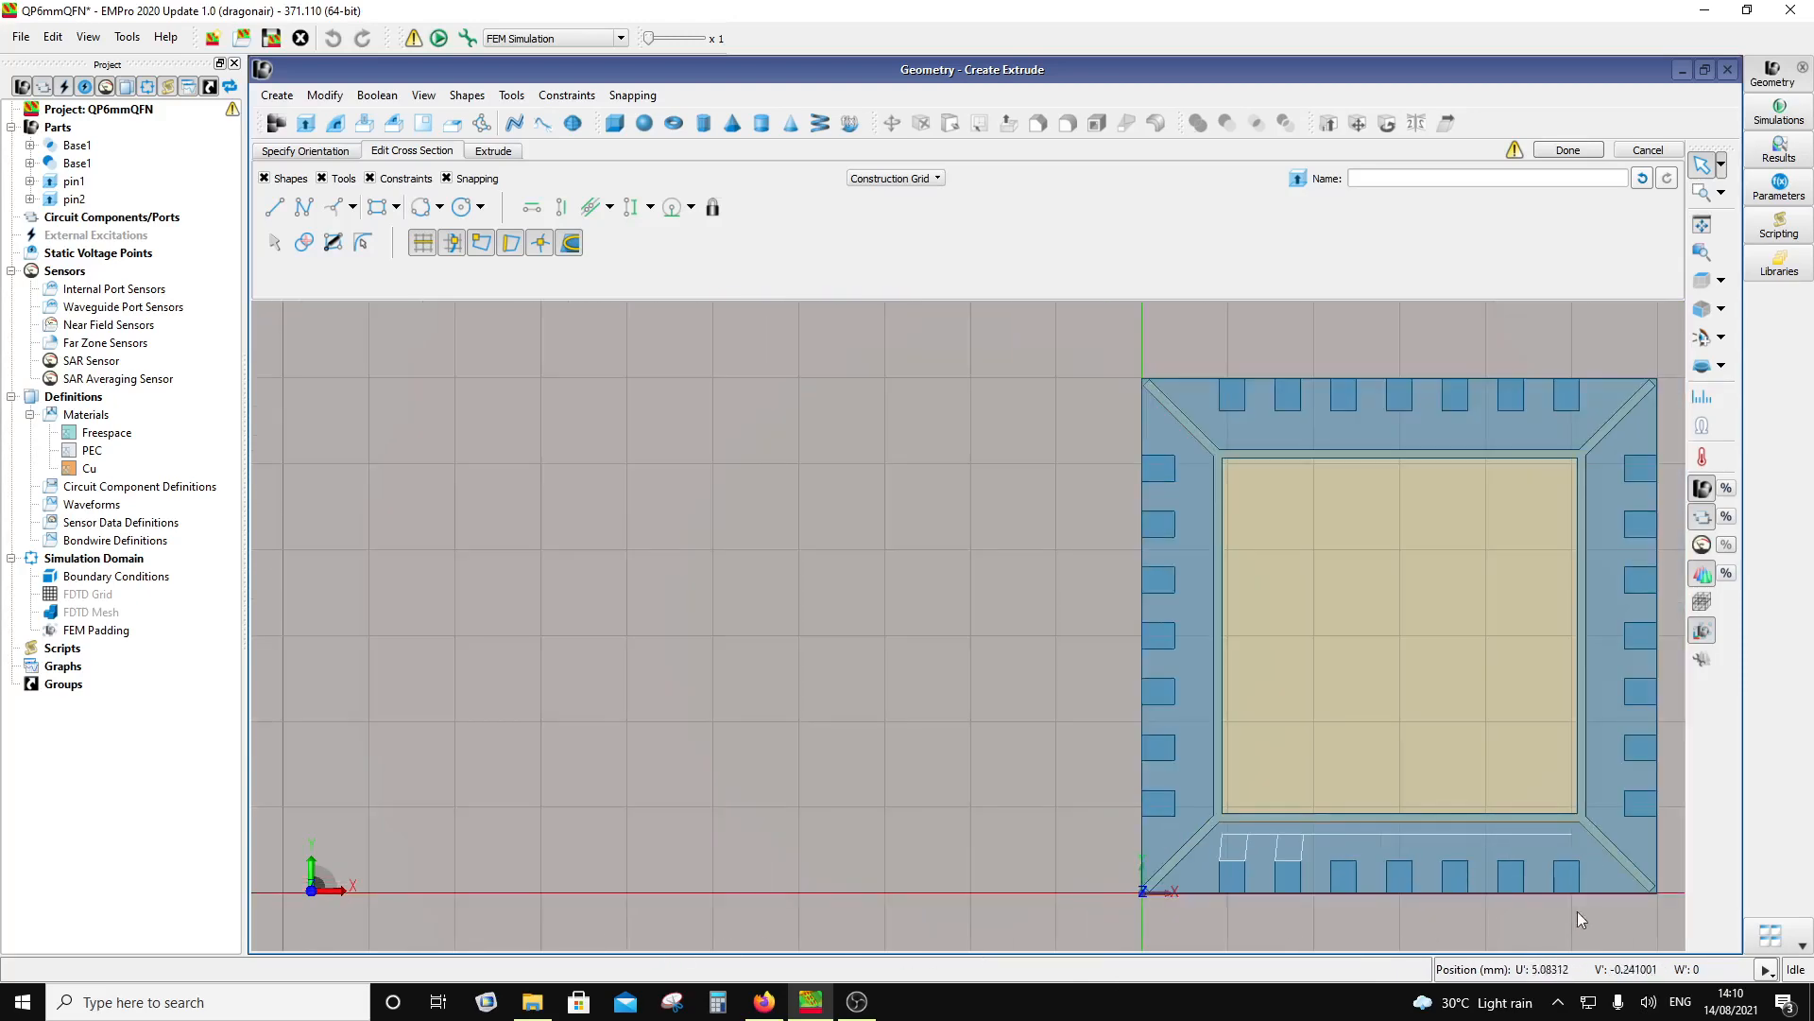
pyautogui.scroll(2, 1608, 870)
pyautogui.scroll(1, 1625, 830)
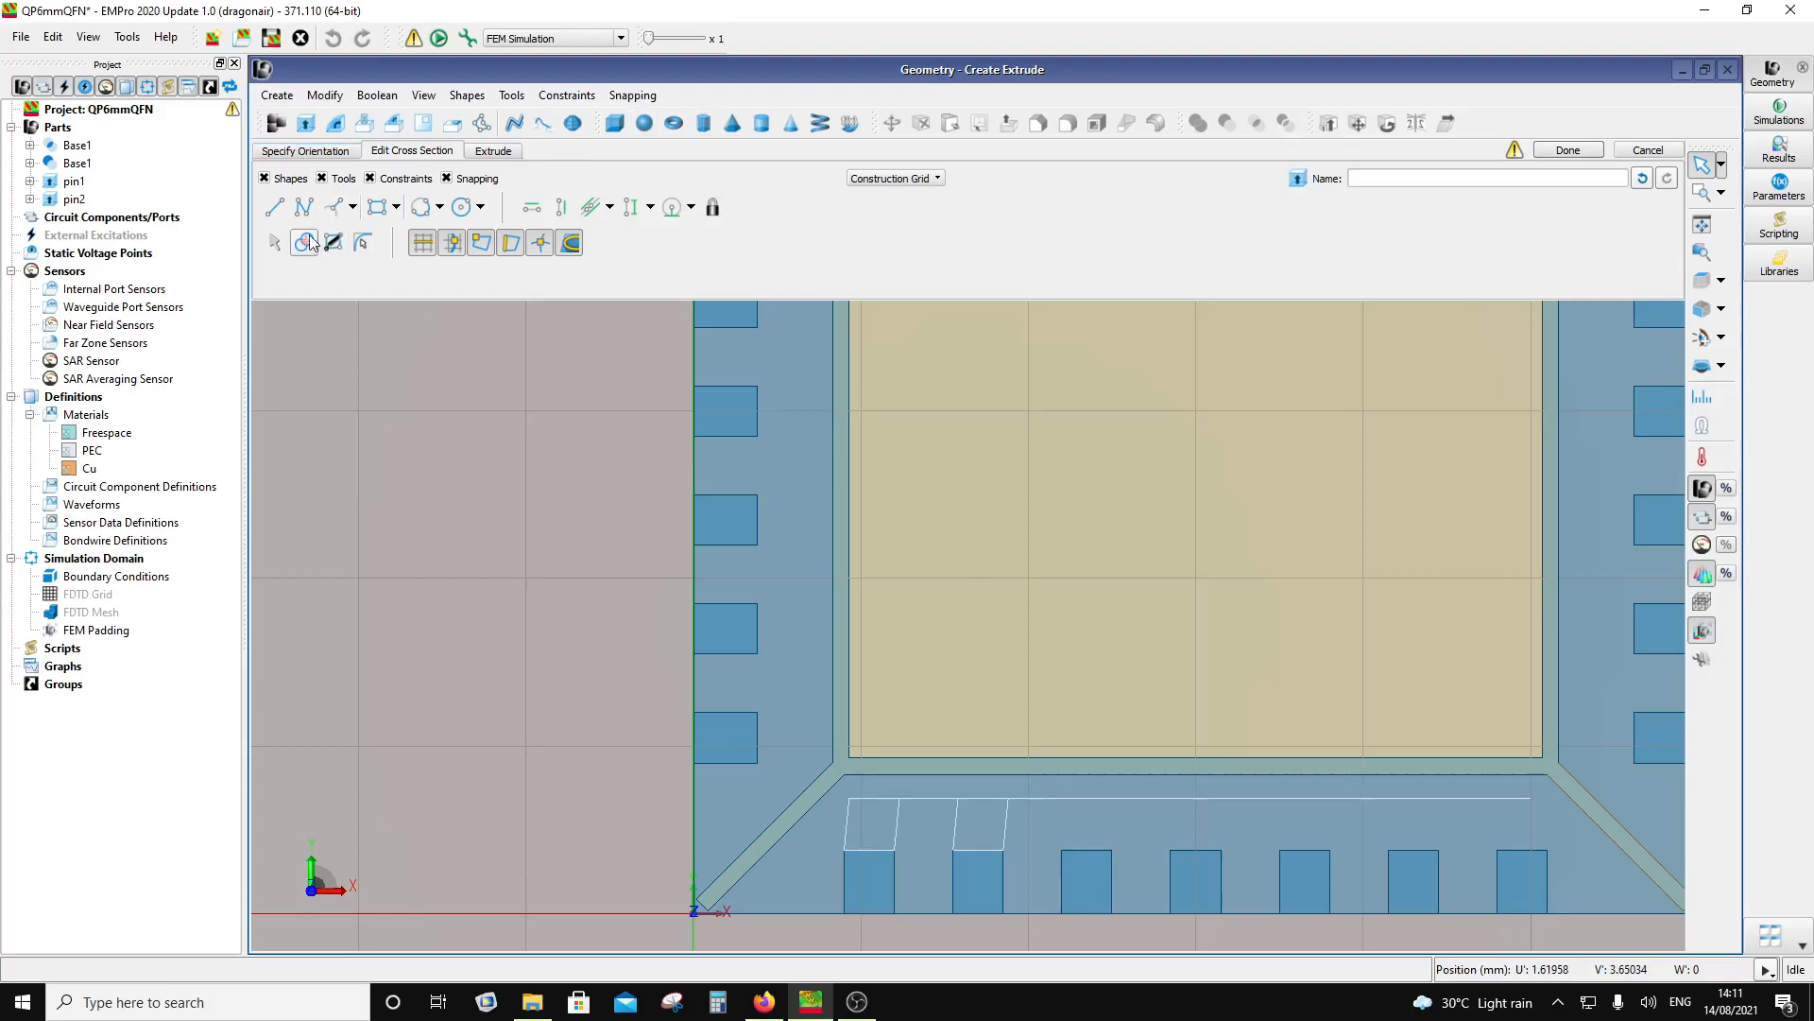
pyautogui.click(274, 207)
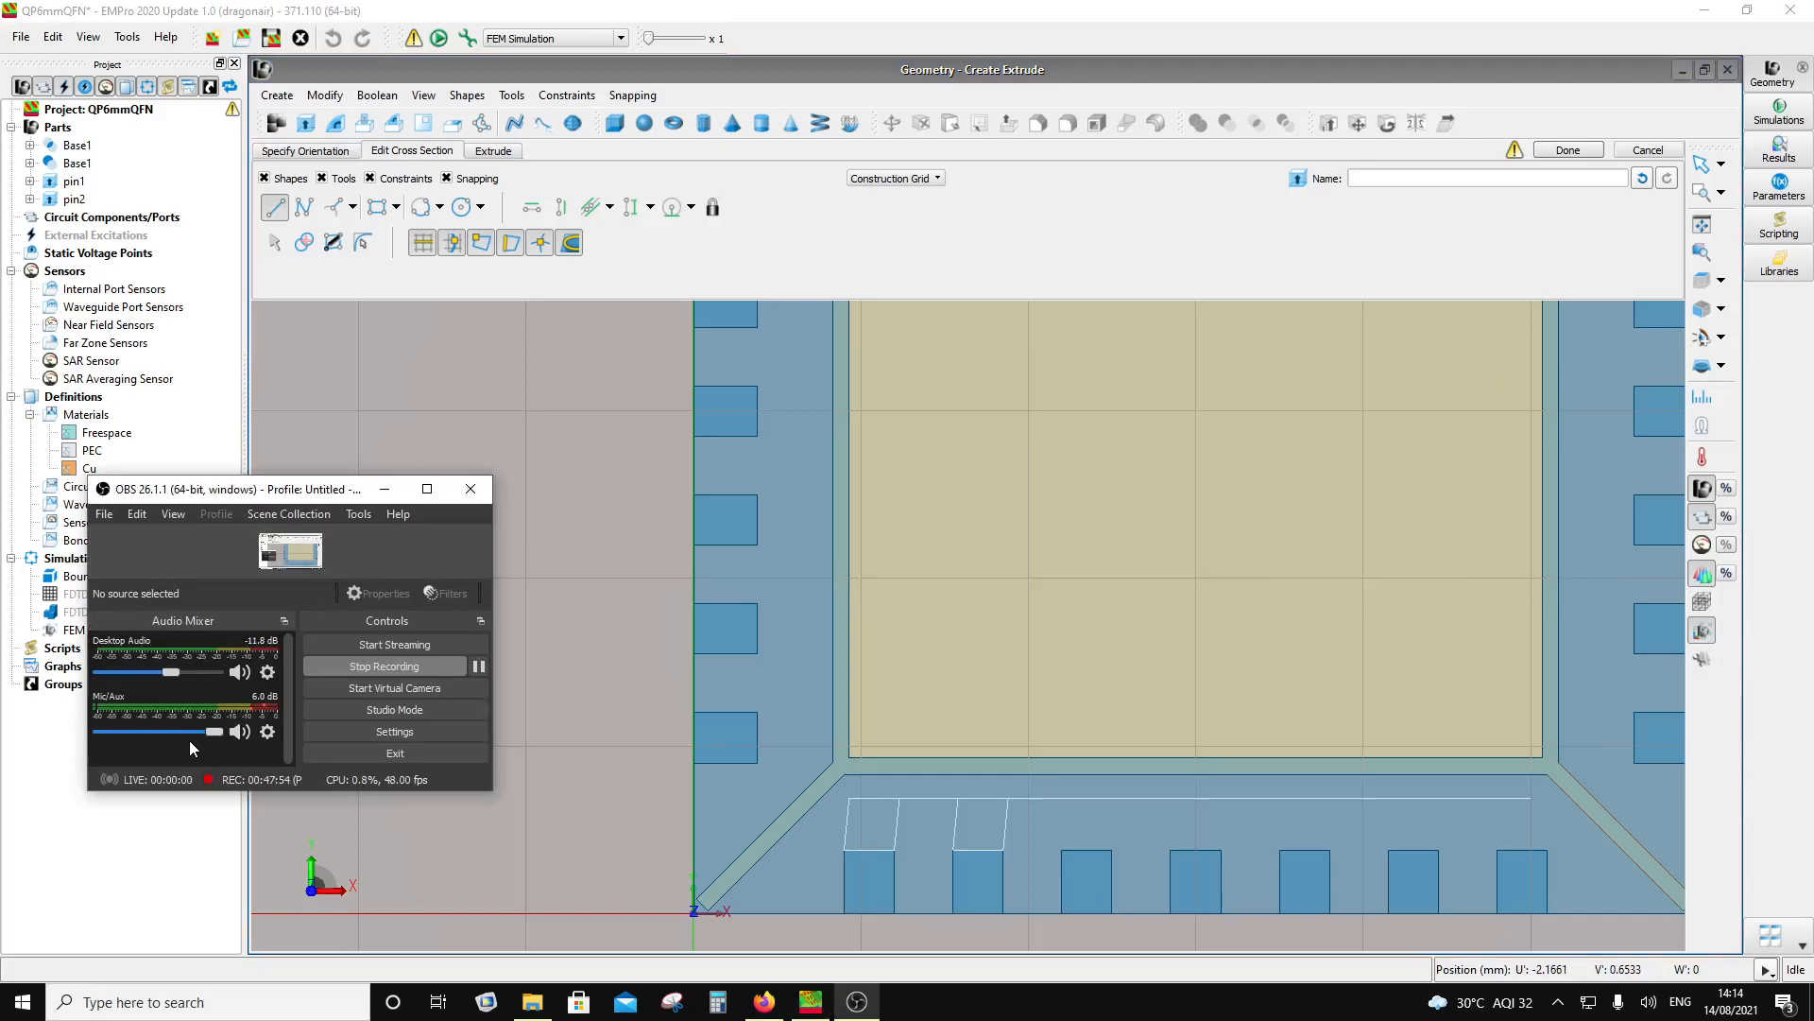
pyautogui.moveTo(326, 488); pyautogui.dragTo(287, 950)
pyautogui.scroll(1, 1363, 860)
pyautogui.scroll(1, 1363, 860)
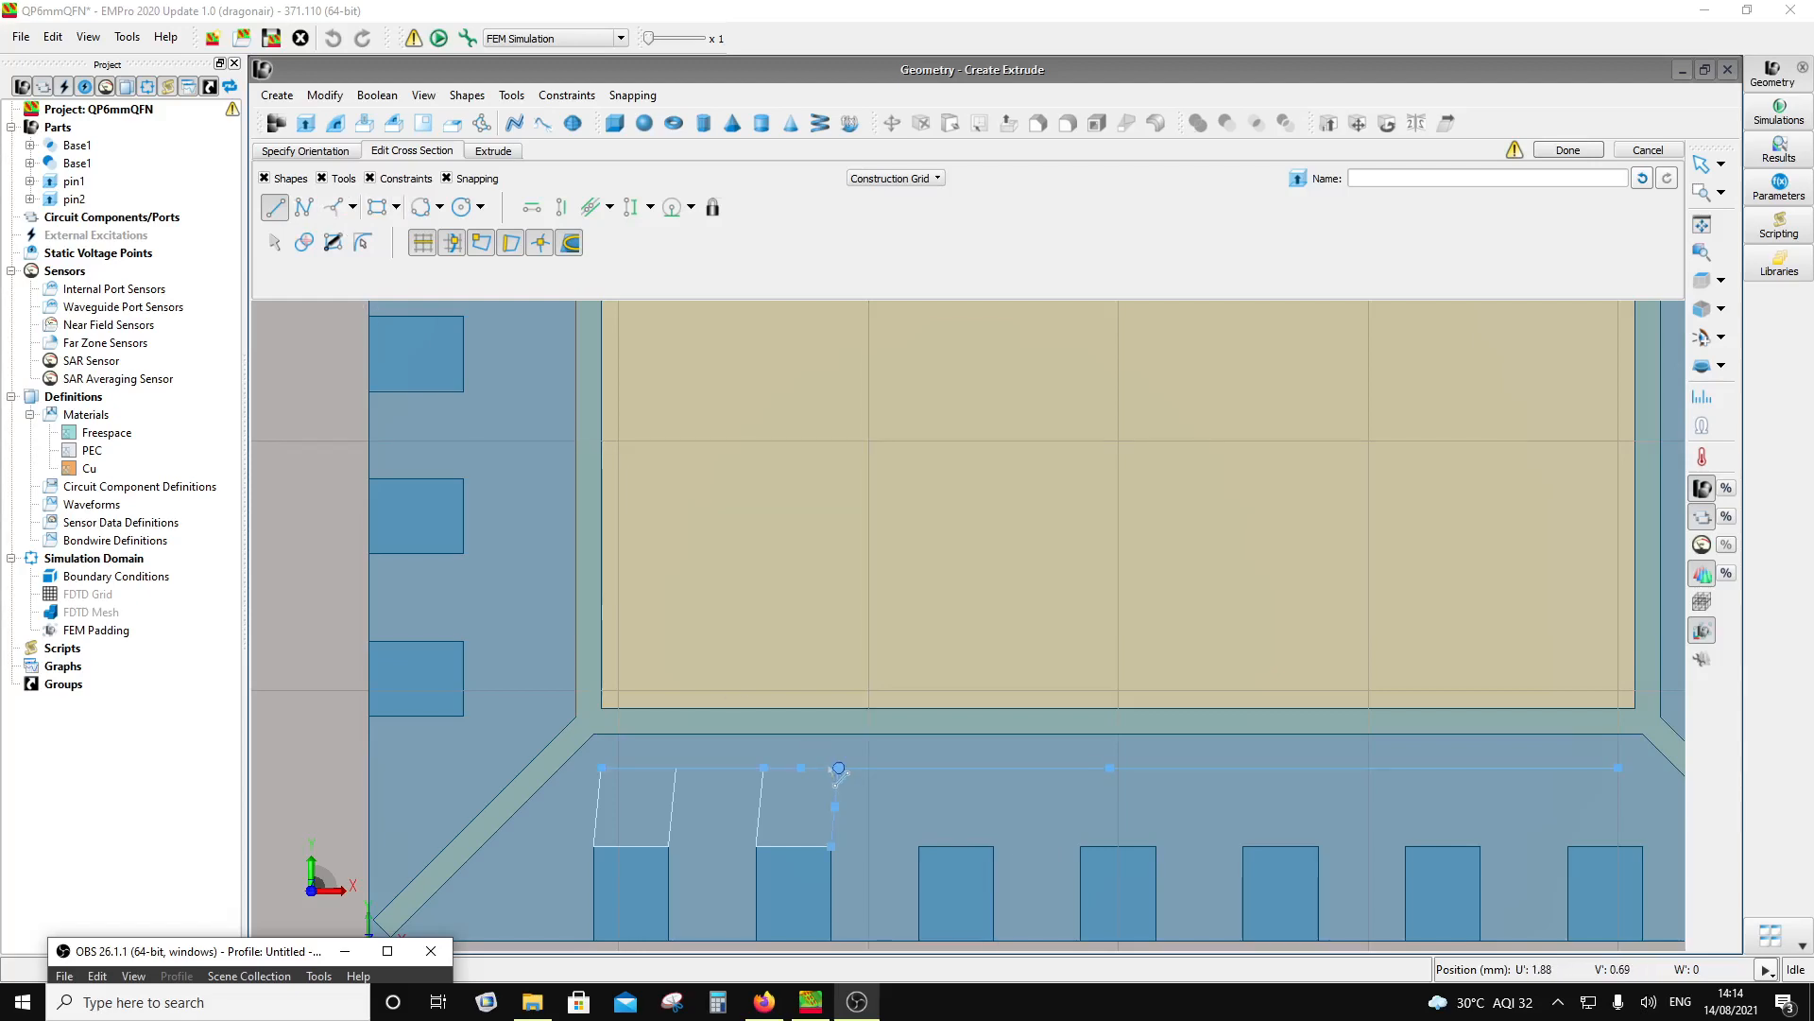
pyautogui.click(839, 768)
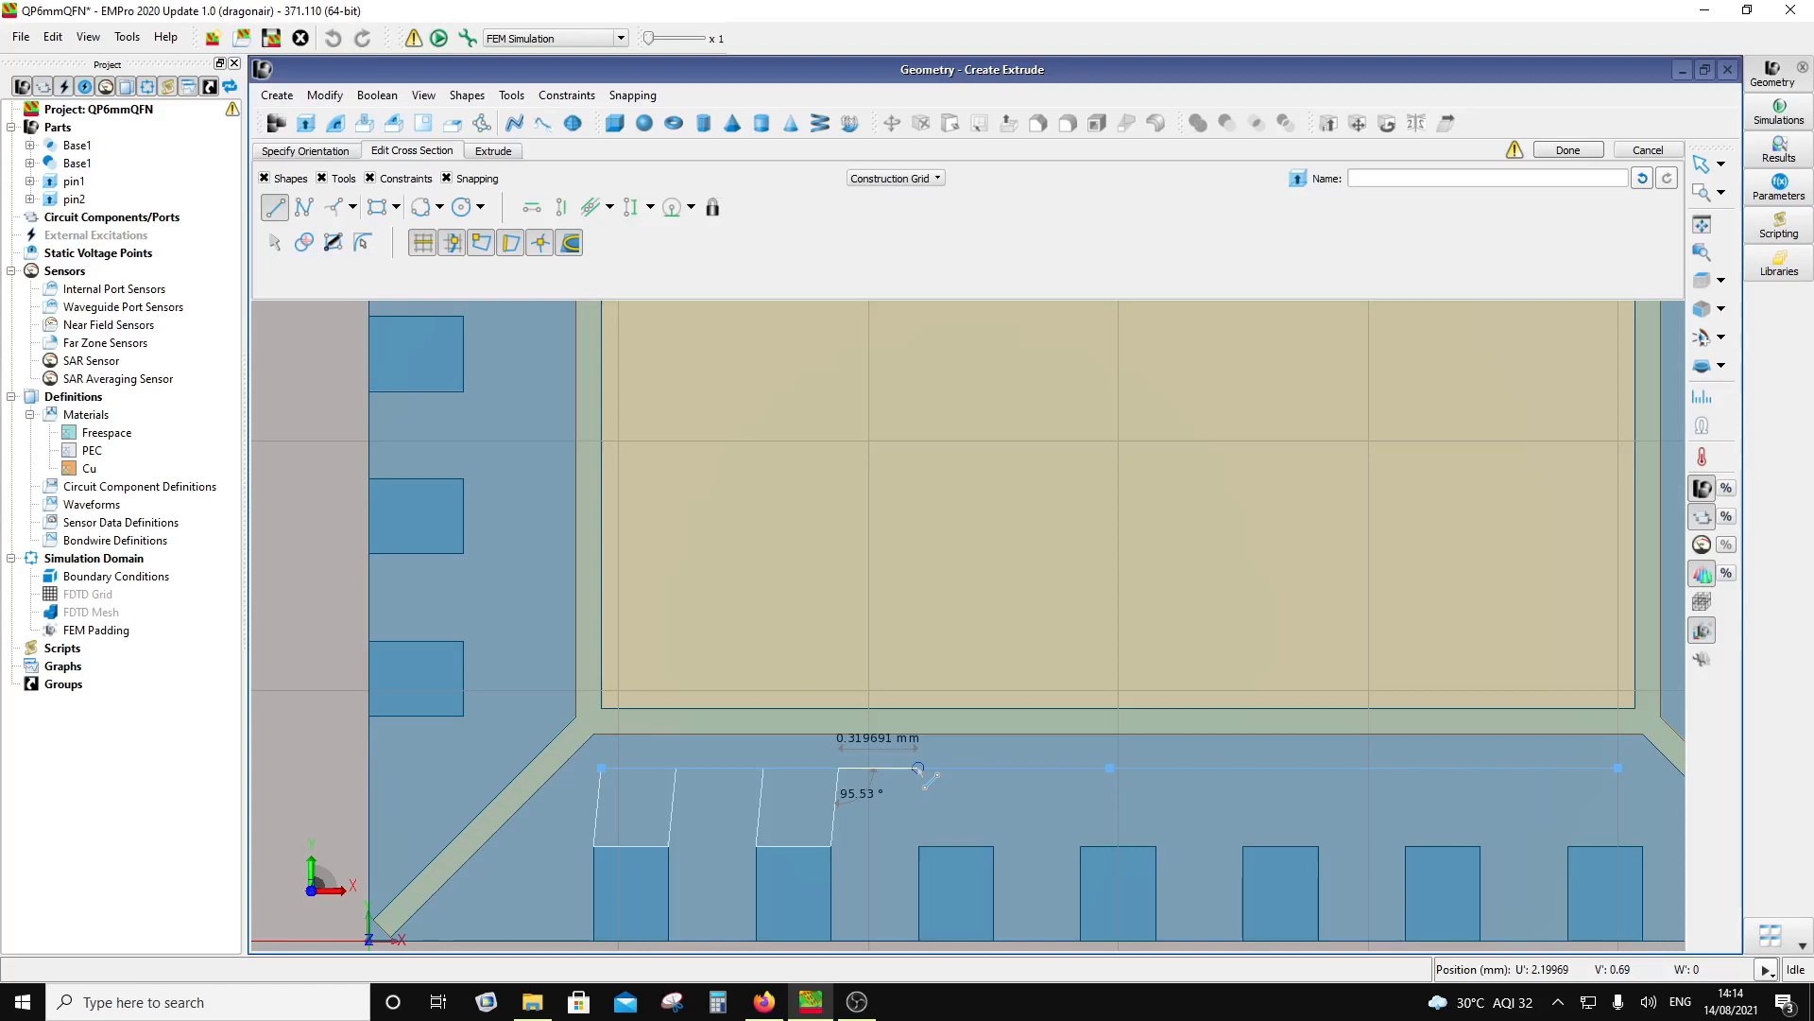
pyautogui.press('Tab')
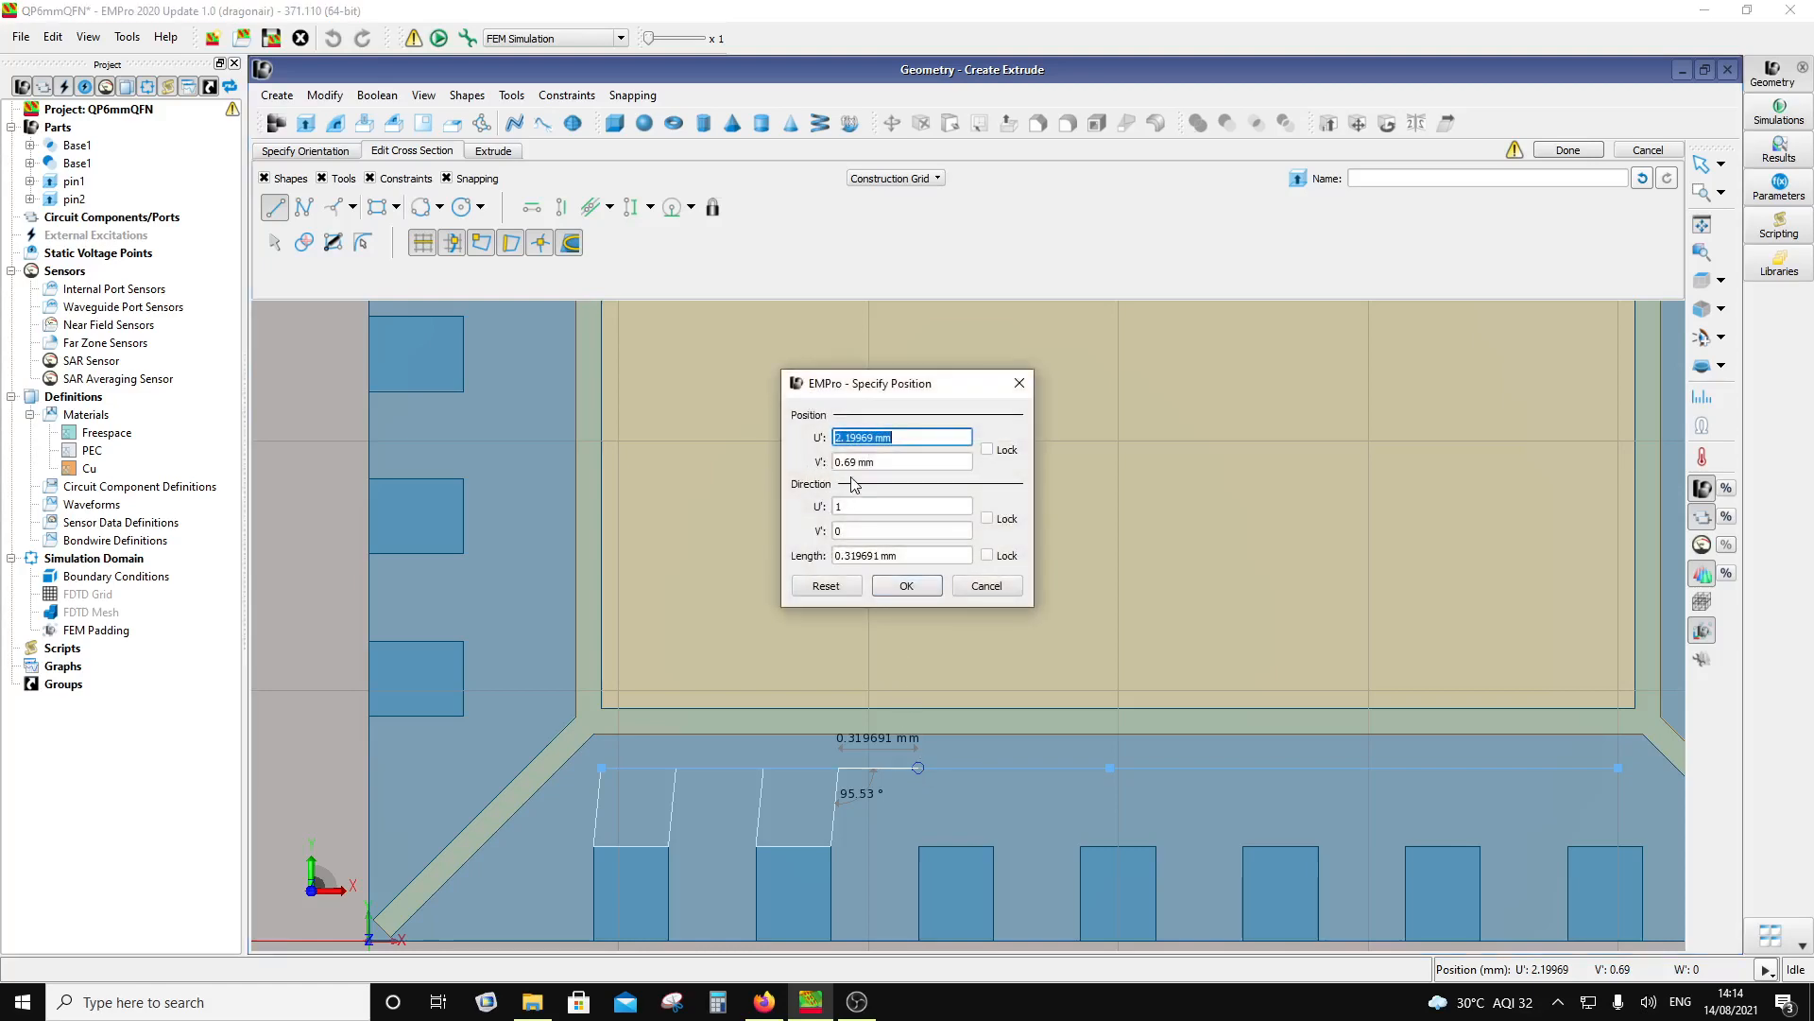
pyautogui.moveTo(882, 555); pyautogui.dragTo(858, 554)
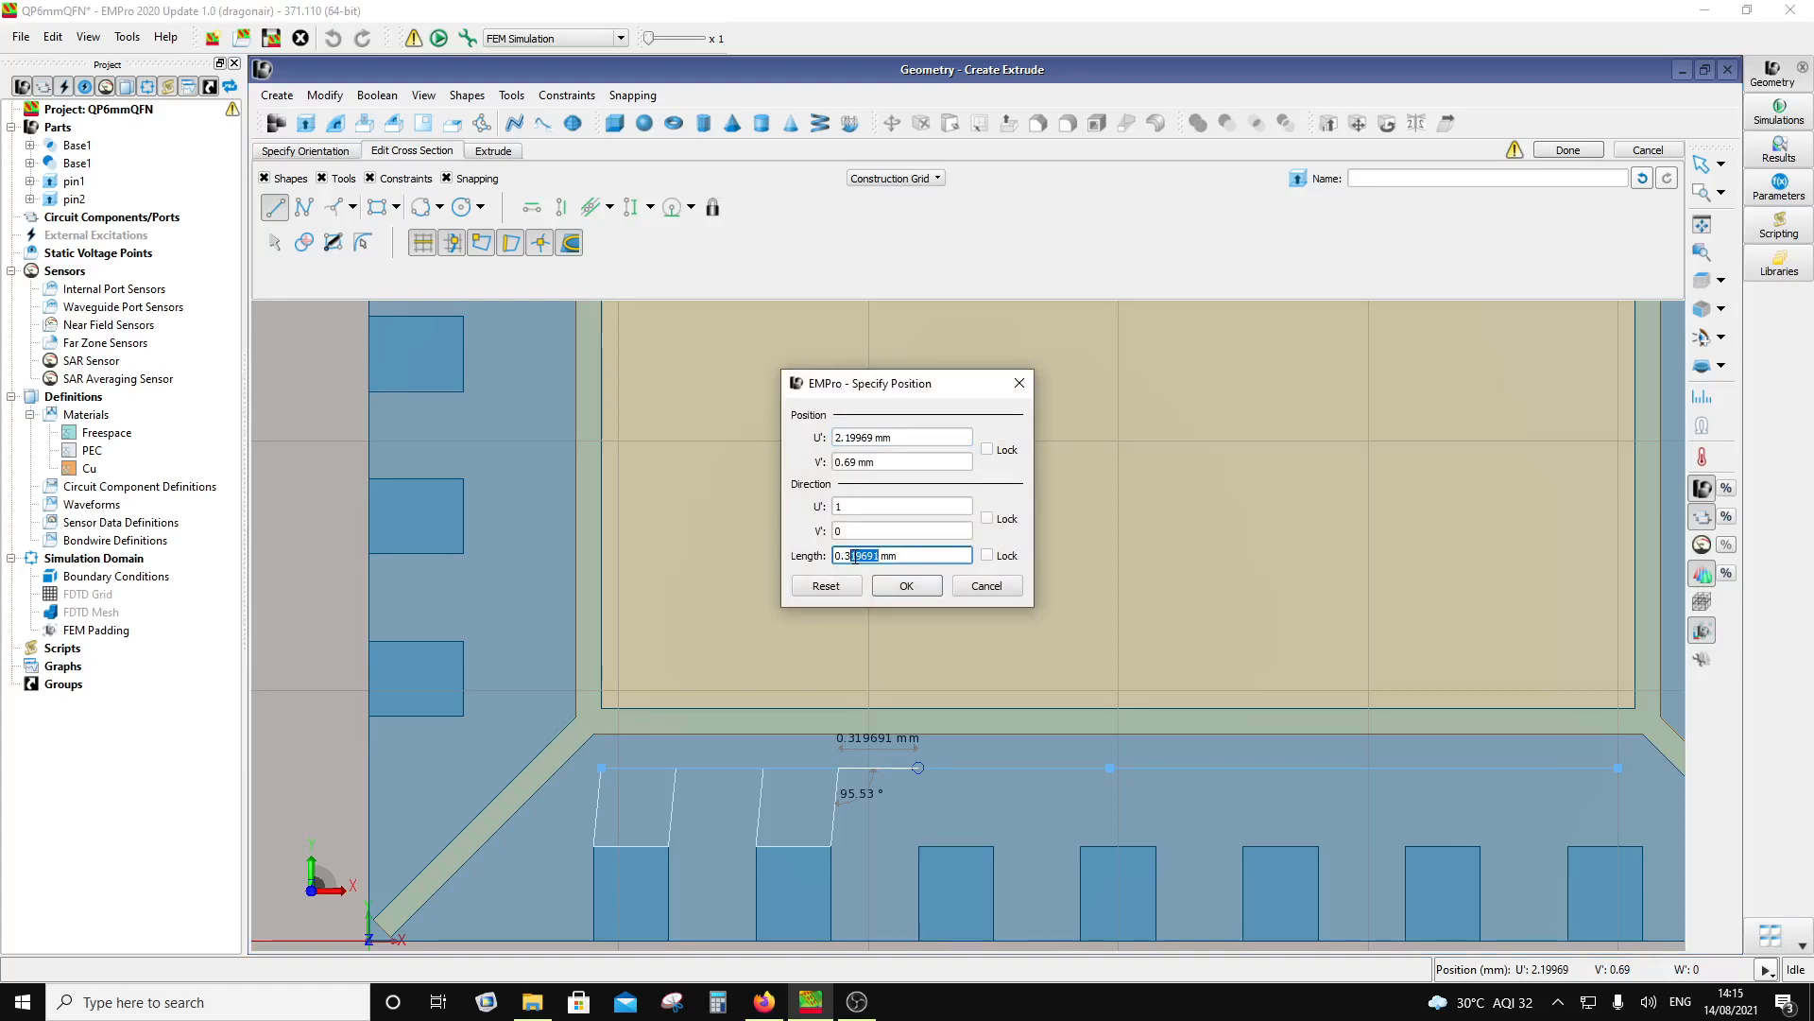
pyautogui.write('2')
pyautogui.click(904, 586)
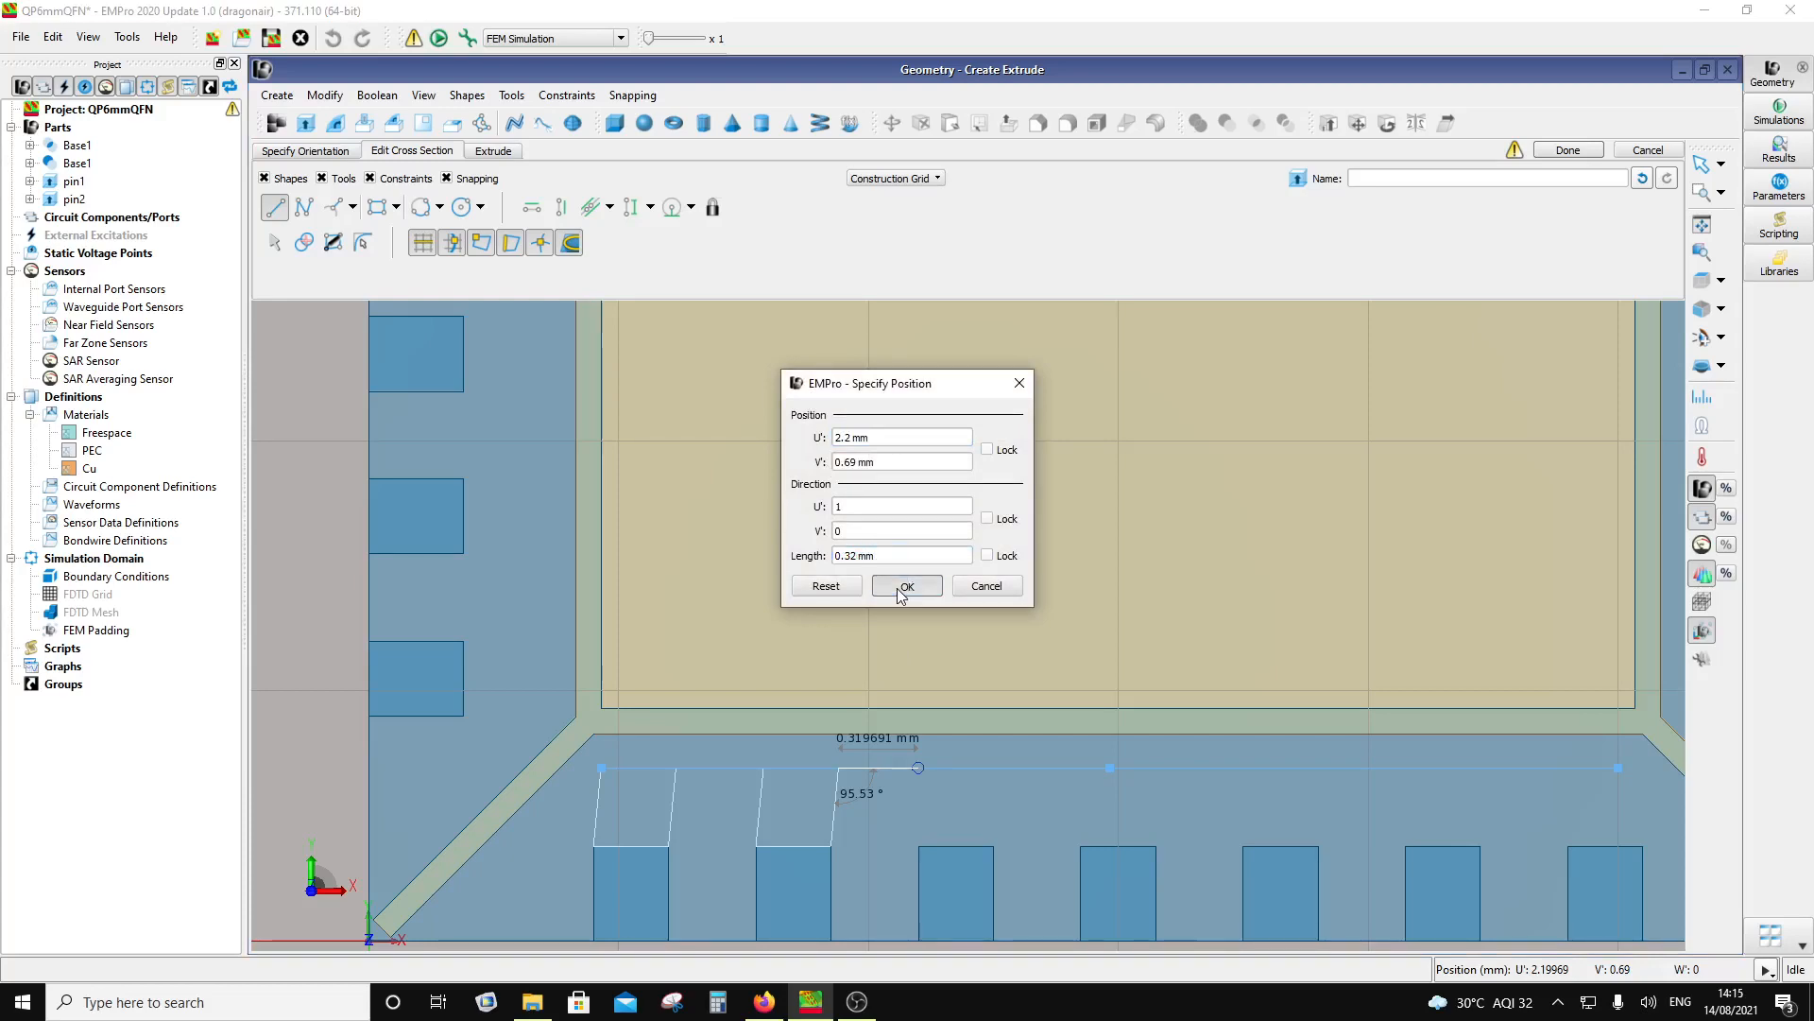
pyautogui.click(920, 767)
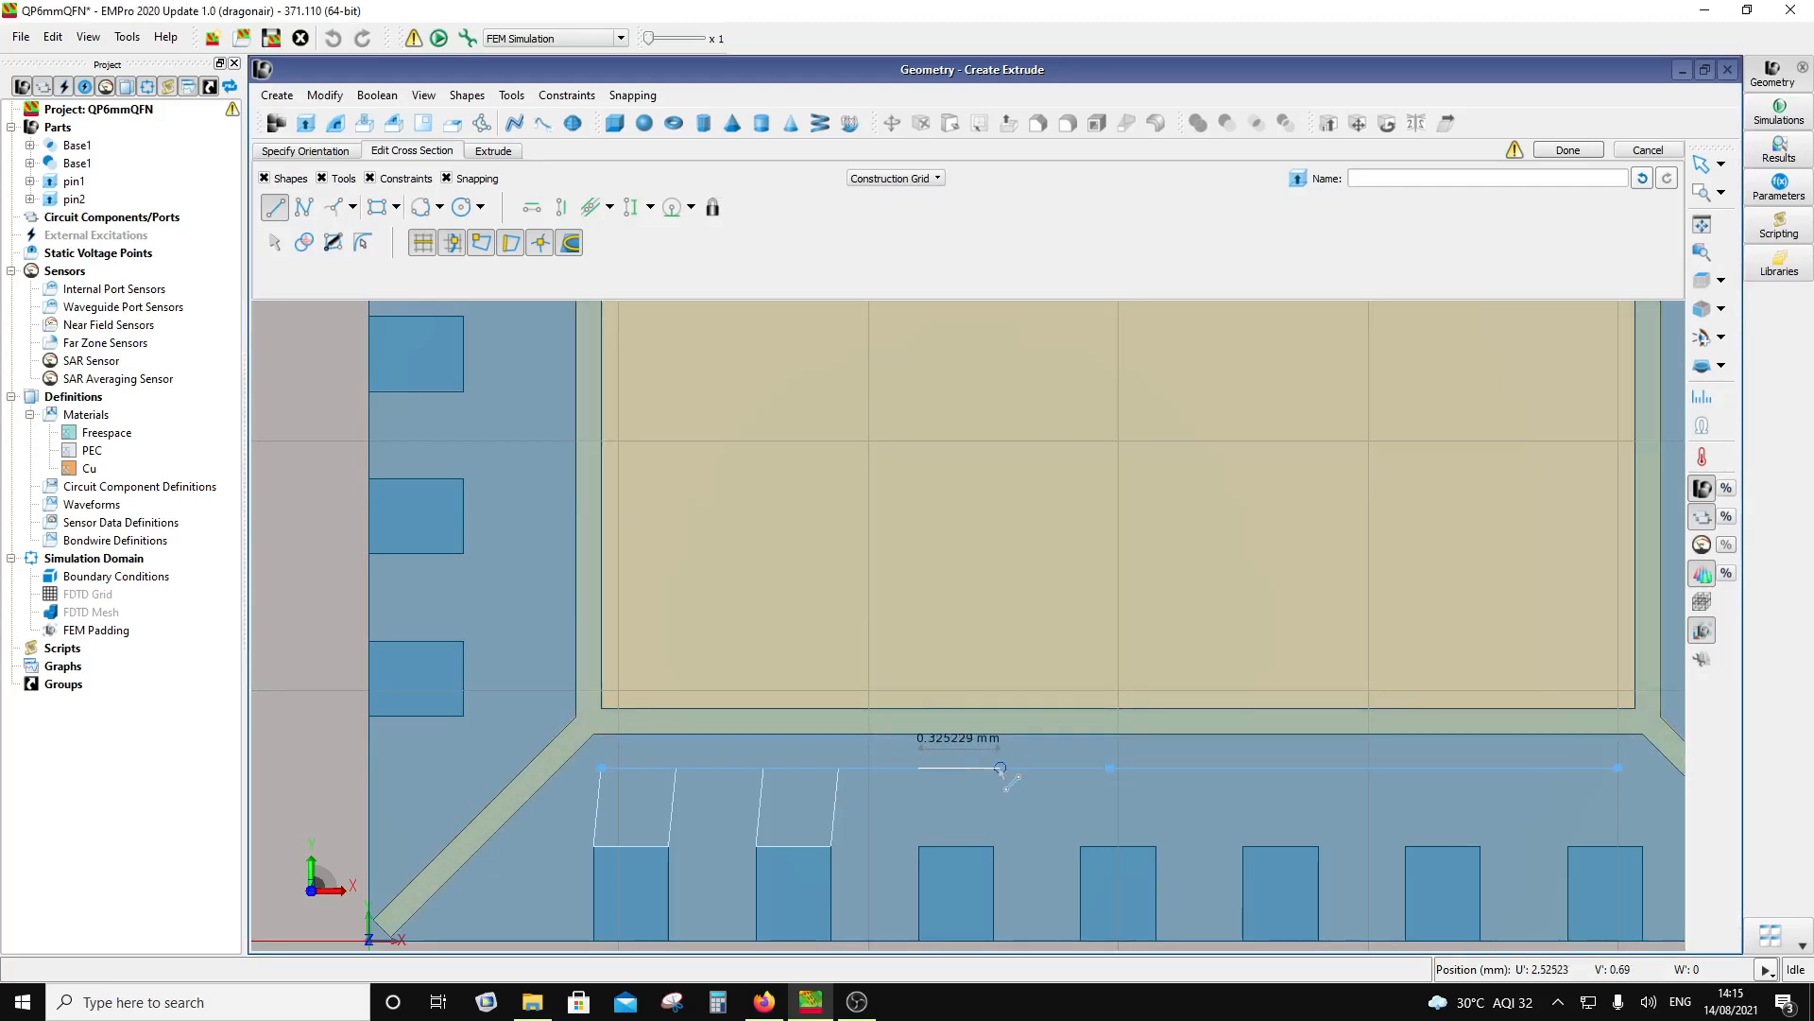
pyautogui.click(1000, 768)
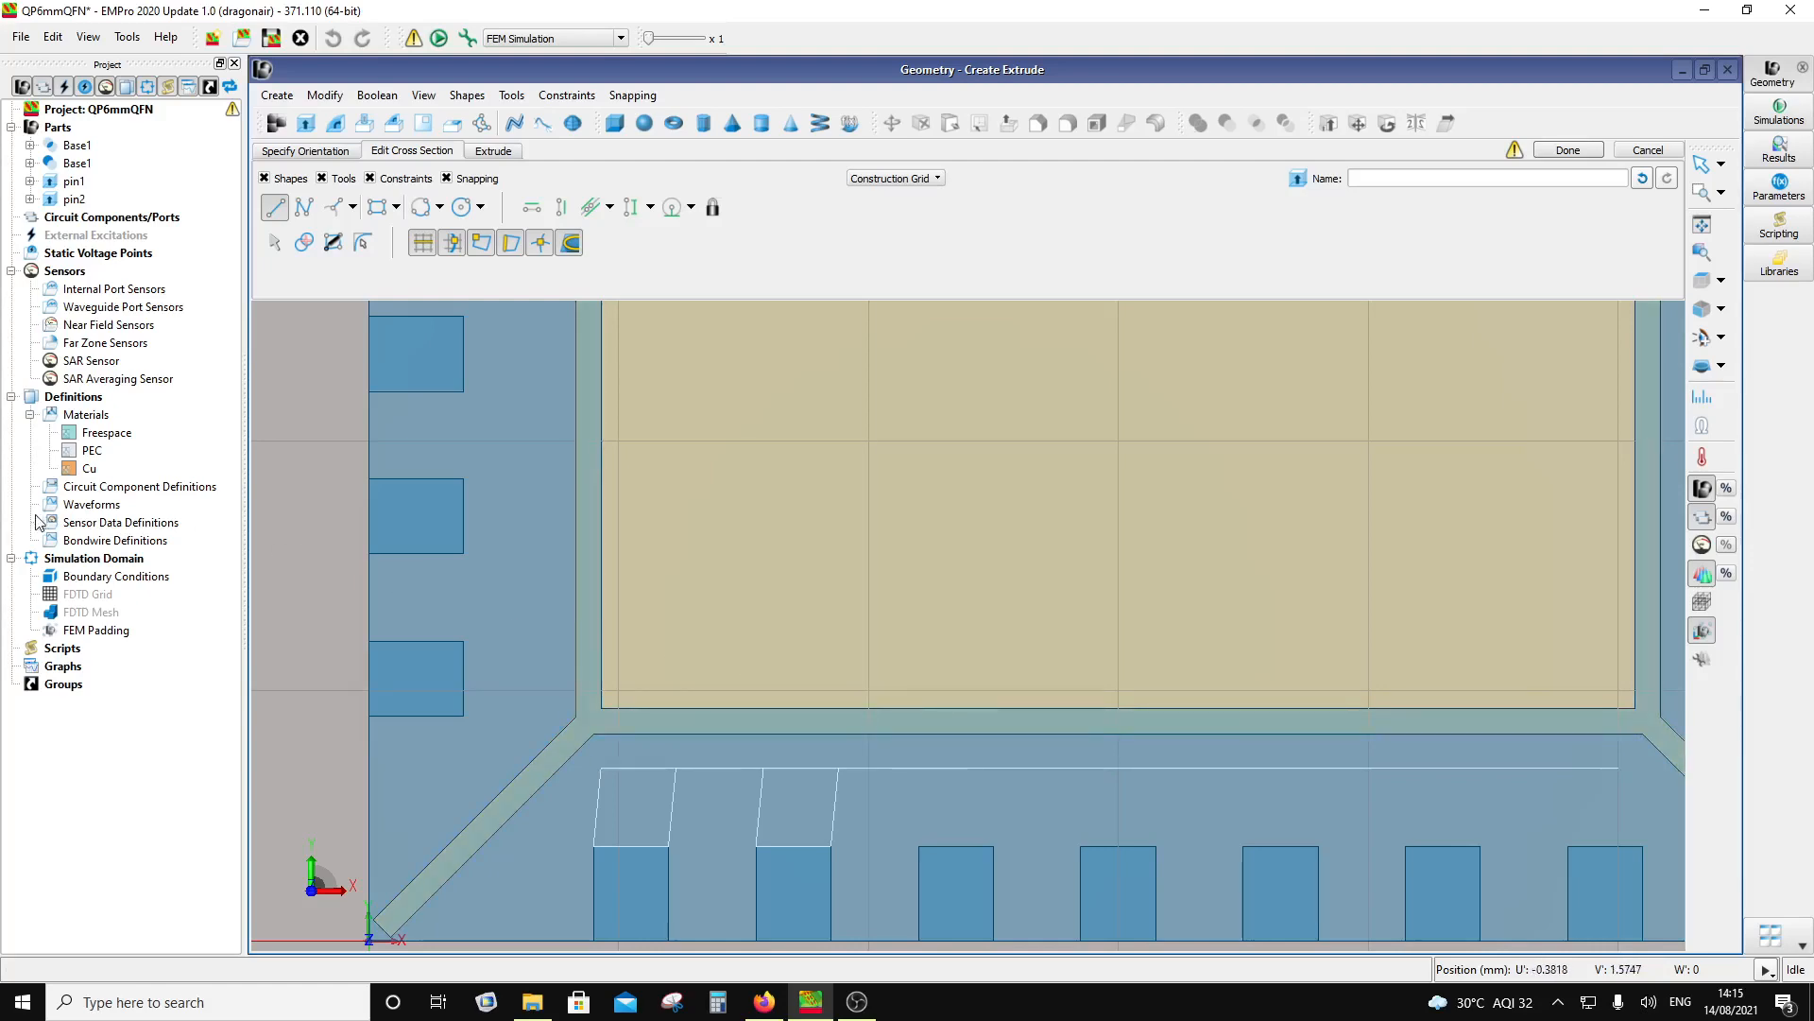
# Step: Draw a closed polyline from the 0.32 mm line's end, 0.3 mm along the guide line, through the third bottom pin's two upper corners and back
pyautogui.click(307, 208)
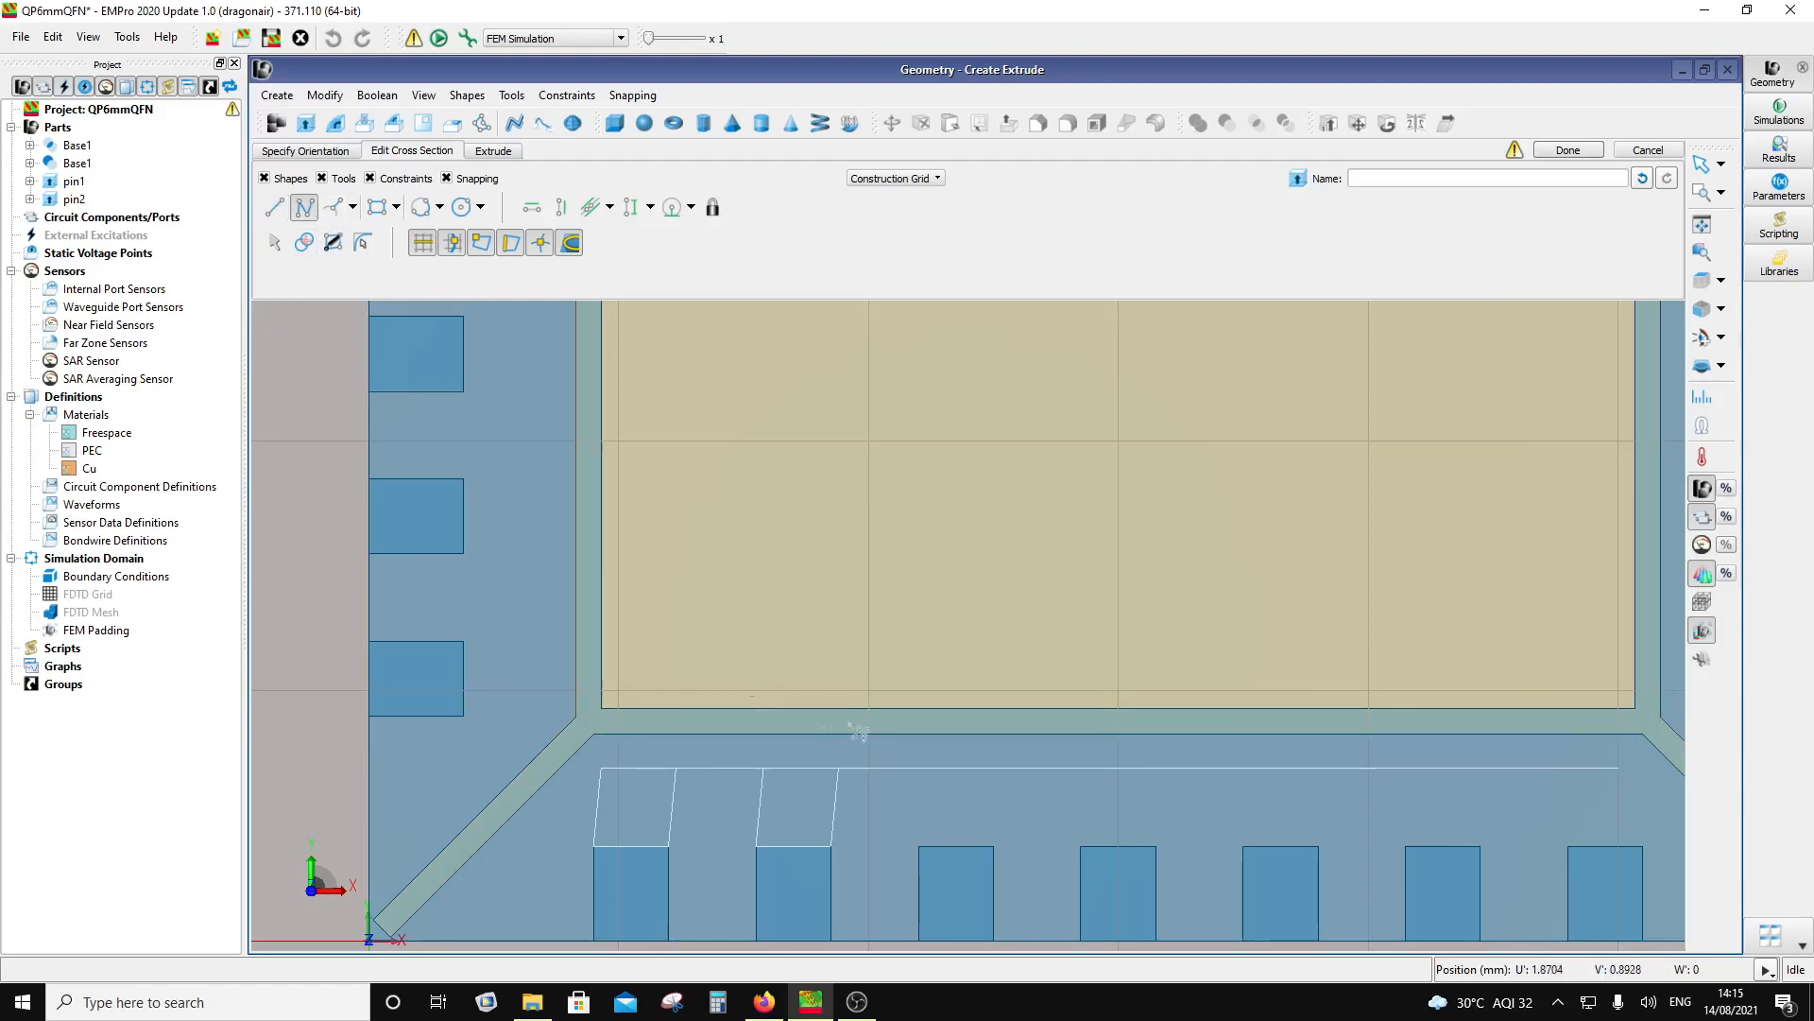
pyautogui.click(919, 768)
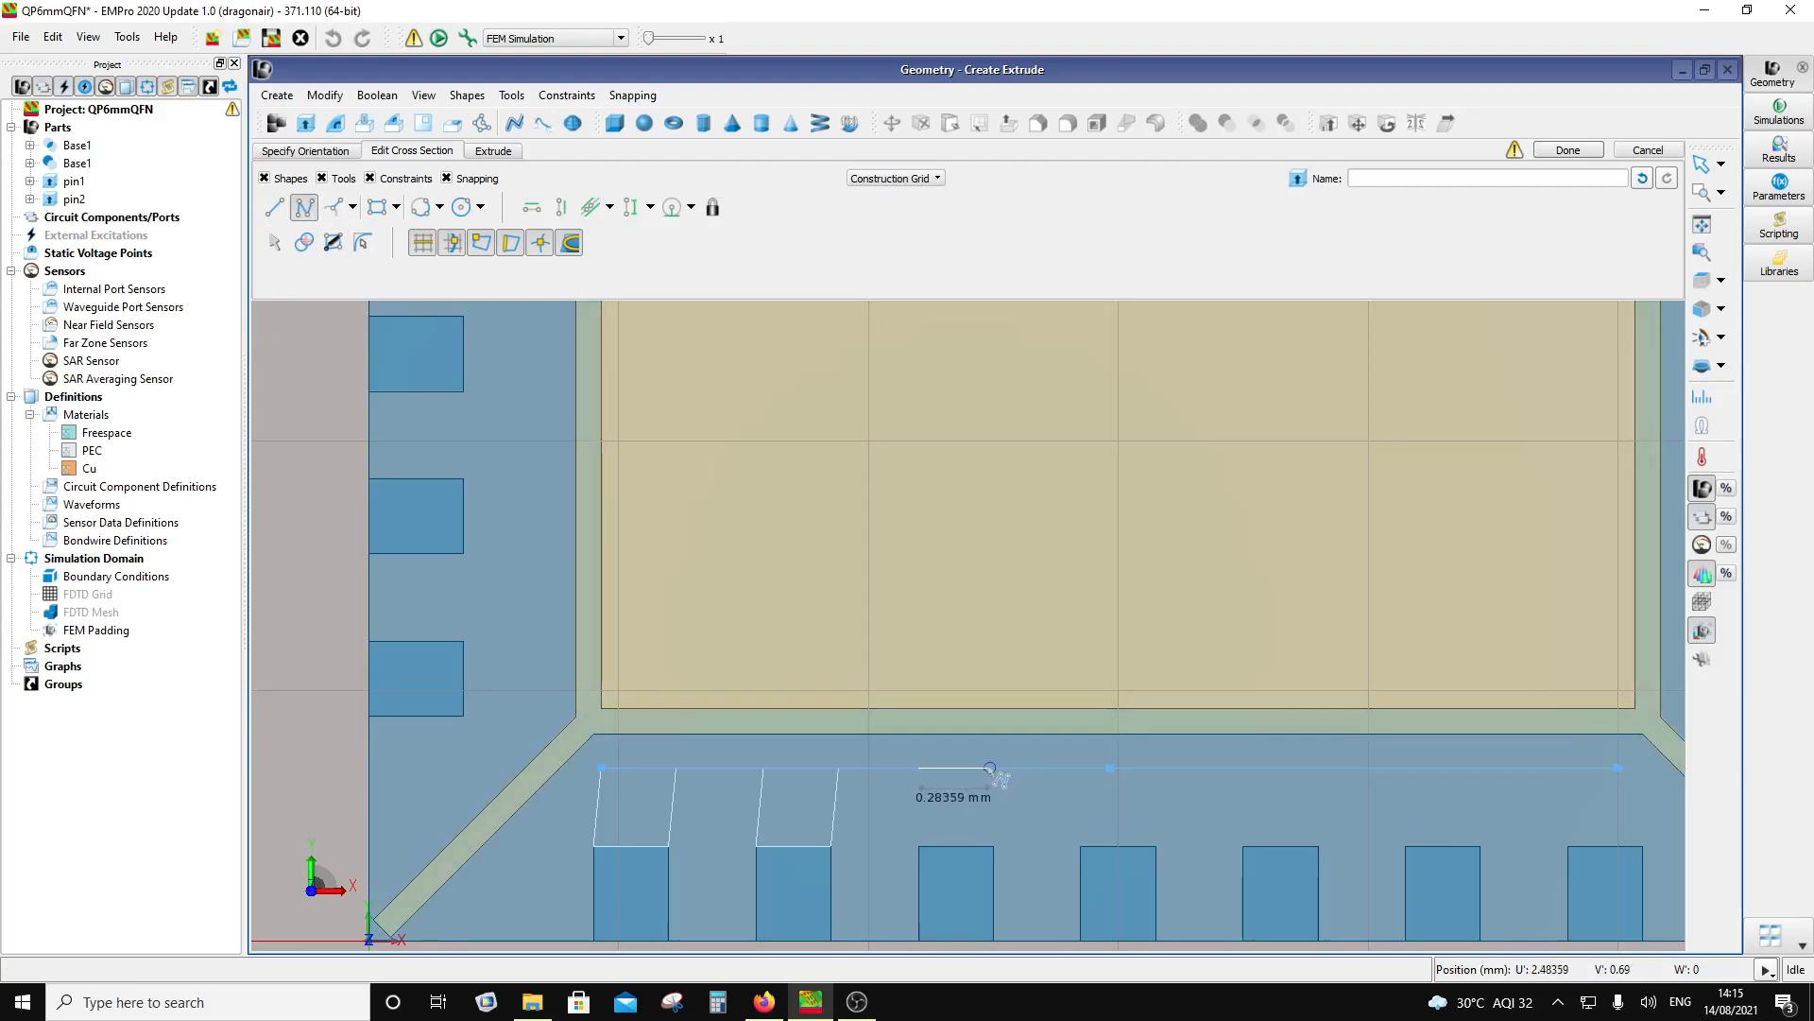
pyautogui.press('Tab')
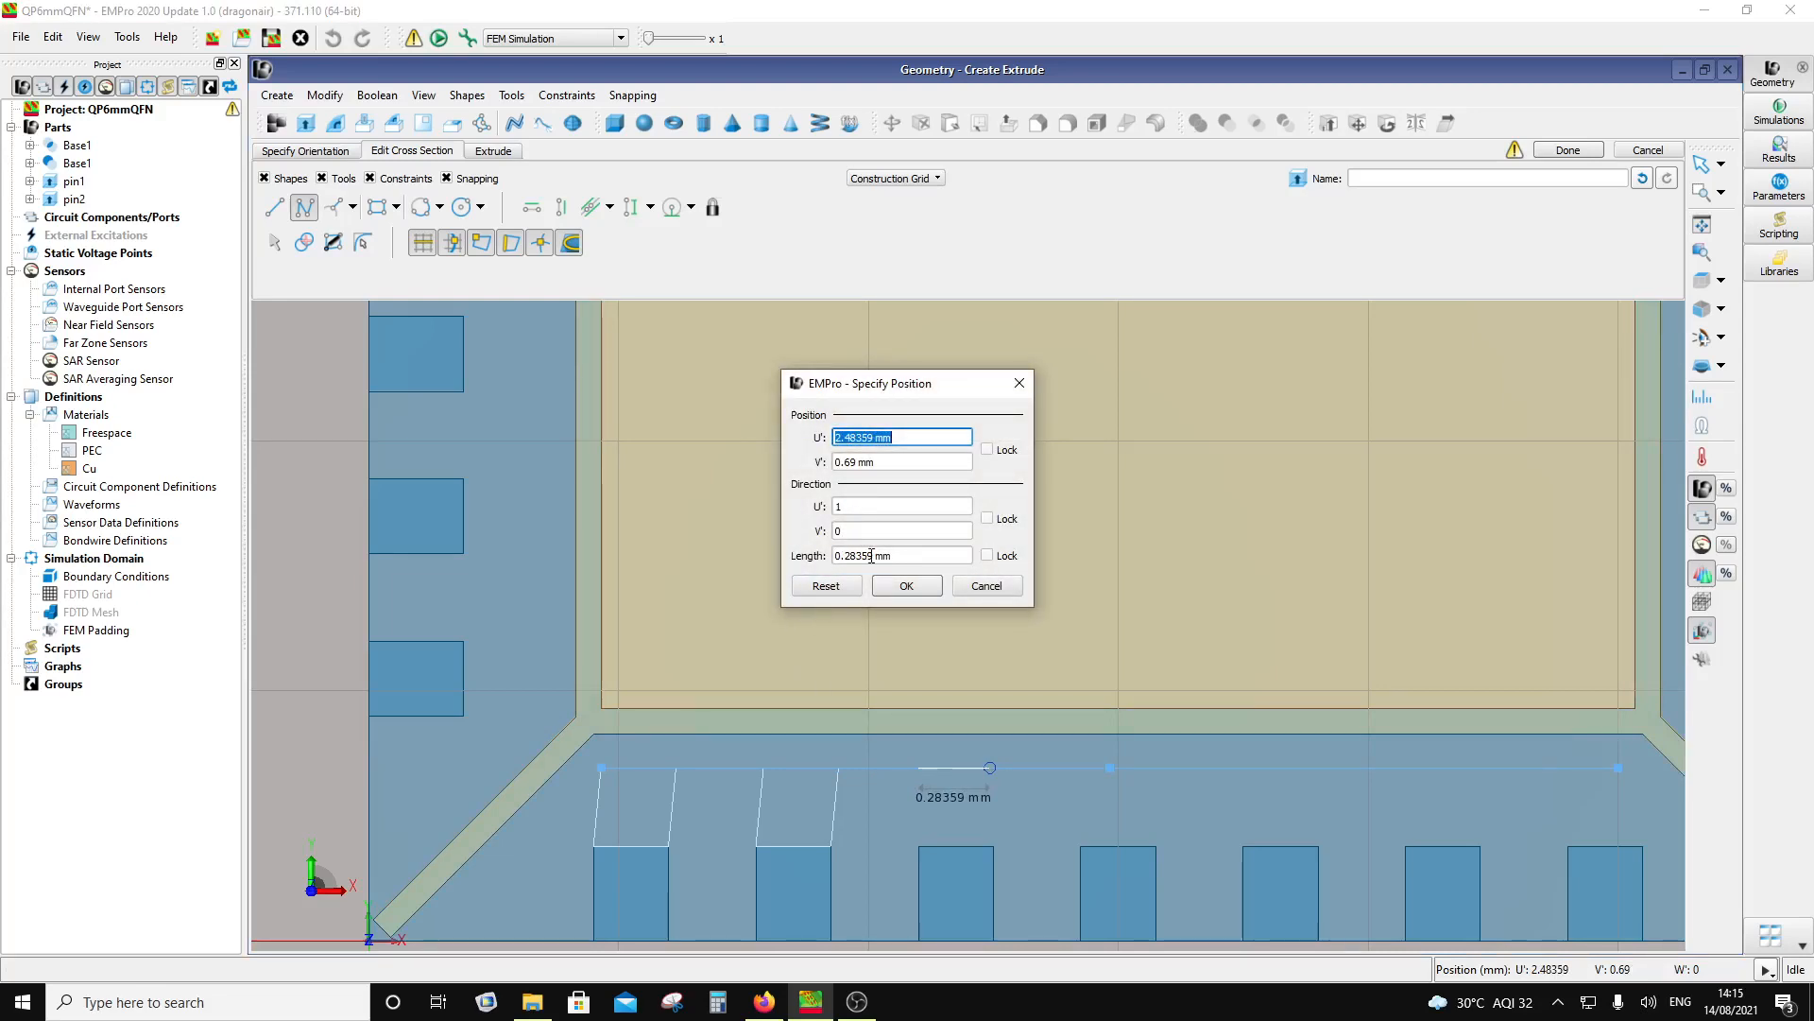
pyautogui.moveTo(874, 556); pyautogui.dragTo(857, 557)
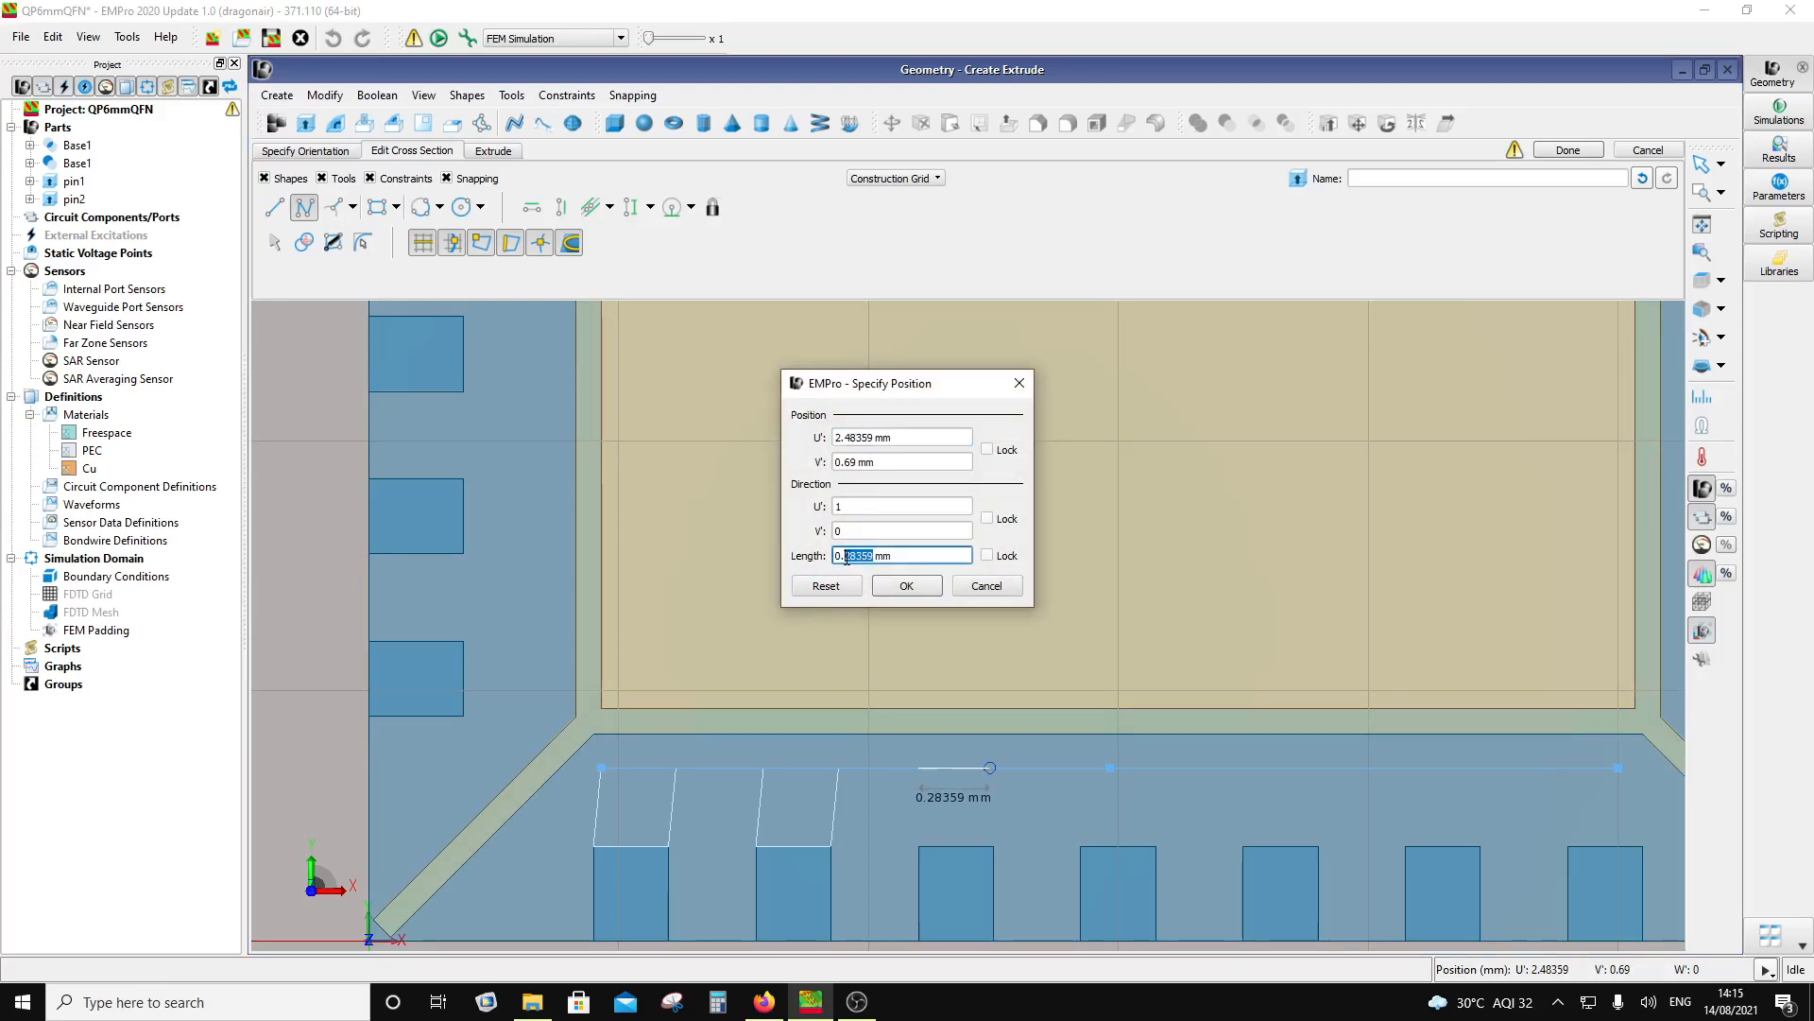
pyautogui.write('3')
pyautogui.click(906, 585)
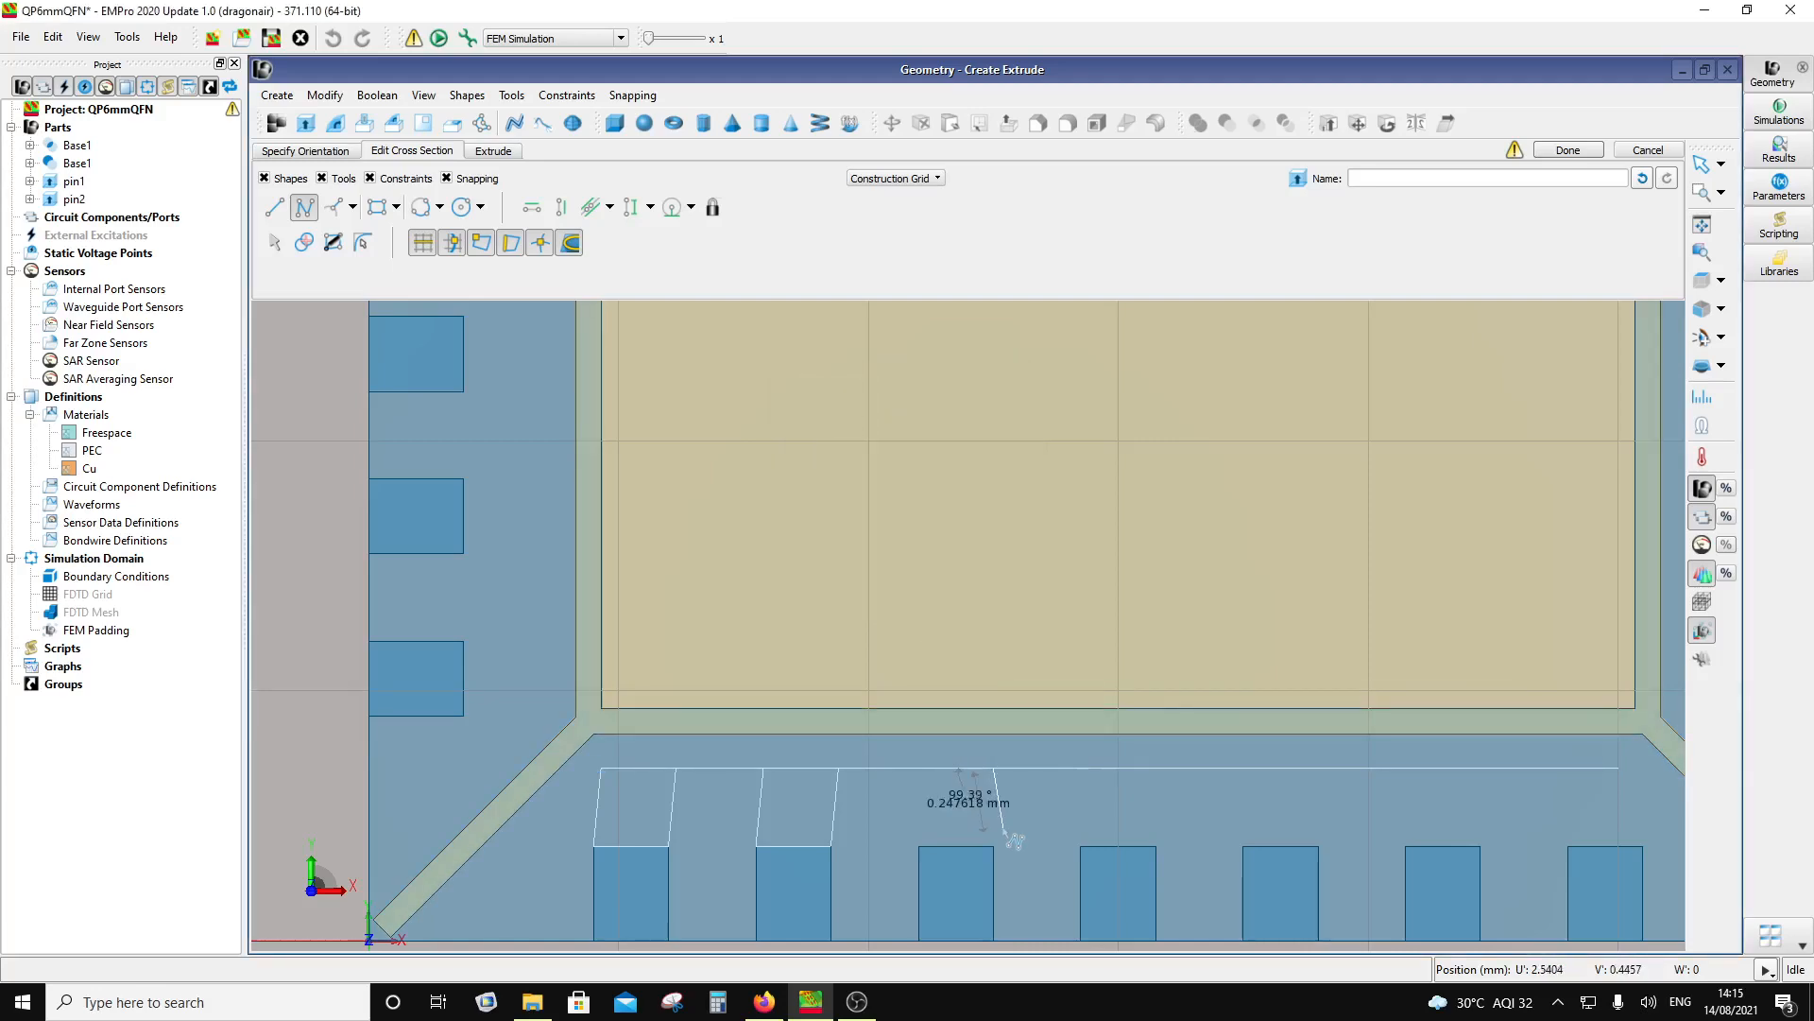
pyautogui.click(993, 847)
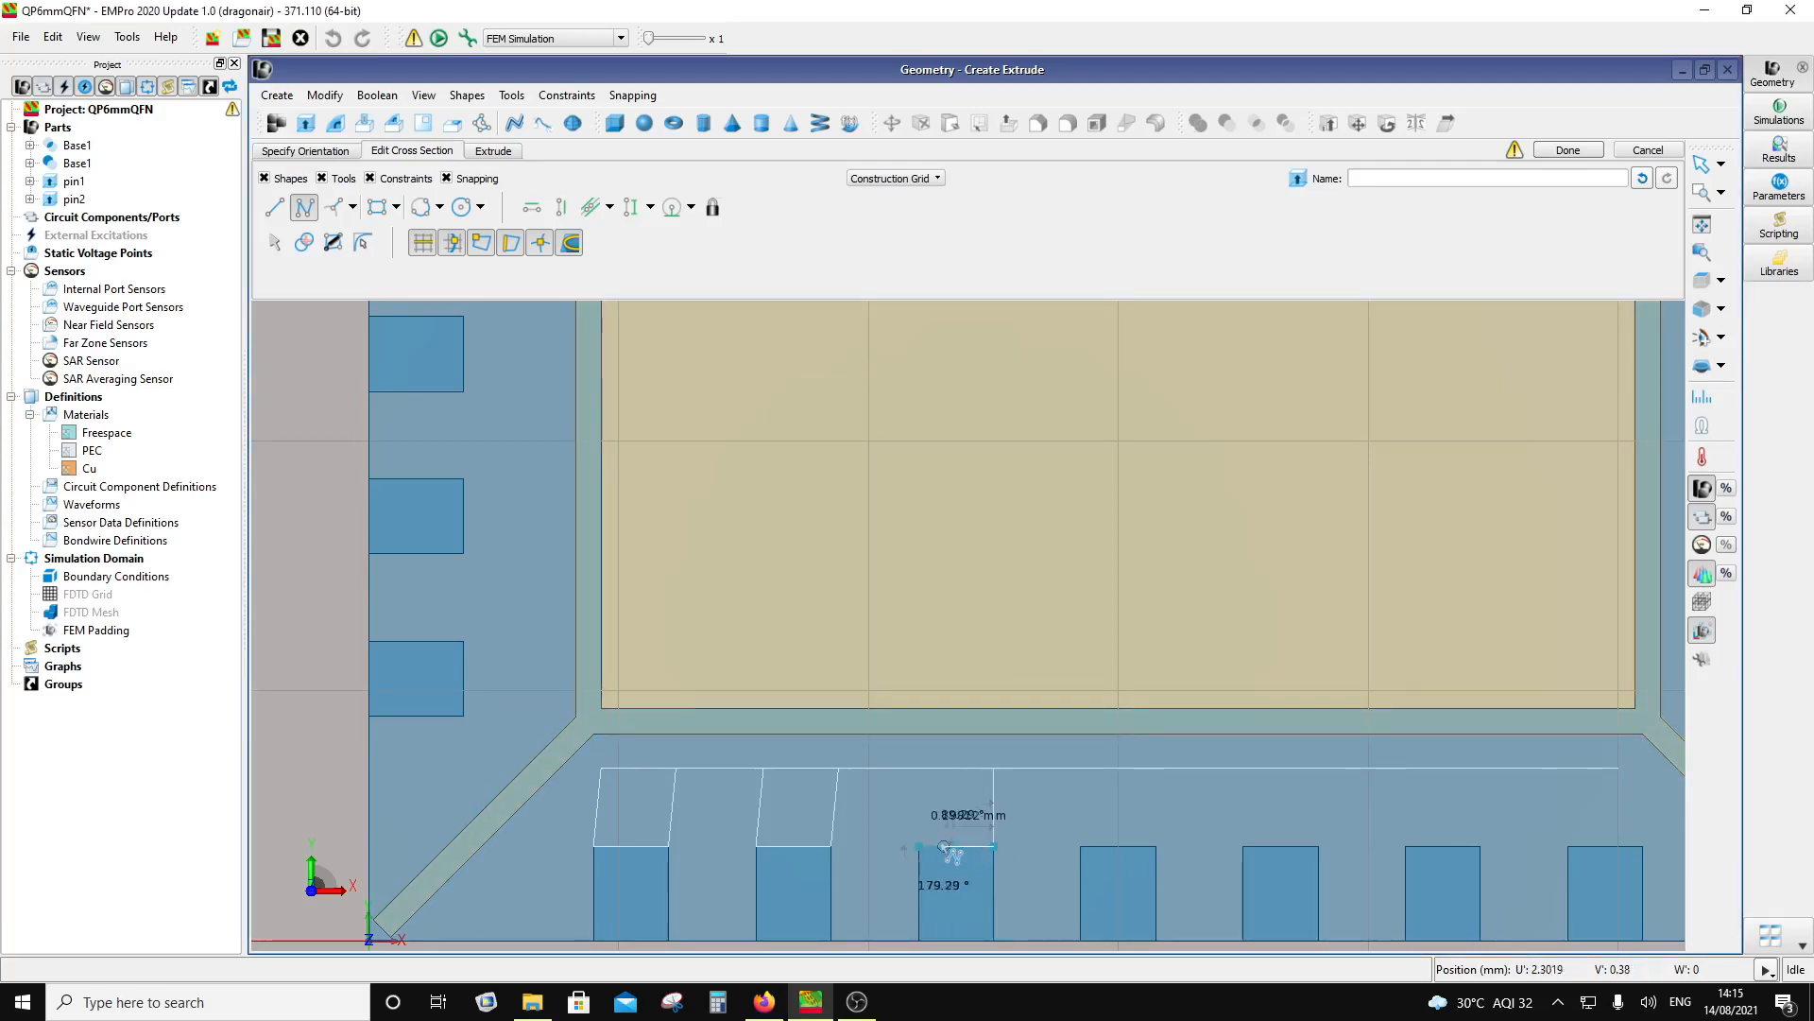
pyautogui.click(919, 847)
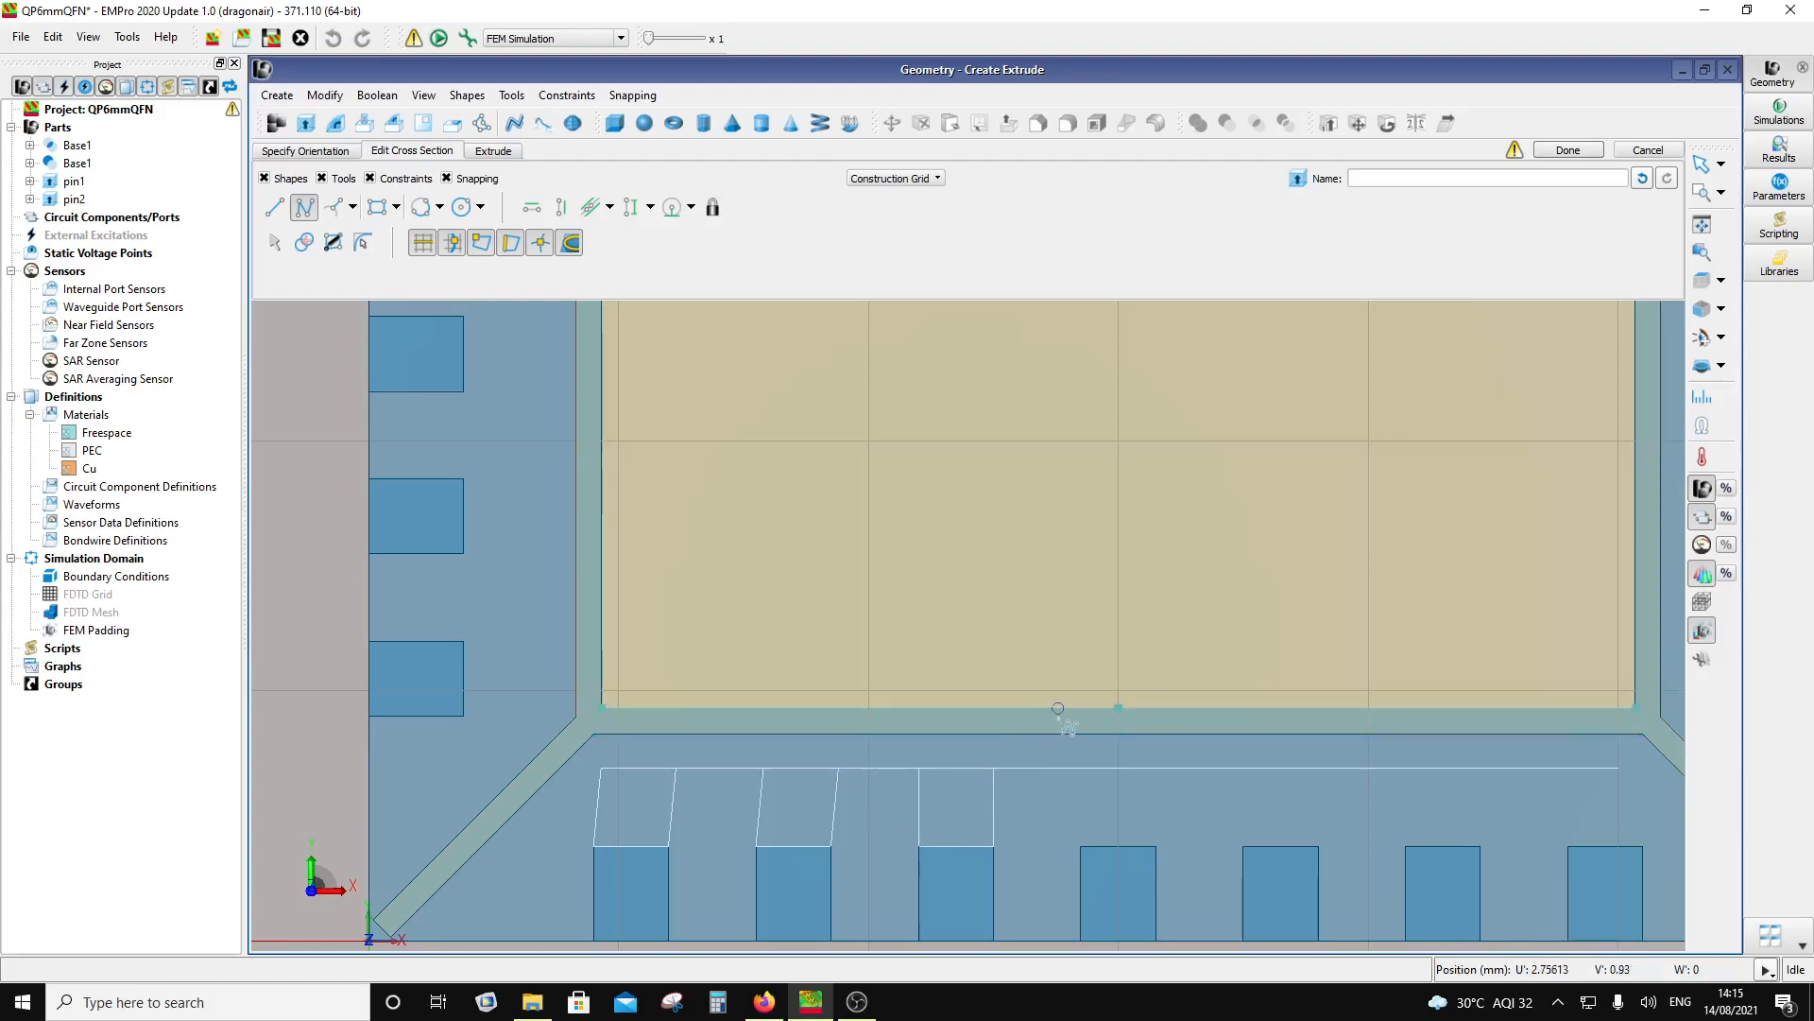
pyautogui.press('Escape')
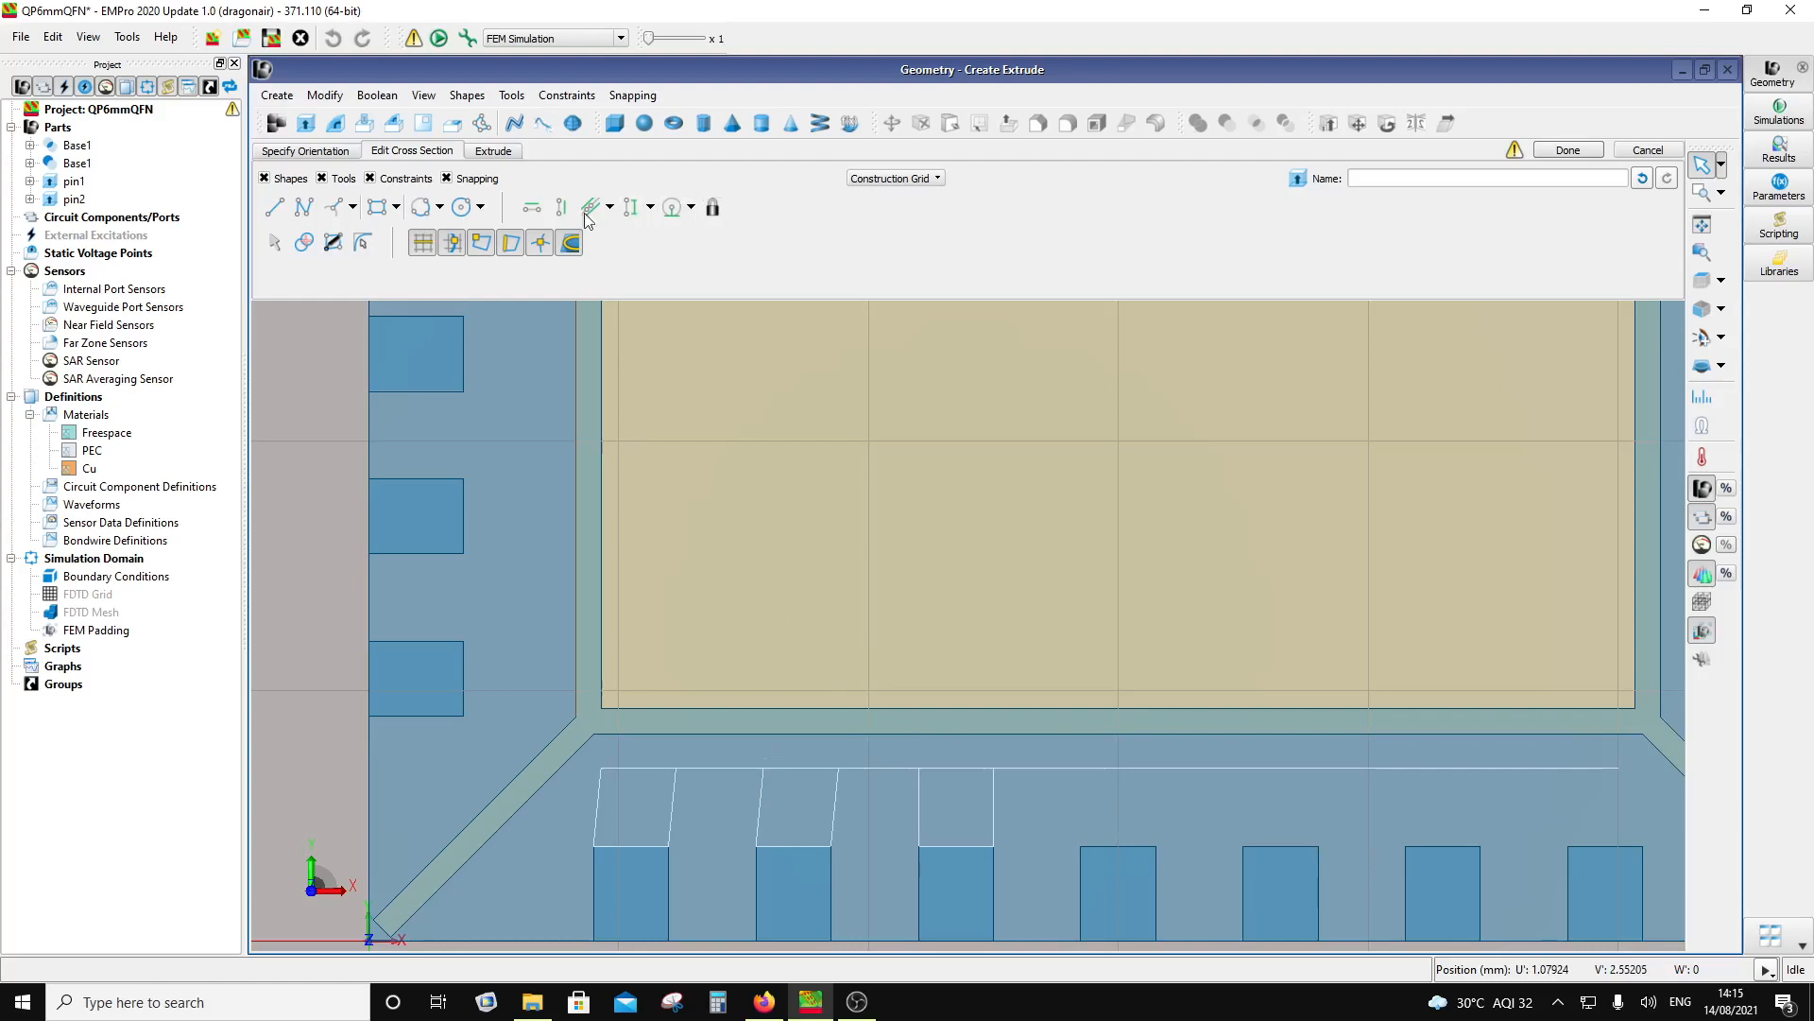
# Step: Trim the guide line between and beyond the three pin outlines, and the duplicate segment on the first outline's upper edge
pyautogui.click(304, 243)
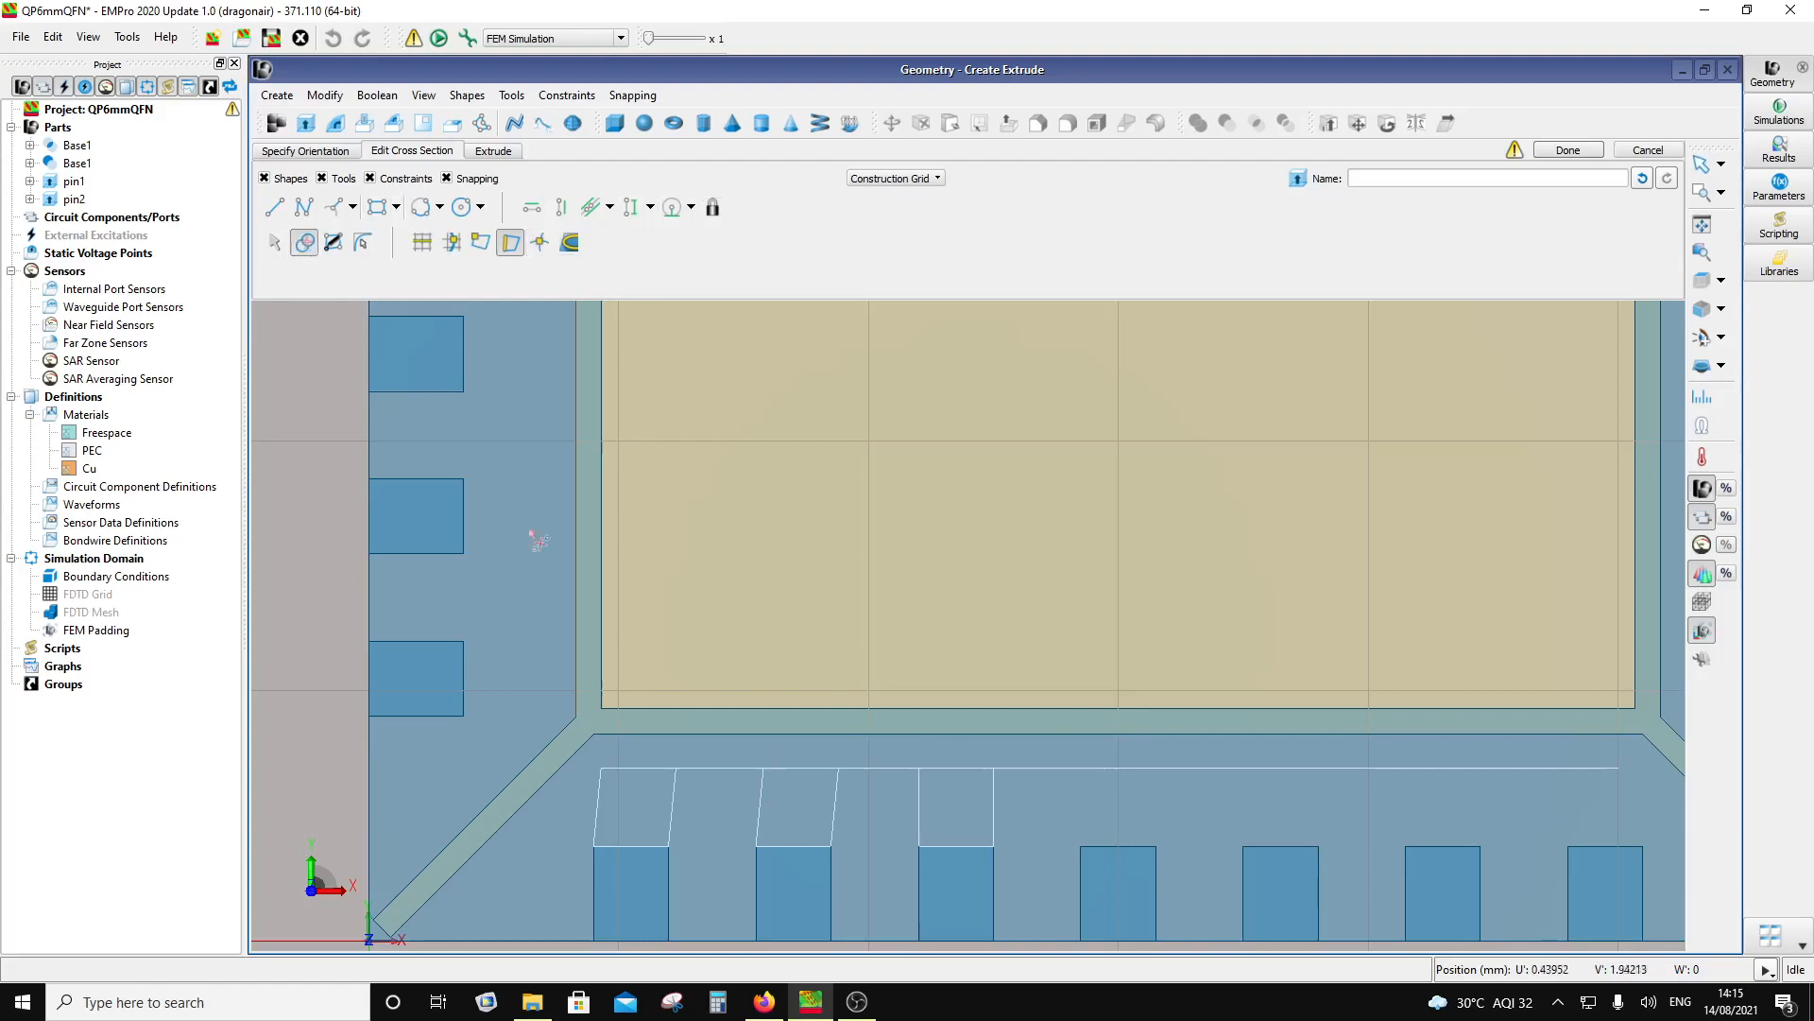
pyautogui.click(708, 769)
pyautogui.click(883, 781)
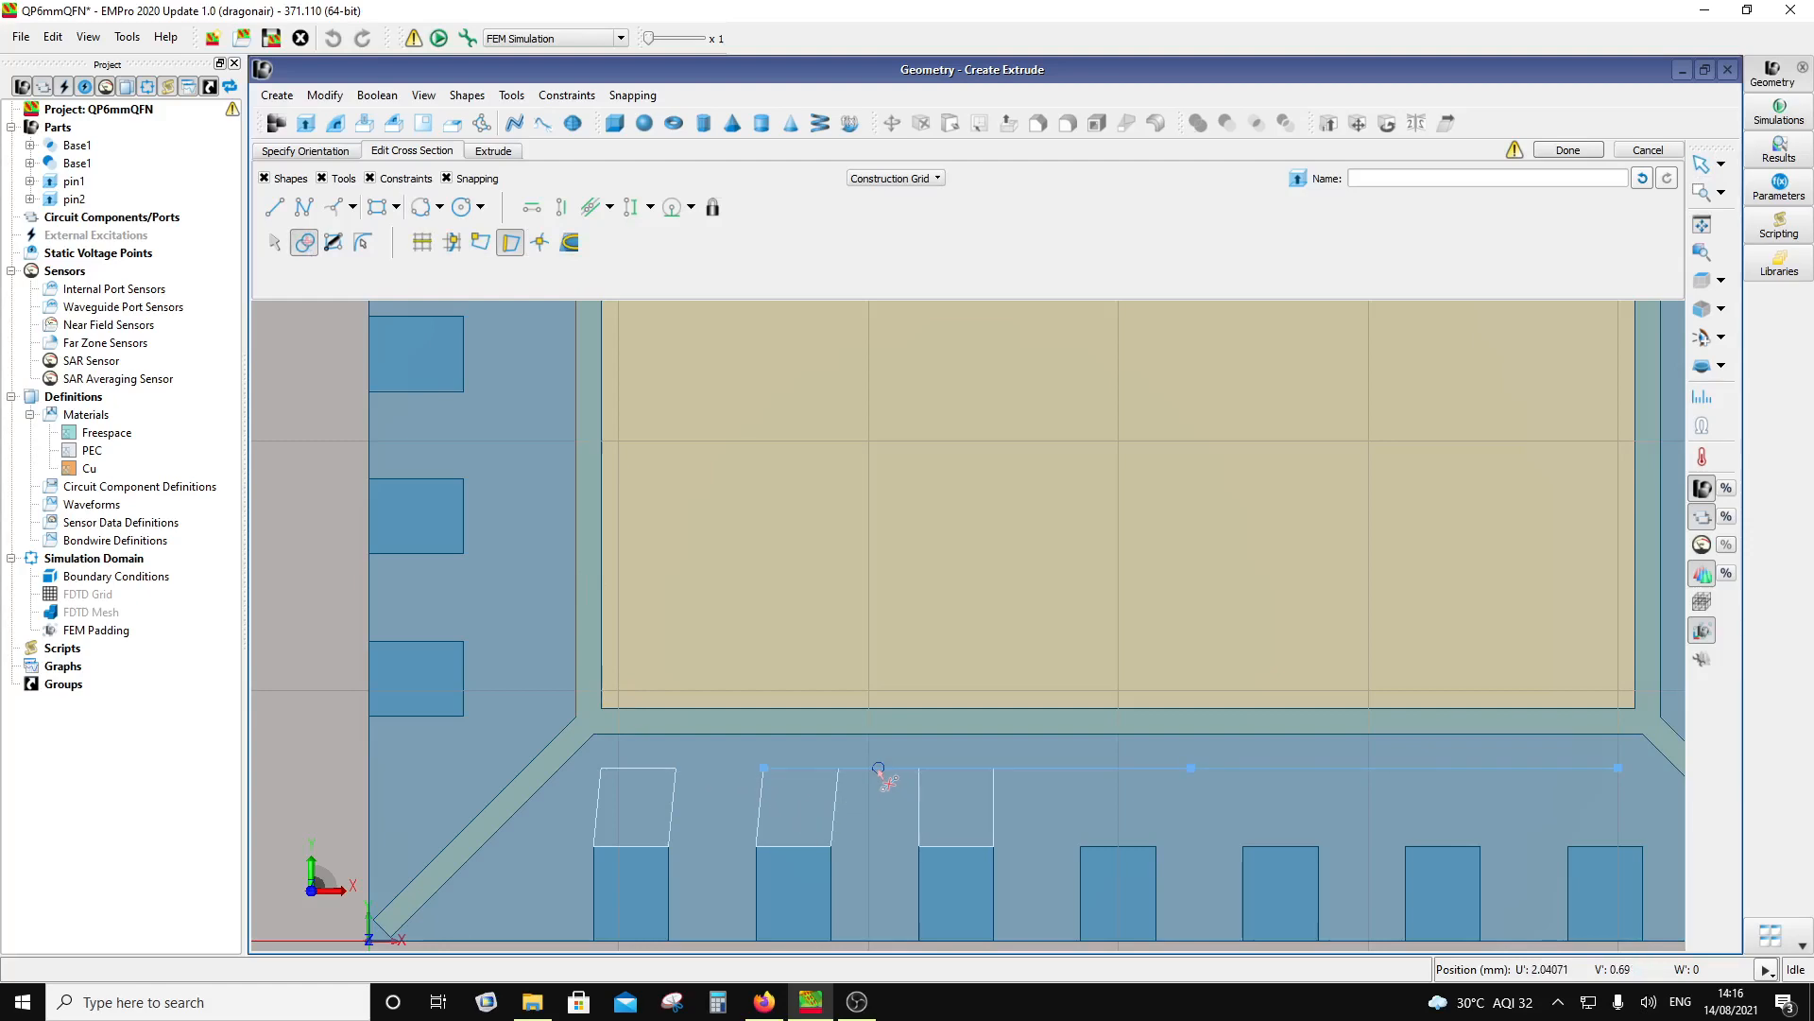
pyautogui.click(1063, 782)
pyautogui.click(636, 768)
# Step: Set the extrude distance of the three inner pin outlines to 0.101 mm and inspect the solids at an angle
pyautogui.click(493, 150)
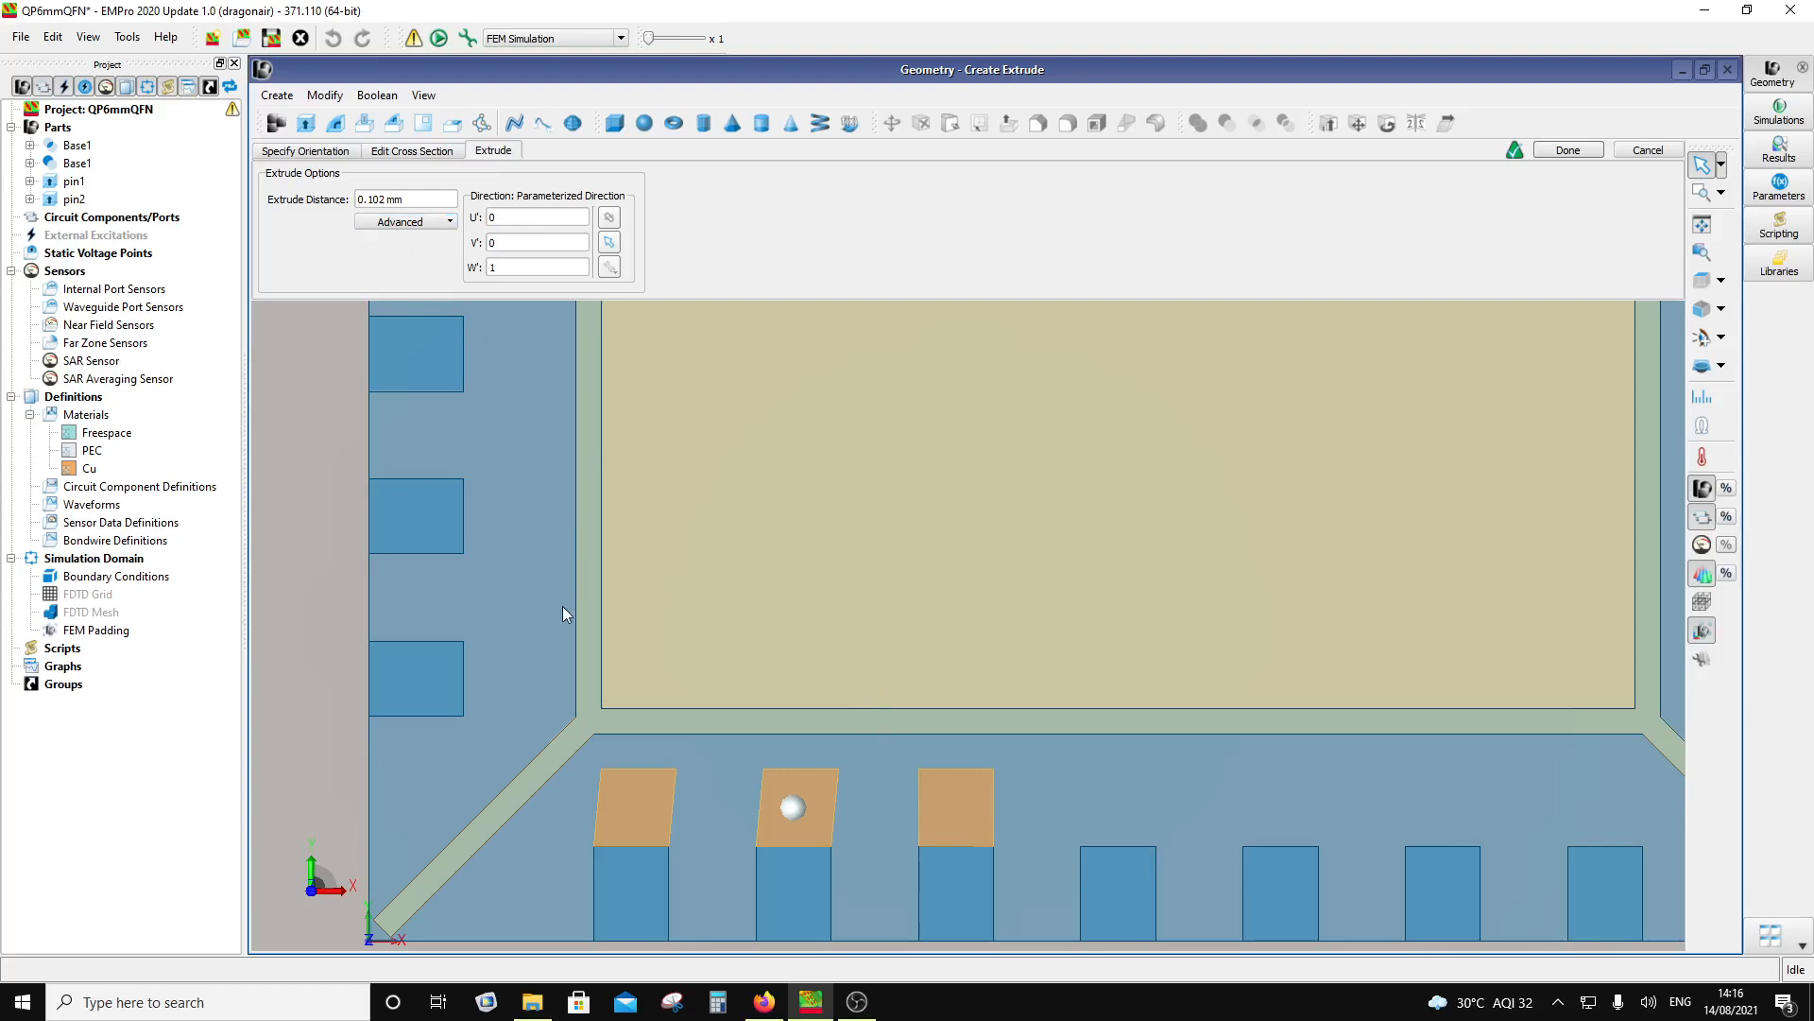
pyautogui.click(388, 199)
pyautogui.scroll(-2, 731, 718)
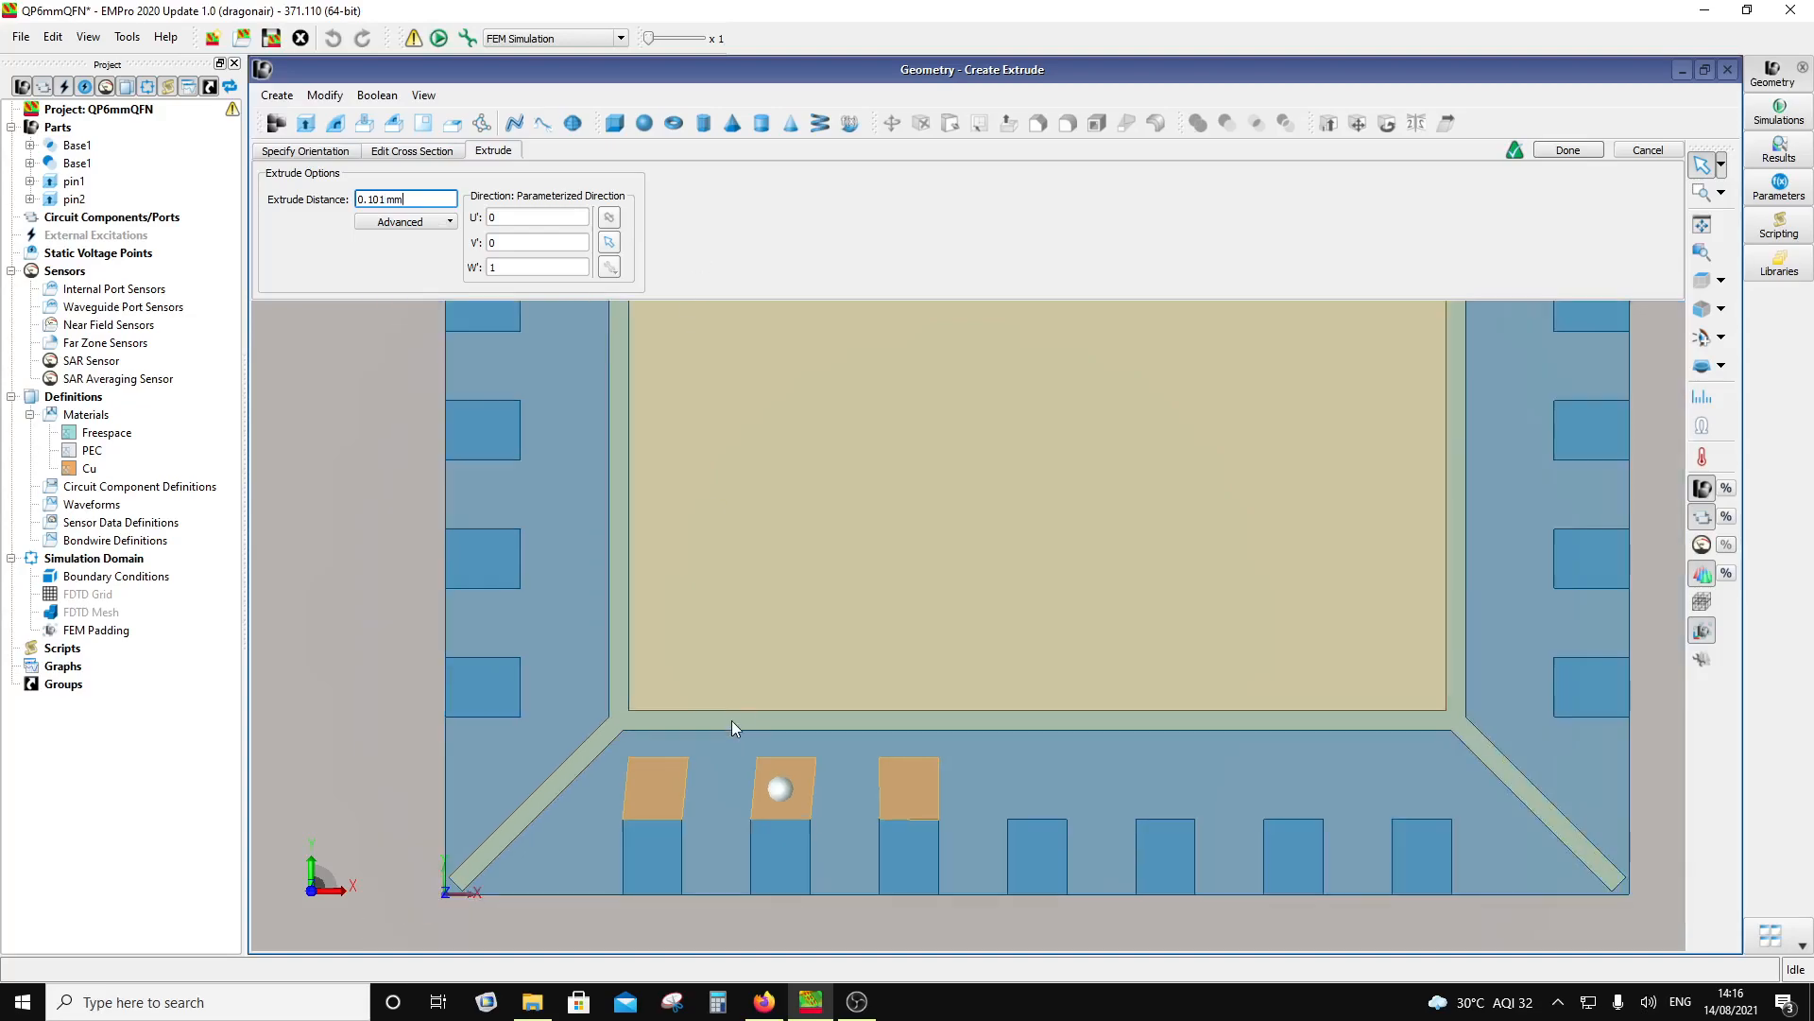
pyautogui.moveTo(707, 807); pyautogui.dragTo(792, 768, button='middle')
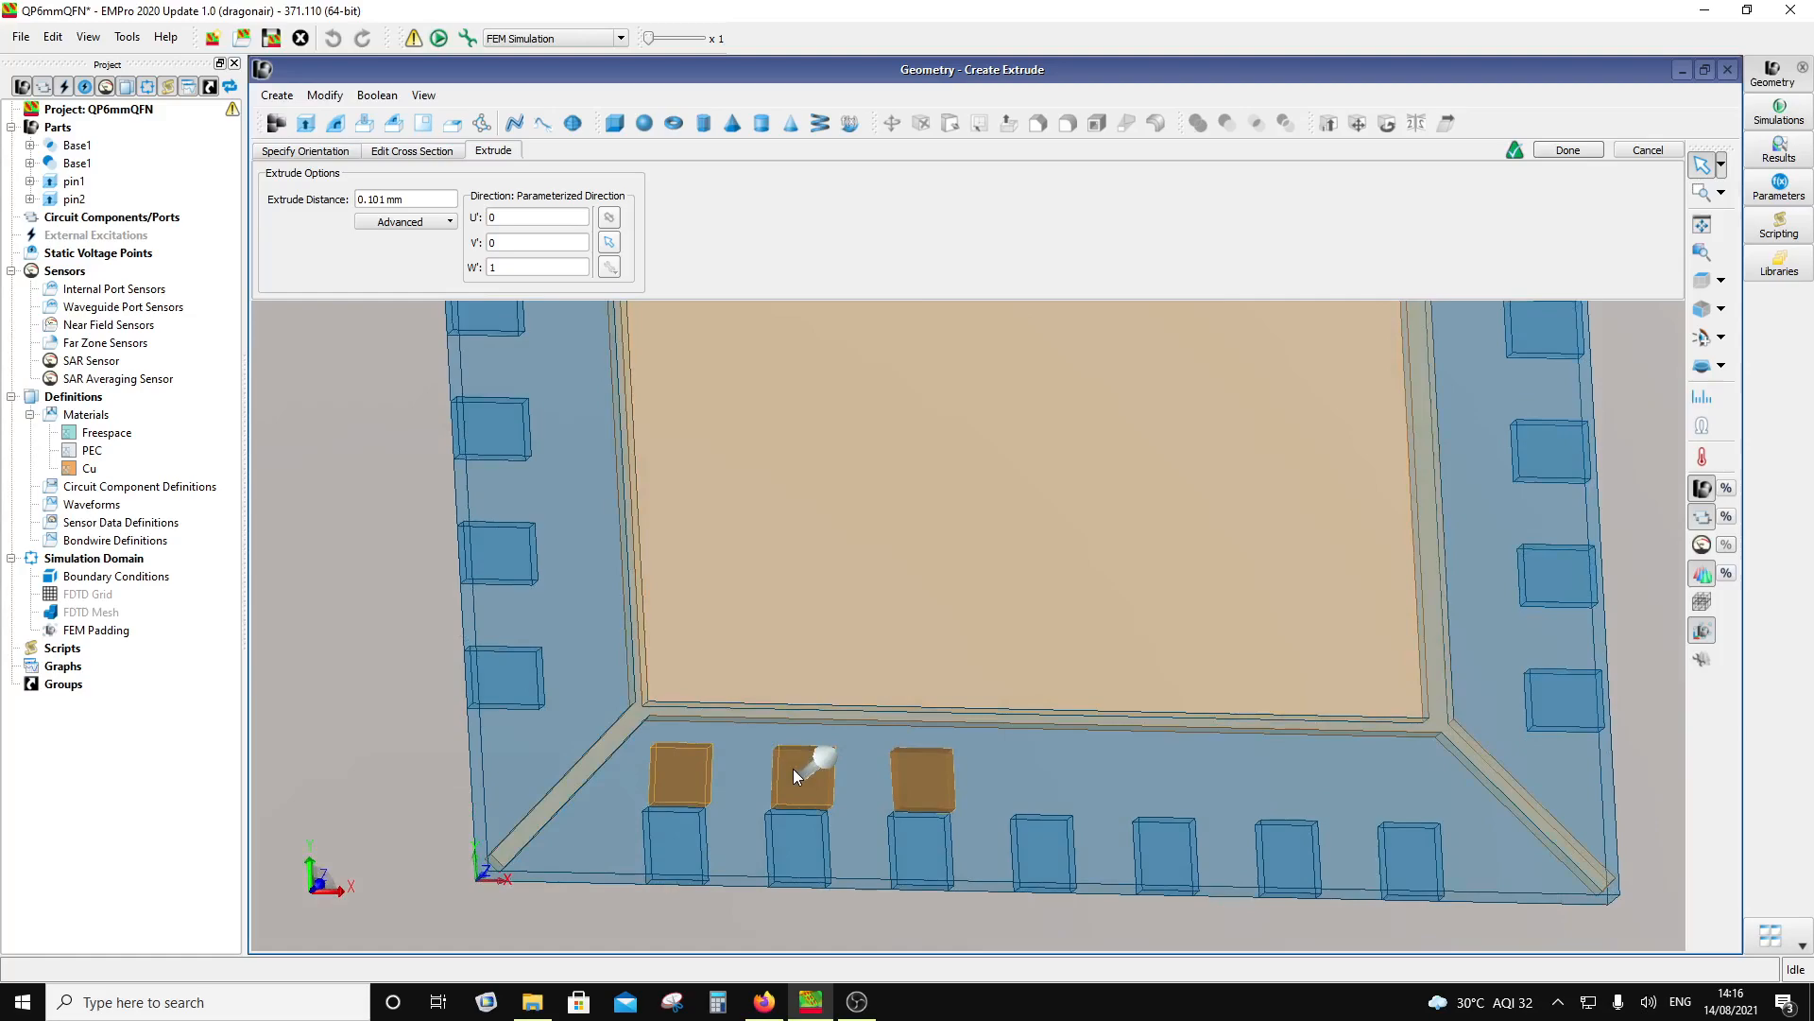
pyautogui.moveTo(919, 782)
pyautogui.mouseDown(button='middle')
pyautogui.moveTo(826, 769)
pyautogui.moveTo(916, 802)
pyautogui.mouseUp(button='middle')
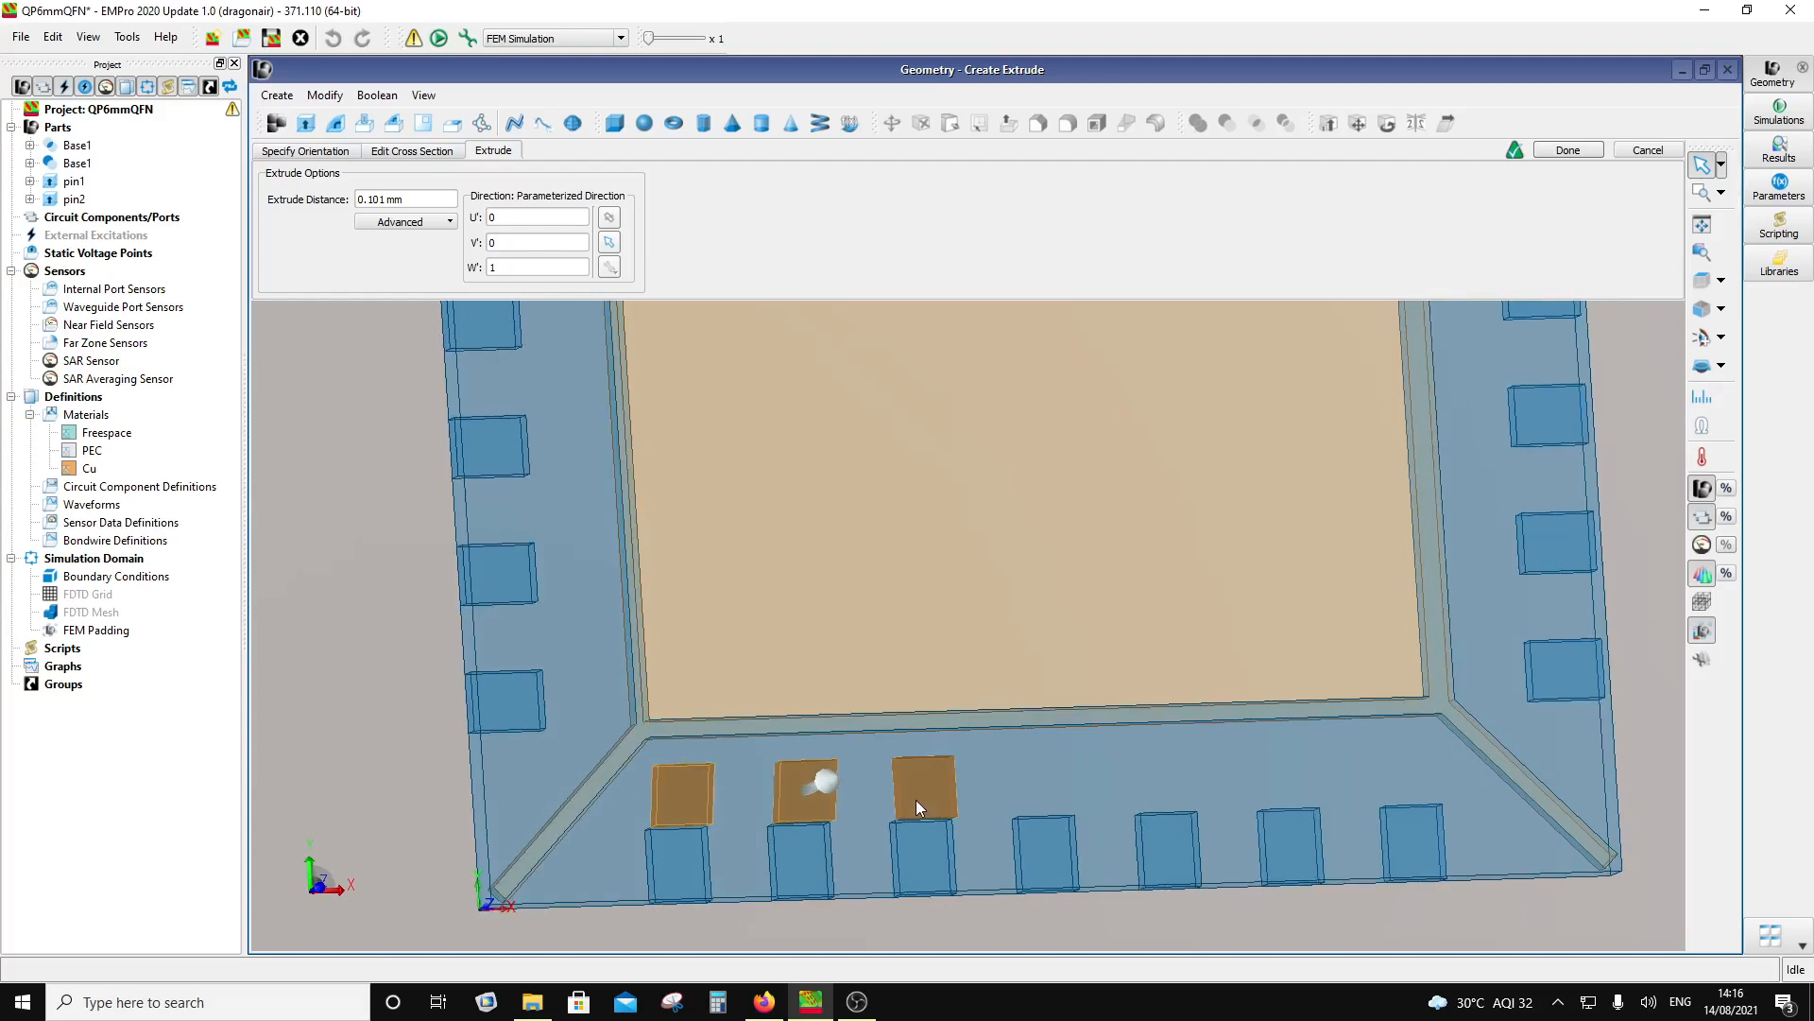
# Step: Finish the extrude of the three inner pin outlines and return to the top view of the package
pyautogui.moveTo(916, 800); pyautogui.dragTo(909, 791, button='middle')
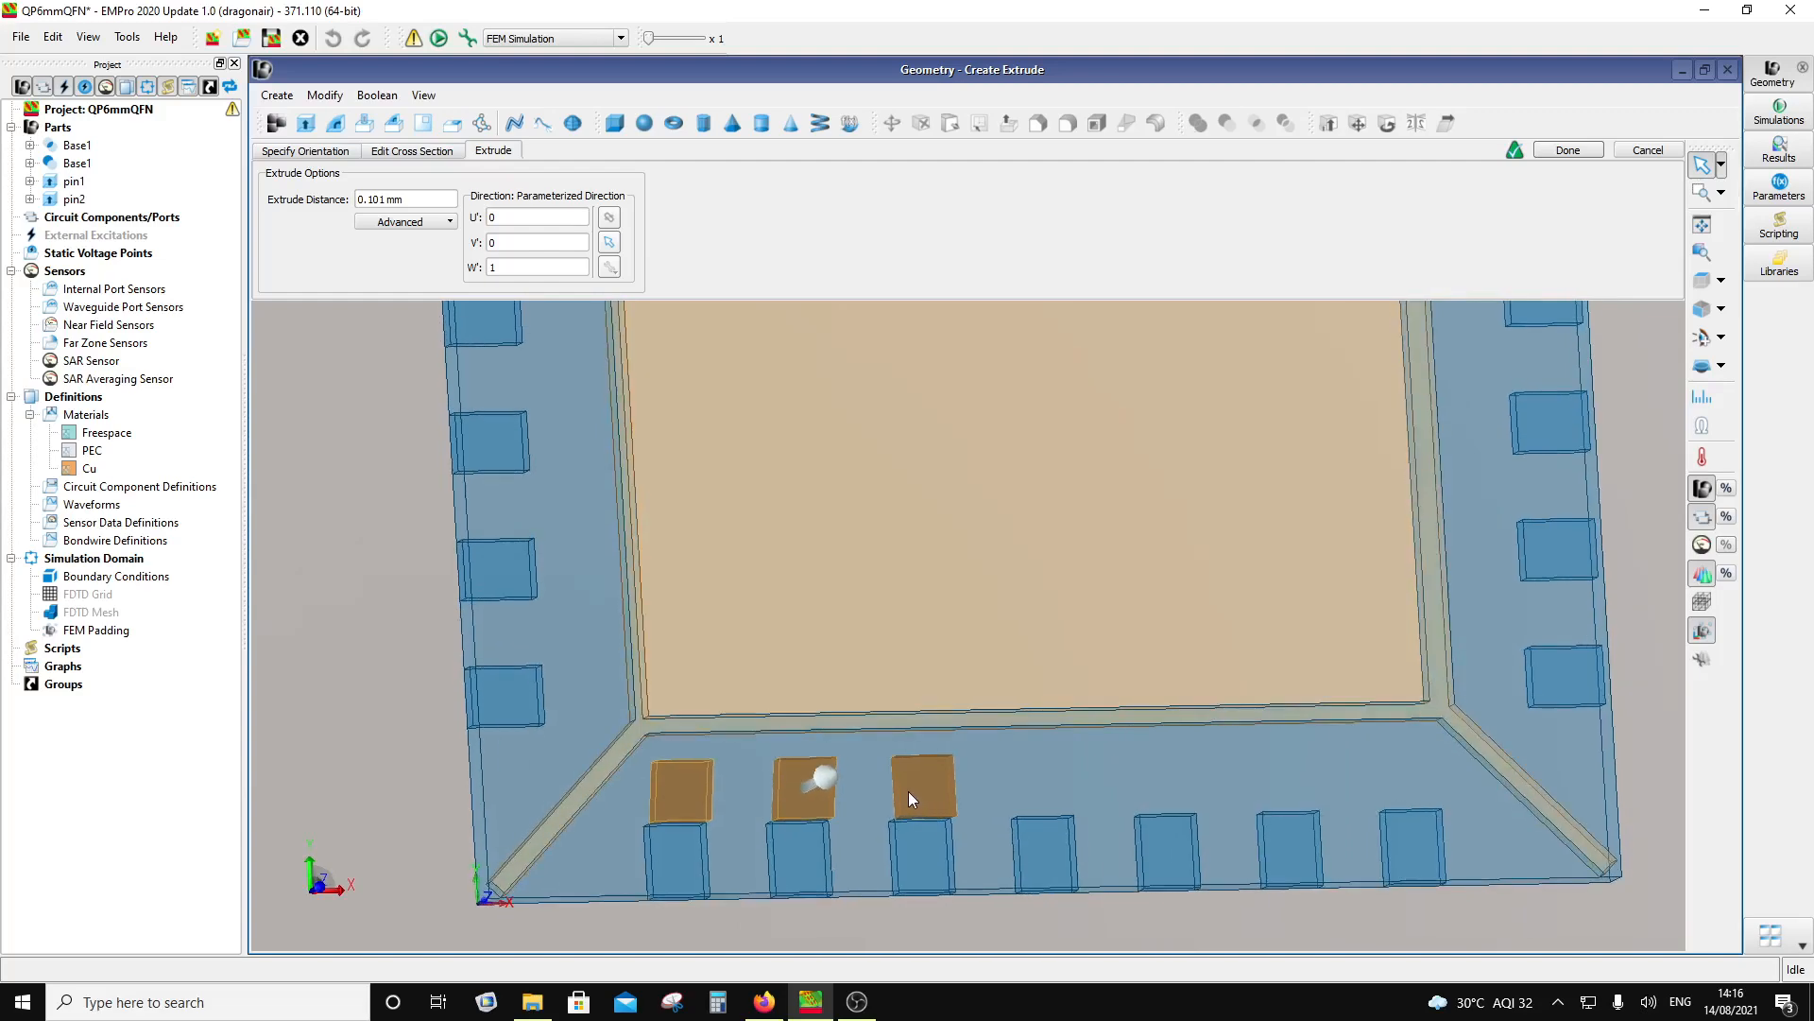
pyautogui.moveTo(927, 797); pyautogui.dragTo(789, 756, button='middle')
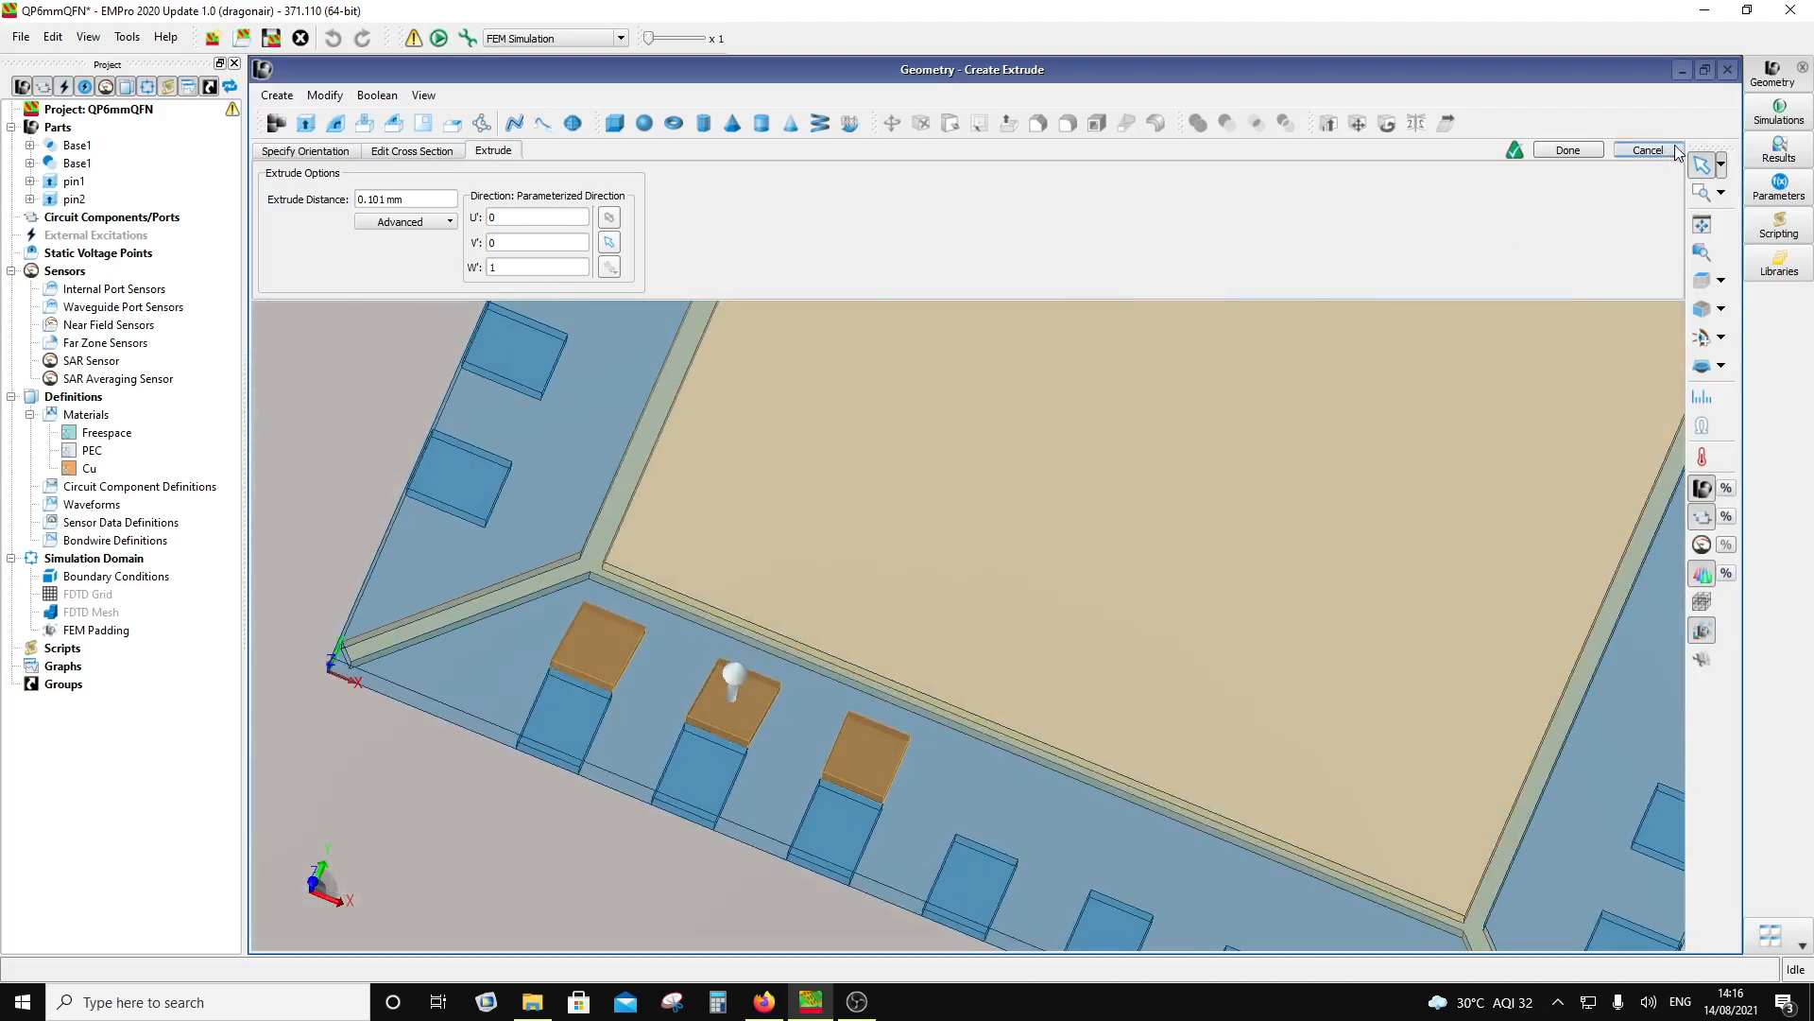
pyautogui.click(1569, 150)
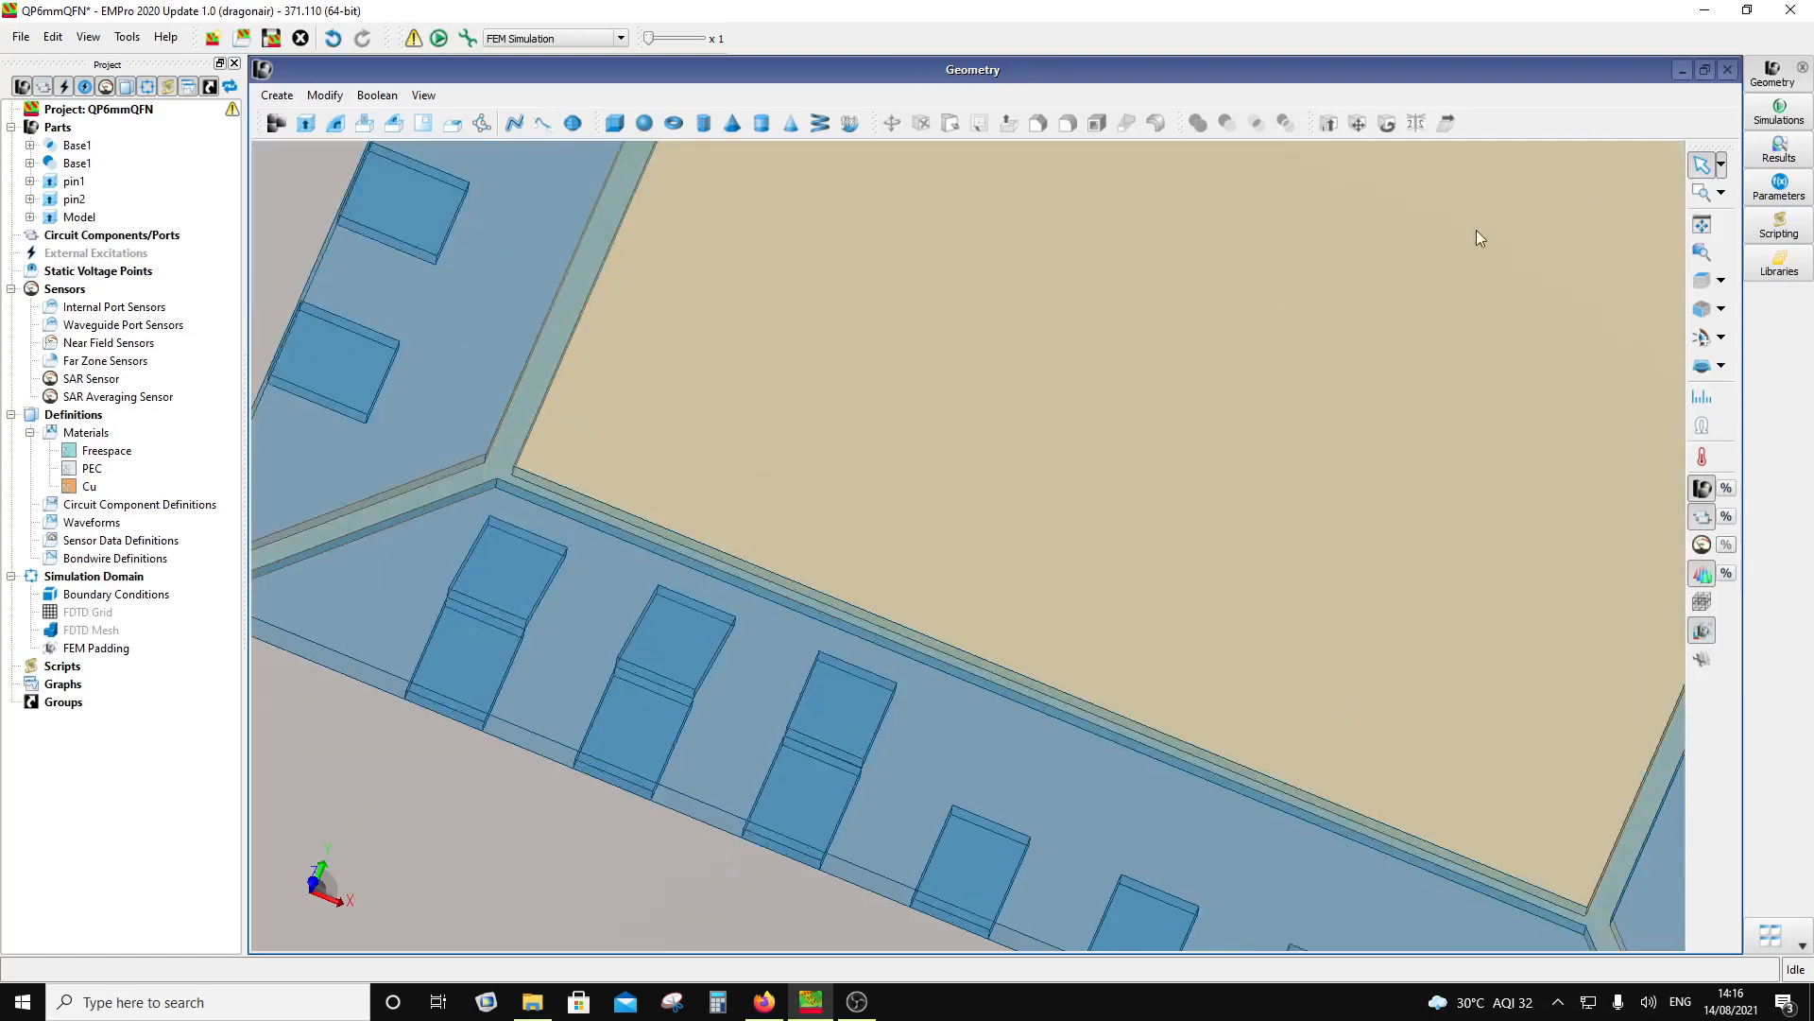
pyautogui.scroll(-5, 870, 560)
pyautogui.moveTo(849, 714); pyautogui.dragTo(792, 529, button='middle')
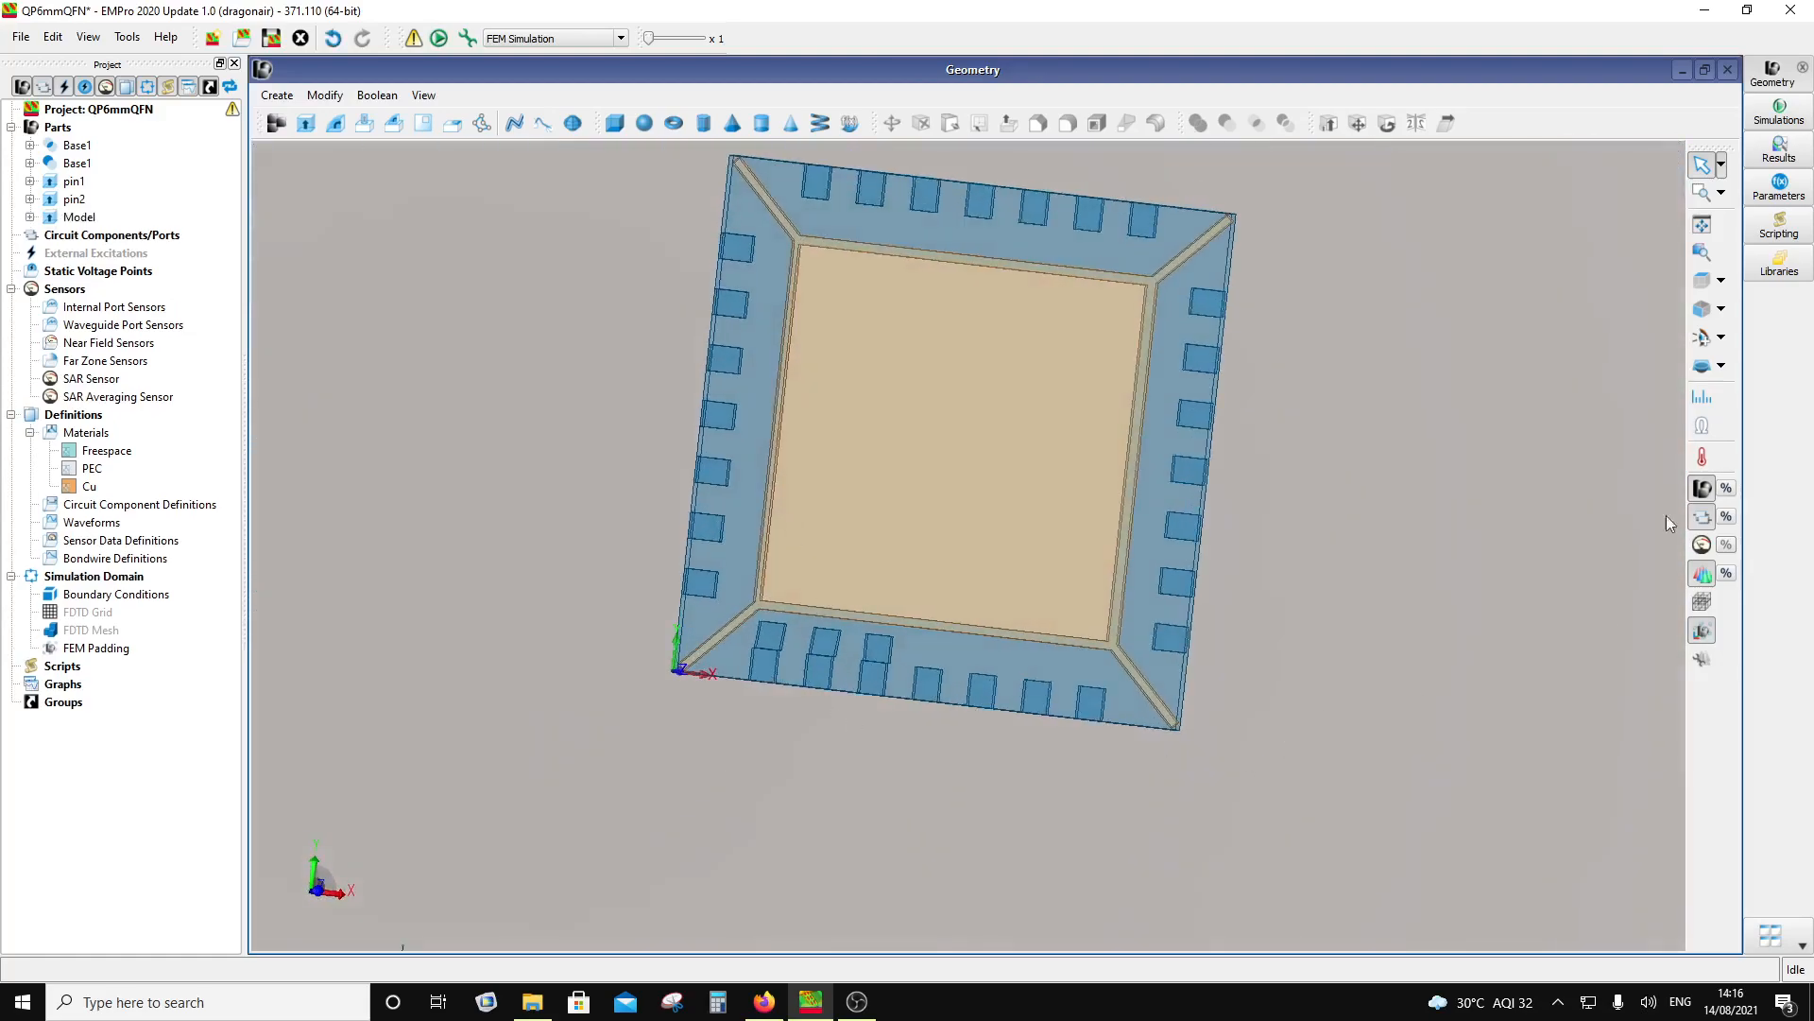
pyautogui.click(1702, 280)
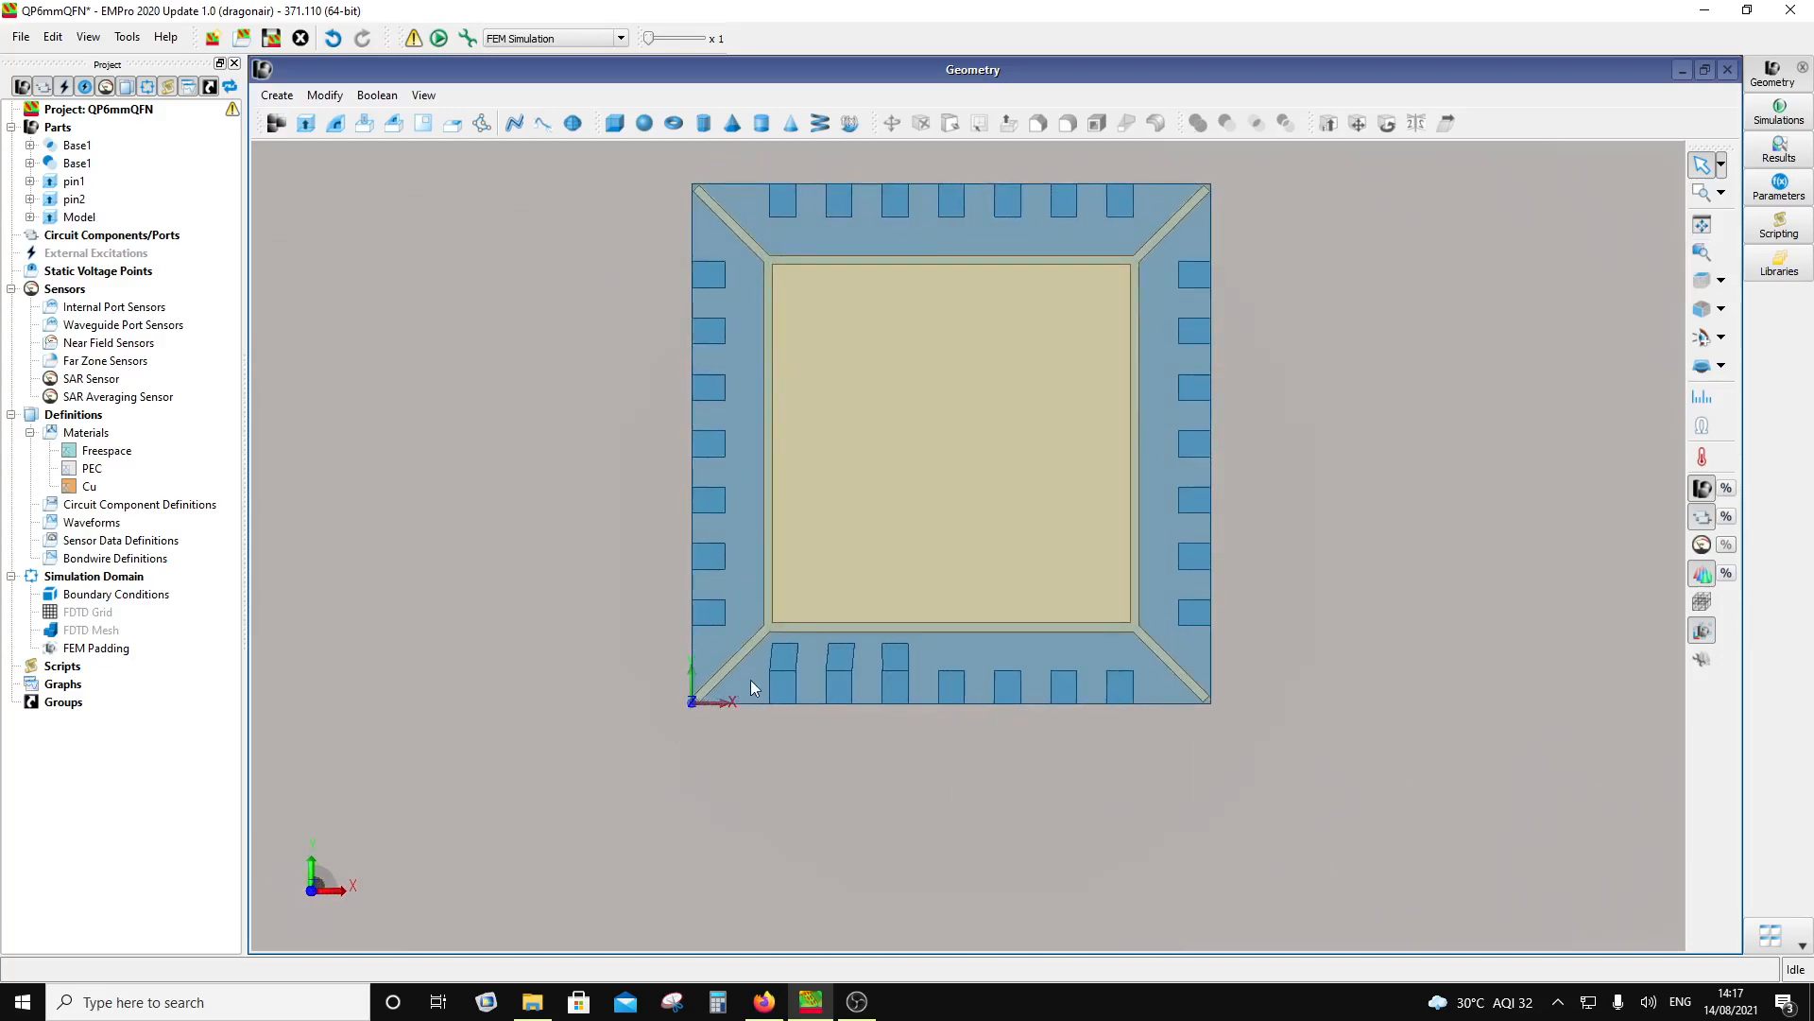
pyautogui.click(792, 656)
pyautogui.click(324, 95)
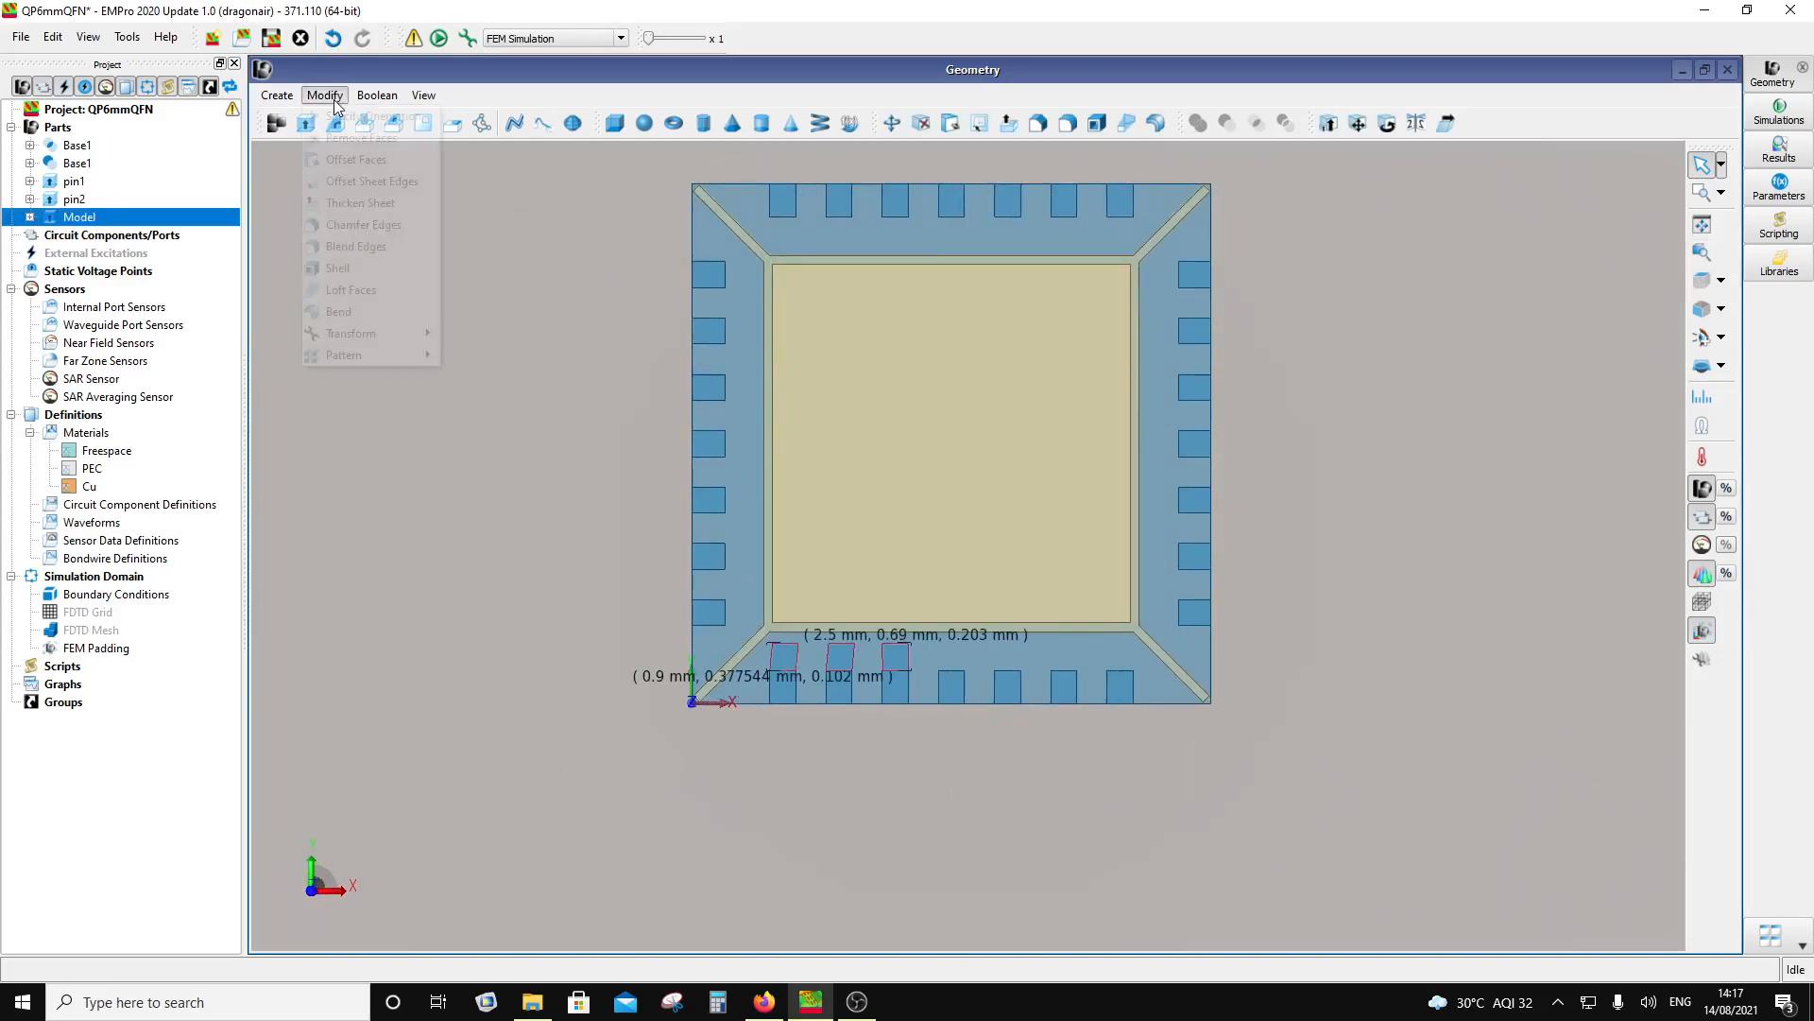
pyautogui.moveTo(401, 345)
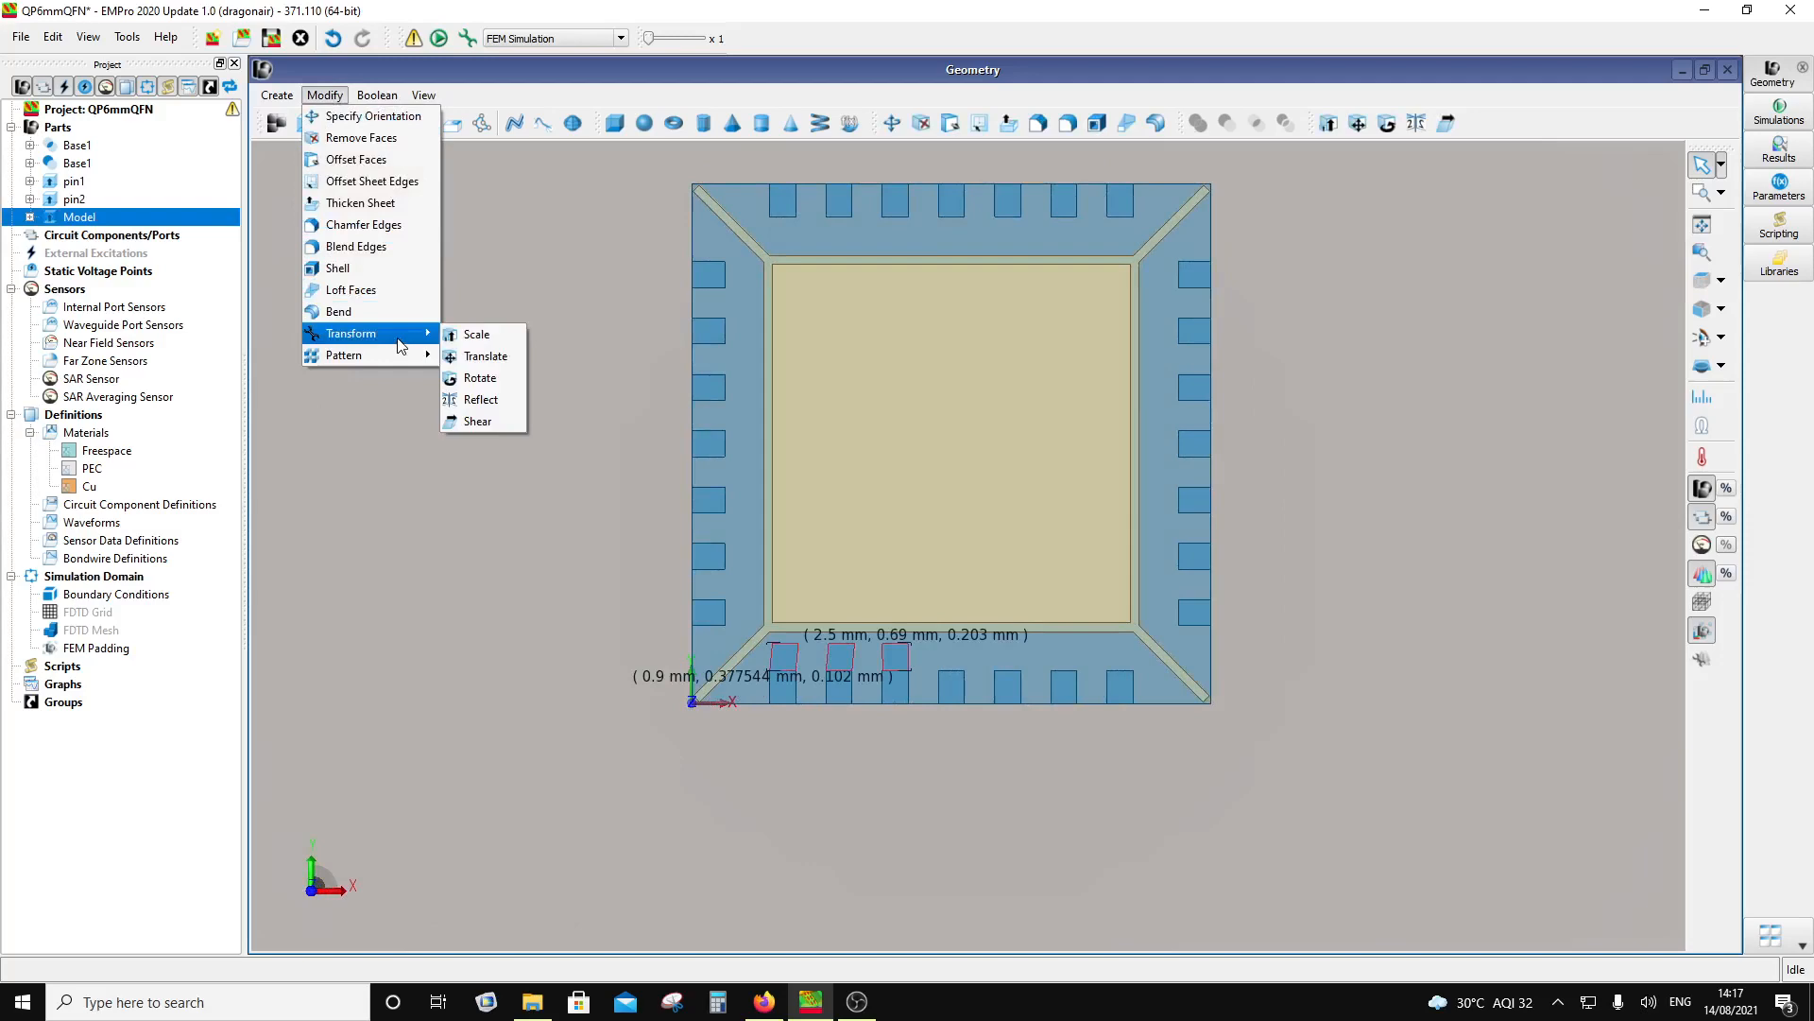
pyautogui.click(1086, 893)
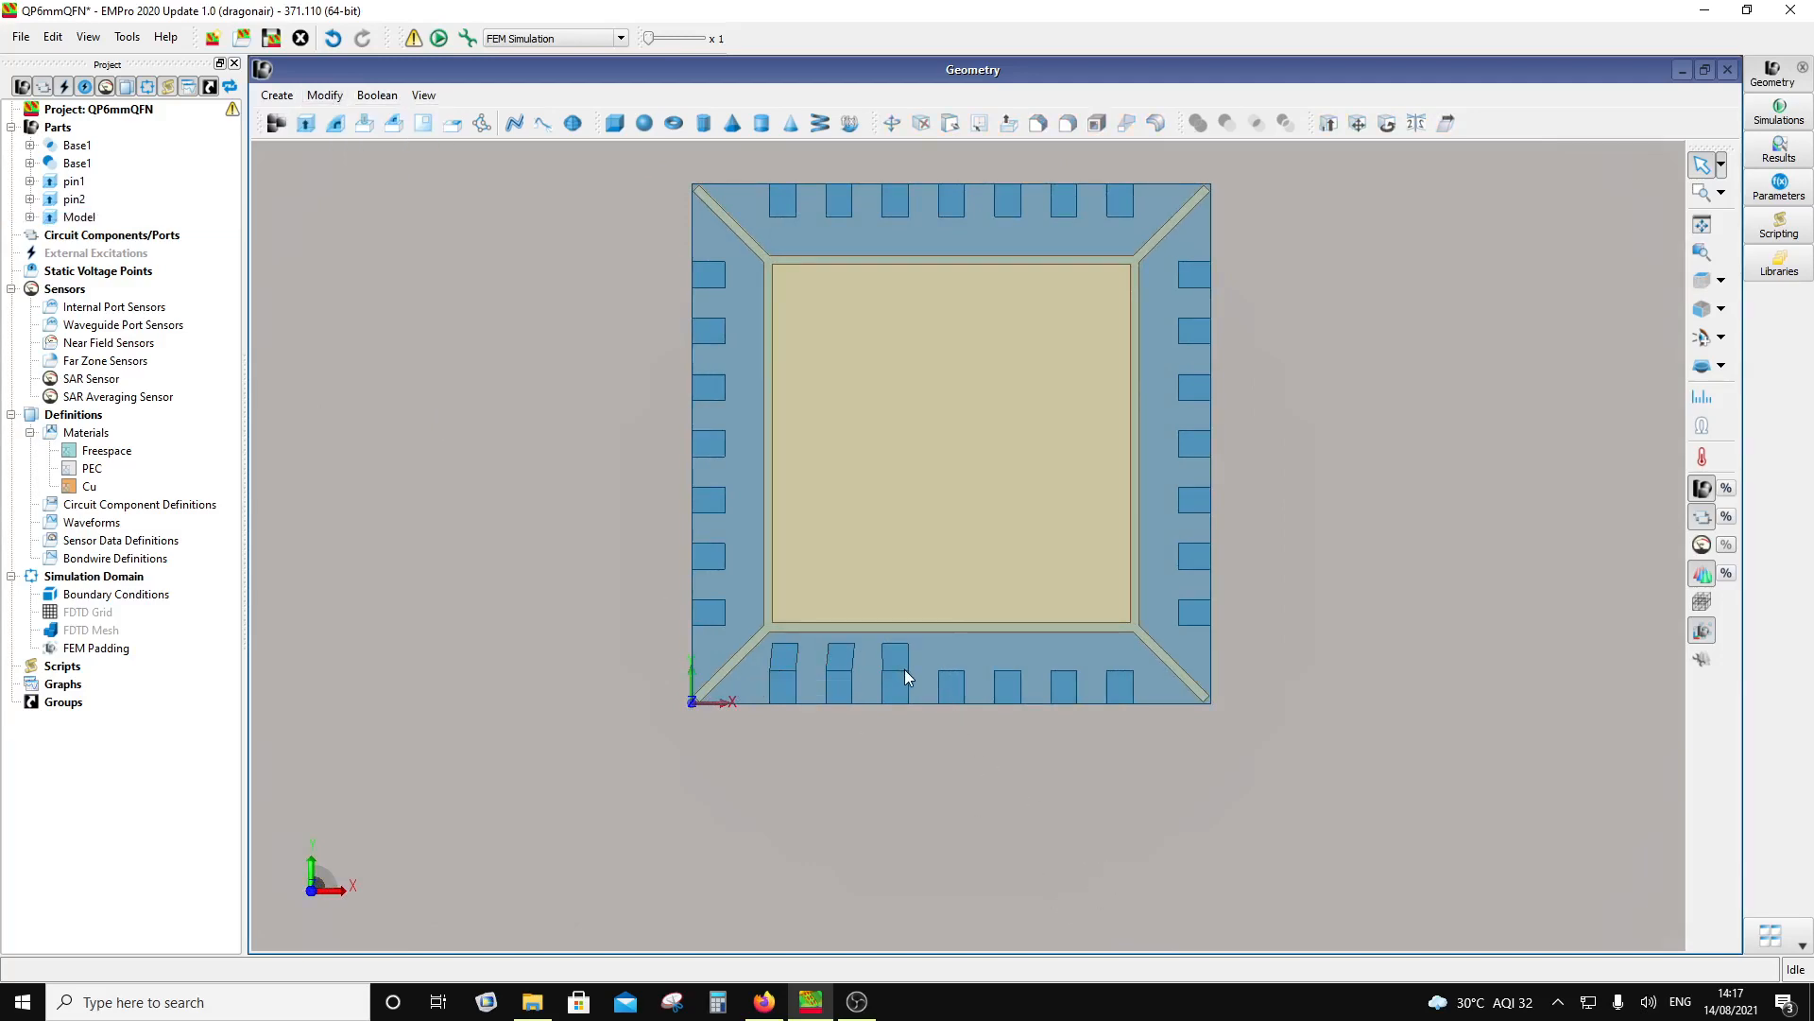
# Step: Examine the joints between the second and third inner pin solids and the bottom pins below them
pyautogui.scroll(3, 905, 674)
pyautogui.scroll(2, 910, 671)
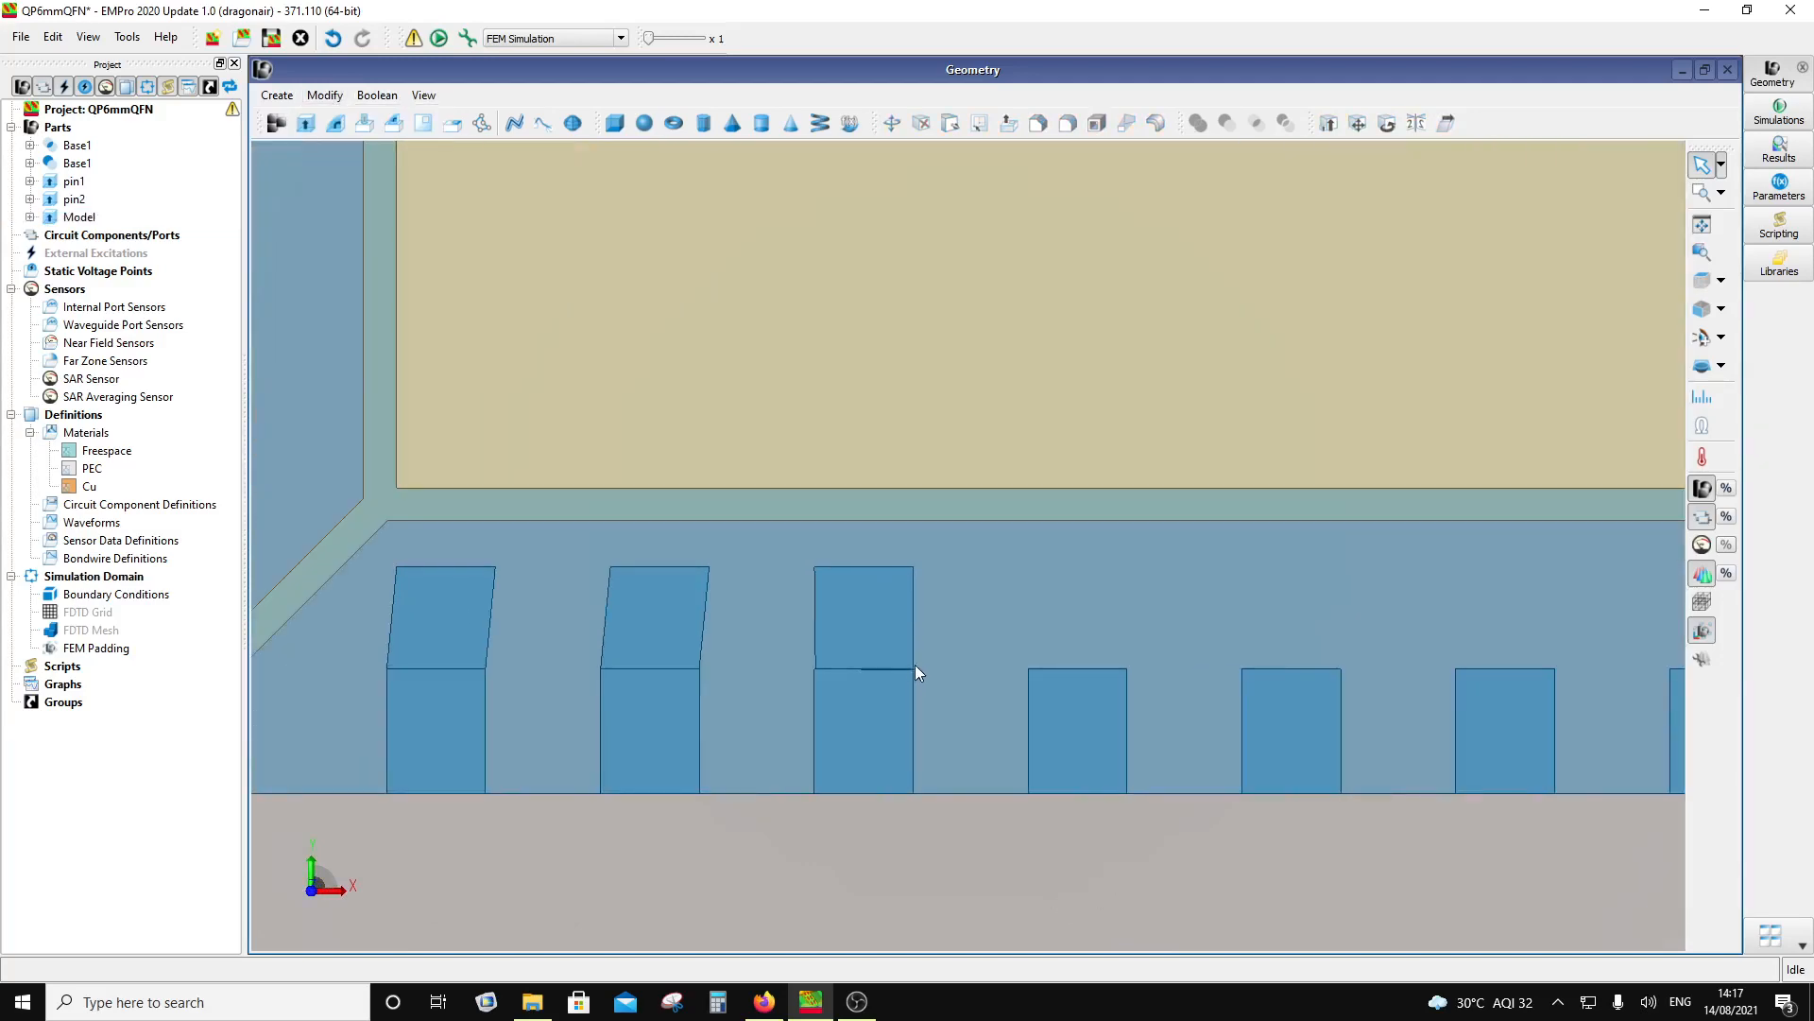
pyautogui.scroll(5, 910, 665)
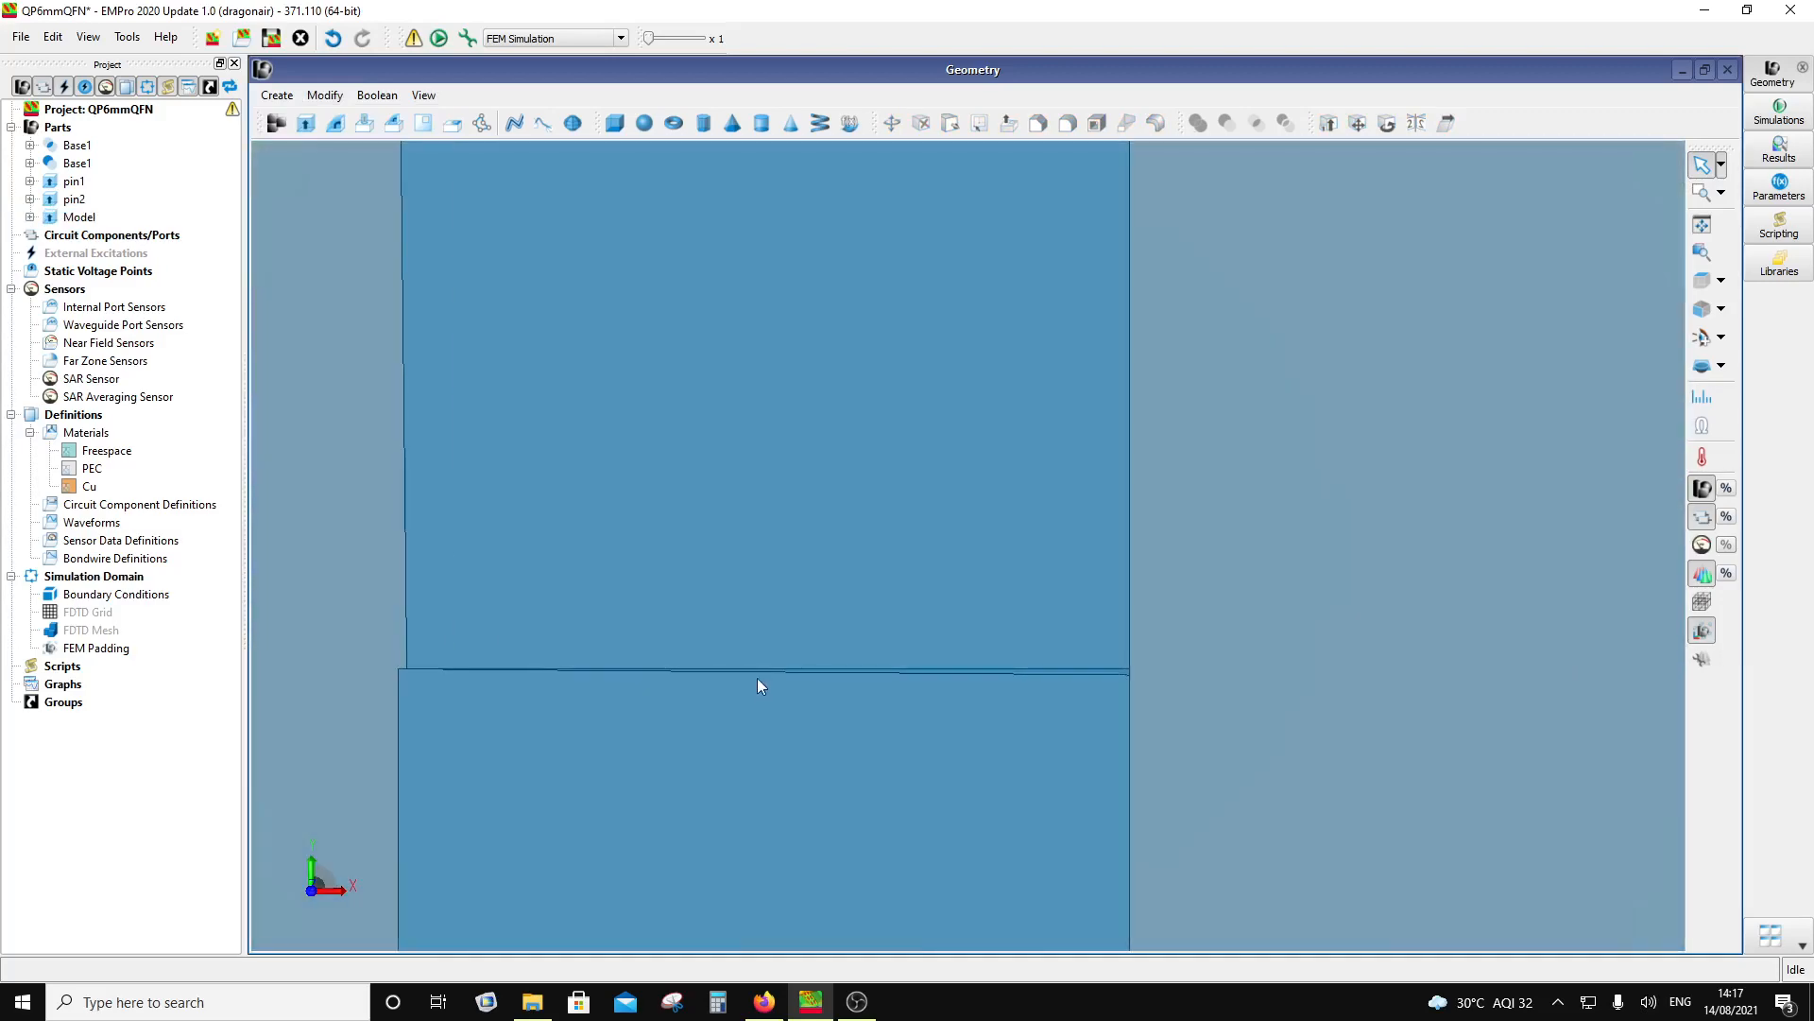
pyautogui.scroll(-6, 757, 678)
pyautogui.scroll(8, 305, 666)
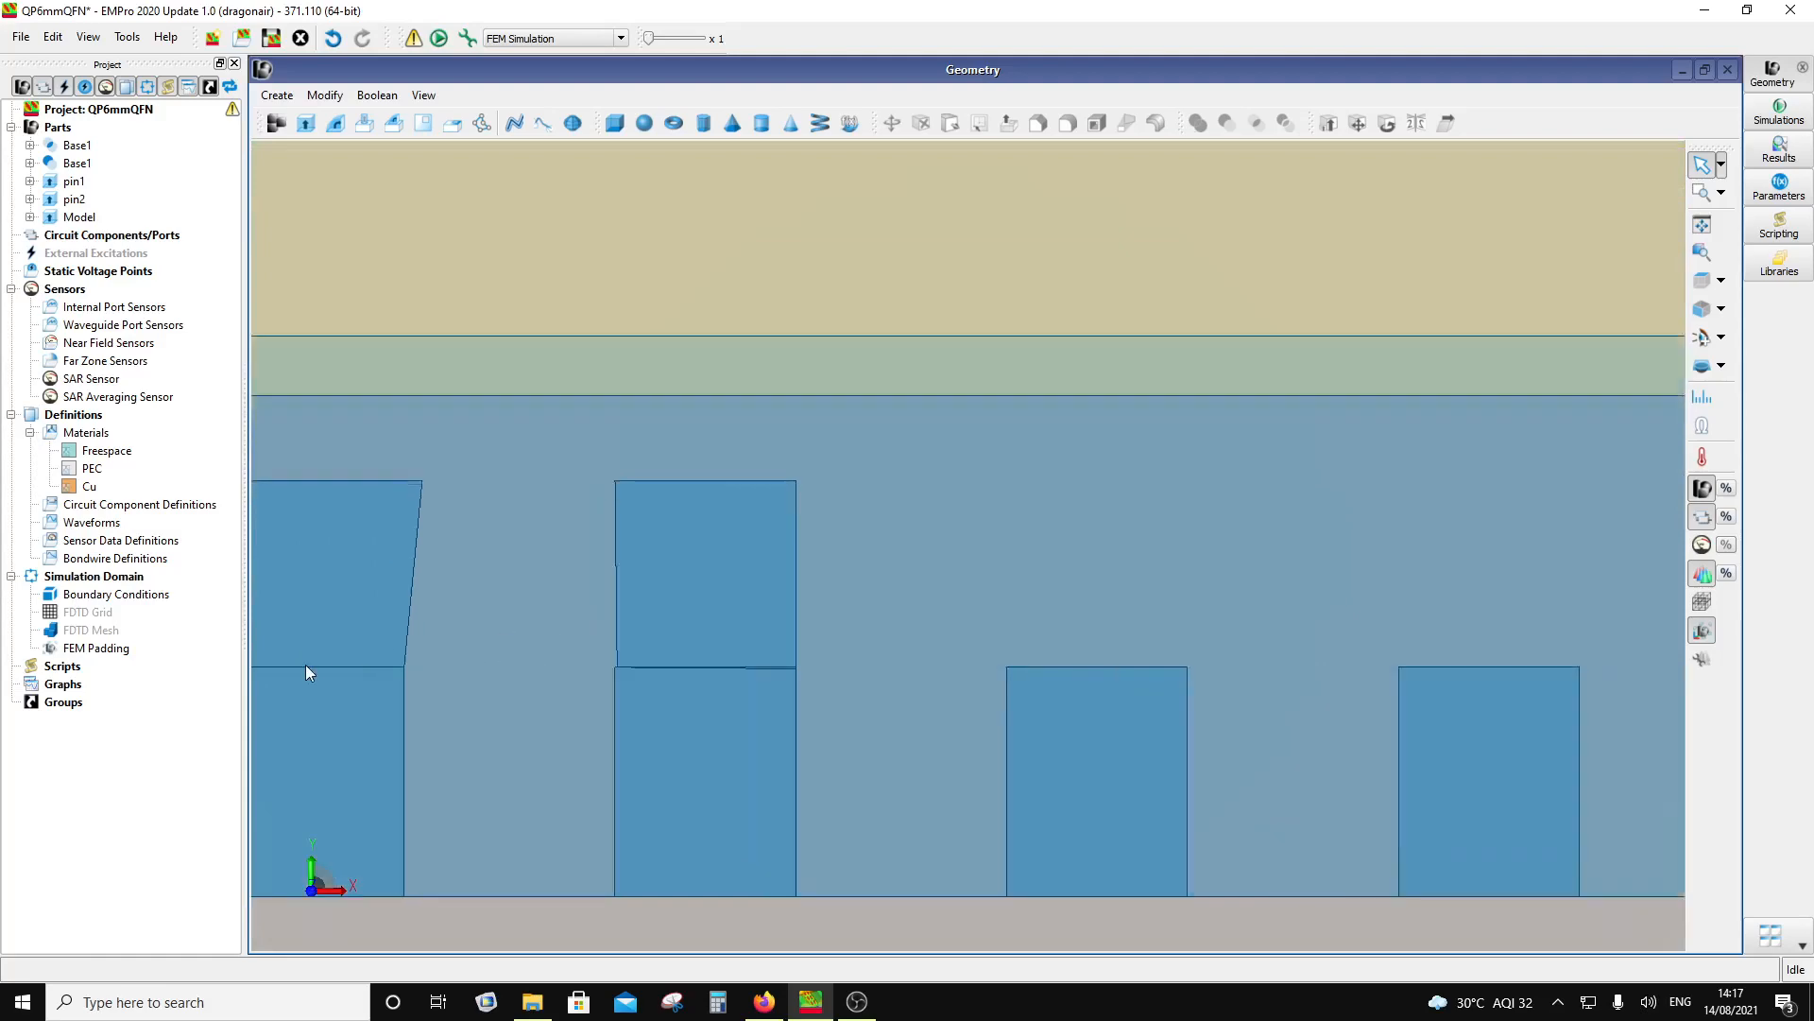
pyautogui.scroll(-4, 361, 666)
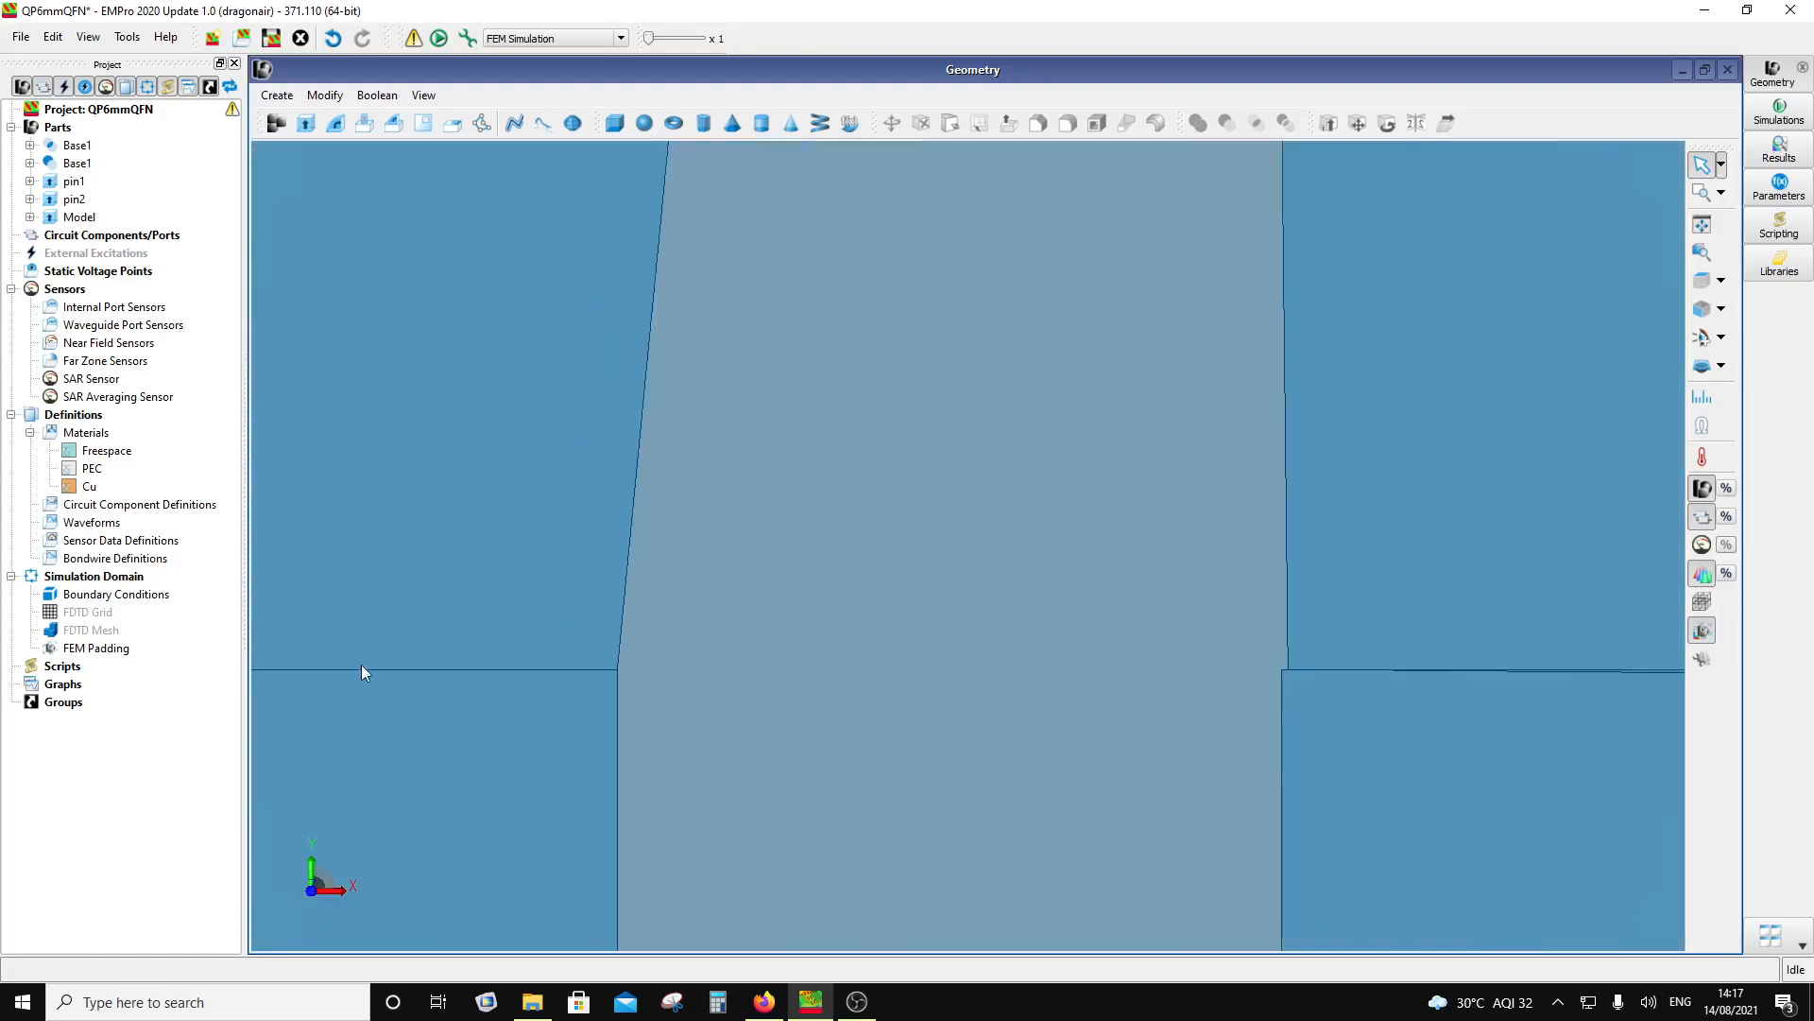
pyautogui.scroll(5, 983, 664)
pyautogui.scroll(2, 983, 663)
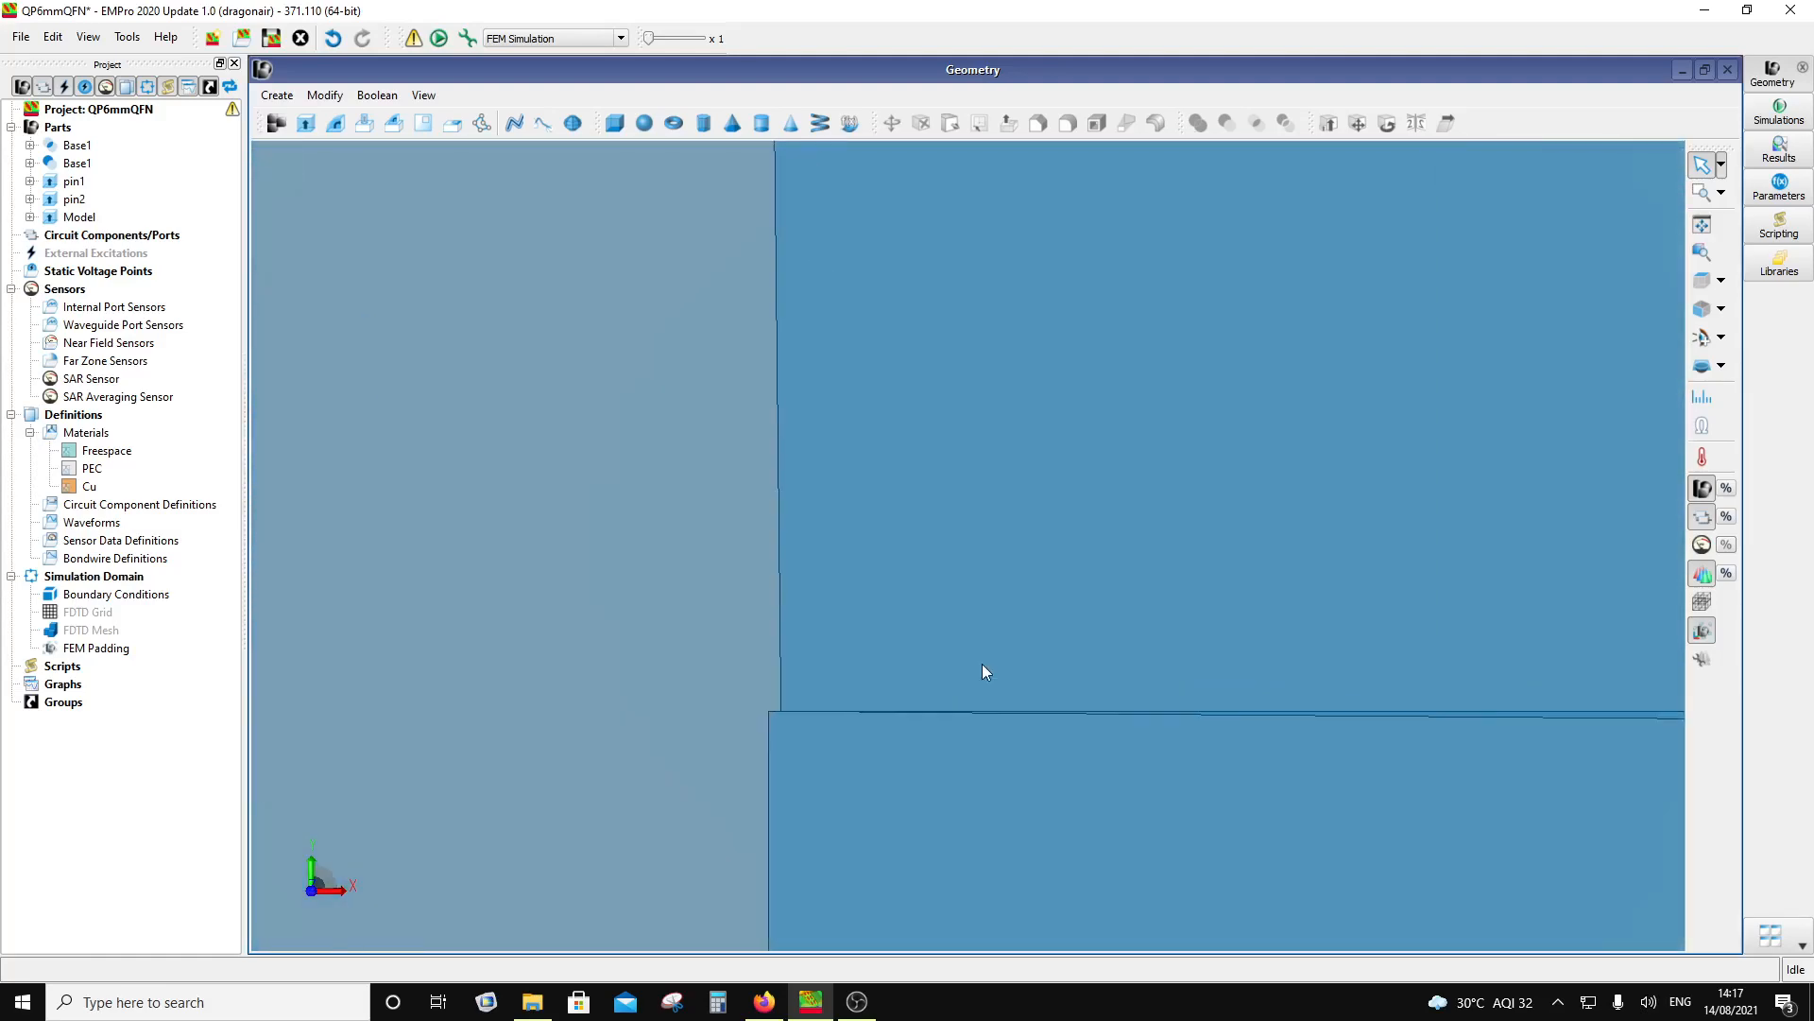
pyautogui.scroll(-5, 983, 663)
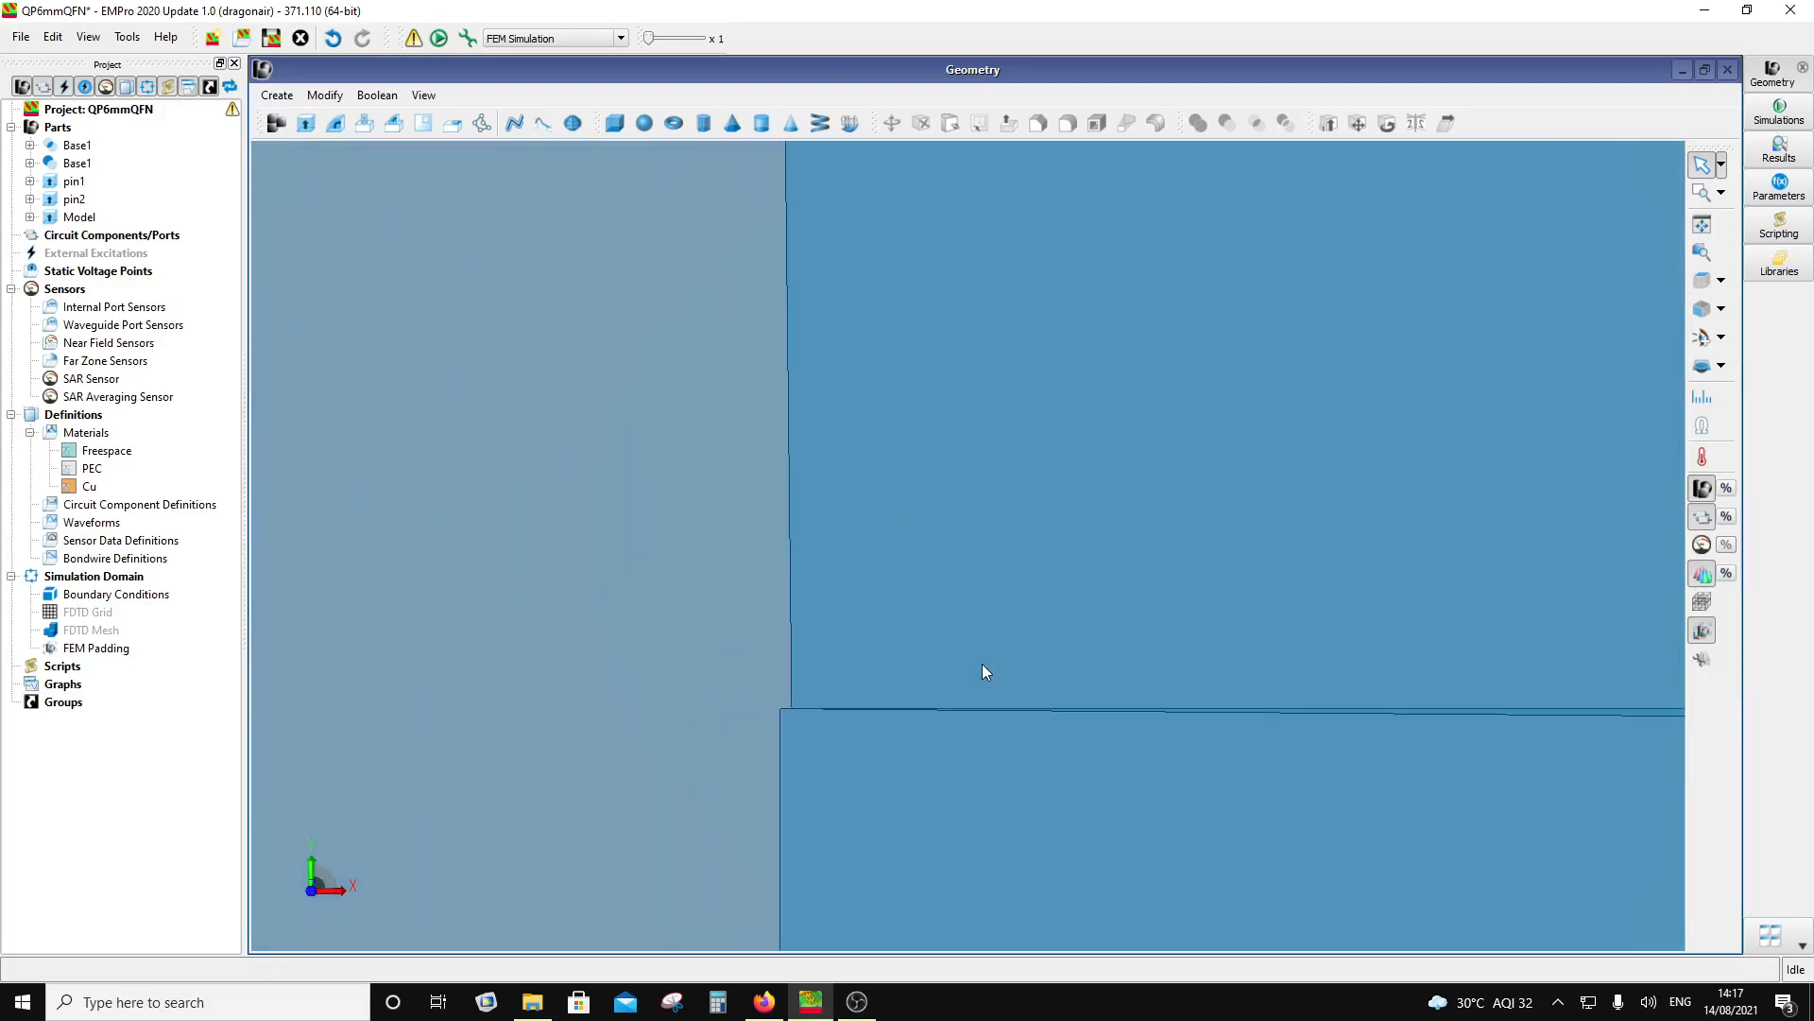
pyautogui.scroll(-4, 982, 664)
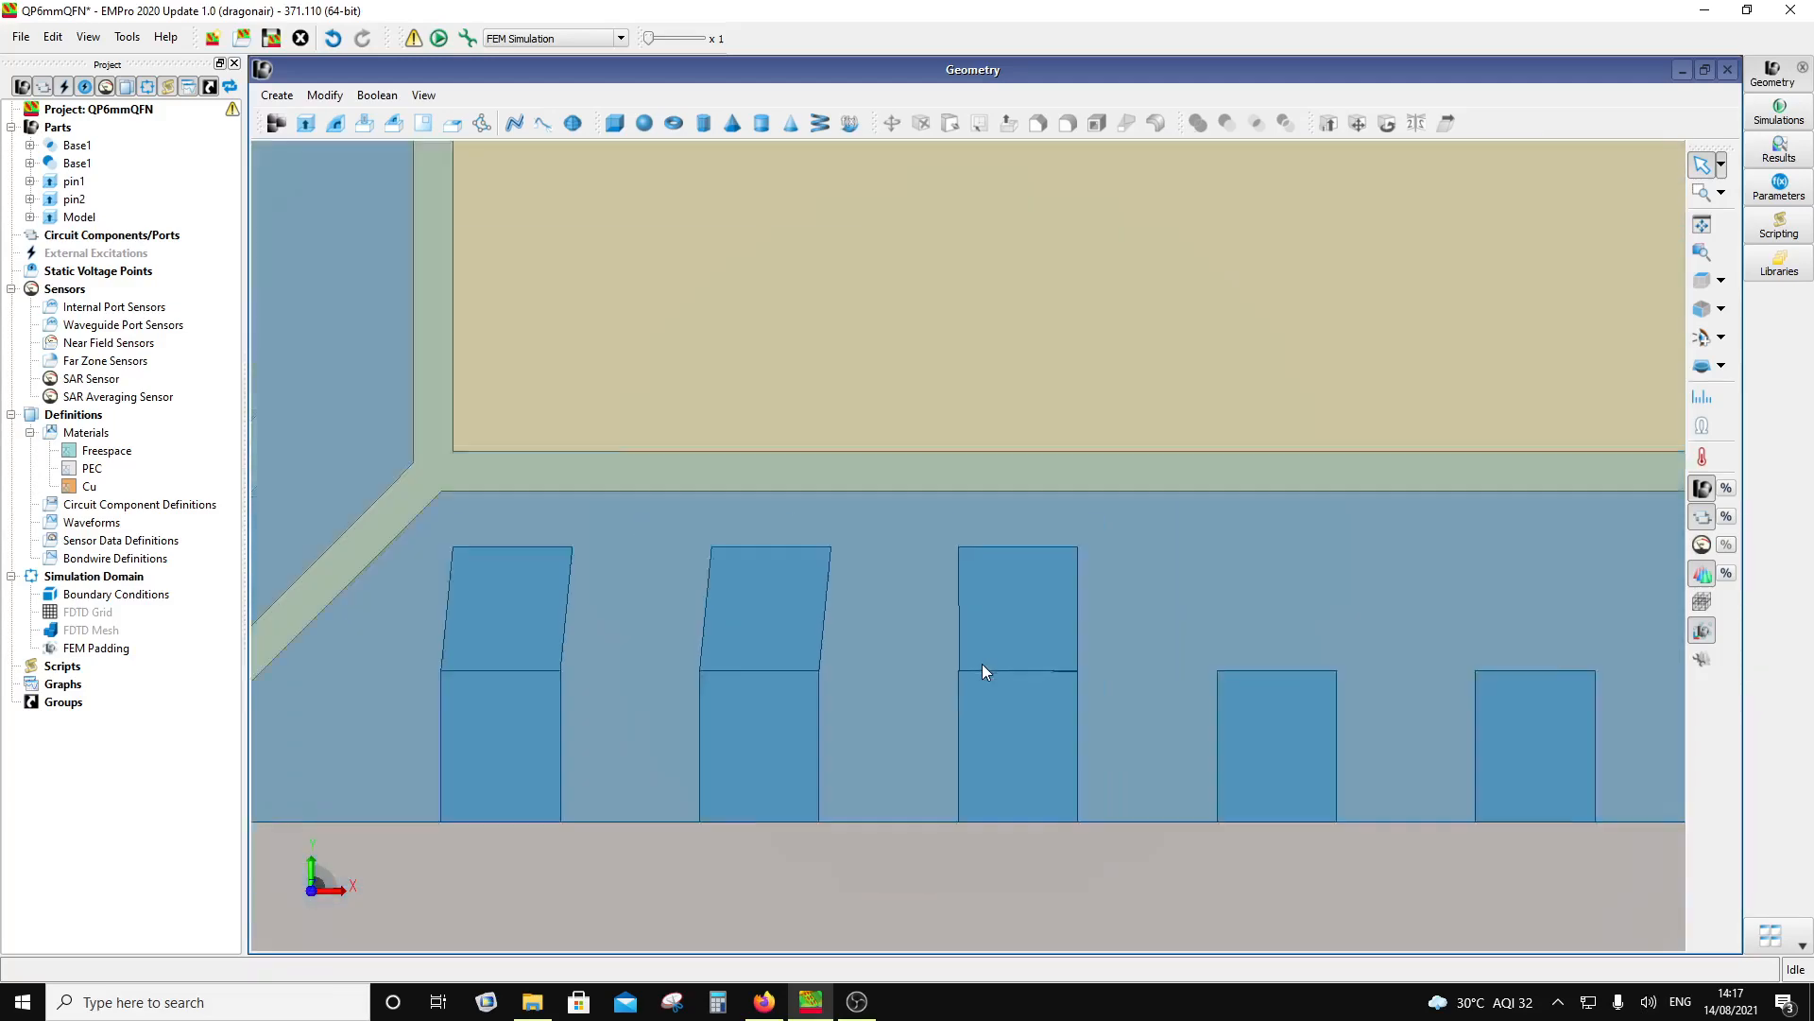
# Step: Reopen the new part's extrude cross section for editing and check the lower edges of the second and third inner pin outlines
pyautogui.click(30, 218)
pyautogui.click(50, 235)
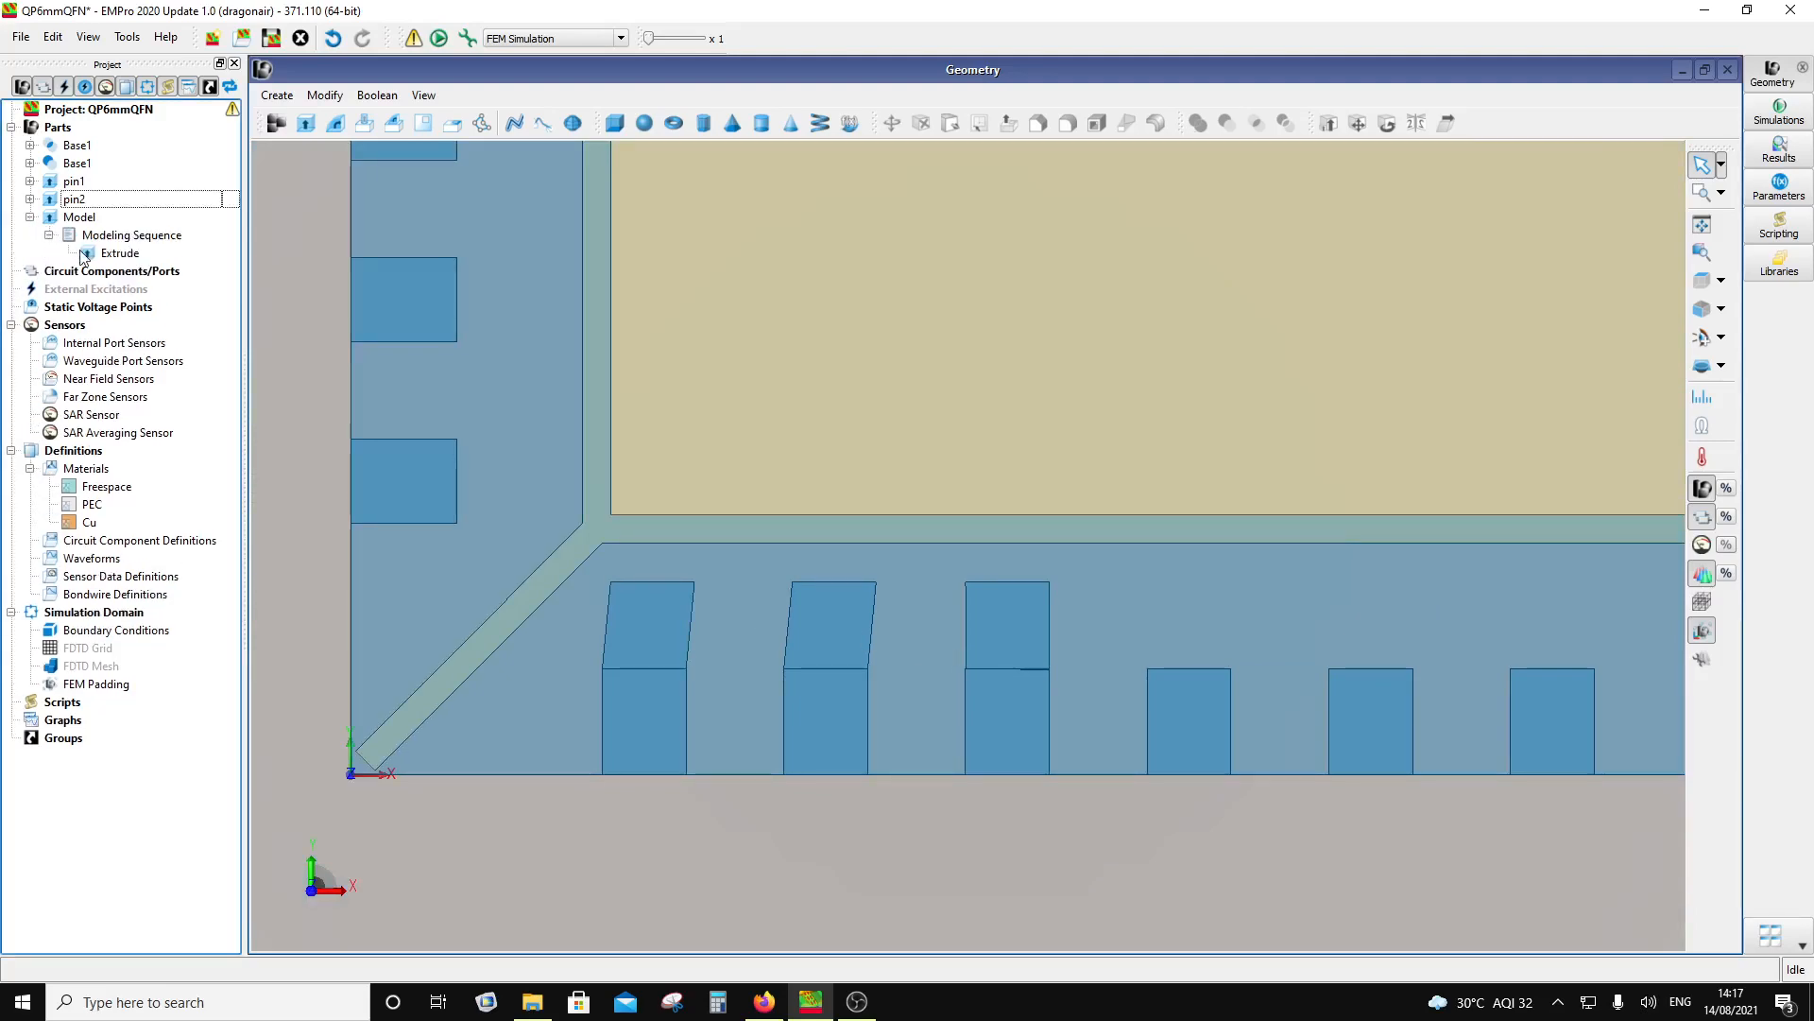
pyautogui.doubleClick(120, 253)
pyautogui.scroll(6, 947, 718)
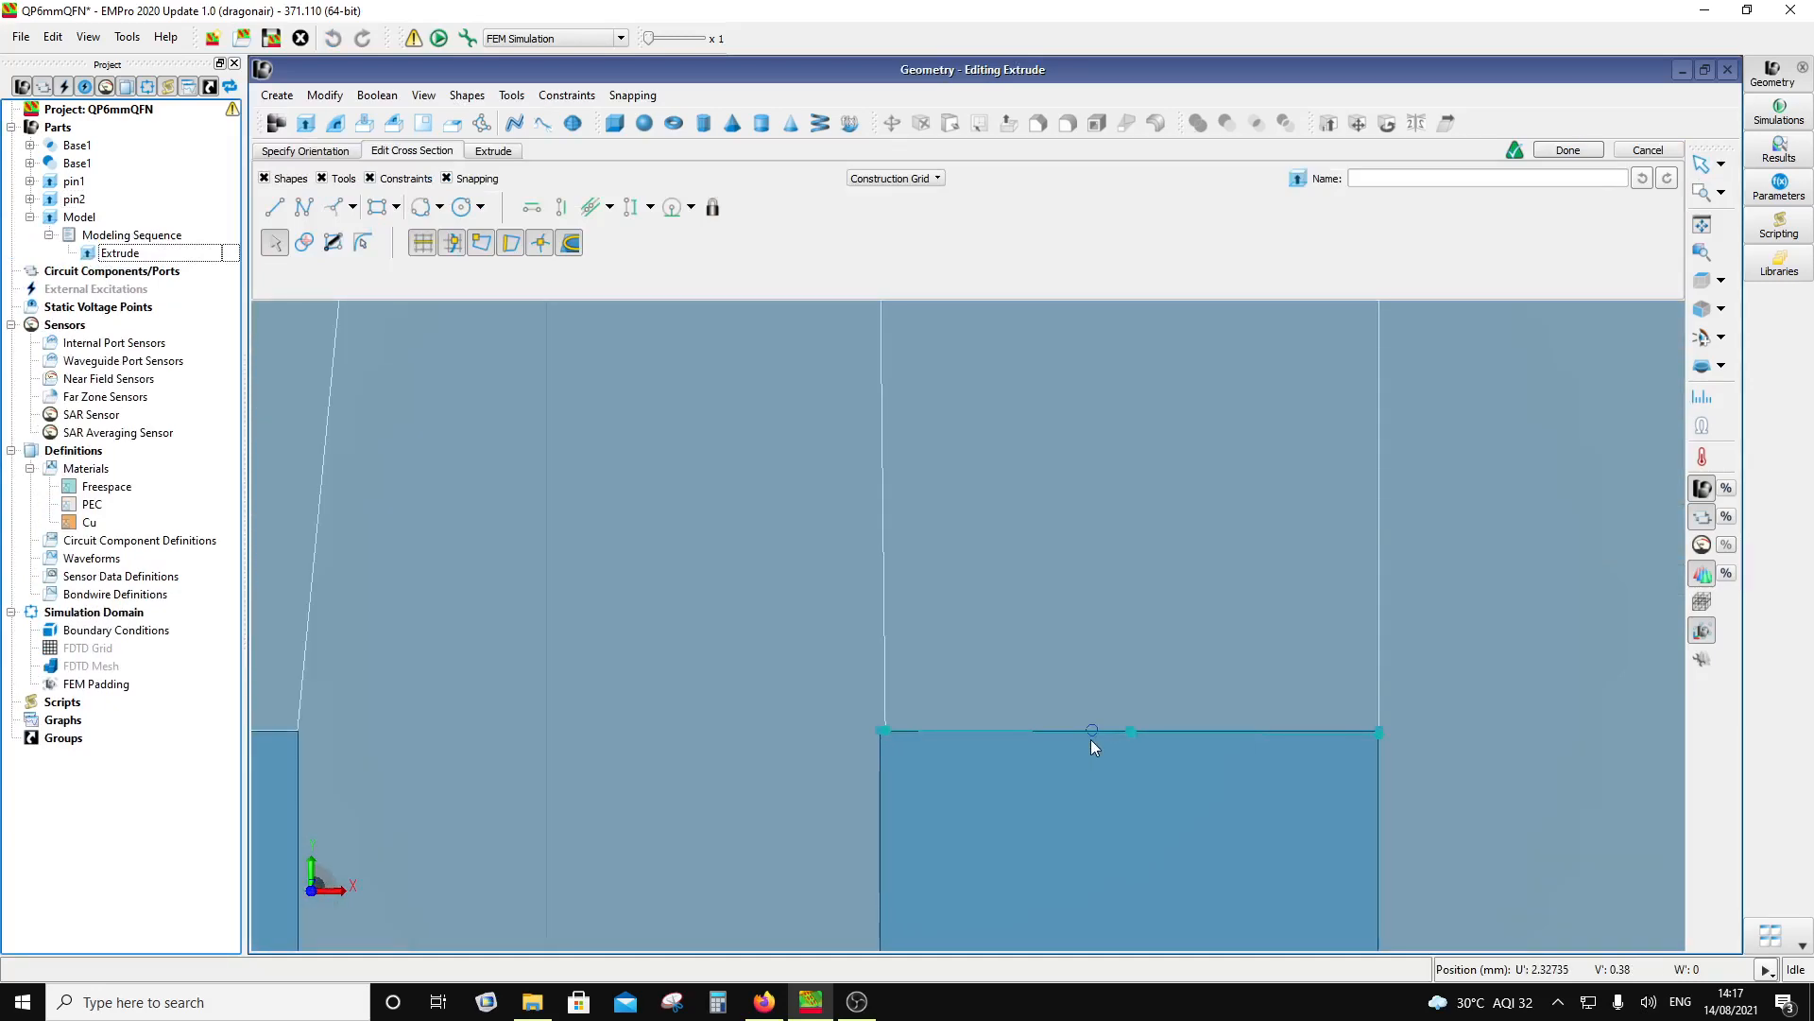
pyautogui.scroll(-5, 509, 720)
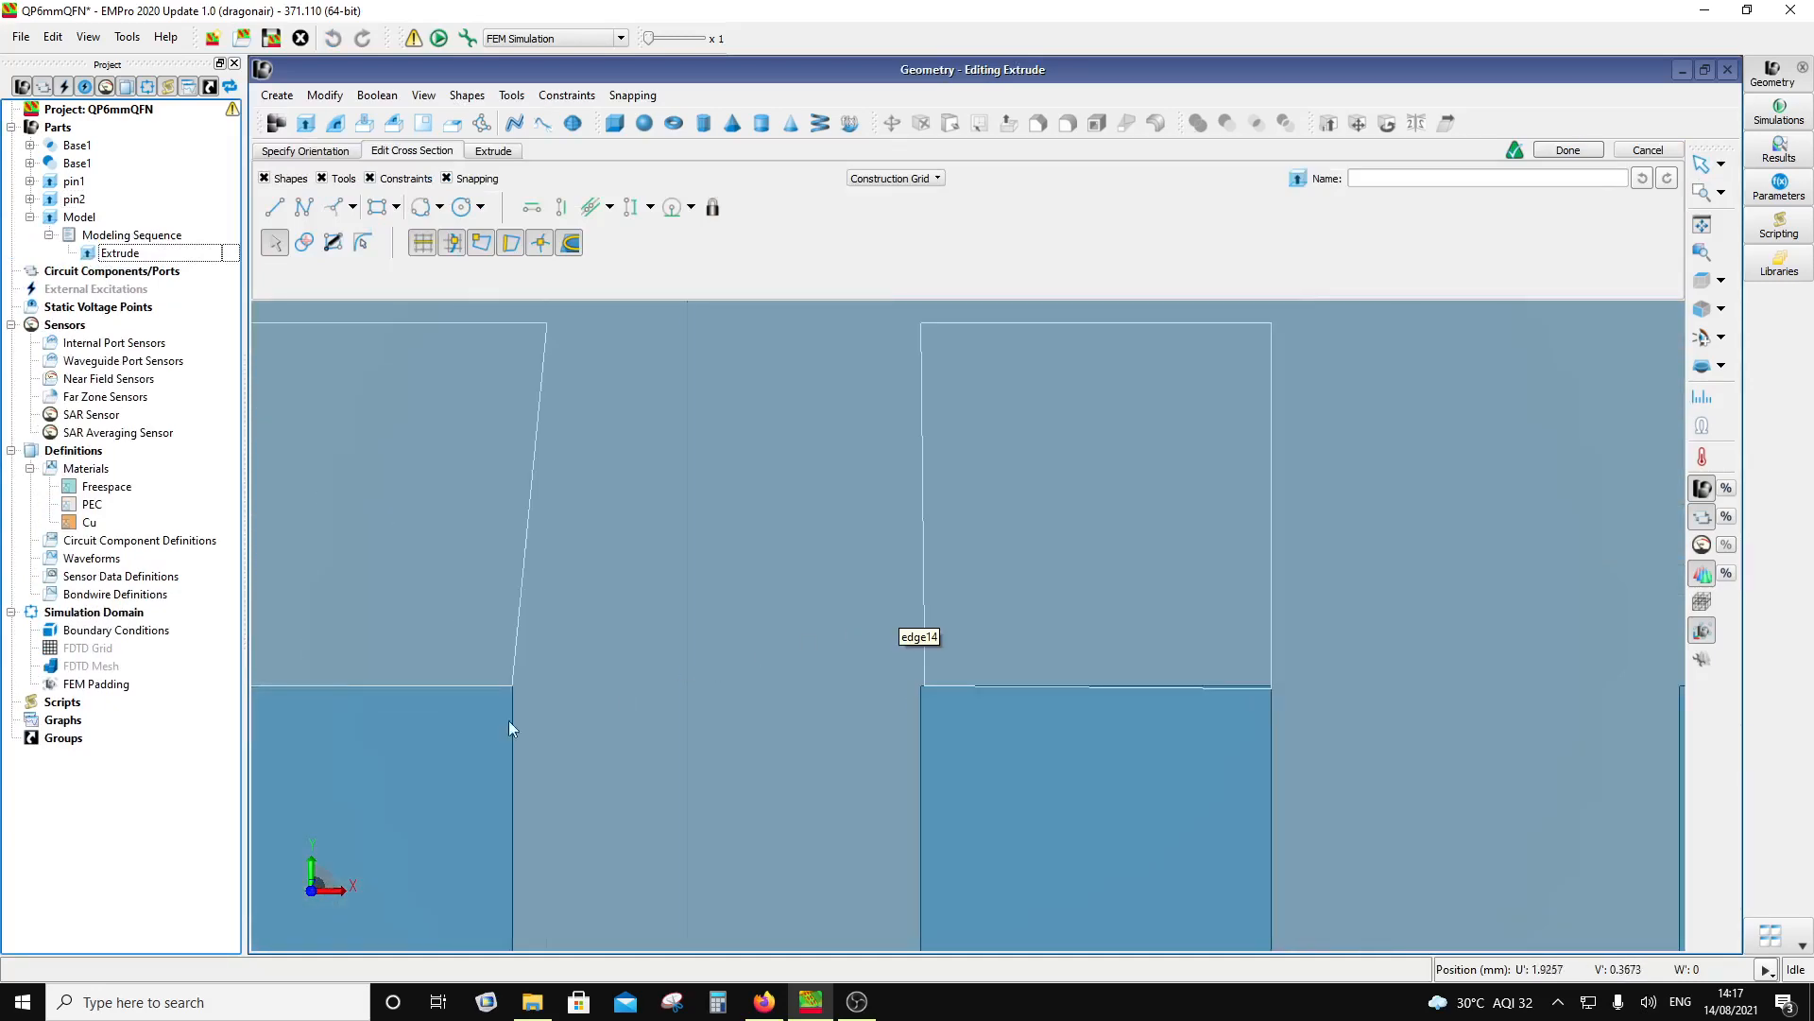
pyautogui.scroll(-3, 536, 569)
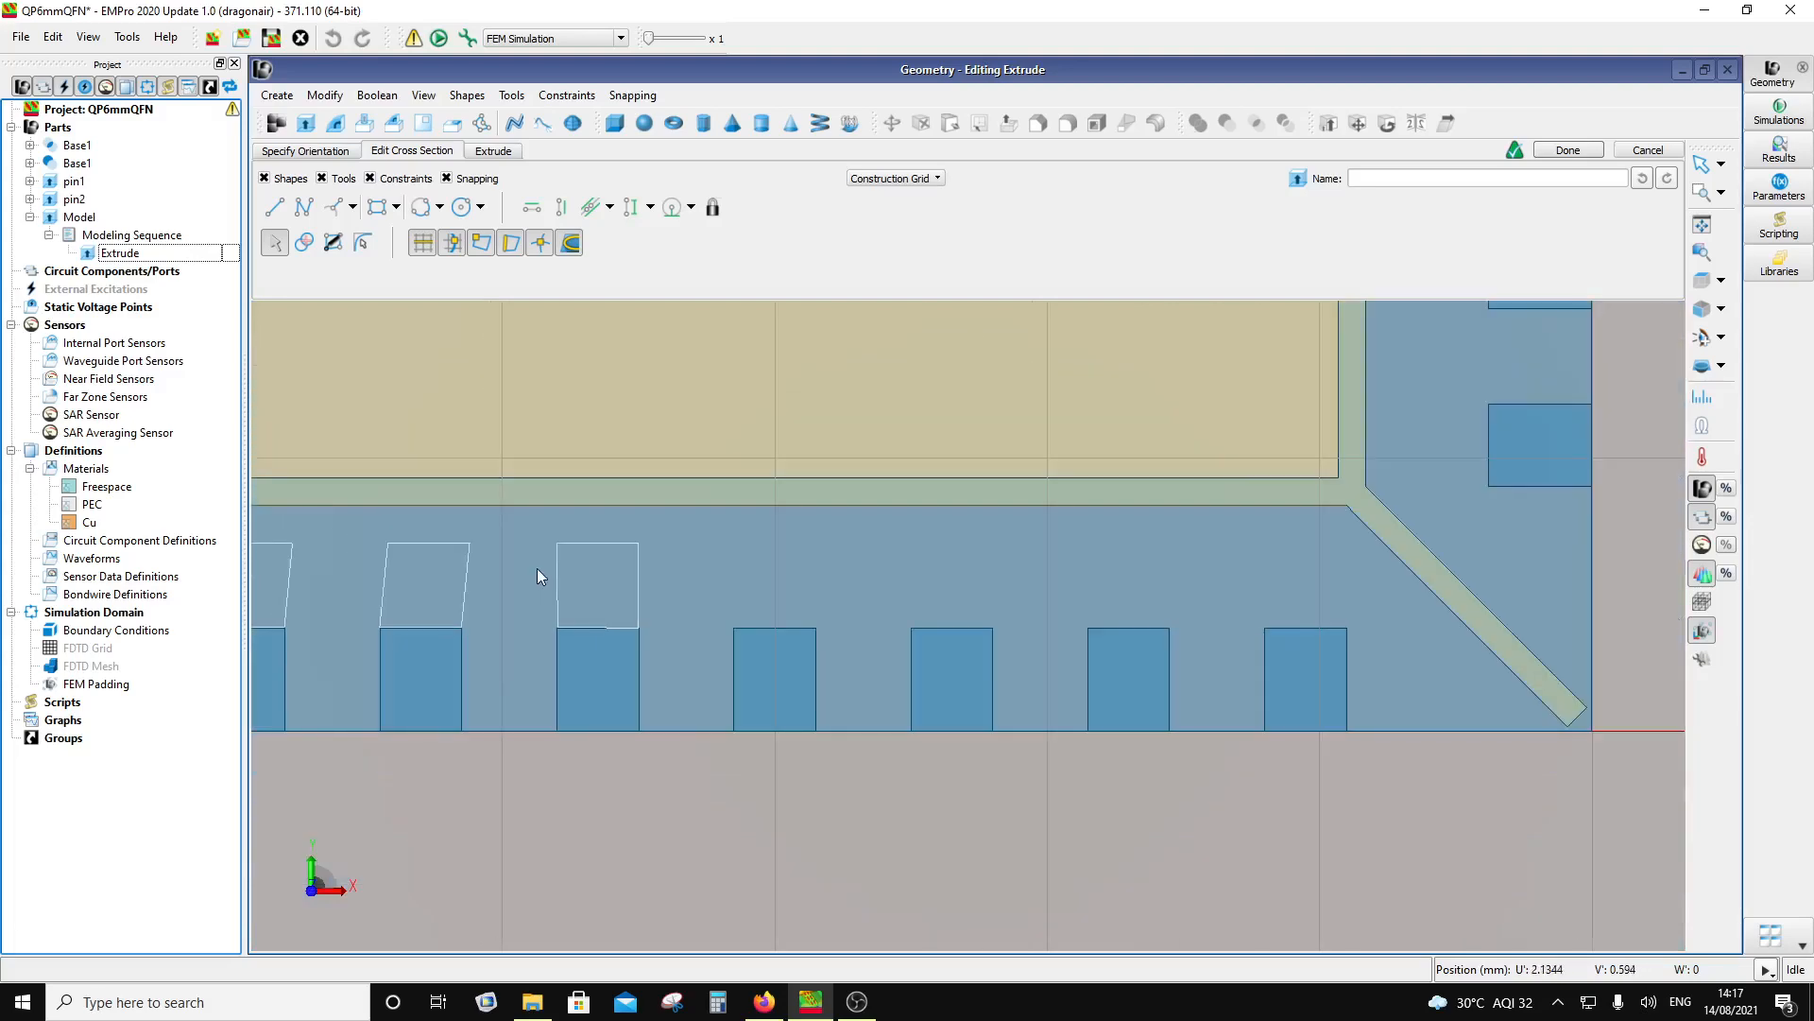
pyautogui.scroll(8, 374, 625)
pyautogui.scroll(2, 458, 639)
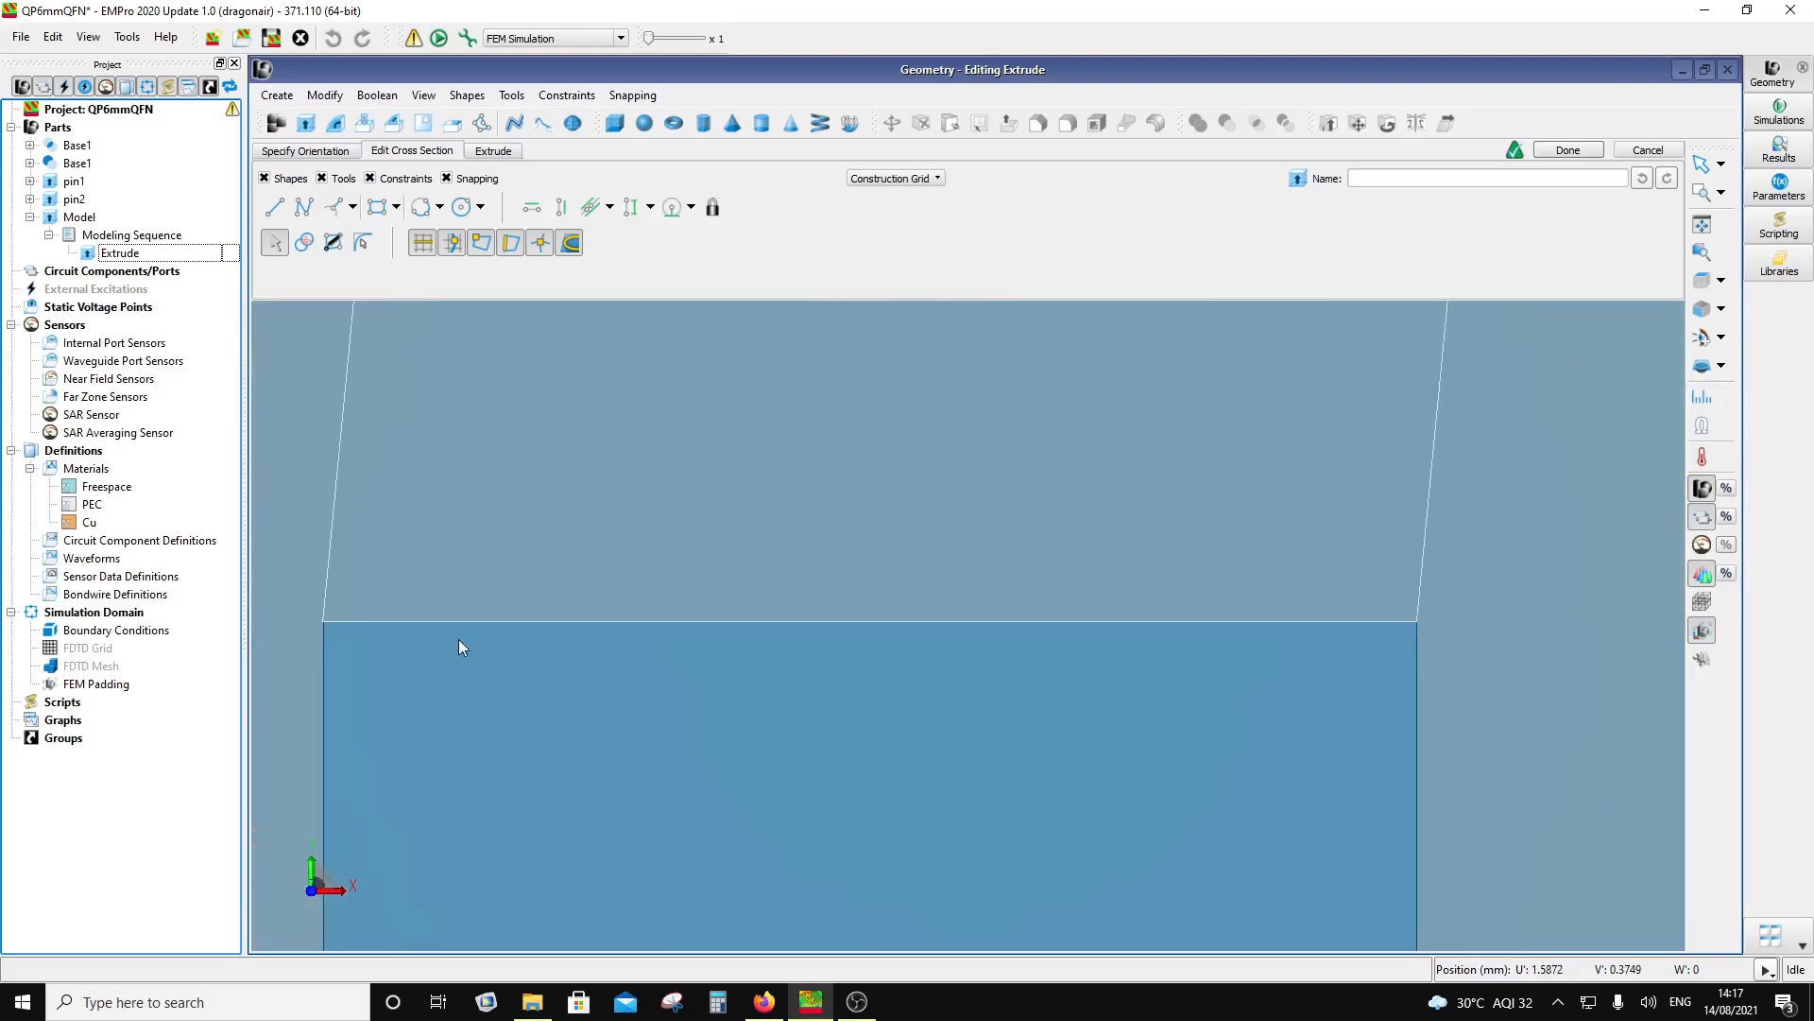
pyautogui.scroll(-4, 458, 639)
pyautogui.scroll(4, 1268, 672)
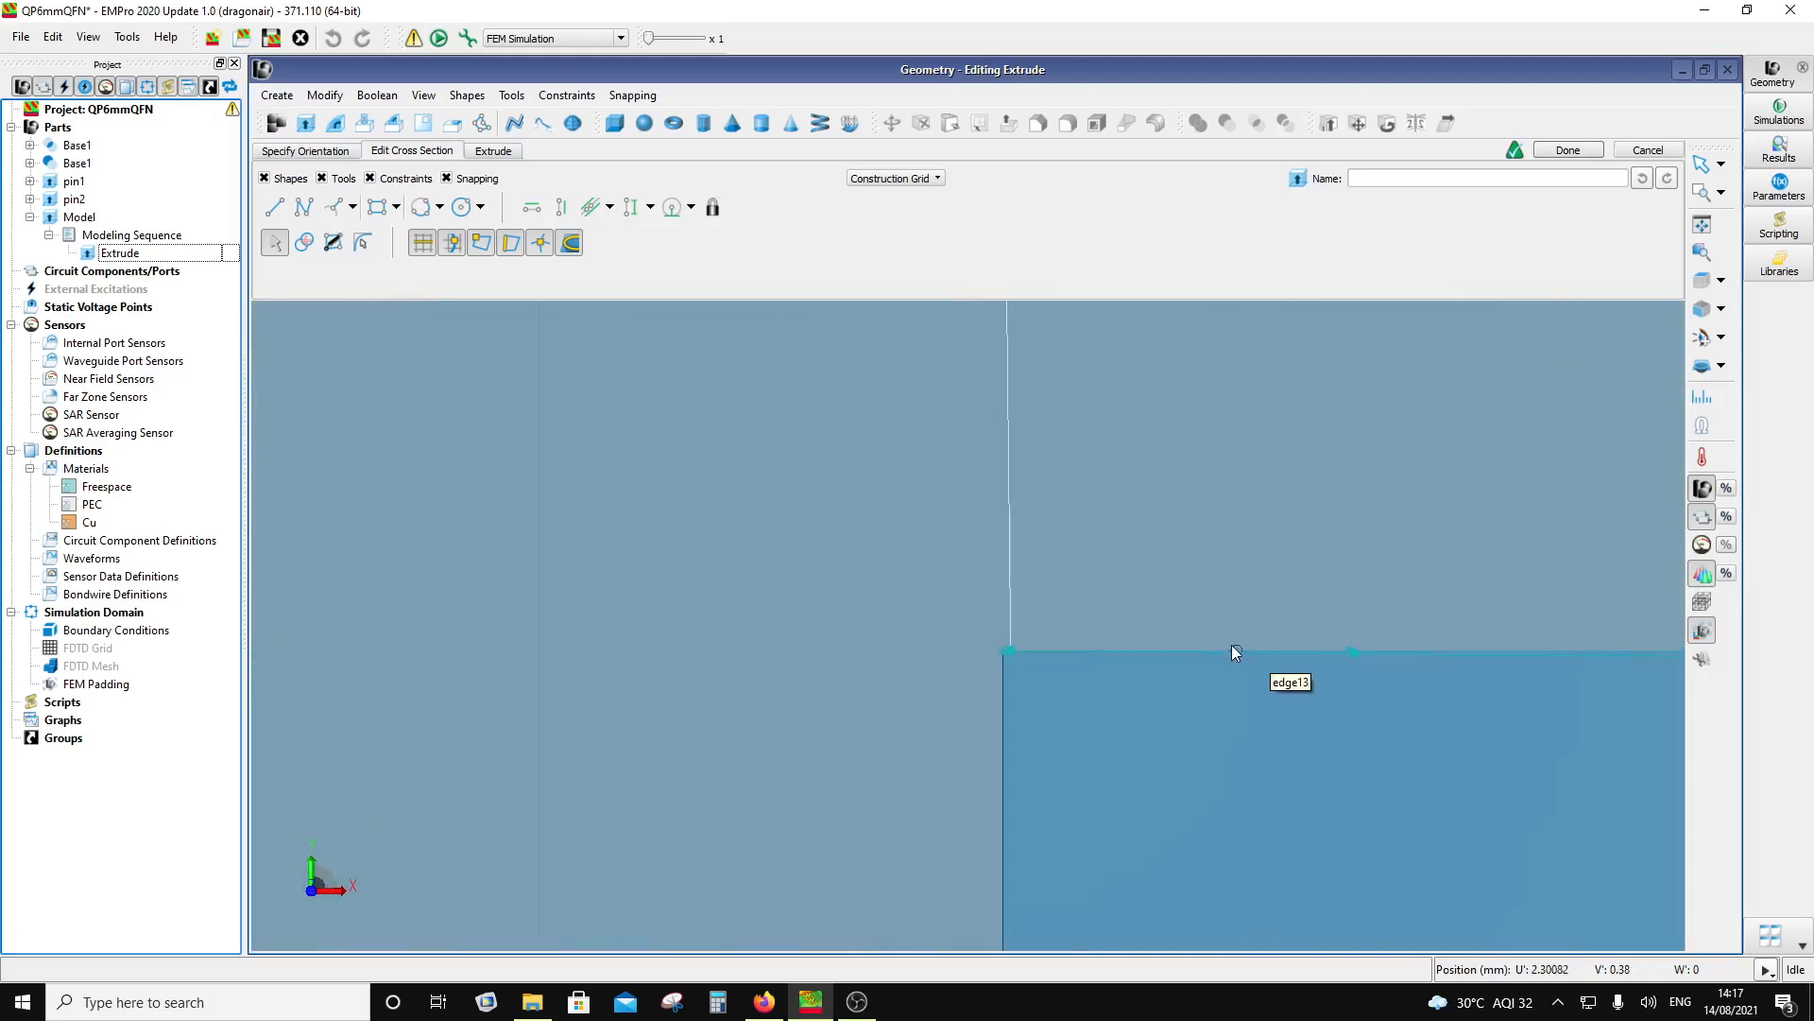
# Step: Draw a polyline from the third bottom pin's upper-left corner over the outline's two upper corners, then about 0.31 mm down to the pin's upper-right corner
pyautogui.click(303, 206)
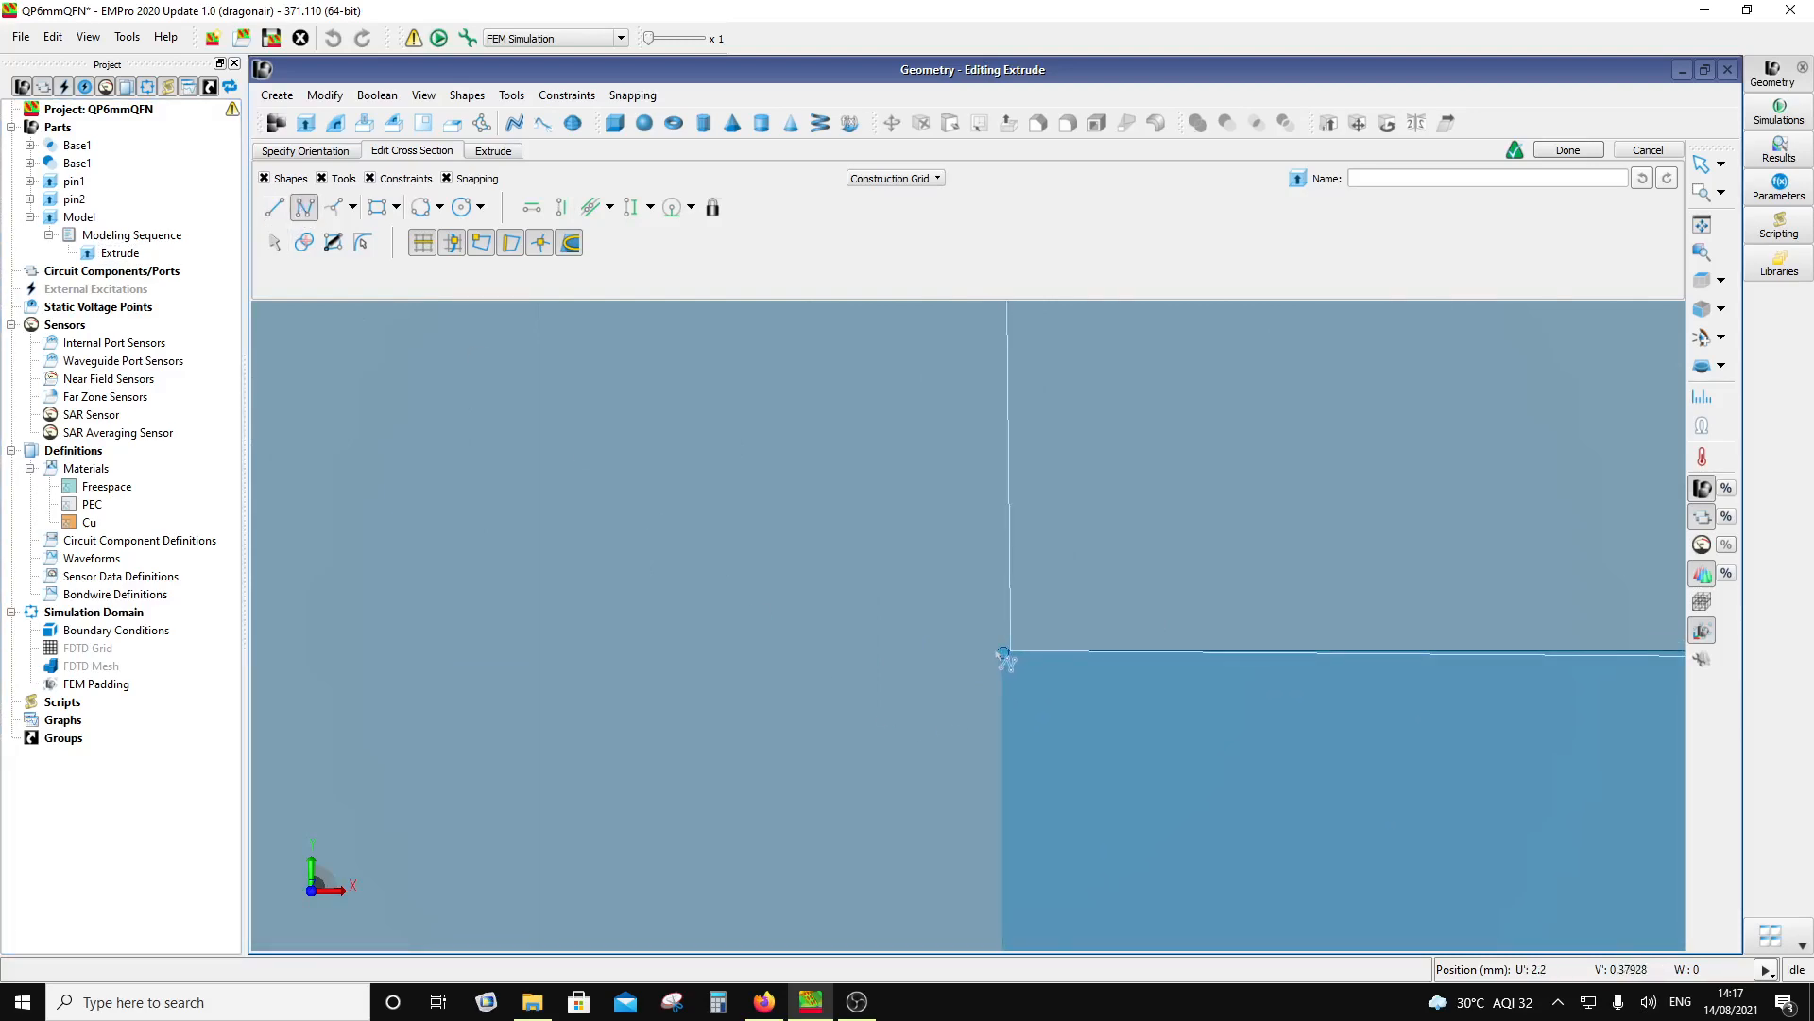
pyautogui.scroll(2, 1007, 653)
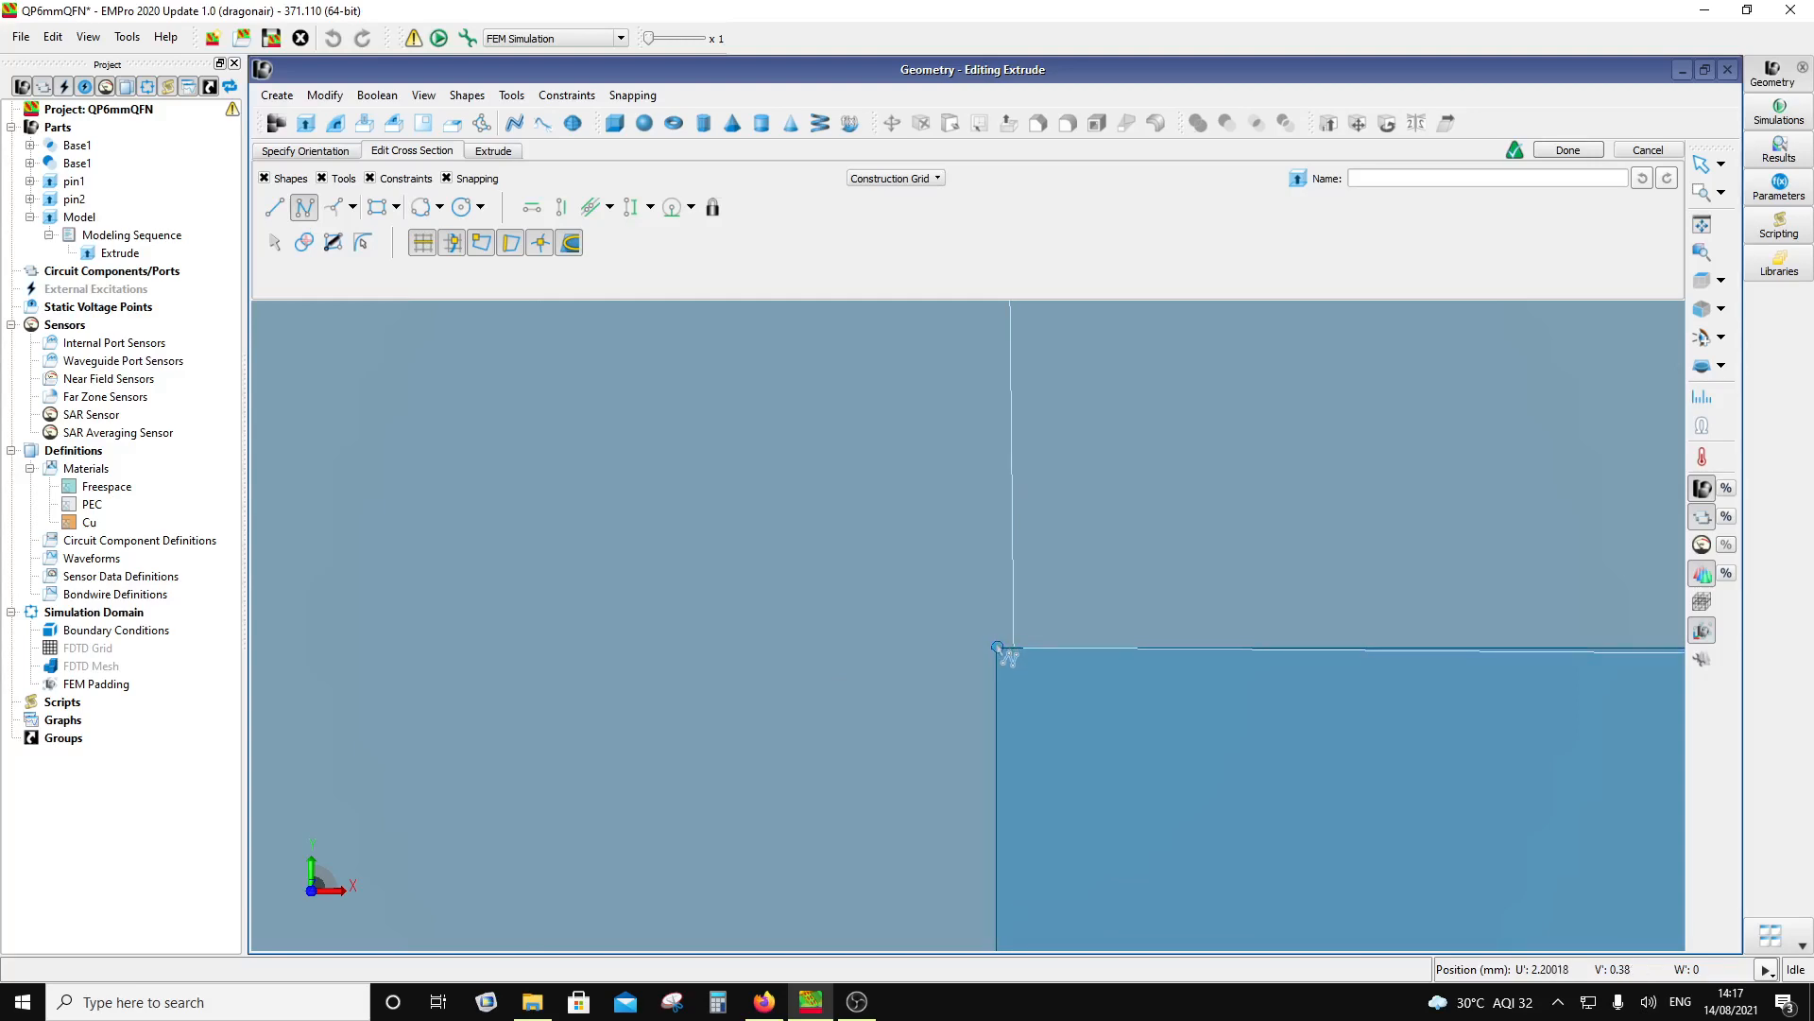
pyautogui.click(997, 650)
pyautogui.scroll(-3, 1021, 425)
pyautogui.scroll(-3, 961, 542)
pyautogui.scroll(8, 983, 454)
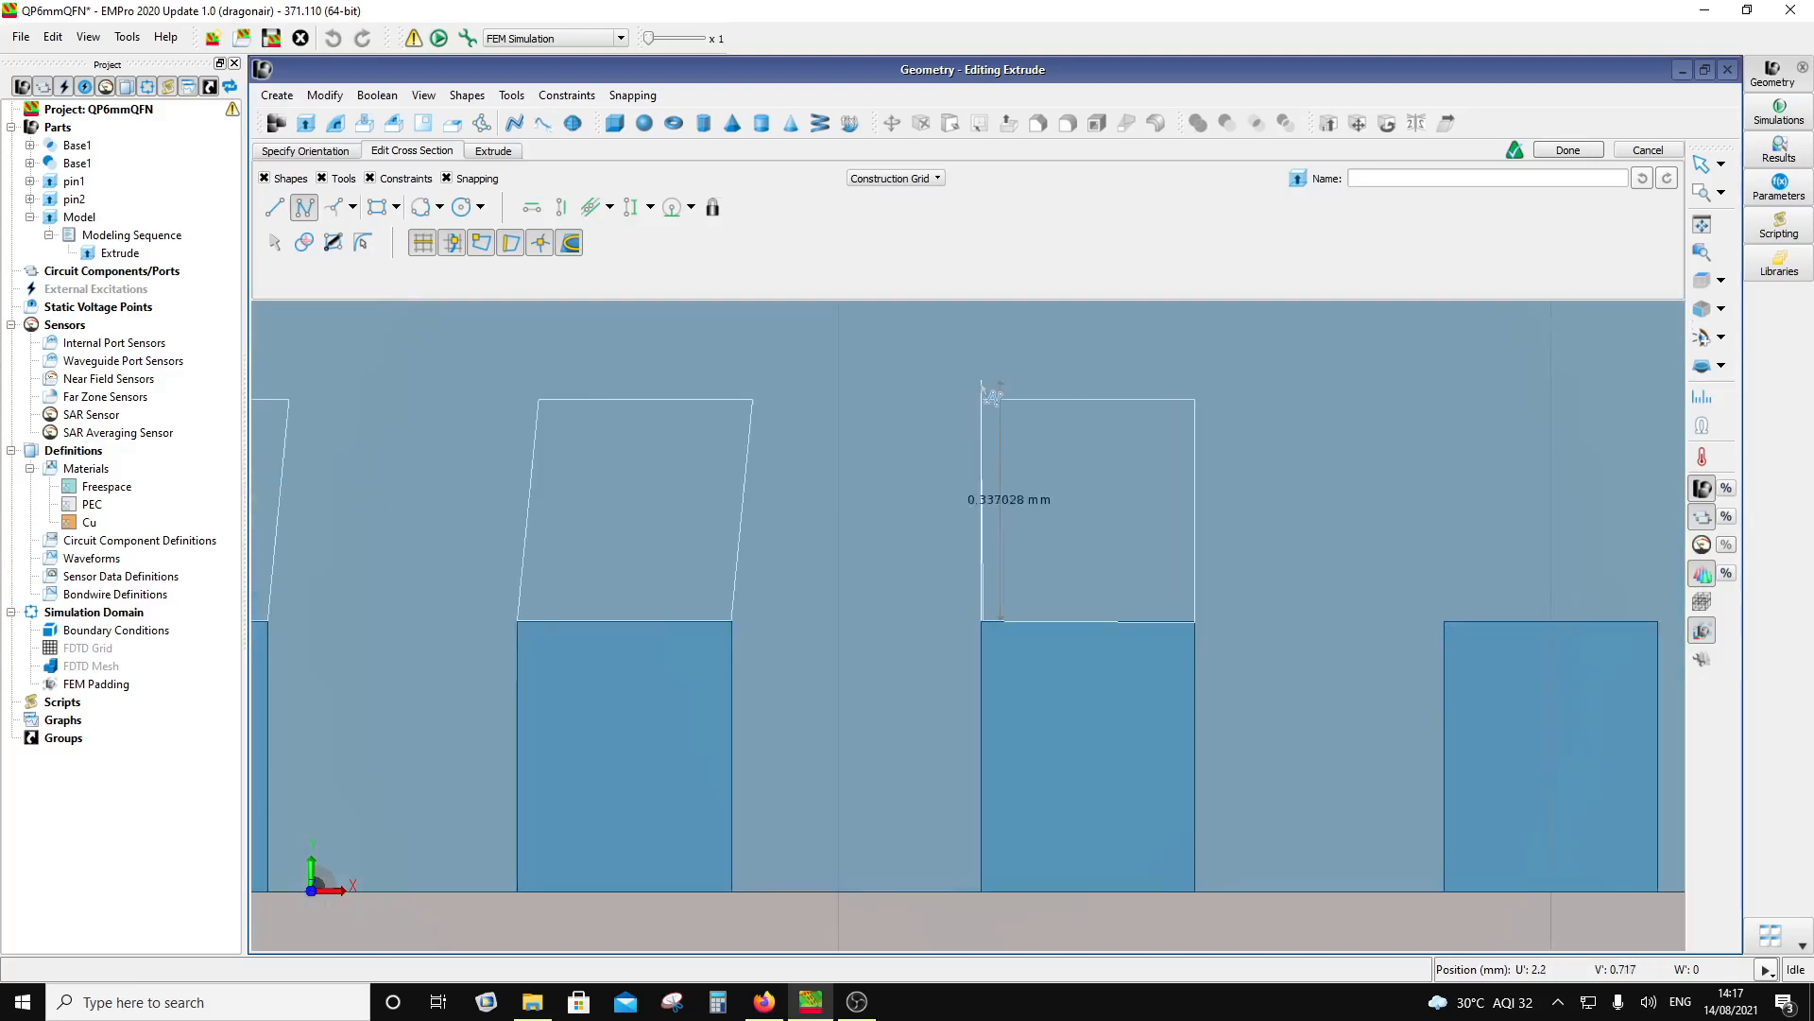
pyautogui.click(980, 413)
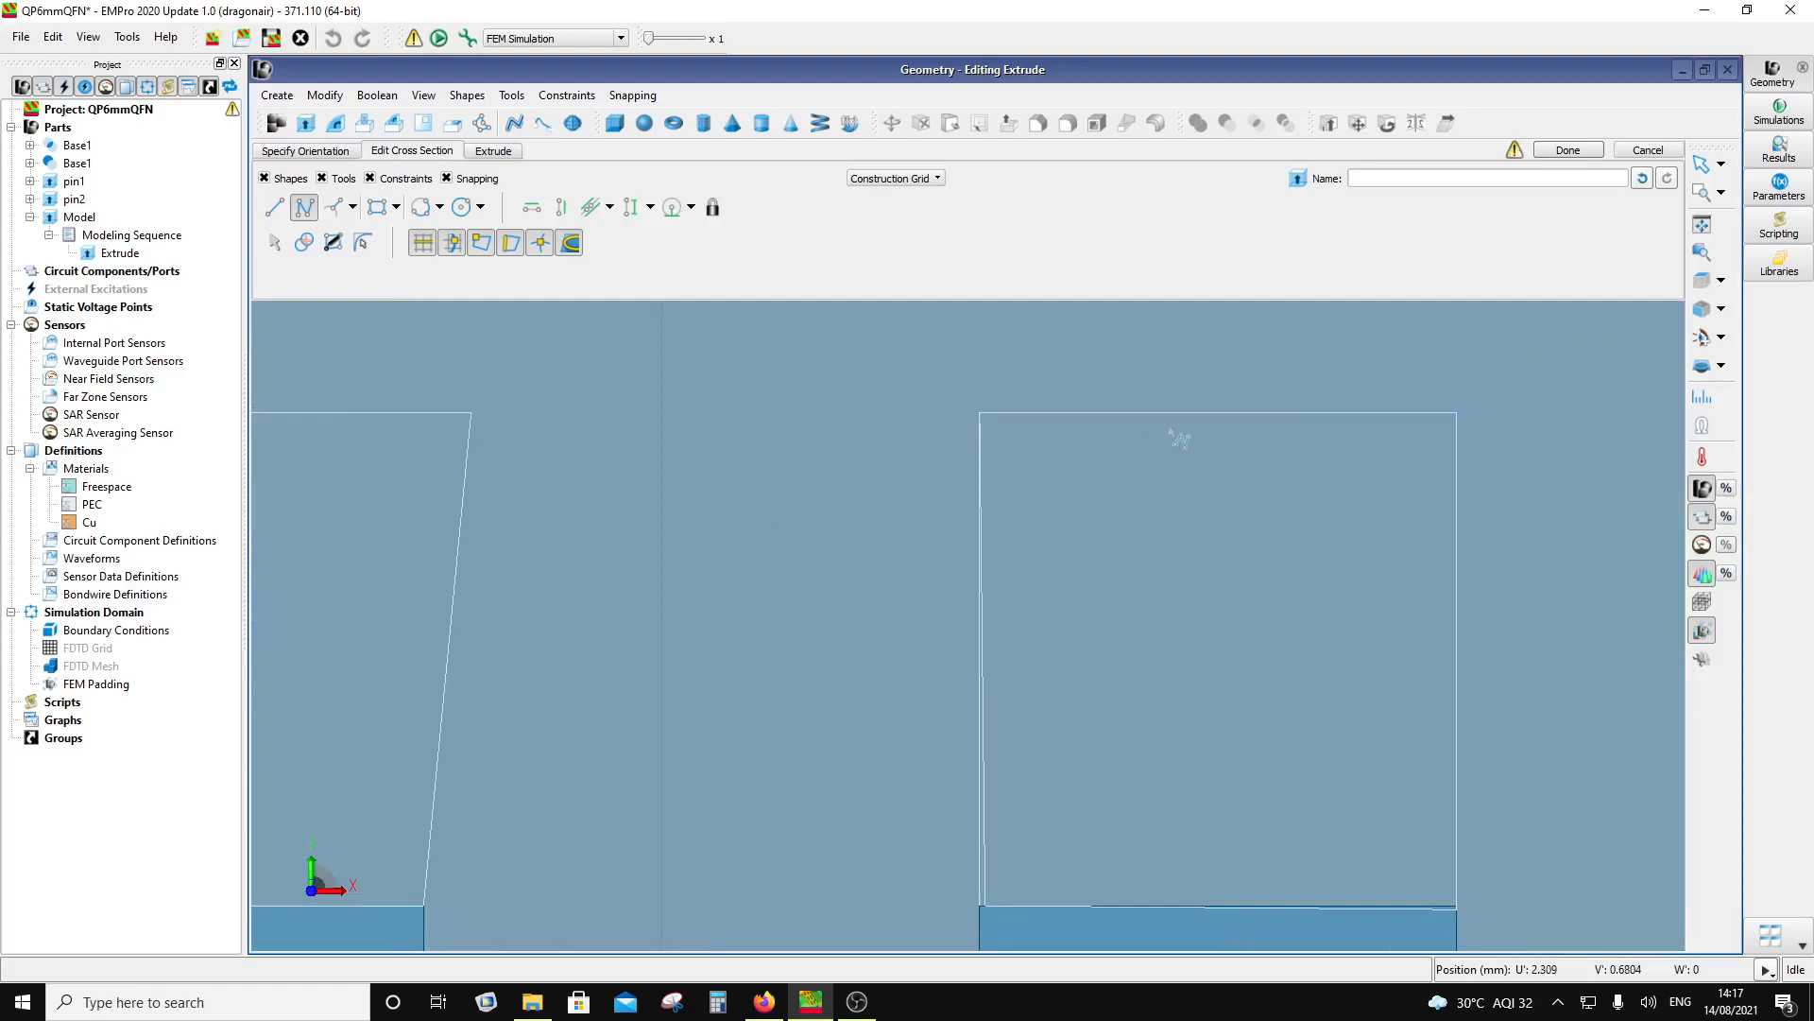
pyautogui.click(1456, 413)
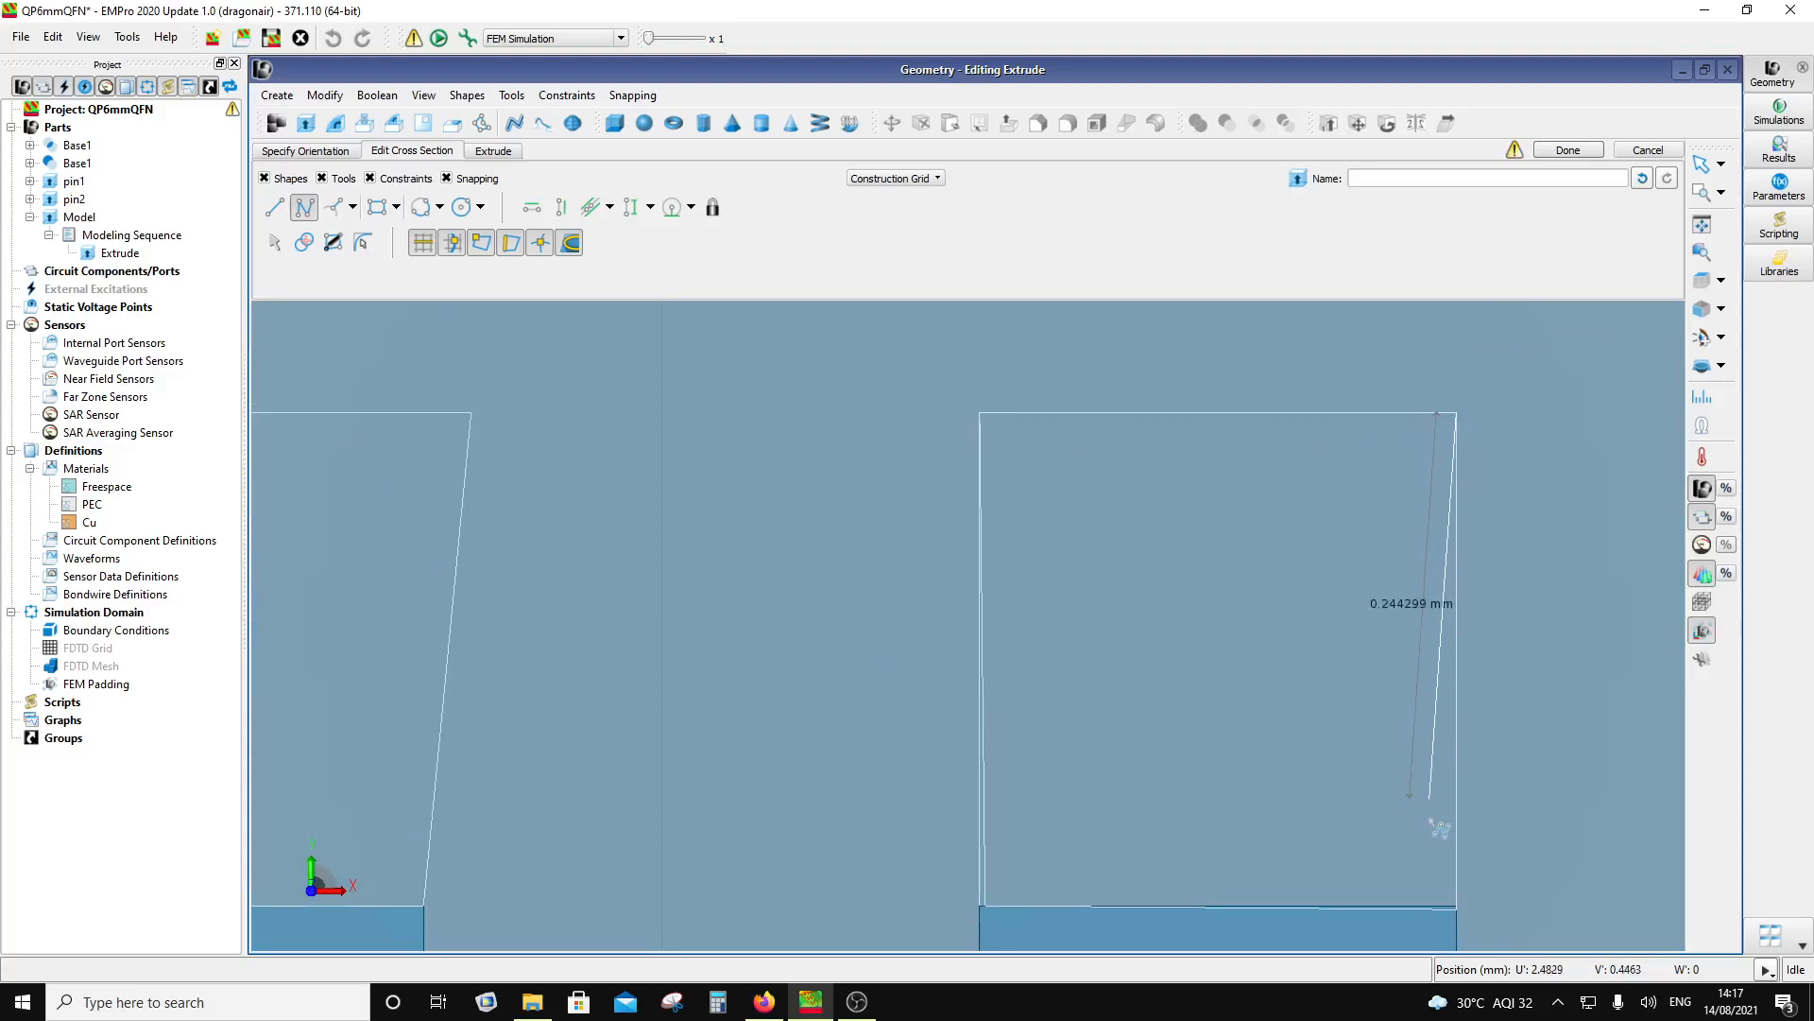
pyautogui.scroll(3, 1457, 912)
pyautogui.scroll(4, 1456, 912)
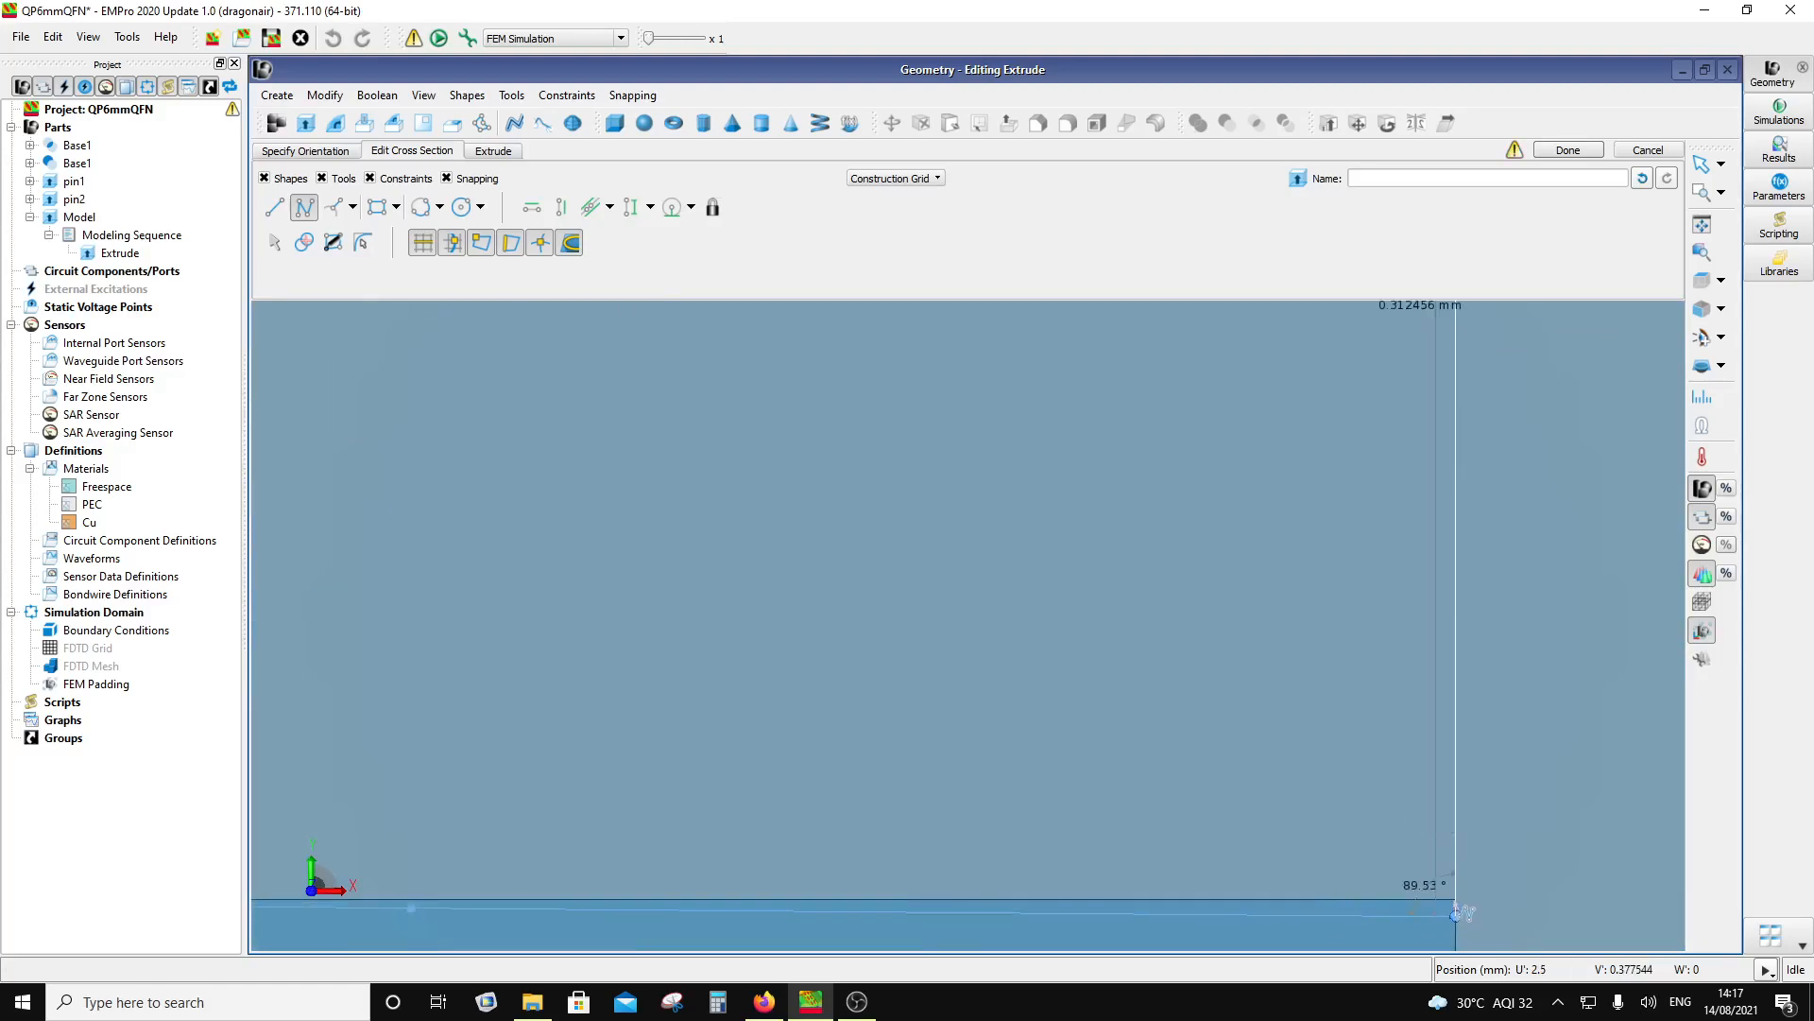
pyautogui.scroll(5, 1456, 901)
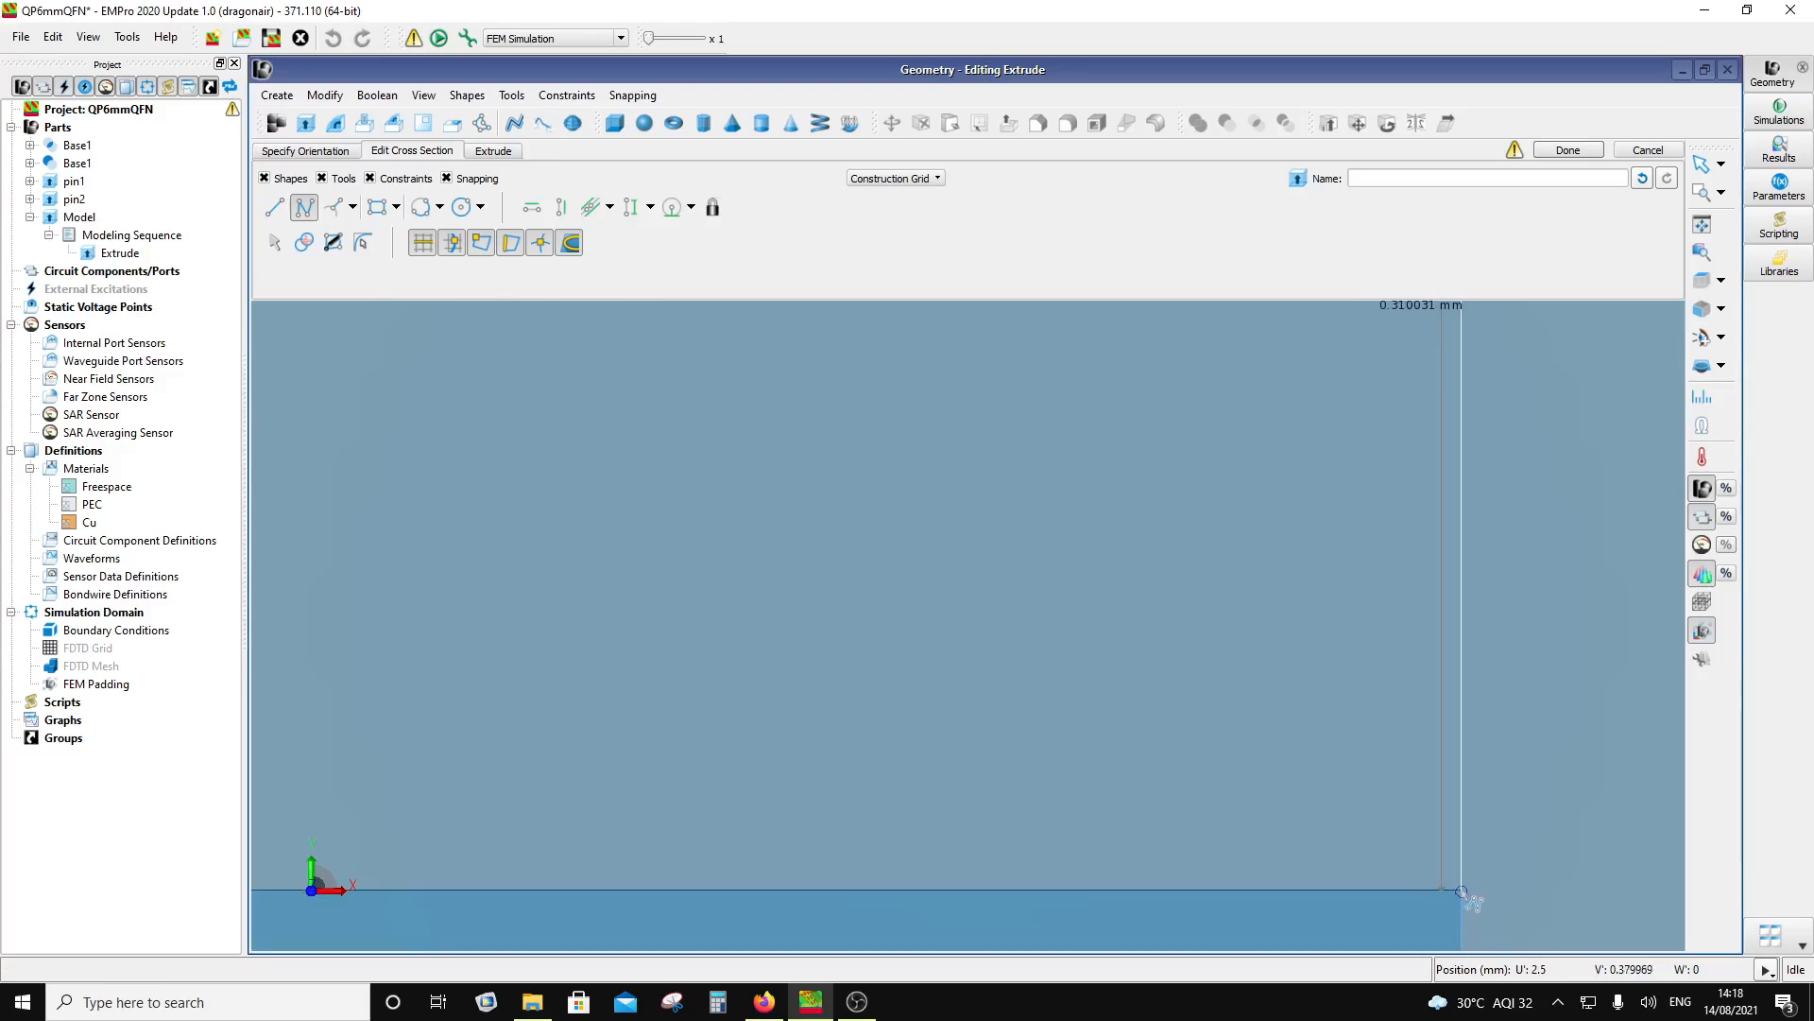
pyautogui.click(1462, 891)
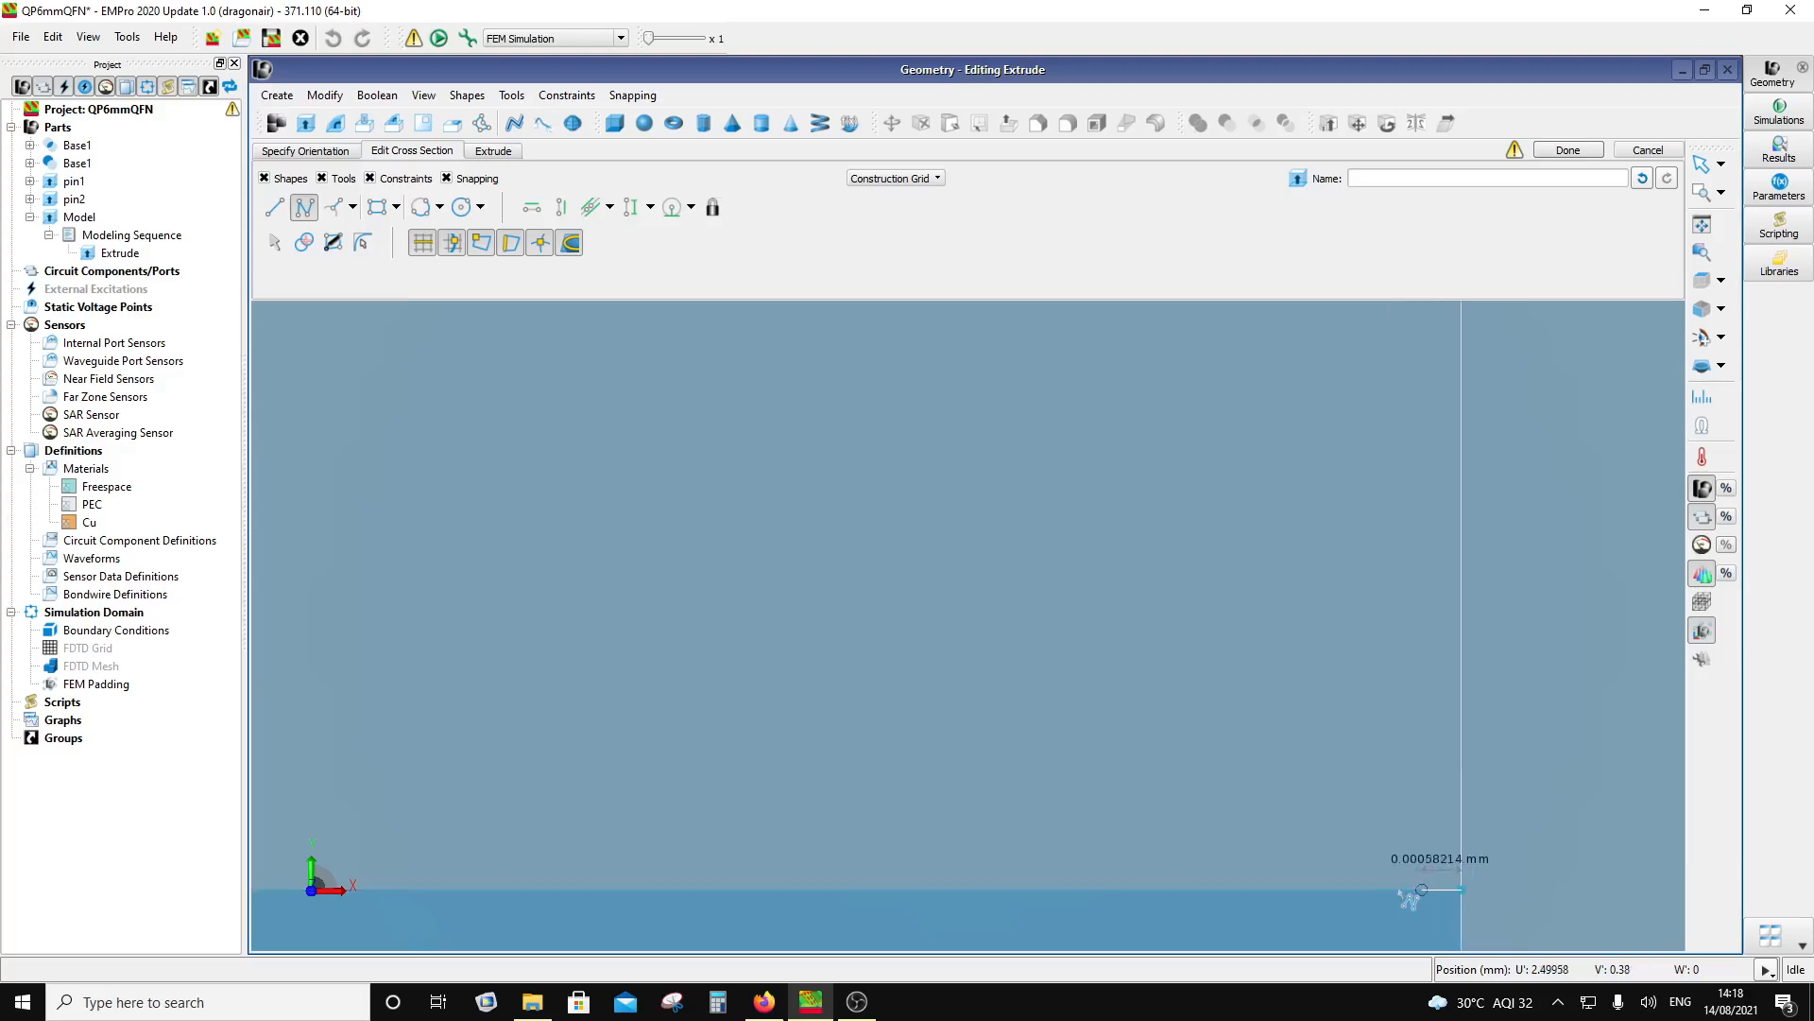
# Step: Try to run the polyline's closing segment along the third pin's upper edge back to its starting corner
pyautogui.scroll(-4, 1040, 836)
pyautogui.scroll(-5, 529, 803)
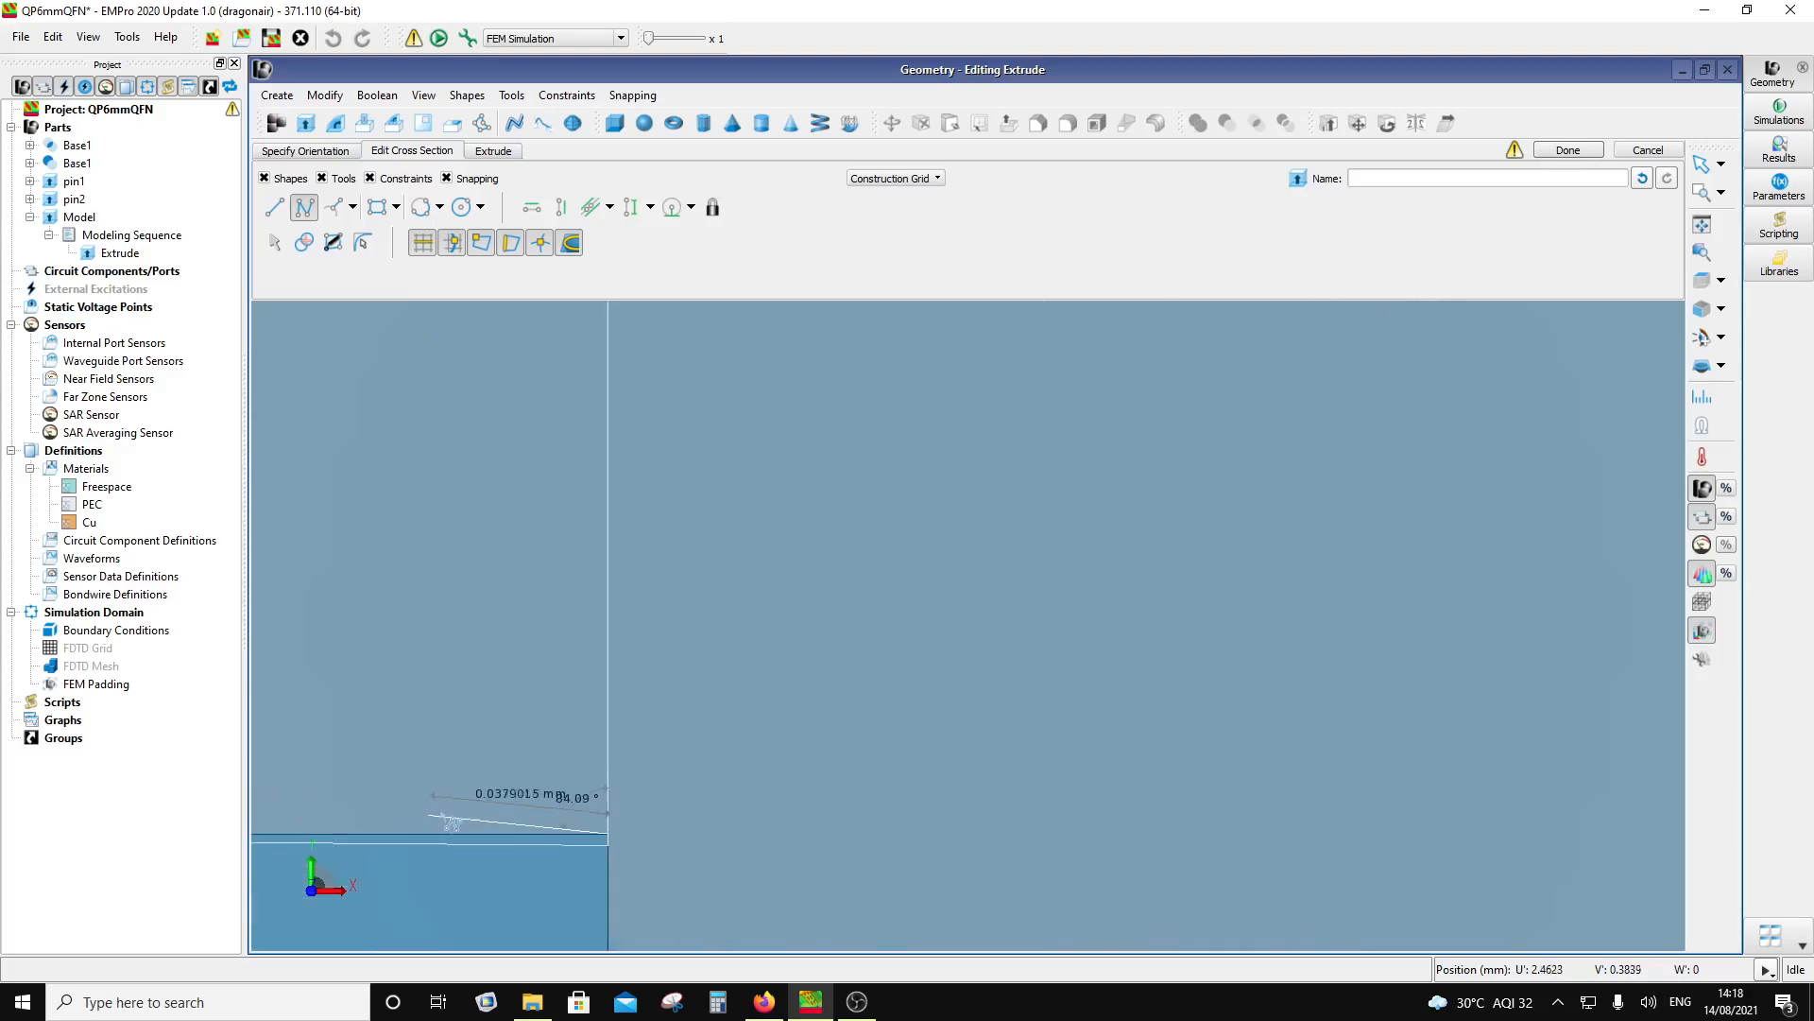
pyautogui.scroll(7, 470, 753)
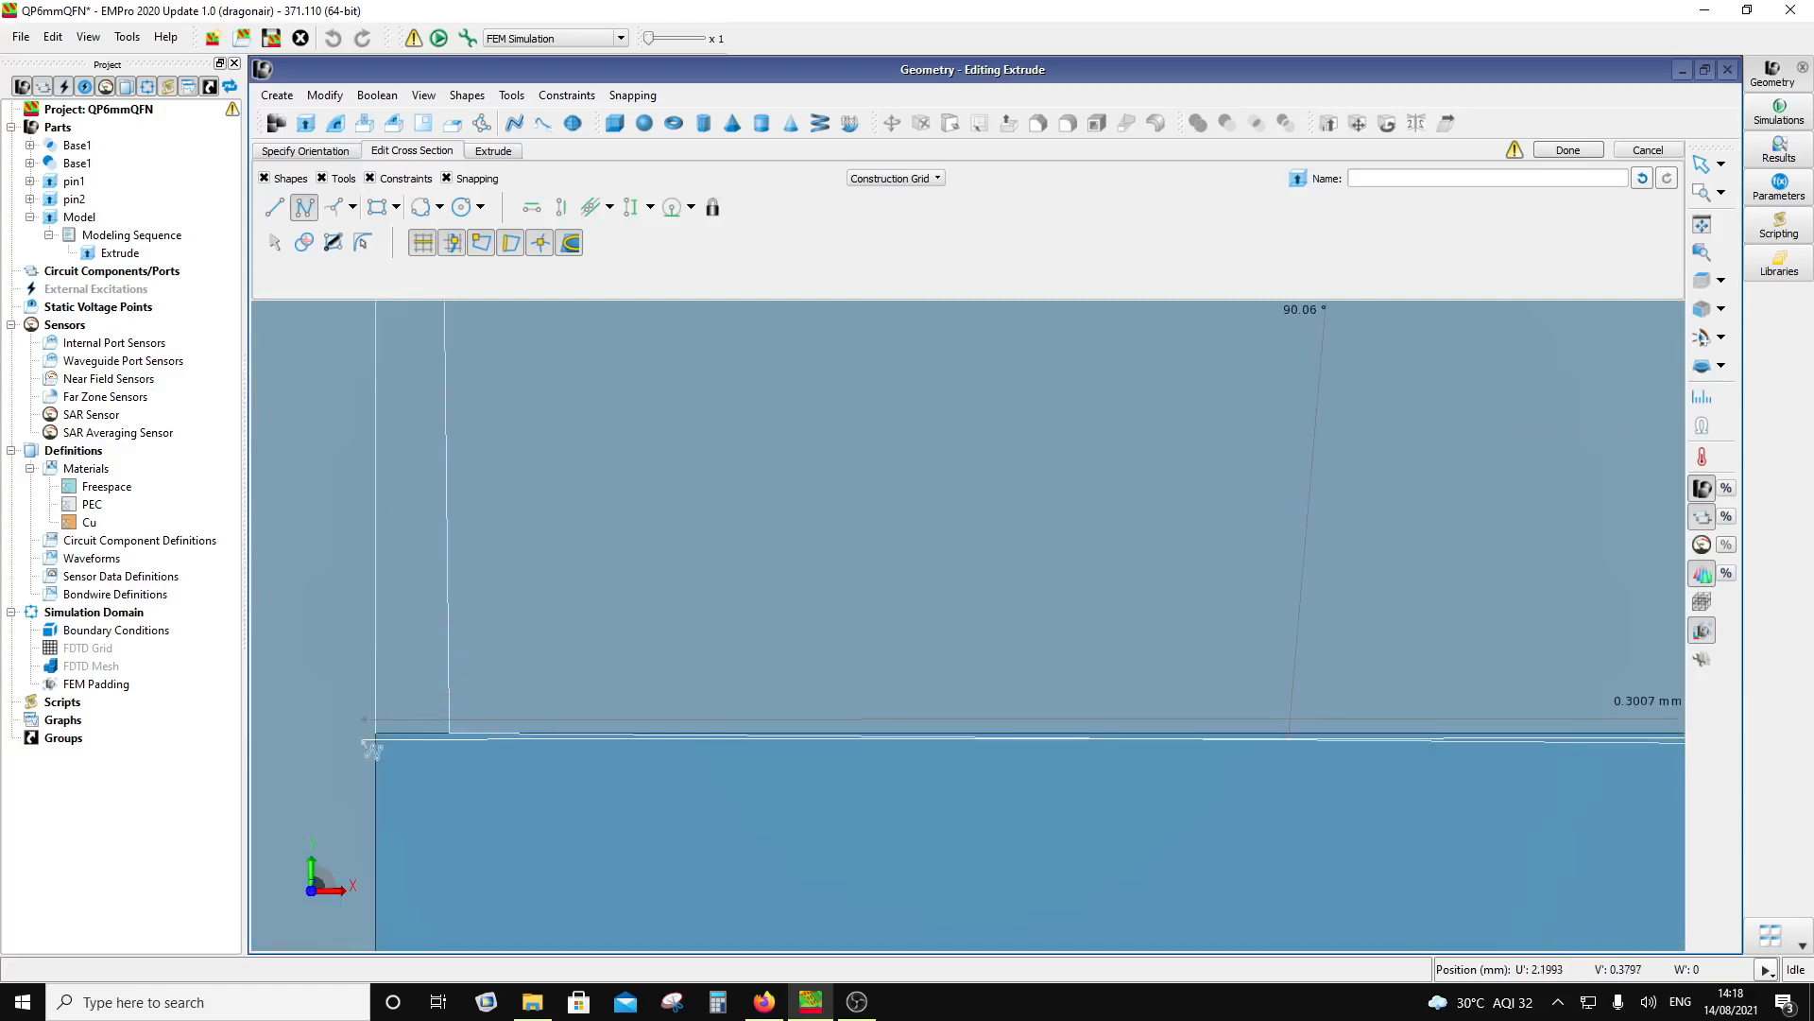
pyautogui.scroll(8, 378, 737)
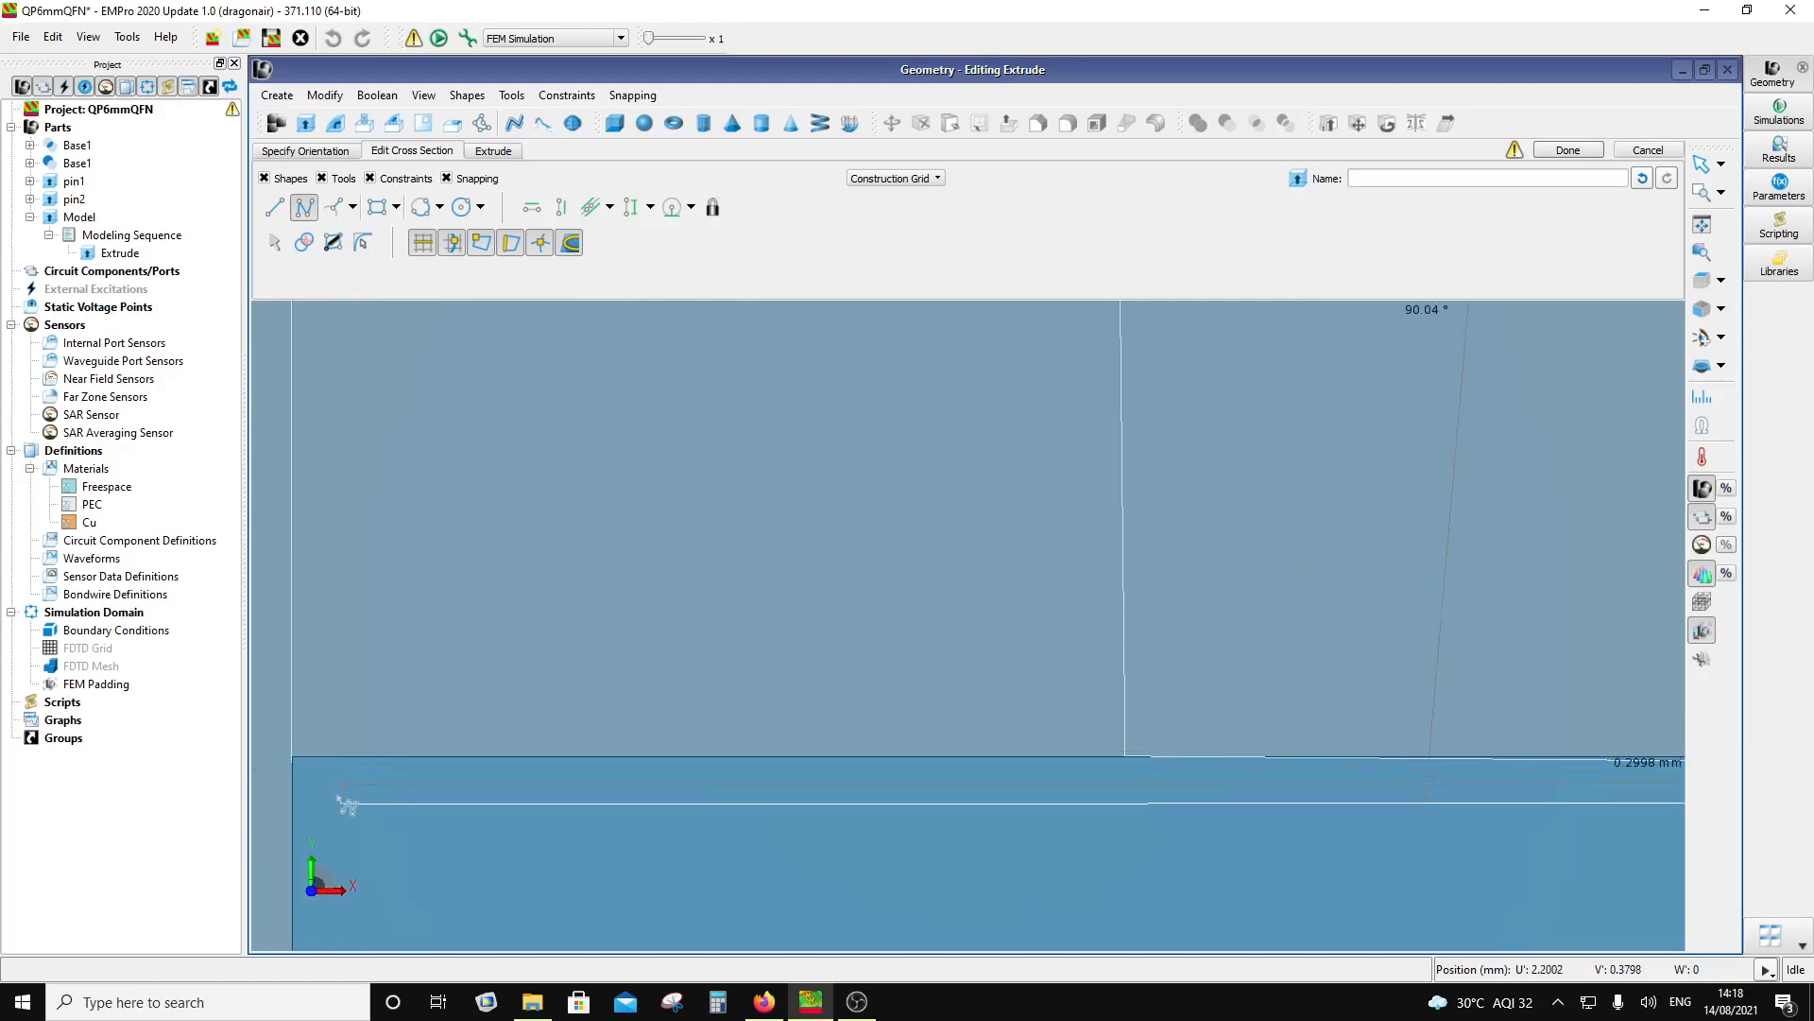
pyautogui.scroll(3, 314, 789)
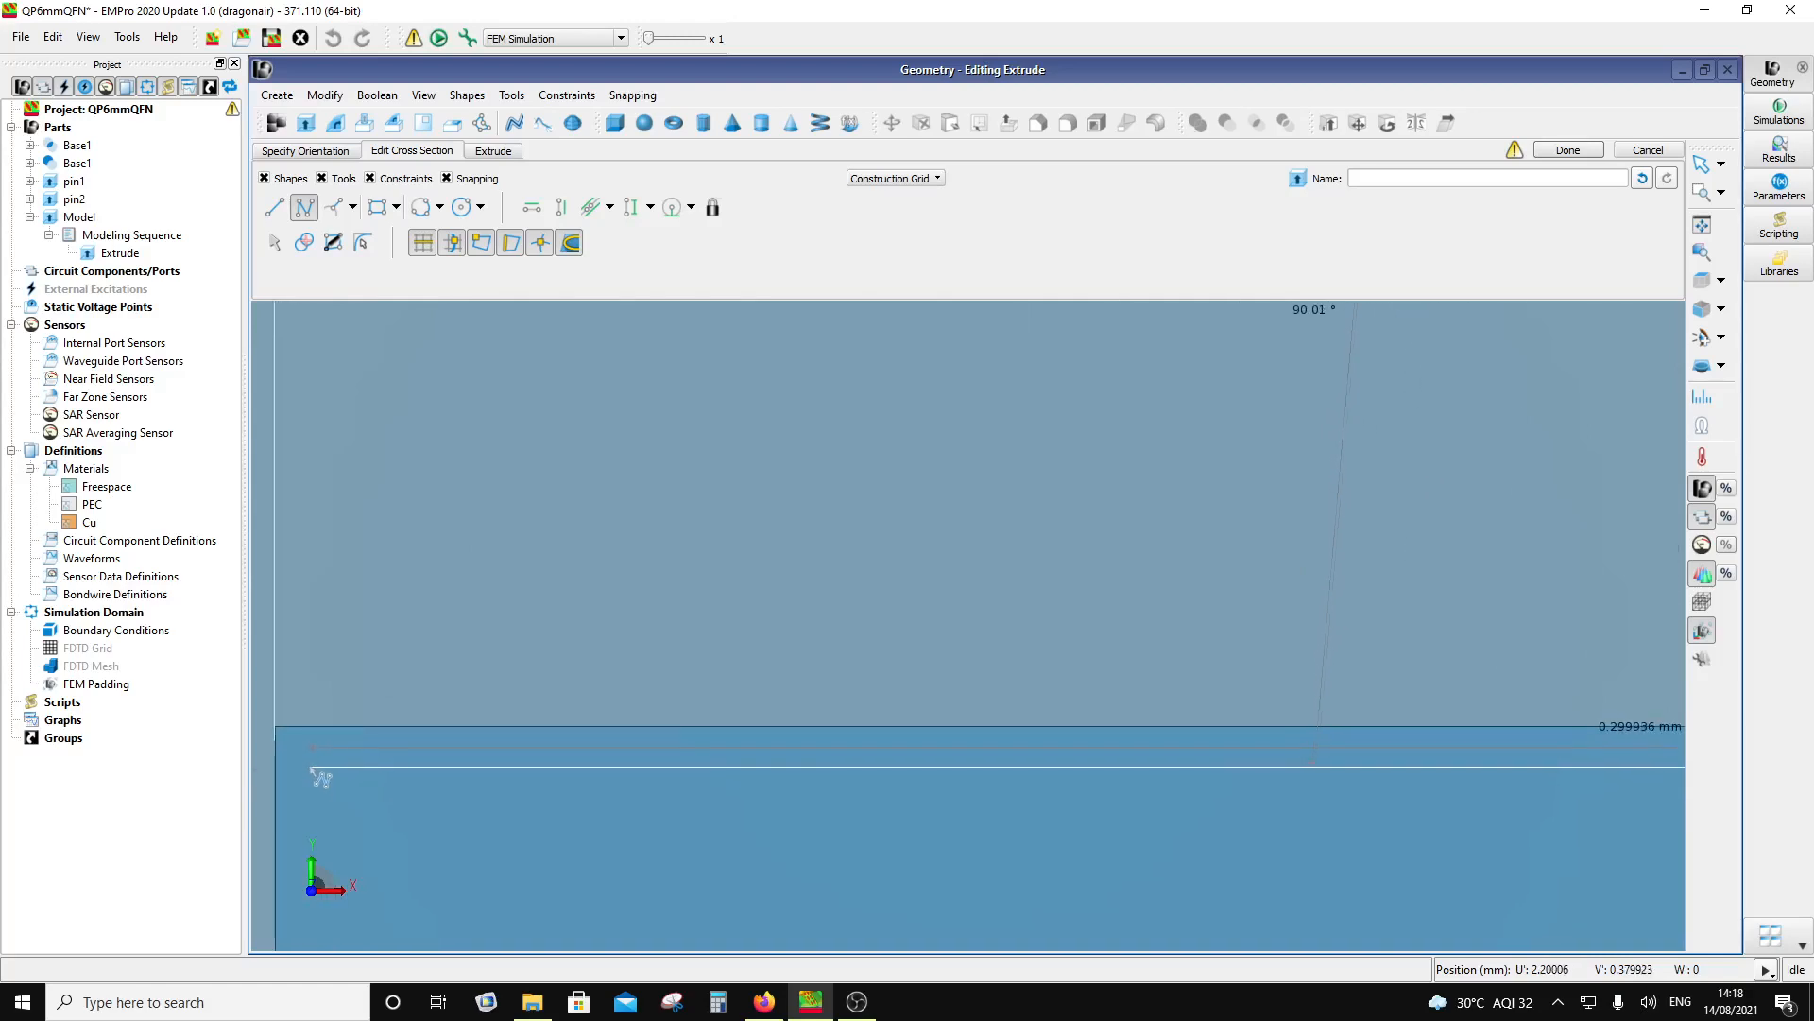
pyautogui.press('Escape')
# Step: Abandon the polyline and trim away the left side and slanted lower edge of the third inner pin's outline
pyautogui.scroll(-3, 321, 770)
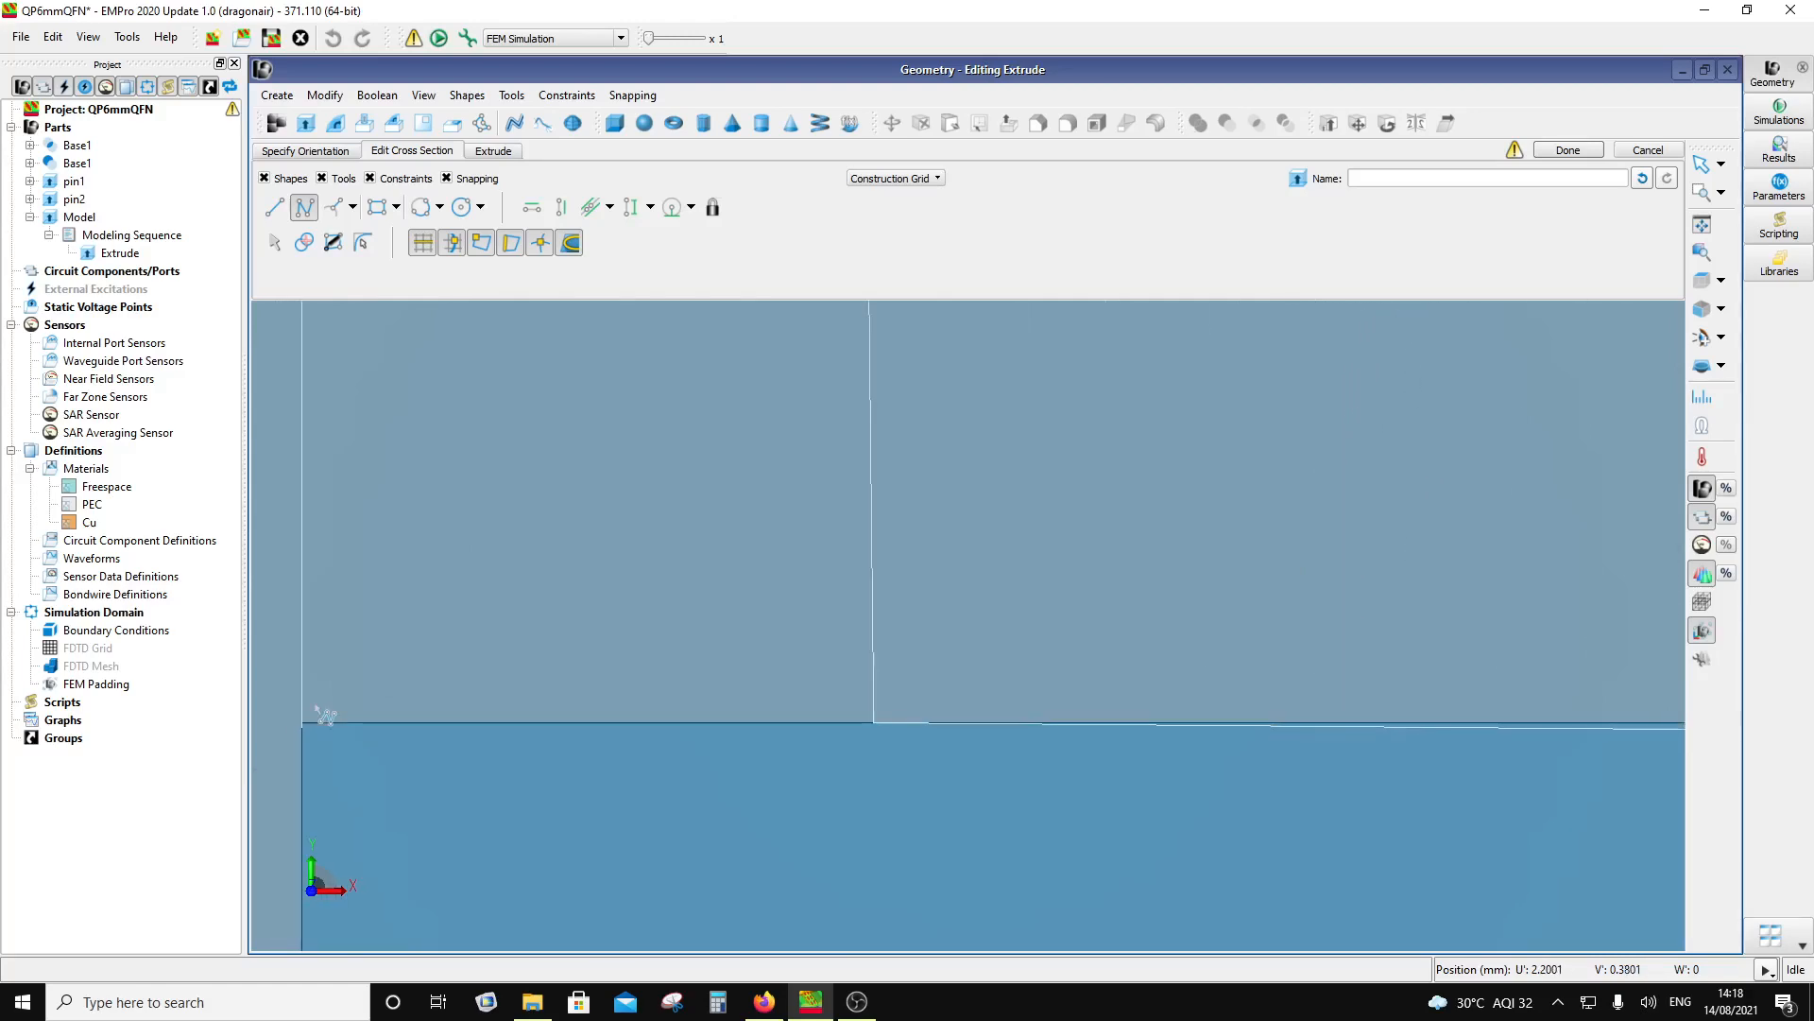
pyautogui.click(303, 242)
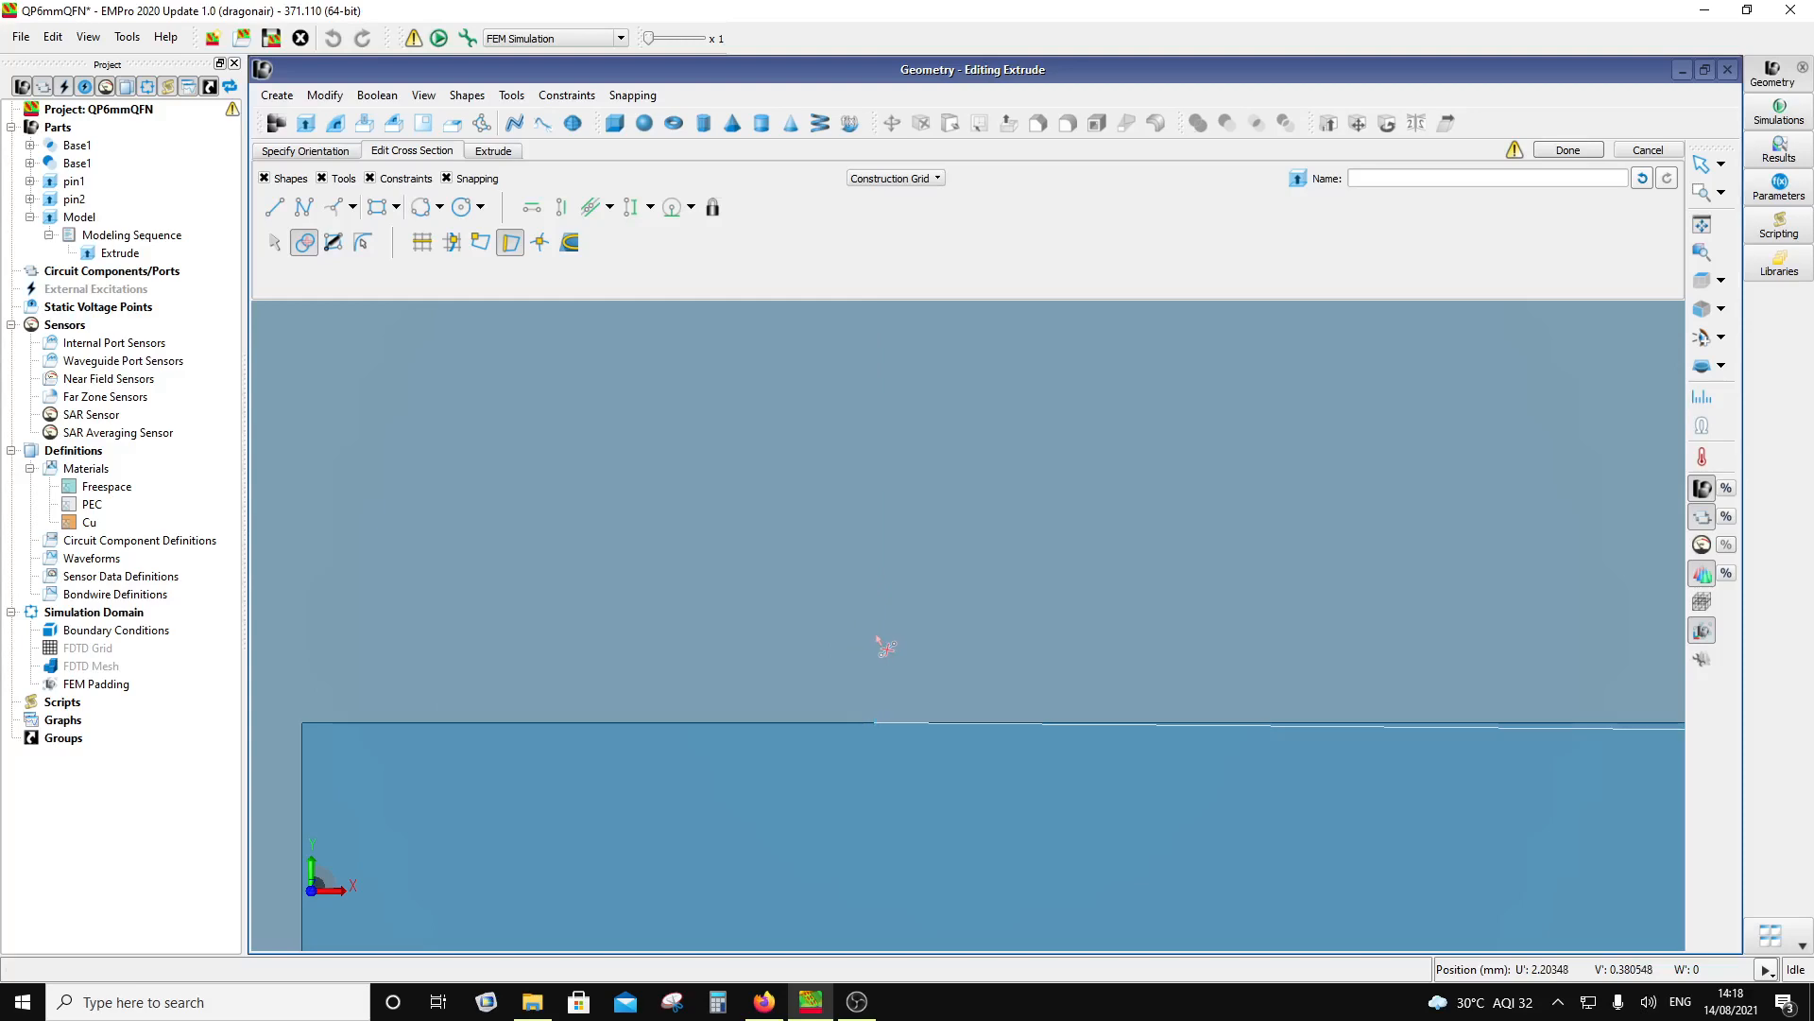
pyautogui.click(1028, 725)
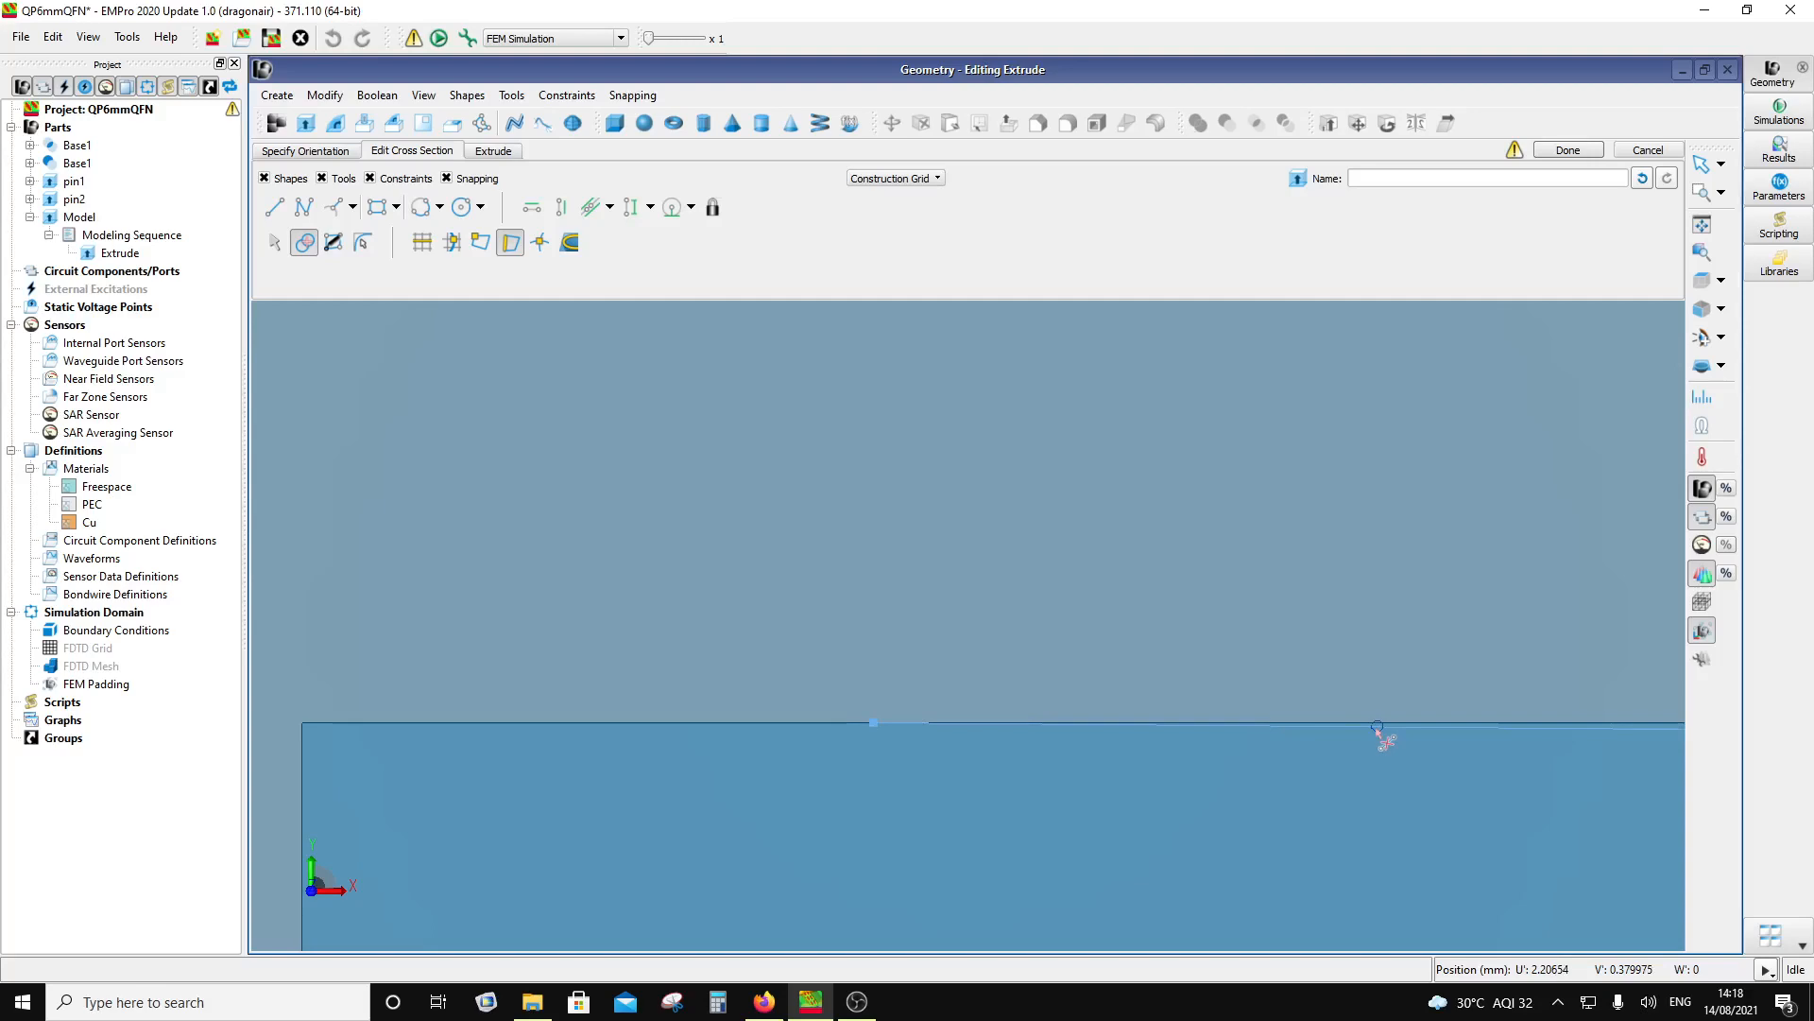
pyautogui.moveTo(1141, 692); pyautogui.dragTo(1559, 677, button='middle')
pyautogui.moveTo(1150, 700); pyautogui.dragTo(1620, 695, button='middle')
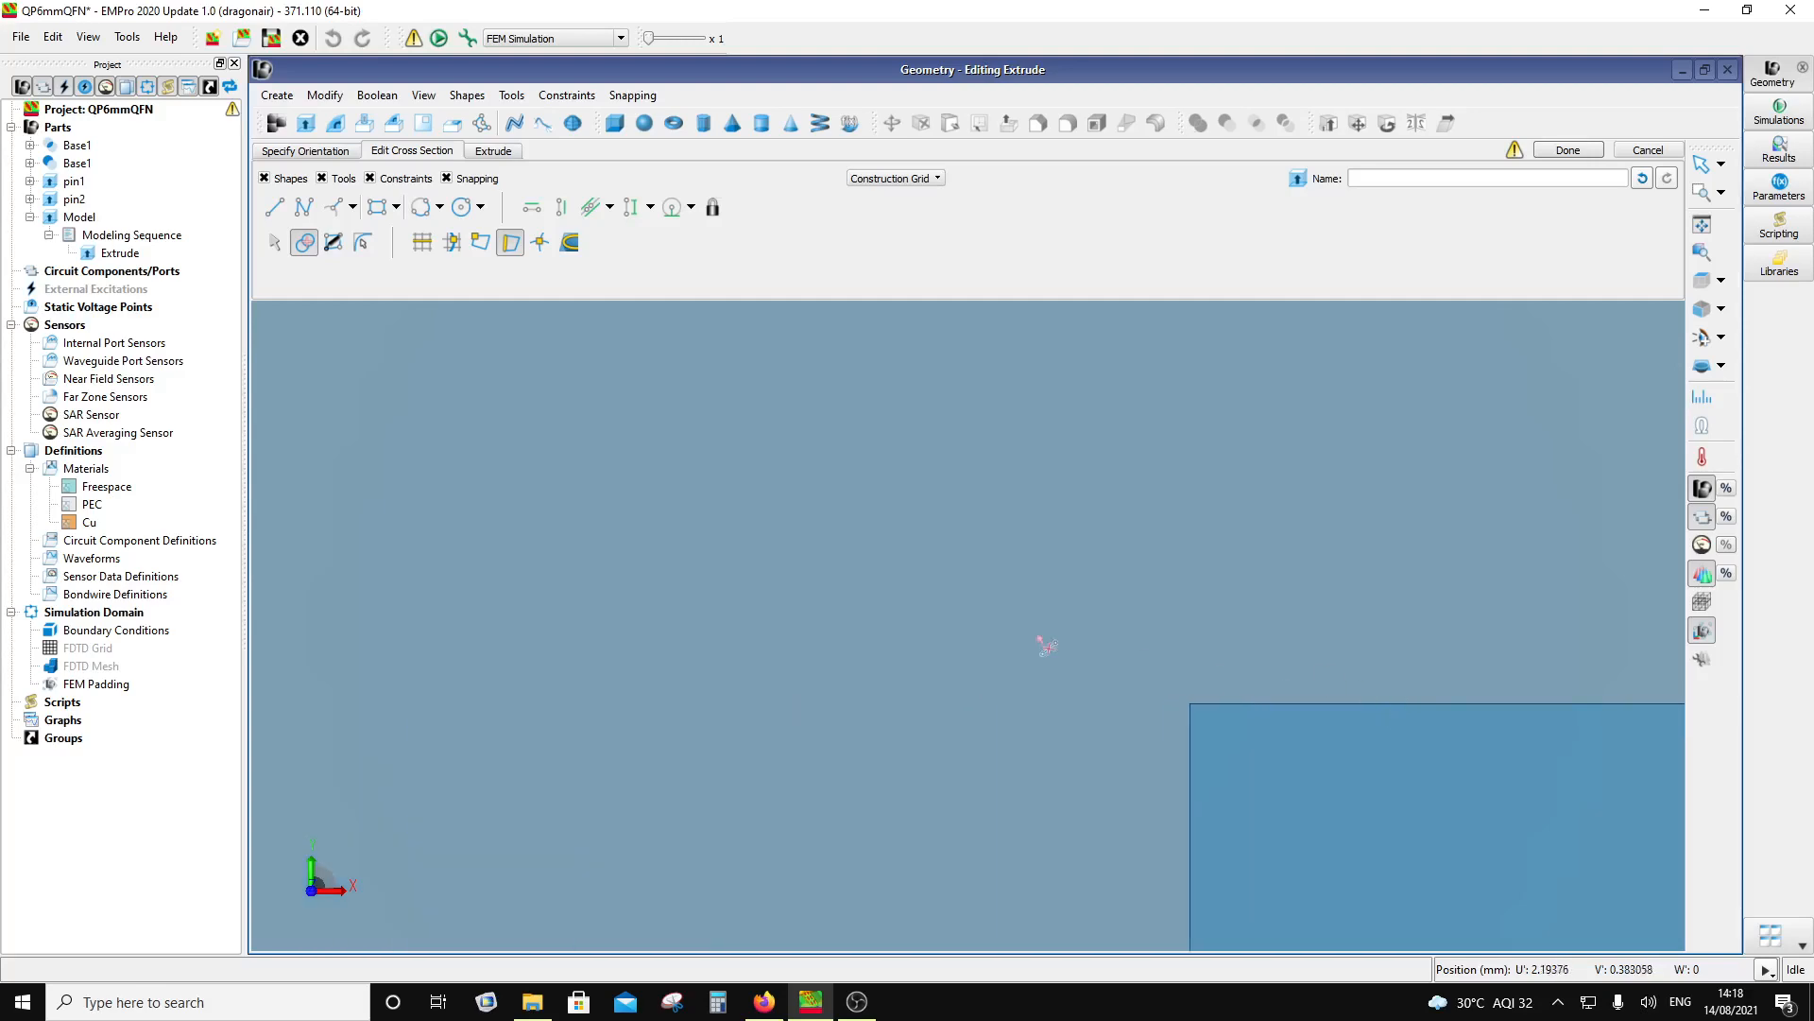
# Step: Trim away the right side of the third inner pin's outline, inspect the pin's upper-right corner for leftovers, and finish trimming
pyautogui.scroll(-4, 1046, 646)
pyautogui.scroll(-3, 879, 677)
pyautogui.scroll(-3, 938, 667)
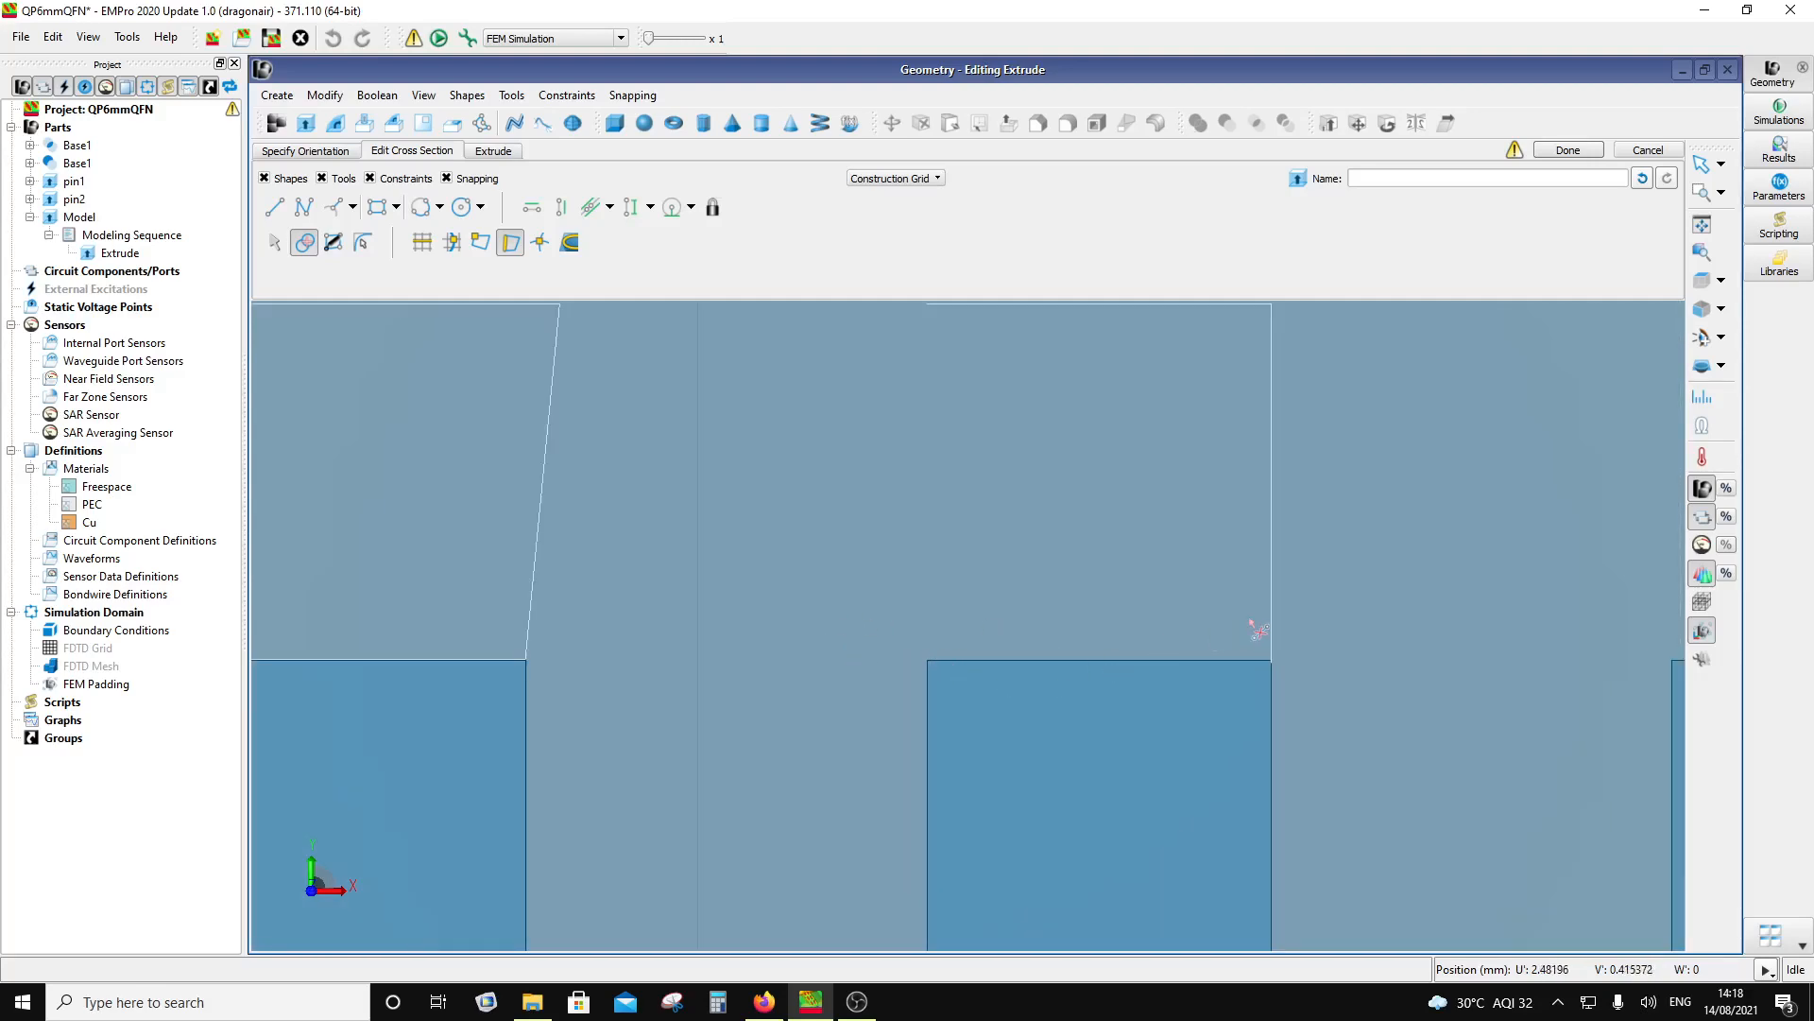
pyautogui.scroll(6, 1259, 629)
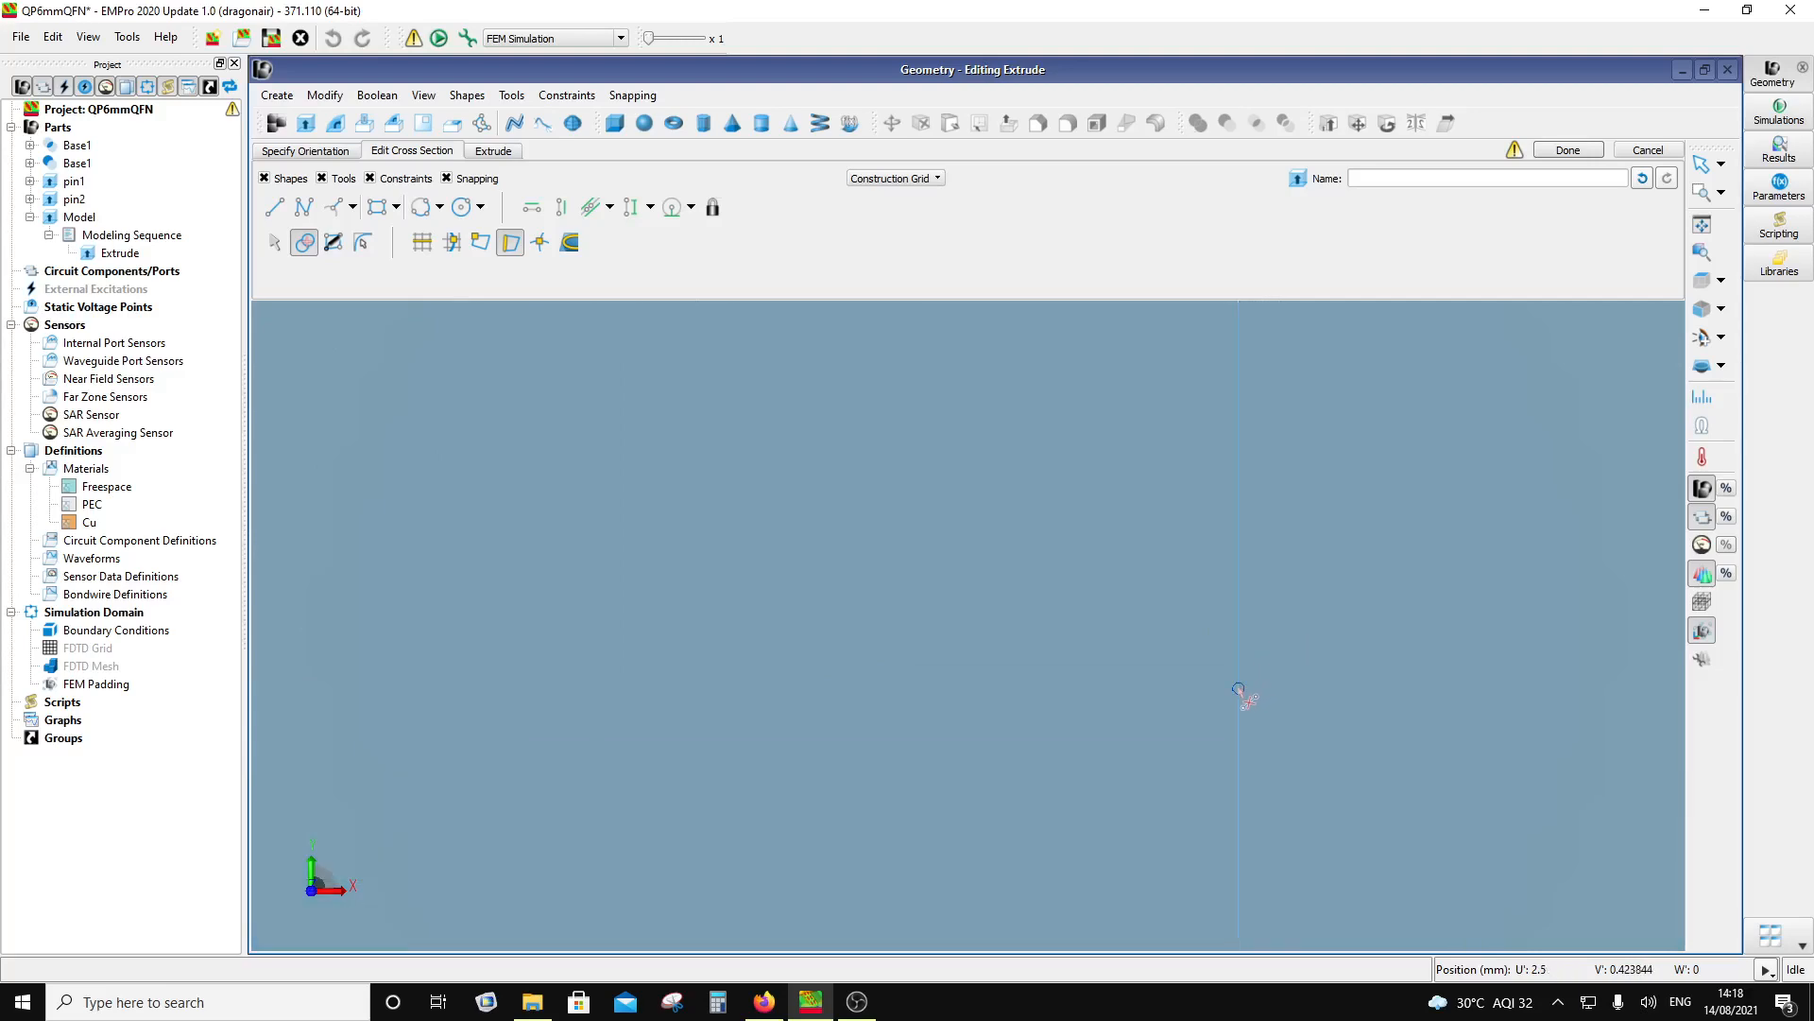
pyautogui.click(1239, 691)
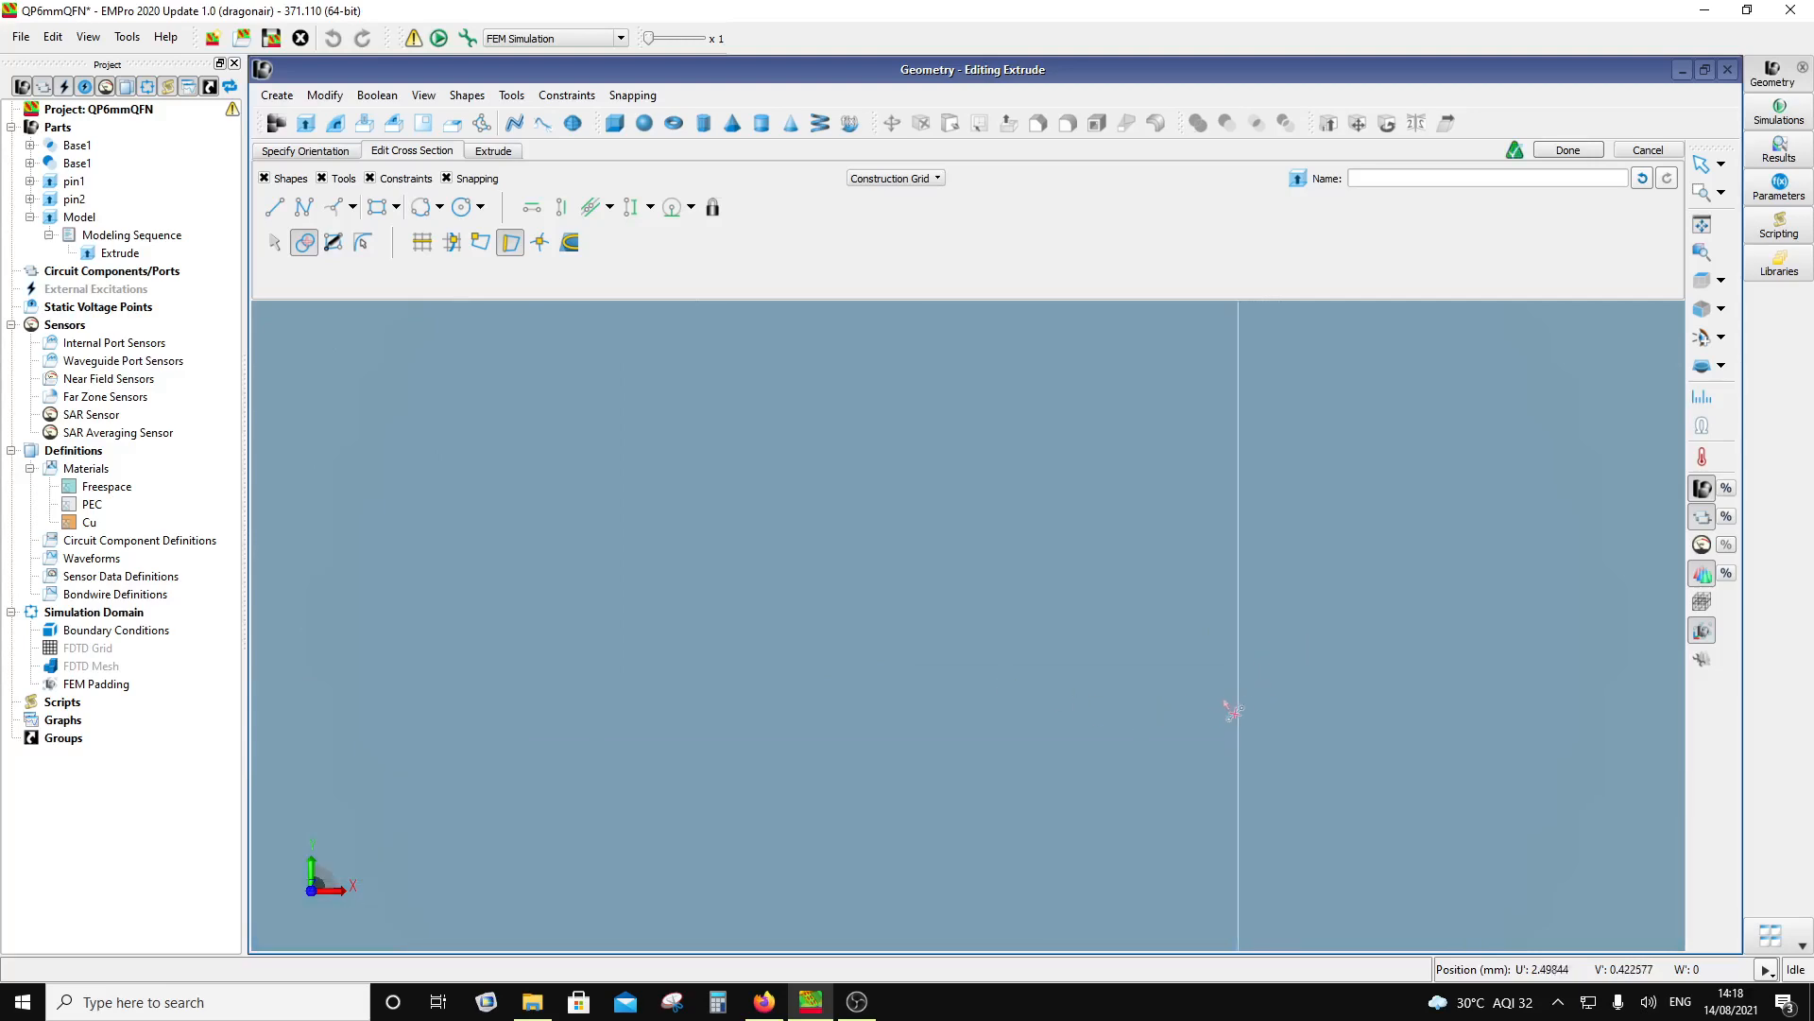
pyautogui.scroll(-5, 1102, 715)
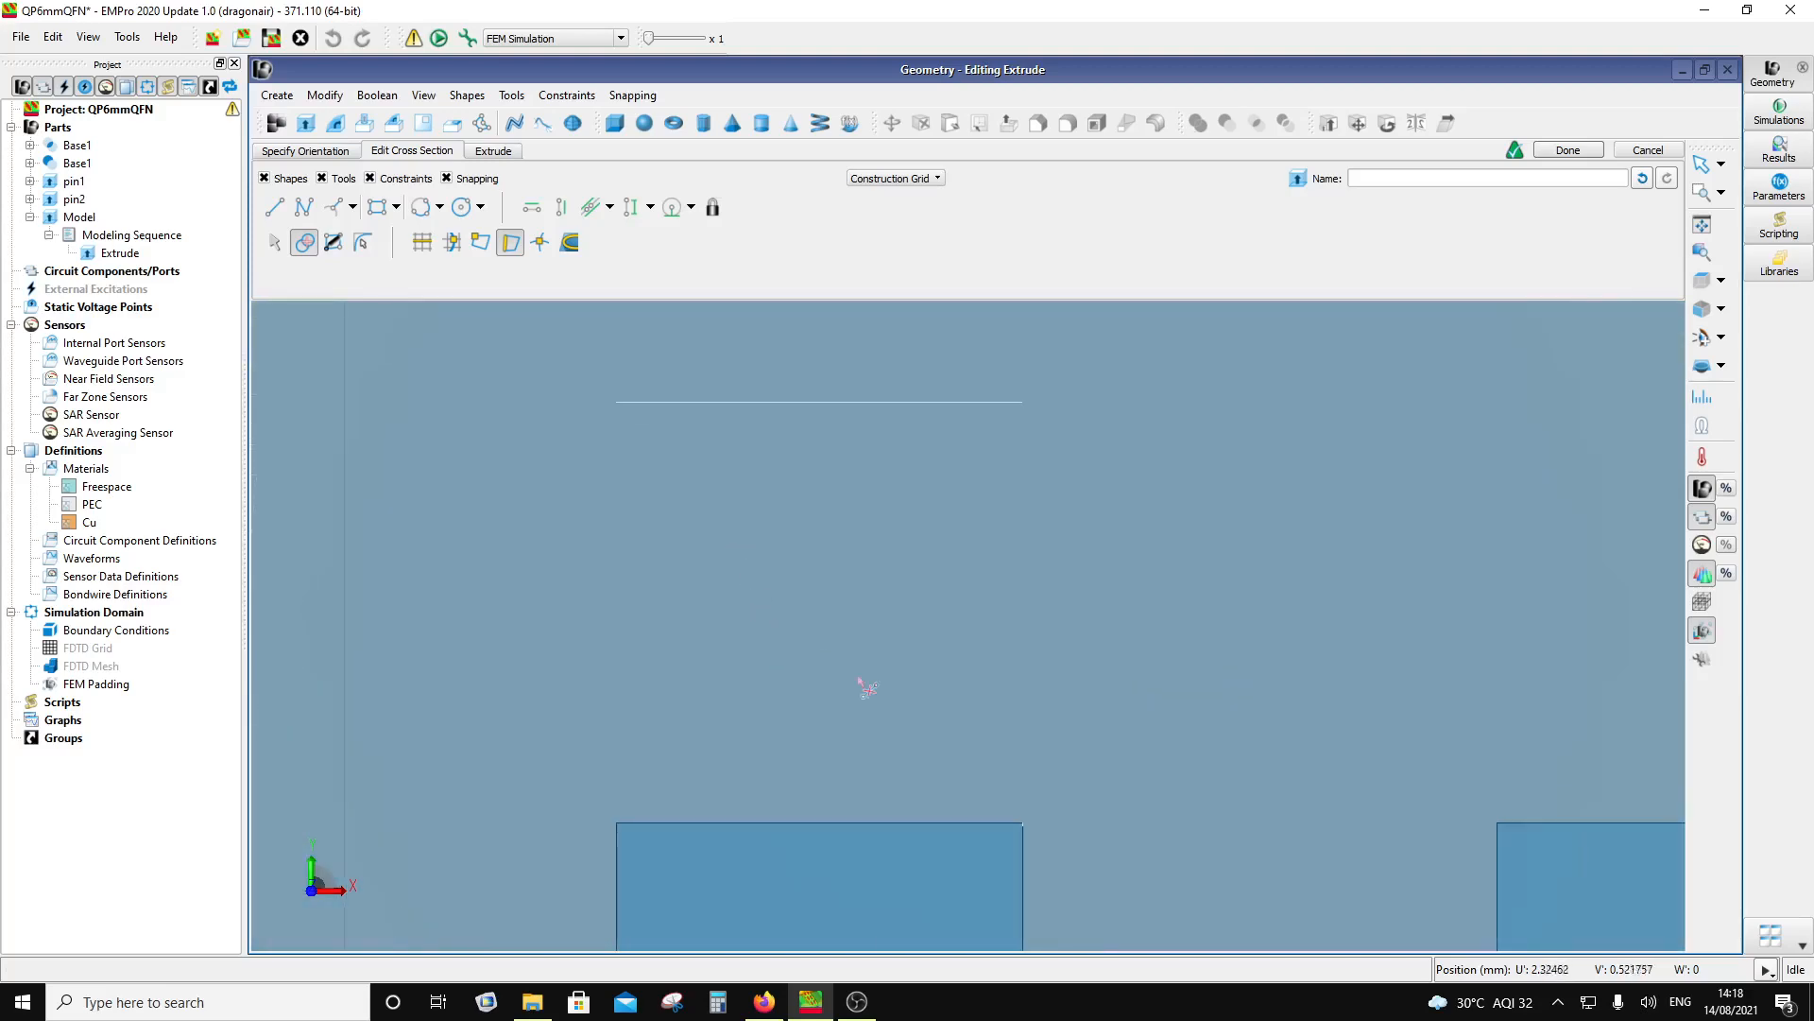
pyautogui.scroll(5, 1035, 833)
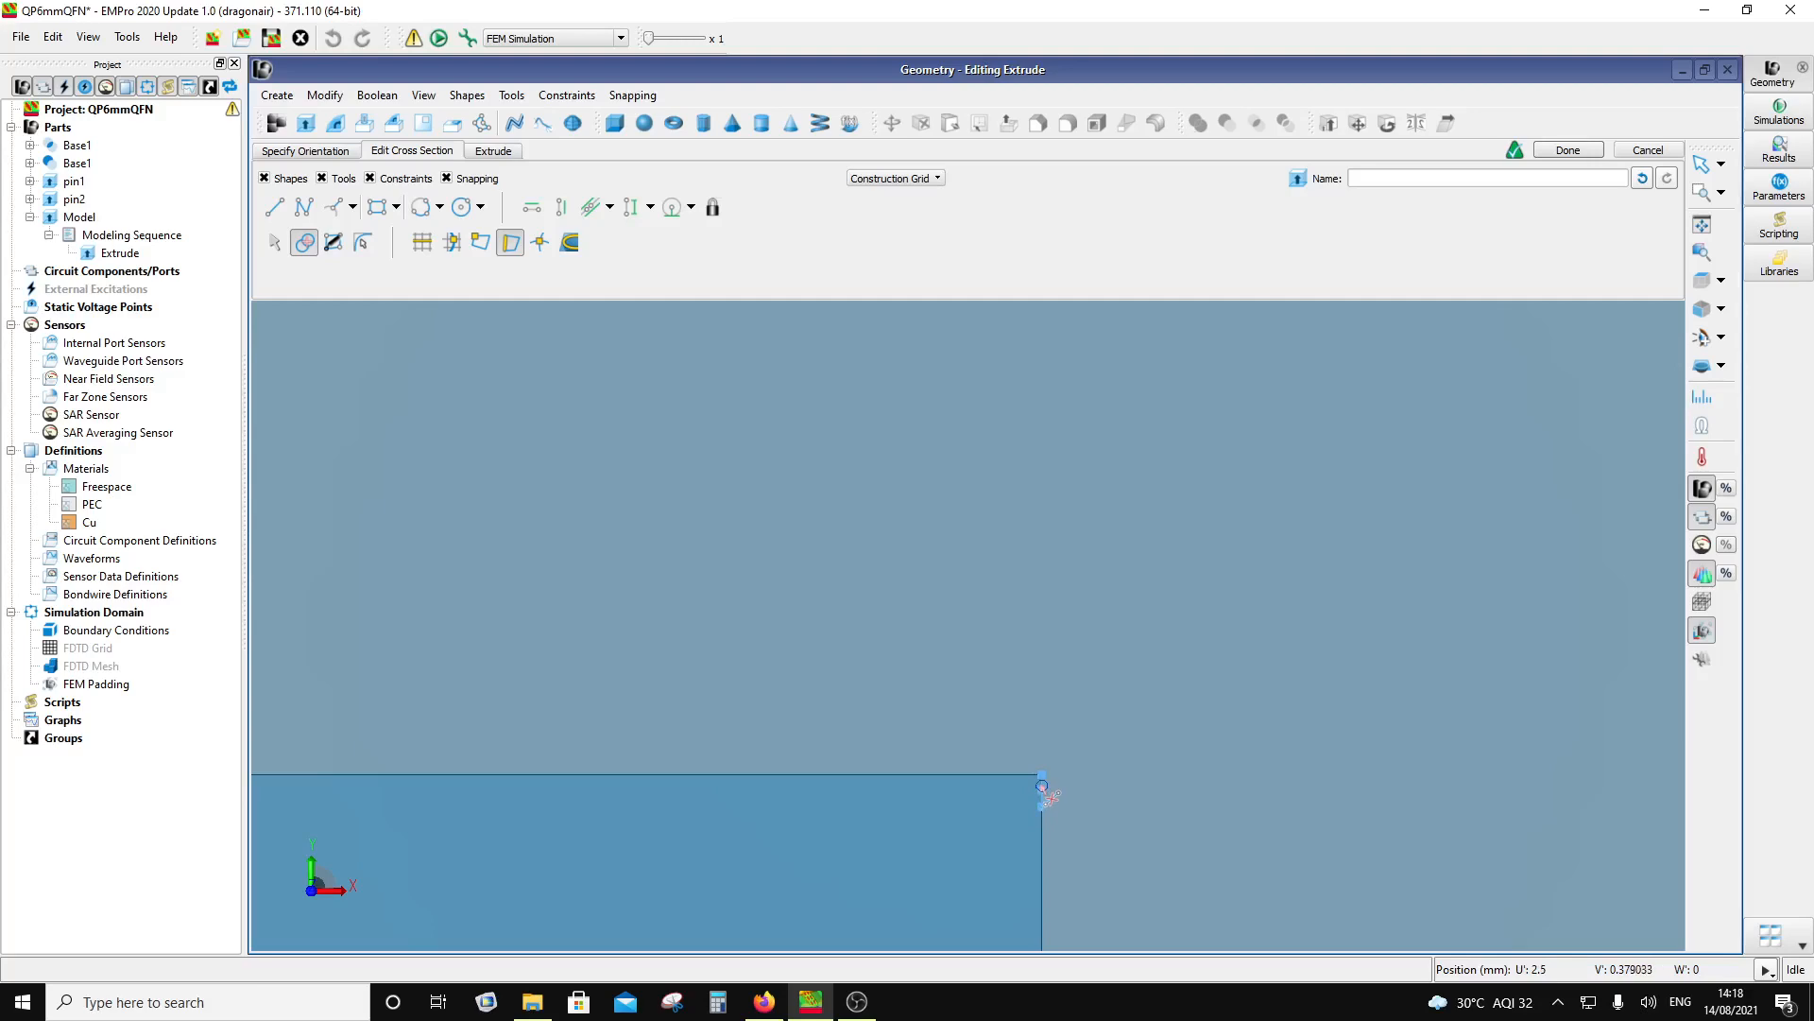
pyautogui.scroll(4, 1042, 782)
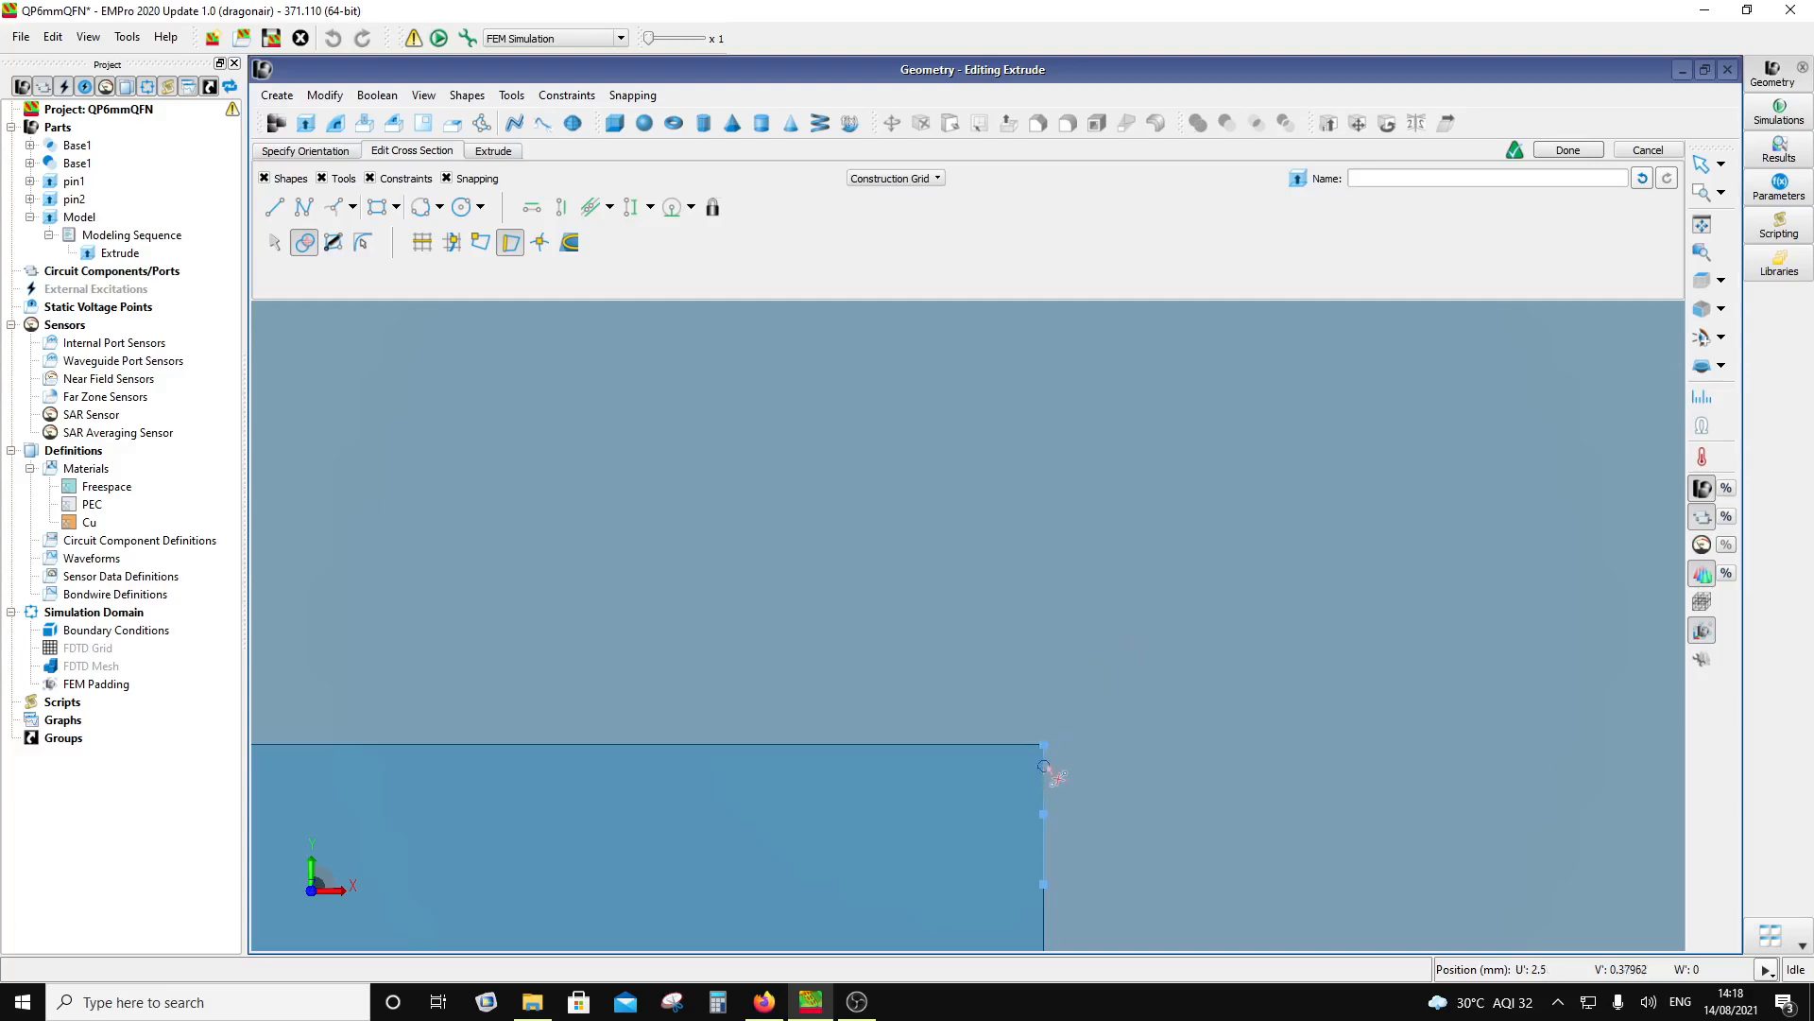
pyautogui.press('Escape')
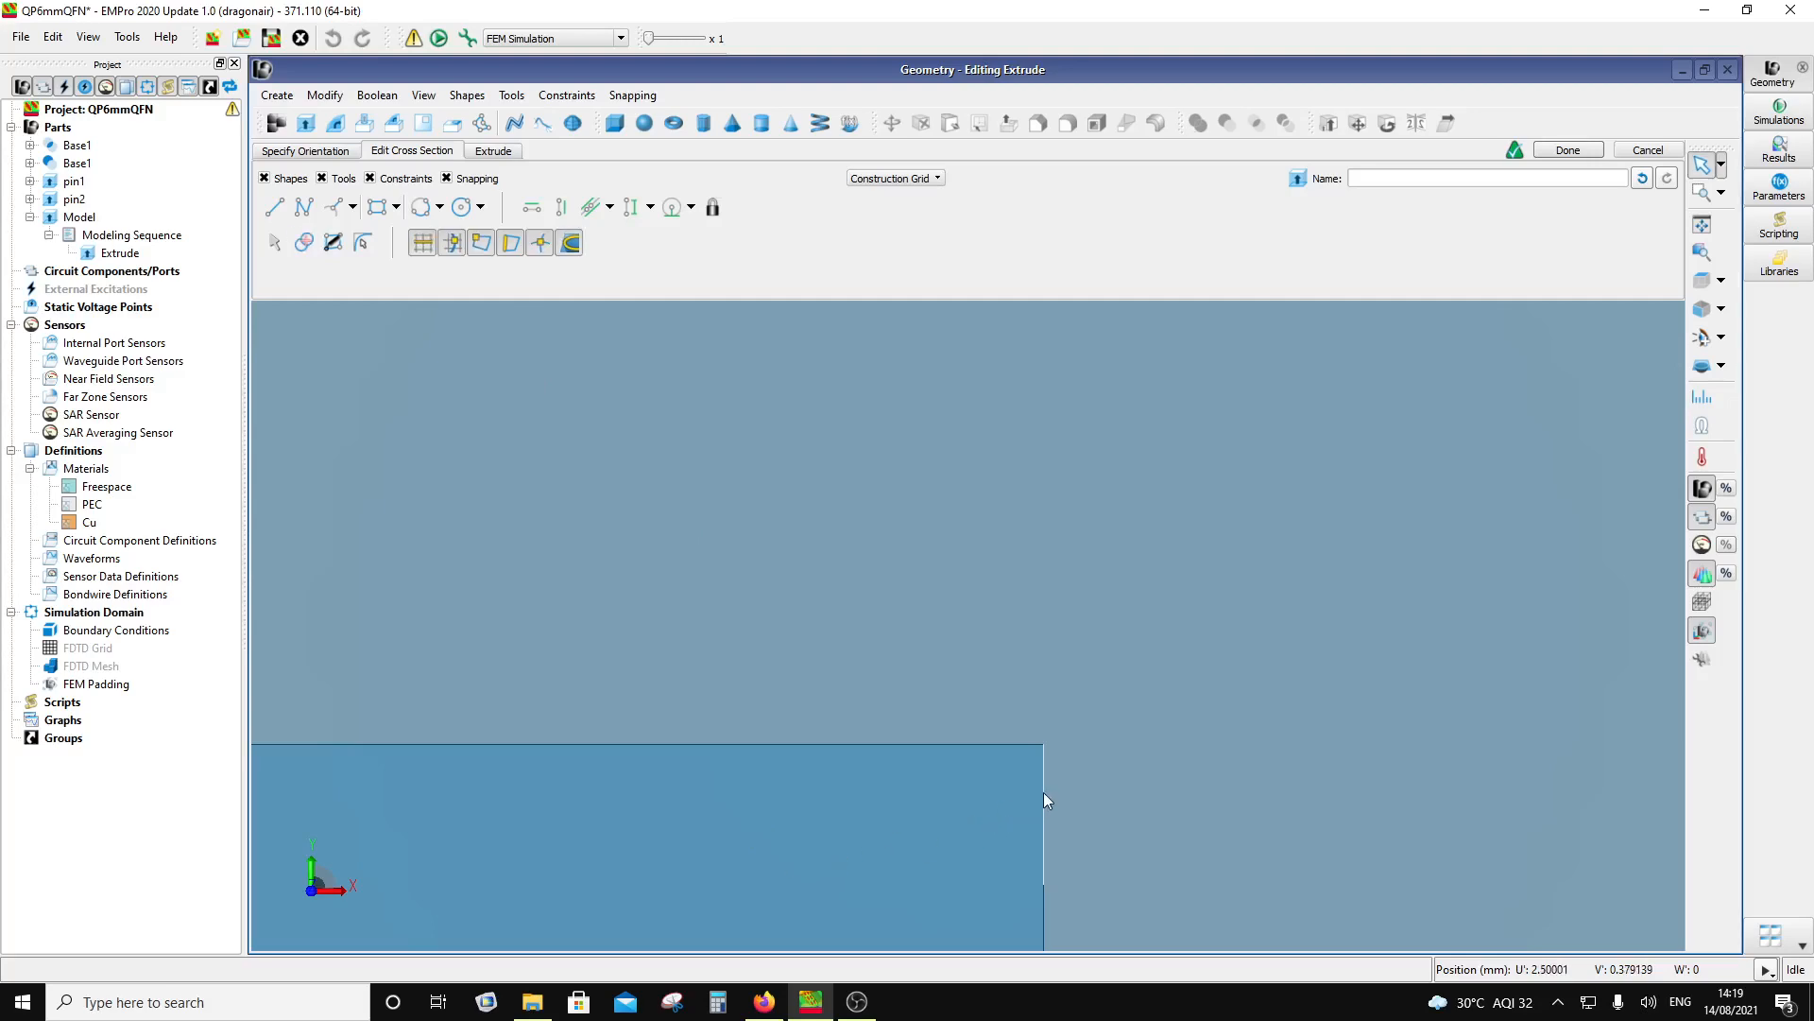
# Step: Trim the leftover line above the third bottom pin and the short stray edge at that pin's corner, and finish editing the extrude
pyautogui.scroll(-1, 1040, 786)
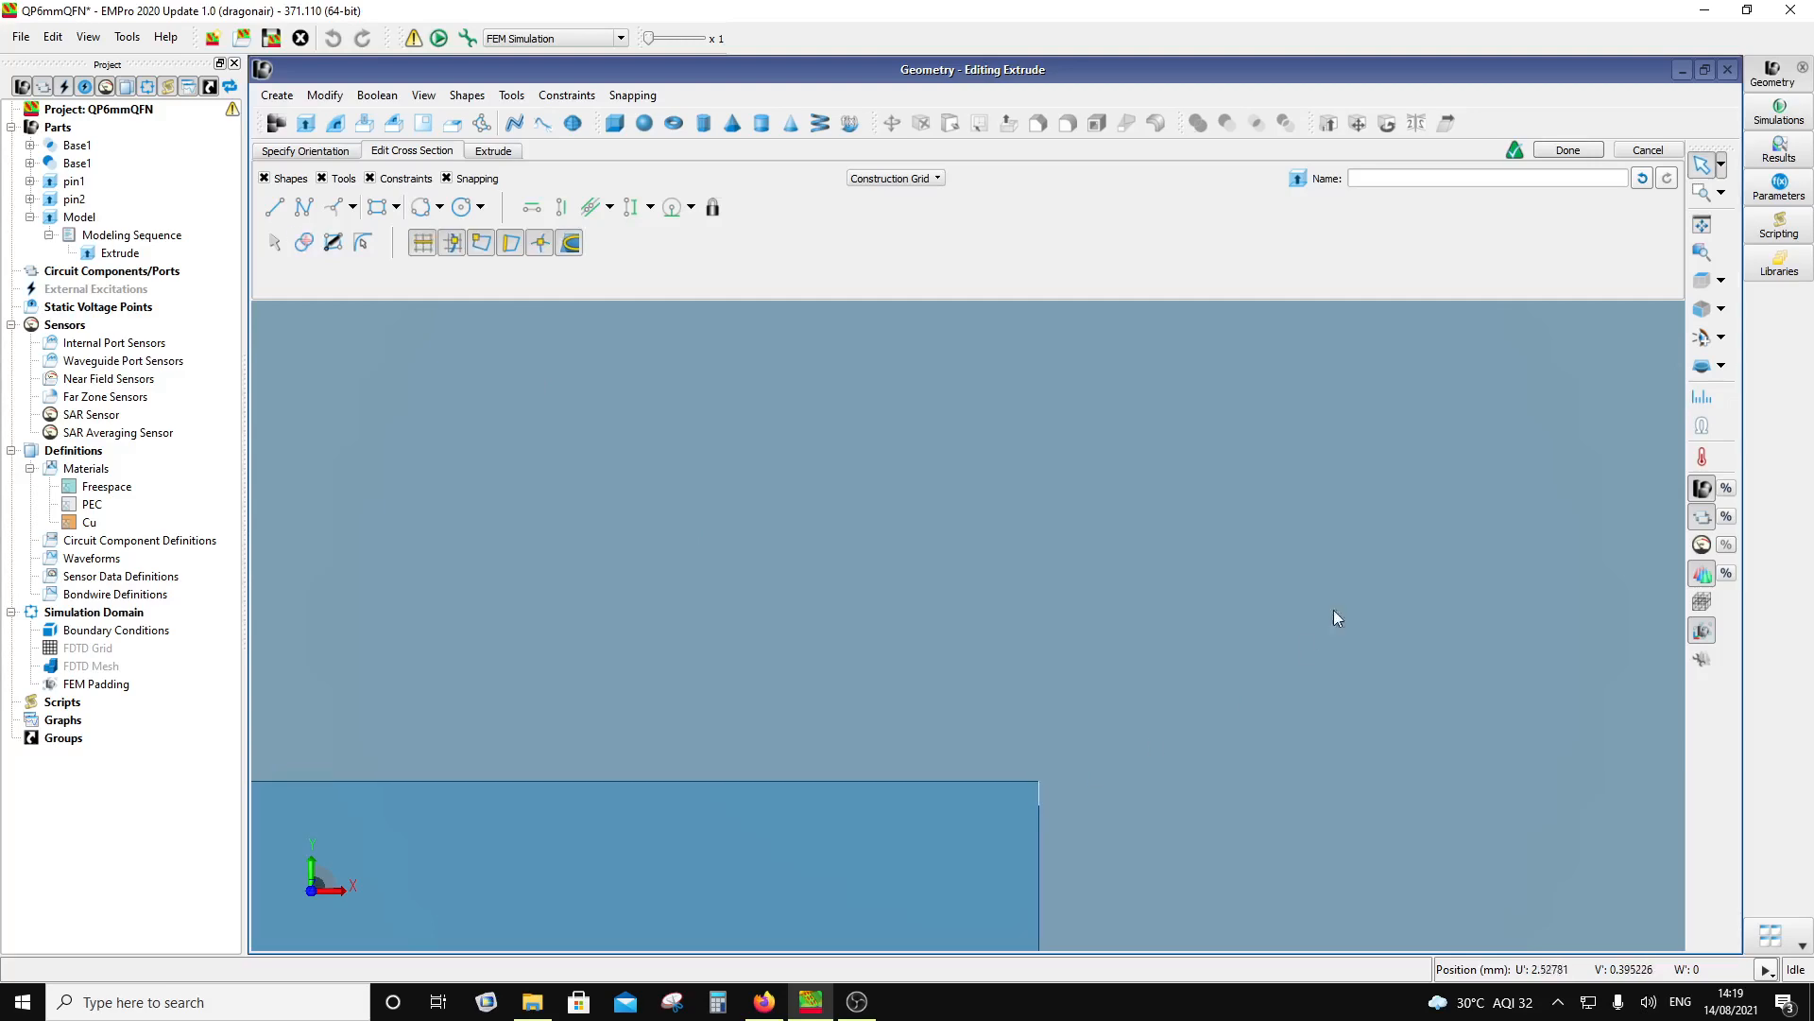
pyautogui.click(1701, 225)
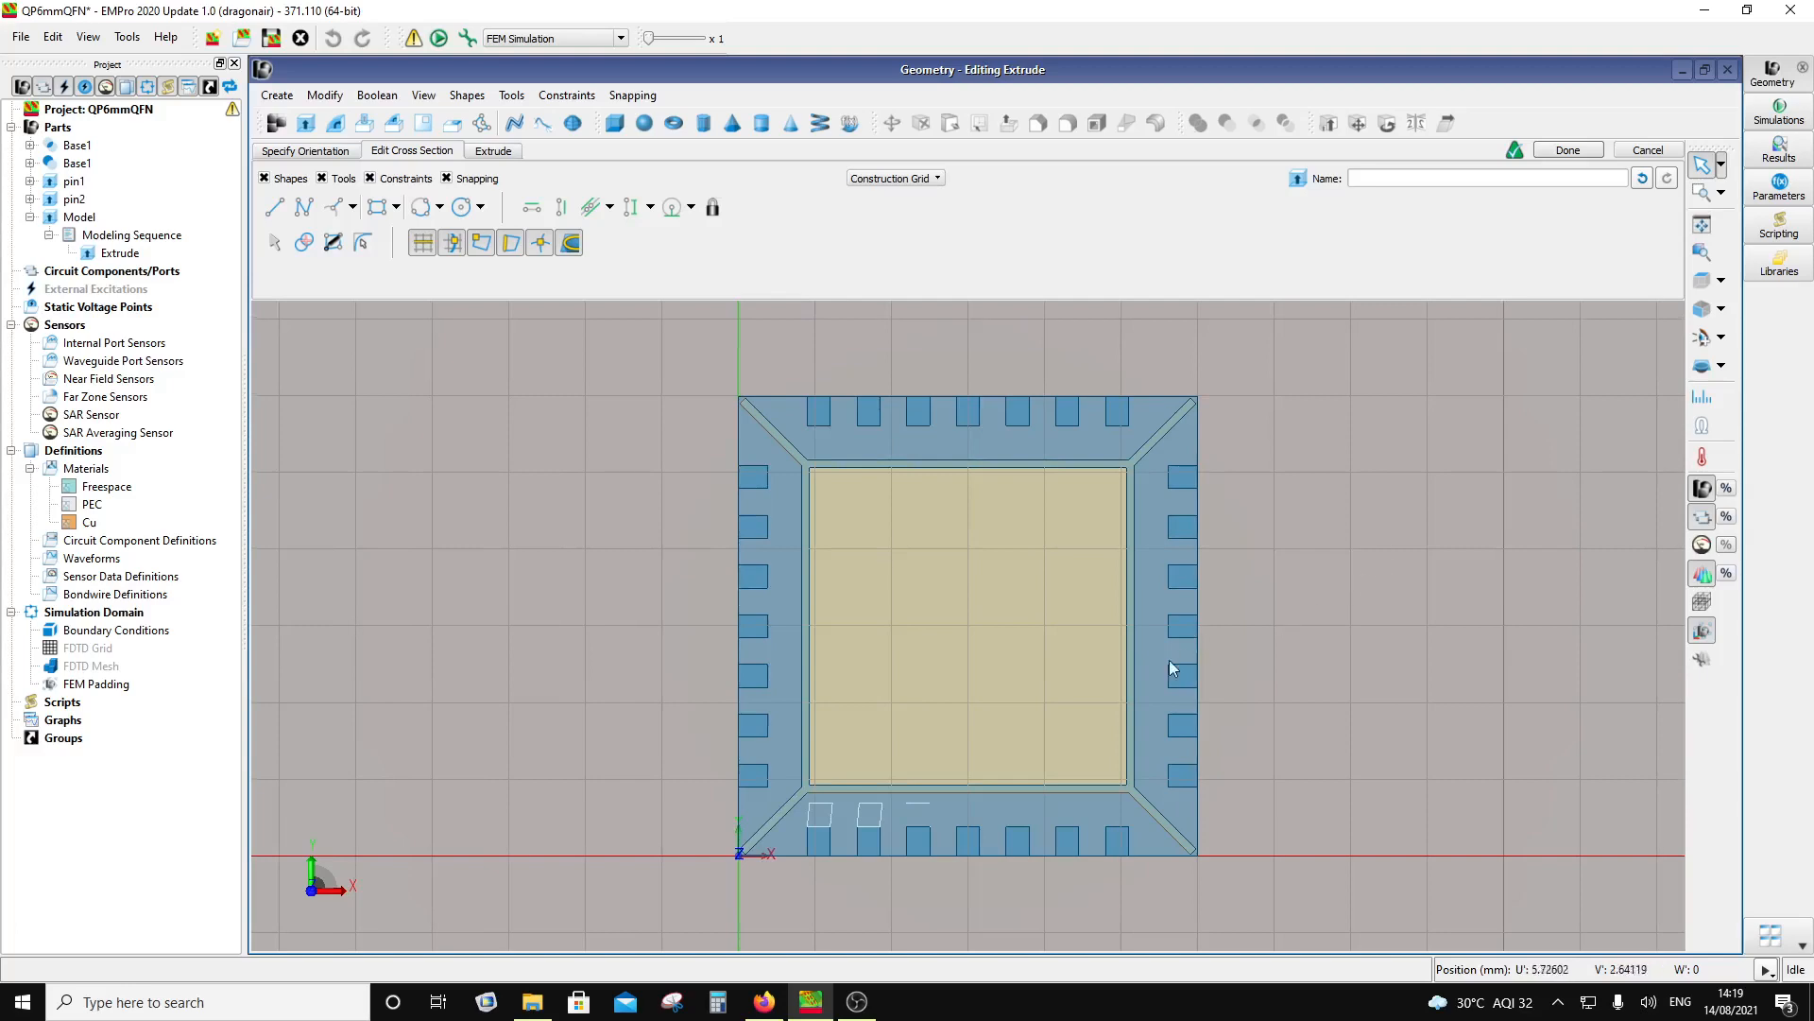
pyautogui.scroll(8, 961, 813)
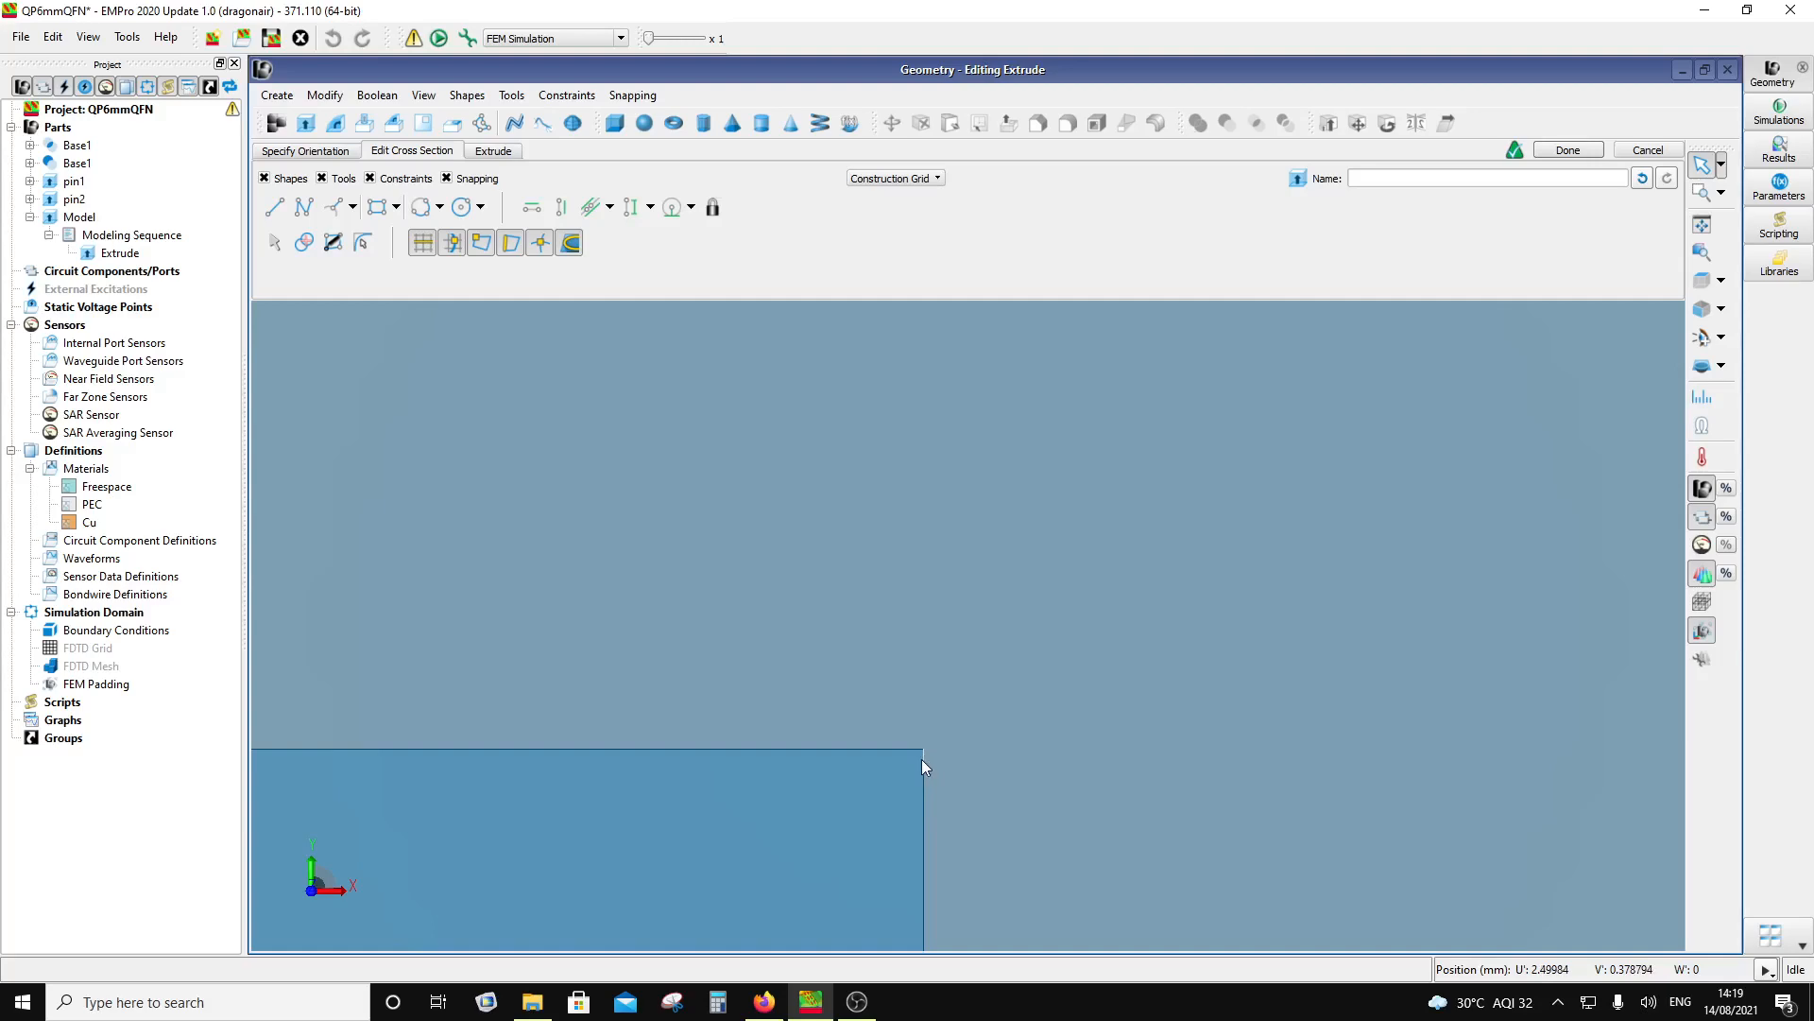
pyautogui.scroll(3, 922, 758)
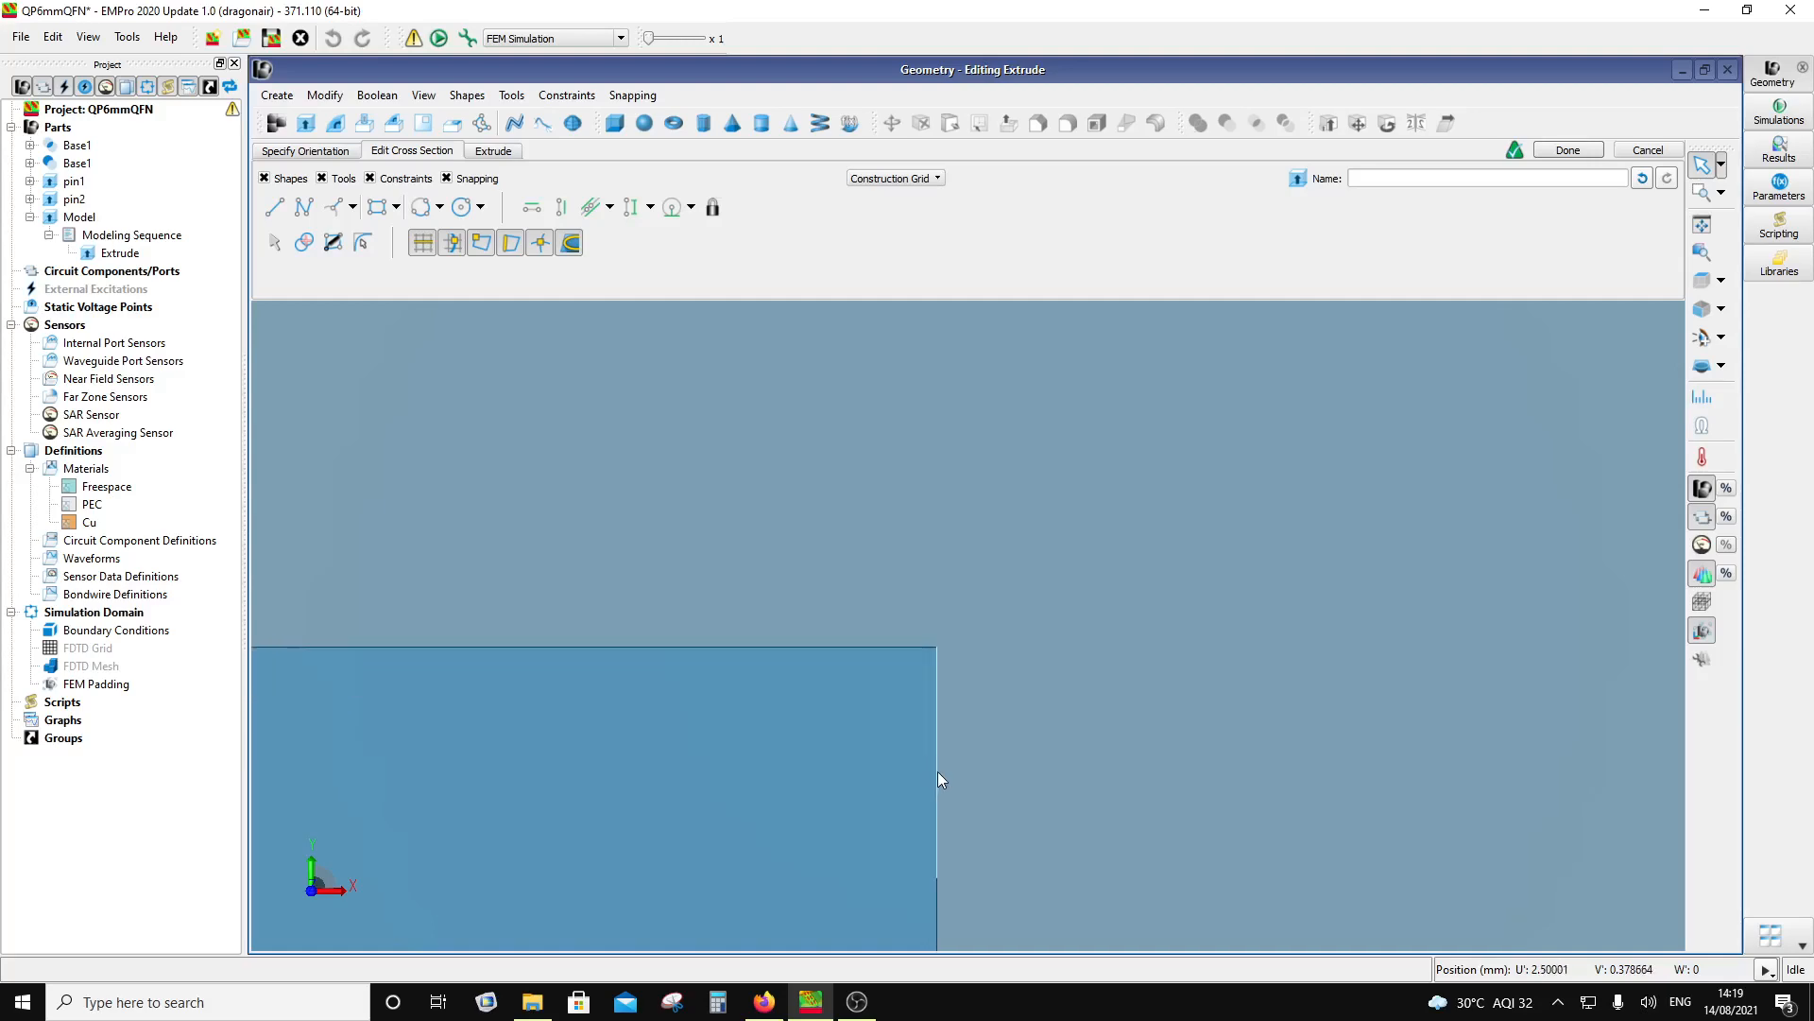
pyautogui.scroll(-5, 939, 705)
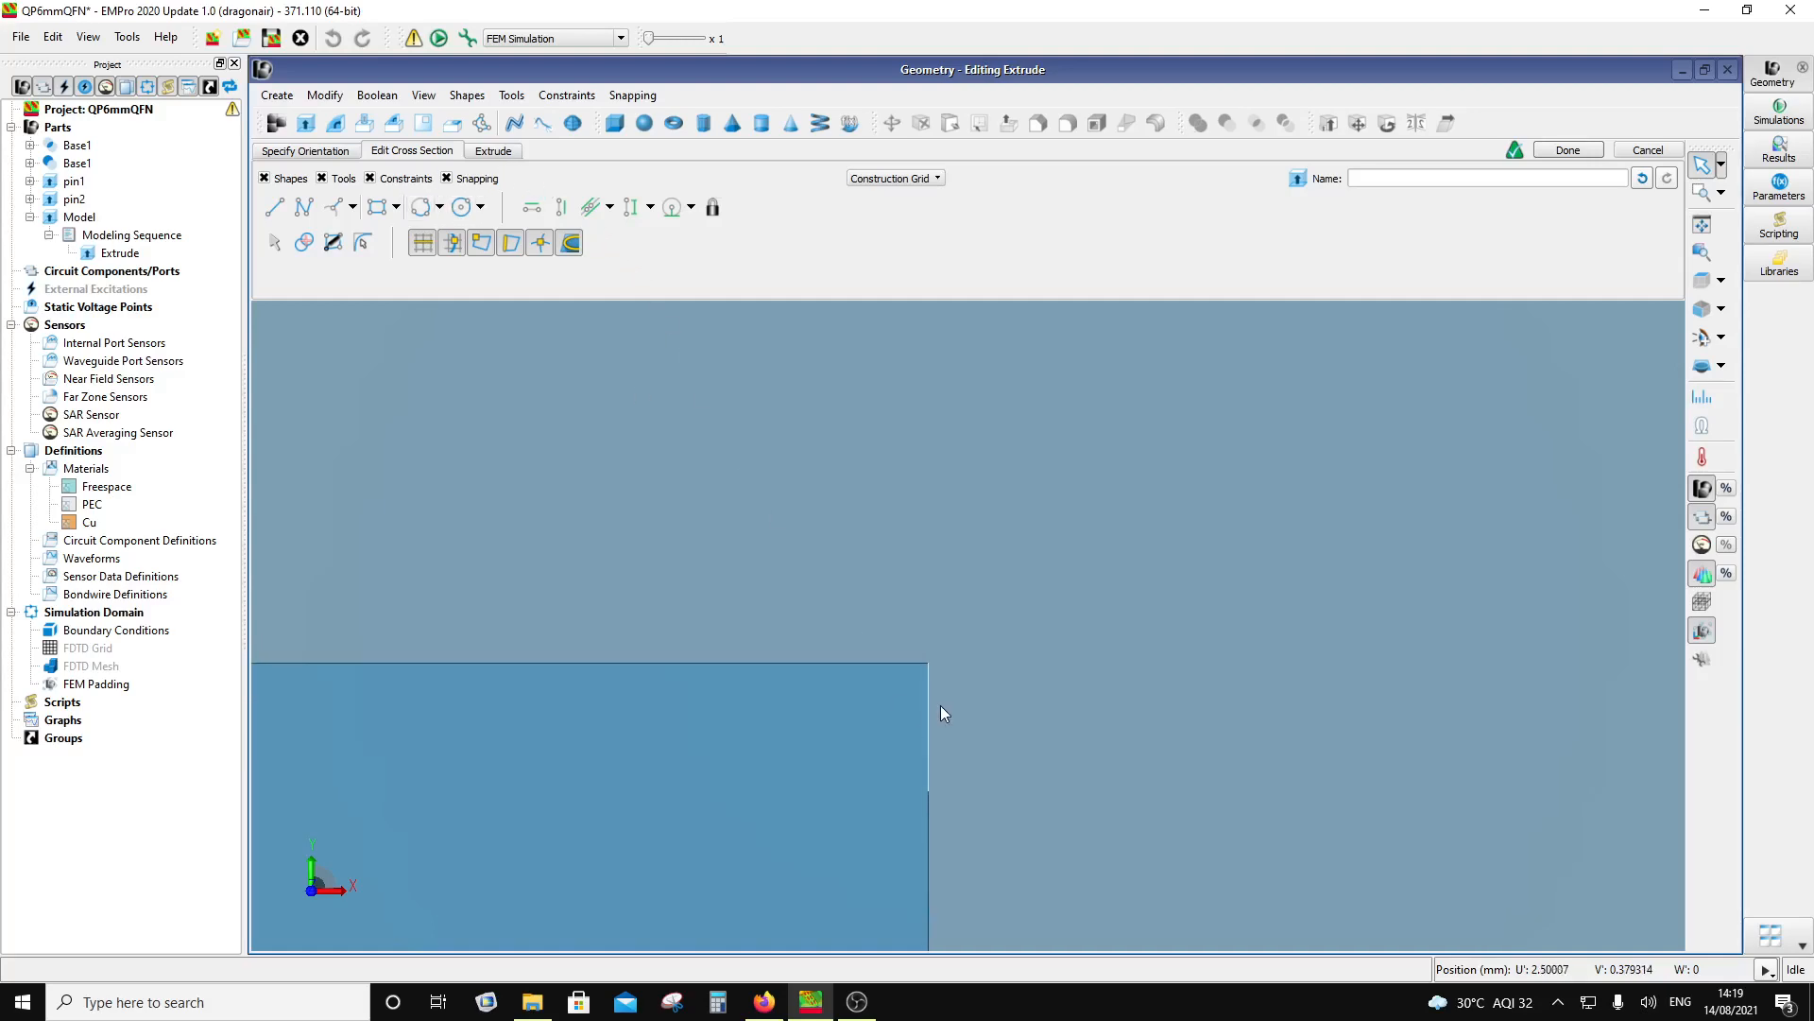
pyautogui.scroll(-2, 790, 502)
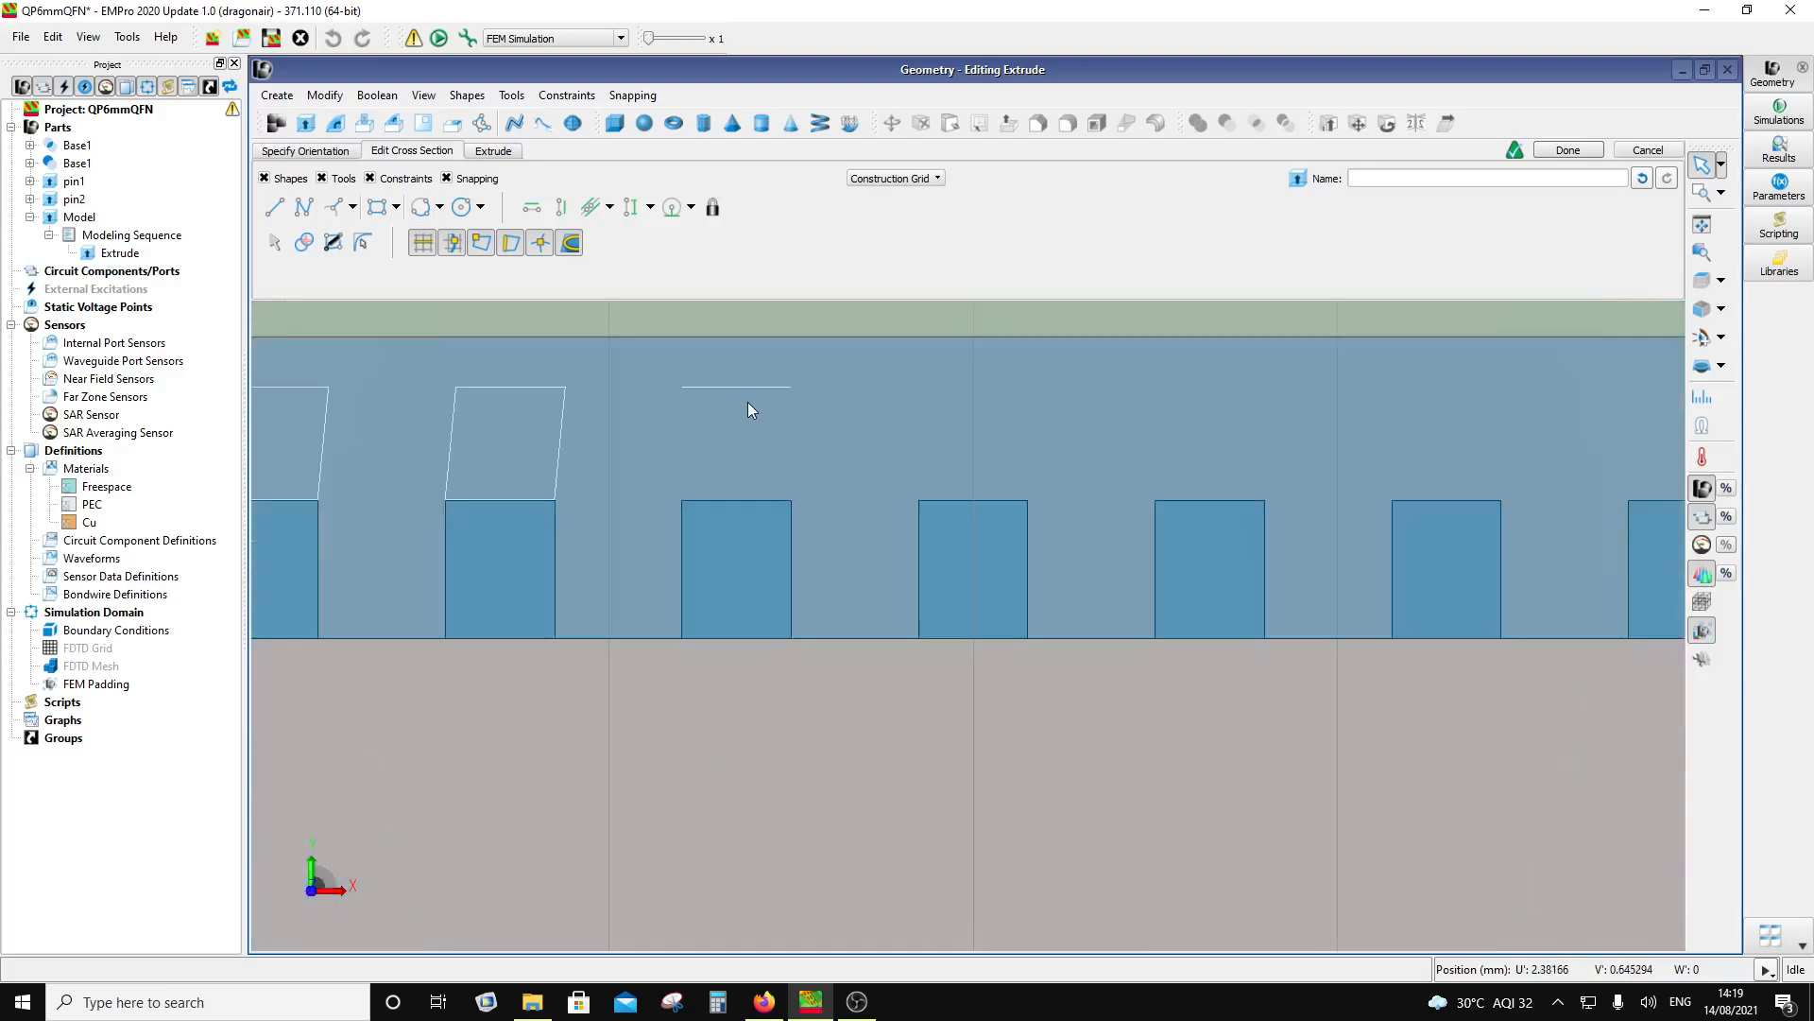
pyautogui.scroll(3, 747, 386)
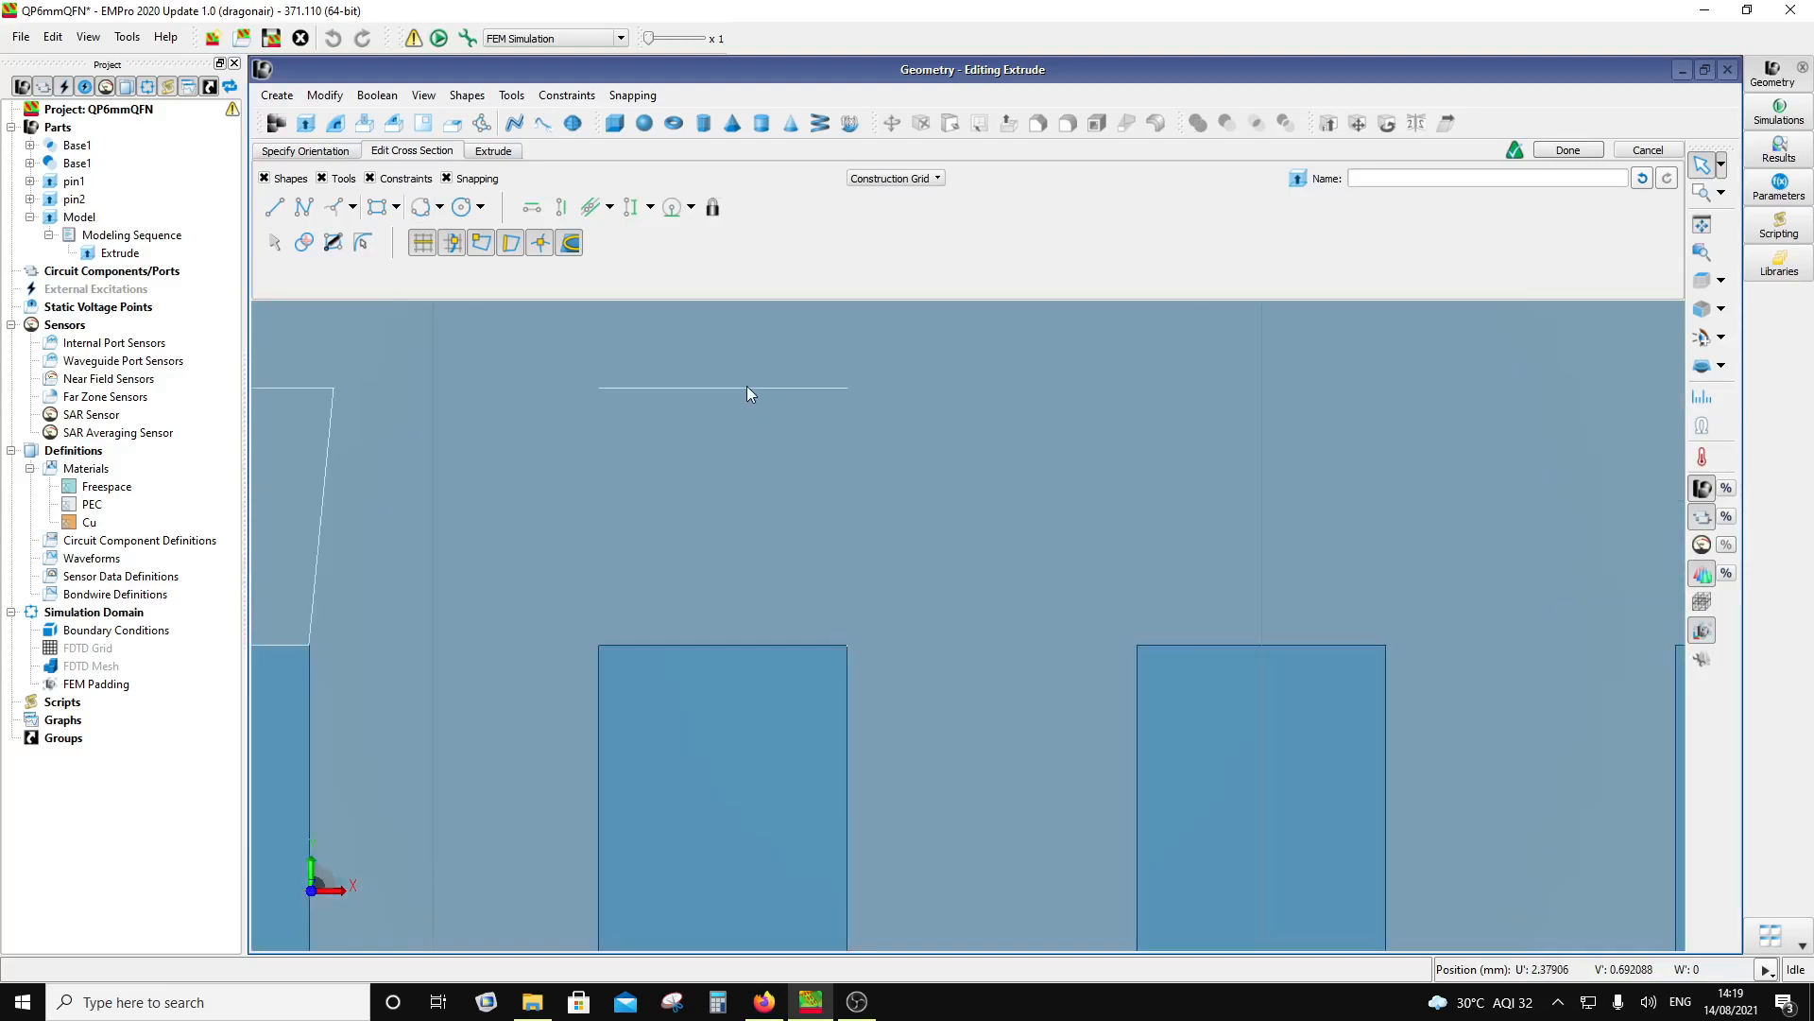
pyautogui.click(304, 242)
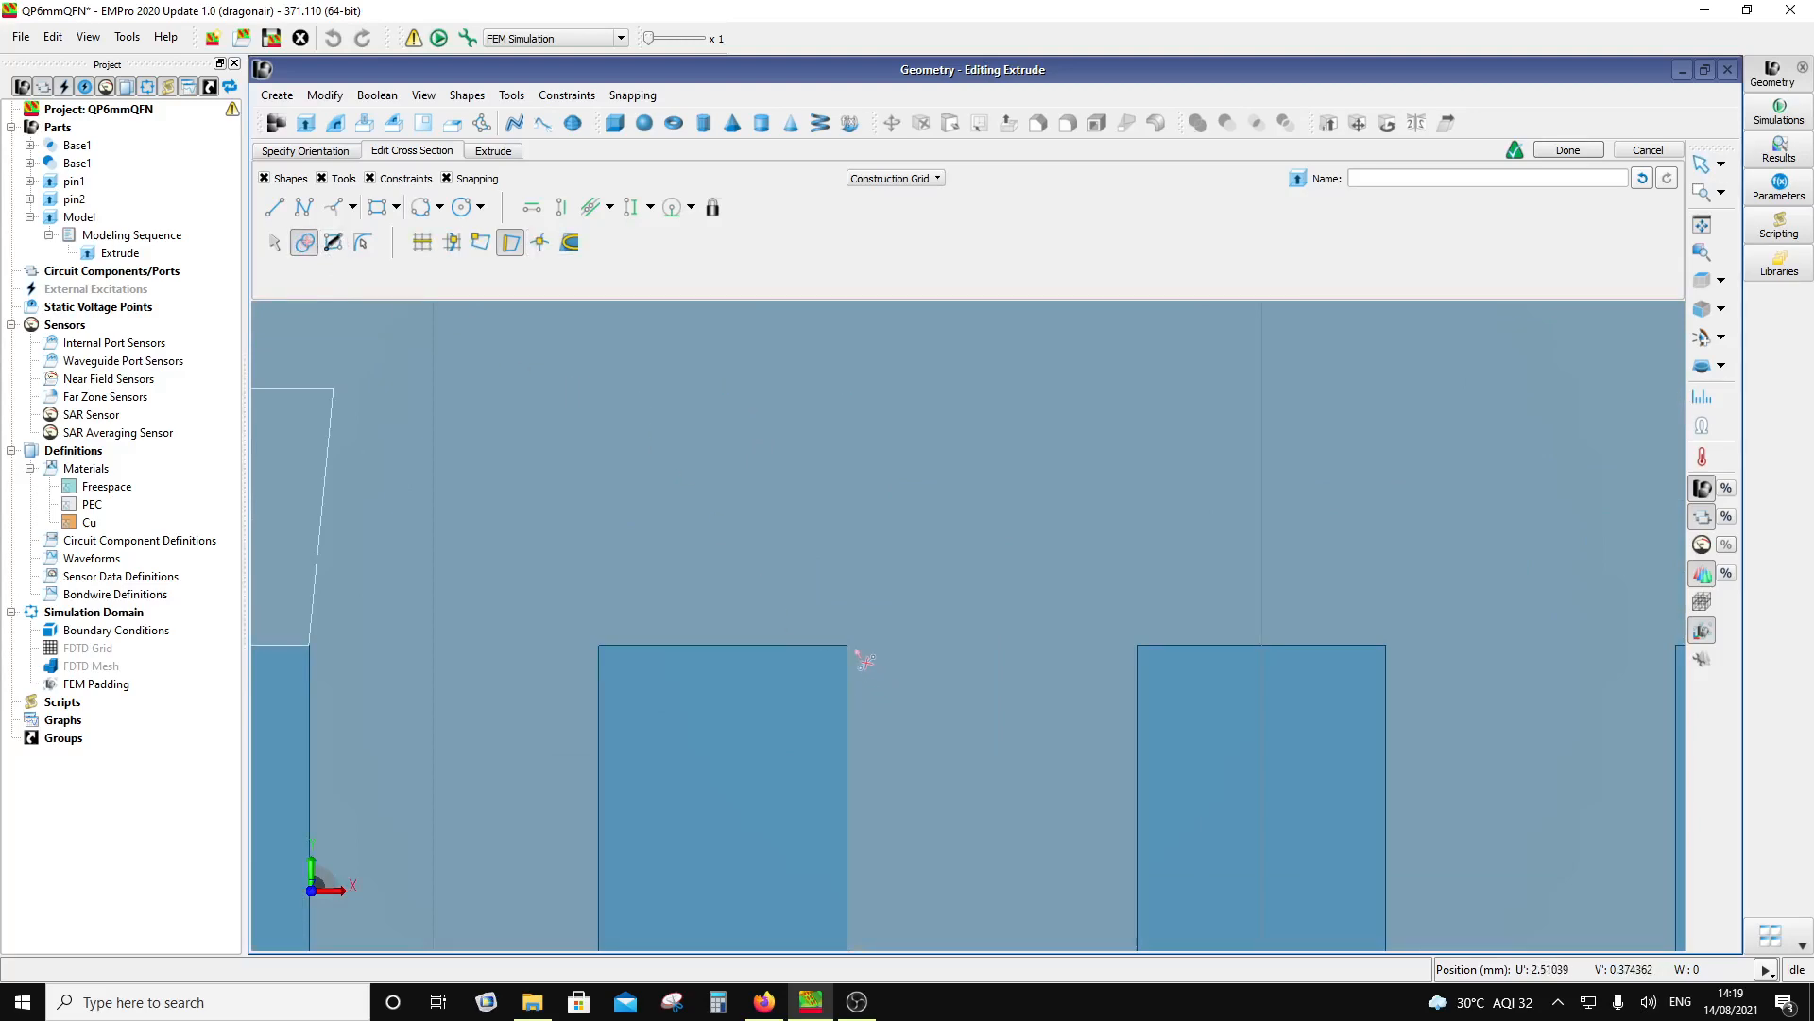
pyautogui.scroll(3, 837, 650)
pyautogui.scroll(6, 884, 661)
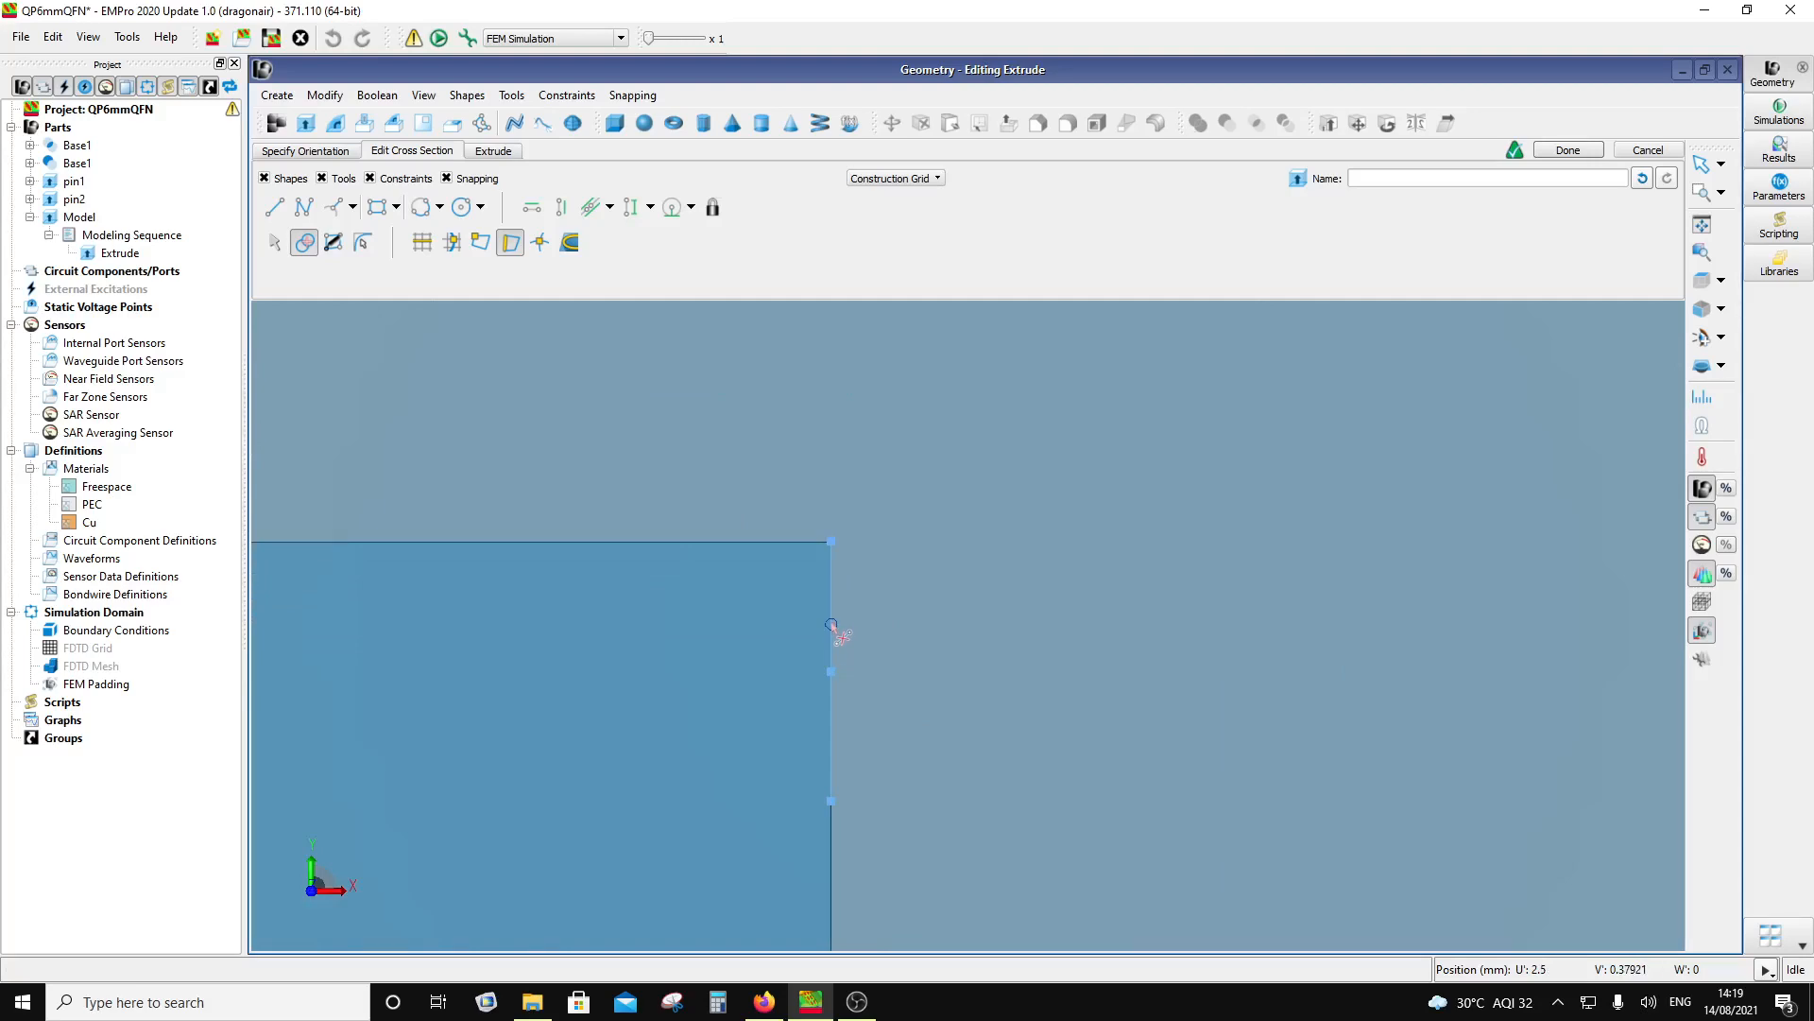
pyautogui.click(1568, 150)
# Step: Begin reflecting the Model part with the two slanted lead pieces, setting the plane normal to U' 1, V' 0, W' 0
pyautogui.scroll(-10, 498, 575)
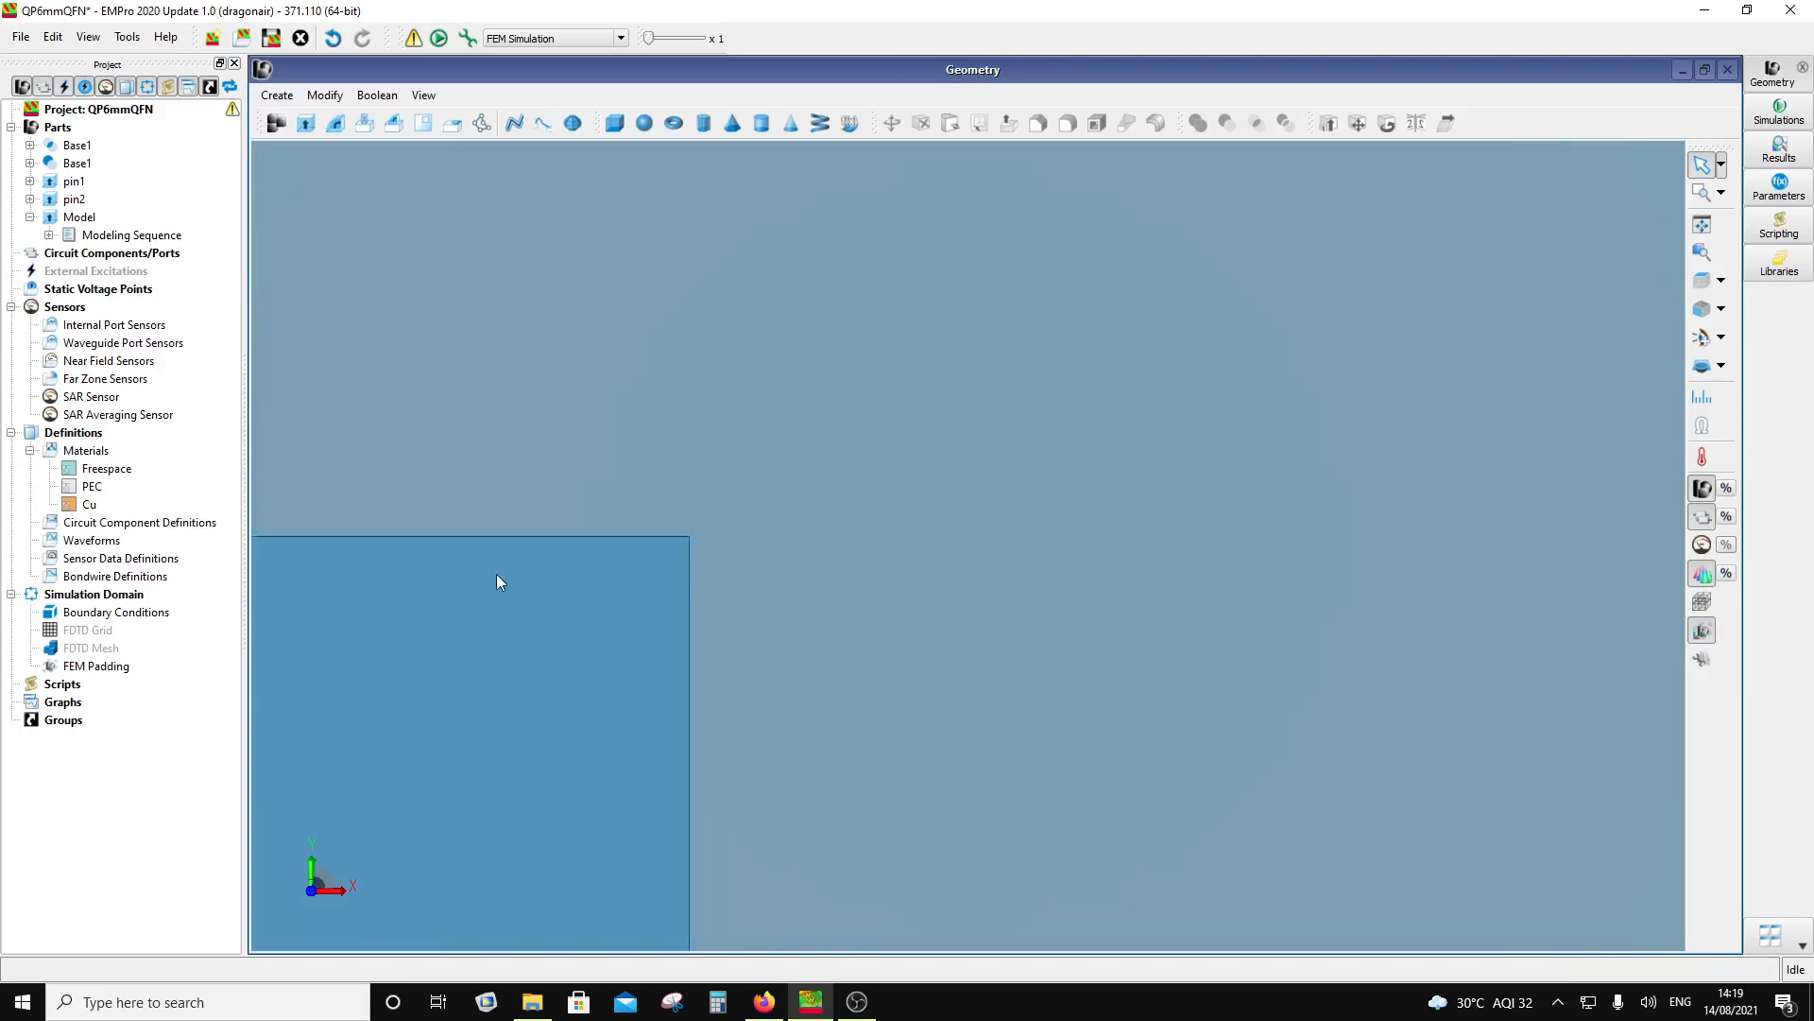
pyautogui.scroll(8, 790, 484)
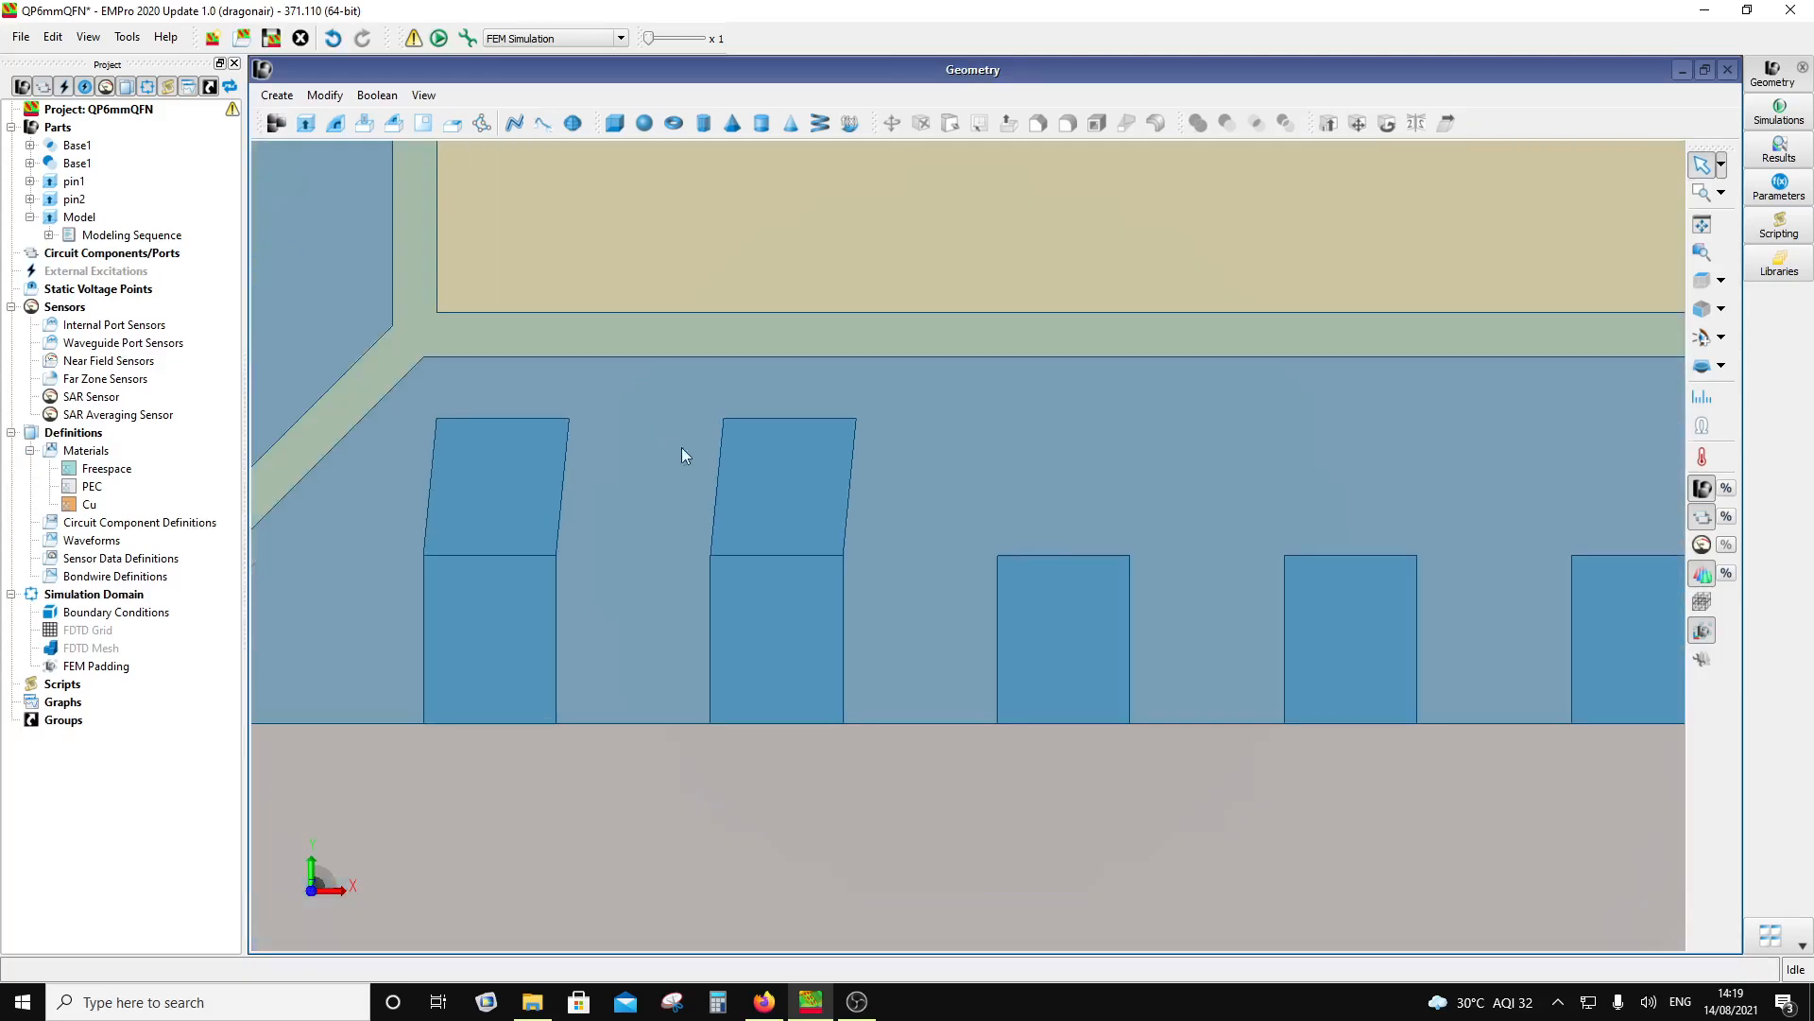
pyautogui.scroll(2, 790, 631)
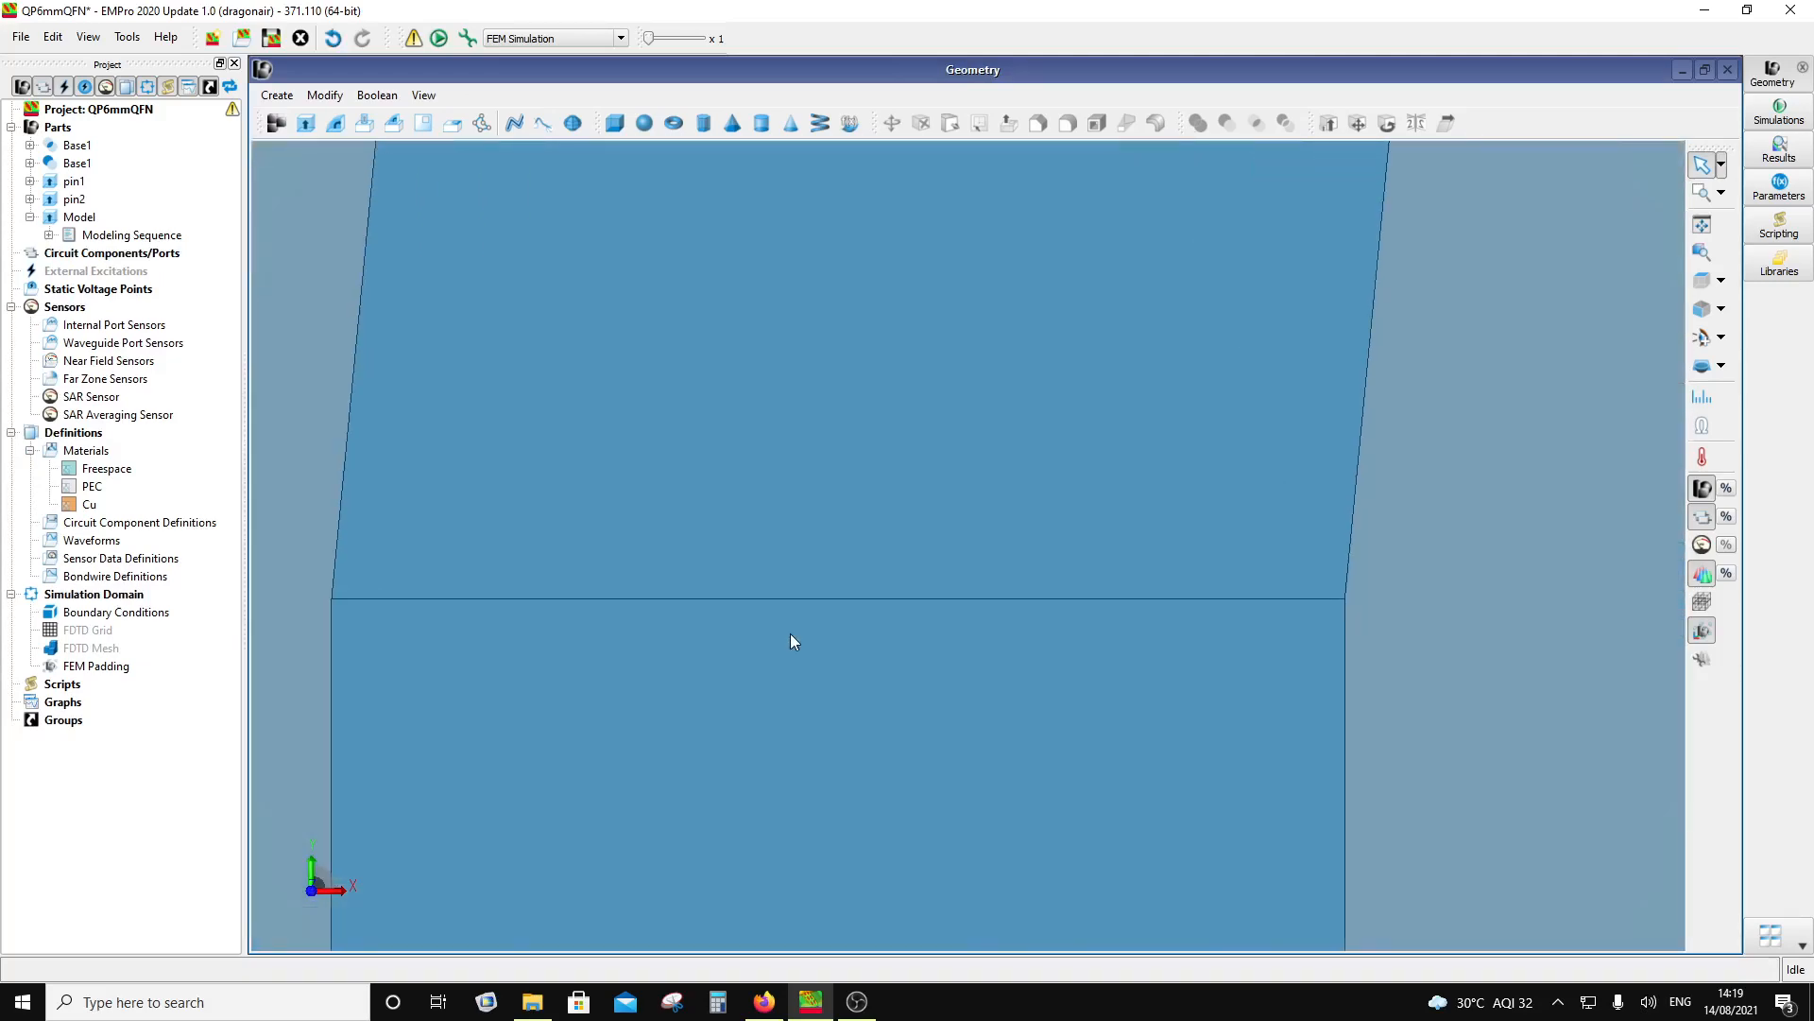
pyautogui.scroll(-6, 795, 619)
pyautogui.scroll(-1, 804, 623)
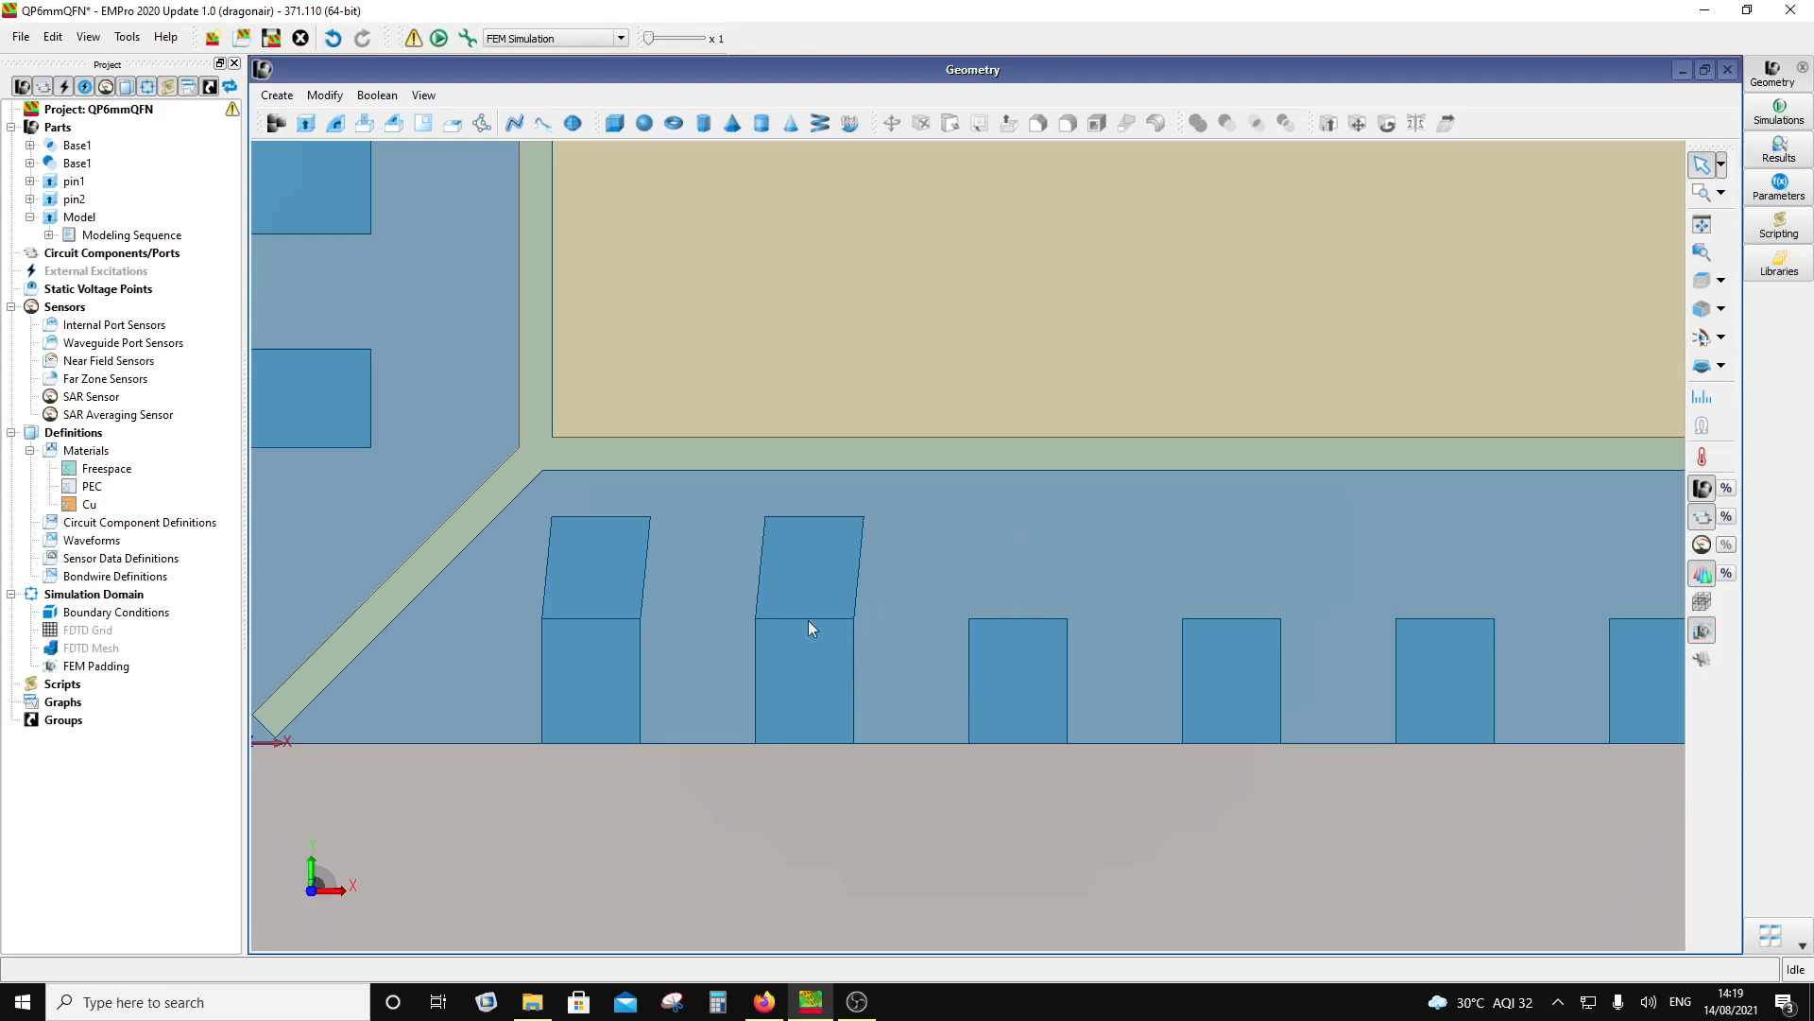
pyautogui.click(596, 594)
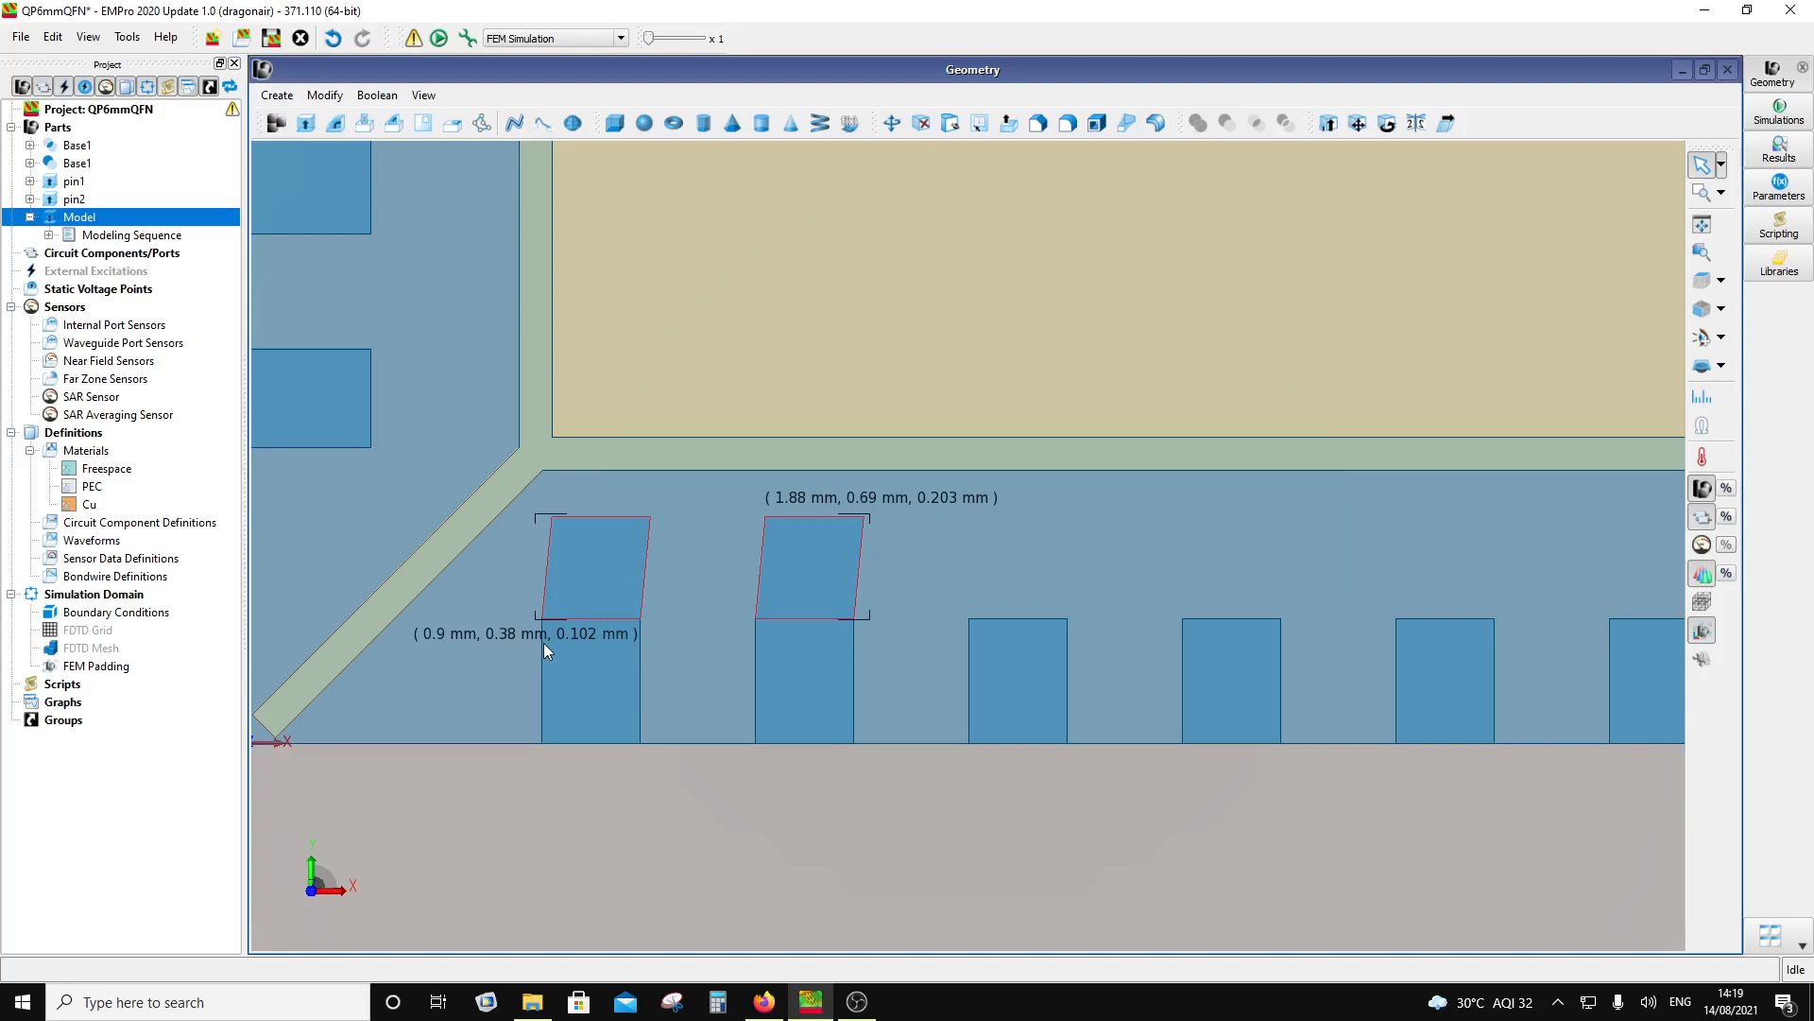
pyautogui.click(304, 102)
pyautogui.moveTo(317, 357)
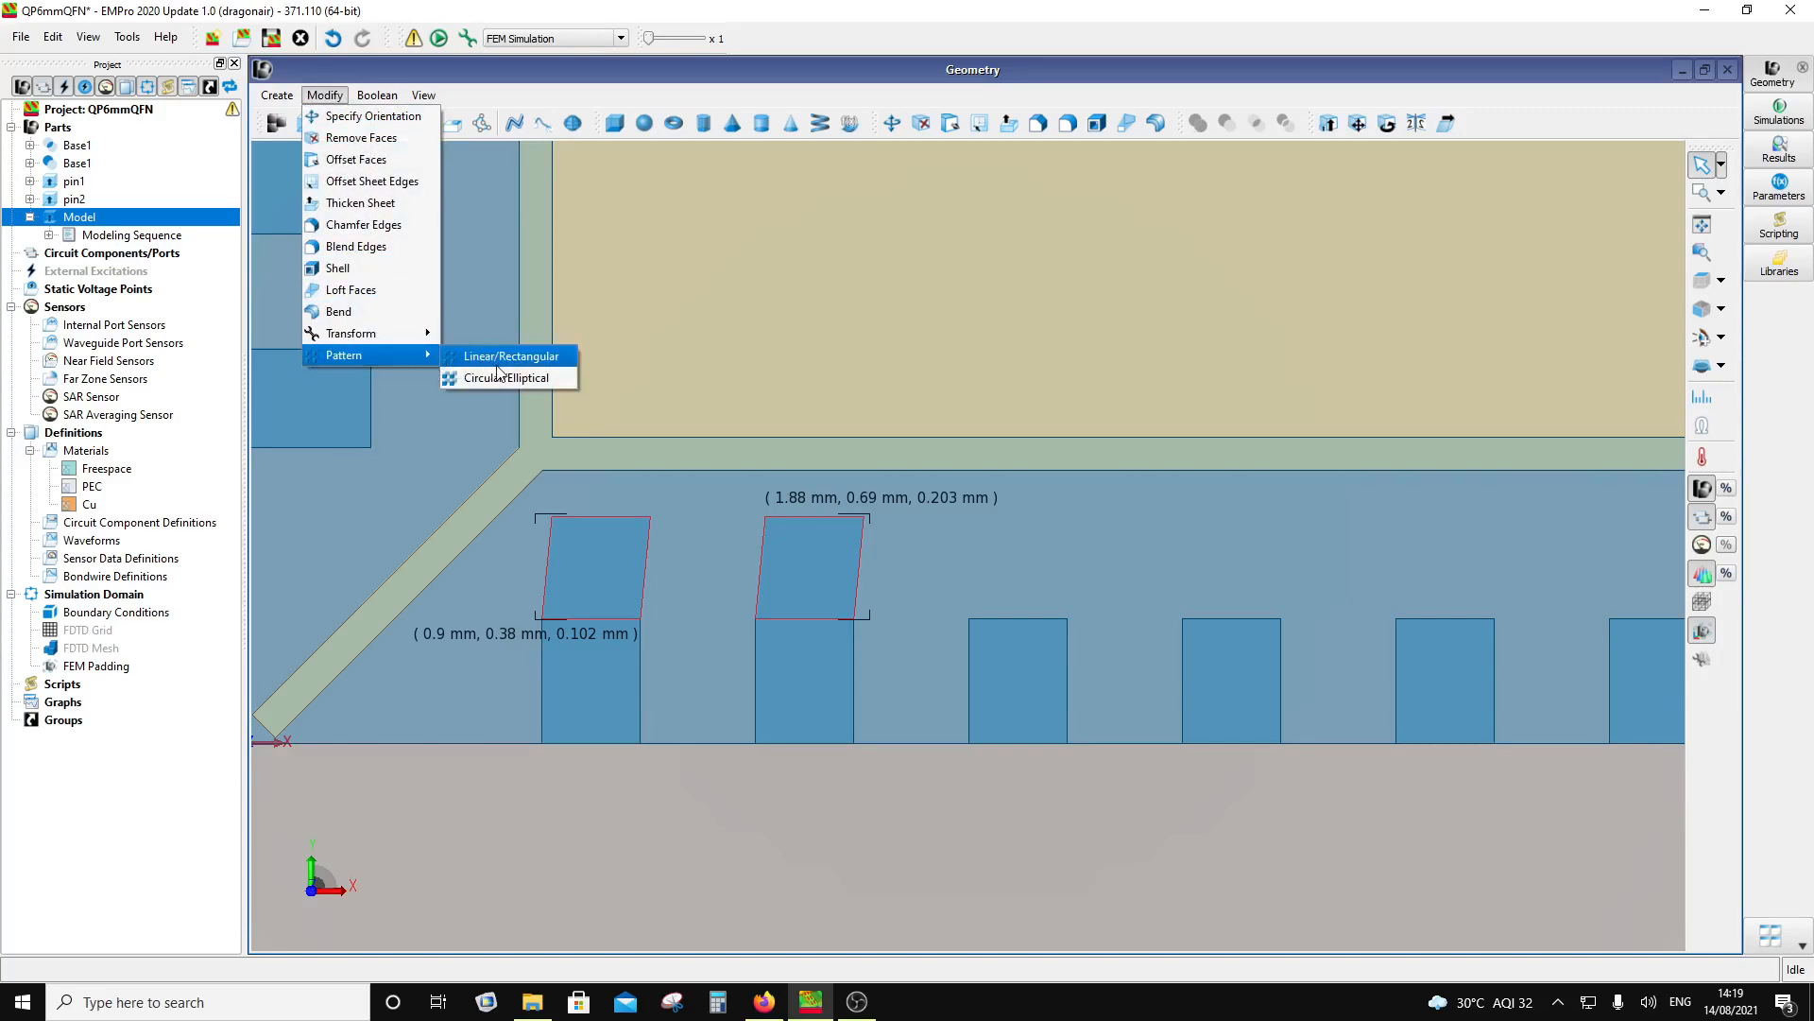
pyautogui.moveTo(402, 338)
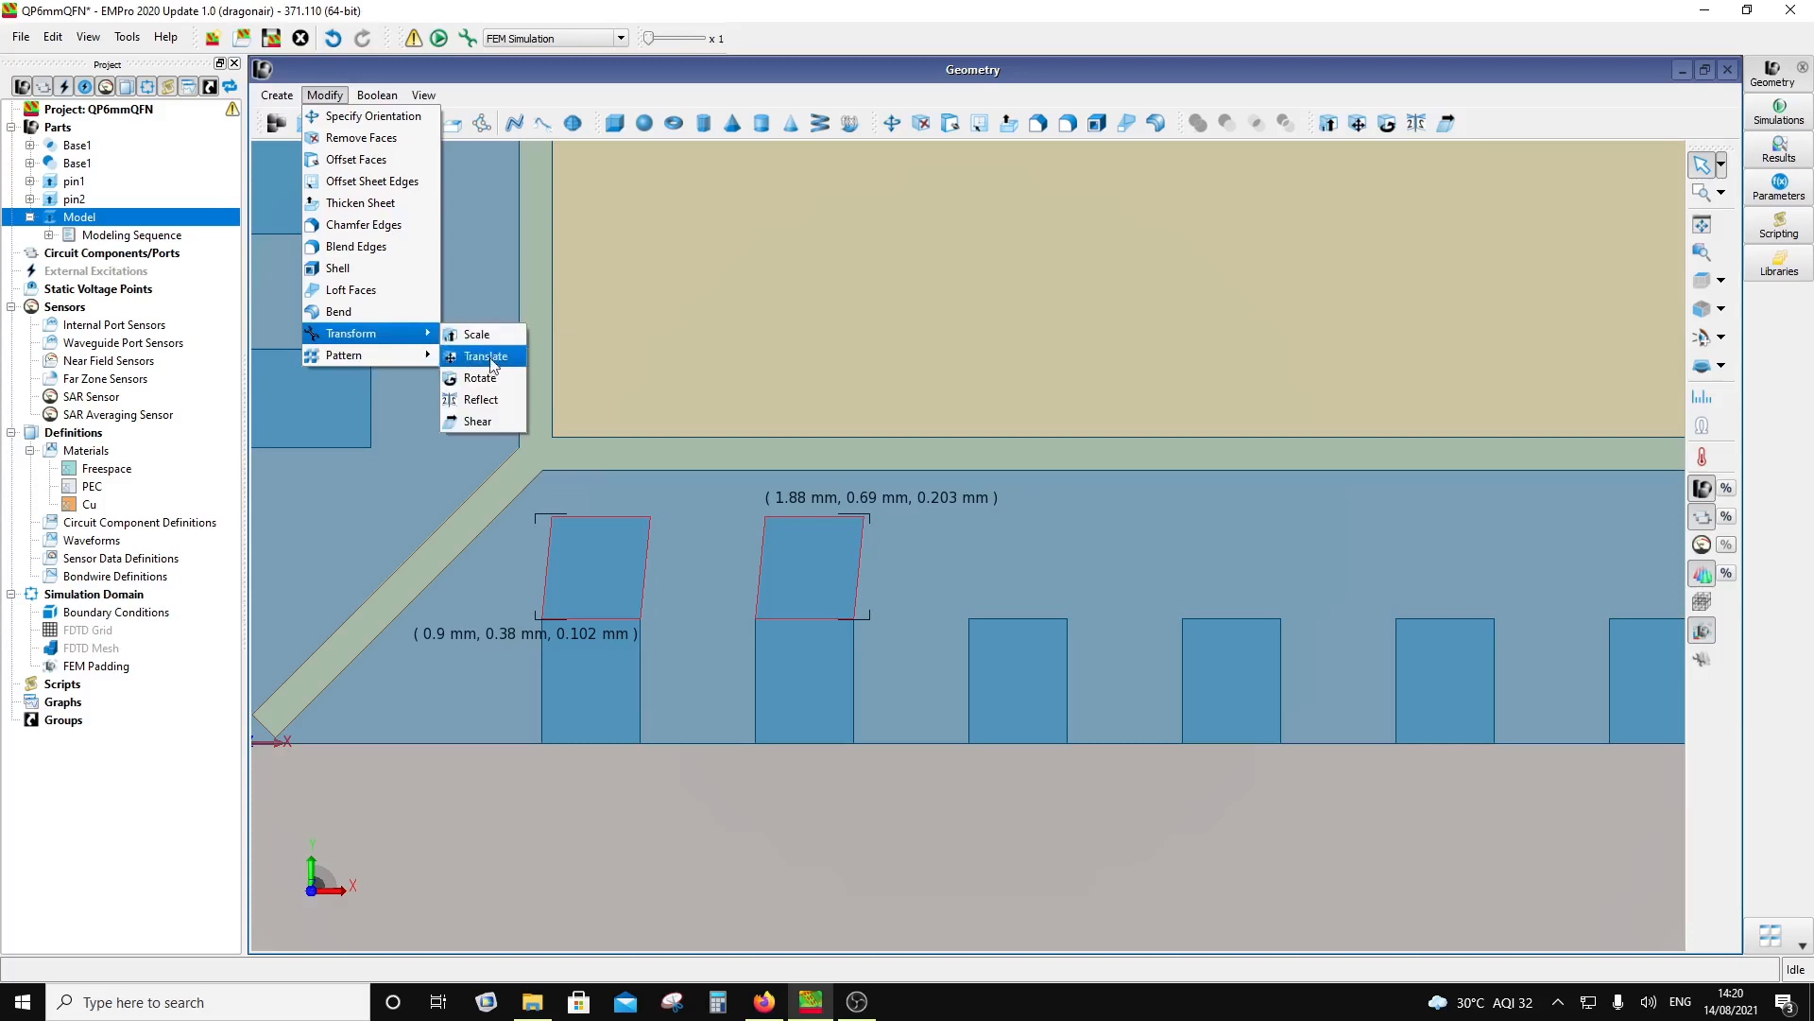
pyautogui.click(482, 400)
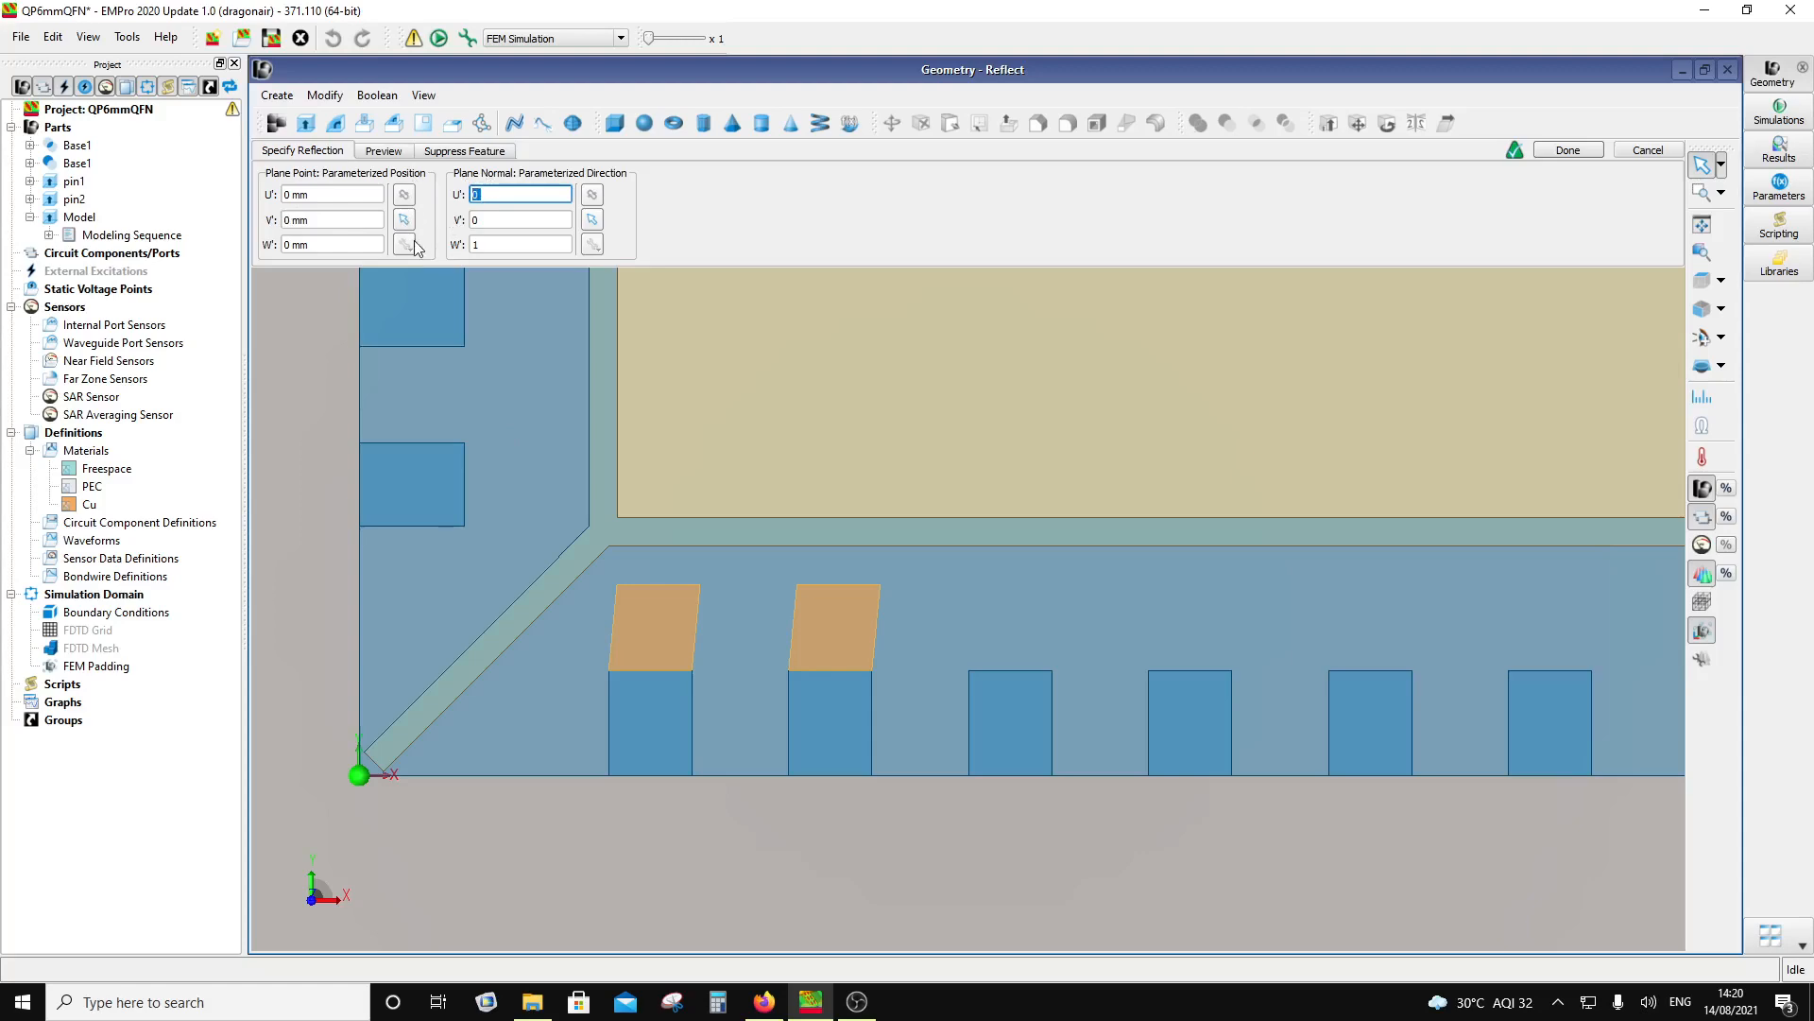
pyautogui.click(473, 247)
pyautogui.write('0')
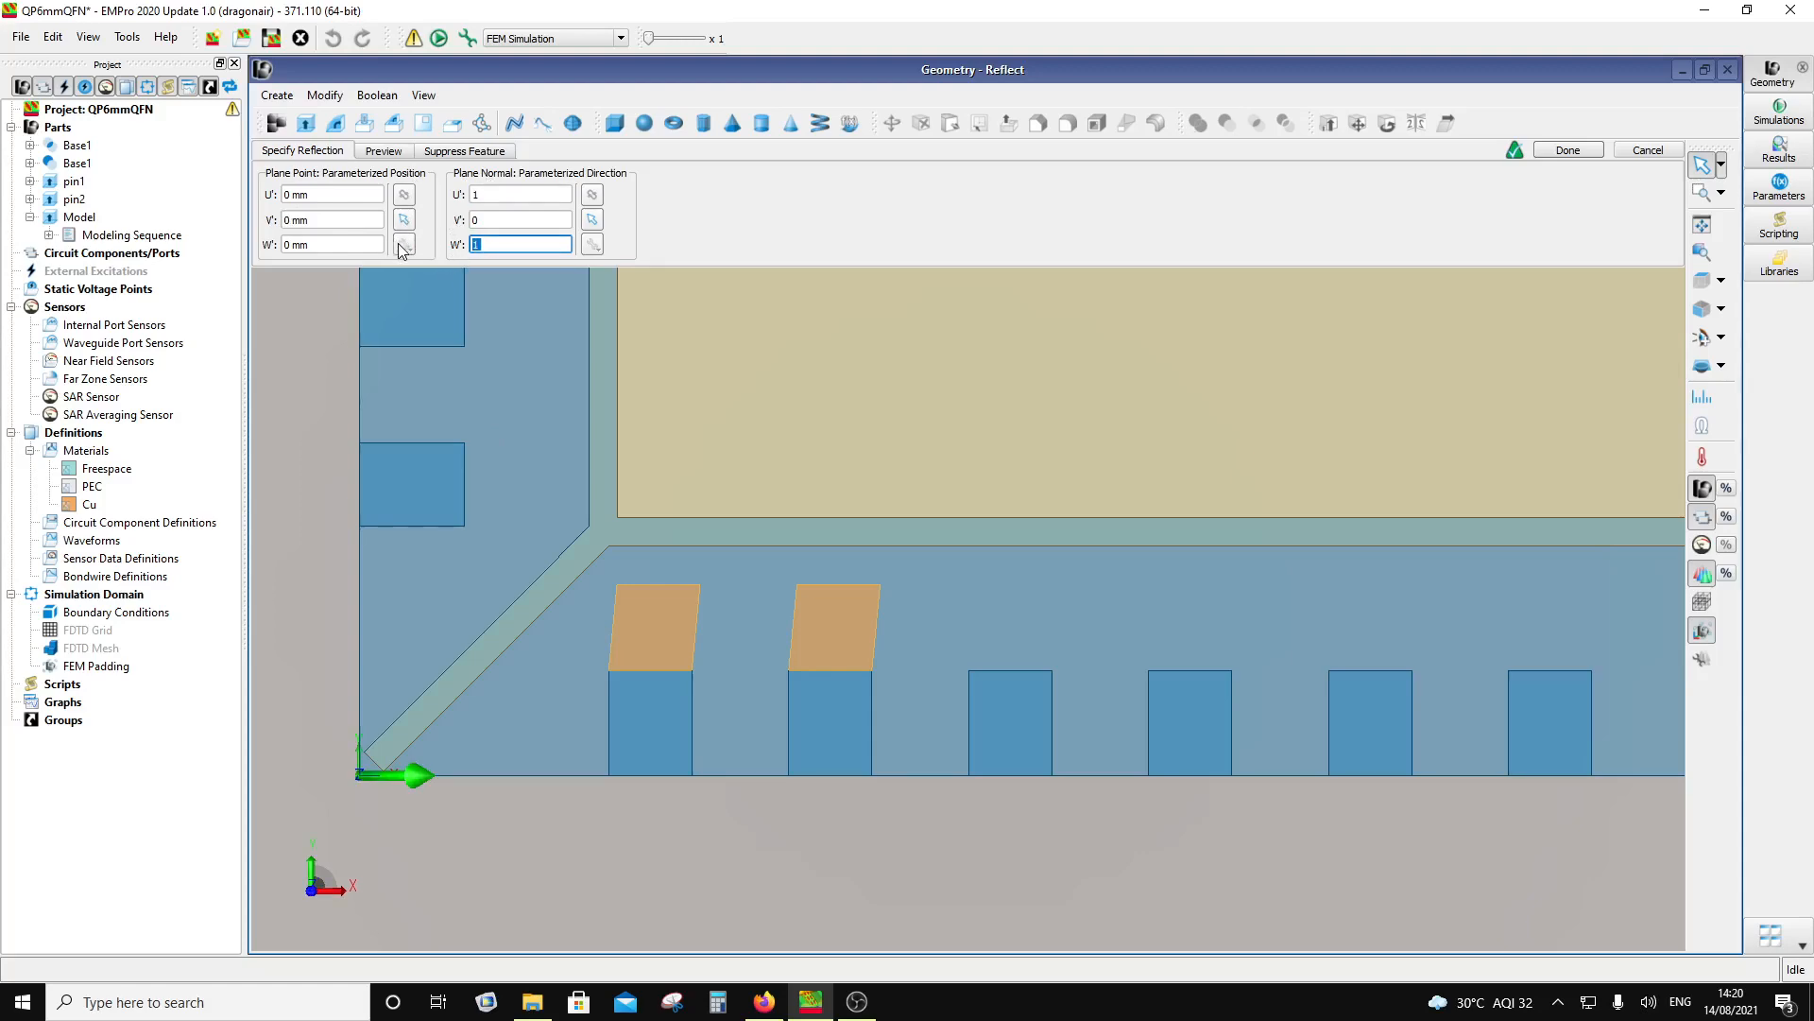
pyautogui.click(473, 196)
pyautogui.scroll(-4, 989, 649)
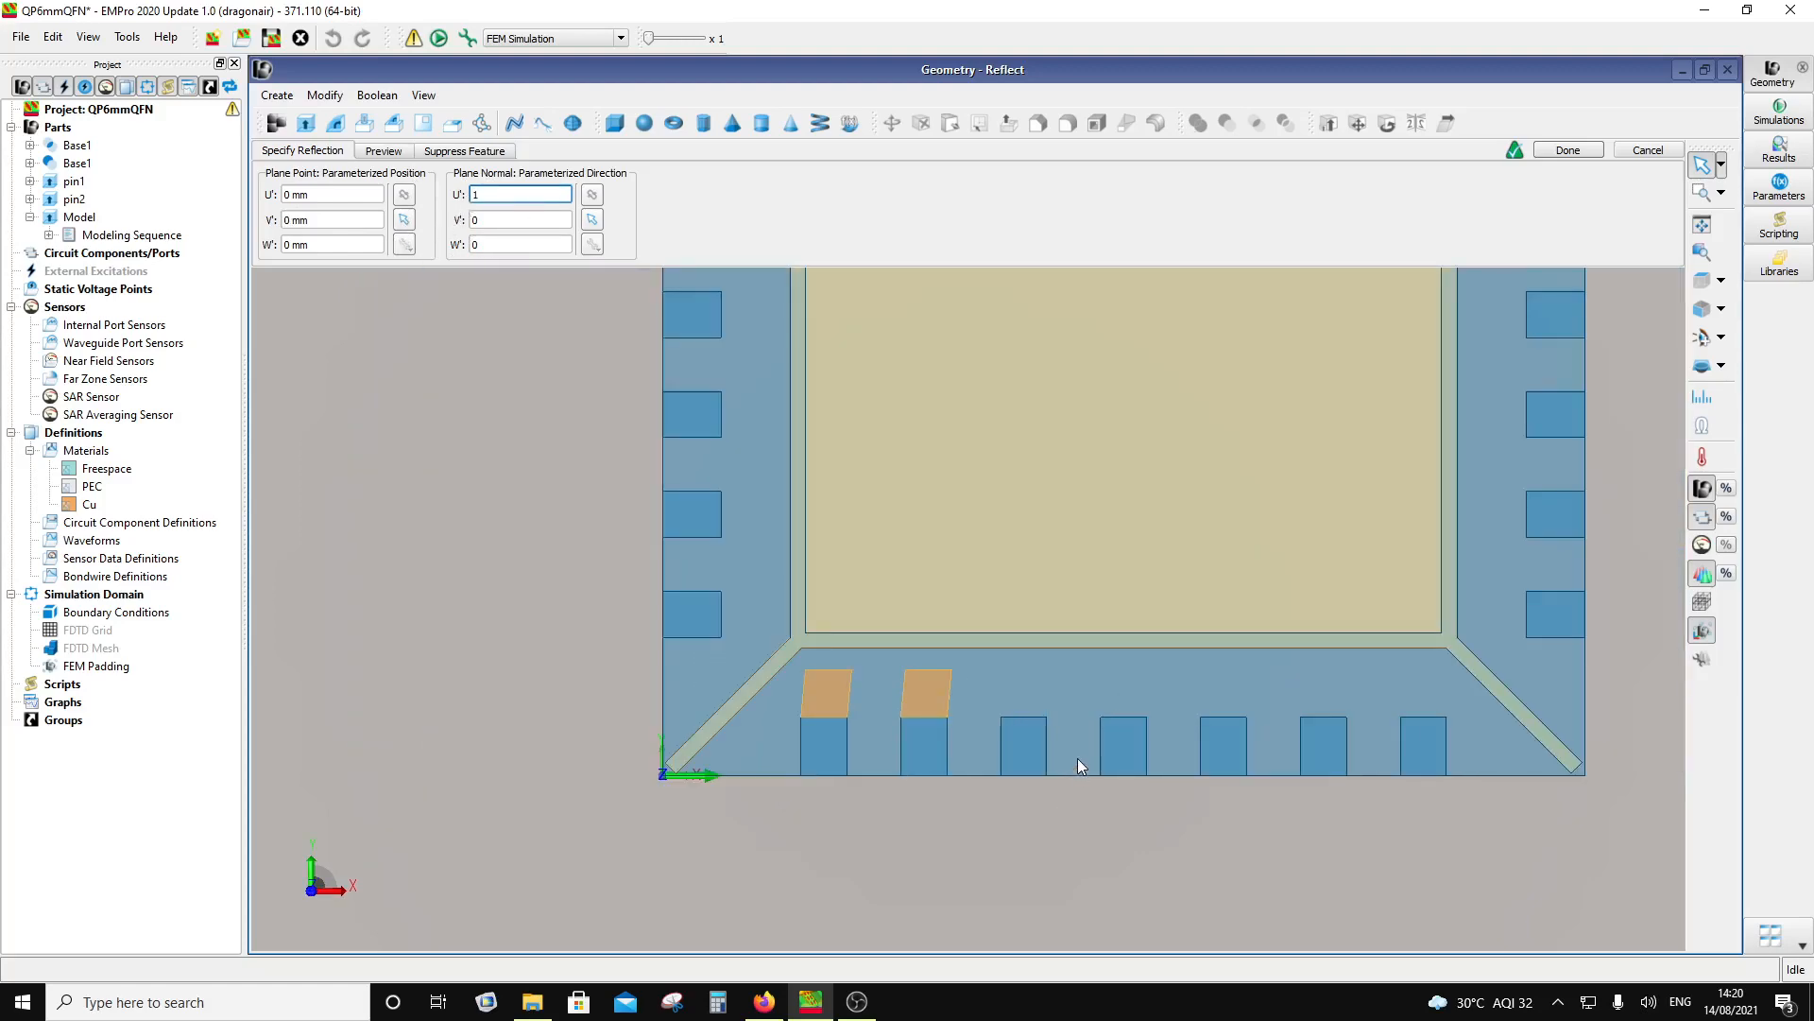
# Step: Switch to Calculator and work out the reflection offset by subtracting 1.82 from 6 and dividing the difference by 2
pyautogui.click(287, 196)
pyautogui.doubleClick(286, 195)
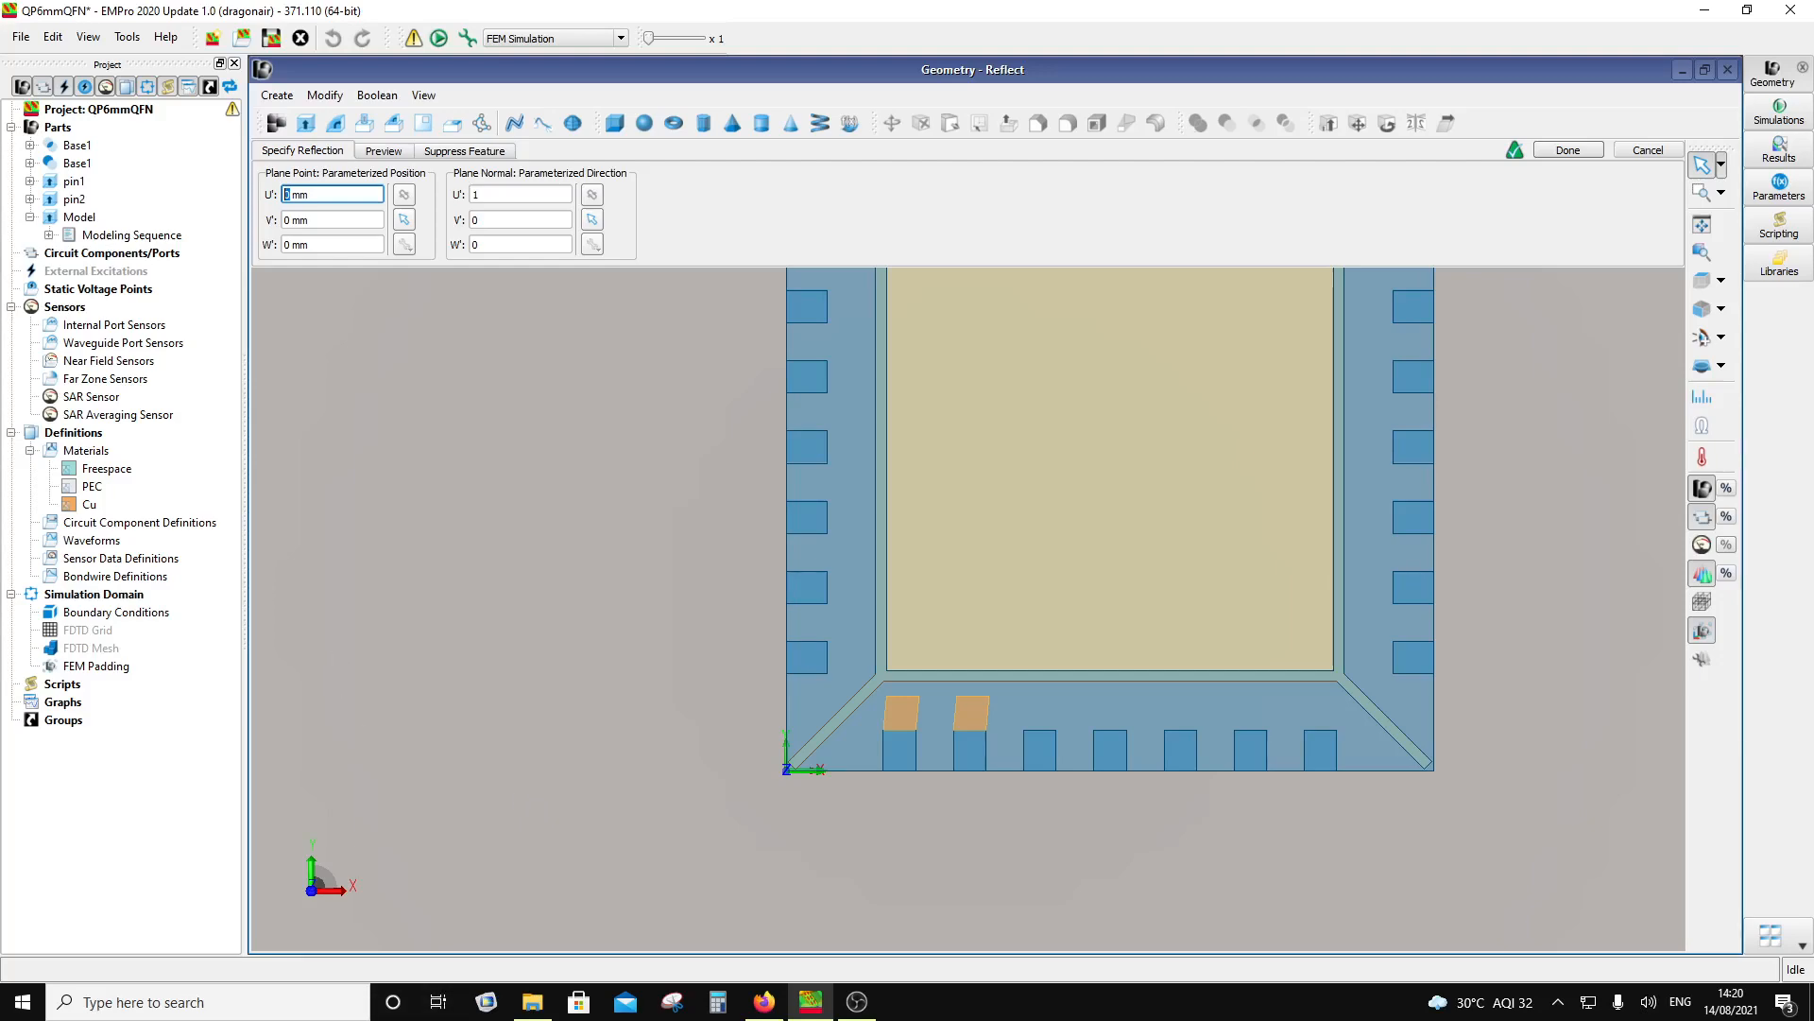
pyautogui.click(728, 1004)
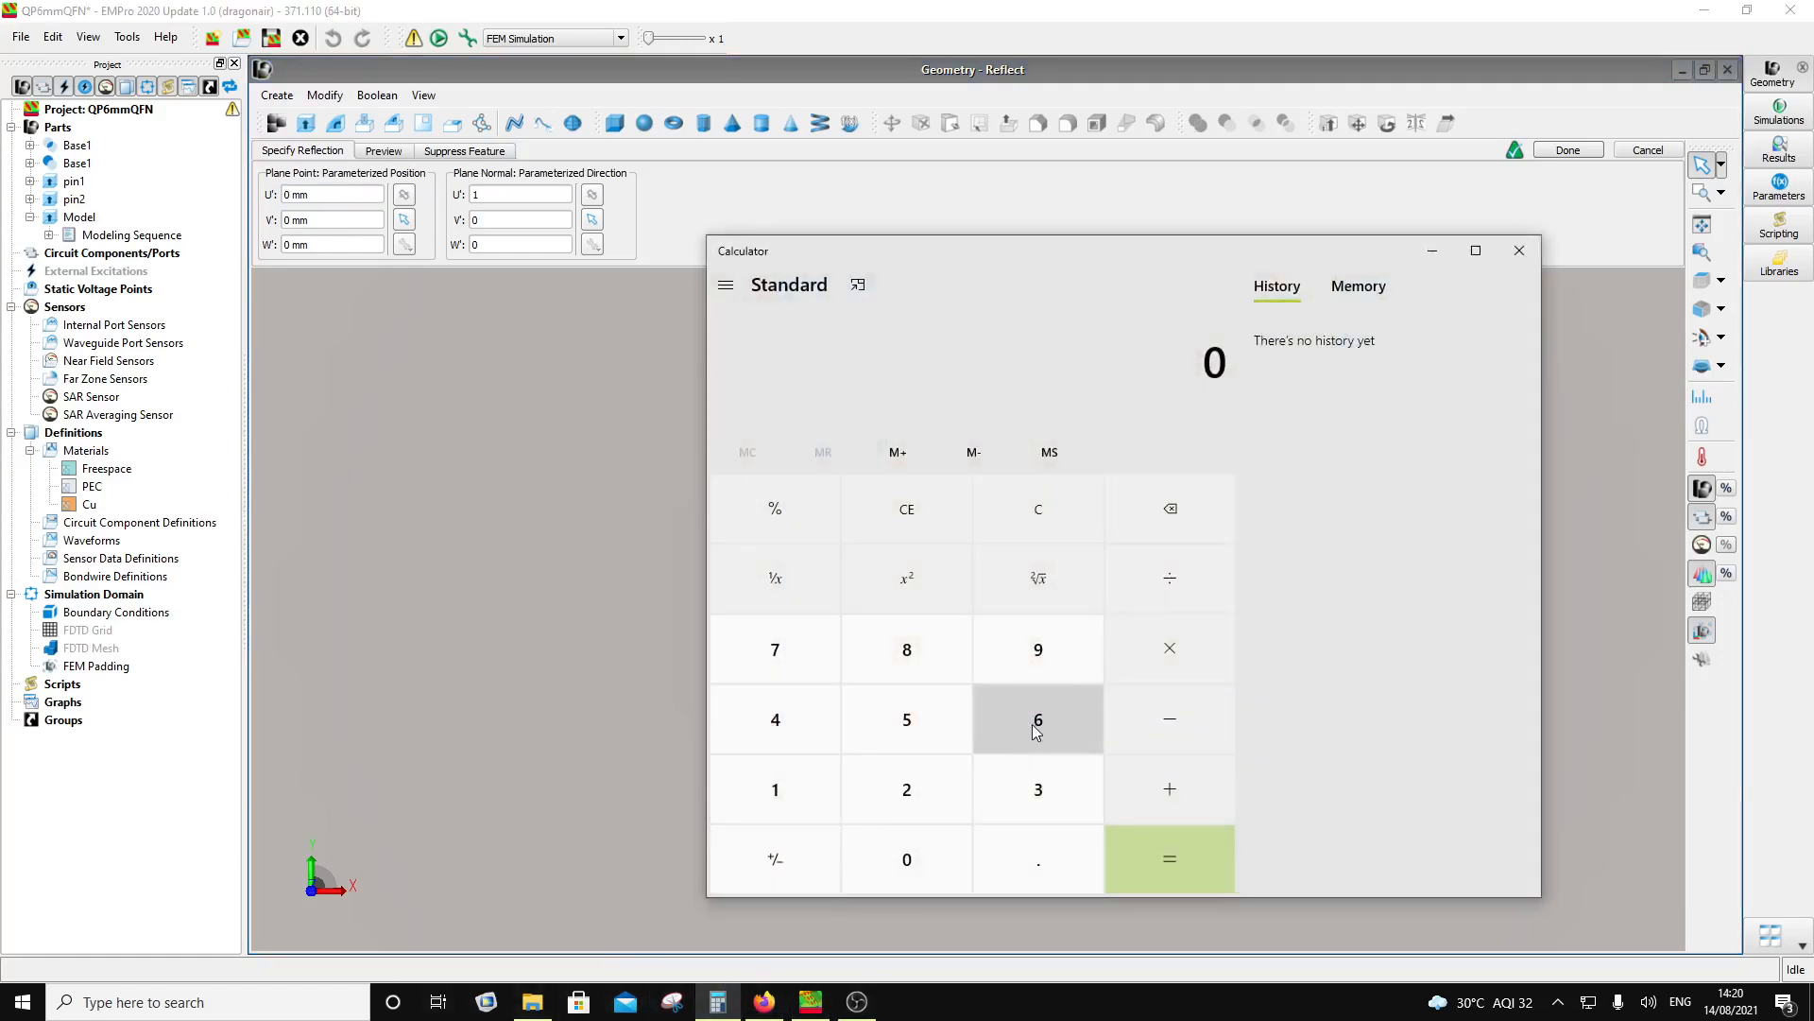
pyautogui.click(1037, 731)
pyautogui.click(1187, 722)
pyautogui.click(832, 801)
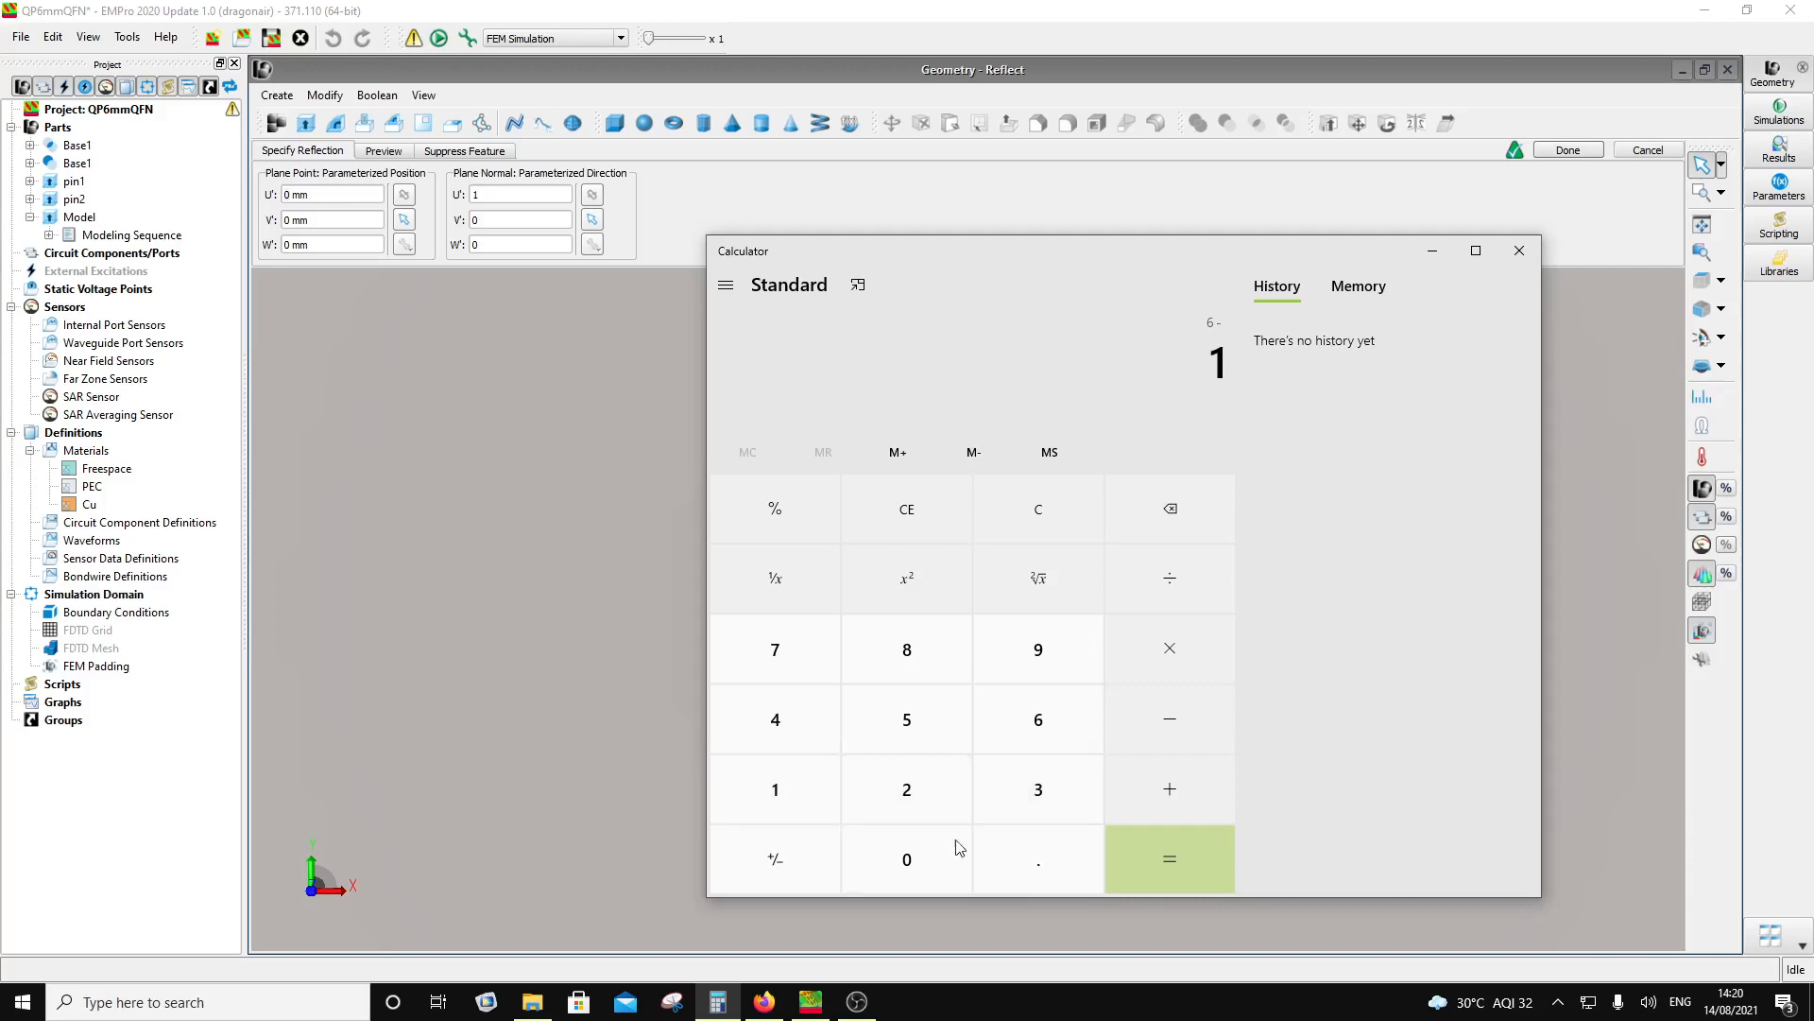
pyautogui.click(1026, 839)
pyautogui.click(911, 642)
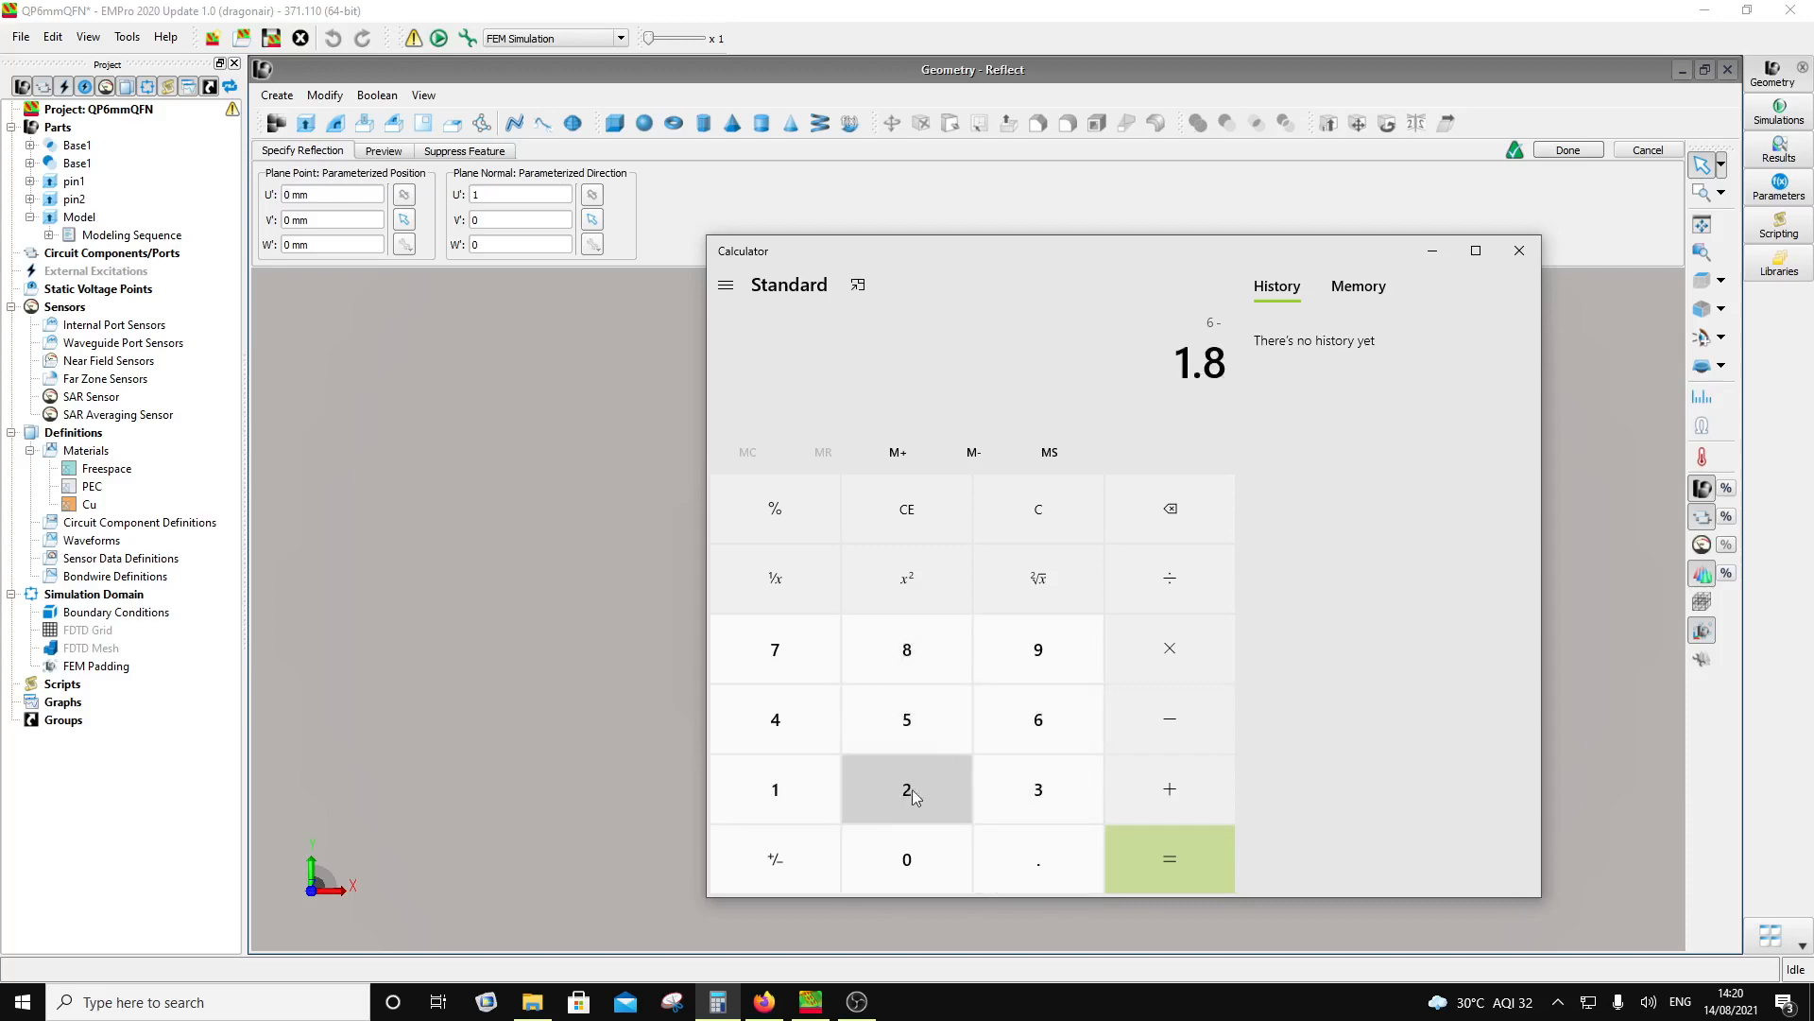
pyautogui.click(914, 797)
pyautogui.click(1153, 871)
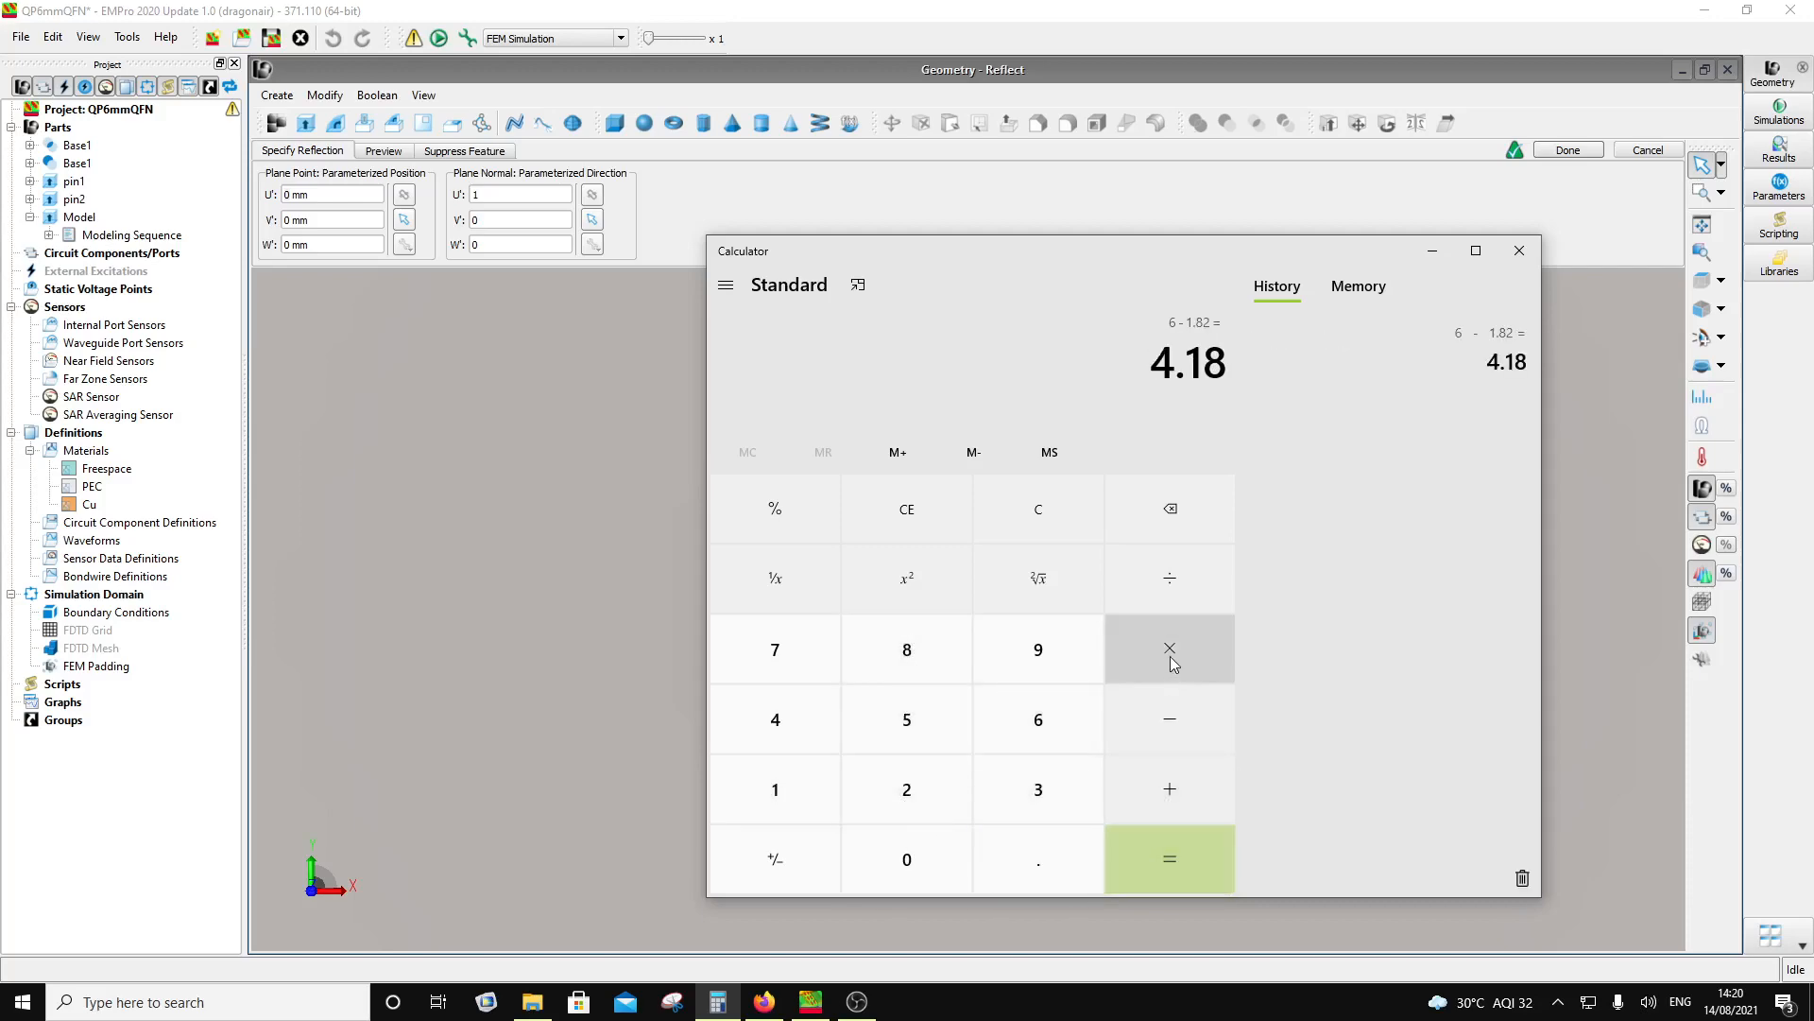
pyautogui.click(1169, 579)
pyautogui.click(925, 766)
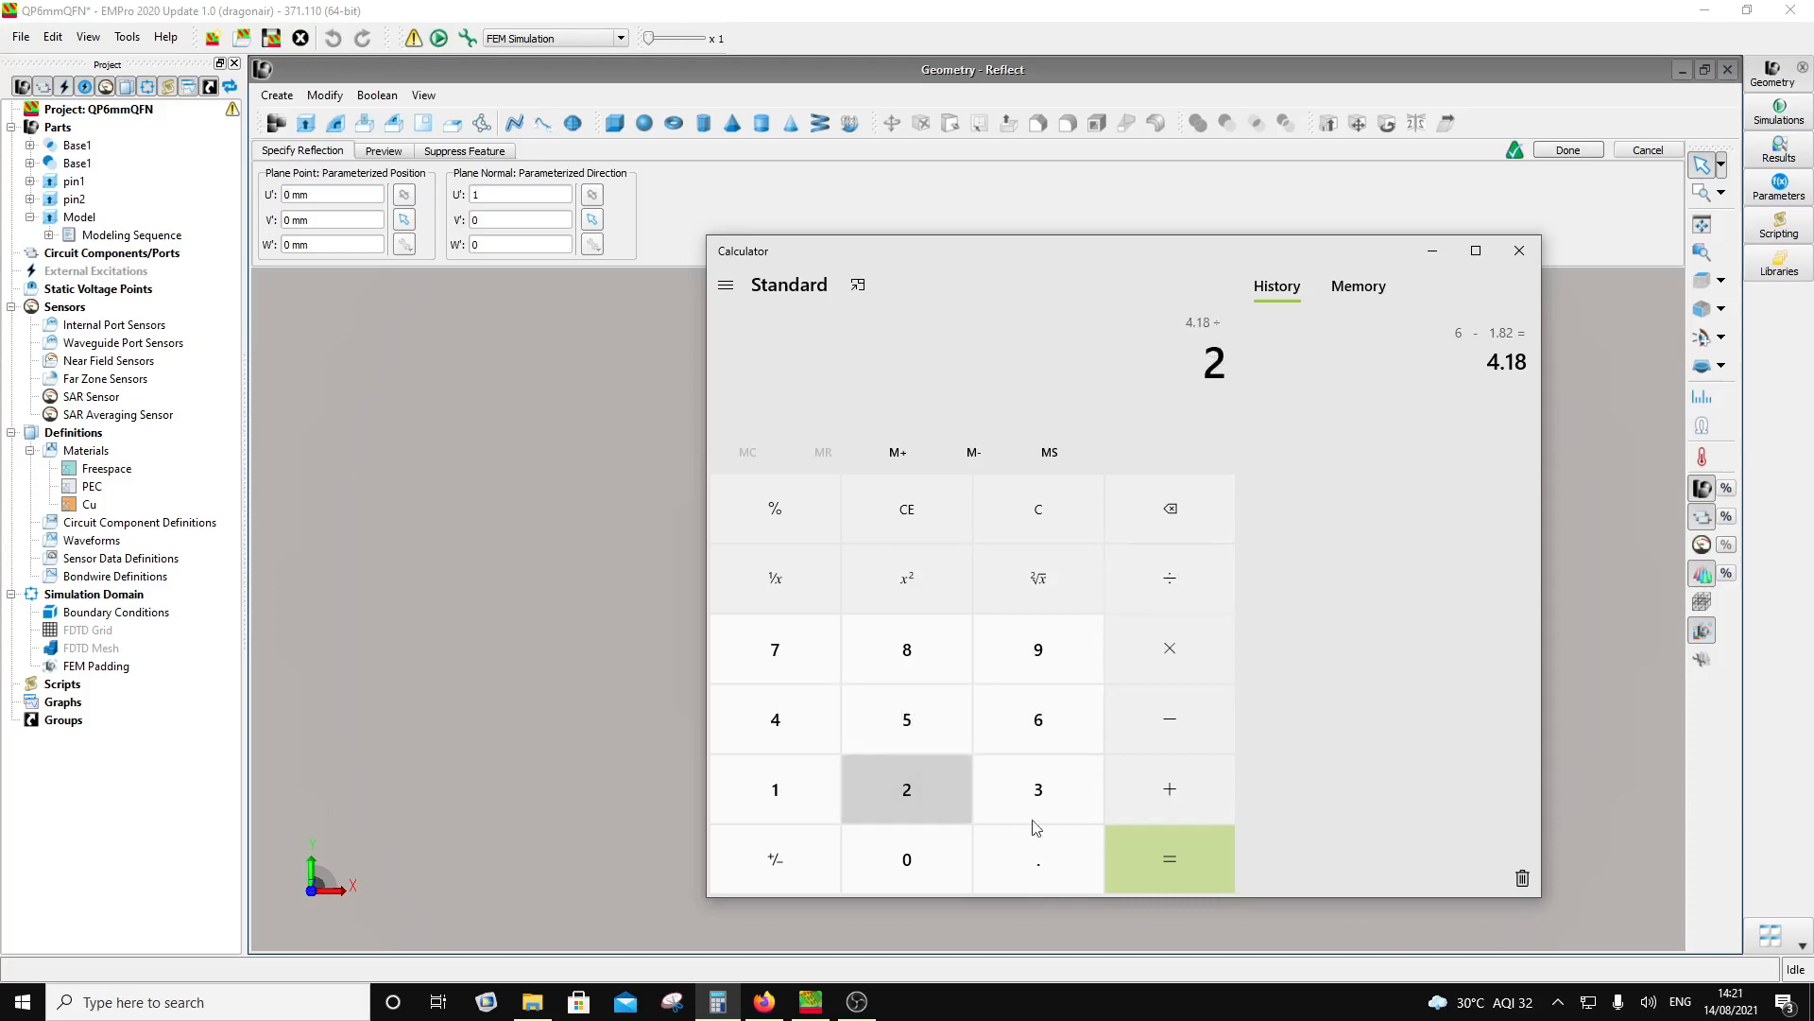
pyautogui.click(1134, 845)
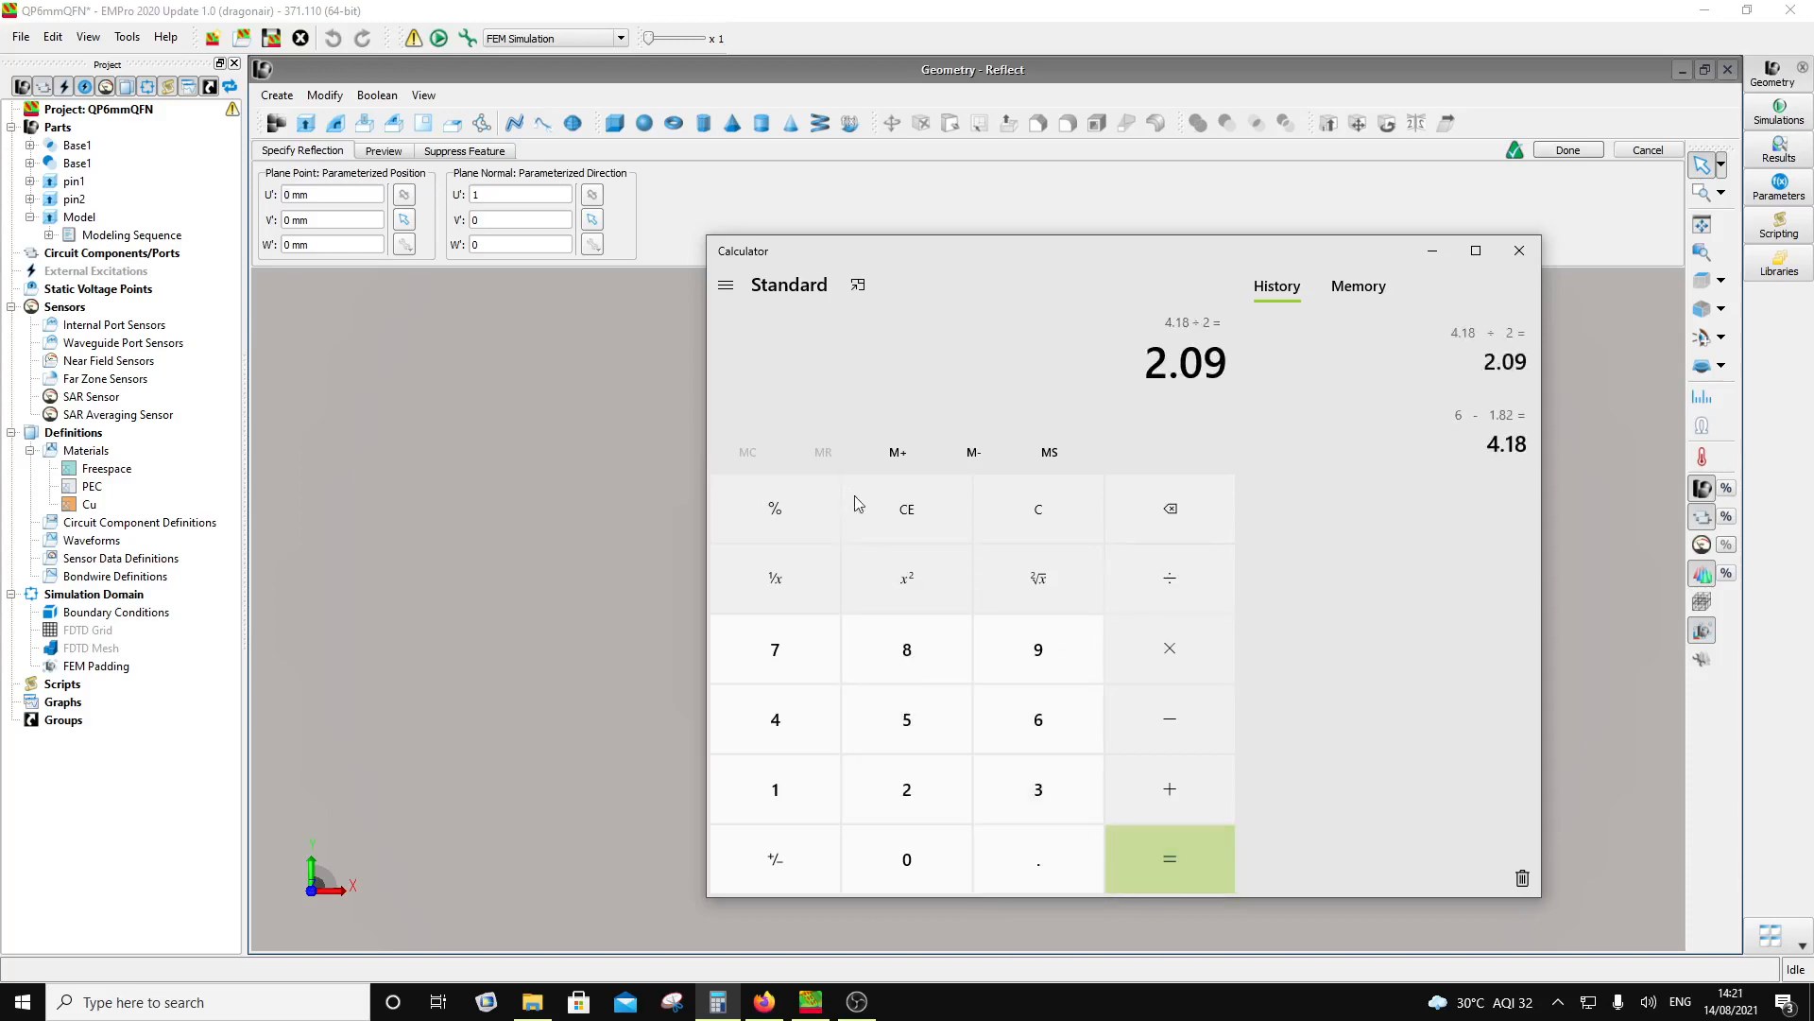
# Step: Set the reflection plane point's U' to 0.209 mm and preview the mirrored lead pieces
pyautogui.click(286, 194)
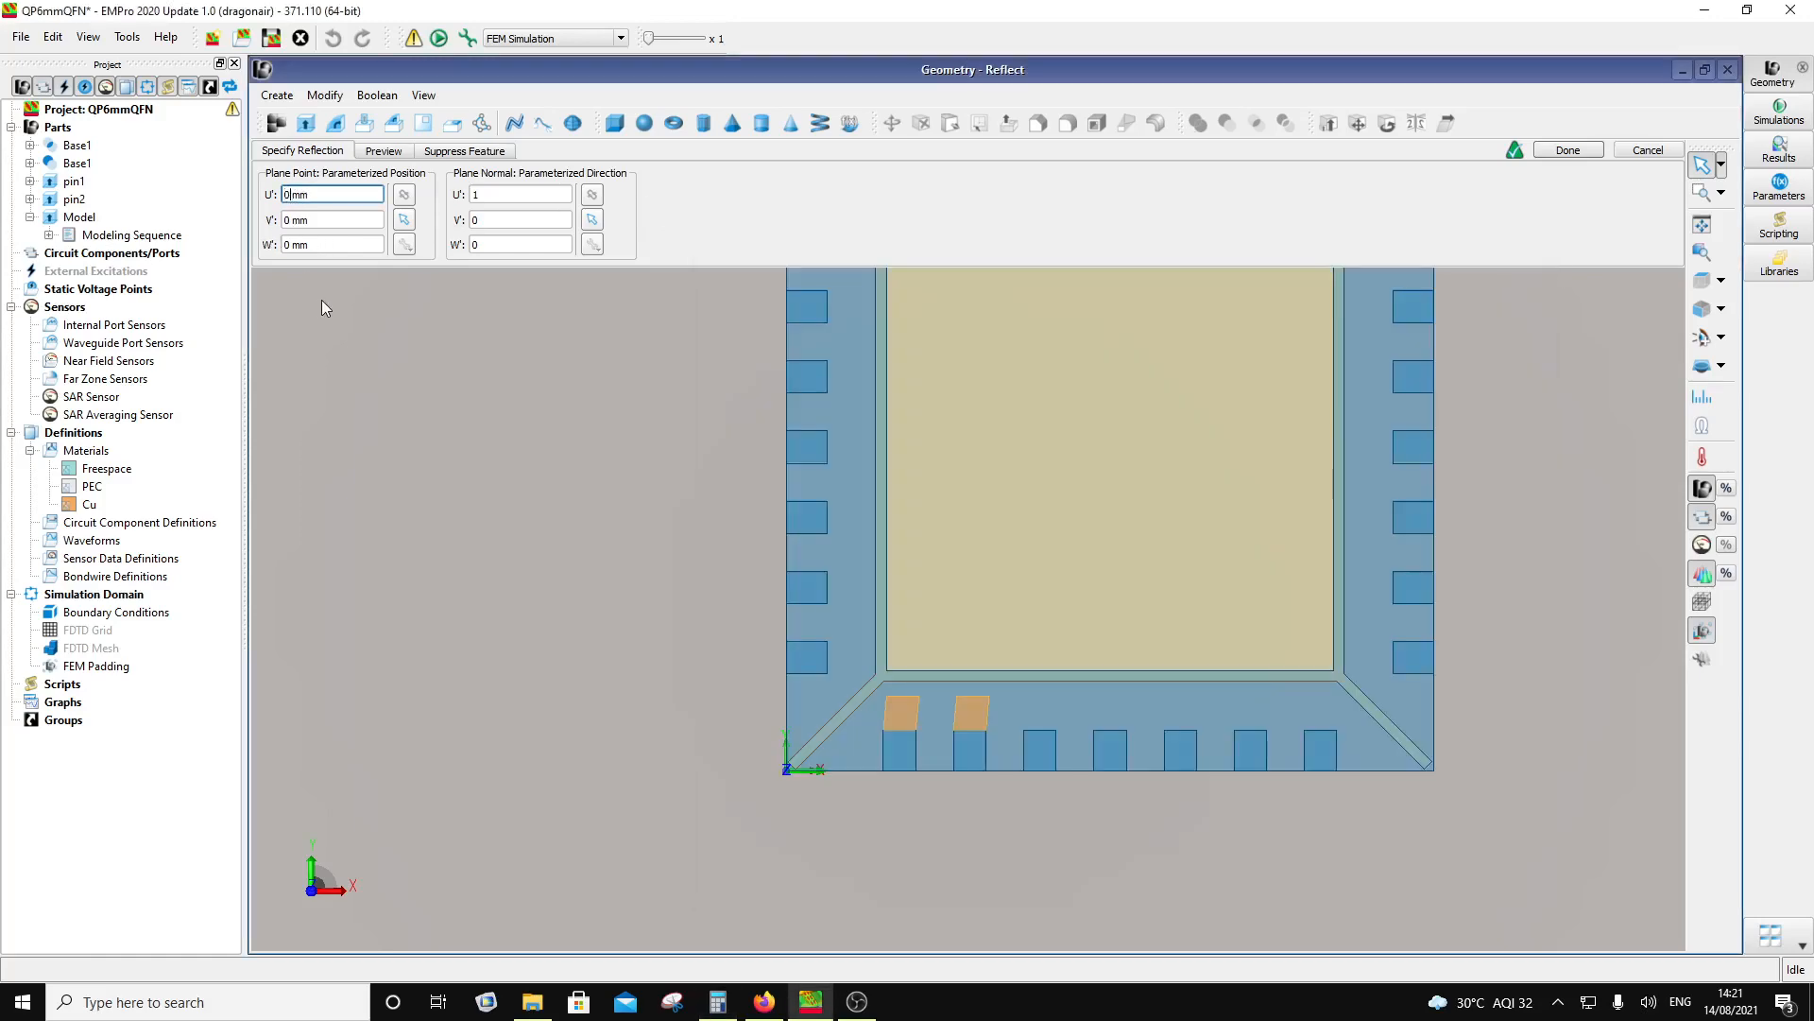
pyautogui.write('.209')
pyautogui.click(521, 197)
pyautogui.click(366, 133)
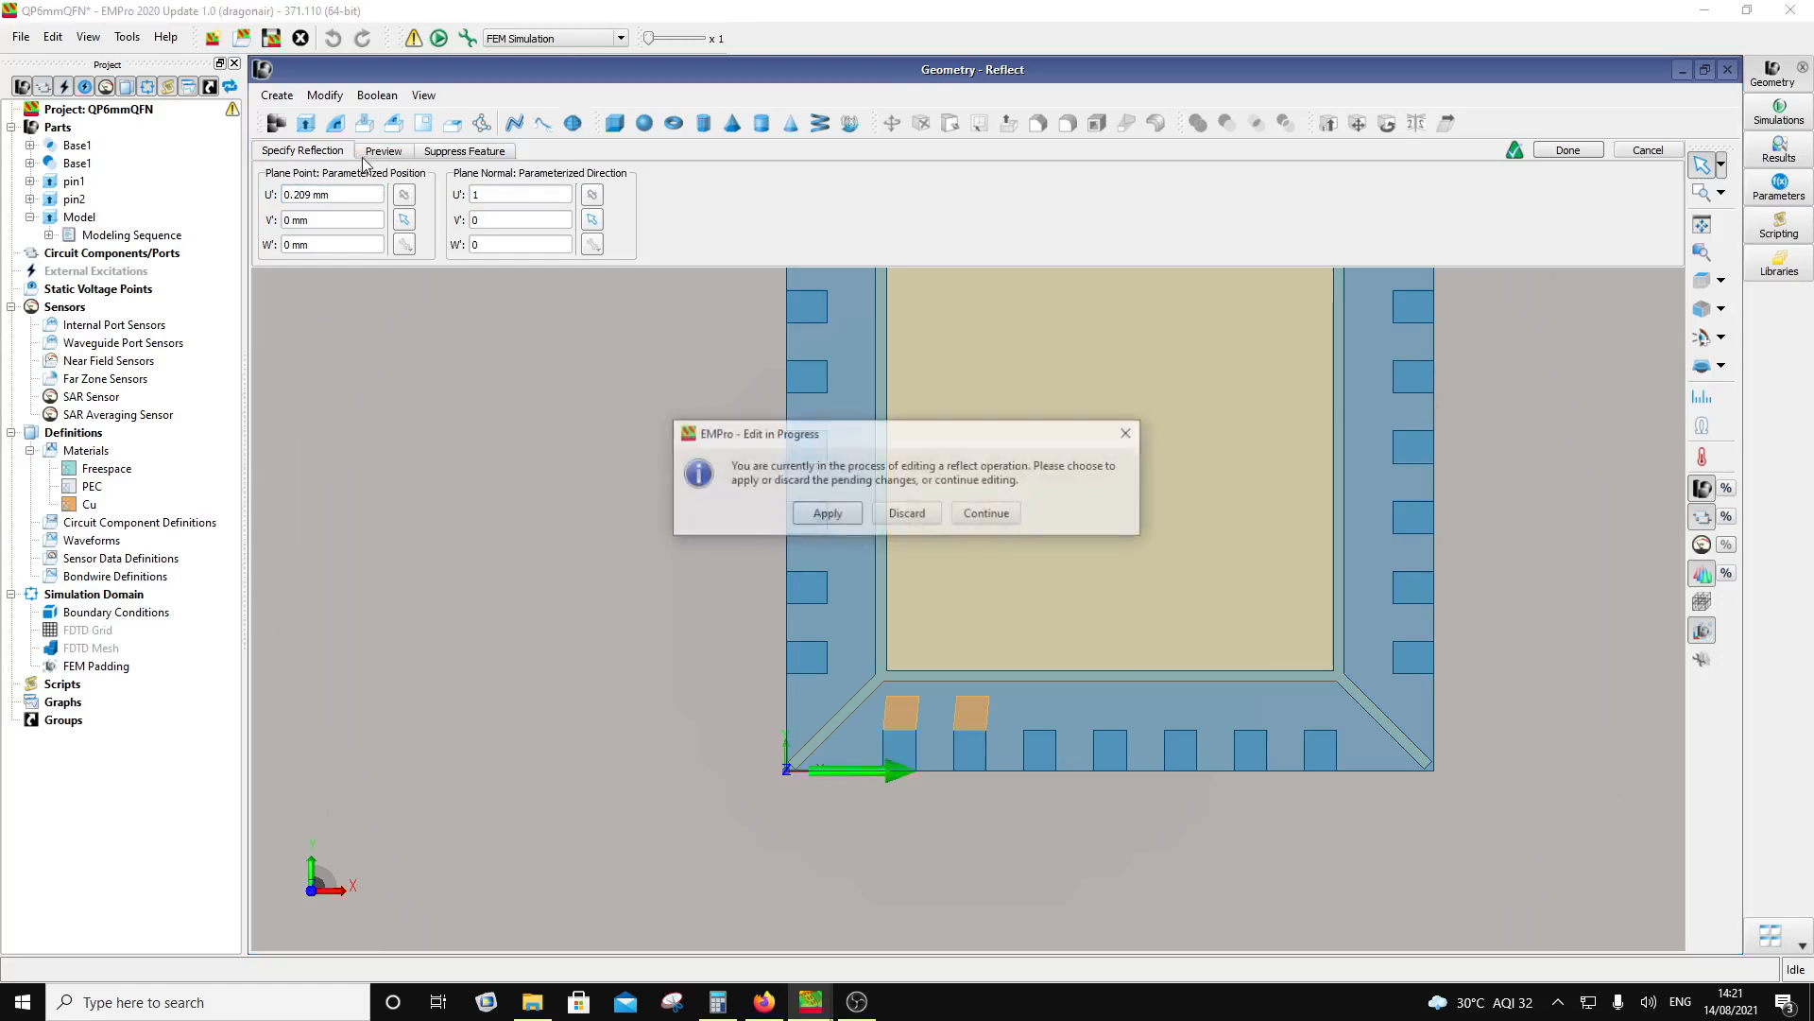
pyautogui.click(988, 513)
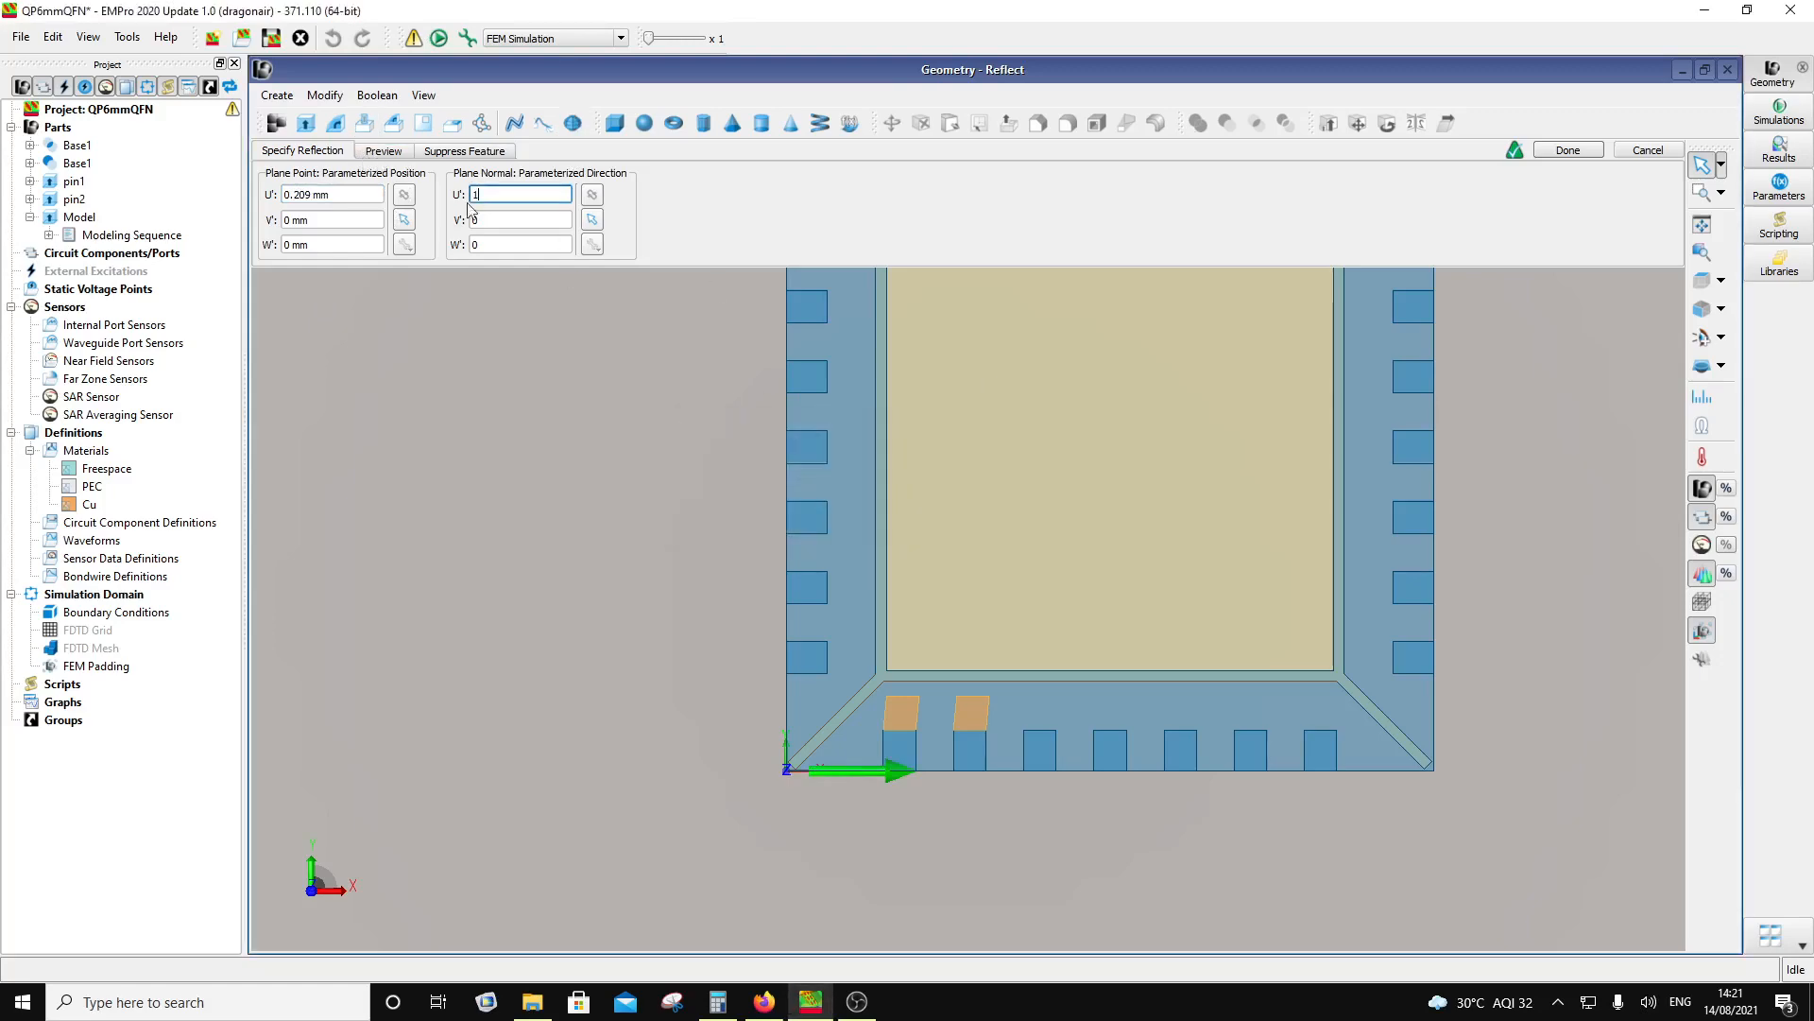
pyautogui.click(401, 155)
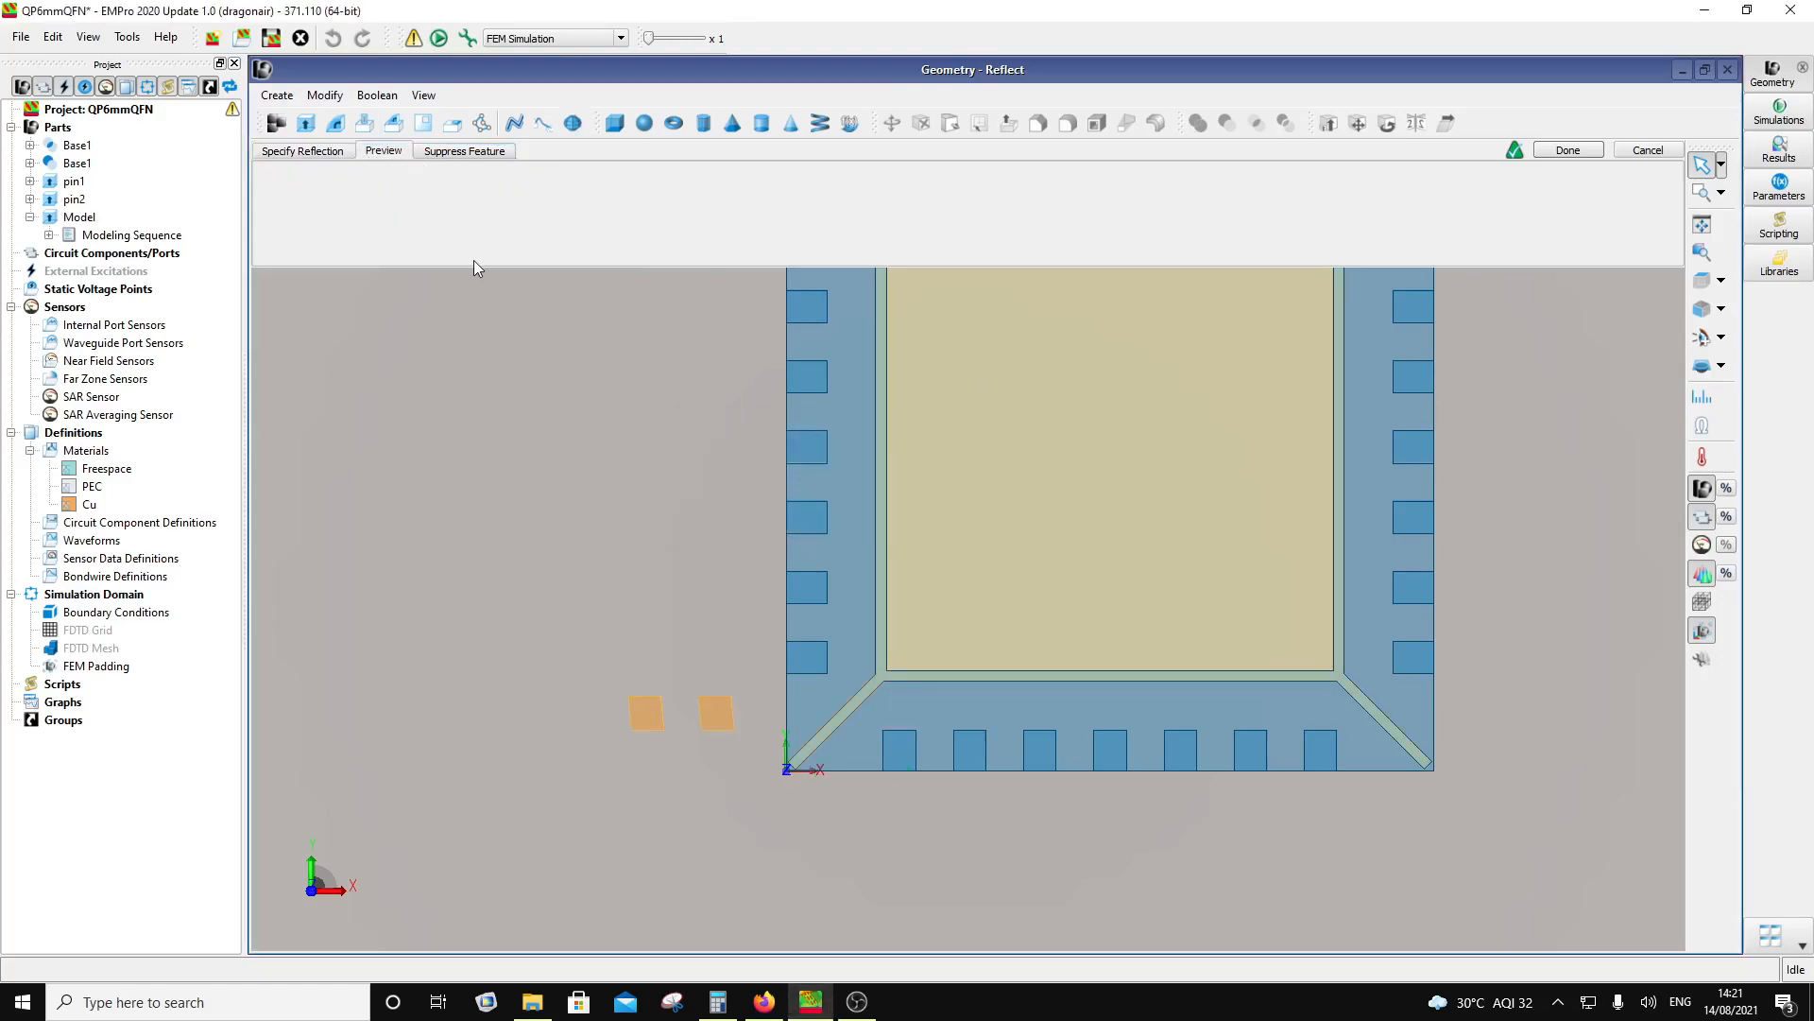
pyautogui.click(316, 153)
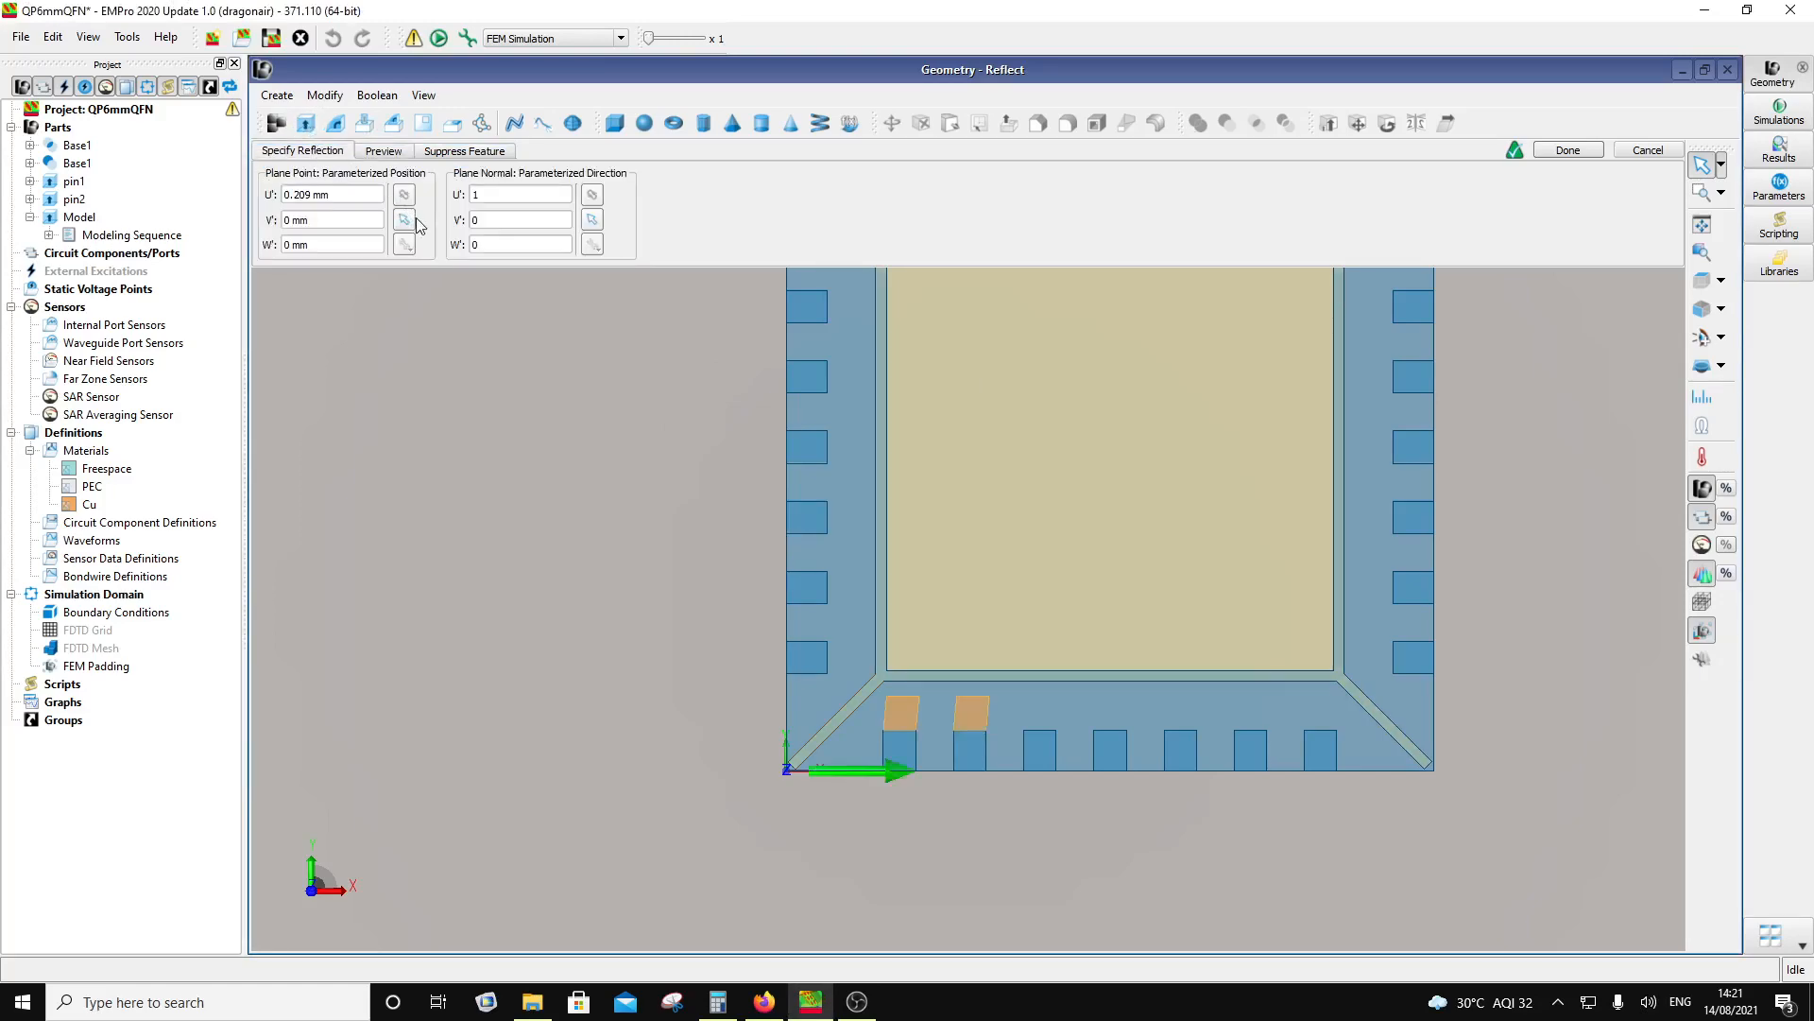
# Step: Try the reflection with the plane normal's U' set to -1, preview it, and cancel the Reflect operation
pyautogui.click(472, 195)
pyautogui.write('-1')
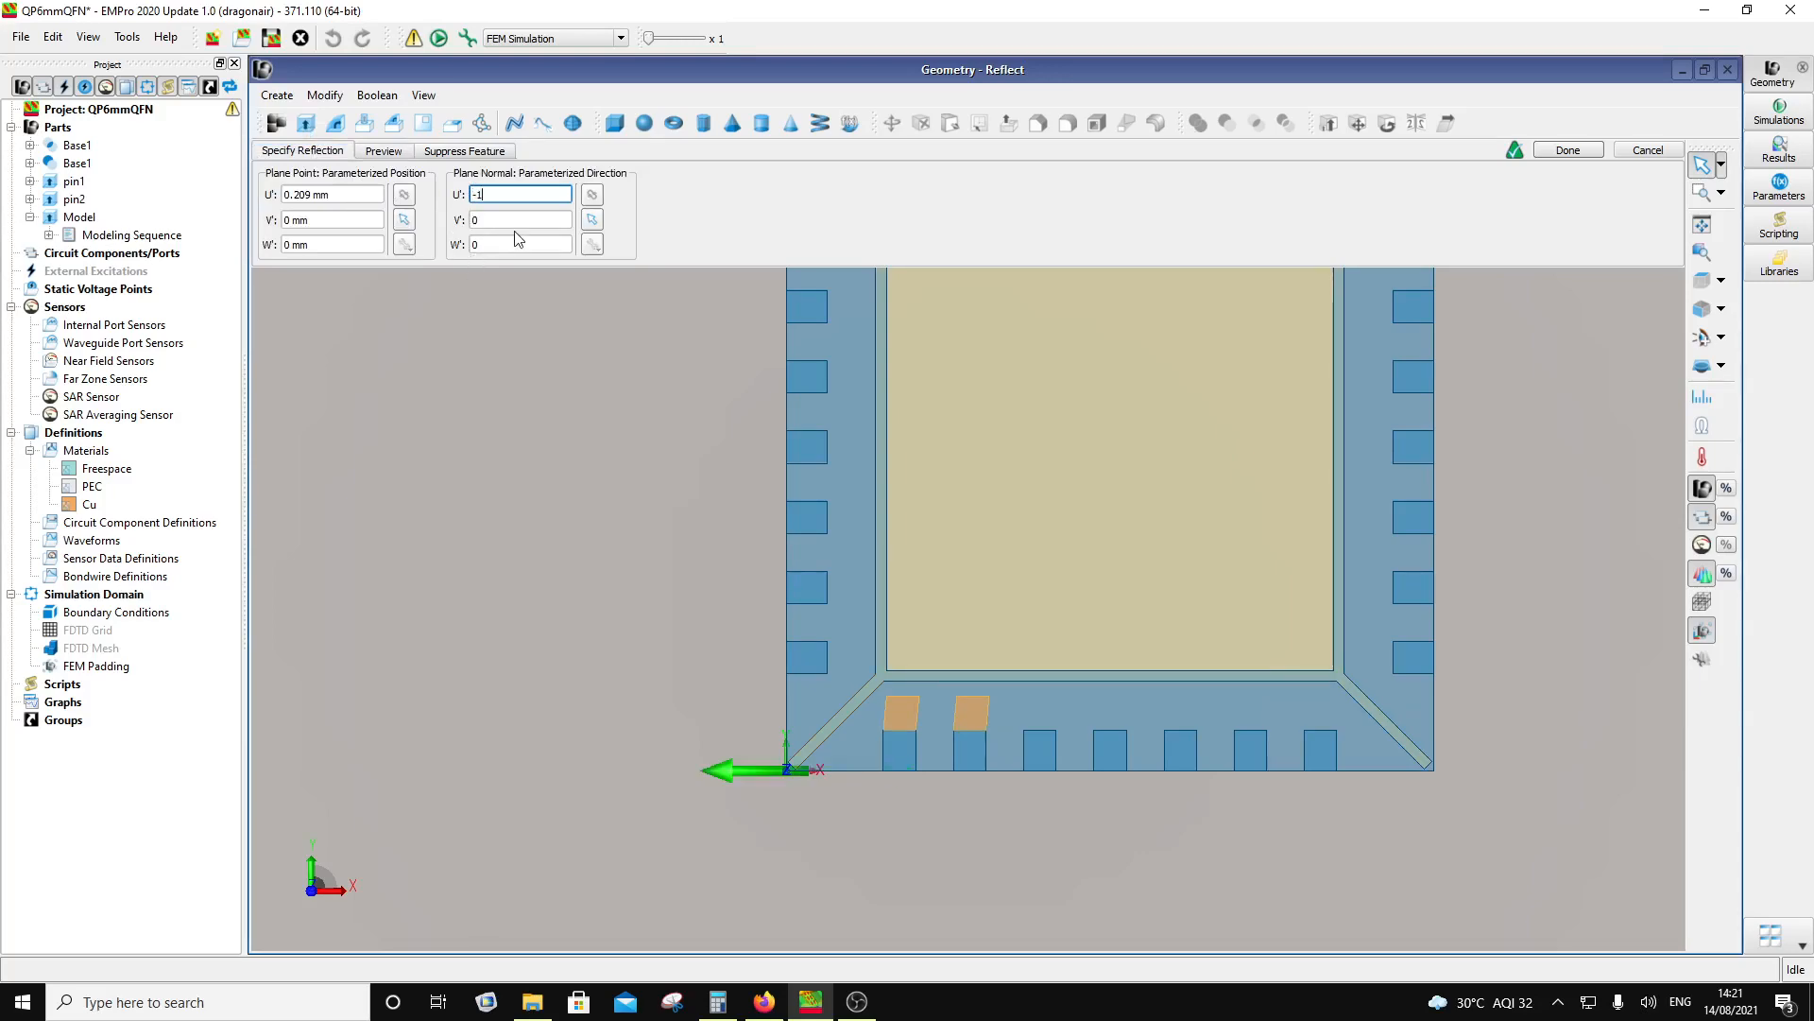
pyautogui.click(390, 154)
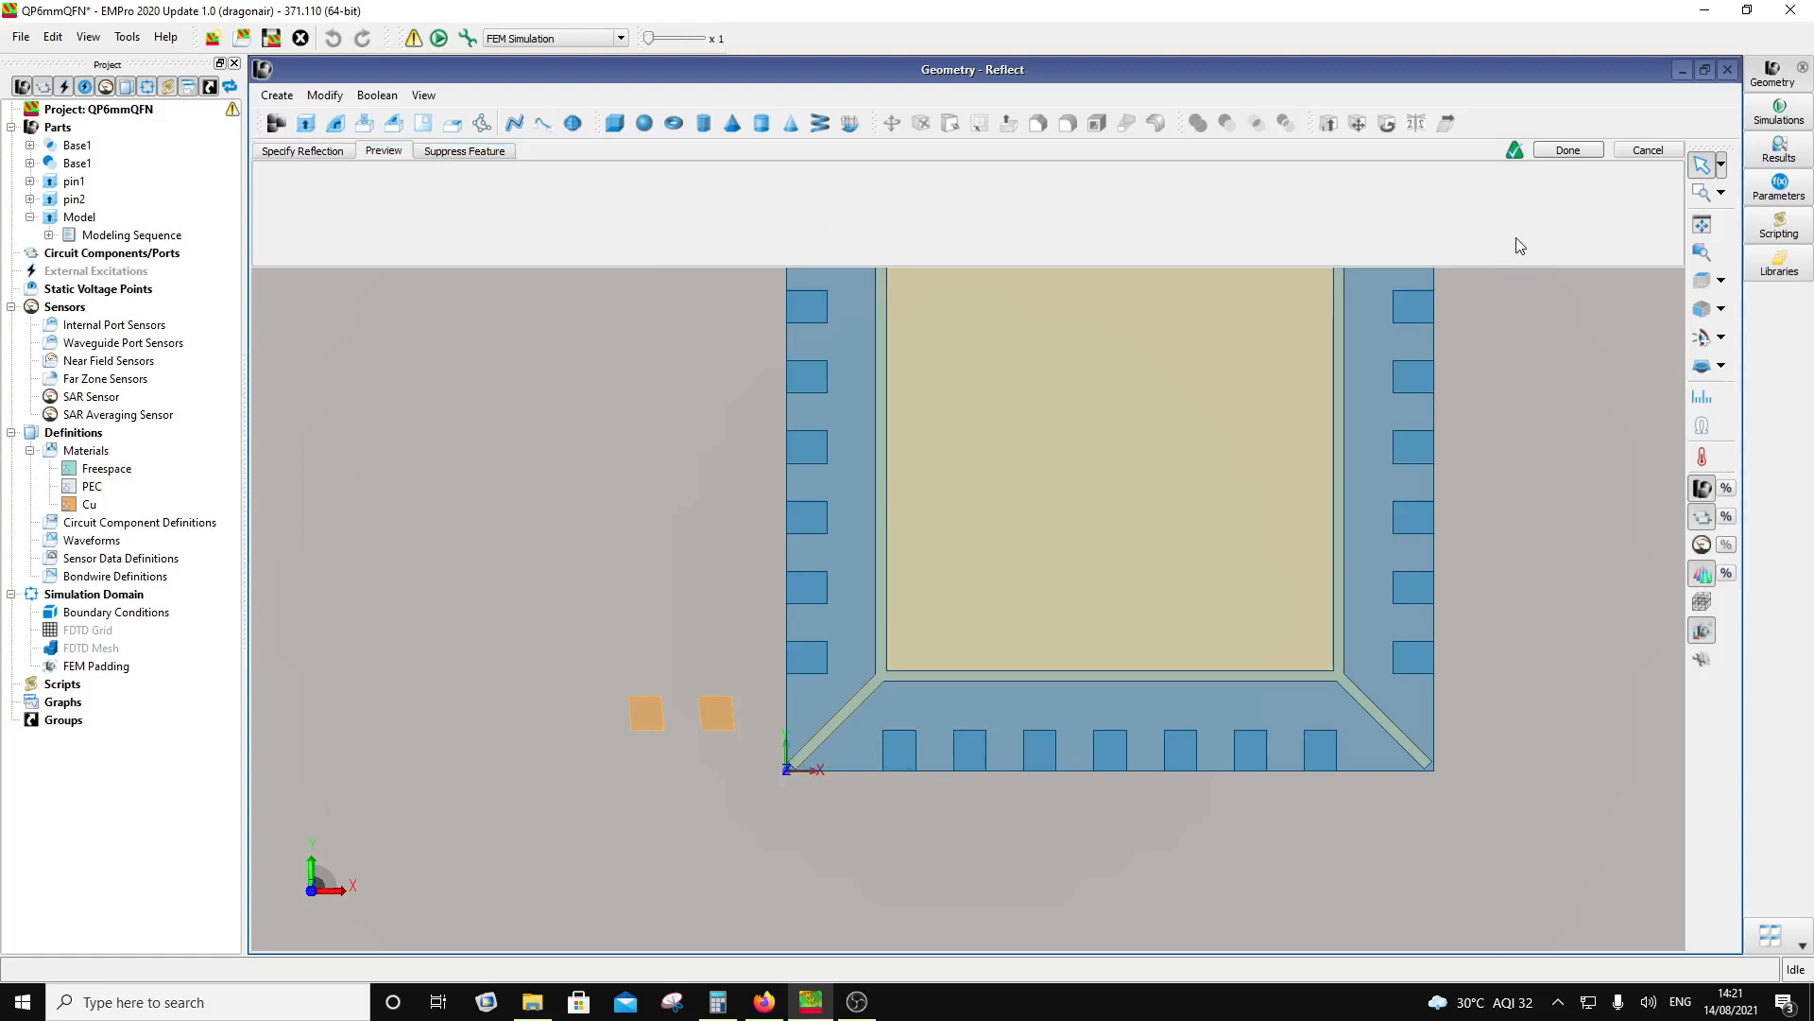
pyautogui.click(1651, 153)
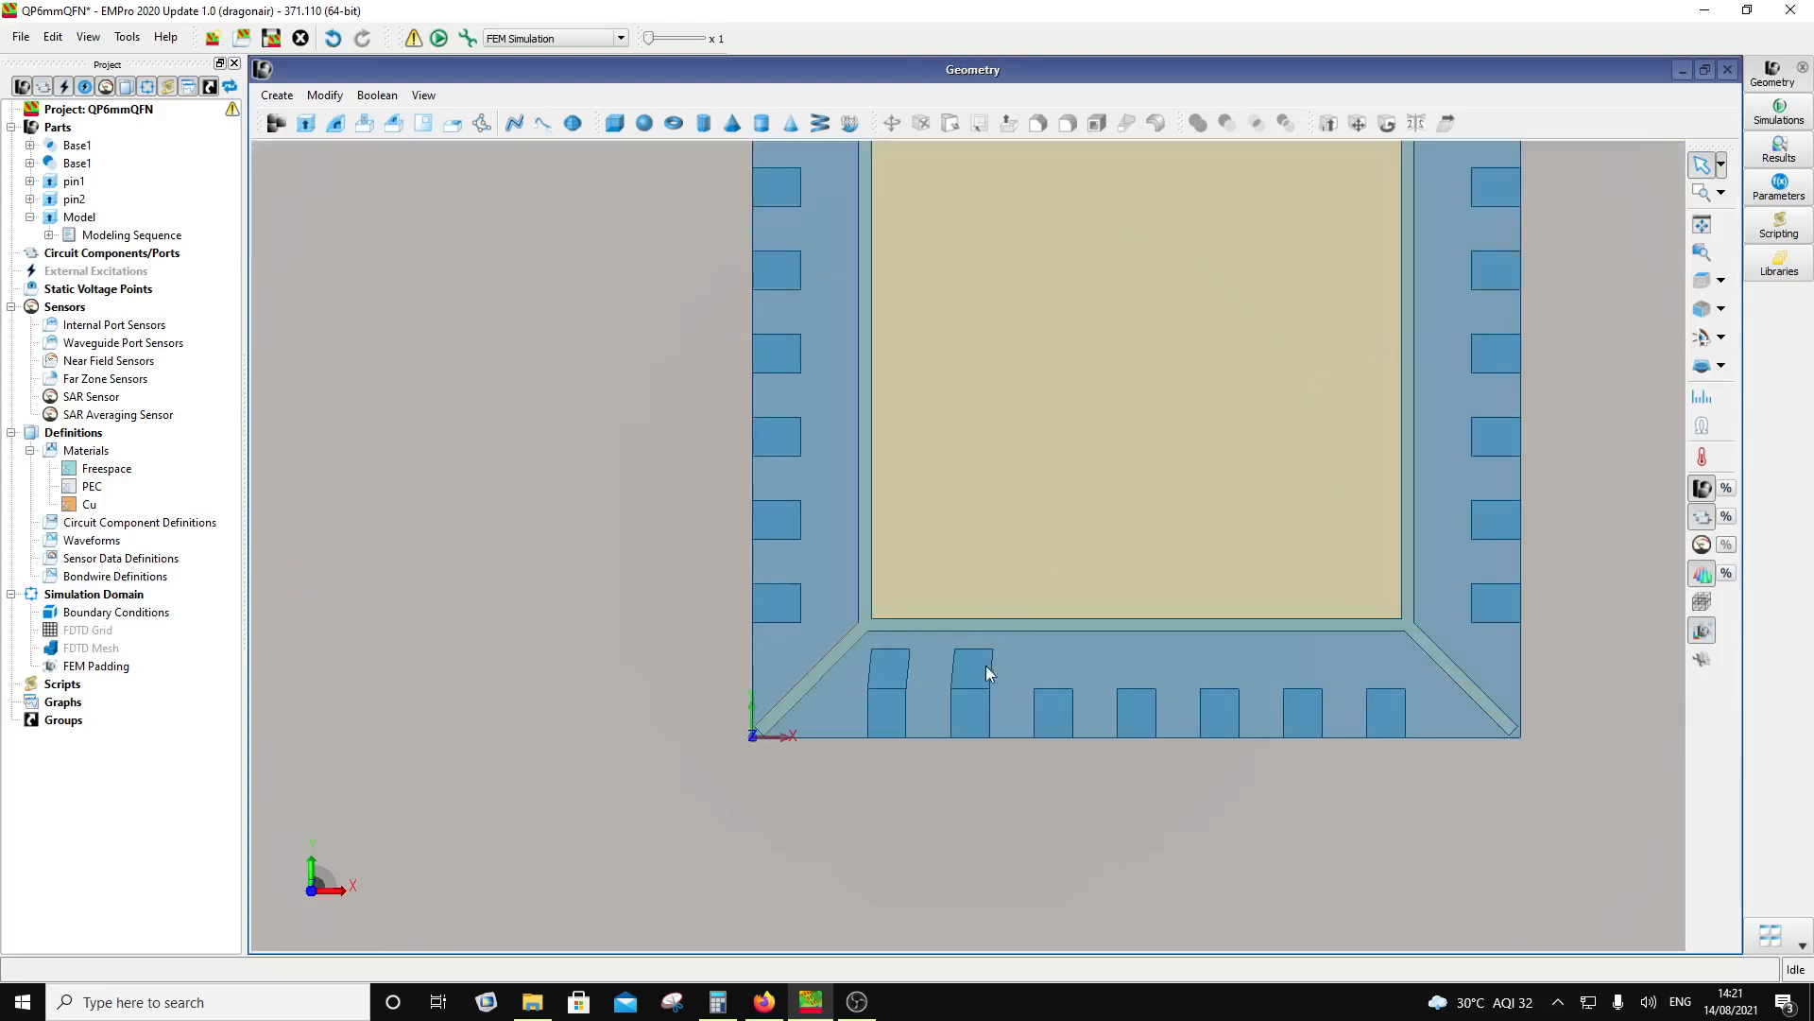
pyautogui.scroll(-1, 1229, 529)
pyautogui.scroll(3, 1288, 427)
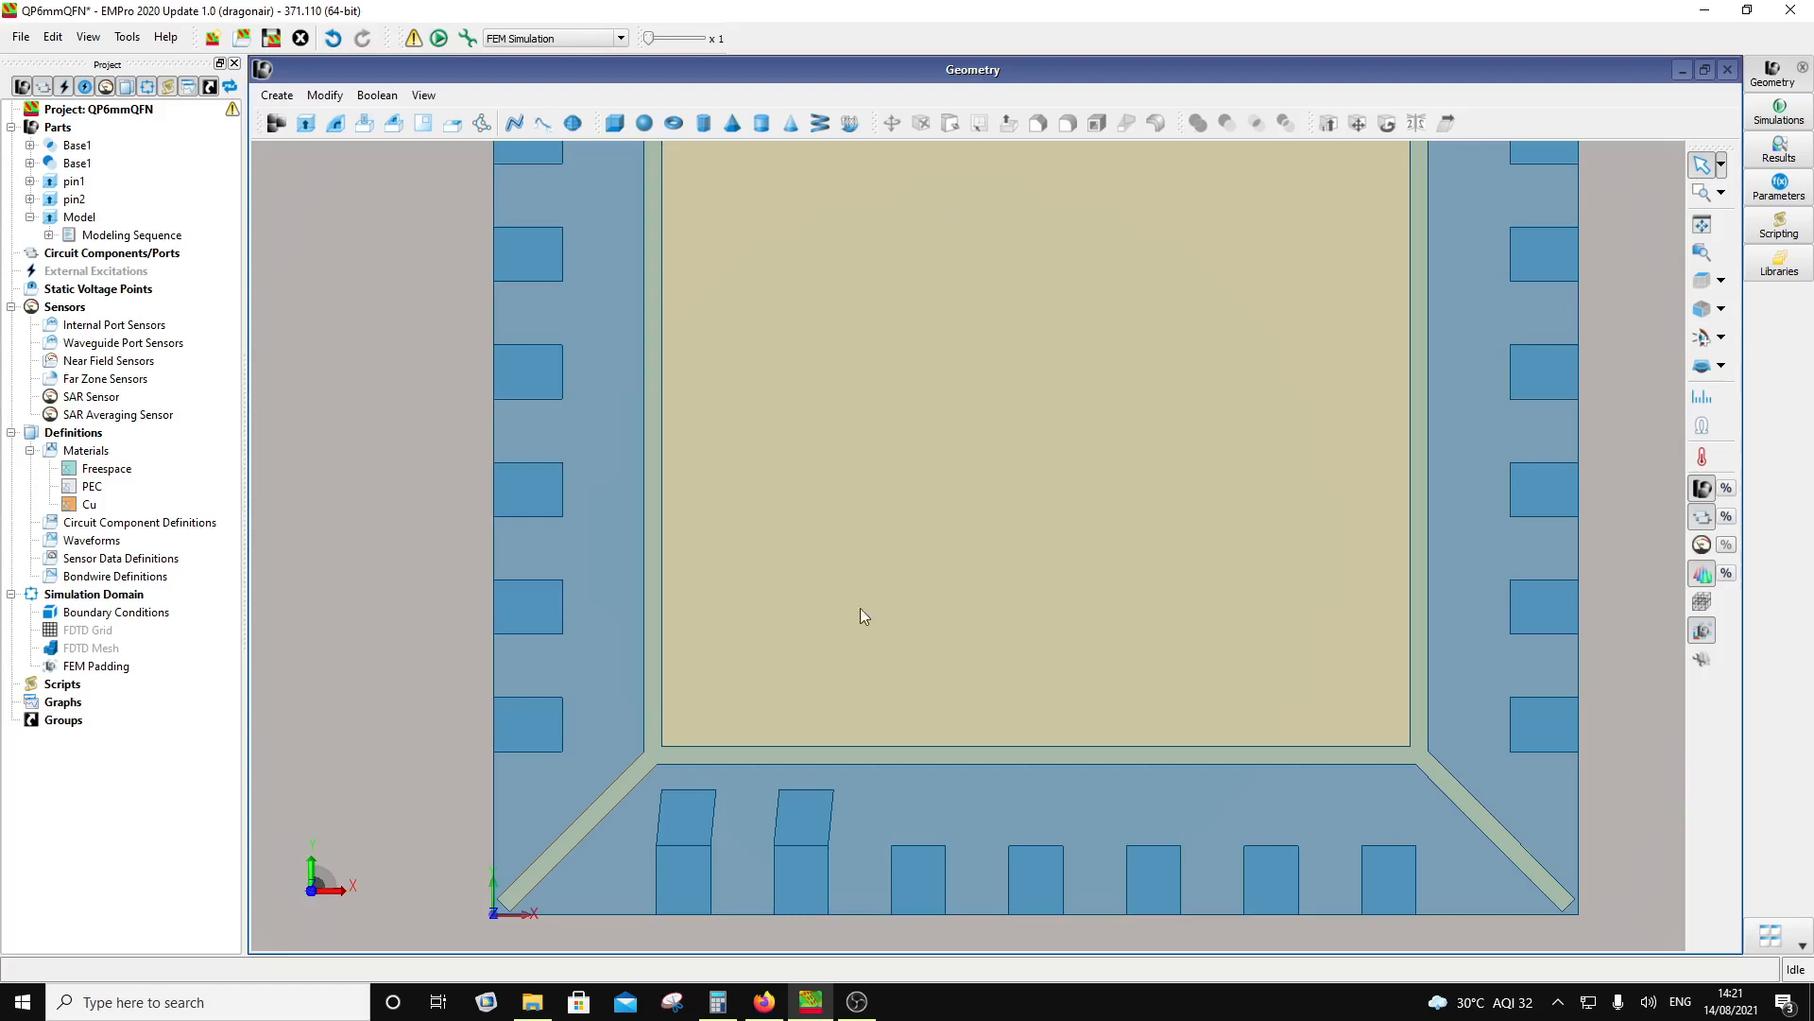
pyautogui.moveTo(857, 999)
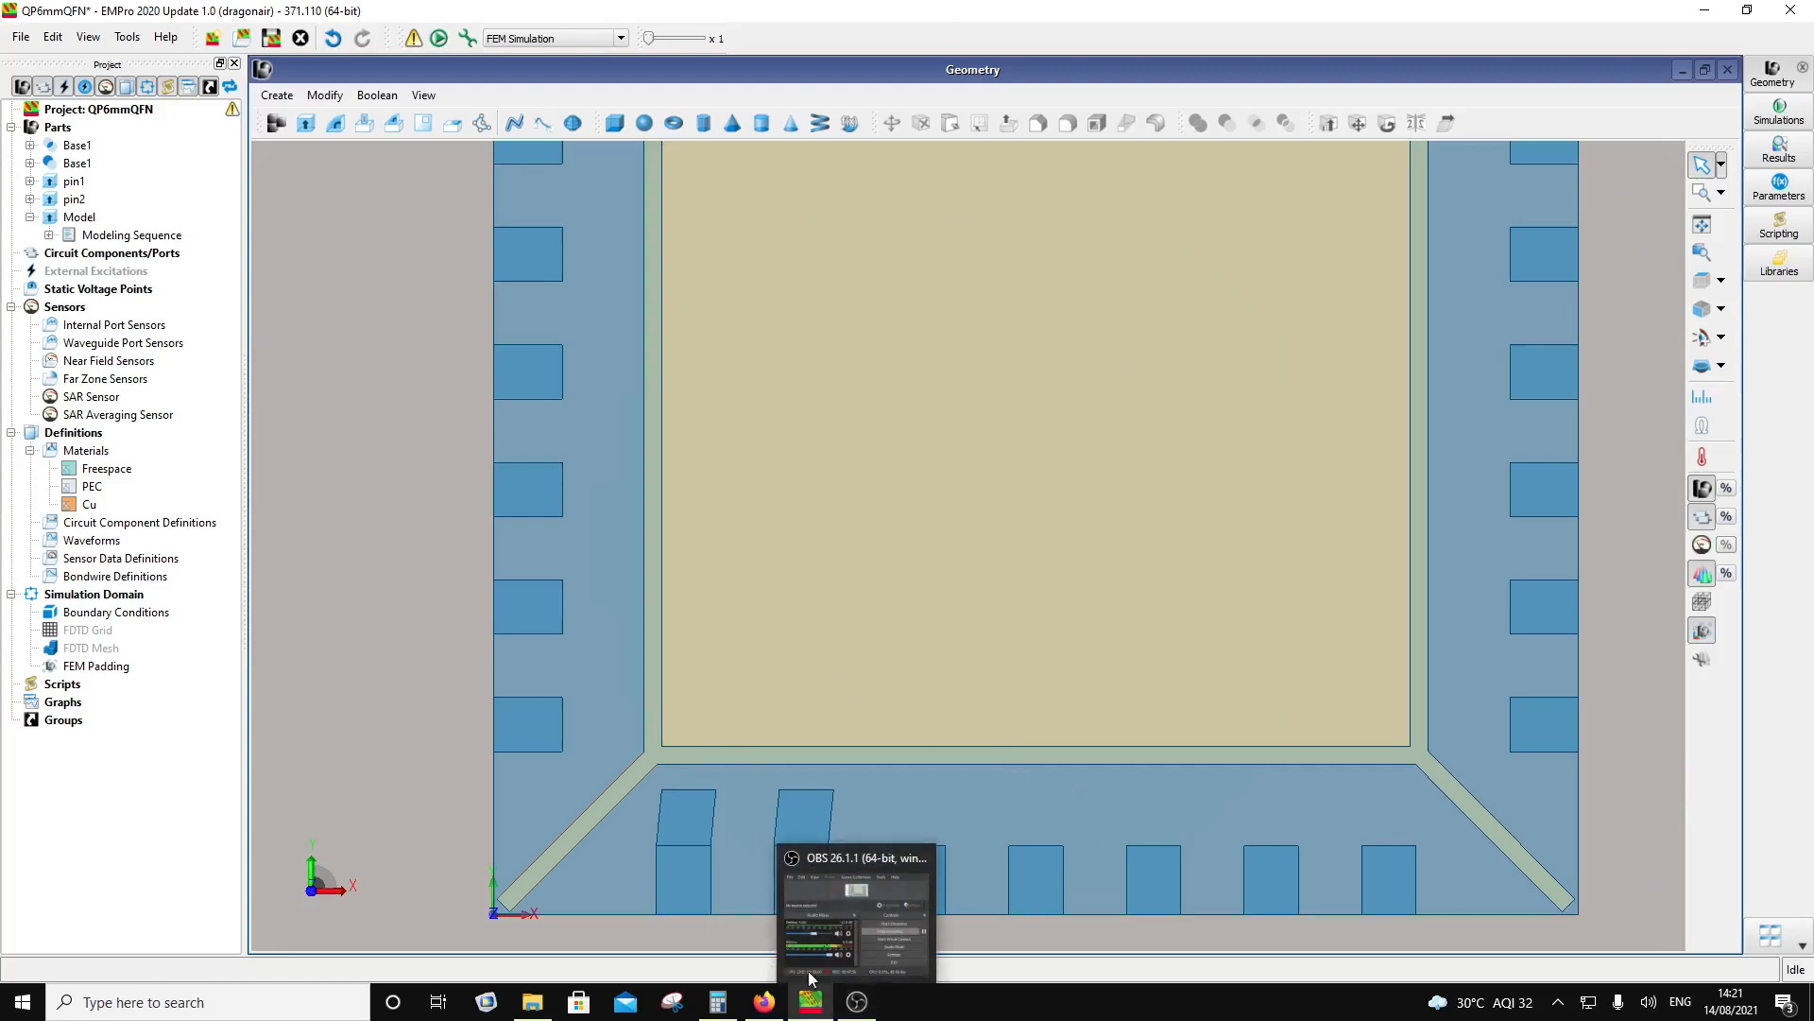
pyautogui.click(836, 956)
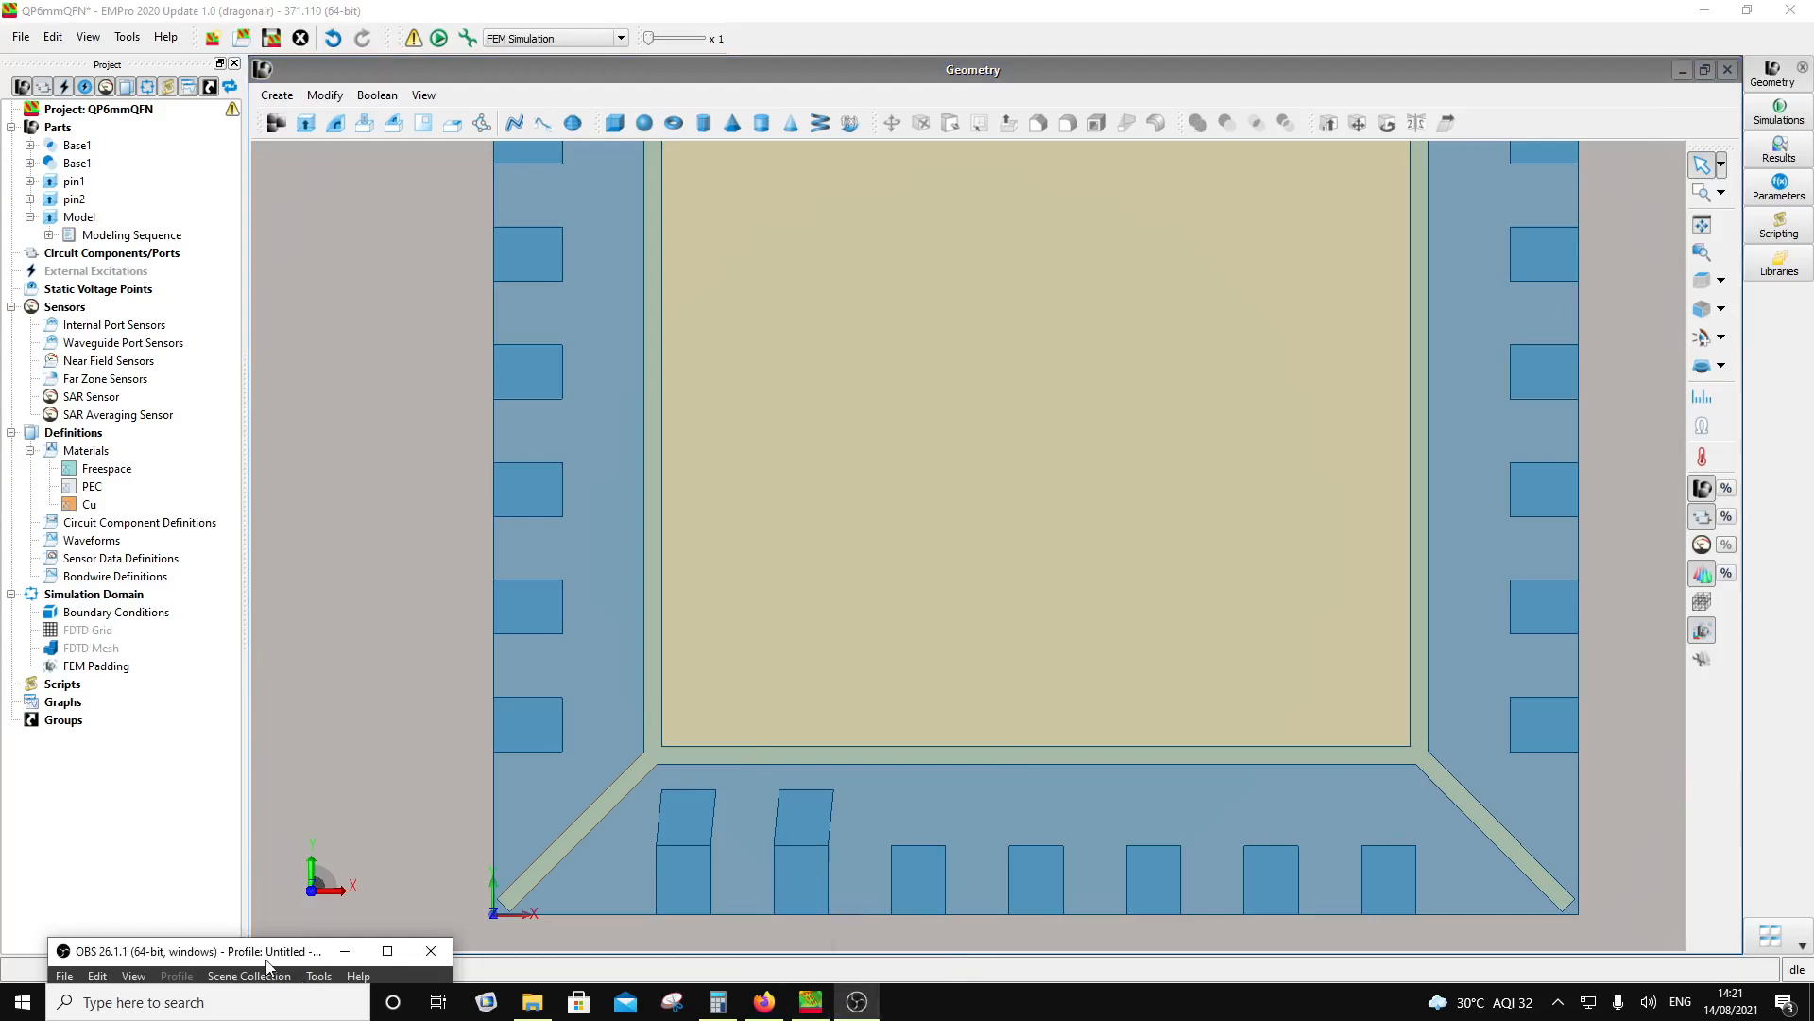
pyautogui.moveTo(236, 961); pyautogui.dragTo(239, 597)
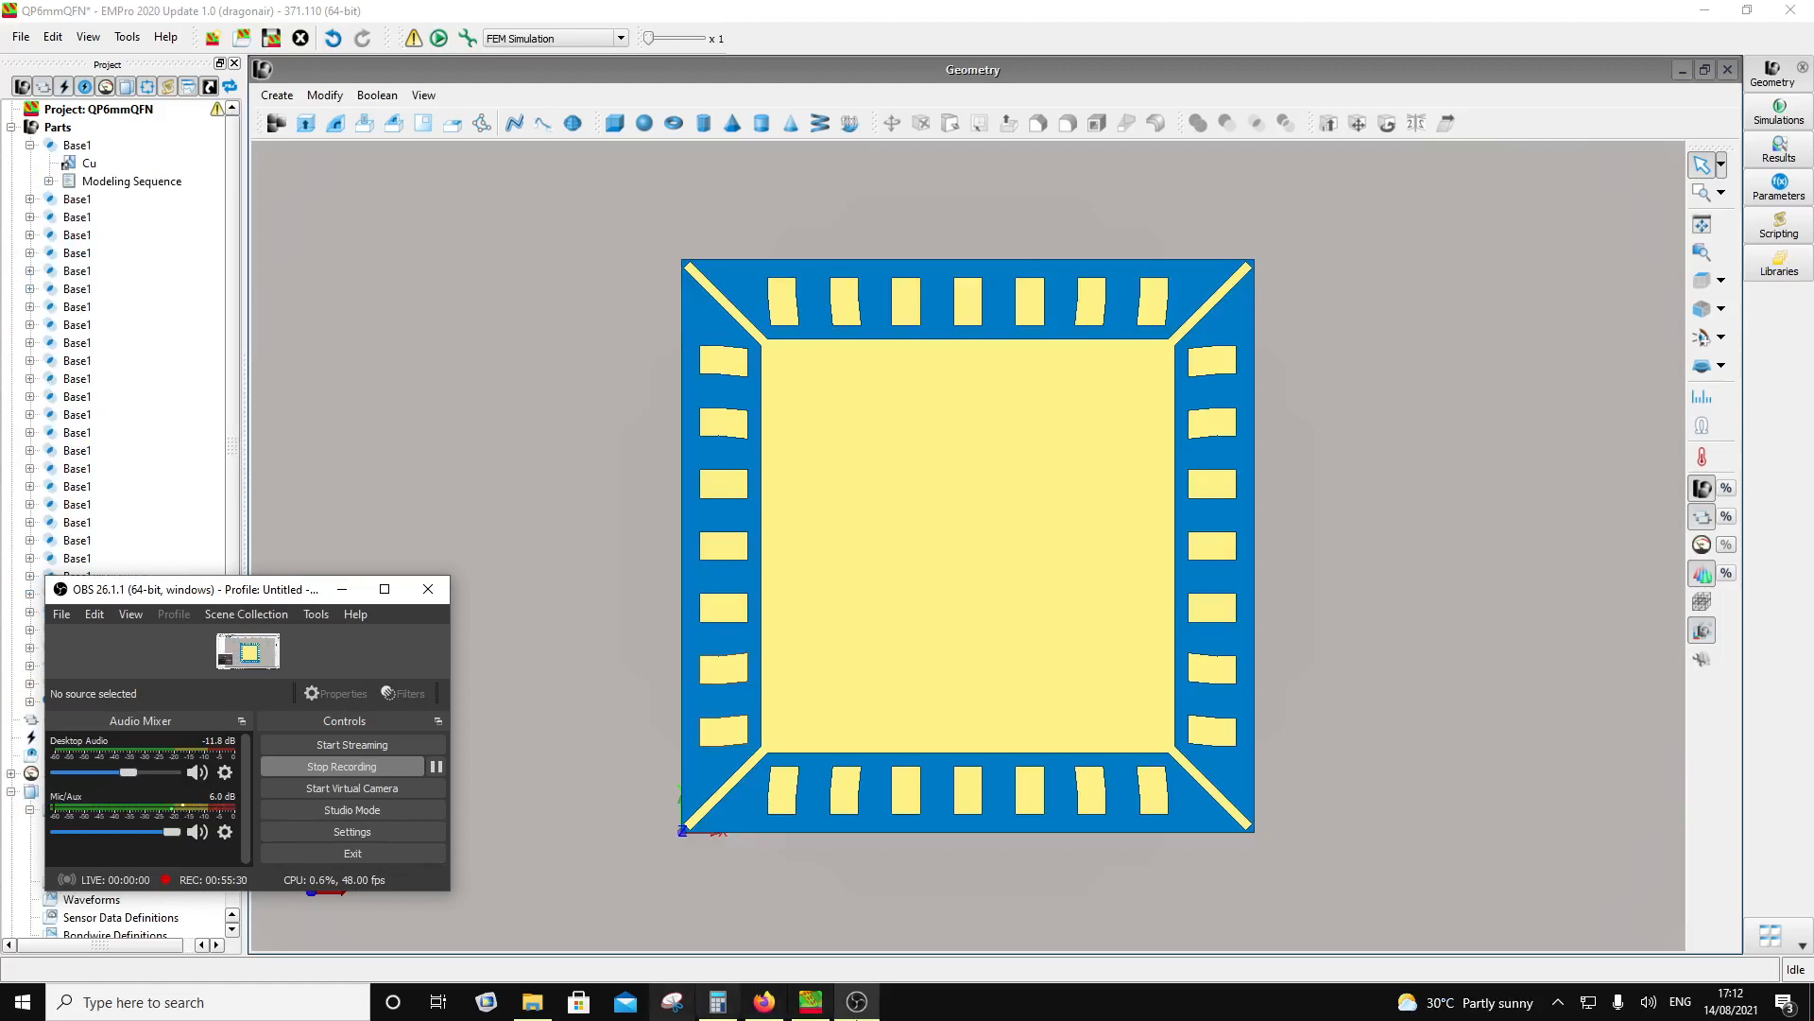
pyautogui.click(355, 404)
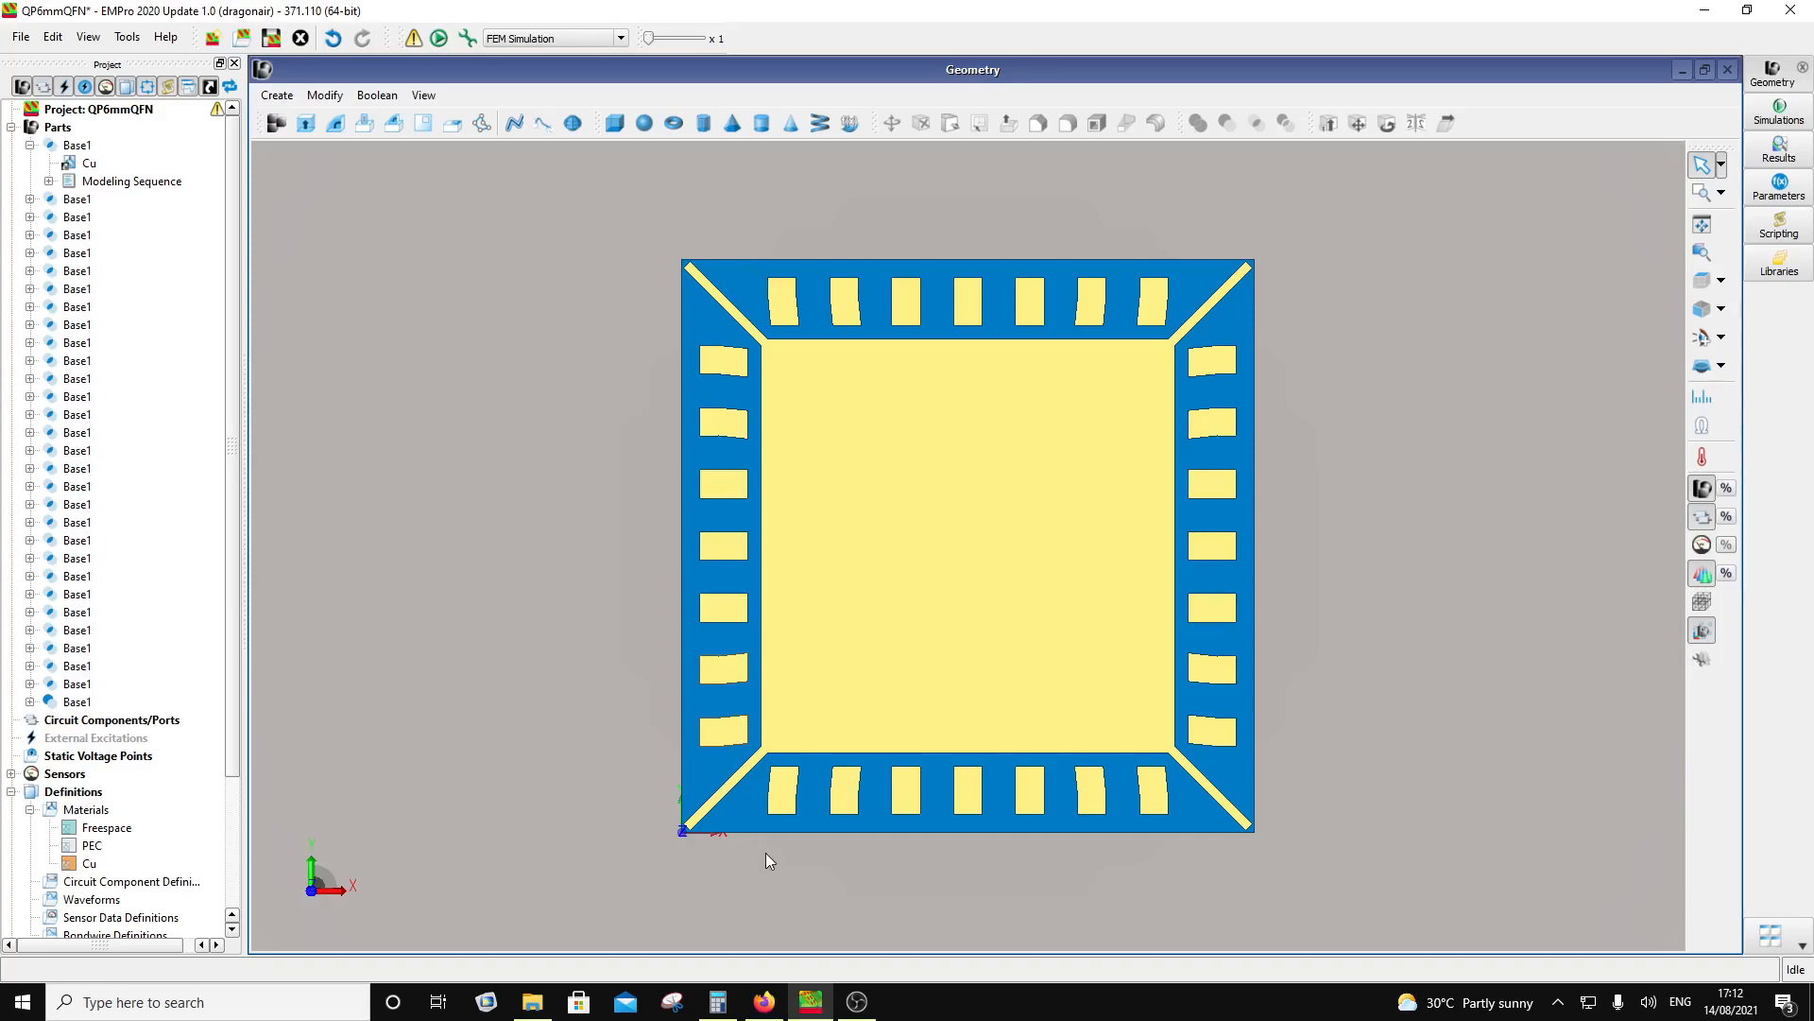
# Step: Inspect the lead pieces along the package's front edge, the centre pad with its corner arms, and the surrounding base body
pyautogui.moveTo(769, 848); pyautogui.dragTo(824, 737, button='middle')
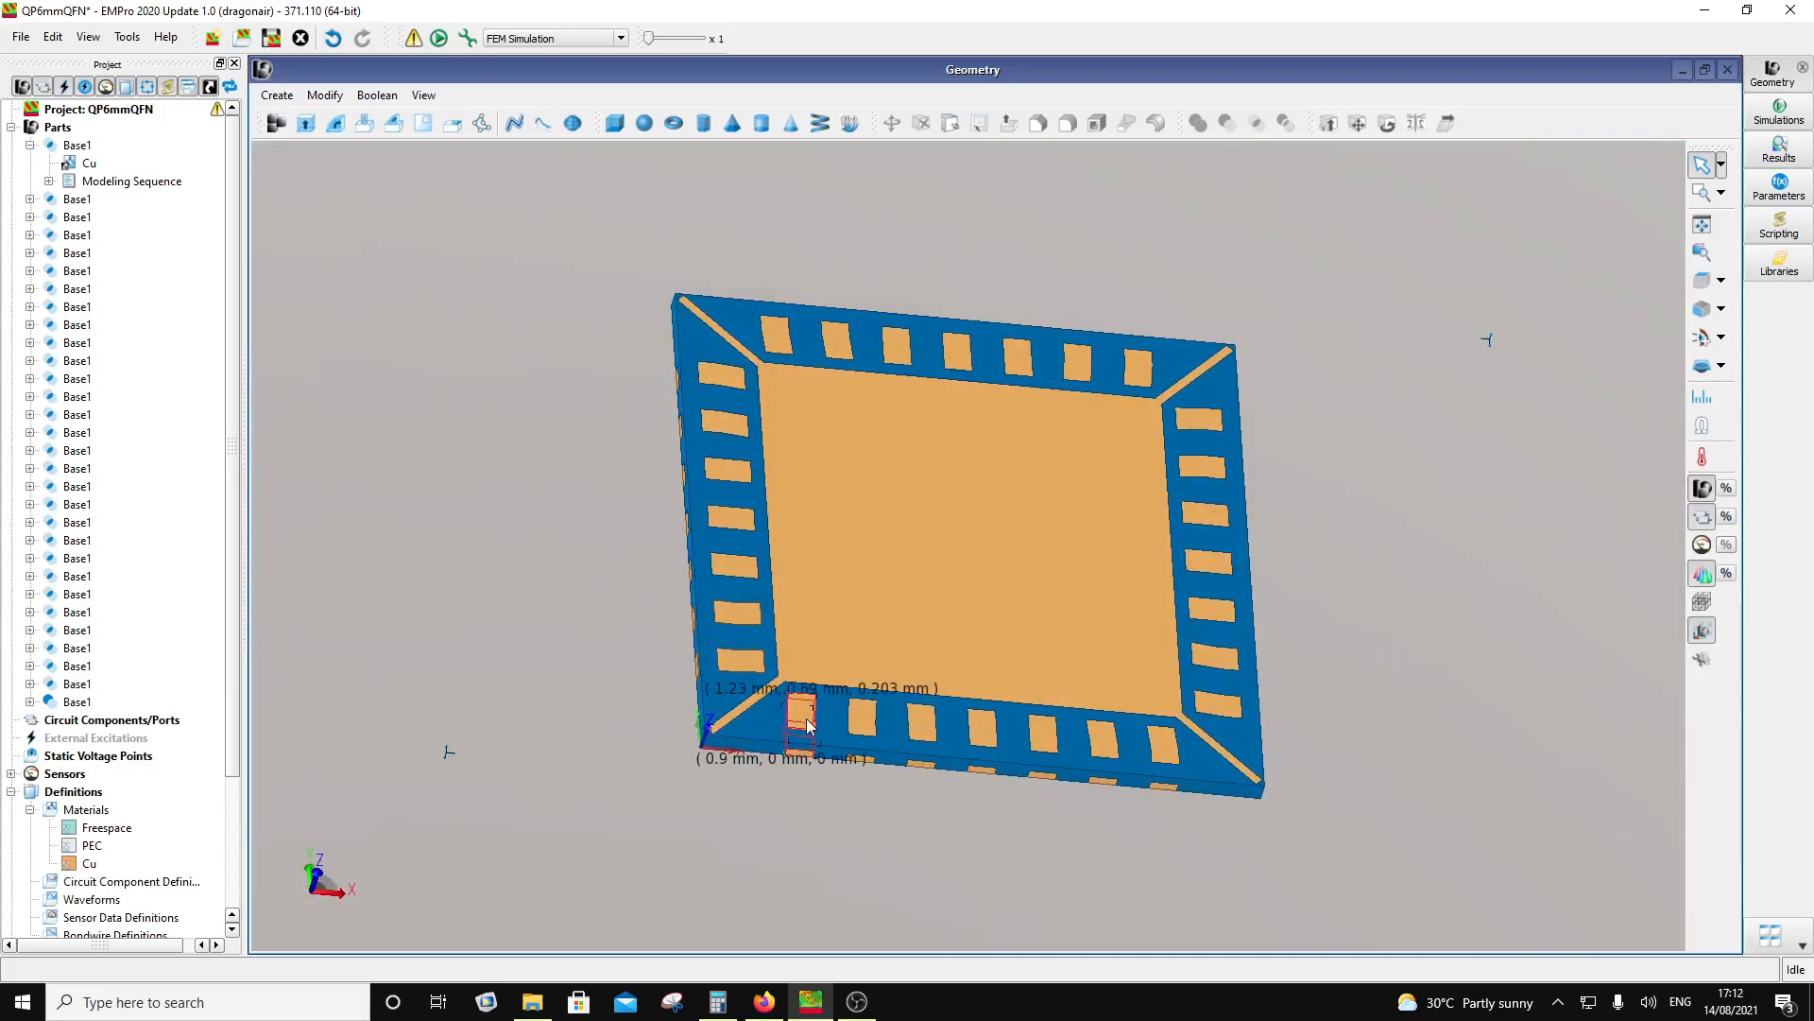
pyautogui.click(809, 726)
pyautogui.click(859, 729)
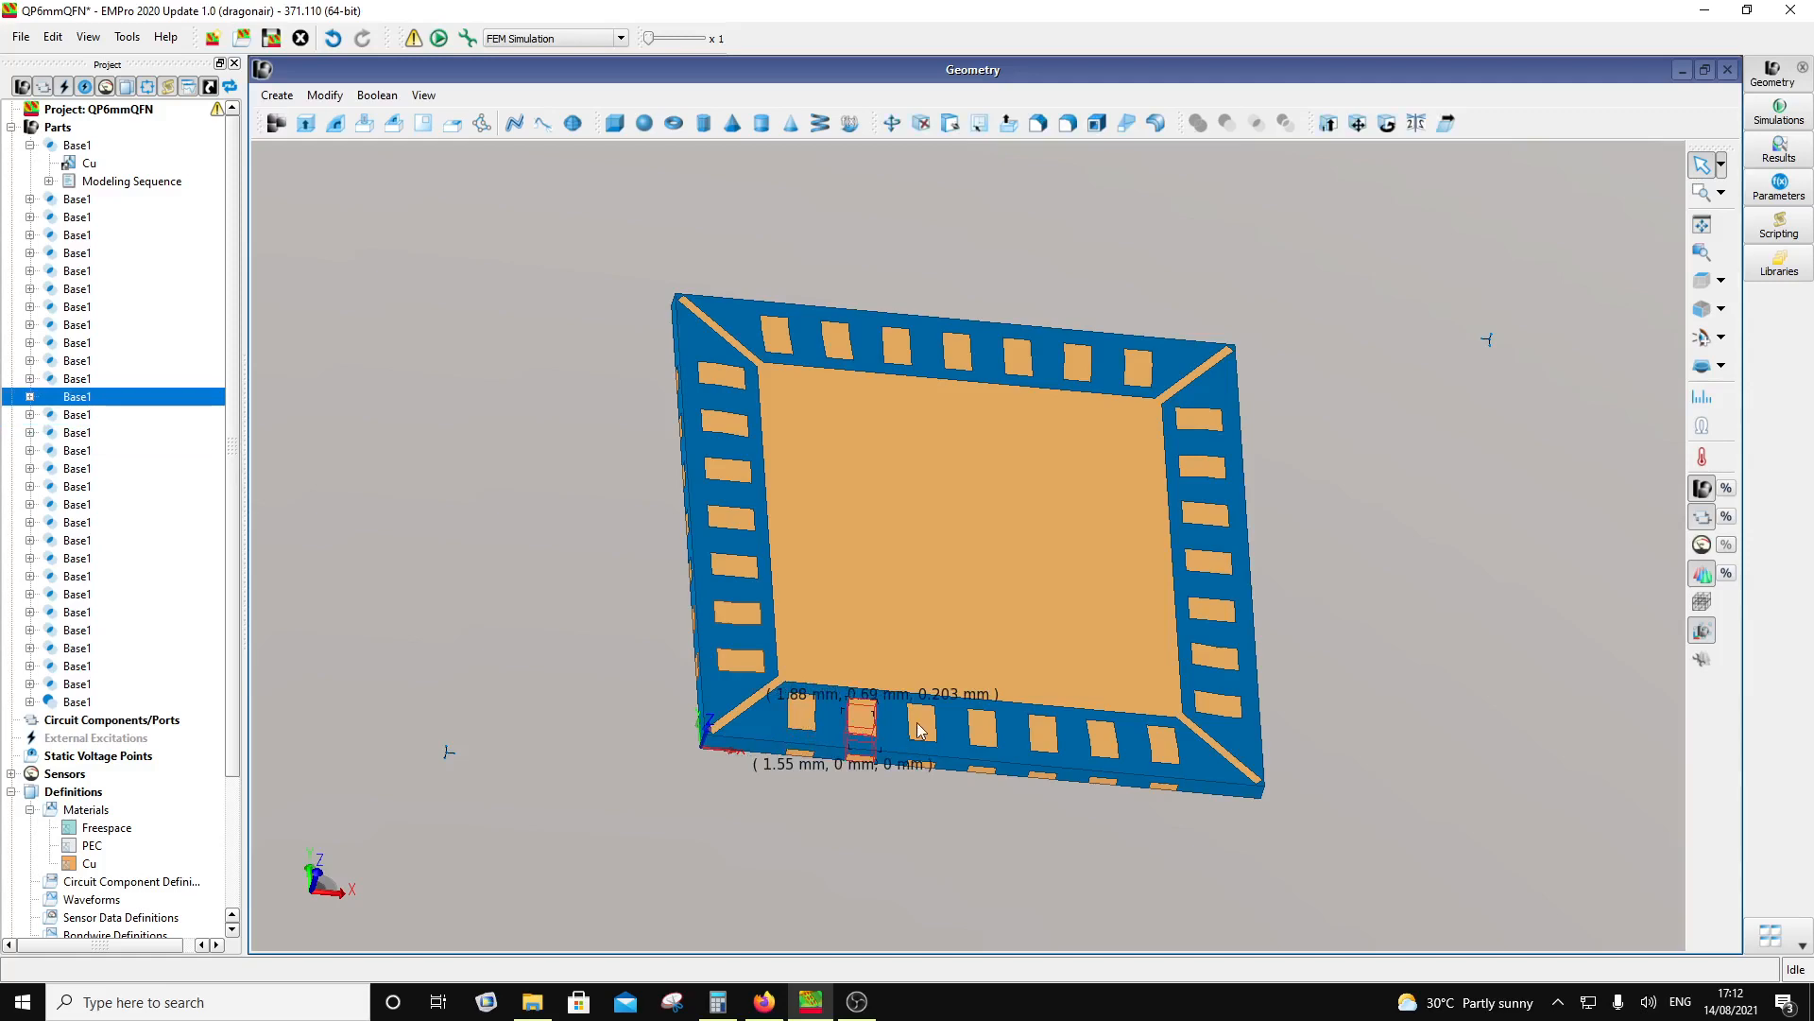
pyautogui.click(921, 729)
pyautogui.click(979, 742)
pyautogui.click(1047, 742)
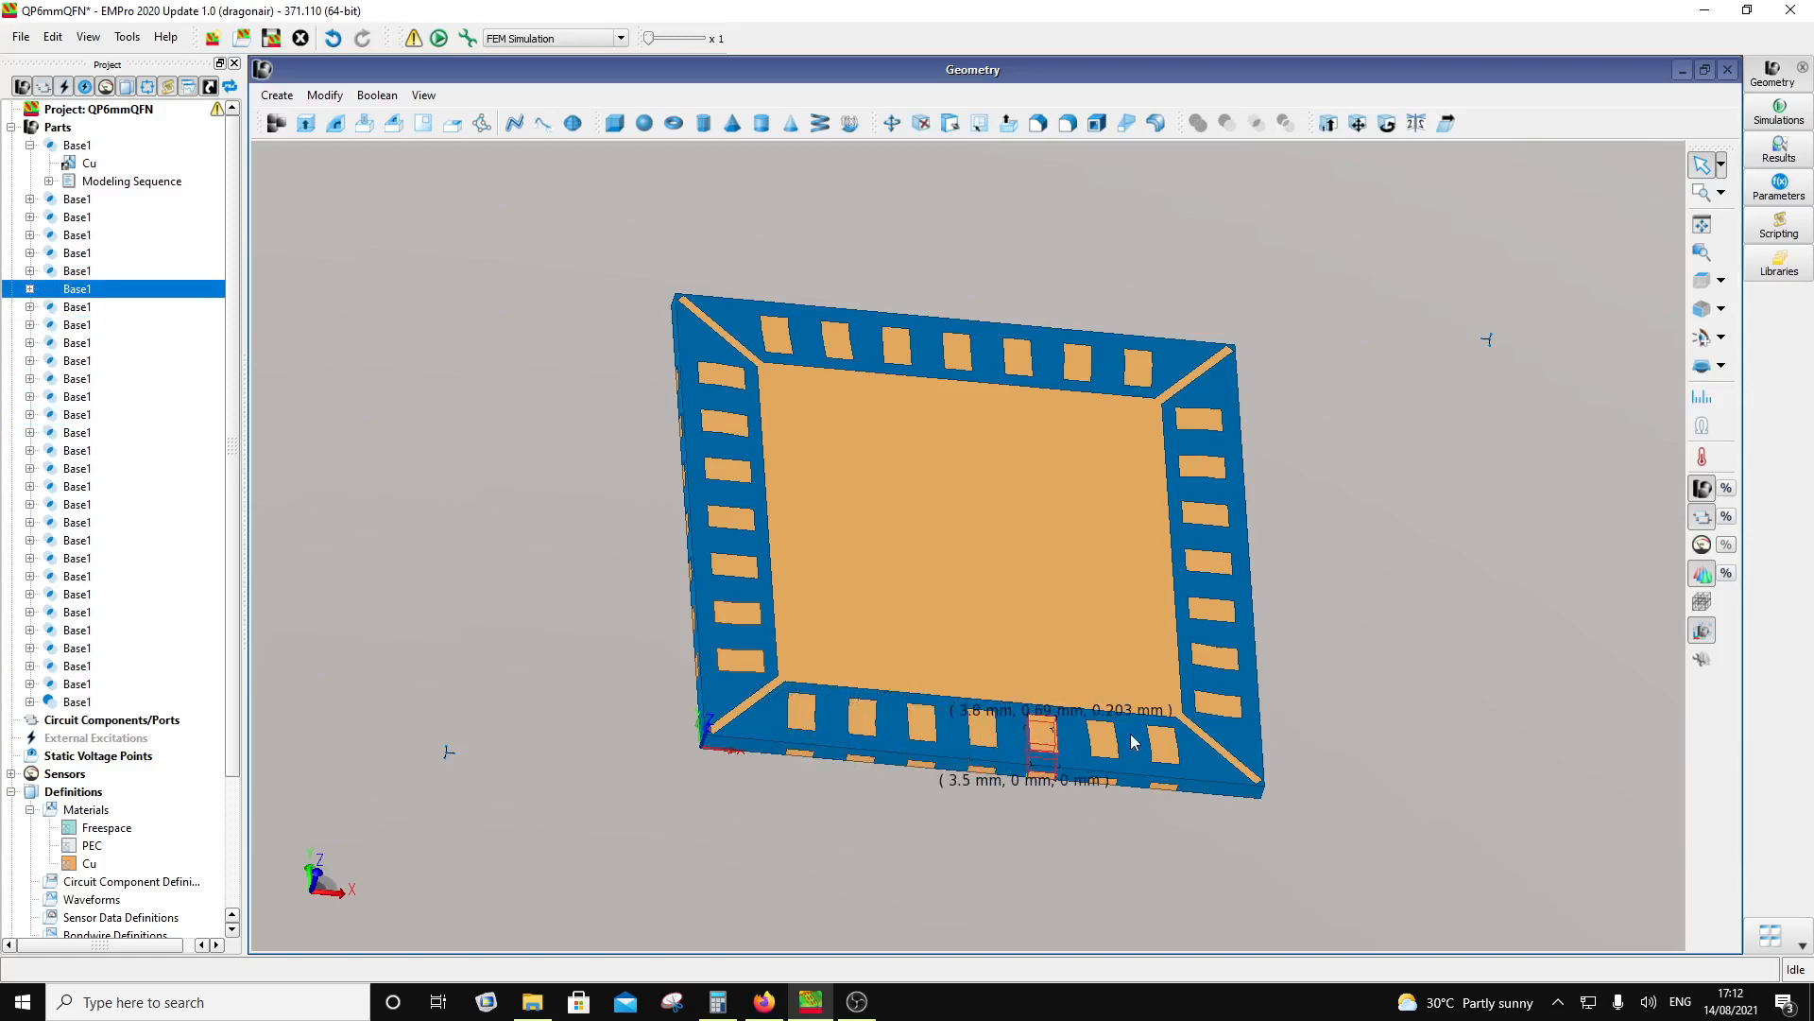
pyautogui.click(1112, 754)
pyautogui.click(1158, 752)
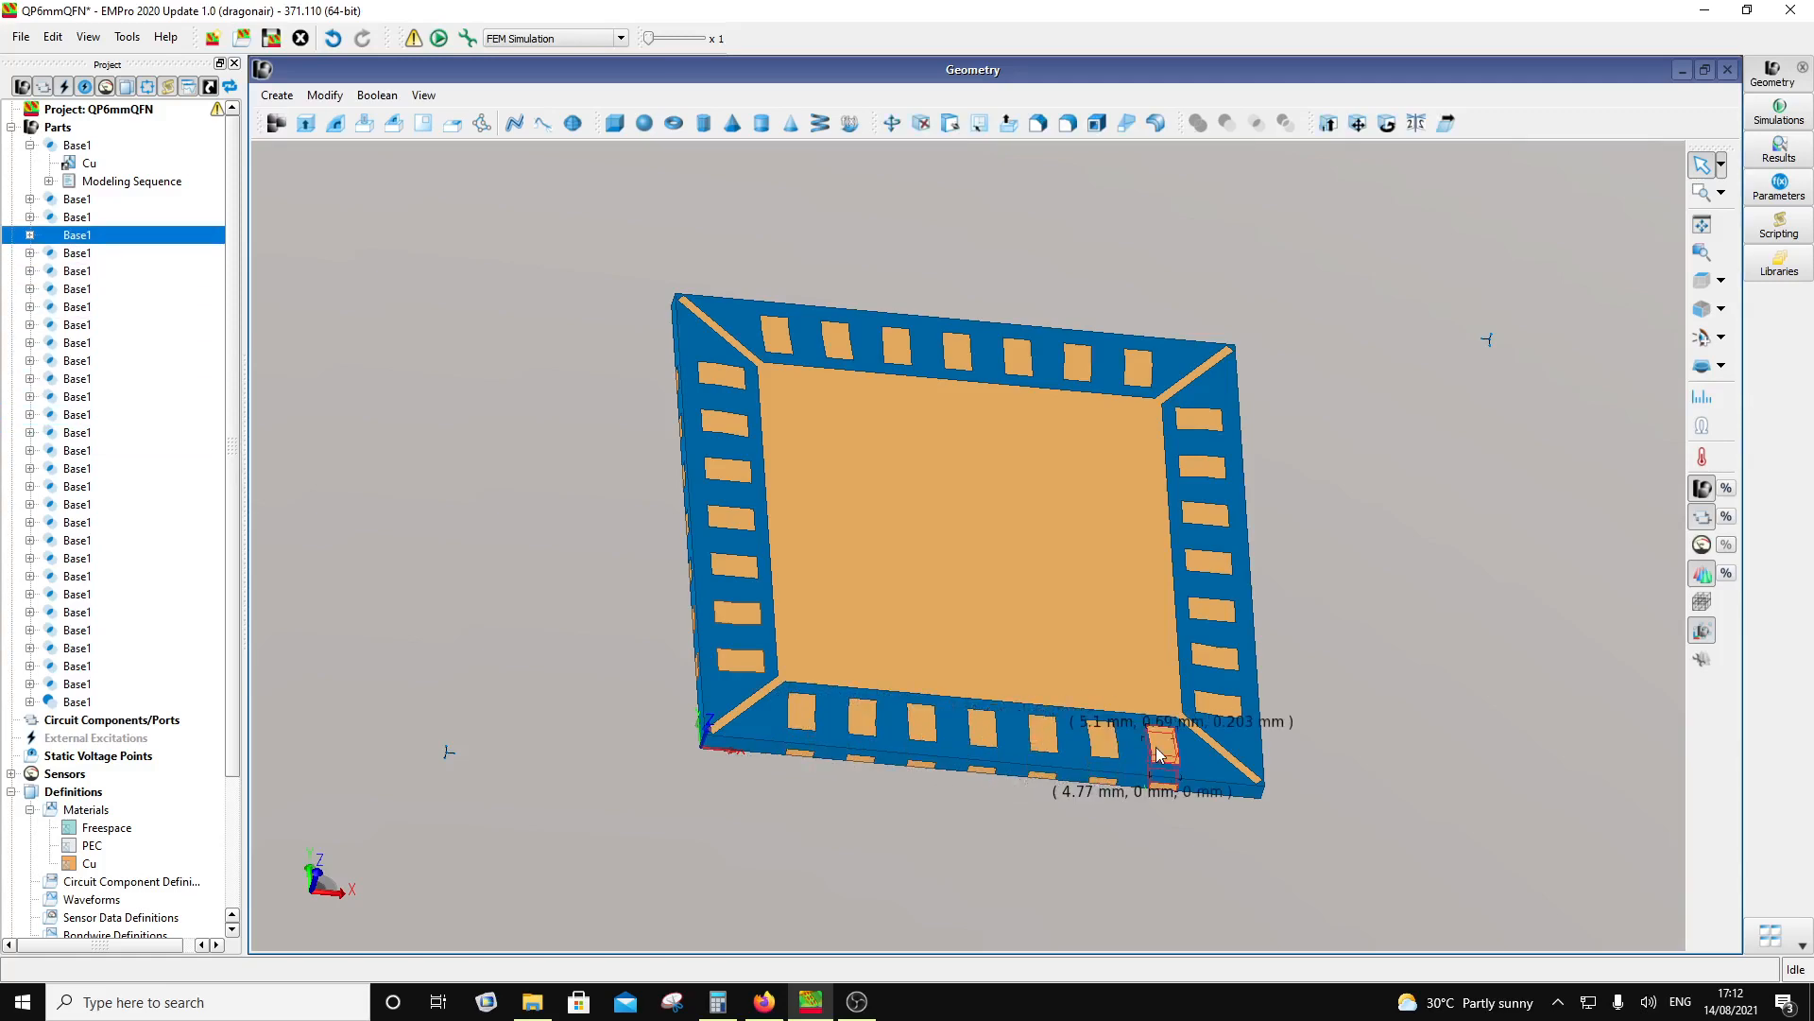
pyautogui.click(1064, 629)
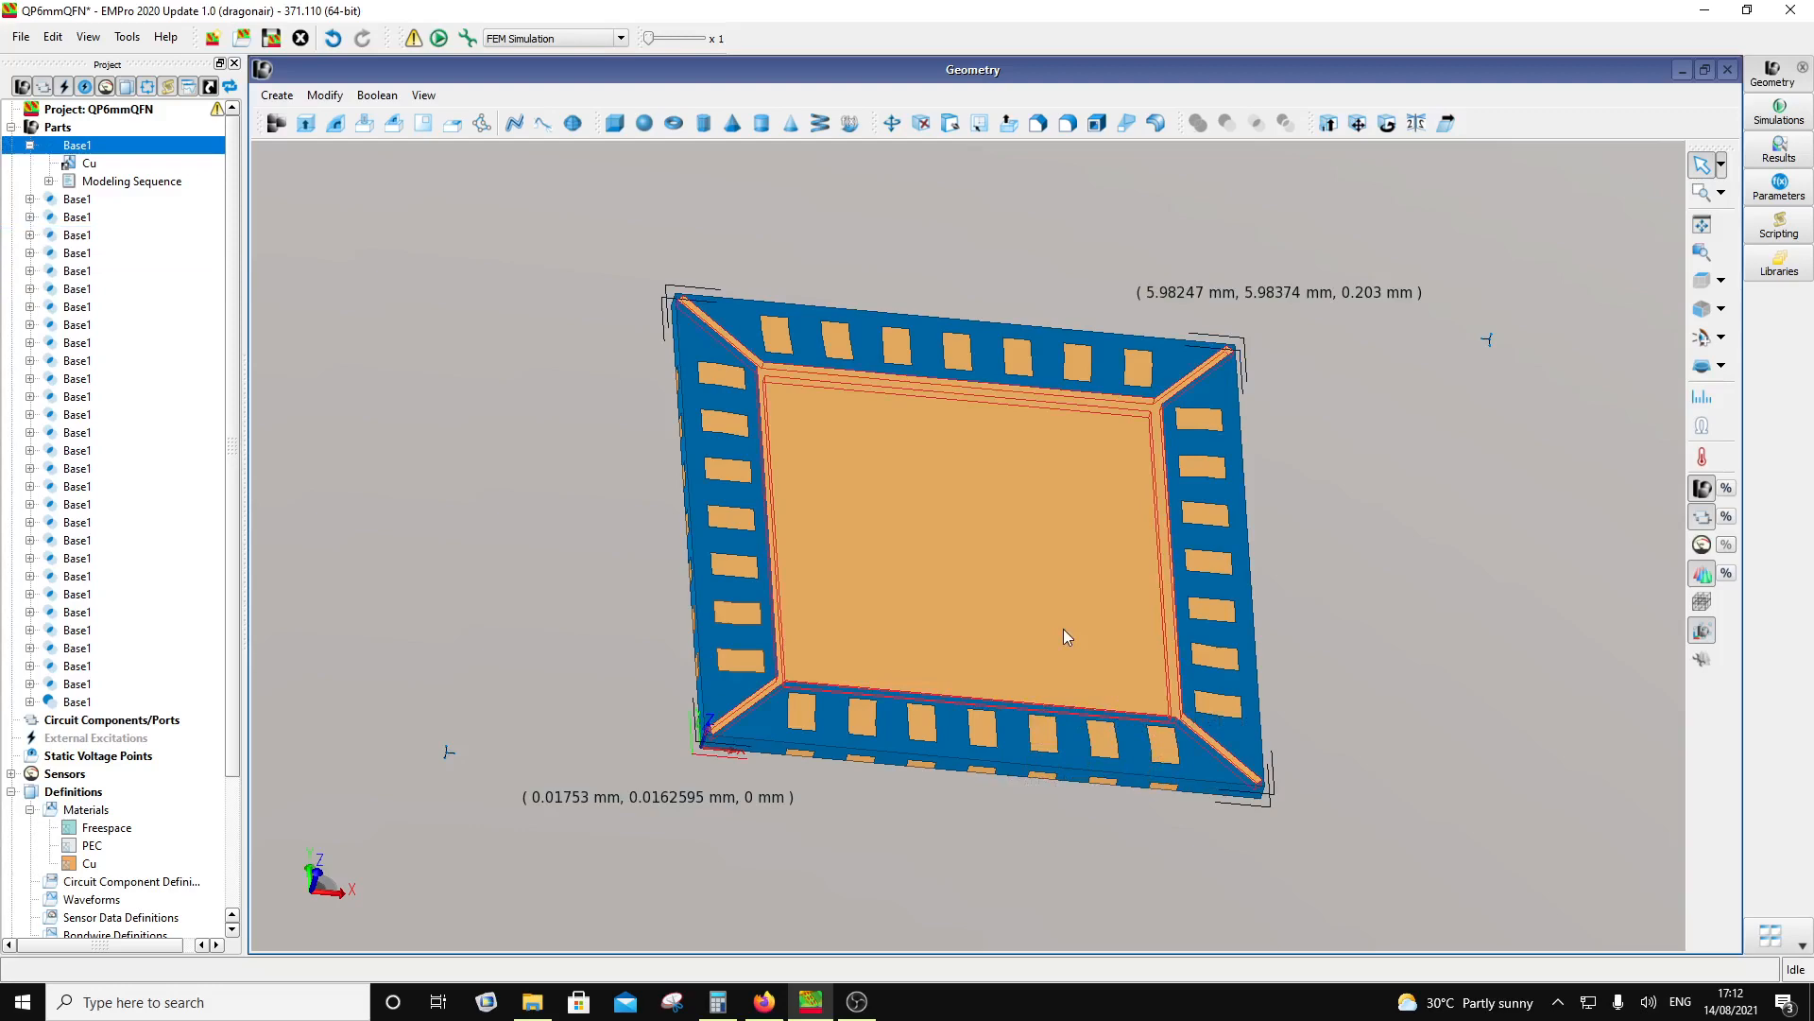
pyautogui.click(750, 734)
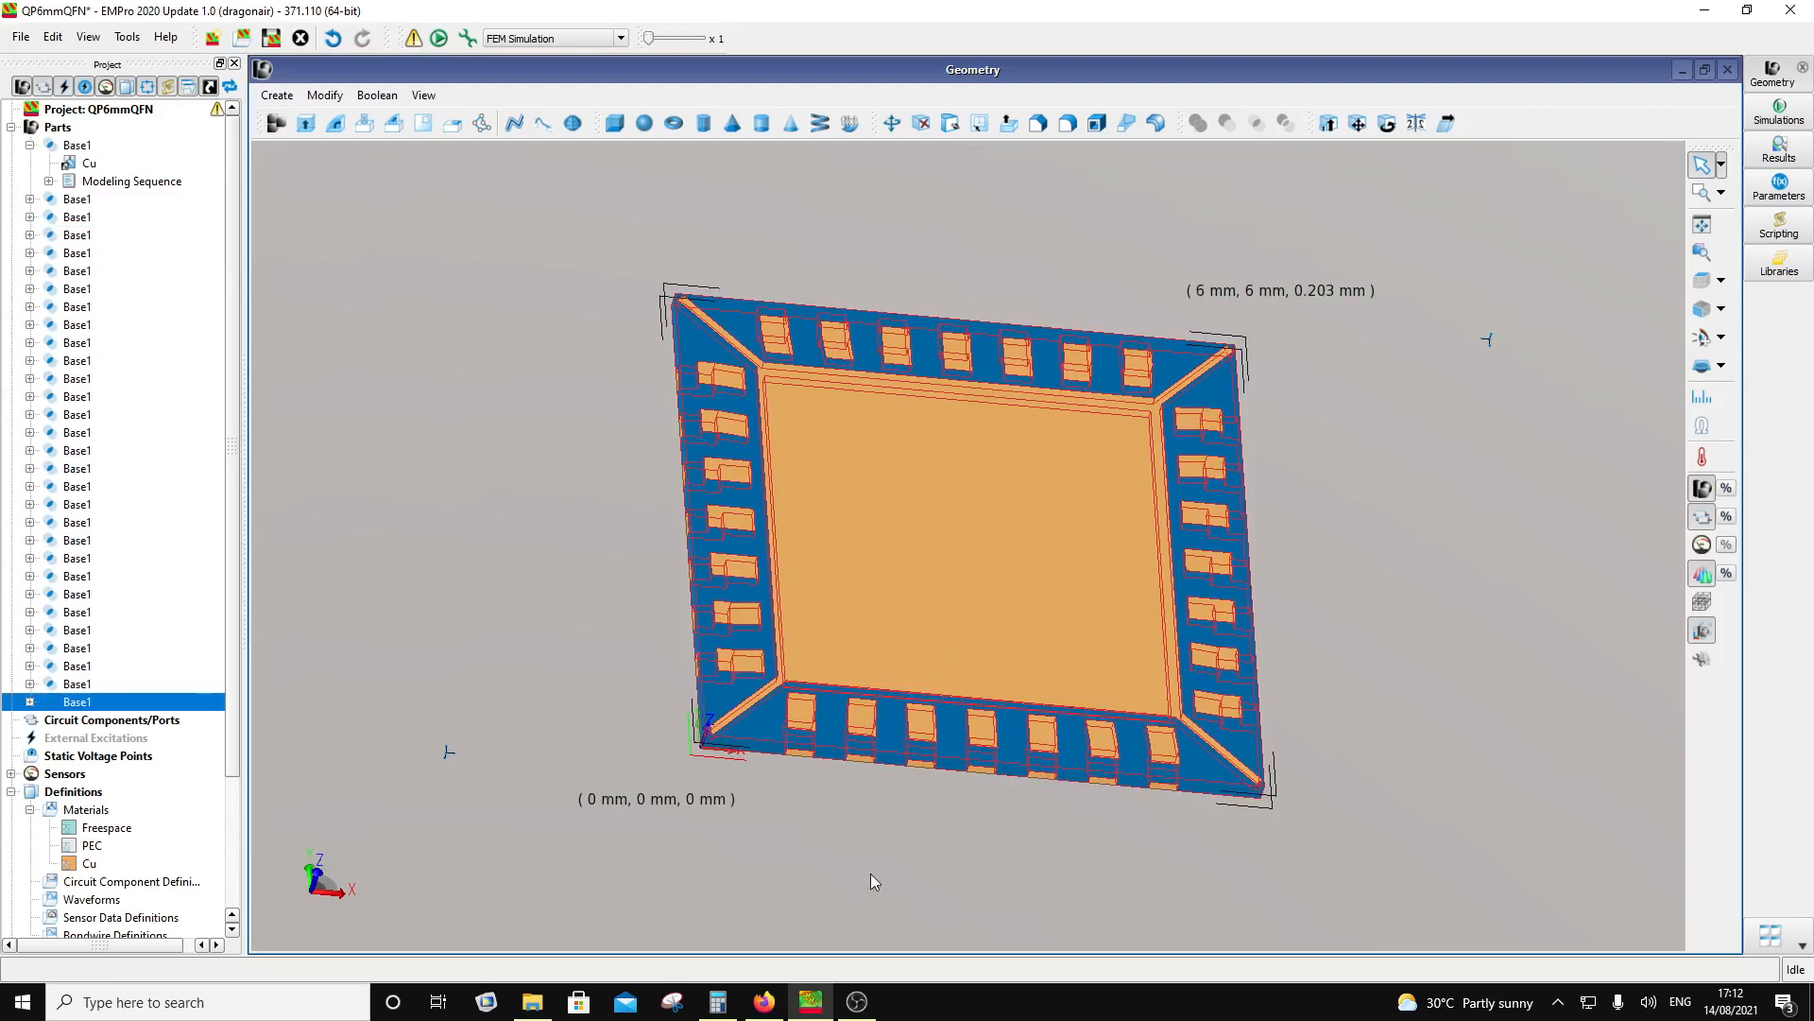
pyautogui.click(879, 860)
pyautogui.click(771, 735)
pyautogui.click(1701, 282)
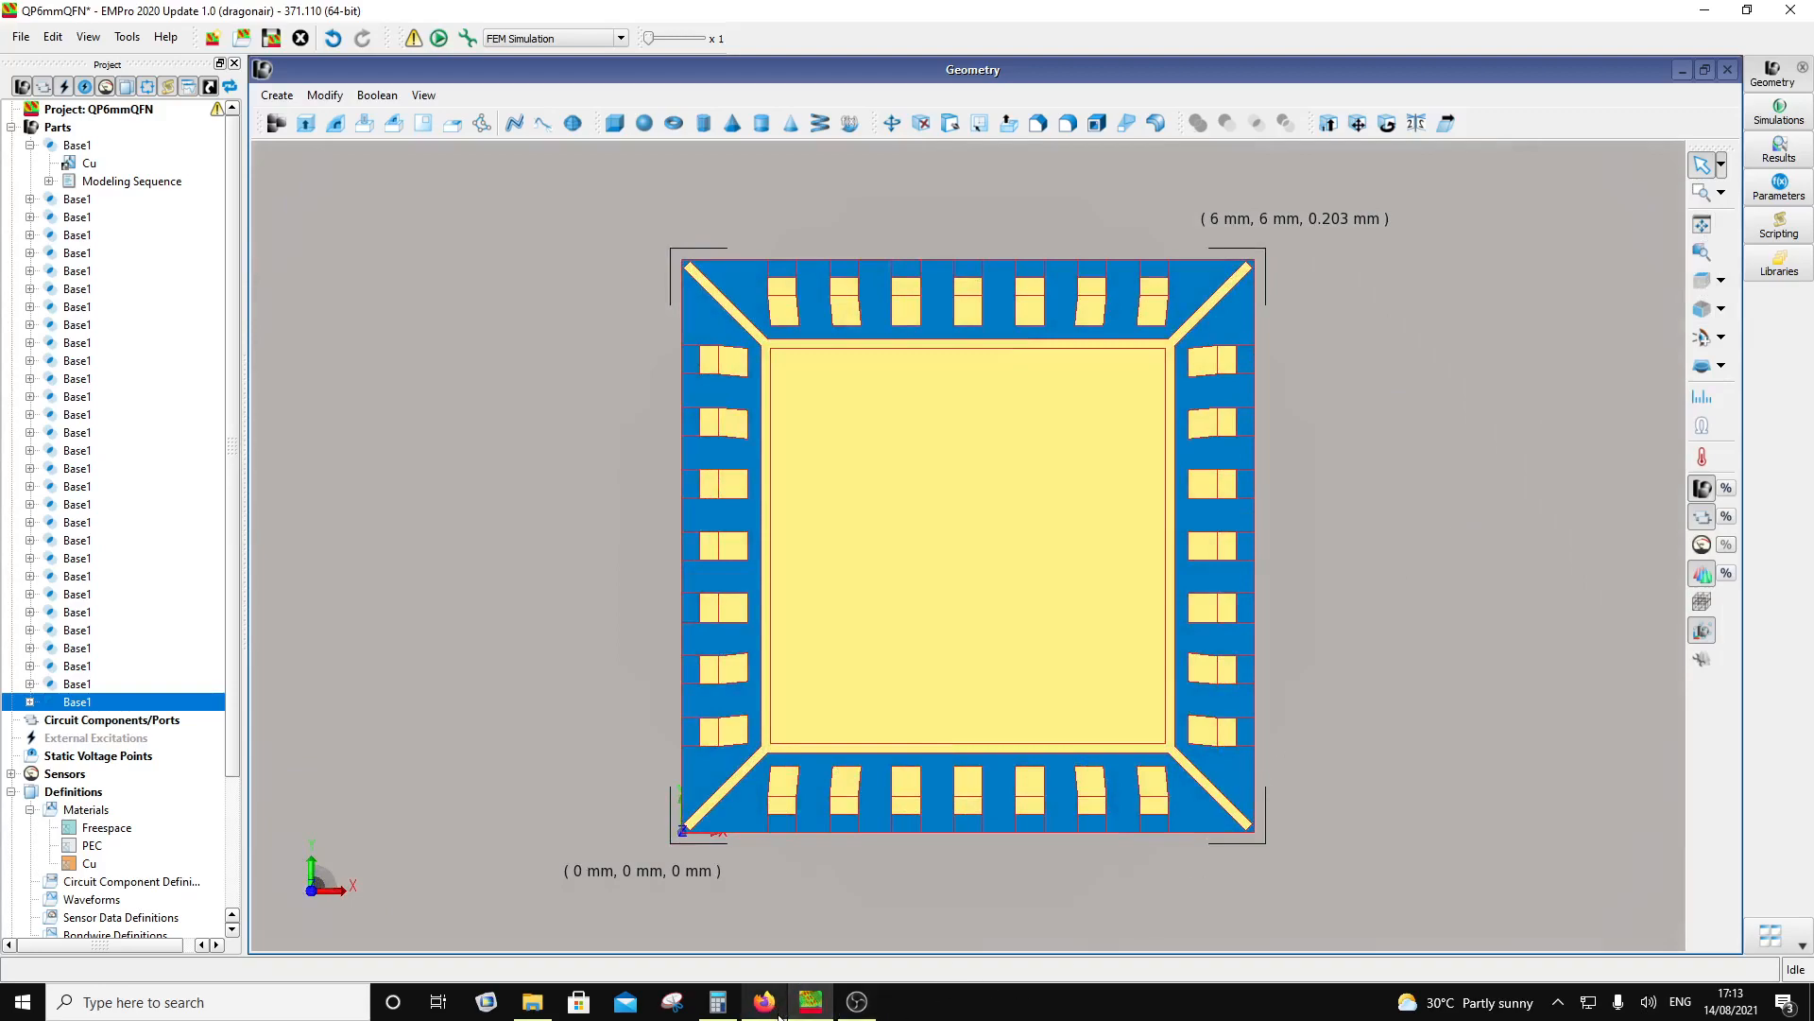
# Step: Switch to Firefox, examine the Section A-A dimensions in the QP-QFN28-6MM-0.65MM drawing, and return to EMPro
pyautogui.moveTo(778, 1013)
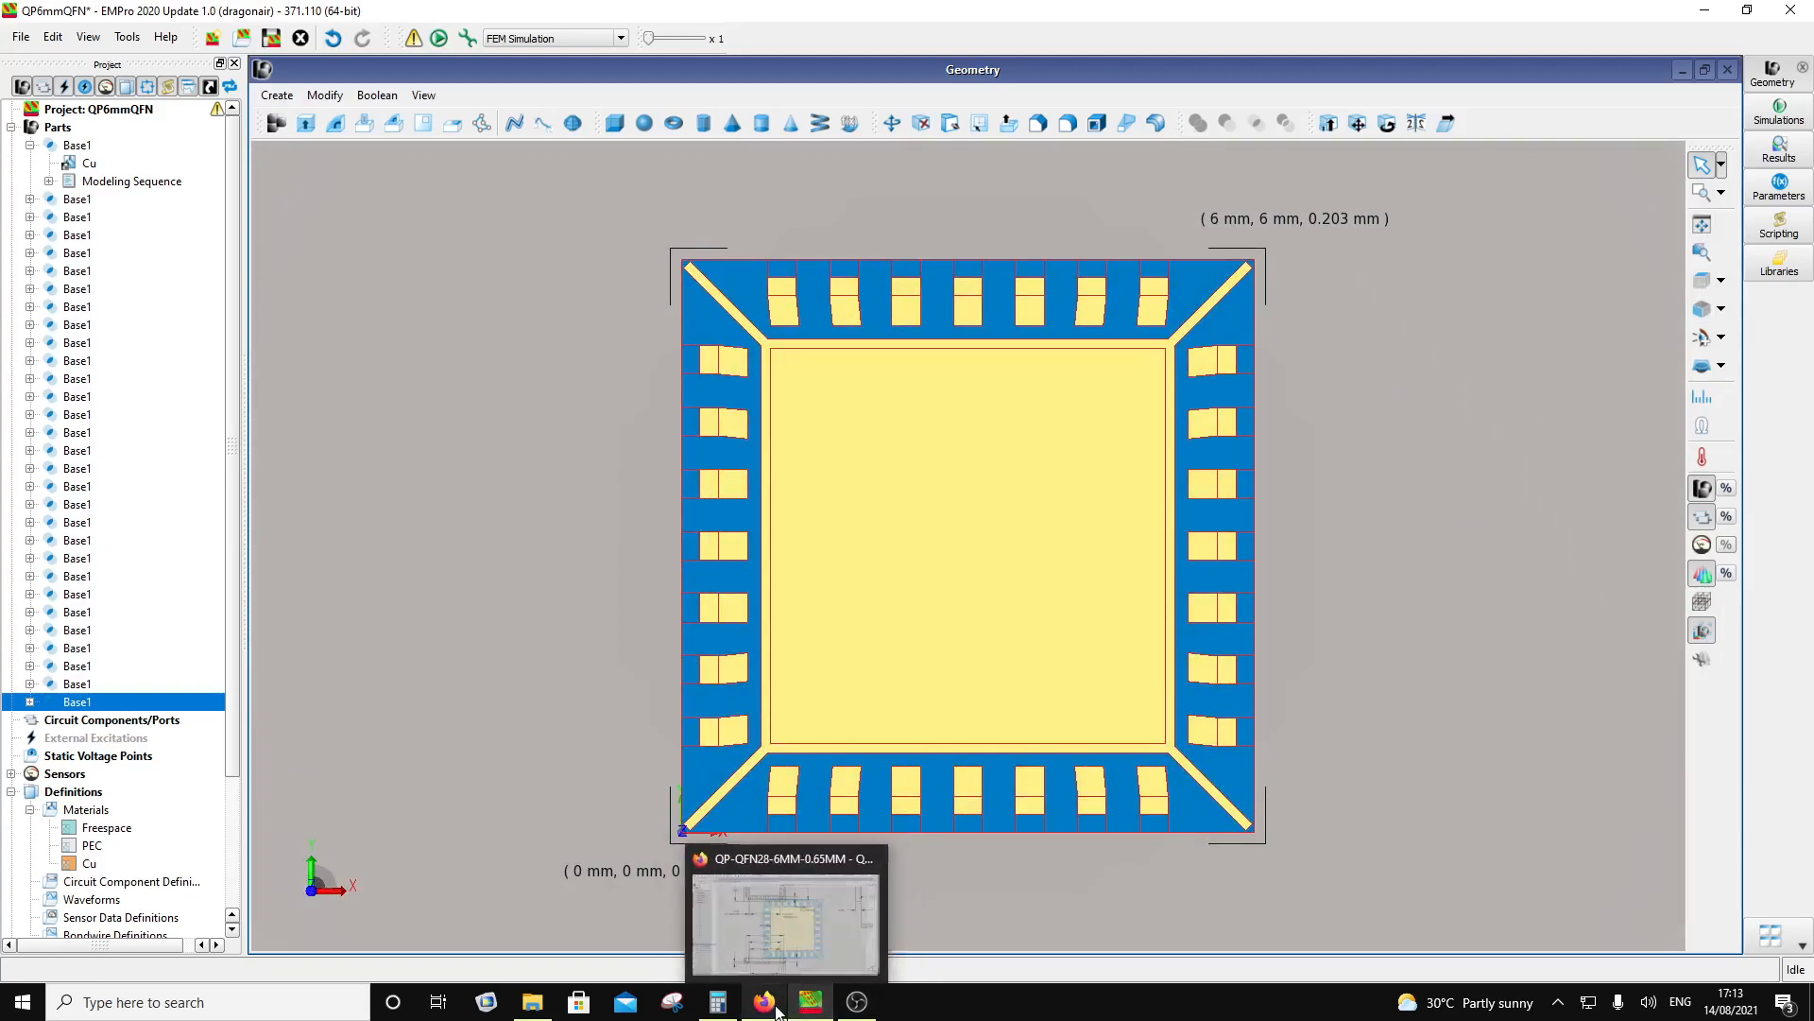
pyautogui.click(778, 1013)
pyautogui.scroll(-3, 795, 733)
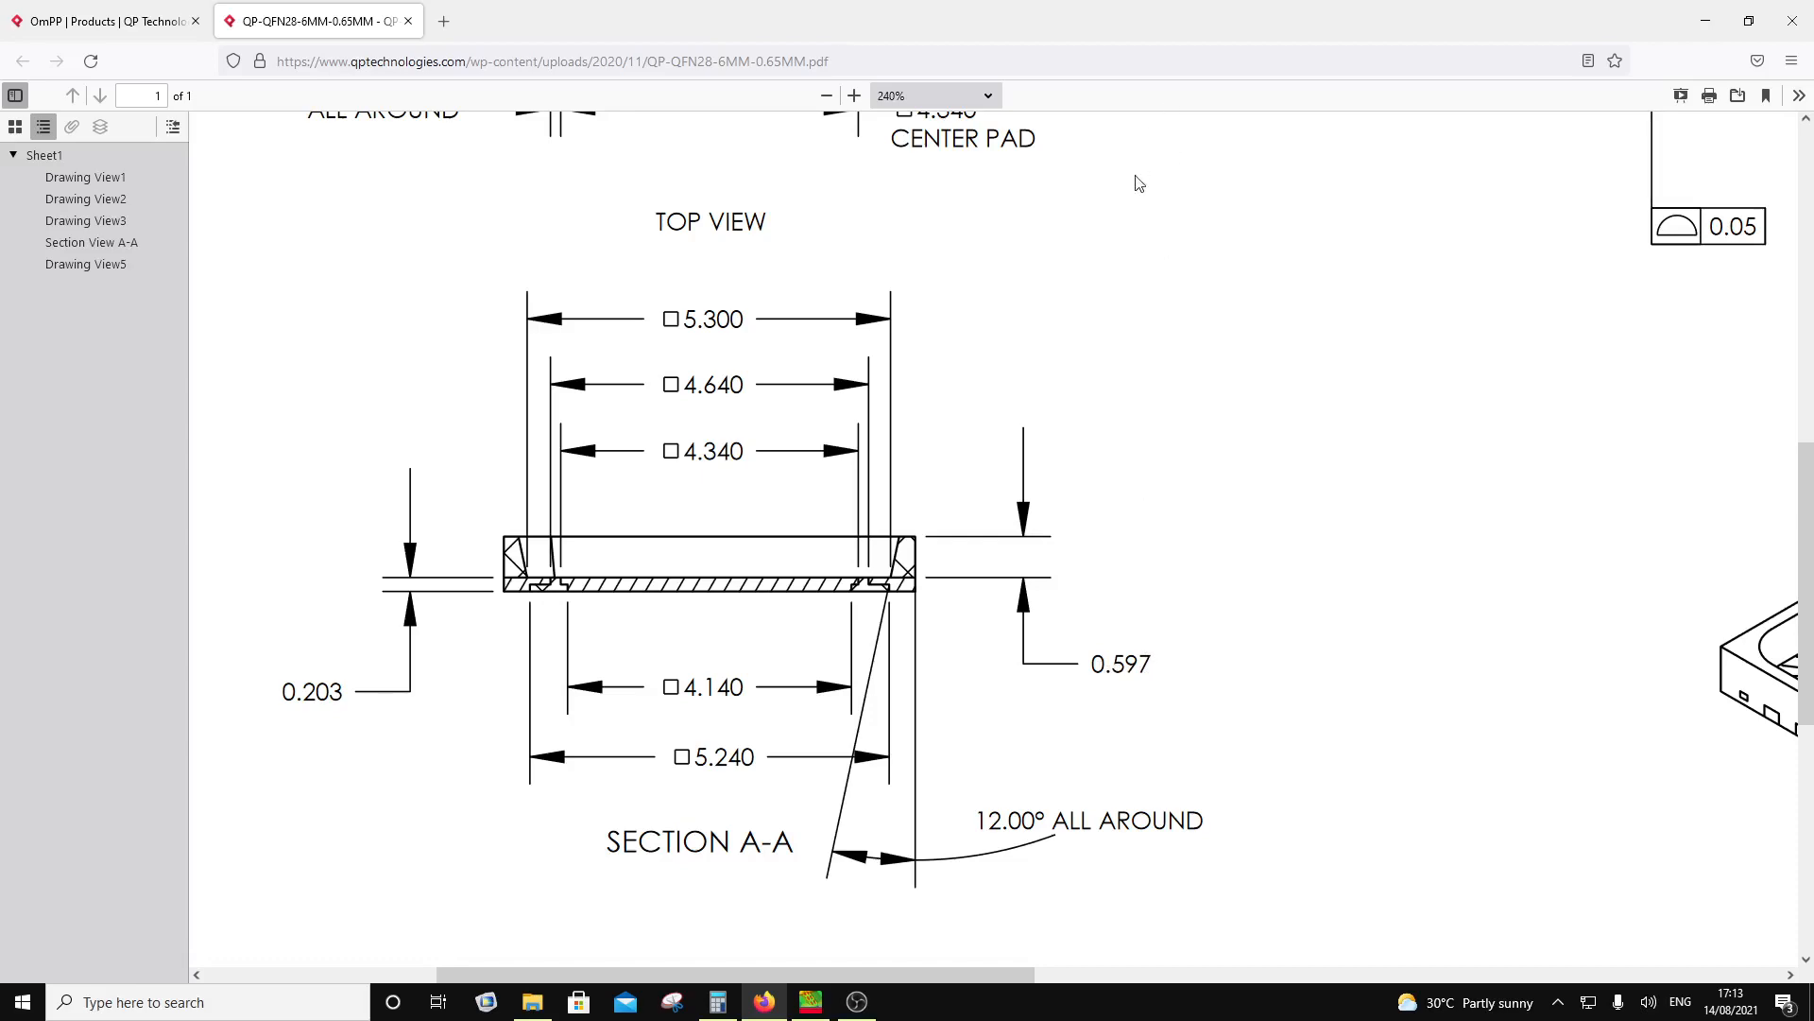
pyautogui.click(813, 1004)
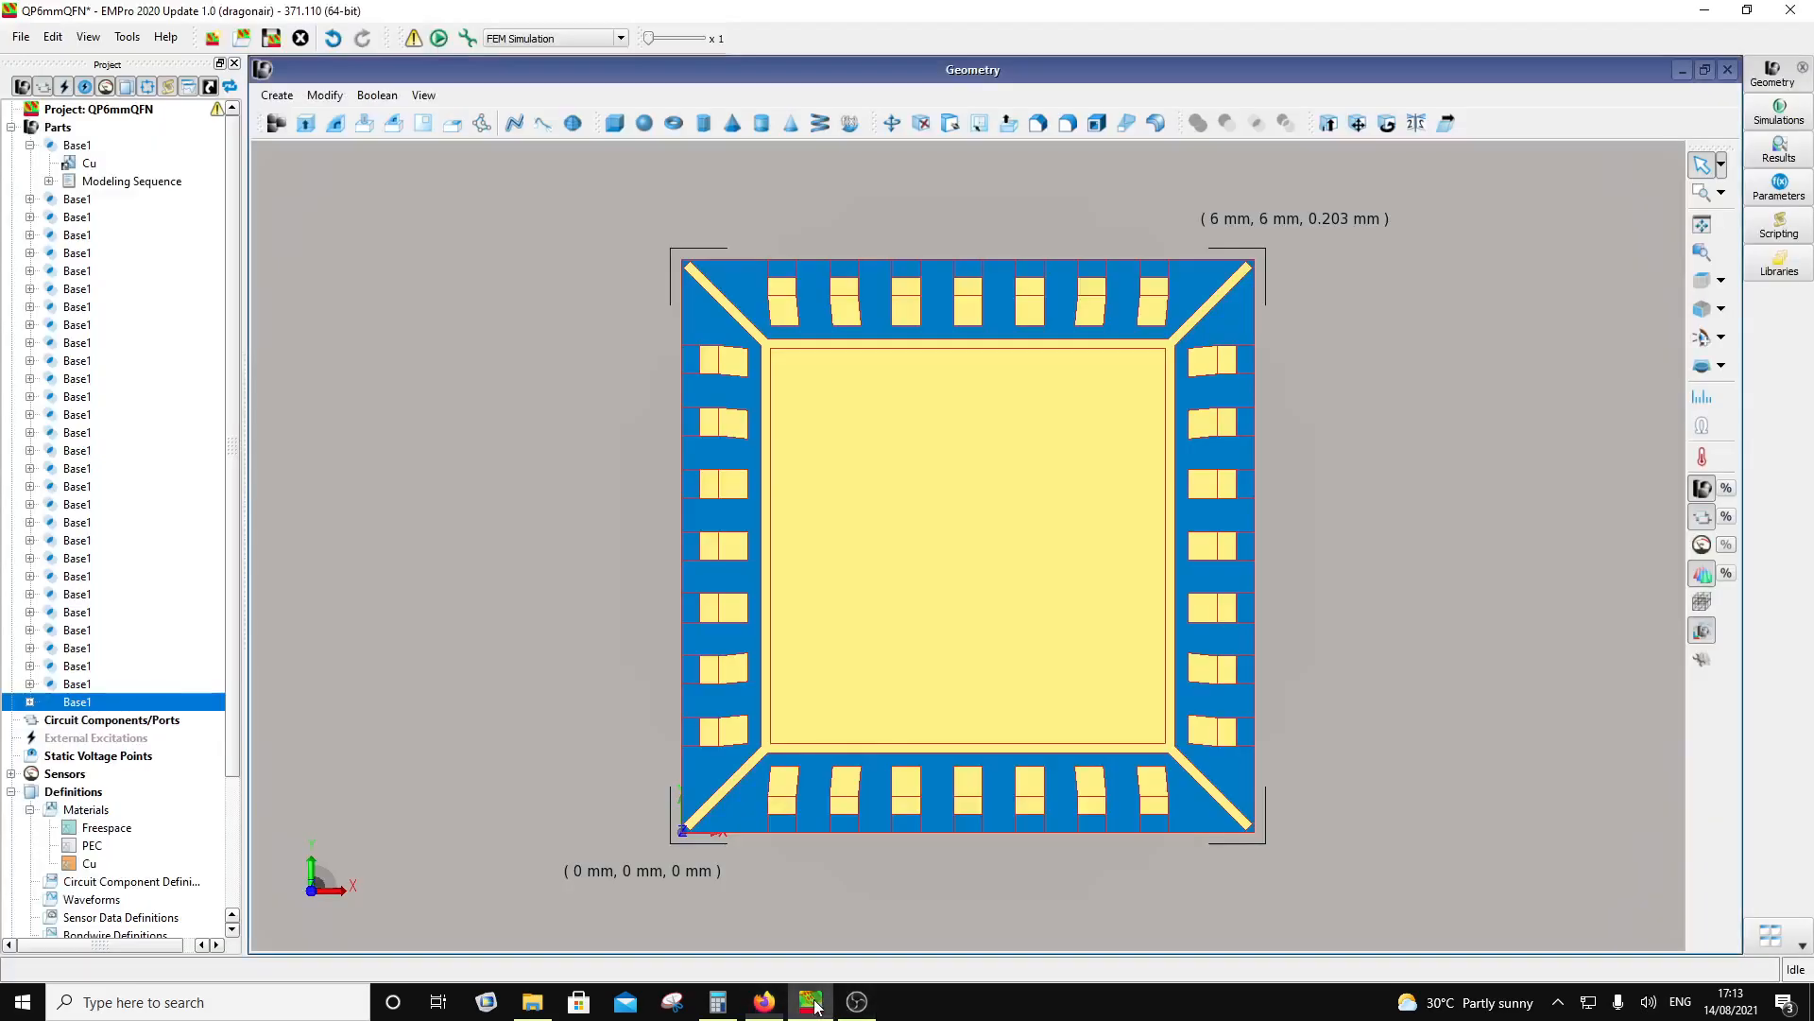
pyautogui.click(305, 123)
pyautogui.click(304, 151)
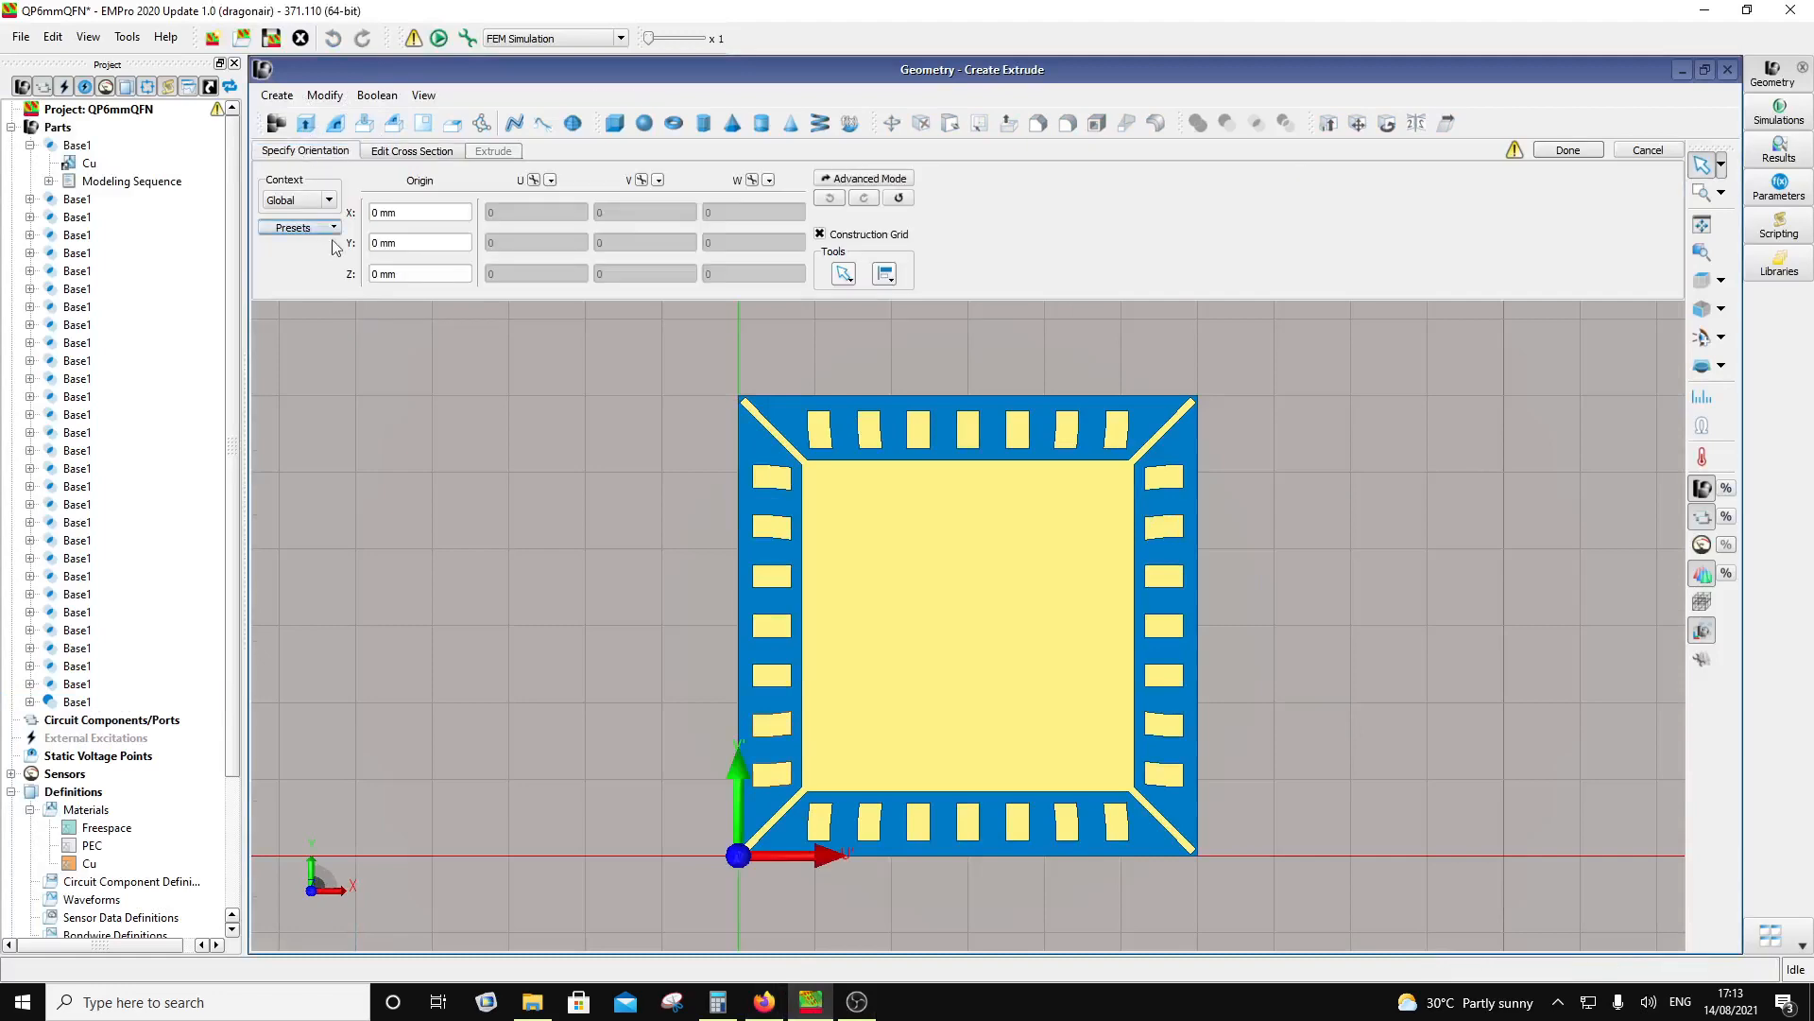
pyautogui.click(377, 274)
pyautogui.write('.20')
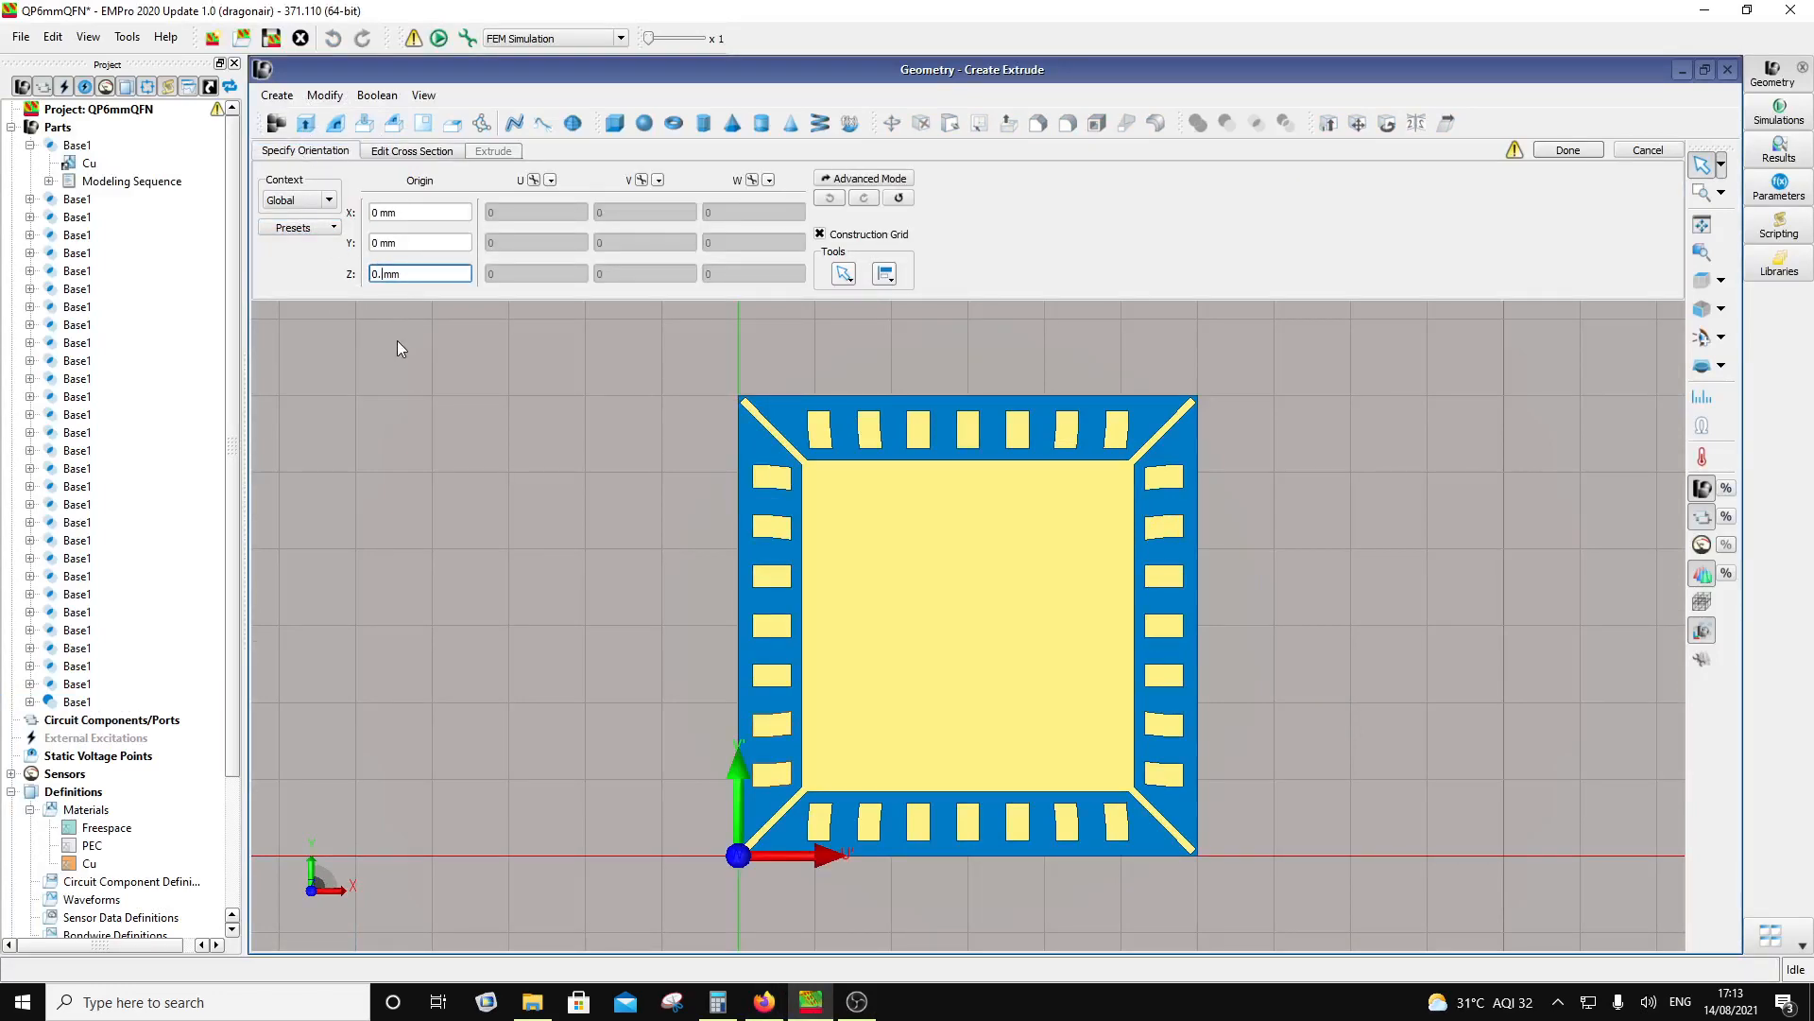
pyautogui.write('3')
pyautogui.click(393, 154)
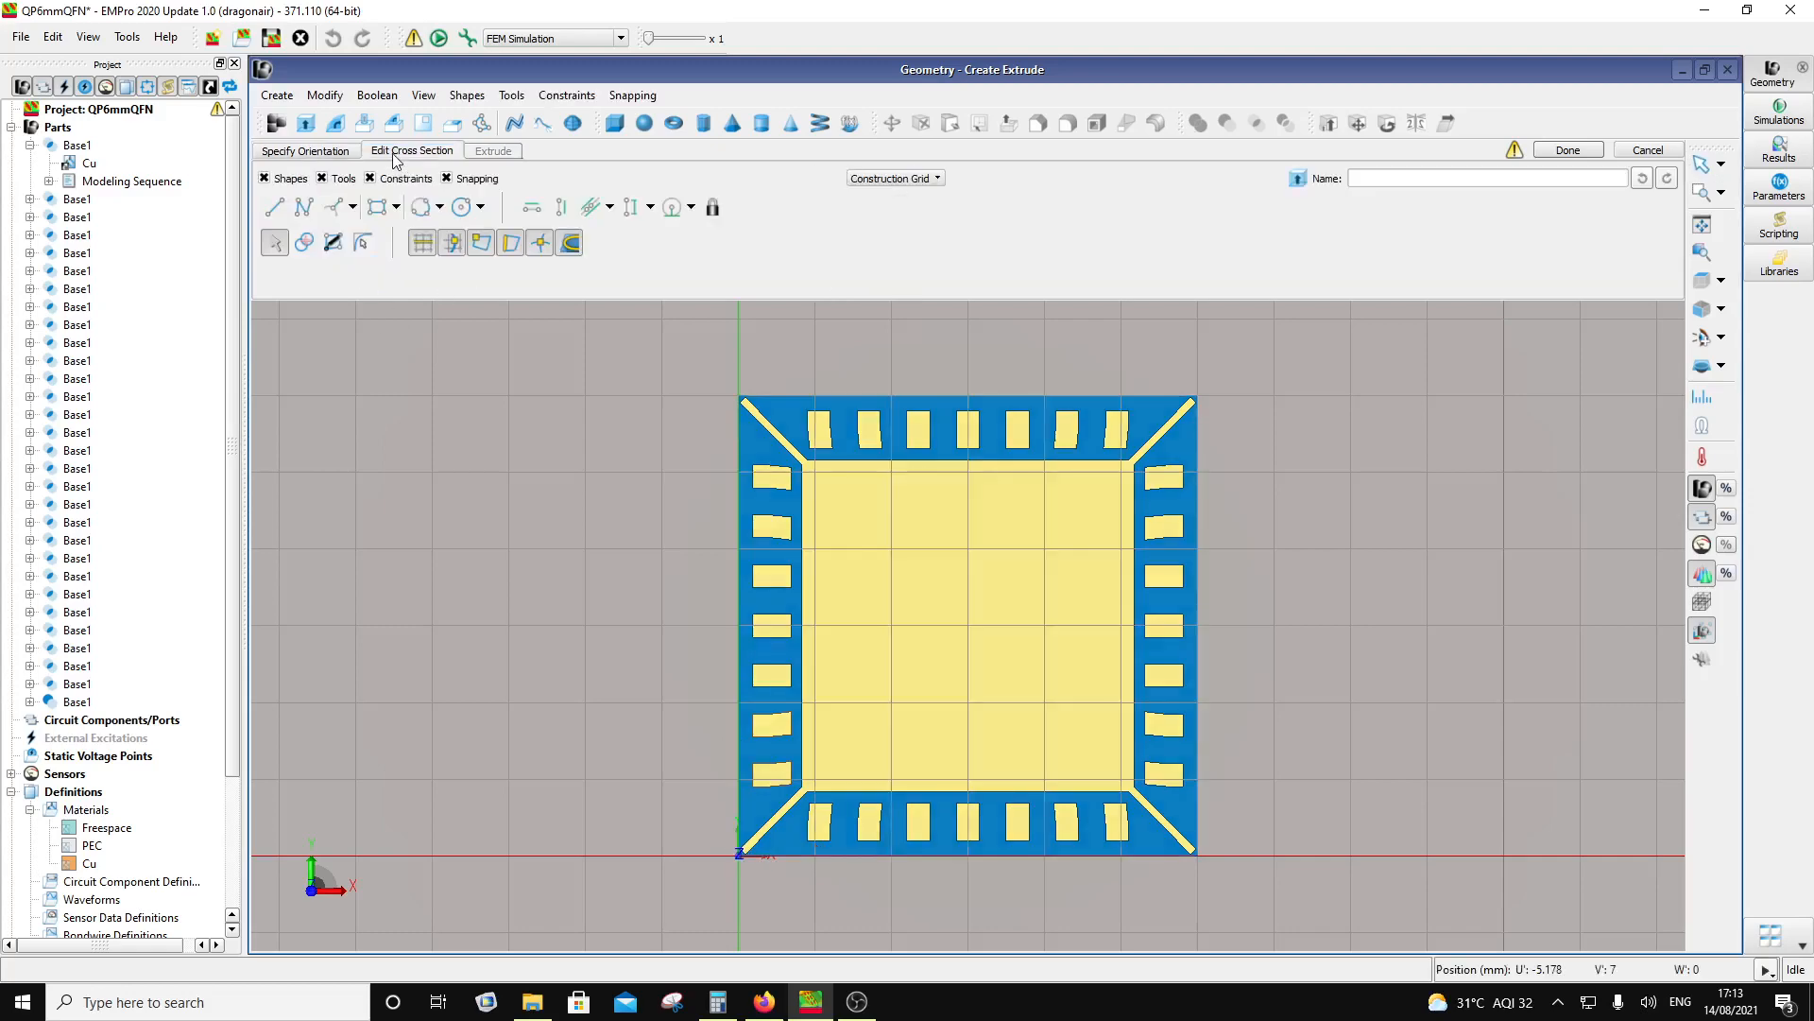
pyautogui.click(382, 217)
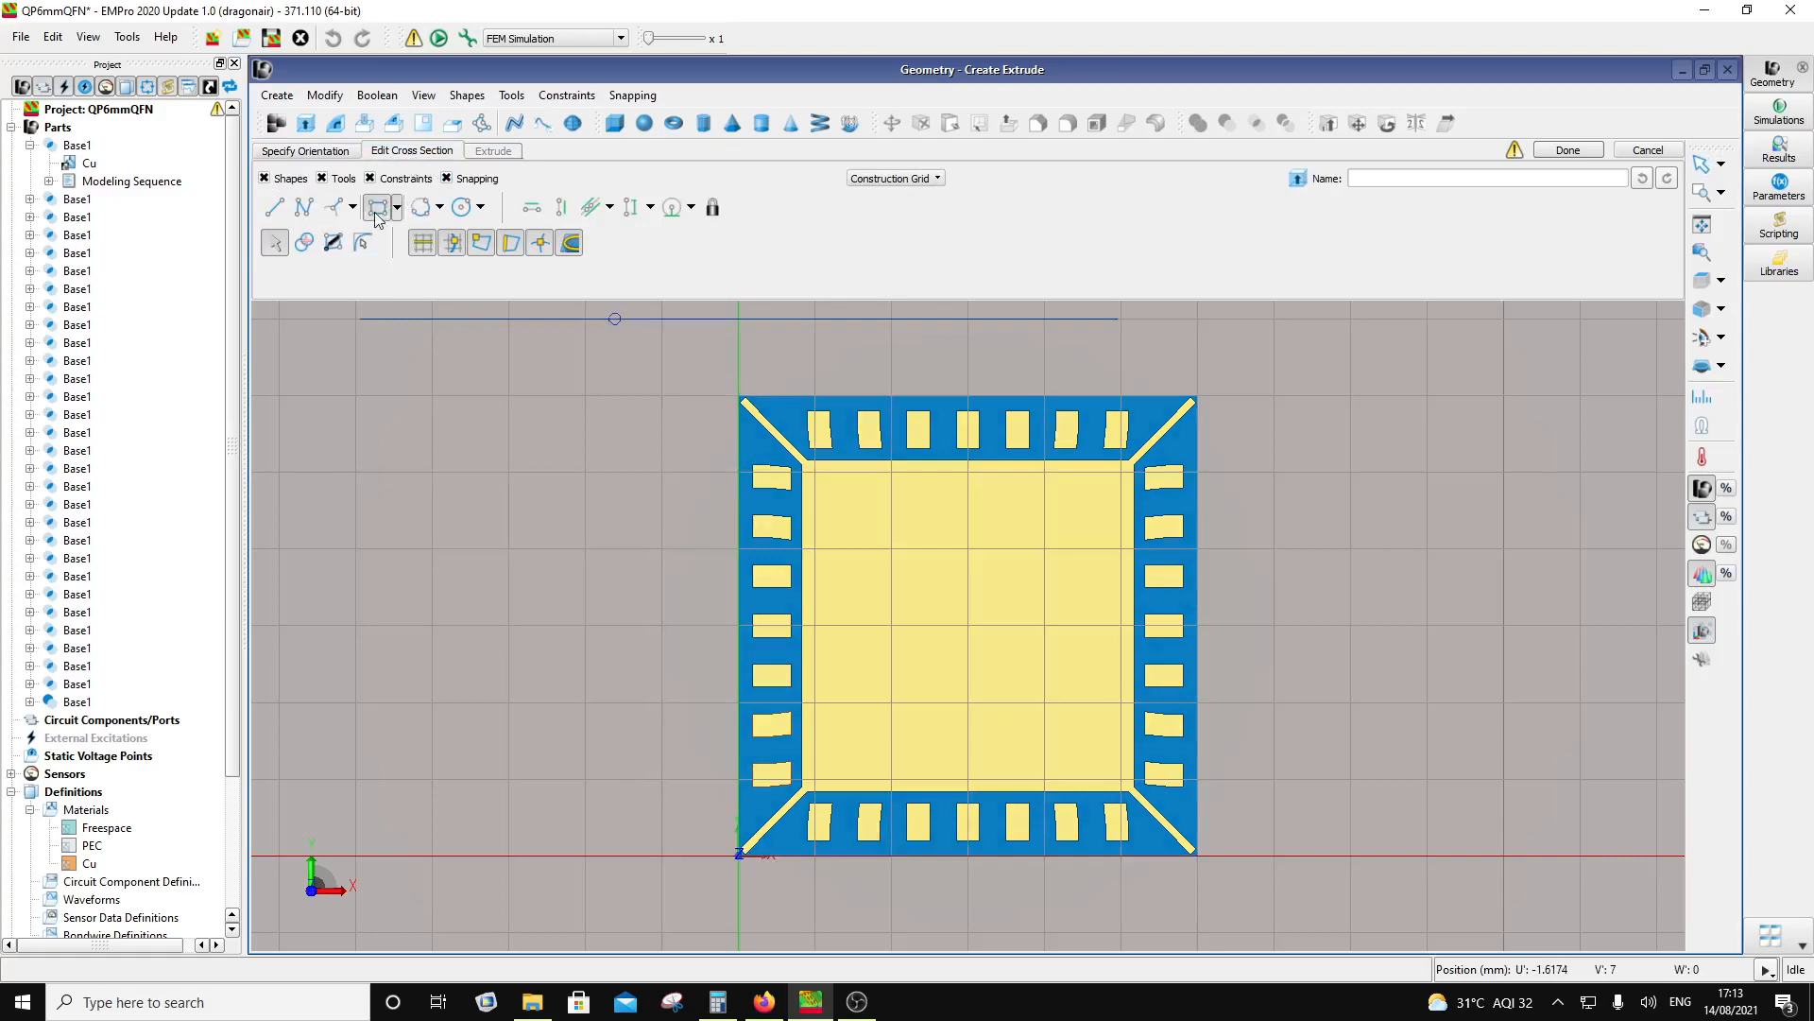
pyautogui.click(738, 853)
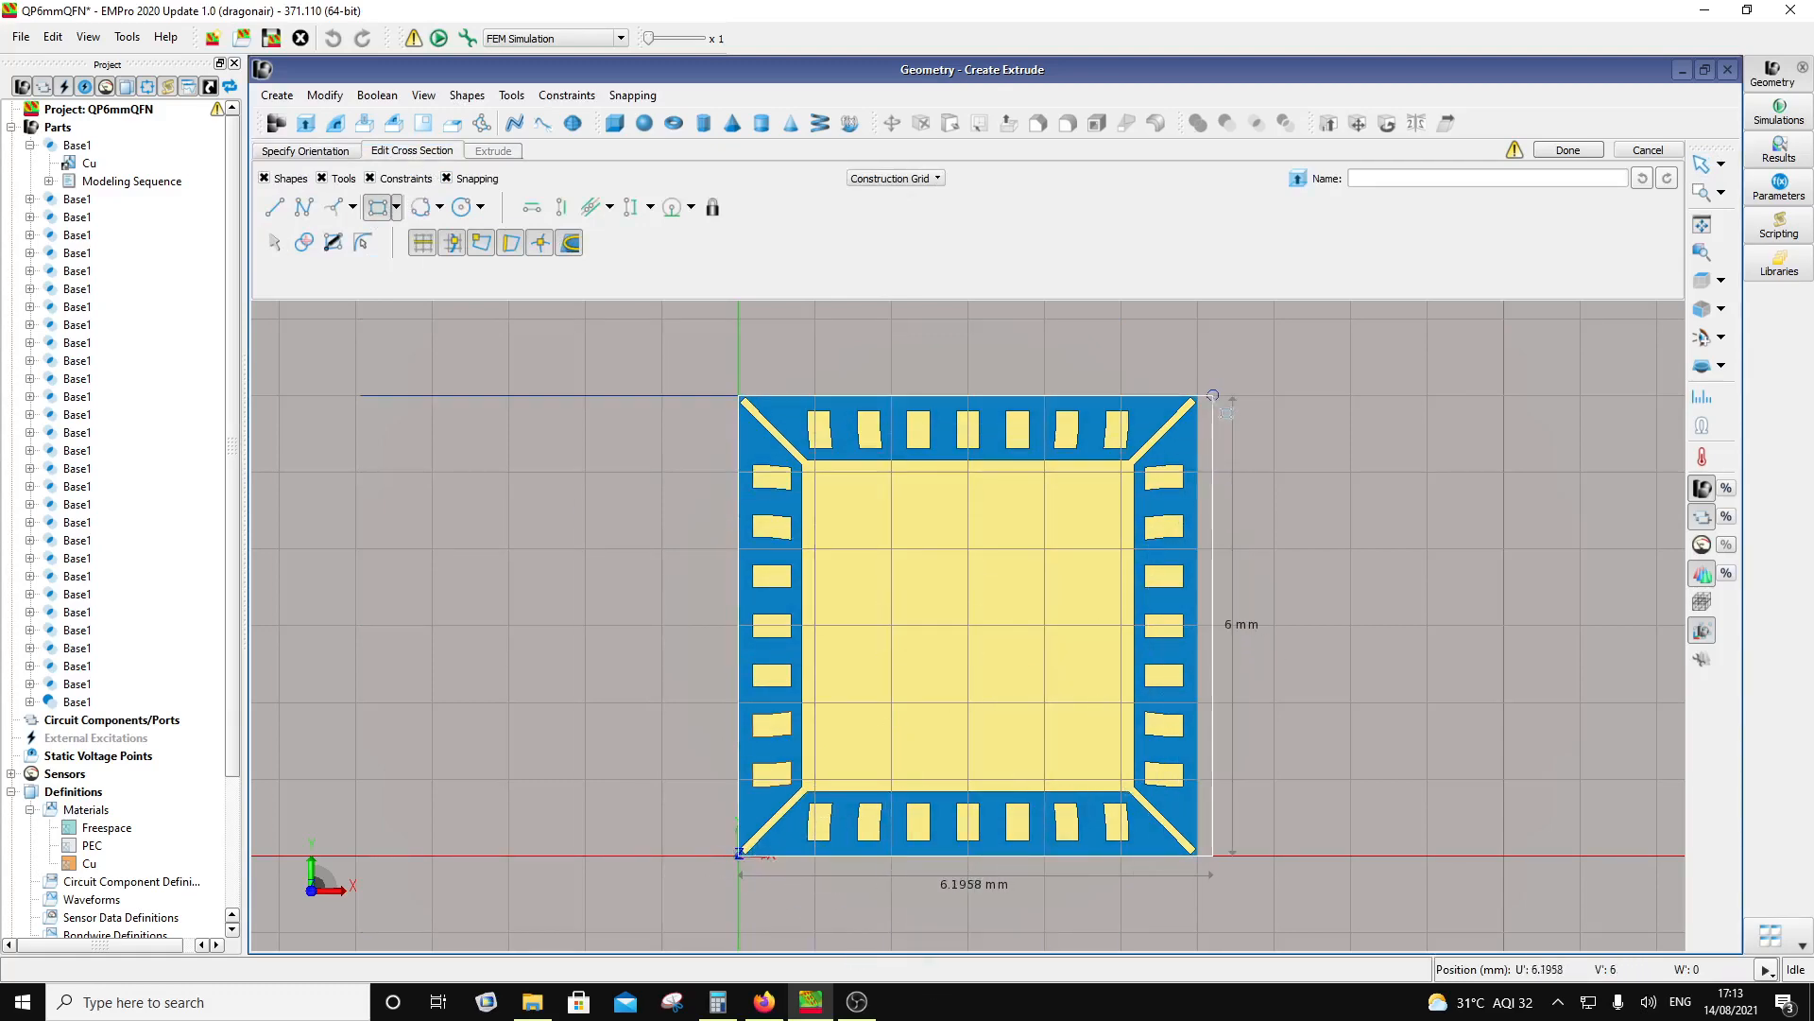
pyautogui.click(1198, 395)
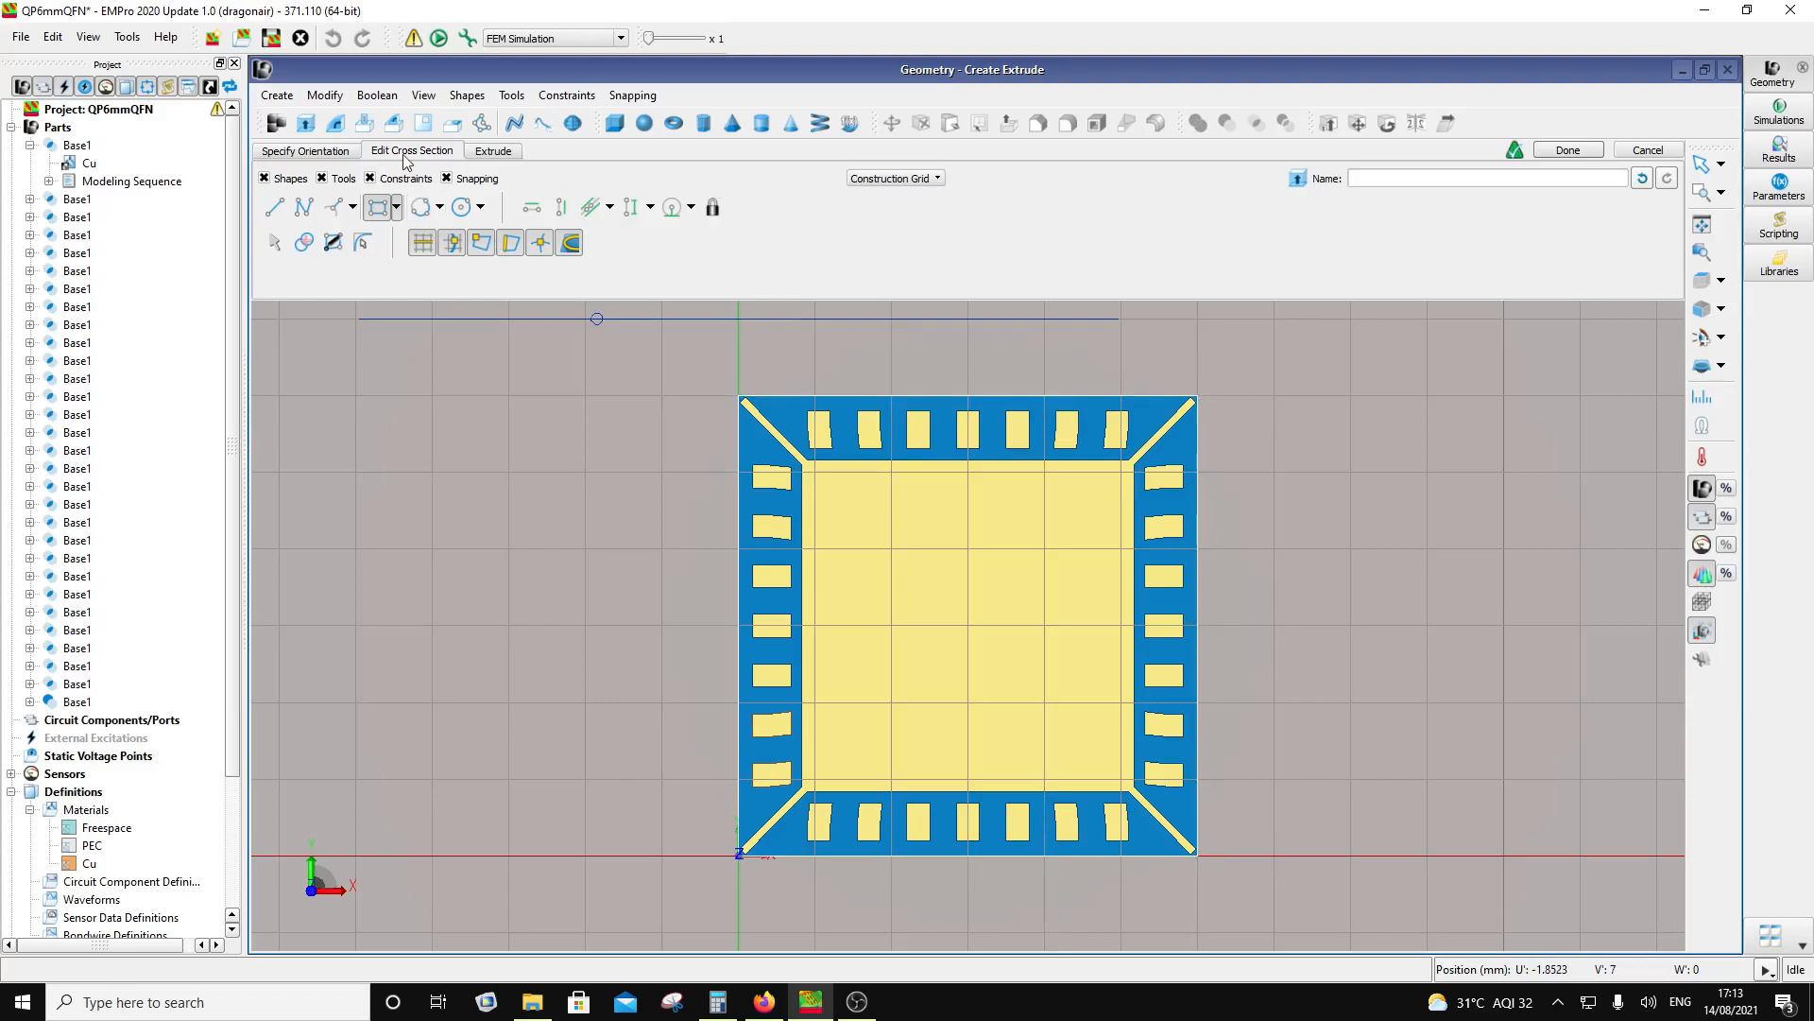
pyautogui.click(493, 151)
pyautogui.moveTo(706, 531)
pyautogui.mouseDown(button='middle')
pyautogui.moveTo(769, 603)
pyautogui.moveTo(784, 688)
pyautogui.moveTo(770, 605)
pyautogui.mouseUp(button='middle')
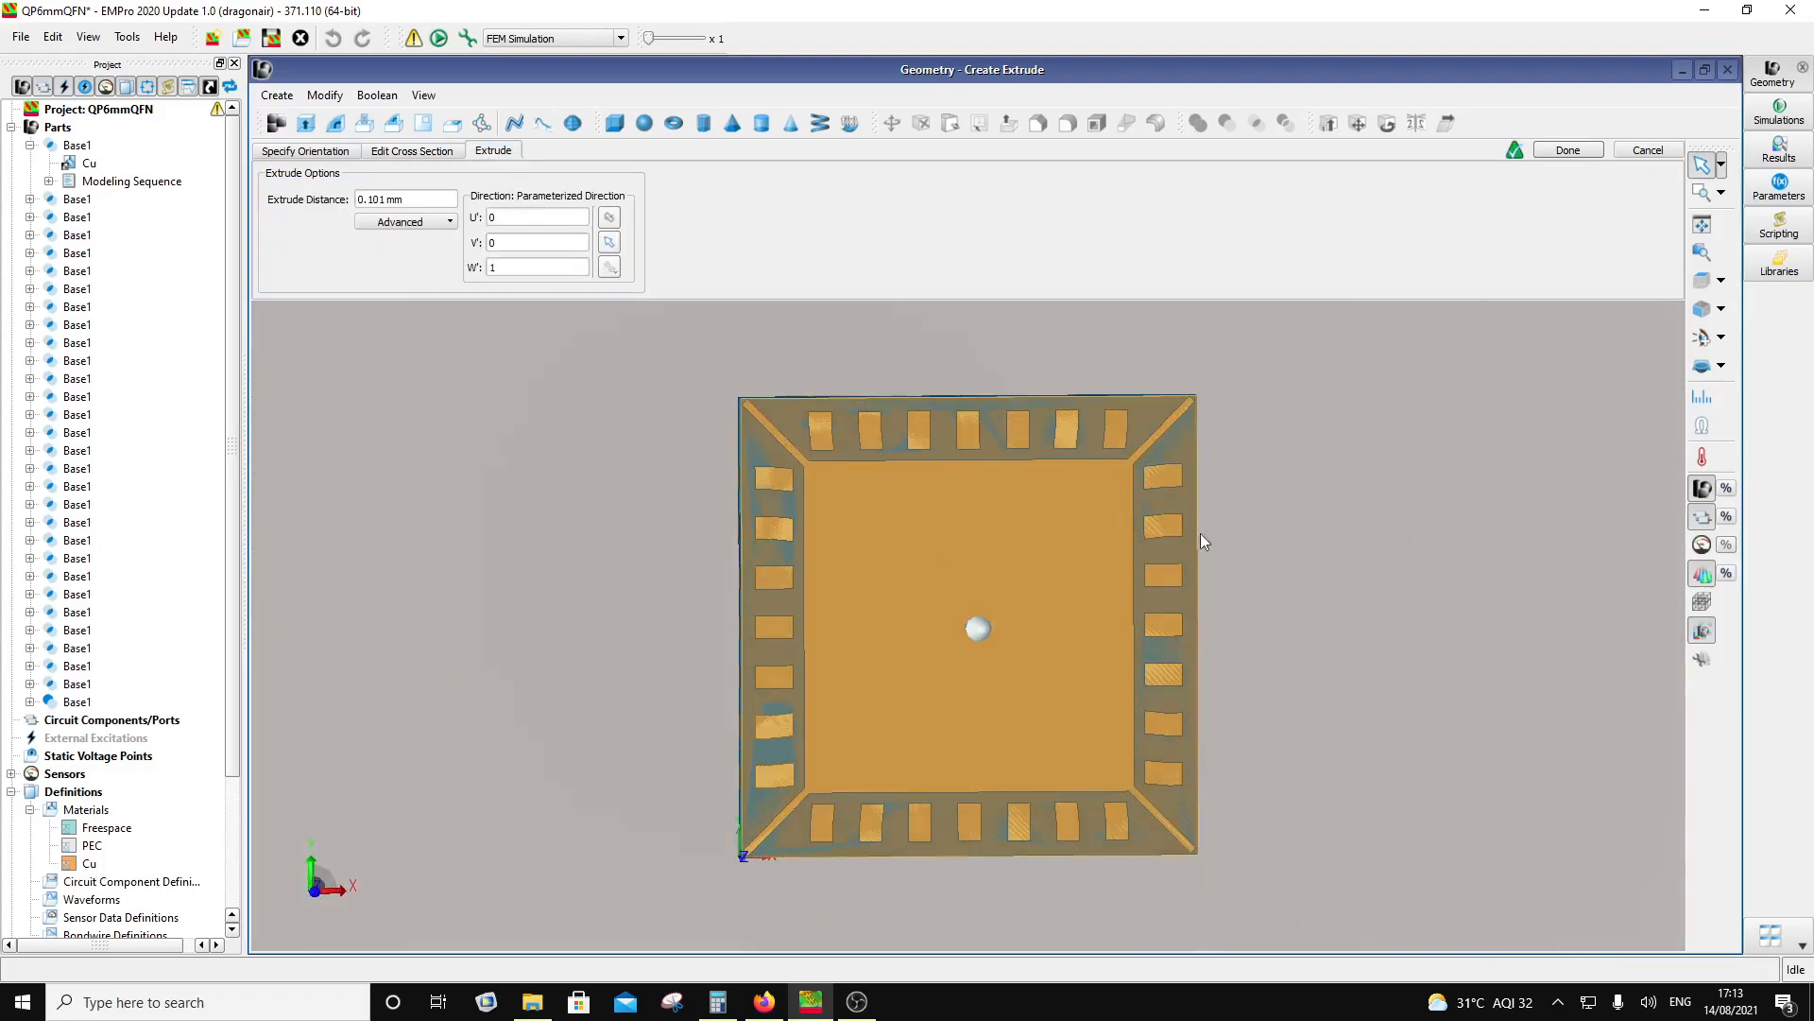
pyautogui.click(1702, 281)
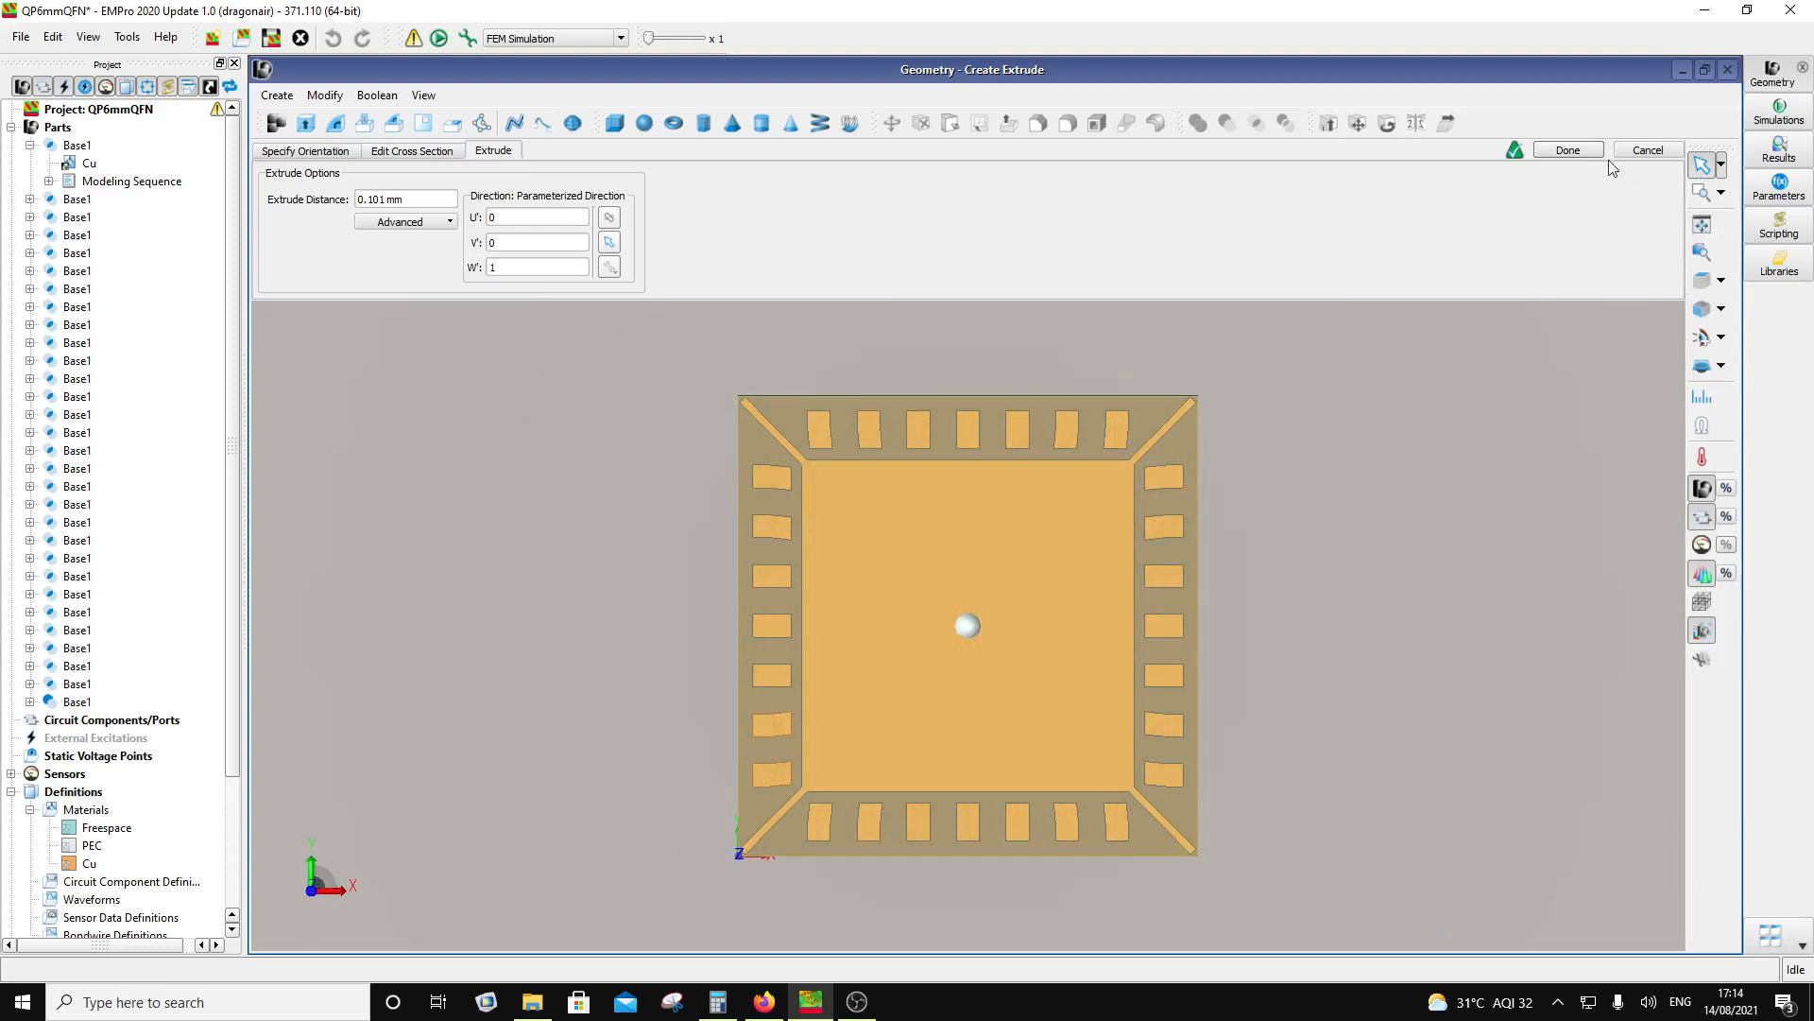
pyautogui.click(1642, 153)
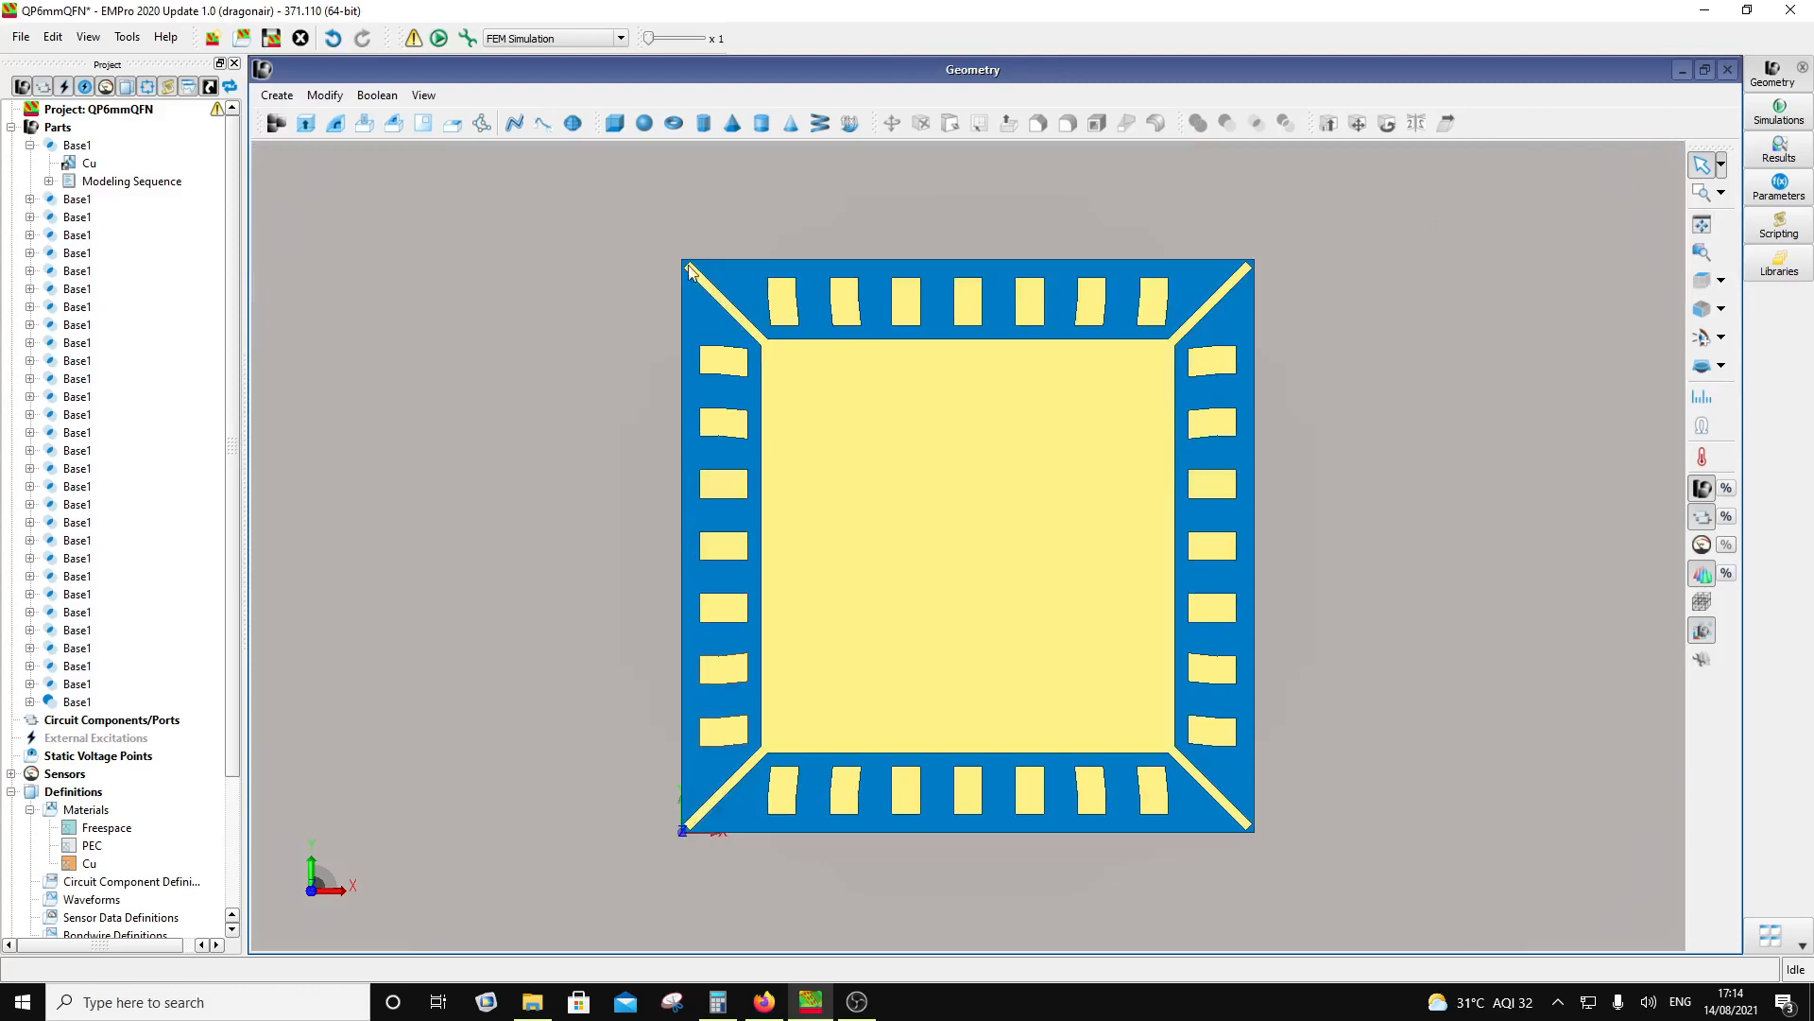
# Step: Start a new Extrude and sketch a 6 mm square over the package outline, from U' 0, V' 0 to U' 6 mm, V' 6 mm
pyautogui.click(305, 123)
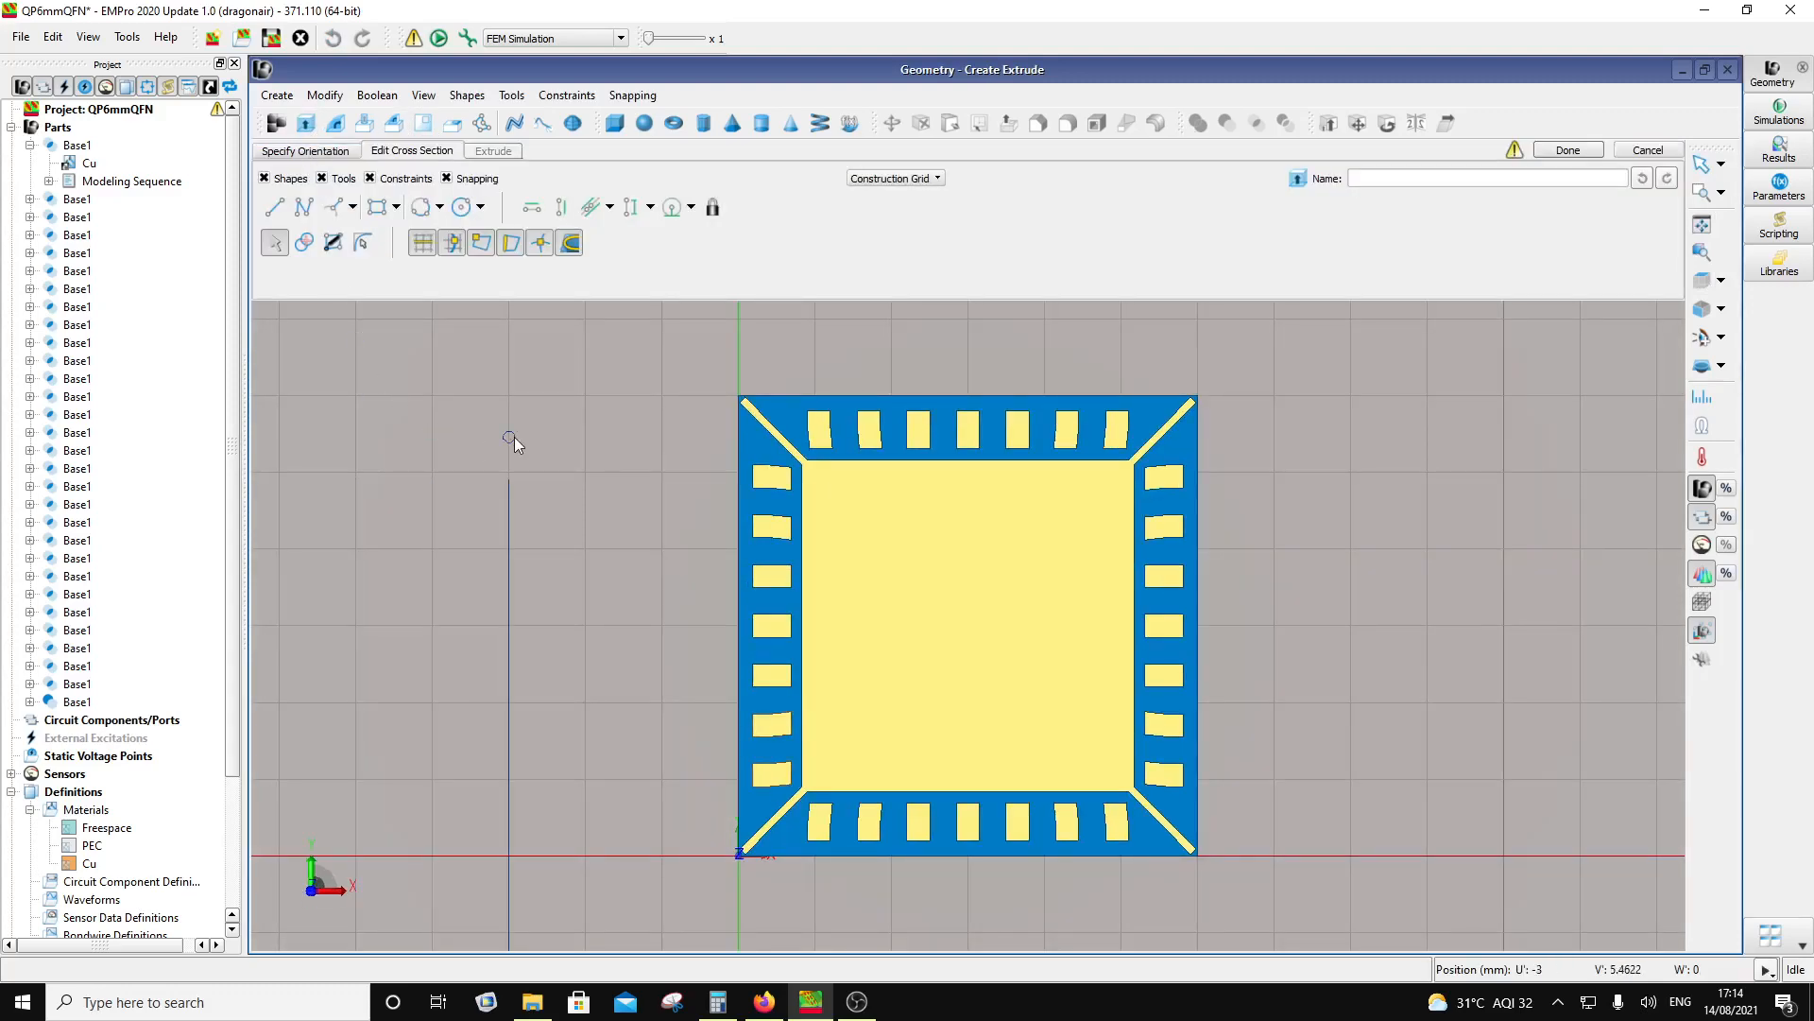
pyautogui.click(377, 207)
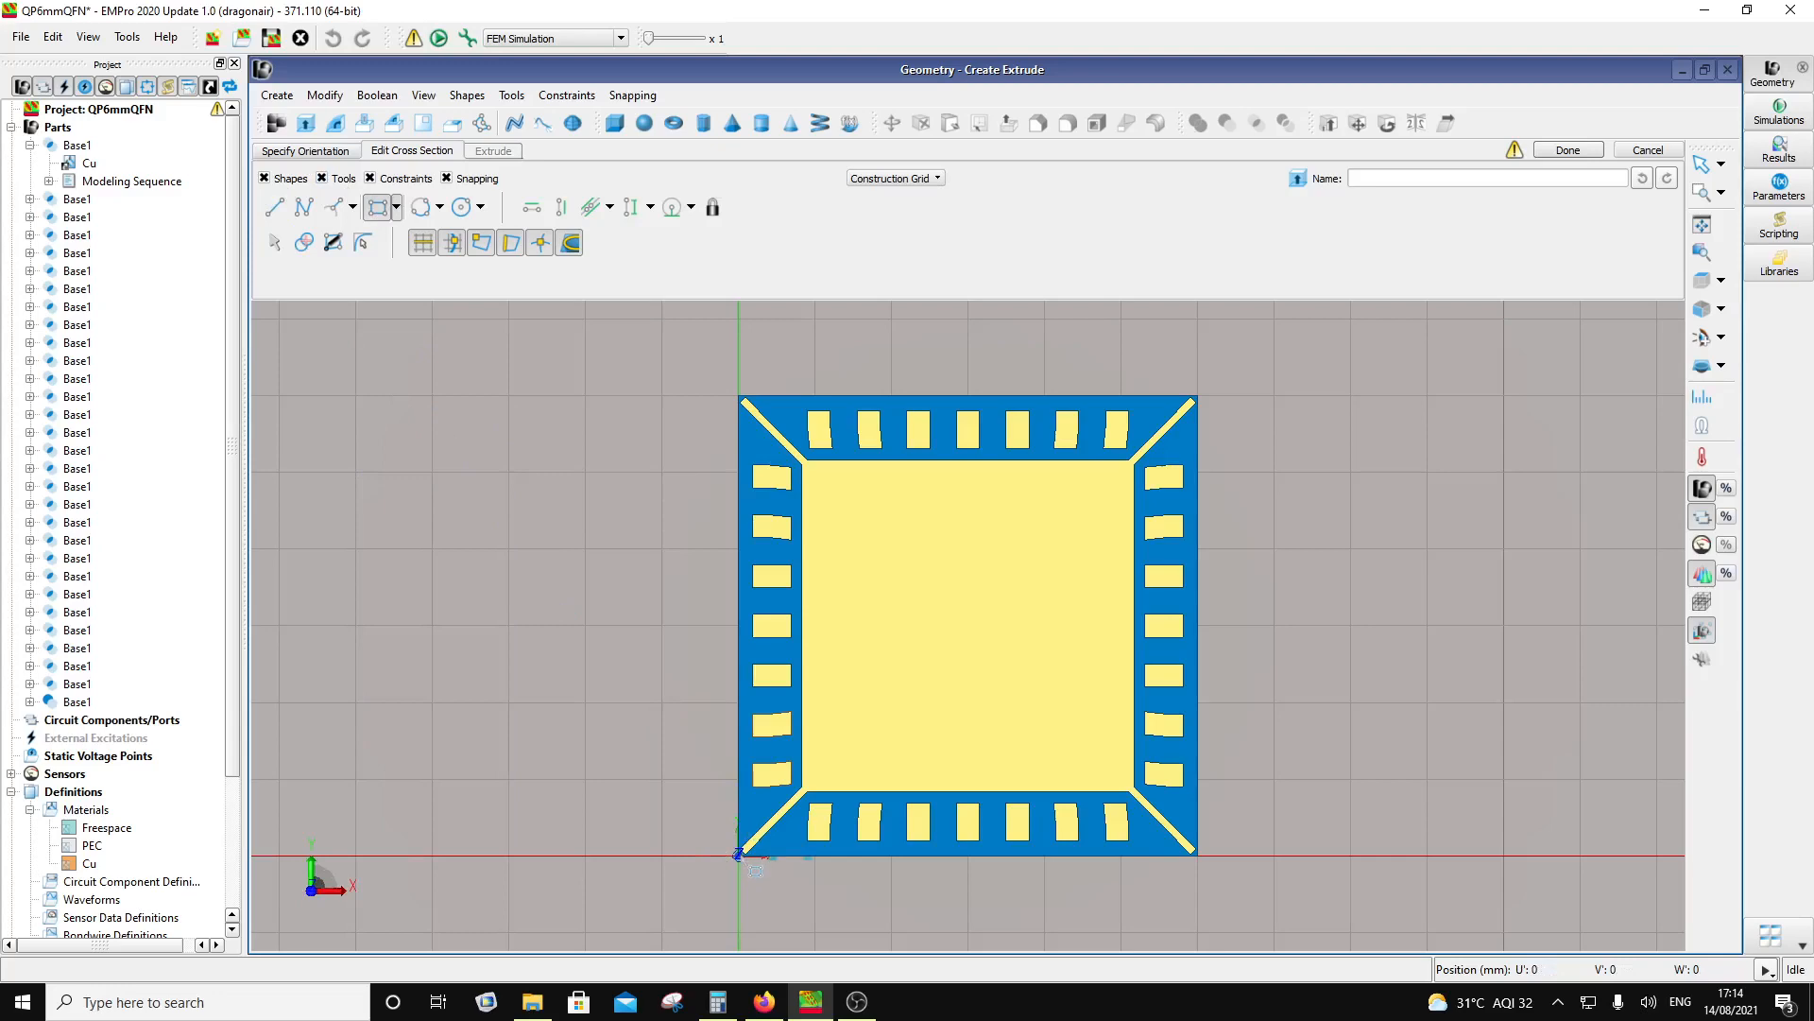
pyautogui.press('Tab')
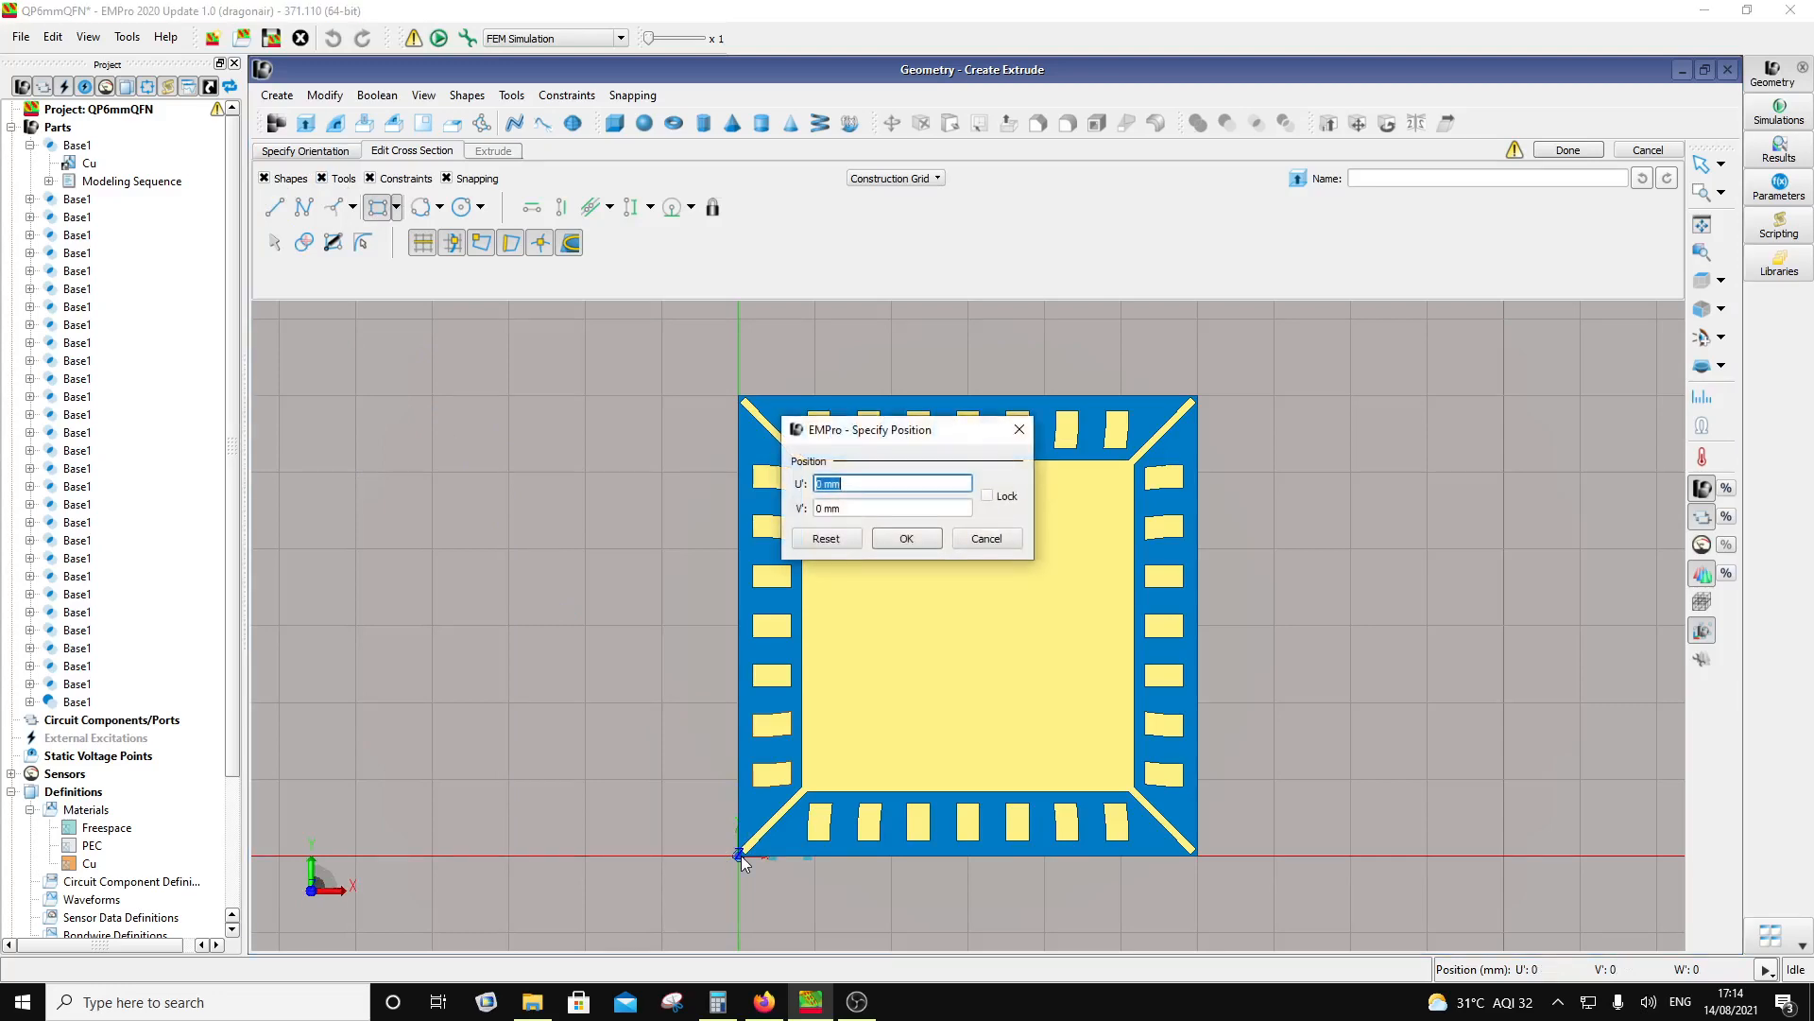
pyautogui.click(902, 538)
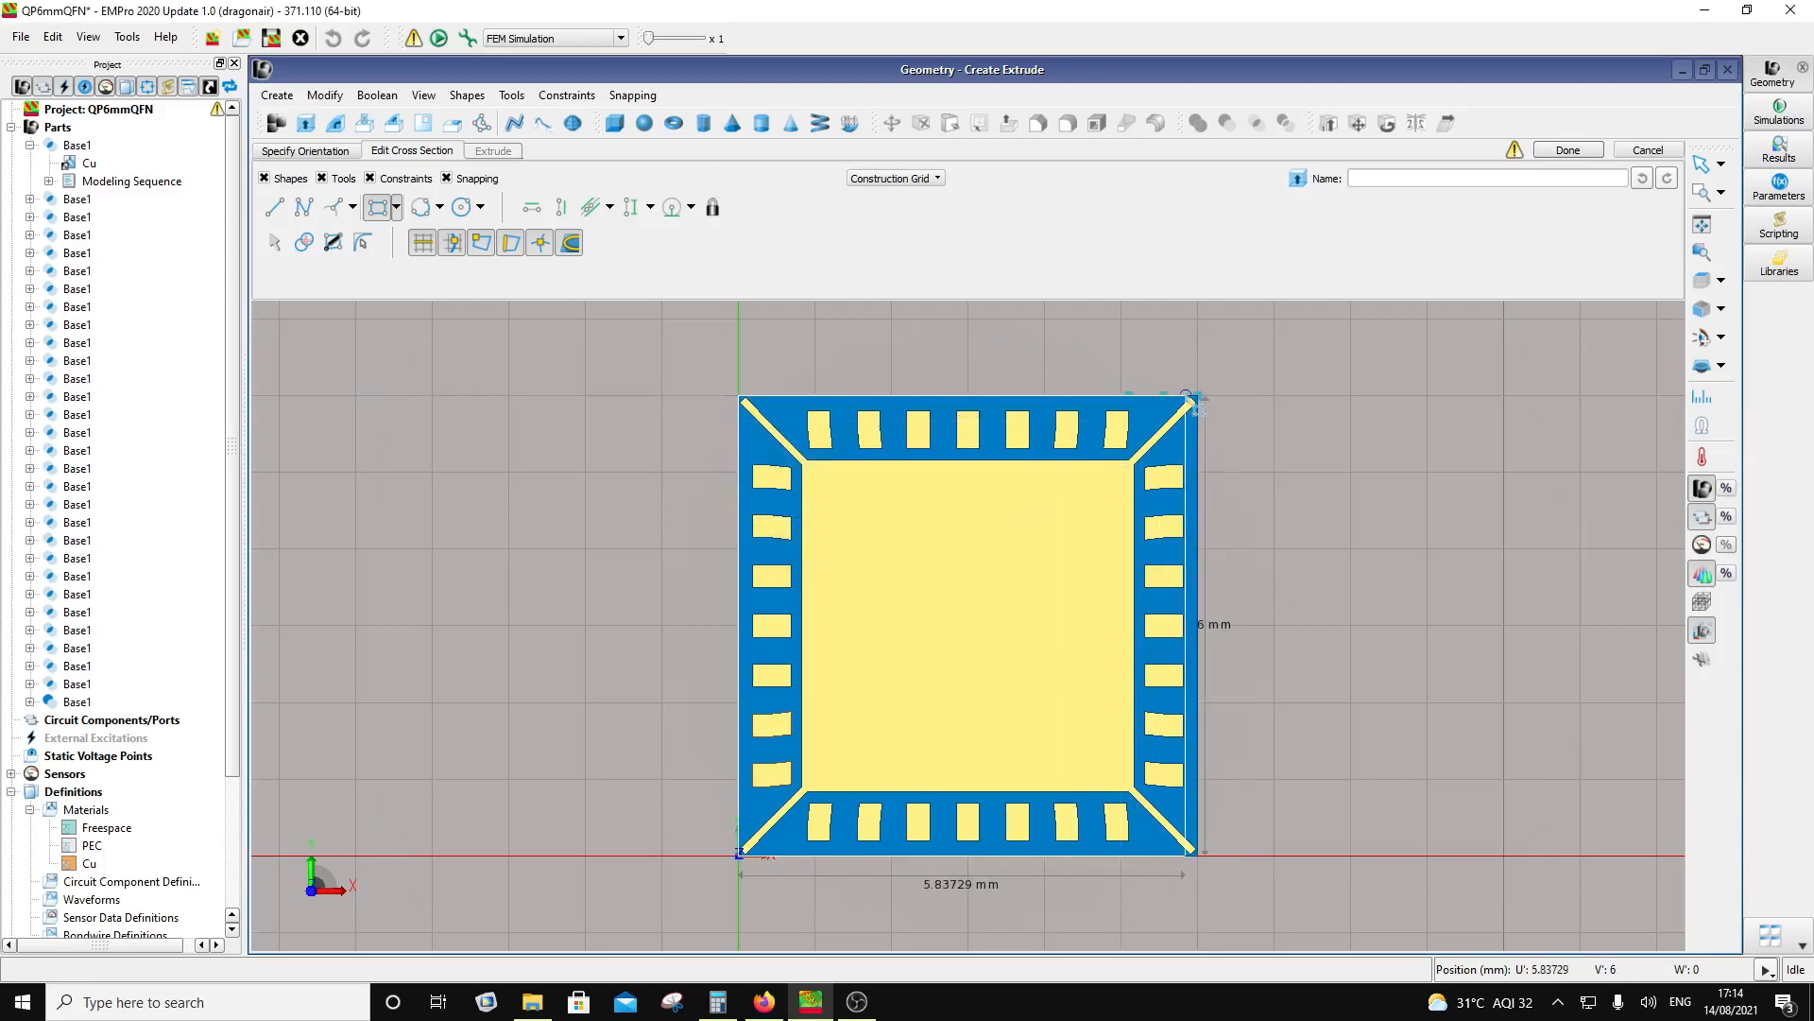
pyautogui.press('Tab')
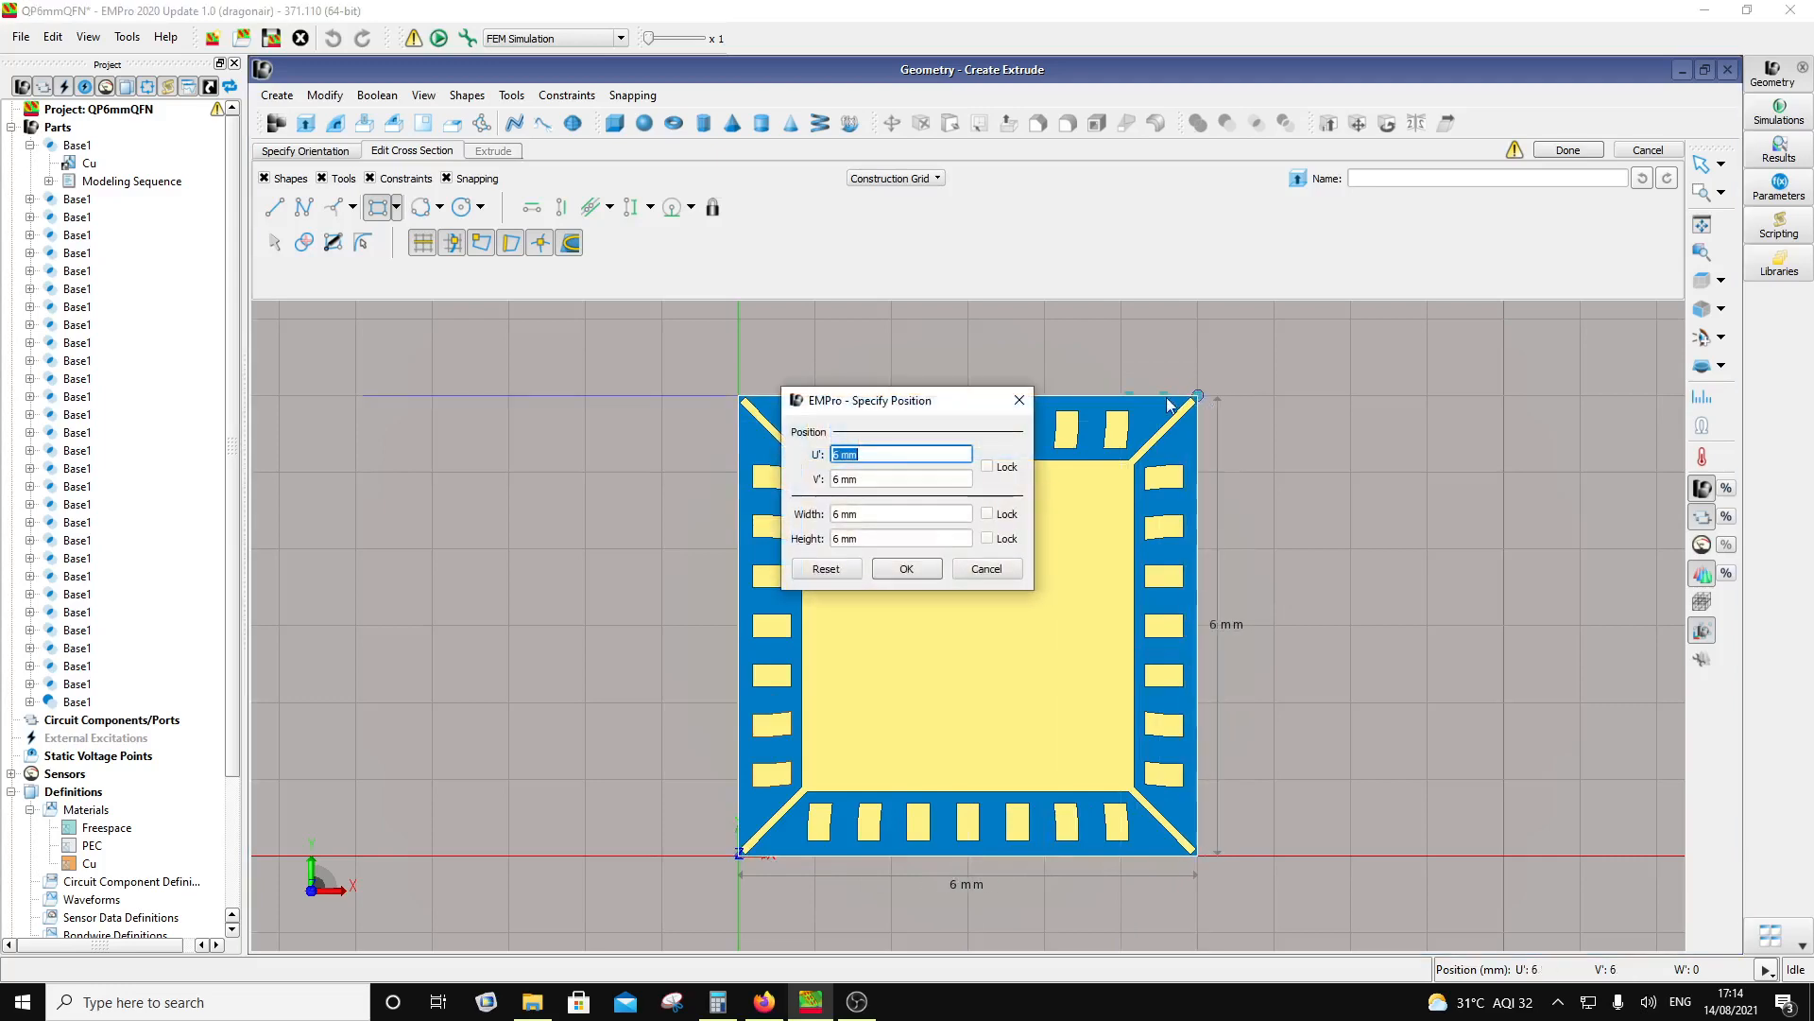
pyautogui.click(899, 568)
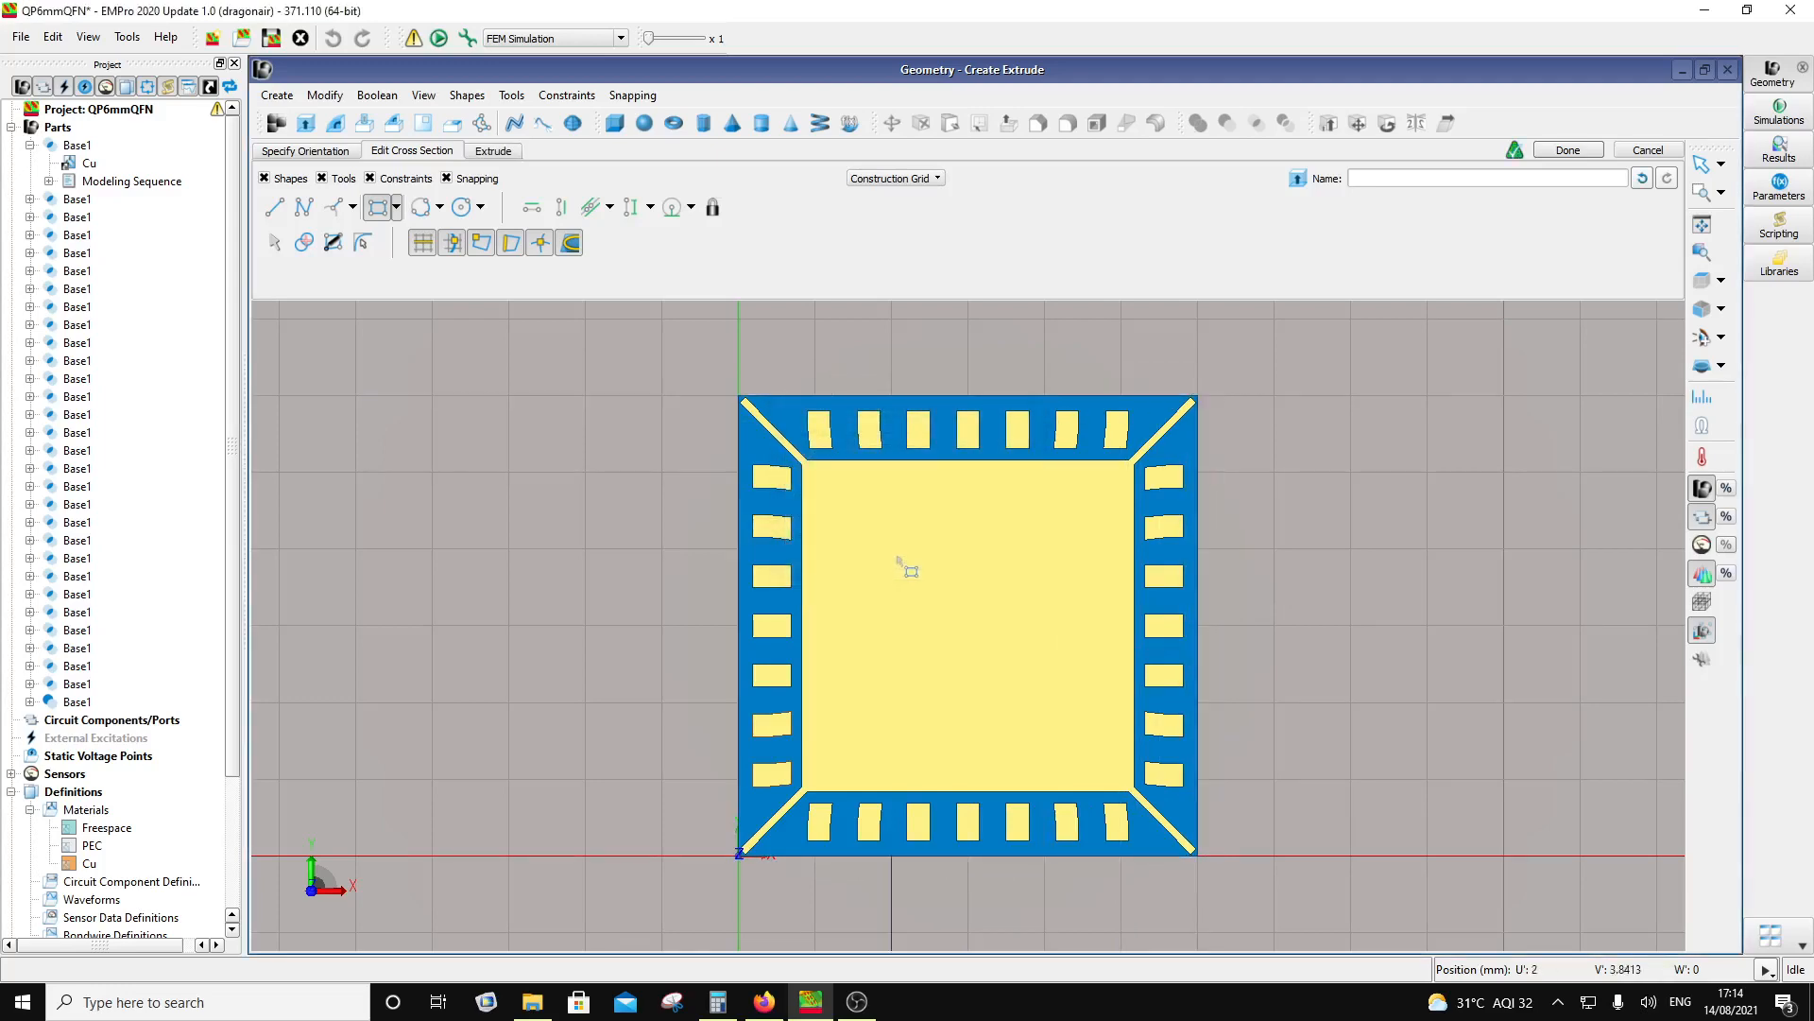
# Step: Check the upper body height in the package drawing in Firefox, and extrude the 6 mm square 0.597 mm in EMPro
pyautogui.click(487, 151)
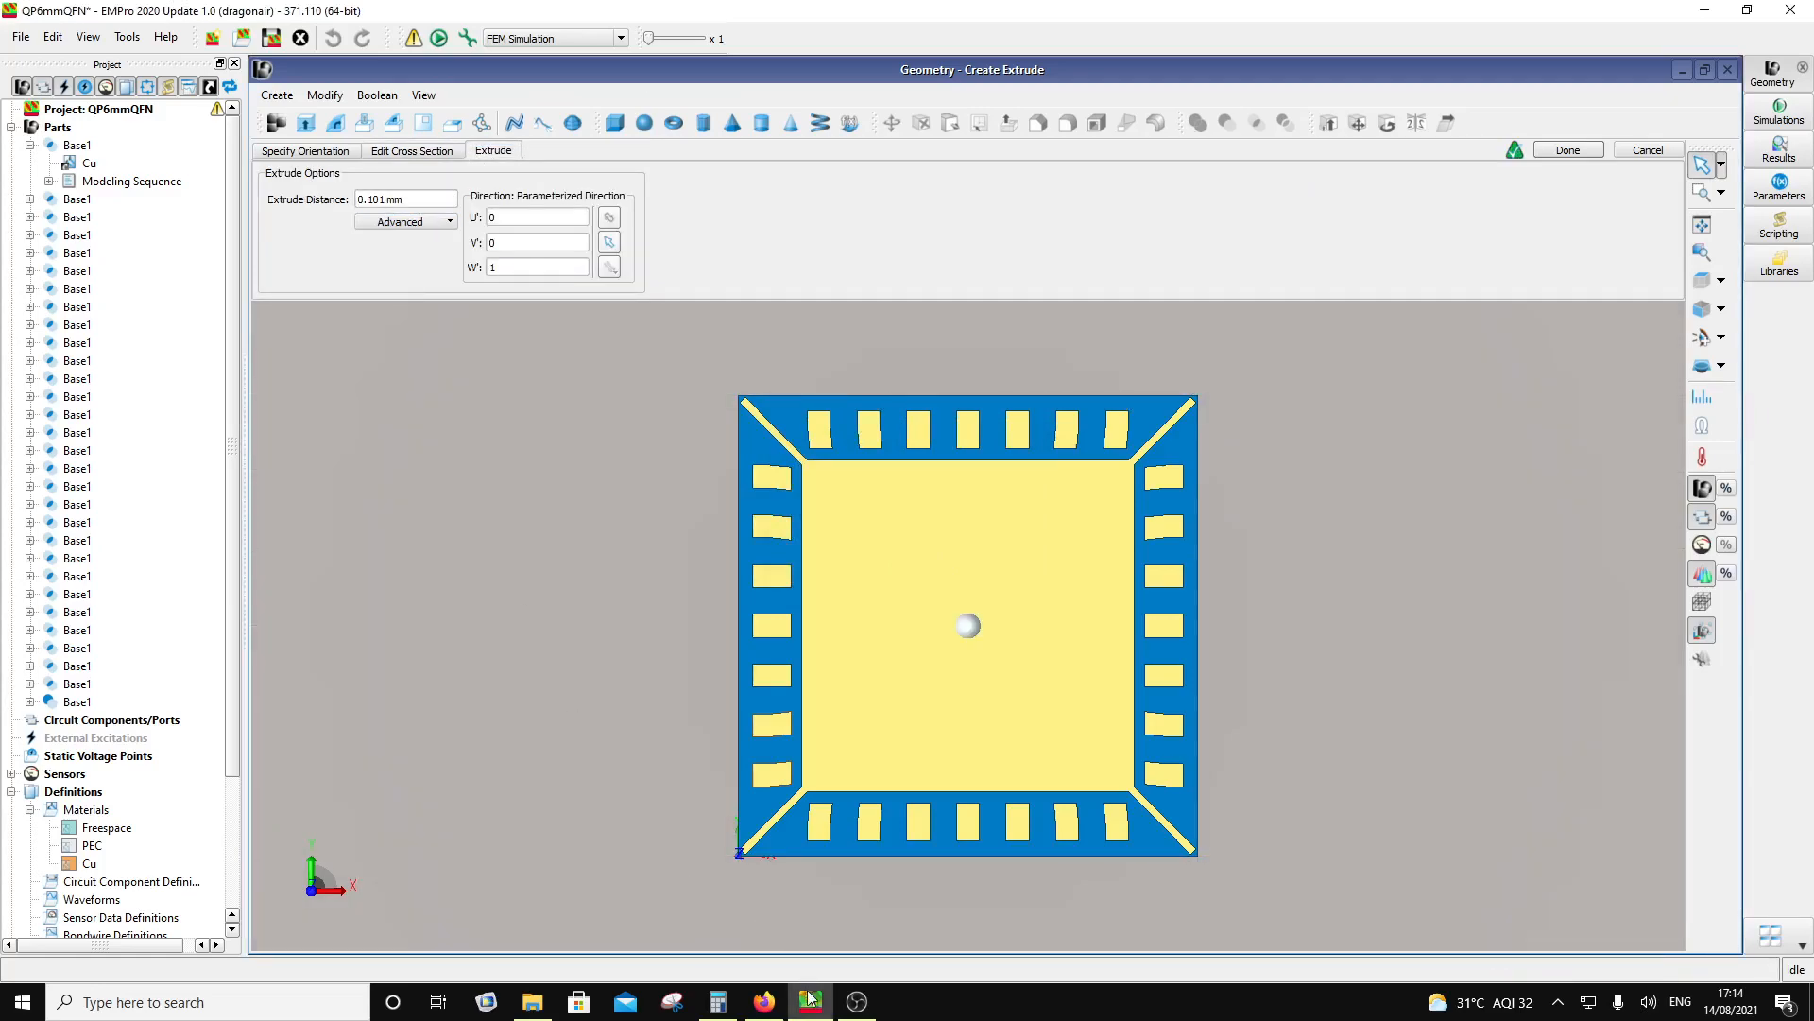
pyautogui.click(759, 1007)
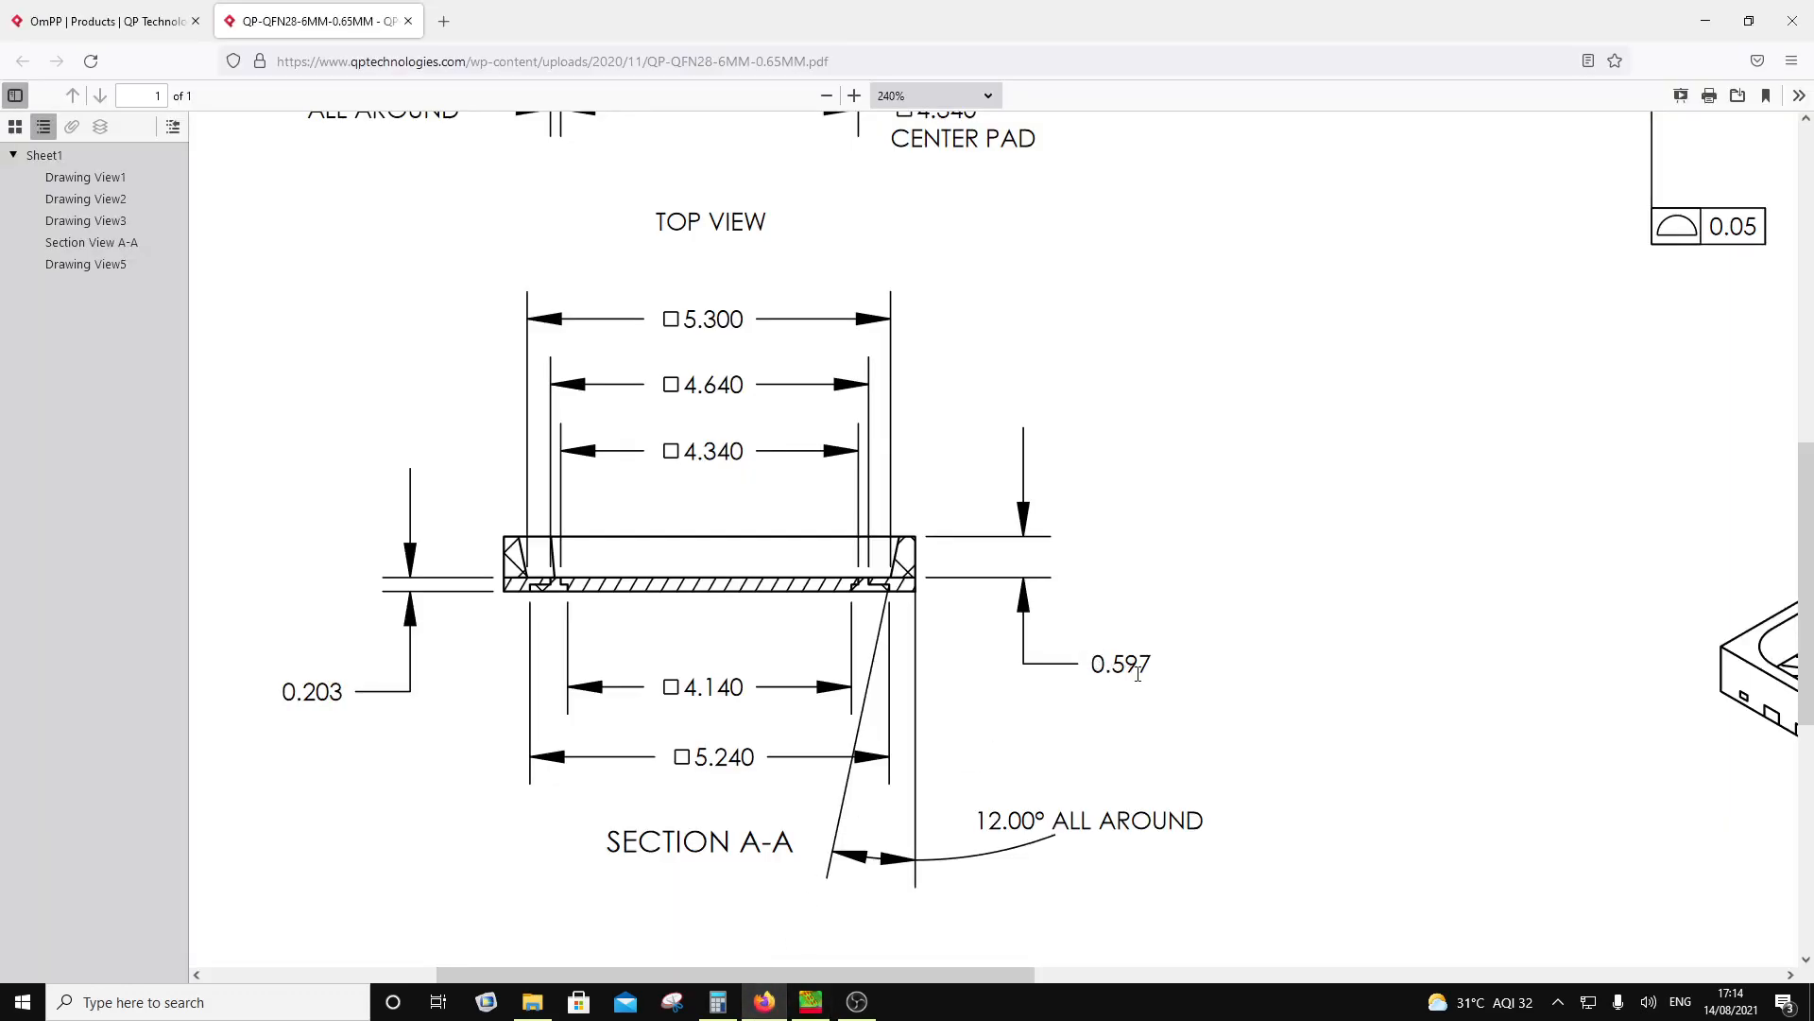
pyautogui.moveTo(815, 1011)
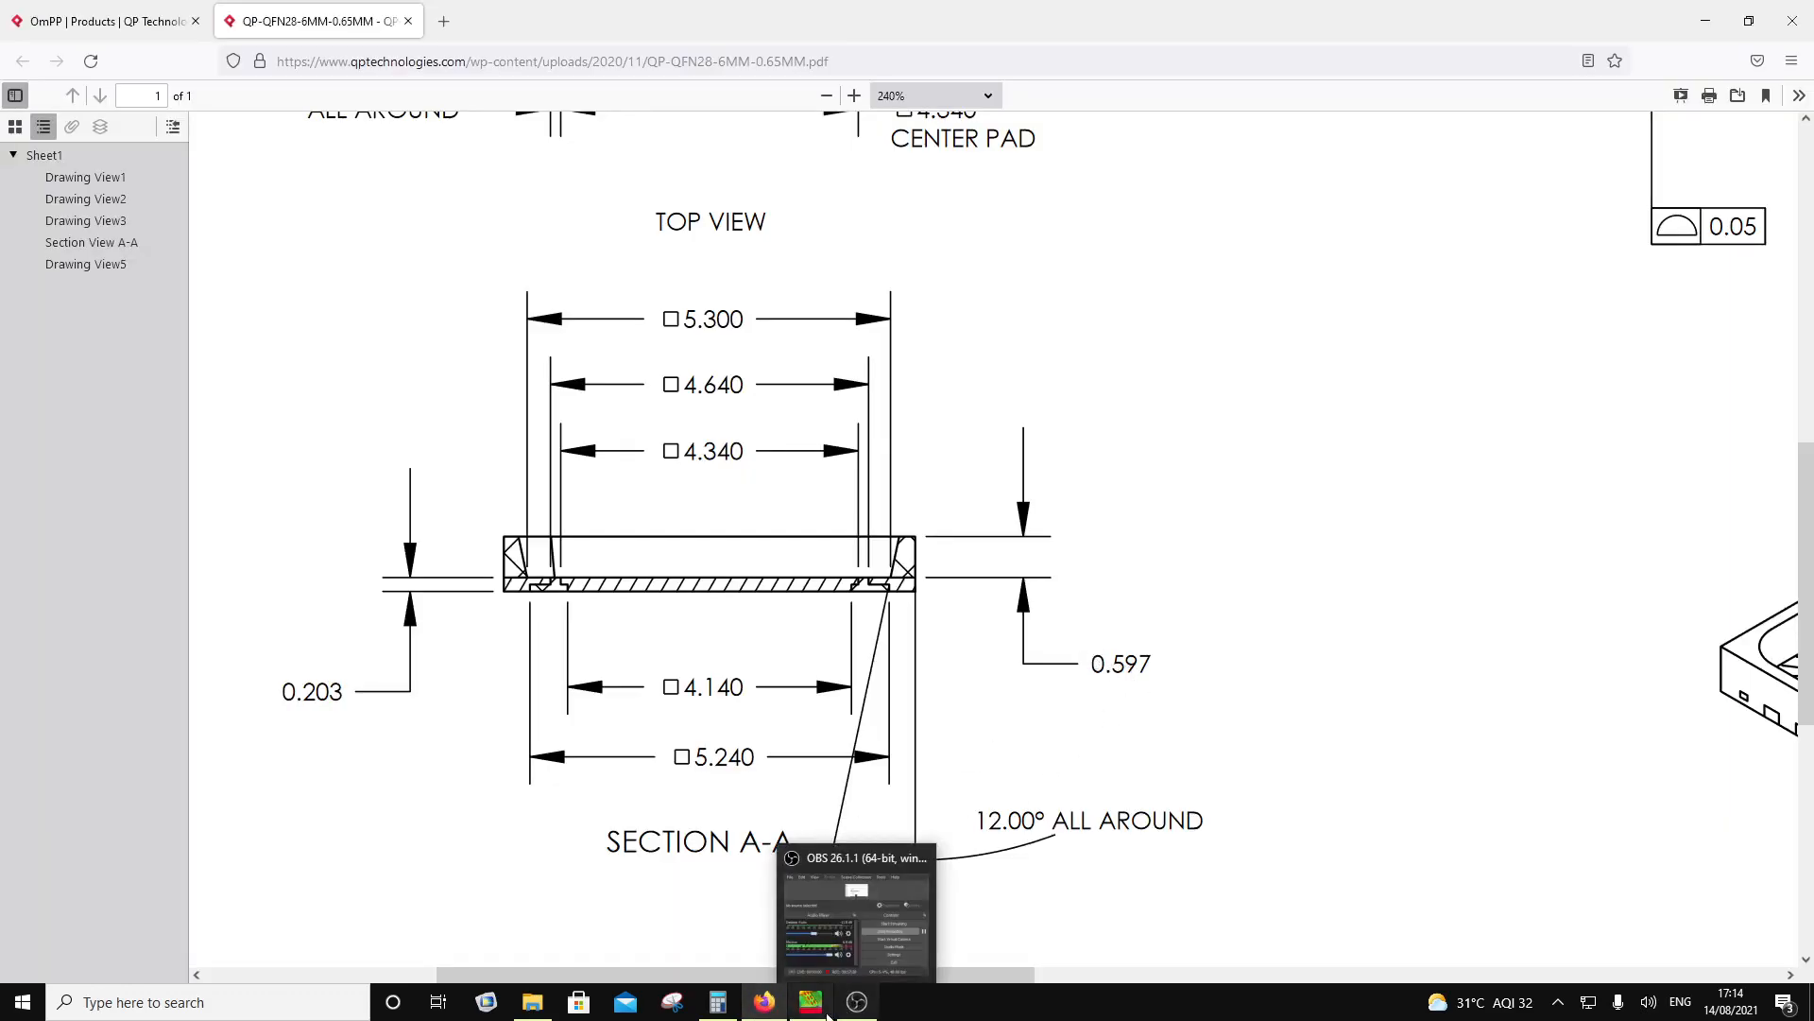
pyautogui.click(842, 960)
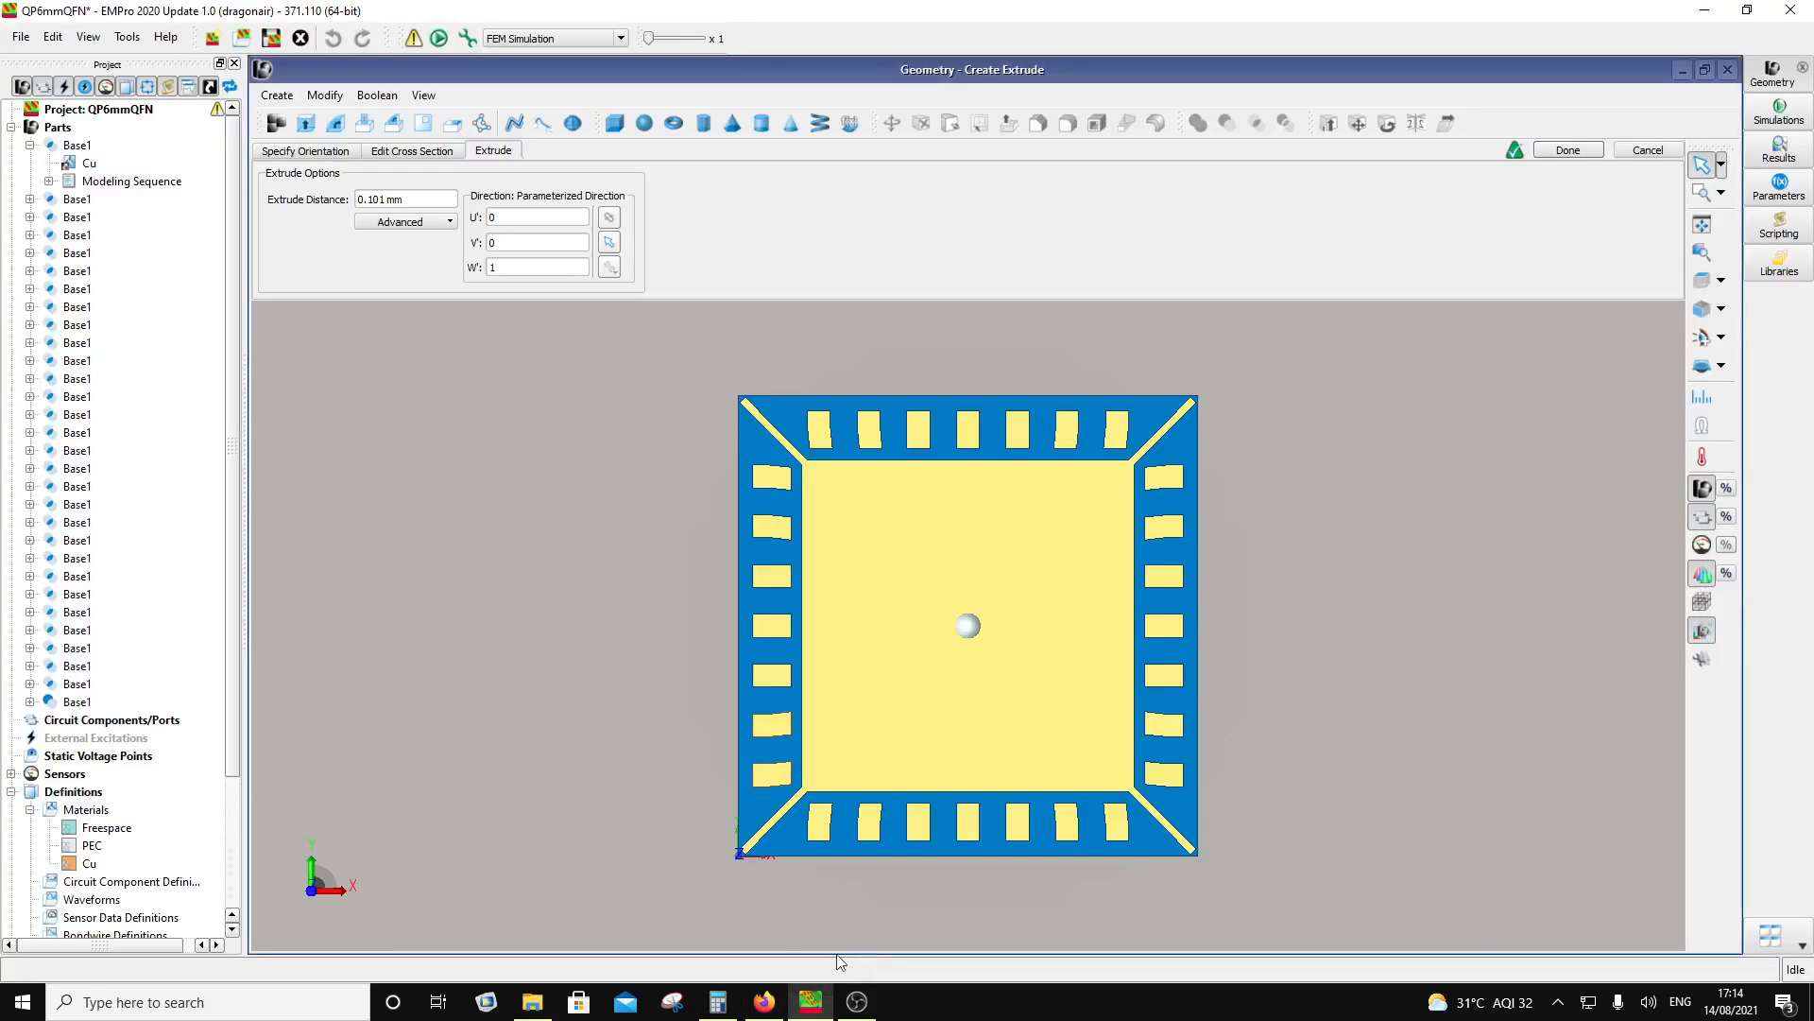
pyautogui.click(388, 199)
pyautogui.write('597')
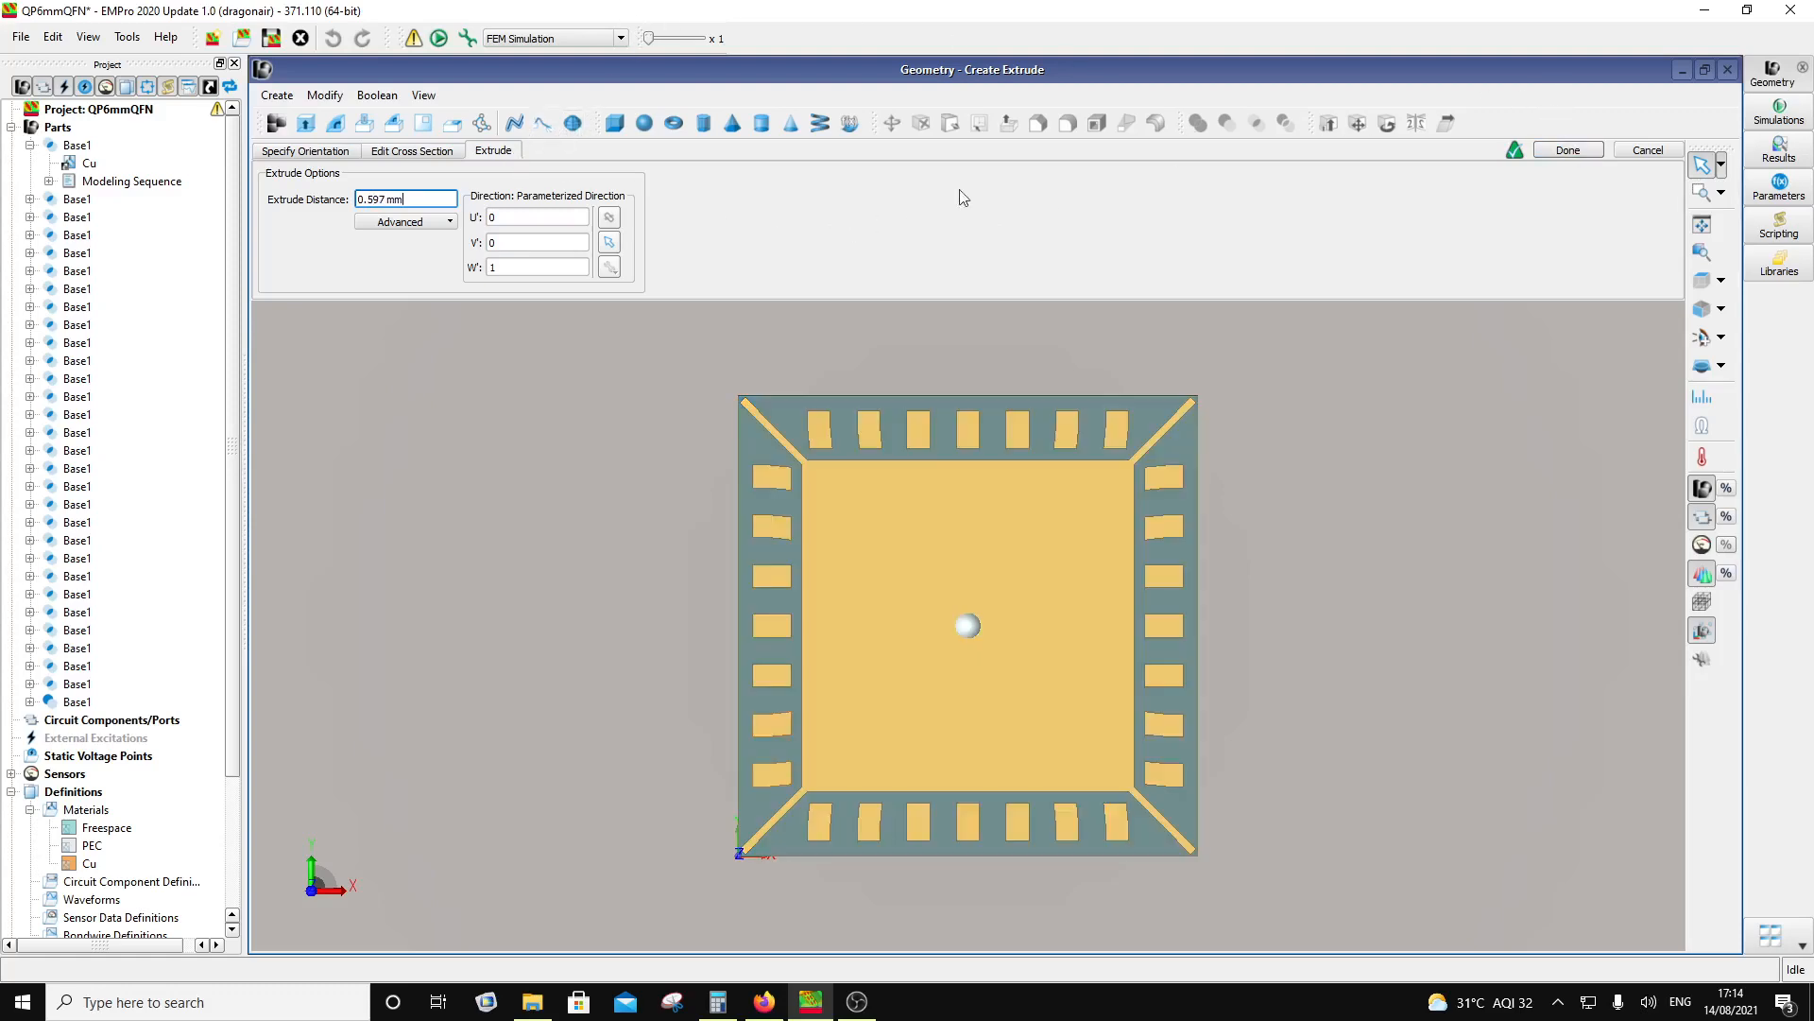
pyautogui.click(1580, 150)
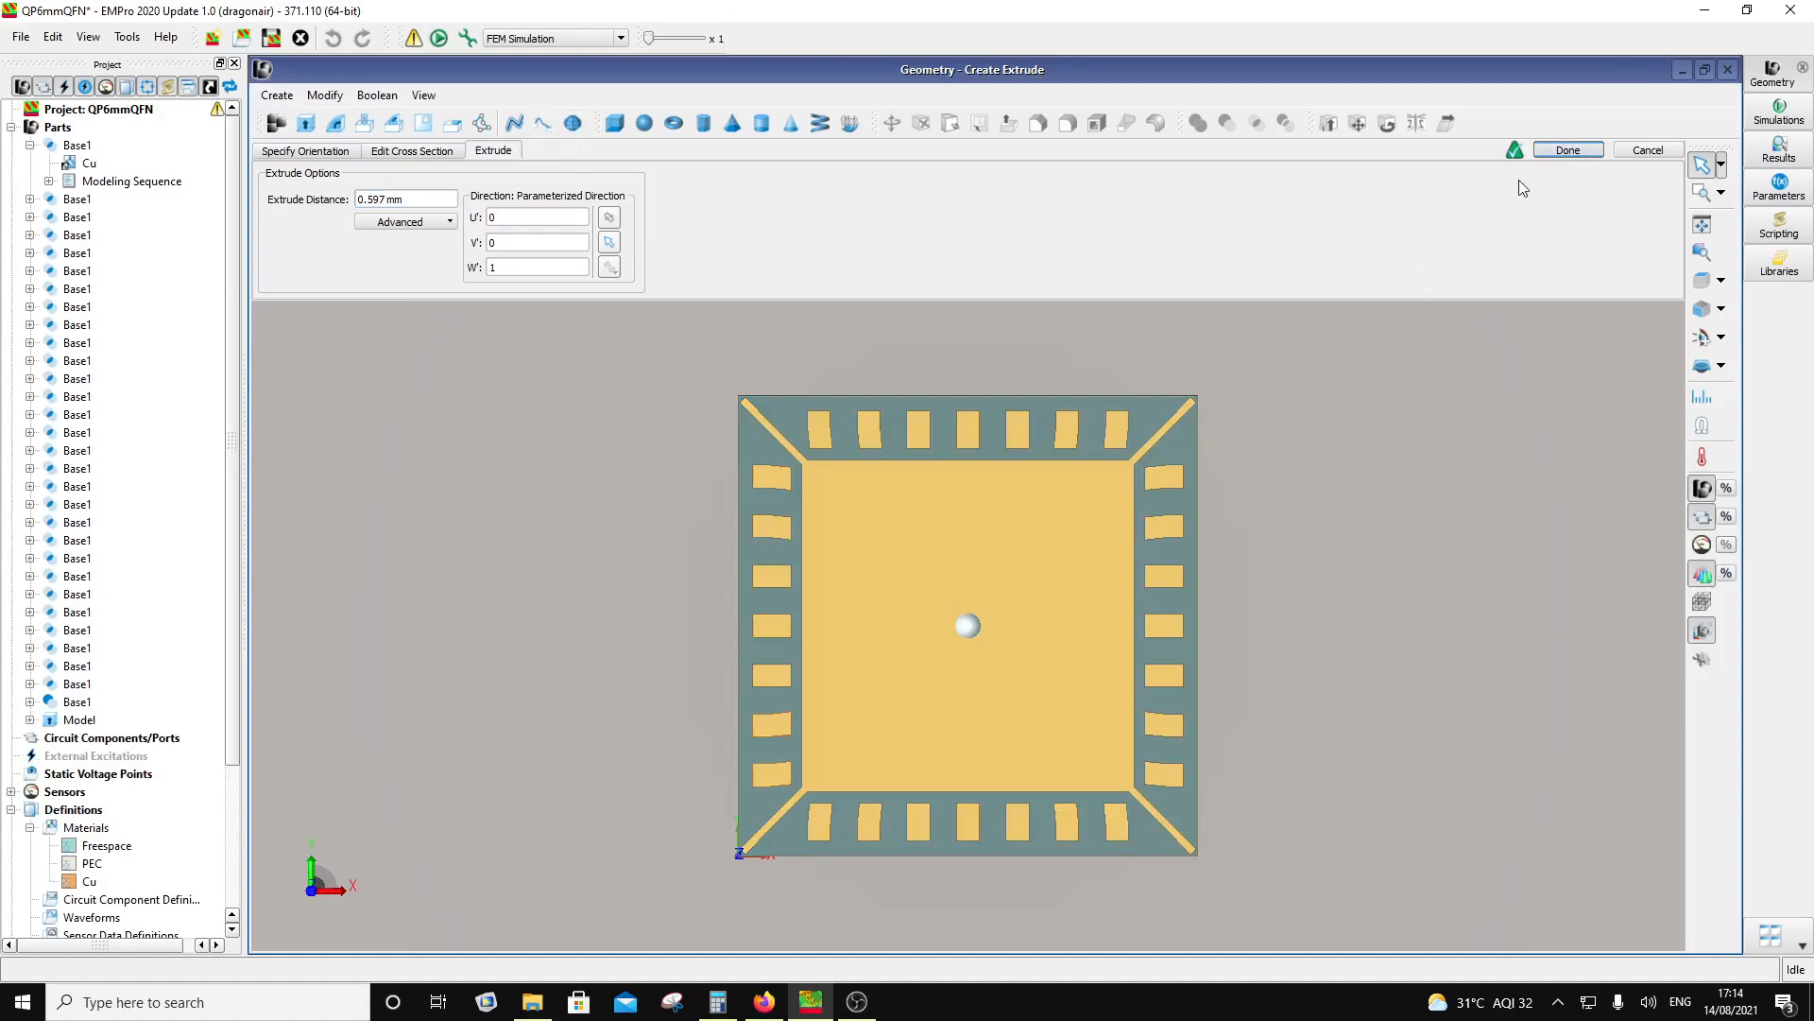
# Step: Finish the 0.597 mm extrusion of the upper body and inspect the package from above, below and the side
pyautogui.click(1567, 150)
pyautogui.moveTo(999, 513); pyautogui.dragTo(1388, 182, button='middle')
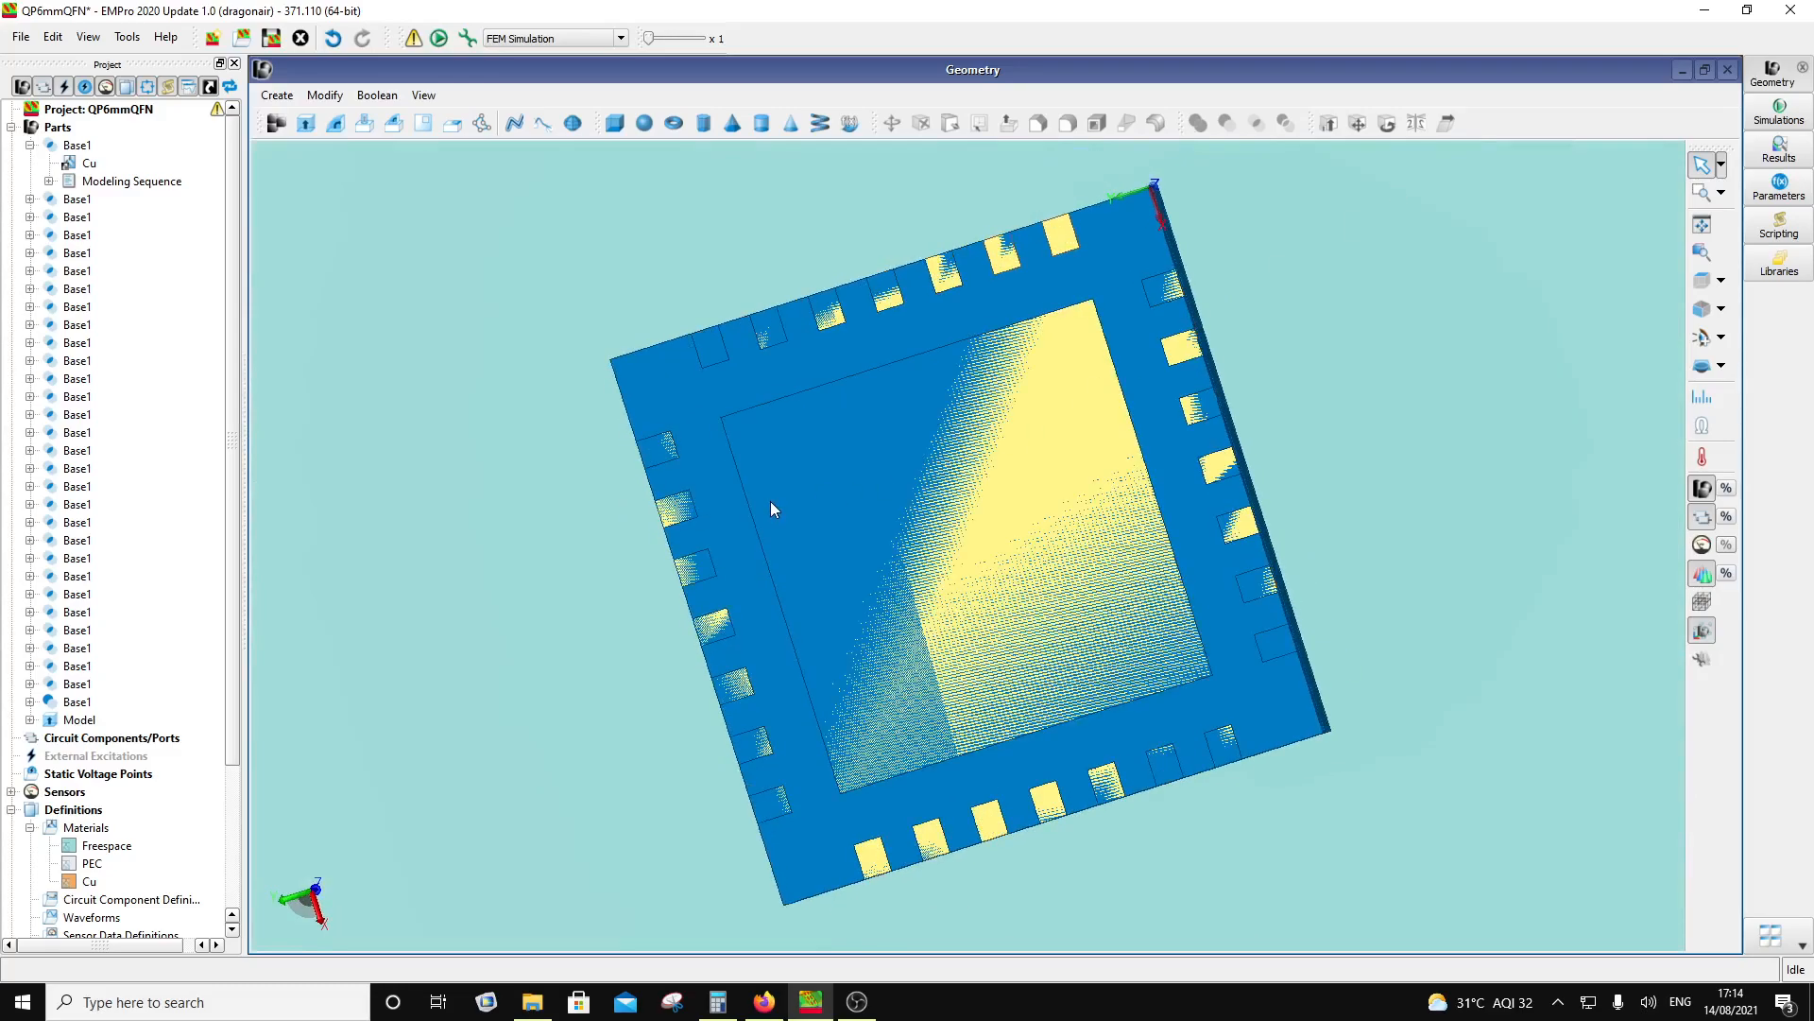
pyautogui.moveTo(772, 508); pyautogui.dragTo(491, 614, button='middle')
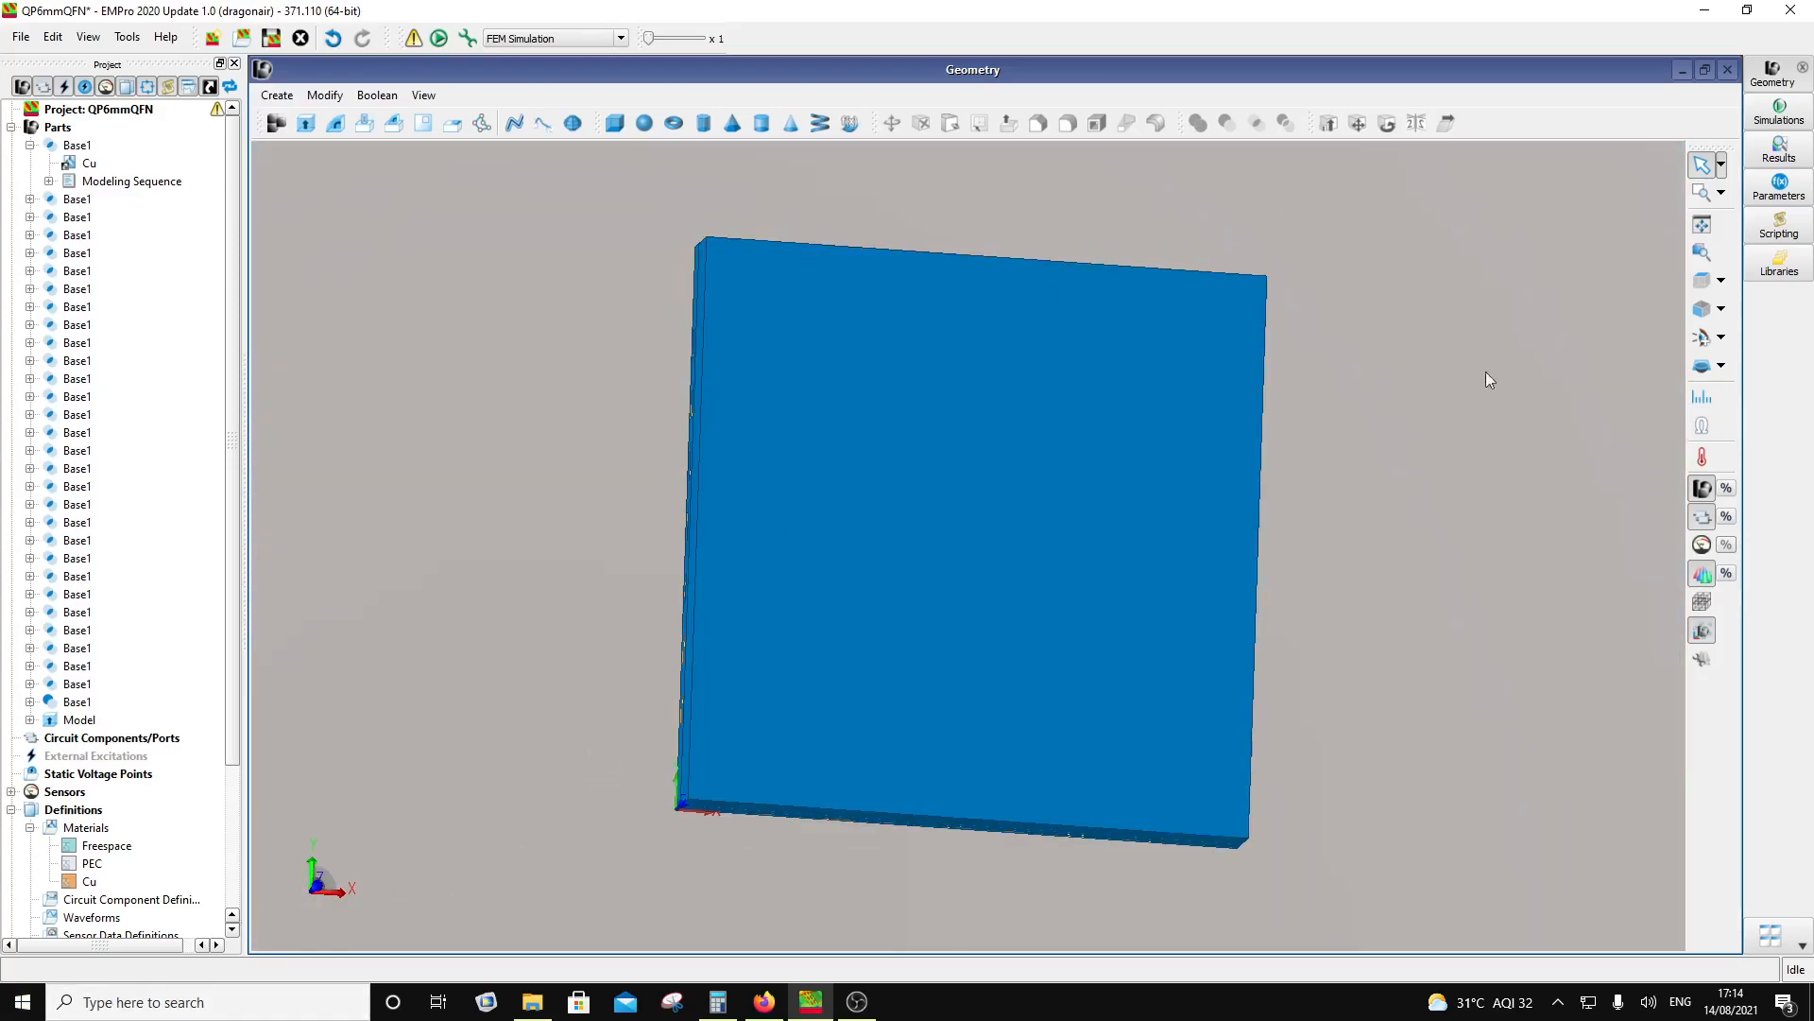
pyautogui.click(1726, 488)
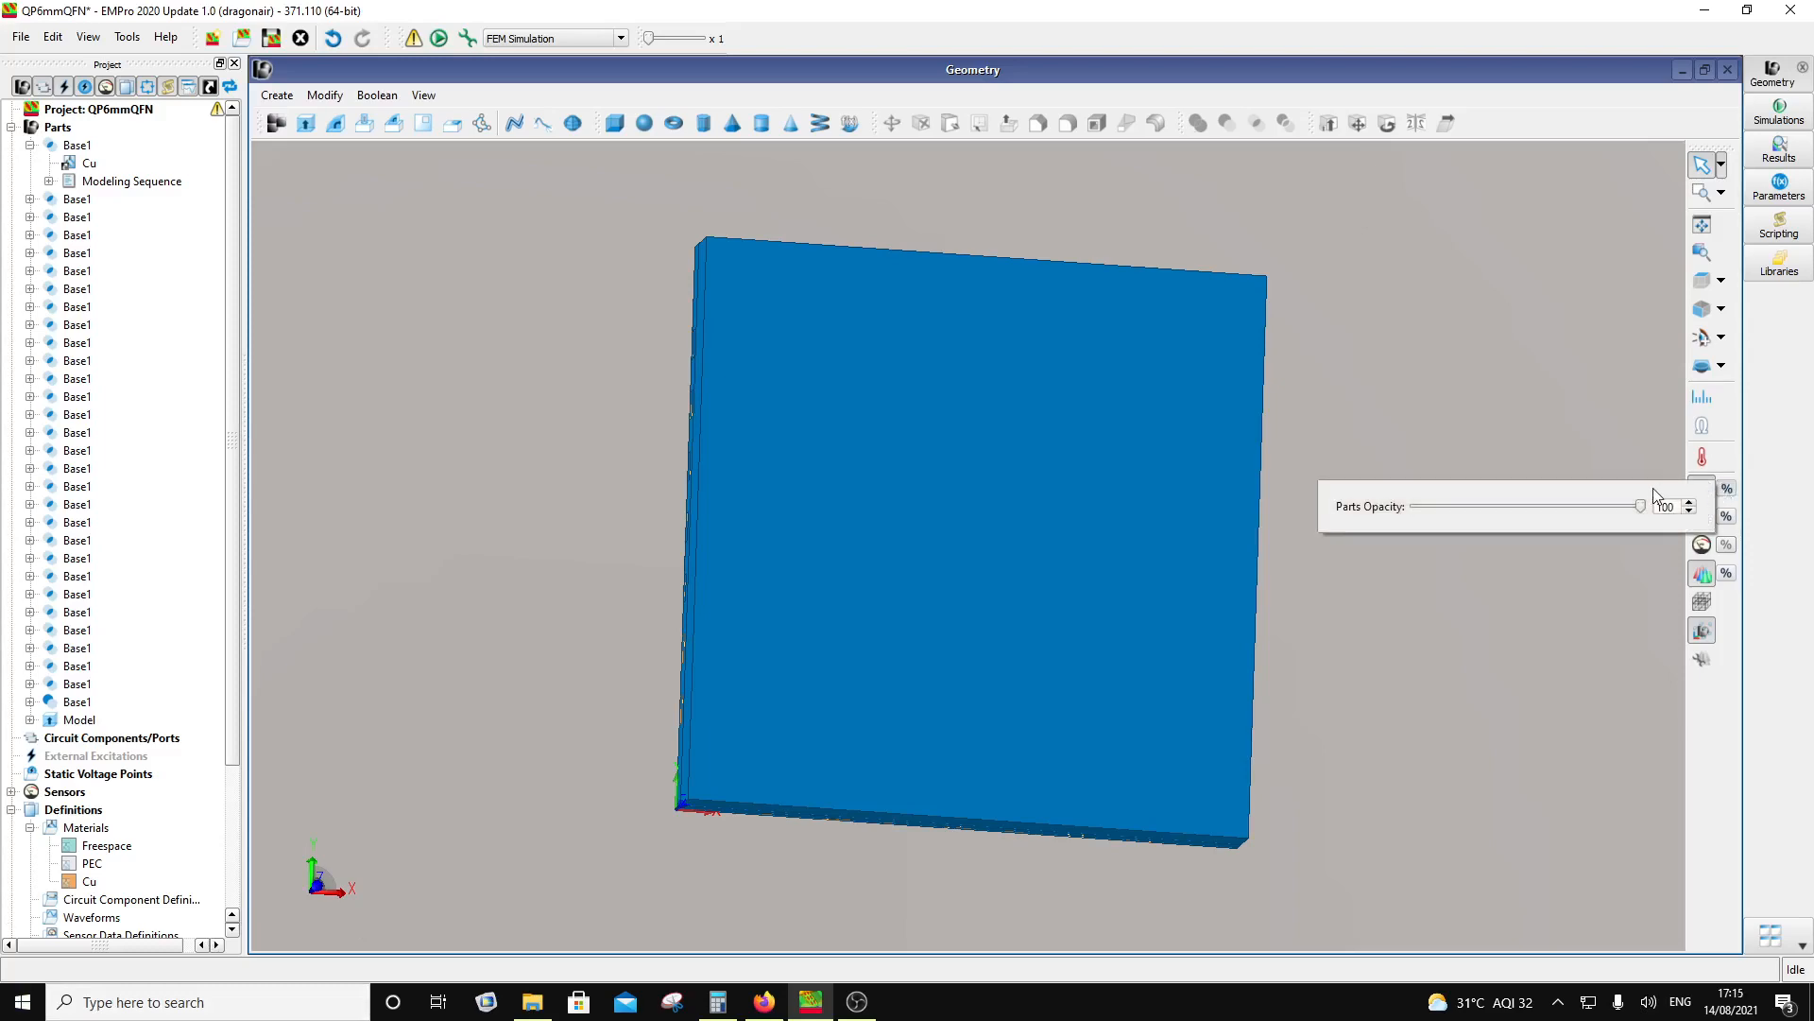
pyautogui.click(1726, 516)
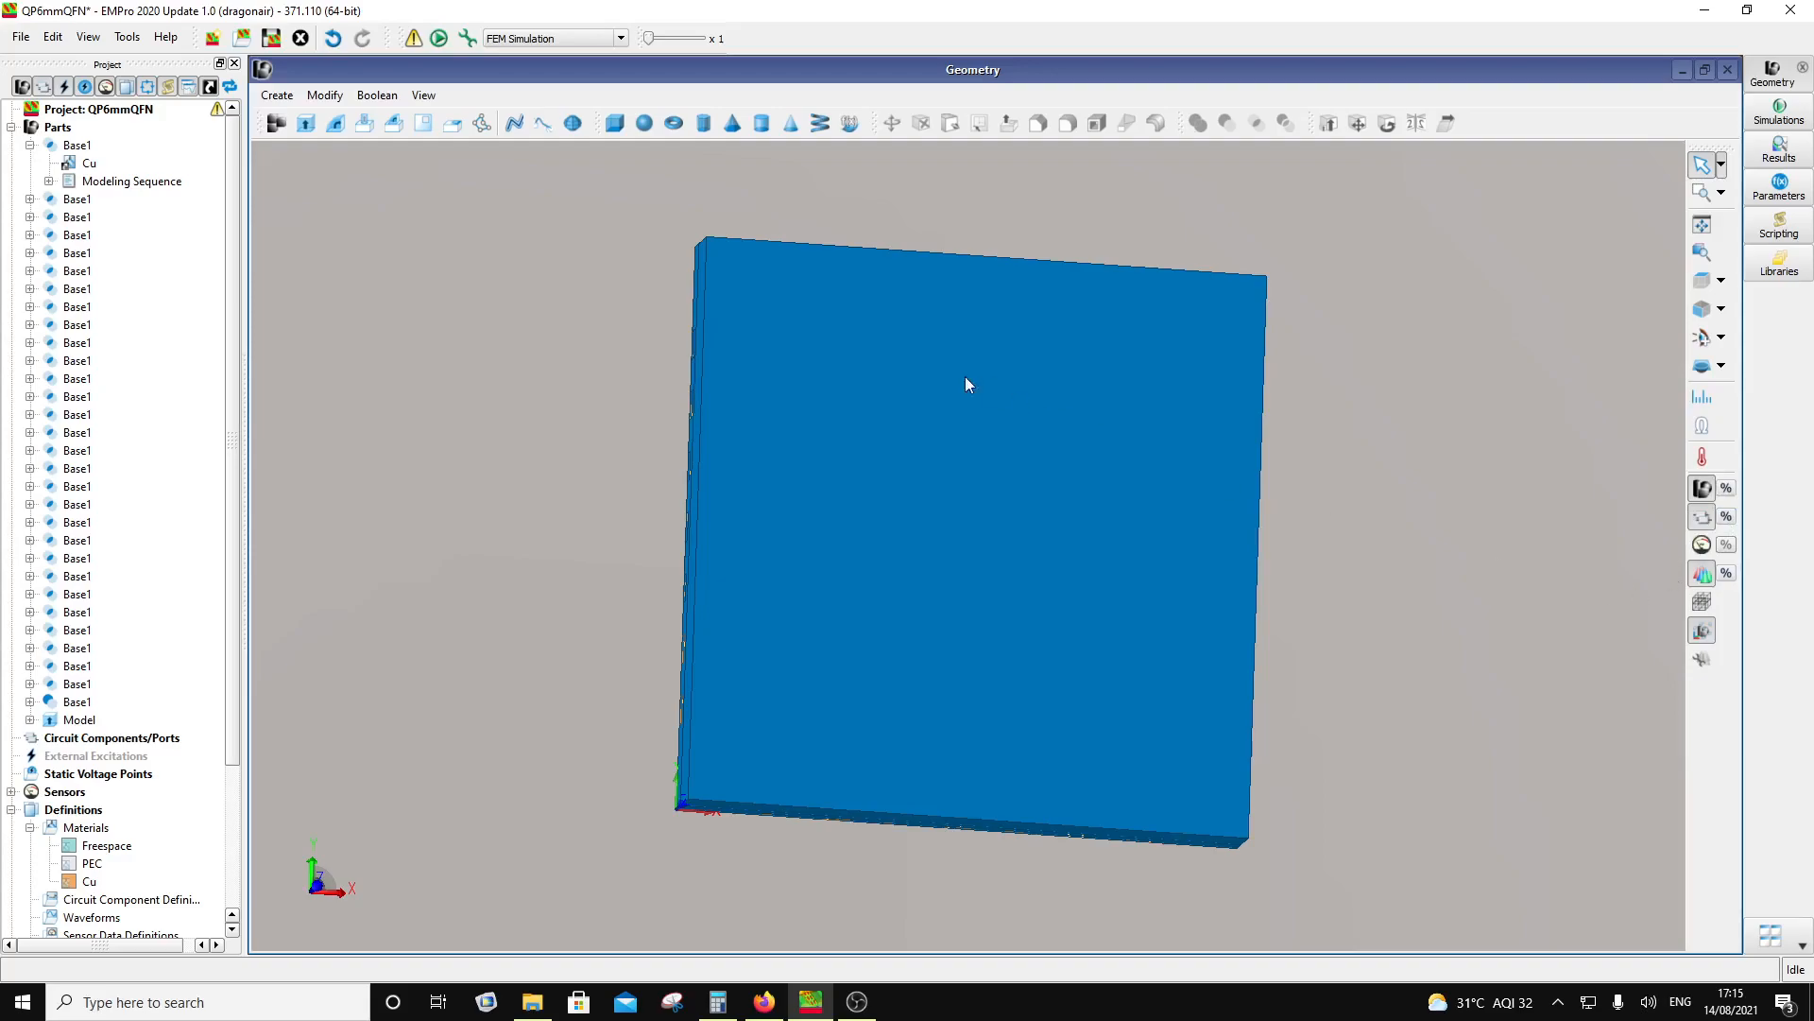
pyautogui.moveTo(966, 376); pyautogui.dragTo(1413, 842, button='middle')
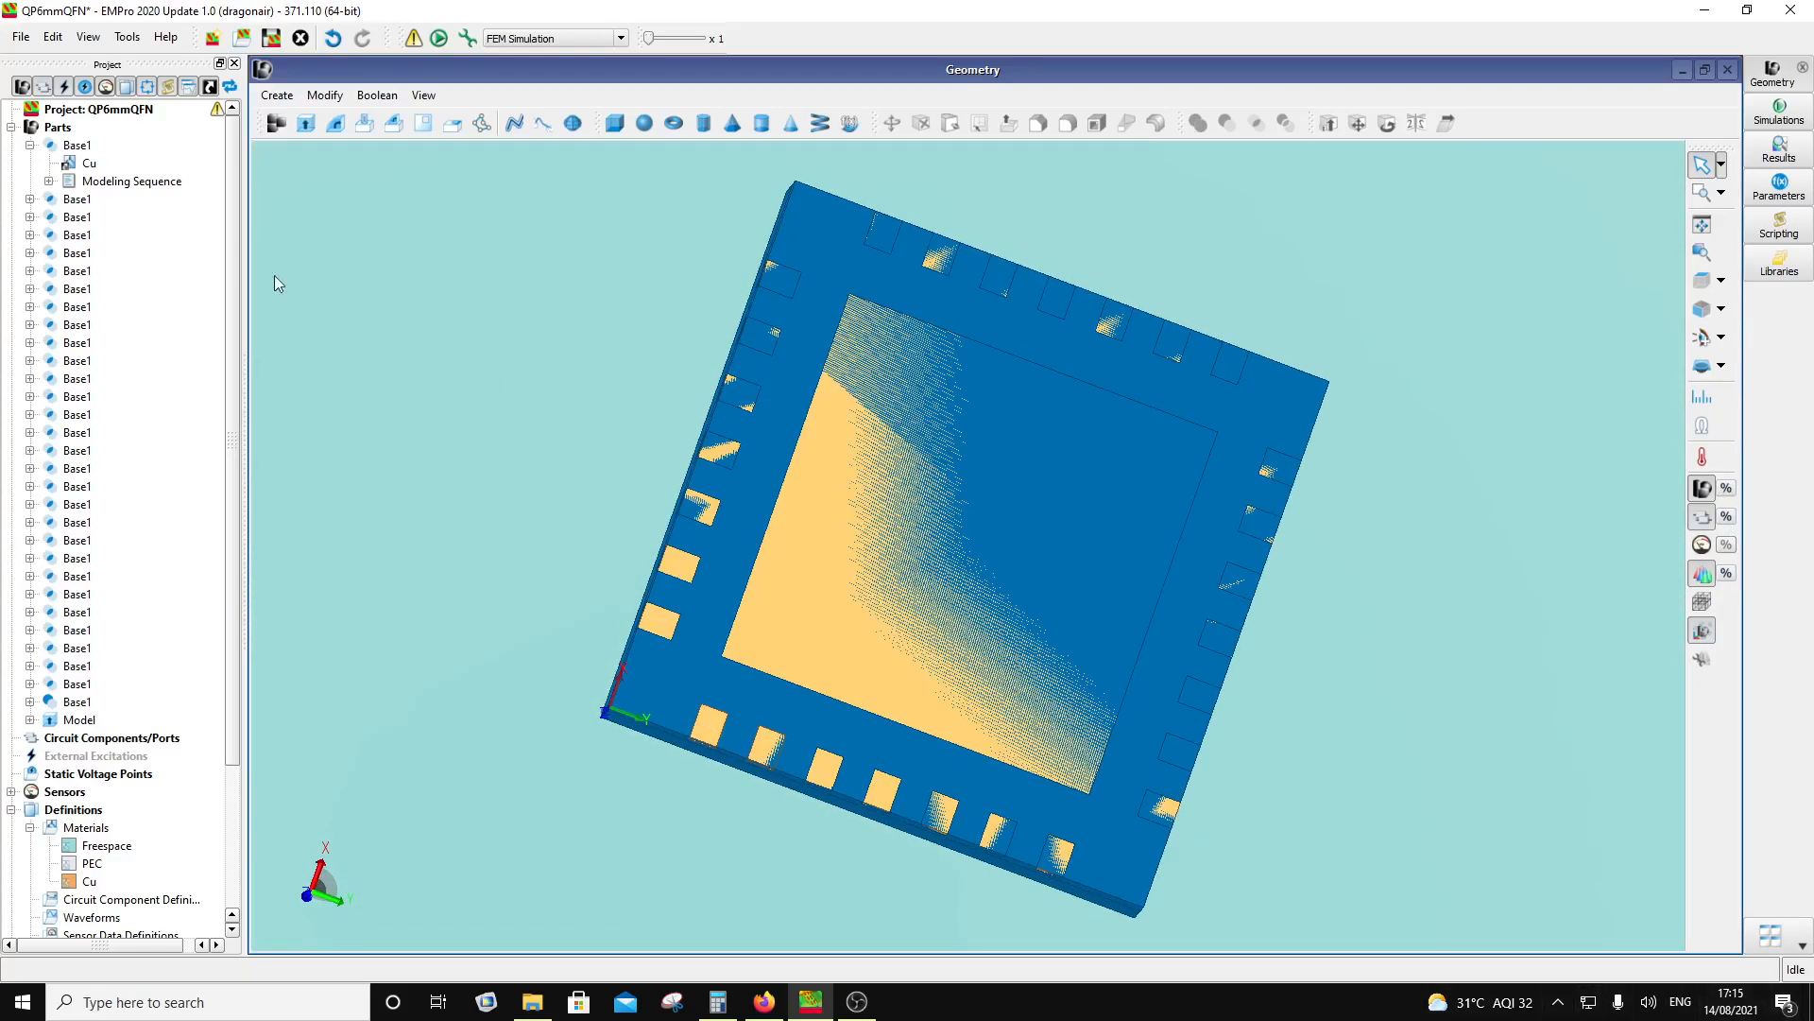
pyautogui.moveTo(1131, 568); pyautogui.dragTo(800, 148, button='middle')
pyautogui.moveTo(939, 505); pyautogui.dragTo(918, 427, button='middle')
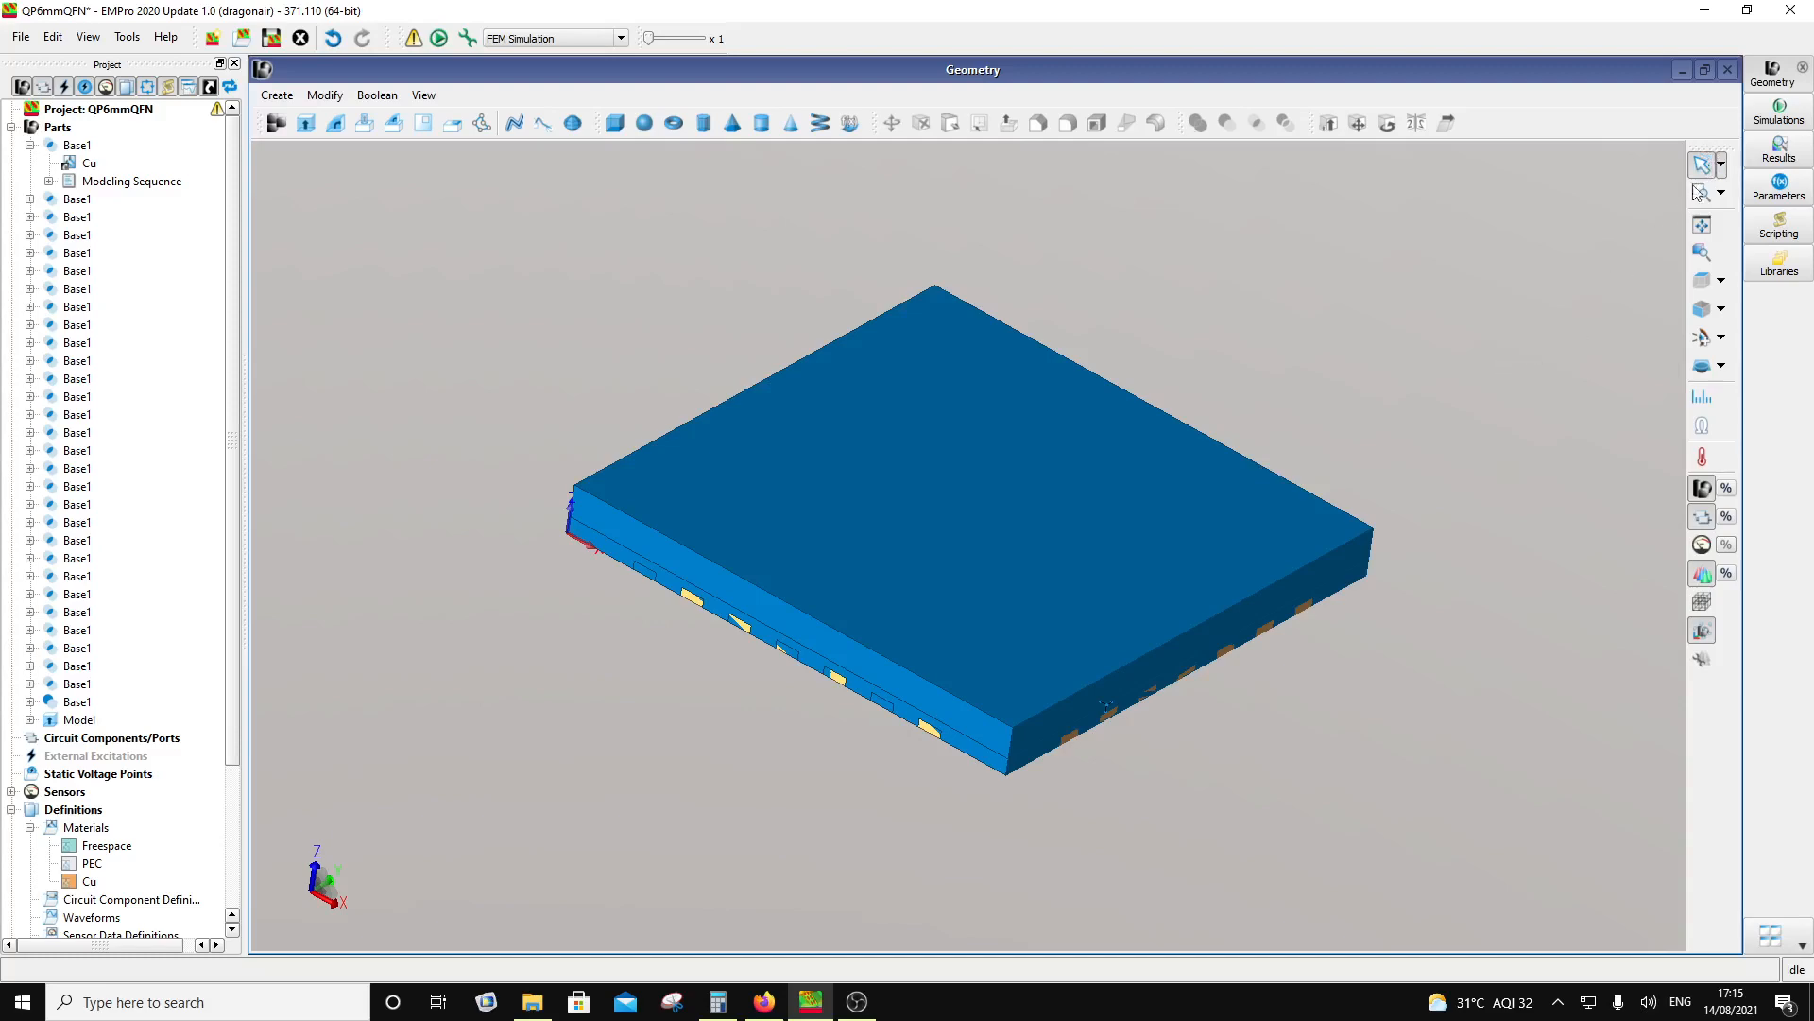
# Step: Hide the extruded upper body so the base, leads and centre pad beneath it can be seen
pyautogui.click(865, 614)
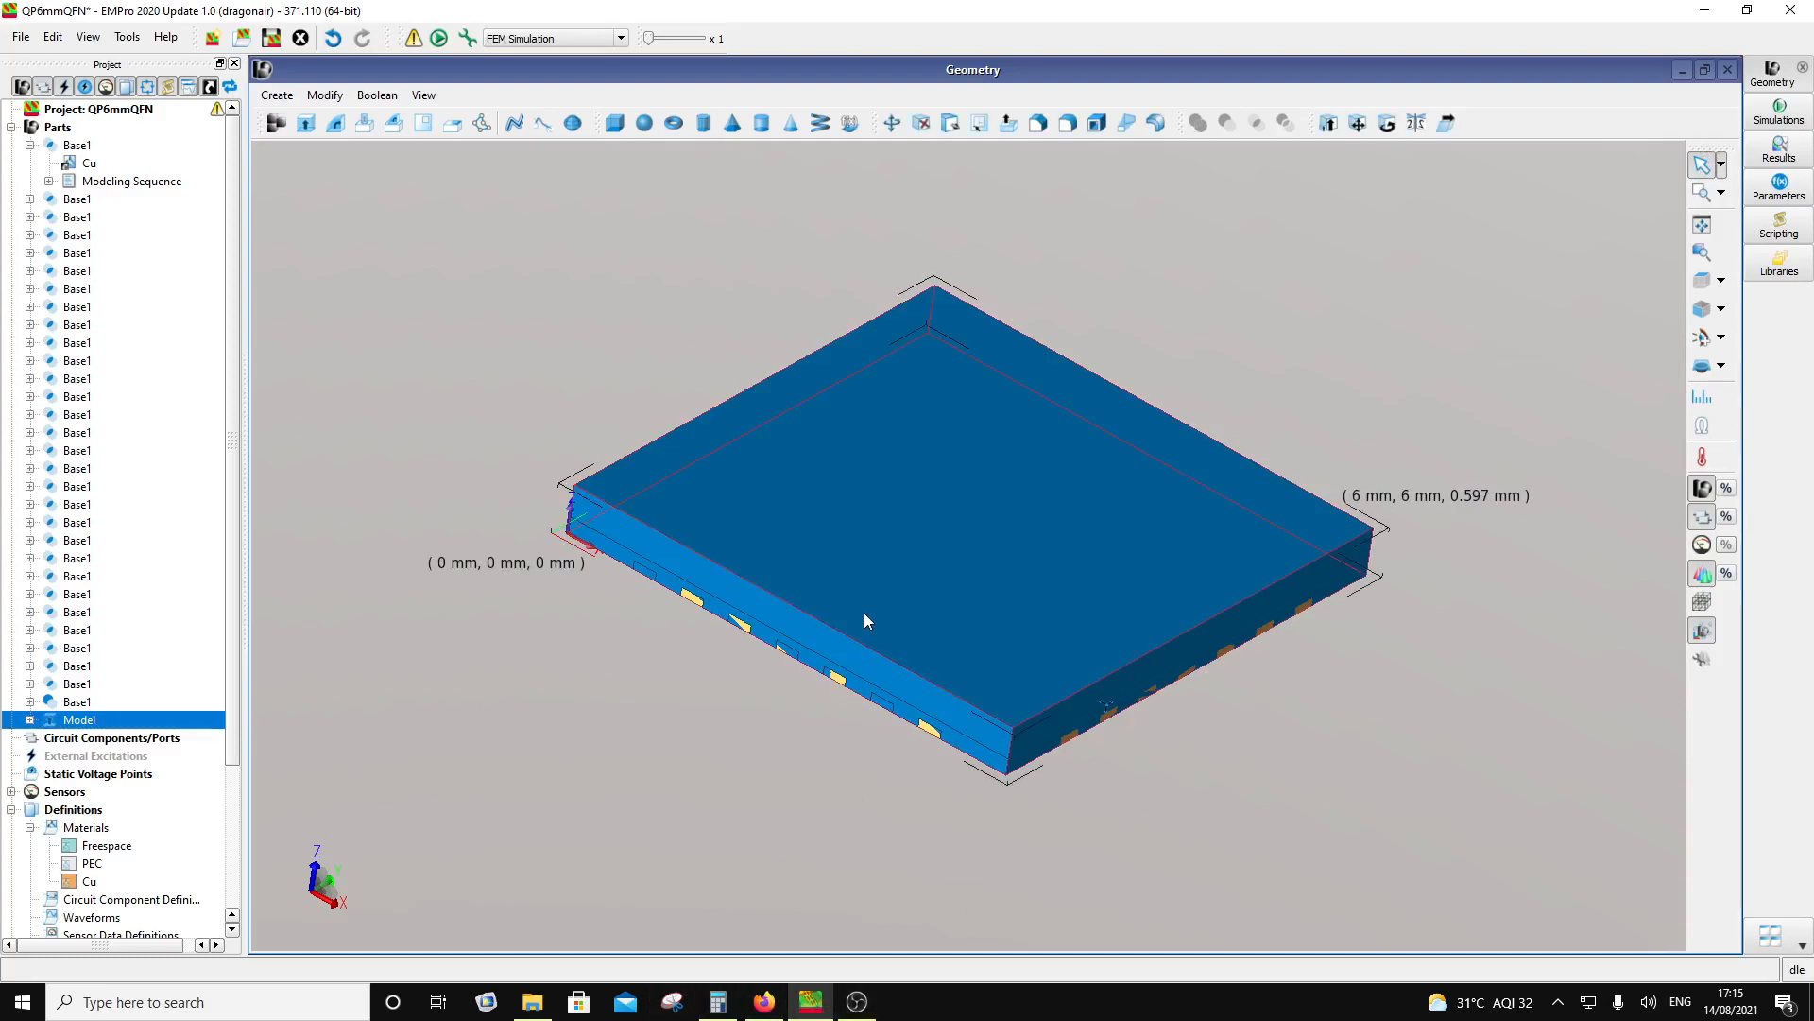
pyautogui.rightClick(85, 719)
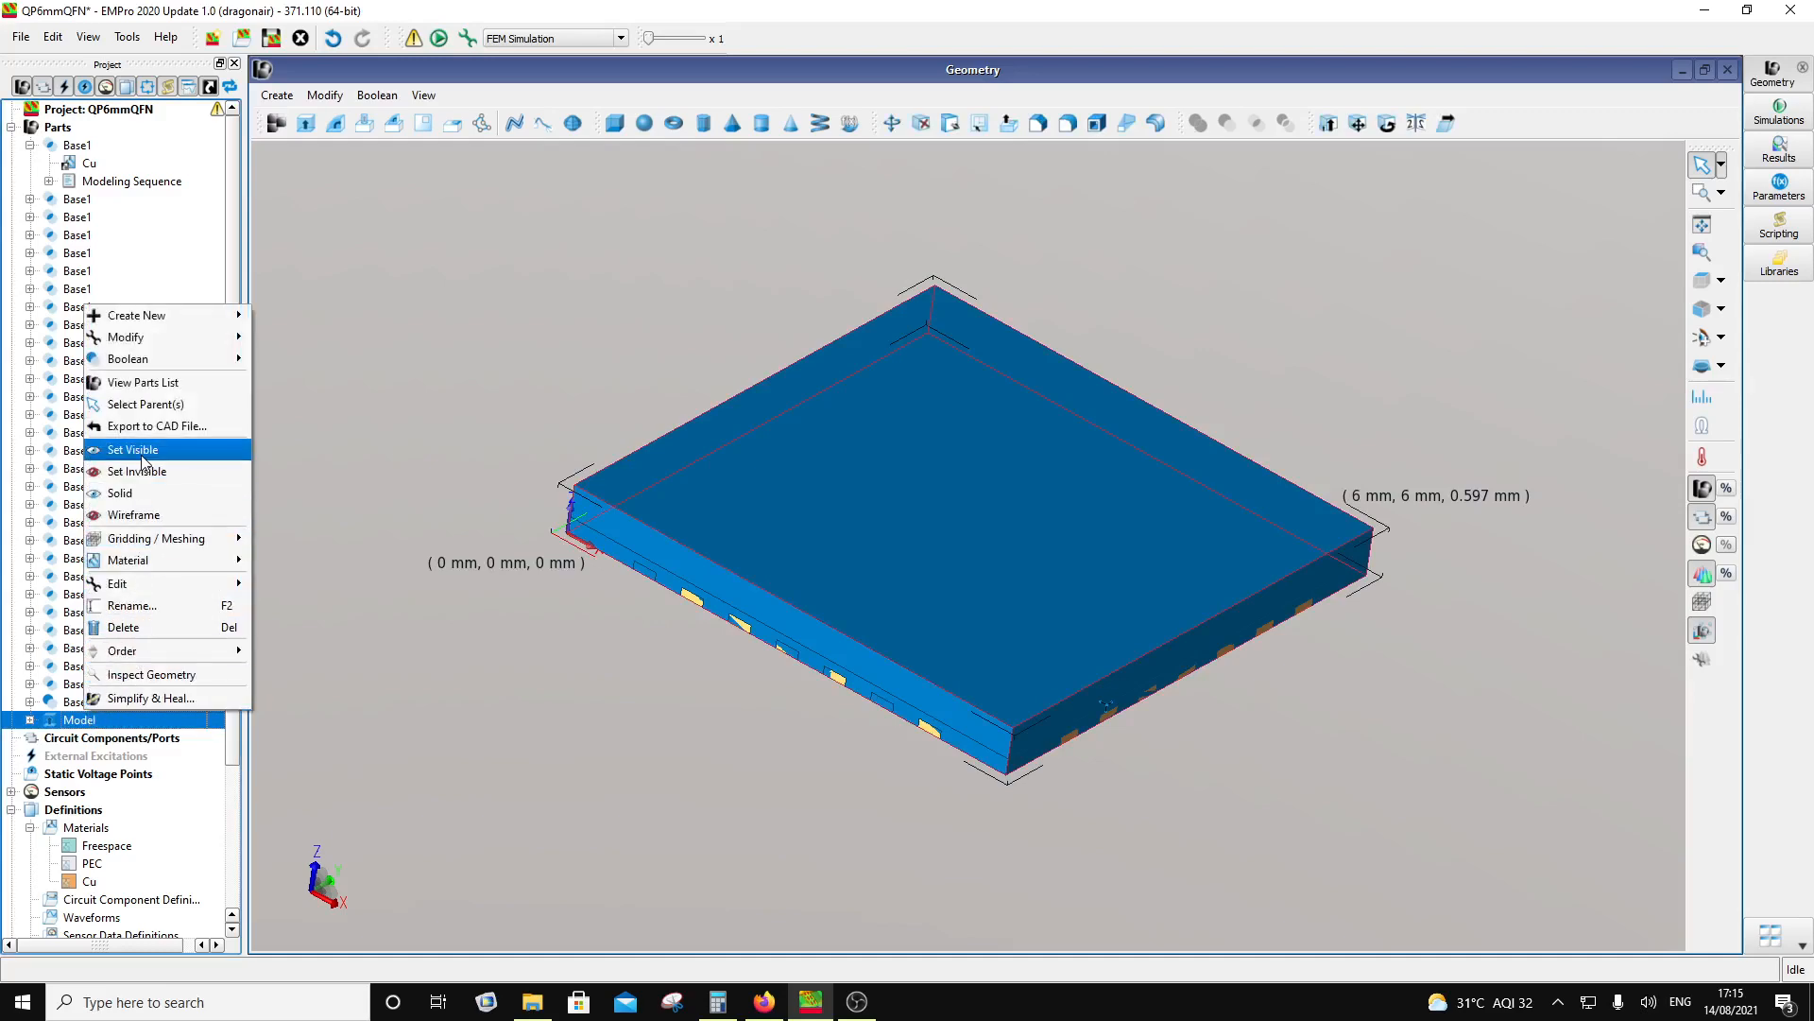
pyautogui.click(171, 472)
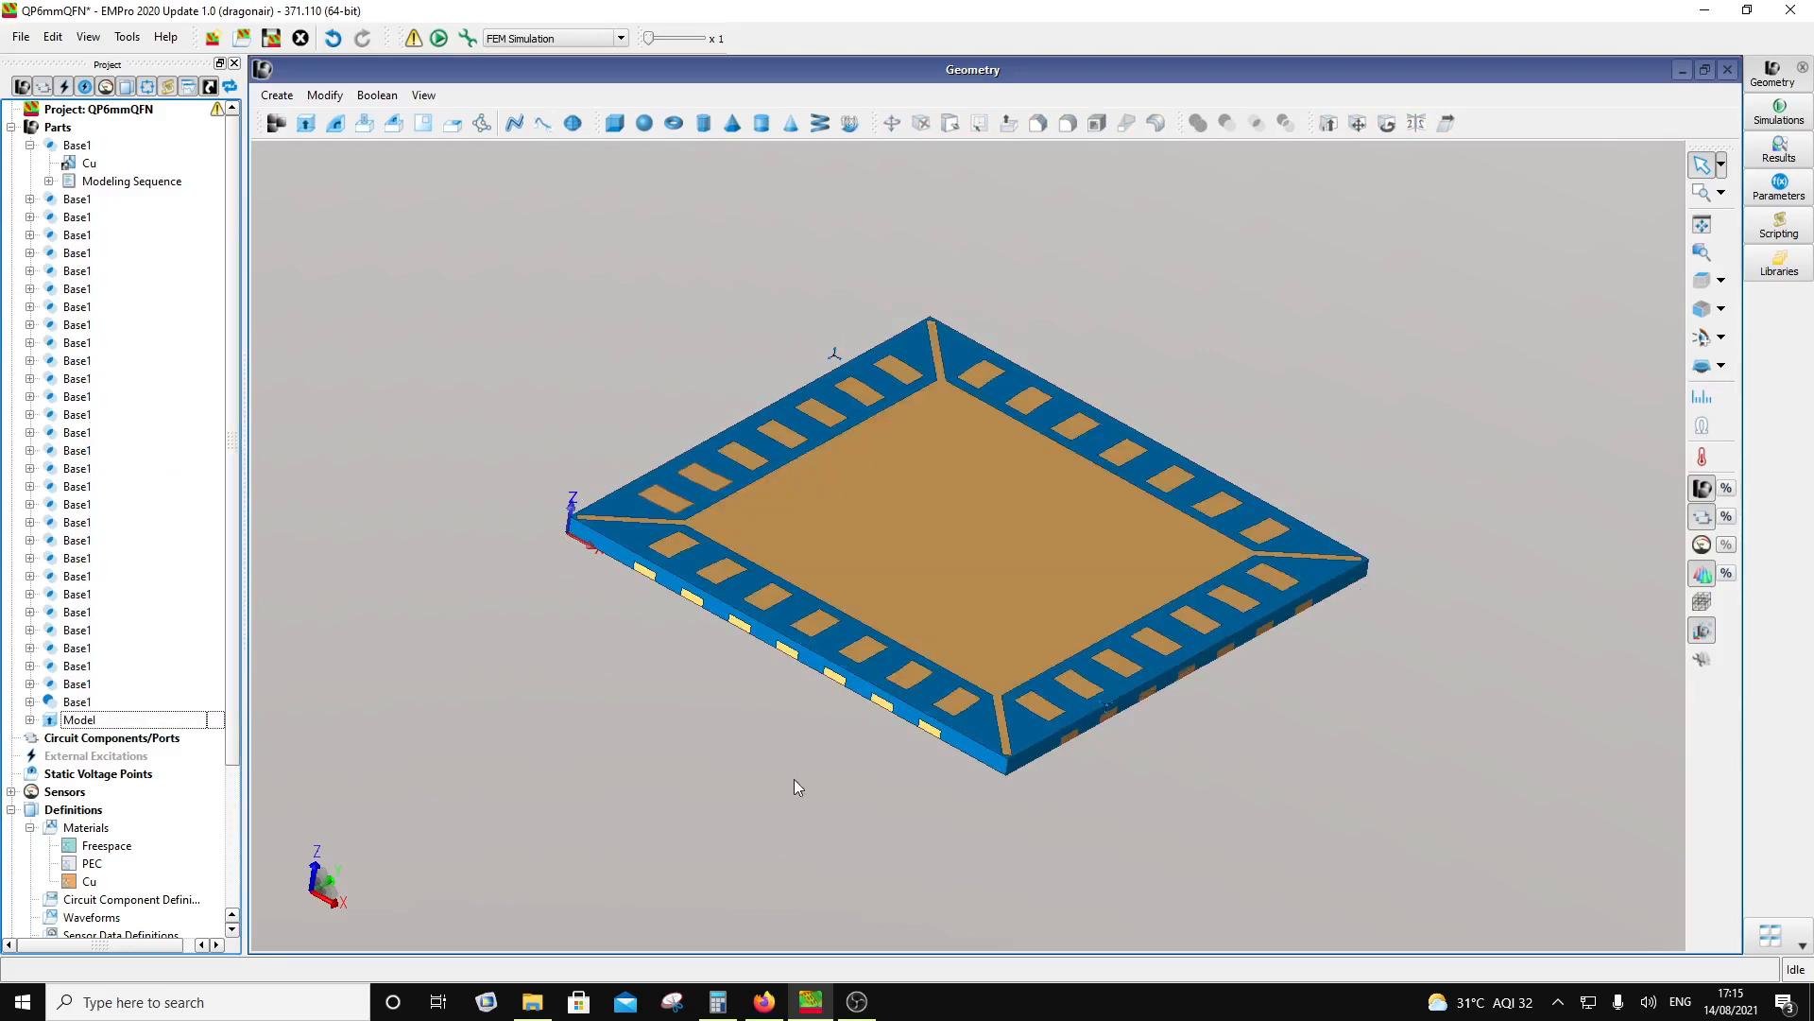
pyautogui.moveTo(673, 743); pyautogui.dragTo(757, 743, button='middle')
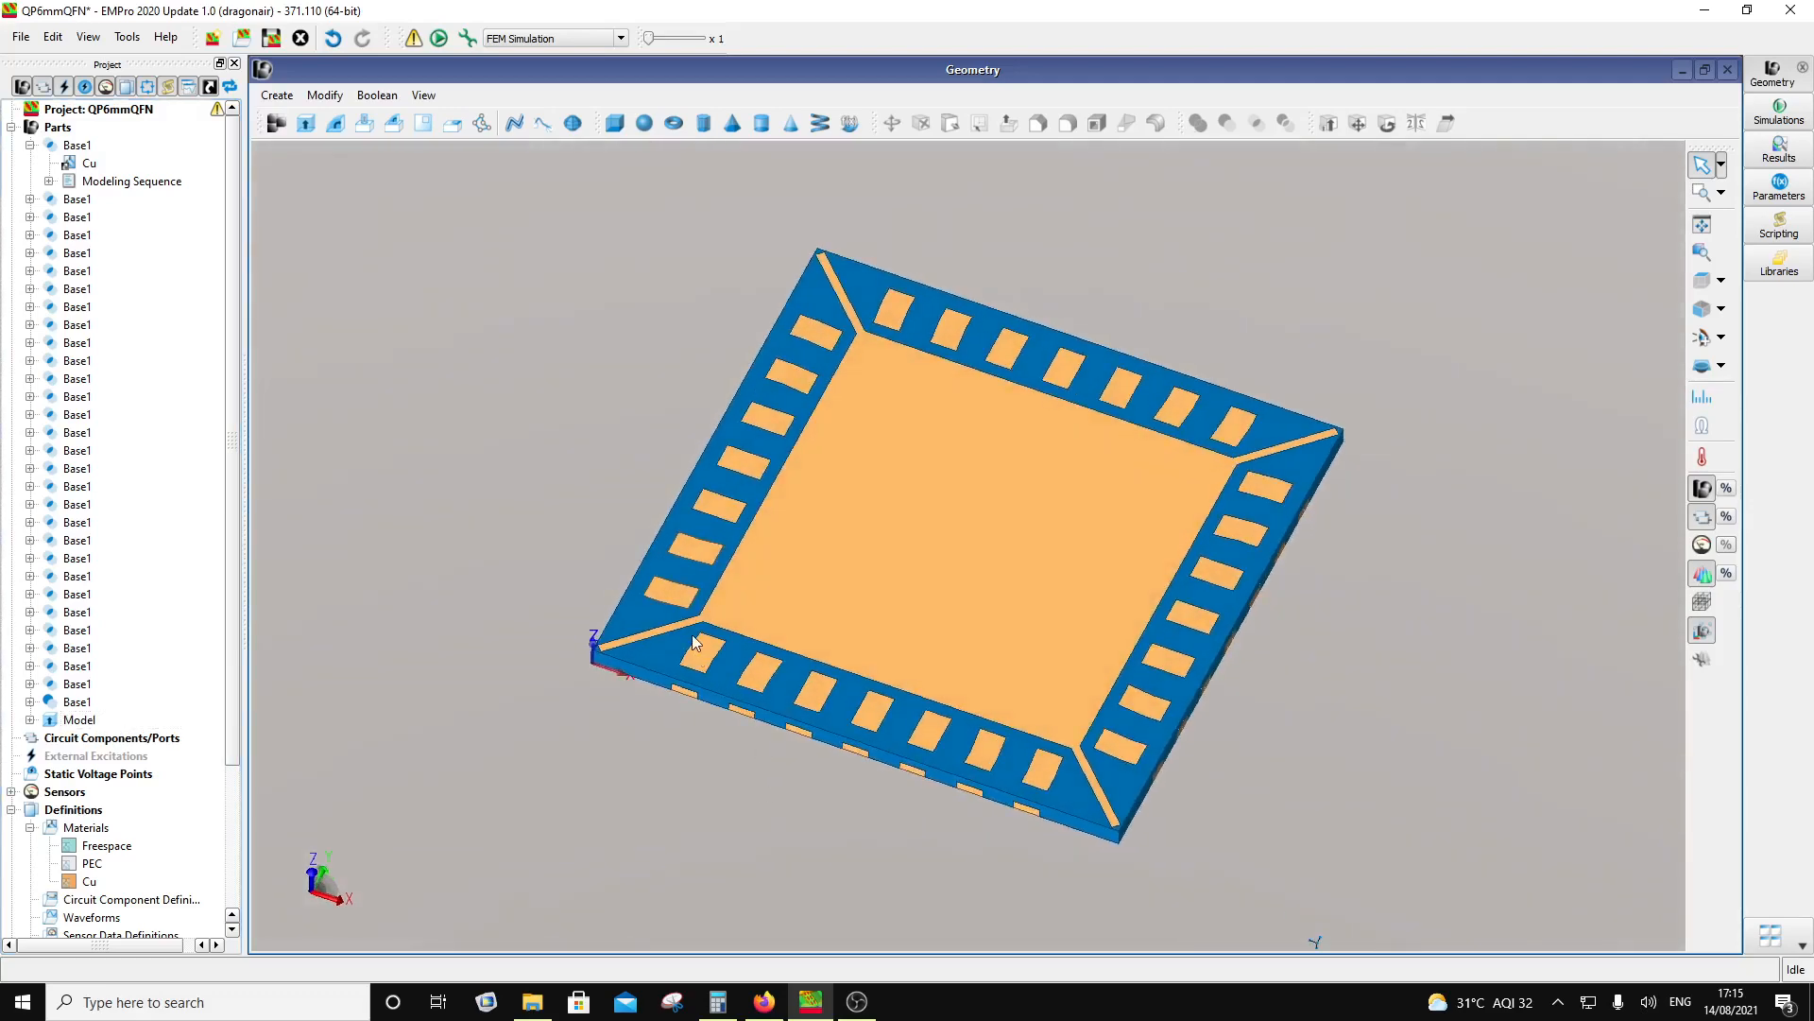
# Step: Switch to Firefox, examine the square cavity dimensions and wall angle in Section A-A, and return to EMPro
pyautogui.moveTo(855, 1002)
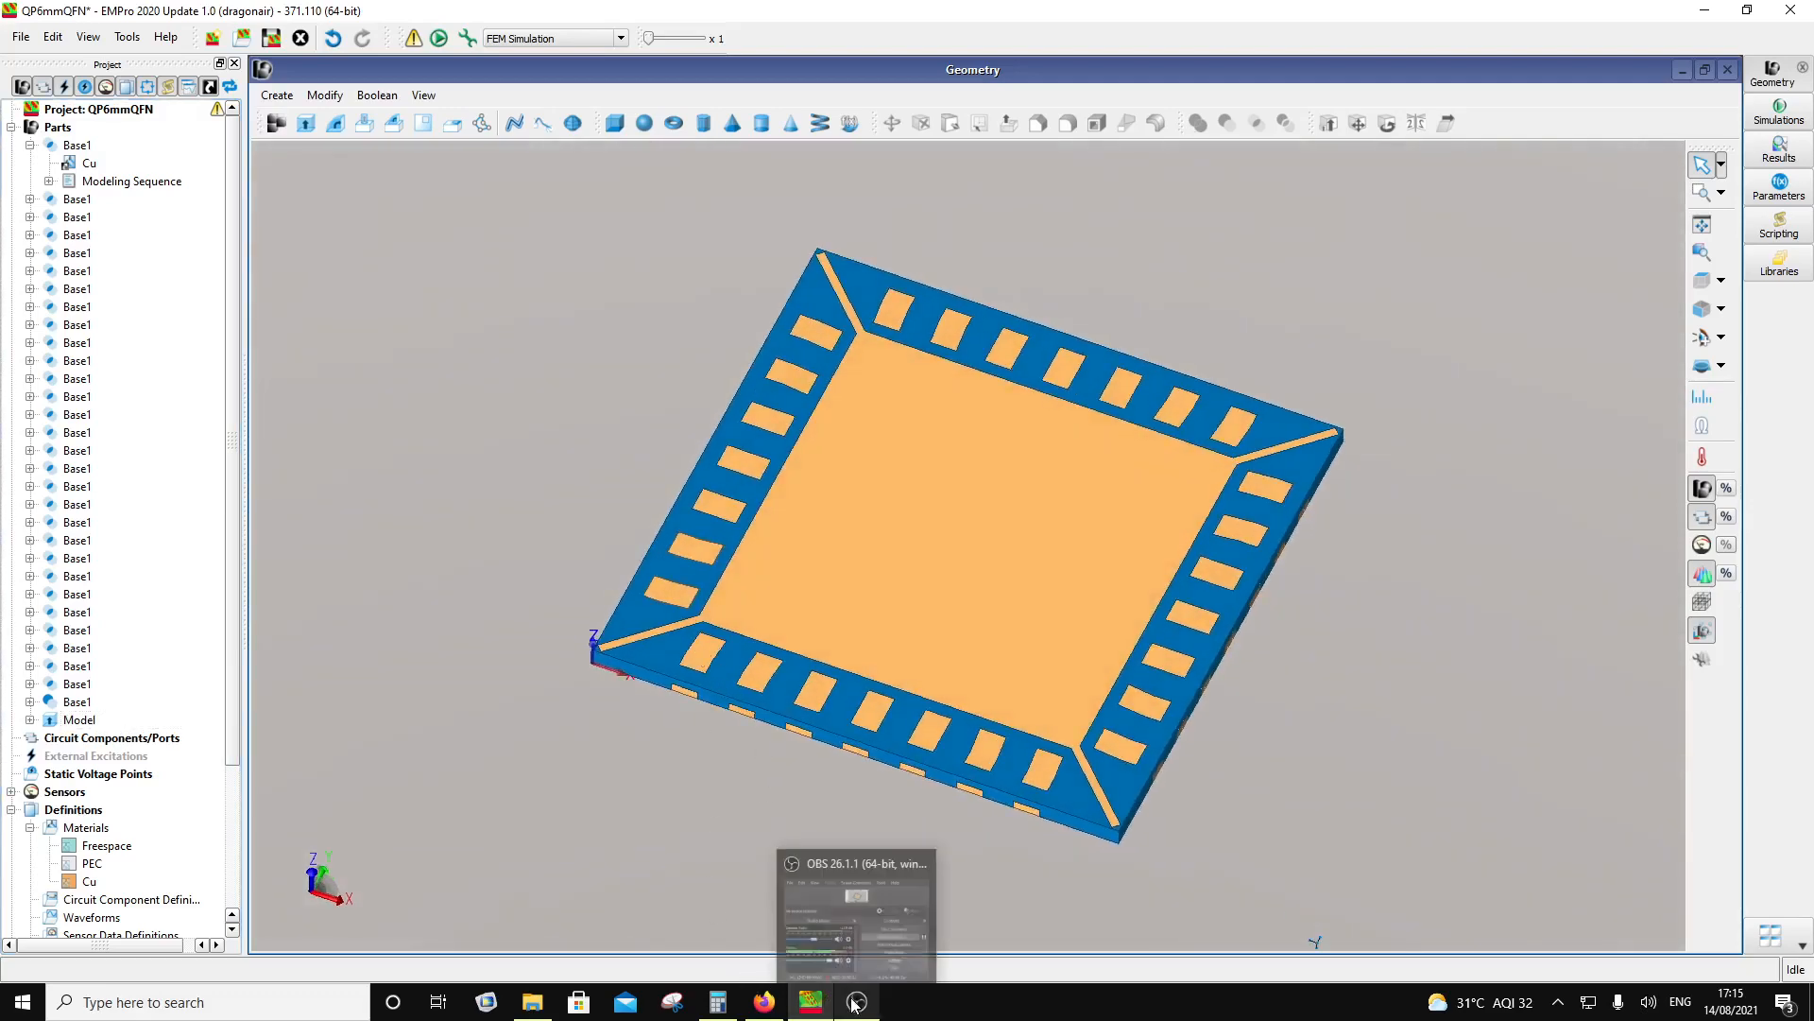
pyautogui.click(764, 1002)
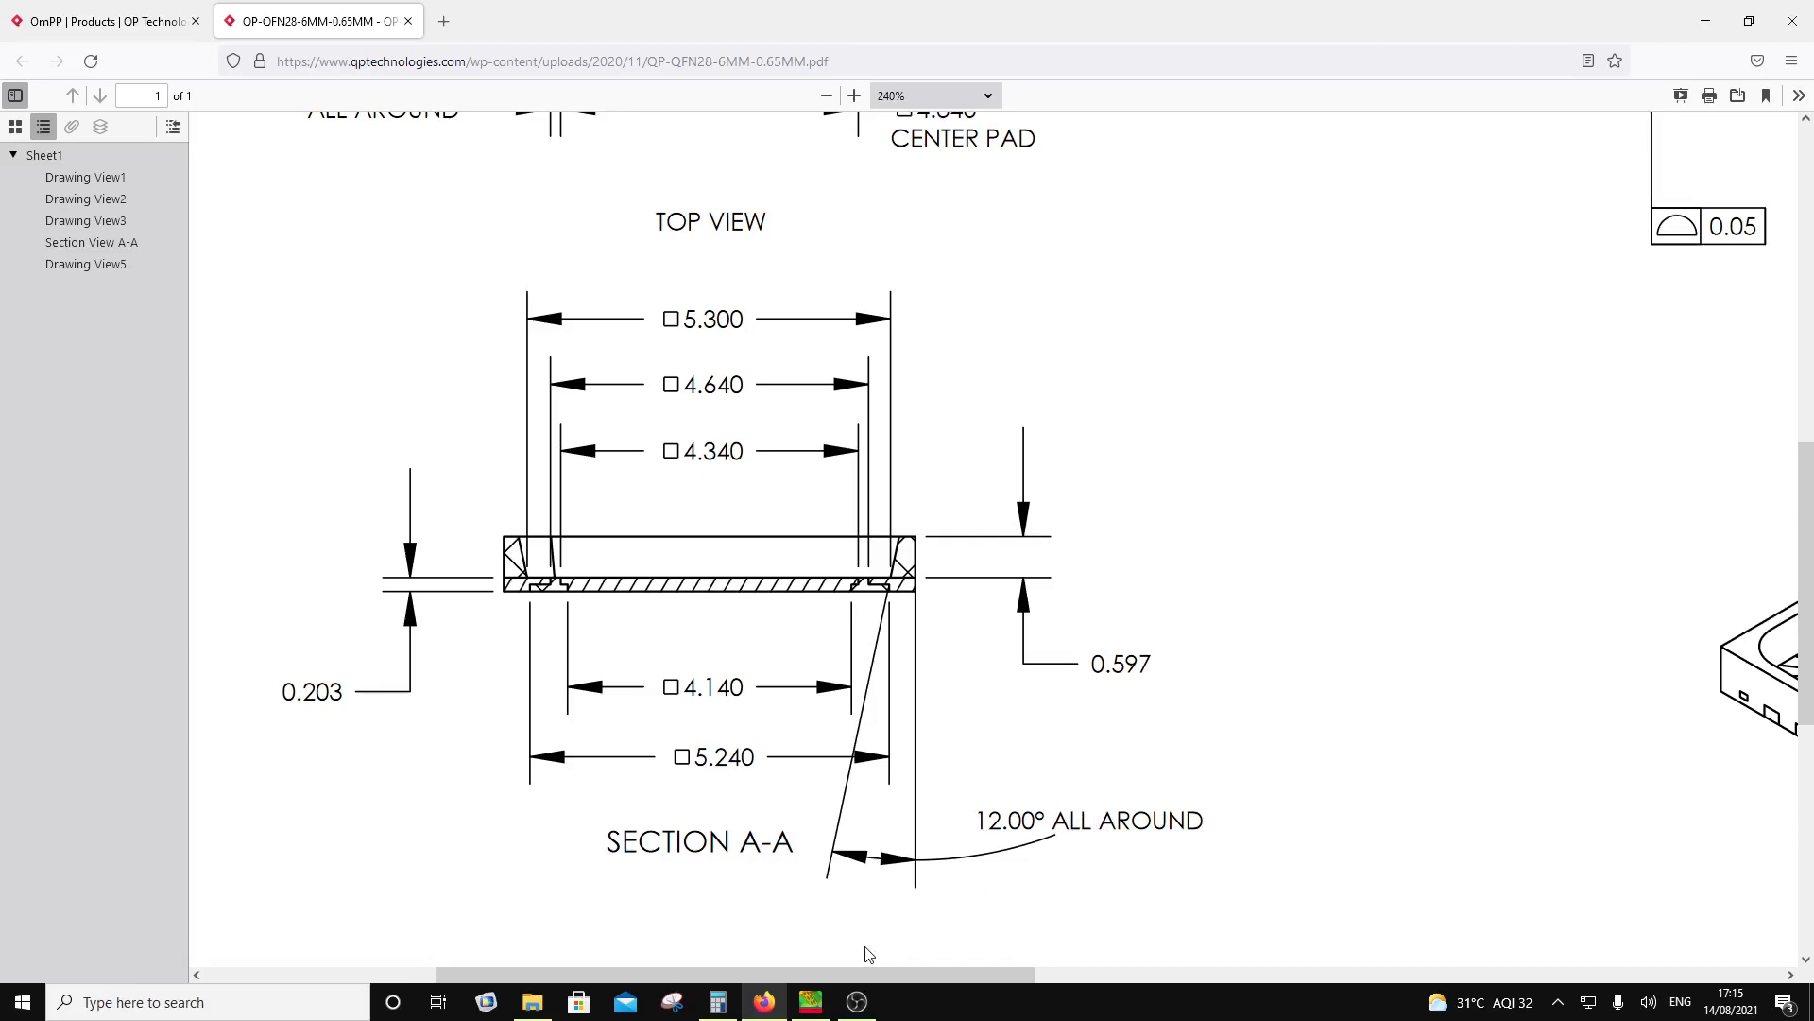
pyautogui.moveTo(811, 1010)
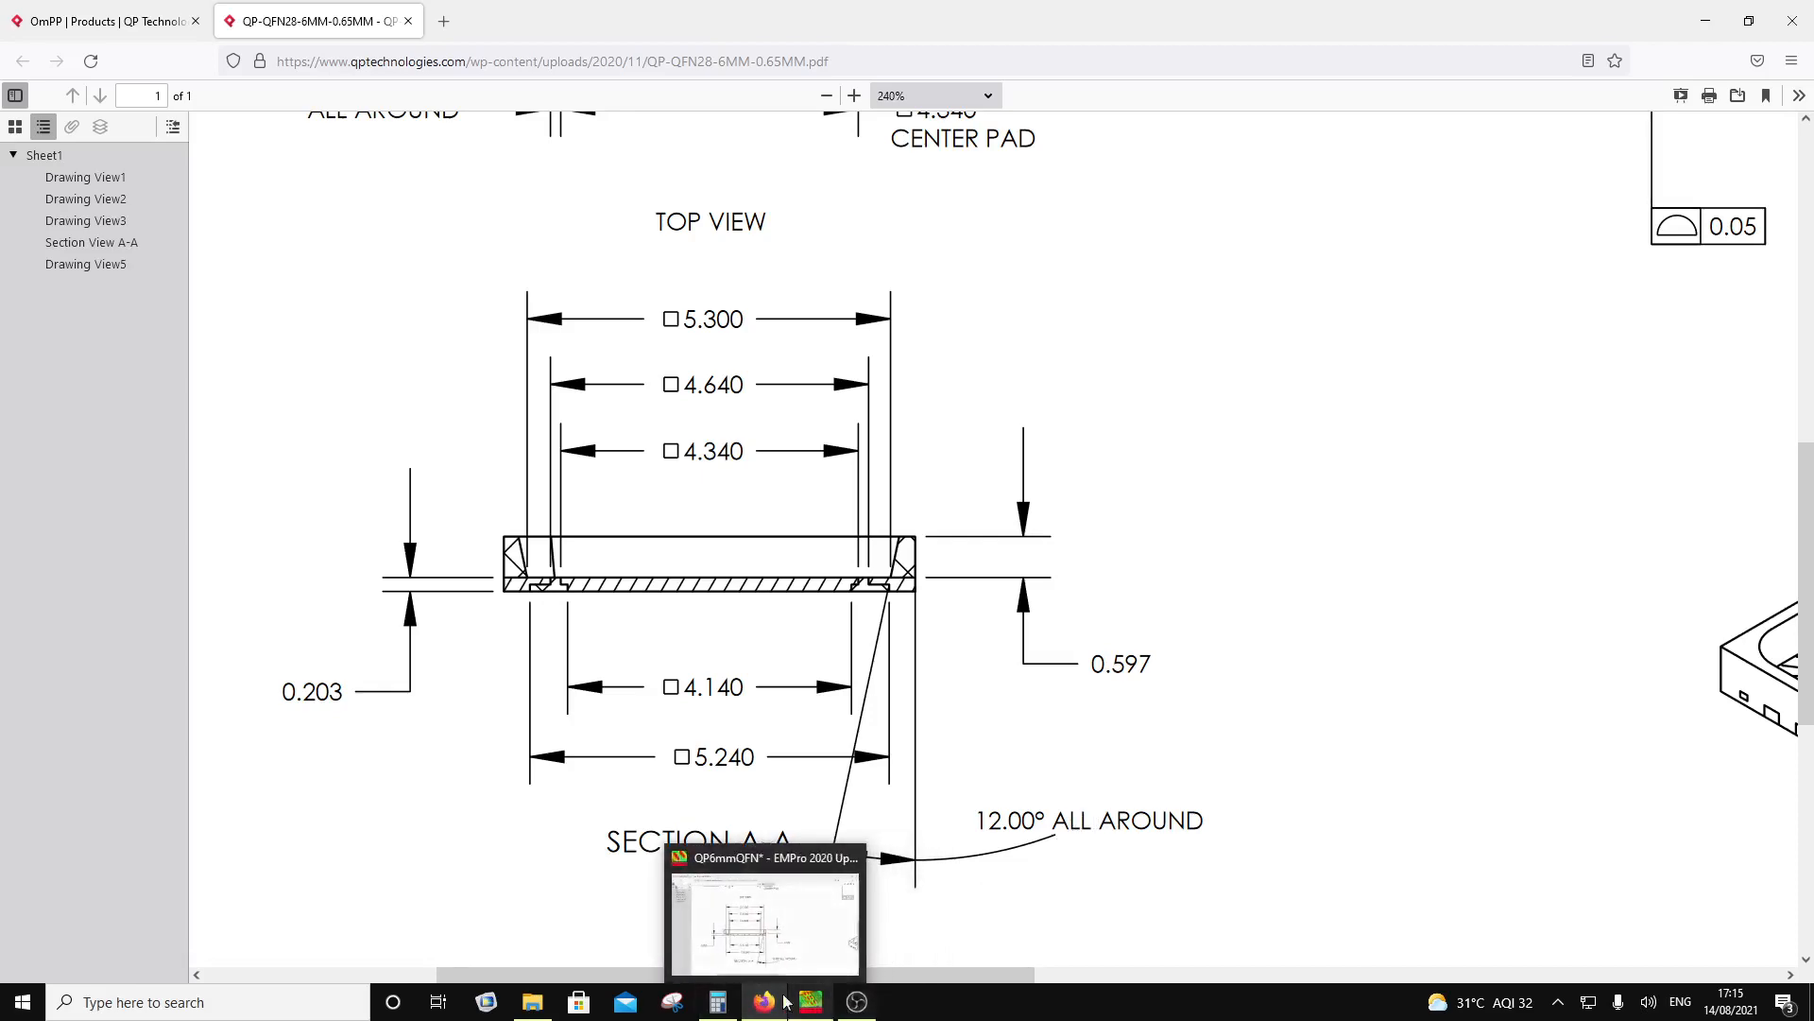
pyautogui.click(786, 917)
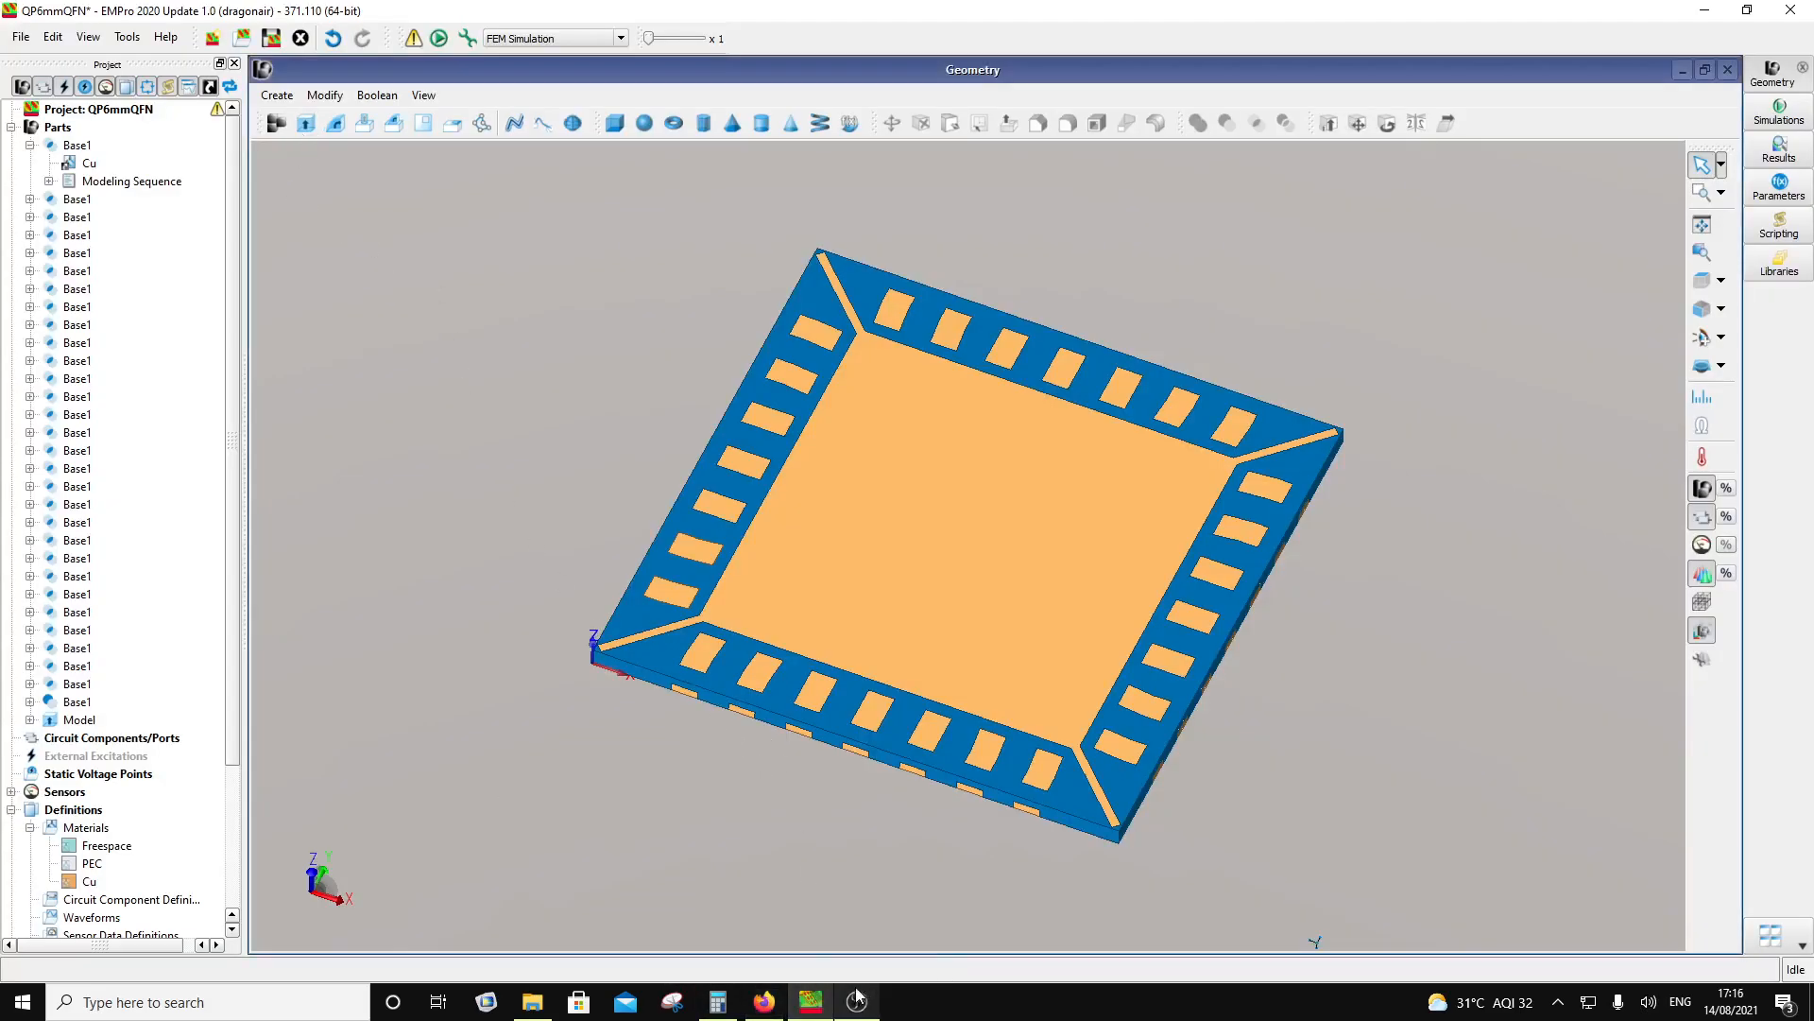
pyautogui.click(763, 1004)
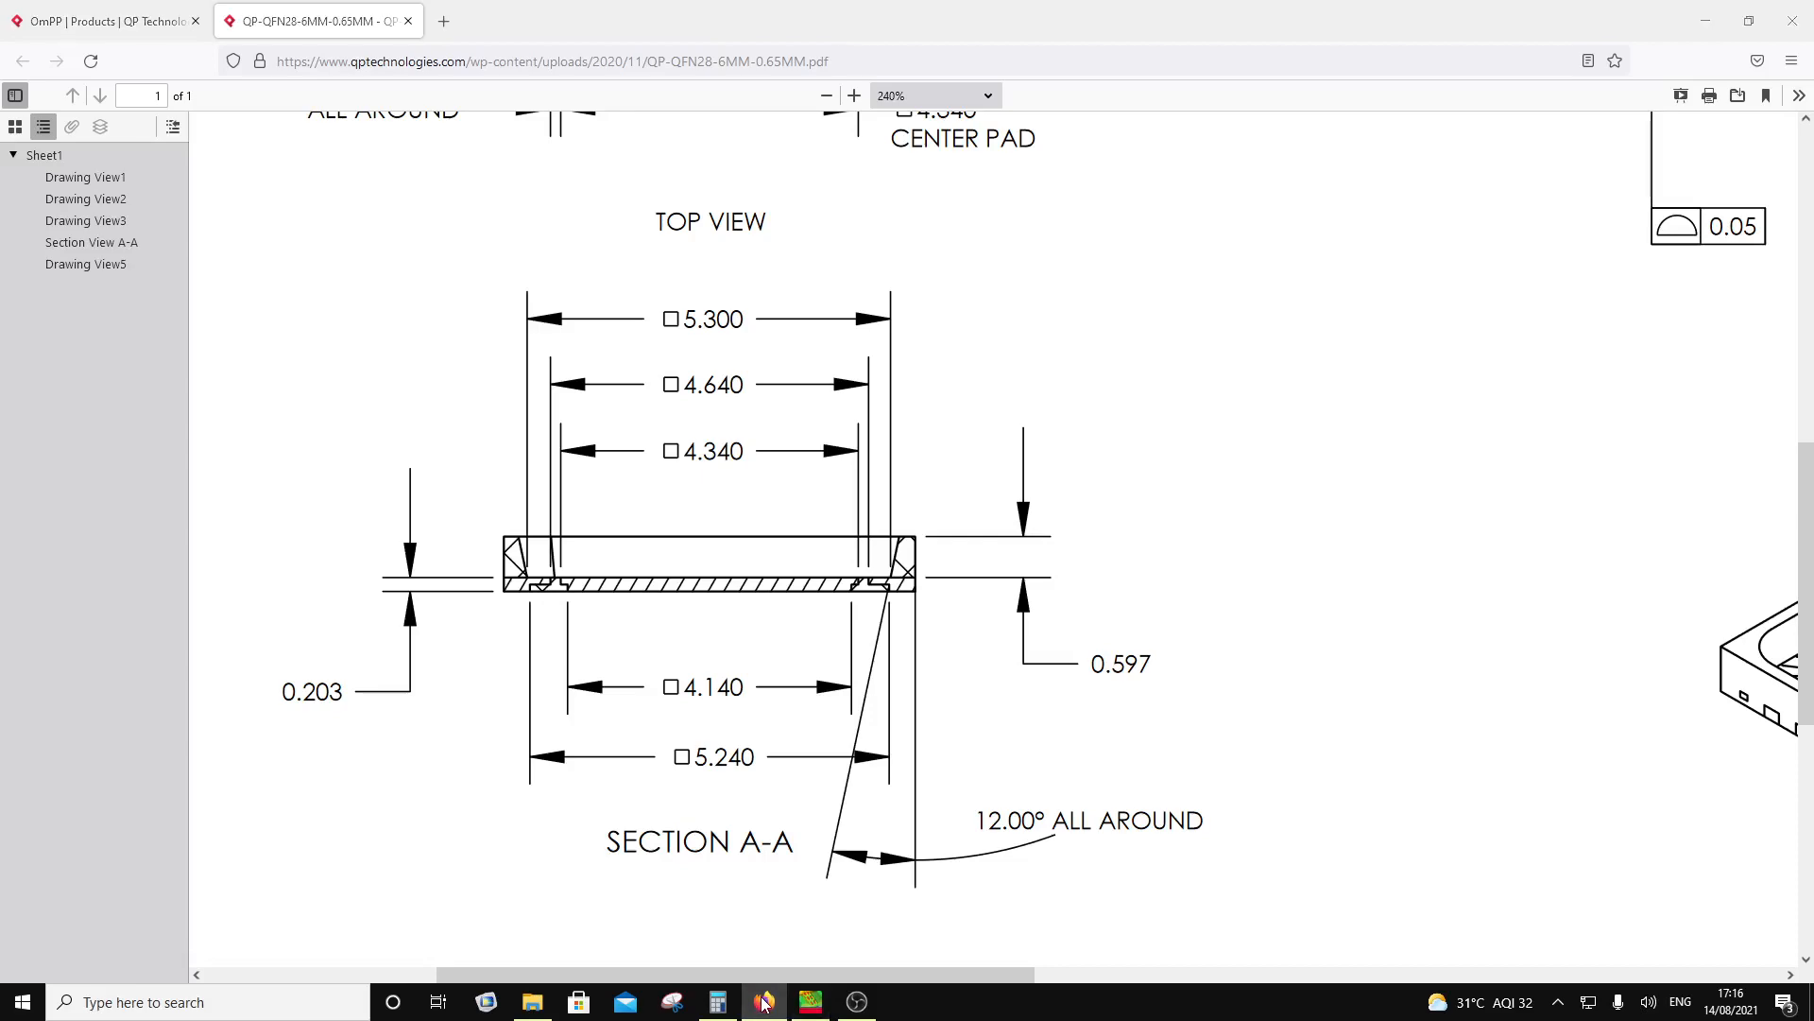
pyautogui.click(761, 1004)
# Step: Switch to Calculator, work out the cavity's edge offset as 6 minus 5.3, divided by 2, and move the window off the model
pyautogui.click(718, 1004)
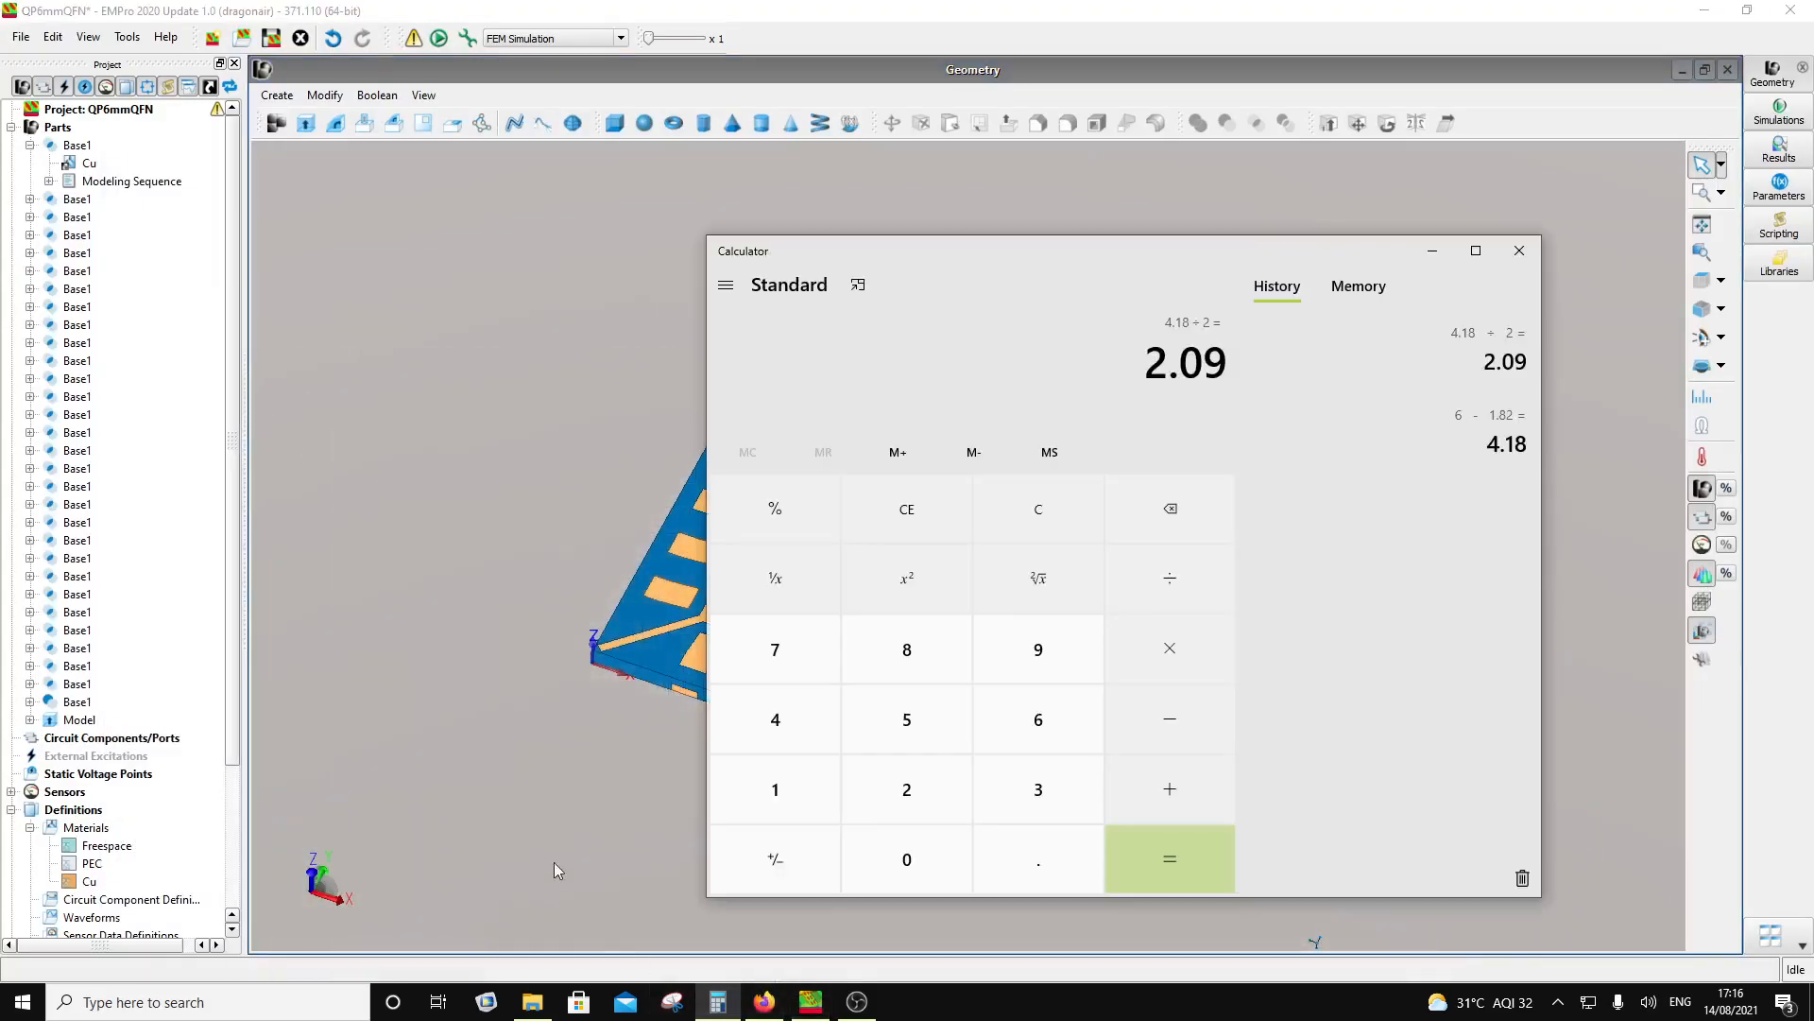
pyautogui.click(1059, 524)
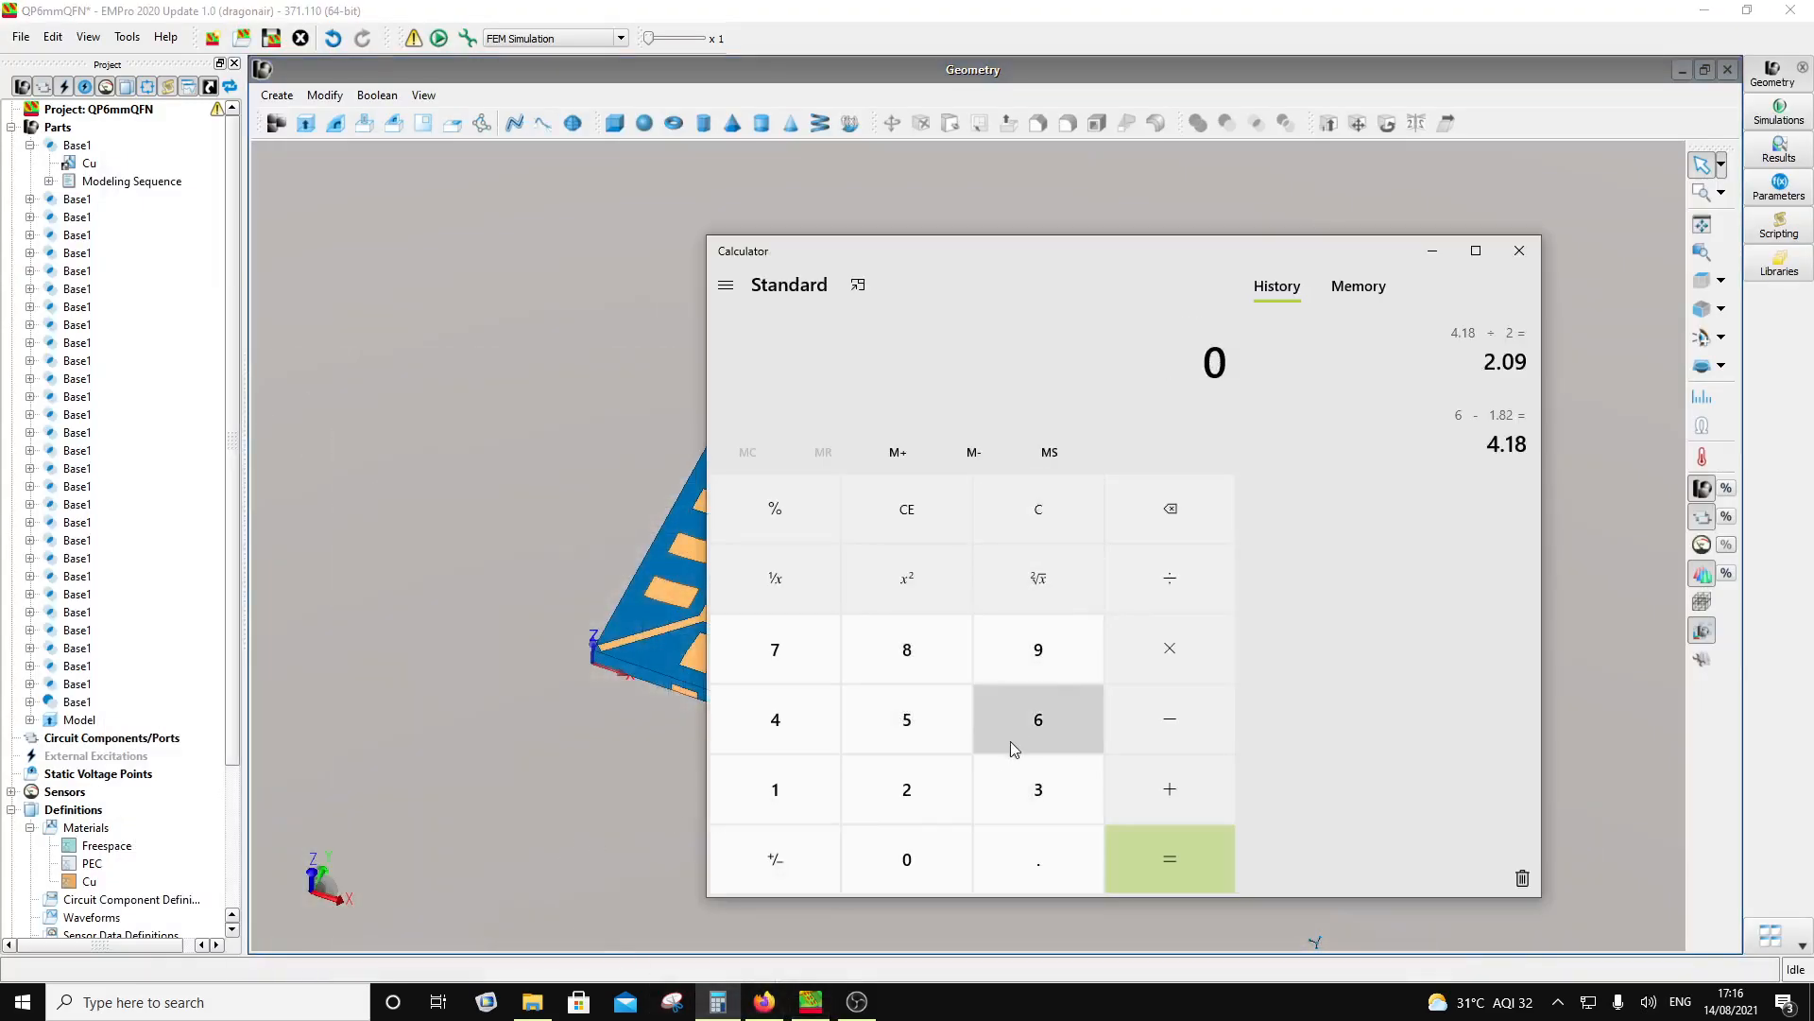
pyautogui.click(1014, 742)
pyautogui.click(1158, 727)
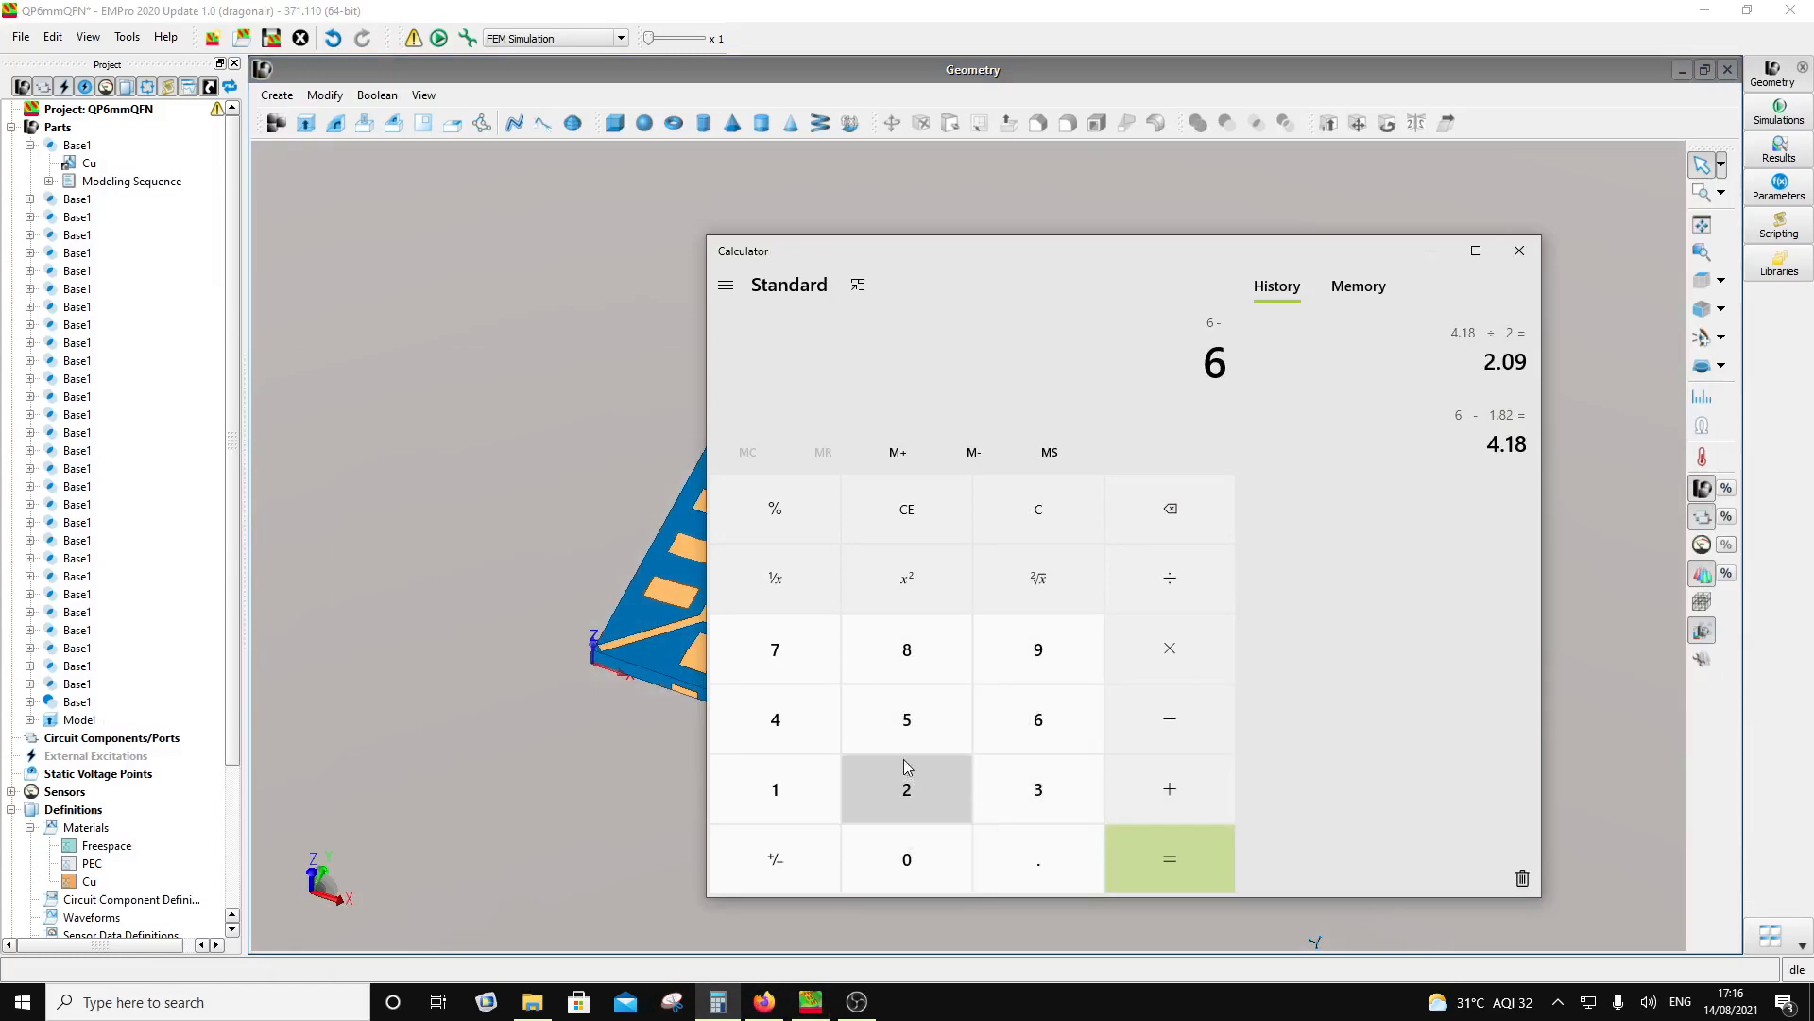
pyautogui.click(906, 719)
pyautogui.click(1026, 867)
pyautogui.click(1037, 789)
pyautogui.click(1163, 858)
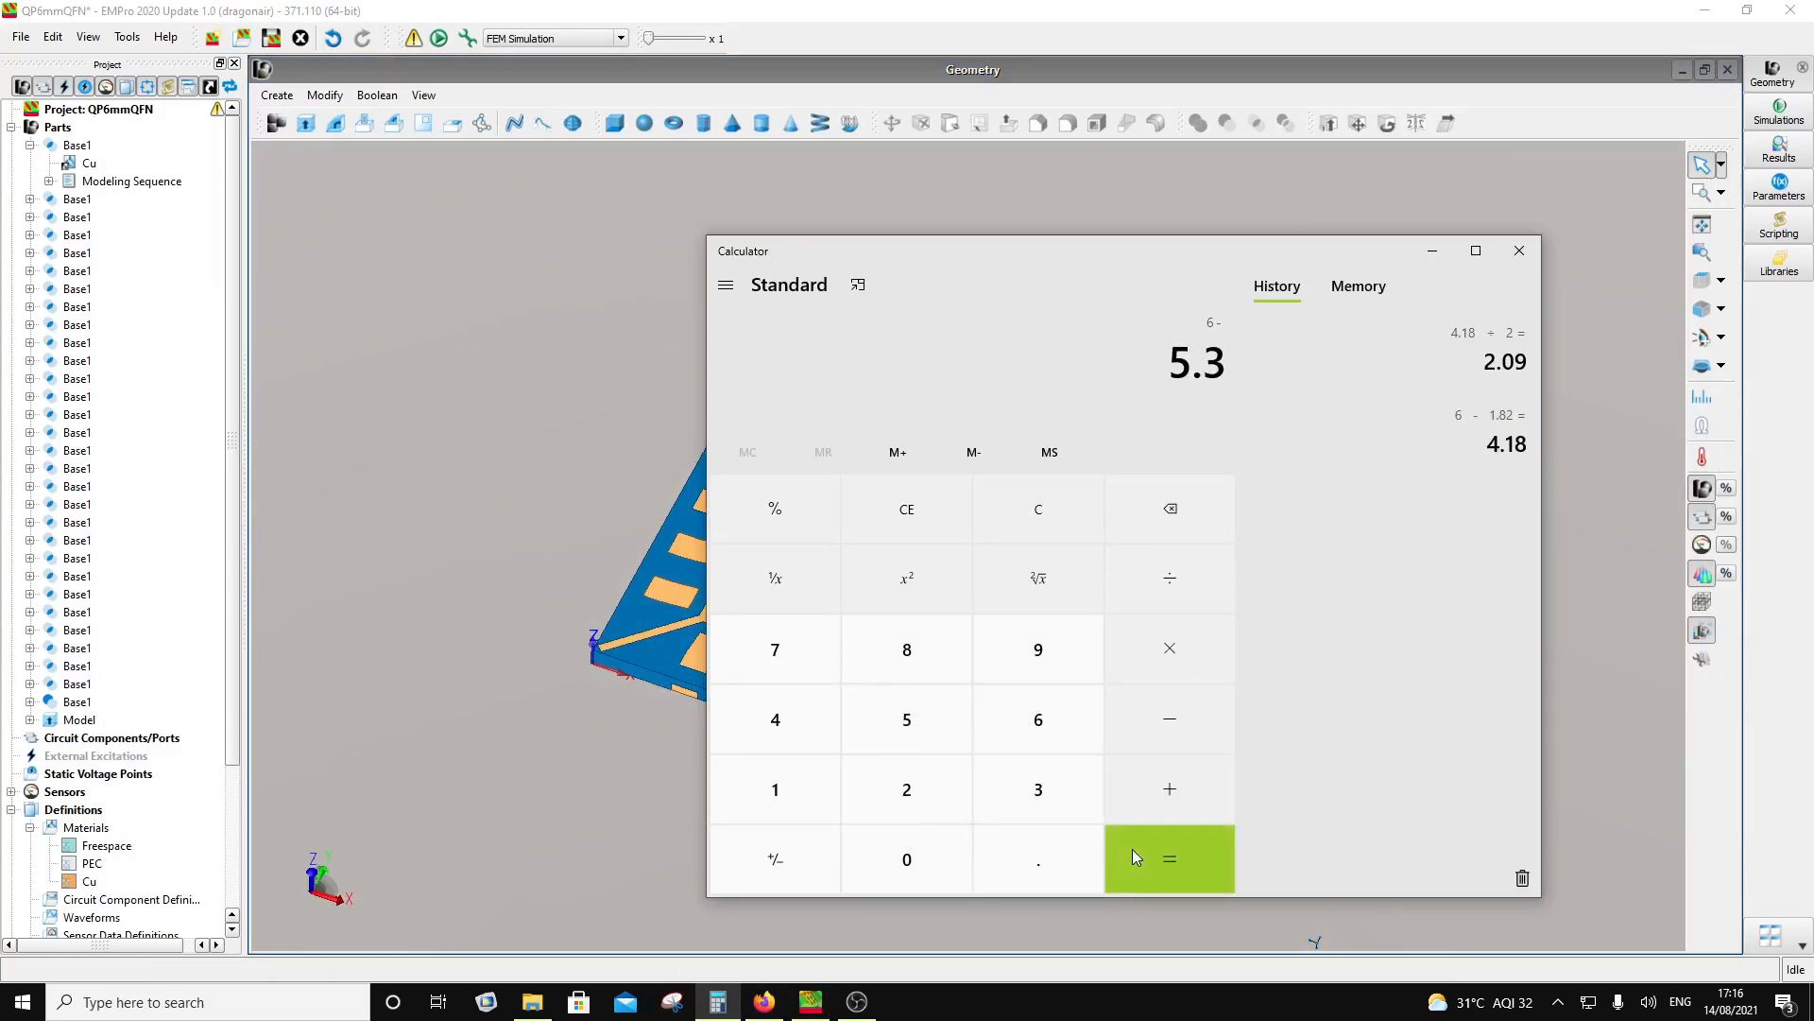
pyautogui.click(1178, 586)
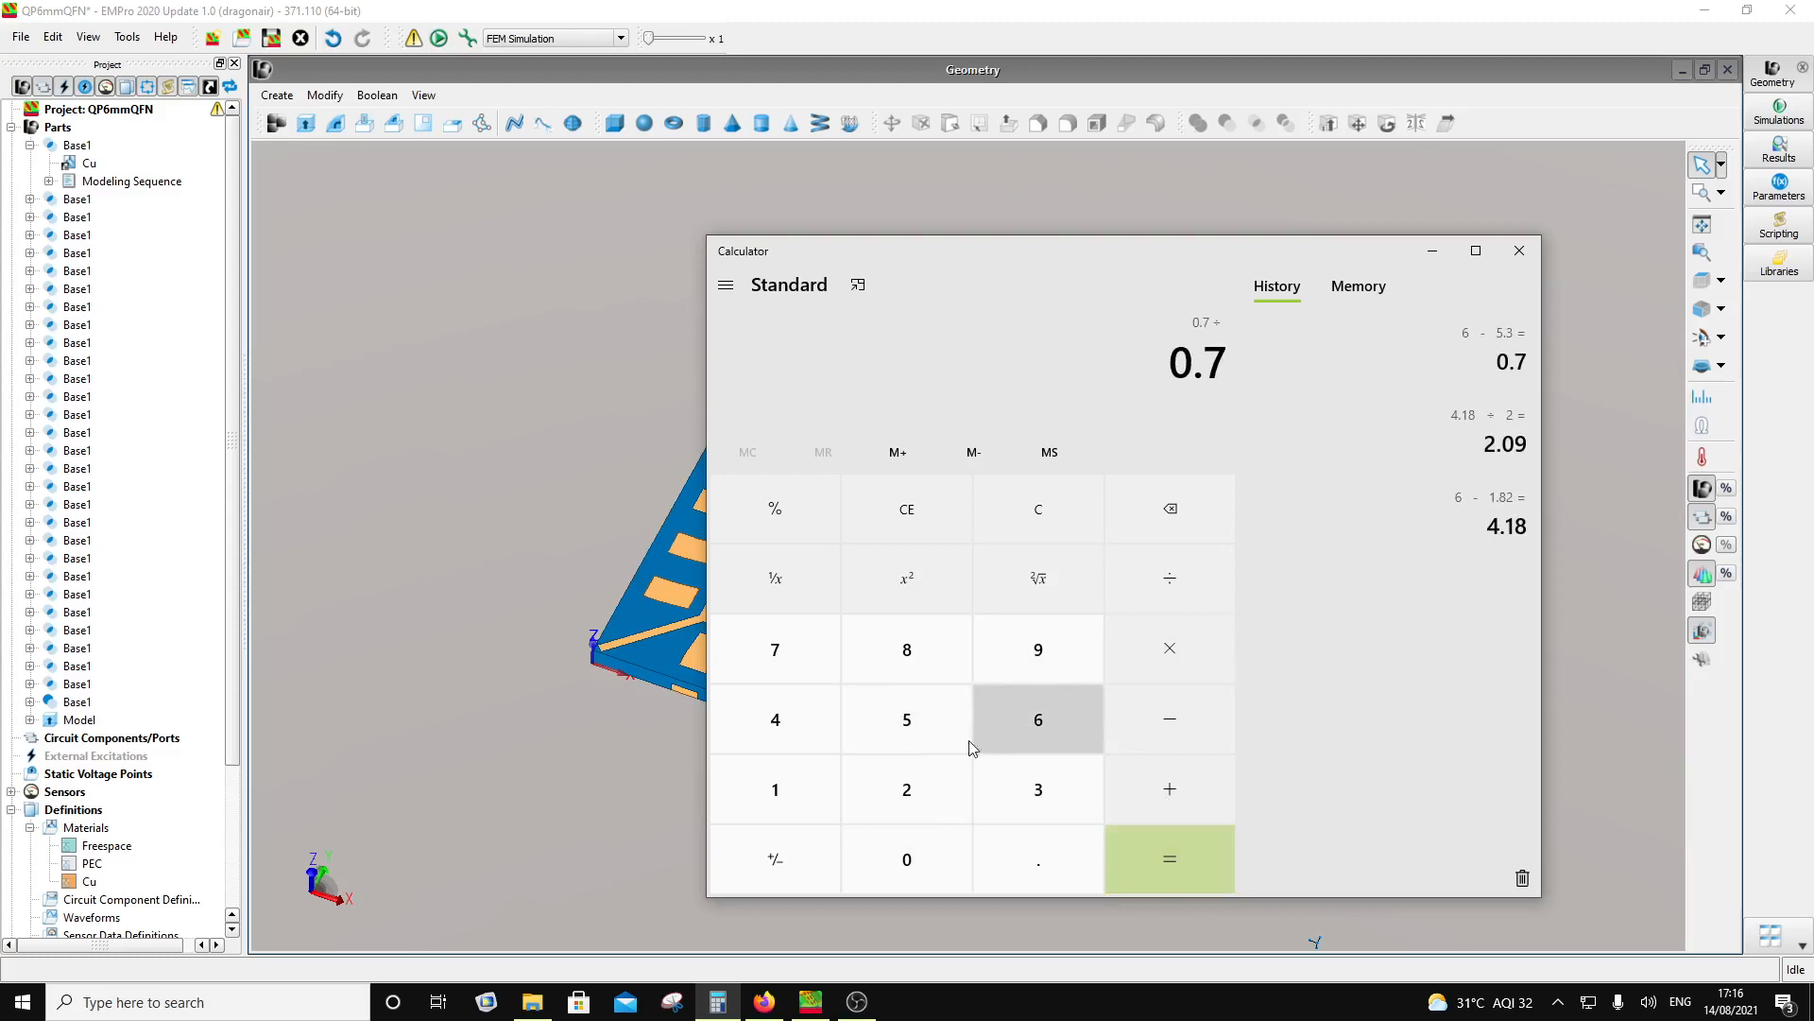
pyautogui.click(926, 788)
pyautogui.click(1159, 860)
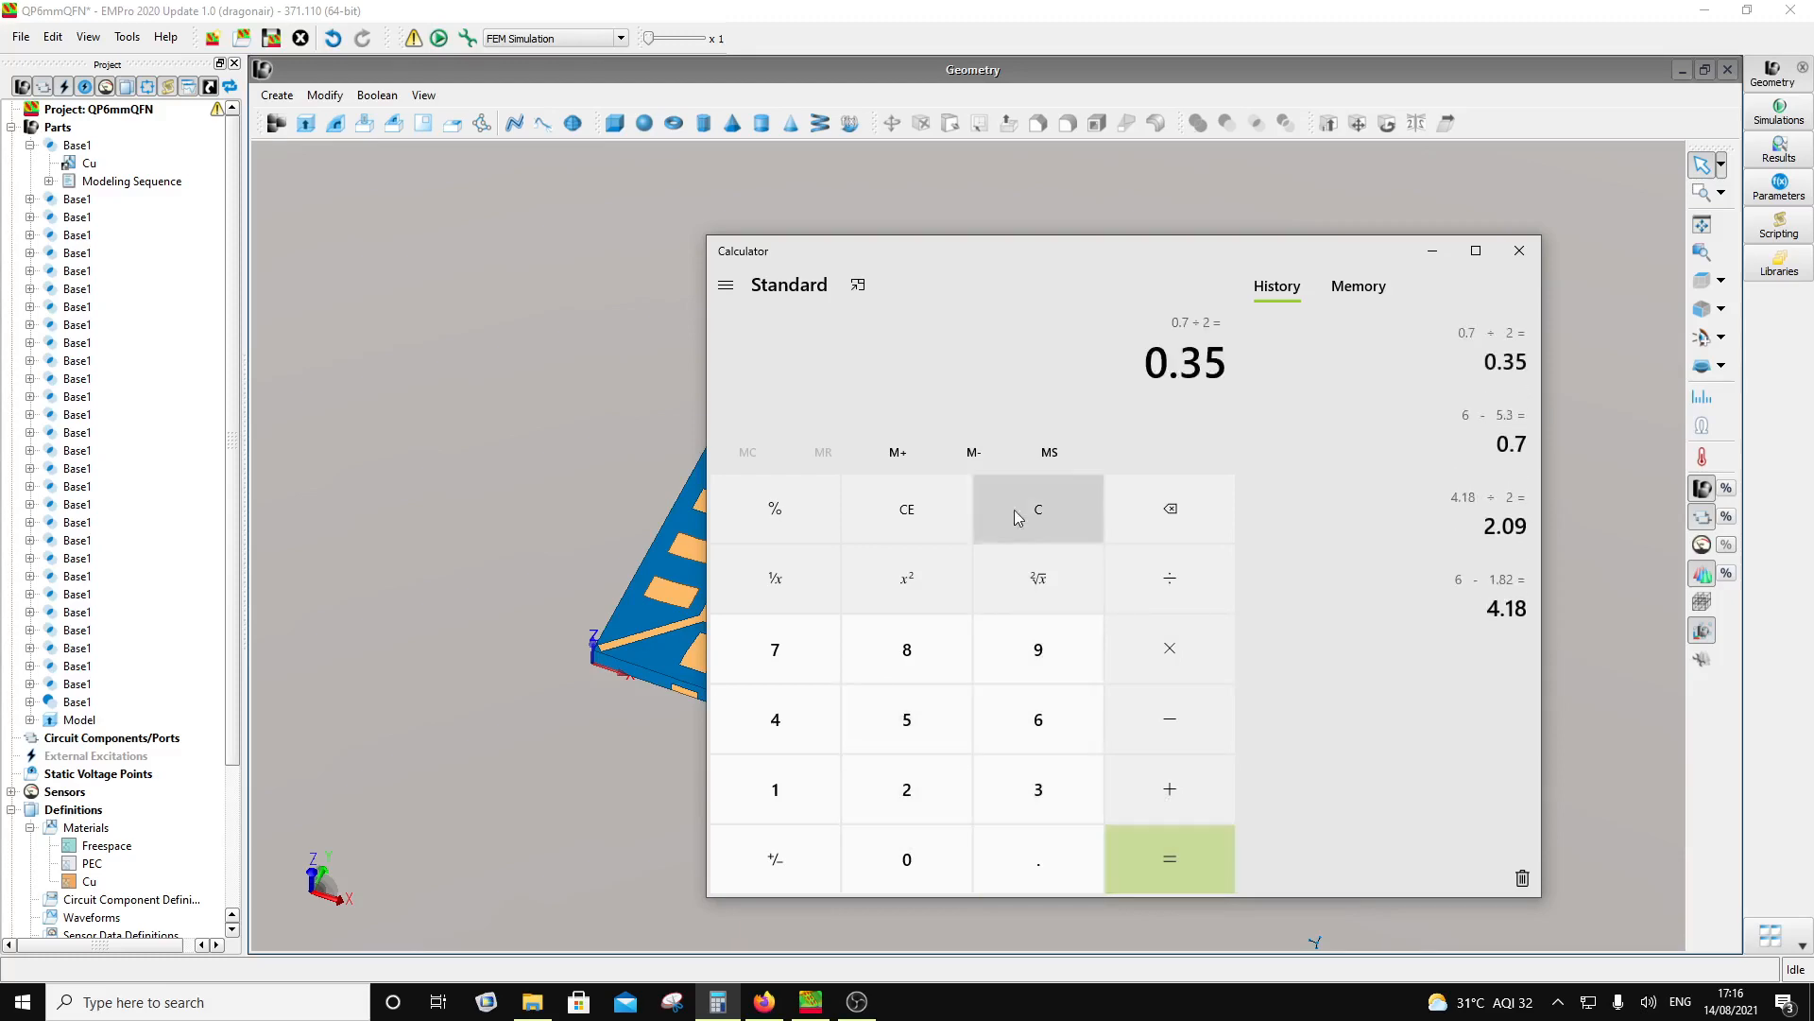
pyautogui.moveTo(1012, 252); pyautogui.dragTo(1082, 512)
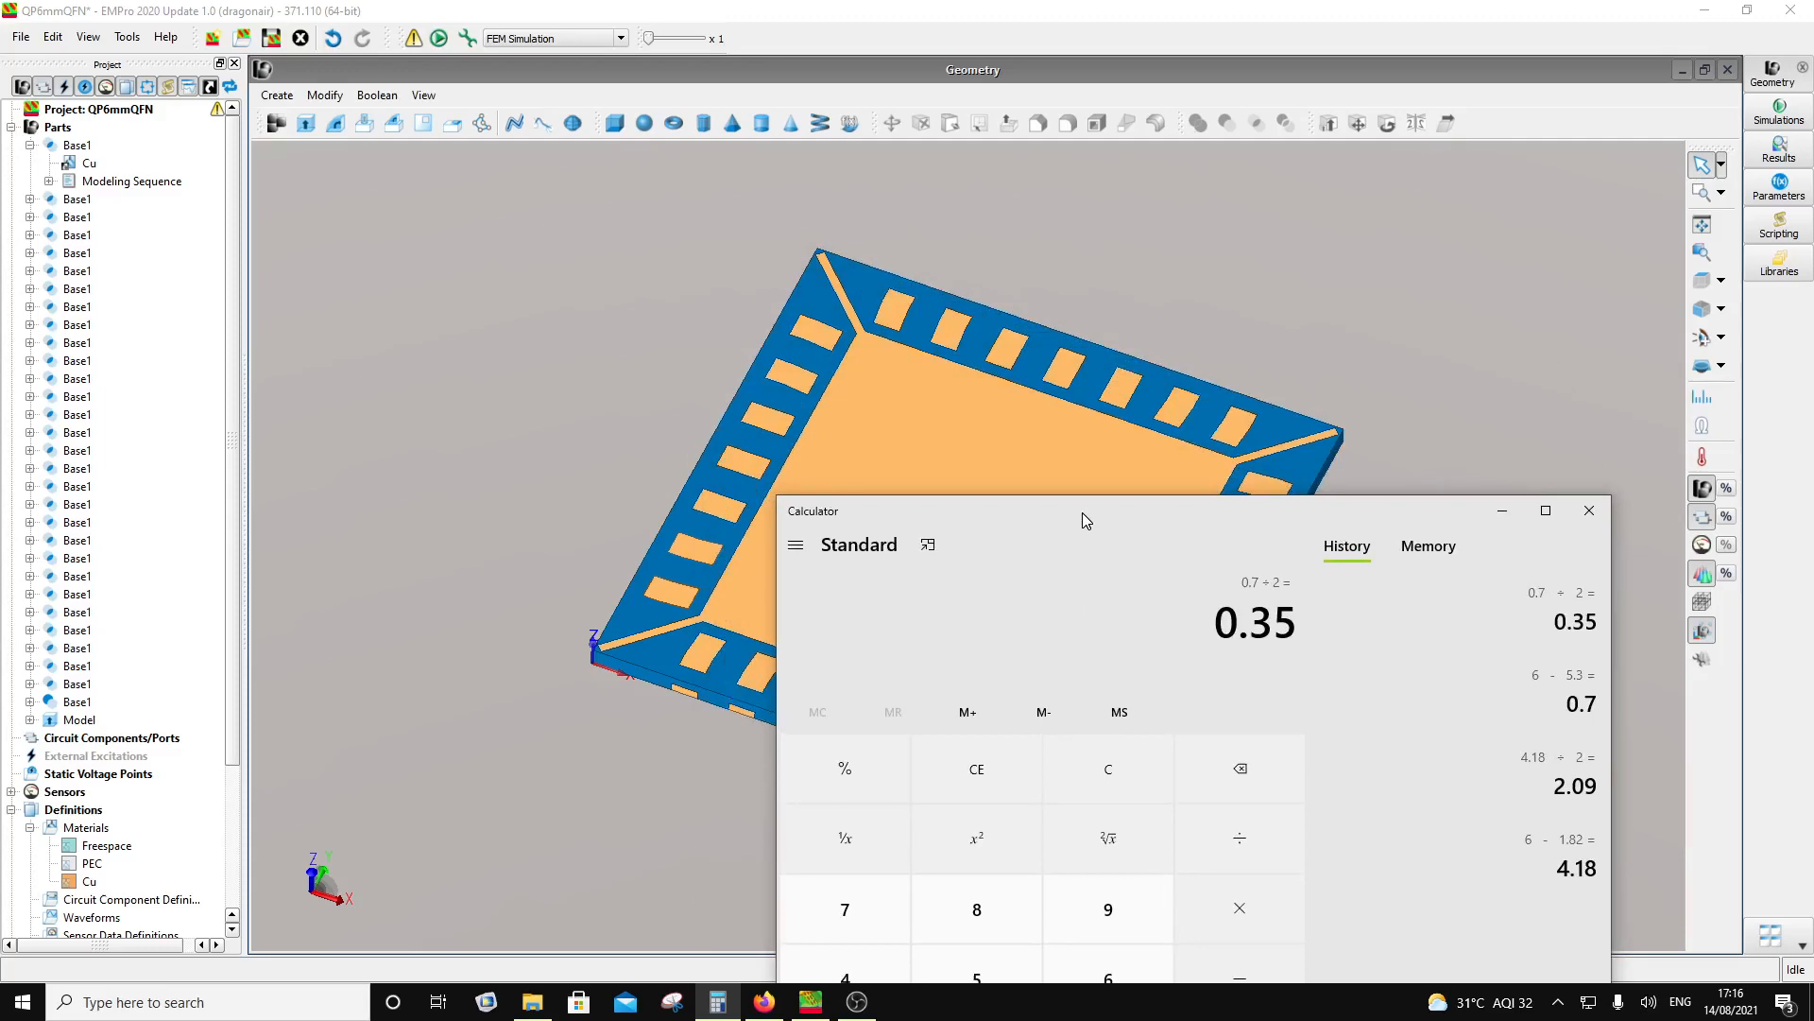
# Step: Switch to Firefox, examine the section and top view dimensions, including the corner radii and pin 1 chamfer, and return to EMPro
pyautogui.click(764, 1002)
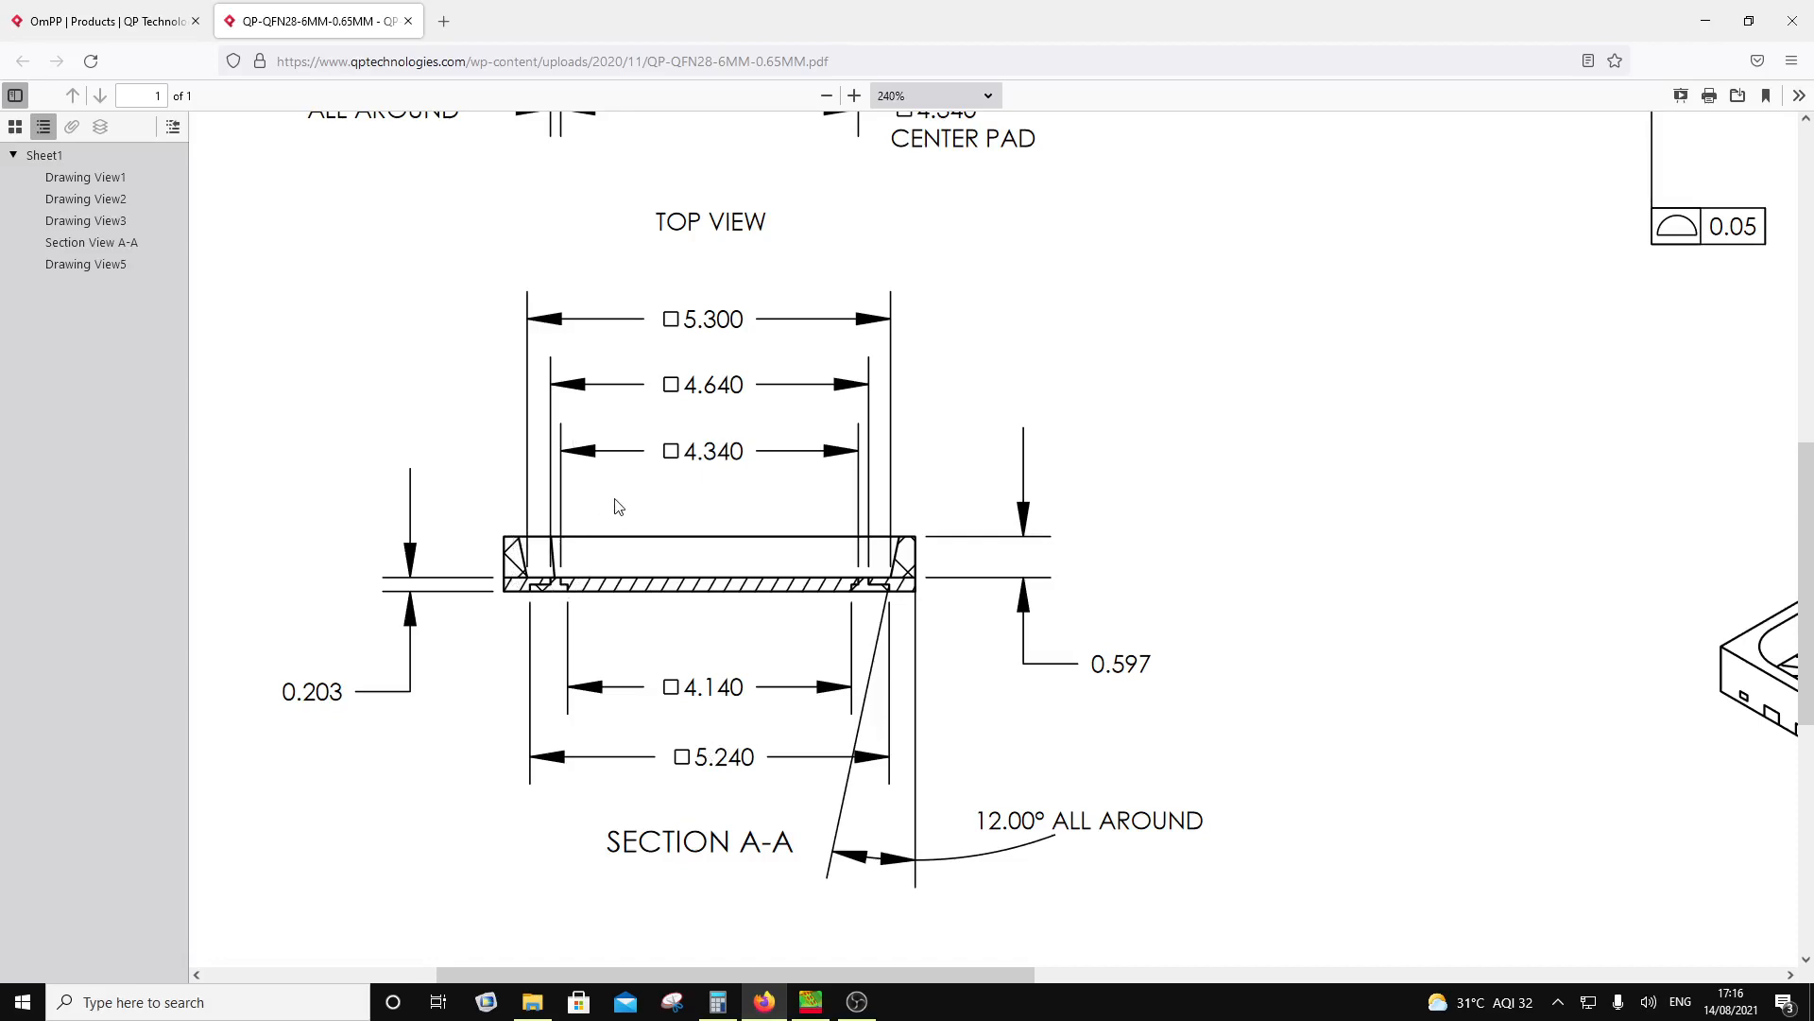
pyautogui.scroll(-5, 619, 508)
pyautogui.scroll(12, 628, 510)
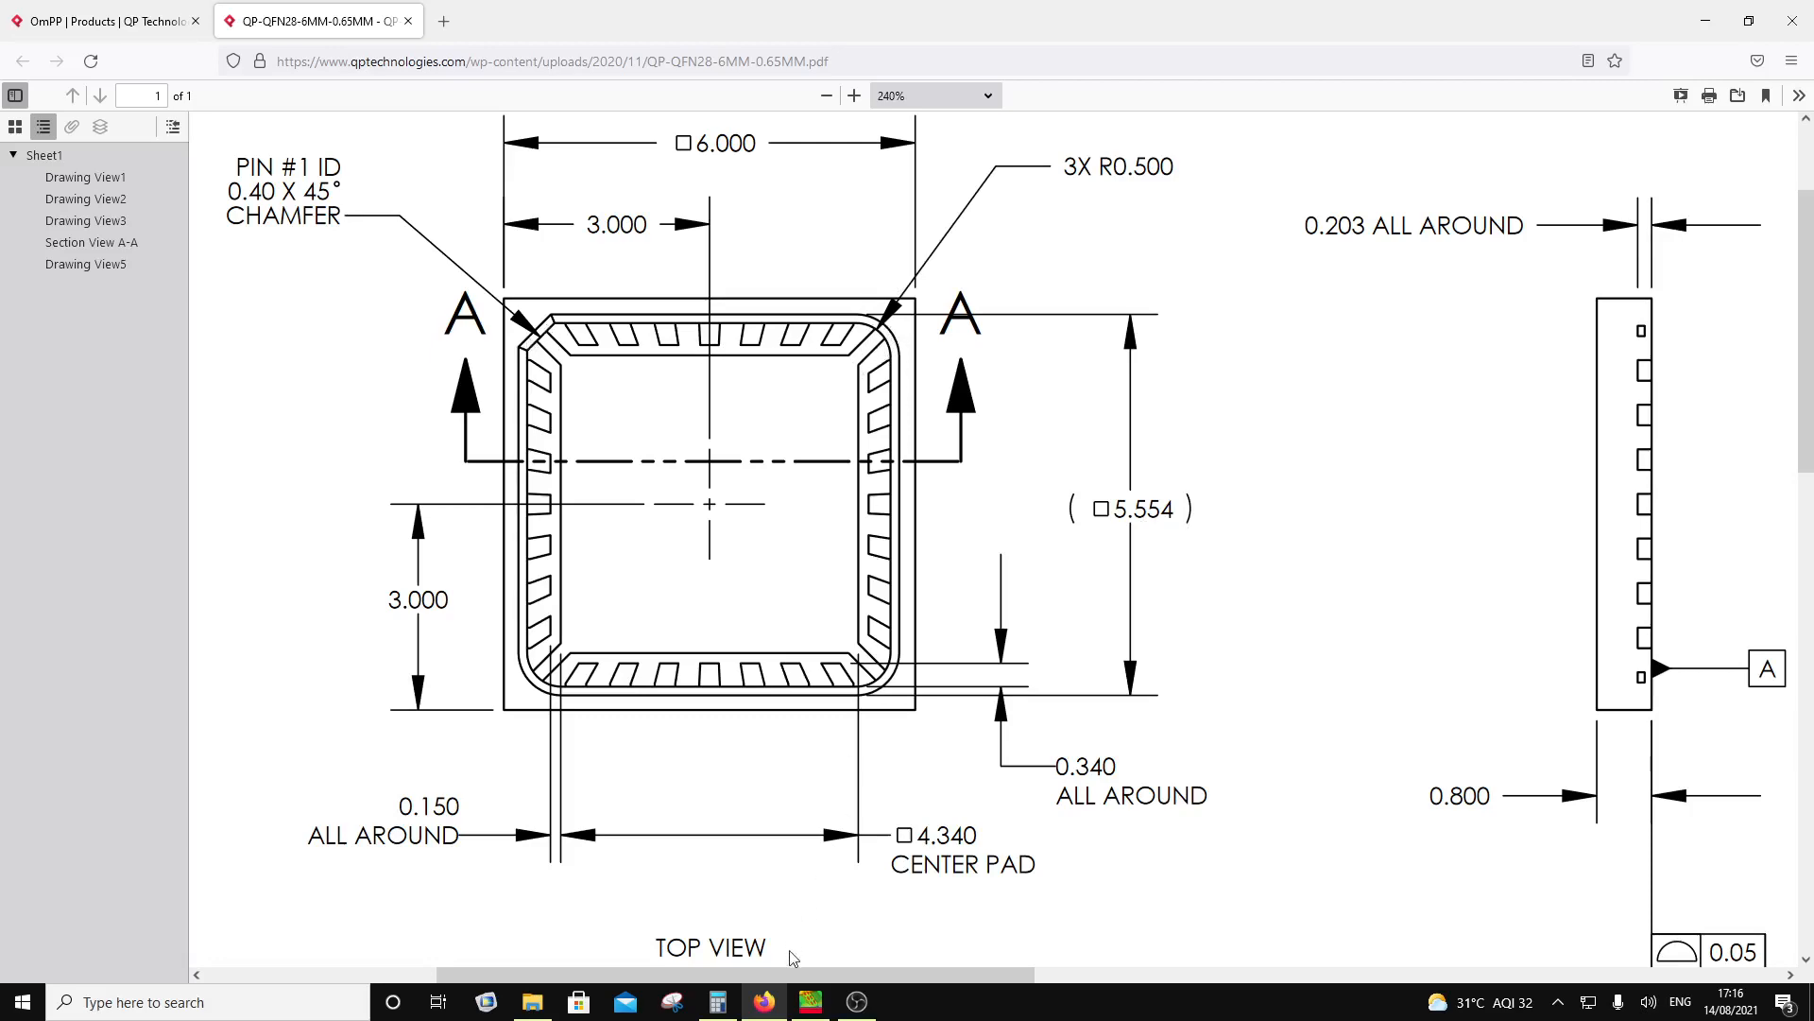
pyautogui.moveTo(773, 1013)
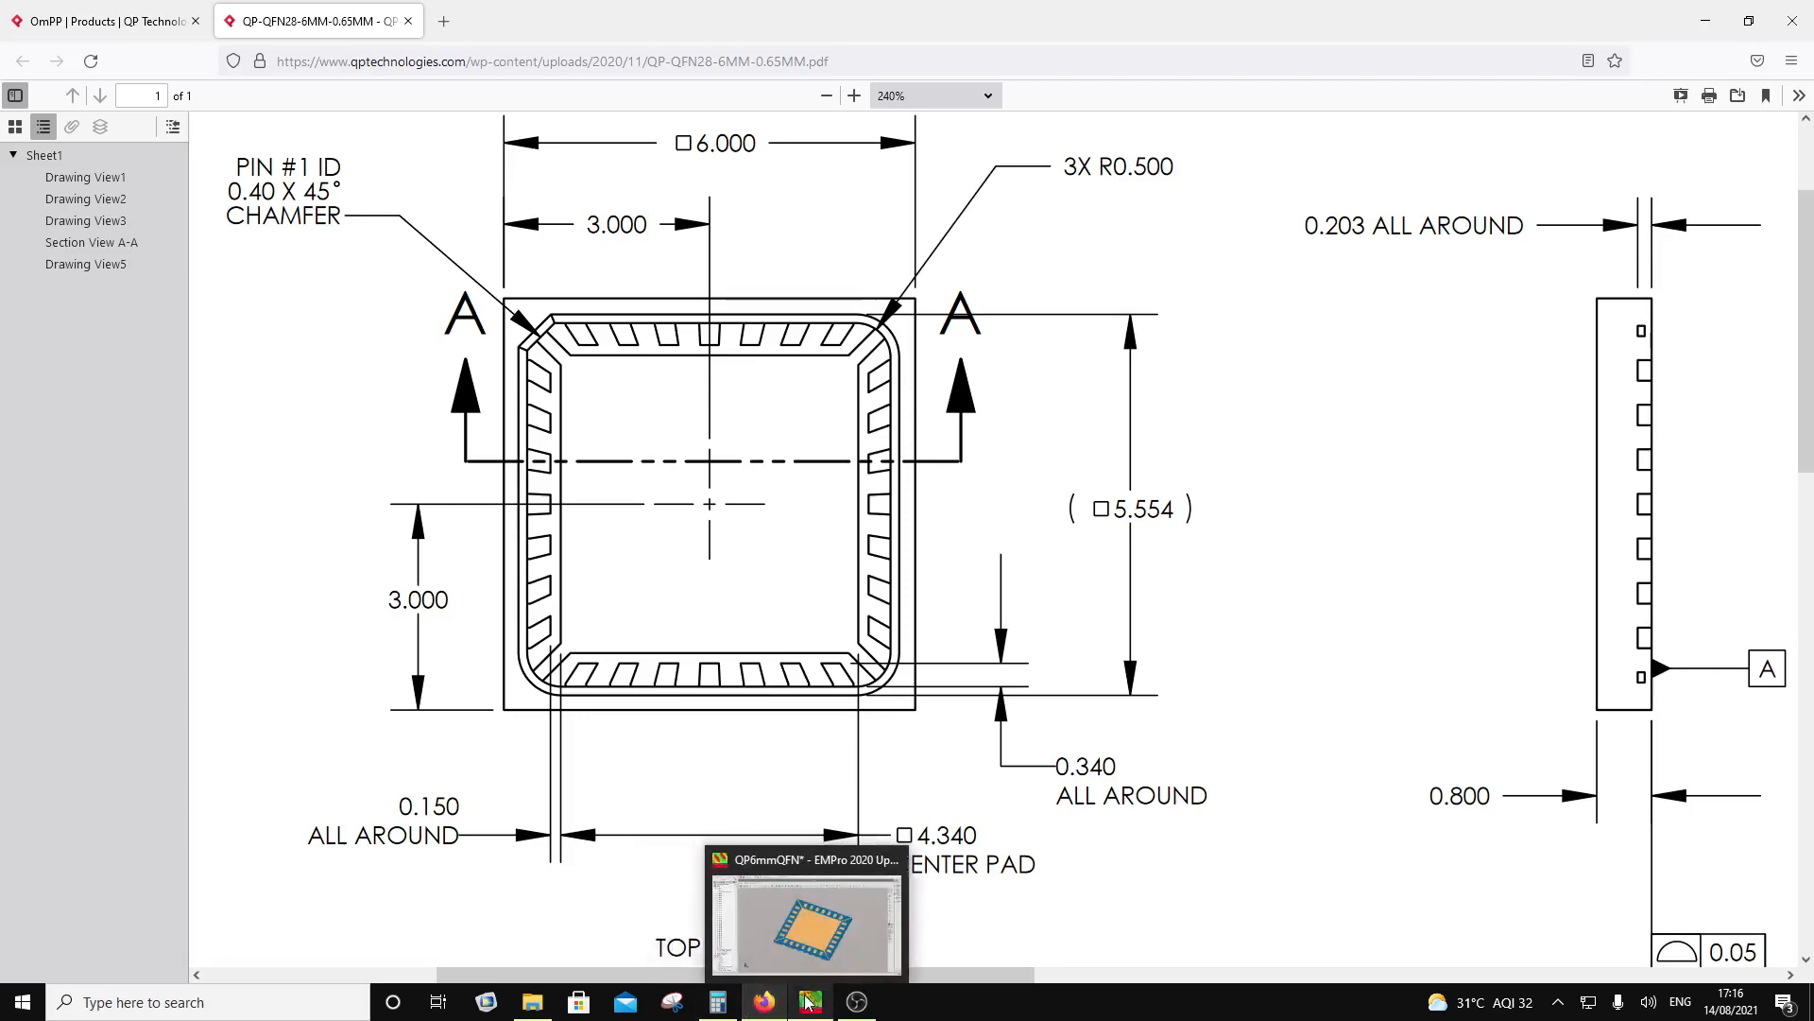
pyautogui.click(810, 1001)
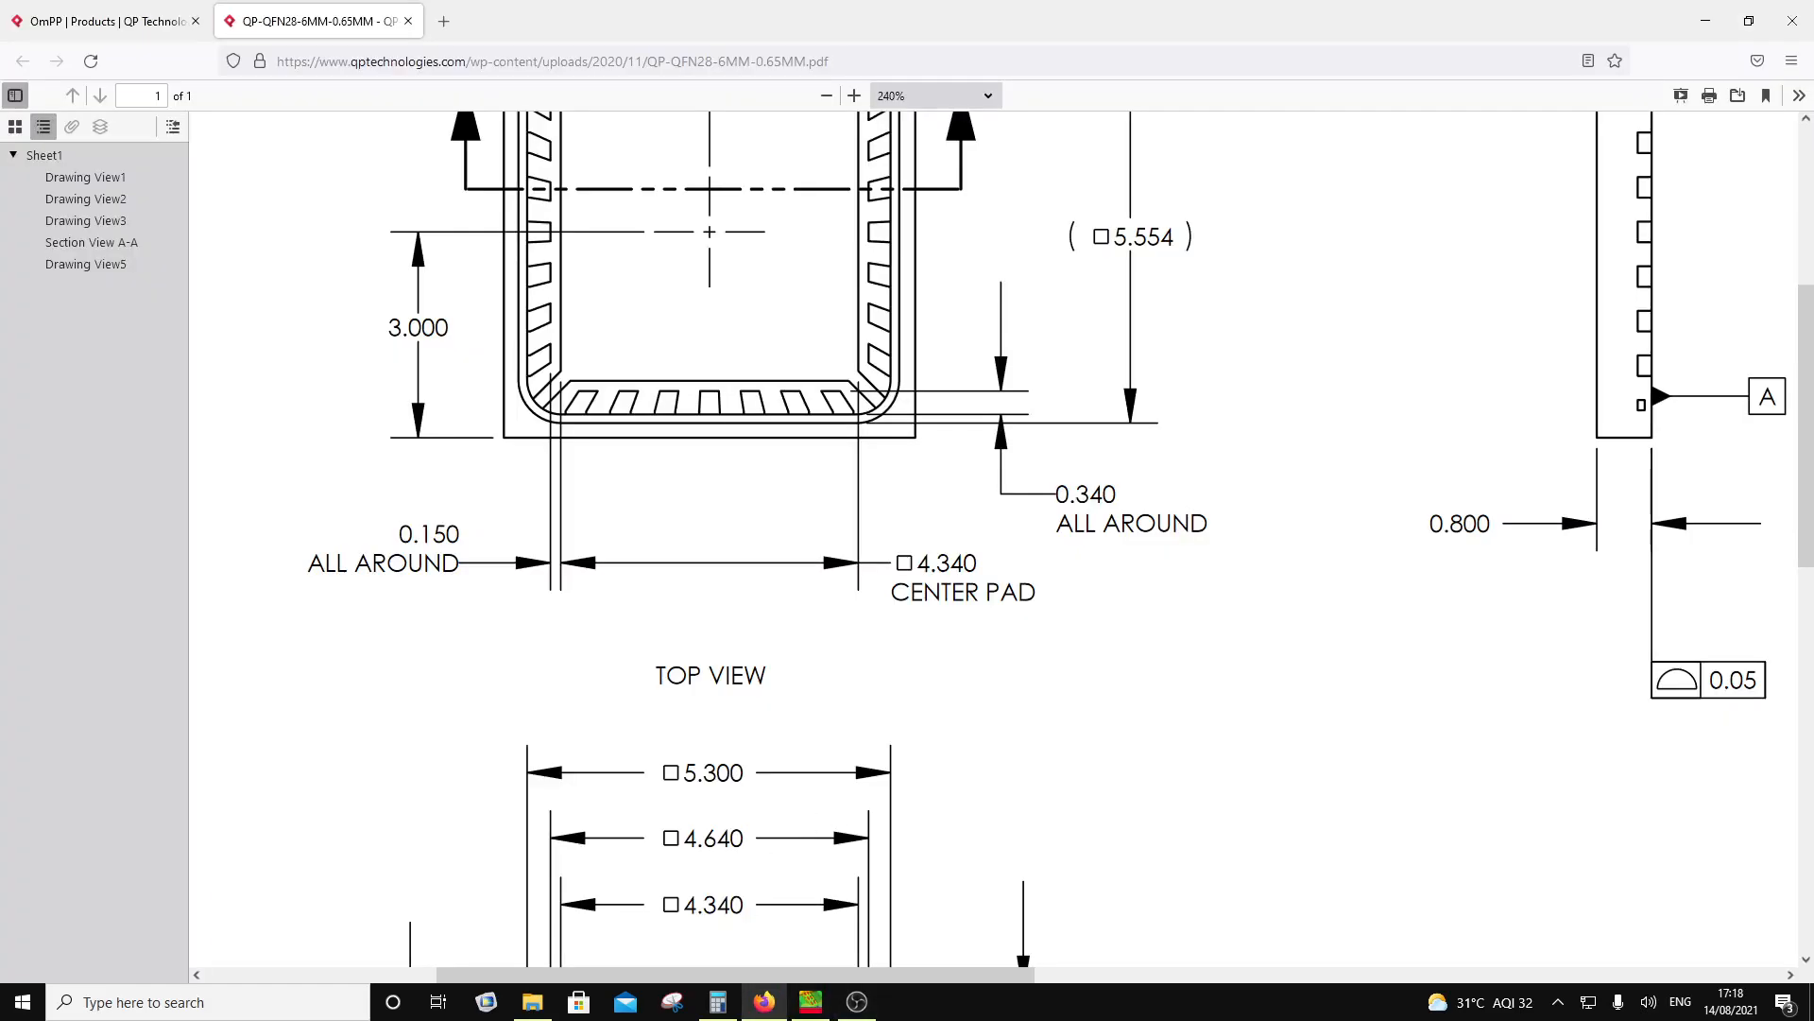
pyautogui.click(860, 1003)
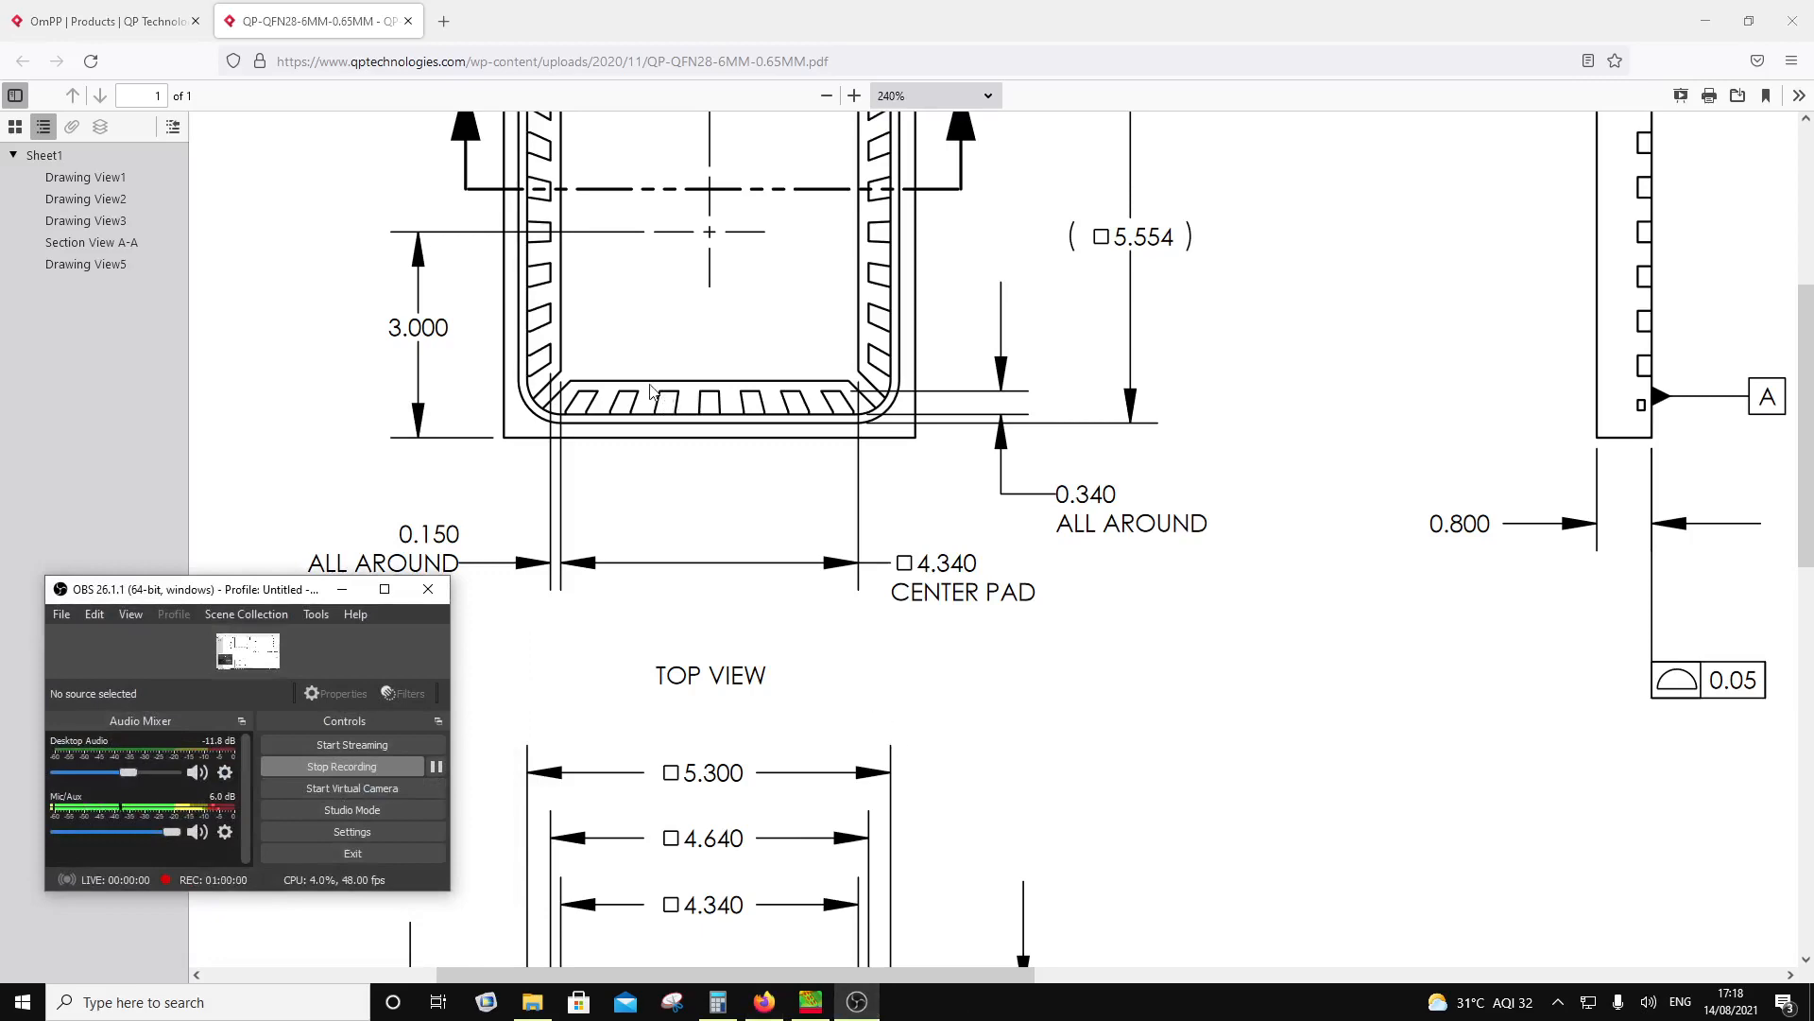
pyautogui.scroll(-1, 865, 404)
pyautogui.scroll(5, 864, 388)
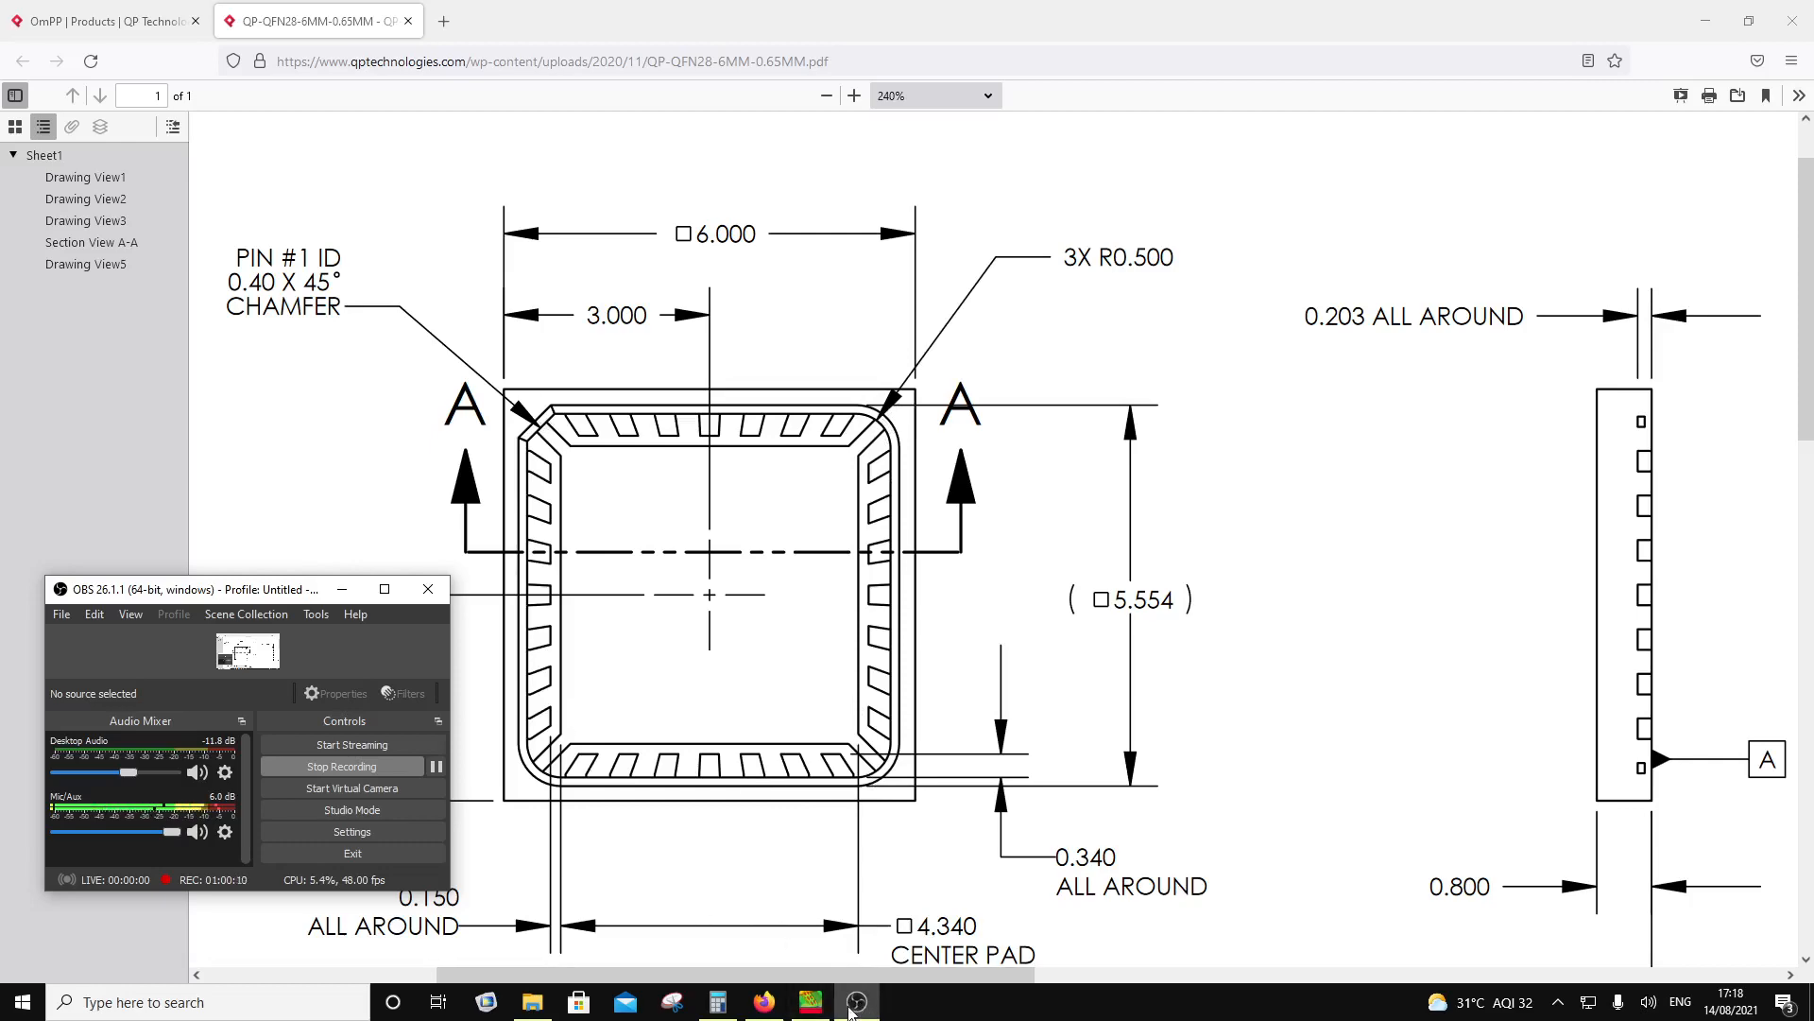
pyautogui.click(815, 997)
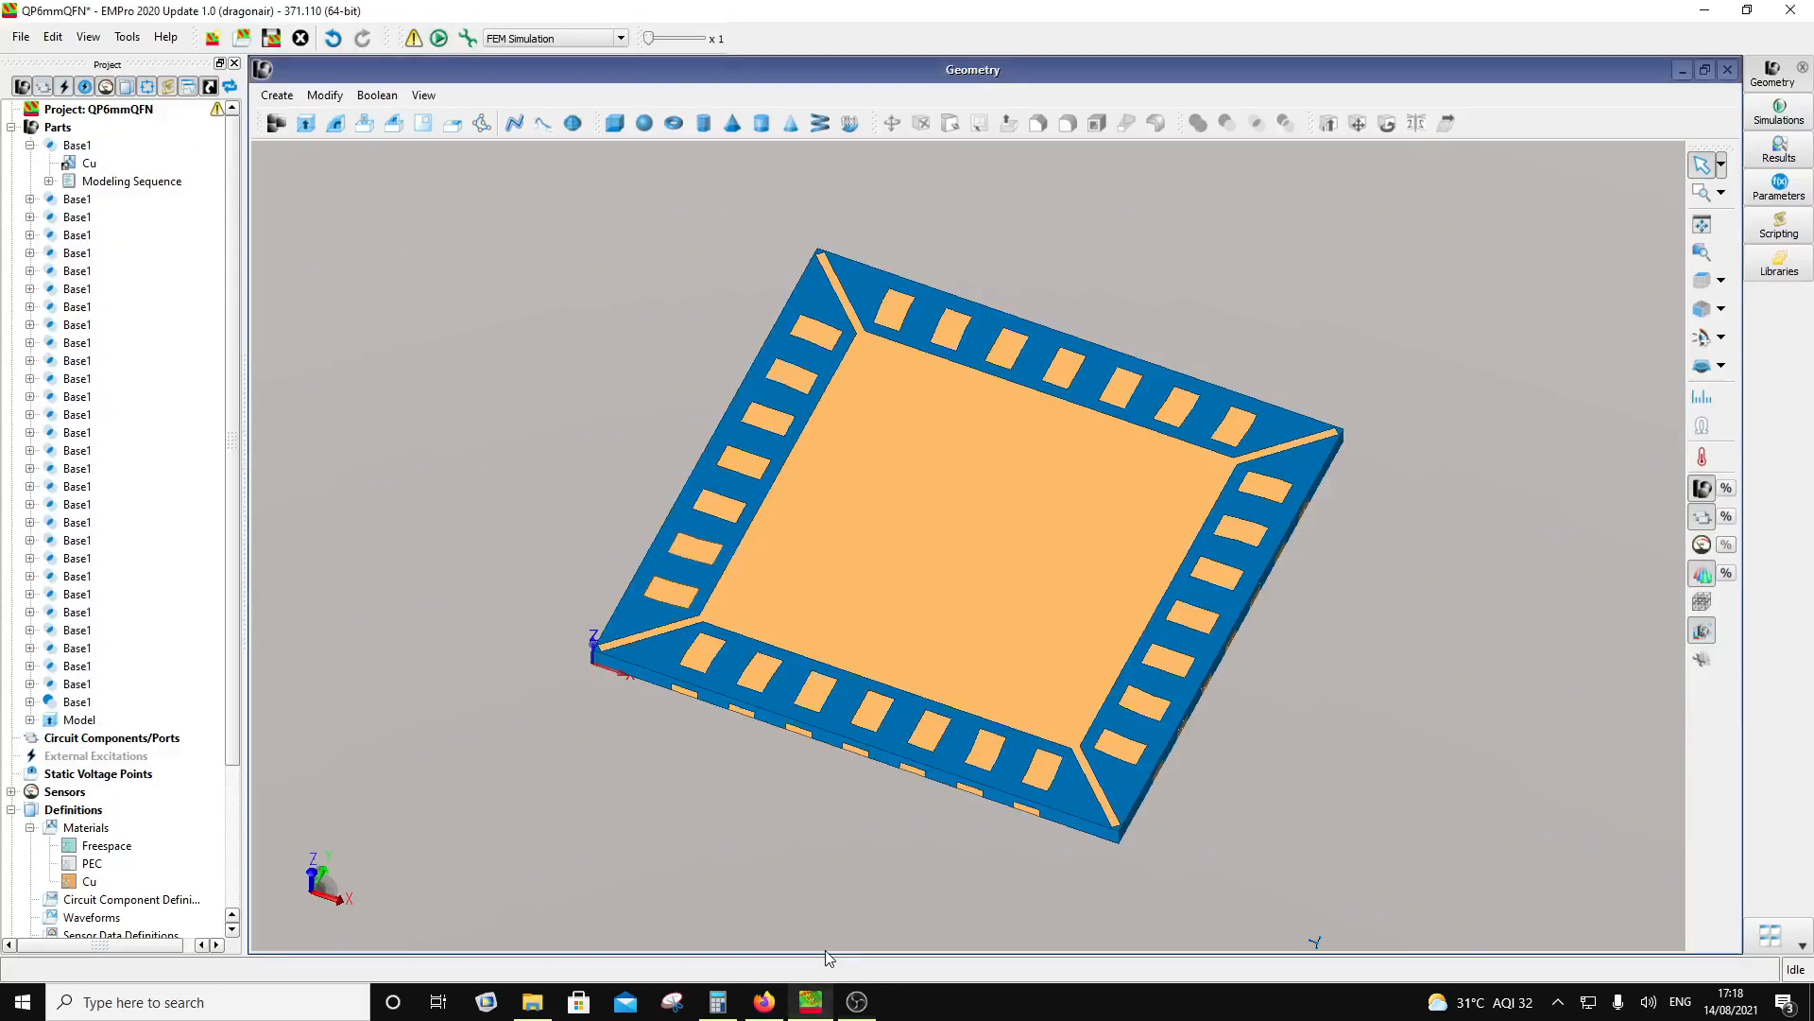
# Step: Start a new Extrude in the top view and set its origin to Z 0.203 mm, on top of the base
pyautogui.click(1702, 280)
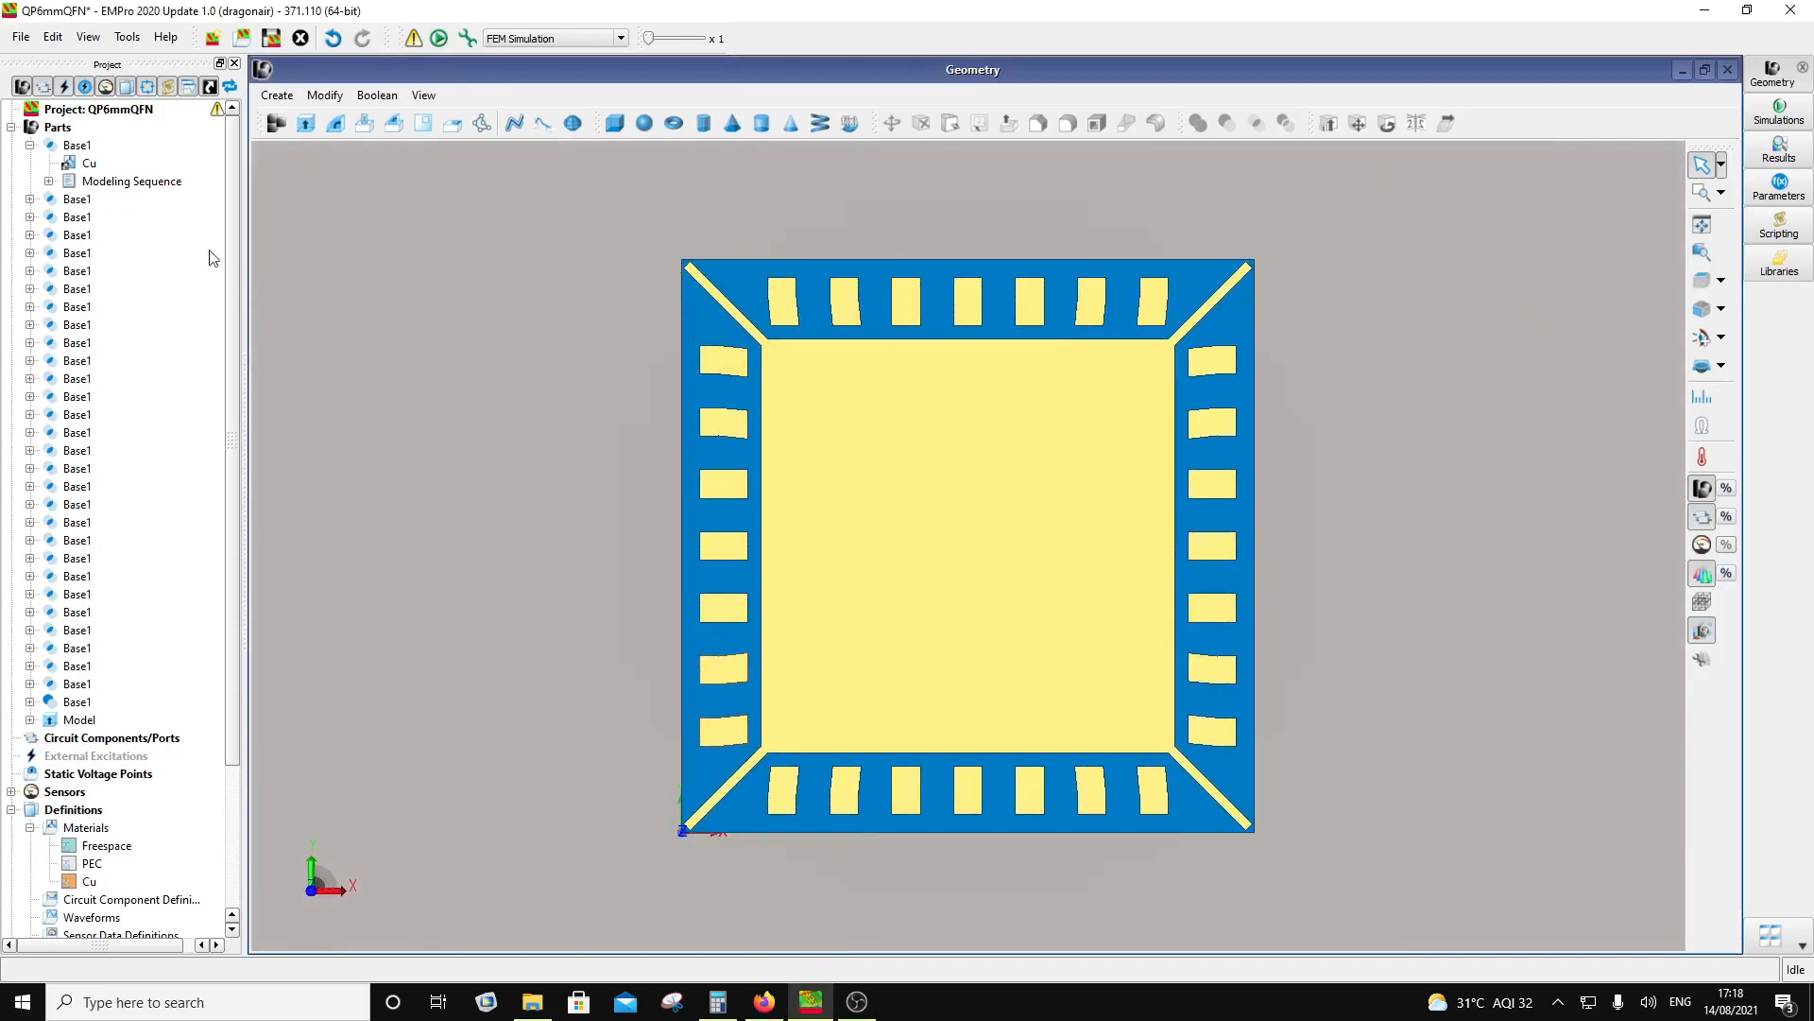
pyautogui.click(306, 123)
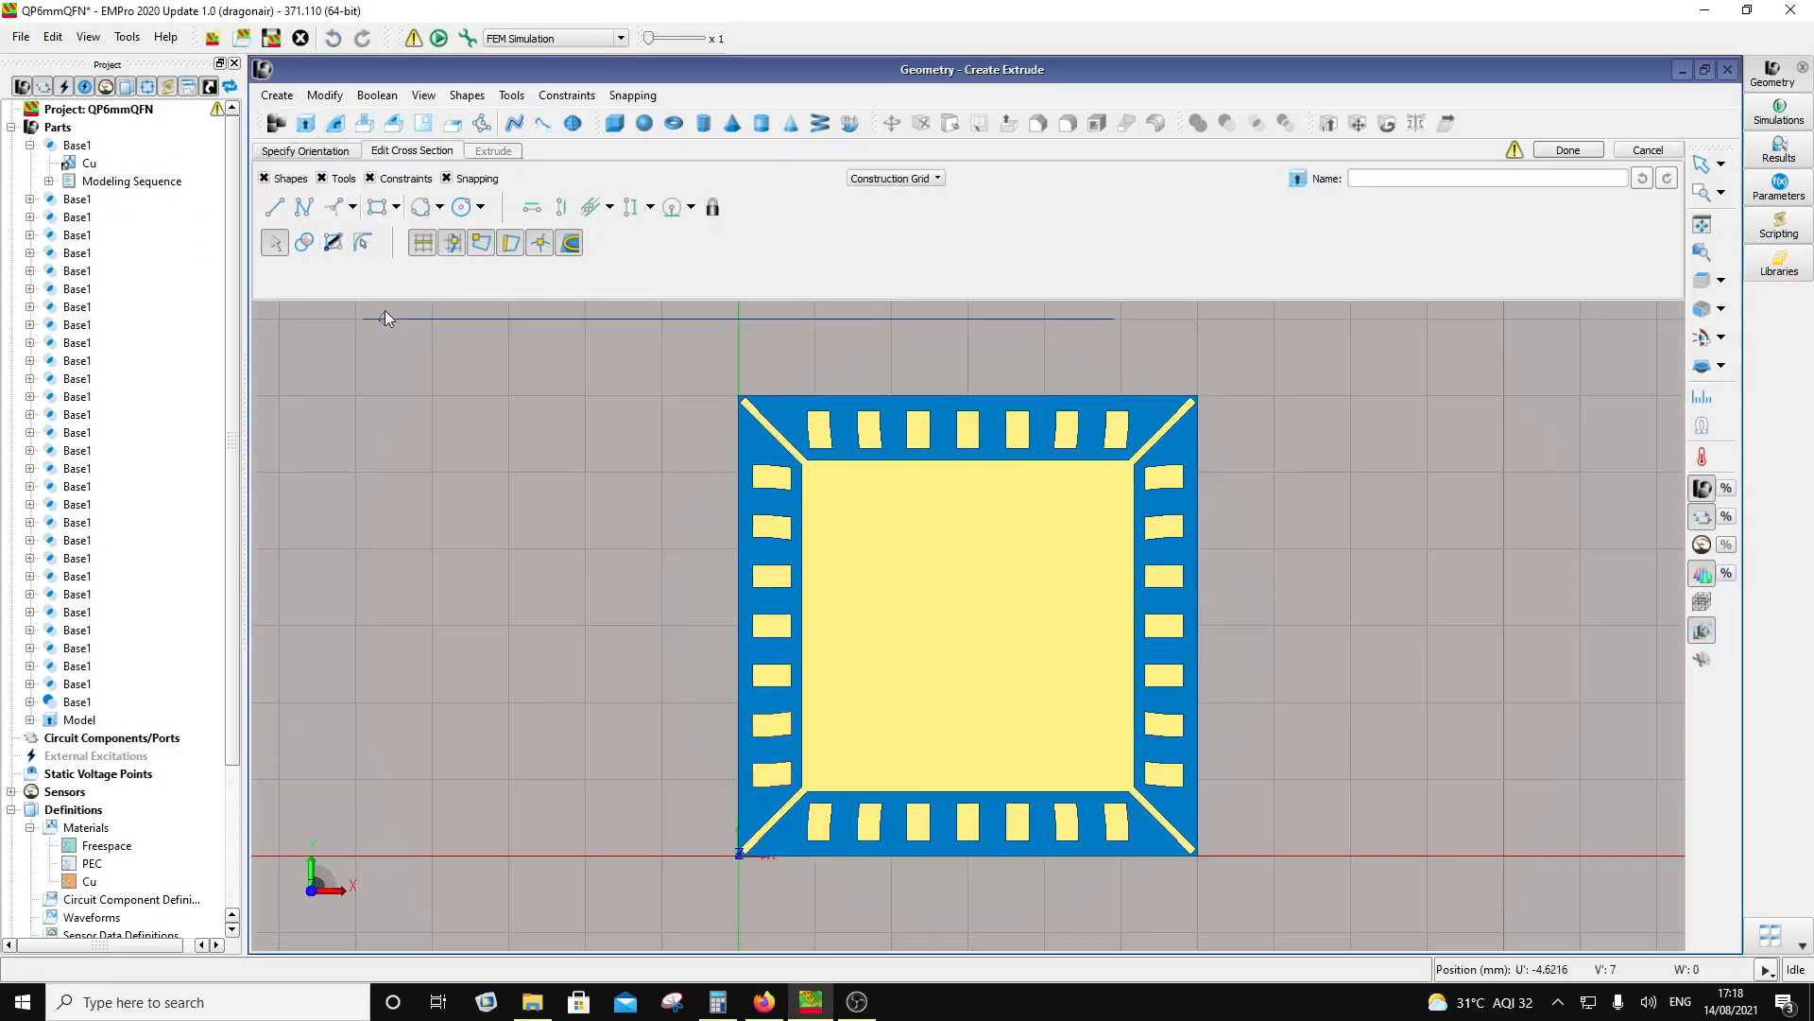
pyautogui.click(303, 152)
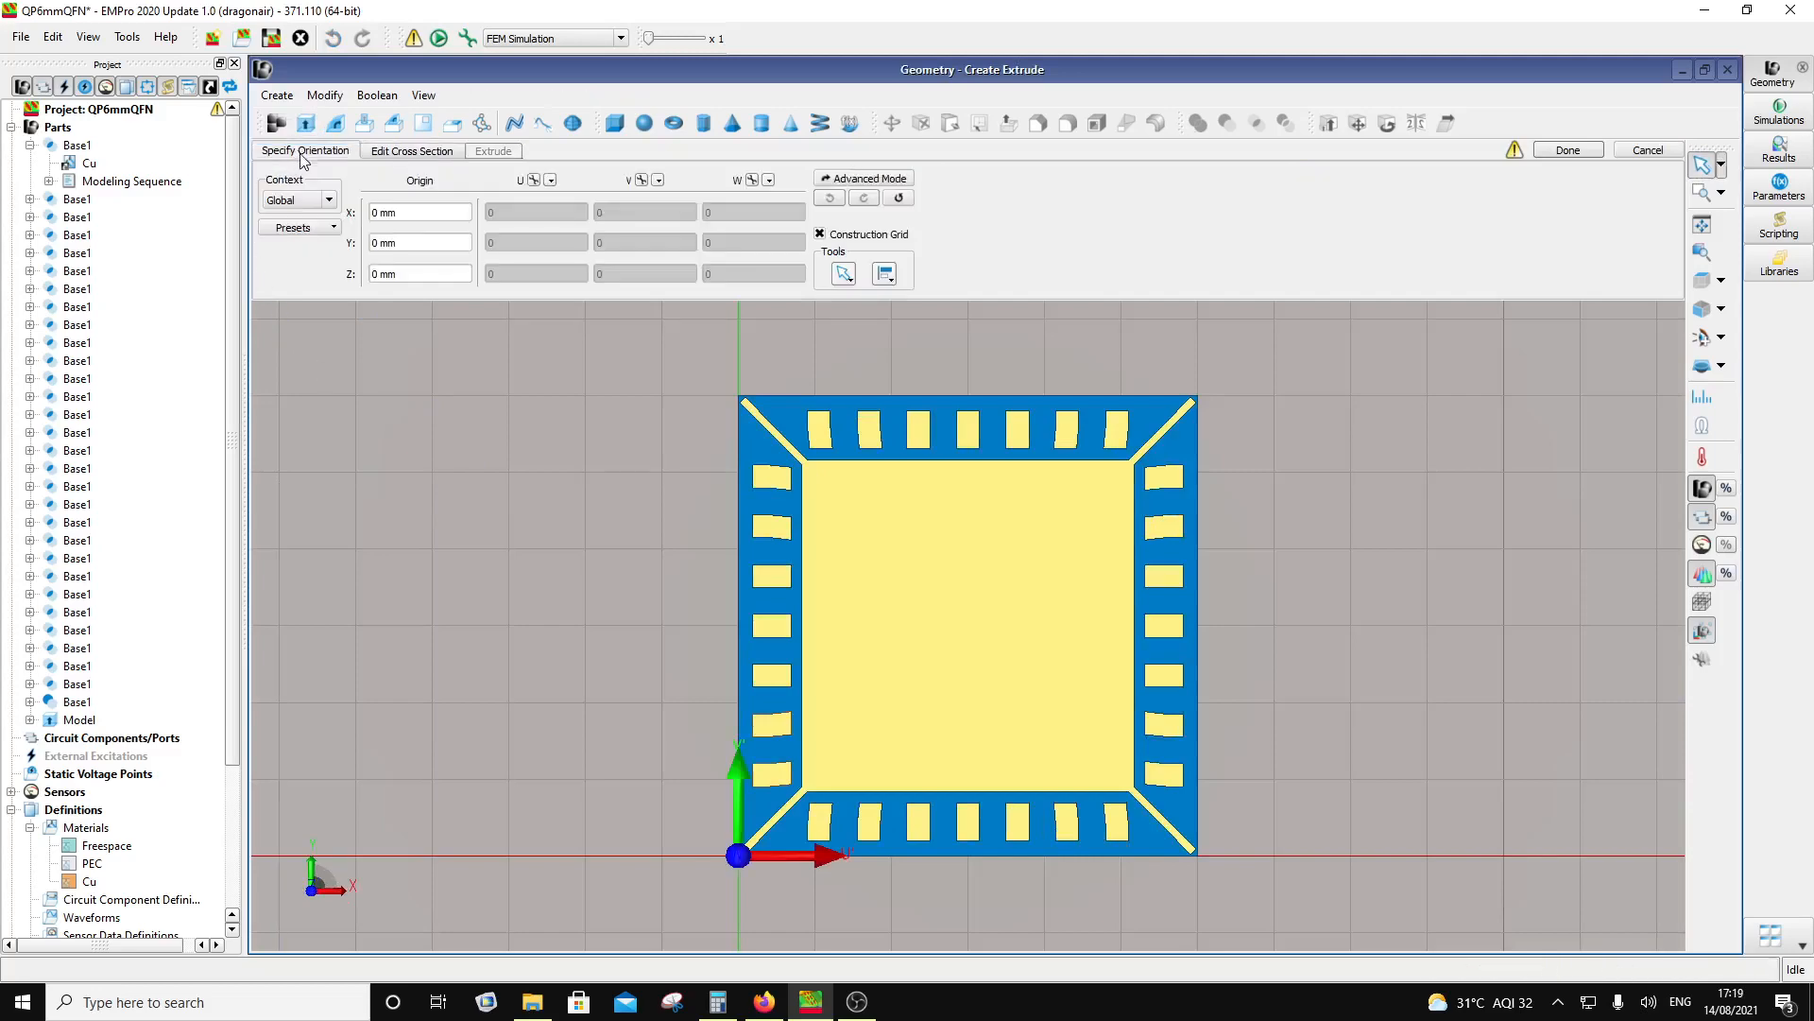
pyautogui.click(380, 273)
pyautogui.write('.203')
pyautogui.click(410, 237)
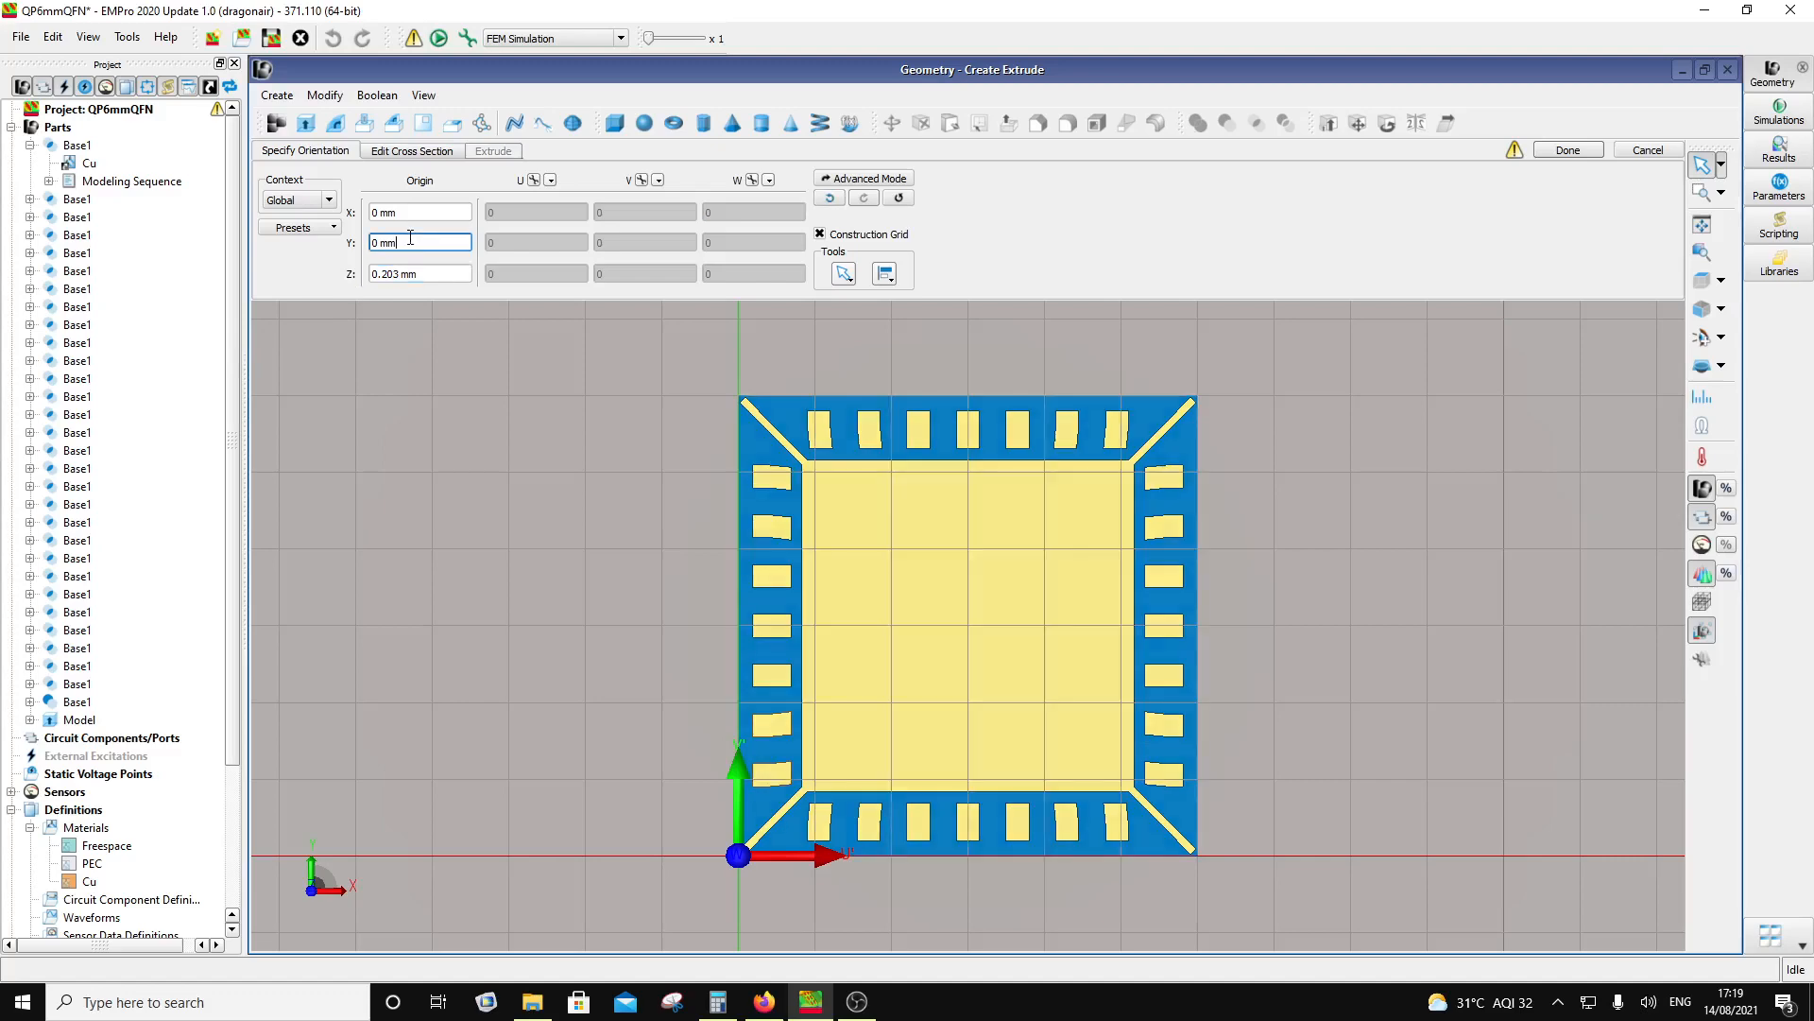
pyautogui.click(431, 276)
# Step: Start a rectangle in the cavity extrude's cross section with its first corner at U' 0.35 mm, V' 0.35 mm
pyautogui.click(409, 151)
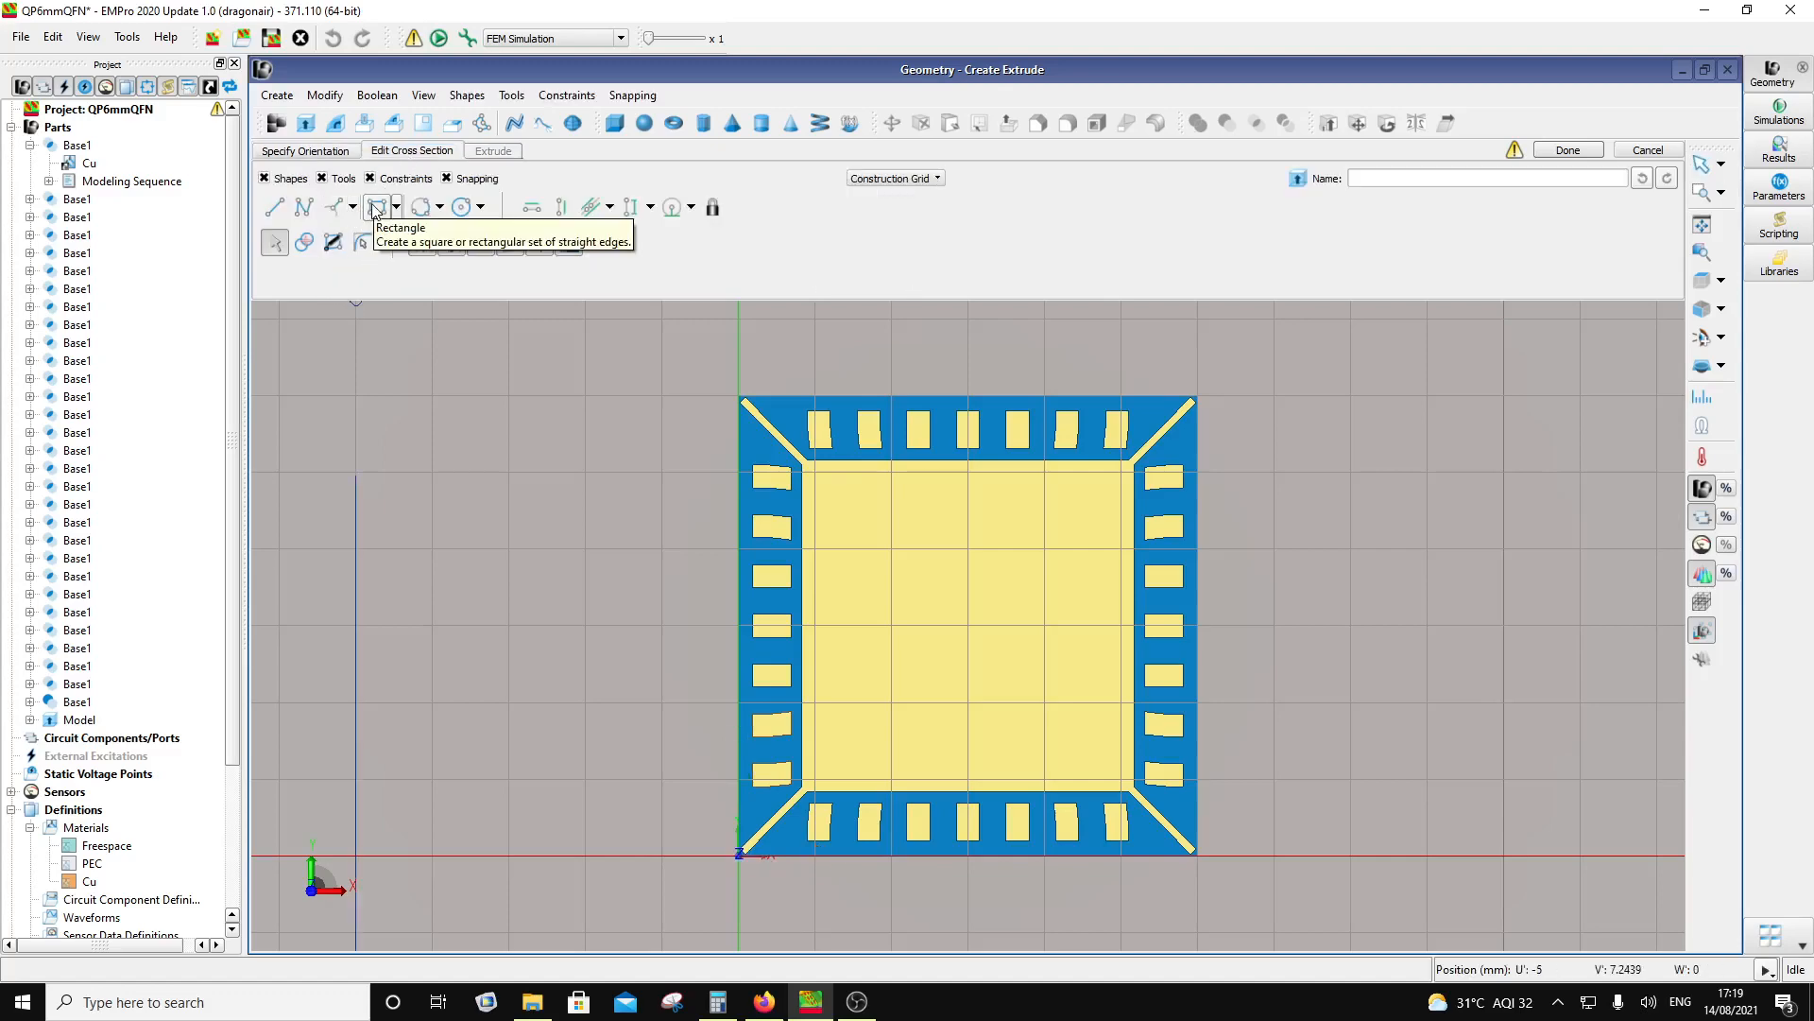
pyautogui.click(376, 209)
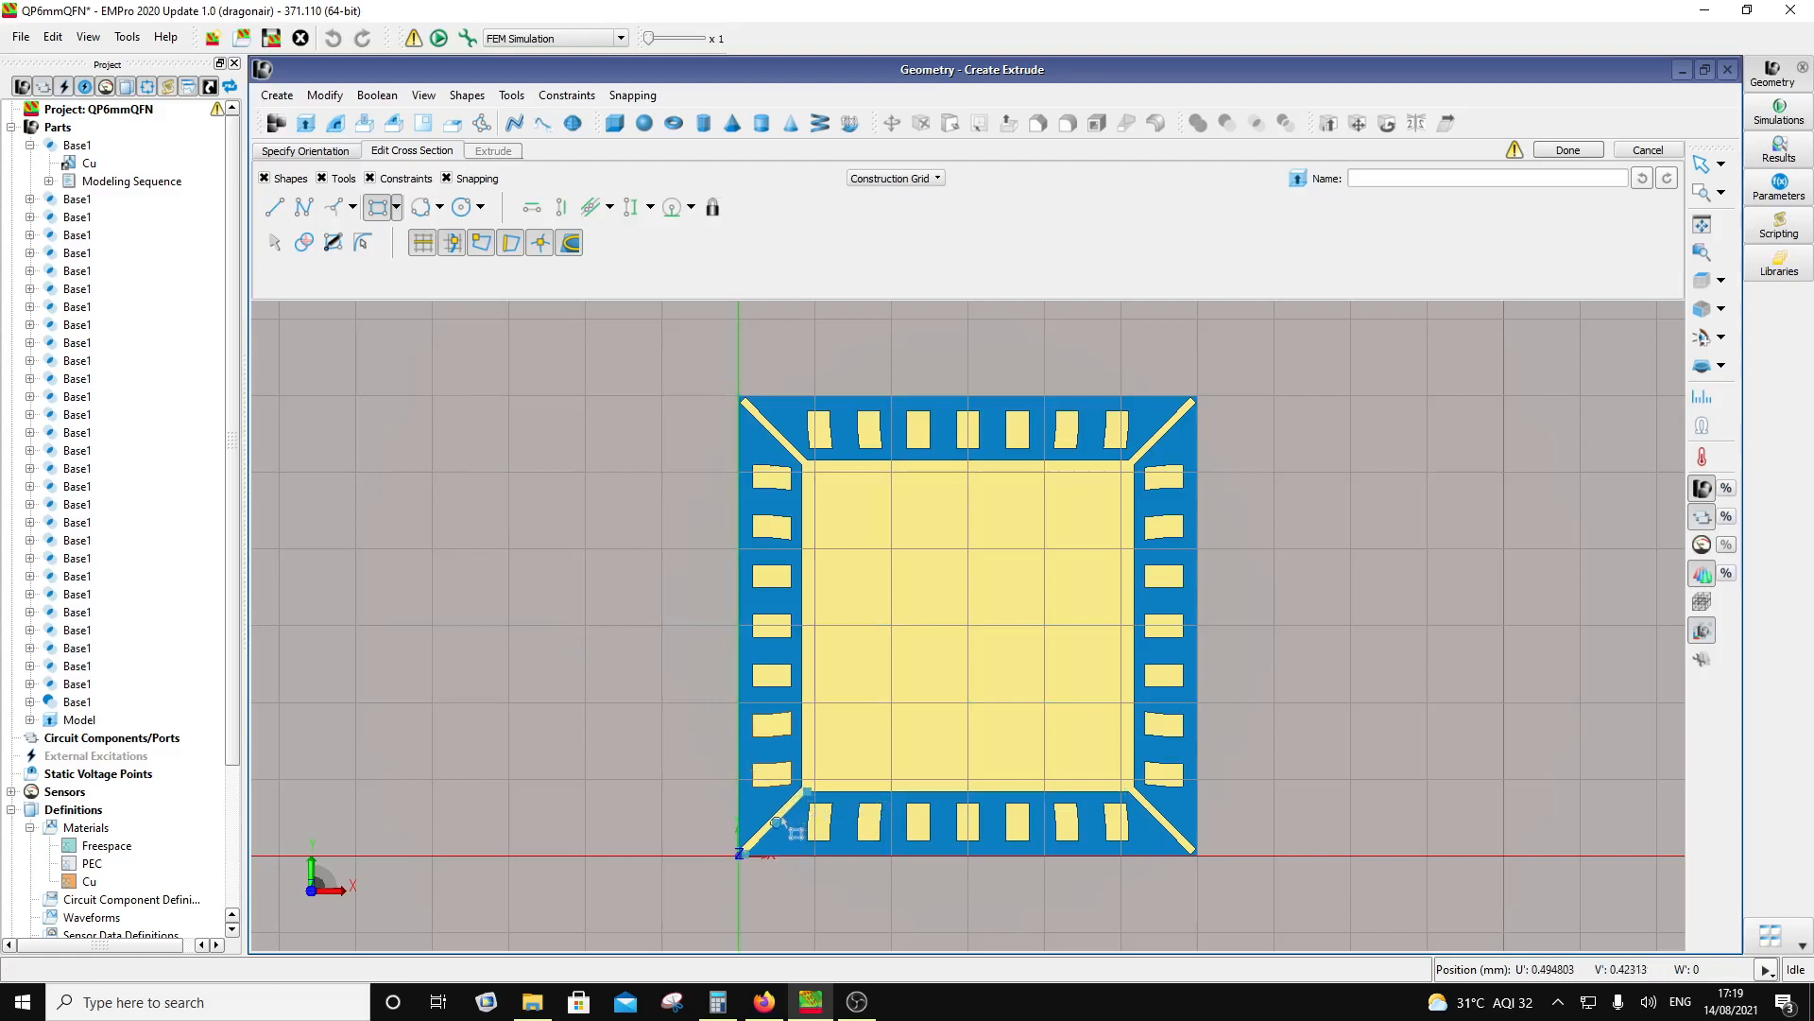
pyautogui.press('Tab')
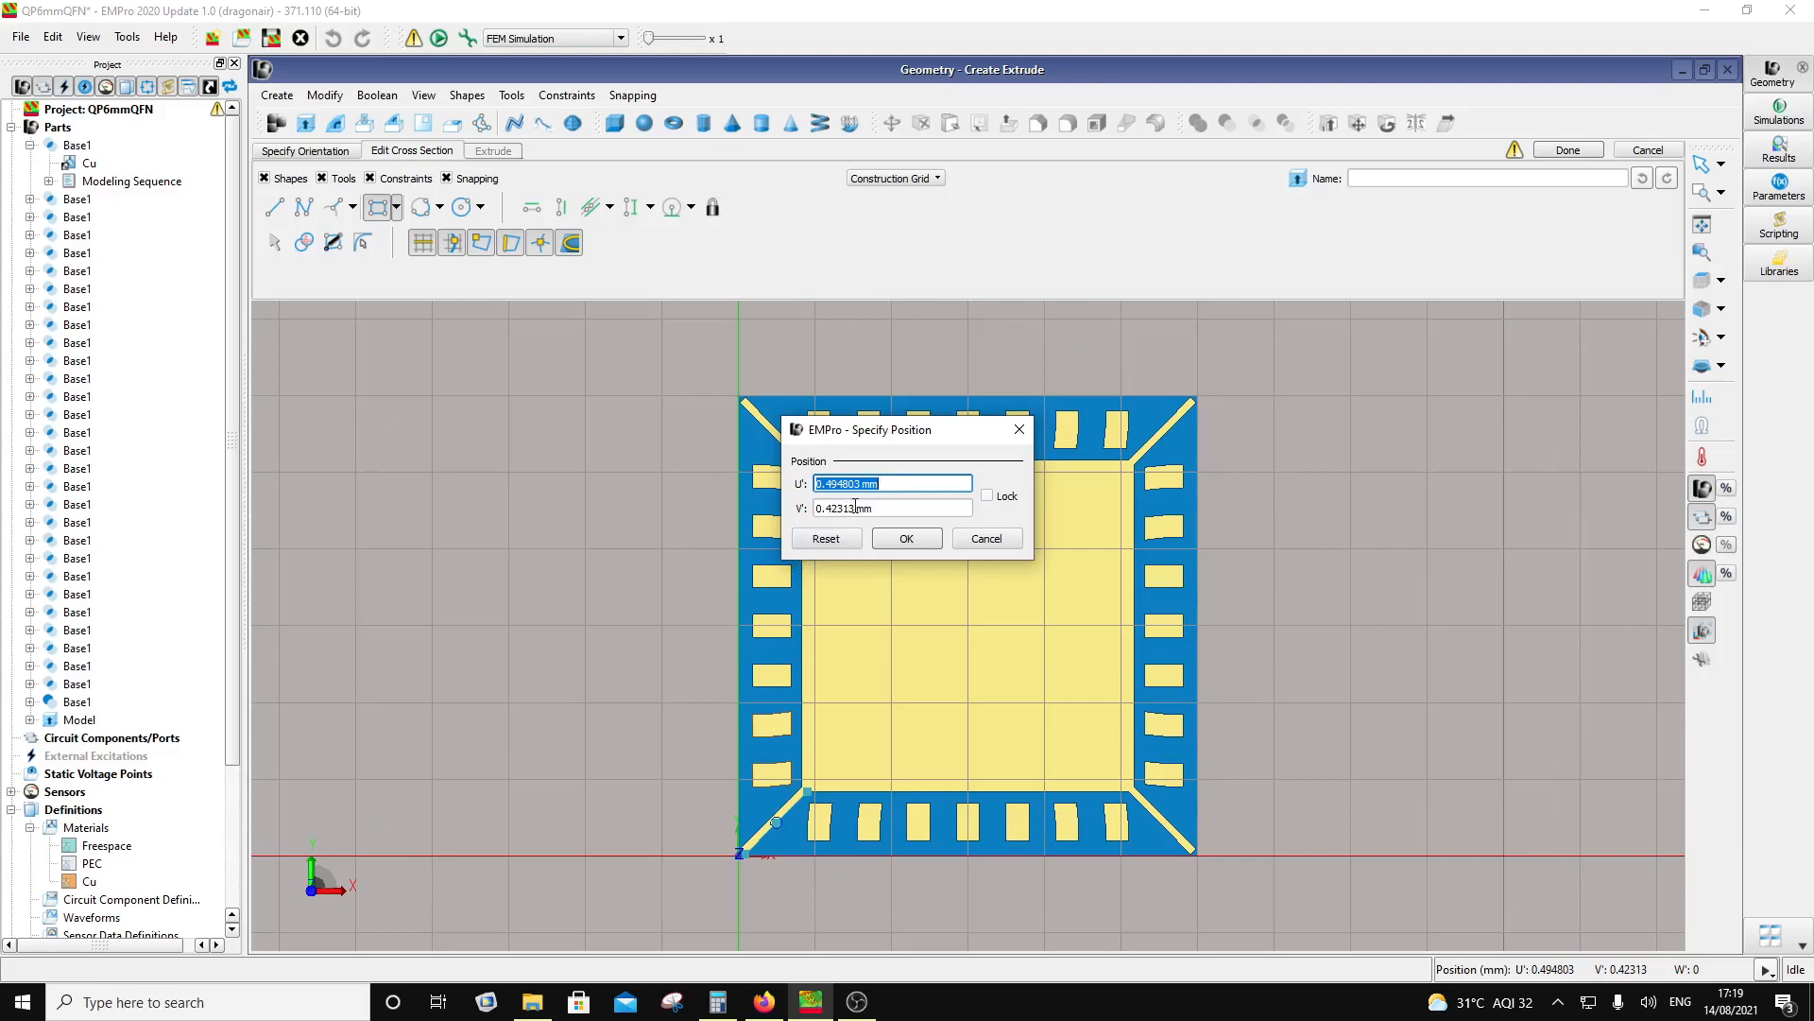
pyautogui.moveTo(856, 506); pyautogui.dragTo(828, 506)
pyautogui.write('3')
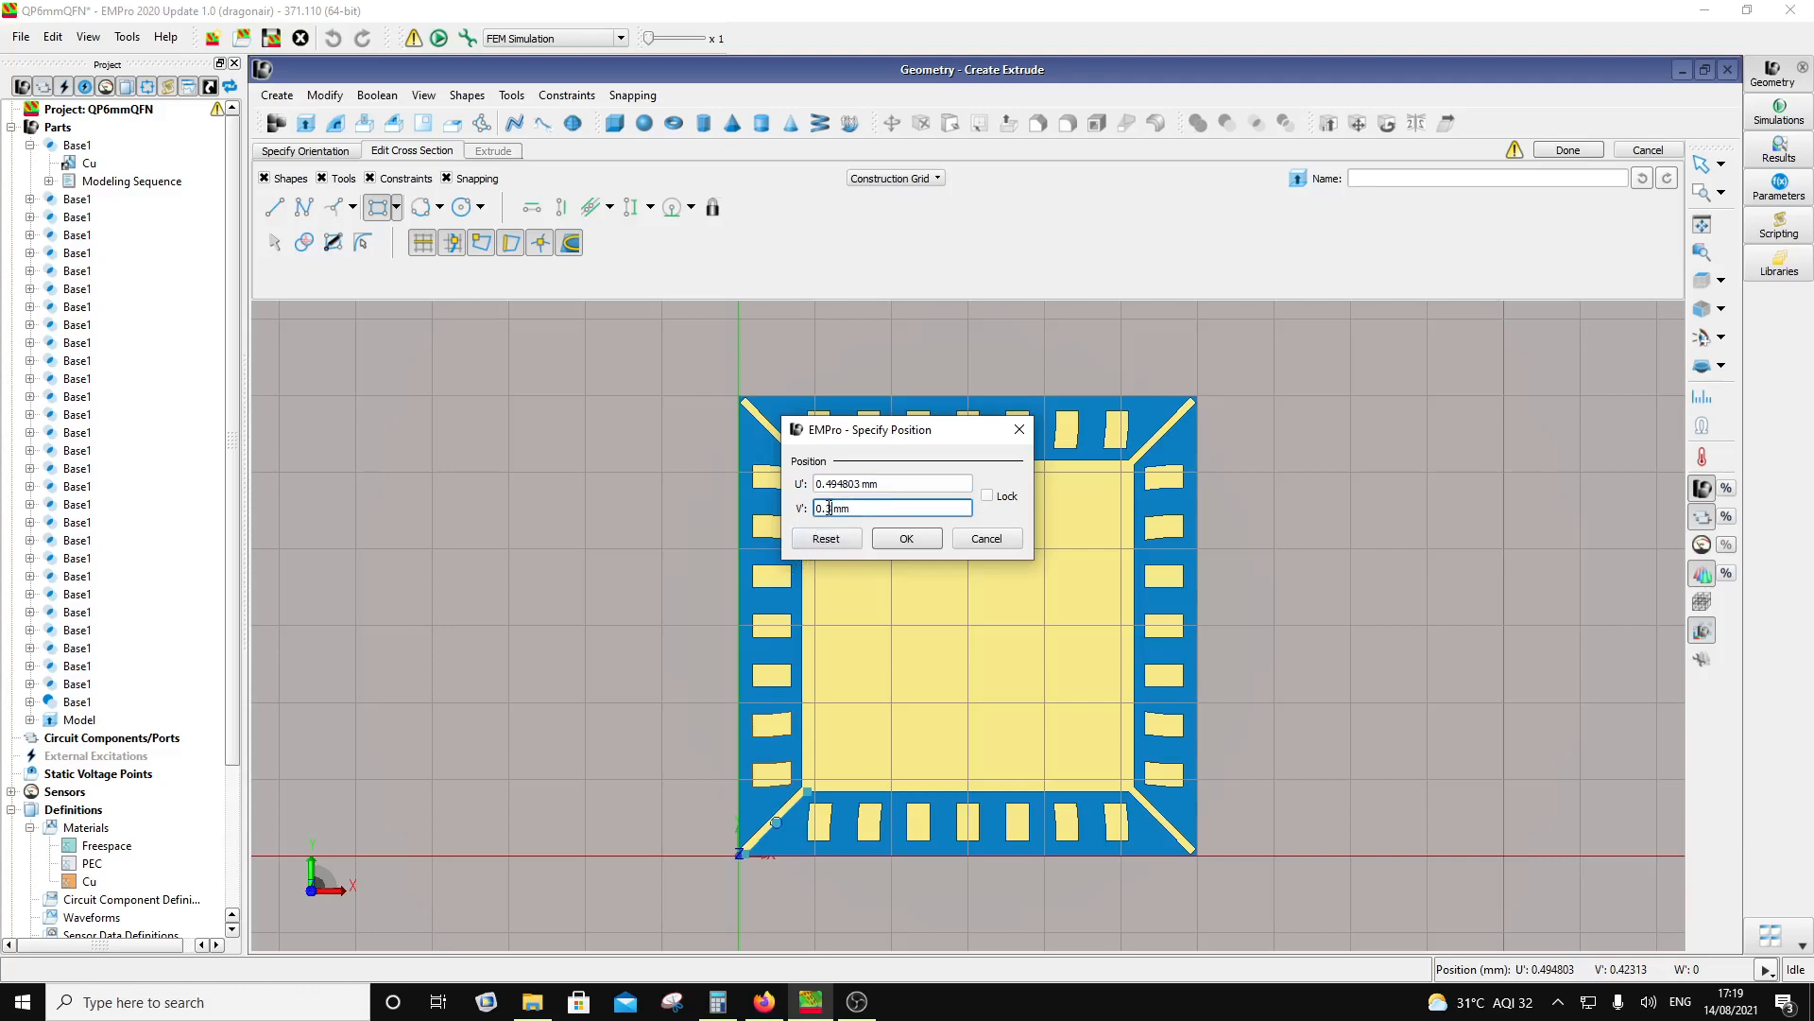
pyautogui.moveTo(859, 488); pyautogui.dragTo(833, 492)
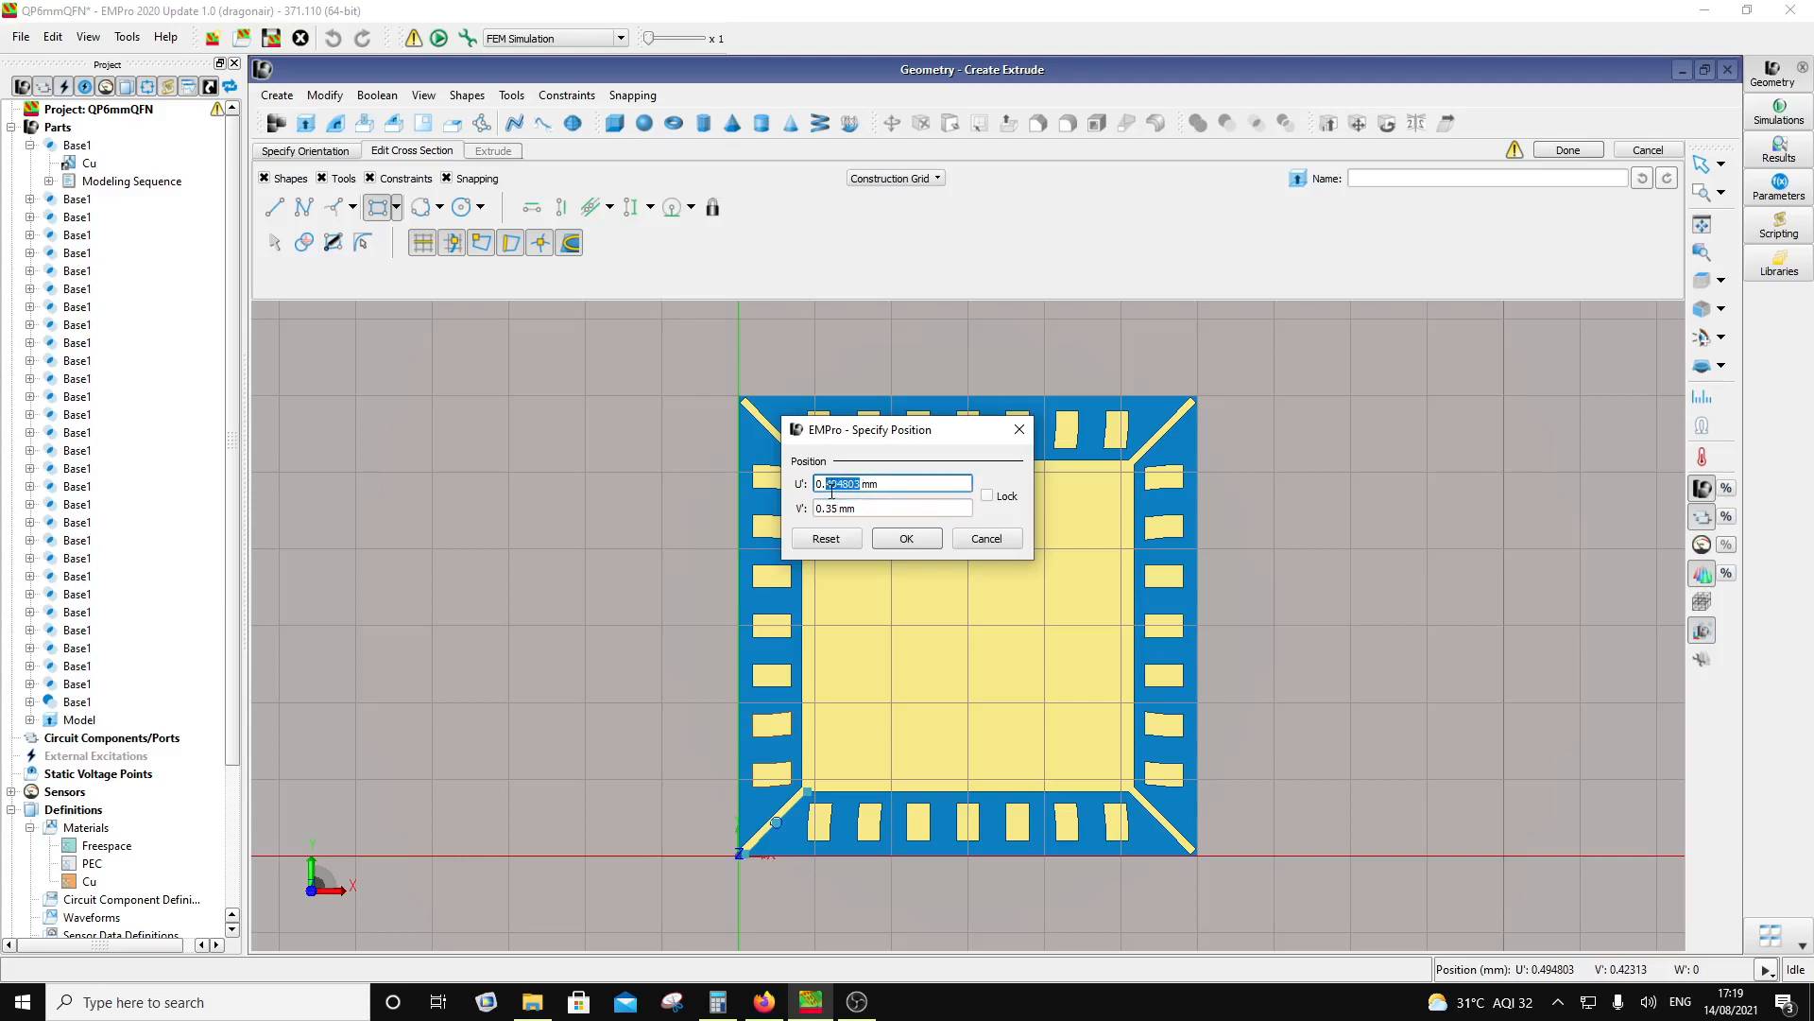
pyautogui.write('3')
pyautogui.click(915, 540)
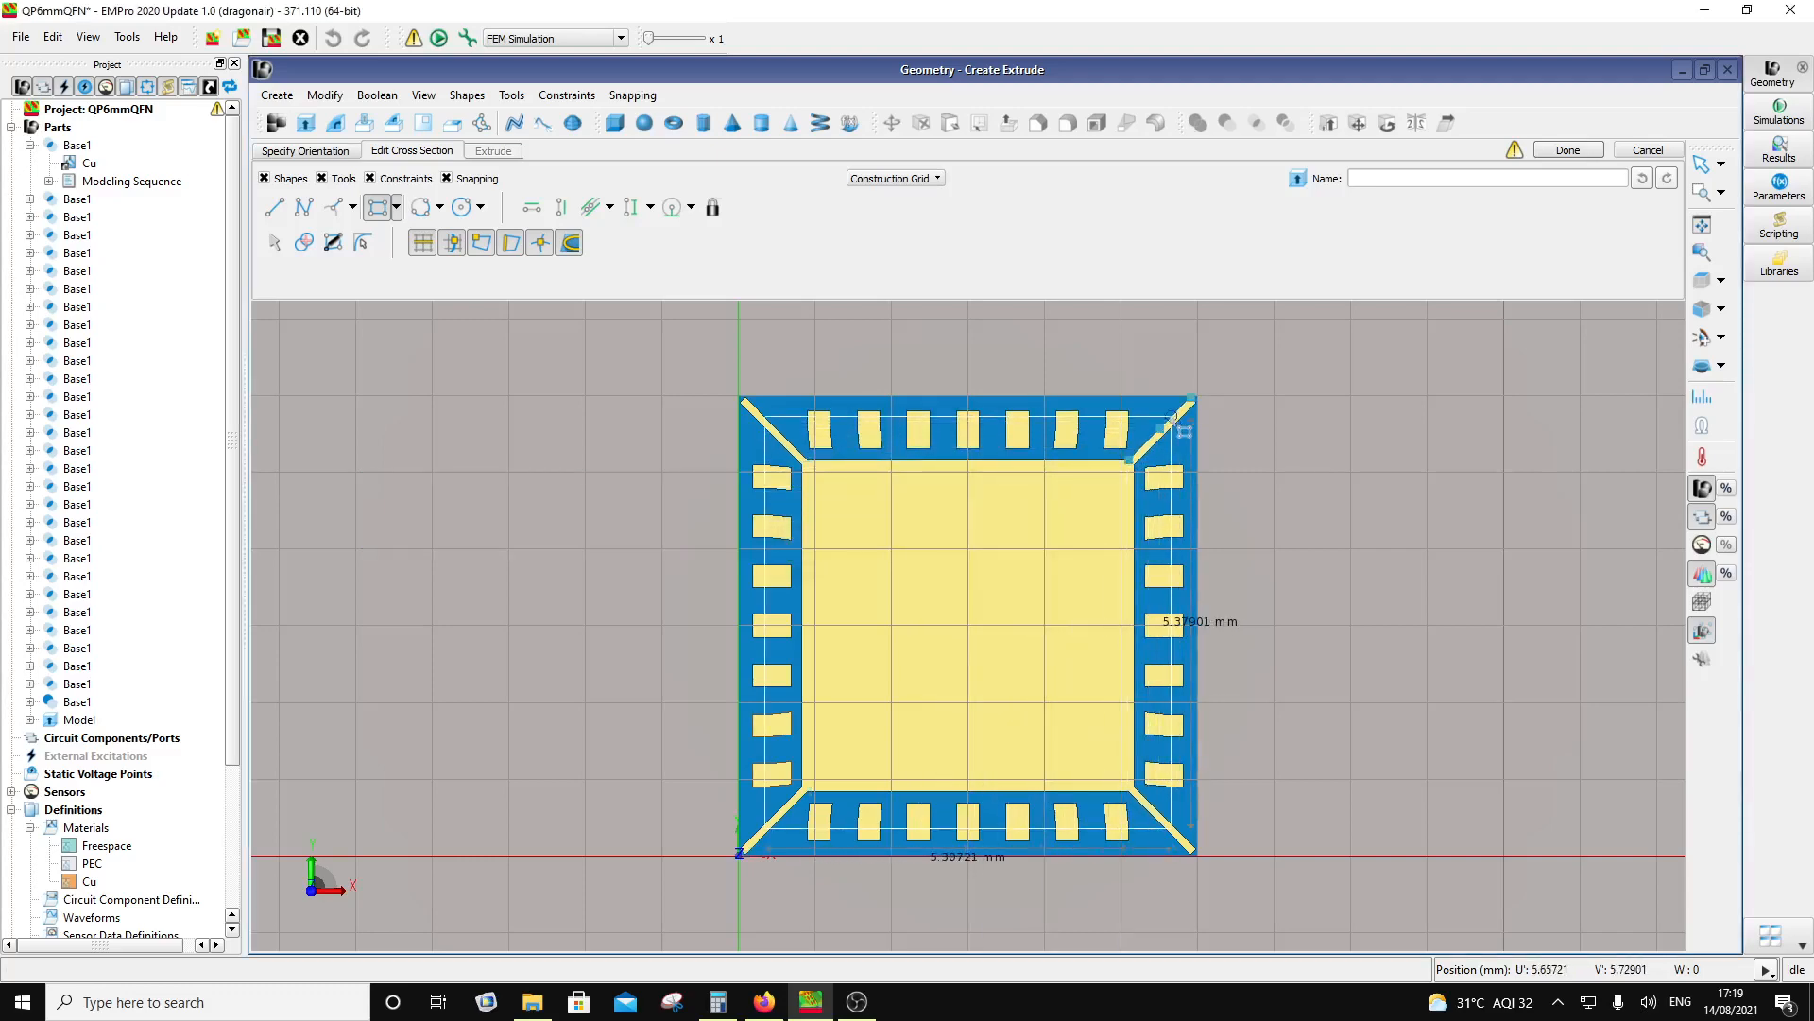
# Step: Complete the cavity rectangle with a width of 5.3 mm and a height of 5.3 mm
pyautogui.press('Tab')
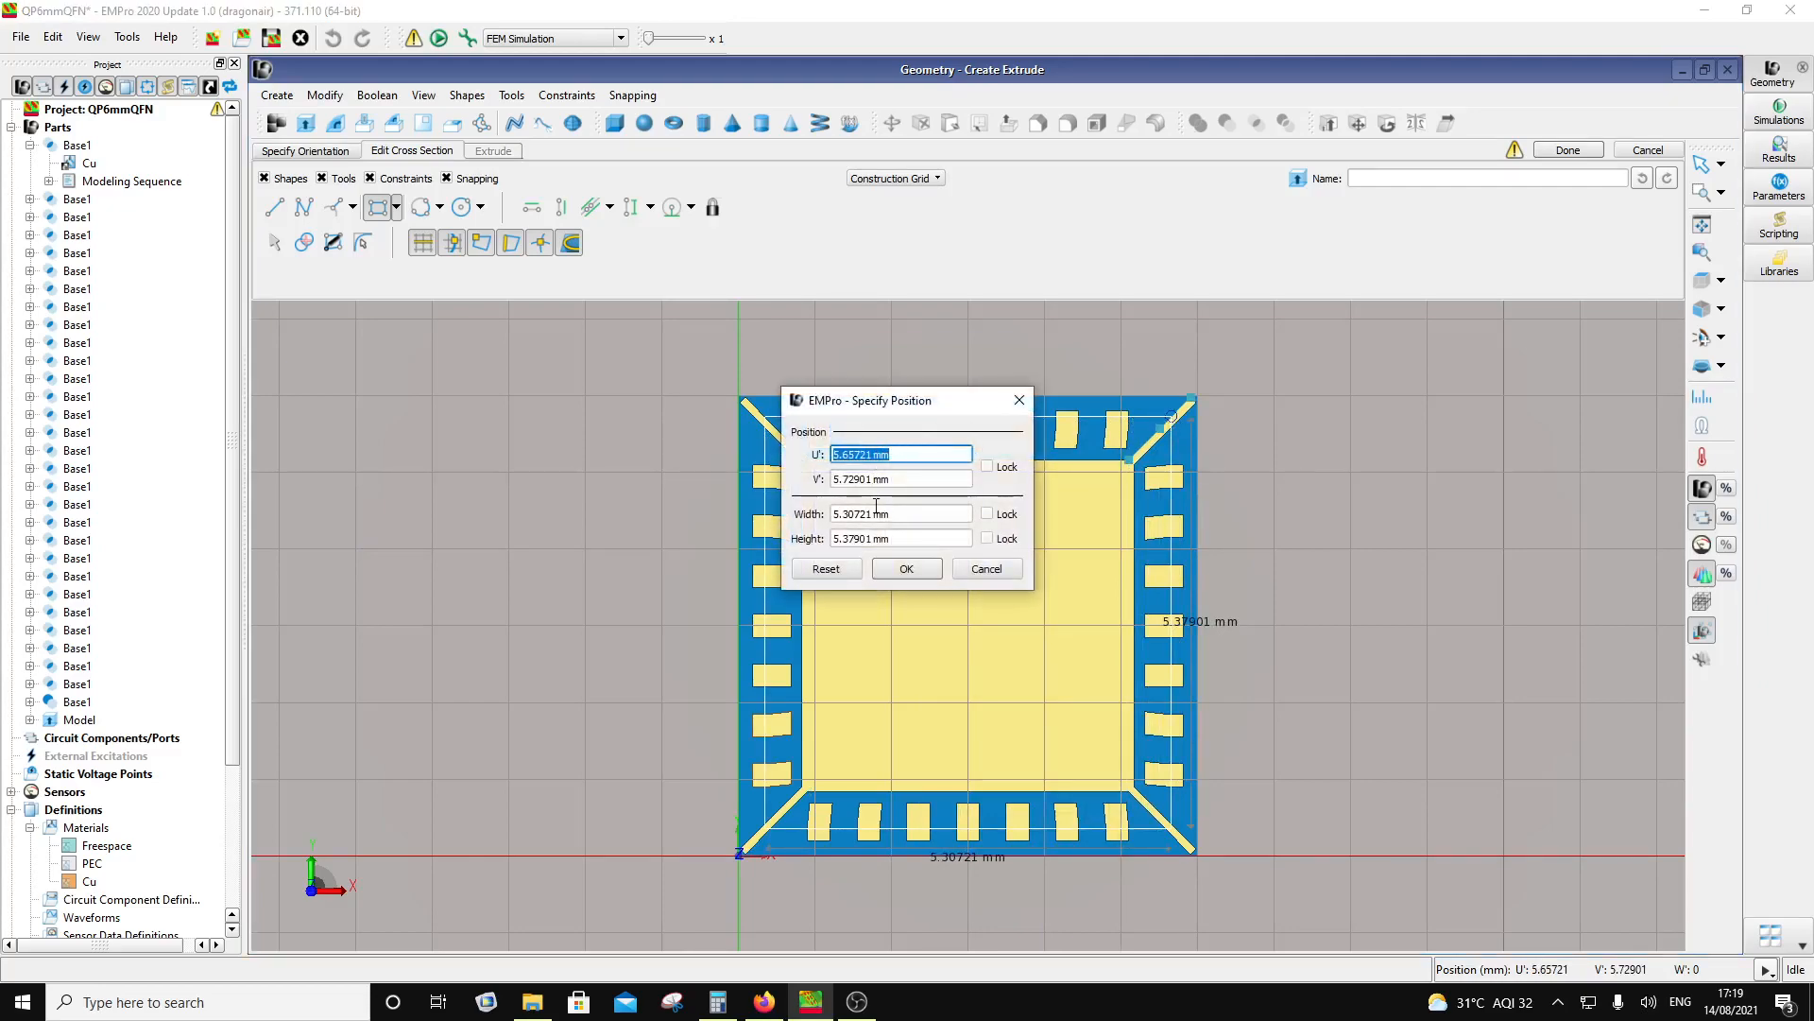
pyautogui.click(866, 514)
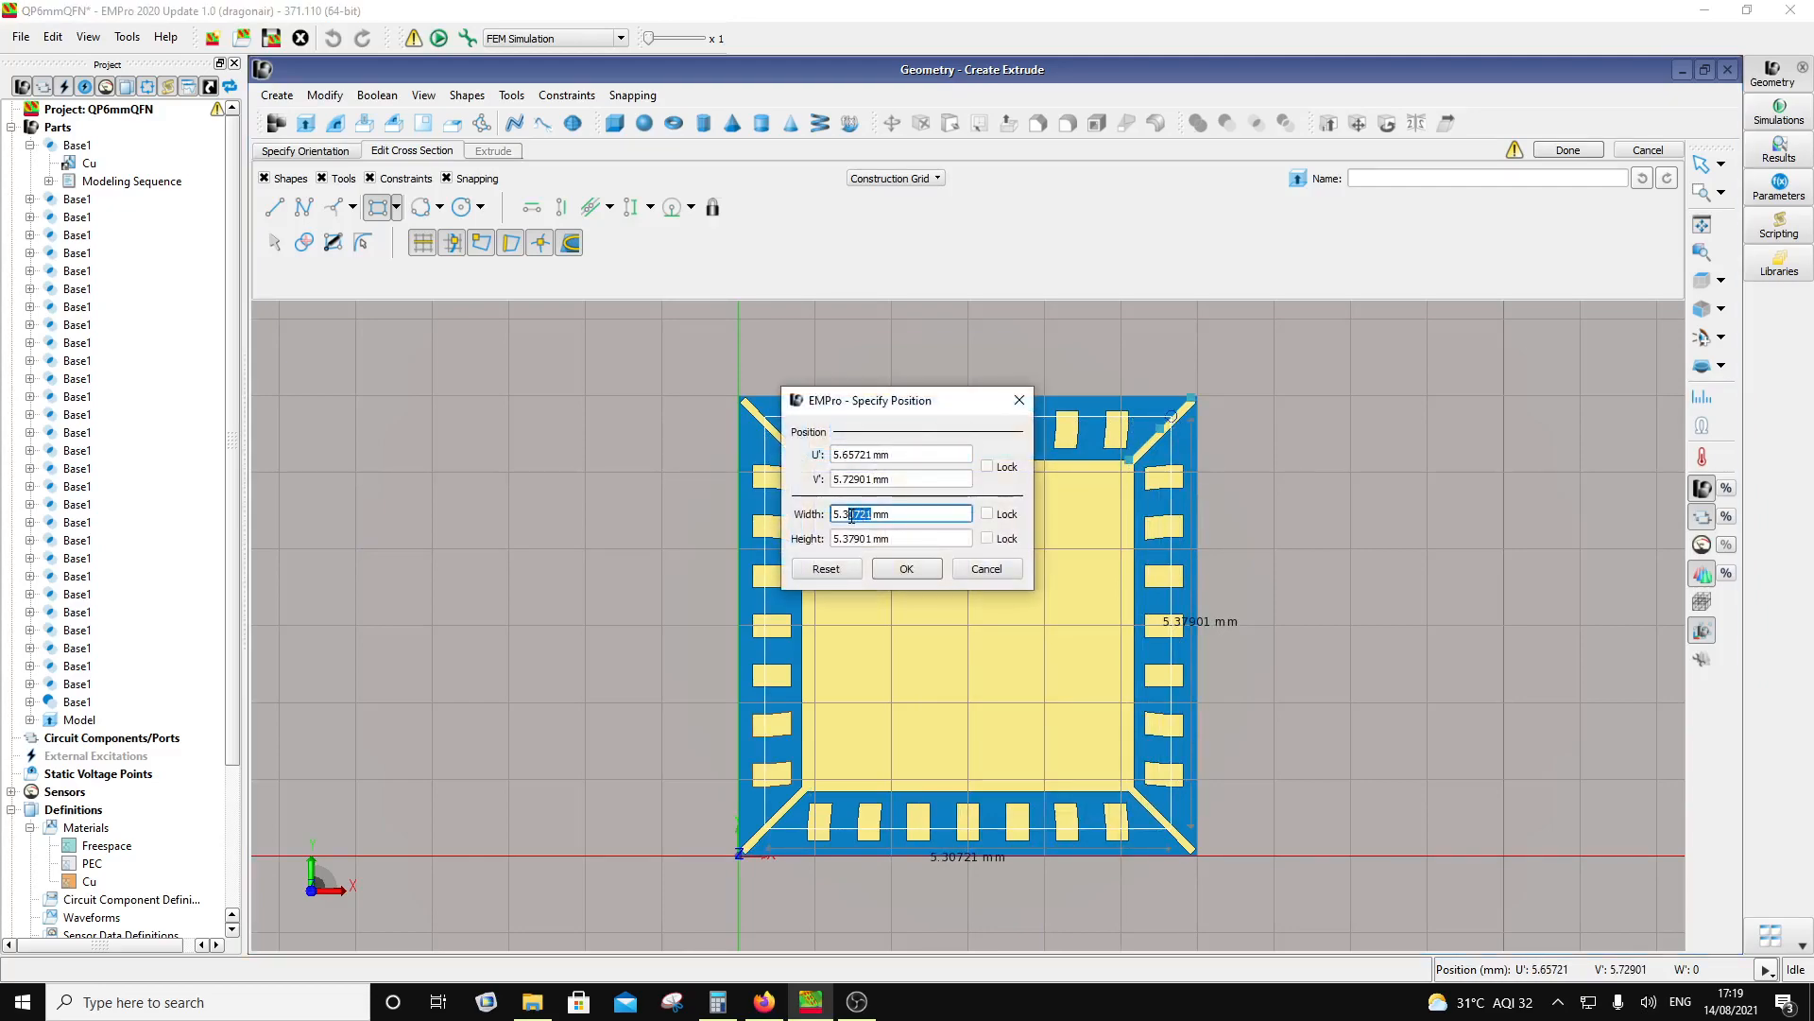
pyautogui.press('BackSpace')
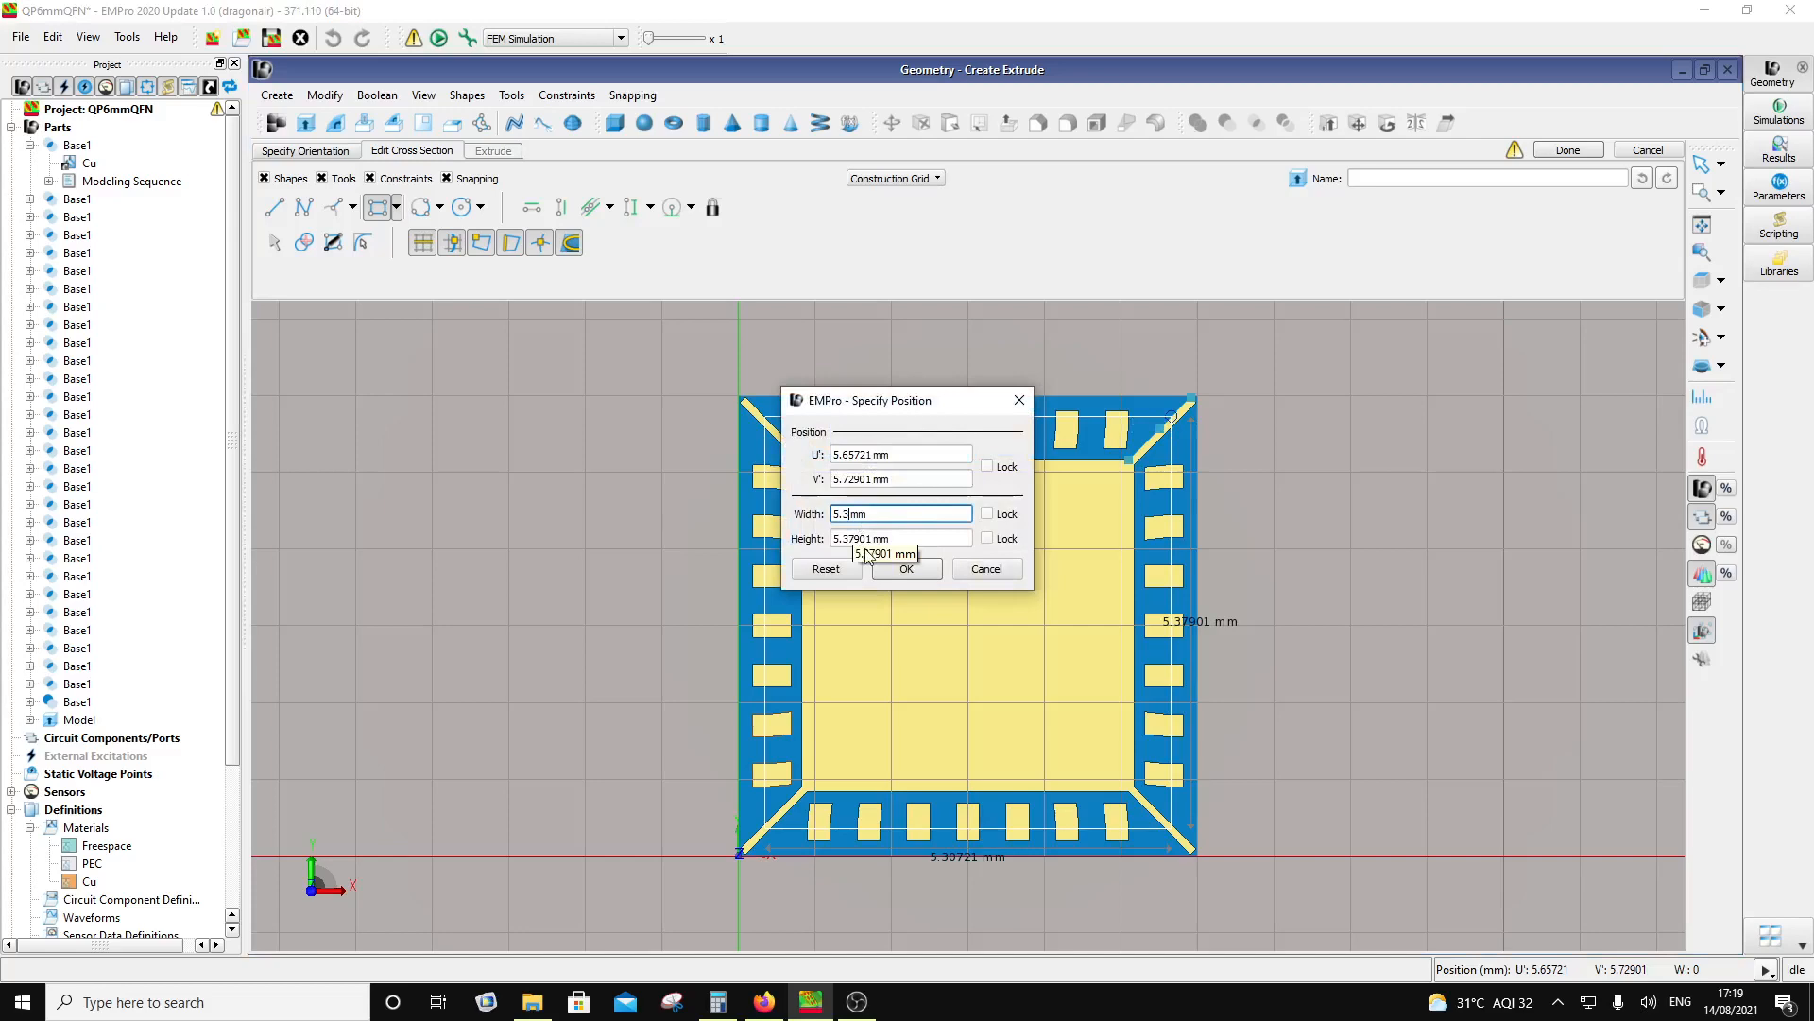
pyautogui.click(869, 537)
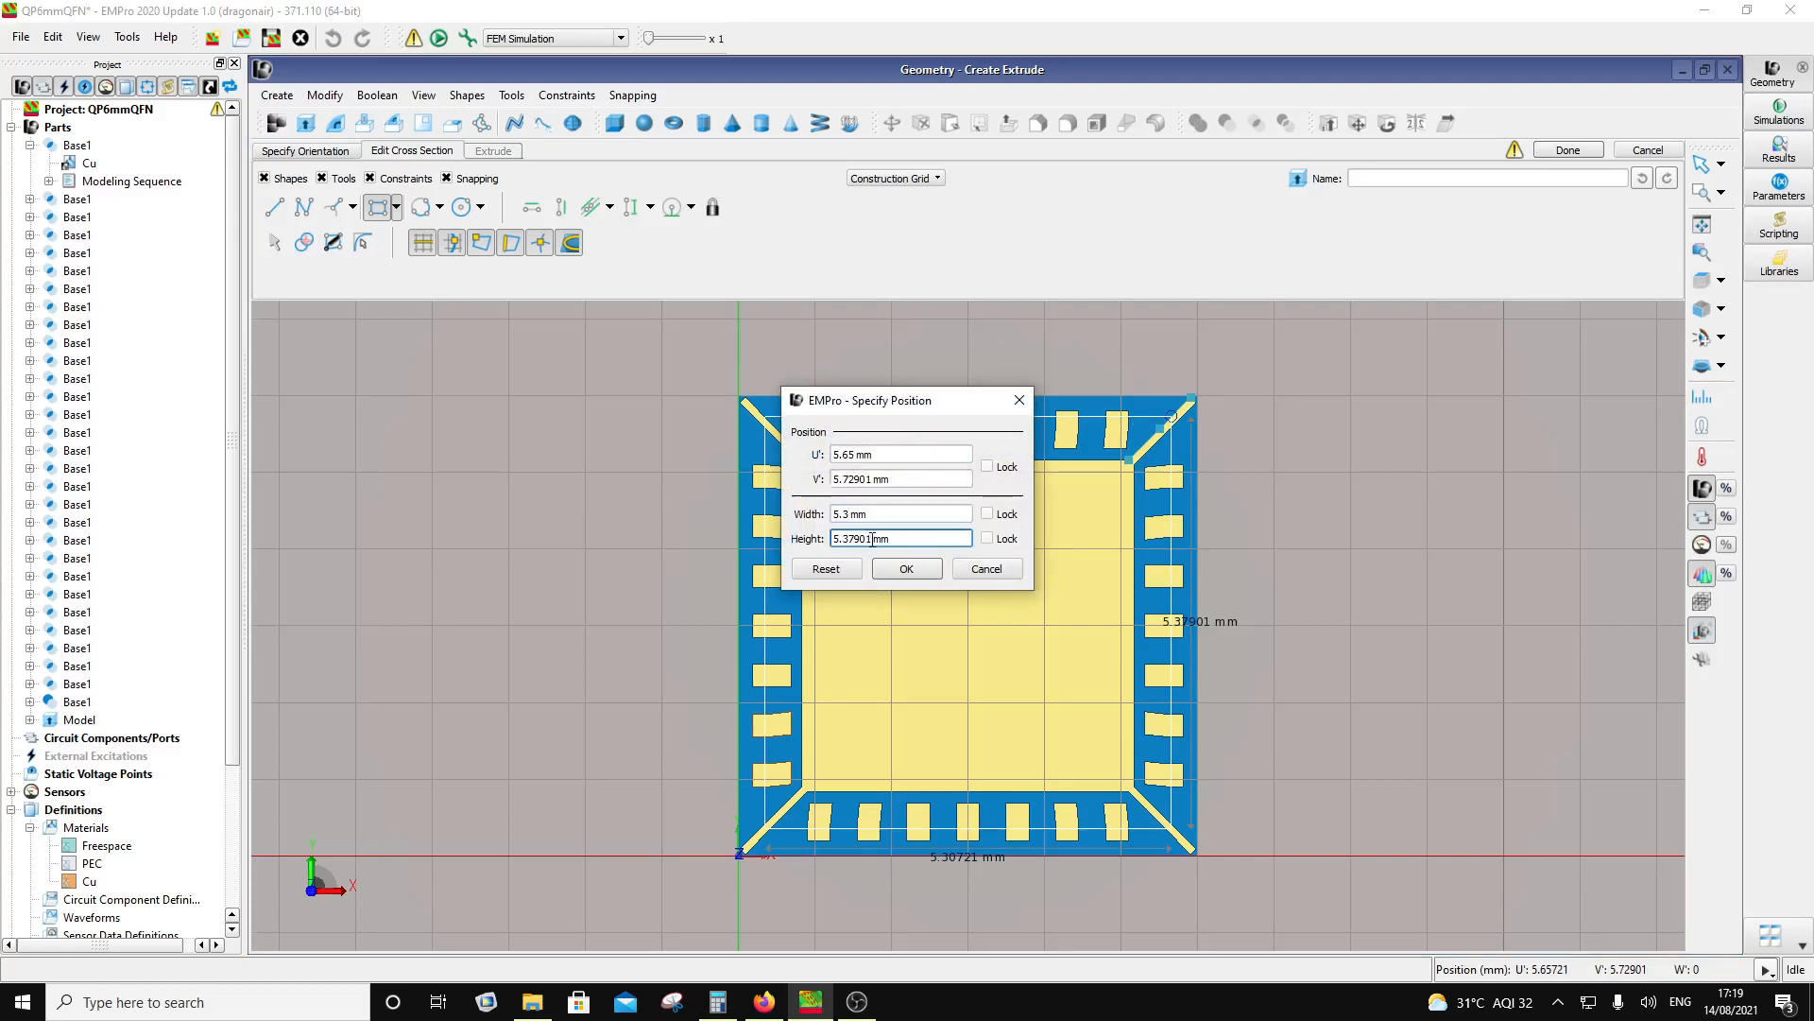
pyautogui.moveTo(872, 539); pyautogui.dragTo(856, 538)
pyautogui.press('BackSpace')
pyautogui.click(905, 567)
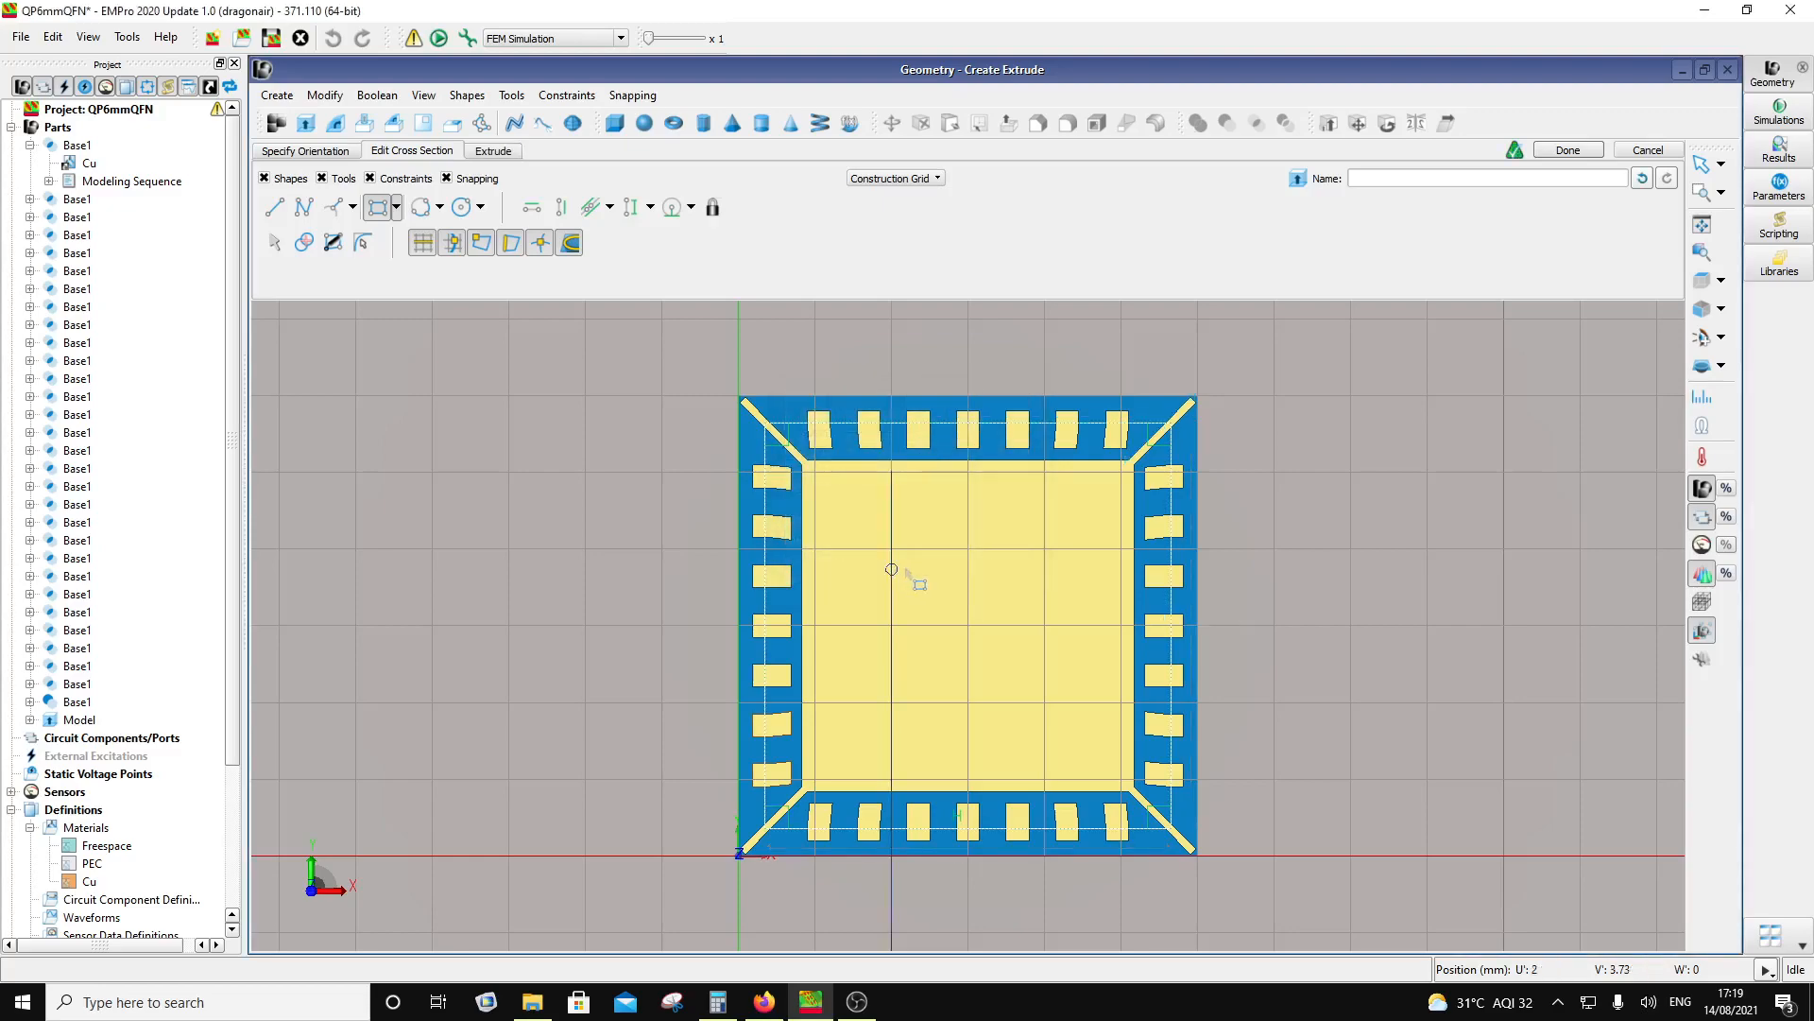
# Step: Fillet the upper-right corner of the cavity rectangle with a 0.5 mm radius
pyautogui.scroll(4, 1157, 439)
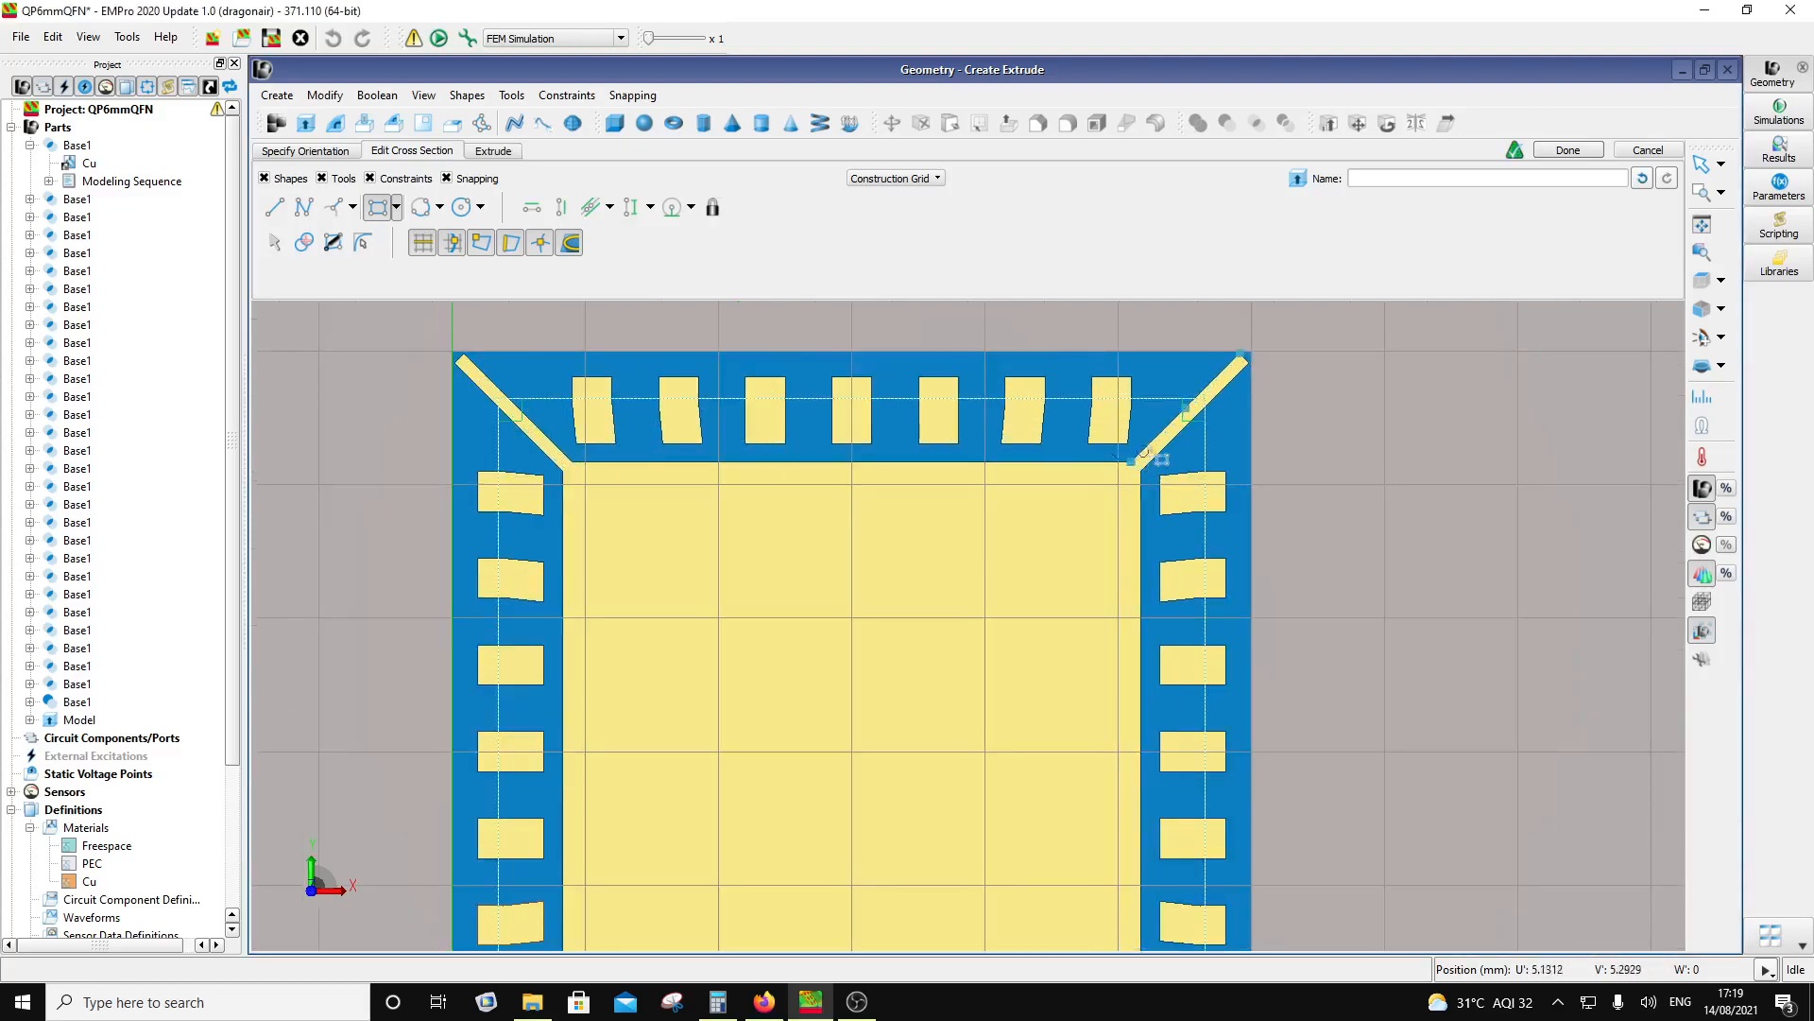
pyautogui.scroll(2, 1203, 418)
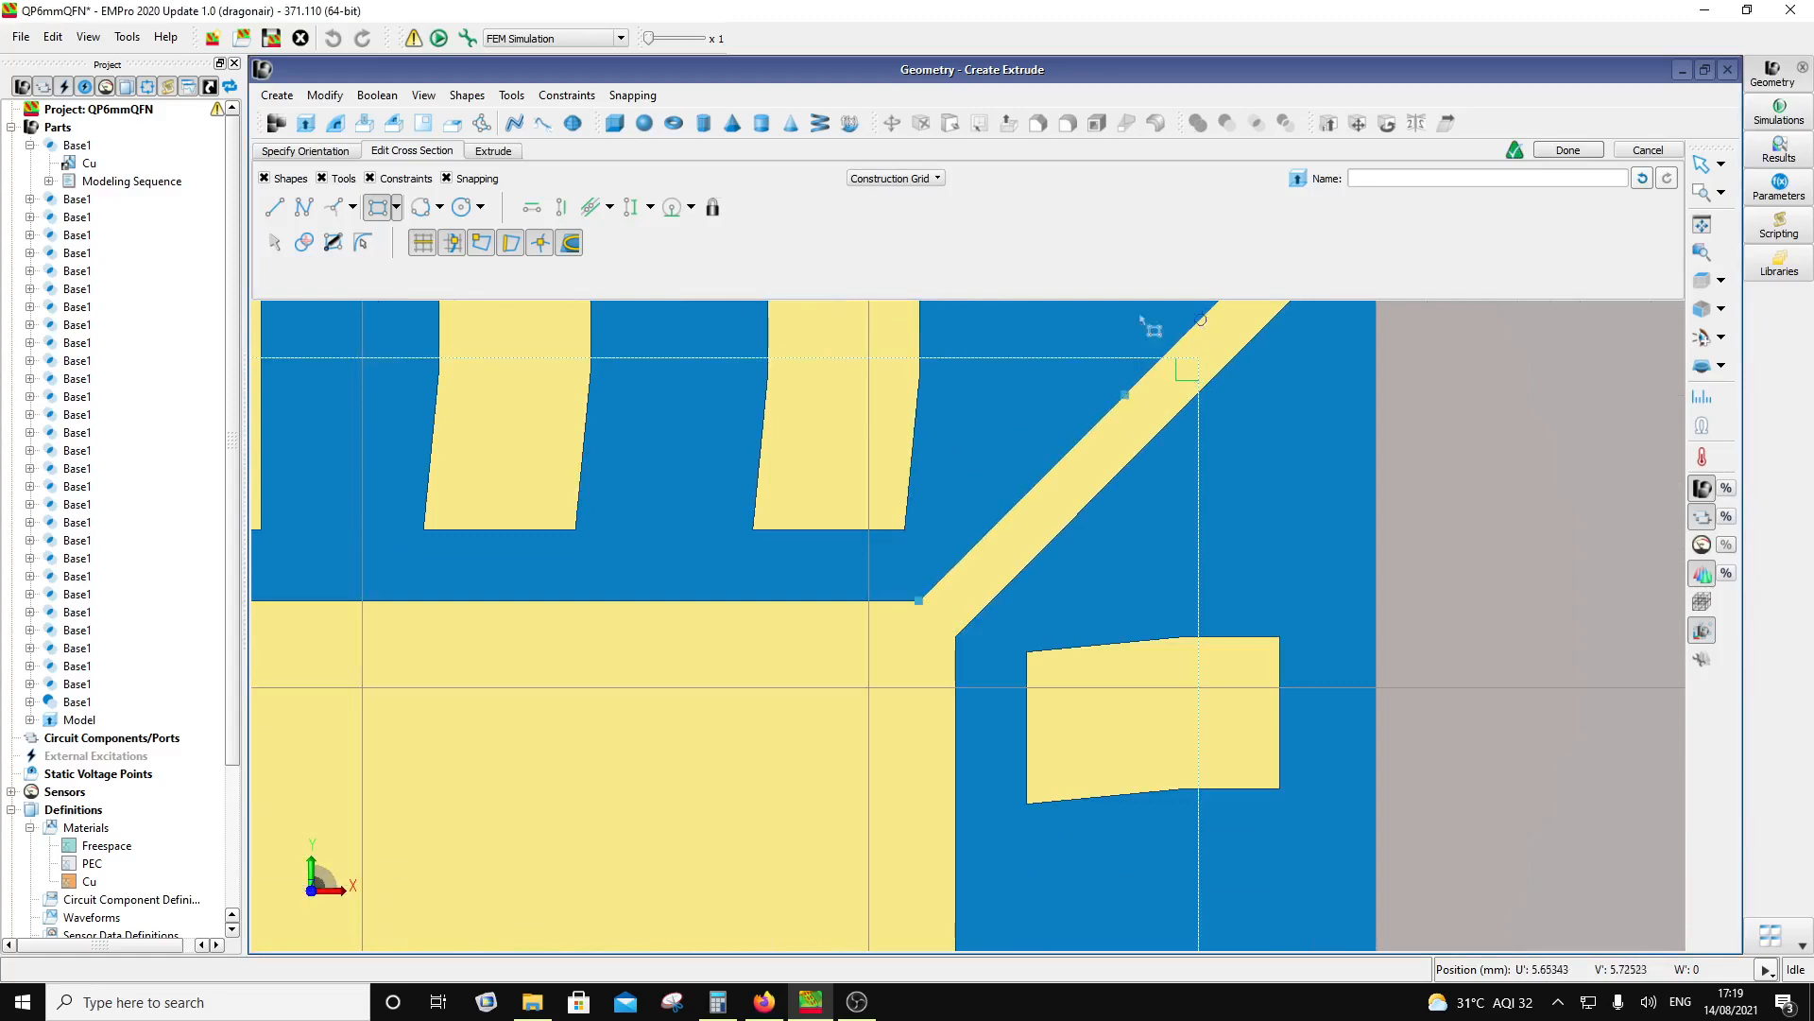
pyautogui.click(361, 244)
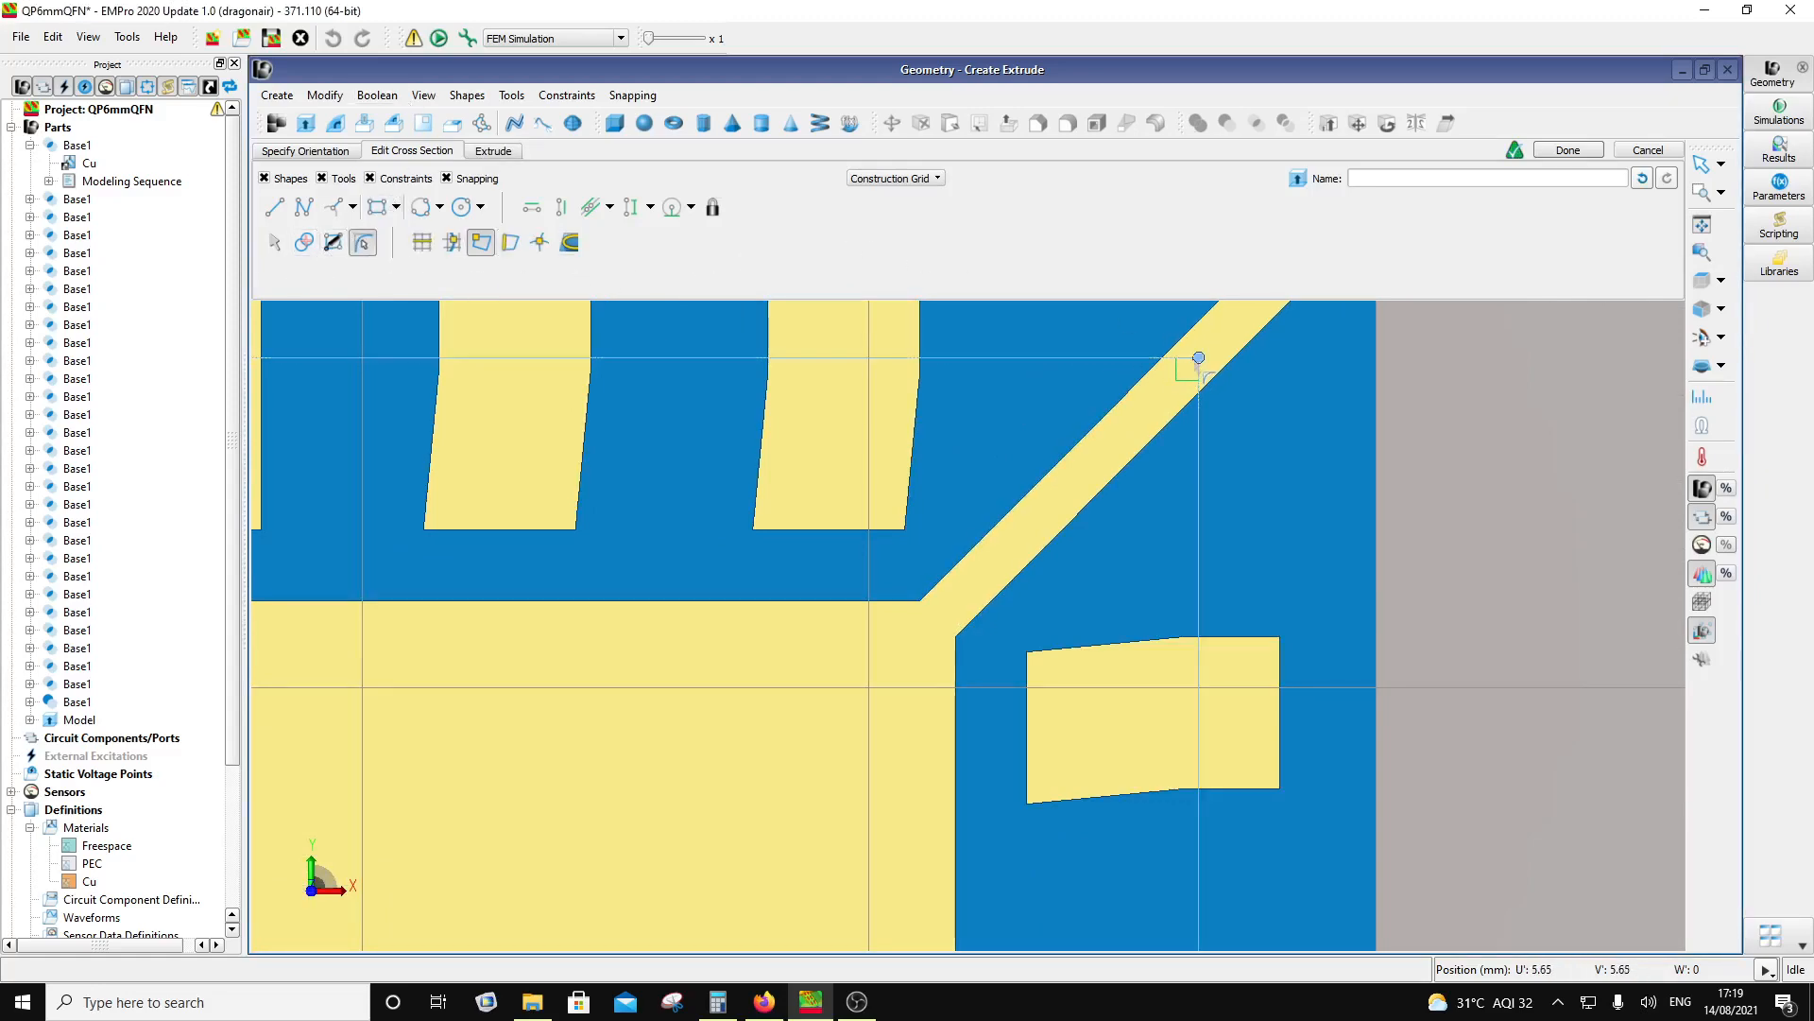
pyautogui.click(1199, 358)
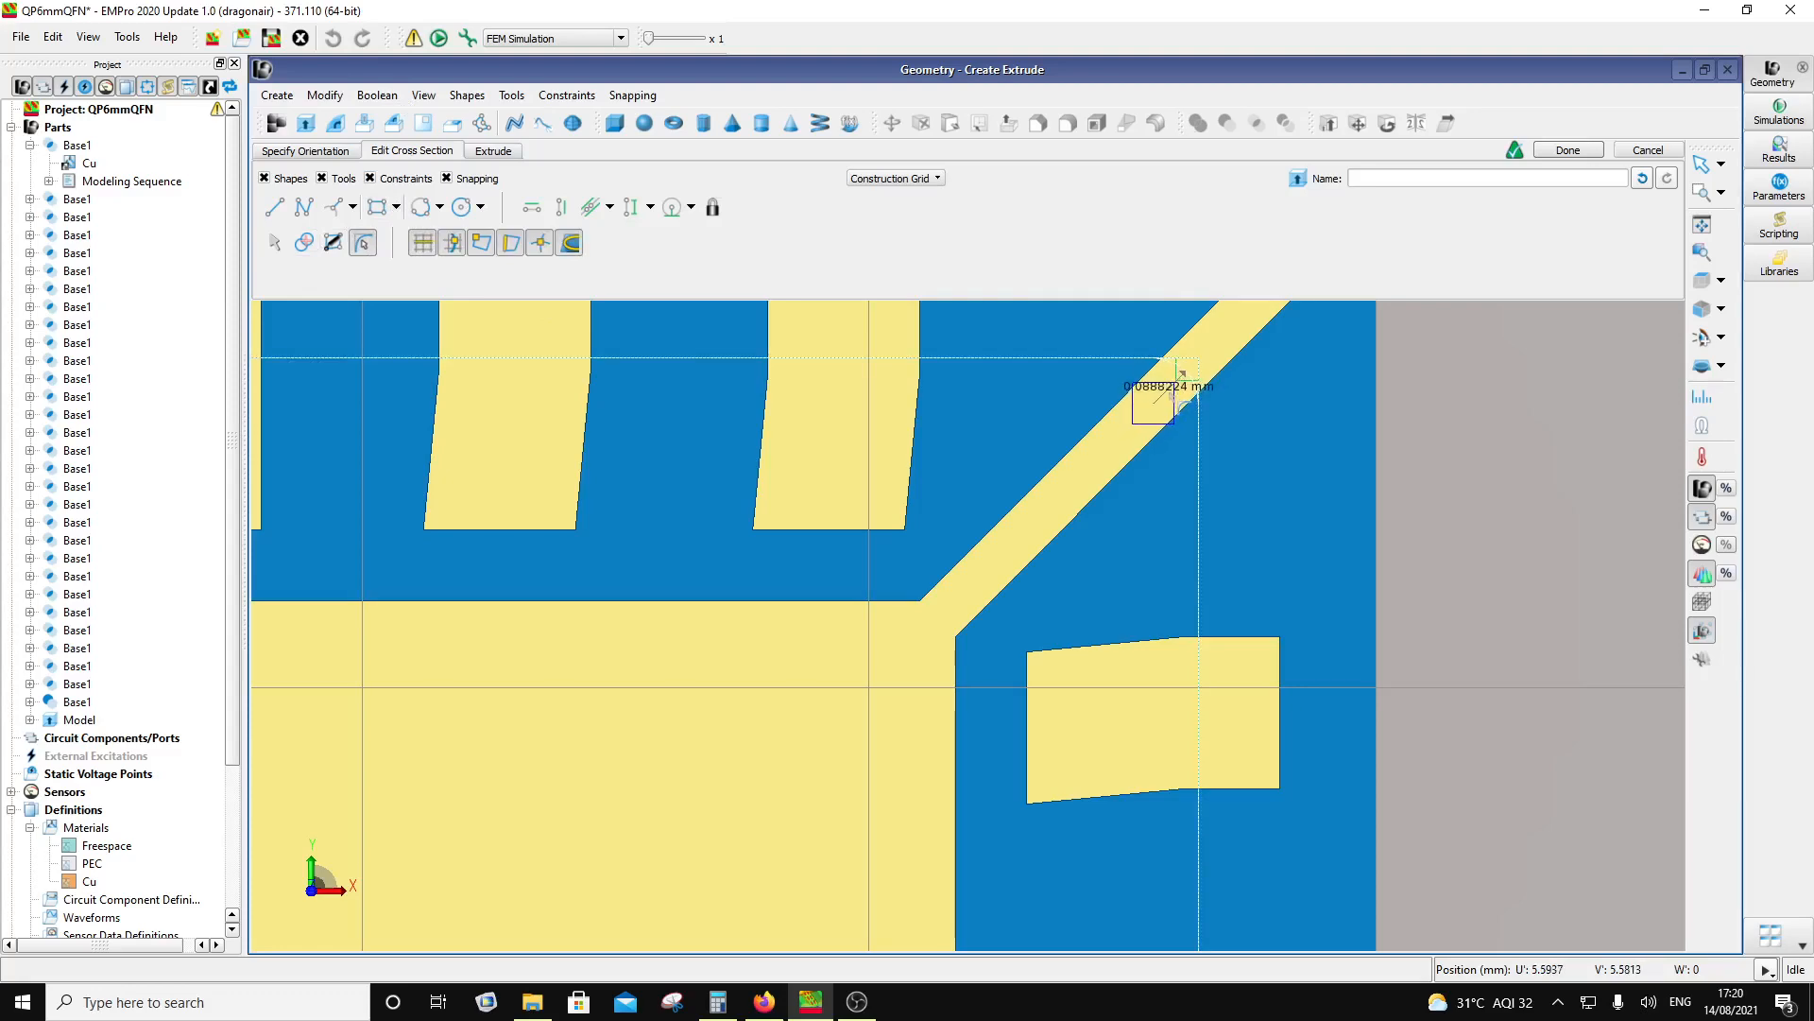
pyautogui.click(1181, 374)
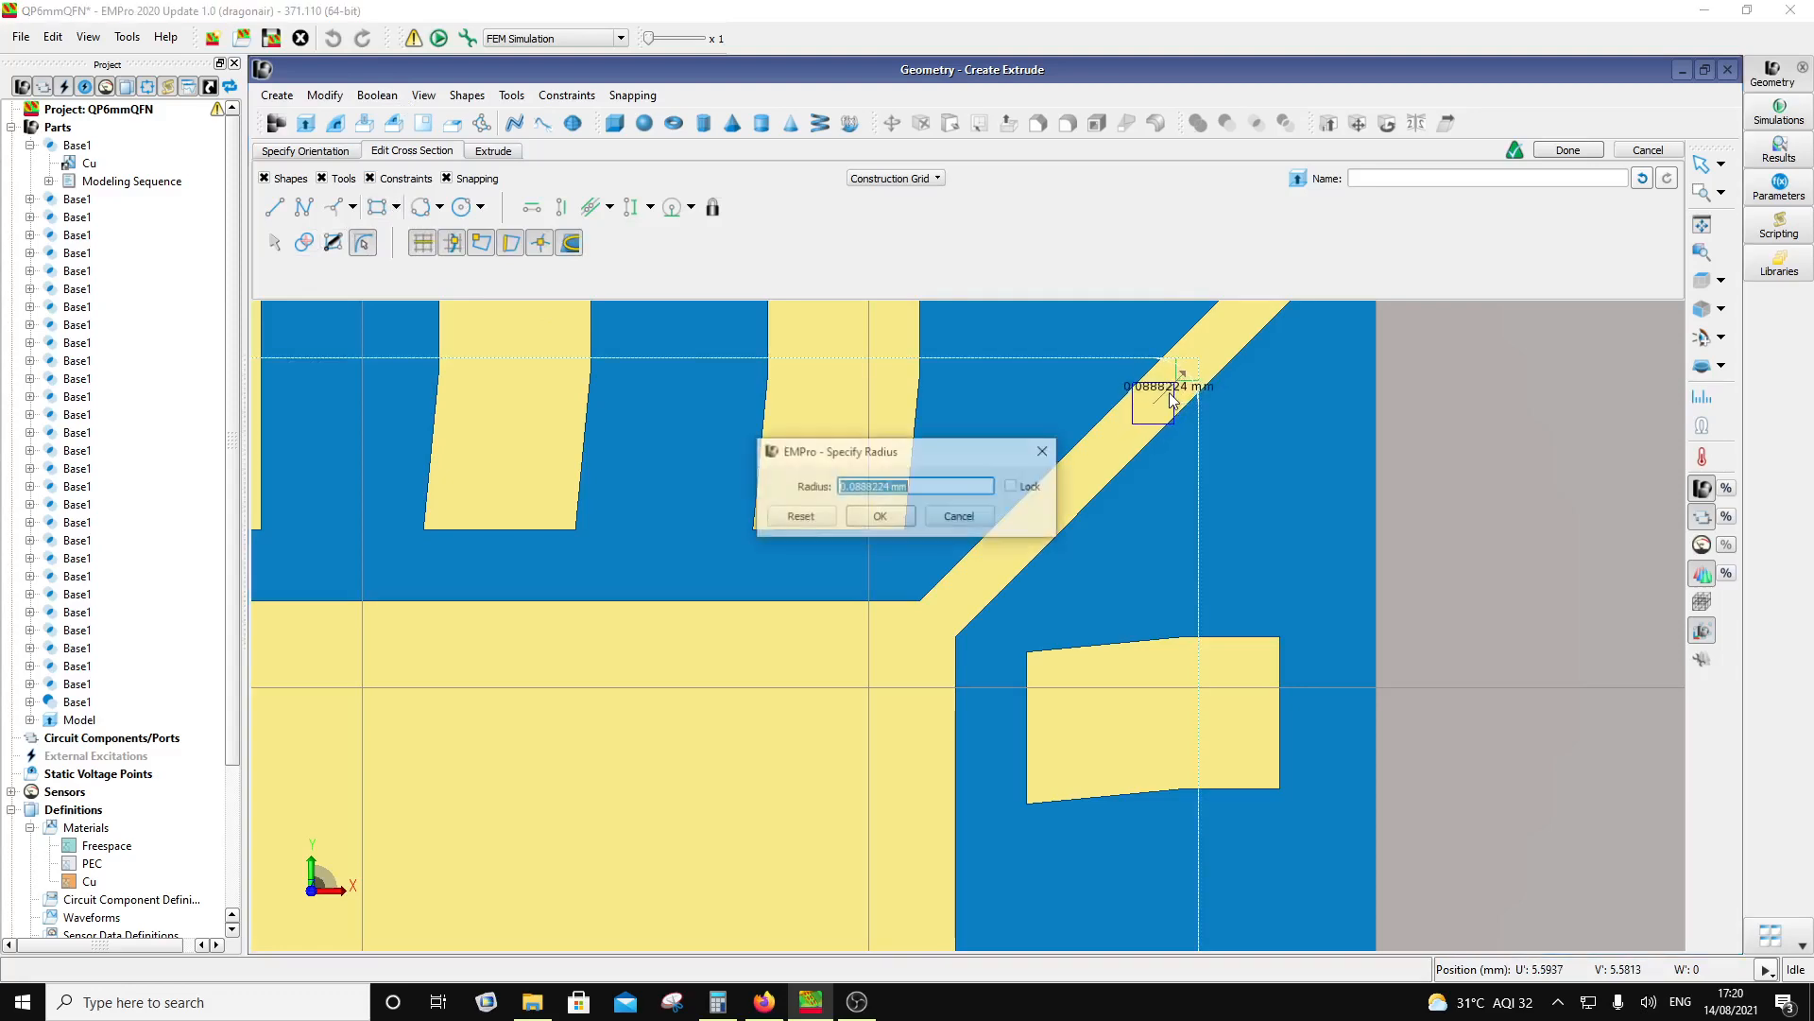
pyautogui.click(891, 485)
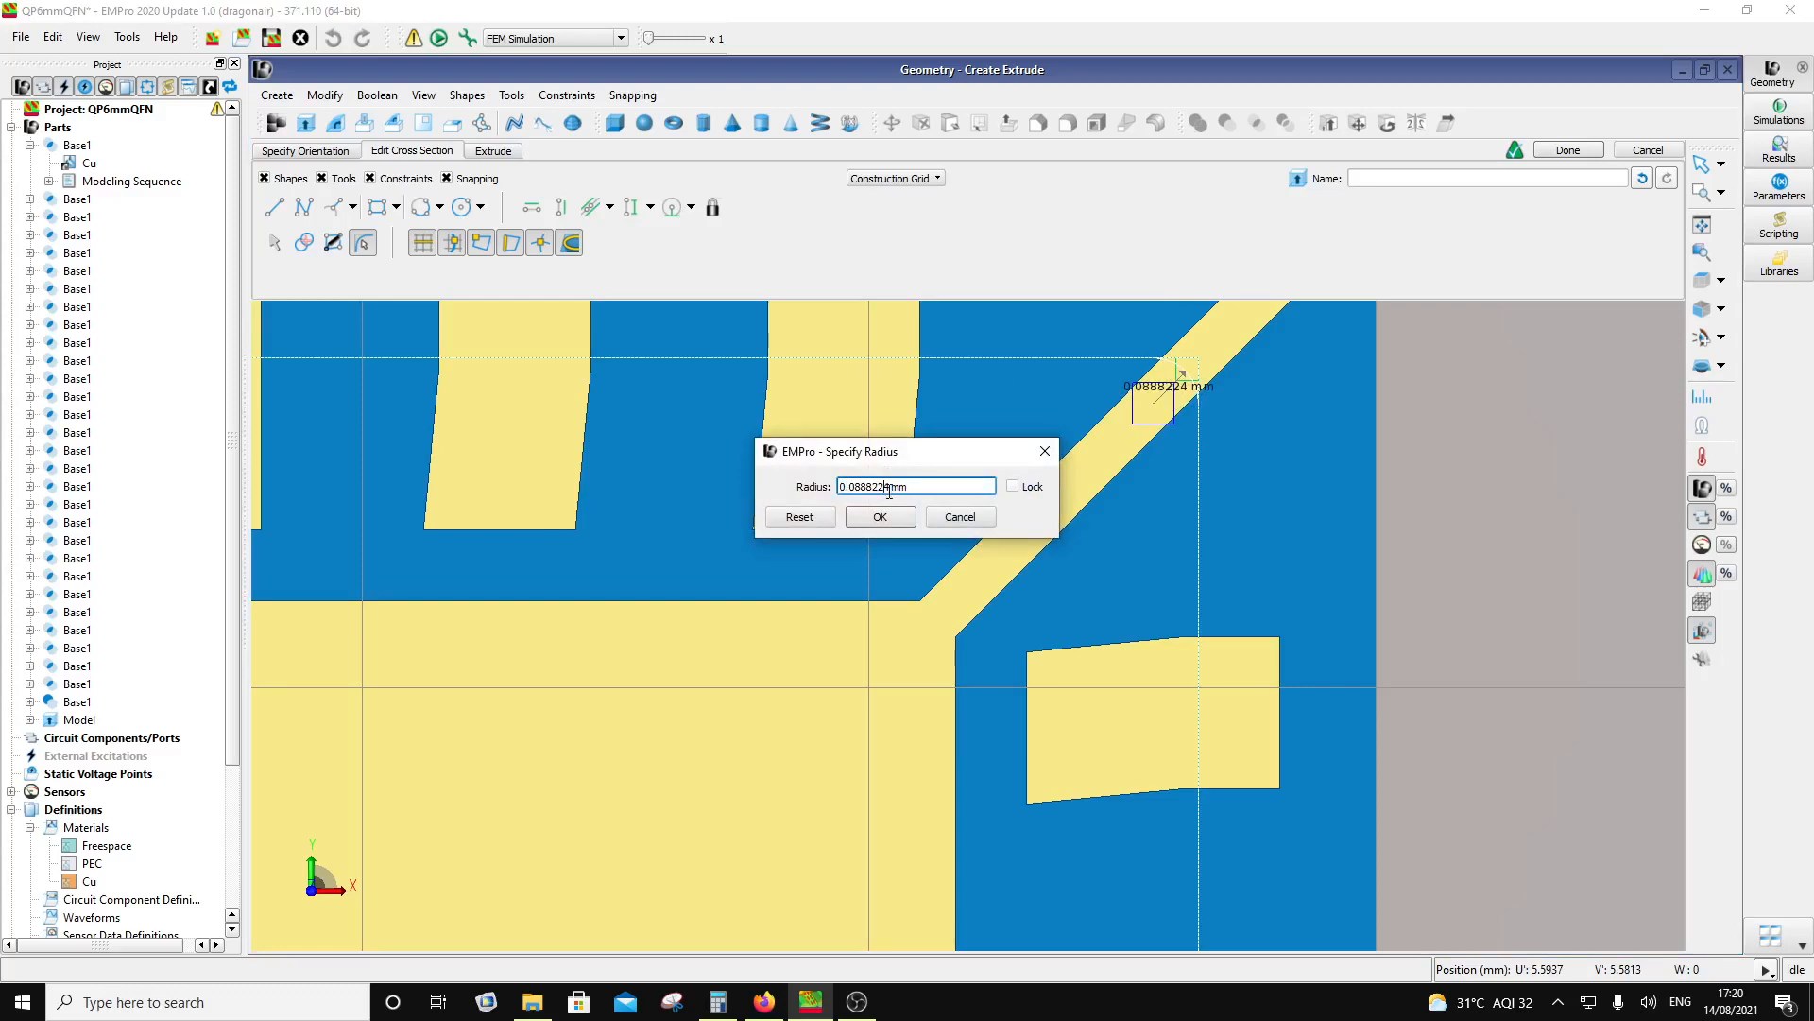
pyautogui.moveTo(889, 489); pyautogui.dragTo(858, 492)
pyautogui.write('5')
pyautogui.click(880, 512)
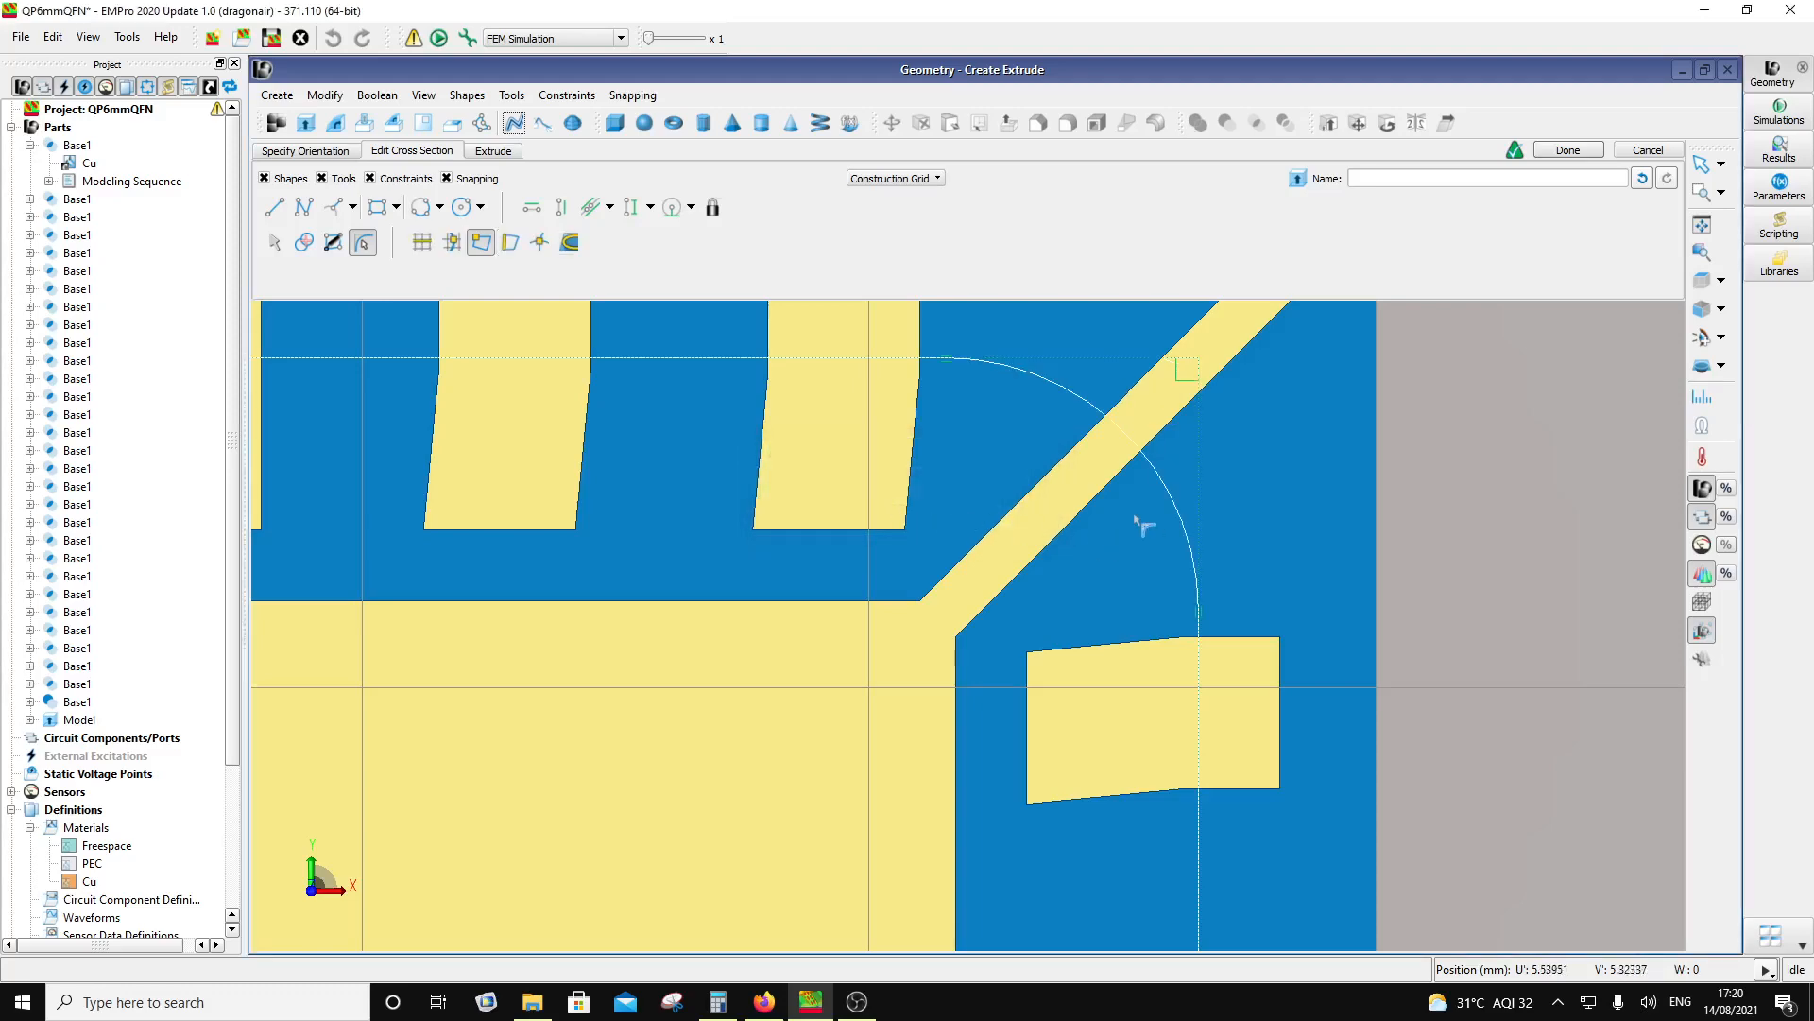
# Step: Fillet the lower-right corner of the cavity rectangle with a 0.5 mm radius
pyautogui.scroll(-2, 1144, 515)
pyautogui.scroll(-5, 1130, 505)
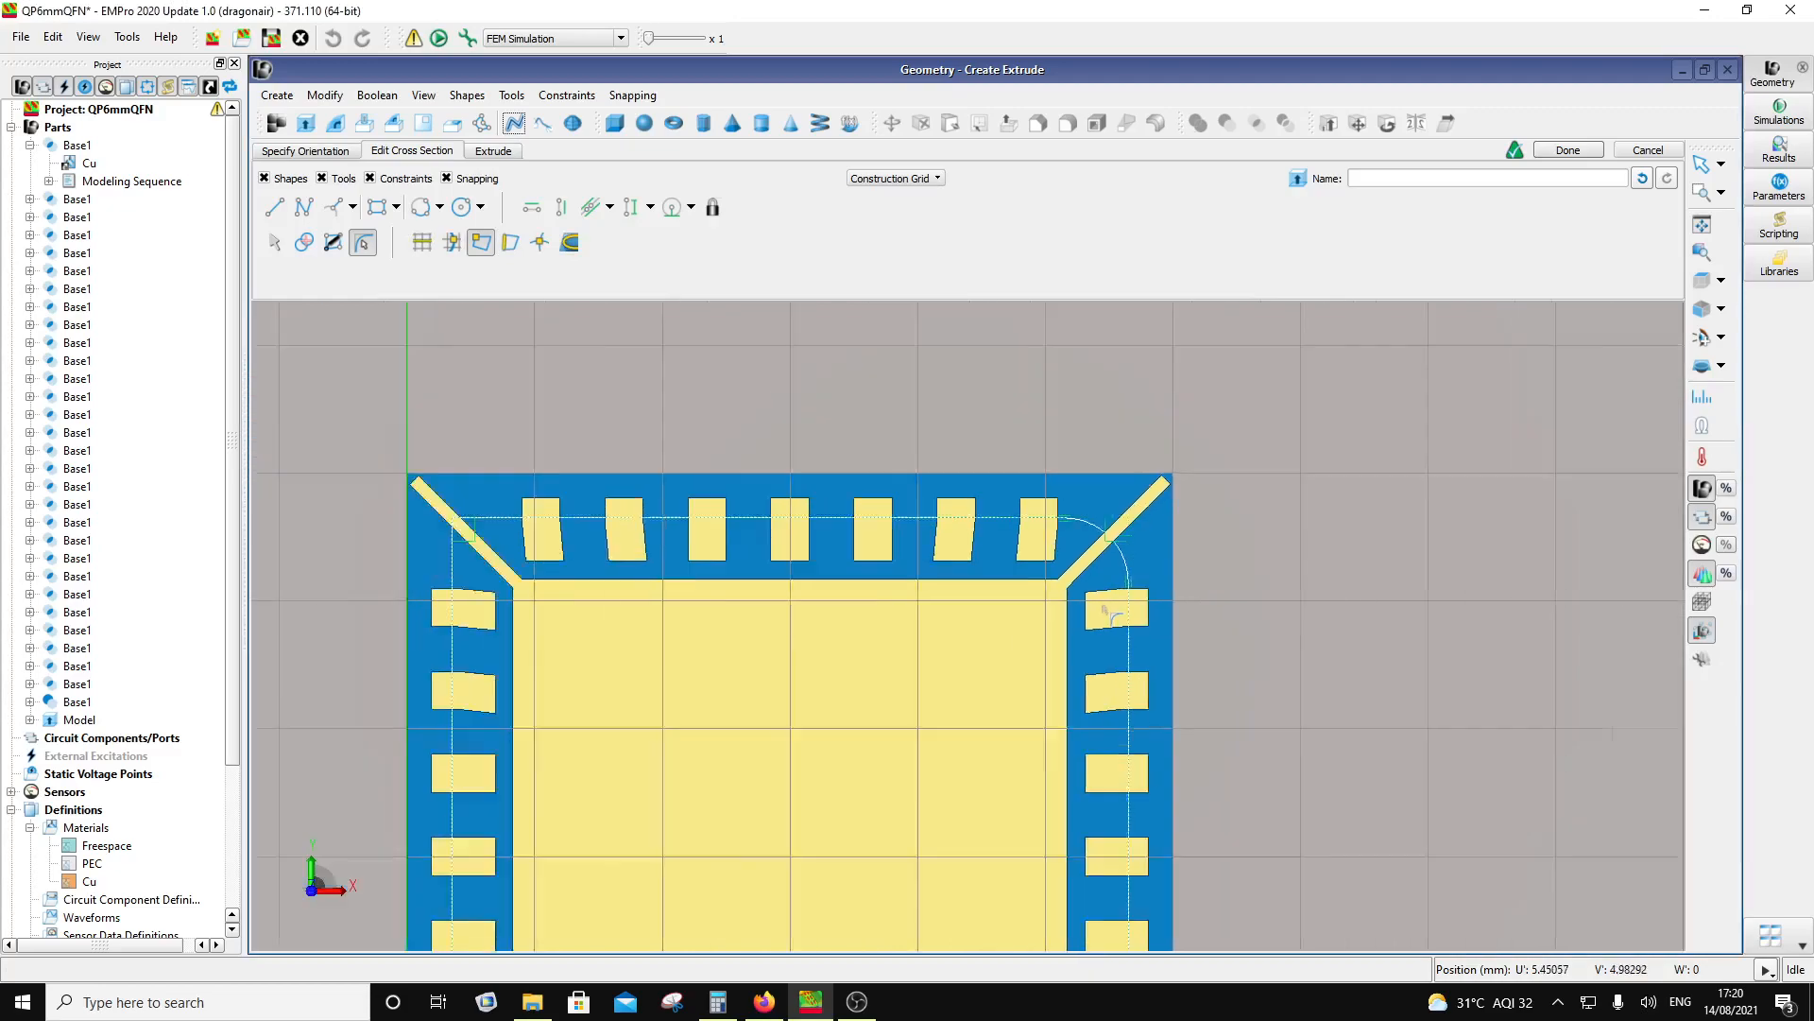
pyautogui.scroll(7, 1051, 900)
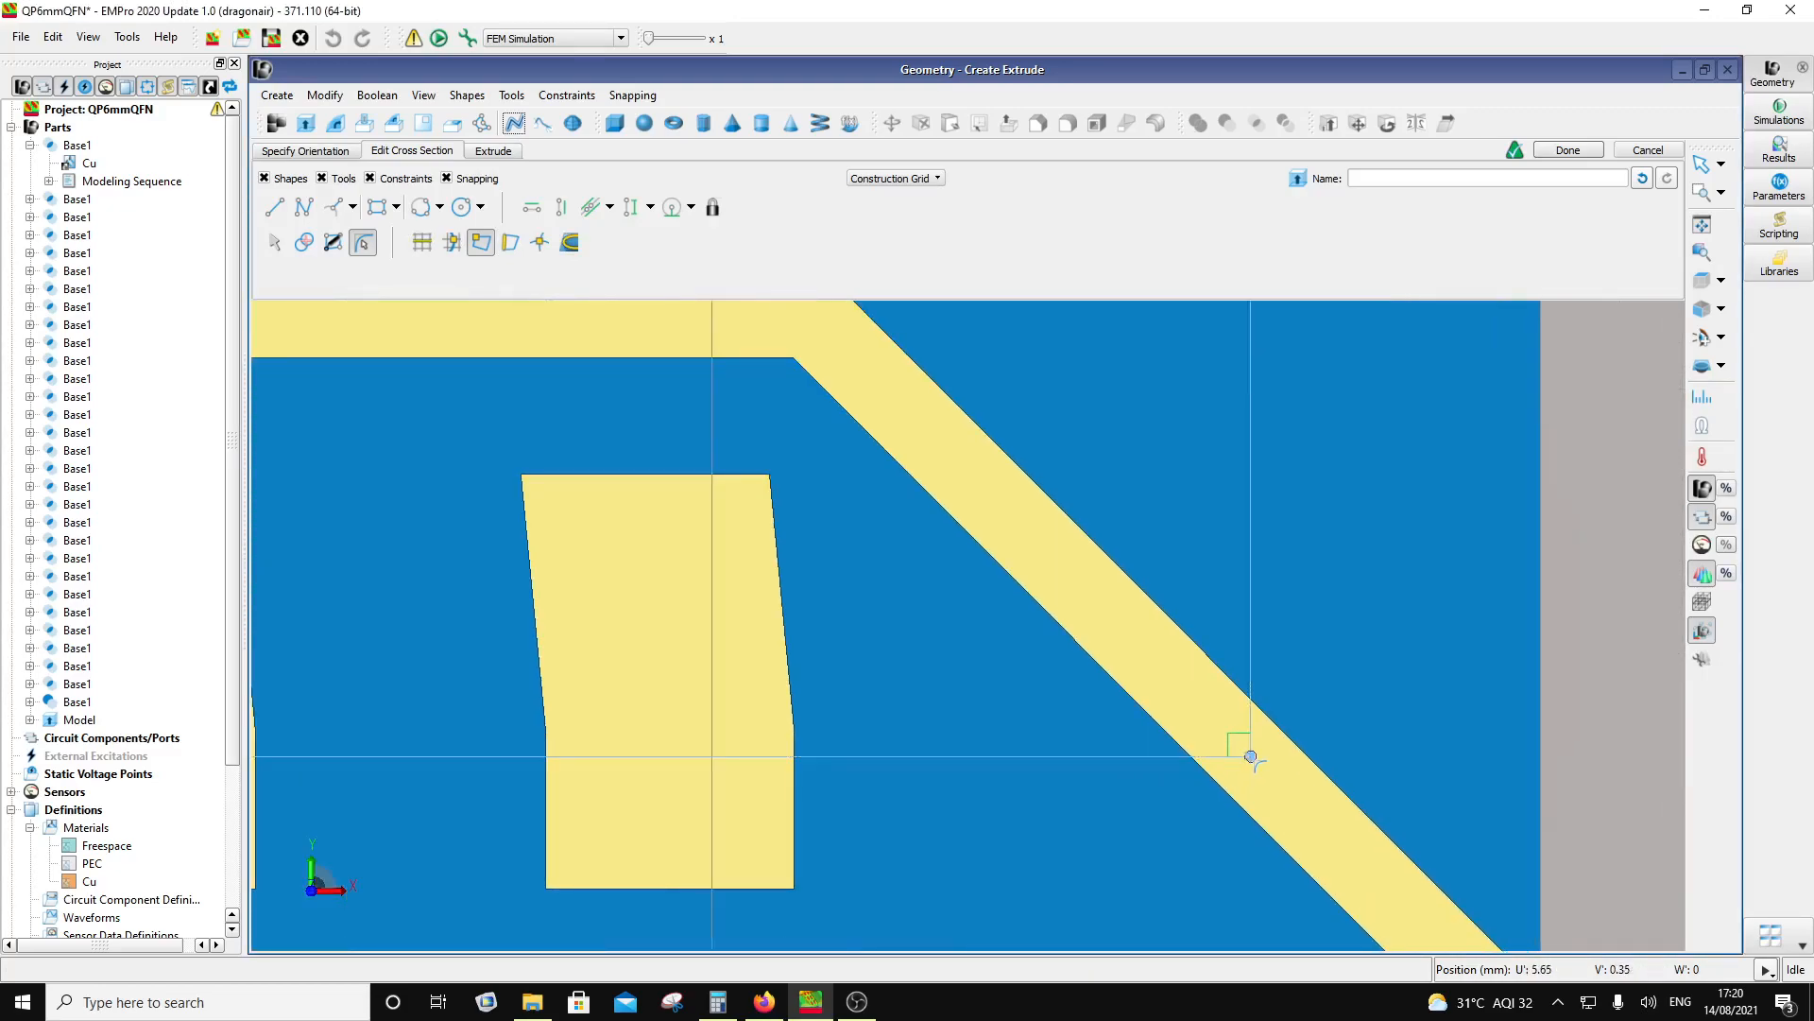
pyautogui.click(1250, 756)
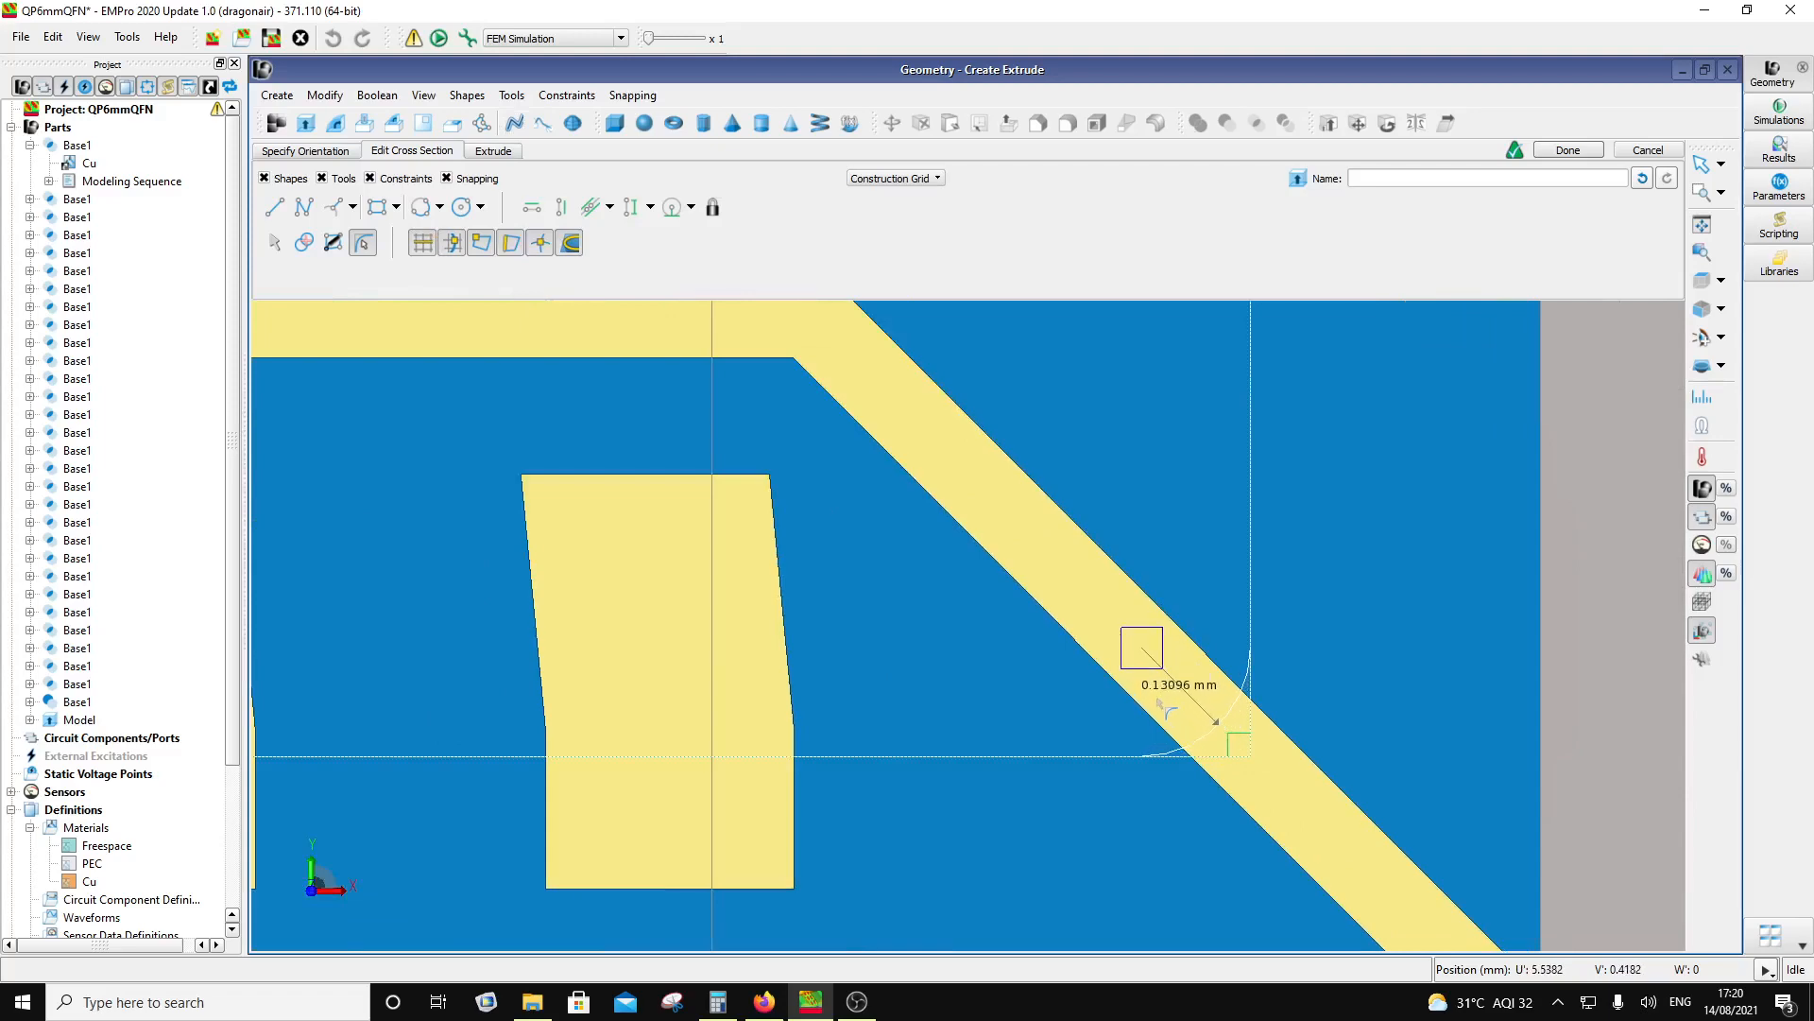
pyautogui.press('Tab')
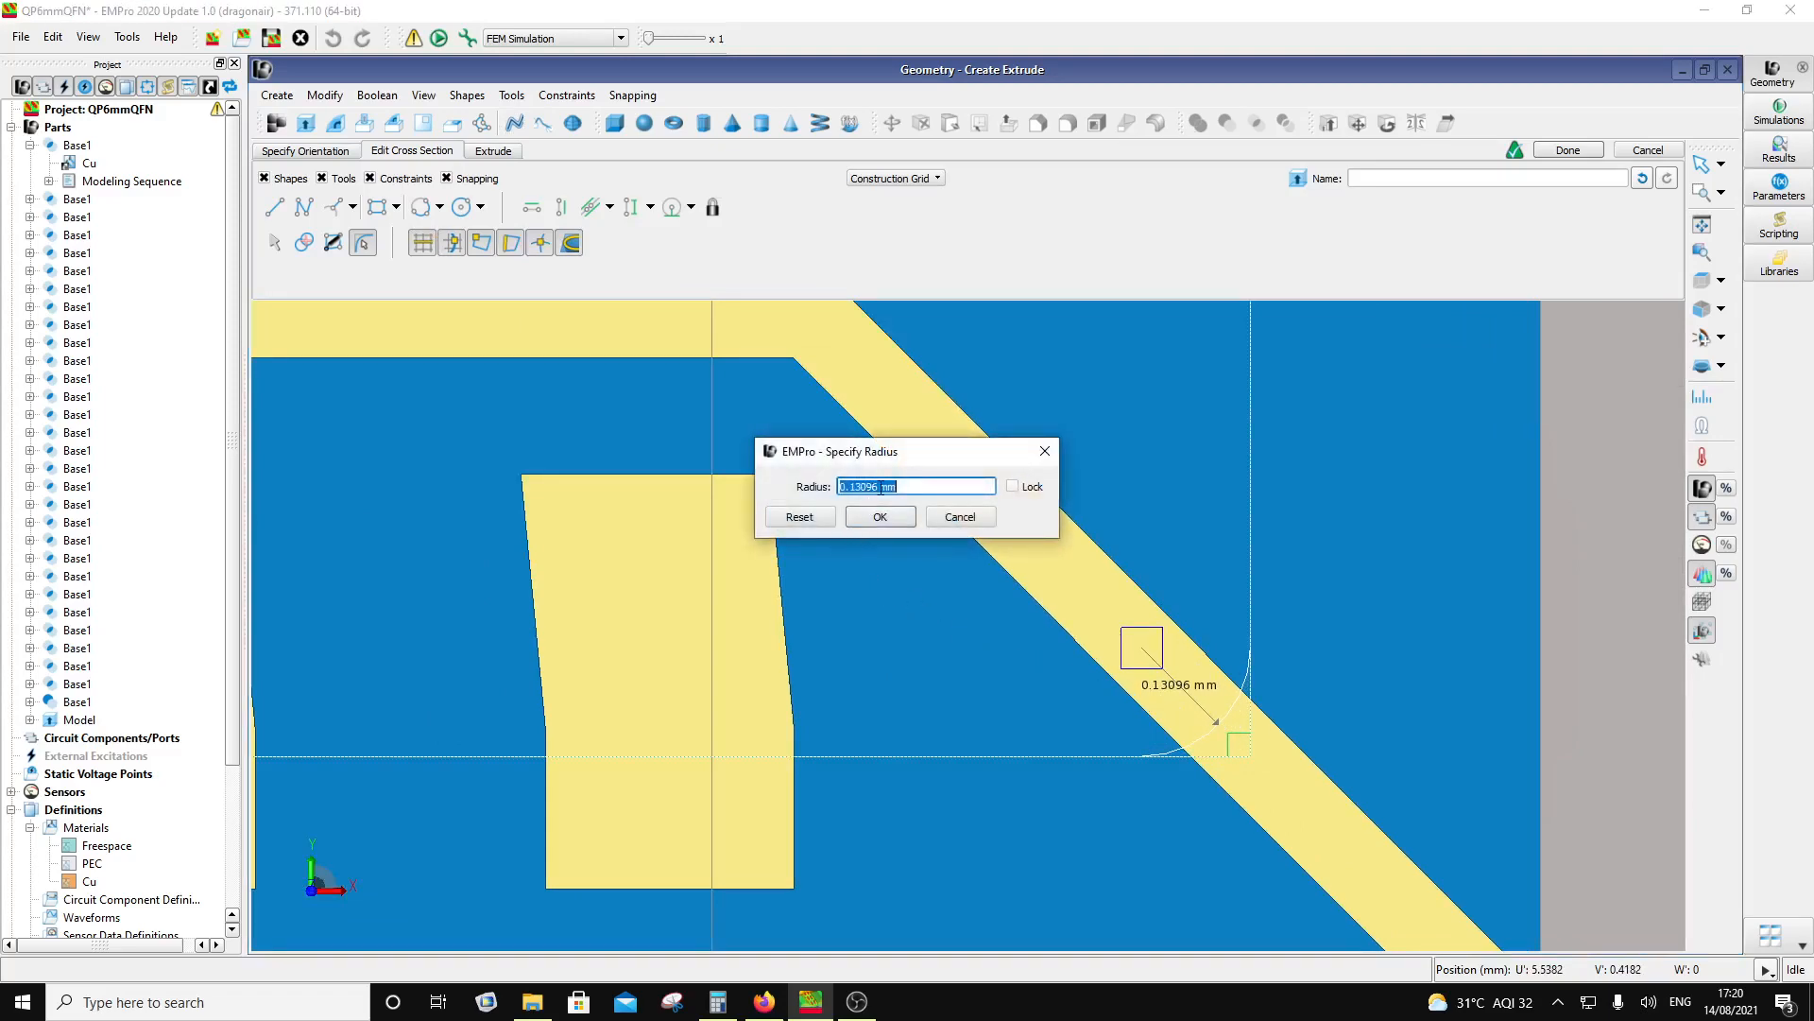
pyautogui.click(880, 487)
pyautogui.moveTo(873, 487); pyautogui.dragTo(855, 487)
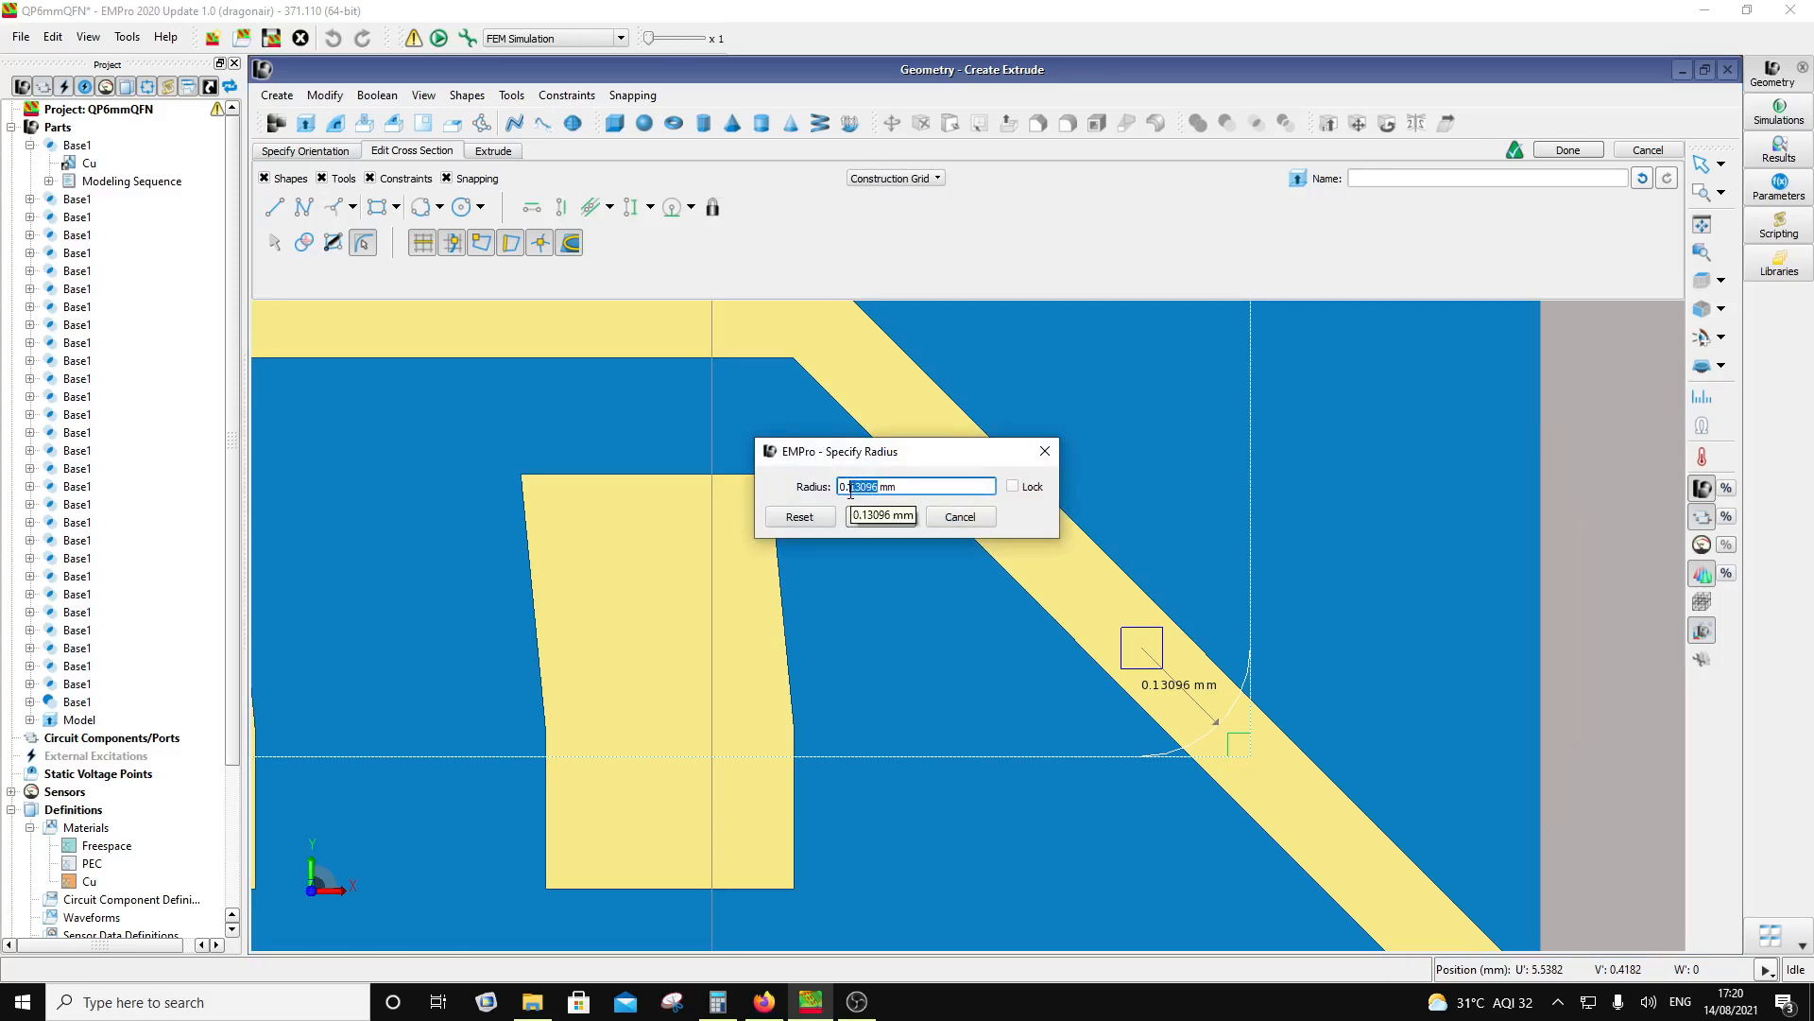
pyautogui.write('5')
pyautogui.click(883, 516)
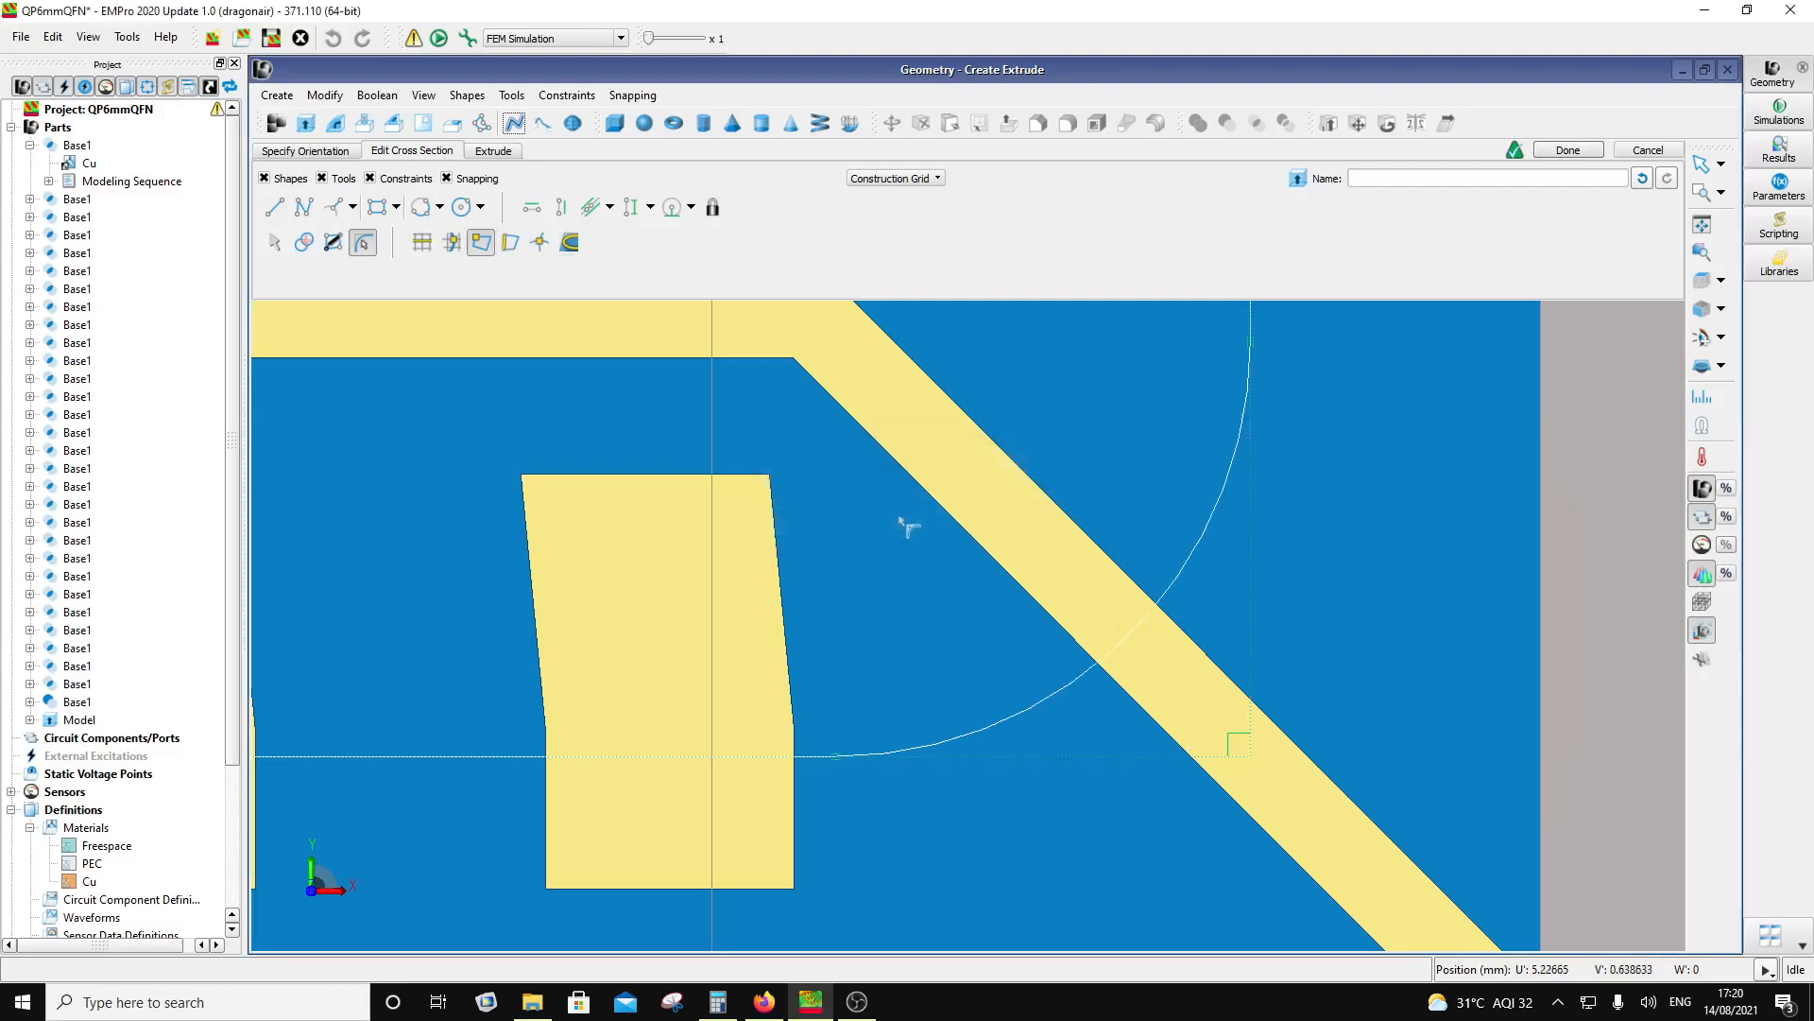
# Step: Fillet the lower-left corner of the cavity rectangle with a 0.5 mm radius
pyautogui.scroll(-10, 905, 526)
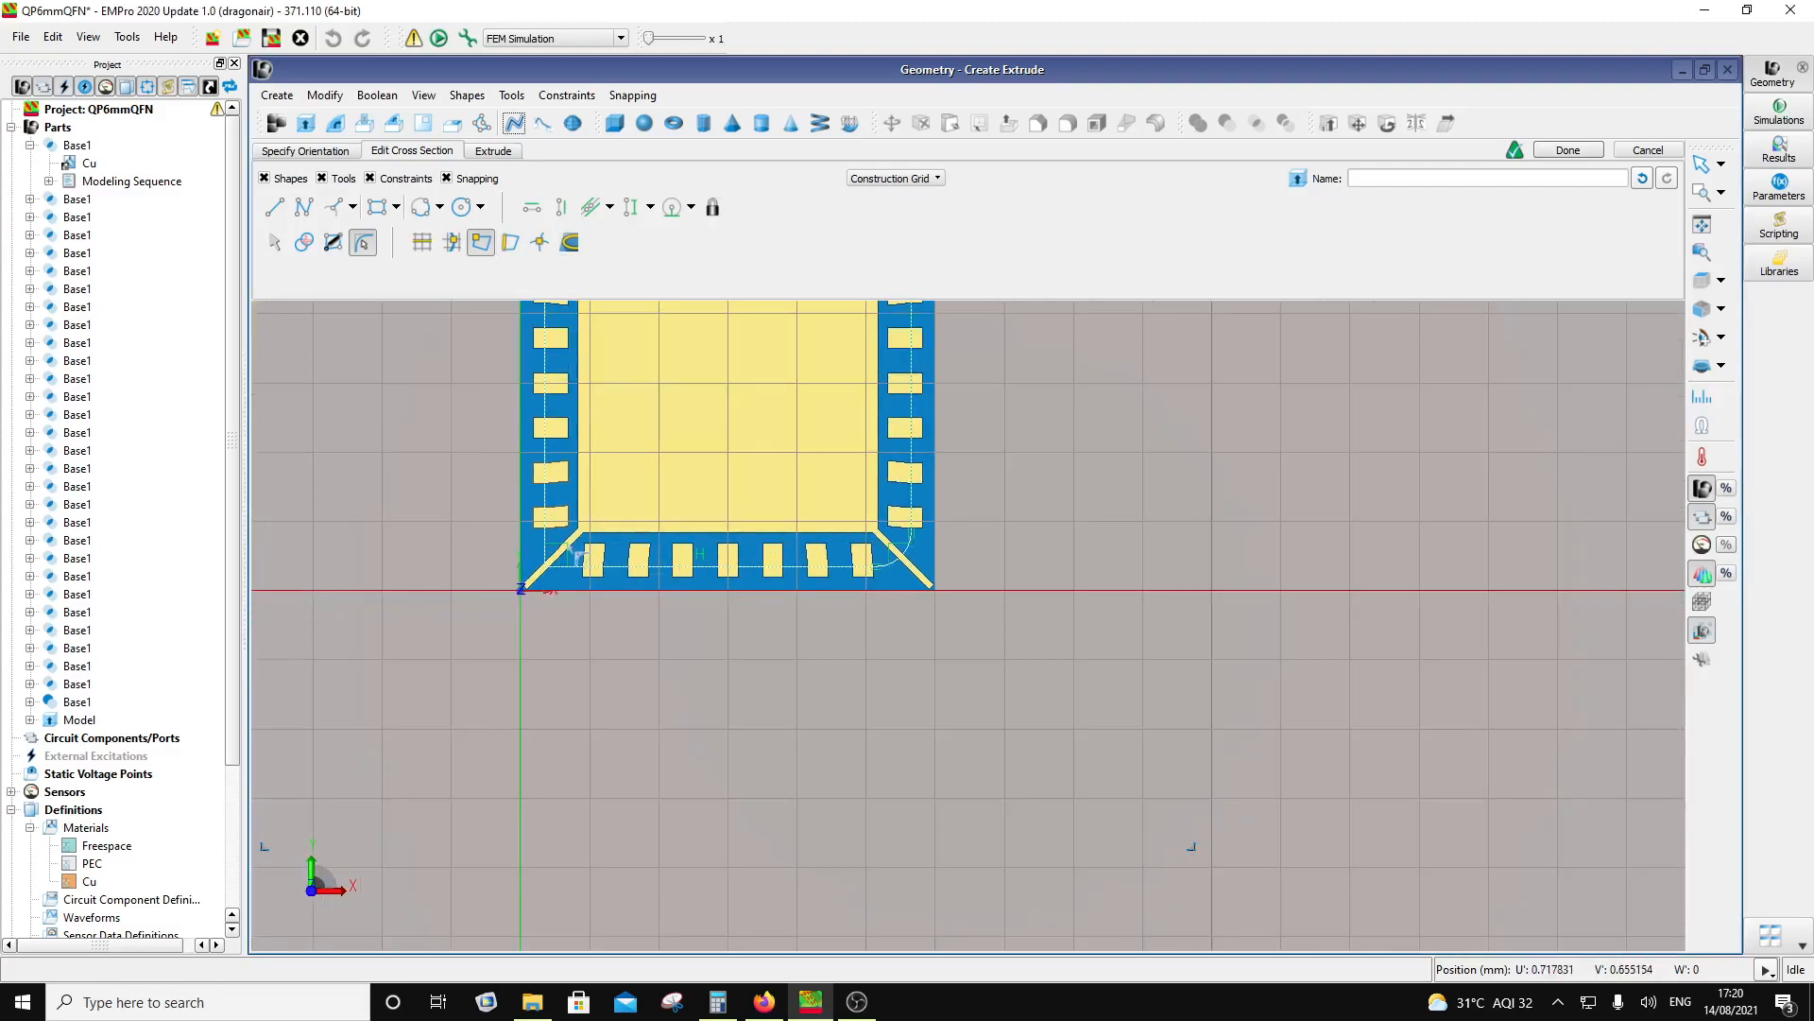
pyautogui.scroll(10, 538, 568)
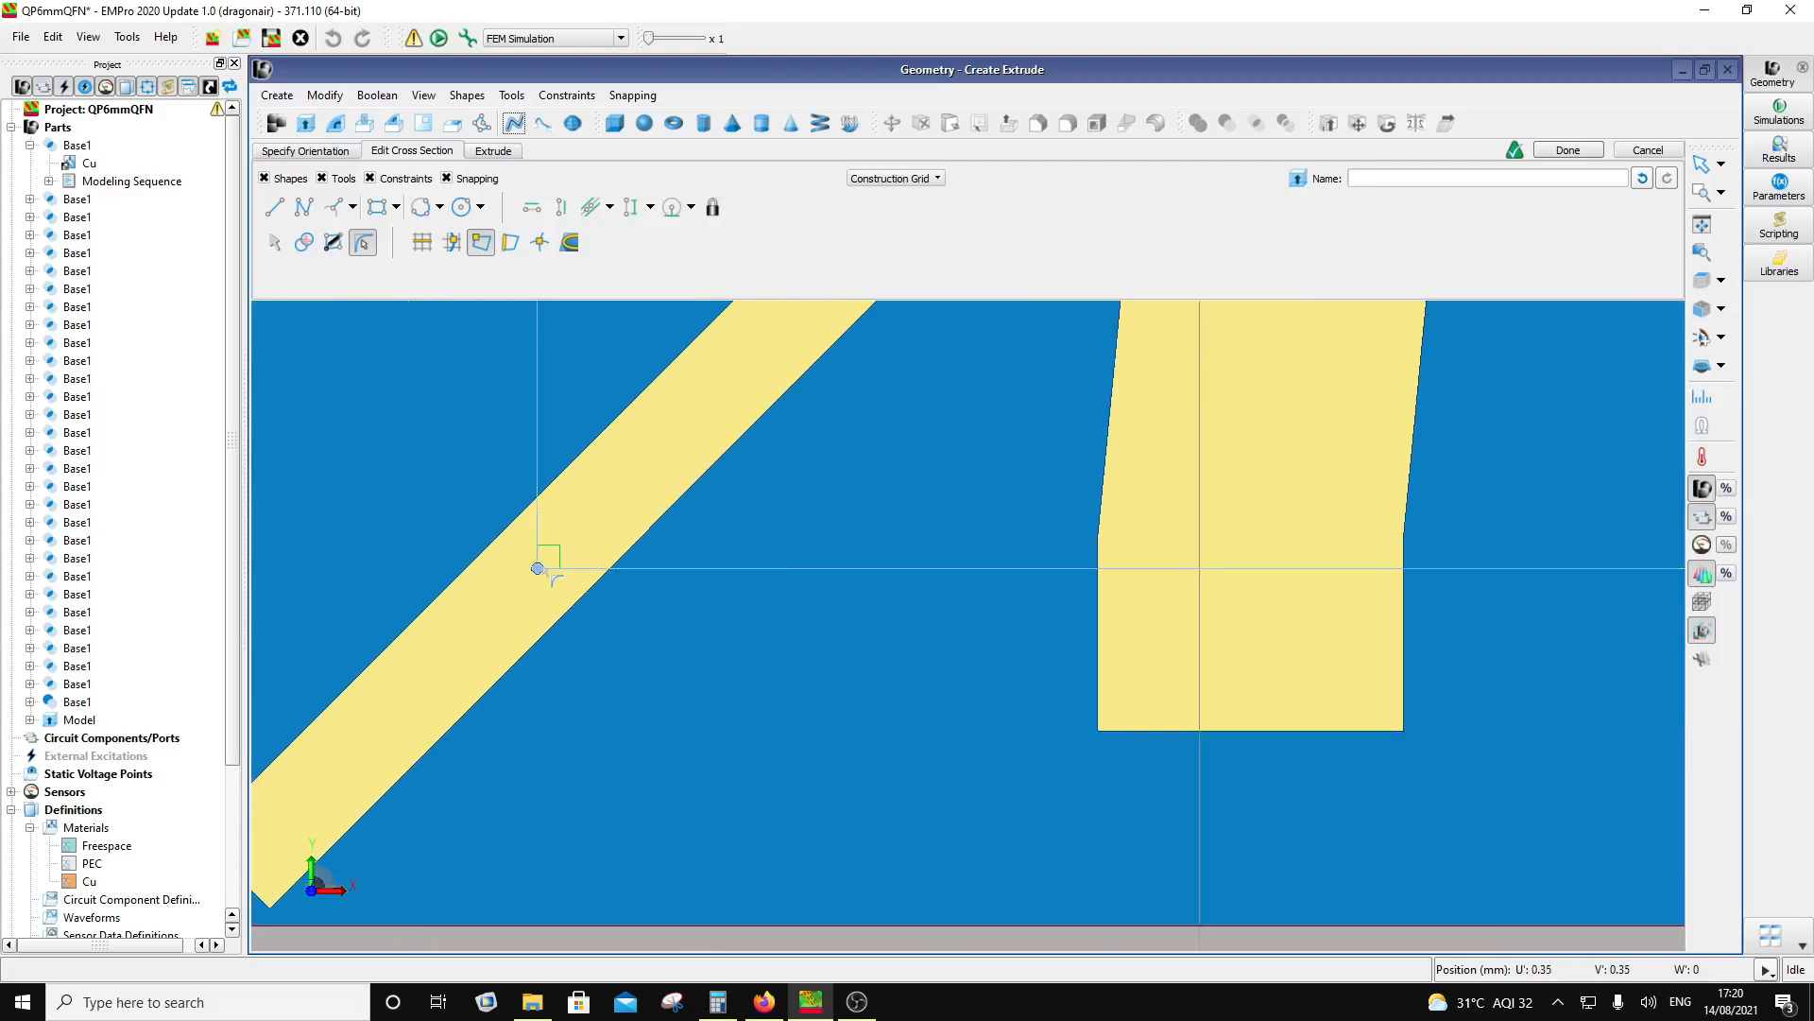
pyautogui.click(538, 568)
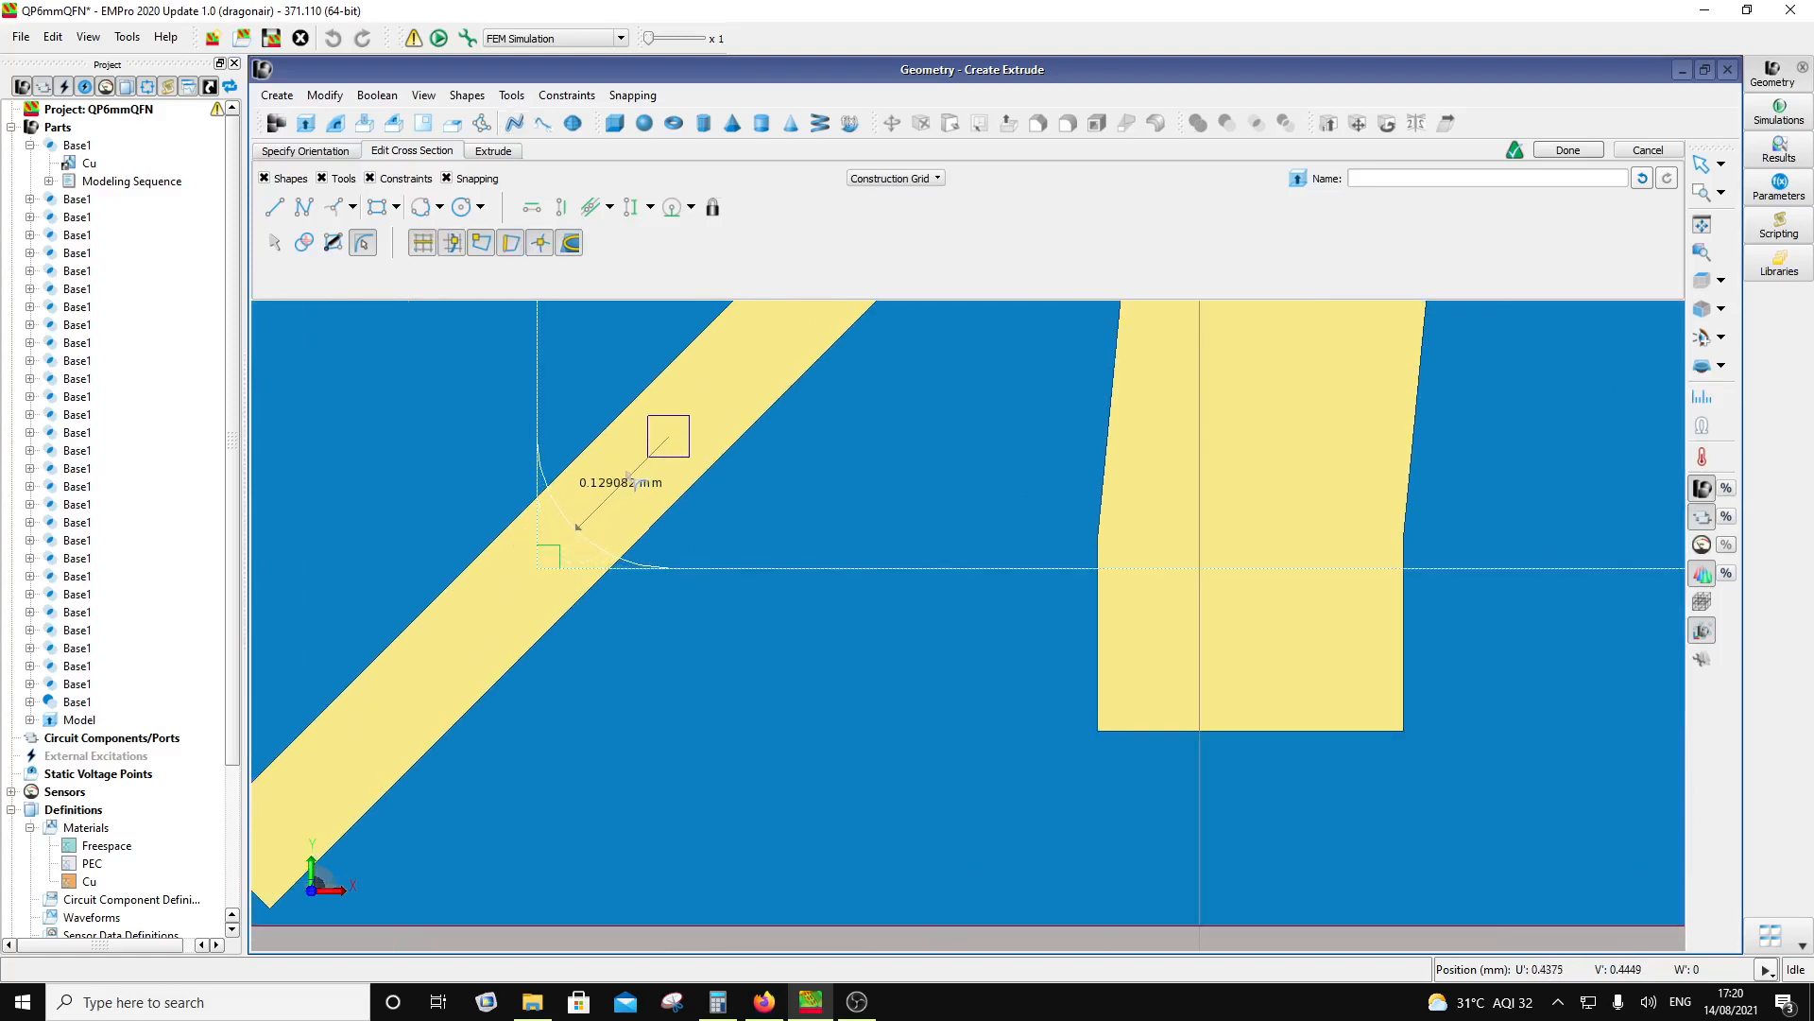
pyautogui.press('Tab')
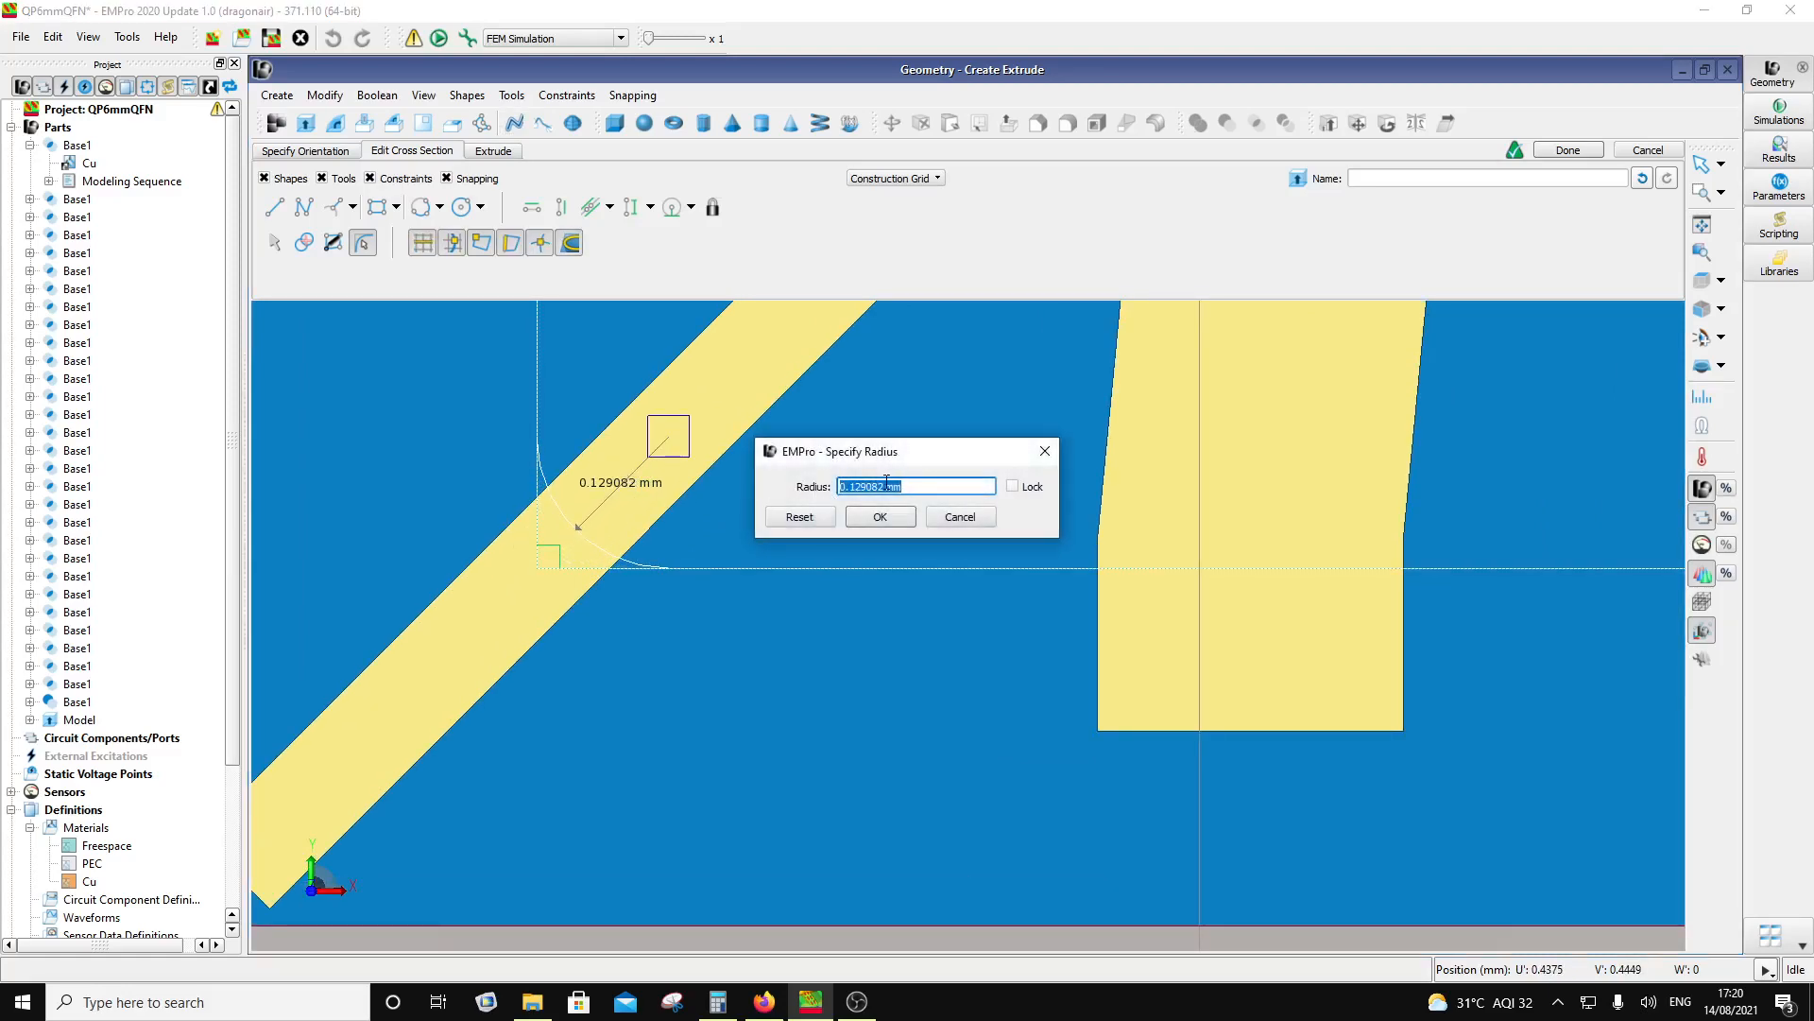
pyautogui.moveTo(885, 484); pyautogui.dragTo(851, 485)
pyautogui.write('5')
pyautogui.click(888, 515)
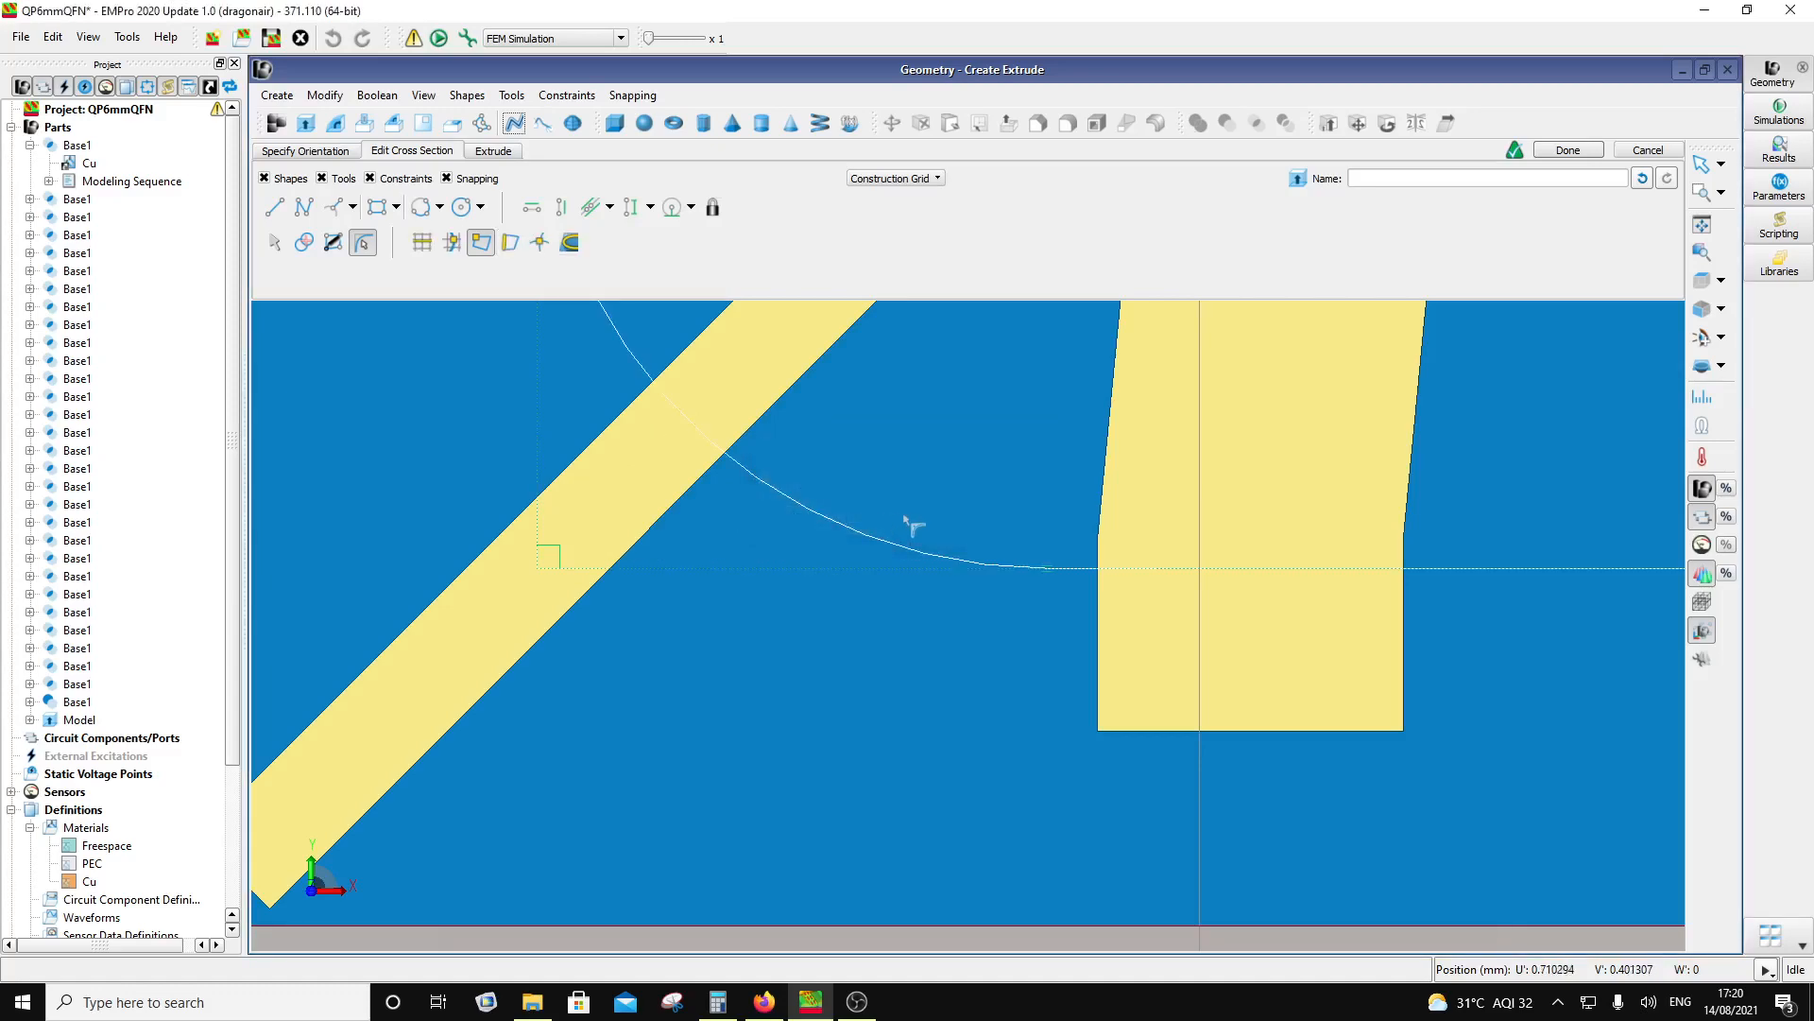
# Step: Examine the cavity outline against the base and leads, checking its rounded corners and the square upper-left corner
pyautogui.scroll(-8, 990, 612)
pyautogui.scroll(2, 1212, 326)
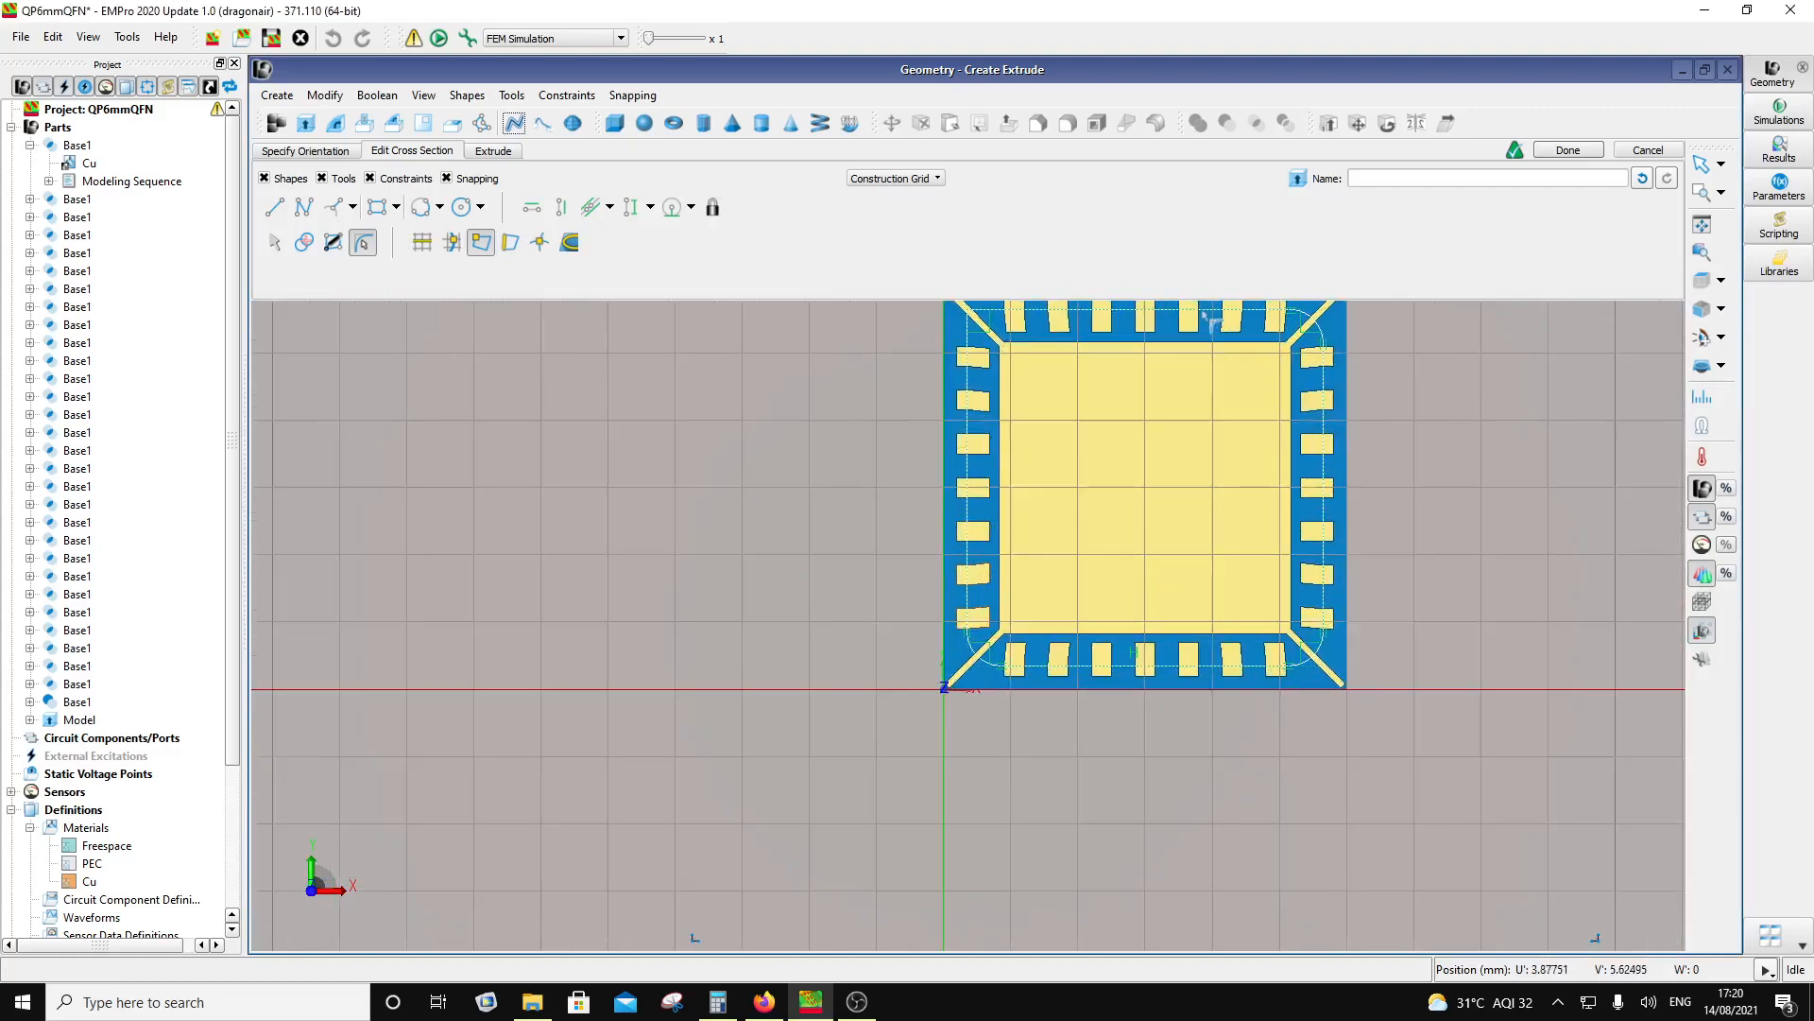
pyautogui.scroll(2, 1183, 317)
pyautogui.scroll(2, 999, 338)
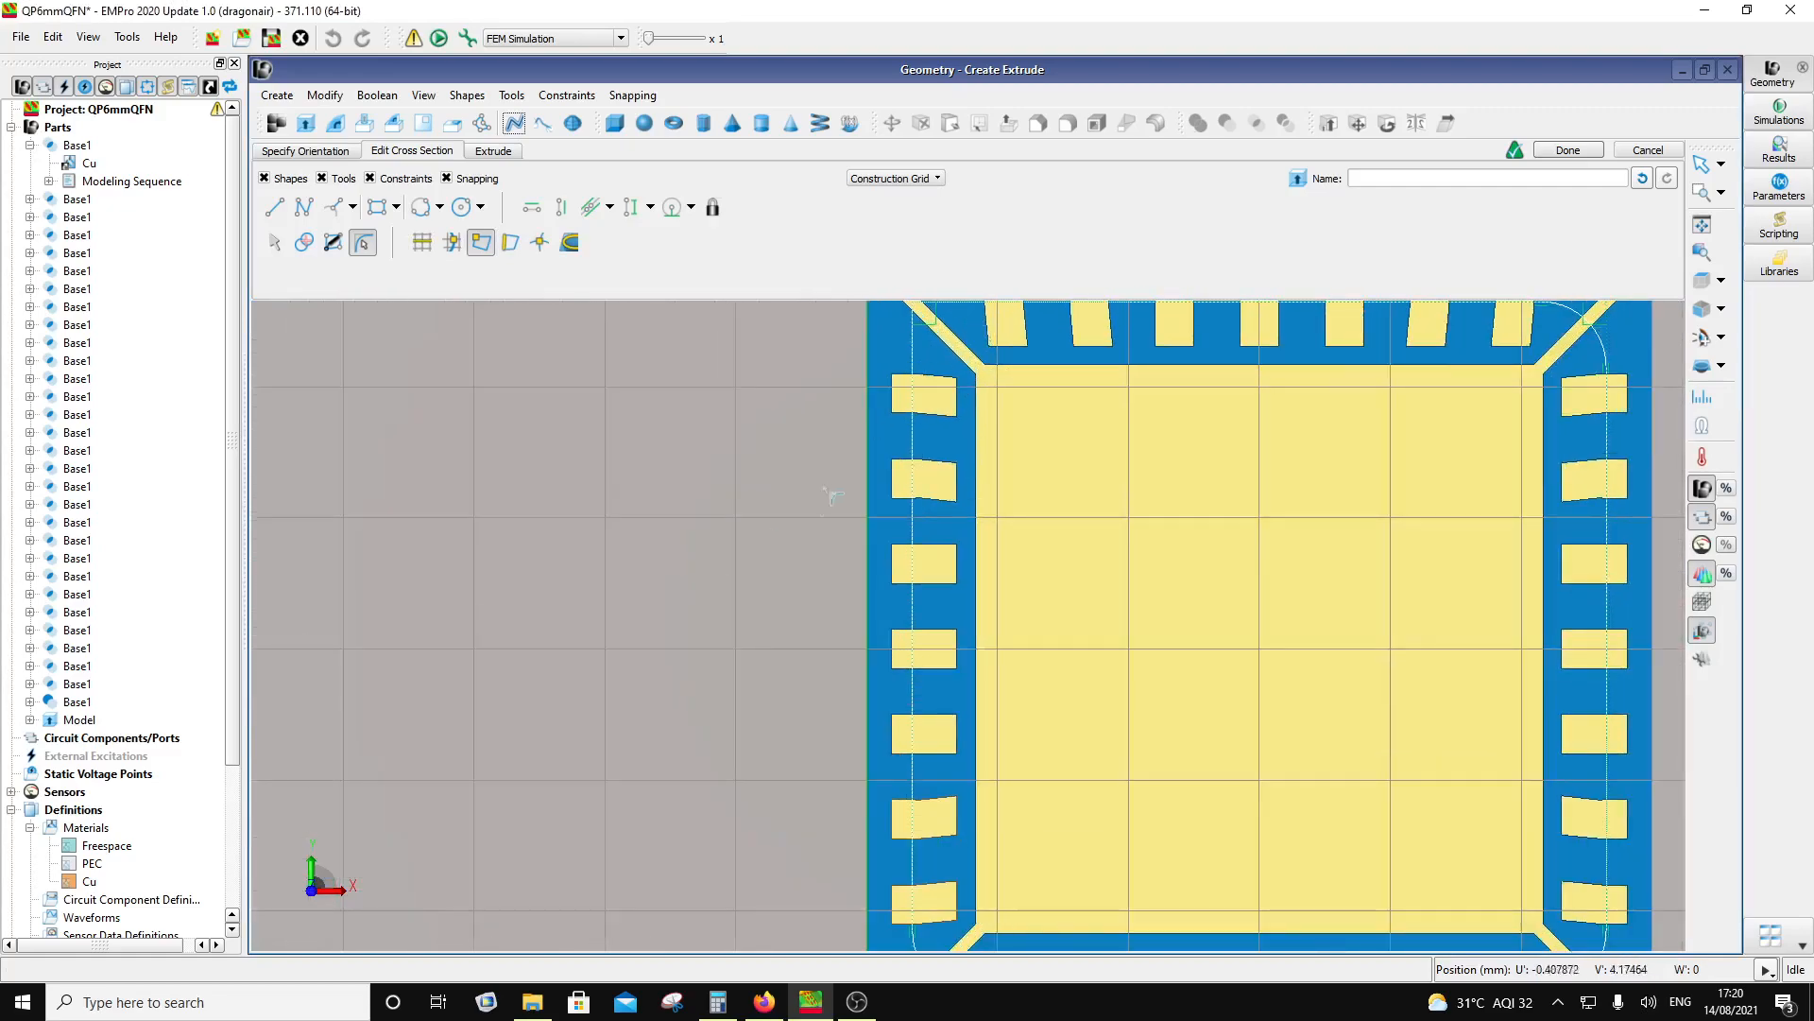
pyautogui.scroll(-4, 848, 459)
pyautogui.scroll(6, 871, 445)
pyautogui.scroll(1, 886, 386)
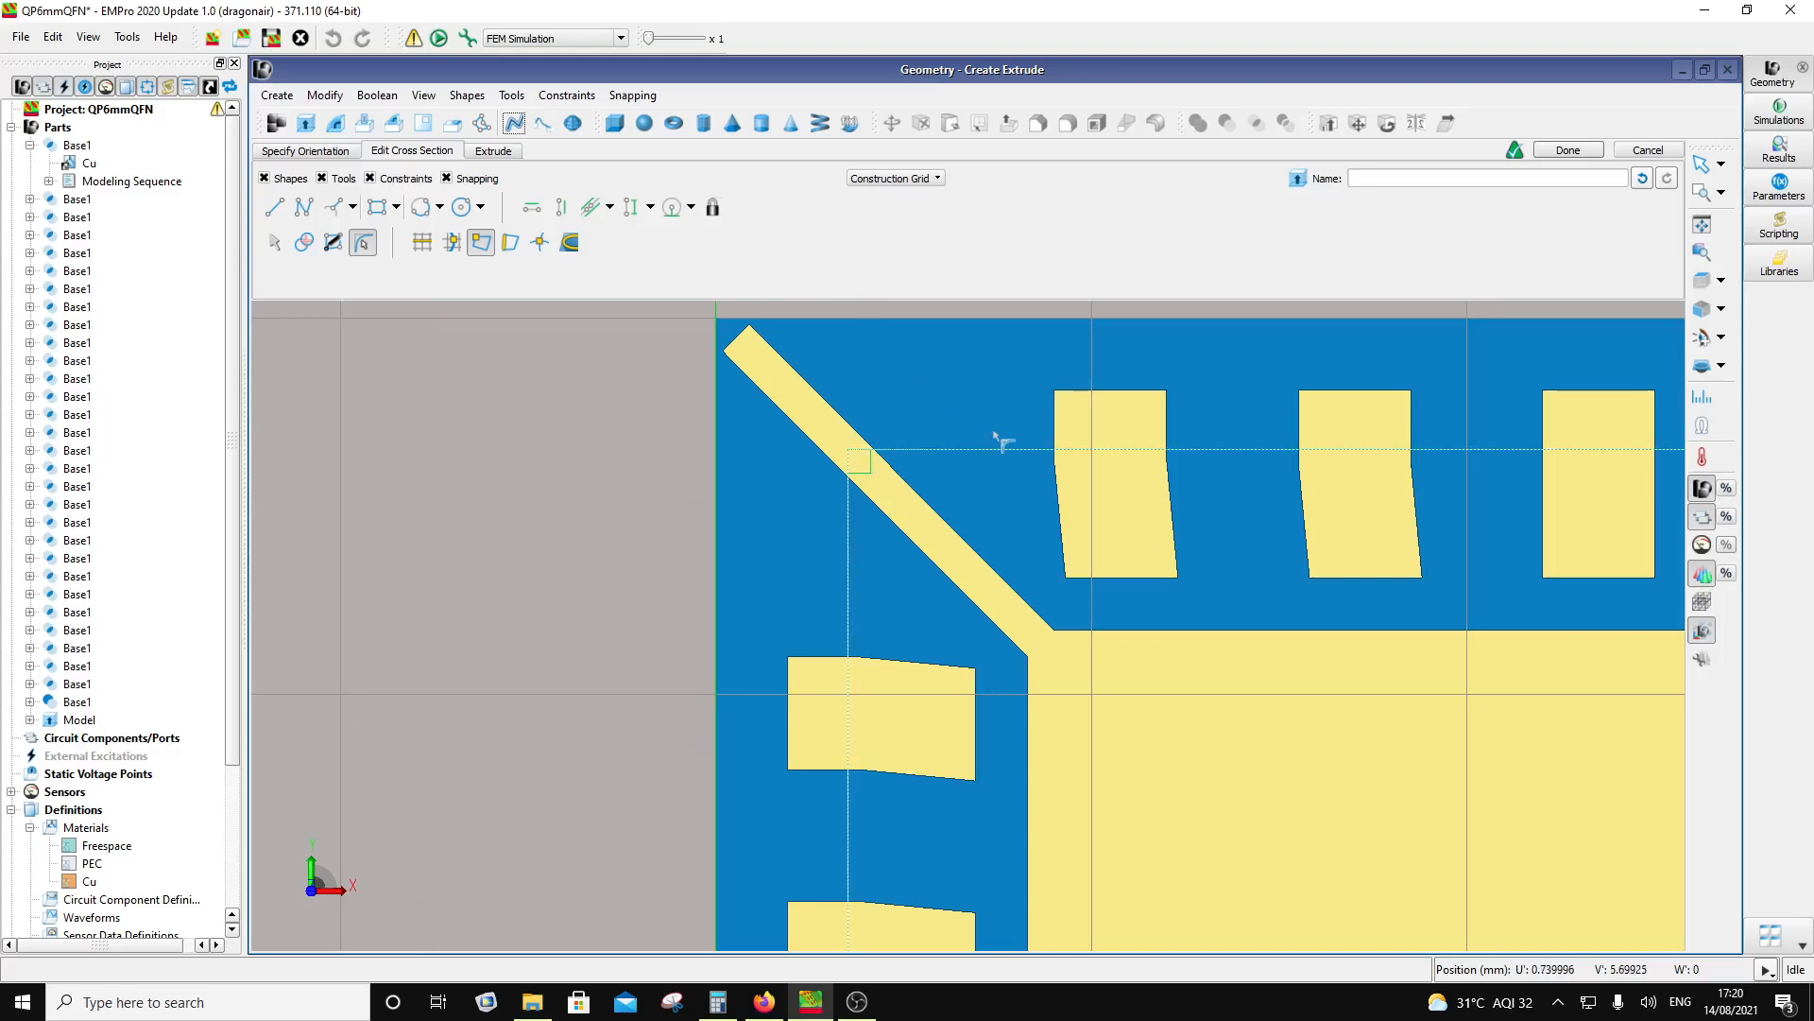
pyautogui.scroll(-5, 908, 444)
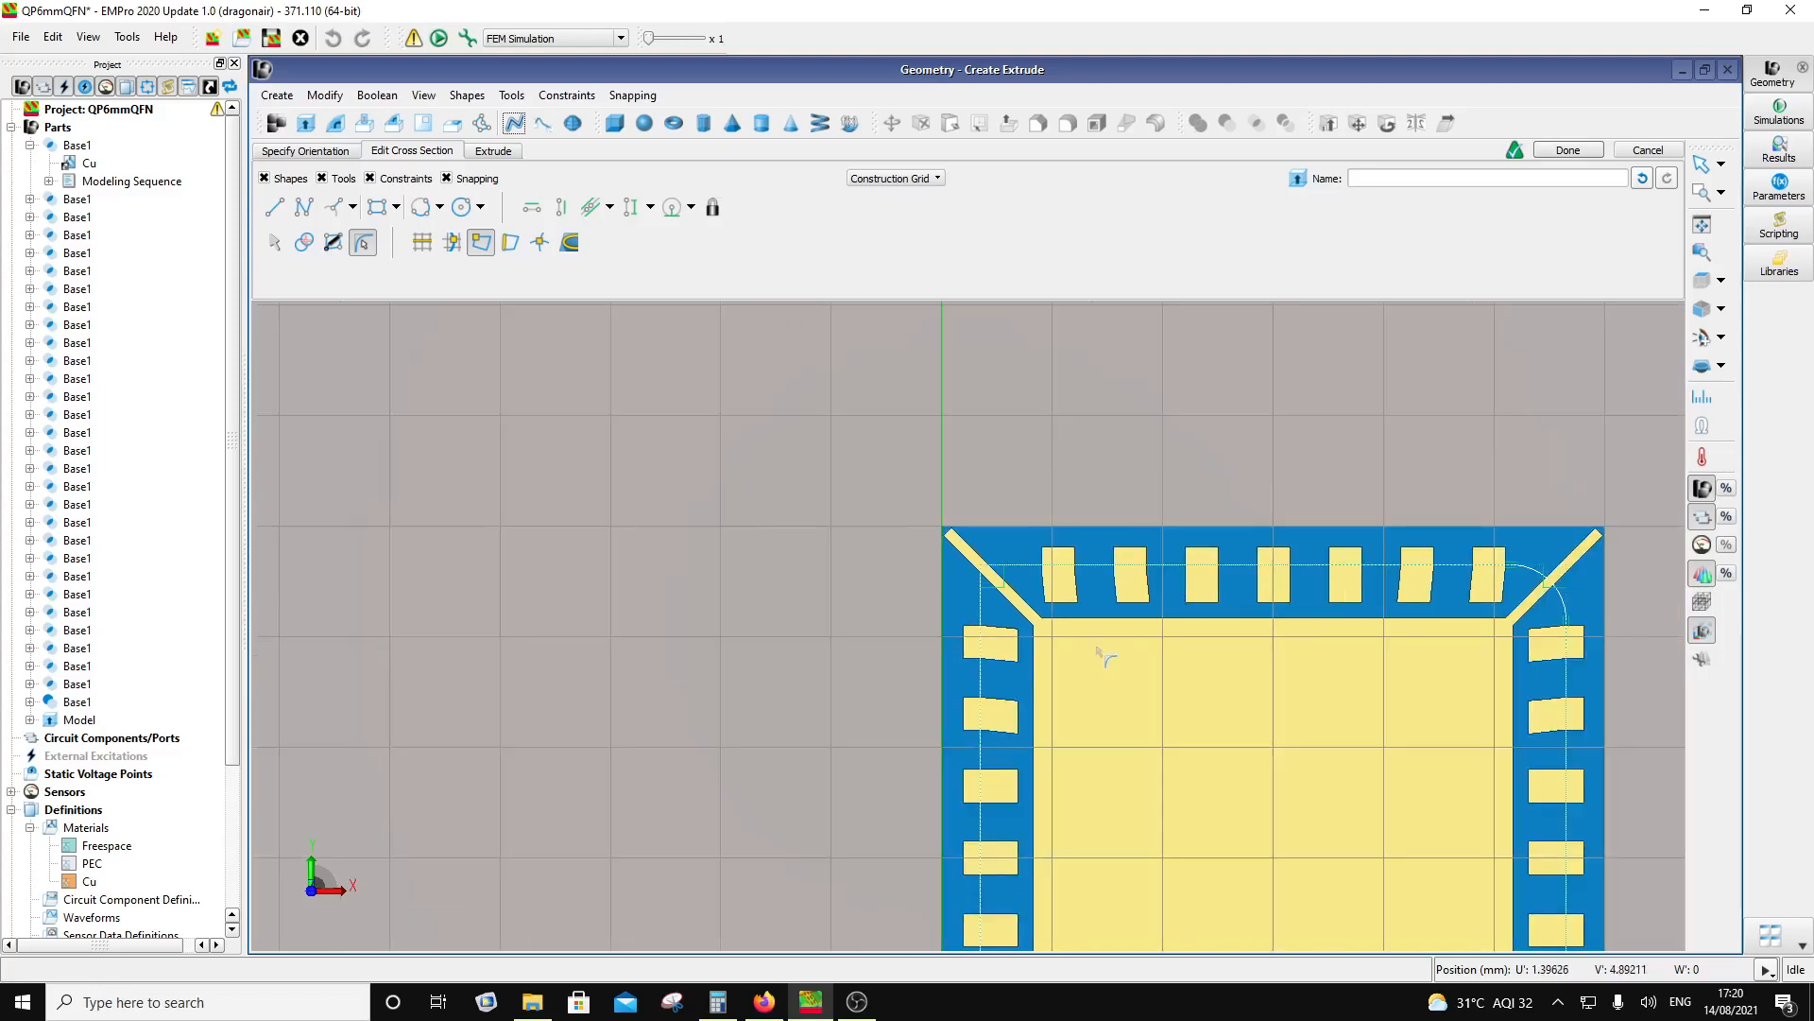
pyautogui.scroll(1, 1285, 733)
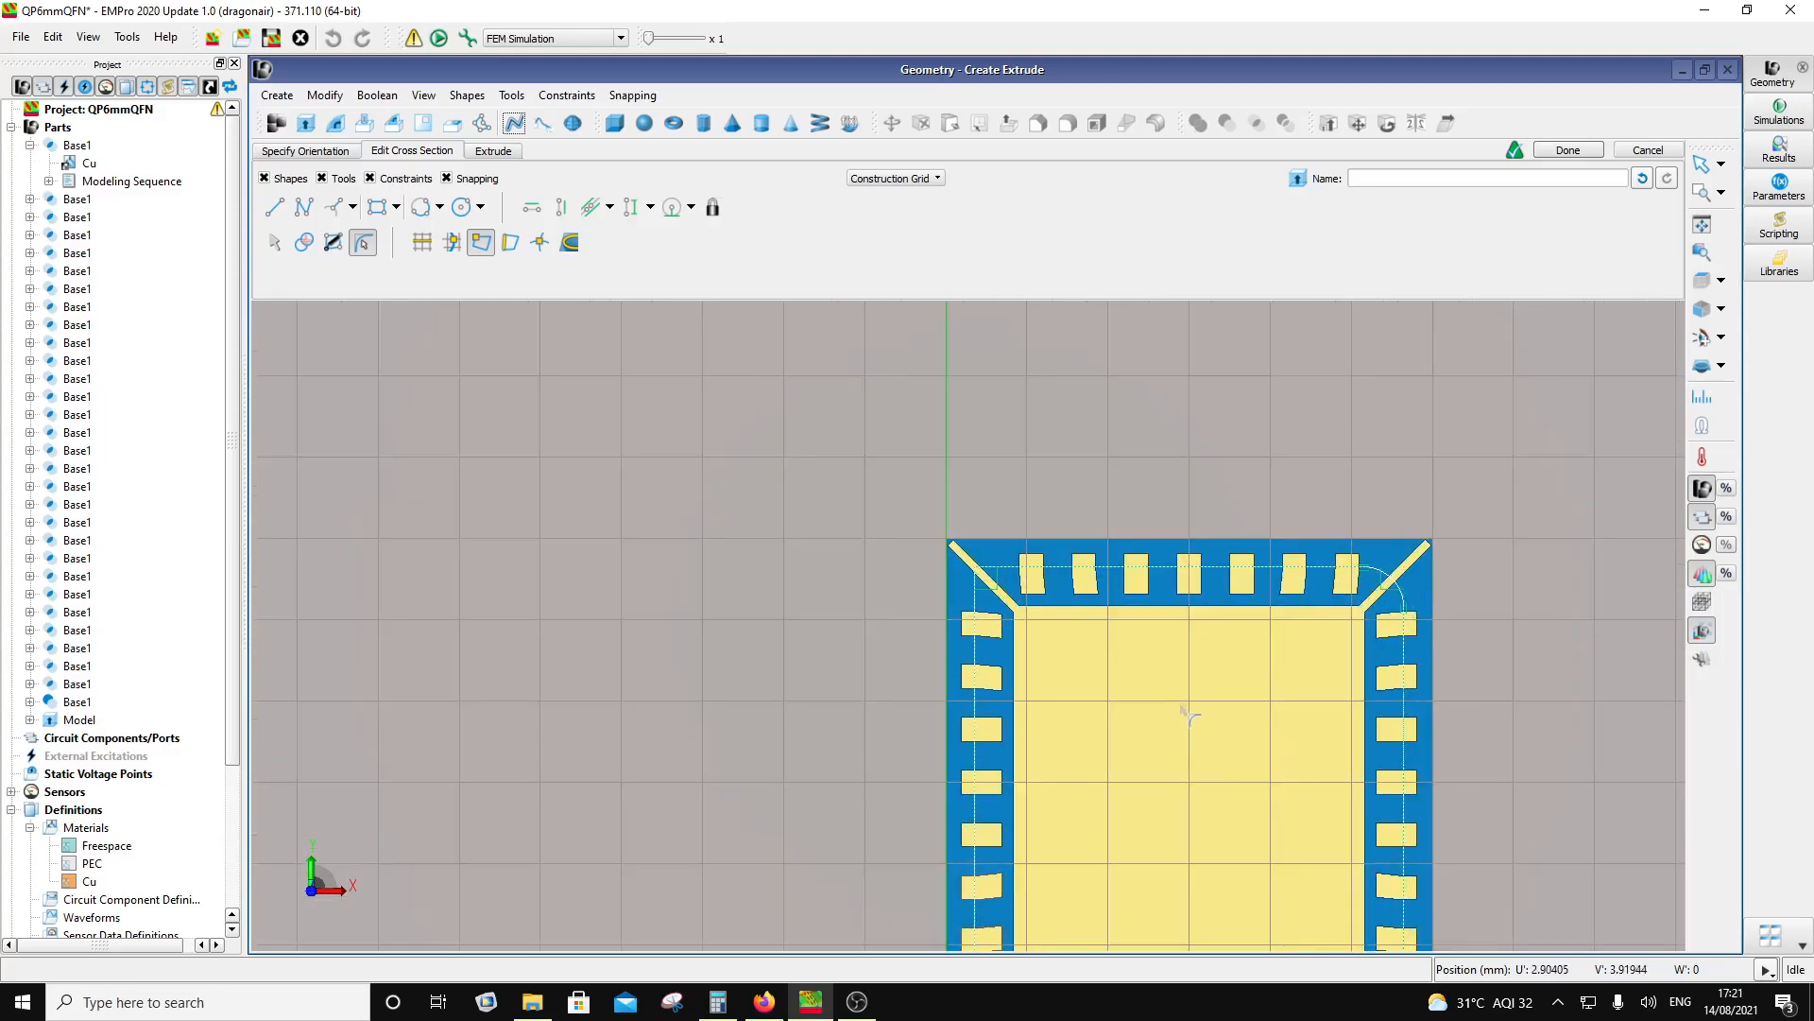
# Step: Give the cavity extrusion a 12° draft angle, leaving the twist set to None
pyautogui.click(491, 151)
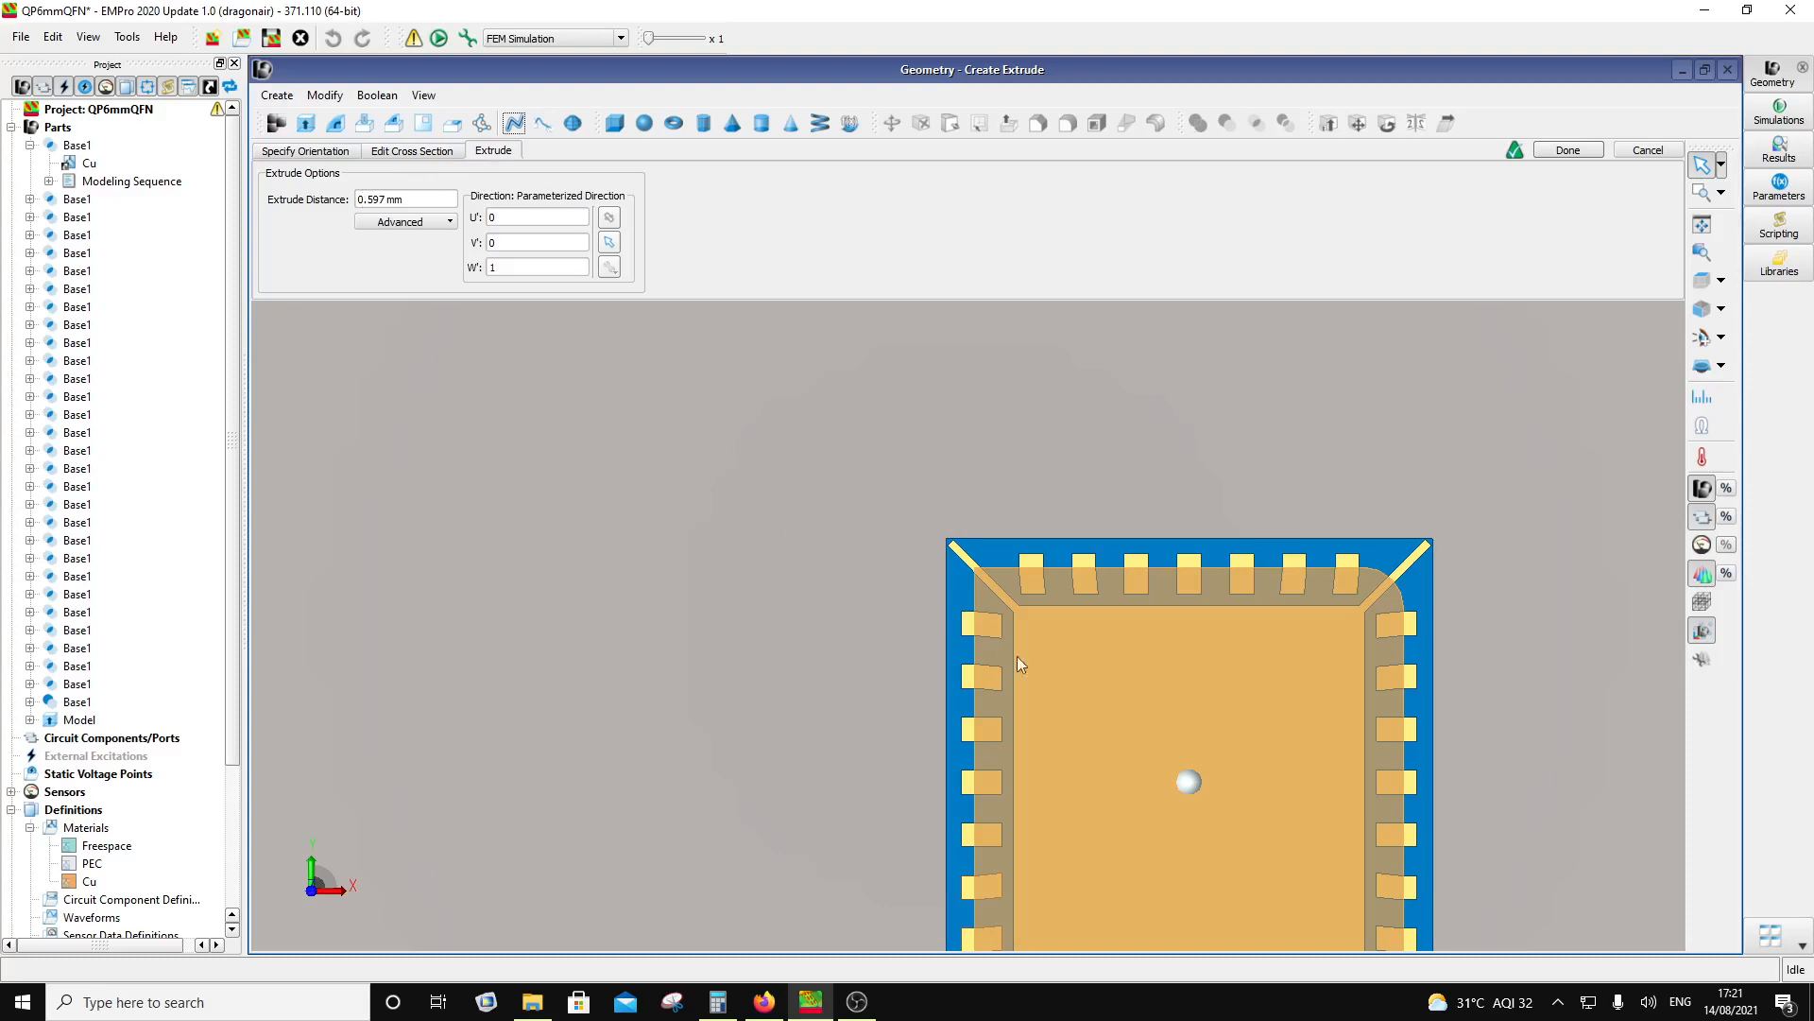
pyautogui.scroll(-3, 1068, 685)
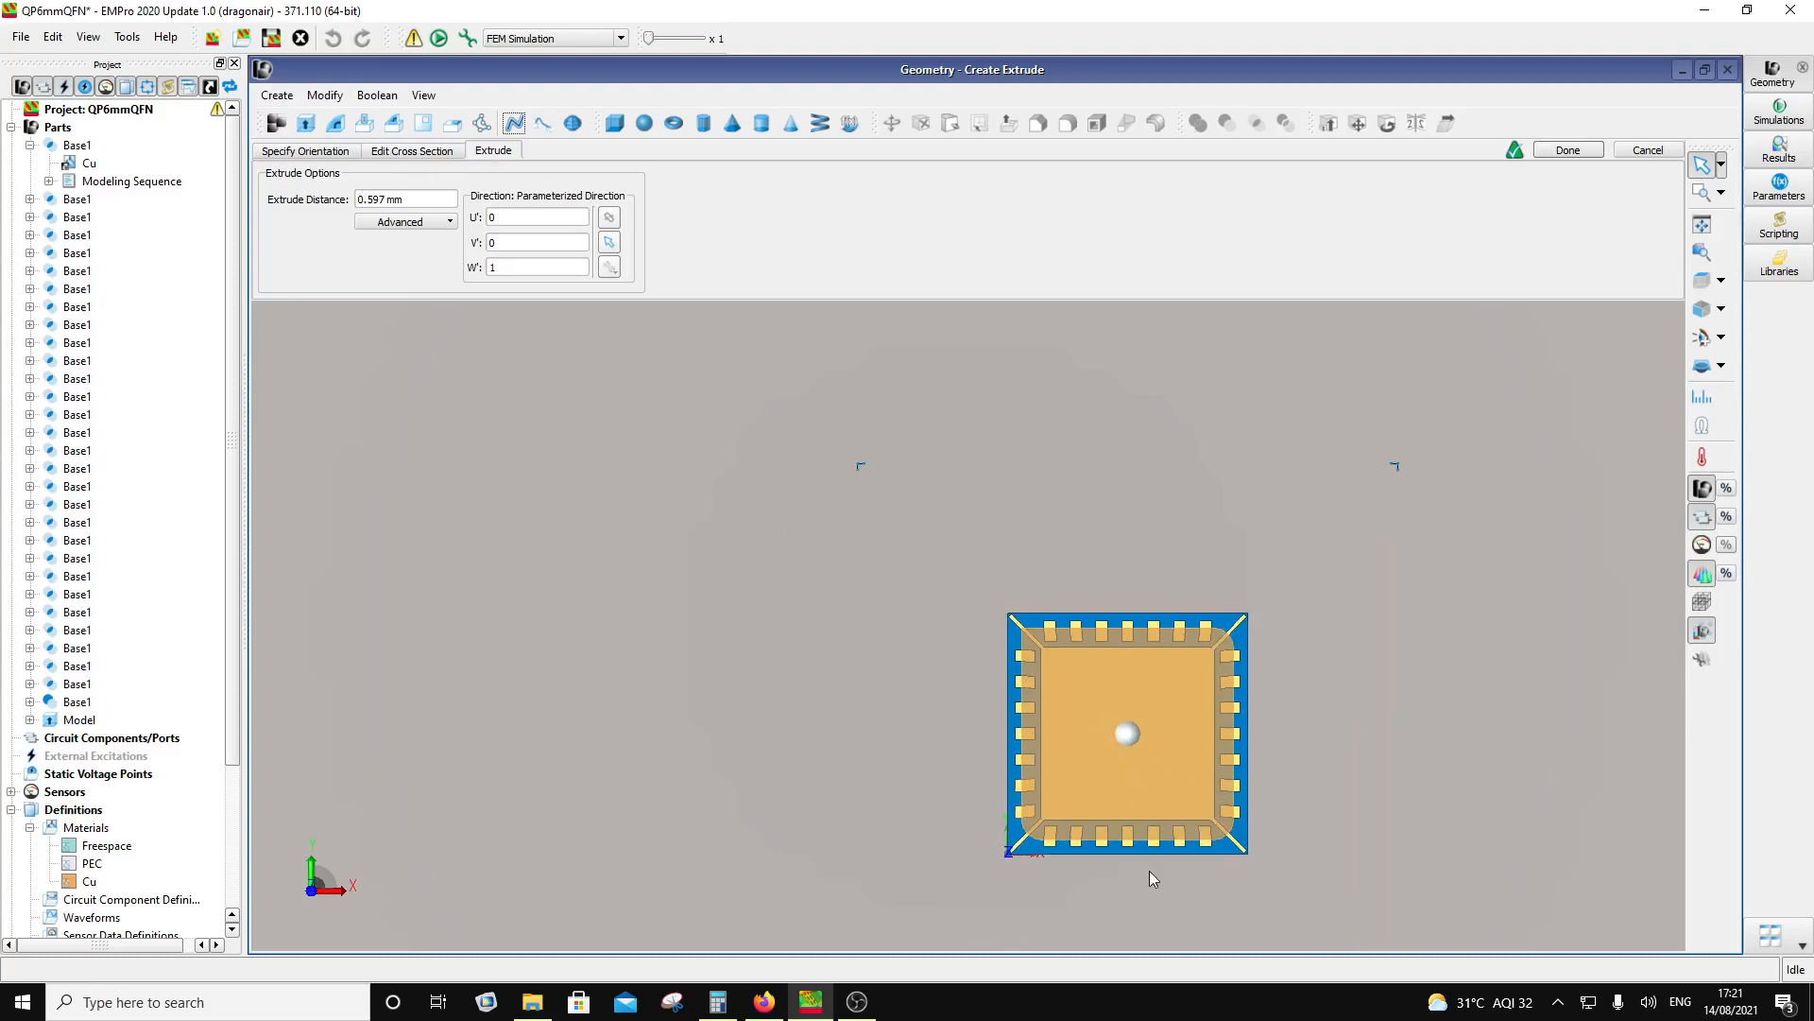
pyautogui.moveTo(1146, 850); pyautogui.dragTo(1129, 715, button='middle')
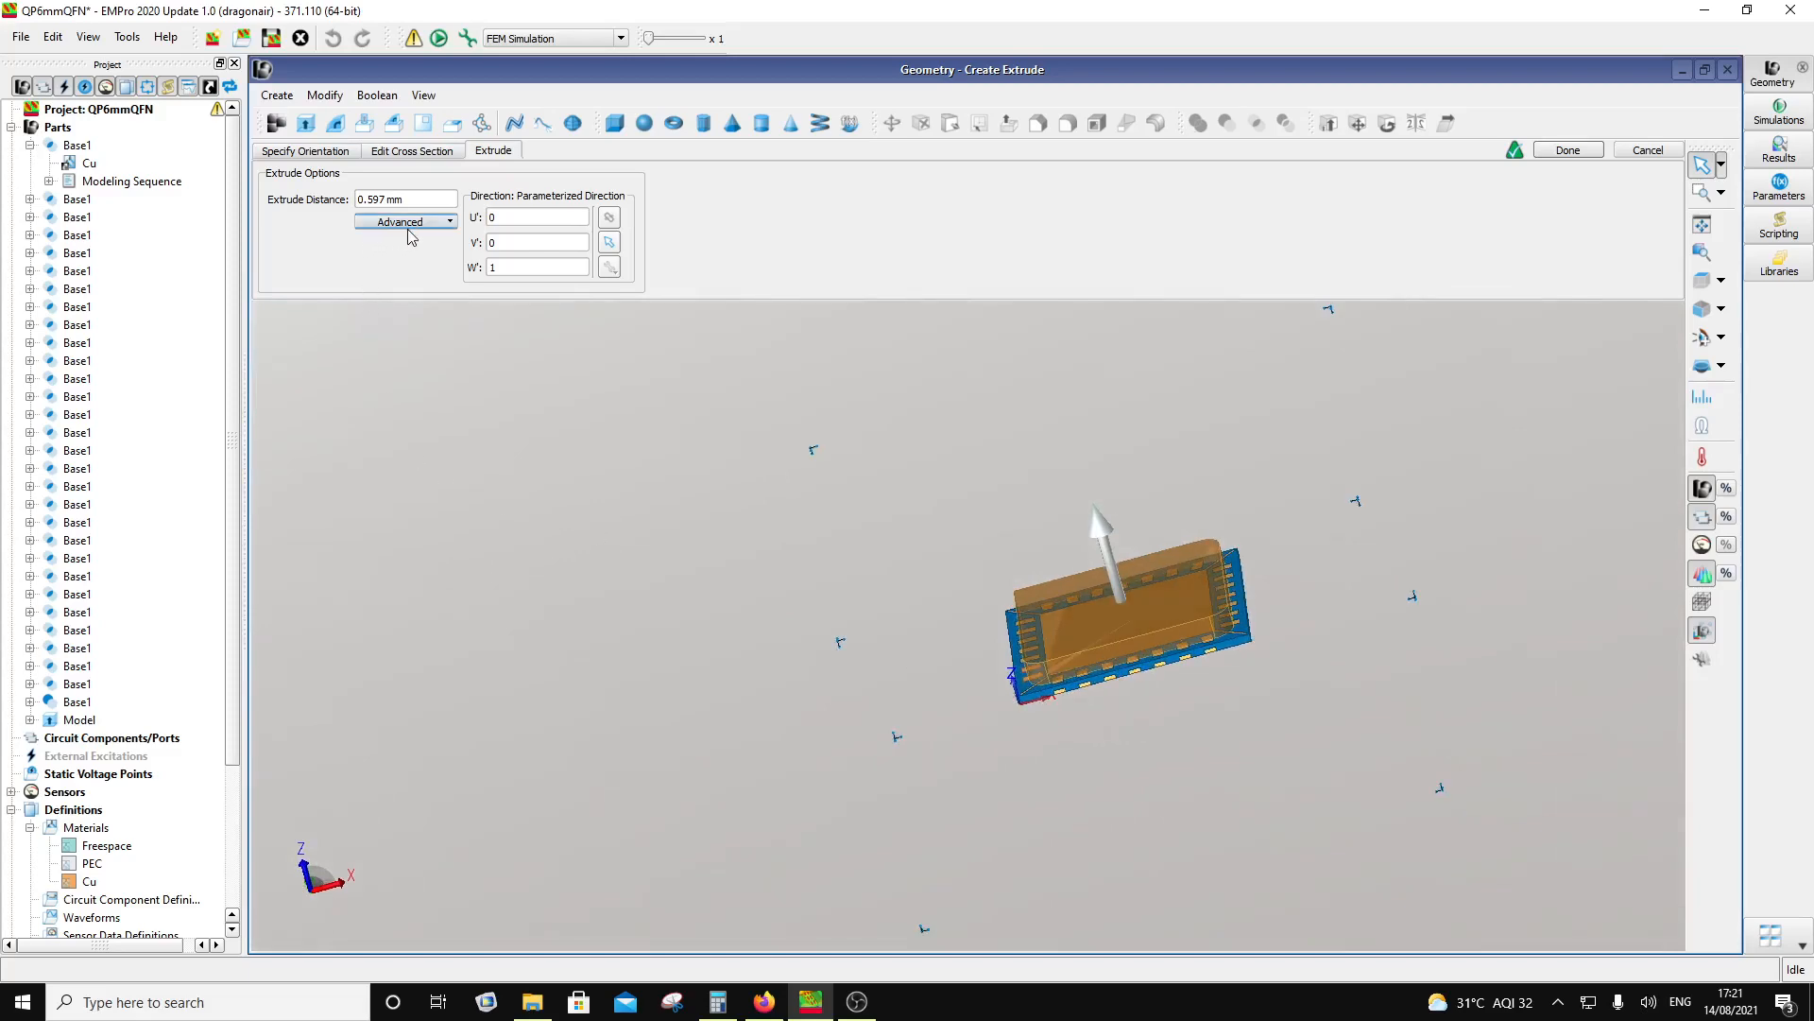
pyautogui.click(449, 223)
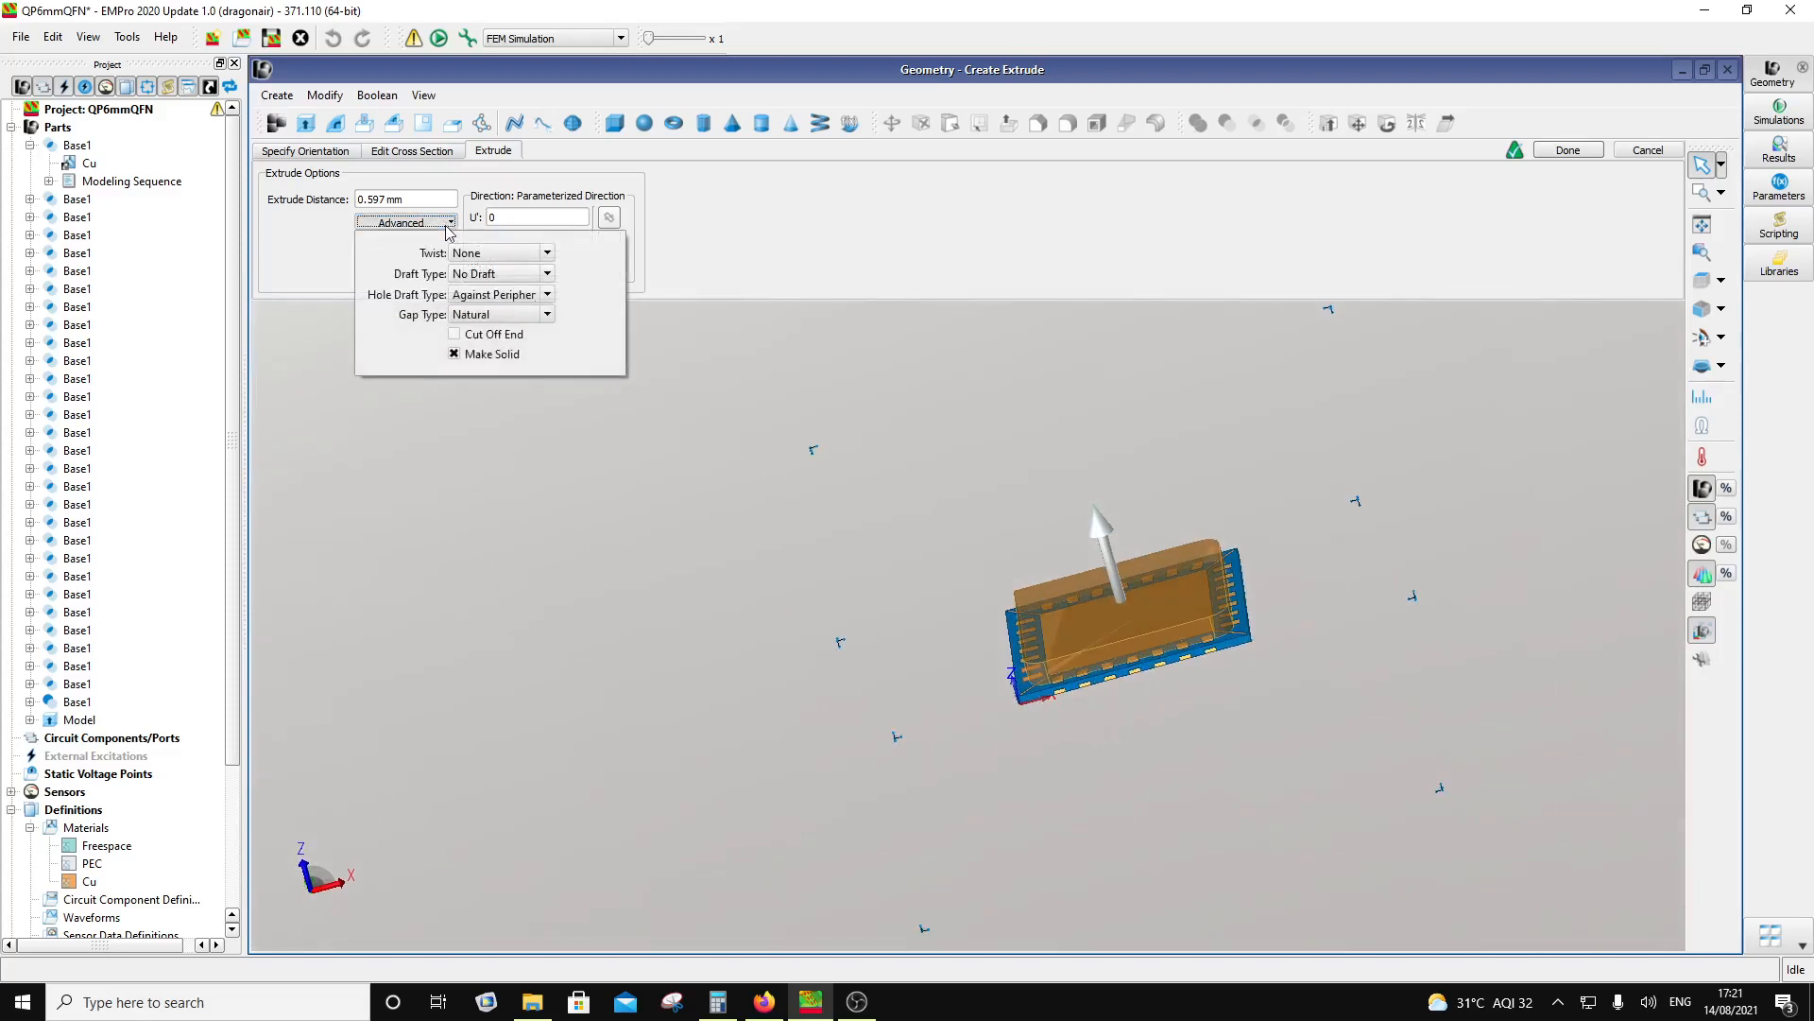
pyautogui.click(546, 274)
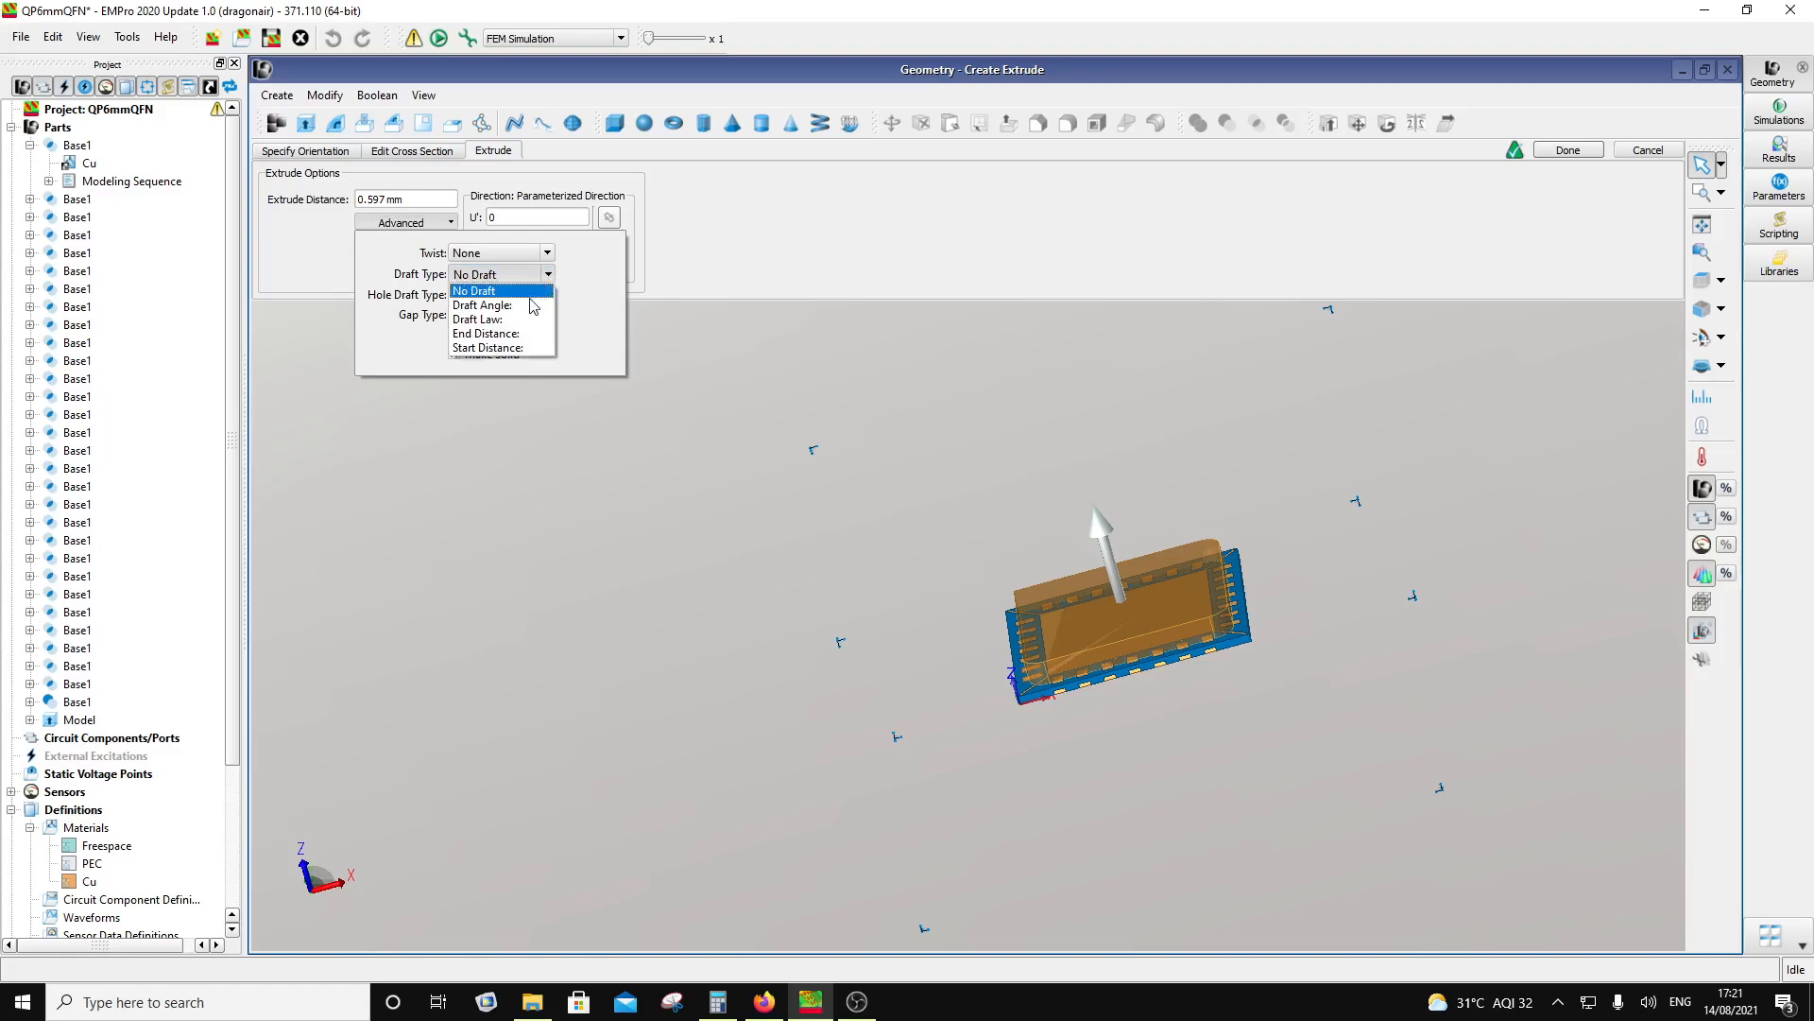
pyautogui.click(534, 305)
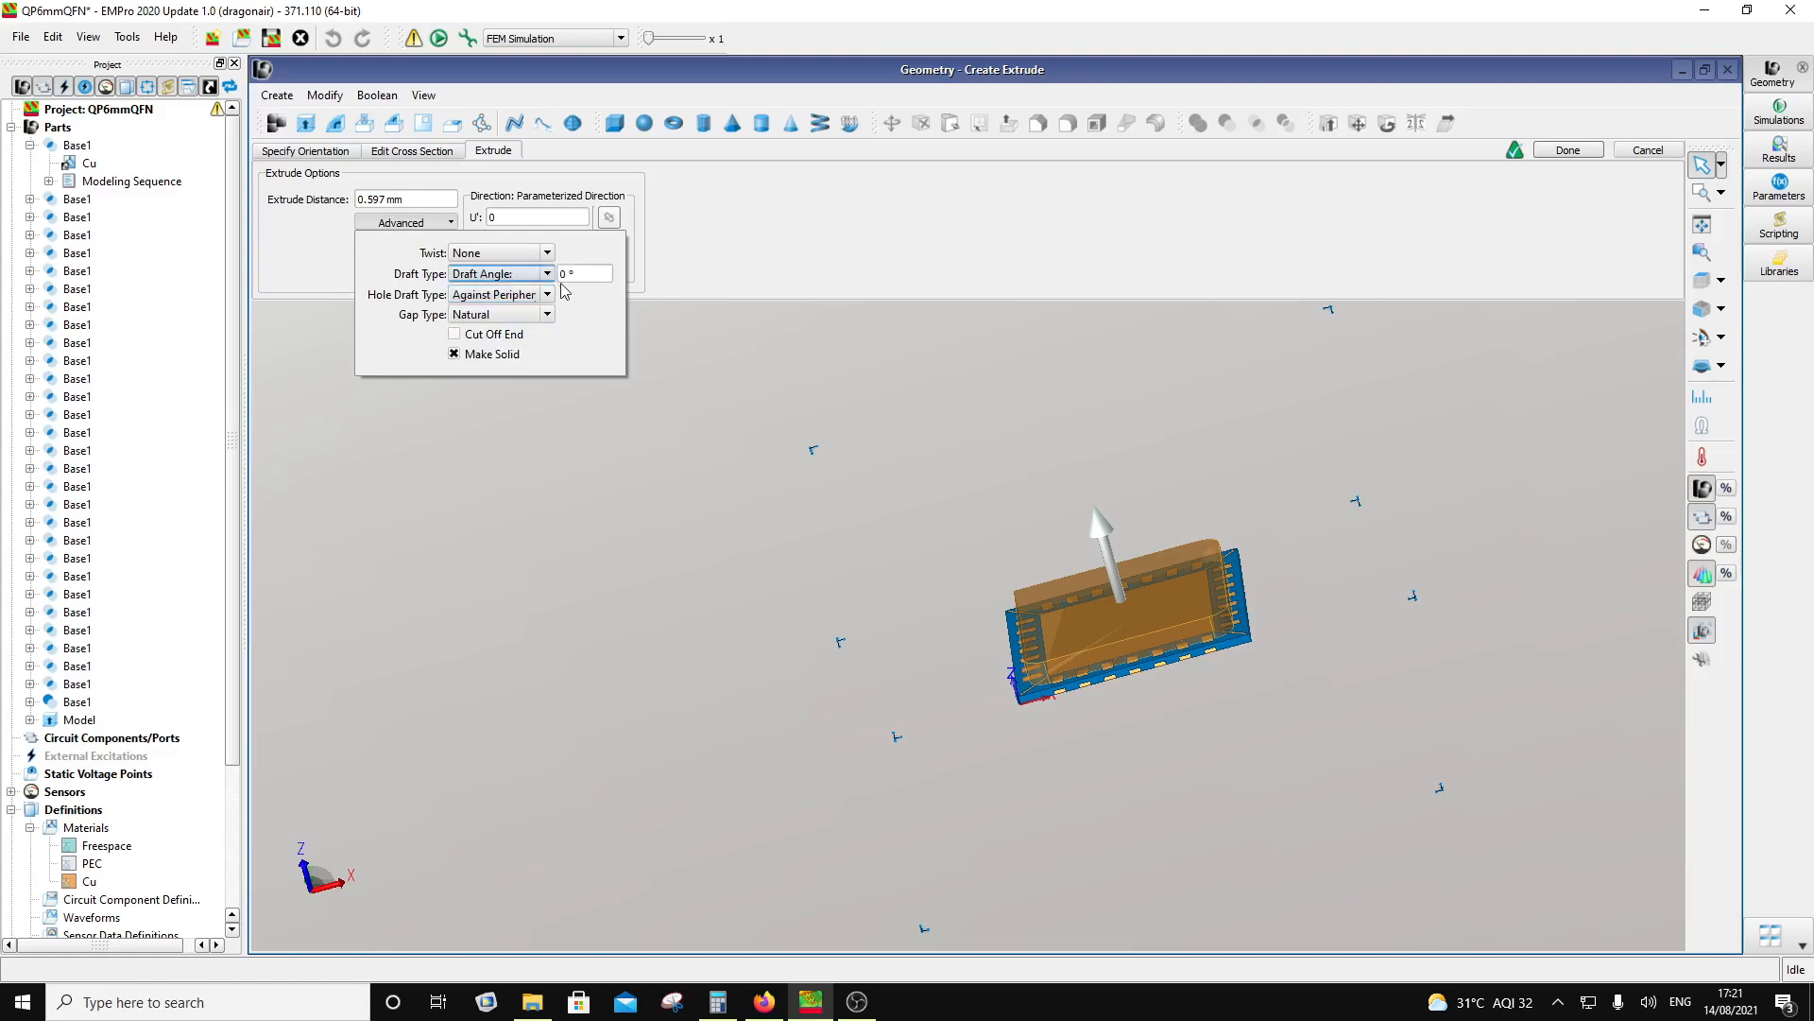
pyautogui.click(565, 274)
pyautogui.click(492, 255)
pyautogui.click(492, 259)
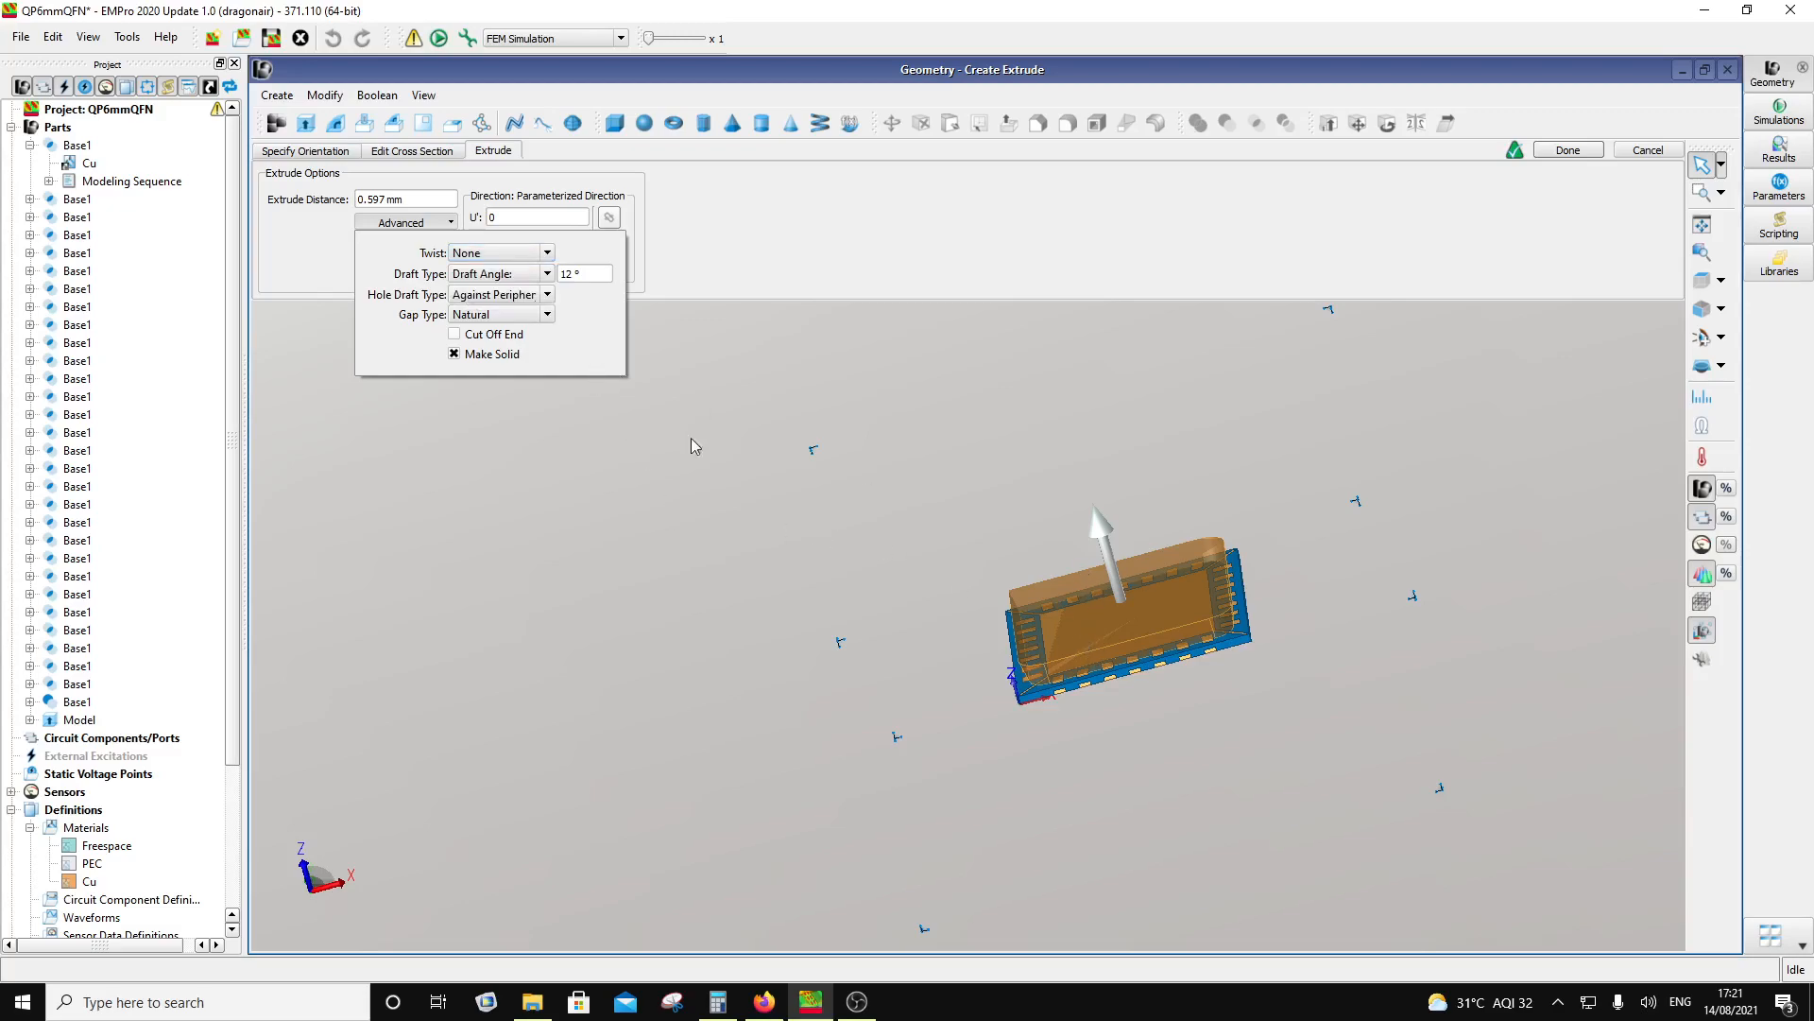
# Step: Check the tapered walls of the cavity extrusion around its corners and complete the extrusion
pyautogui.click(970, 643)
pyautogui.moveTo(970, 643); pyautogui.dragTo(870, 620, button='middle')
pyautogui.scroll(8, 982, 616)
pyautogui.moveTo(852, 700); pyautogui.dragTo(1128, 667, button='middle')
pyautogui.moveTo(605, 751); pyautogui.dragTo(1440, 684, button='middle')
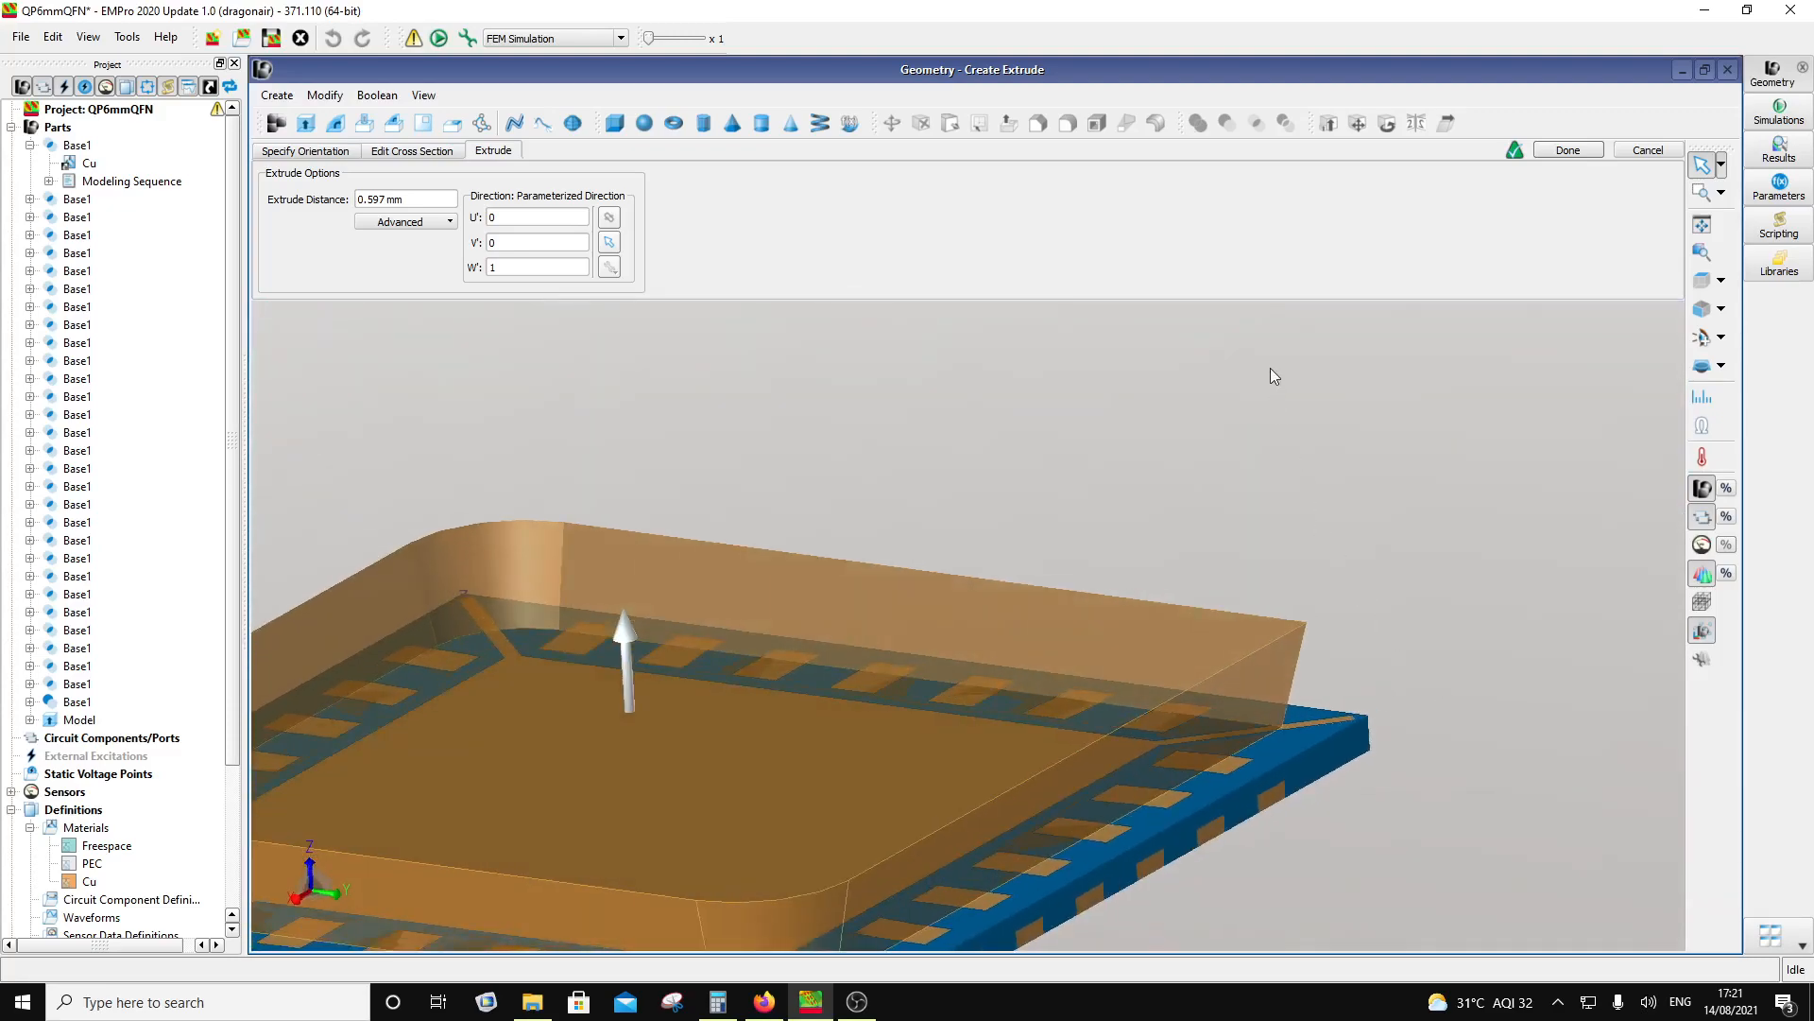
pyautogui.click(1567, 150)
# Step: Chamfer the slanted edge at the cavity block's remaining square corner with a constant distance of 0.4 mm
pyautogui.moveTo(1157, 697); pyautogui.dragTo(808, 651, button='middle')
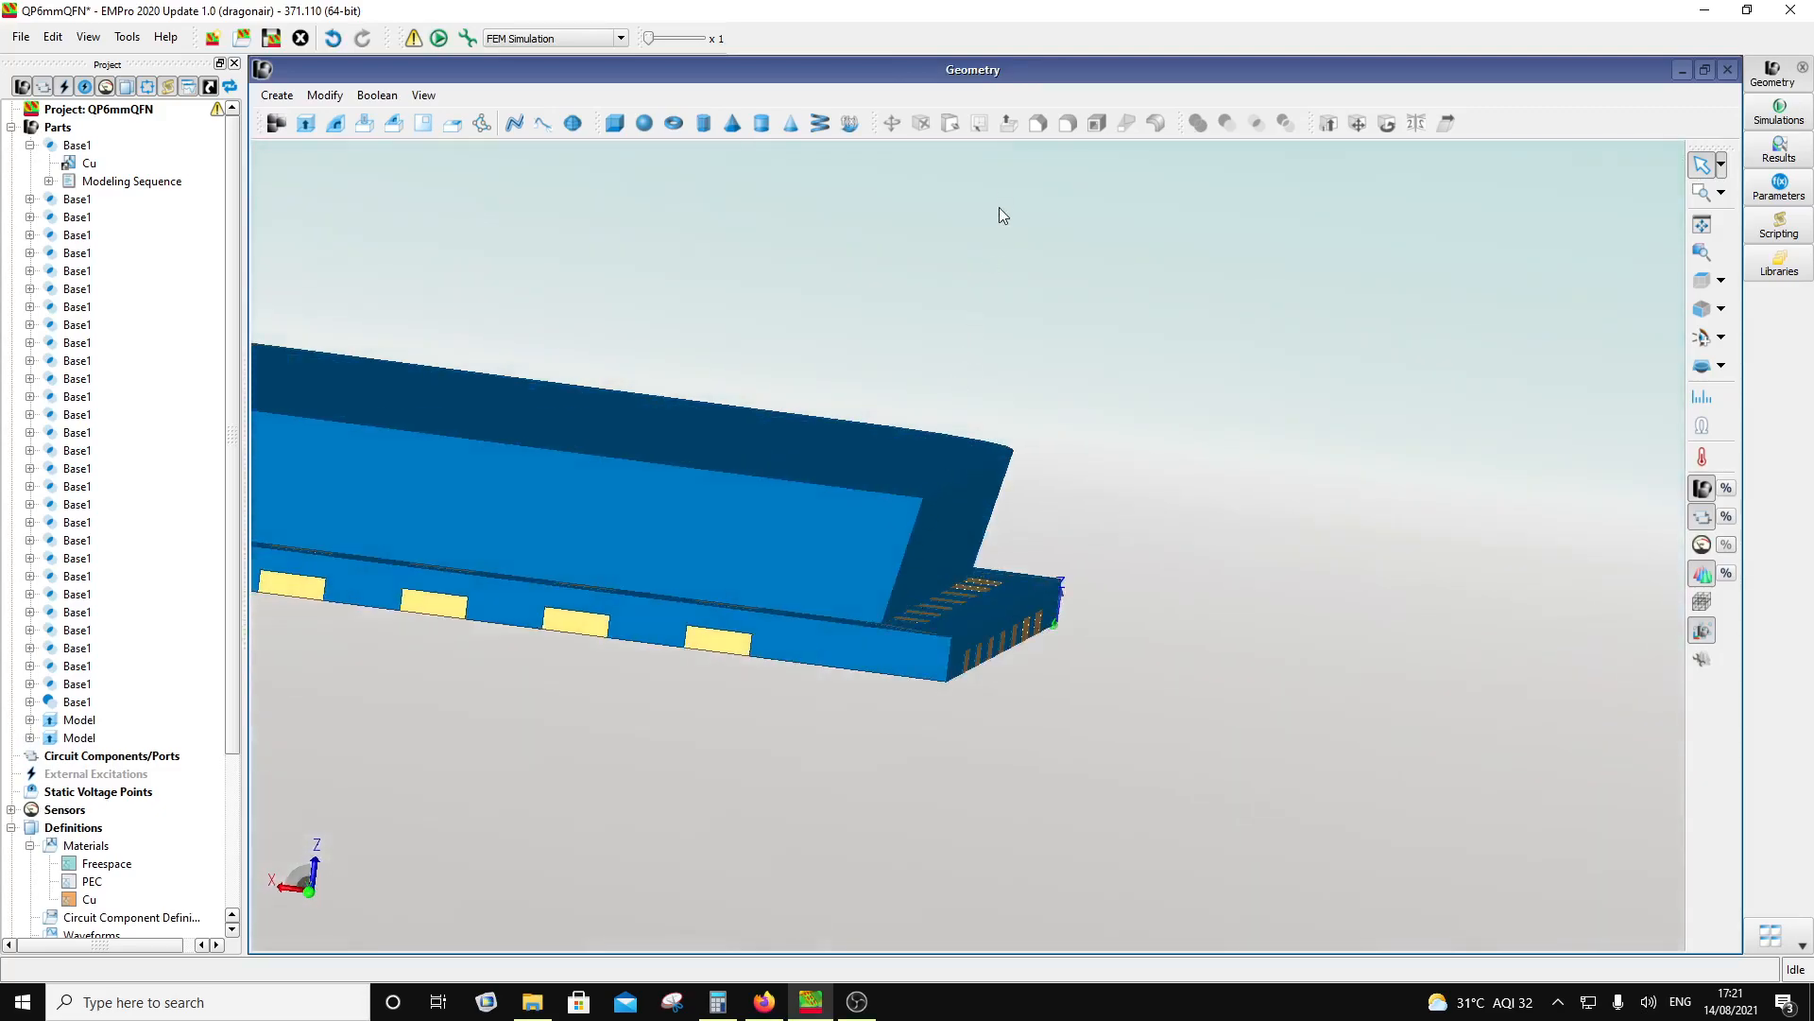
pyautogui.click(846, 517)
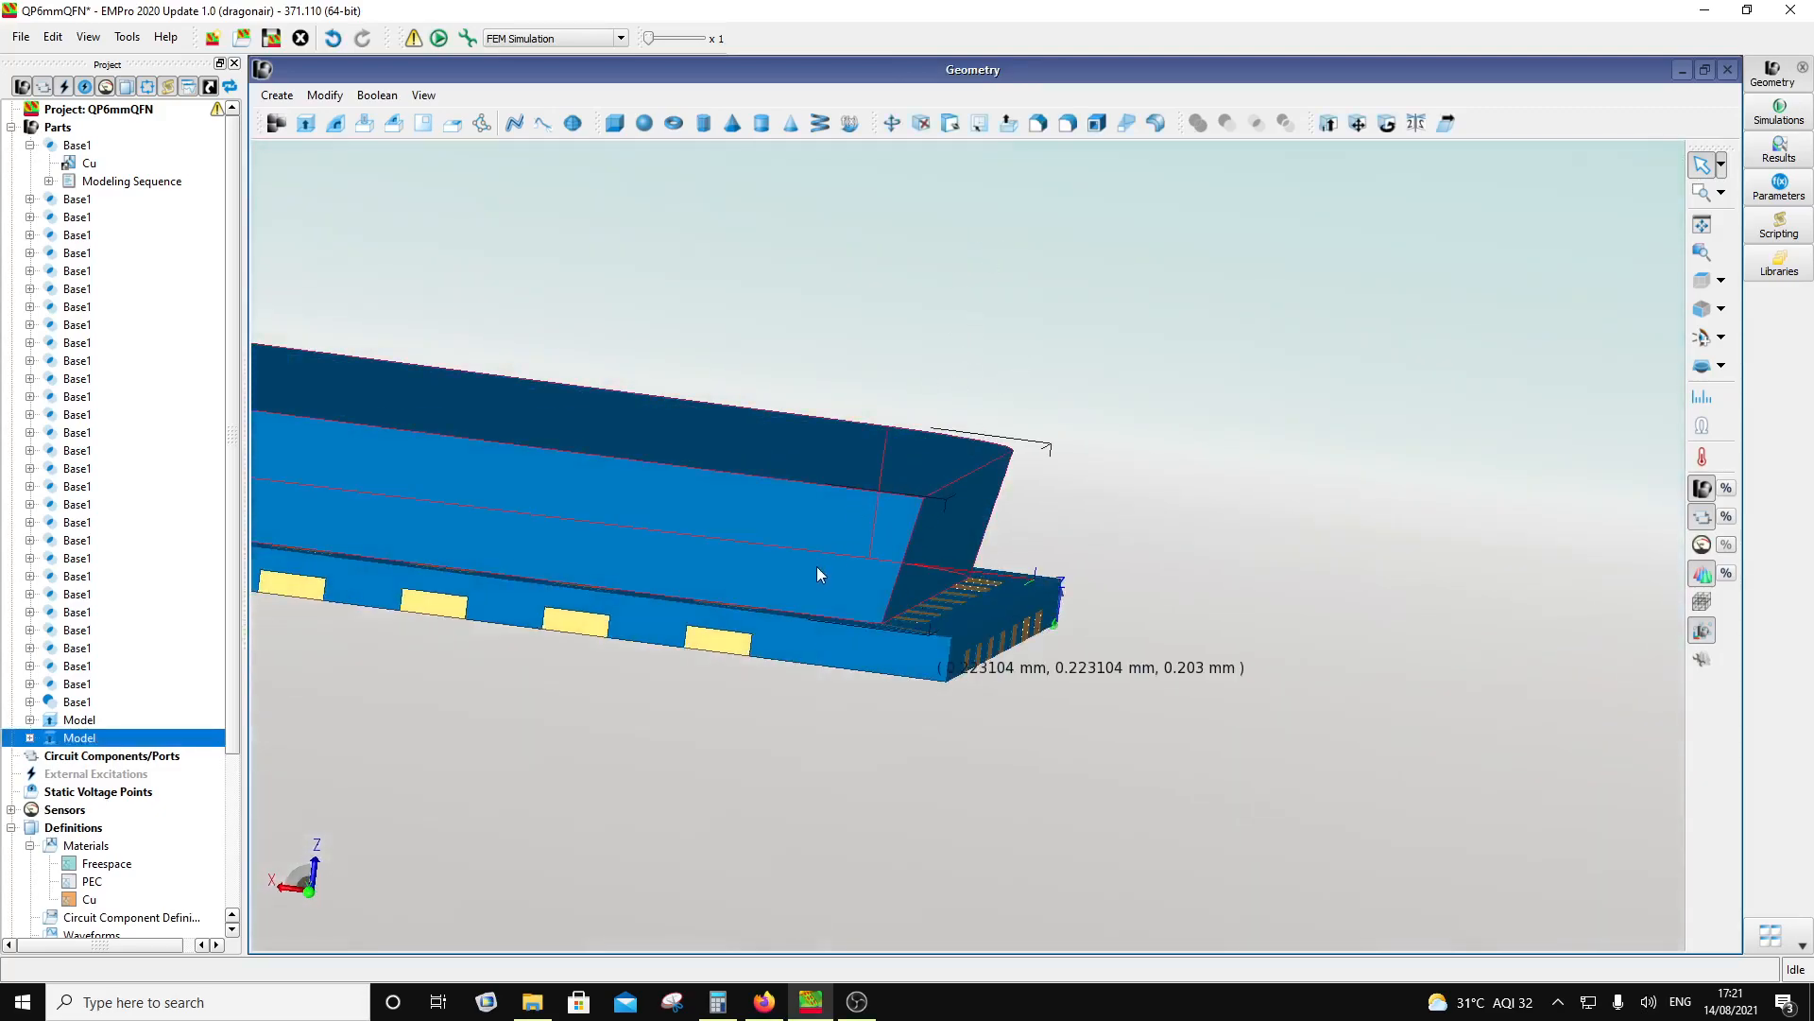
pyautogui.moveTo(819, 575); pyautogui.dragTo(832, 603, button='middle')
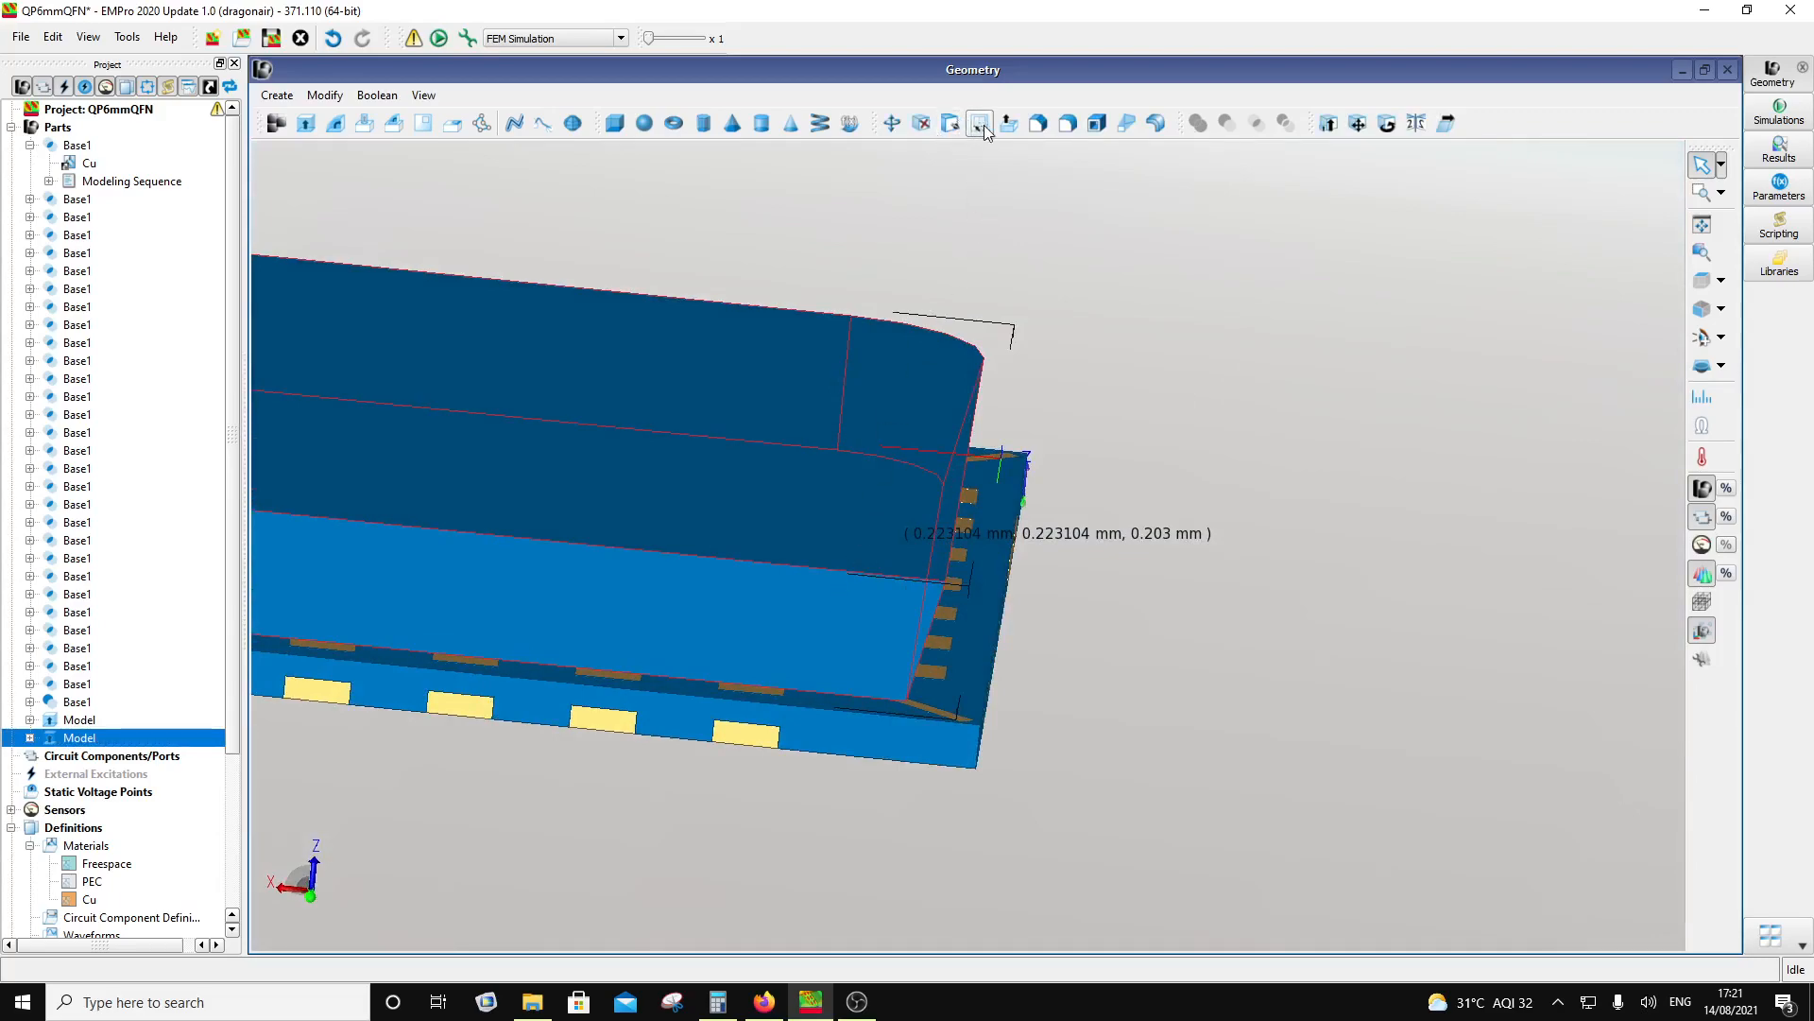
pyautogui.click(1040, 124)
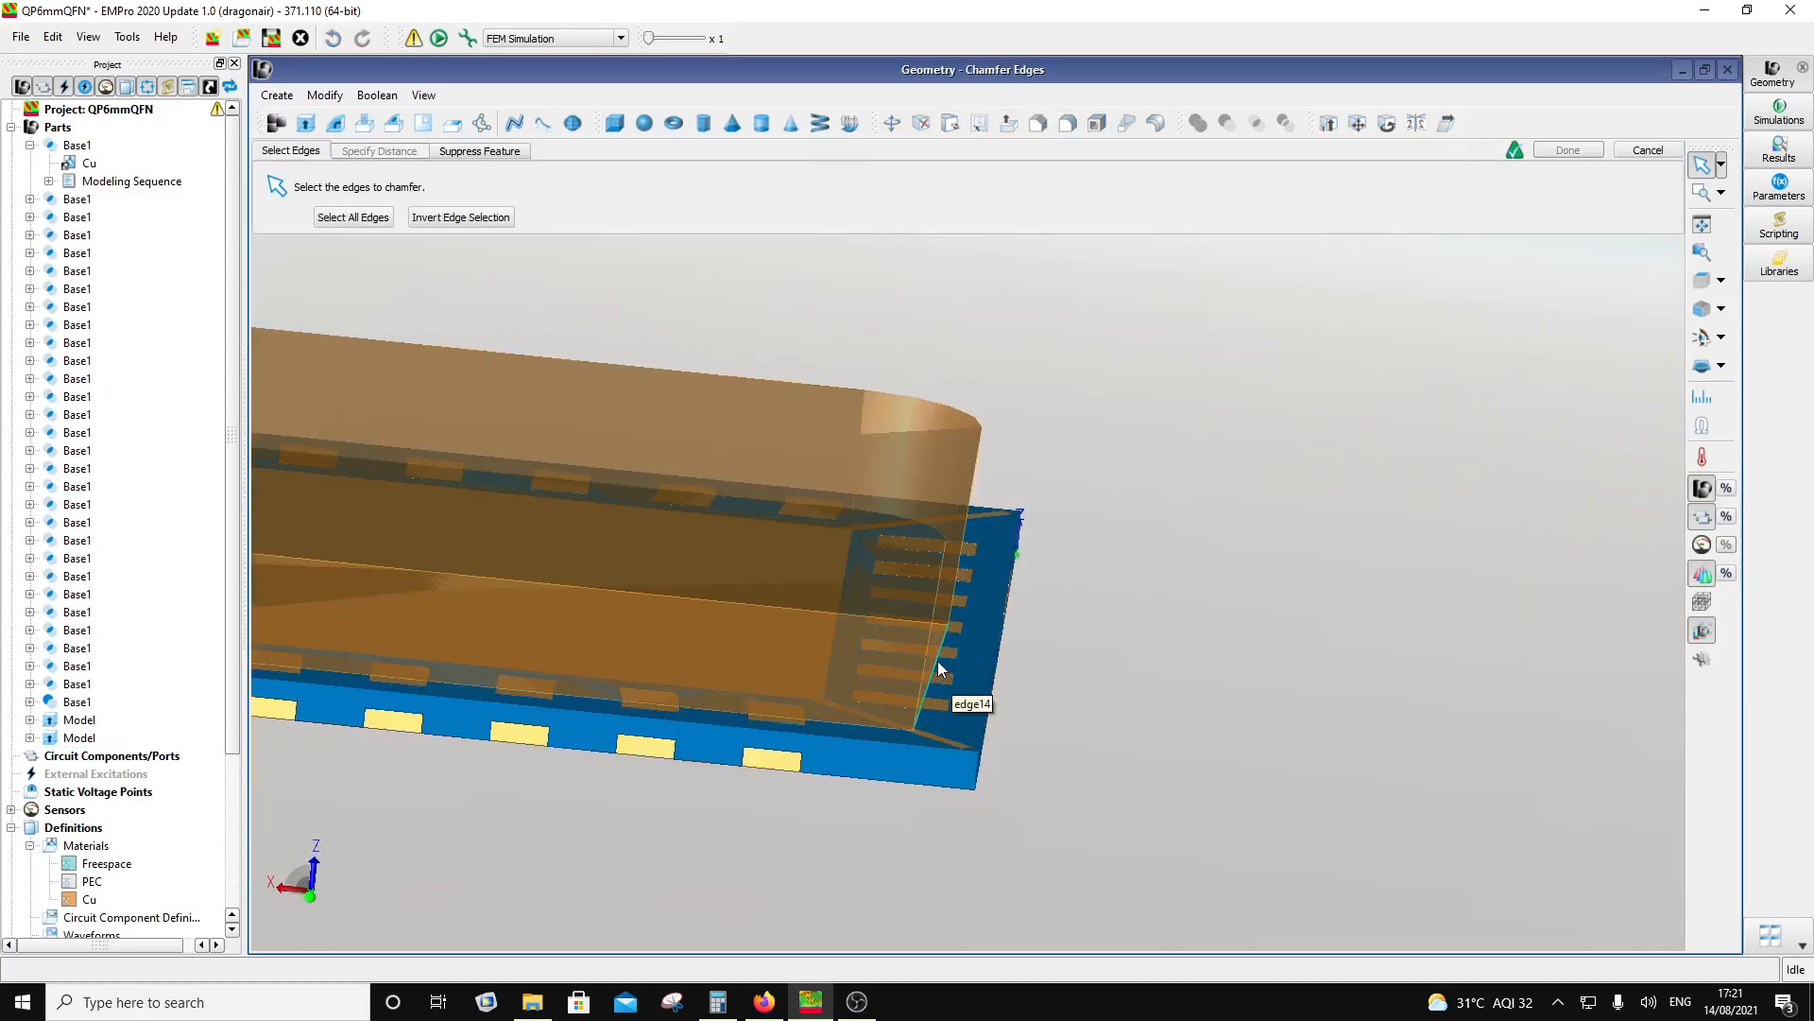
pyautogui.click(938, 665)
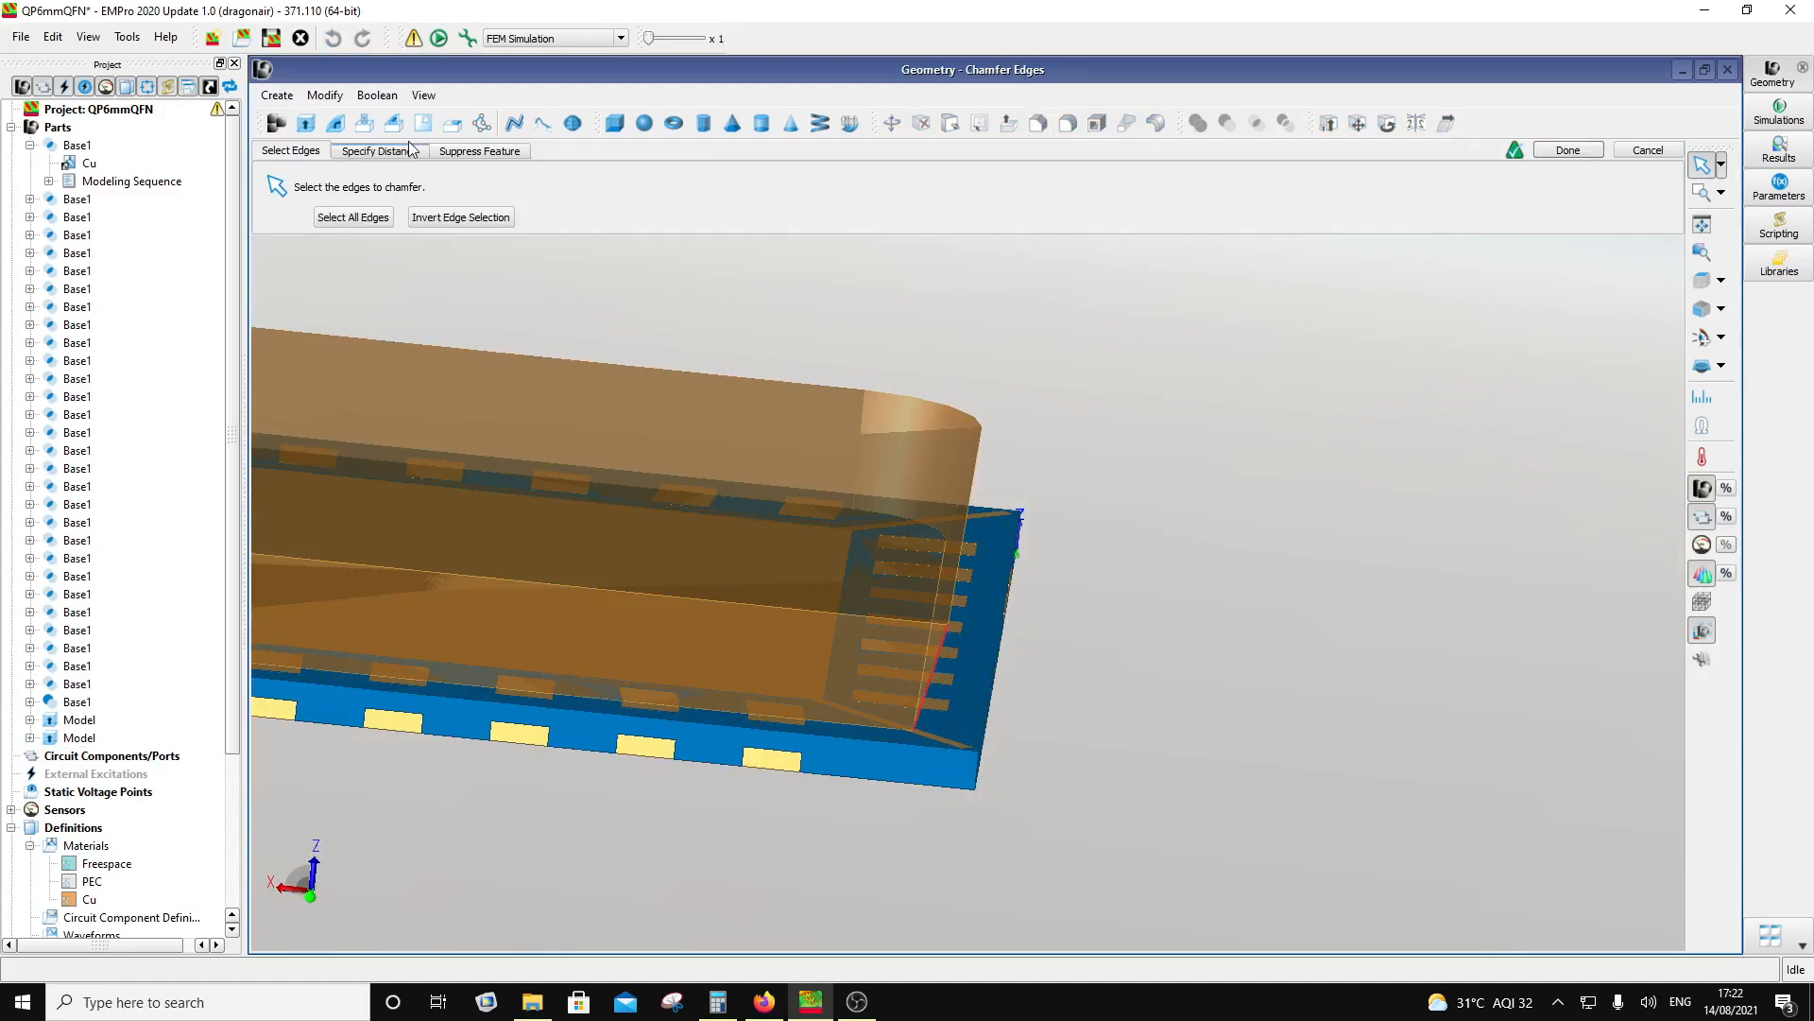
pyautogui.click(379, 151)
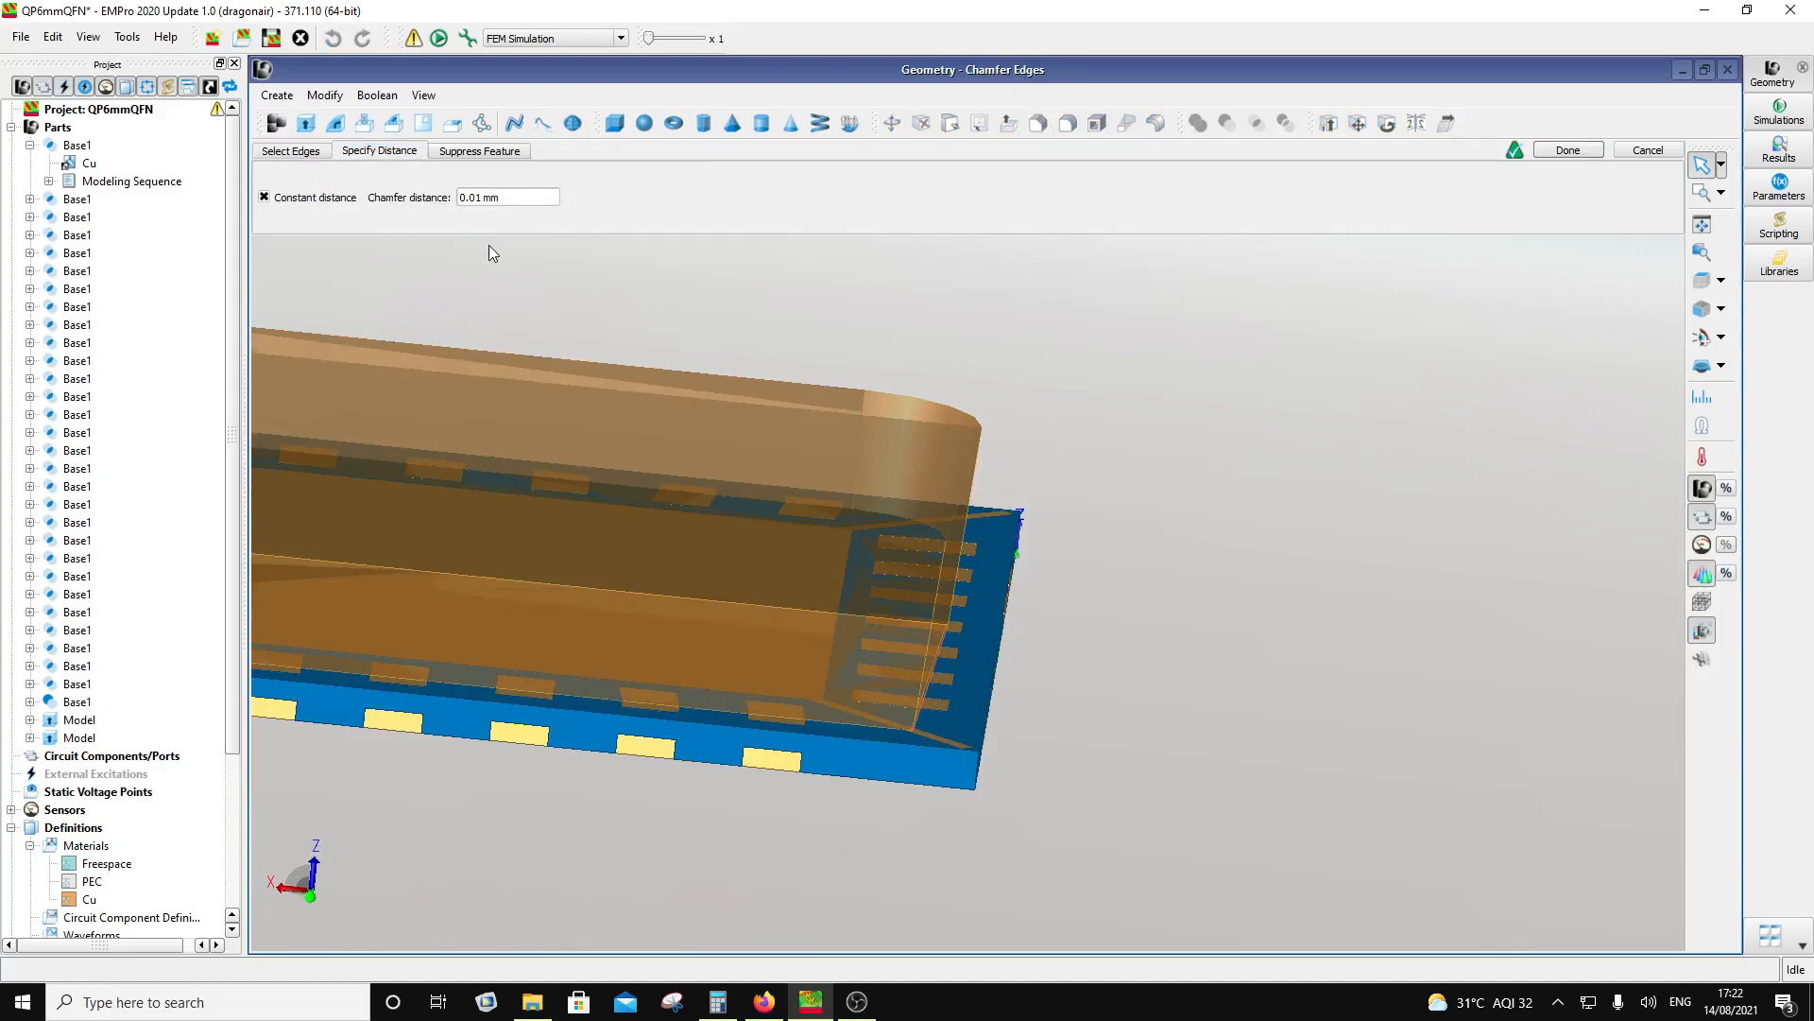
pyautogui.click(483, 197)
pyautogui.write('4')
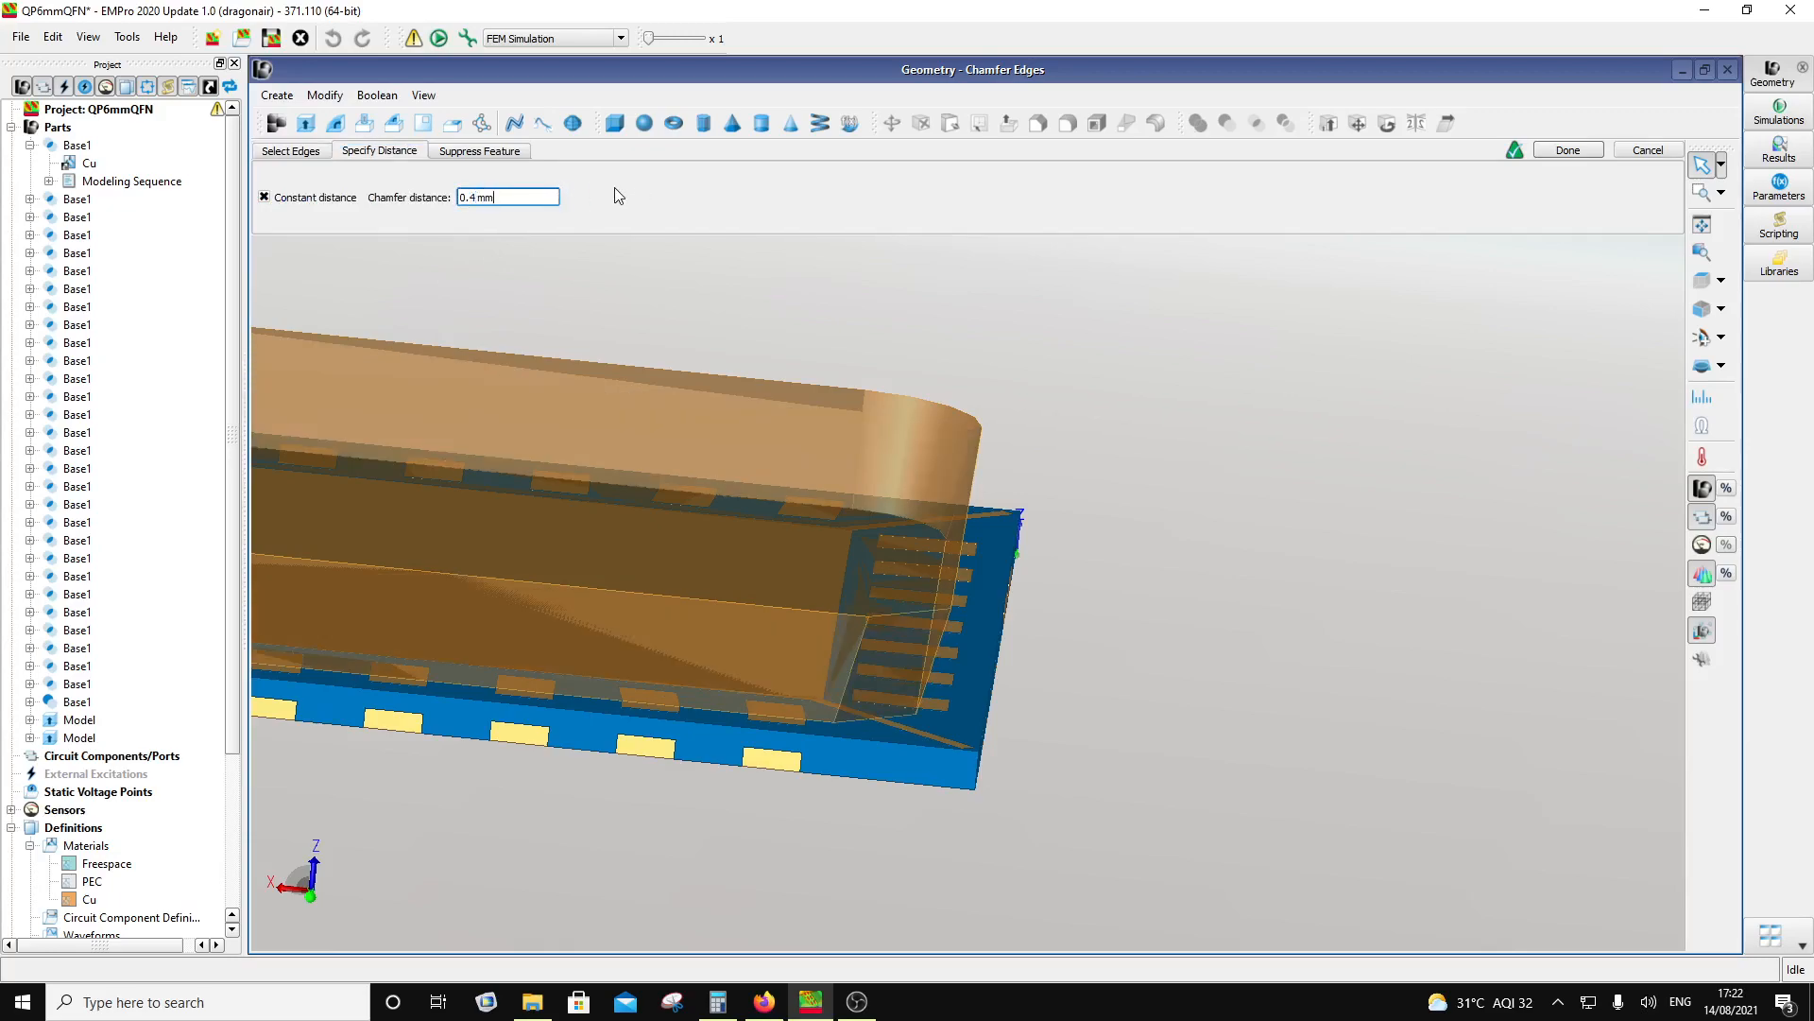
pyautogui.moveTo(868, 563); pyautogui.dragTo(749, 537)
pyautogui.moveTo(915, 567); pyautogui.dragTo(1061, 599, button='middle')
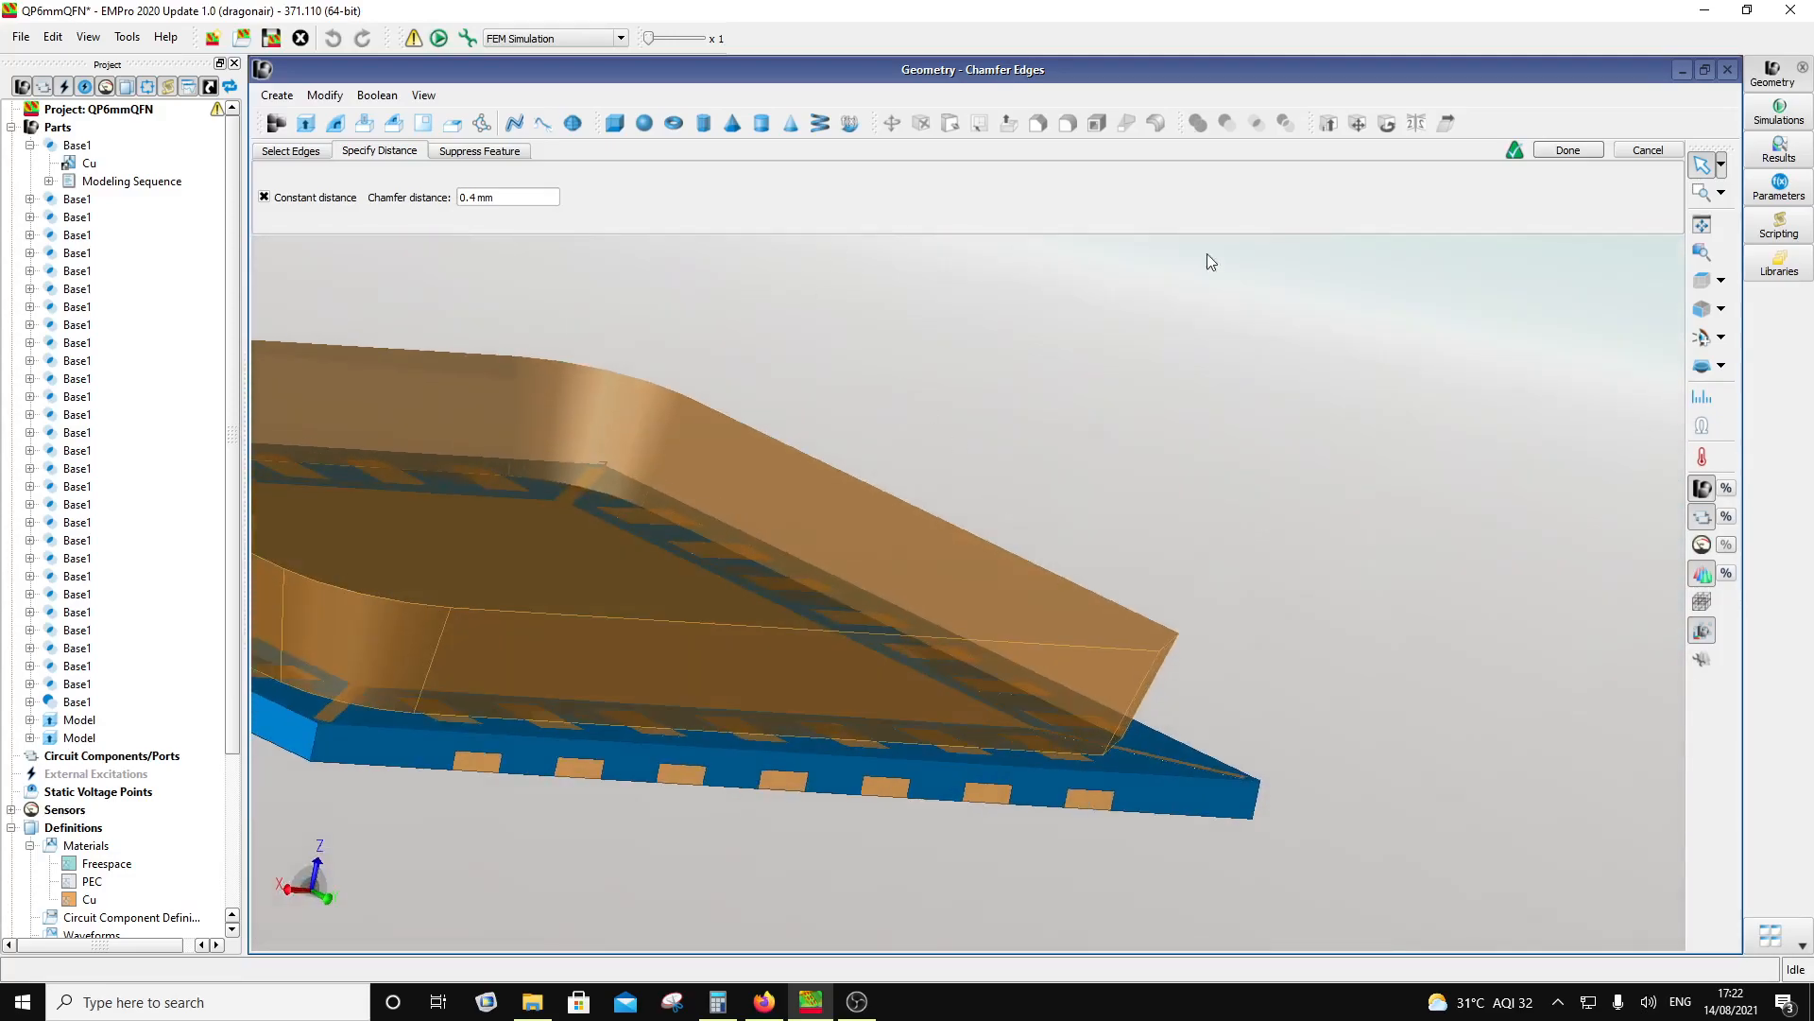
pyautogui.click(1568, 150)
# Step: Compare the positions and extents of the upper body, the chamfered cavity block and the base
pyautogui.scroll(-5, 1217, 367)
pyautogui.moveTo(962, 449); pyautogui.dragTo(862, 462, button='middle')
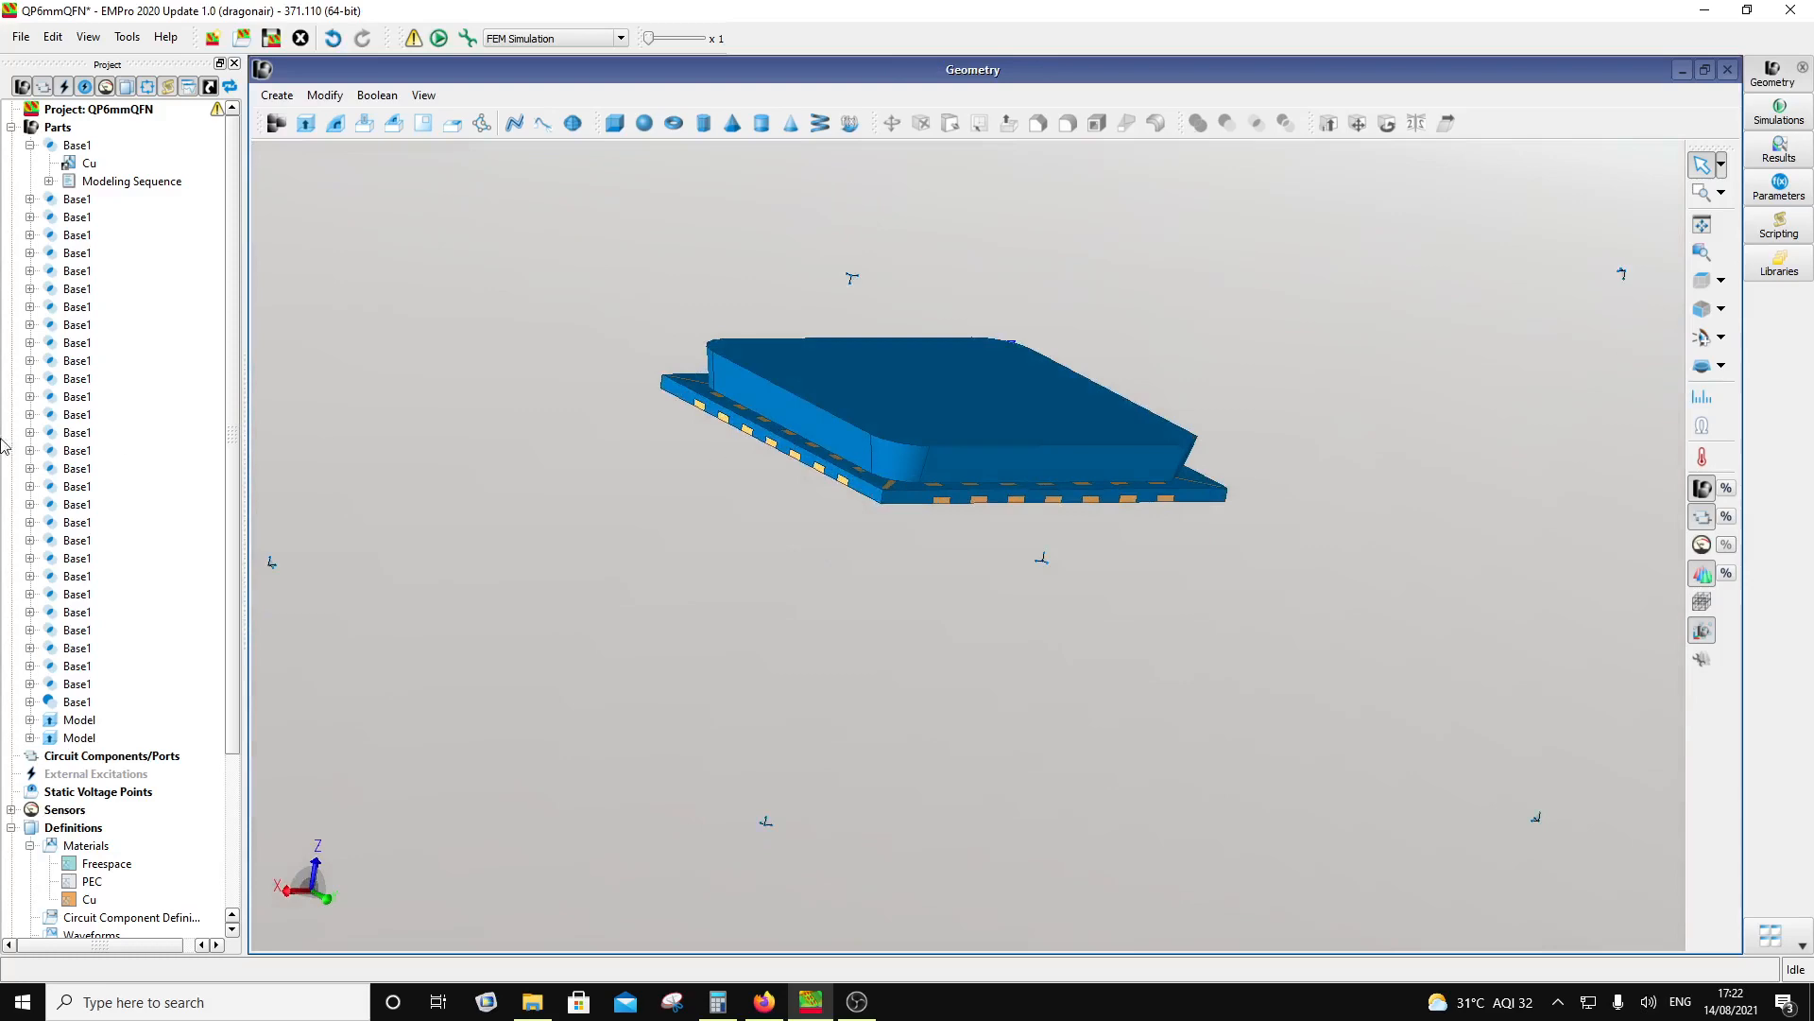
pyautogui.scroll(-2, 112, 693)
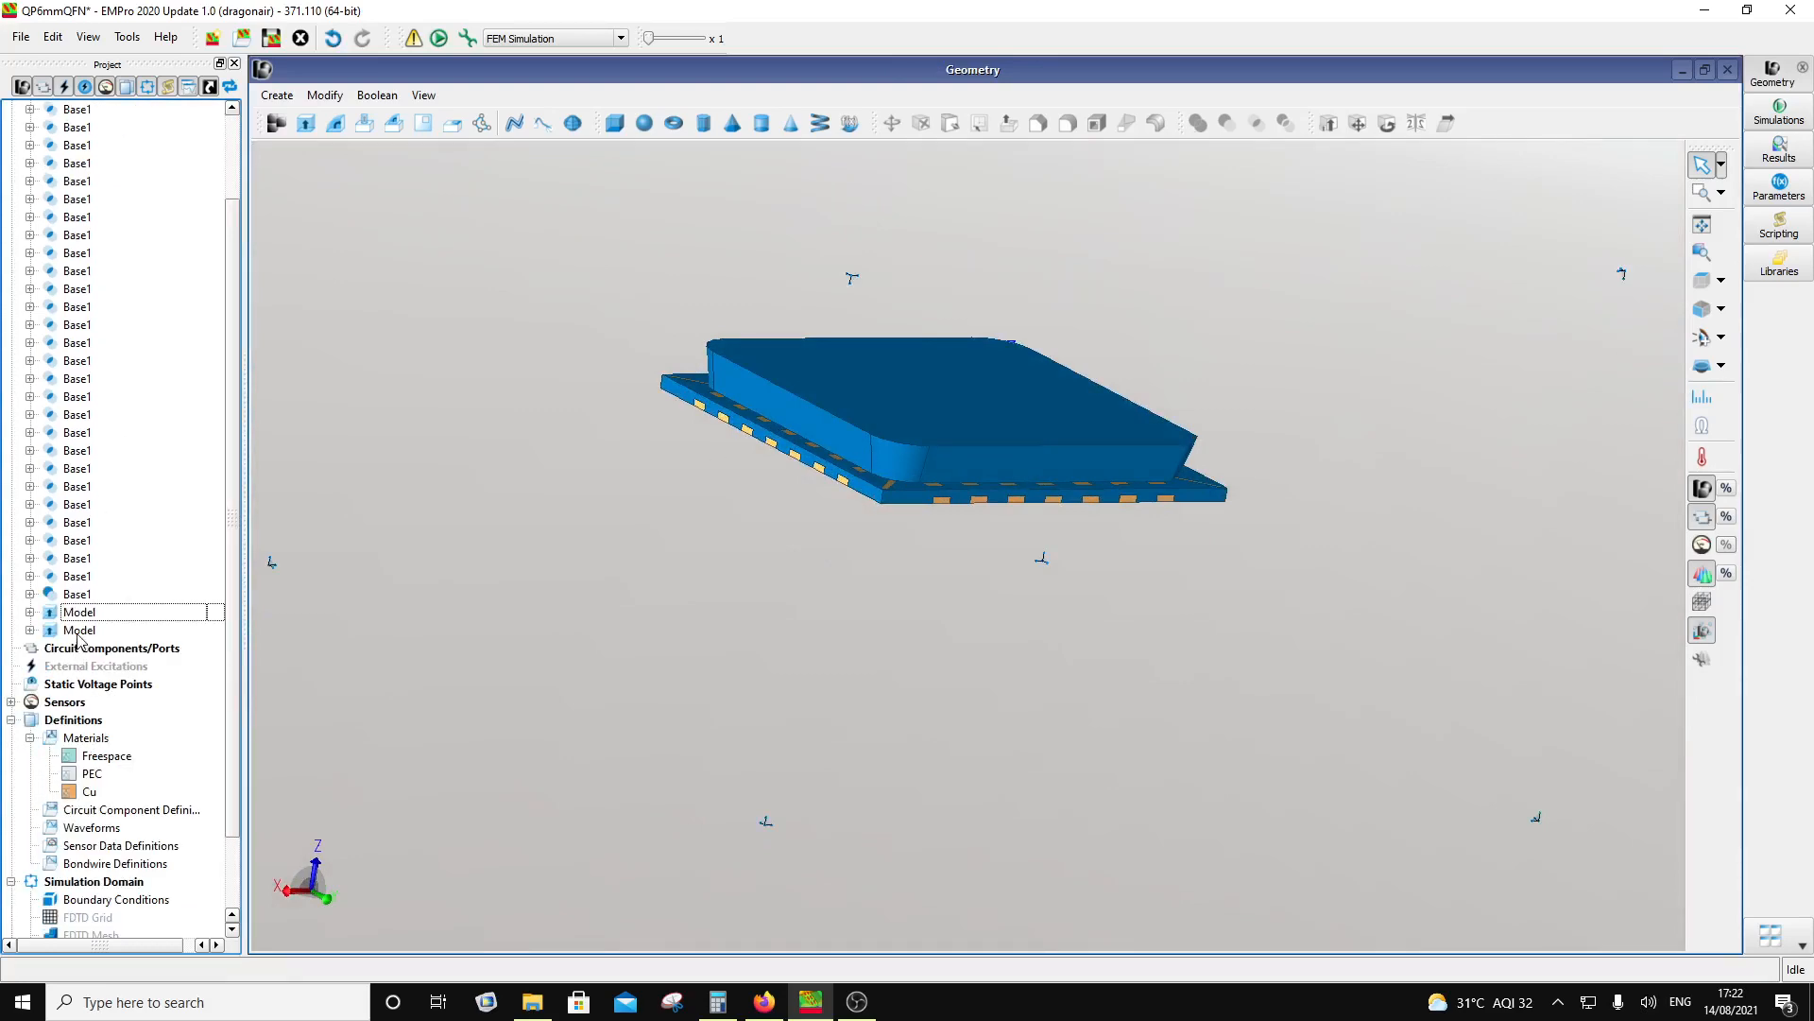
pyautogui.click(79, 613)
pyautogui.click(79, 630)
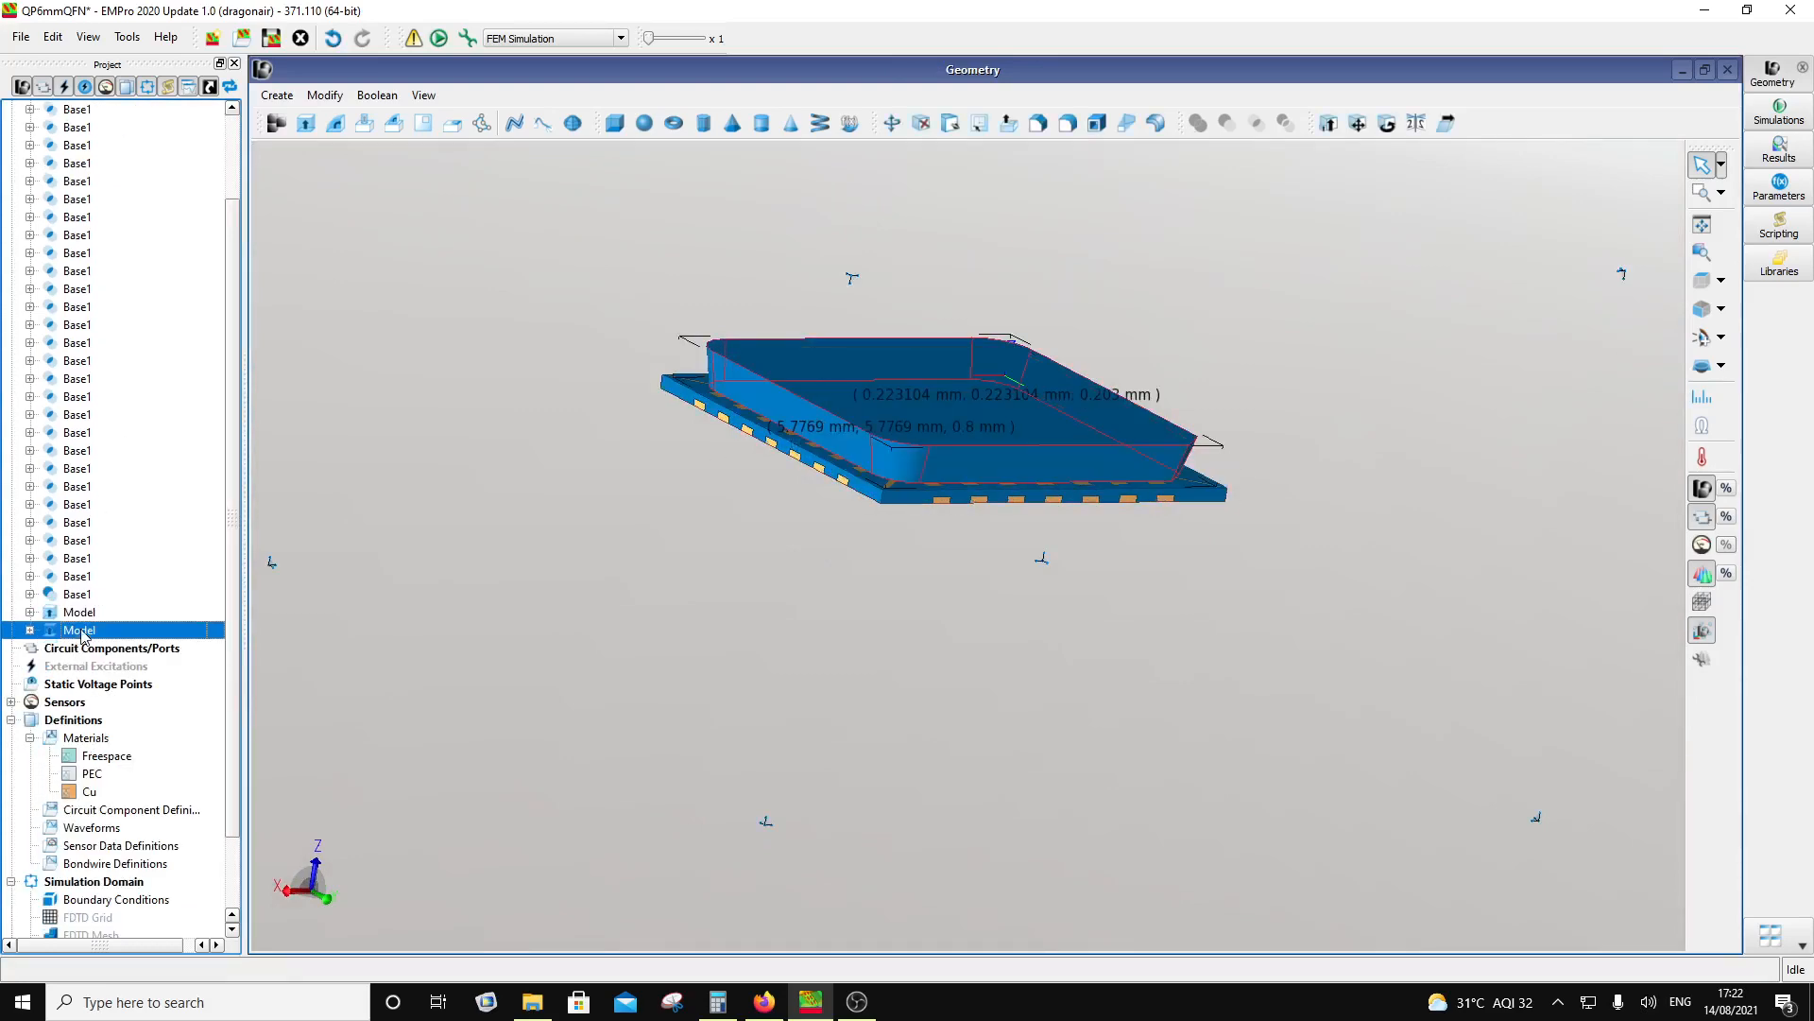
pyautogui.press('Up')
pyautogui.press('Up')
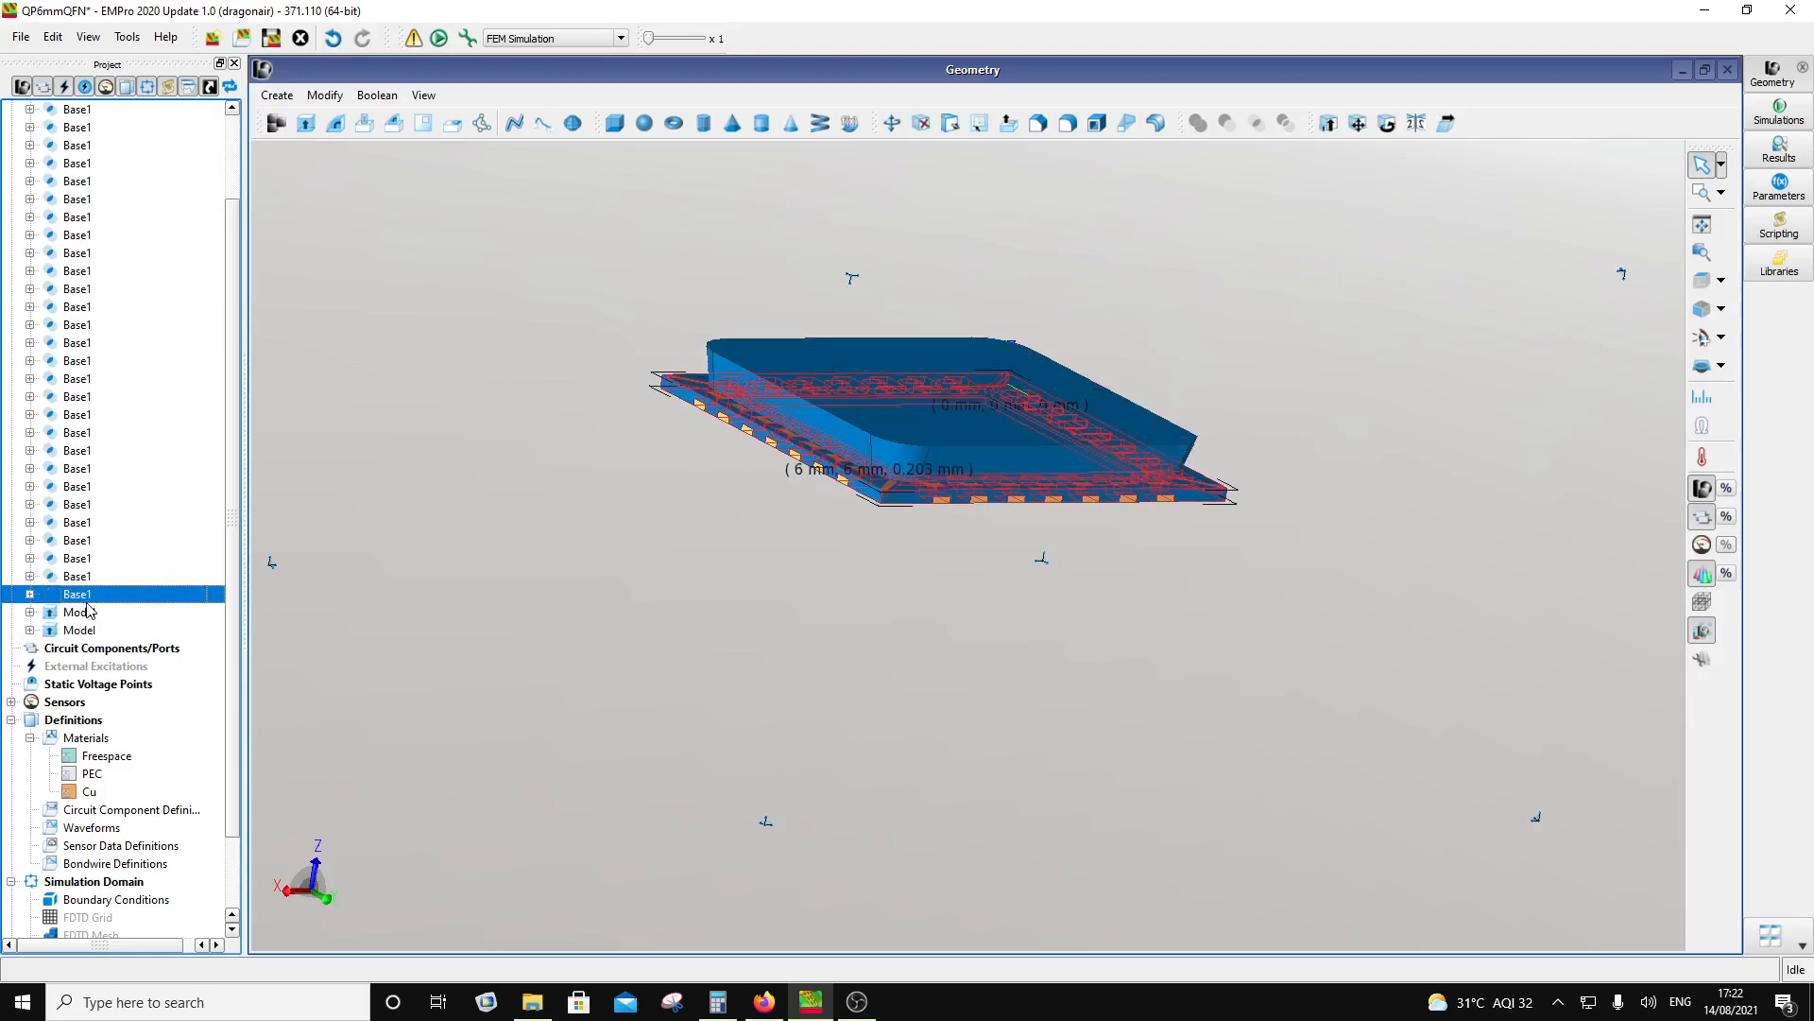
pyautogui.click(88, 614)
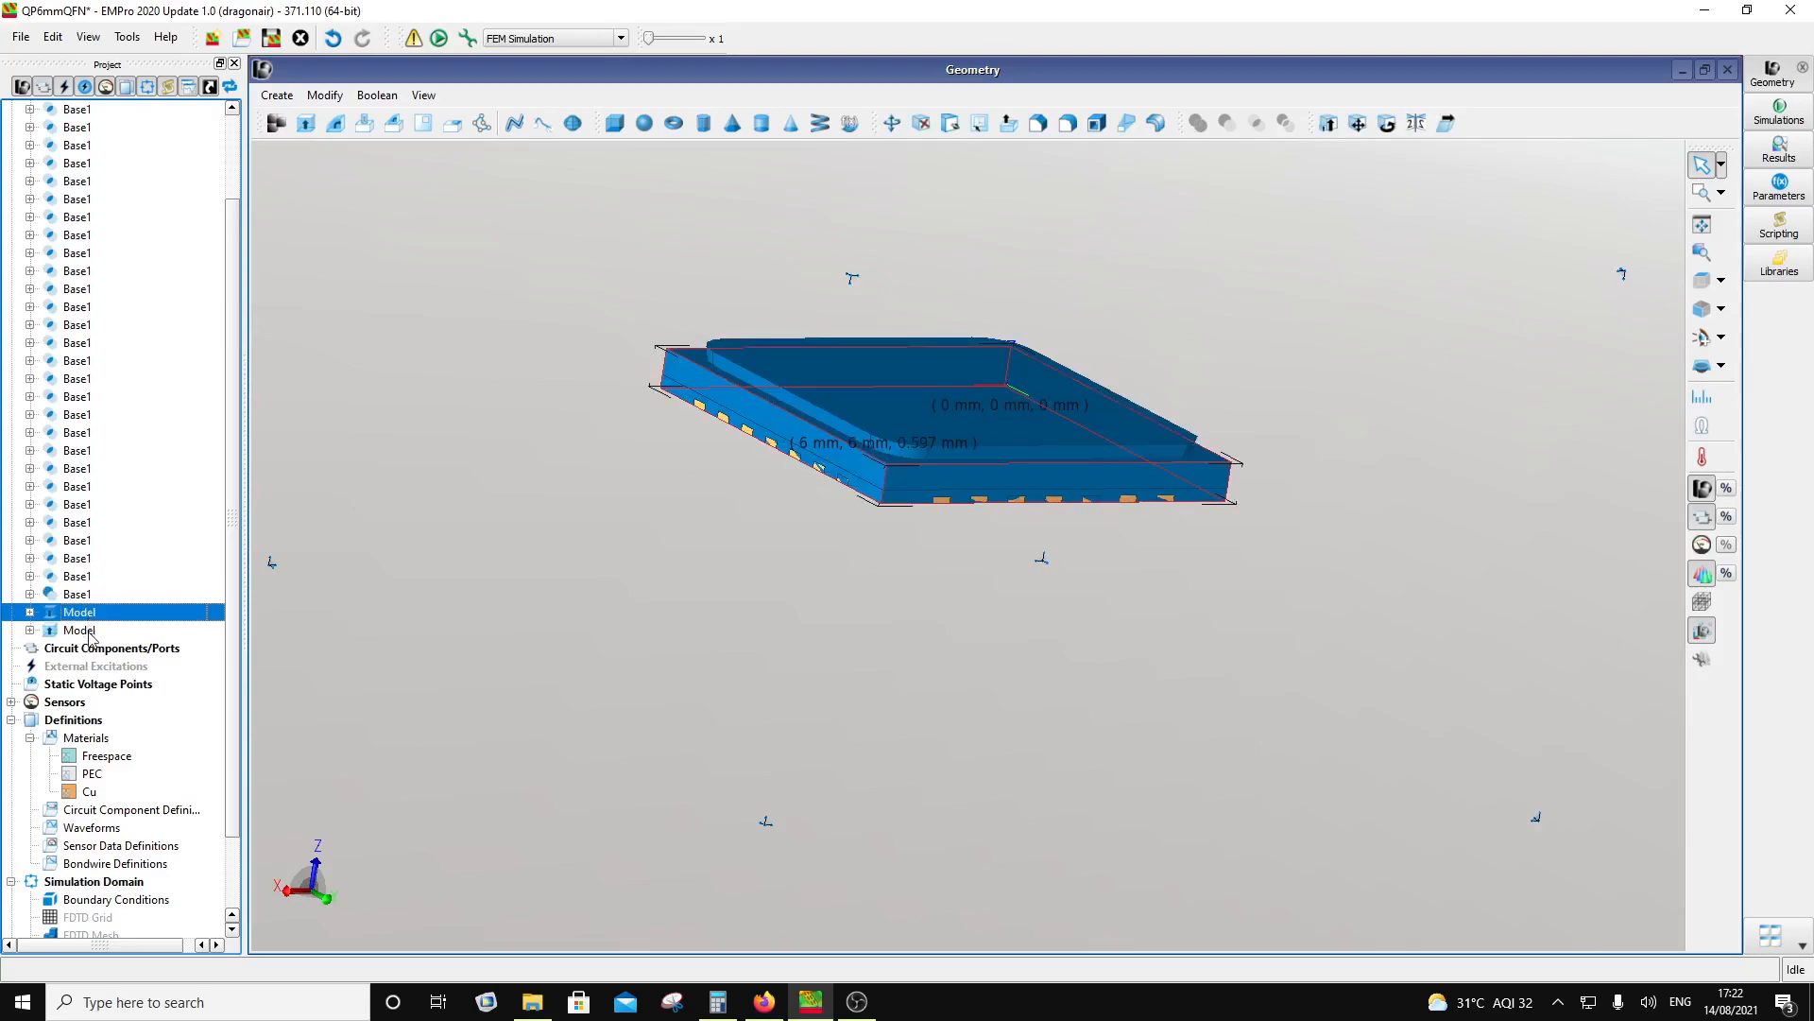
pyautogui.click(80, 631)
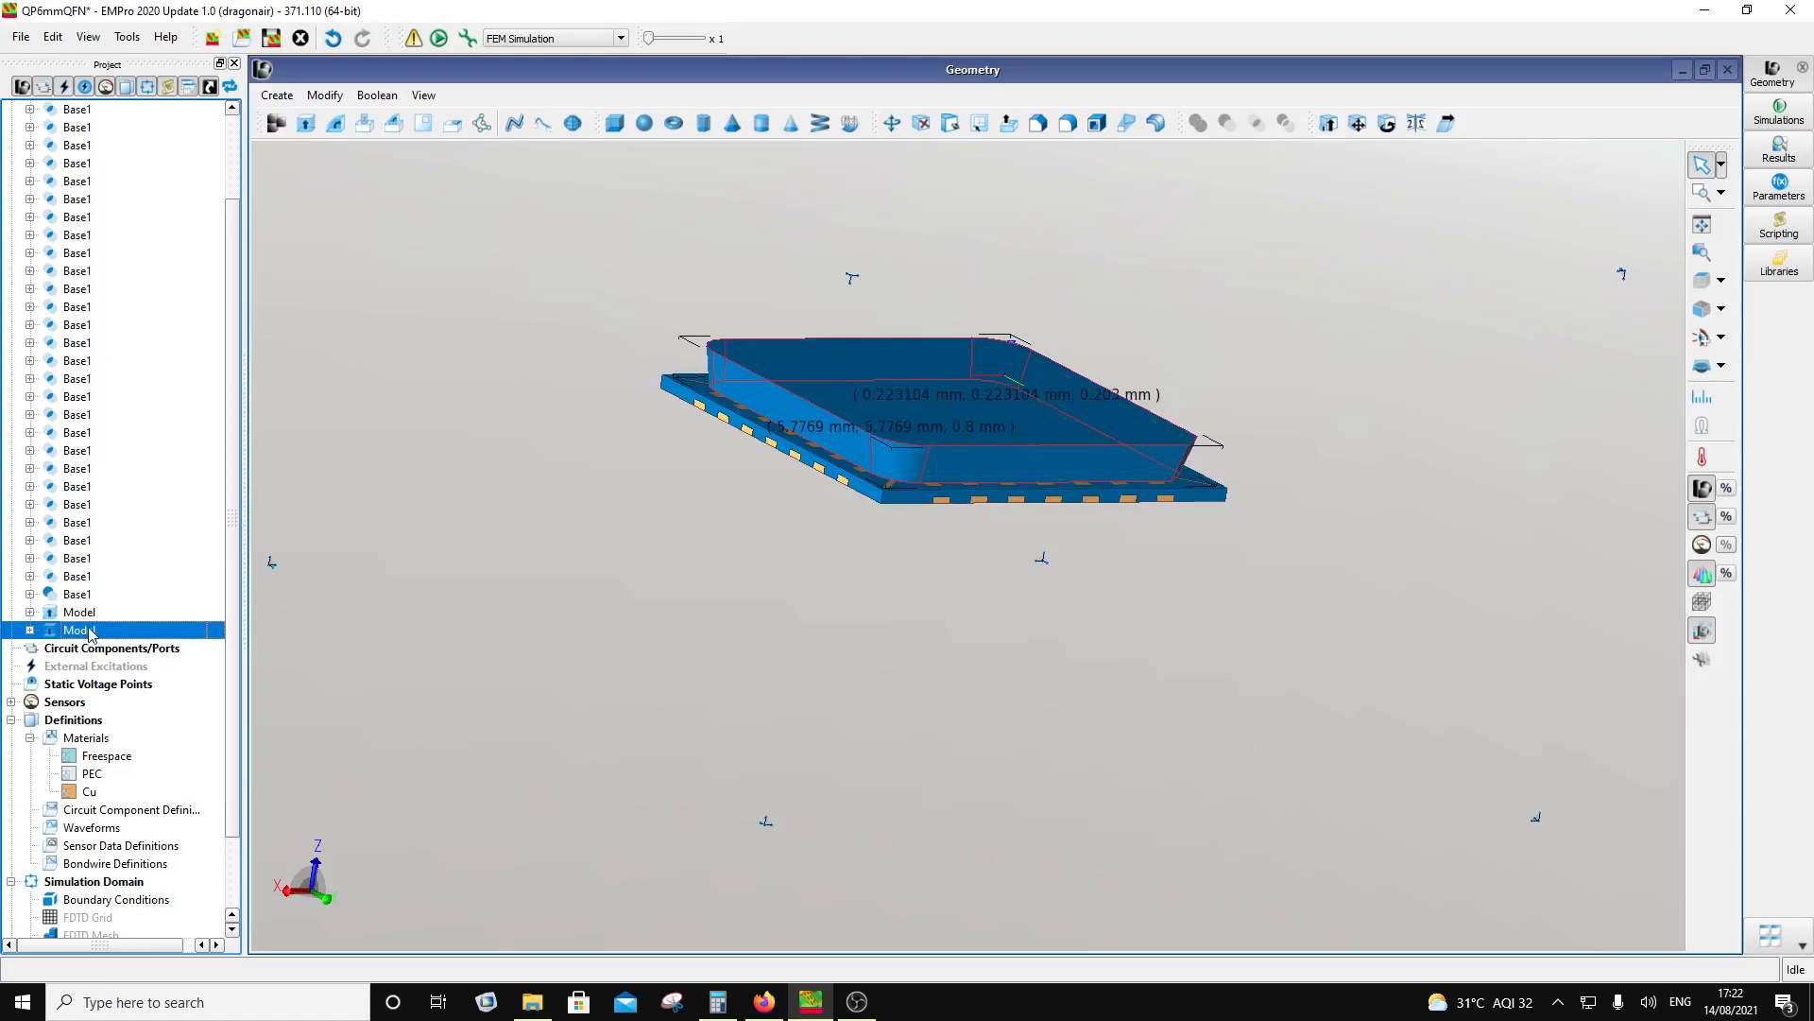
# Step: Edit the upper body's extrude and set its Z origin to 0.203 mm
pyautogui.click(91, 614)
pyautogui.click(30, 612)
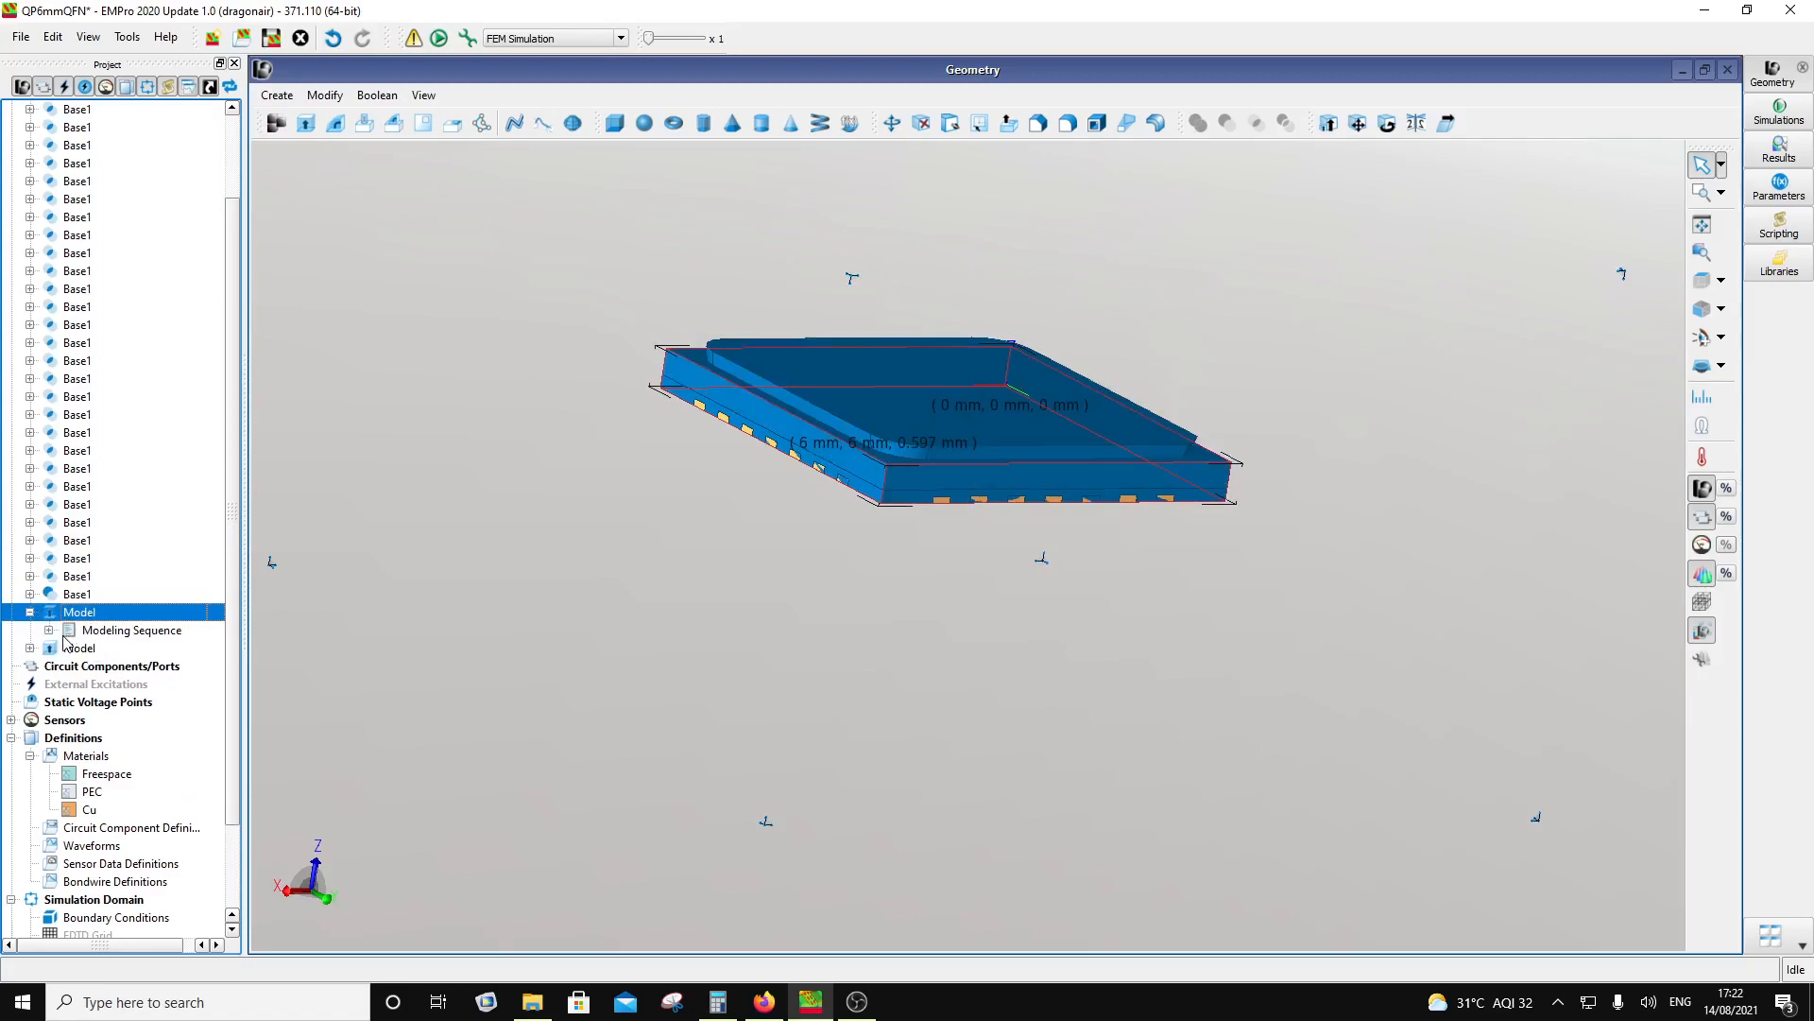
pyautogui.click(49, 631)
pyautogui.doubleClick(115, 648)
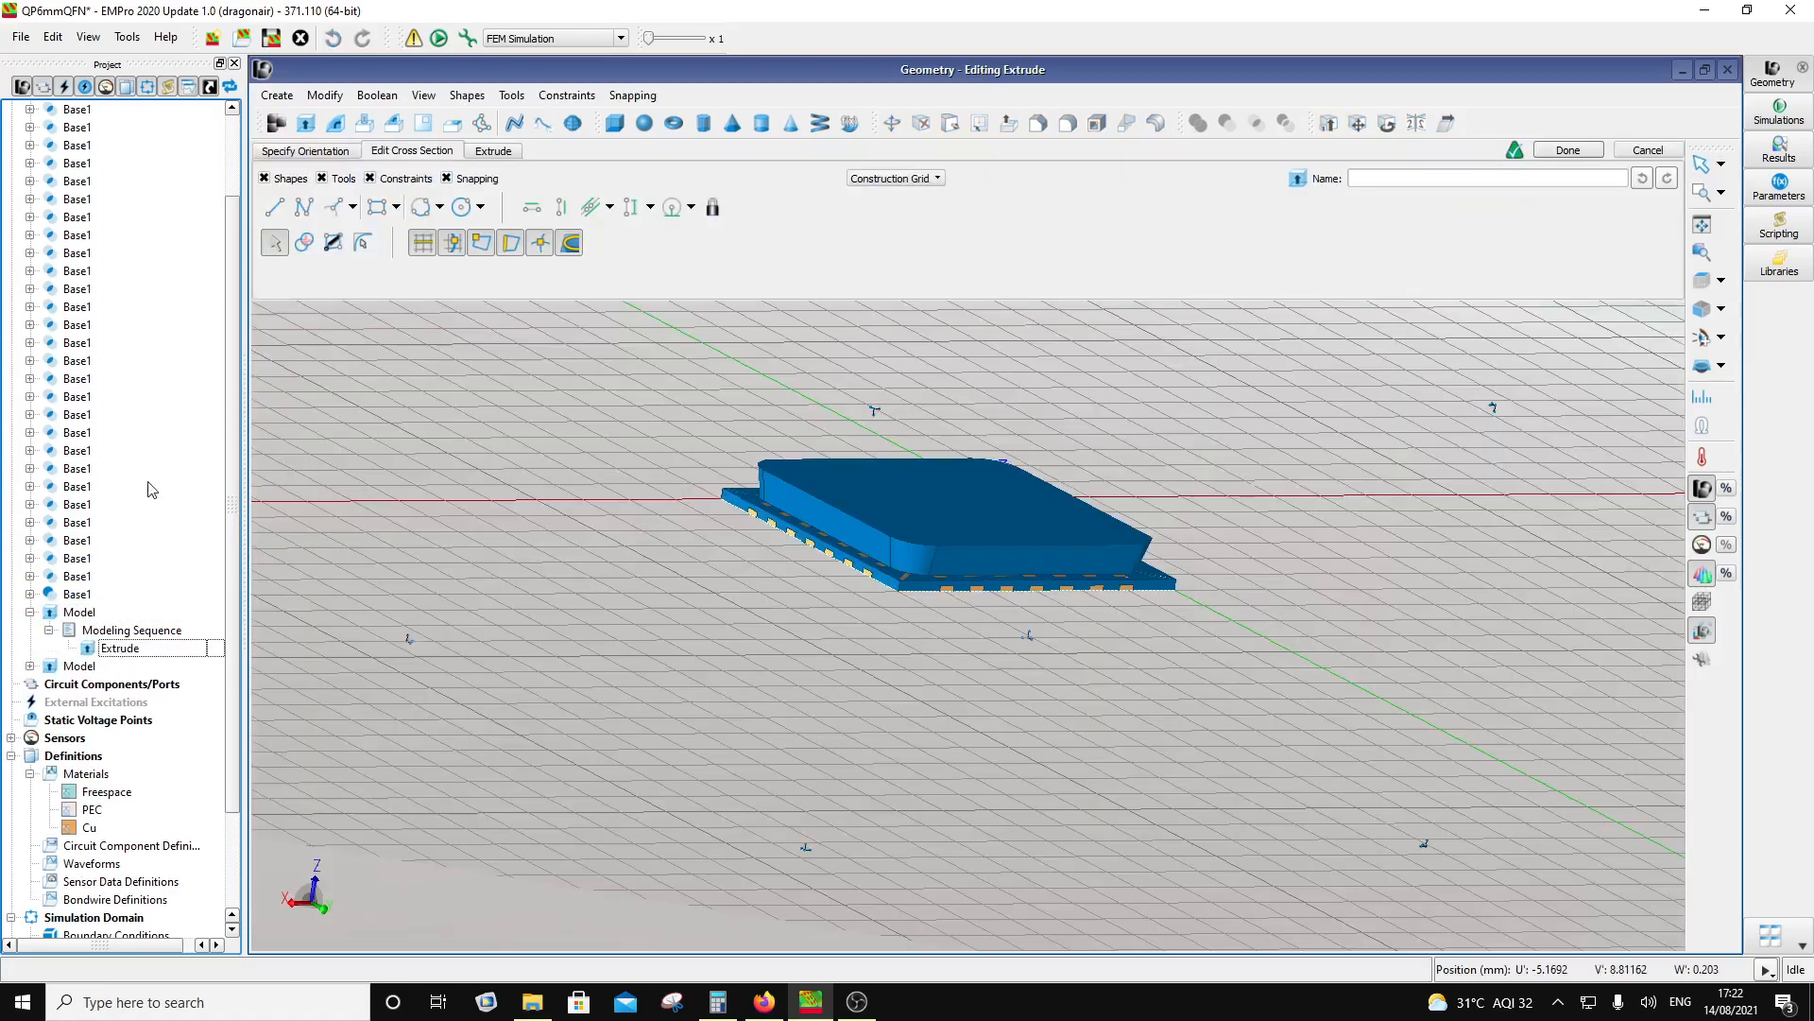
pyautogui.click(321, 152)
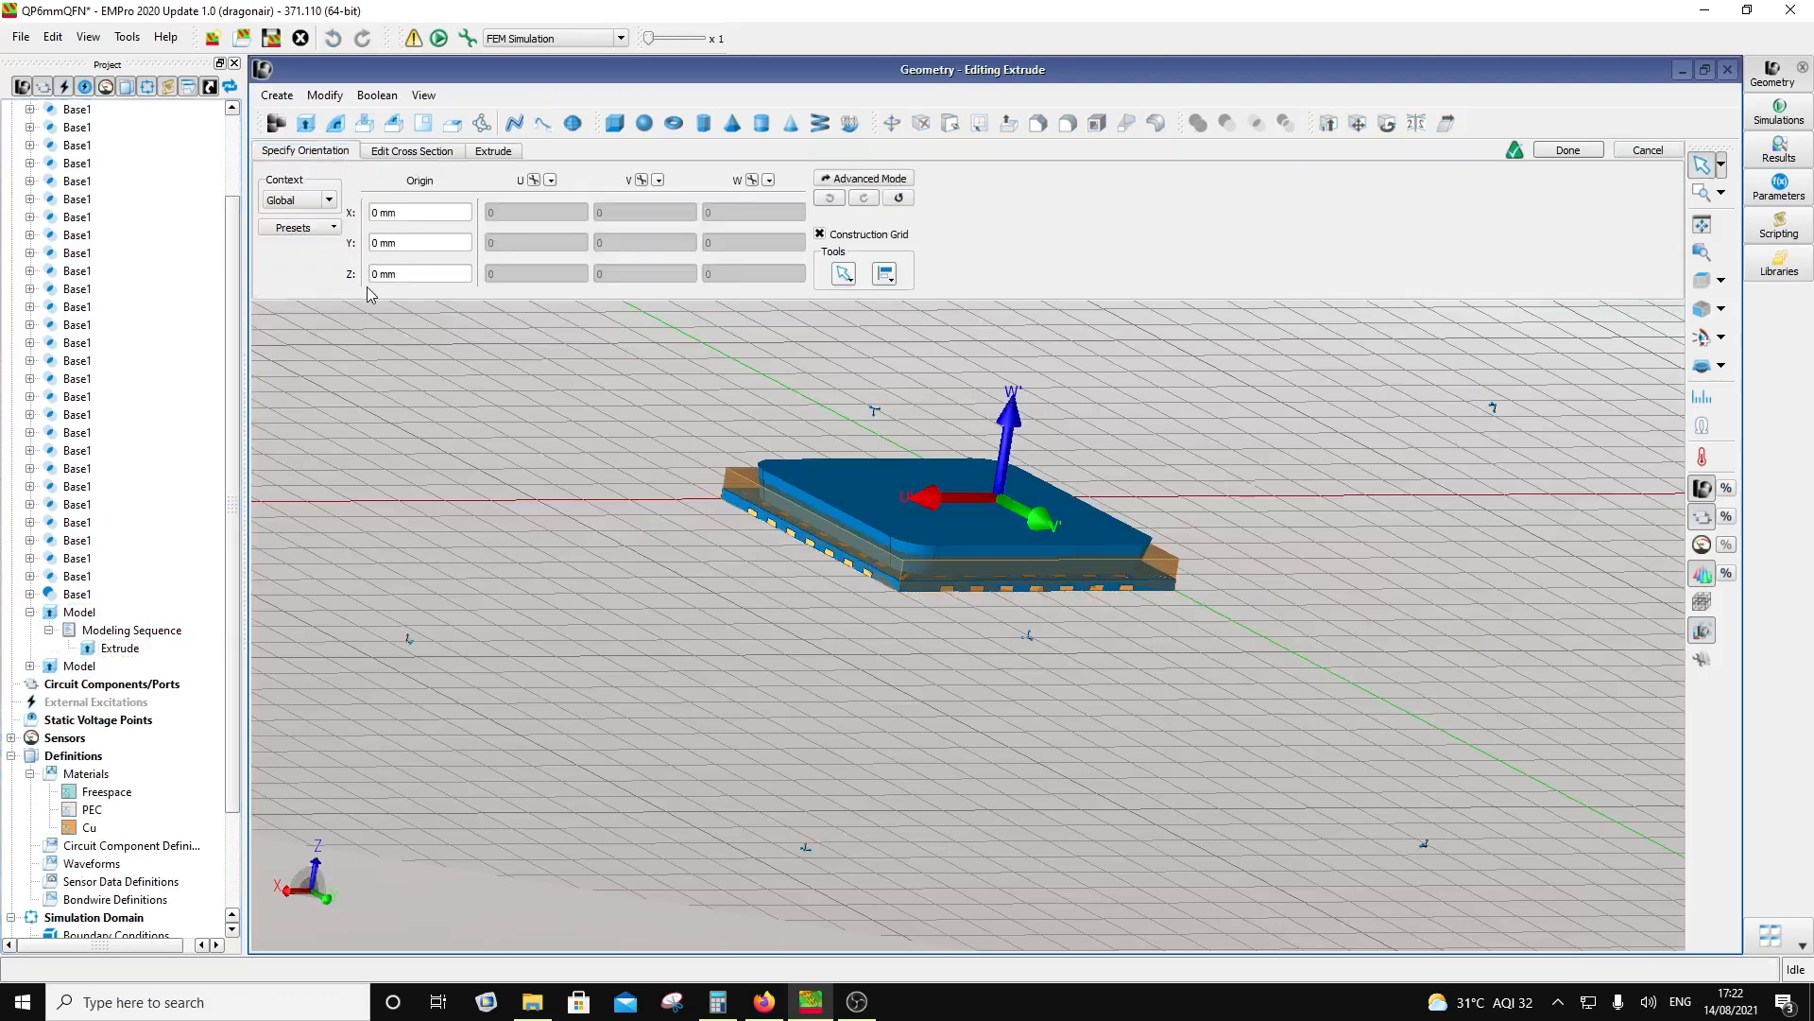
pyautogui.click(378, 274)
pyautogui.write('.203')
pyautogui.click(1568, 150)
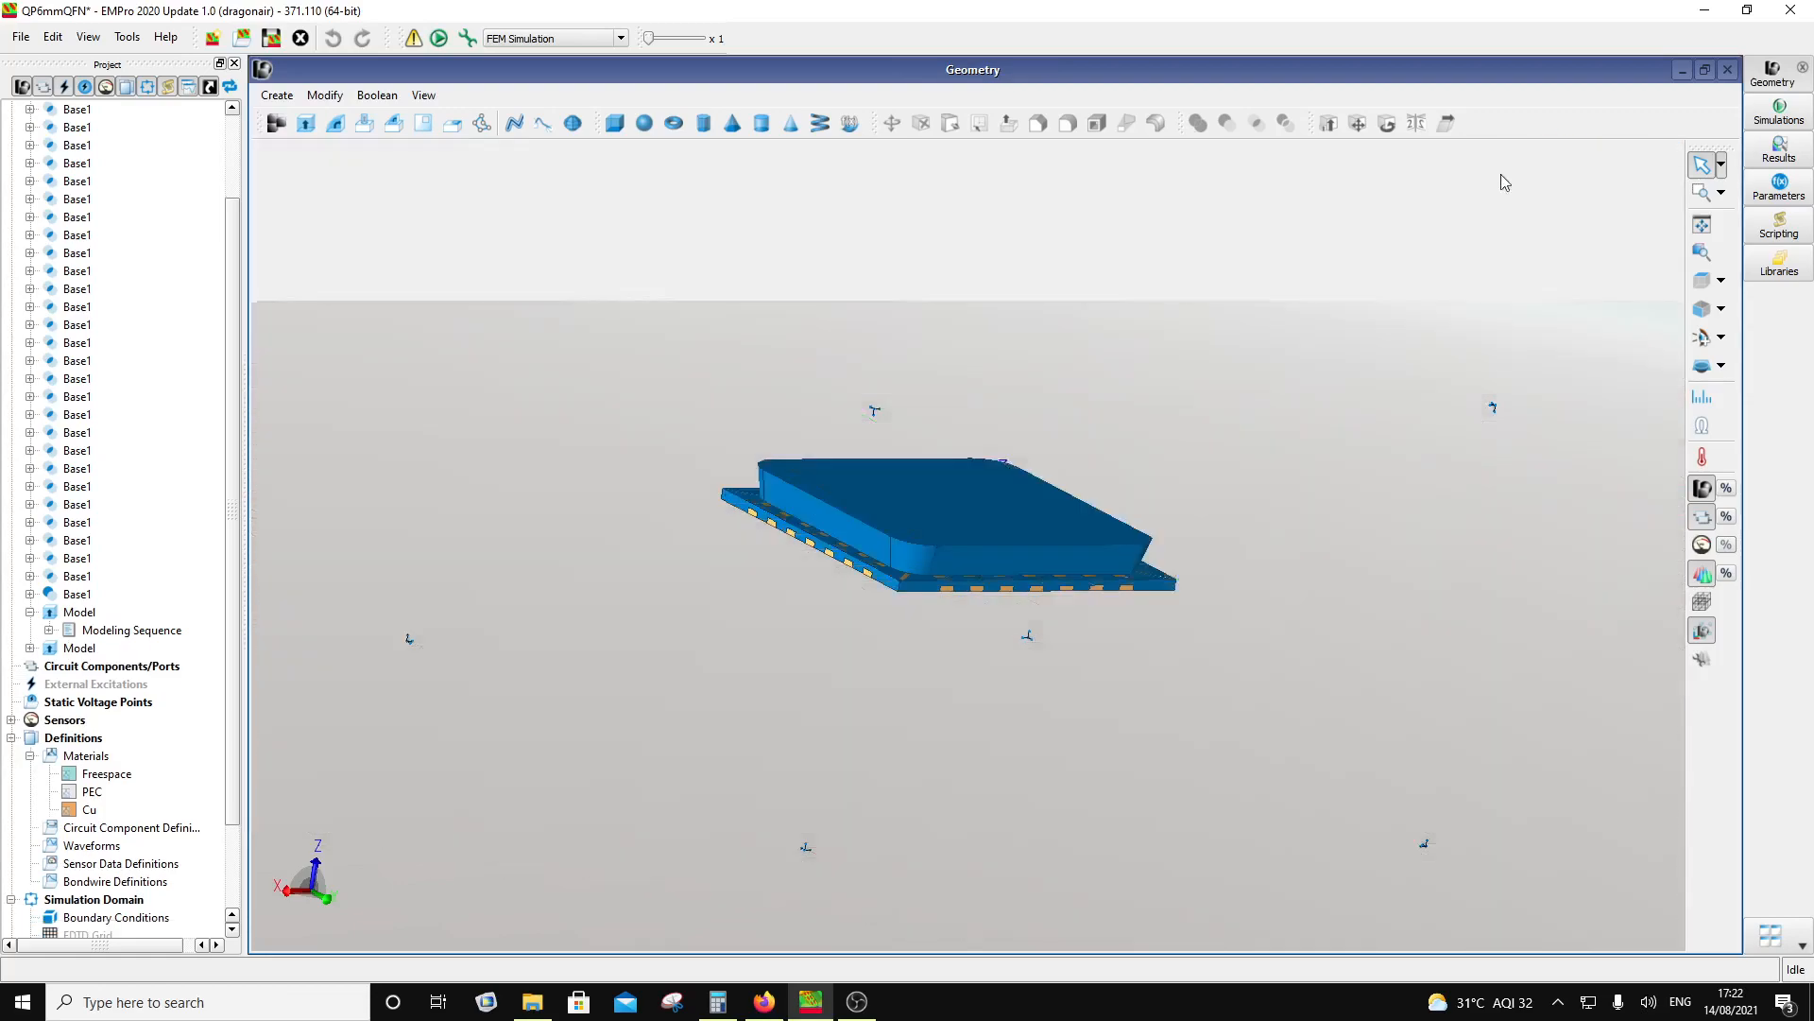
# Step: Try a Boolean subtraction between the upper body and the tapered cavity block
pyautogui.click(86, 616)
pyautogui.moveTo(511, 693); pyautogui.dragTo(1170, 639, button='middle')
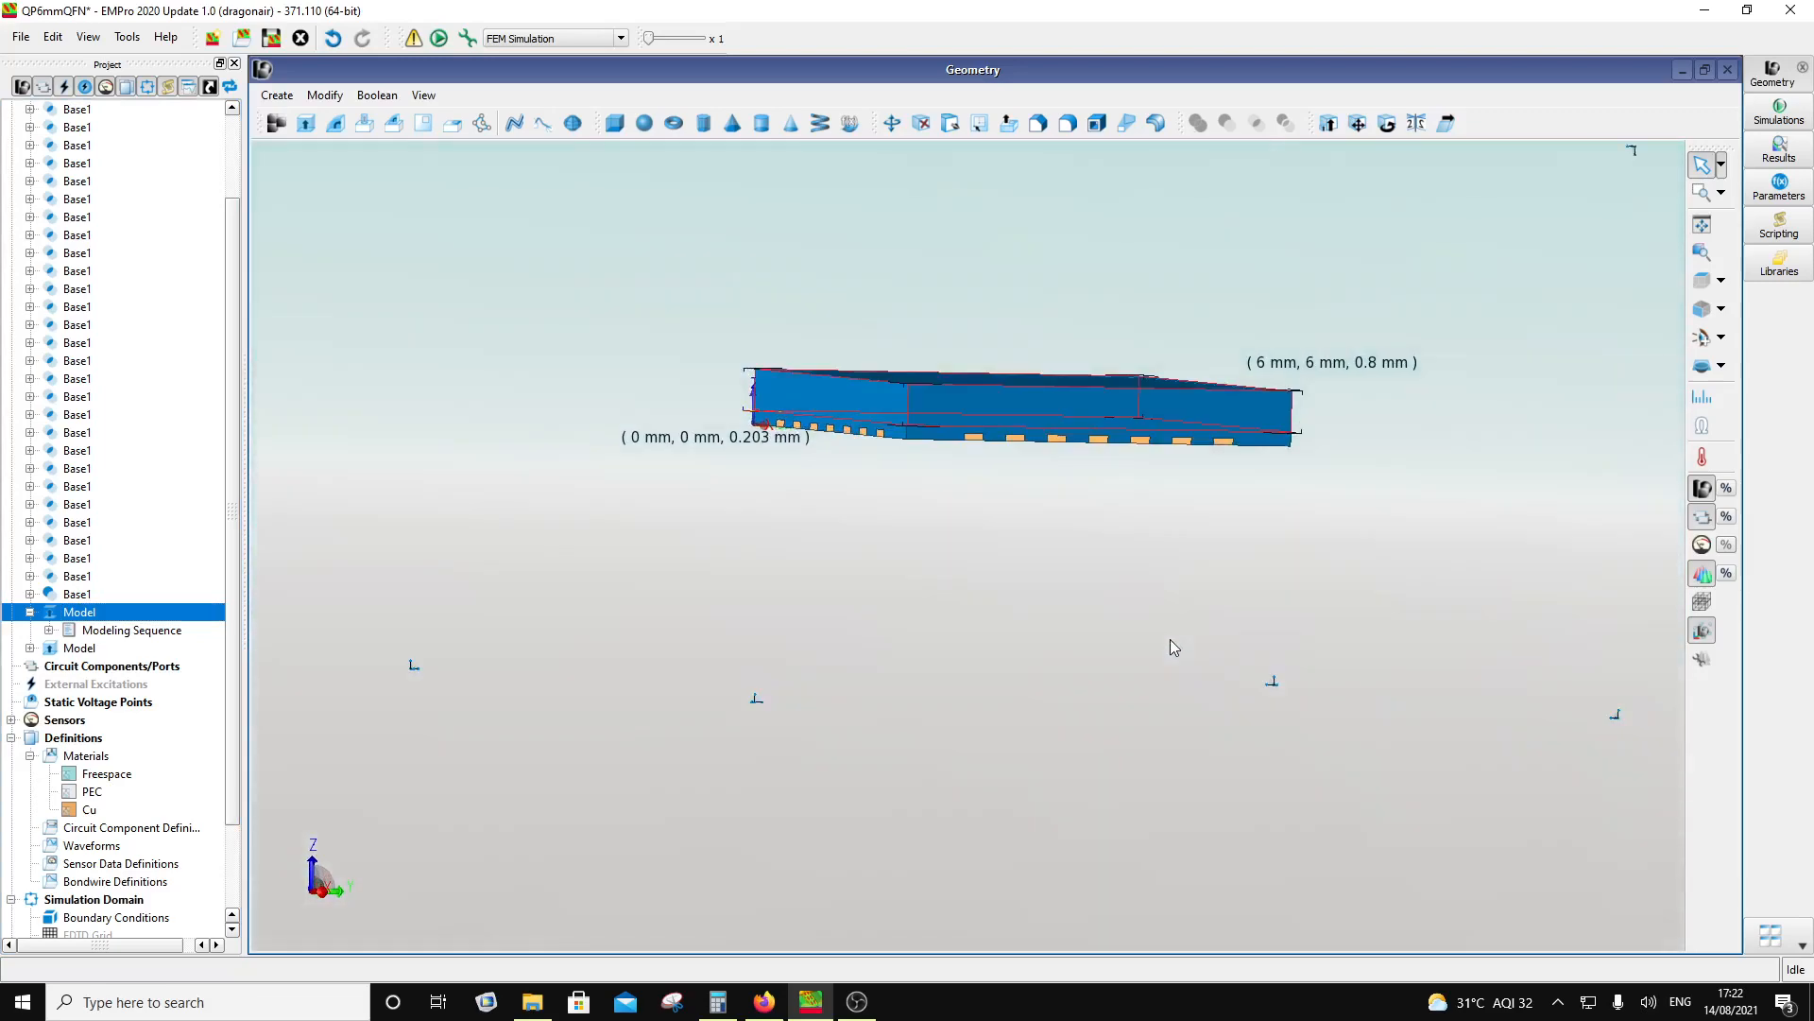
pyautogui.keyDown('ctrl'); pyautogui.click(75, 652); pyautogui.keyUp('ctrl')
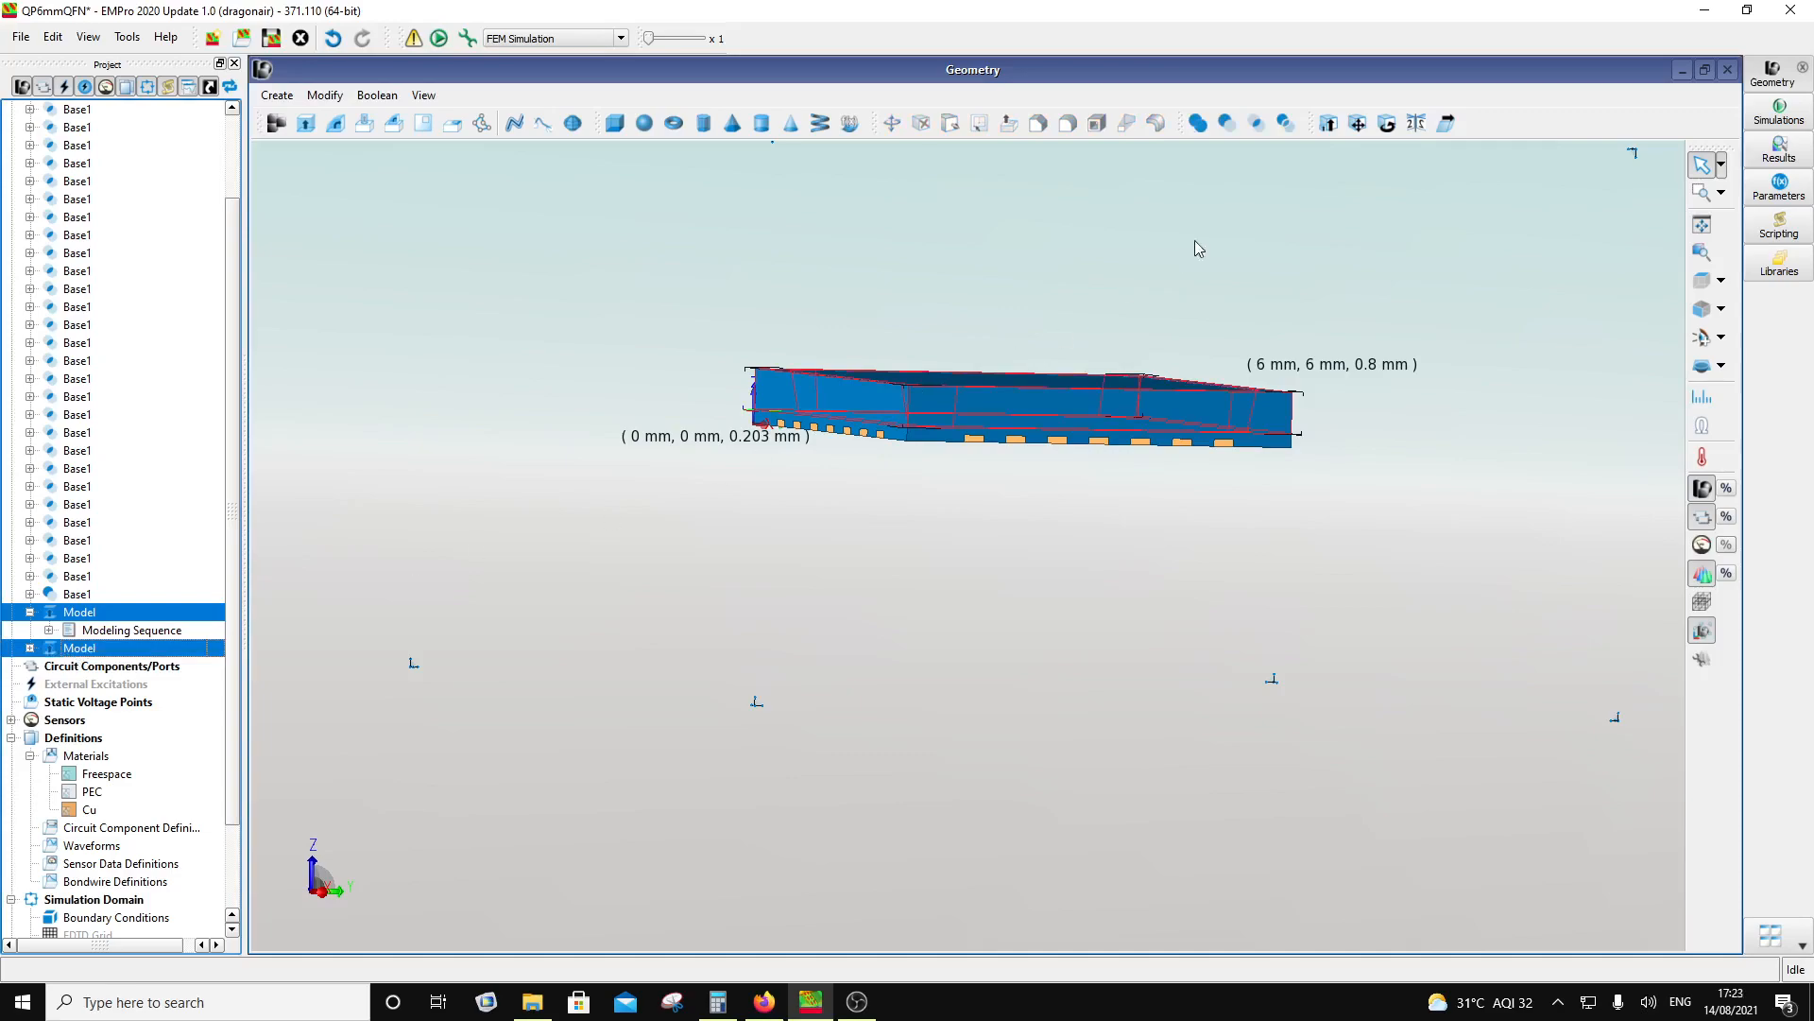
pyautogui.click(1226, 124)
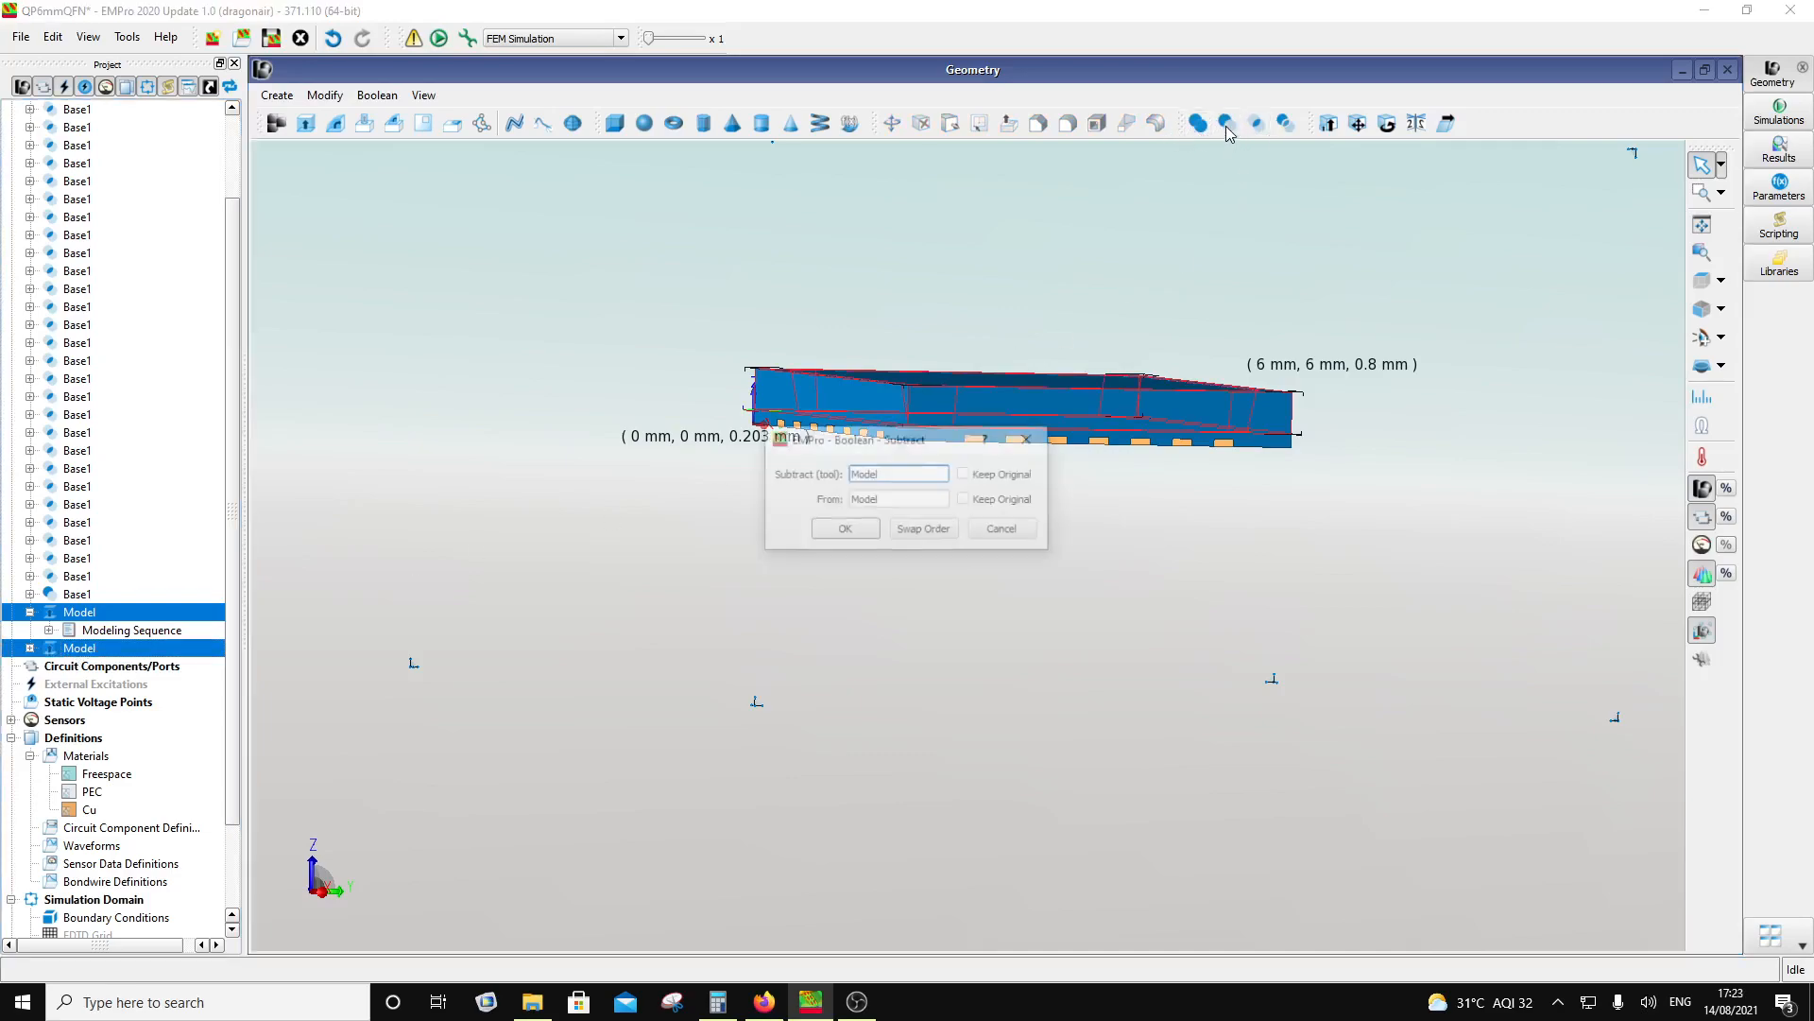
pyautogui.click(844, 528)
pyautogui.moveTo(858, 528); pyautogui.dragTo(843, 647, button='middle')
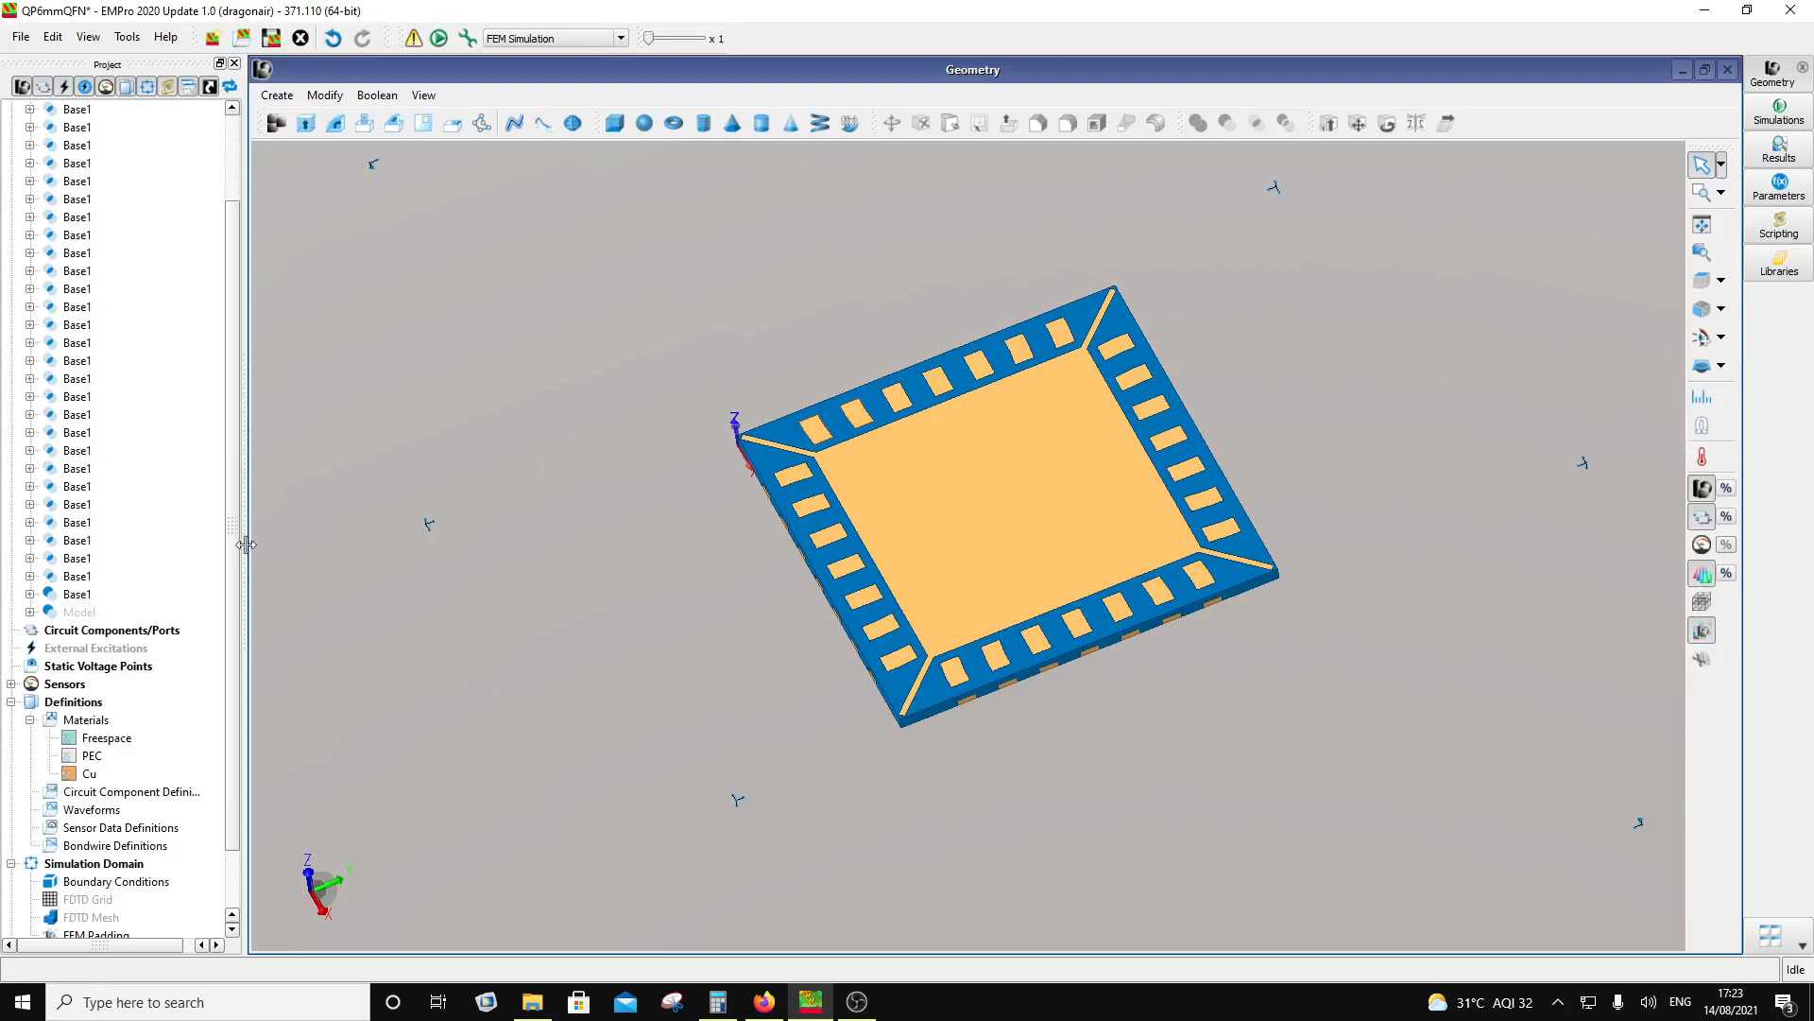
pyautogui.click(333, 38)
# Step: Undo the Boolean subtraction and delete the last chamfer from the tapered cavity block's modeling sequence
pyautogui.moveTo(990, 593); pyautogui.dragTo(1116, 557, button='middle')
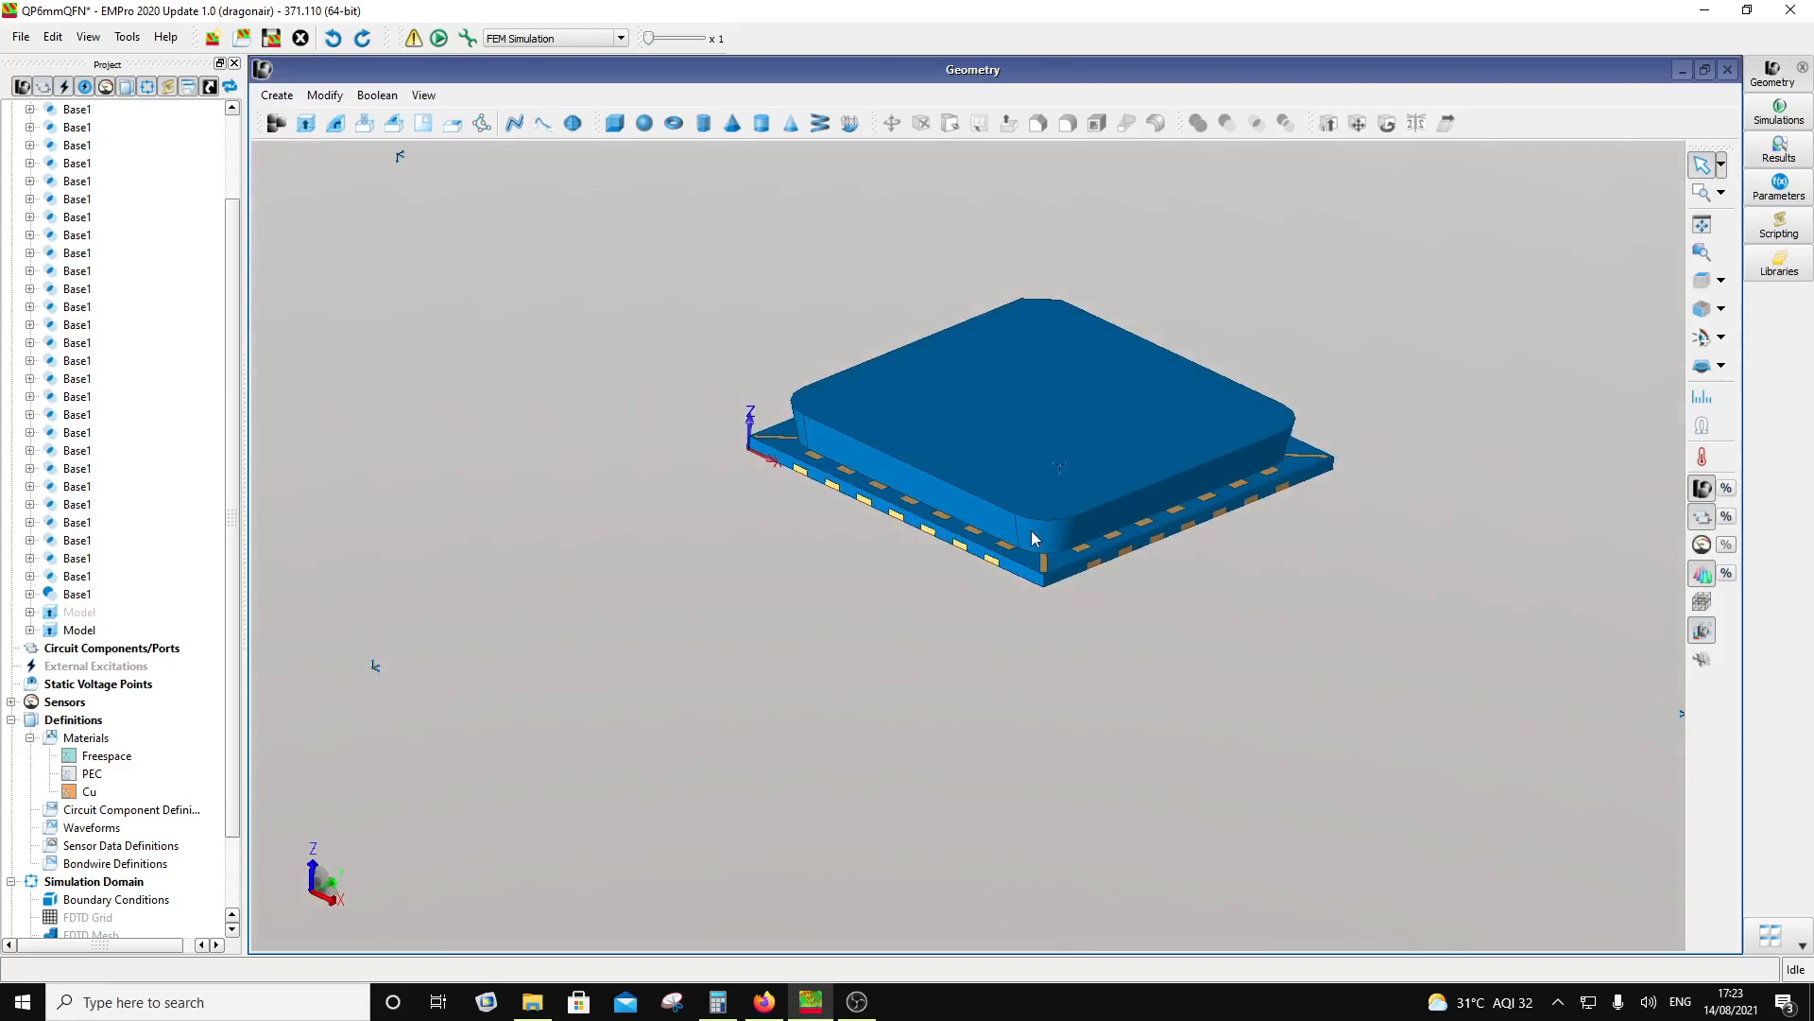
pyautogui.moveTo(1030, 531); pyautogui.dragTo(922, 500, button='middle')
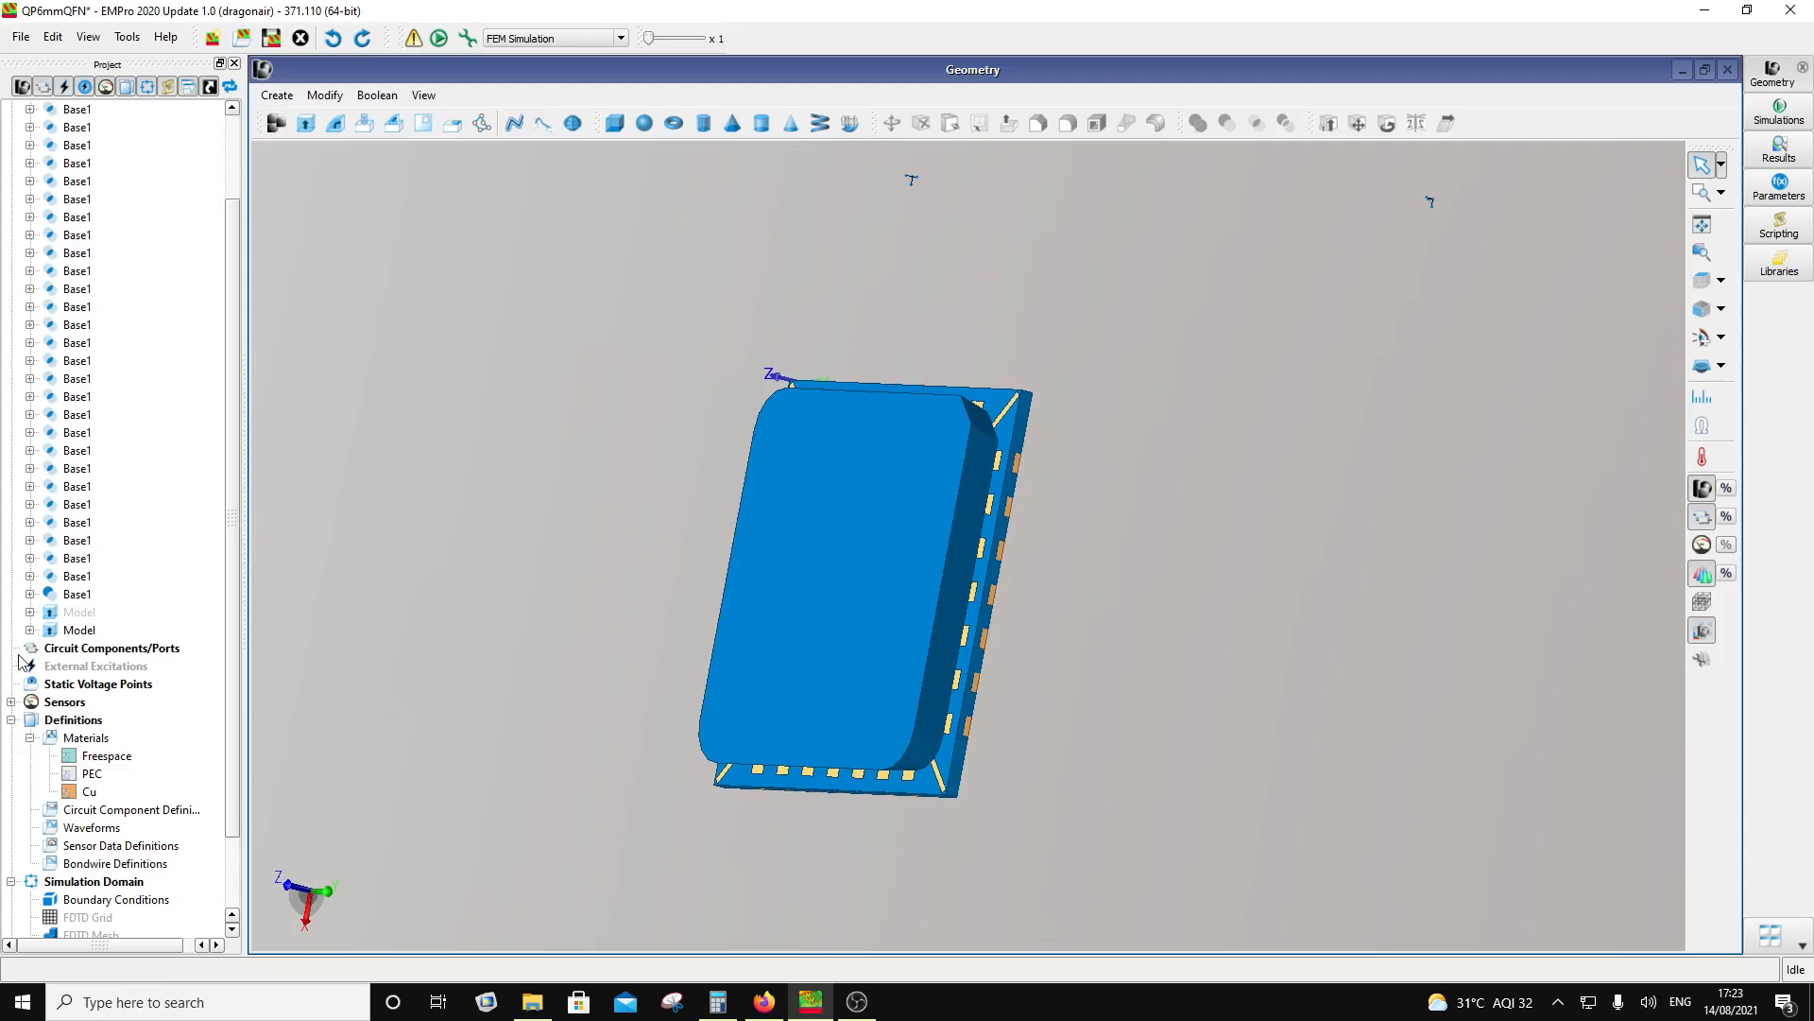
pyautogui.click(29, 613)
pyautogui.click(29, 613)
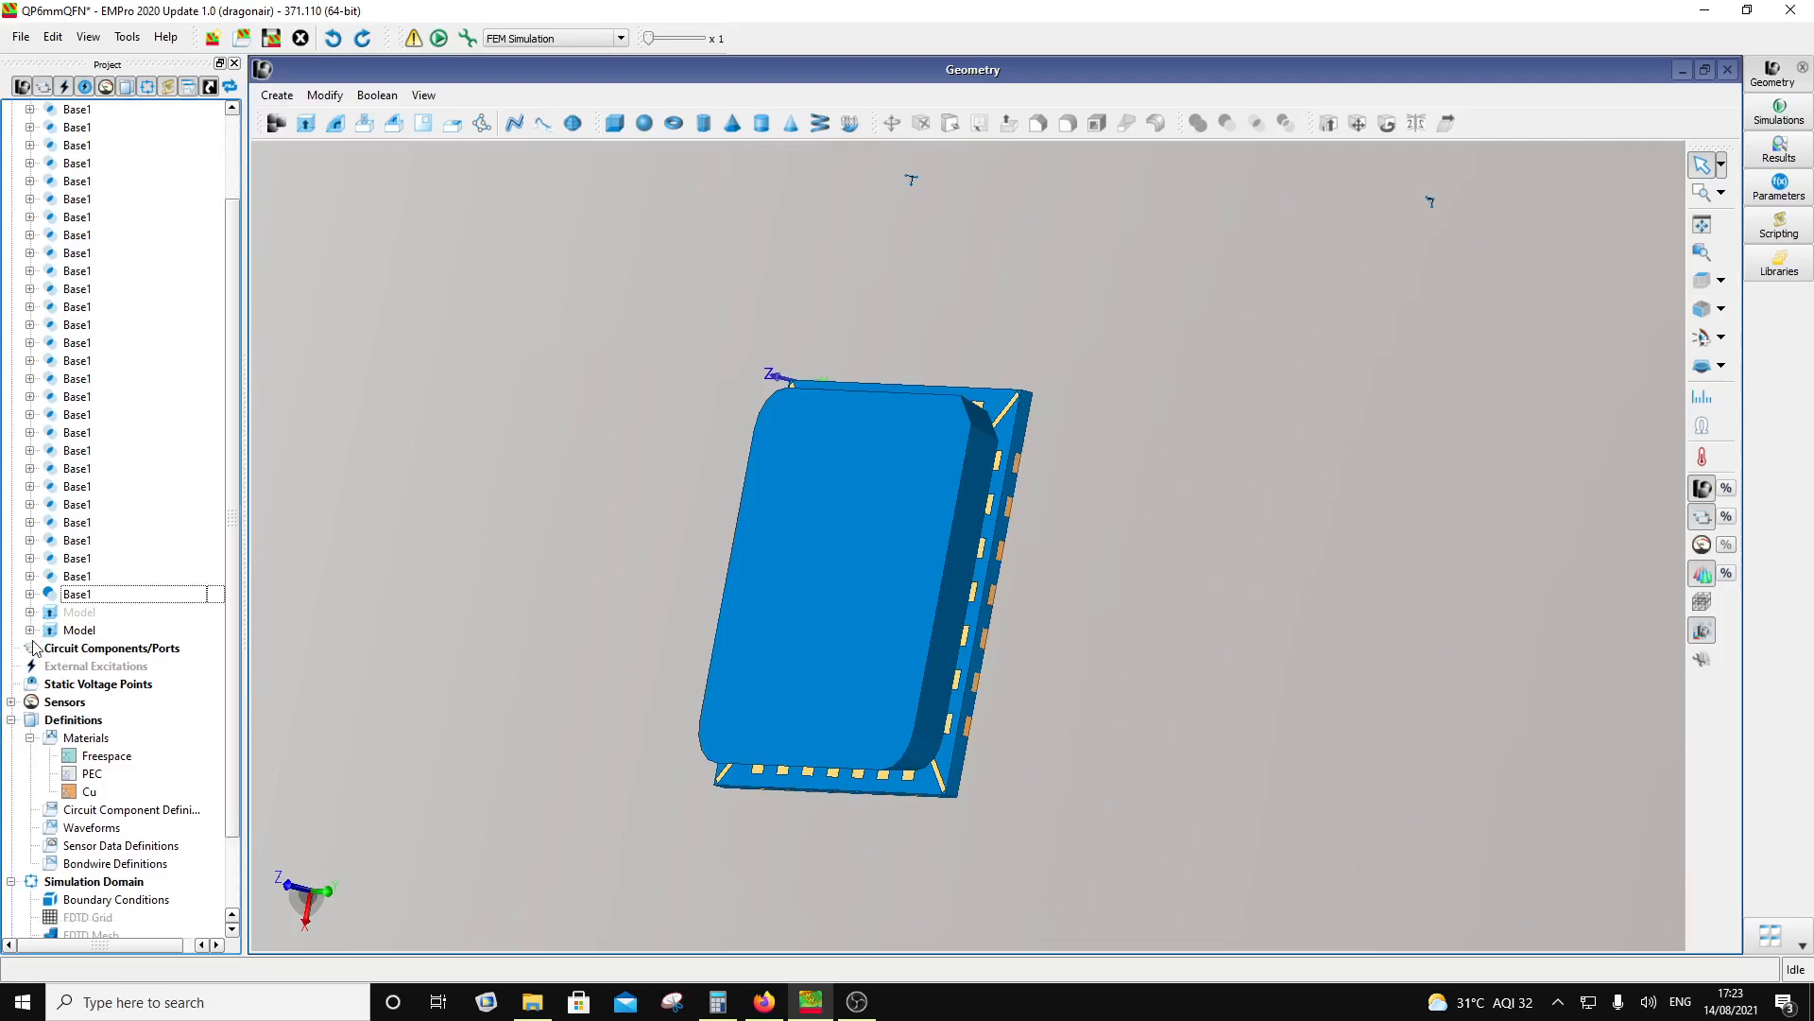
pyautogui.click(32, 629)
pyautogui.click(48, 648)
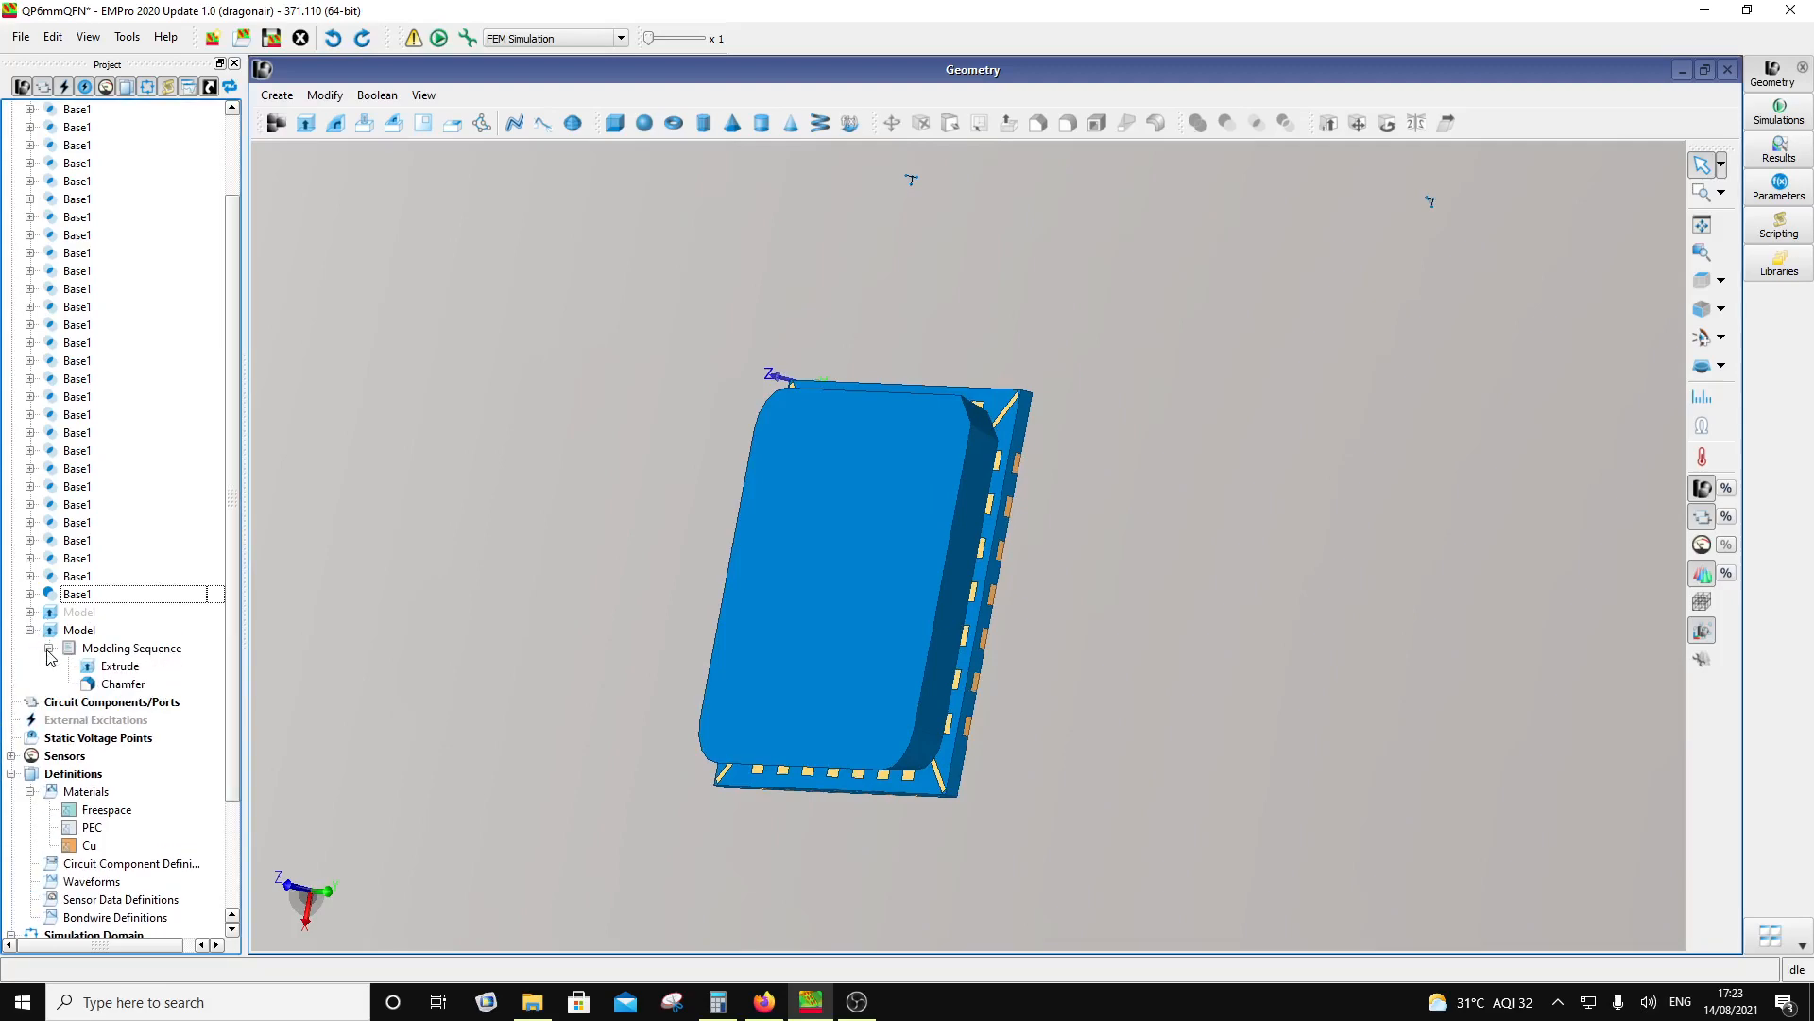
pyautogui.click(130, 684)
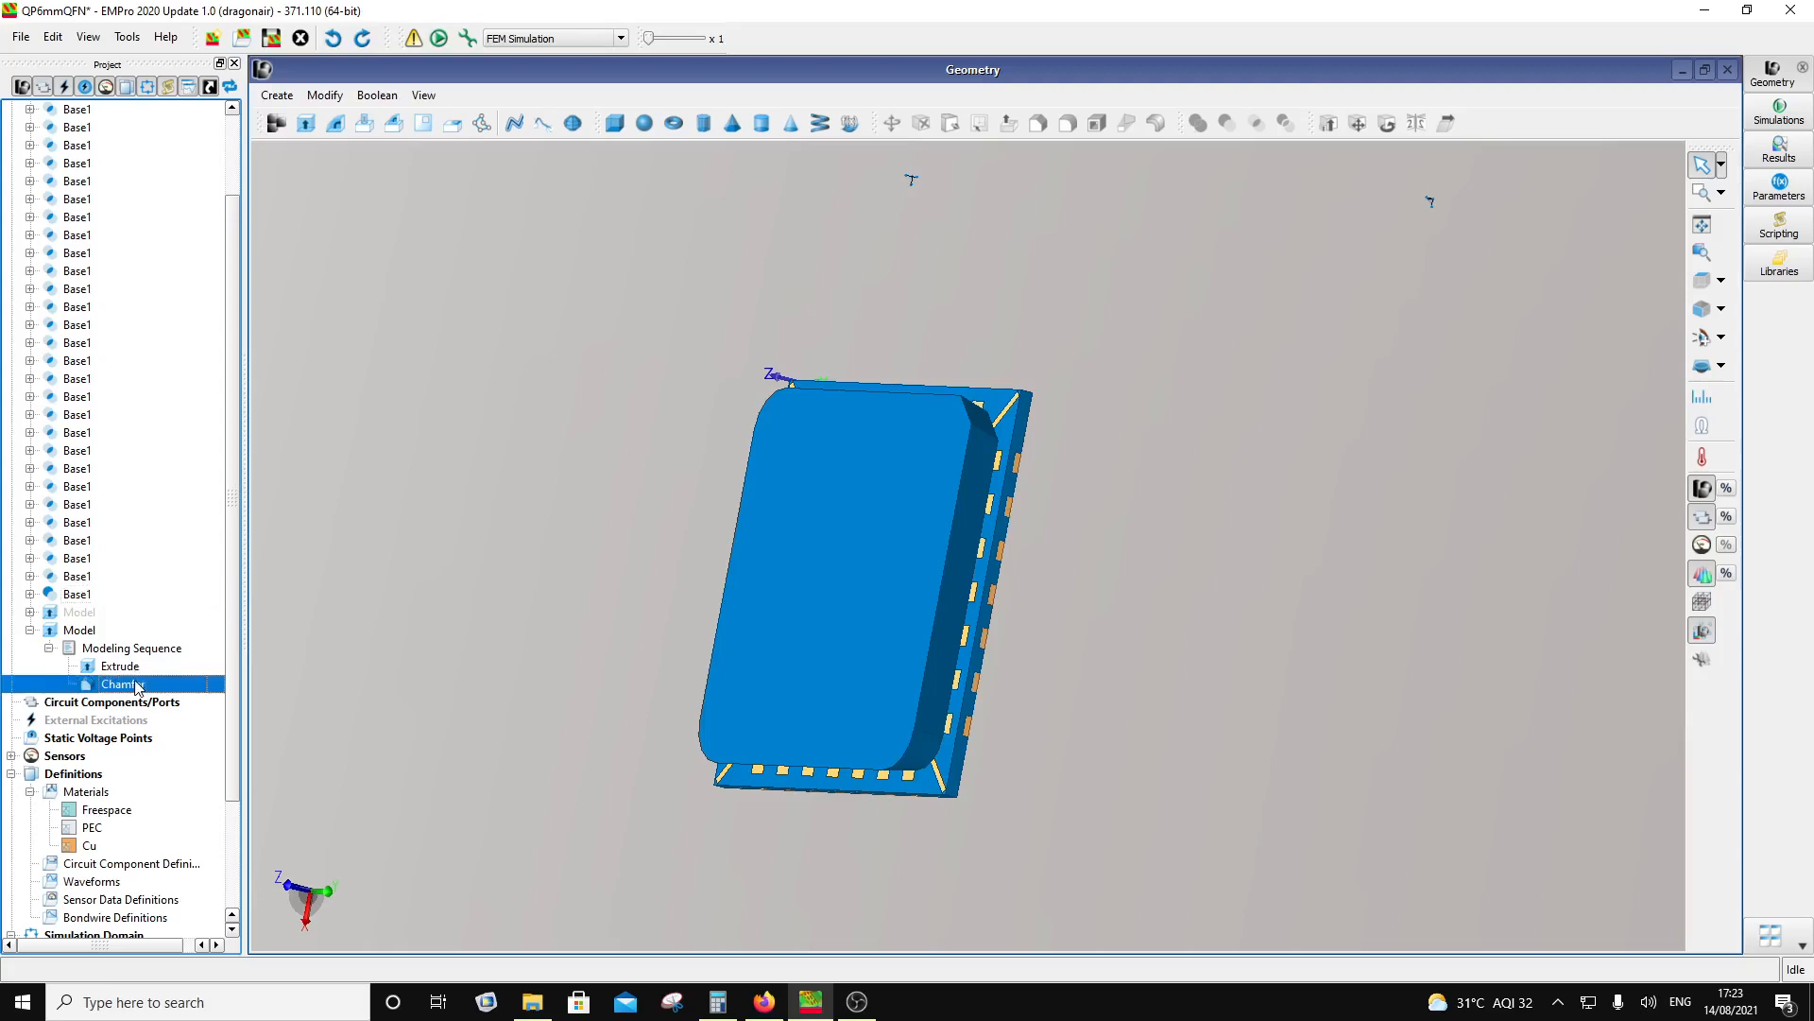
pyautogui.rightClick(135, 682)
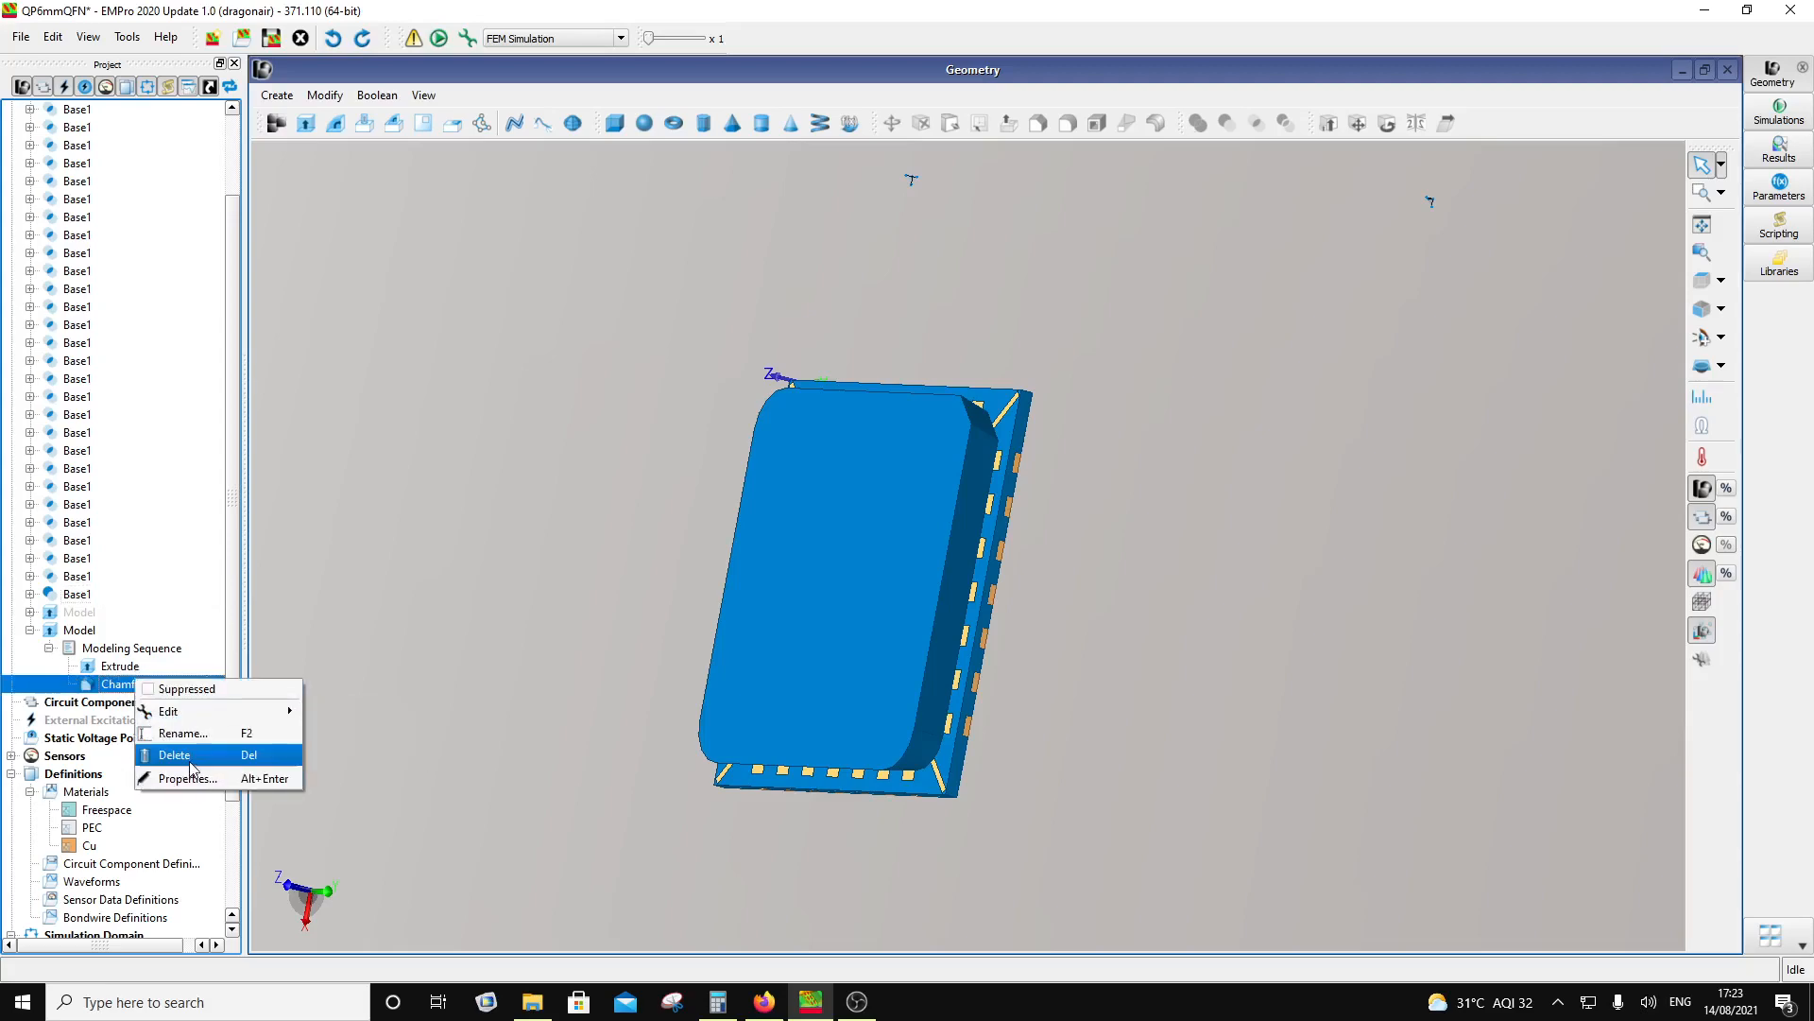
pyautogui.click(192, 756)
# Step: Undo the chamfer deletion on the cavity block, keeping the upper body's Z origin at 0.203 mm
pyautogui.moveTo(660, 700); pyautogui.dragTo(923, 510, button='middle')
pyautogui.click(921, 502)
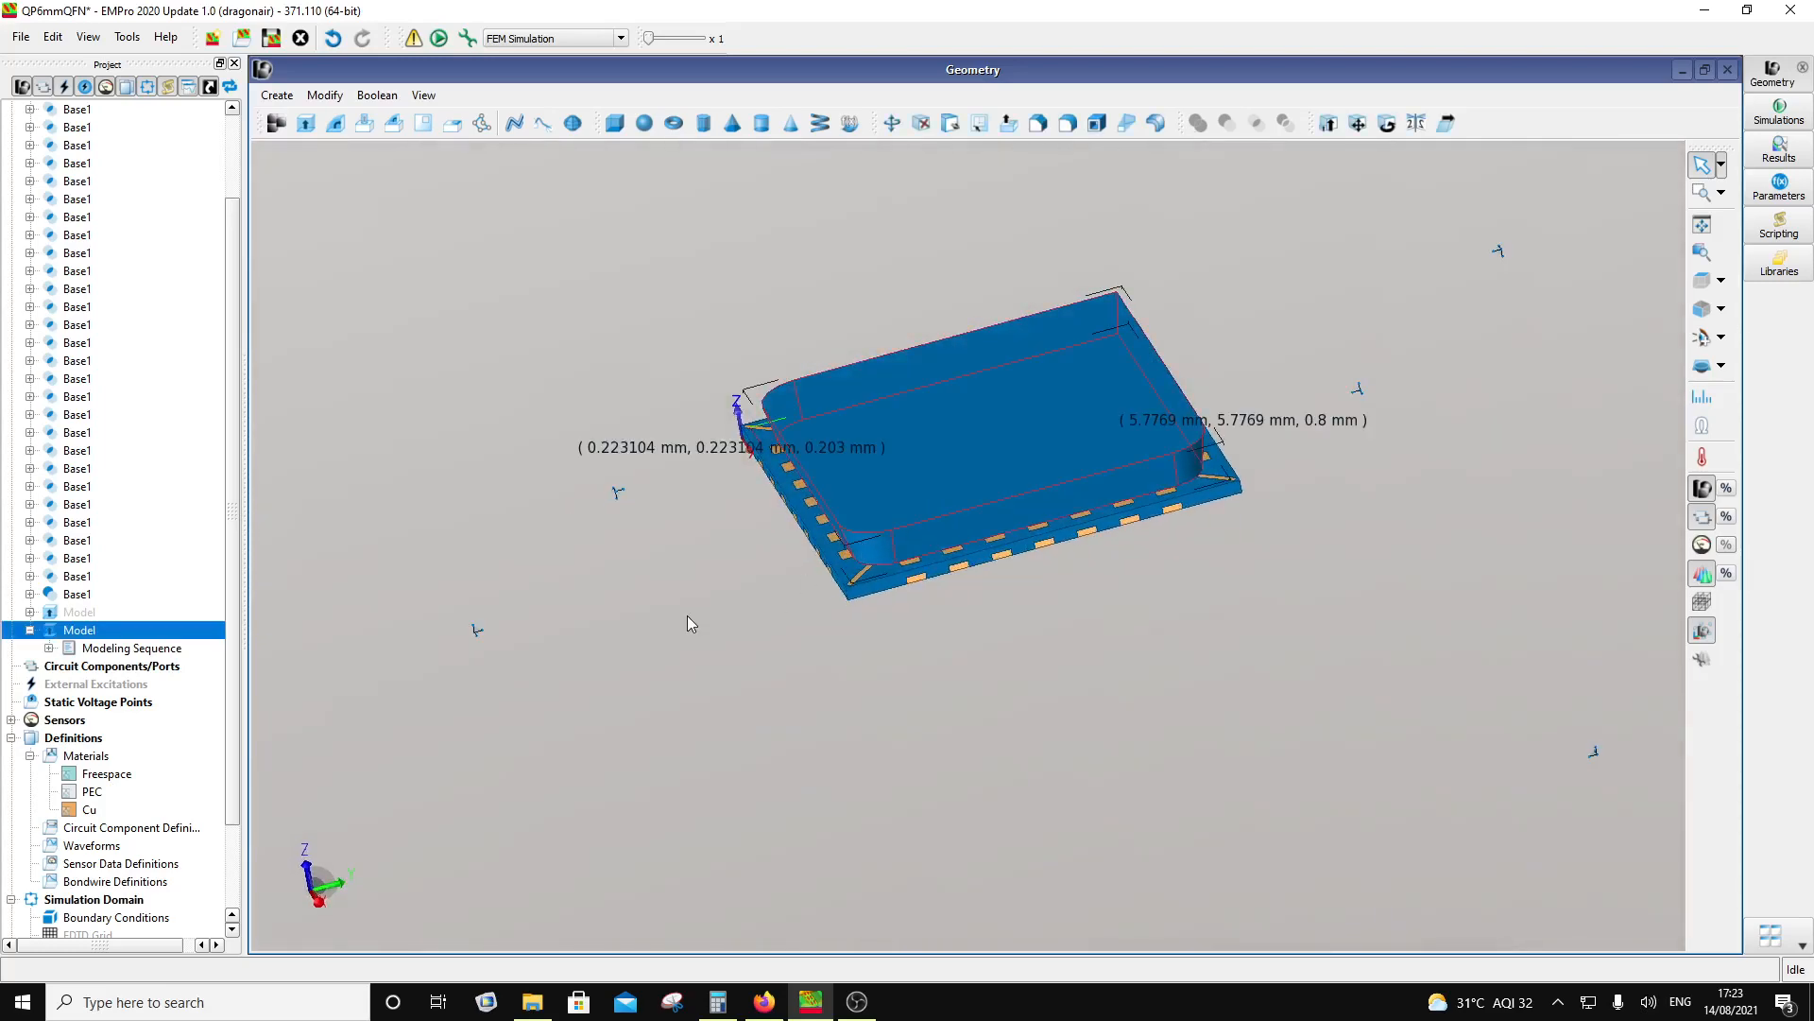
pyautogui.click(79, 613)
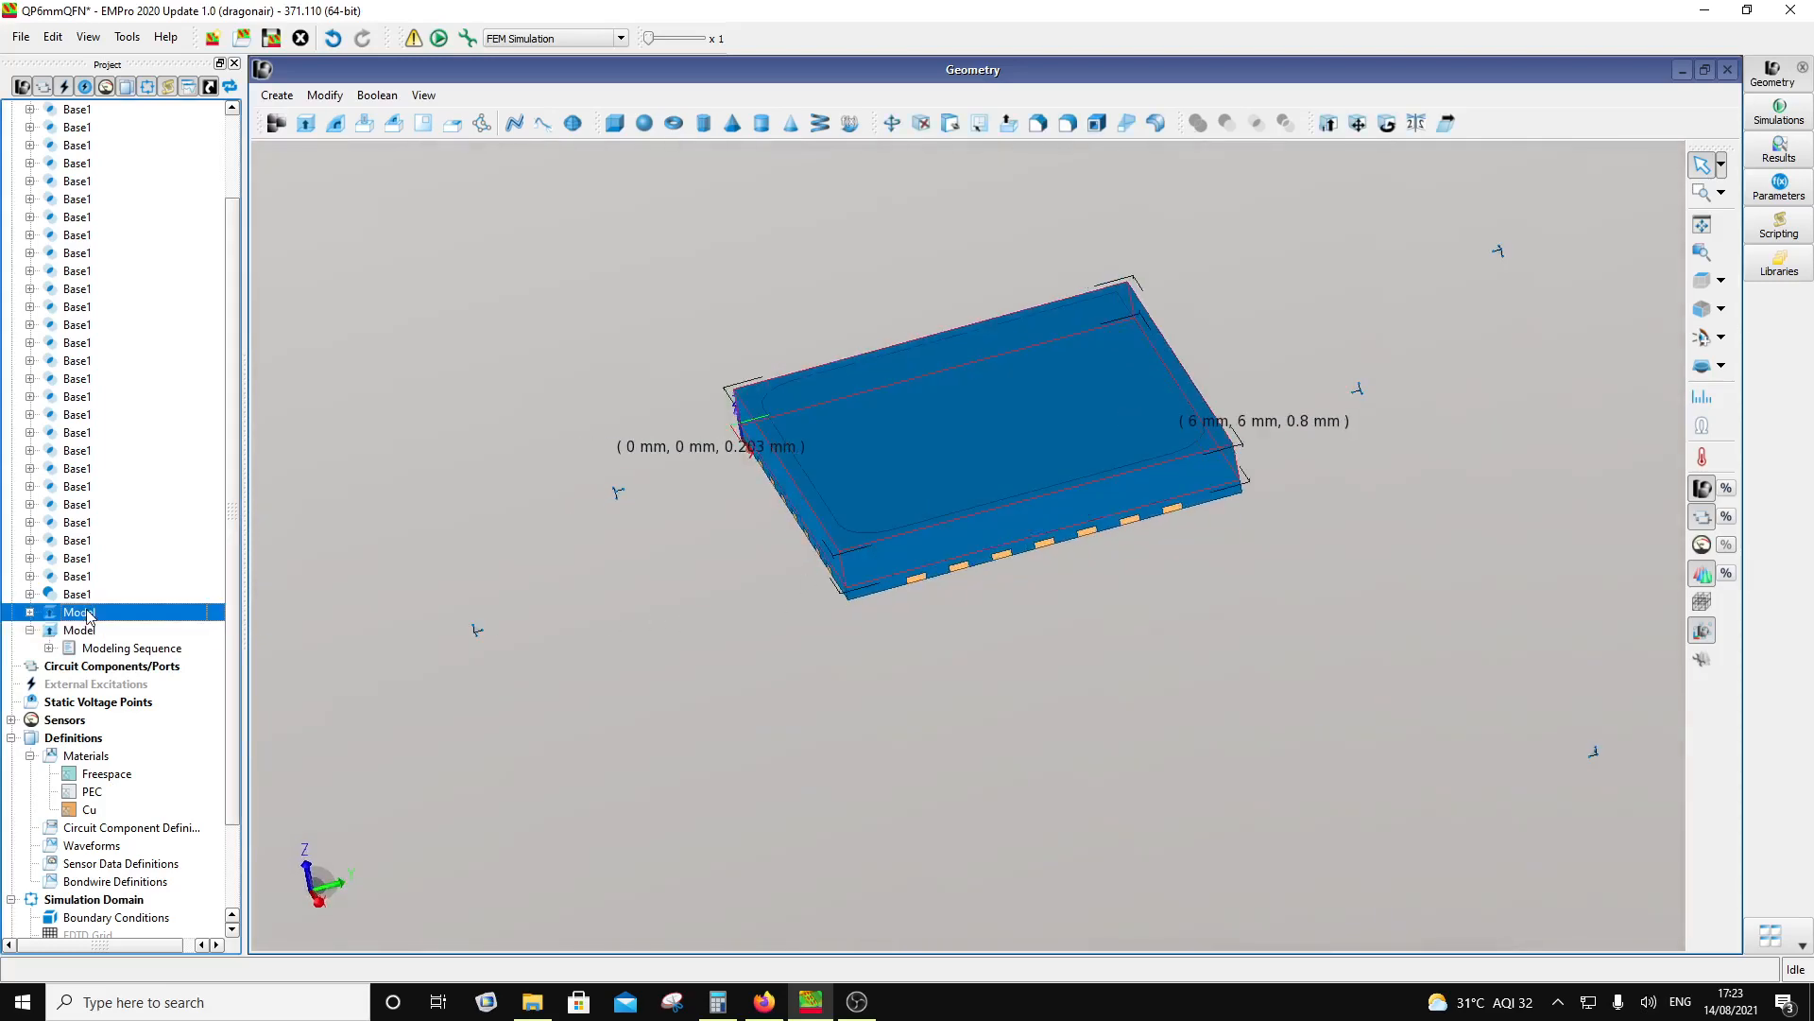
pyautogui.click(337, 42)
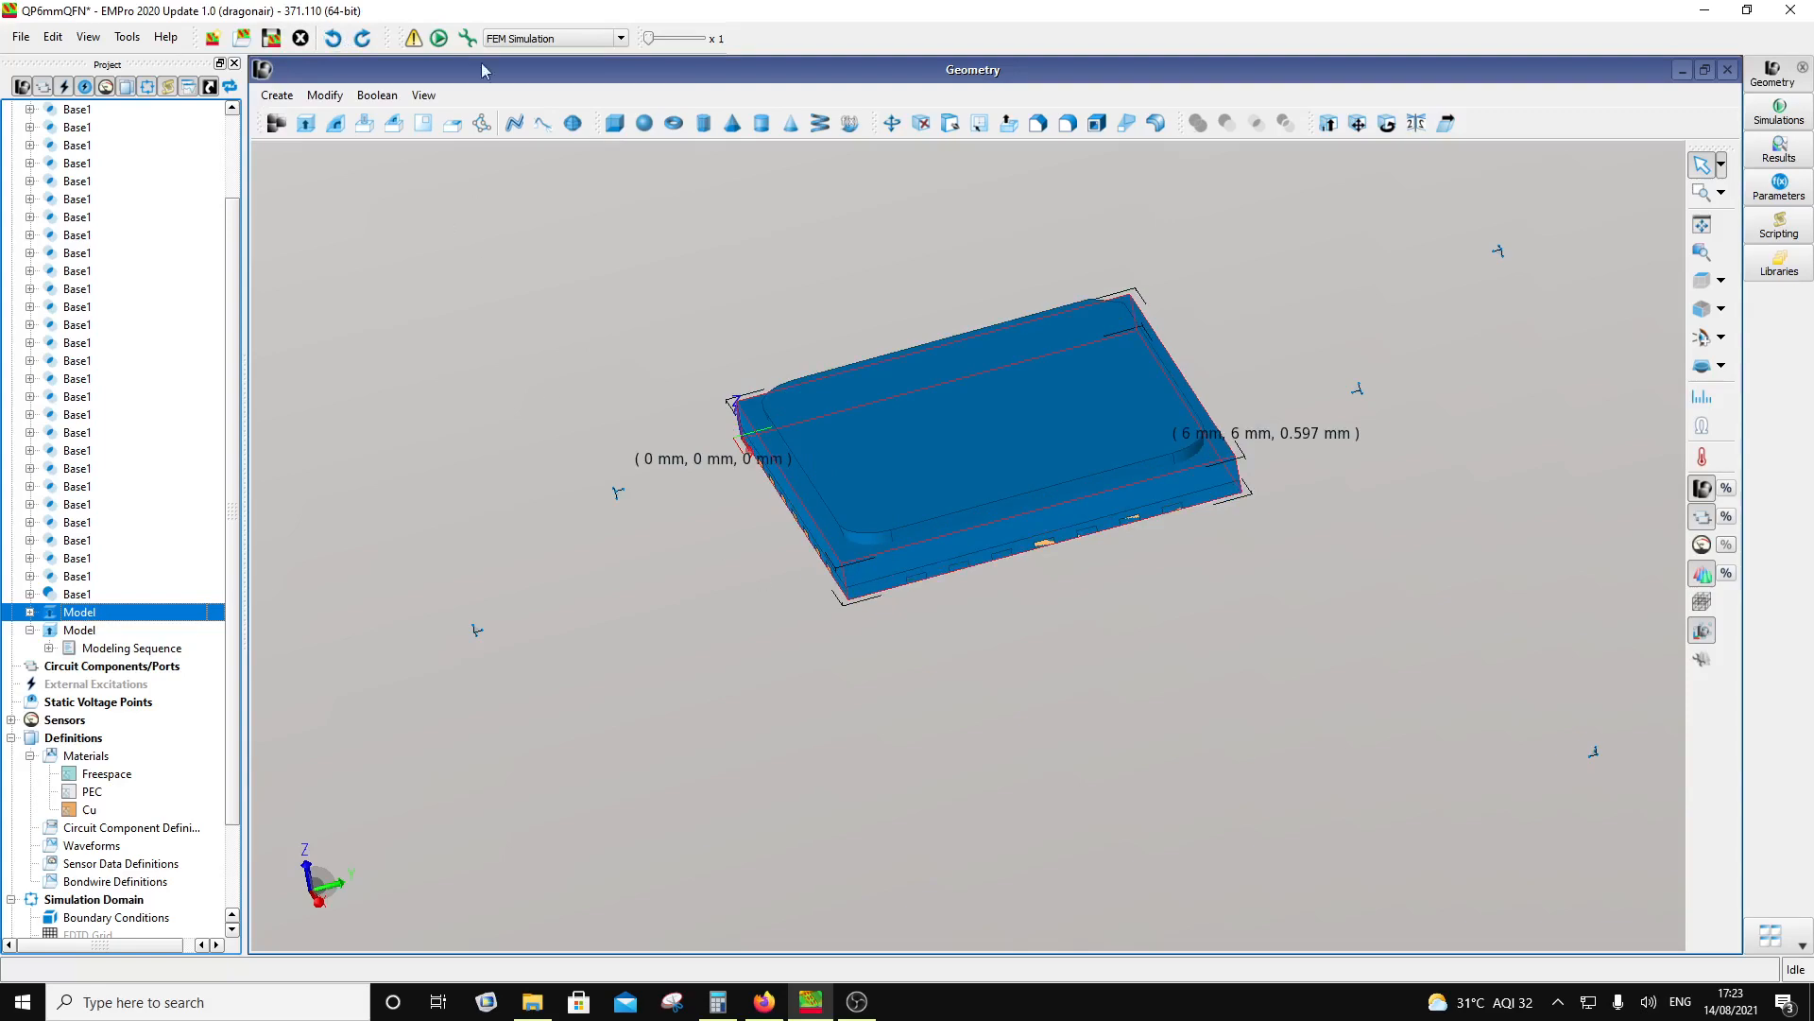
pyautogui.click(362, 39)
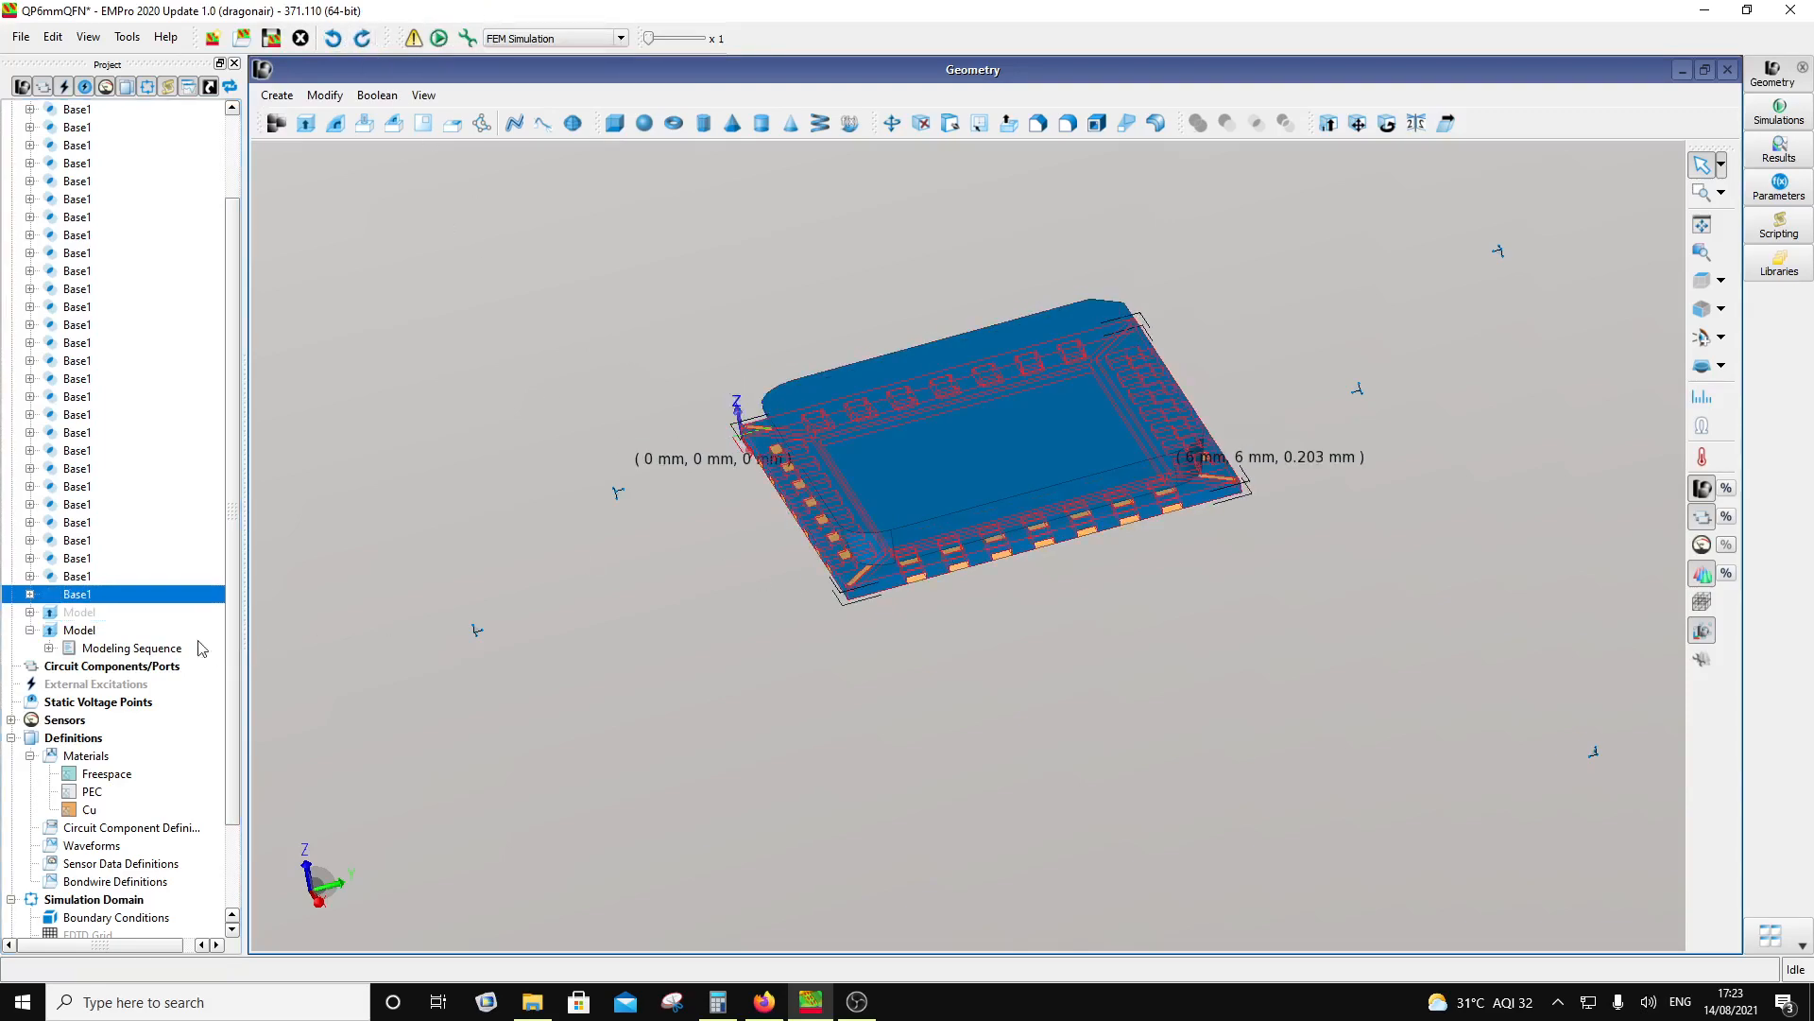
# Step: Make the hidden upper body visible around the tapered cavity block
pyautogui.click(84, 615)
pyautogui.rightClick(82, 611)
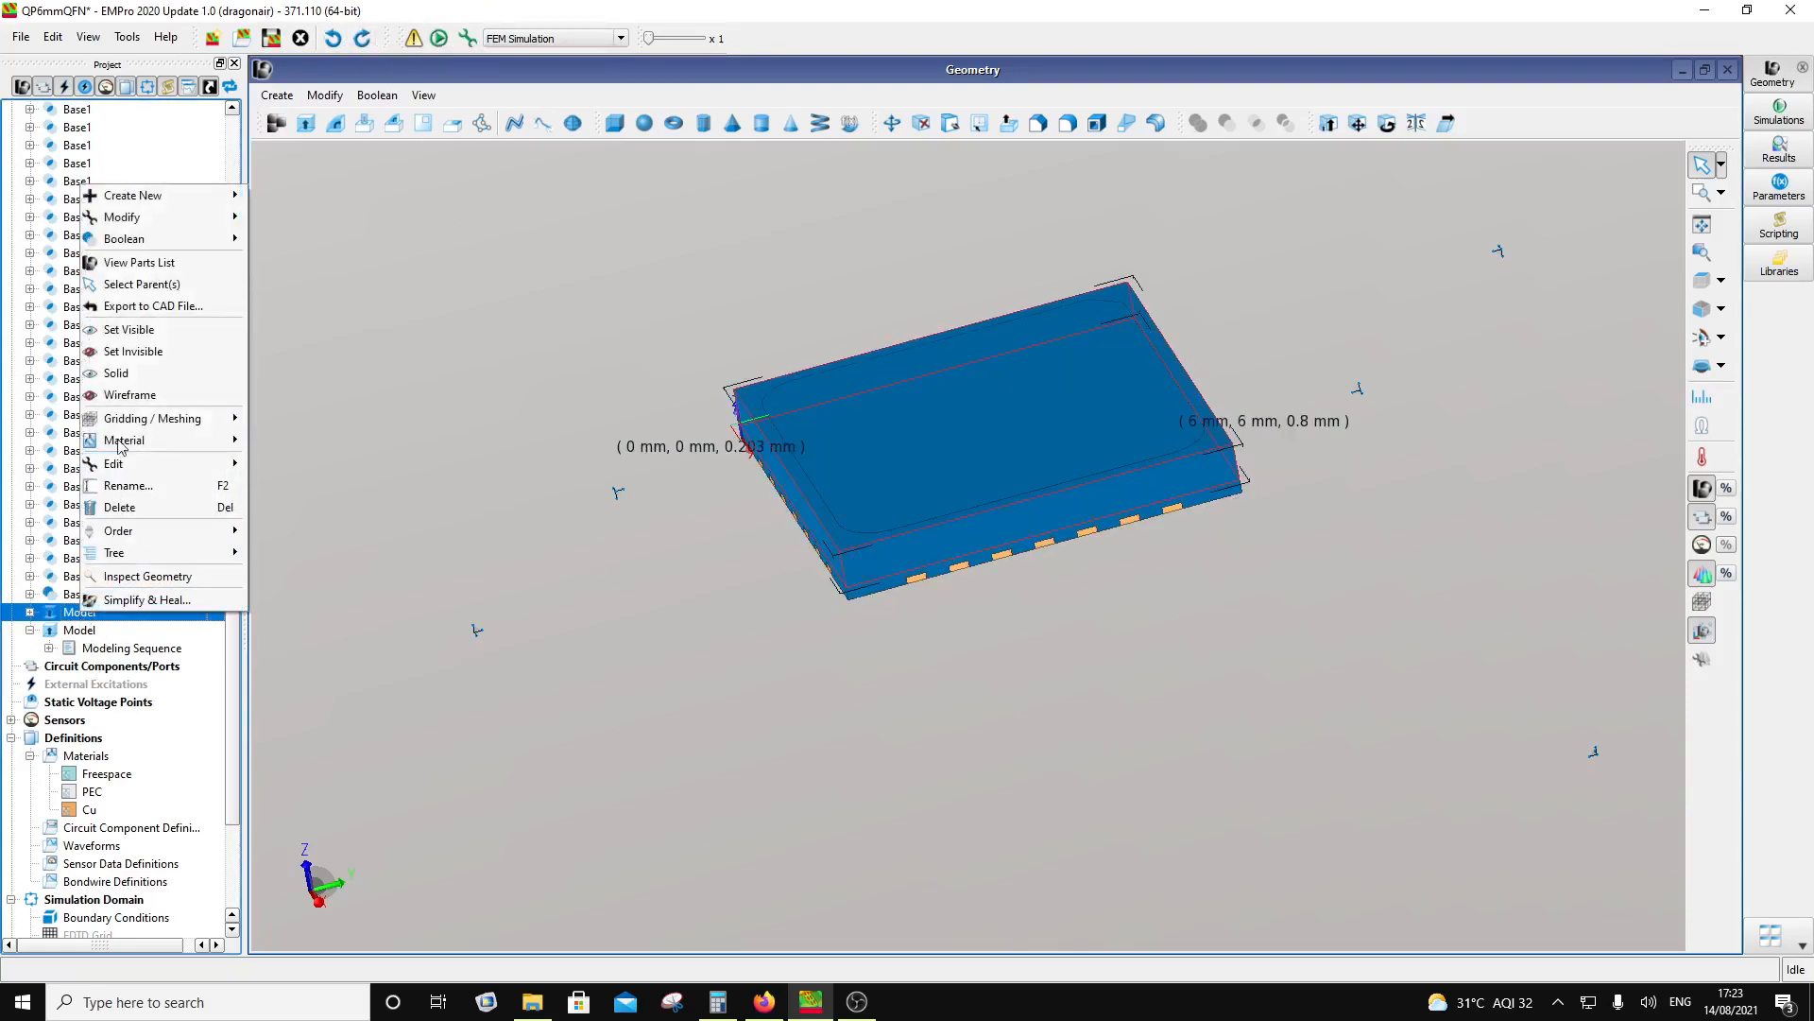
pyautogui.click(145, 339)
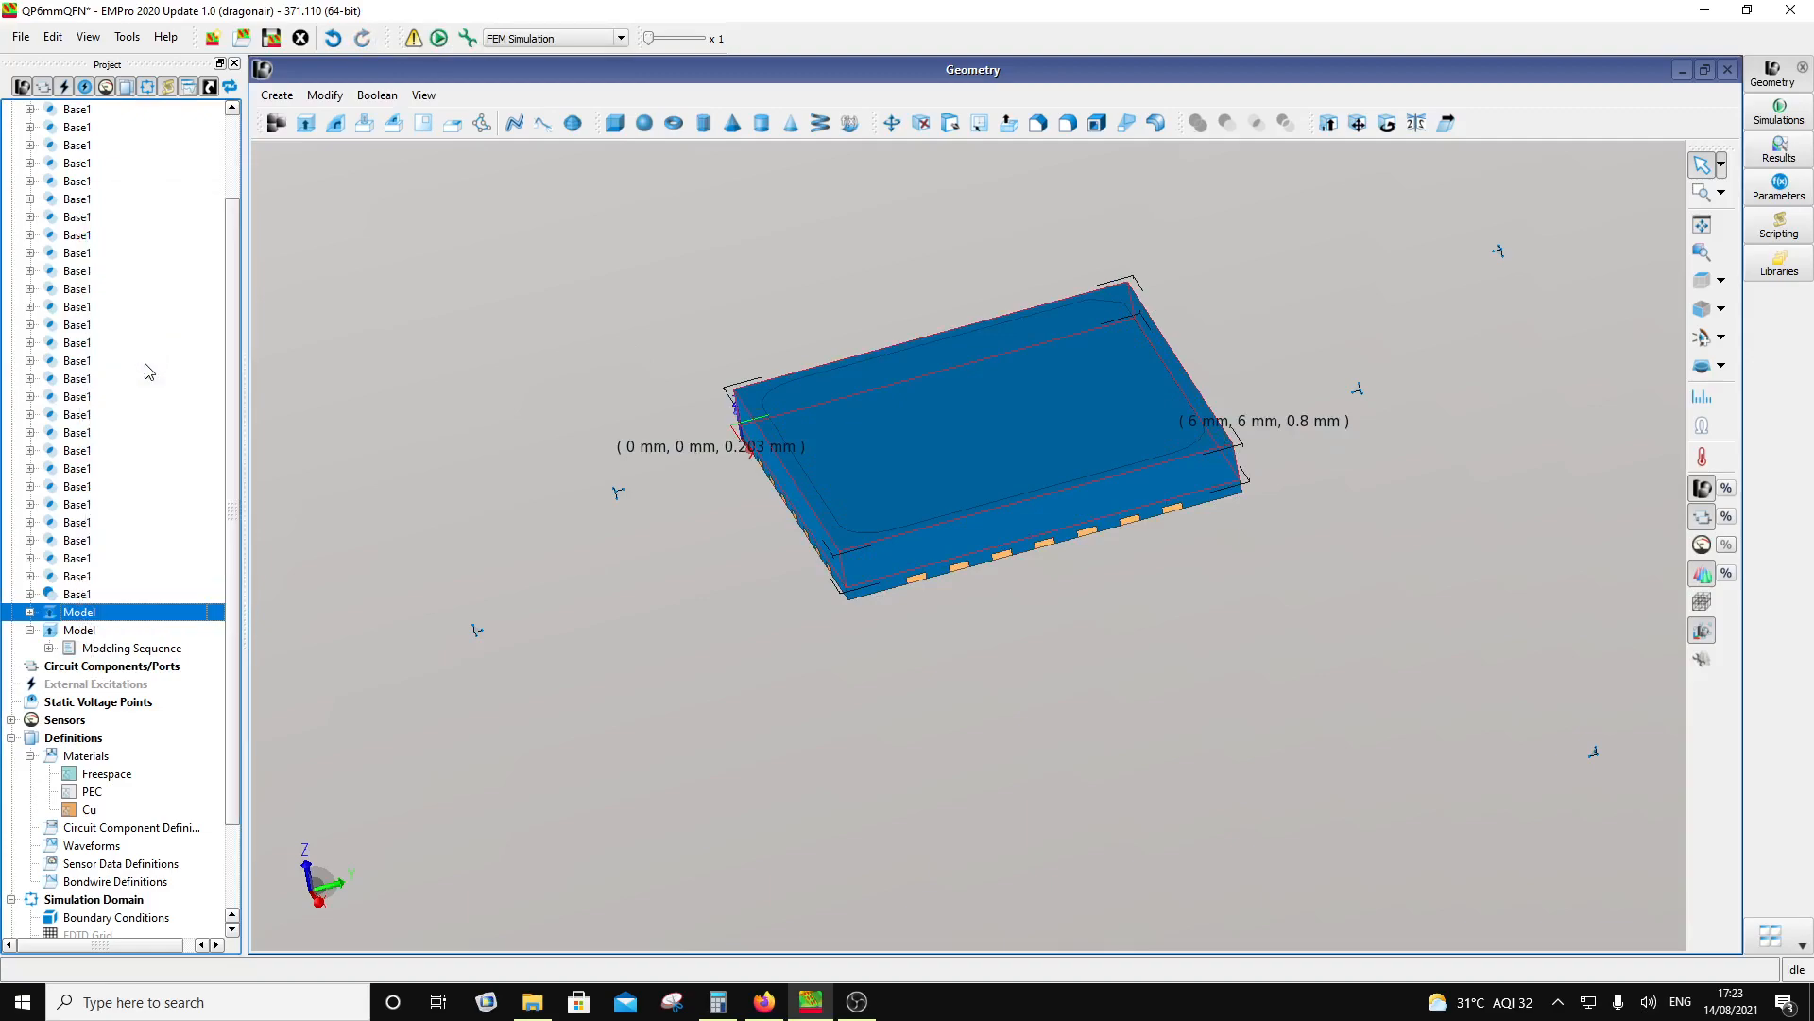
pyautogui.click(80, 630)
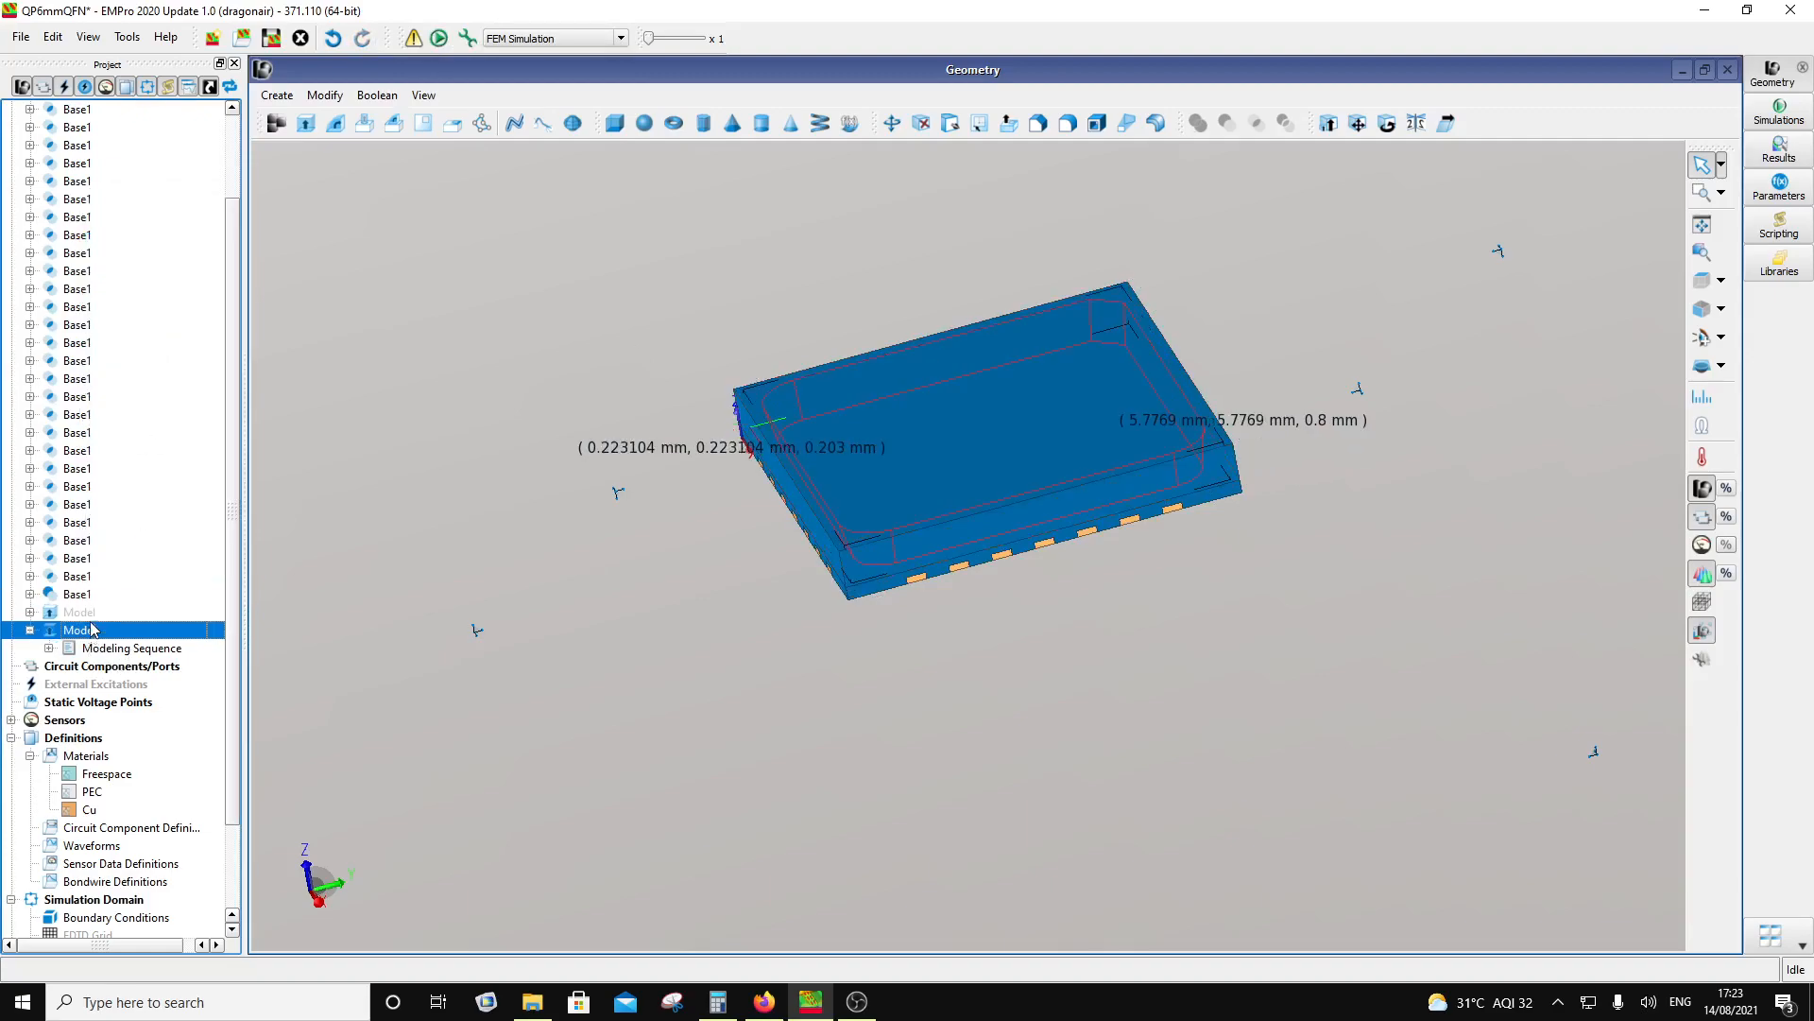
pyautogui.click(86, 614)
pyautogui.rightClick(83, 618)
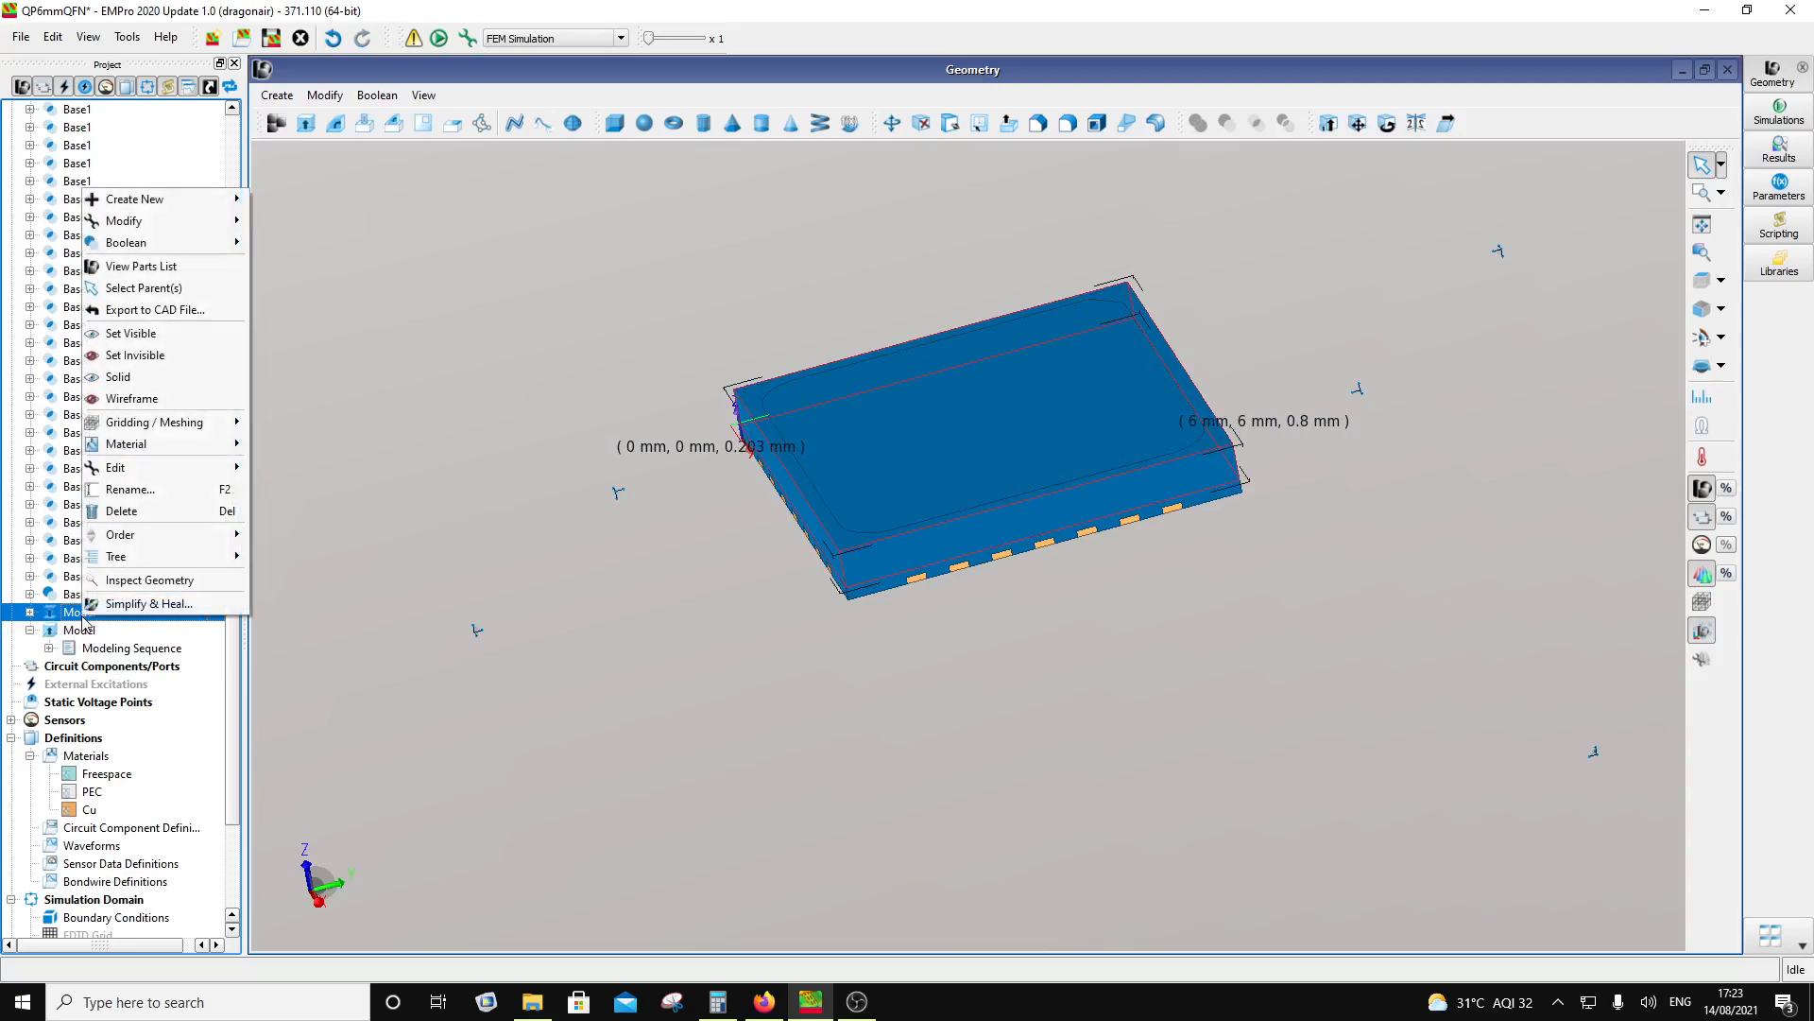
pyautogui.click(146, 333)
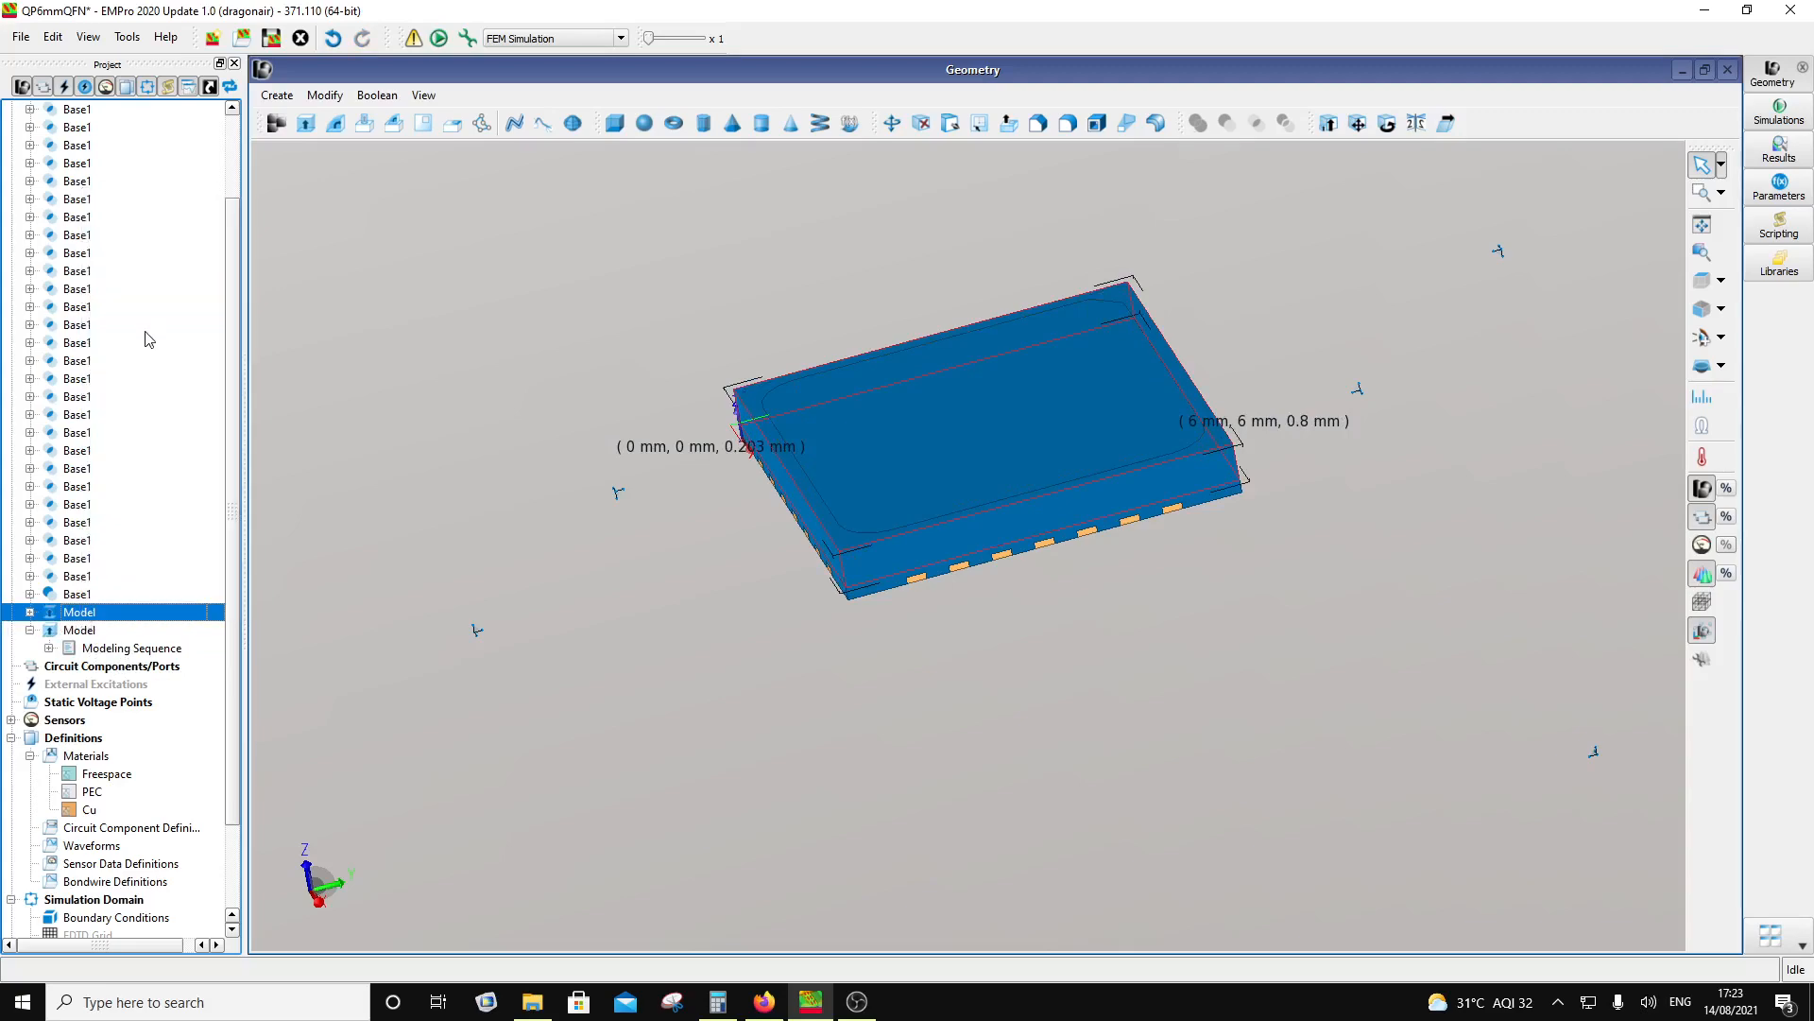
pyautogui.click(145, 631)
pyautogui.click(417, 613)
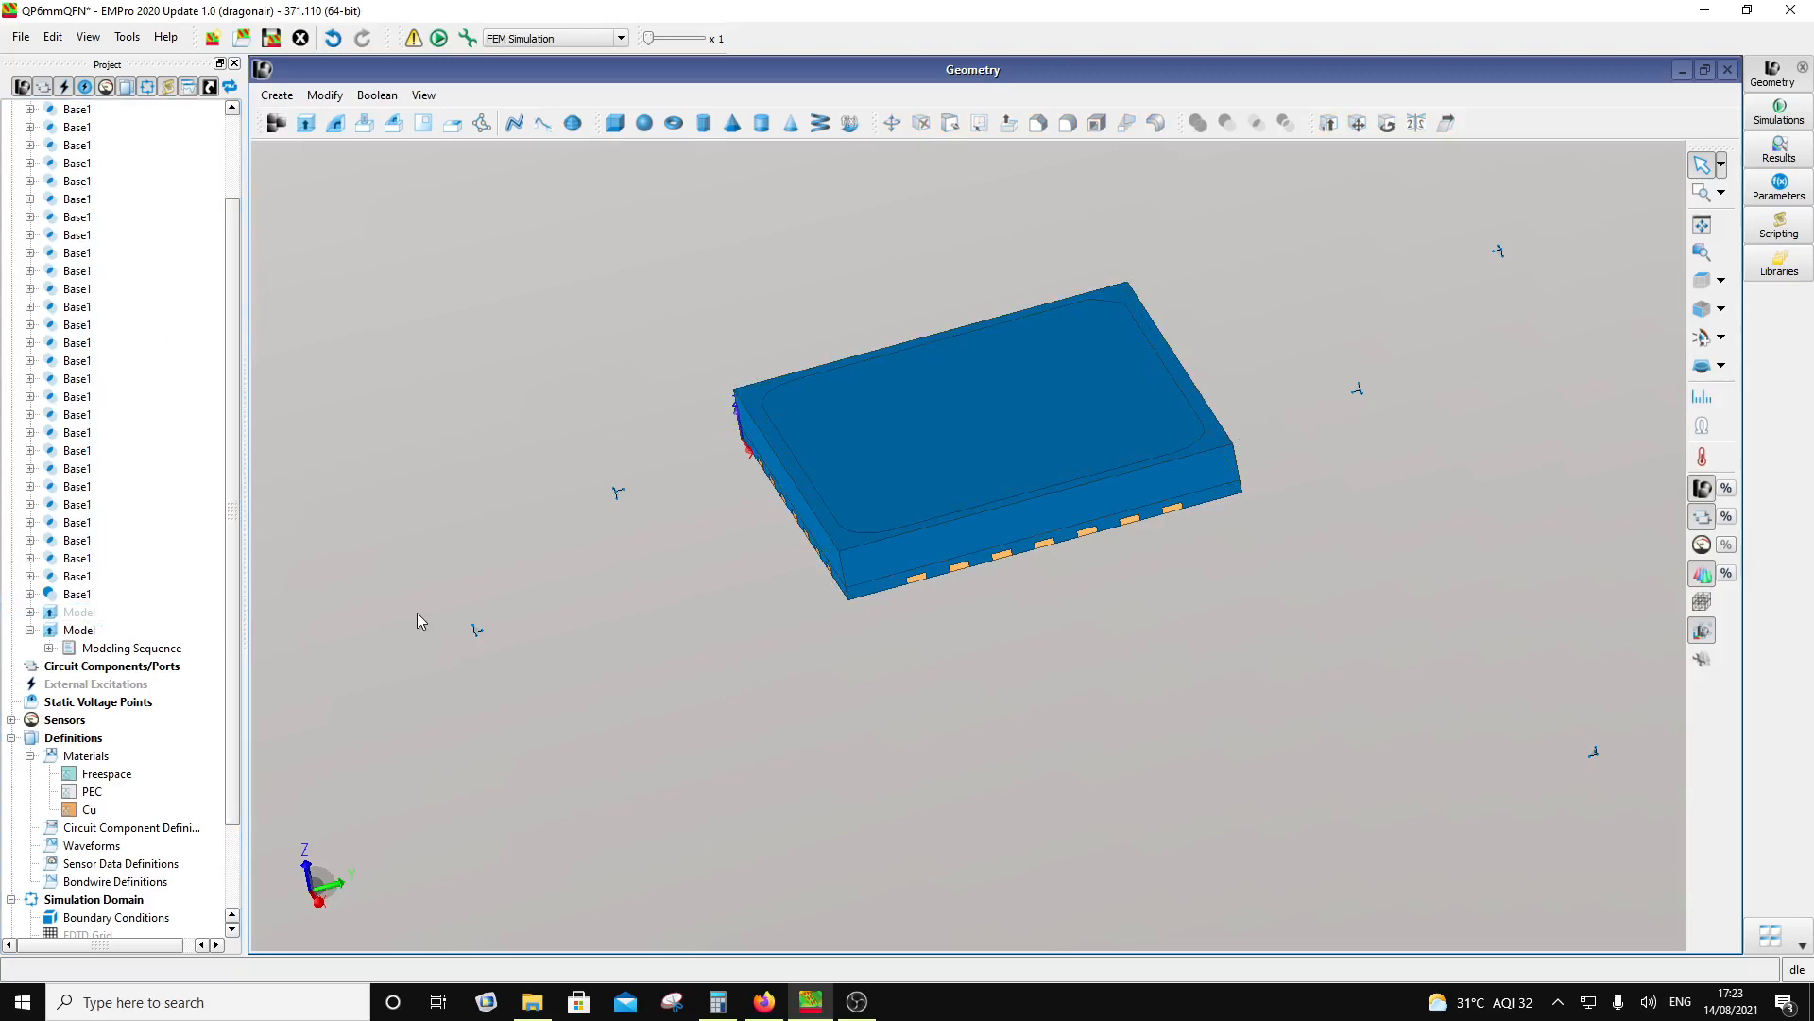
# Step: Try a Boolean Chop between the upper body and the tapered cavity block
pyautogui.click(29, 613)
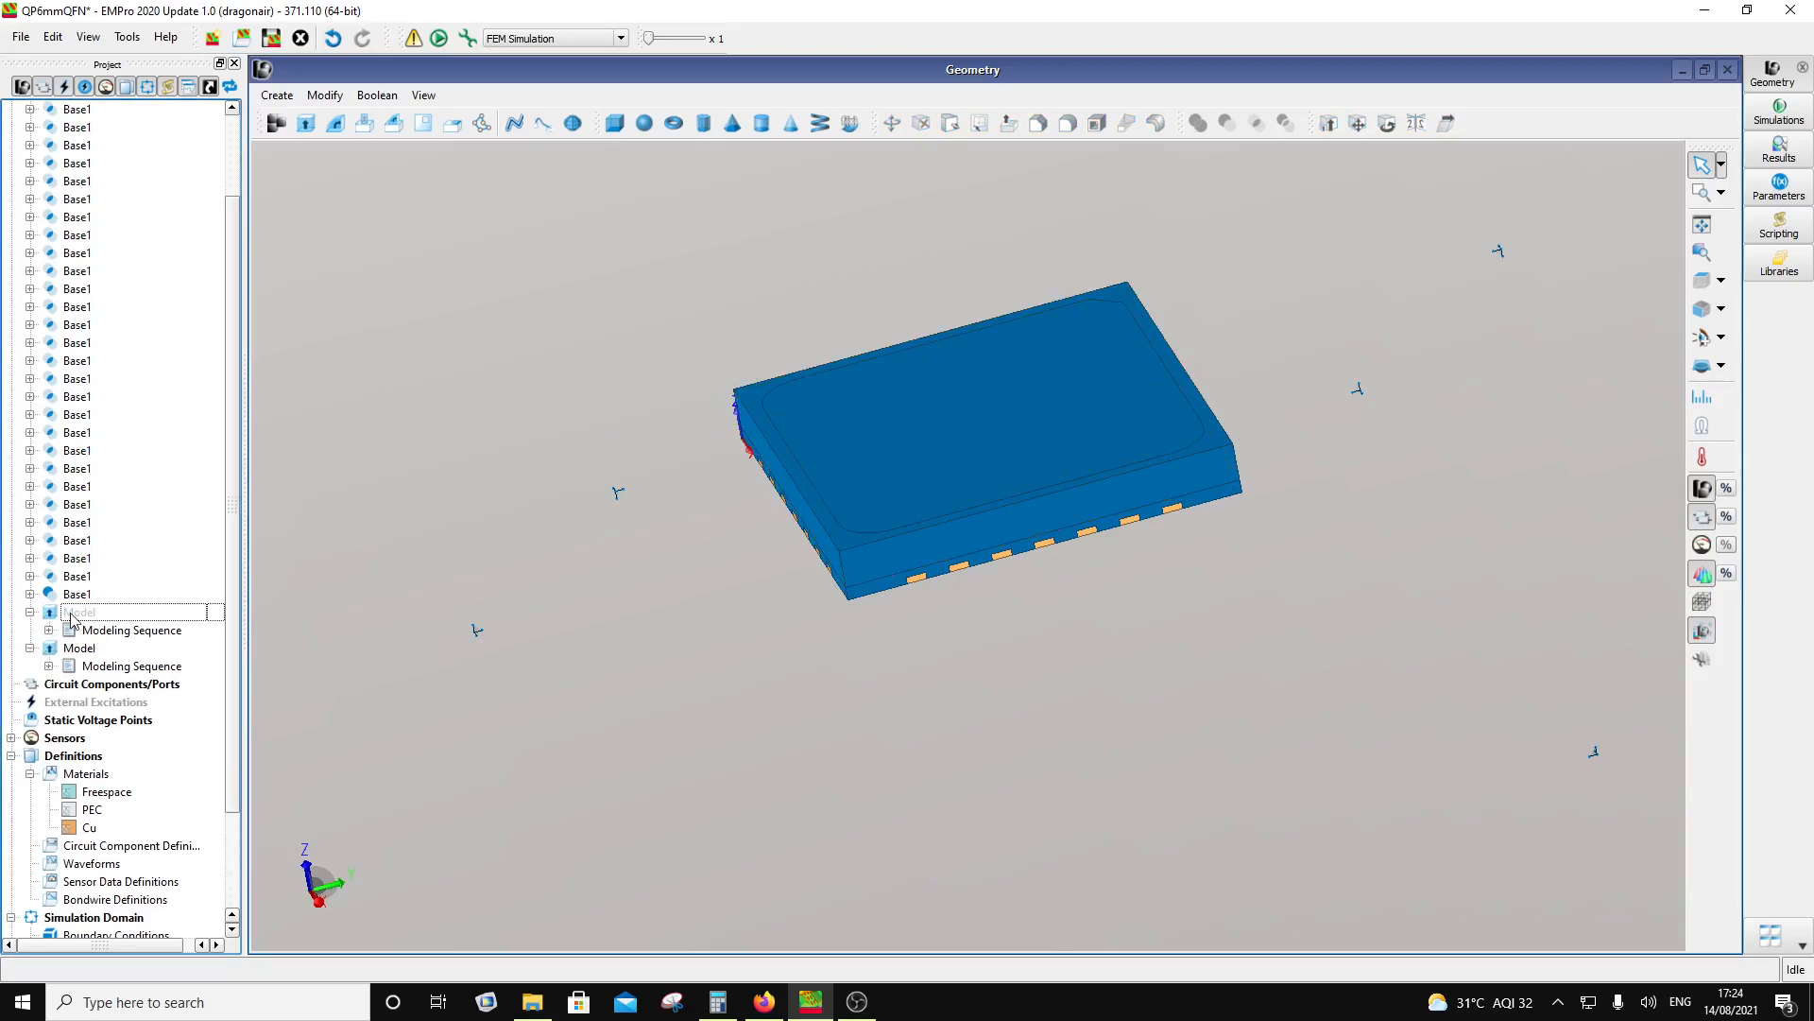
pyautogui.click(333, 631)
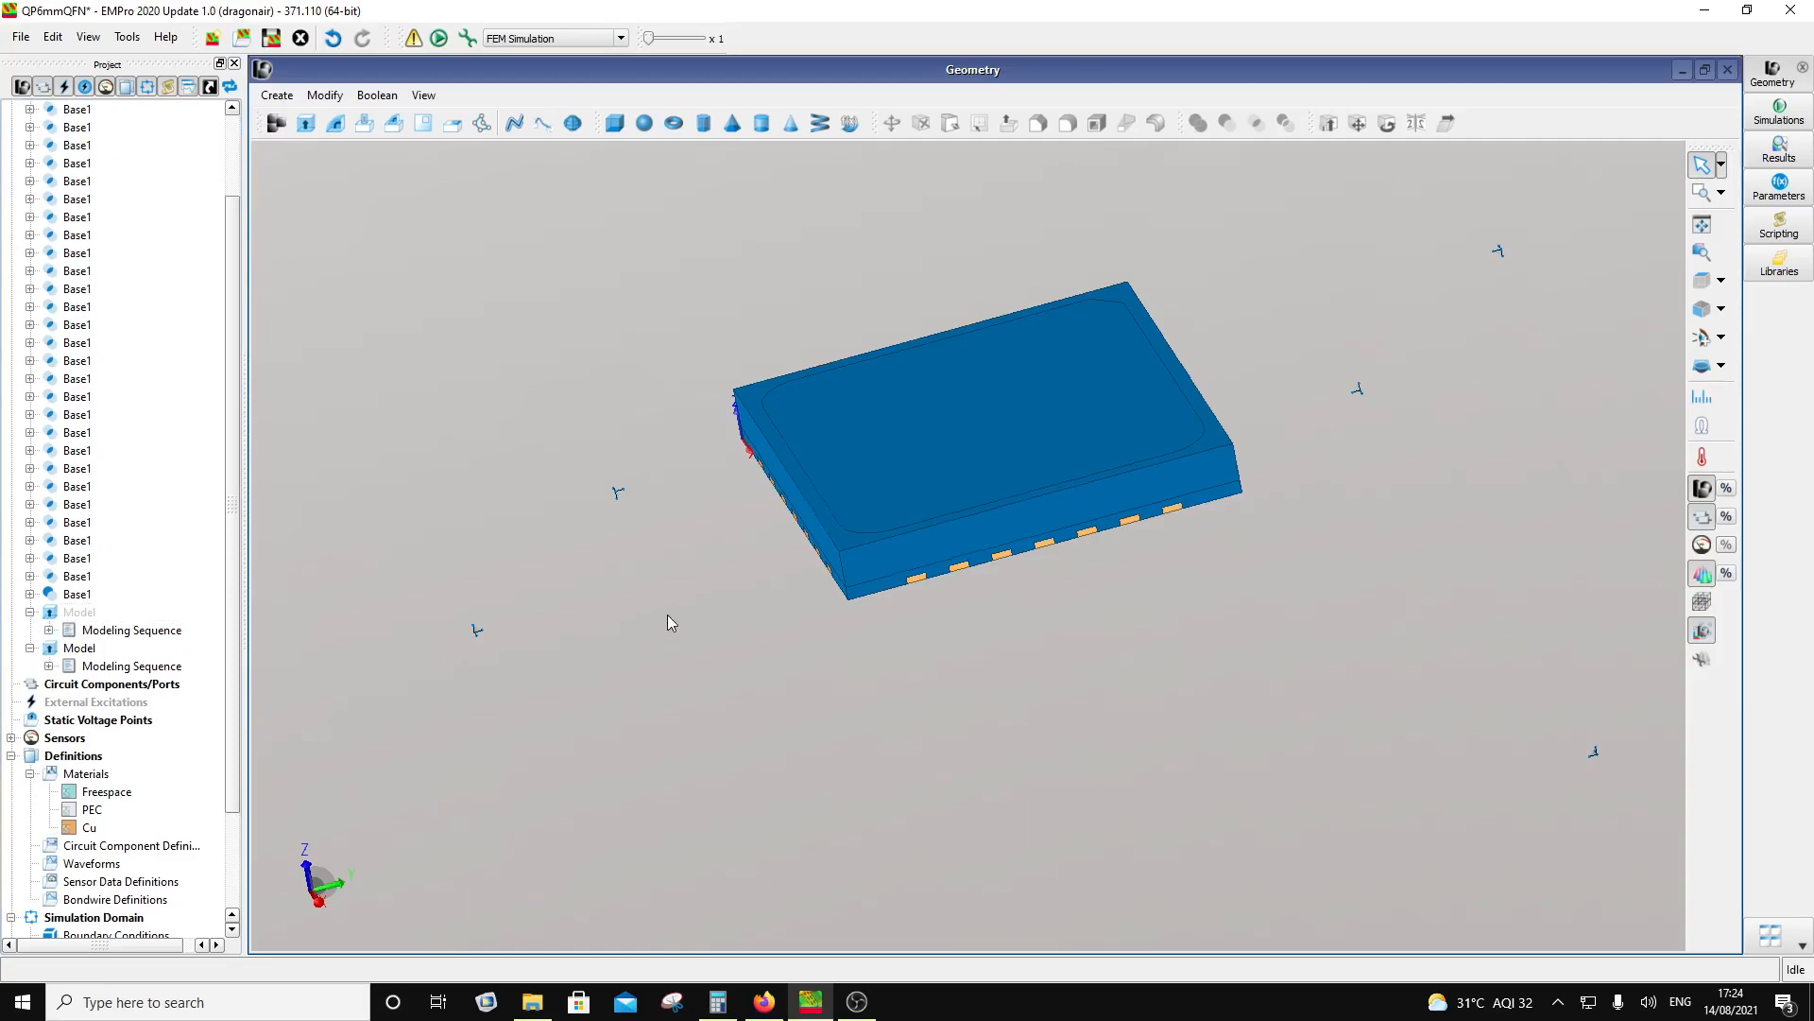
pyautogui.moveTo(667, 622); pyautogui.dragTo(1183, 604, button='middle')
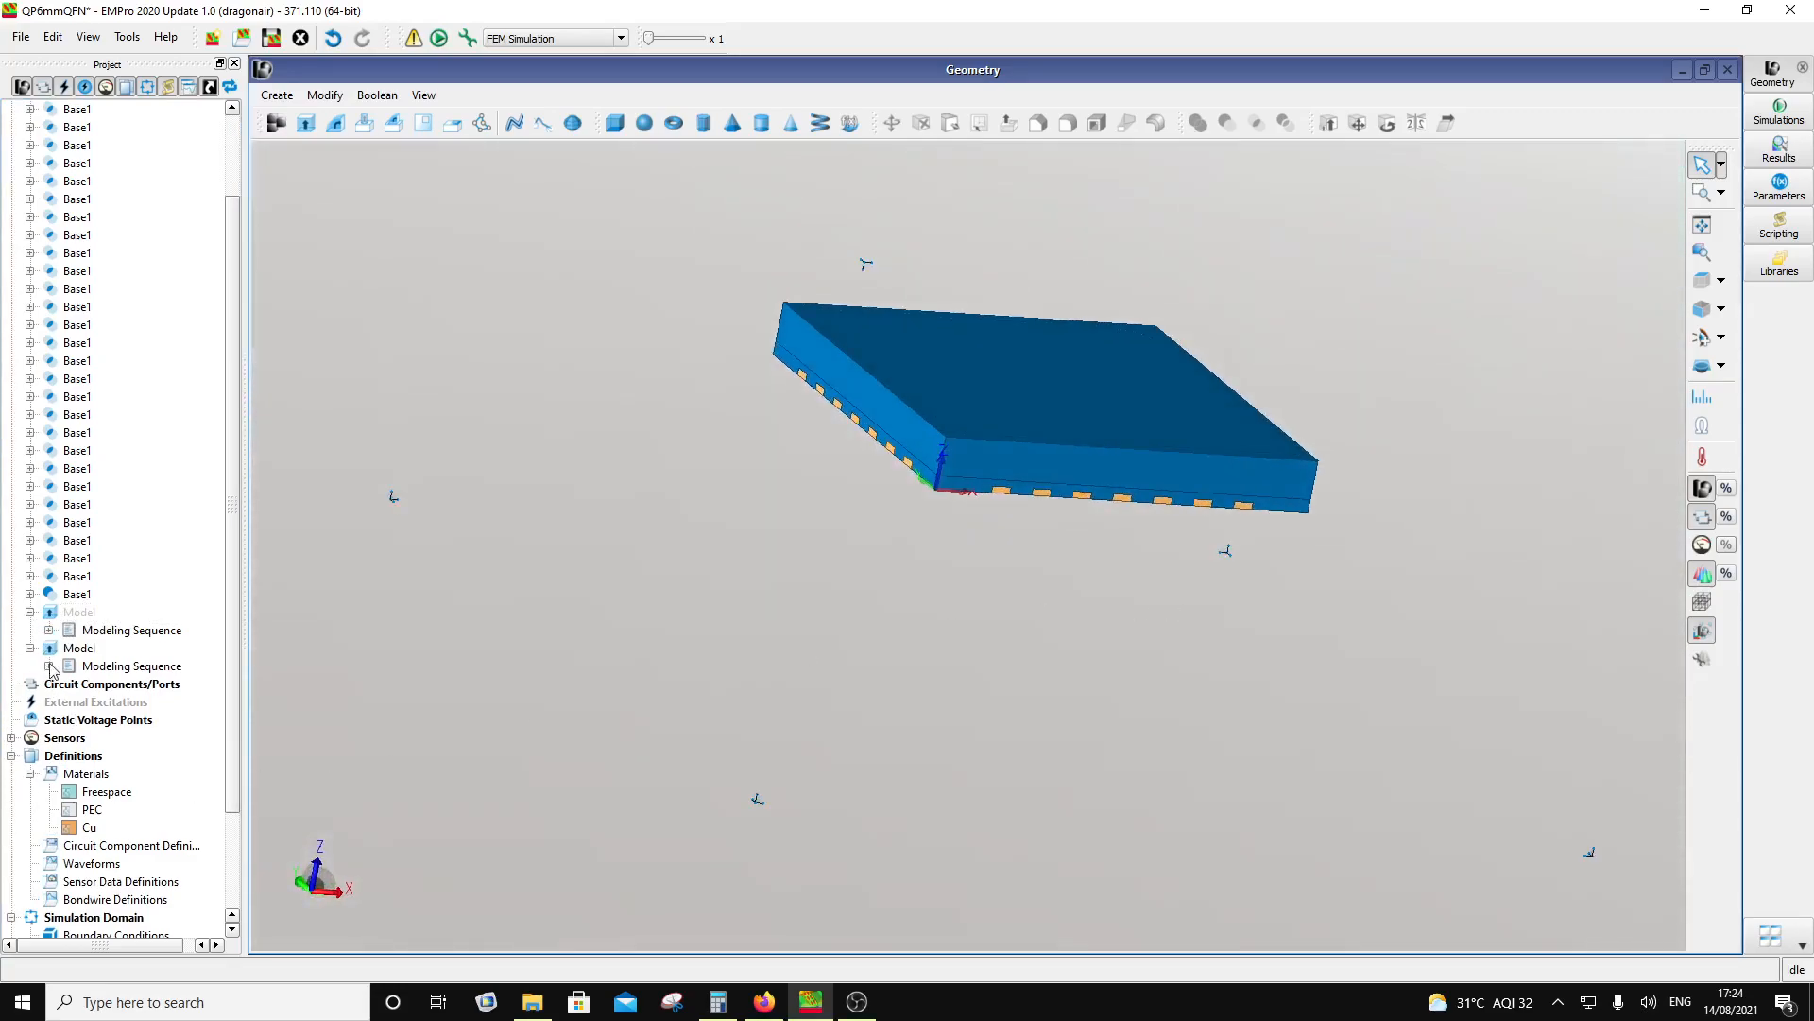
pyautogui.click(81, 614)
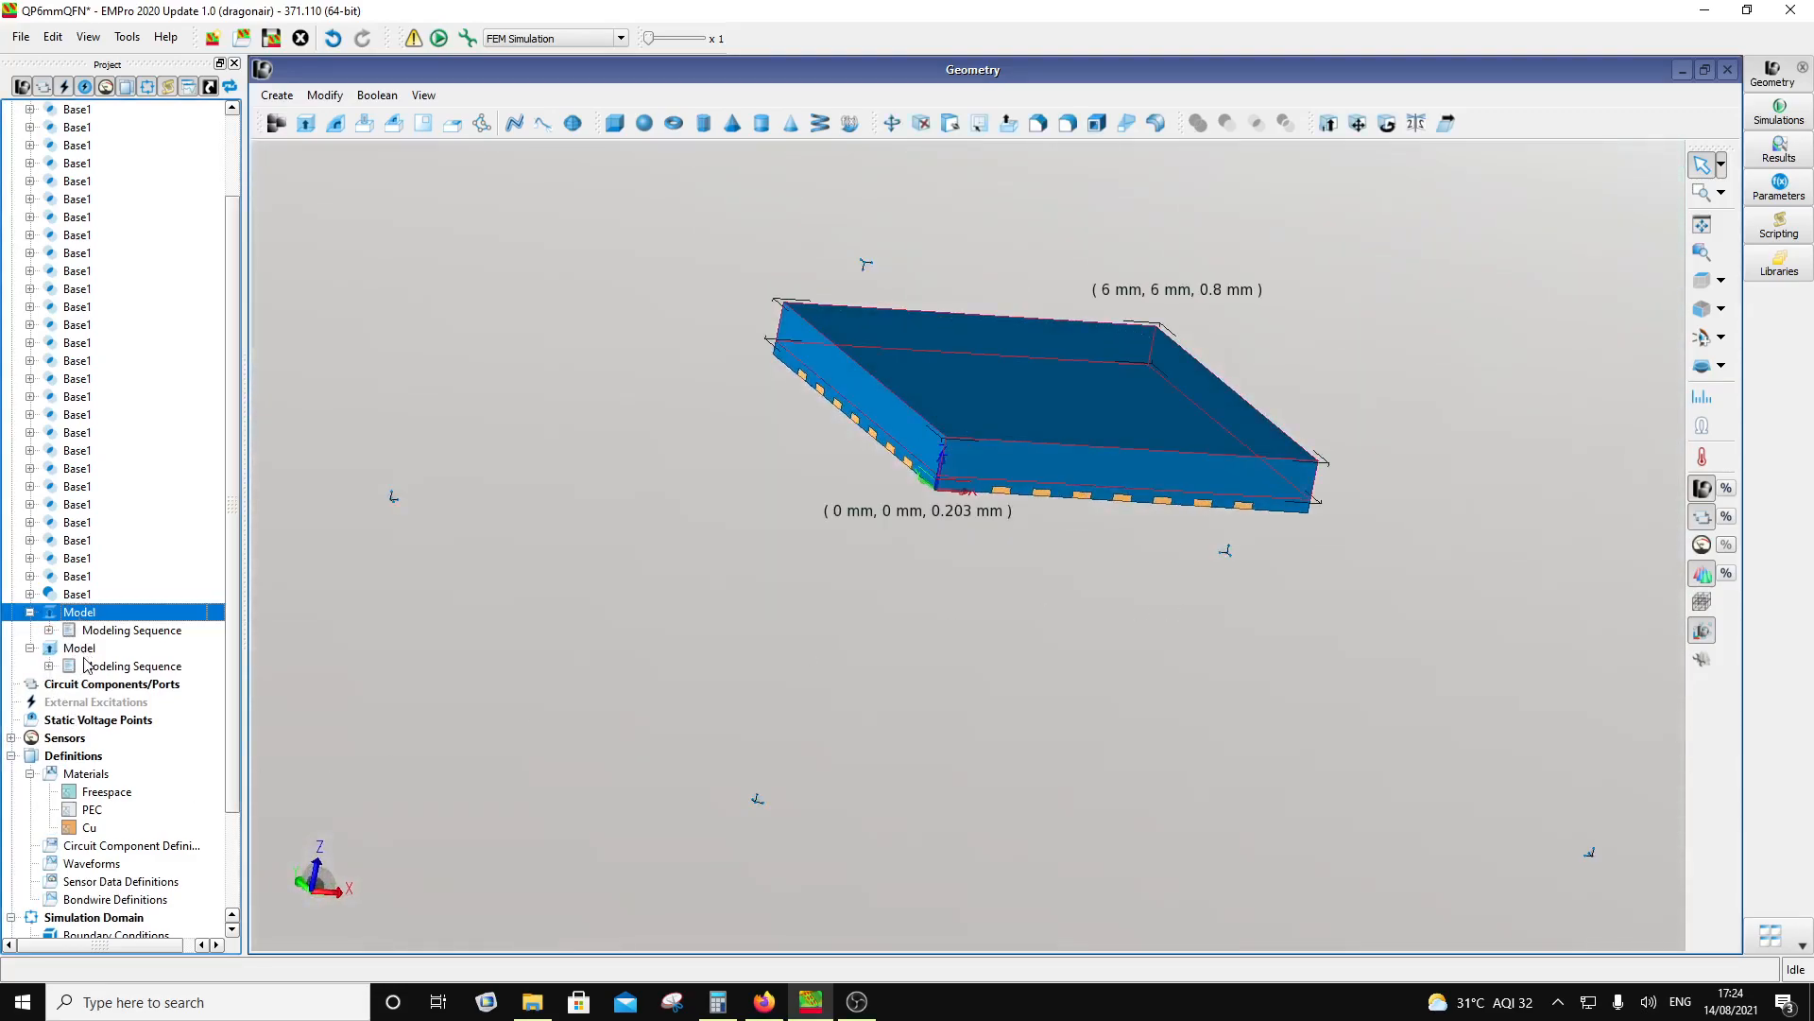
pyautogui.keyDown('ctrl'); pyautogui.click(83, 650); pyautogui.keyUp('ctrl')
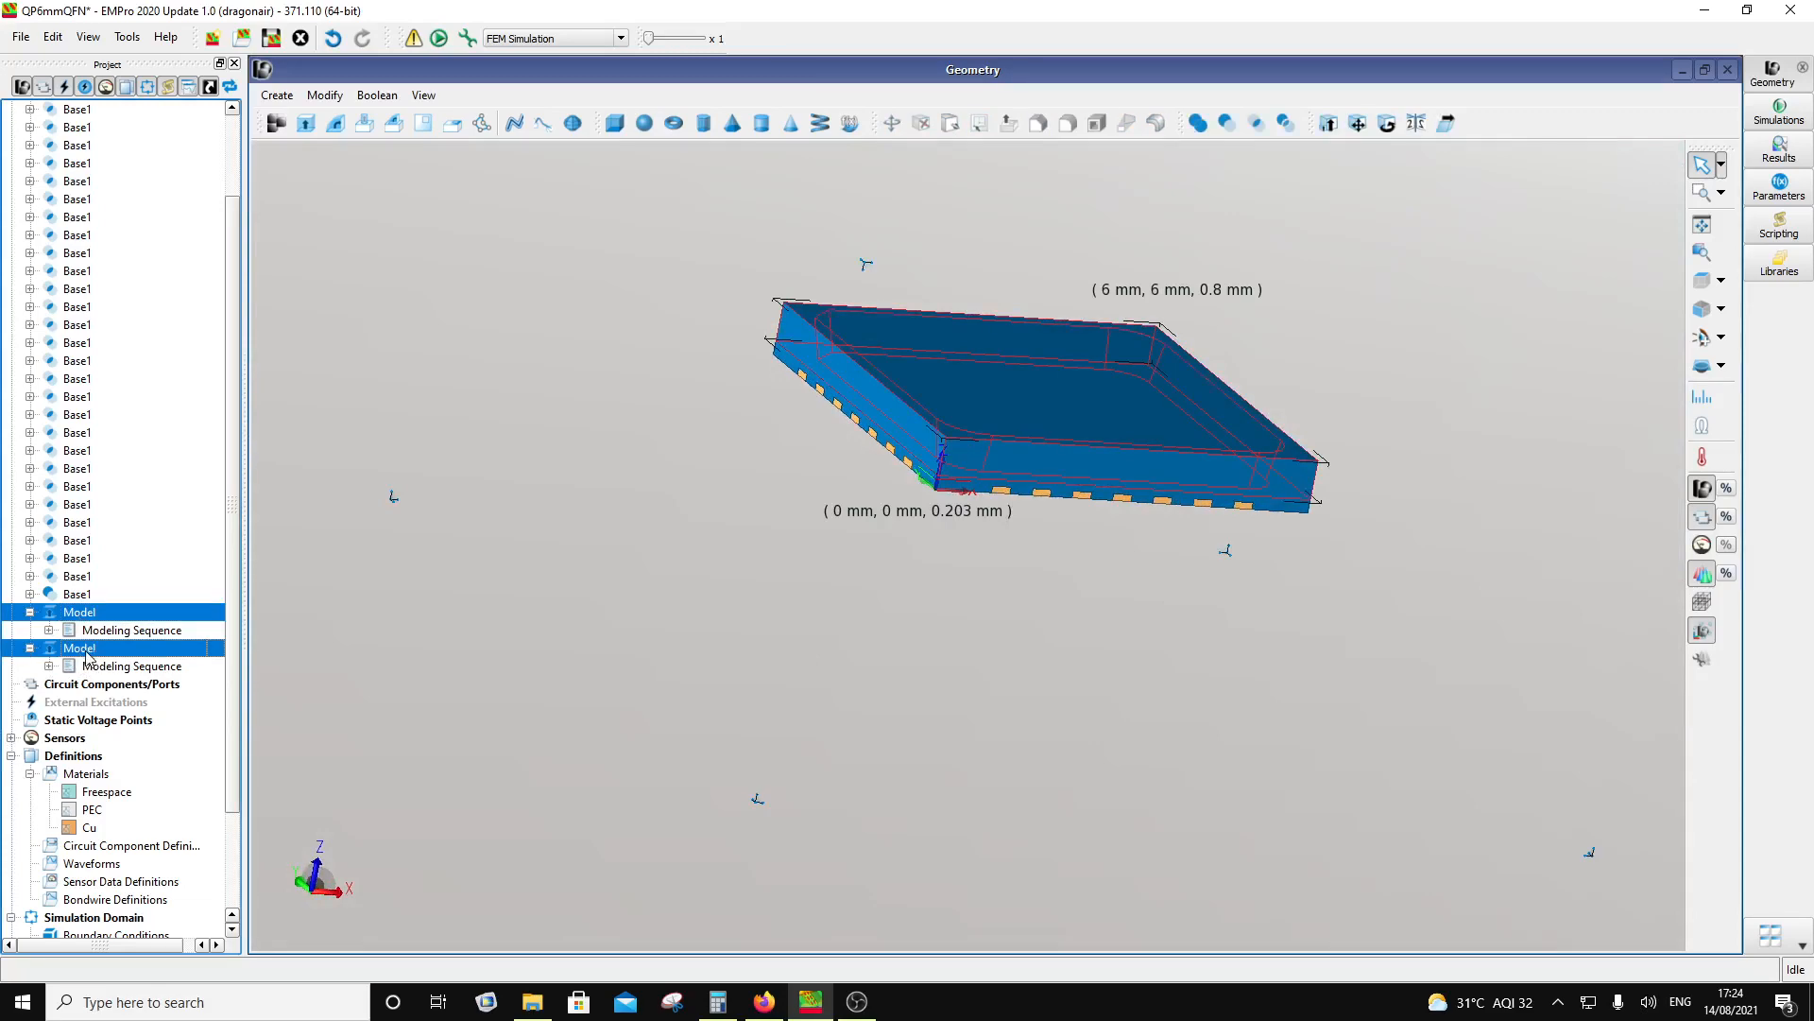
pyautogui.click(1286, 123)
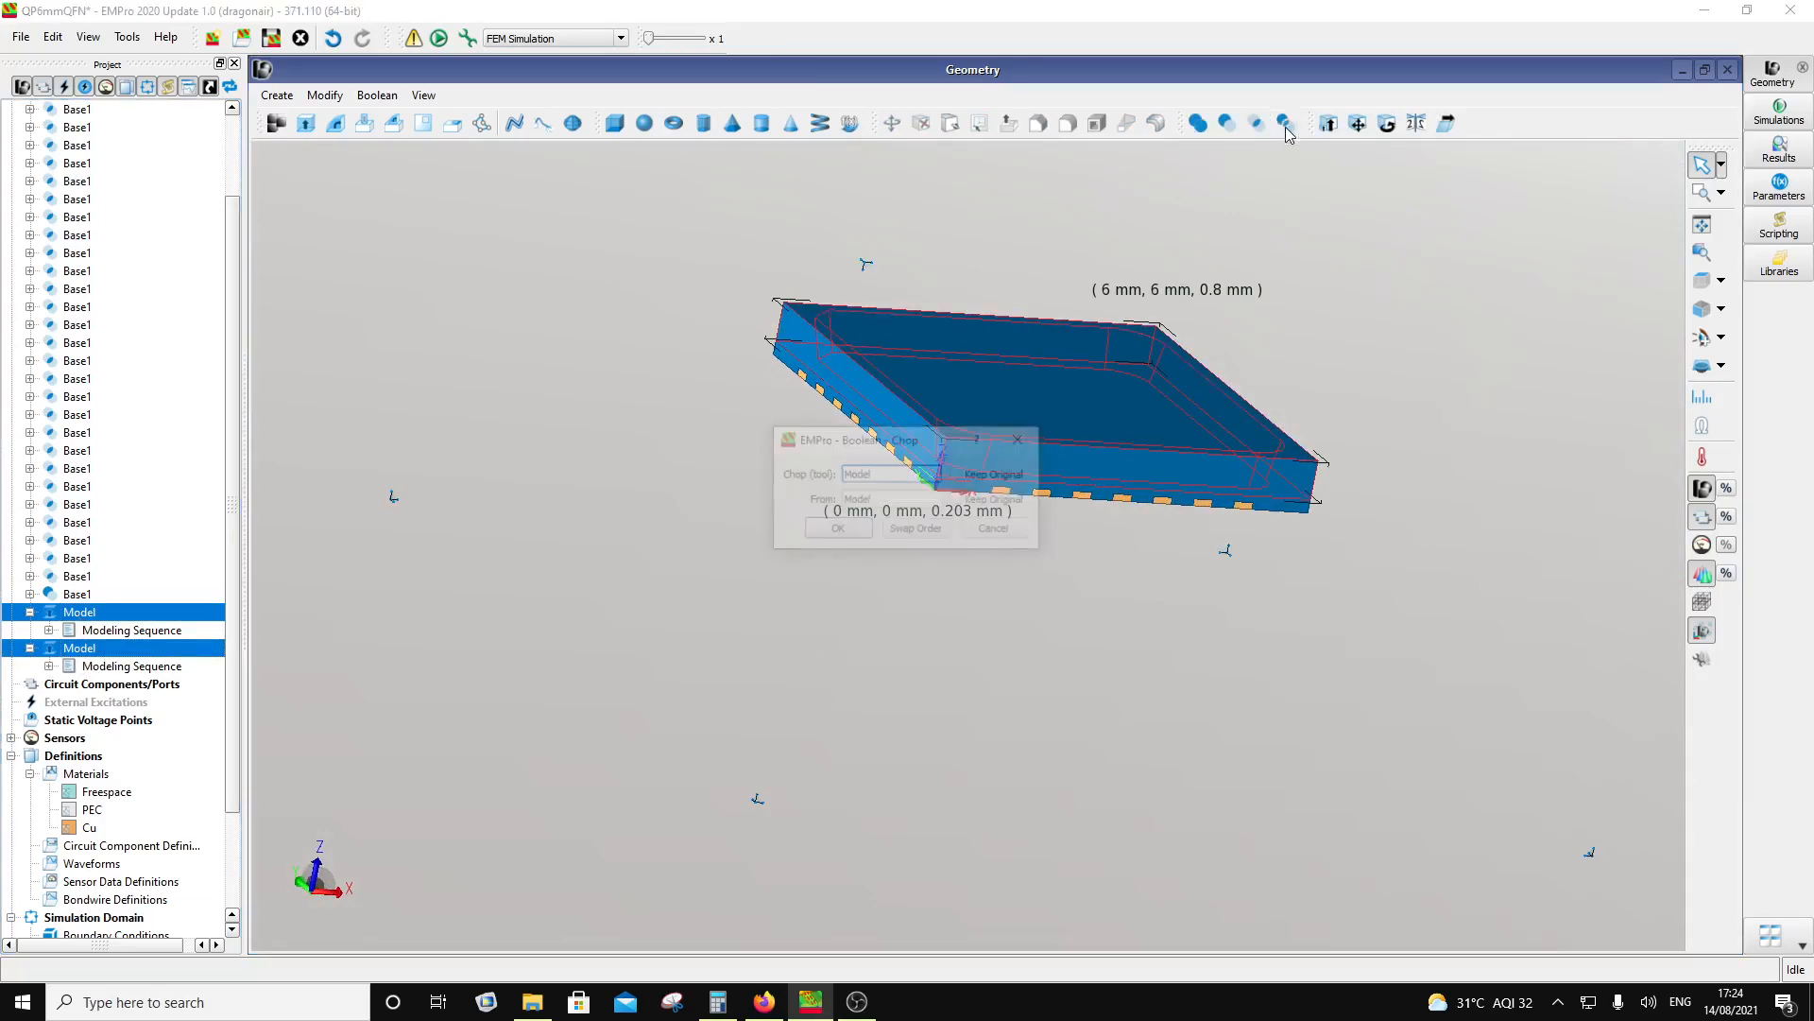
pyautogui.click(837, 531)
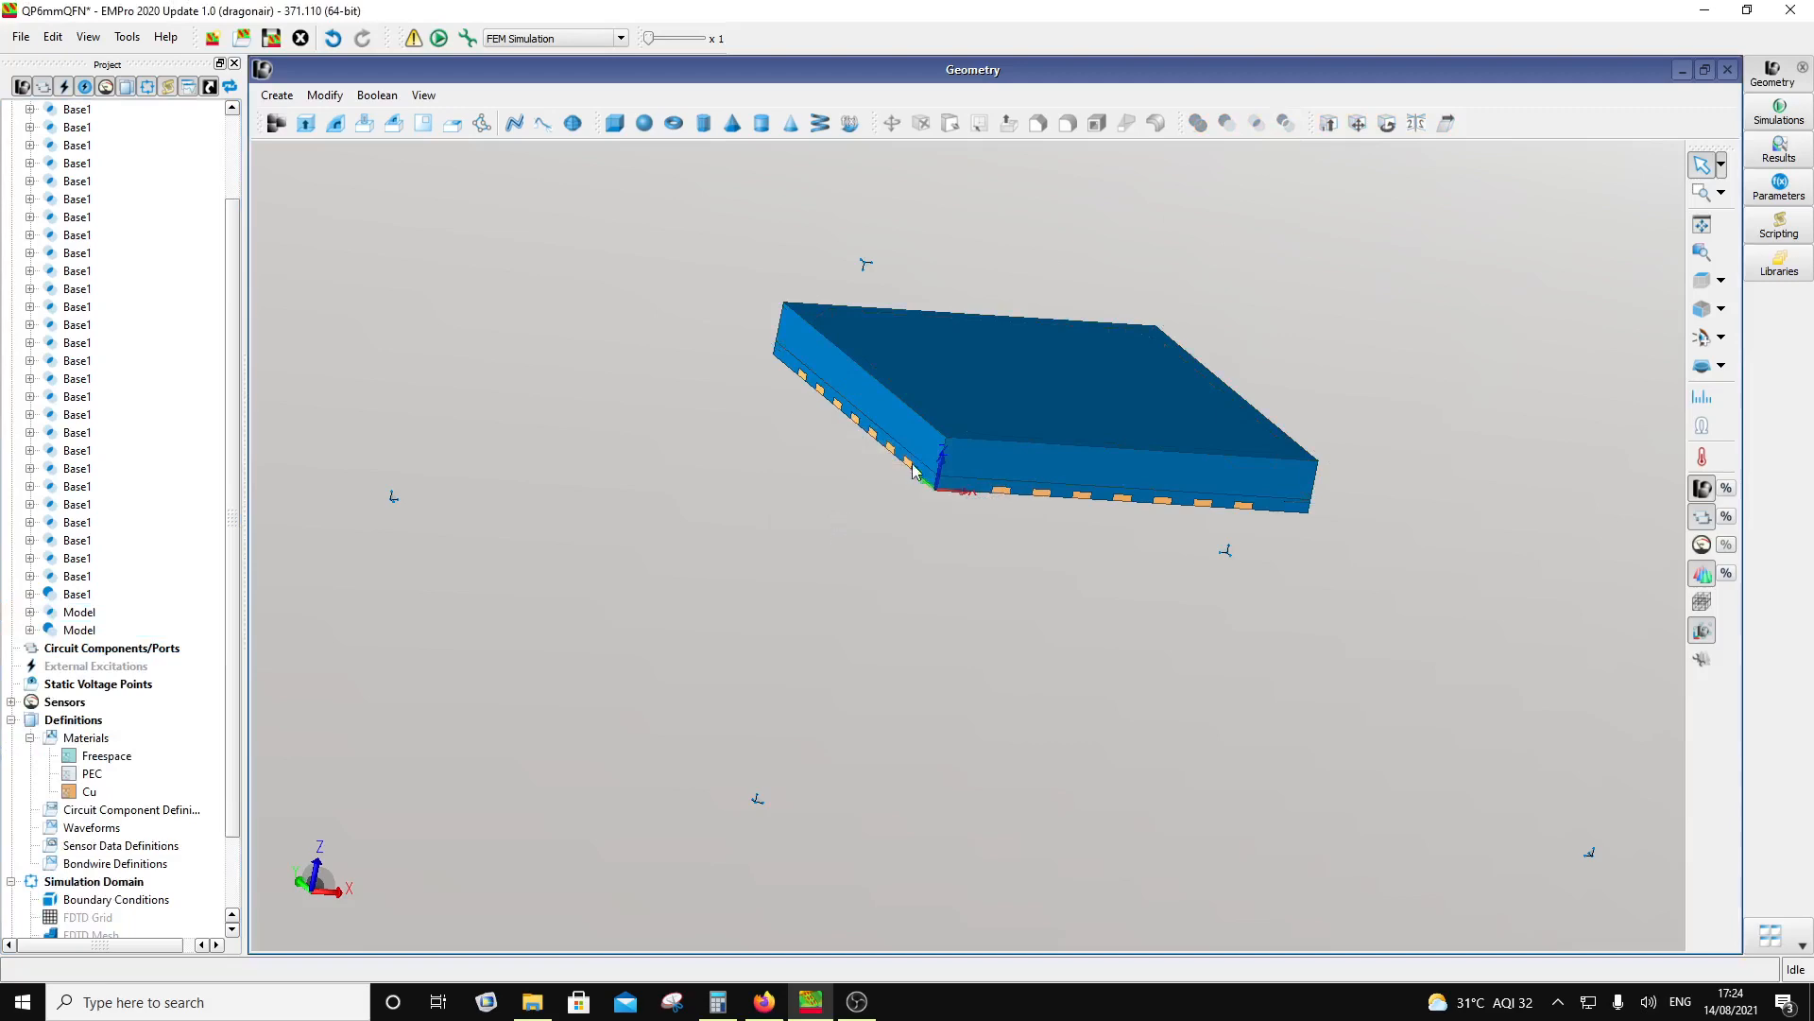
# Step: Inspect the chopped bodies and undo the Boolean Chop
pyautogui.moveTo(974, 422); pyautogui.dragTo(903, 514, button='middle')
pyautogui.click(904, 513)
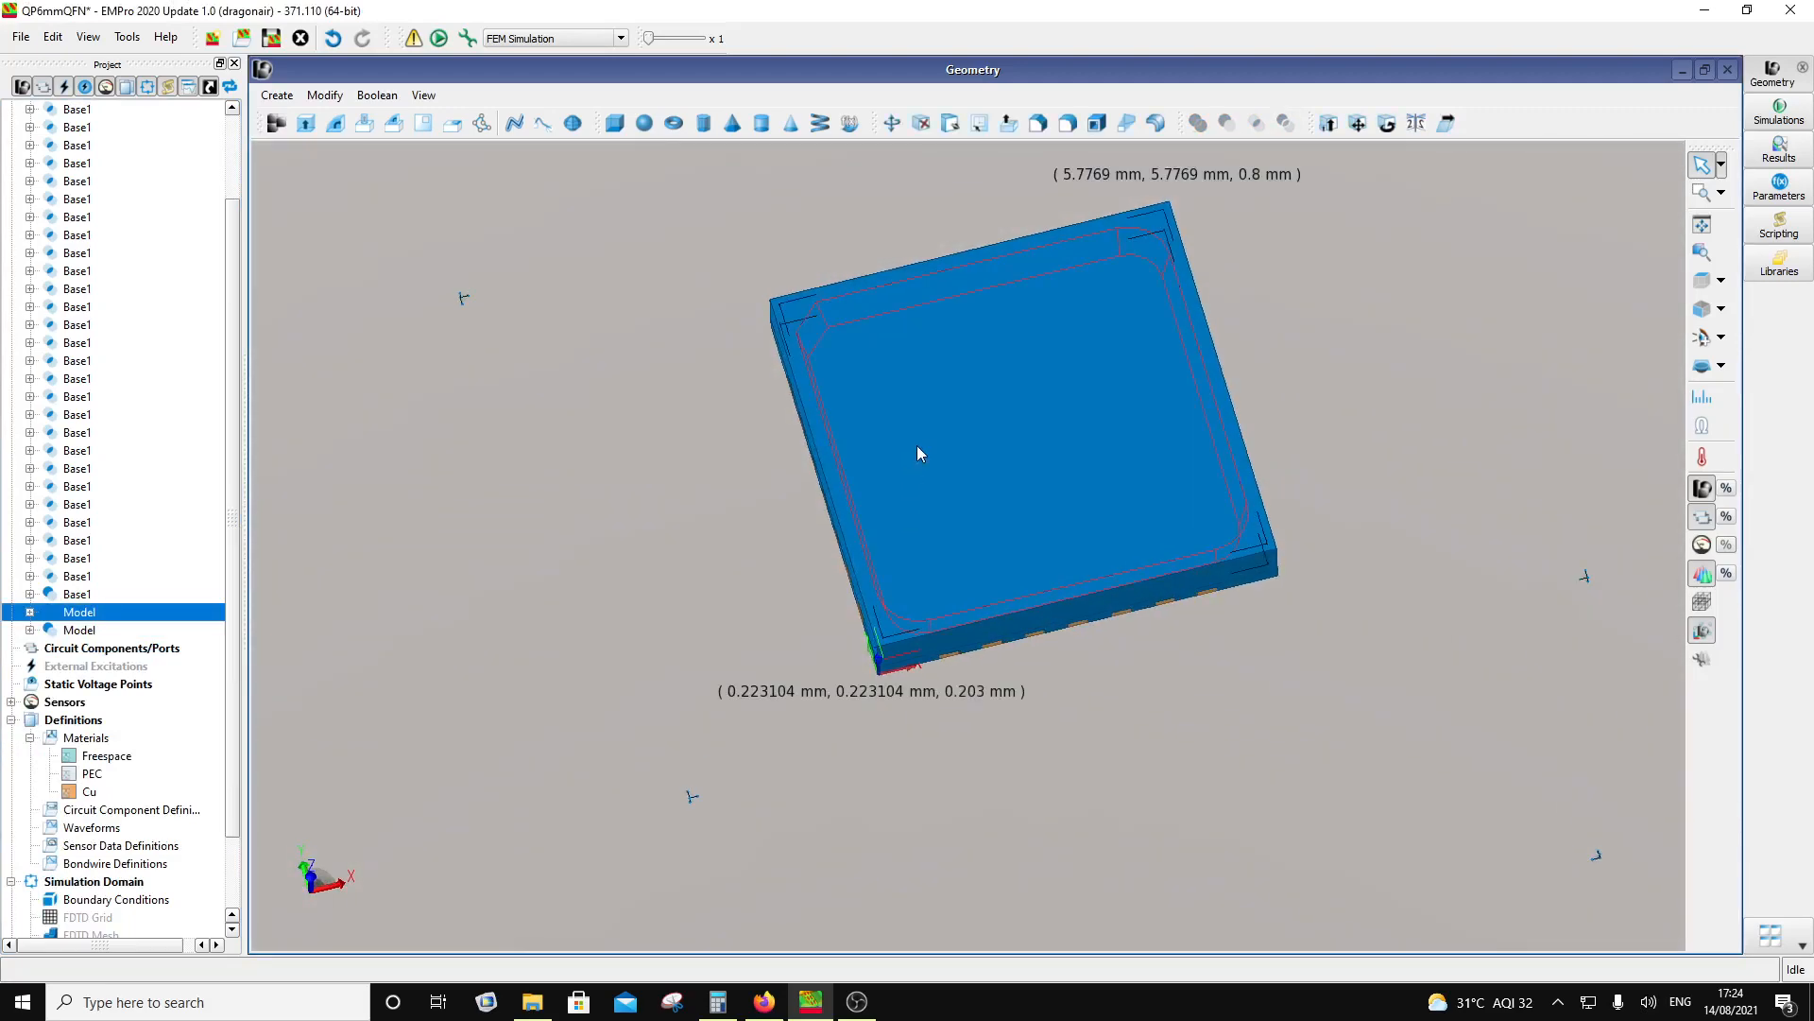
pyautogui.click(333, 37)
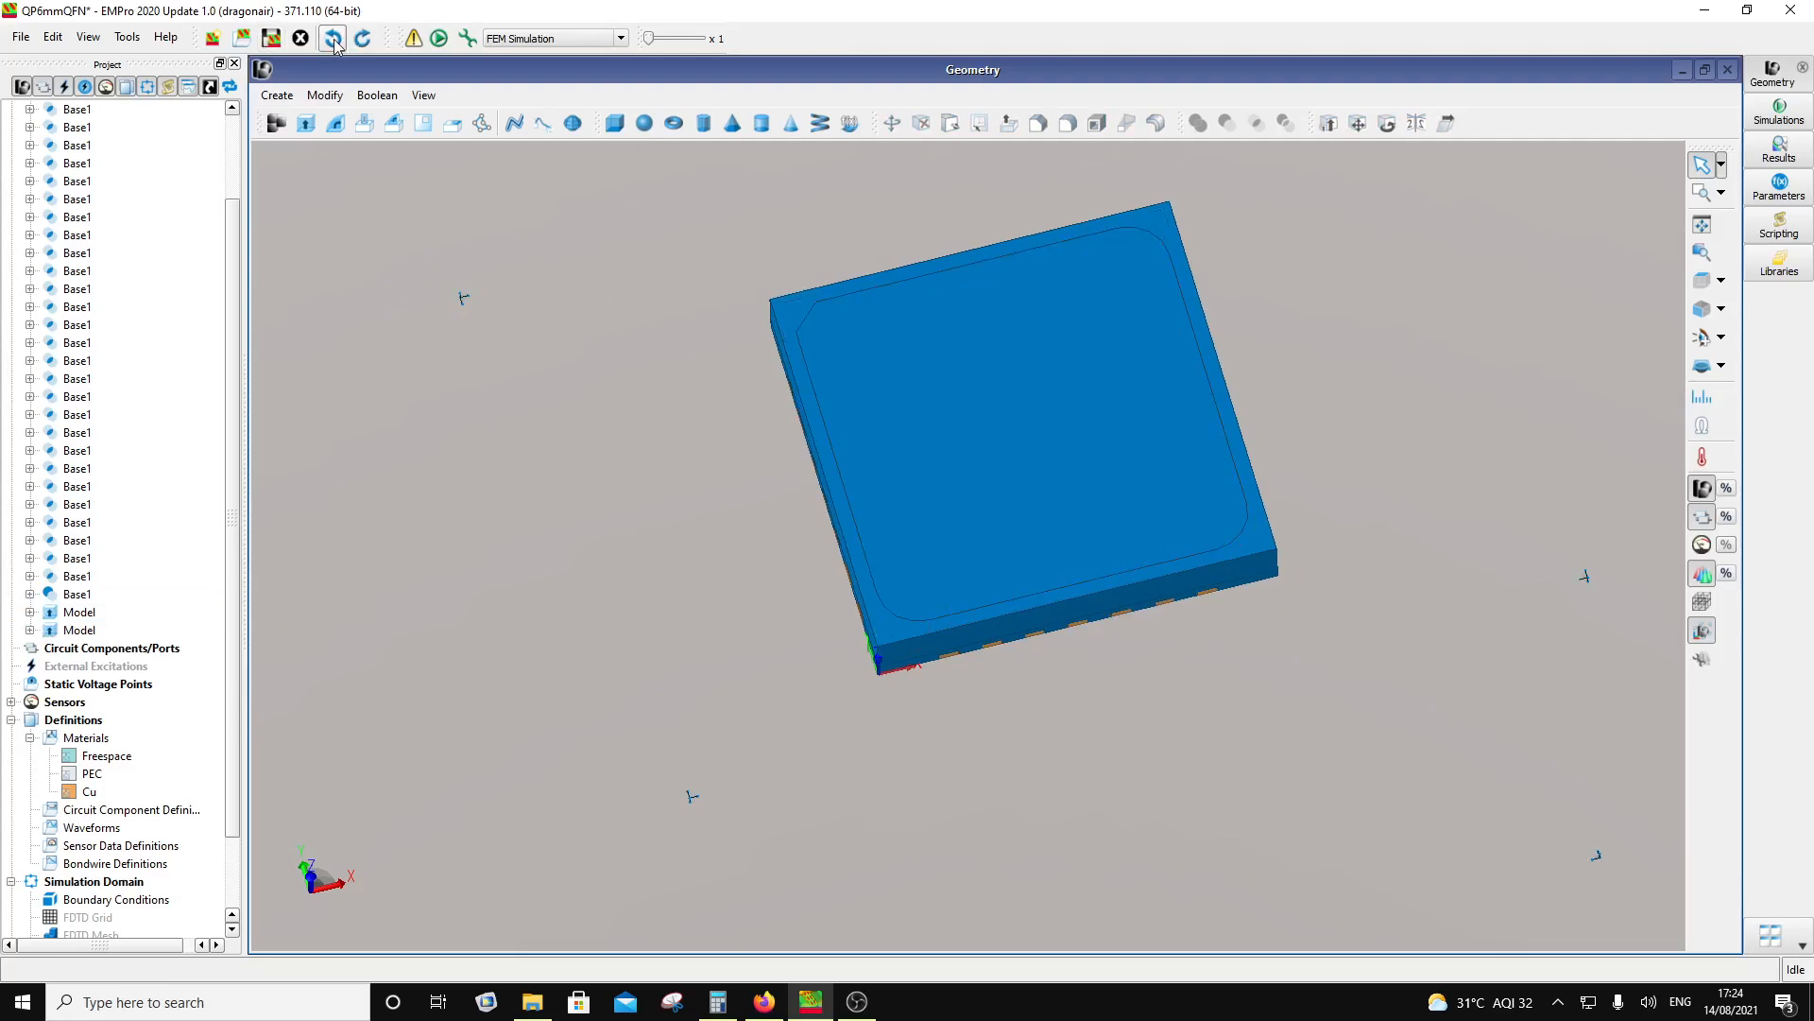
# Step: Subtract the tapered, chamfered cavity block from the upper body without keeping the originals
pyautogui.click(81, 614)
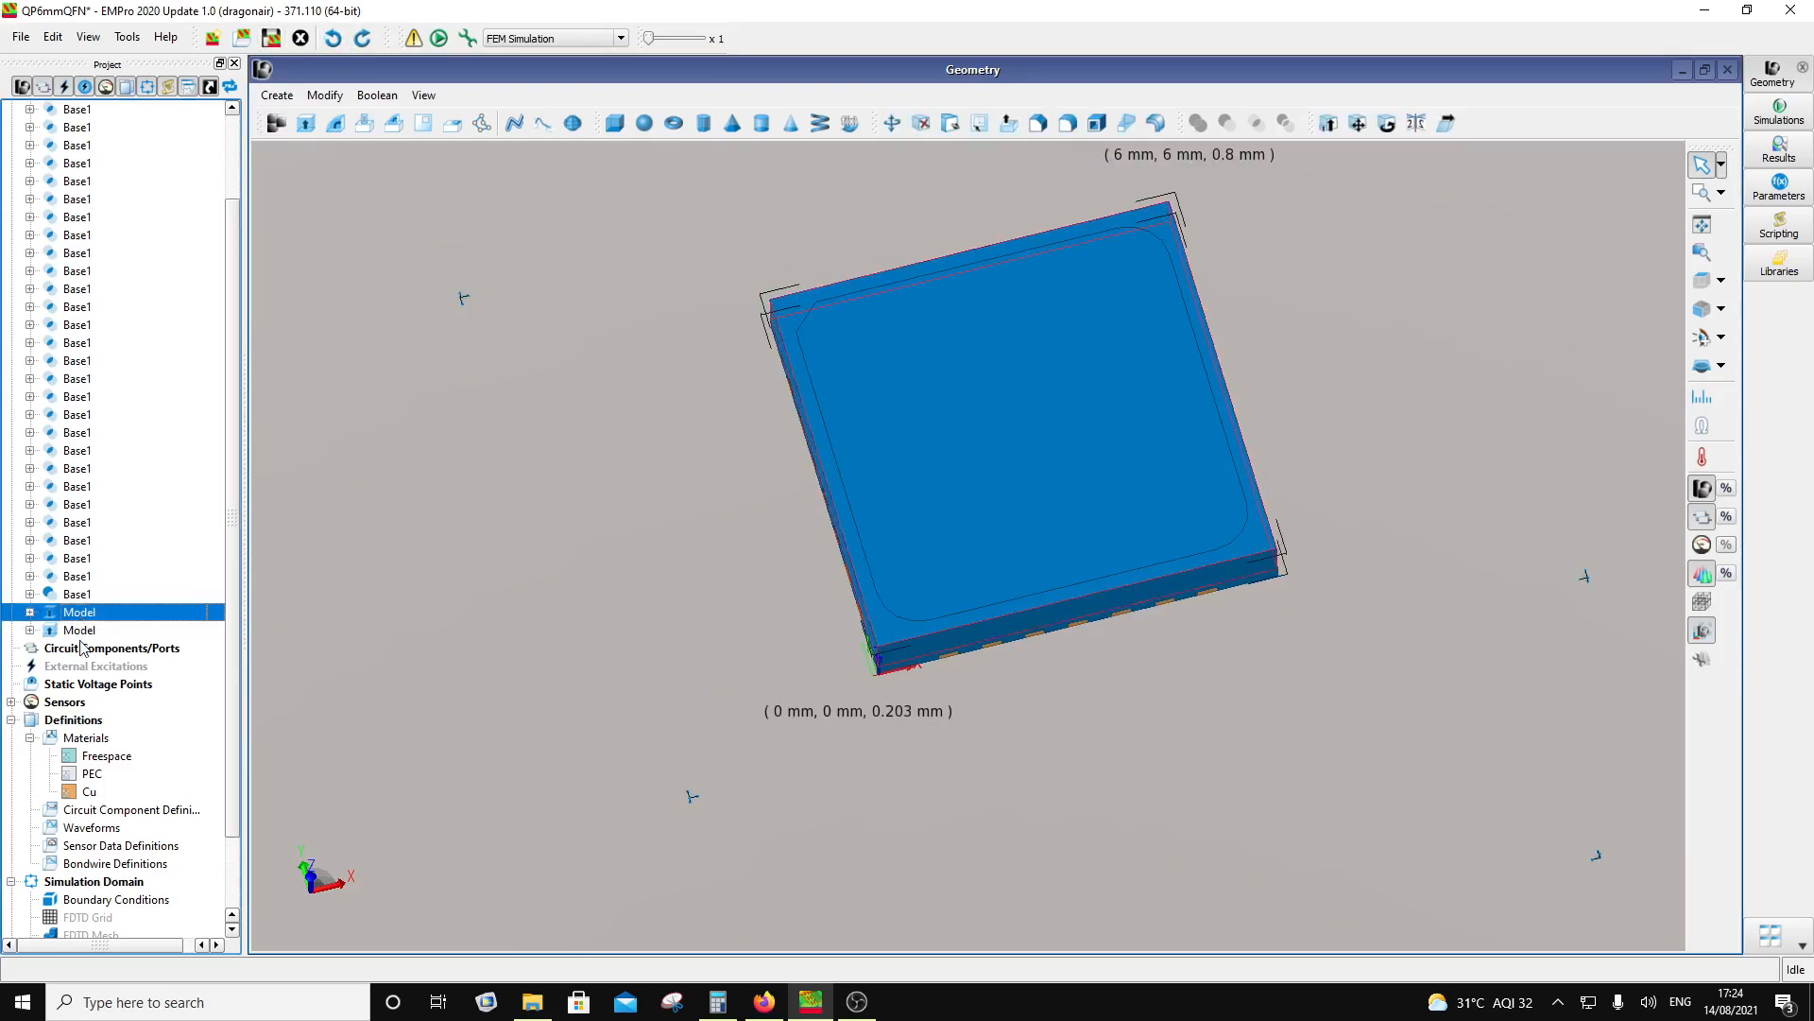
pyautogui.moveTo(367, 602); pyautogui.dragTo(502, 497, button='middle')
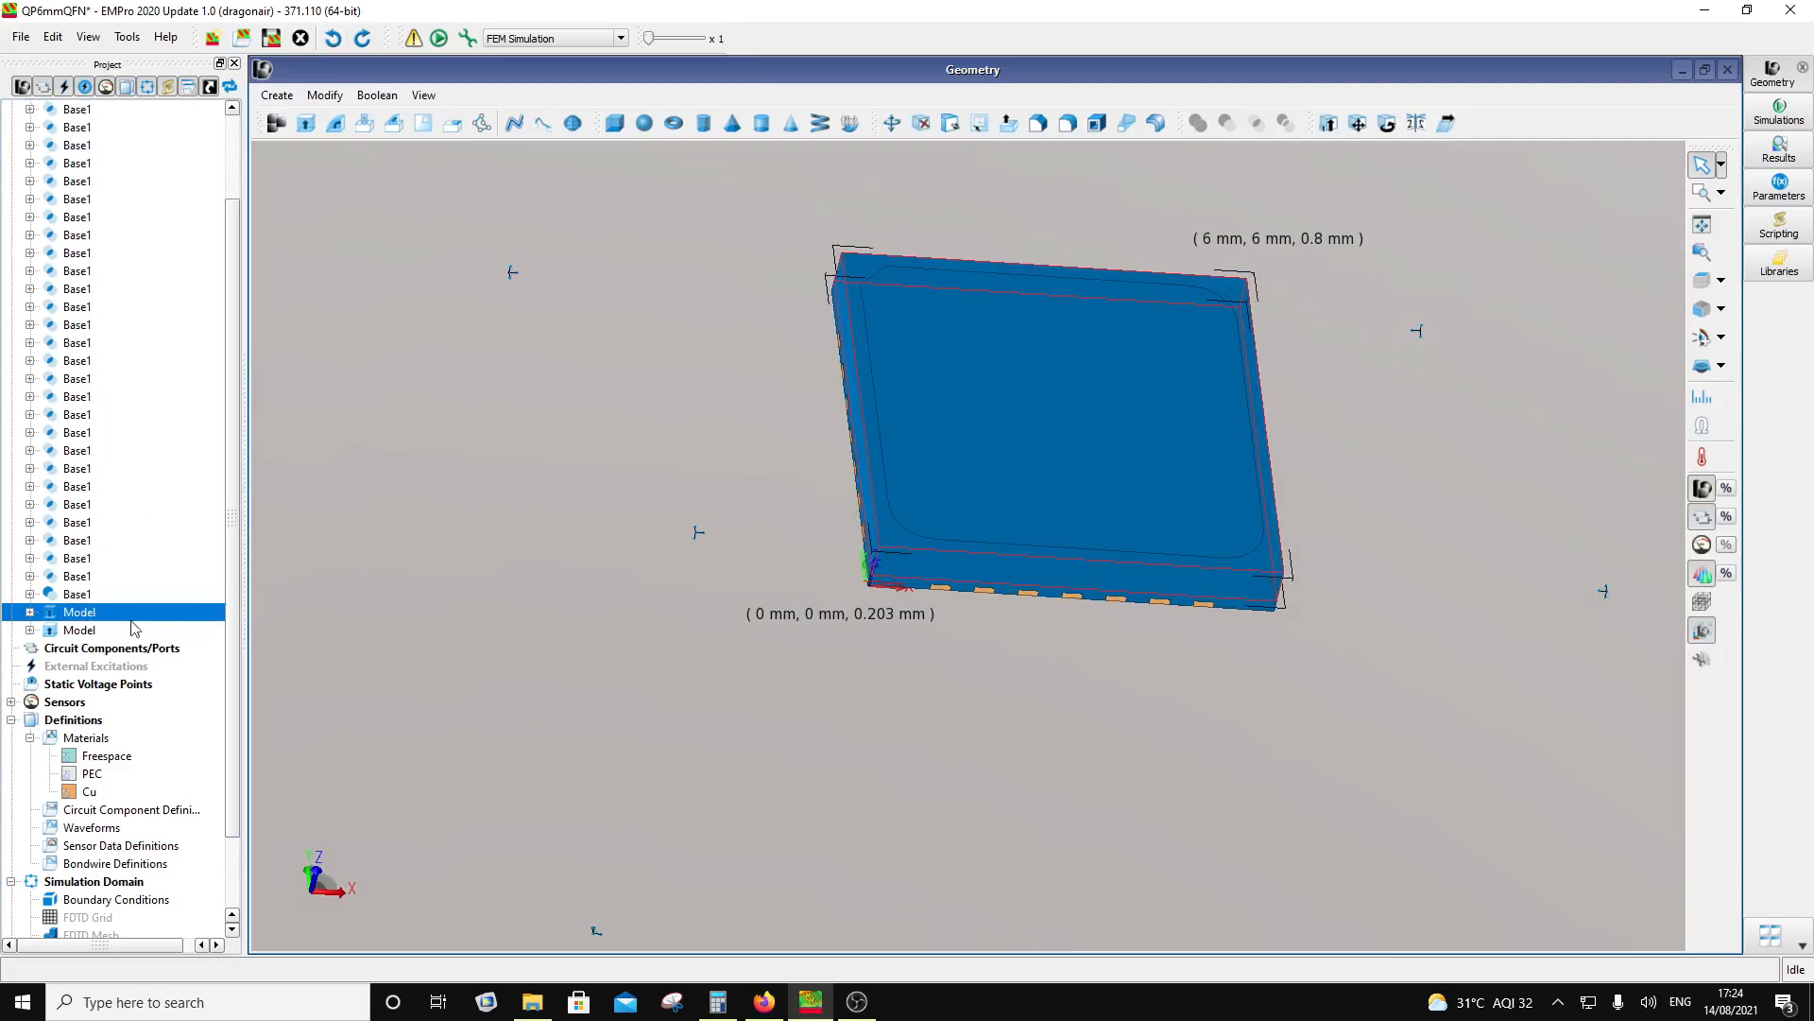
pyautogui.keyDown('ctrl'); pyautogui.click(79, 630); pyautogui.keyUp('ctrl')
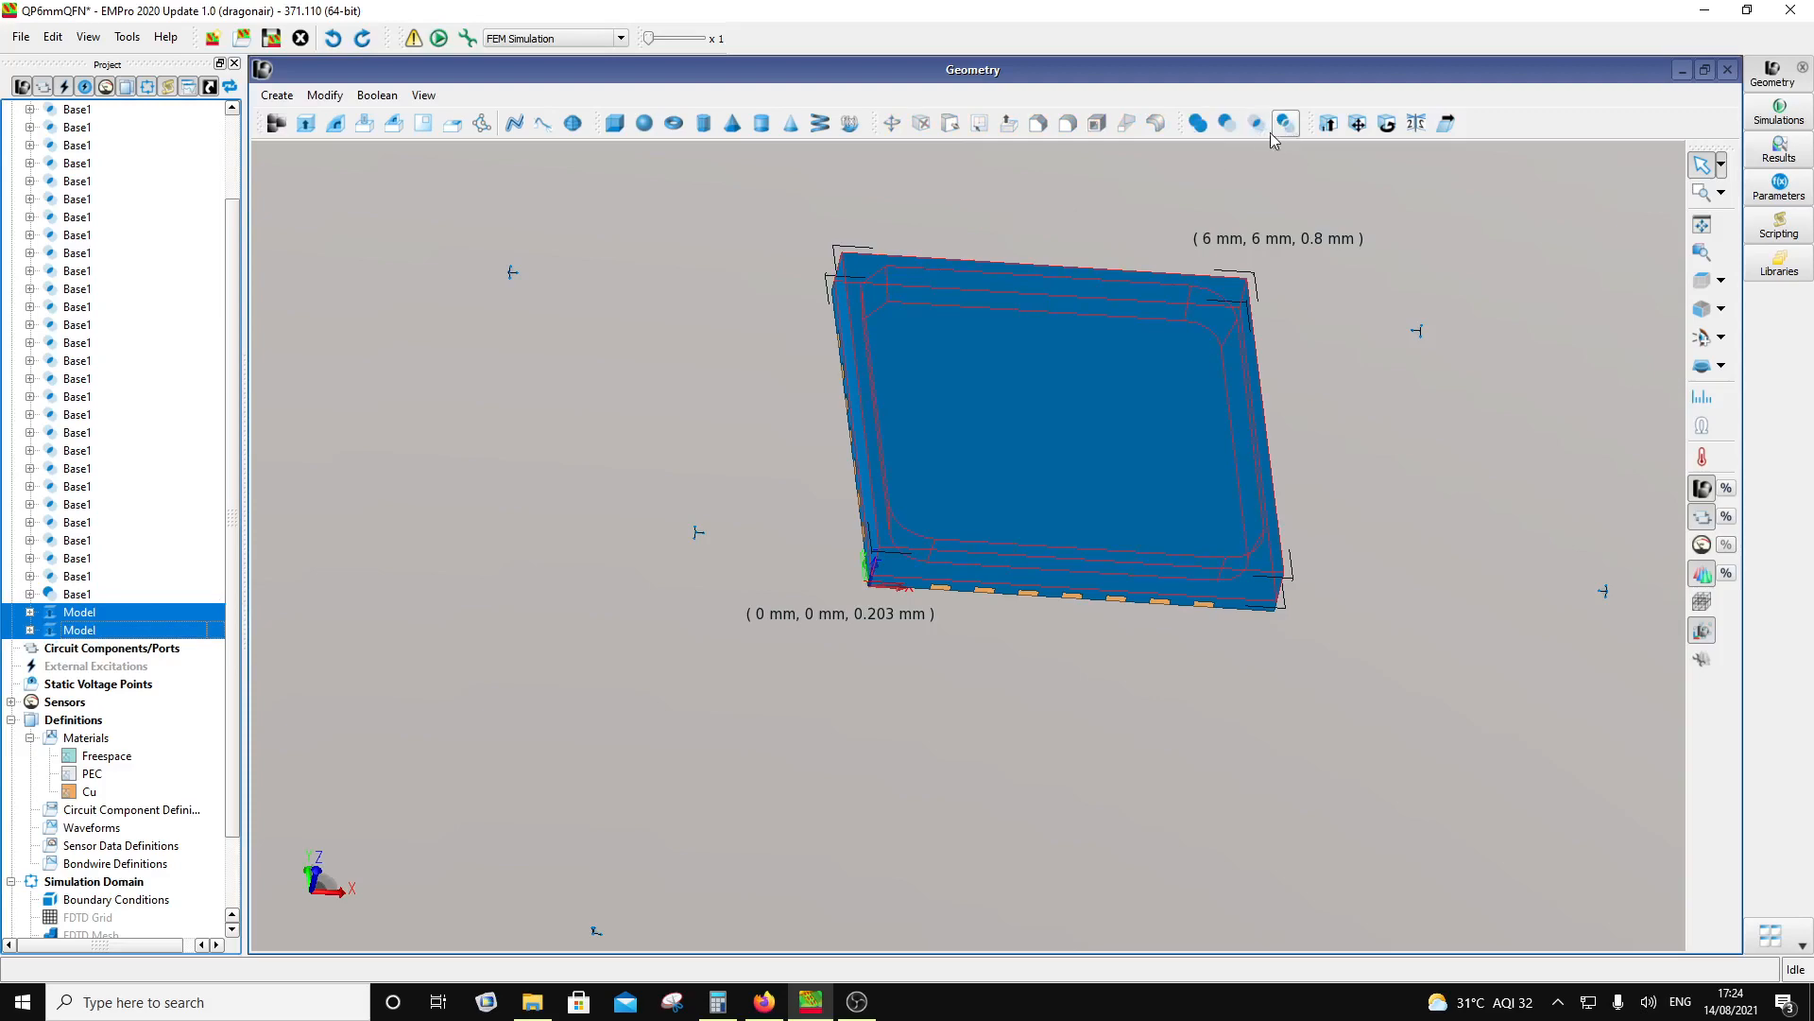
pyautogui.click(1229, 125)
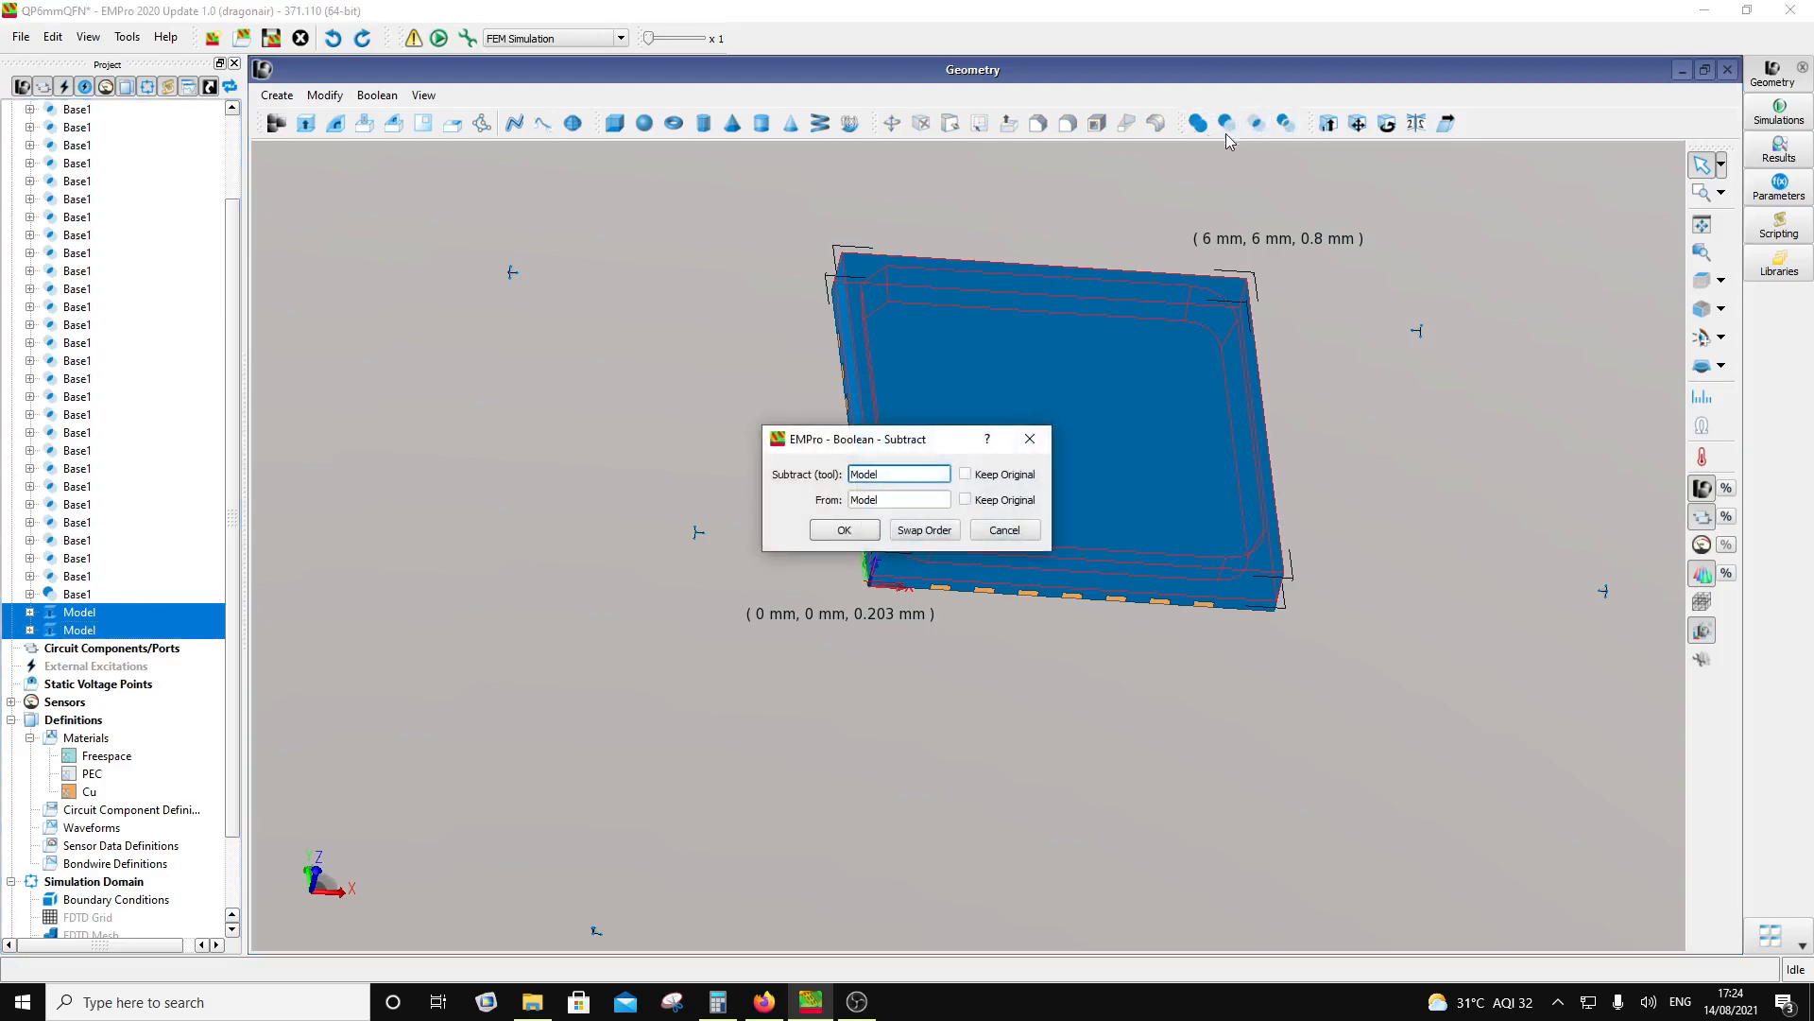
pyautogui.click(846, 527)
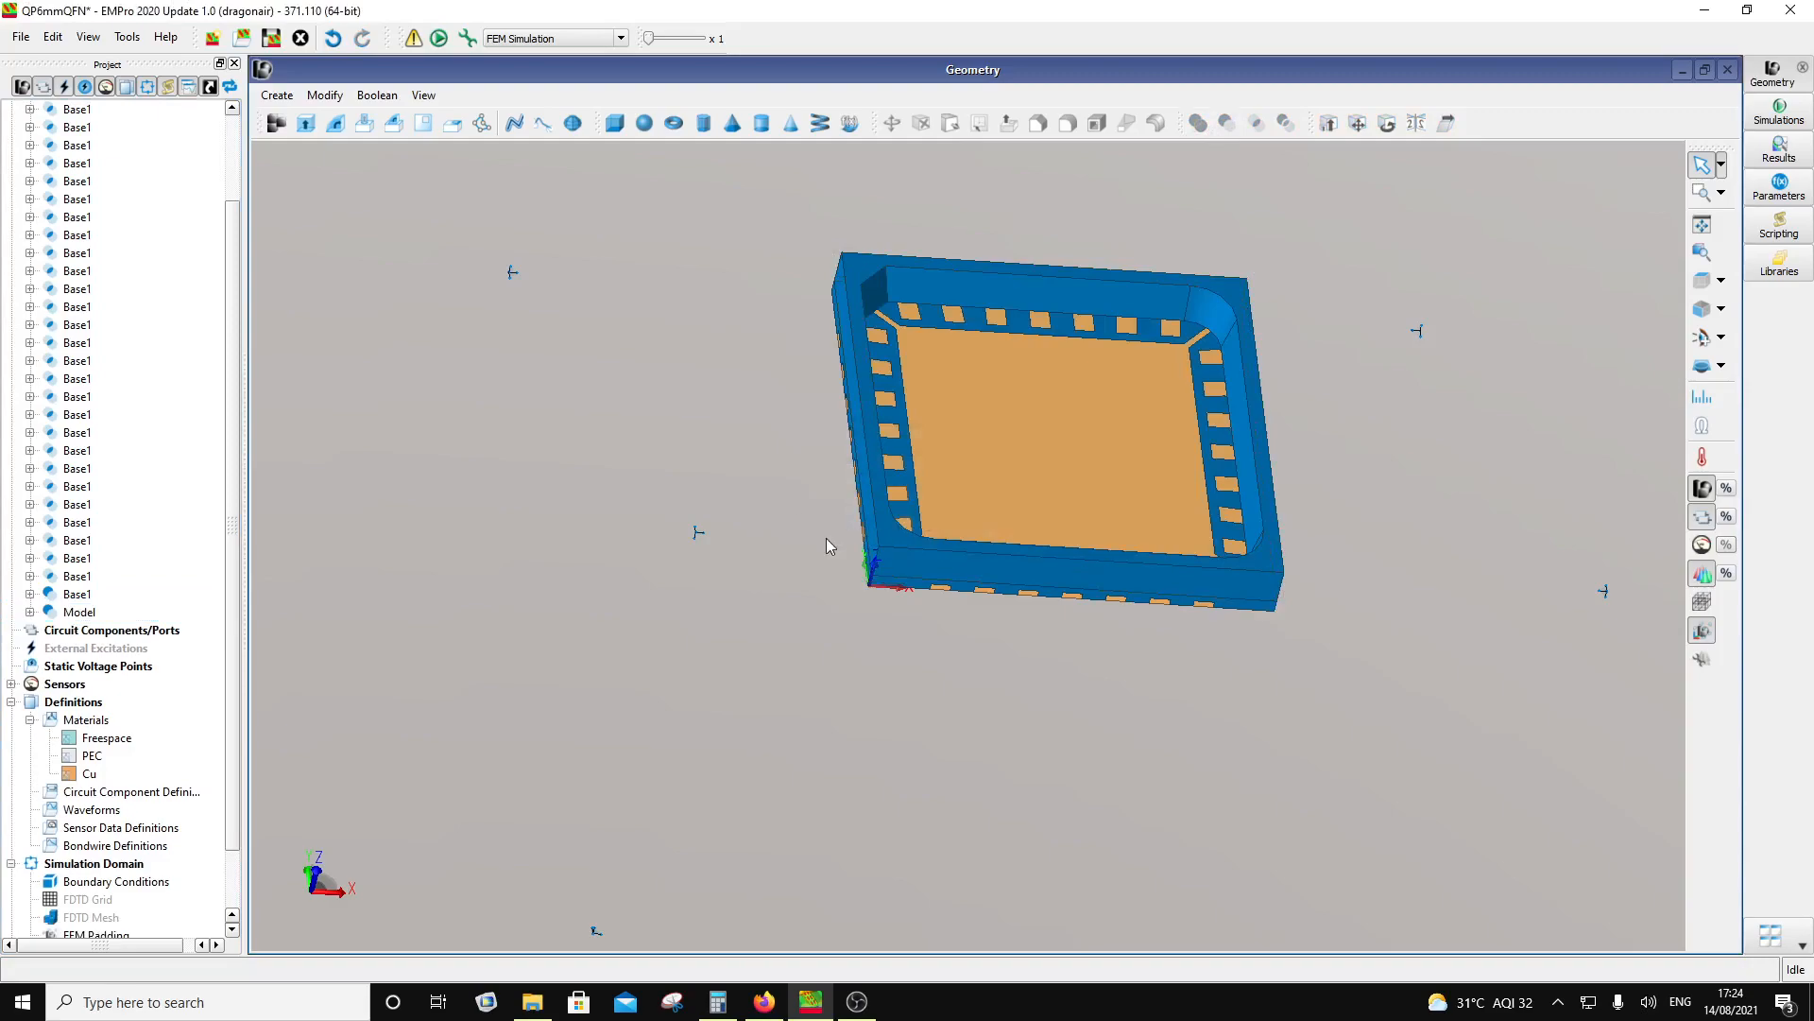
# Step: Unite the hollowed upper body with the base using a Boolean Union without keeping the originals
pyautogui.moveTo(826, 538); pyautogui.dragTo(1040, 553, button='middle')
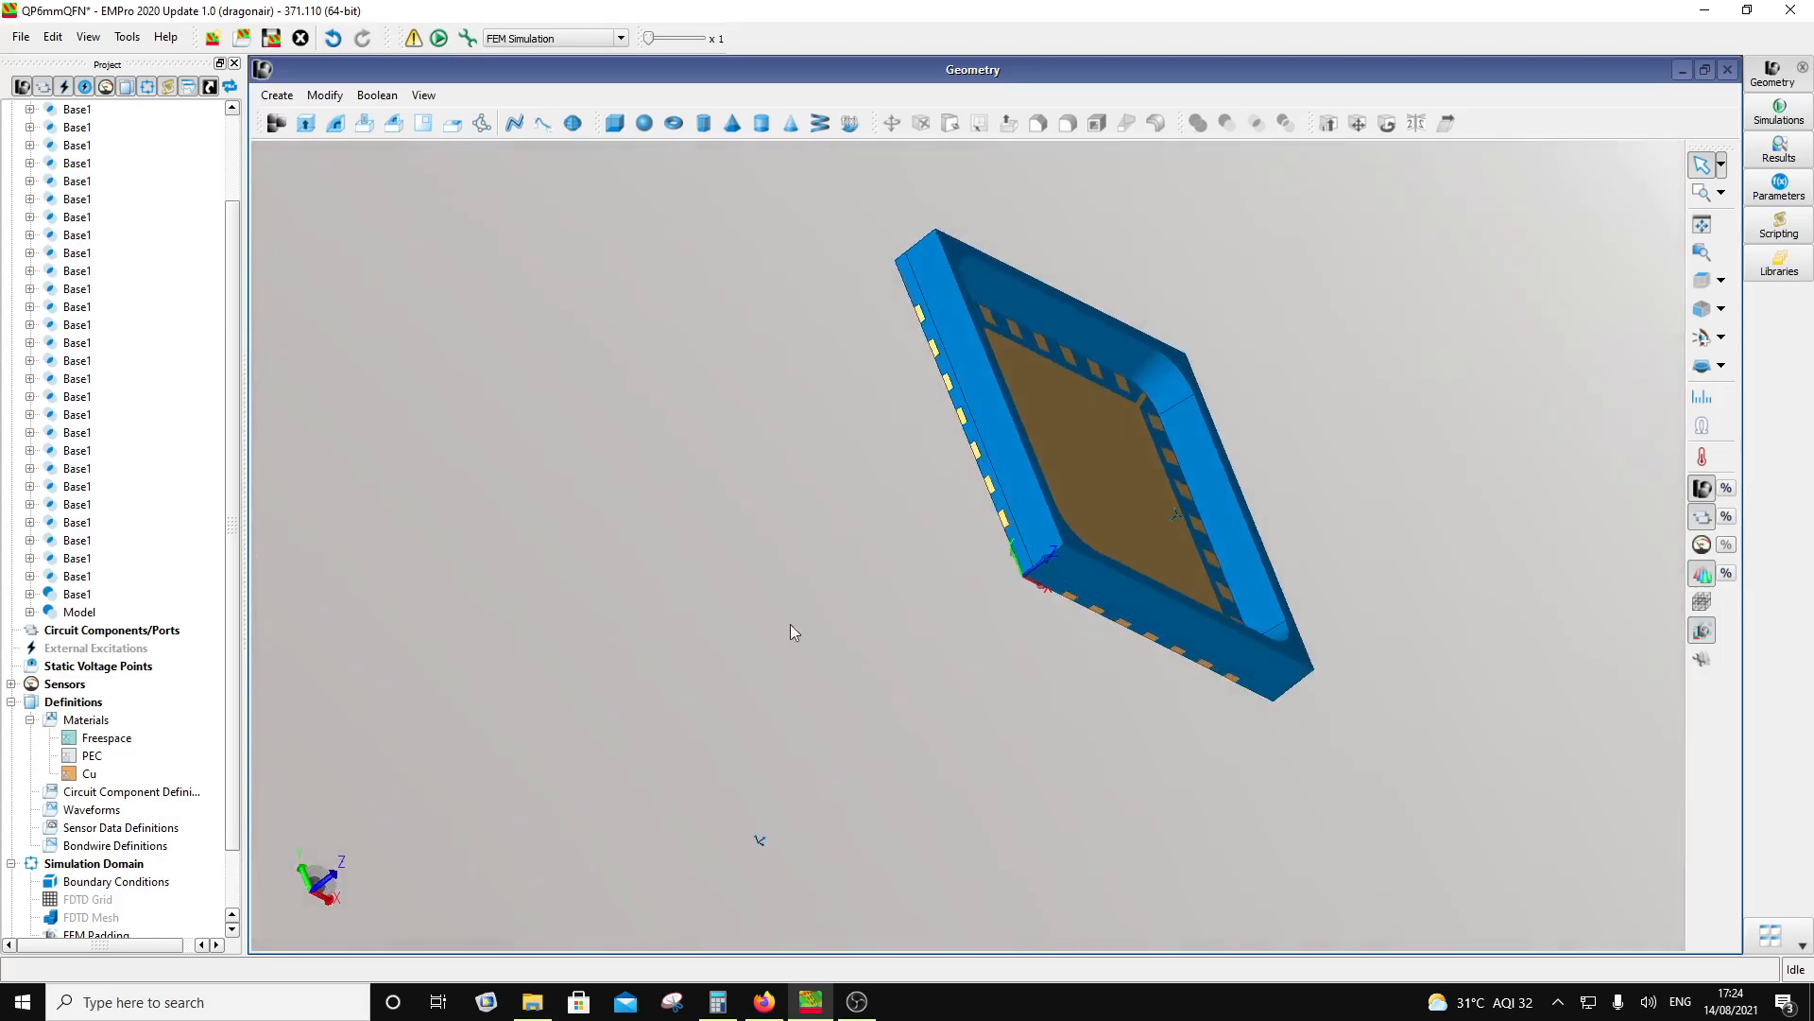
pyautogui.scroll(3, 970, 578)
pyautogui.click(1085, 538)
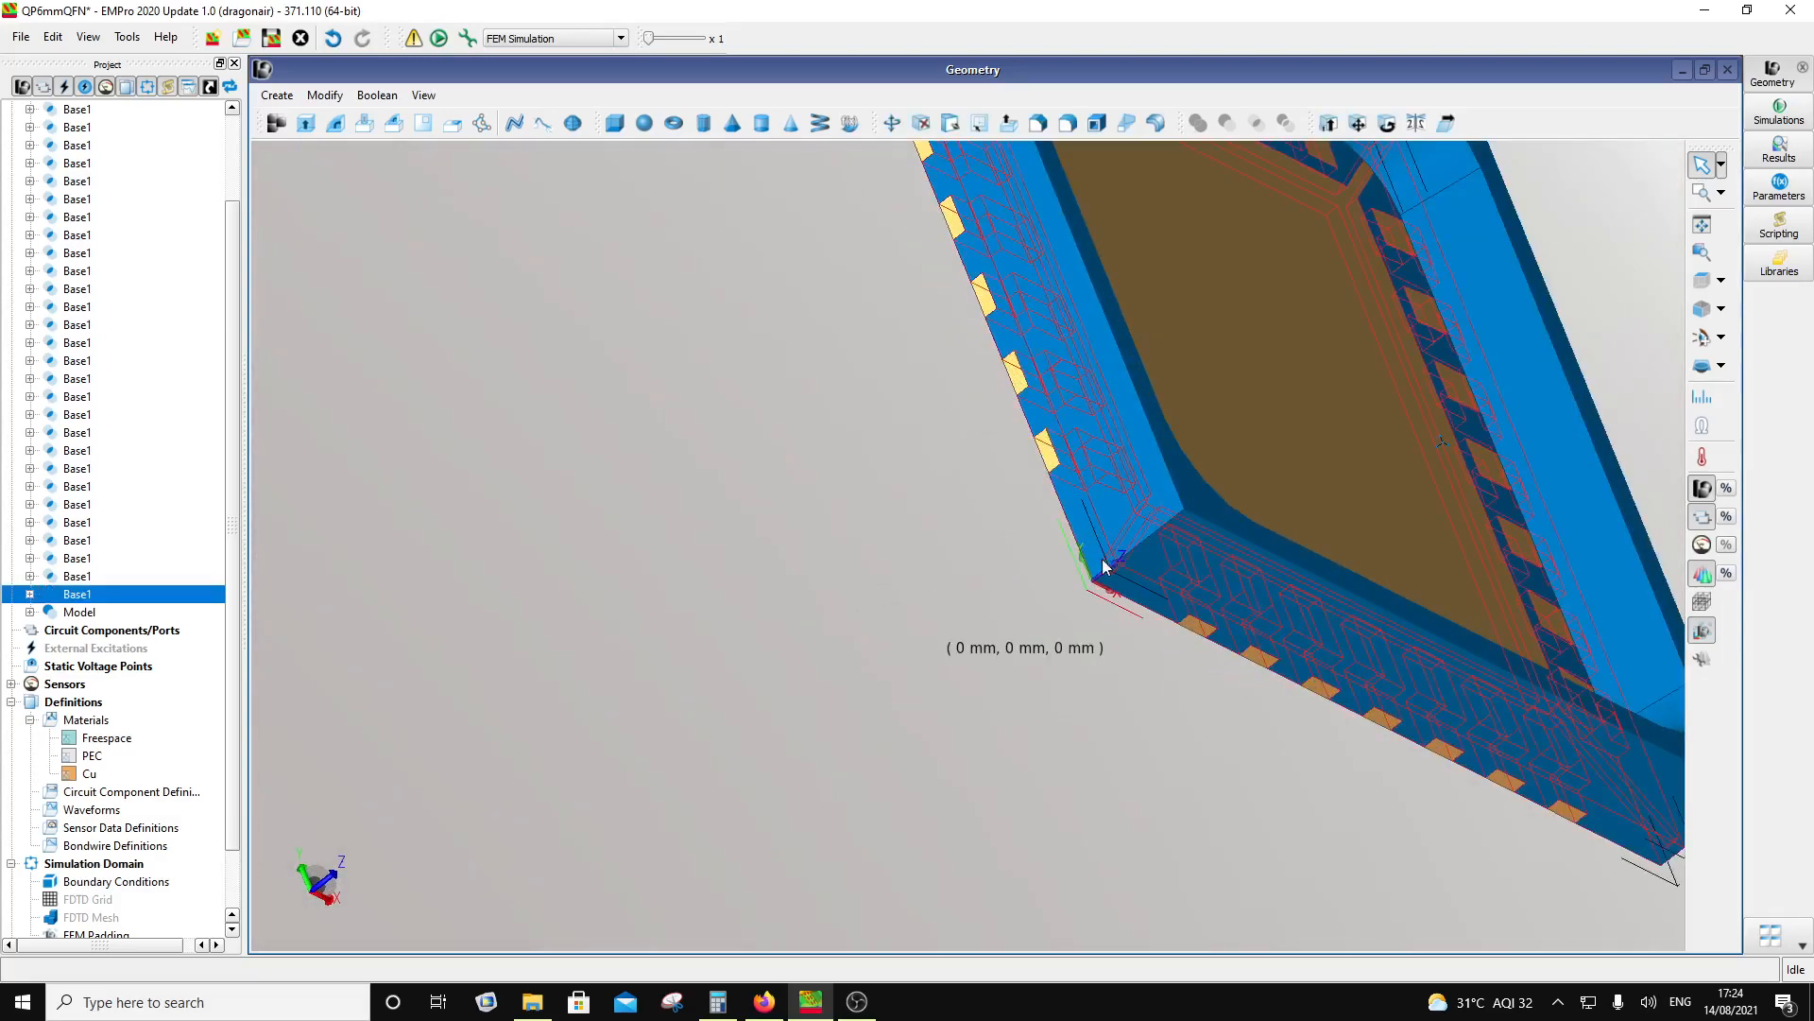
pyautogui.keyDown('ctrl'); pyautogui.click(1159, 456); pyautogui.keyUp('ctrl')
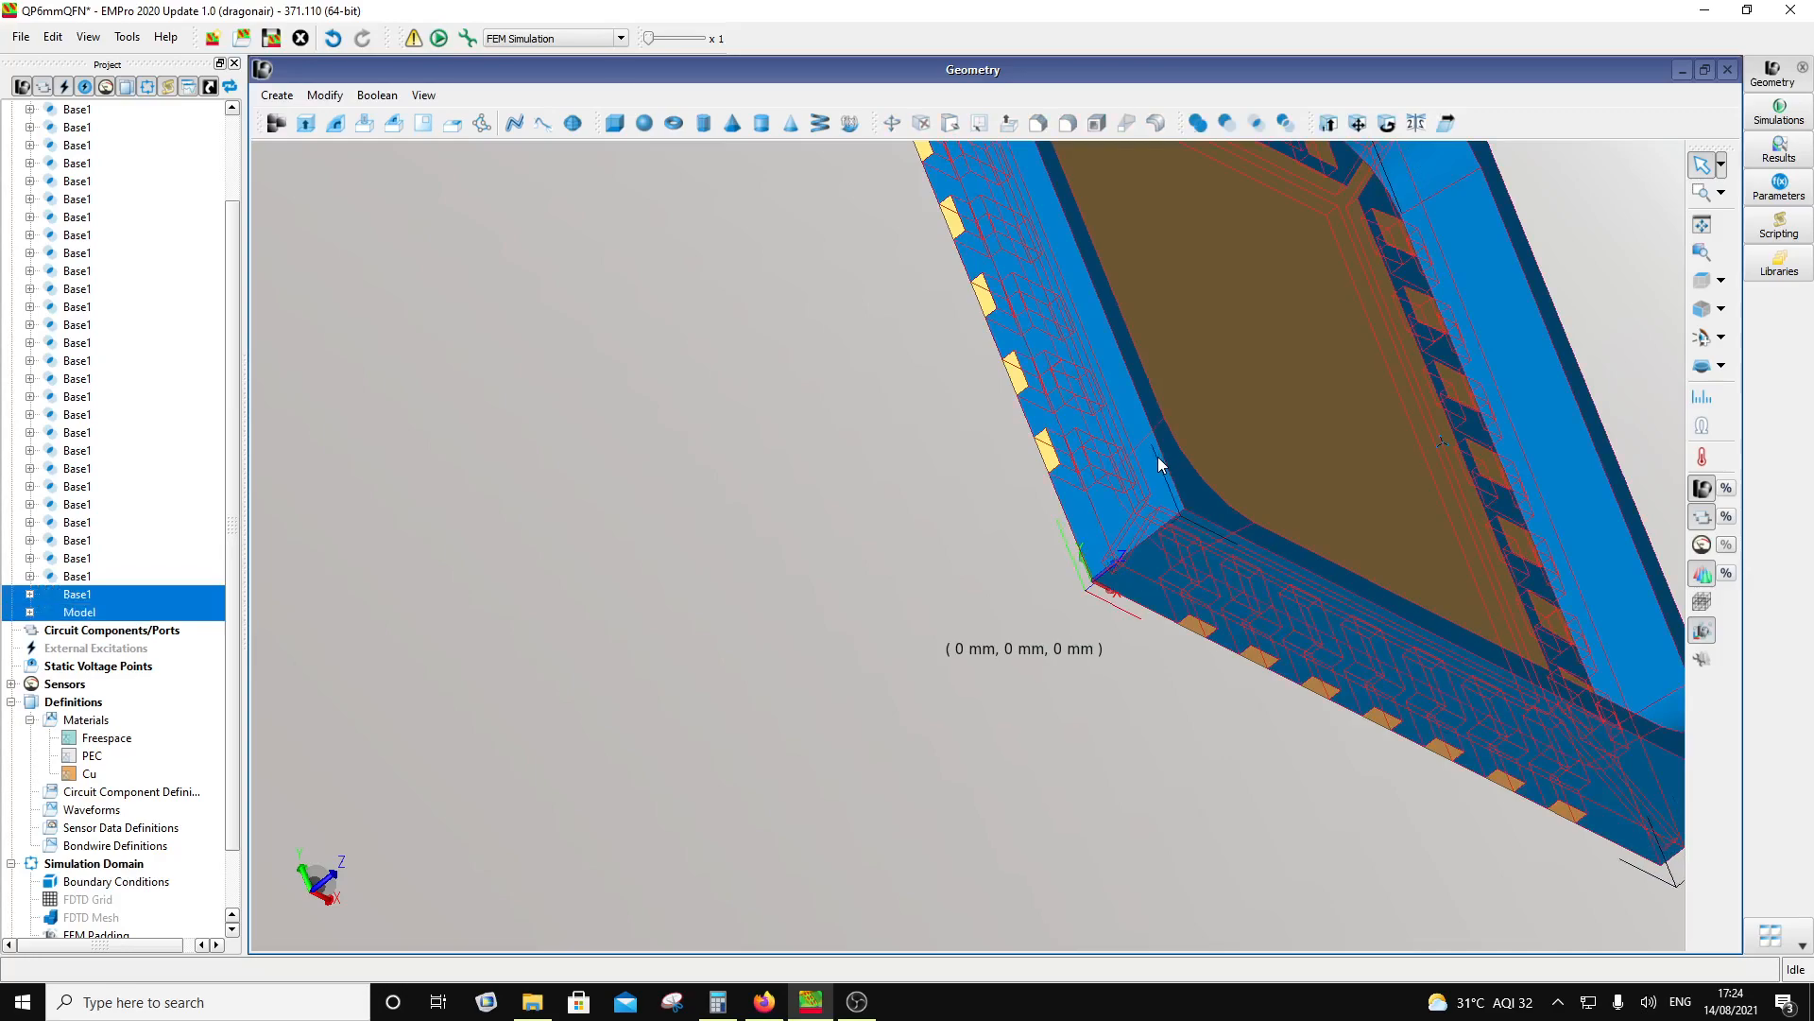
pyautogui.scroll(-4, 1102, 582)
pyautogui.moveTo(1040, 544); pyautogui.dragTo(911, 587, button='middle')
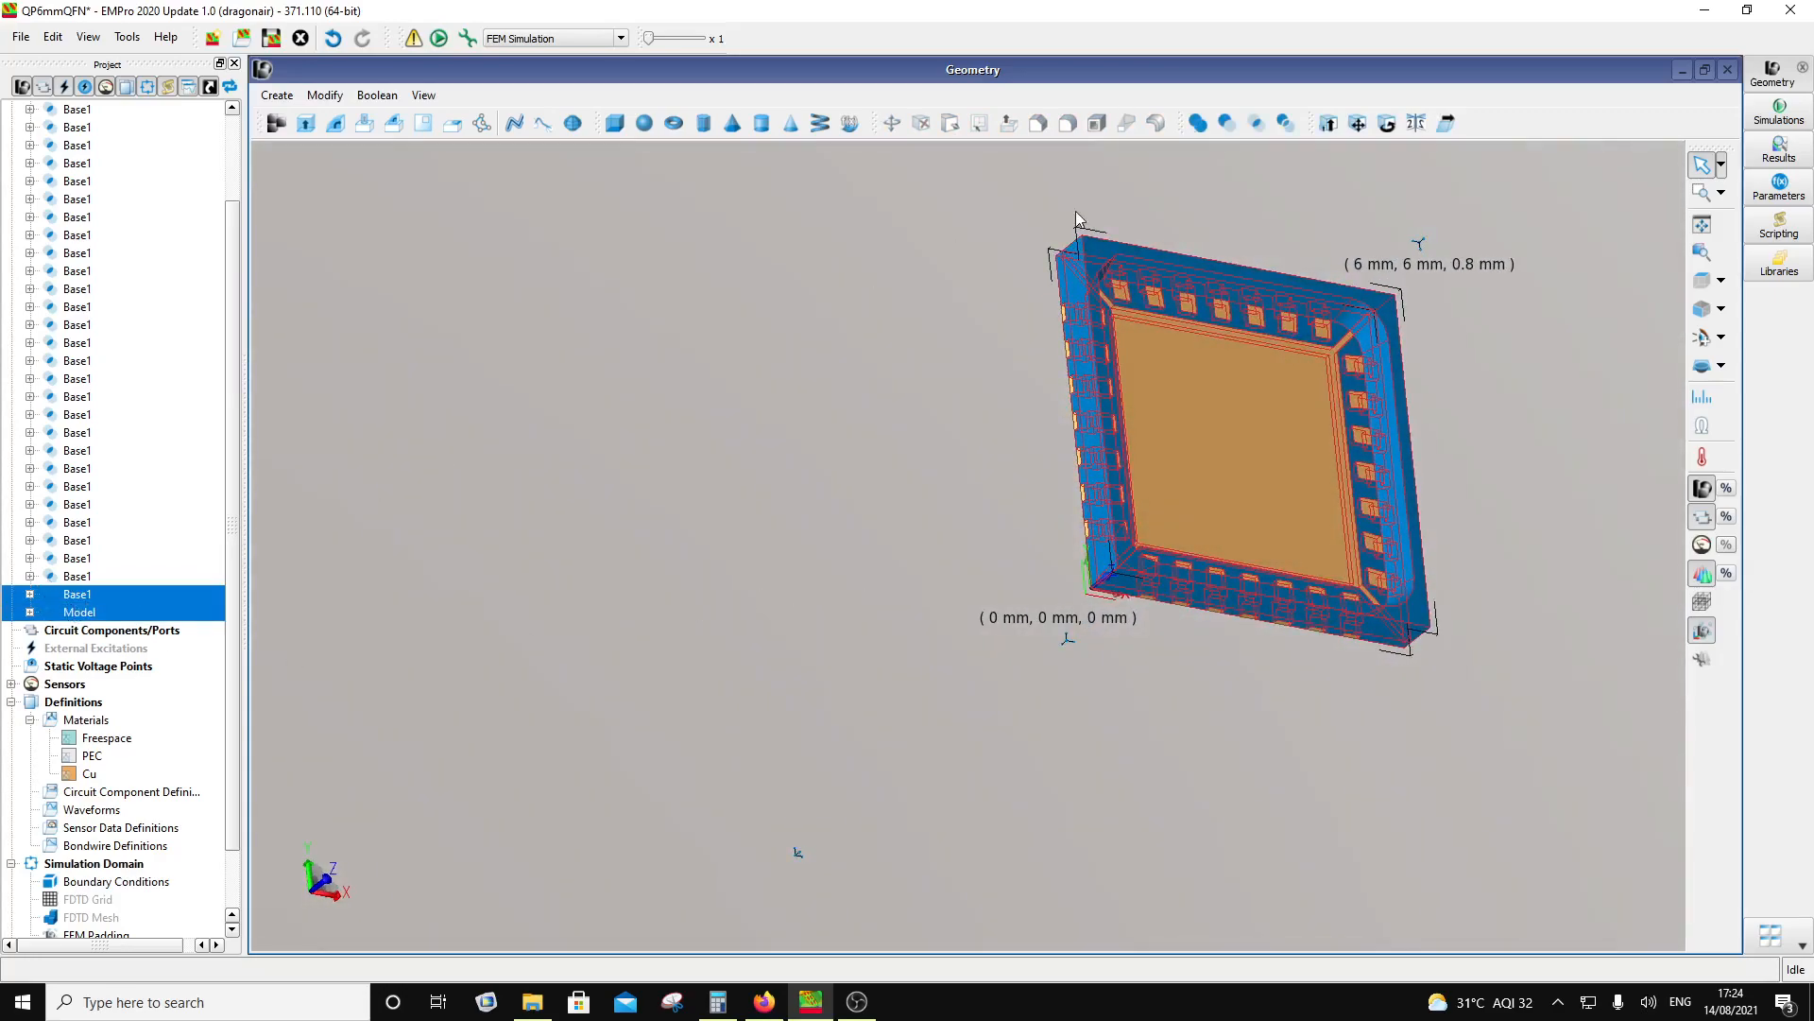
pyautogui.click(1198, 124)
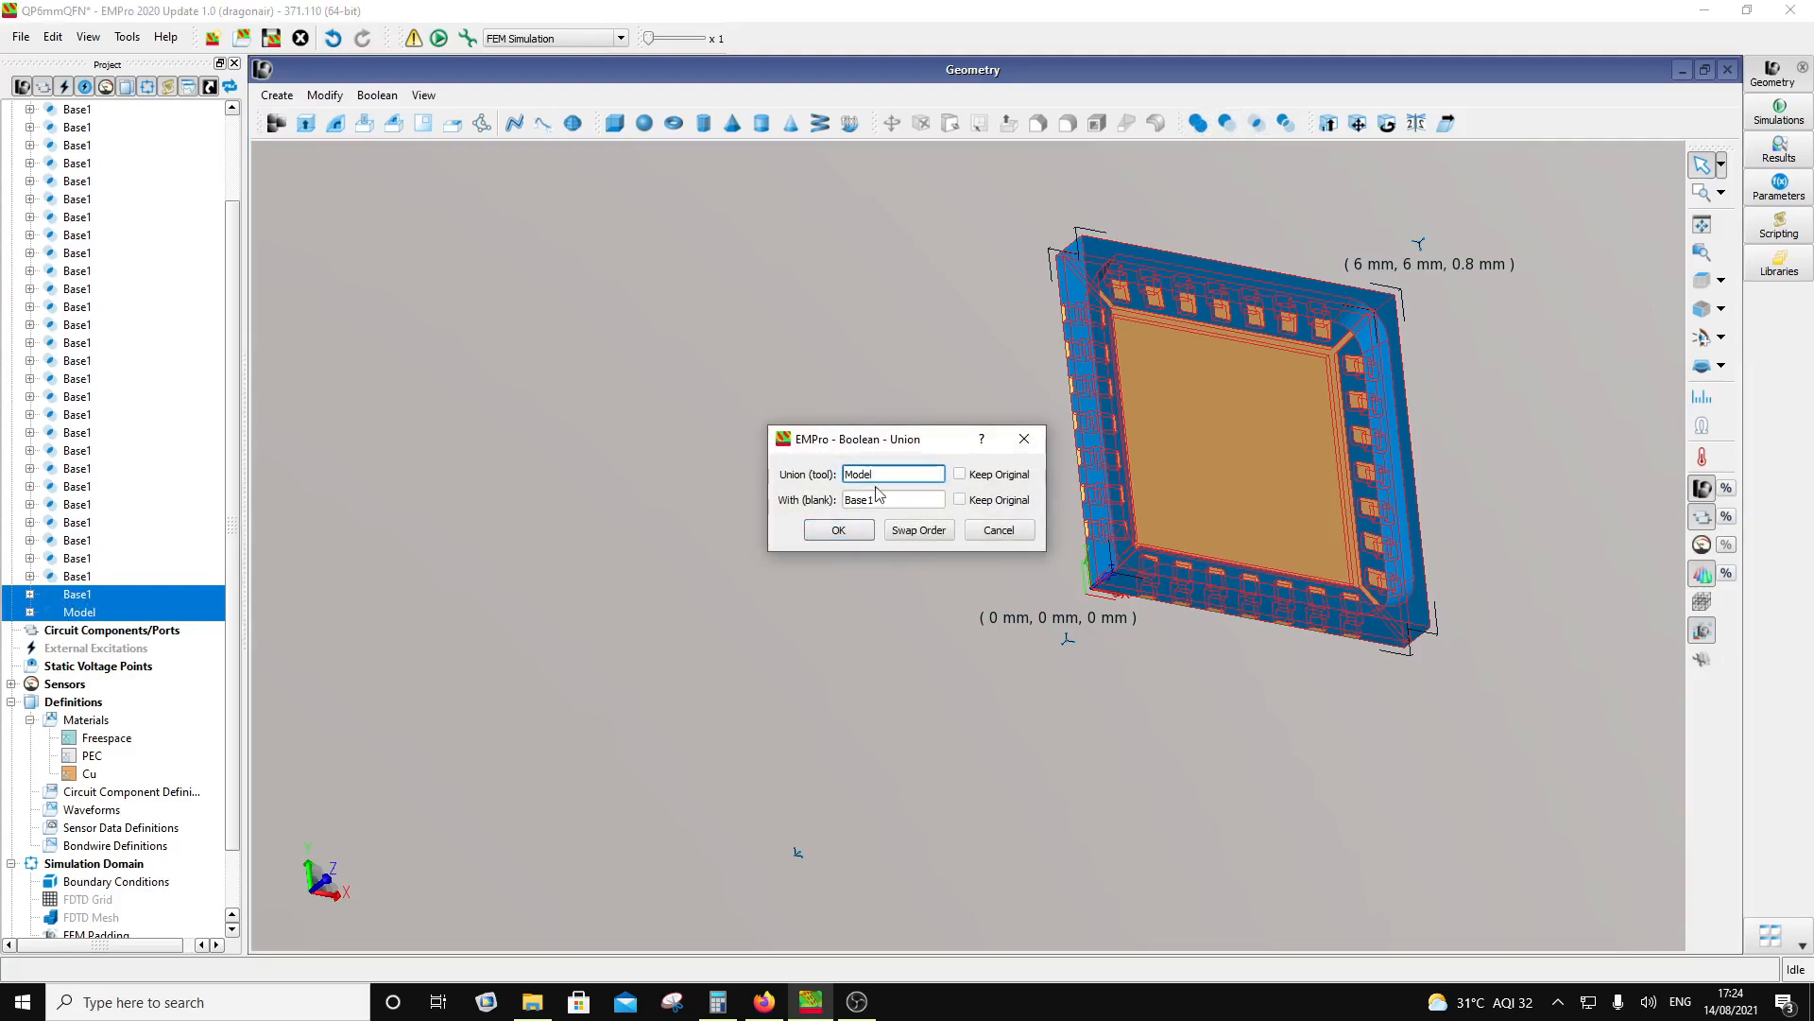
pyautogui.click(846, 529)
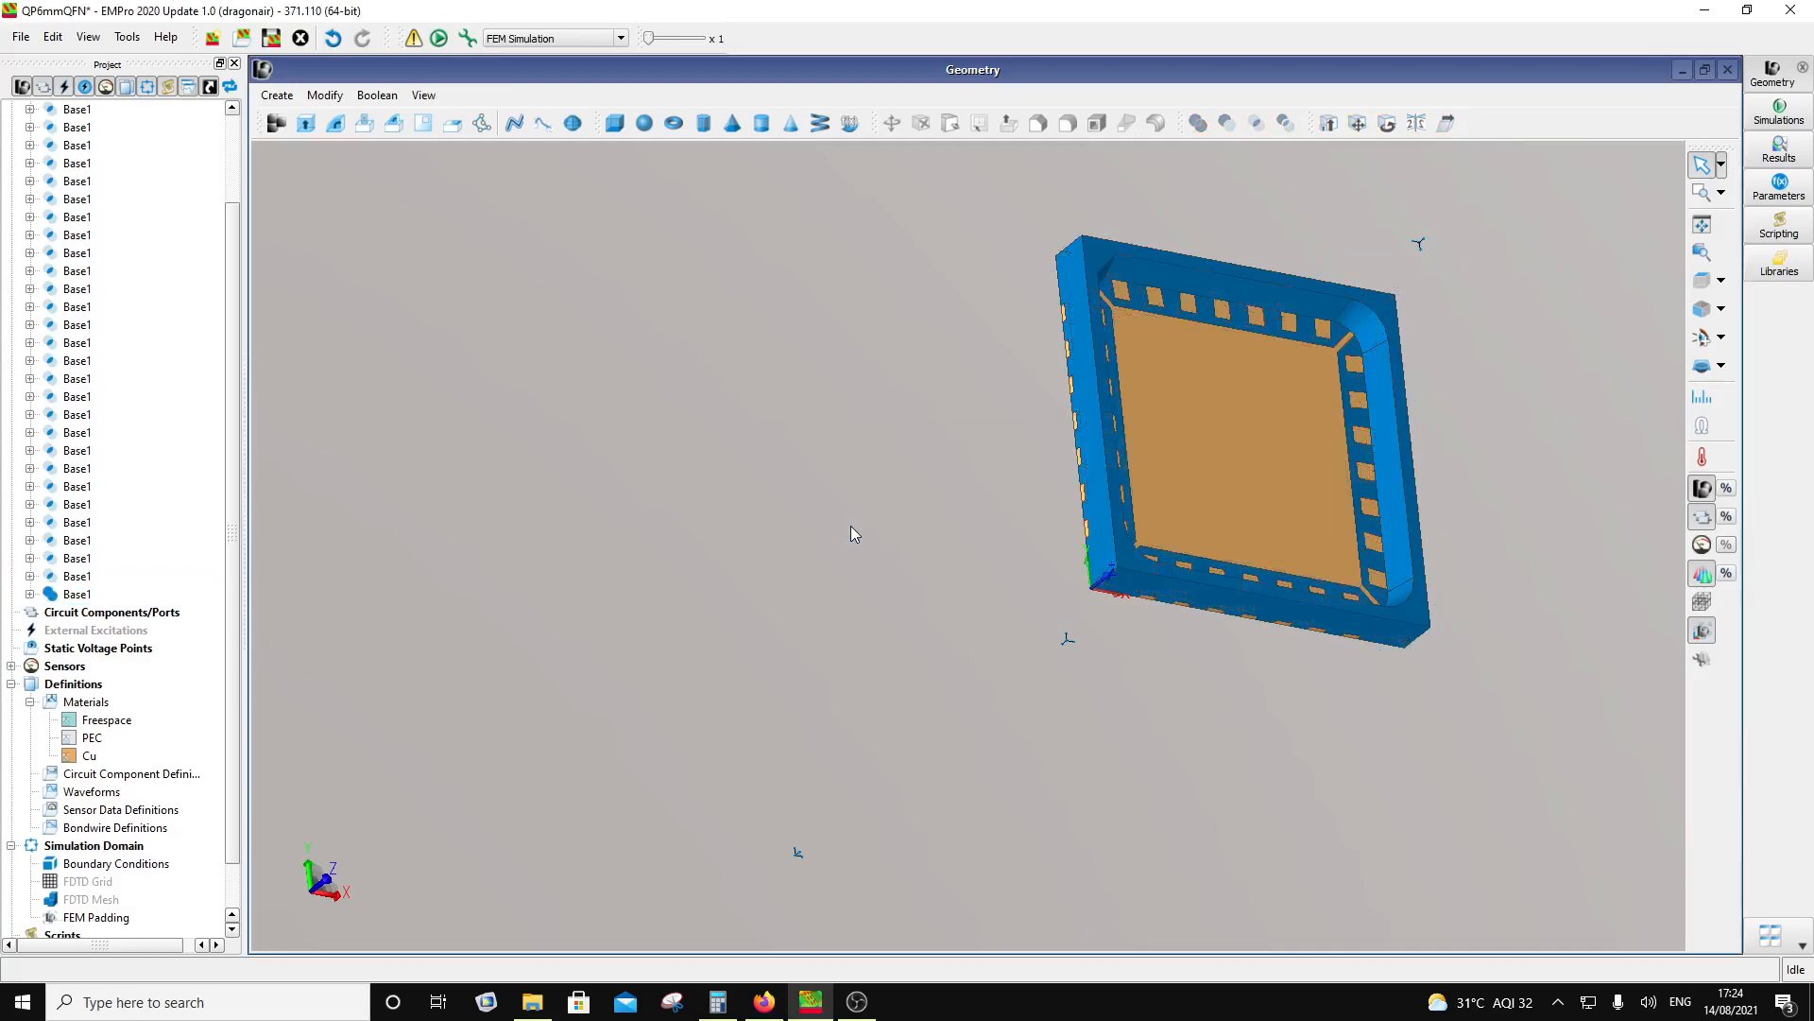
# Step: Inspect the united package body, including the cavity, the copper pads and the underside
pyautogui.click(1117, 485)
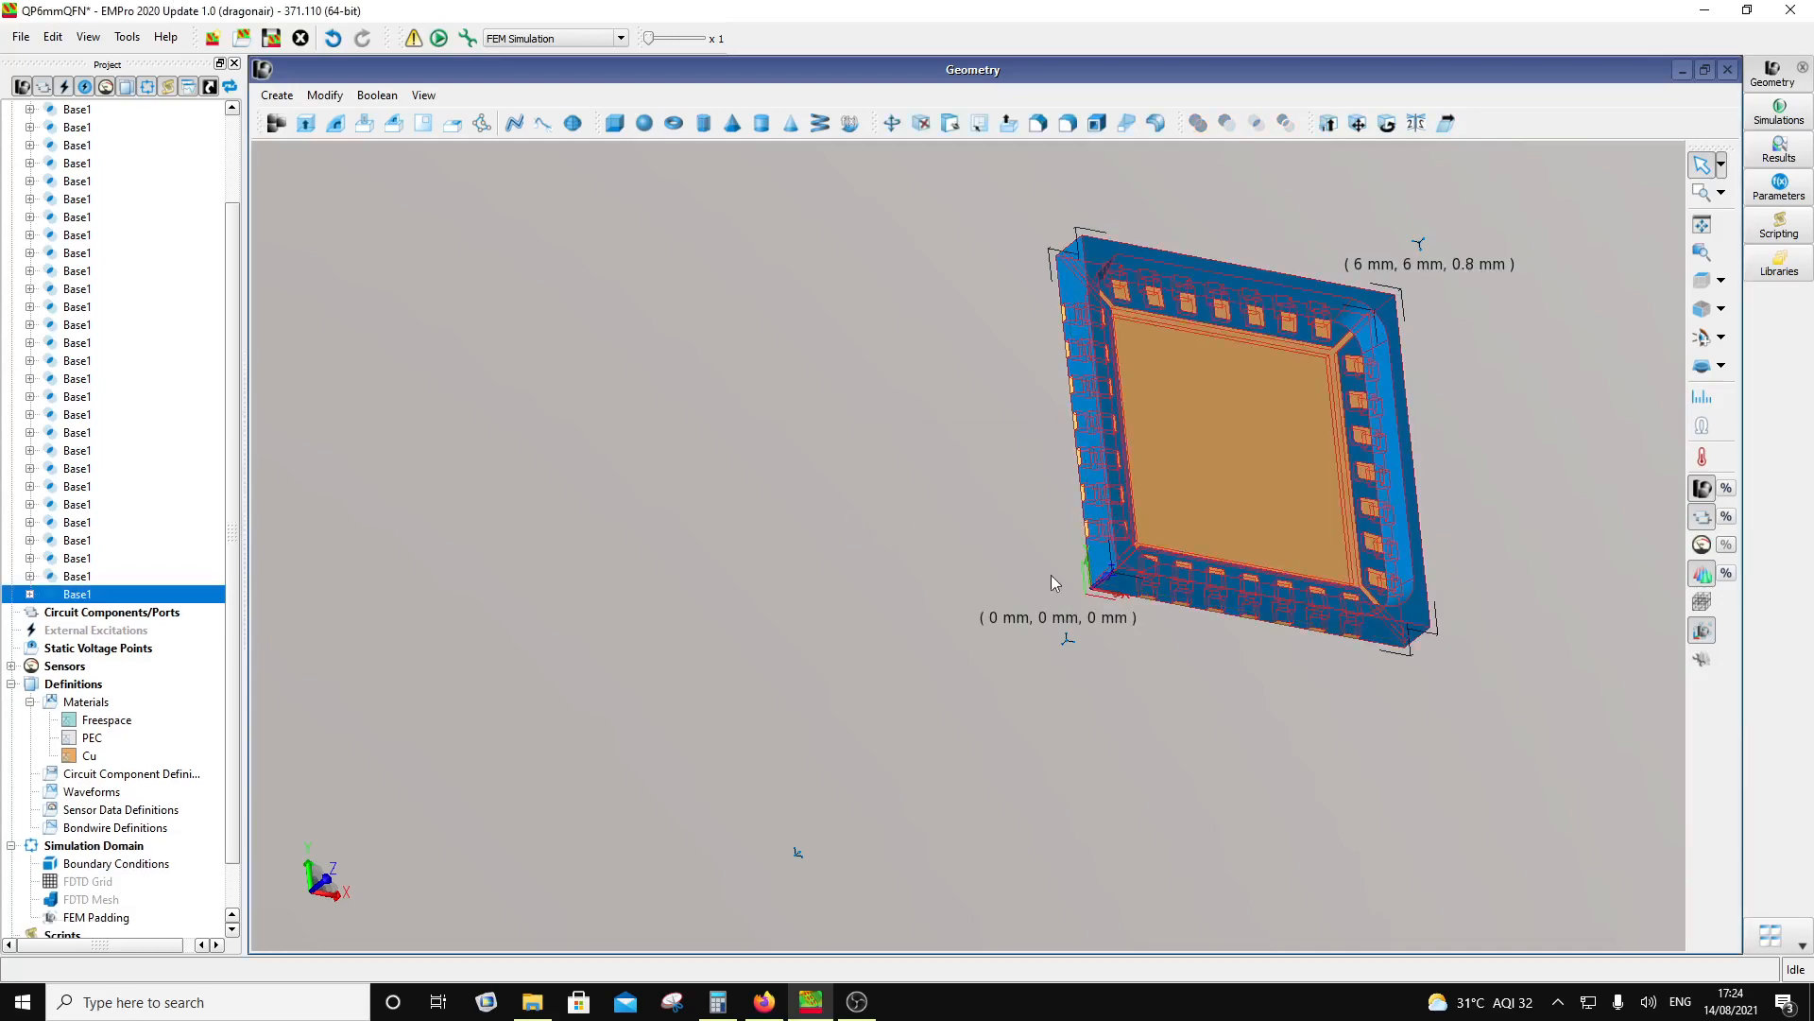
pyautogui.click(939, 631)
pyautogui.moveTo(1250, 573); pyautogui.dragTo(1454, 321, button='middle')
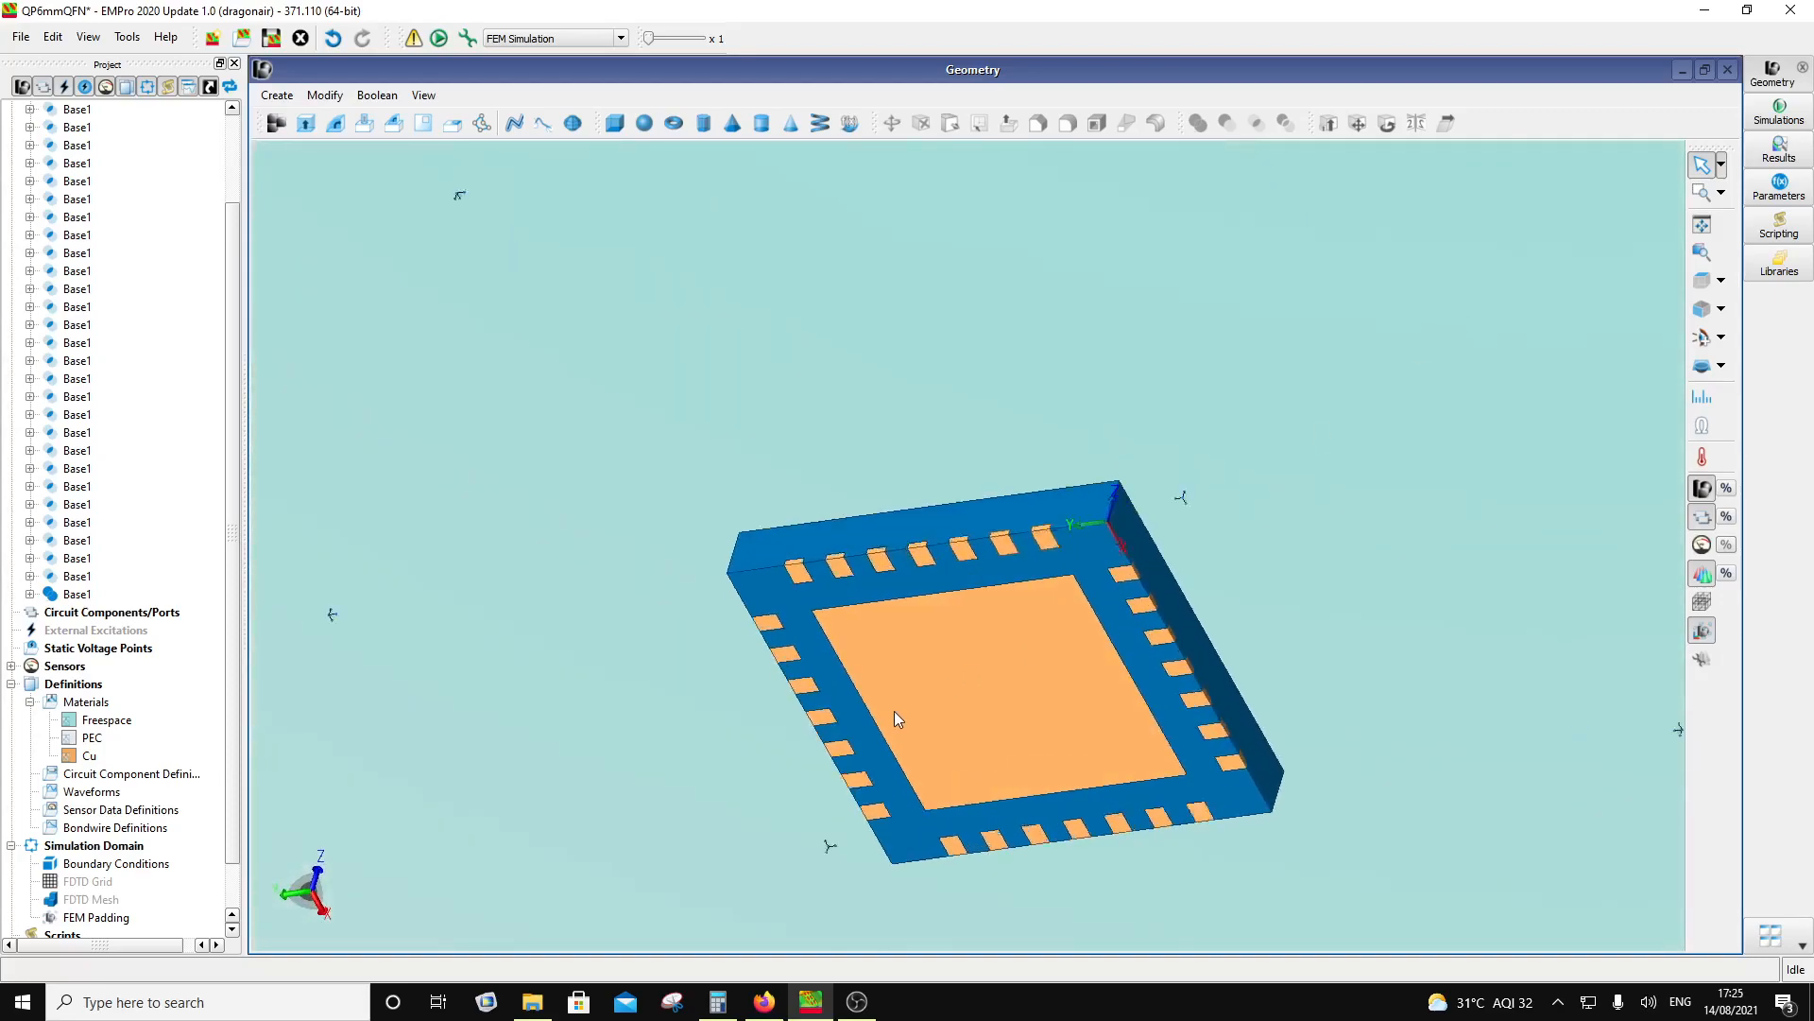
pyautogui.scroll(4, 894, 710)
pyautogui.scroll(-3, 955, 624)
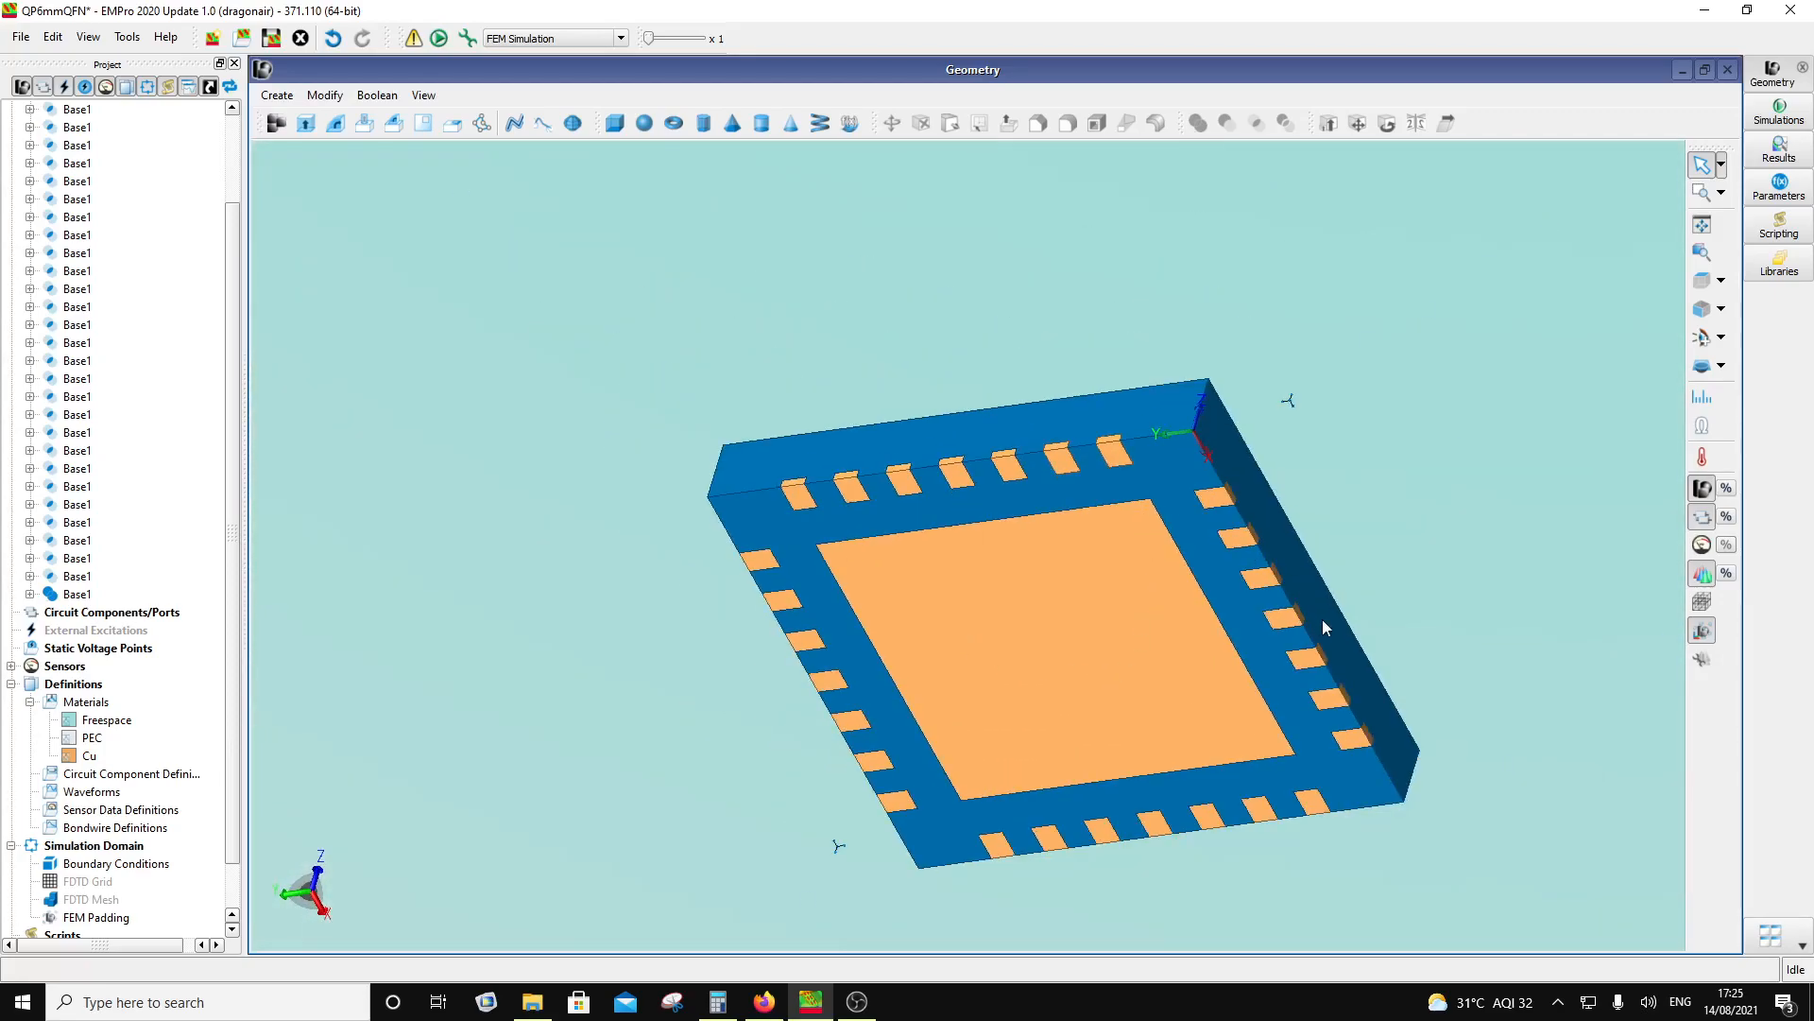
pyautogui.moveTo(977, 614); pyautogui.dragTo(552, 754, button='middle')
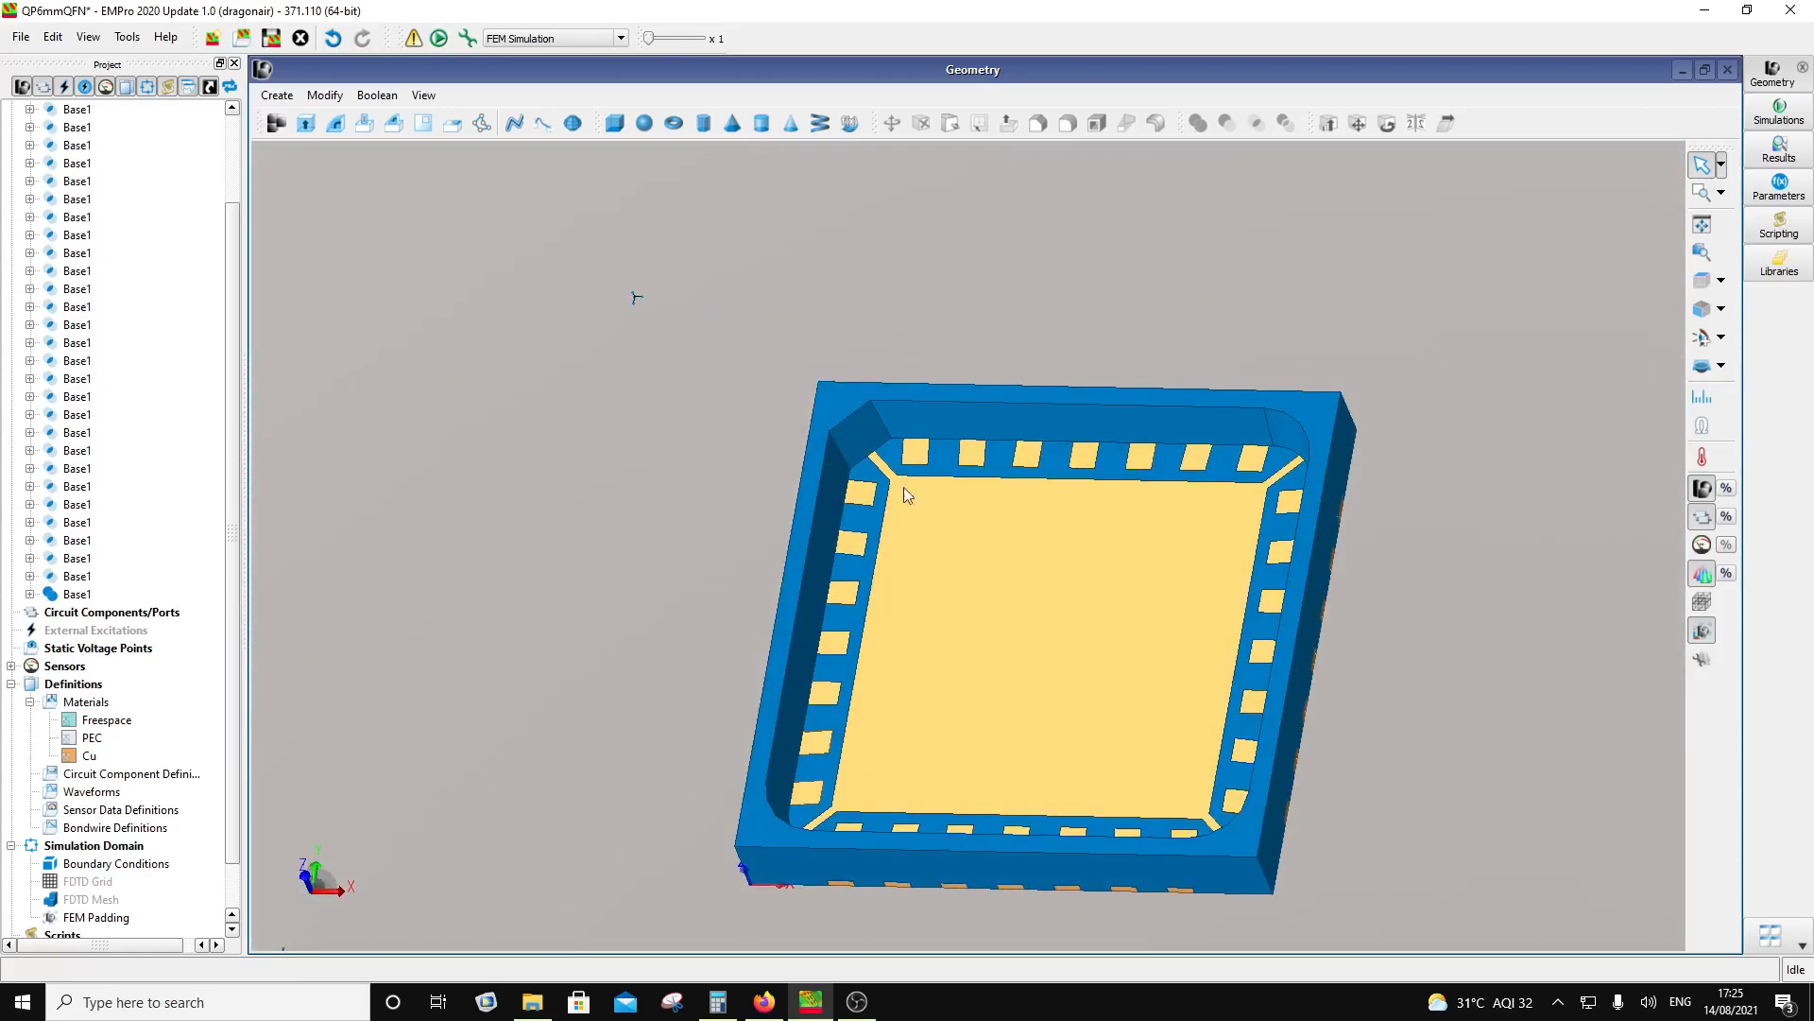
pyautogui.moveTo(1061, 624); pyautogui.dragTo(966, 659, button='middle')
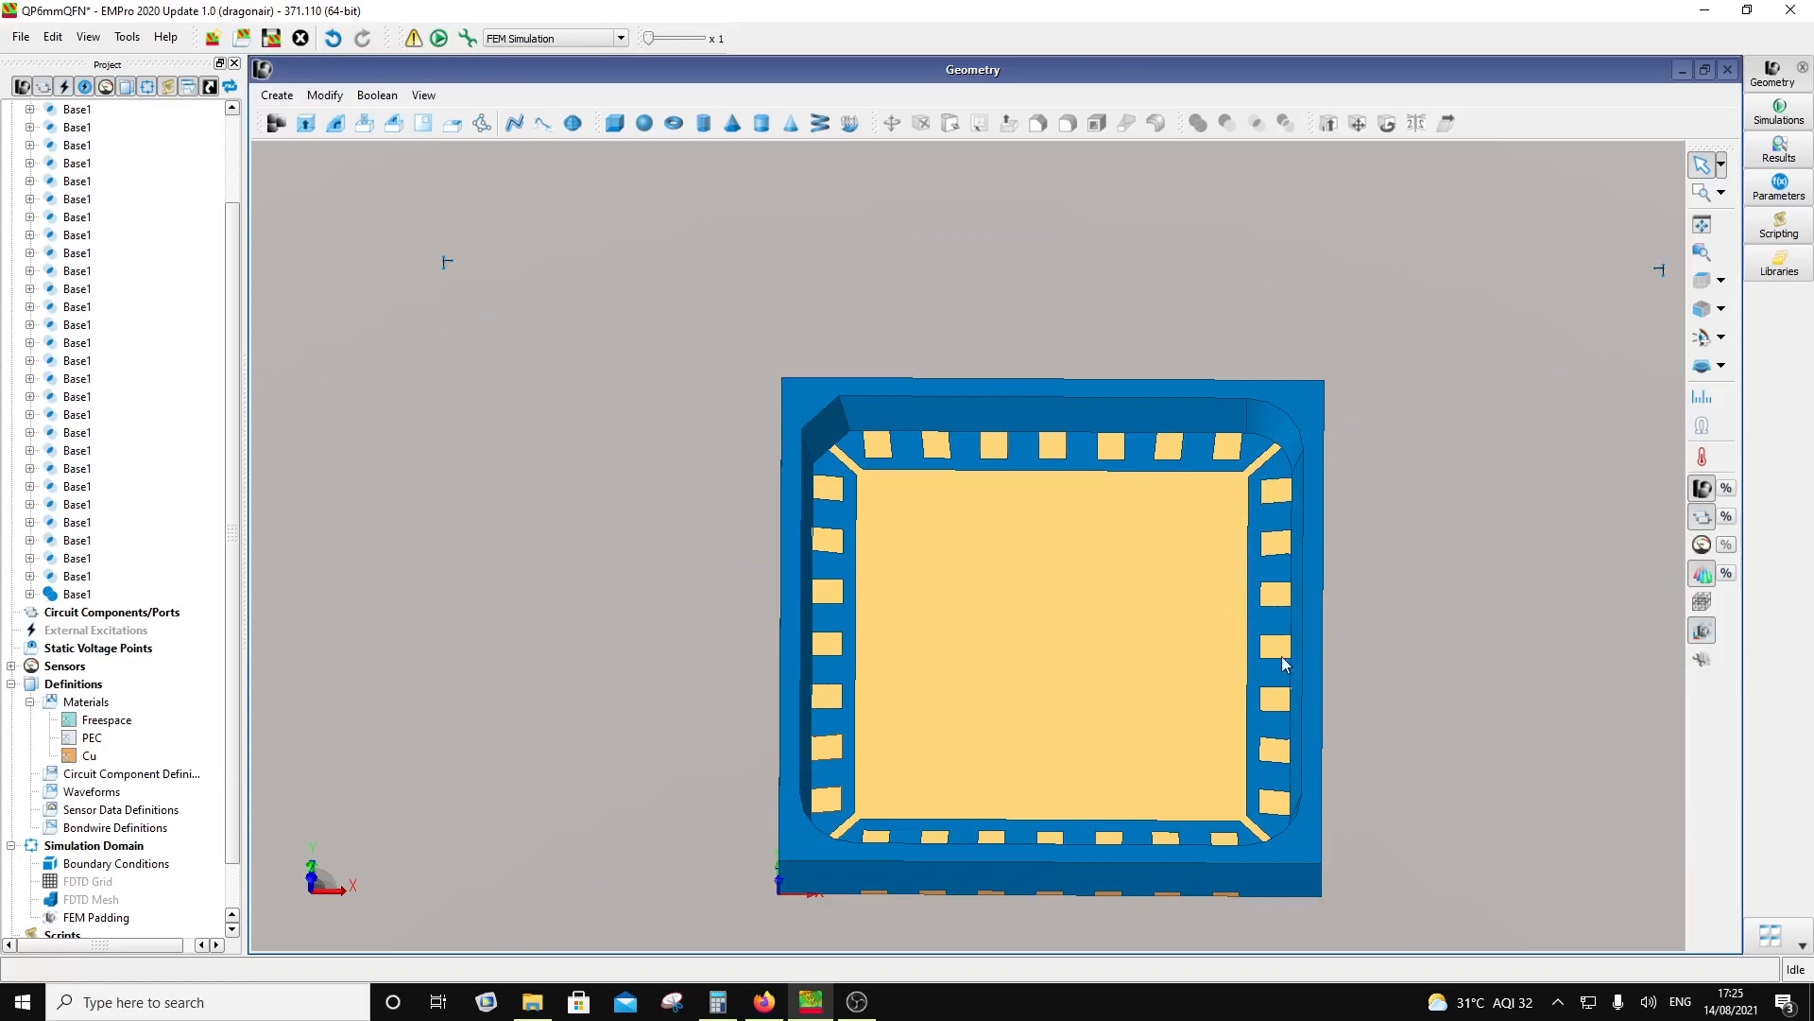
pyautogui.moveTo(1141, 884); pyautogui.dragTo(1075, 652, button='middle')
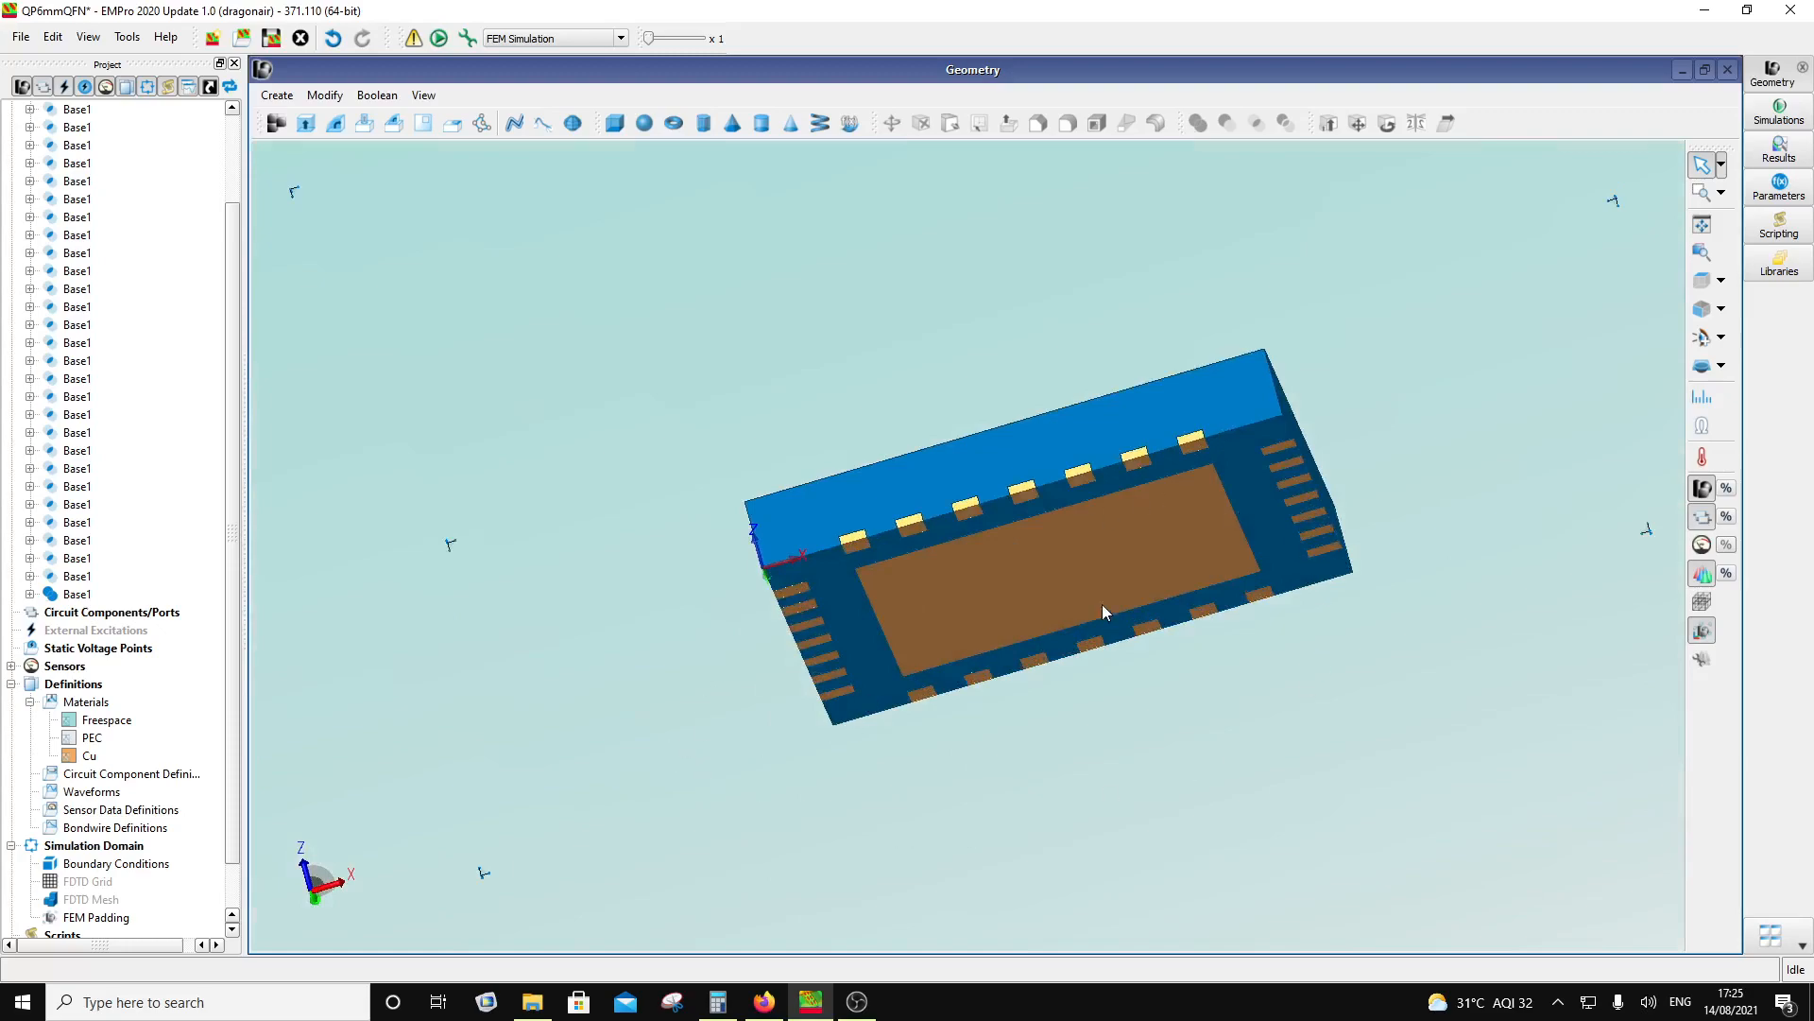
pyautogui.moveTo(1031, 588); pyautogui.dragTo(960, 696, button='middle')
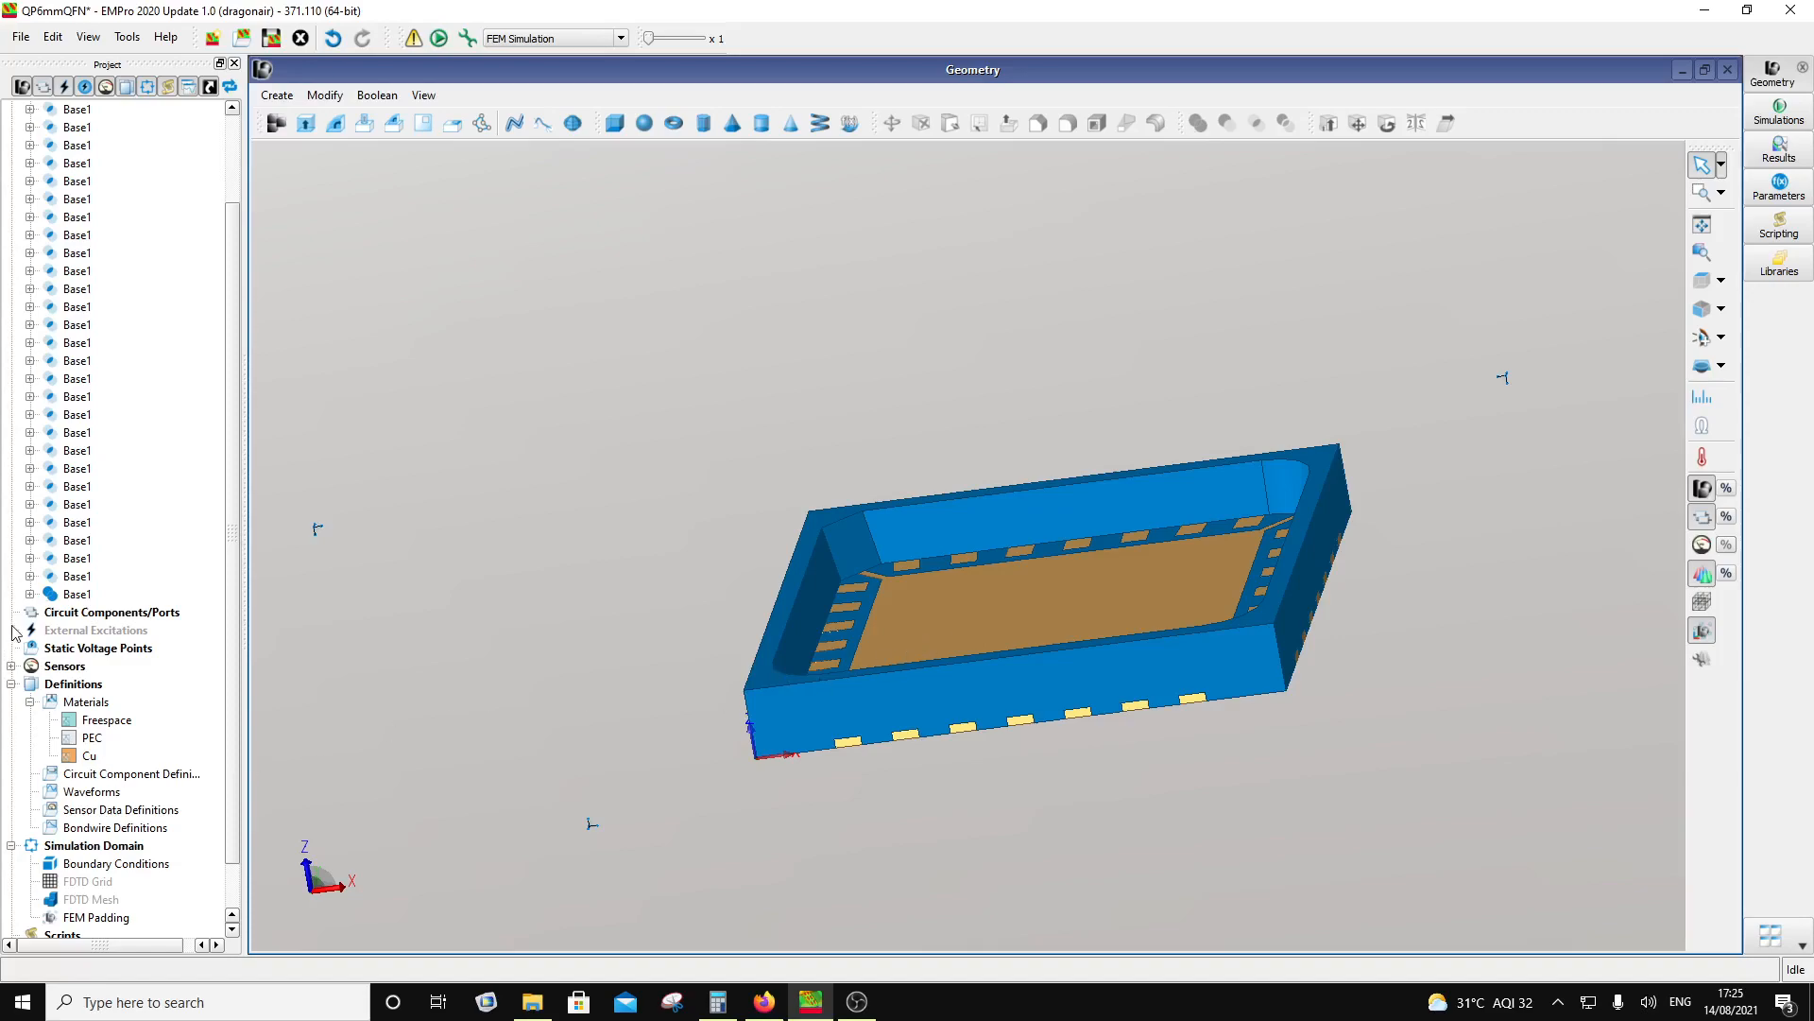
# Step: Start a new extrusion with its origin at Z = 0.8 mm and look straight down on the package
pyautogui.click(306, 125)
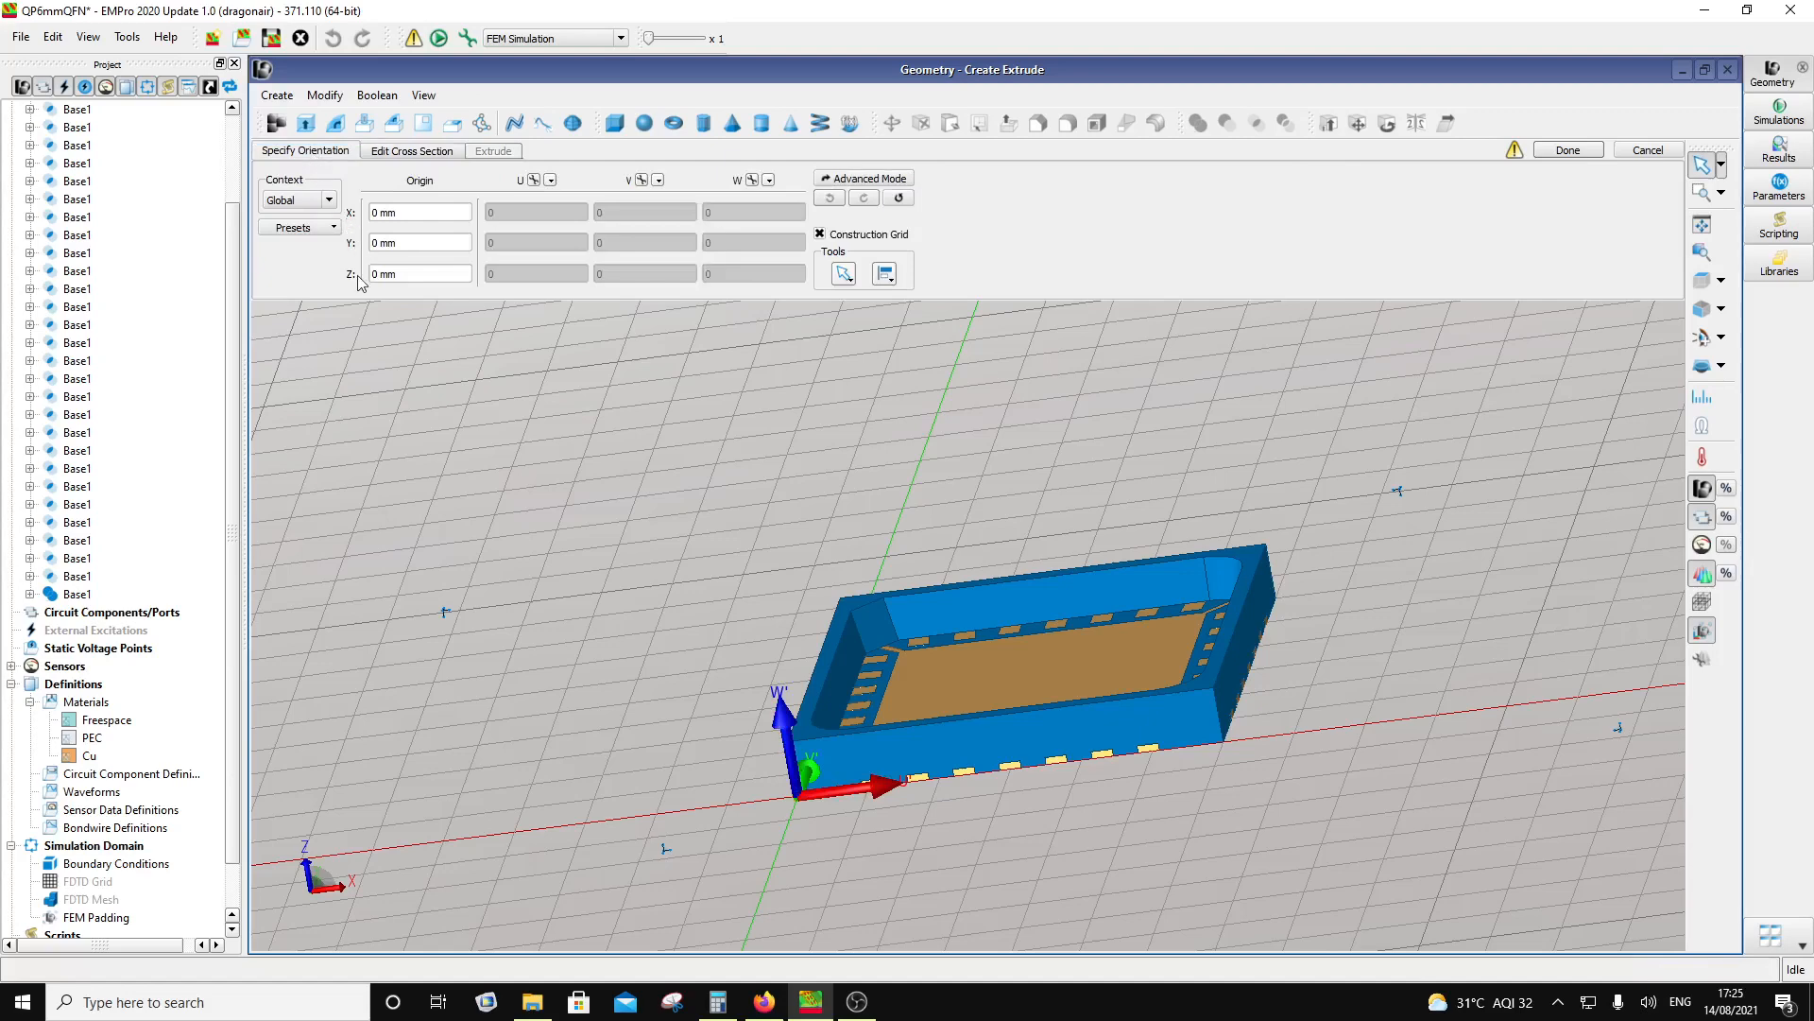
pyautogui.click(376, 271)
pyautogui.moveTo(380, 406); pyautogui.dragTo(123, 966)
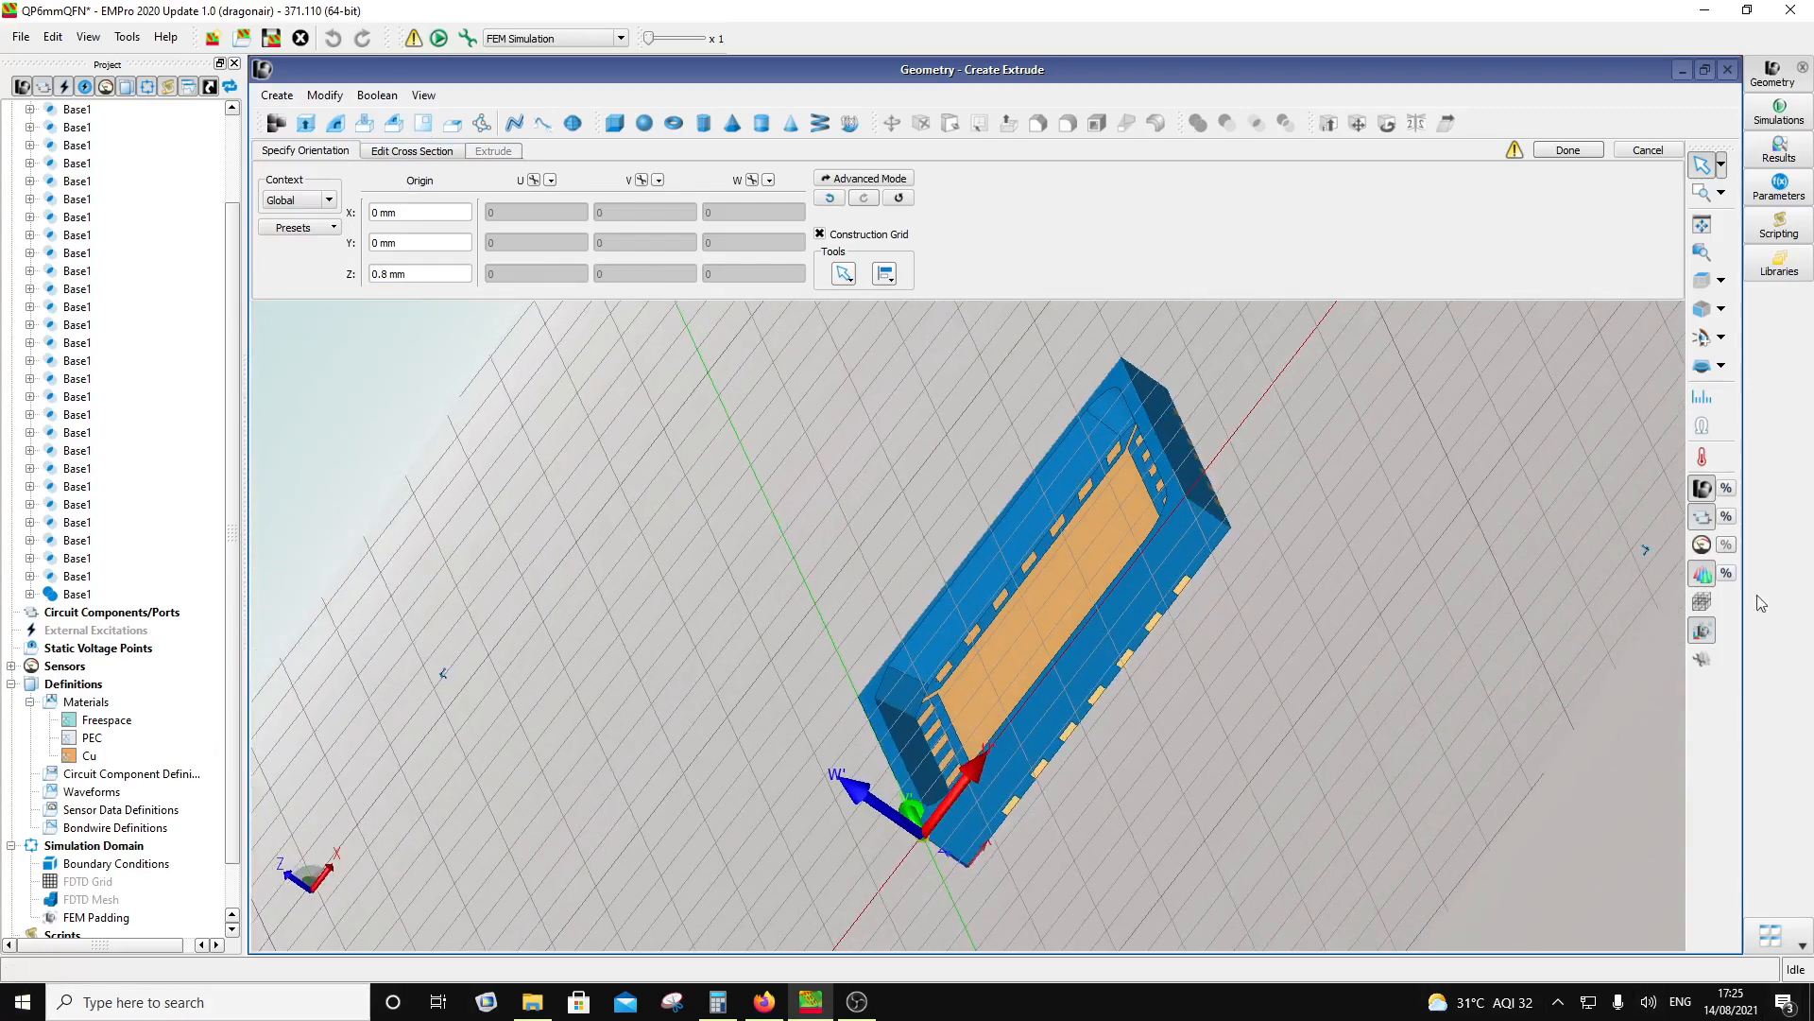
pyautogui.click(1704, 280)
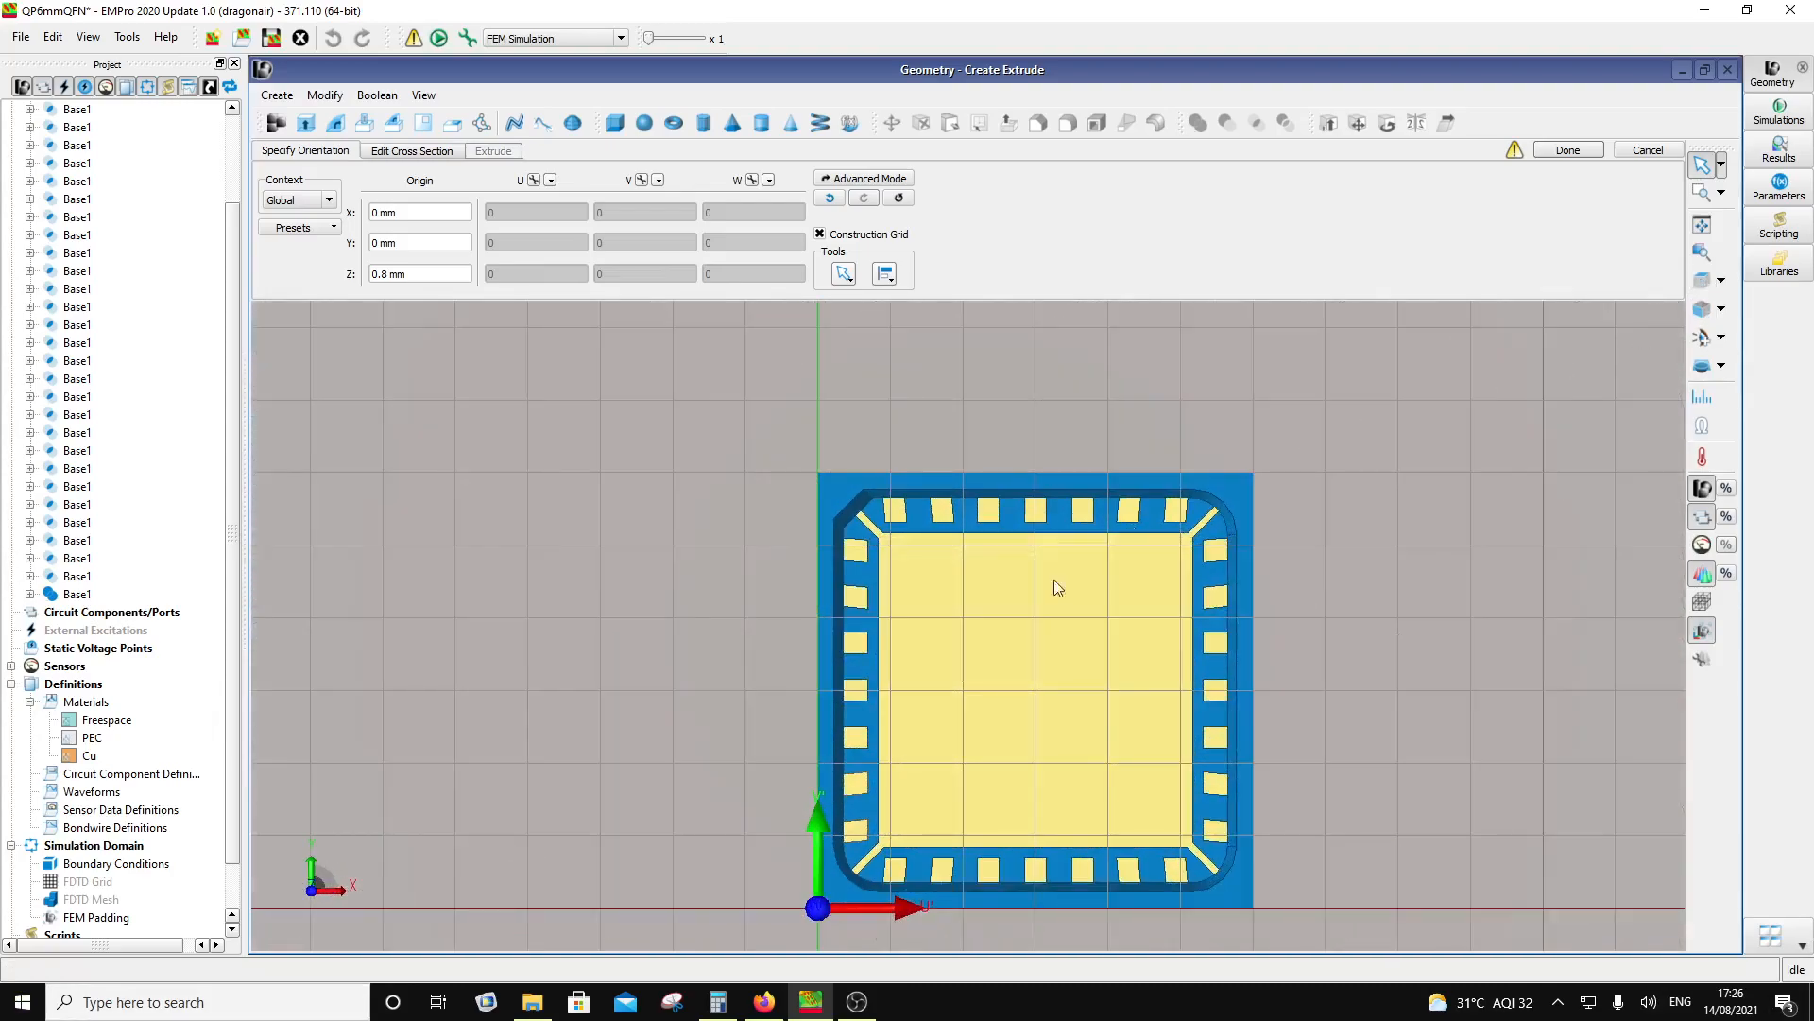
# Step: Sketch a 6 mm by 6 mm rectangle from the origin (0, 0) to the package's opposite corner (6, 6)
pyautogui.click(398, 153)
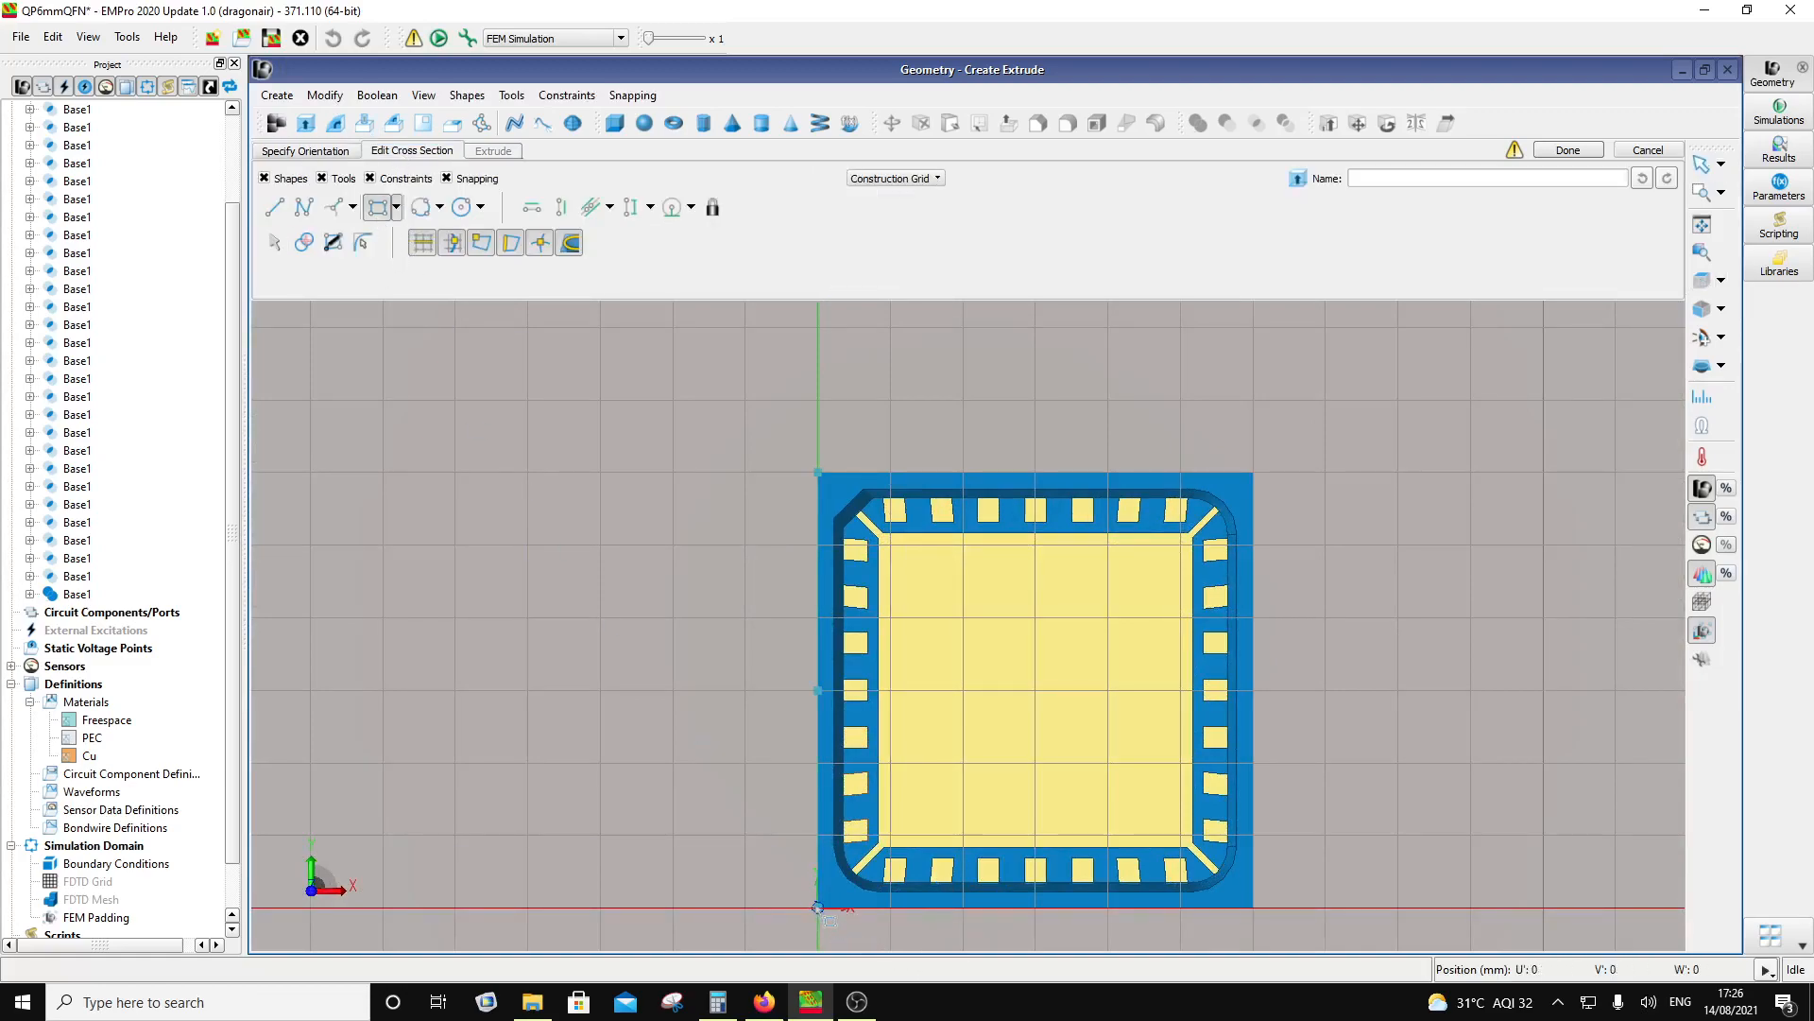
pyautogui.press('Tab')
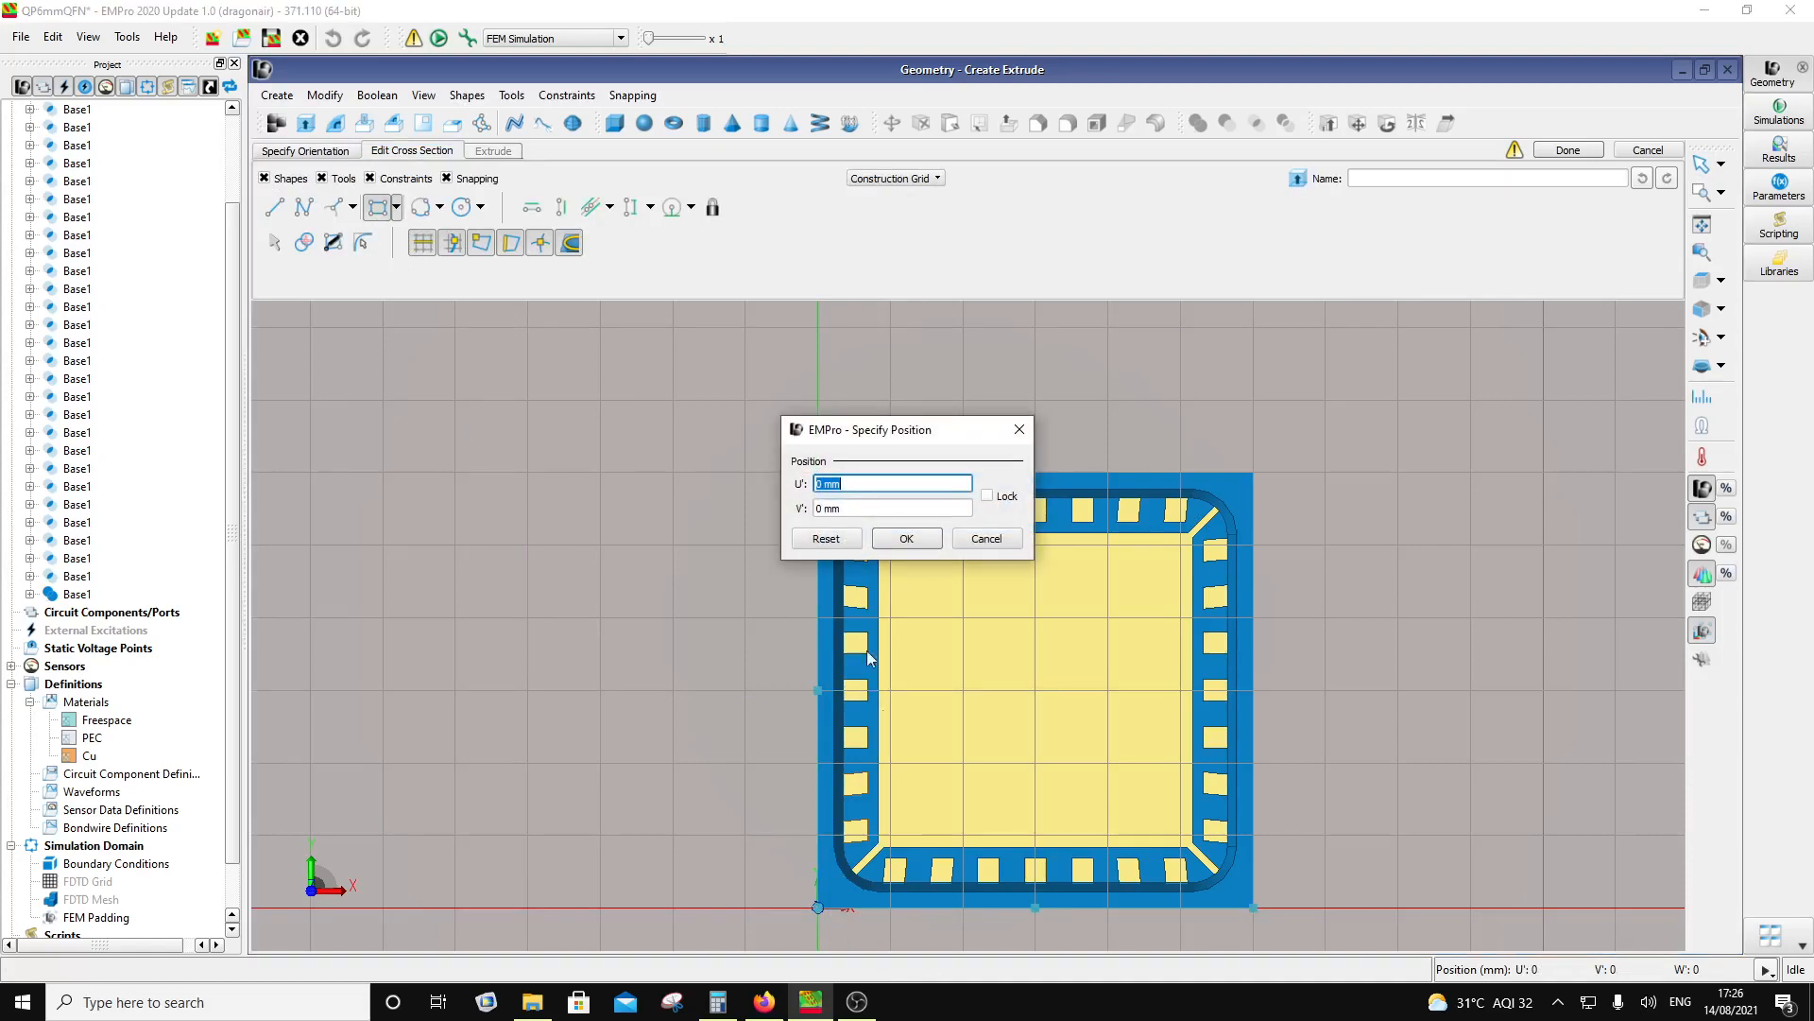
pyautogui.click(906, 539)
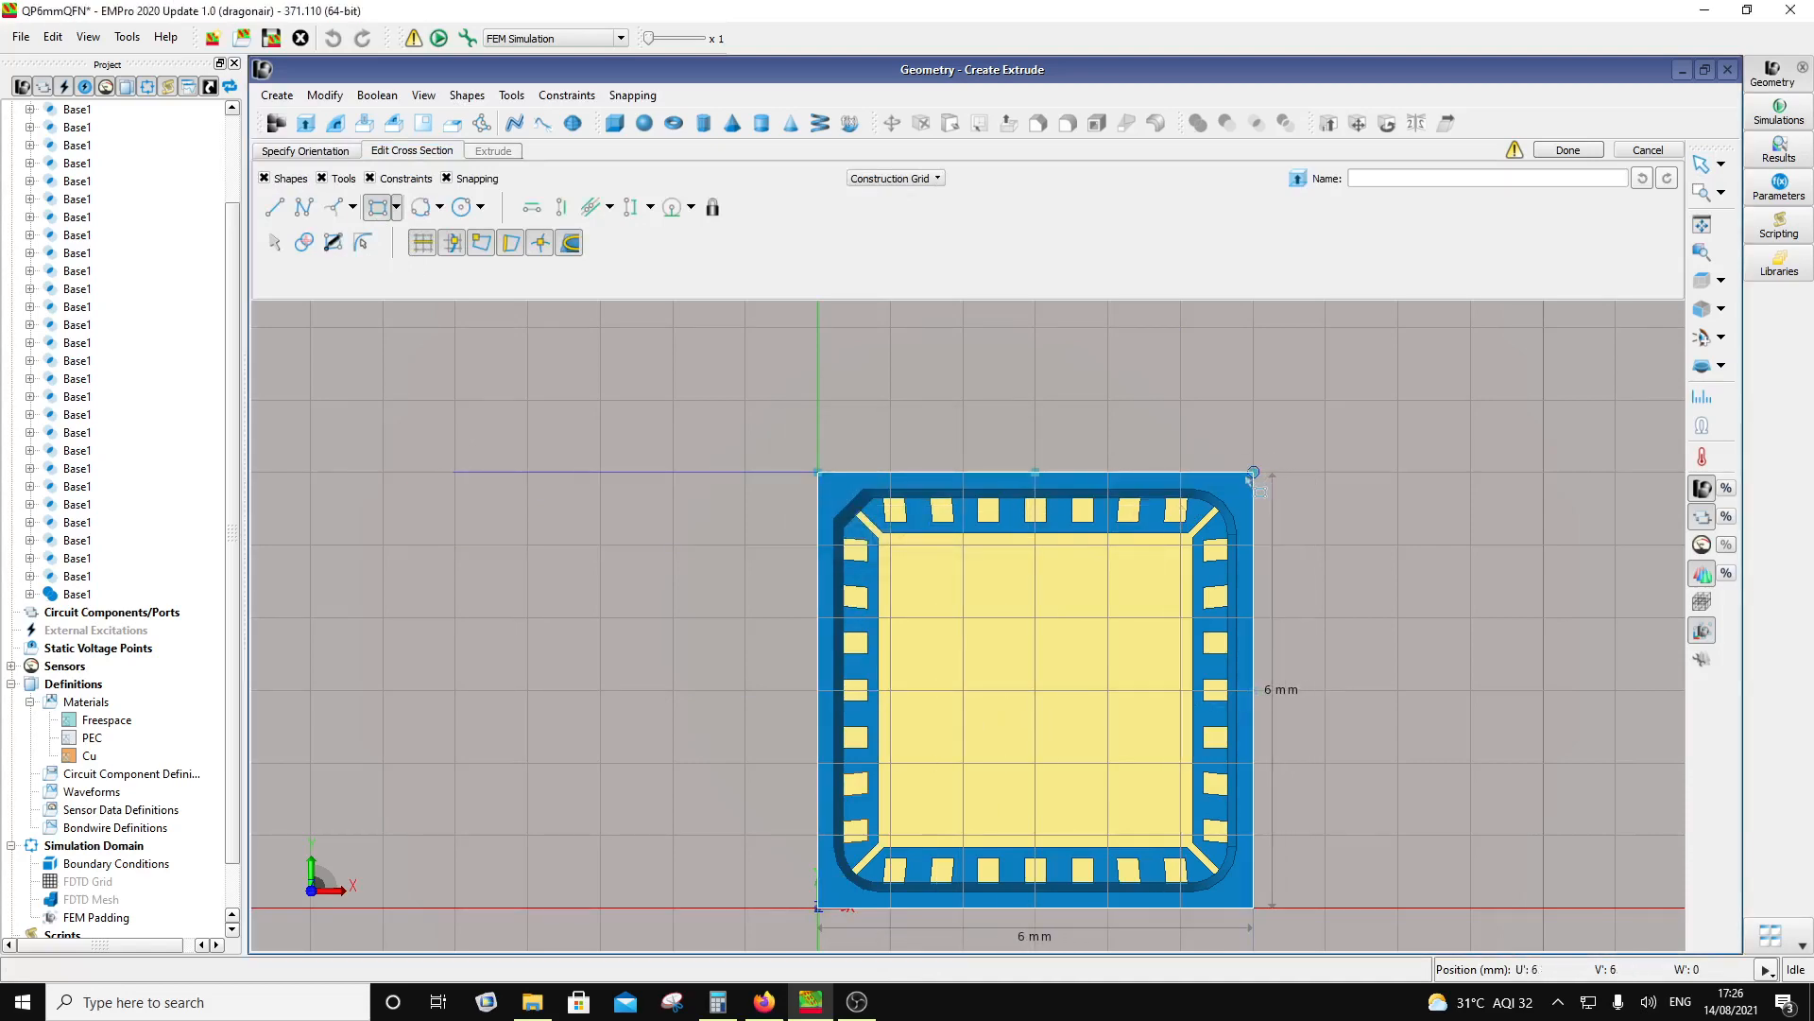
pyautogui.press('Tab')
pyautogui.click(908, 567)
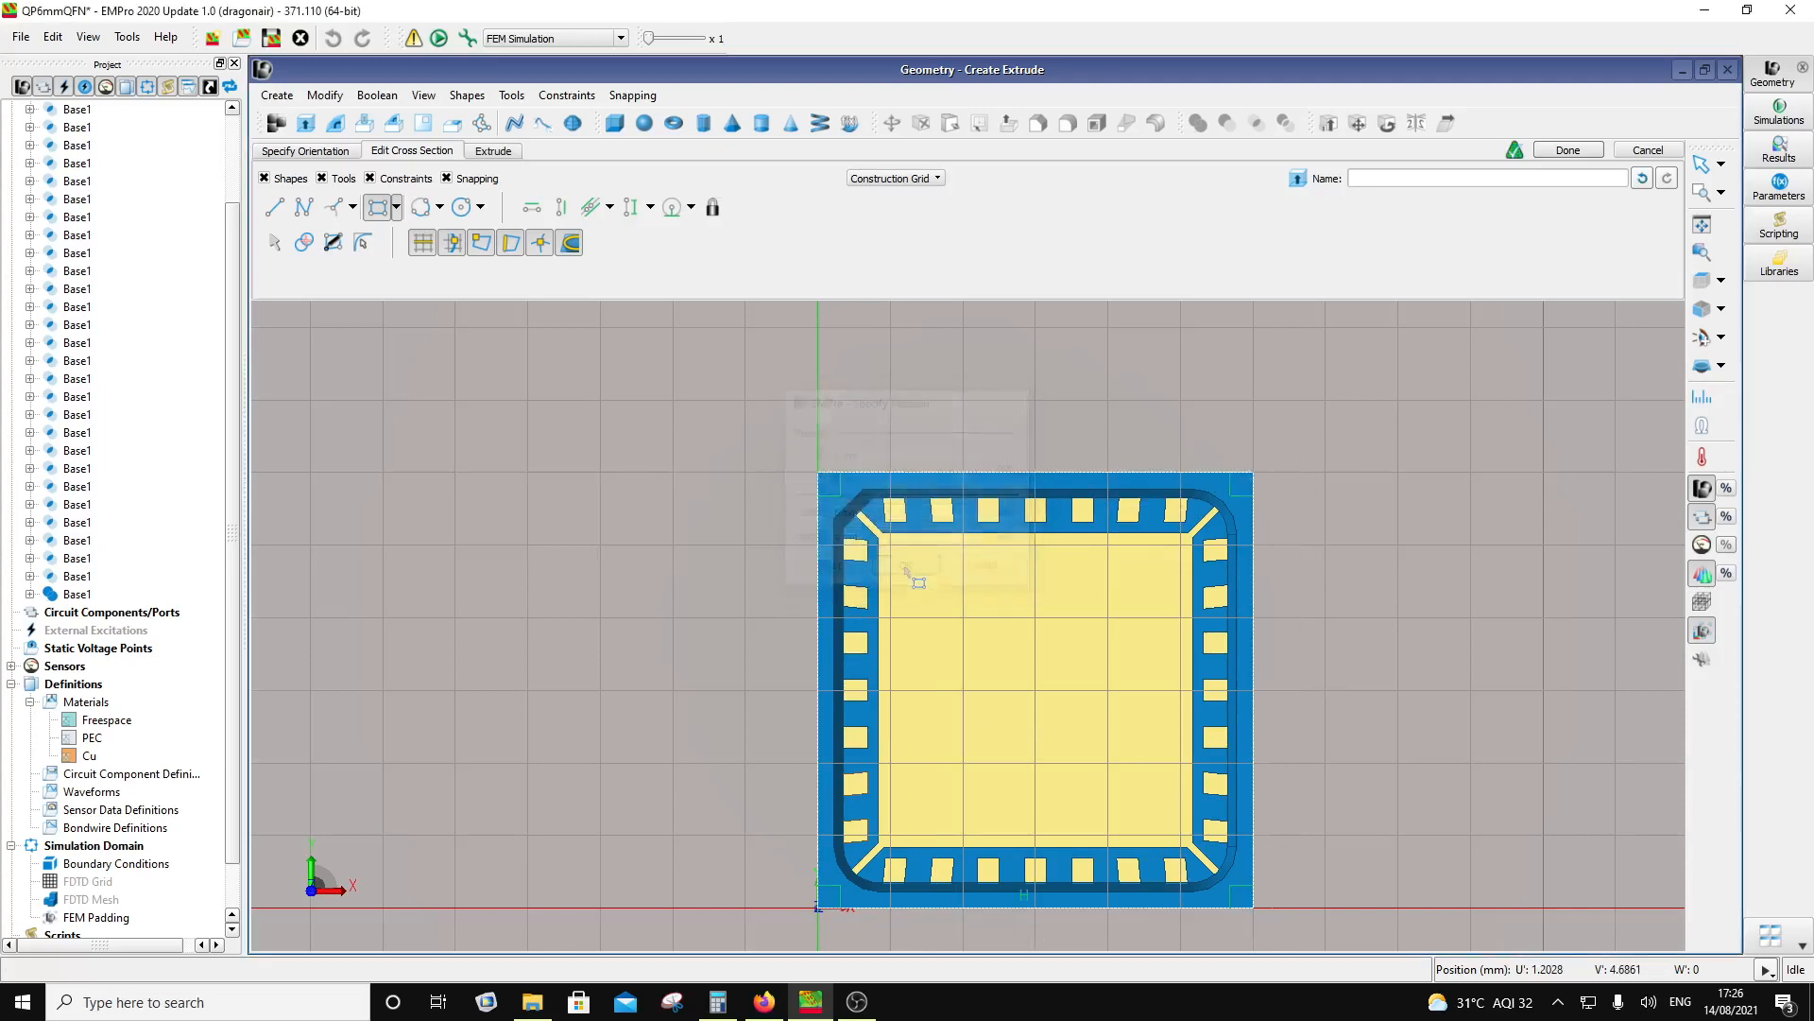
# Step: Set the extrude distance of the square cross section to 0.2 mm
pyautogui.click(493, 150)
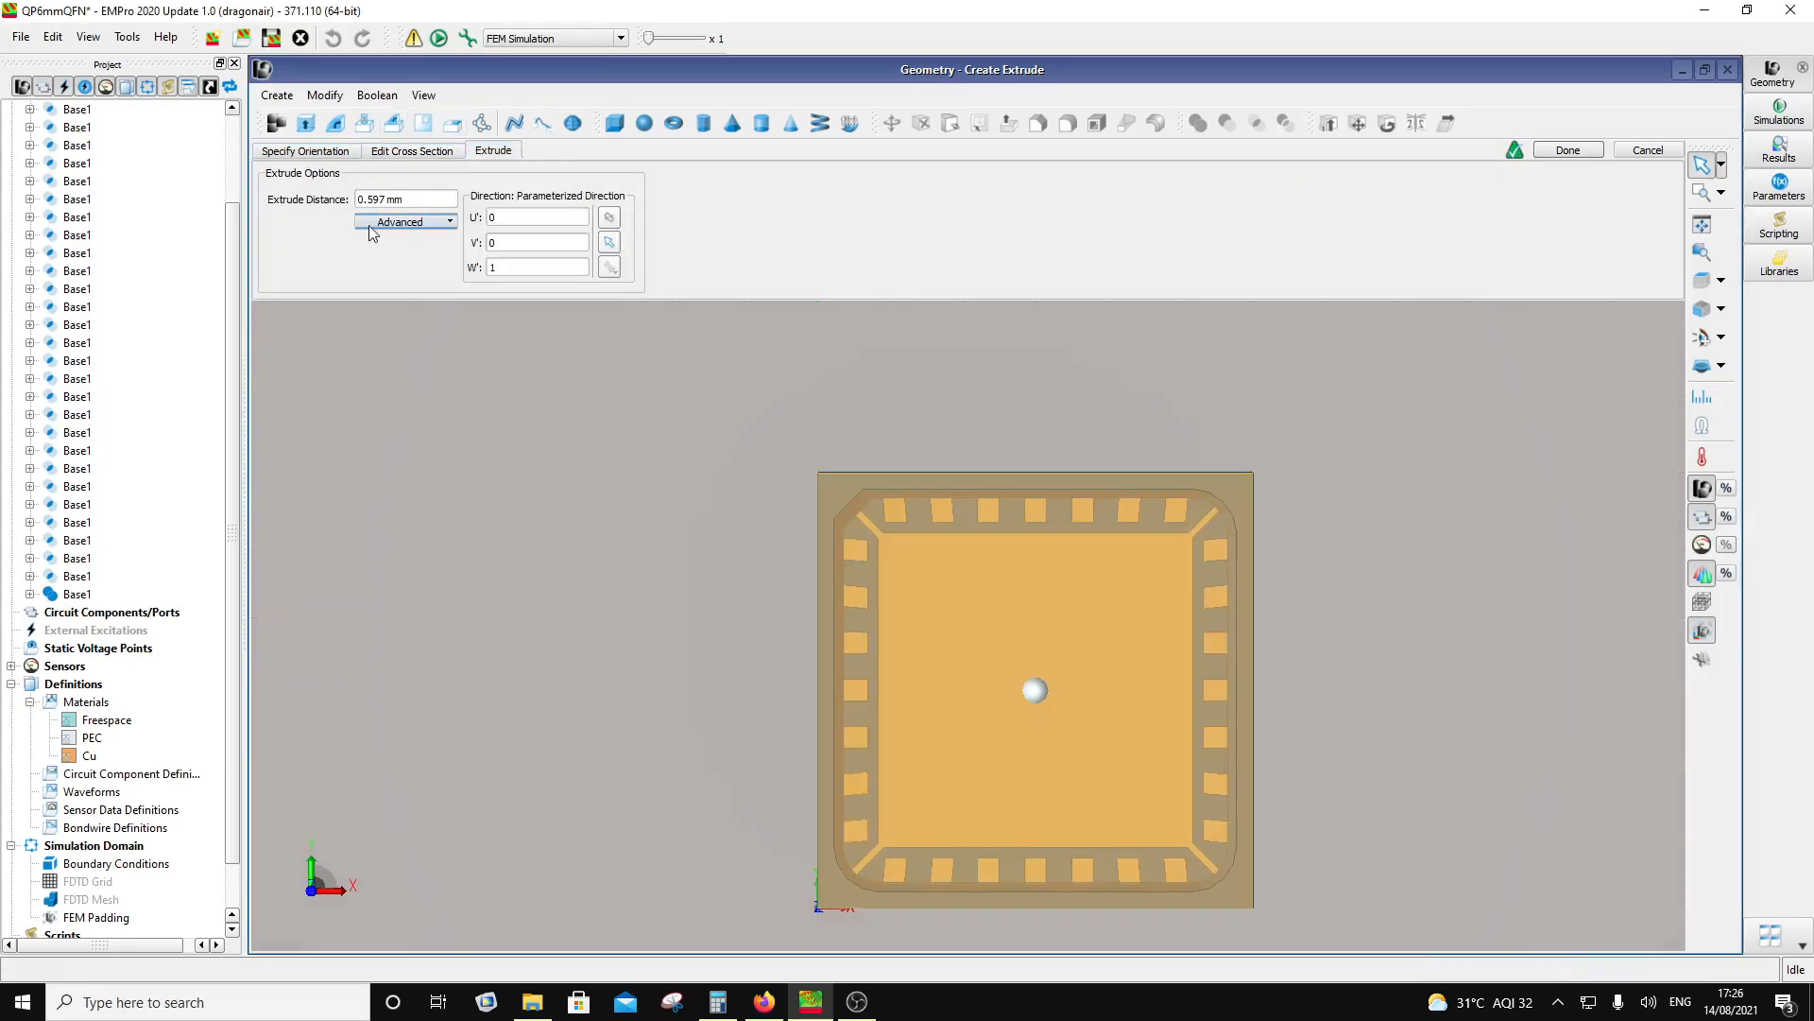
pyautogui.click(380, 200)
pyautogui.moveTo(386, 199); pyautogui.dragTo(369, 199)
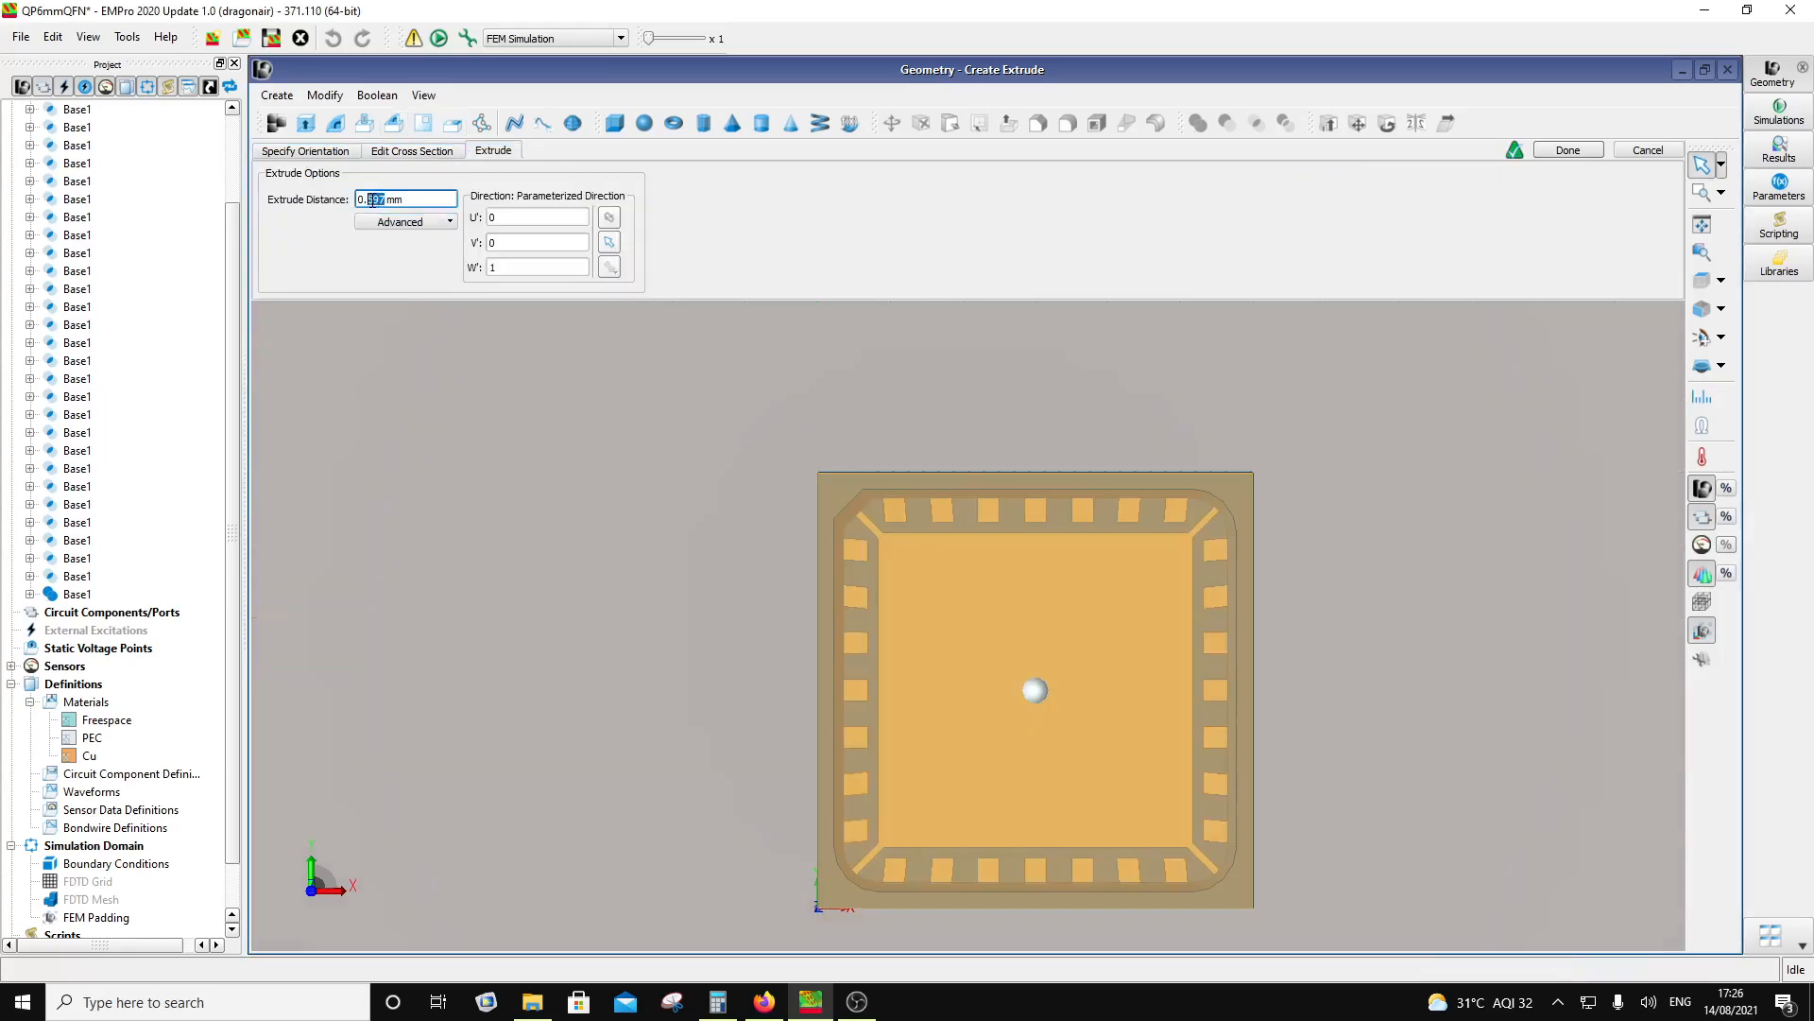
pyautogui.write('2')
pyautogui.moveTo(717, 683); pyautogui.dragTo(679, 603, button='middle')
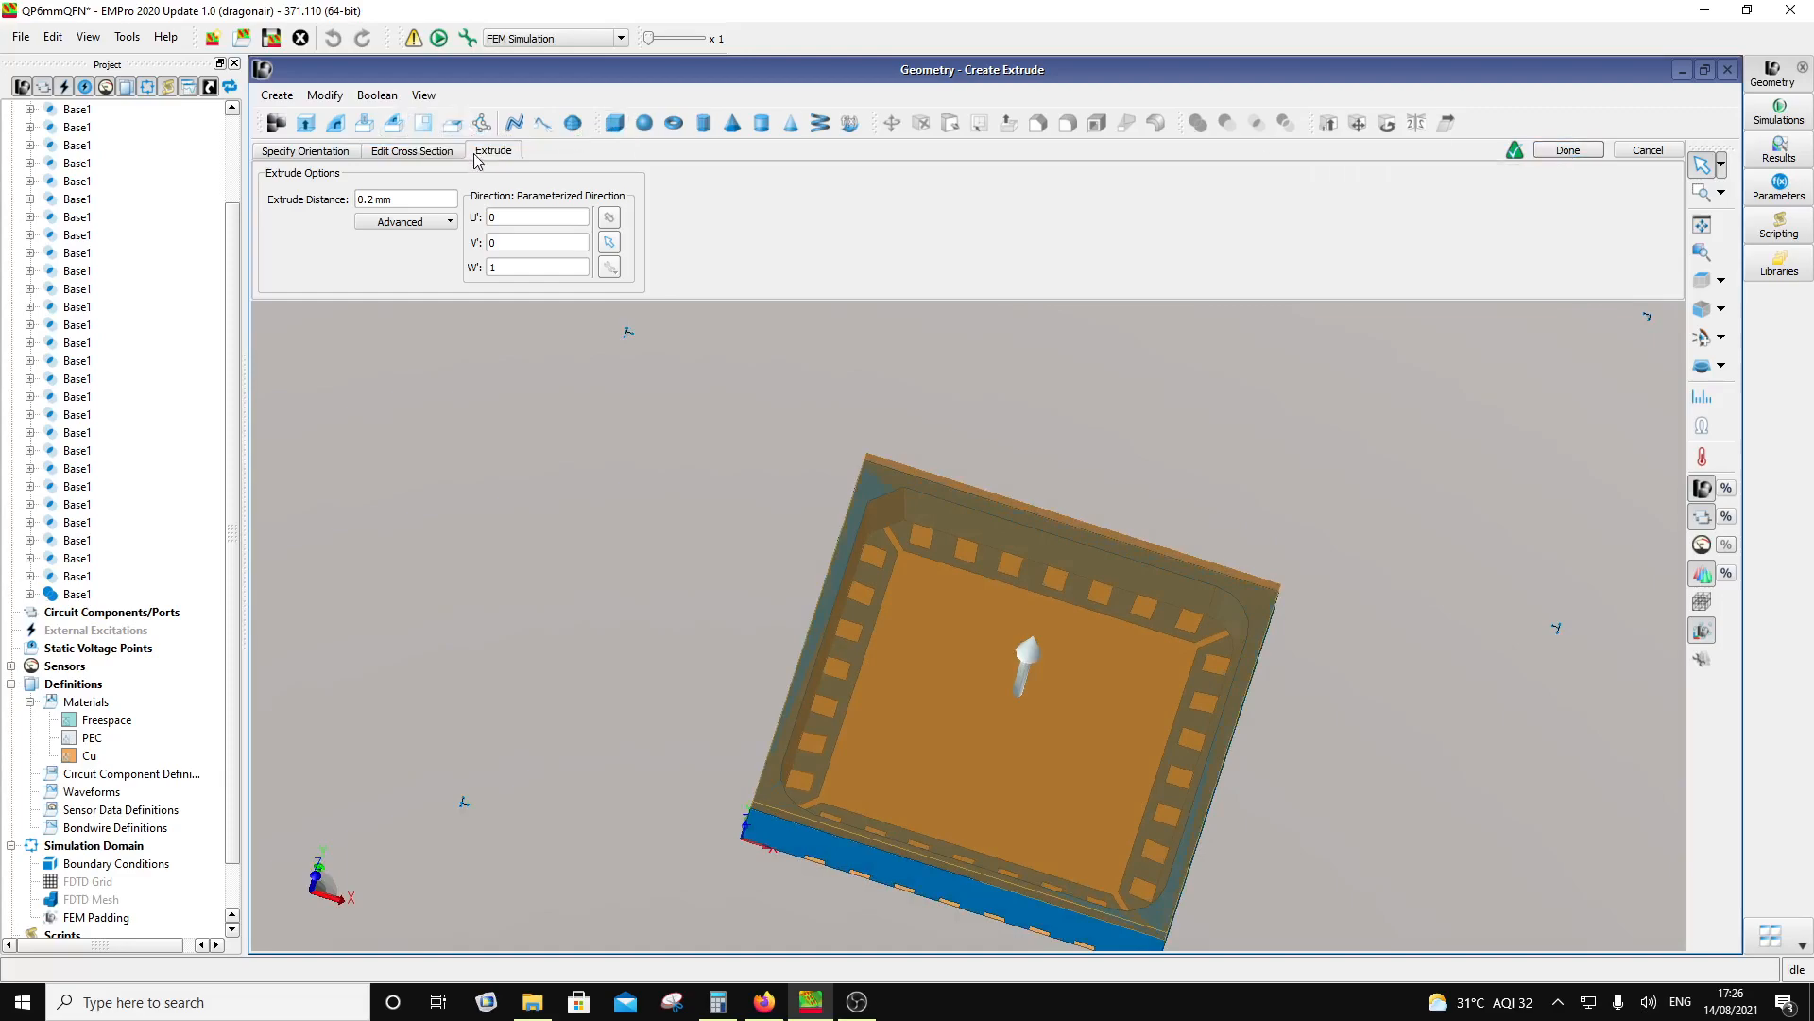
# Step: Name the extruded plate "lid" and finish creating it
pyautogui.click(435, 151)
pyautogui.click(1394, 180)
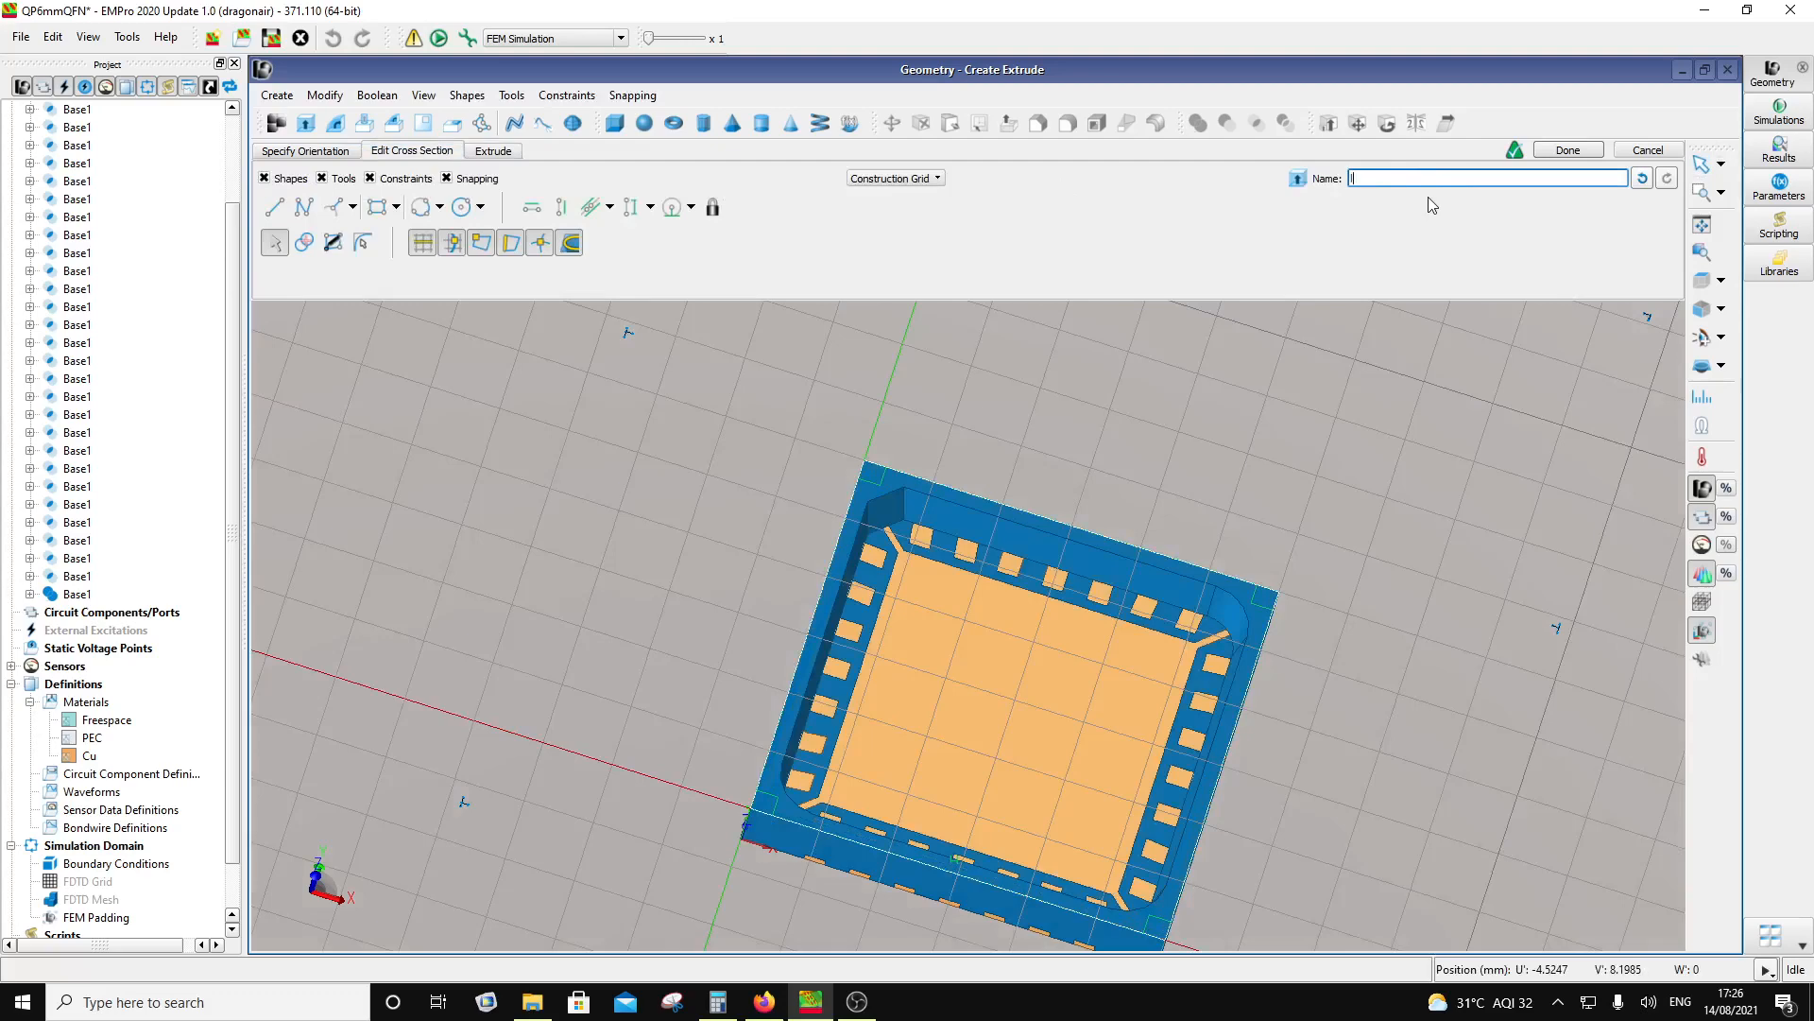
pyautogui.write('lid')
pyautogui.click(1567, 152)
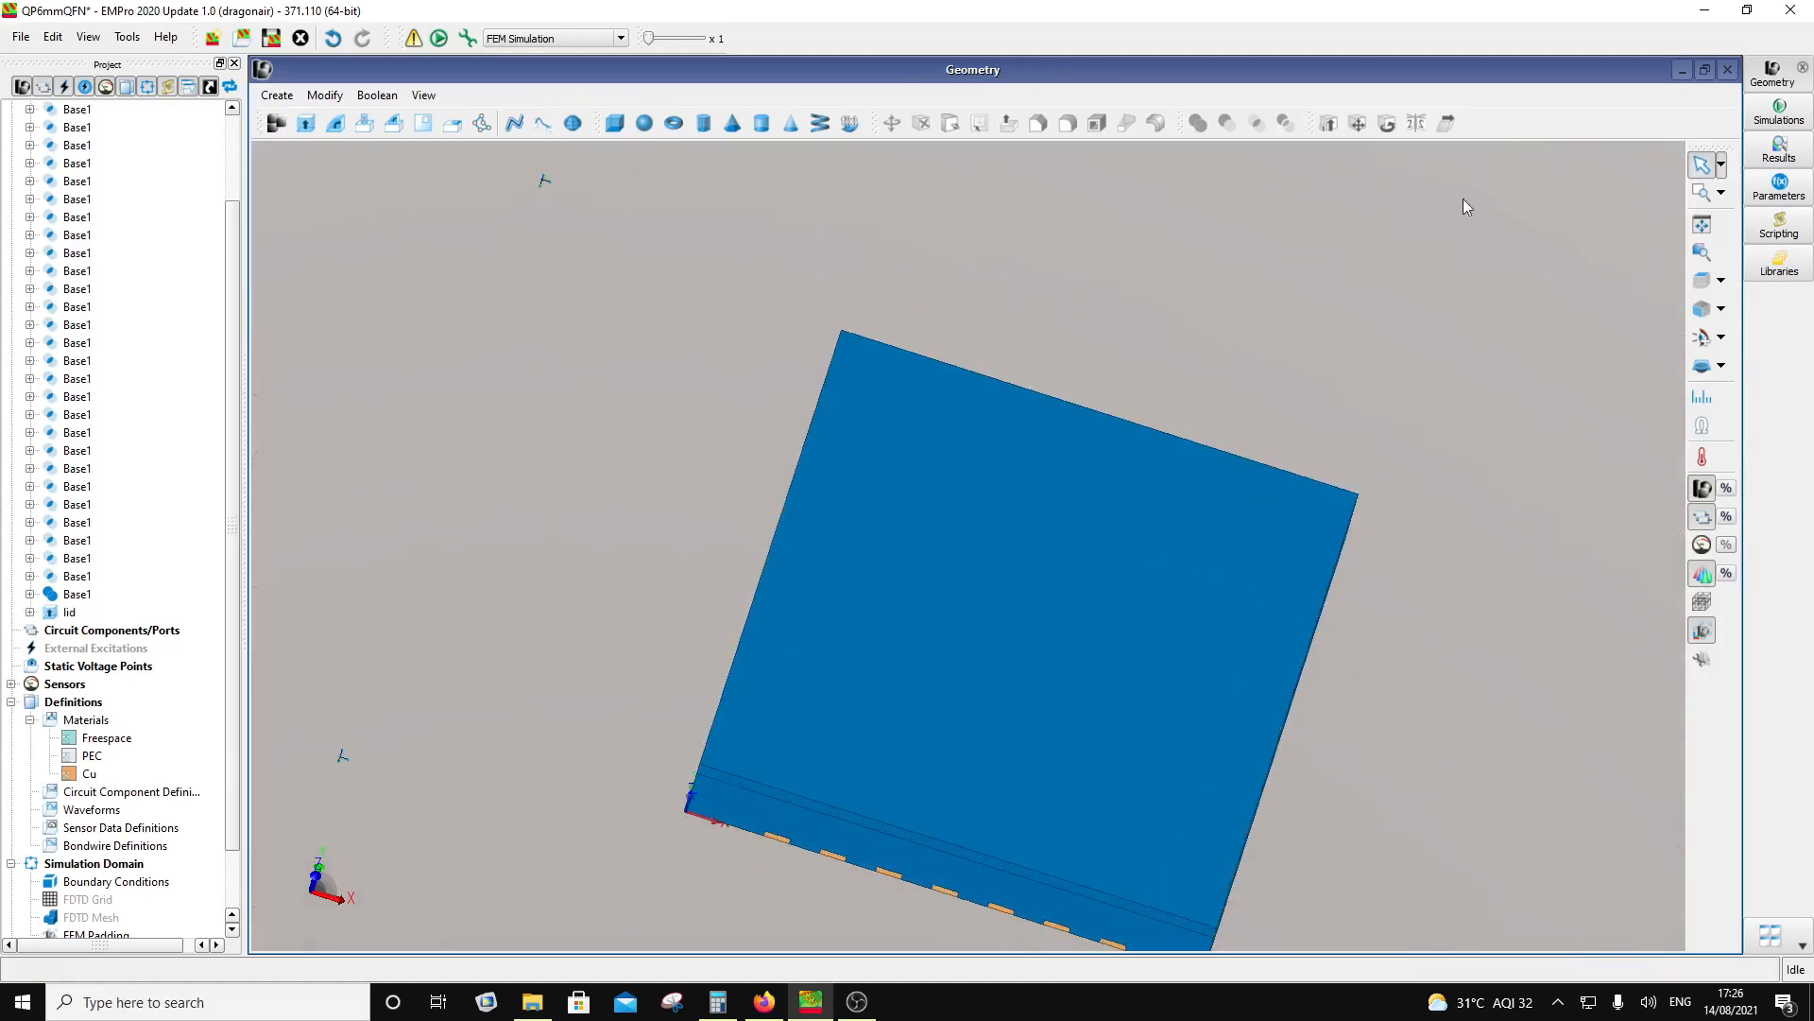
# Step: Lower the opacity of the parts to make the closed package semi-transparent
pyautogui.moveTo(859, 672); pyautogui.dragTo(761, 465, button='middle')
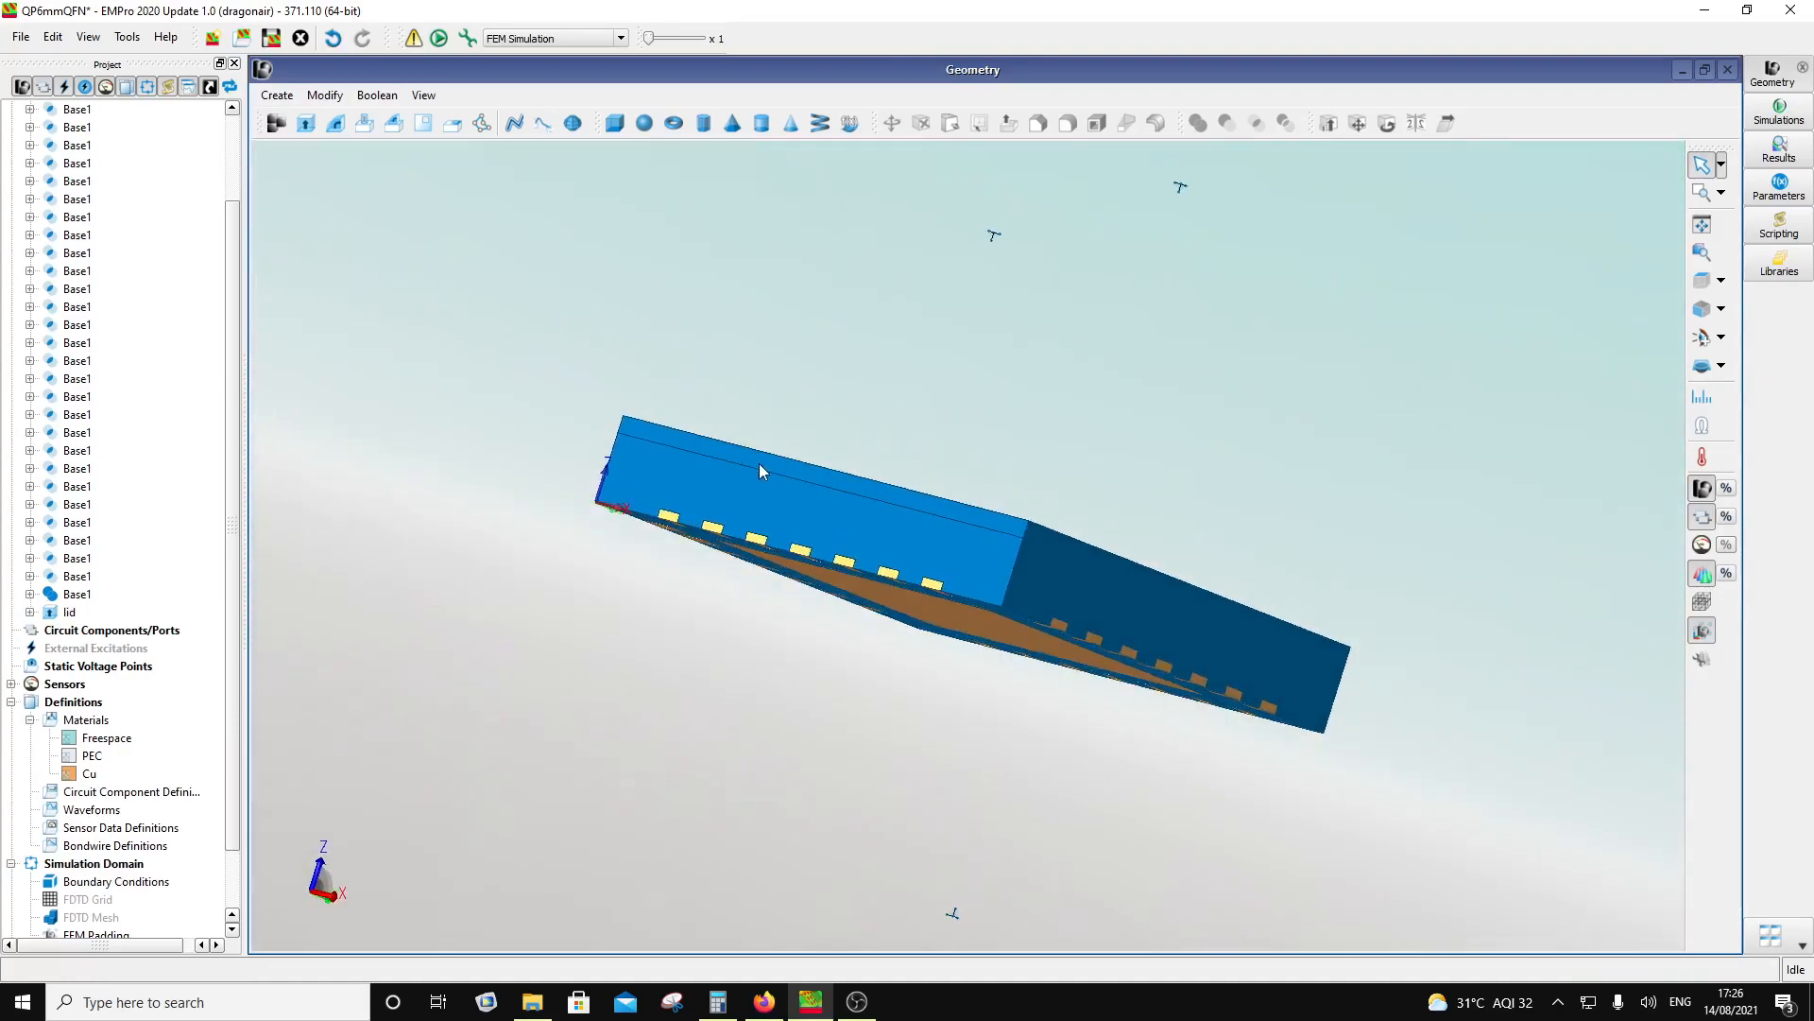
pyautogui.moveTo(902, 621); pyautogui.dragTo(1030, 650, button='middle')
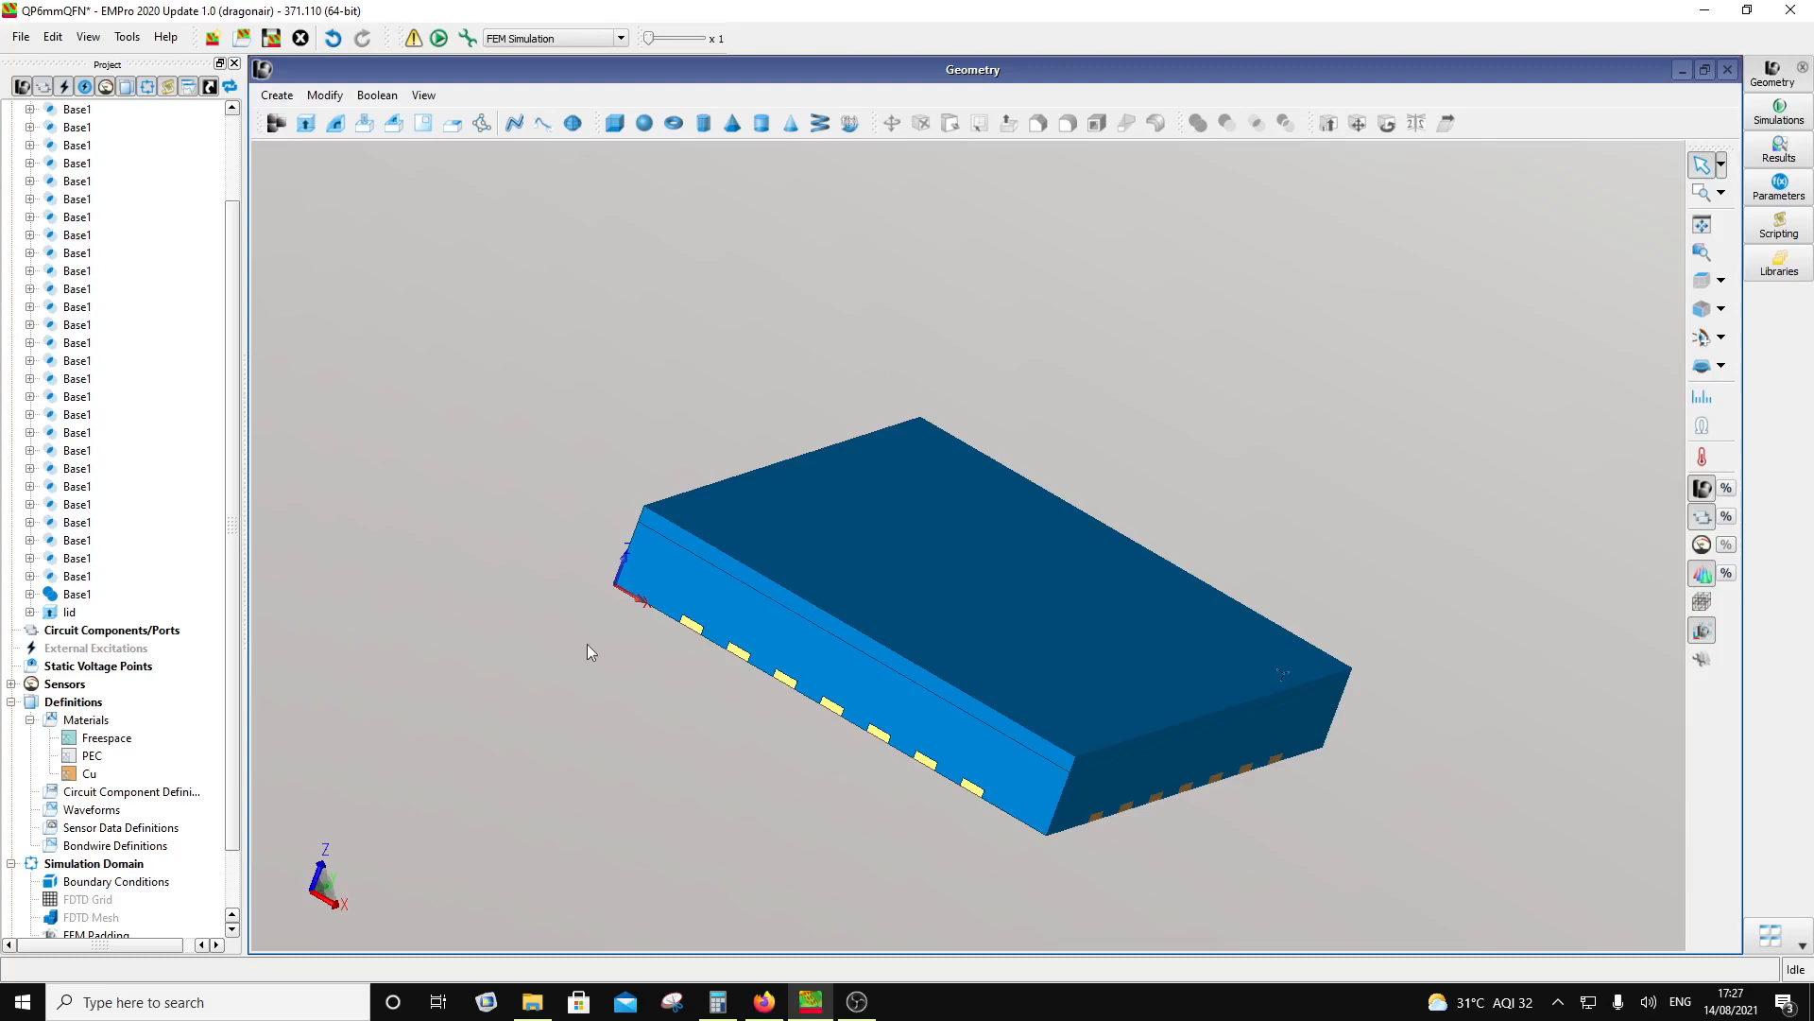
pyautogui.moveTo(973, 701); pyautogui.dragTo(565, 751, button='middle')
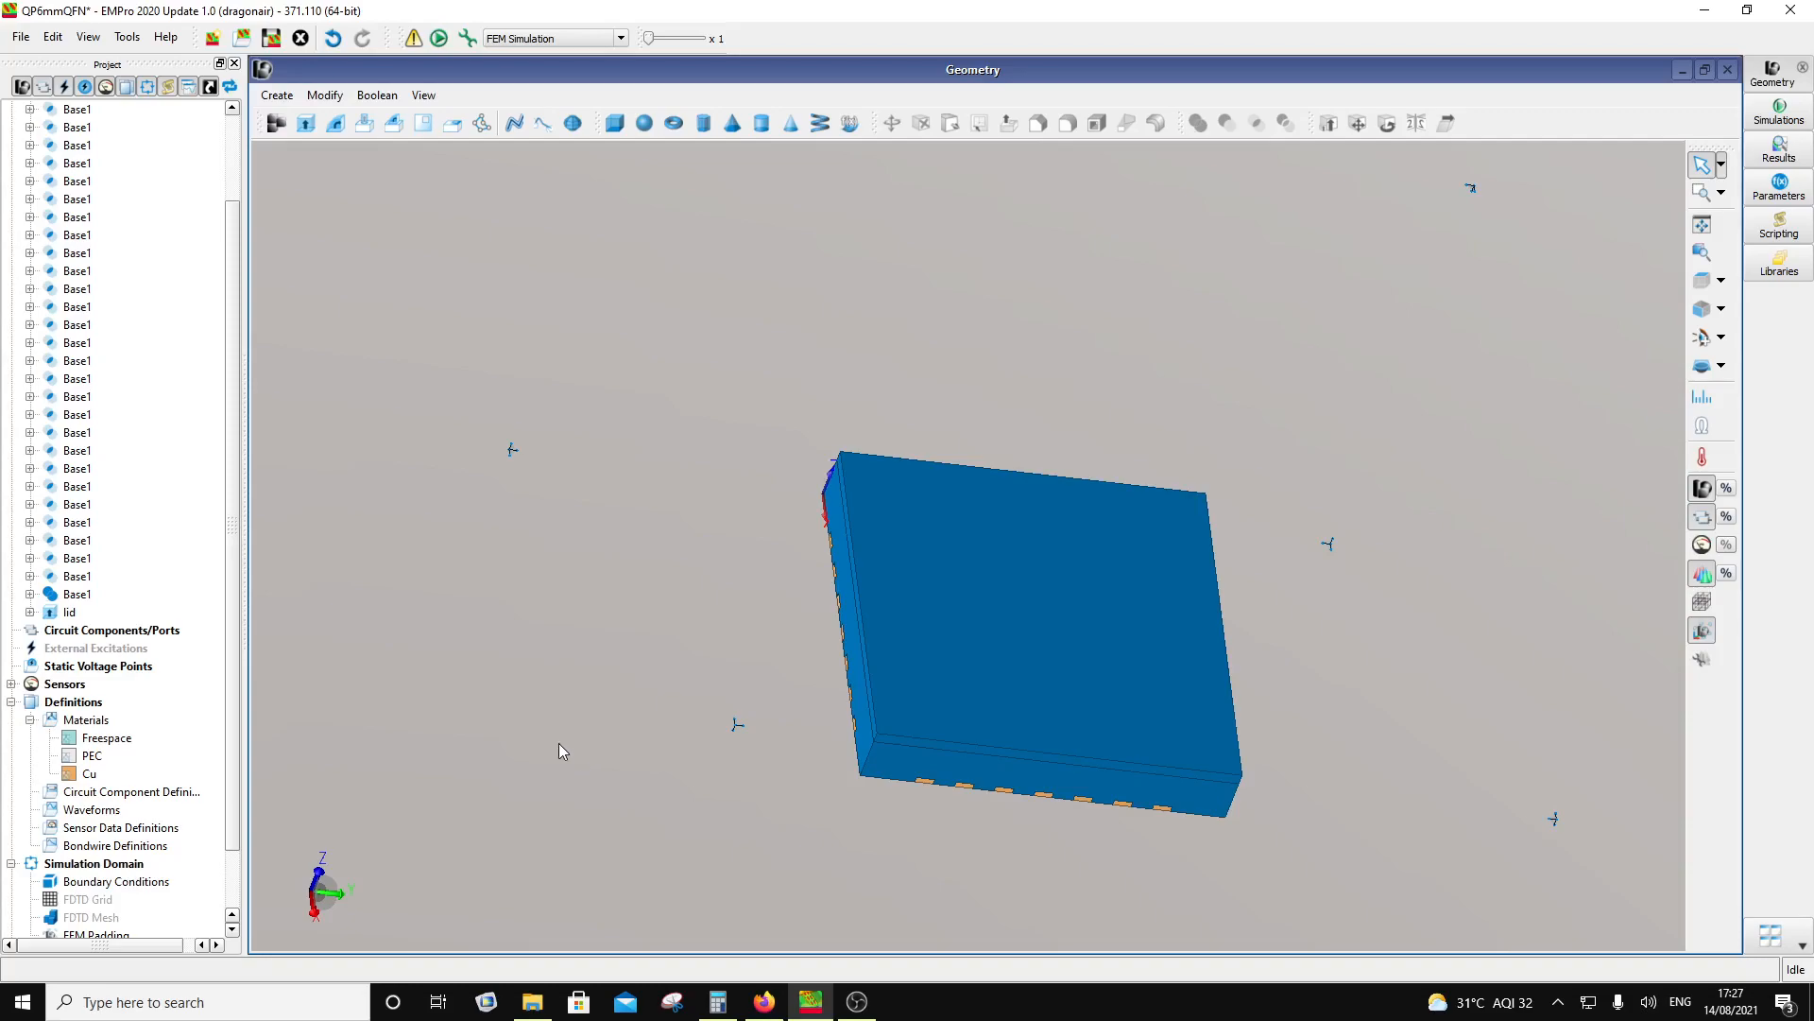
pyautogui.moveTo(844, 758); pyautogui.dragTo(913, 815, button='middle')
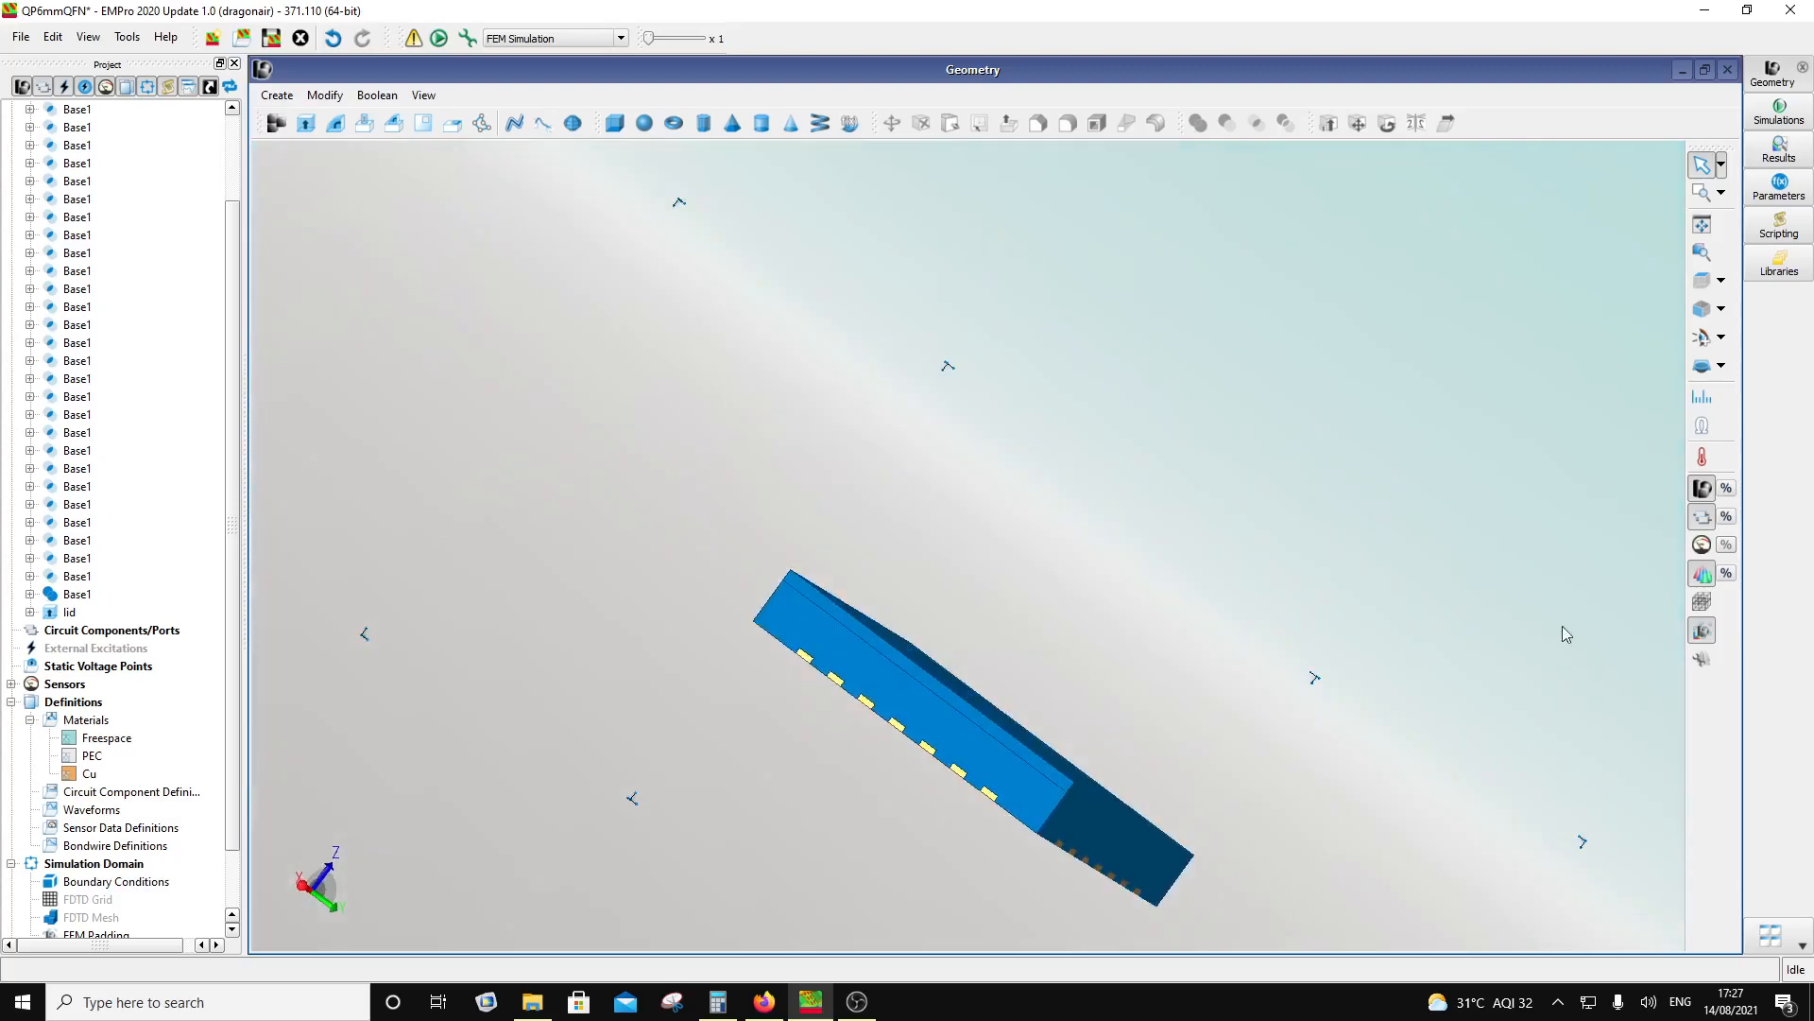
pyautogui.click(1723, 491)
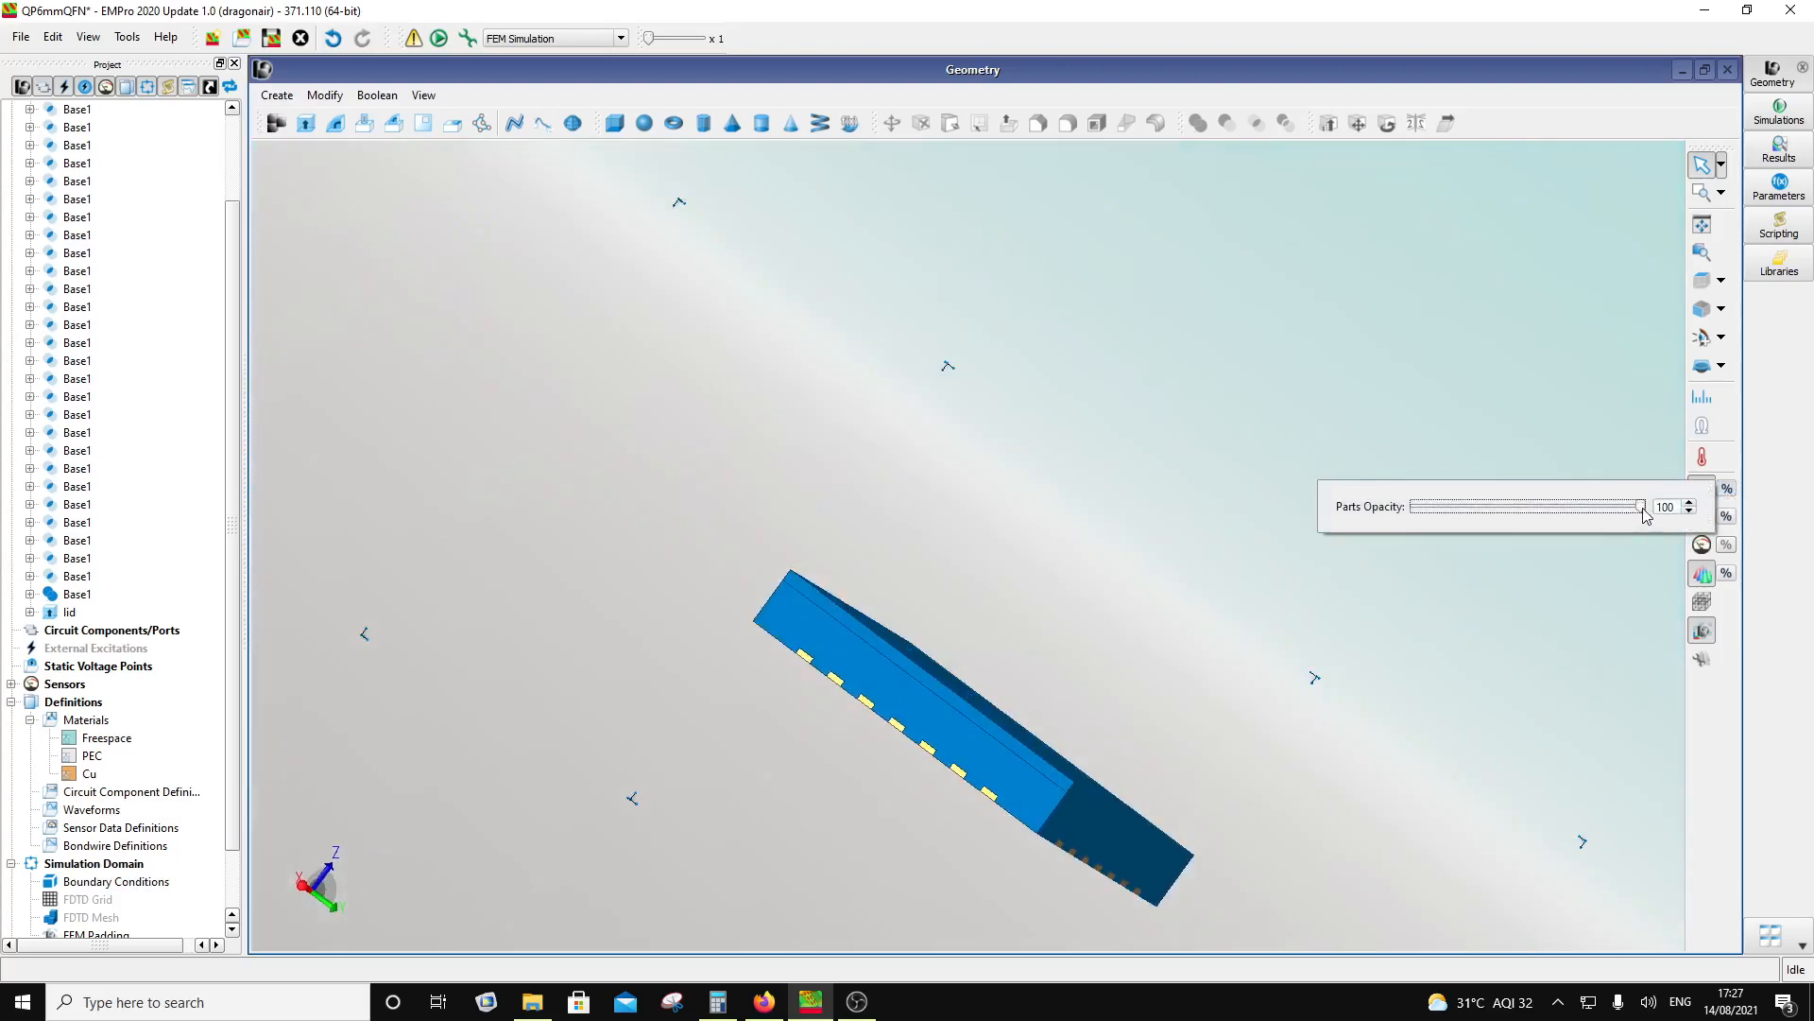
pyautogui.moveTo(1643, 507); pyautogui.dragTo(1565, 510)
pyautogui.click(1467, 441)
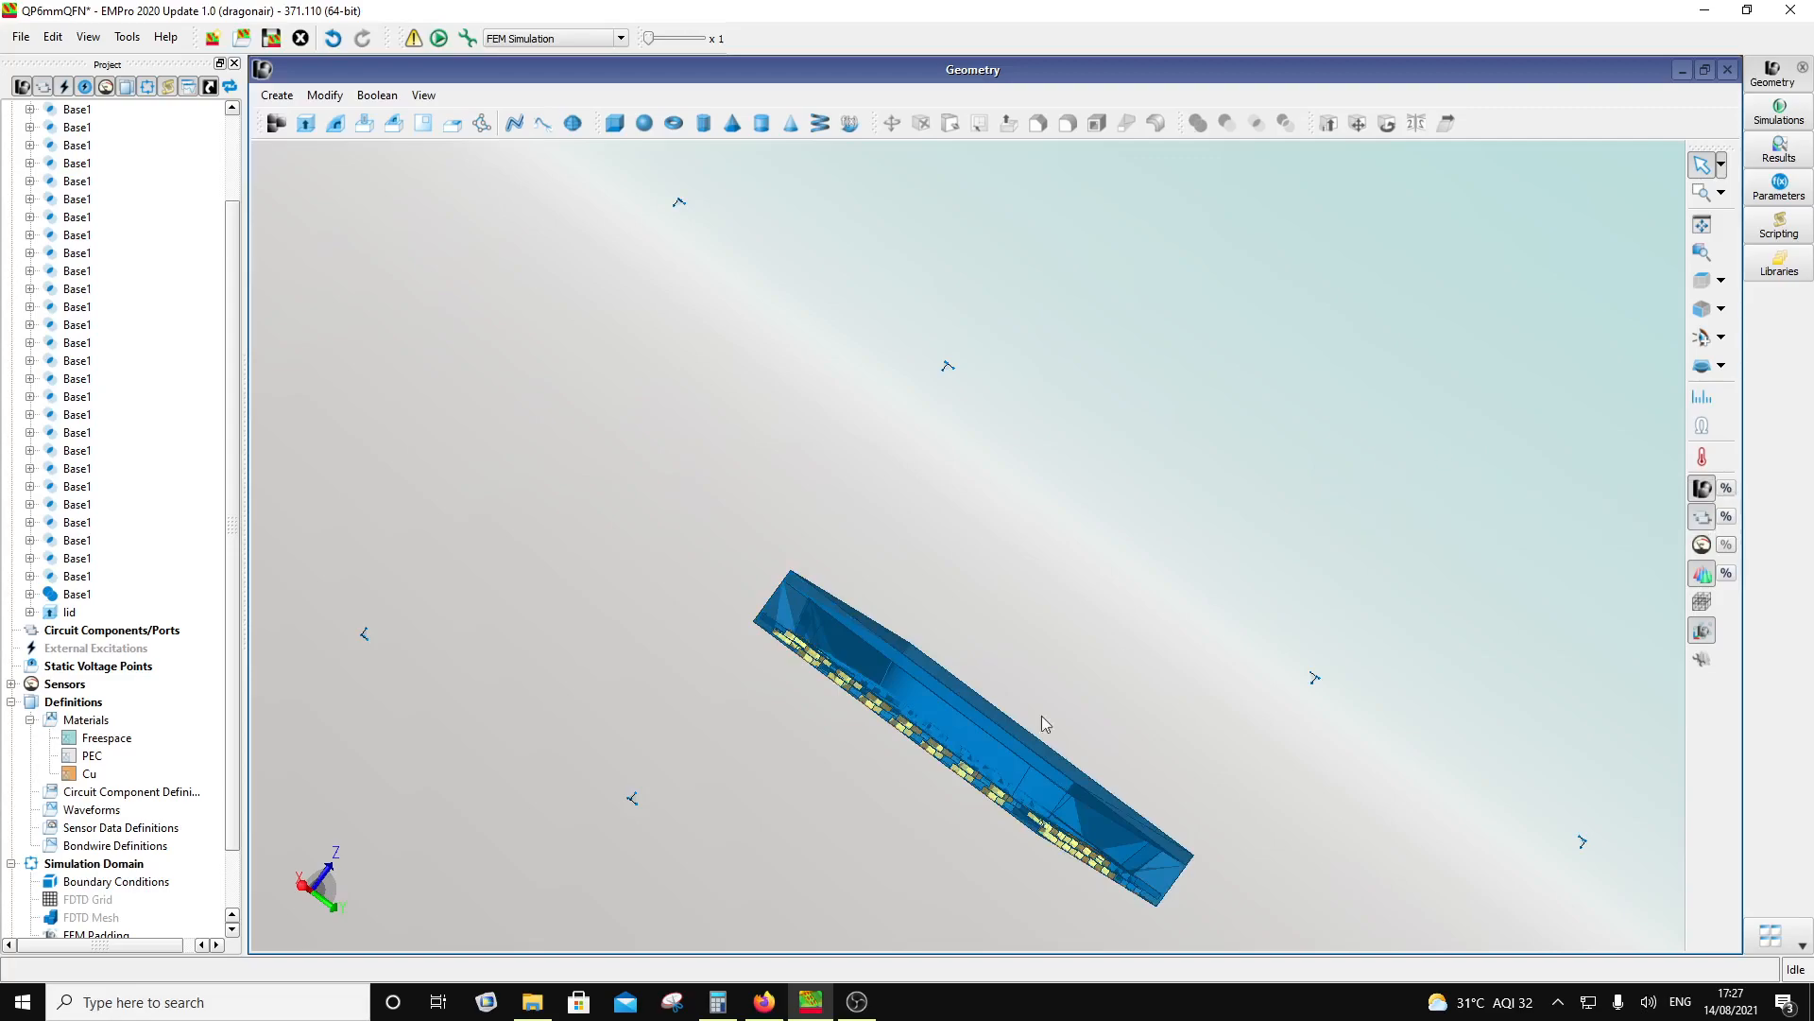
# Step: Make the lid invisible to expose the package cavity
pyautogui.moveTo(1007, 796); pyautogui.dragTo(395, 281, button='middle')
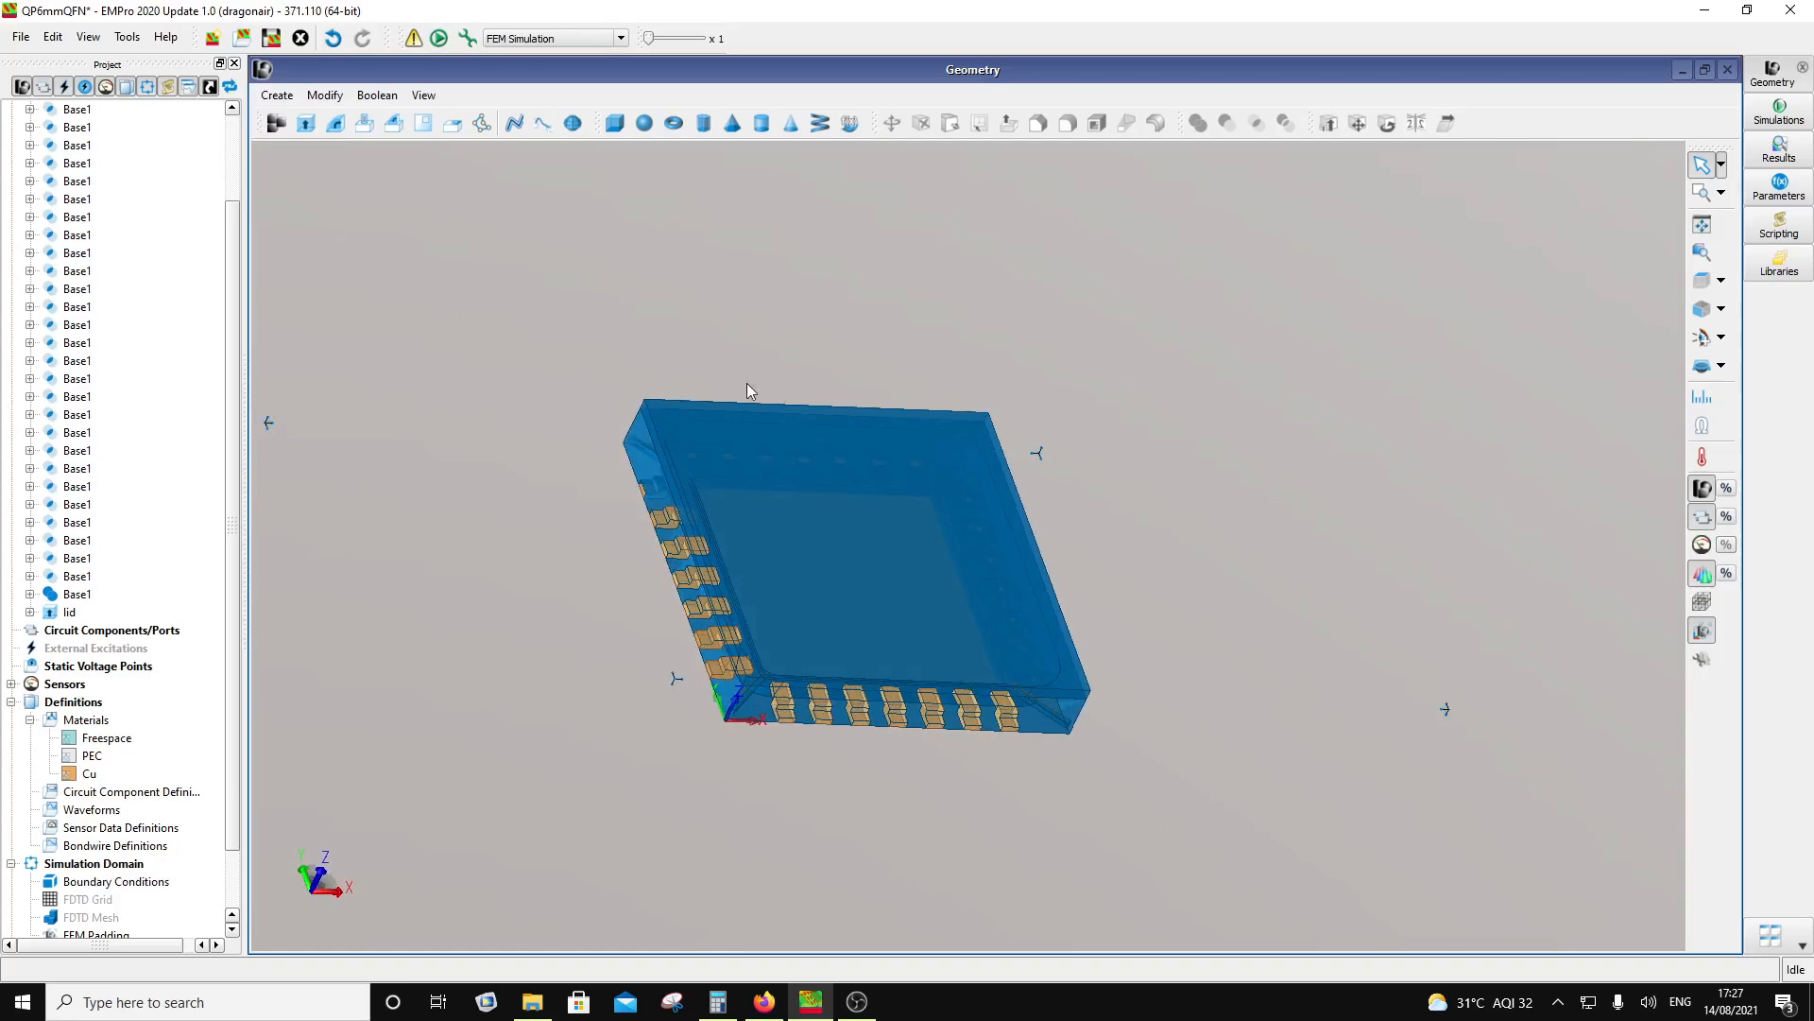
pyautogui.moveTo(898, 688); pyautogui.dragTo(840, 593, button='middle')
pyautogui.click(840, 593)
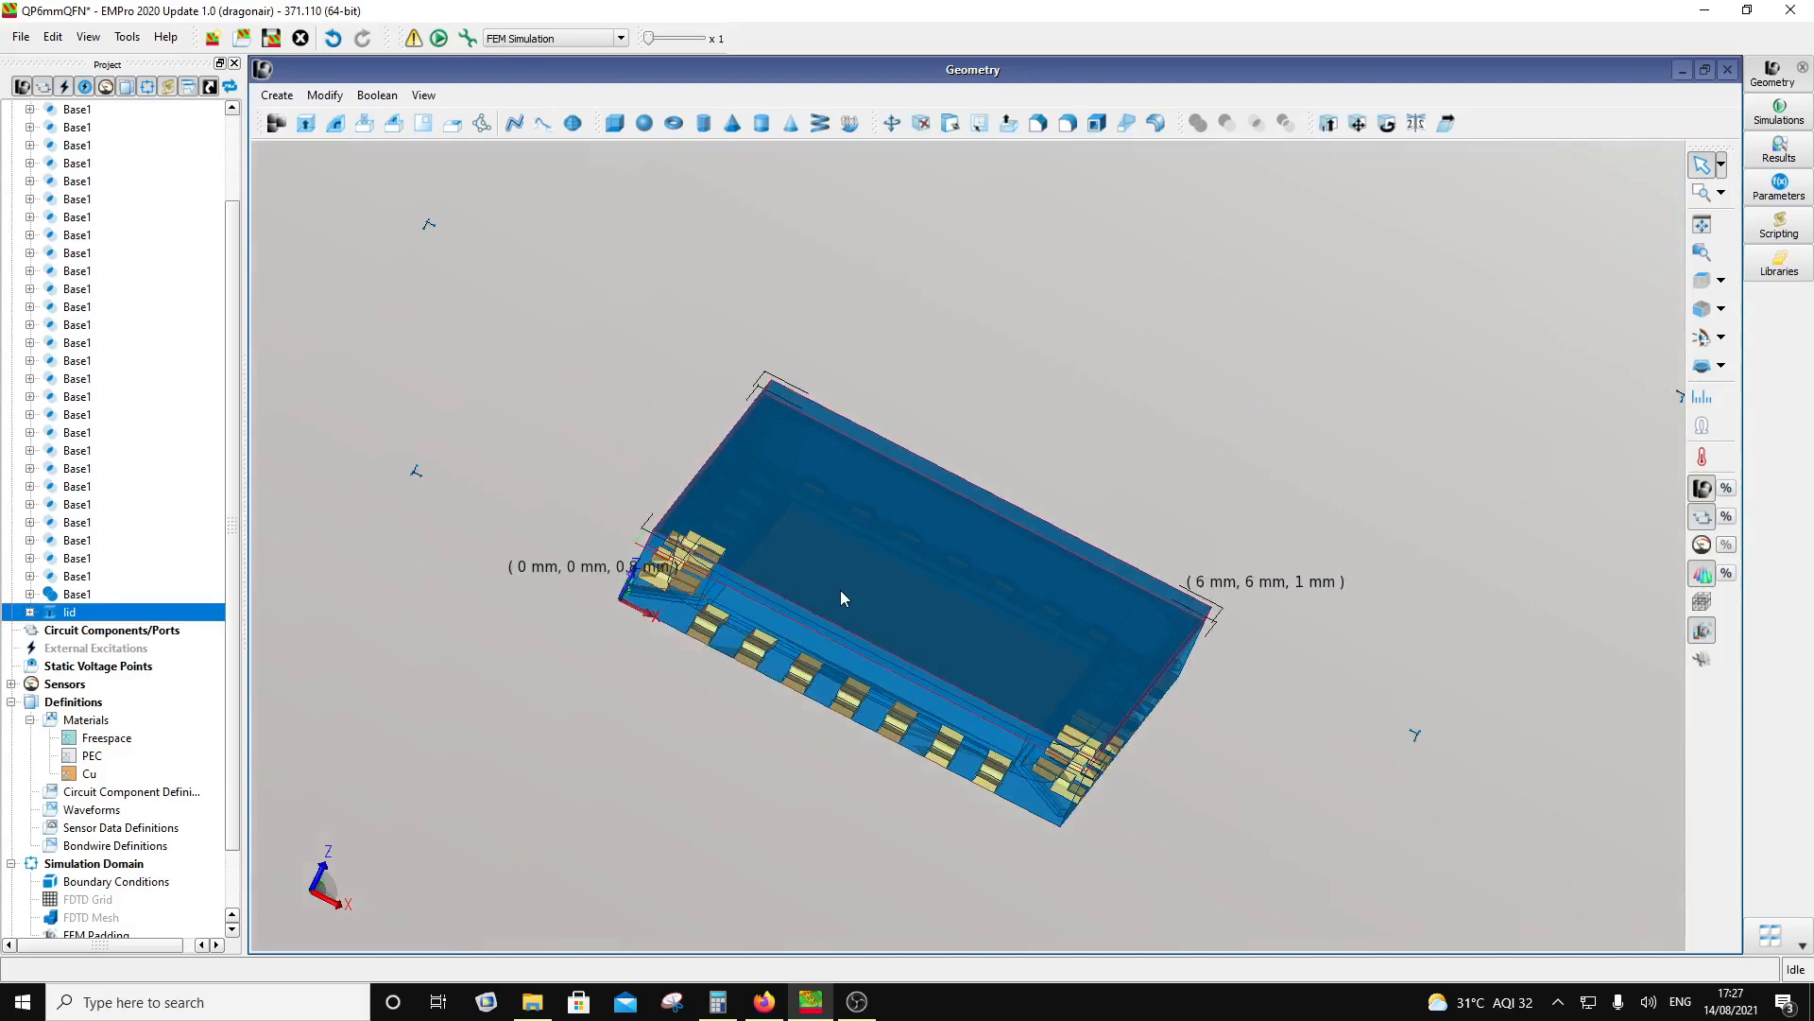
pyautogui.rightClick(59, 615)
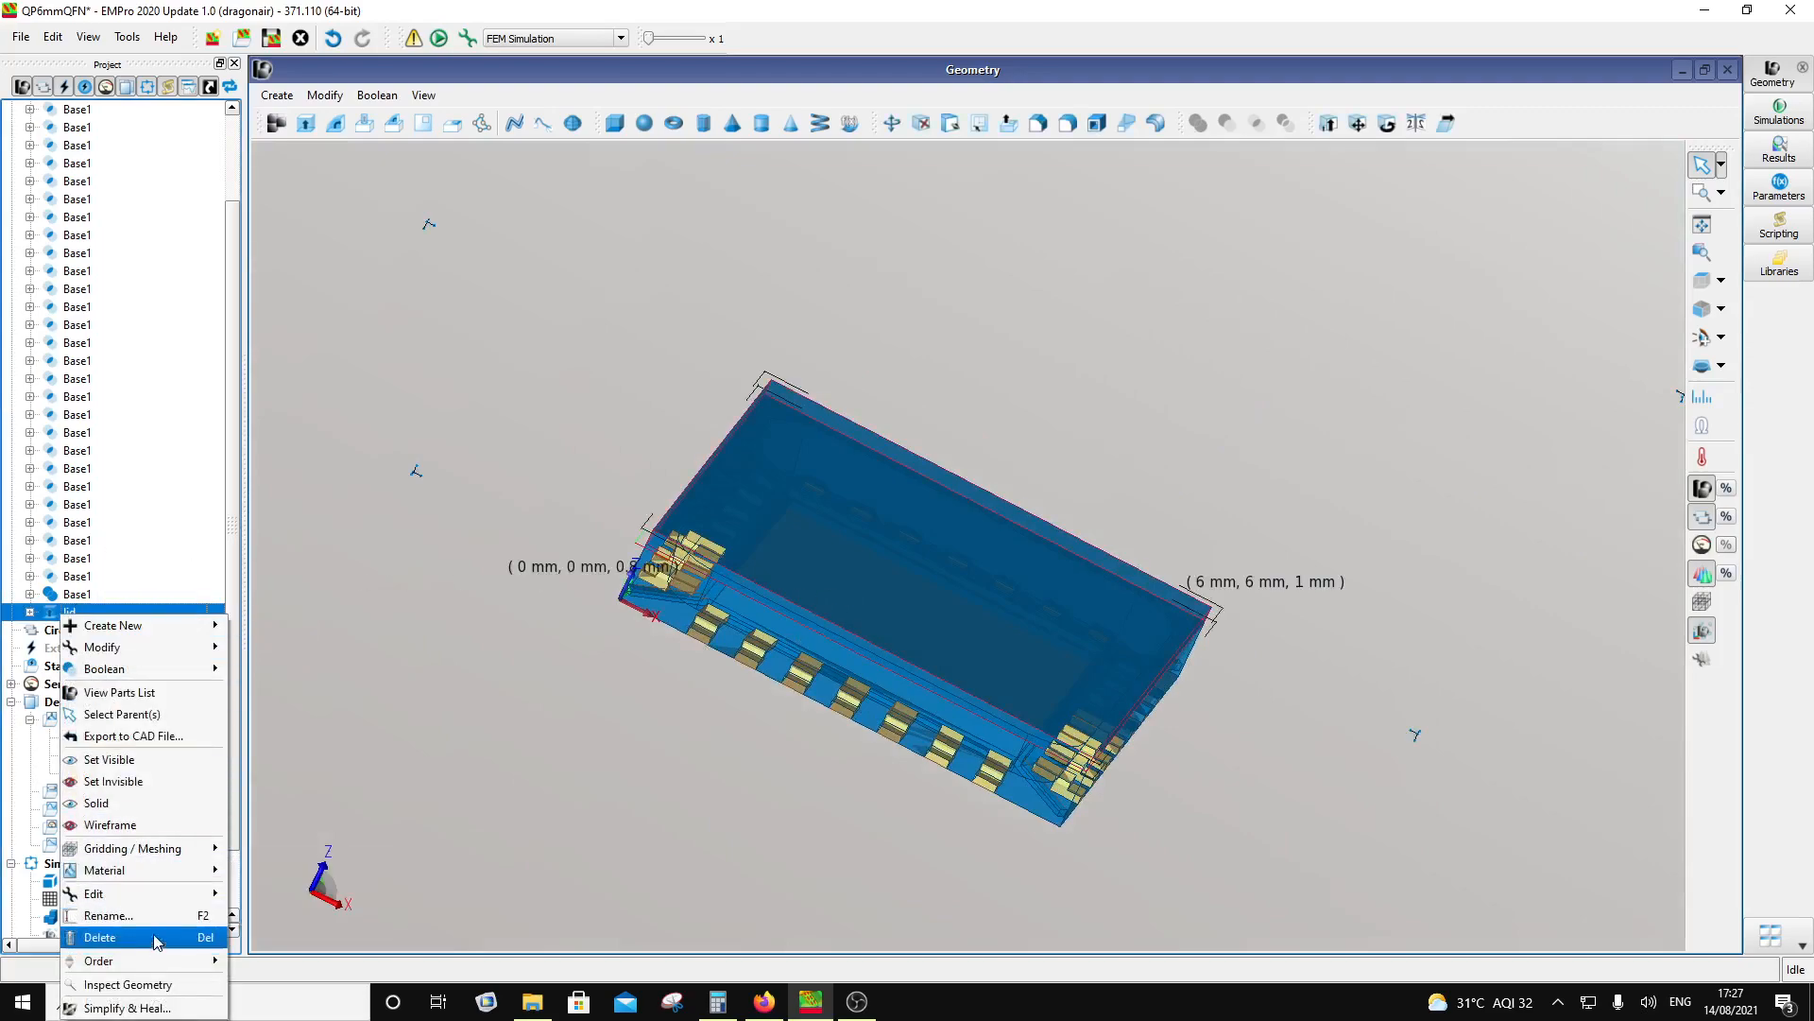
pyautogui.moveTo(147, 893)
pyautogui.click(111, 780)
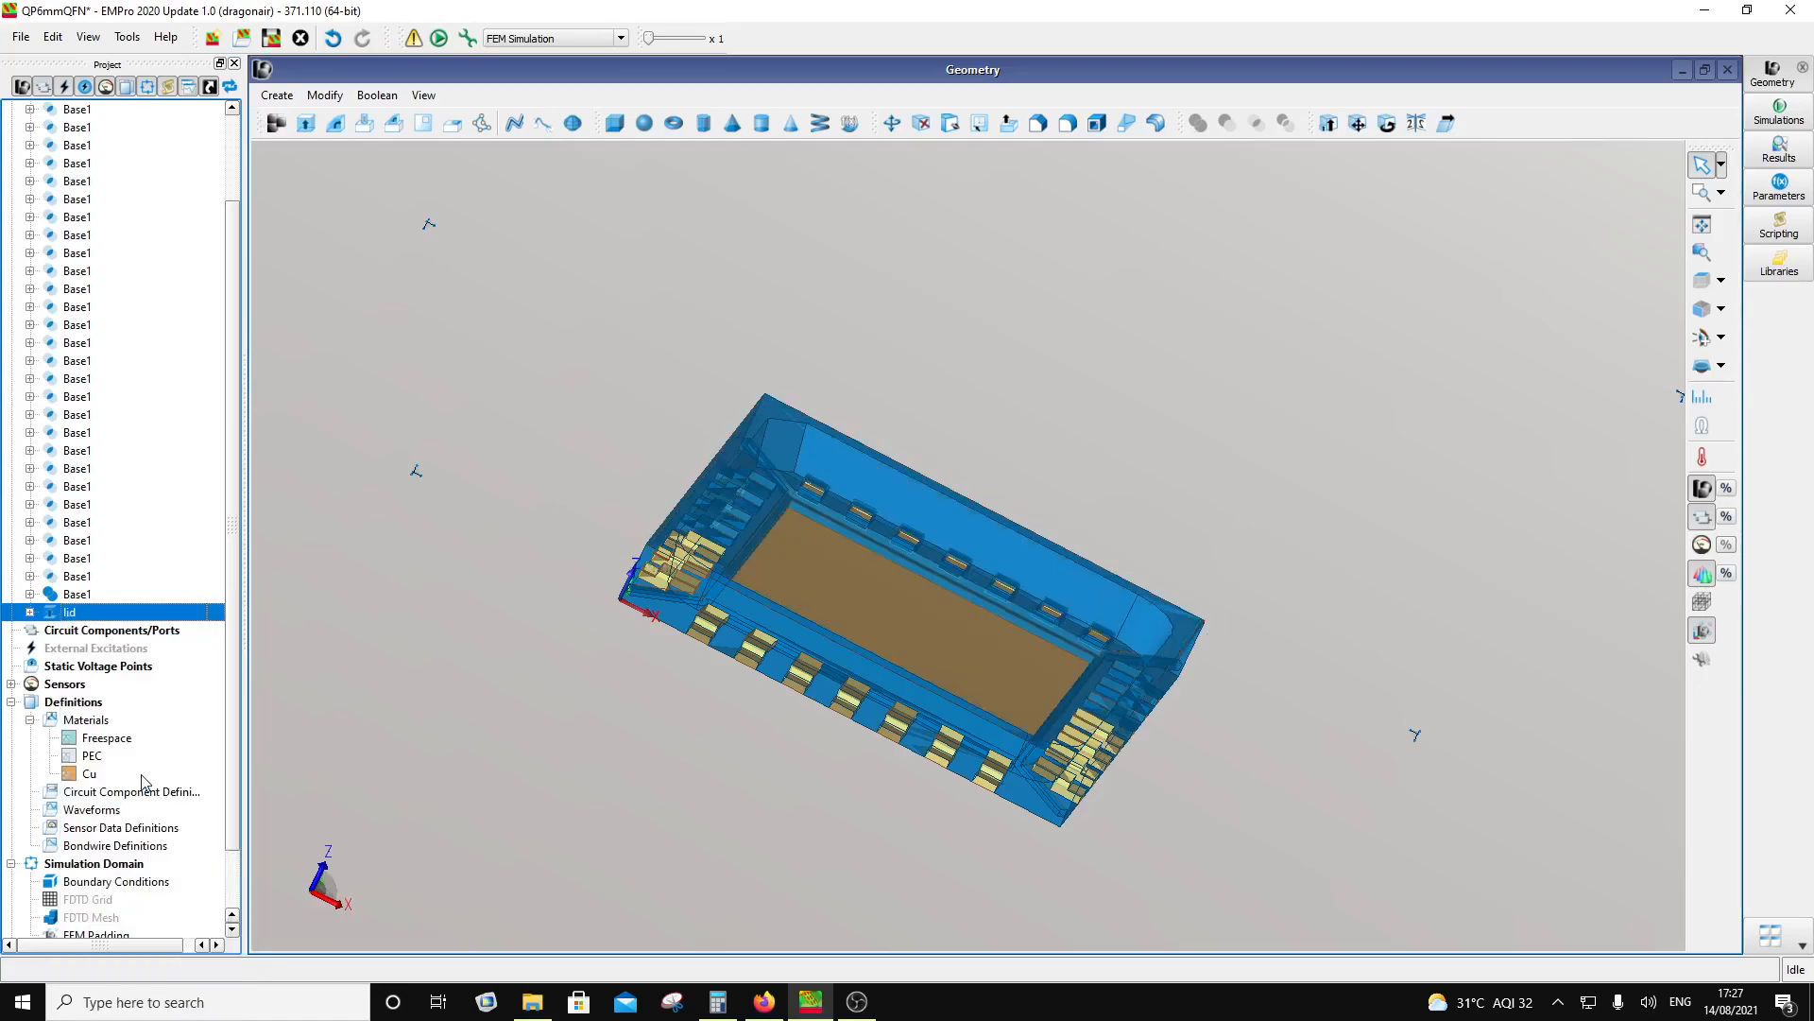
# Step: Restore the parts opacity to fully opaque so the package body and copper pads display solid
pyautogui.moveTo(762, 747); pyautogui.dragTo(531, 779, button='middle')
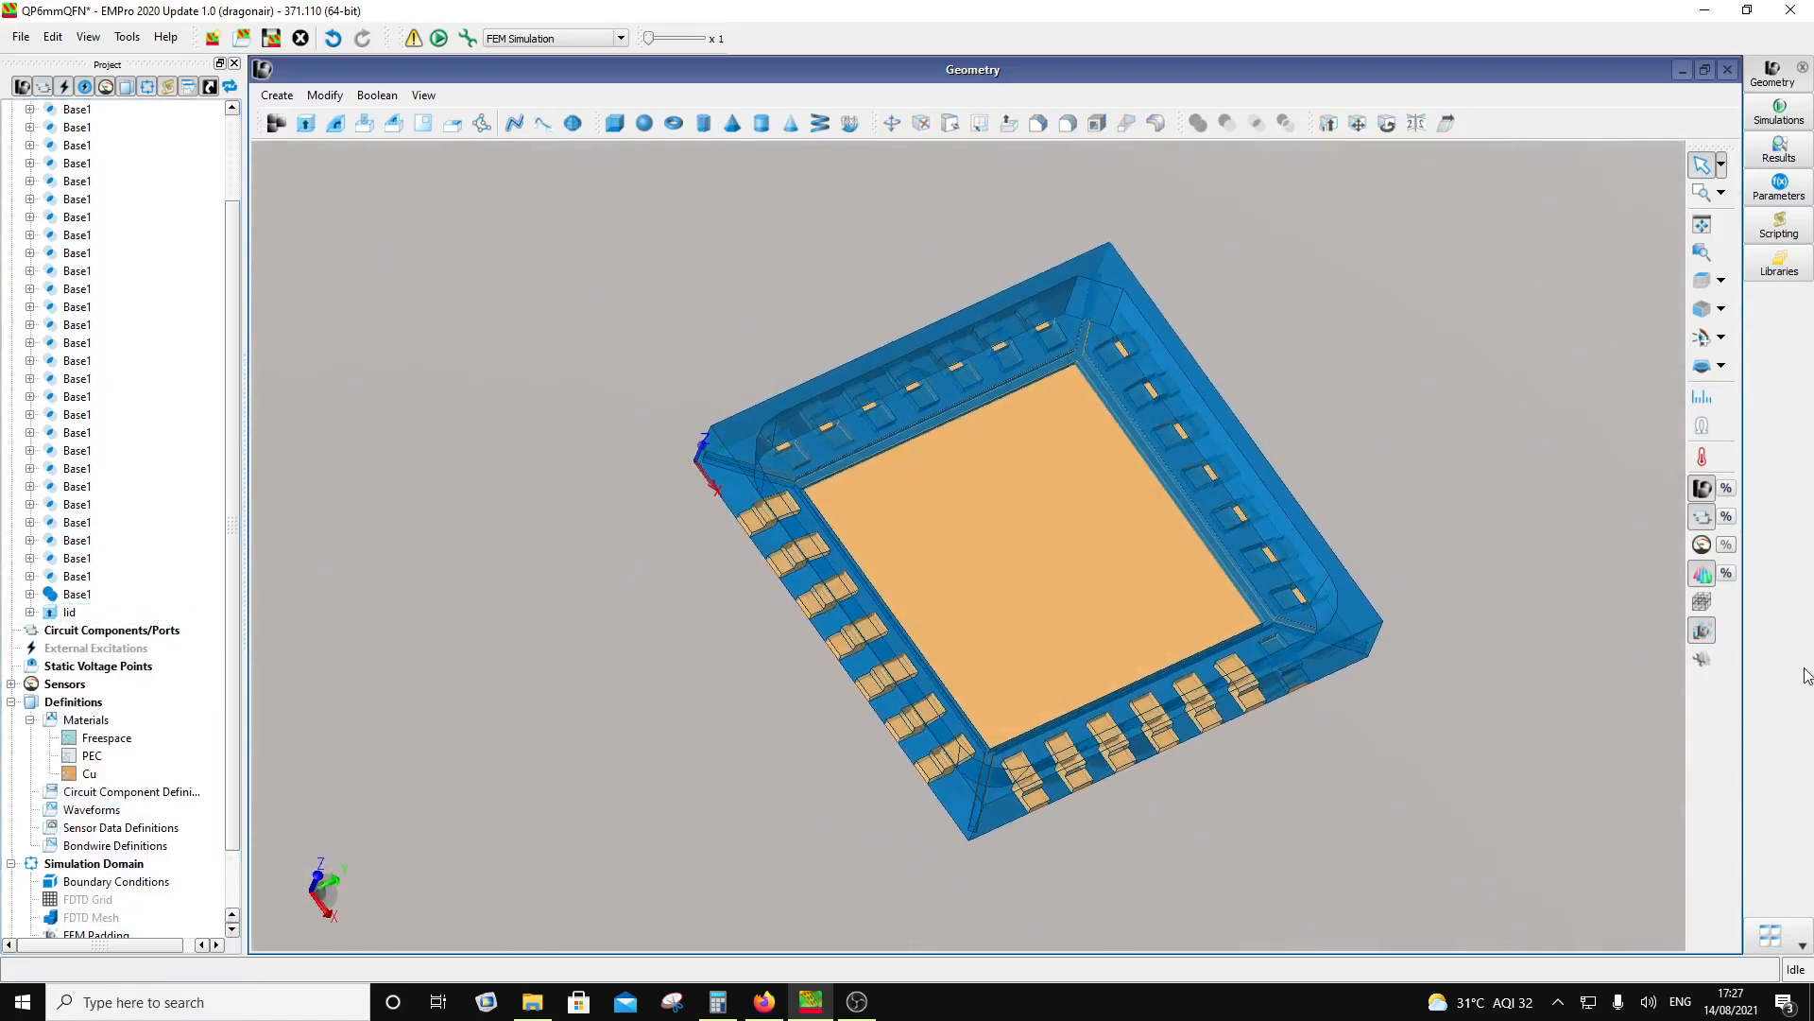
pyautogui.click(1726, 488)
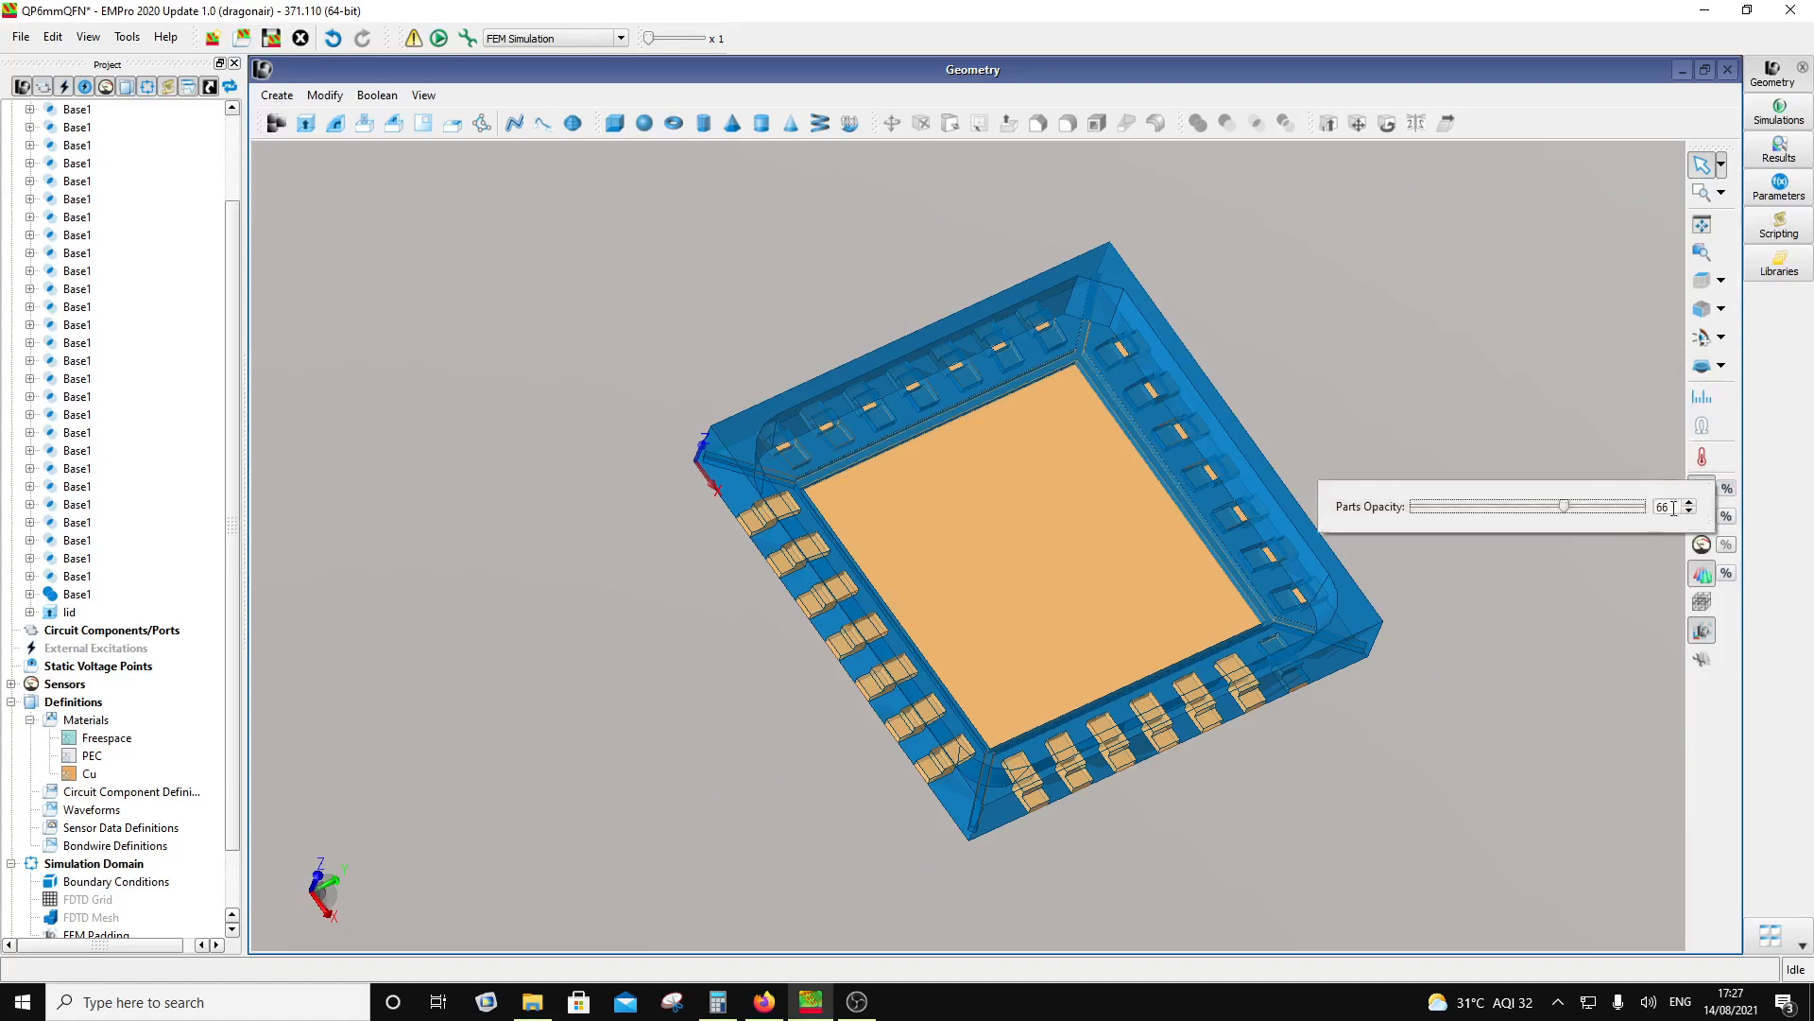
pyautogui.moveTo(1561, 509); pyautogui.dragTo(1719, 519)
pyautogui.click(1633, 581)
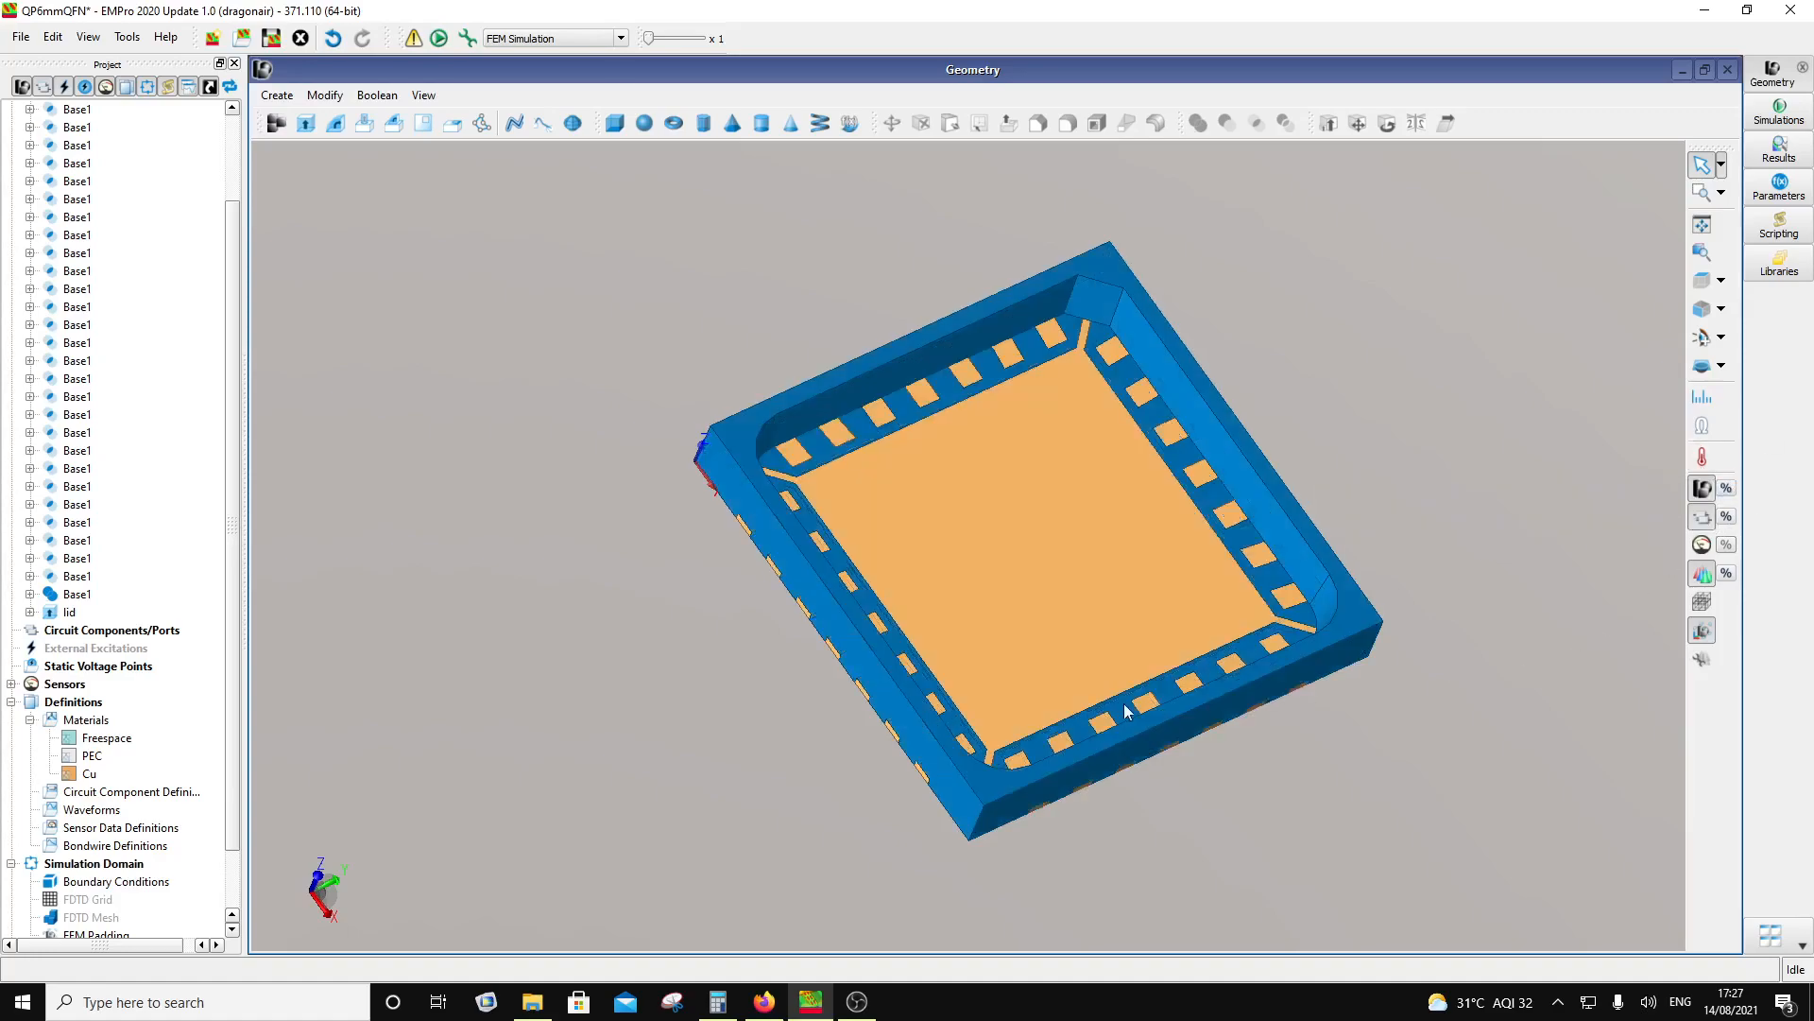
pyautogui.moveTo(1011, 702); pyautogui.dragTo(839, 647, button='middle')
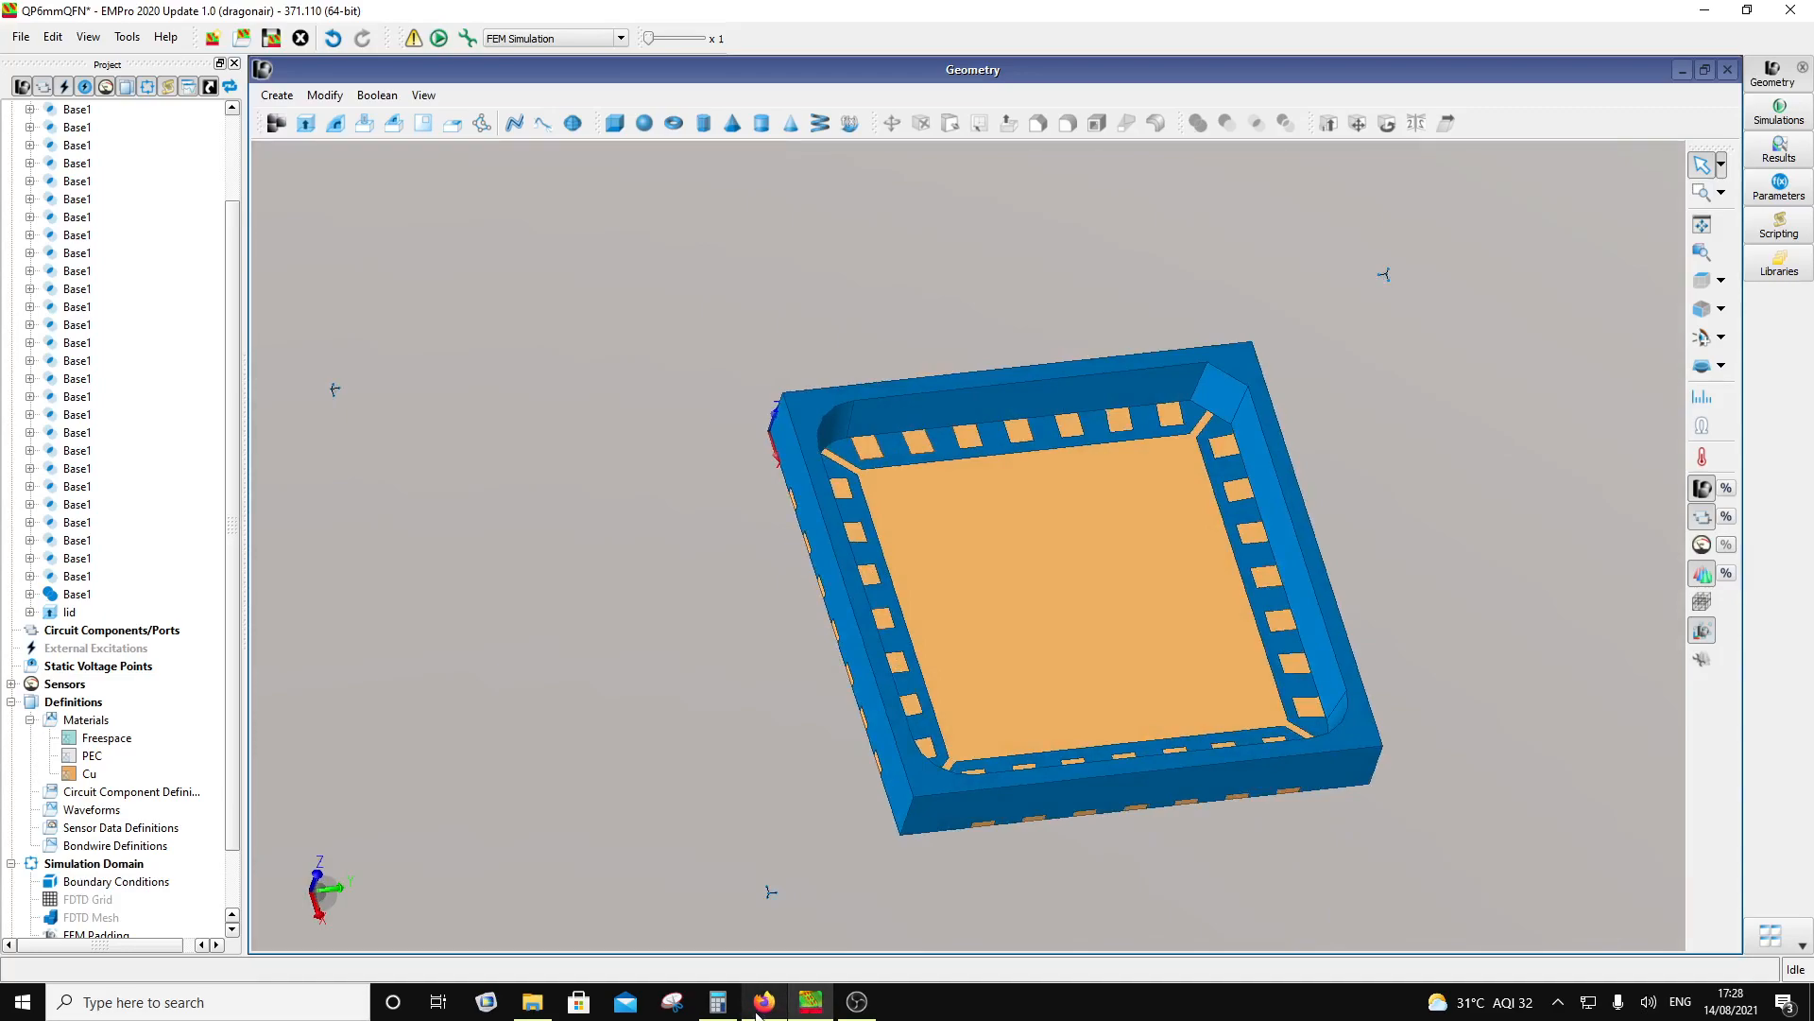
# Step: Switch to Firefox to review the section and top views of the QP-QFN28-6MM-0.65MM drawing, and return to EMPro
pyautogui.moveTo(757, 1014)
pyautogui.click(769, 957)
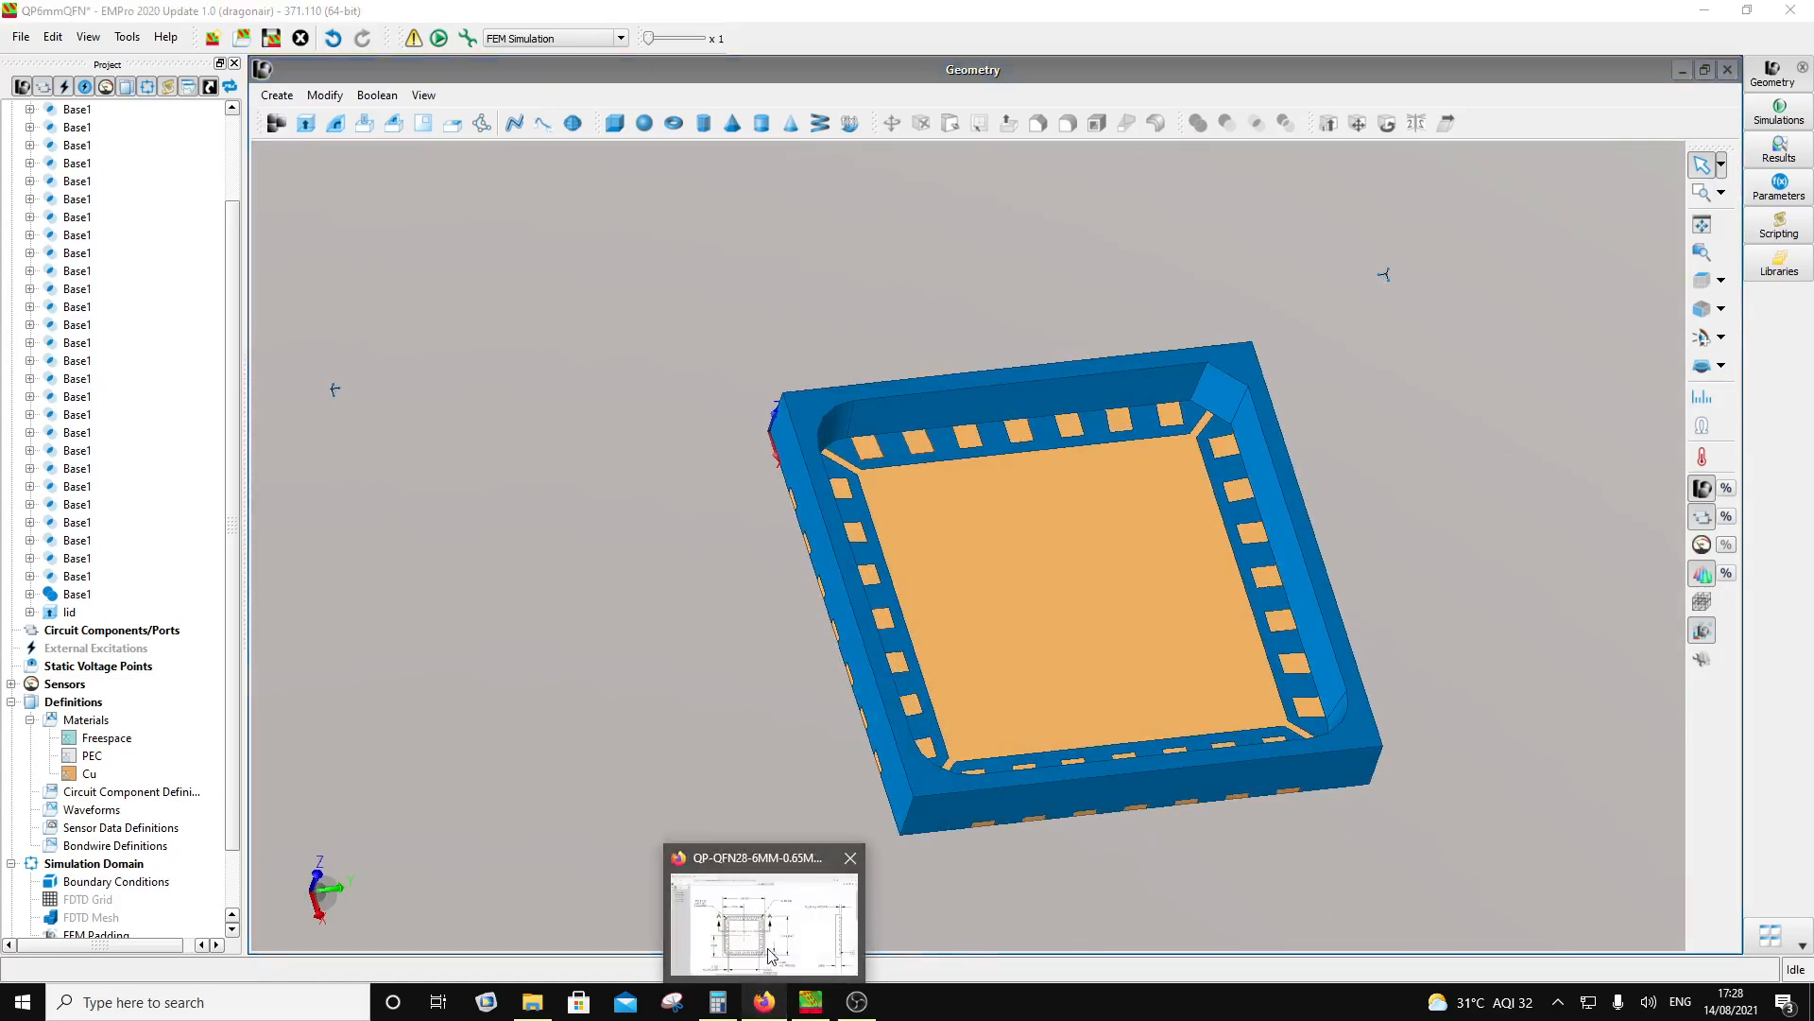
pyautogui.scroll(-5, 826, 717)
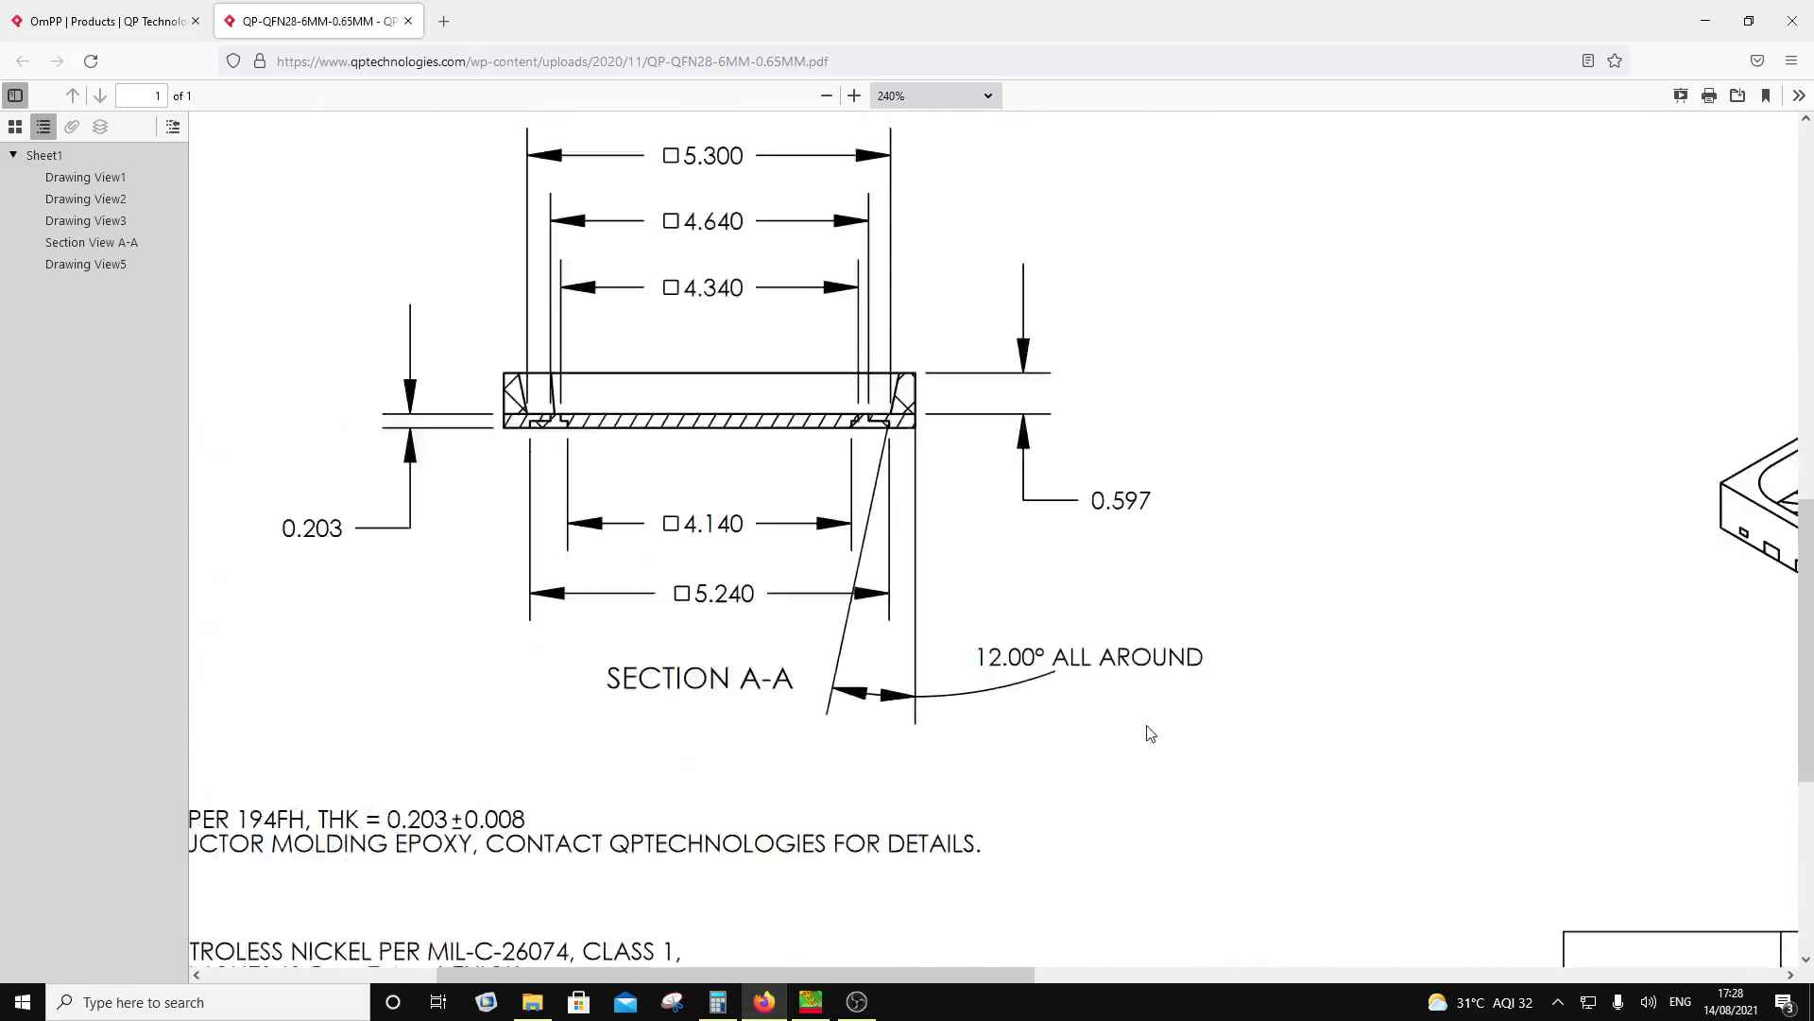
pyautogui.scroll(6, 1151, 733)
pyautogui.scroll(5, 1229, 740)
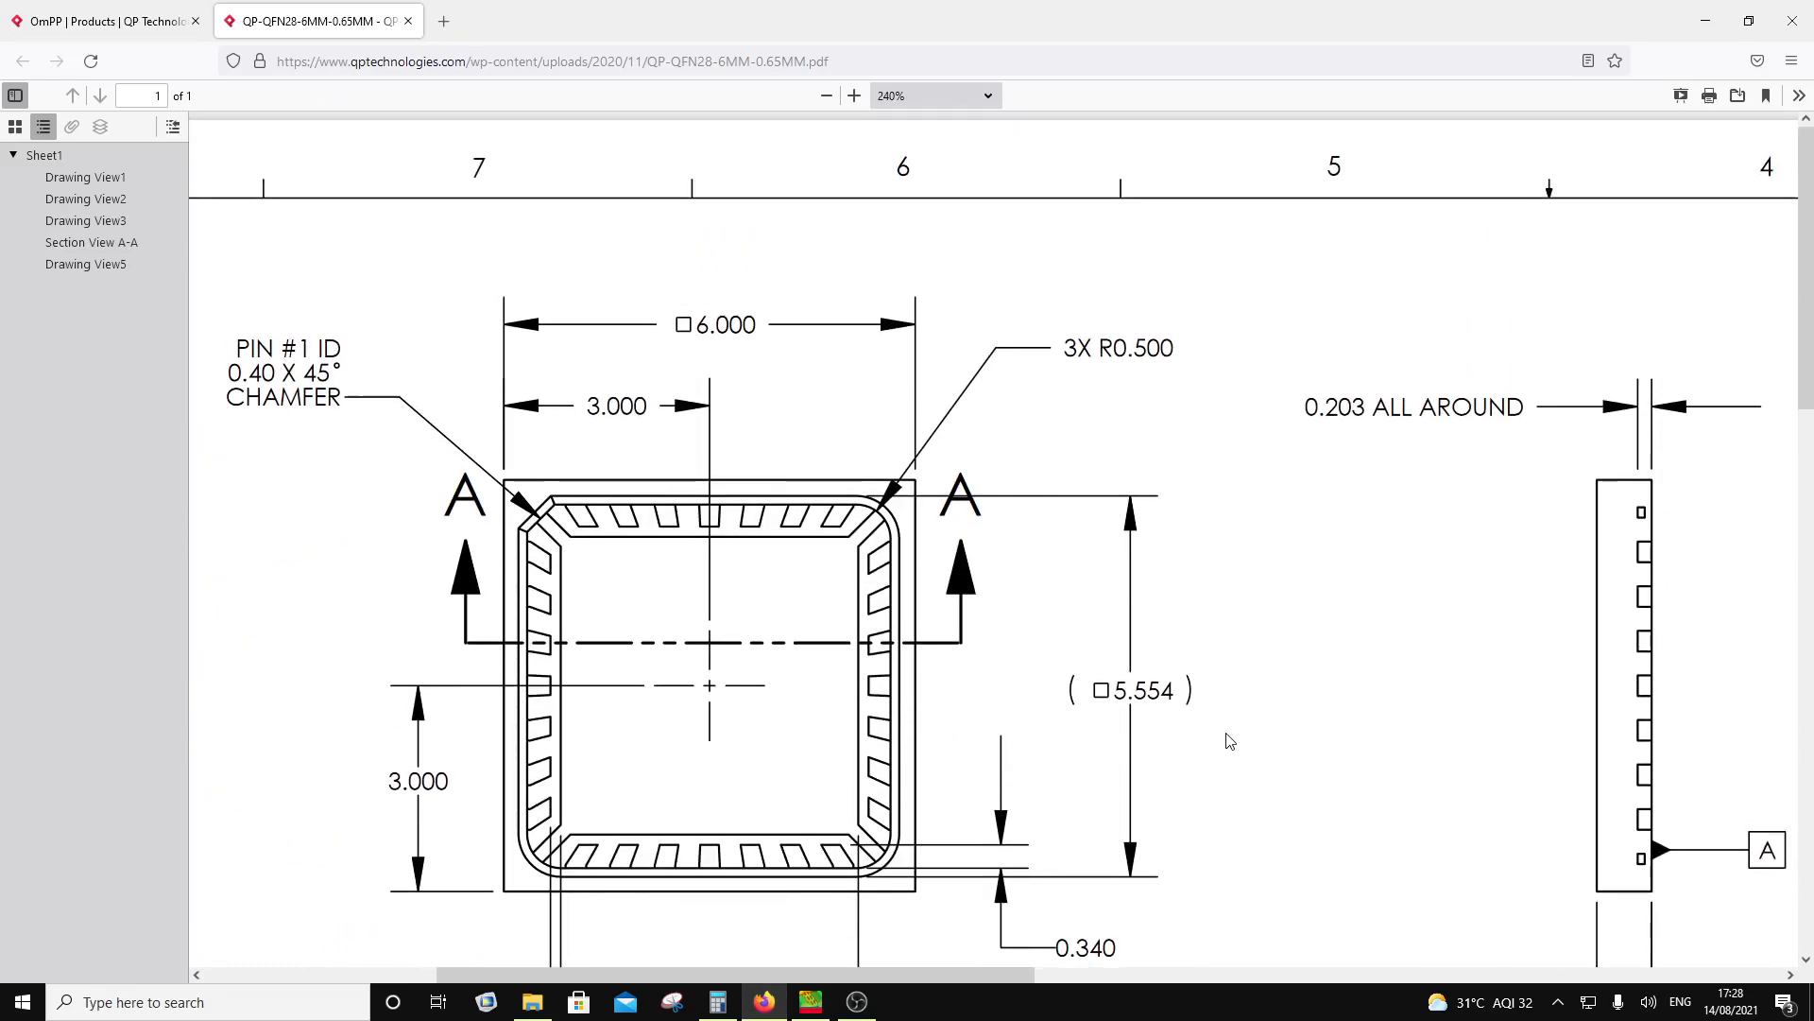
pyautogui.scroll(-4, 1230, 740)
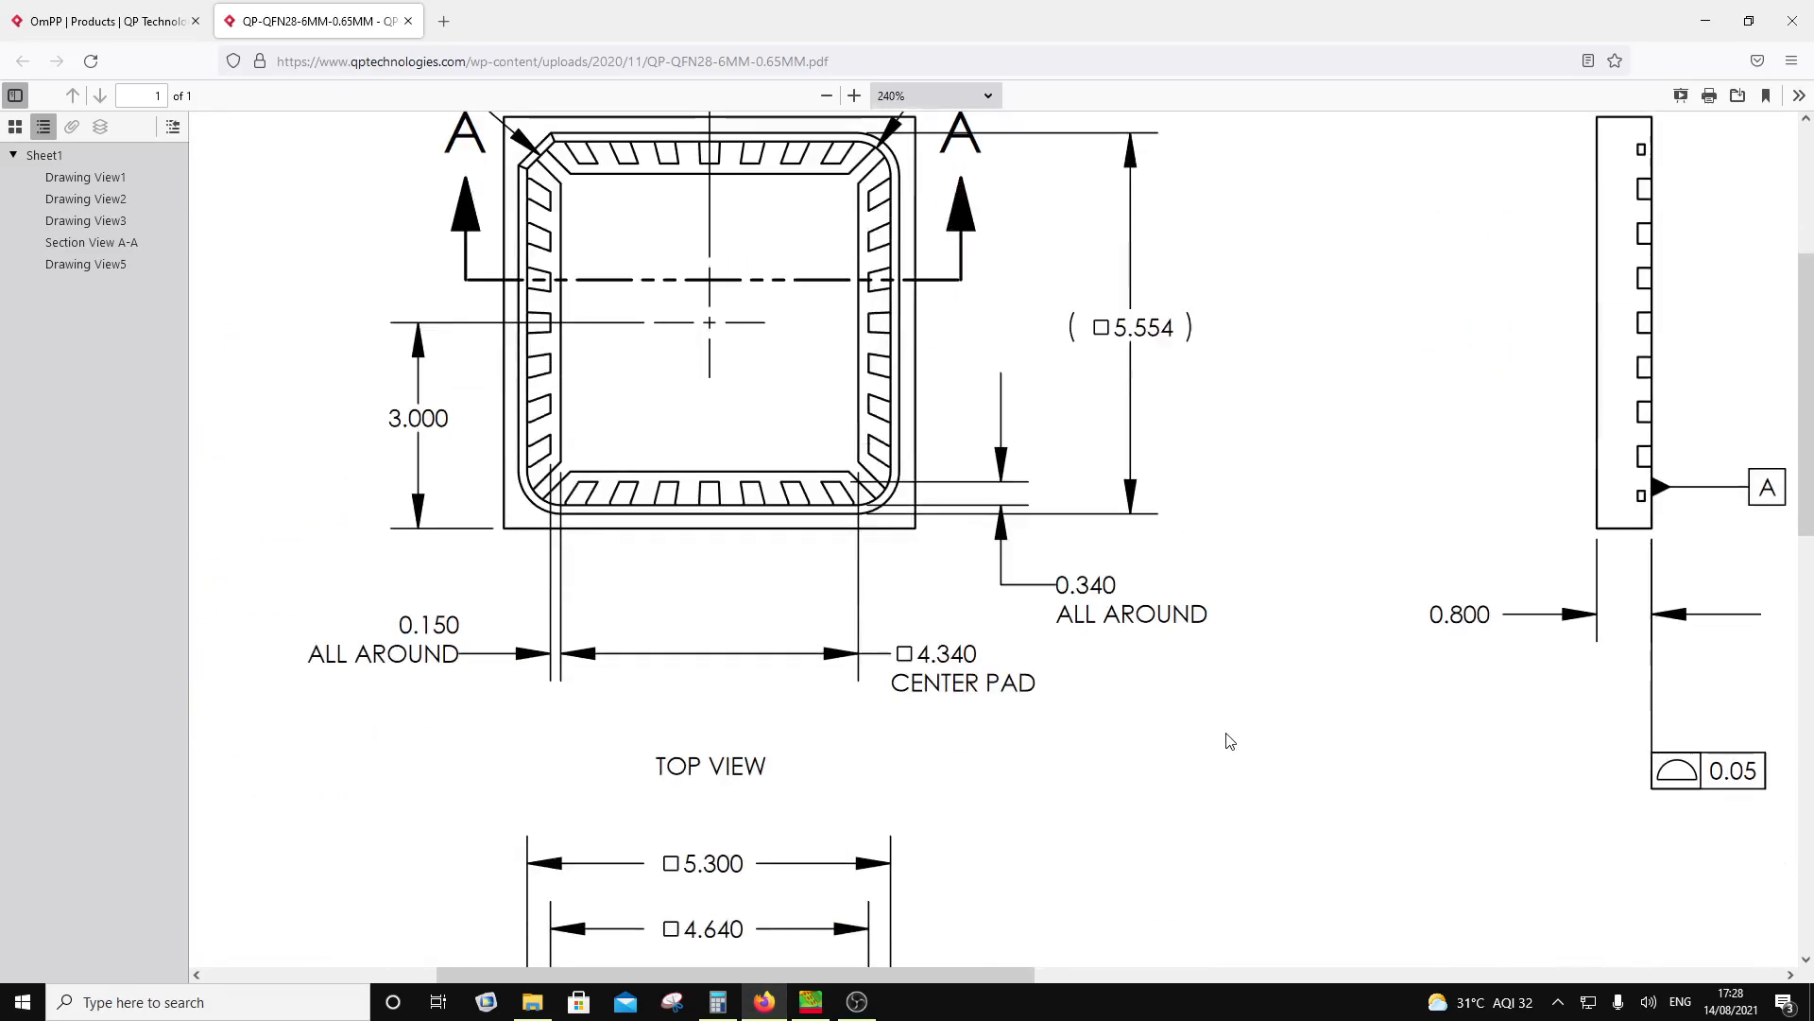
pyautogui.click(812, 1009)
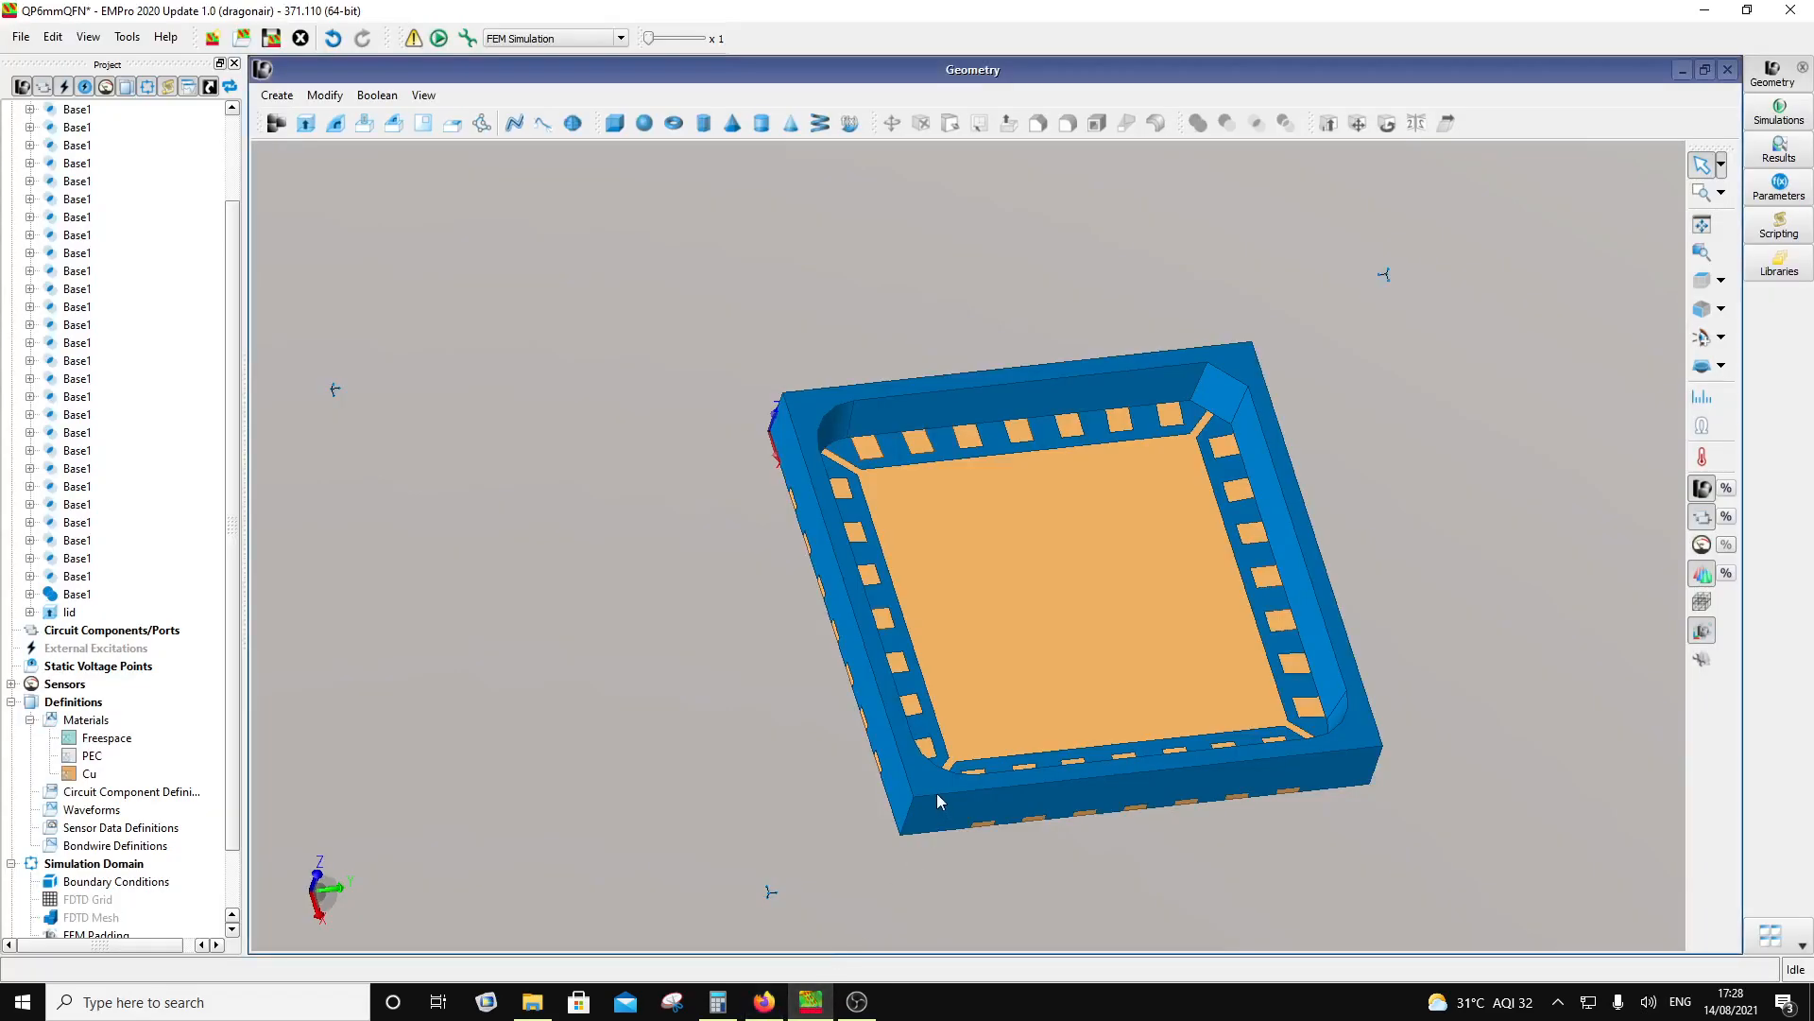
# Step: Inspect the package model from above and from its underside, including the cavity, leads and center pad
pyautogui.moveTo(937, 792); pyautogui.dragTo(782, 752, button='middle')
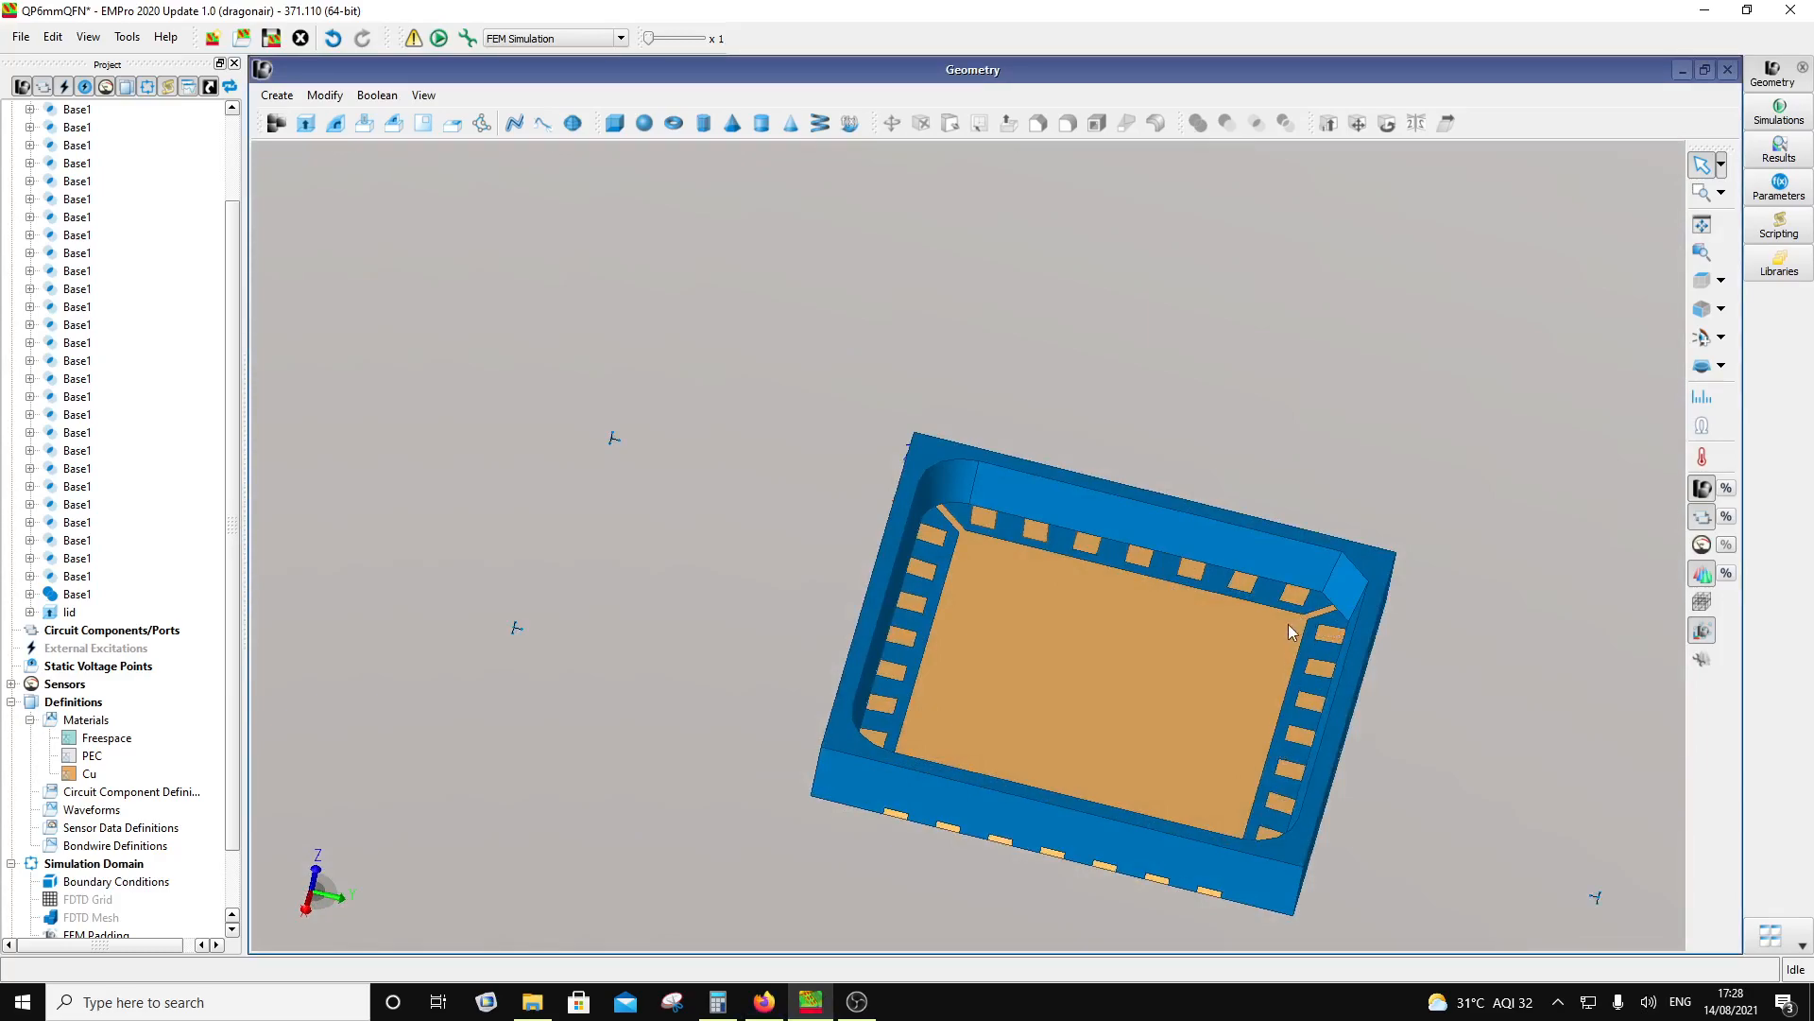
pyautogui.moveTo(787, 667); pyautogui.dragTo(1106, 710, button='middle')
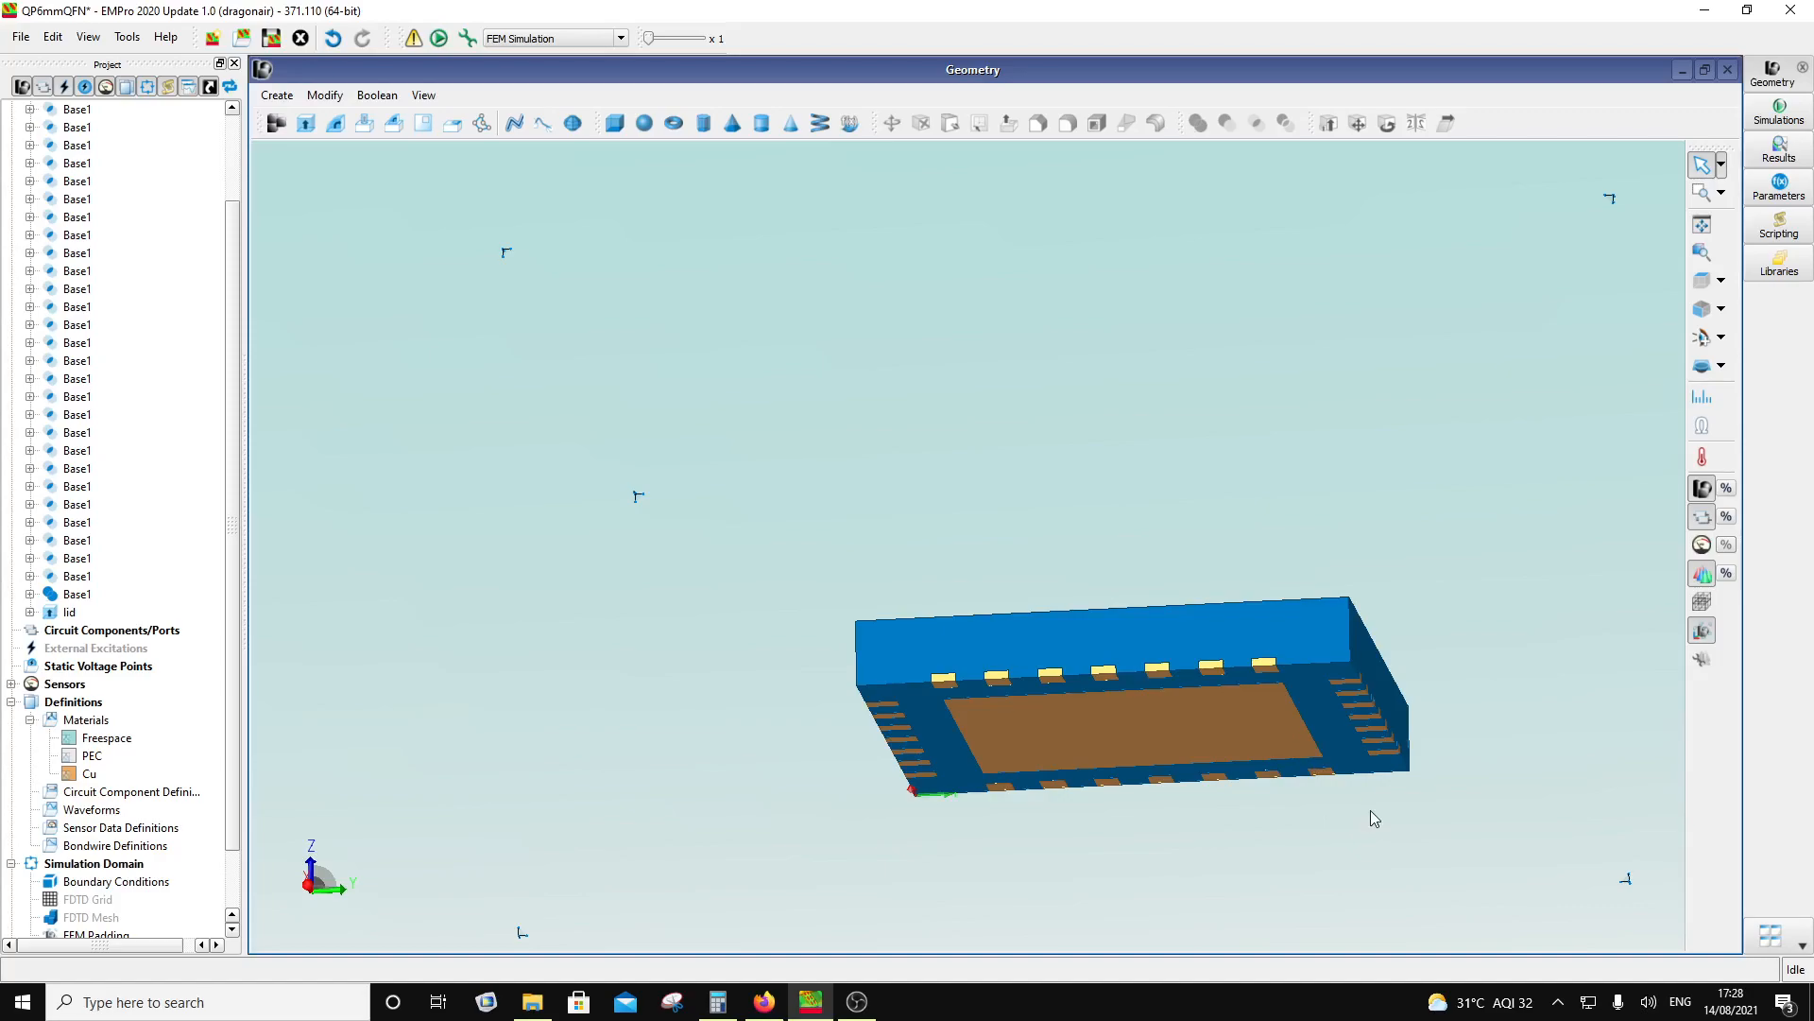
pyautogui.moveTo(1006, 688); pyautogui.dragTo(912, 841, button='middle')
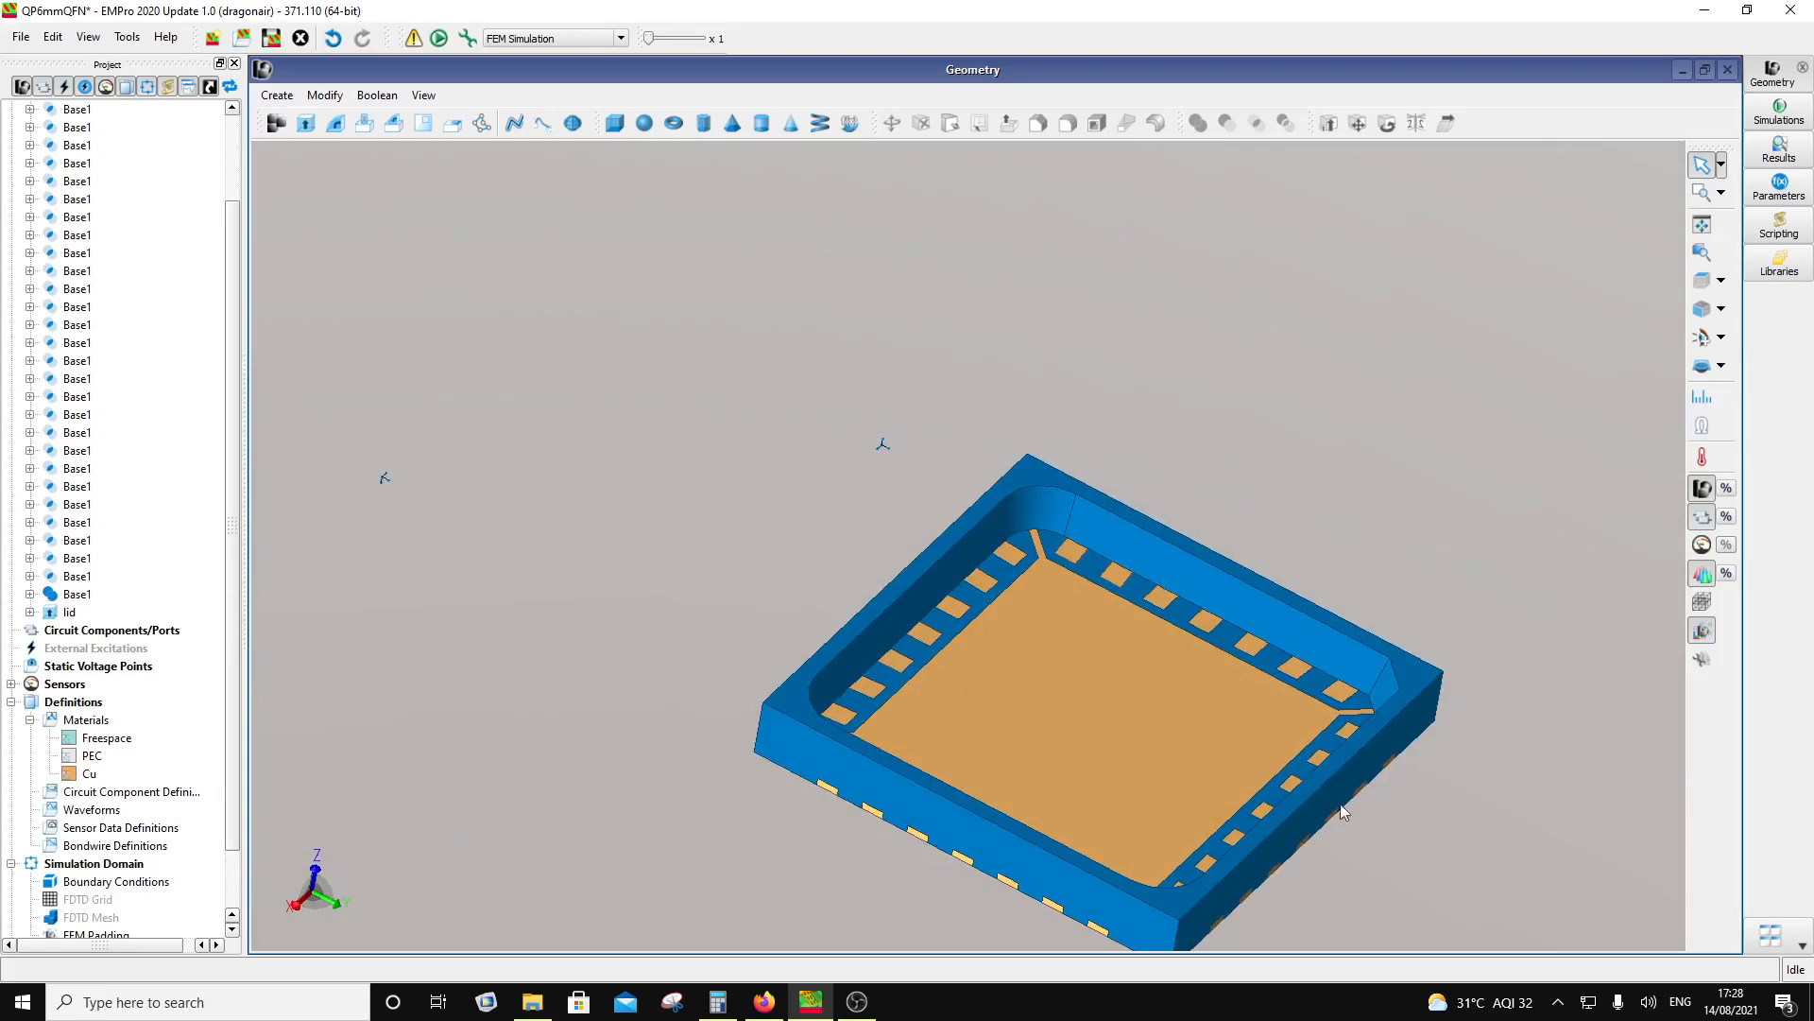
pyautogui.moveTo(1241, 861); pyautogui.dragTo(983, 700, button='middle')
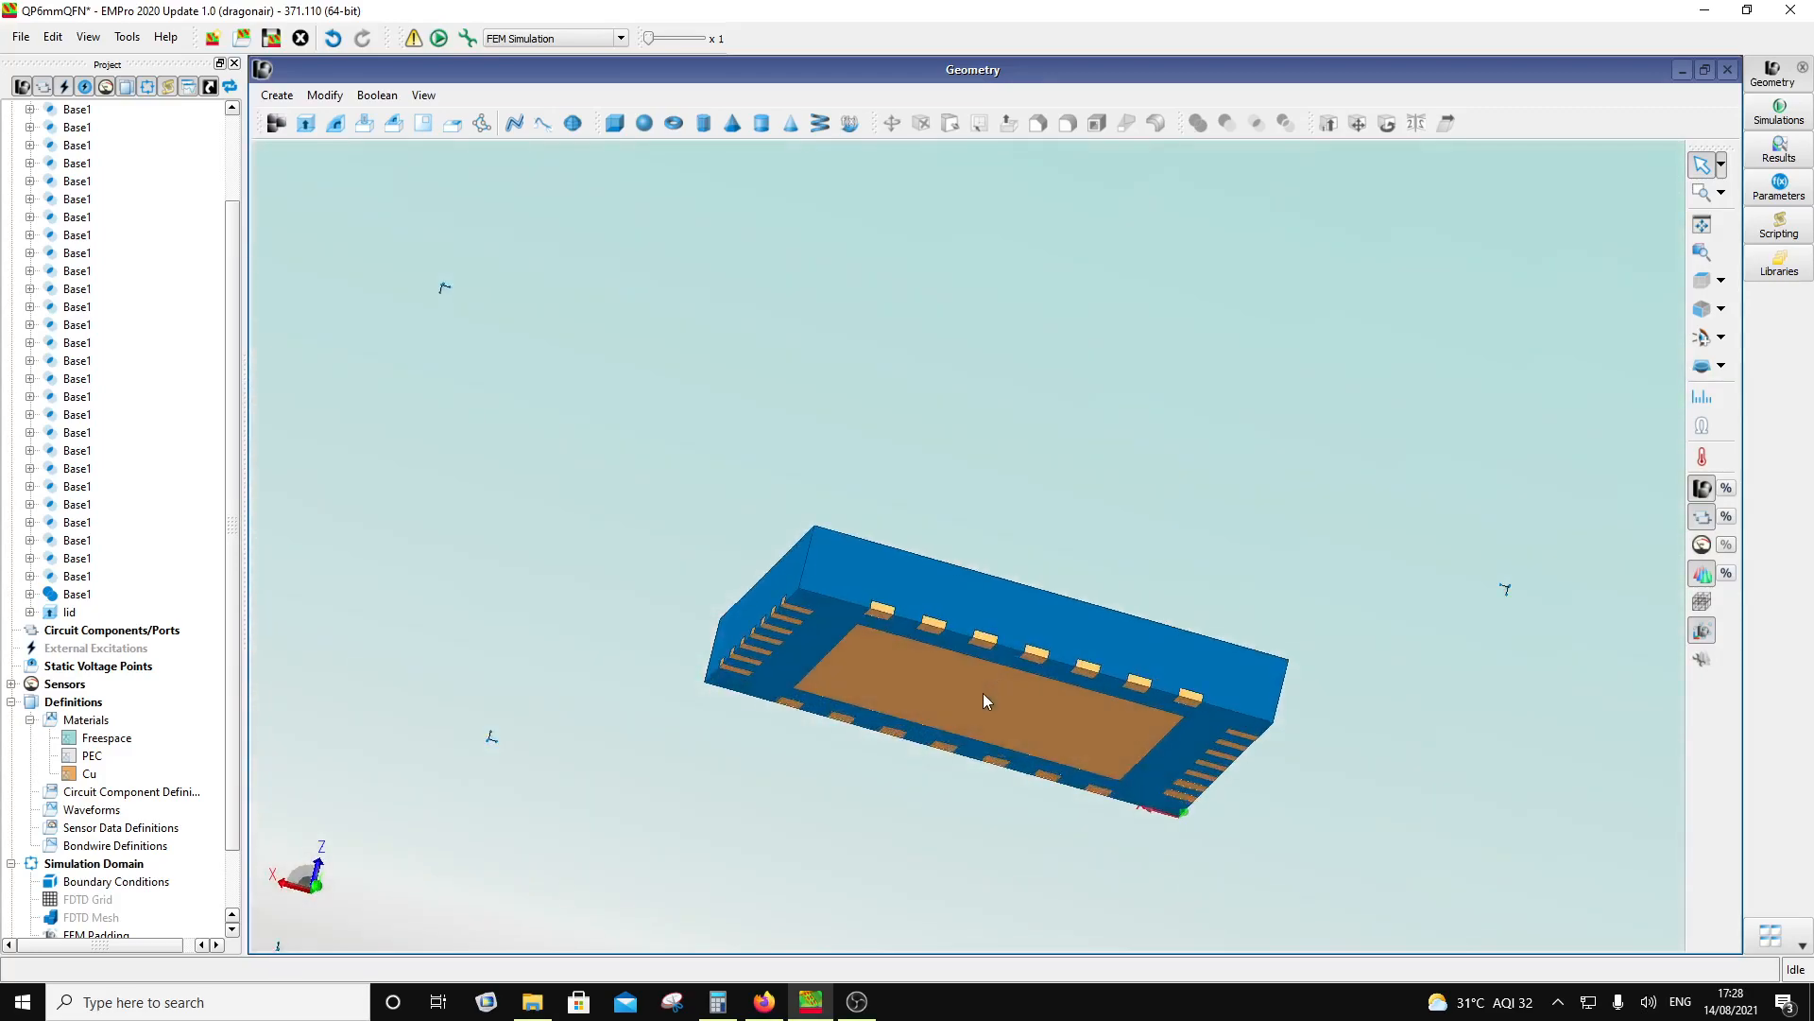
pyautogui.moveTo(875, 1010)
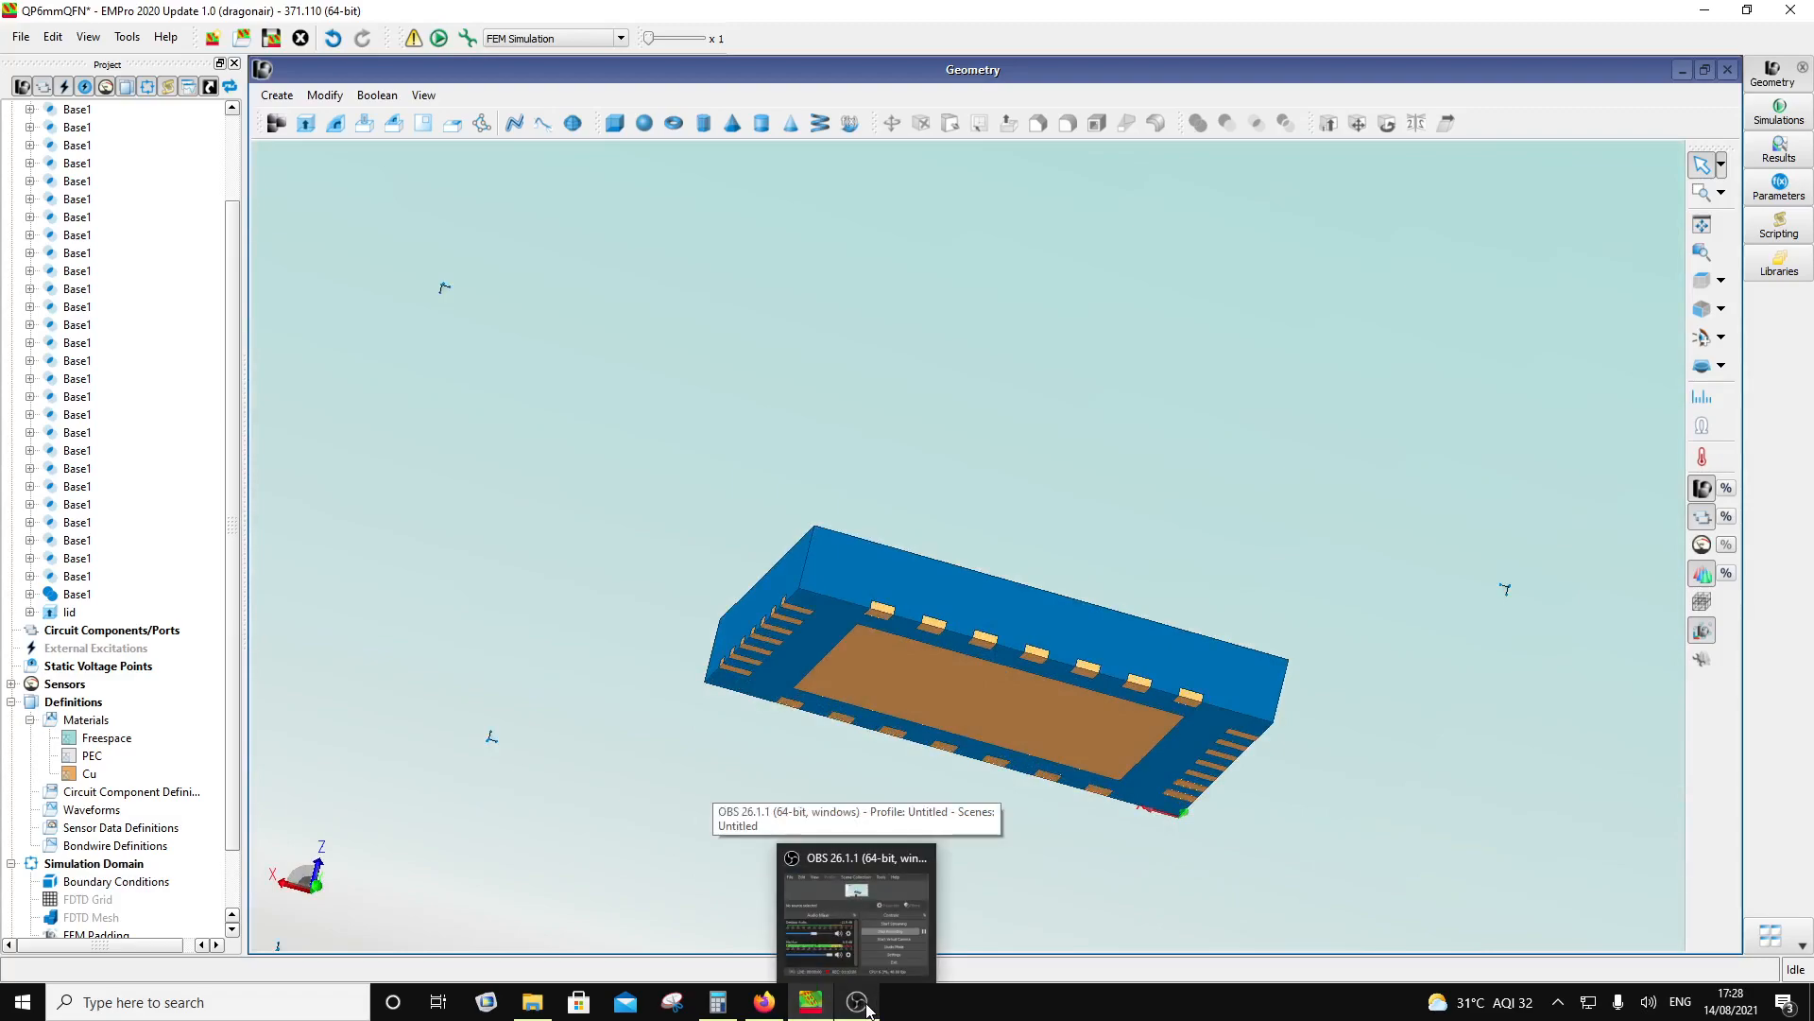
pyautogui.moveTo(918, 784); pyautogui.dragTo(1112, 921, button='middle')
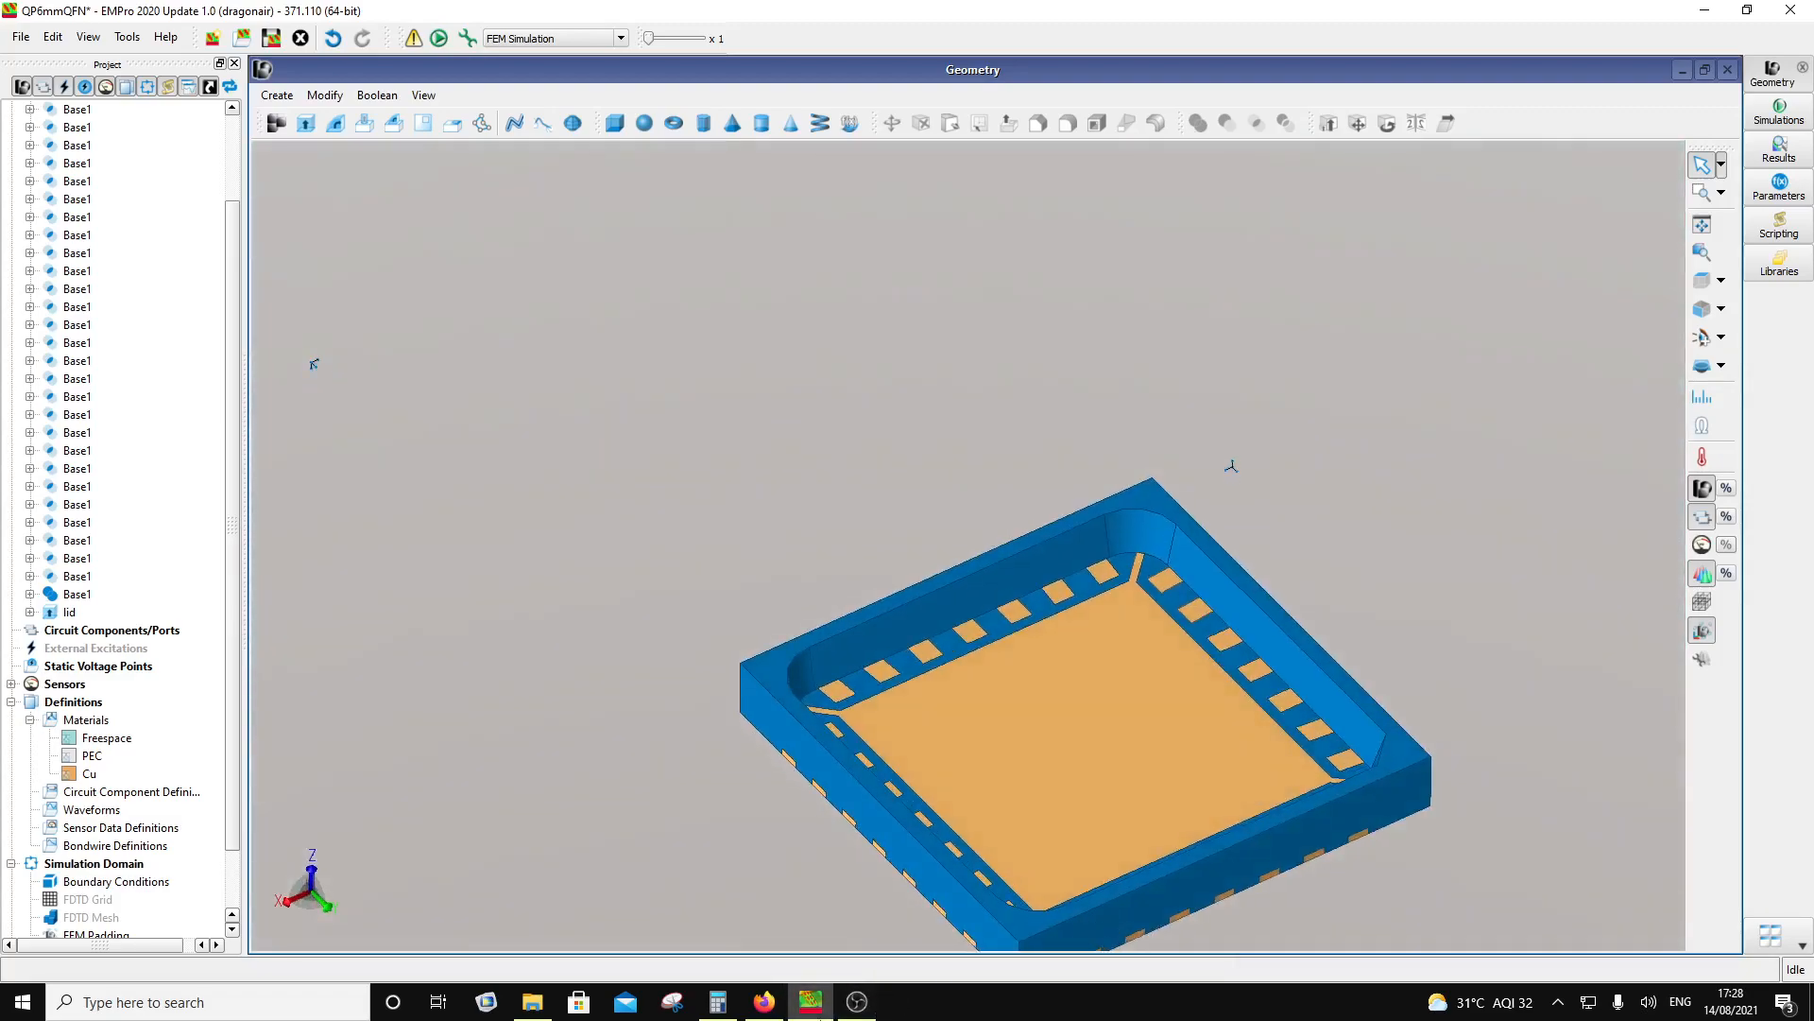
# Step: Switch to Firefox and check the drawing's Section A-A, top view and side view dimensions against the model
pyautogui.moveTo(798, 1001)
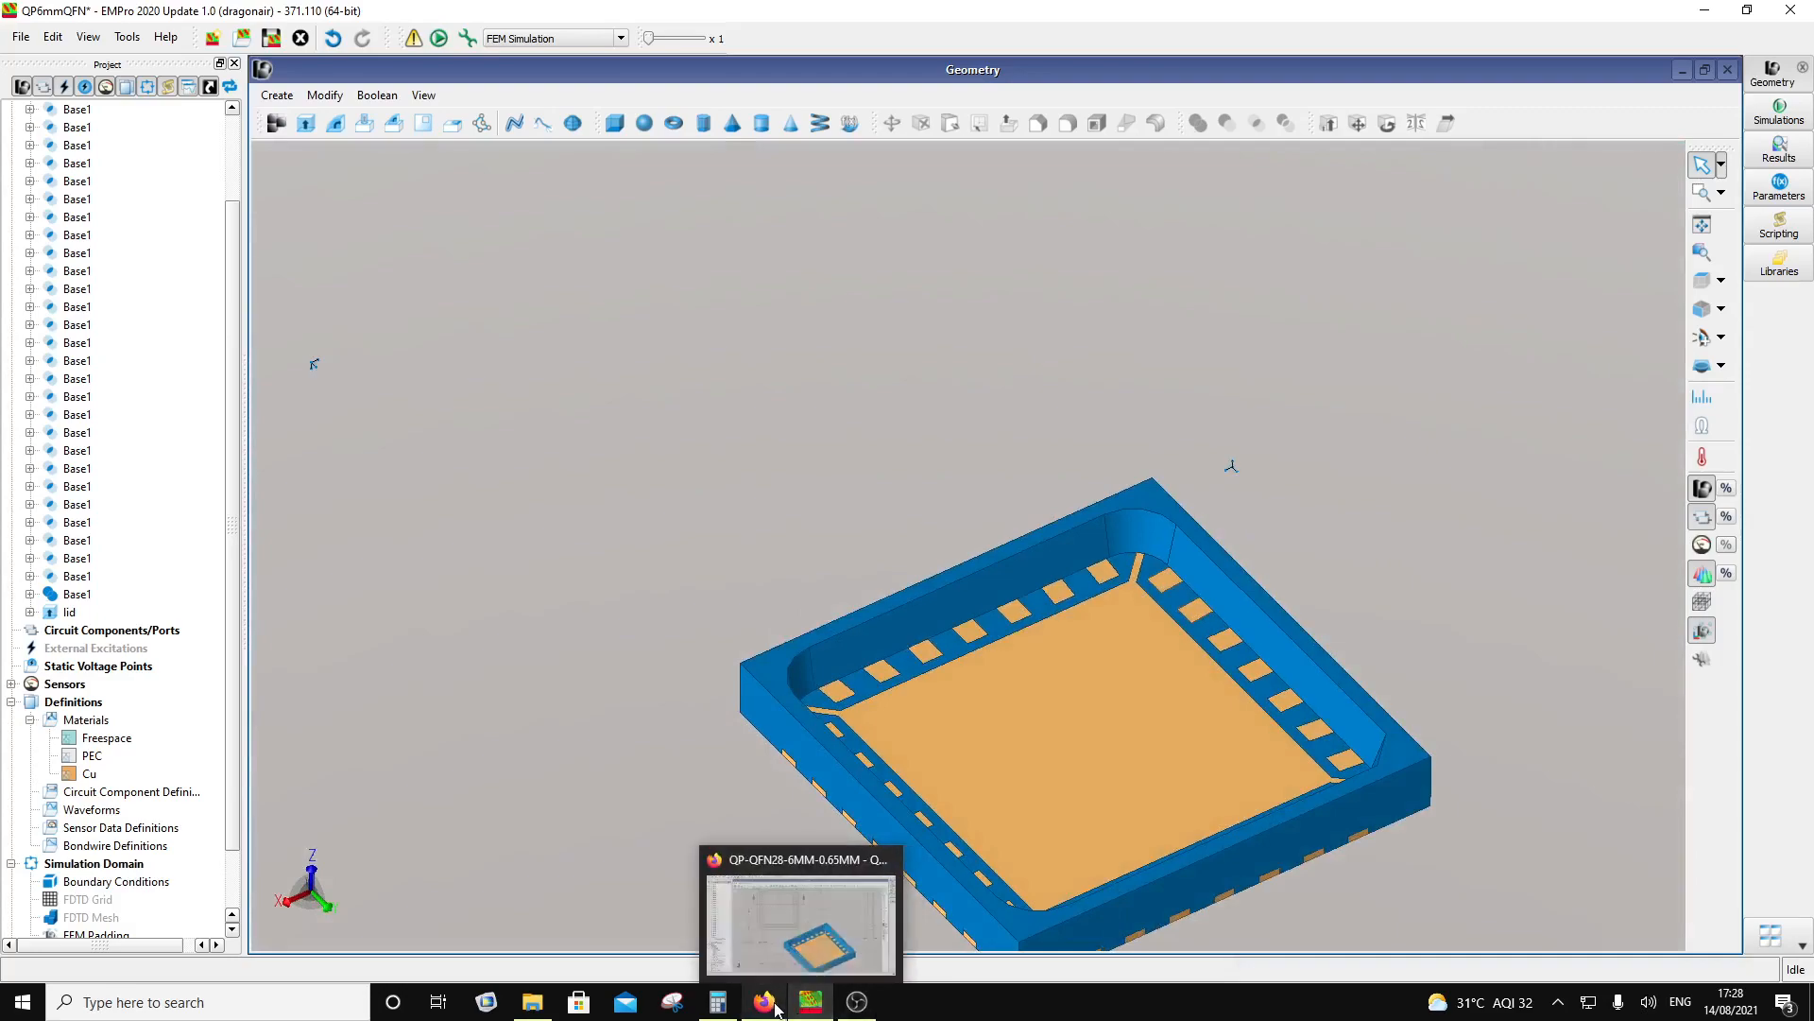
pyautogui.click(770, 936)
pyautogui.scroll(-3, 756, 463)
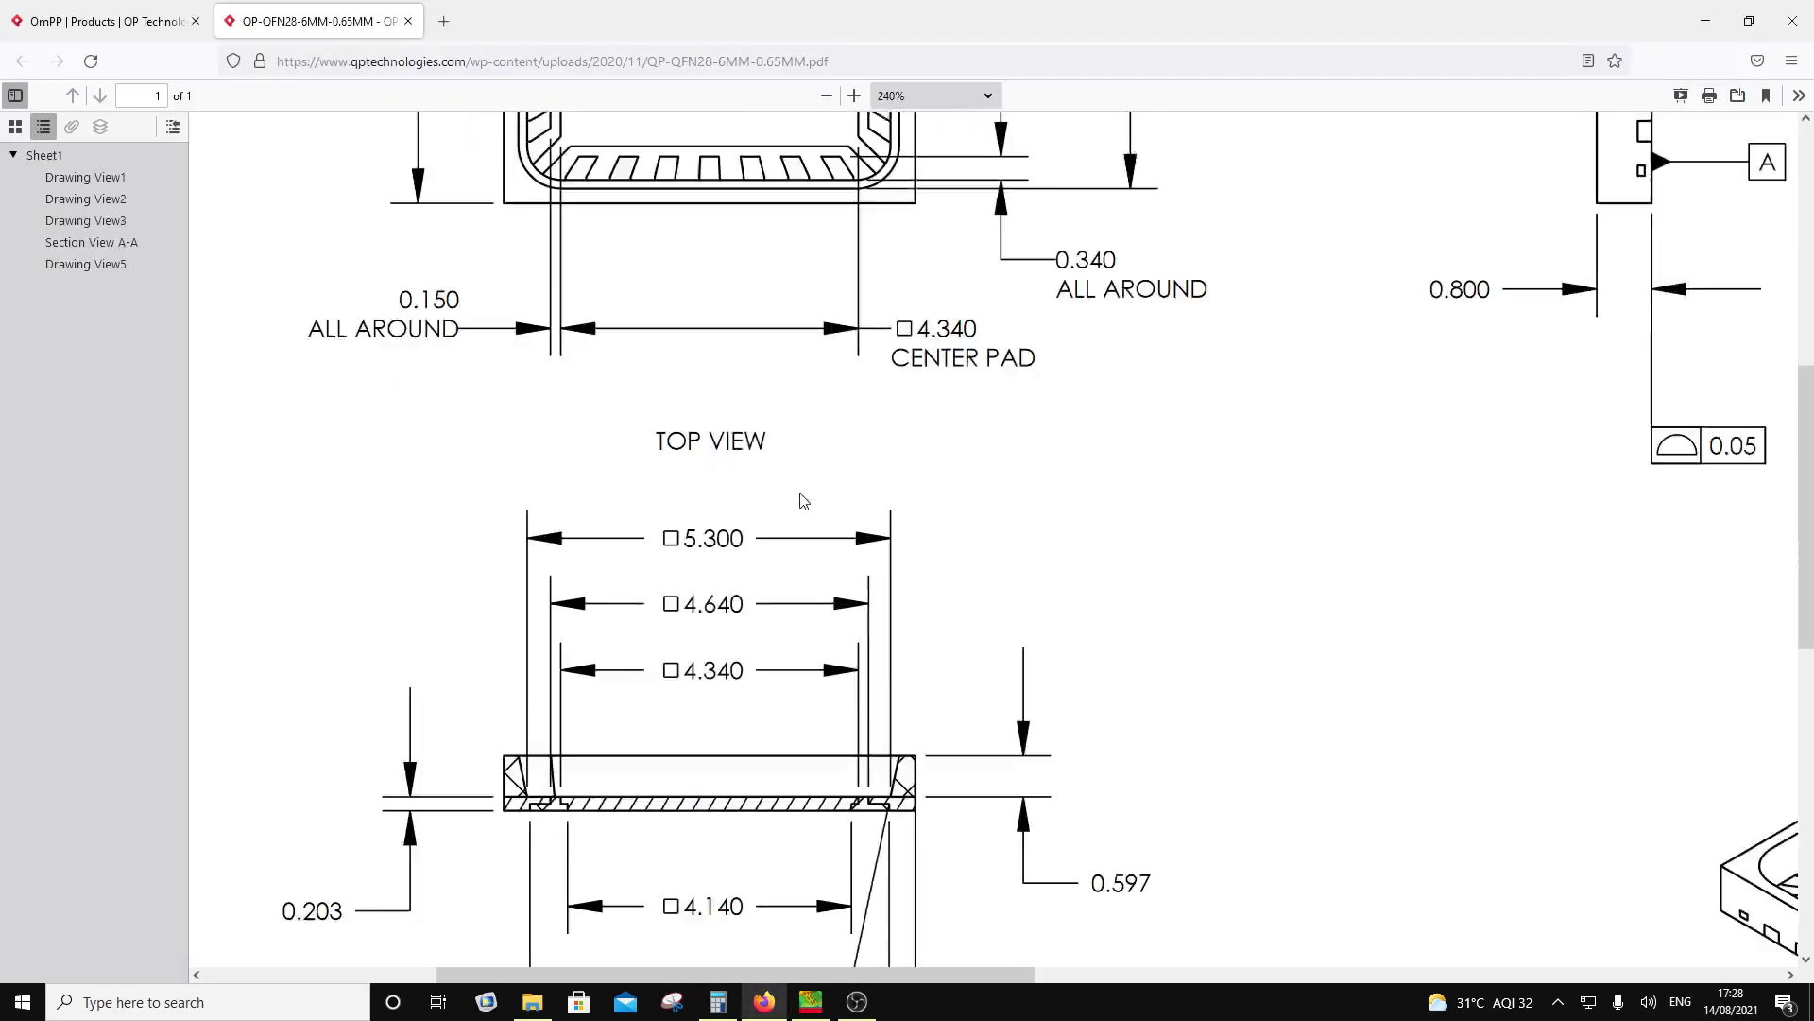
pyautogui.scroll(4, 808, 507)
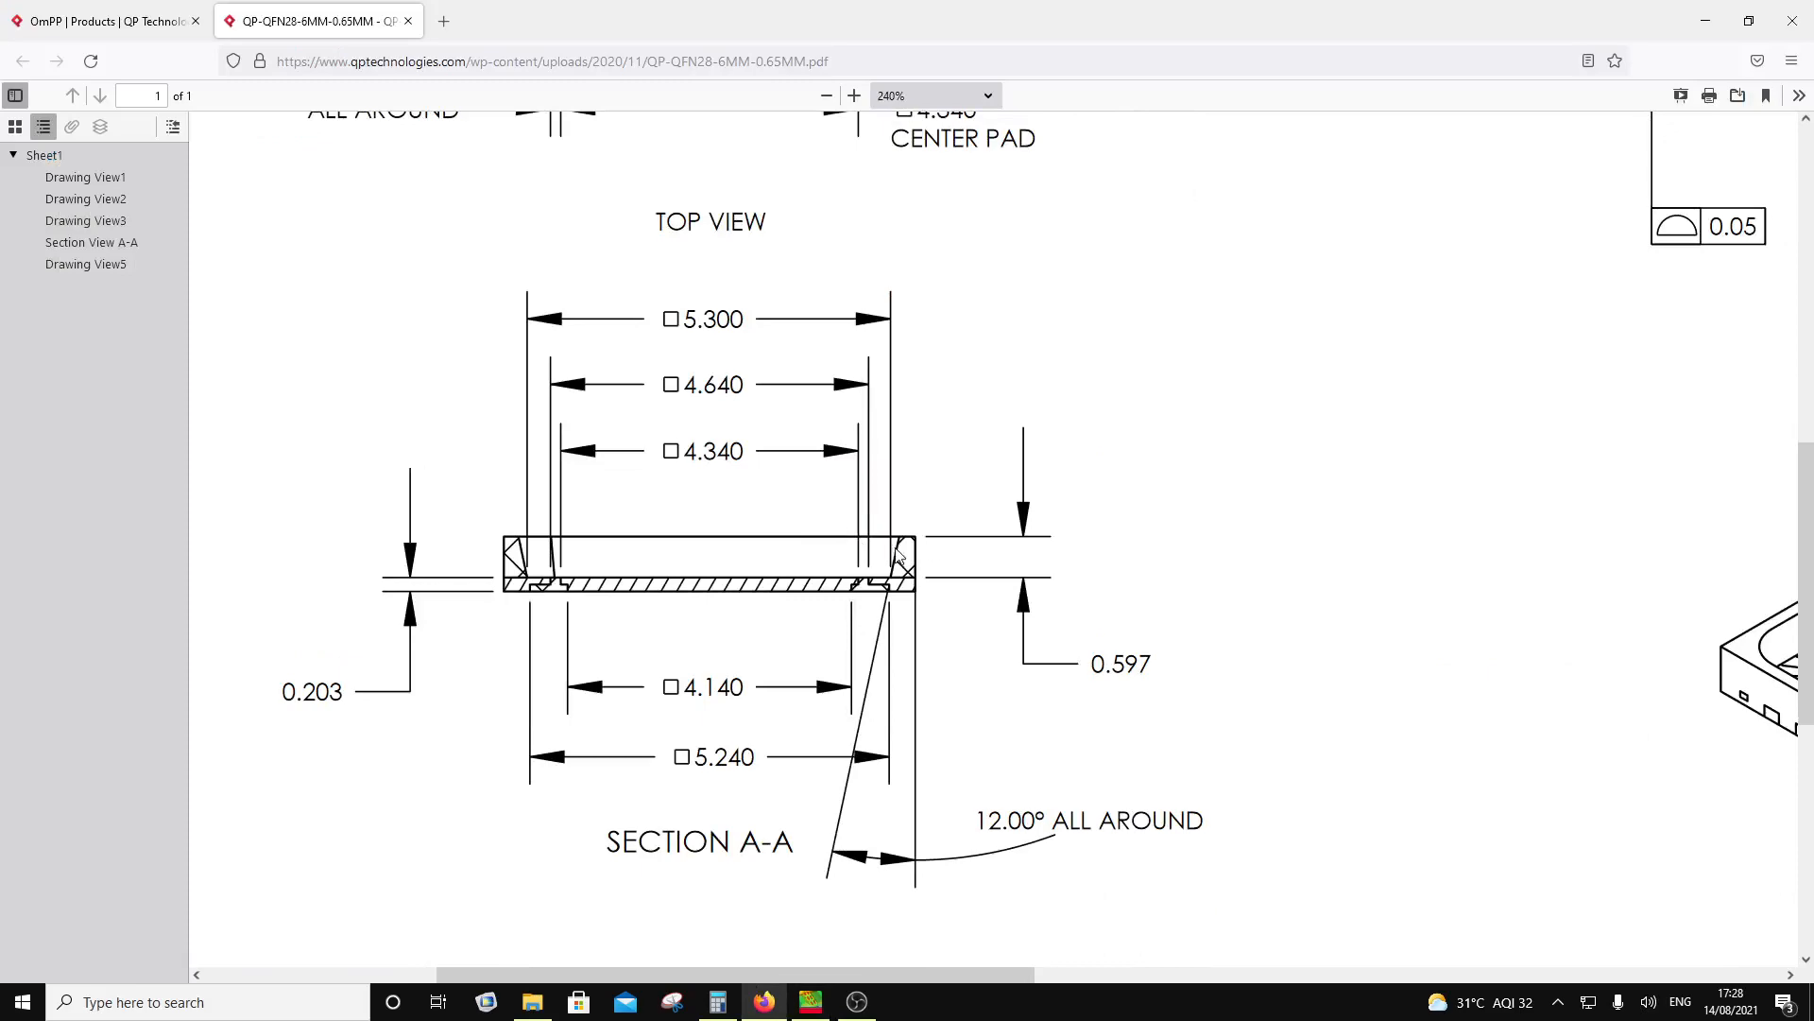
pyautogui.scroll(7, 1044, 516)
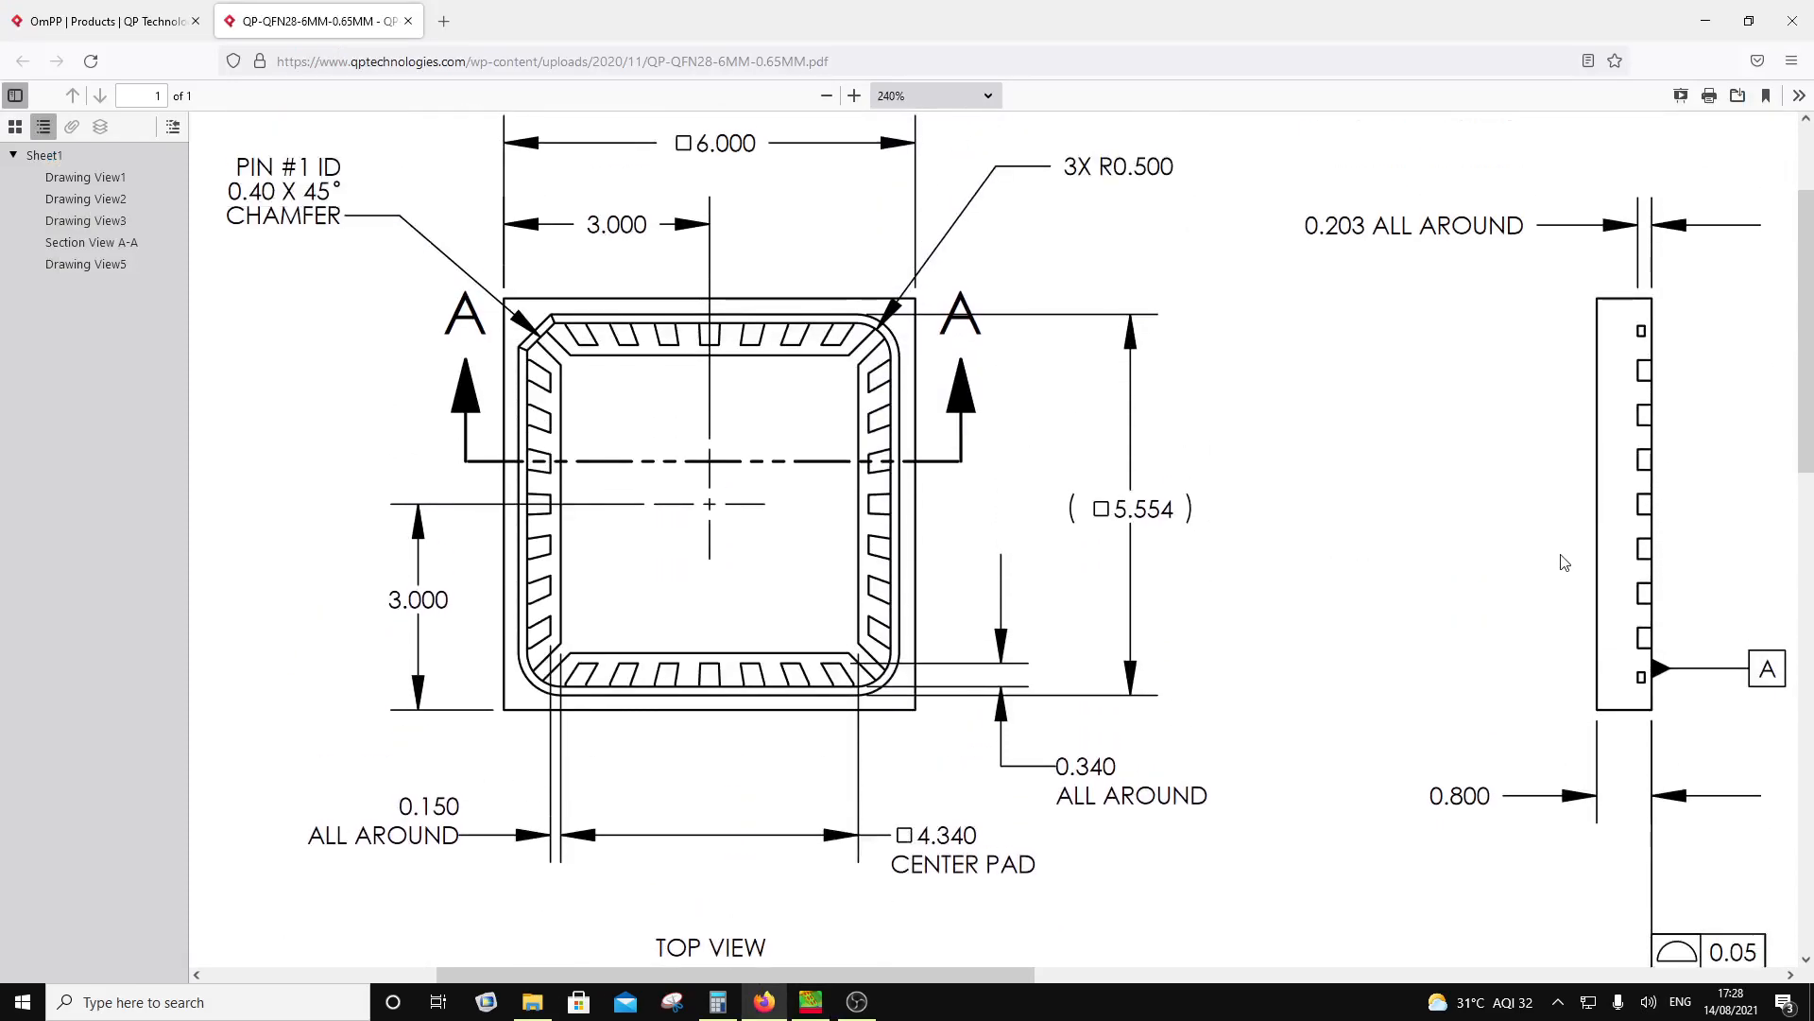
pyautogui.scroll(-3, 1166, 599)
pyautogui.scroll(4, 1168, 600)
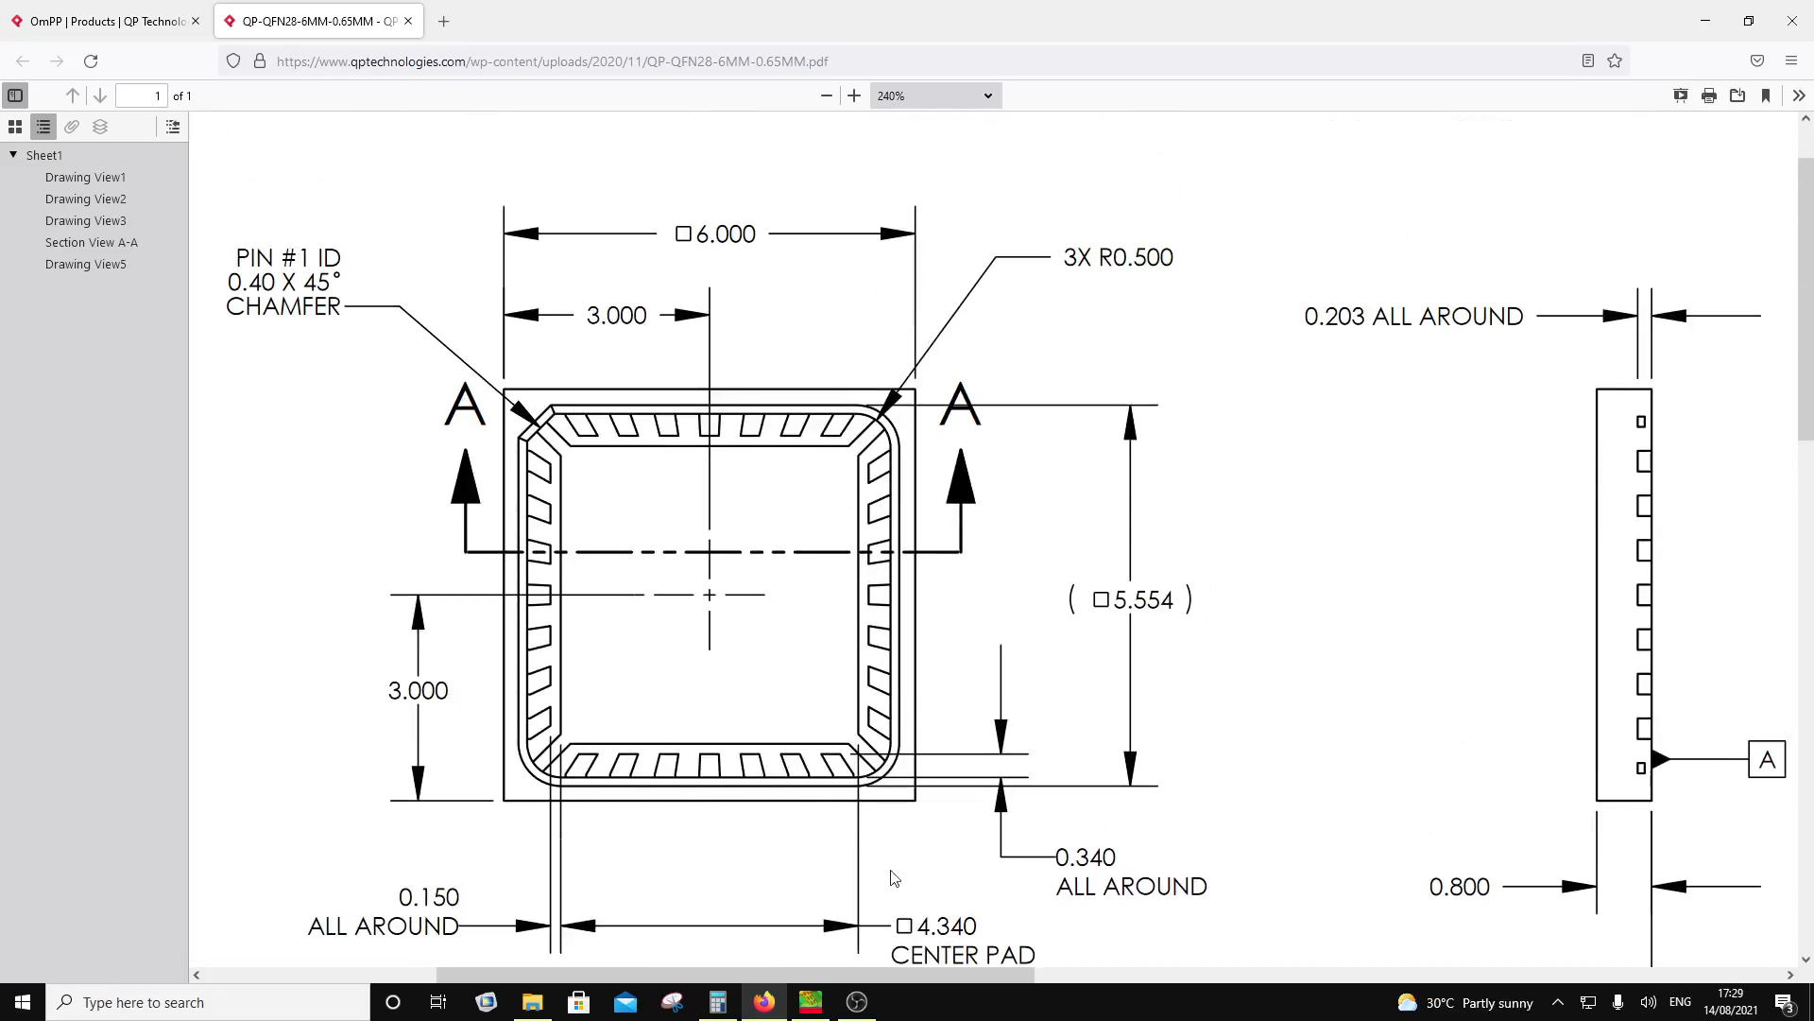
pyautogui.scroll(-4, 1628, 849)
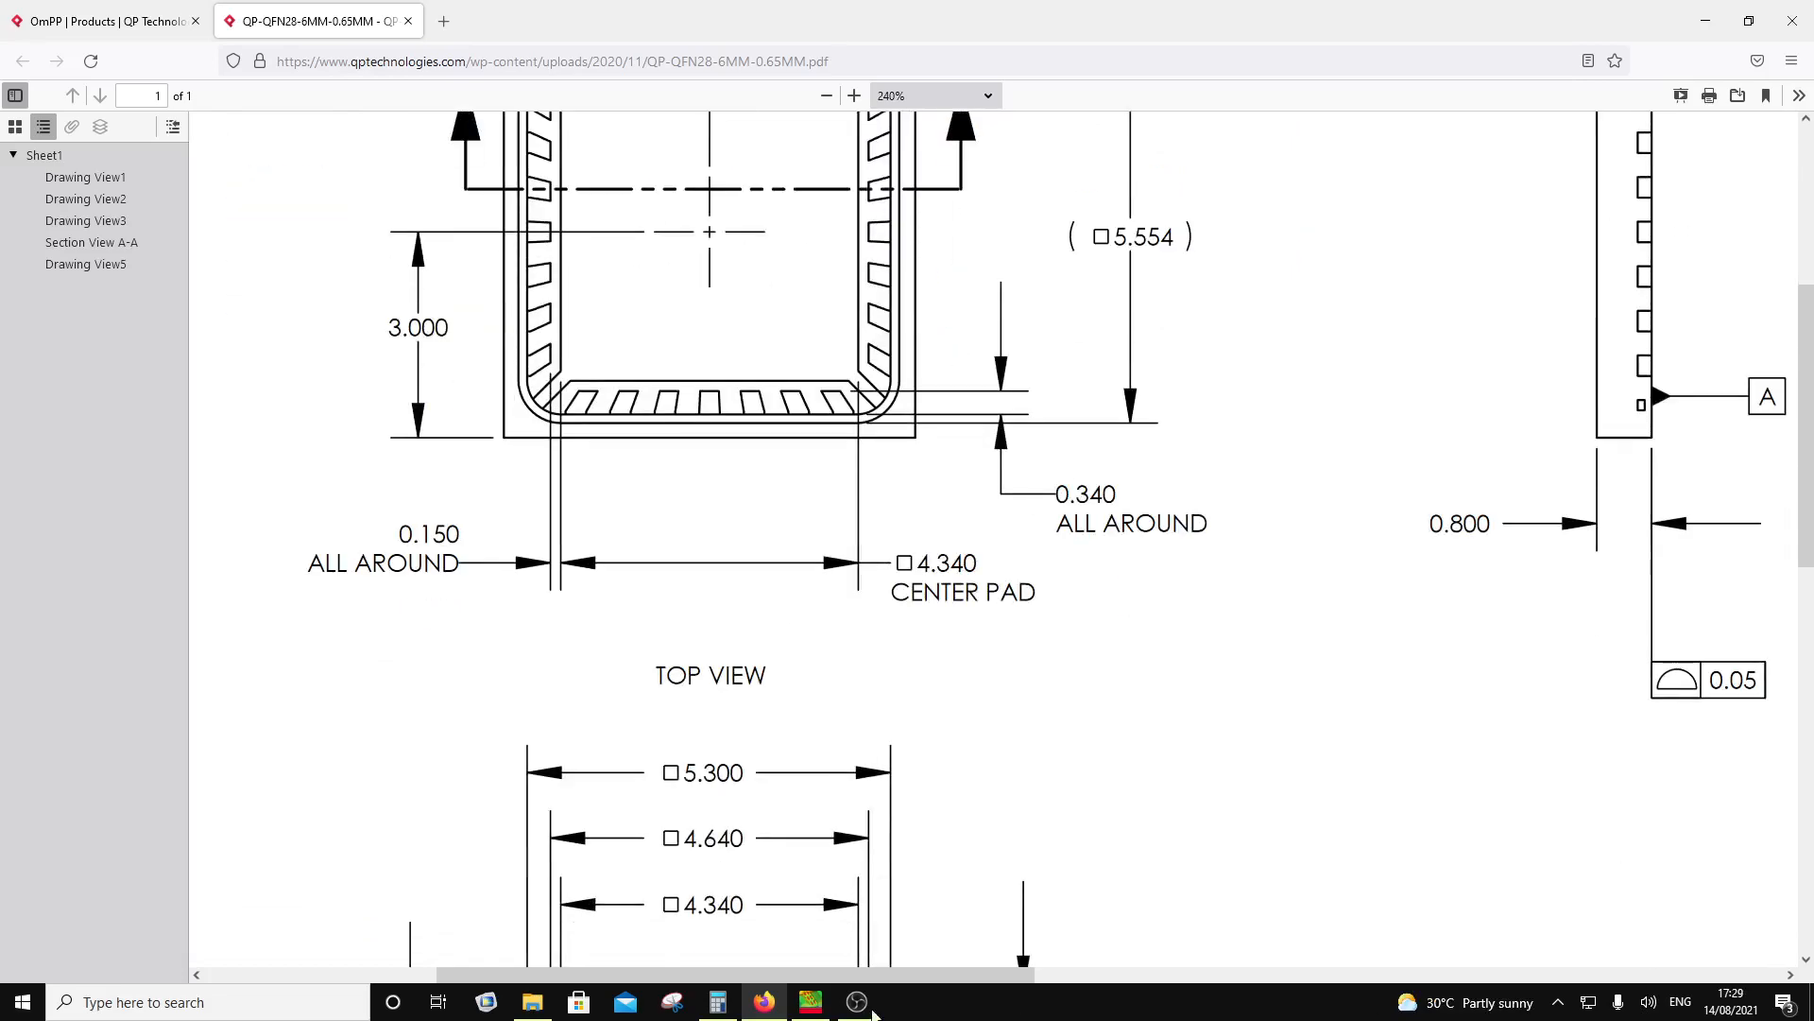
# Step: Return to EMPro and display the open package centered in a straight top-down view
pyautogui.click(811, 1001)
pyautogui.moveTo(994, 786); pyautogui.dragTo(1401, 738, button='middle')
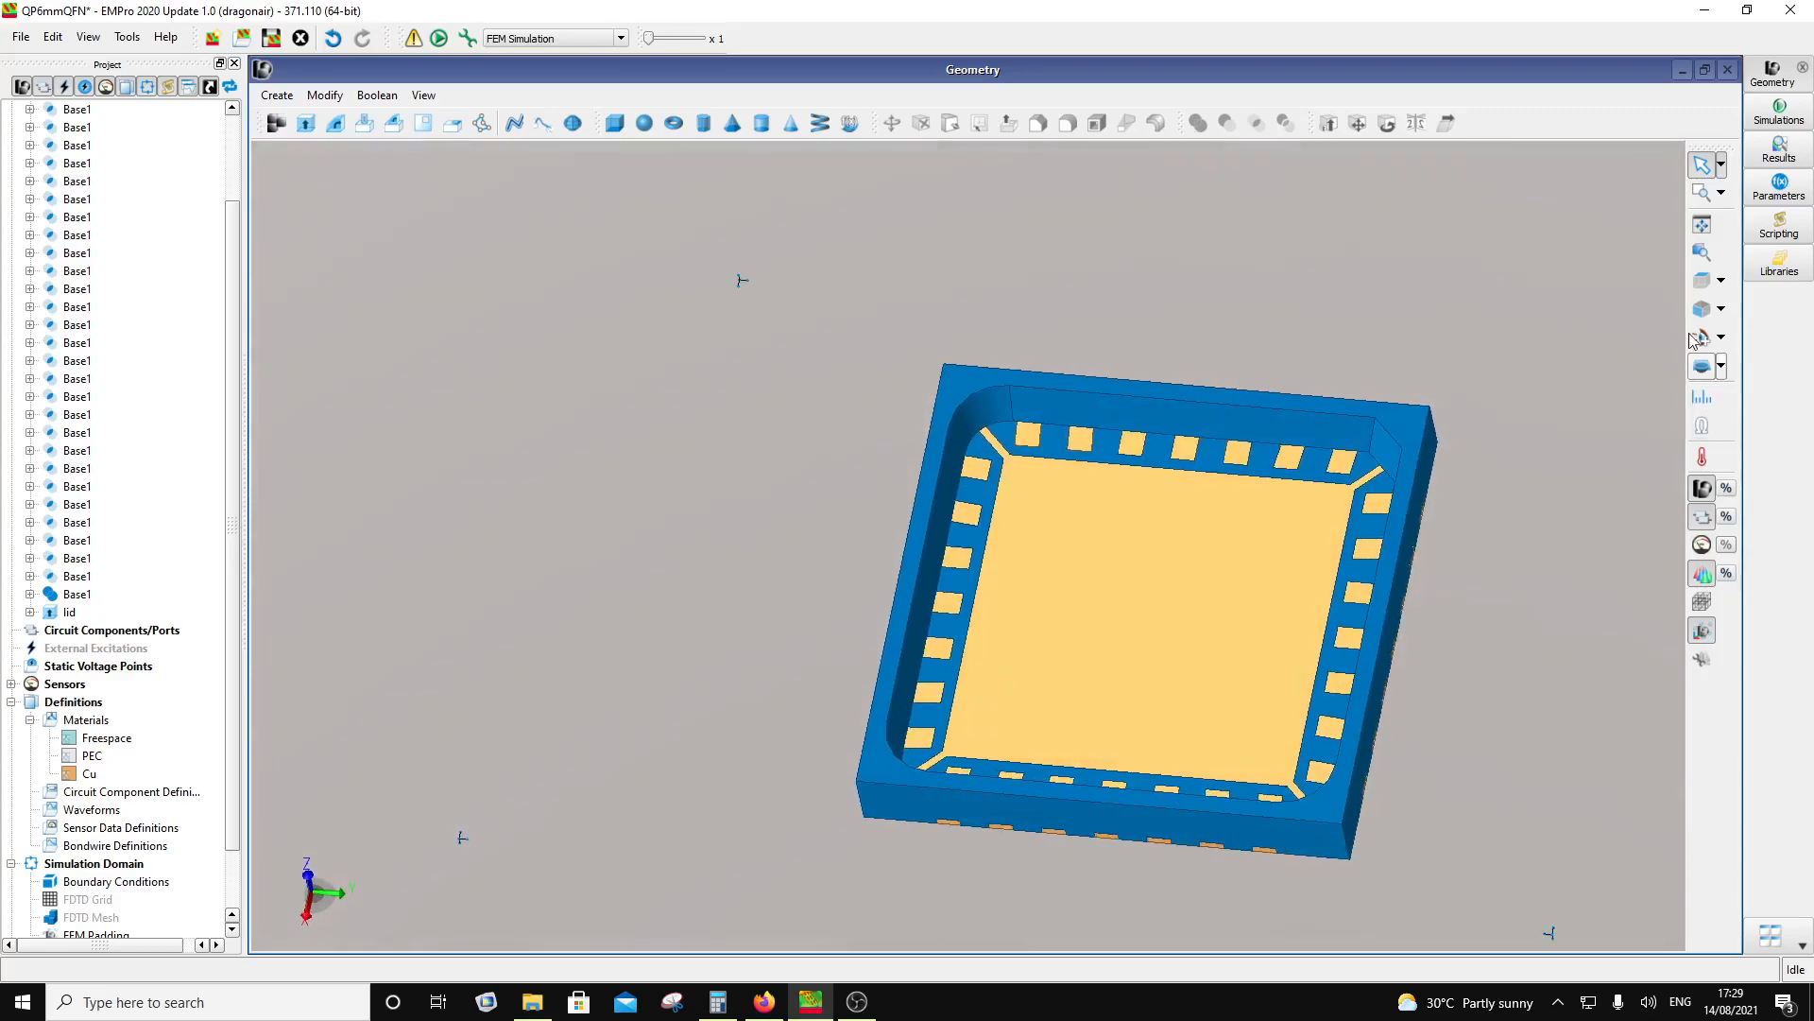
pyautogui.click(1701, 297)
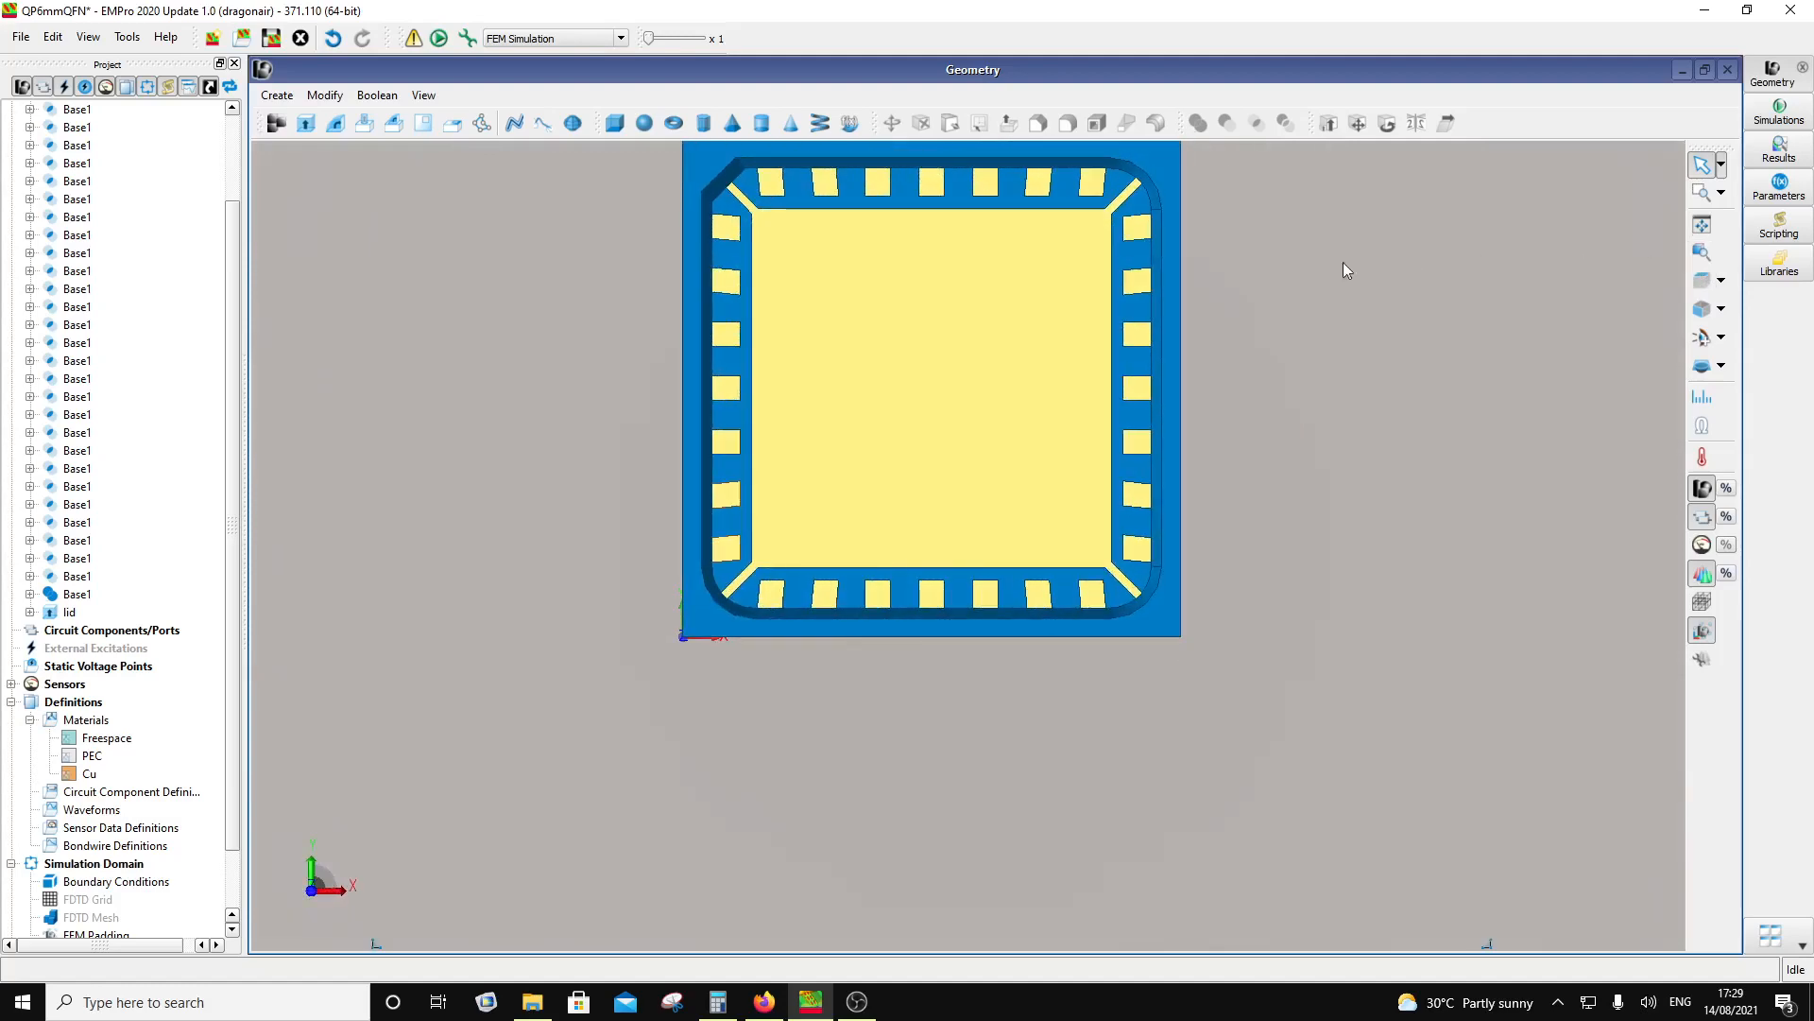
pyautogui.keyDown('shift'); pyautogui.moveTo(1027, 329); pyautogui.dragTo(964, 560, button='middle'); pyautogui.keyUp('shift')
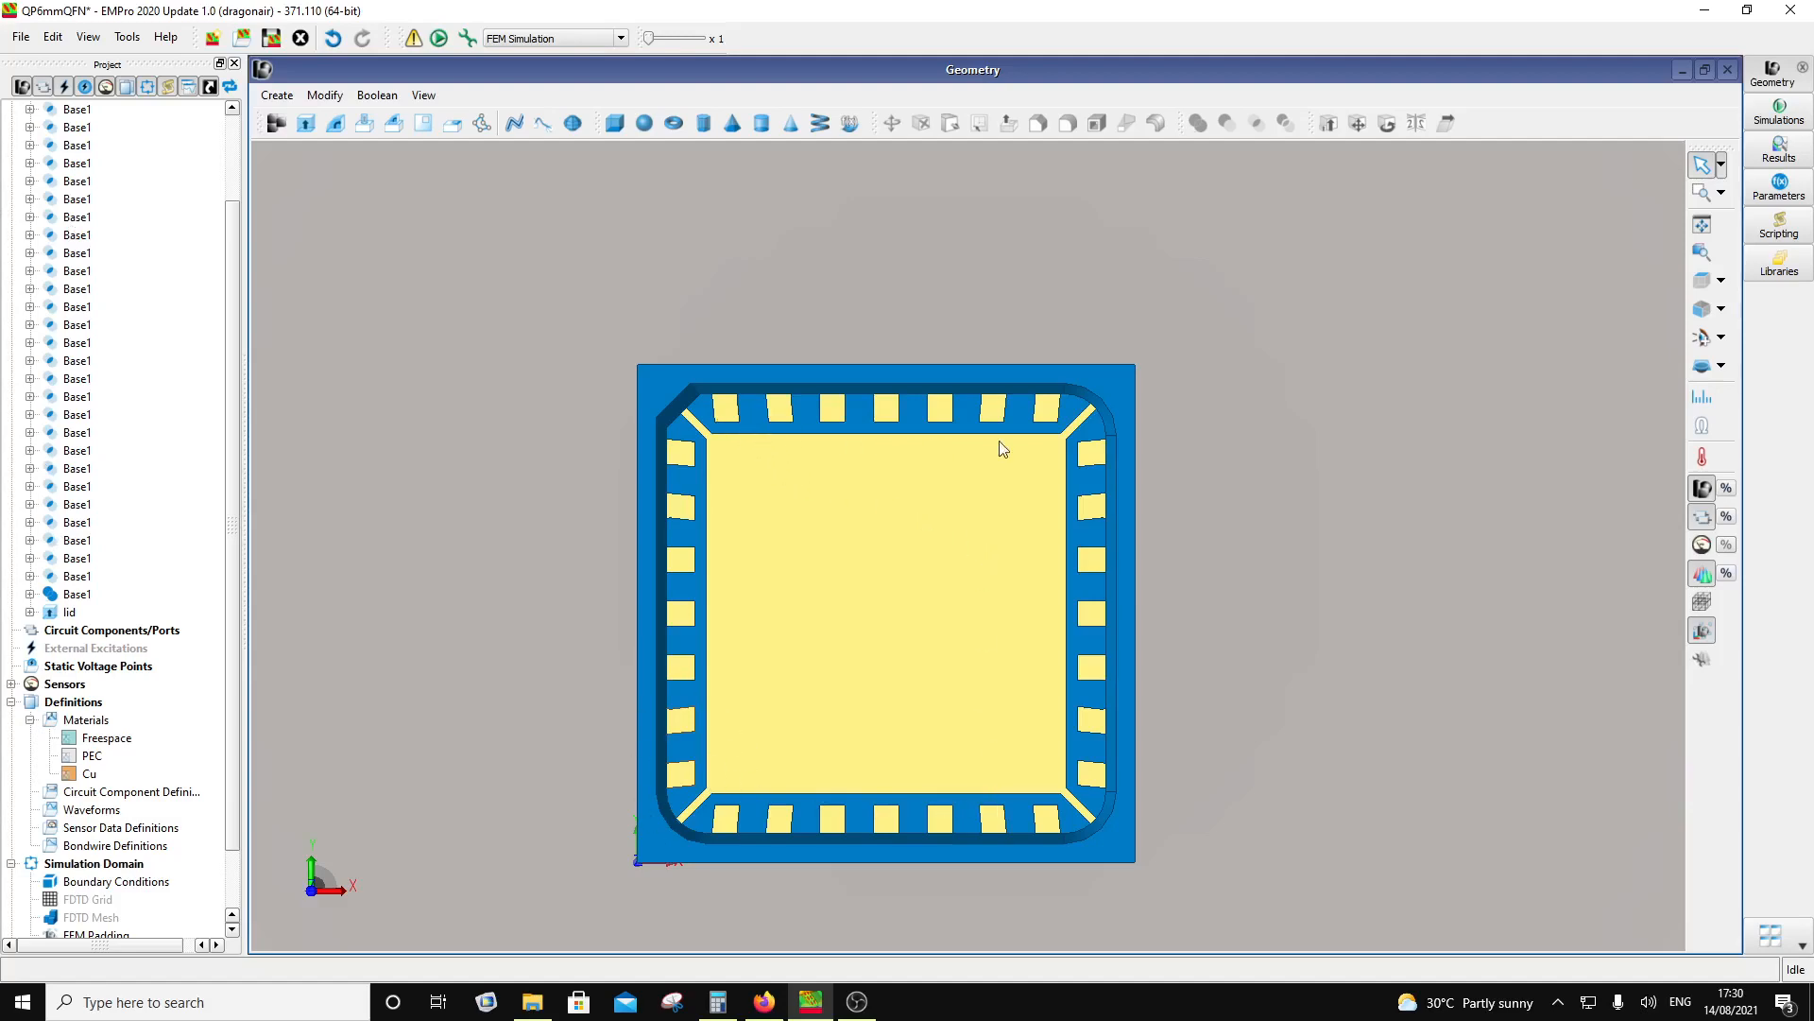
# Step: Save the QP6mmQFN project
pyautogui.moveTo(813, 783); pyautogui.dragTo(874, 713, button='middle')
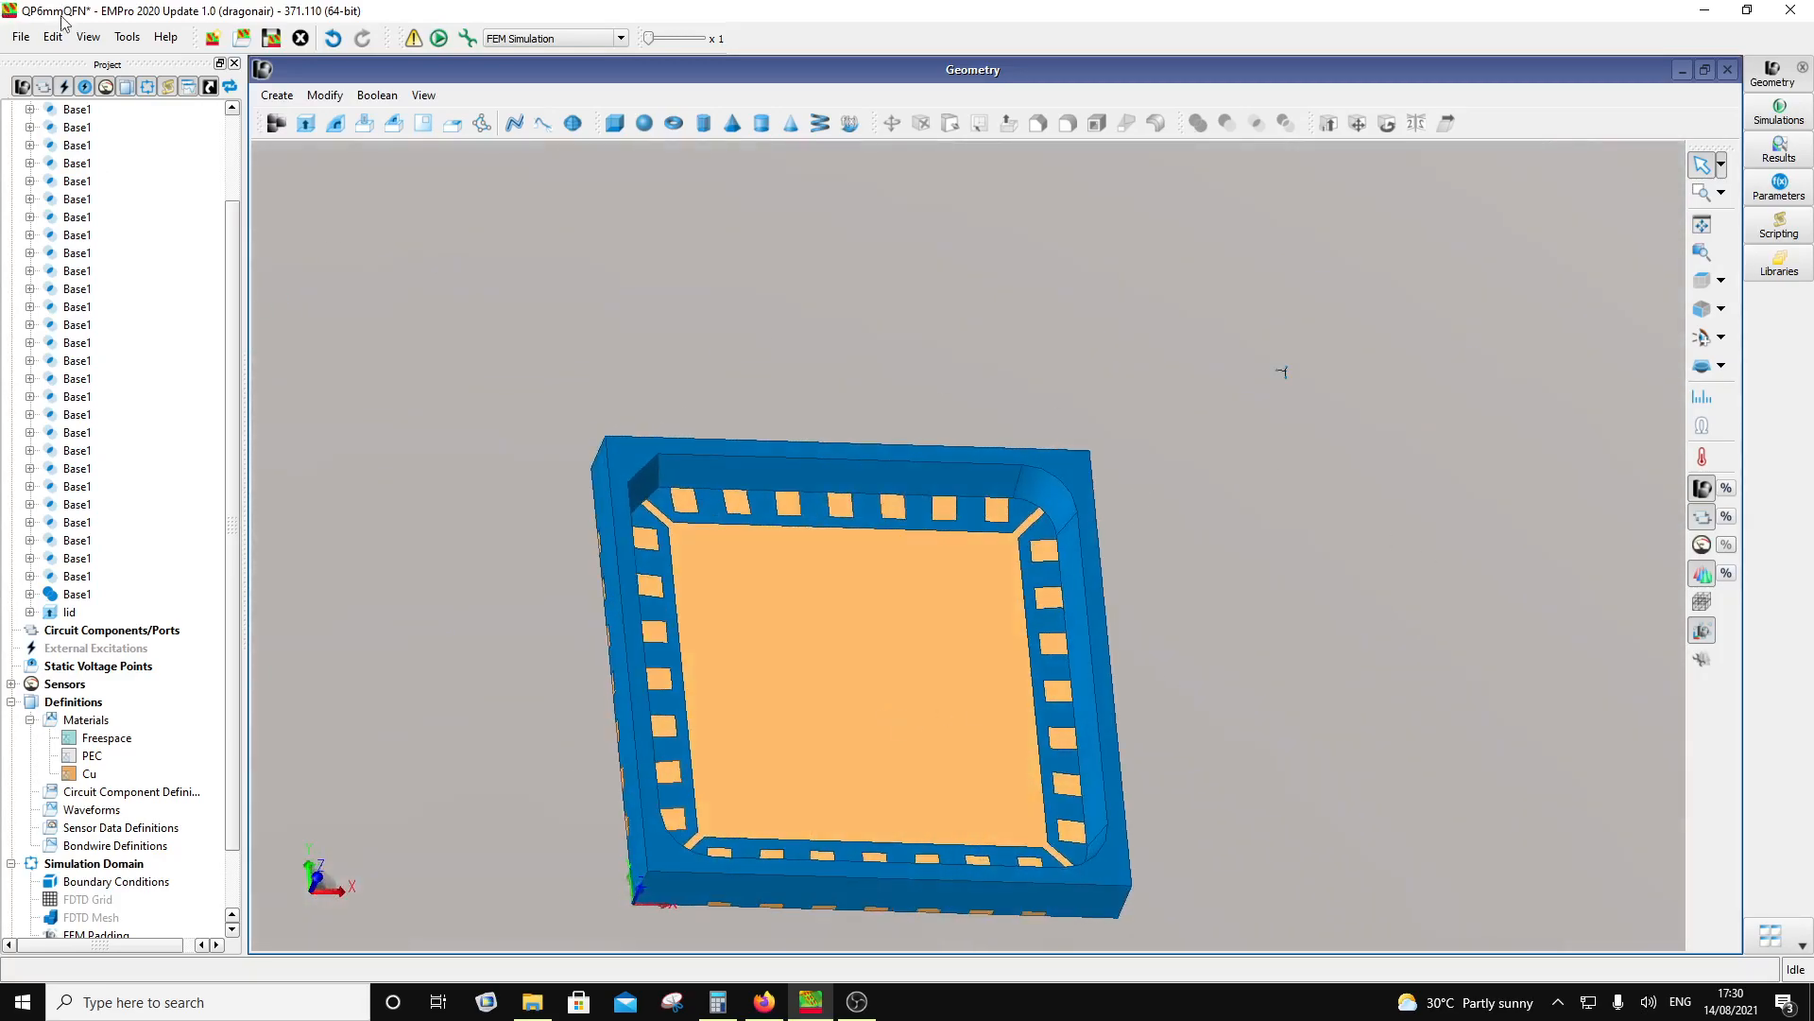
pyautogui.click(19, 39)
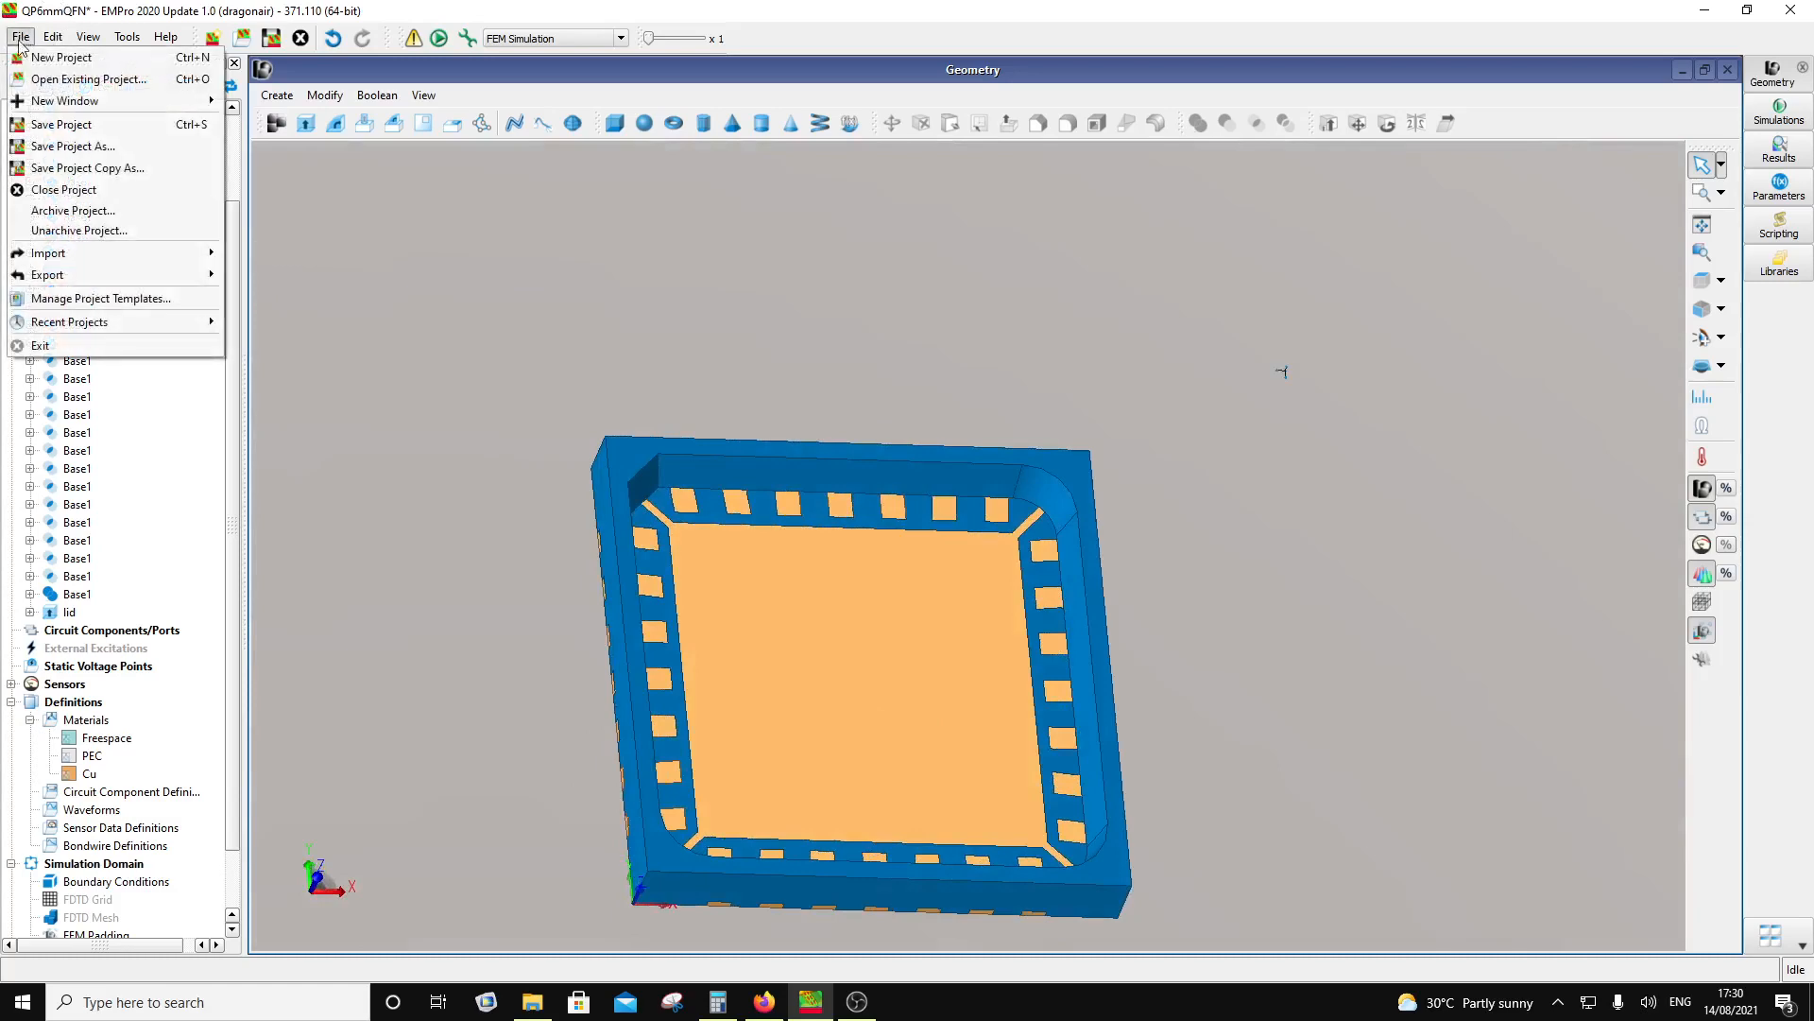
pyautogui.click(79, 127)
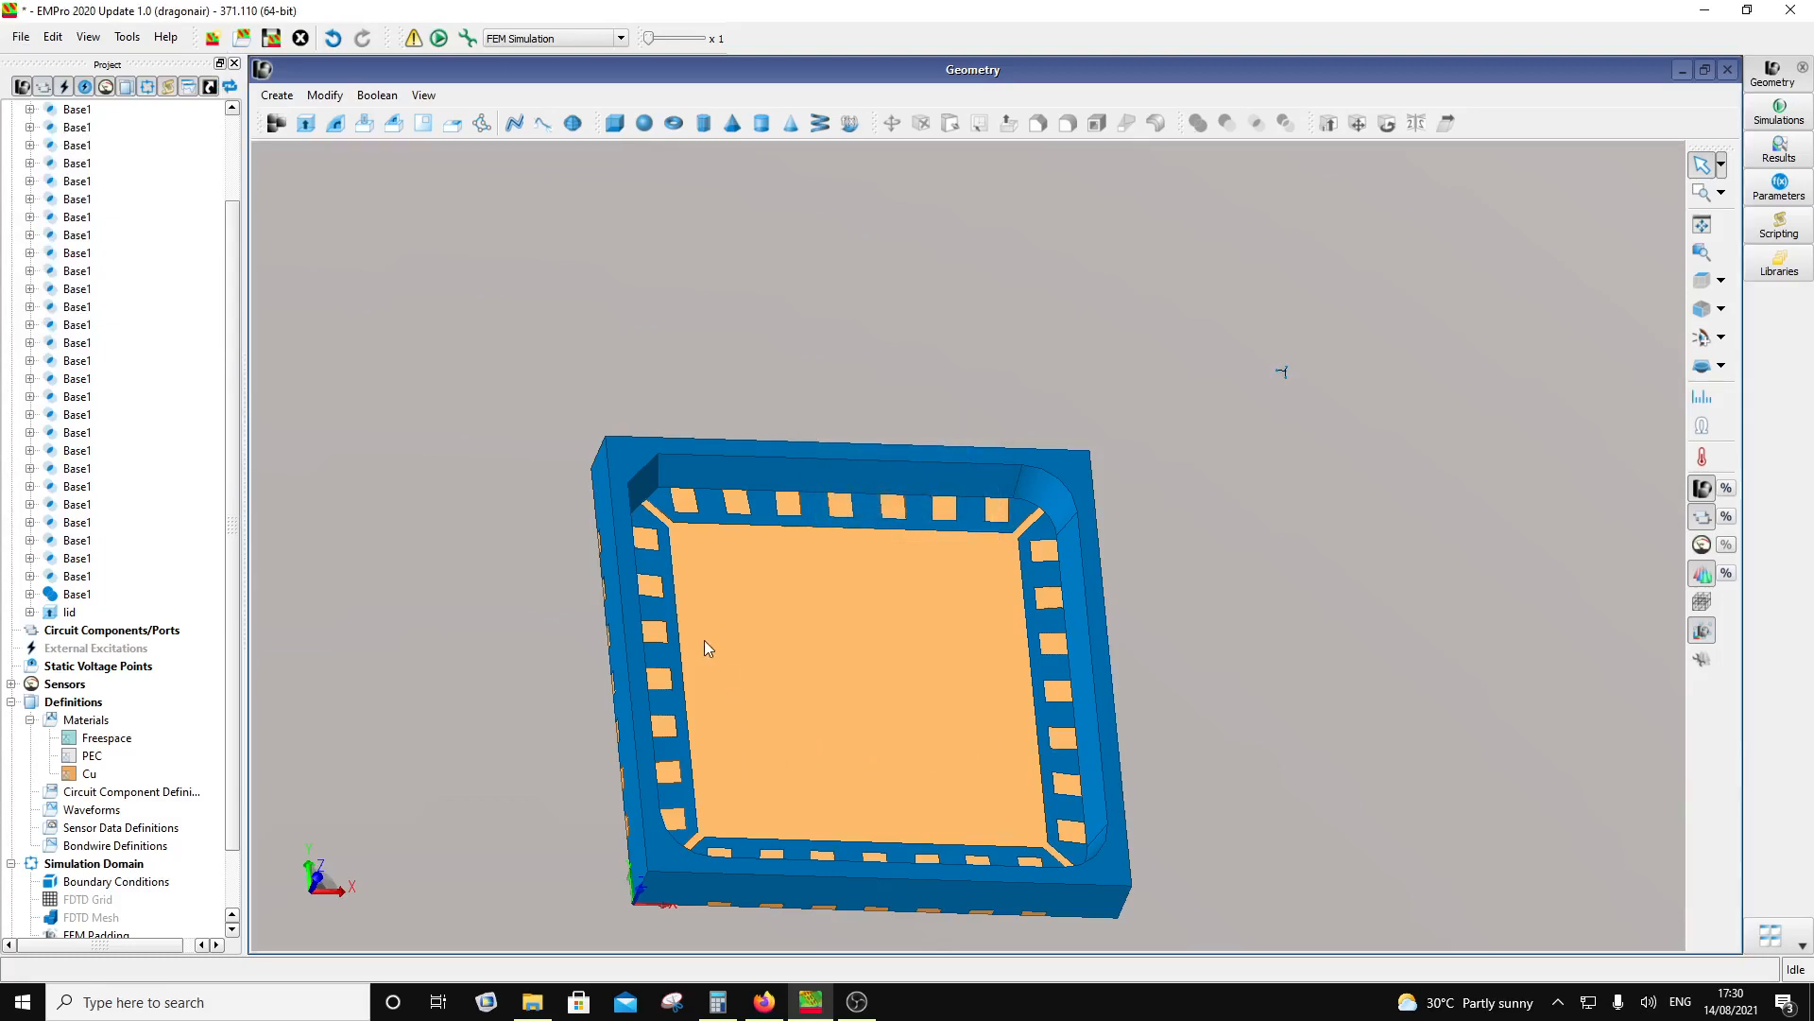
# Step: Examine the finished package from several angles, covering the cavity walls, chamfered corner, inner pads and side leads
pyautogui.moveTo(660, 658); pyautogui.dragTo(596, 614, button='middle')
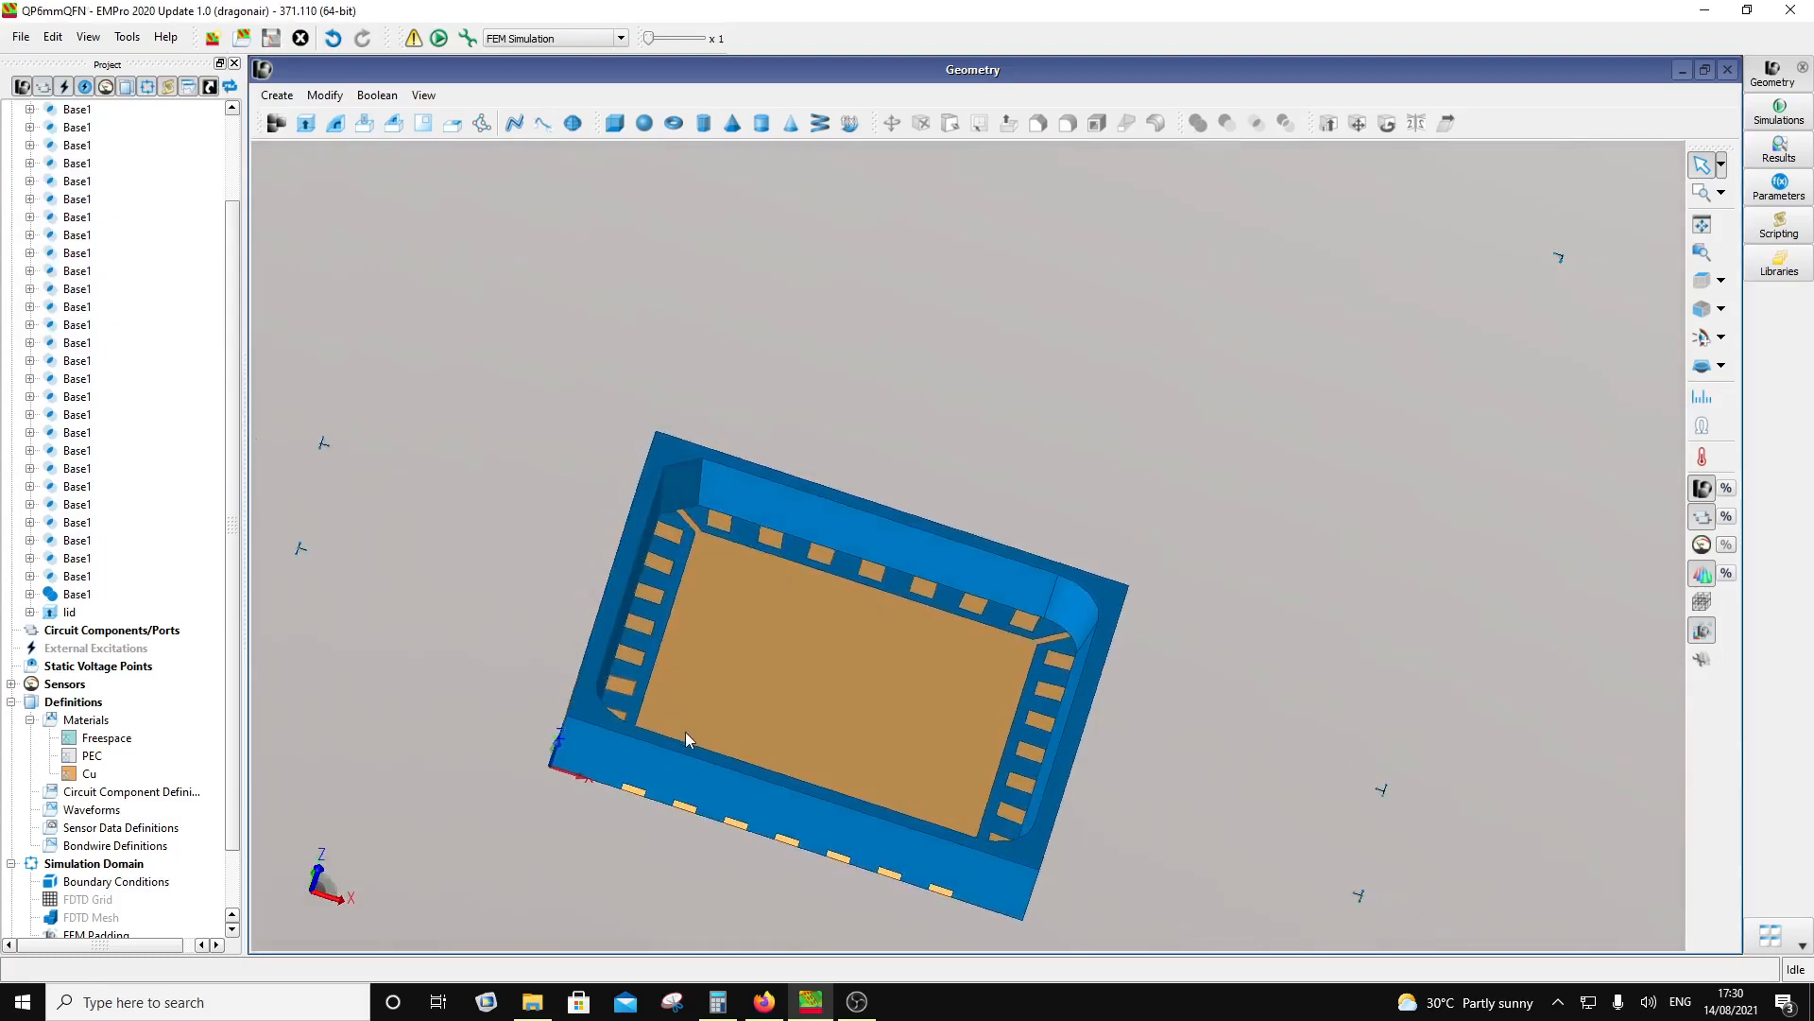
pyautogui.moveTo(718, 780)
pyautogui.mouseDown(button='middle')
pyautogui.moveTo(696, 769)
pyautogui.moveTo(723, 787)
pyautogui.mouseUp(button='middle')
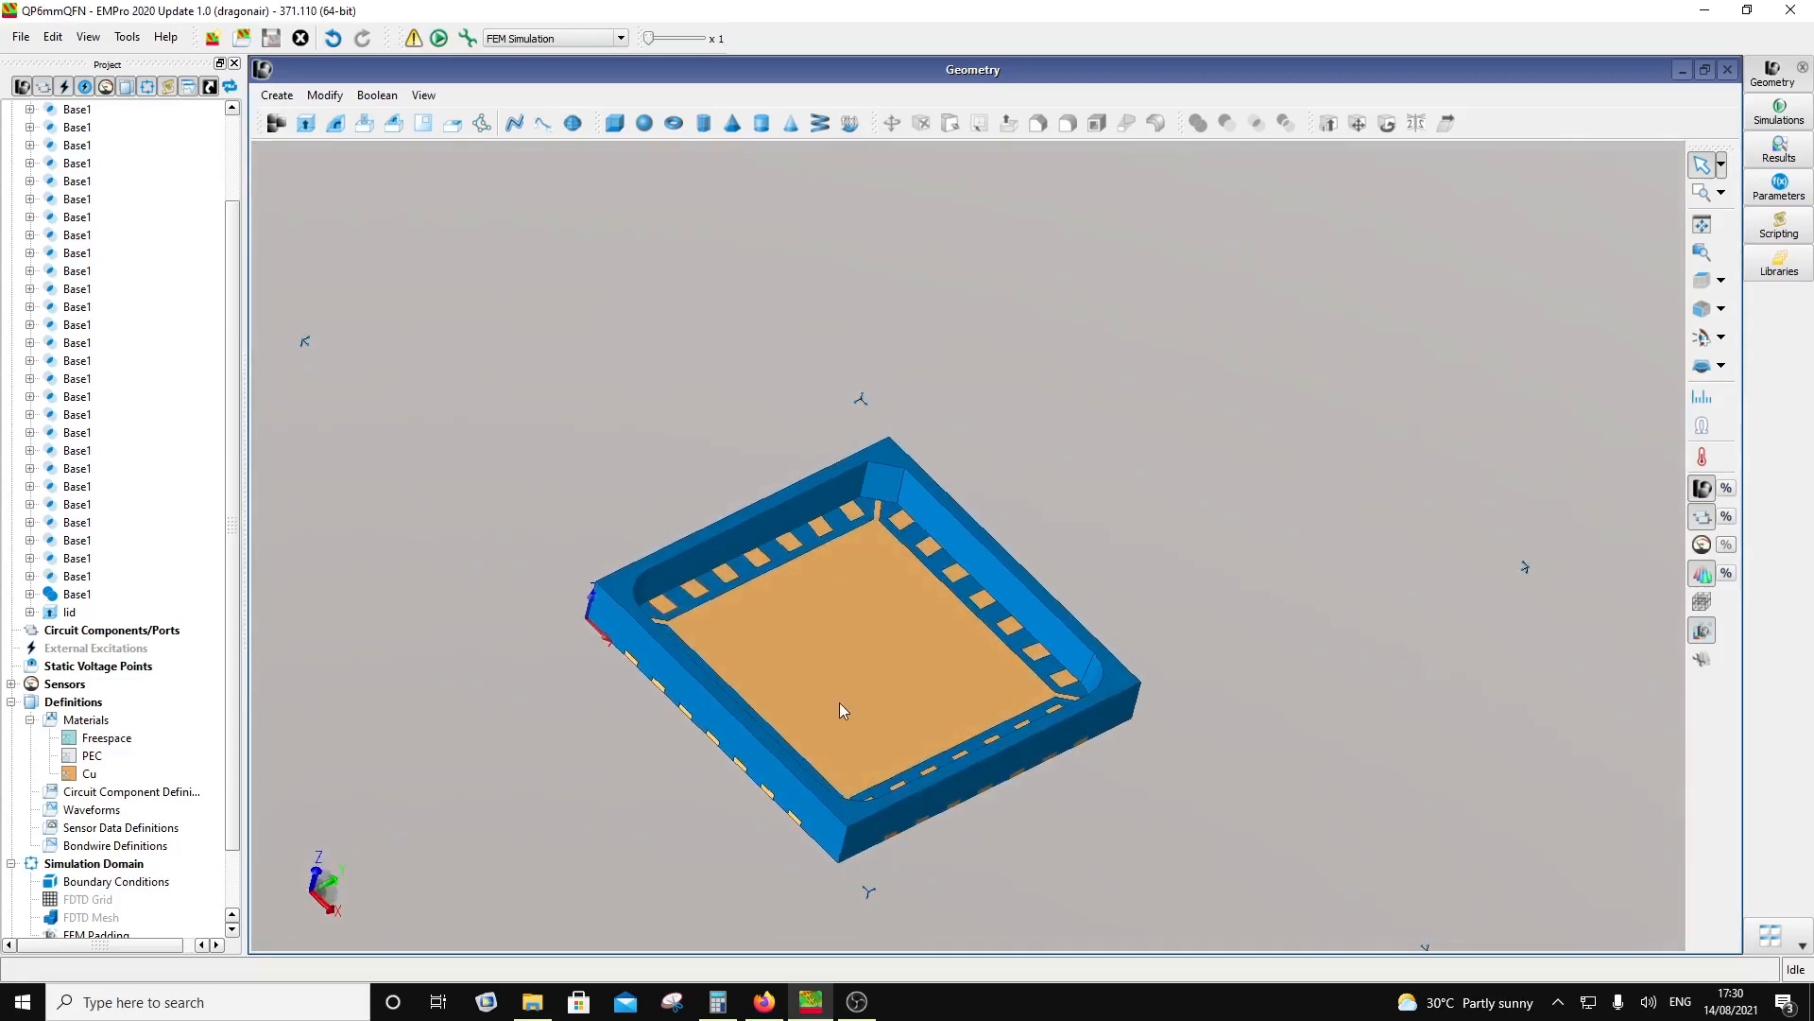
pyautogui.moveTo(840, 714); pyautogui.dragTo(807, 612, button='middle')
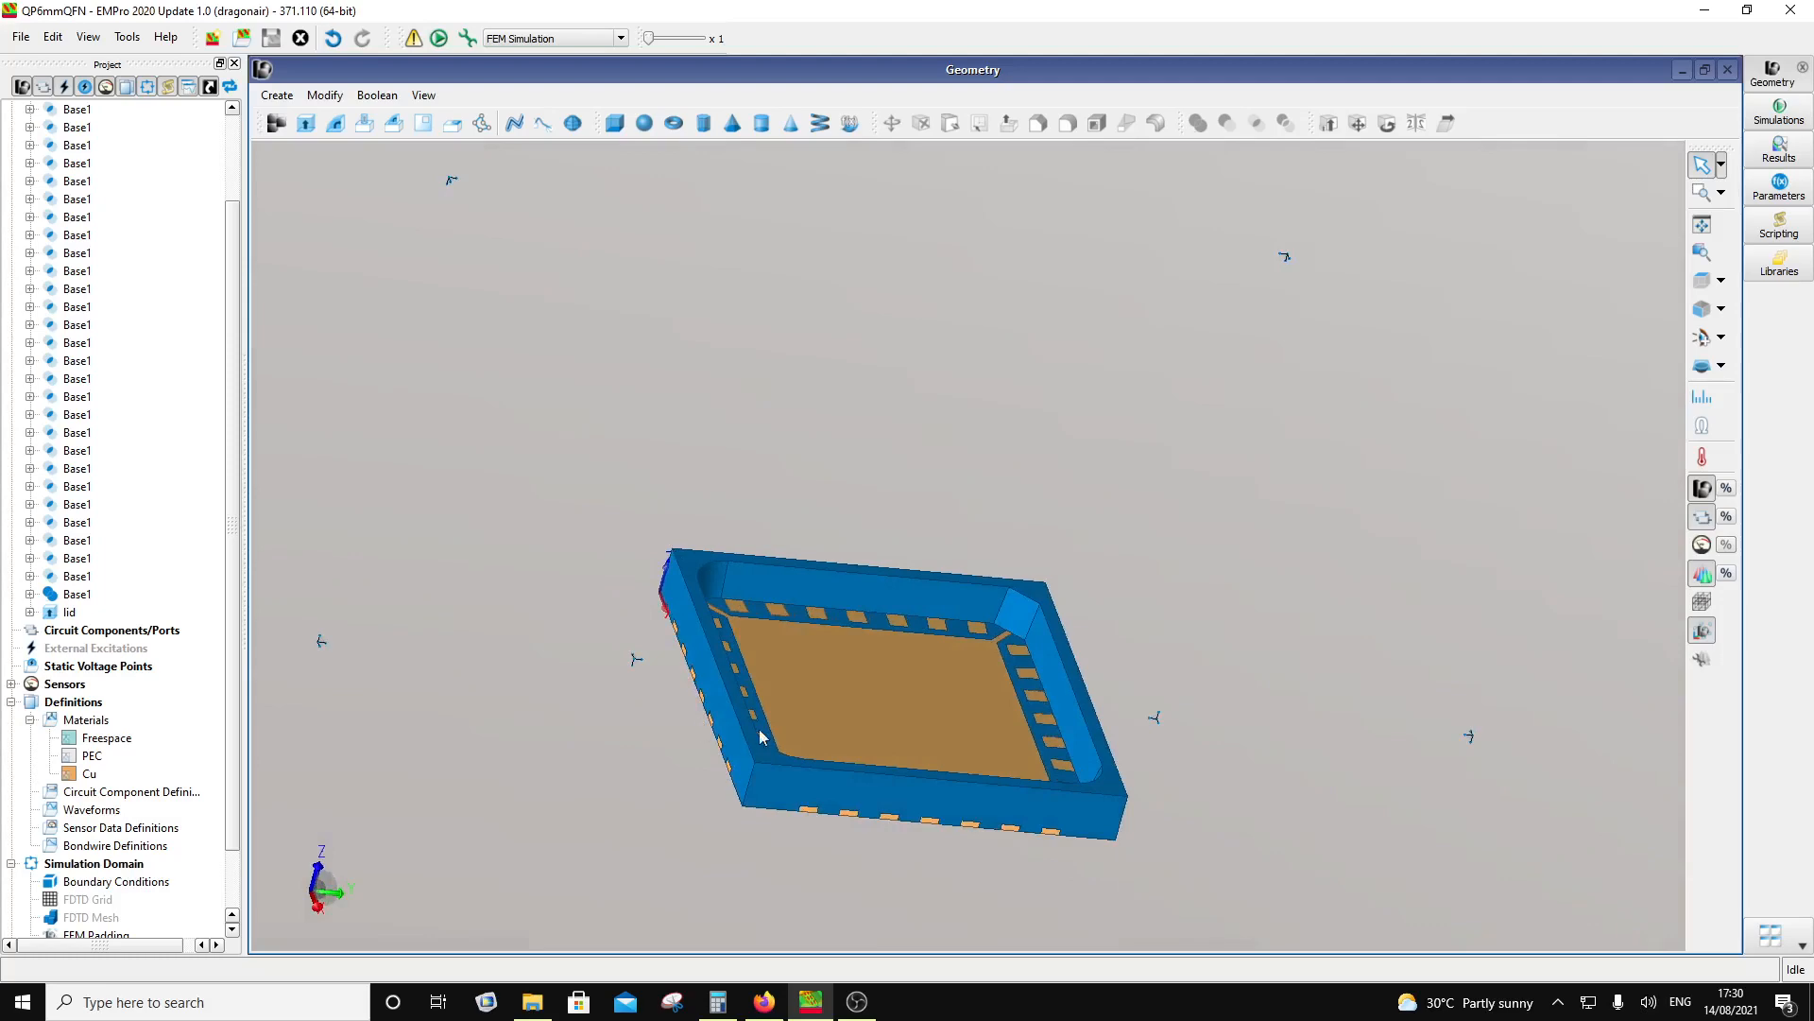
pyautogui.moveTo(809, 724); pyautogui.dragTo(837, 812, button='middle')
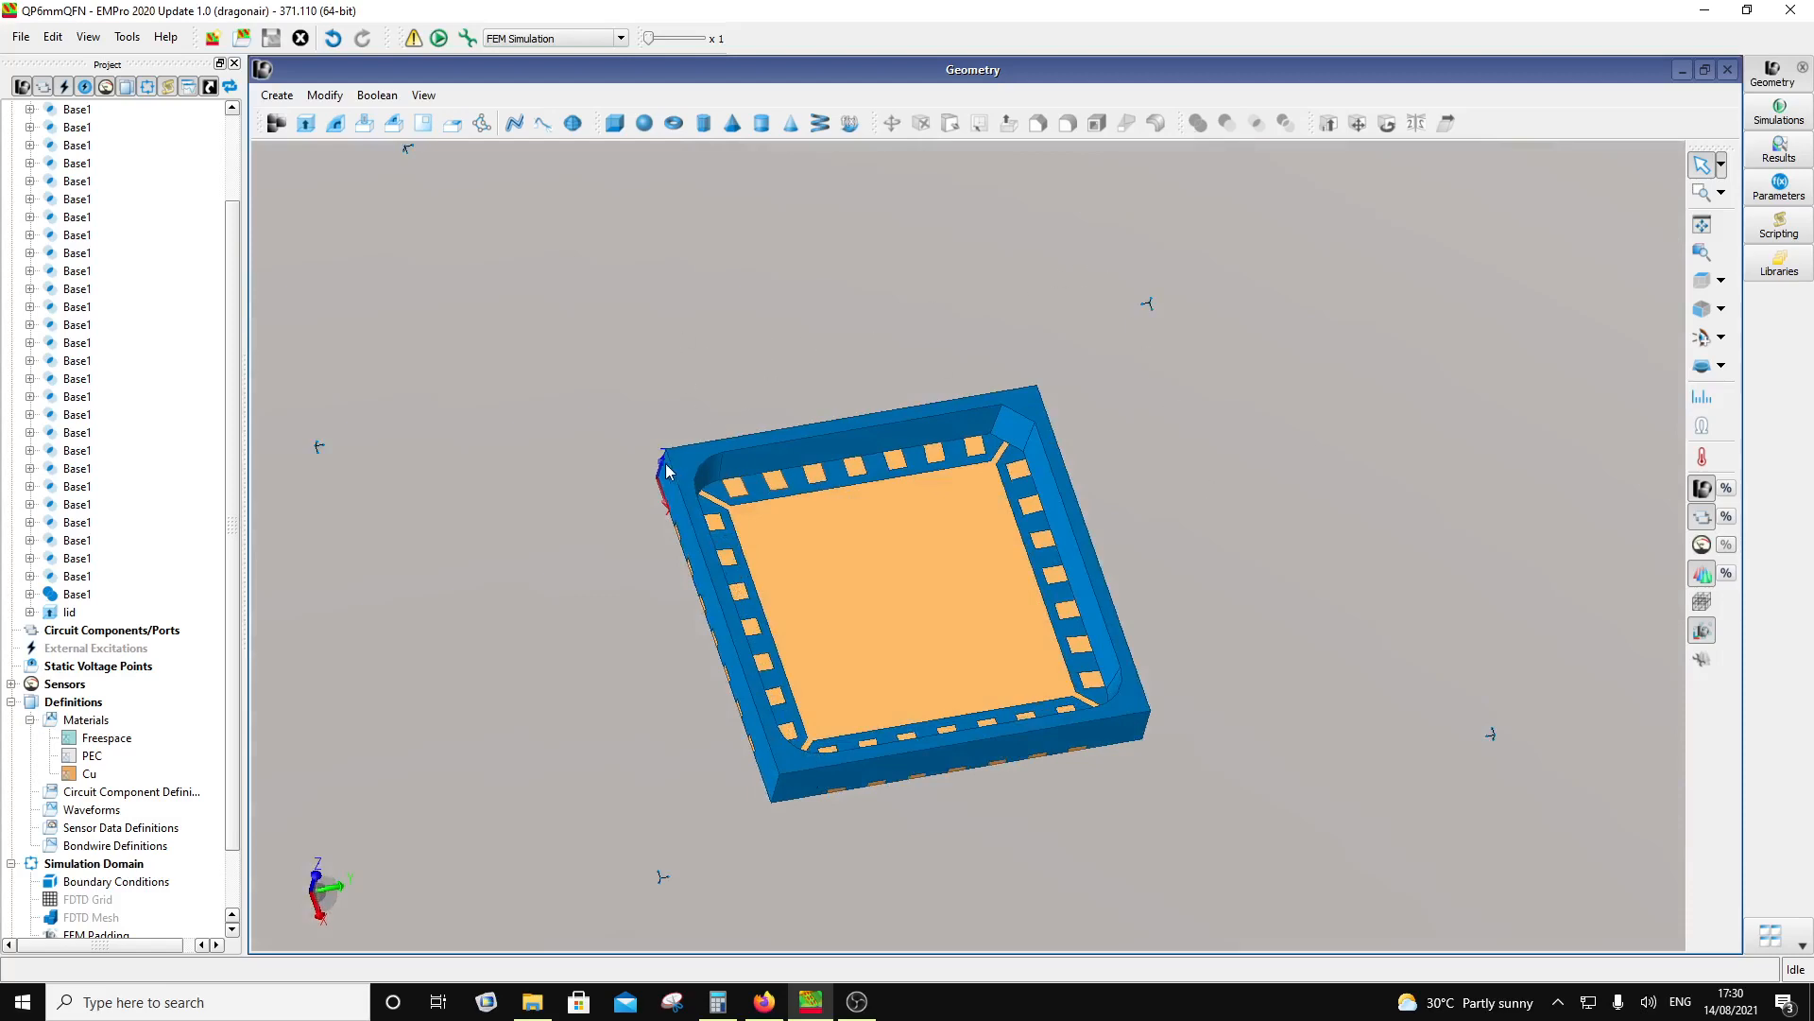
pyautogui.moveTo(1009, 762); pyautogui.dragTo(718, 722, button='middle')
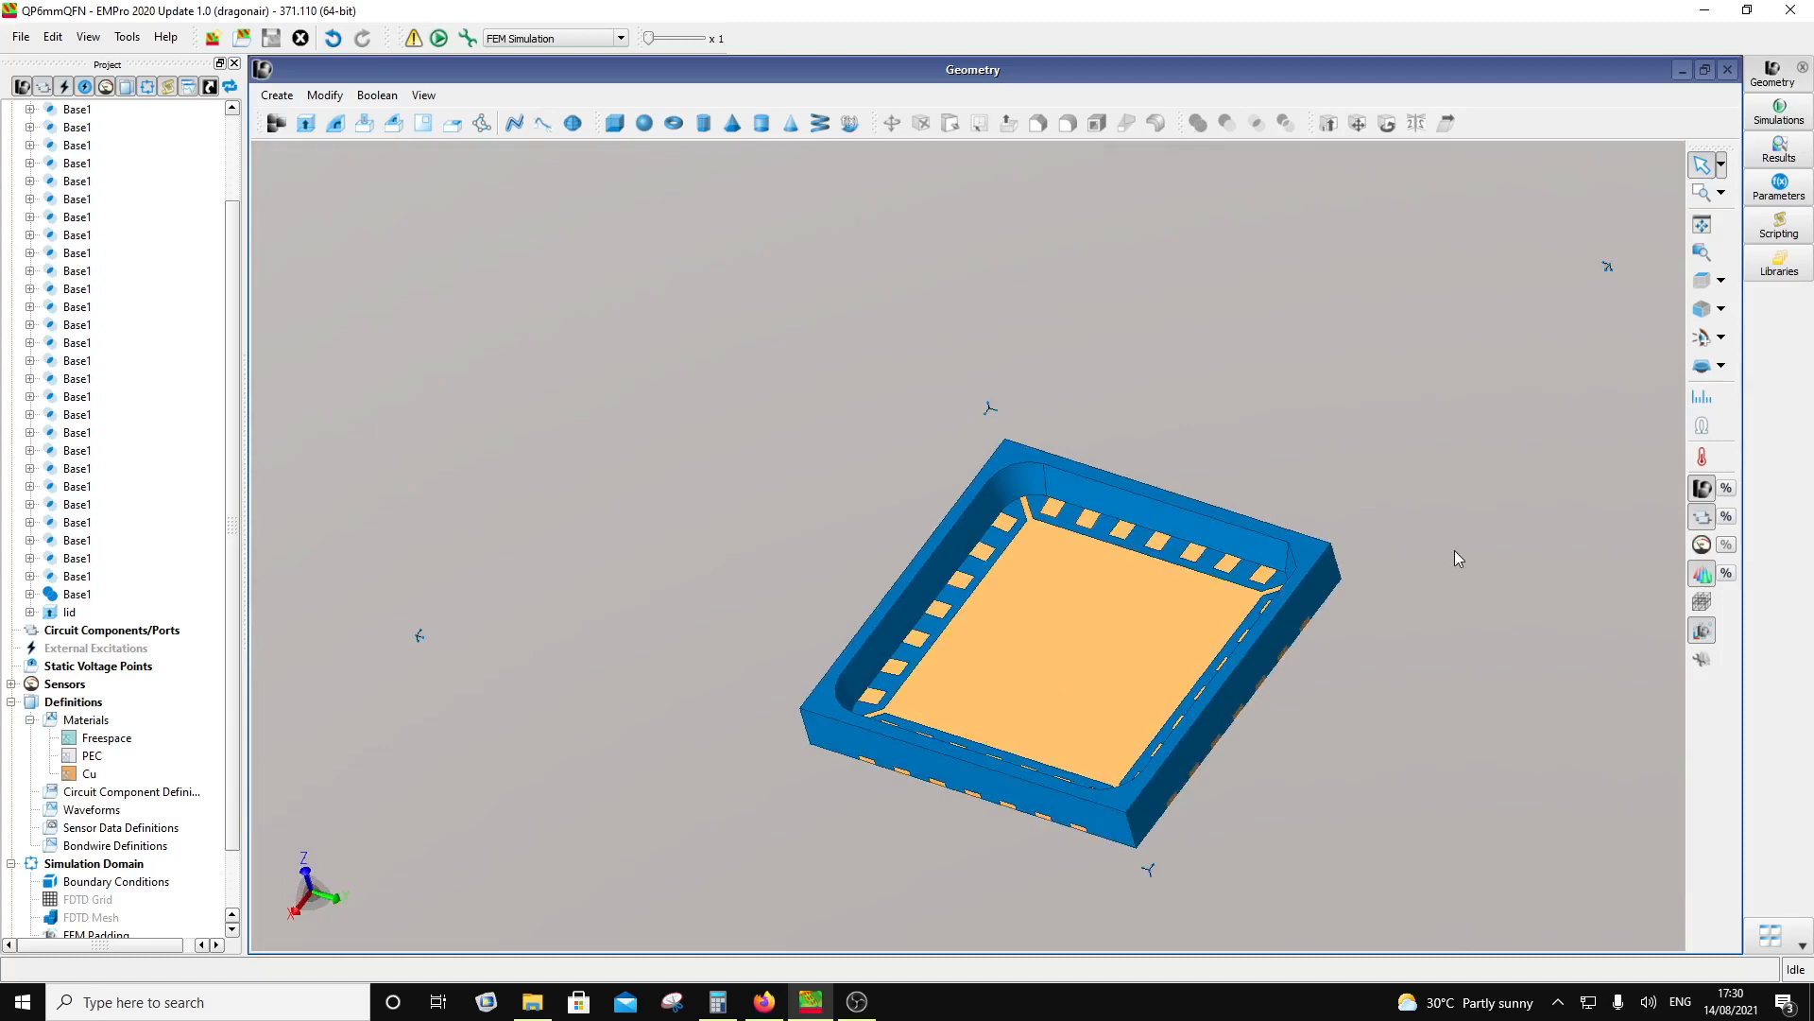
pyautogui.moveTo(975, 756); pyautogui.dragTo(1239, 721, button='middle')
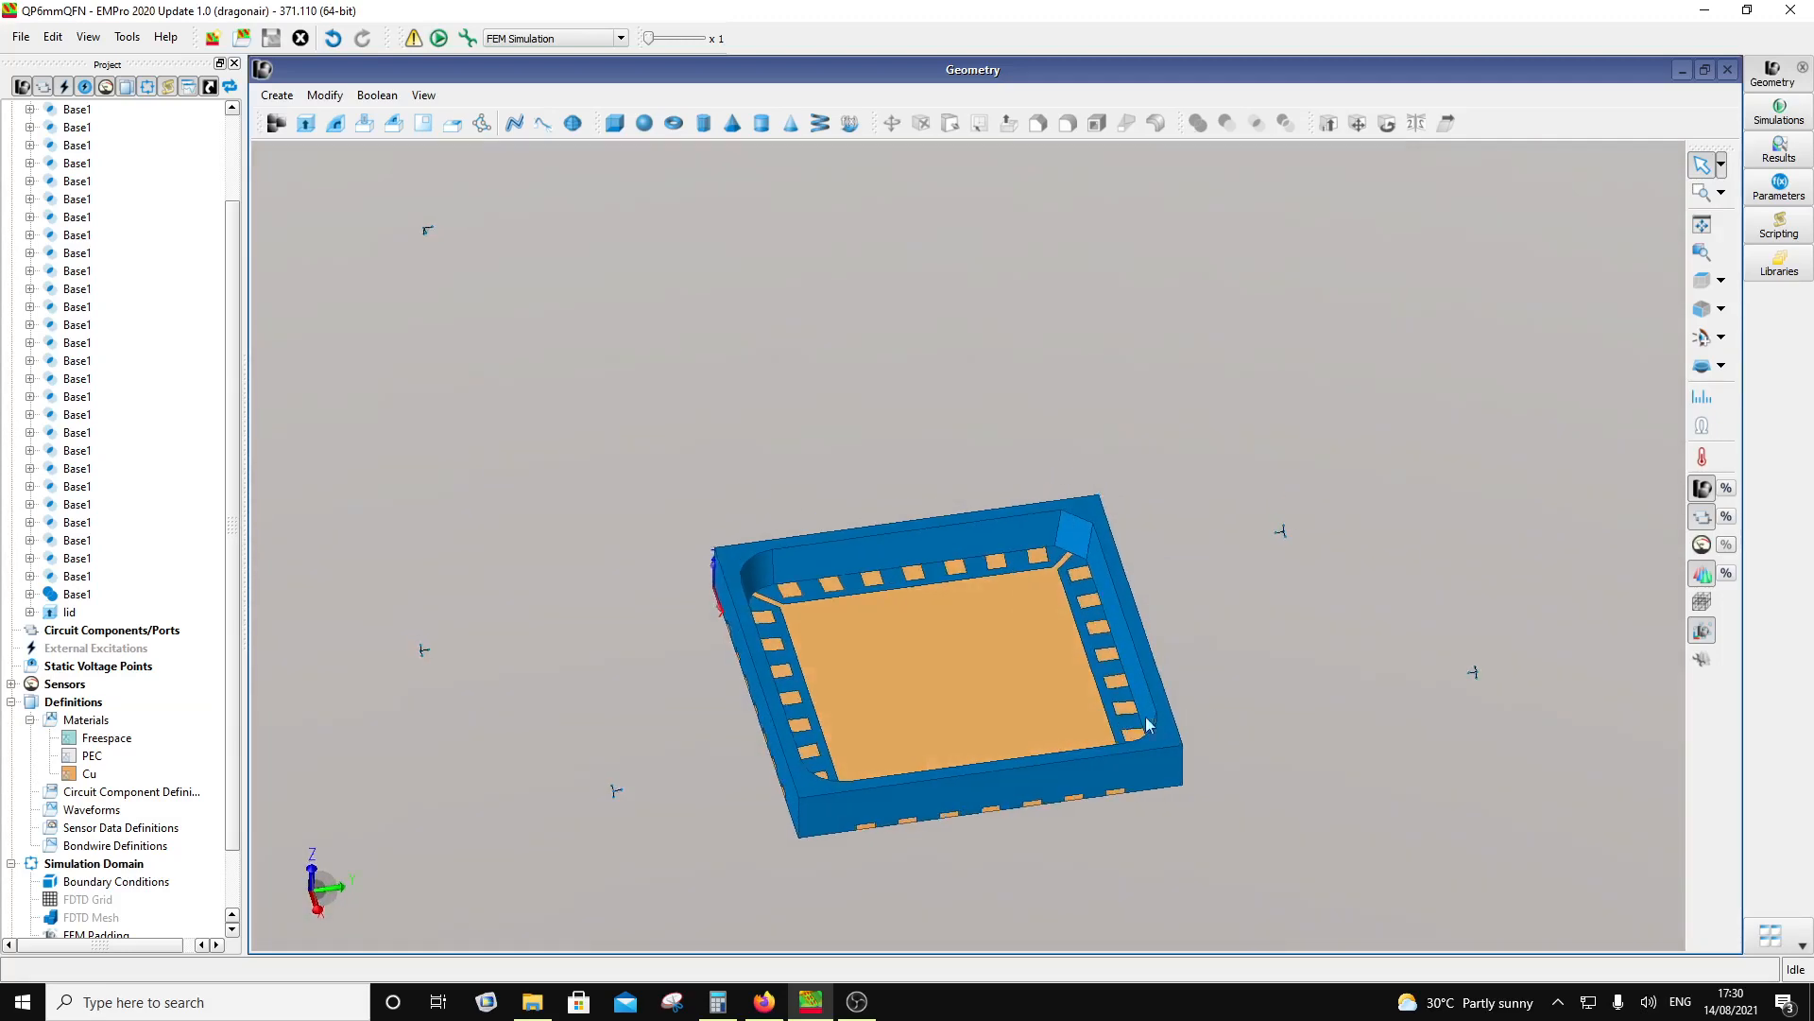
pyautogui.moveTo(789, 756); pyautogui.dragTo(876, 745, button='middle')
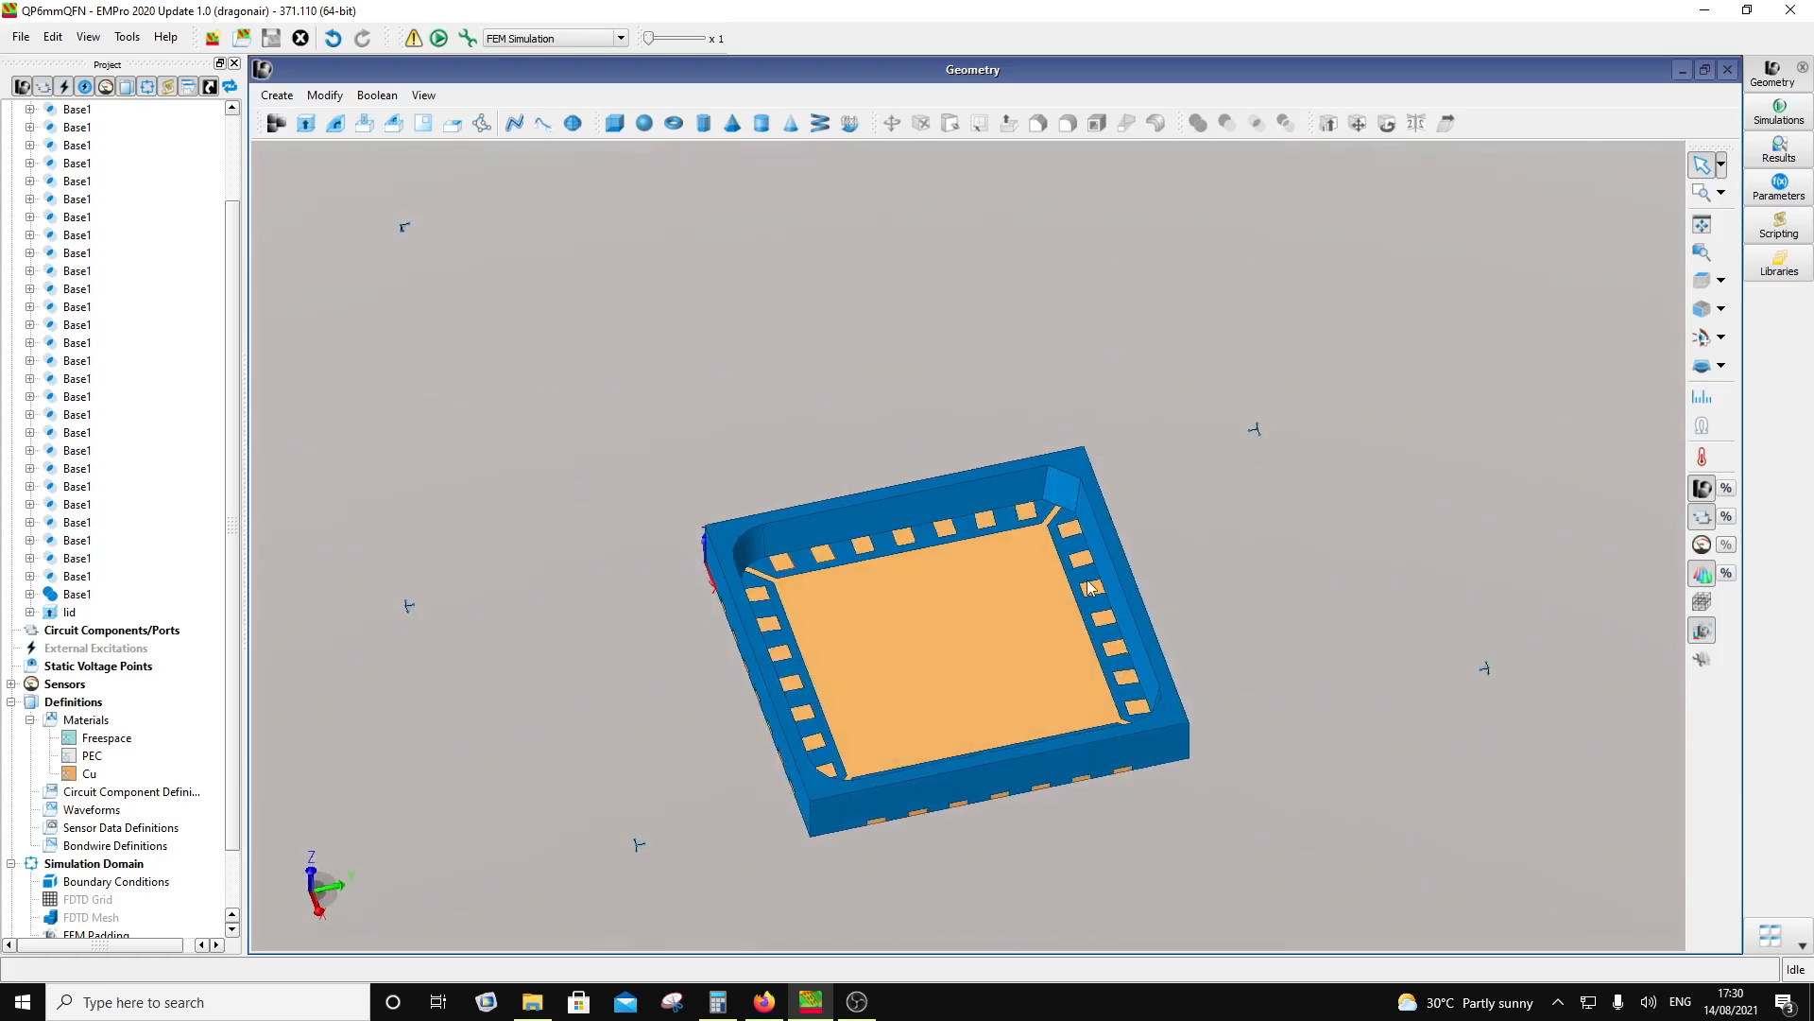
pyautogui.moveTo(1002, 701); pyautogui.dragTo(951, 713, button='middle')
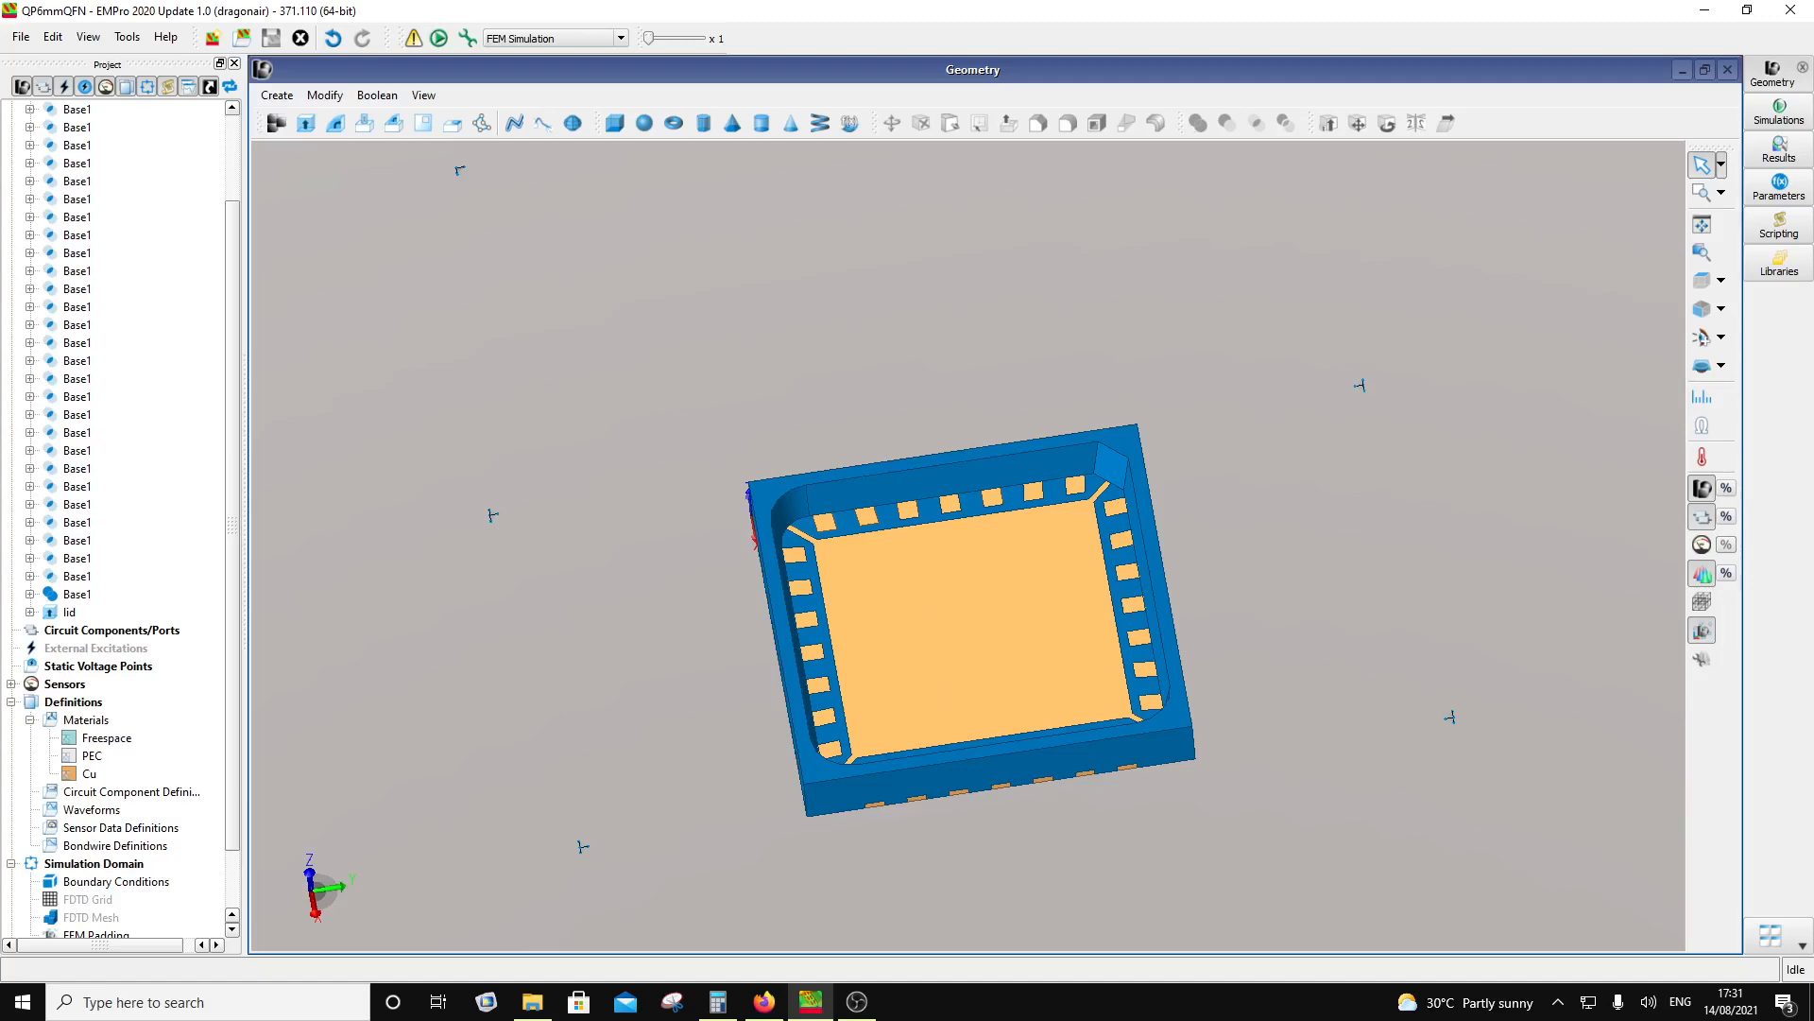
pyautogui.click(864, 1004)
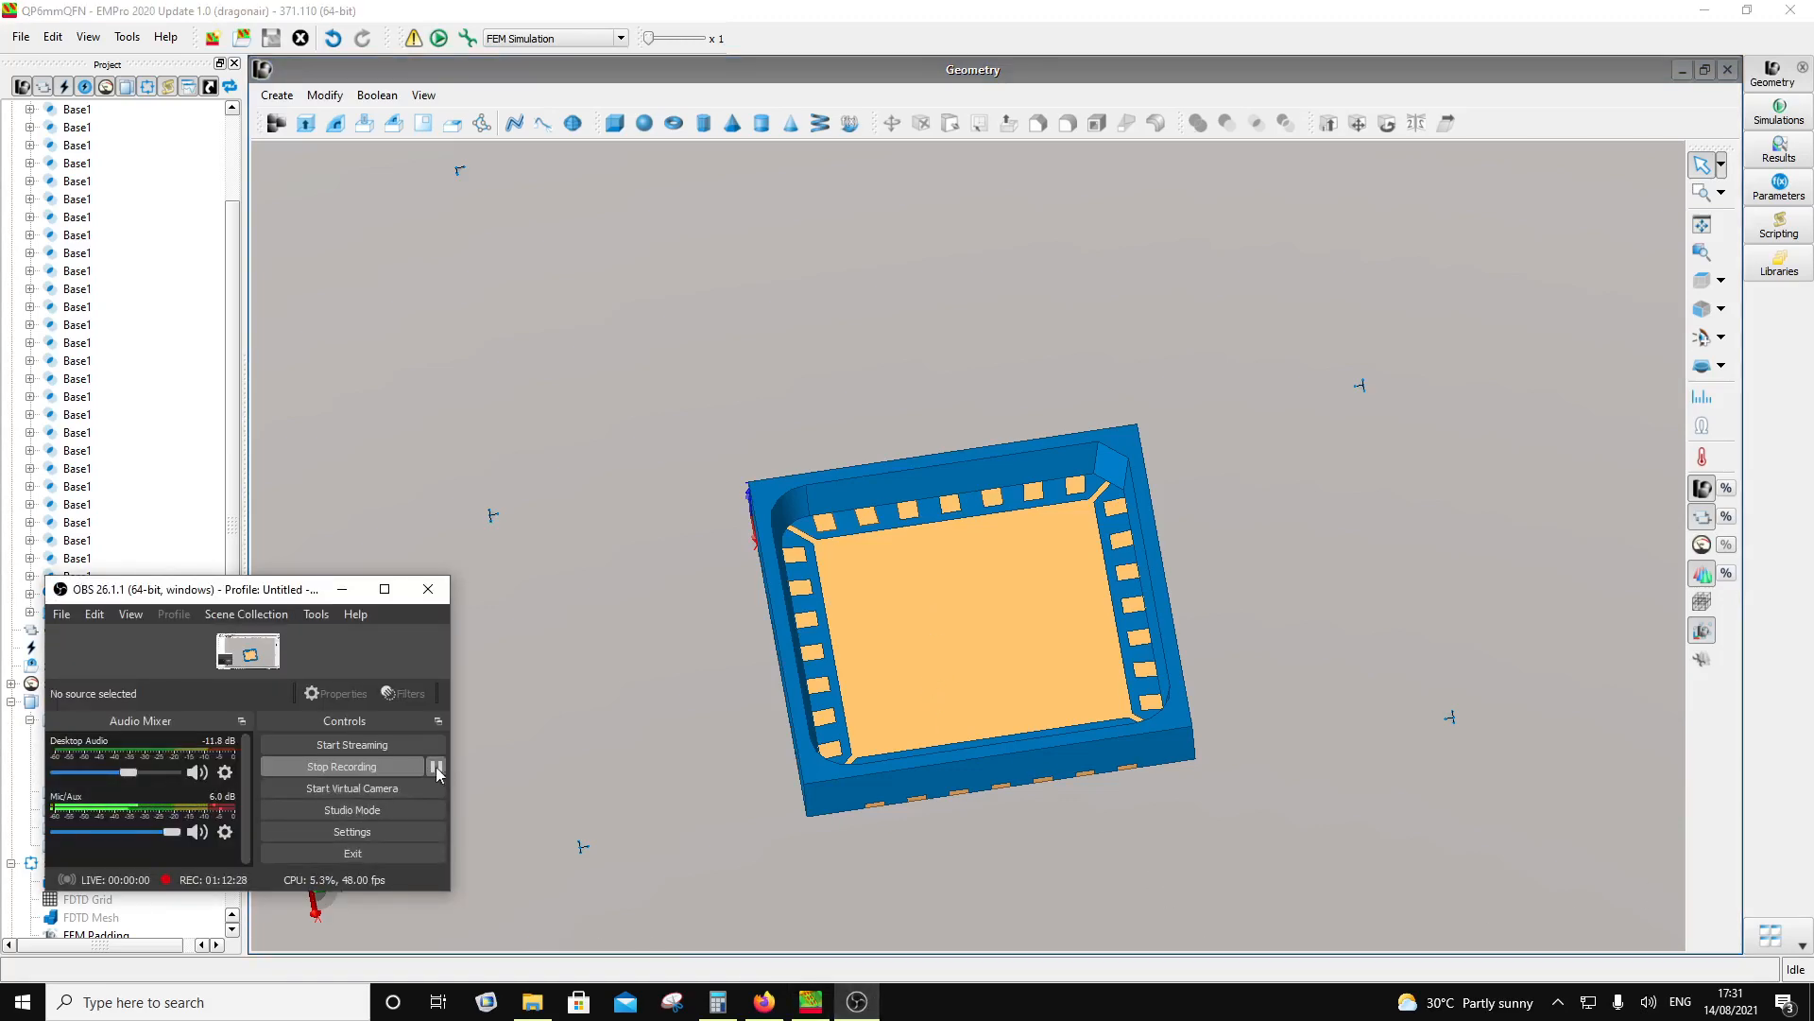